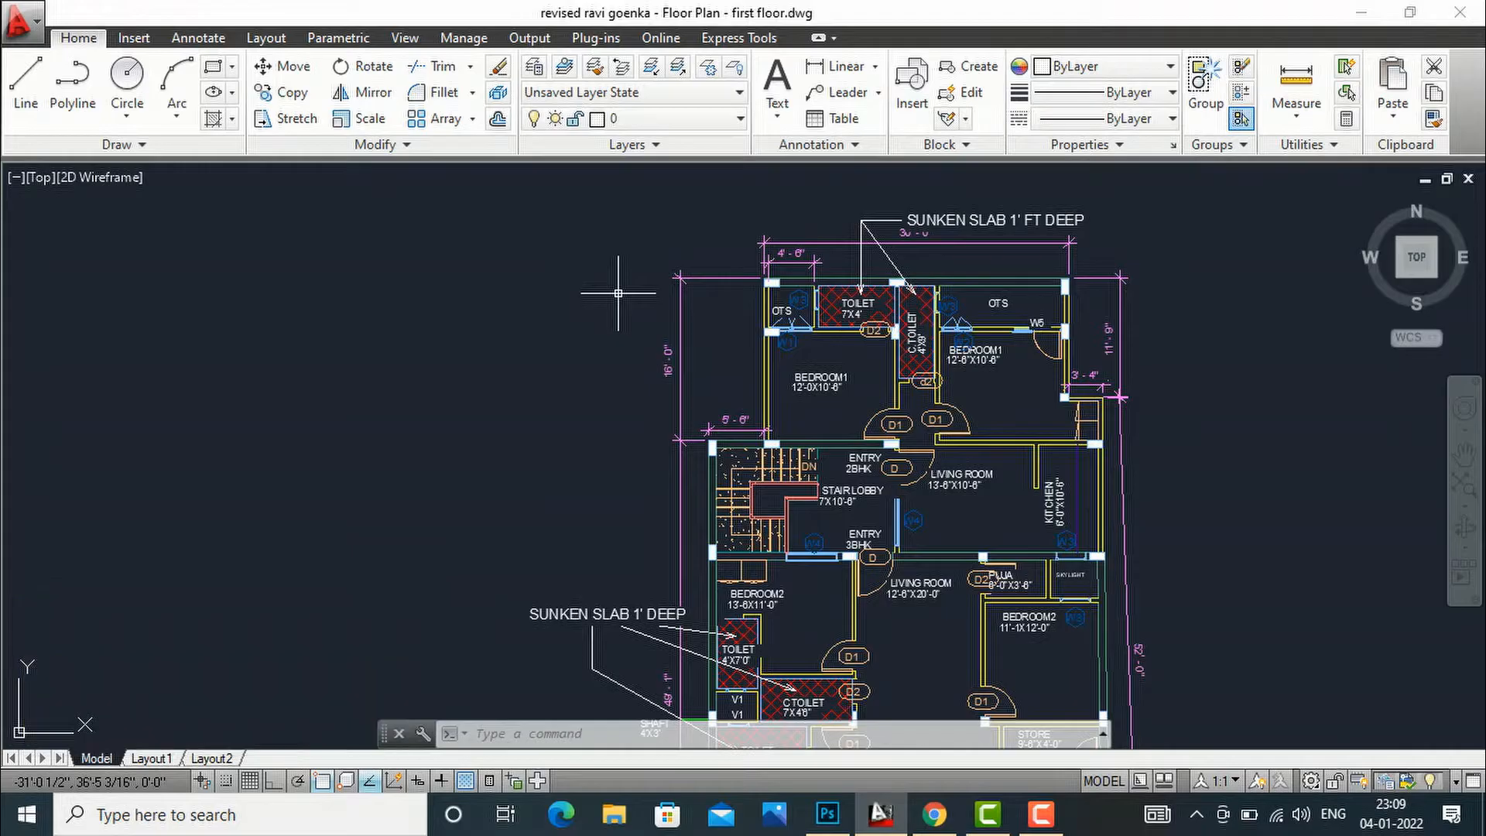
# Step: Examine the first floor plan's rooms, labels, tags and dimensions, from the full layout down to the master bedroom
pyautogui.scroll(-2, 619, 293)
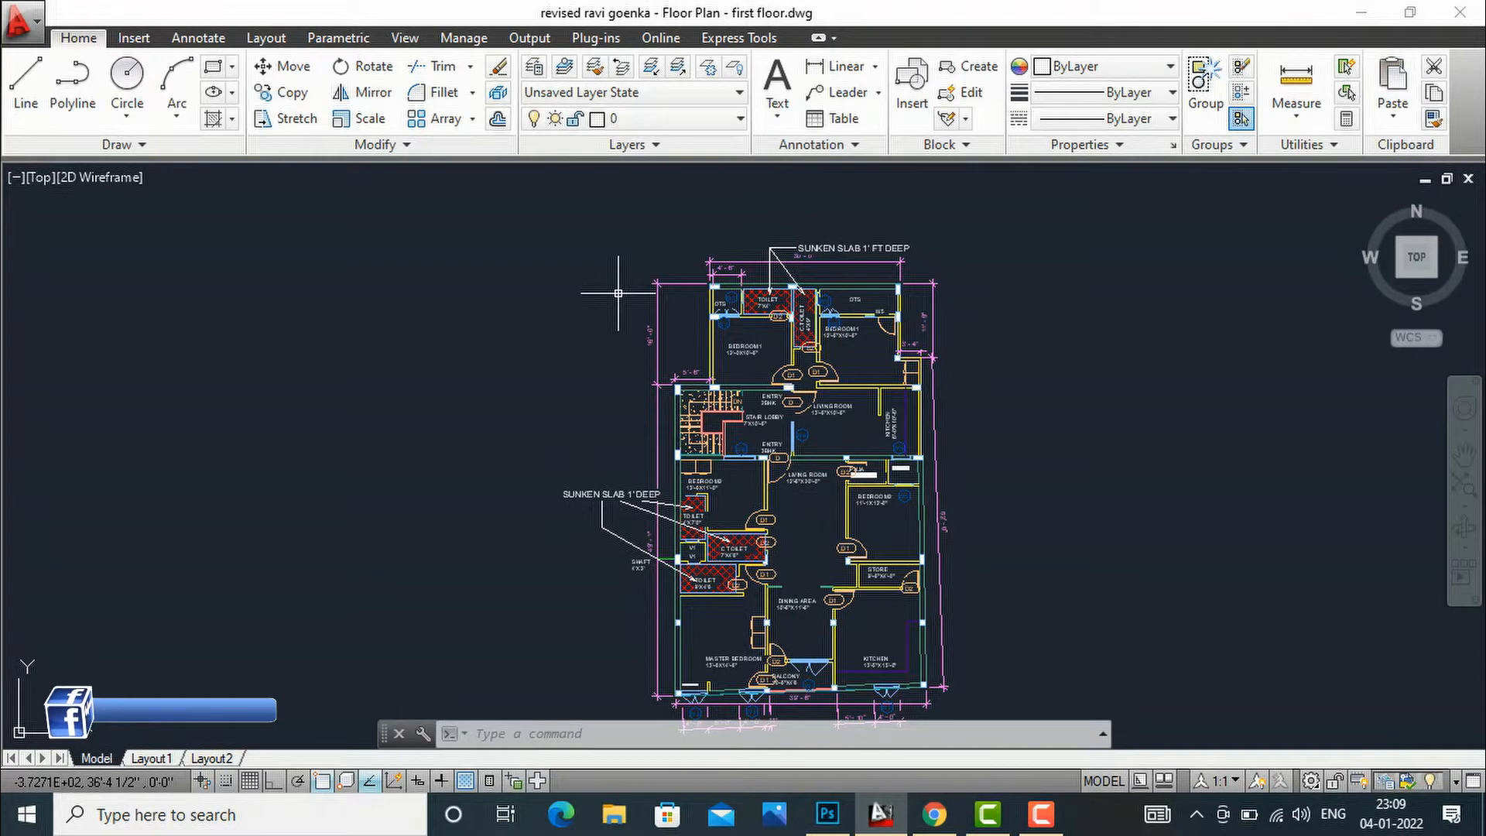
pyautogui.scroll(-1, 618, 293)
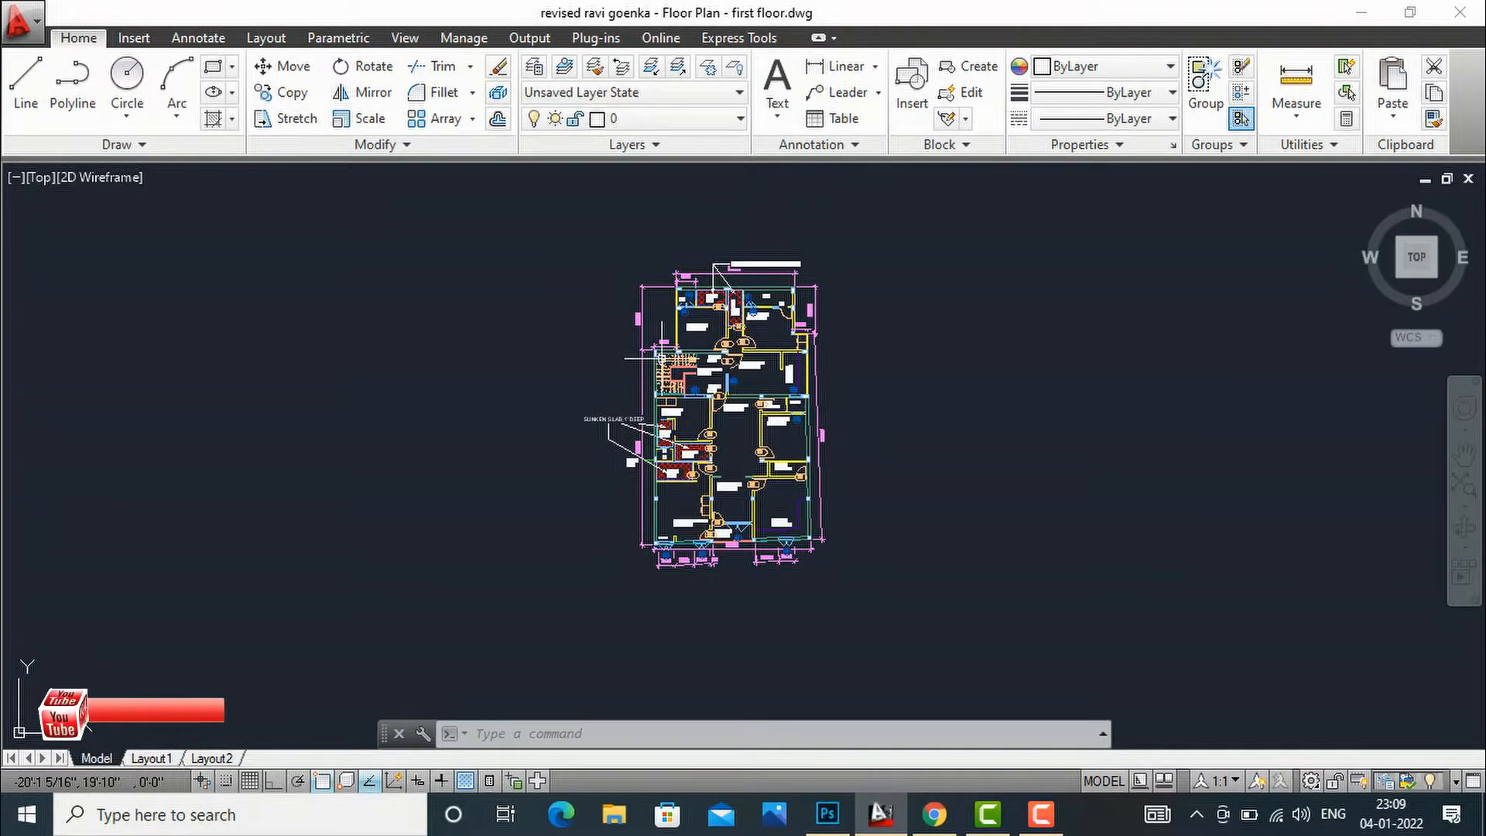
pyautogui.scroll(2, 663, 359)
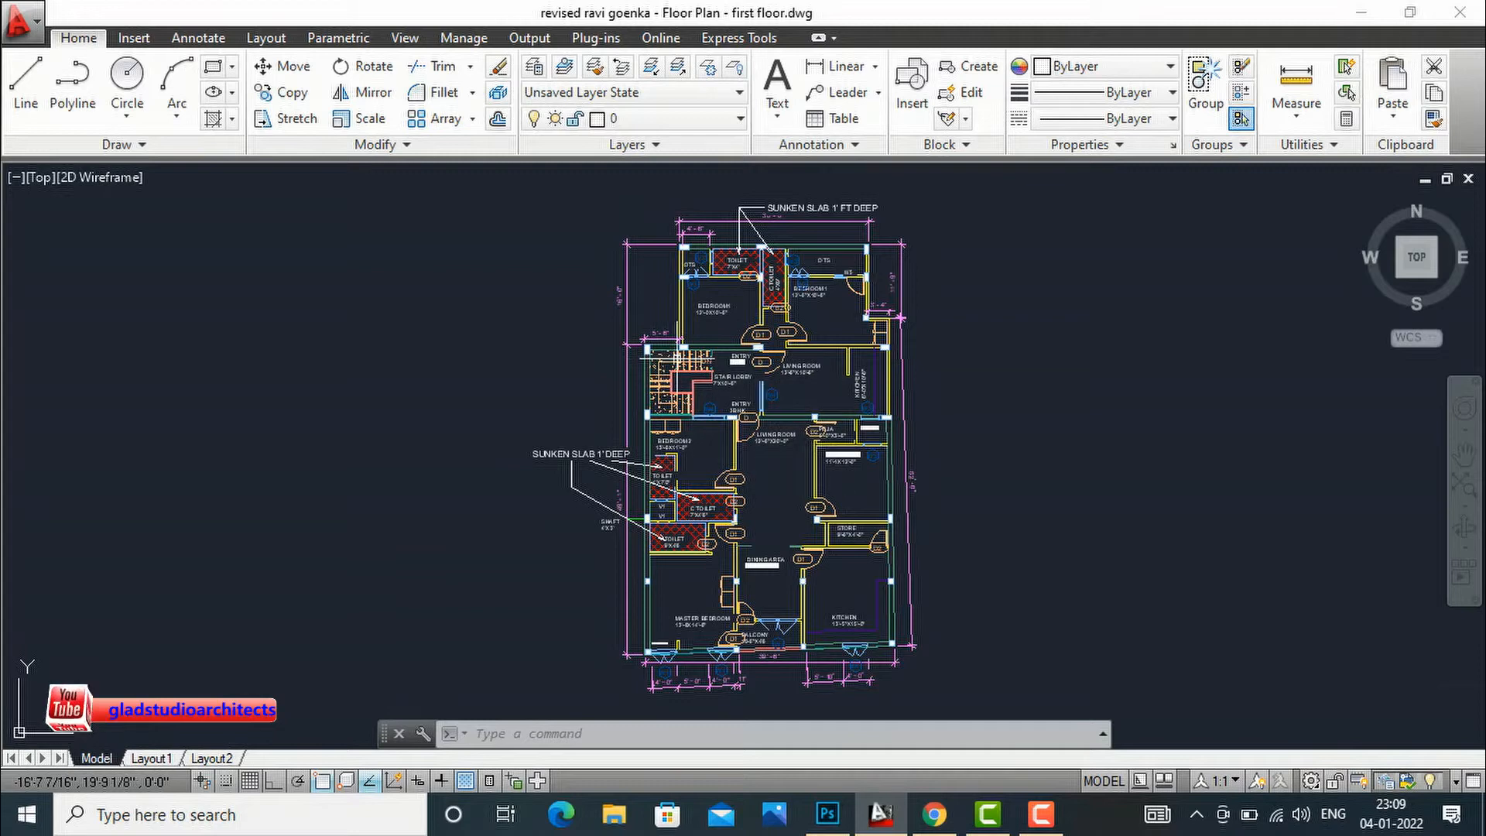
pyautogui.scroll(2, 781, 325)
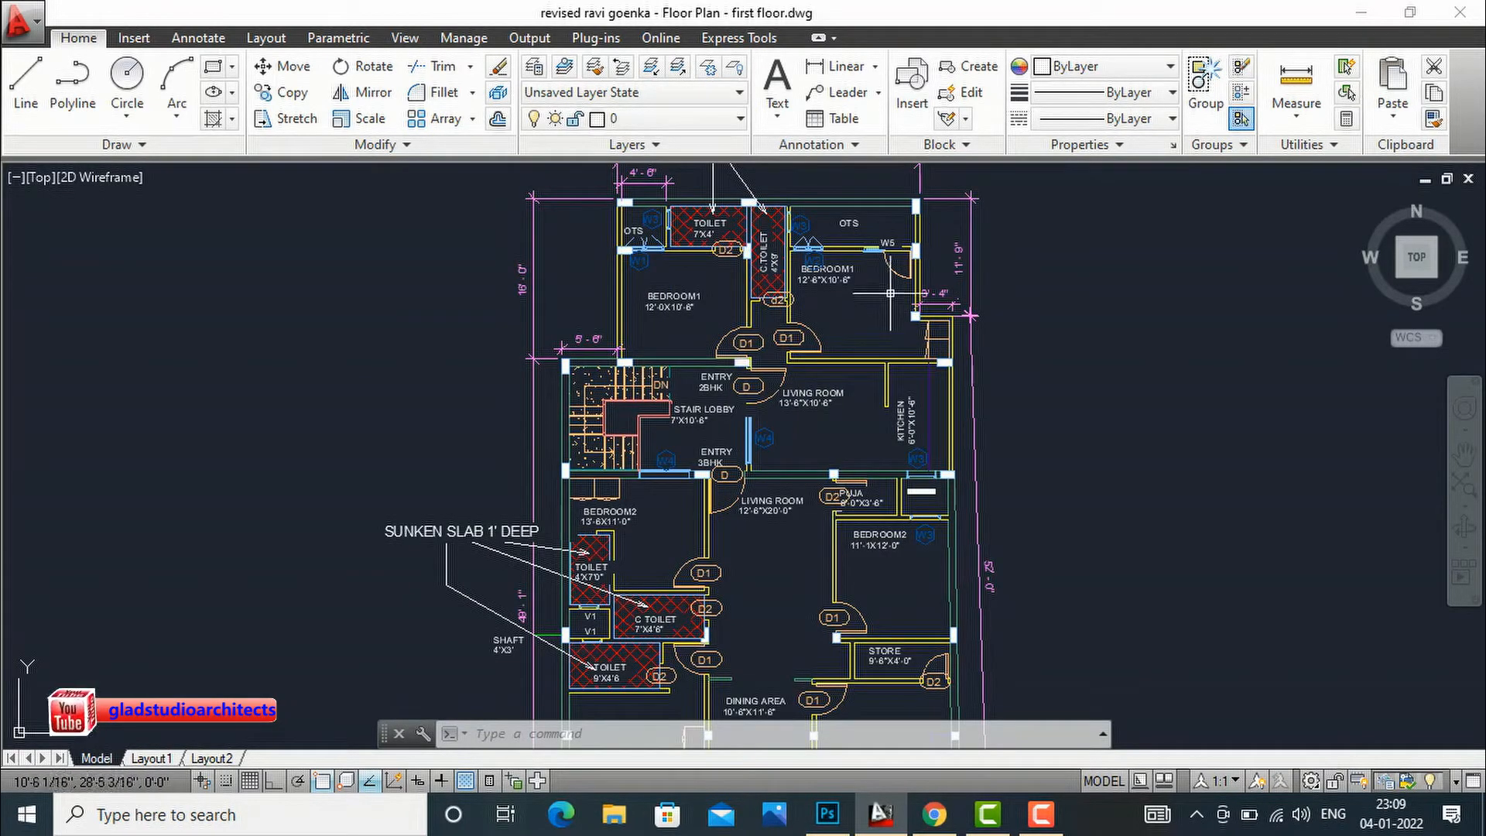
pyautogui.scroll(-2, 887, 275)
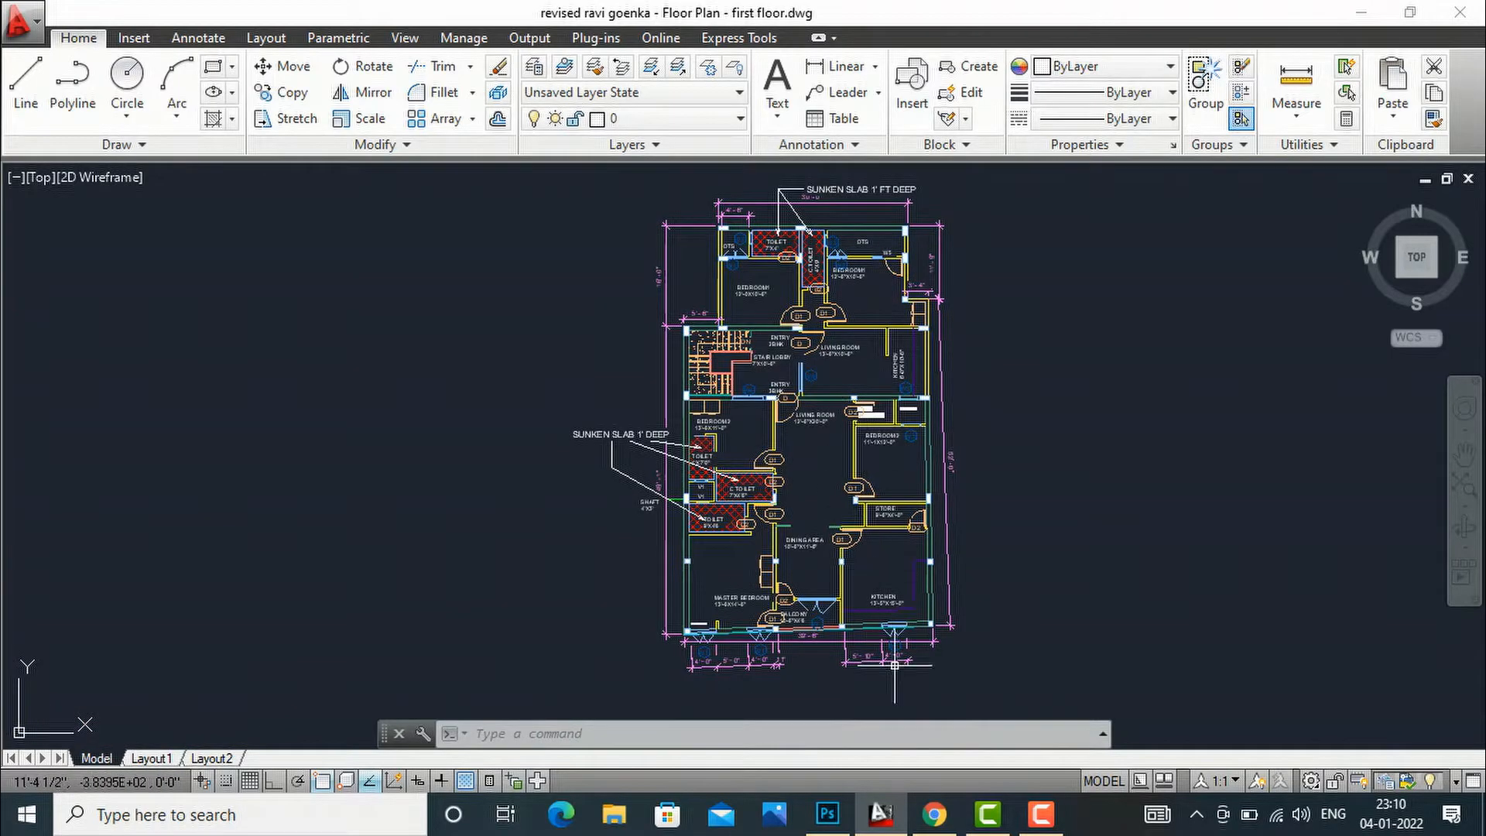
pyautogui.scroll(2, 767, 690)
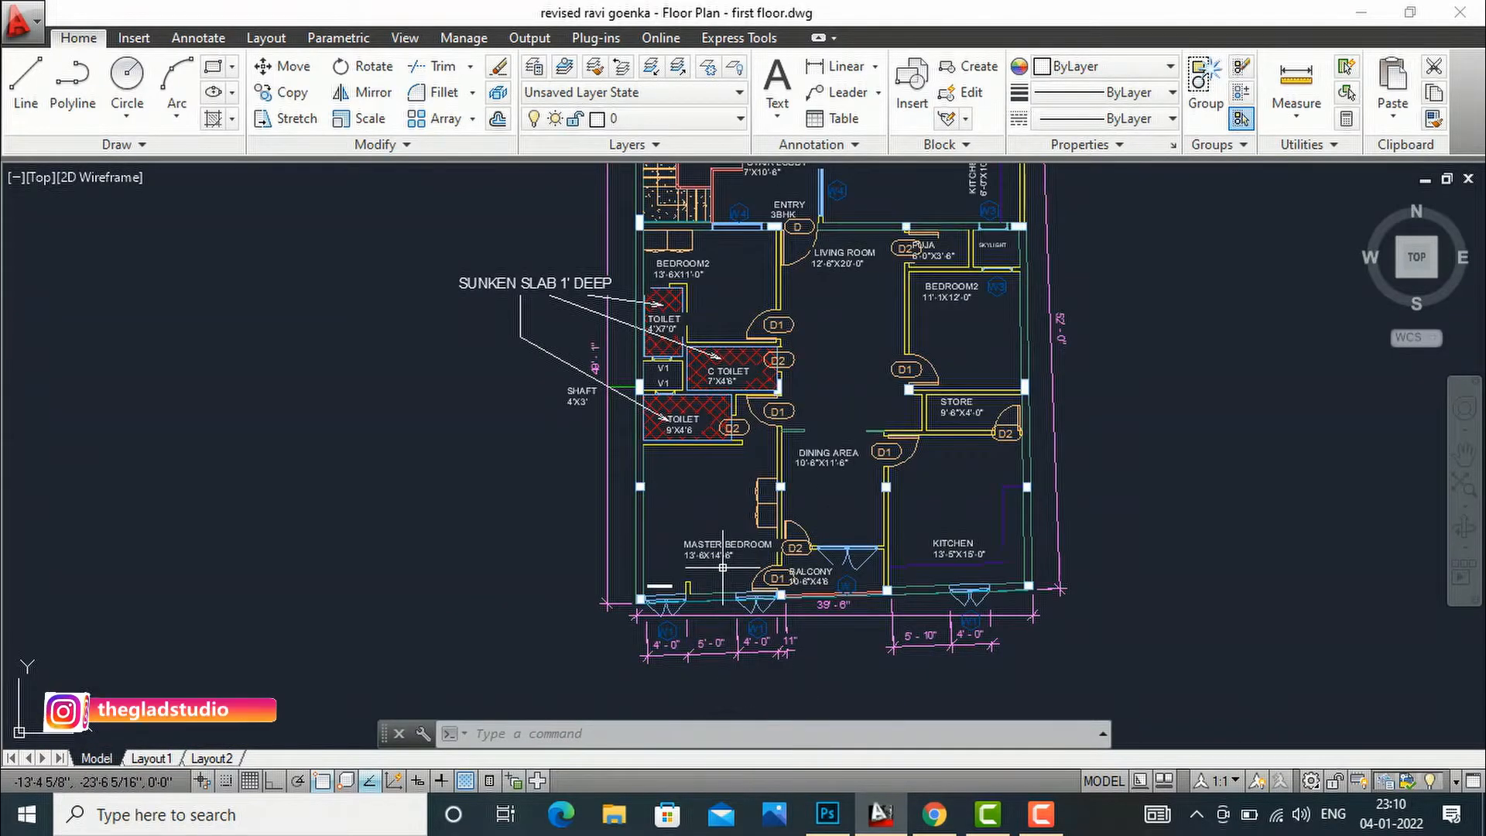
pyautogui.scroll(3, 719, 551)
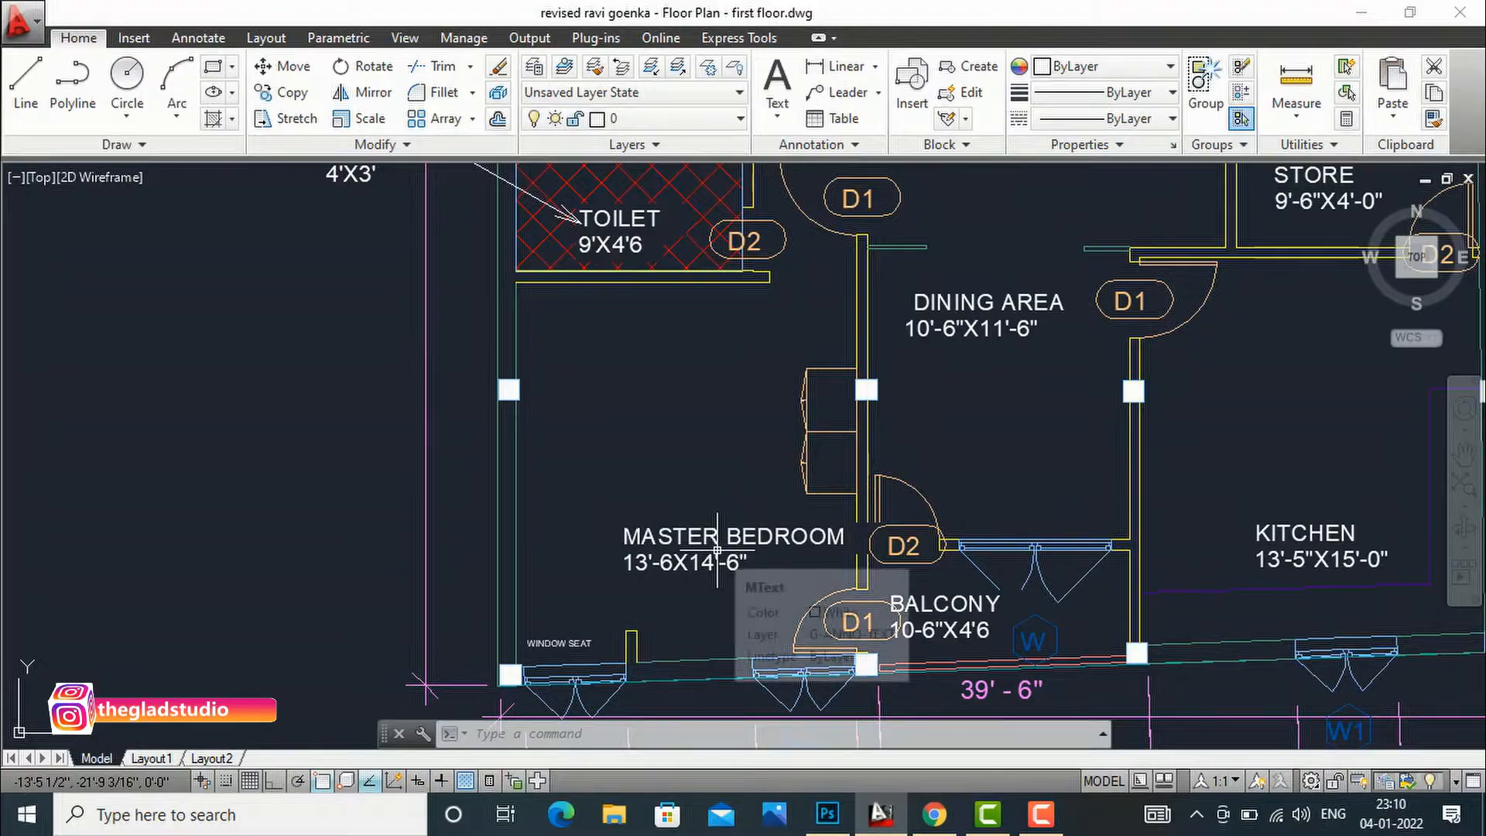
pyautogui.scroll(-2, 631, 503)
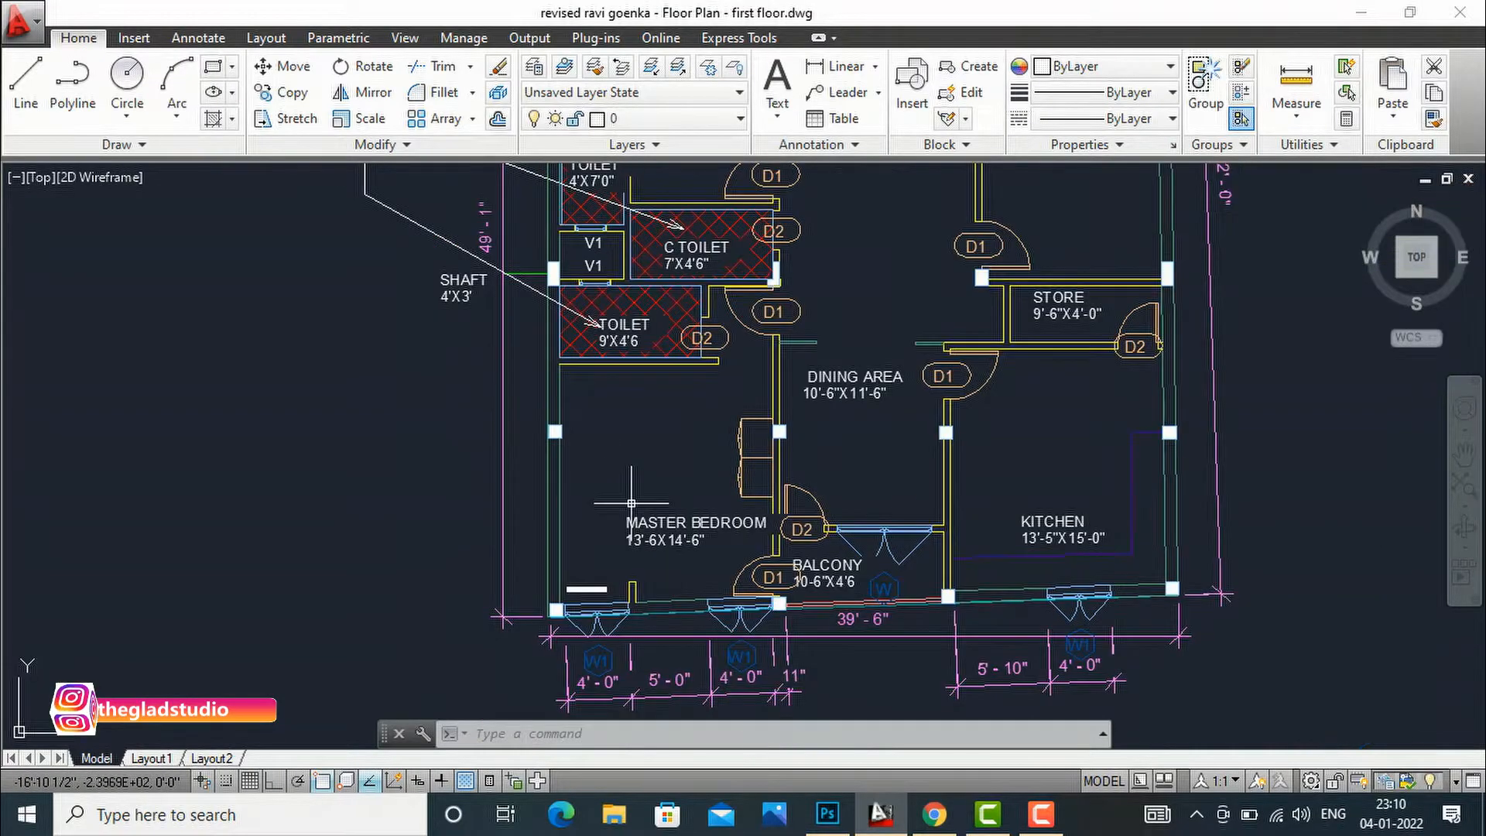
# Step: Turn off the room label text layer with LAYOFF by picking the MASTER BEDROOM label
pyautogui.write('LAY')
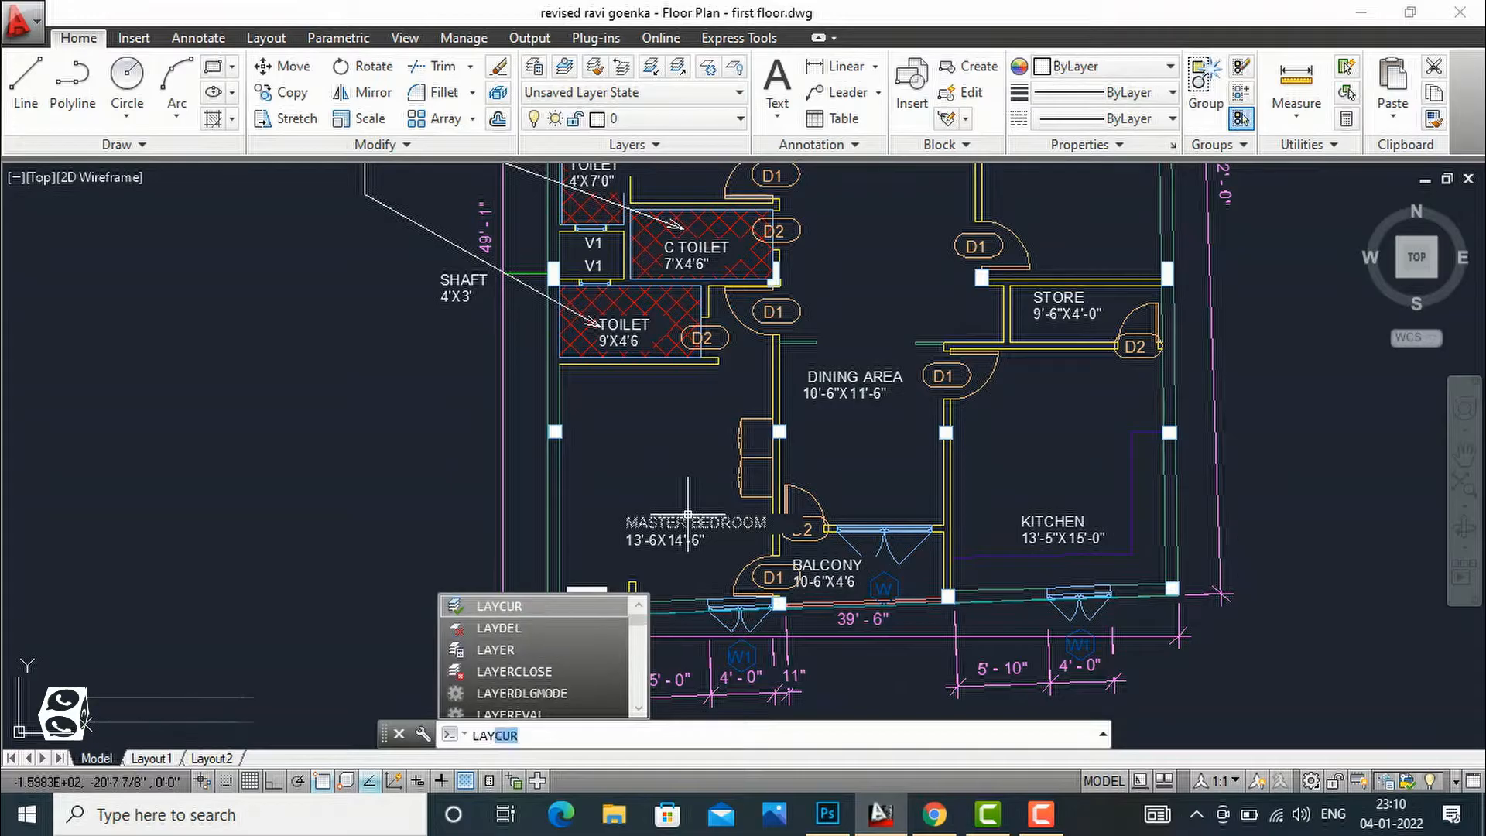
pyautogui.write('O')
pyautogui.press('Return')
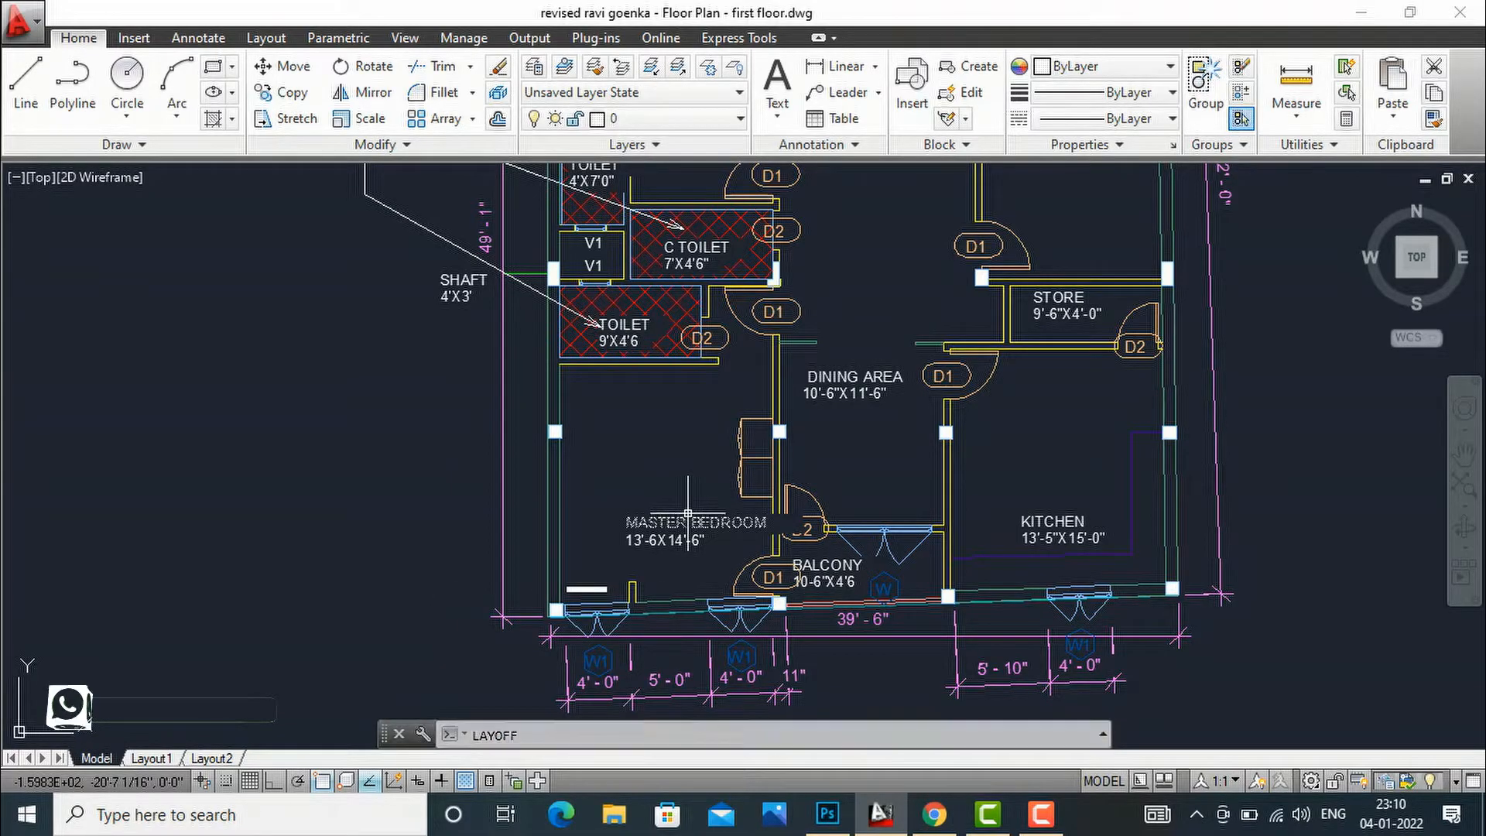
pyautogui.click(684, 526)
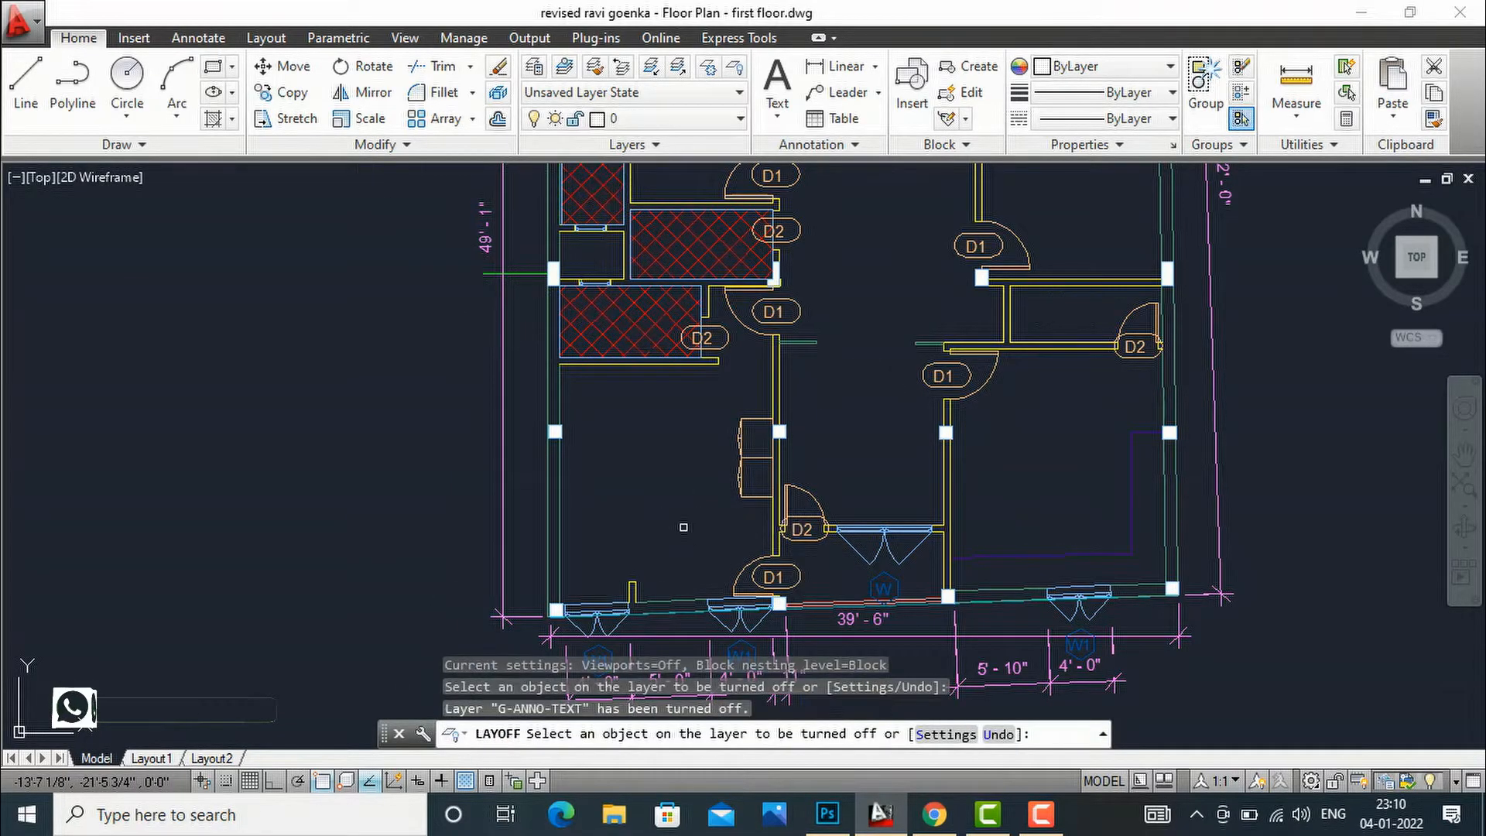
# Step: Turn off the window tag and door tag layers by picking a W4 tag and a D tag near the stair lobby
pyautogui.scroll(-4, 724, 516)
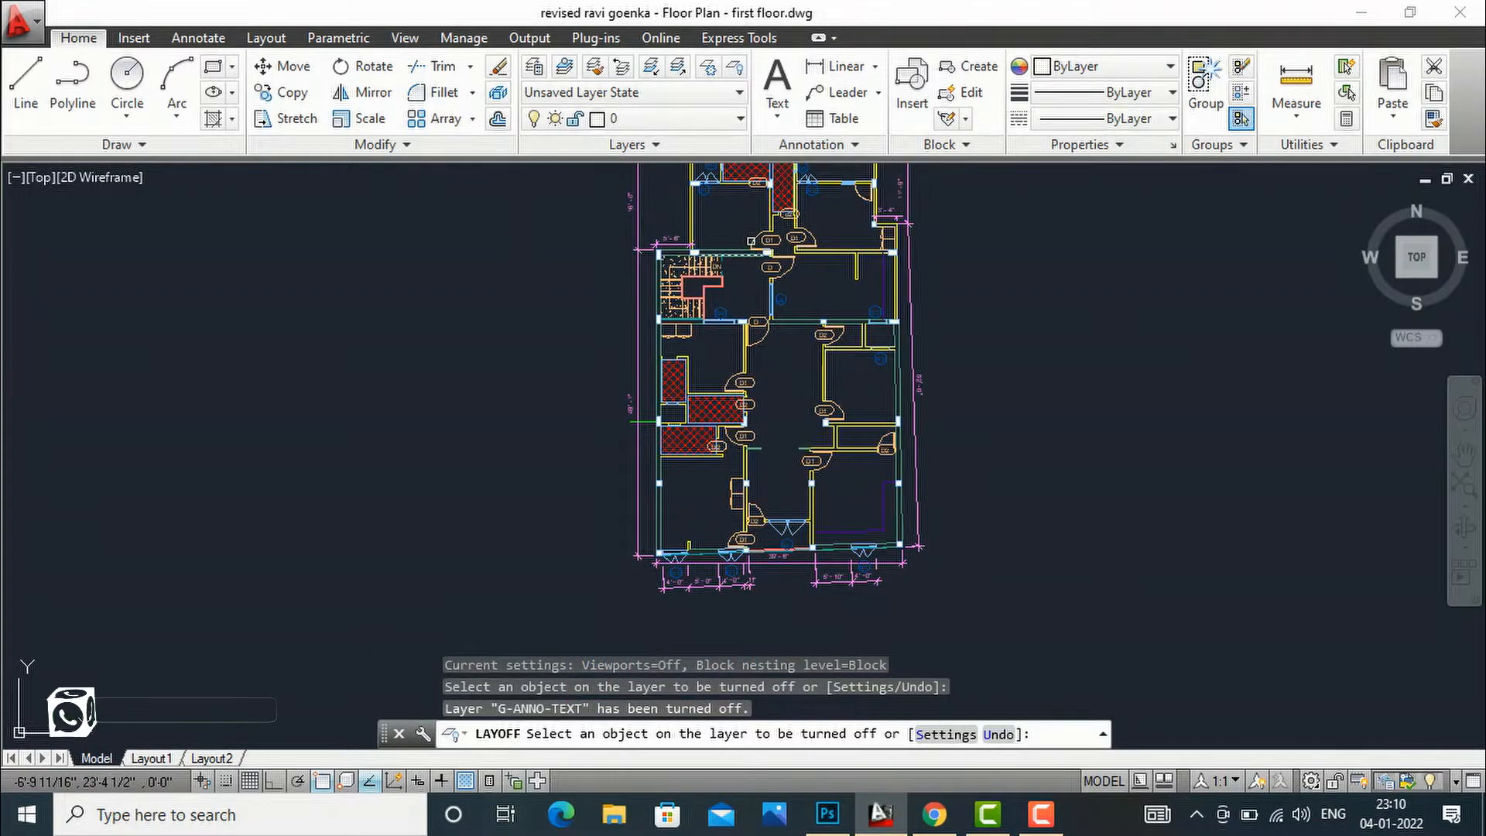
pyautogui.scroll(4, 751, 242)
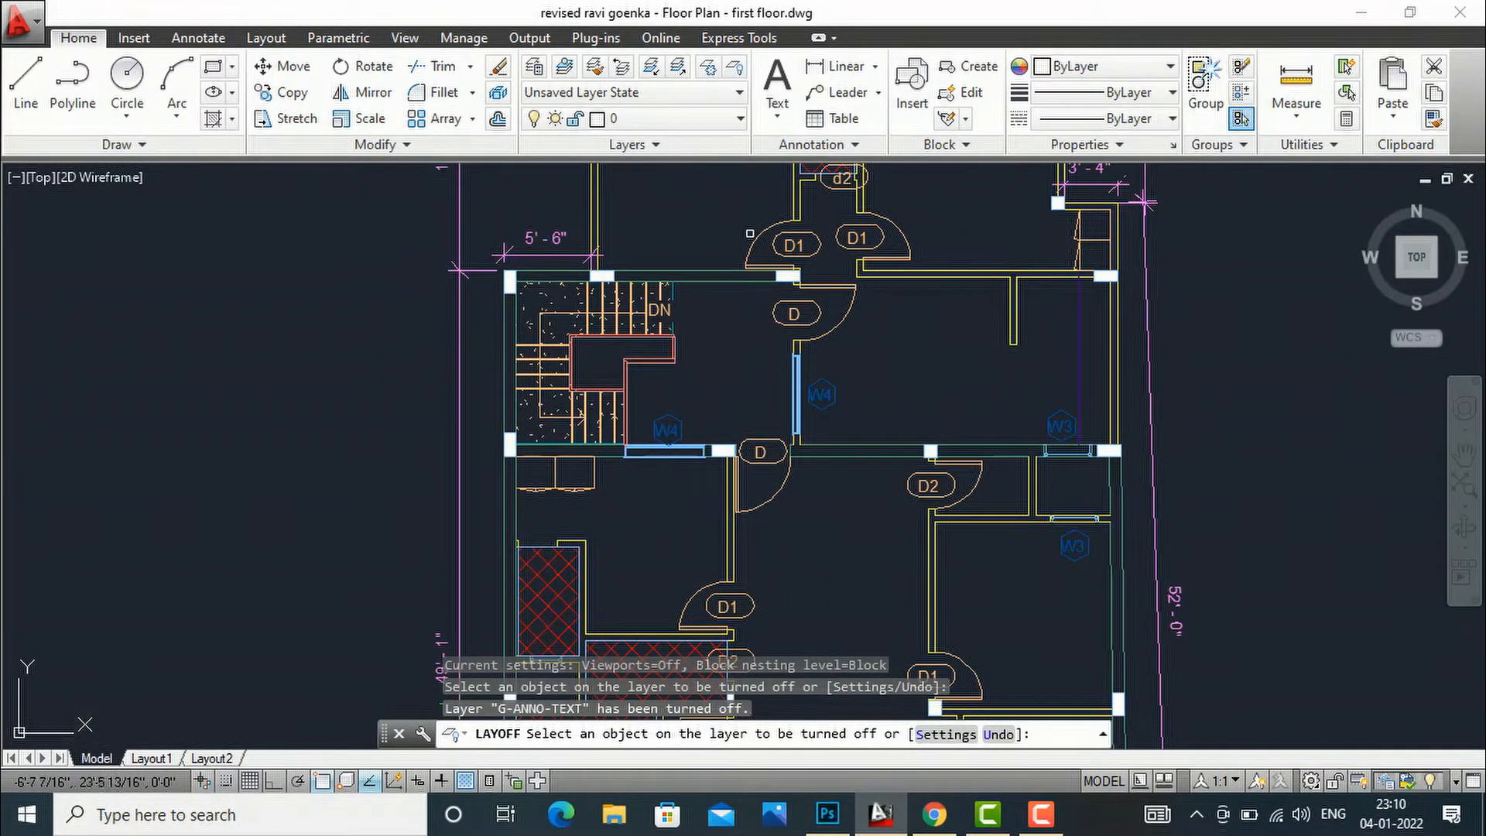
pyautogui.scroll(2, 692, 414)
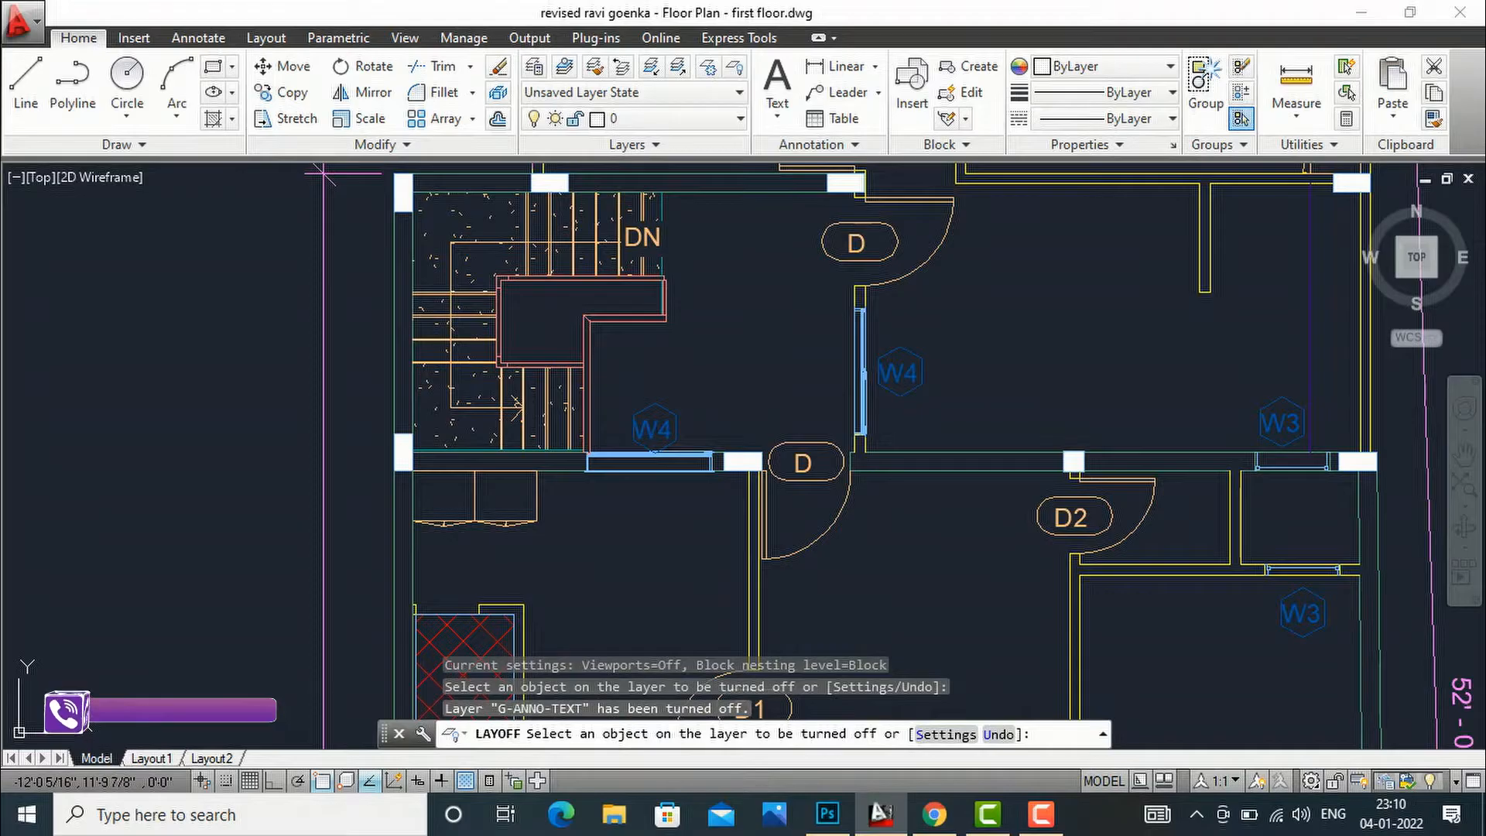
pyautogui.click(649, 428)
pyautogui.scroll(-2, 793, 389)
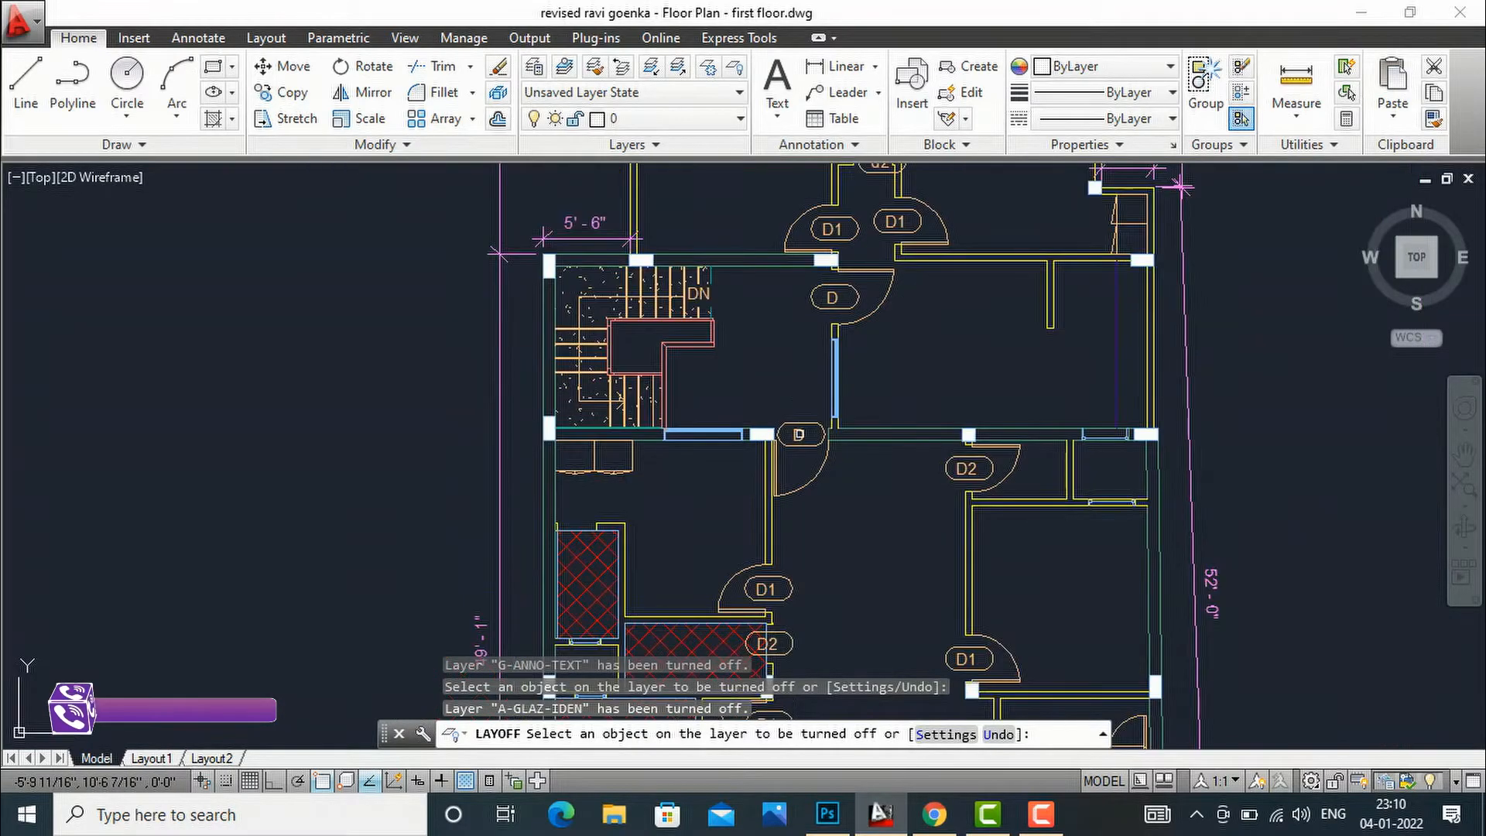
pyautogui.click(799, 434)
# Step: Turn off the dimension layer and the layer of the short green line beside the shaft
pyautogui.scroll(-4, 958, 385)
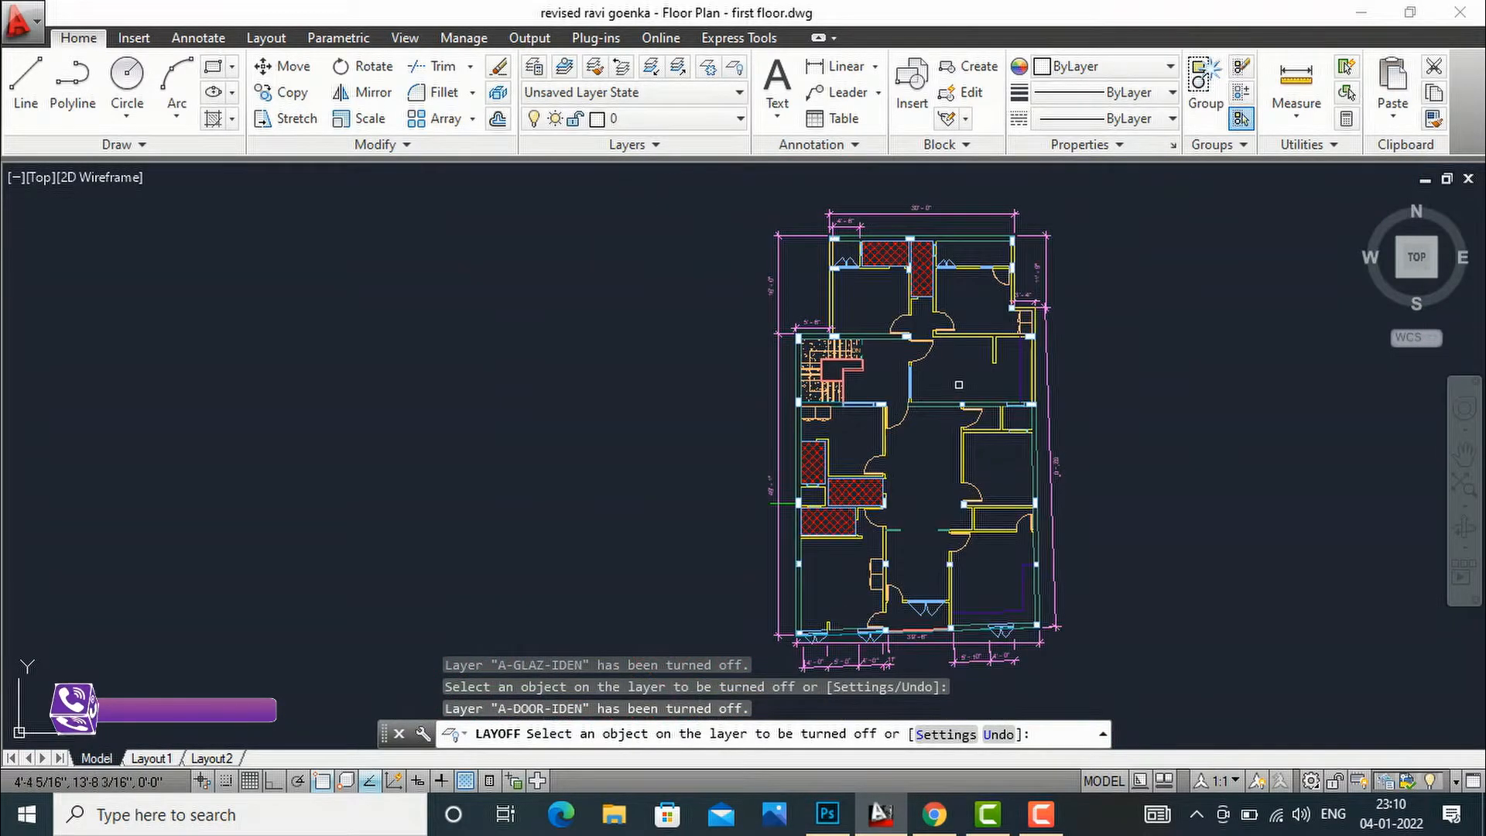
pyautogui.scroll(2, 809, 445)
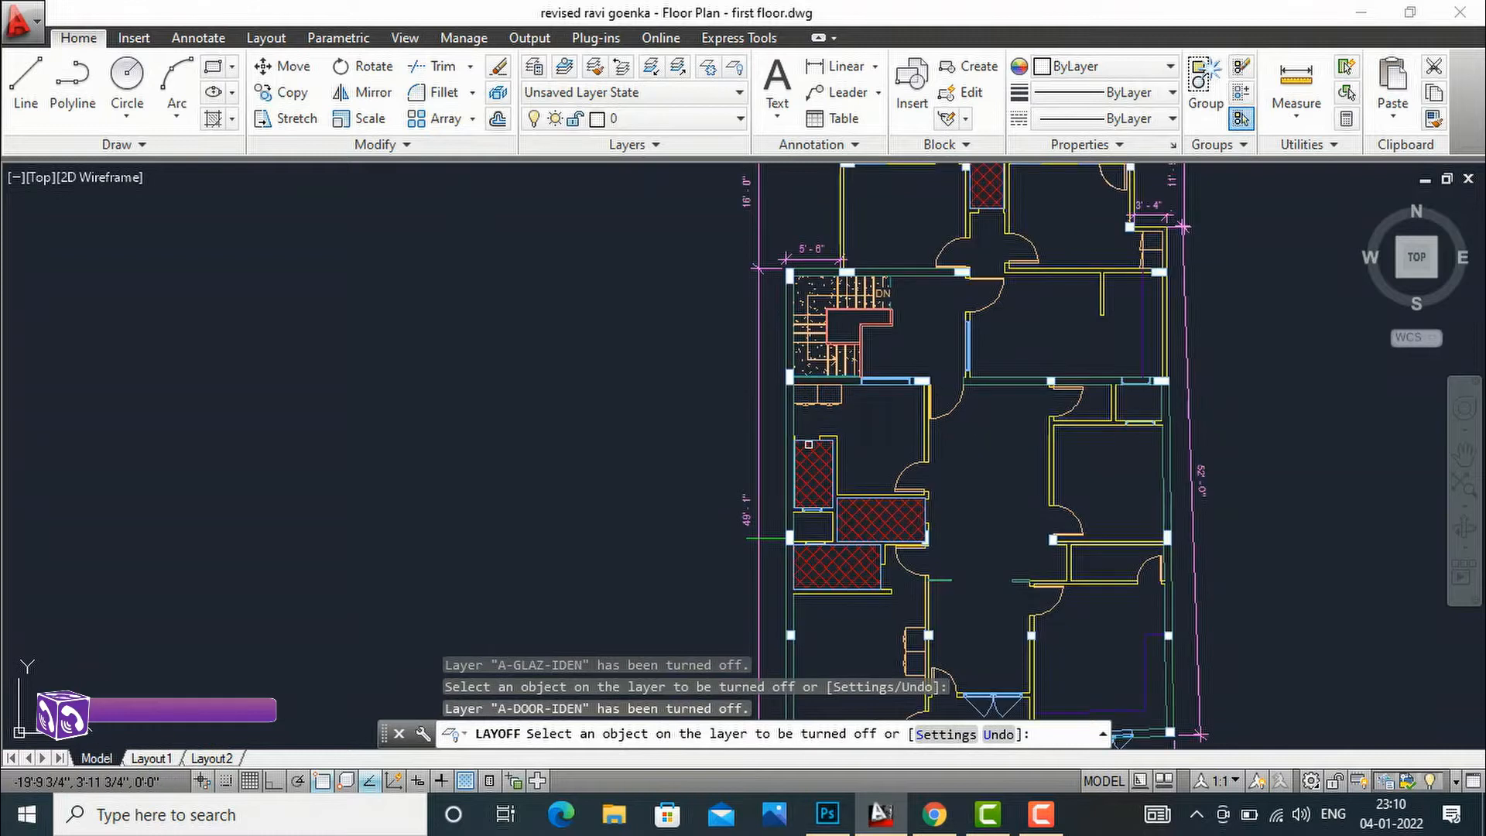
pyautogui.click(755, 494)
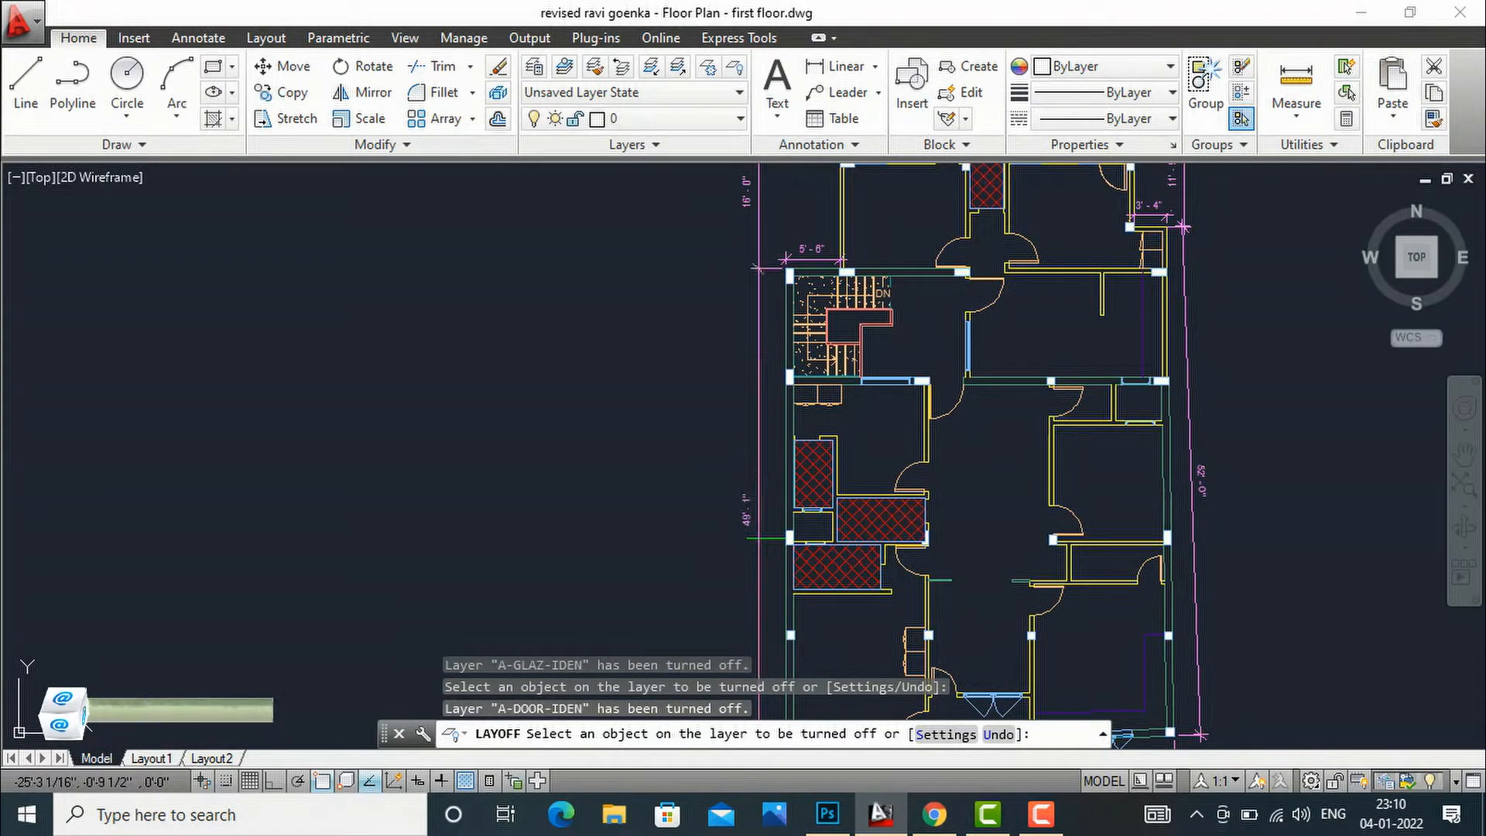
pyautogui.click(762, 537)
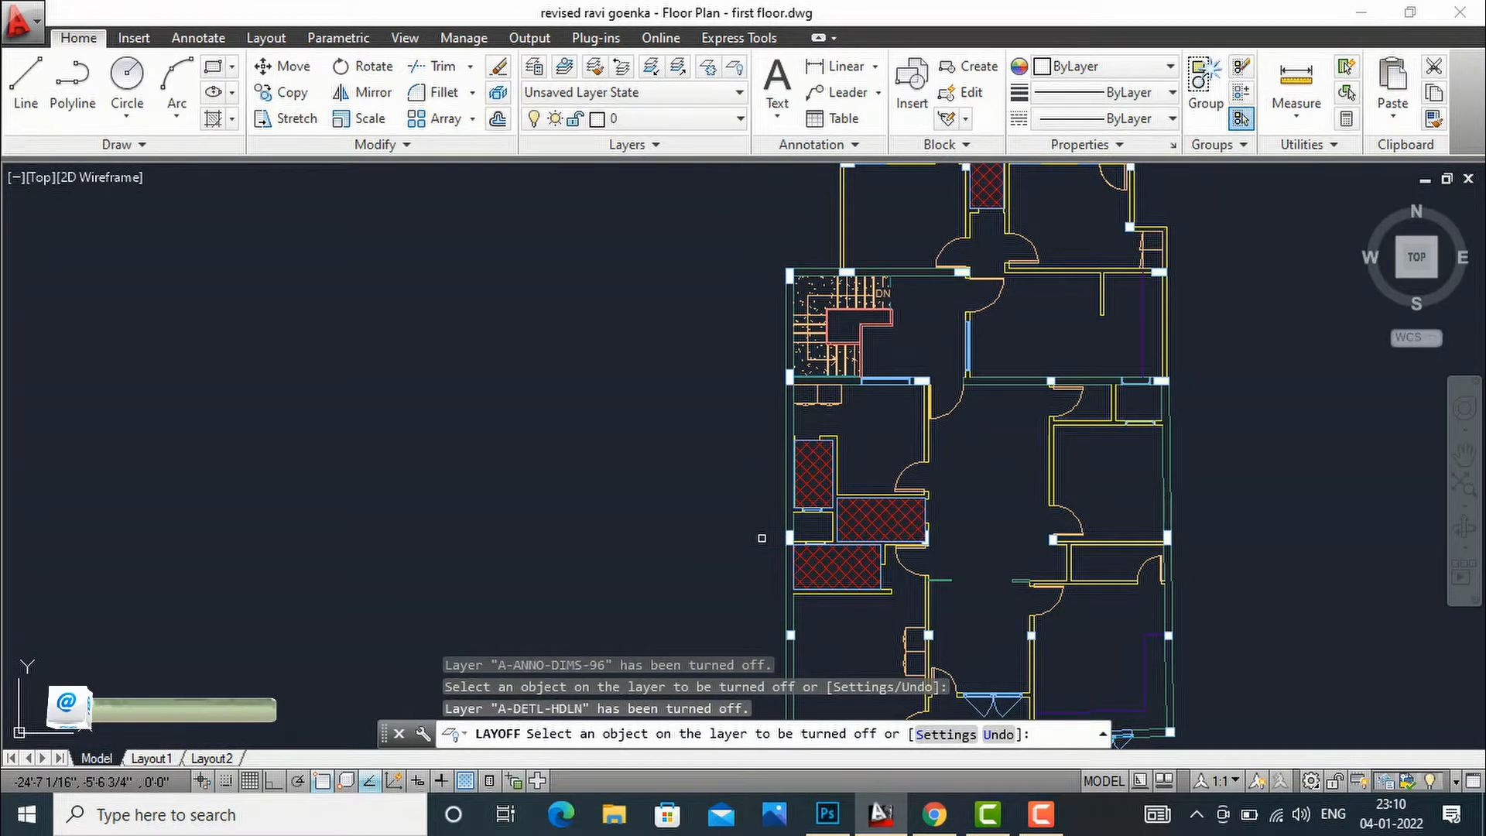
# Step: Check the rest of the plan for elements still to hide, then end the layer-off command
pyautogui.scroll(-4, 782, 418)
pyautogui.scroll(2, 922, 439)
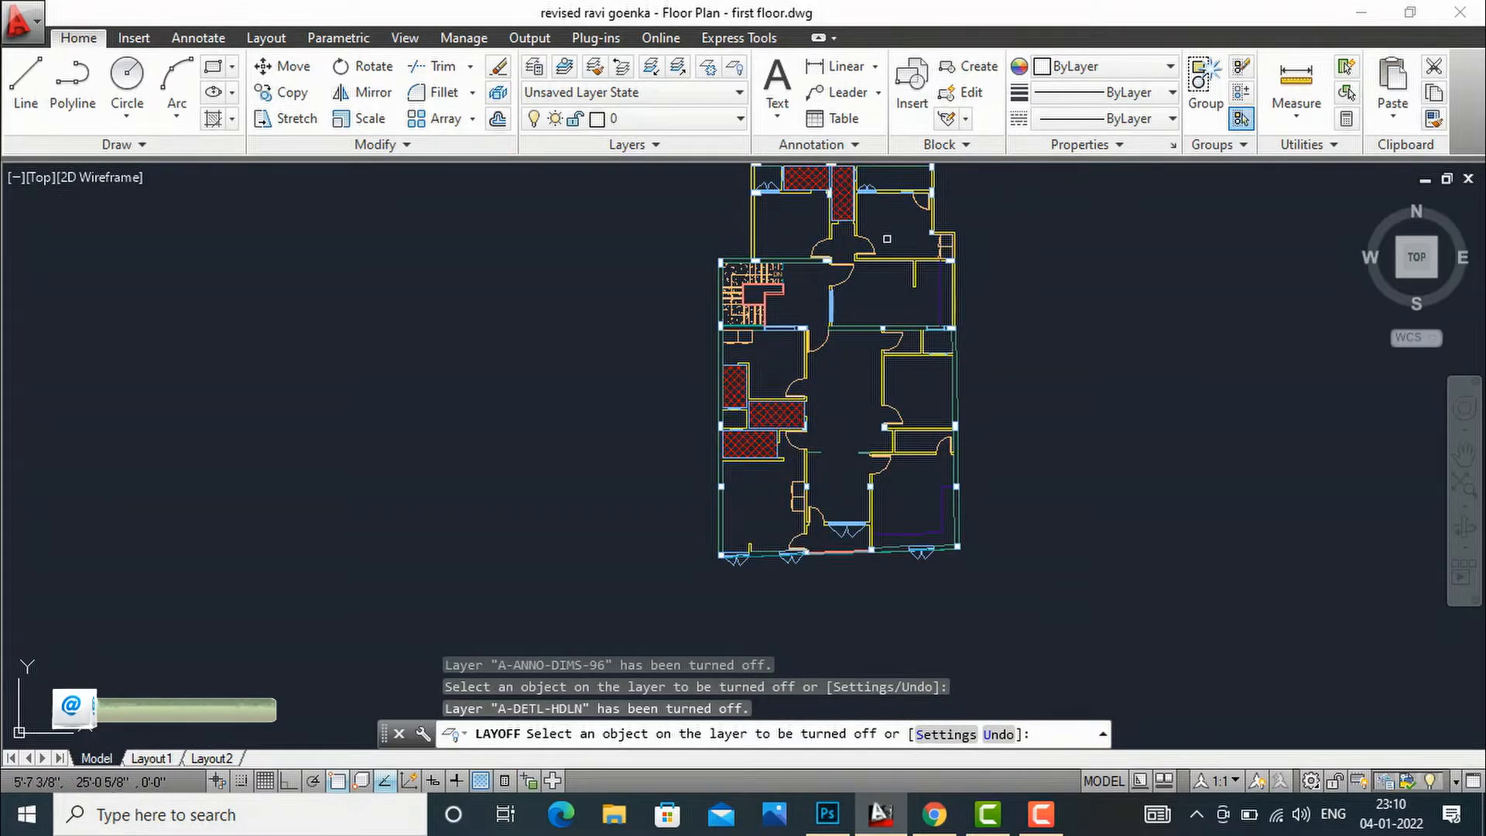
pyautogui.scroll(4, 887, 239)
pyautogui.scroll(-4, 849, 388)
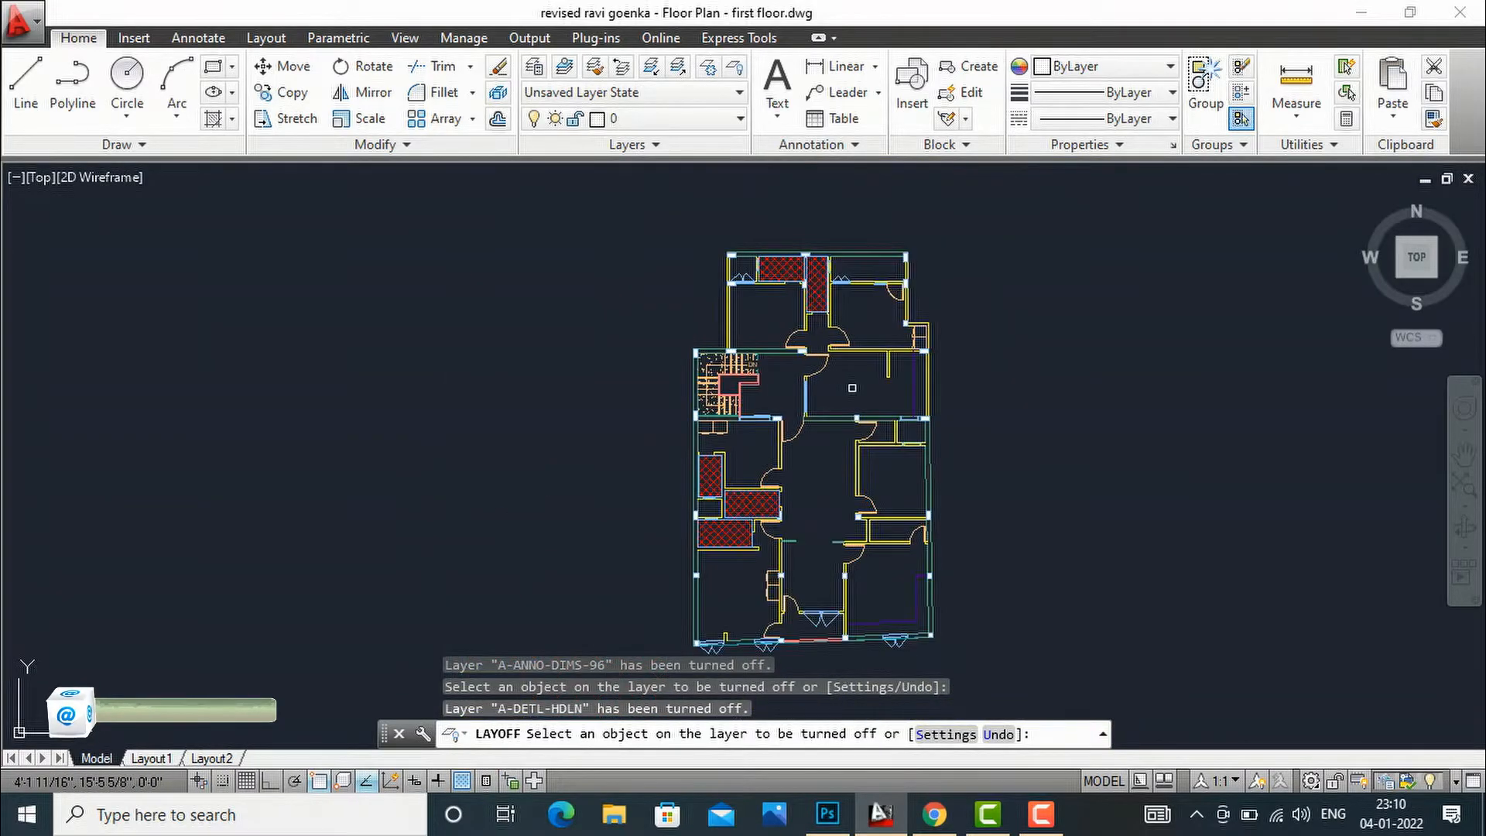
pyautogui.scroll(4, 804, 301)
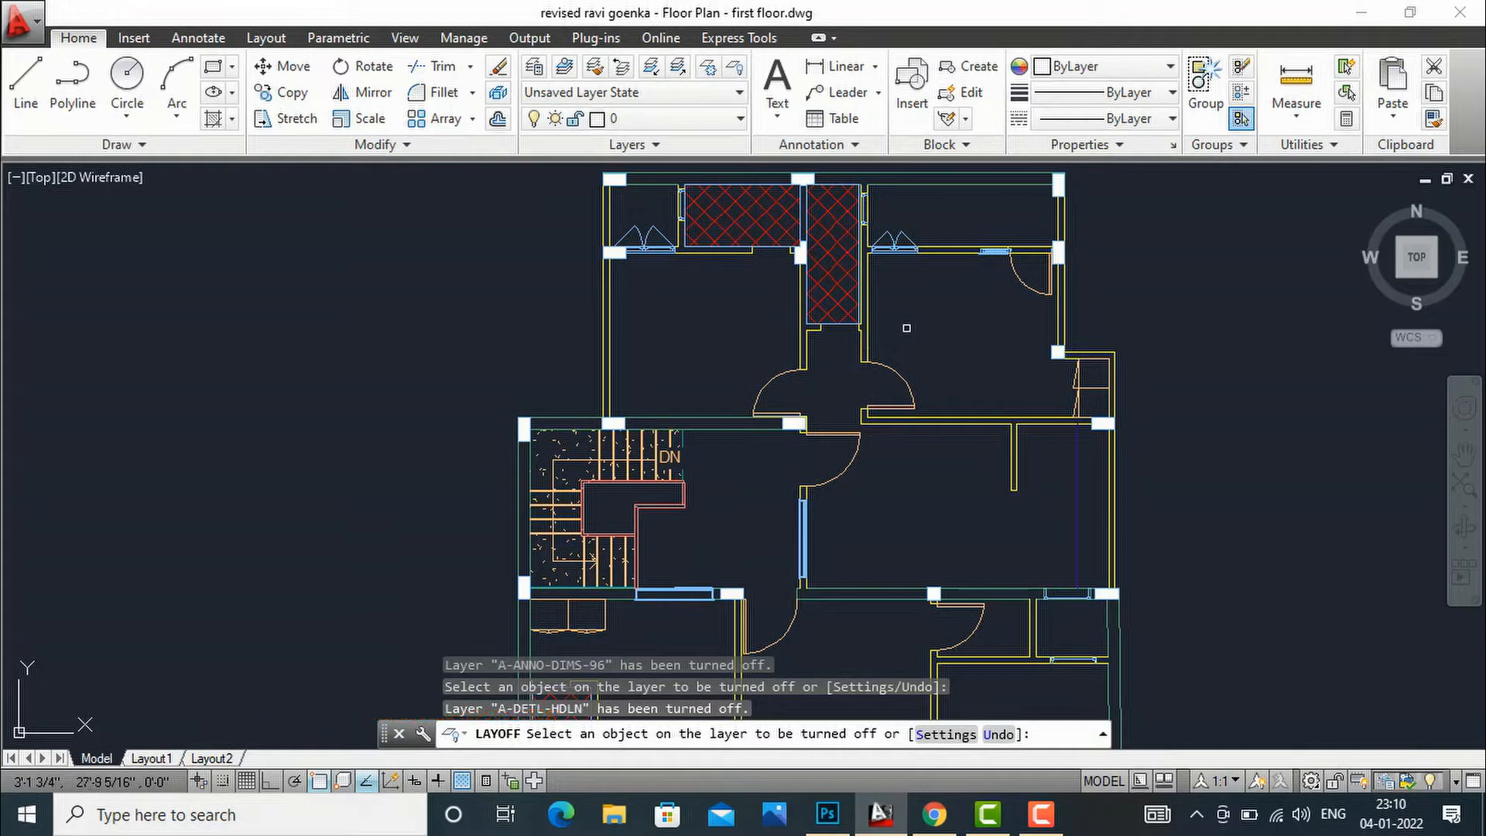
pyautogui.scroll(-2, 674, 365)
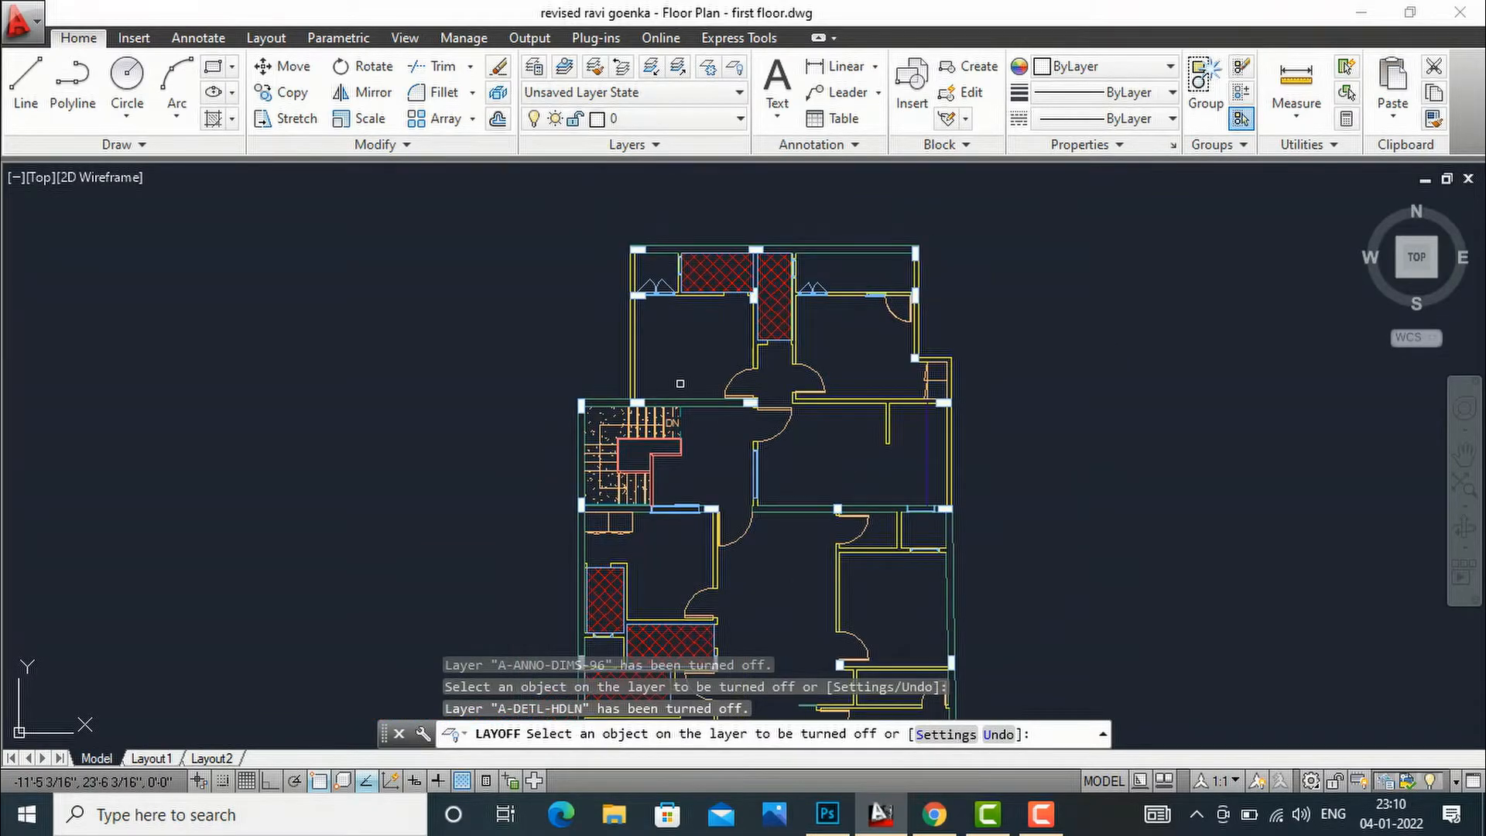
pyautogui.scroll(4, 740, 646)
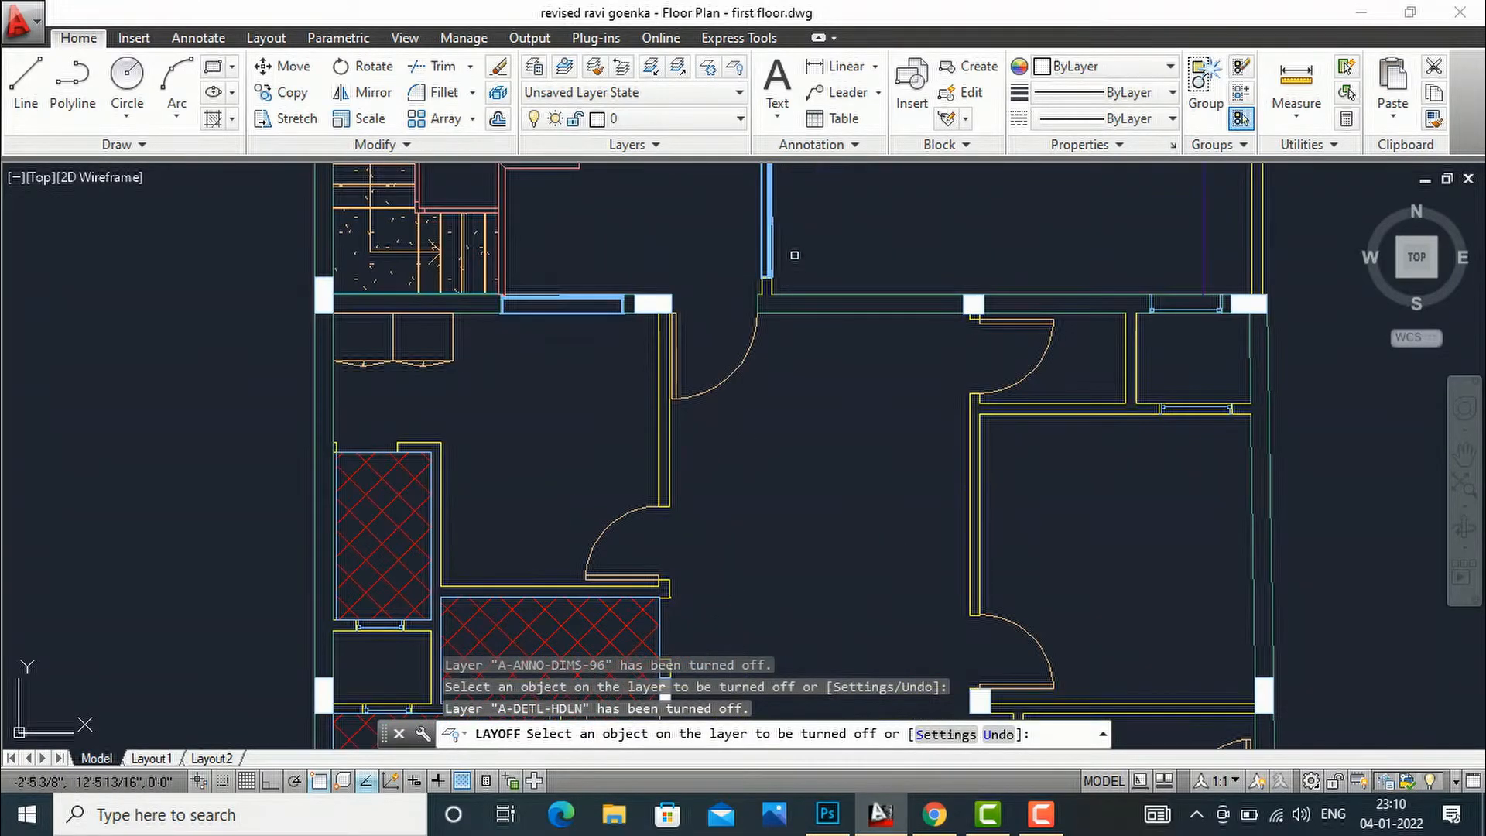
pyautogui.press('Escape')
# Step: Turn off the red toilet hatch layer with LAYOFF by picking the hatch in the toilet above the master bedroom
pyautogui.scroll(-4, 794, 256)
pyautogui.scroll(2, 670, 496)
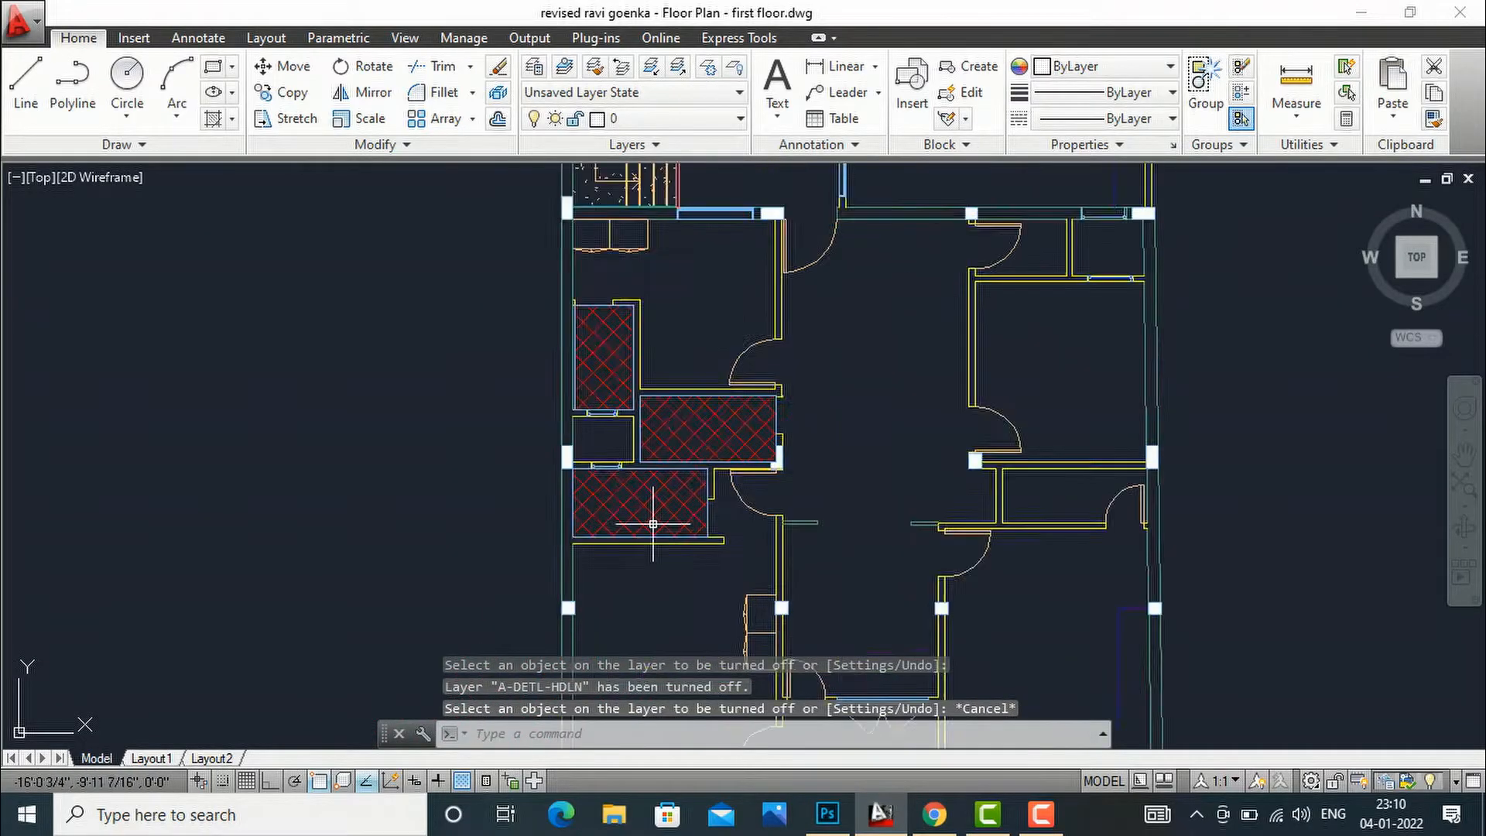
pyautogui.scroll(2, 642, 496)
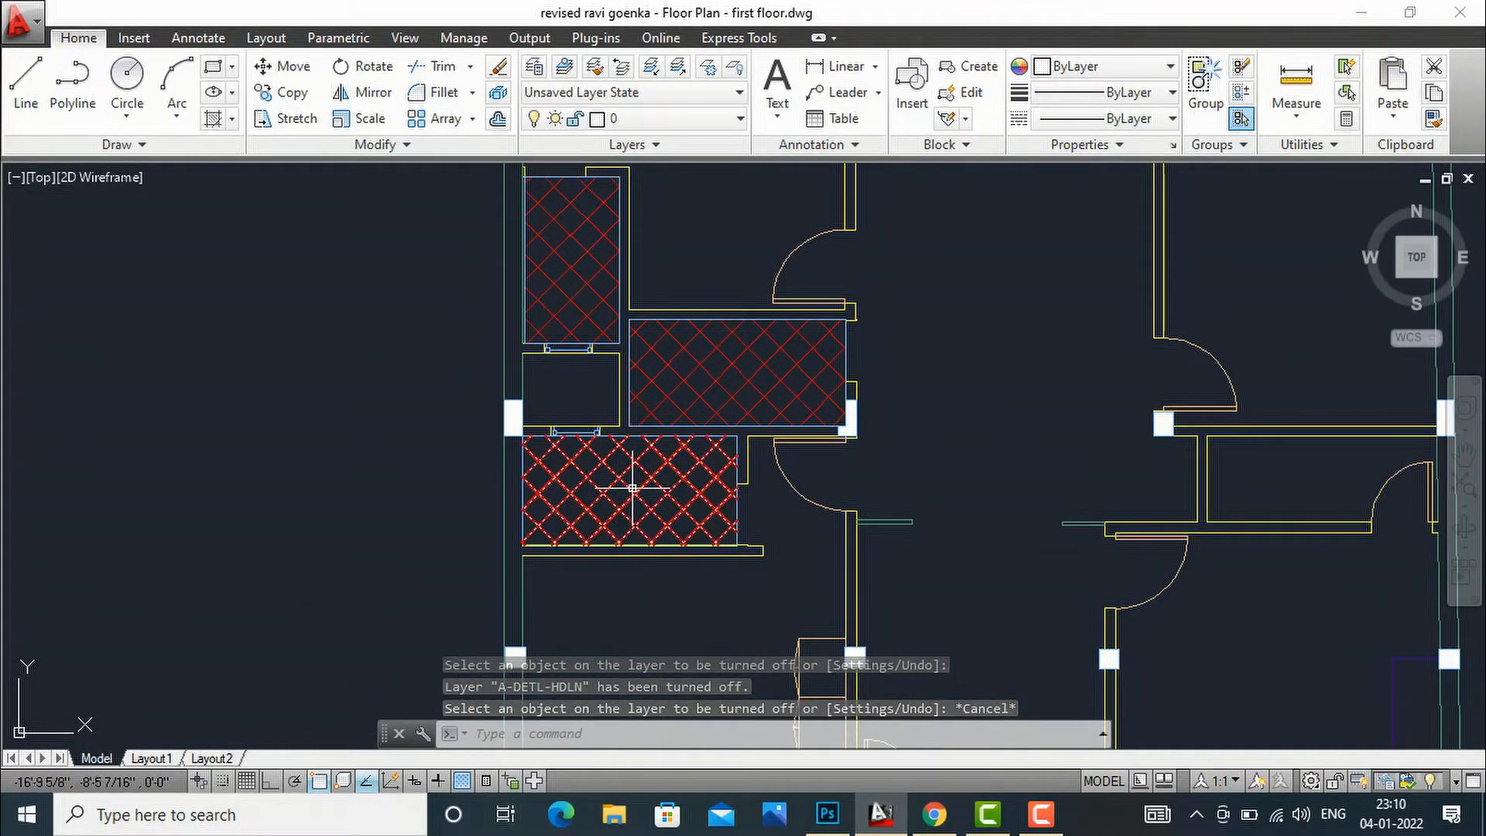
pyautogui.write('LAYOfF')
pyautogui.press('Return')
pyautogui.click(630, 493)
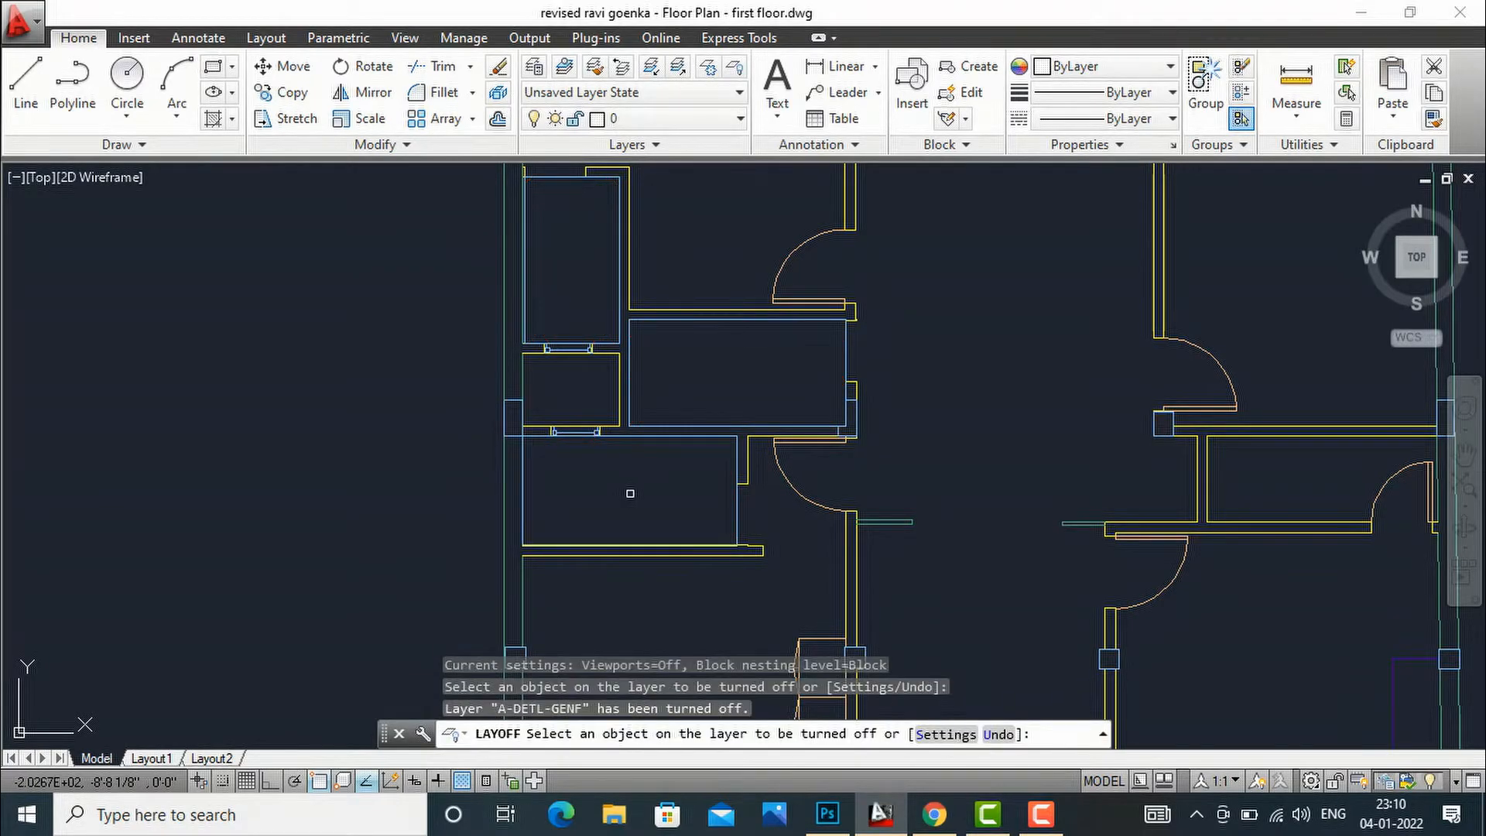
pyautogui.scroll(-4, 688, 465)
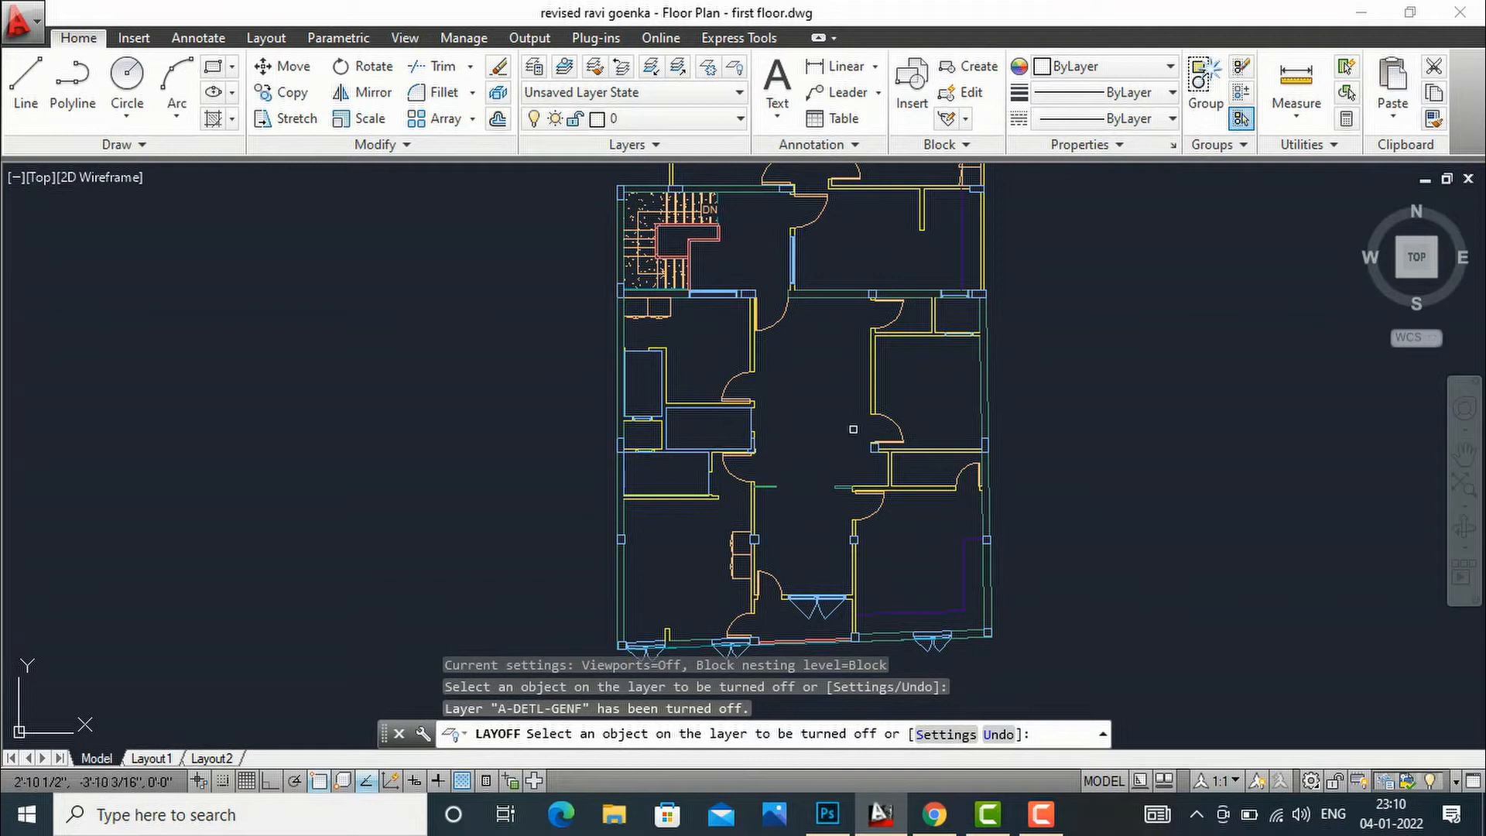
pyautogui.scroll(4, 692, 369)
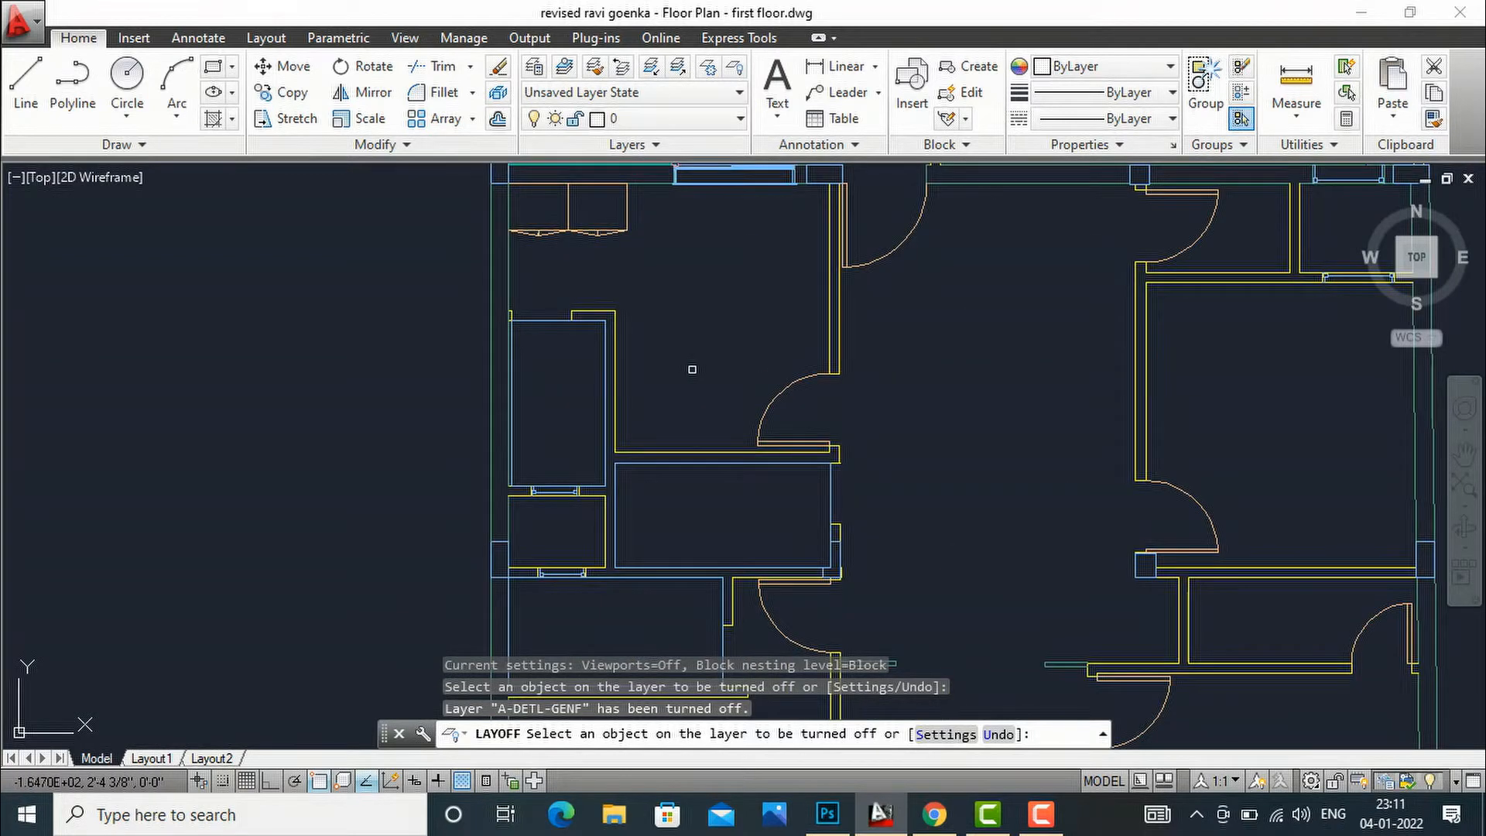
pyautogui.press('Escape')
pyautogui.press('Escape')
# Step: Examine the simplified plan's walls, columns, doors, windows and stairs, especially around the stair lobby
pyautogui.scroll(-4, 726, 356)
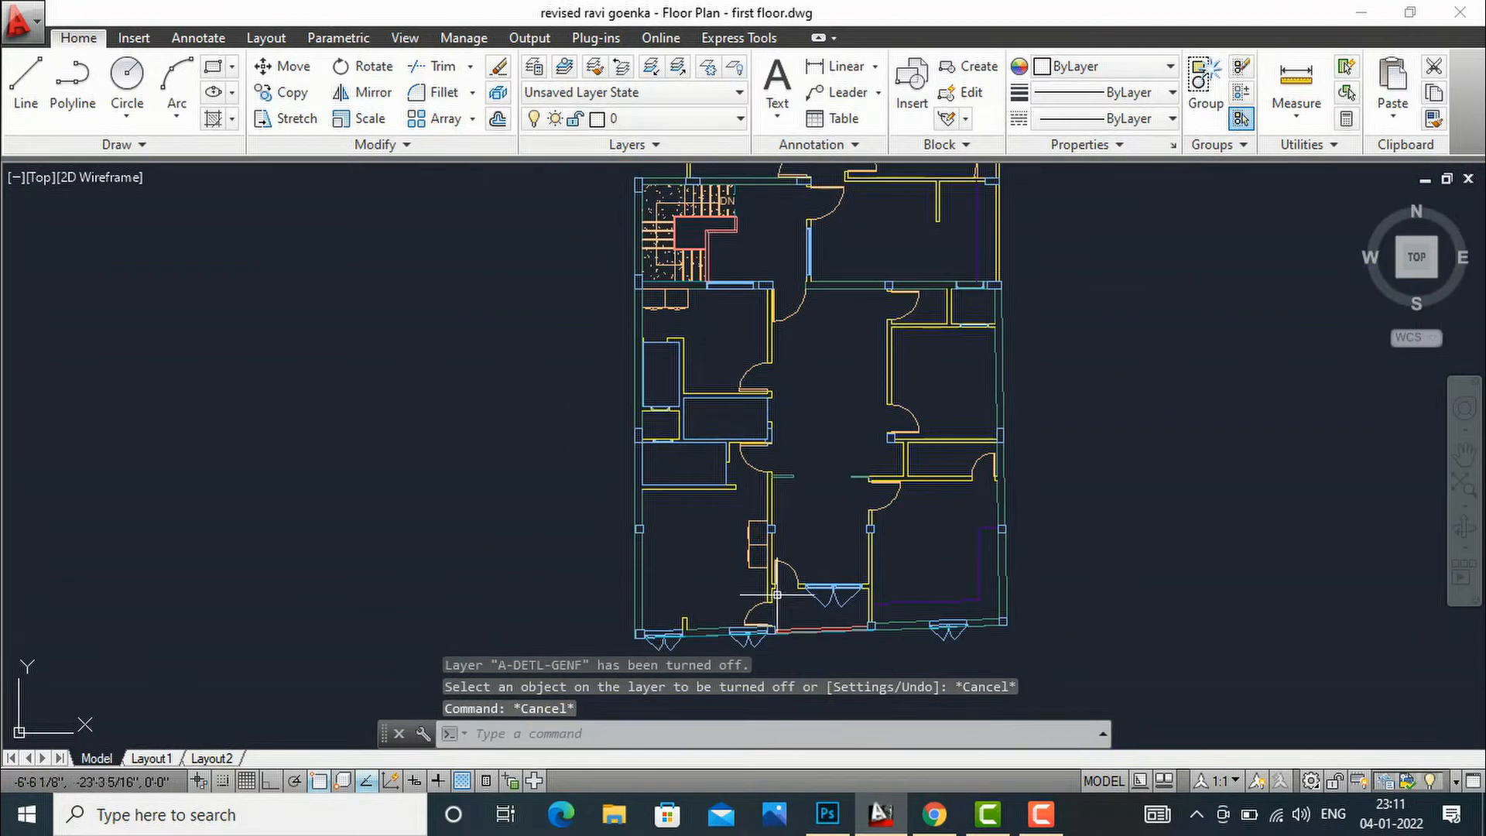
pyautogui.scroll(2, 879, 609)
pyautogui.scroll(-2, 672, 531)
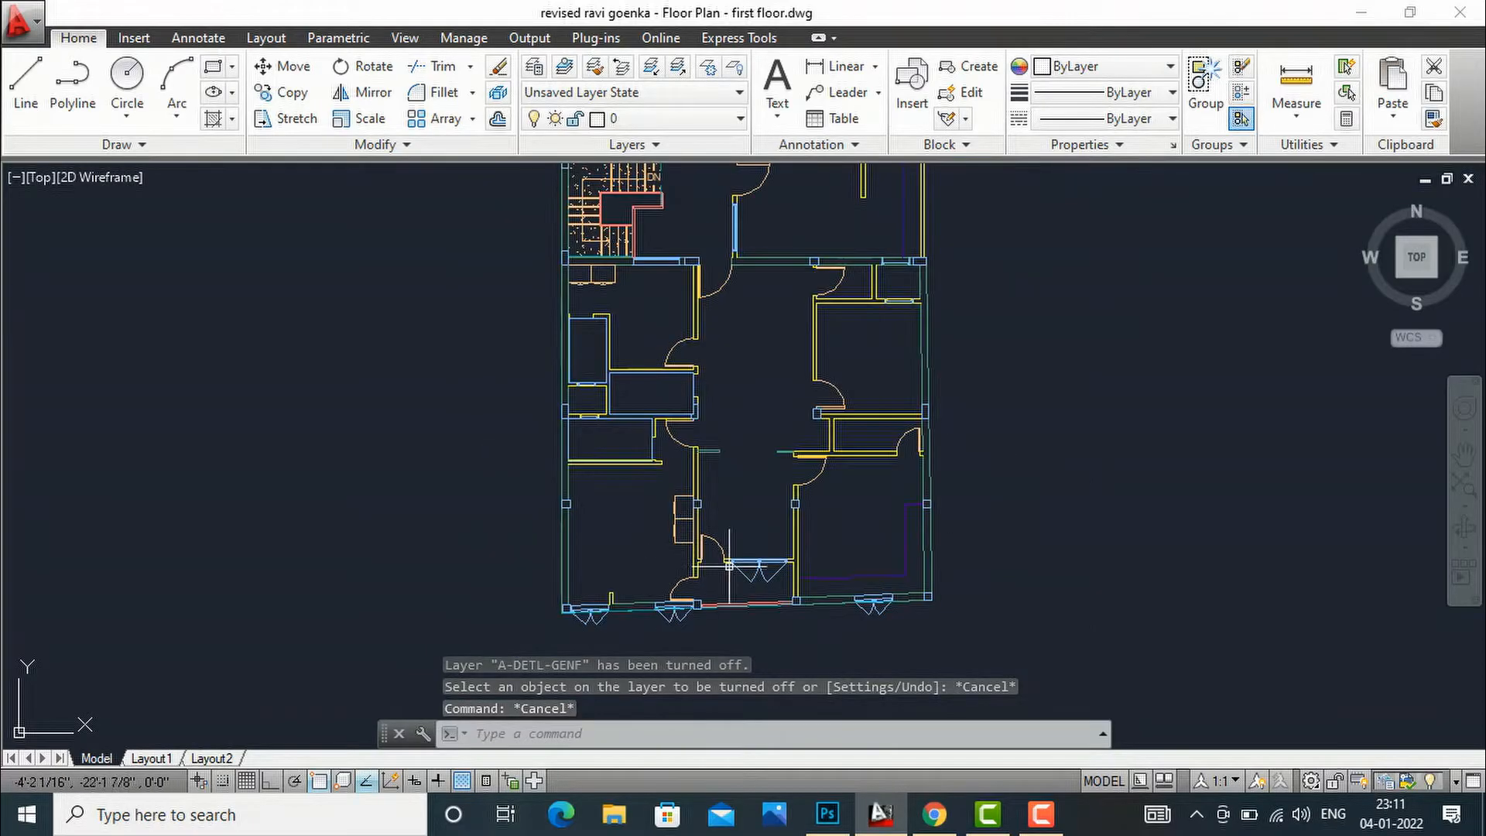
pyautogui.scroll(-2, 935, 584)
pyautogui.scroll(2, 842, 238)
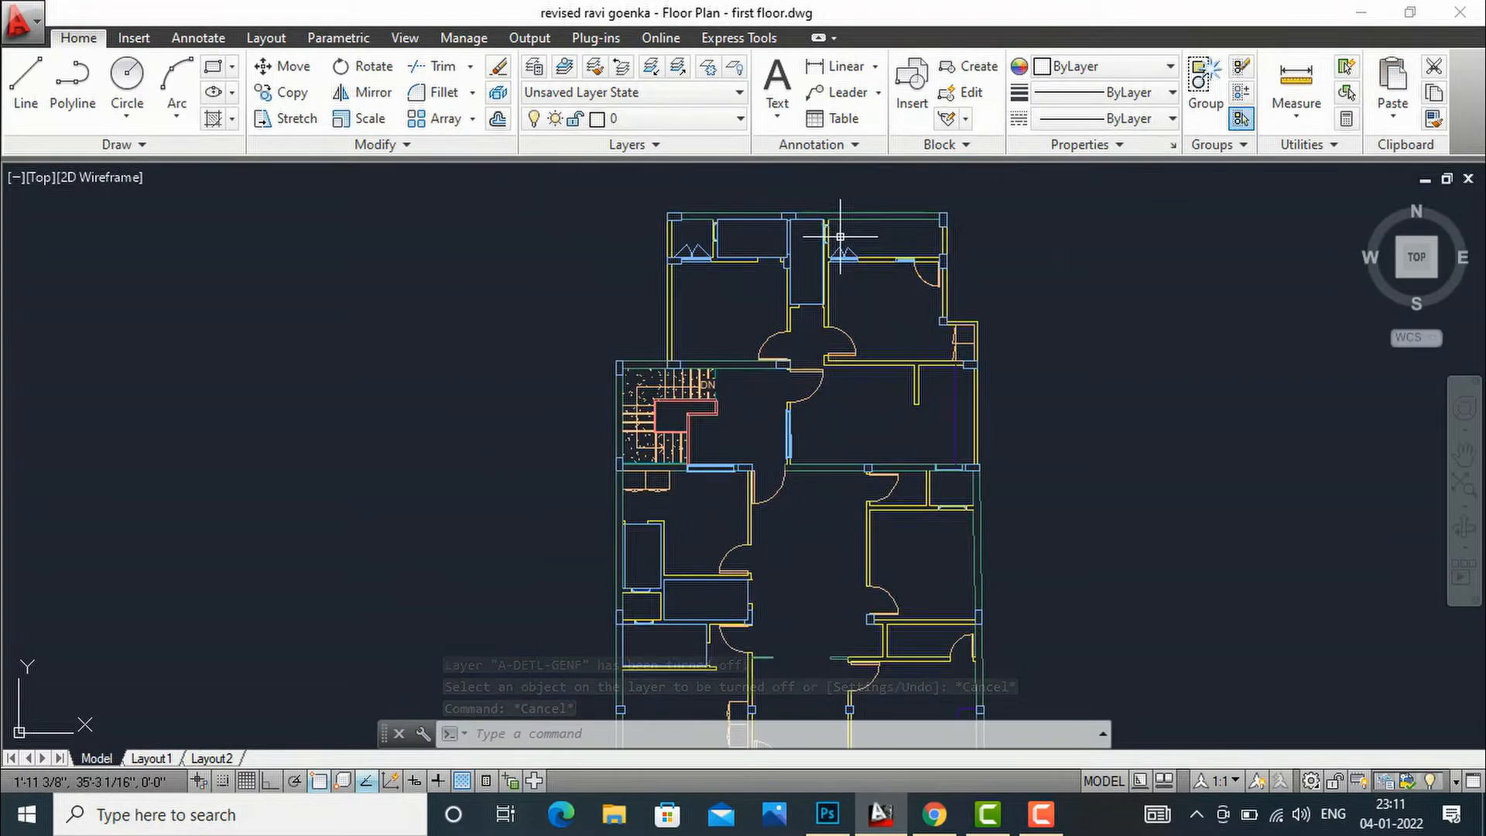
pyautogui.scroll(2, 770, 385)
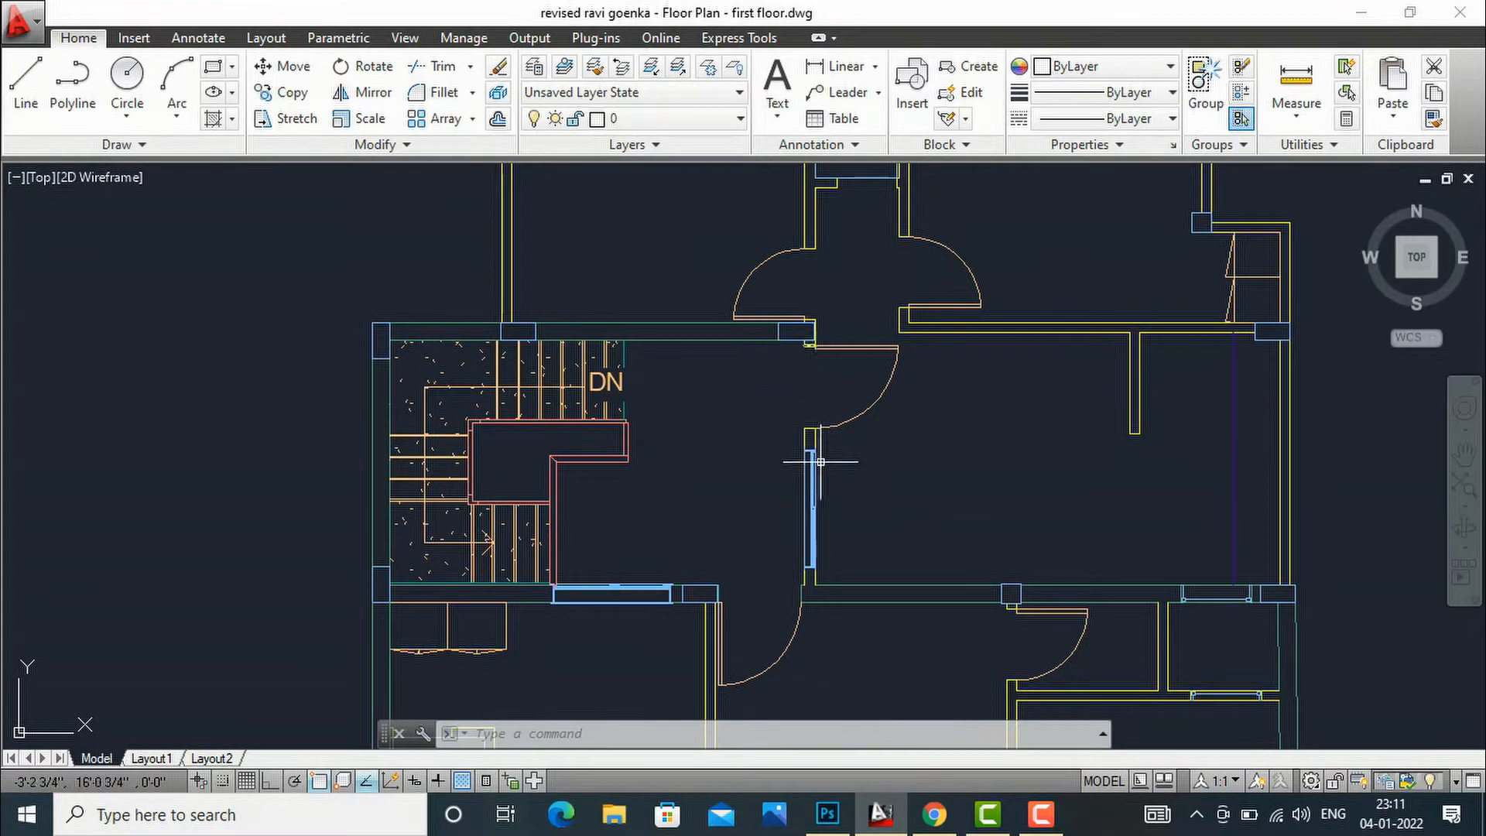
pyautogui.scroll(-2, 778, 441)
pyautogui.scroll(3, 774, 531)
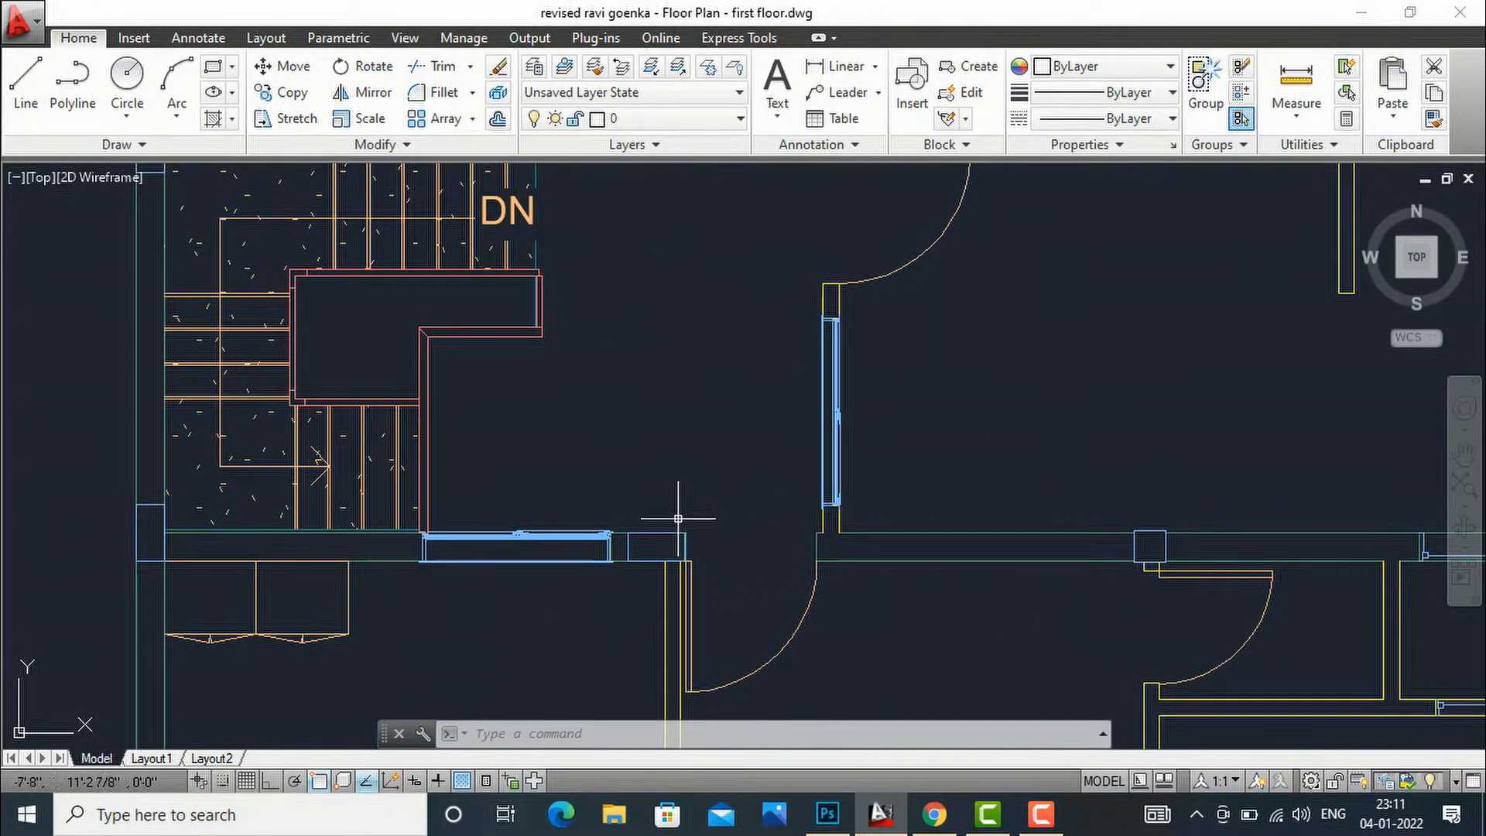
pyautogui.scroll(-2, 921, 464)
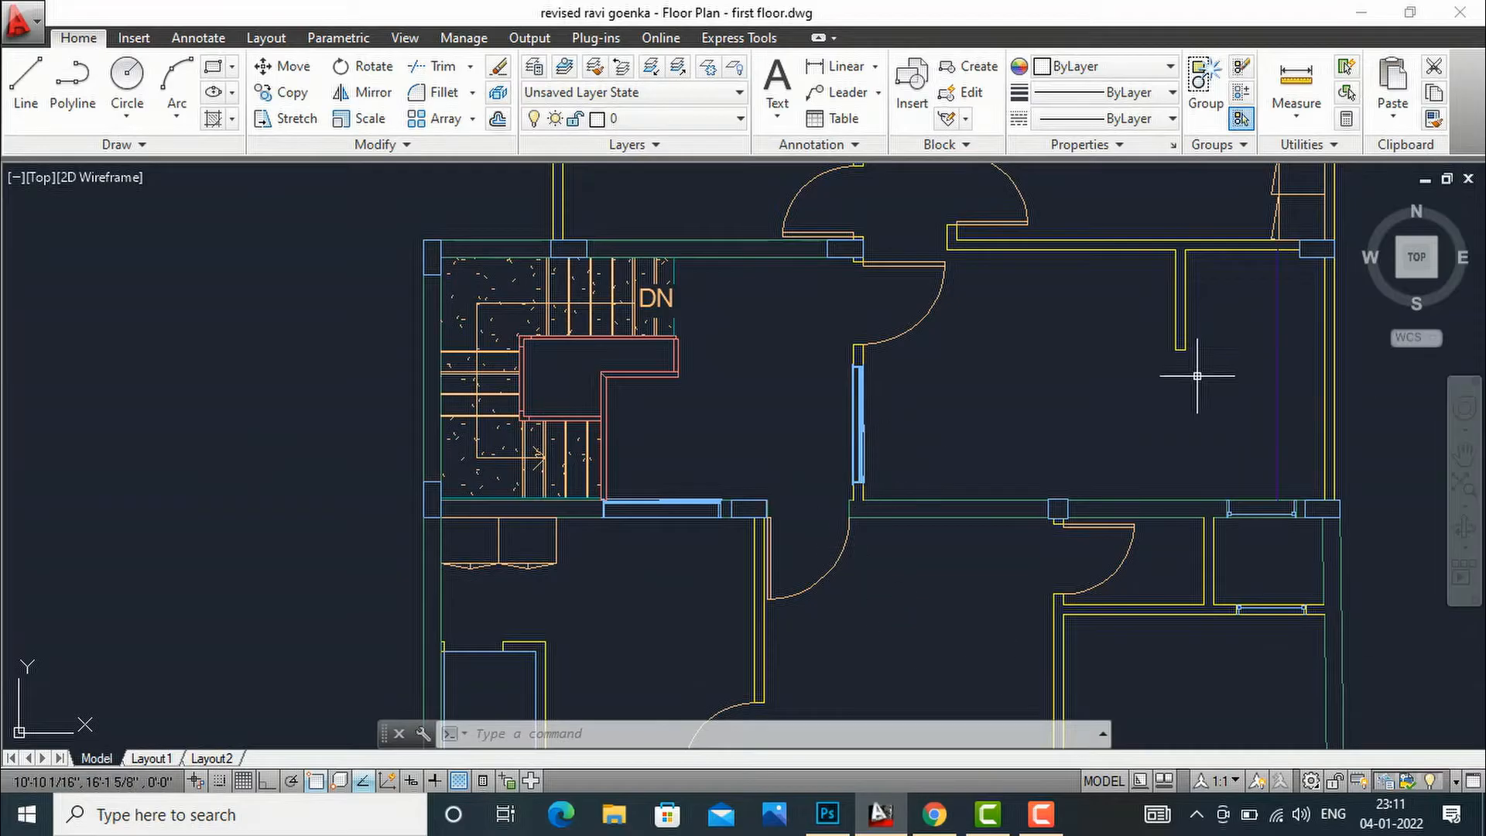
# Step: Draw a line across the door opening below the stair lobby, from the column corner to the facing wall end
pyautogui.scroll(2, 825, 518)
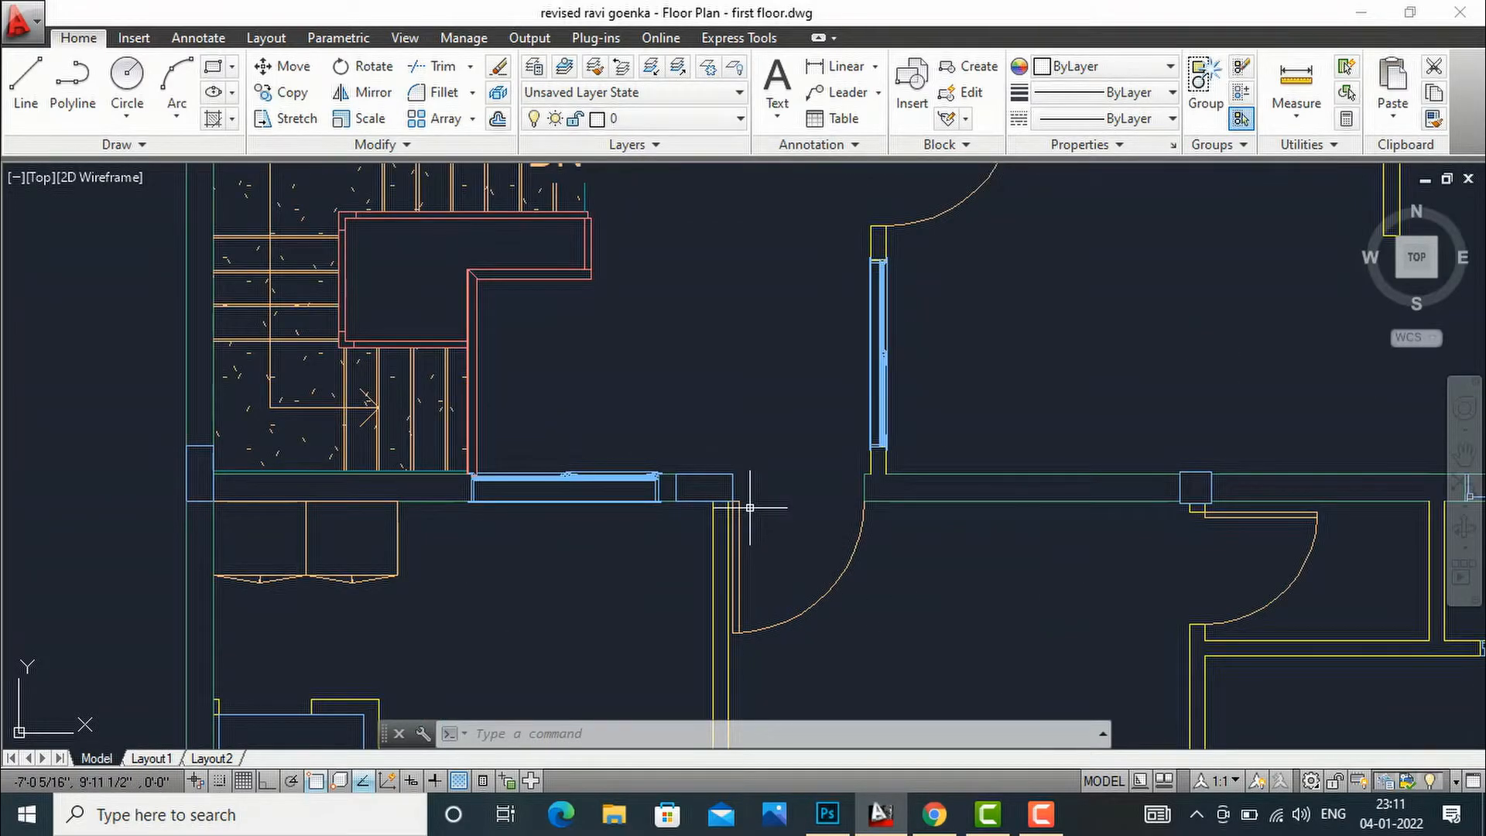
pyautogui.write('l')
pyautogui.press('Return')
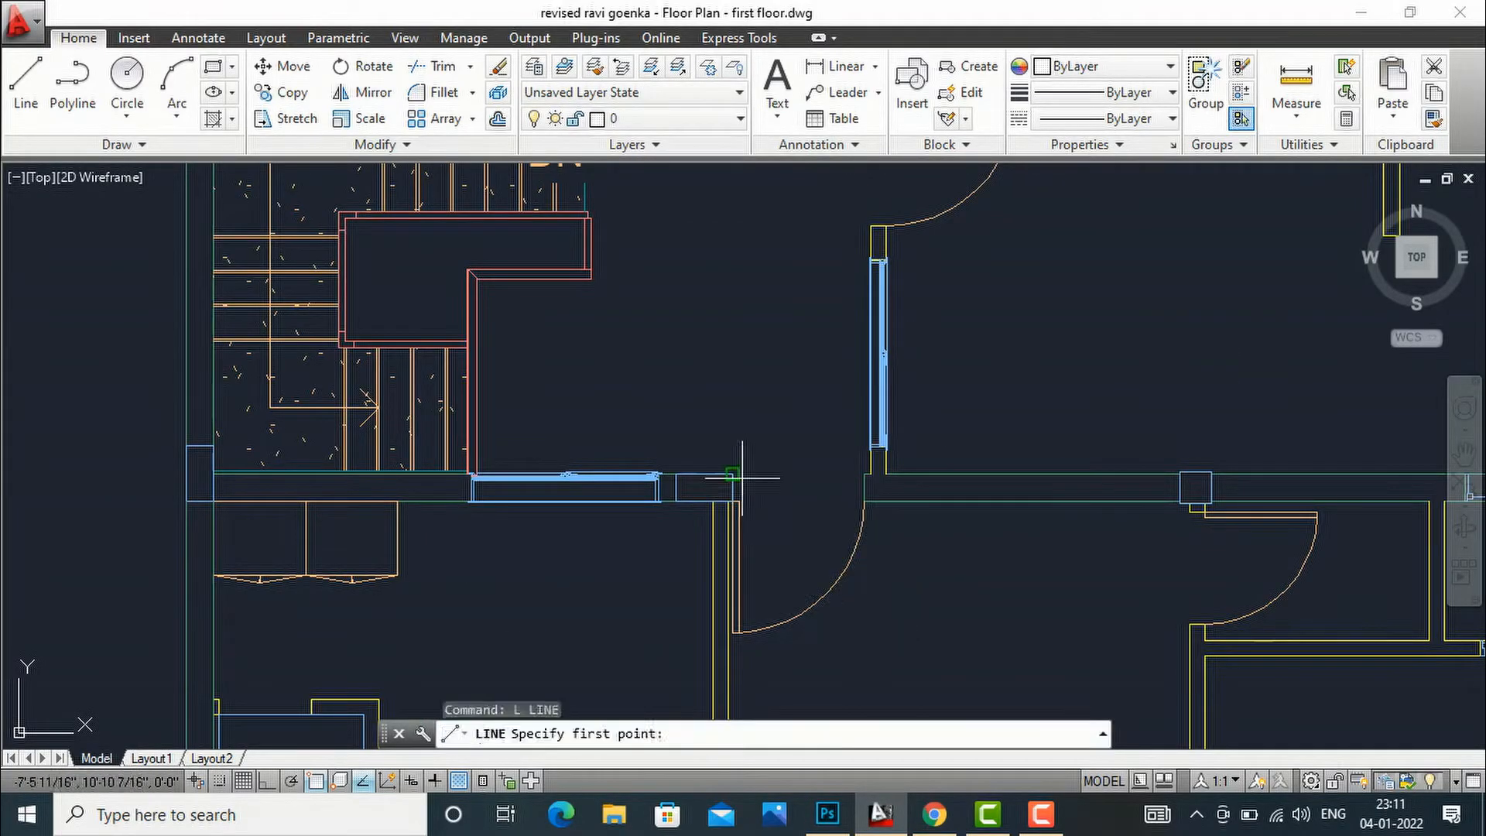
pyautogui.click(732, 474)
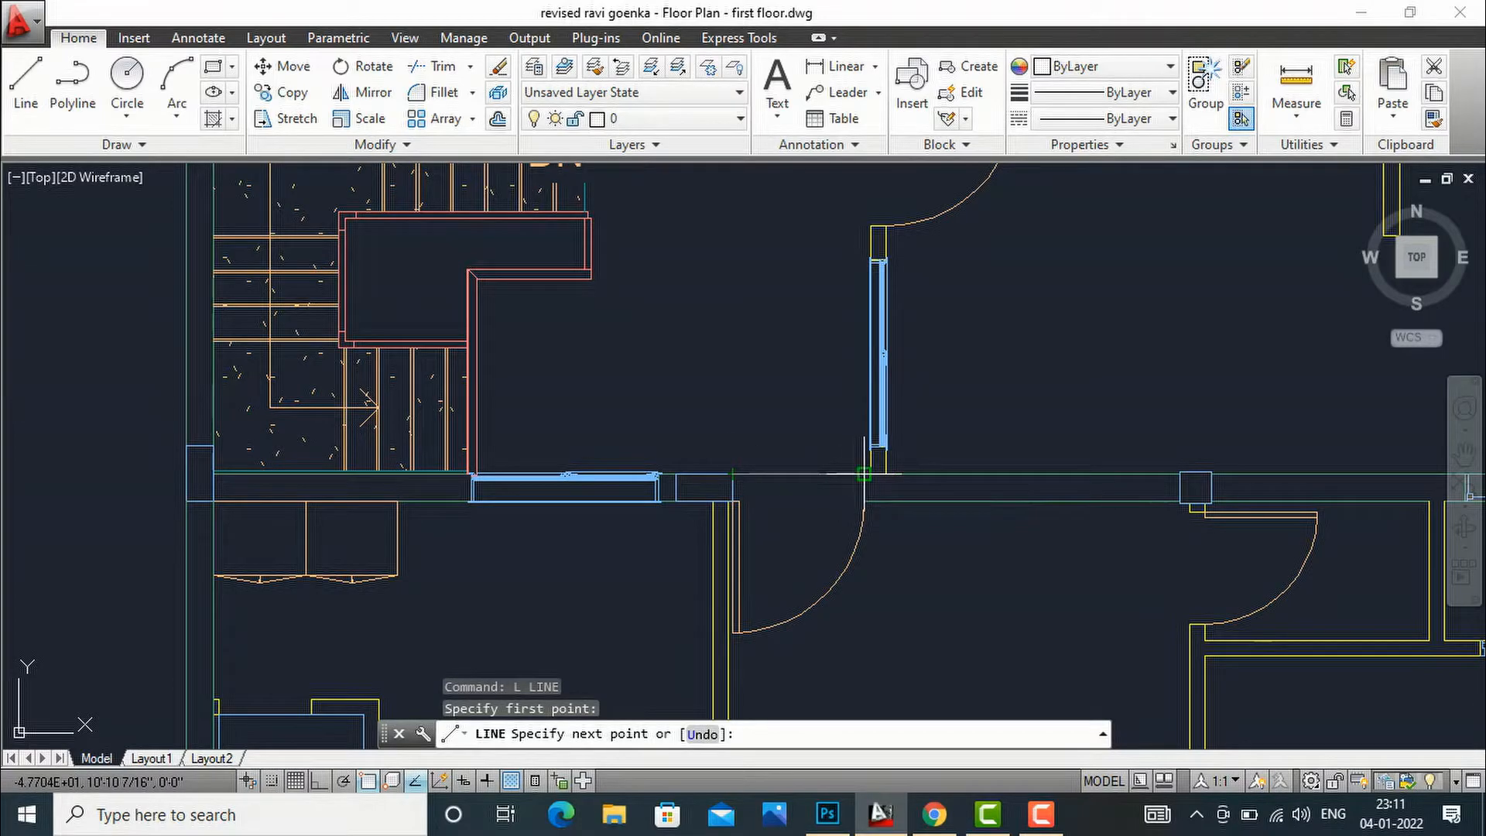
pyautogui.click(864, 474)
pyautogui.scroll(-4, 614, 456)
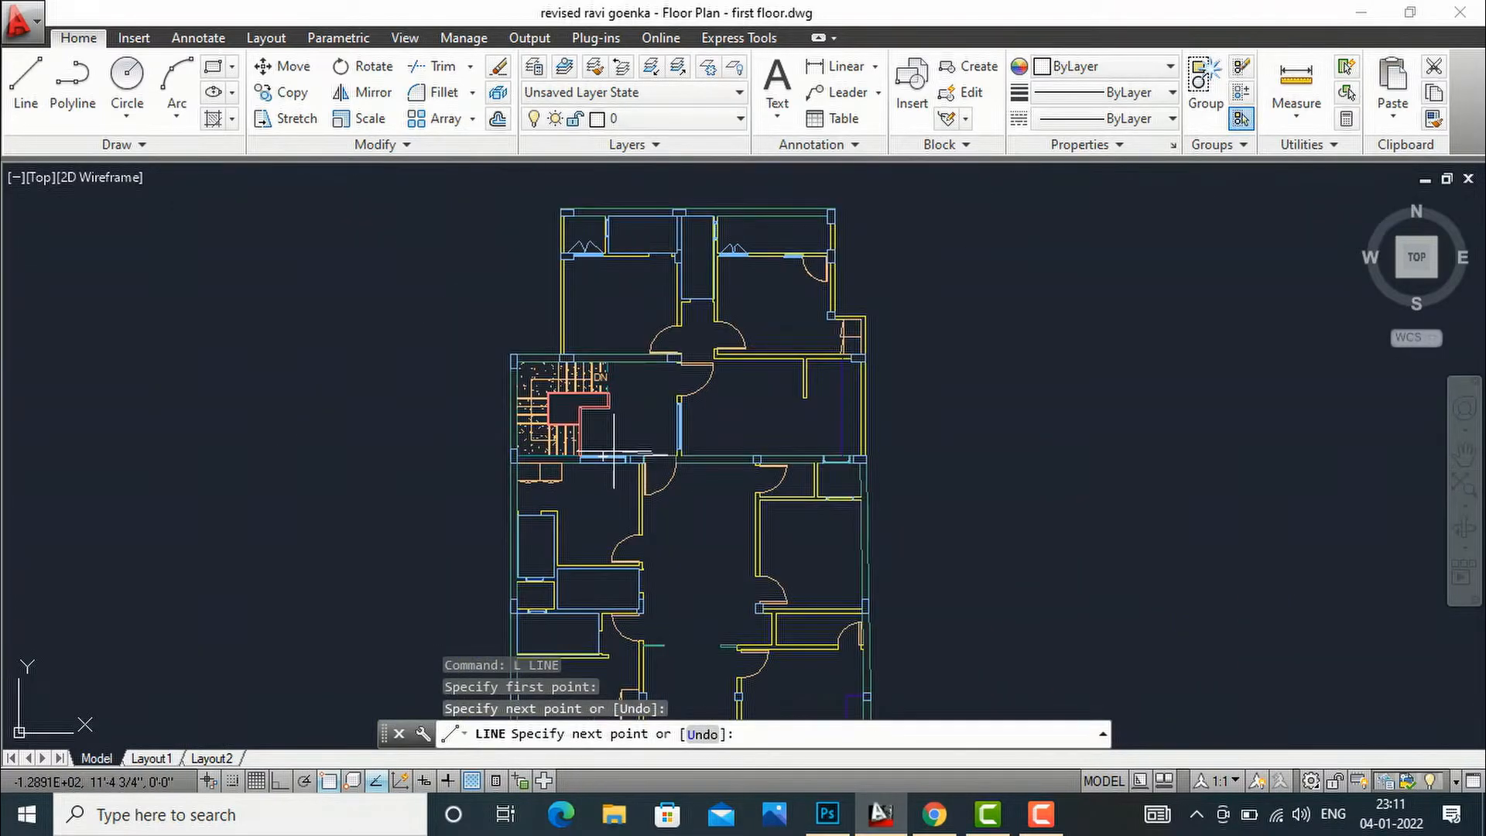
pyautogui.press('Escape')
# Step: Draw a line along the passage face closing the door opening of the upper bedroom on the stair side
pyautogui.scroll(6, 672, 344)
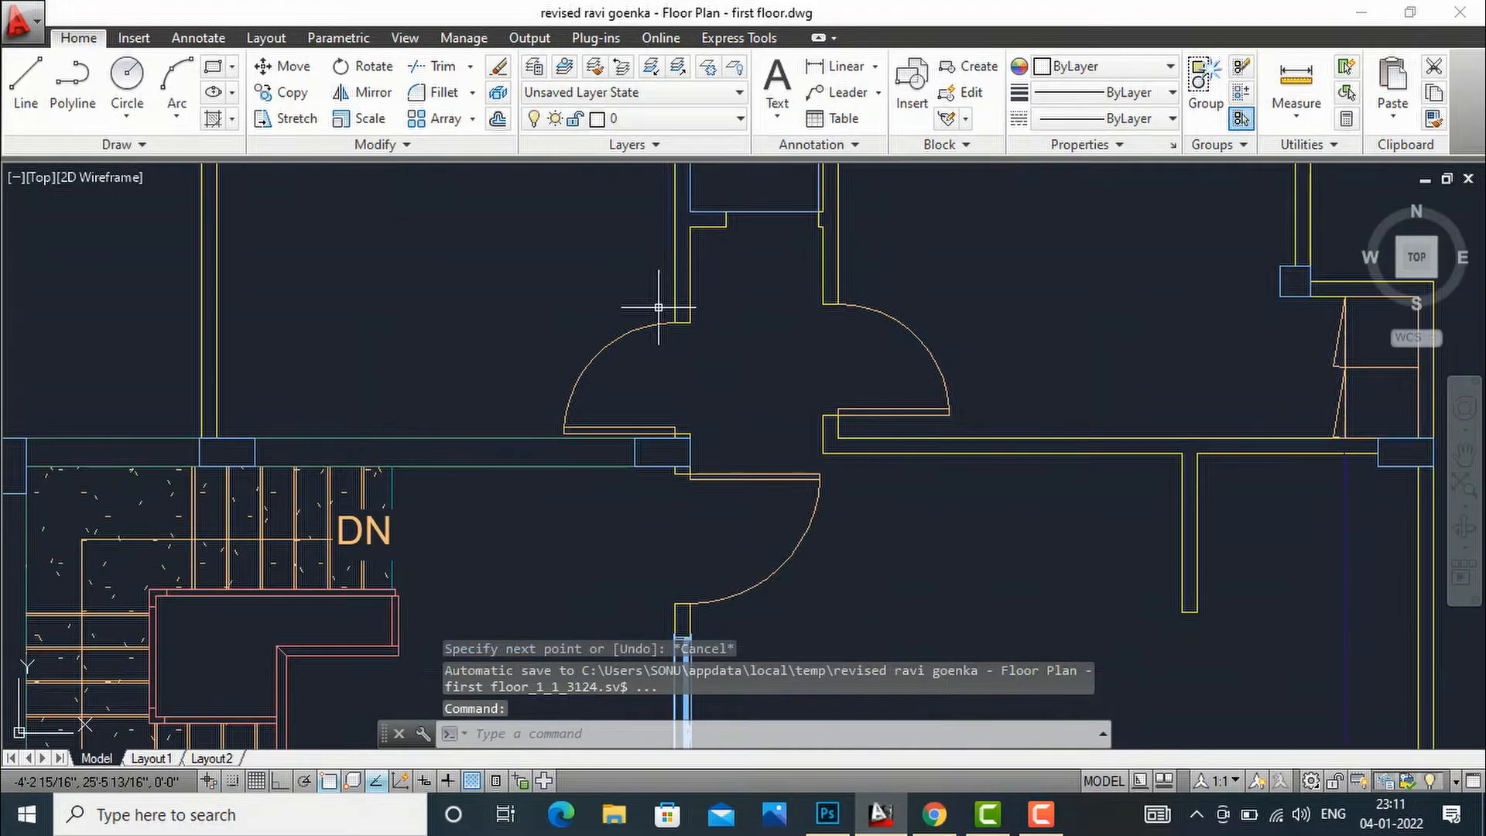
pyautogui.write('l')
pyautogui.press('Return')
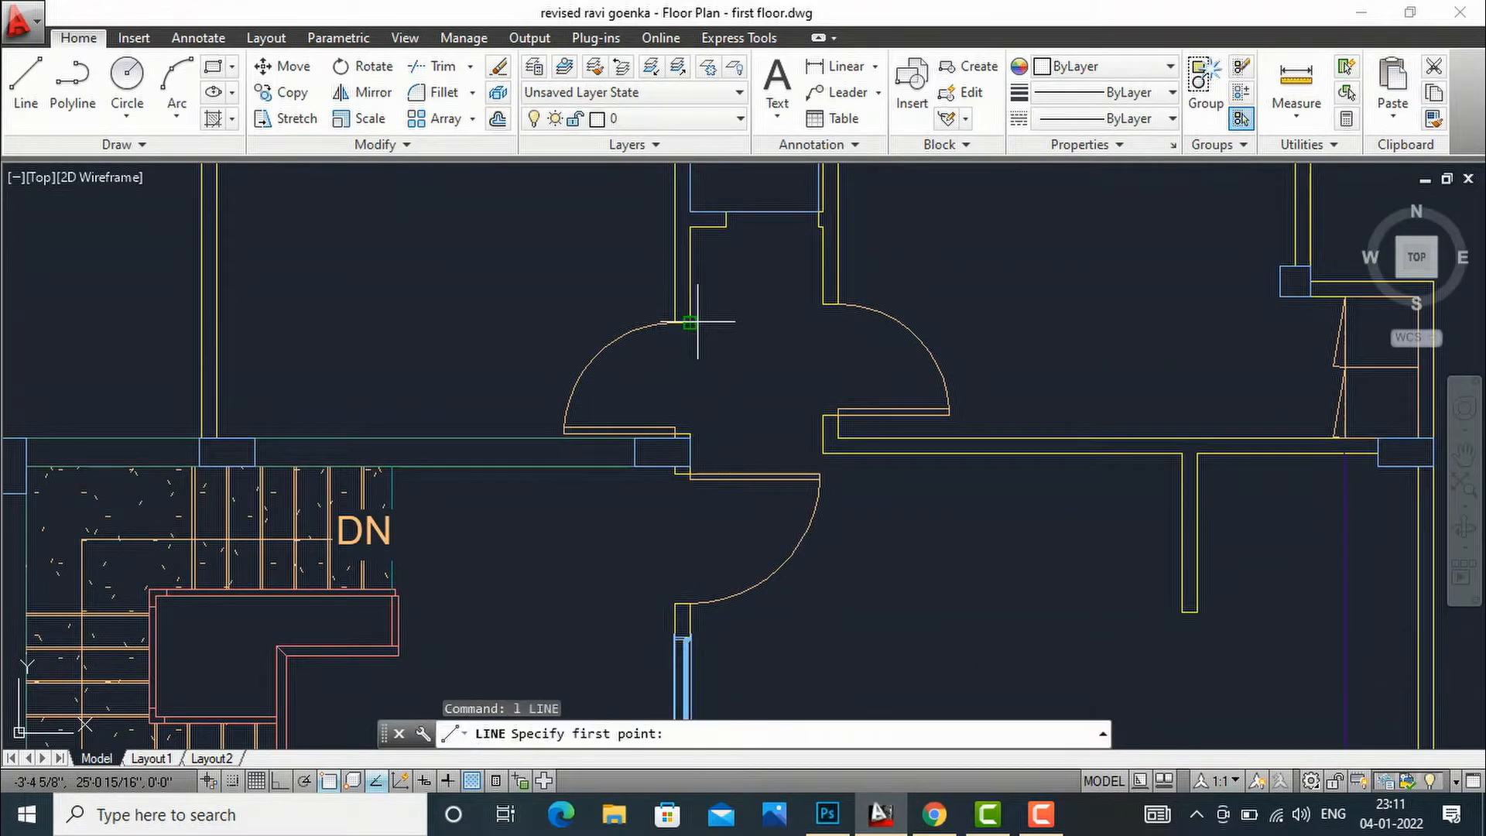
pyautogui.click(690, 322)
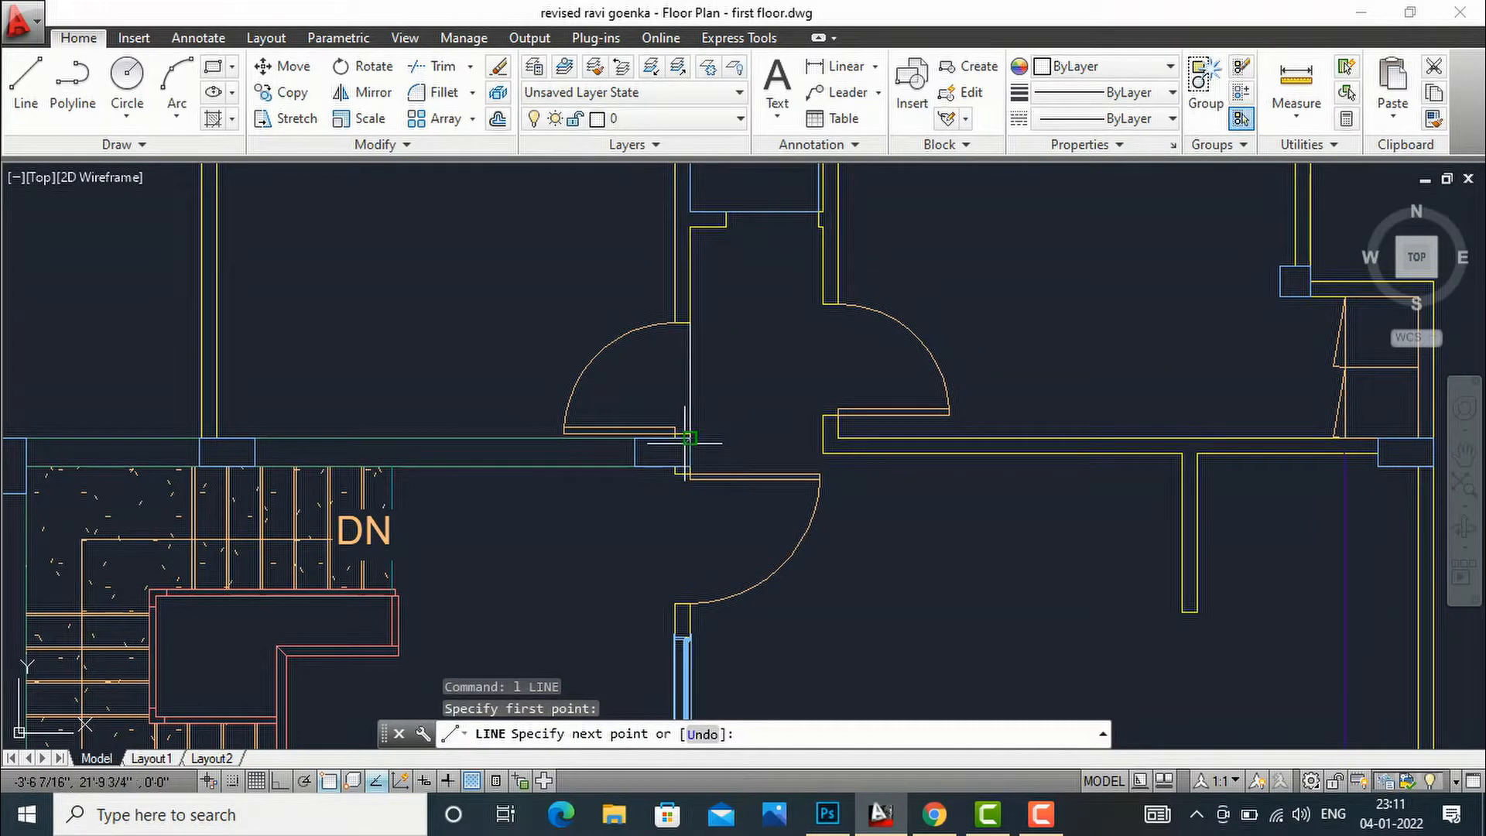
pyautogui.click(690, 473)
pyautogui.press('Return')
# Step: Close the door opening of the opposite upper bedroom with a line between its wall corners on the passage side
pyautogui.press('Return')
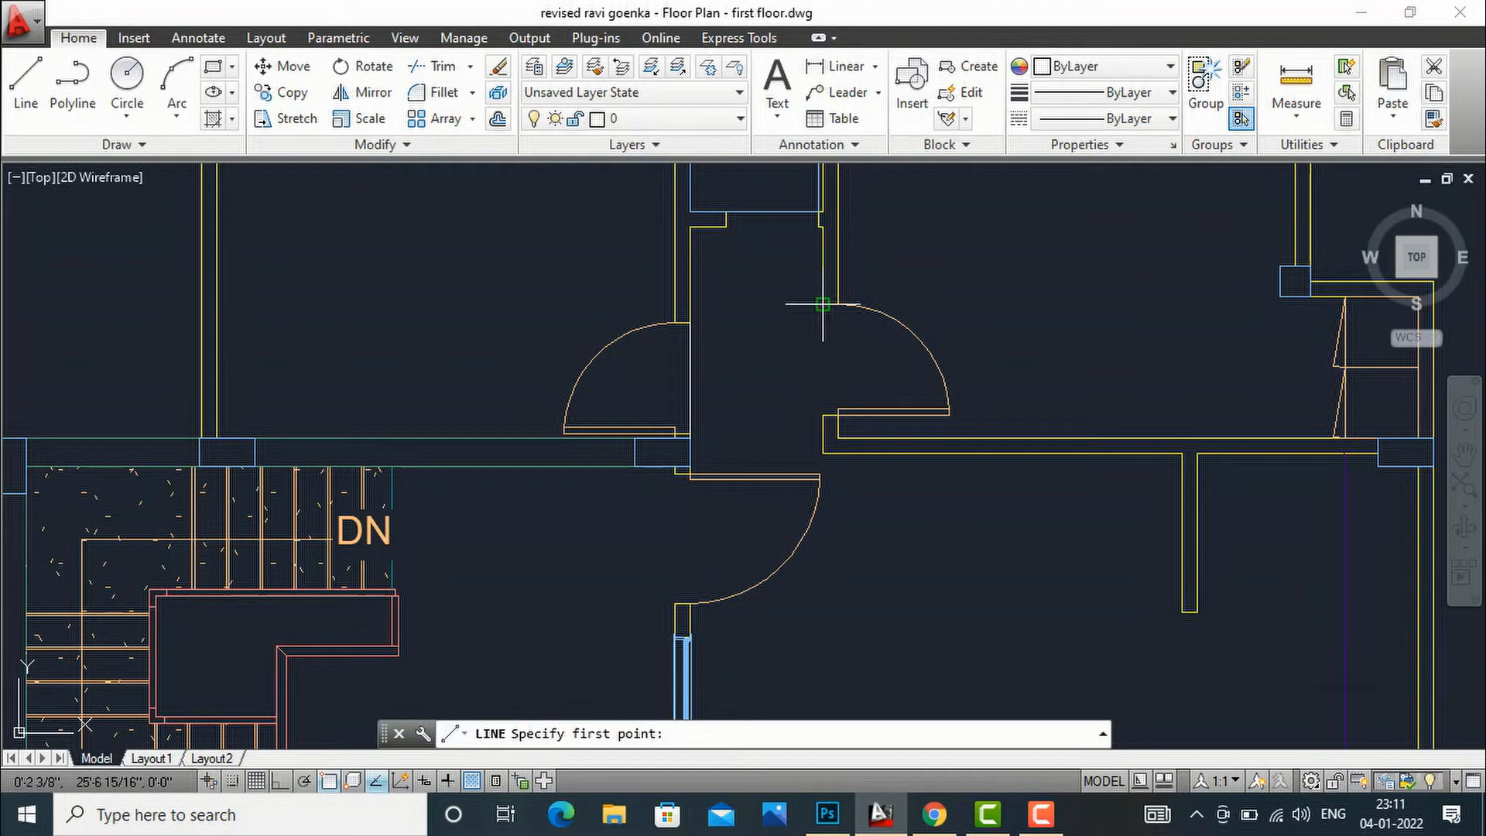
pyautogui.click(823, 304)
pyautogui.click(823, 415)
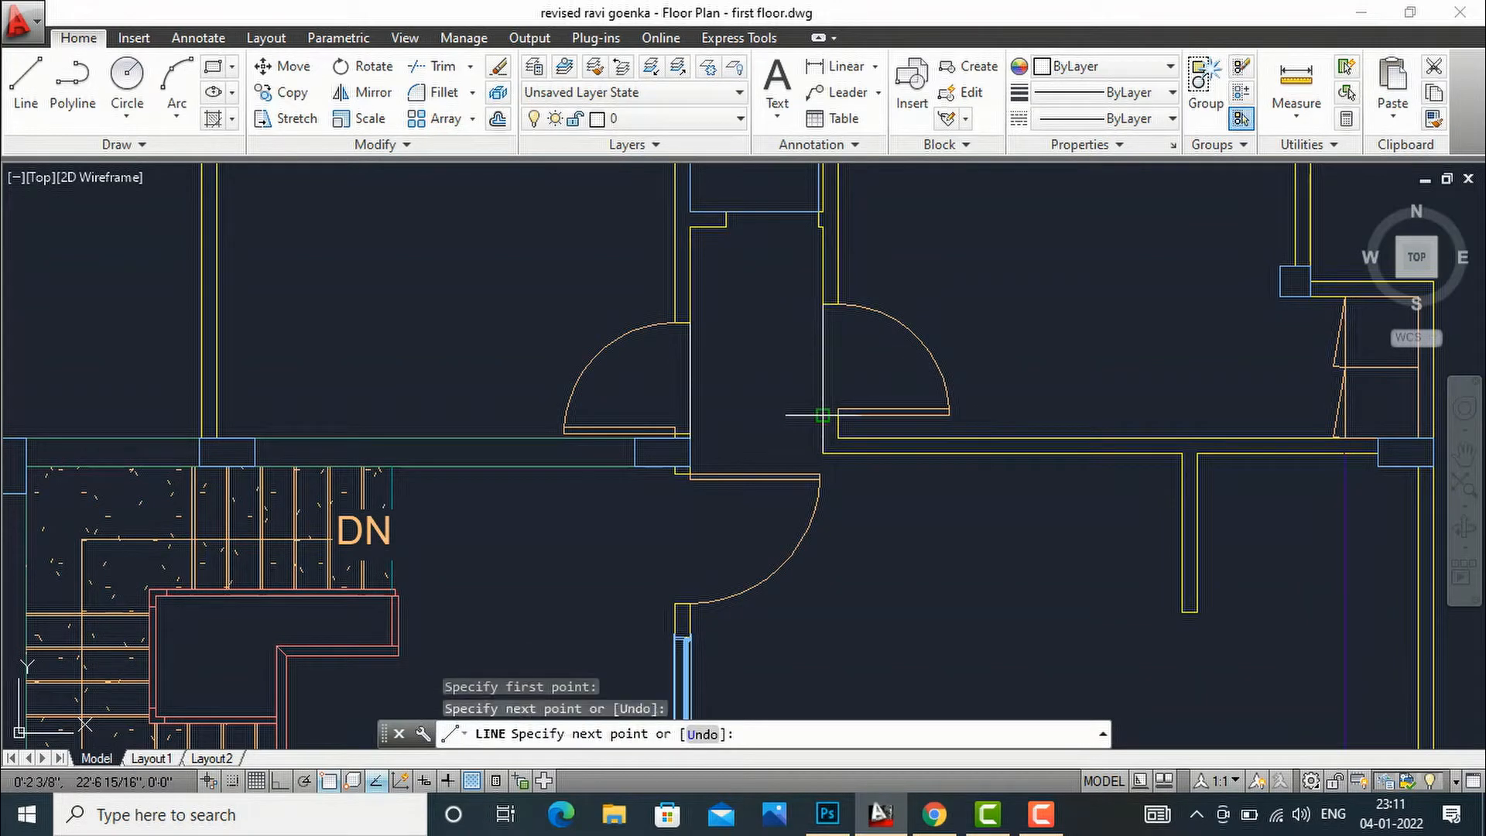
pyautogui.press('Escape')
pyautogui.press('Escape')
pyautogui.scroll(-2, 723, 415)
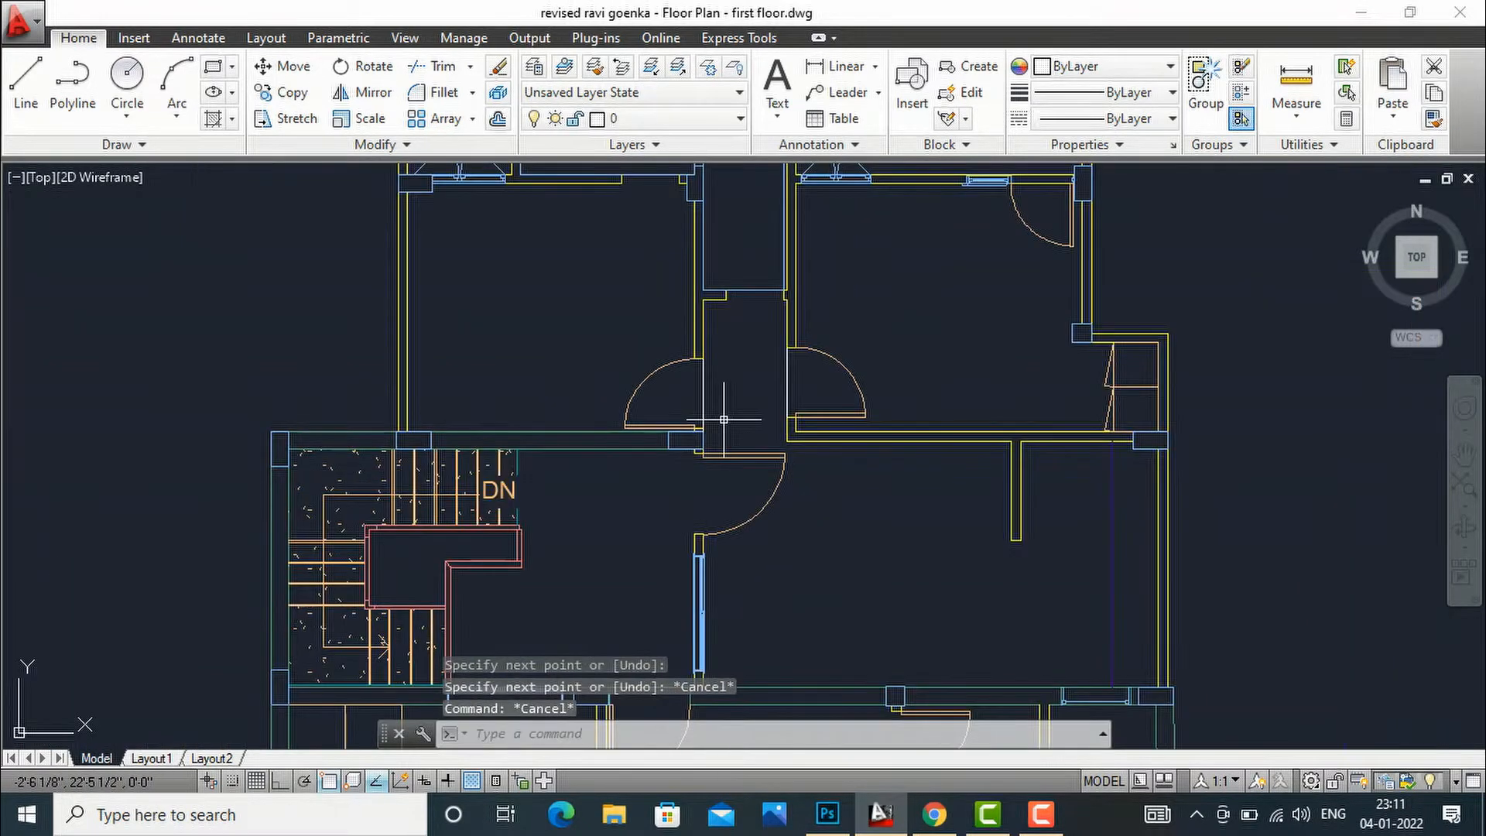
pyautogui.scroll(-4, 818, 318)
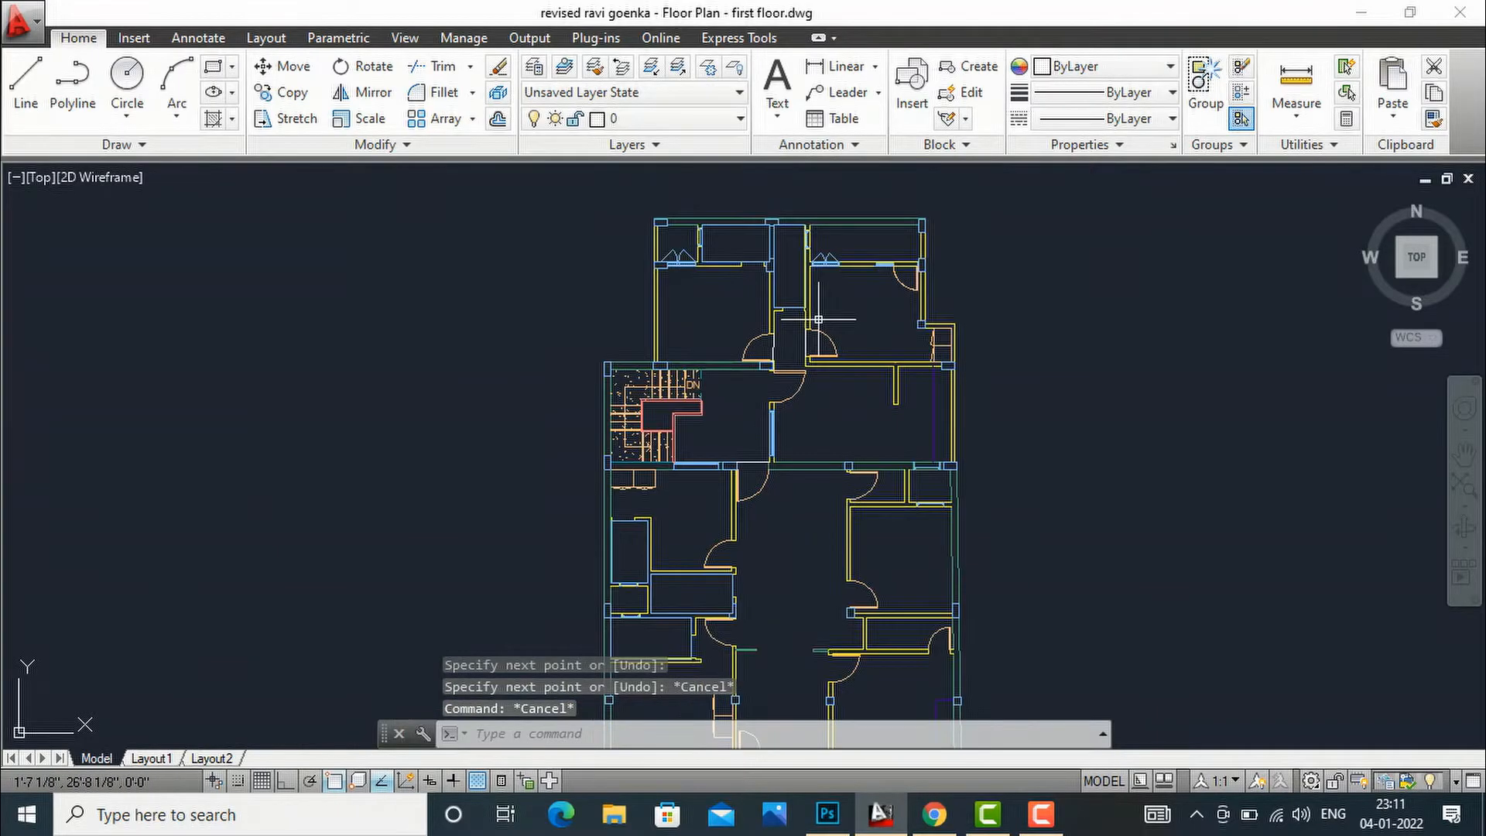
# Step: Draw a line across the door opening of the small room below the mid-wall column, along the hall-side wall face
pyautogui.scroll(5, 828, 449)
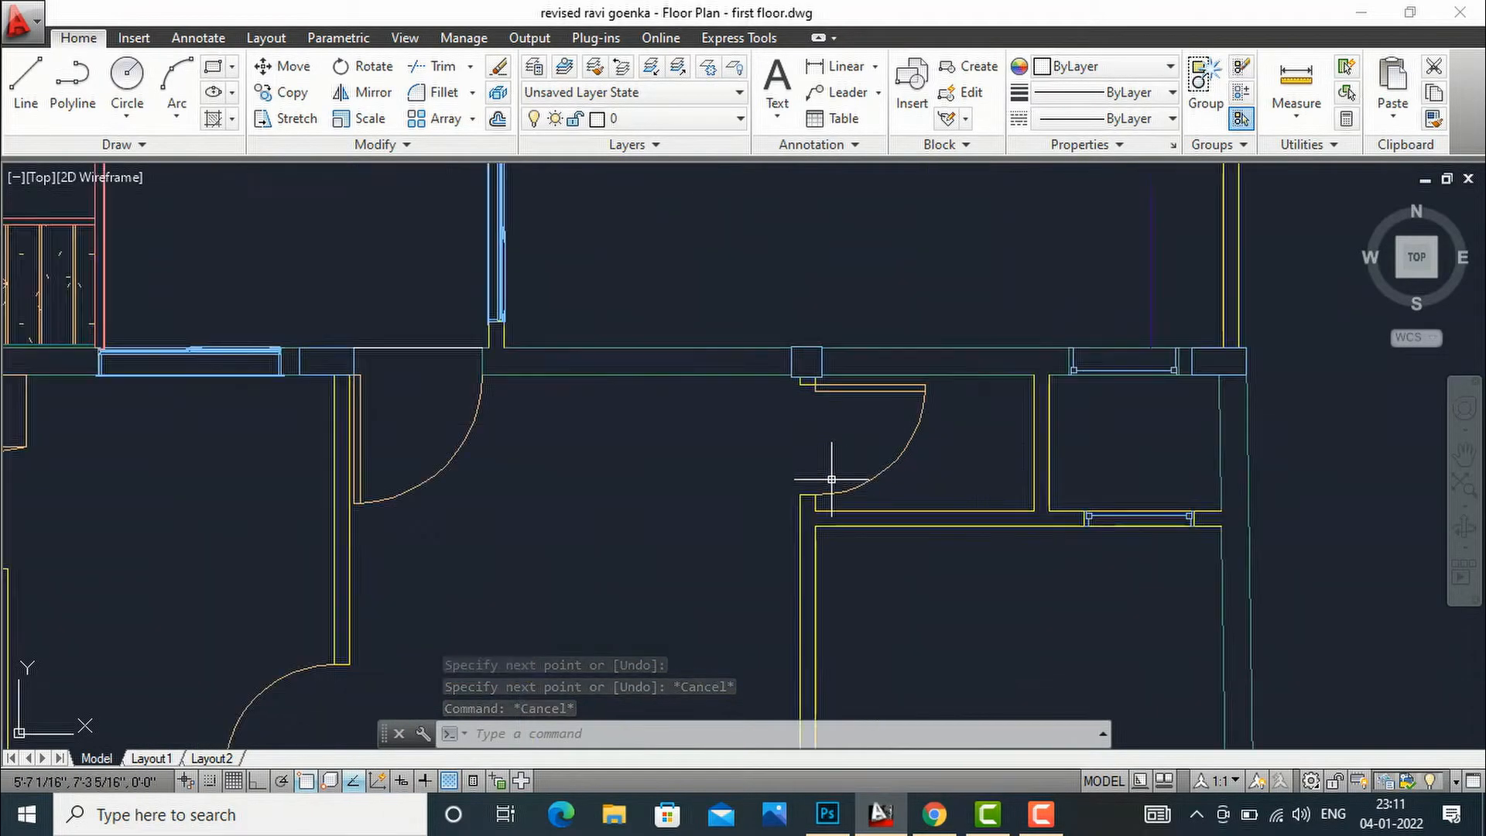
pyautogui.write('l')
pyautogui.press('Return')
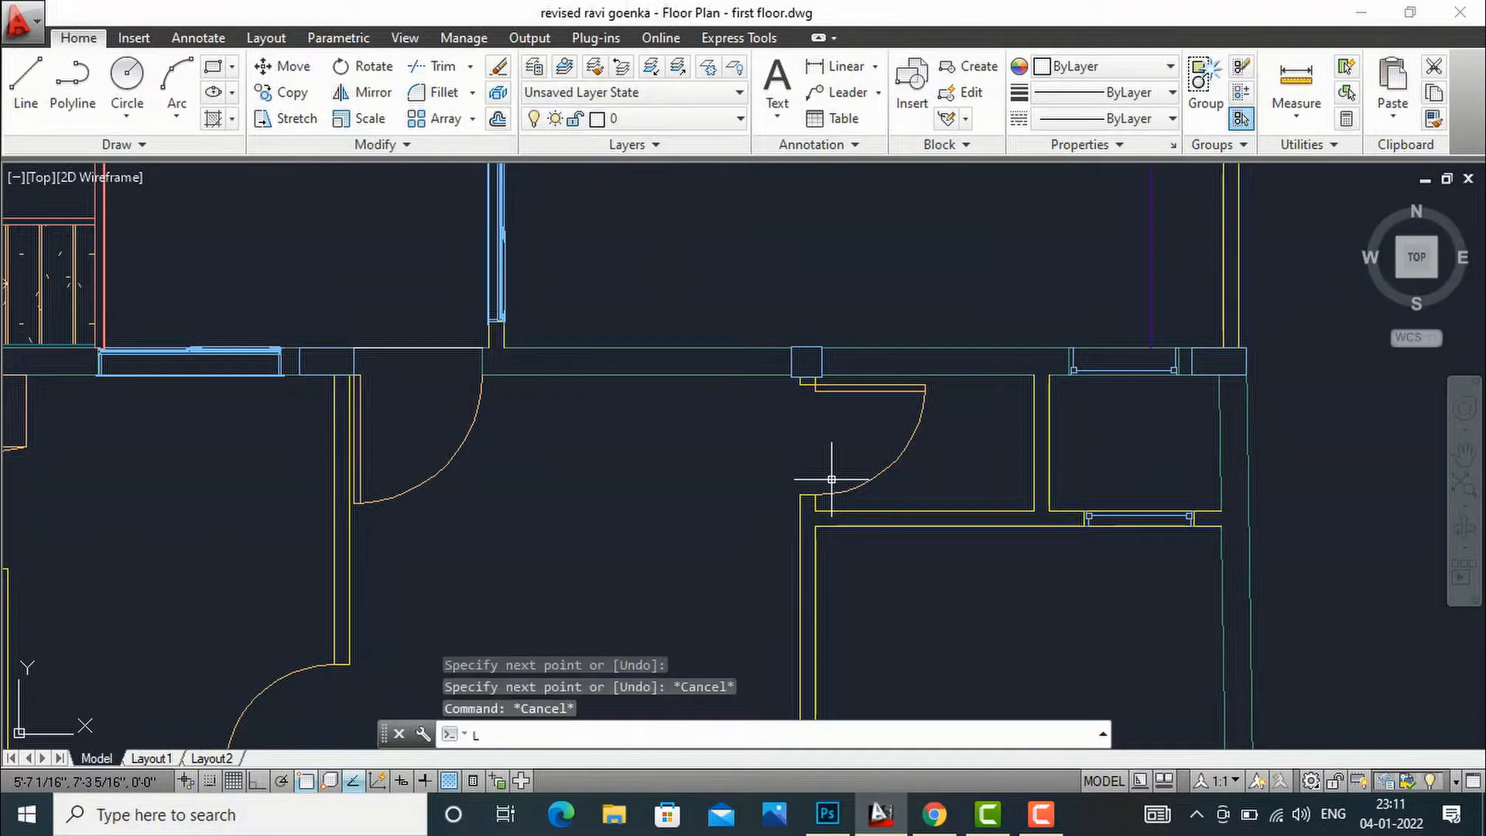
pyautogui.click(800, 384)
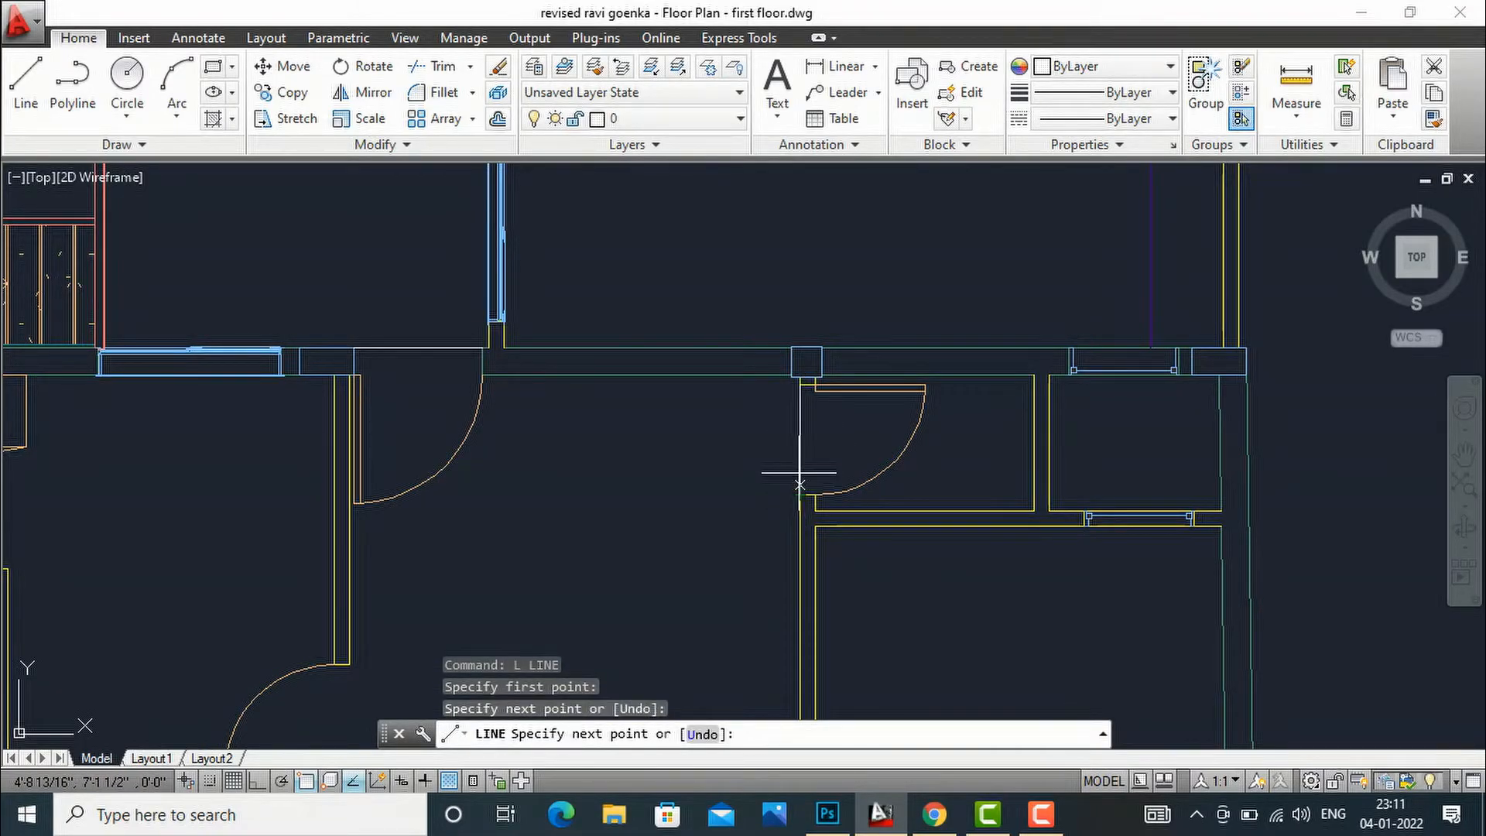
pyautogui.click(800, 484)
pyautogui.press('Return')
pyautogui.scroll(-6, 849, 431)
pyautogui.scroll(-3, 789, 449)
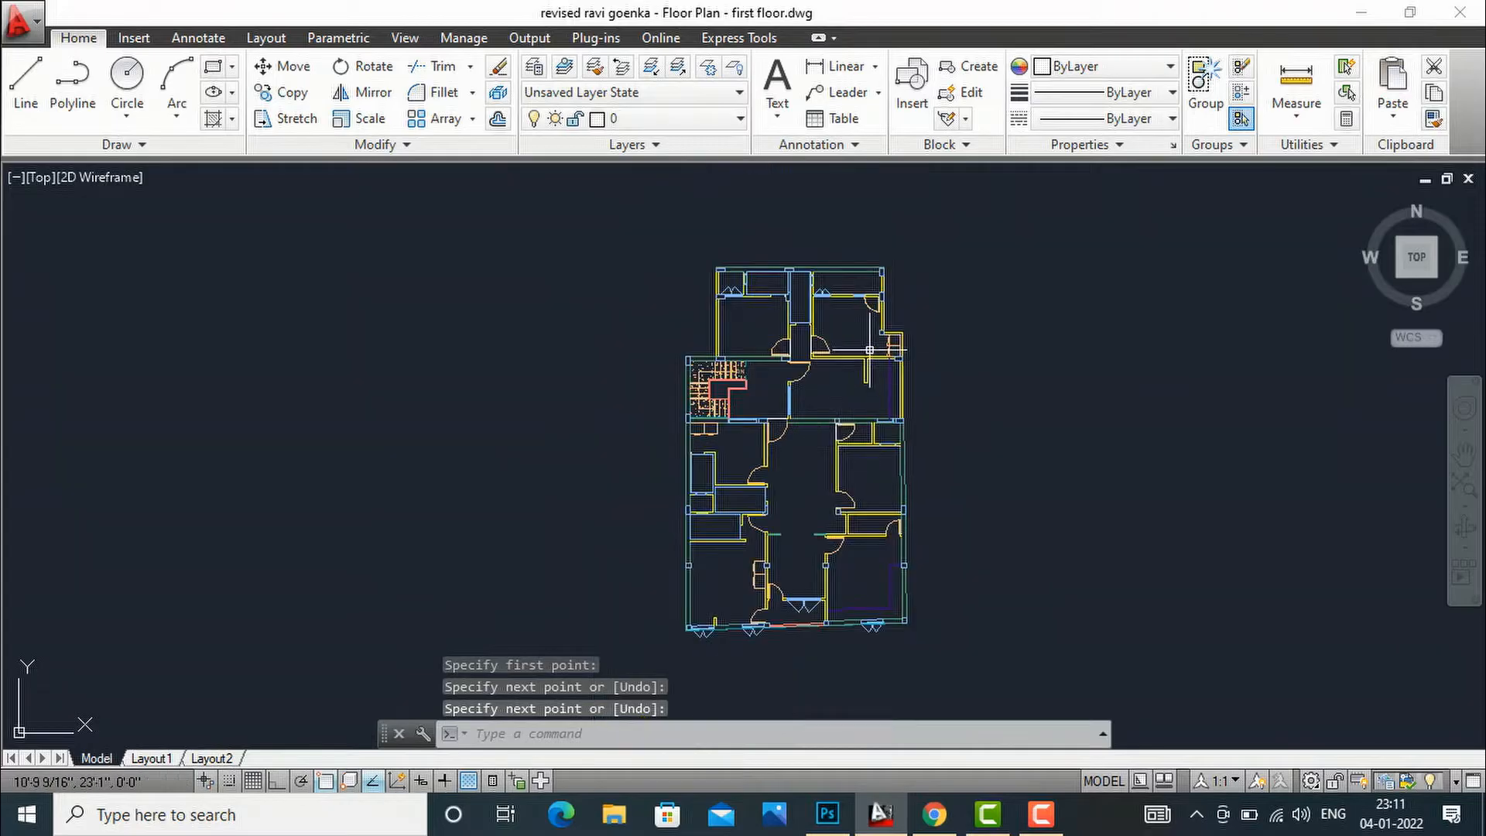
# Step: Close the hall-side door opening of the room below the staircase with a line between its two jamb corners
pyautogui.scroll(4, 846, 333)
pyautogui.scroll(-1, 748, 398)
pyautogui.scroll(-1, 666, 432)
pyautogui.scroll(7, 697, 531)
pyautogui.write('l')
pyautogui.press('Return')
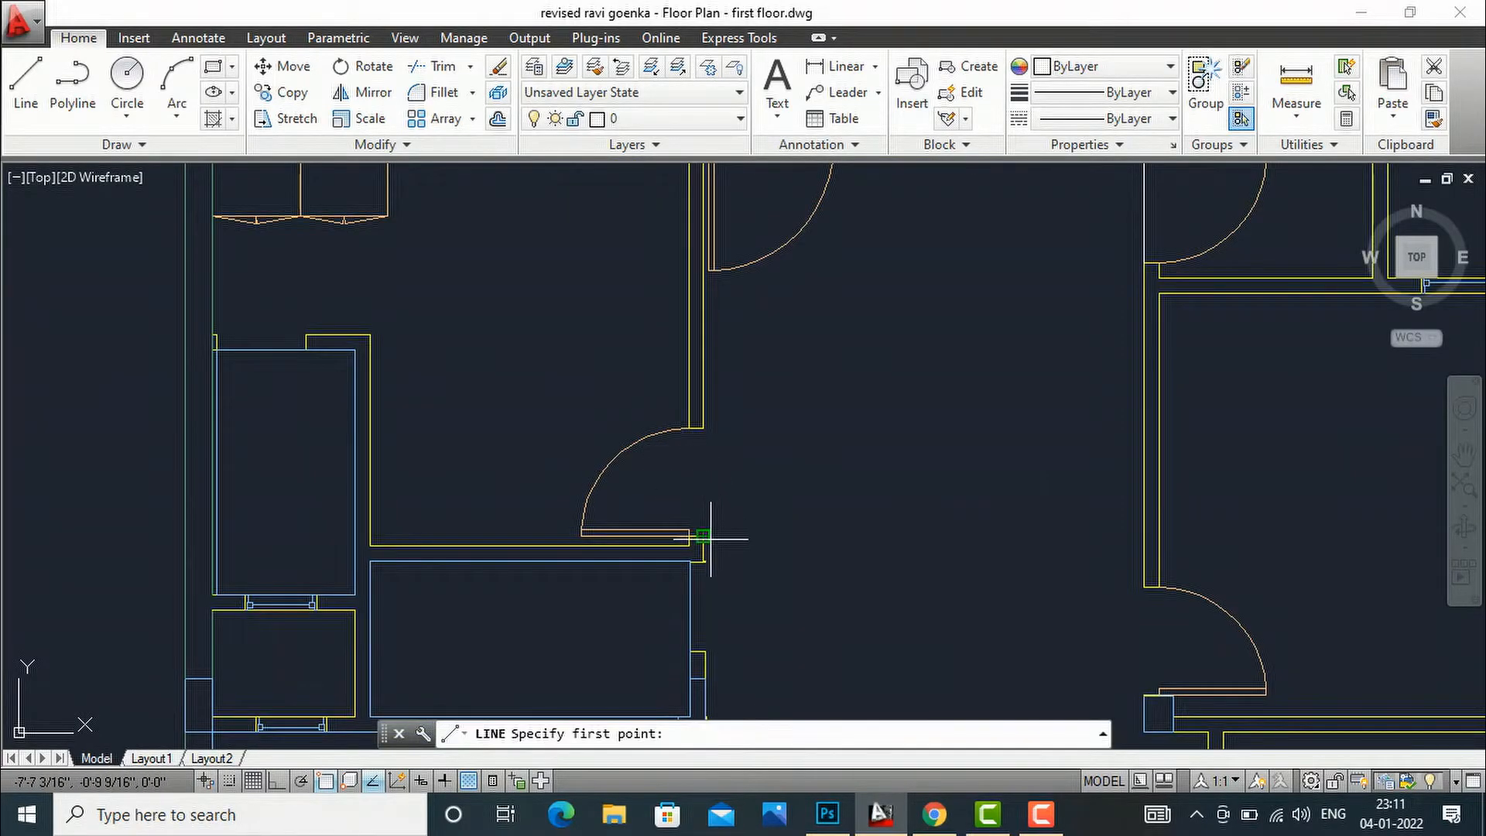
pyautogui.click(702, 534)
pyautogui.click(704, 427)
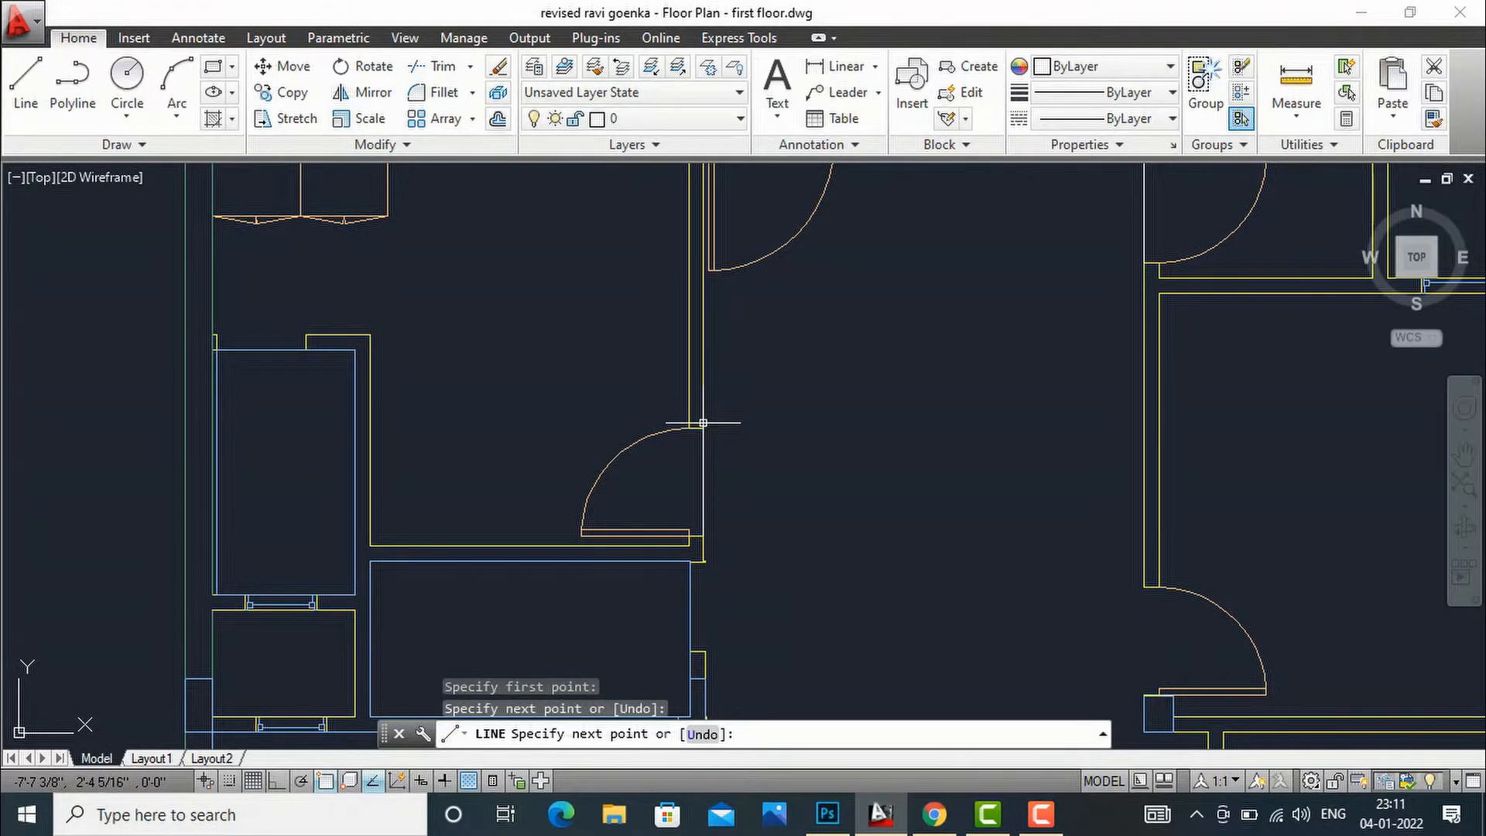
pyautogui.press('Return')
# Step: Draw a line from the wall end to the column across the opposite bedroom's door opening on the hall side
pyautogui.scroll(-2, 805, 358)
pyautogui.scroll(-2, 896, 481)
pyautogui.scroll(5, 945, 481)
pyautogui.press('Return')
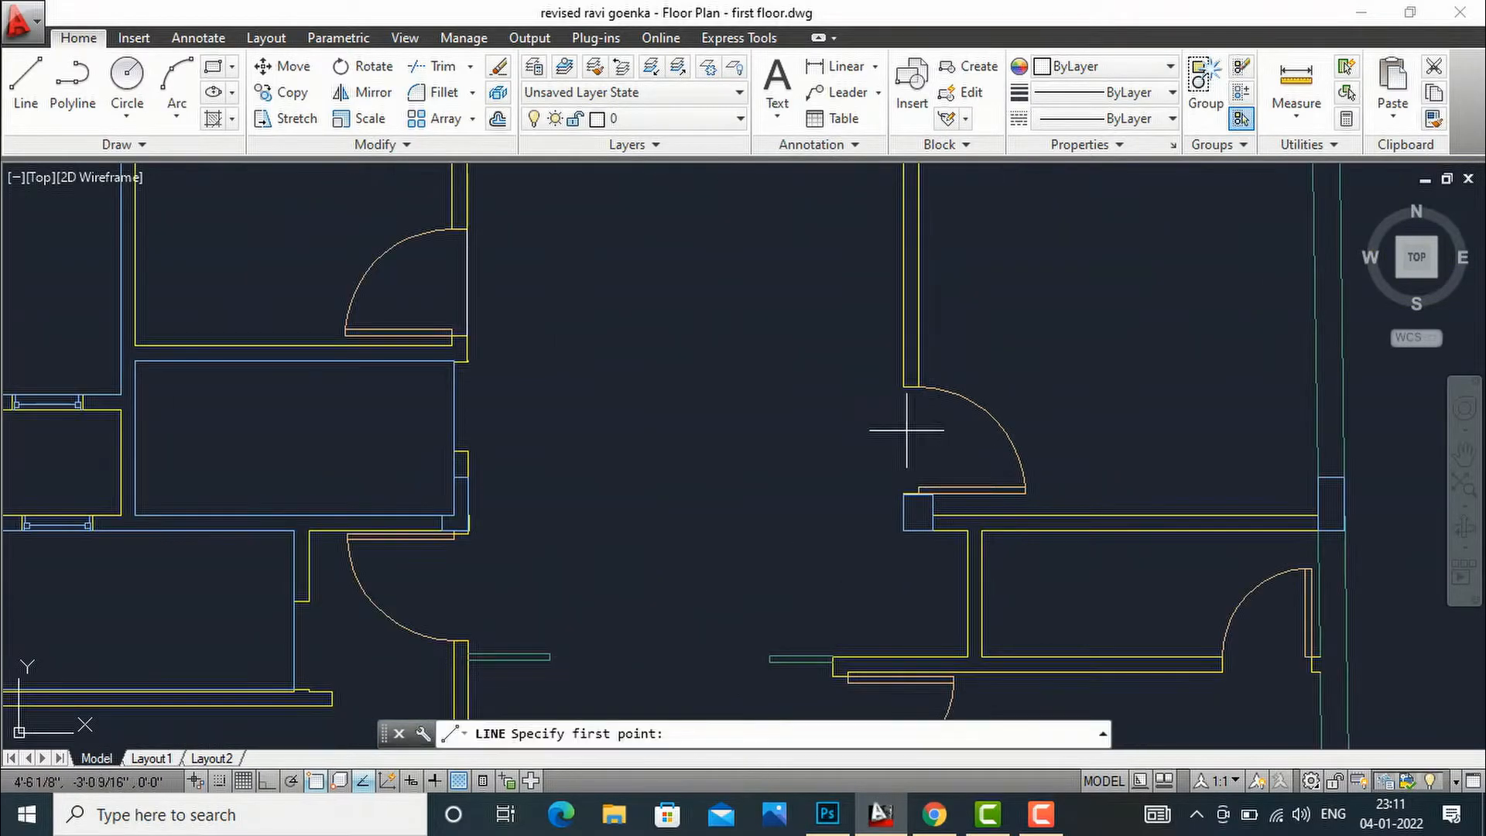
pyautogui.click(903, 387)
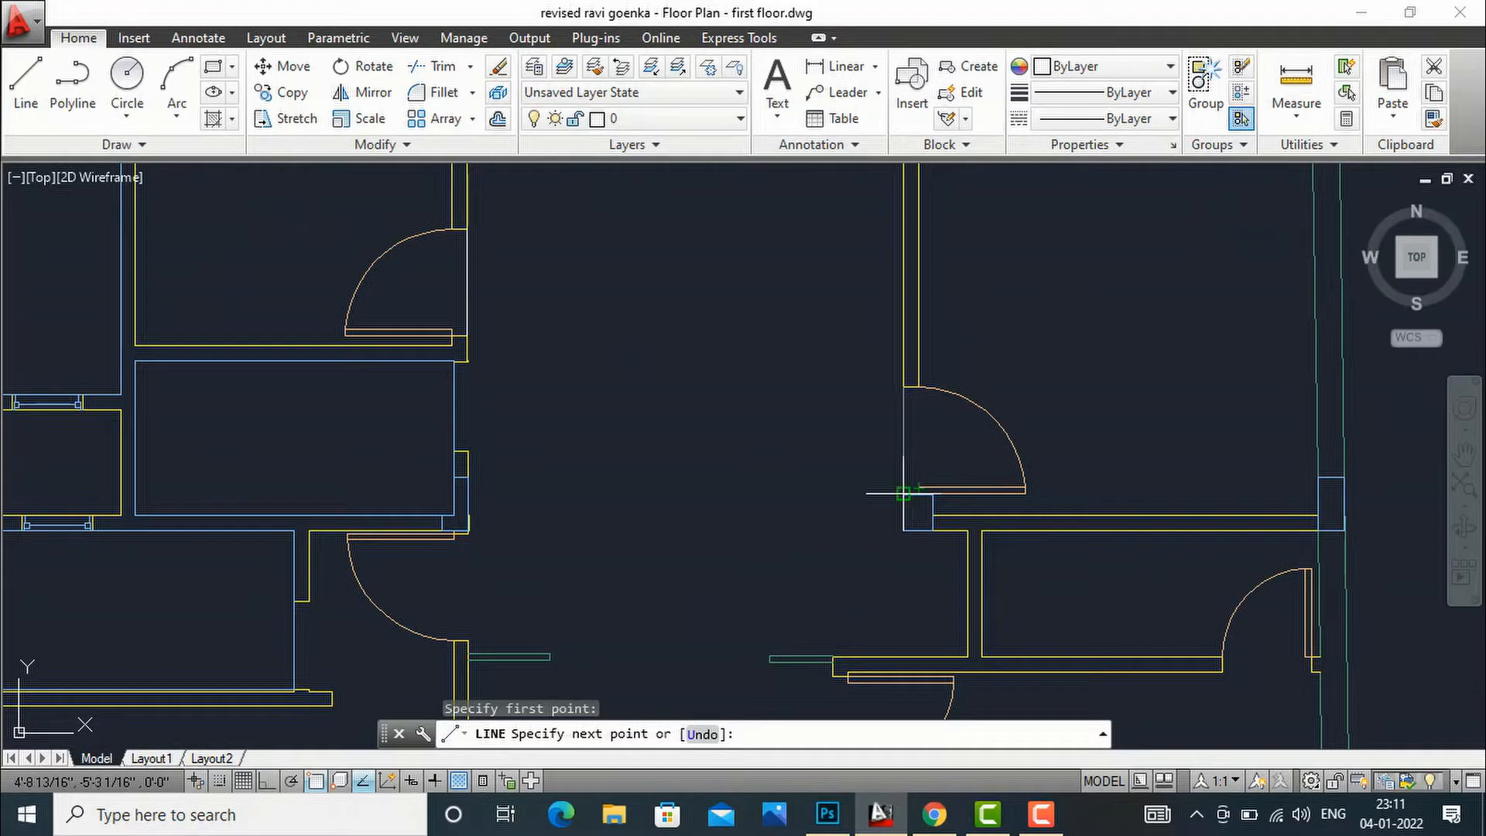
pyautogui.click(903, 488)
pyautogui.press('Return')
# Step: Close the door opening of the lower-left bedroom with a line from the column edge to the wall end below
pyautogui.scroll(-5, 902, 485)
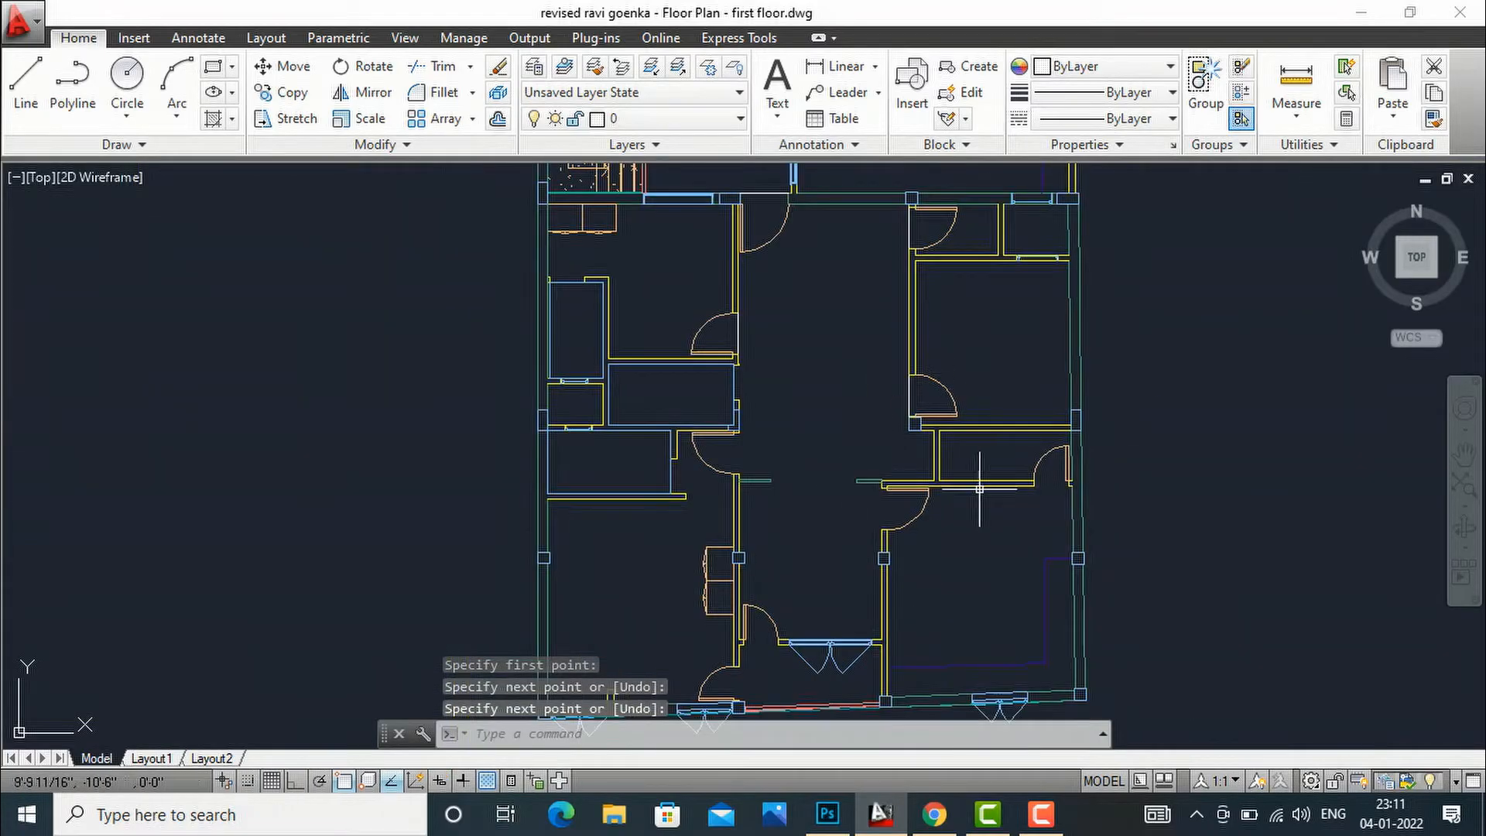
pyautogui.scroll(4, 1049, 502)
pyautogui.scroll(-3, 1050, 468)
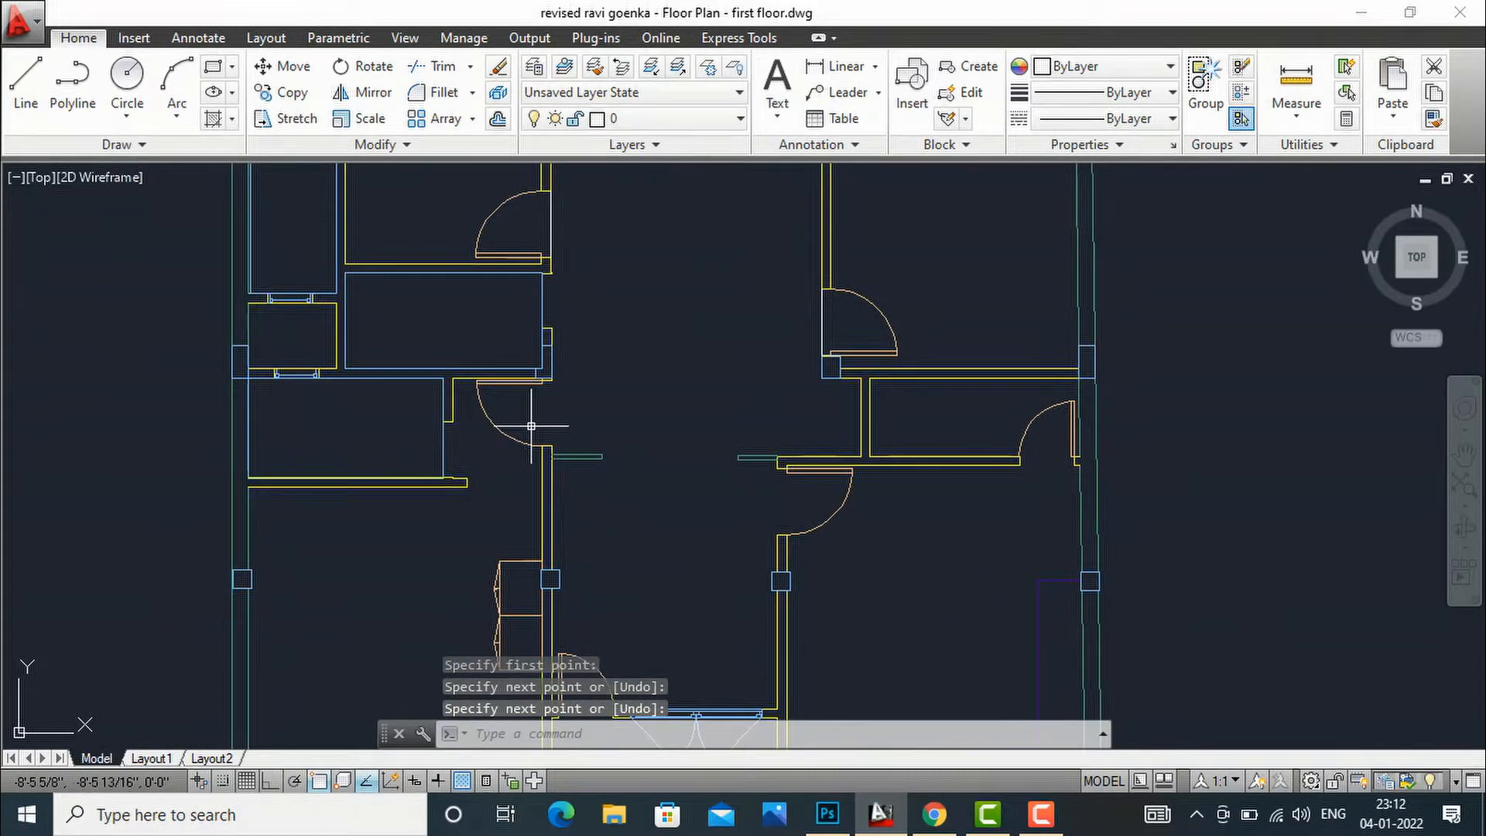
pyautogui.scroll(4, 534, 410)
pyautogui.press('Return')
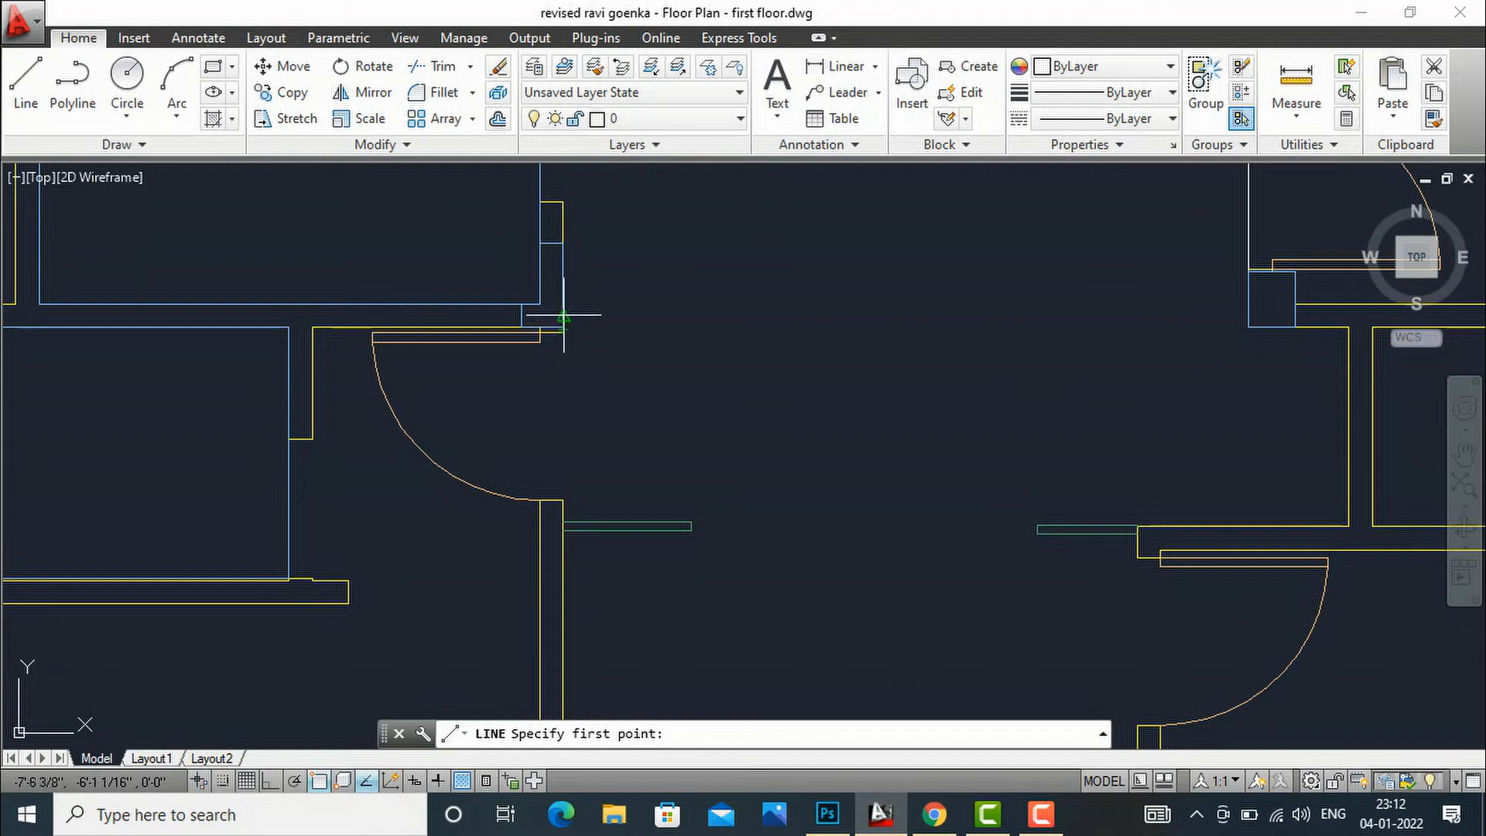
pyautogui.click(563, 328)
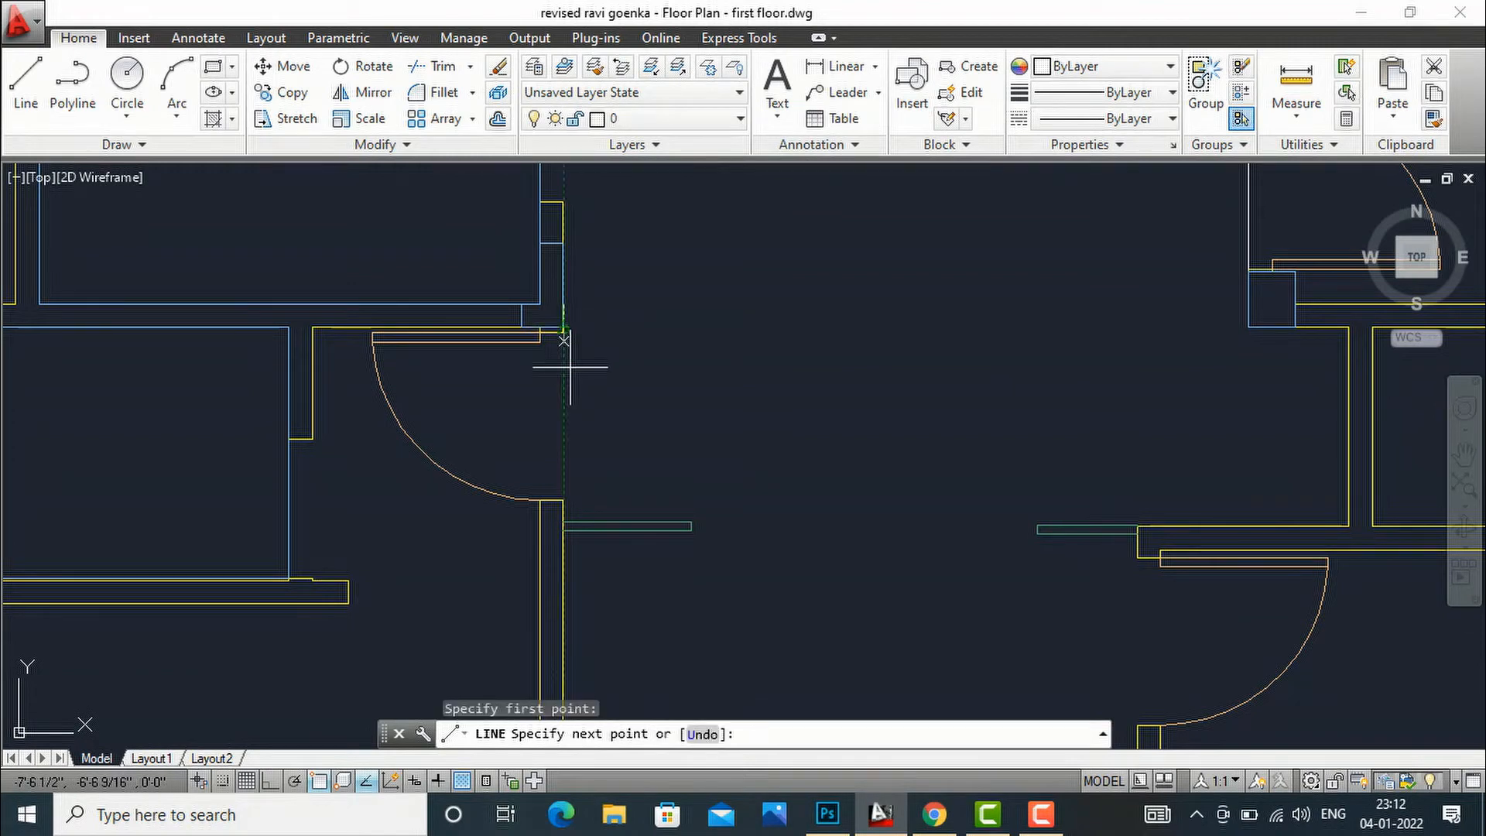
pyautogui.click(556, 501)
pyautogui.press('Return')
# Step: Draw a line across the lower-right bedroom's door opening along the hall-side wall face
pyautogui.scroll(-4, 694, 285)
pyautogui.scroll(4, 813, 380)
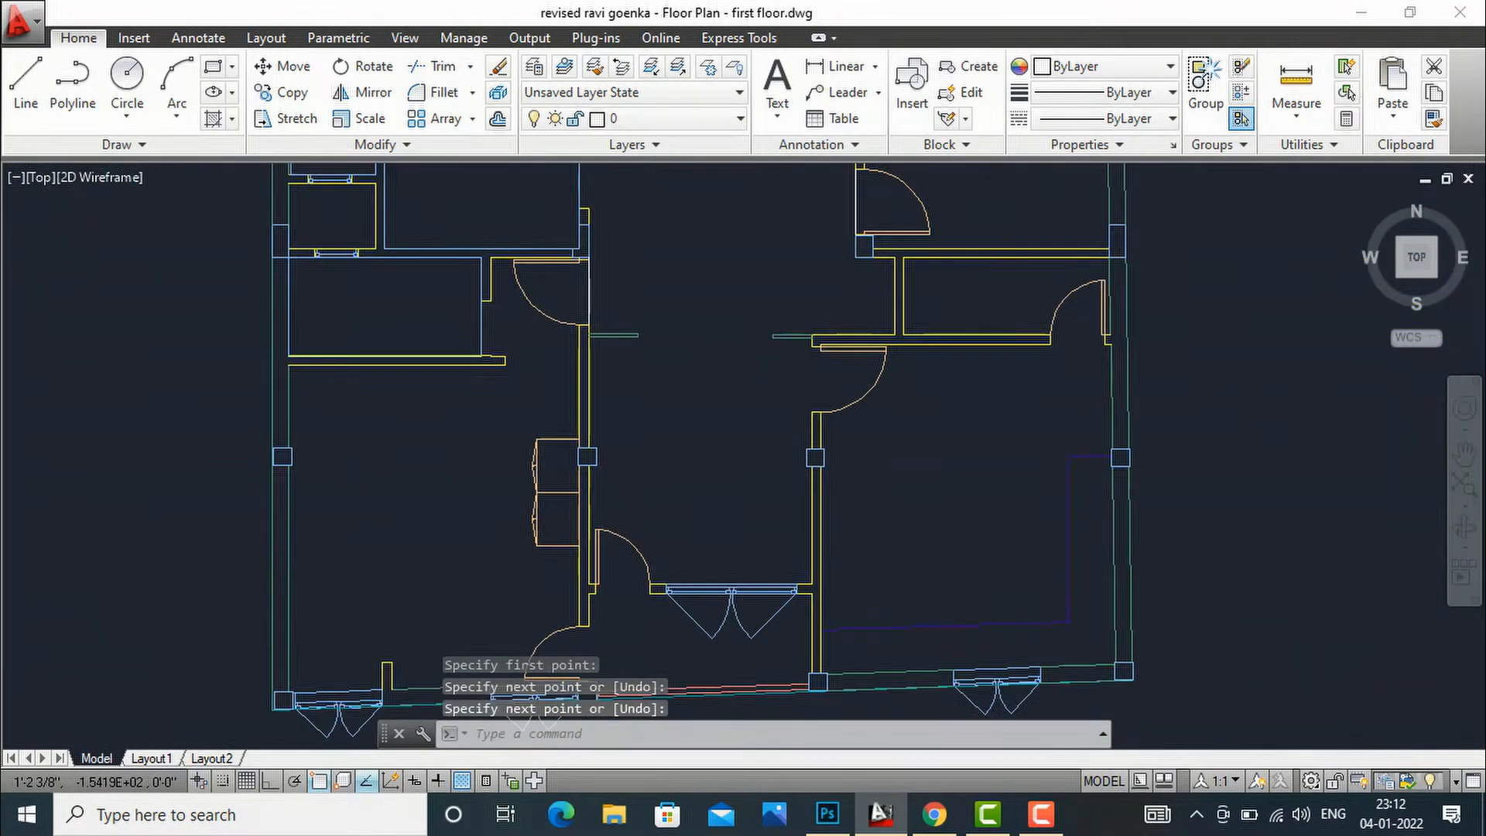
pyautogui.press('Return')
pyautogui.click(809, 318)
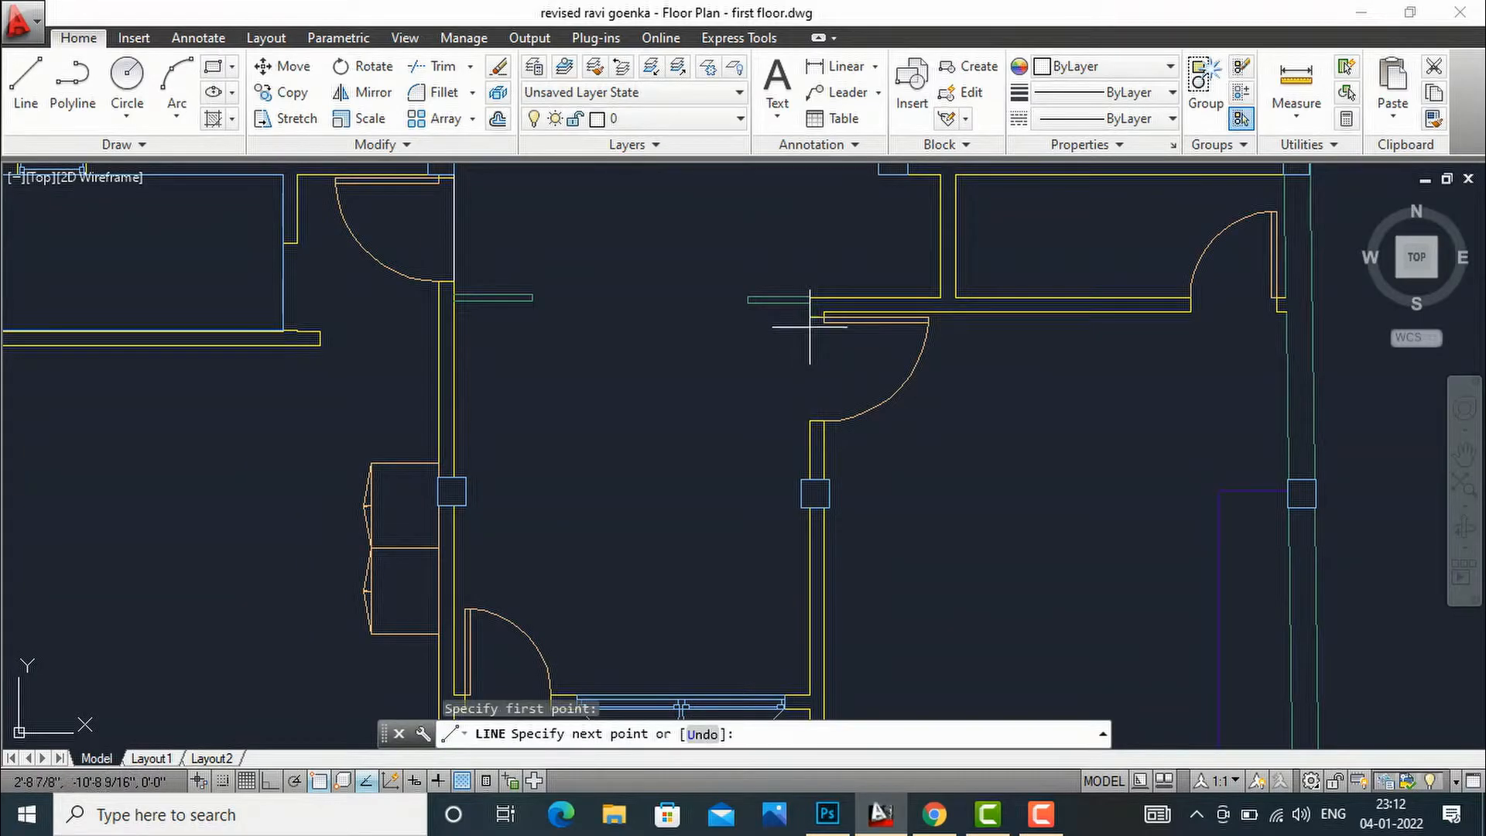
pyautogui.press('Return')
# Step: Draw a horizontal line across the balcony door opening beside the double window, along the balcony-side wall face
pyautogui.scroll(-4, 810, 421)
pyautogui.scroll(5, 713, 481)
pyautogui.press('Return')
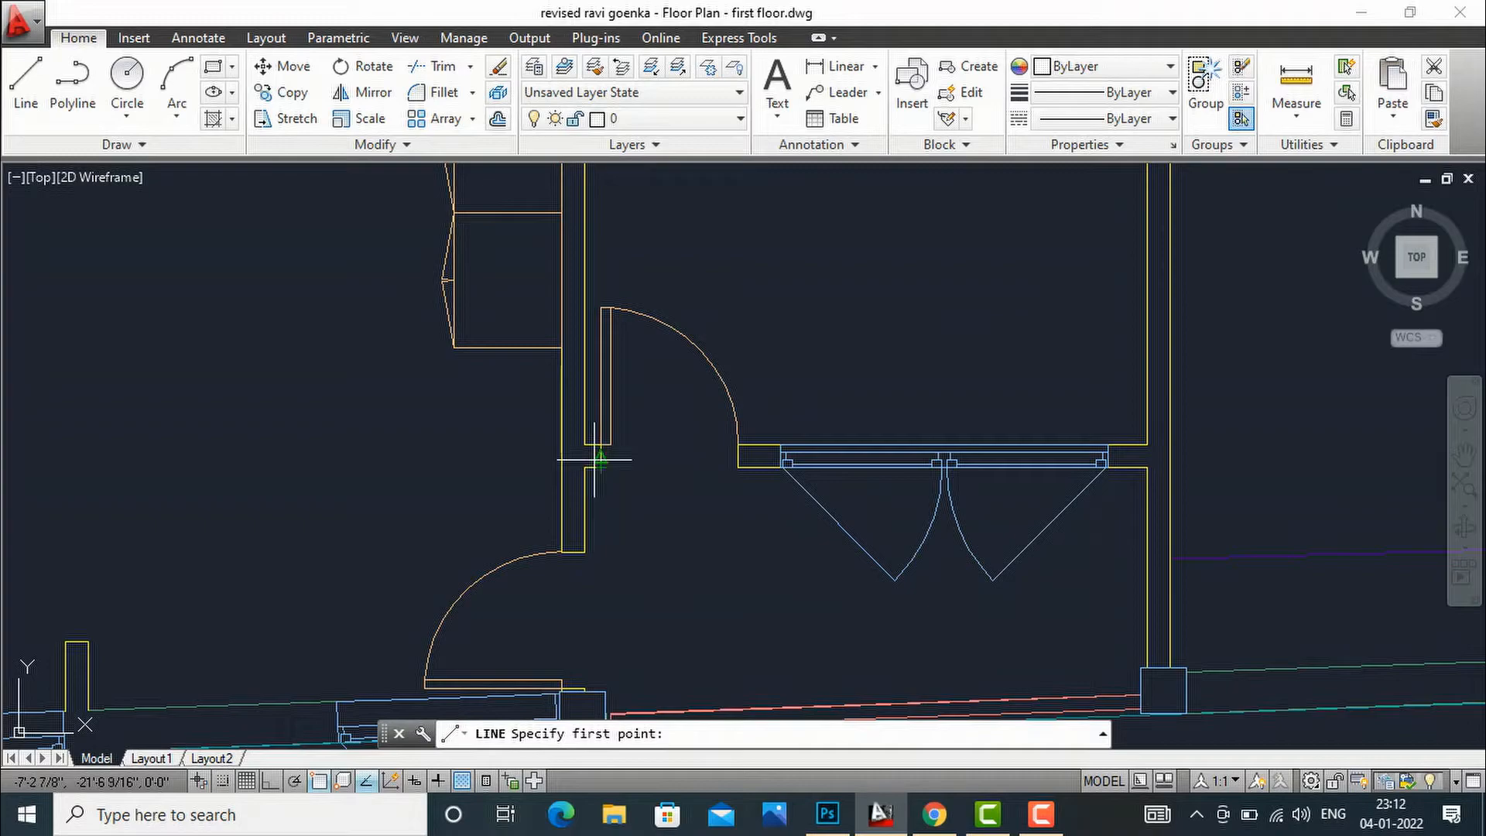
pyautogui.click(600, 467)
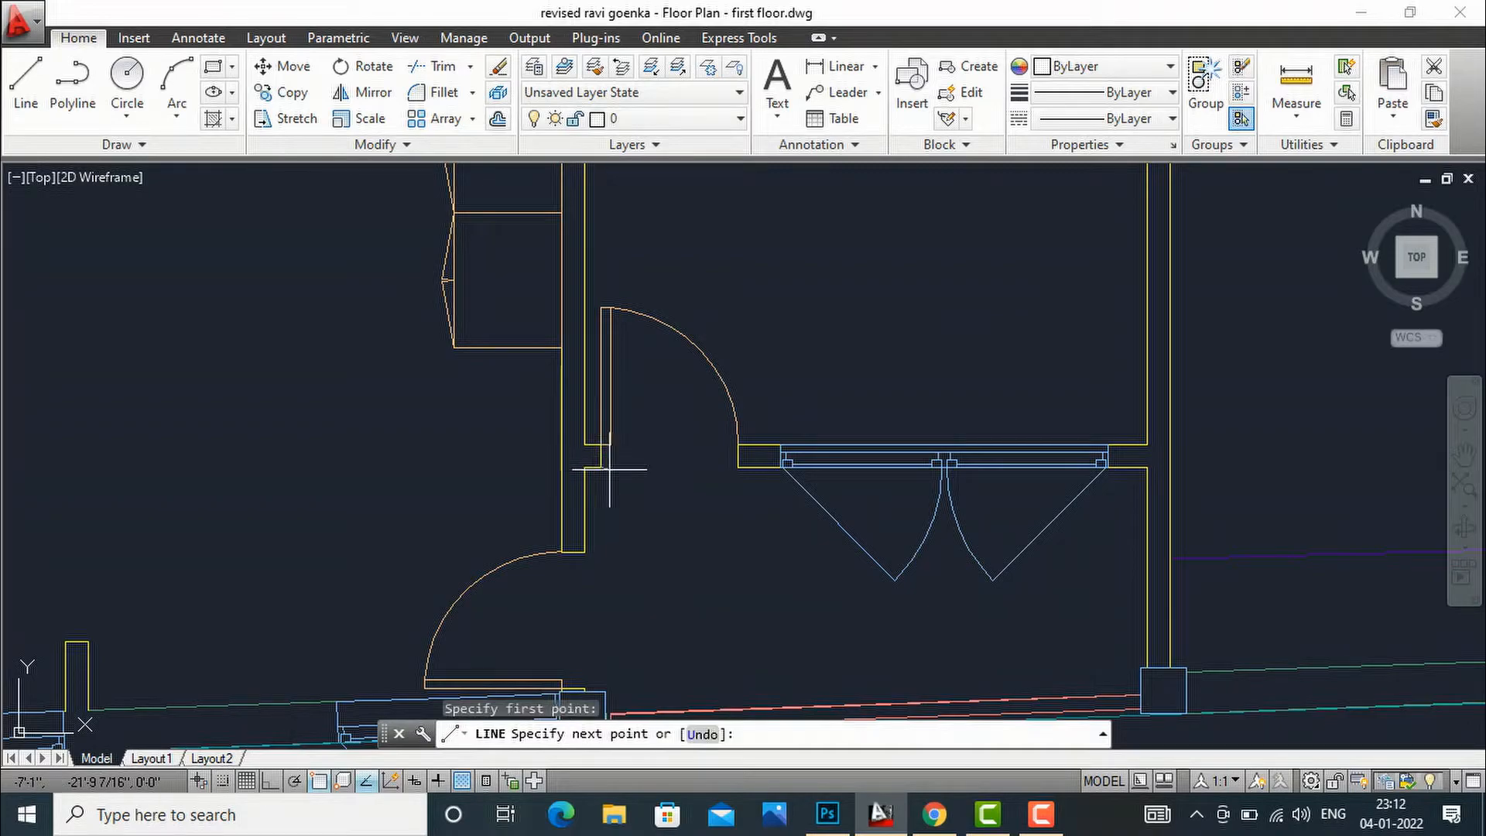
pyautogui.click(740, 468)
pyautogui.scroll(-4, 805, 371)
pyautogui.scroll(5, 677, 515)
pyautogui.press('Return')
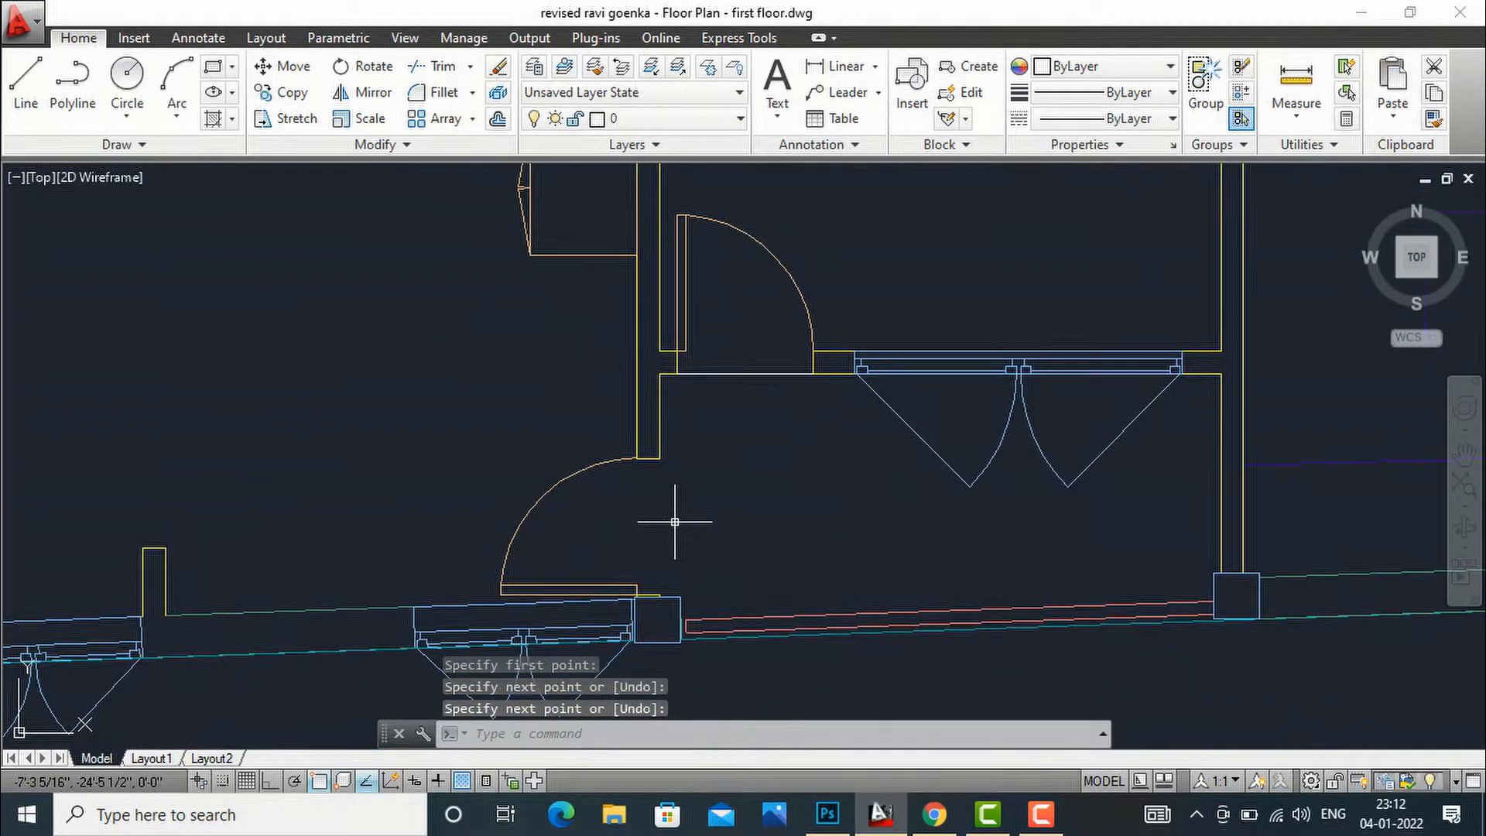
# Step: Close the door opening between the lower-left bedroom and the balcony with a line from the wall end to the column
pyautogui.press('Return')
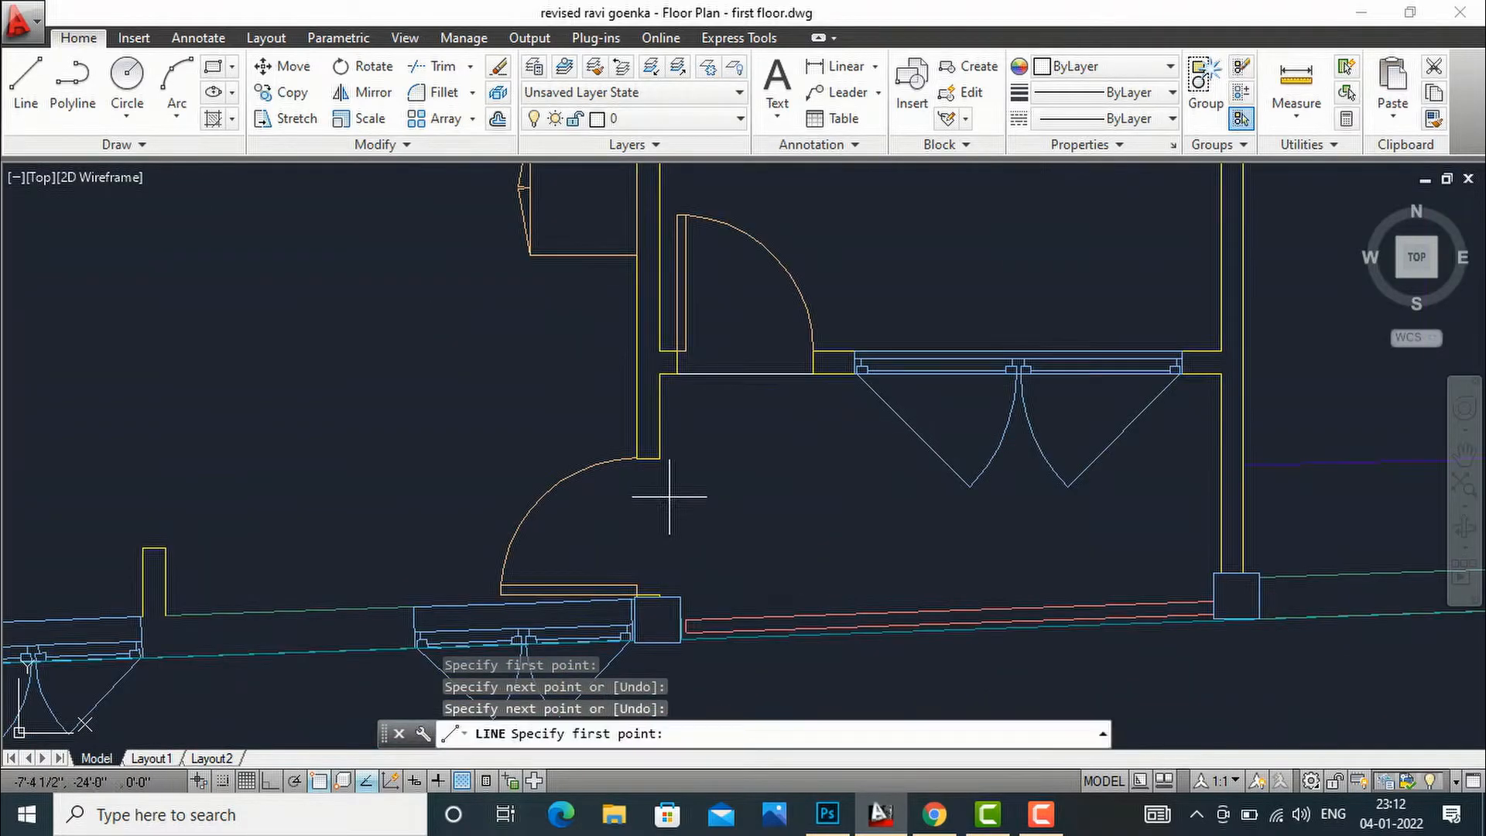
pyautogui.click(660, 459)
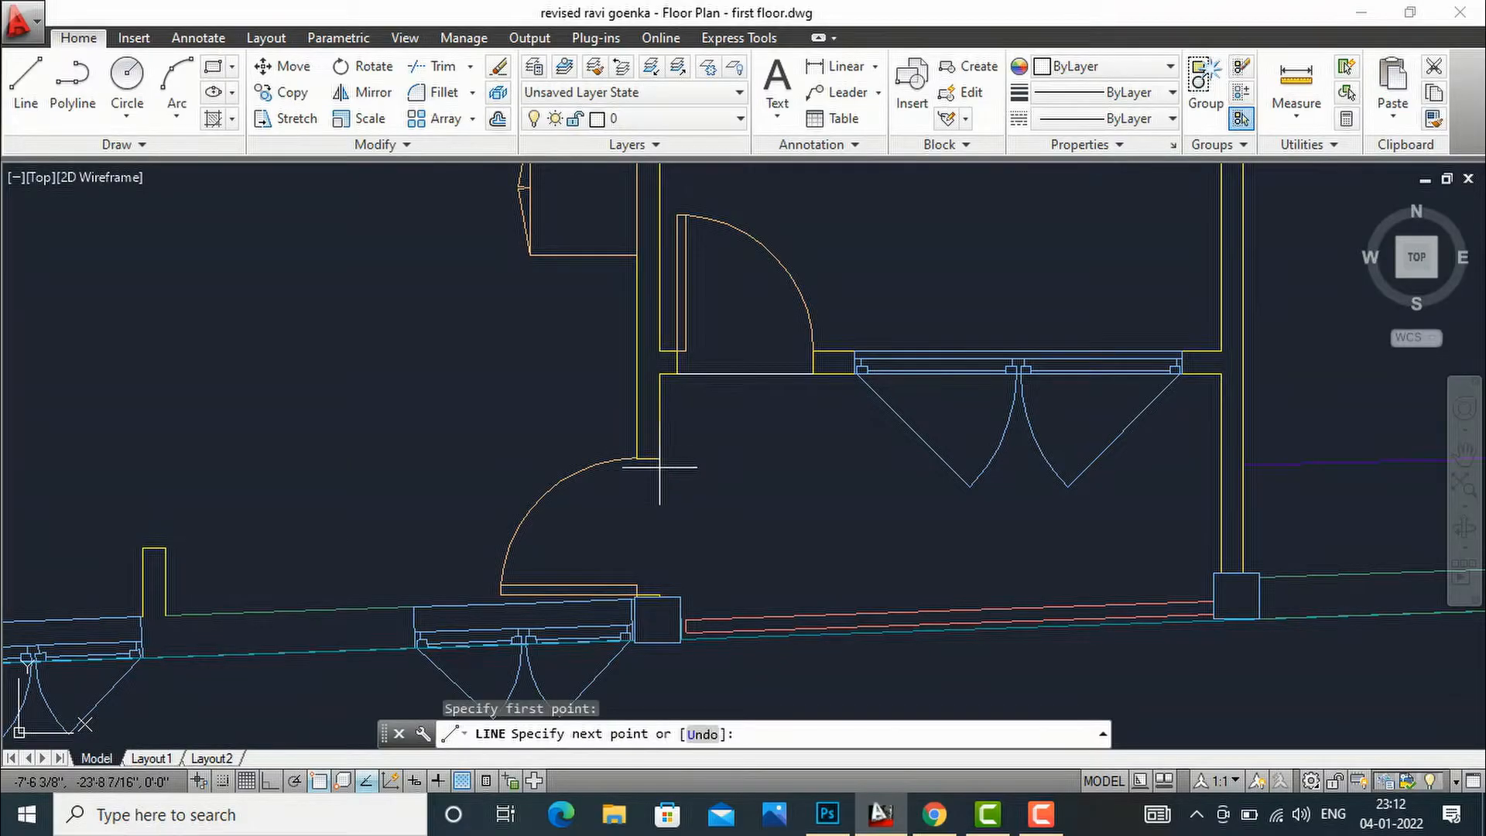
pyautogui.click(658, 599)
pyautogui.press('Return')
pyautogui.scroll(-3, 774, 542)
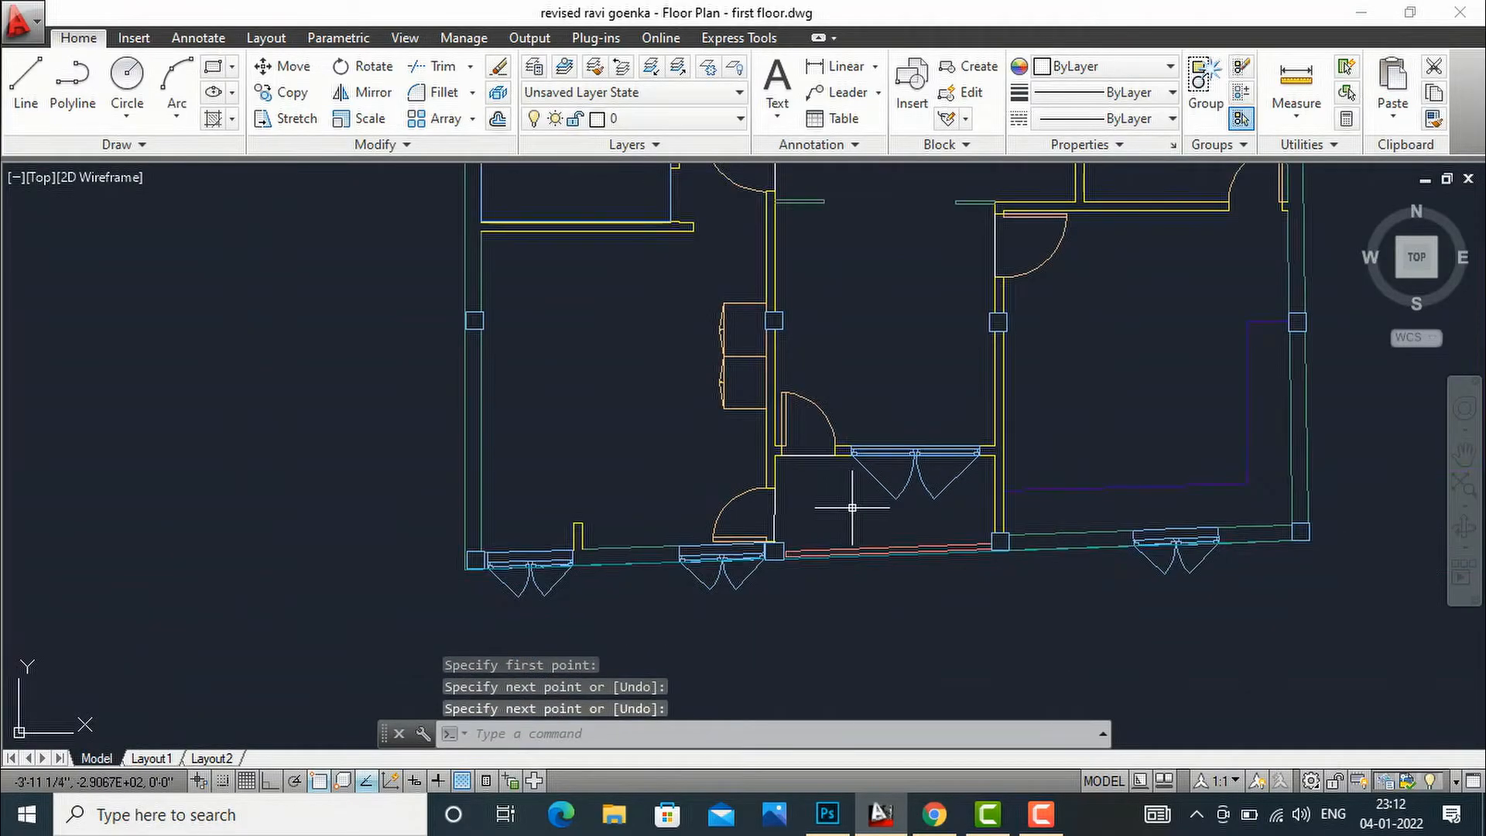
pyautogui.scroll(-3, 852, 508)
pyautogui.scroll(3, 1118, 320)
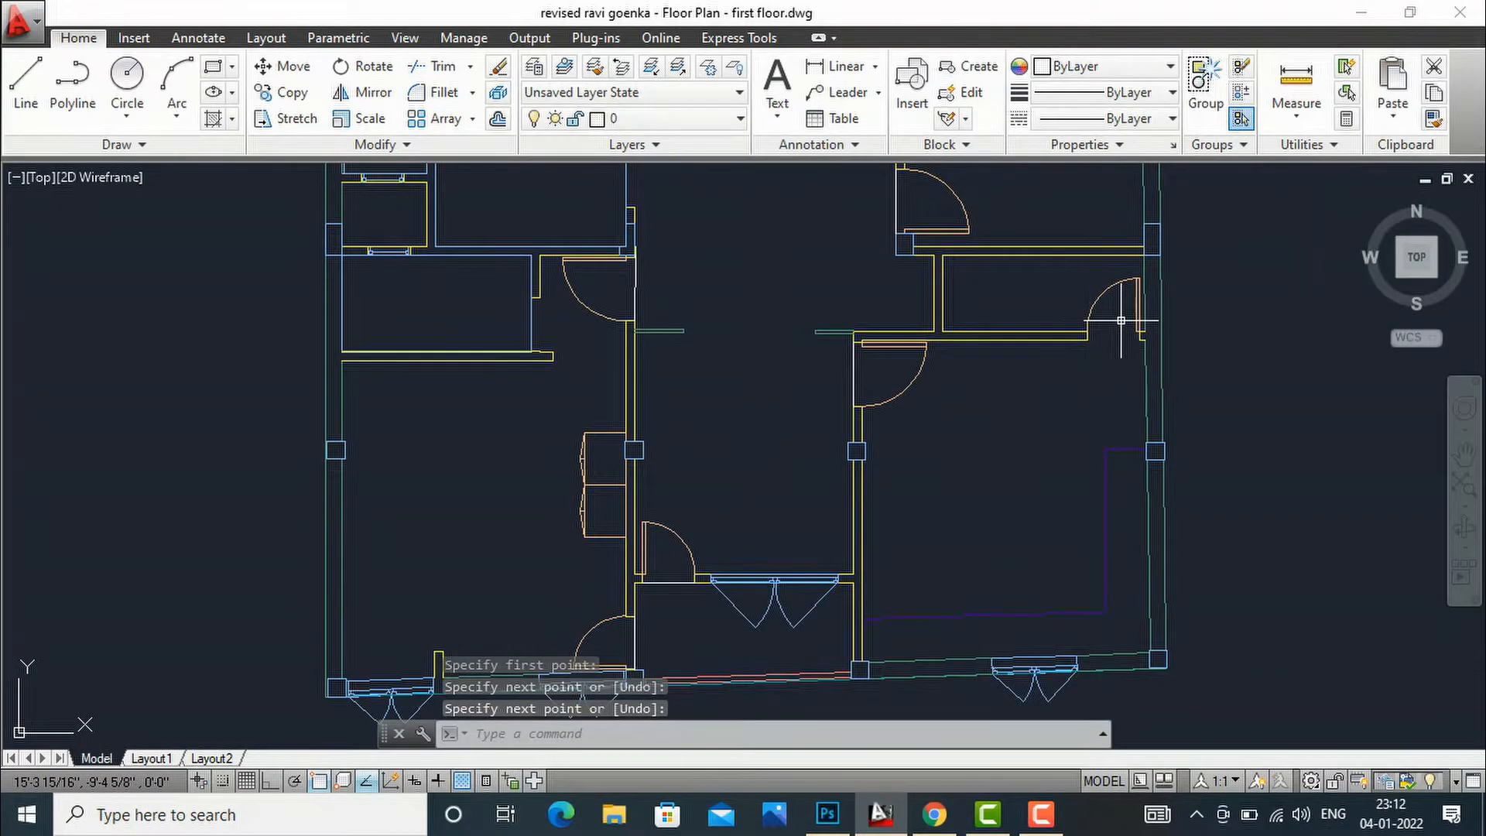
pyautogui.scroll(4, 1129, 302)
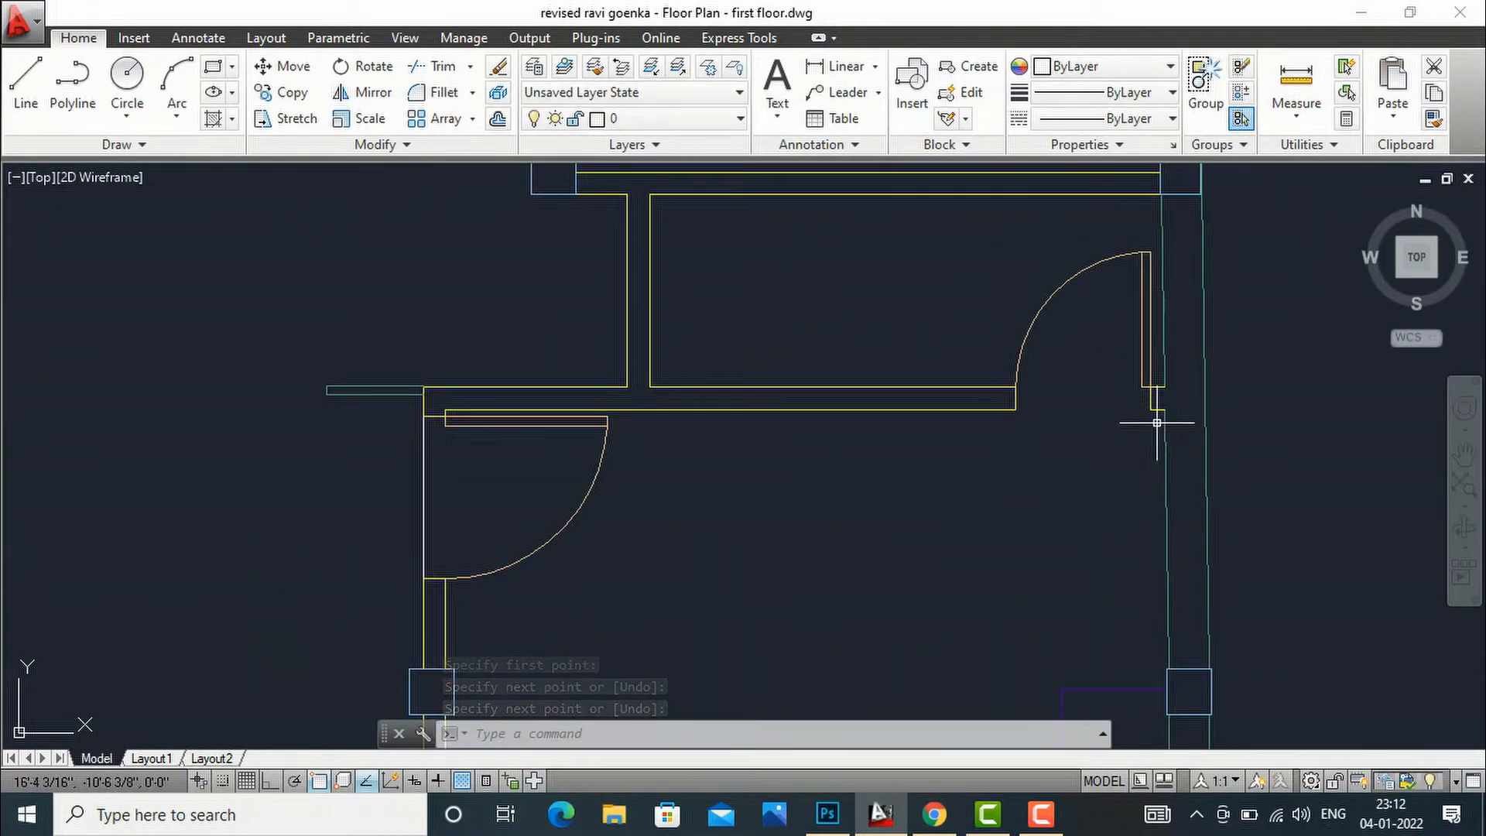
pyautogui.scroll(-2, 1053, 415)
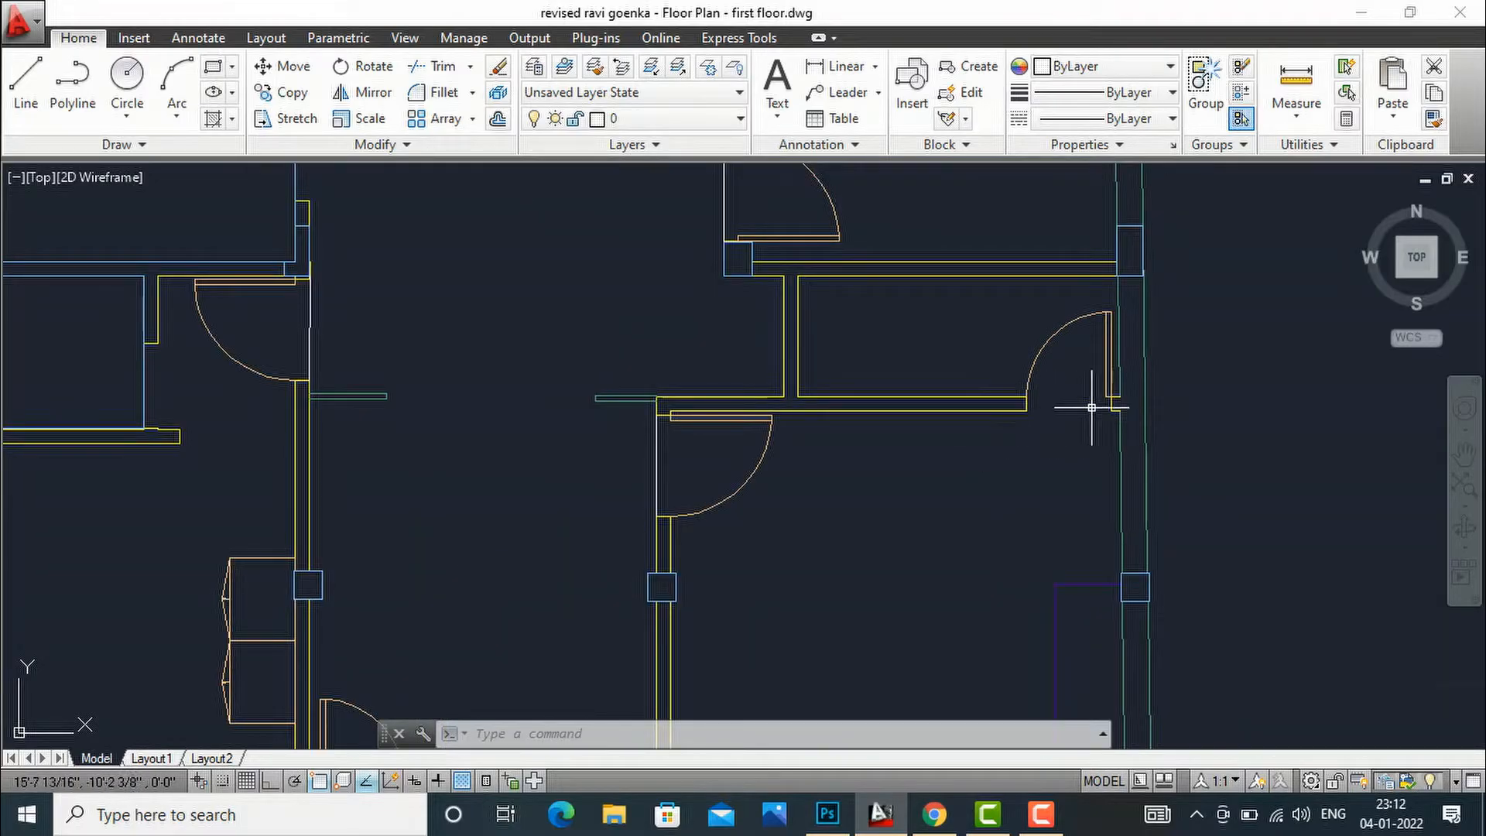
pyautogui.scroll(-2, 1038, 428)
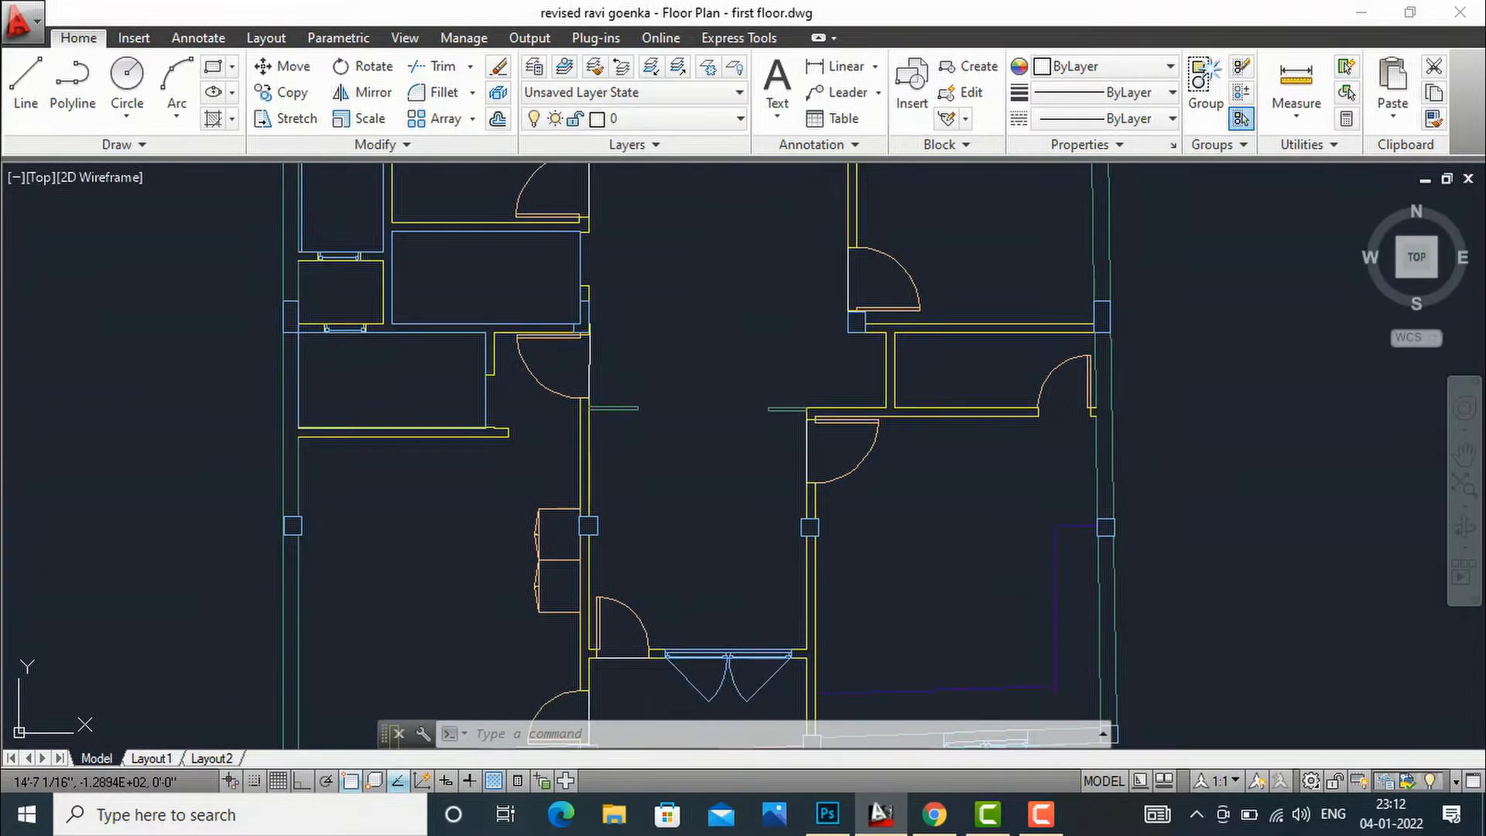
# Step: Inspect the whole floor plan, from the lower bedrooms through the stair area to the upper rooms, for remaining gaps or misaligned lines
pyautogui.scroll(-2, 1056, 425)
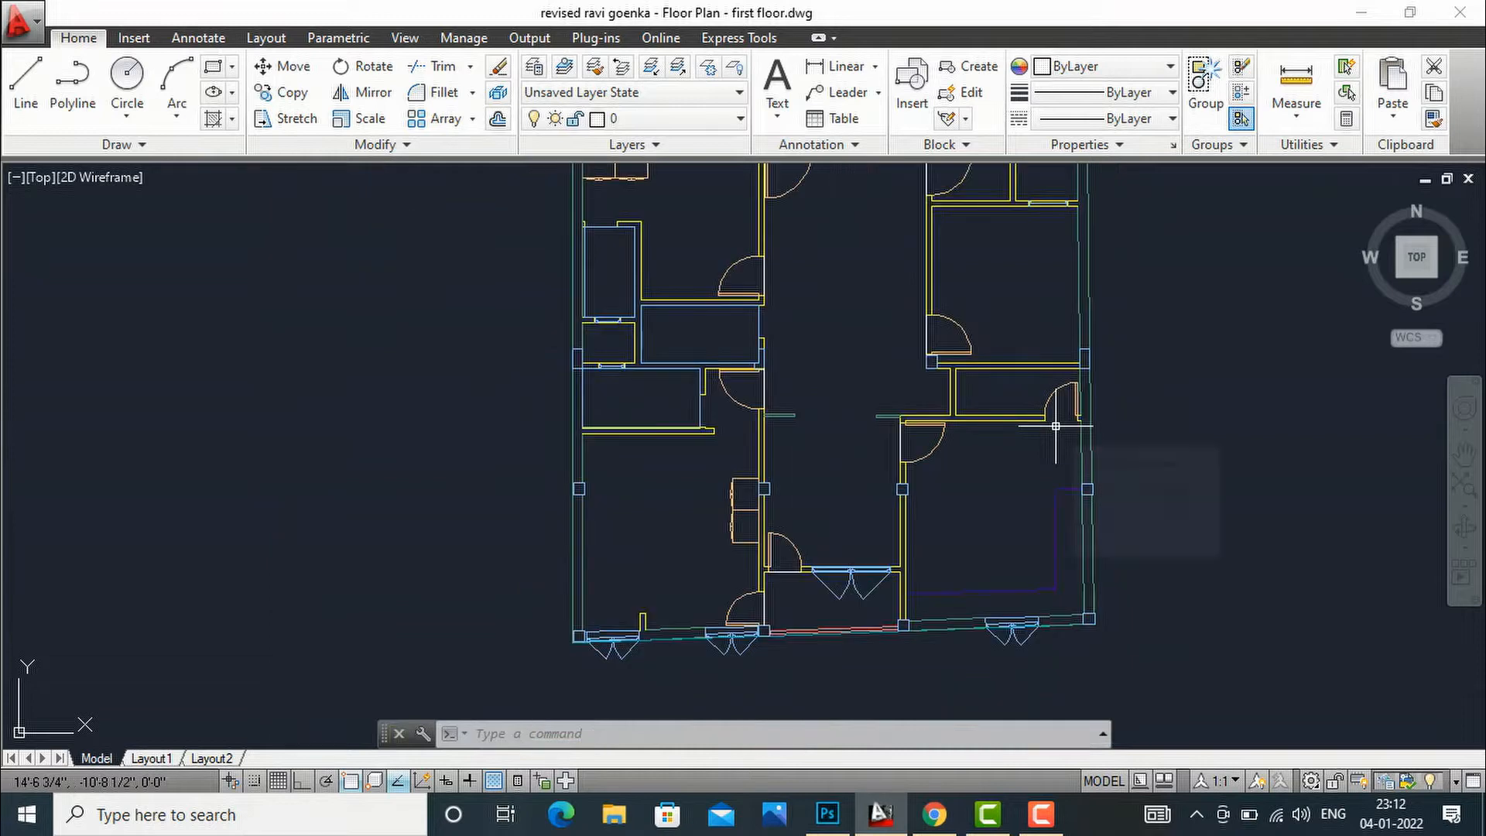
pyautogui.scroll(-4, 796, 533)
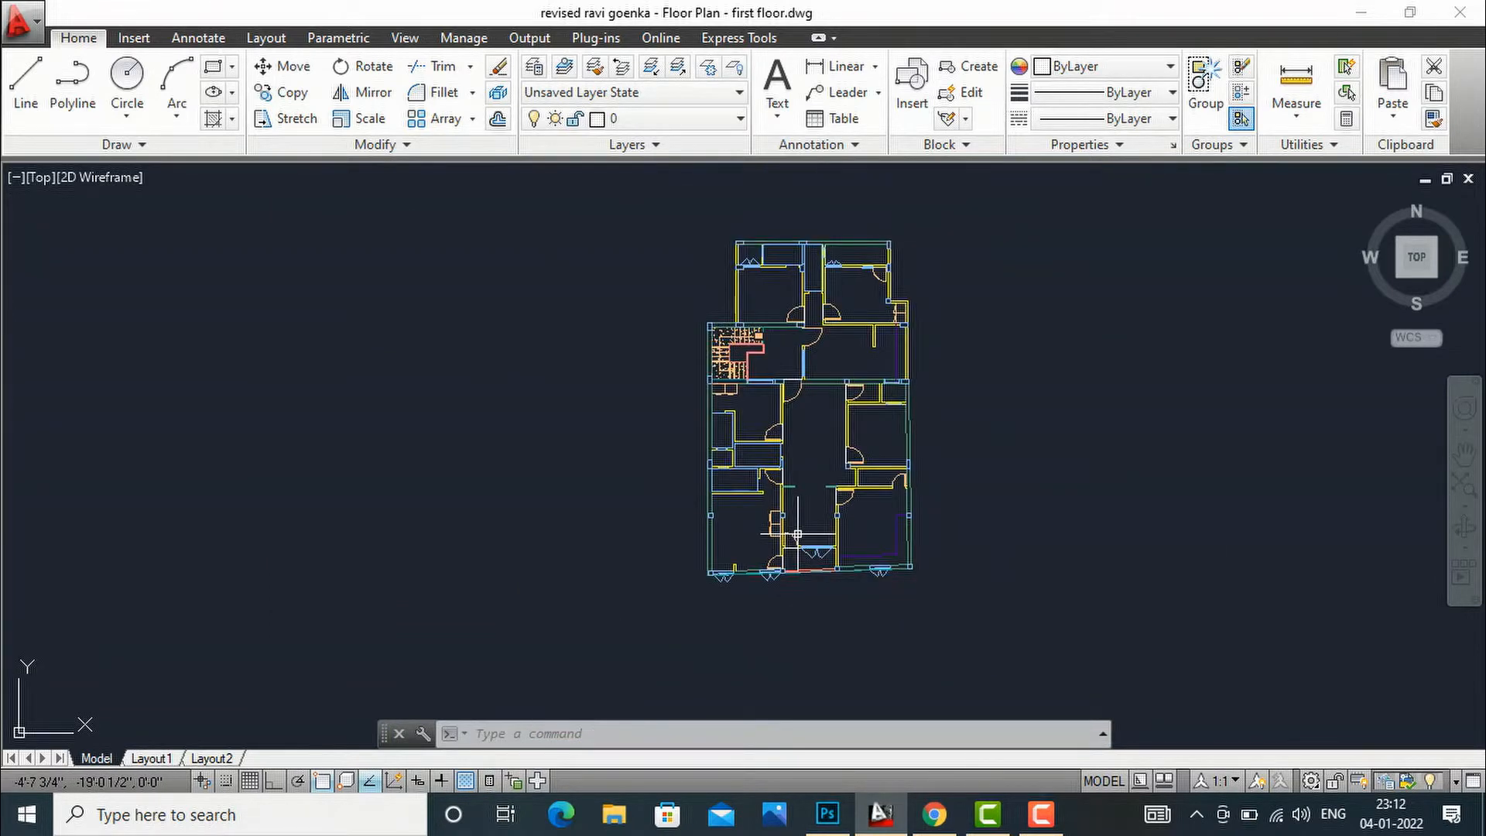
pyautogui.scroll(6, 713, 472)
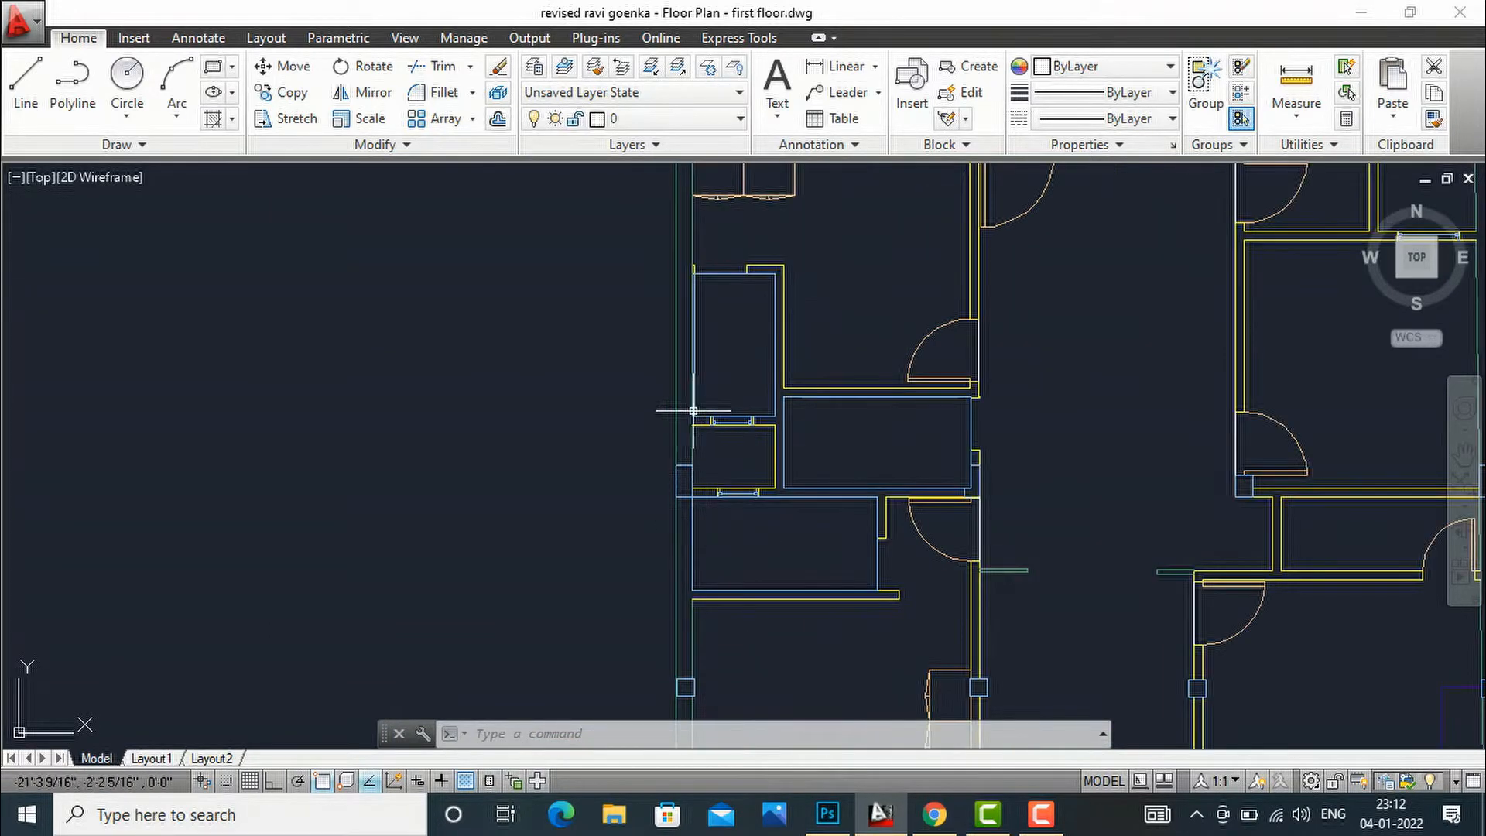
pyautogui.scroll(-5, 695, 387)
pyautogui.scroll(5, 762, 263)
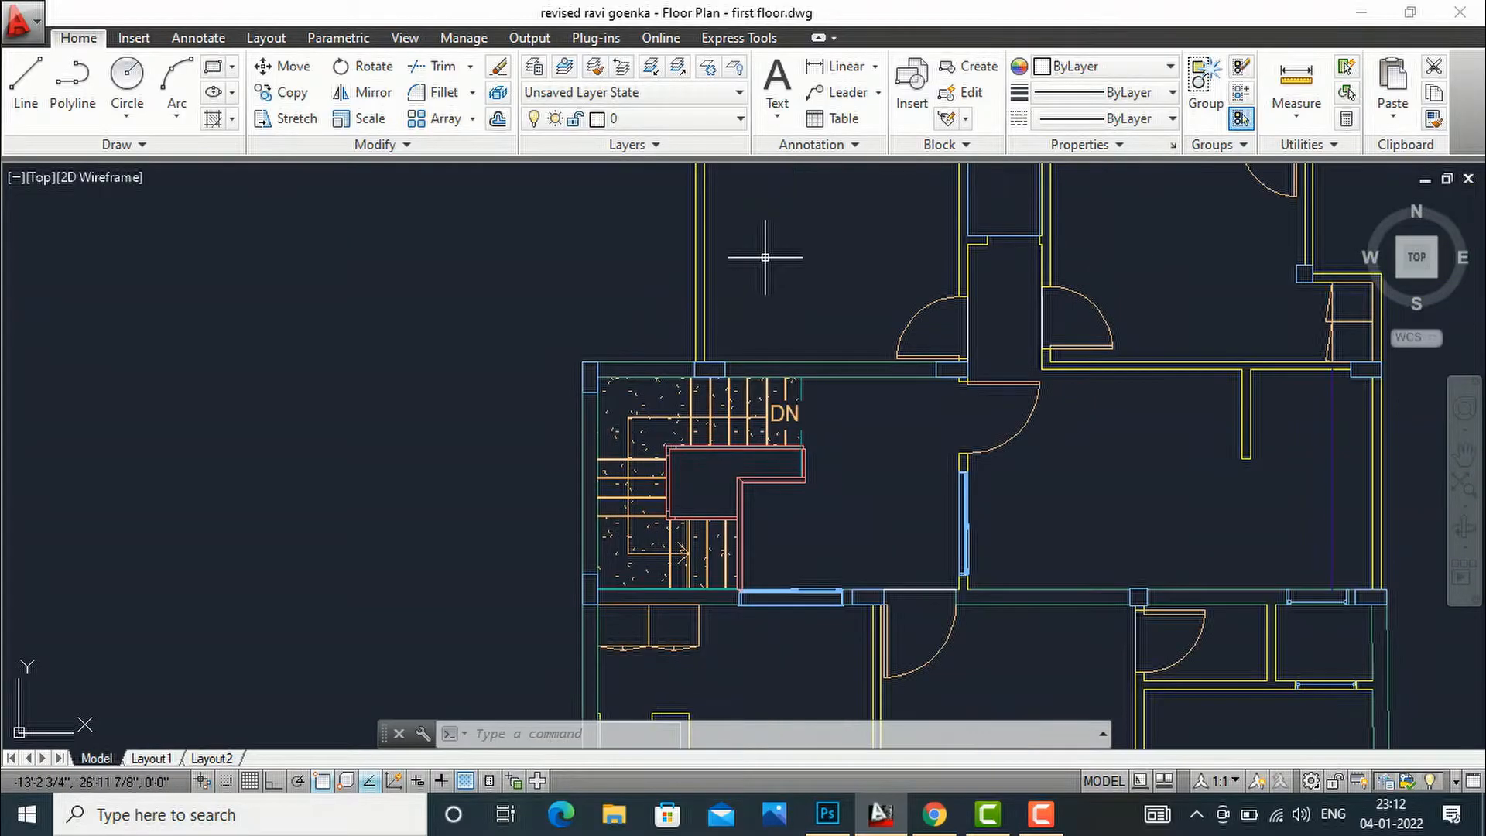
pyautogui.scroll(2, 765, 257)
pyautogui.scroll(-8, 734, 472)
pyautogui.scroll(6, 913, 308)
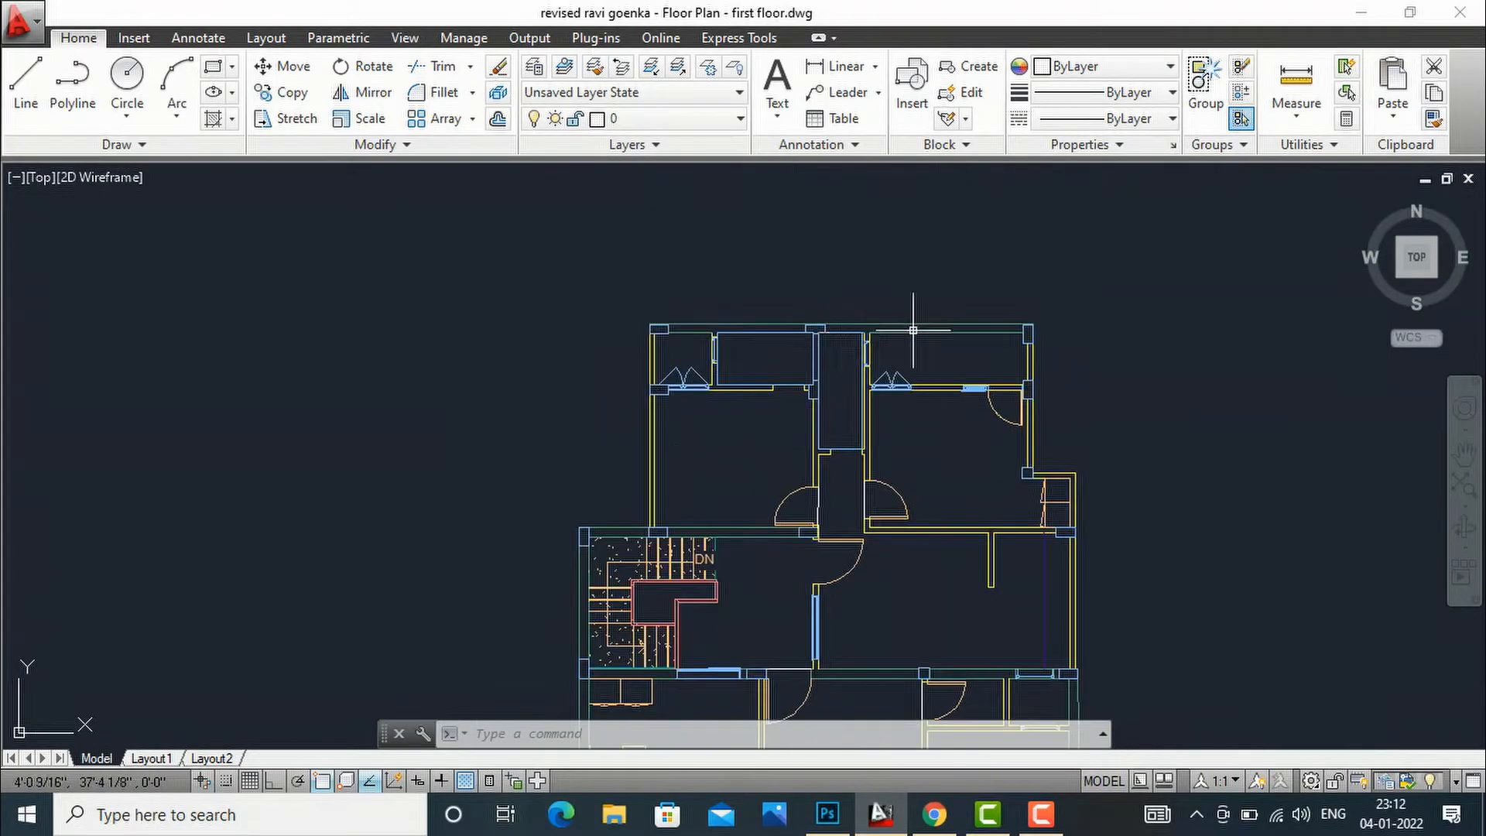
# Step: Move the outer line of the topmost exterior wall down so it aligns with the top edge of the upper-right corner column
pyautogui.scroll(4, 1182, 320)
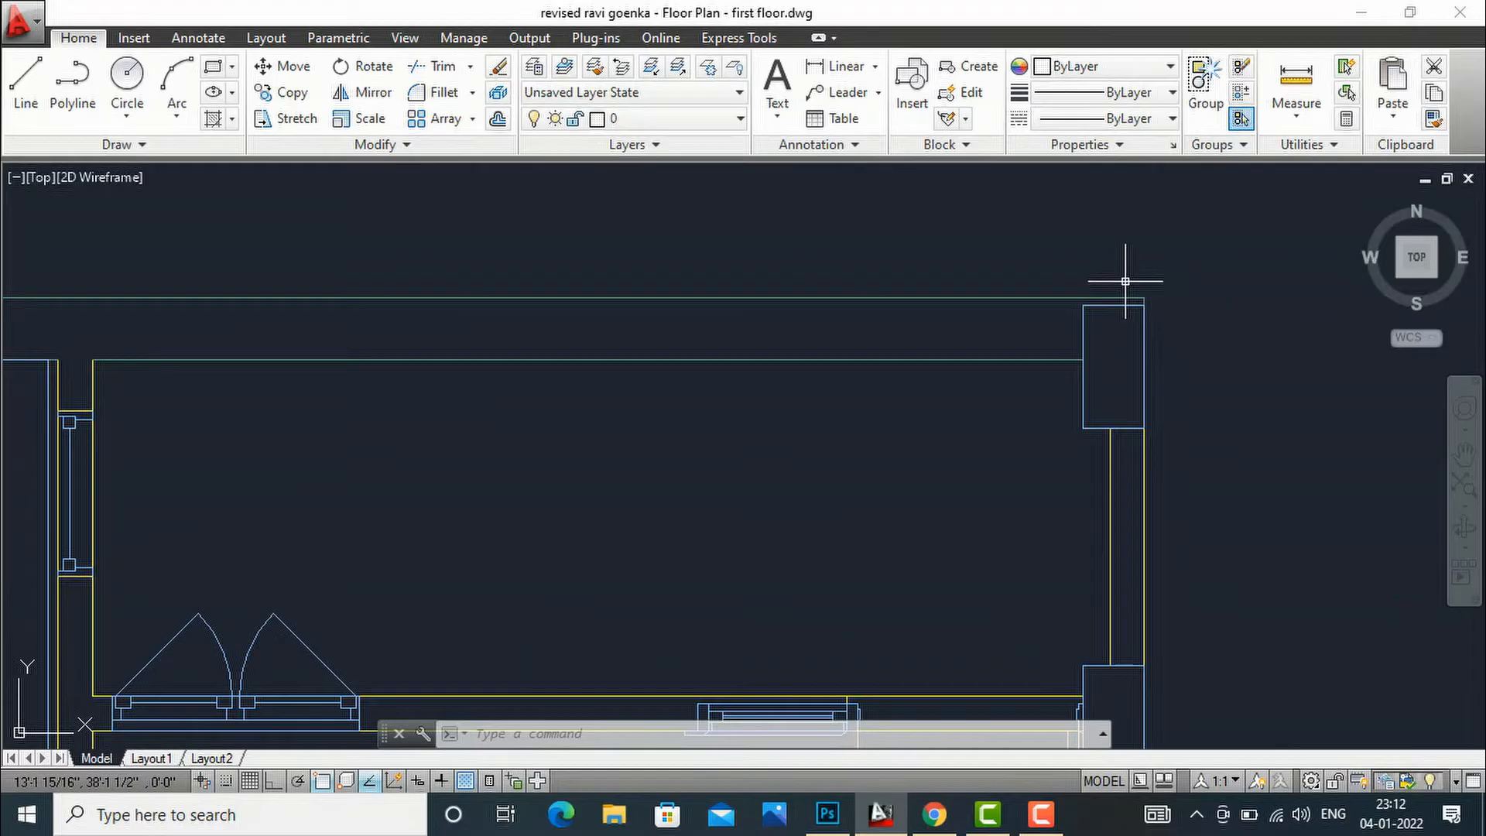
pyautogui.scroll(-3, 1153, 307)
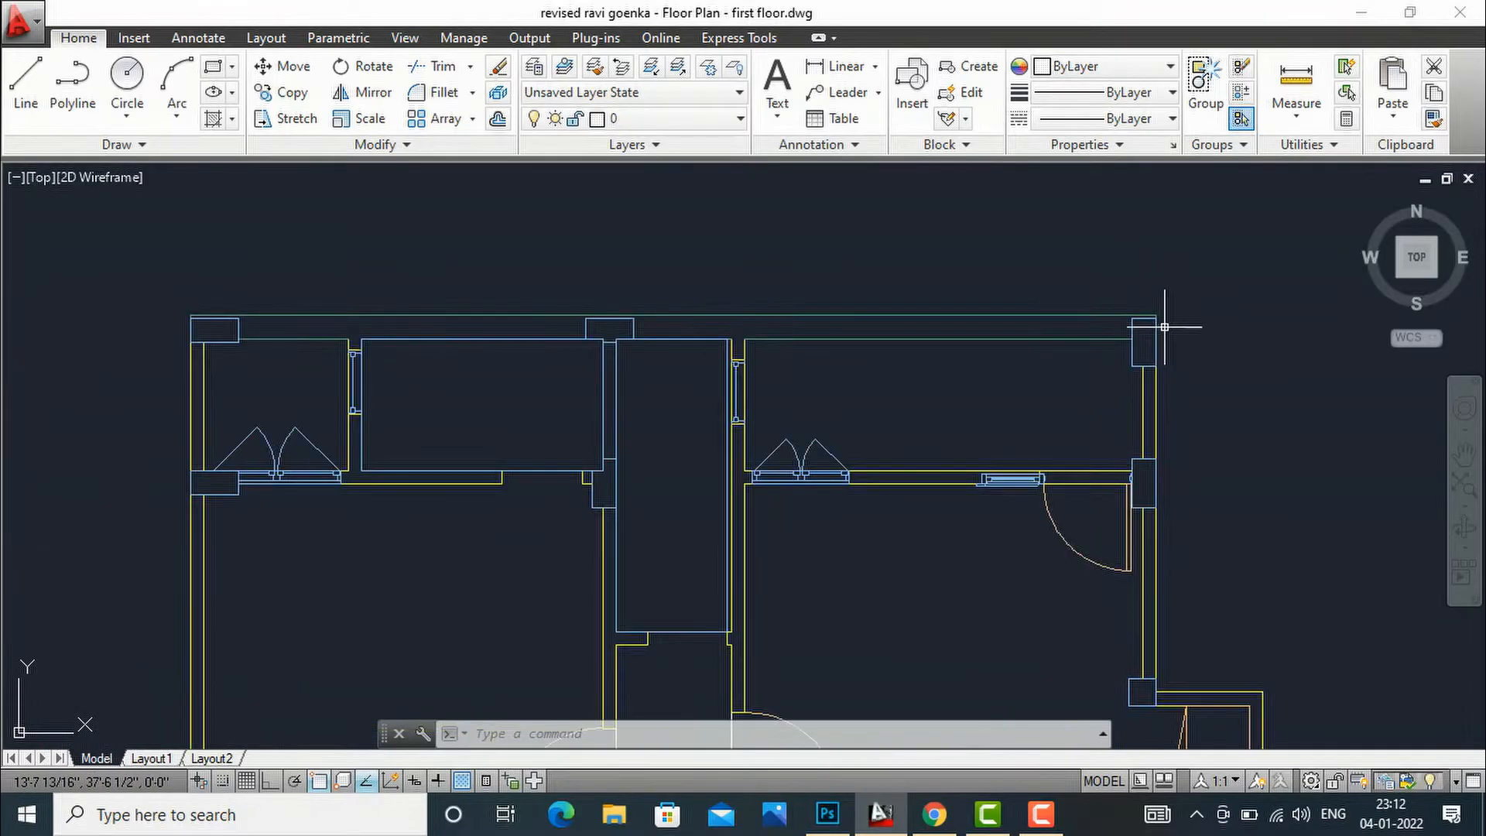
pyautogui.scroll(6, 341, 302)
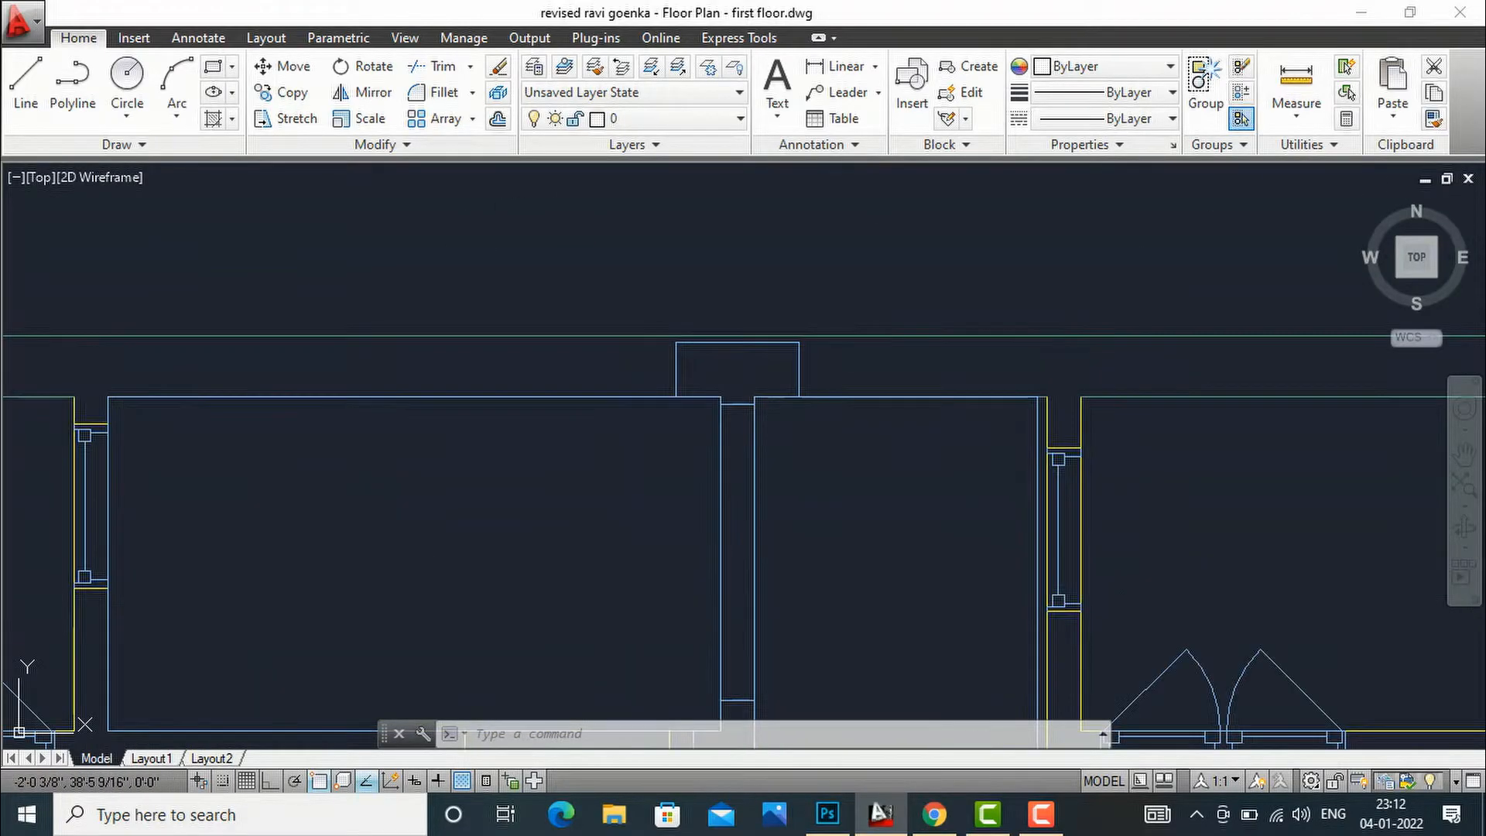
pyautogui.click(850, 373)
pyautogui.click(833, 343)
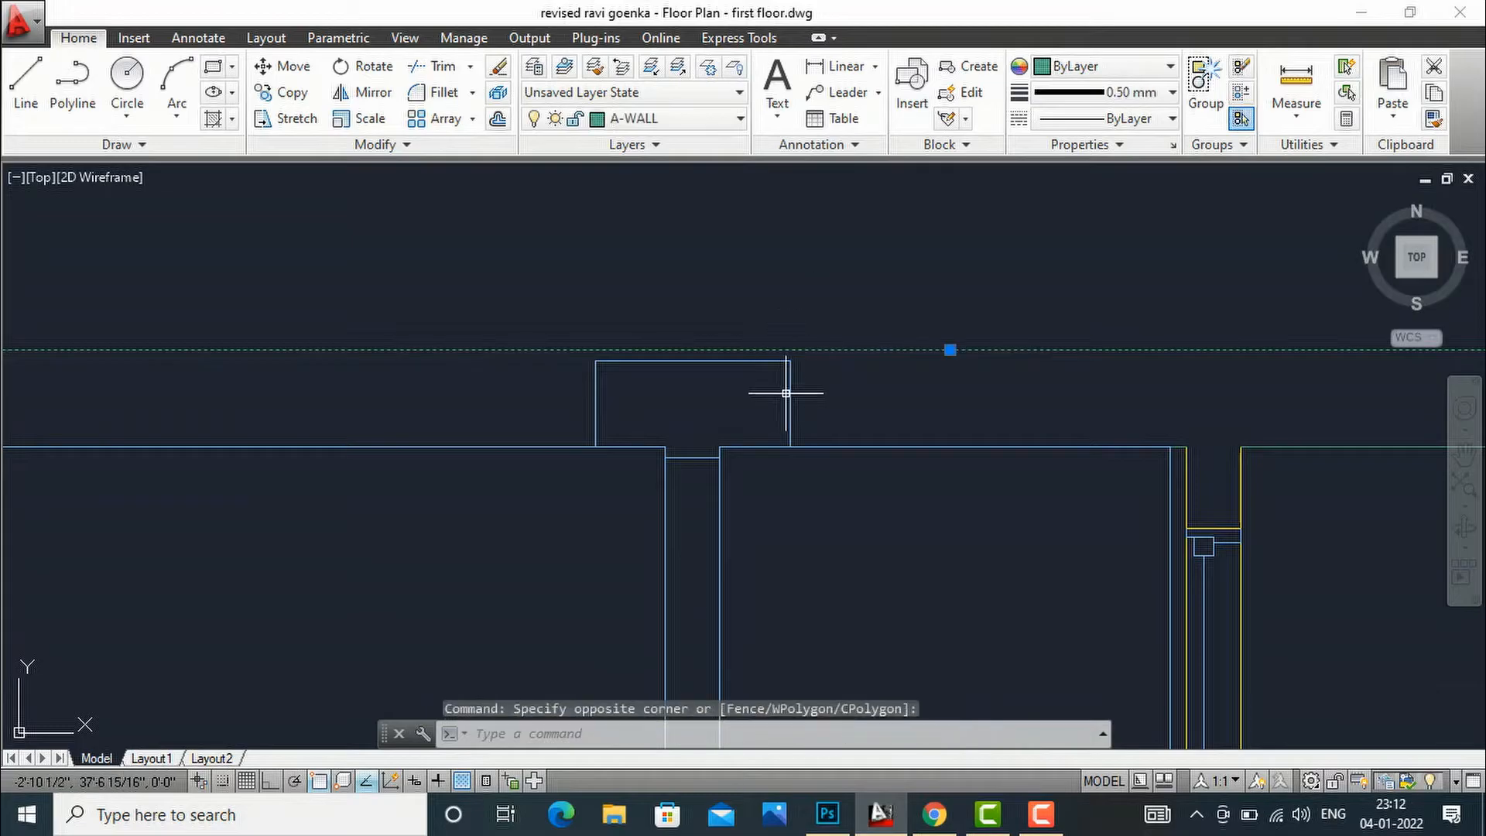
pyautogui.write('m')
pyautogui.press('Return')
pyautogui.scroll(-3, 790, 360)
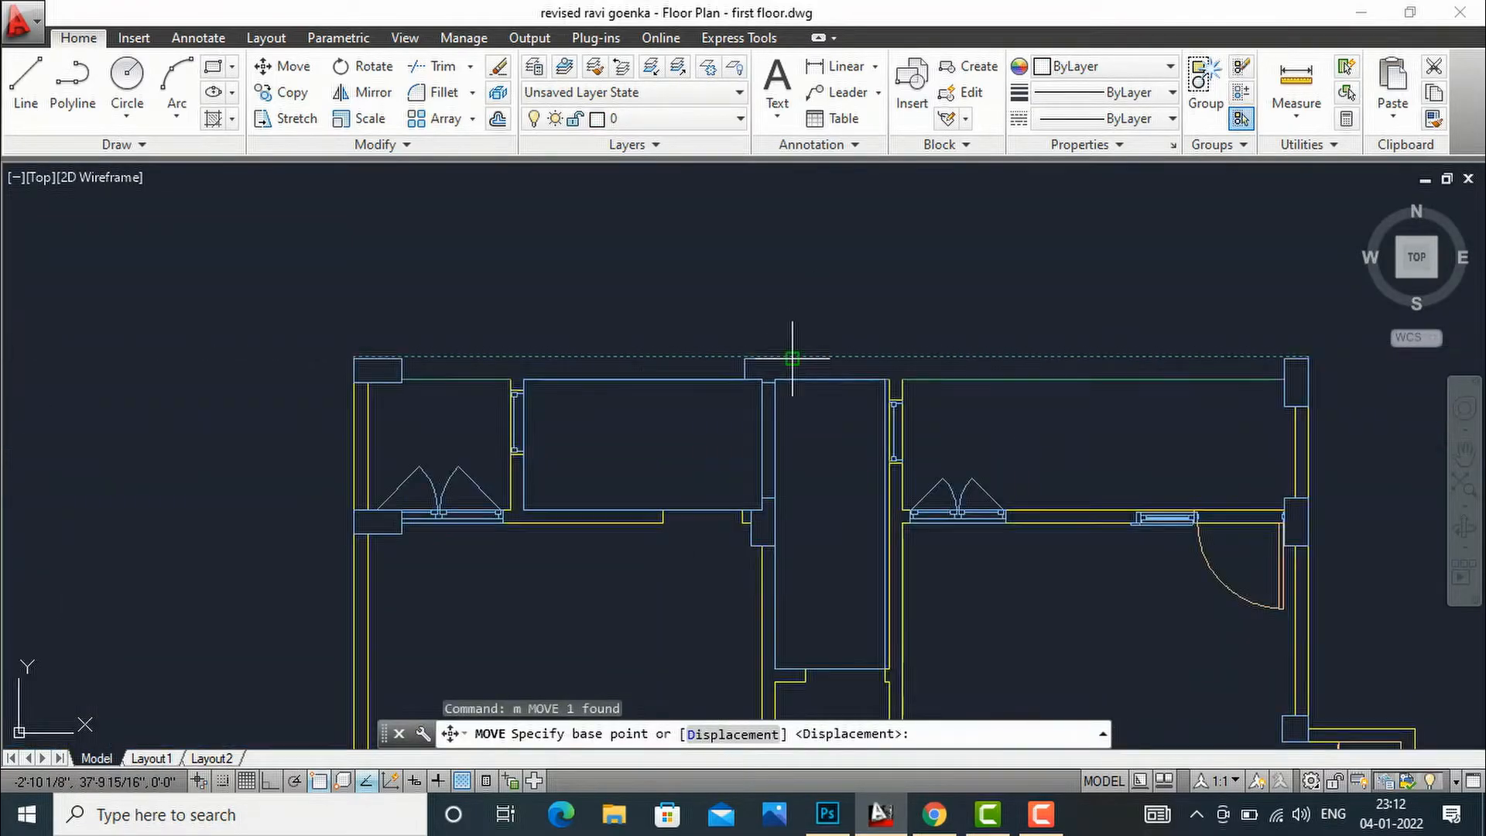
pyautogui.scroll(5, 1324, 333)
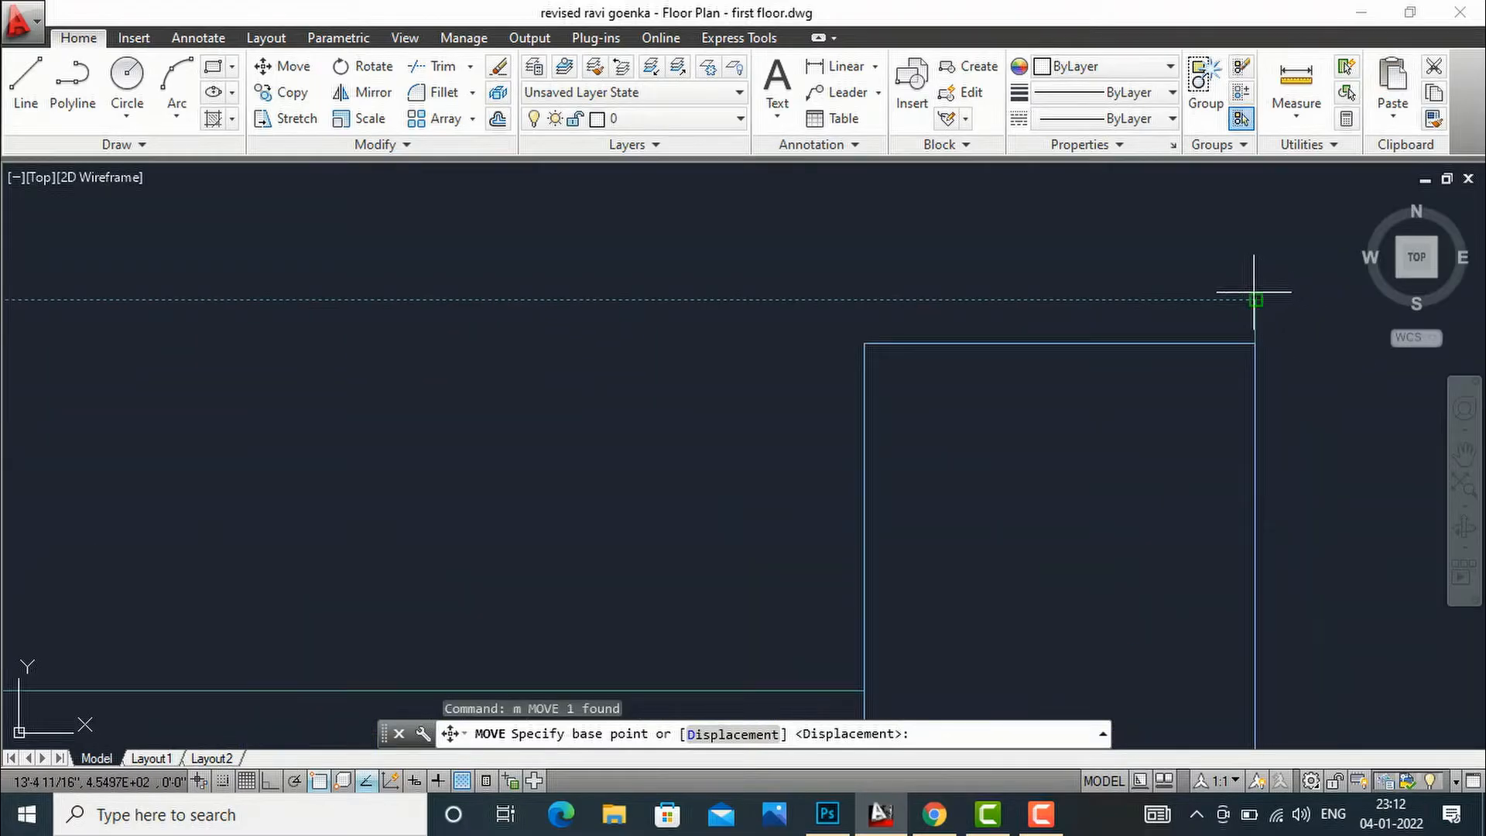
pyautogui.click(1255, 343)
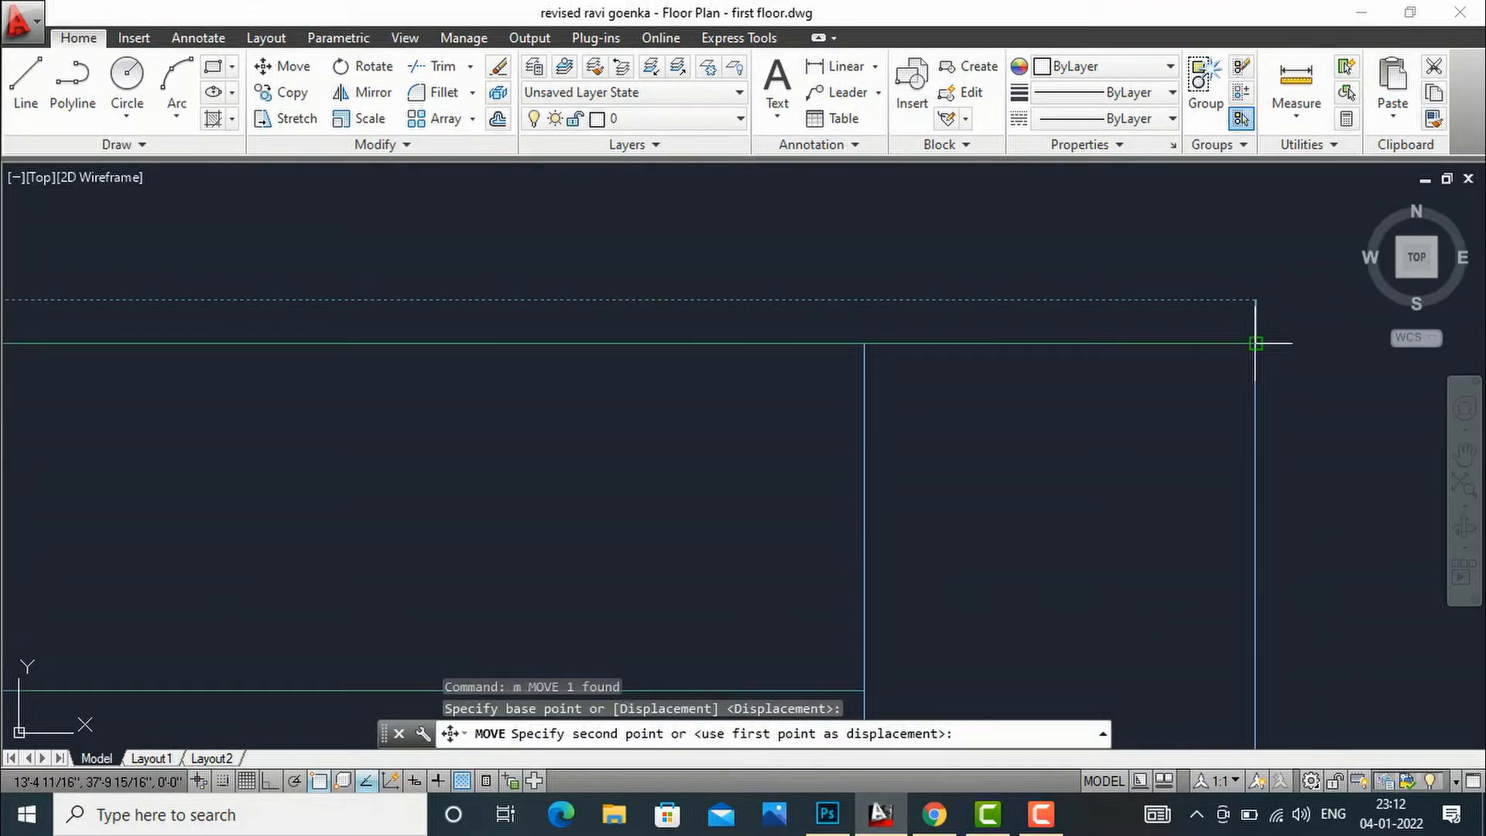
pyautogui.click(1255, 343)
pyautogui.write('tr')
pyautogui.press('Return')
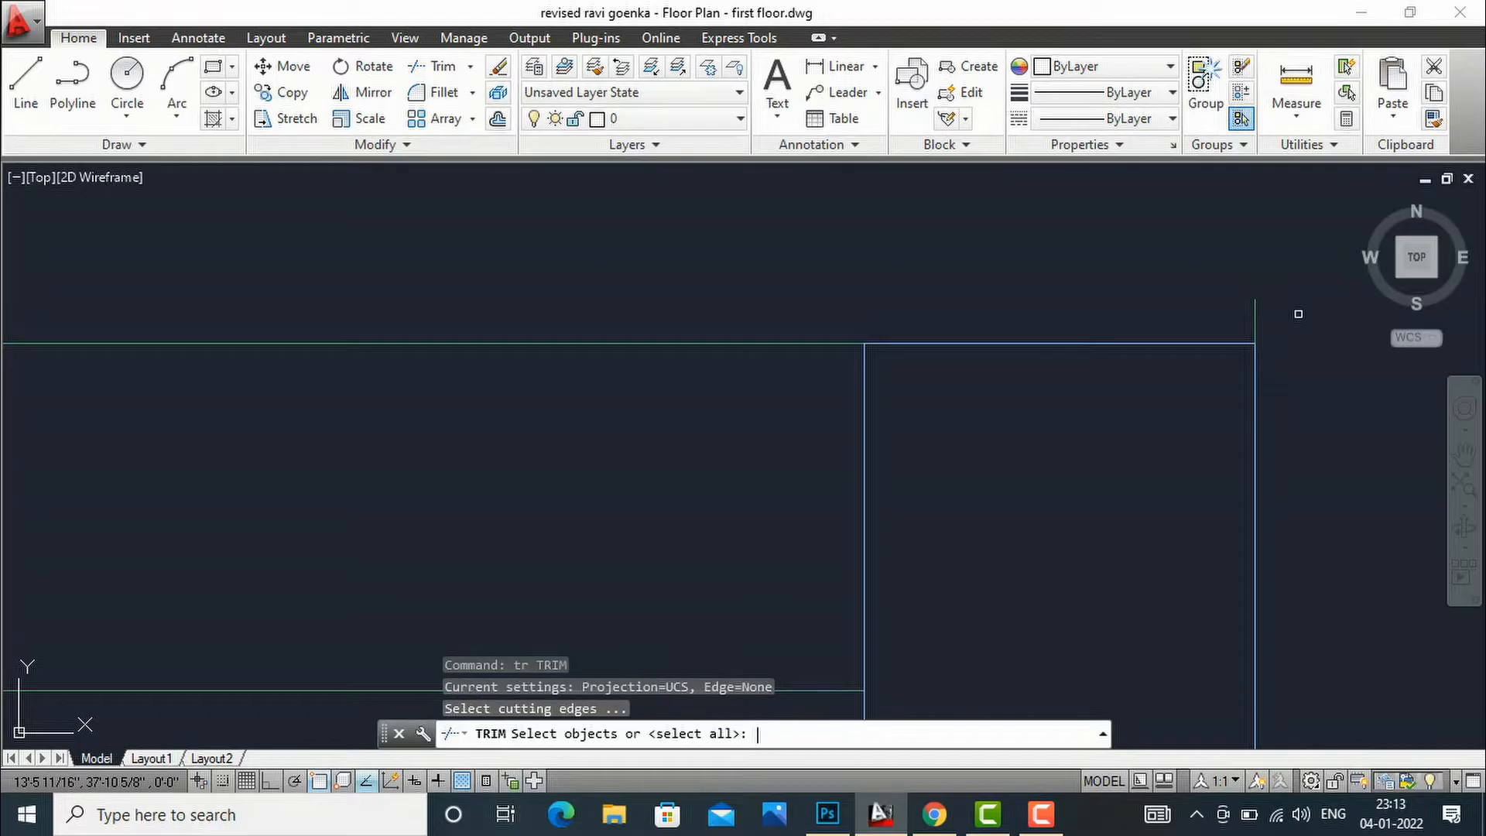
pyautogui.click(1255, 313)
pyautogui.press('Return')
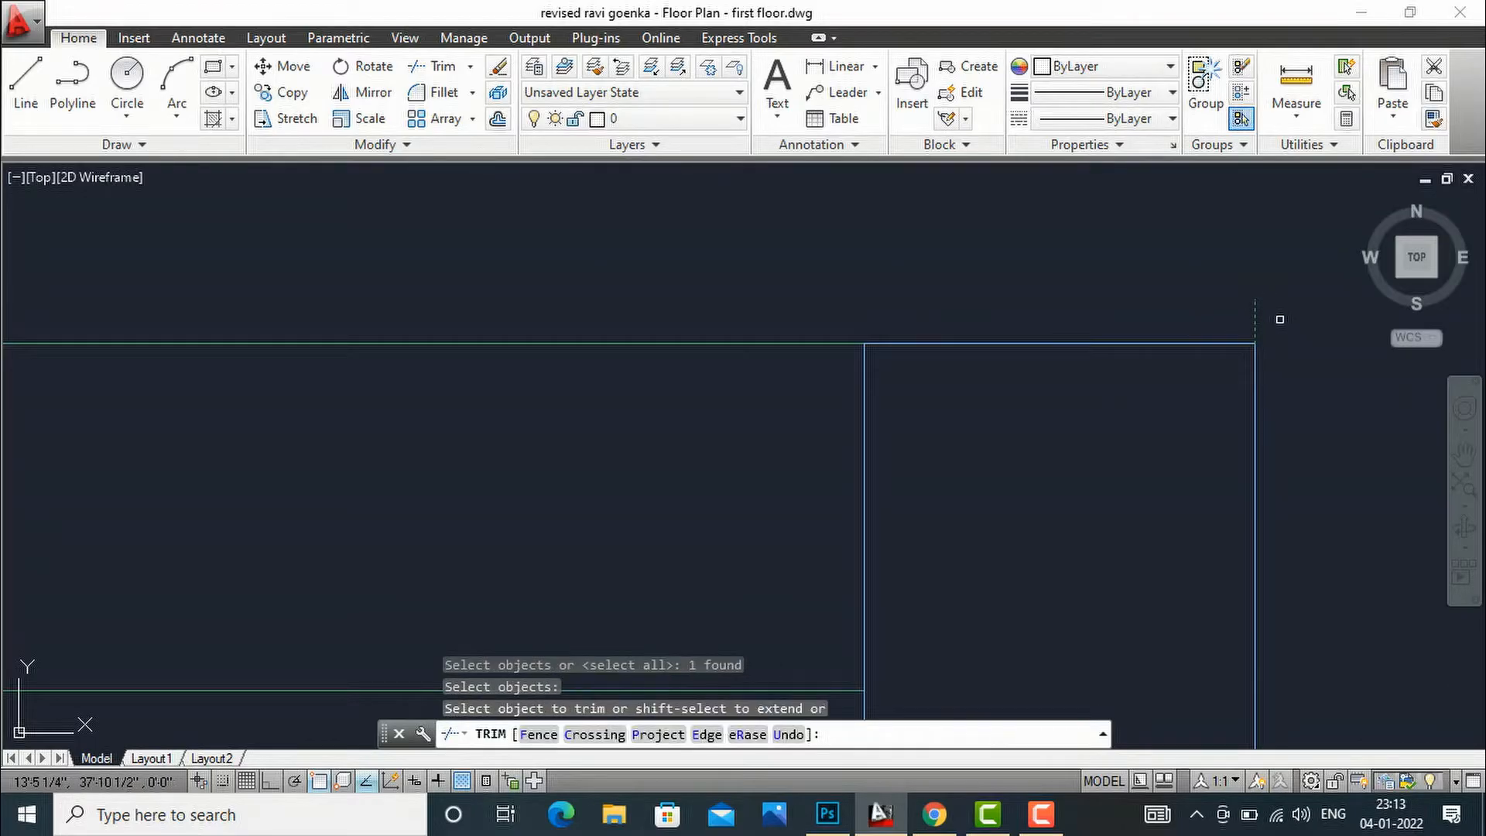
pyautogui.press('Escape')
# Step: Delete the short vertical line stub projecting above the upper-right corner column
pyautogui.click(1256, 318)
pyautogui.click(1235, 300)
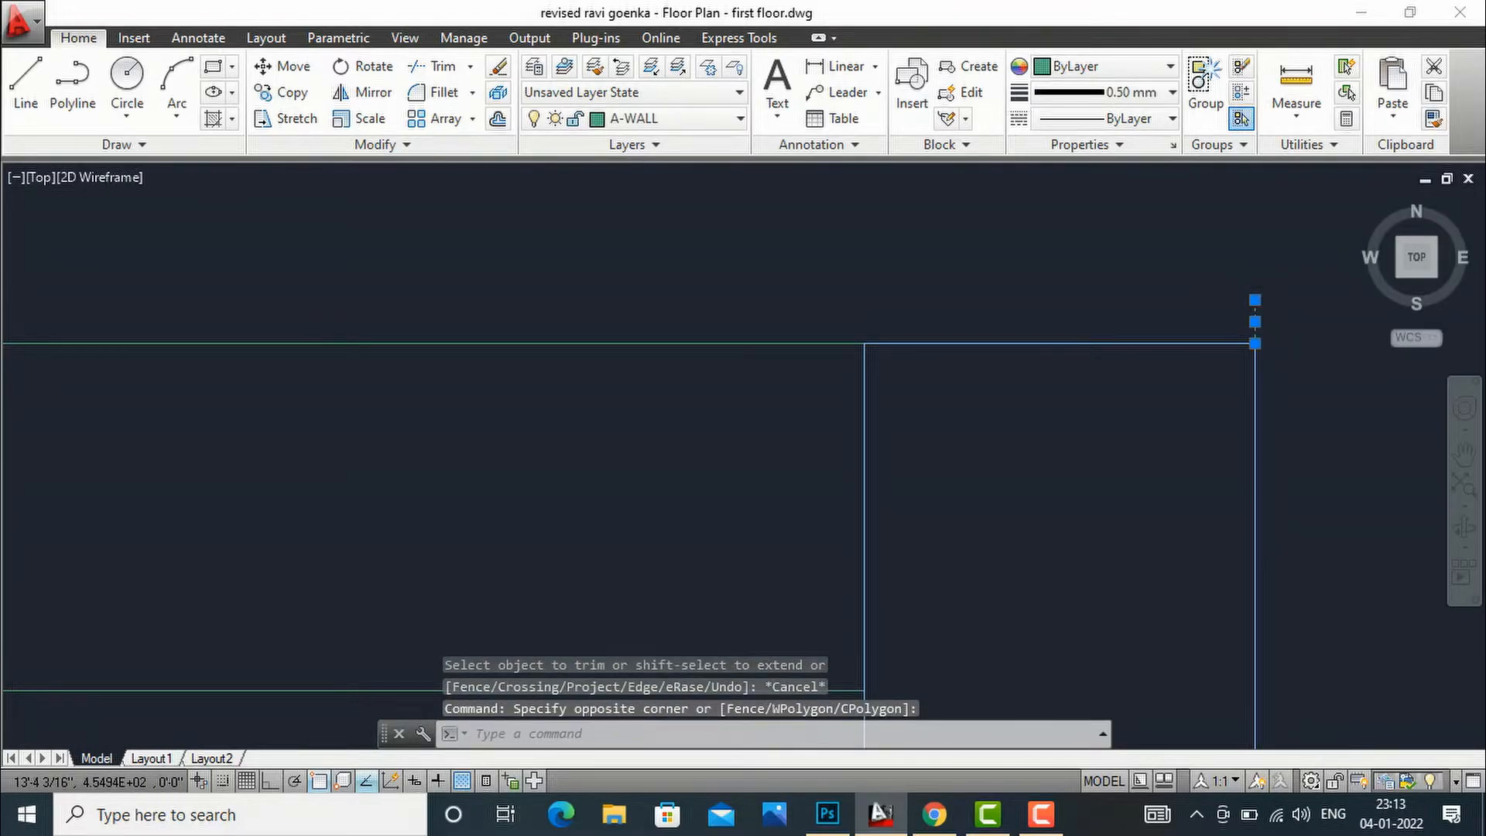
pyautogui.press('Delete')
pyautogui.scroll(-5, 1123, 258)
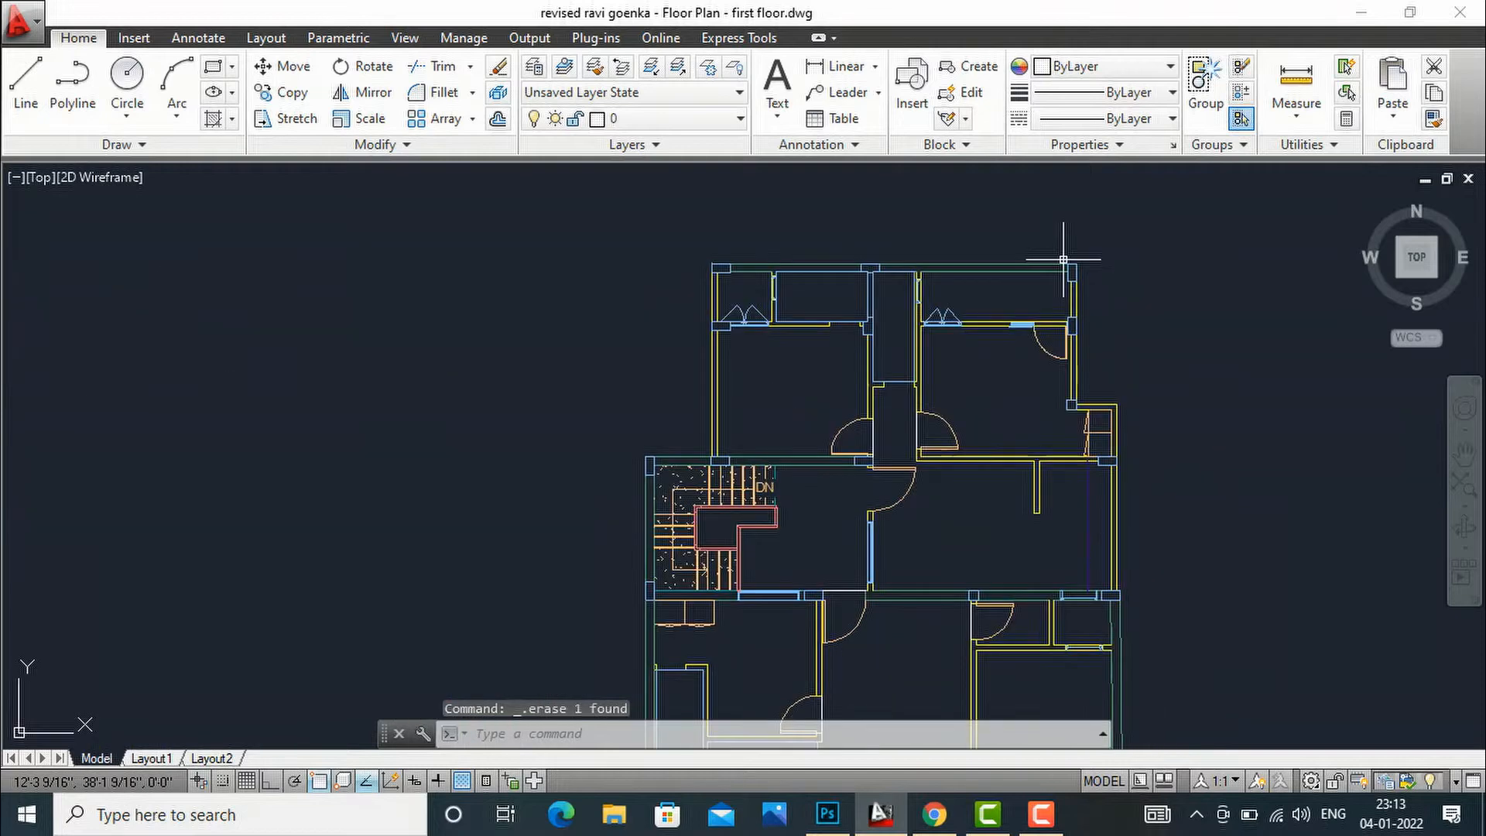
pyautogui.scroll(-5, 752, 299)
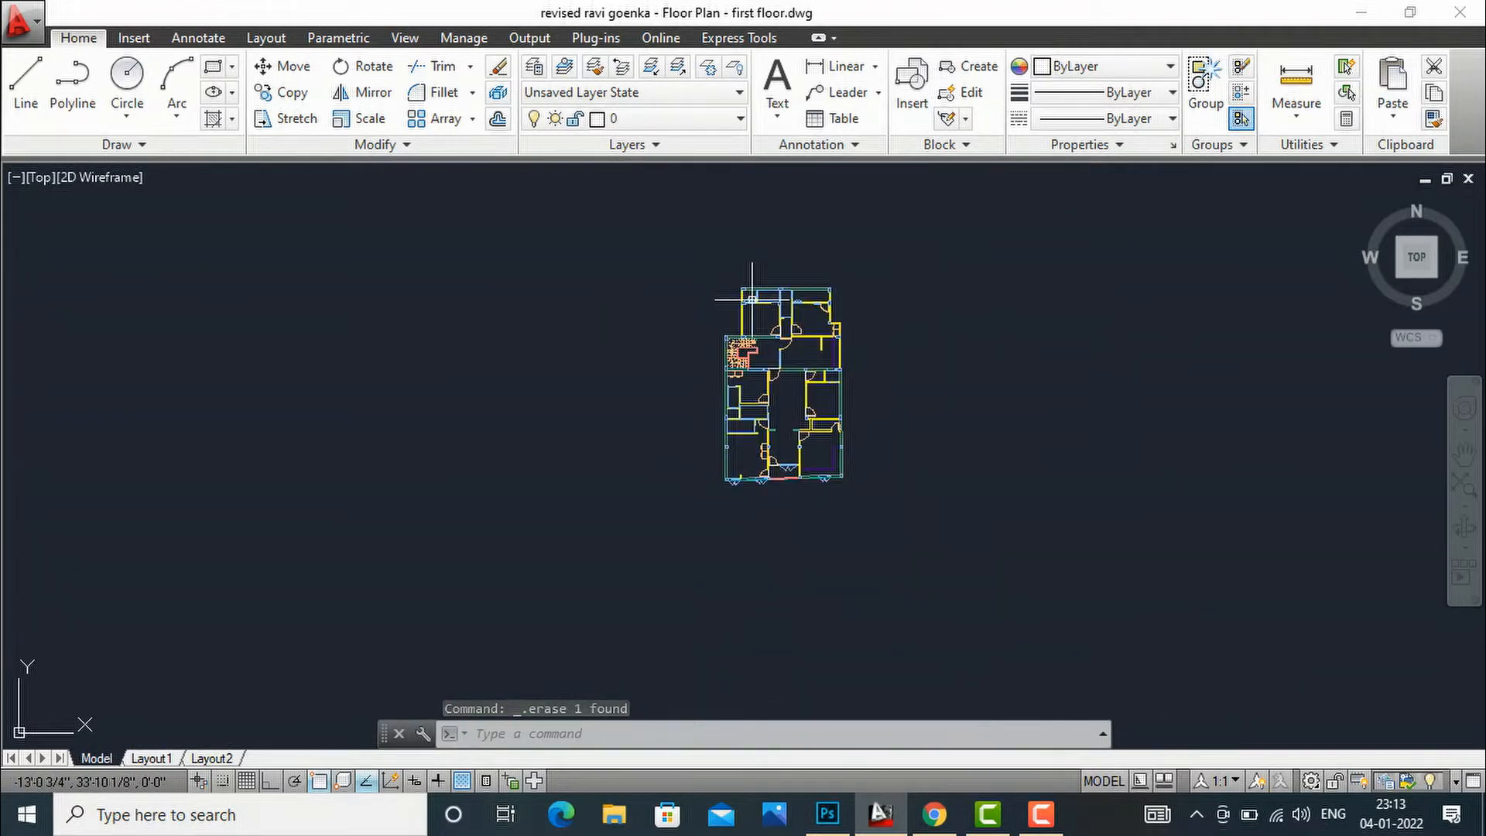
pyautogui.scroll(2, 752, 299)
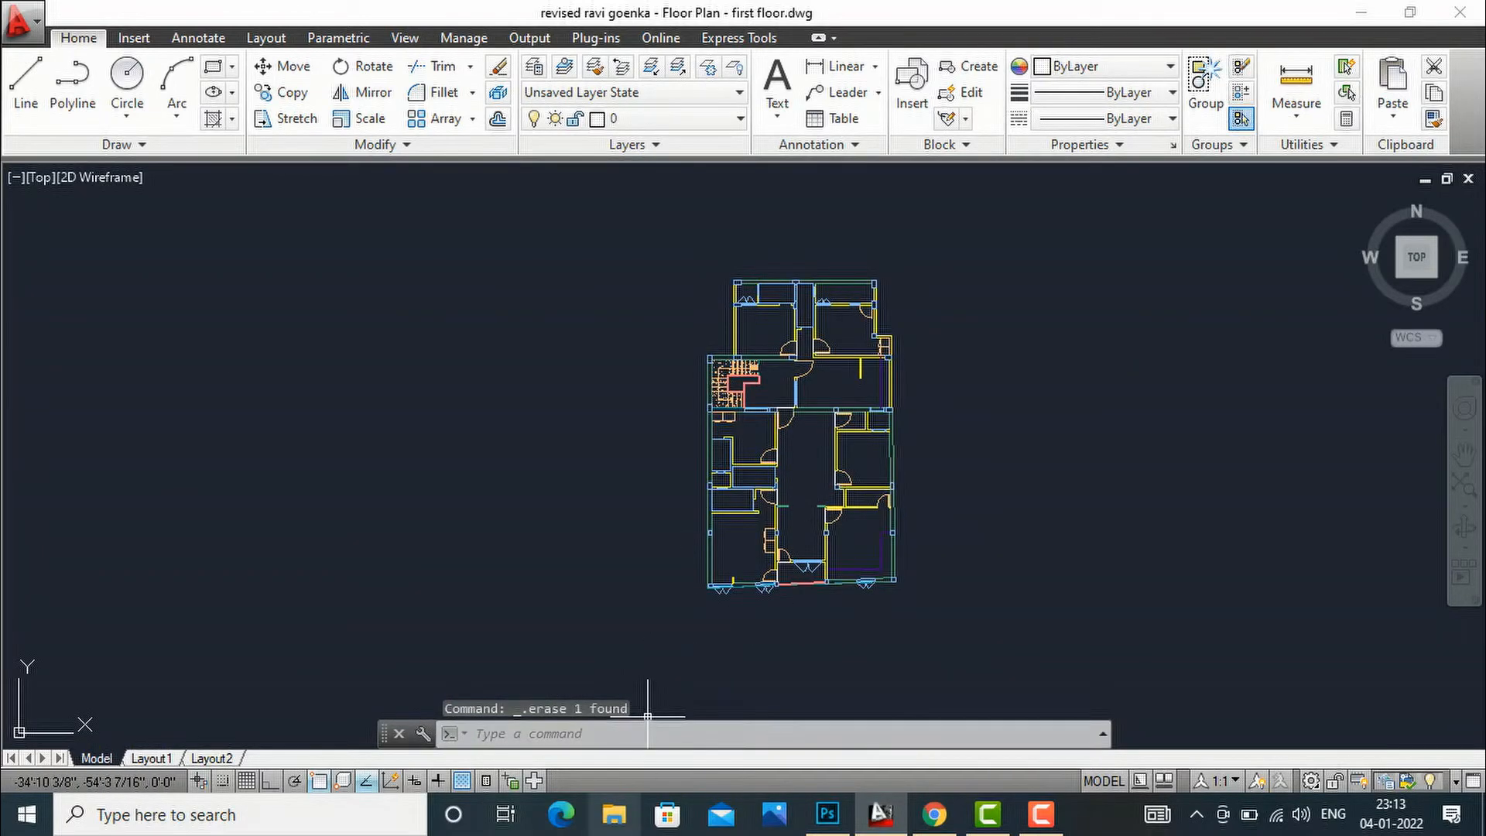
# Step: Switch to Chrome and examine the exported first floor PDF, checking its room labels, doors, windows and kitchen layouts
pyautogui.click(560, 814)
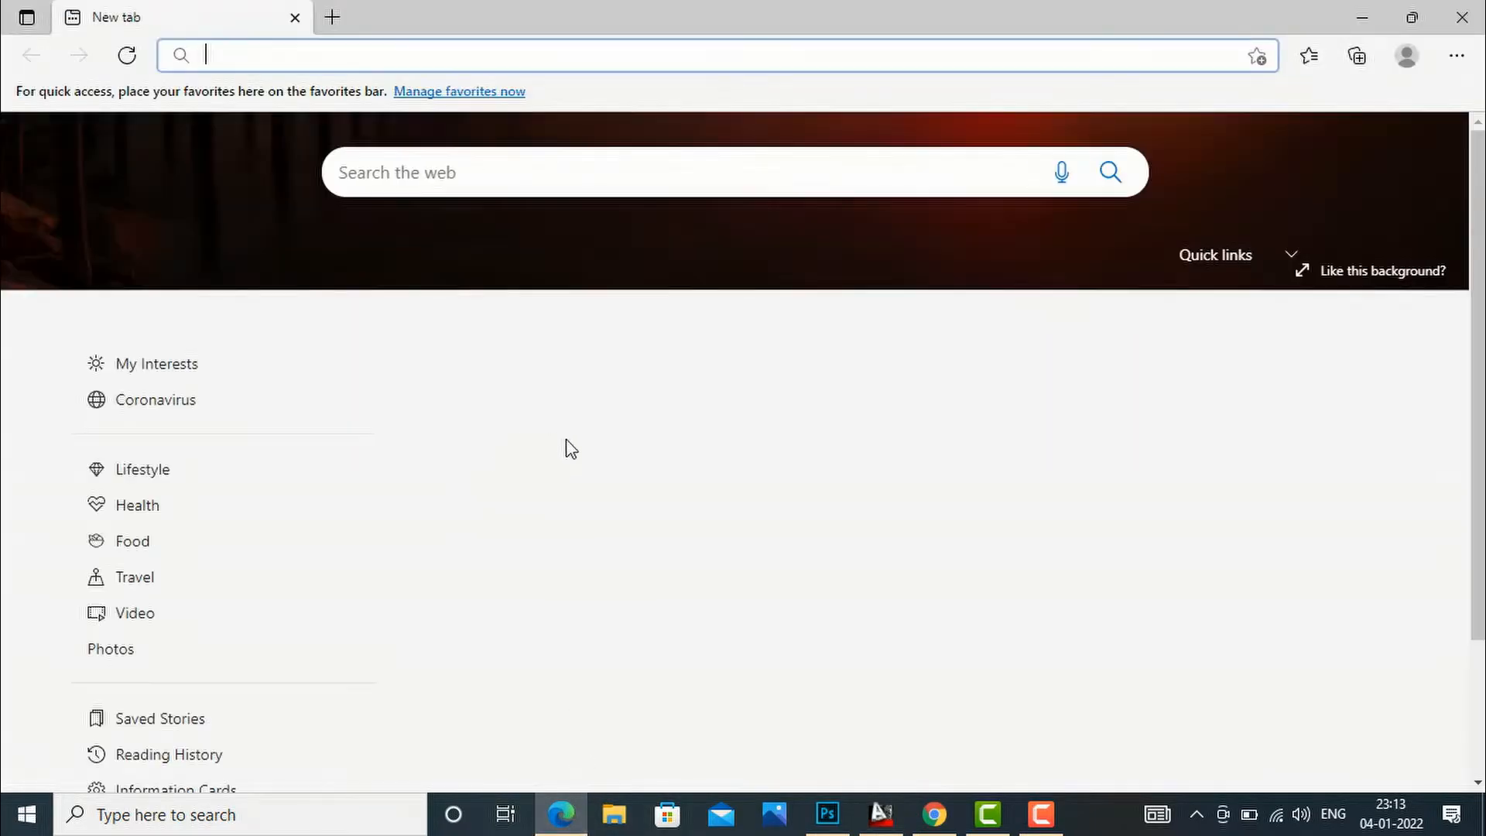
pyautogui.click(295, 17)
pyautogui.click(935, 814)
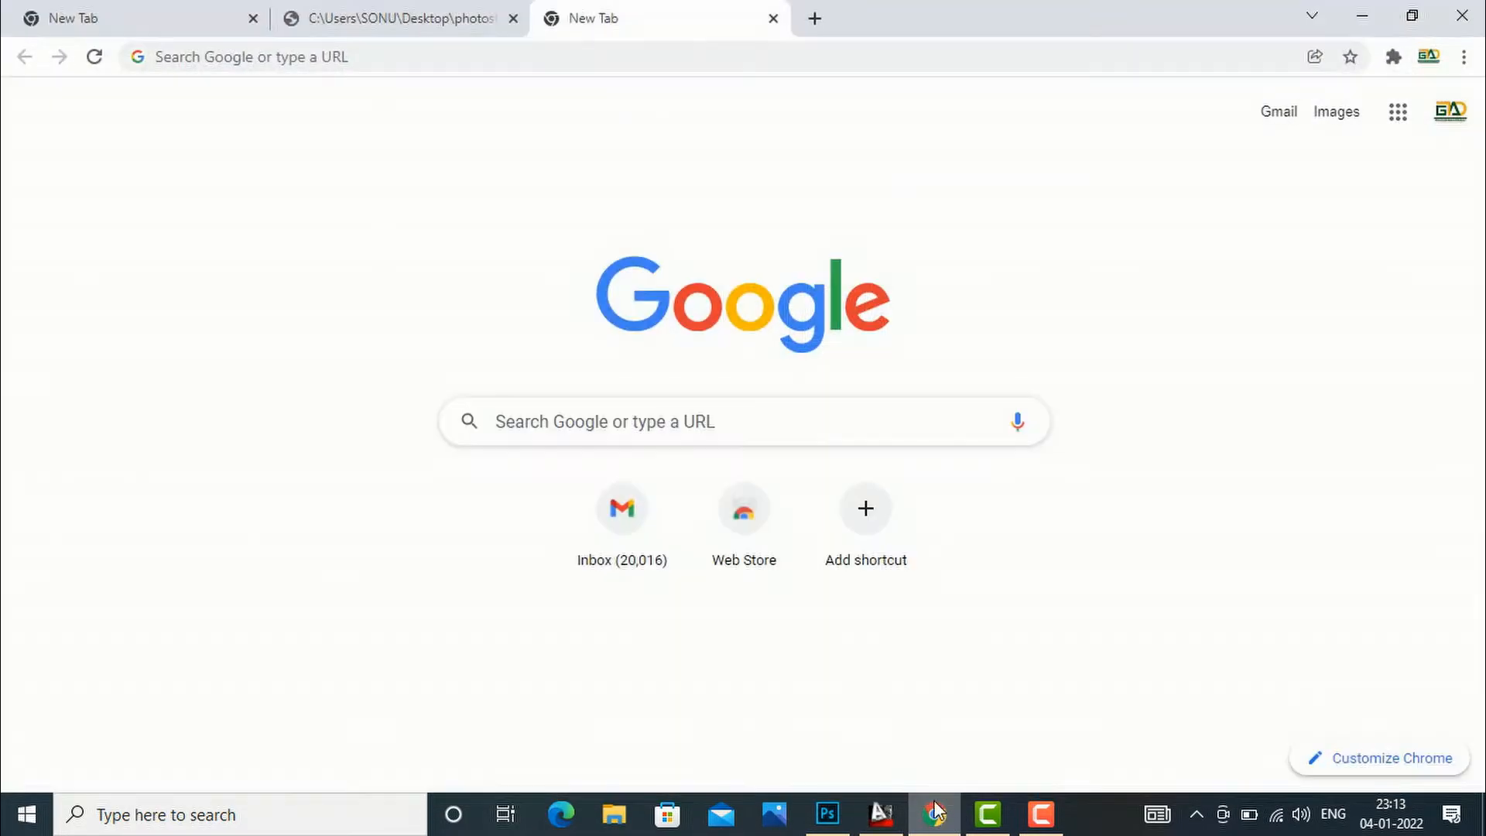
pyautogui.click(354, 17)
pyautogui.scroll(-6, 694, 334)
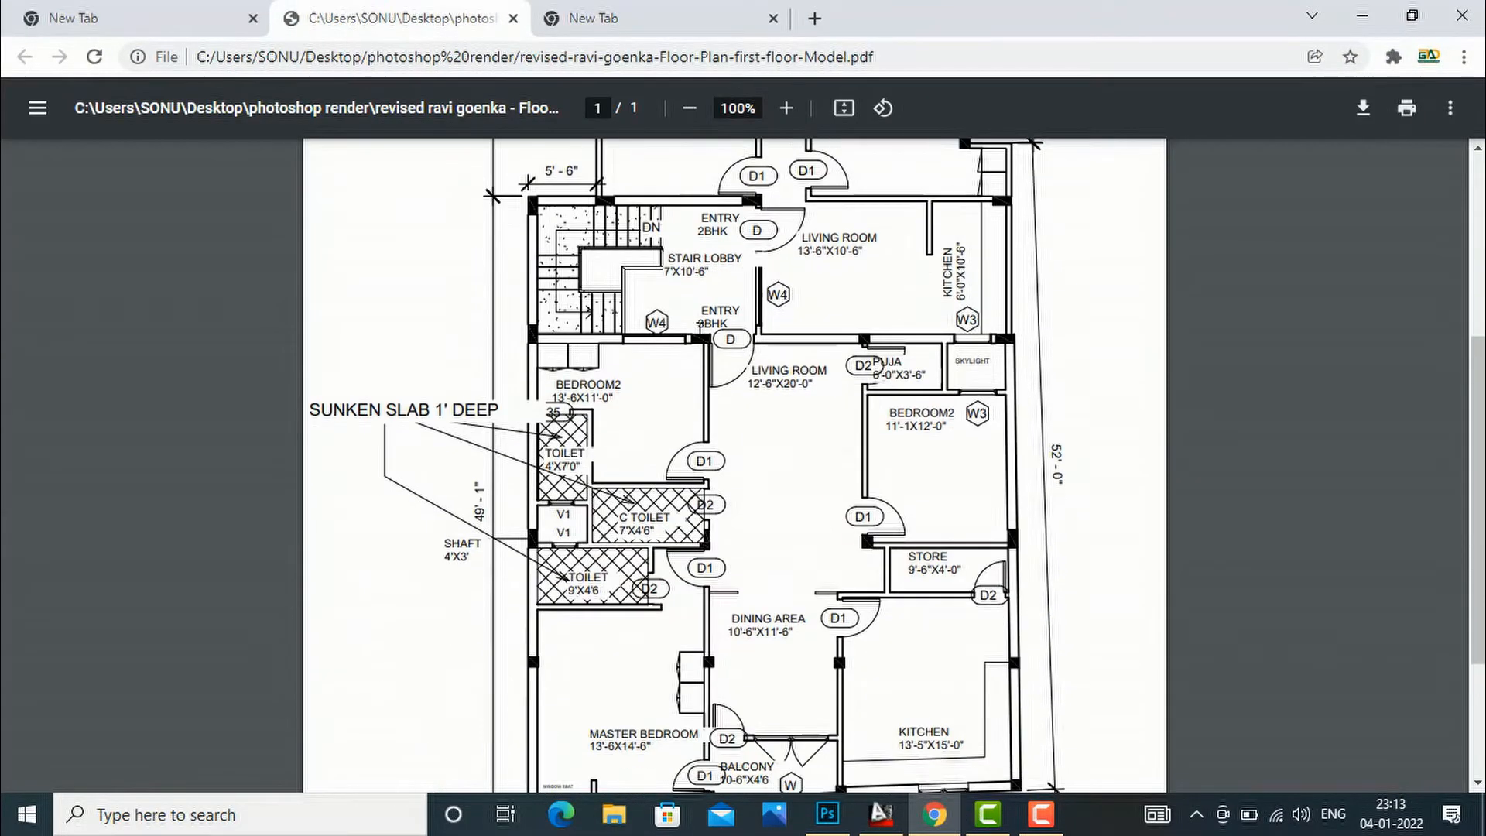
pyautogui.scroll(6, 709, 433)
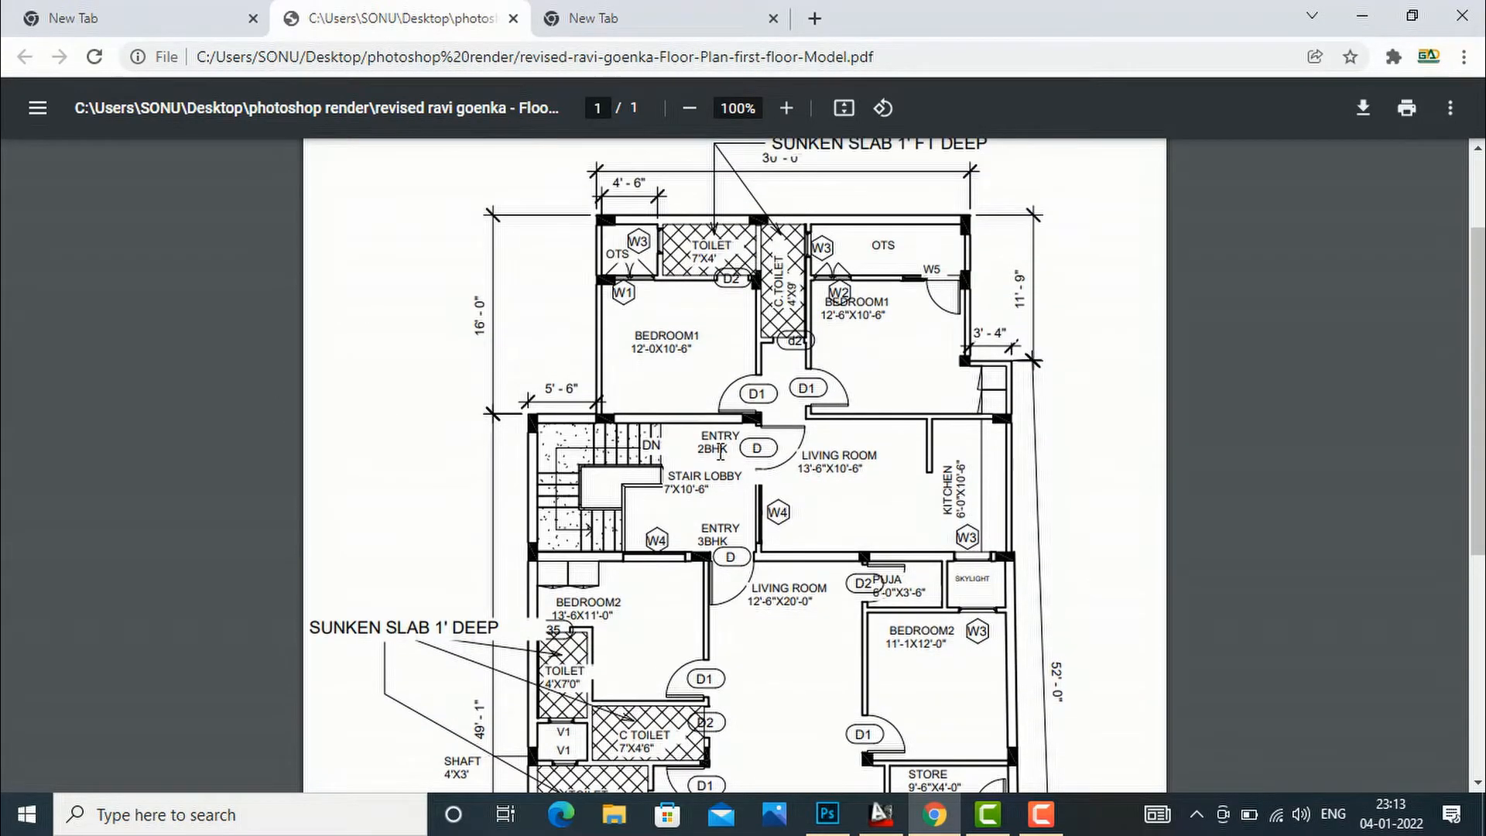
pyautogui.scroll(2, 693, 366)
pyautogui.scroll(-5, 890, 681)
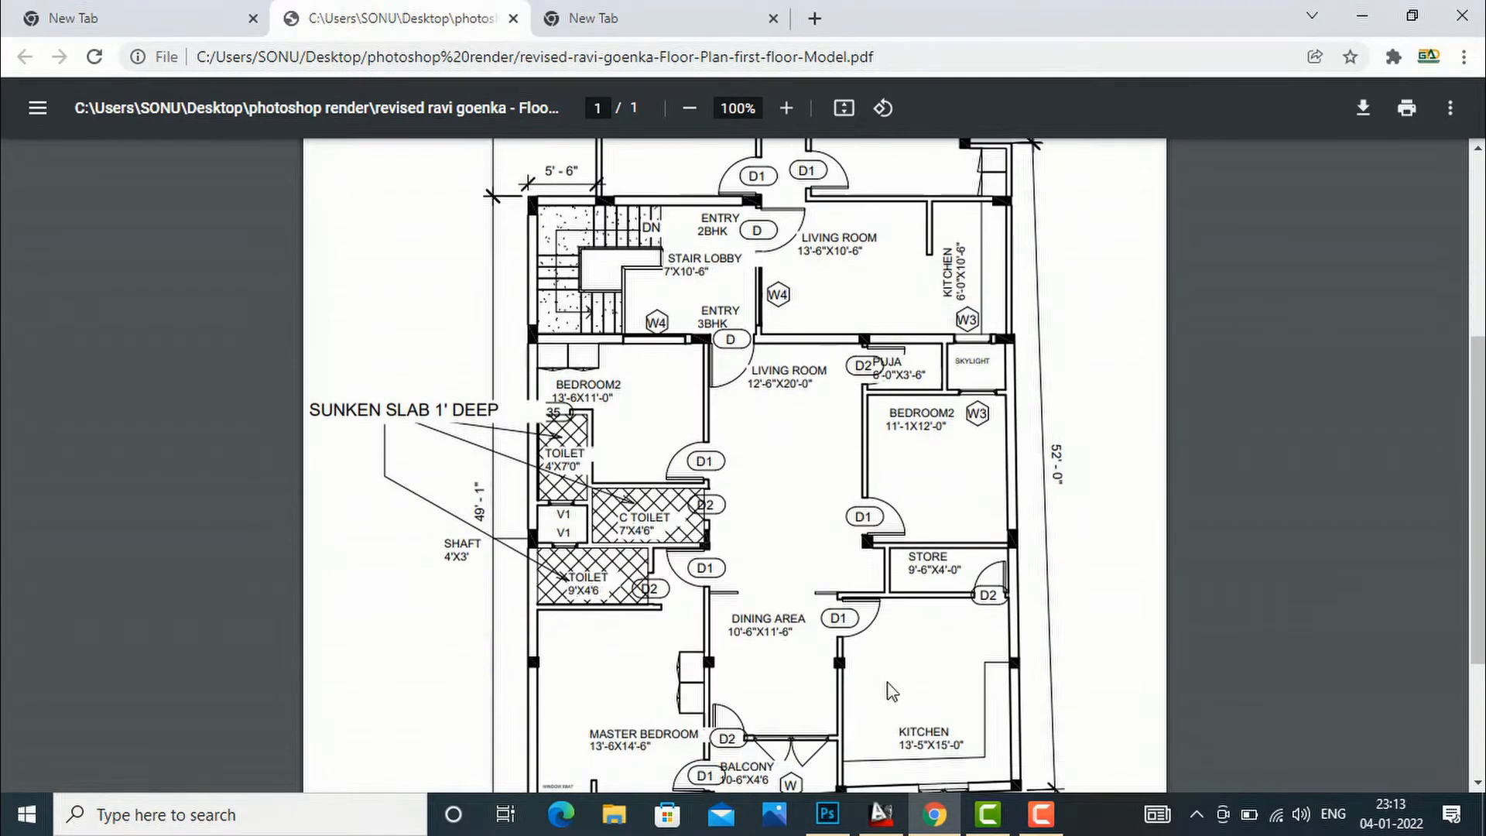
# Step: Switch back to AutoCAD and look over the cleaned-up floor plan, from the stair and living areas to the full outline
pyautogui.click(885, 815)
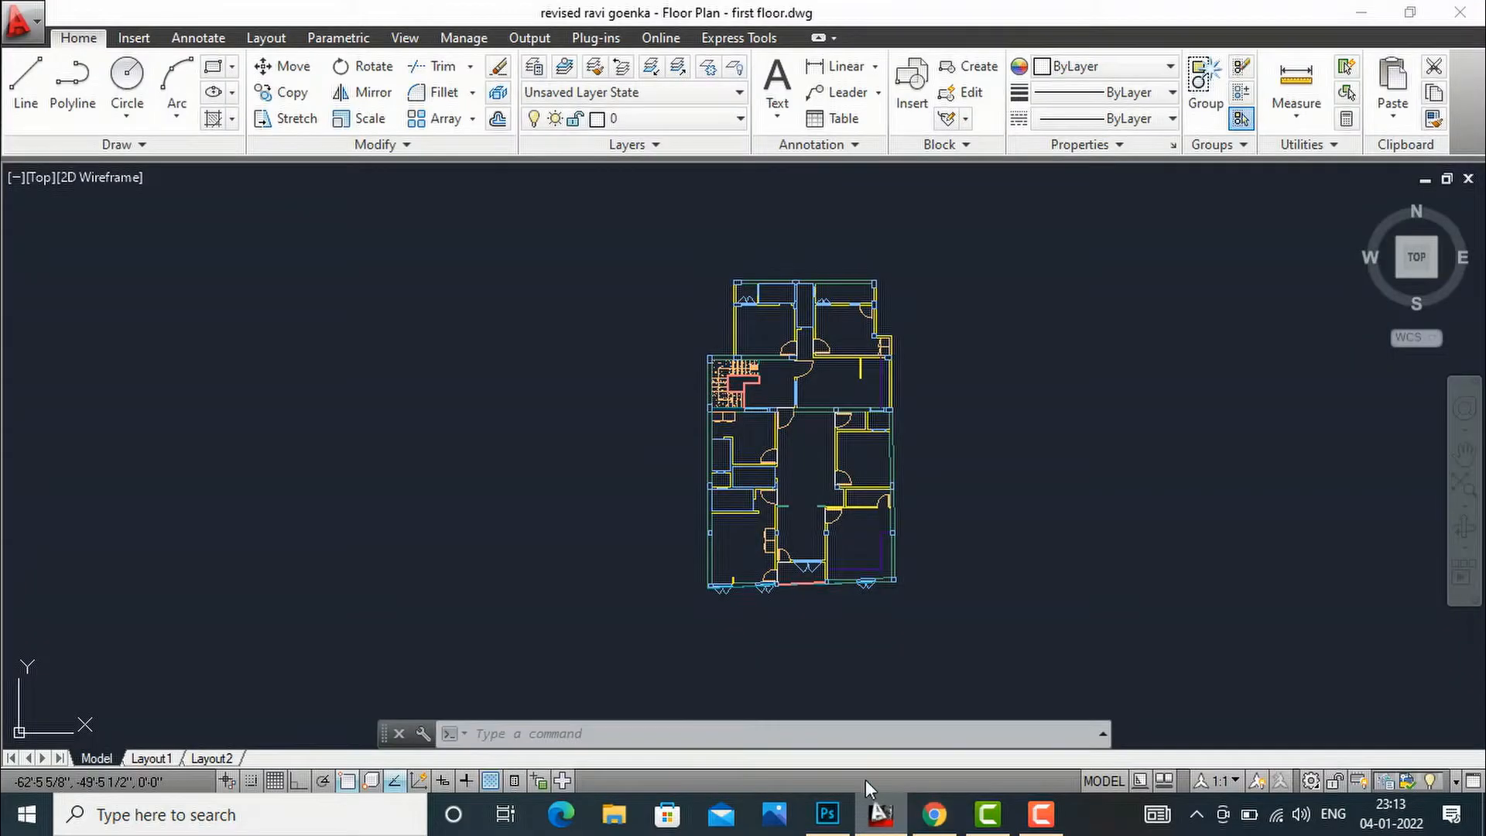
pyautogui.scroll(2, 887, 291)
pyautogui.scroll(5, 887, 291)
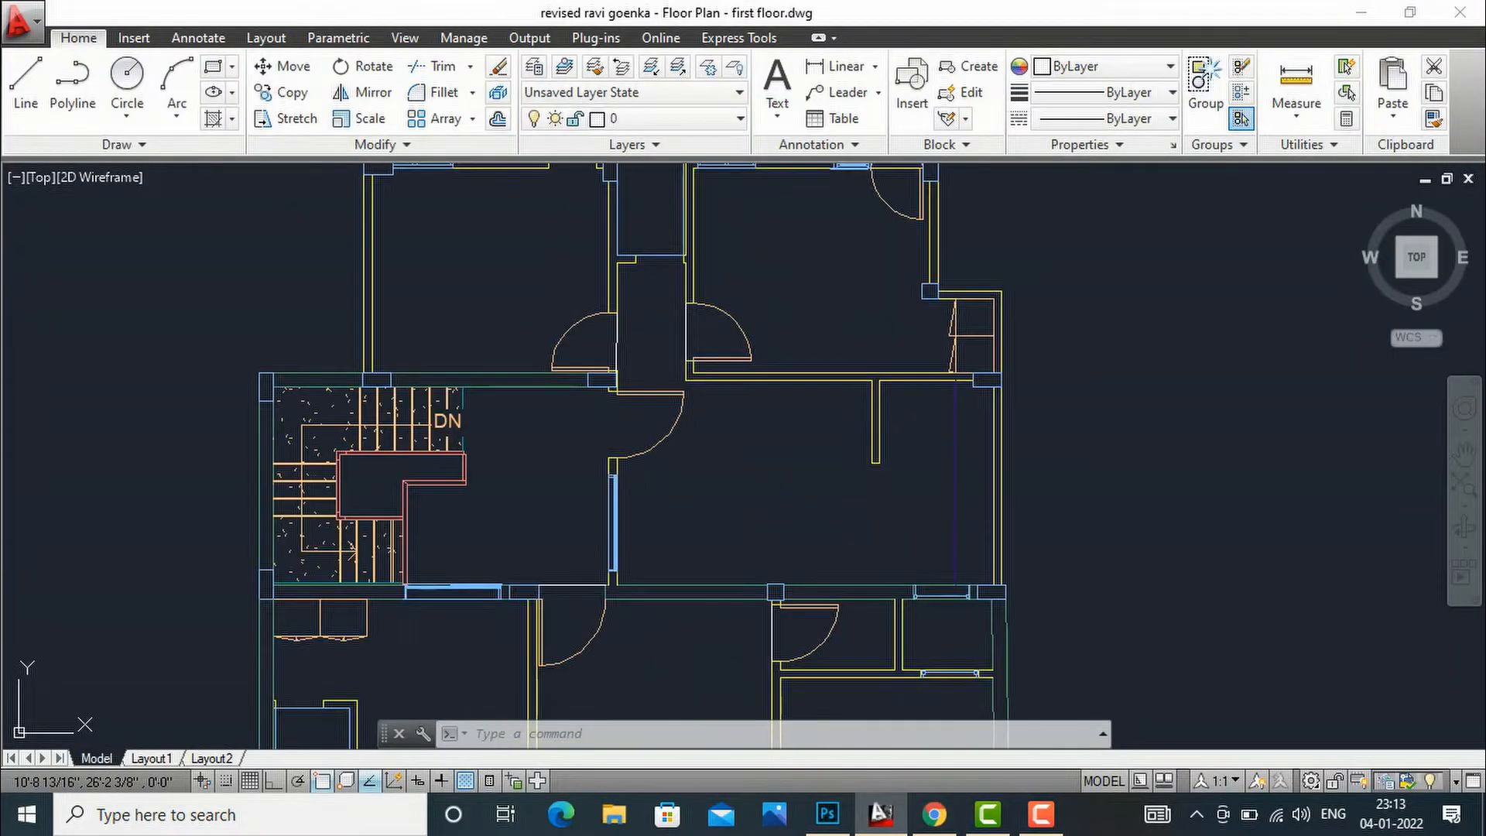
pyautogui.scroll(-2, 711, 291)
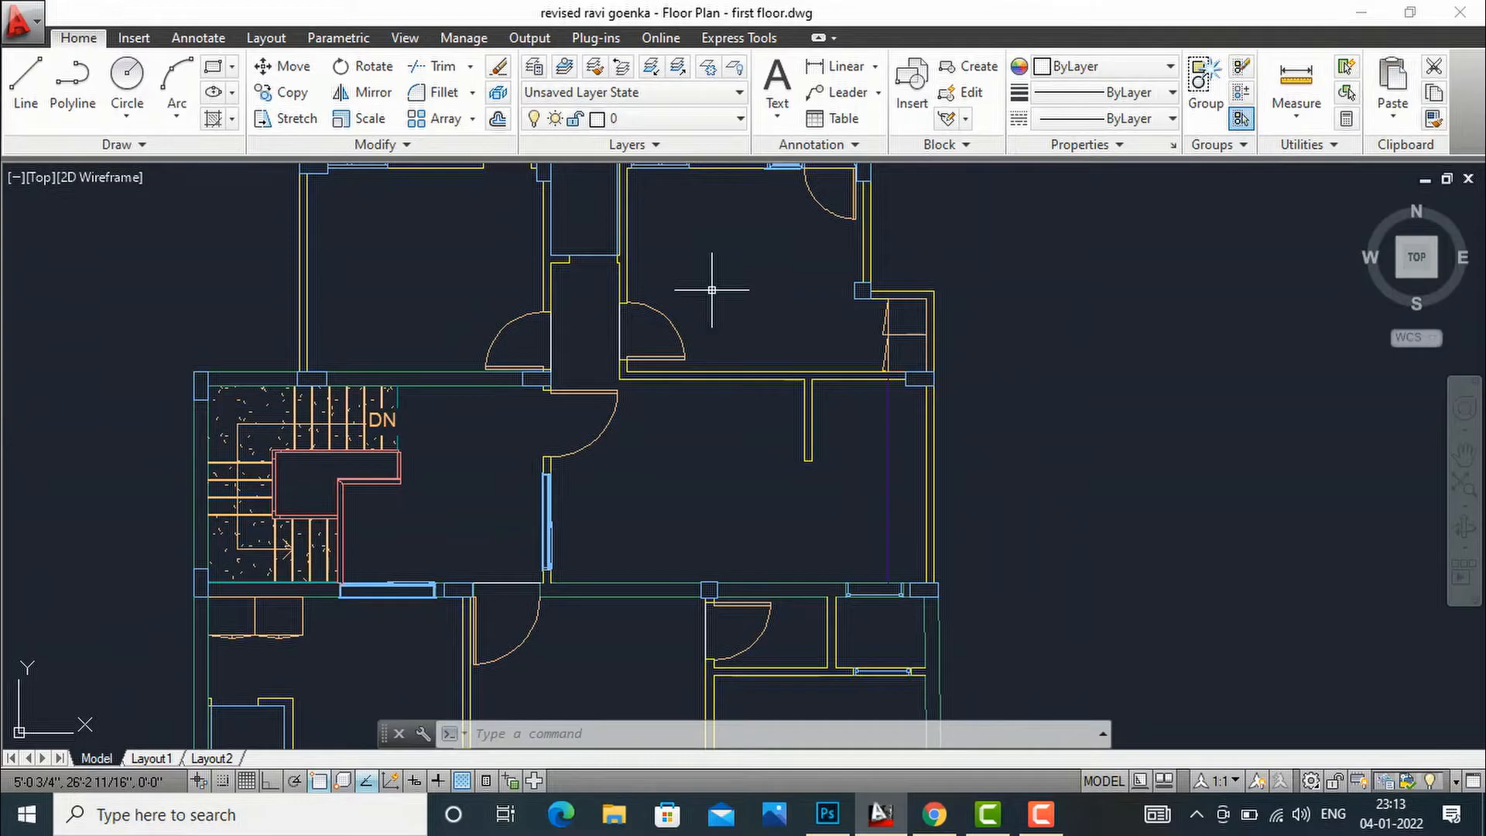
pyautogui.scroll(-2, 711, 290)
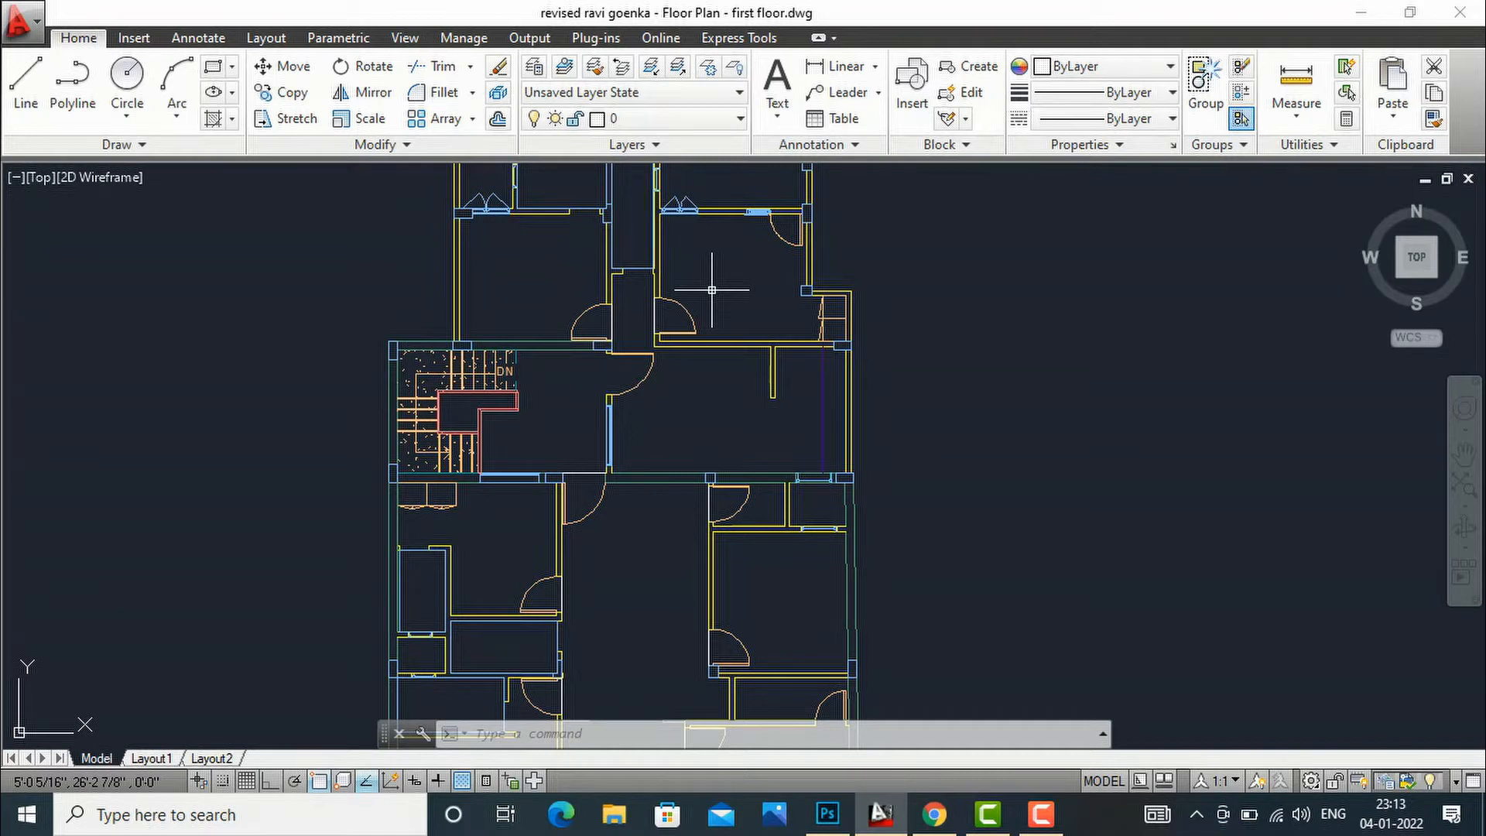
pyautogui.scroll(-2, 712, 290)
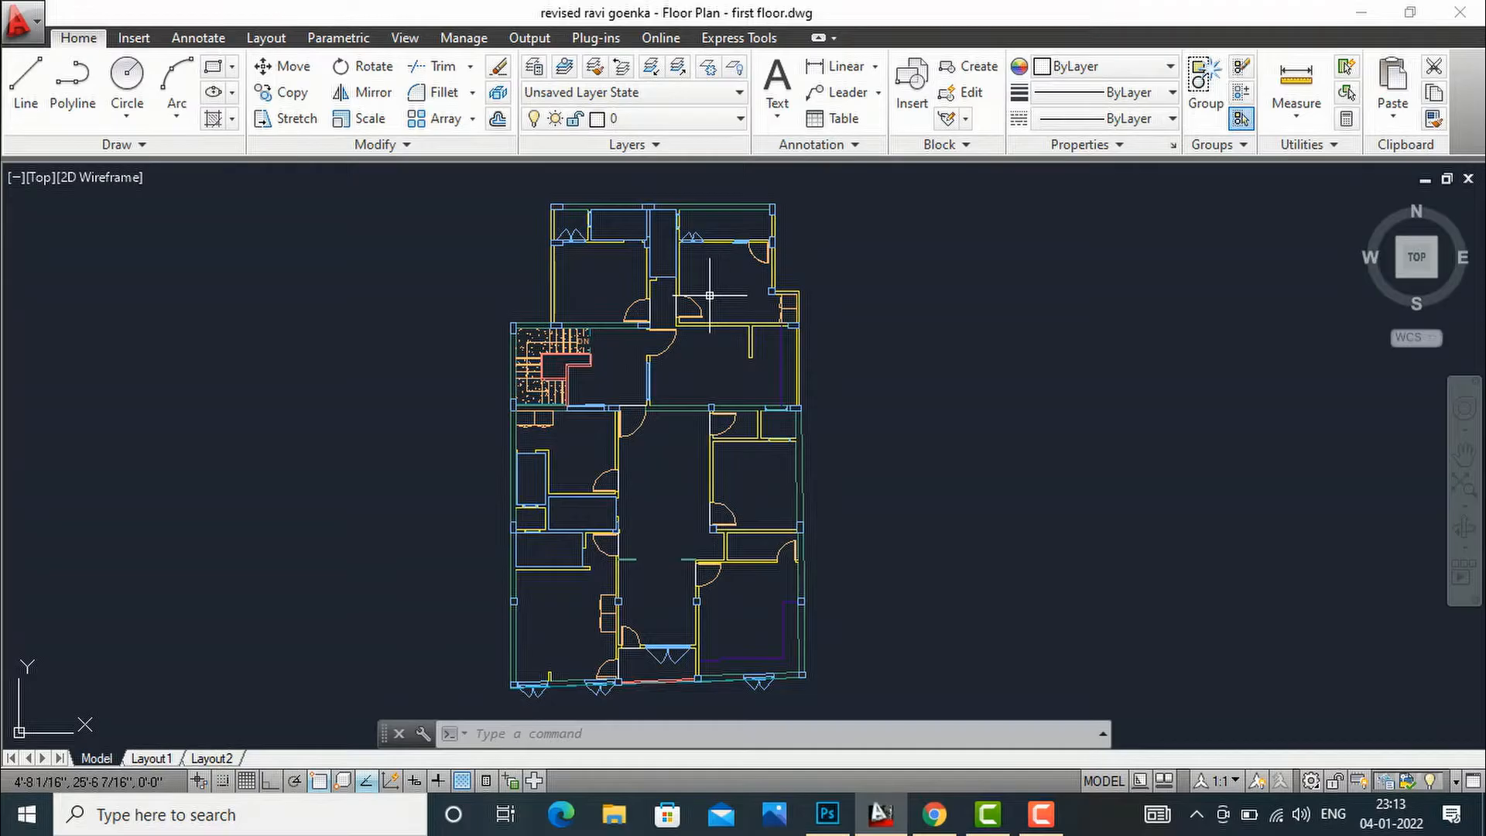
# Step: Open the folder for adding or configuring plotters from the Plot and Publish options
pyautogui.click(23, 23)
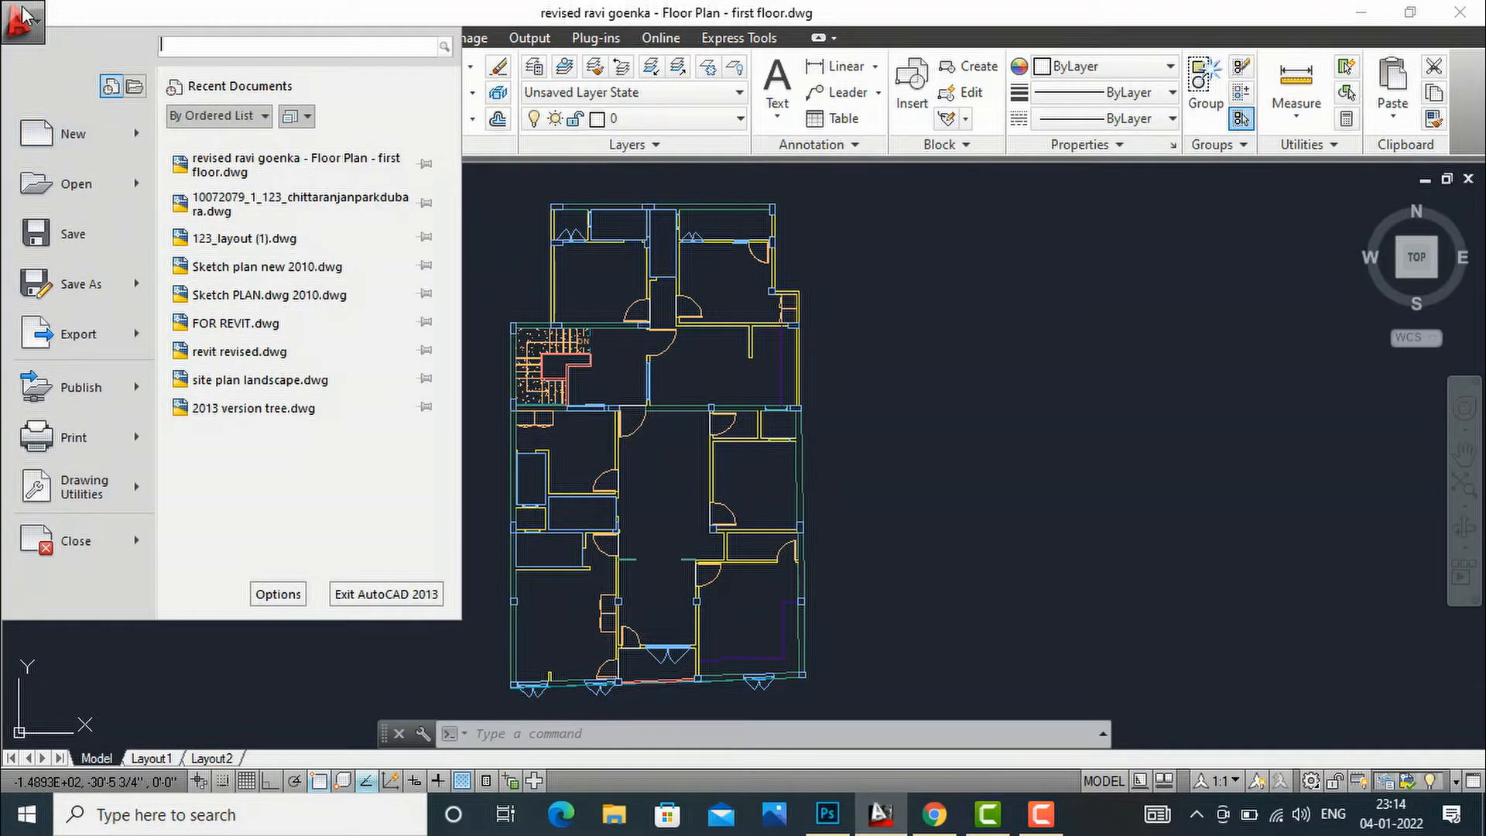
pyautogui.click(277, 594)
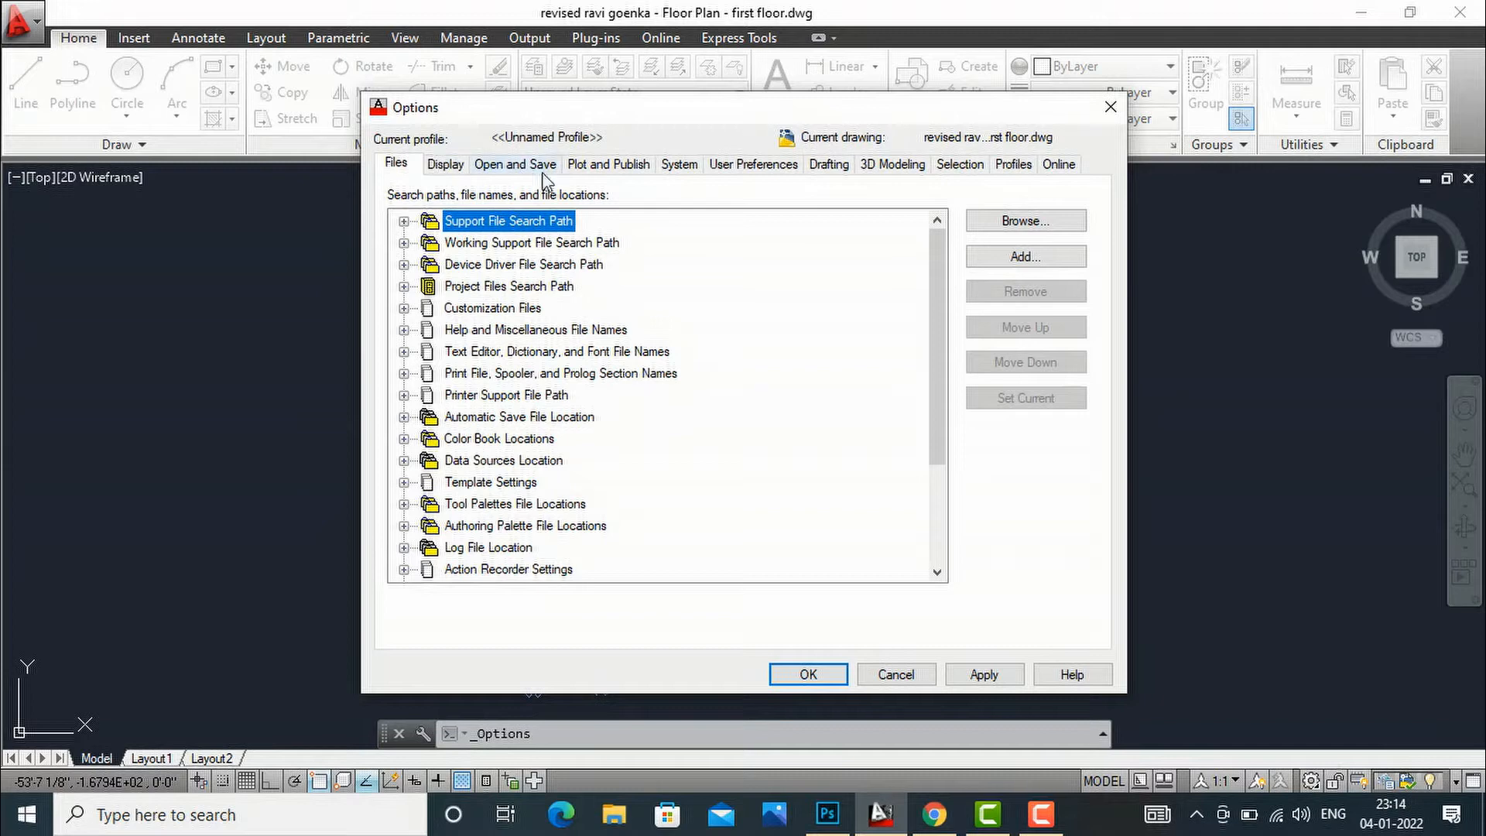
pyautogui.click(611, 167)
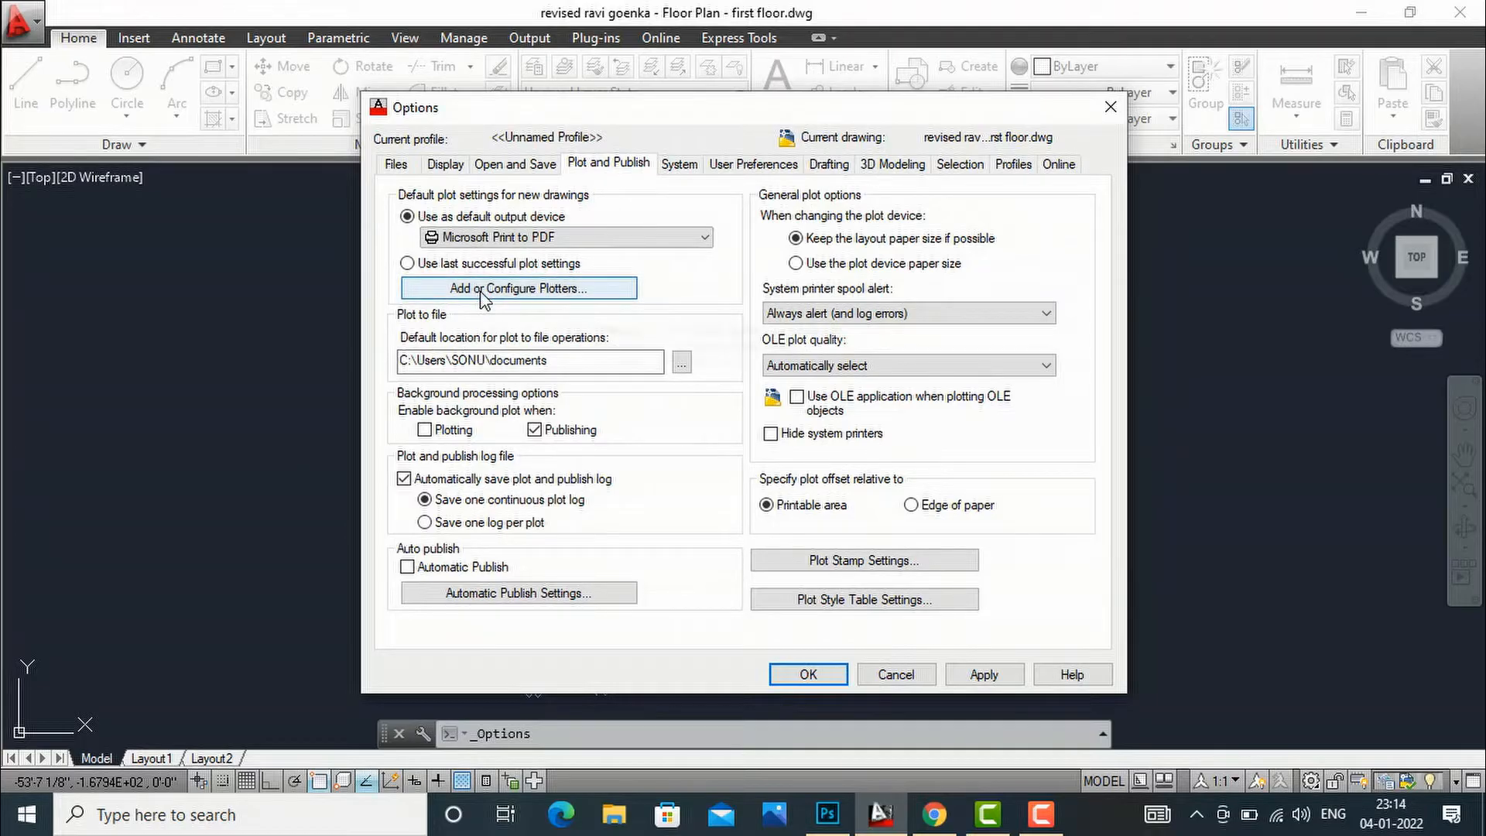
pyautogui.click(509, 295)
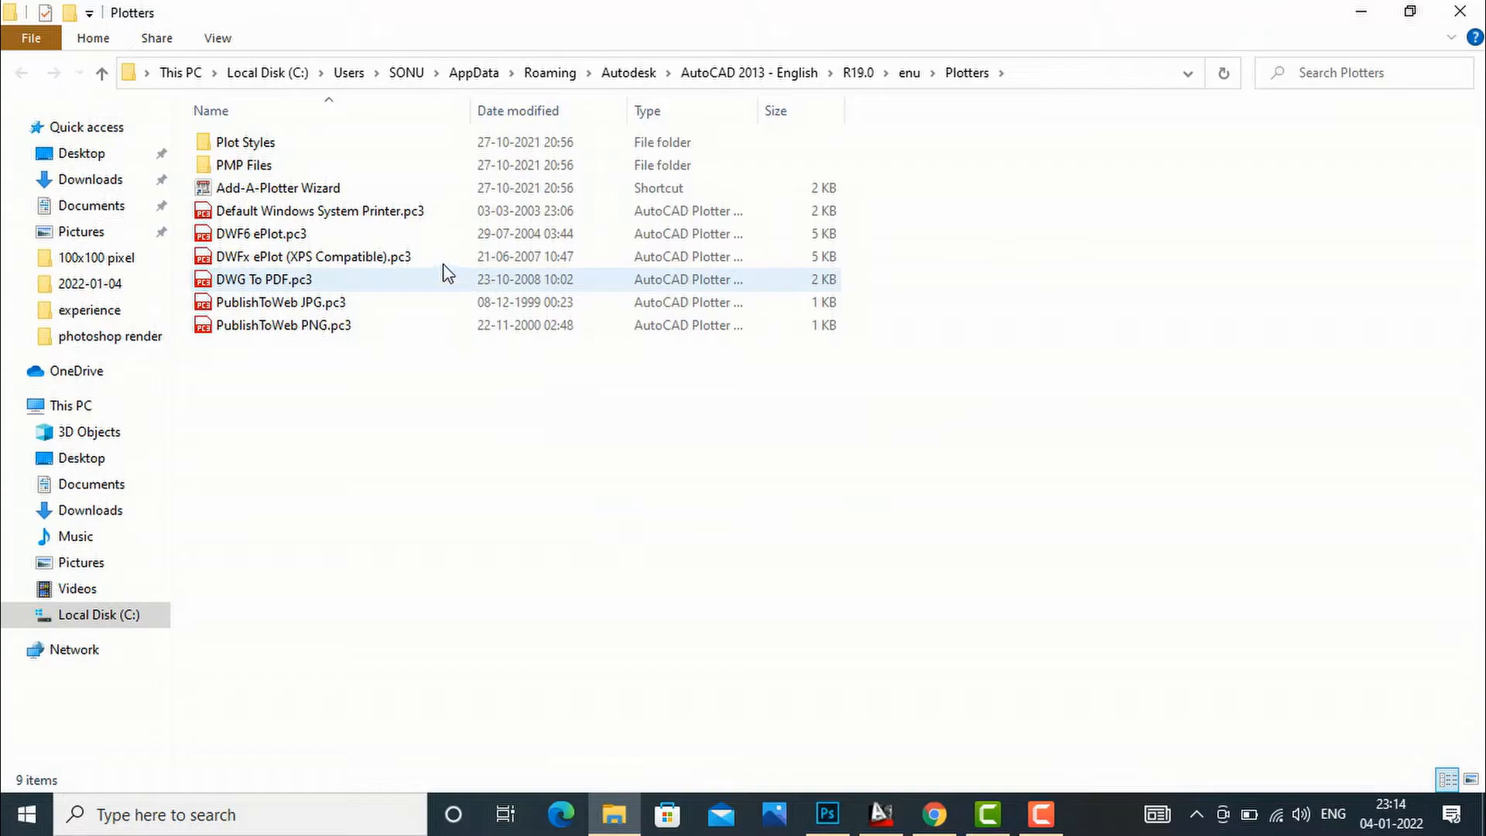
# Step: Start the Add-A-Plotter Wizard and continue past its introduction page
pyautogui.click(250, 196)
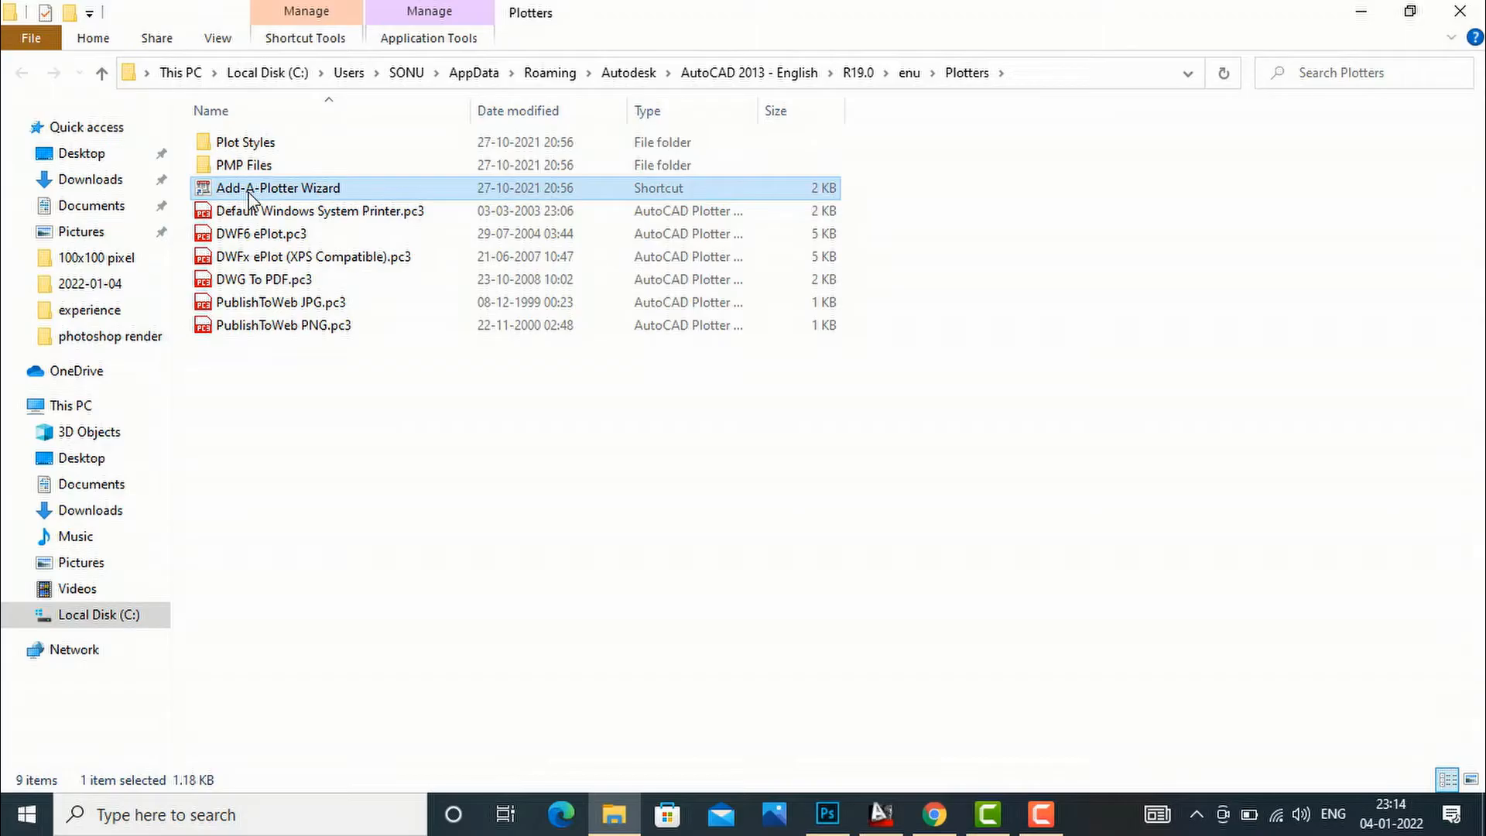
pyautogui.doubleClick(249, 197)
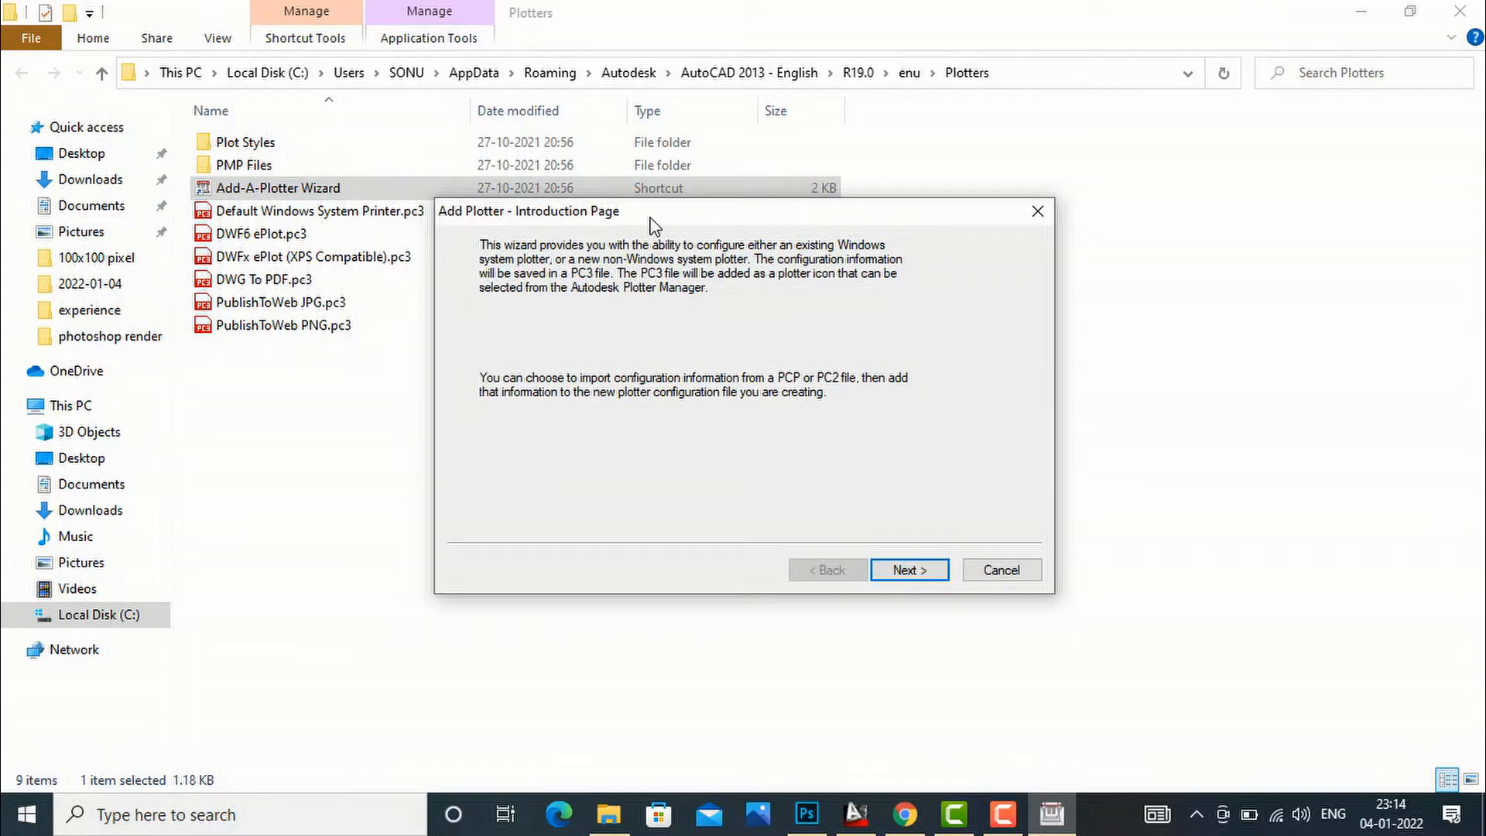
pyautogui.click(922, 571)
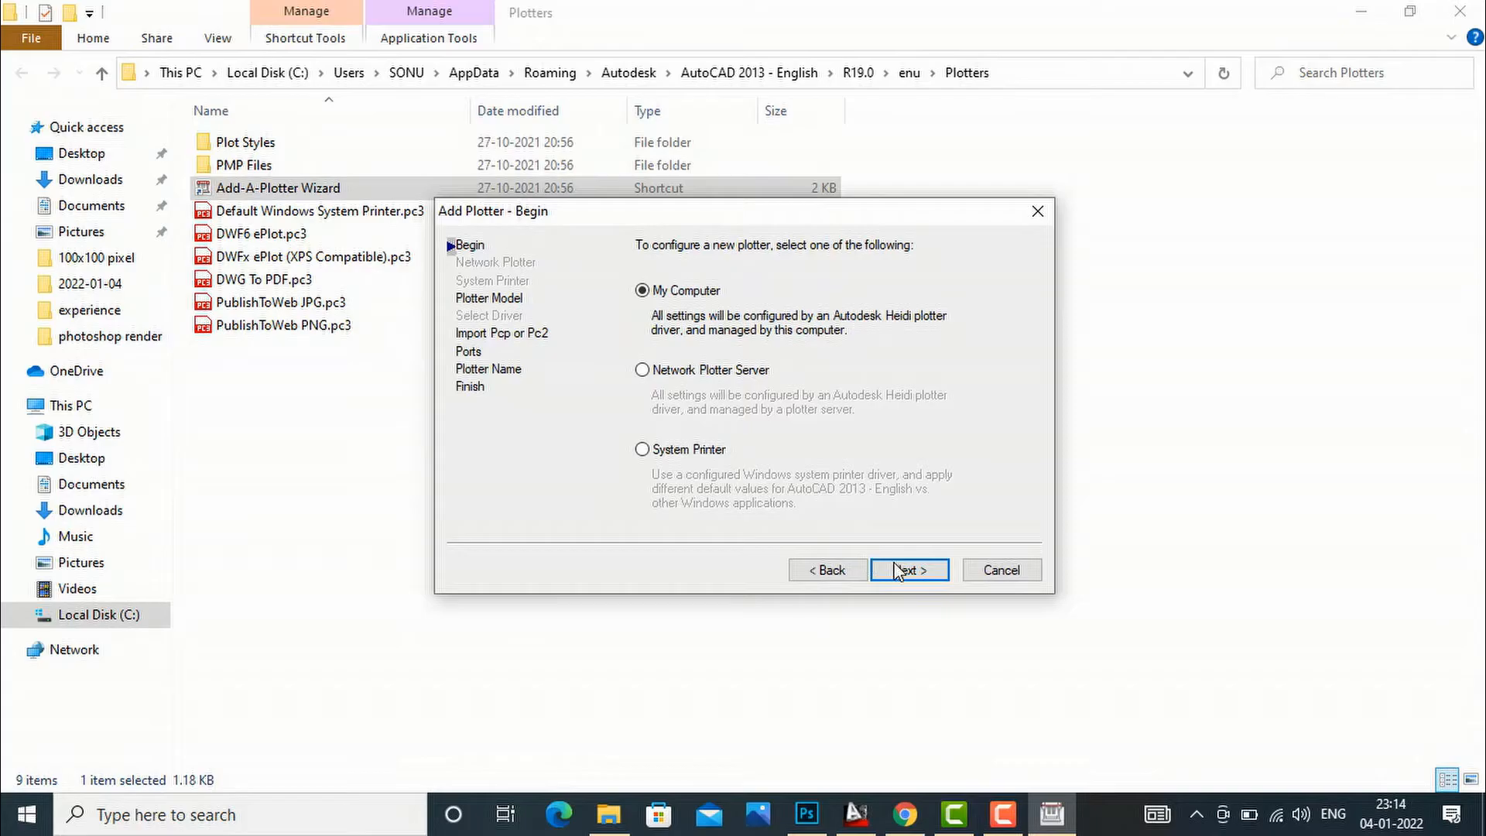
# Step: Configure the plotter for My Computer with the Adobe PostScript Level 1 Plus model, keeping the default import and port settings
pyautogui.click(891, 569)
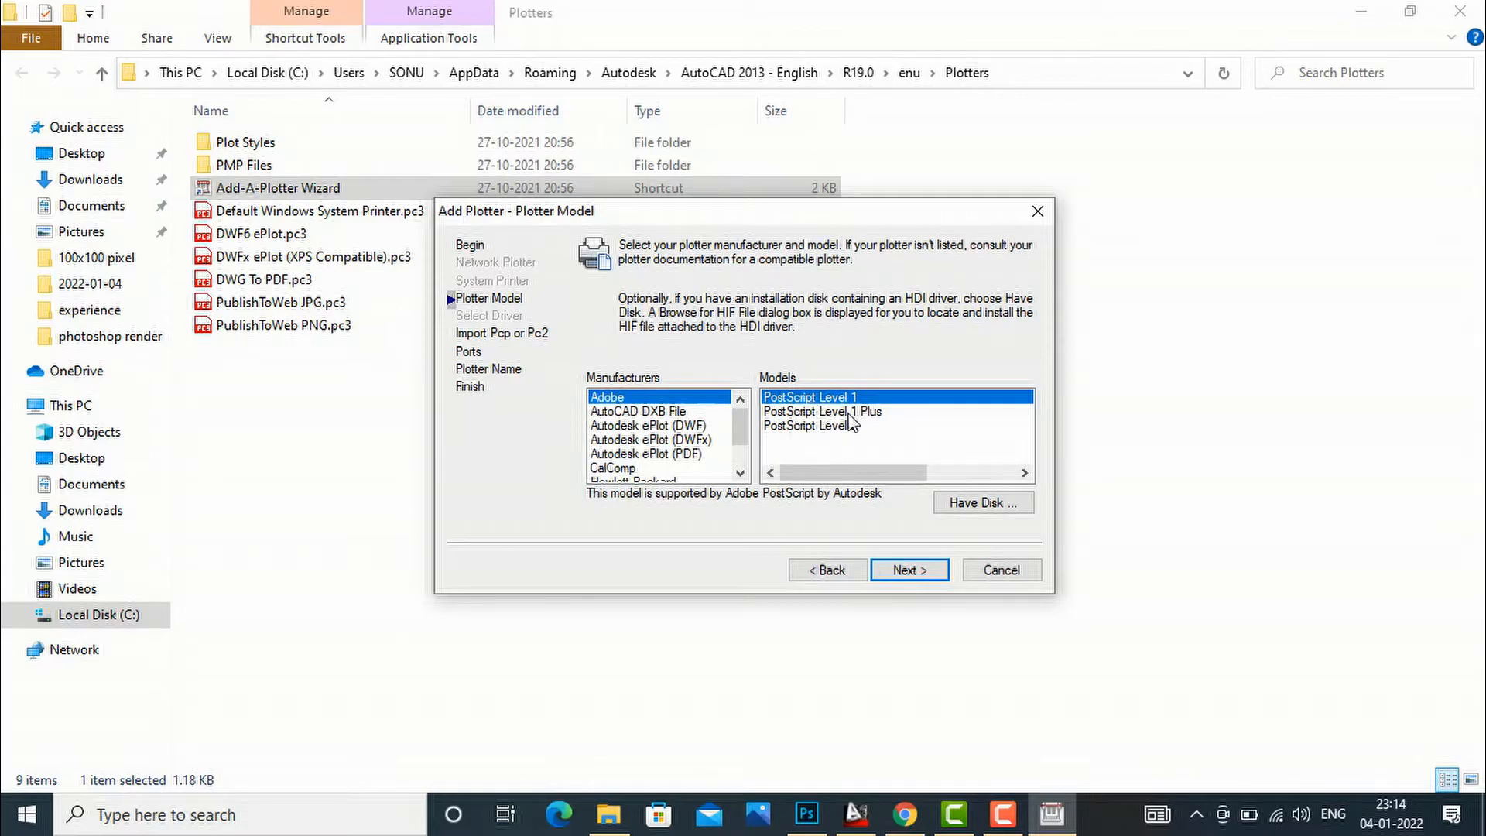
pyautogui.click(849, 412)
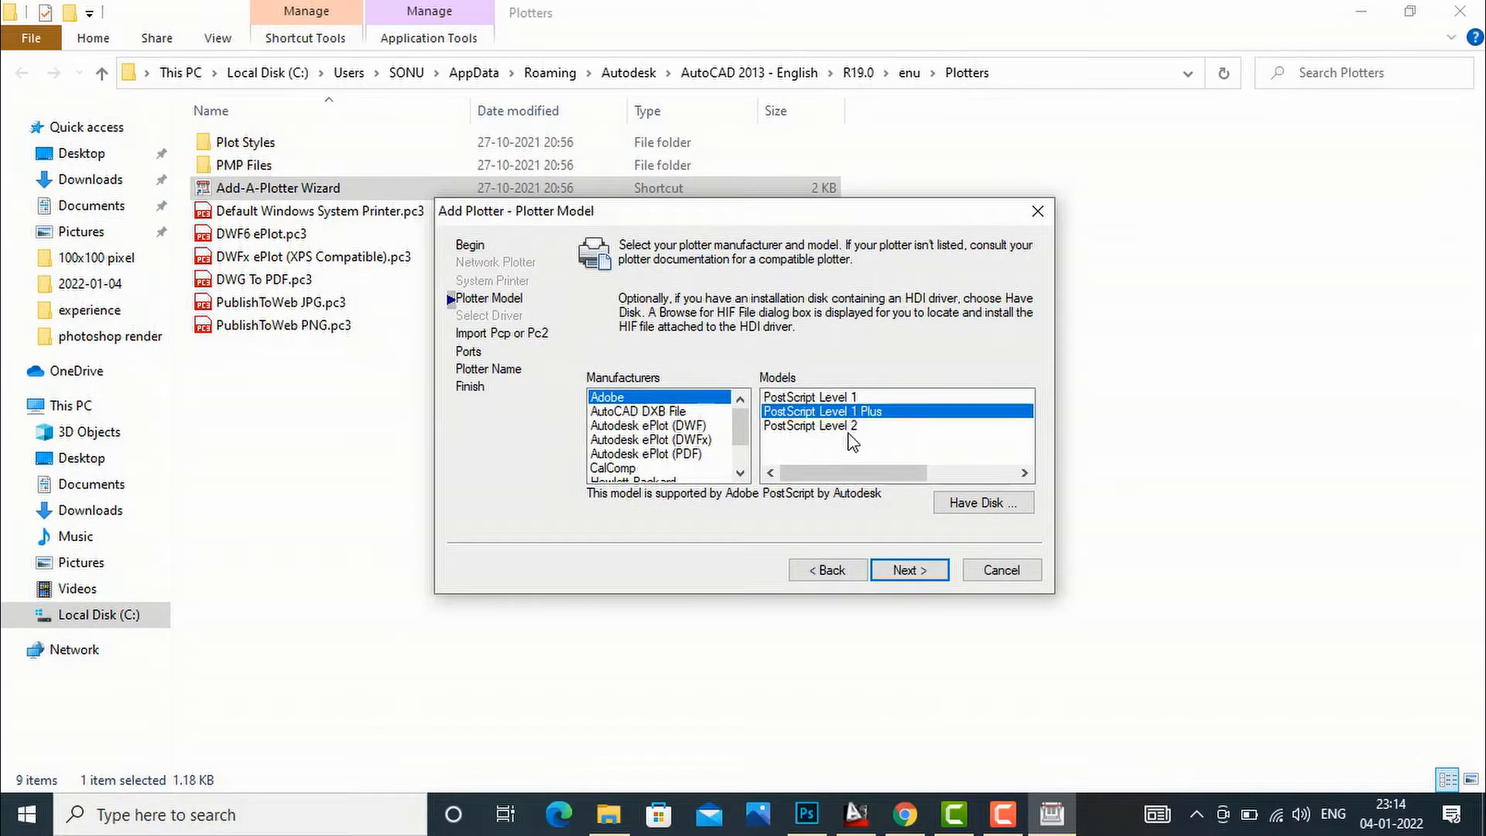
pyautogui.click(909, 571)
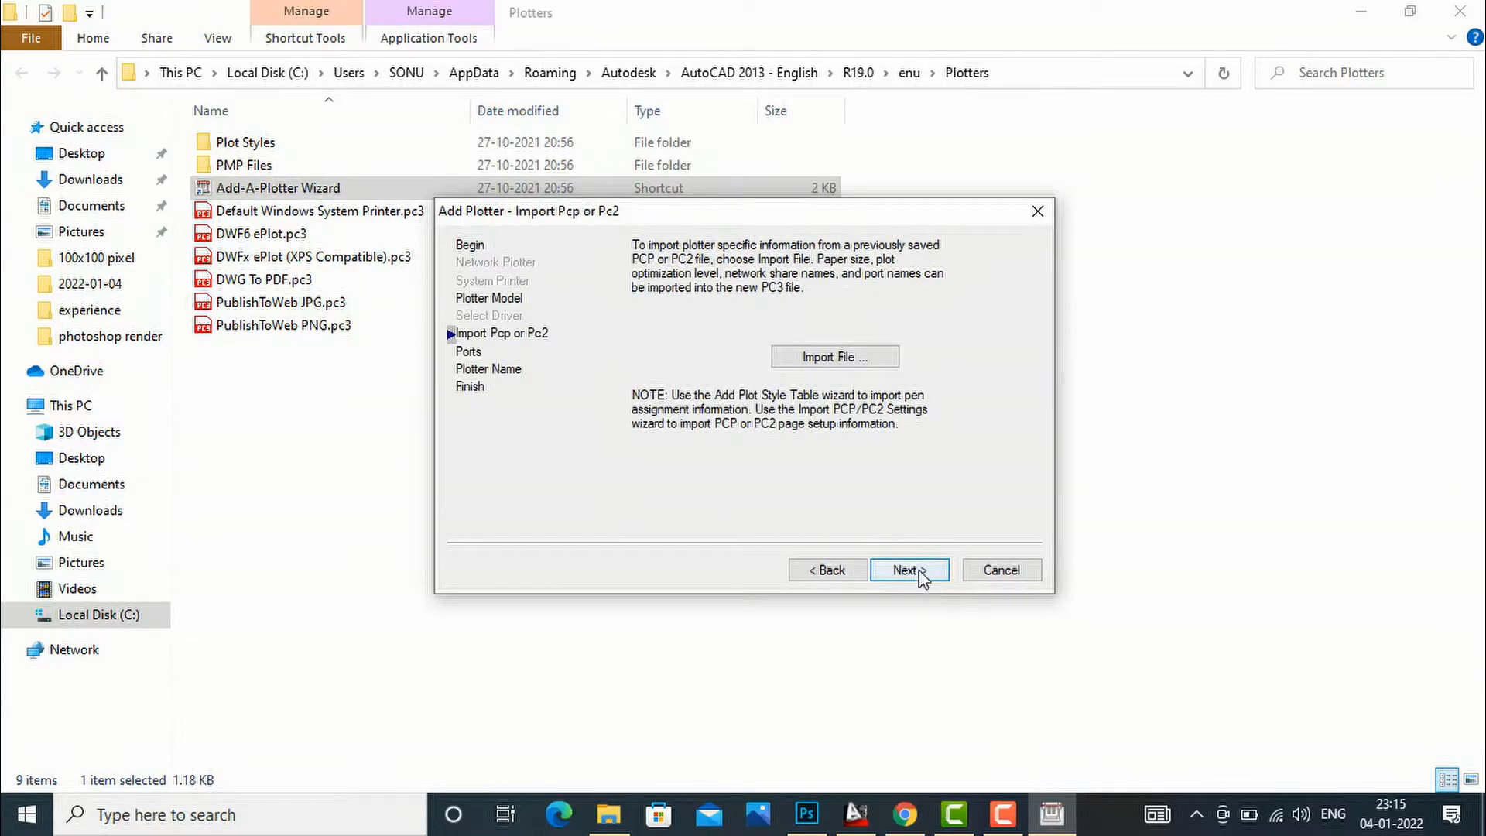
pyautogui.click(914, 572)
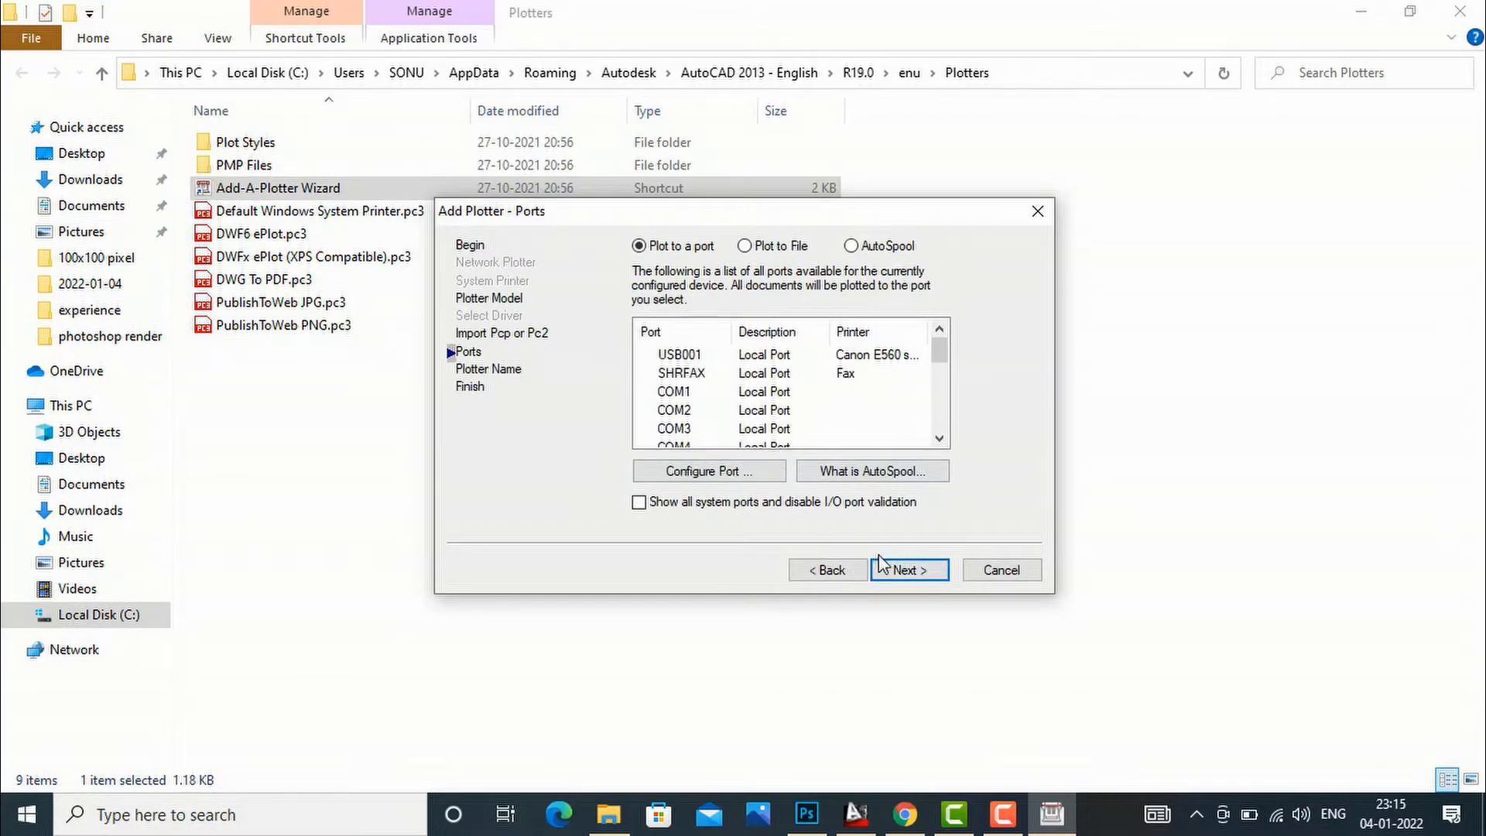
pyautogui.click(909, 571)
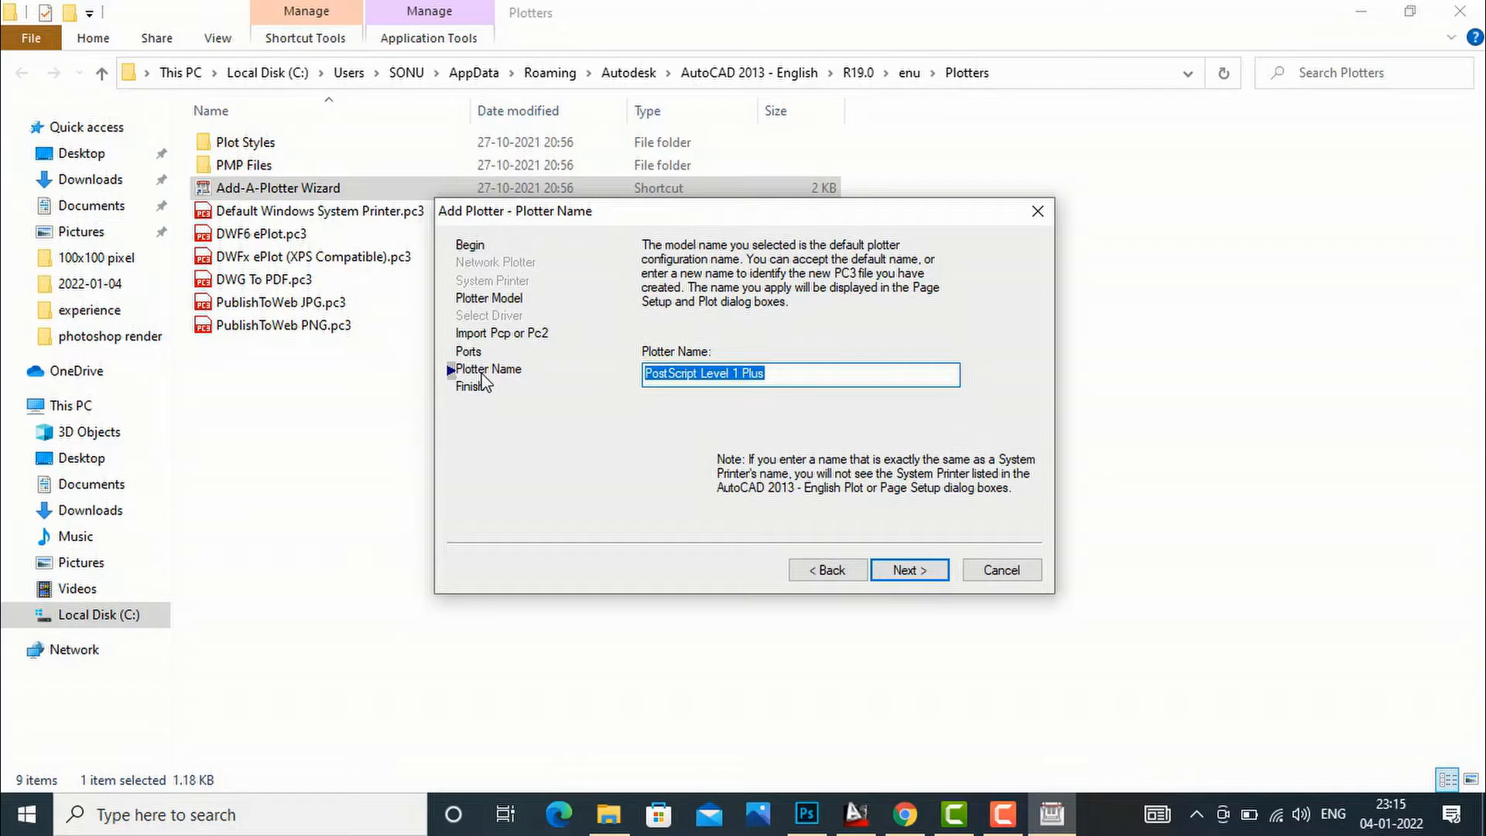
# Step: Name the plotter "glad studio architects" and finish the wizard
pyautogui.click(778, 373)
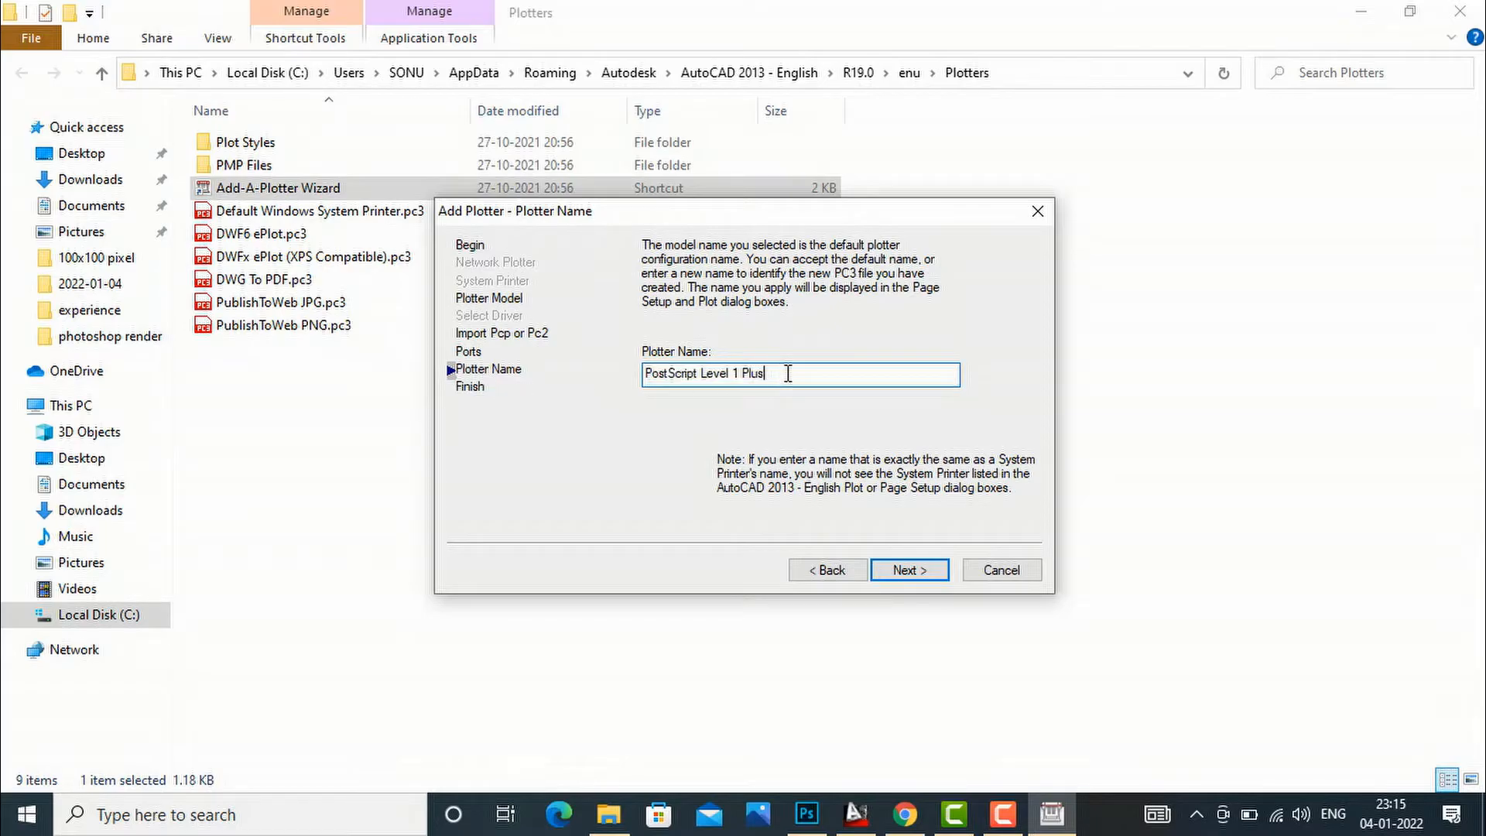
pyautogui.moveTo(758, 373); pyautogui.dragTo(651, 369)
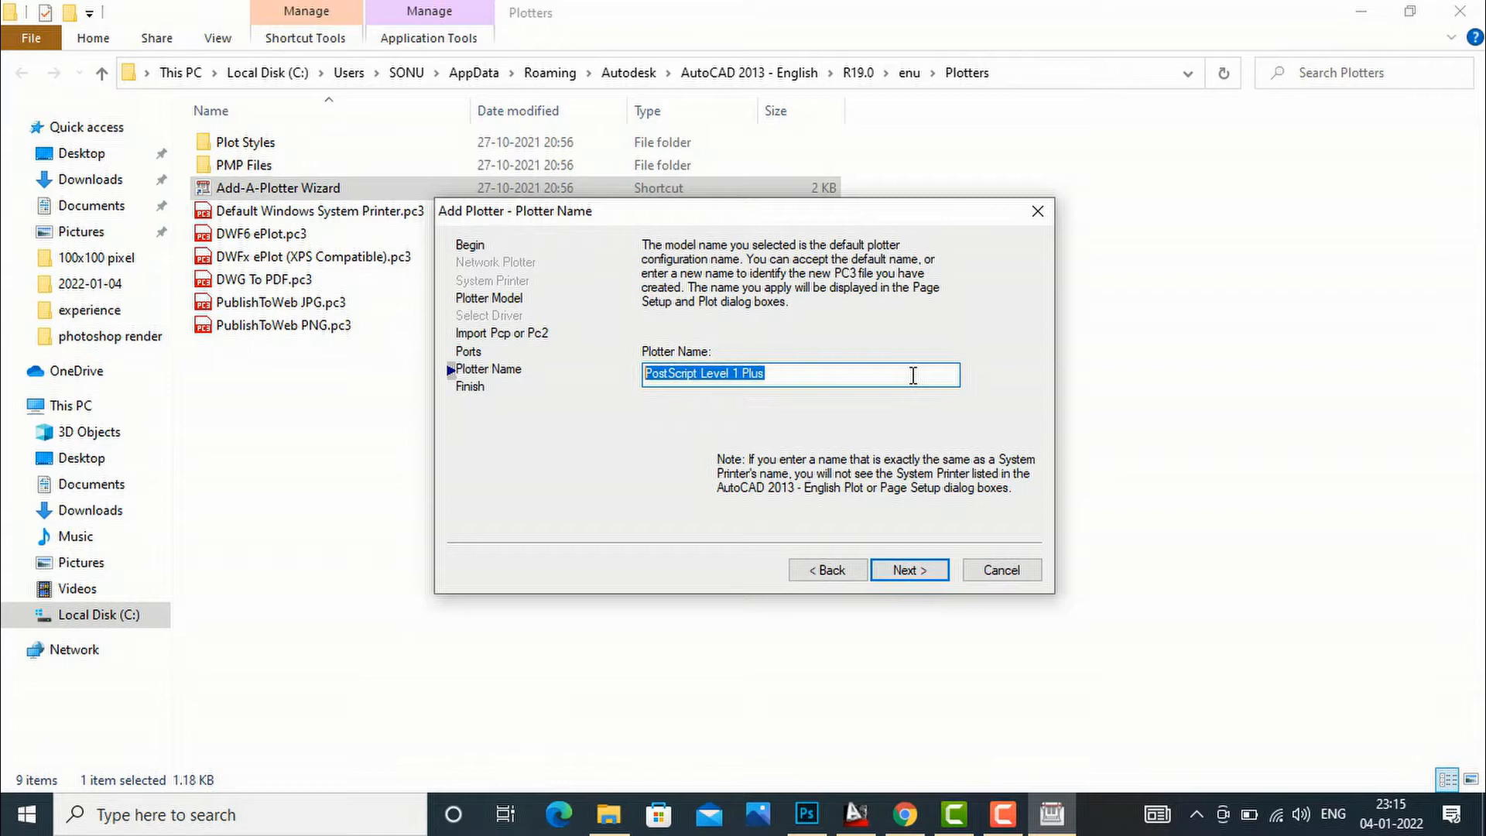
pyautogui.write('glad studio architects')
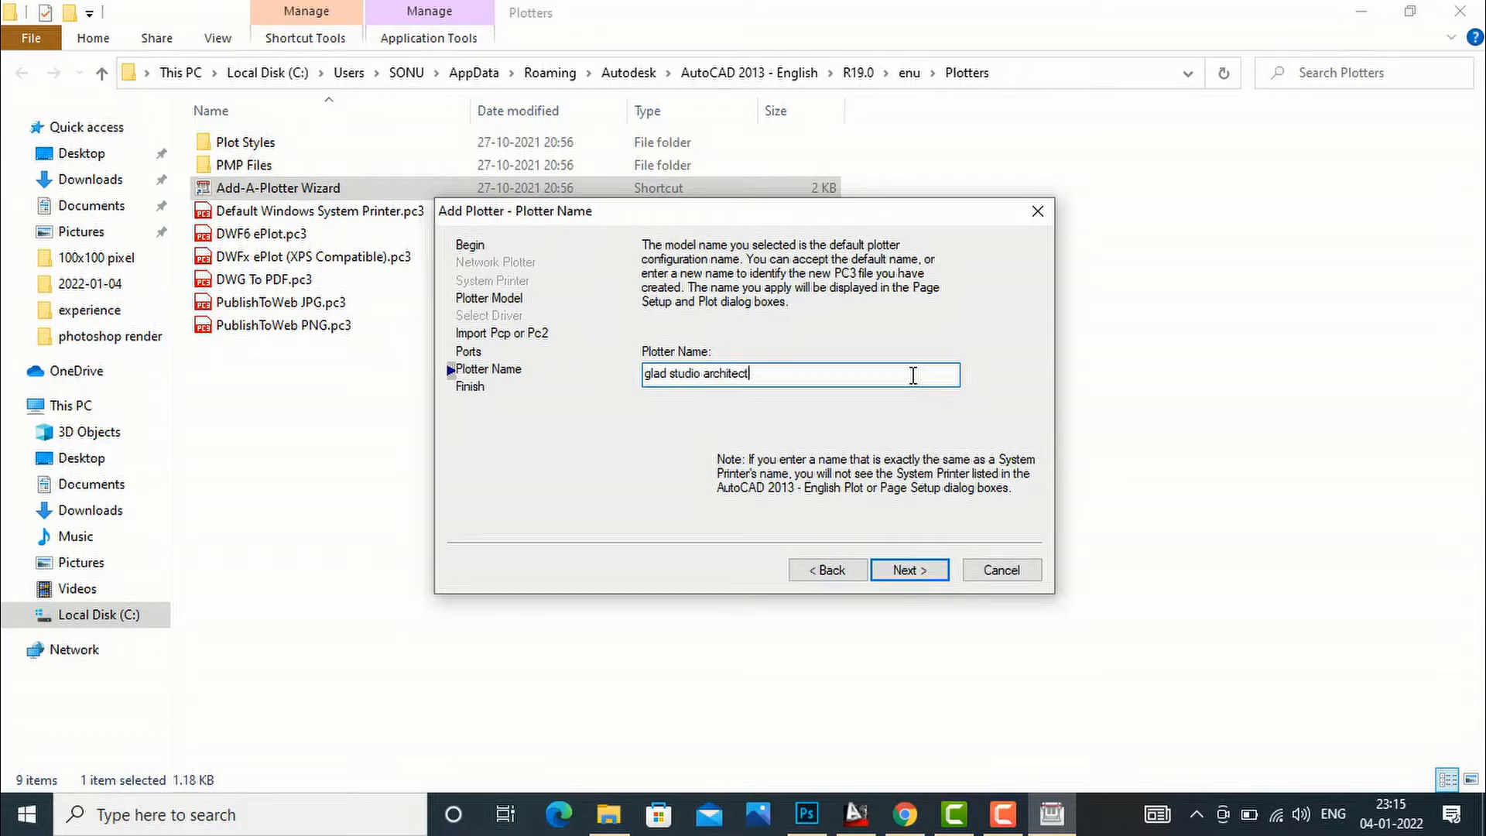
pyautogui.click(911, 570)
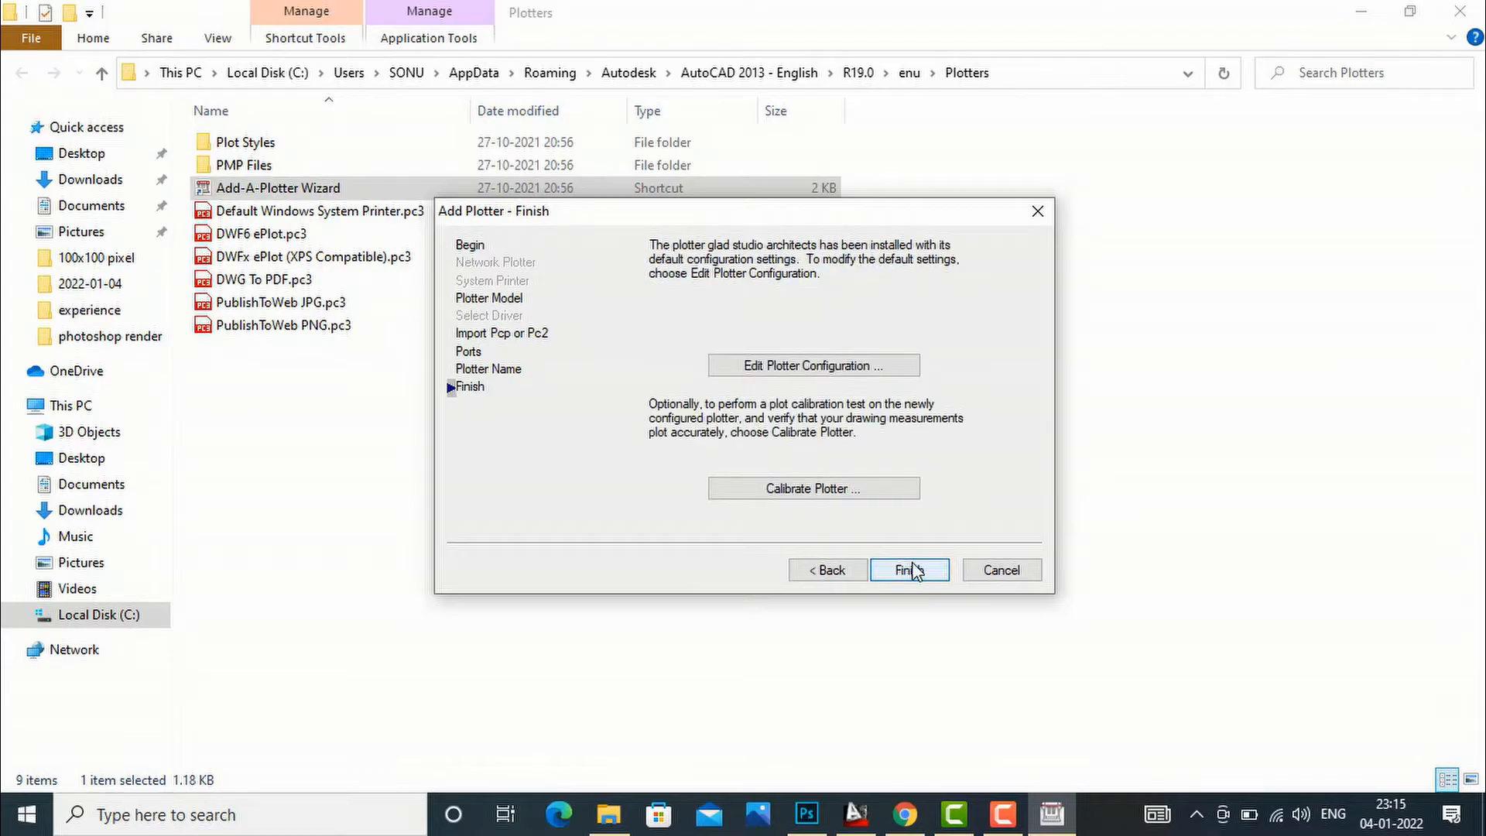
pyautogui.click(912, 571)
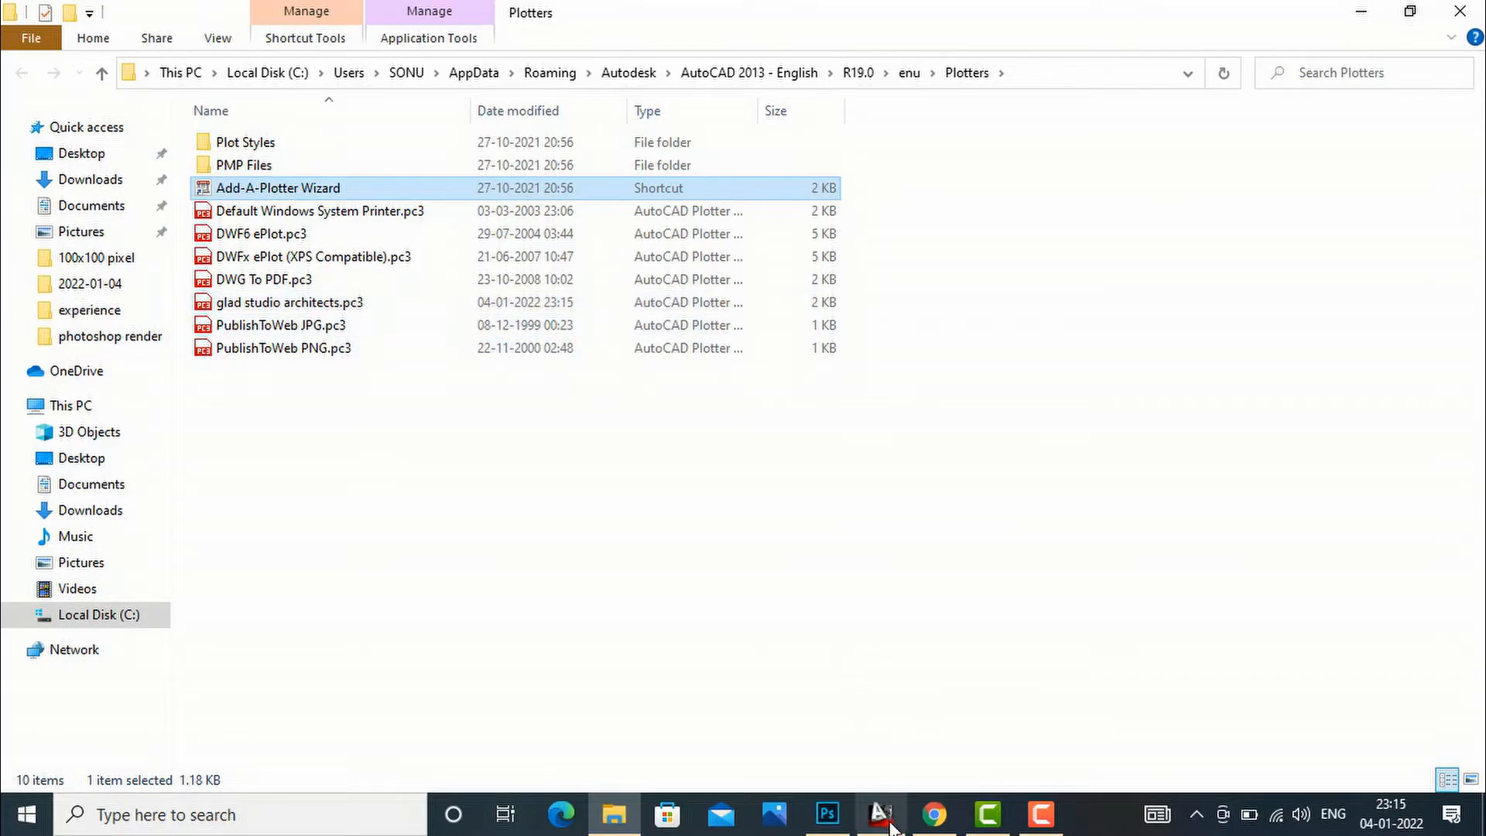
# Step: Switch back to AutoCAD and close the Options dialog to return to the floor plan
pyautogui.click(891, 826)
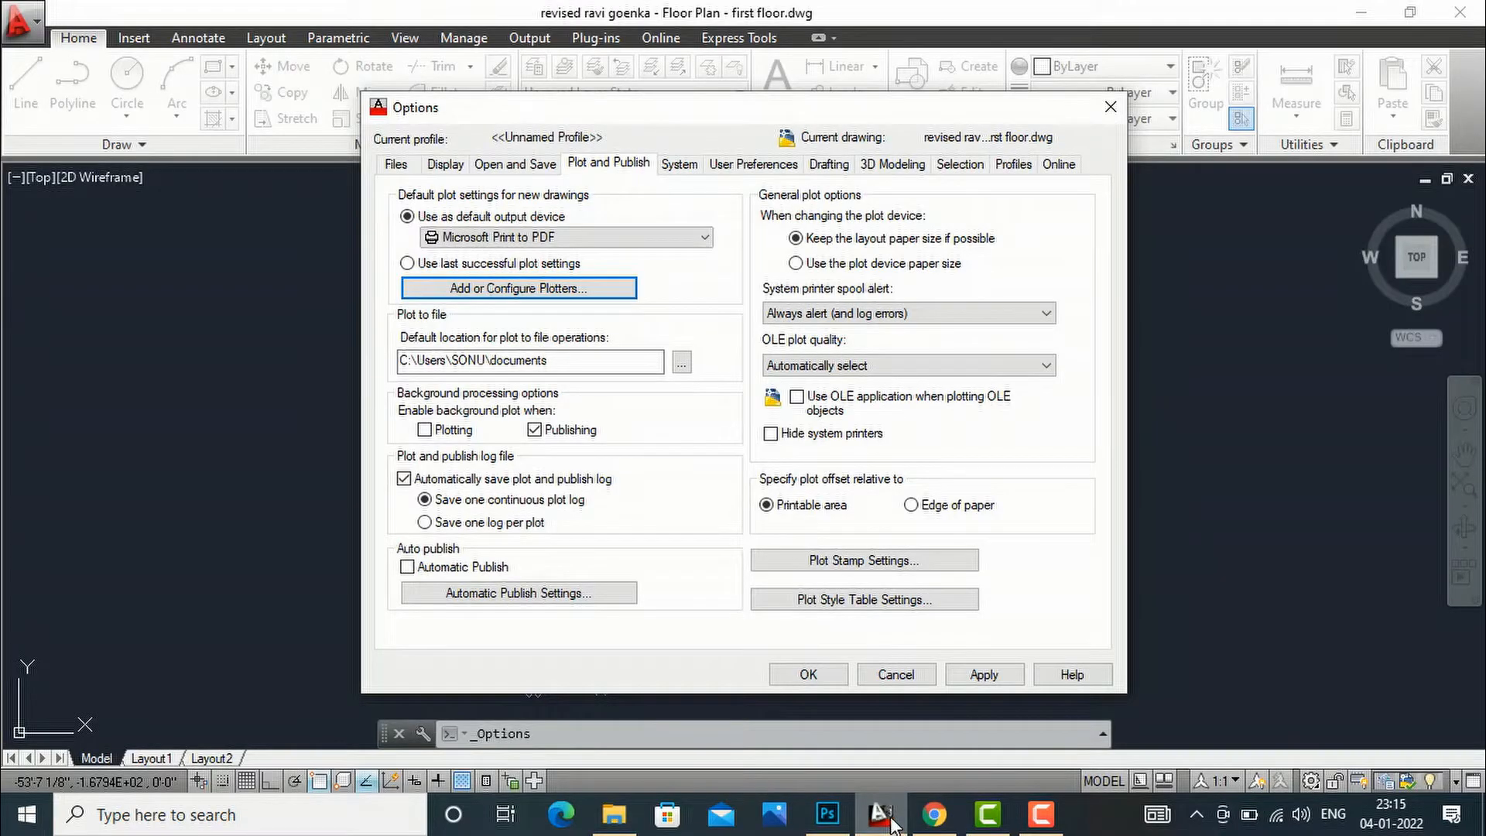
pyautogui.click(1111, 113)
pyautogui.scroll(-2, 726, 466)
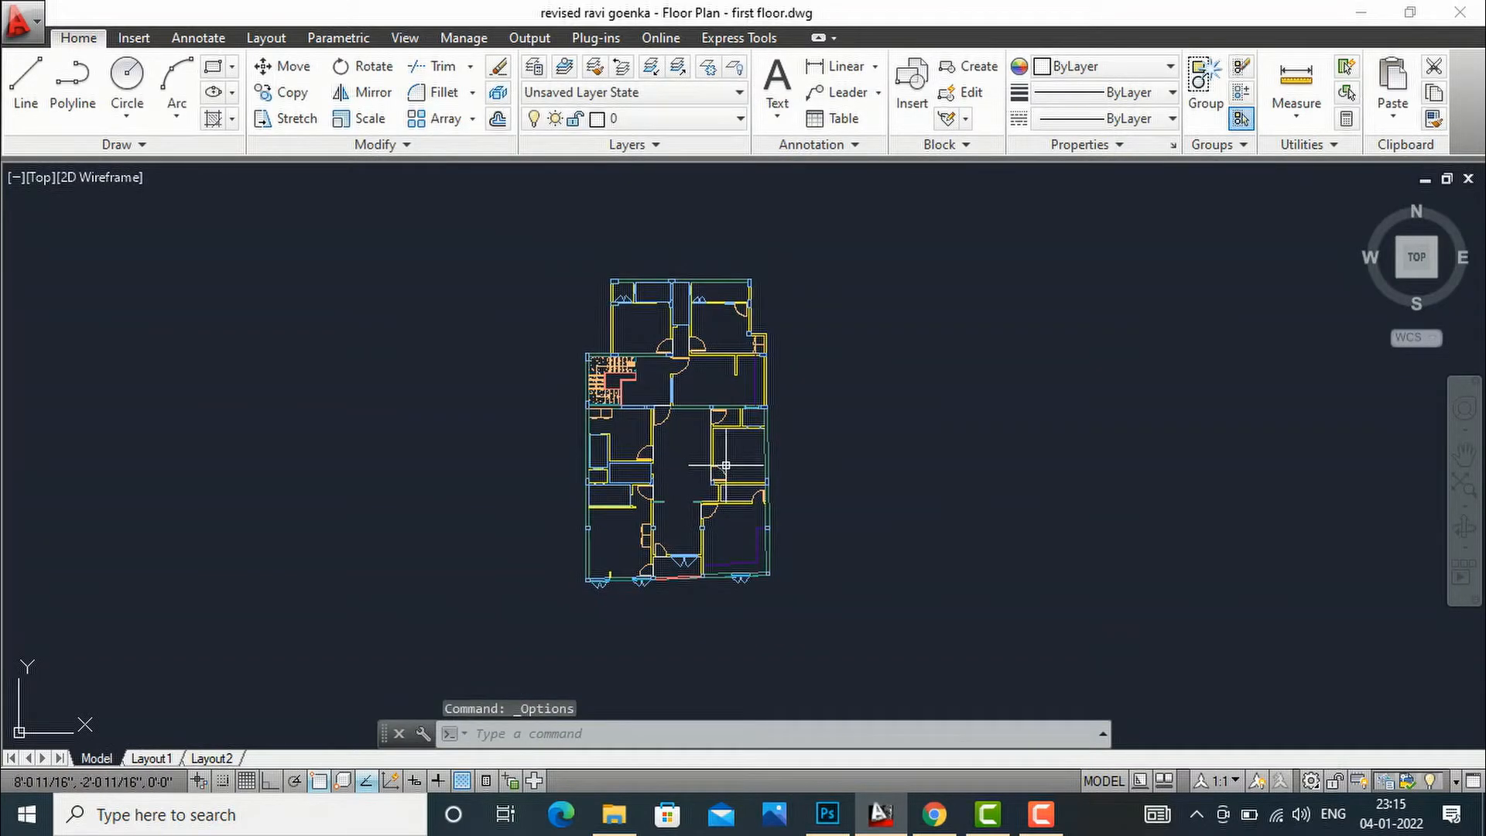
pyautogui.scroll(2, 596, 451)
pyautogui.scroll(-2, 597, 450)
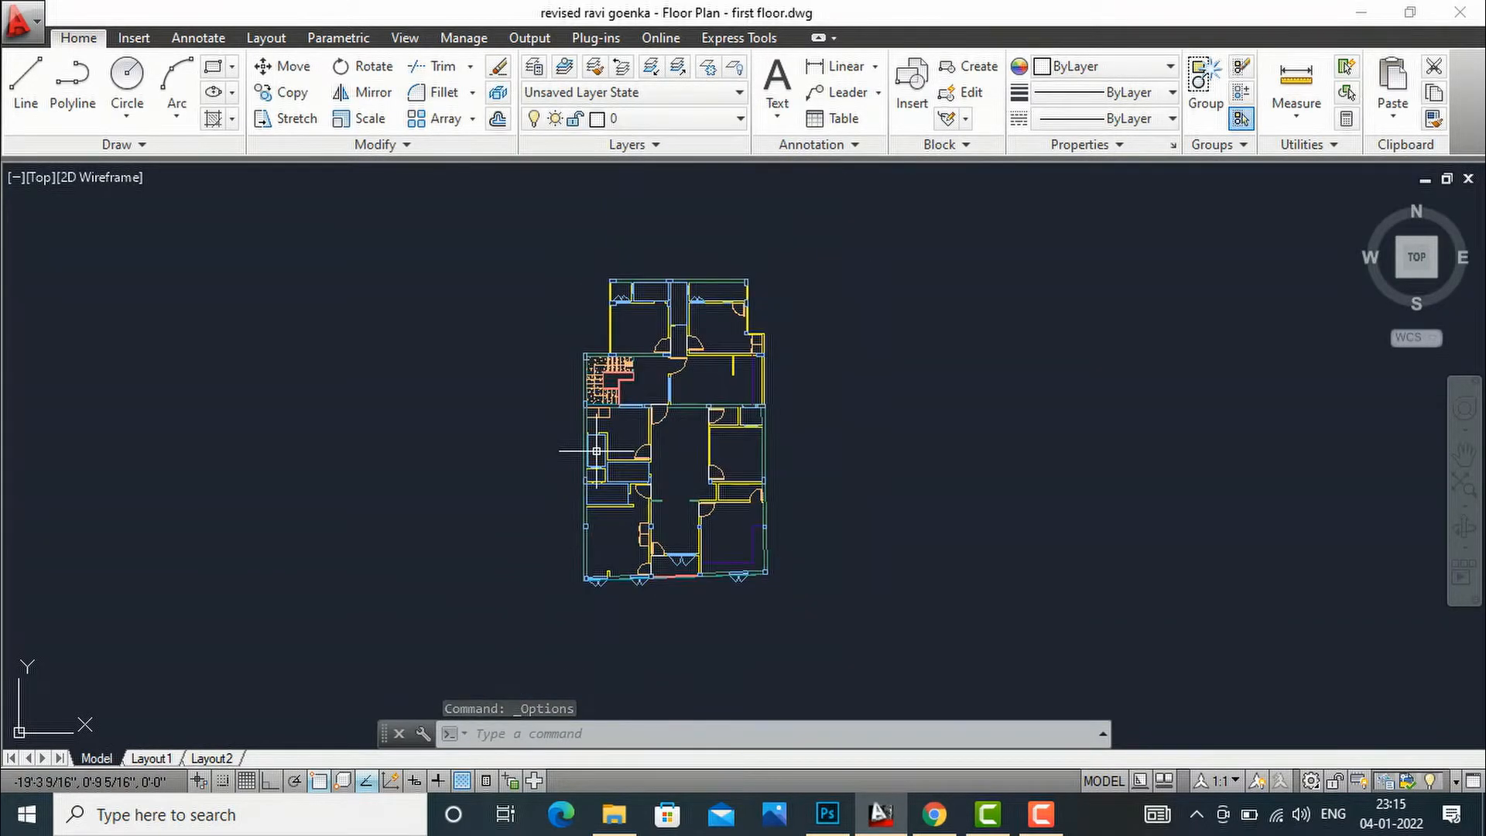
# Step: Set up a plot from the previous plot's settings, using the glad studio architects.pc3 plotter with Plot to file enabled
pyautogui.hotkey('ctrl', 'p')
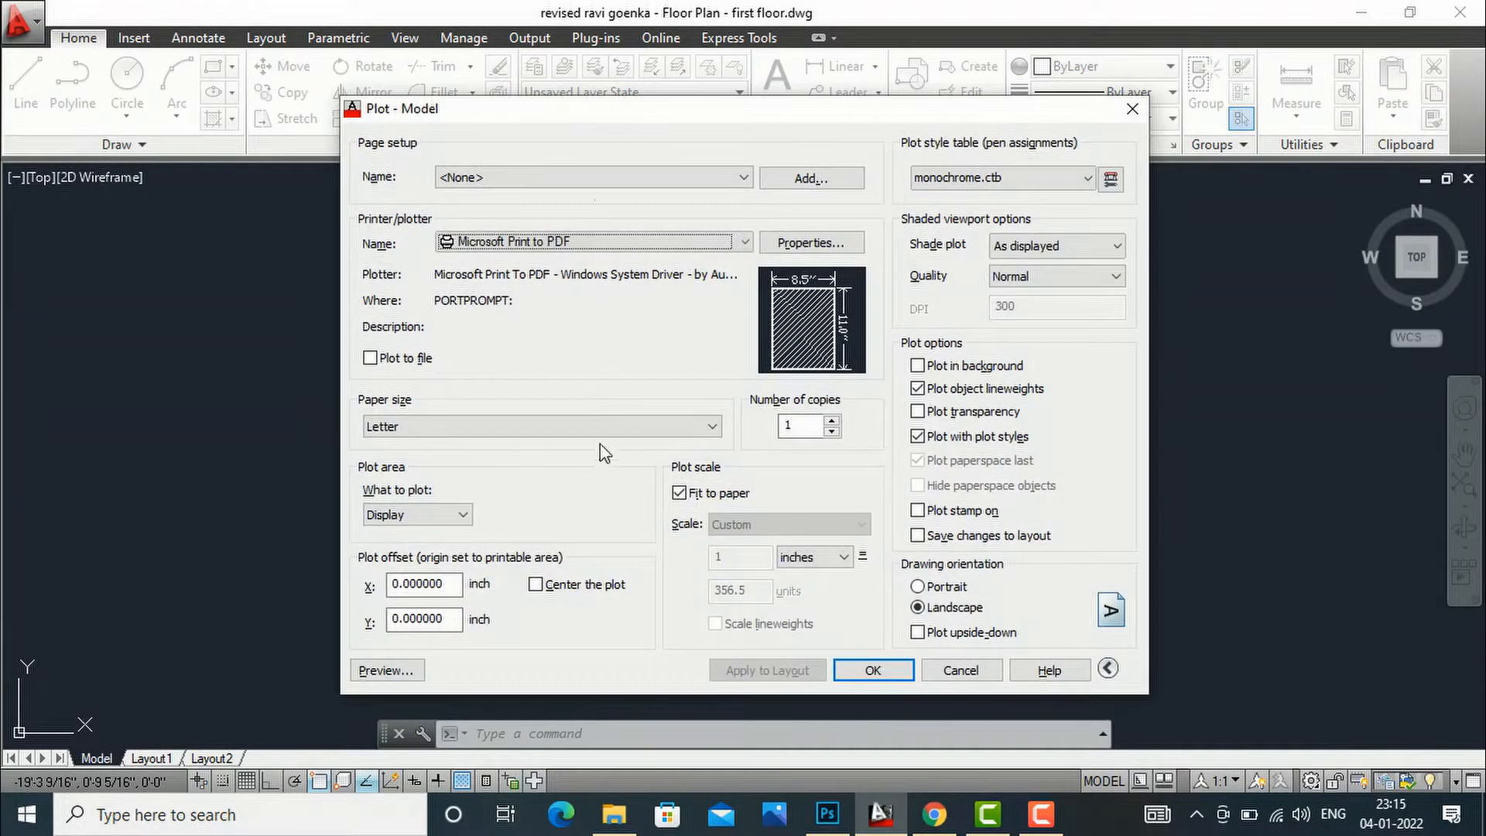
pyautogui.click(592, 178)
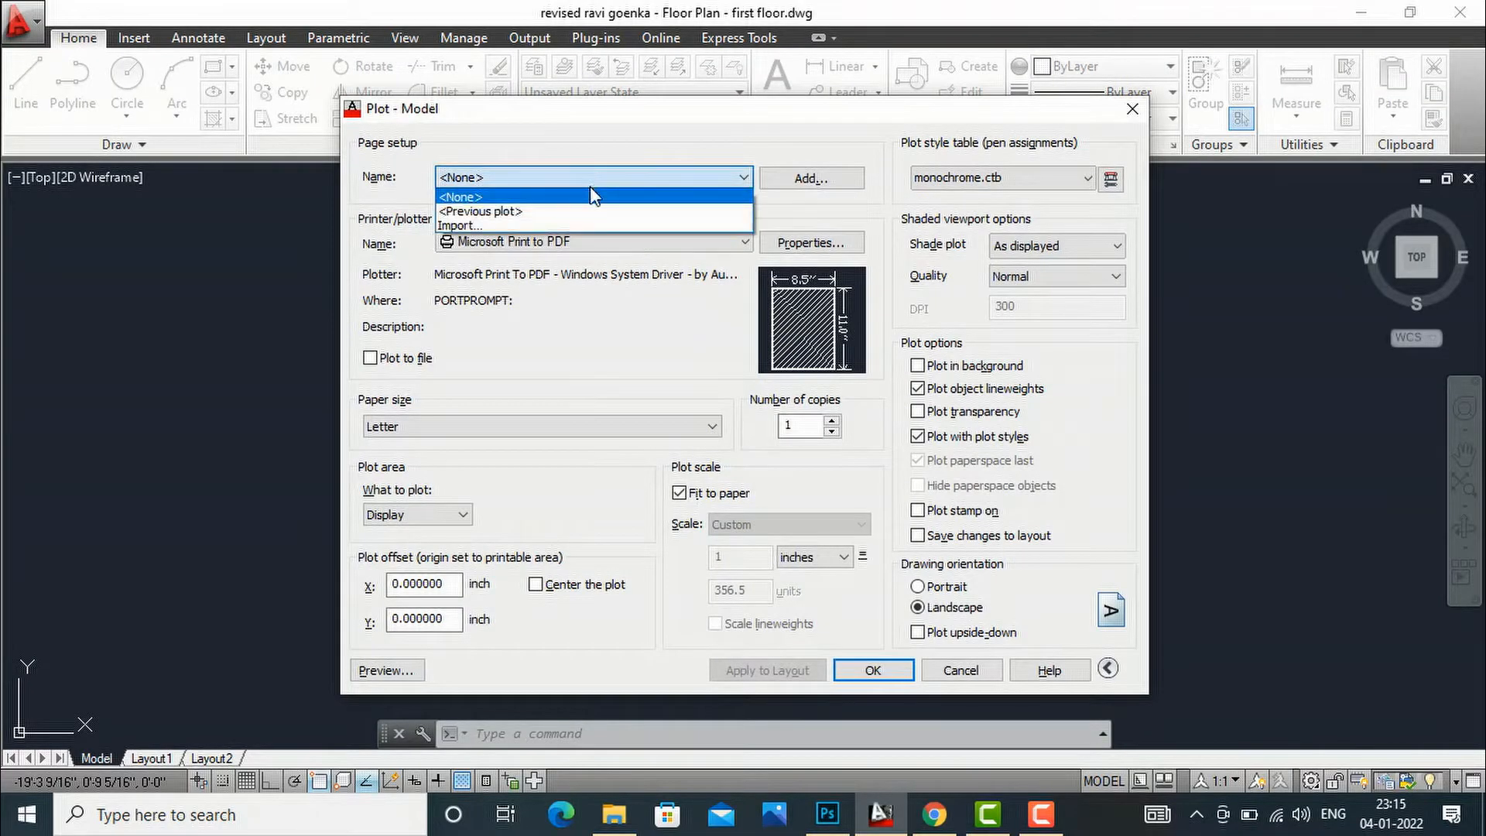
pyautogui.click(592, 212)
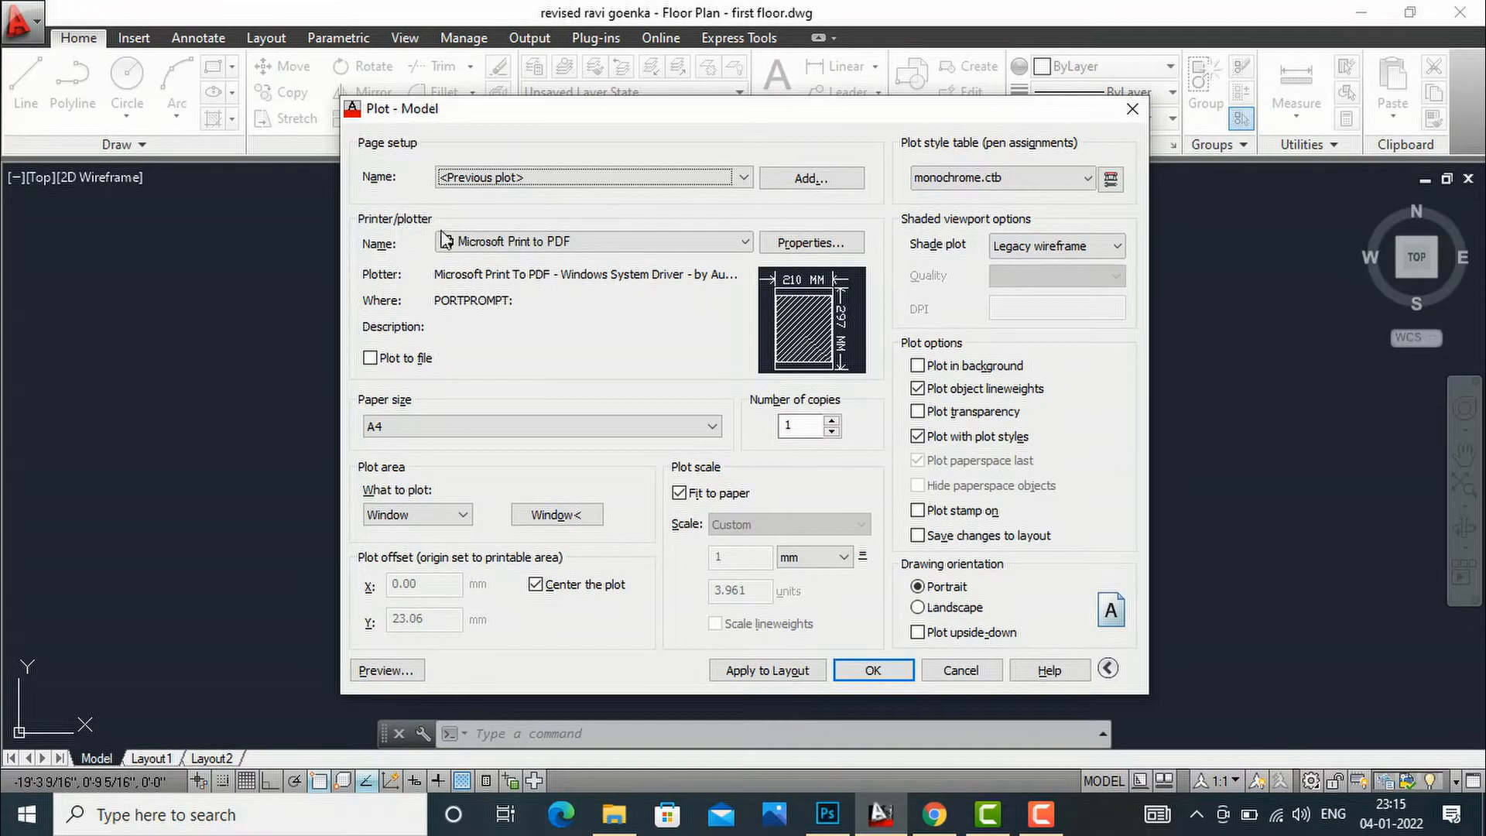
pyautogui.click(666, 244)
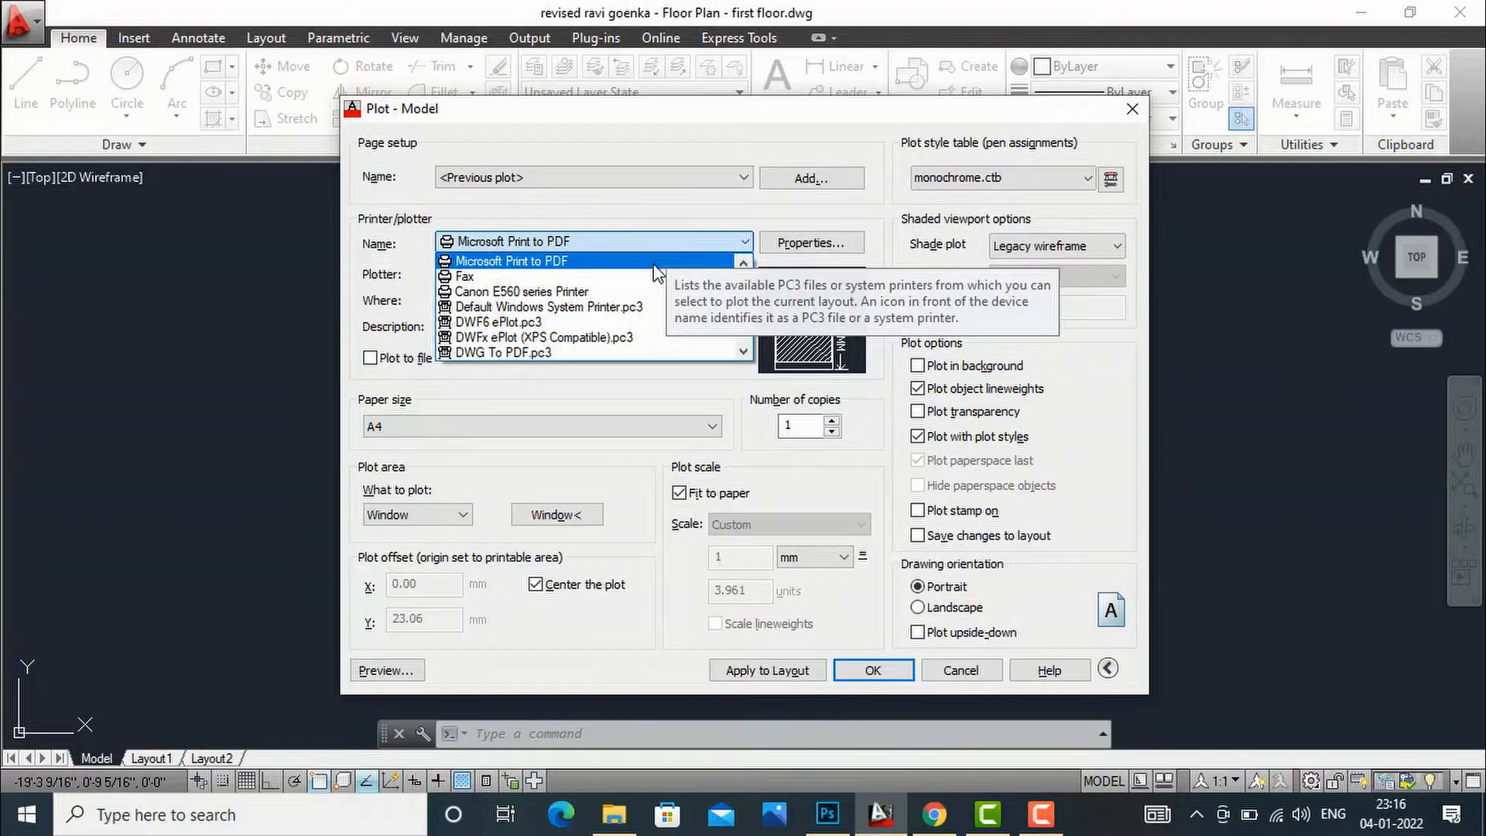
pyautogui.scroll(-1, 635, 294)
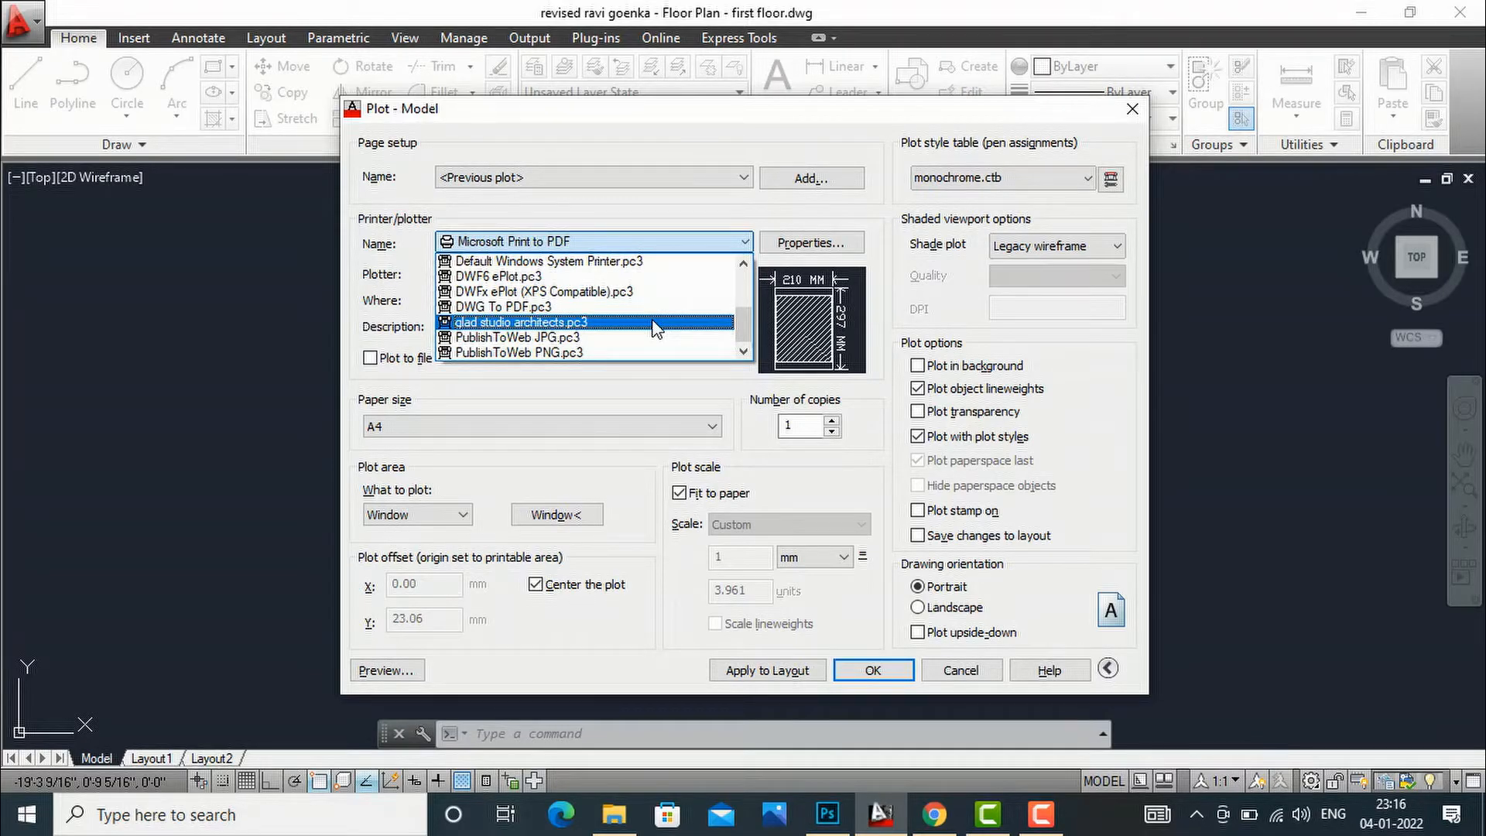
pyautogui.click(595, 323)
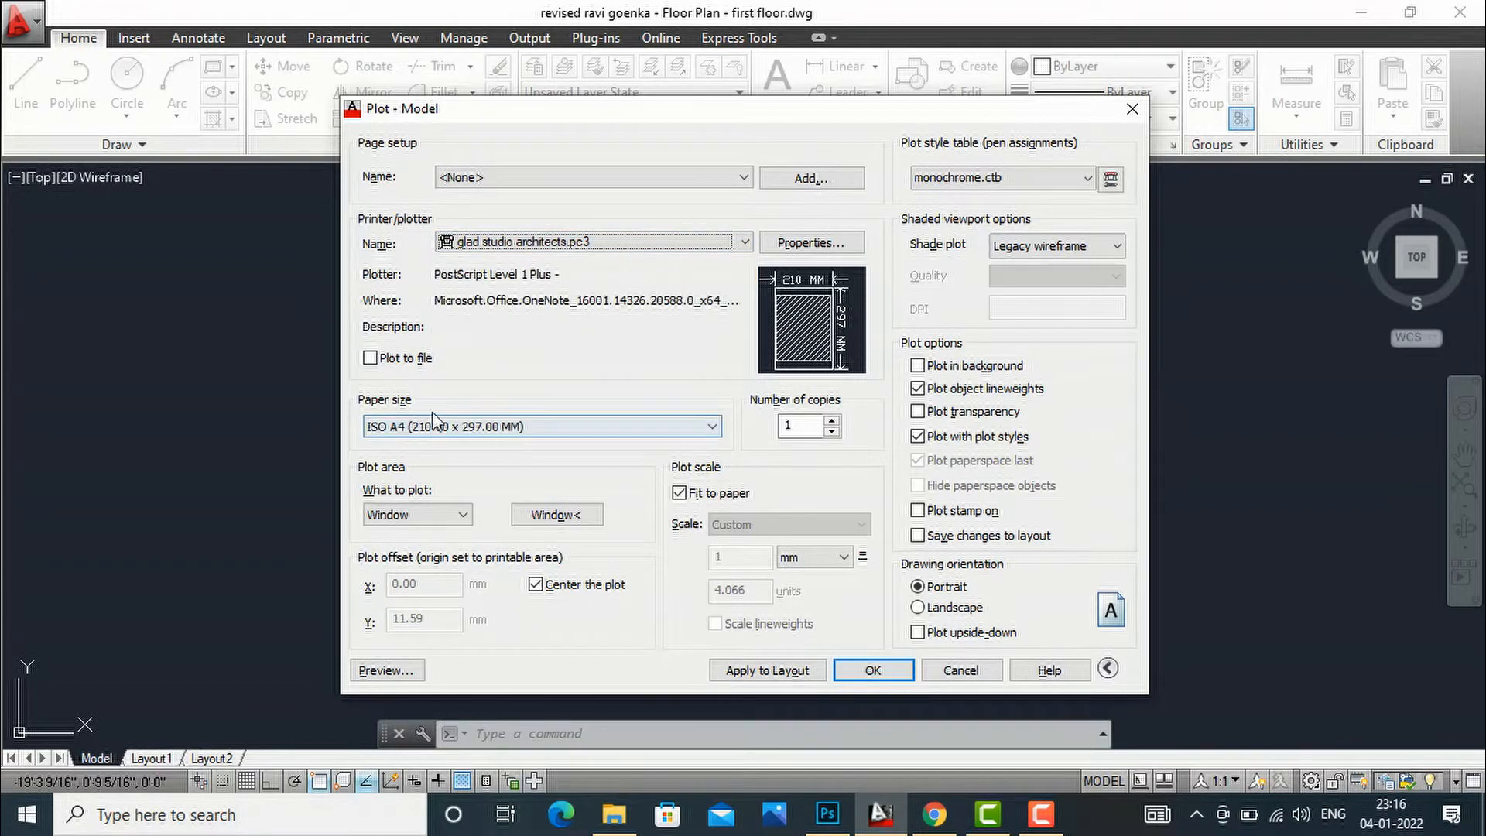
pyautogui.click(370, 359)
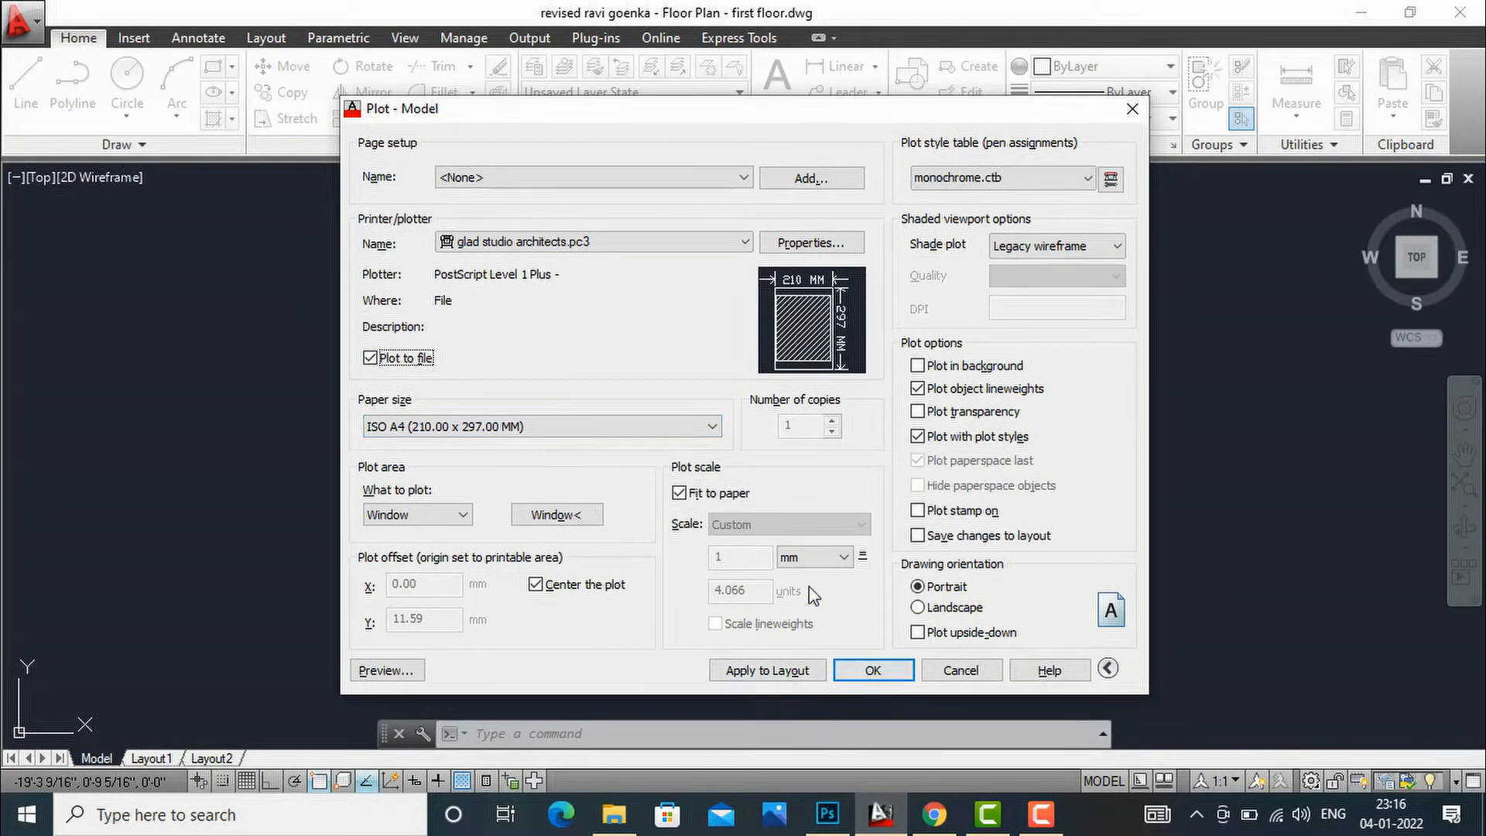
# Step: Define the plot window around the whole first floor plan with a small margin
pyautogui.click(556, 517)
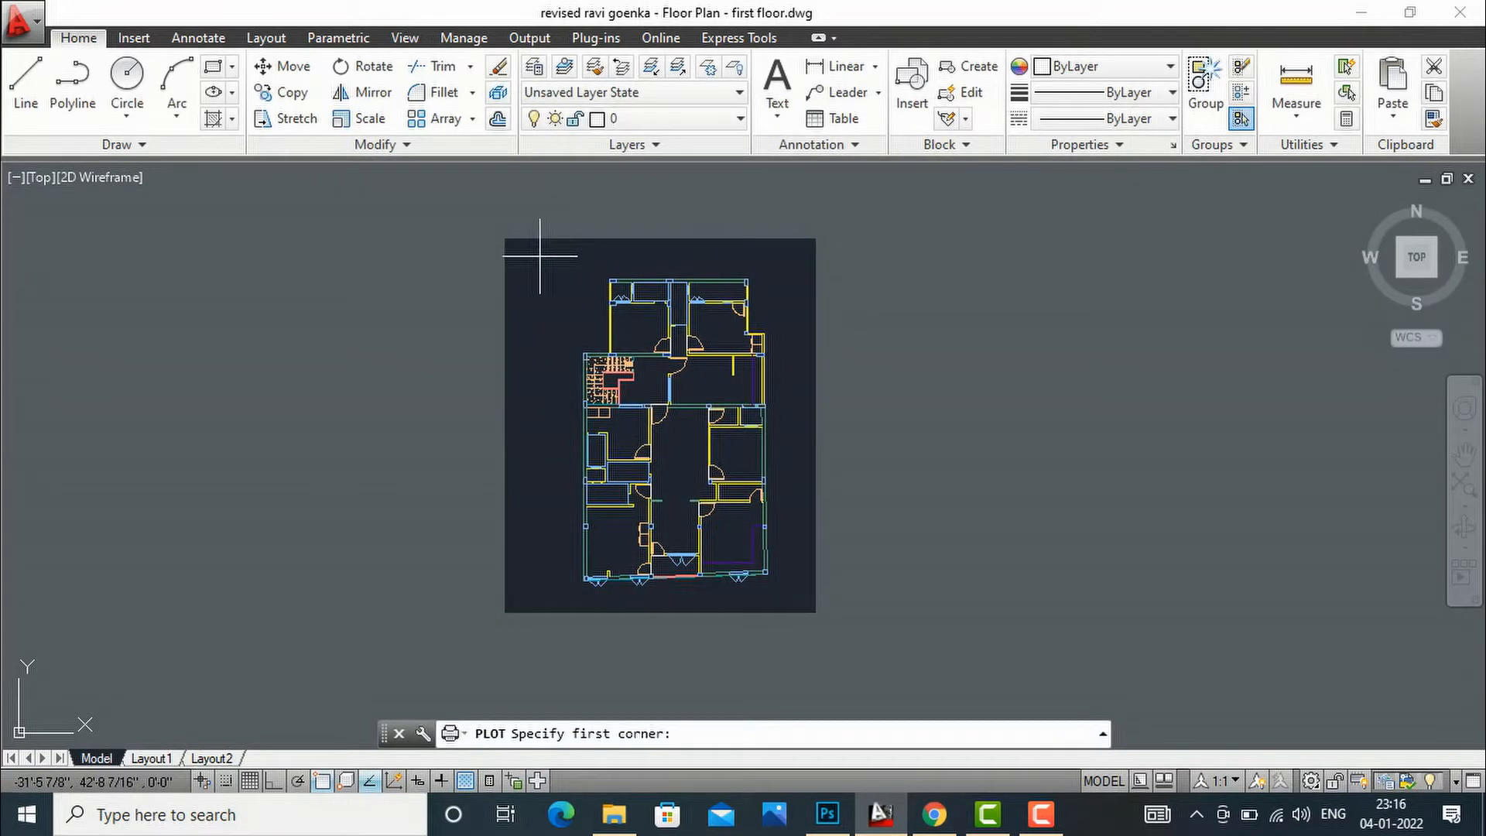
pyautogui.click(536, 253)
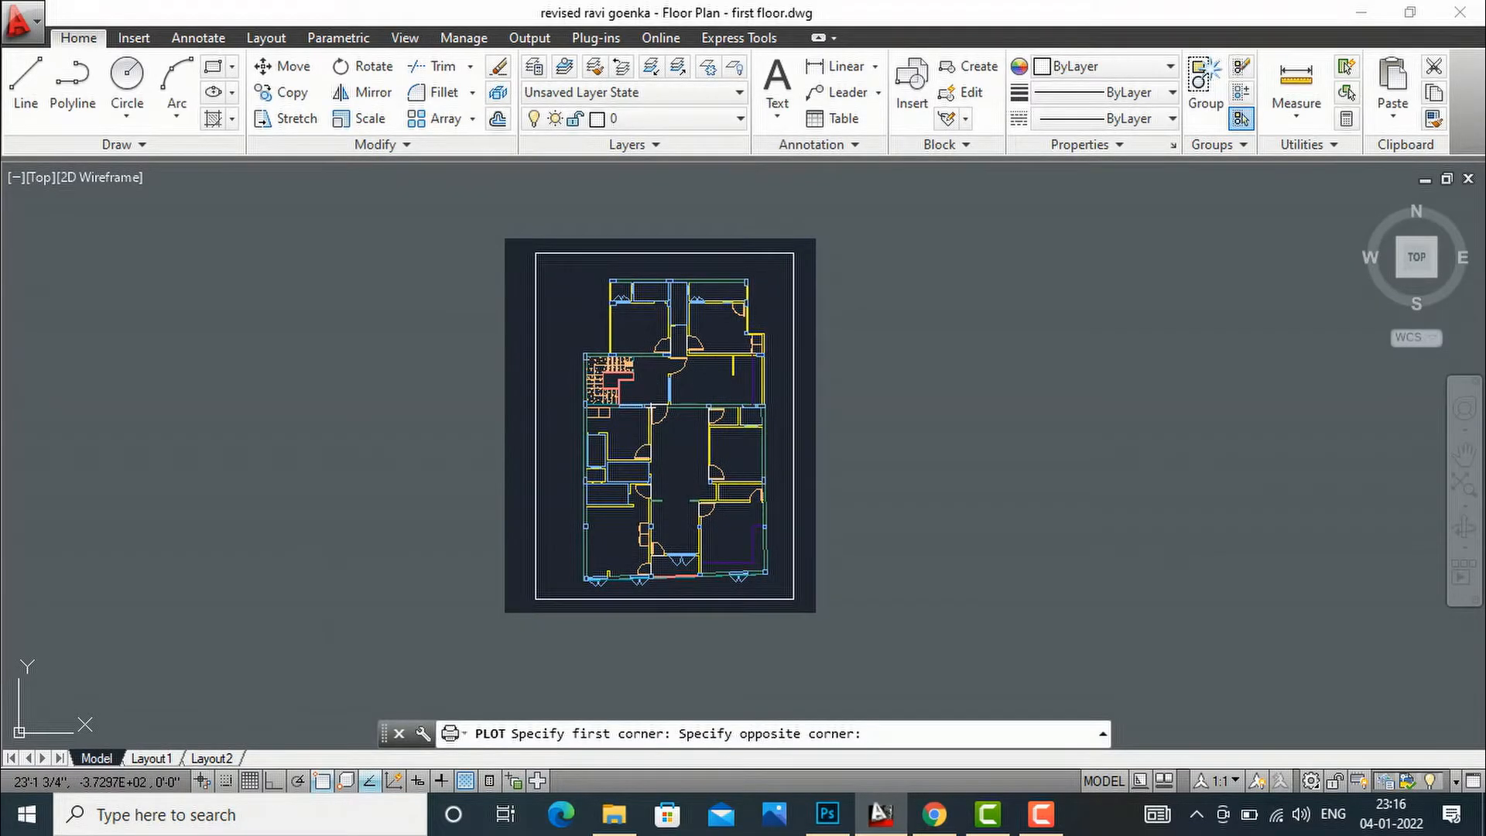
pyautogui.click(798, 608)
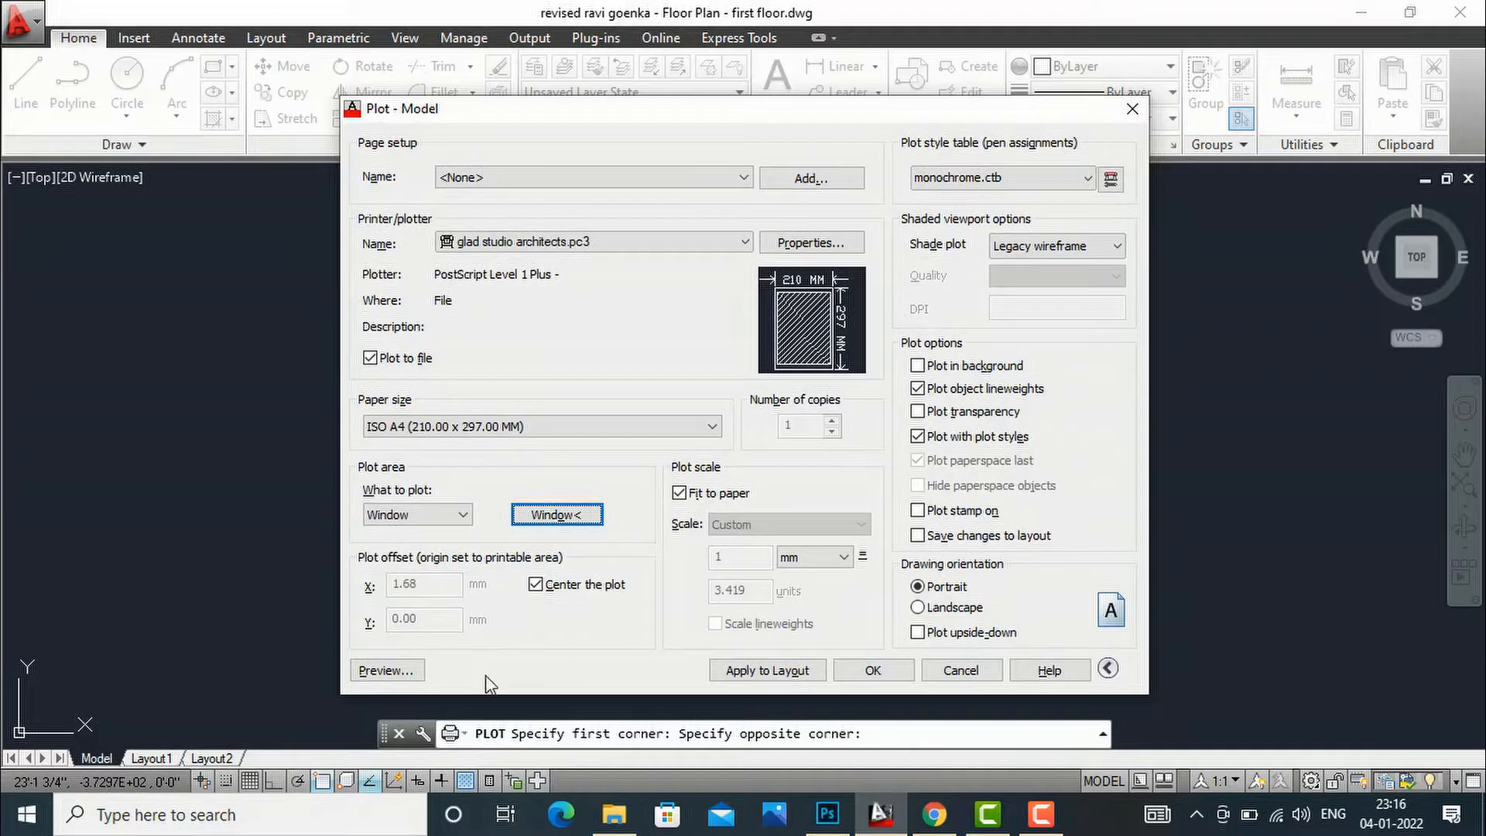
# Step: Preview the plot and output it as an Encapsulated PS file in the photoshop render folder, keeping the suggested file name
pyautogui.click(409, 671)
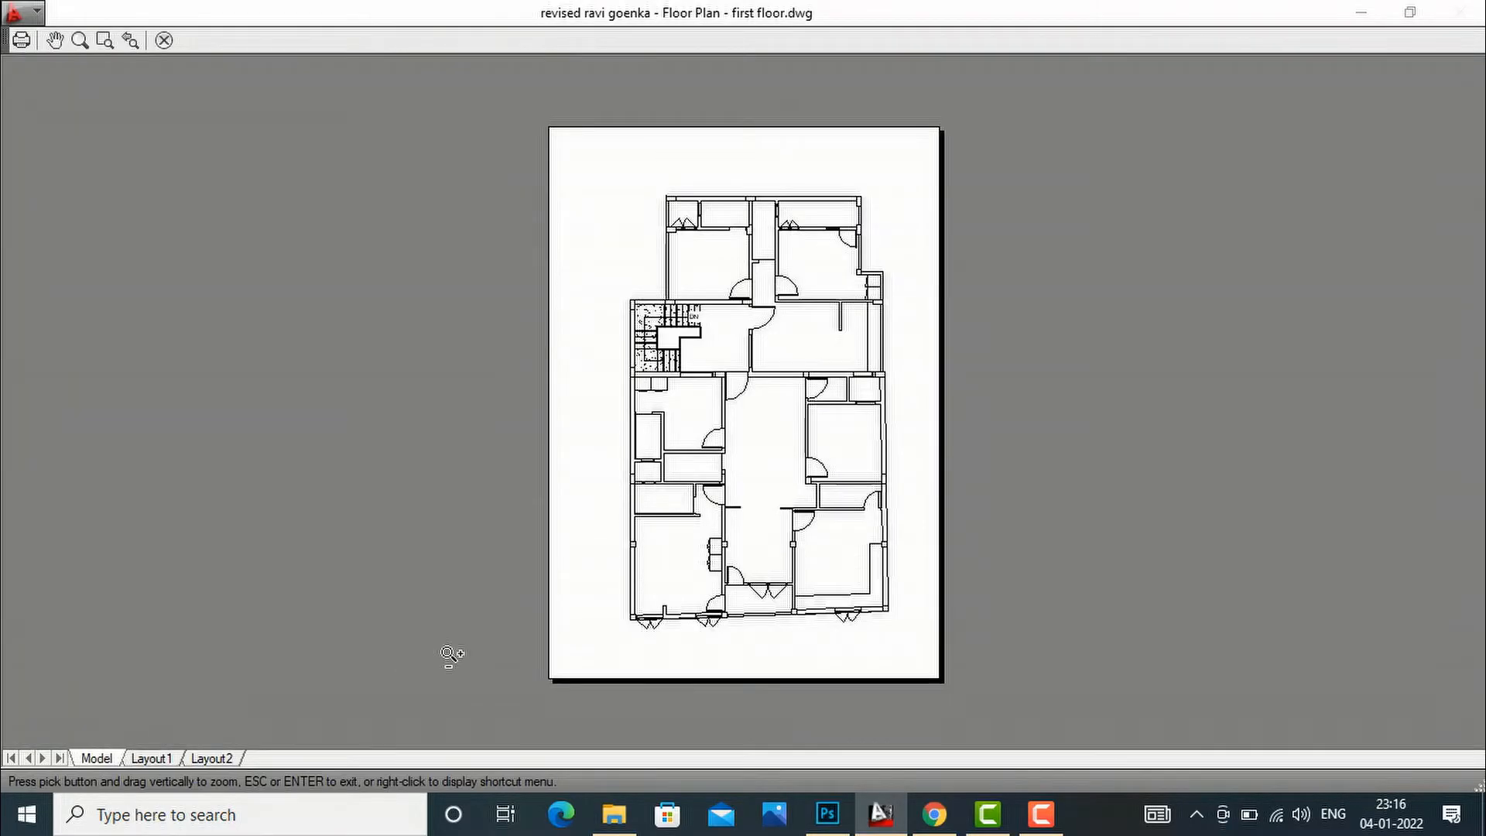
pyautogui.scroll(2, 762, 445)
pyautogui.scroll(-2, 760, 418)
pyautogui.rightClick(756, 390)
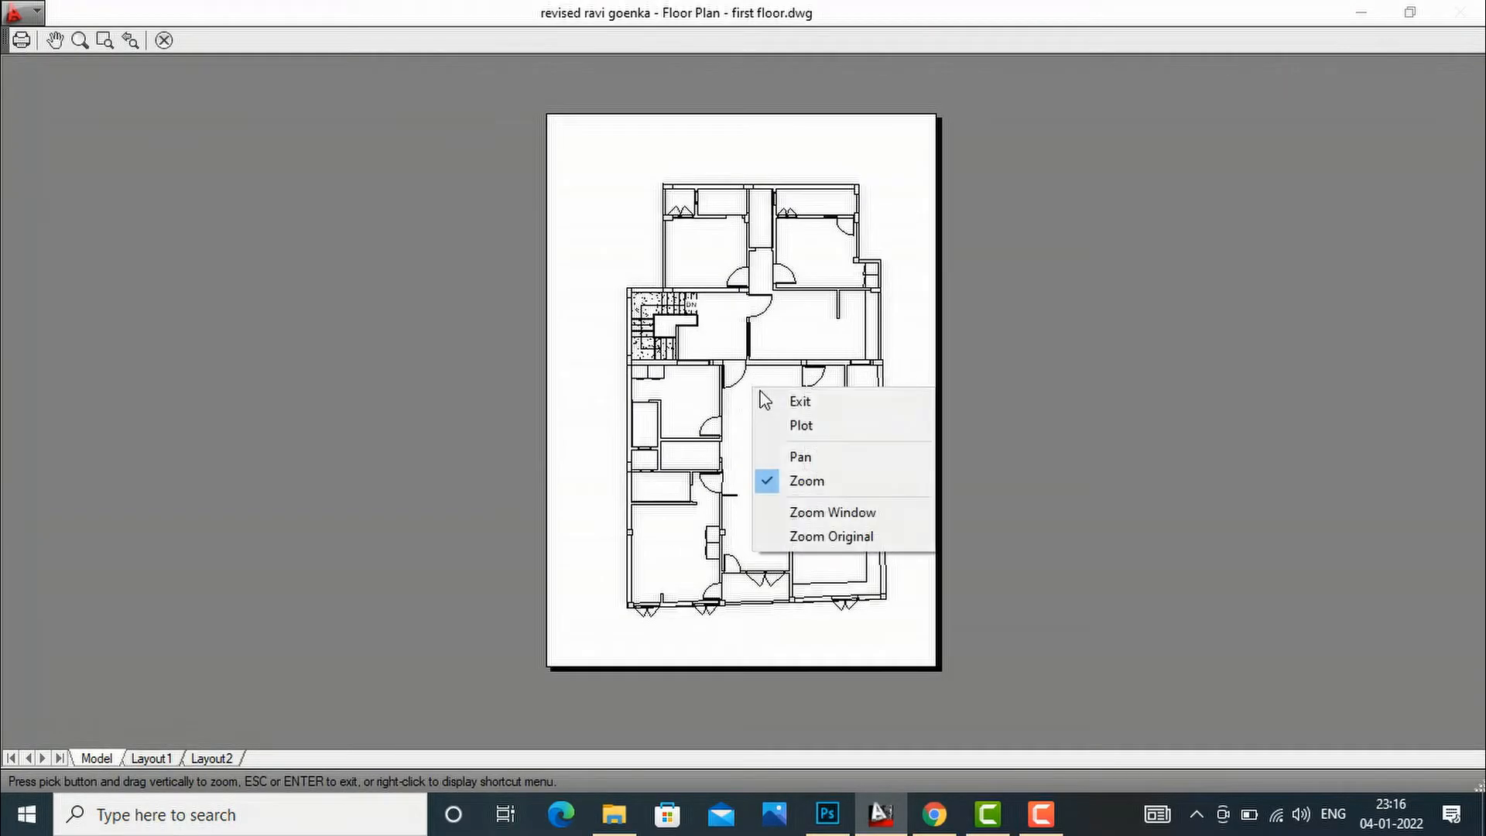
pyautogui.click(788, 428)
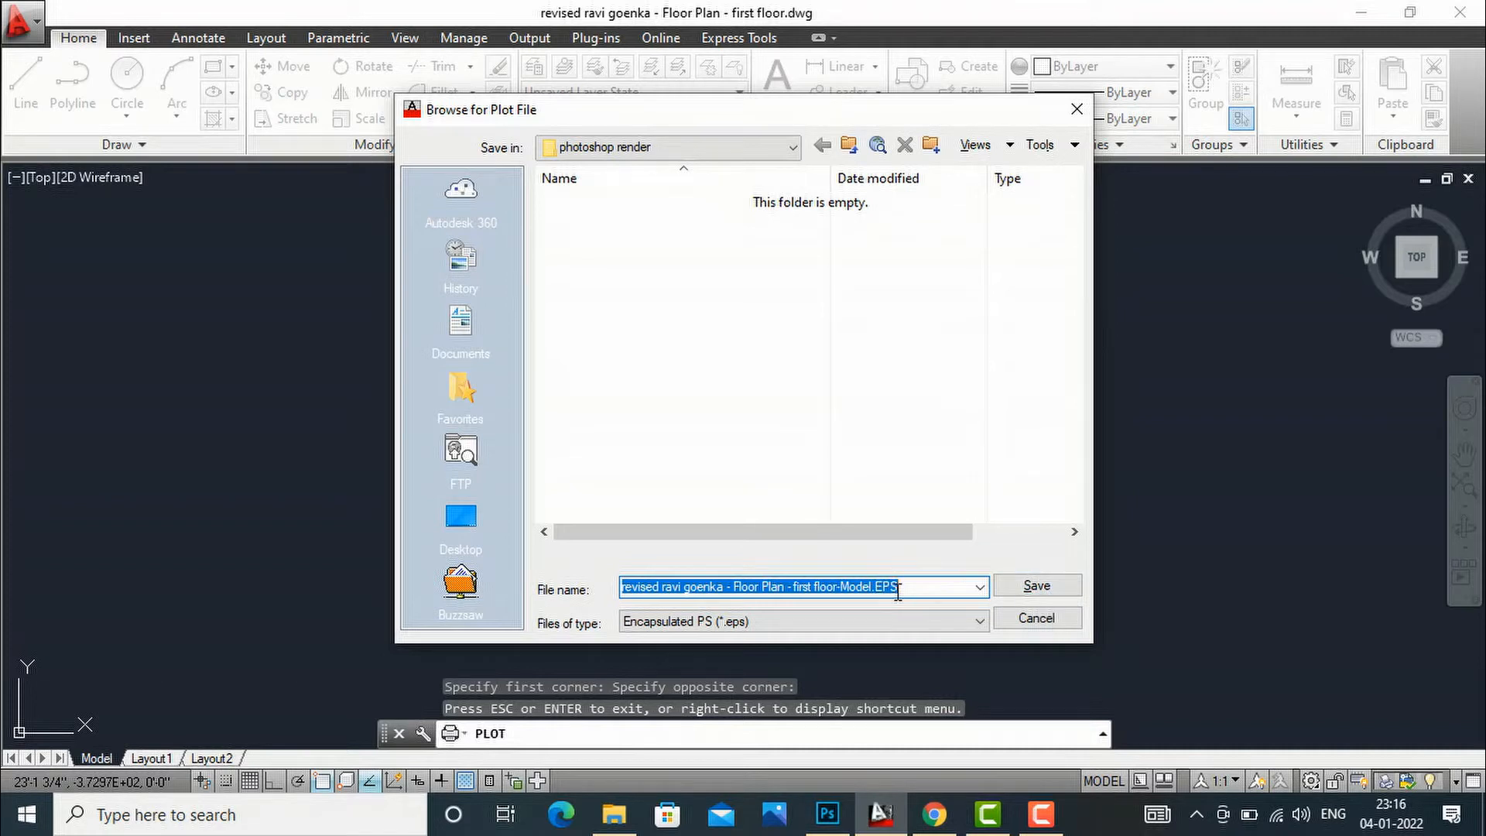
pyautogui.click(1035, 588)
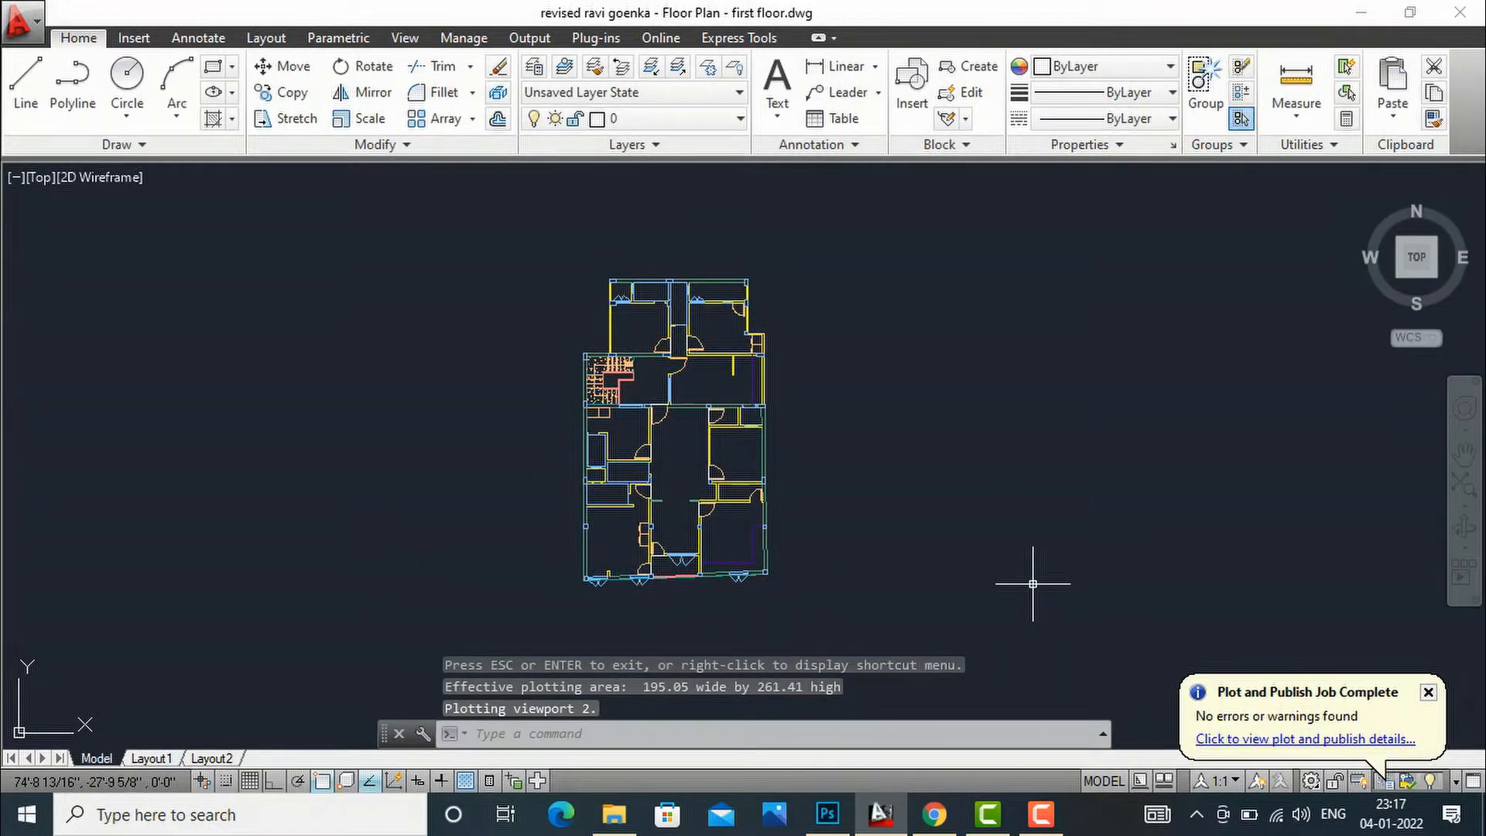
# Step: Minimize the open windows and open the photoshop render folder from the desktop
pyautogui.click(1355, 14)
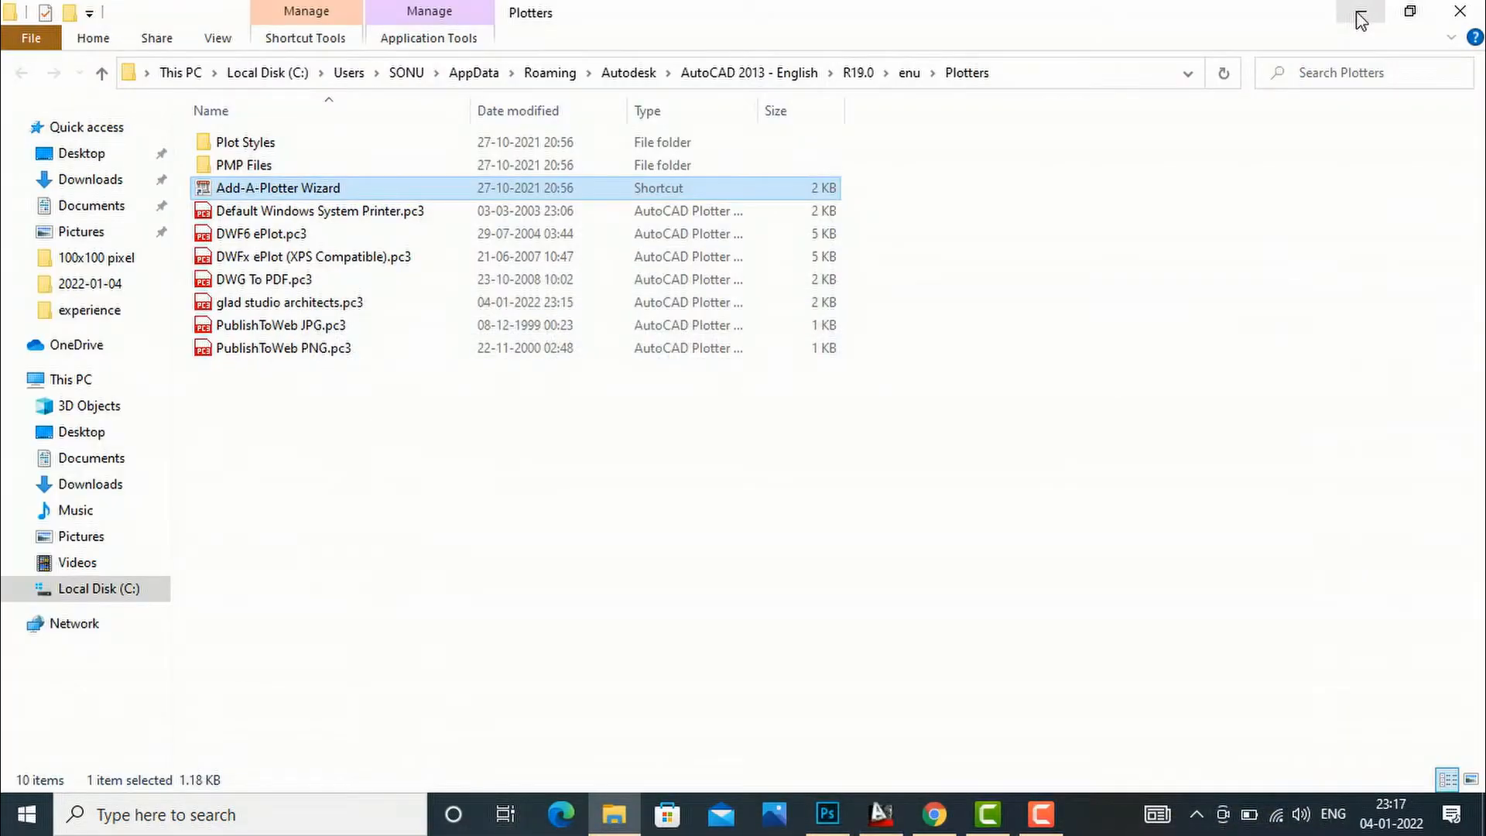
pyautogui.click(1357, 16)
pyautogui.click(1362, 17)
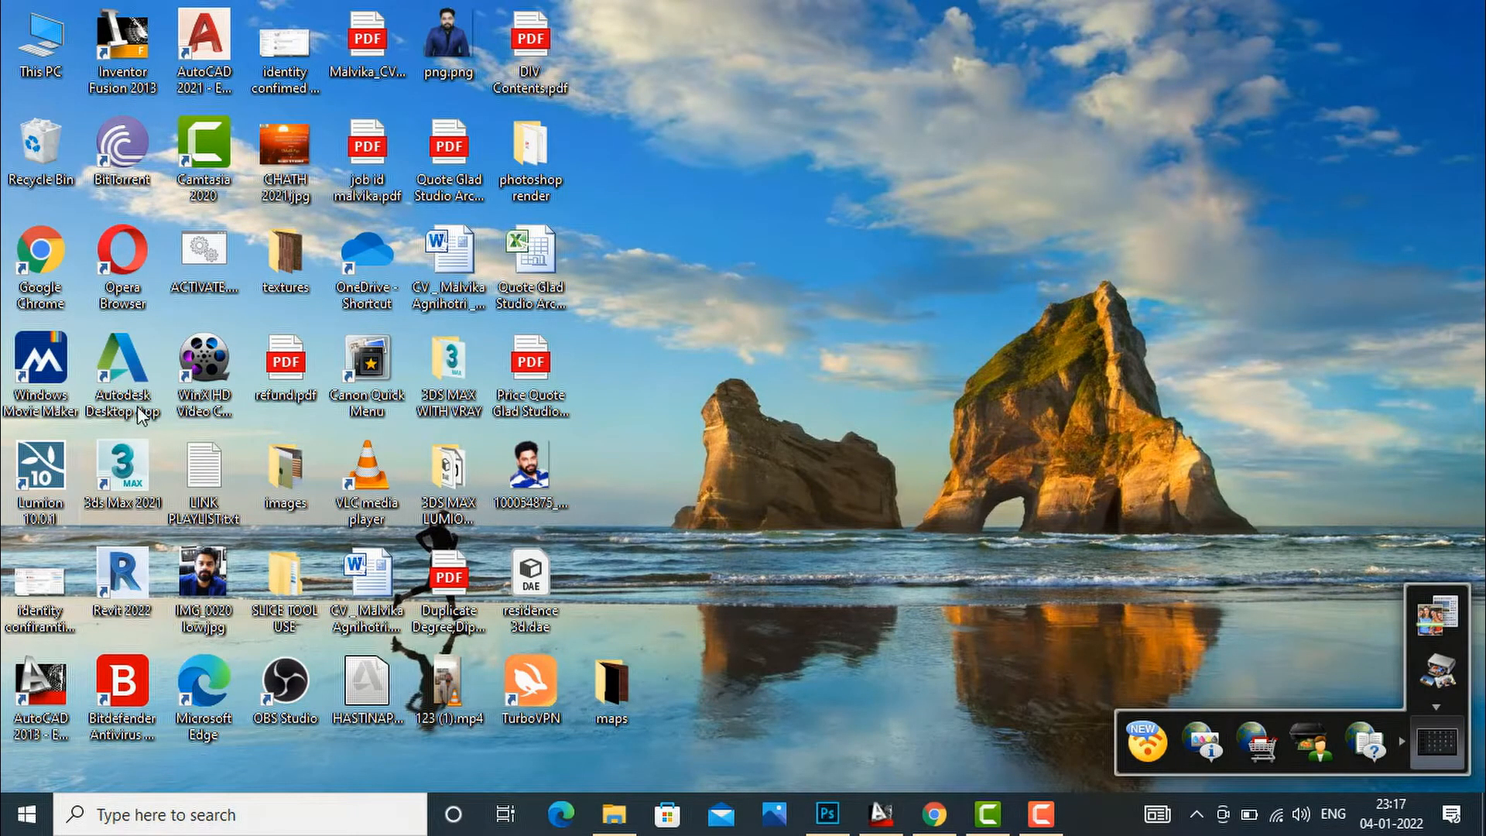
pyautogui.doubleClick(549, 186)
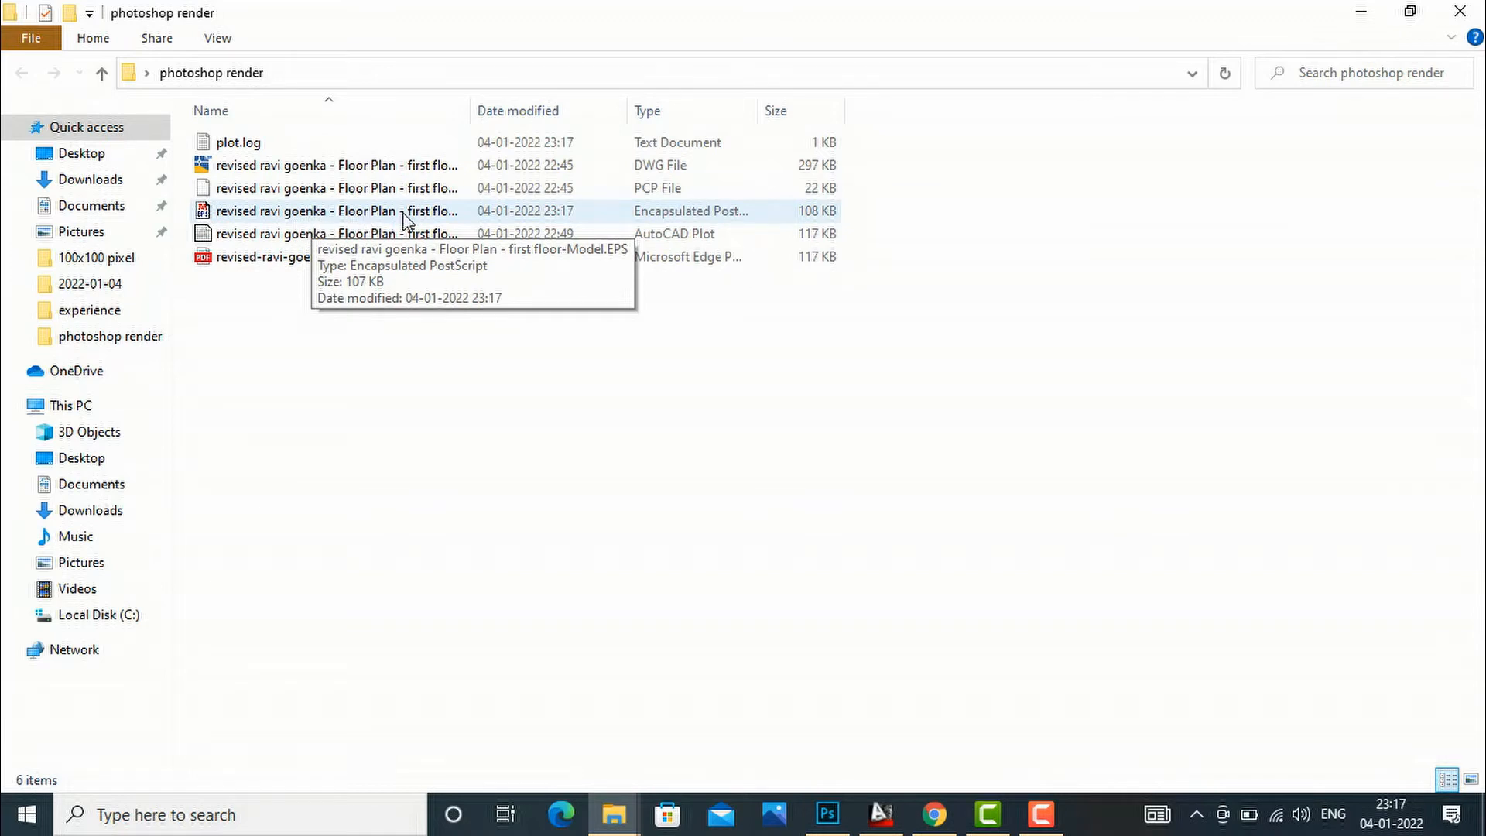
# Step: Open the exported first floor EPS file in Adobe Photoshop CC 2019, keeping it as the app always used for EPS files
pyautogui.doubleClick(319, 214)
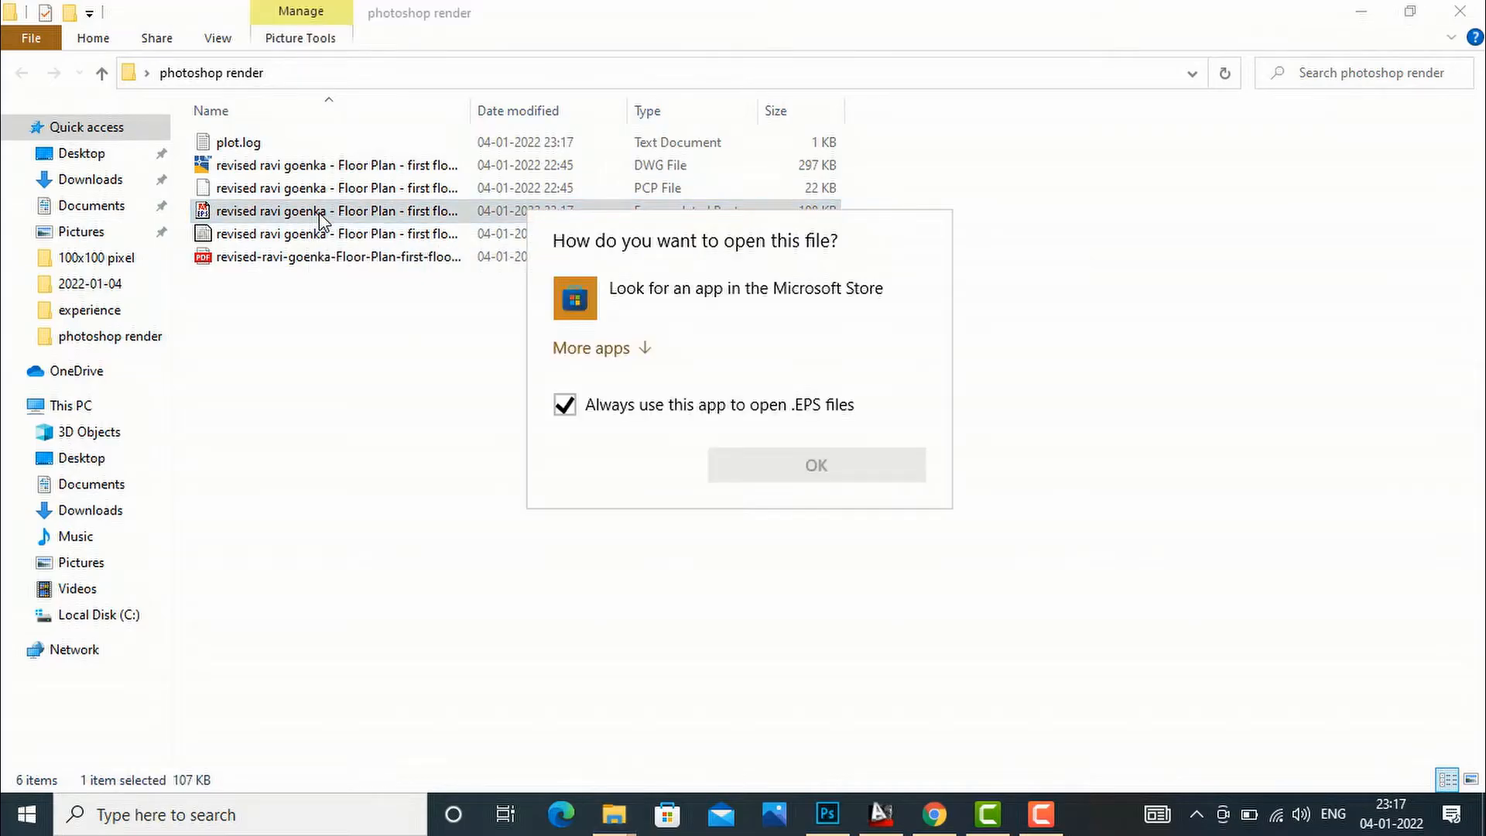
pyautogui.click(639, 348)
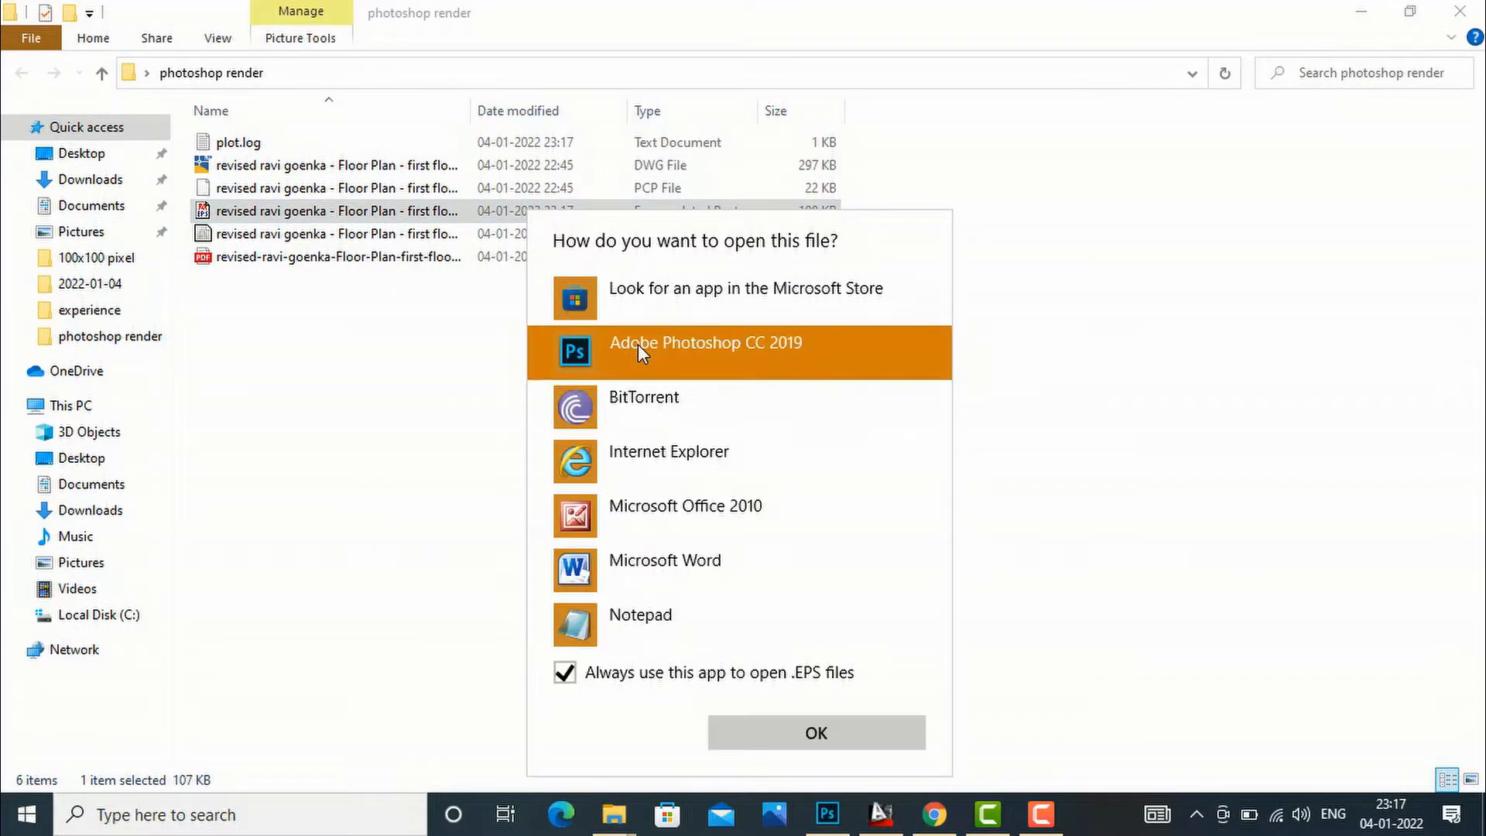
pyautogui.click(813, 733)
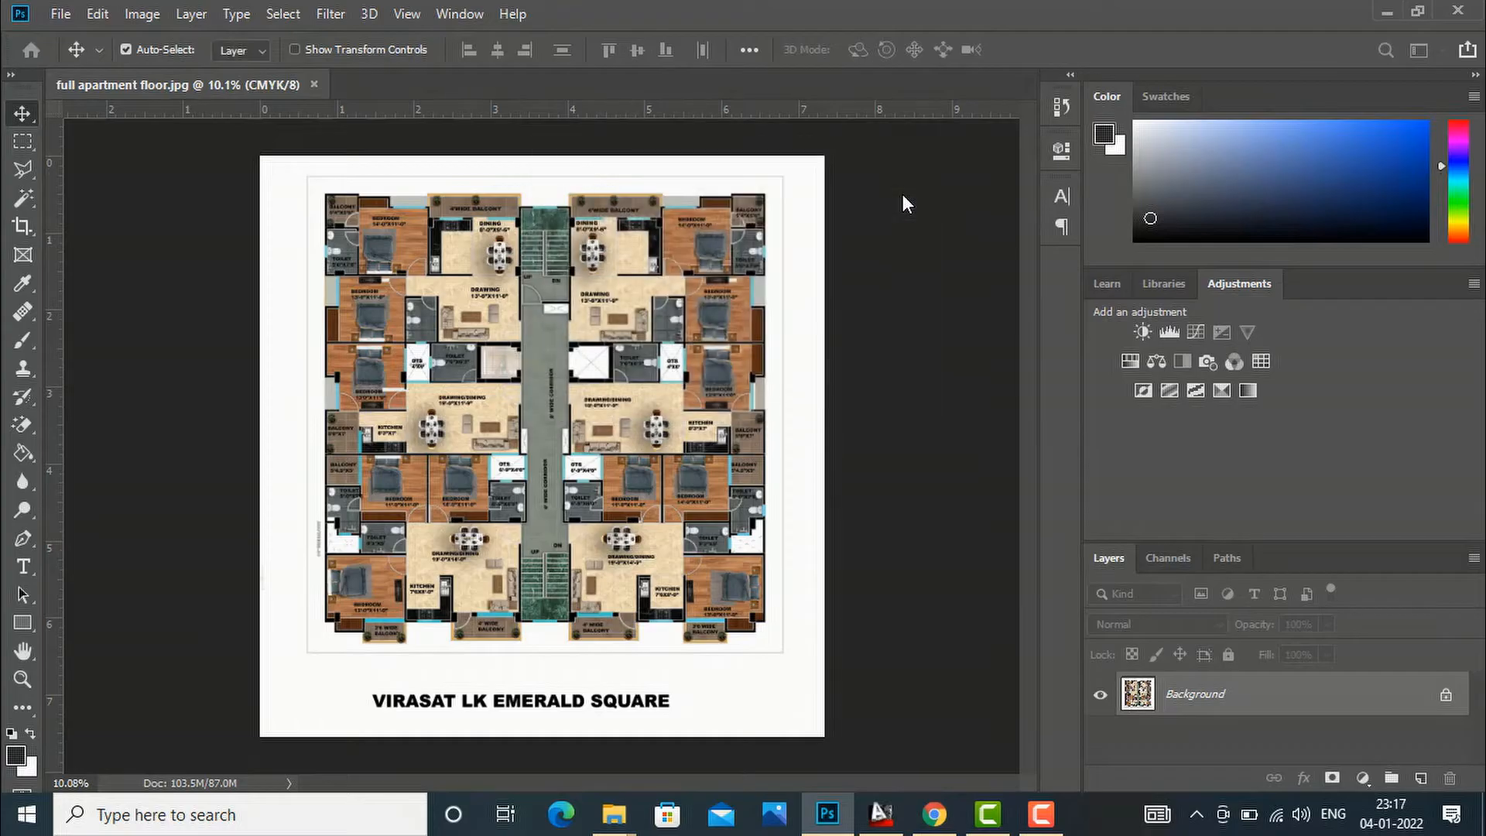
pyautogui.click(900, 197)
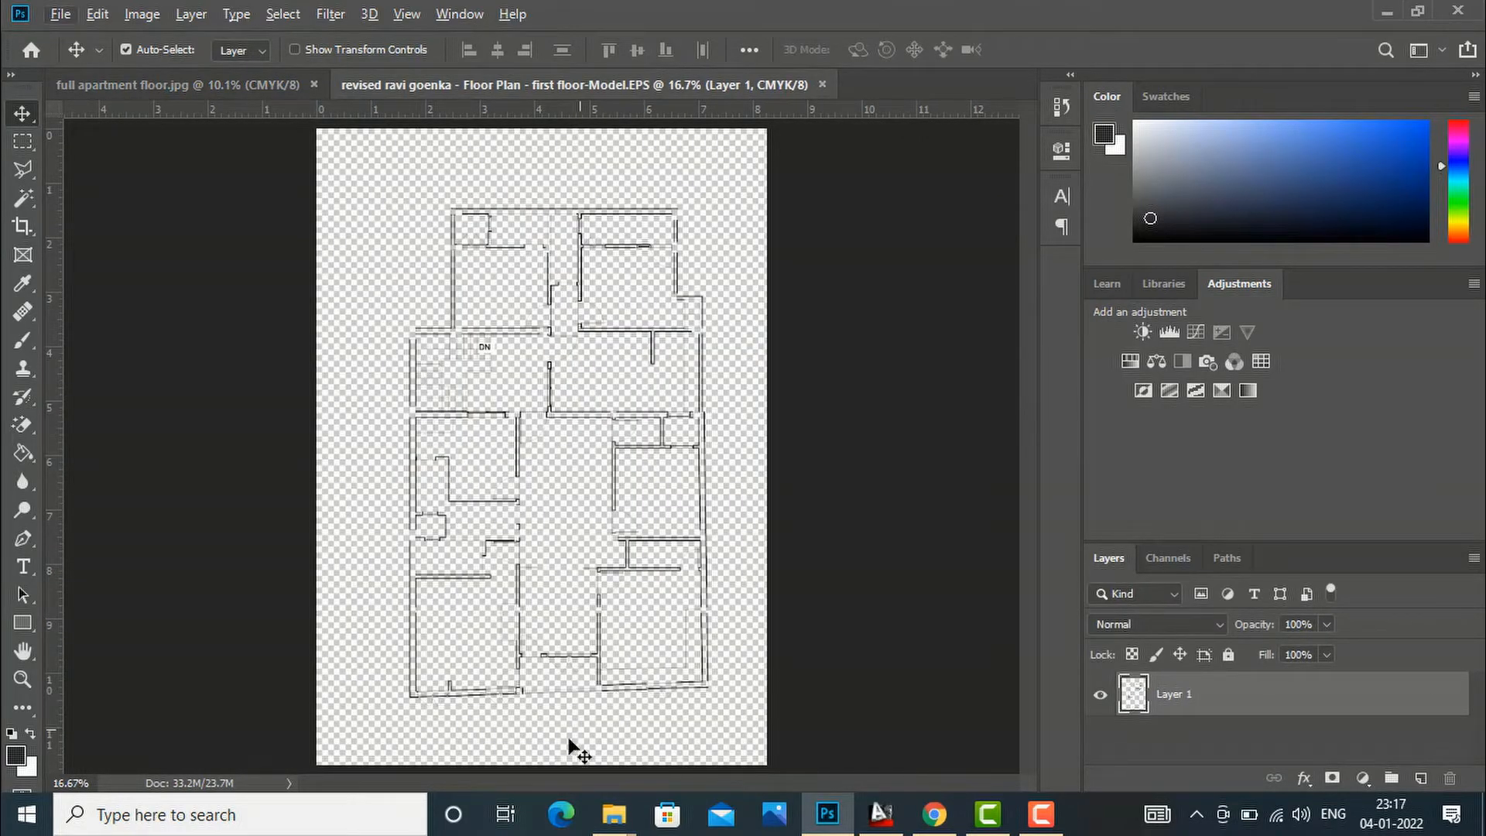
pyautogui.moveTo(616, 813)
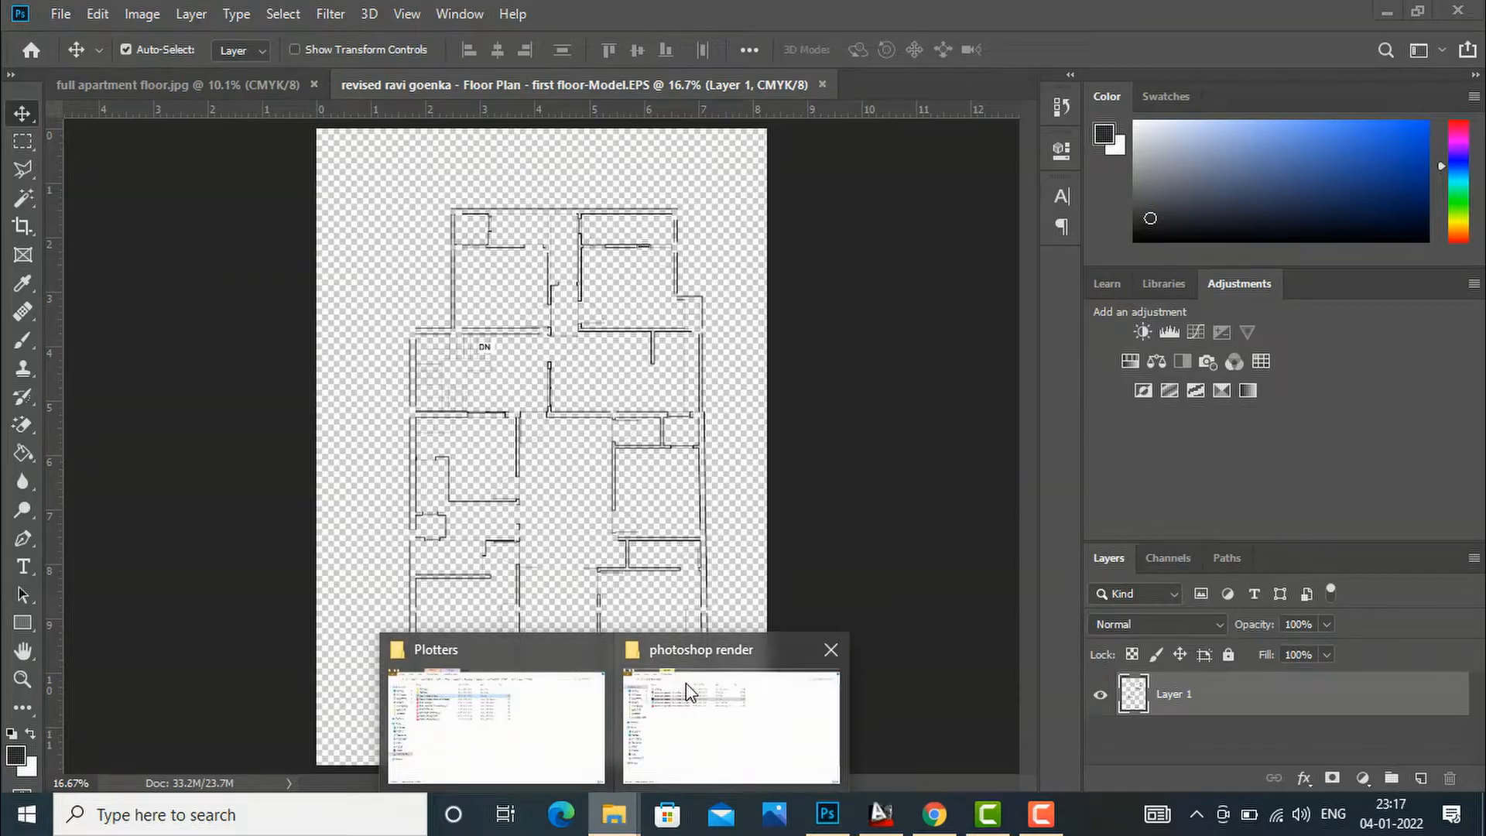
pyautogui.moveTo(688, 691)
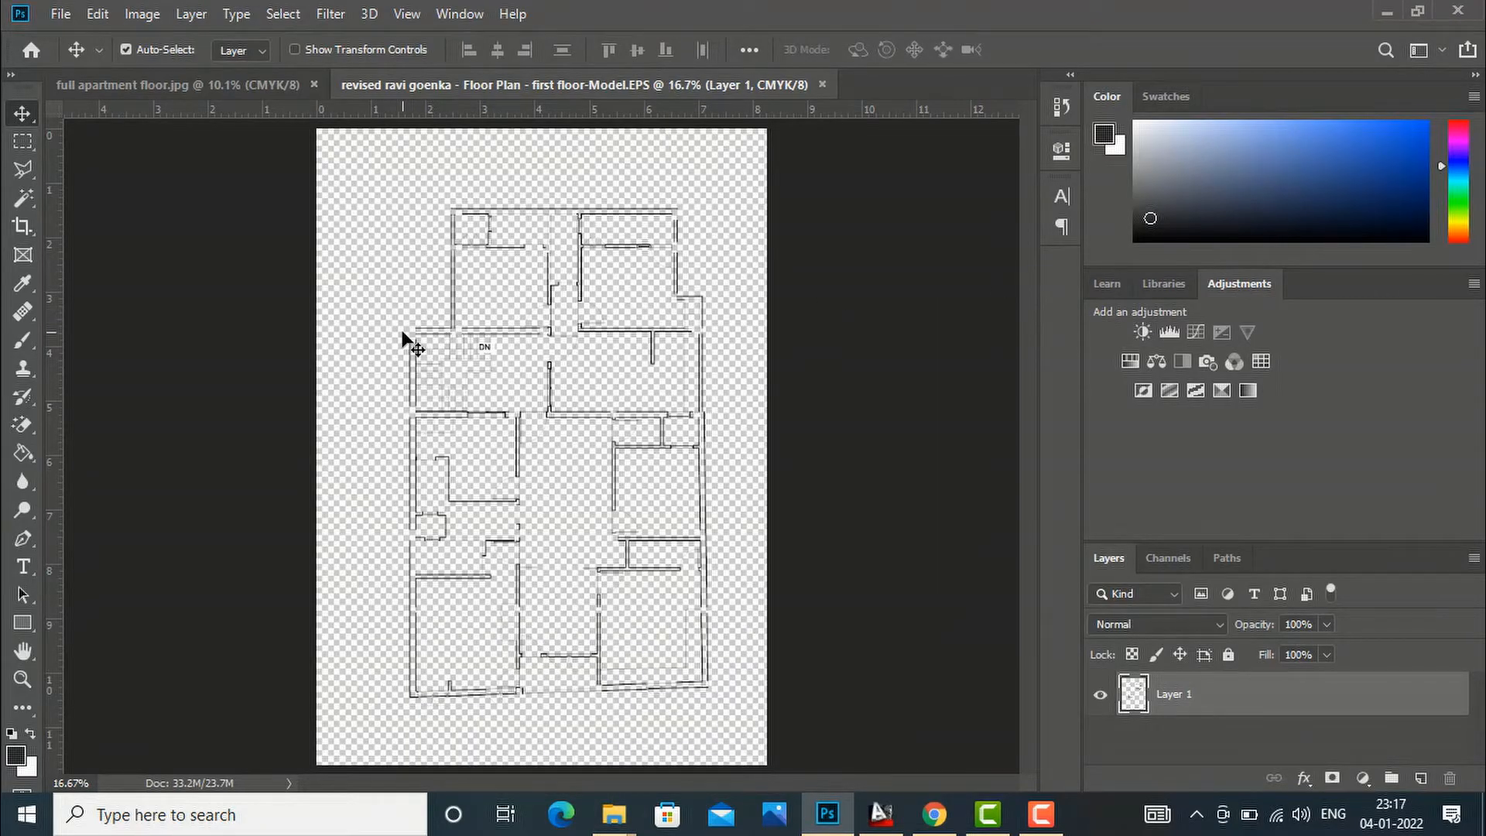
pyautogui.scroll(2, 434, 356)
pyautogui.scroll(-4, 435, 362)
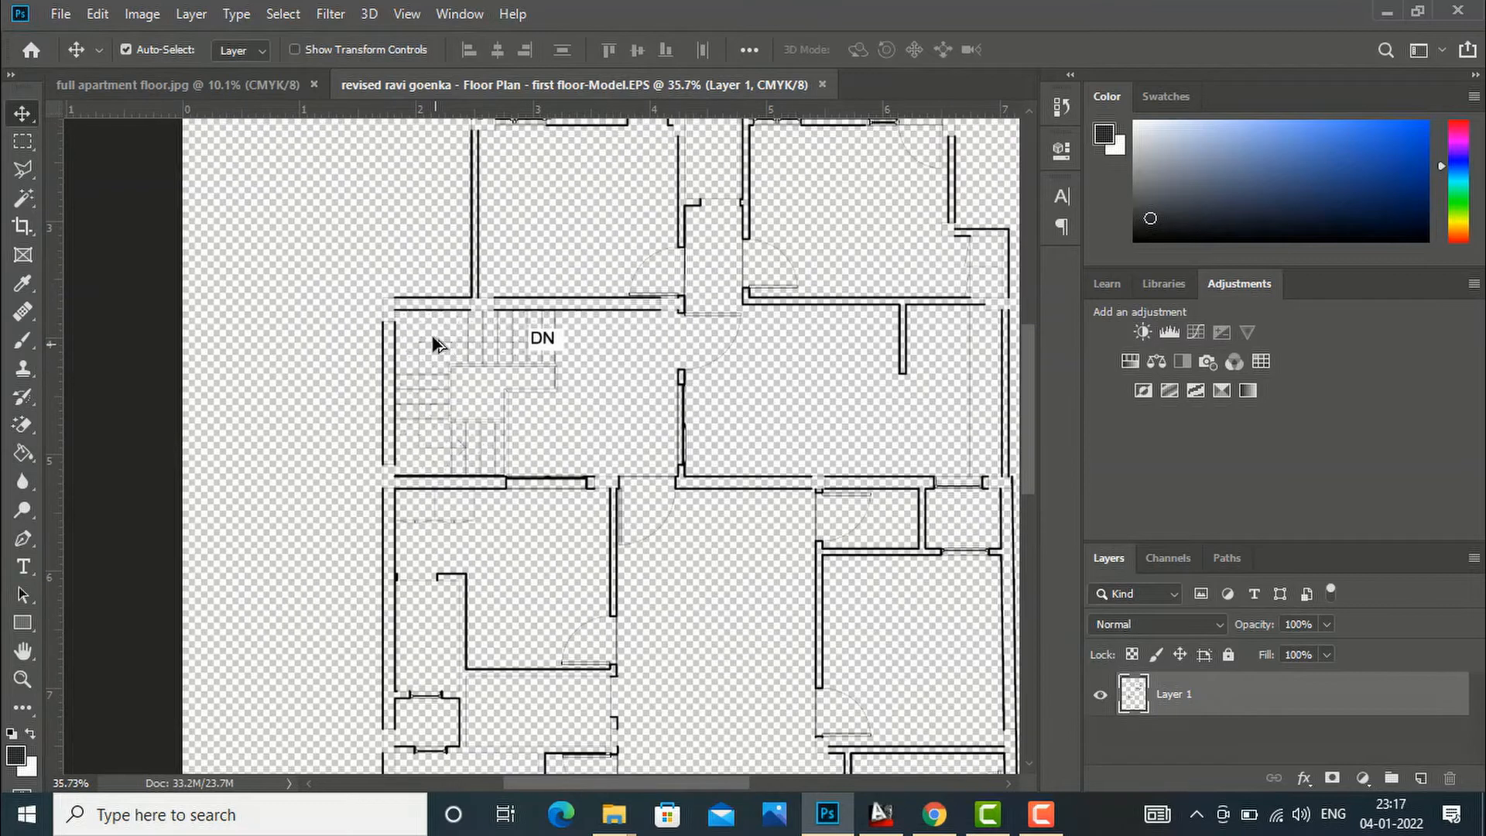
# Step: Rename the imported drawing's layer as floor plan
pyautogui.doubleClick(1175, 694)
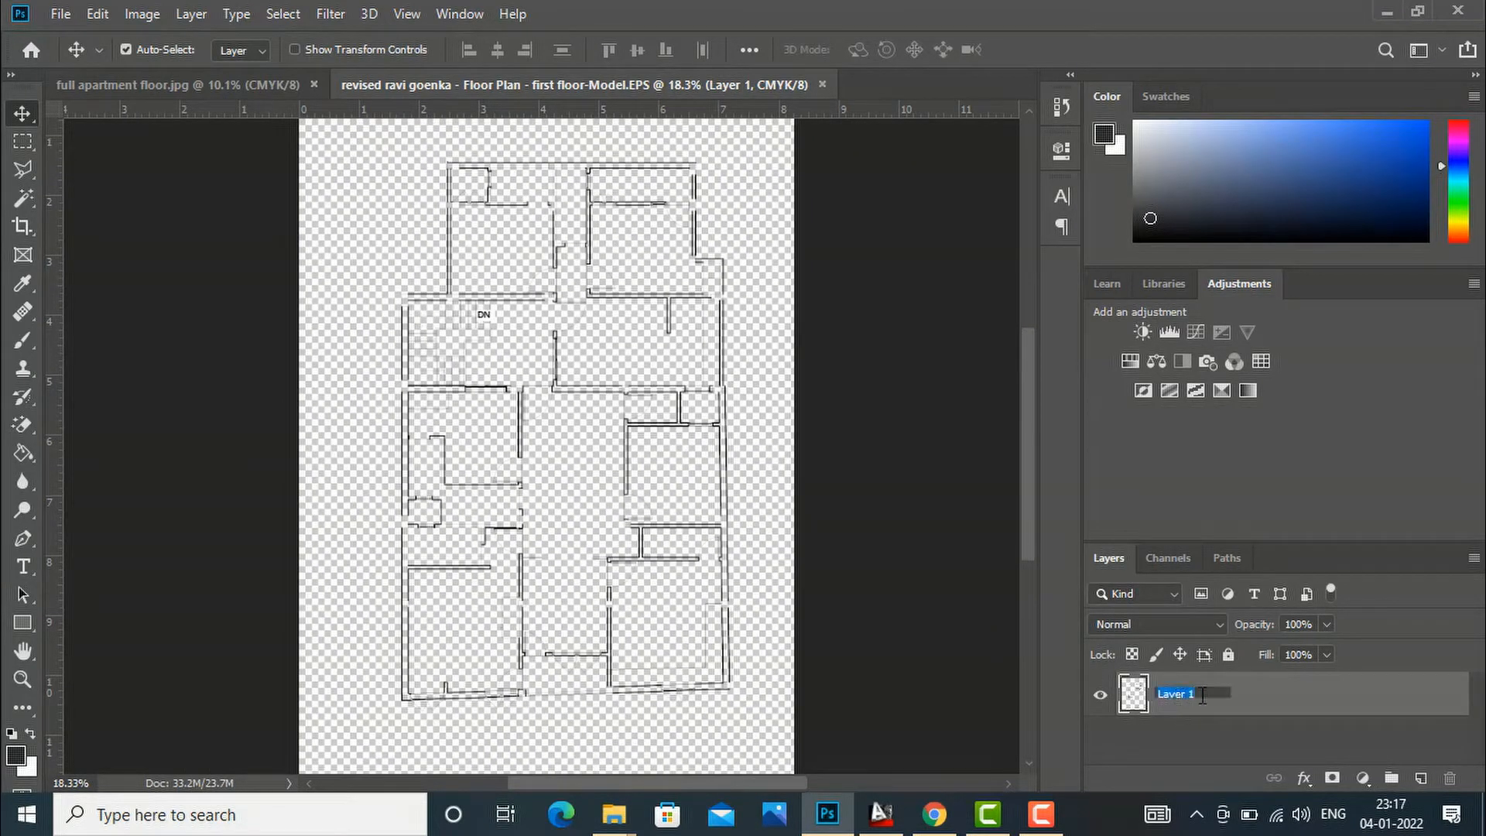
pyautogui.write('floor plan')
pyautogui.press('Return')
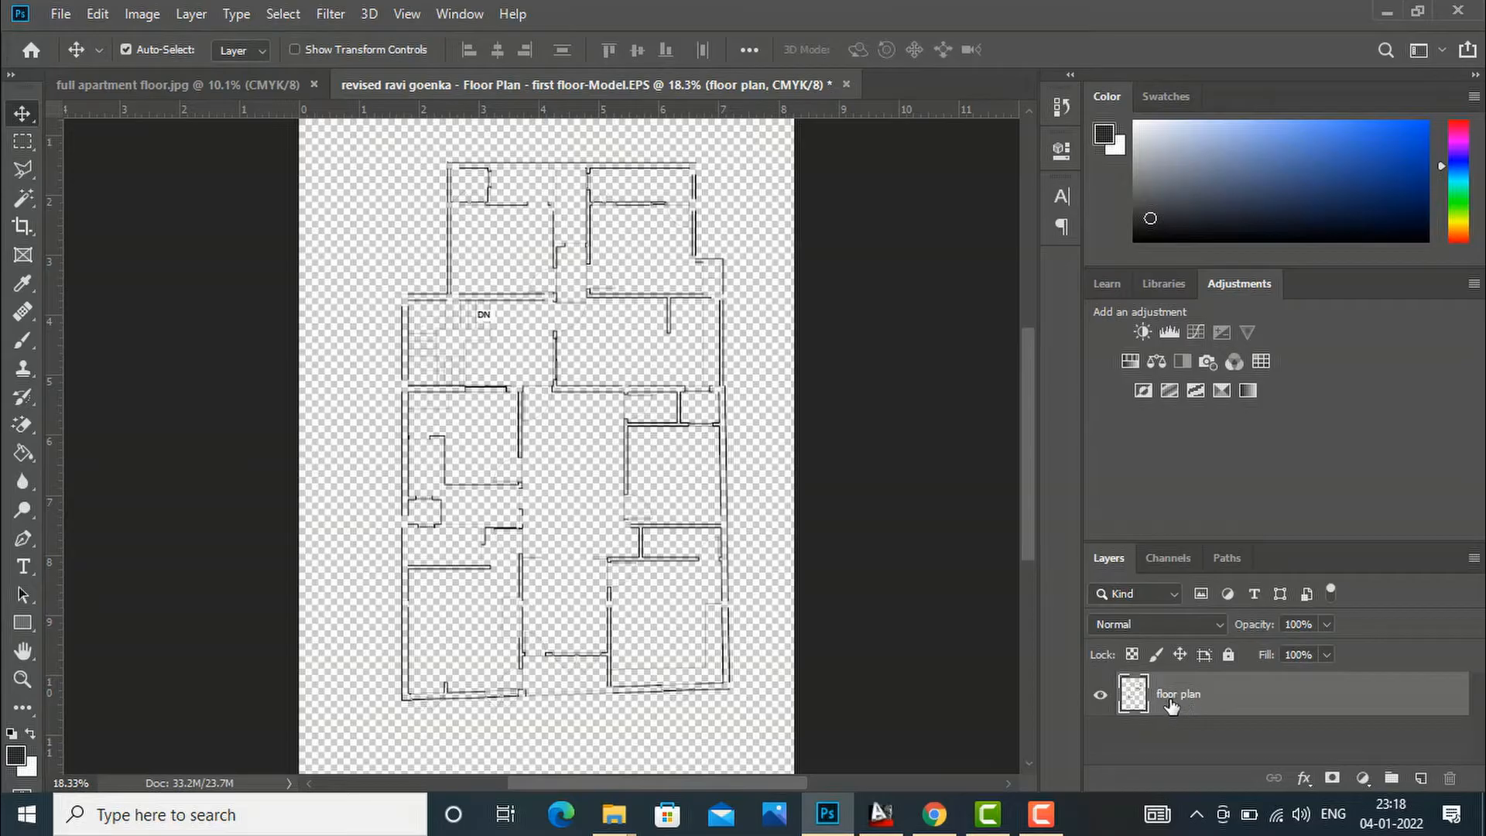
# Step: Create a new layer above the floor plan layer and name it background
pyautogui.click(1421, 784)
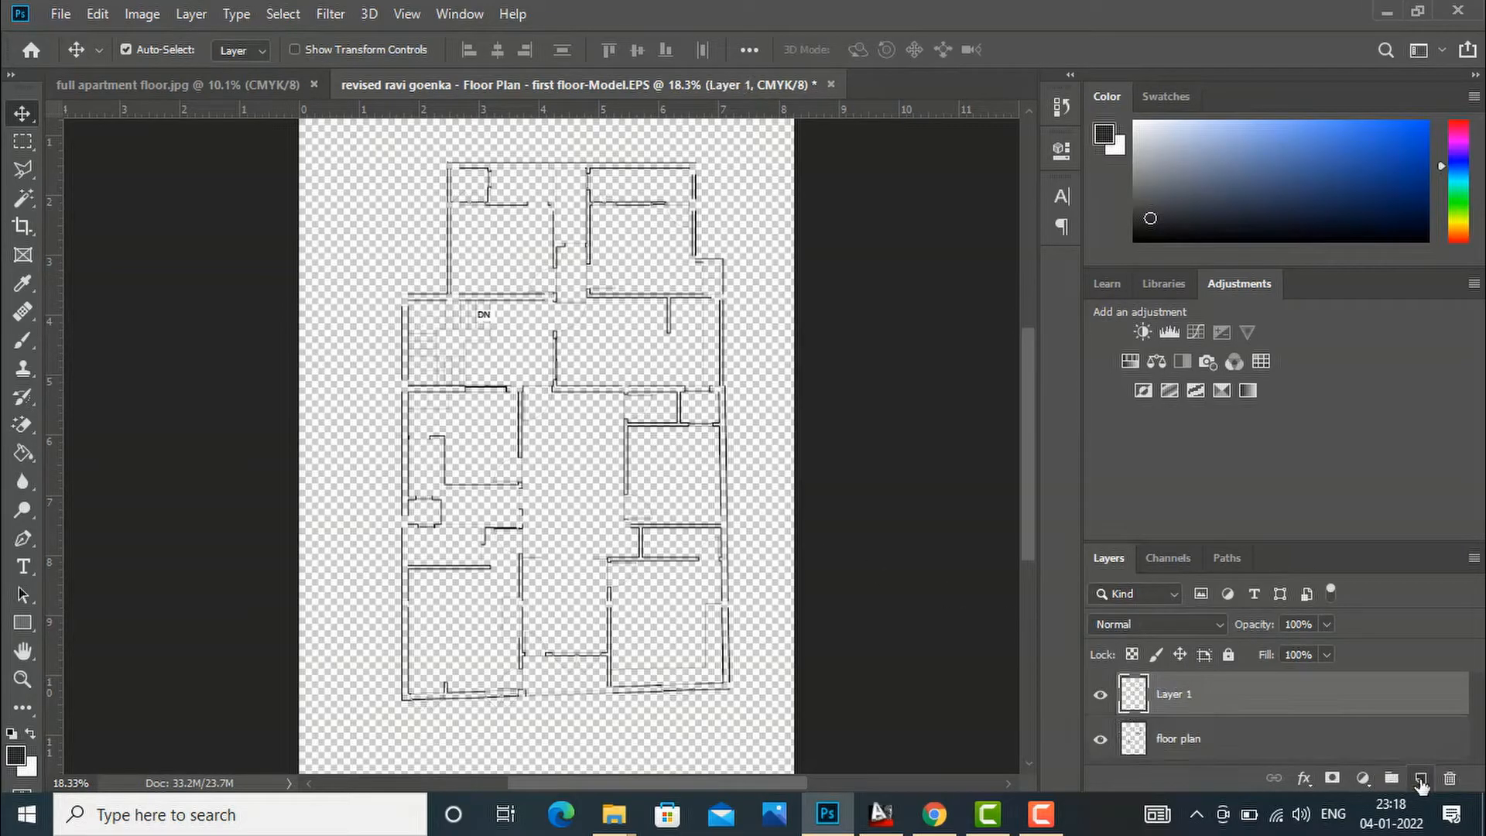
pyautogui.doubleClick(1187, 694)
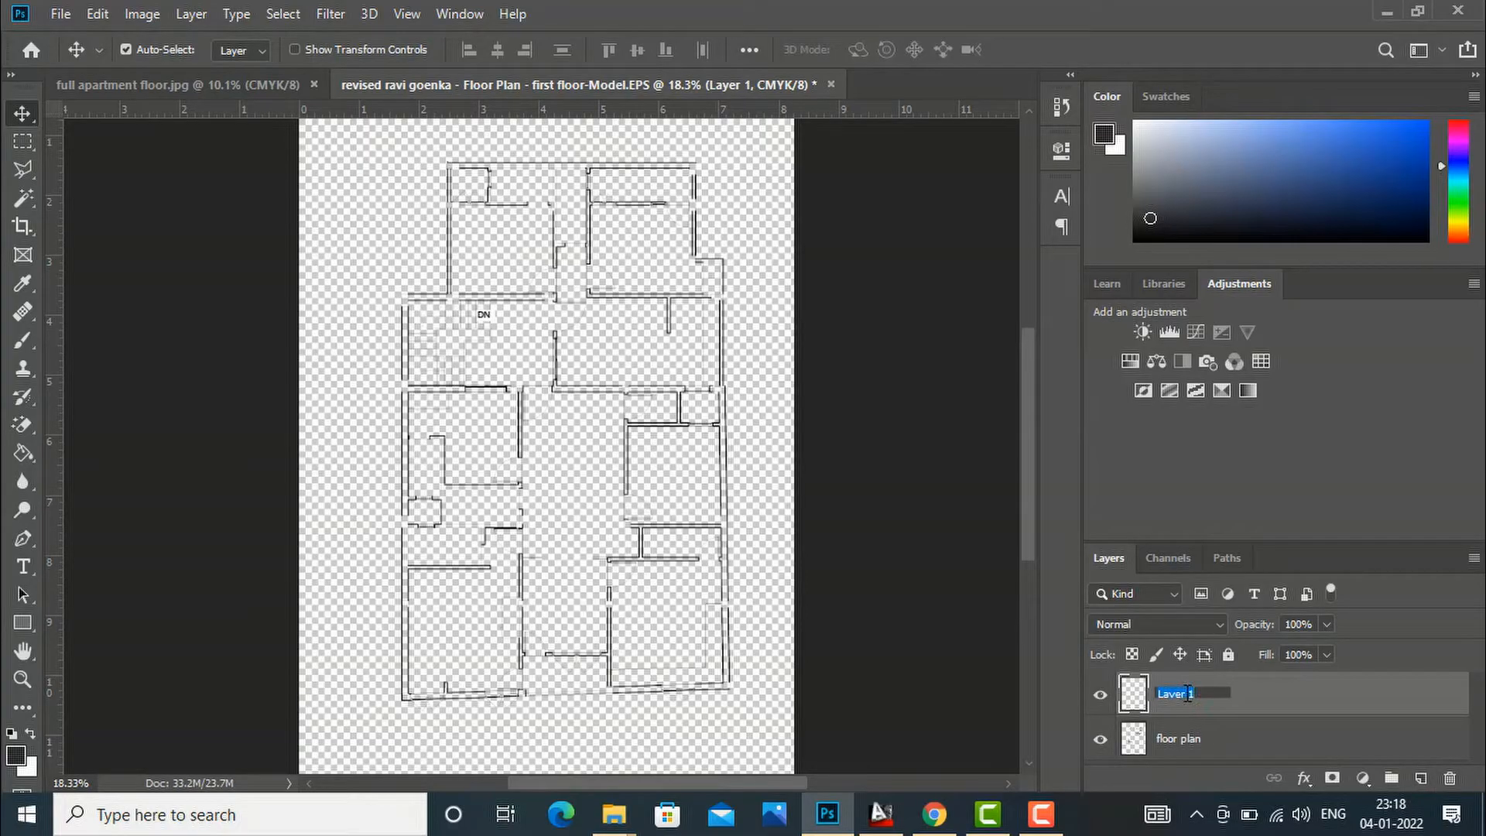
pyautogui.press('BackSpace')
pyautogui.press('Return')
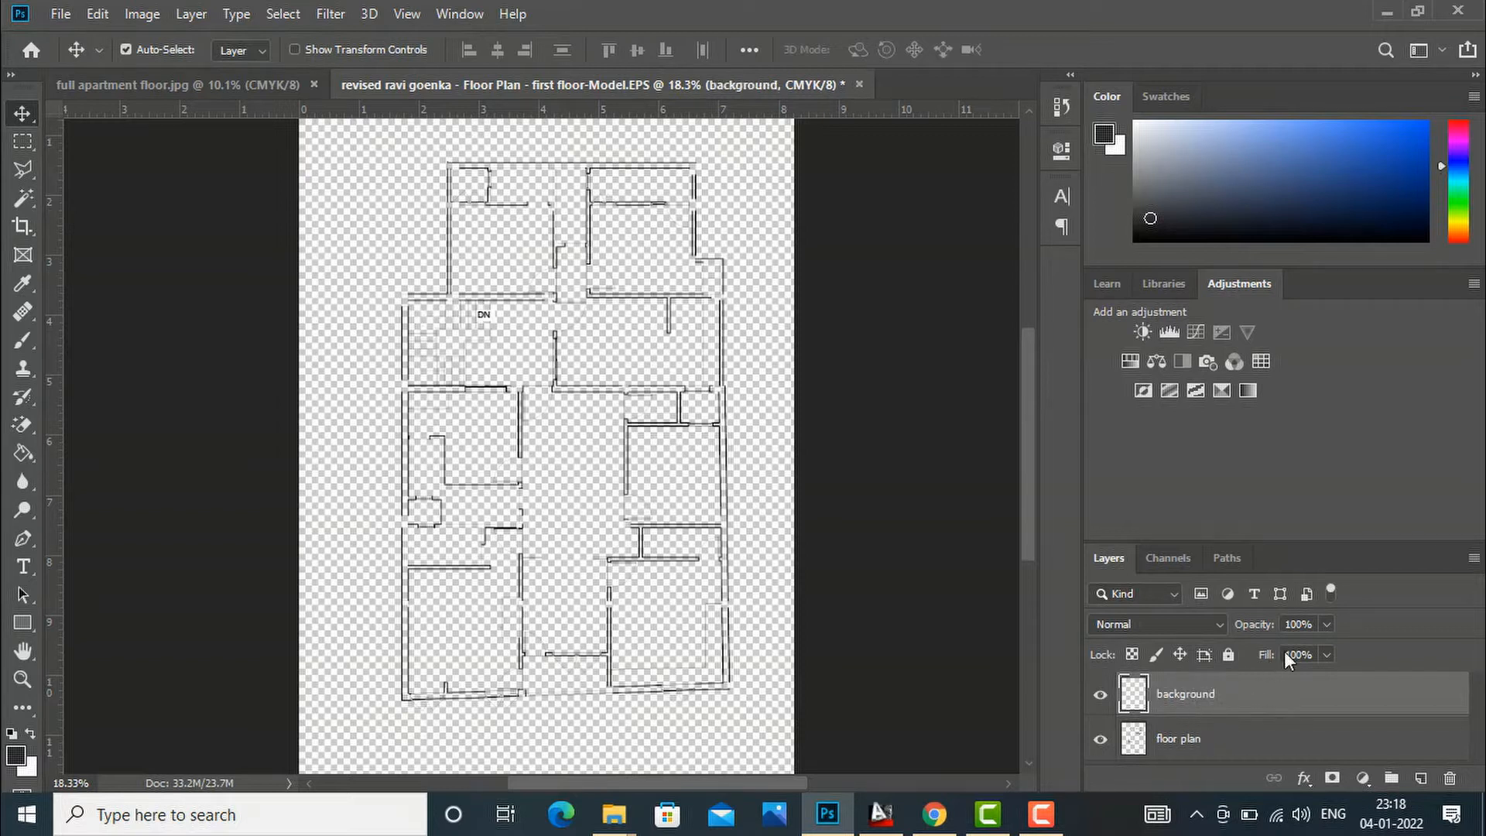
# Step: Set the foreground colour to white and fill the whole background layer with it using the Paint Bucket
pyautogui.click(17, 757)
pyautogui.click(878, 235)
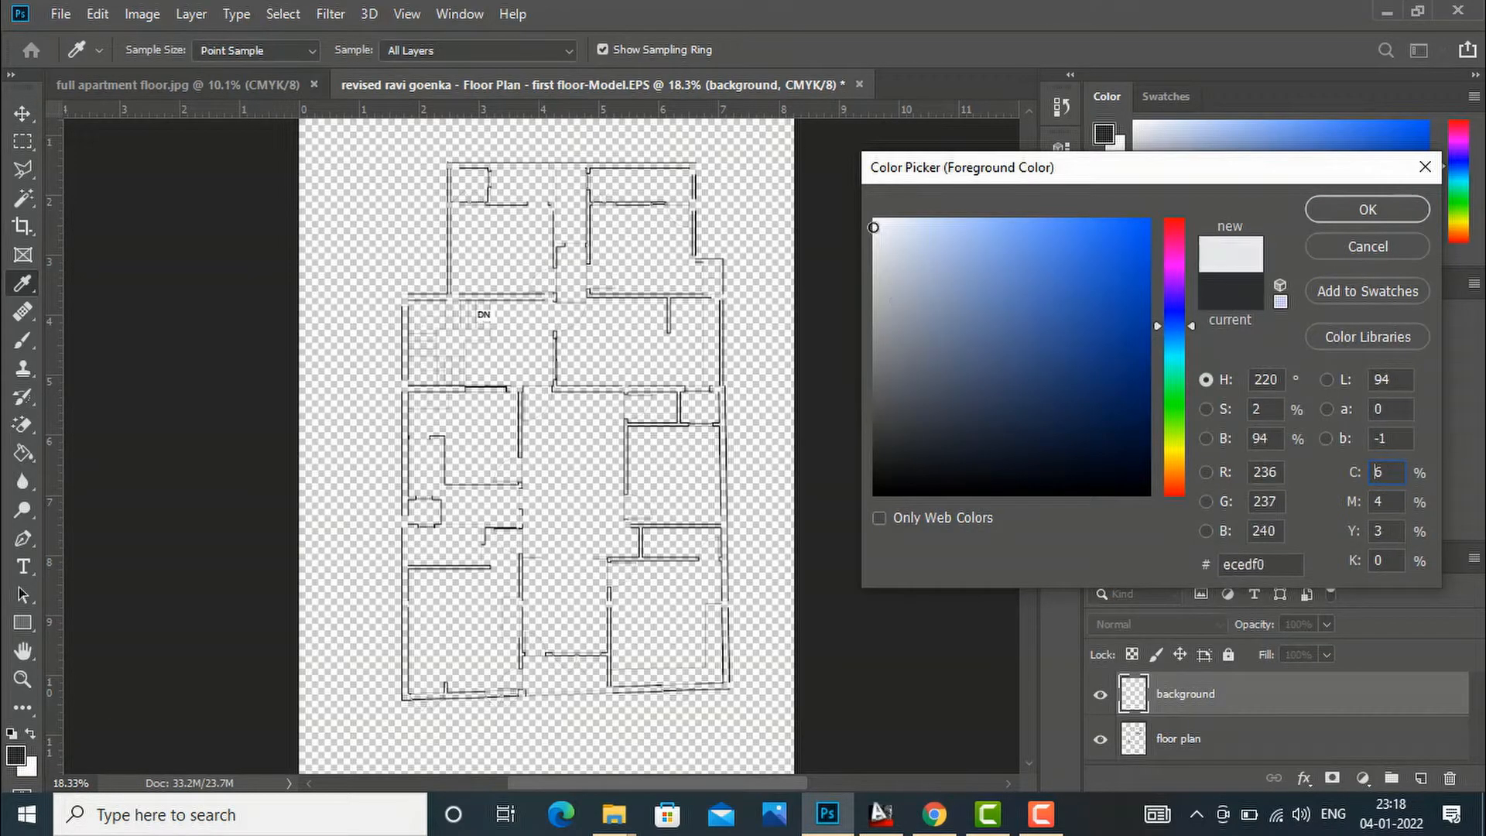
pyautogui.click(1369, 209)
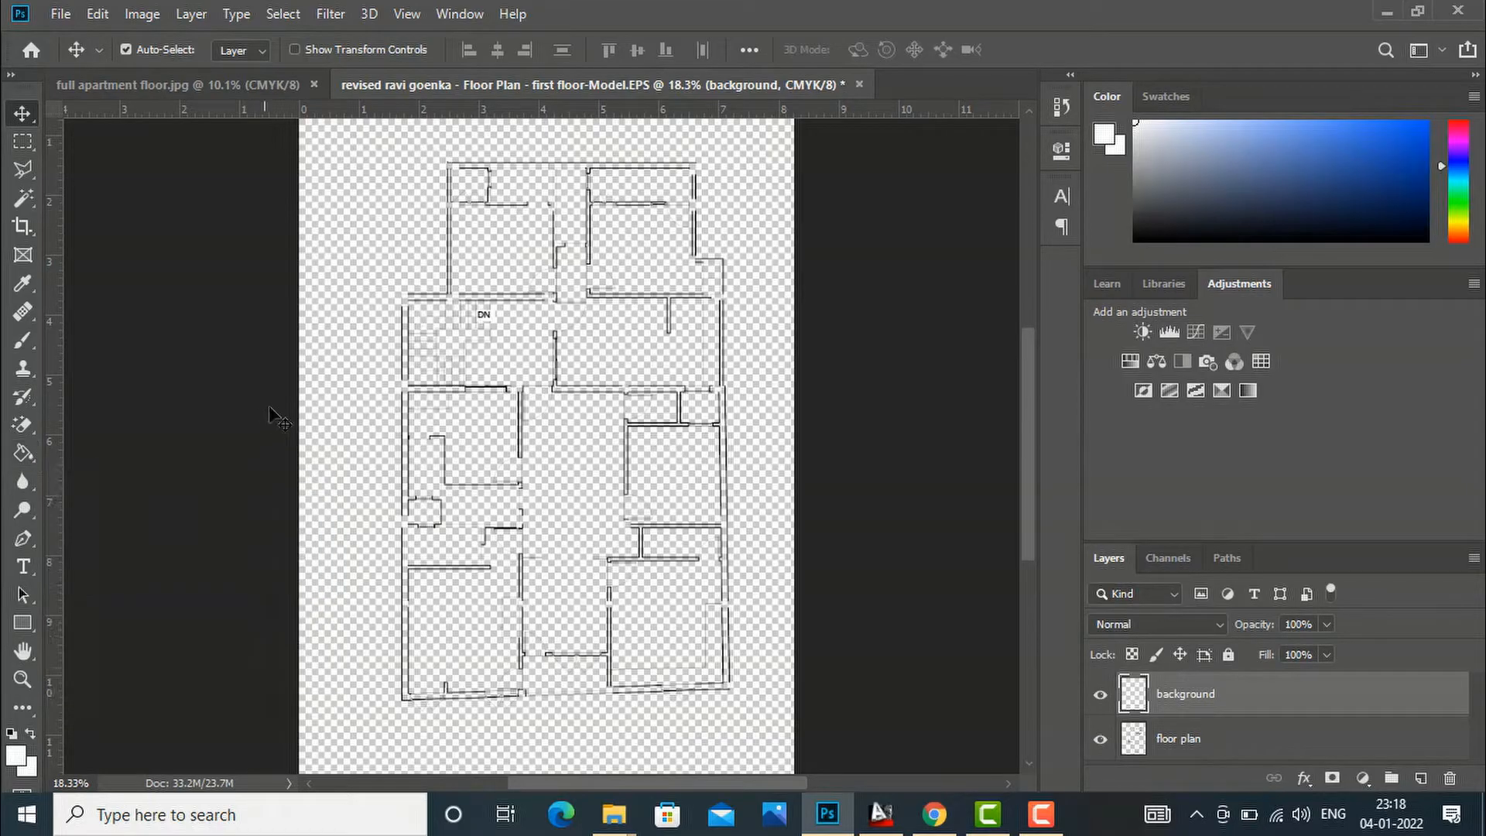
pyautogui.click(28, 457)
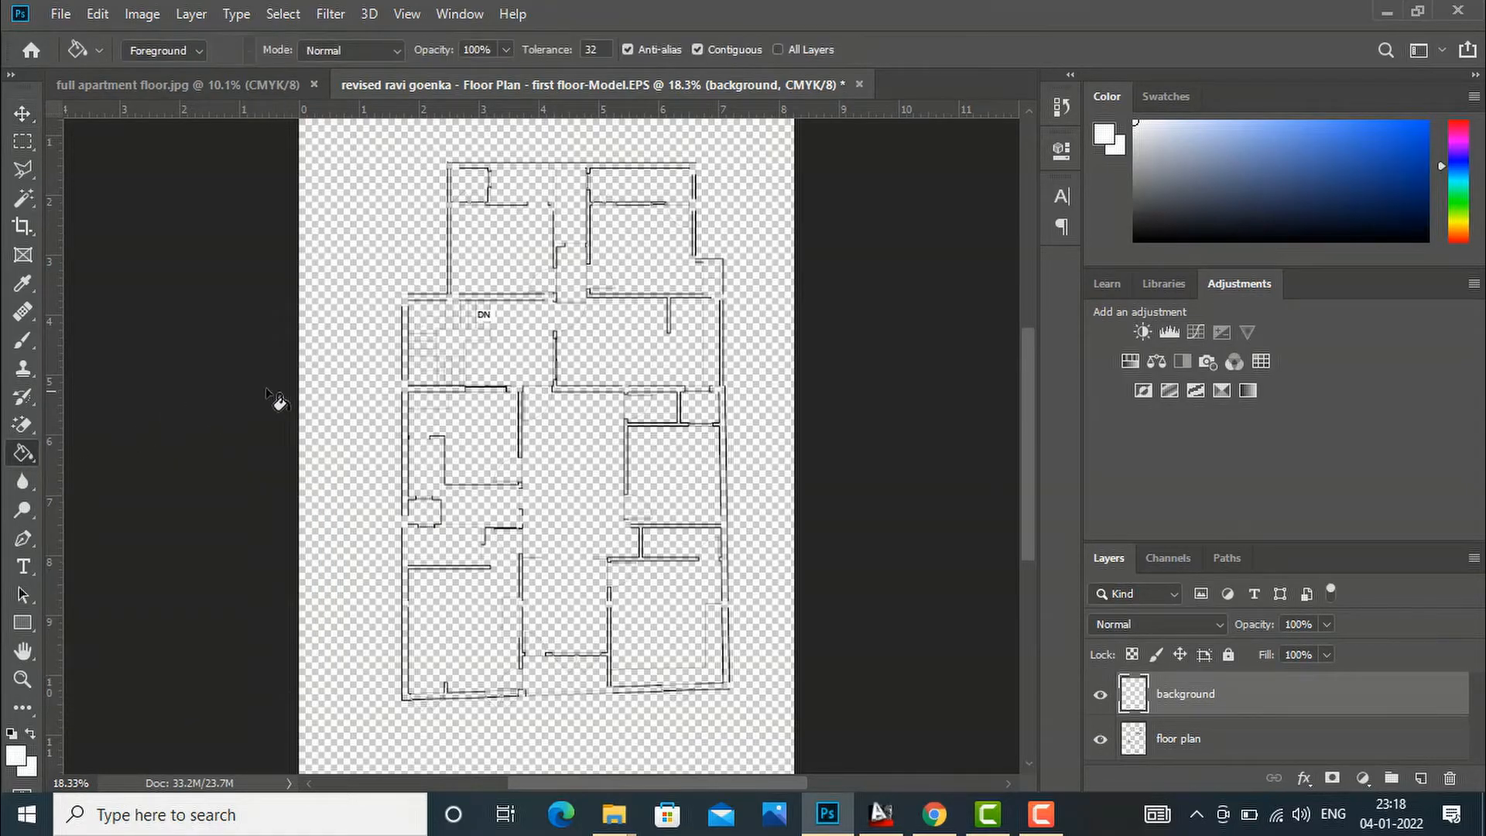
pyautogui.click(338, 378)
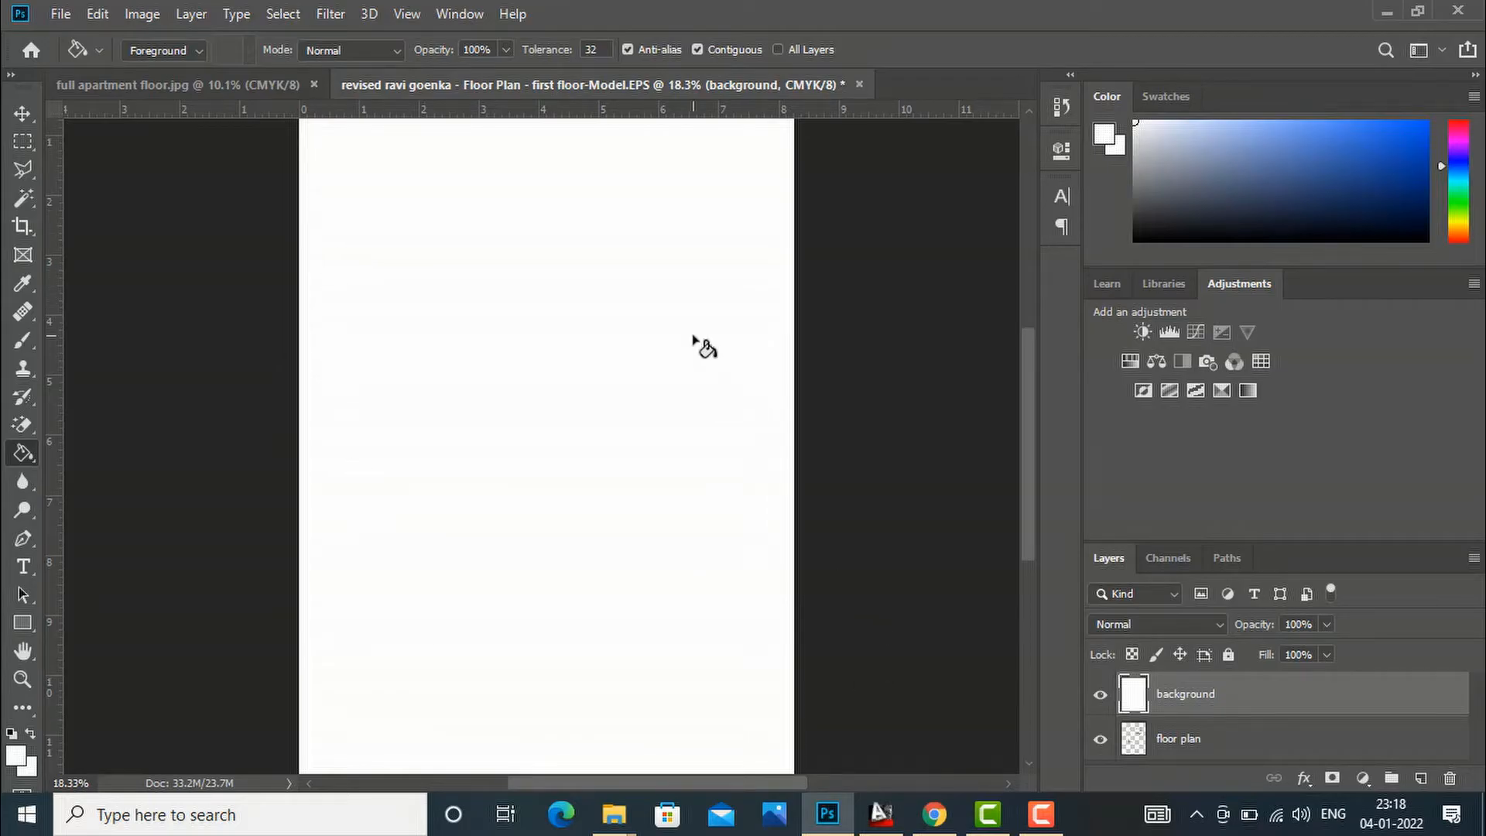
# Step: Reorder the layers so the floor plan layer sits above the background layer, and return to the Move tool
pyautogui.moveTo(1196, 701); pyautogui.dragTo(1189, 767)
pyautogui.moveTo(1195, 741); pyautogui.dragTo(1184, 685)
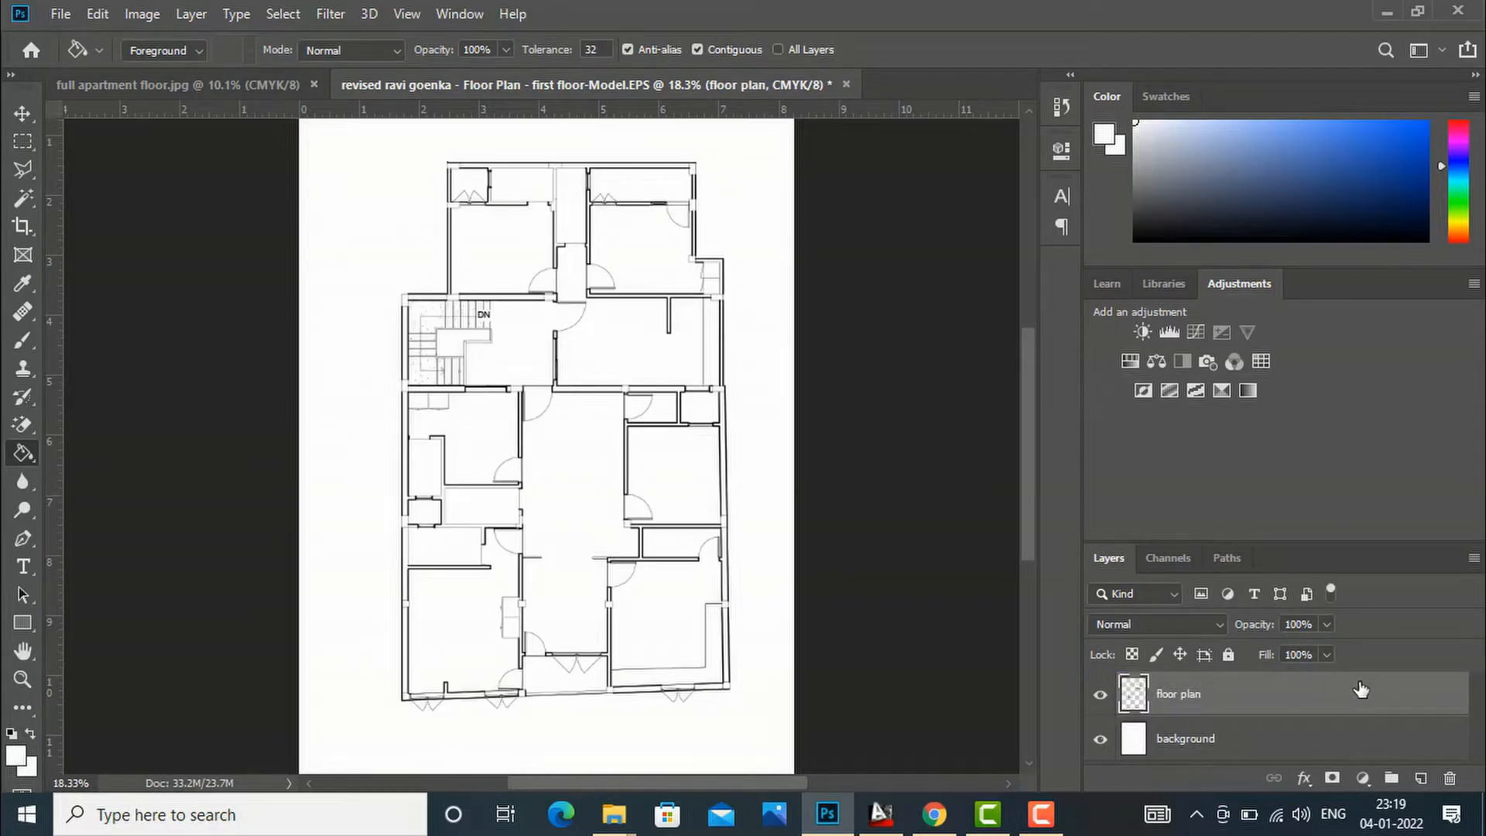
pyautogui.click(22, 115)
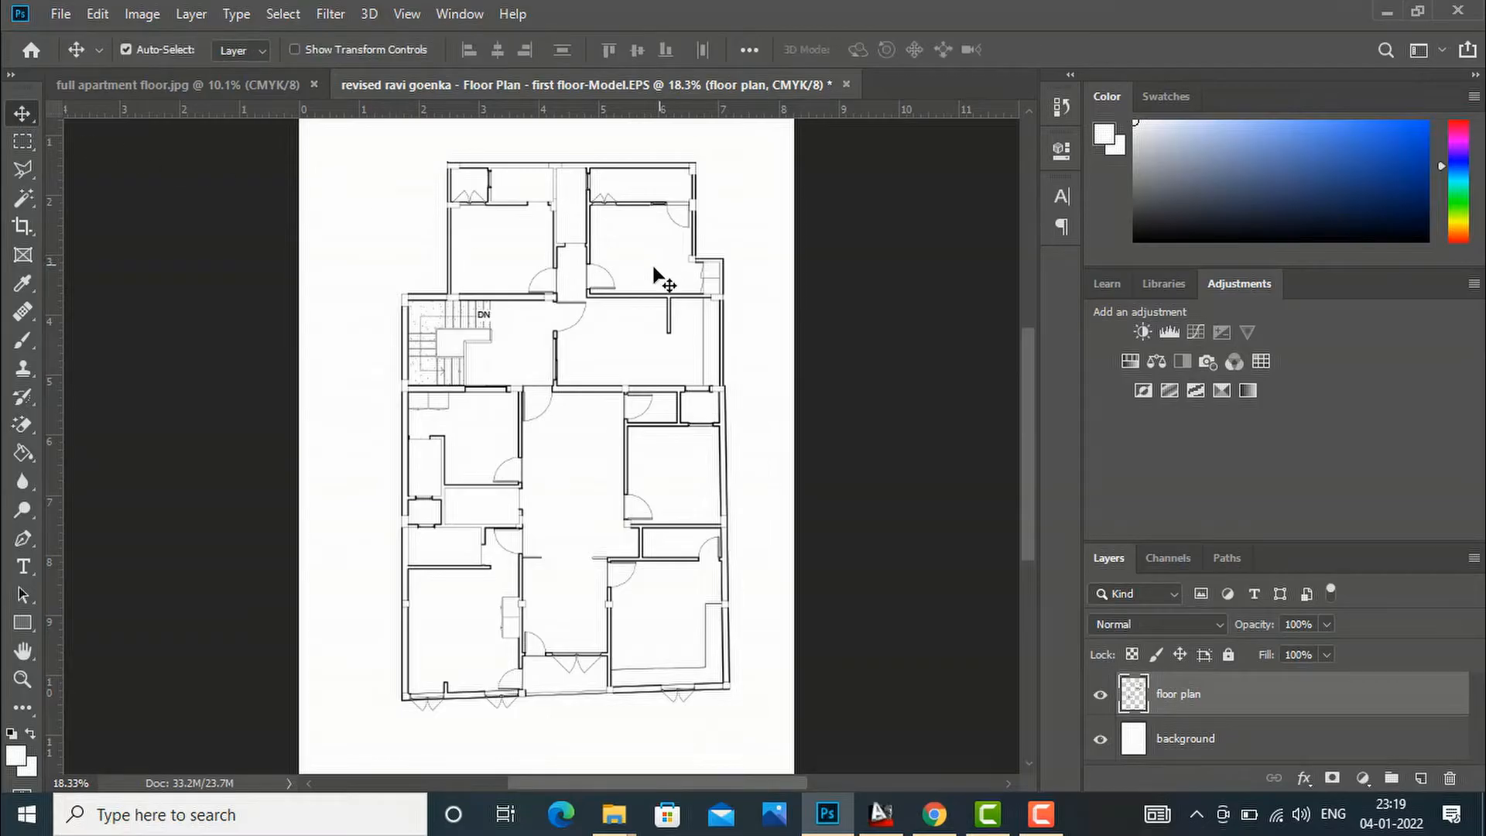
# Step: Examine the floor plan linework against the white background, from the staircase to the outer walls
pyautogui.scroll(3, 531, 354)
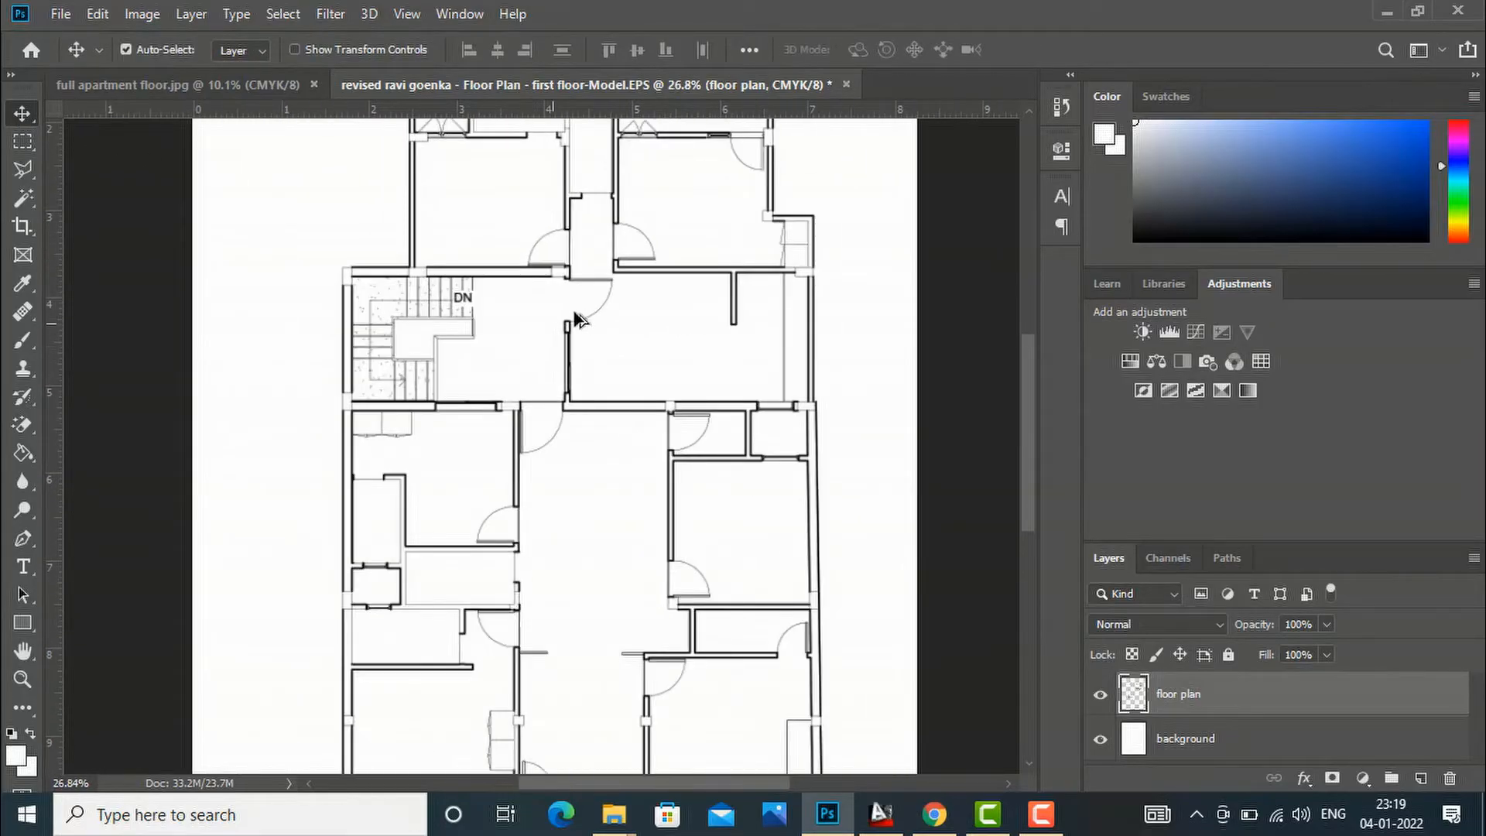
pyautogui.scroll(-2, 615, 308)
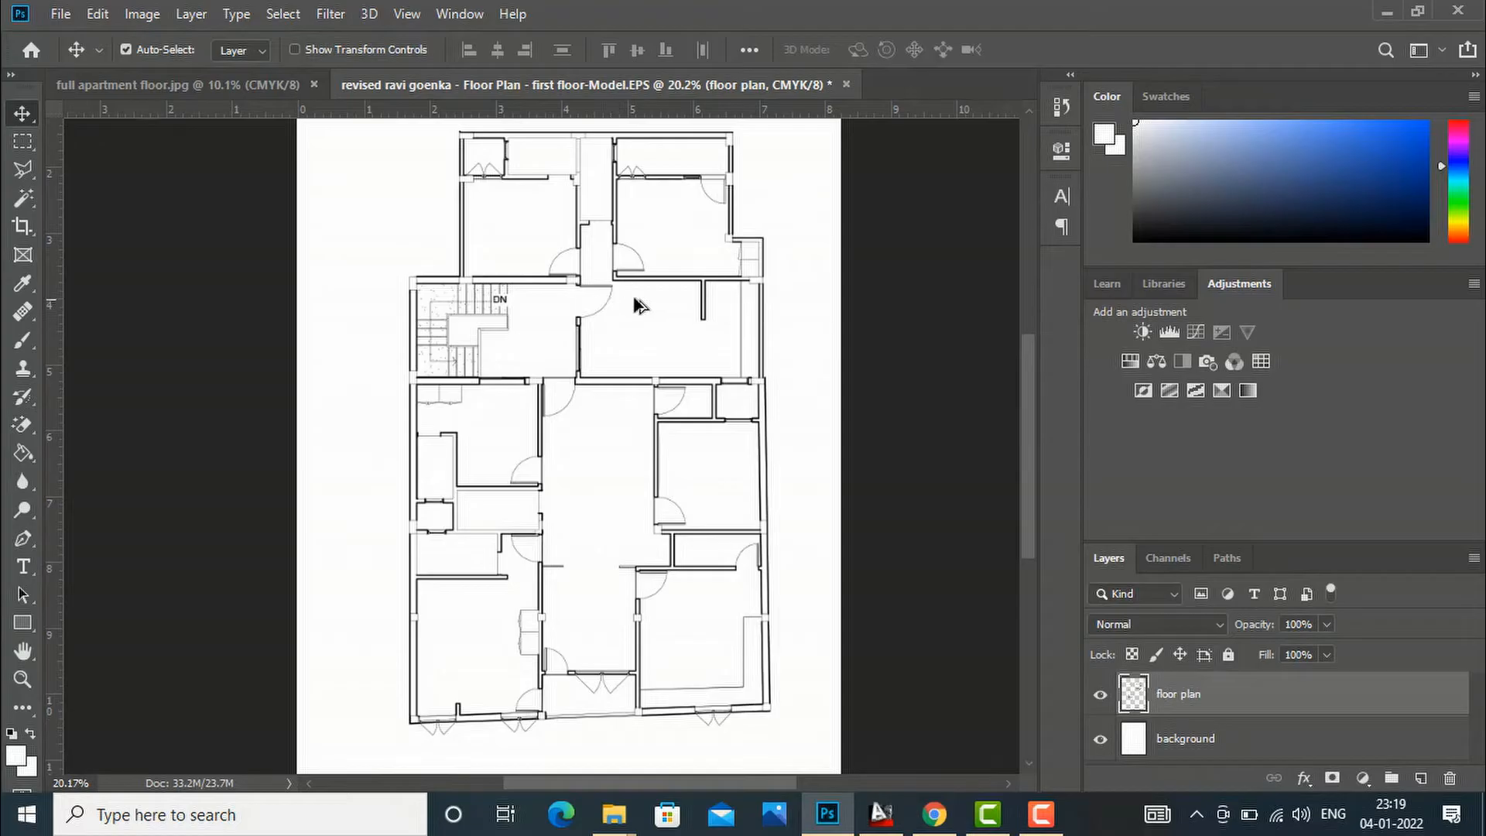
pyautogui.scroll(3, 759, 233)
pyautogui.scroll(-3, 762, 232)
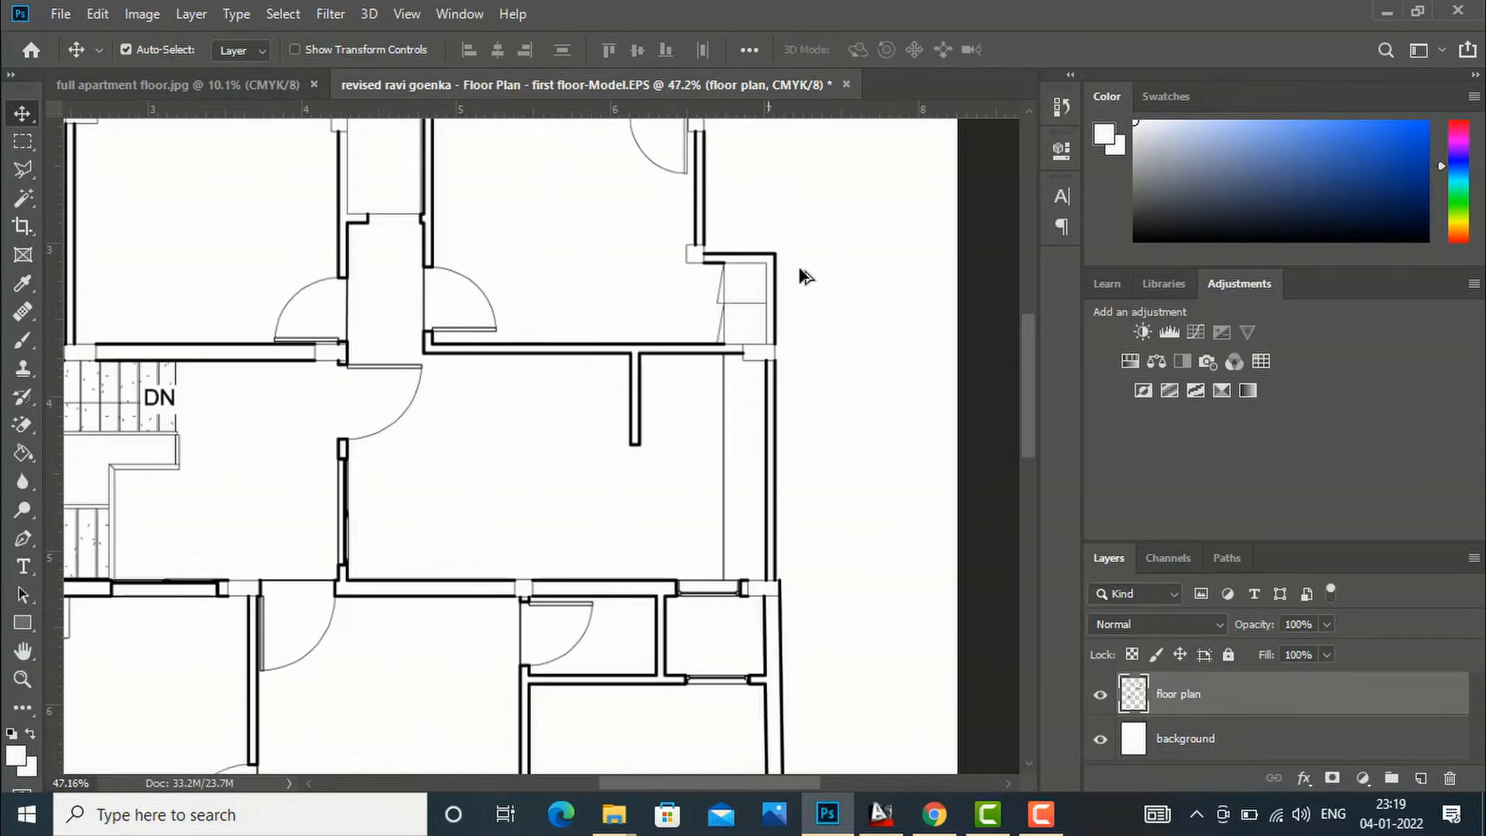
pyautogui.scroll(-1, 817, 293)
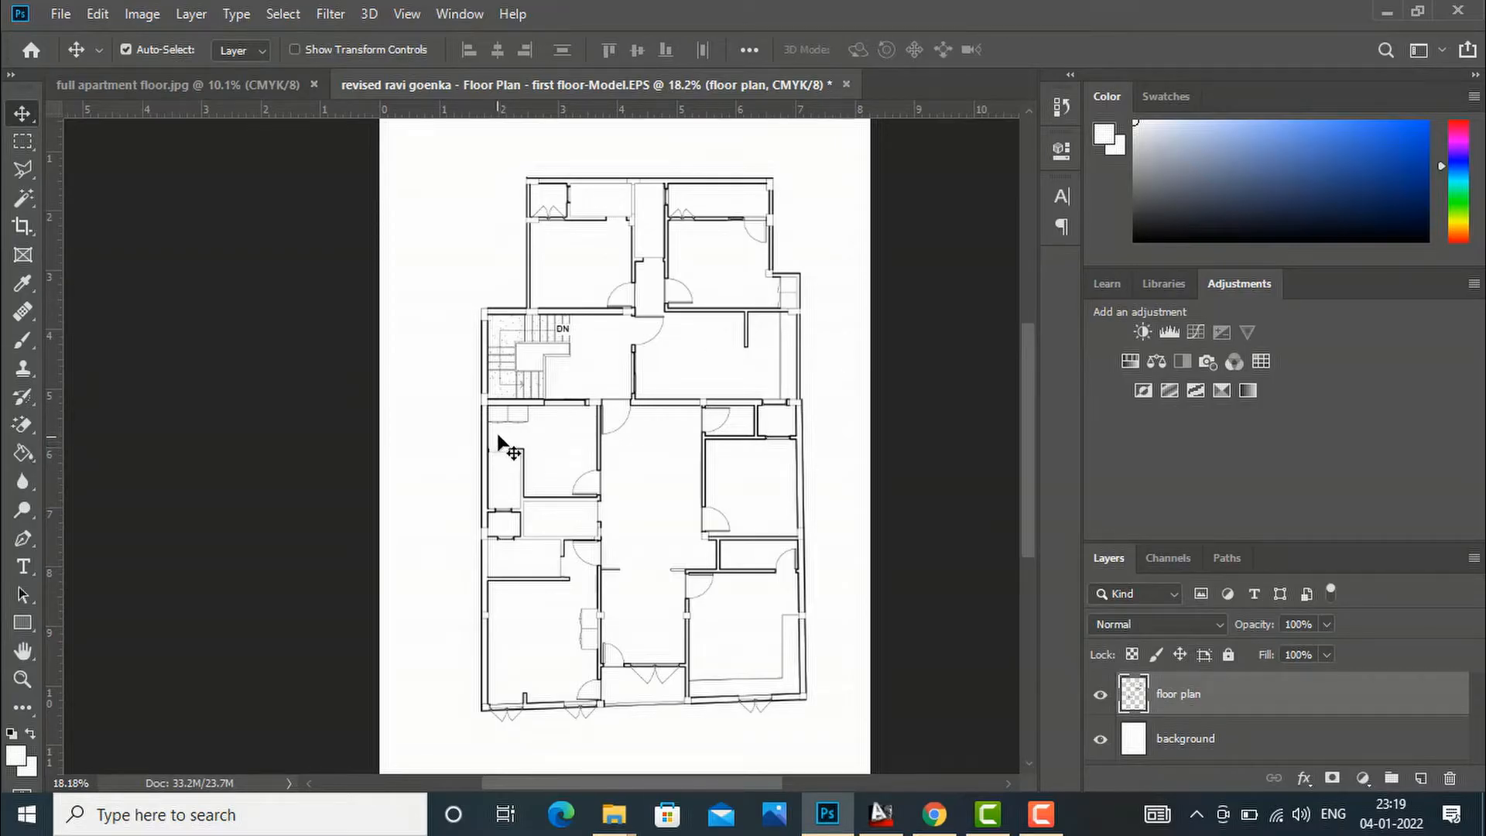
pyautogui.scroll(5, 499, 443)
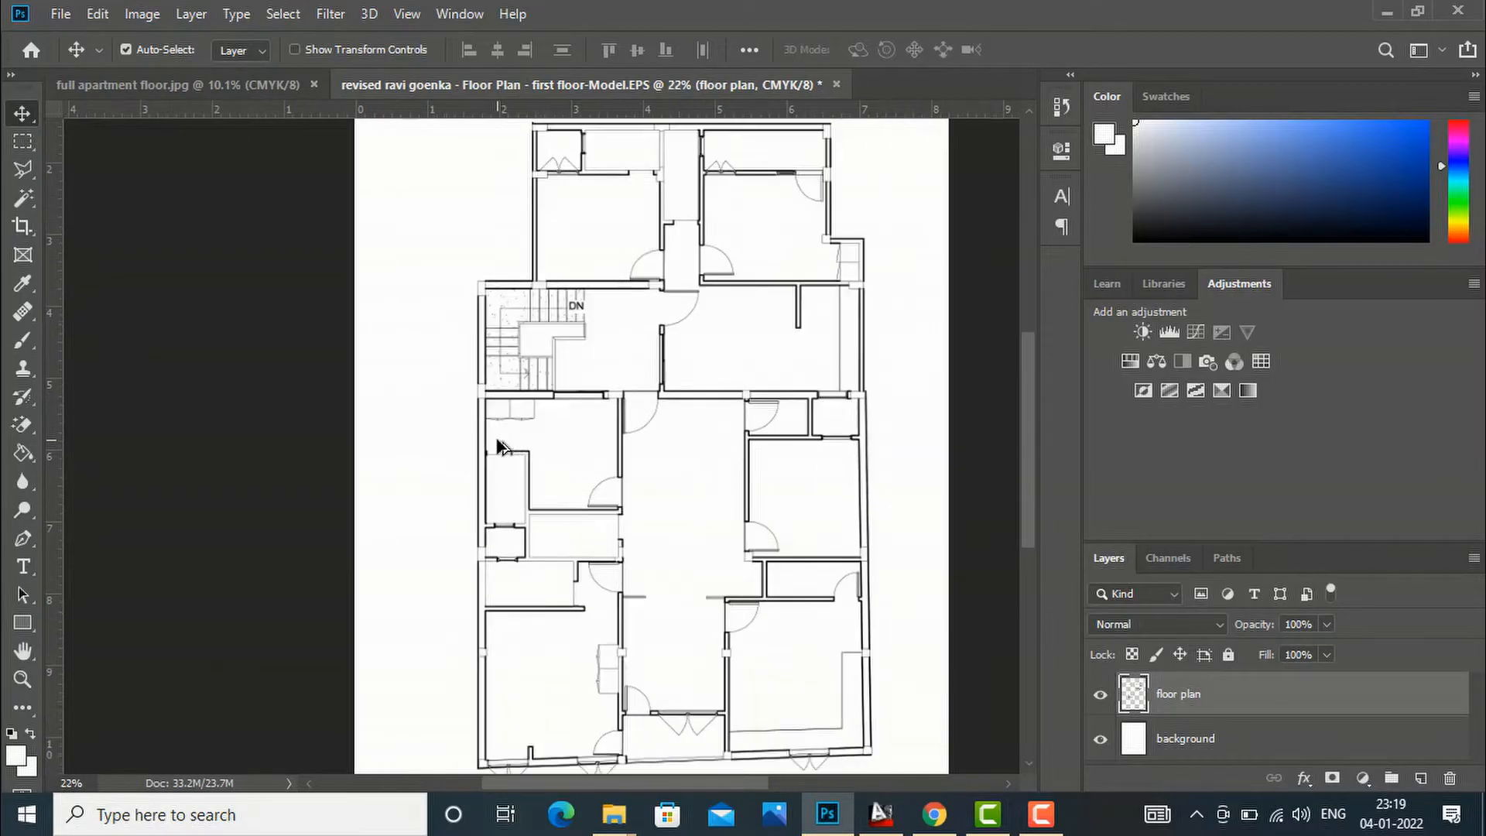
pyautogui.scroll(-3, 451, 350)
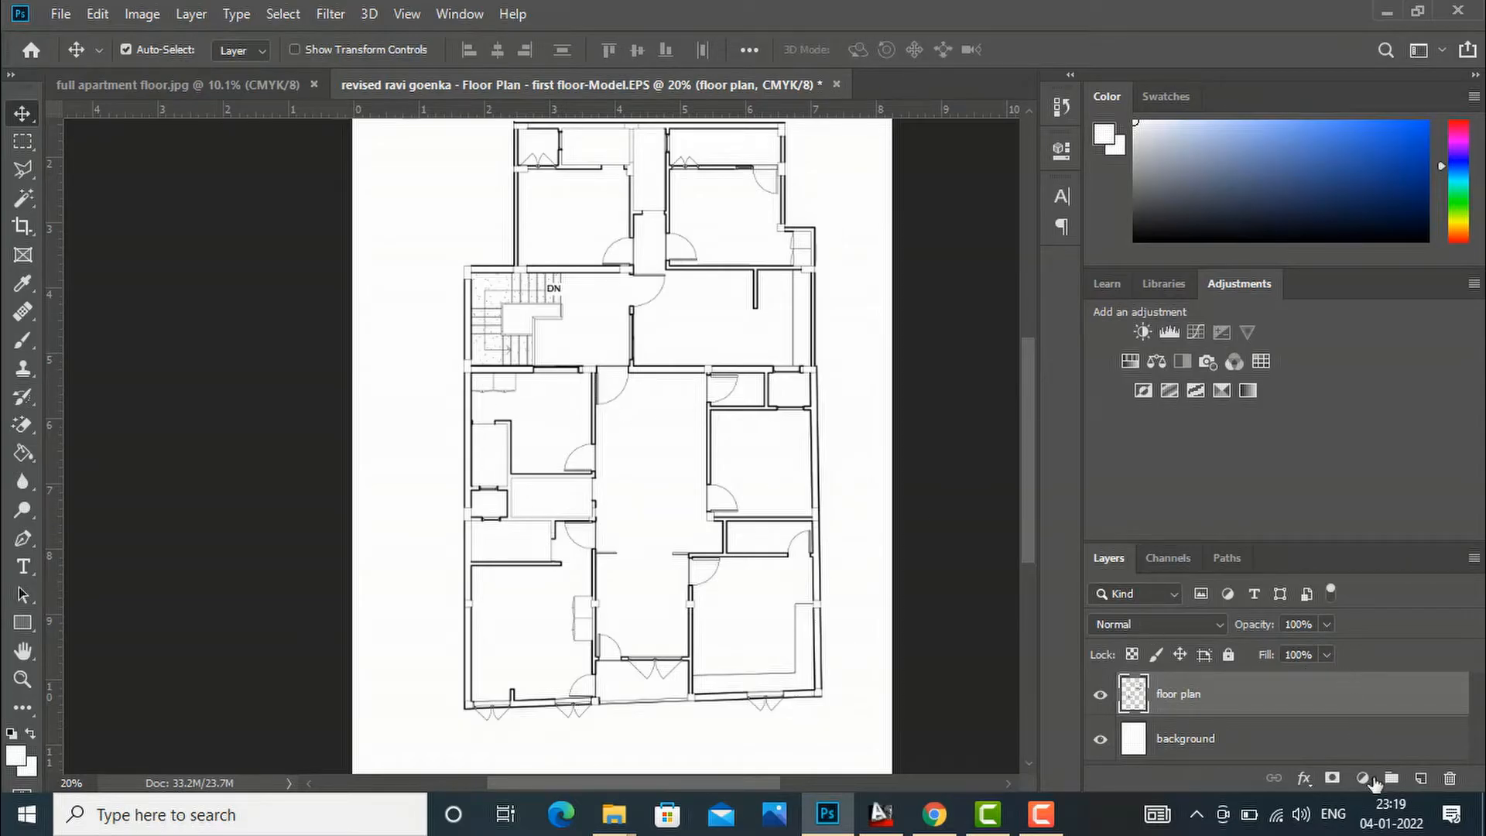
# Step: Create a new layer above the floor plan layer and name it wall
pyautogui.click(1423, 779)
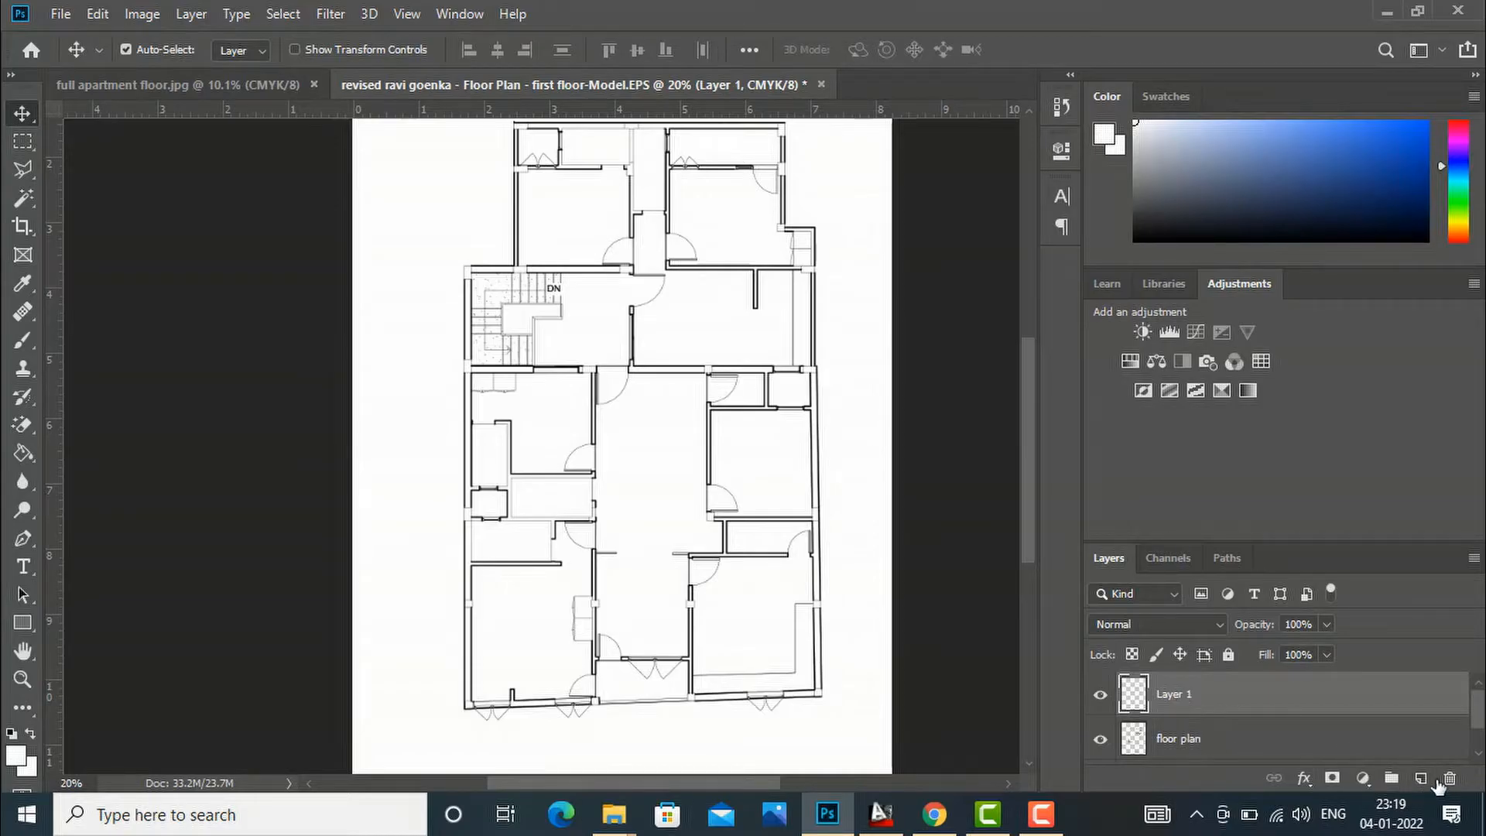
pyautogui.doubleClick(1185, 697)
pyautogui.write('wall')
pyautogui.press('Return')
pyautogui.scroll(-1, 1285, 696)
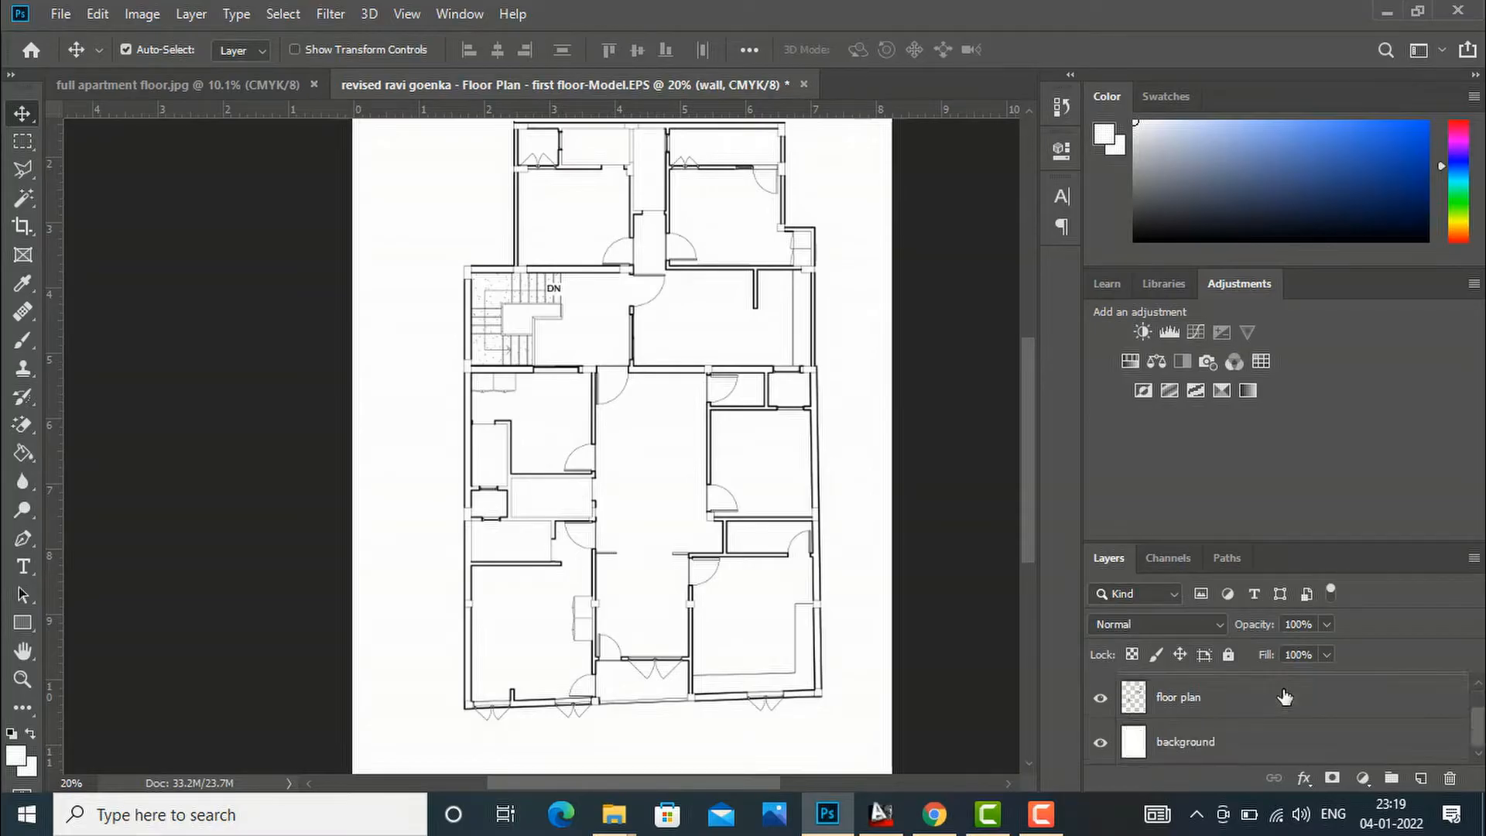
pyautogui.scroll(1, 1285, 697)
pyautogui.scroll(-1, 1285, 697)
pyautogui.scroll(1, 1285, 697)
pyautogui.scroll(-1, 1286, 696)
pyautogui.scroll(1, 1285, 697)
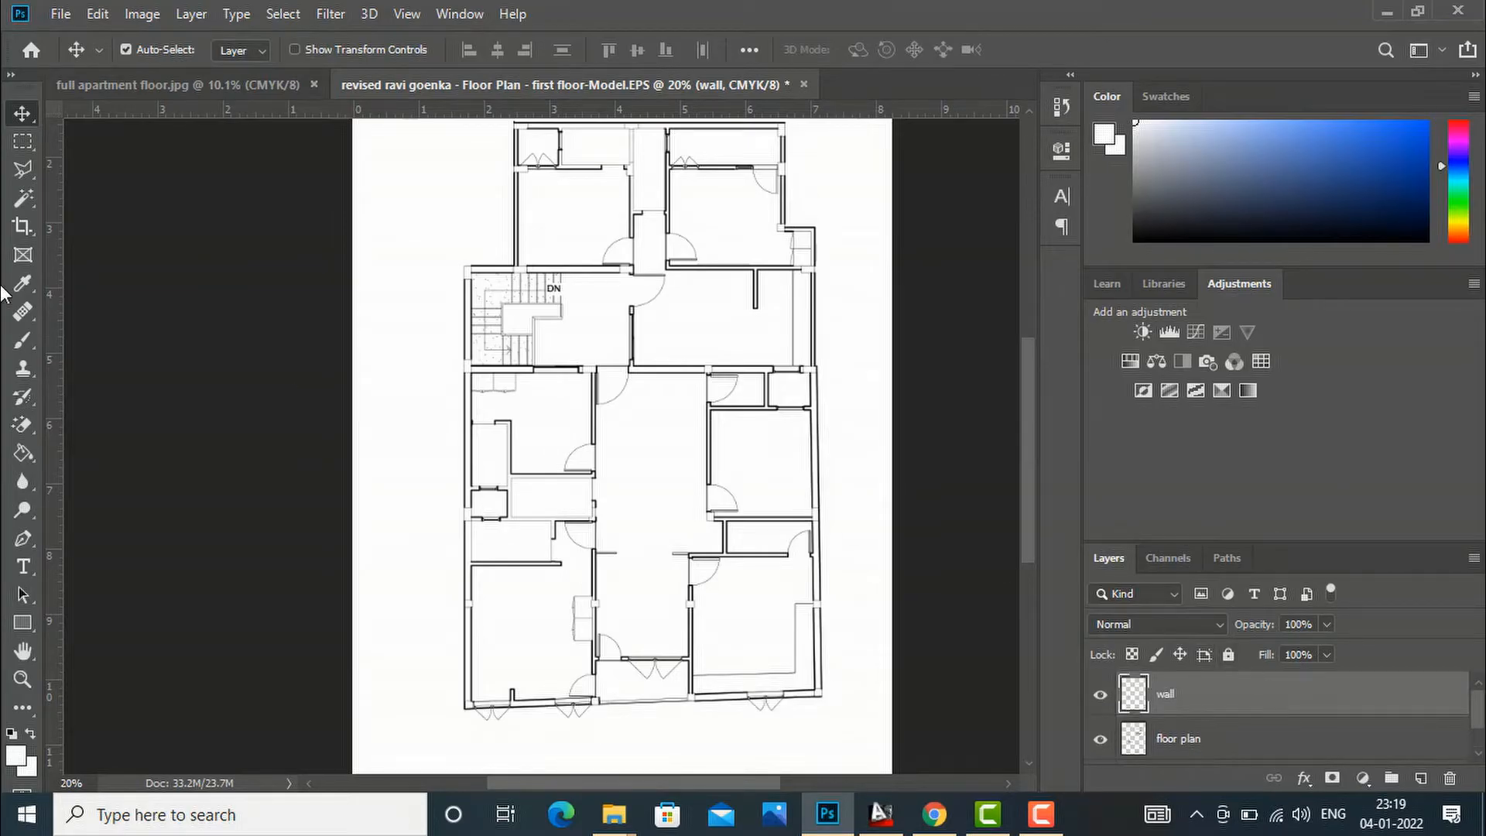
# Step: Switch to the Magic Wand tool with the floor plan layer active and the whole-canvas selection cleared
pyautogui.click(22, 199)
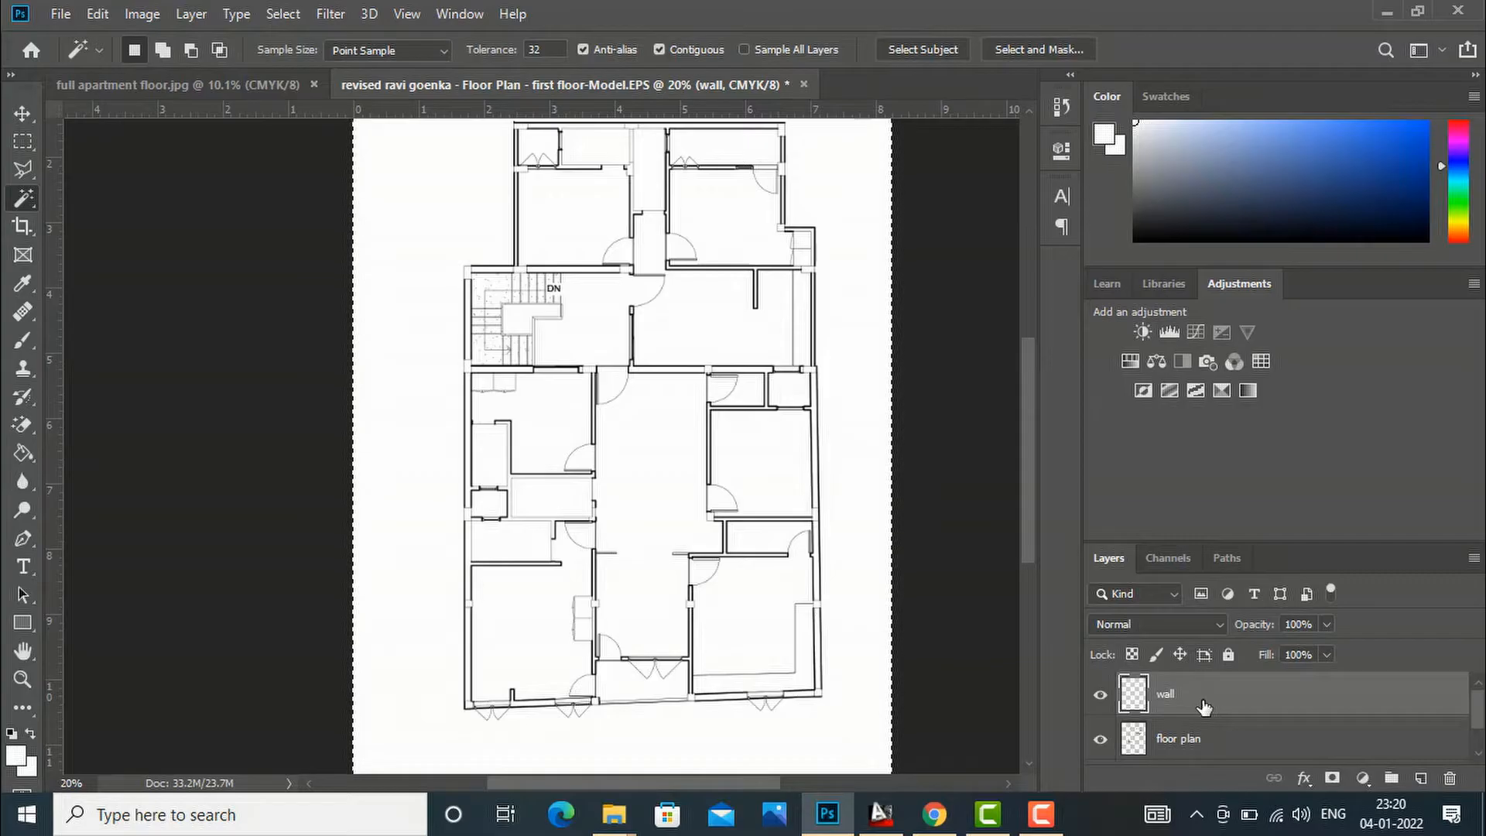
pyautogui.scroll(-1, 1239, 720)
pyautogui.scroll(1, 1264, 719)
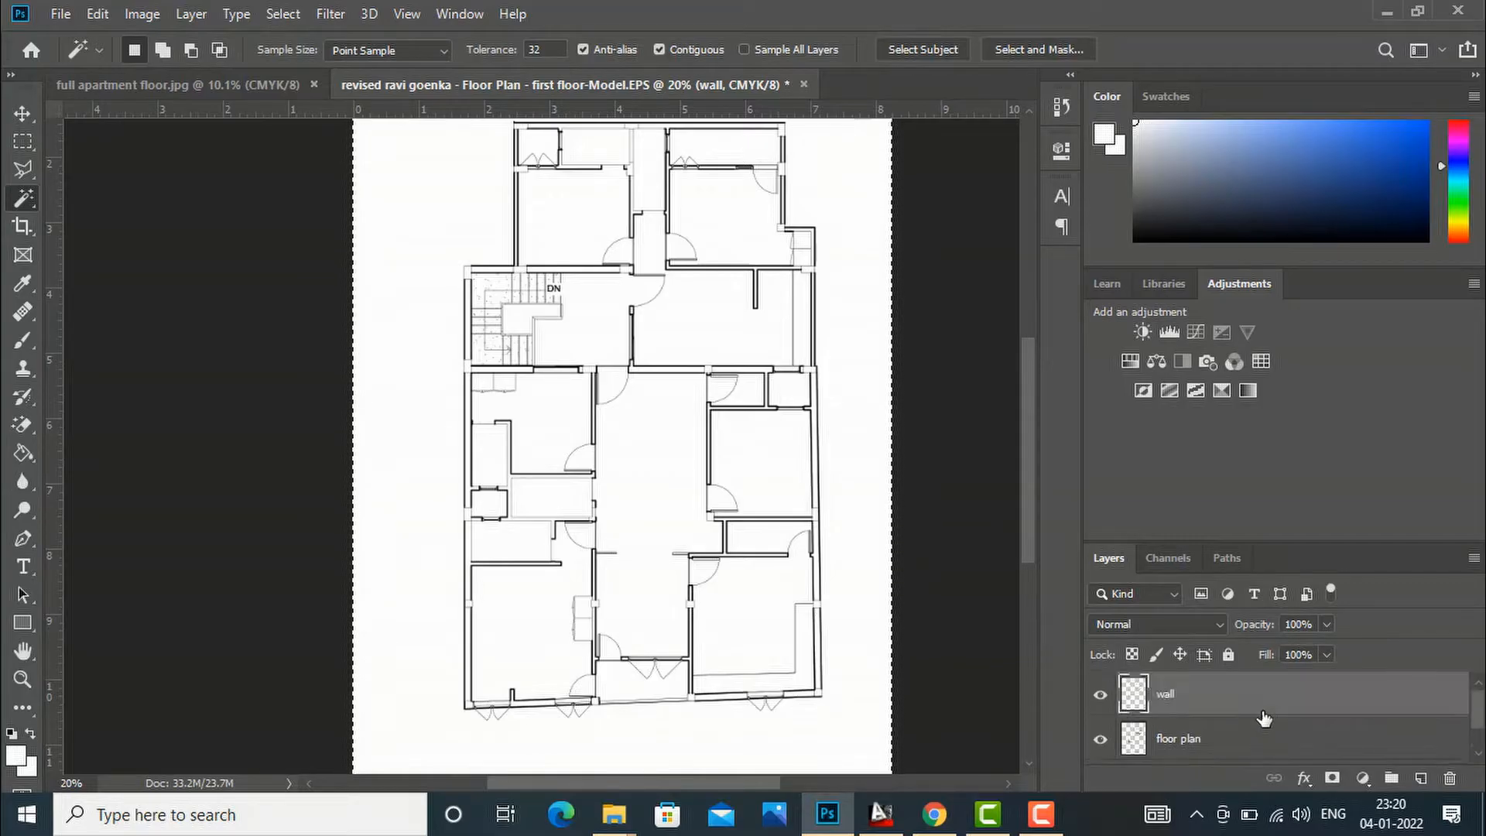
pyautogui.click(1178, 741)
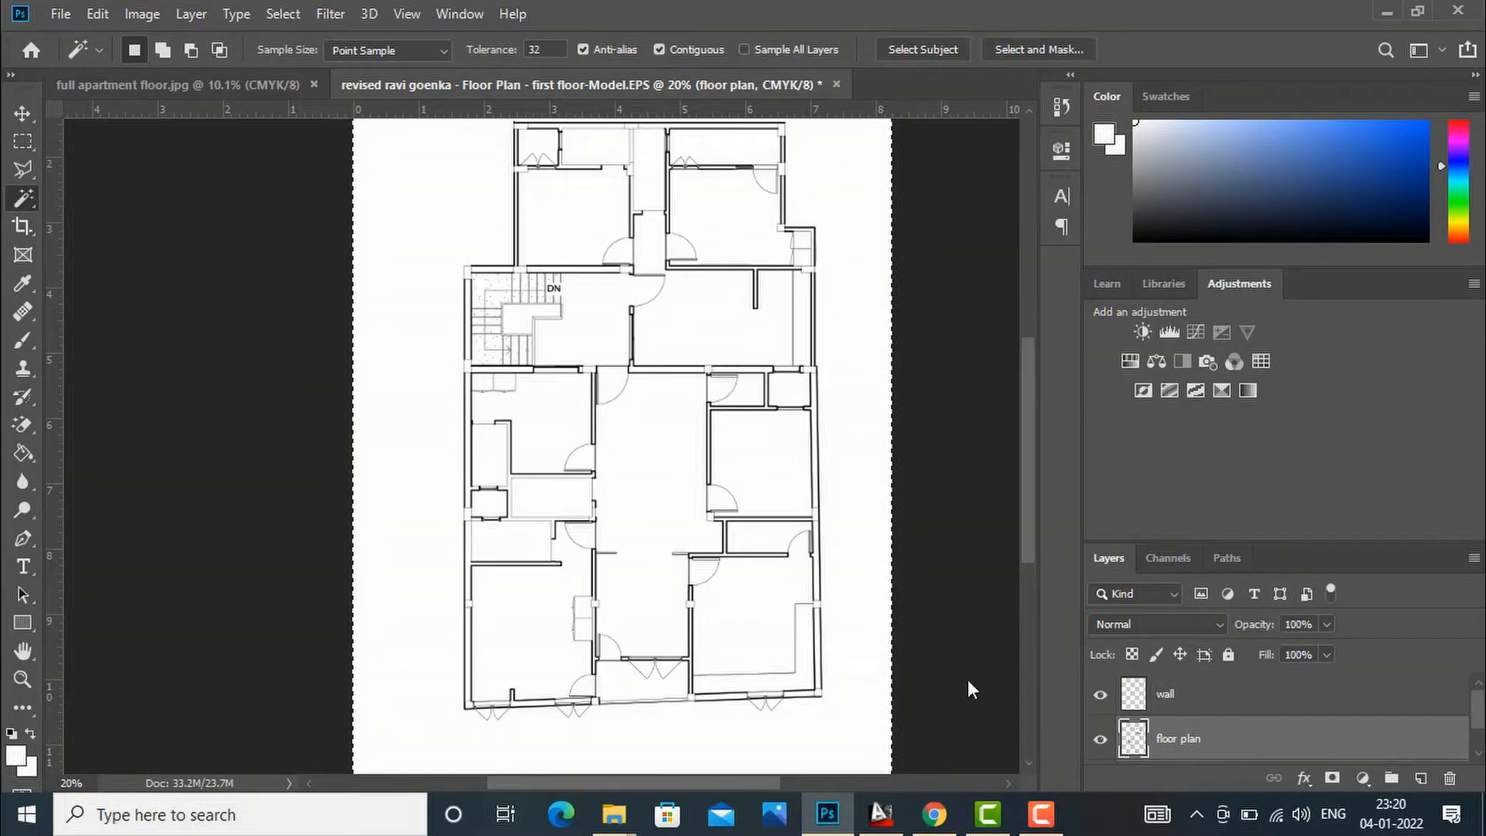
pyautogui.scroll(-1, 604, 459)
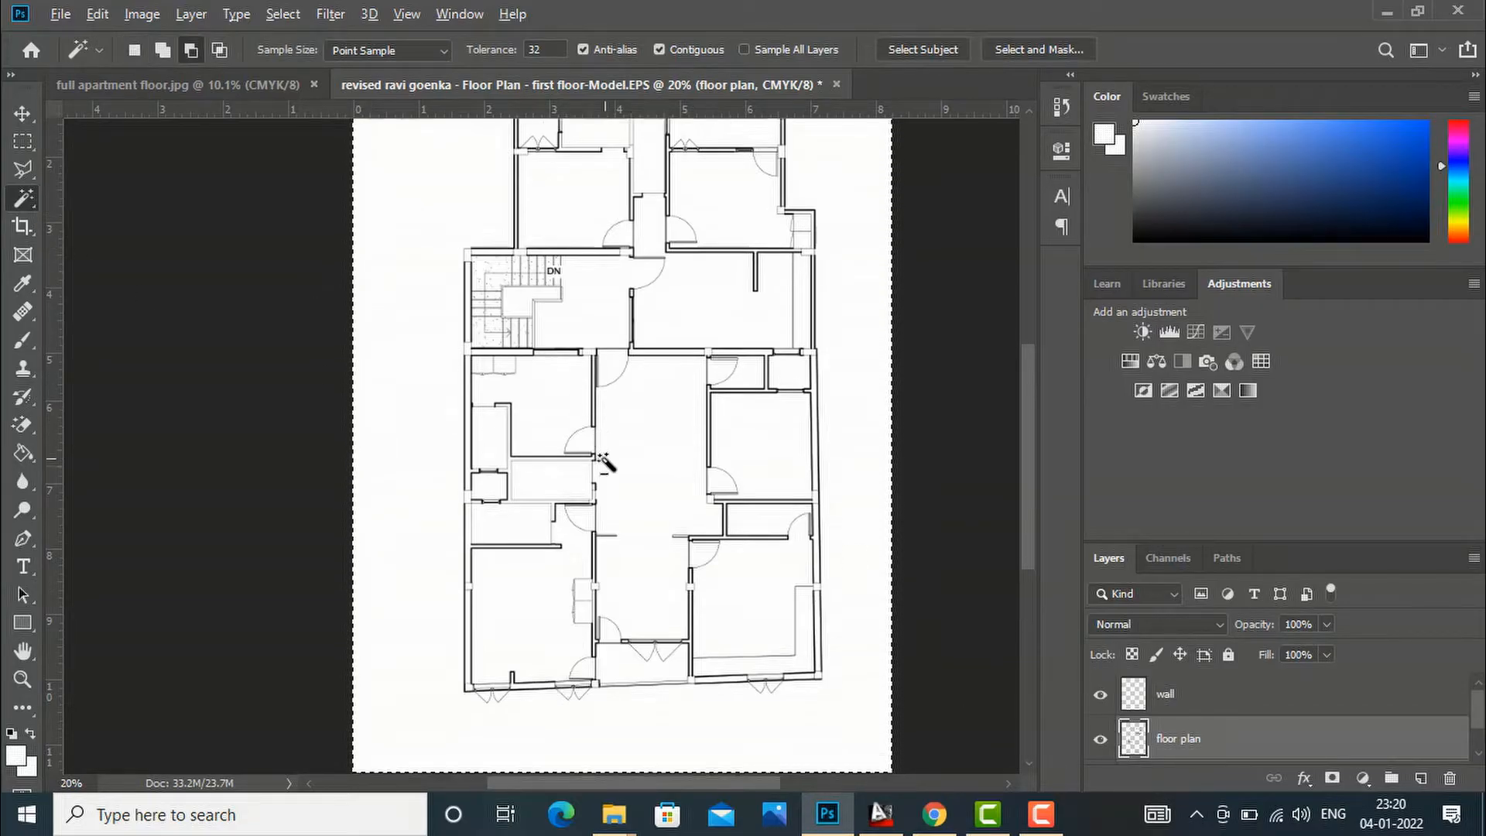
pyautogui.scroll(-1, 604, 459)
pyautogui.scroll(-1, 604, 459)
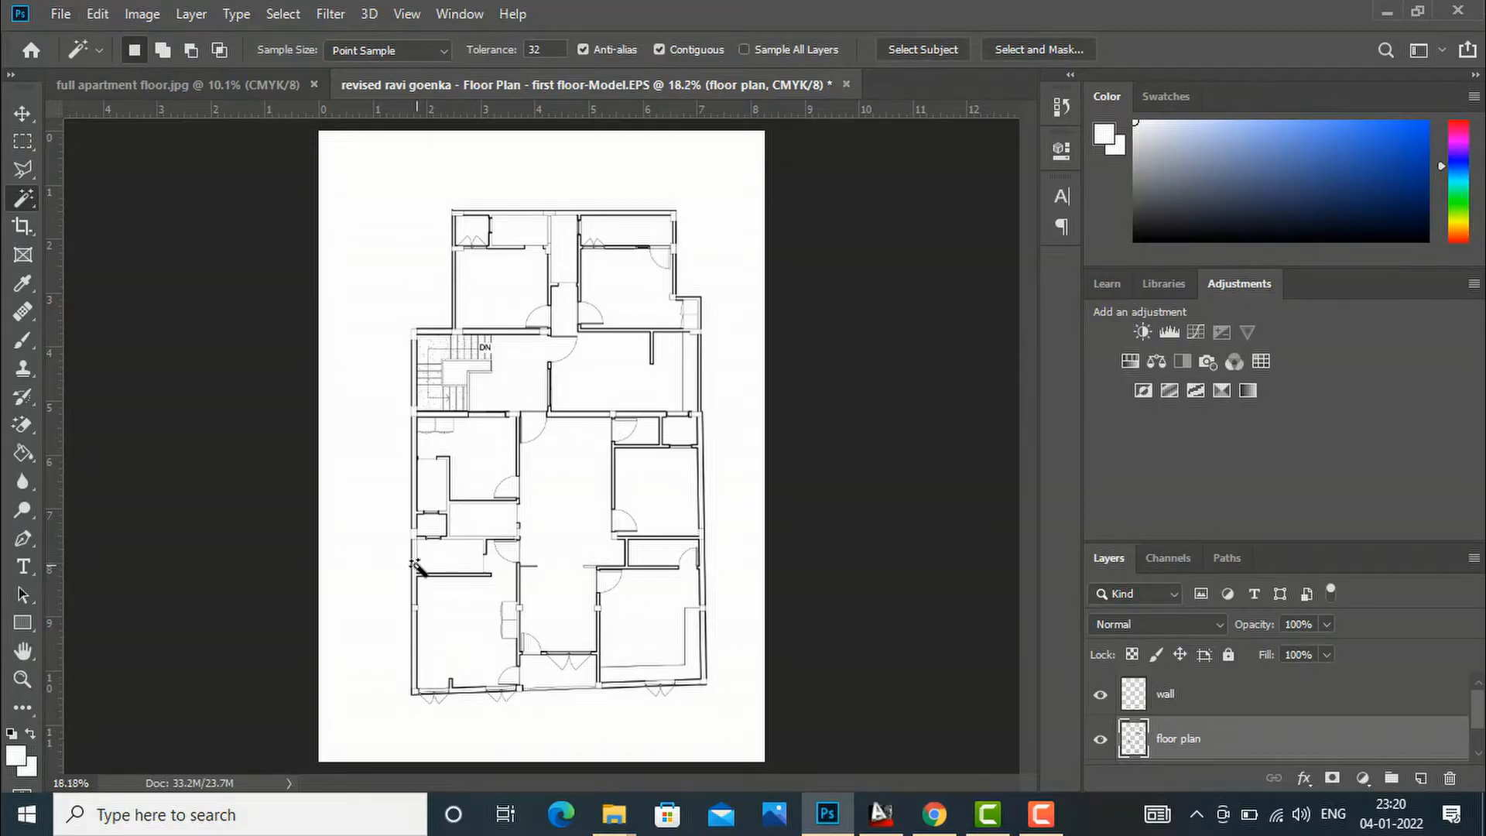
# Step: Select the left outer wall and partition of the plan's lower-left room, plus the bottom outer wall segments, with the Magic Wand
pyautogui.scroll(3, 415, 567)
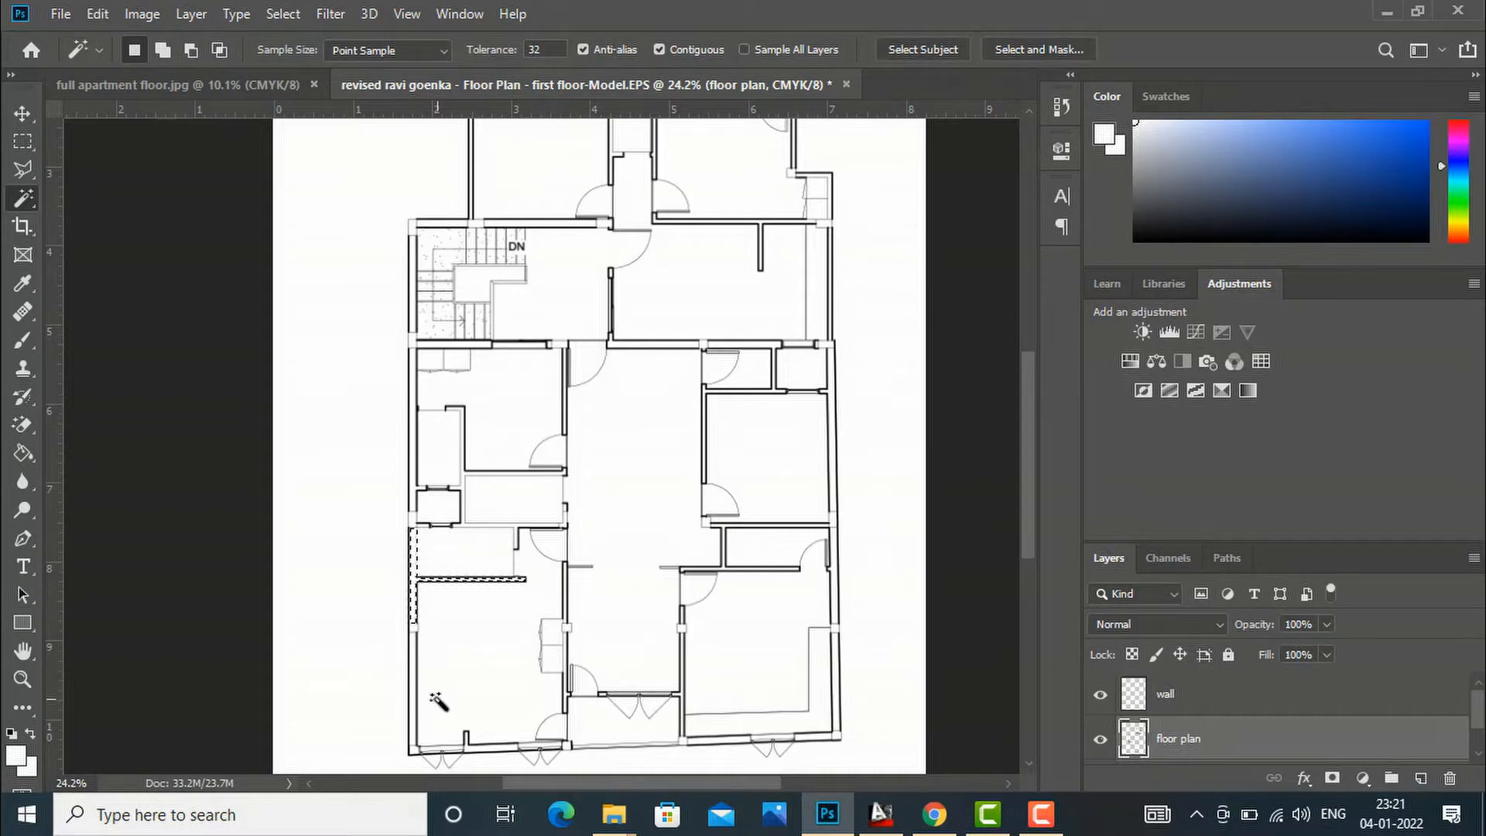
pyautogui.press('shift')
pyautogui.keyDown('shift'); pyautogui.click(416, 659); pyautogui.keyUp('shift')
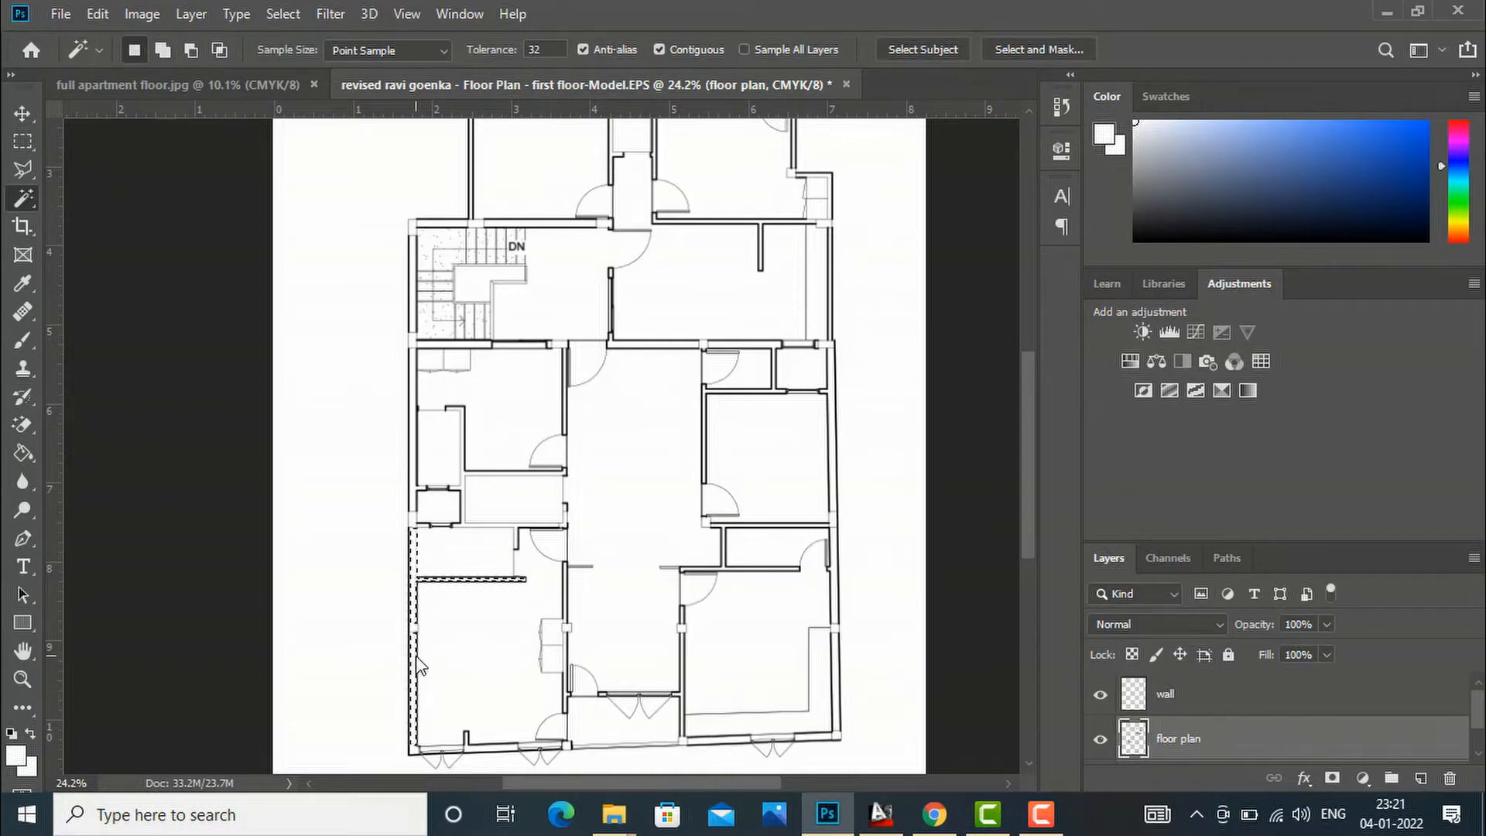
pyautogui.keyDown('shift'); pyautogui.click(485, 749); pyautogui.keyUp('shift')
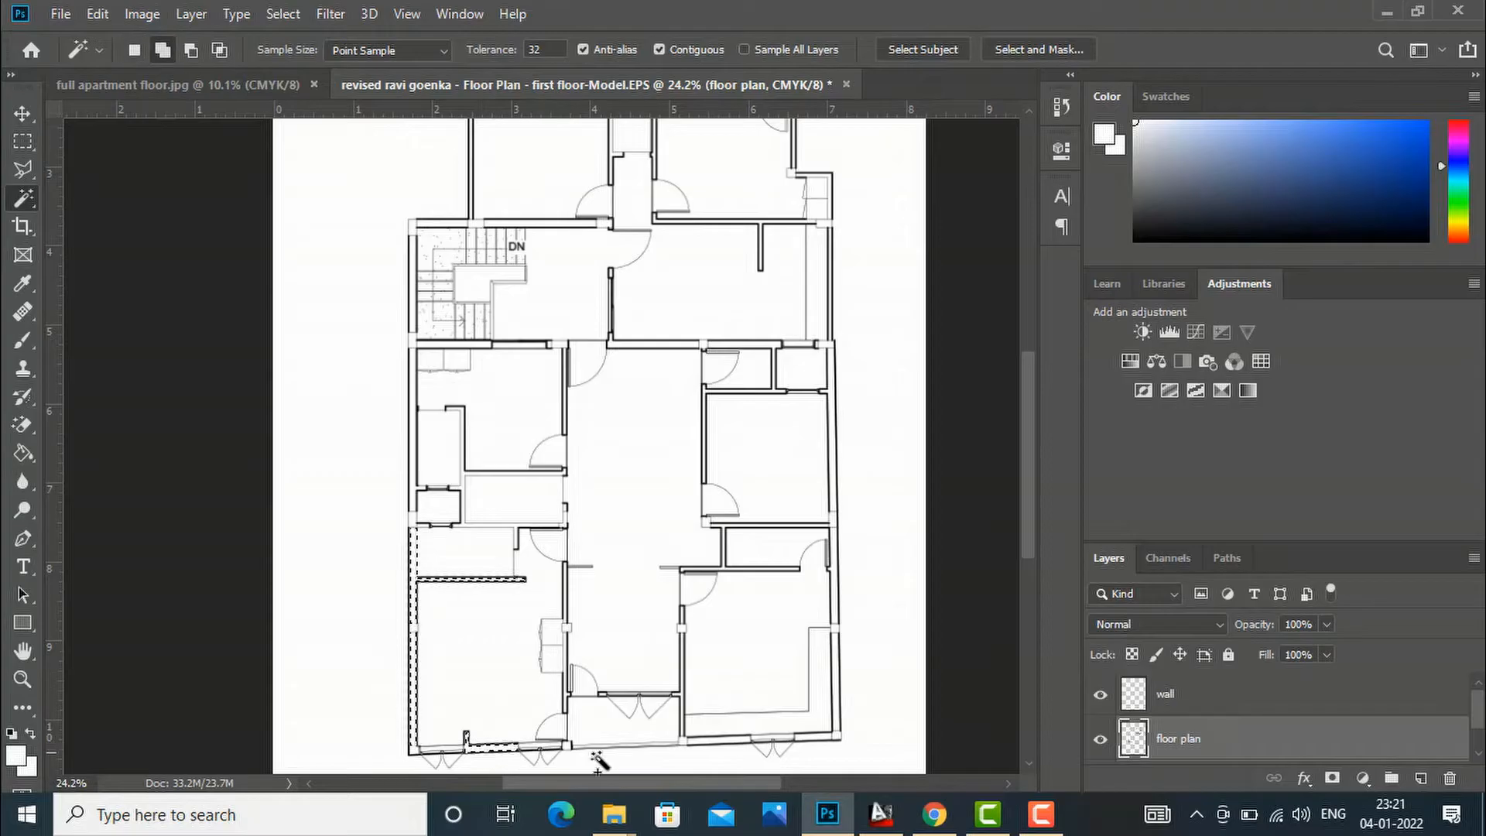
pyautogui.keyDown('shift'); pyautogui.click(706, 741); pyautogui.keyUp('shift')
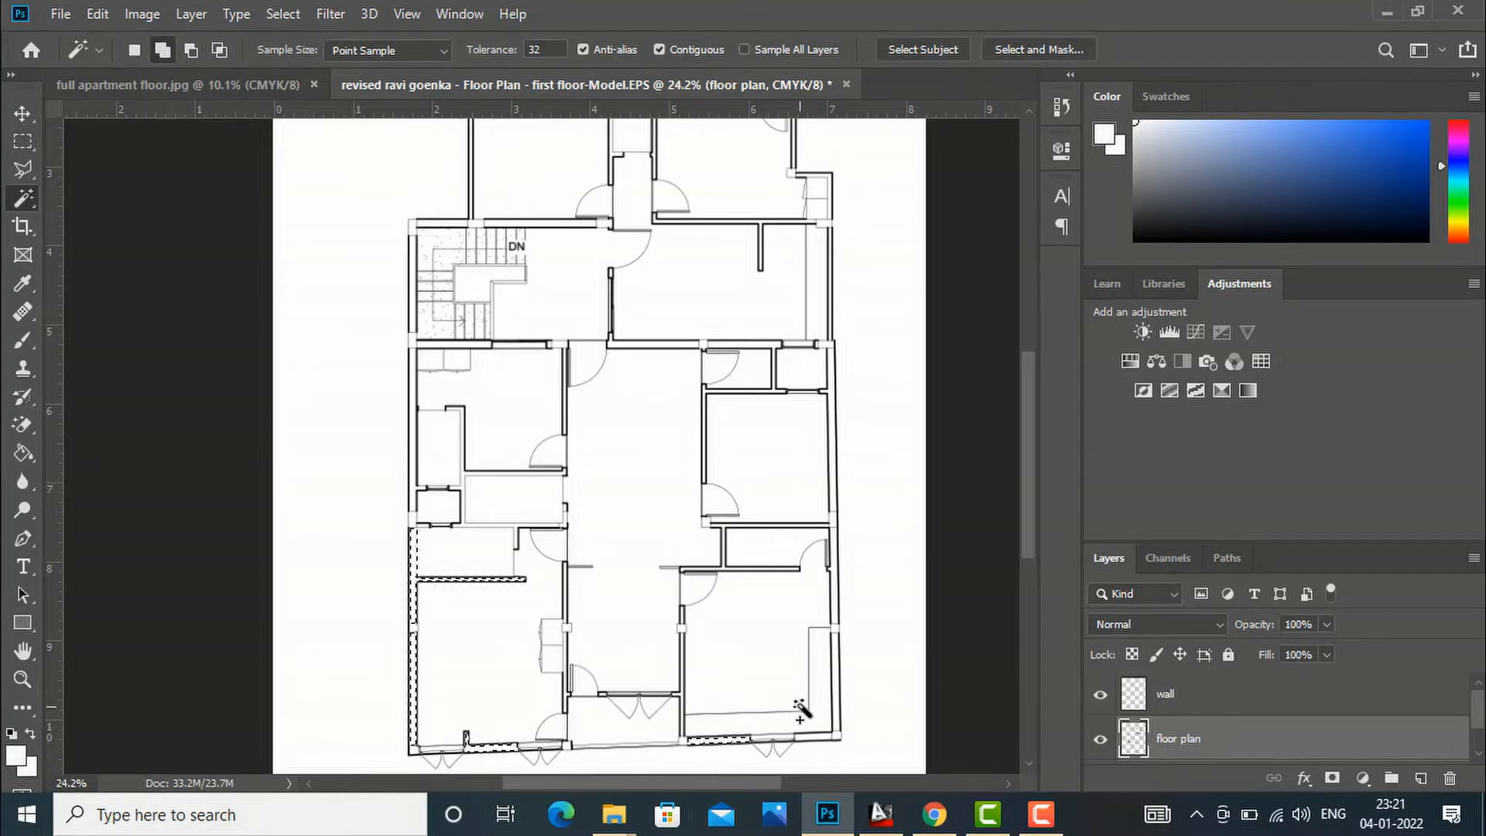
# Step: Add the plan's right outer wall segments, from the bottom corner up past the middle-right room, to the selection
pyautogui.keyDown('shift'); pyautogui.click(833, 672); pyautogui.keyUp('shift')
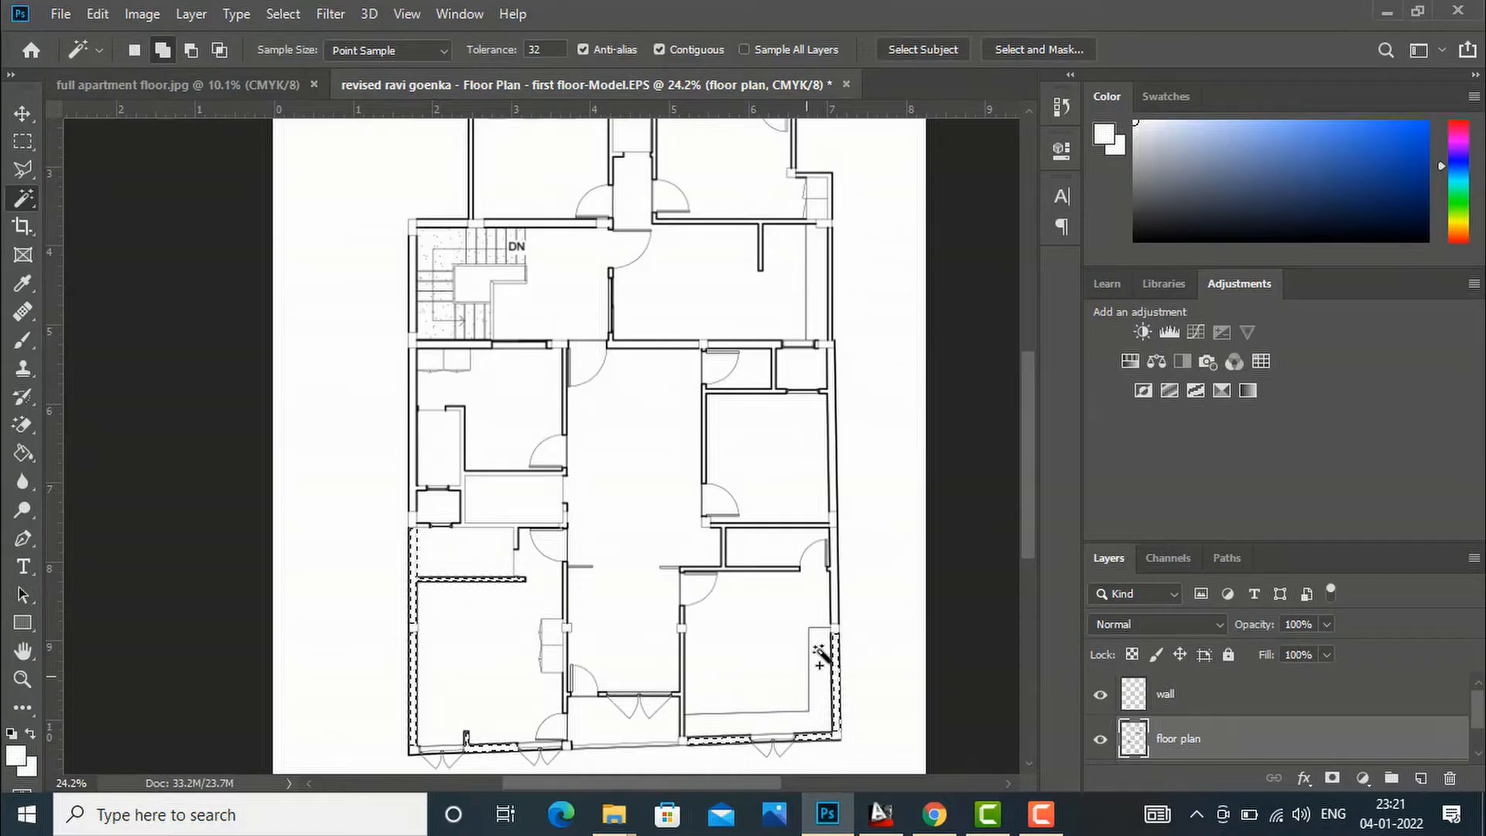
pyautogui.keyDown('shift'); pyautogui.click(833, 592); pyautogui.keyUp('shift')
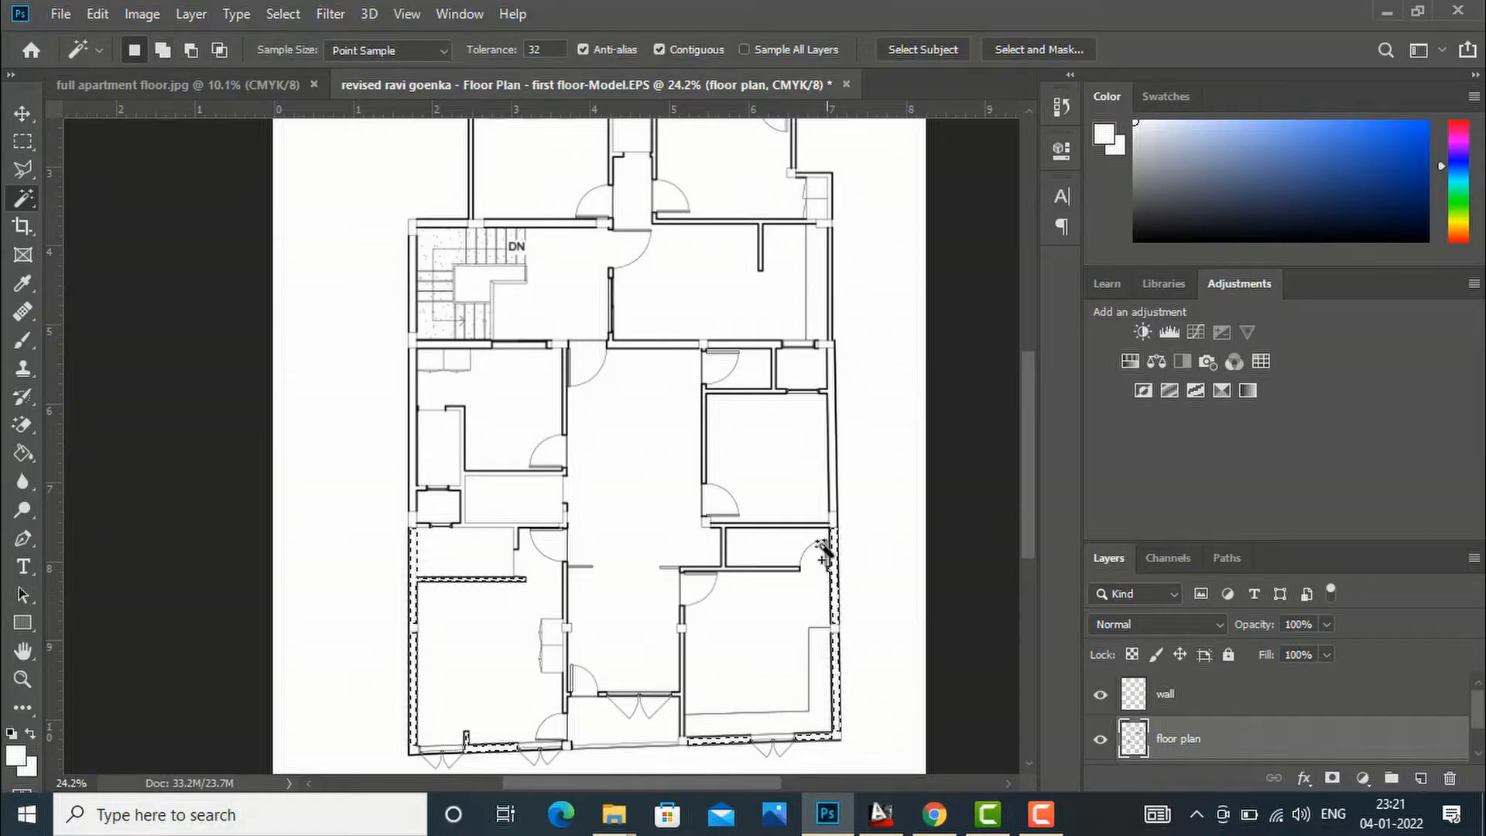
pyautogui.keyDown('shift'); pyautogui.click(835, 495); pyautogui.keyUp('shift')
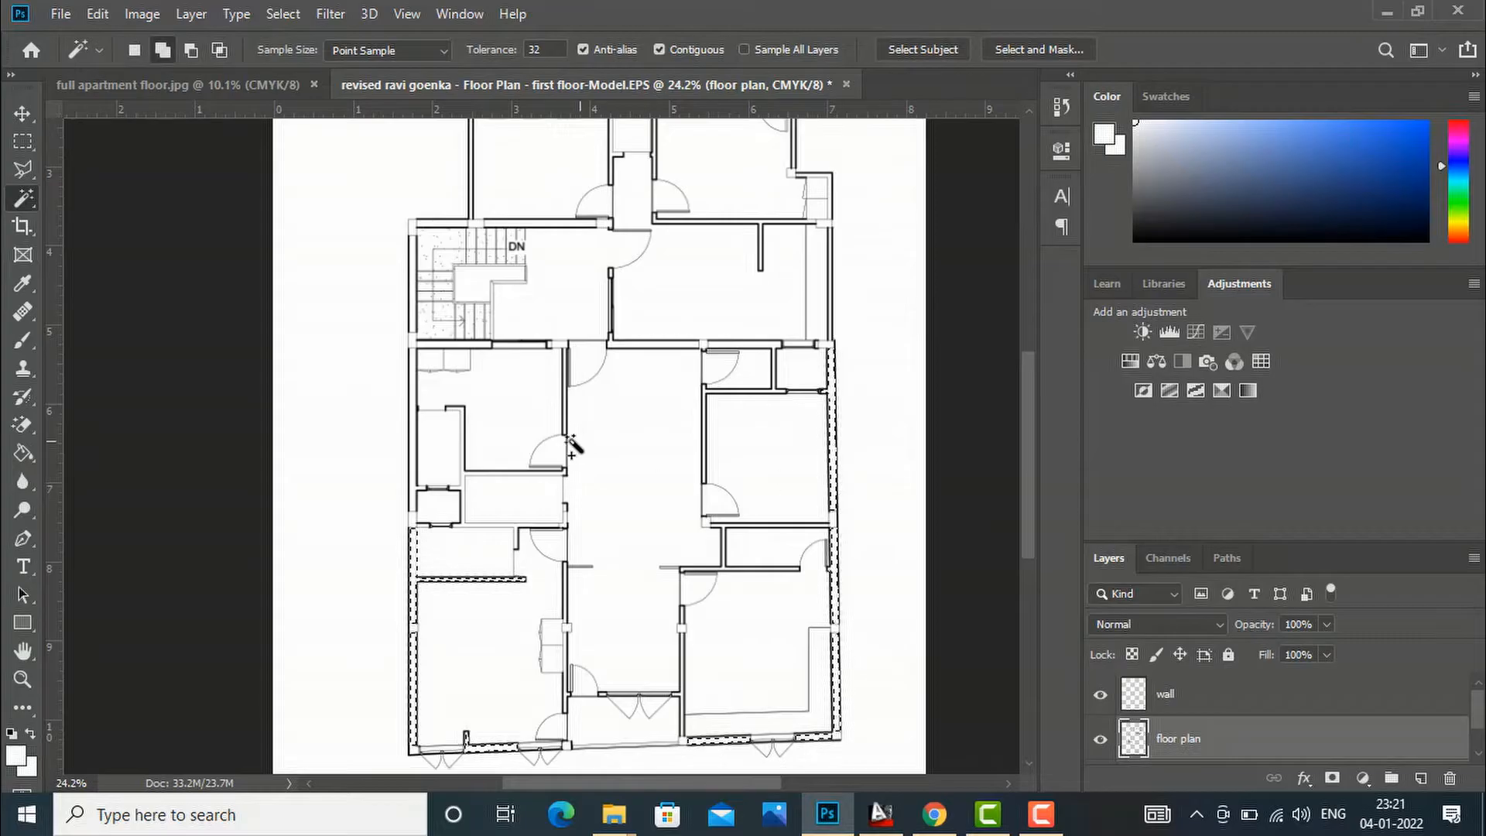
# Step: Add the upper segments of the left outer wall and the walls below and above the staircase to the selection
pyautogui.keyDown('shift'); pyautogui.click(417, 434); pyautogui.keyUp('shift')
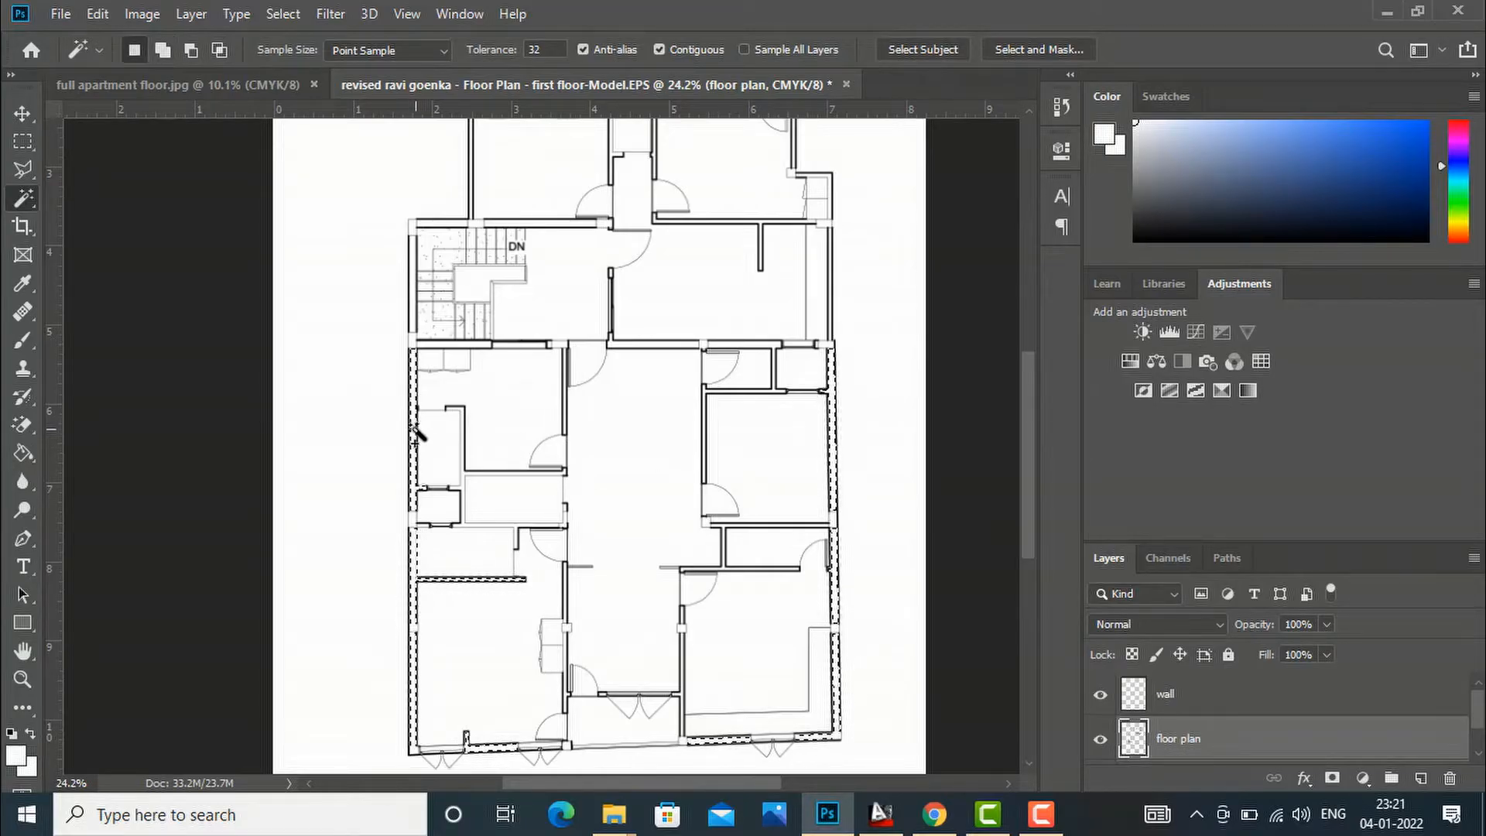
pyautogui.keyDown('shift'); pyautogui.click(413, 307); pyautogui.keyUp('shift')
pyautogui.keyDown('shift'); pyautogui.click(440, 346); pyautogui.keyUp('shift')
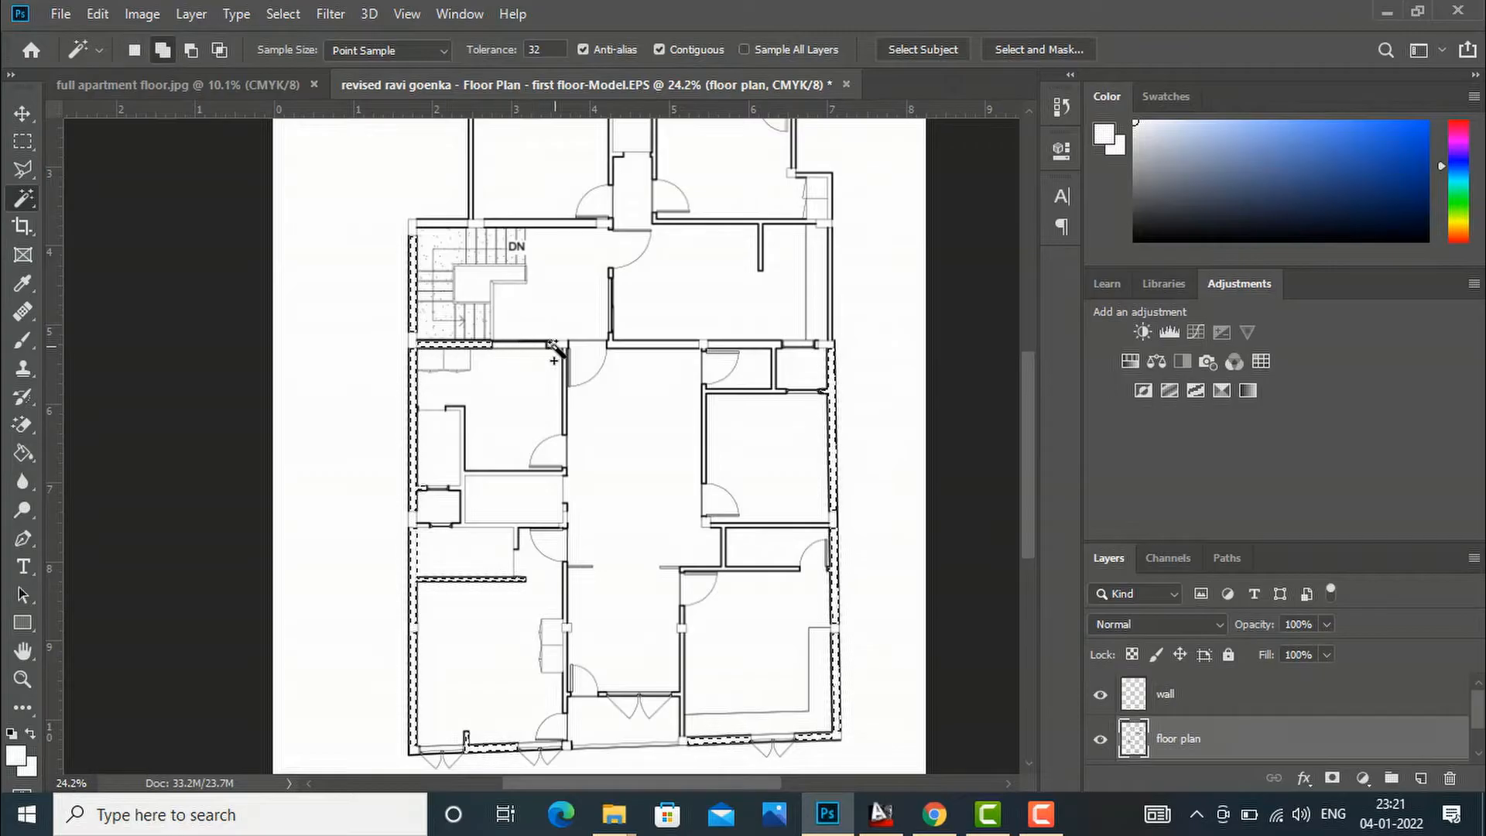
pyautogui.keyDown('shift'); pyautogui.click(496, 225); pyautogui.keyUp('shift')
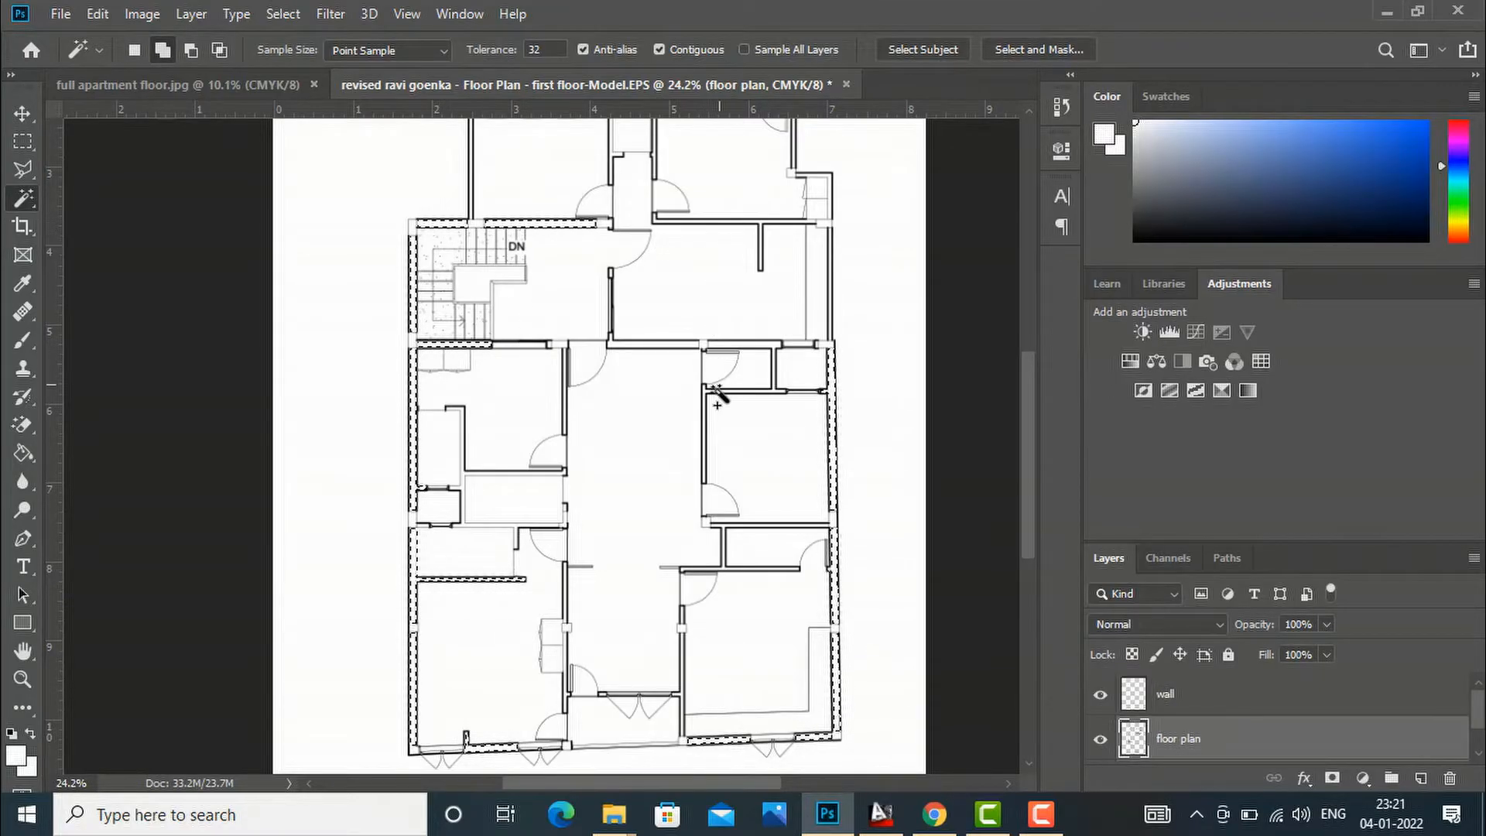
# Step: Add the wall between the lower-left room and the central hall to the selection, both above and below its column
pyautogui.scroll(-1, 607, 411)
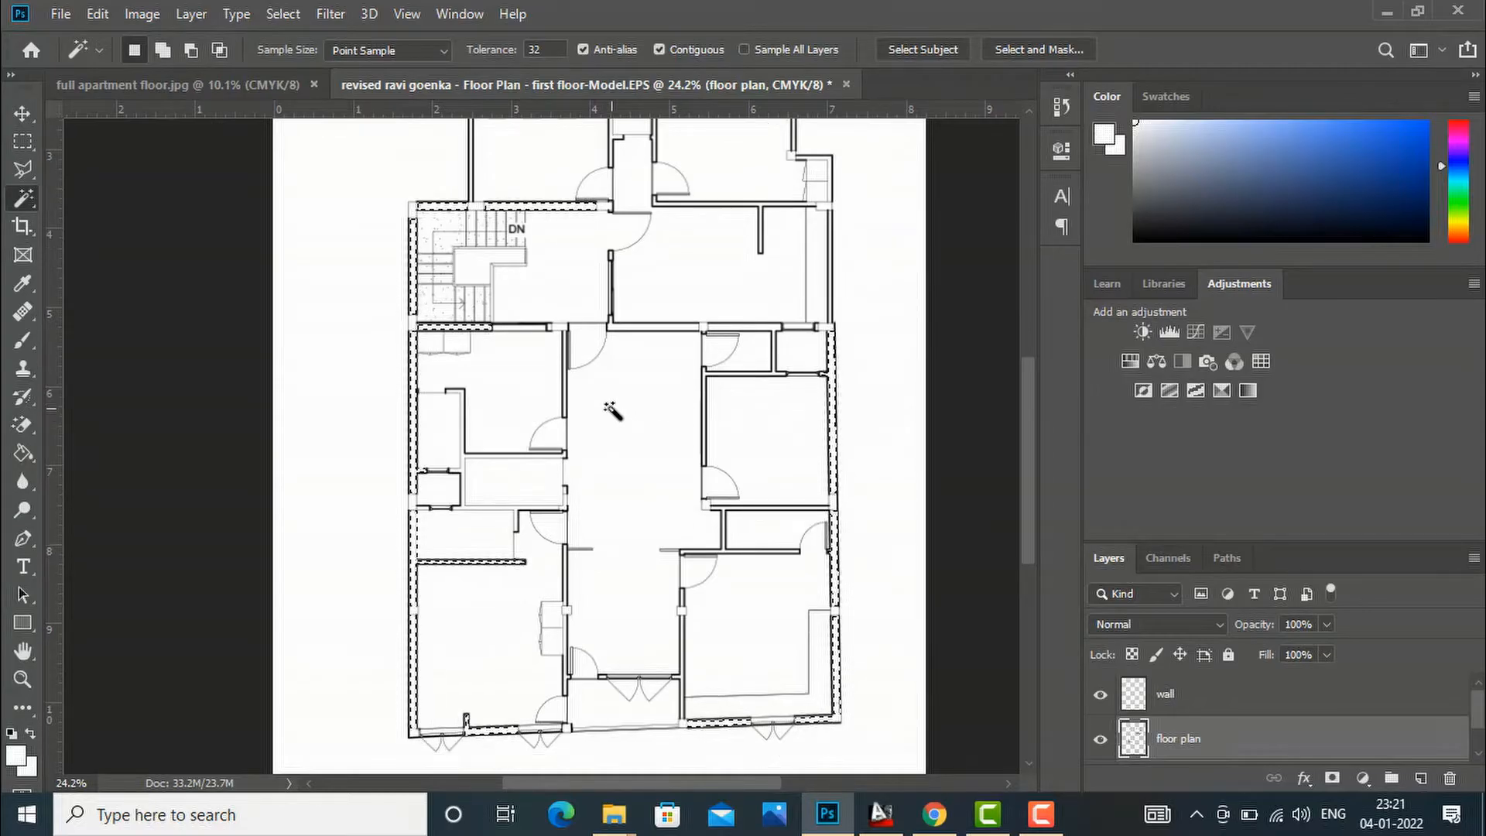
pyautogui.scroll(-1, 609, 412)
pyautogui.scroll(3, 573, 620)
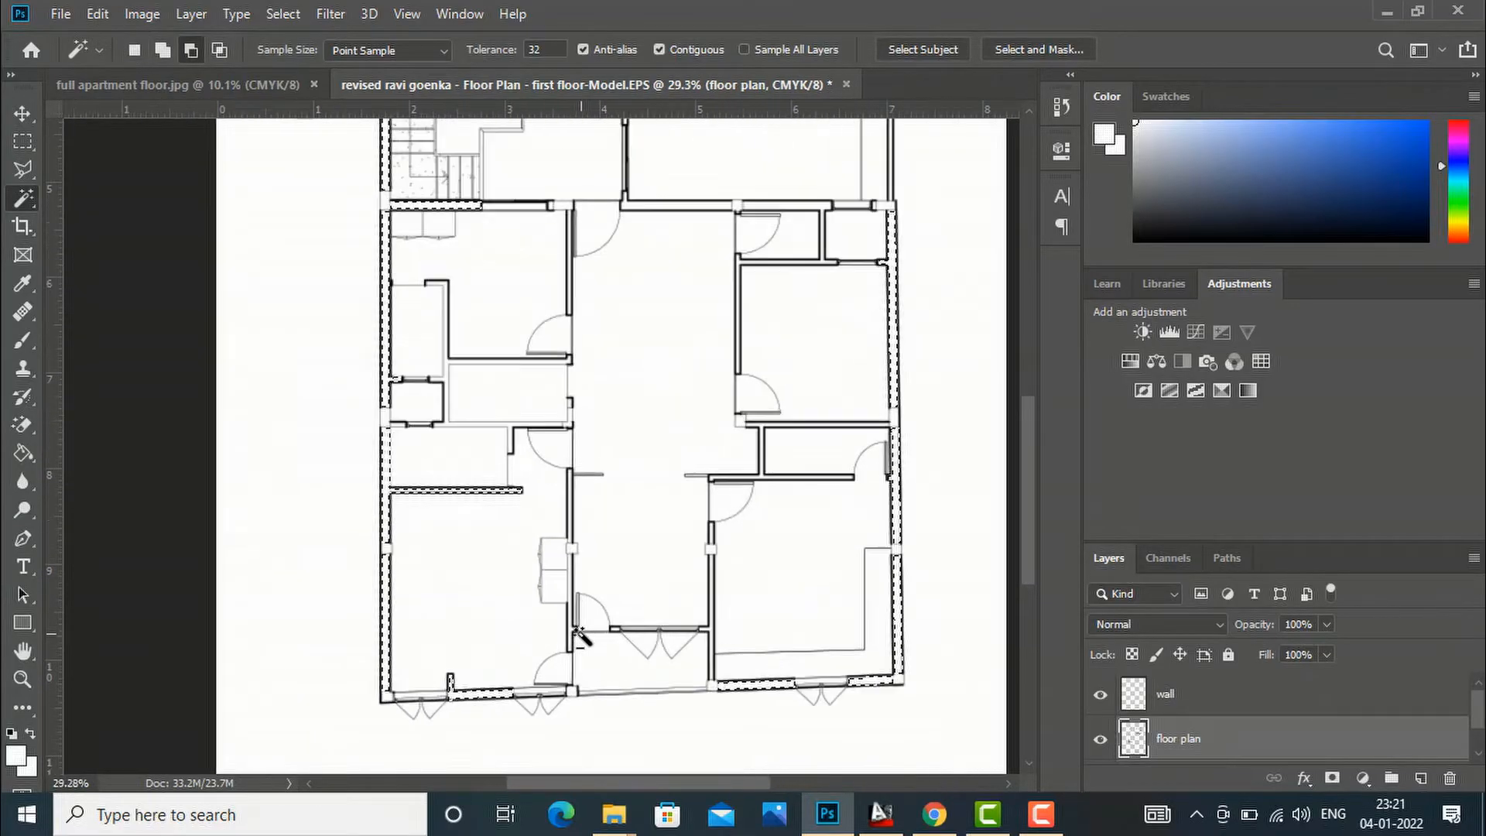
pyautogui.press('shift')
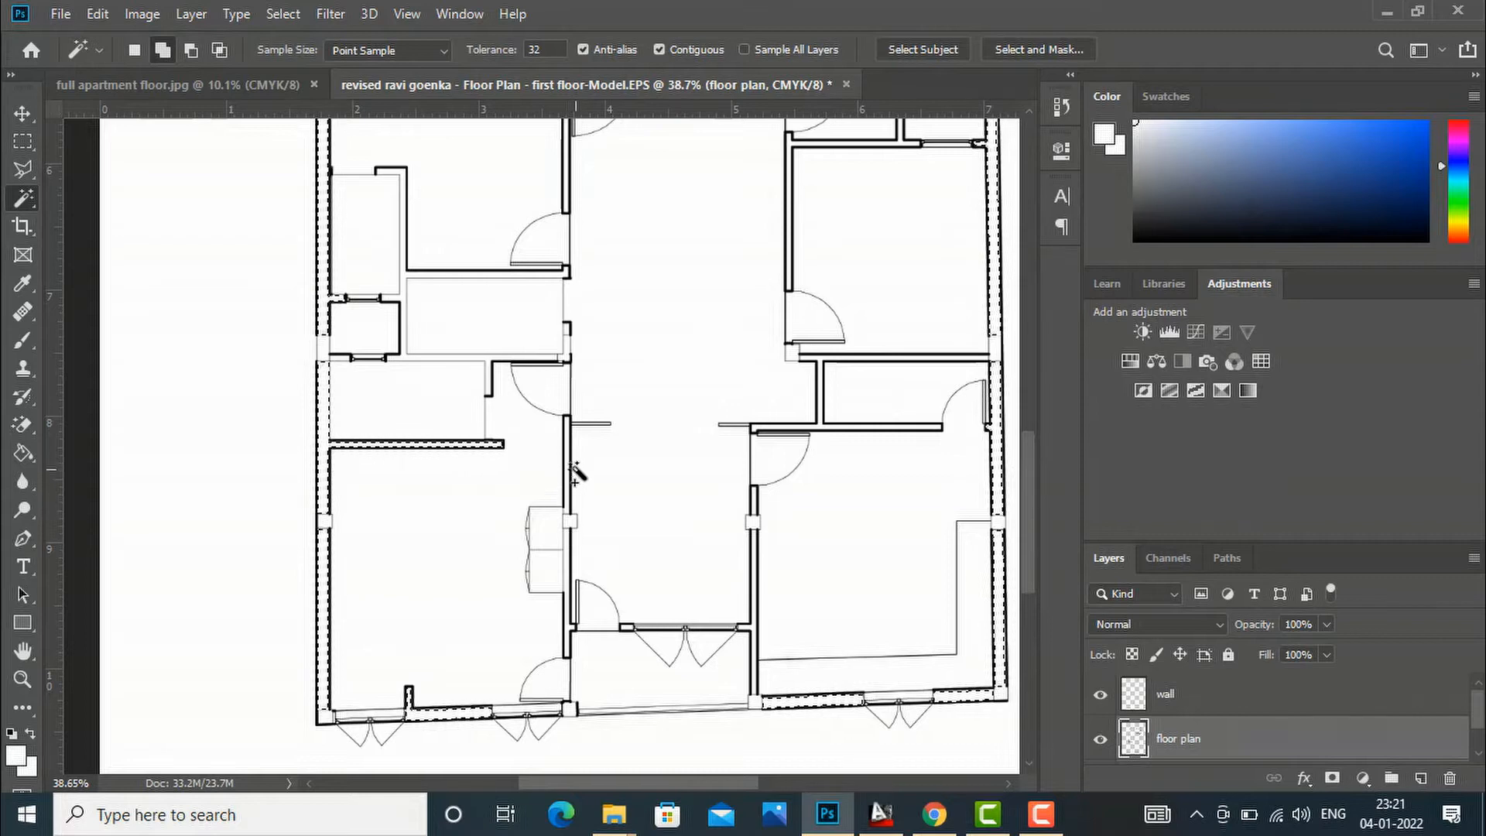
pyautogui.keyDown('shift'); pyautogui.click(568, 459); pyautogui.keyUp('shift')
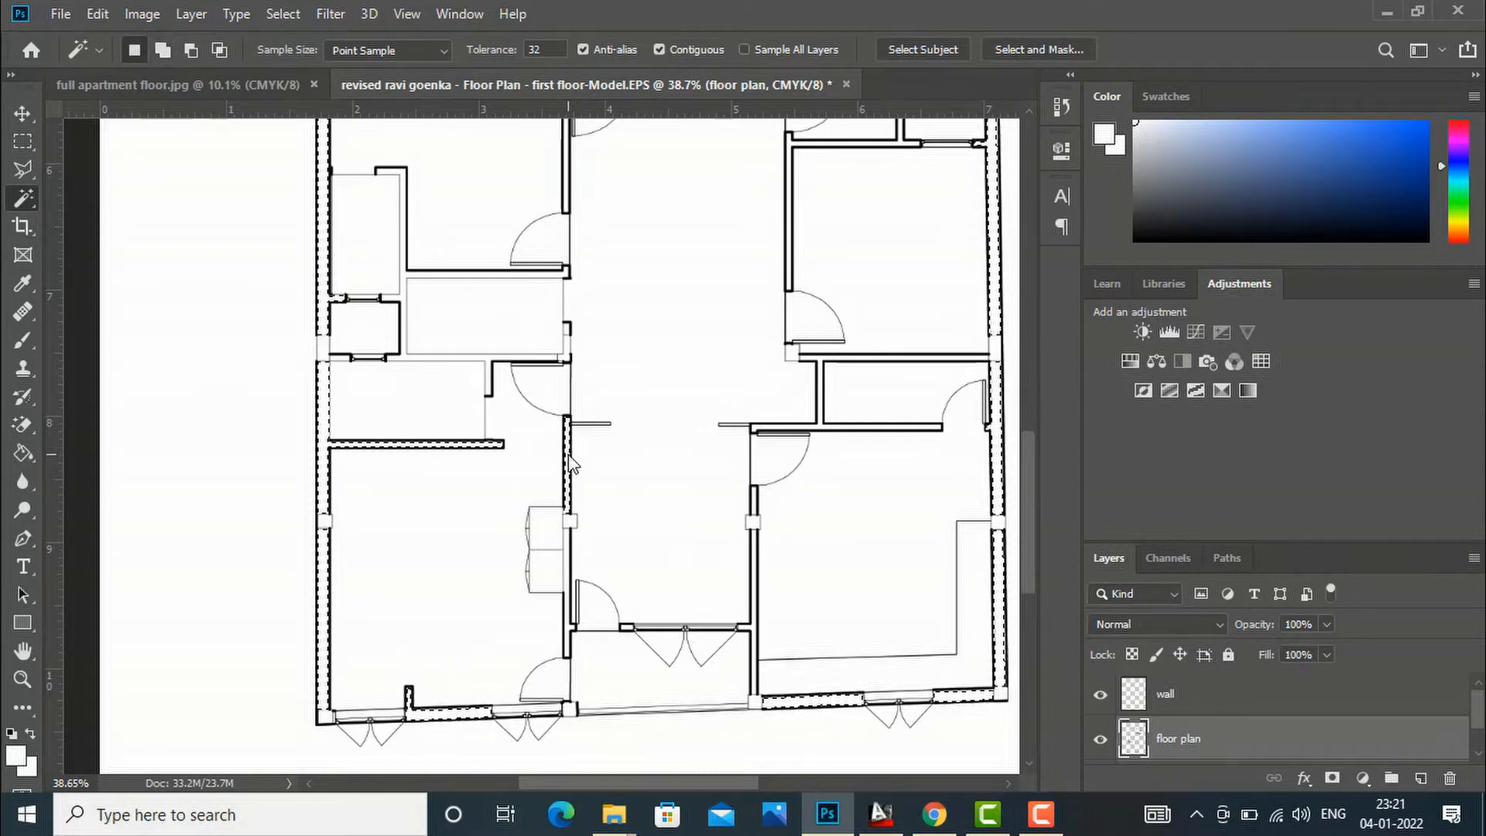
pyautogui.click(568, 551)
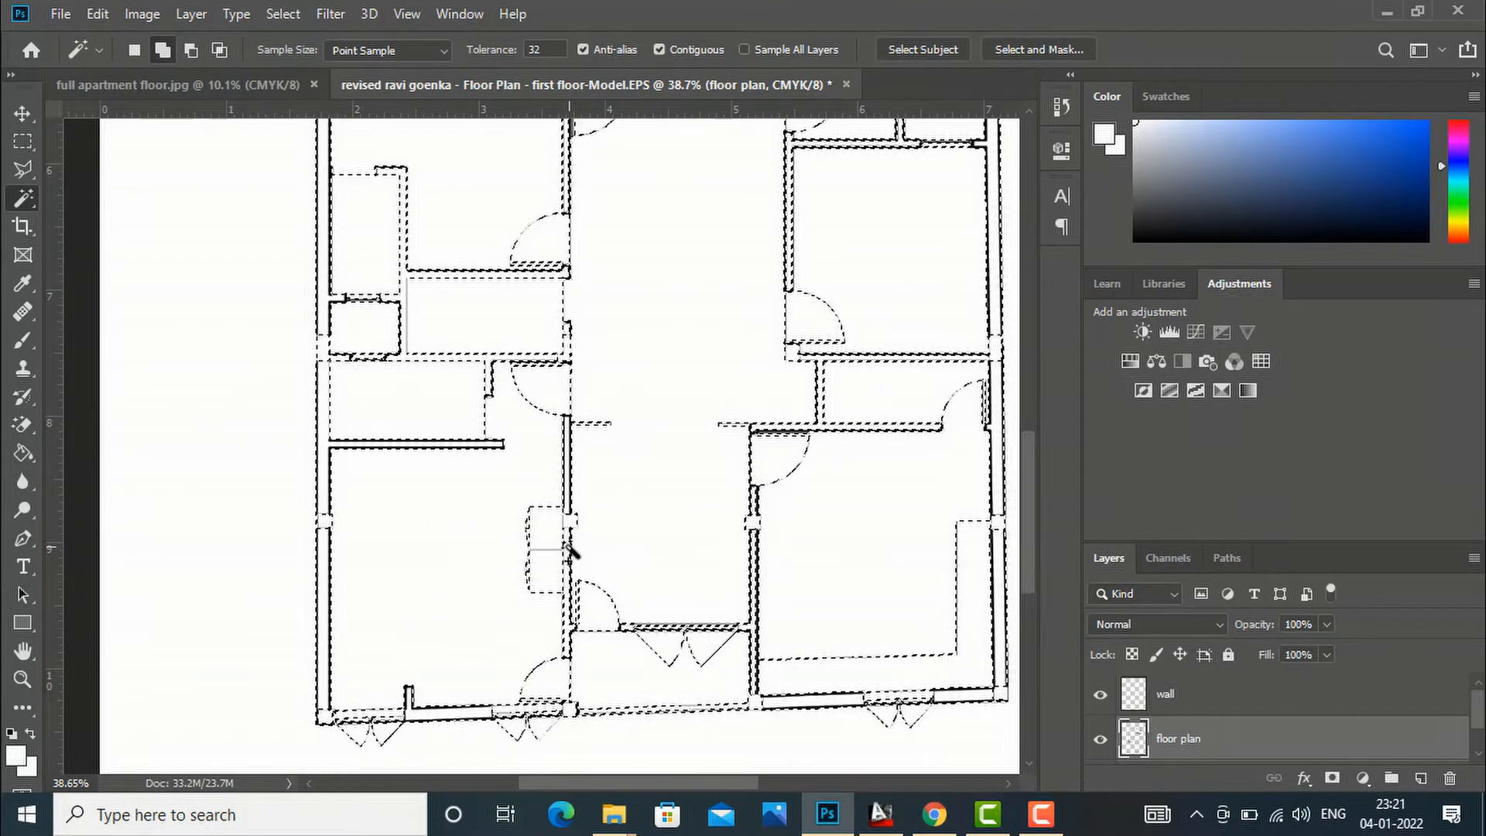
pyautogui.hotkey('ctrl', 'z')
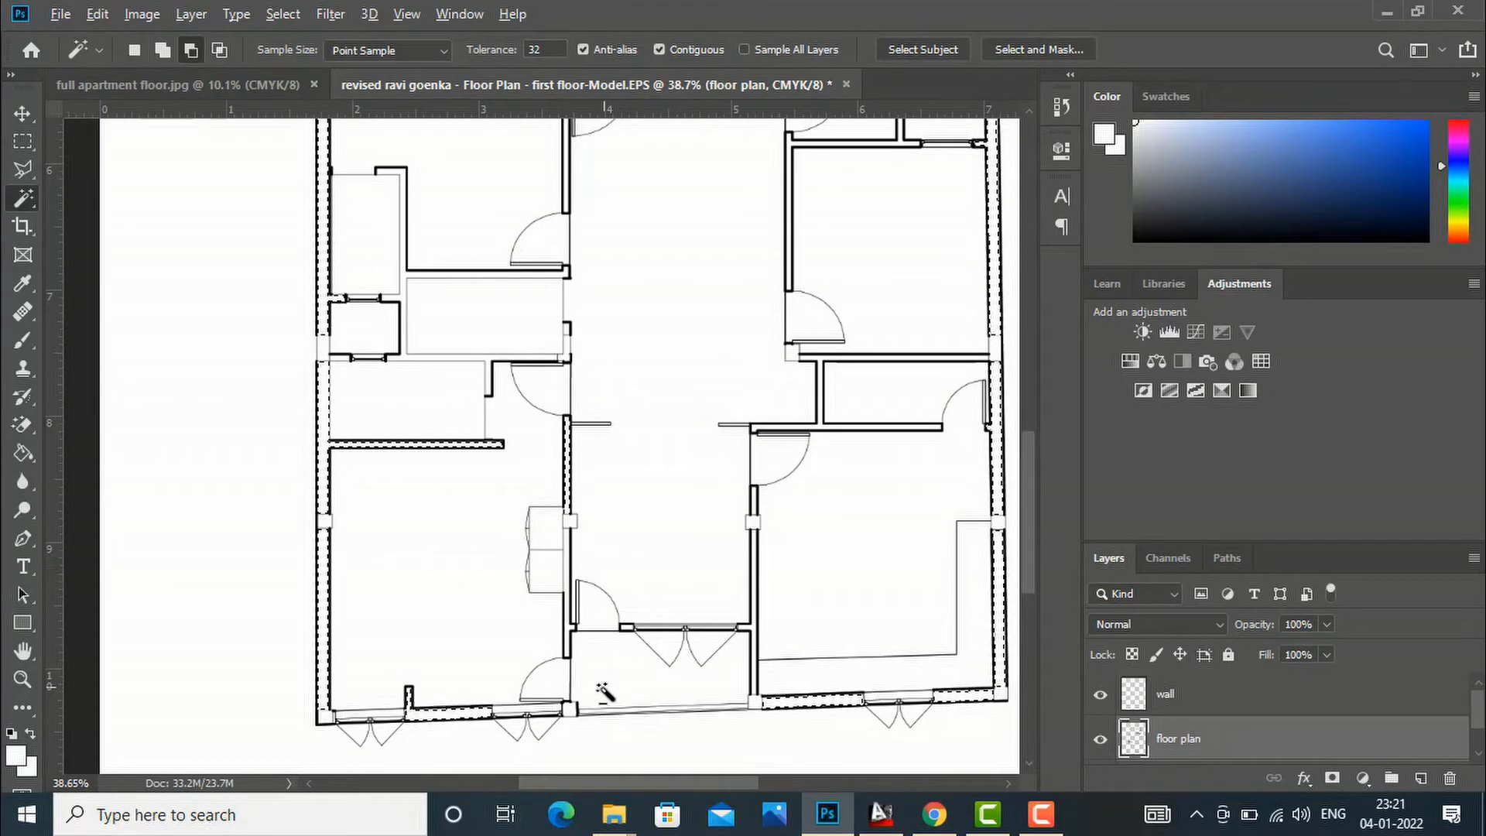
pyautogui.scroll(2, 584, 681)
pyautogui.scroll(5, 577, 676)
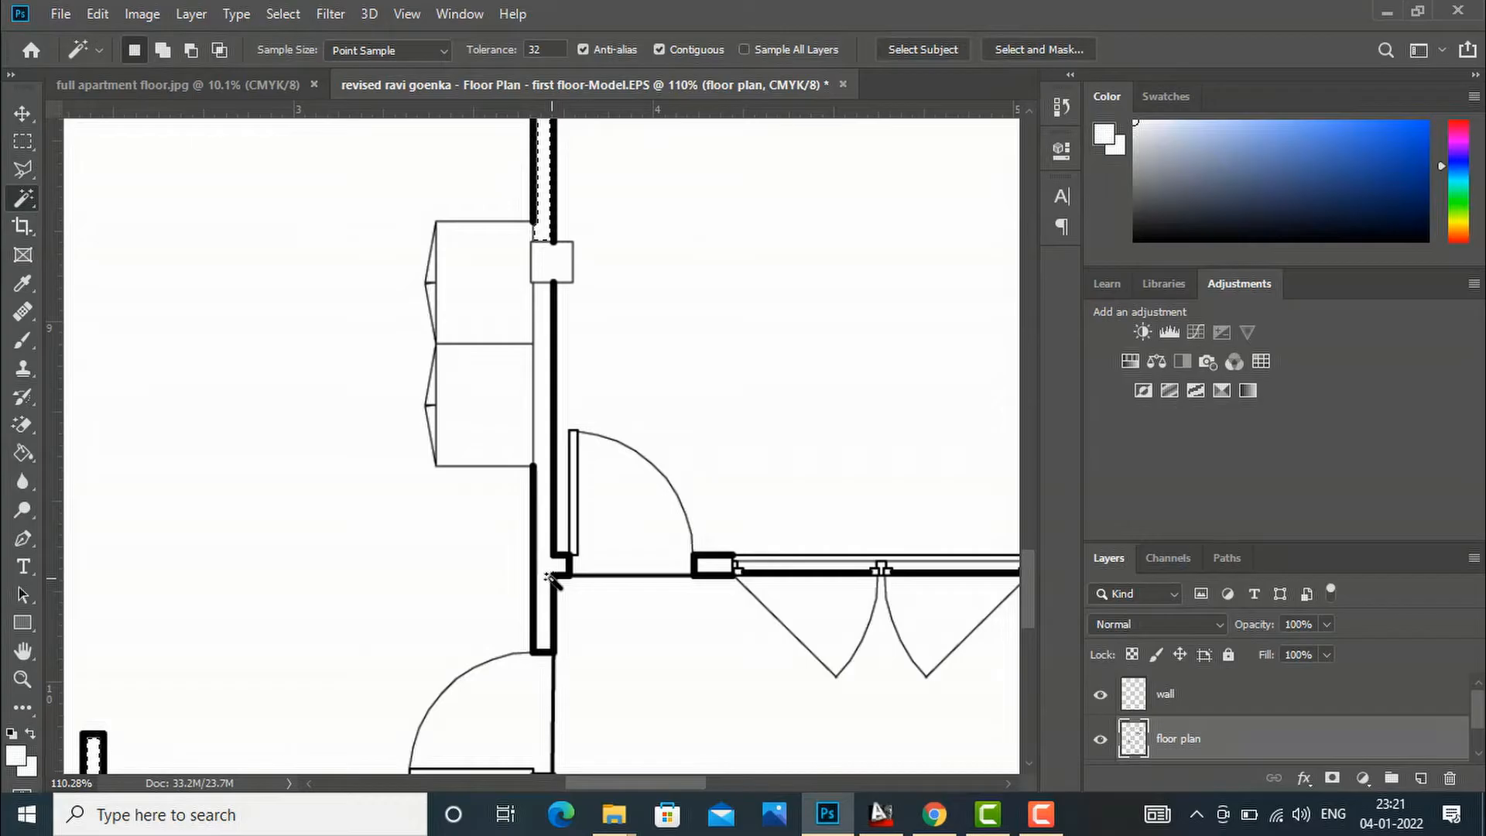
pyautogui.keyDown('shift'); pyautogui.click(548, 573); pyautogui.keyUp('shift')
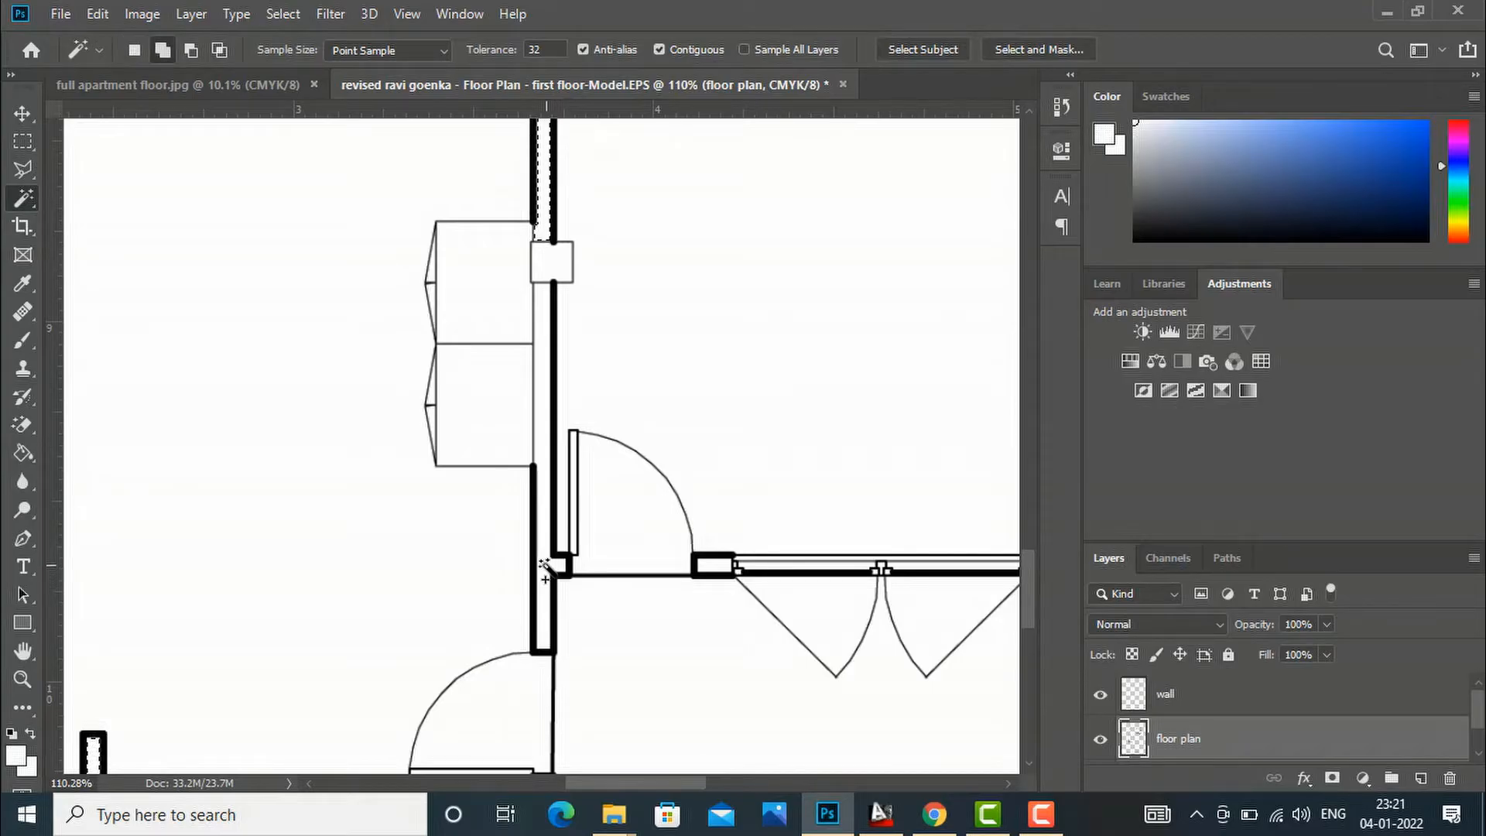
# Step: Add the wall between the central hall and the lower-right room to the selection, both below and above its column
pyautogui.scroll(-10, 603, 480)
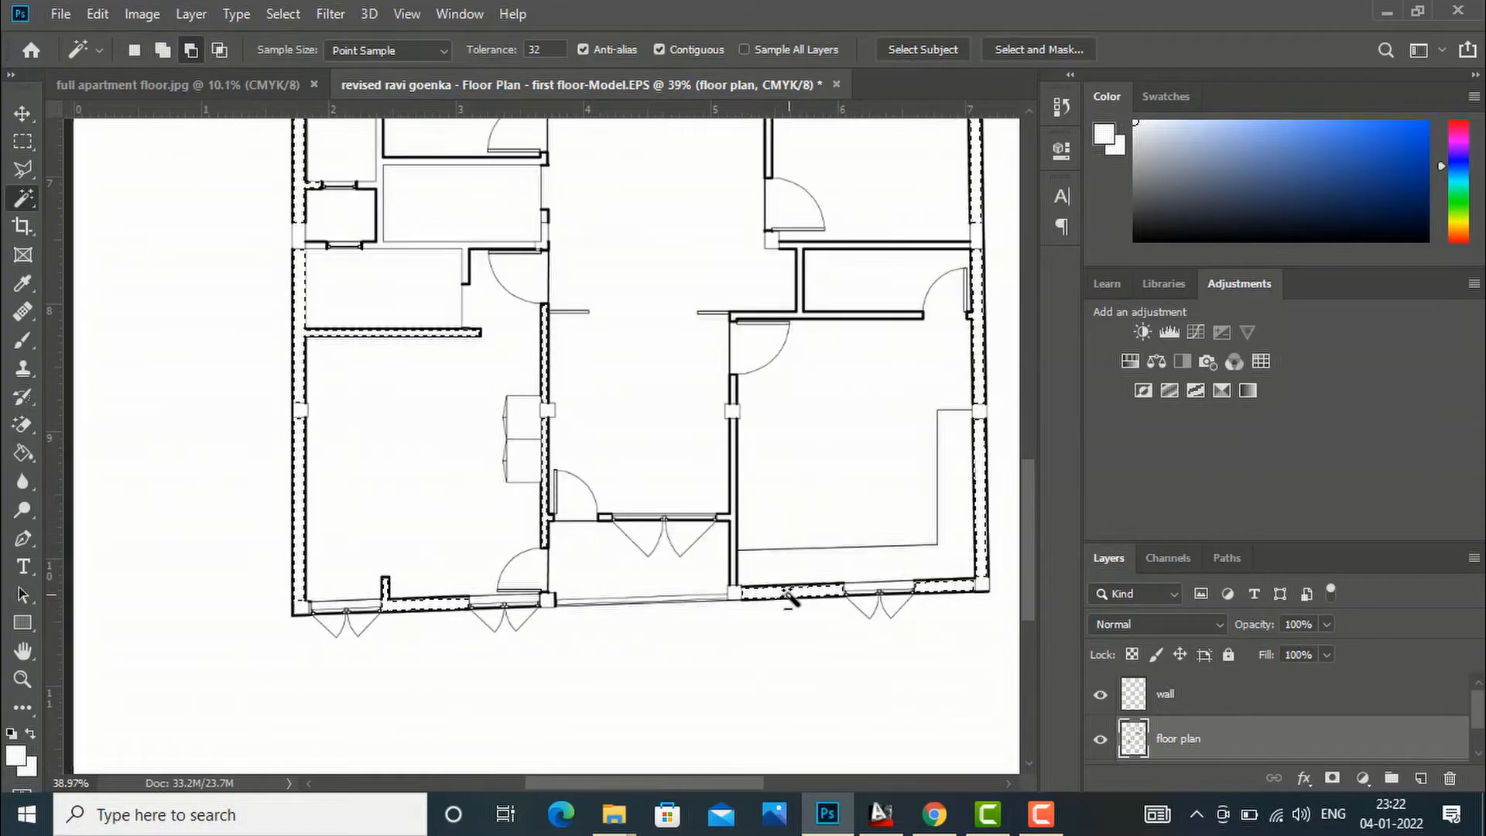
pyautogui.scroll(2, 788, 534)
pyautogui.scroll(1, 789, 534)
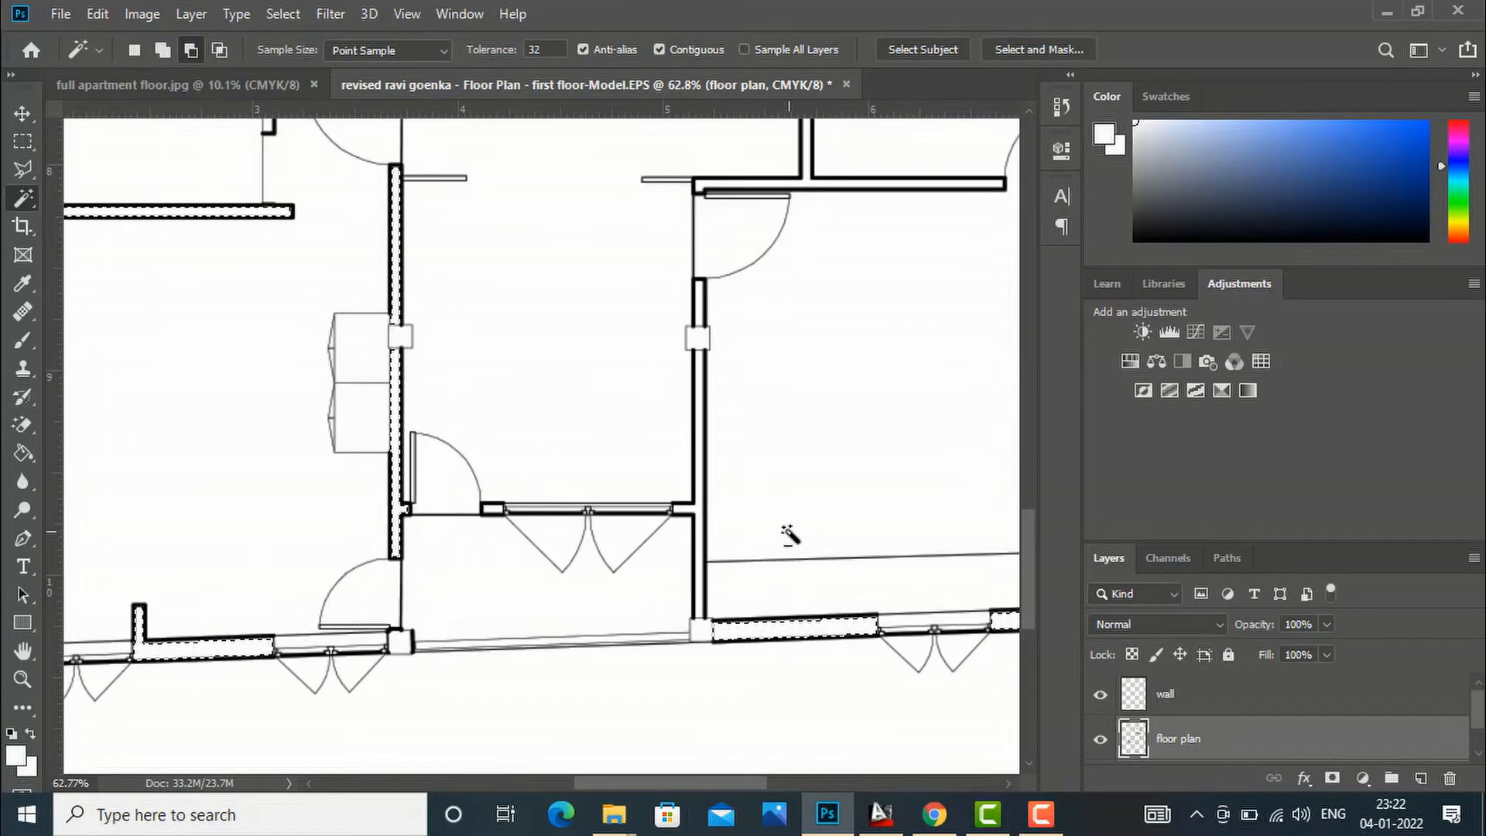
pyautogui.keyDown('shift'); pyautogui.click(702, 430); pyautogui.keyUp('shift')
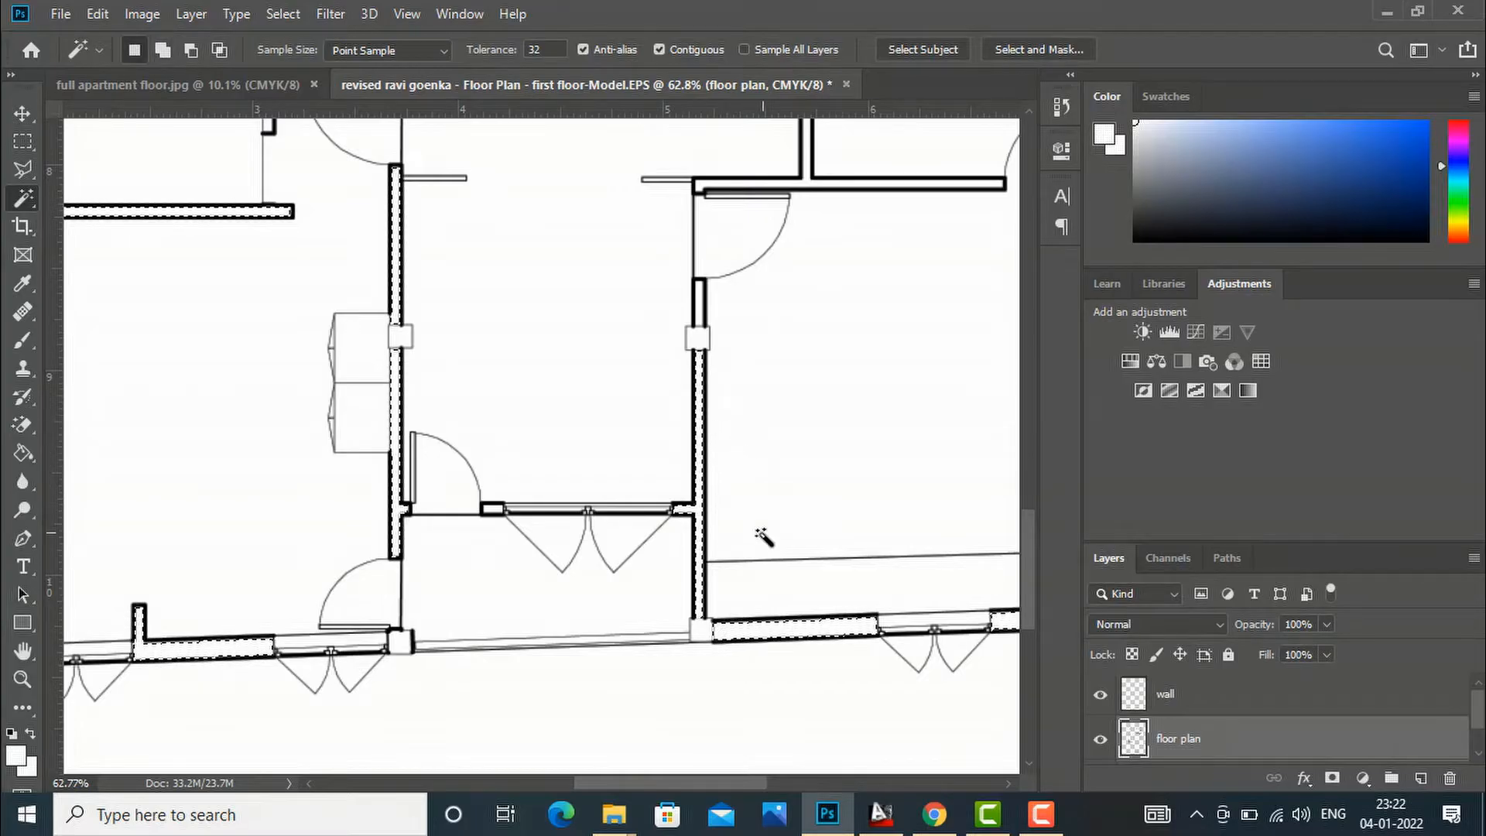
pyautogui.scroll(-2, 708, 619)
pyautogui.scroll(4, 720, 398)
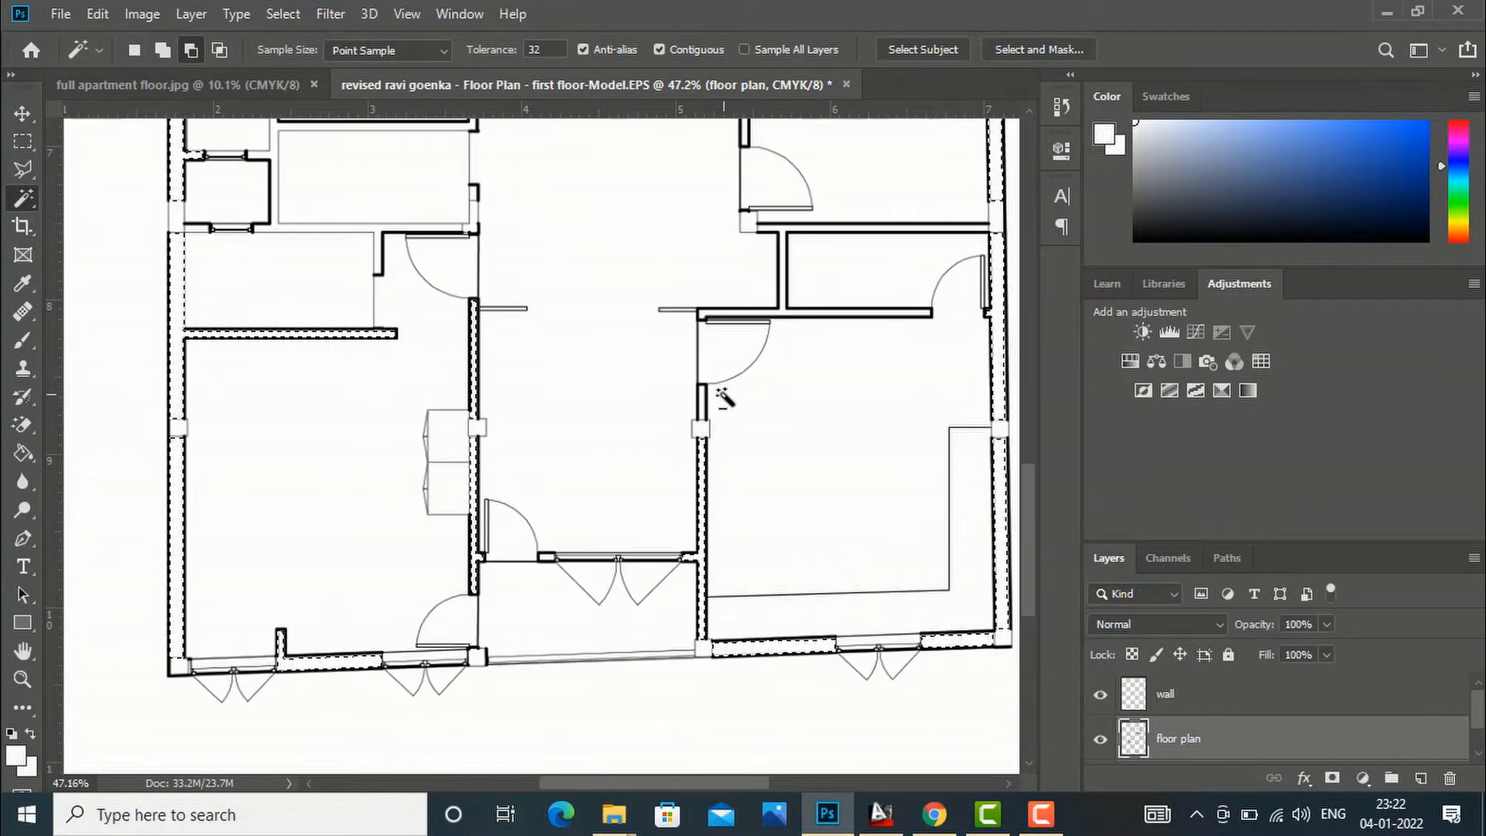
pyautogui.keyDown('shift'); pyautogui.click(697, 403); pyautogui.keyUp('shift')
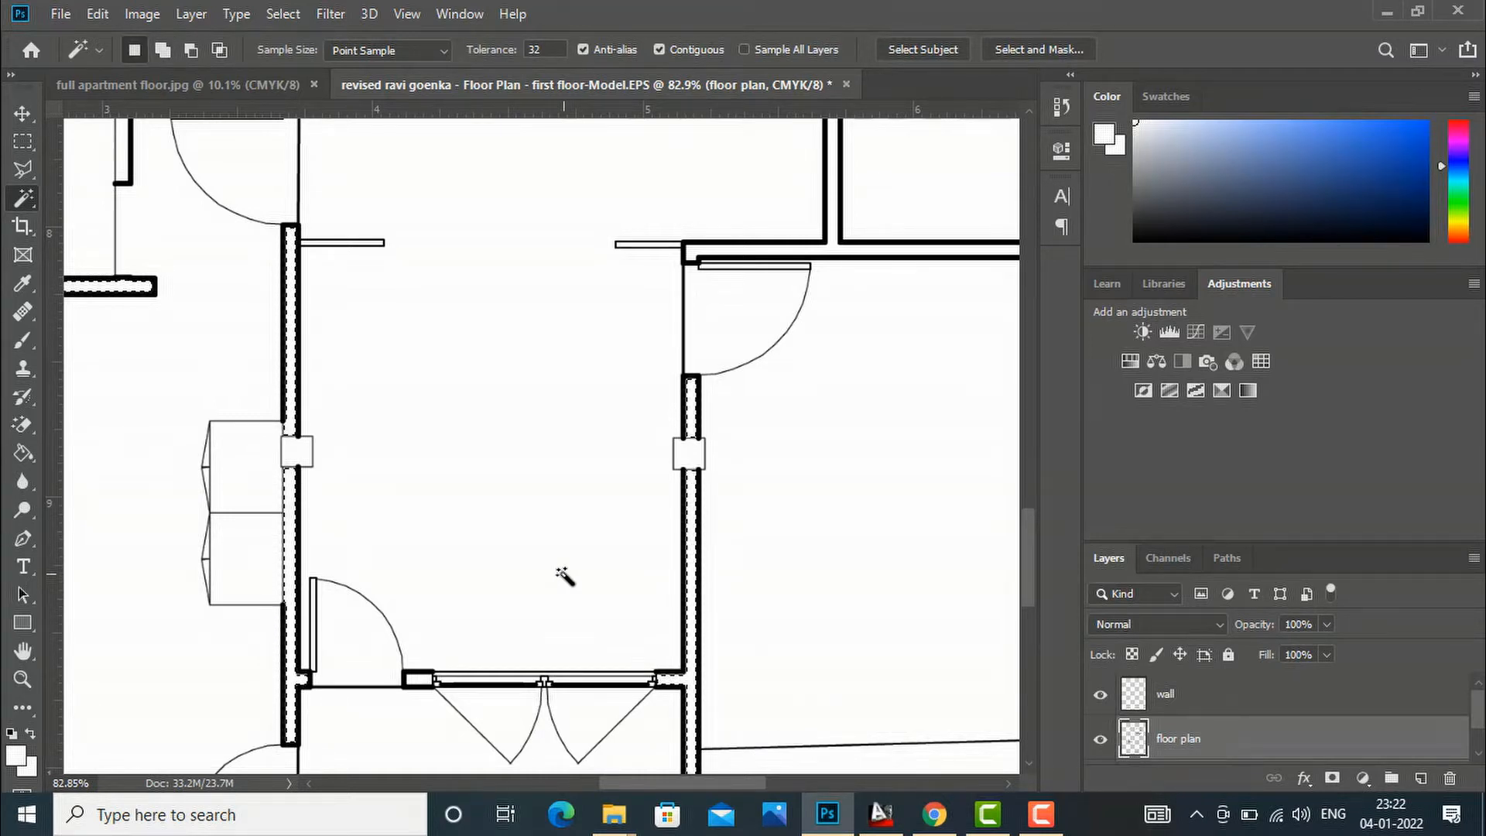
# Step: Add the connected walls around the small narrow room above the lower-right room to the selection
pyautogui.scroll(-5, 565, 573)
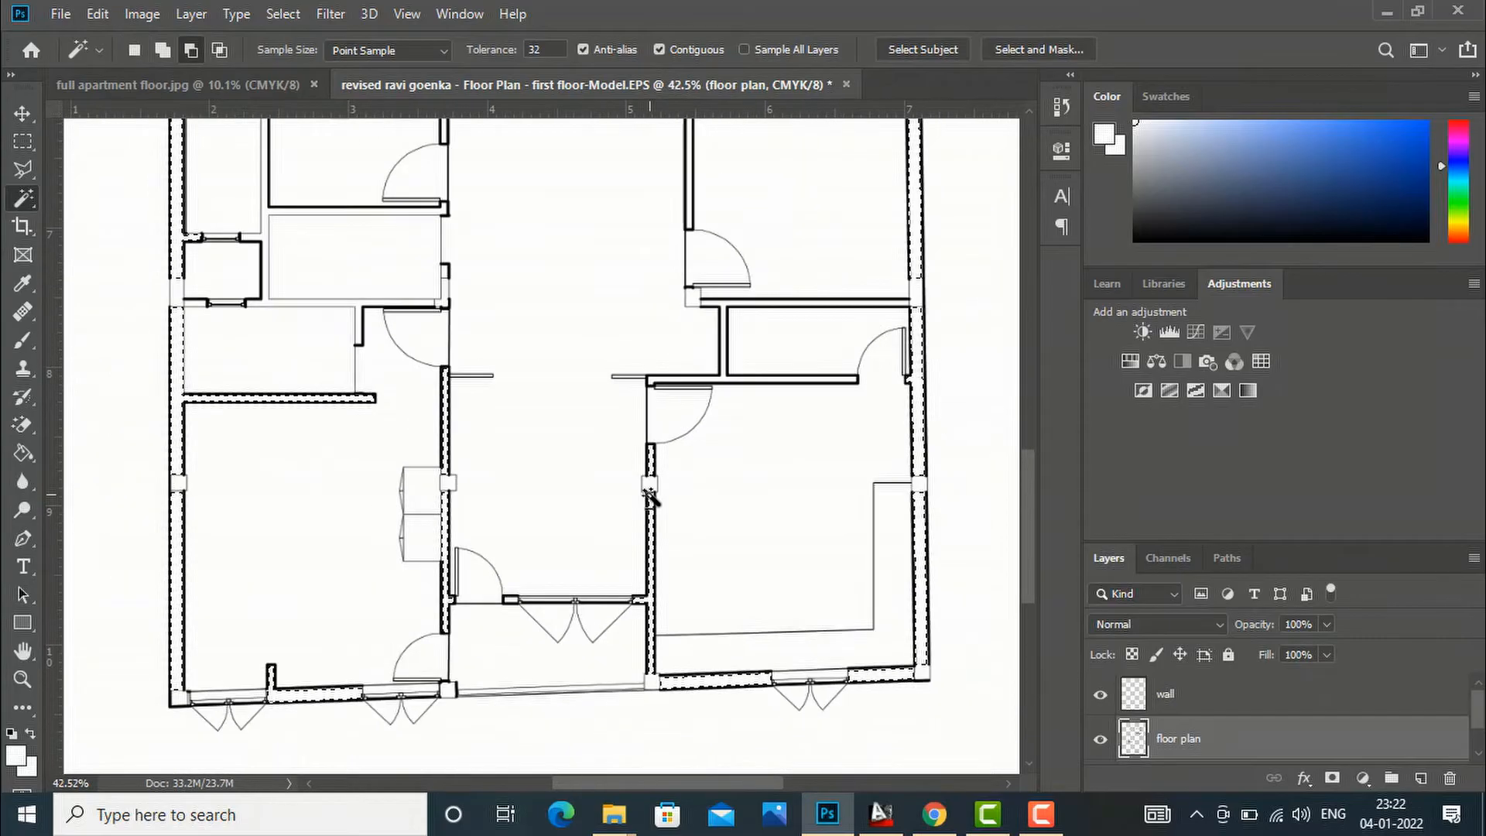
pyautogui.scroll(-1, 762, 476)
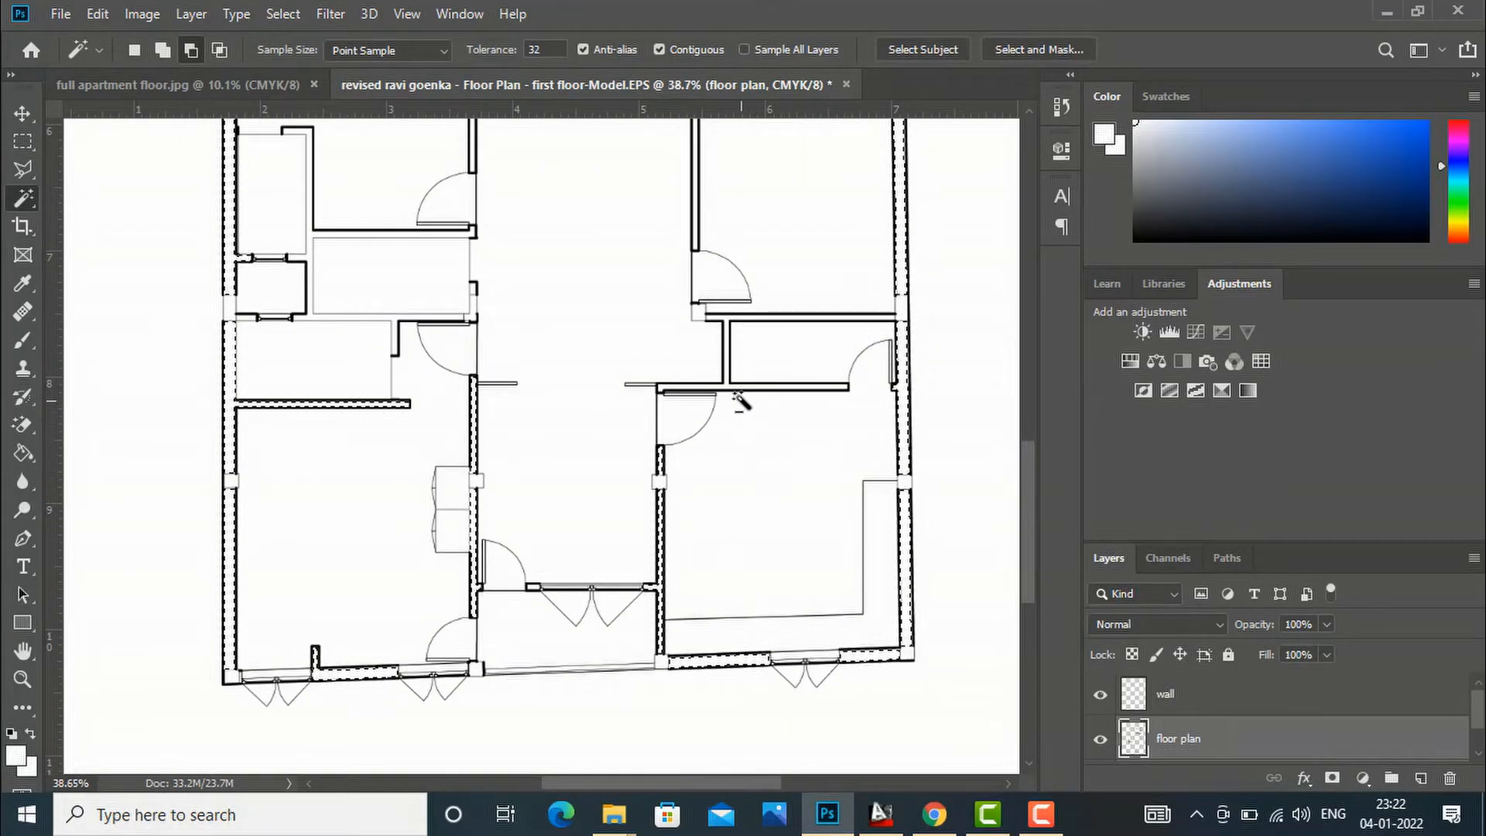
pyautogui.scroll(3, 740, 401)
pyautogui.click(769, 395)
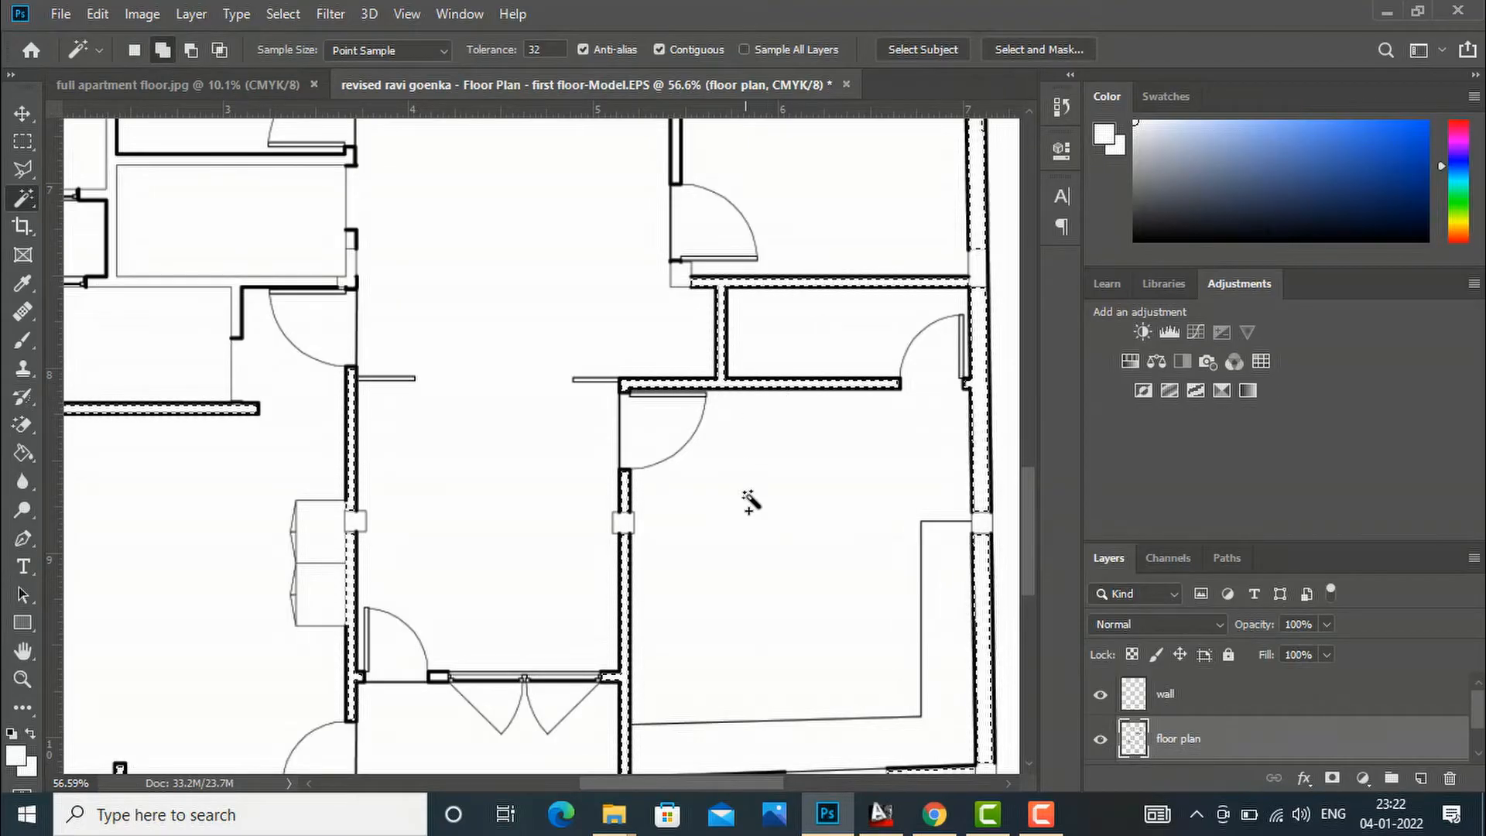
# Step: Add the hall-side wall of the middle-right room and the walls of the small room above it to the selection
pyautogui.scroll(-5, 756, 504)
pyautogui.scroll(5, 734, 341)
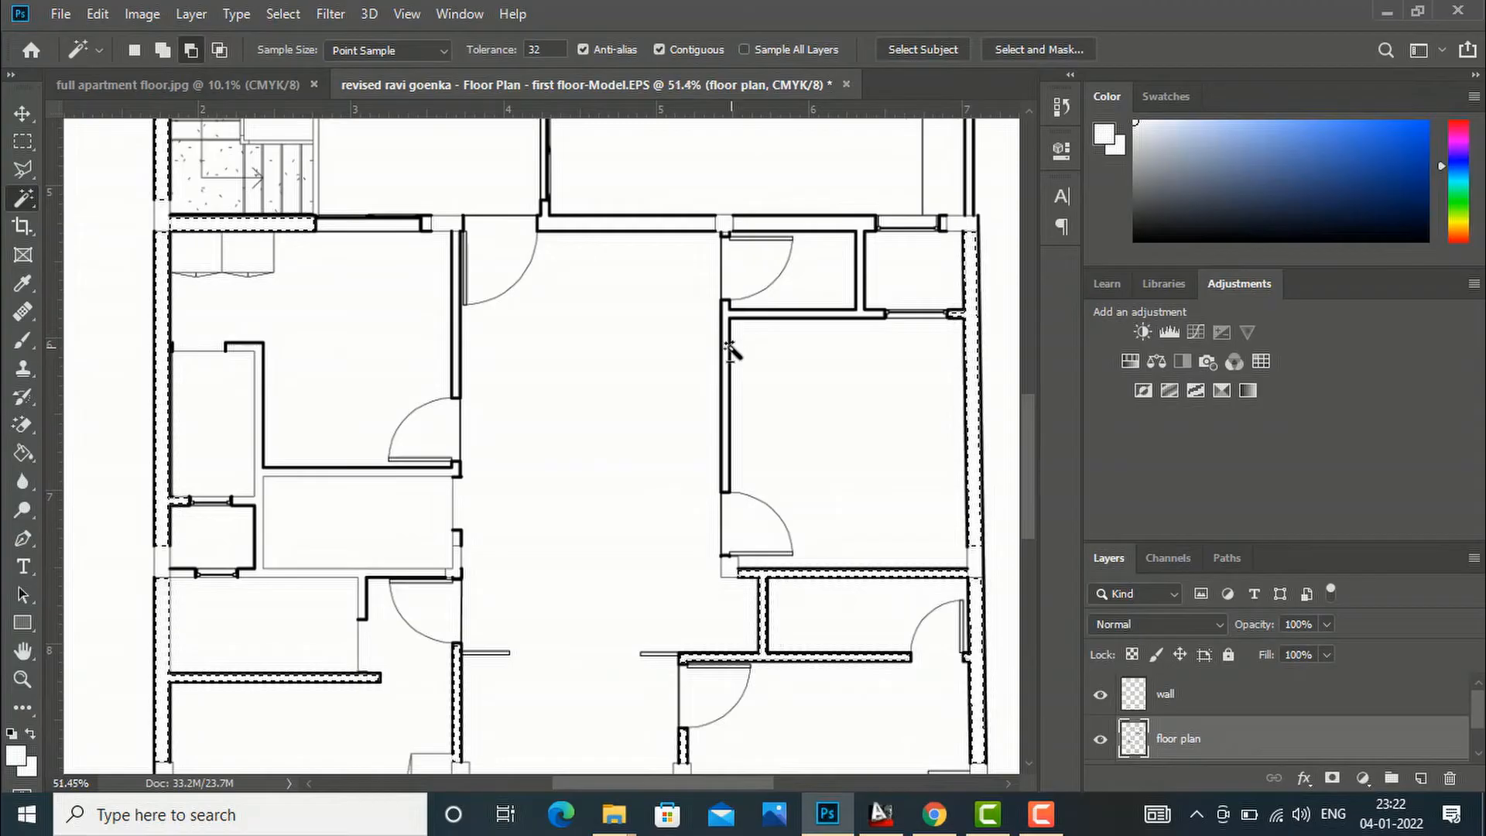
pyautogui.scroll(1, 732, 350)
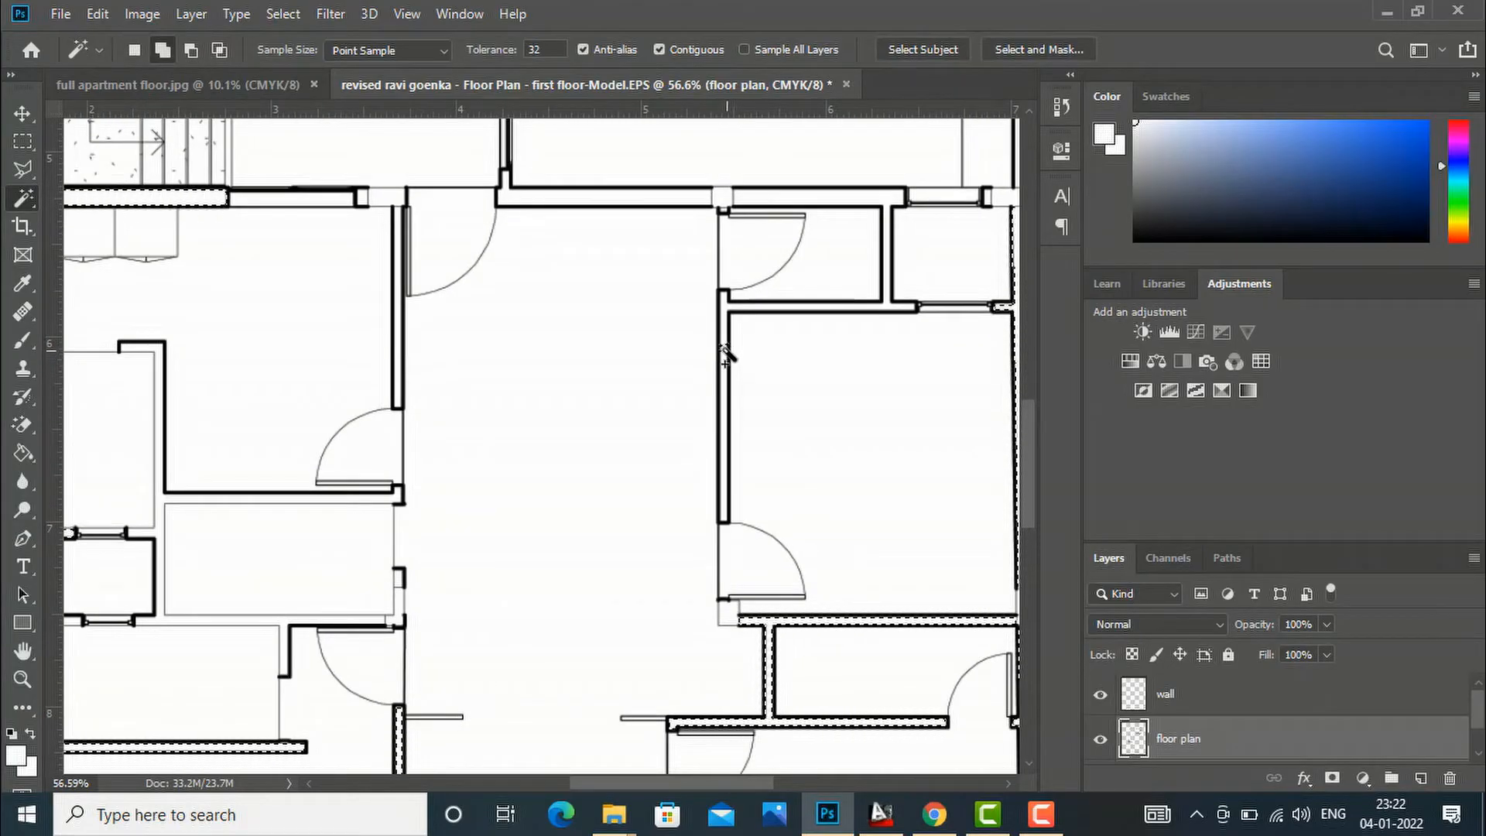
pyautogui.keyDown('shift'); pyautogui.click(726, 353); pyautogui.keyUp('shift')
pyautogui.scroll(-2, 768, 464)
pyautogui.scroll(-3, 766, 461)
pyautogui.keyDown('shift'); pyautogui.click(763, 455); pyautogui.keyUp('shift')
# Step: Add the hall-side wall of the room below the staircase and that room's L-shaped inner partition to the selection
pyautogui.scroll(3, 577, 360)
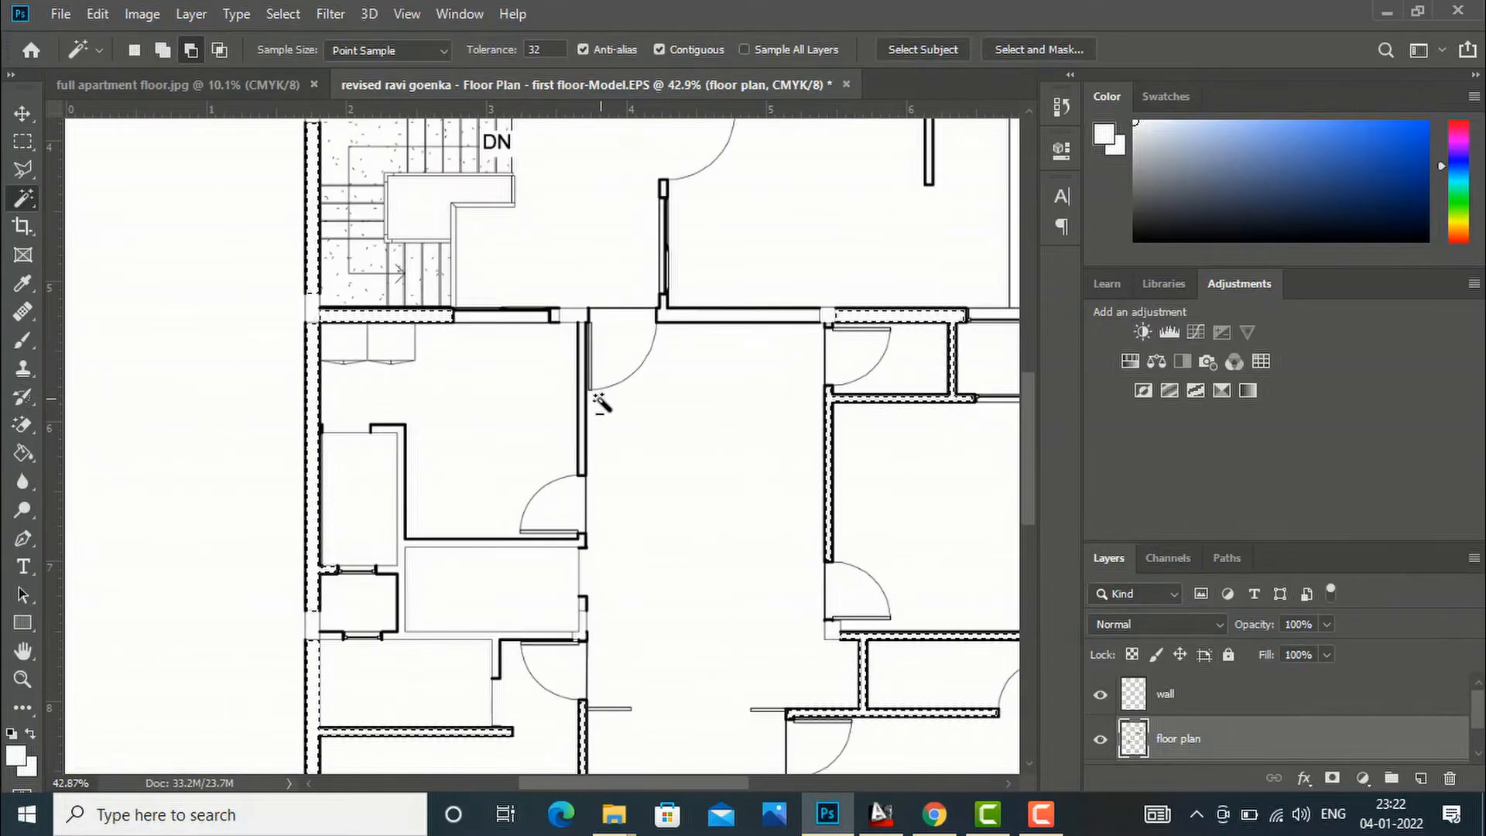
pyautogui.scroll(3, 600, 401)
pyautogui.keyDown('shift'); pyautogui.click(572, 387); pyautogui.keyUp('shift')
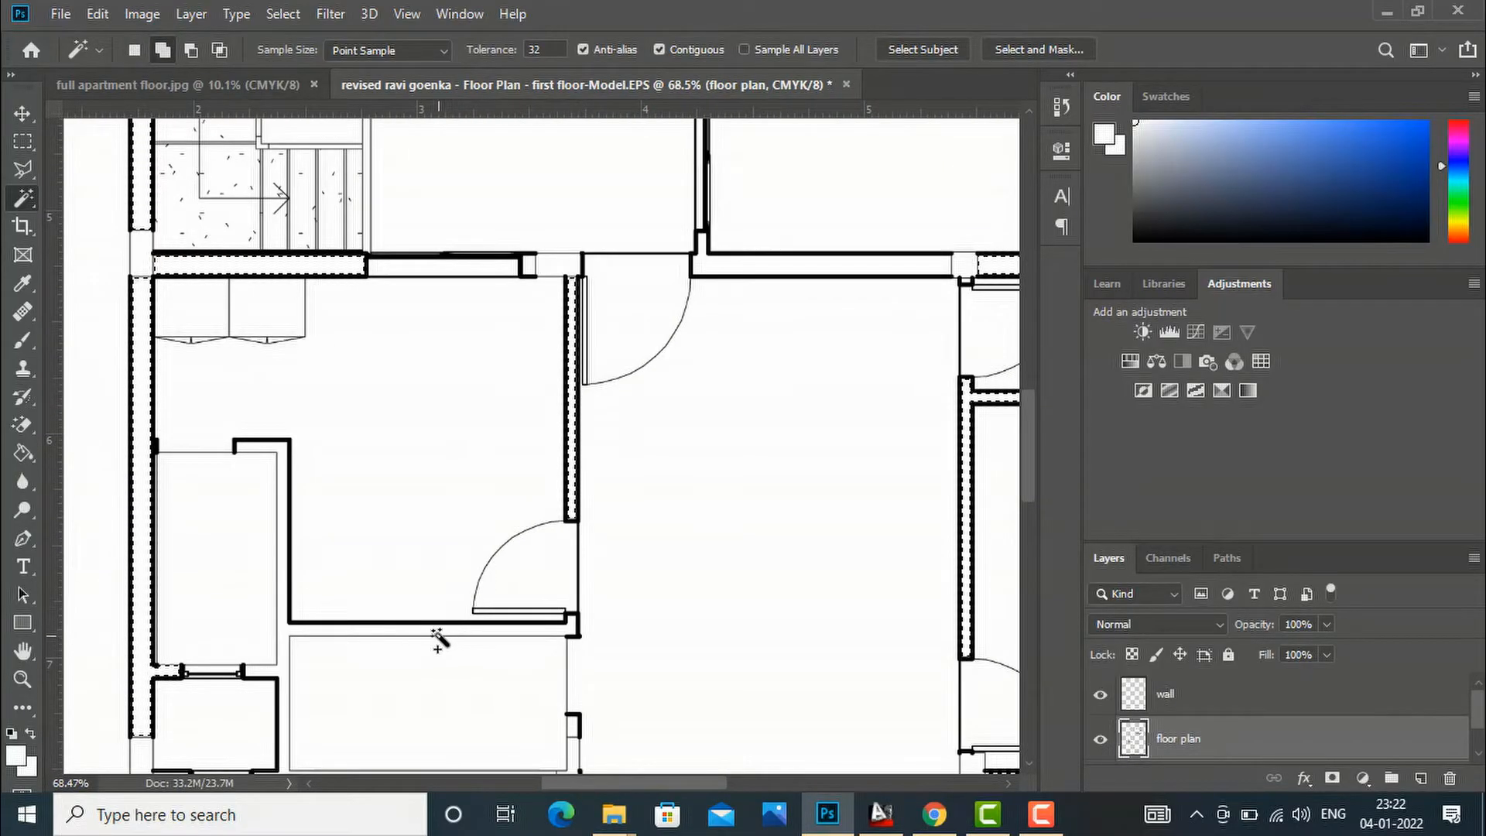
pyautogui.keyDown('shift'); pyautogui.click(436, 632); pyautogui.keyUp('shift')
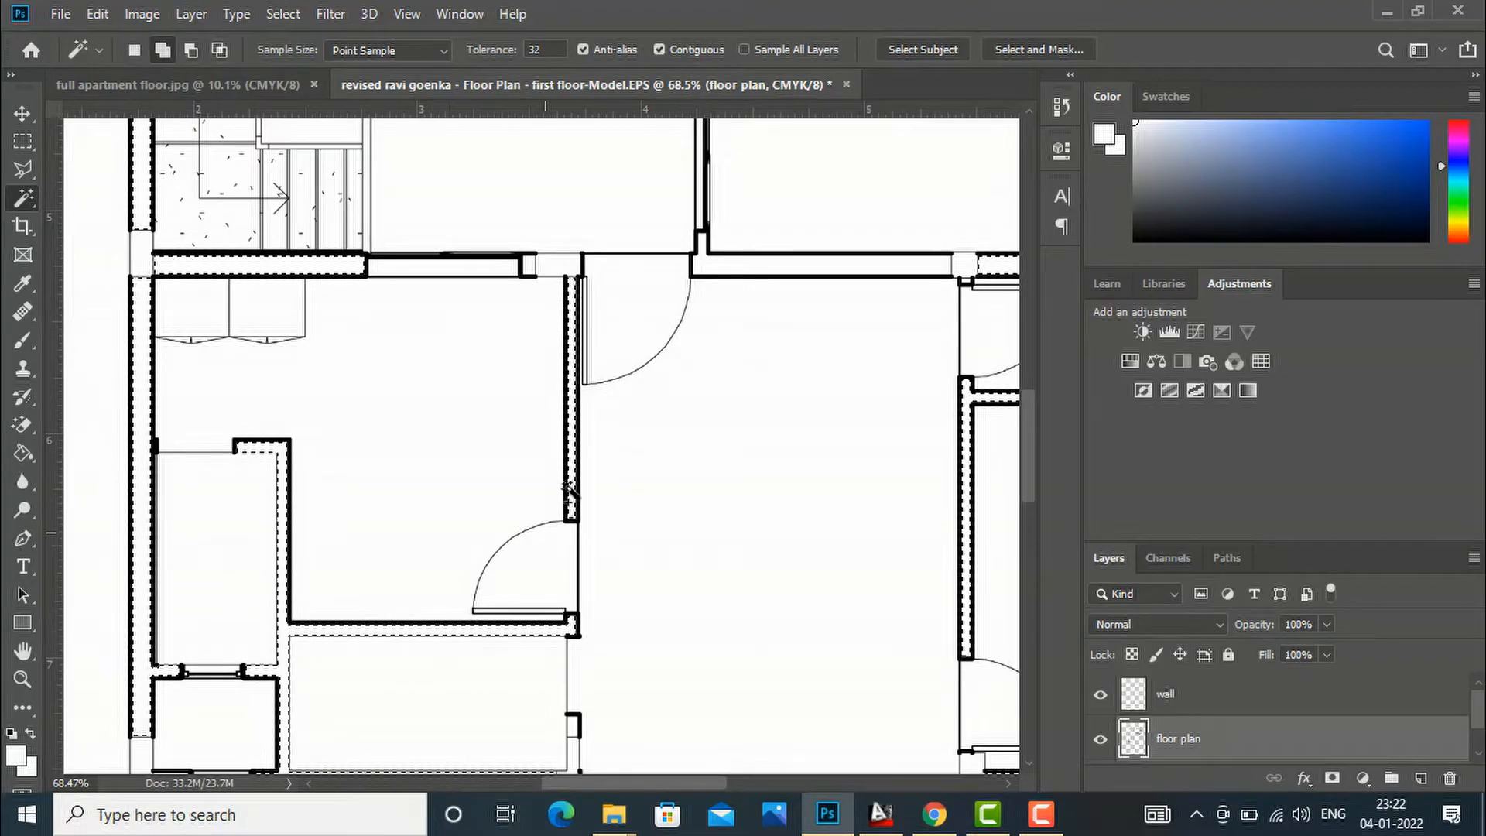
# Step: Add the horizontal wall between the central hall and the large room above it to the selection
pyautogui.scroll(-4, 570, 492)
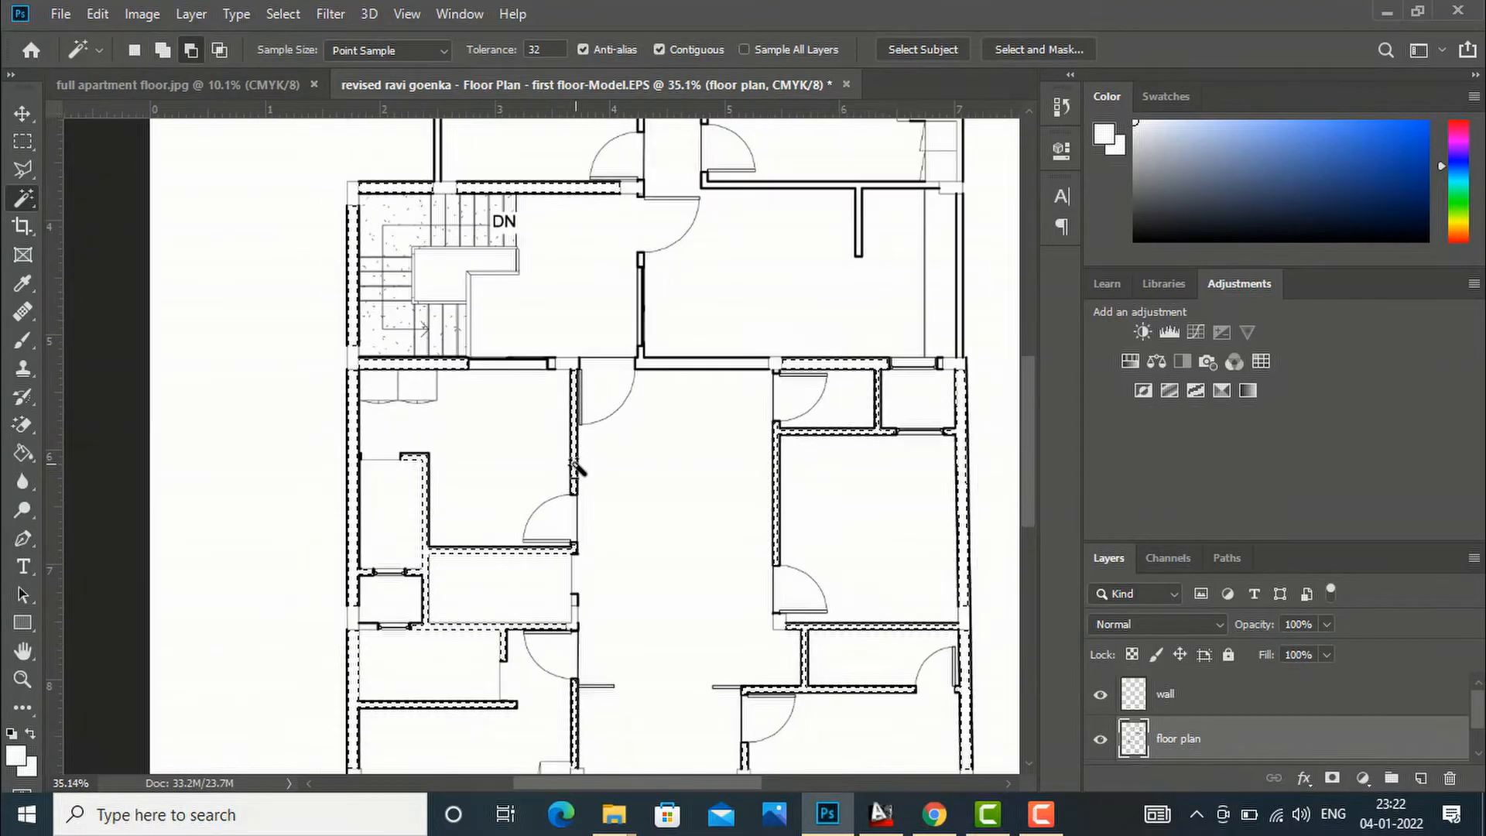
pyautogui.scroll(-3, 576, 468)
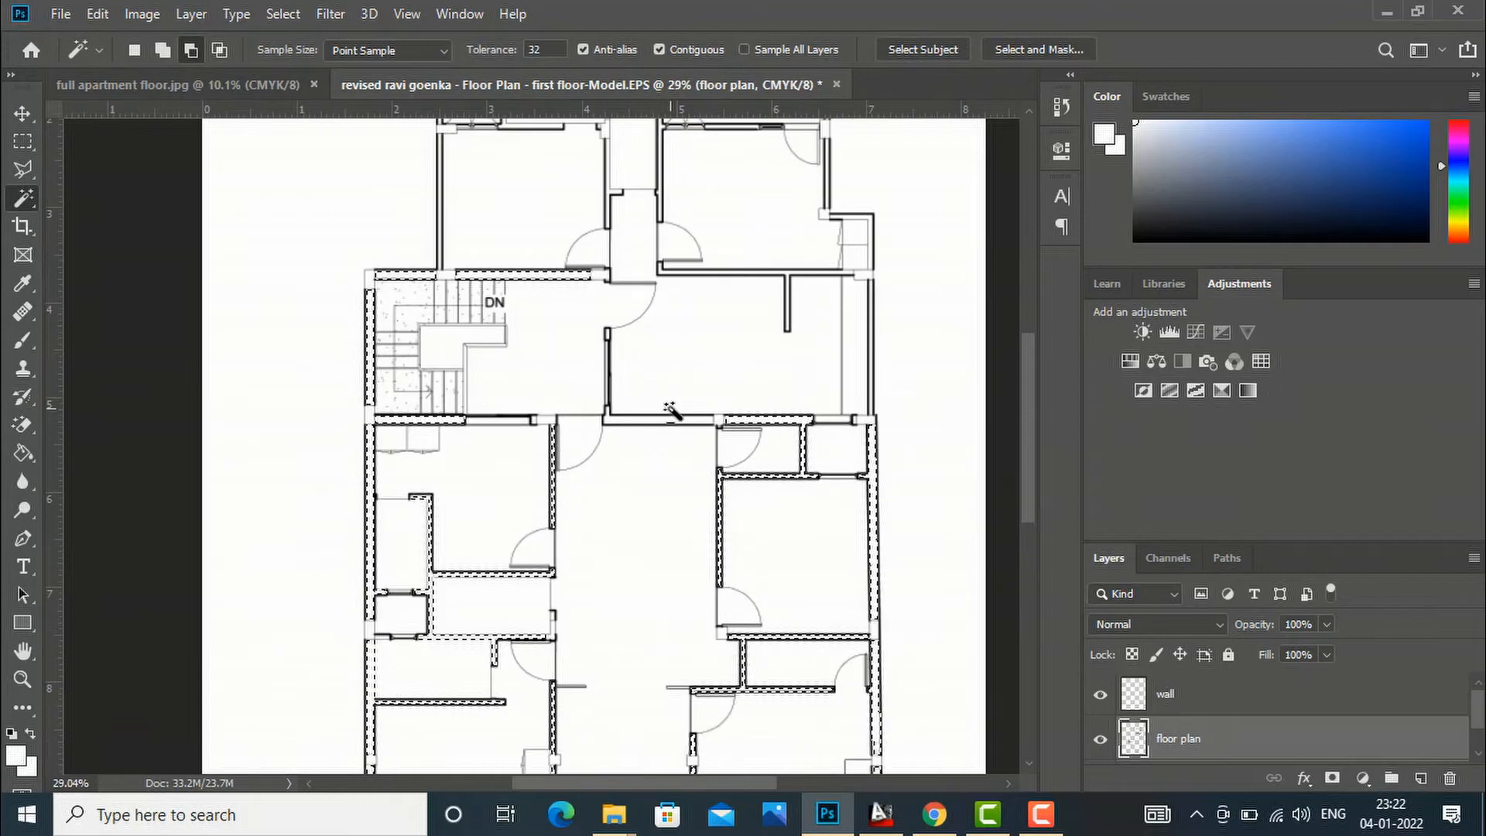
pyautogui.scroll(4, 669, 410)
pyautogui.keyDown('shift'); pyautogui.click(645, 426); pyautogui.keyUp('shift')
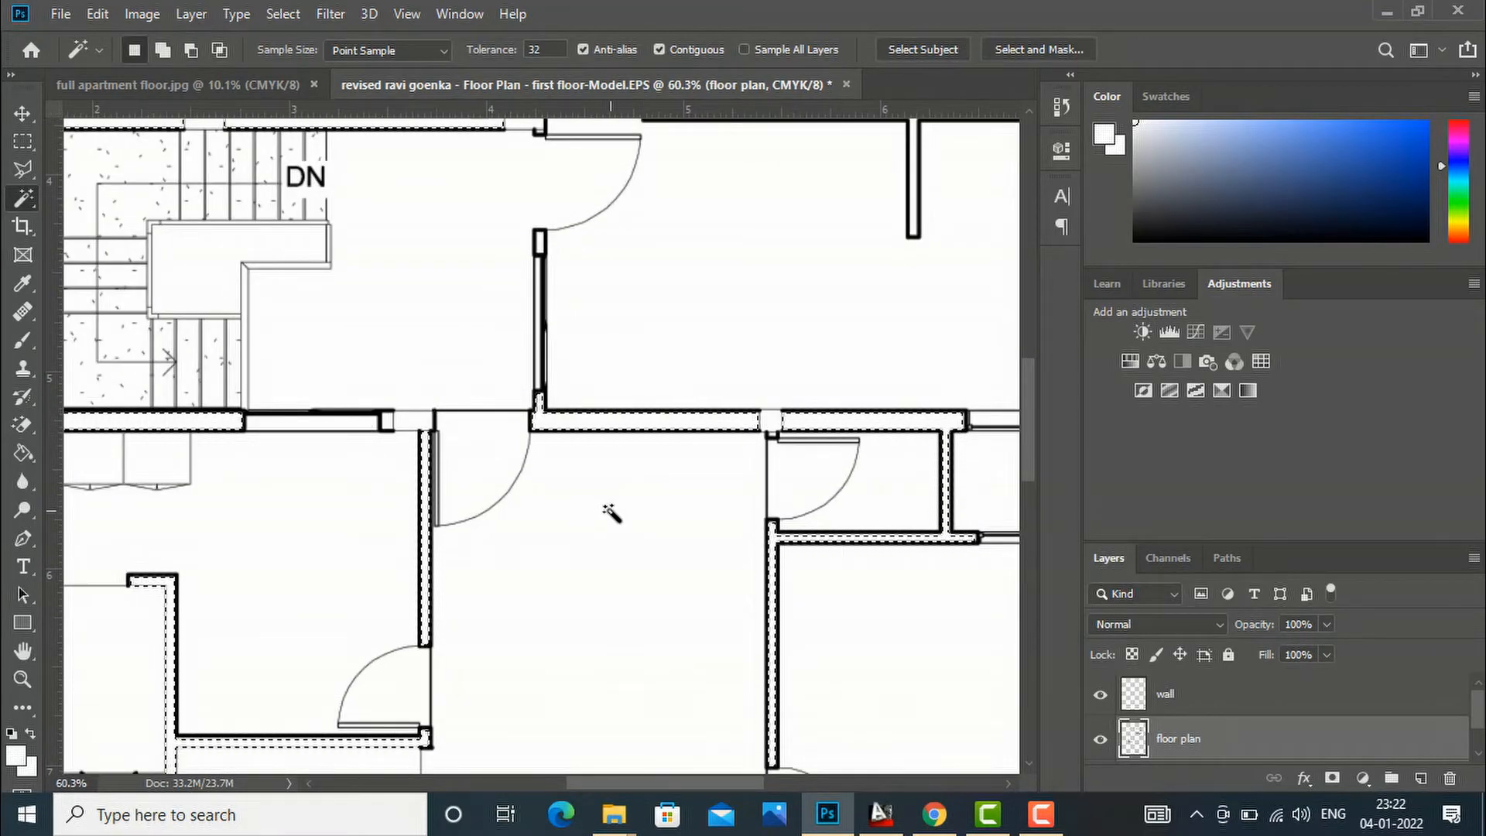
# Step: Add the horizontal wall below the upper-right room and its projecting stub partition to the selection
pyautogui.scroll(-5, 612, 512)
pyautogui.scroll(4, 851, 503)
pyautogui.scroll(-4, 806, 581)
pyautogui.scroll(4, 679, 330)
pyautogui.scroll(3, 679, 344)
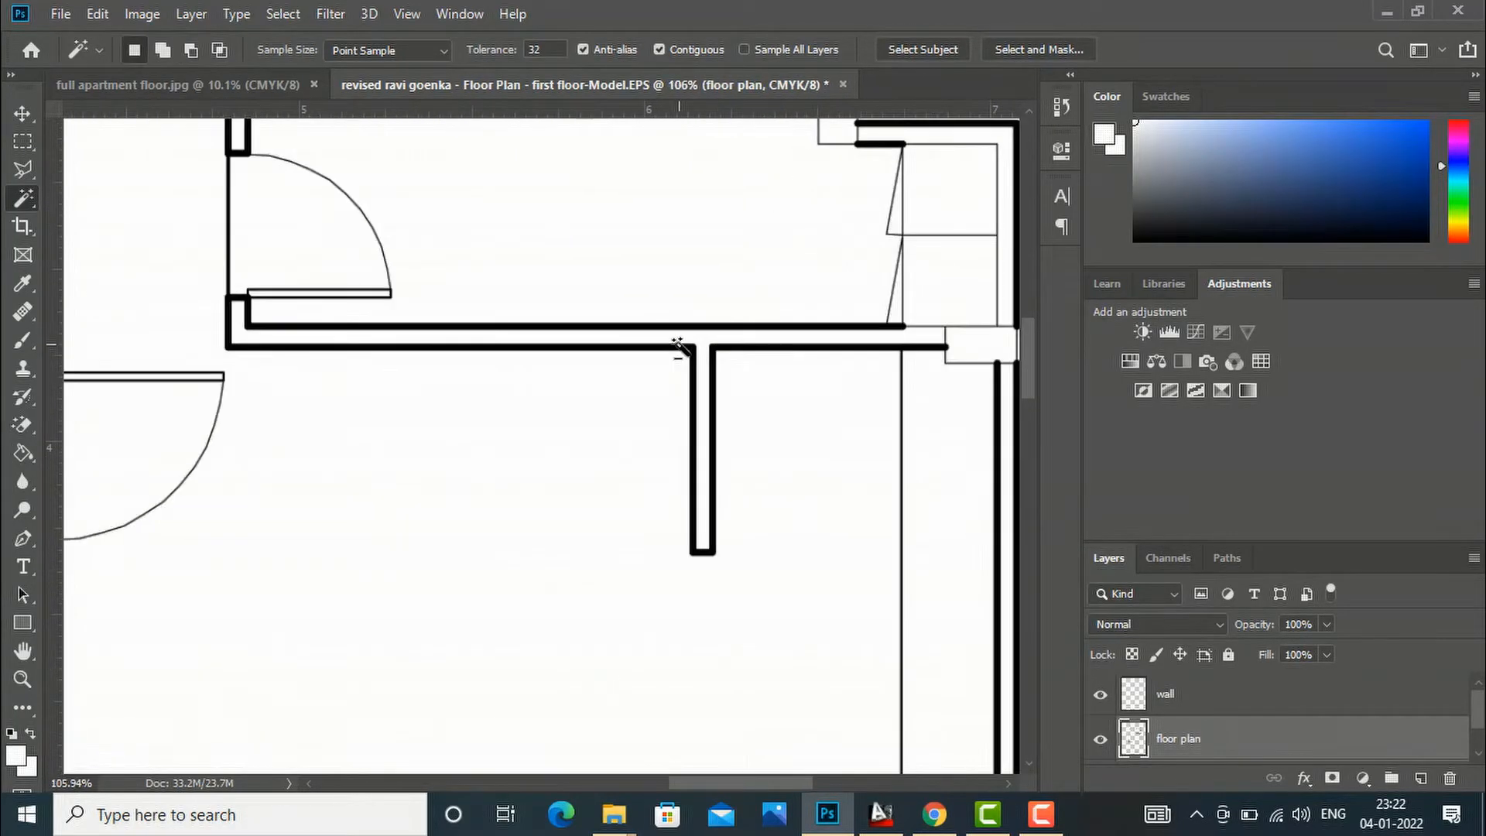
pyautogui.press('shift')
pyautogui.keyDown('shift'); pyautogui.click(667, 344); pyautogui.keyUp('shift')
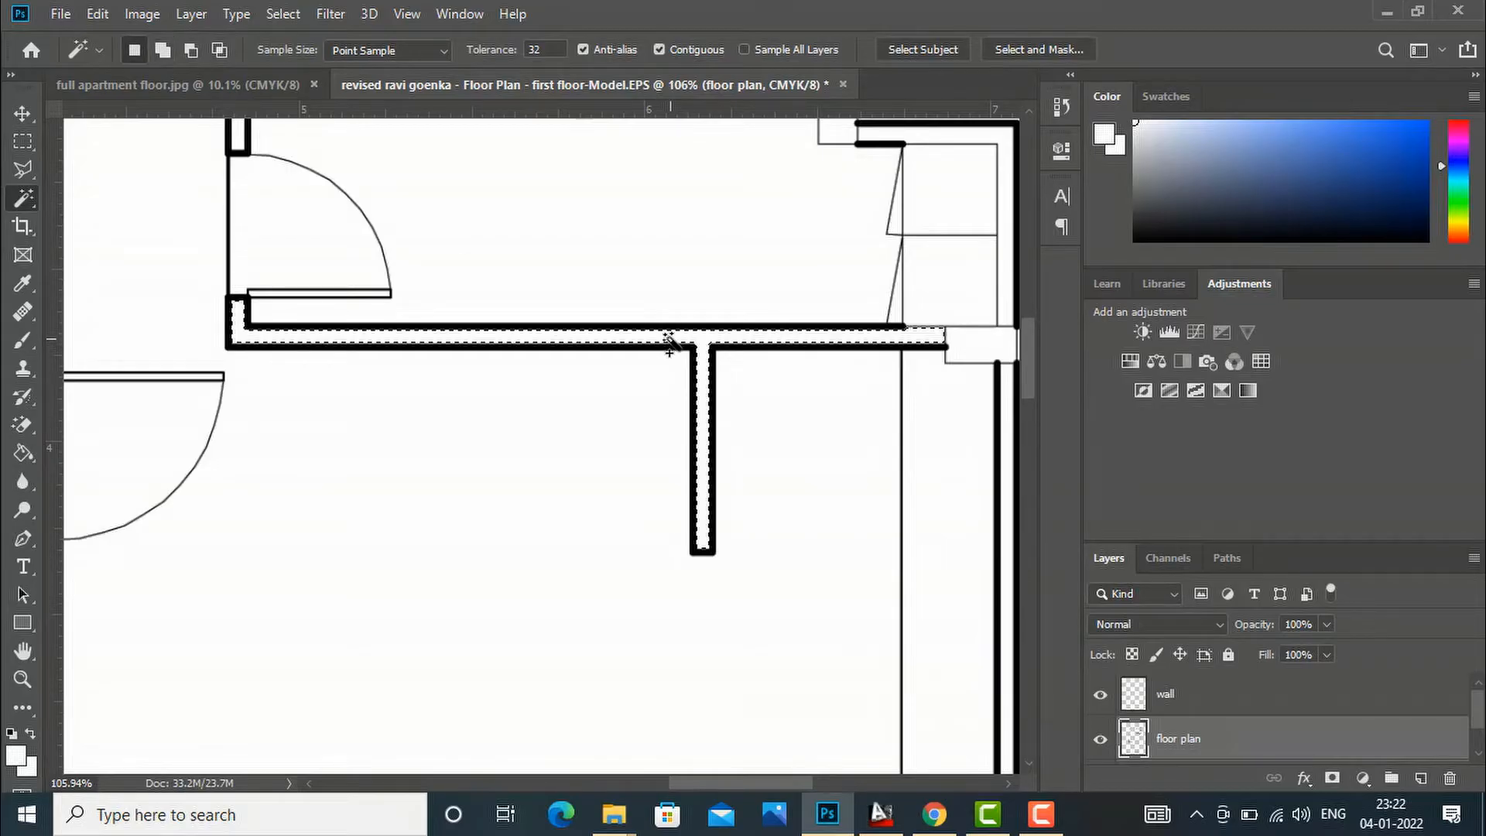
# Step: Add the stepped outer wall at the upper-right room's corner and the outer wall above it to the selection
pyautogui.press('alt')
pyautogui.scroll(-3, 737, 449)
pyautogui.scroll(-3, 745, 507)
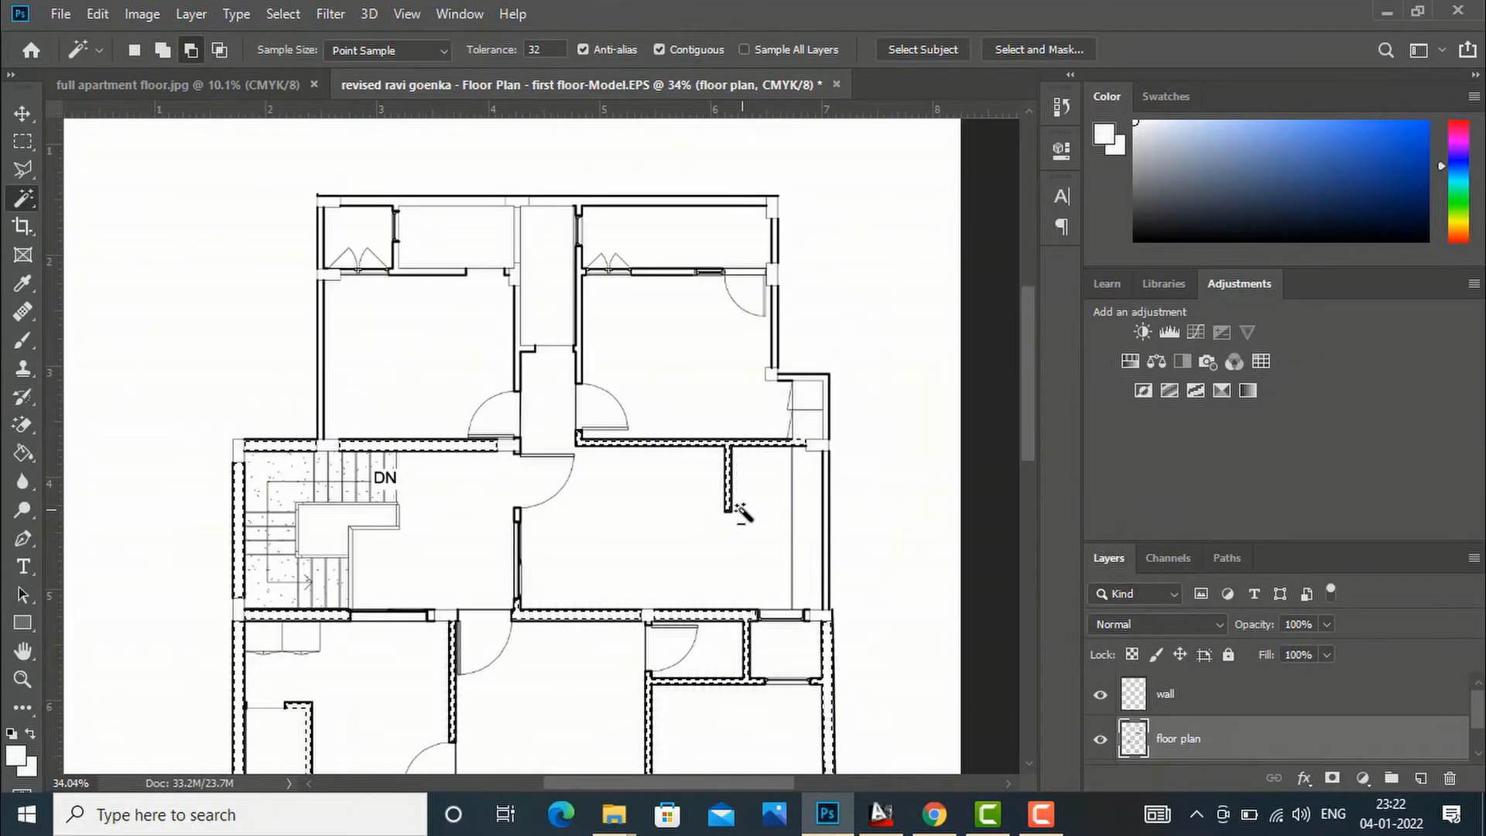
pyautogui.scroll(5, 817, 410)
pyautogui.scroll(1, 817, 403)
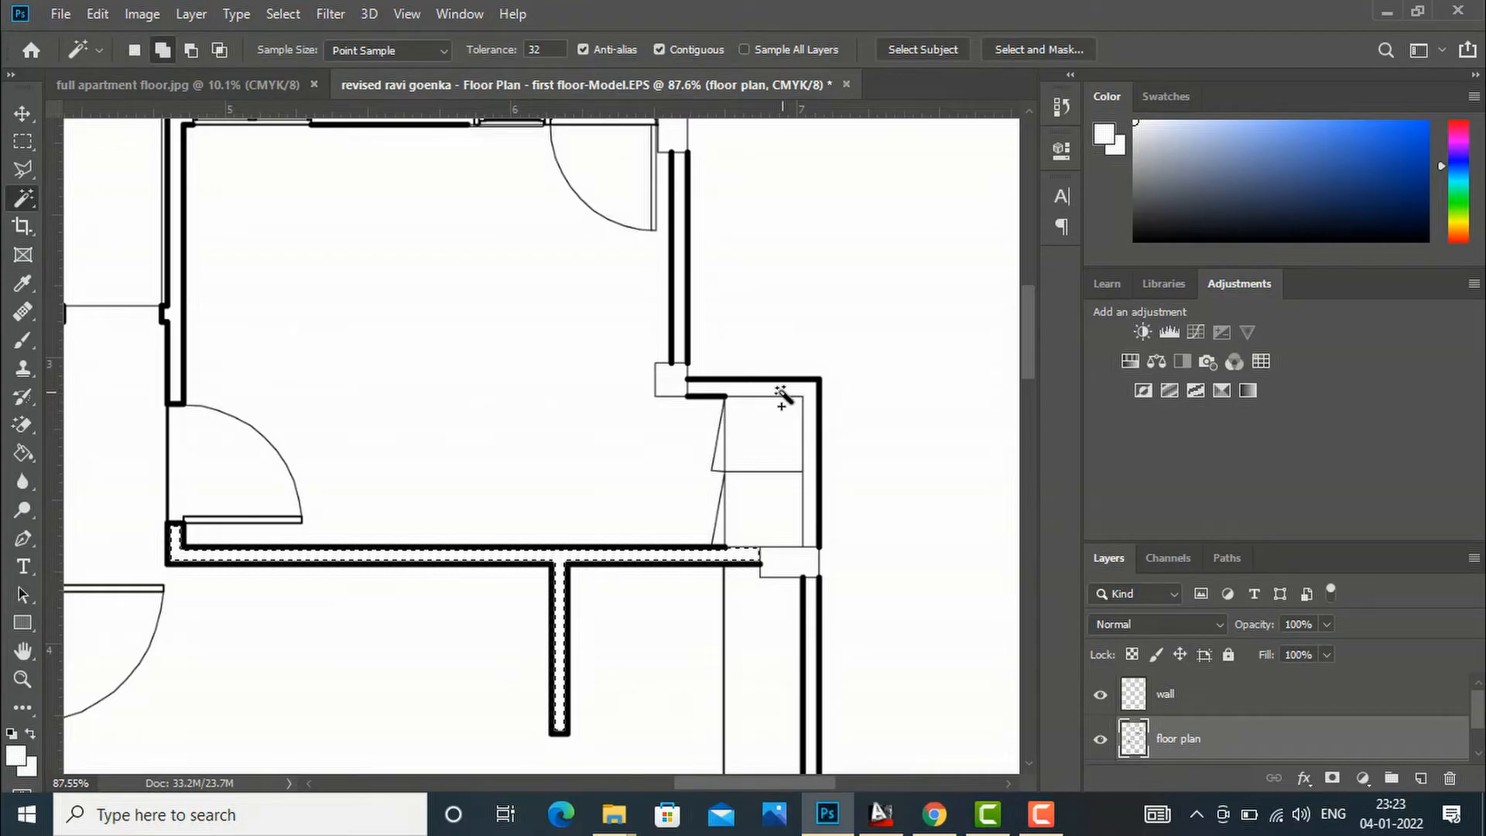
pyautogui.keyDown('shift'); pyautogui.click(782, 392); pyautogui.keyUp('shift')
pyautogui.keyDown('shift'); pyautogui.click(682, 309); pyautogui.keyUp('shift')
# Step: Add the upper-right room's corridor-side wall and the outer walls of the narrow space above that room to the selection
pyautogui.scroll(-3, 747, 521)
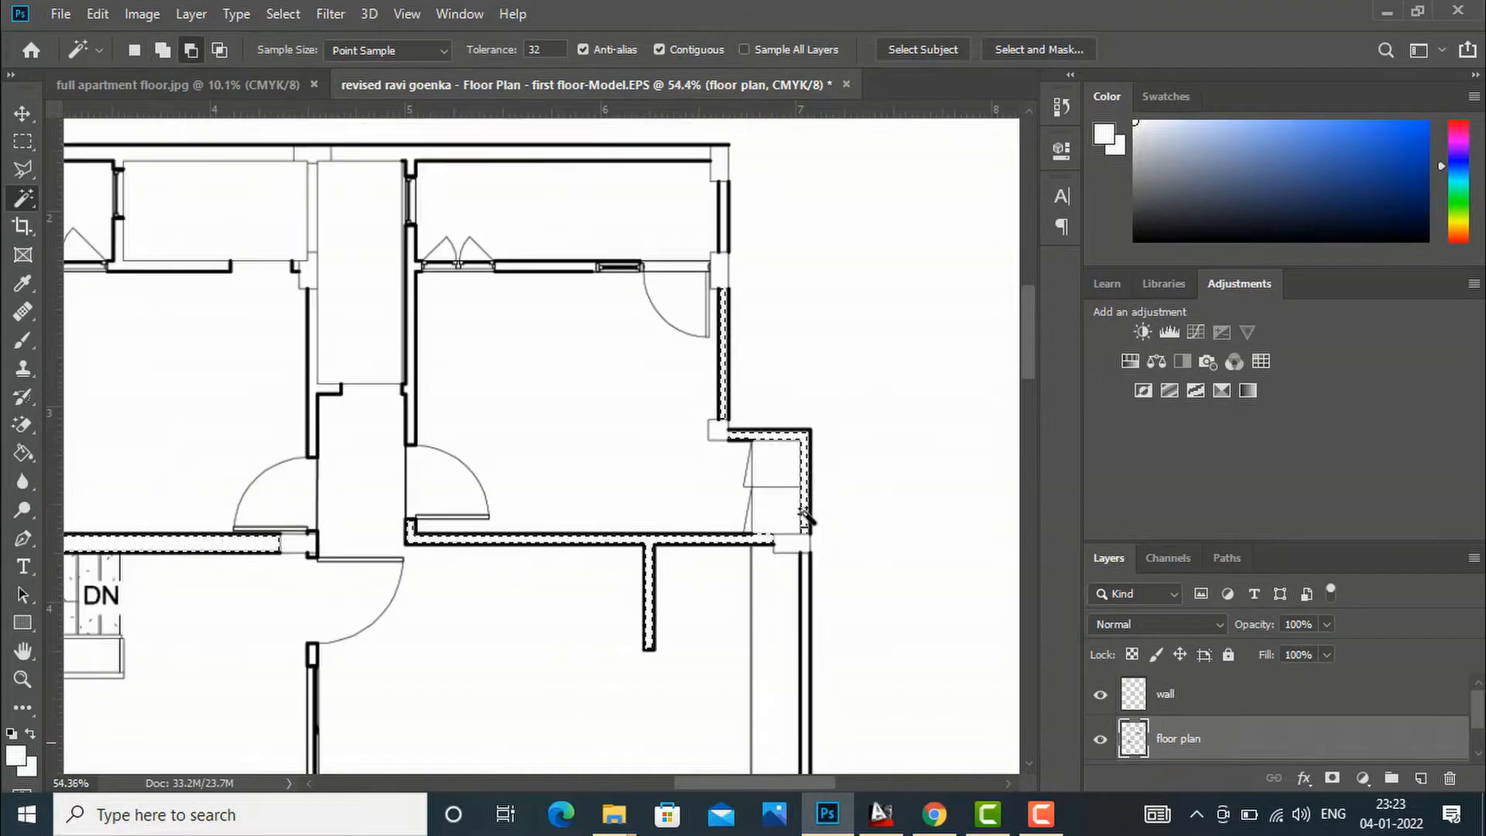
pyautogui.scroll(3, 540, 360)
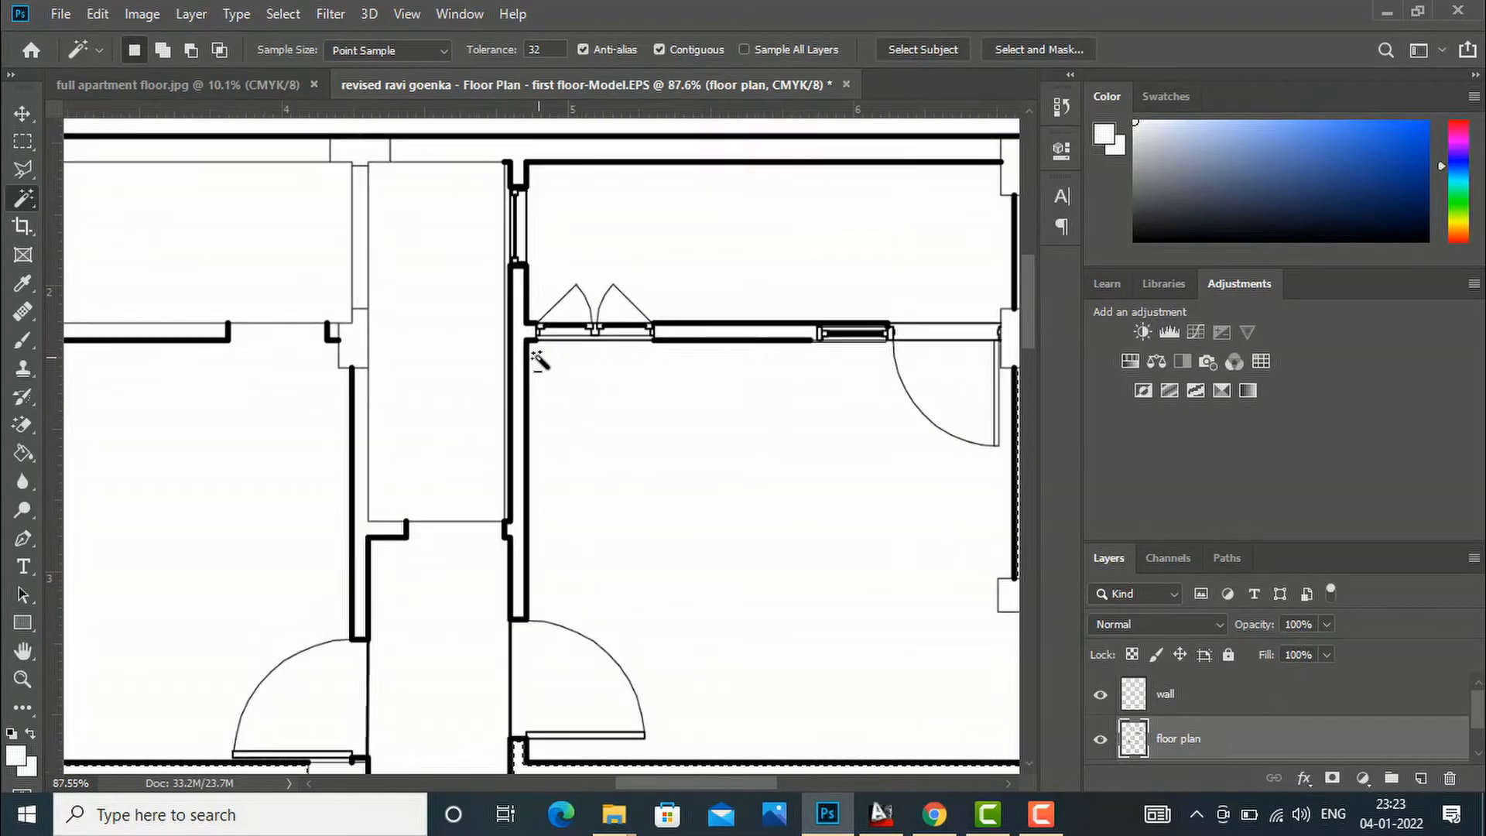
pyautogui.keyDown('shift'); pyautogui.click(519, 341); pyautogui.keyUp('shift')
pyautogui.keyDown('shift'); pyautogui.click(522, 152); pyautogui.keyUp('shift')
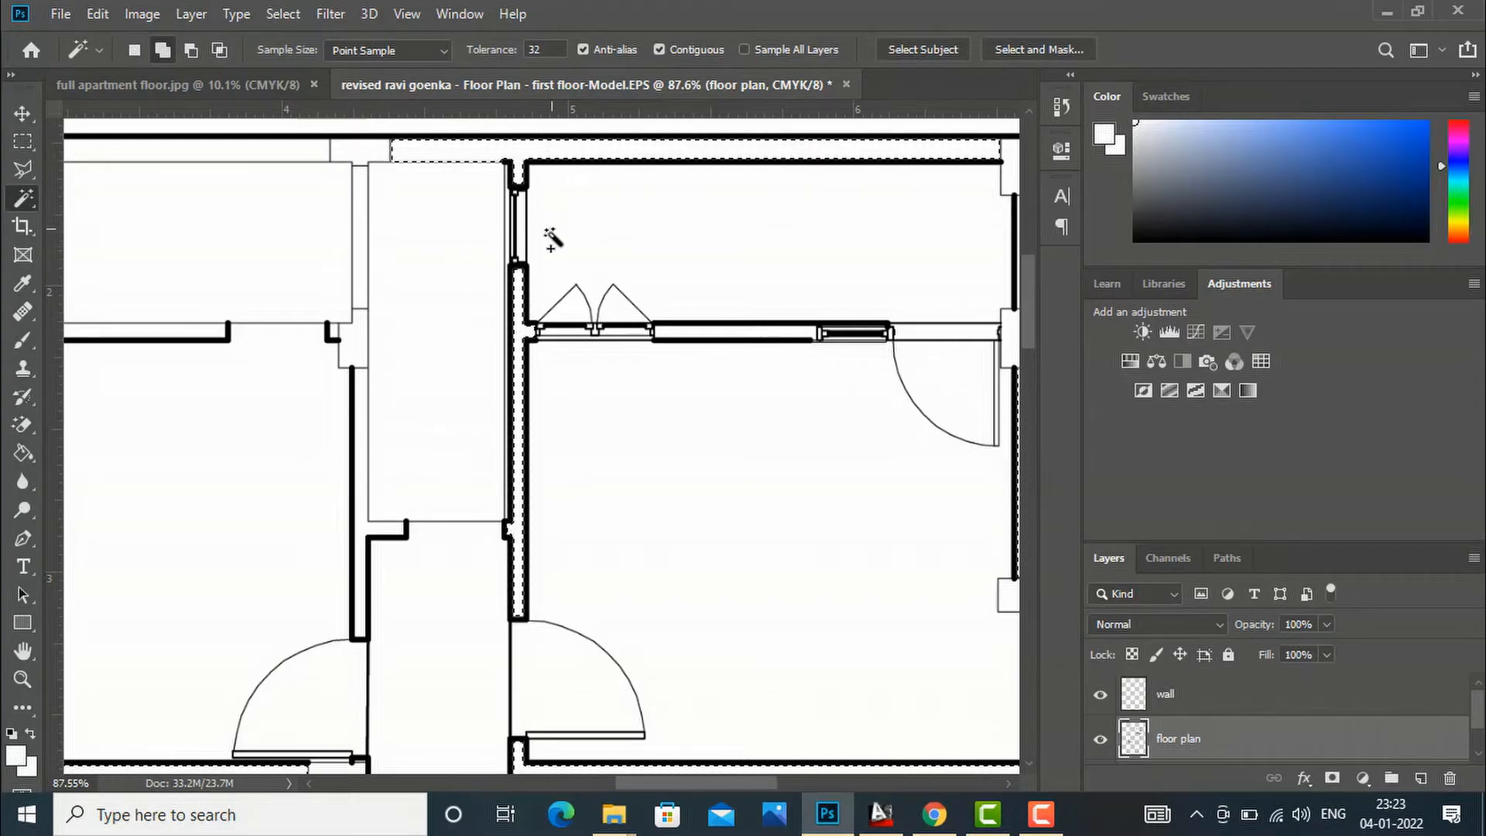
pyautogui.scroll(-2, 611, 395)
pyautogui.scroll(2, 906, 305)
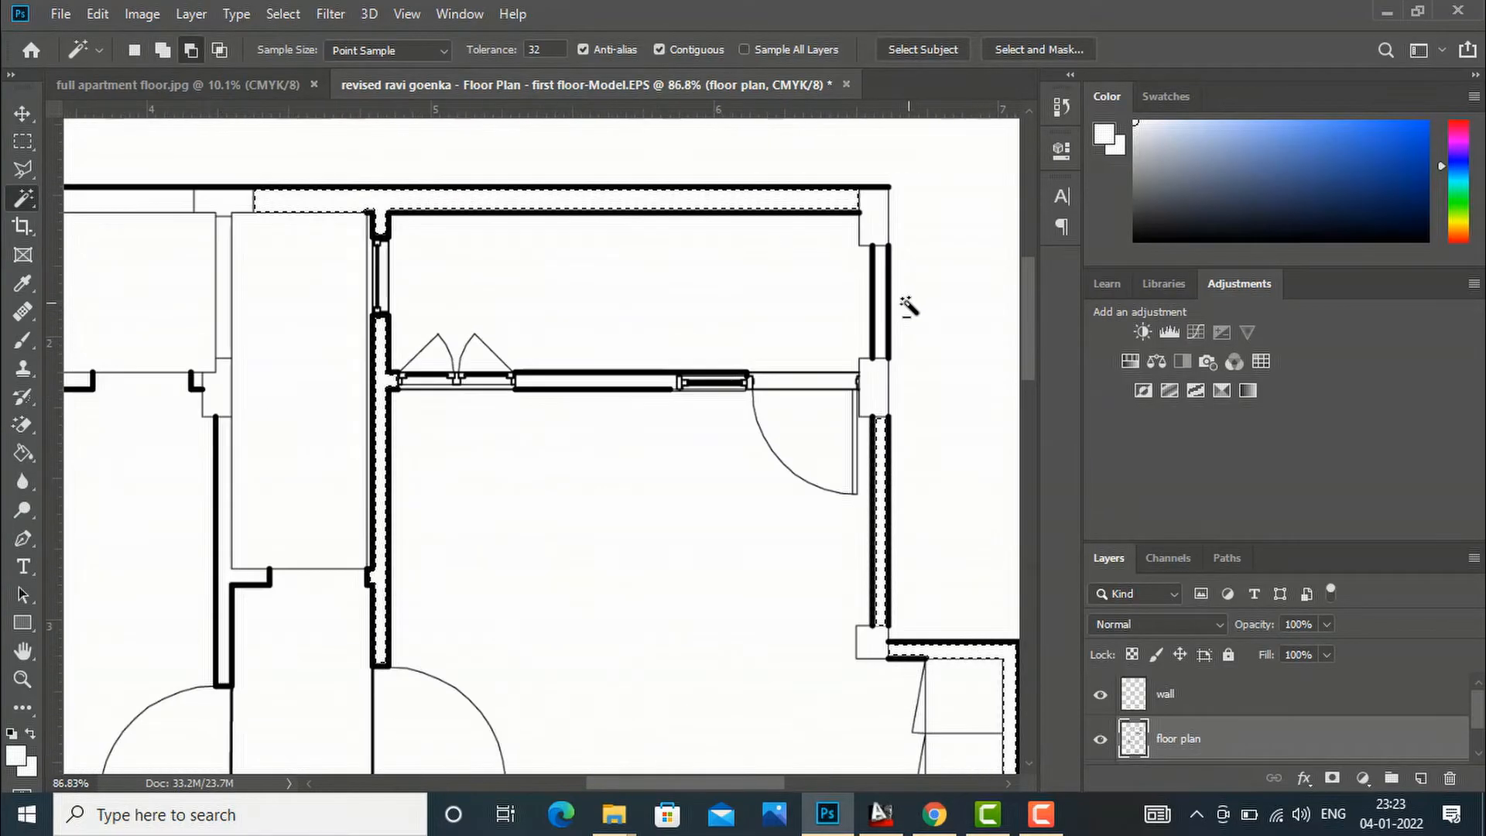
pyautogui.keyDown('shift'); pyautogui.click(881, 312); pyautogui.keyUp('shift')
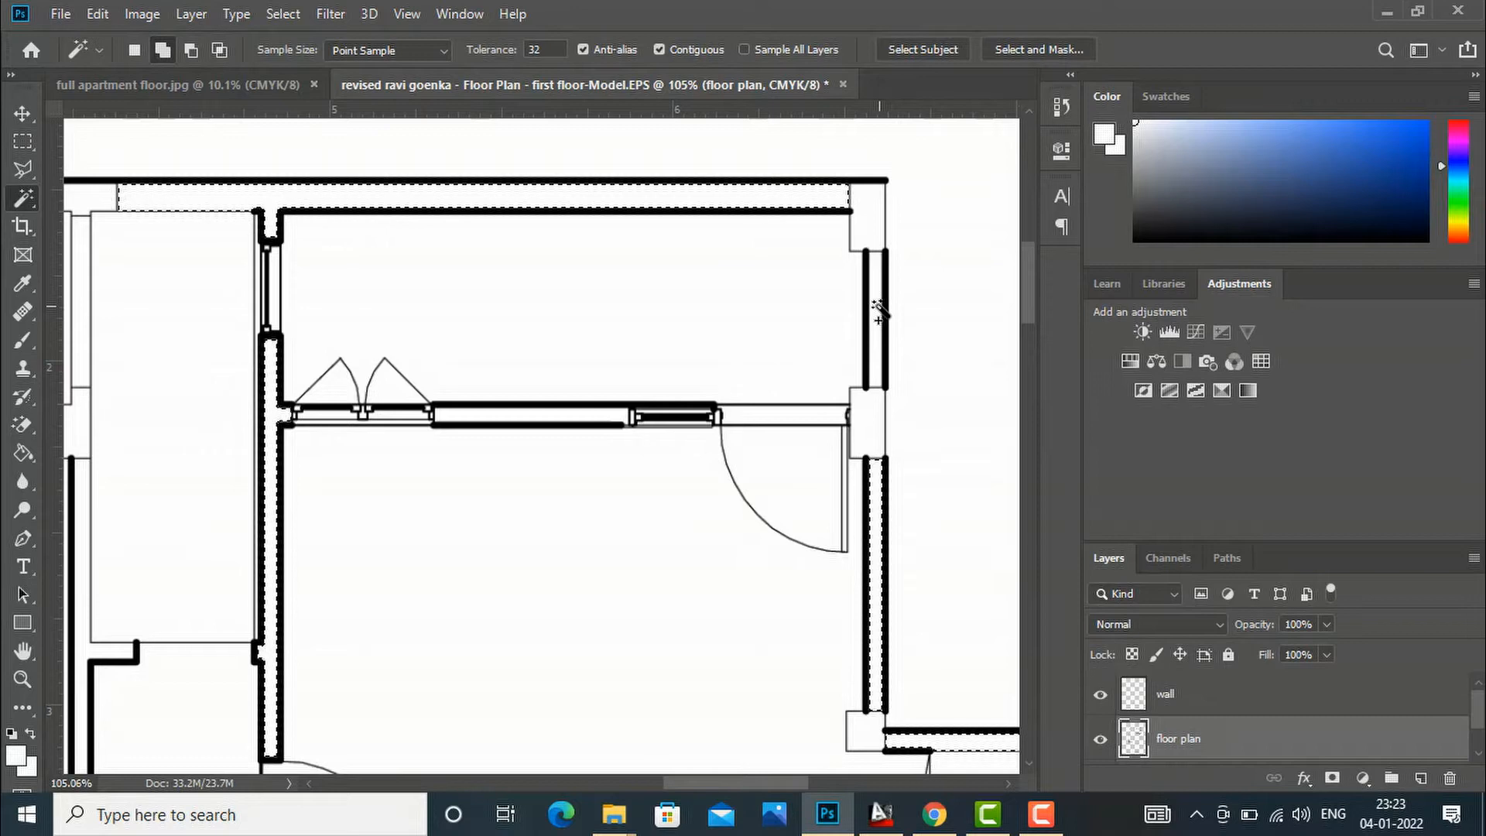
# Step: Add the upper-left top outer wall, the partition above the upper-left room and the small corner room's outer wall to the selection
pyautogui.scroll(-2, 815, 403)
pyautogui.scroll(-2, 858, 364)
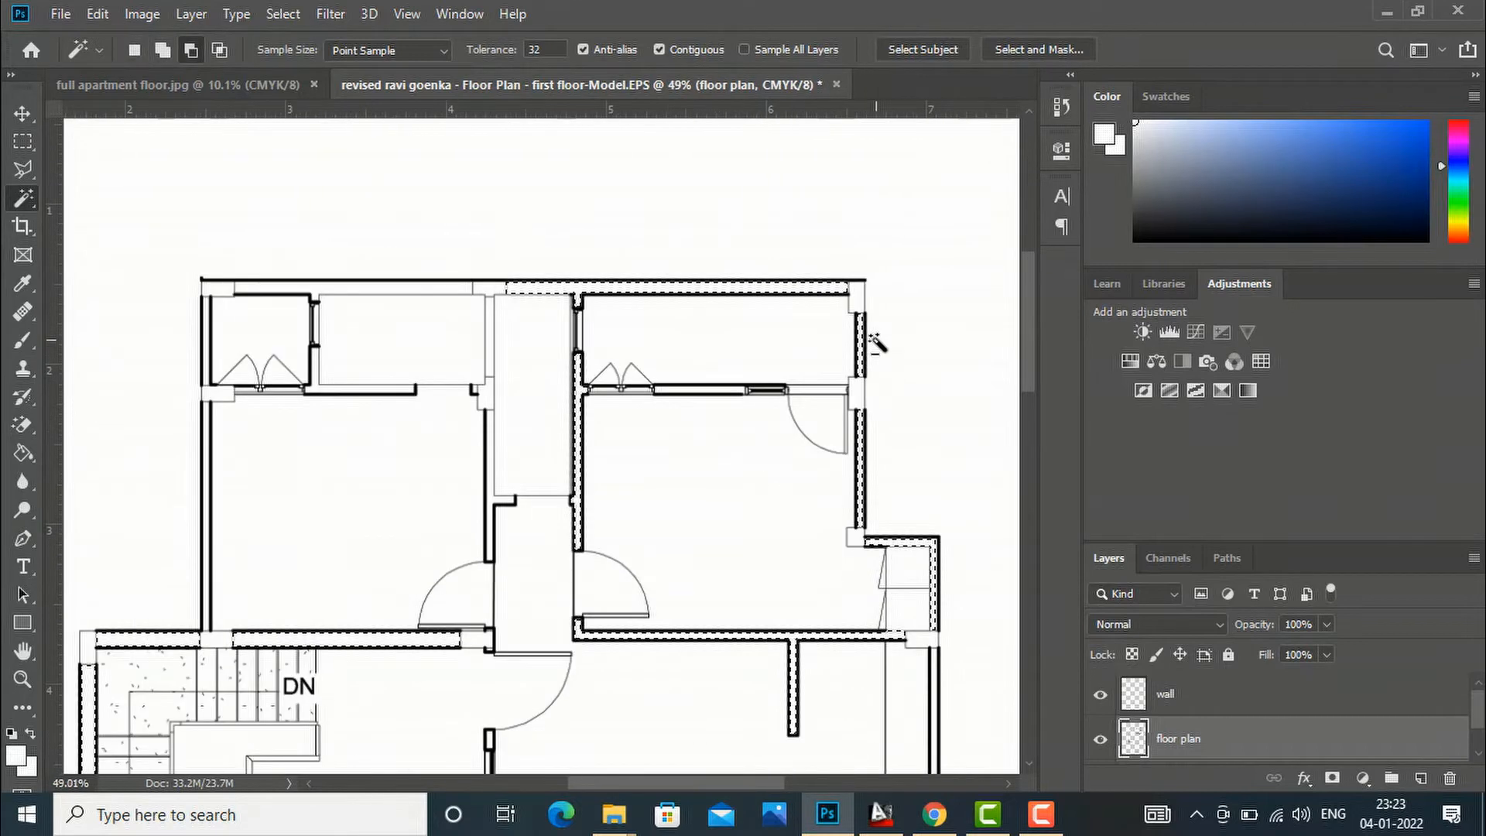
pyautogui.scroll(3, 415, 313)
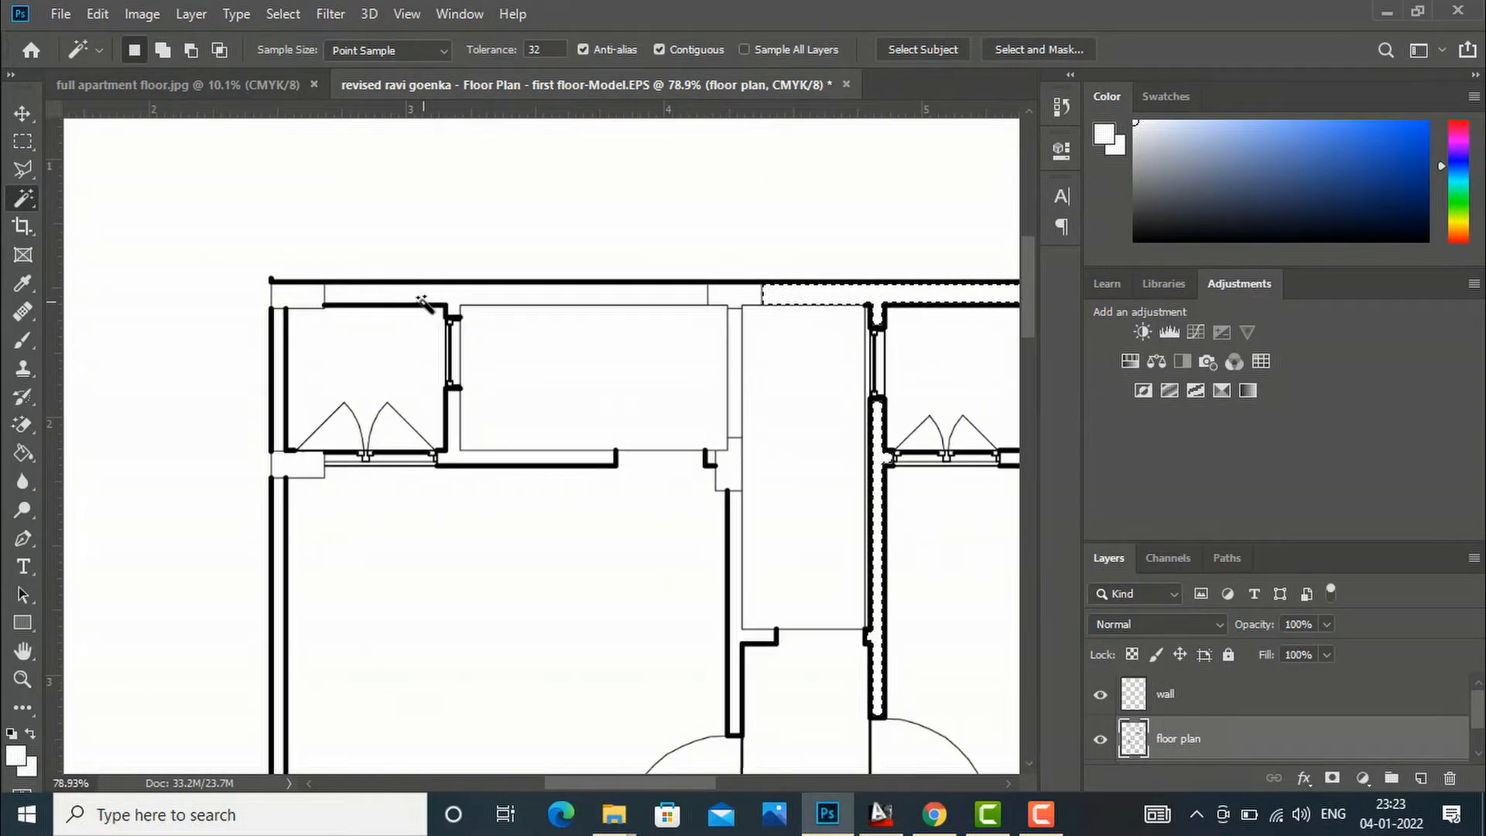
pyautogui.keyDown('shift'); pyautogui.click(498, 298); pyautogui.keyUp('shift')
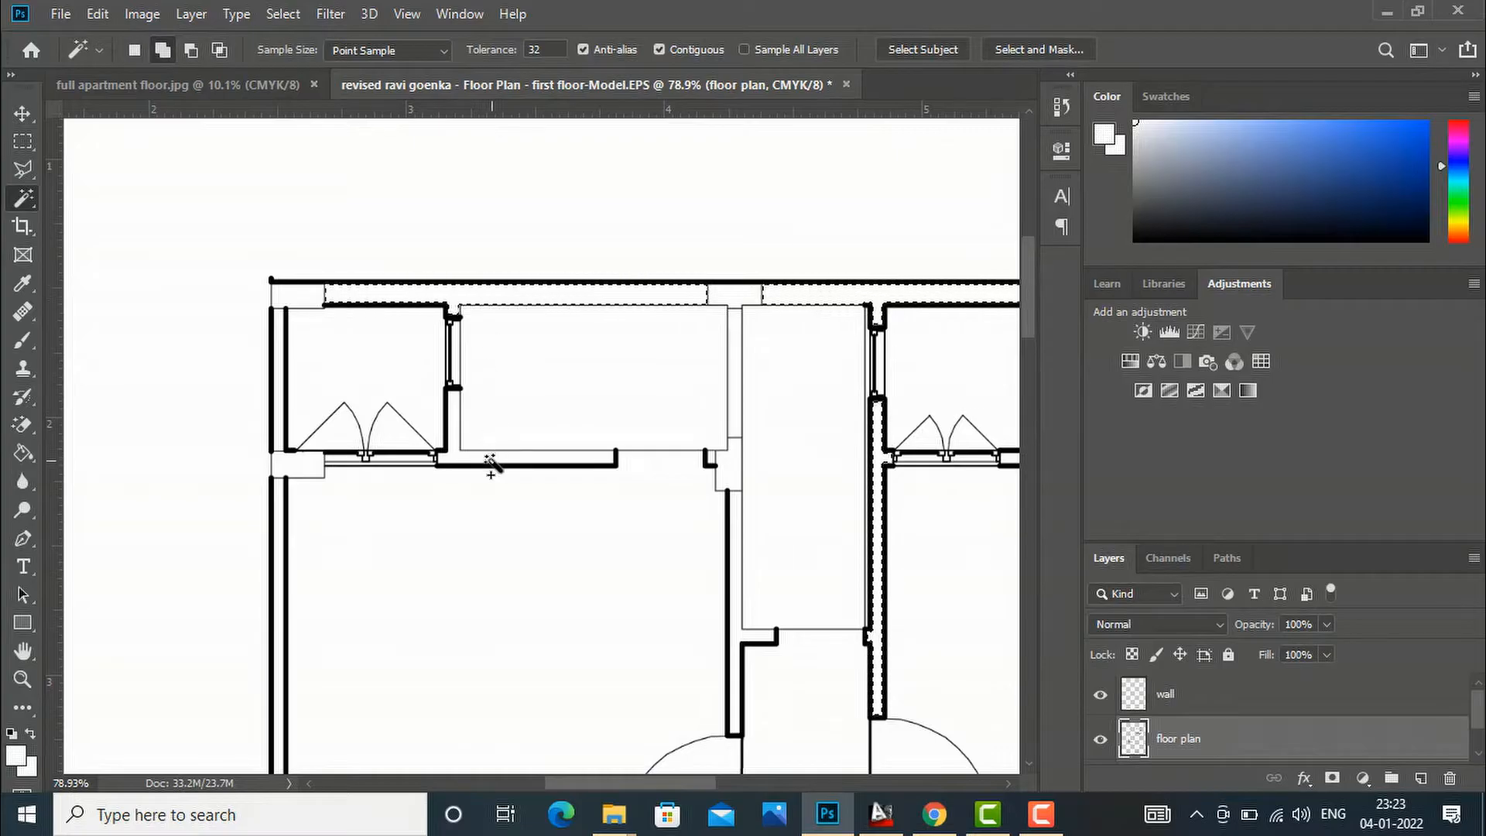
pyautogui.keyDown('shift'); pyautogui.click(488, 459); pyautogui.keyUp('shift')
pyautogui.keyDown('shift'); pyautogui.click(279, 397); pyautogui.keyUp('shift')
# Step: Add the upper-left room's outer wall, its corridor-side wall and the thin wall strip above that to the selection
pyautogui.scroll(-5, 441, 468)
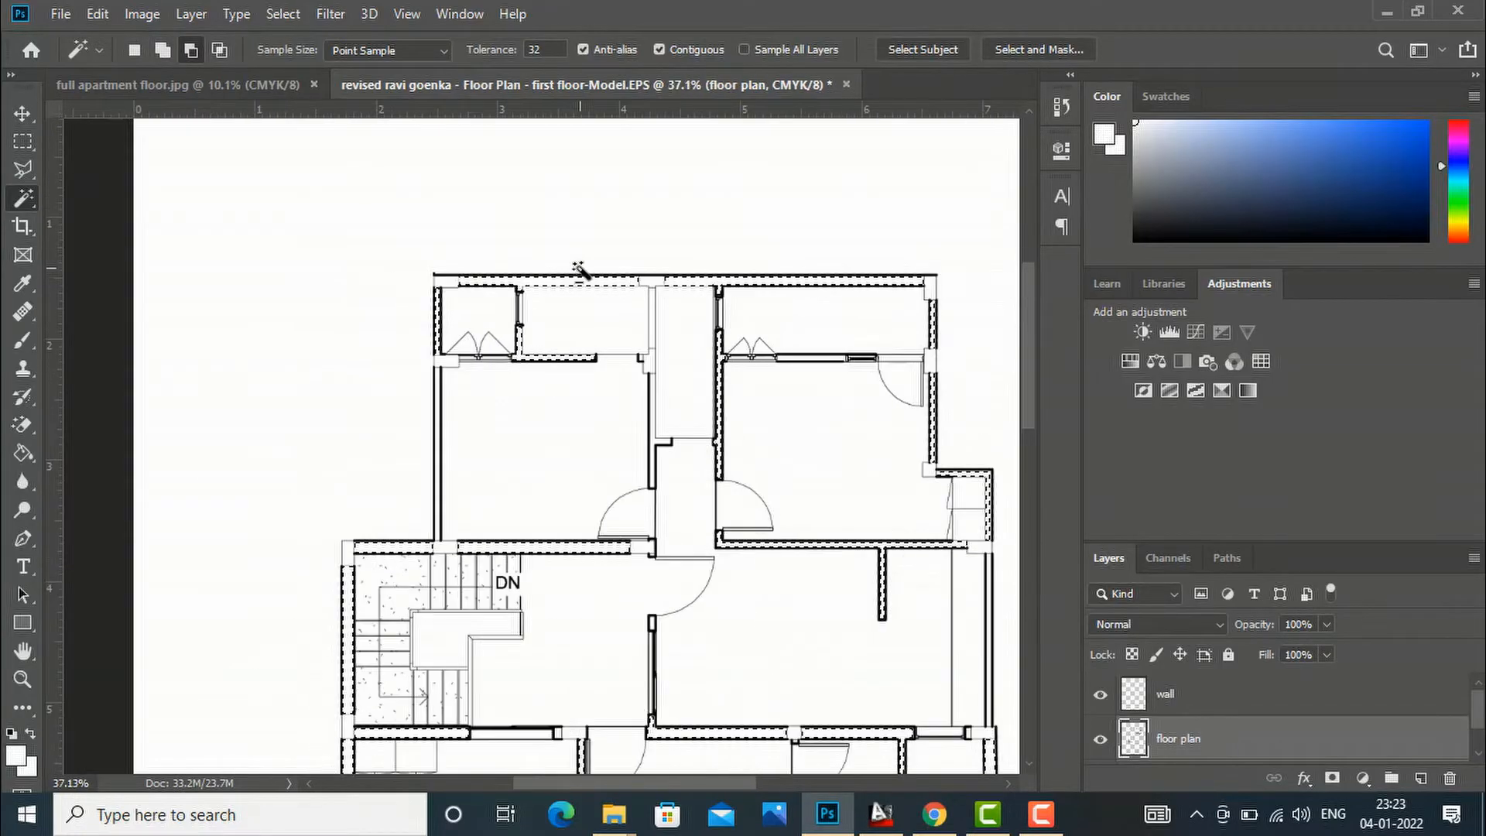
pyautogui.scroll(3, 441, 469)
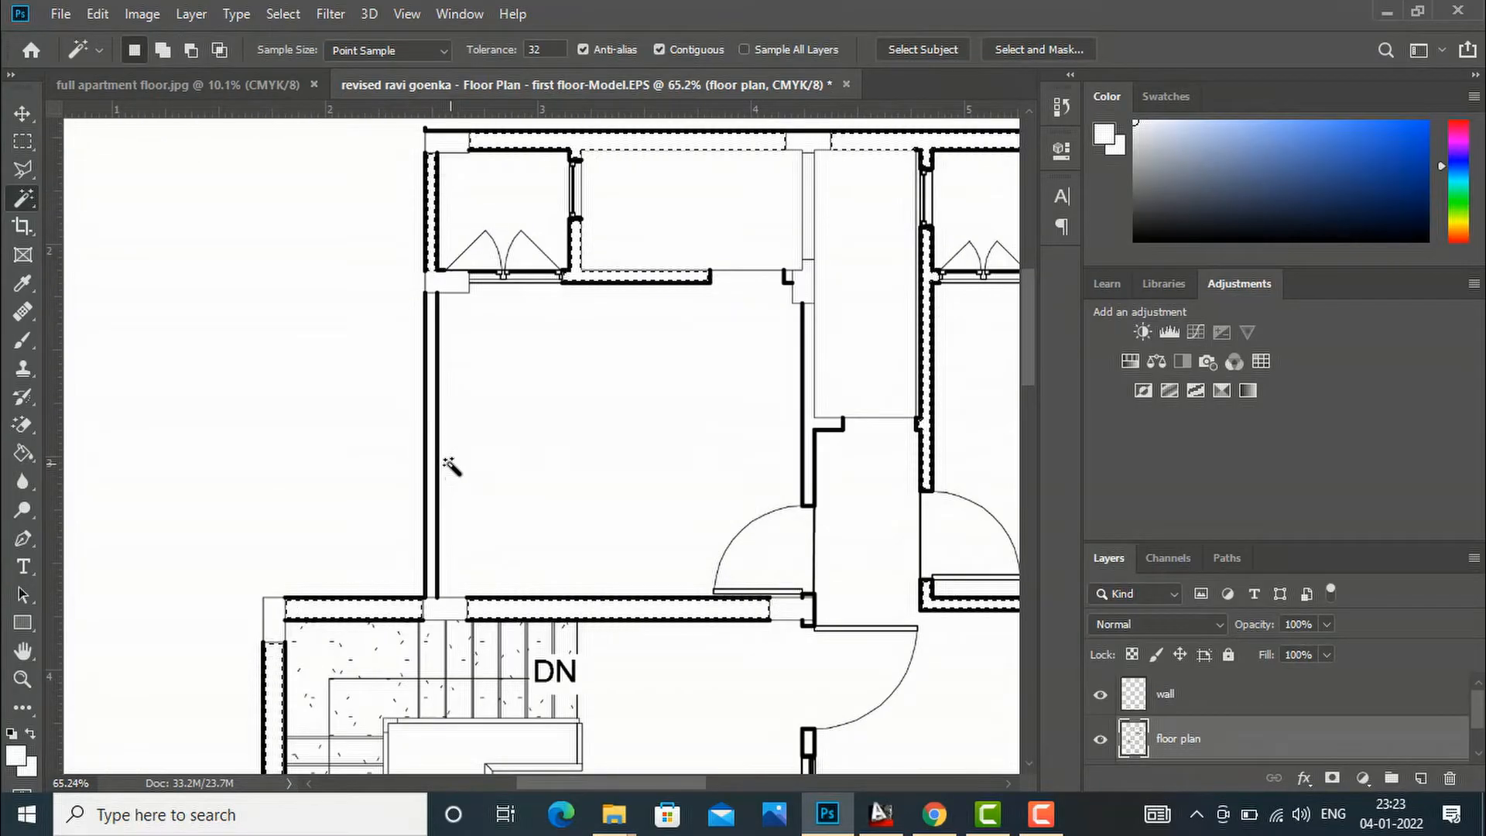
pyautogui.keyDown('shift'); pyautogui.click(431, 442); pyautogui.keyUp('shift')
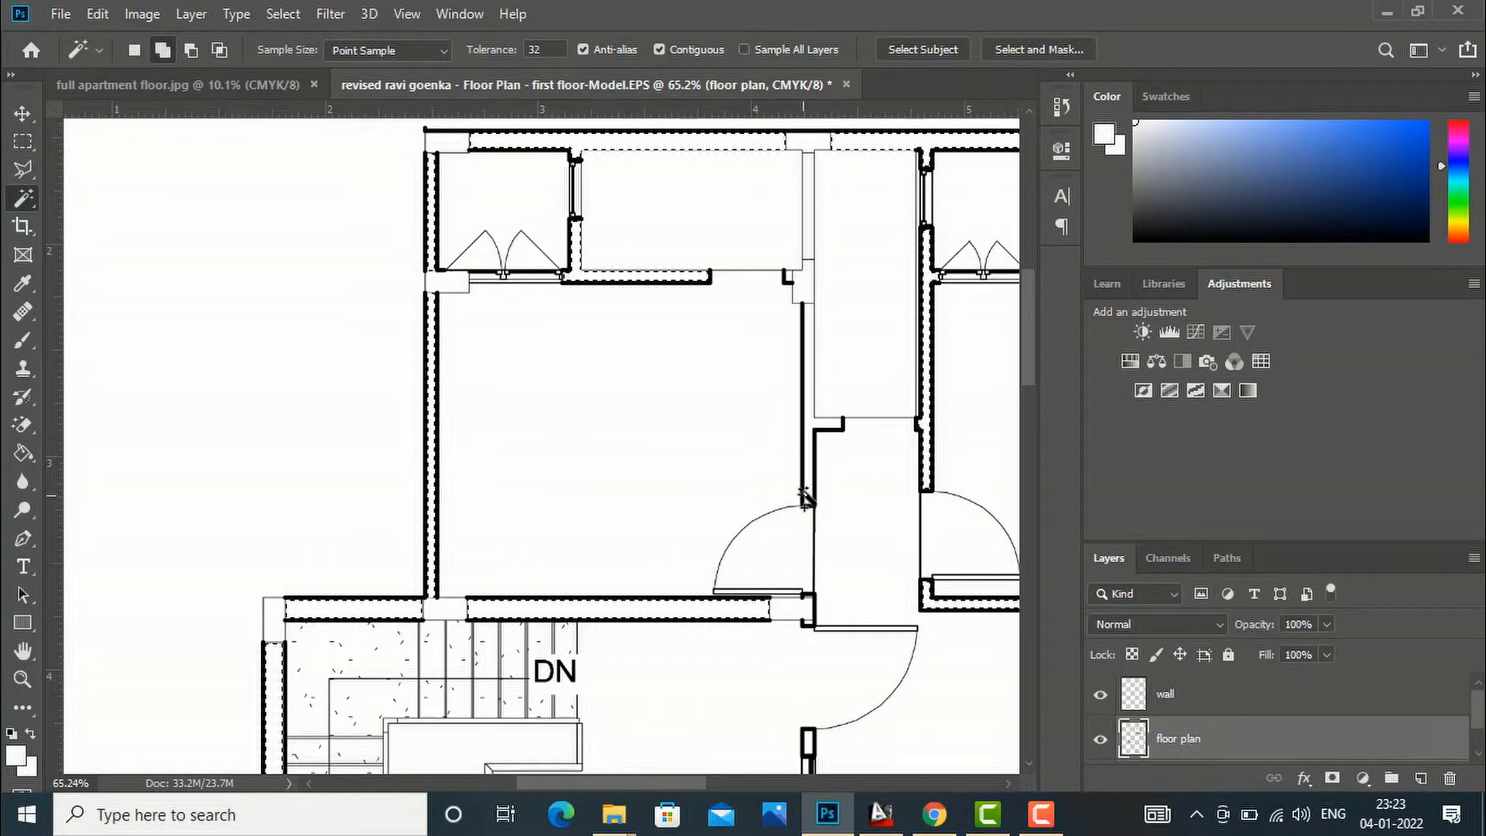
pyautogui.keyDown('shift'); pyautogui.click(806, 476); pyautogui.keyUp('shift')
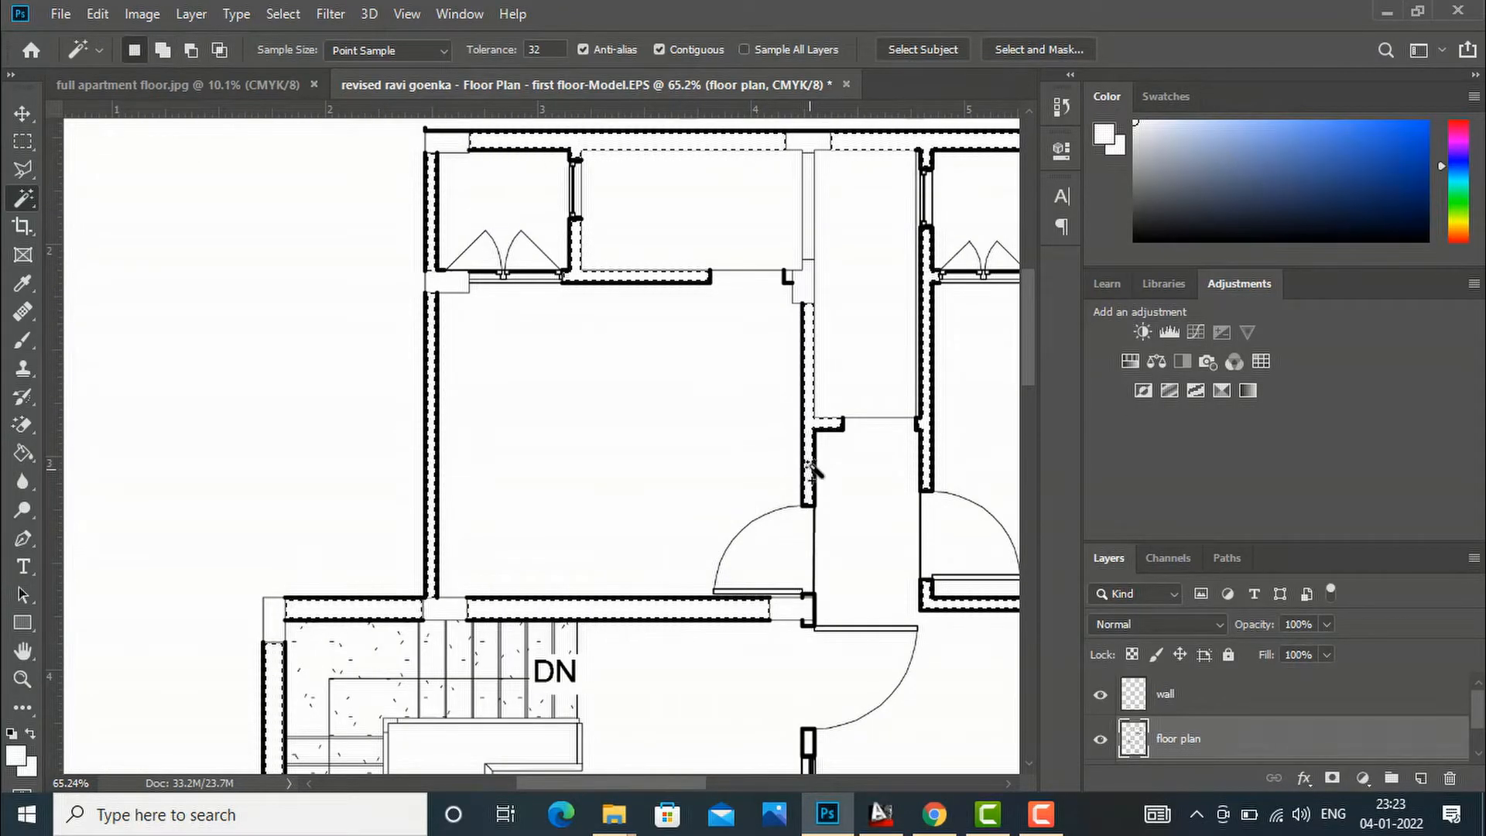
pyautogui.keyDown('shift'); pyautogui.click(806, 240); pyautogui.keyUp('shift')
# Step: Create a new layer directly above the floor plan layer and name it "wall"
pyautogui.keyDown('alt'); pyautogui.scroll(-4, 631, 300); pyautogui.keyUp('alt')
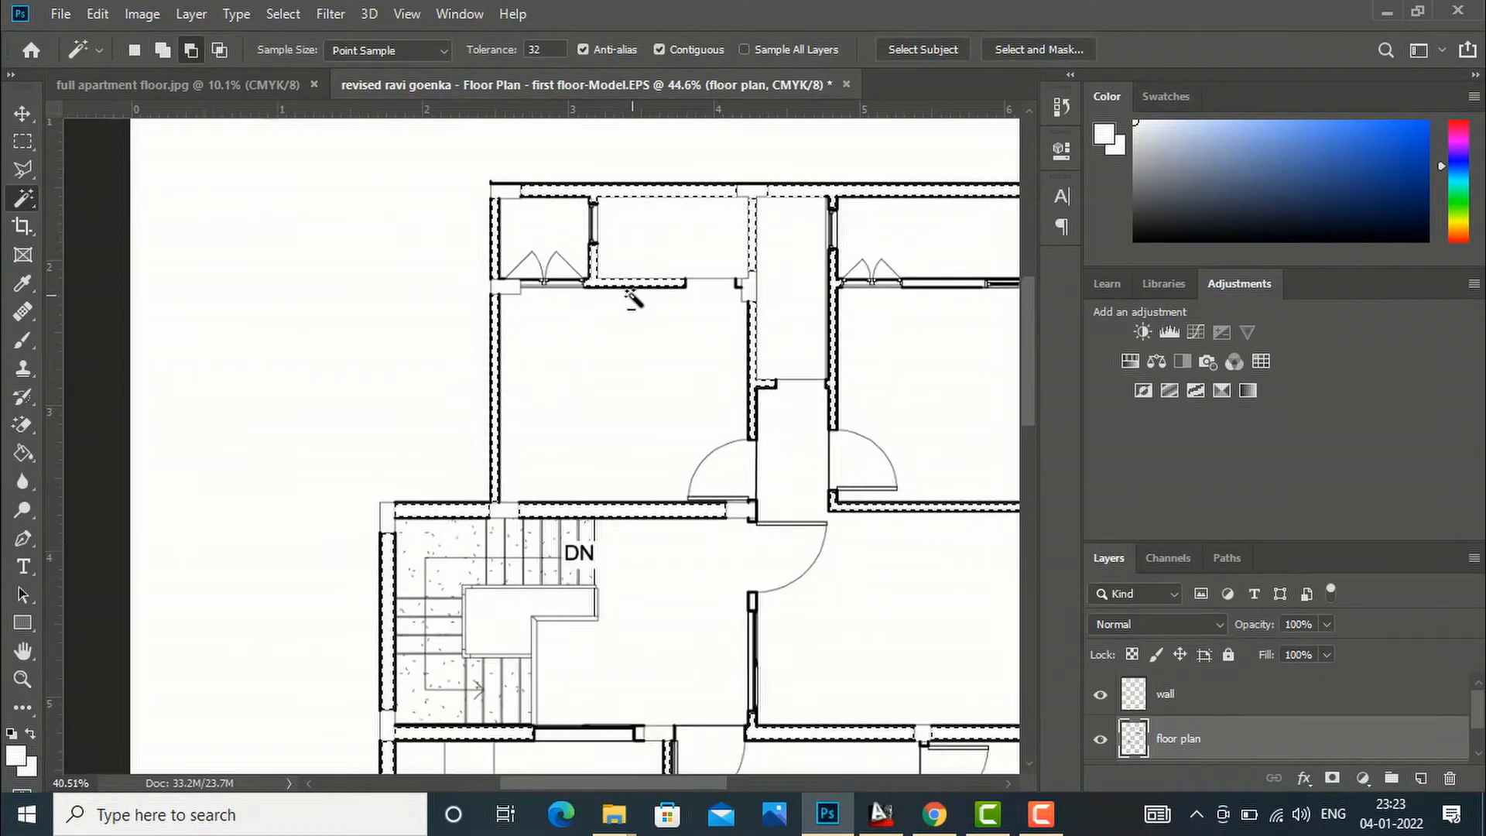
pyautogui.keyDown('alt'); pyautogui.scroll(-3, 632, 300); pyautogui.keyUp('alt')
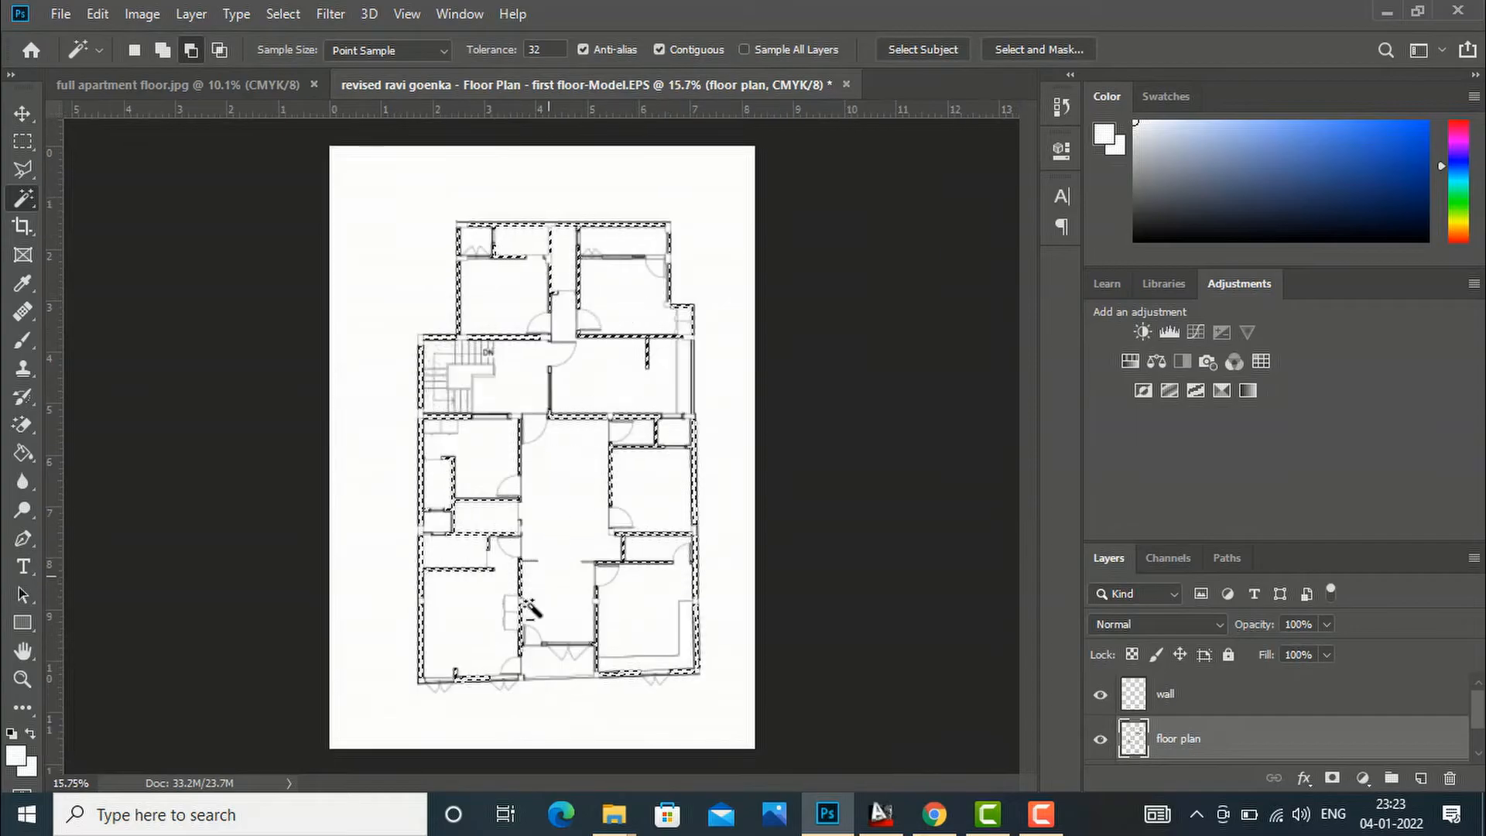
pyautogui.keyDown('alt'); pyautogui.scroll(3, 512, 698); pyautogui.keyUp('alt')
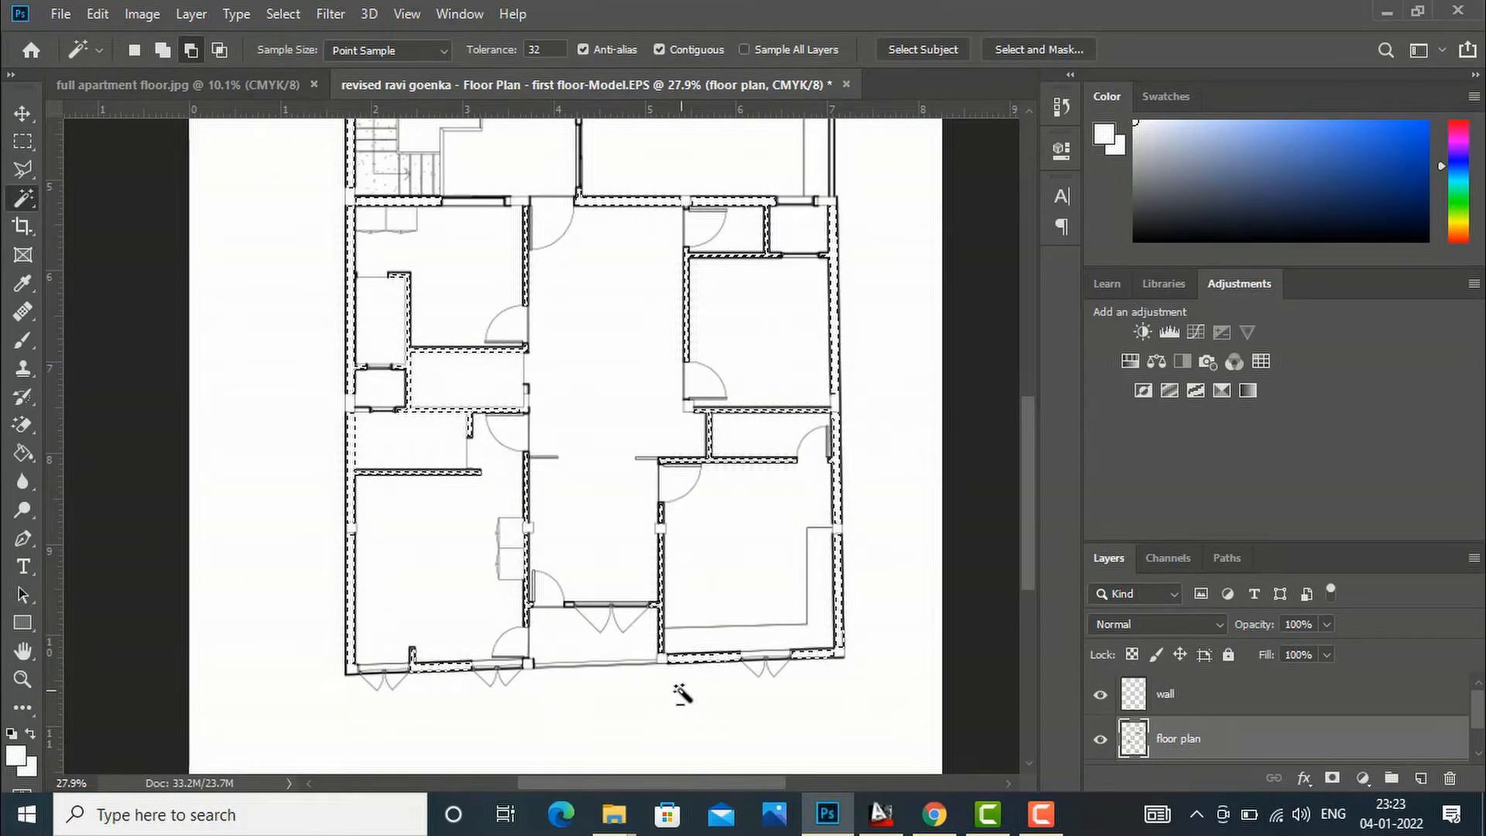
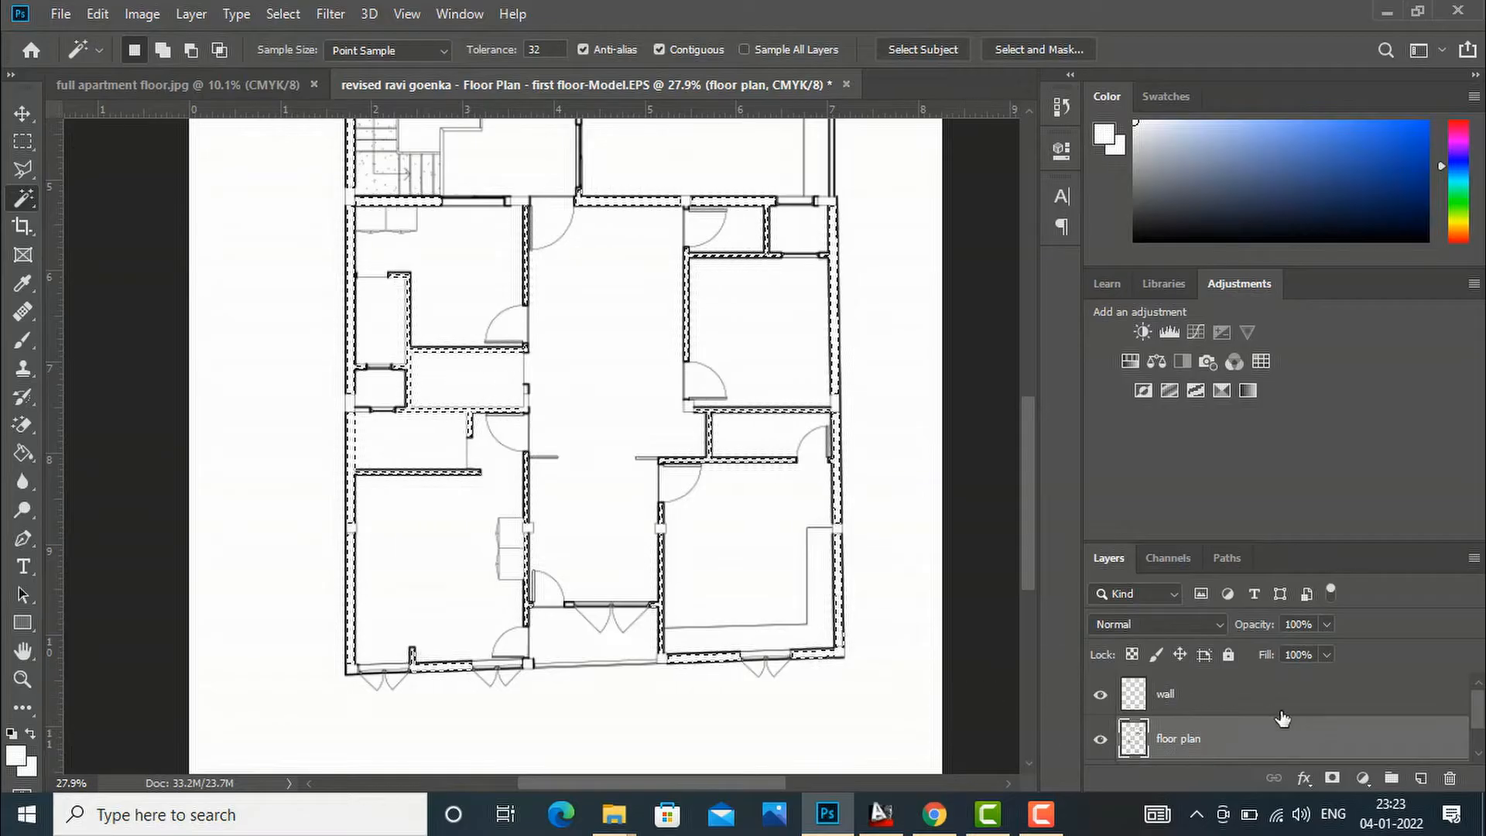
pyautogui.click(1420, 780)
pyautogui.doubleClick(1173, 740)
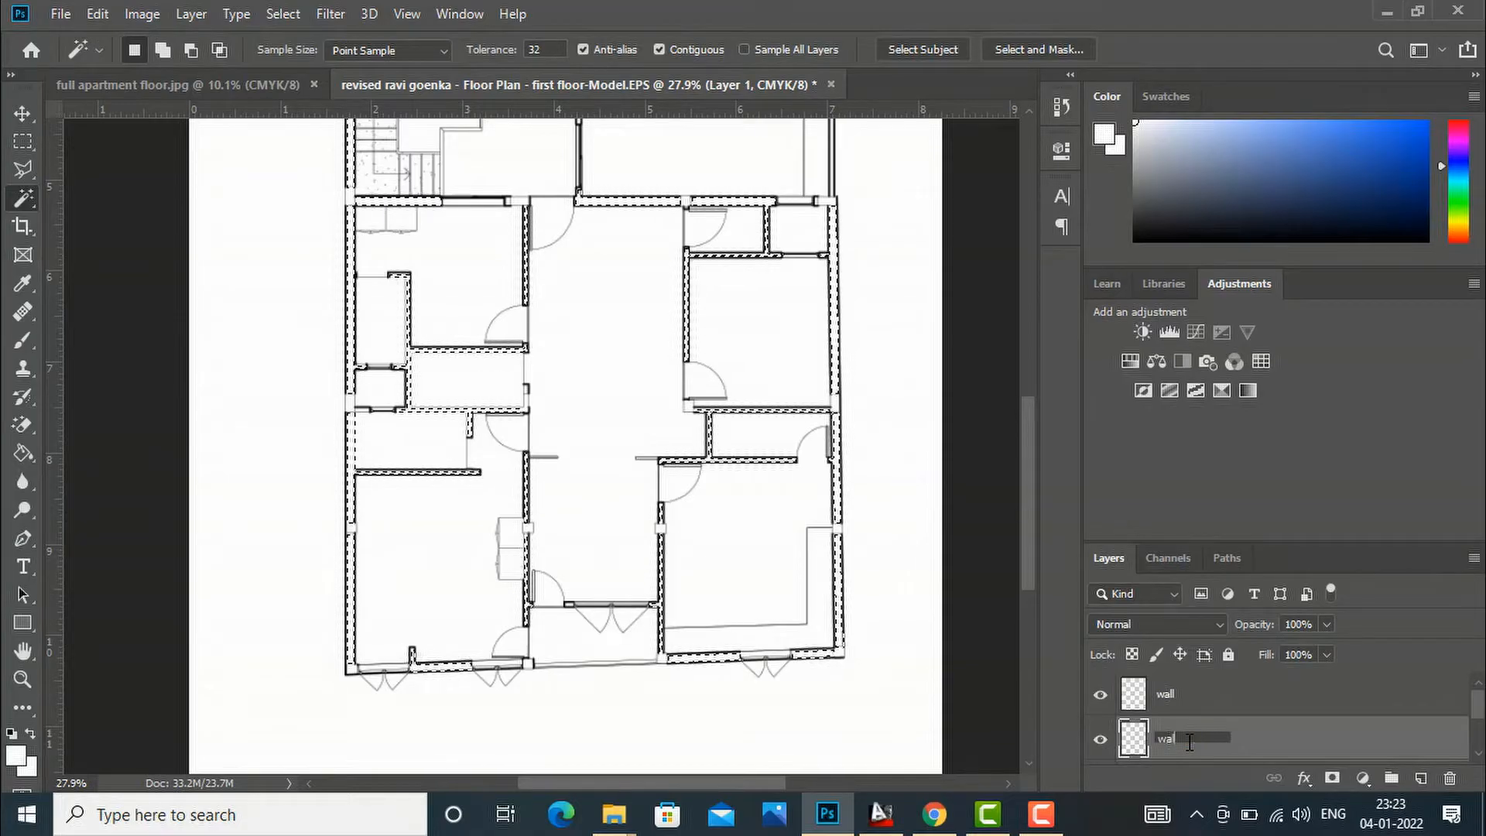
pyautogui.press('Return')
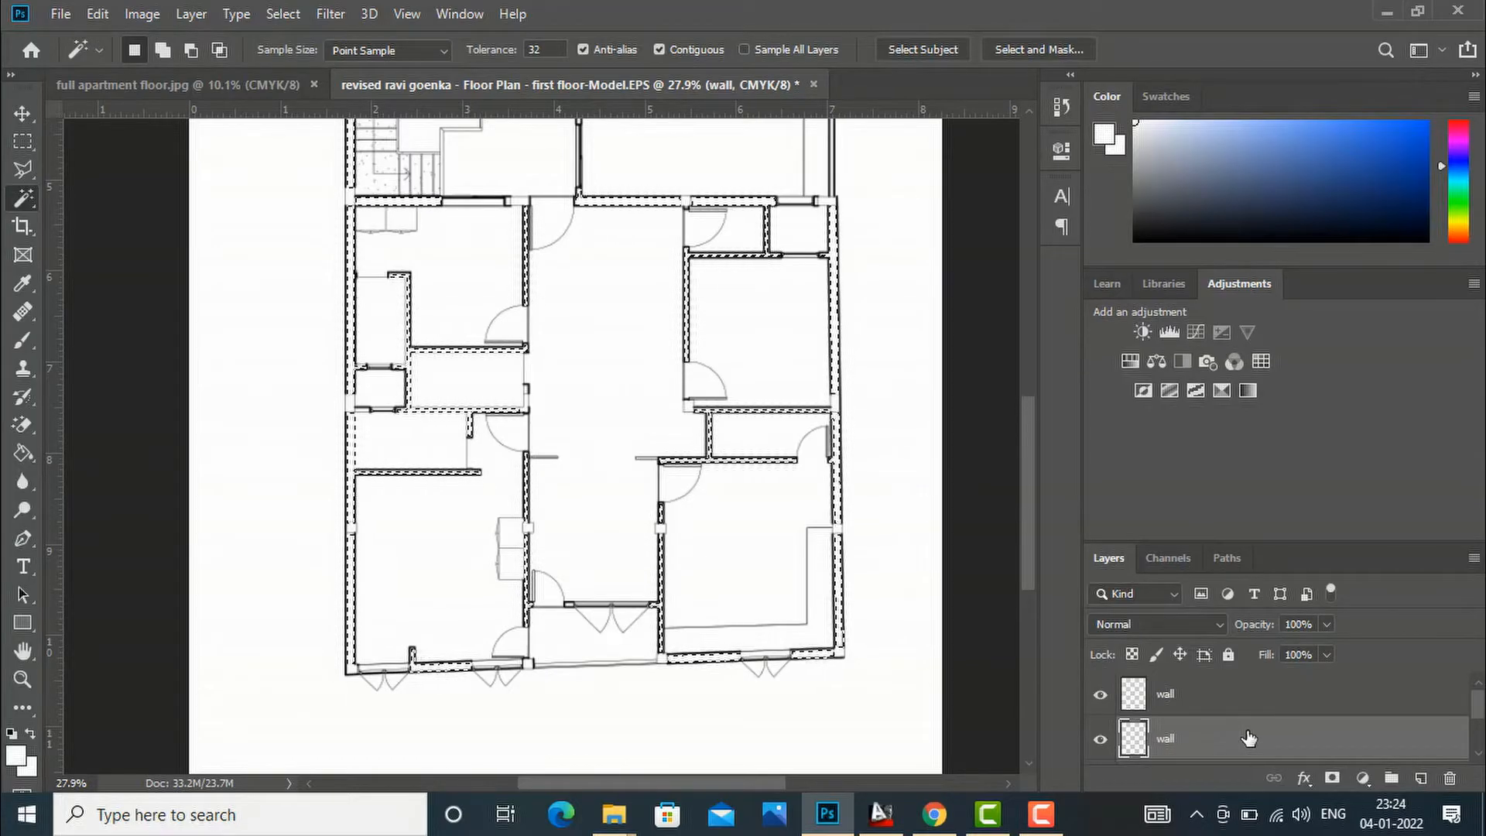
# Step: Set the foreground color to the near-black #252222
pyautogui.click(15, 759)
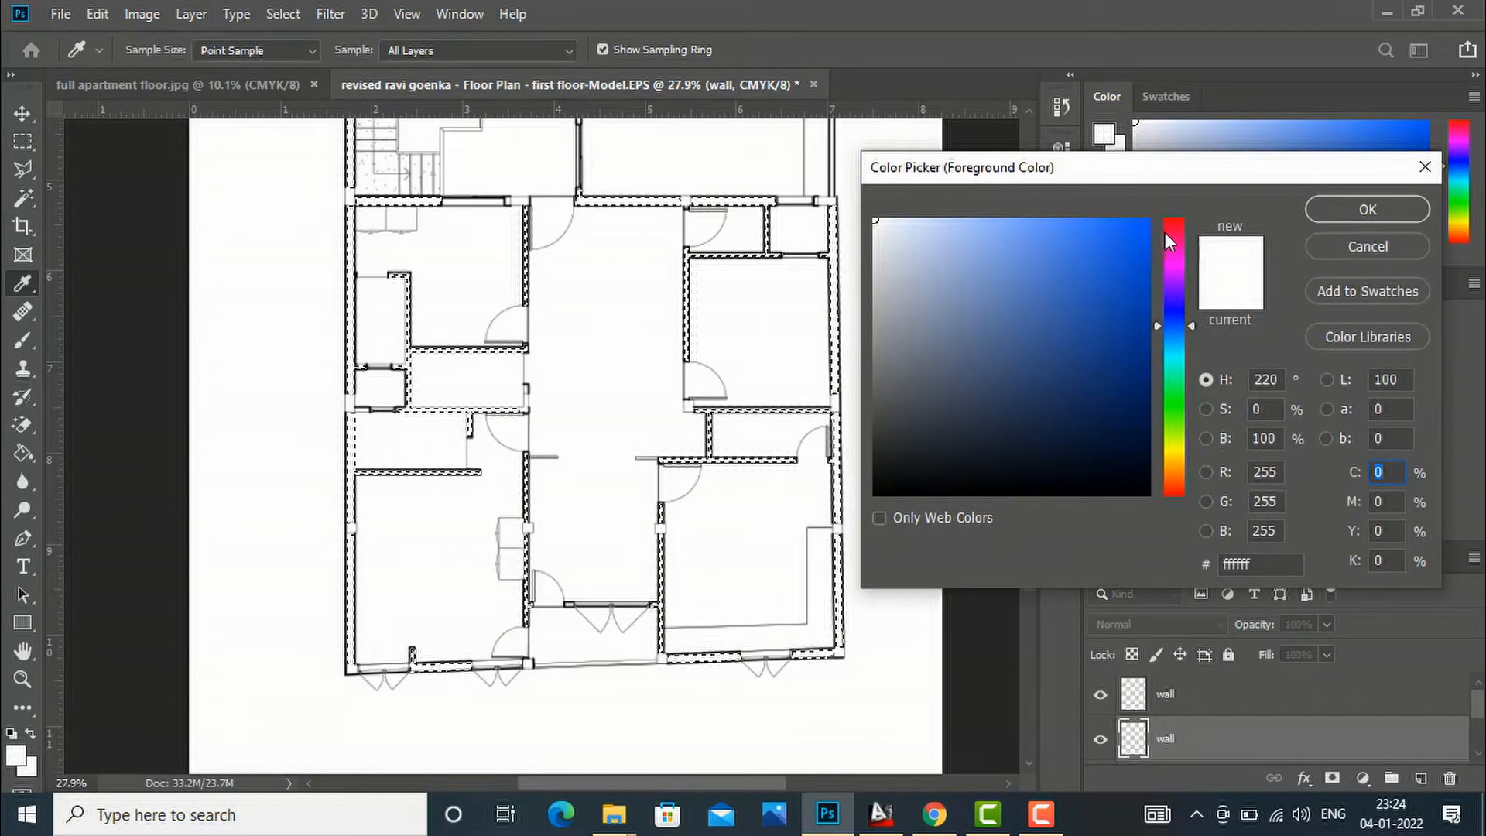
pyautogui.click(1182, 224)
pyautogui.moveTo(1135, 241)
pyautogui.mouseDown()
pyautogui.moveTo(1115, 305)
pyautogui.moveTo(934, 461)
pyautogui.moveTo(905, 469)
pyautogui.moveTo(939, 439)
pyautogui.moveTo(917, 461)
pyautogui.moveTo(913, 438)
pyautogui.moveTo(896, 468)
pyautogui.moveTo(896, 455)
pyautogui.mouseUp()
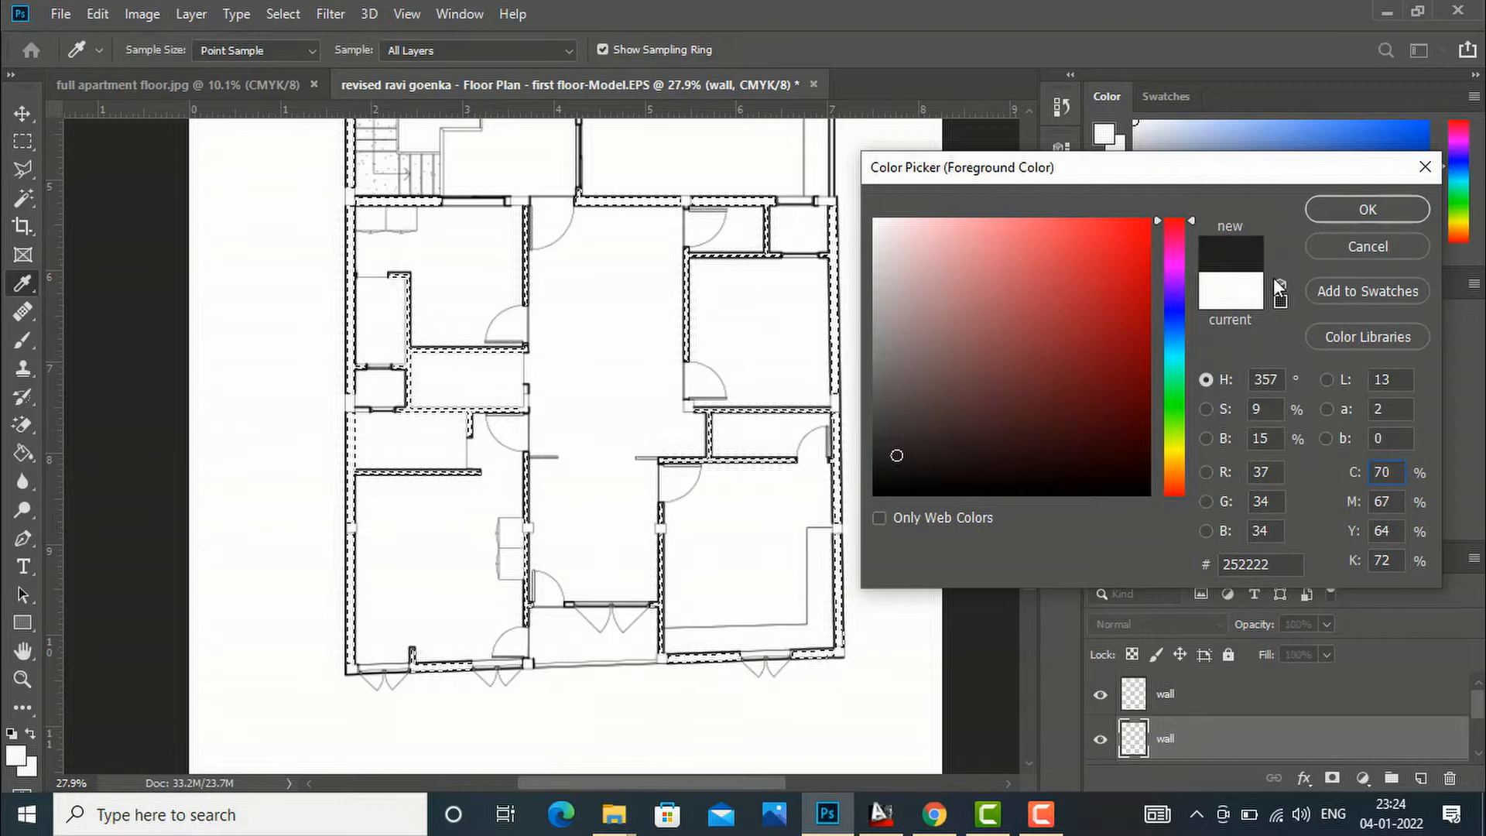
pyautogui.click(1349, 206)
# Step: Fill the selected walls with the foreground color using the Paint Bucket on the new wall layer, and clear the selection
pyautogui.press('w')
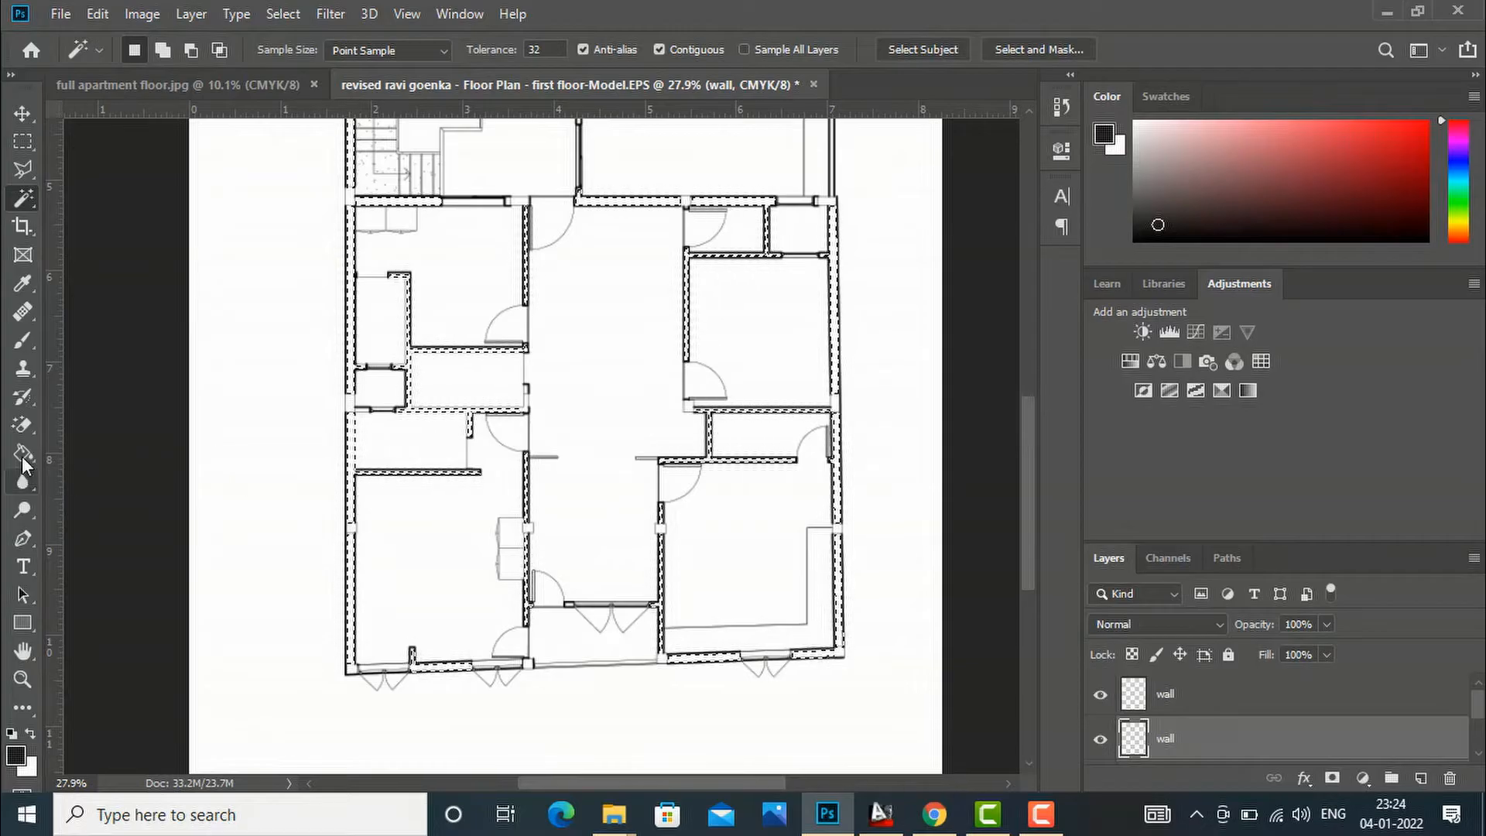
pyautogui.press('g')
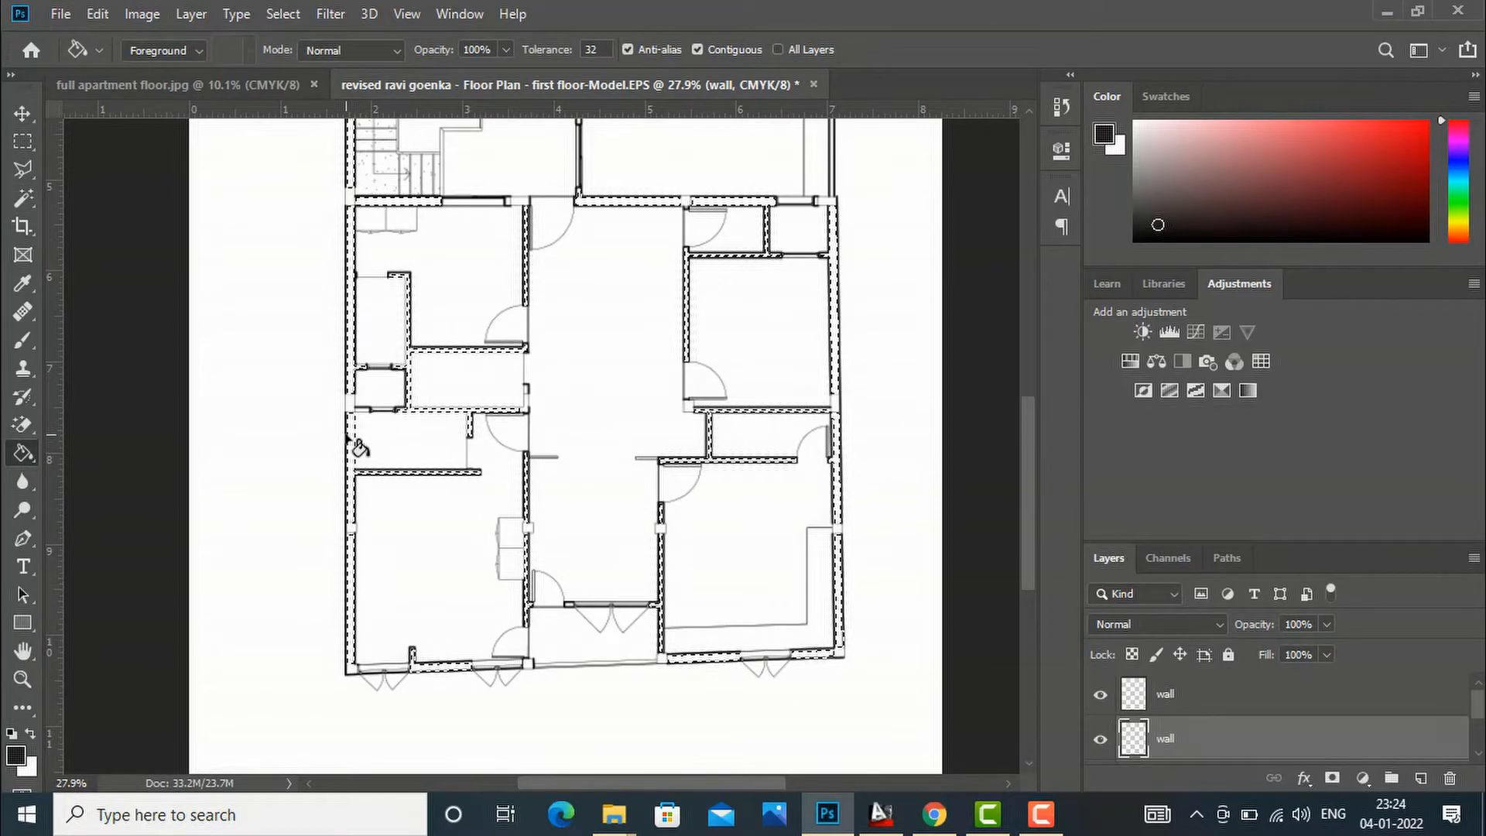
pyautogui.click(364, 448)
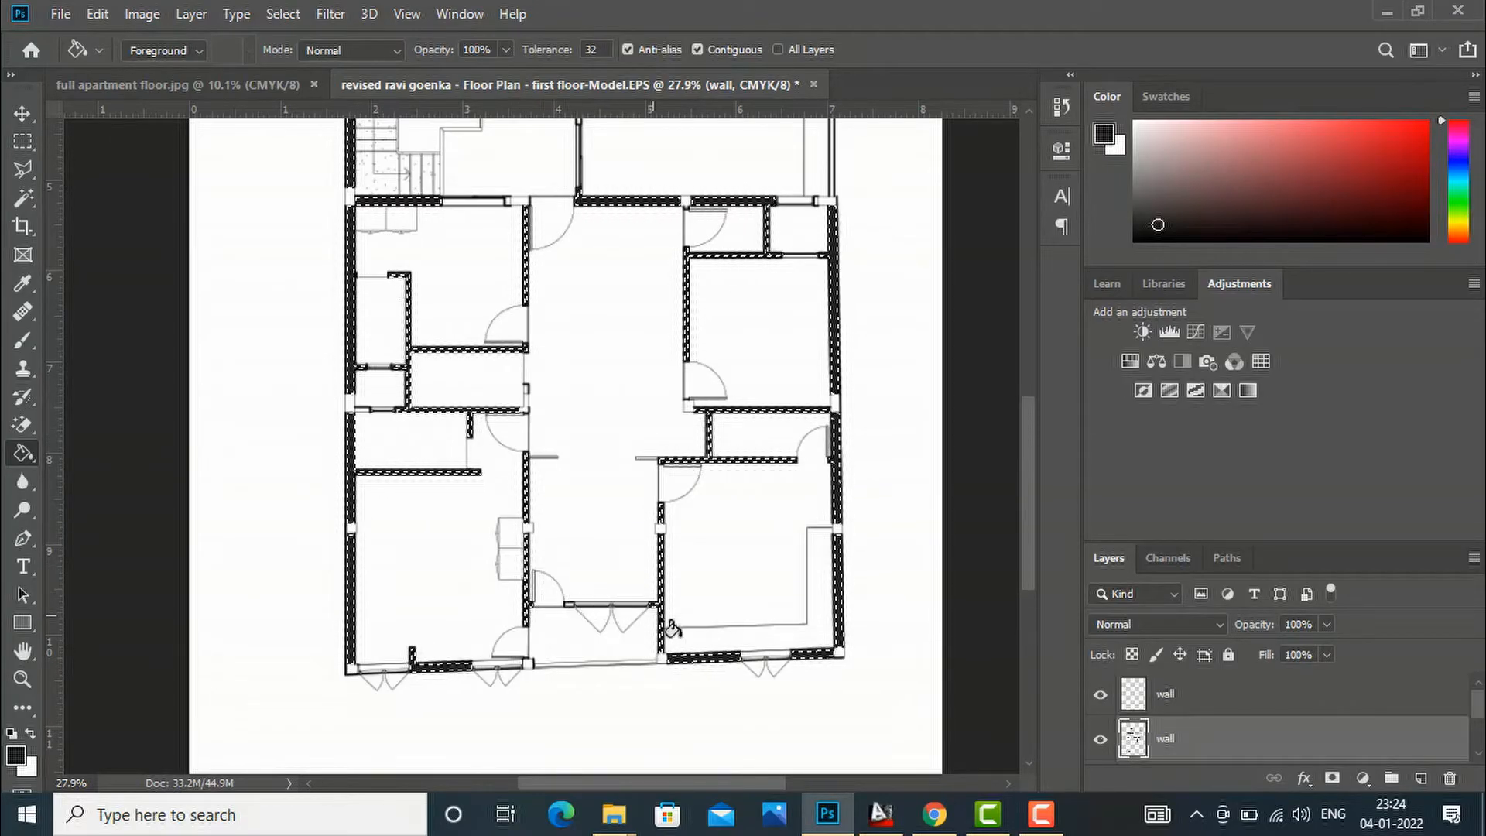
pyautogui.scroll(-4, 663, 619)
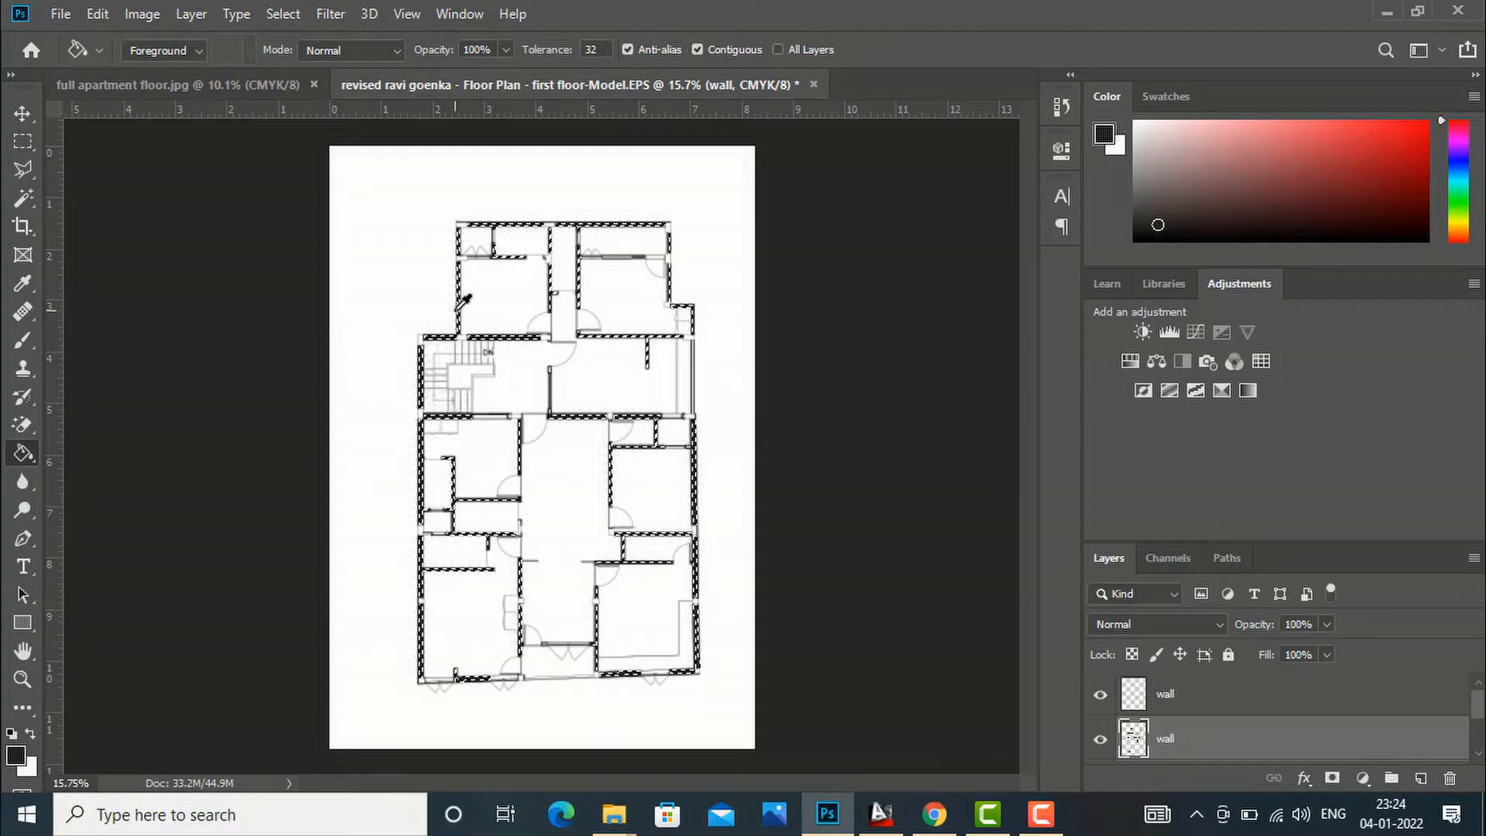
pyautogui.scroll(5, 462, 268)
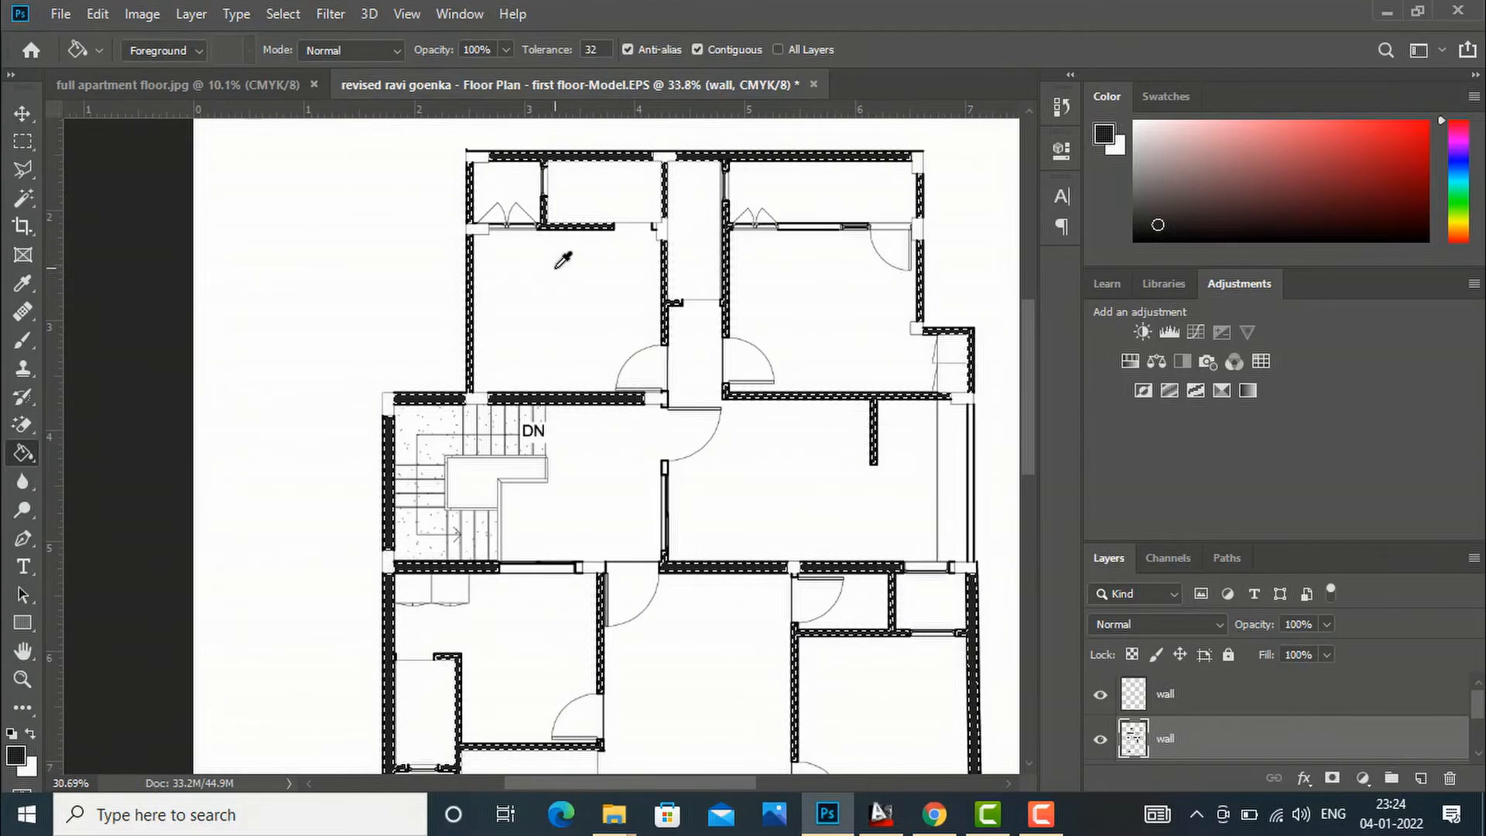
pyautogui.scroll(-4, 573, 248)
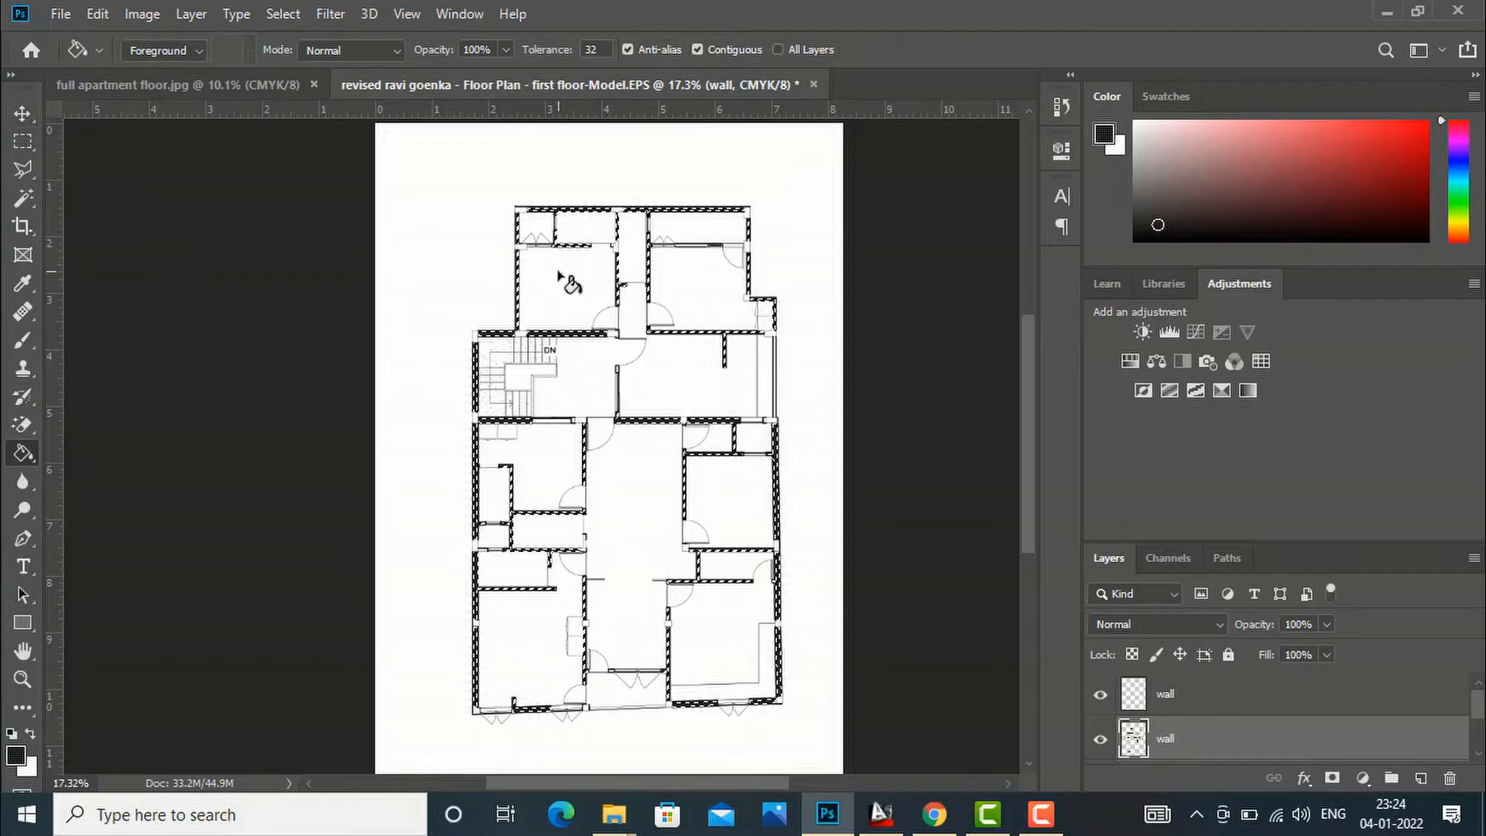
pyautogui.click(25, 109)
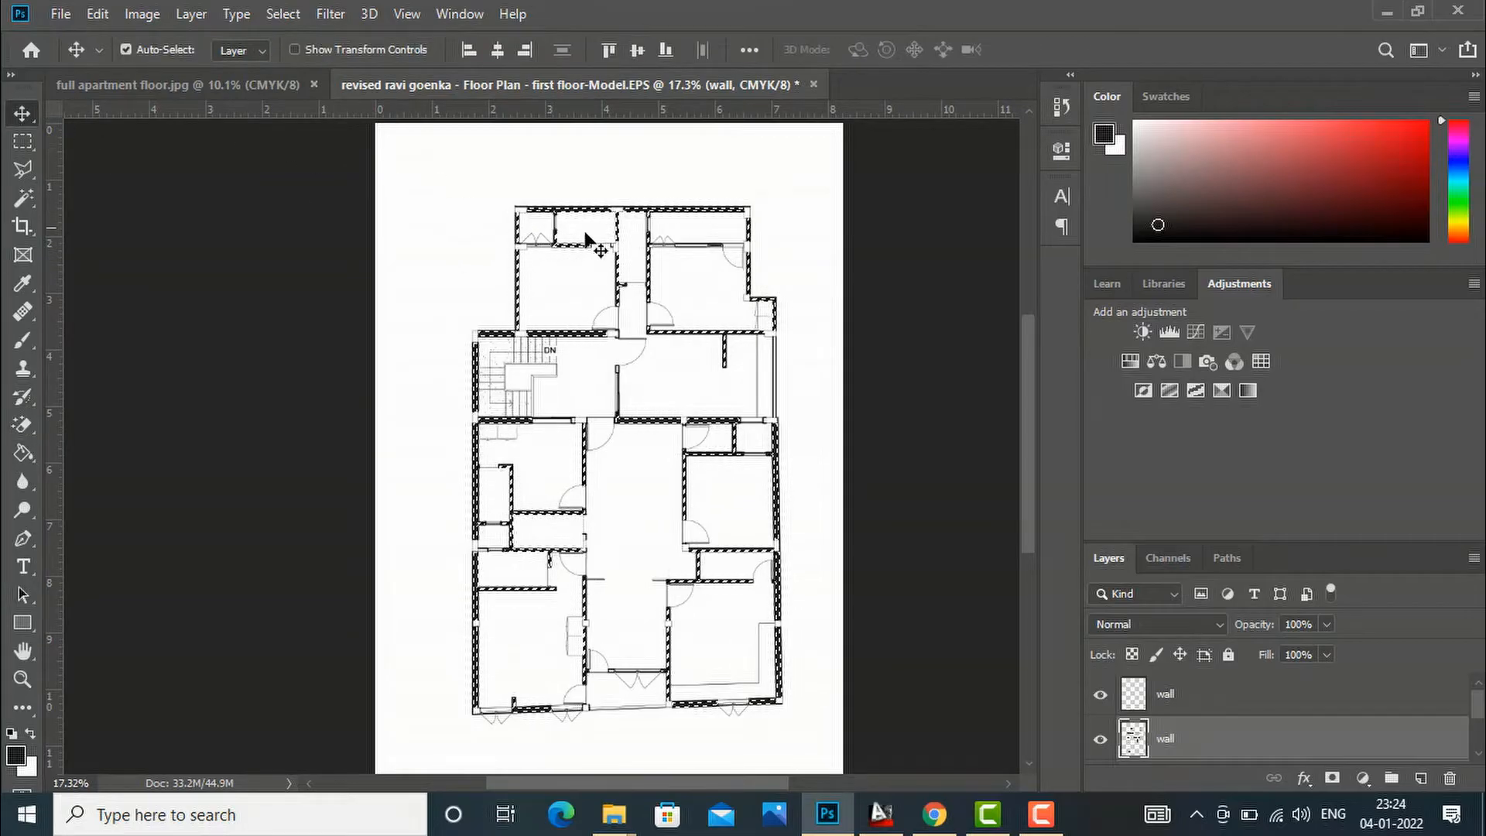
pyautogui.hotkey('ctrl', 'd')
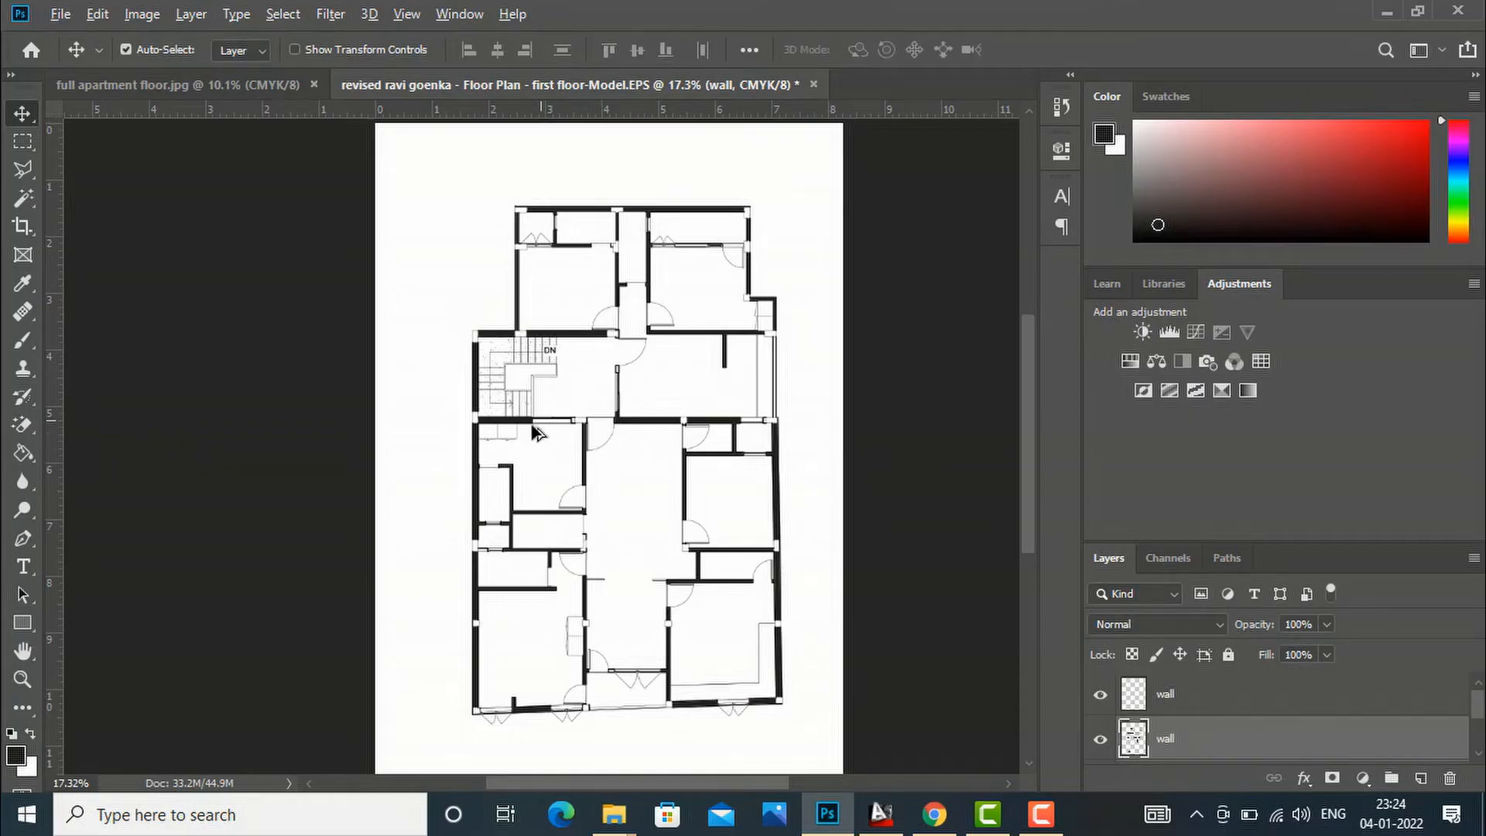
pyautogui.scroll(5, 542, 429)
pyautogui.scroll(-5, 508, 288)
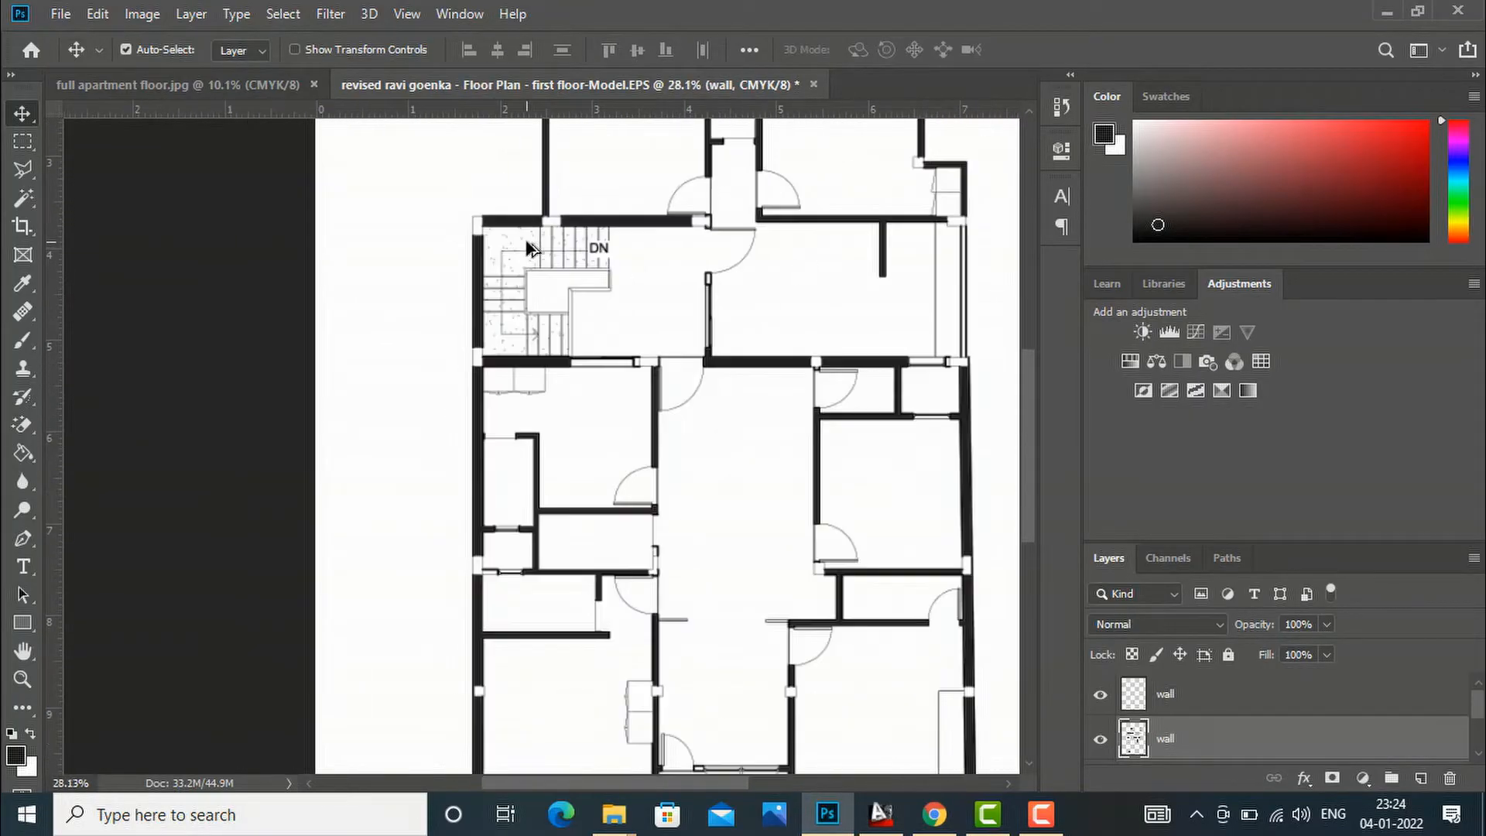
pyautogui.scroll(4, 526, 612)
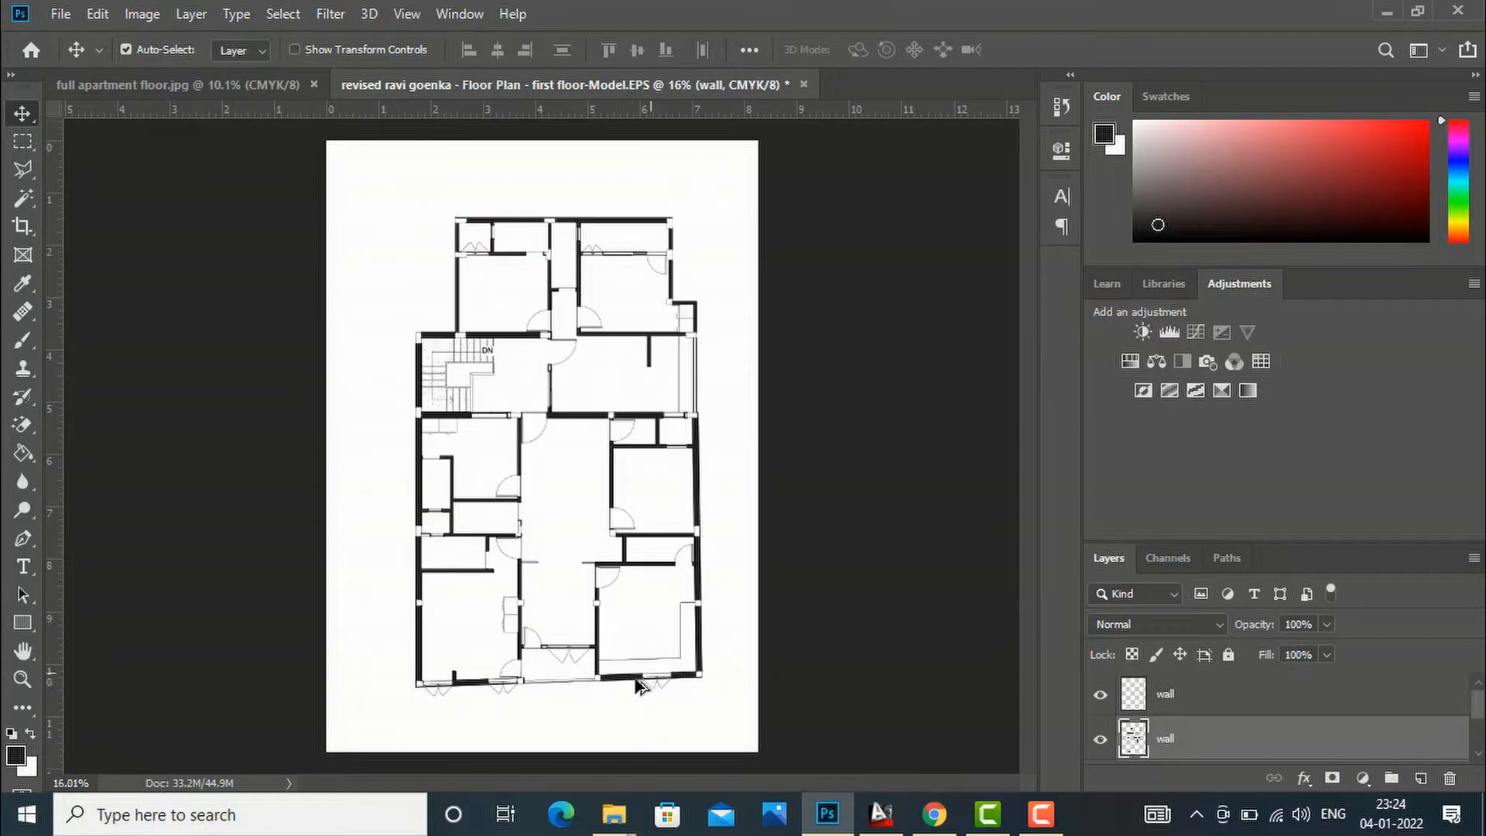
pyautogui.scroll(2, 290, 631)
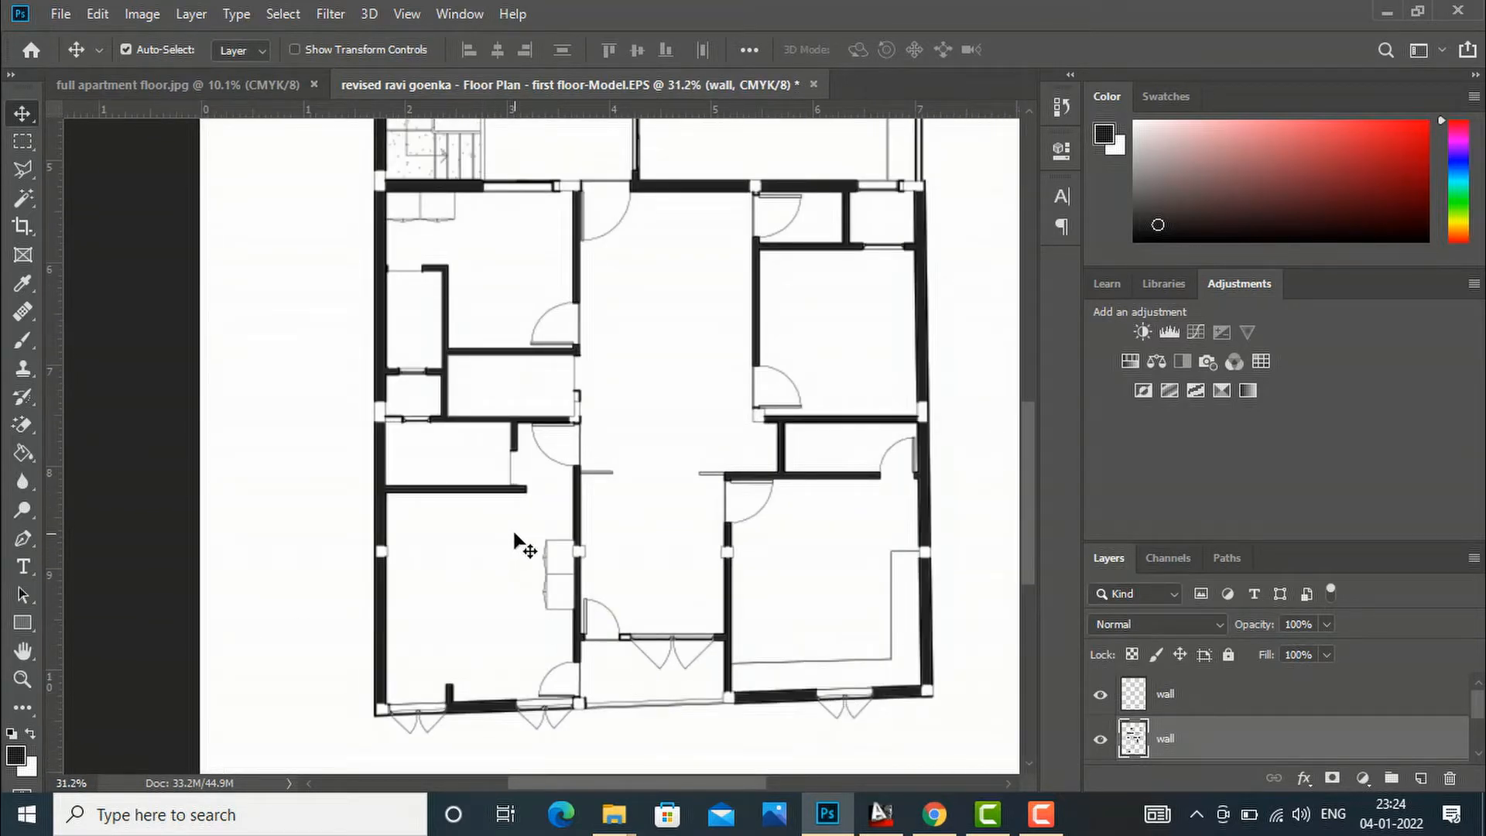
# Step: Hide the upper, empty wall layer so that only the filled wall layer below it stays visible
pyautogui.click(1136, 699)
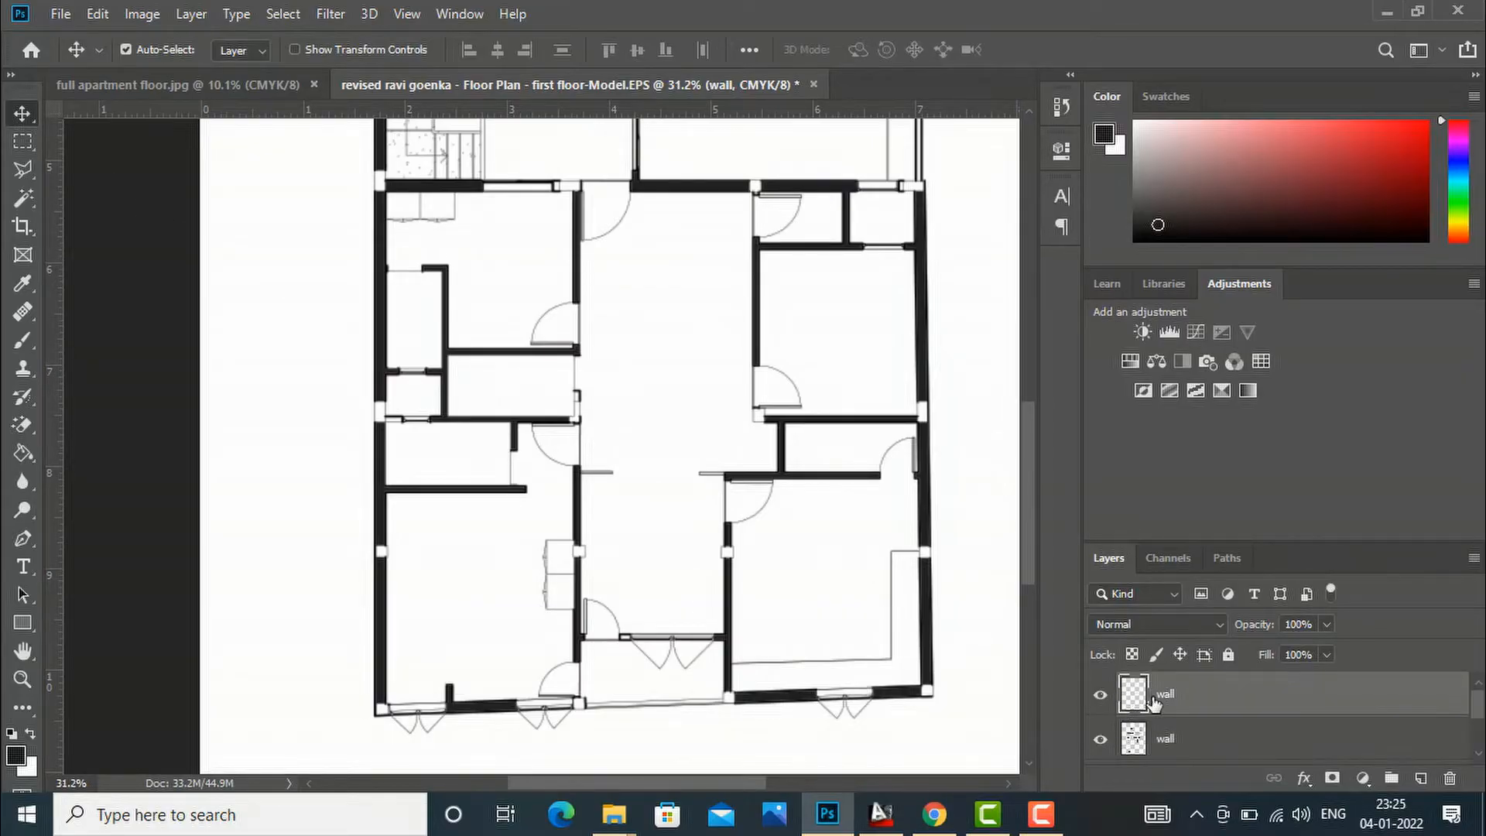
pyautogui.rightClick(1153, 703)
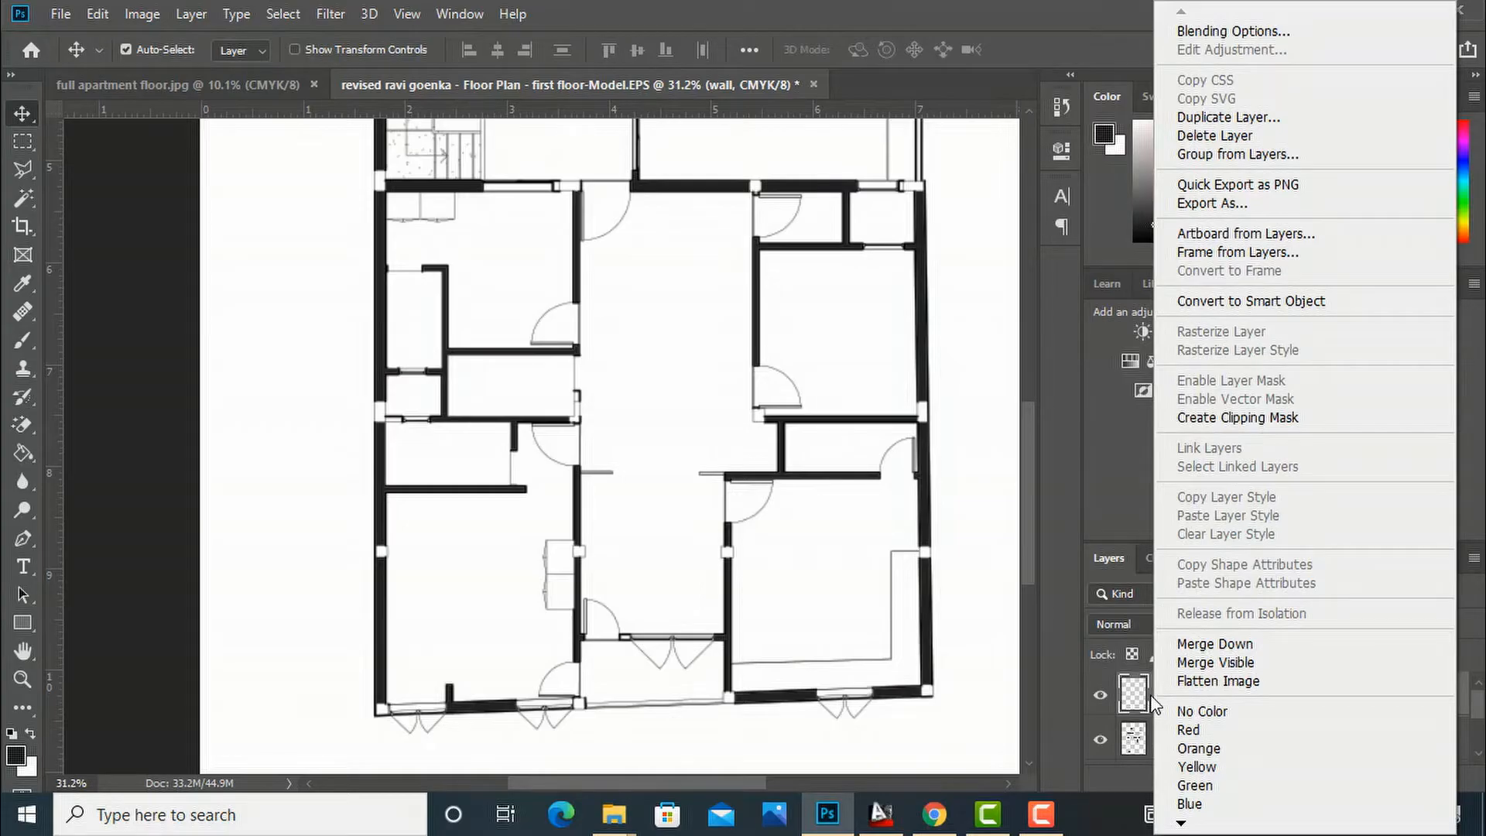
pyautogui.rightClick(1135, 698)
pyautogui.rightClick(1135, 698)
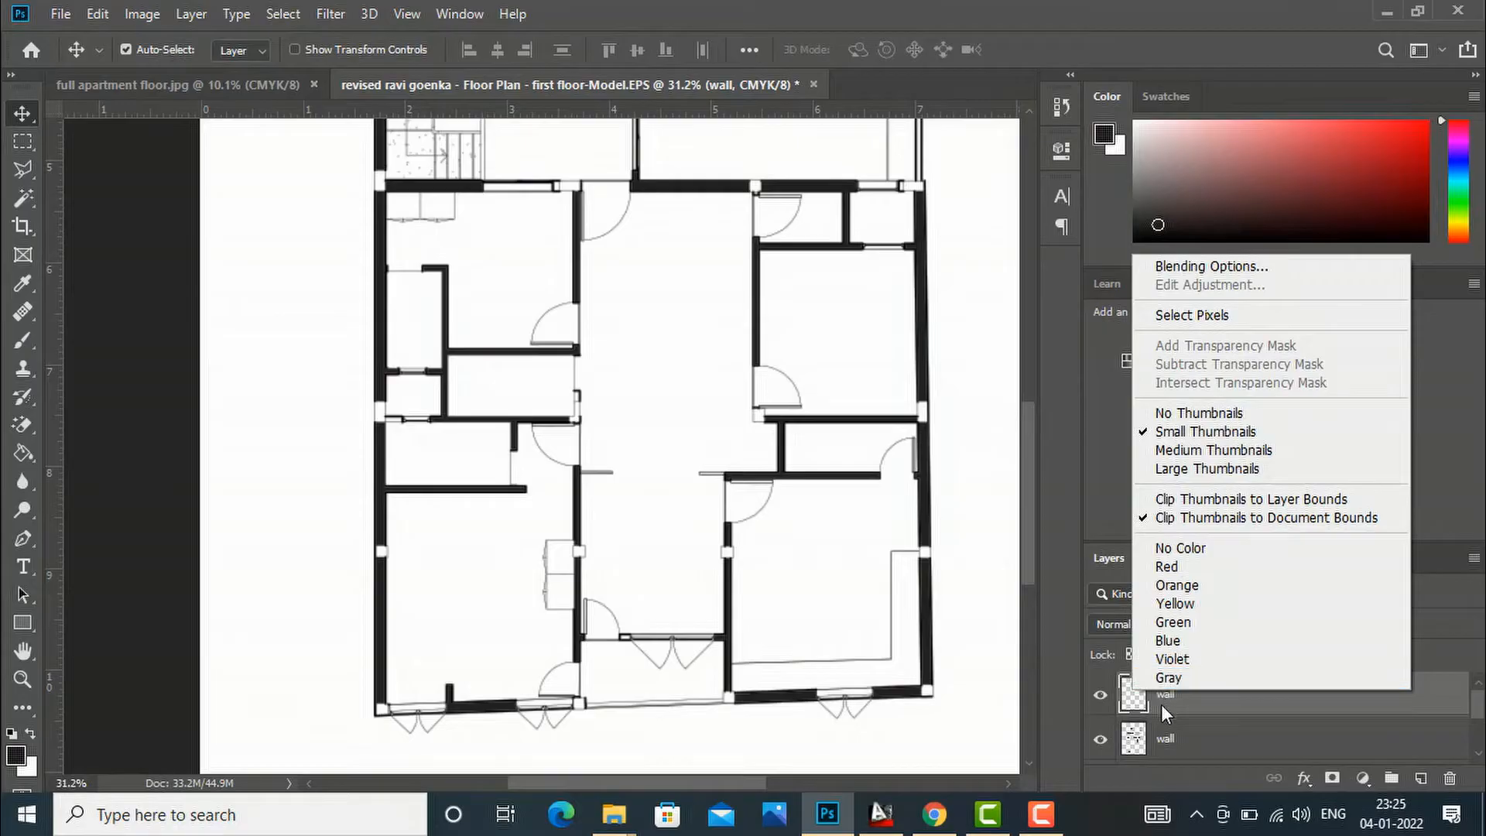
pyautogui.click(1103, 697)
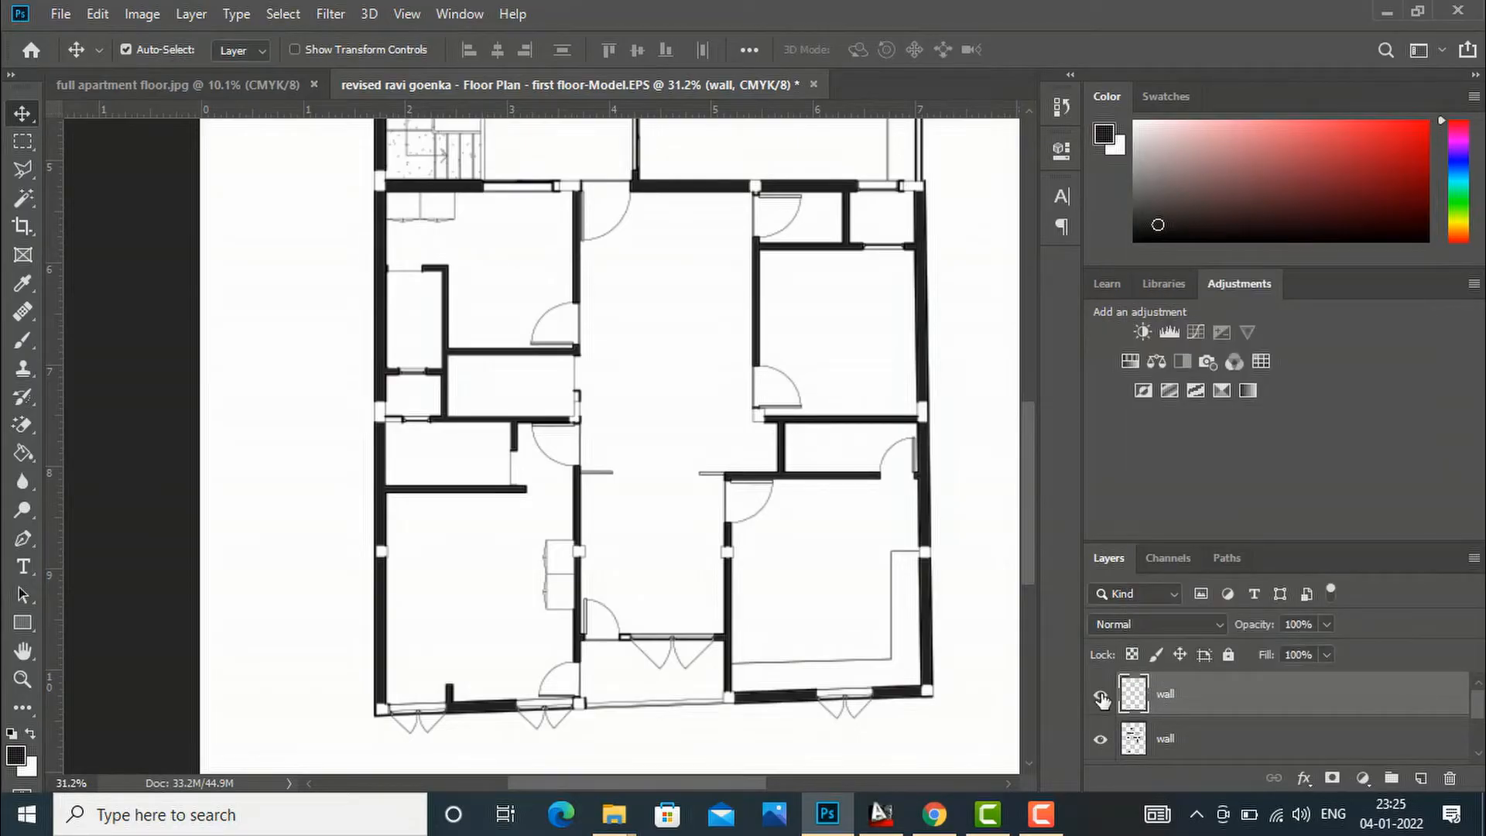
pyautogui.click(1102, 700)
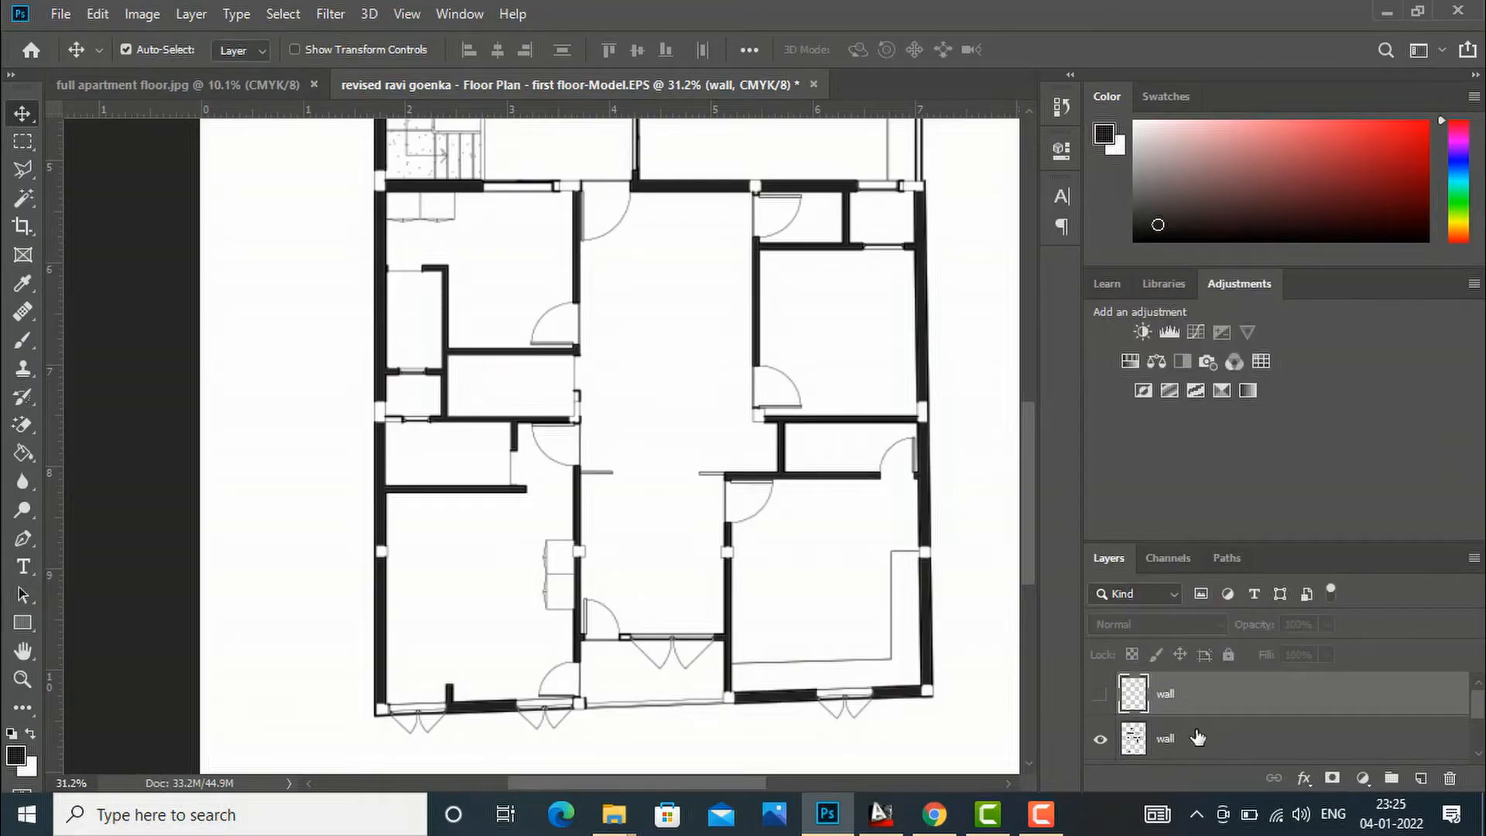
# Step: Open the layer style of the lower wall layer holding the filled walls and enable its Color Overlay
pyautogui.click(1197, 738)
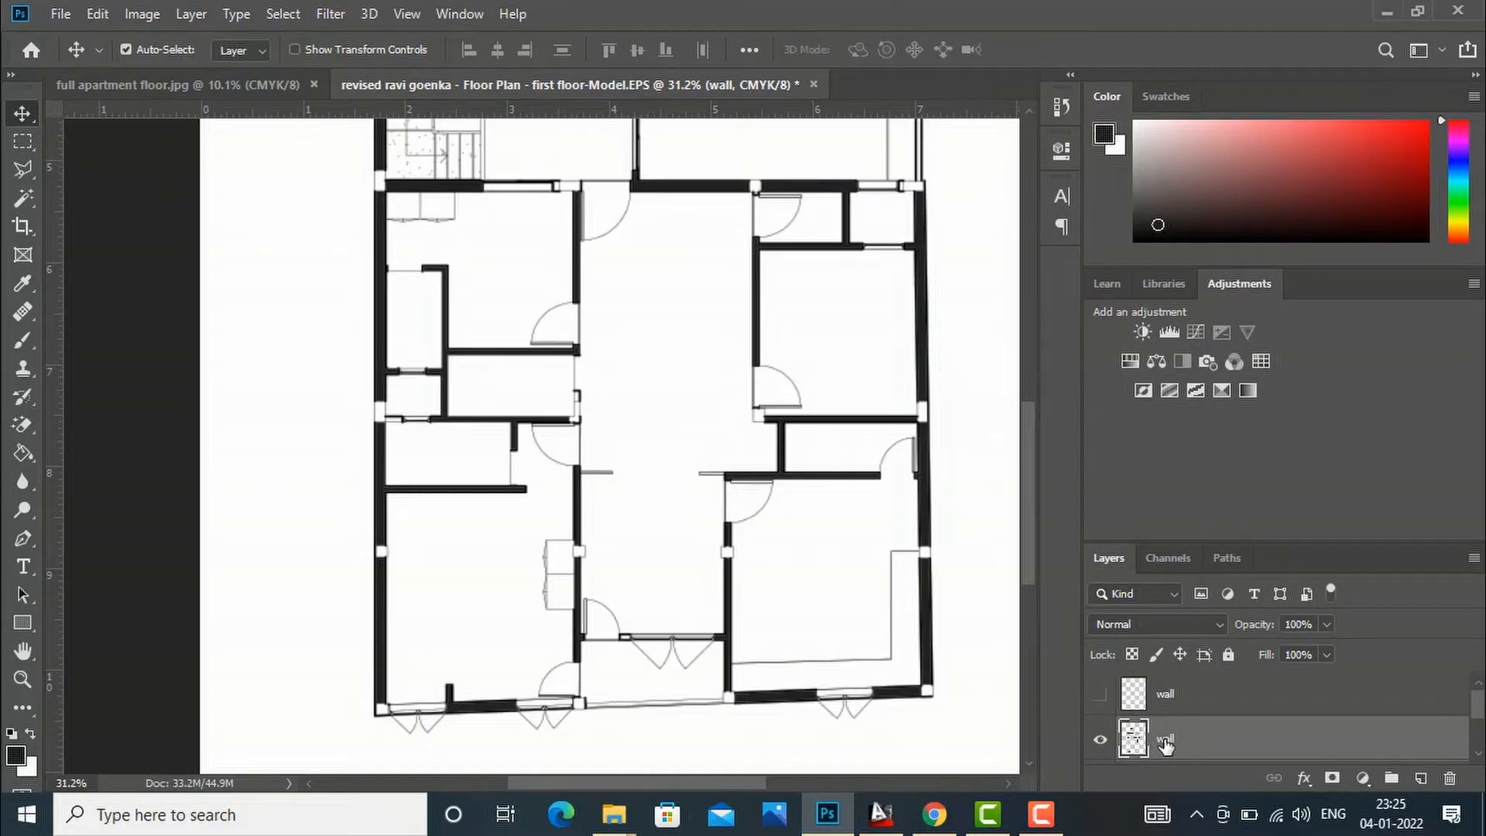
pyautogui.rightClick(1140, 740)
pyautogui.click(1139, 740)
pyautogui.doubleClick(1165, 740)
pyautogui.doubleClick(1132, 742)
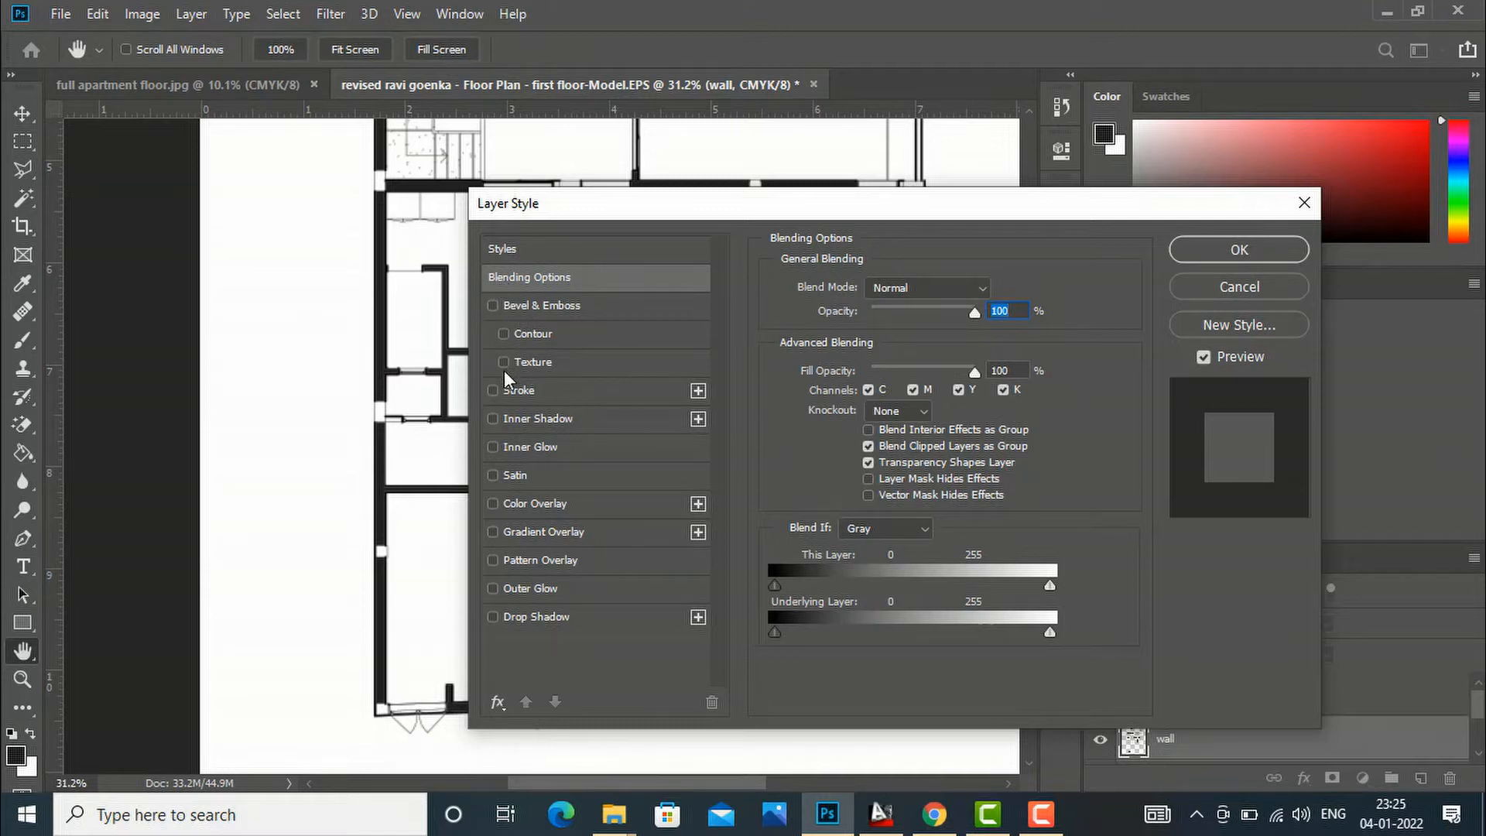
pyautogui.moveTo(612, 216); pyautogui.dragTo(852, 193)
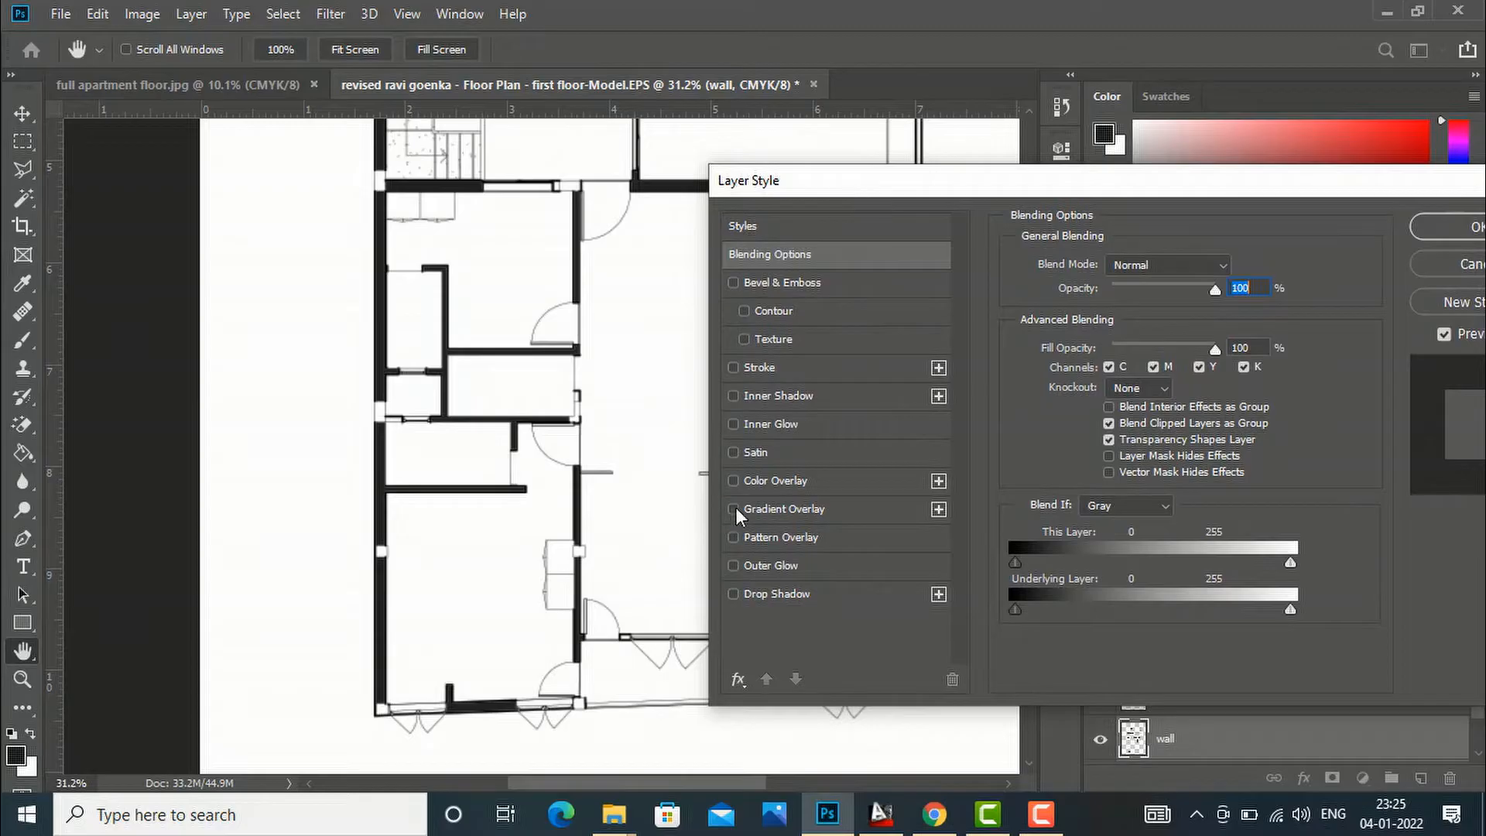
pyautogui.click(734, 481)
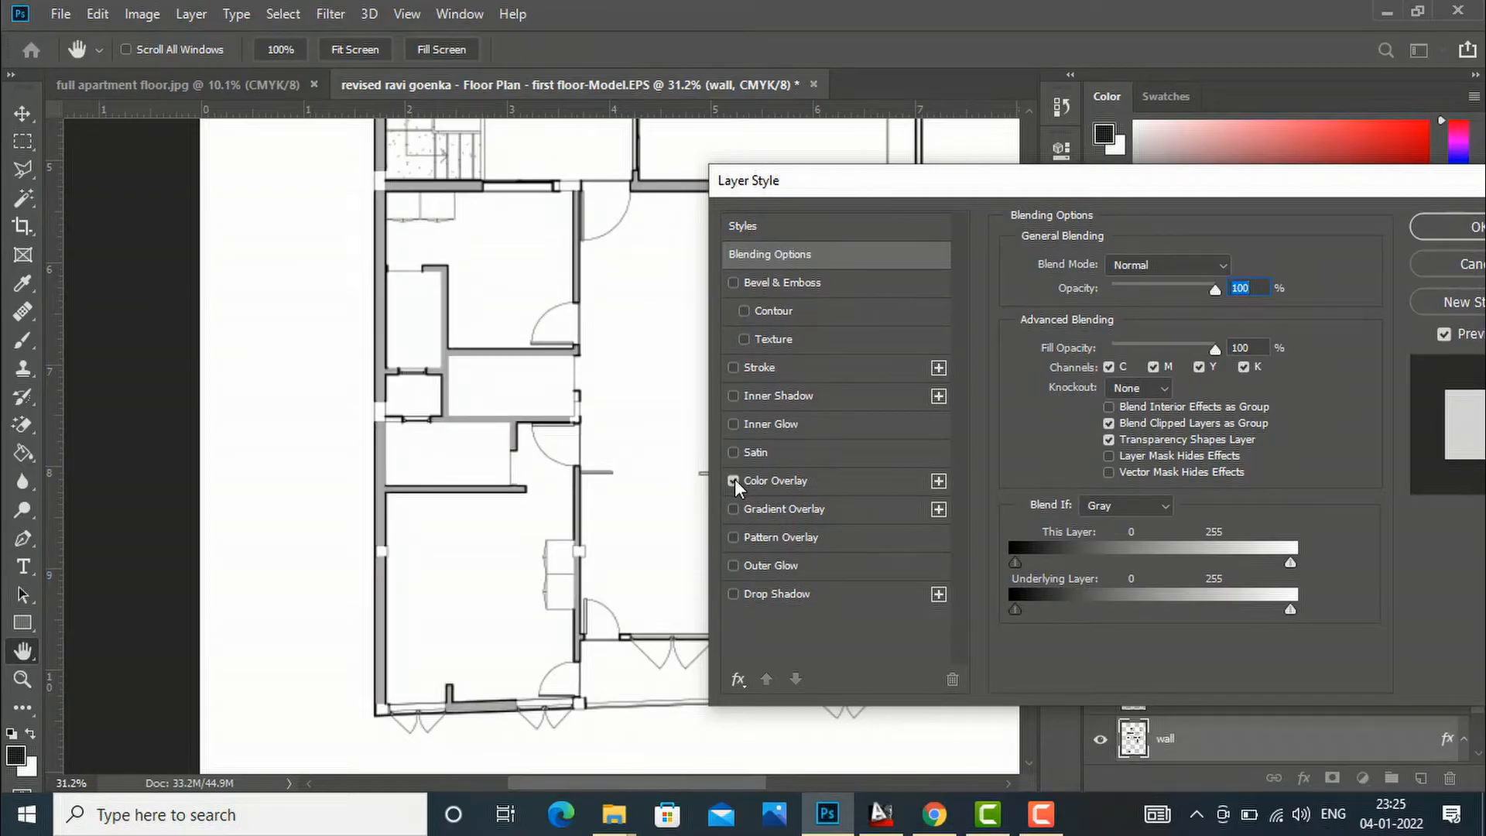
pyautogui.click(758, 482)
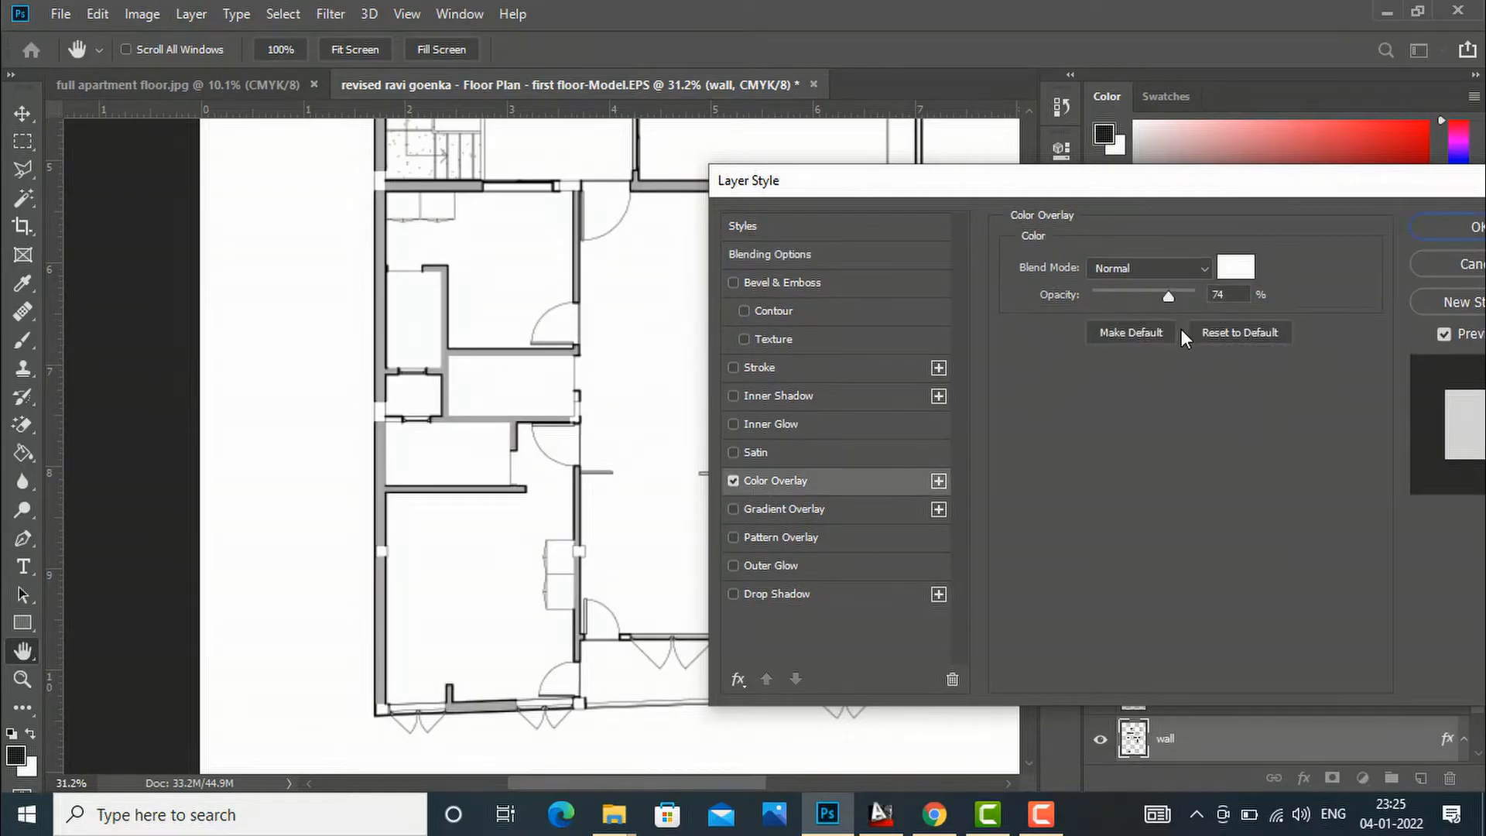
# Step: Set the Color Overlay color of the walls to the near-black #010101
pyautogui.click(1232, 279)
pyautogui.moveTo(1125, 347)
pyautogui.mouseDown()
pyautogui.moveTo(1006, 229)
pyautogui.moveTo(1154, 211)
pyautogui.mouseUp()
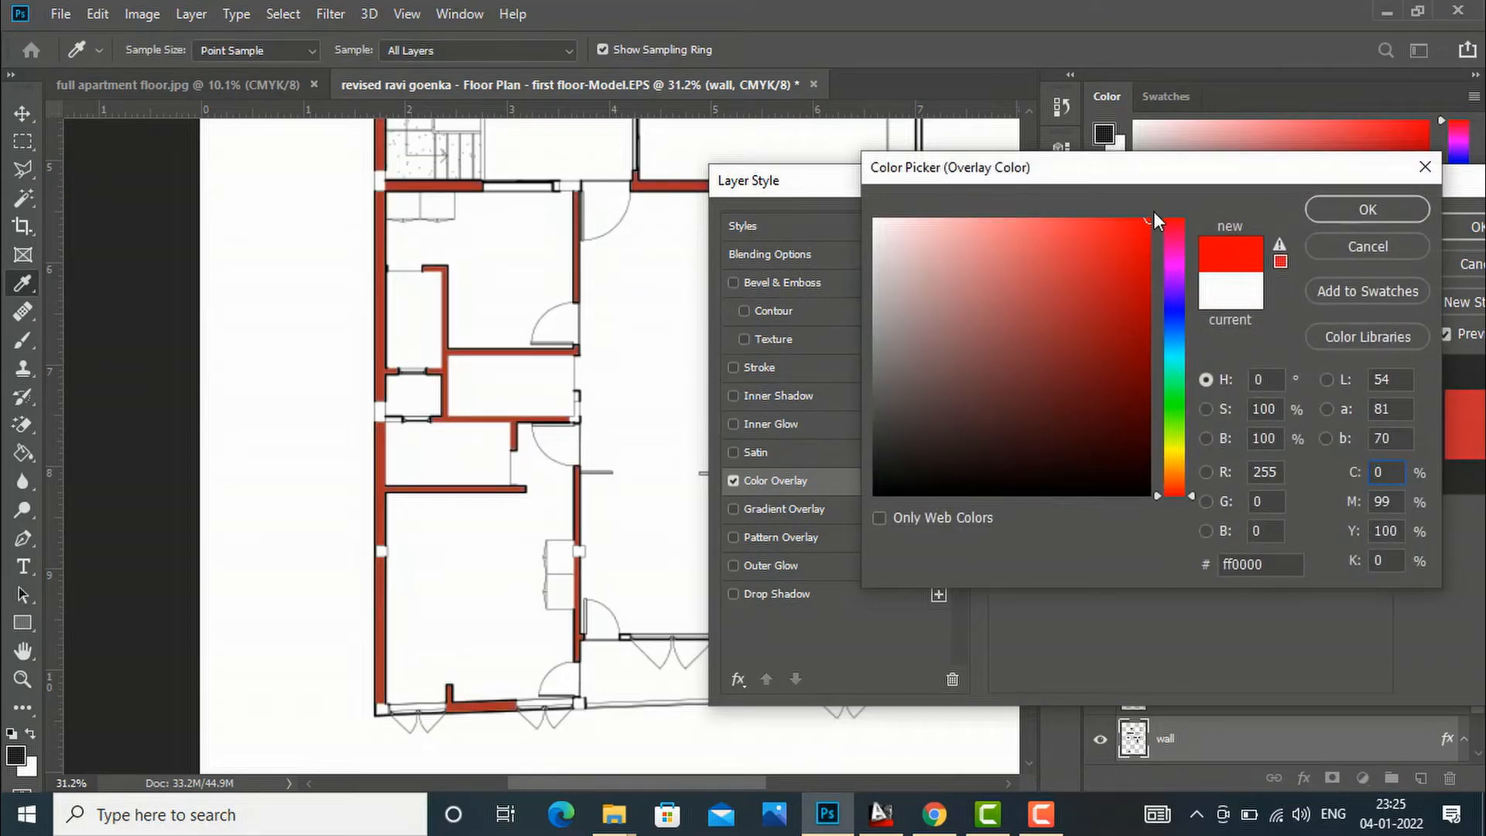
pyautogui.click(897, 452)
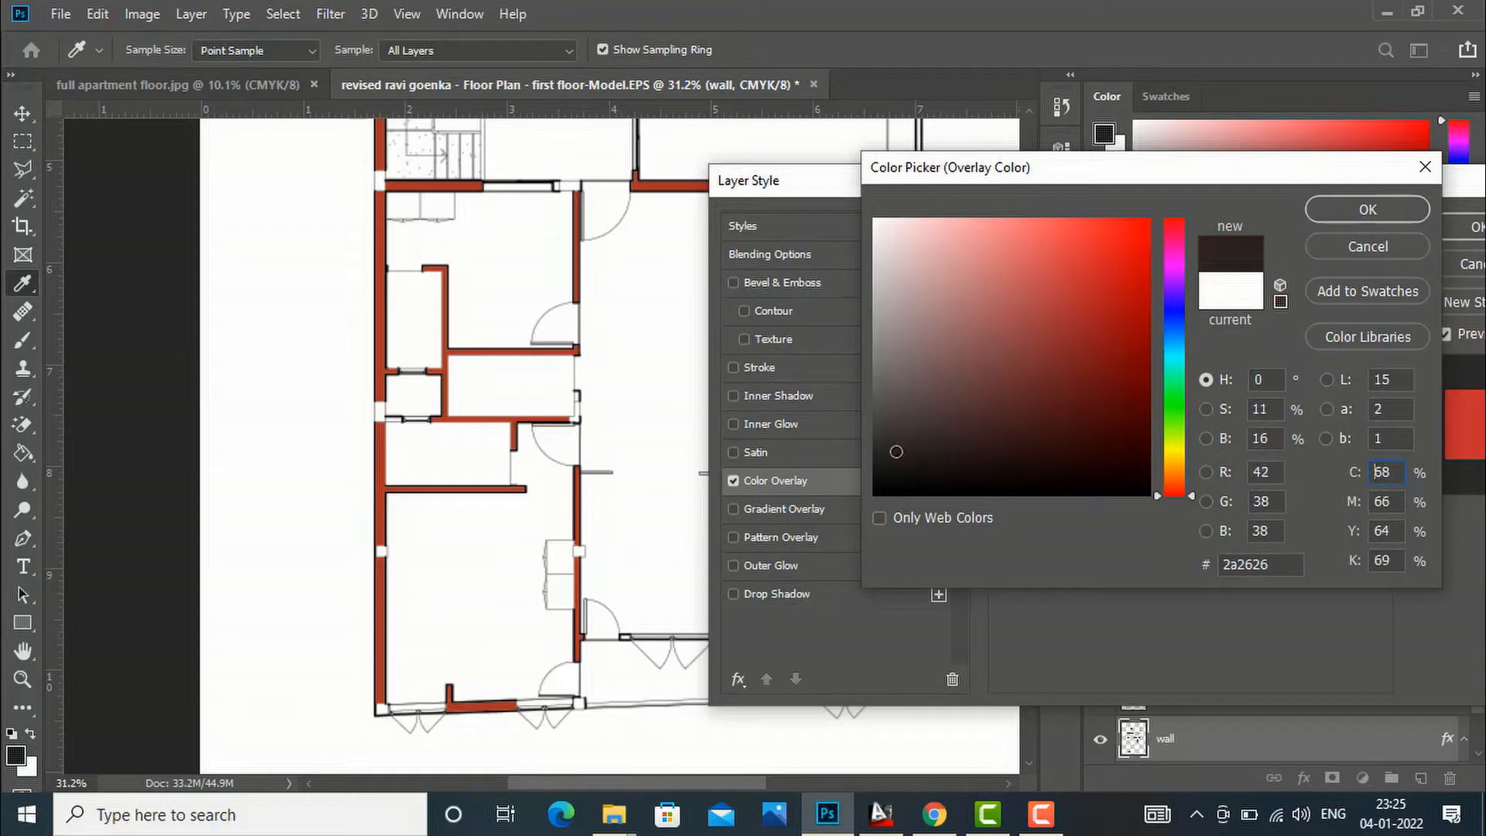
pyautogui.moveTo(896, 451); pyautogui.dragTo(878, 495)
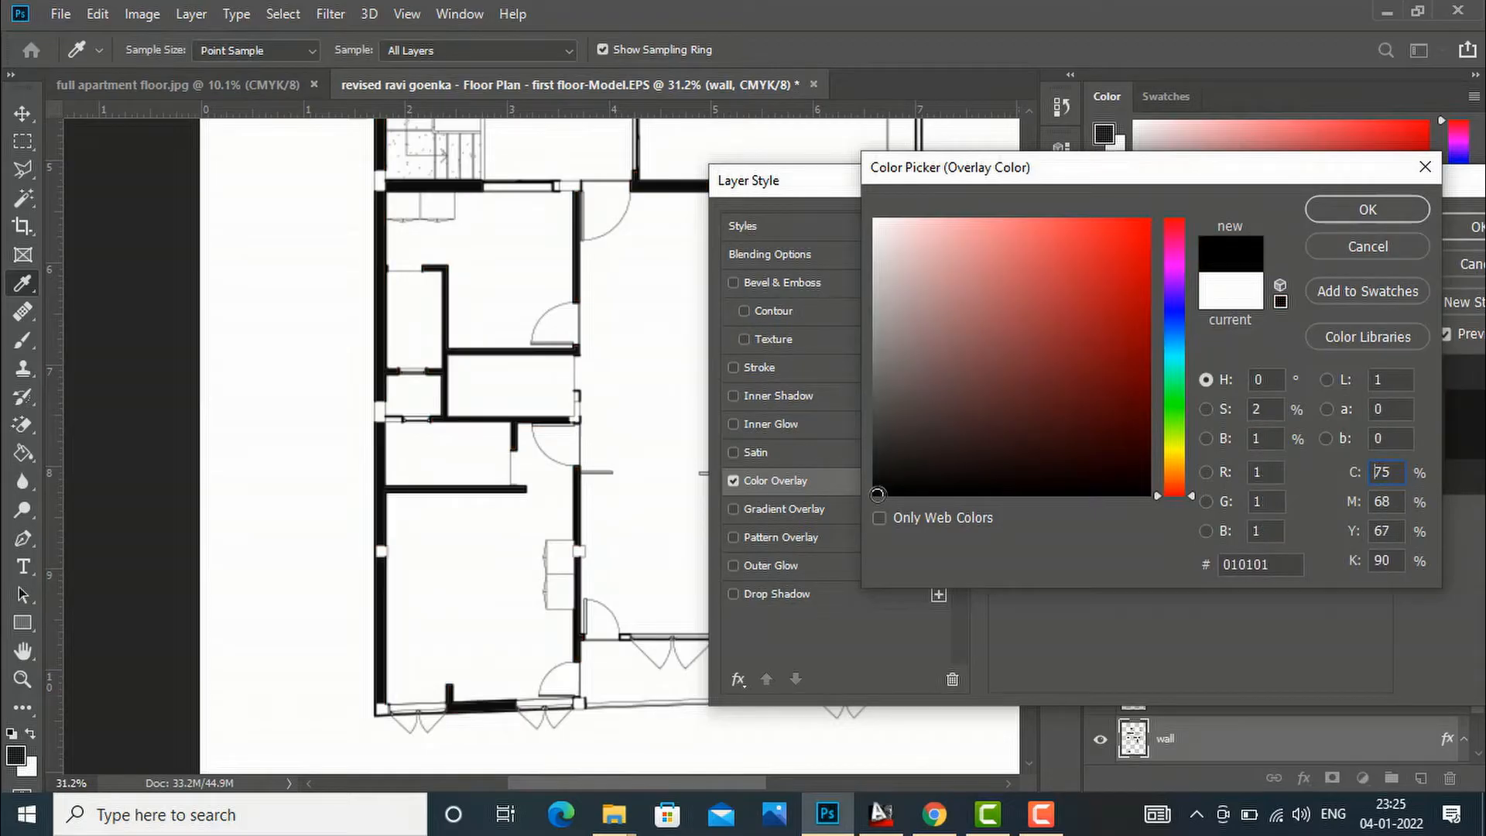
pyautogui.click(1345, 215)
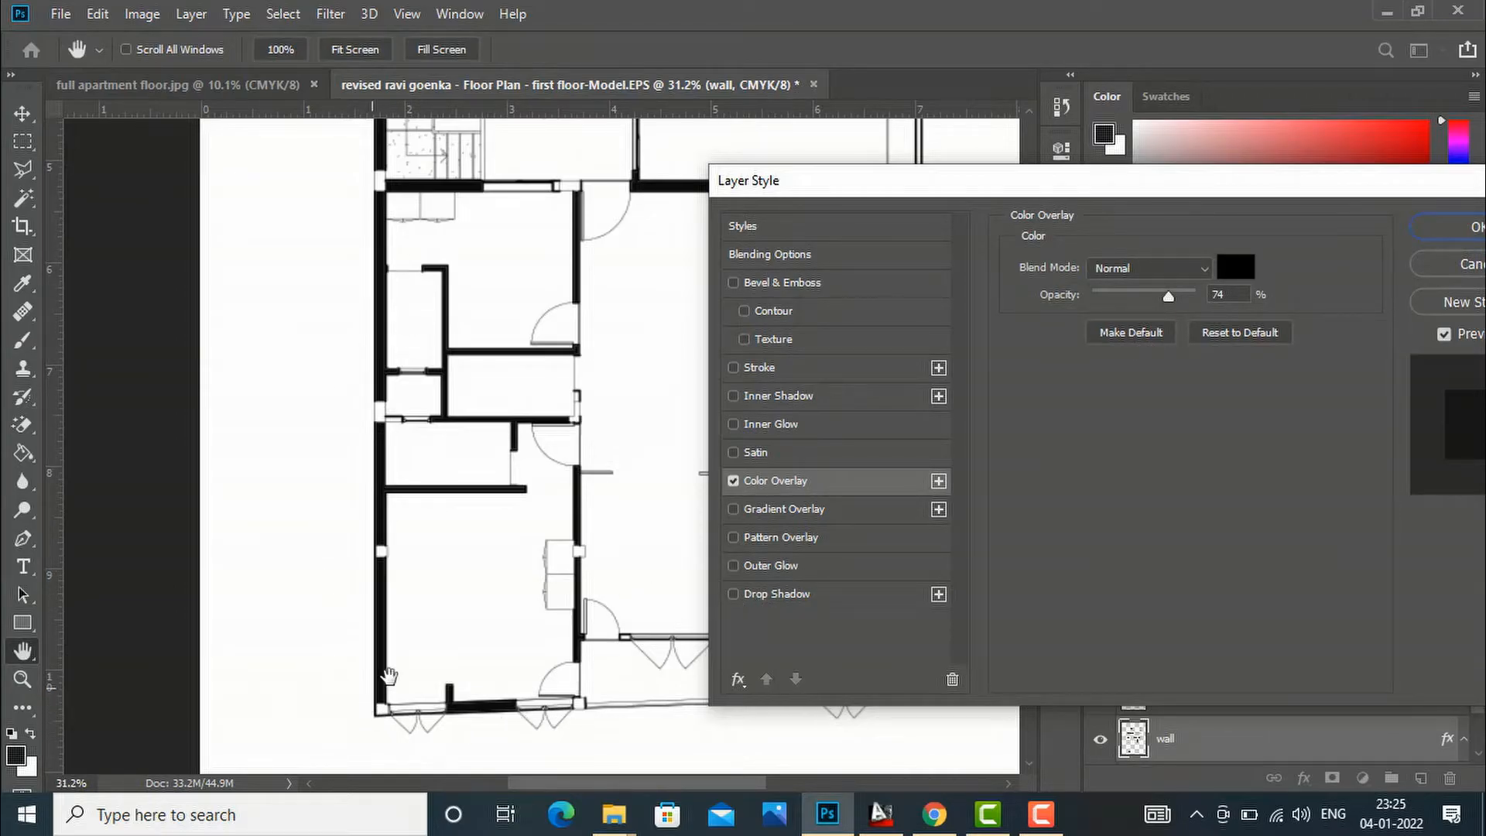
# Step: Add a Drop Shadow to the walls with 42% opacity, 17 px distance, 5% spread and 62 px size, and apply the layer style
pyautogui.click(734, 594)
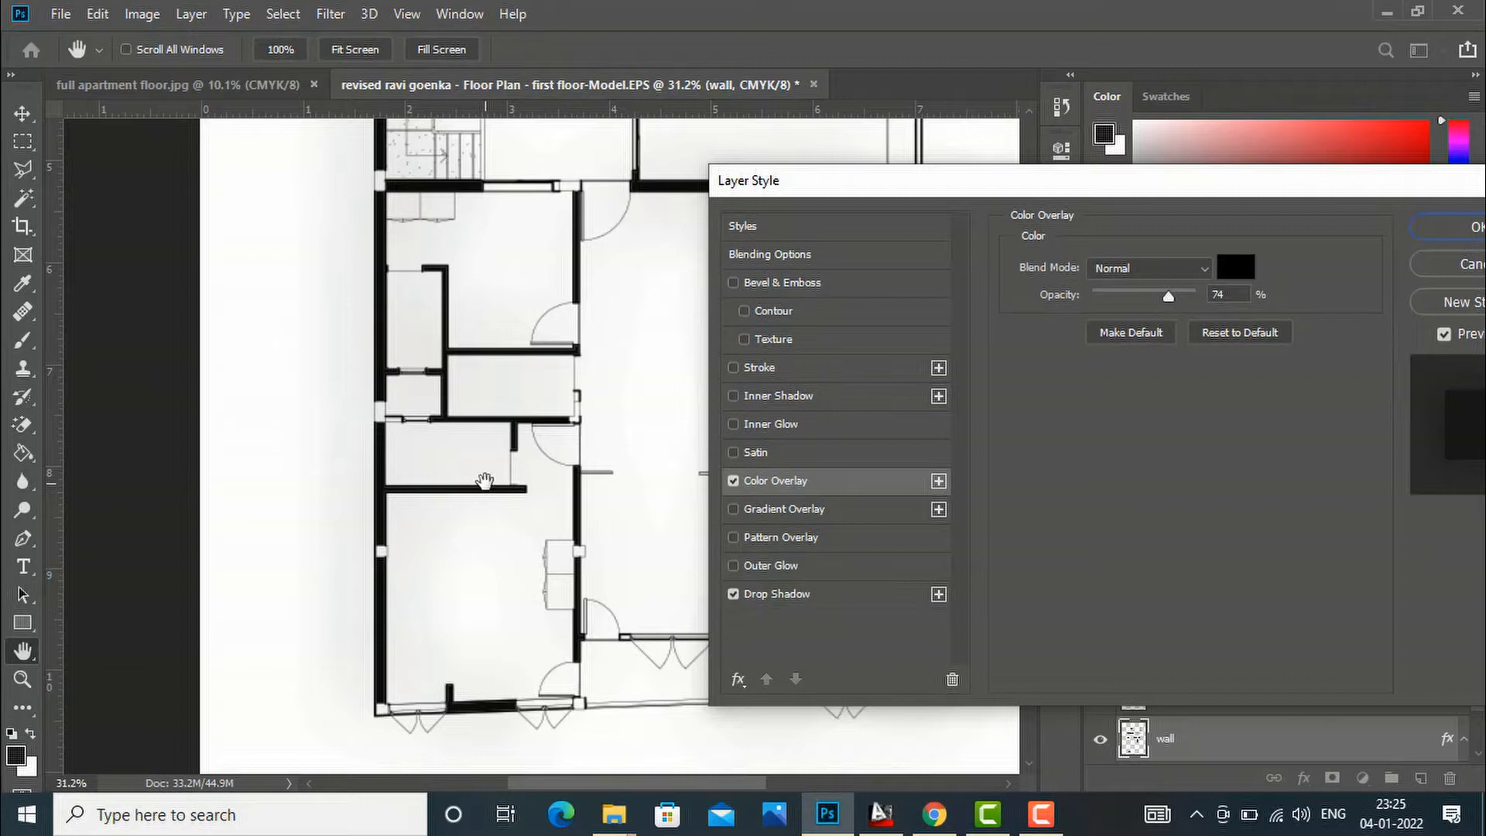
pyautogui.scroll(-5, 418, 438)
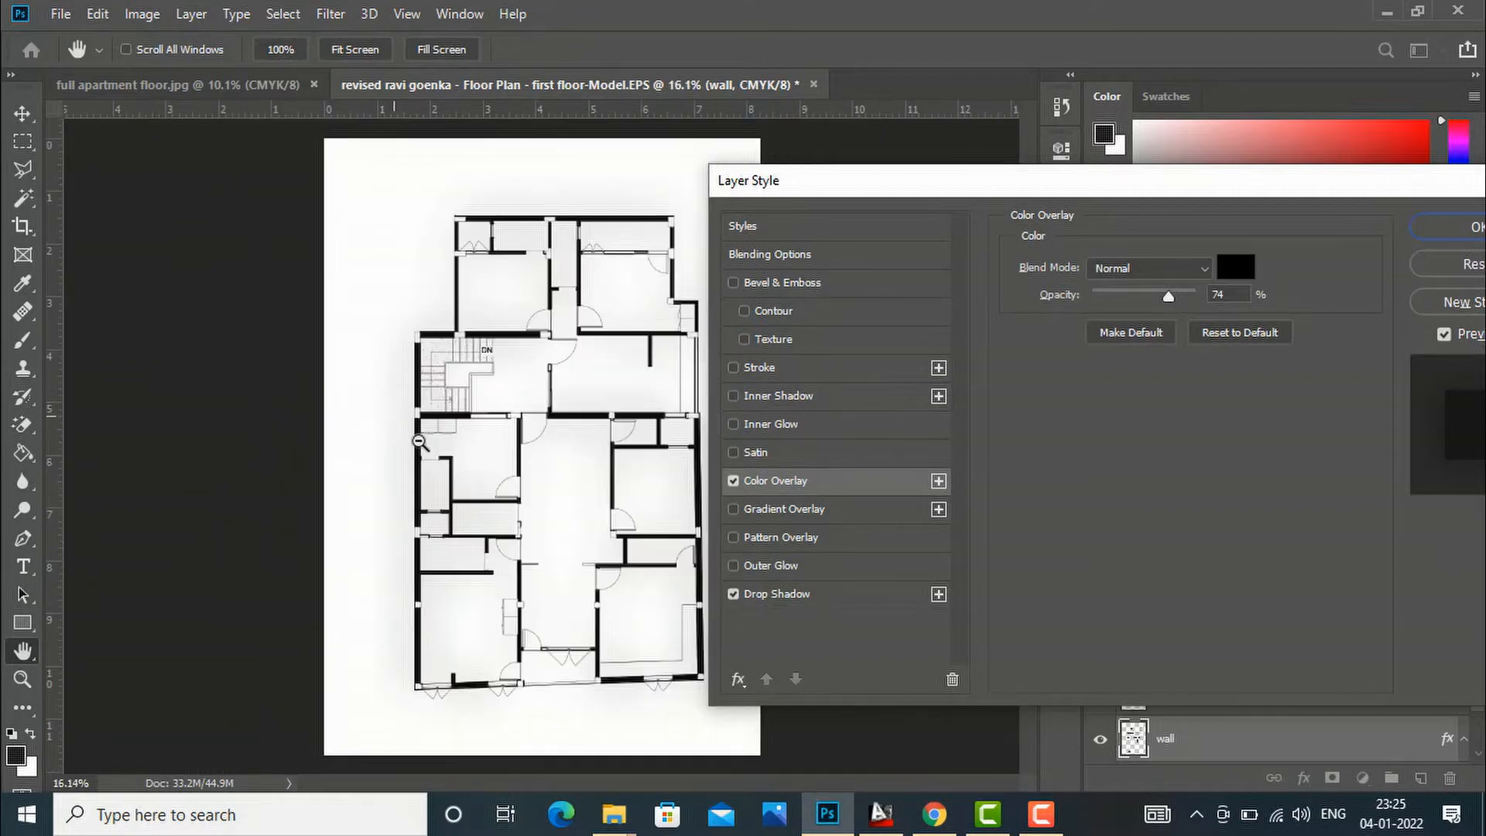
pyautogui.click(769, 596)
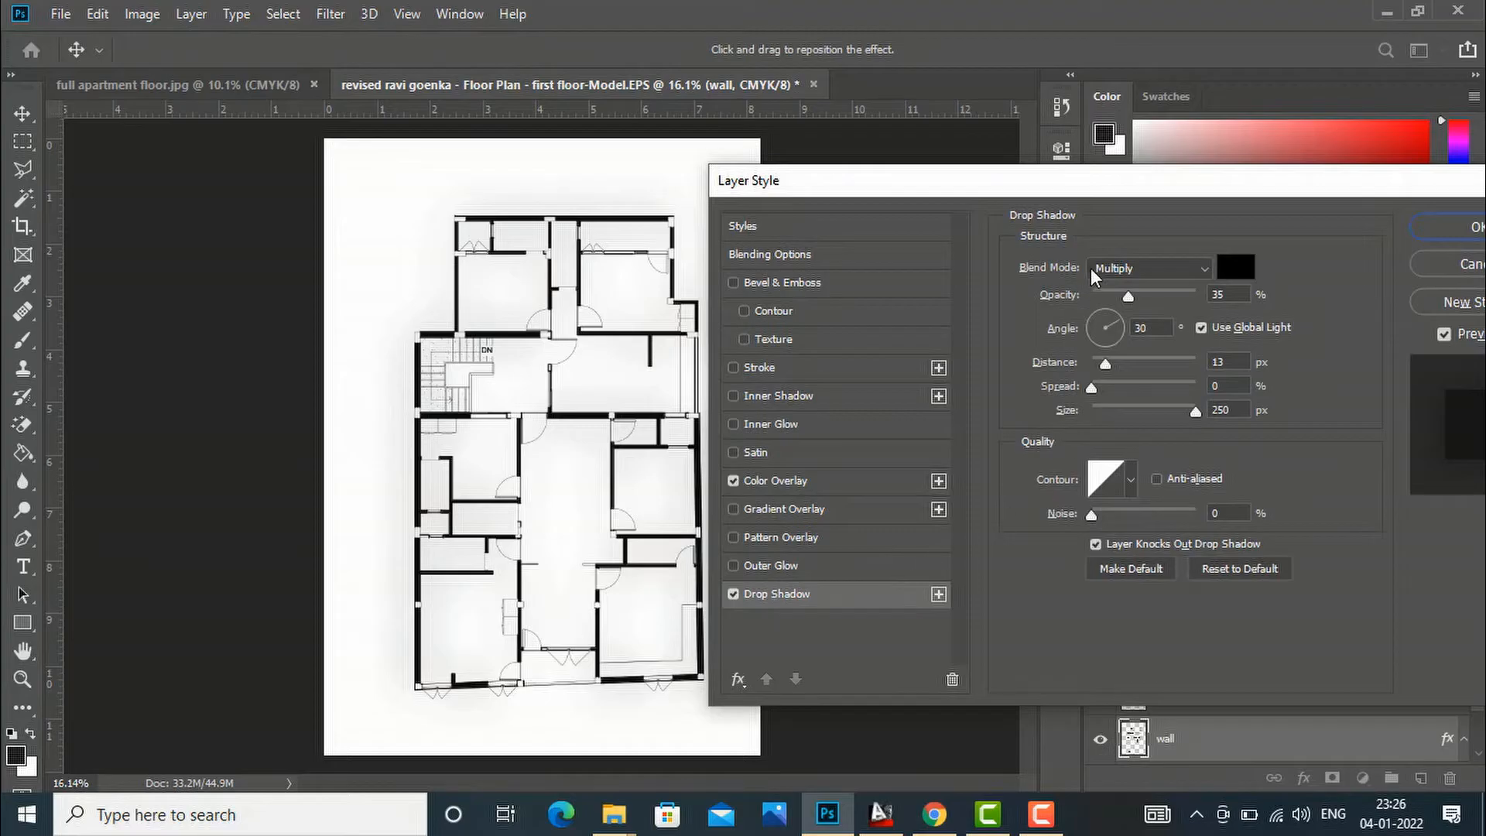
pyautogui.moveTo(1129, 294)
pyautogui.mouseDown()
pyautogui.moveTo(1105, 299)
pyautogui.moveTo(1201, 311)
pyautogui.moveTo(1137, 295)
pyautogui.mouseUp()
pyautogui.moveTo(1105, 371)
pyautogui.mouseDown()
pyautogui.moveTo(1173, 373)
pyautogui.moveTo(1128, 371)
pyautogui.mouseUp()
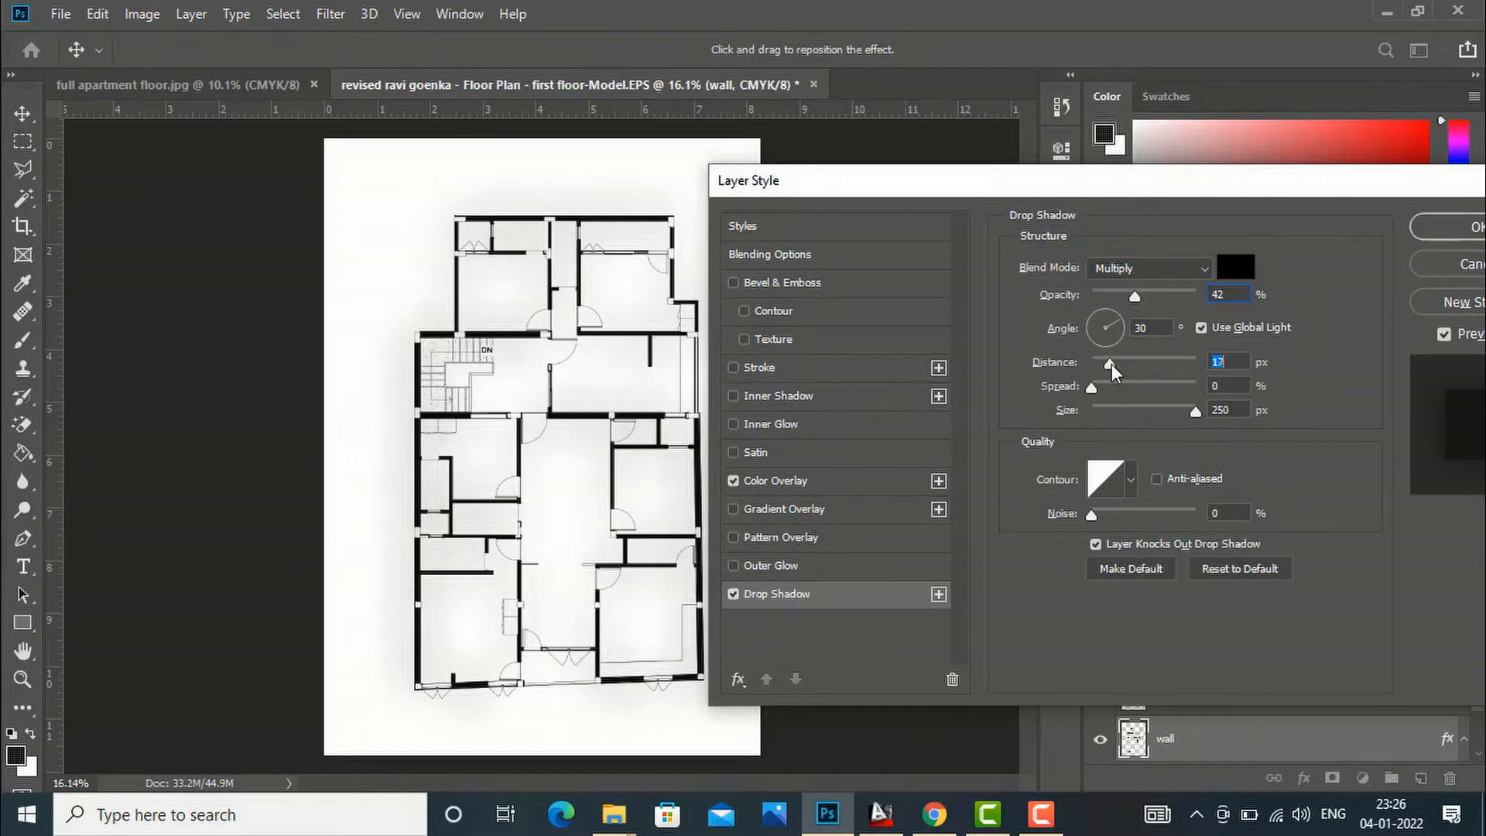
pyautogui.moveTo(1093, 388)
pyautogui.mouseDown()
pyautogui.moveTo(1136, 383)
pyautogui.moveTo(1102, 390)
pyautogui.mouseUp()
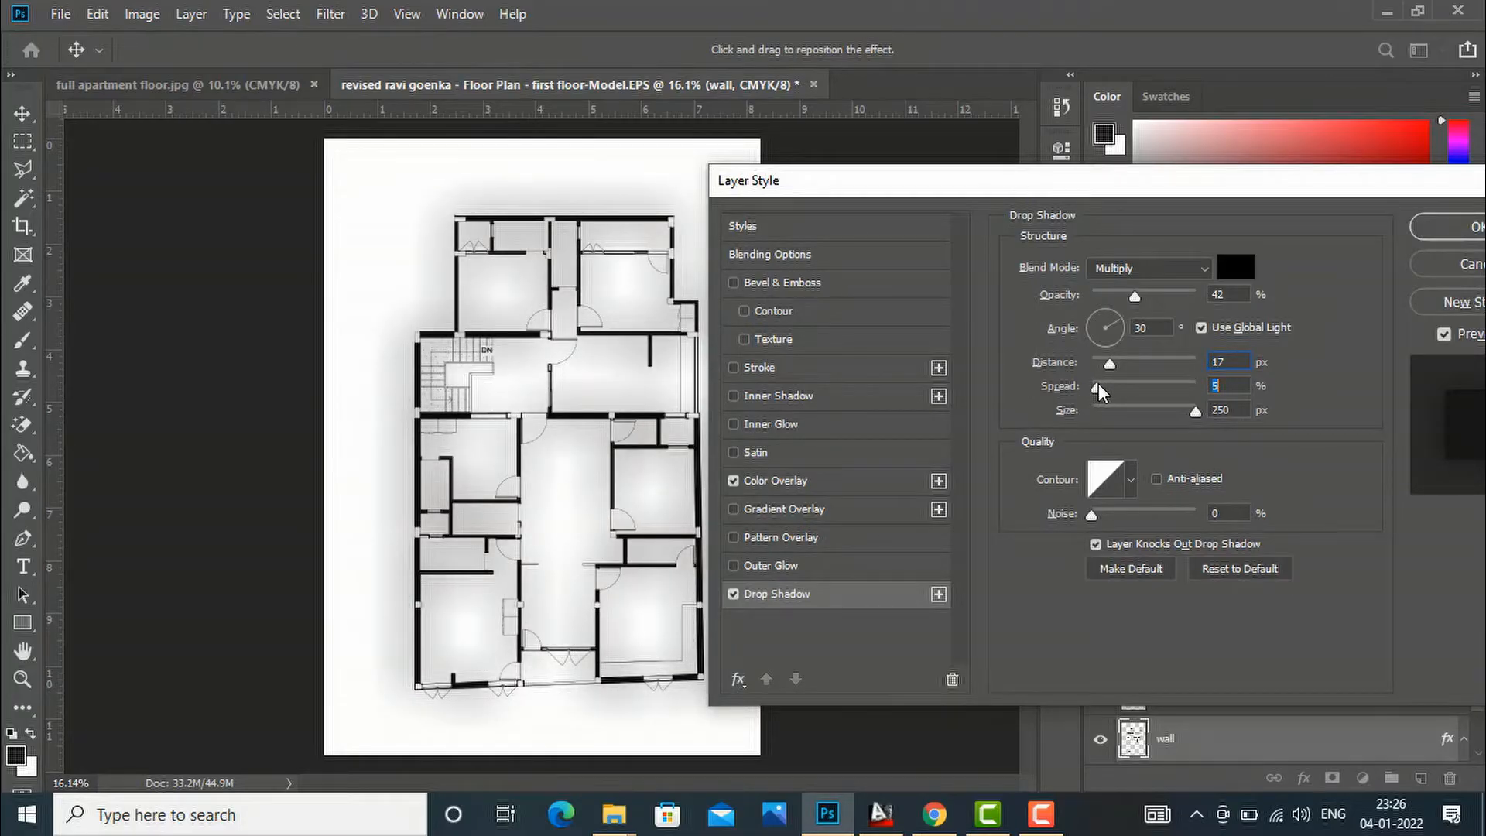
pyautogui.moveTo(1195, 412); pyautogui.dragTo(1127, 418)
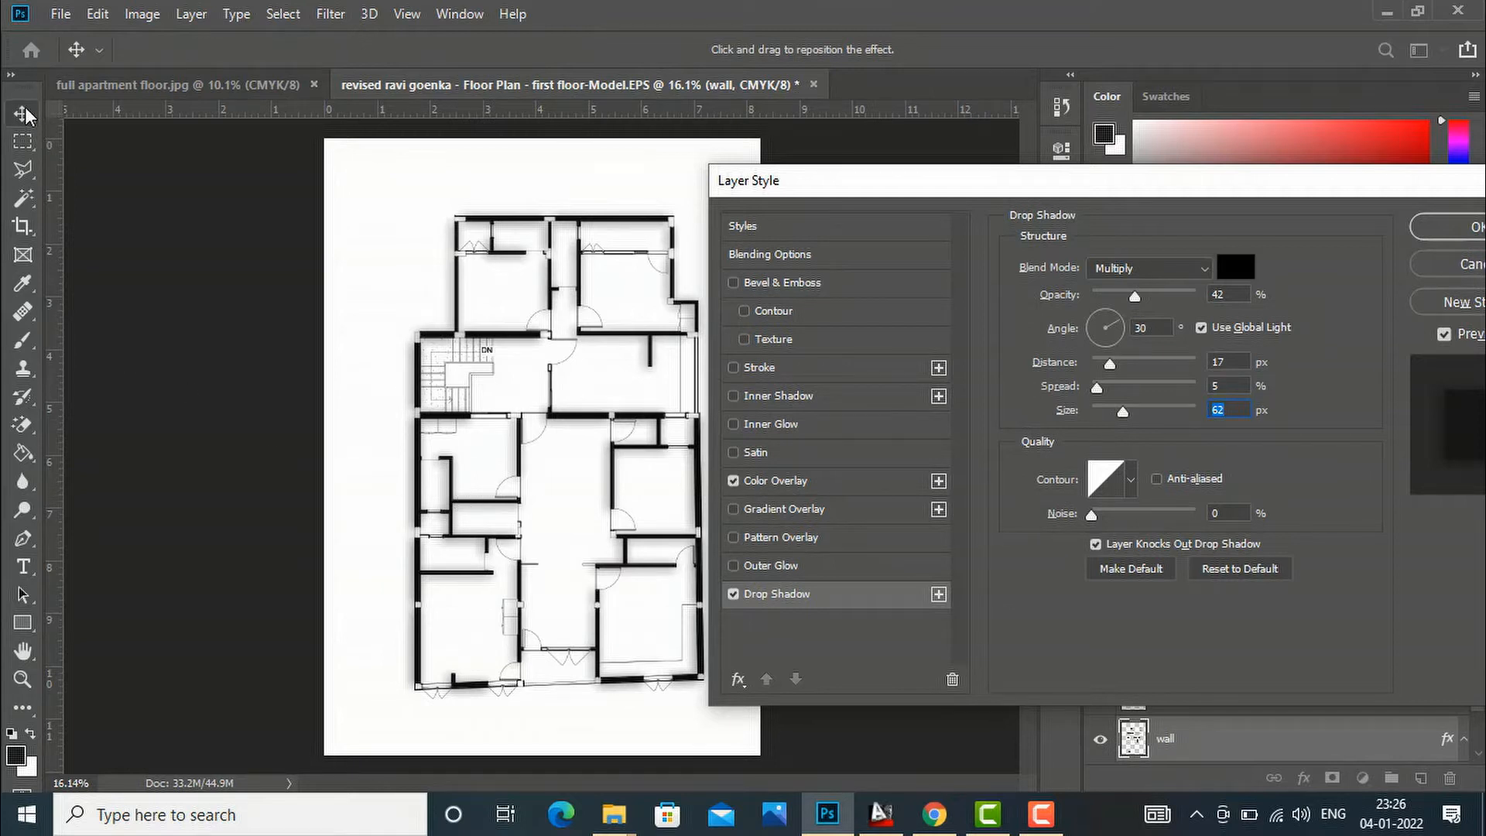
pyautogui.scroll(-1, 383, 451)
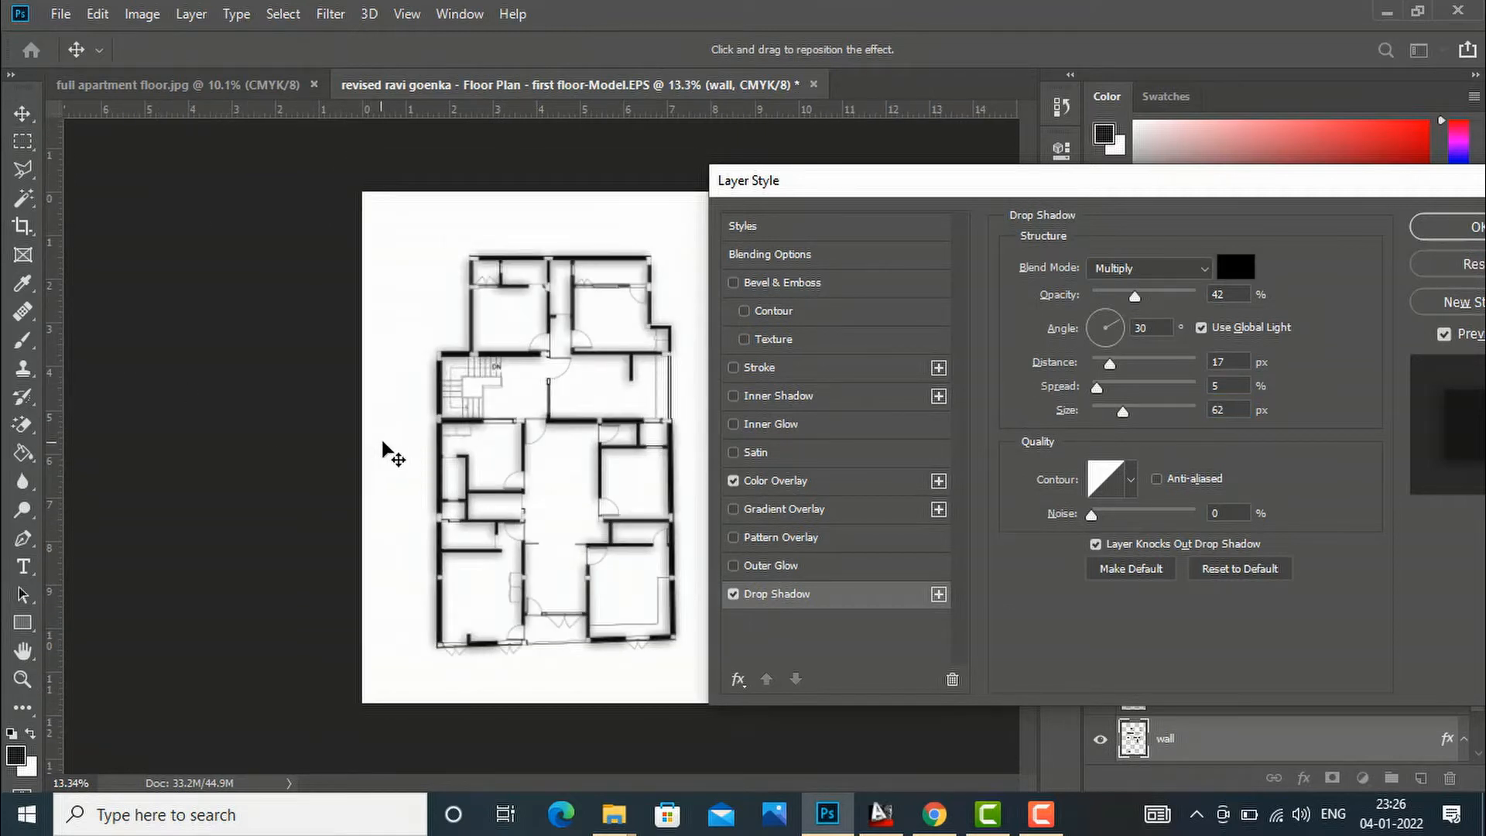
pyautogui.click(1438, 223)
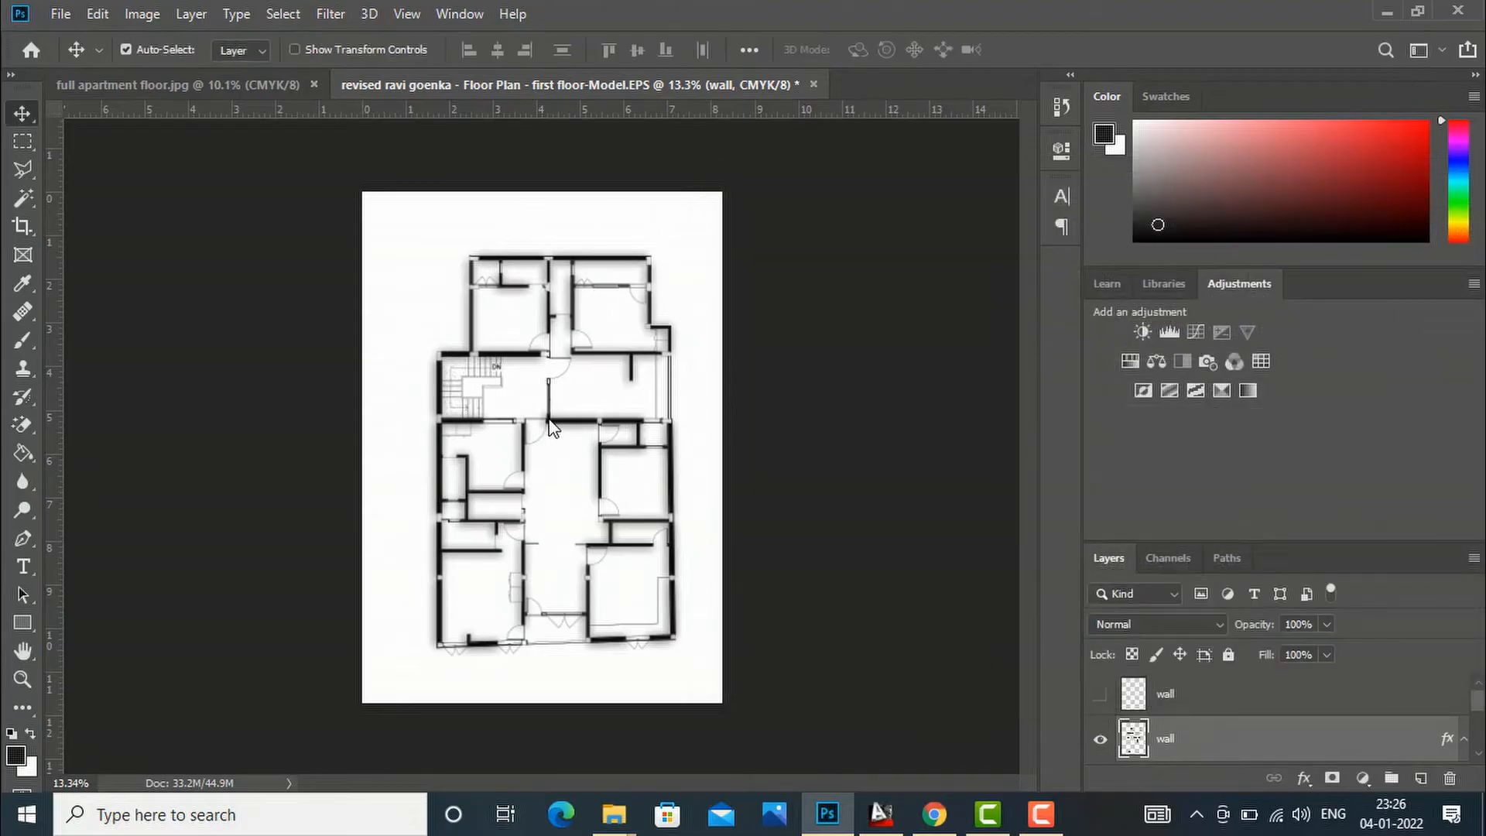
# Step: Select the interior of the lower-left room with the Magic Wand on the floor plan layer
pyautogui.scroll(2, 455, 410)
pyautogui.scroll(1, 455, 410)
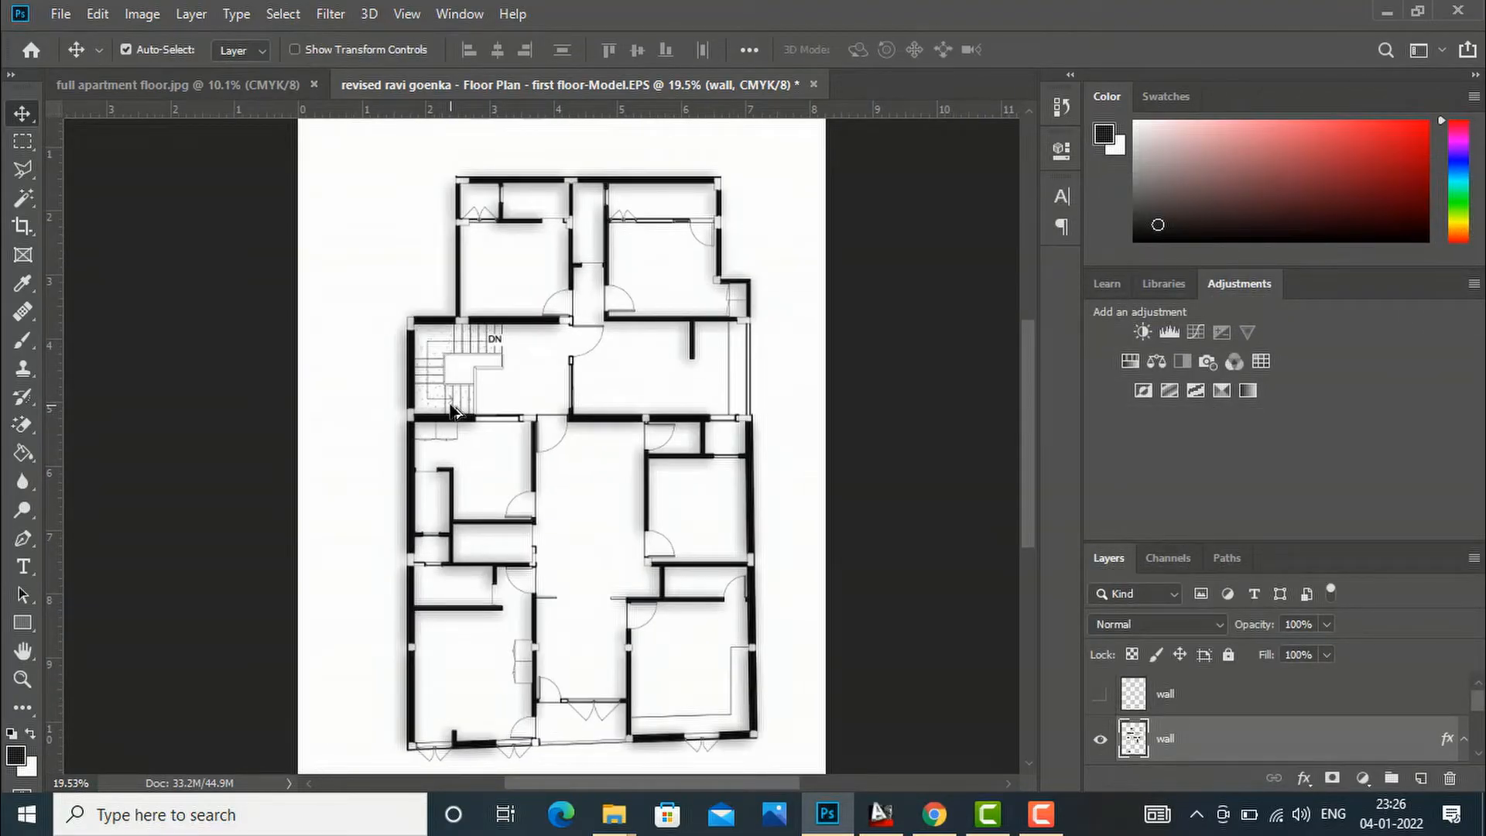
pyautogui.scroll(-1, 662, 422)
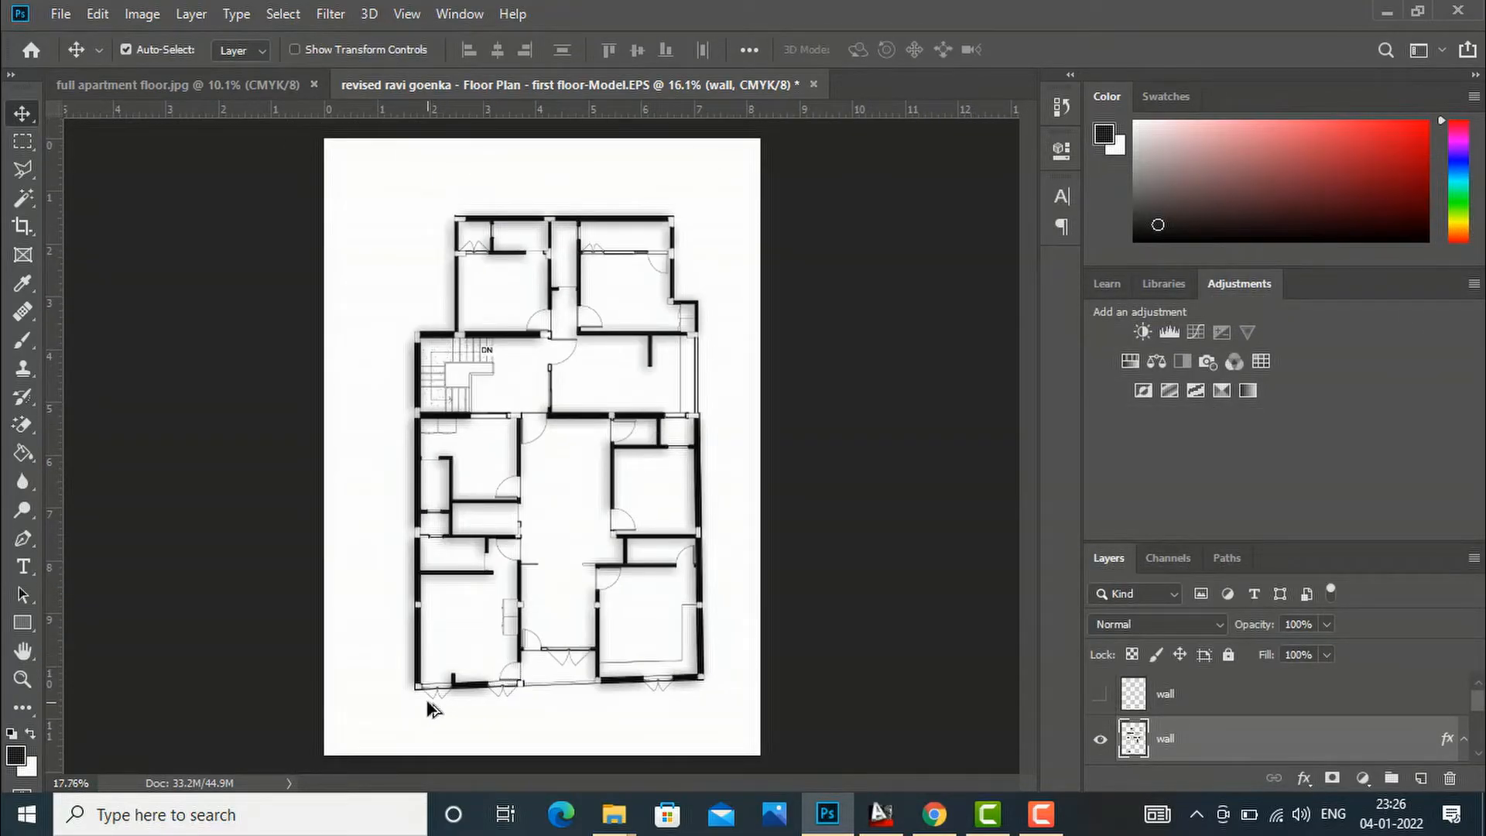
pyautogui.scroll(3, 432, 707)
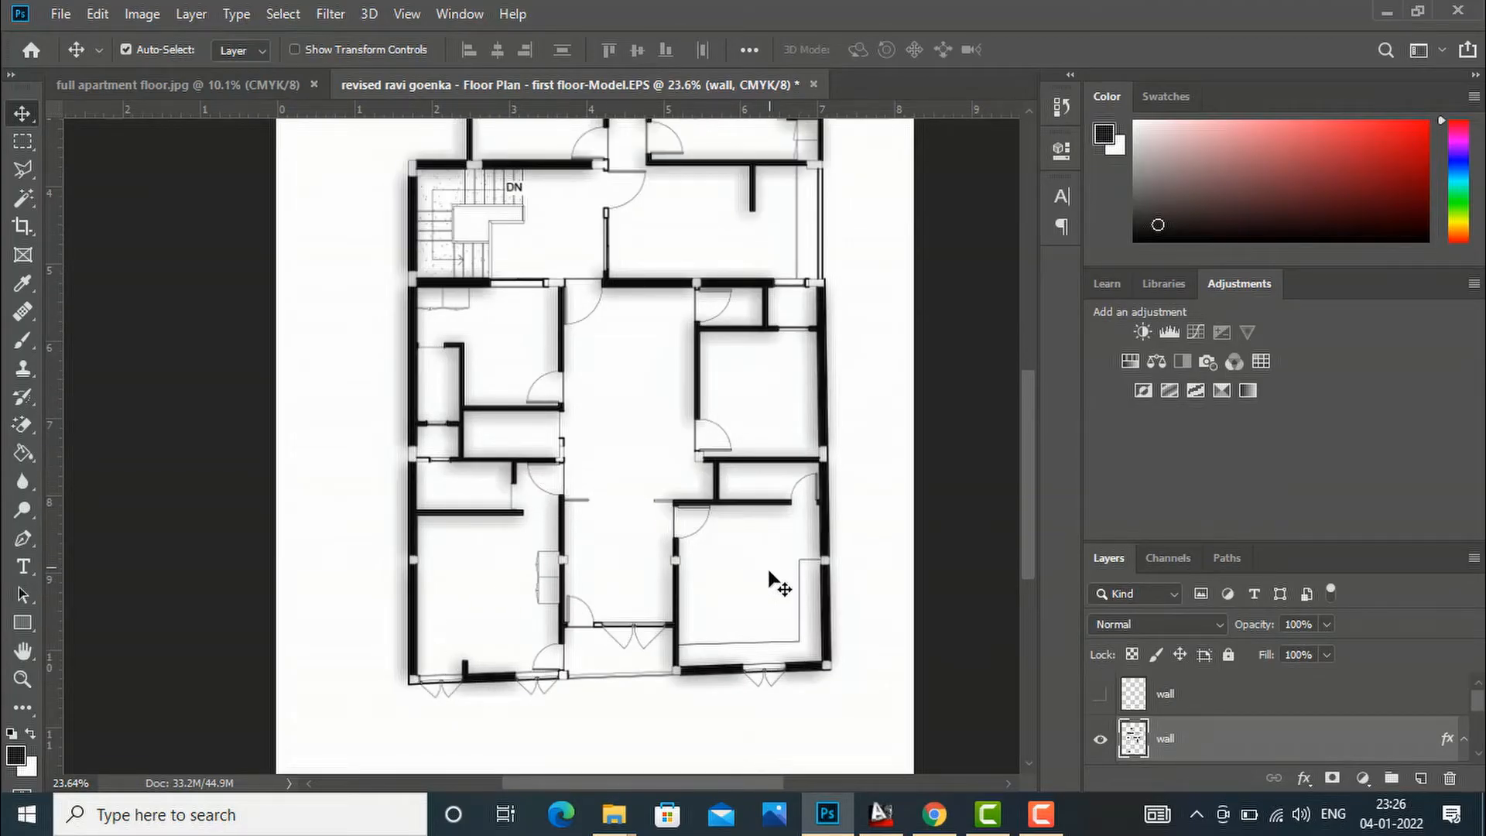
pyautogui.scroll(-1, 732, 578)
pyautogui.scroll(-1, 731, 579)
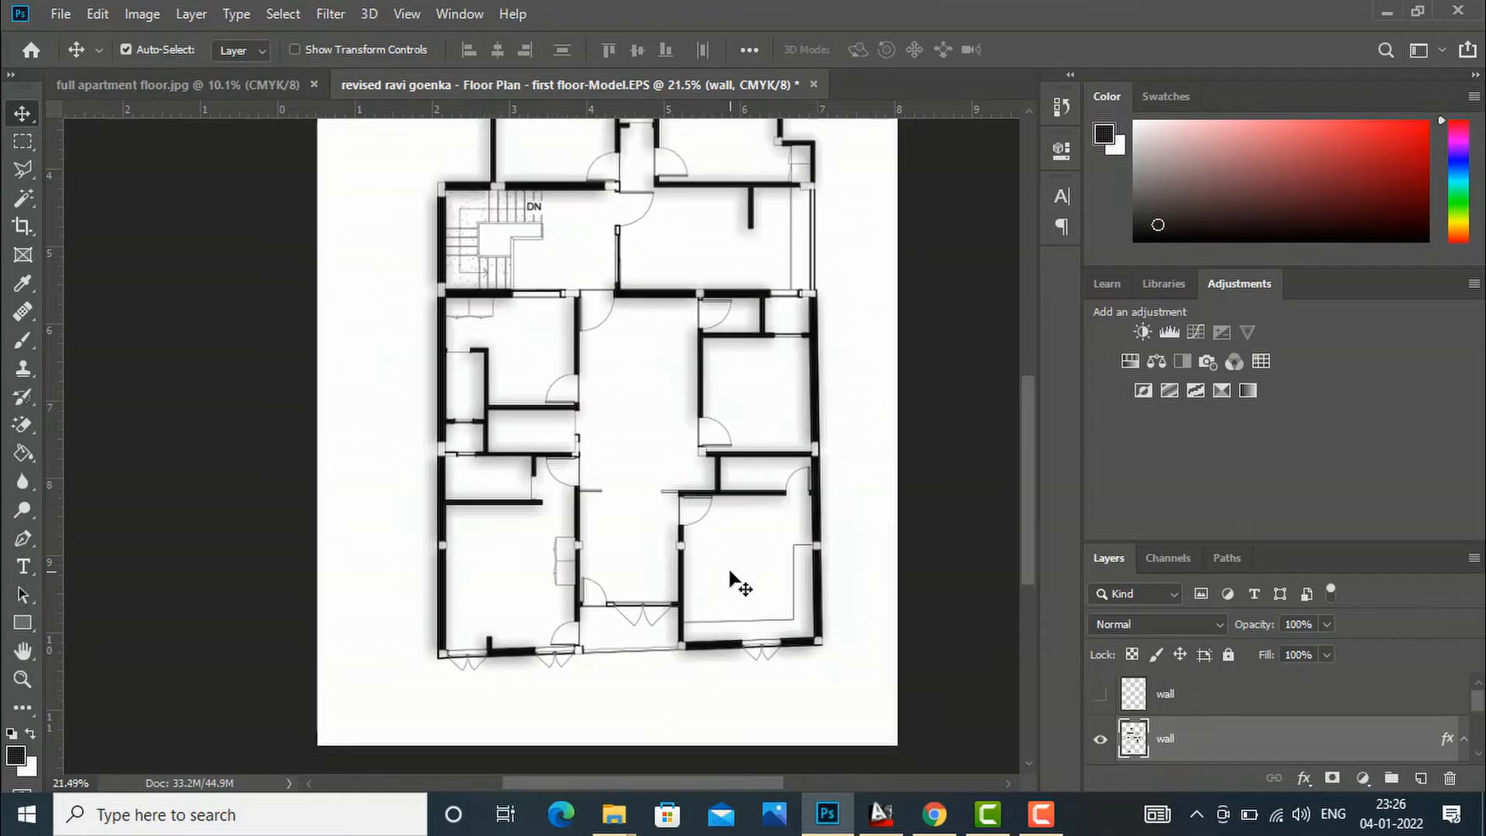
pyautogui.scroll(-3, 1281, 696)
pyautogui.scroll(-1, 1282, 696)
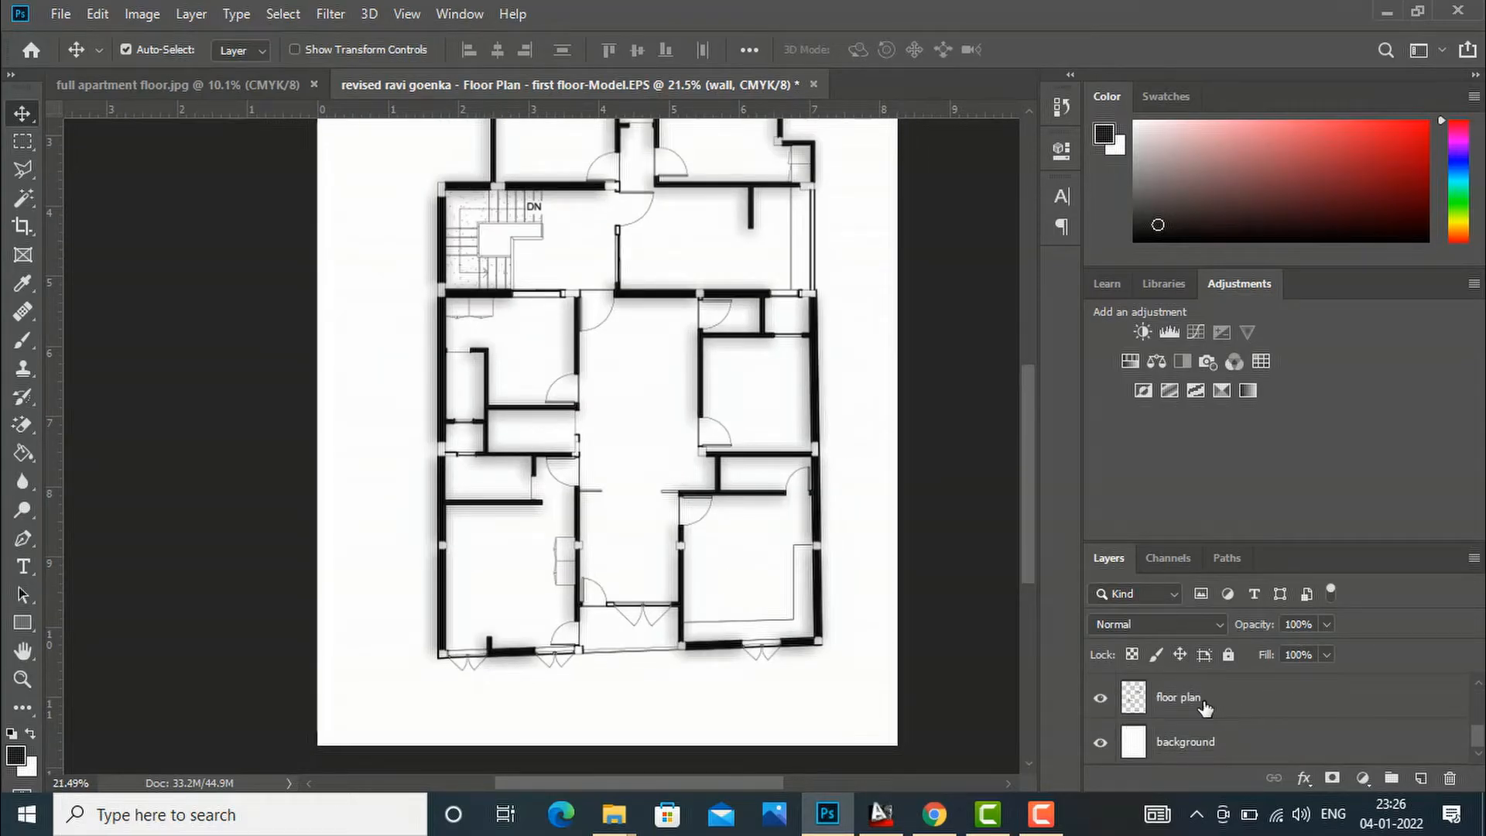
pyautogui.click(1192, 700)
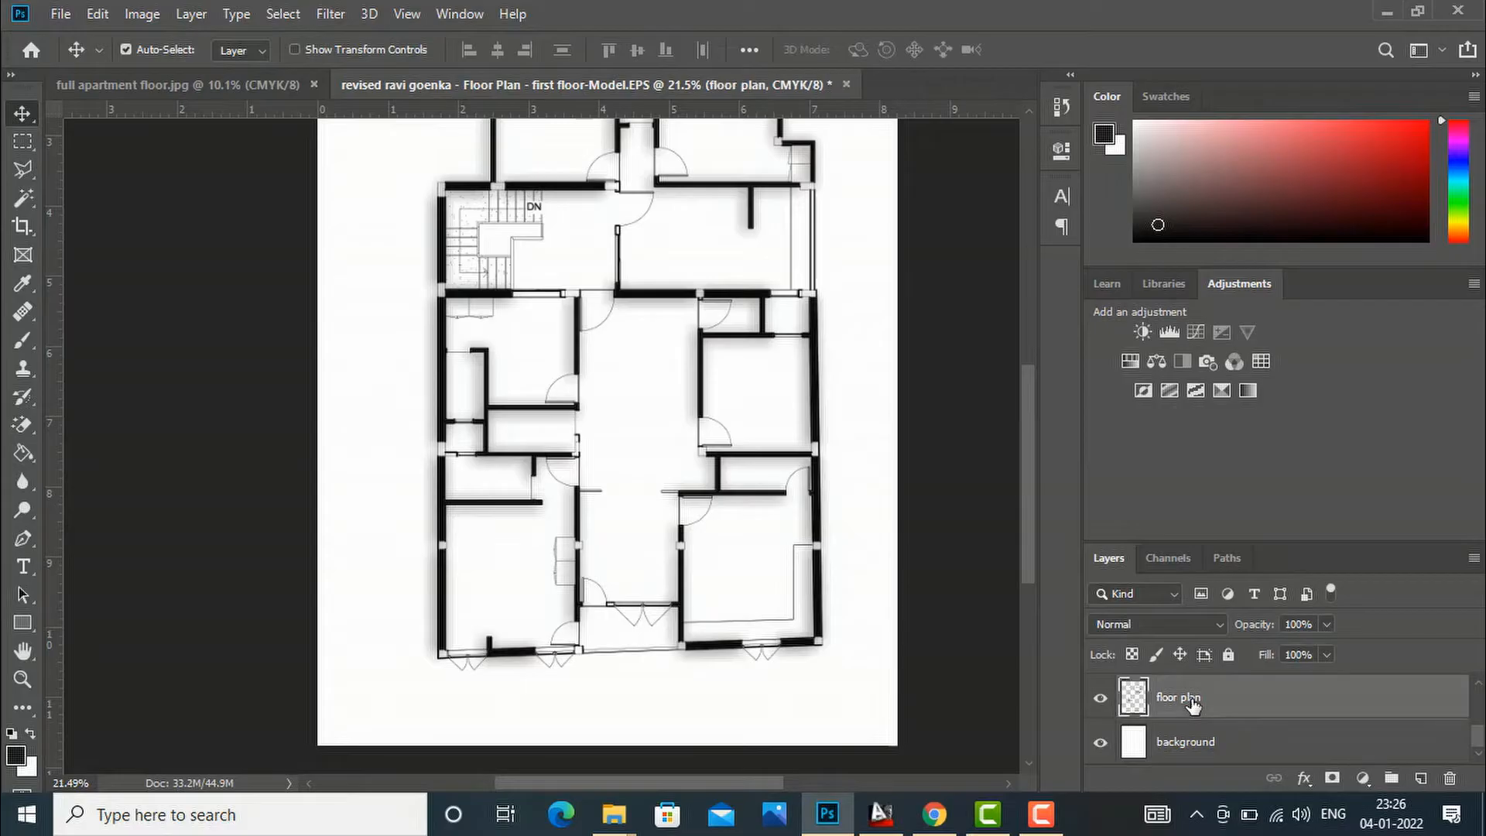
pyautogui.click(23, 198)
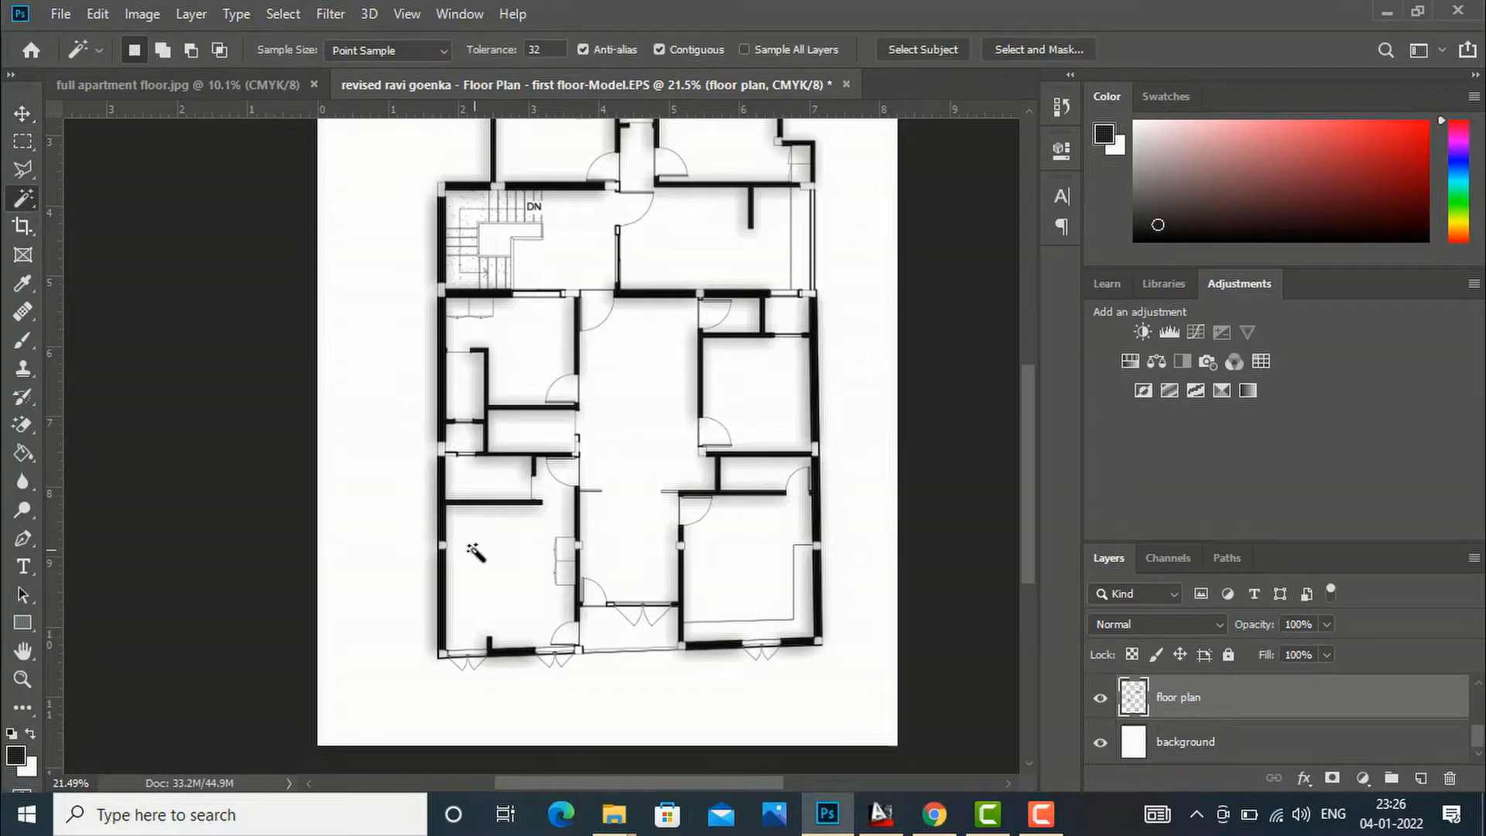
pyautogui.click(472, 551)
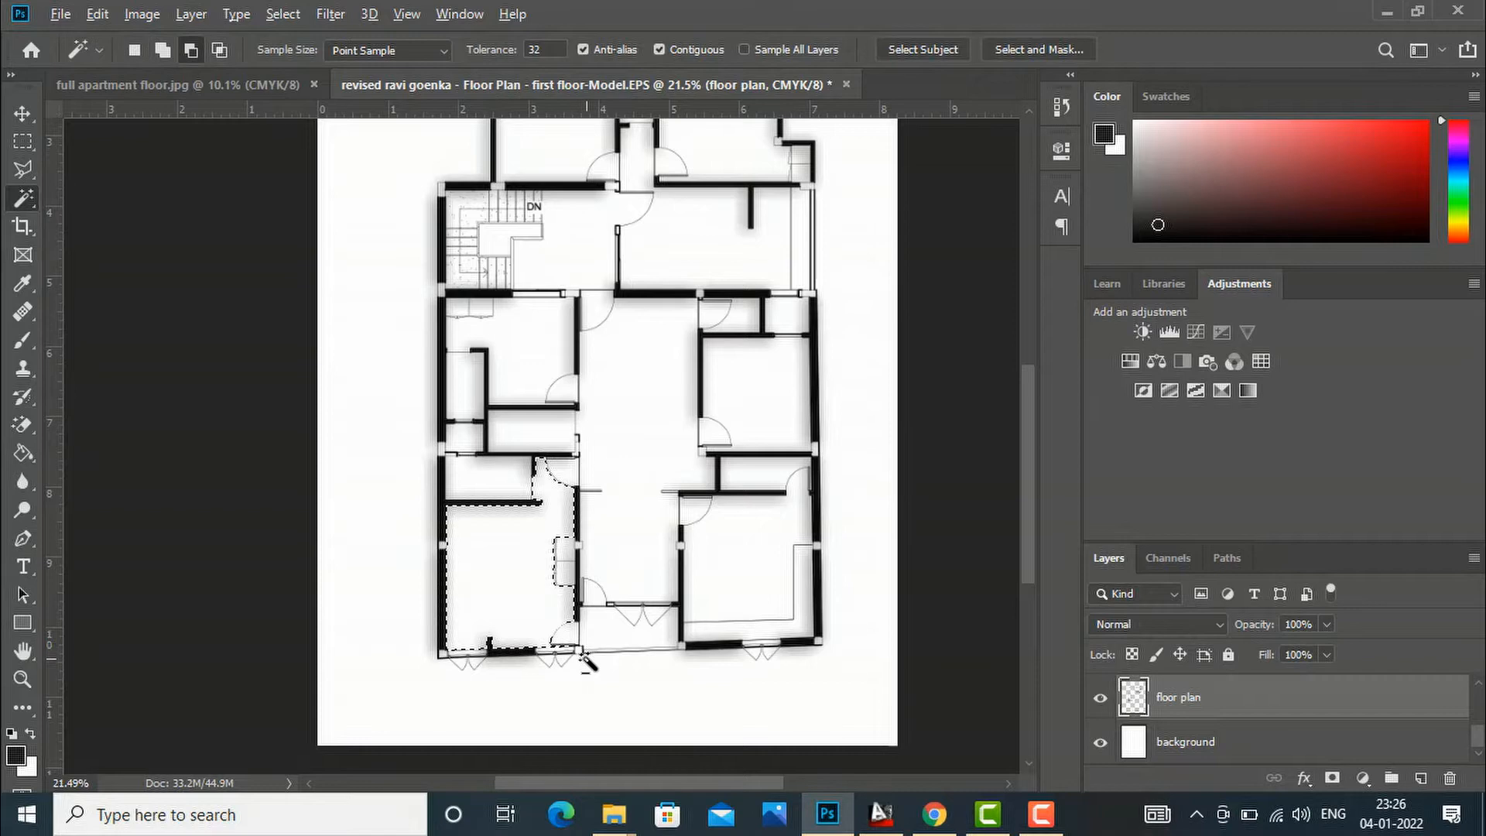
# Step: Add the door-swing areas of the lower-left room's two doors to the floor selection
pyautogui.keyDown('alt'); pyautogui.scroll(5, 573, 644); pyautogui.keyUp('alt')
pyautogui.keyDown('alt'); pyautogui.scroll(2, 573, 644); pyautogui.keyUp('alt')
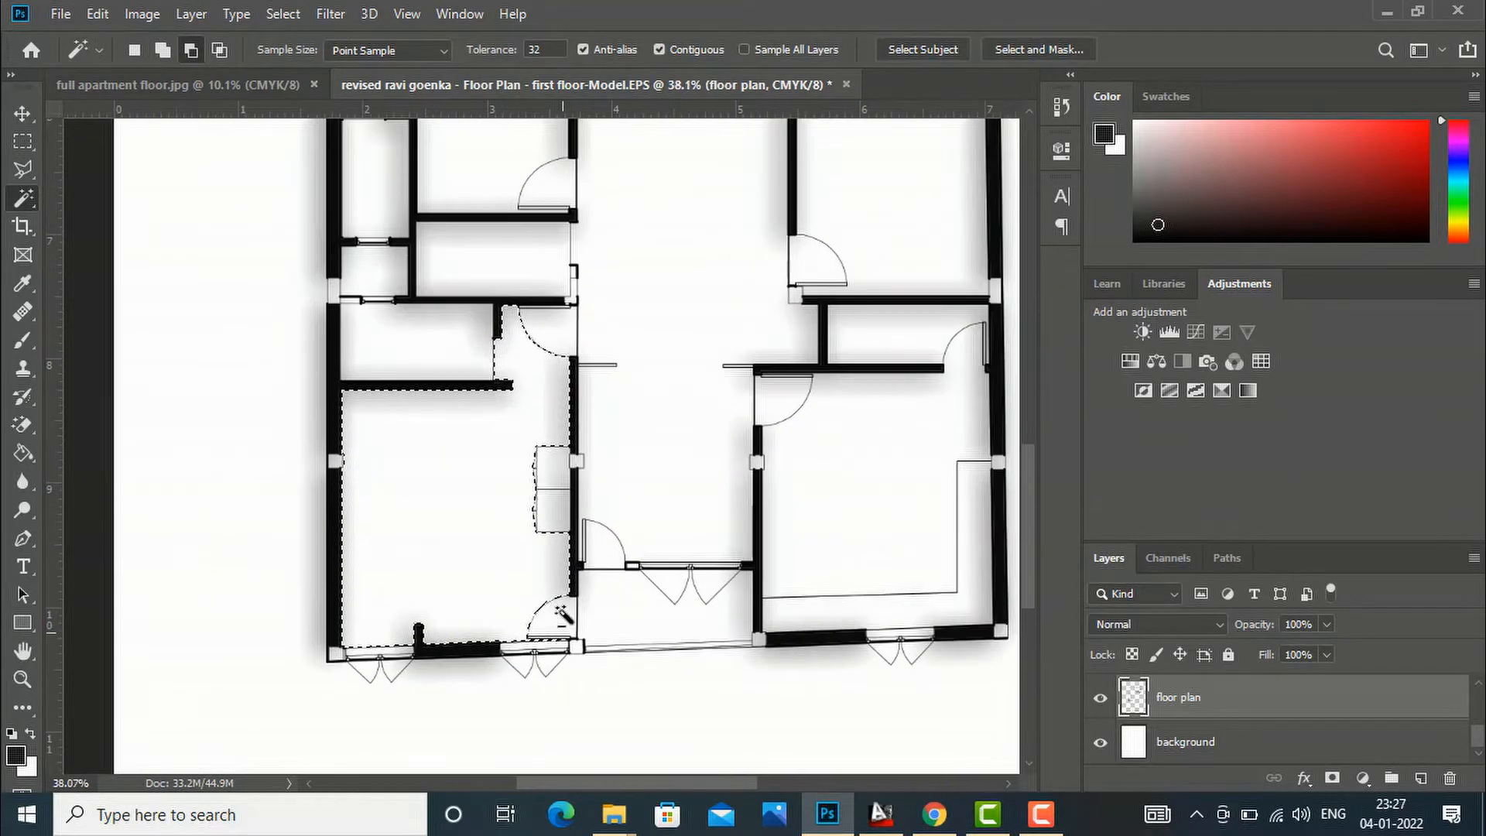
pyautogui.keyDown('alt'); pyautogui.scroll(2, 551, 405); pyautogui.keyUp('alt')
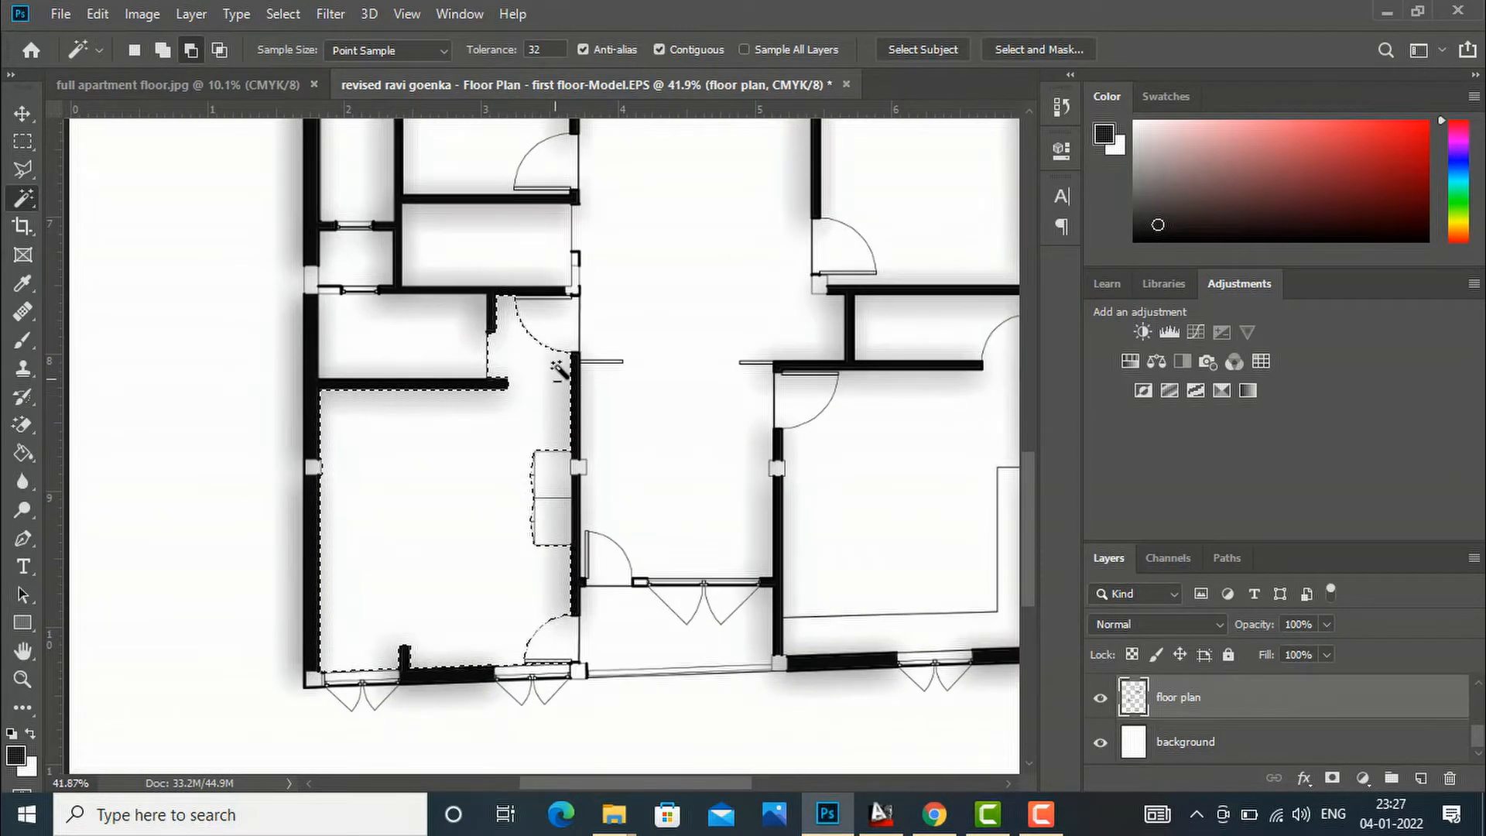
pyautogui.keyDown('shift'); pyautogui.click(552, 318); pyautogui.keyUp('shift')
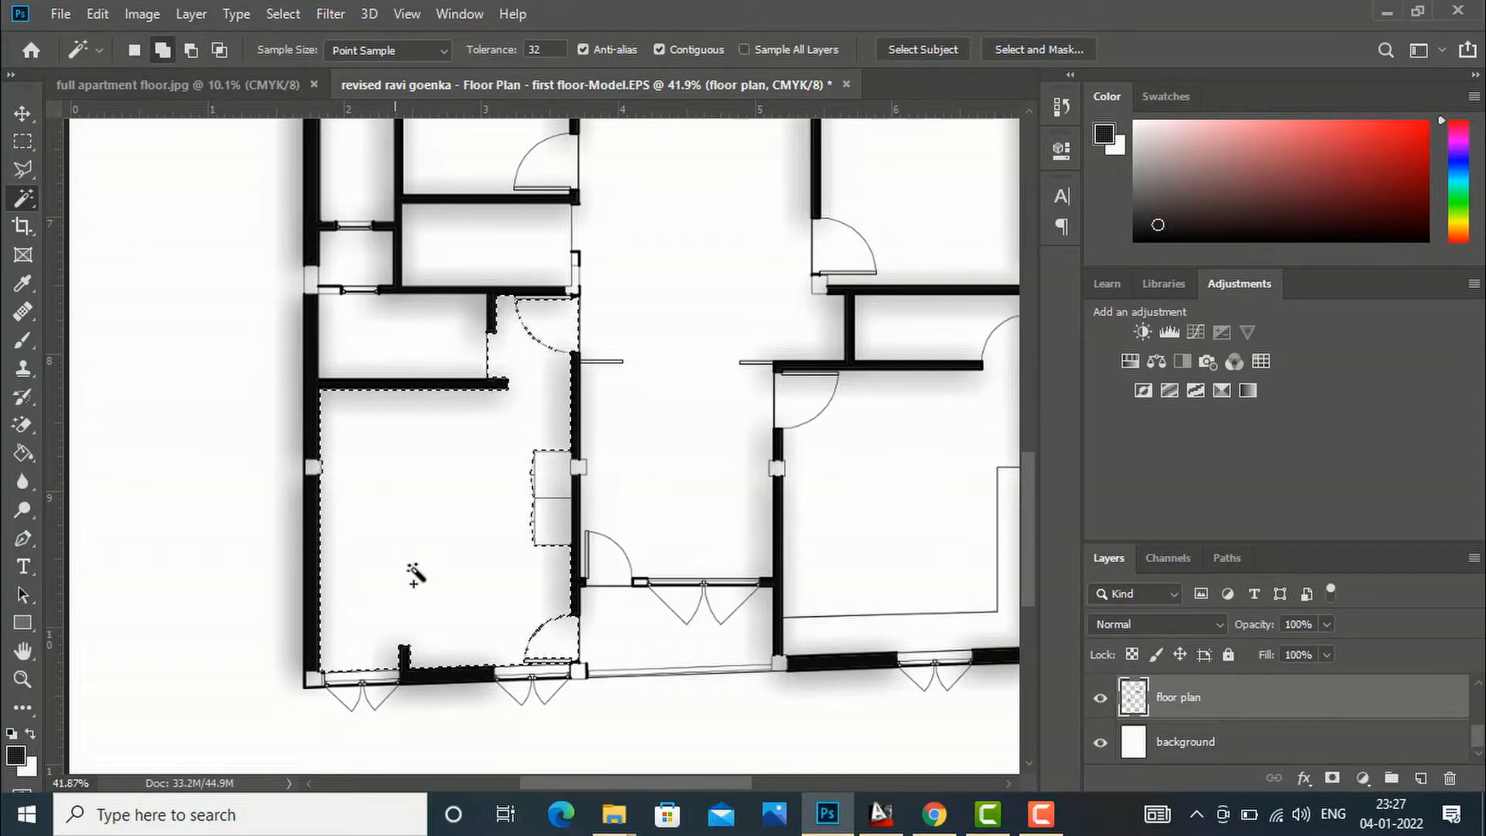
pyautogui.scroll(-2, 463, 571)
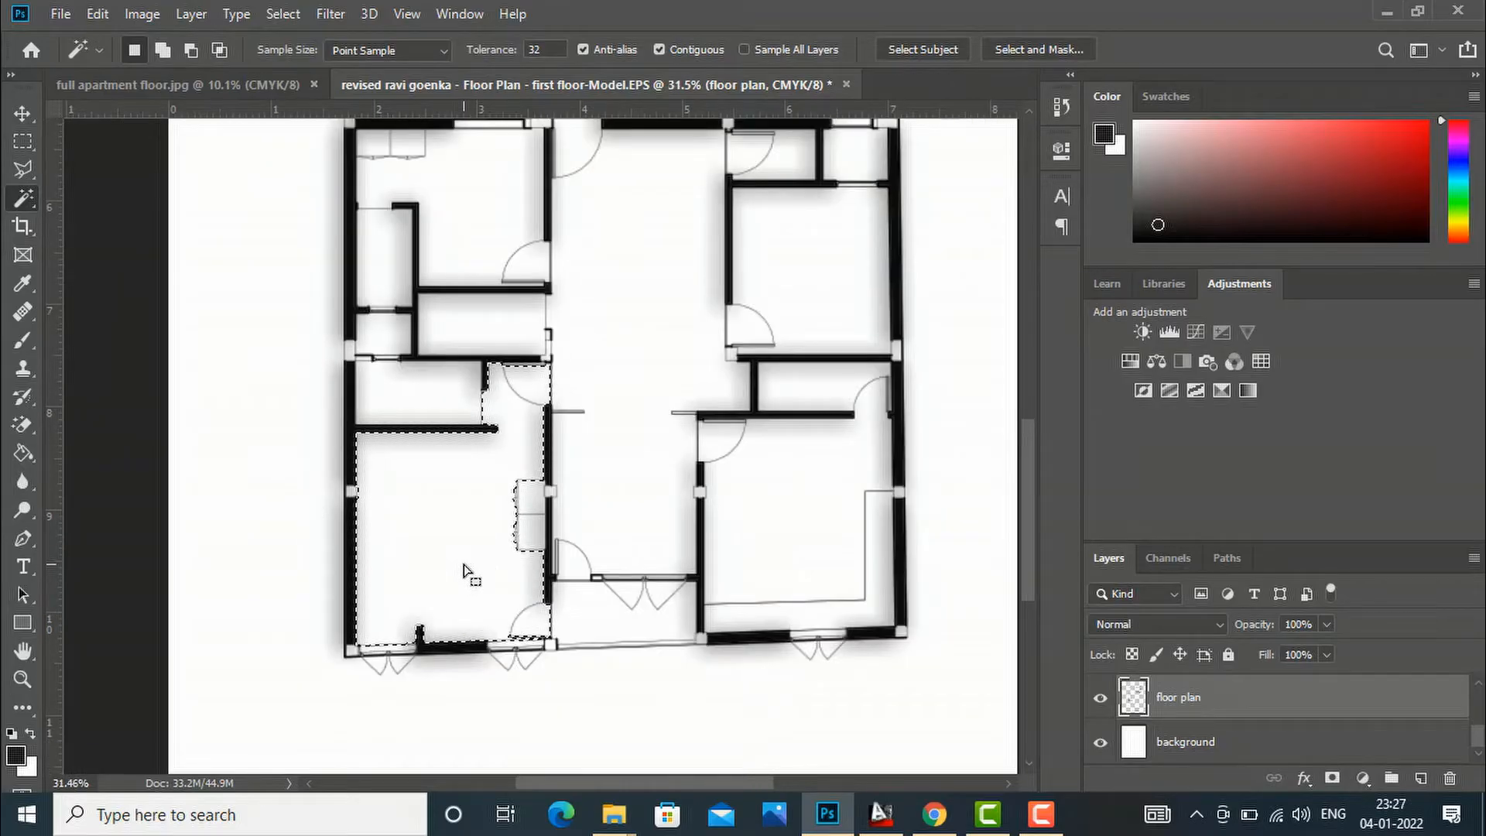
pyautogui.scroll(-2, 573, 627)
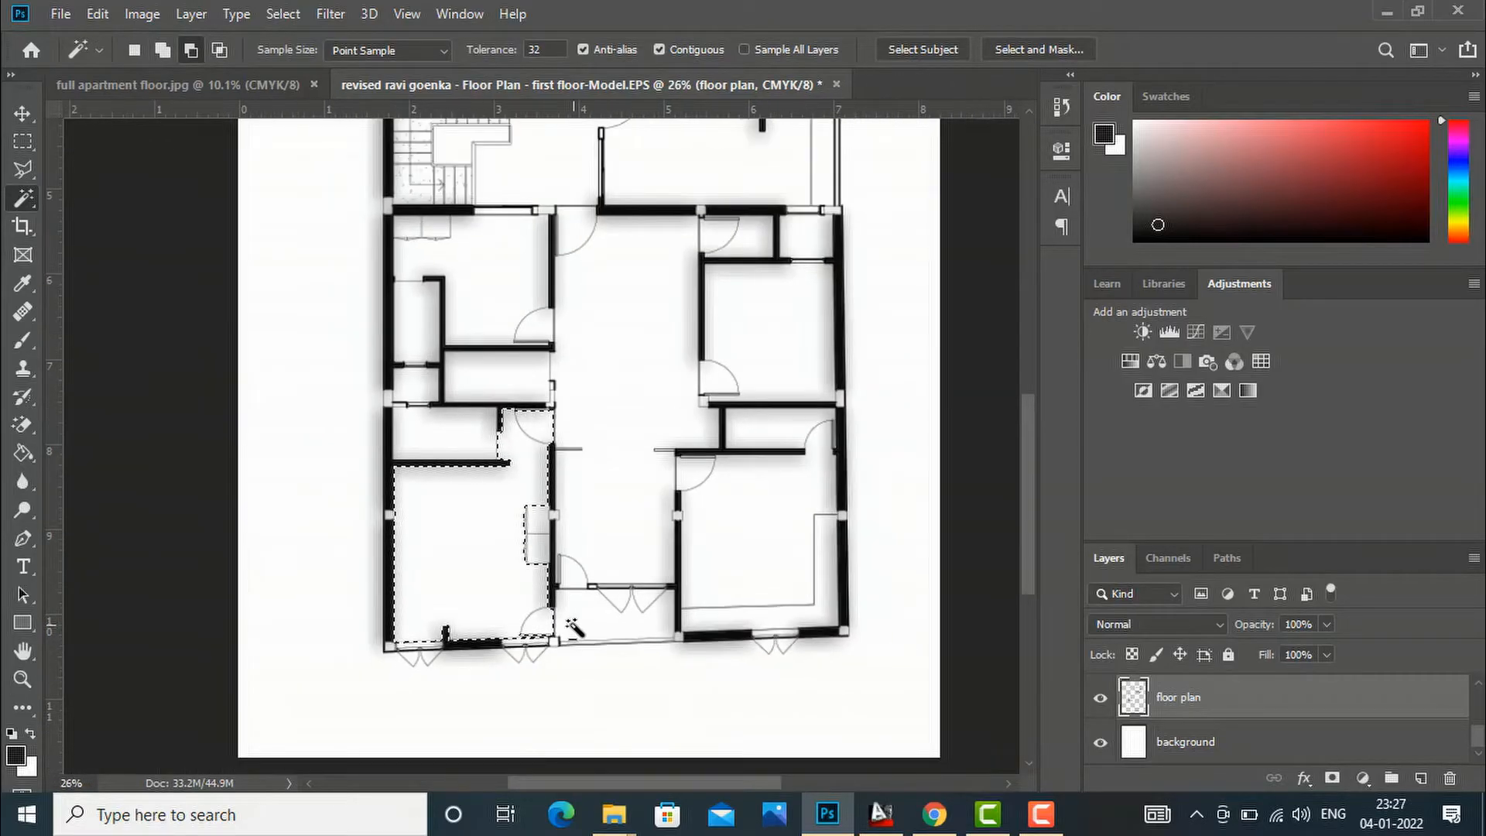
# Step: Add the entrance door-swing area of the lower-right room to the floor selection with the Magic Wand
pyautogui.scroll(-2, 720, 590)
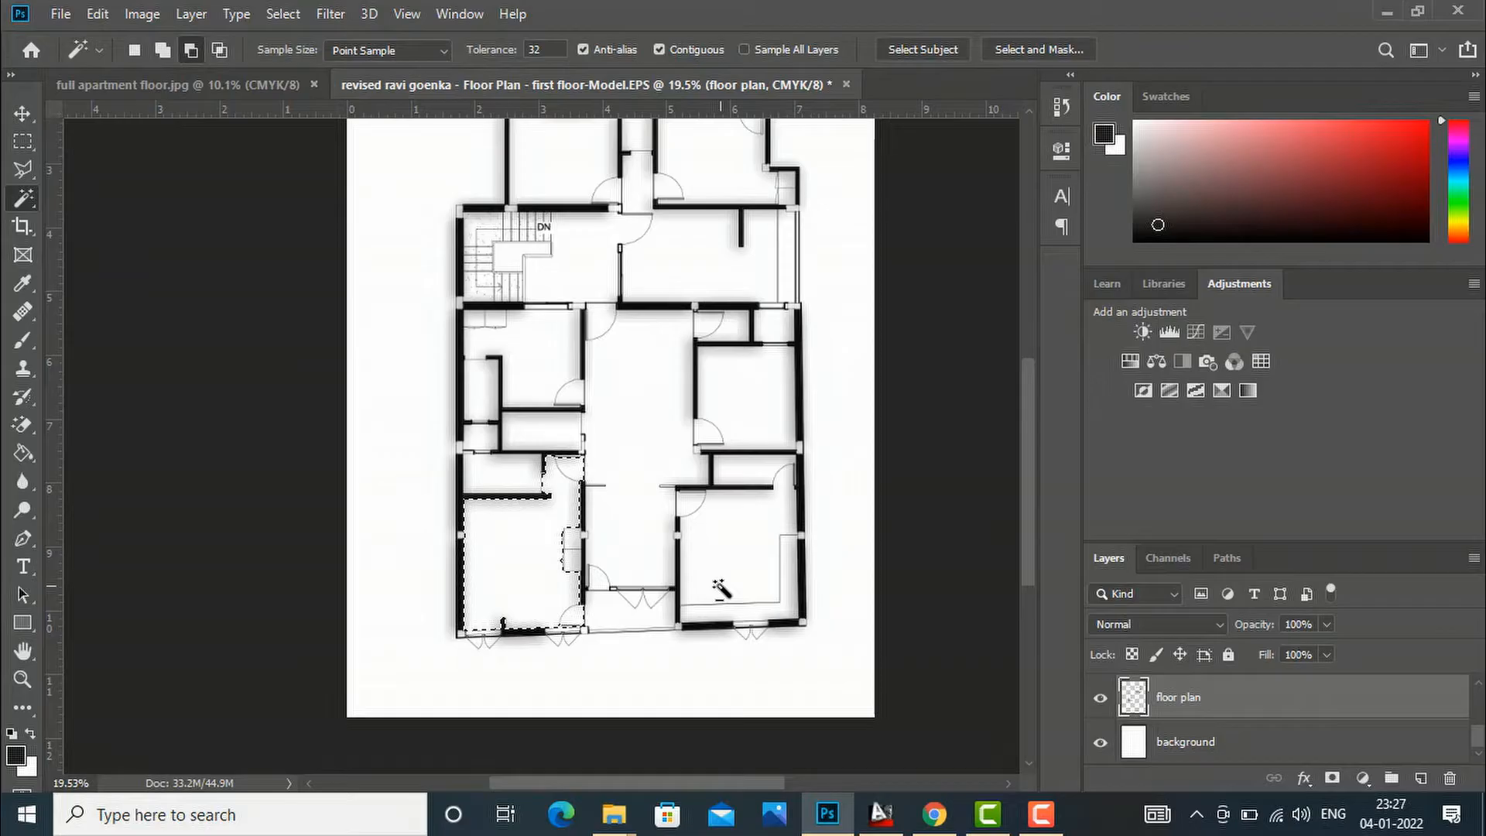
pyautogui.scroll(3, 748, 546)
pyautogui.scroll(1, 748, 547)
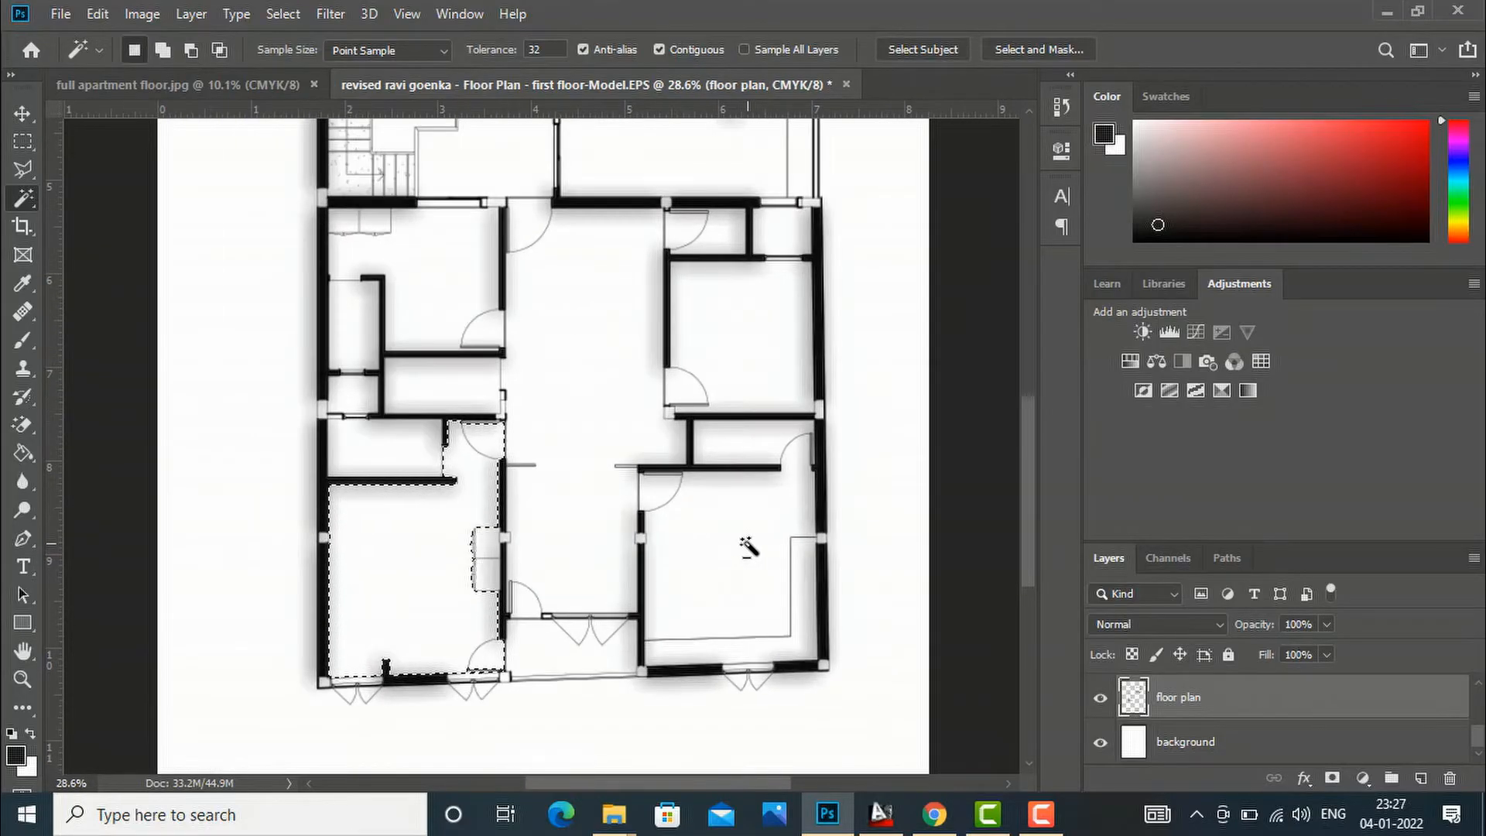
pyautogui.keyDown('shift'); pyautogui.click(654, 496); pyautogui.keyUp('shift')
pyautogui.scroll(2, 804, 481)
pyautogui.scroll(2, 804, 482)
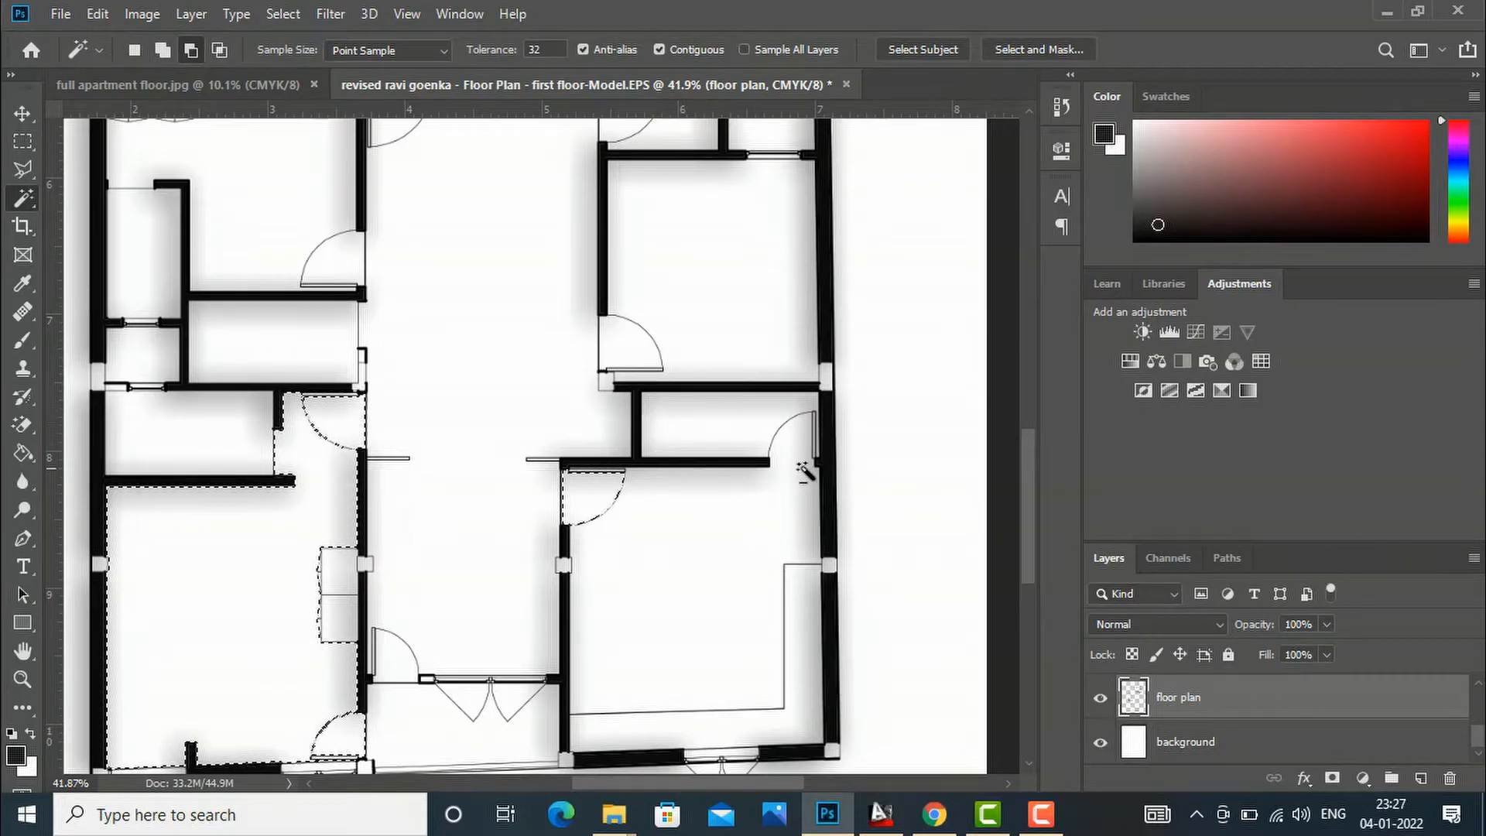
# Step: Add the lower-right room's interior and the narrow space directly above it to the floor selection
pyautogui.scroll(-2, 724, 458)
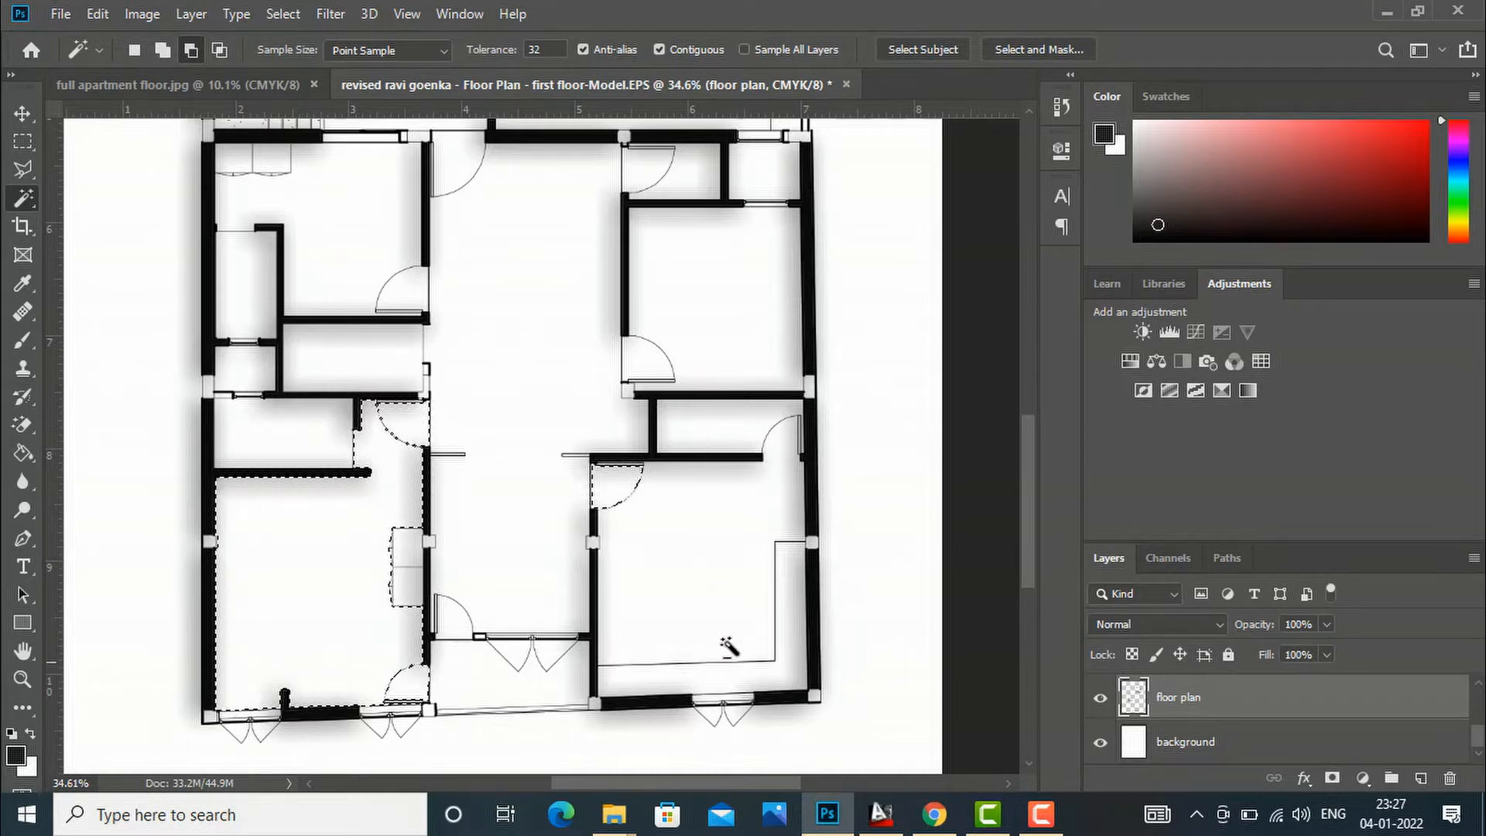
pyautogui.press('shift')
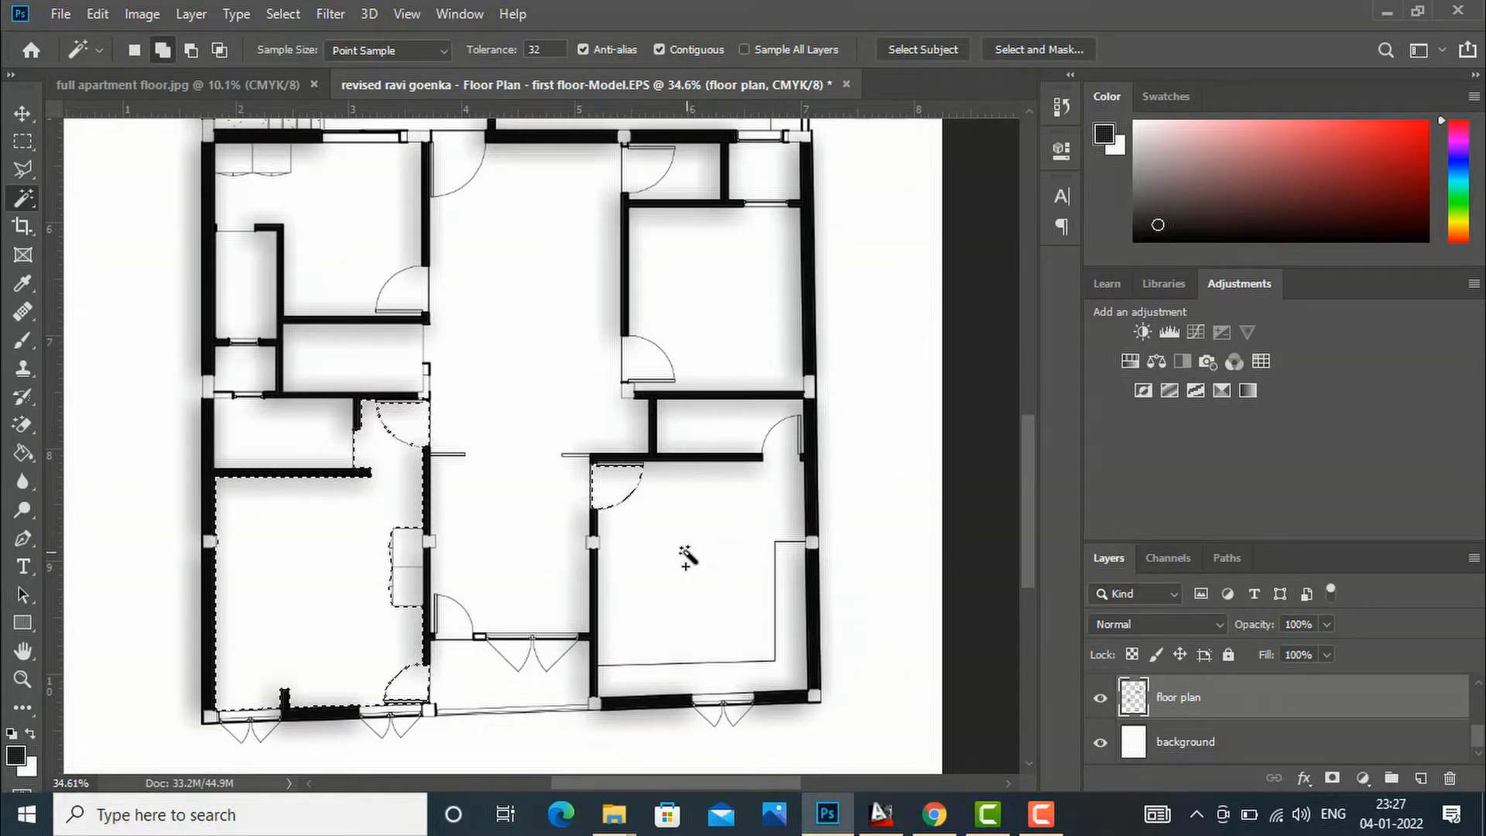
pyautogui.keyDown('shift'); pyautogui.click(683, 550); pyautogui.keyUp('shift')
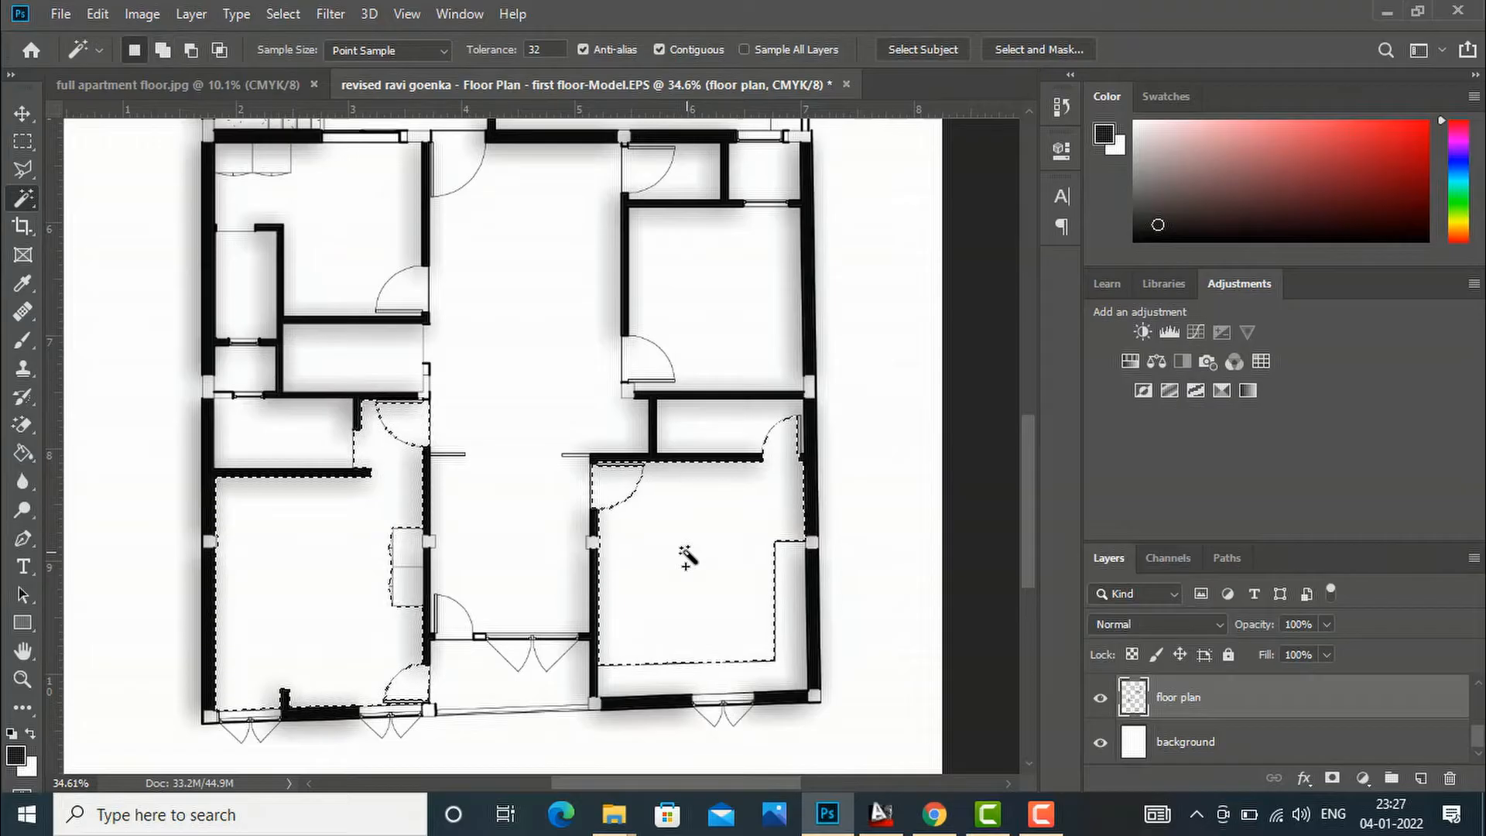
pyautogui.press('shift')
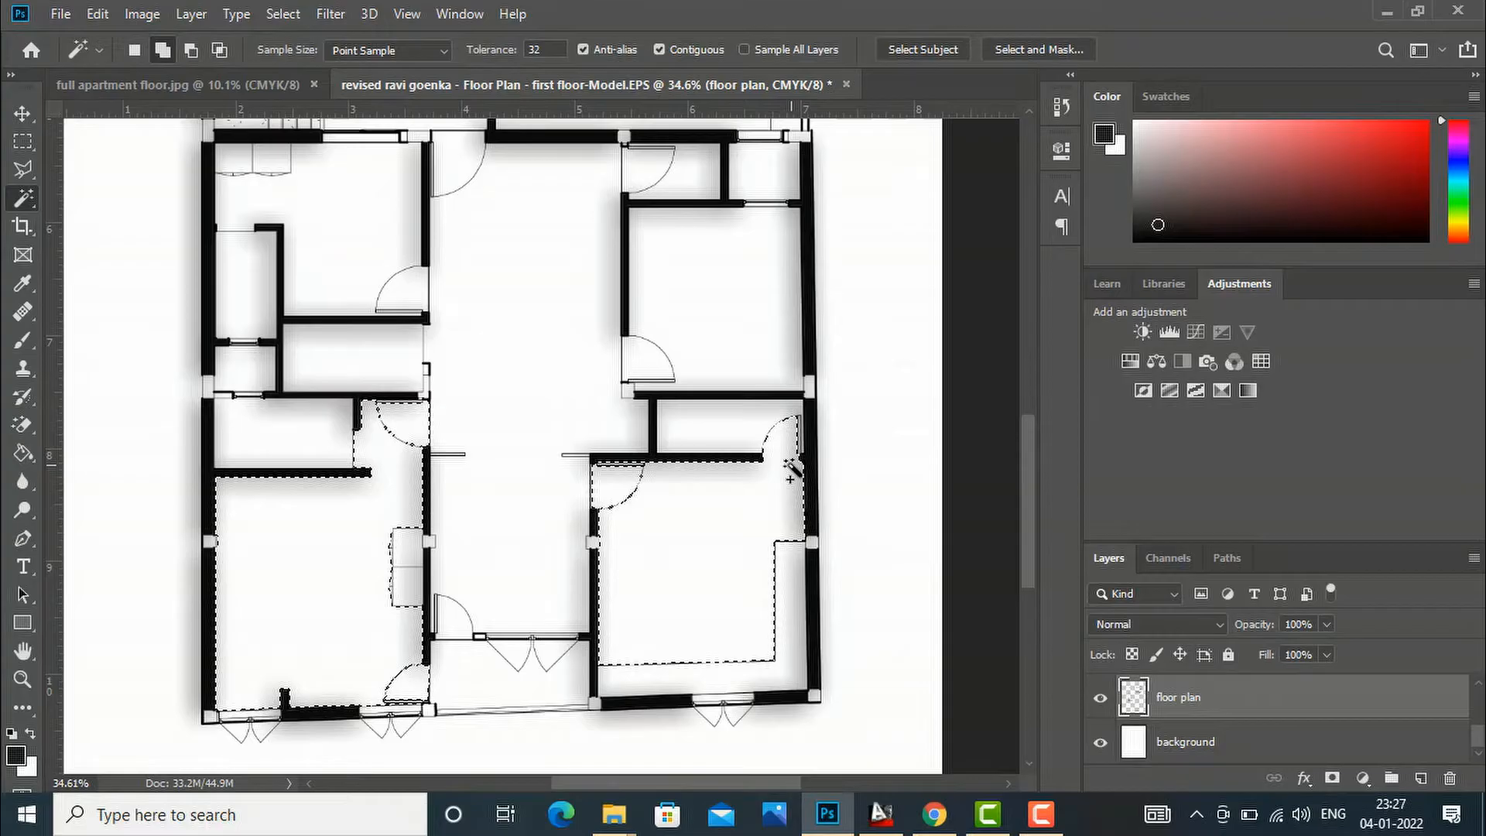
pyautogui.click(719, 437)
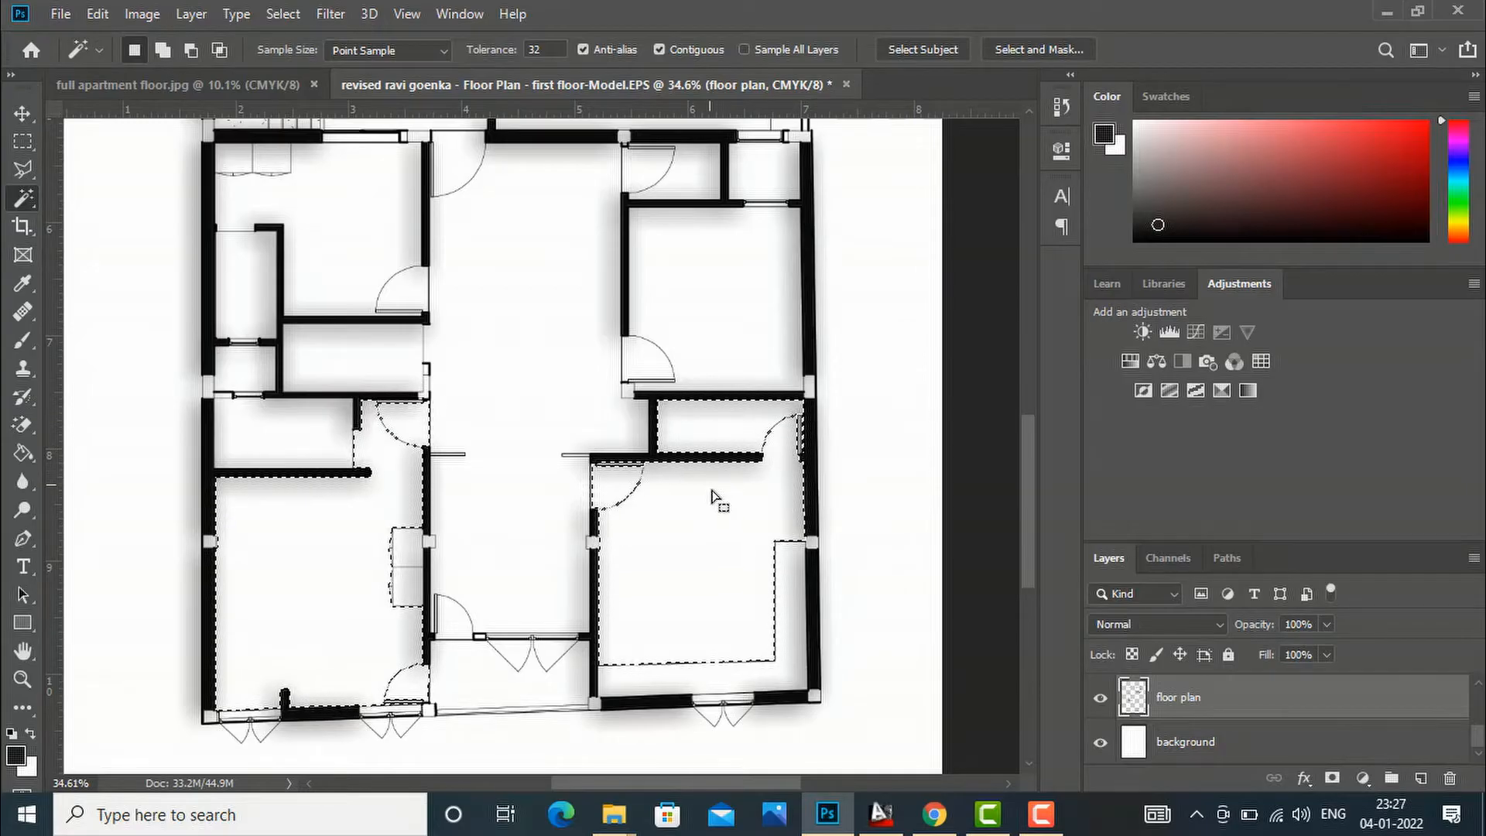
# Step: Add the interiors of the two middle bedrooms, on either side of the central hall, to the floor selection
pyautogui.scroll(-5, 728, 529)
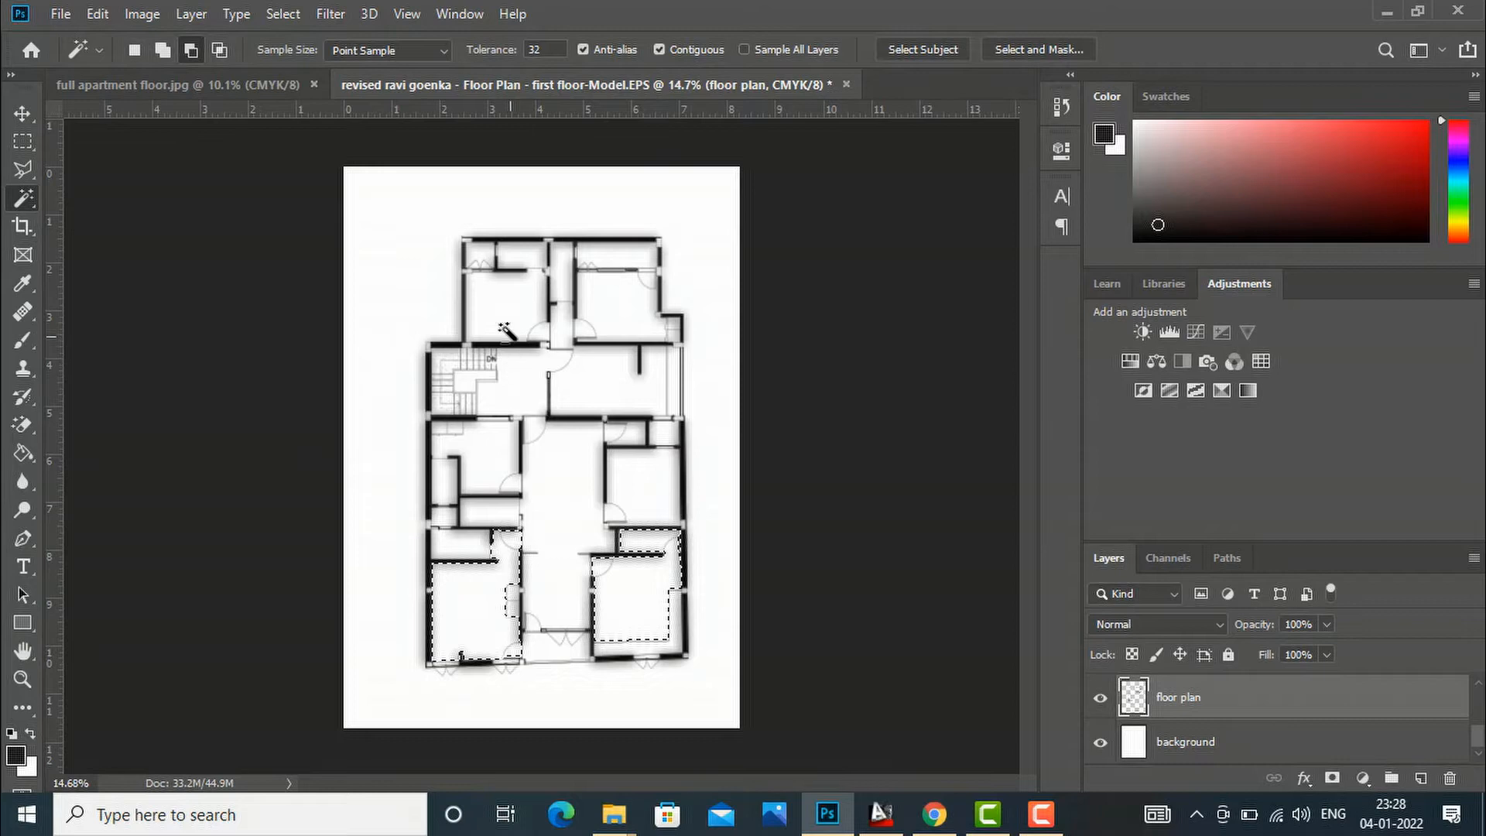
pyautogui.scroll(3, 507, 288)
pyautogui.scroll(-1, 688, 286)
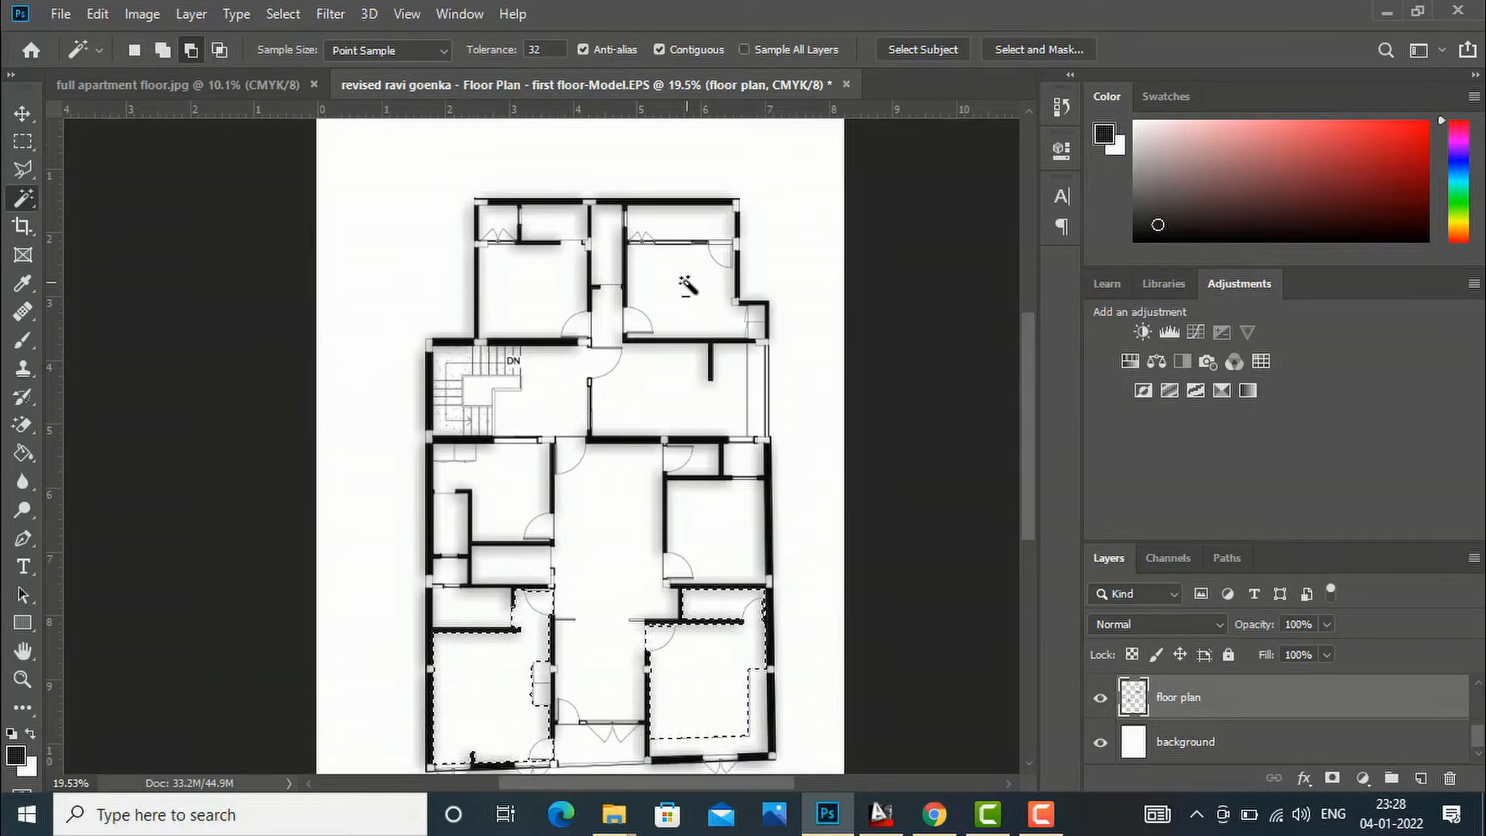
pyautogui.scroll(3, 732, 572)
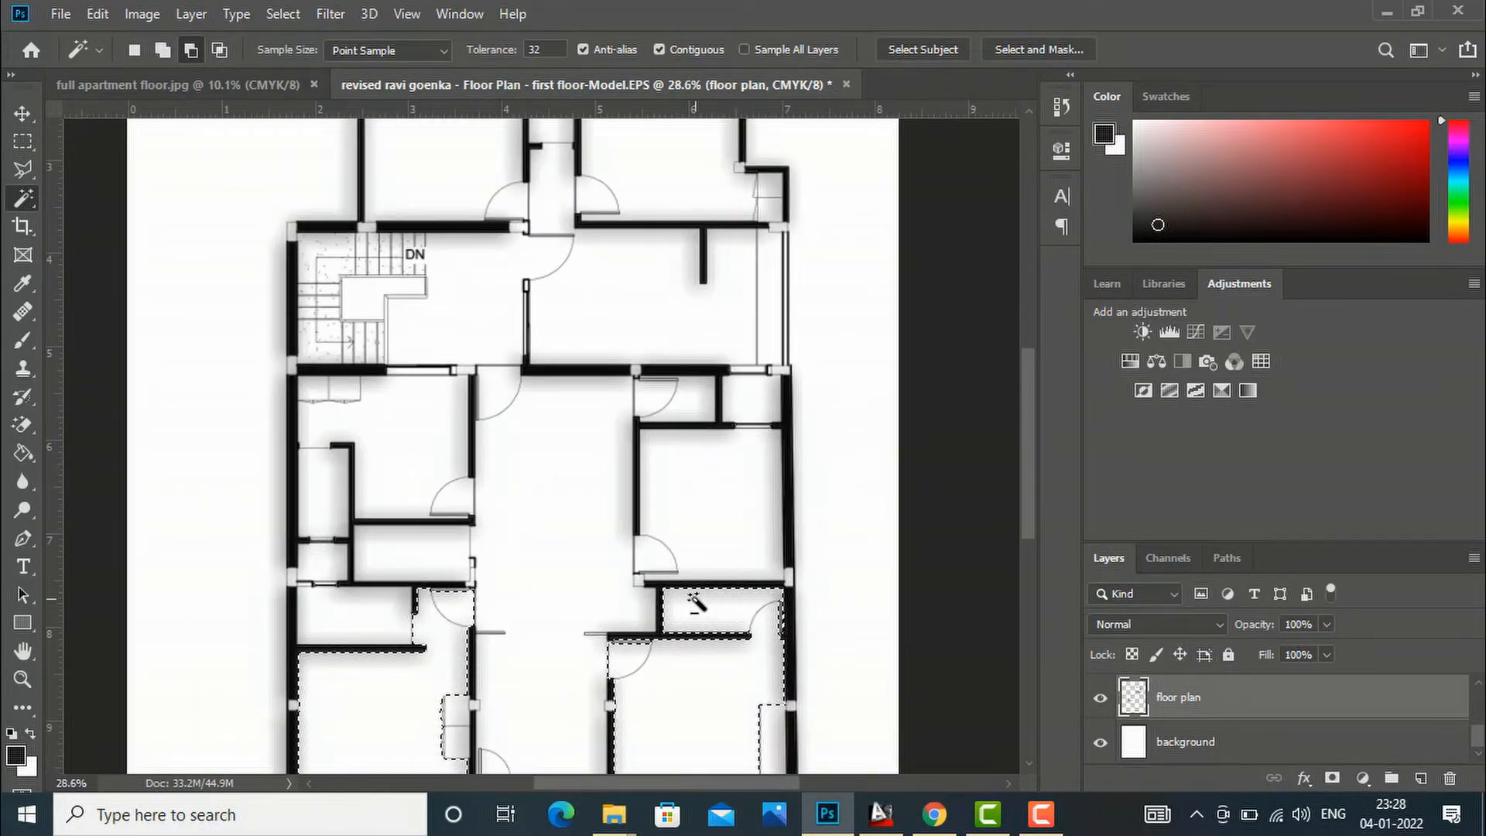
pyautogui.press('shift')
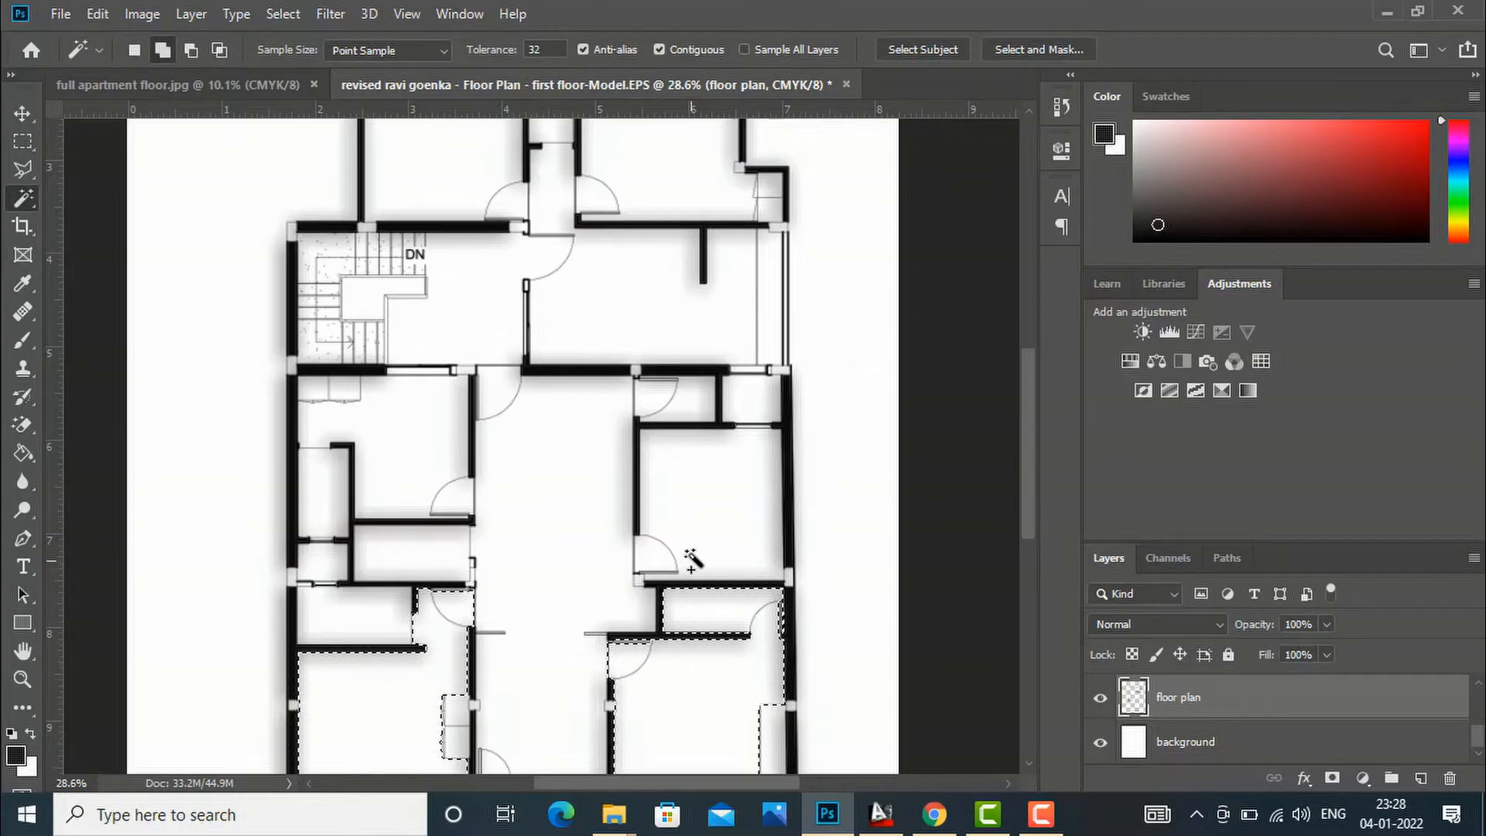
pyautogui.keyDown('shift'); pyautogui.click(691, 502); pyautogui.keyUp('shift')
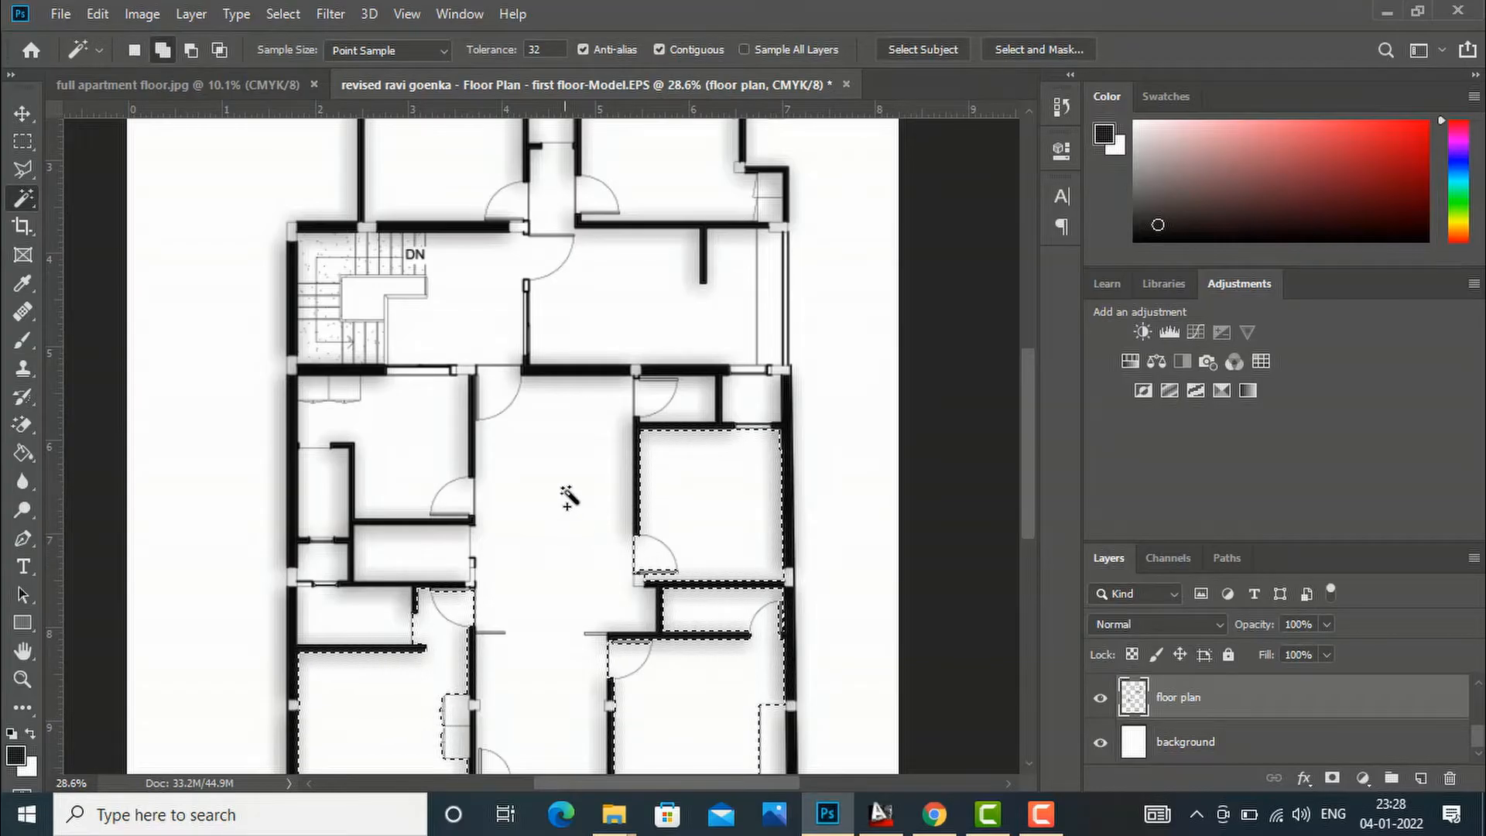
pyautogui.keyDown('shift'); pyautogui.click(418, 439); pyautogui.keyUp('shift')
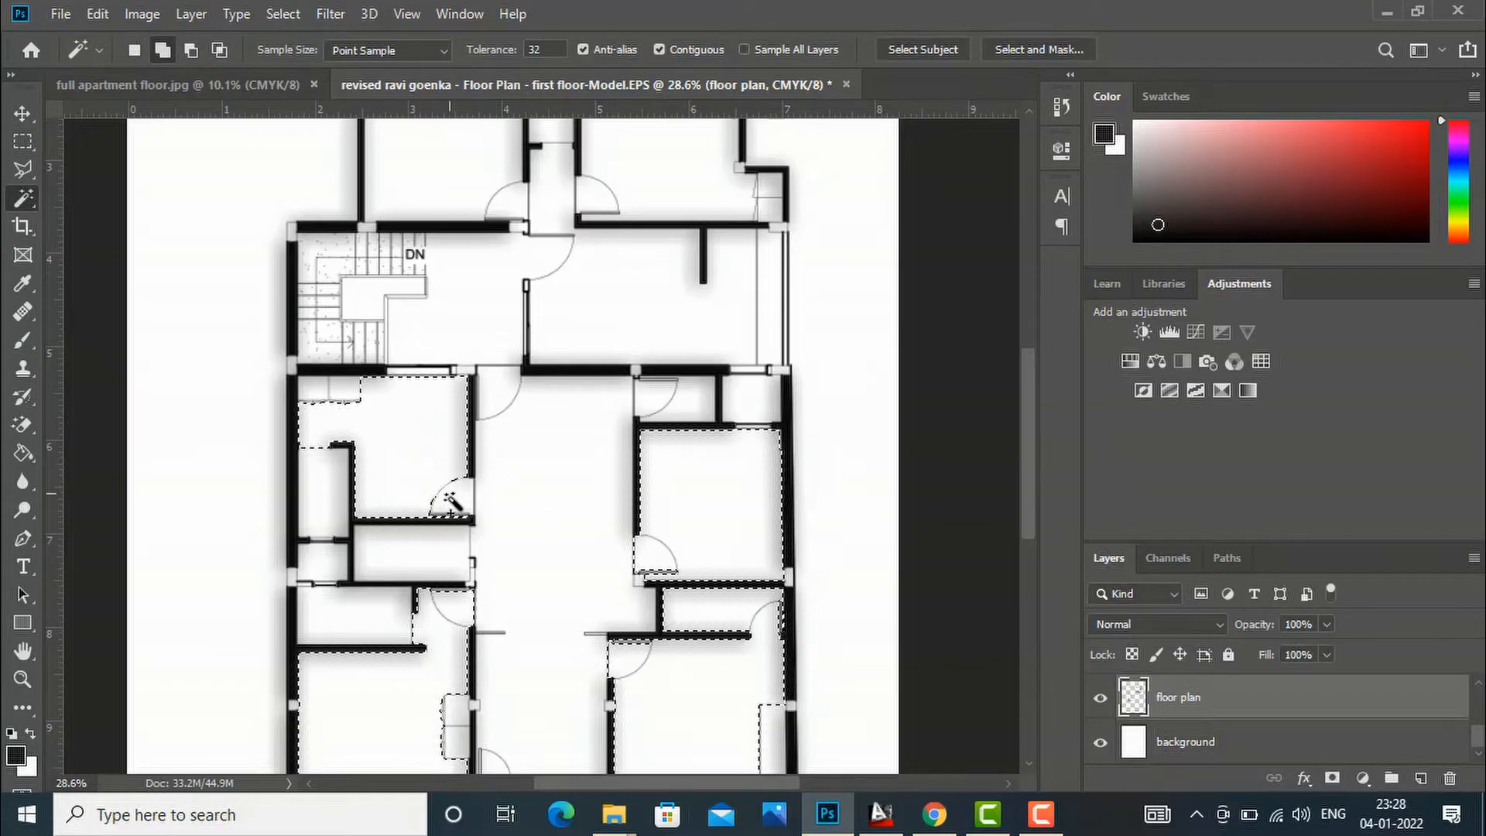
# Step: Add the two bedrooms at the upper end of the plan, including the upper-right one's door-swing area, to the floor selection
pyautogui.scroll(-3, 709, 499)
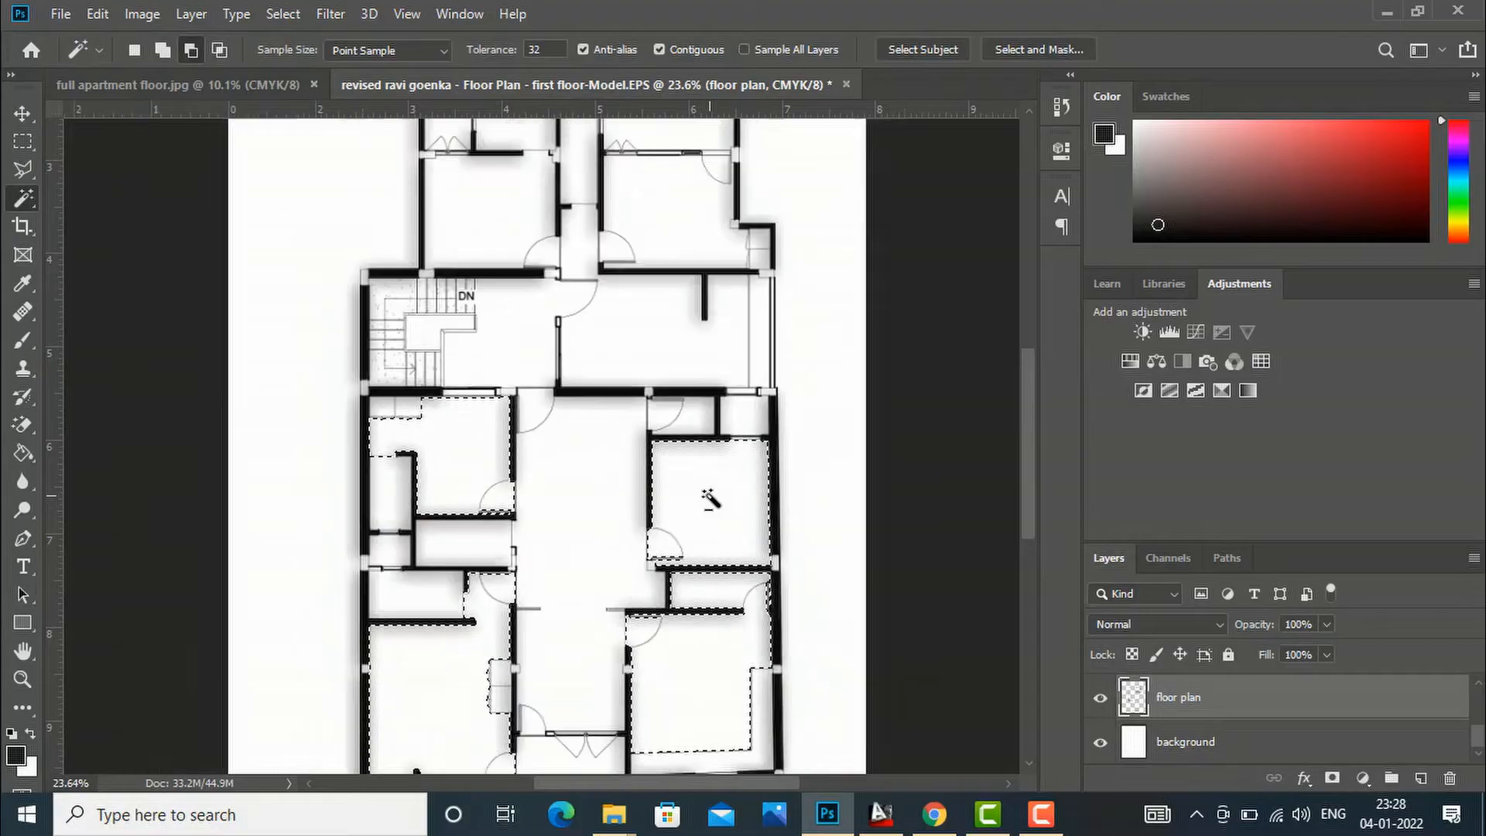
pyautogui.scroll(3, 591, 288)
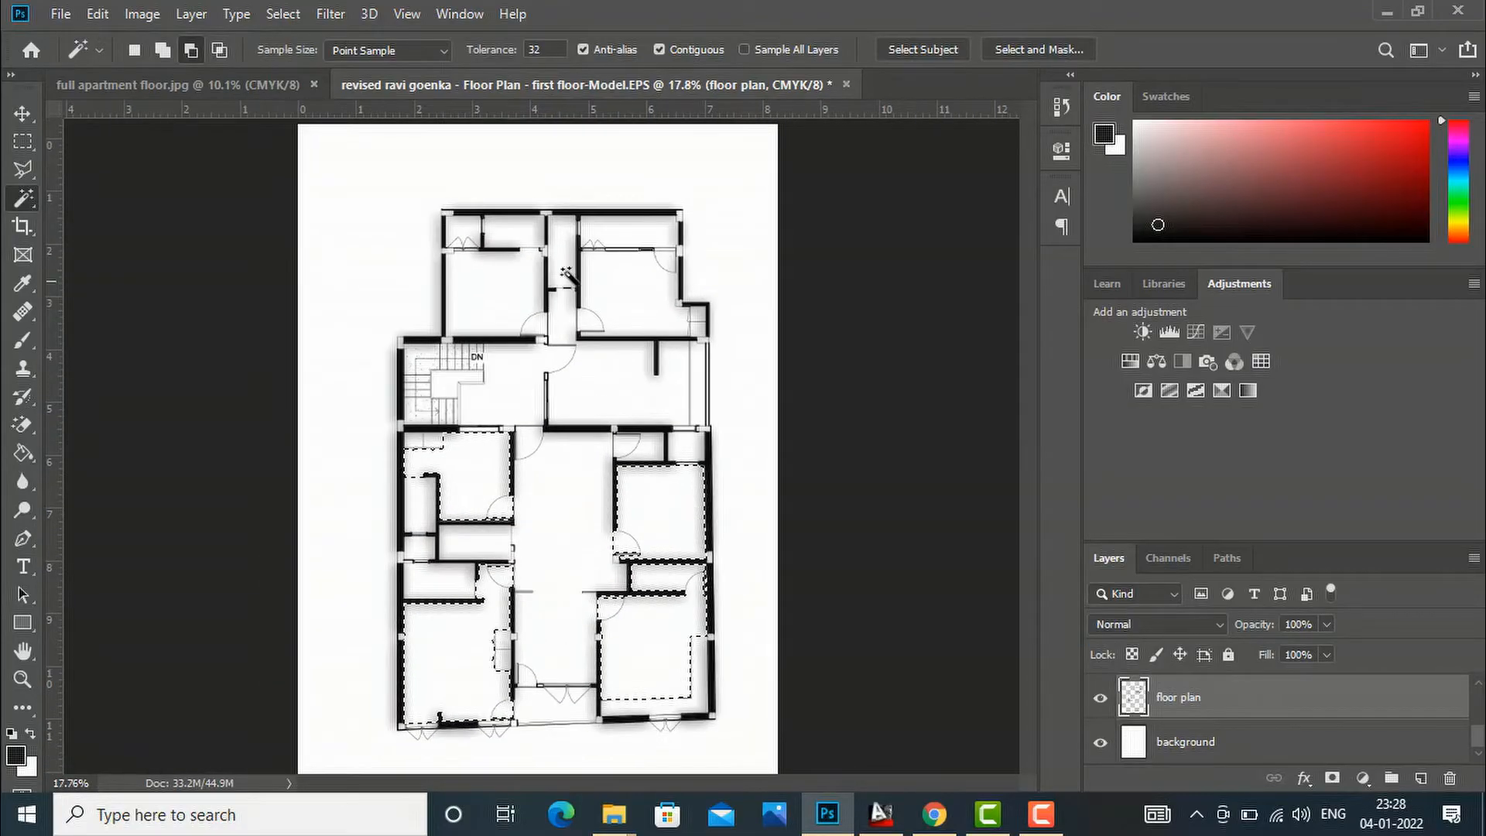
pyautogui.keyDown('shift'); pyautogui.click(483, 302); pyautogui.keyUp('shift')
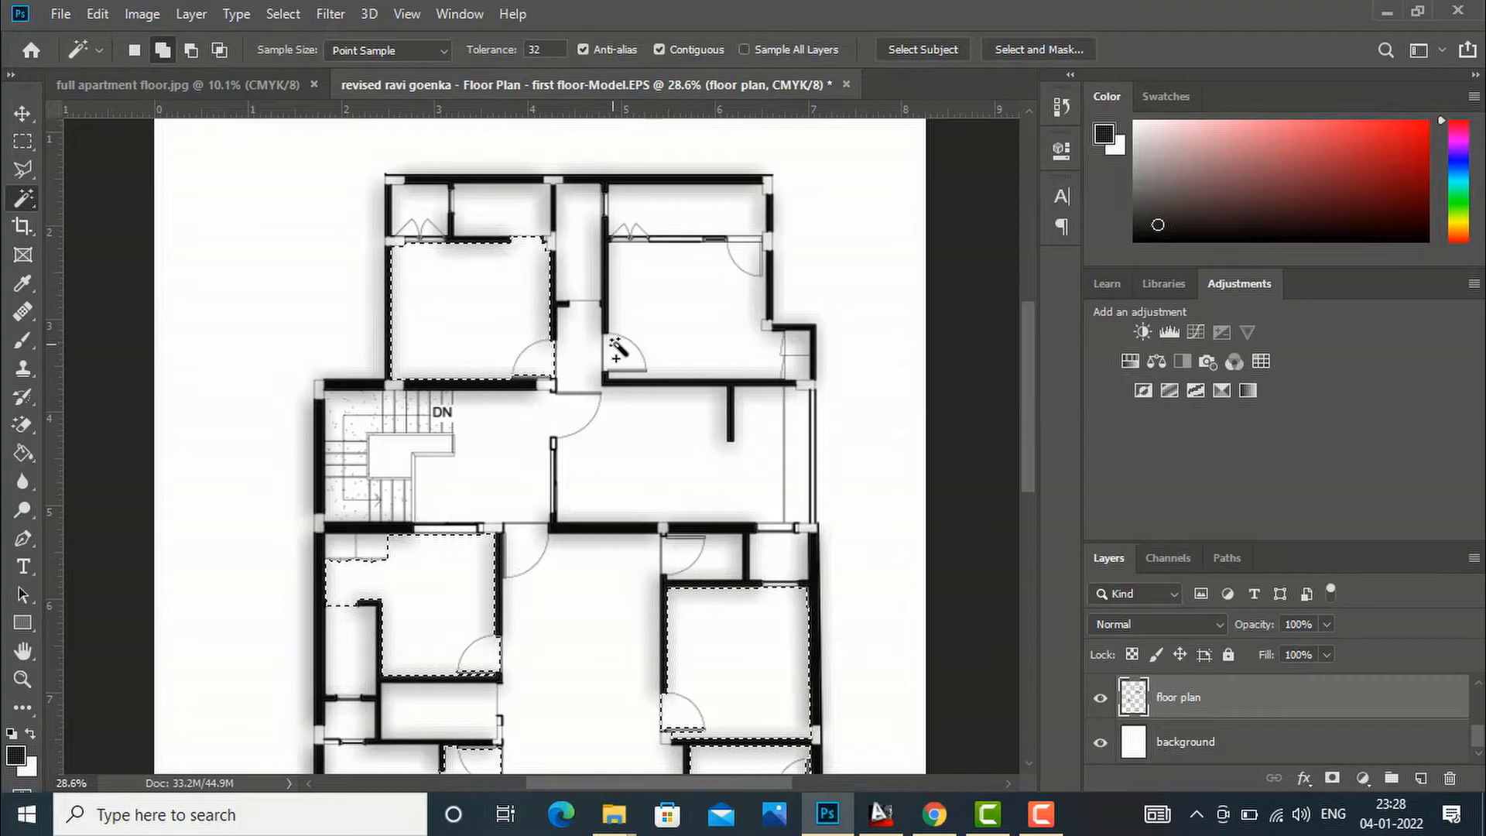
pyautogui.keyDown('shift'); pyautogui.click(670, 306); pyautogui.keyUp('shift')
pyautogui.keyDown('shift'); pyautogui.click(747, 262); pyautogui.keyUp('shift')
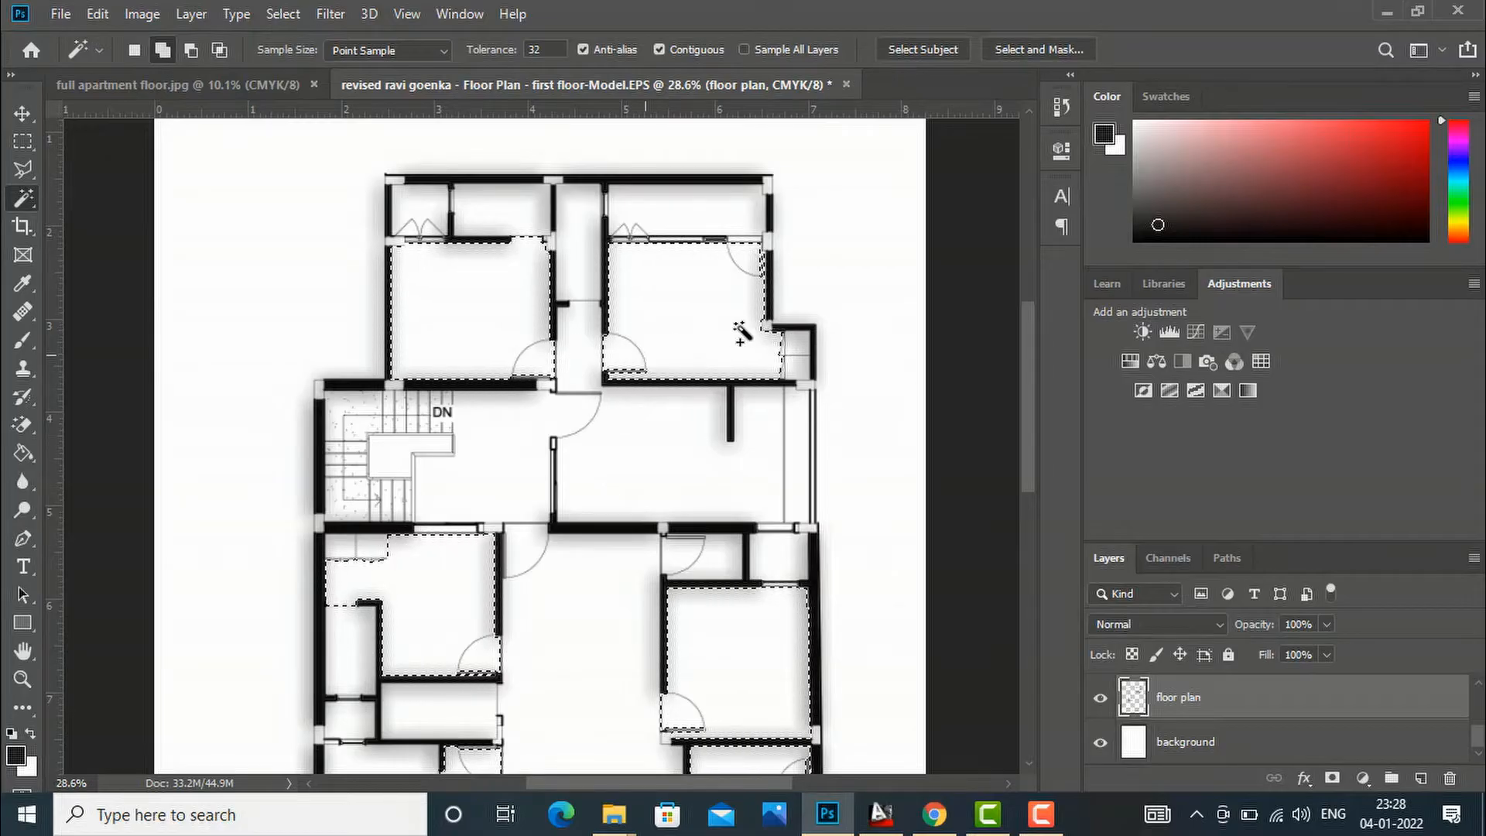
# Step: Create a new layer above the floor plan layer and name it "bedroom flooring"
pyautogui.scroll(-10, 680, 302)
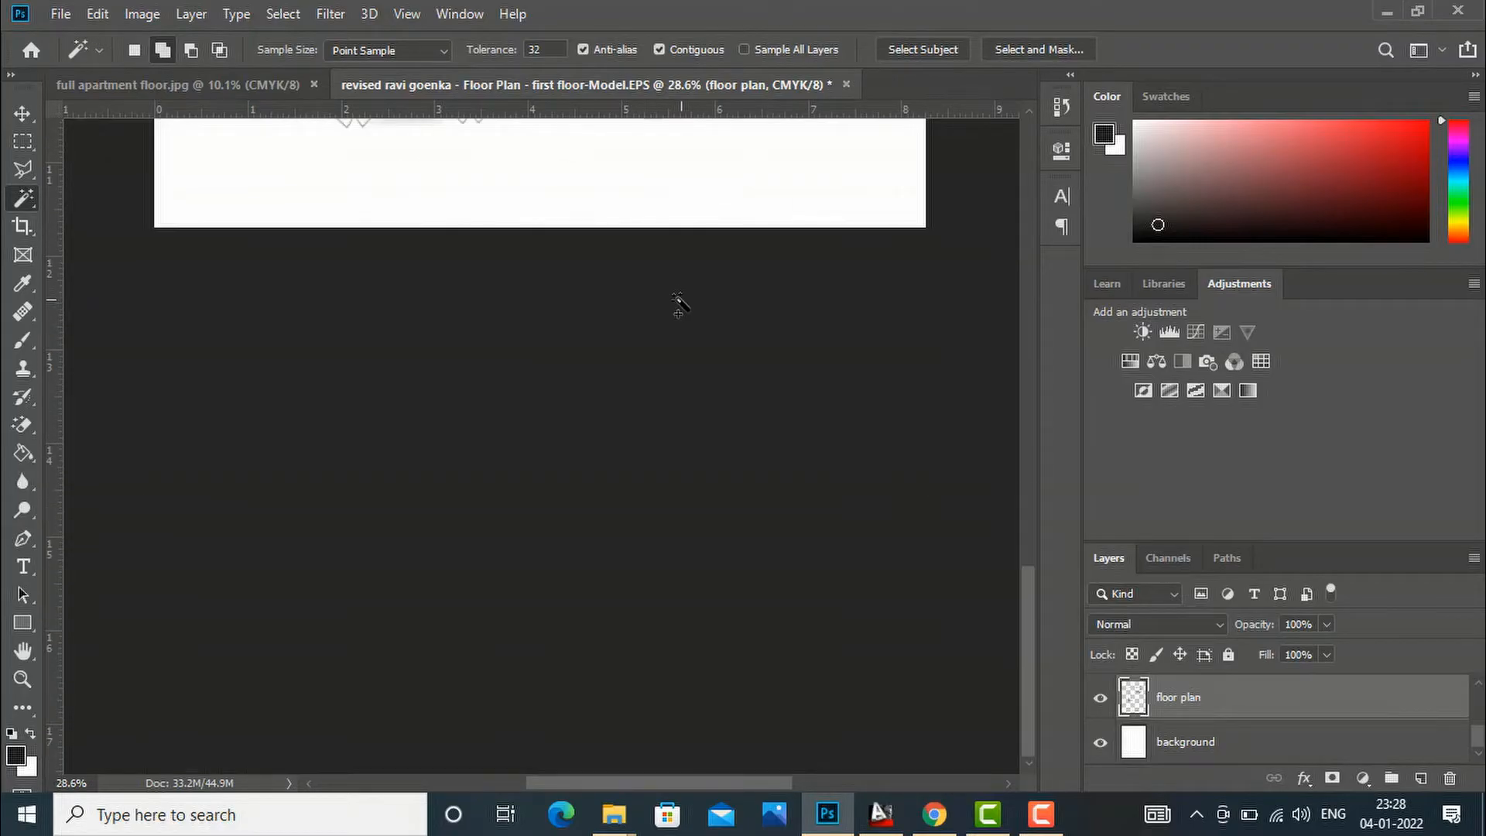
pyautogui.scroll(-4, 641, 537)
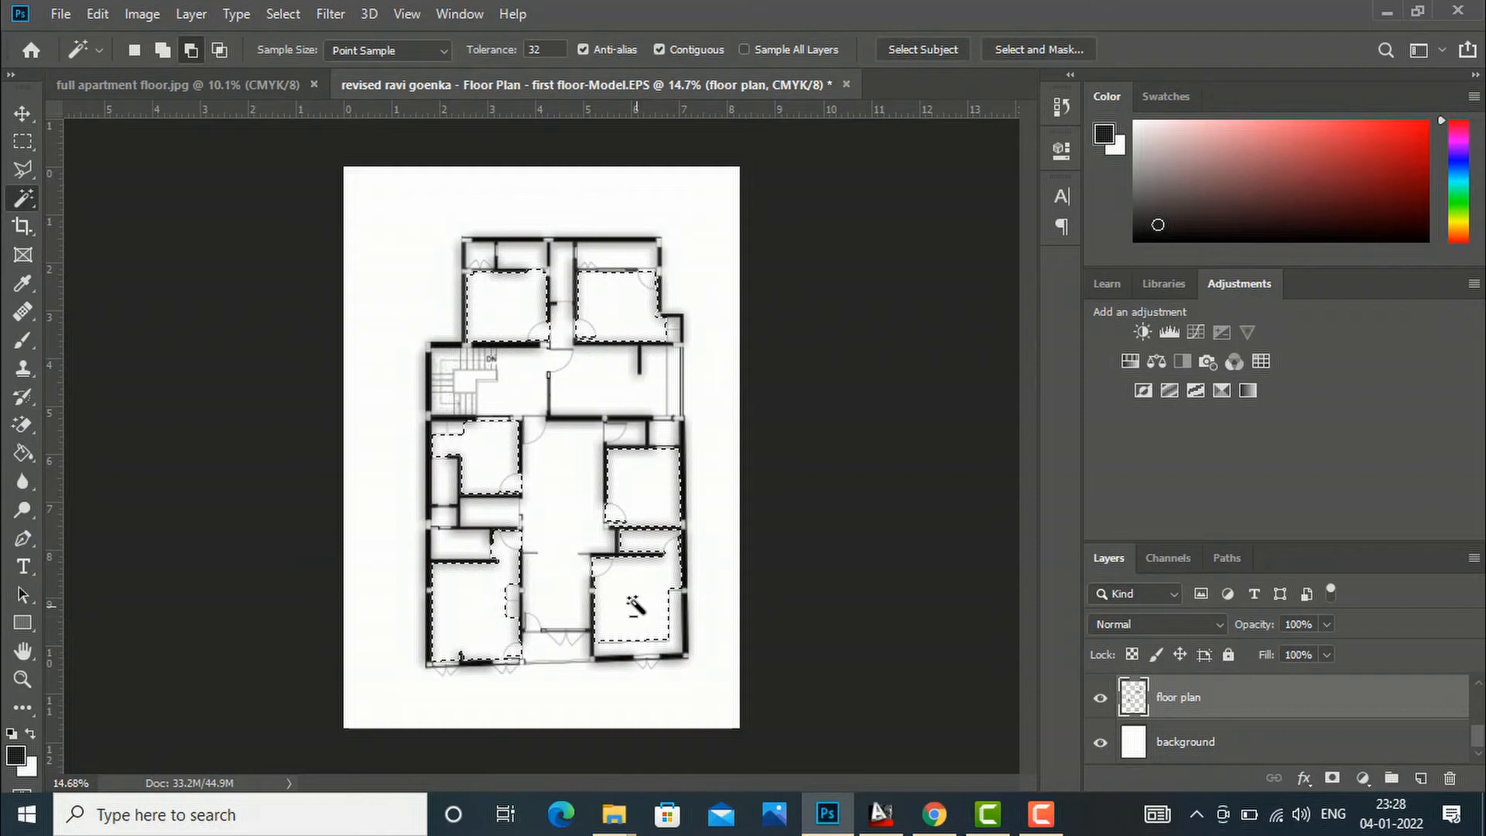
pyautogui.scroll(1, 503, 542)
pyautogui.scroll(1, 486, 524)
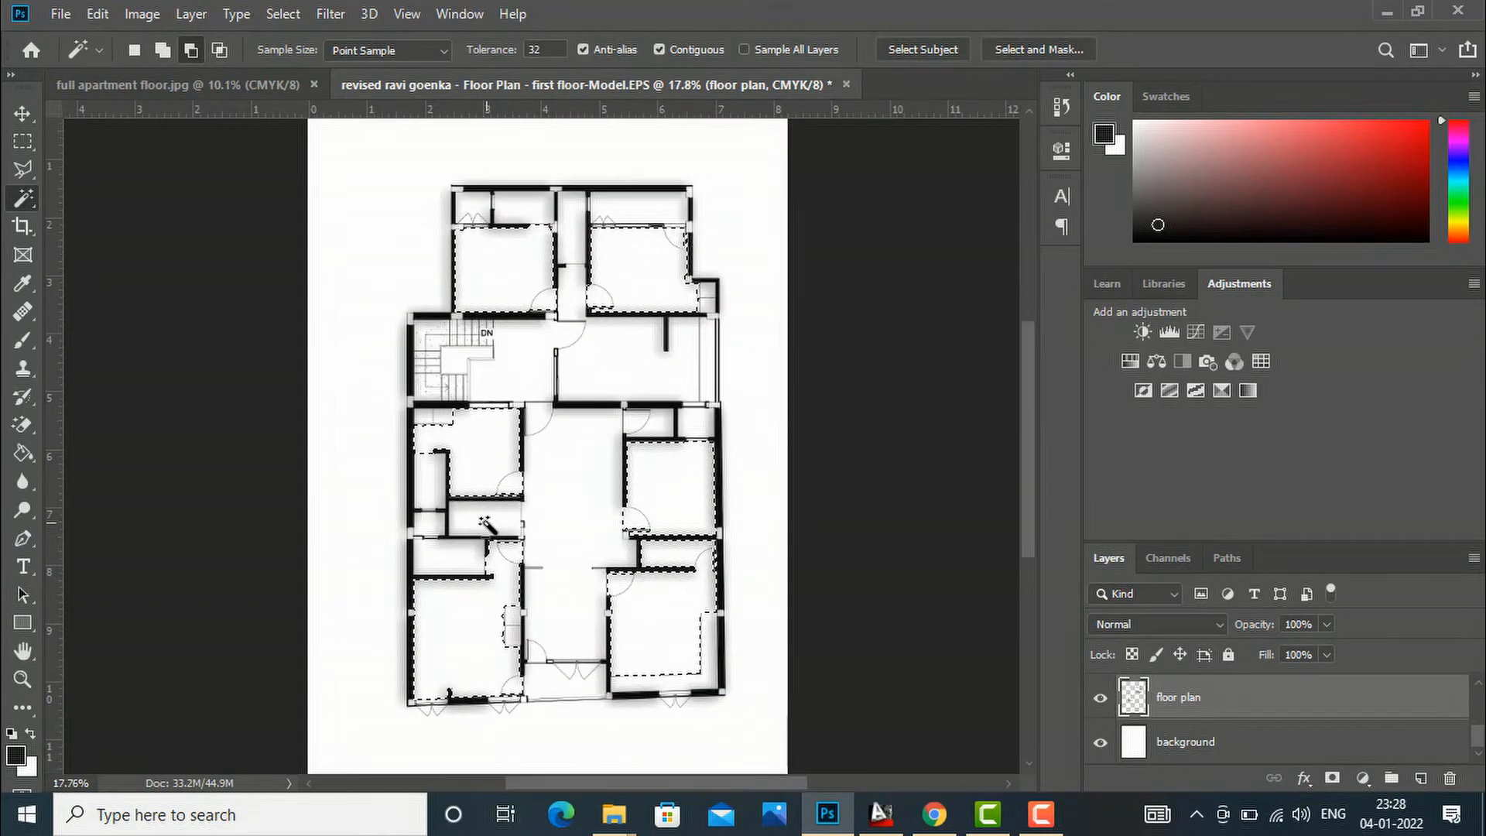
pyautogui.scroll(-1, 519, 467)
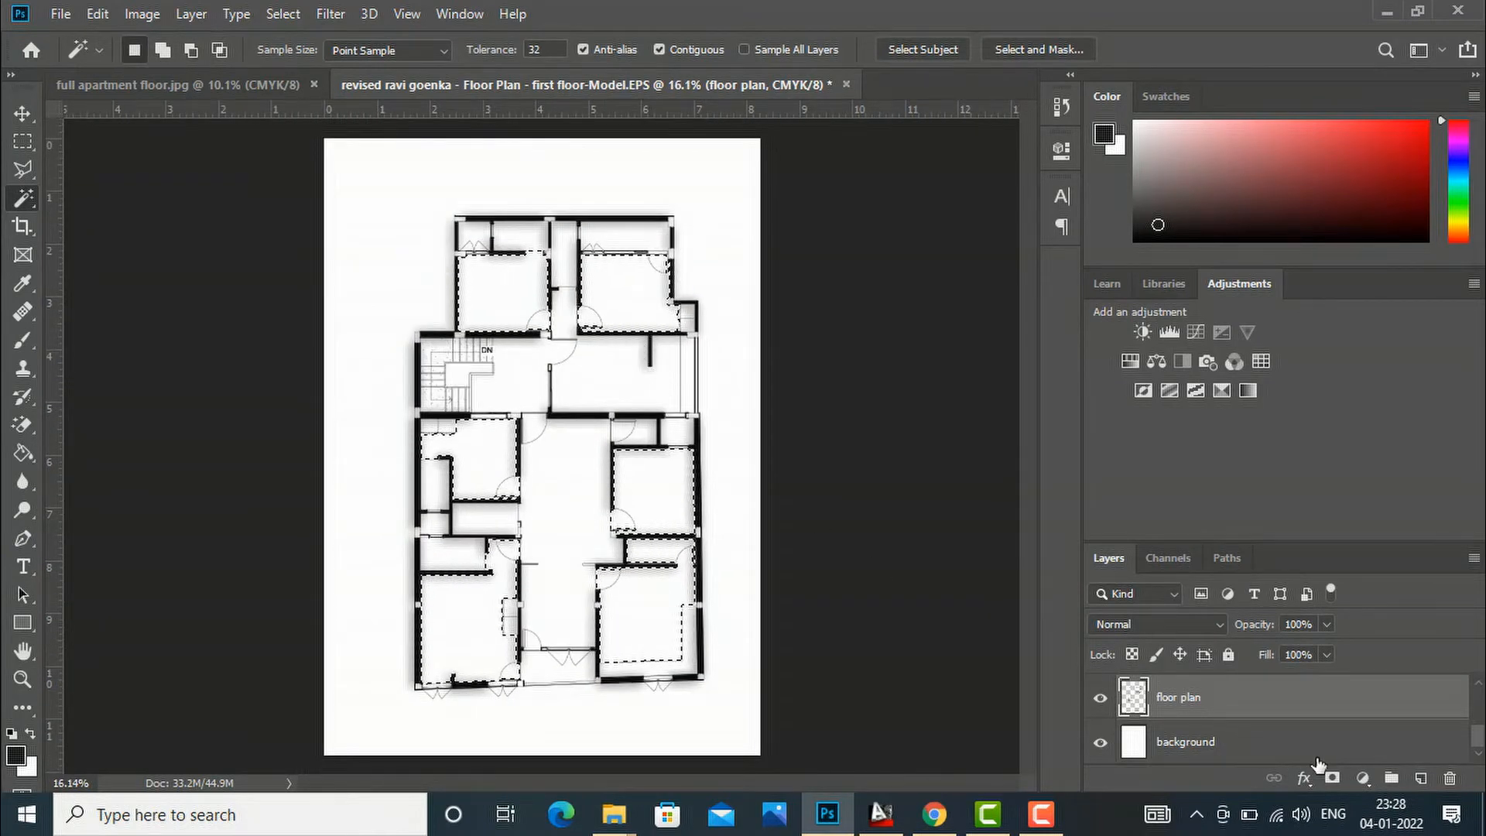
pyautogui.click(1422, 781)
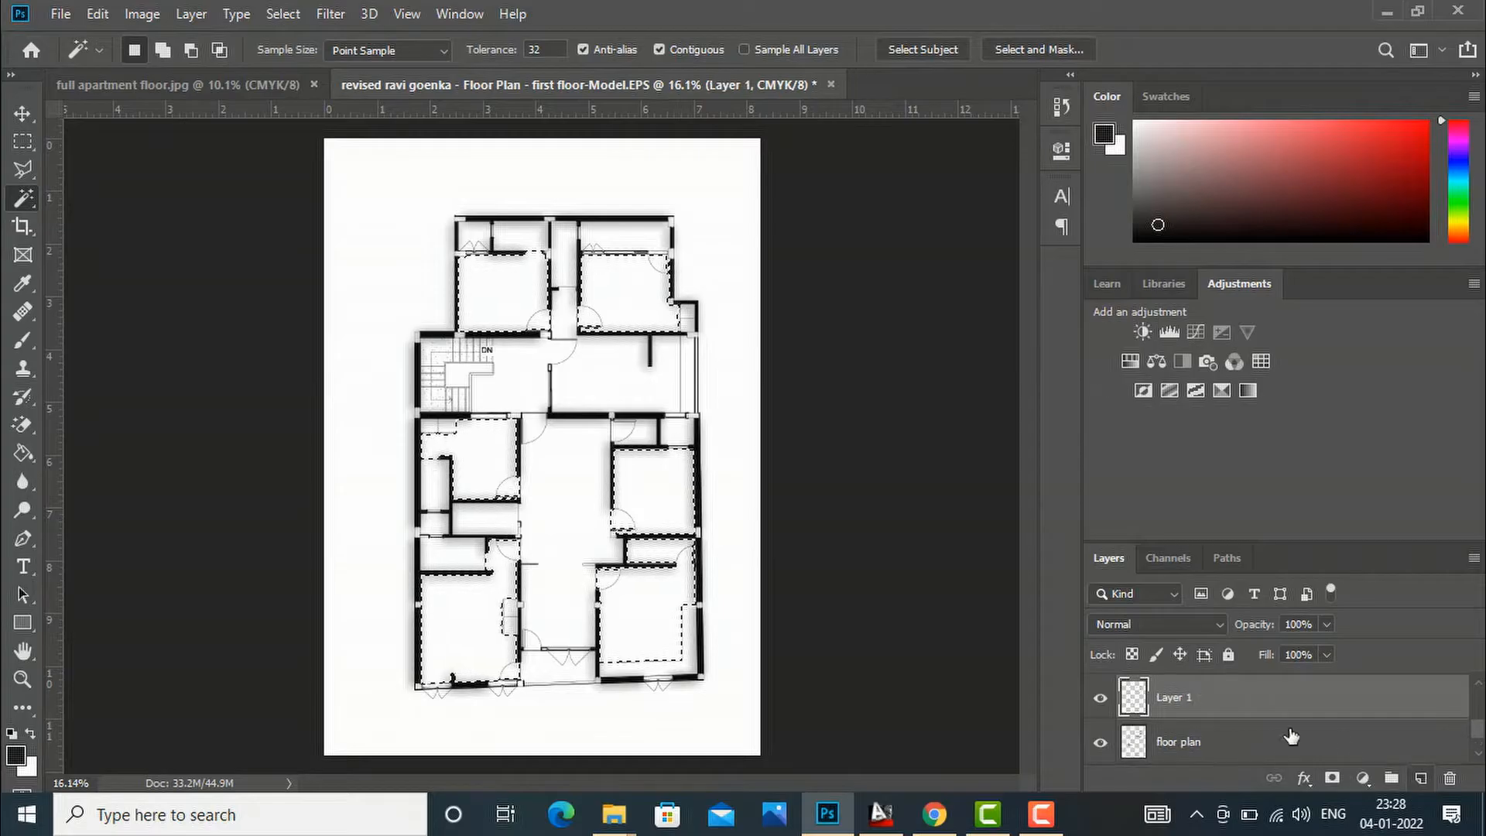
pyautogui.doubleClick(1177, 699)
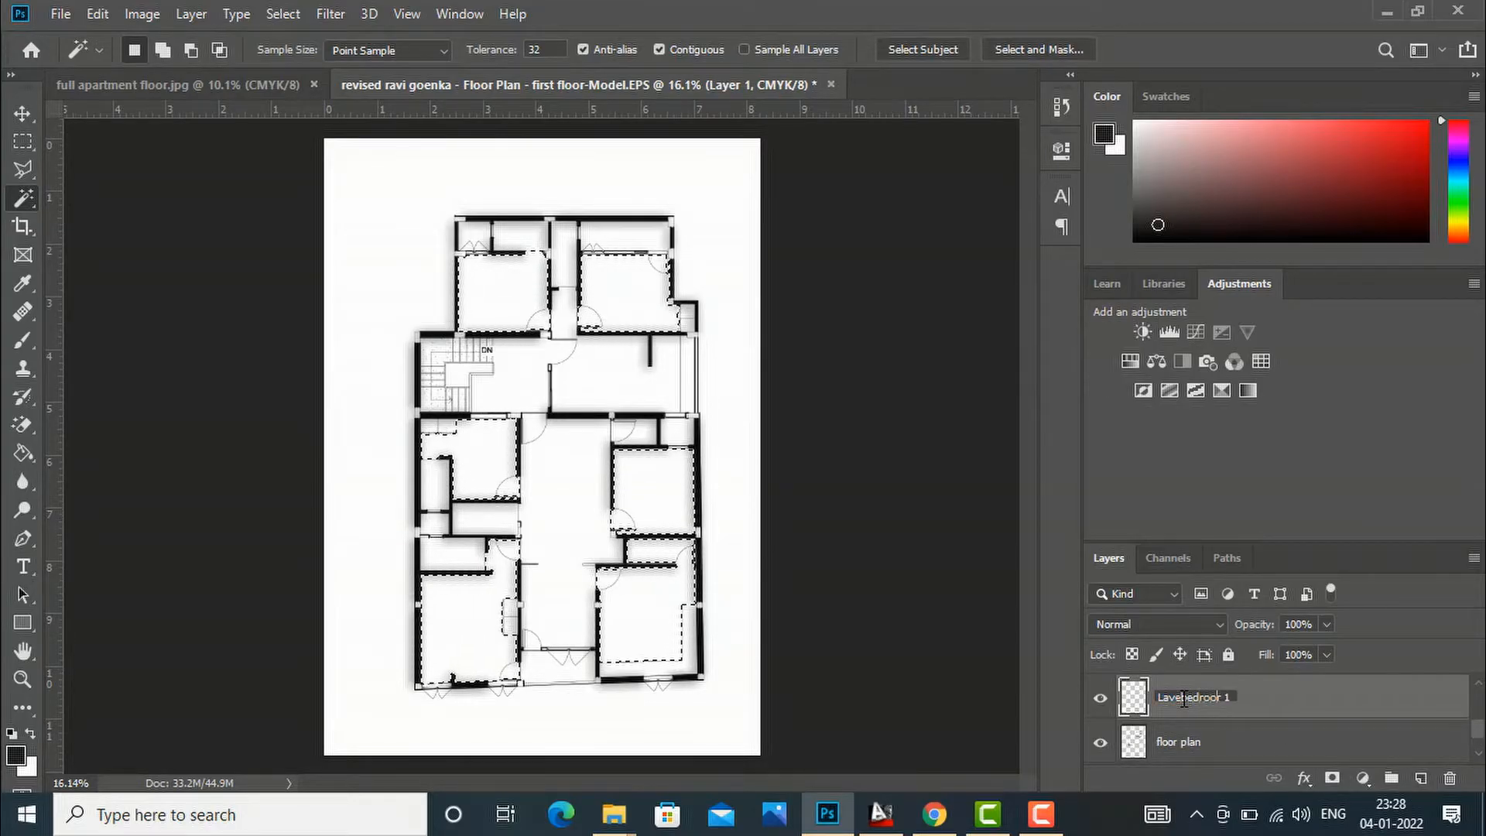
pyautogui.press('BackSpace')
pyautogui.press('BackSpace')
pyautogui.press('BackSpace')
pyautogui.press('BackSpace')
pyautogui.press('BackSpace')
pyautogui.press('BackSpace')
pyautogui.press('BackSpace')
pyautogui.press('BackSpace')
pyautogui.press('BackSpace')
pyautogui.press('Return')
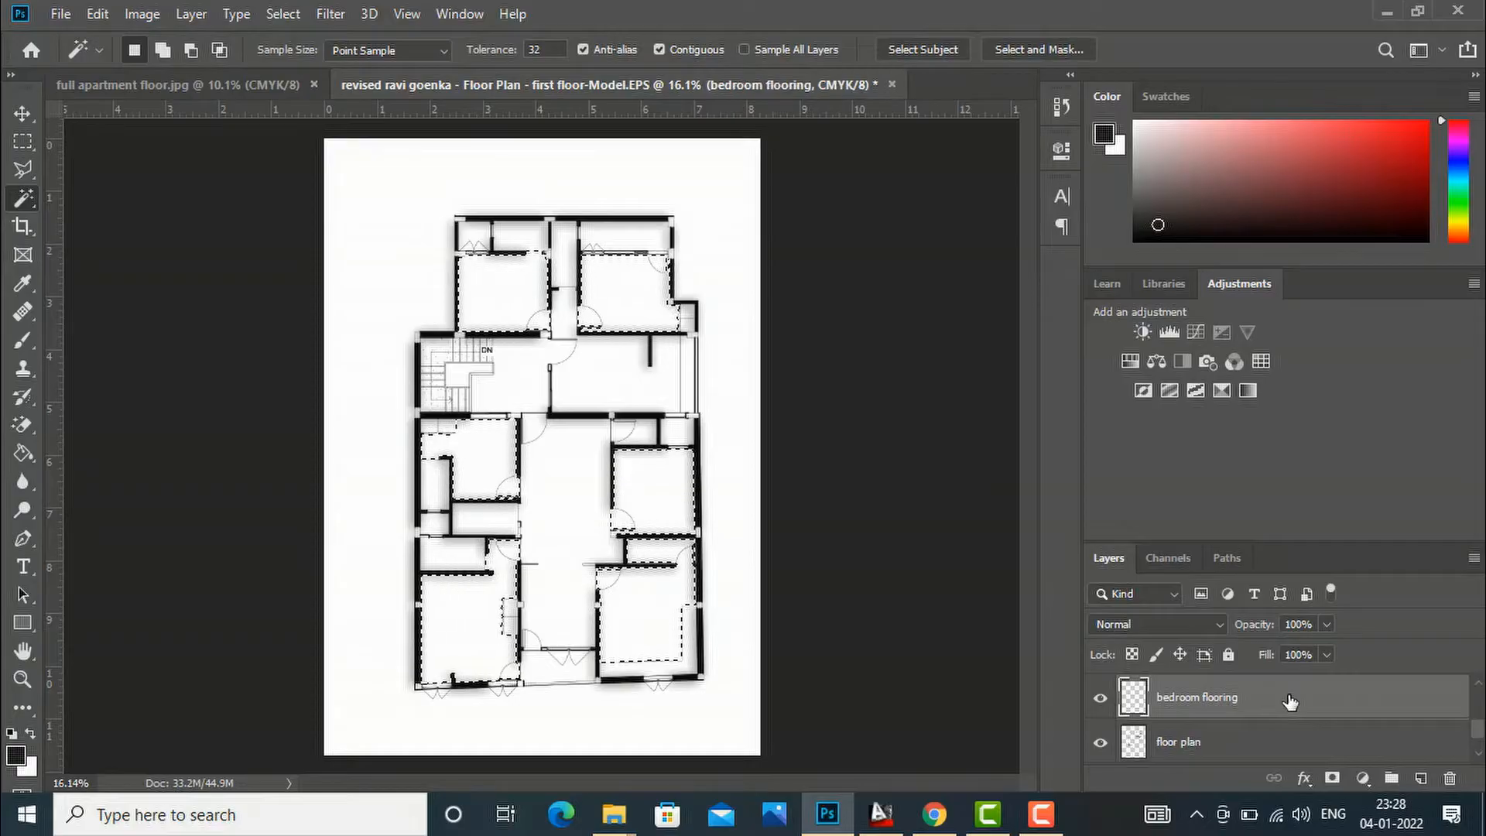
# Step: Set the foreground color to the beige #a99f85
pyautogui.click(16, 755)
pyautogui.moveTo(1018, 394); pyautogui.dragTo(932, 333)
pyautogui.click(1178, 461)
pyautogui.moveTo(977, 271)
pyautogui.mouseDown()
pyautogui.moveTo(995, 248)
pyautogui.moveTo(959, 303)
pyautogui.moveTo(932, 289)
pyautogui.moveTo(933, 312)
pyautogui.mouseUp()
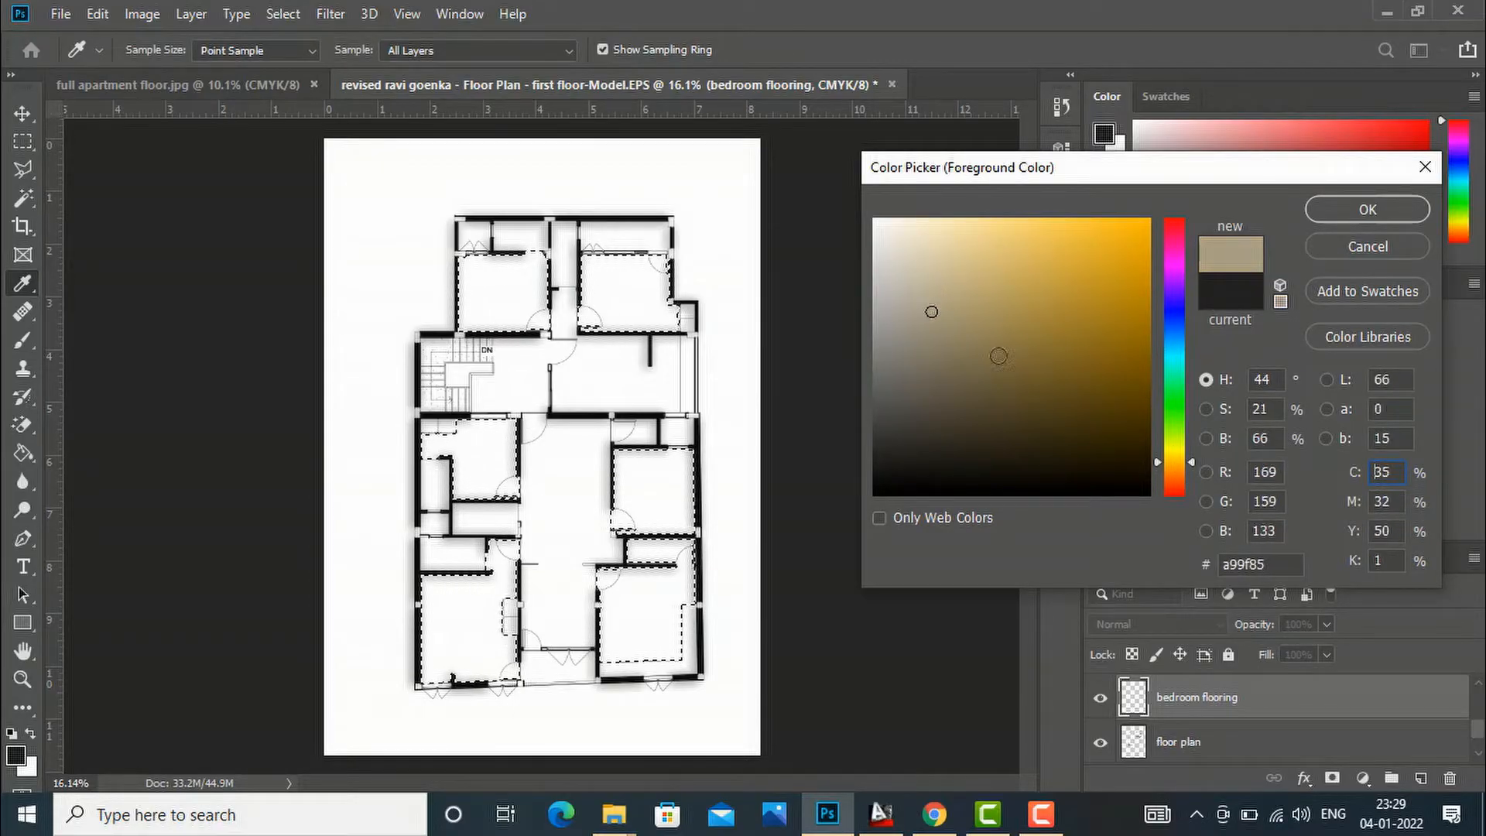
pyautogui.click(1367, 211)
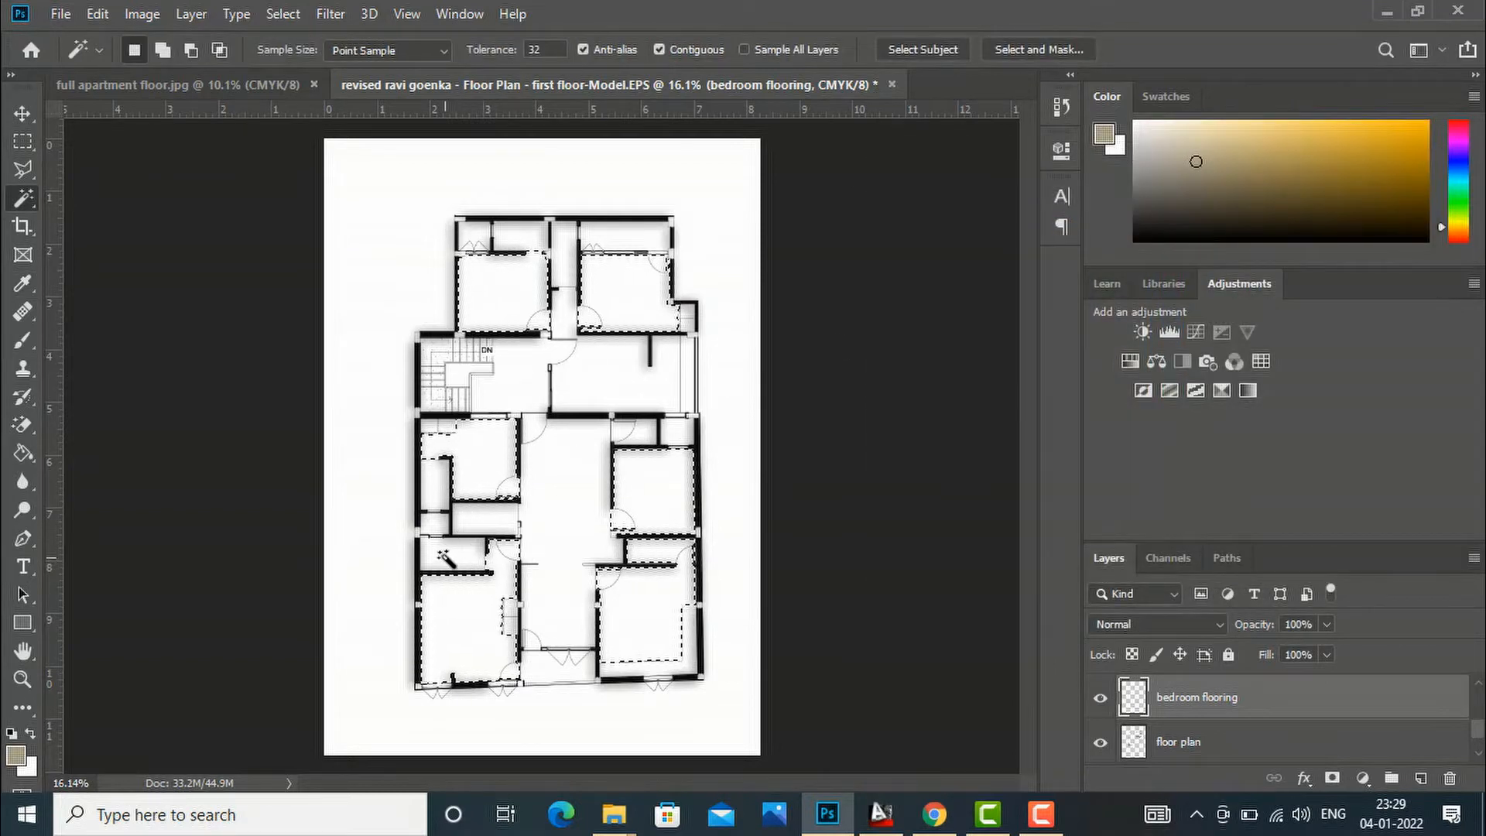
# Step: Fill the selected bedroom floors with the foreground color using the Paint Bucket, deselect, and switch to the Move tool
pyautogui.click(23, 457)
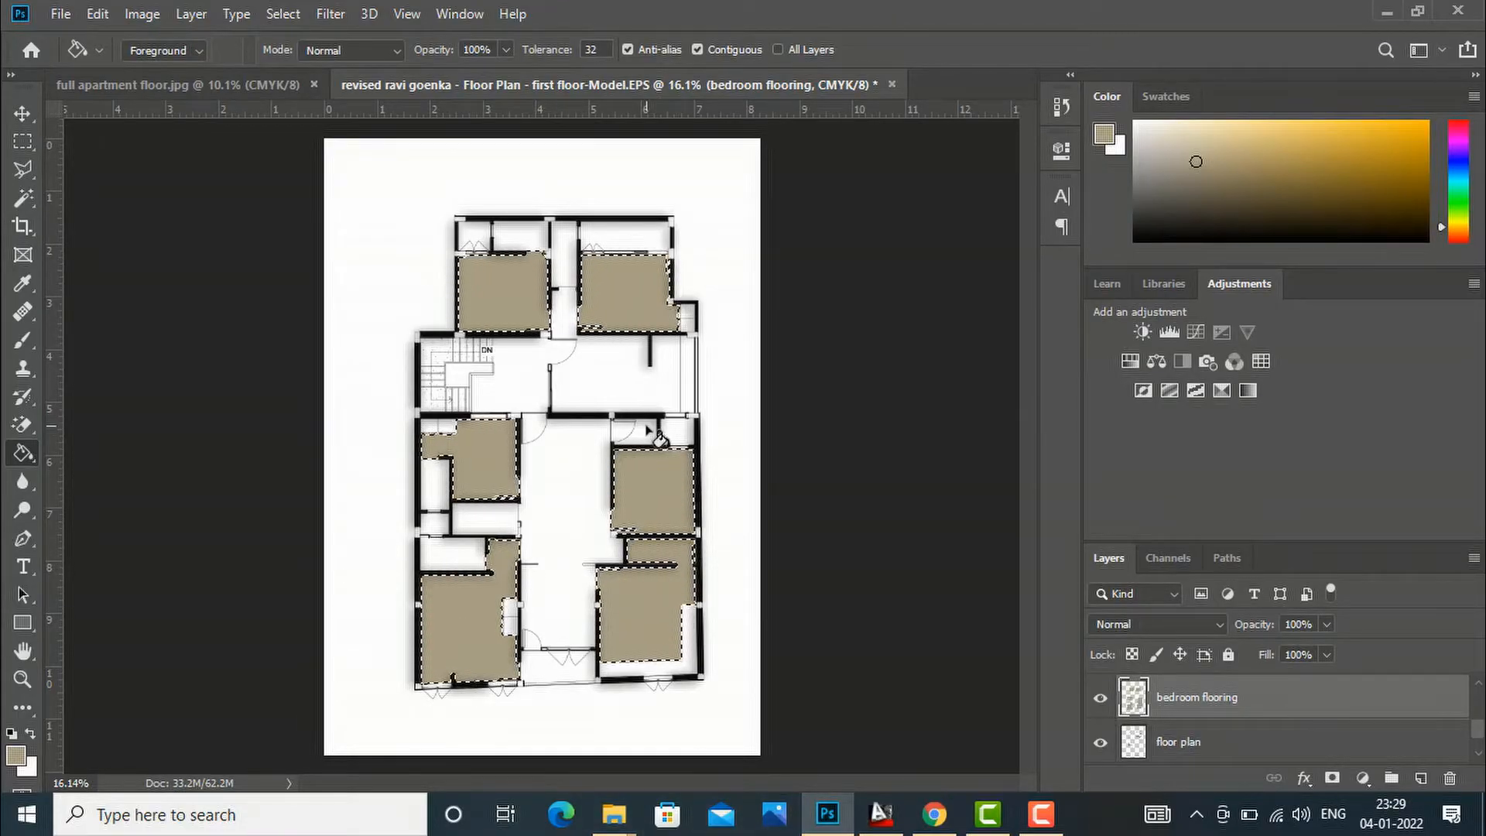
pyautogui.hotkey('ctrl', 'd')
pyautogui.scroll(1, 665, 494)
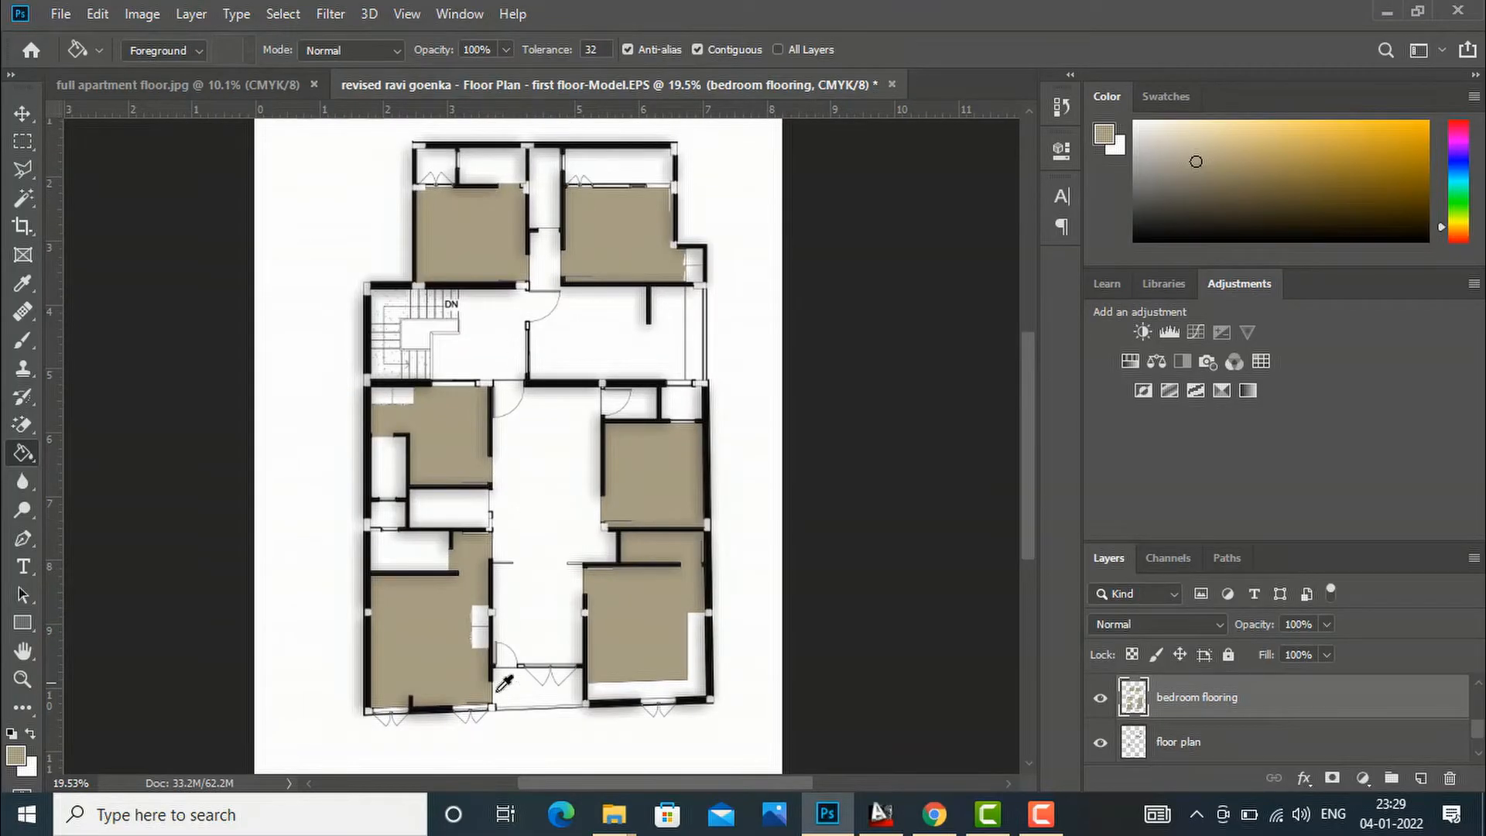
pyautogui.click(31, 110)
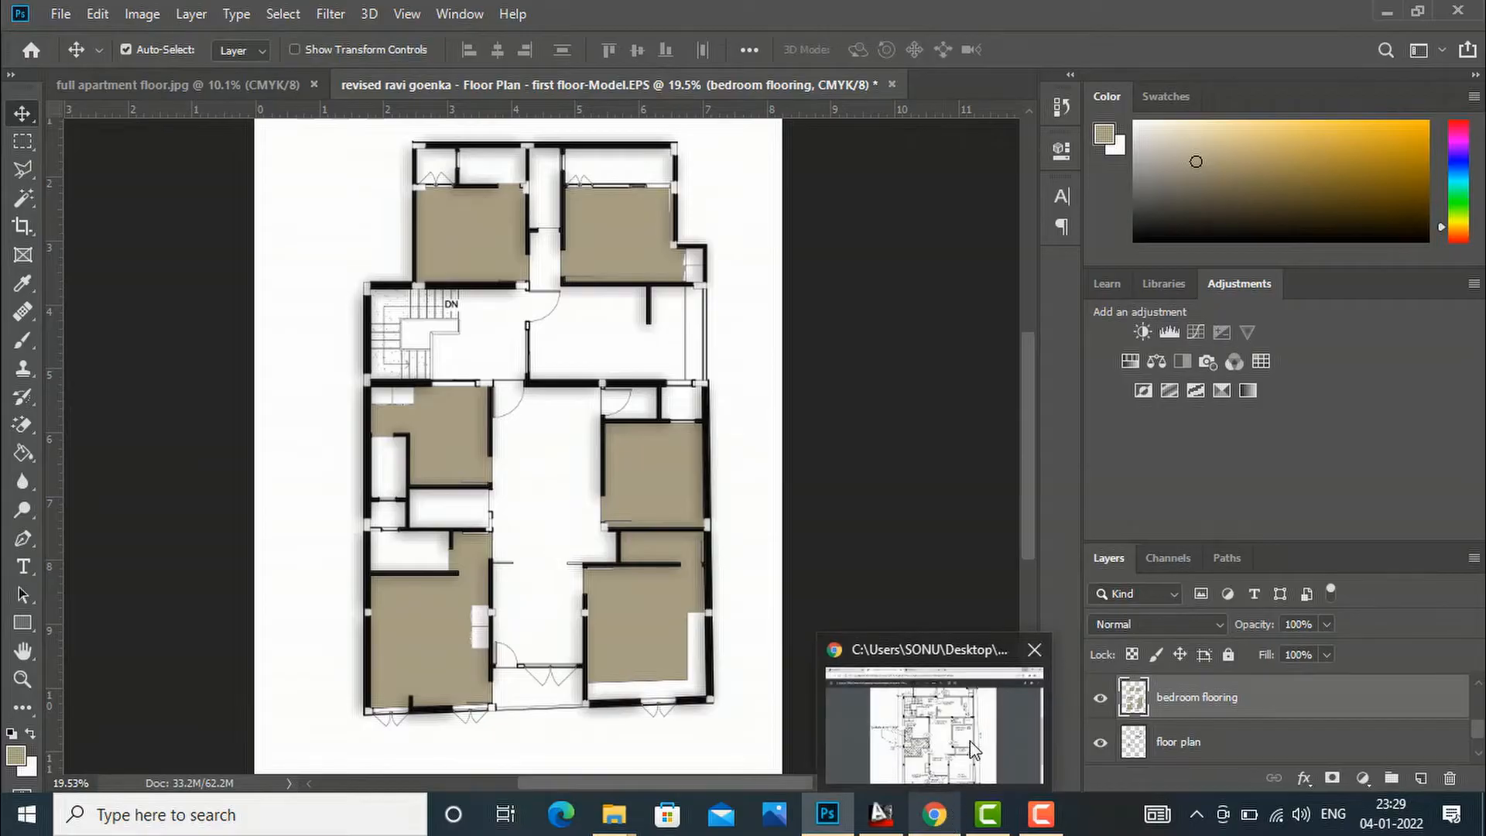
# Step: Switch to Chrome and search Google for "wood floor texture" in the empty third tab
pyautogui.click(934, 814)
pyautogui.click(703, 23)
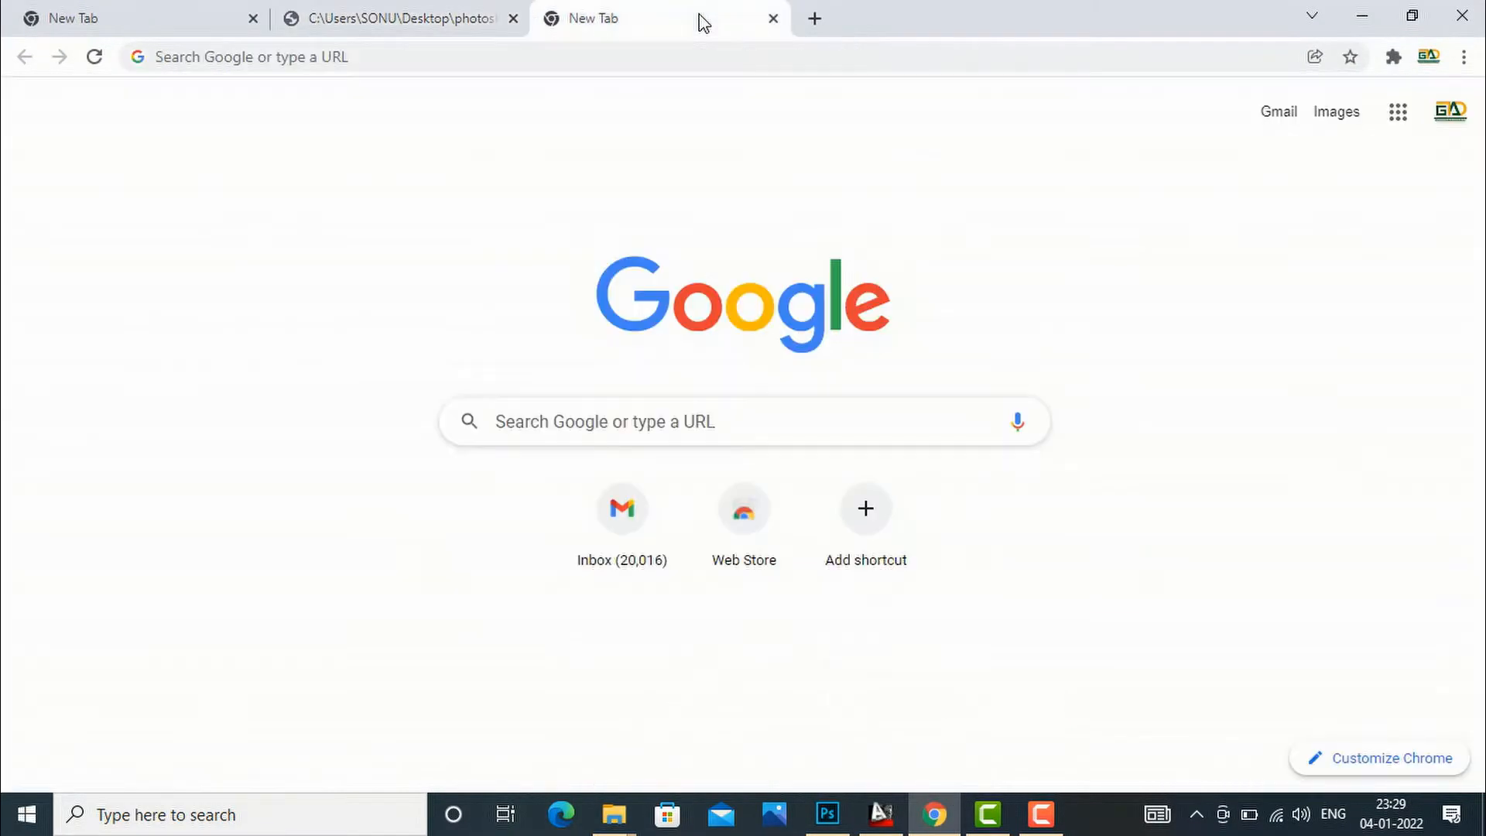
pyautogui.click(559, 422)
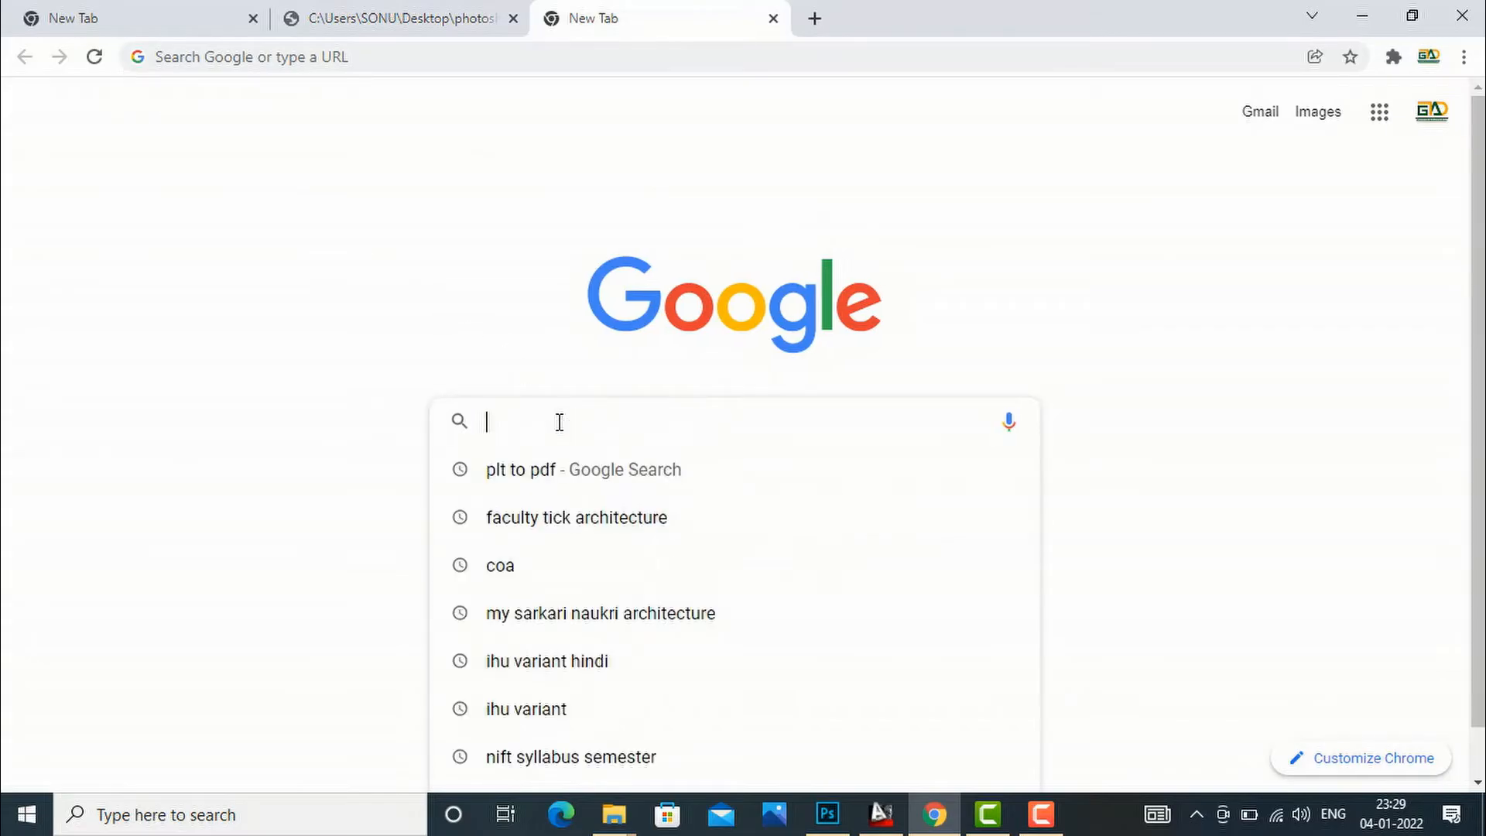
pyautogui.write('wood ')
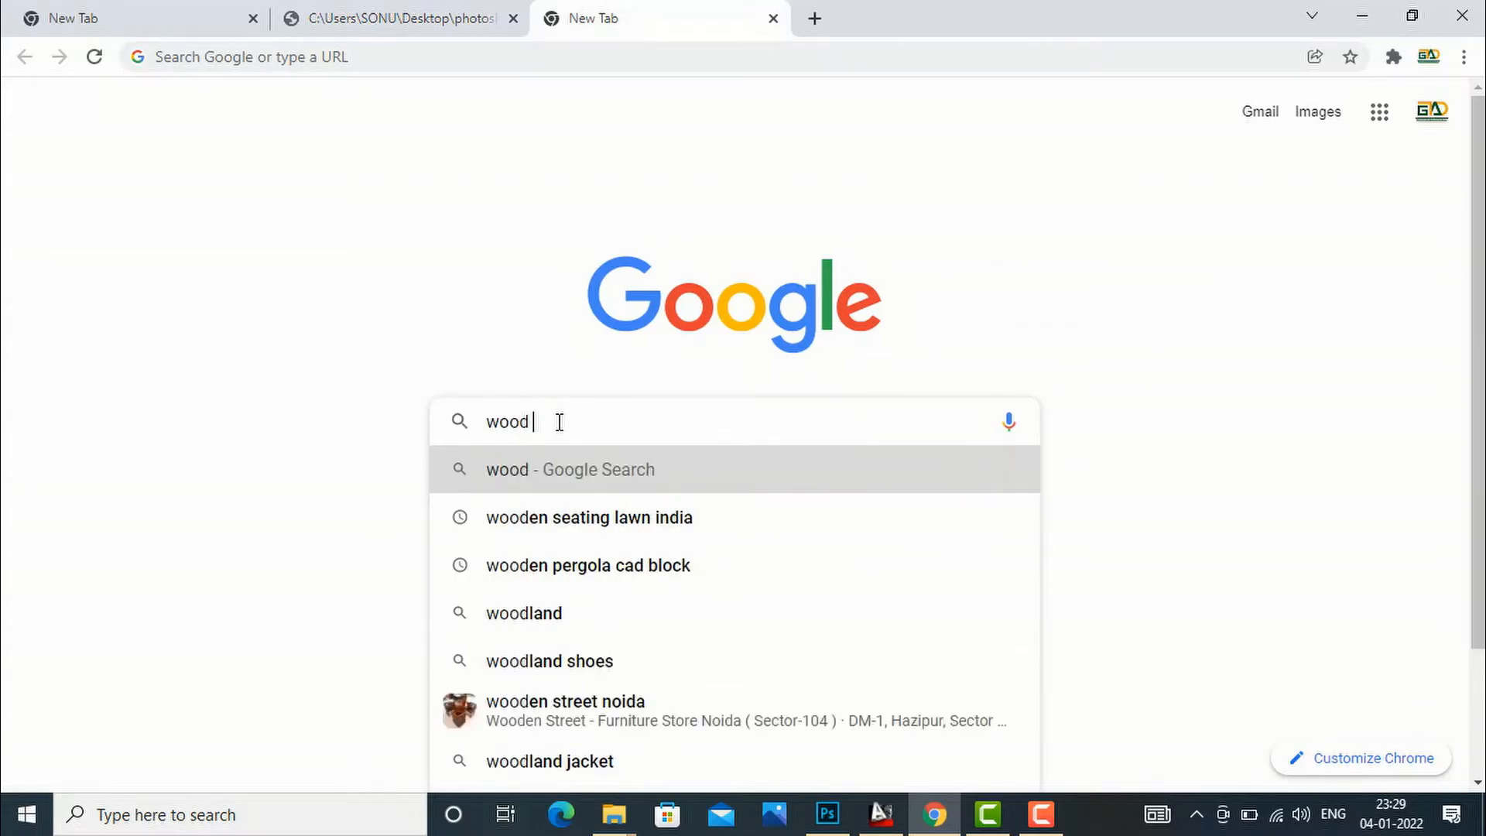
pyautogui.write('floor')
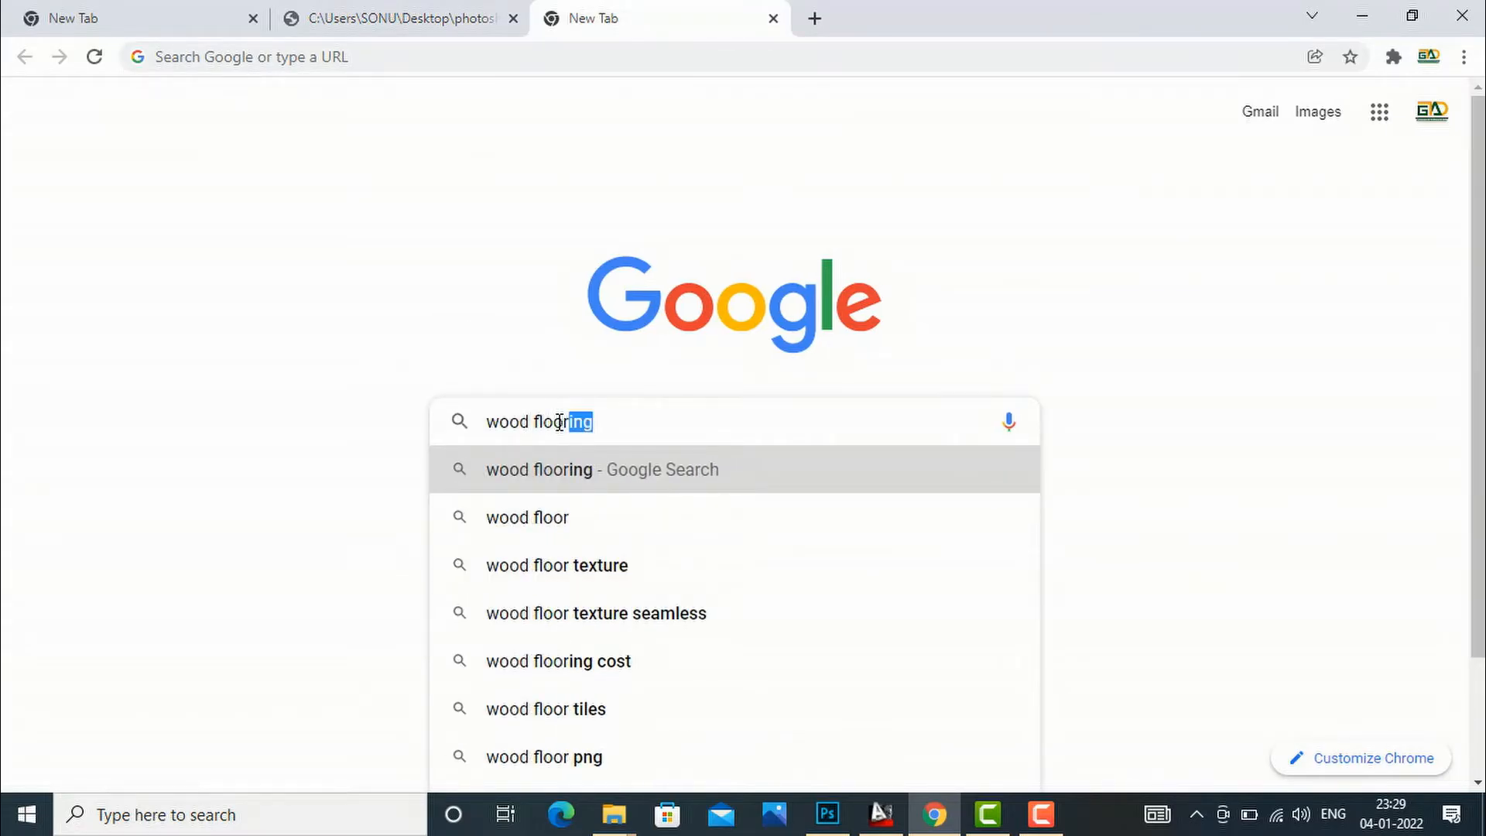
pyautogui.click(581, 575)
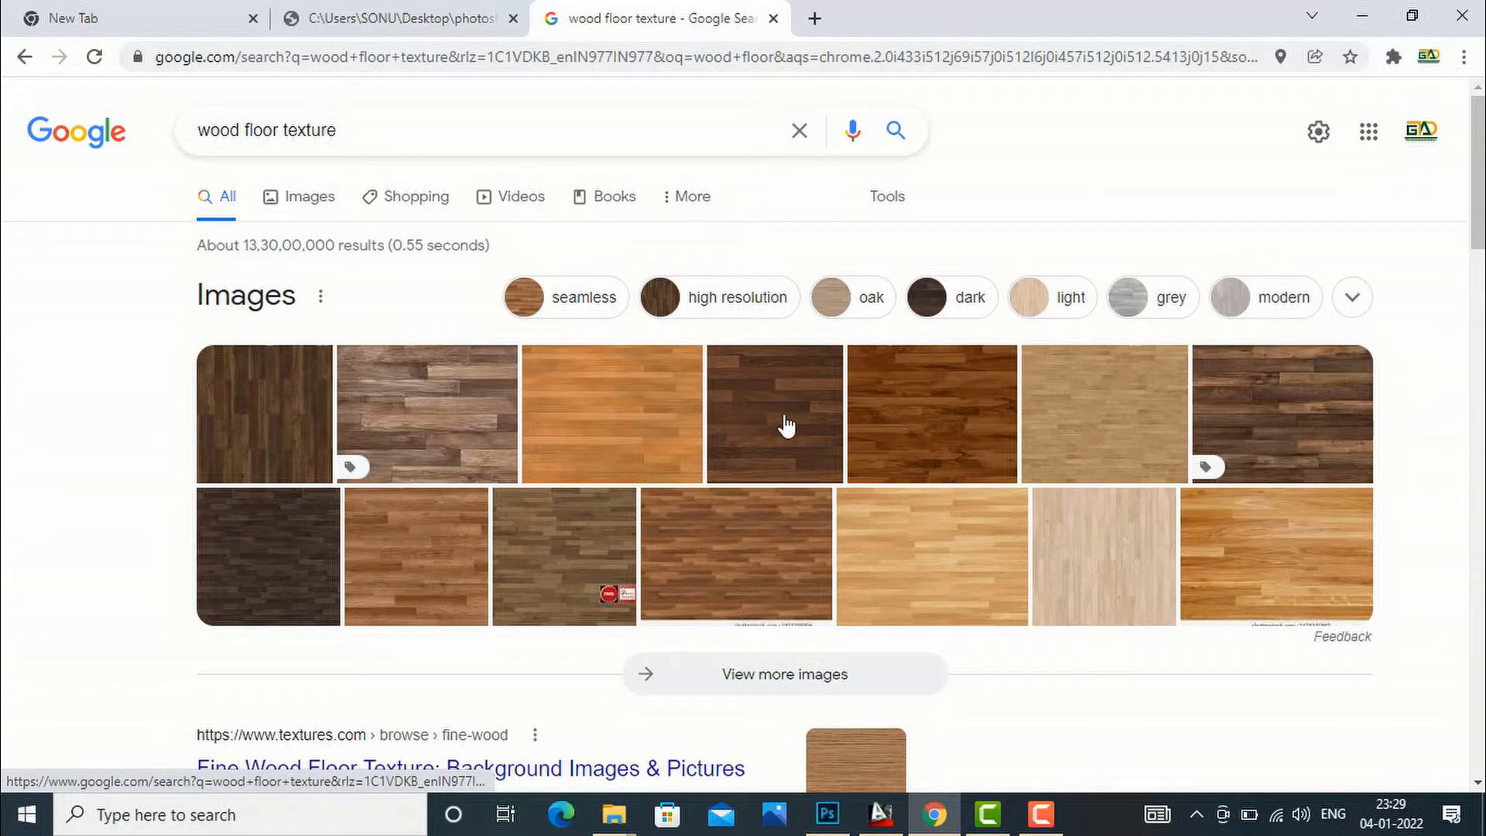
# Step: Narrow the wood floor texture images to high resolution and open the iStock seamless wood parquet result
pyautogui.click(940, 427)
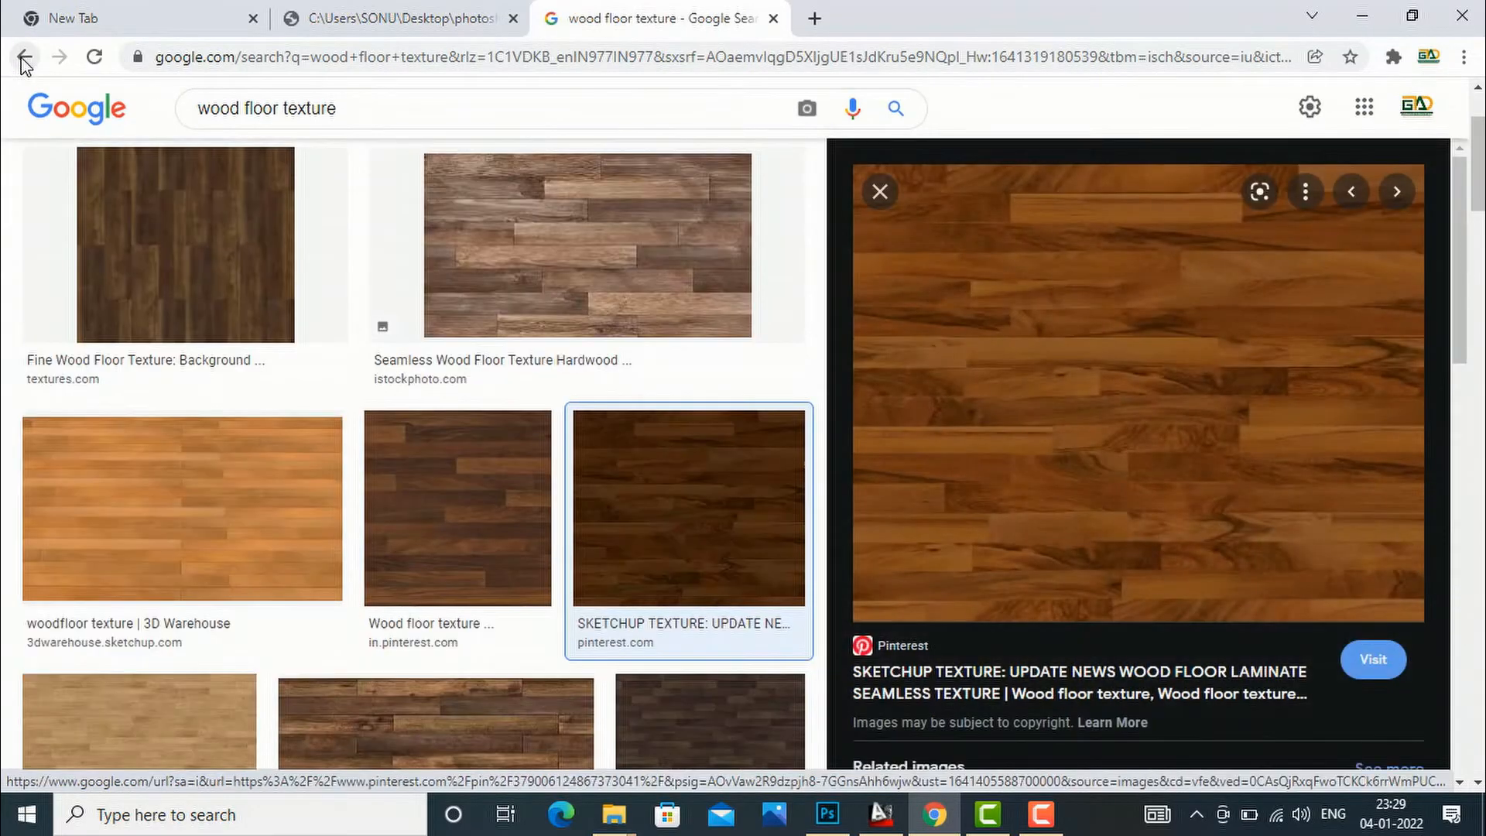
pyautogui.click(24, 58)
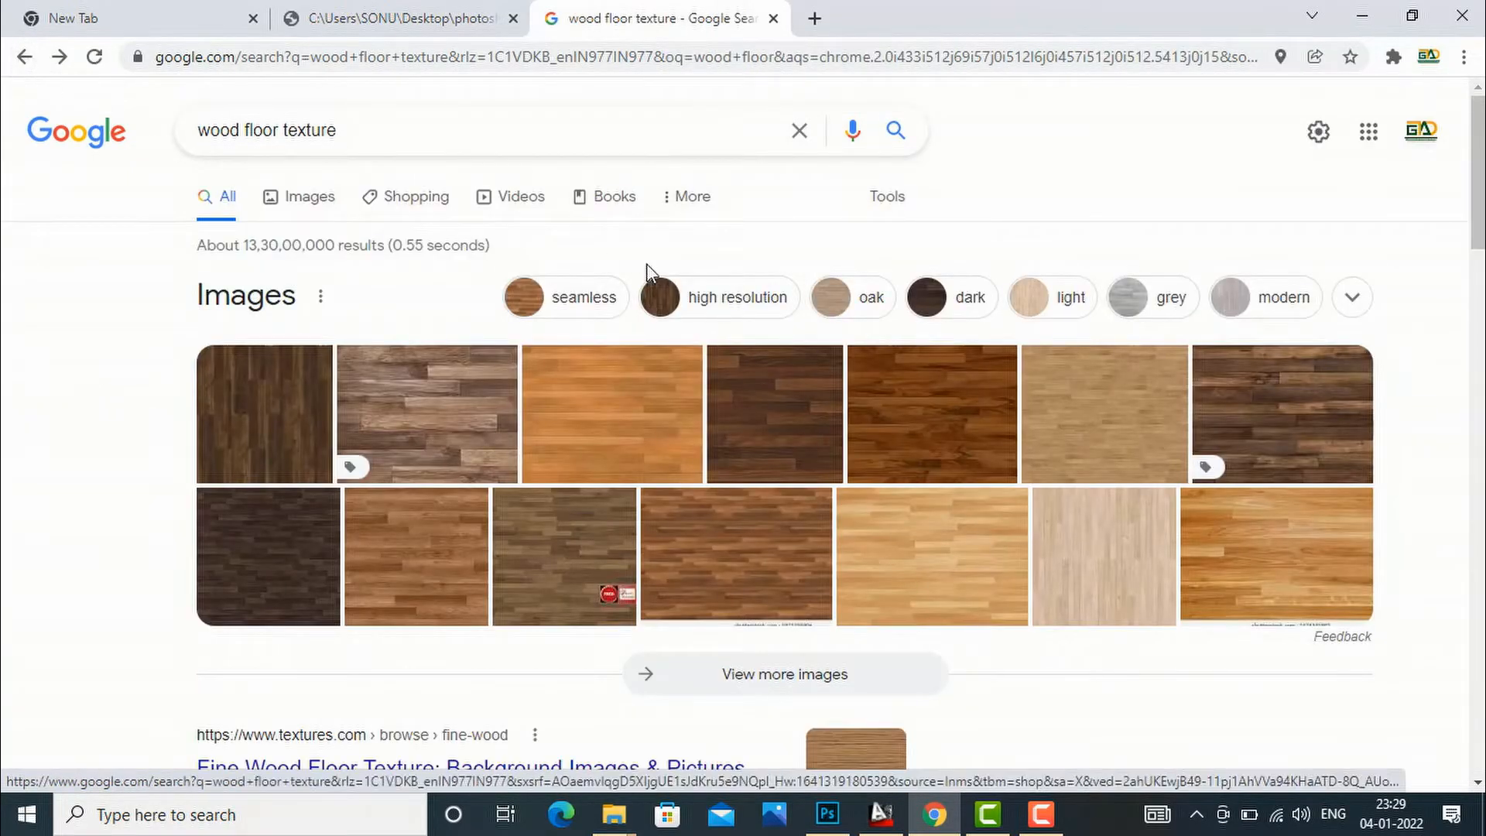
pyautogui.click(768, 309)
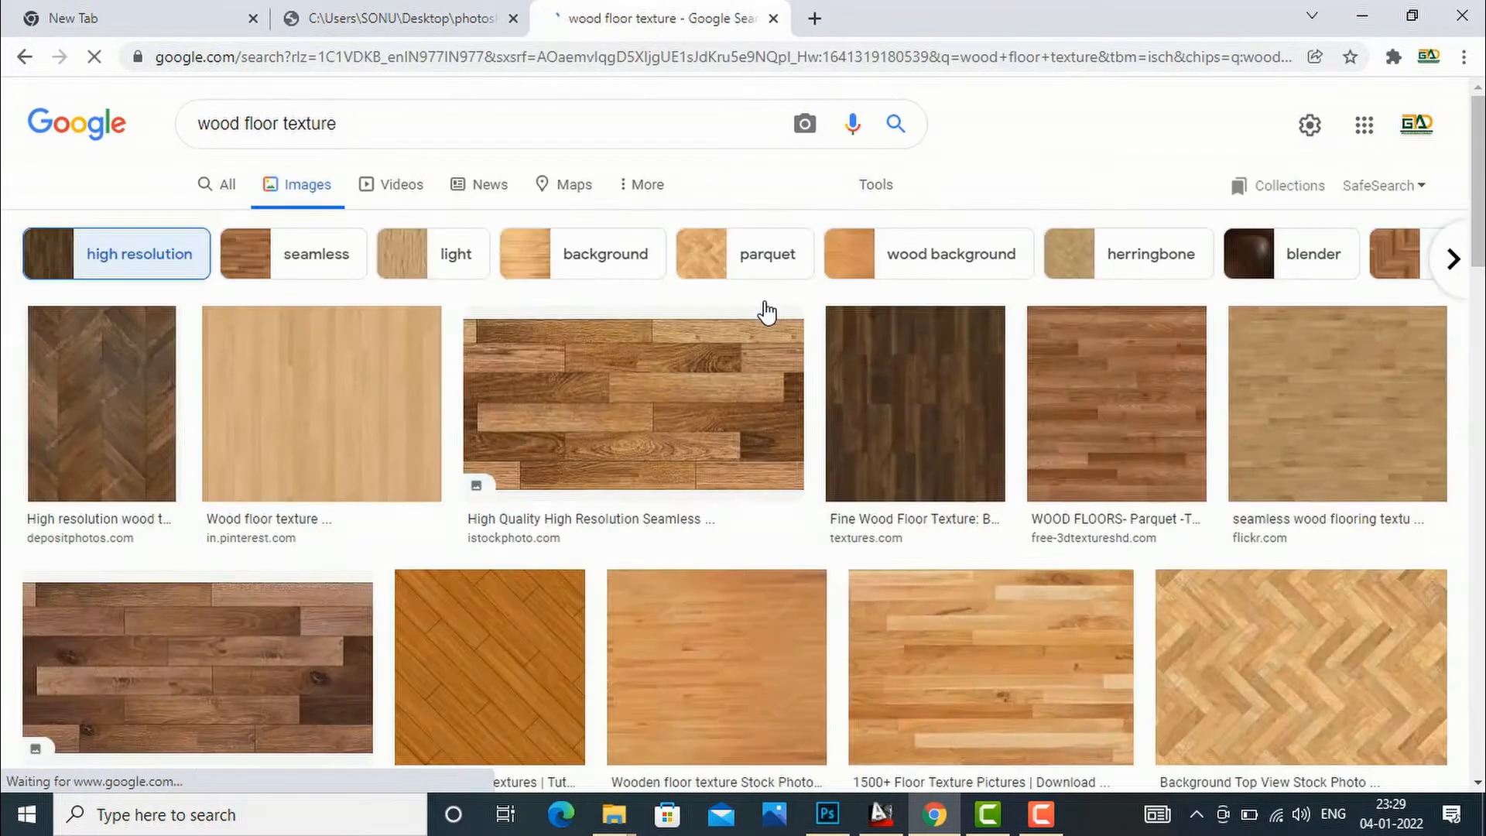
pyautogui.scroll(-1, 764, 310)
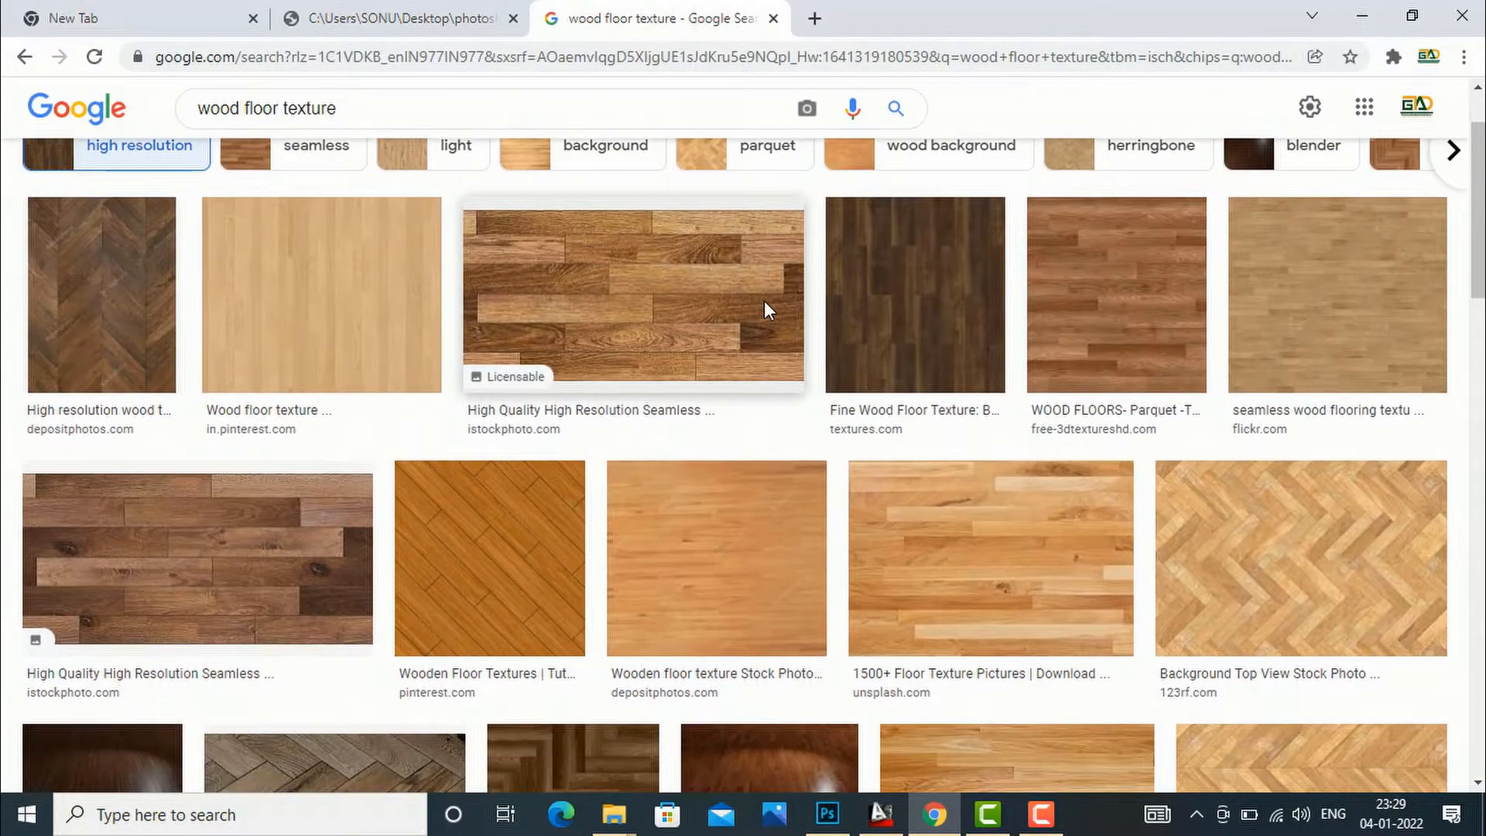
pyautogui.click(701, 315)
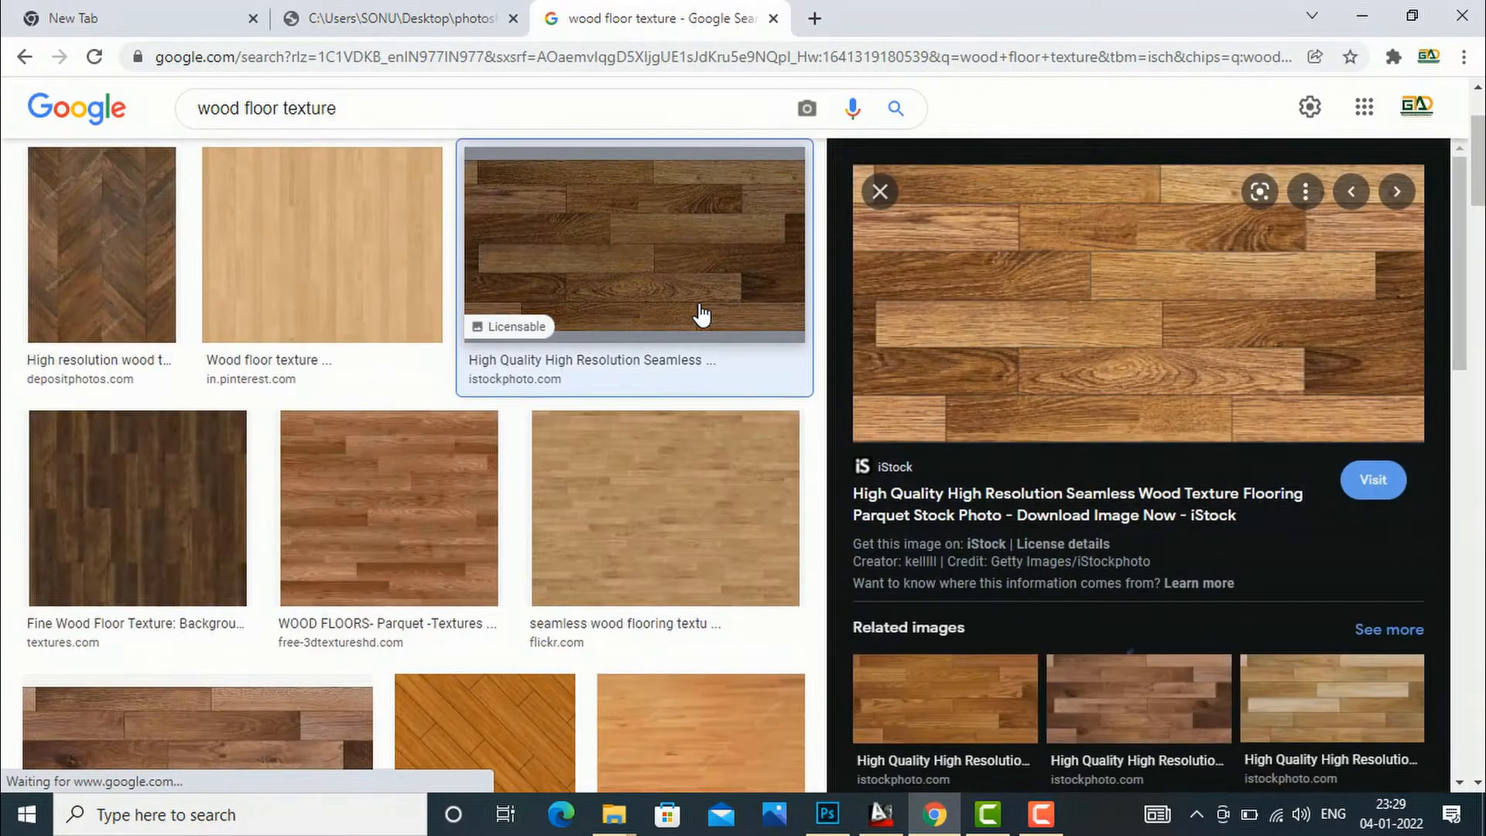
# Step: Save the previewed parquet image as a JPEG in a new folder named "texture" inside the photoshop render folder
pyautogui.rightClick(1074, 295)
pyautogui.click(1140, 511)
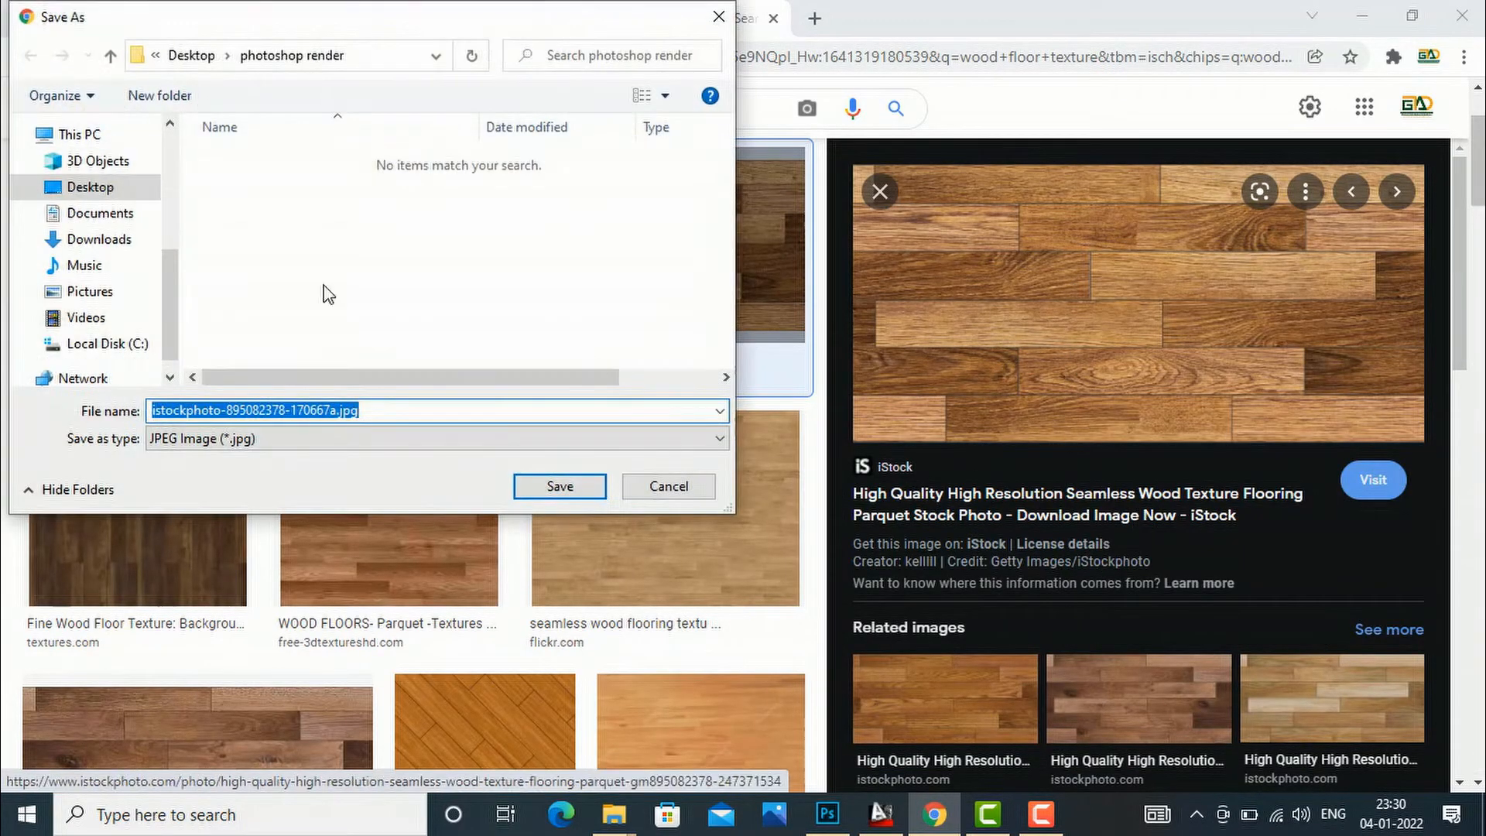
pyautogui.rightClick(258, 205)
pyautogui.moveTo(486, 431)
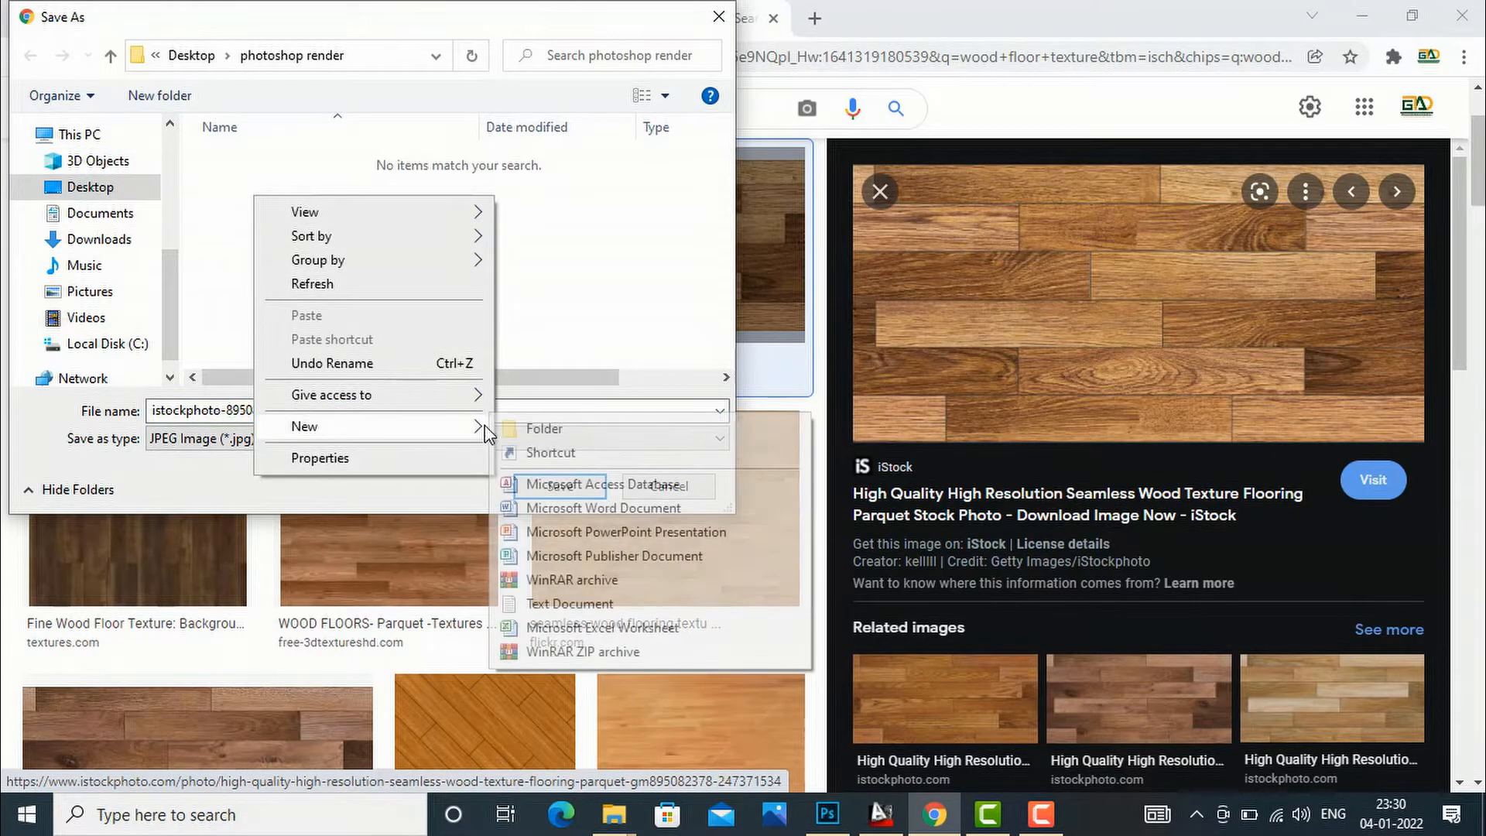
pyautogui.click(534, 428)
pyautogui.write('texture')
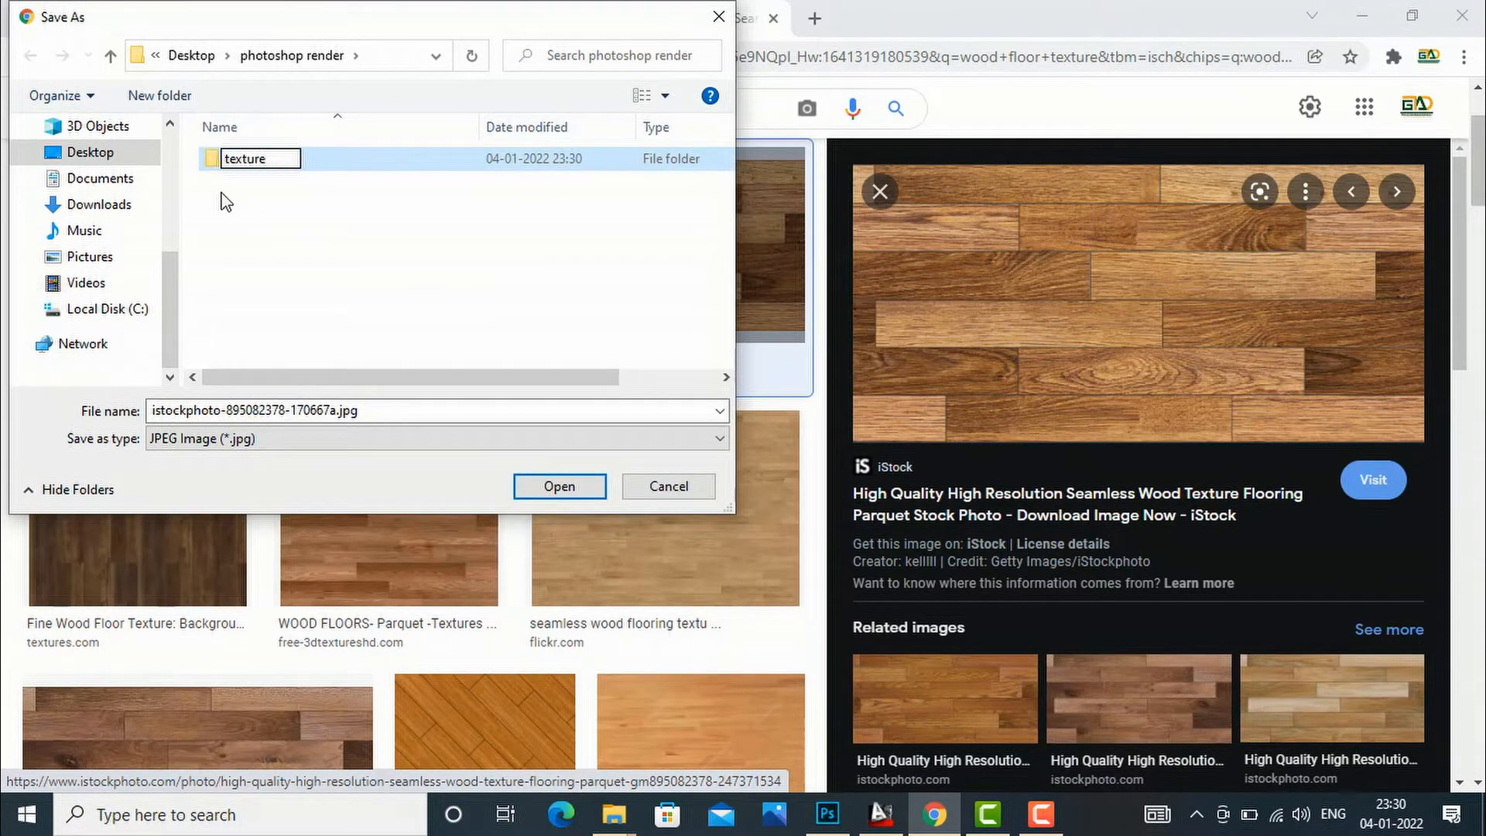
pyautogui.click(233, 197)
pyautogui.doubleClick(246, 168)
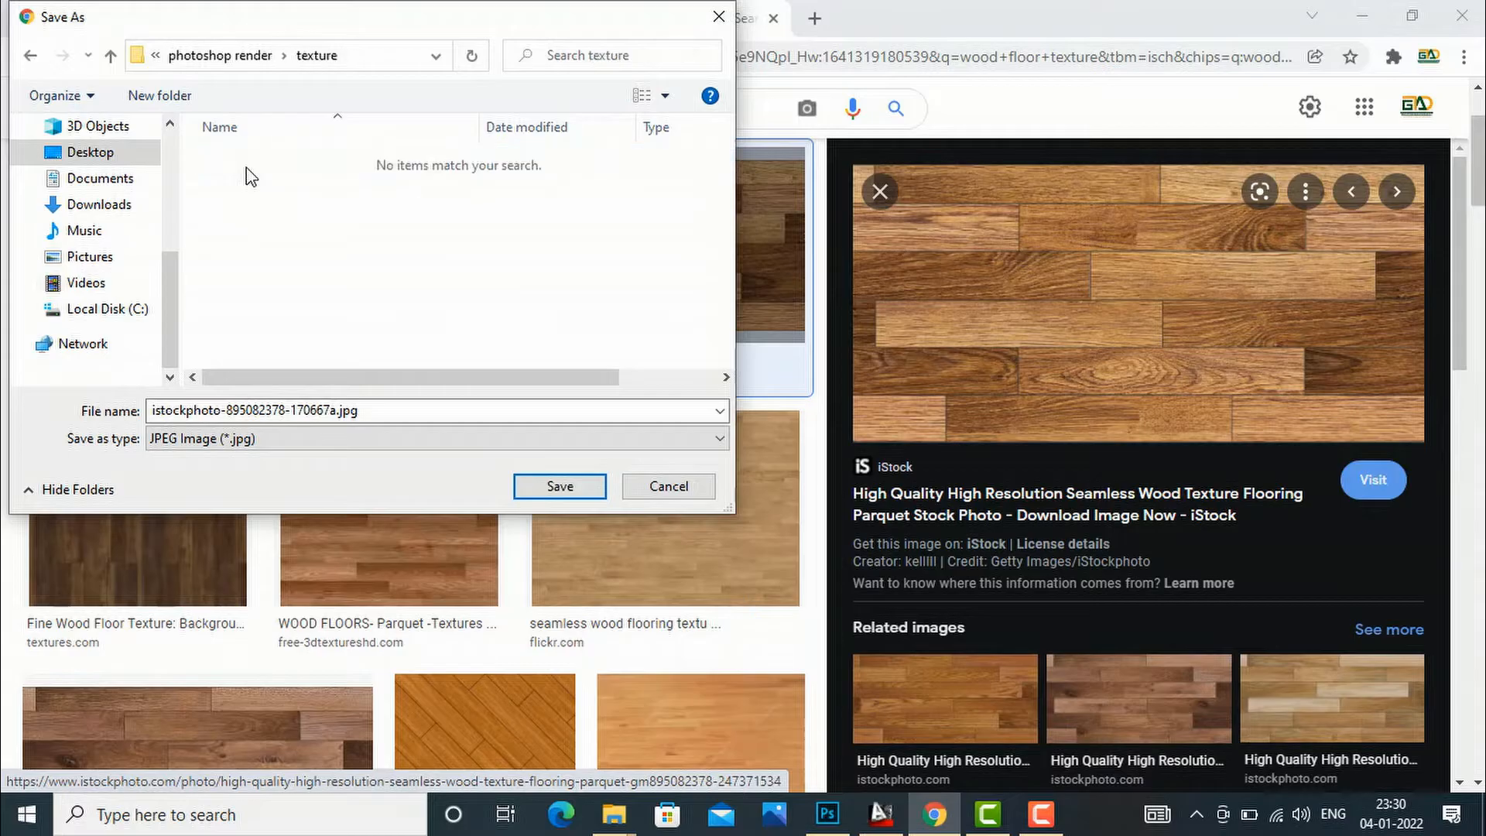
pyautogui.click(573, 488)
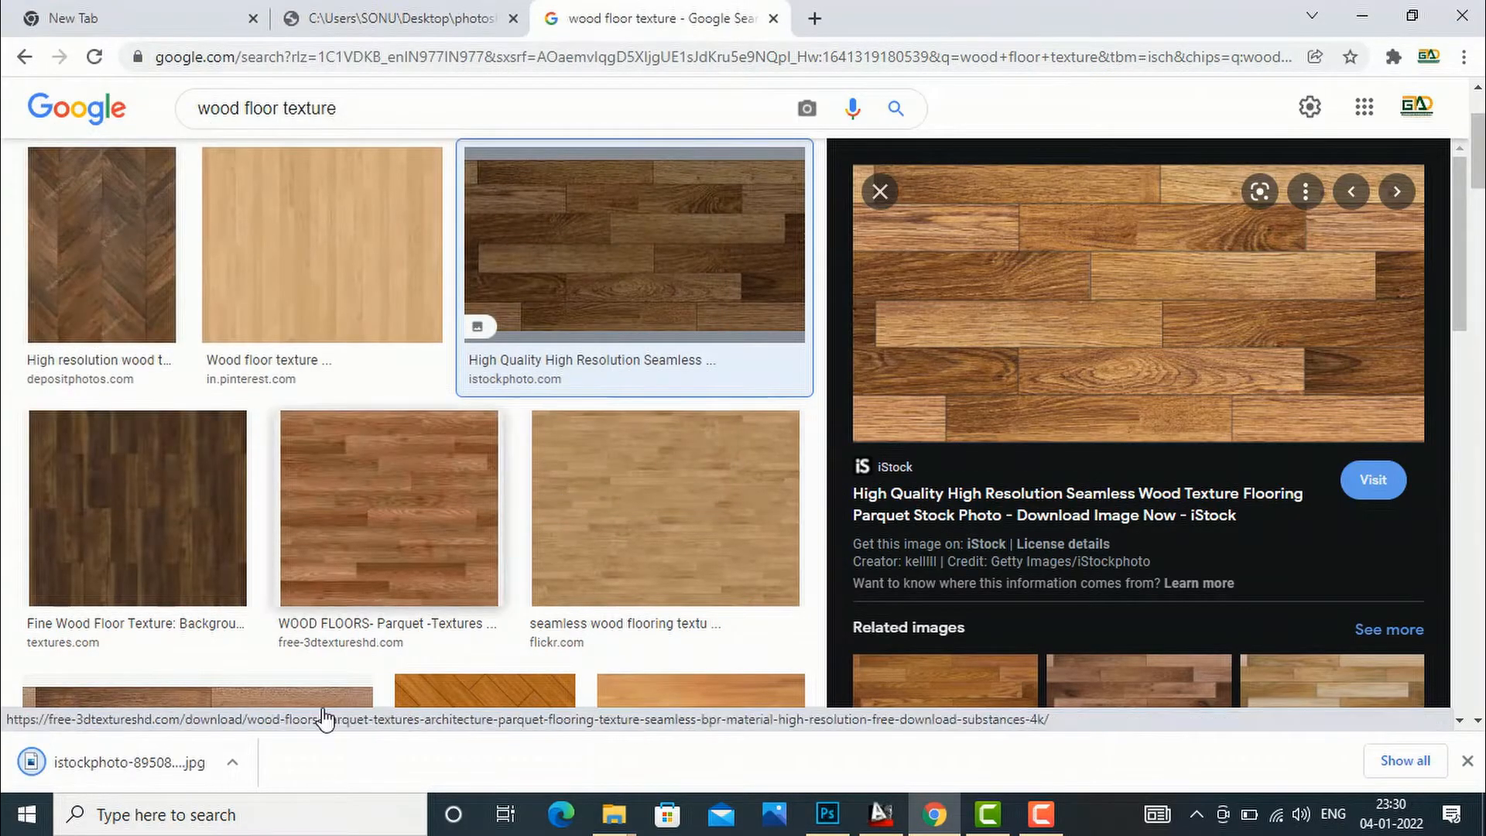
# Step: Show the downloaded parquet image in its folder and open it with Adobe Photoshop CC 2019
pyautogui.click(232, 762)
pyautogui.click(282, 697)
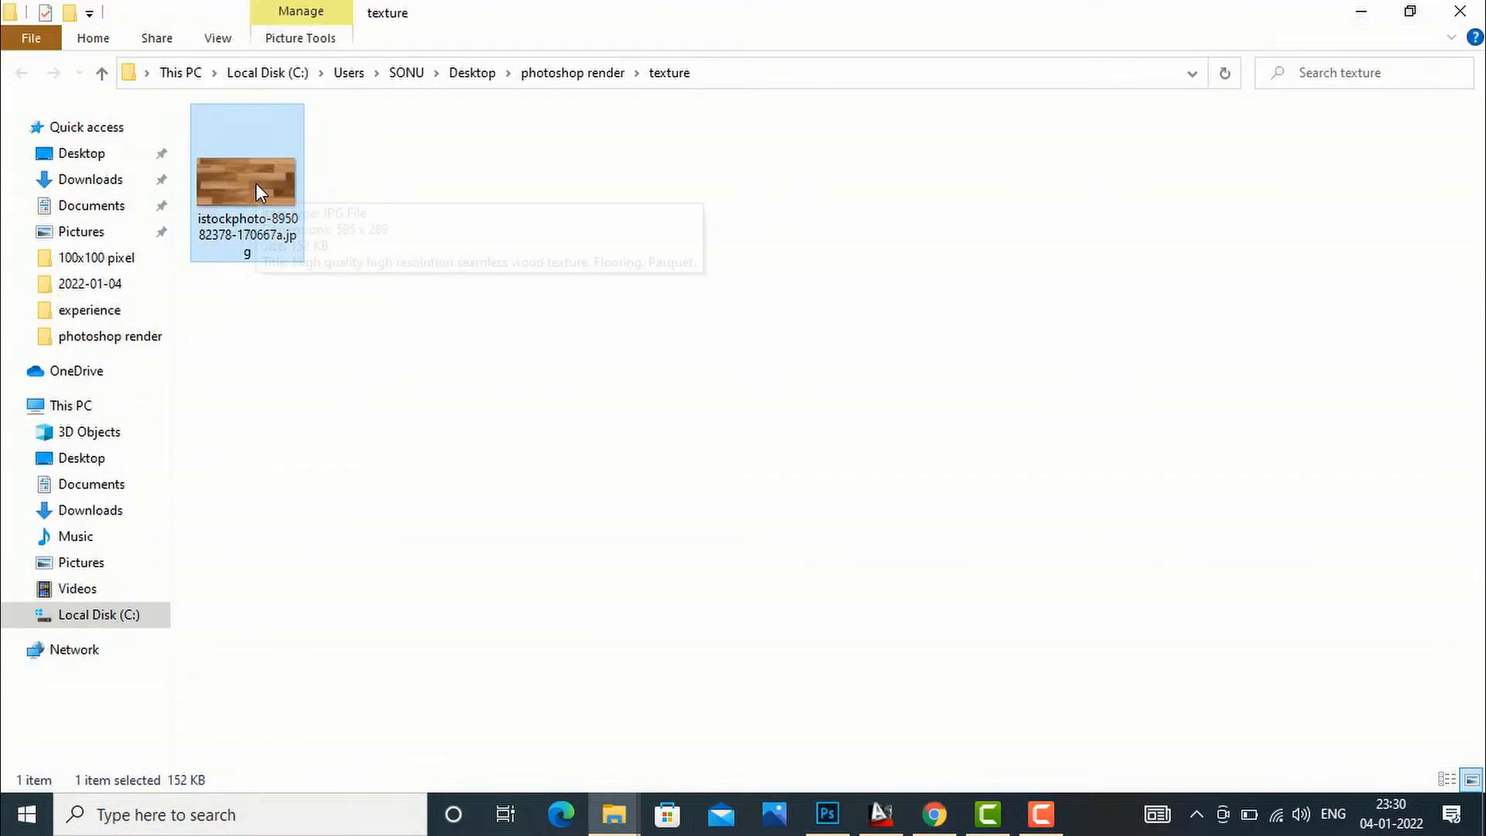
pyautogui.rightClick(256, 183)
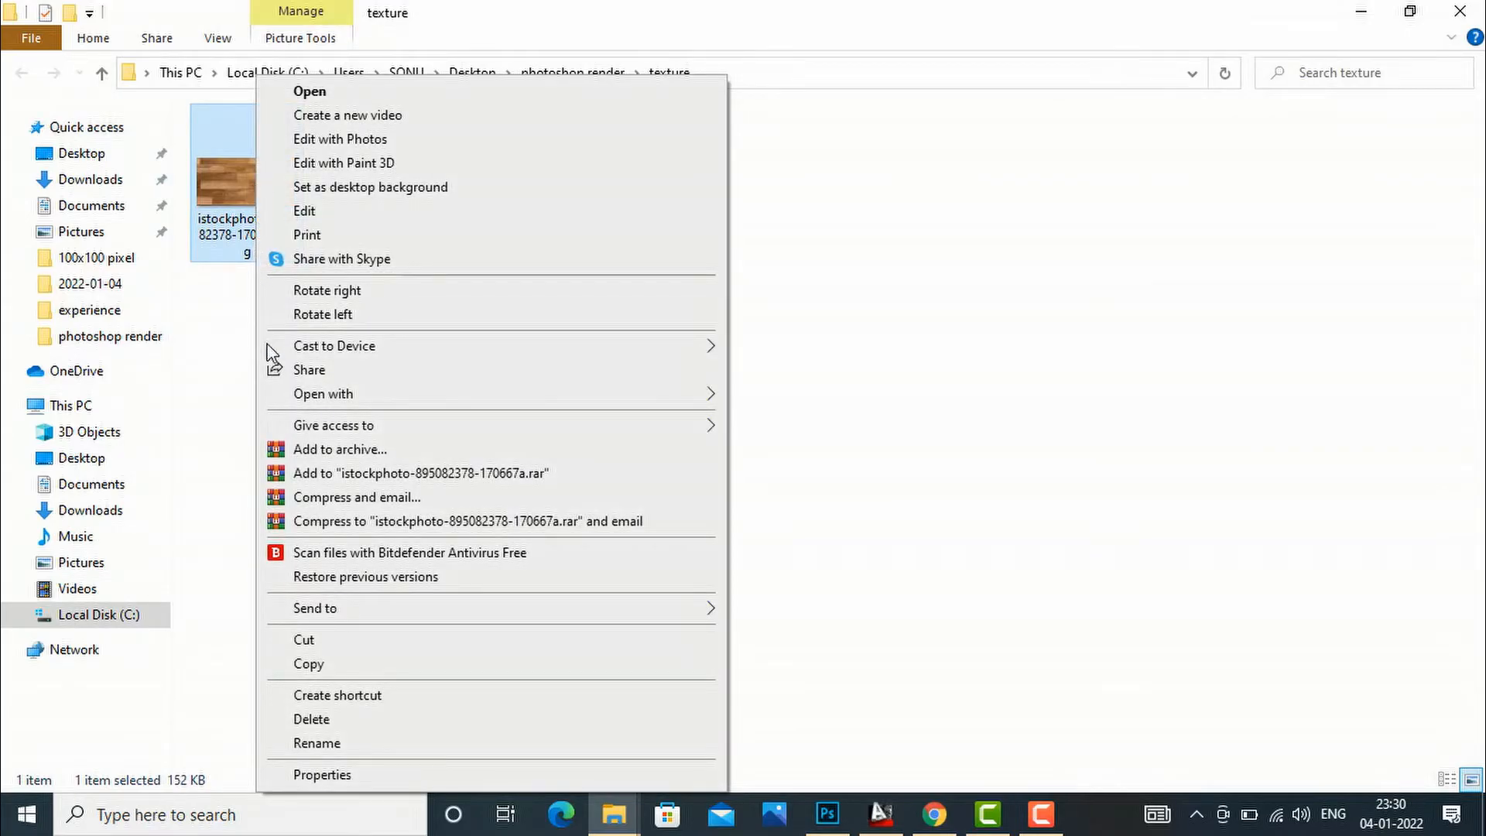
pyautogui.moveTo(364, 394)
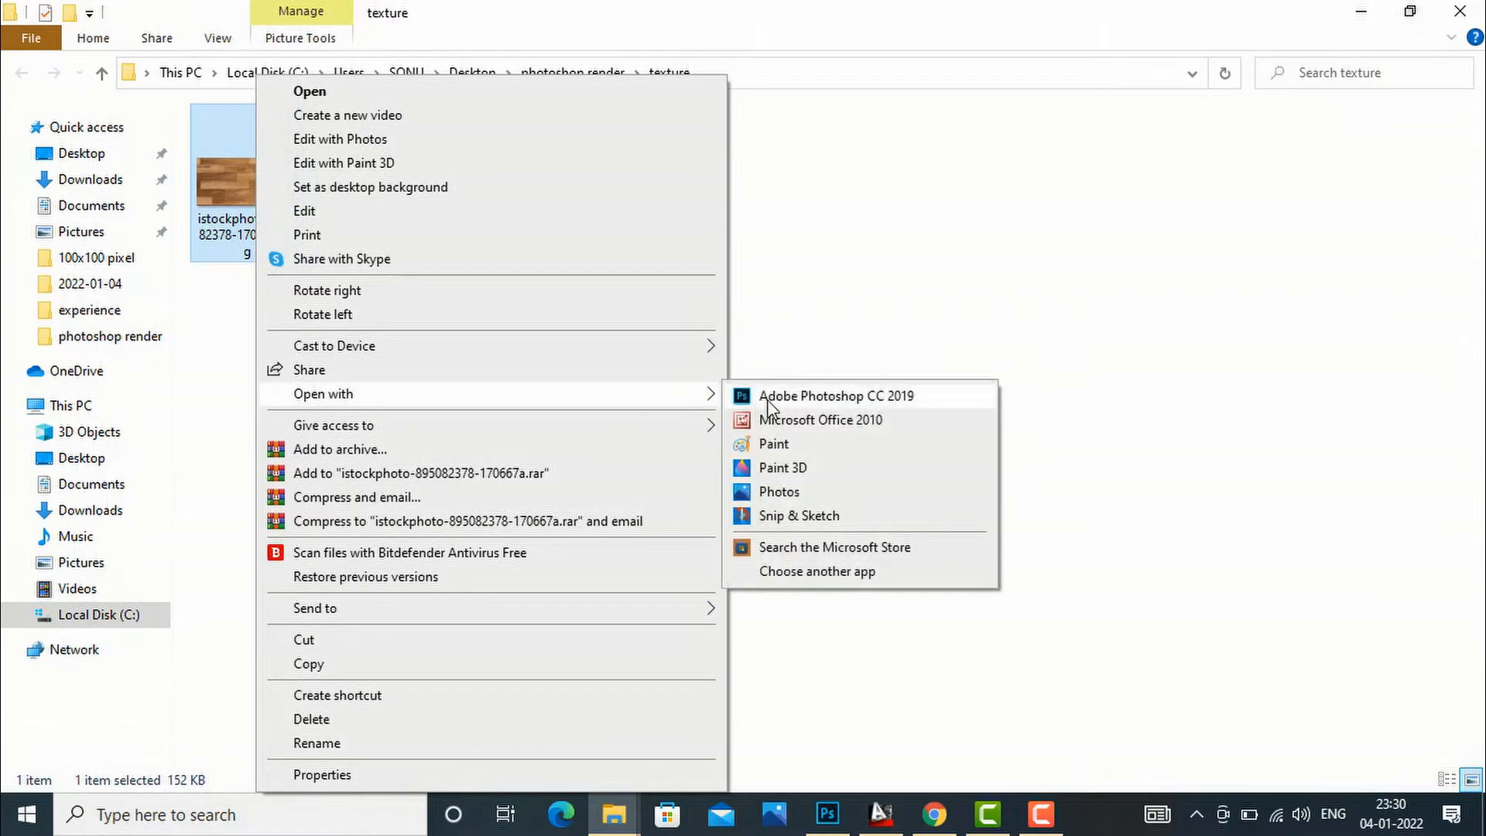
pyautogui.click(770, 404)
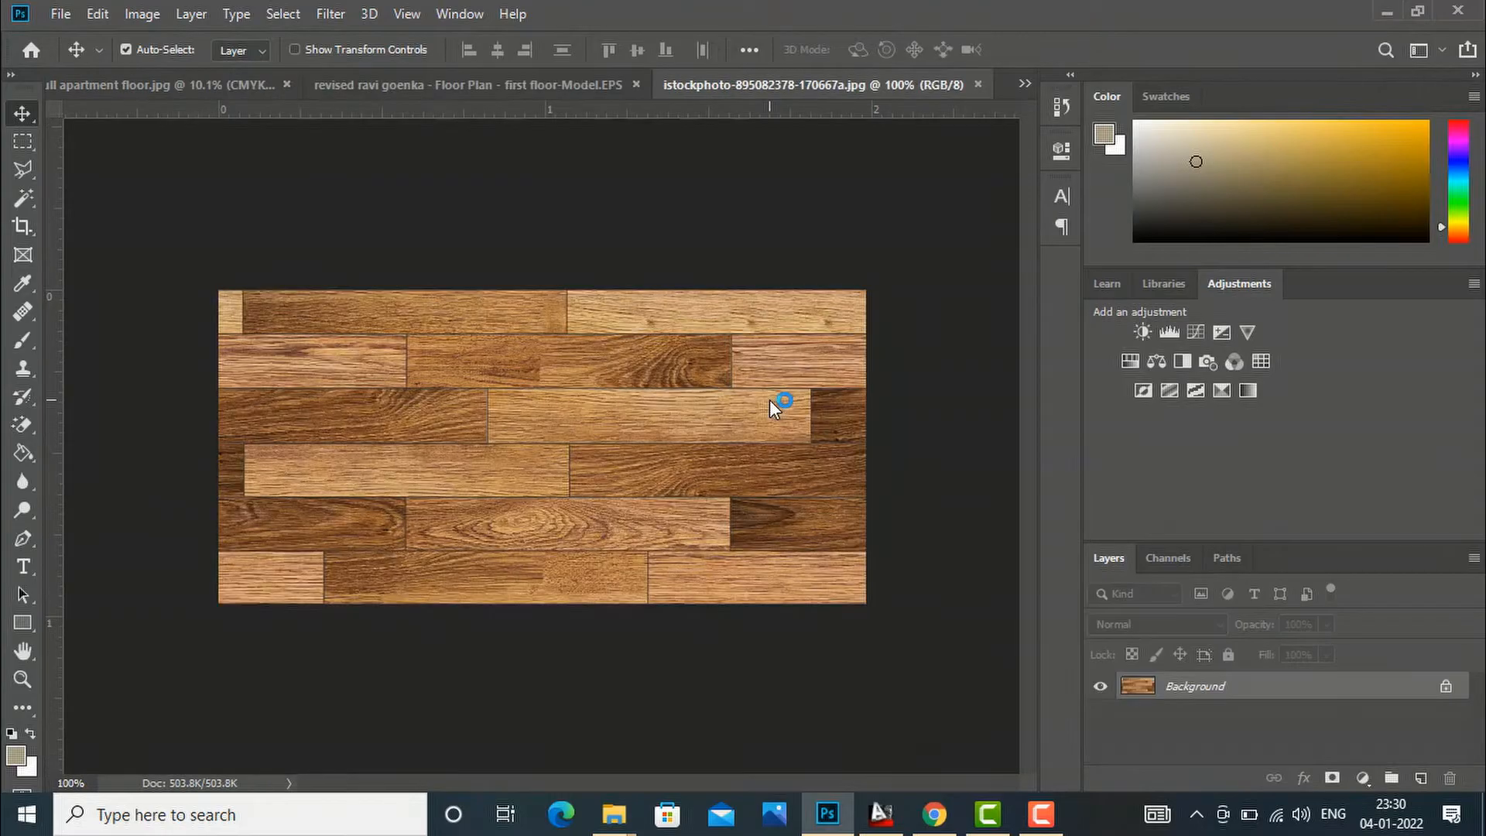
pyautogui.click(374, 84)
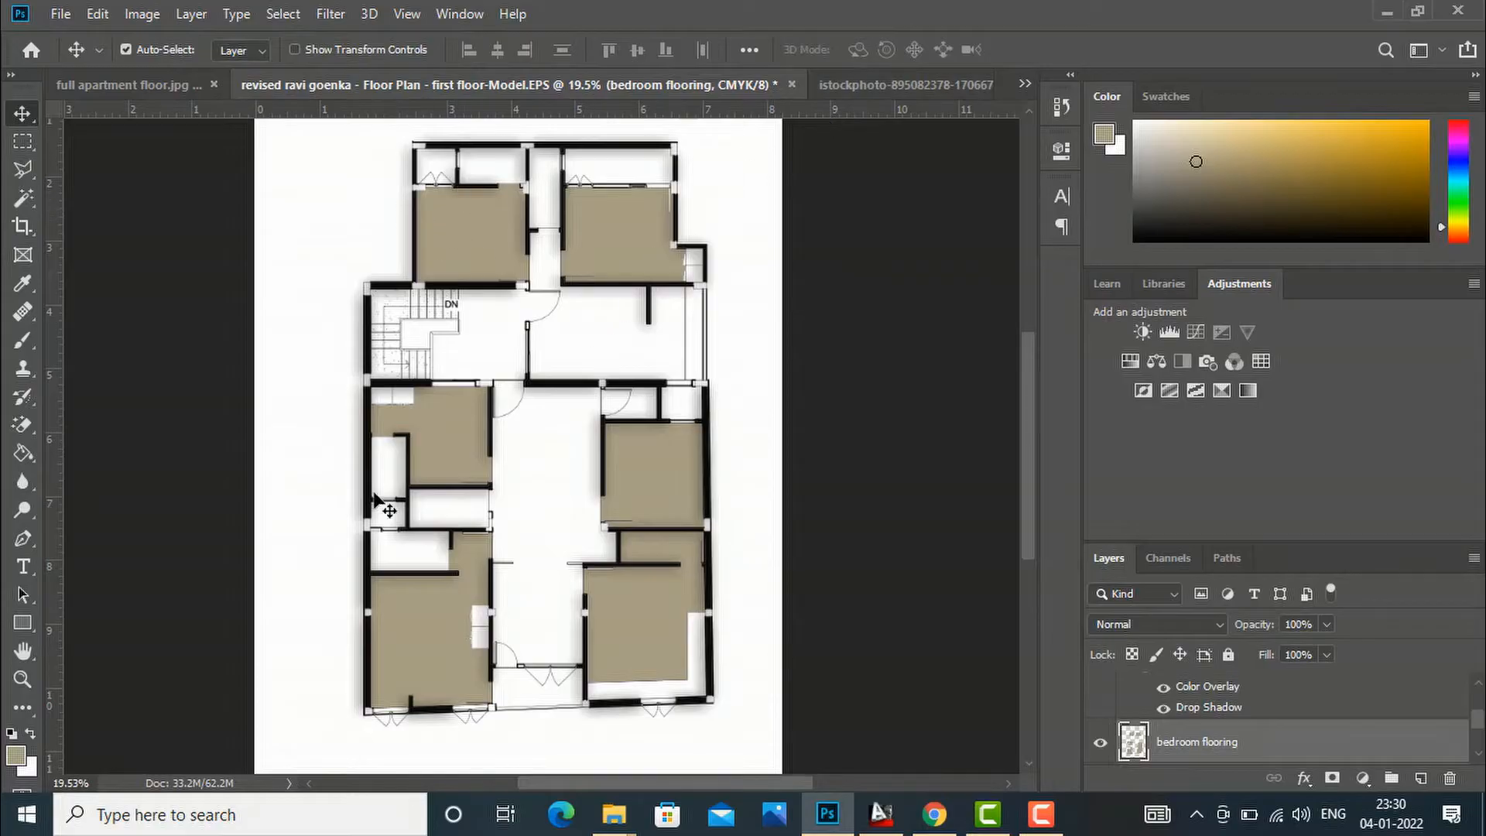
pyautogui.click(928, 87)
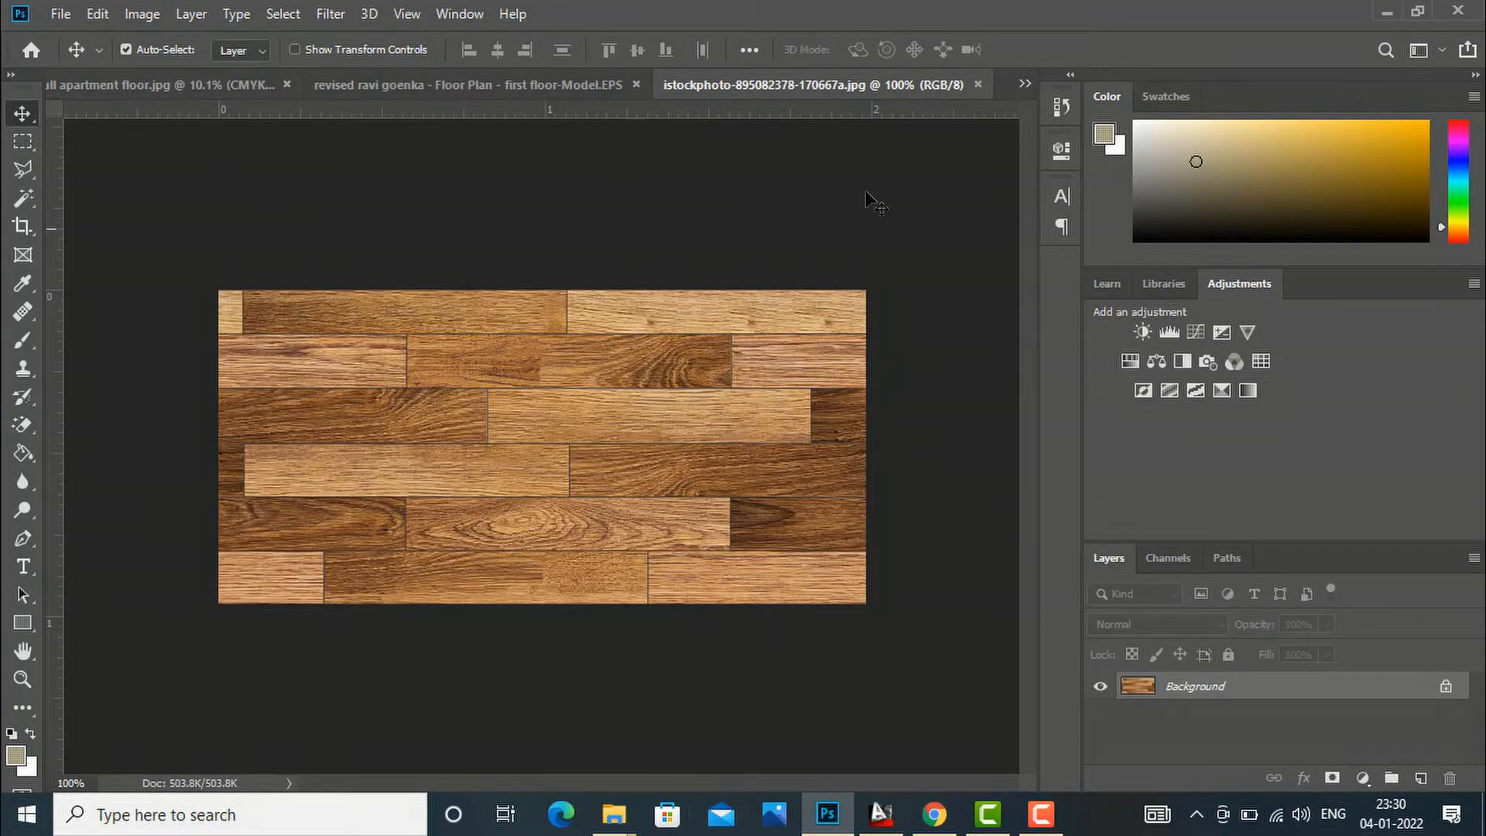
pyautogui.click(99, 15)
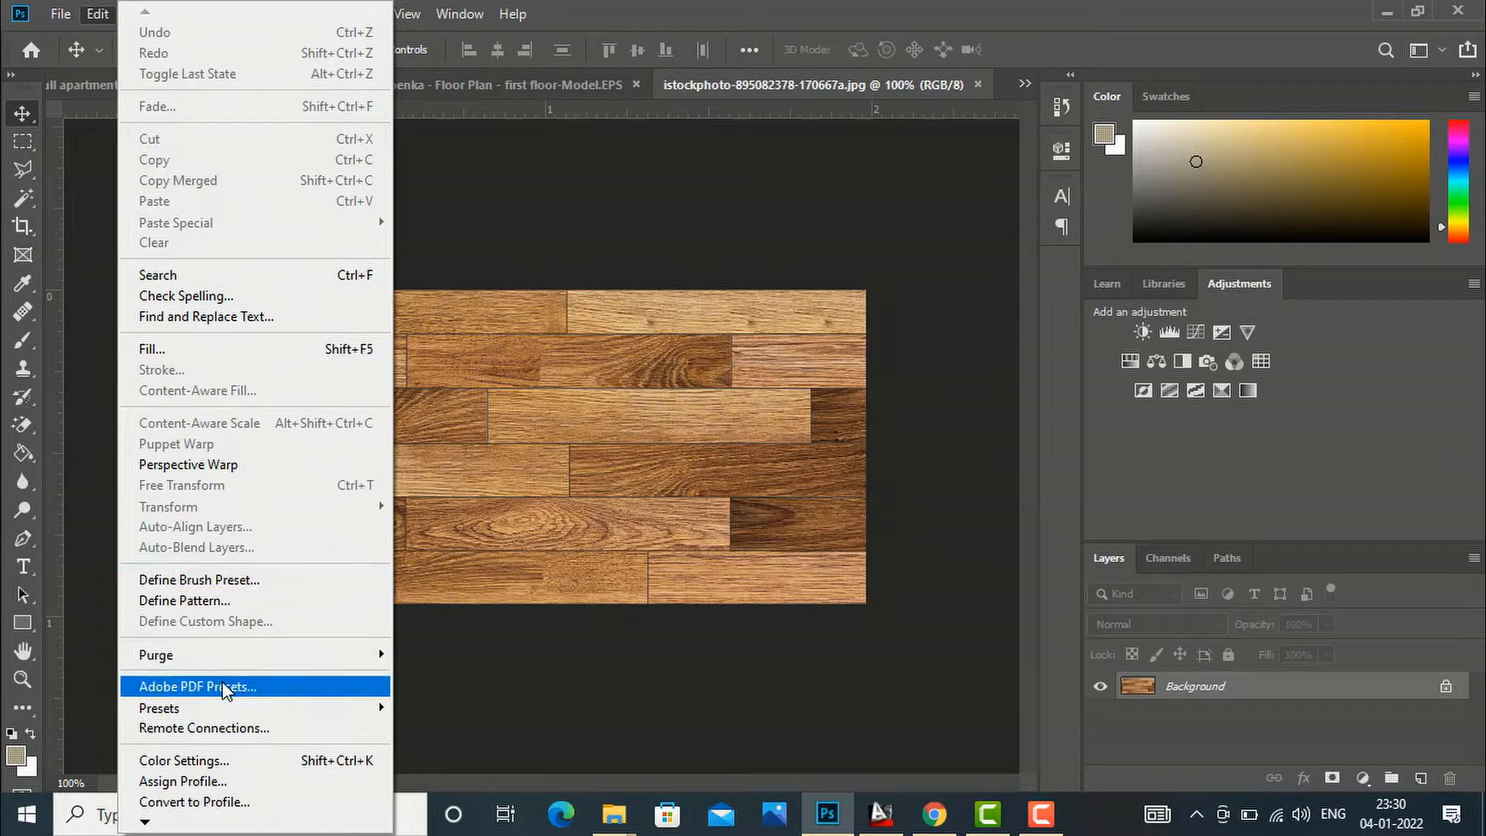
pyautogui.click(205, 602)
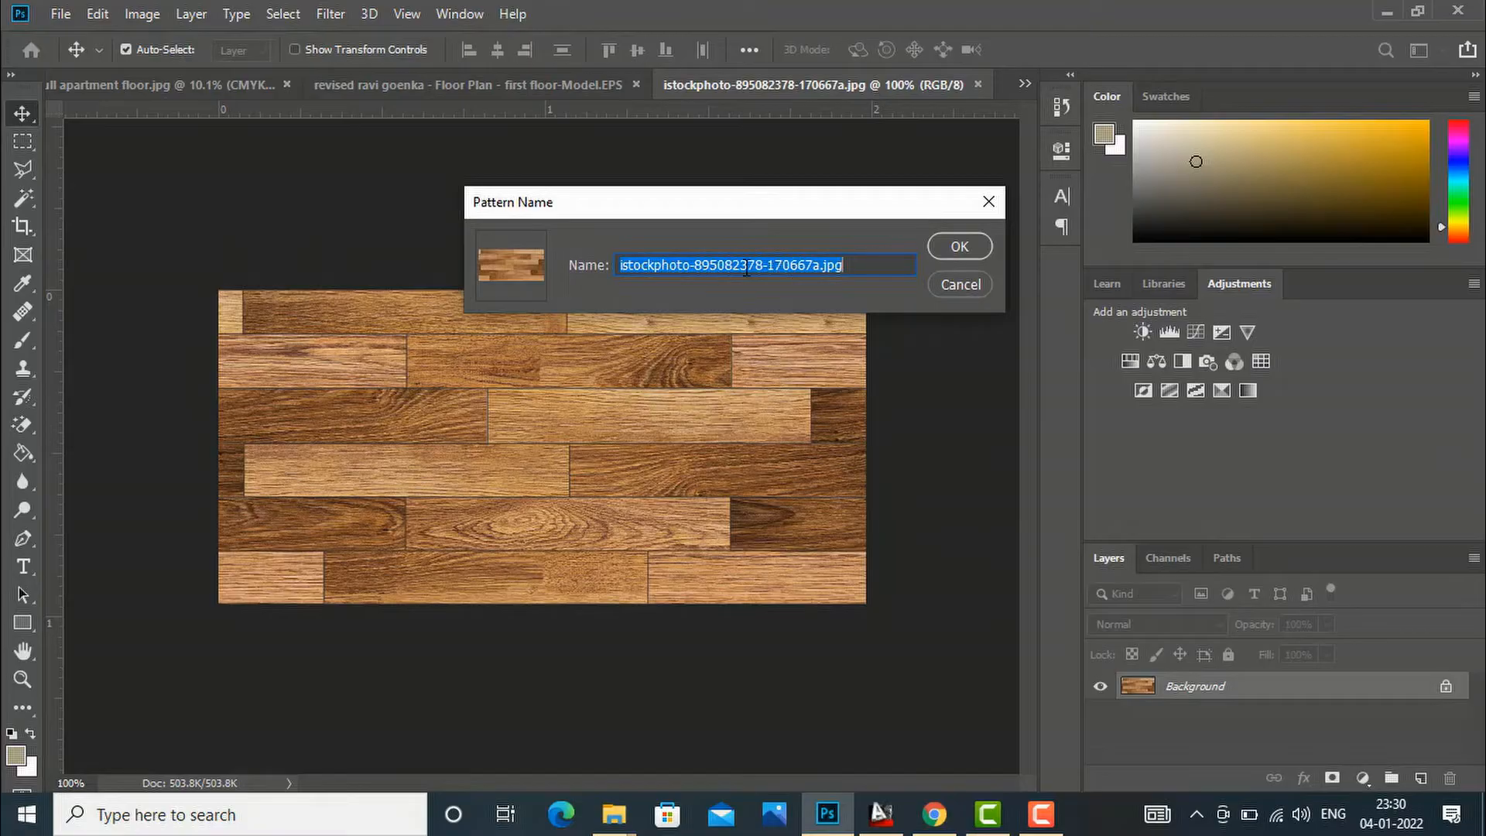
pyautogui.click(958, 246)
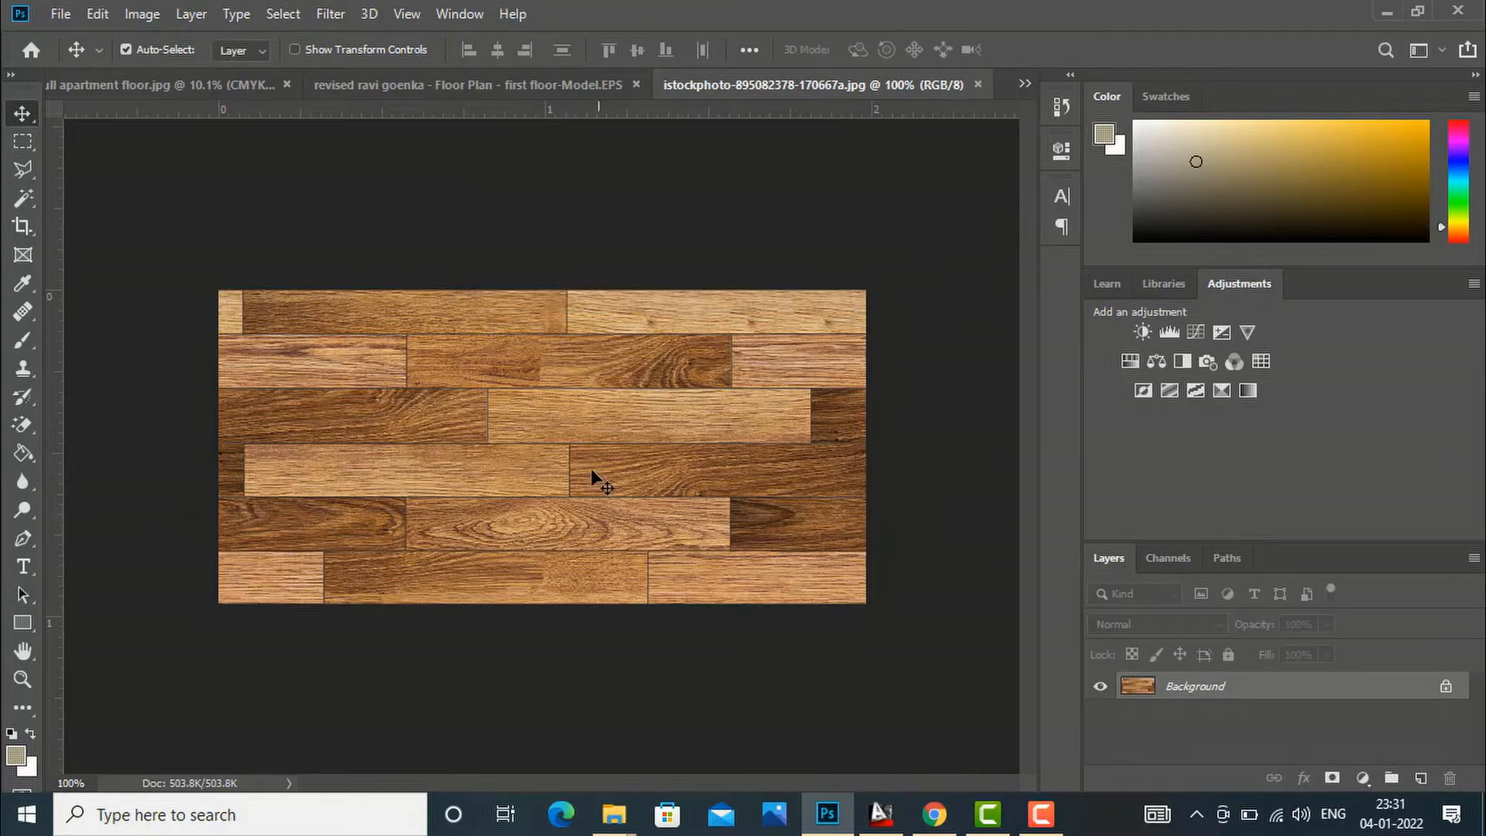
pyautogui.click(978, 85)
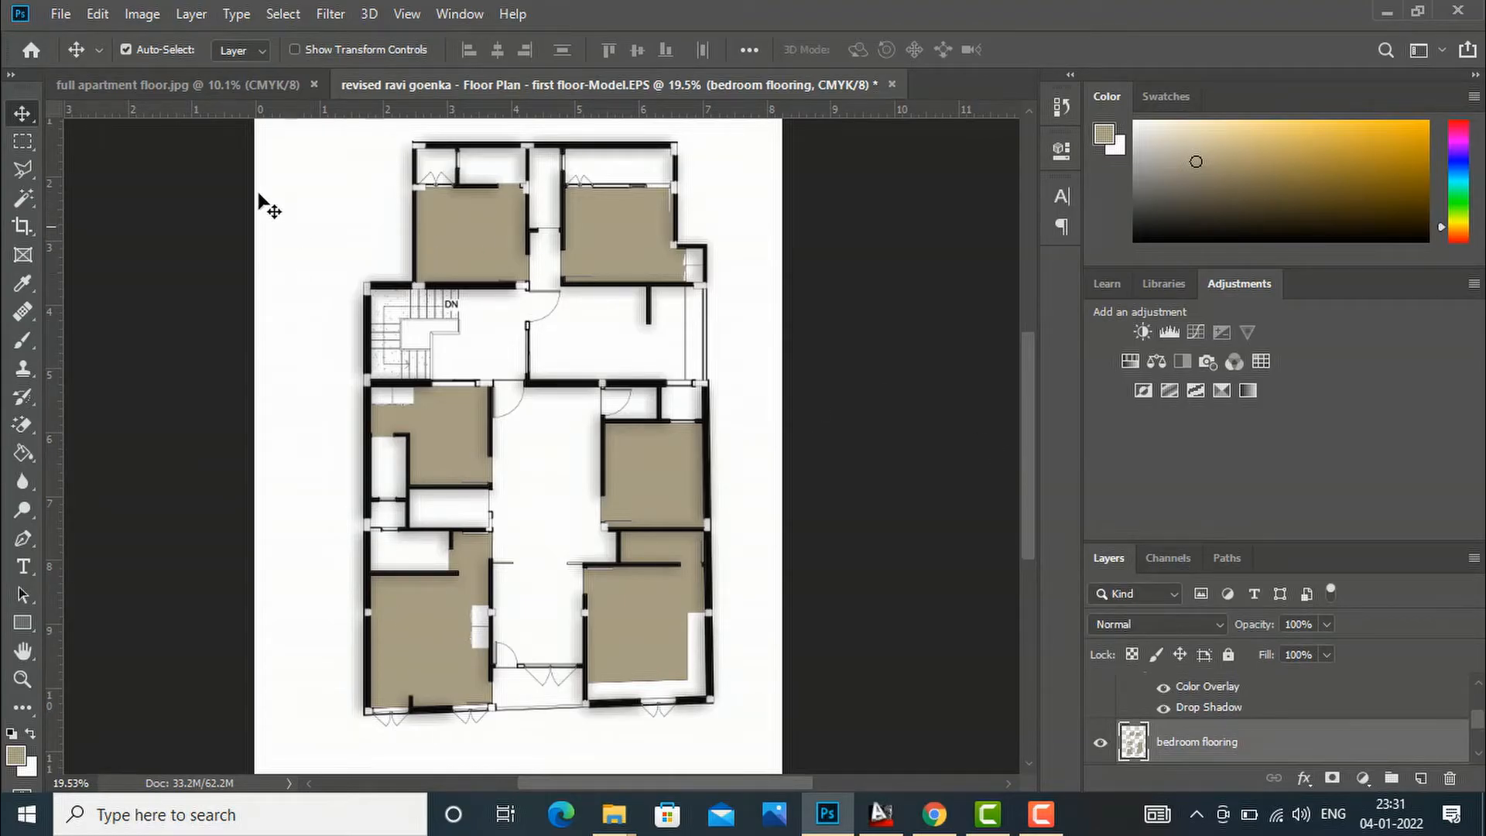
# Step: Open the blending options of the "bedroom flooring" layer and enable a Pattern Overlay
pyautogui.doubleClick(1135, 743)
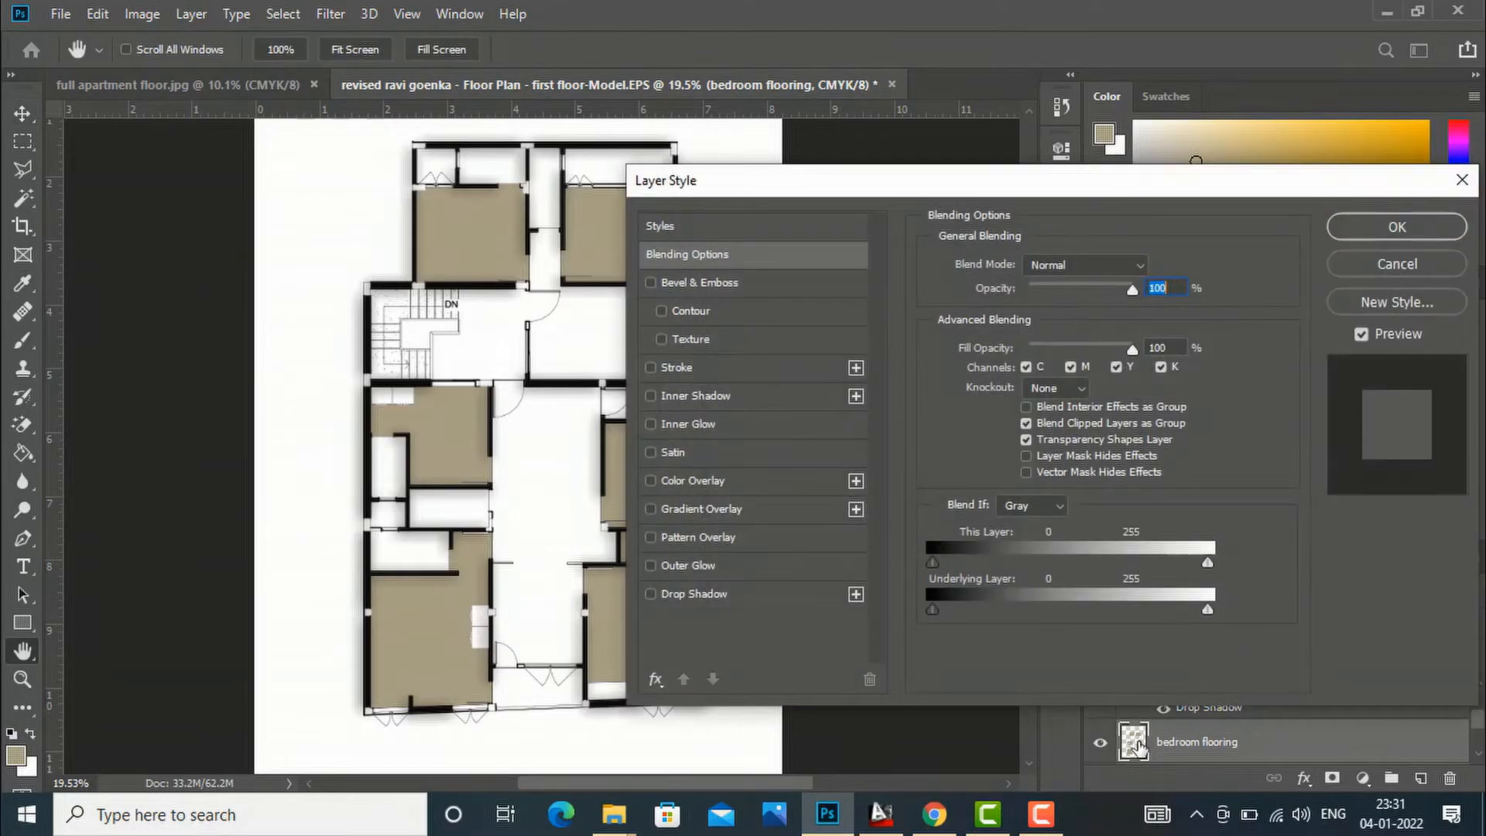
pyautogui.click(1463, 179)
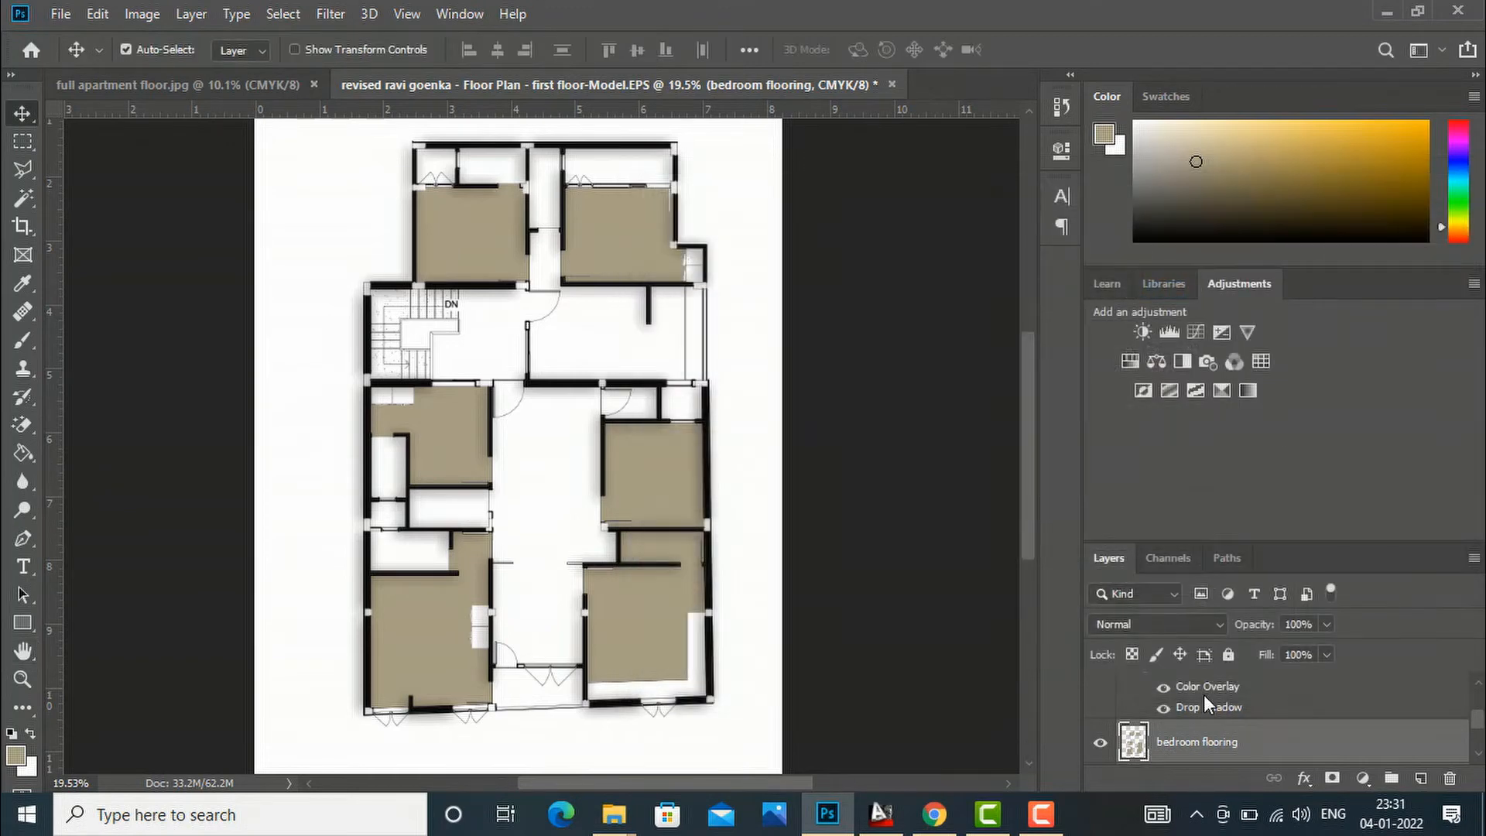
pyautogui.rightClick(1138, 746)
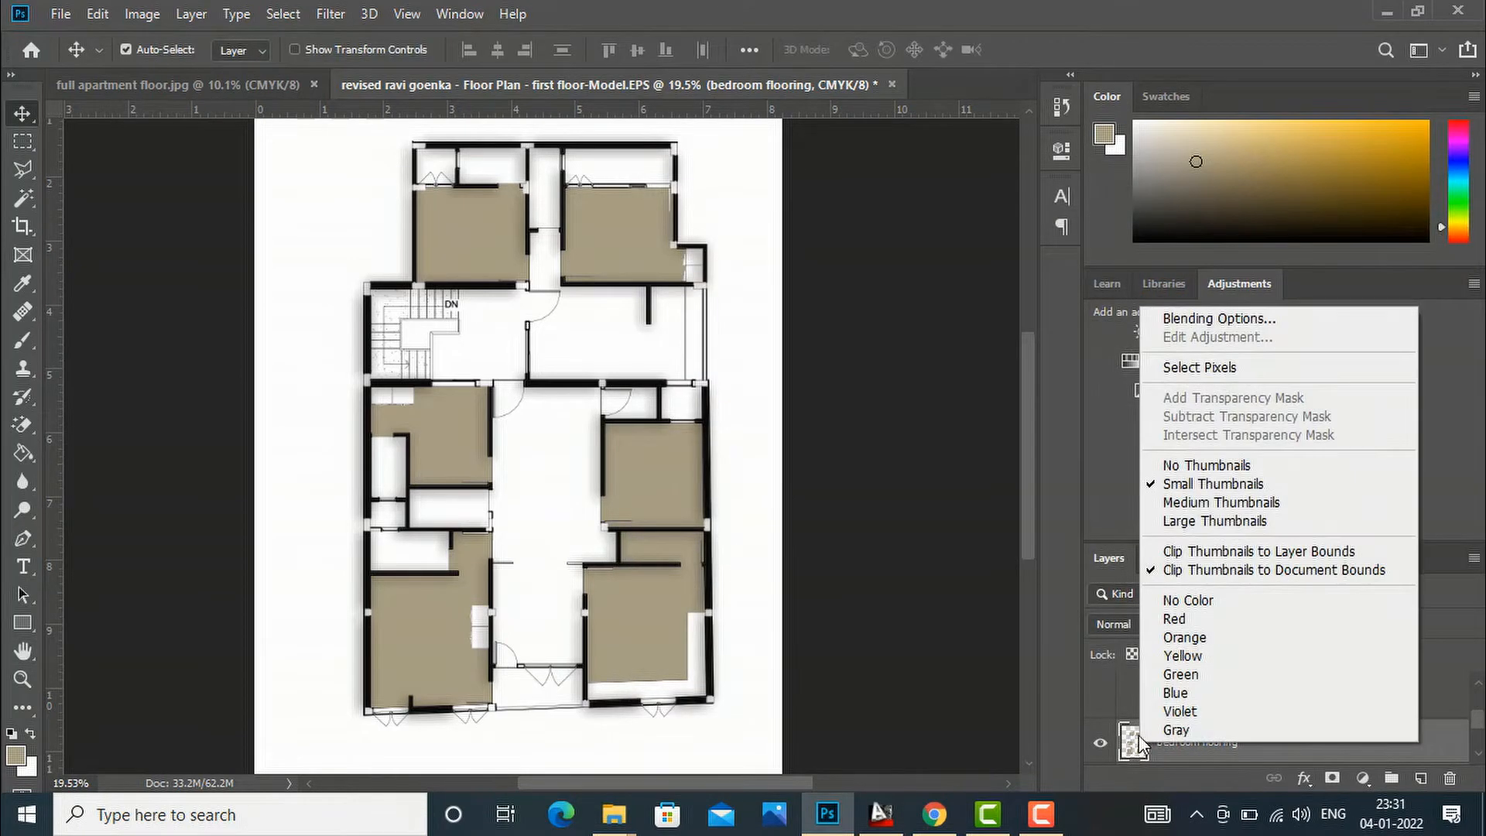
pyautogui.click(1191, 317)
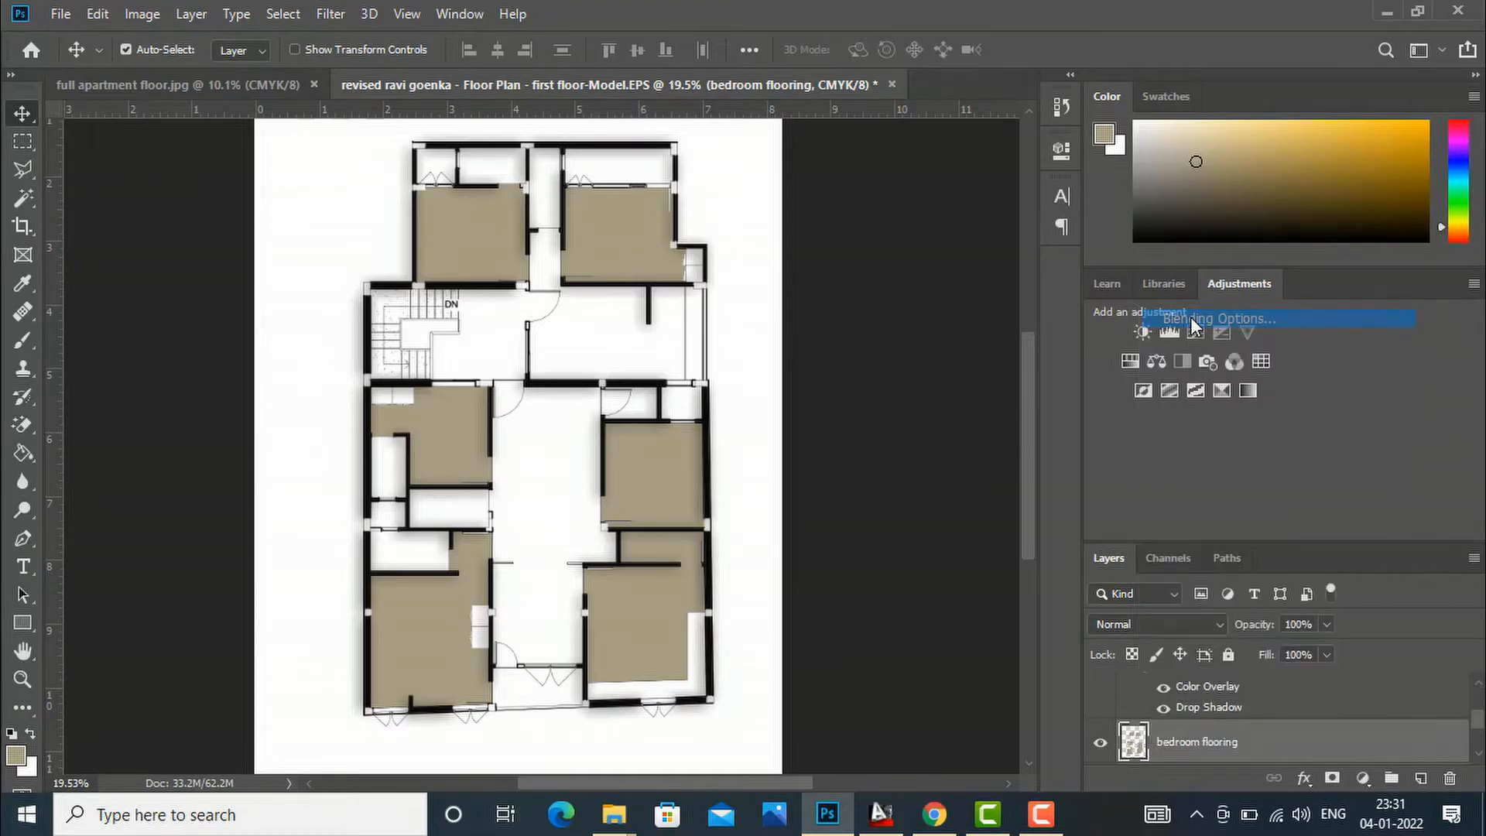
pyautogui.moveTo(821, 203); pyautogui.dragTo(969, 179)
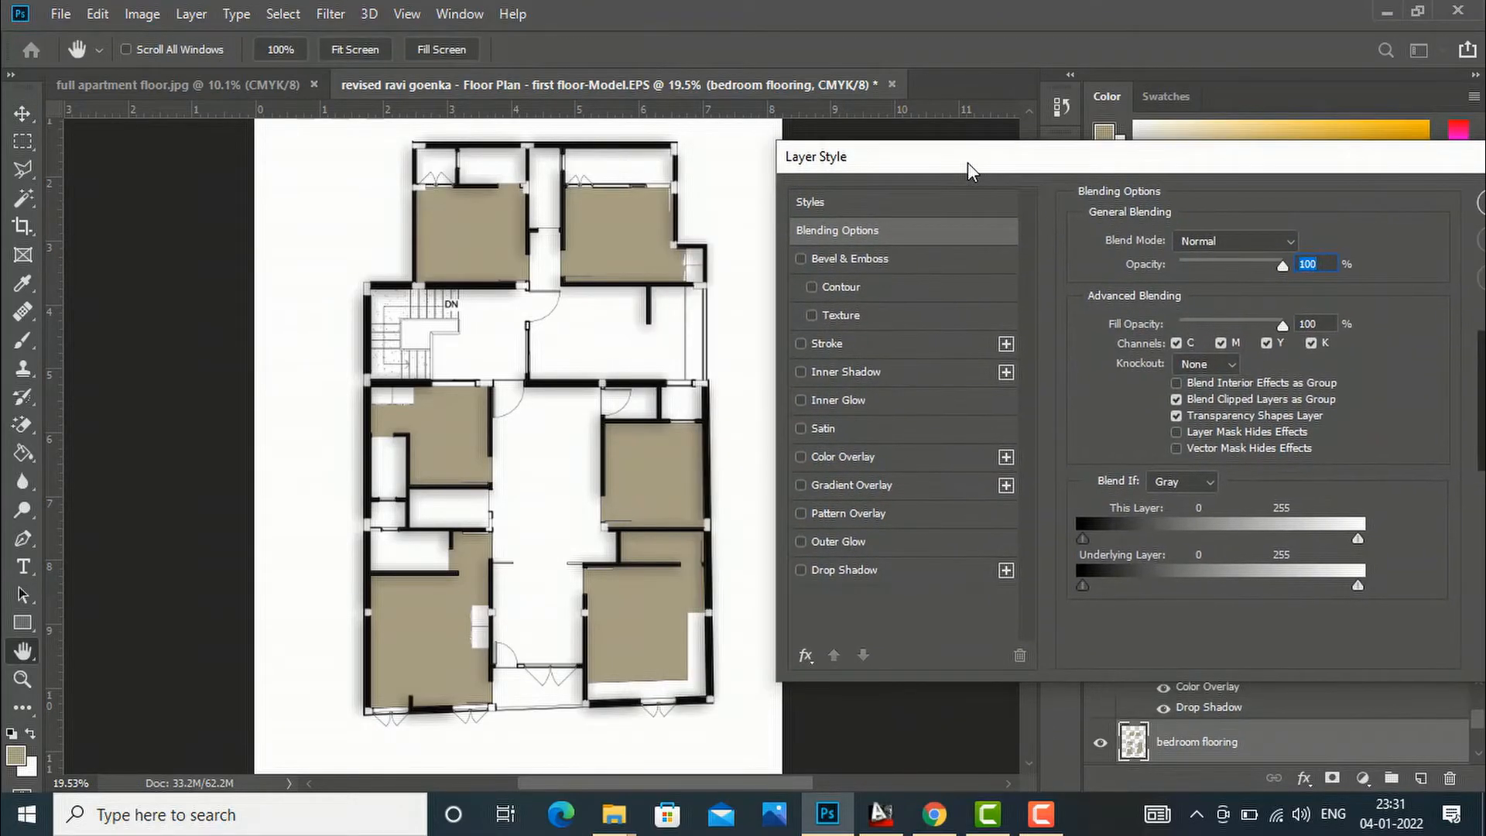
pyautogui.click(802, 513)
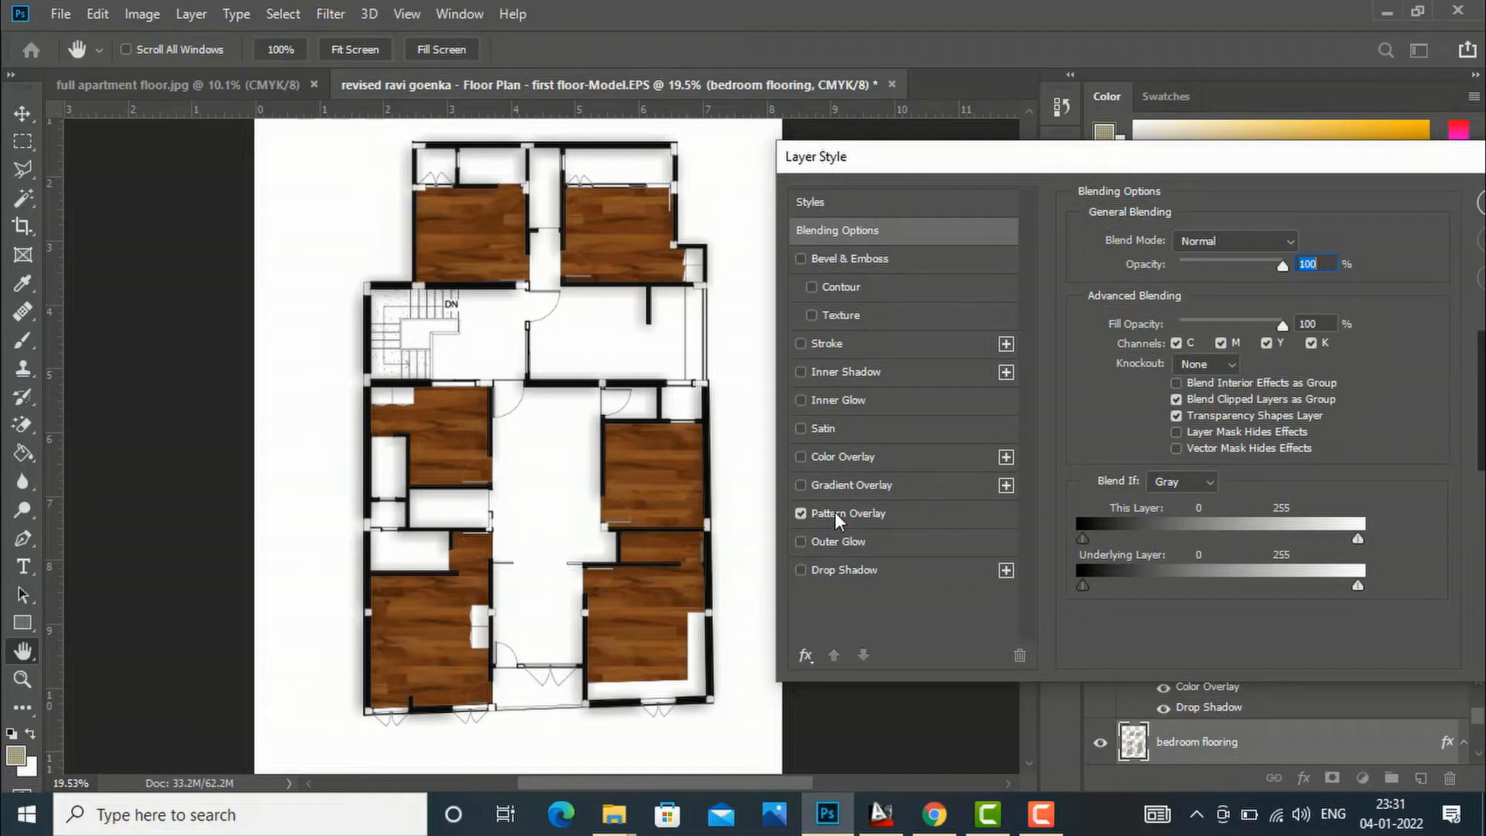
pyautogui.click(834, 513)
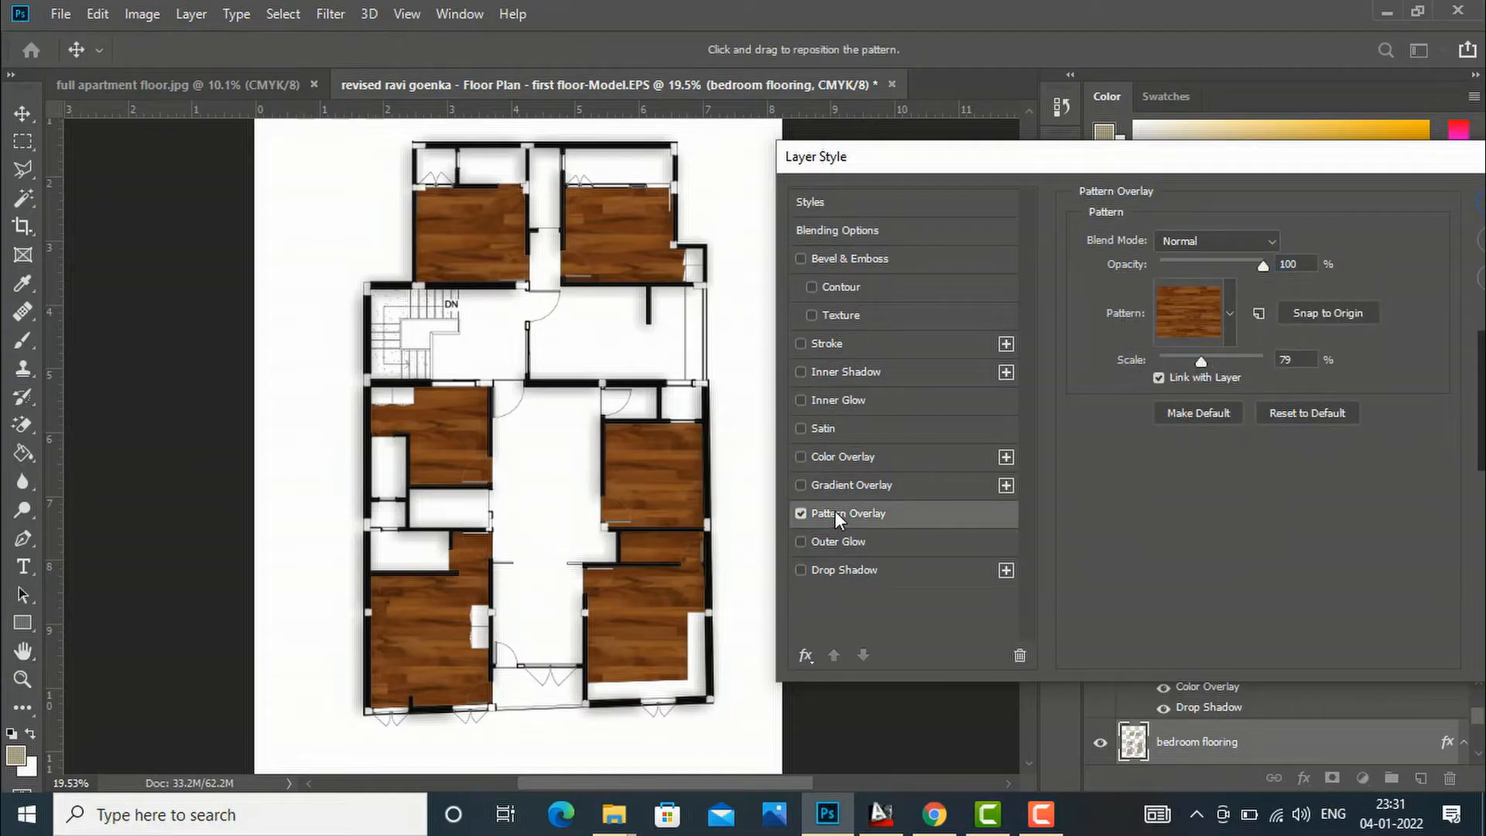
# Step: Choose the reddish-brown wood pattern for the overlay and set its scale to 57% and opacity to 78%
pyautogui.click(1230, 314)
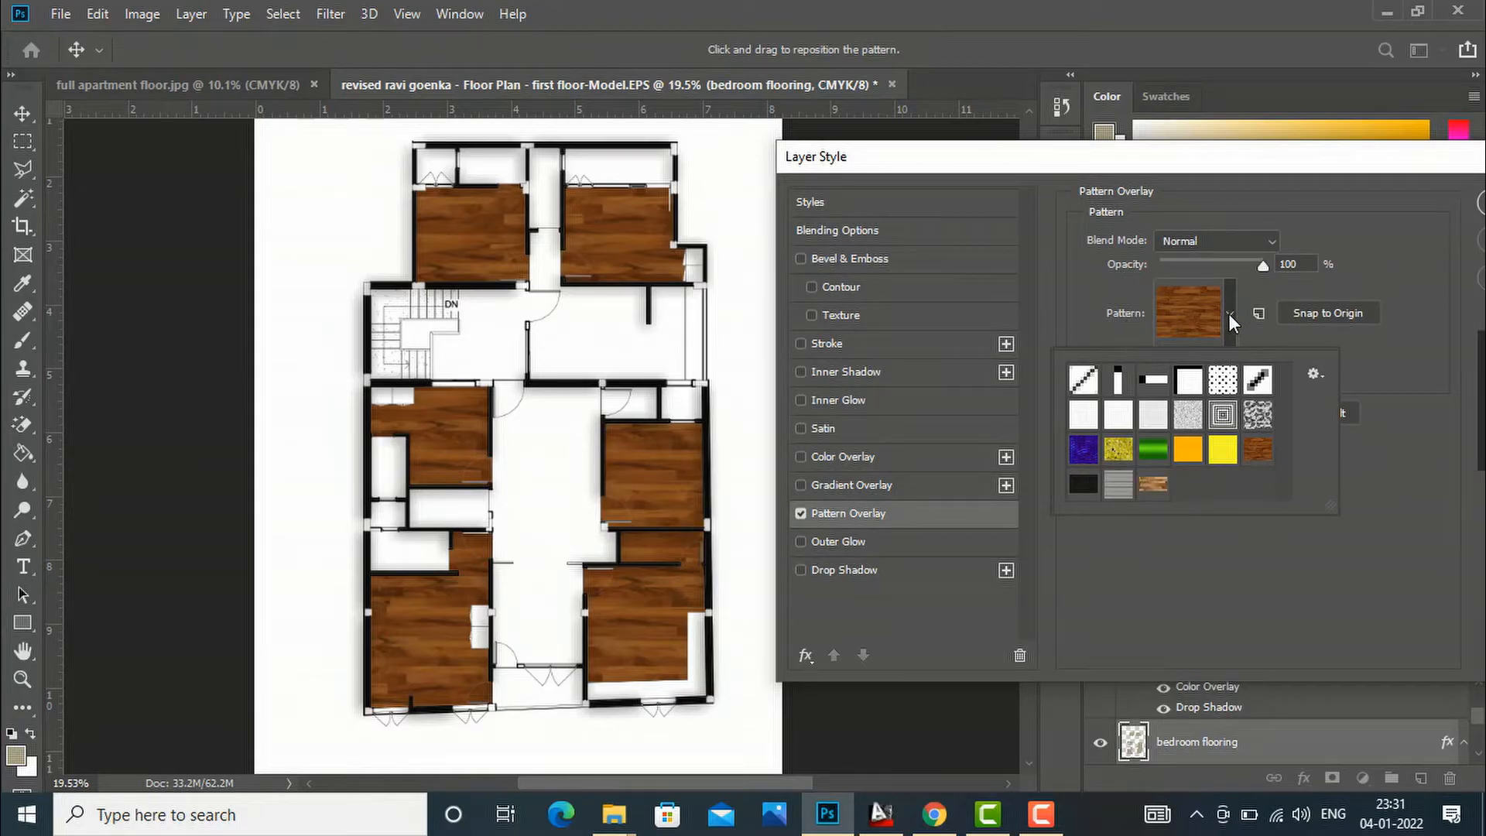
pyautogui.doubleClick(1255, 457)
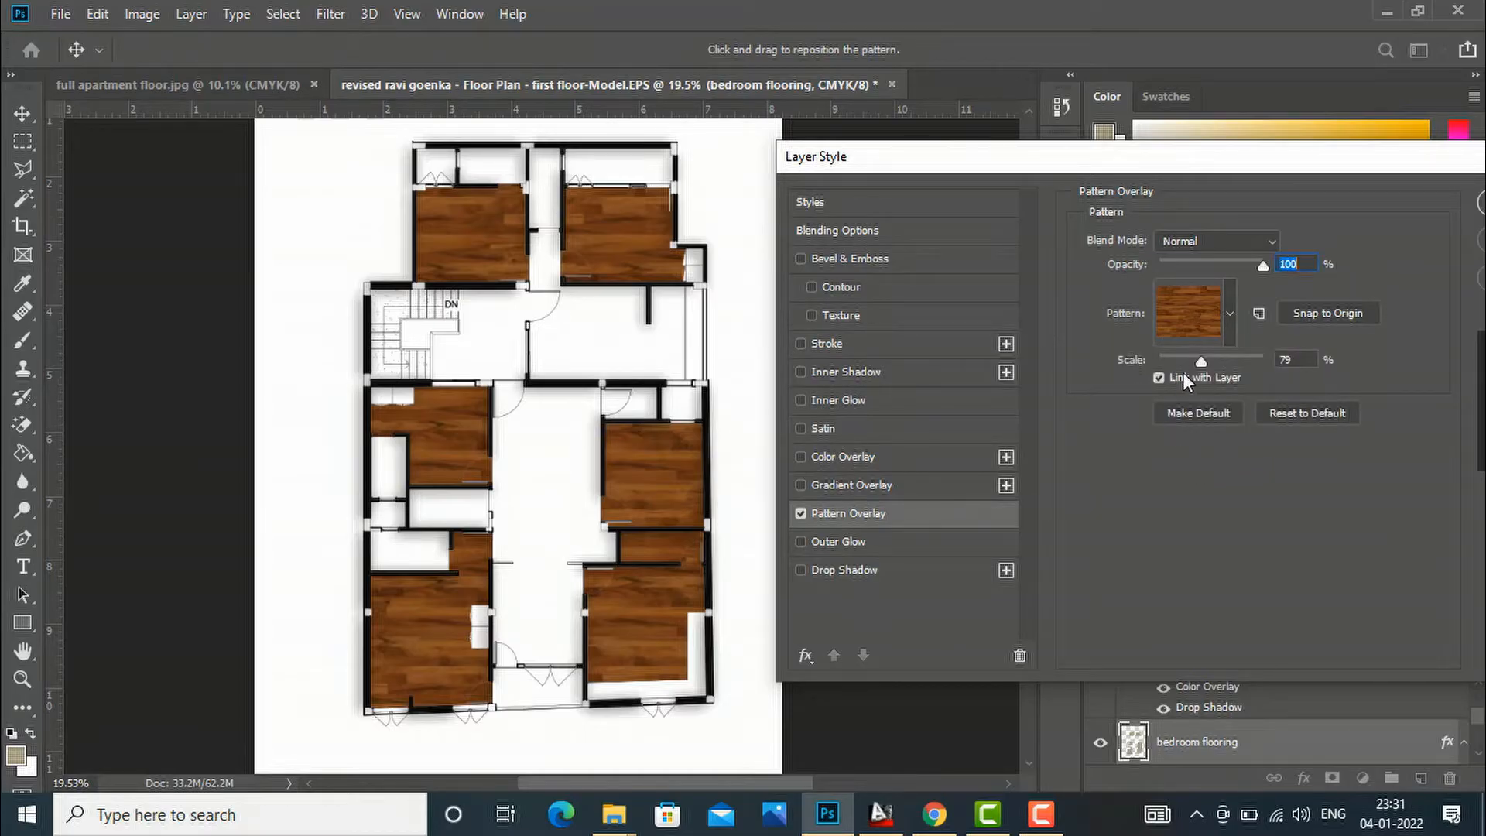
pyautogui.moveTo(1197, 361); pyautogui.dragTo(1190, 357)
pyautogui.click(1265, 268)
pyautogui.moveTo(1252, 268); pyautogui.dragTo(1243, 267)
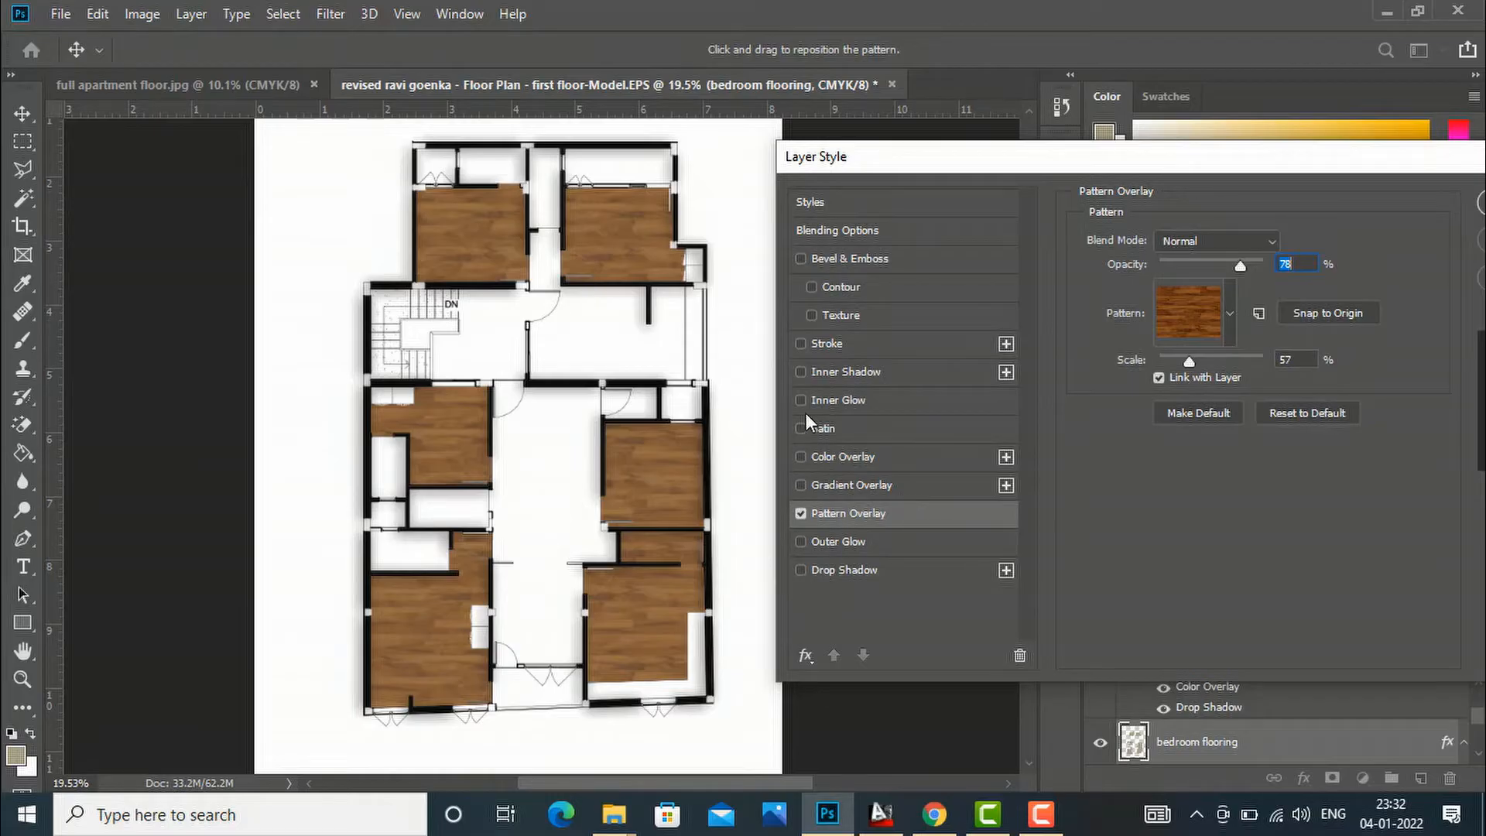
# Step: Add an Inner Shadow with 40% opacity, 44 px distance and 87 px size, and apply the layer style
pyautogui.click(804, 371)
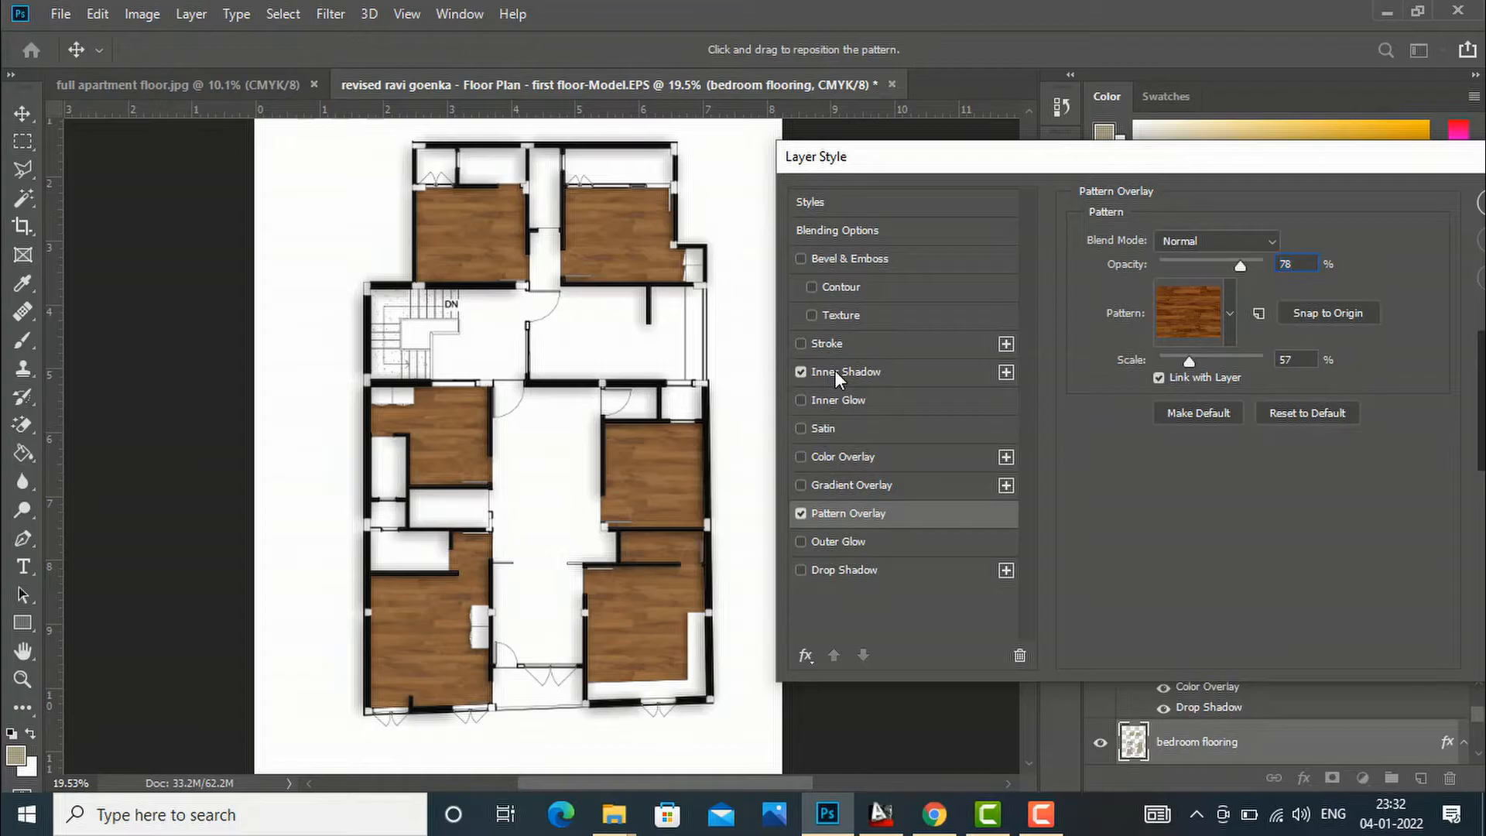
pyautogui.click(835, 372)
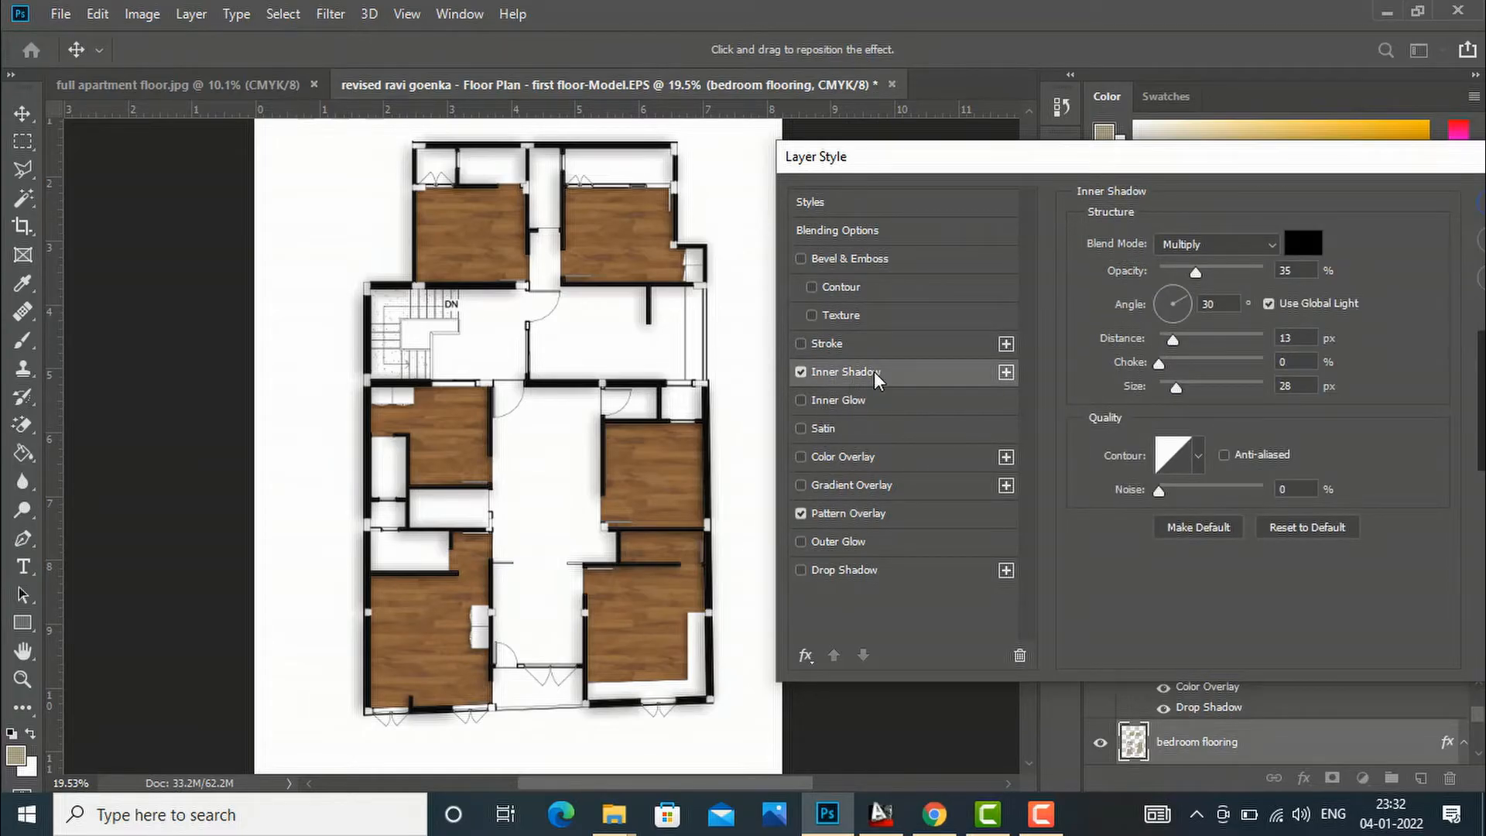
pyautogui.moveTo(1200, 270); pyautogui.dragTo(1206, 269)
pyautogui.moveTo(1174, 341); pyautogui.dragTo(1209, 345)
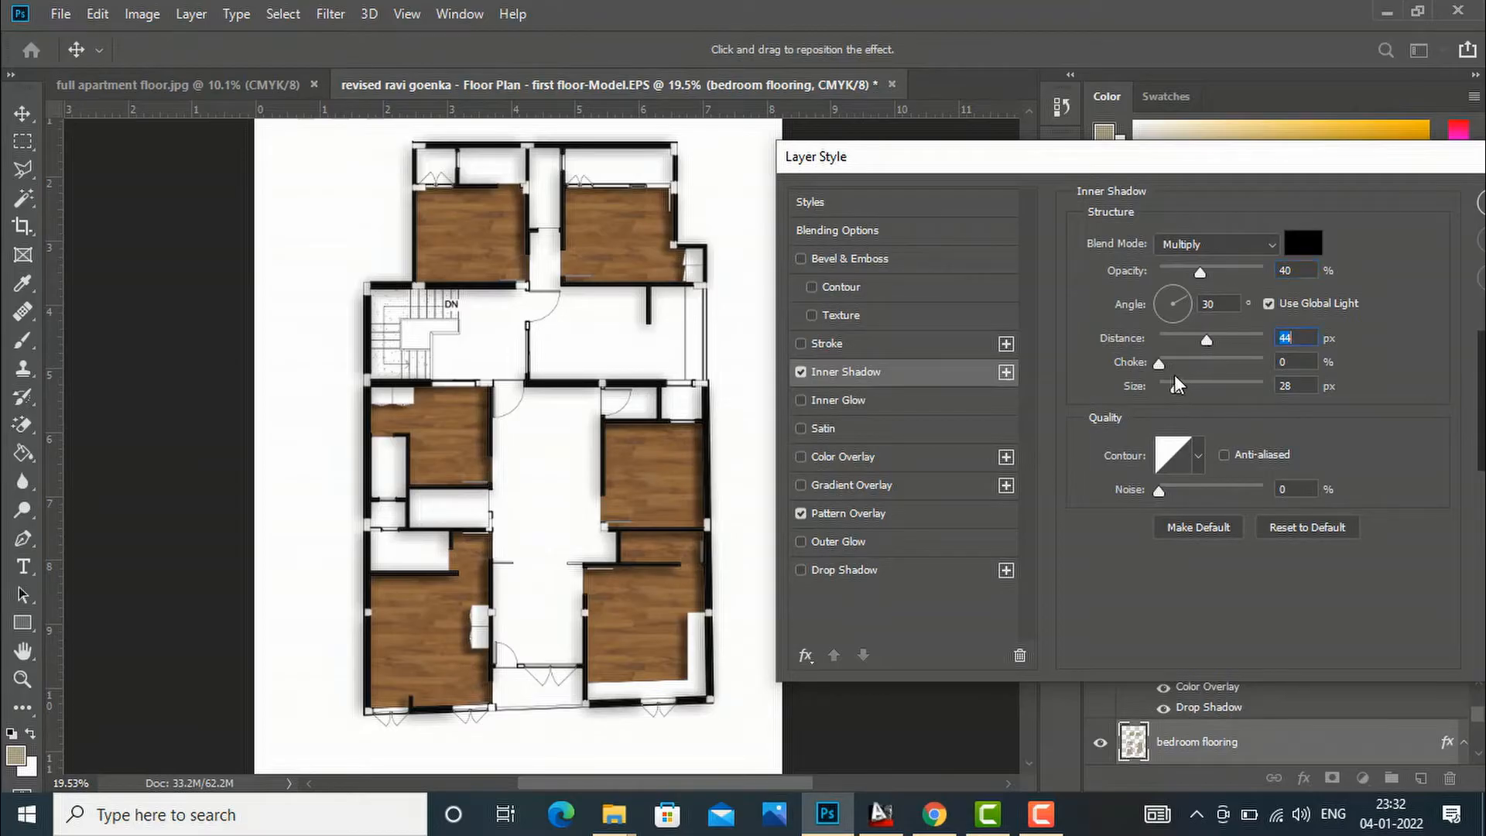
pyautogui.moveTo(1163, 363); pyautogui.dragTo(1202, 387)
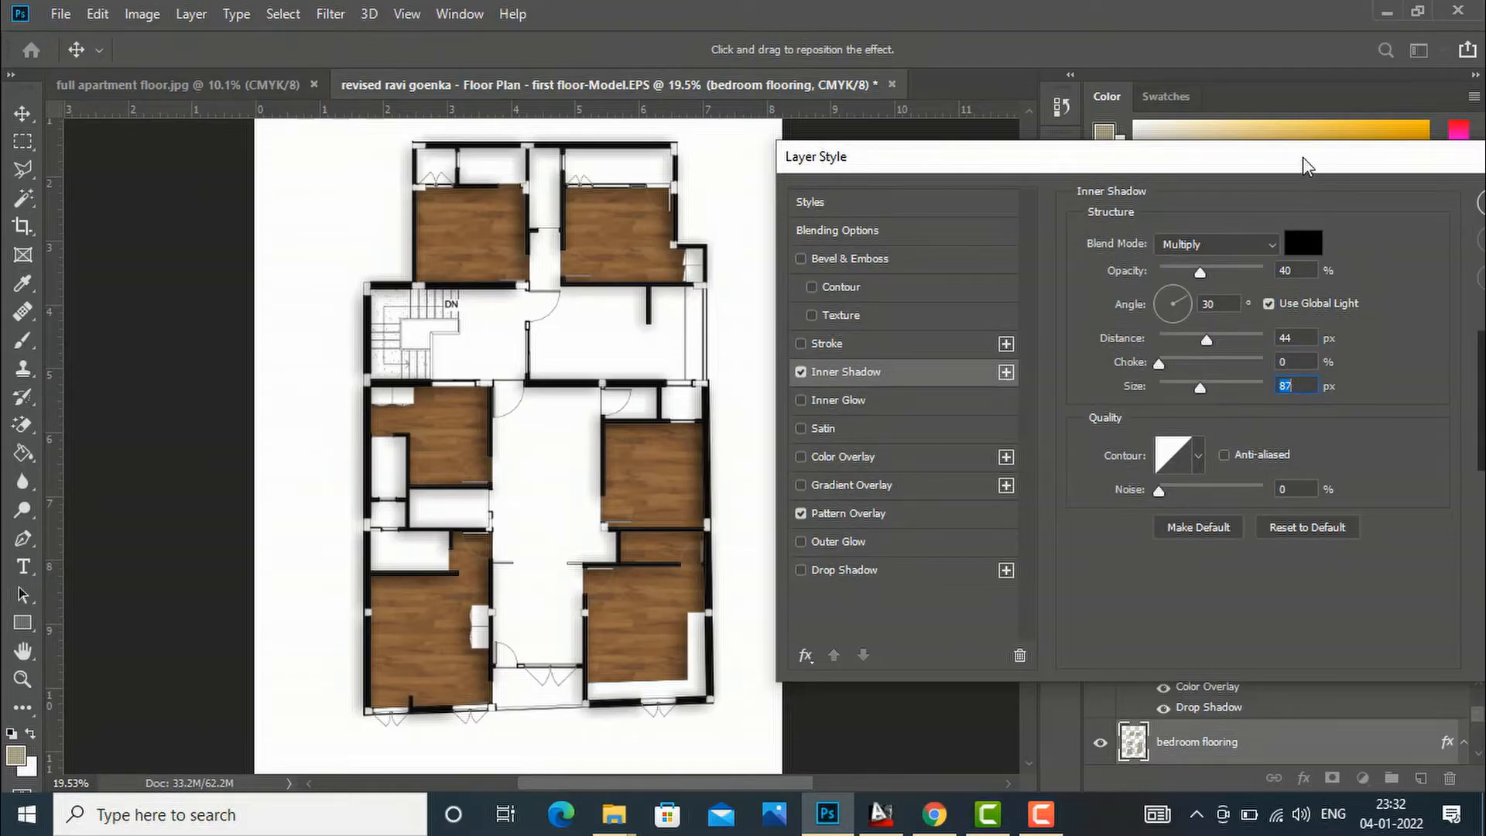
pyautogui.moveTo(1303, 156); pyautogui.dragTo(1093, 175)
pyautogui.click(1326, 226)
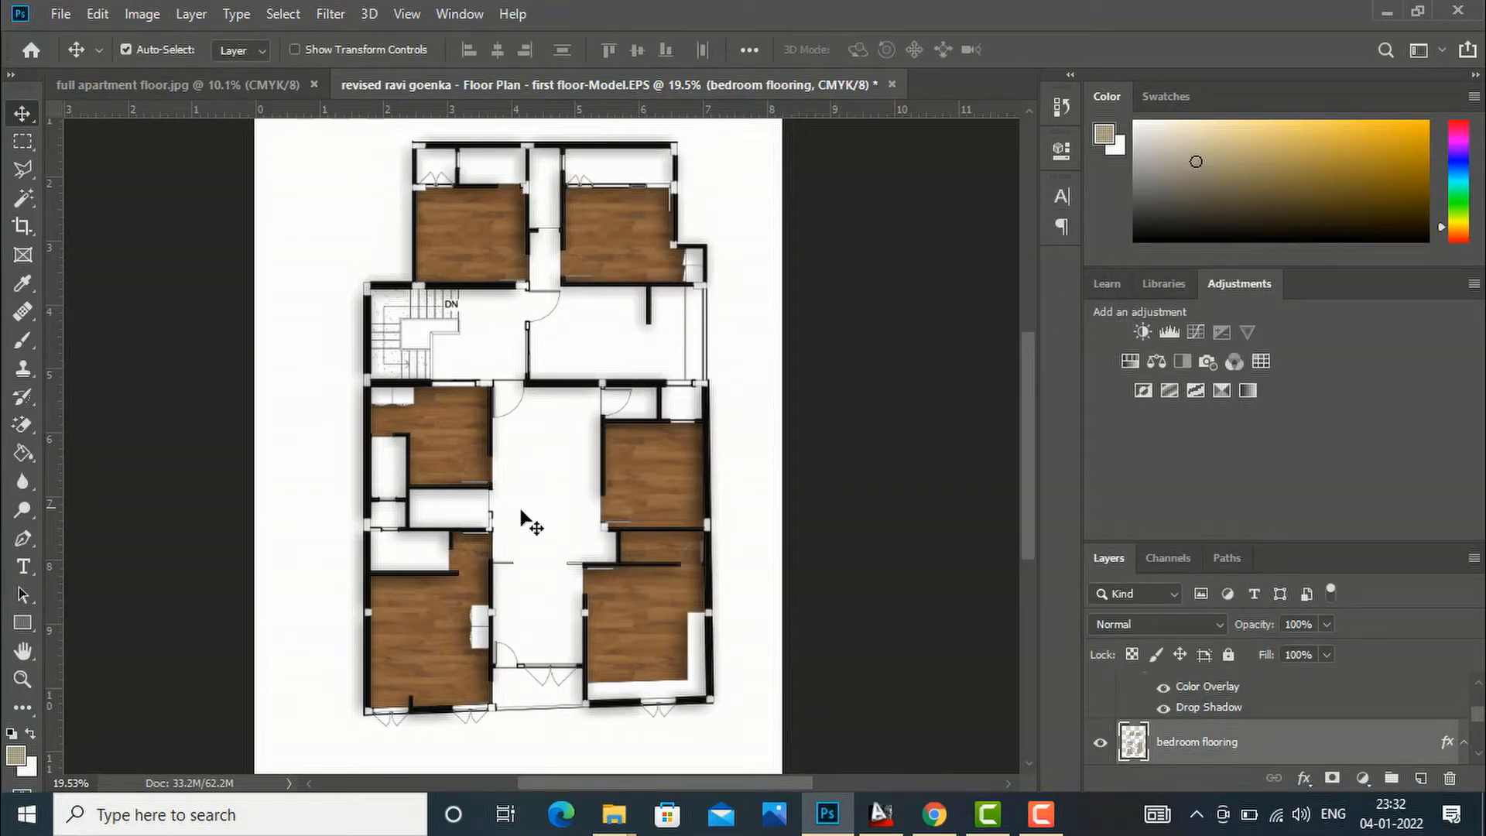
# Step: Inspect the wood pattern and inner shadow on the bedroom floors, both up close and across the whole plan
pyautogui.scroll(-2, 697, 504)
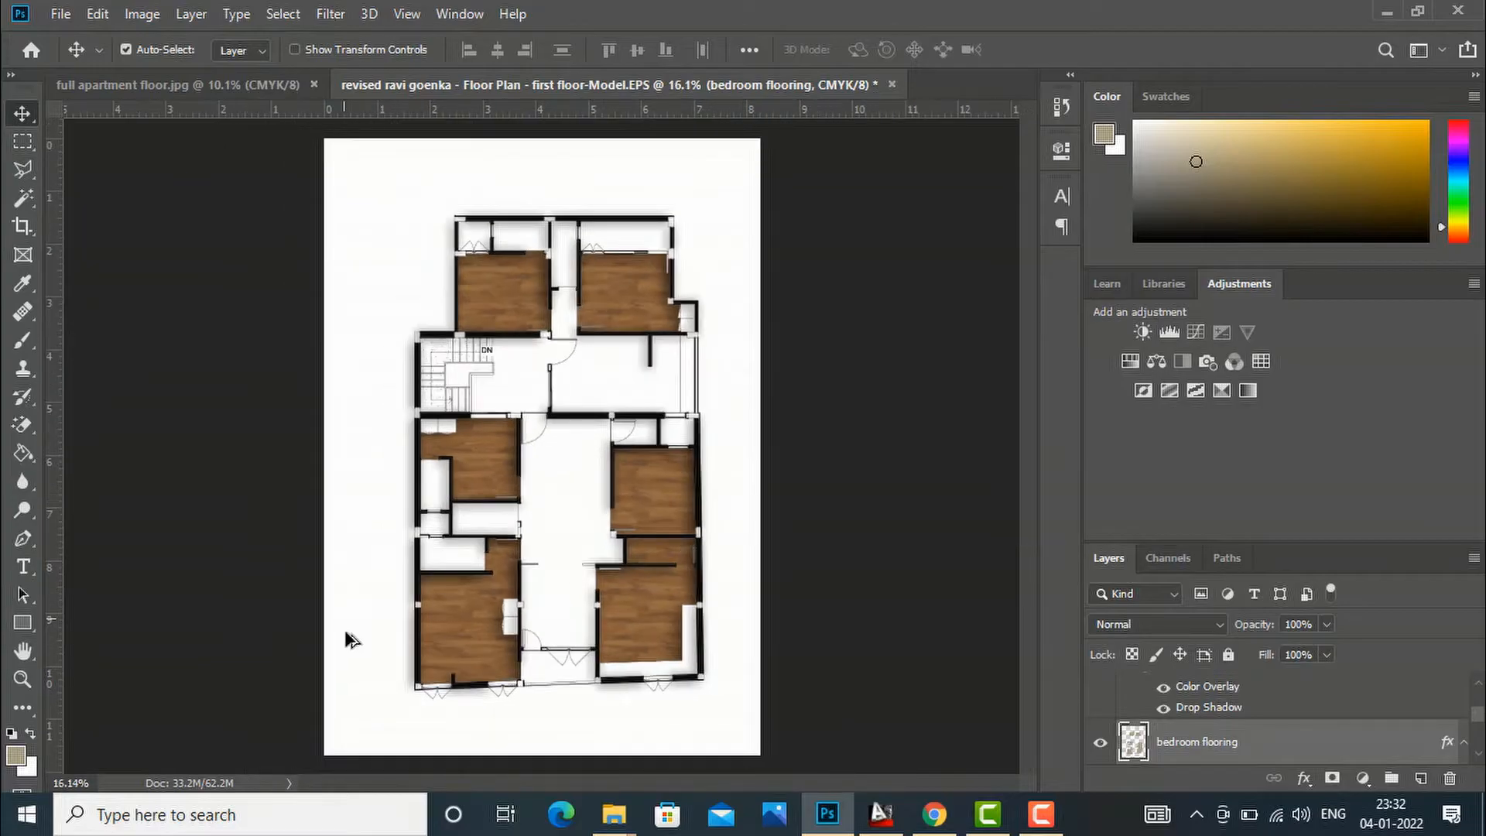
pyautogui.scroll(3, 403, 652)
pyautogui.scroll(3, 432, 657)
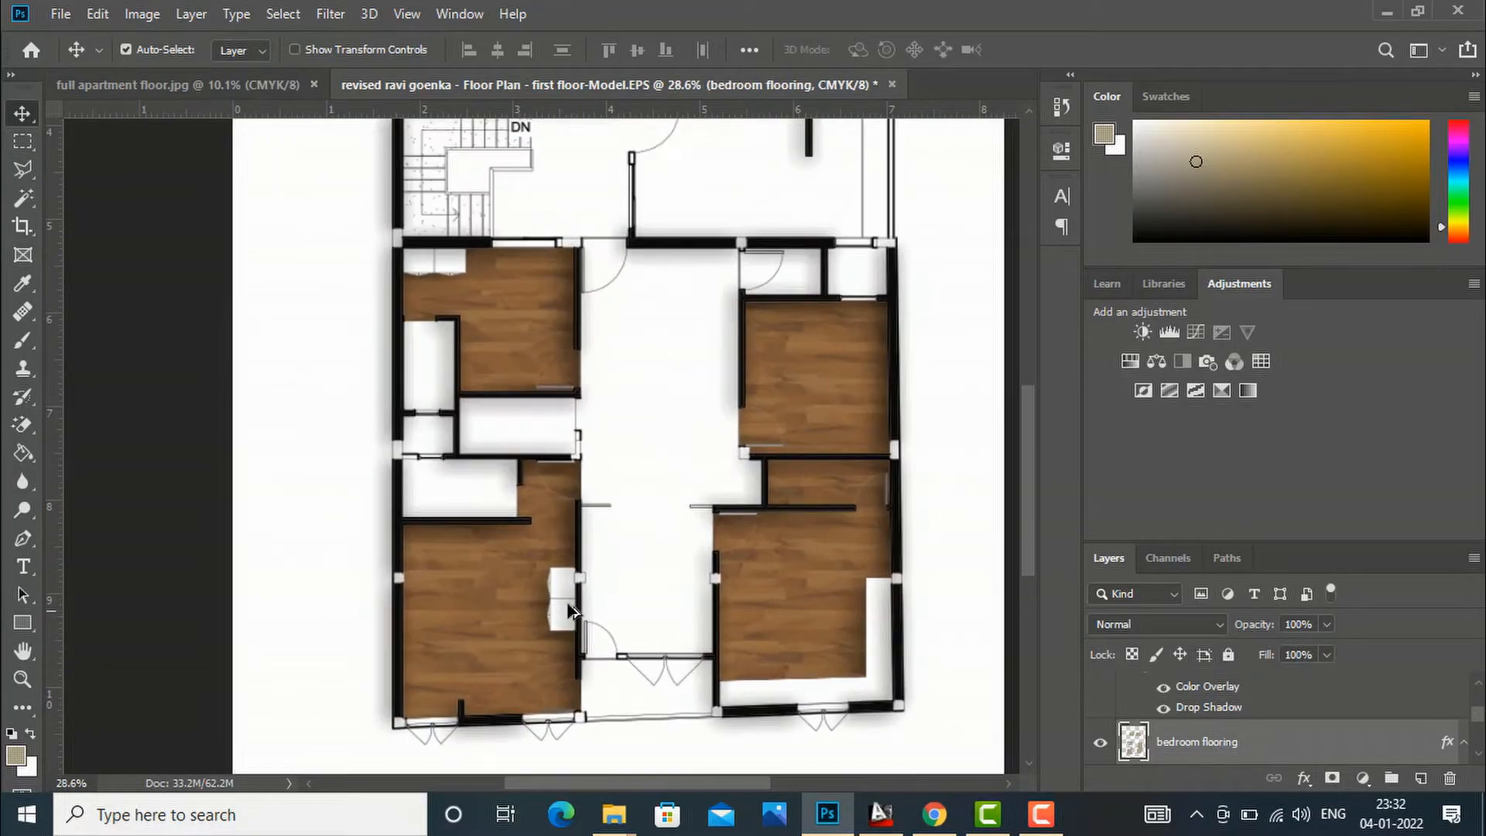
pyautogui.scroll(2, 864, 536)
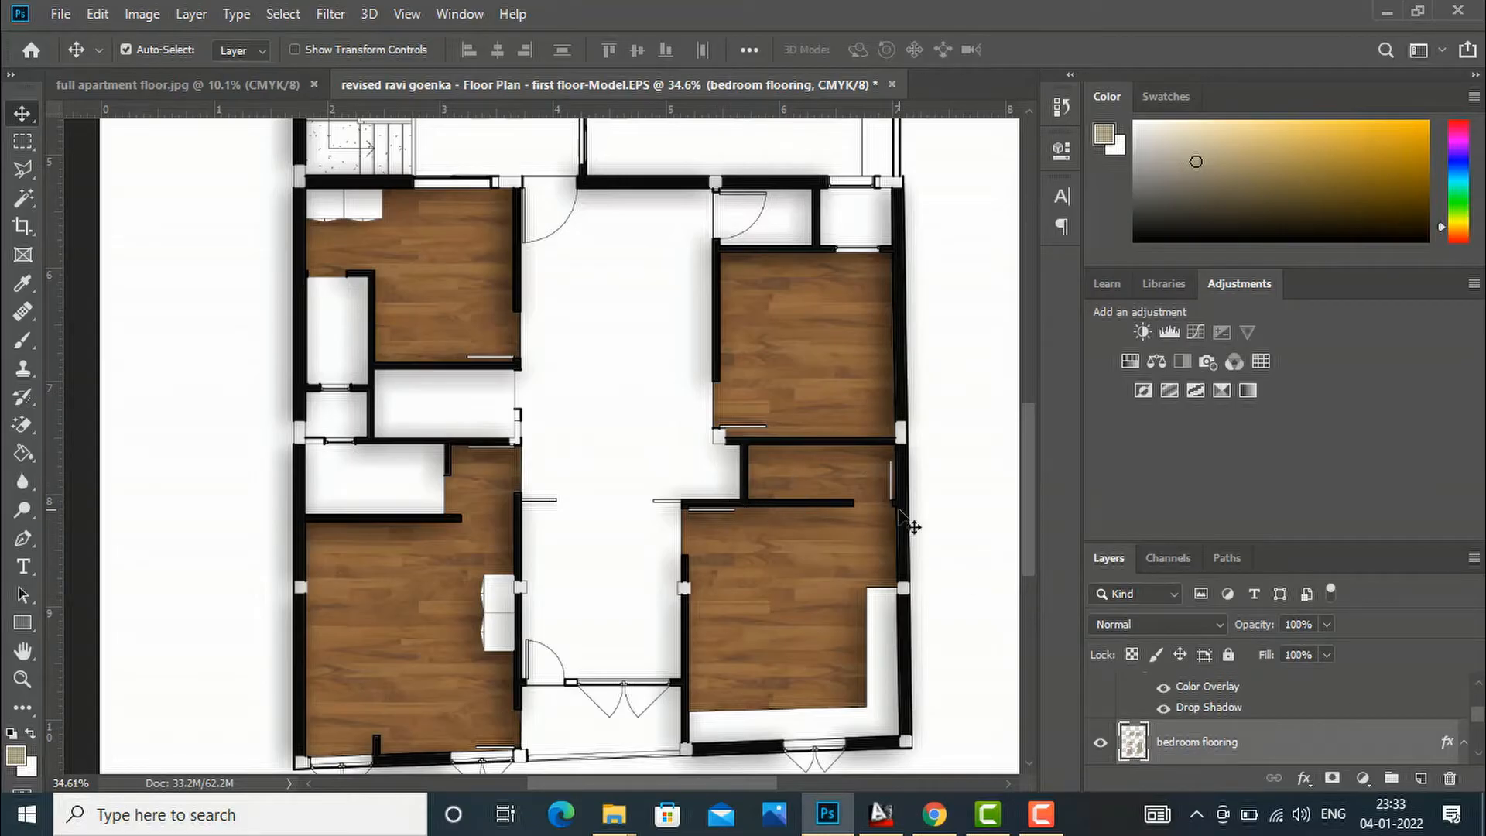
pyautogui.scroll(-1, 905, 458)
pyautogui.scroll(-4, 867, 479)
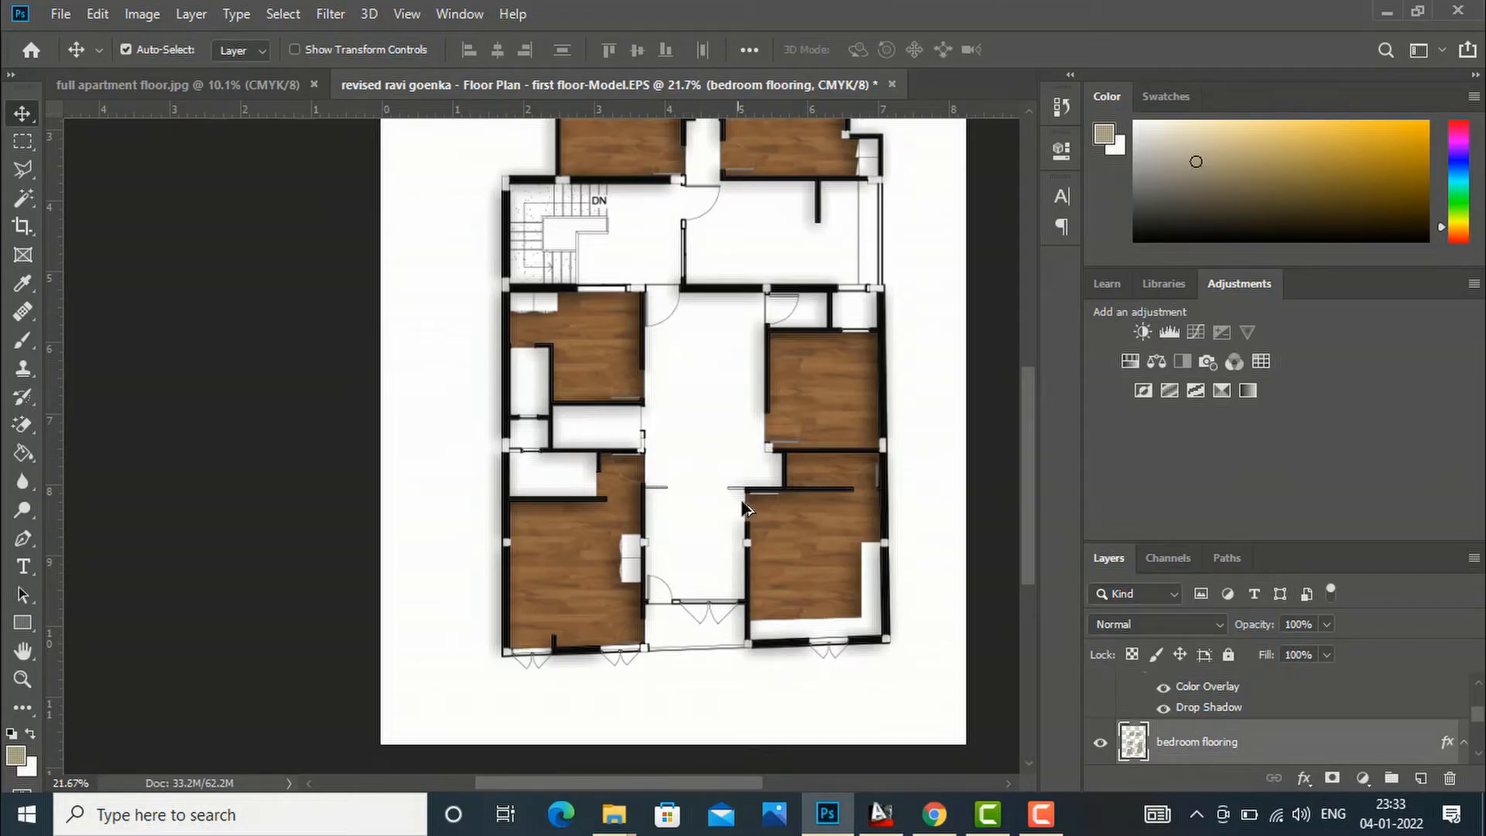
pyautogui.scroll(-2, 802, 624)
pyautogui.scroll(2, 714, 463)
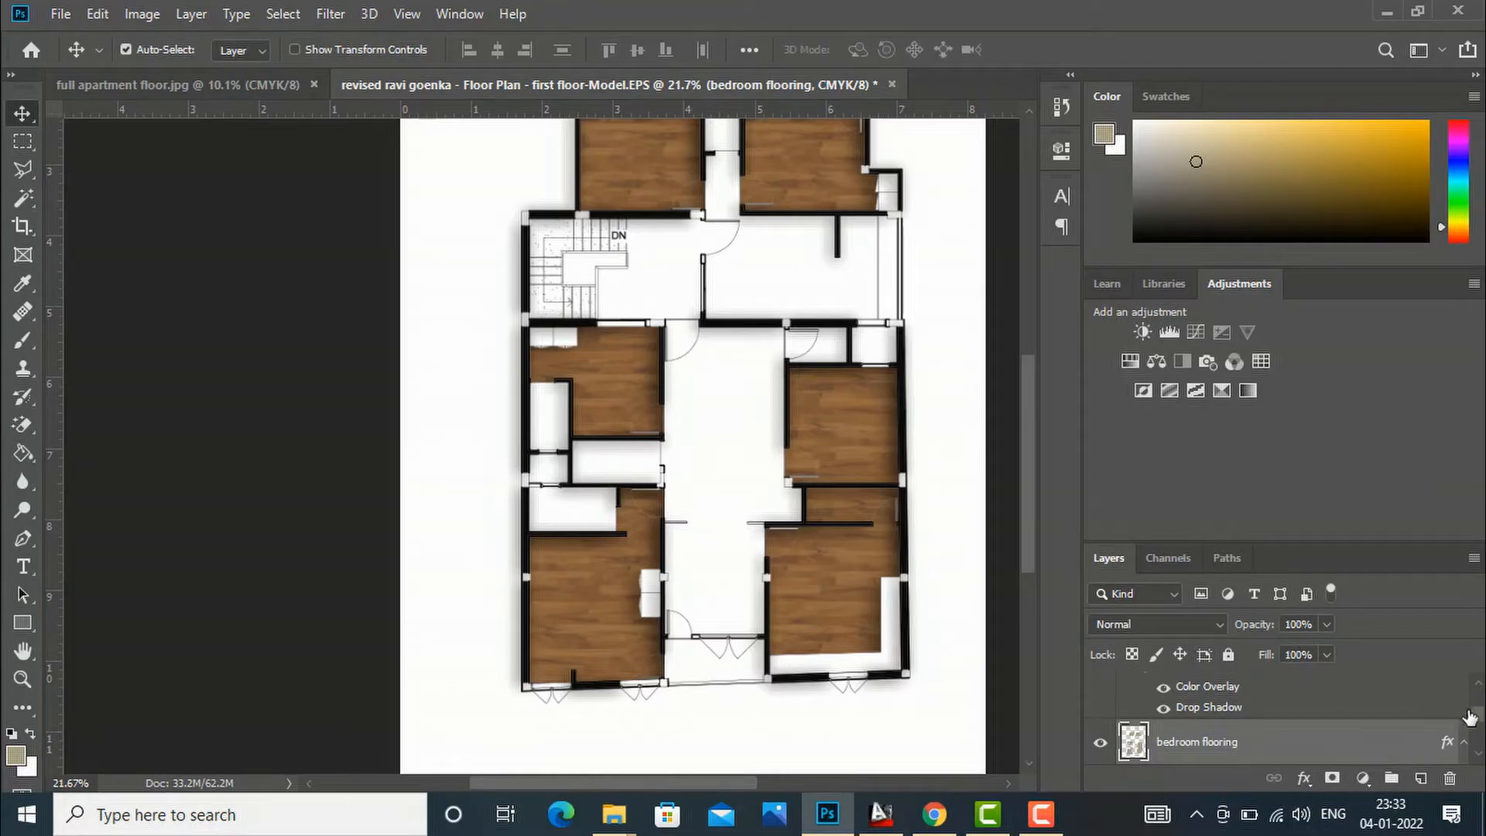
# Step: On the "floor plan" layer, select the central living area, the upper hall with its passage and the stair lobby using the Magic Wand
pyautogui.moveTo(1480, 726); pyautogui.dragTo(1473, 753)
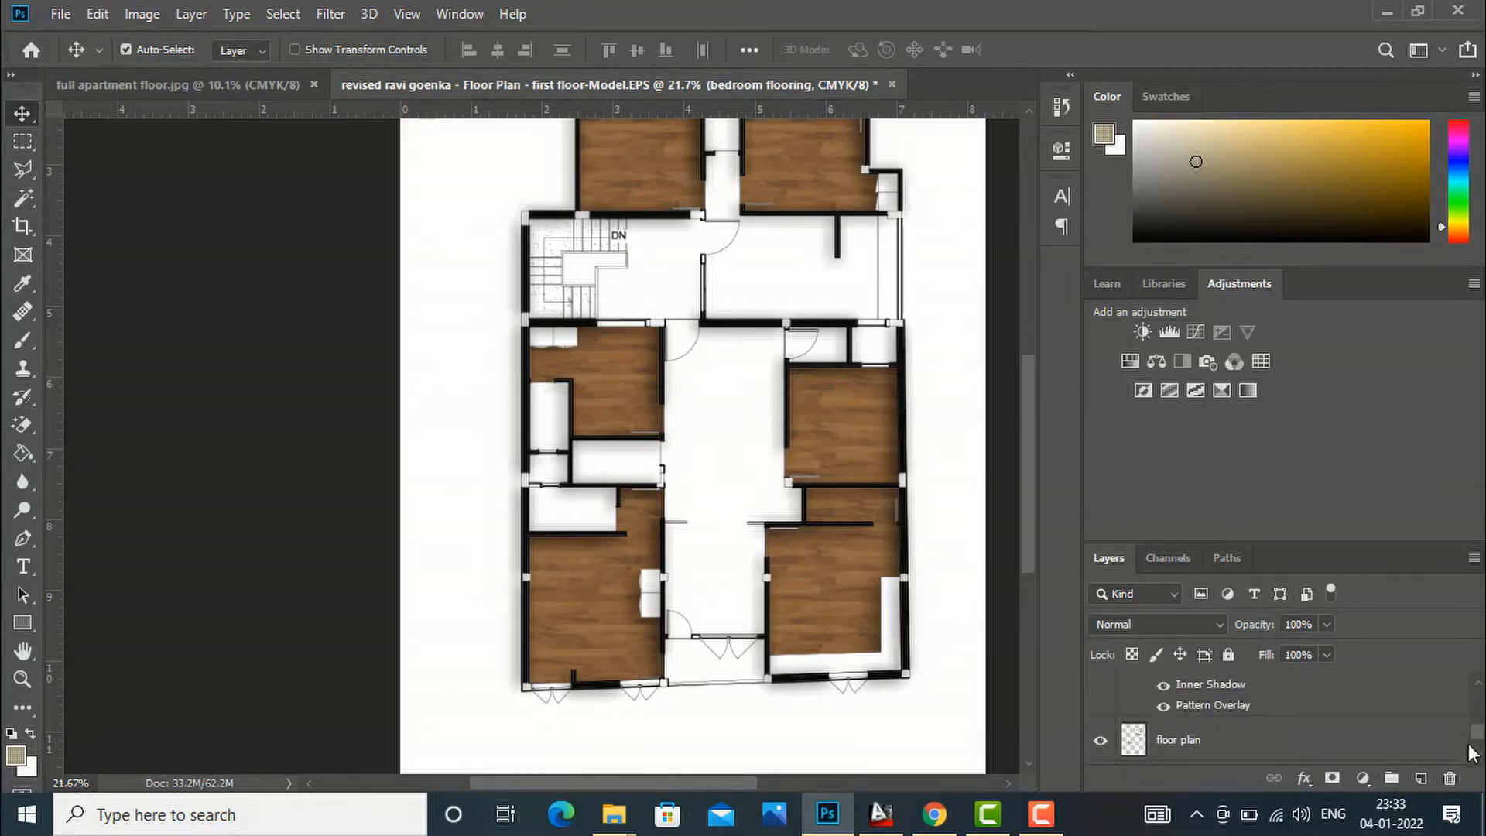
pyautogui.click(1157, 748)
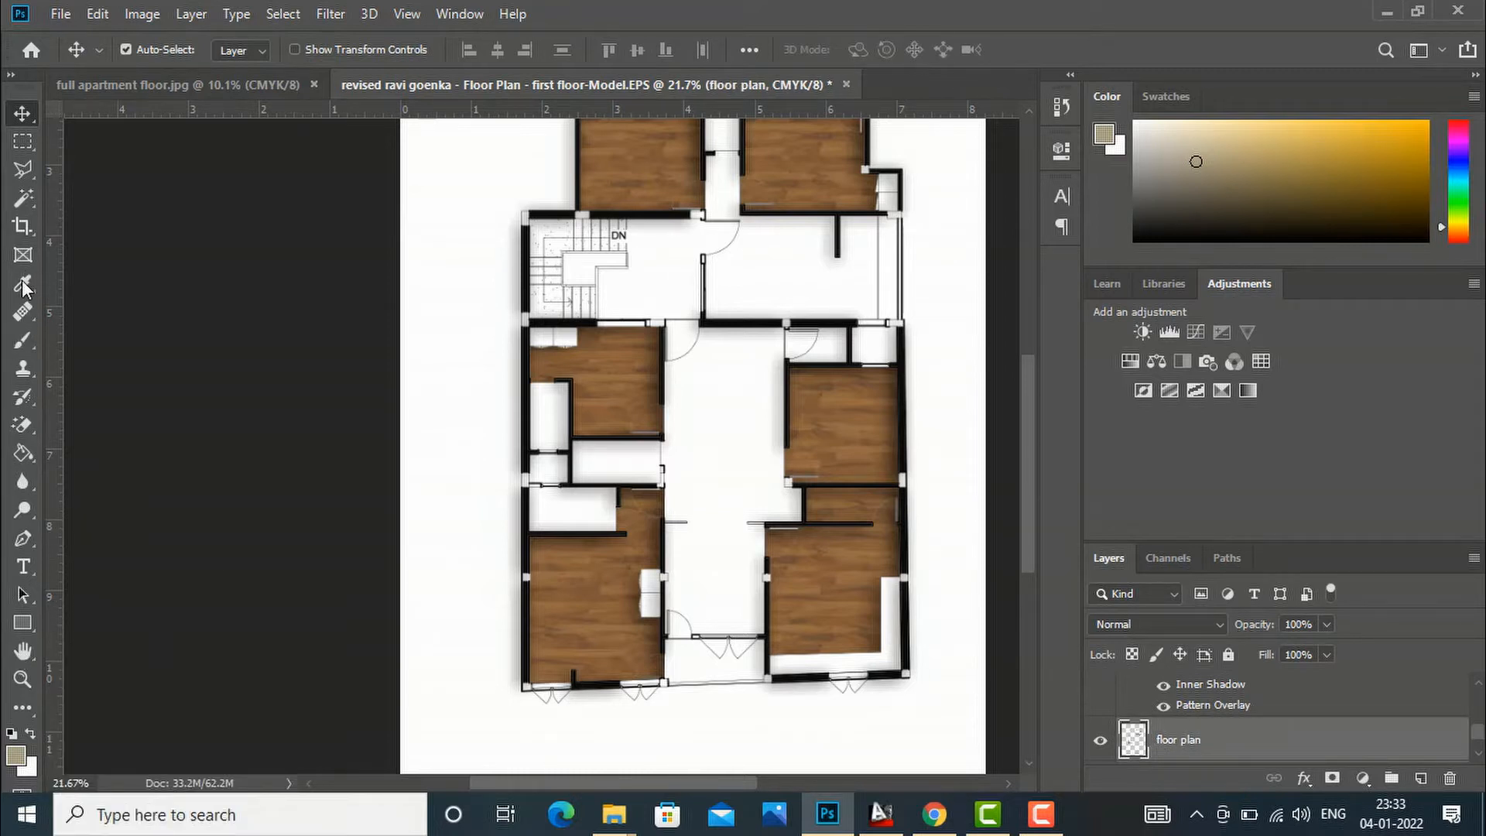
pyautogui.click(21, 199)
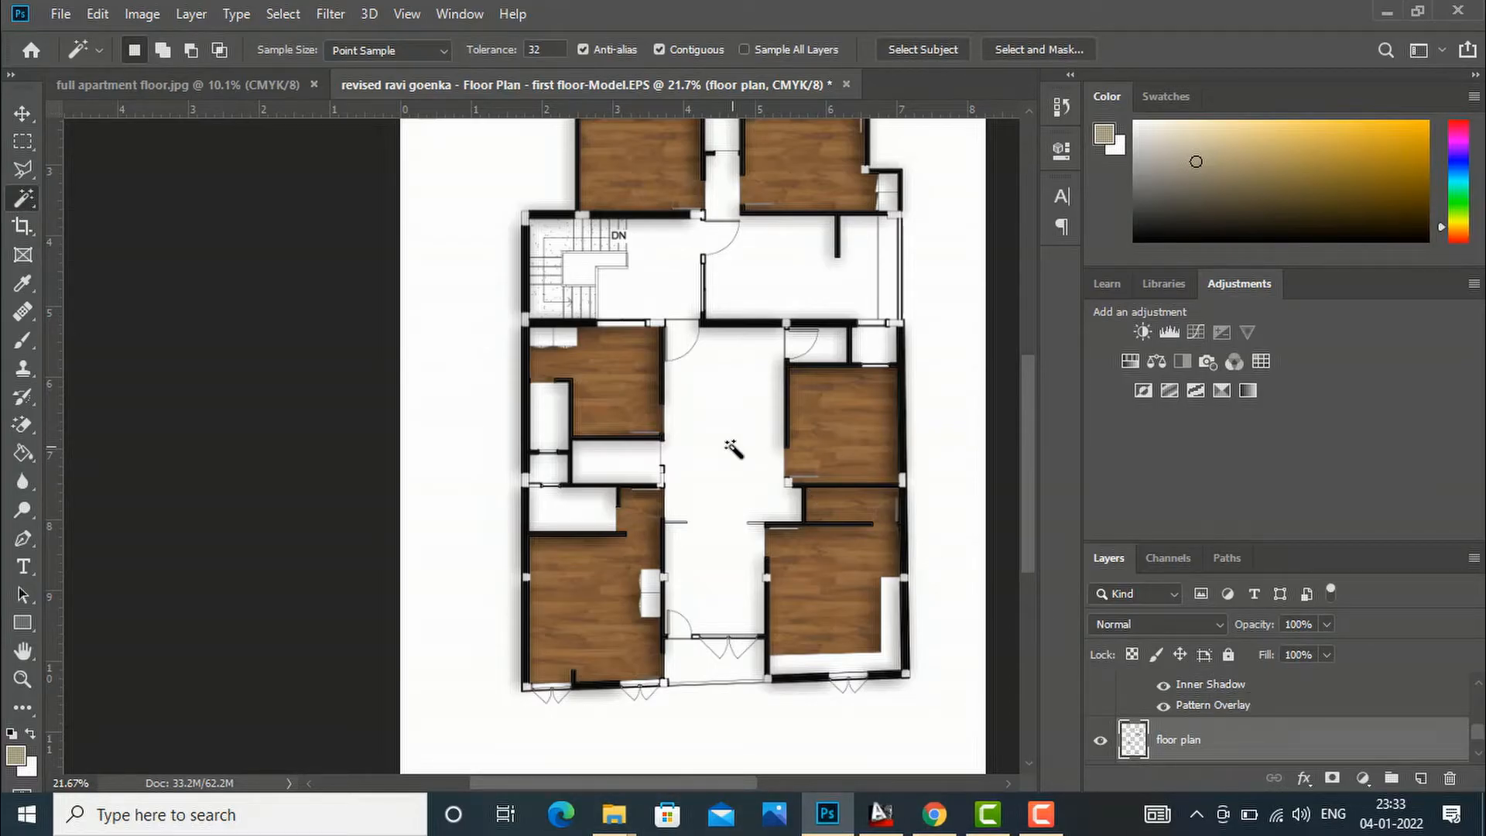
pyautogui.click(728, 446)
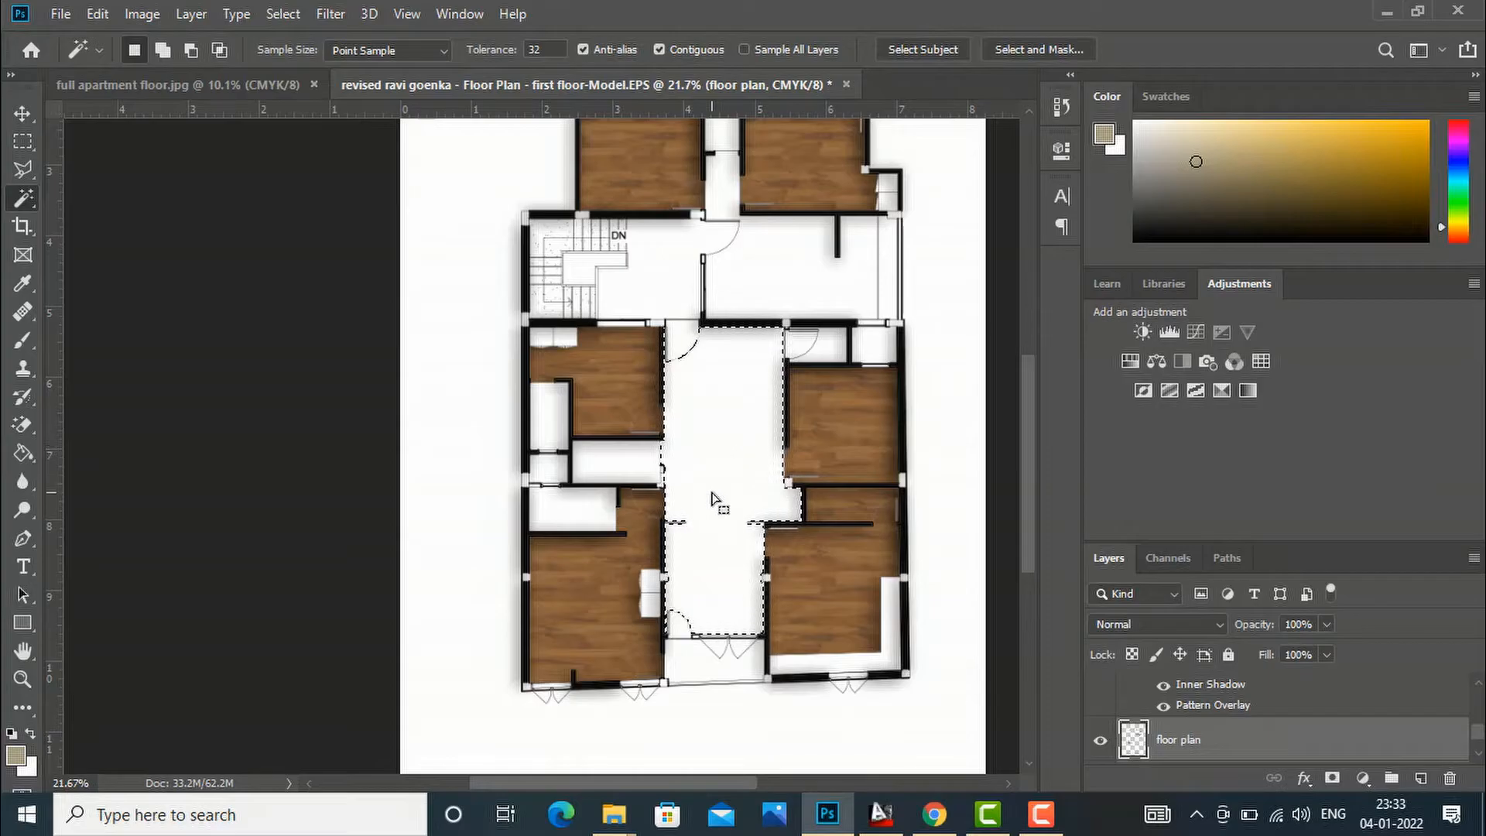
pyautogui.press('shift')
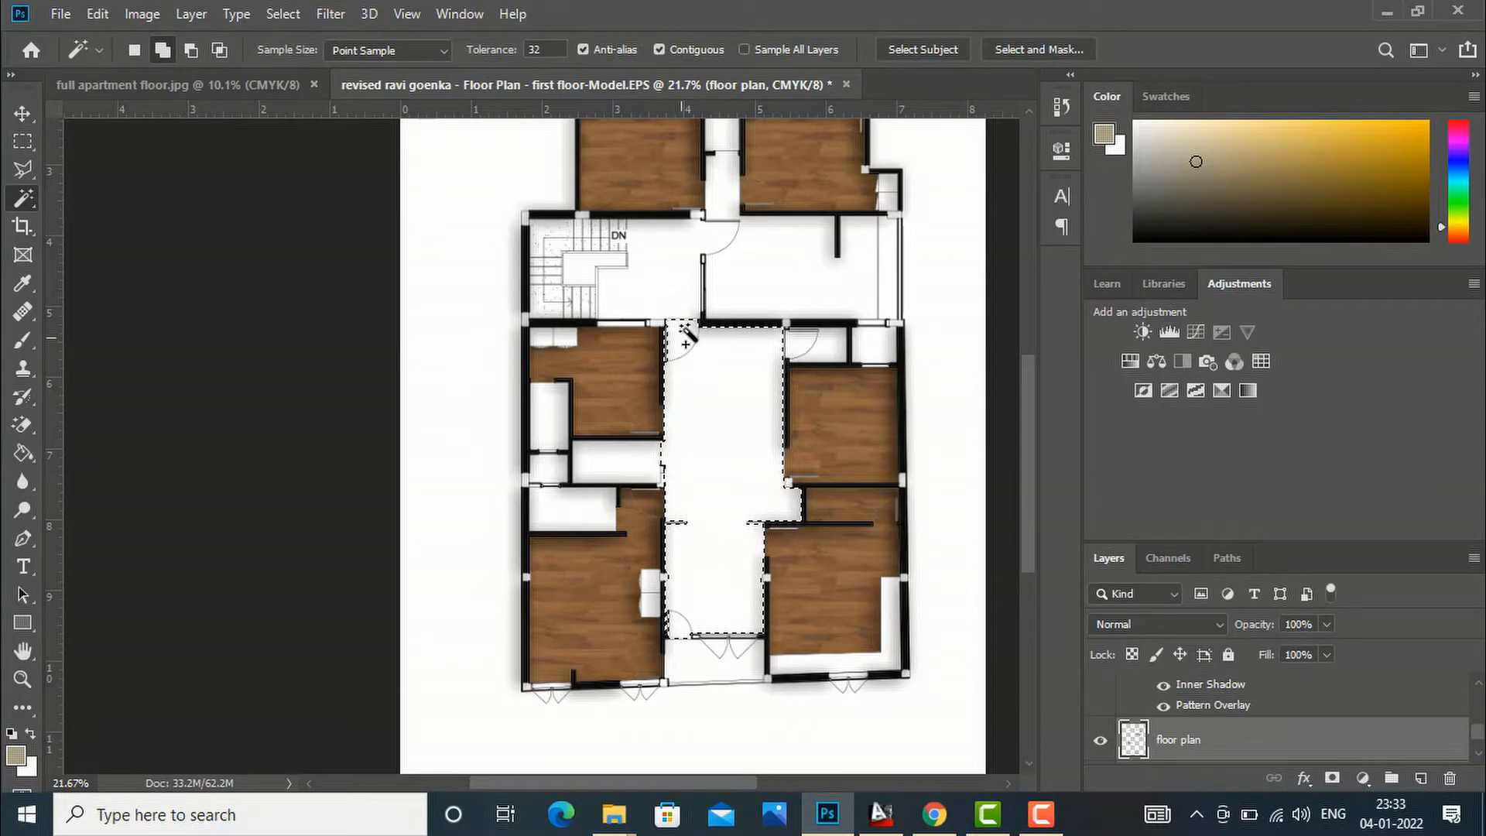
pyautogui.keyDown('shift'); pyautogui.click(763, 283); pyautogui.keyUp('shift')
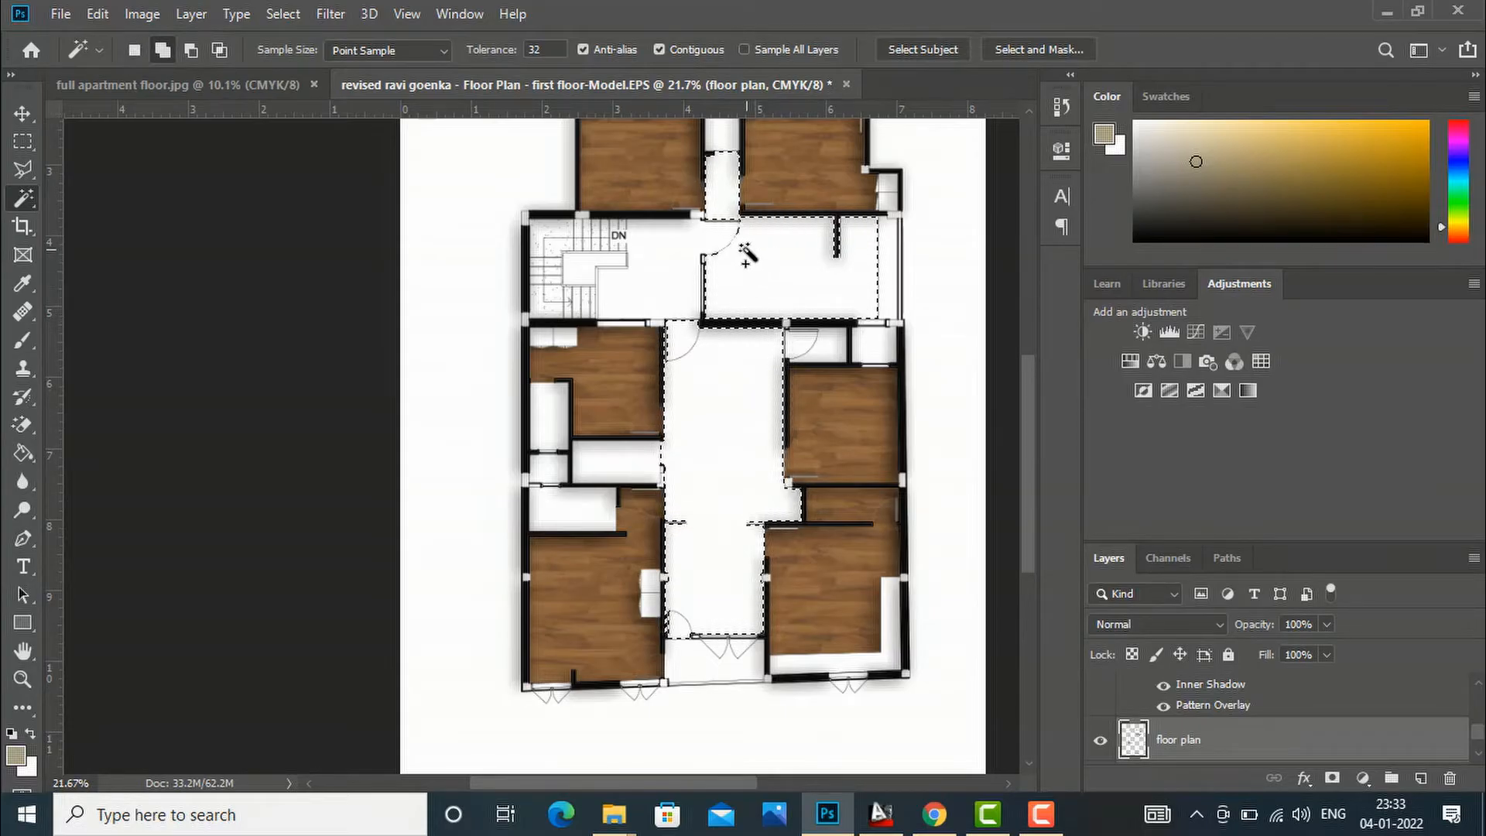
pyautogui.keyDown('shift'); pyautogui.click(712, 223); pyautogui.keyUp('shift')
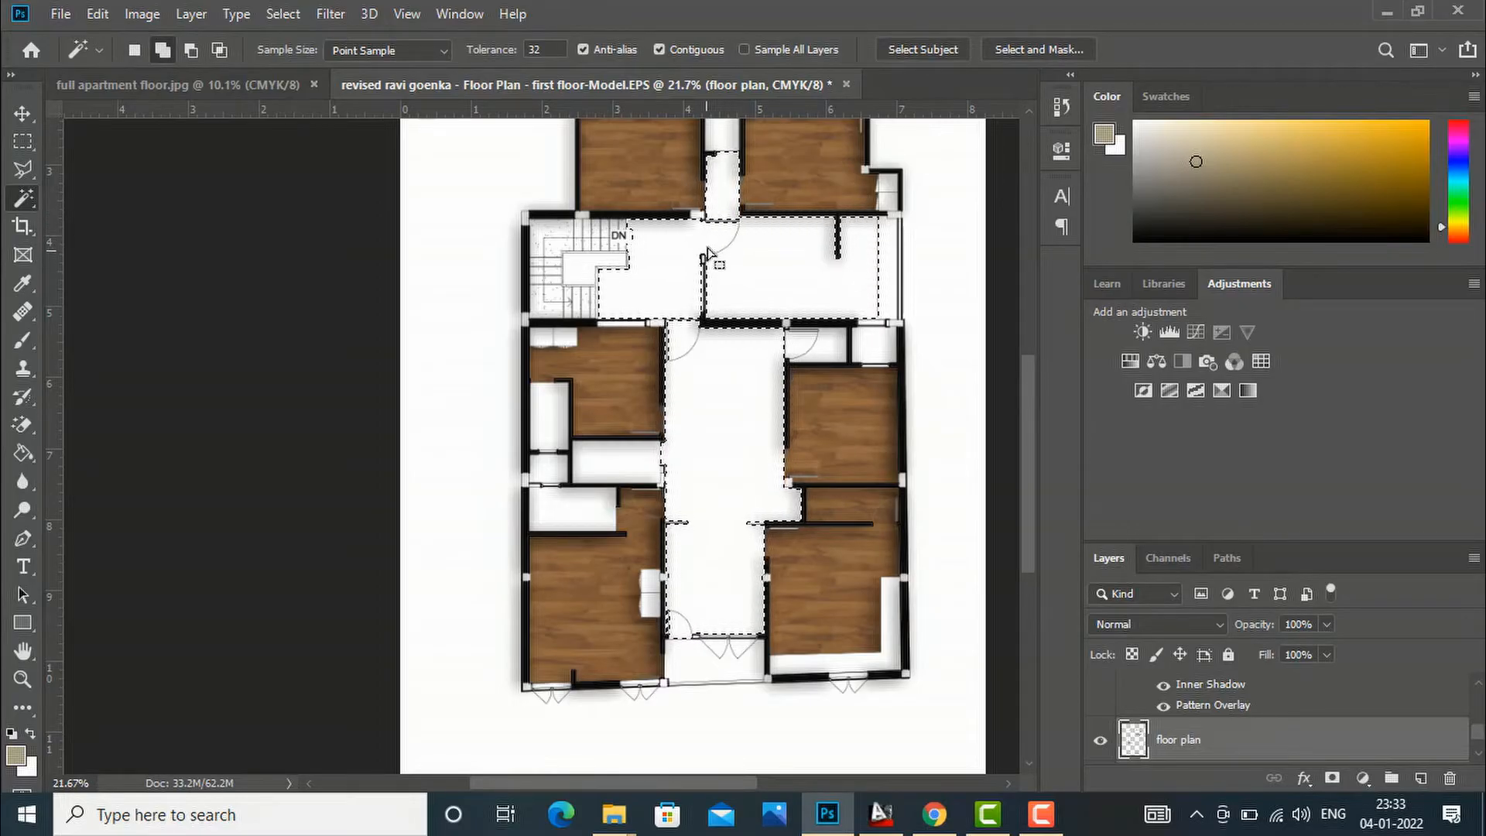
# Step: Examine the selection's boundaries around the doors, the stair lobby and the passage between the upper bedrooms
pyautogui.scroll(-2, 713, 232)
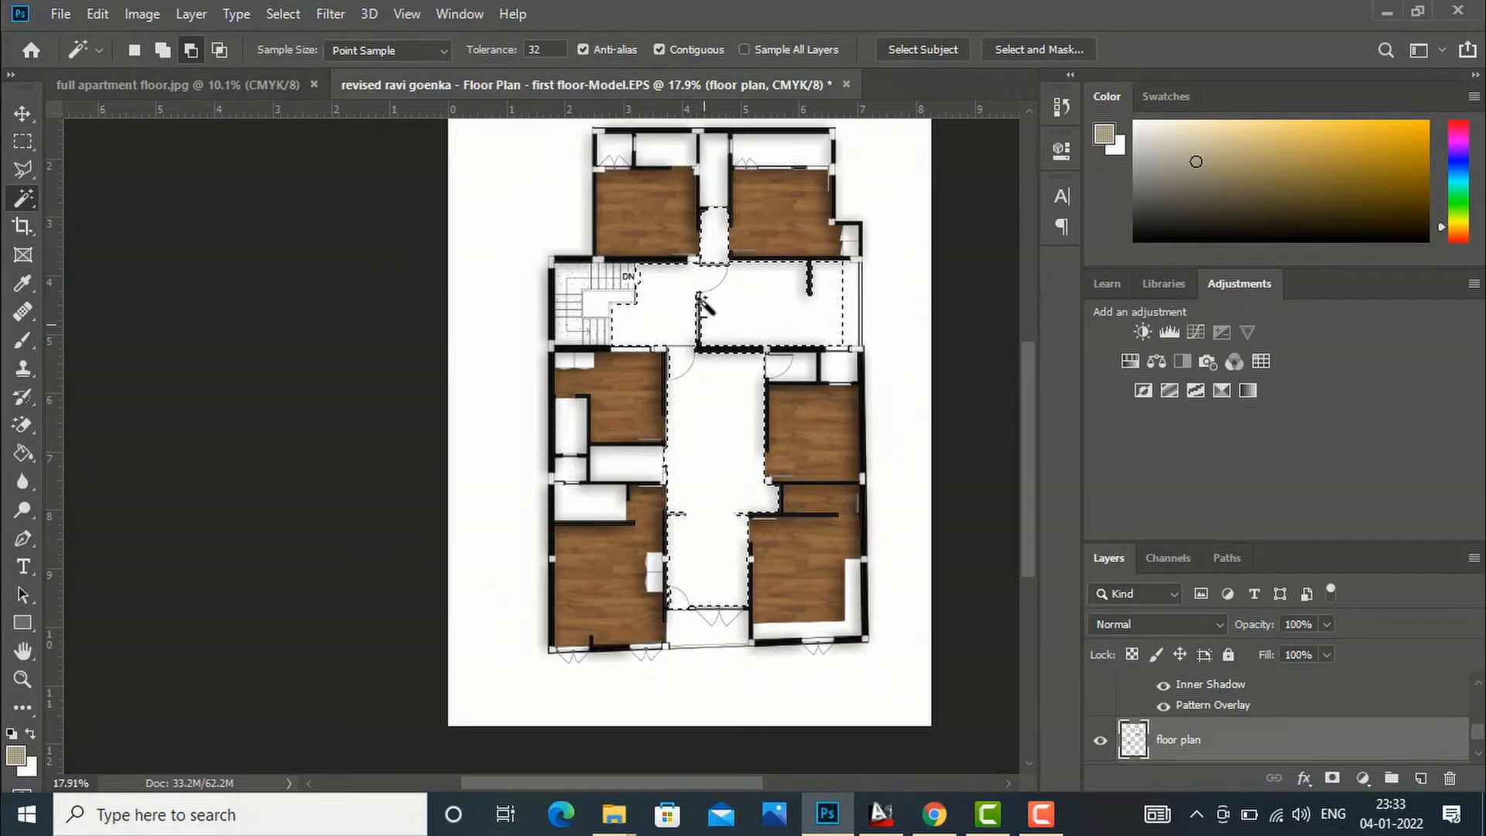
pyautogui.scroll(4, 714, 248)
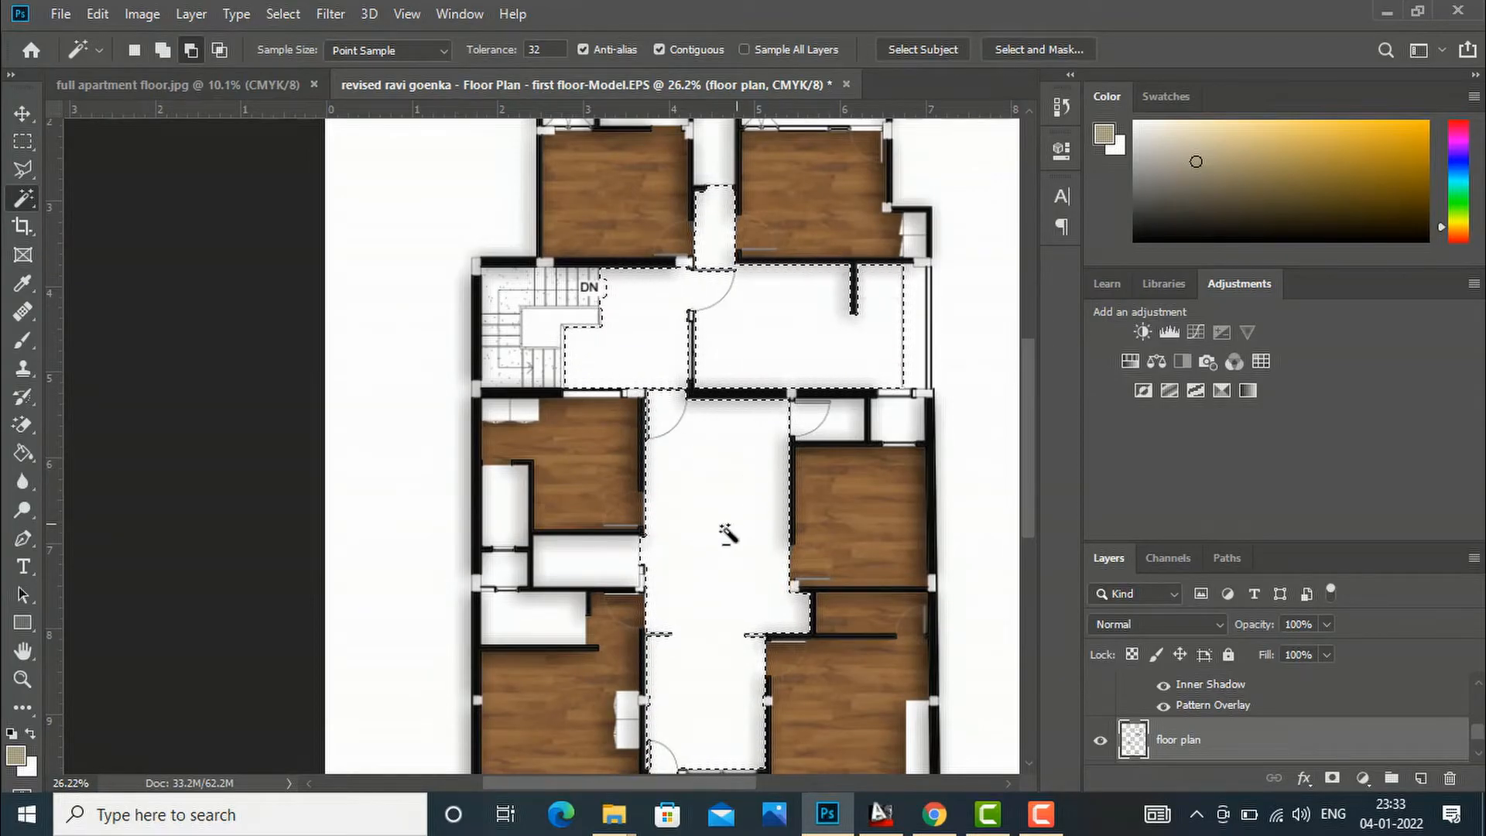
pyautogui.scroll(2, 708, 322)
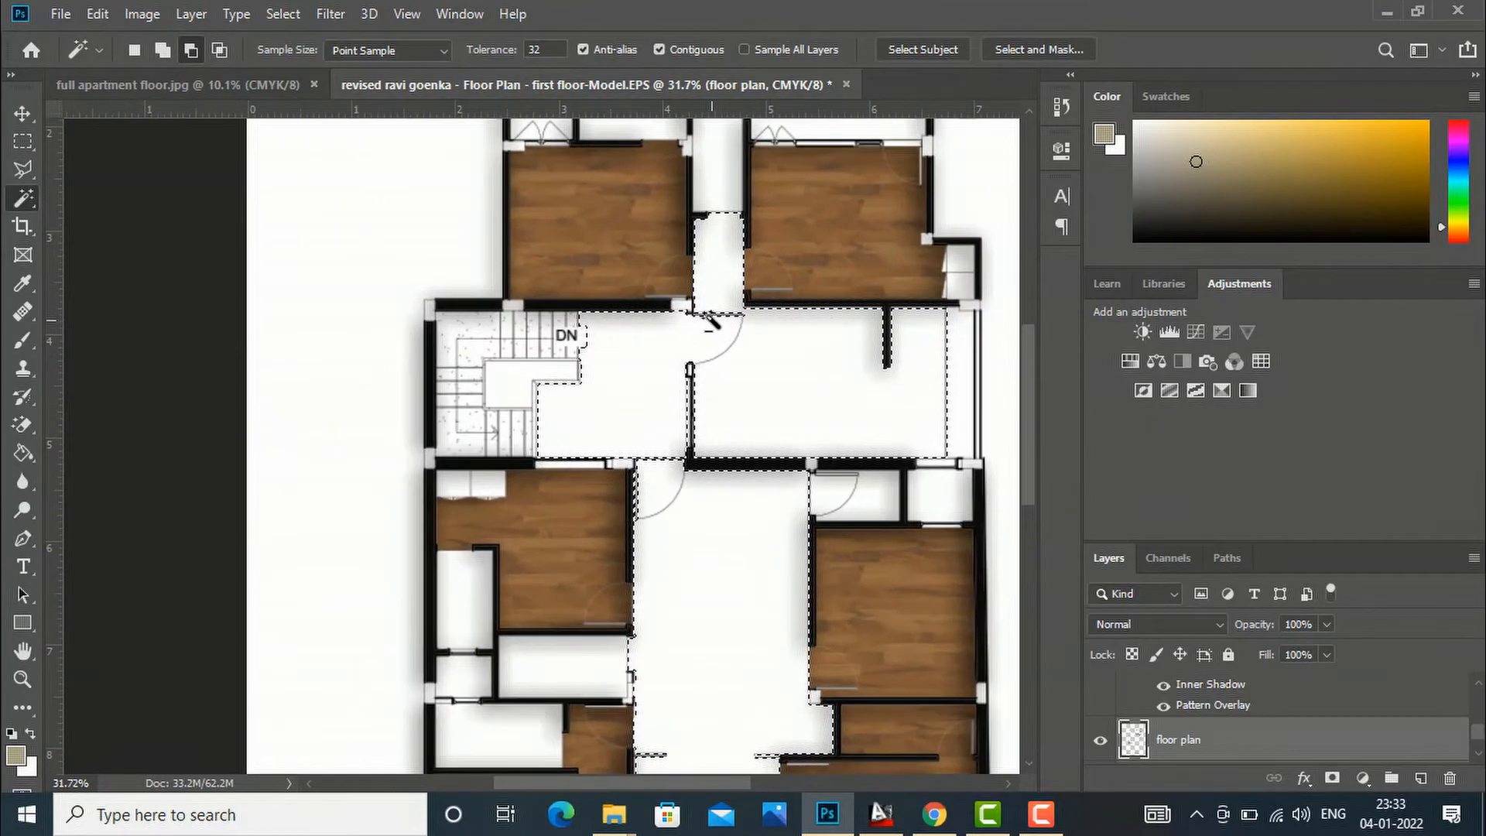
pyautogui.scroll(-2, 681, 534)
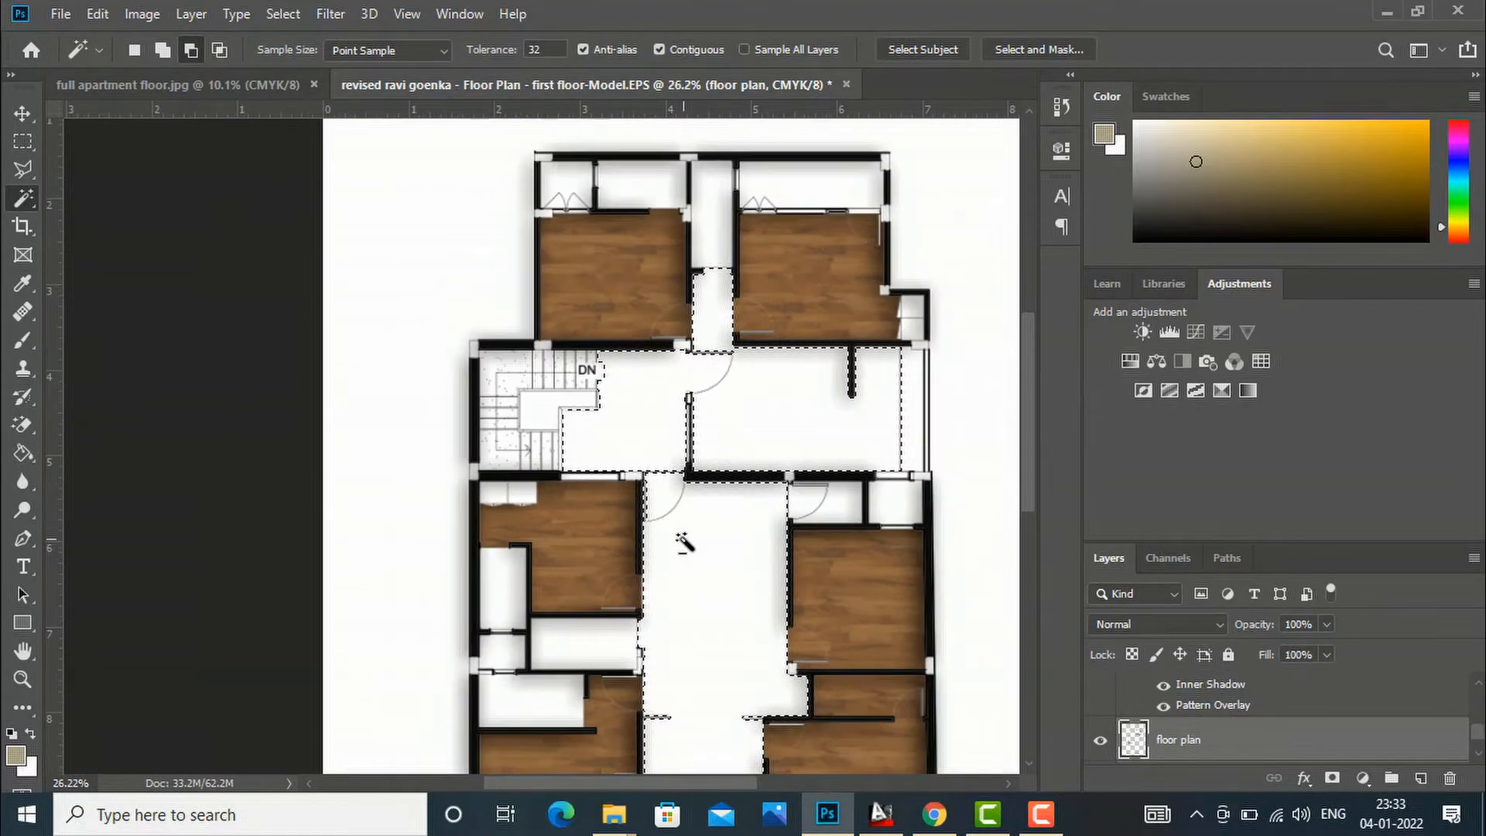
pyautogui.scroll(-1, 682, 540)
pyautogui.scroll(2, 720, 372)
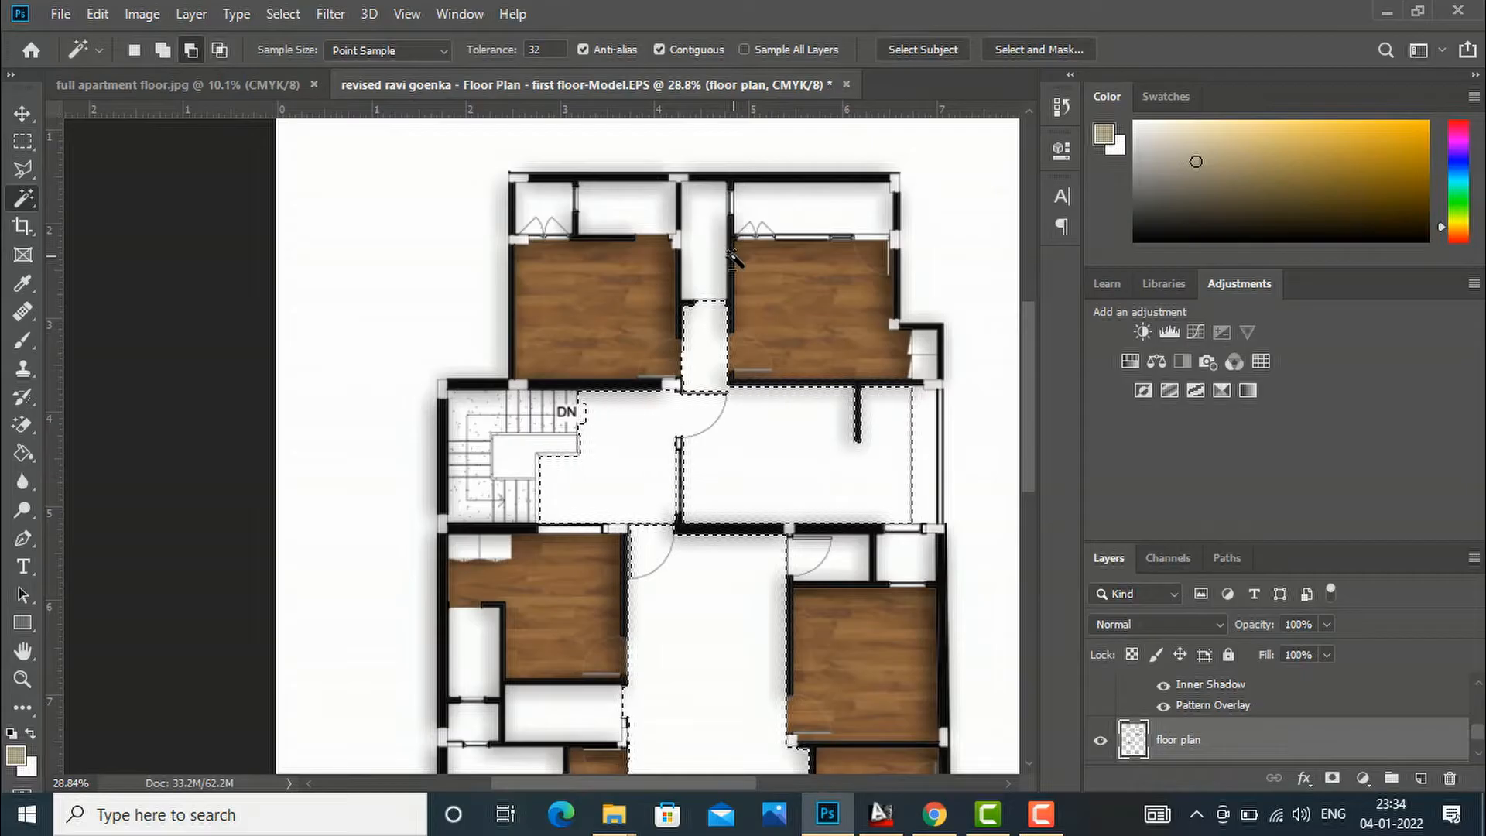
pyautogui.scroll(1, 723, 260)
pyautogui.scroll(1, 710, 261)
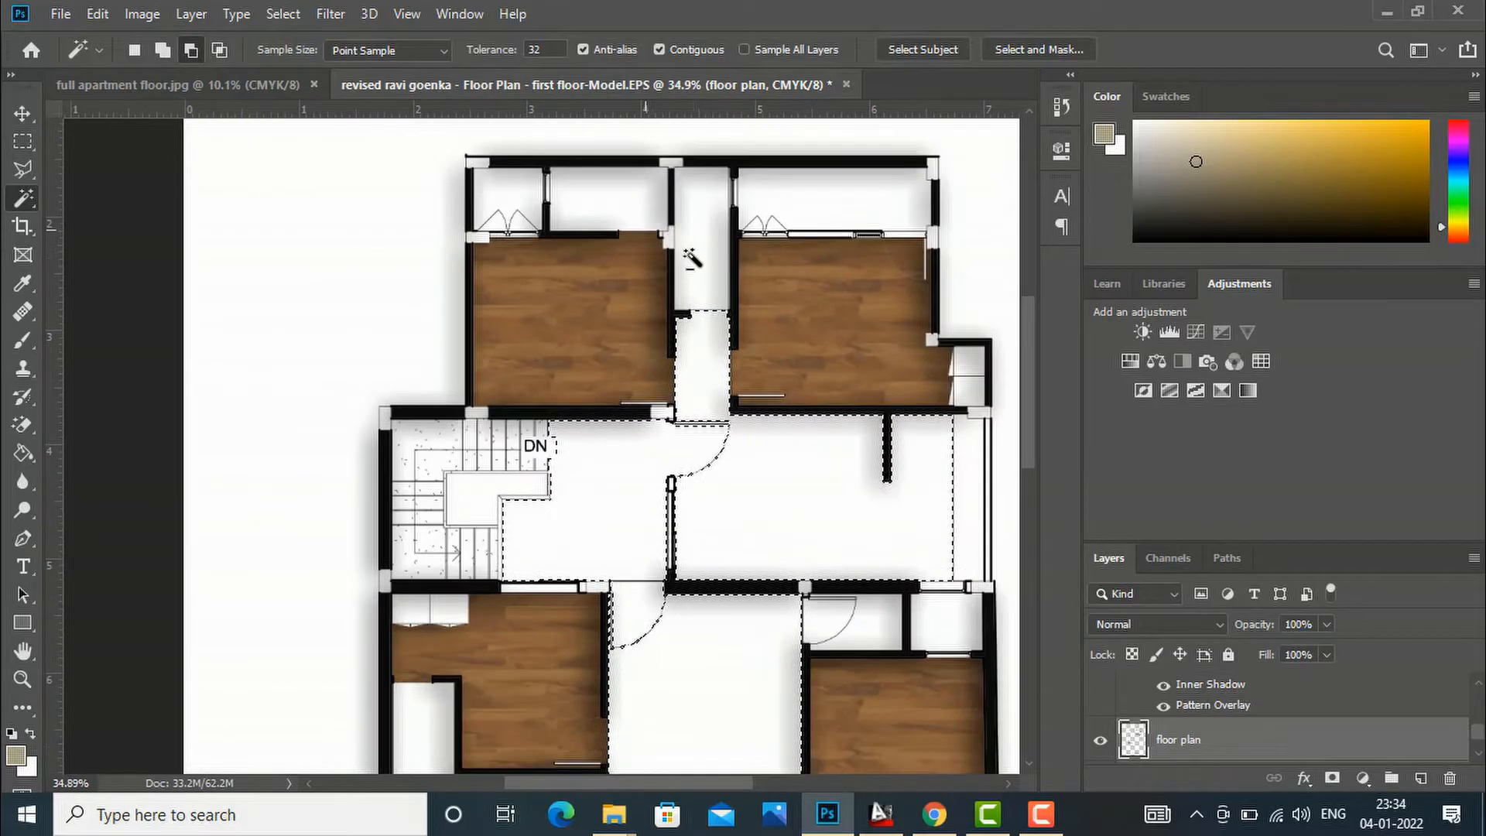
pyautogui.scroll(-1, 685, 387)
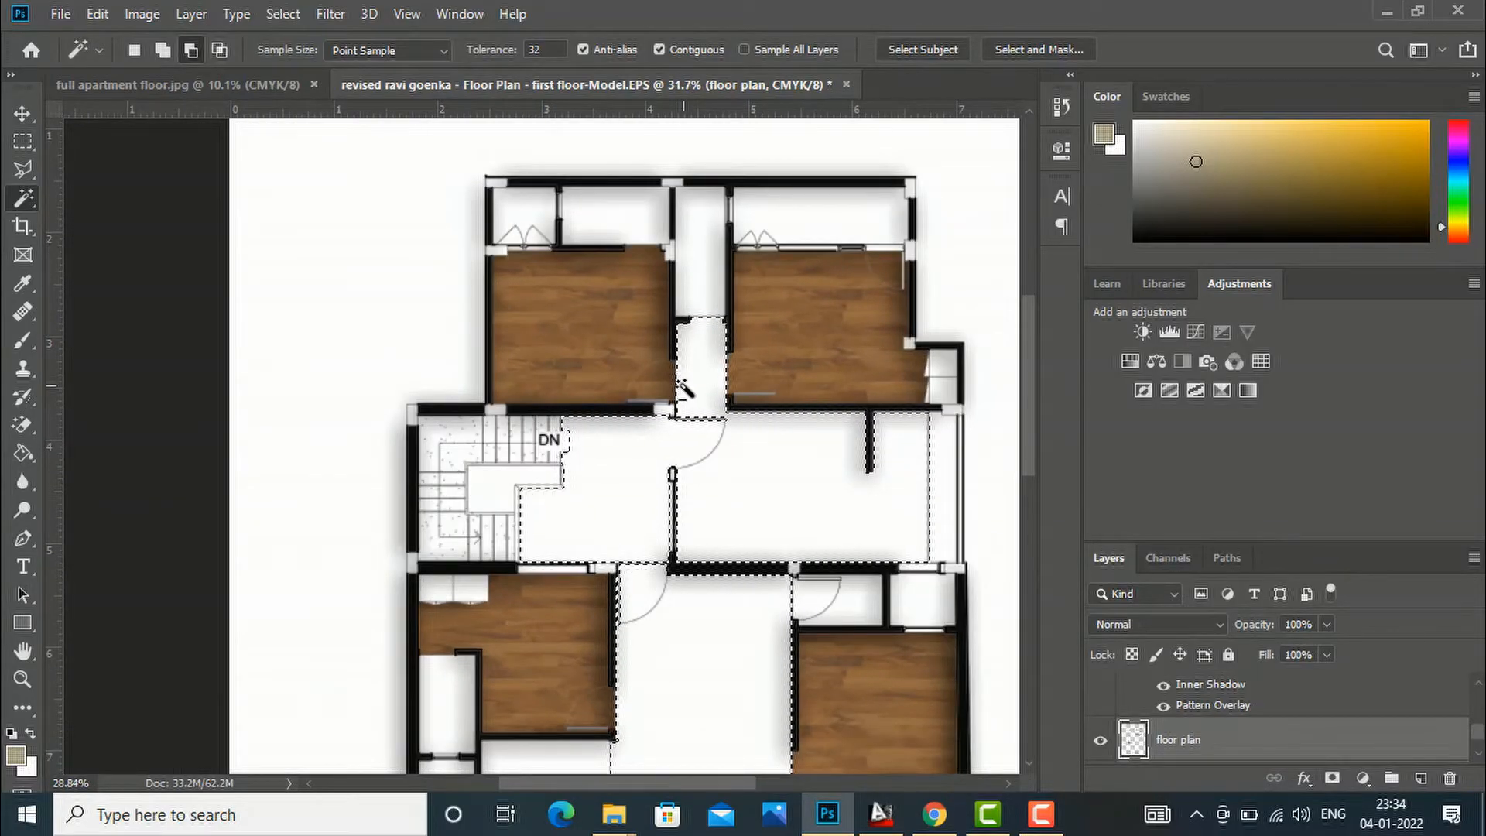
pyautogui.scroll(-1, 684, 387)
pyautogui.scroll(2, 702, 263)
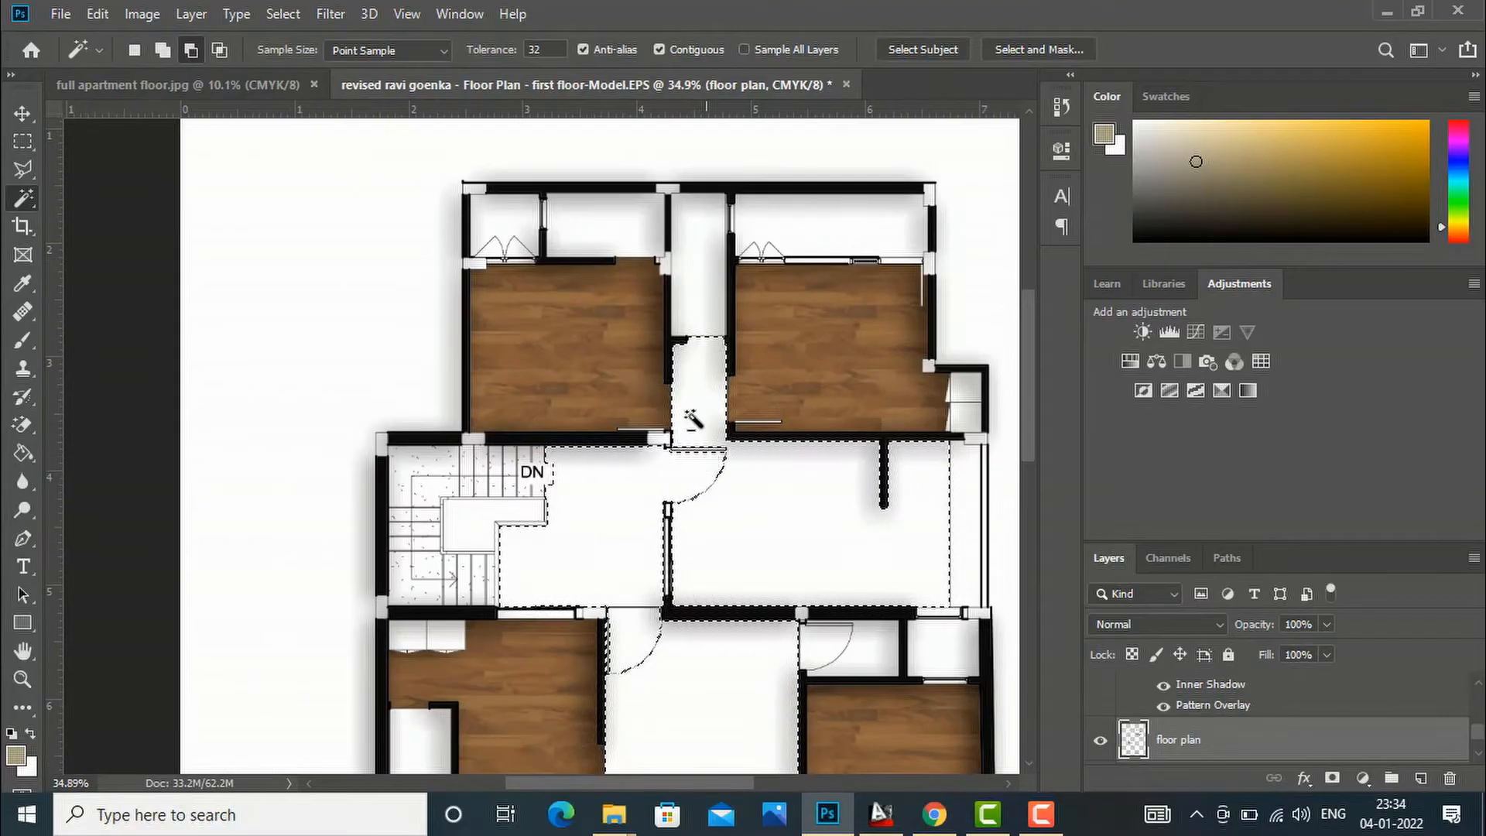
pyautogui.scroll(-2, 701, 433)
pyautogui.scroll(-3, 805, 410)
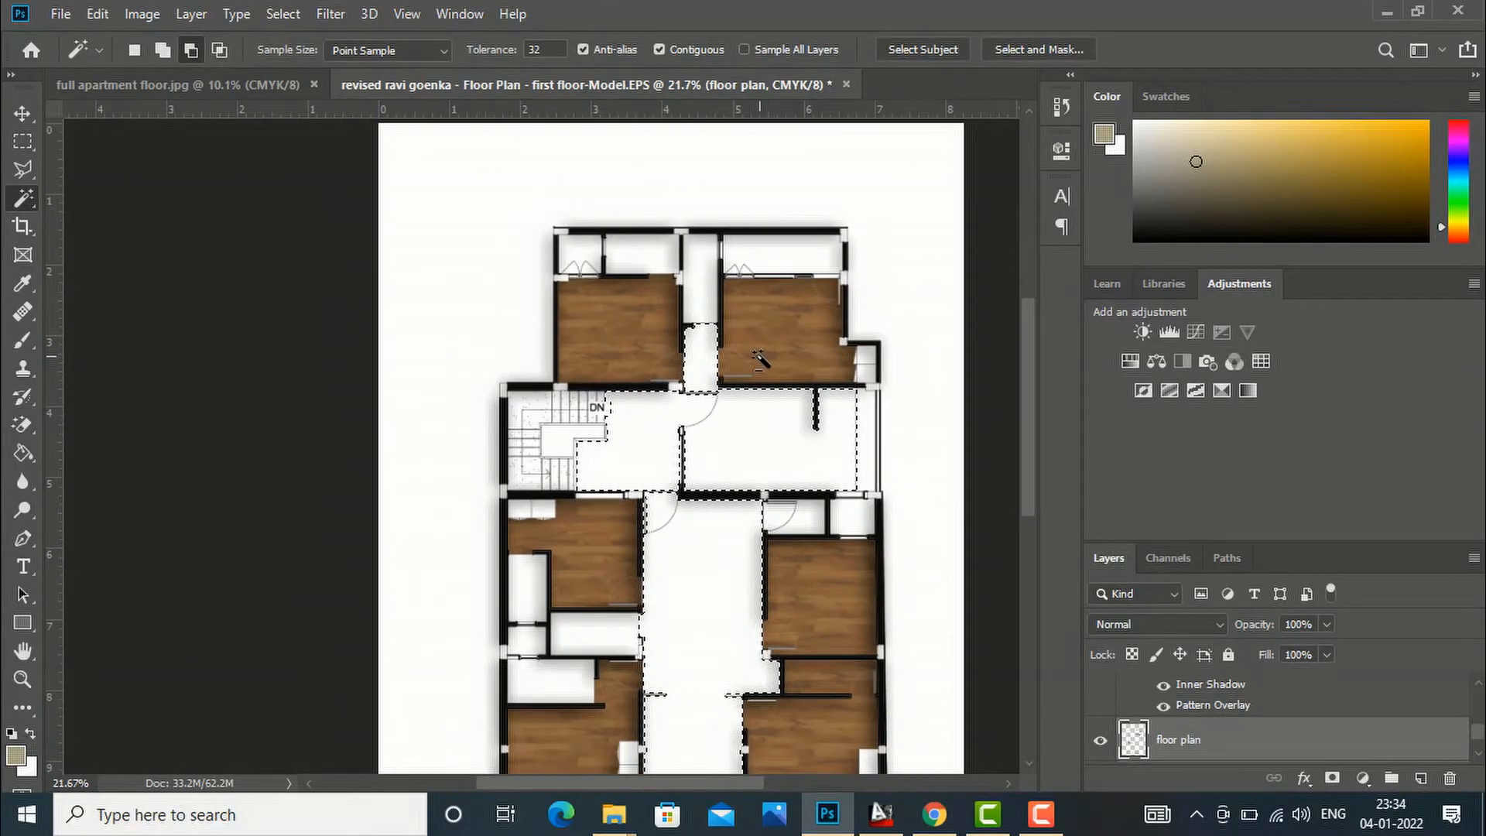
pyautogui.scroll(-3, 759, 358)
pyautogui.scroll(-1, 747, 365)
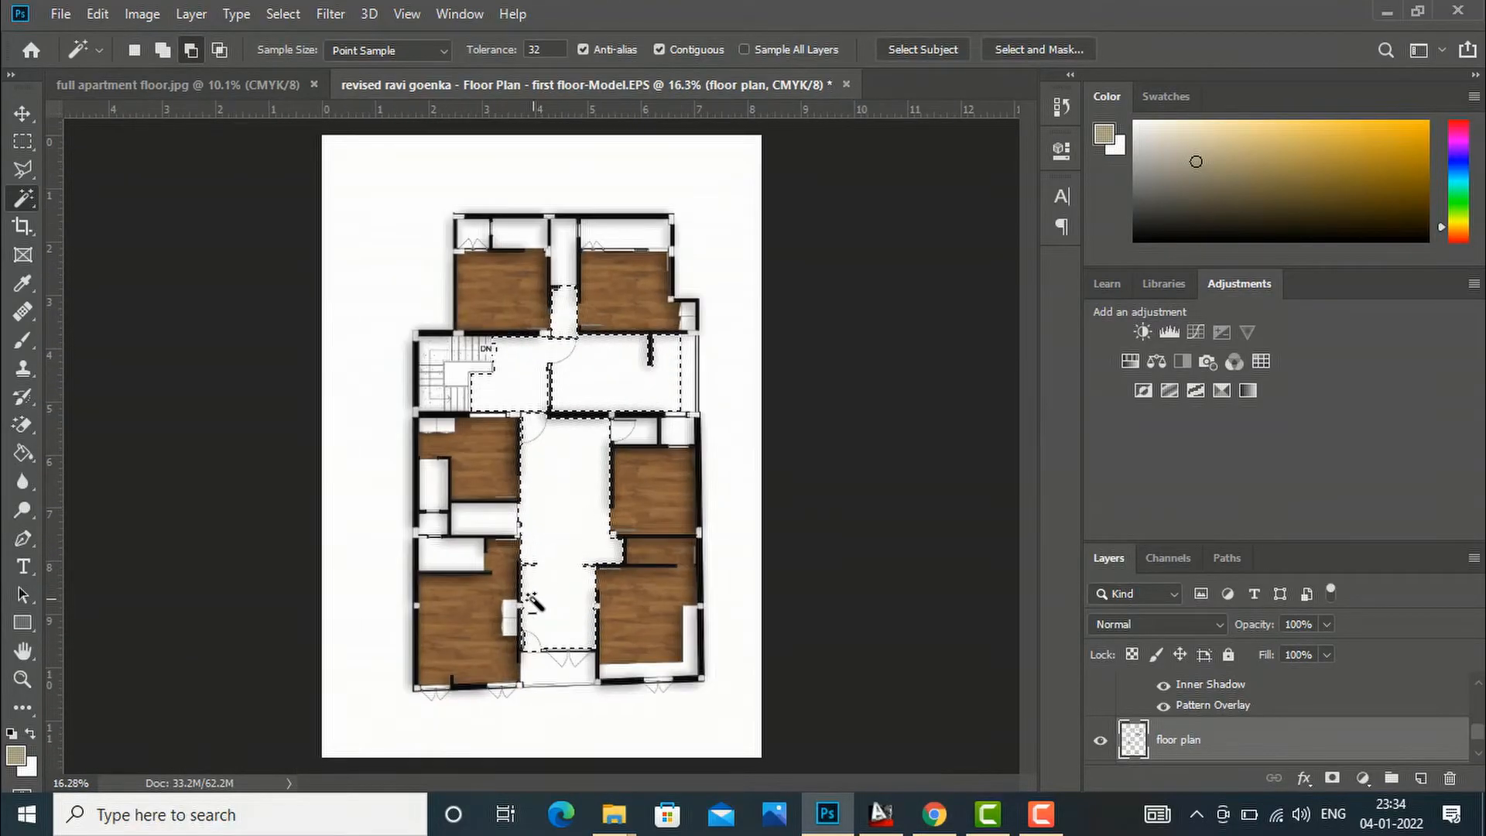
pyautogui.scroll(2, 532, 602)
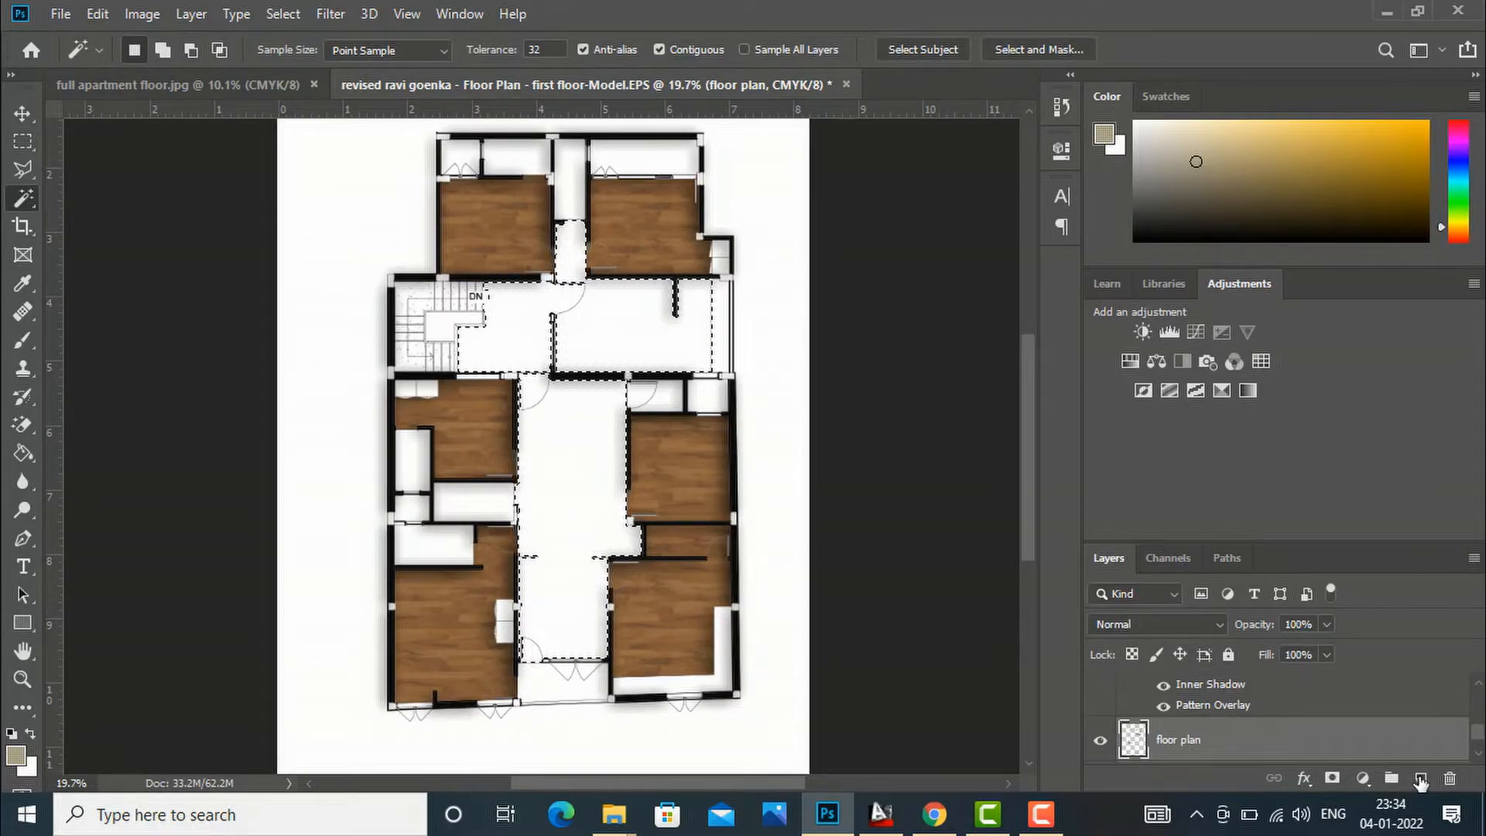
# Step: Create a new layer above the "floor plan" layer and name it "living room /dining"
pyautogui.click(1422, 780)
pyautogui.doubleClick(1175, 741)
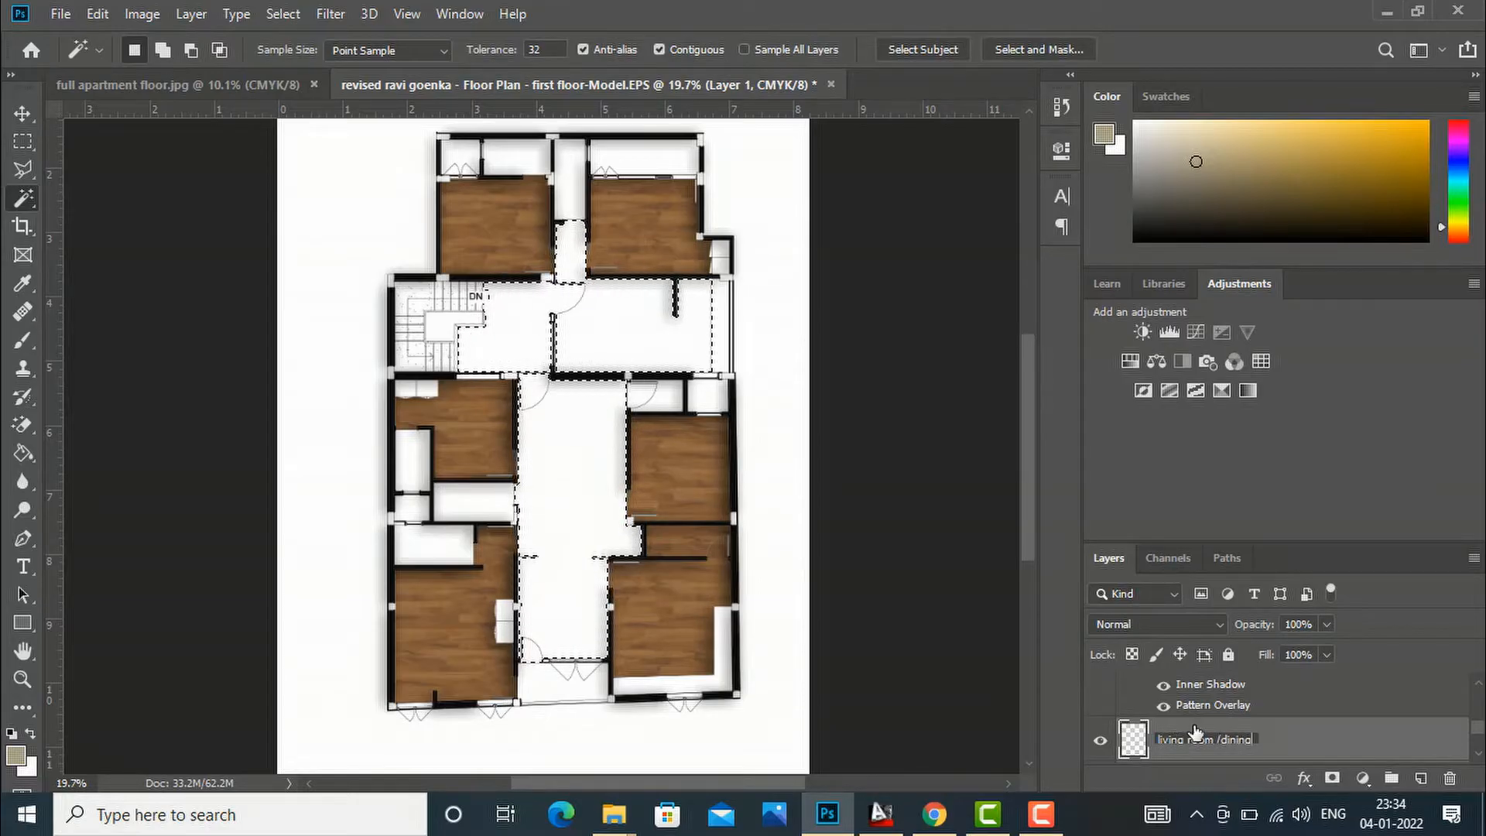
pyautogui.press('Return')
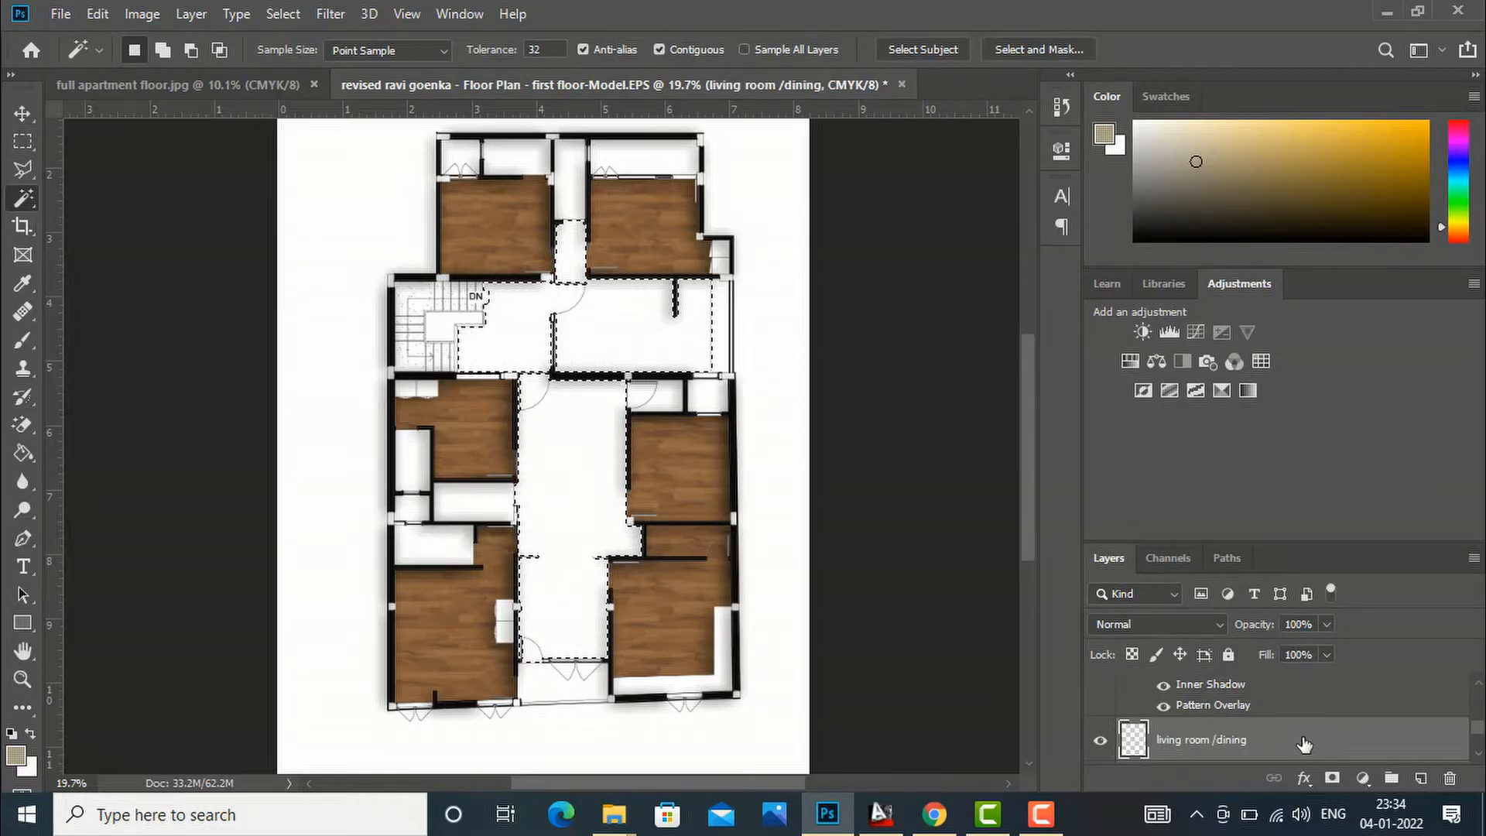
# Step: Fill the selected living room and dining area with beige #e2d0a0 on the living room /dining layer and clear the selection
pyautogui.click(25, 758)
pyautogui.moveTo(935, 381)
pyautogui.mouseDown()
pyautogui.moveTo(958, 334)
pyautogui.moveTo(955, 249)
pyautogui.mouseUp()
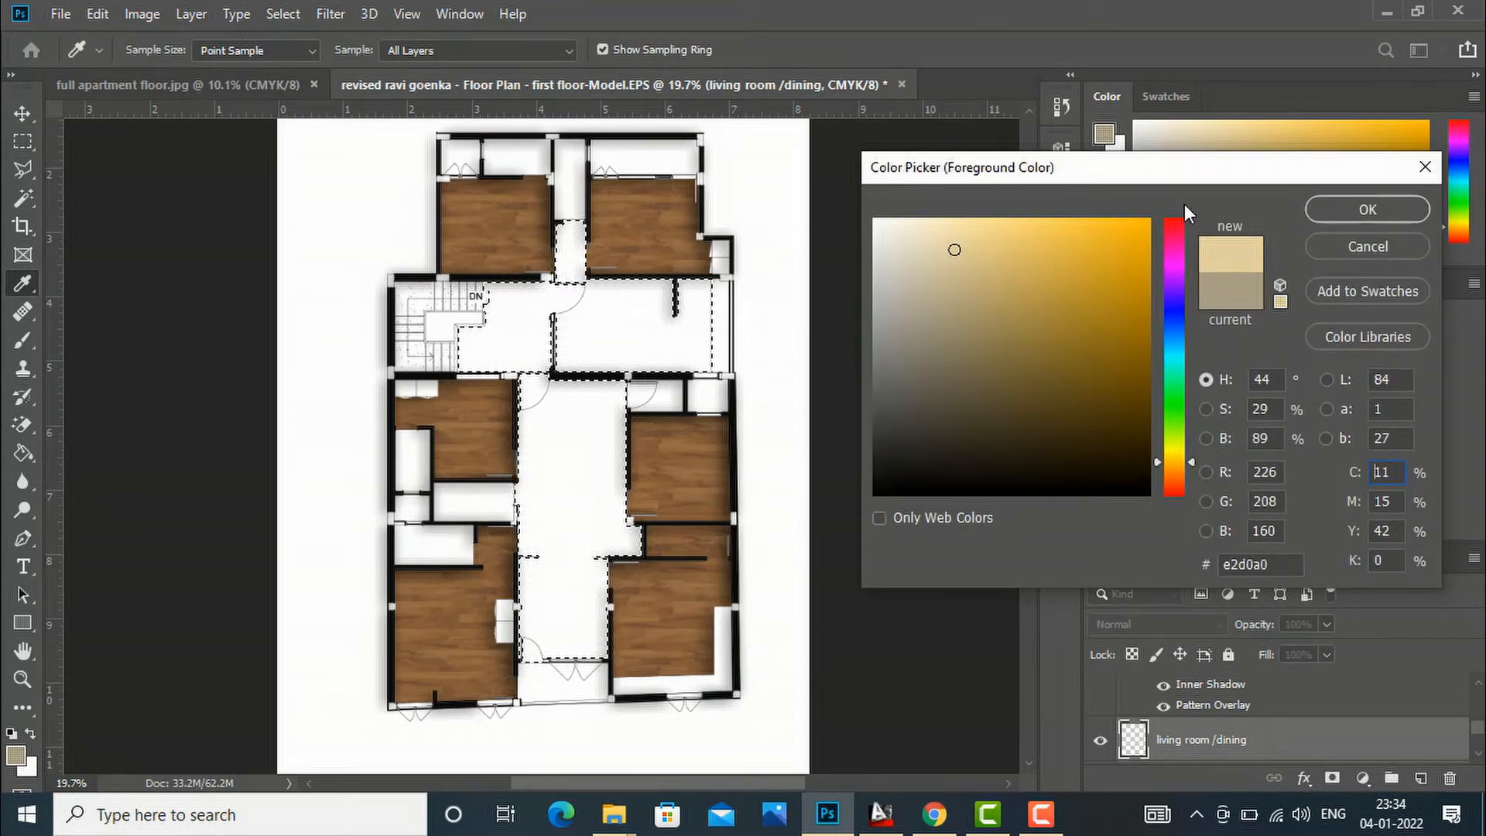
pyautogui.click(1376, 208)
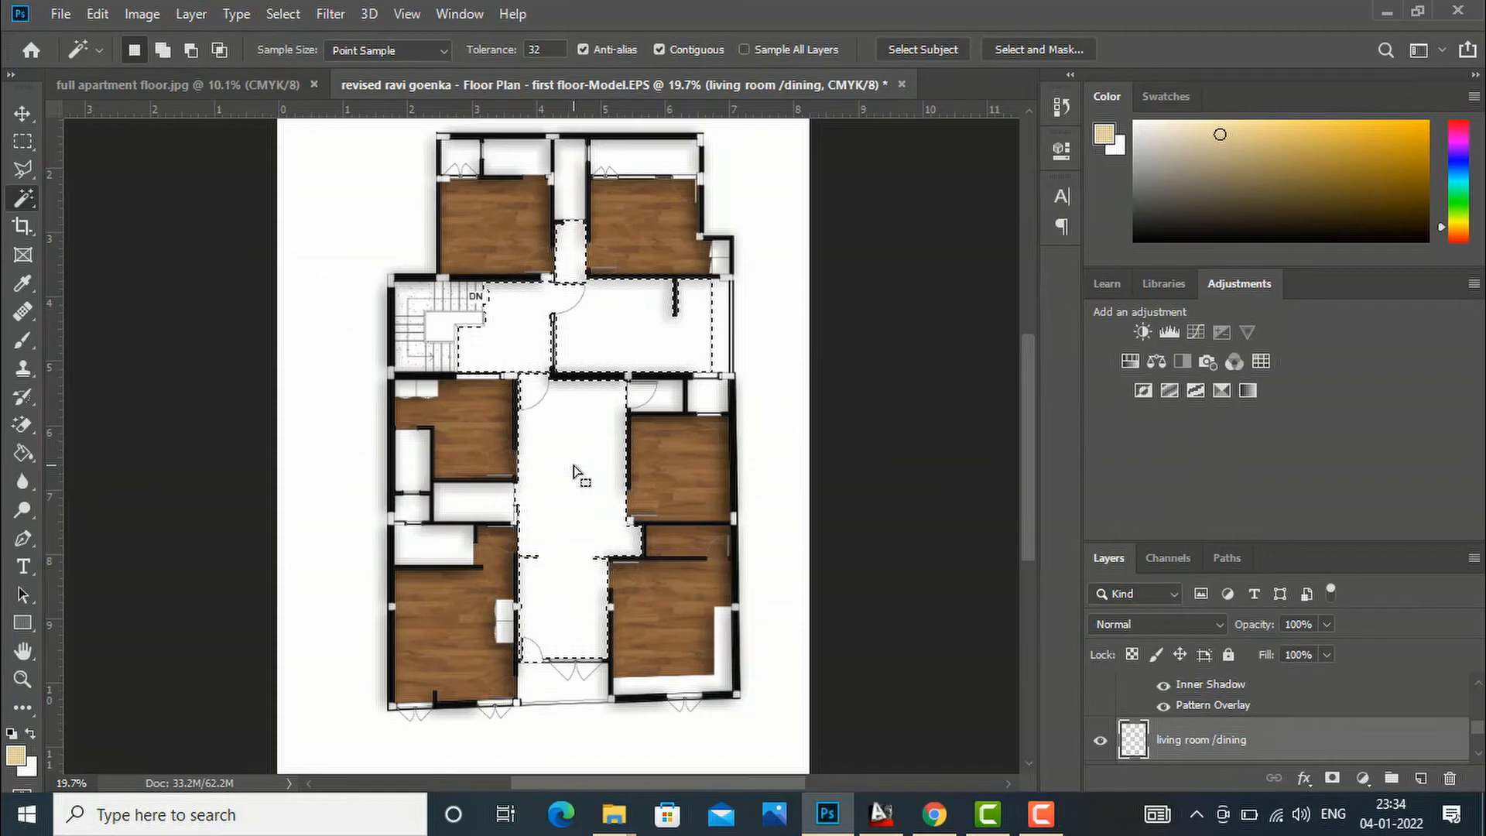
pyautogui.press('g')
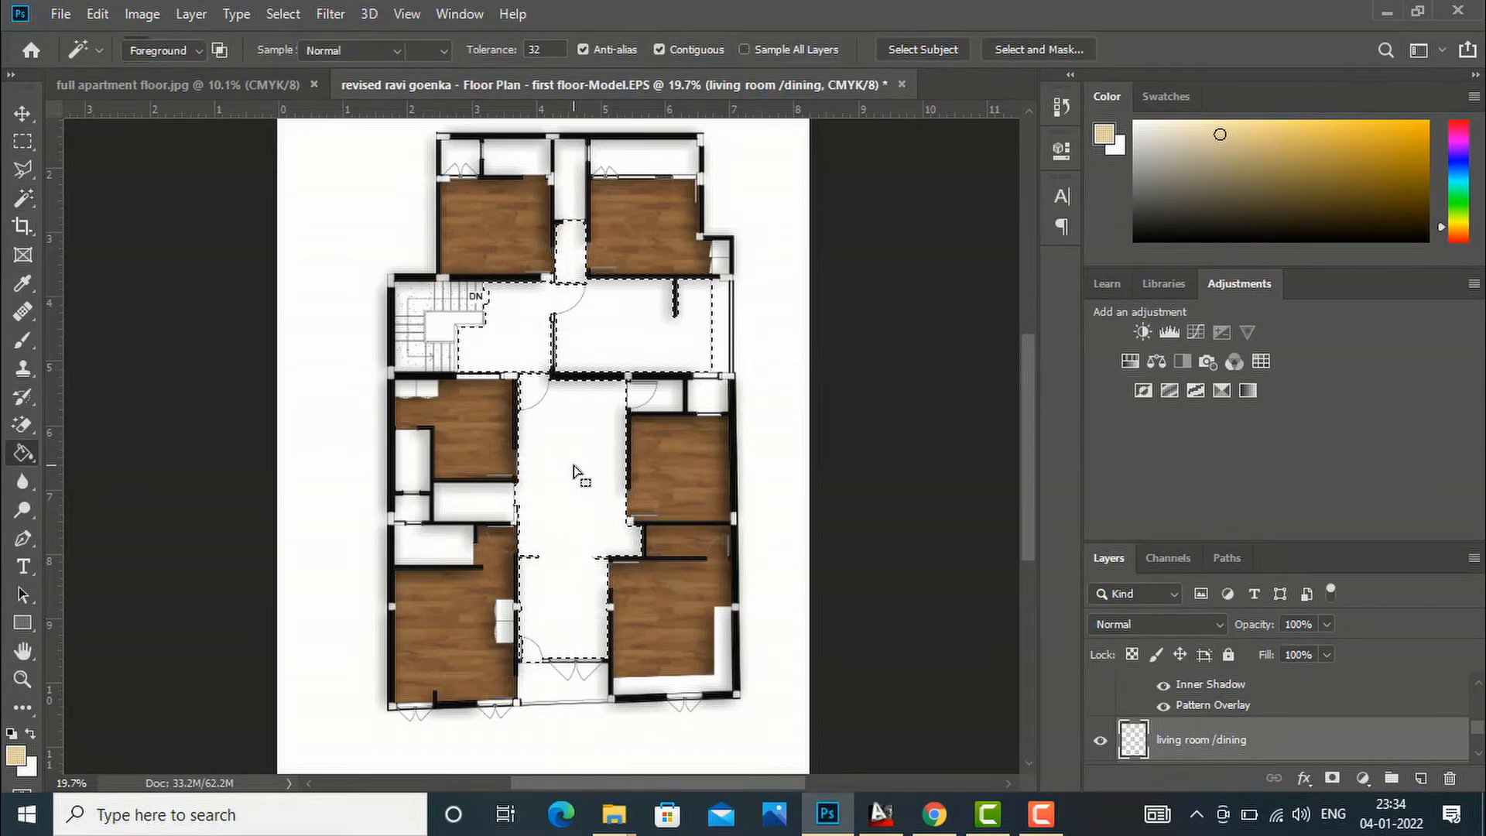
pyautogui.click(576, 469)
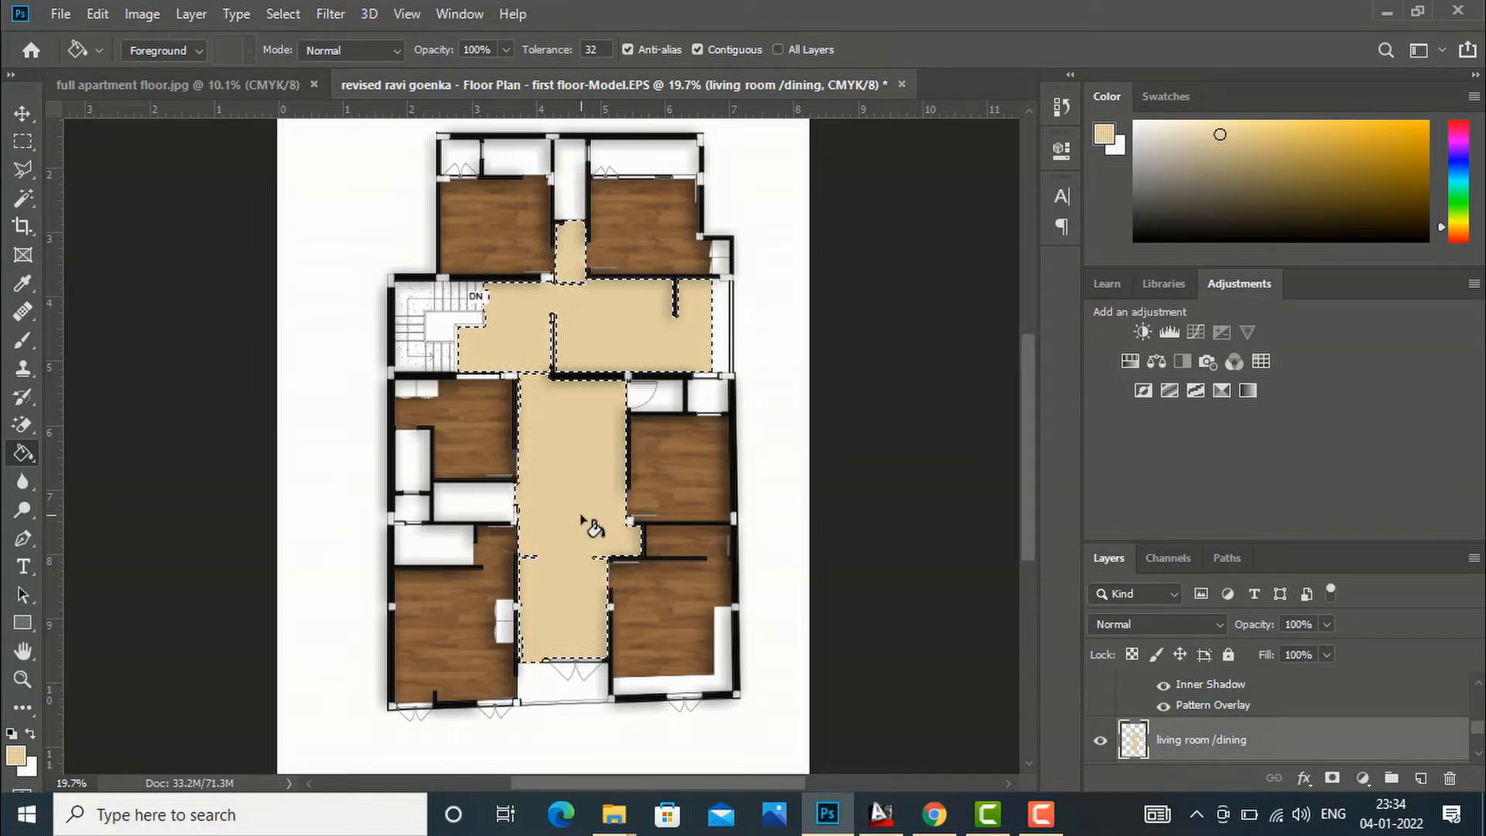
pyautogui.hotkey('ctrl', 'd')
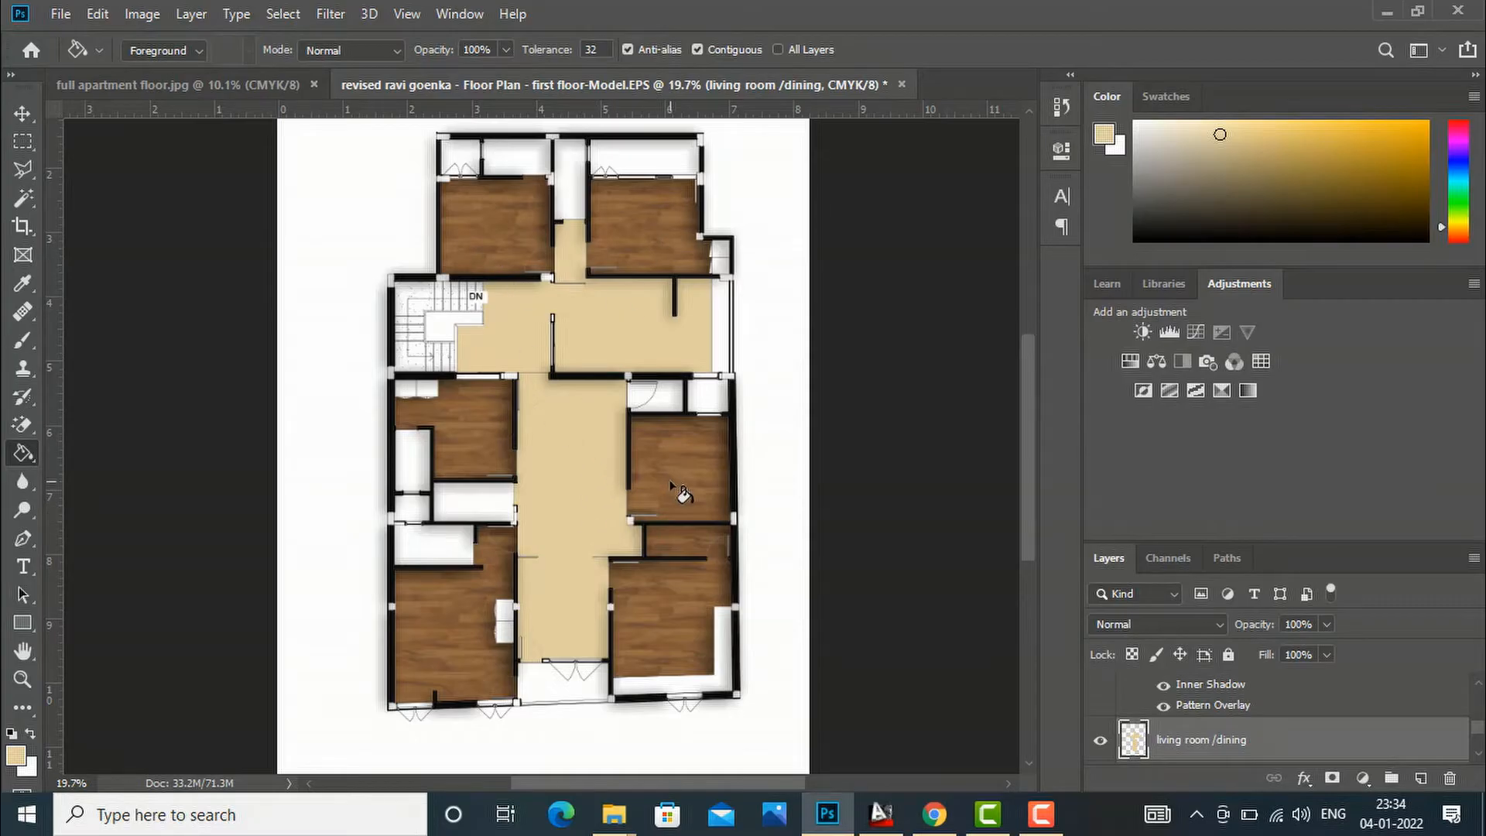
pyautogui.press('v')
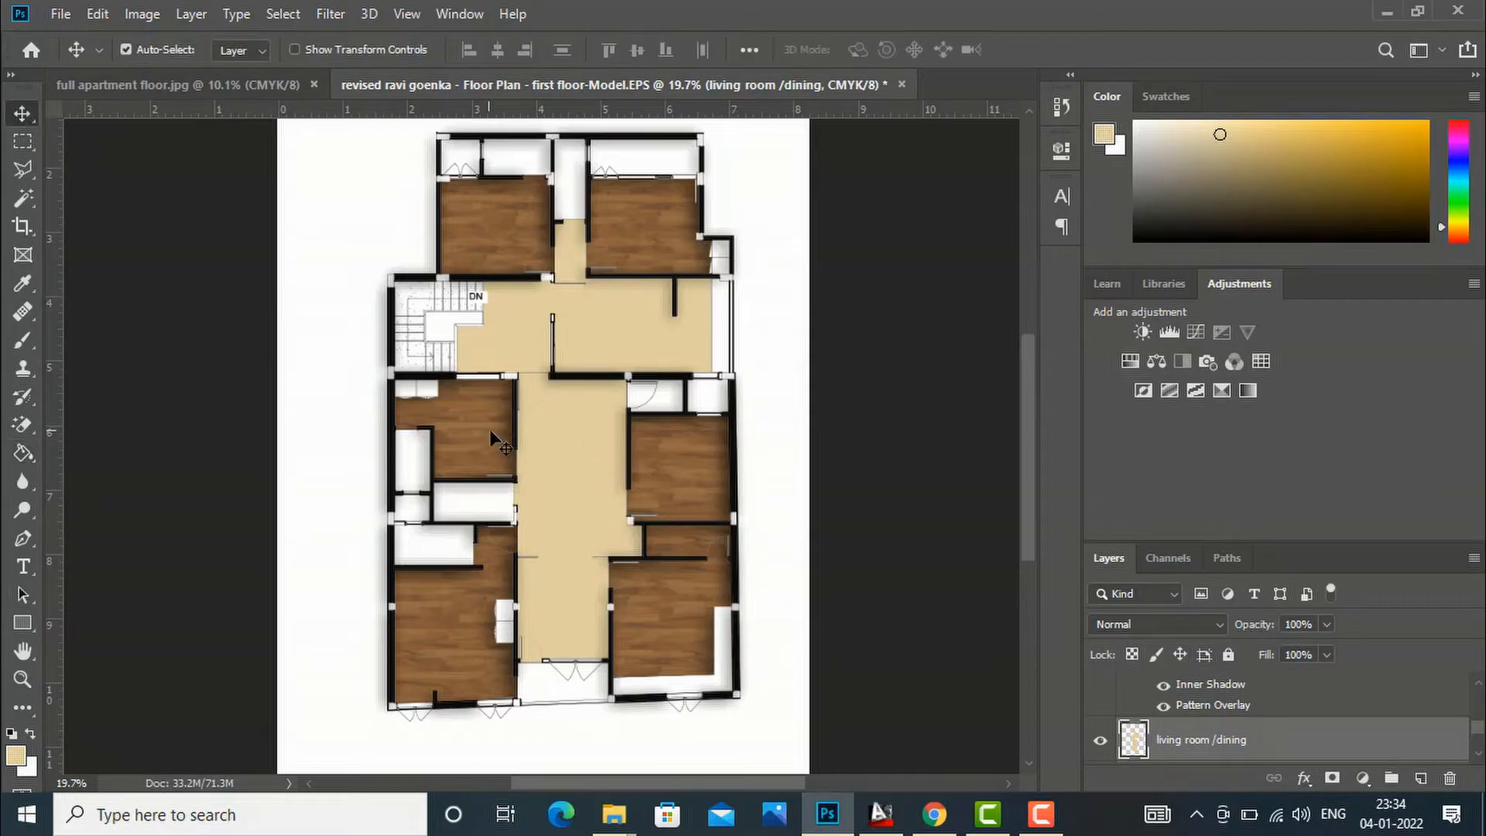
# Step: Switch to Chrome and search Google for "marble flooring texture"
pyautogui.click(936, 813)
pyautogui.click(814, 17)
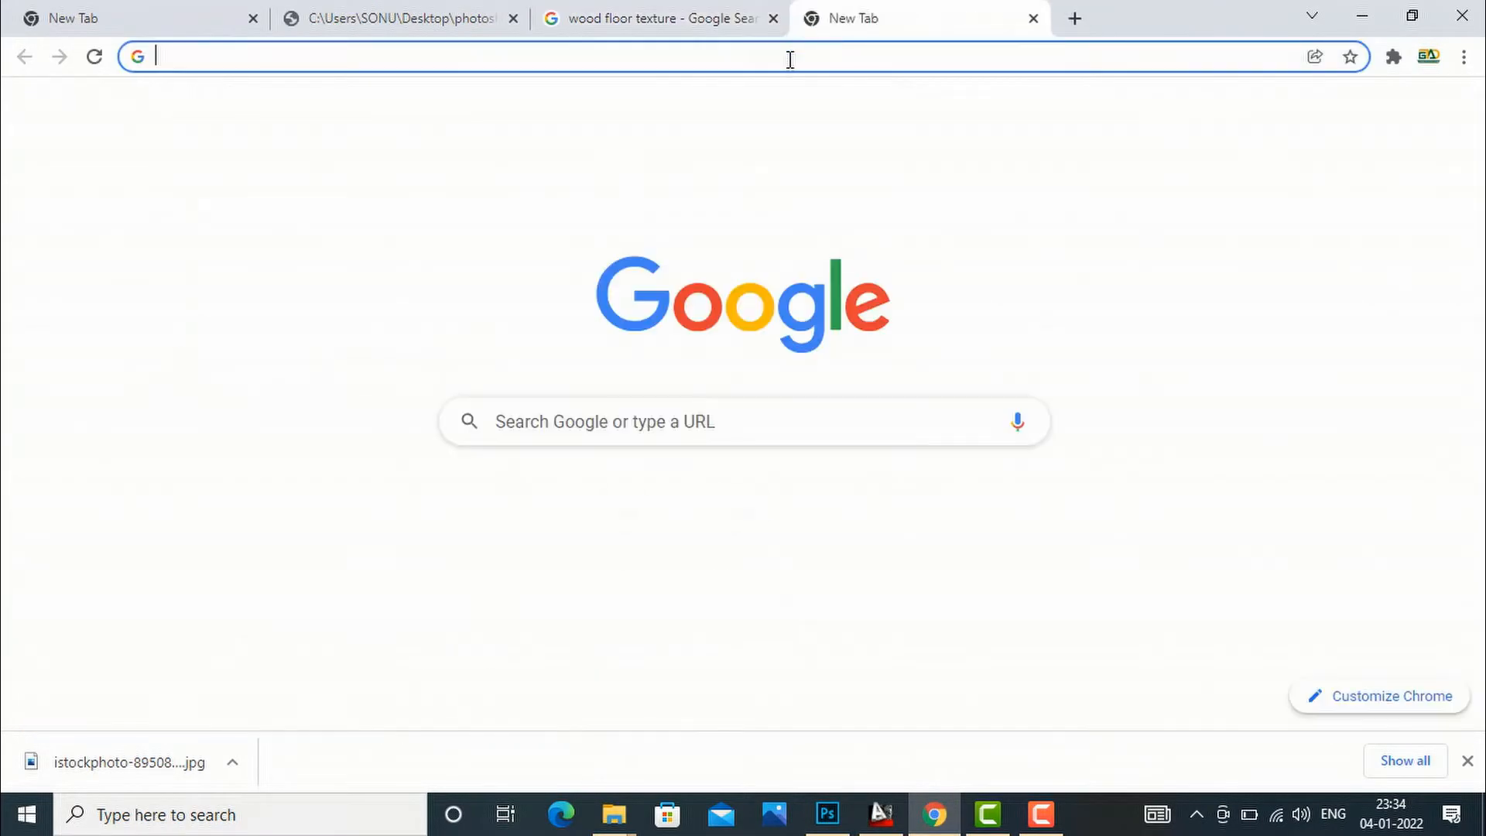
pyautogui.write('m')
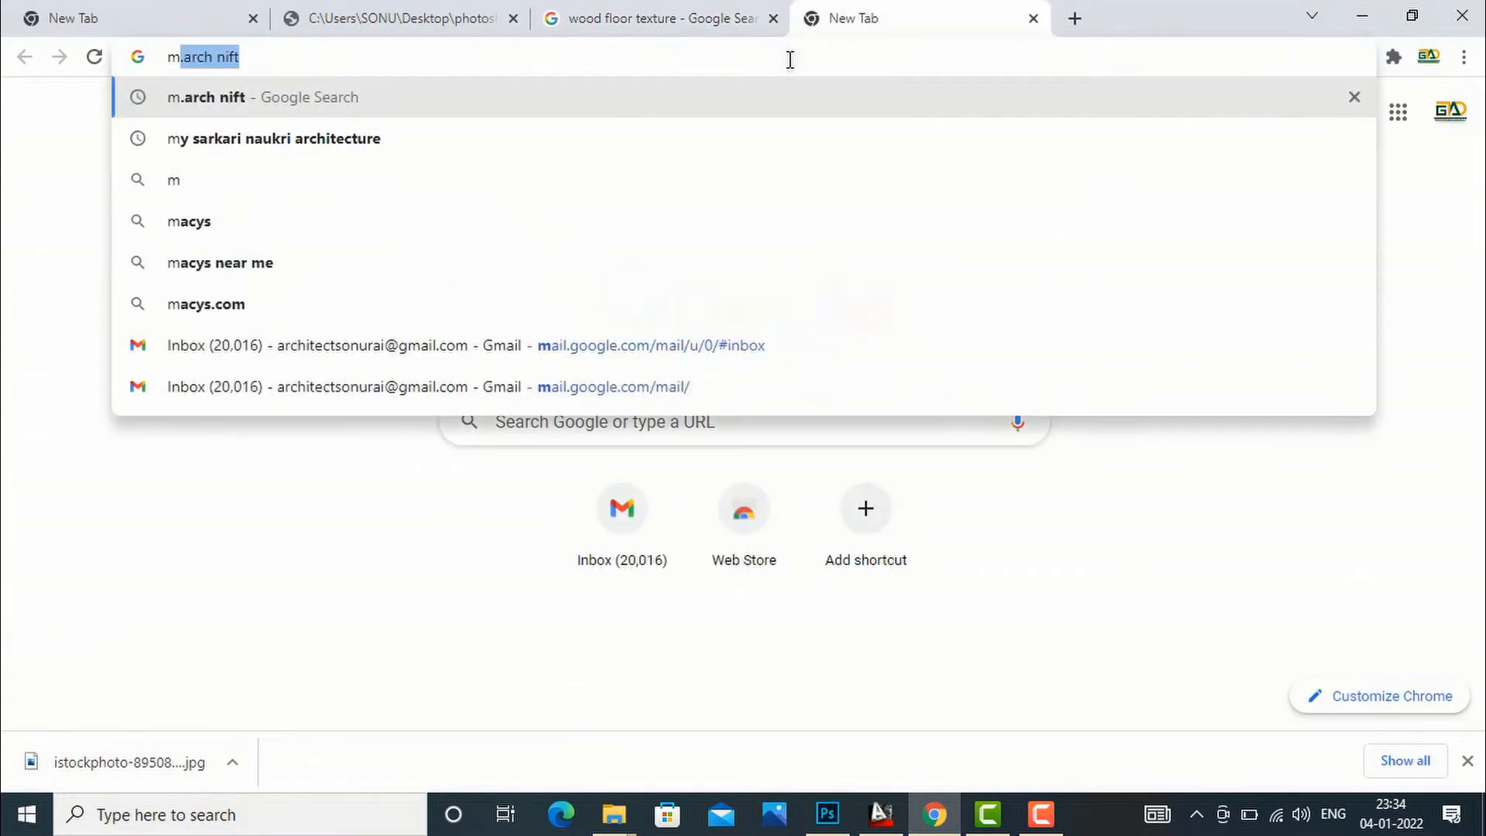
pyautogui.write('arble flooring')
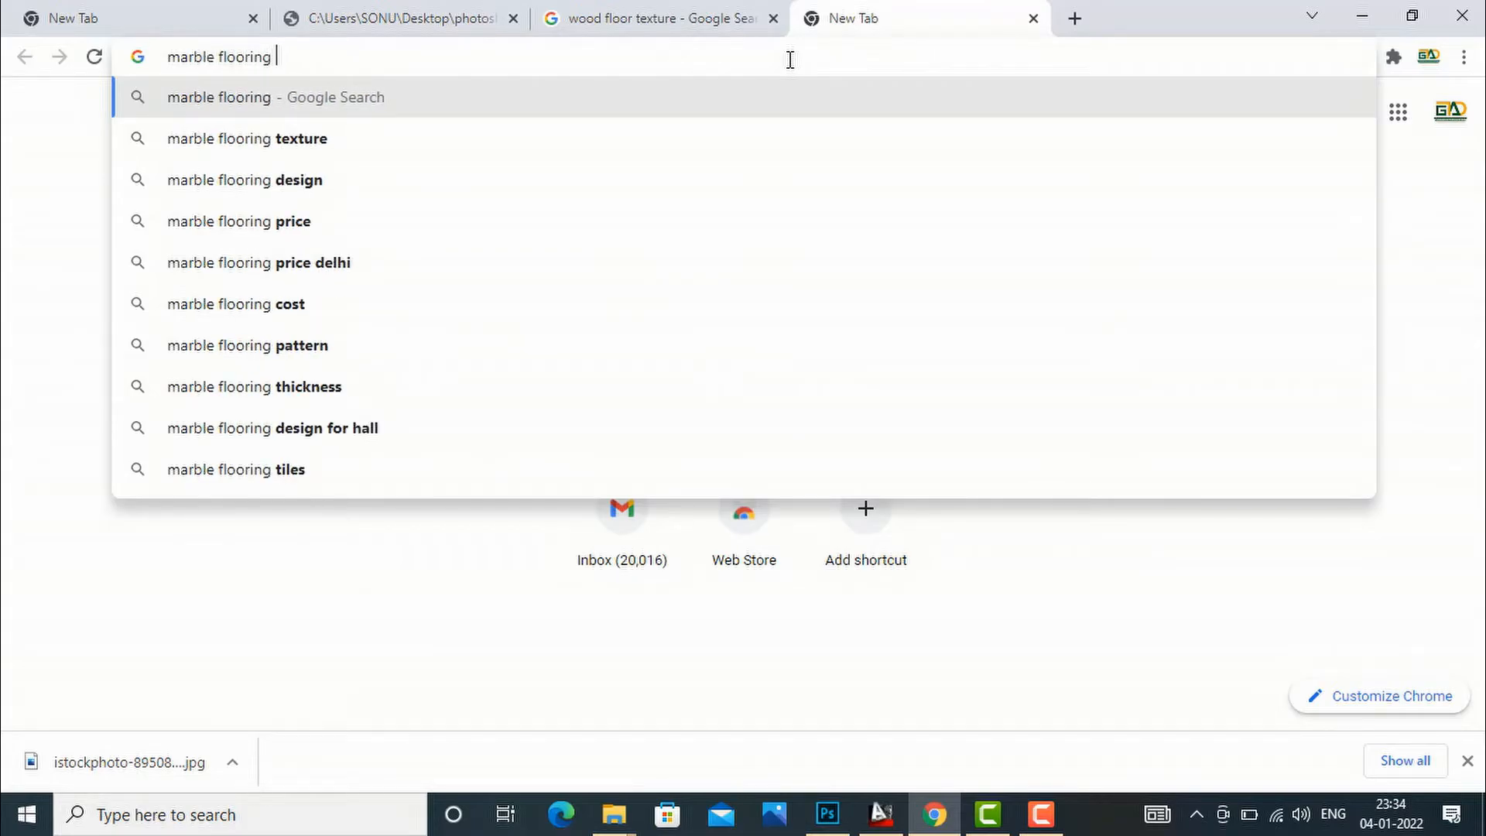
pyautogui.click(379, 146)
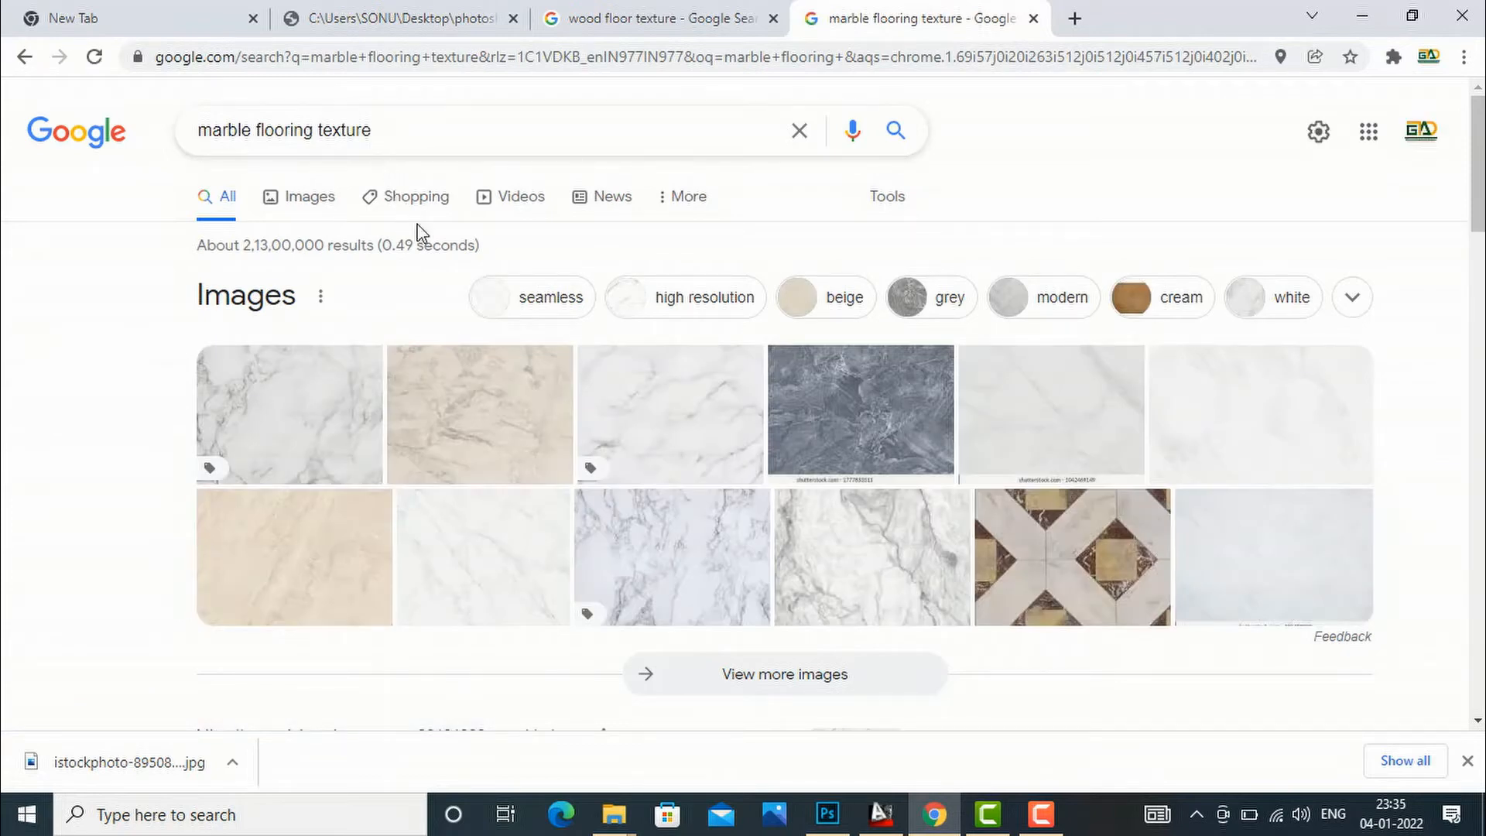
# Step: Narrow the marble flooring images to high resolution and examine them for a suitable floor texture
pyautogui.click(669, 306)
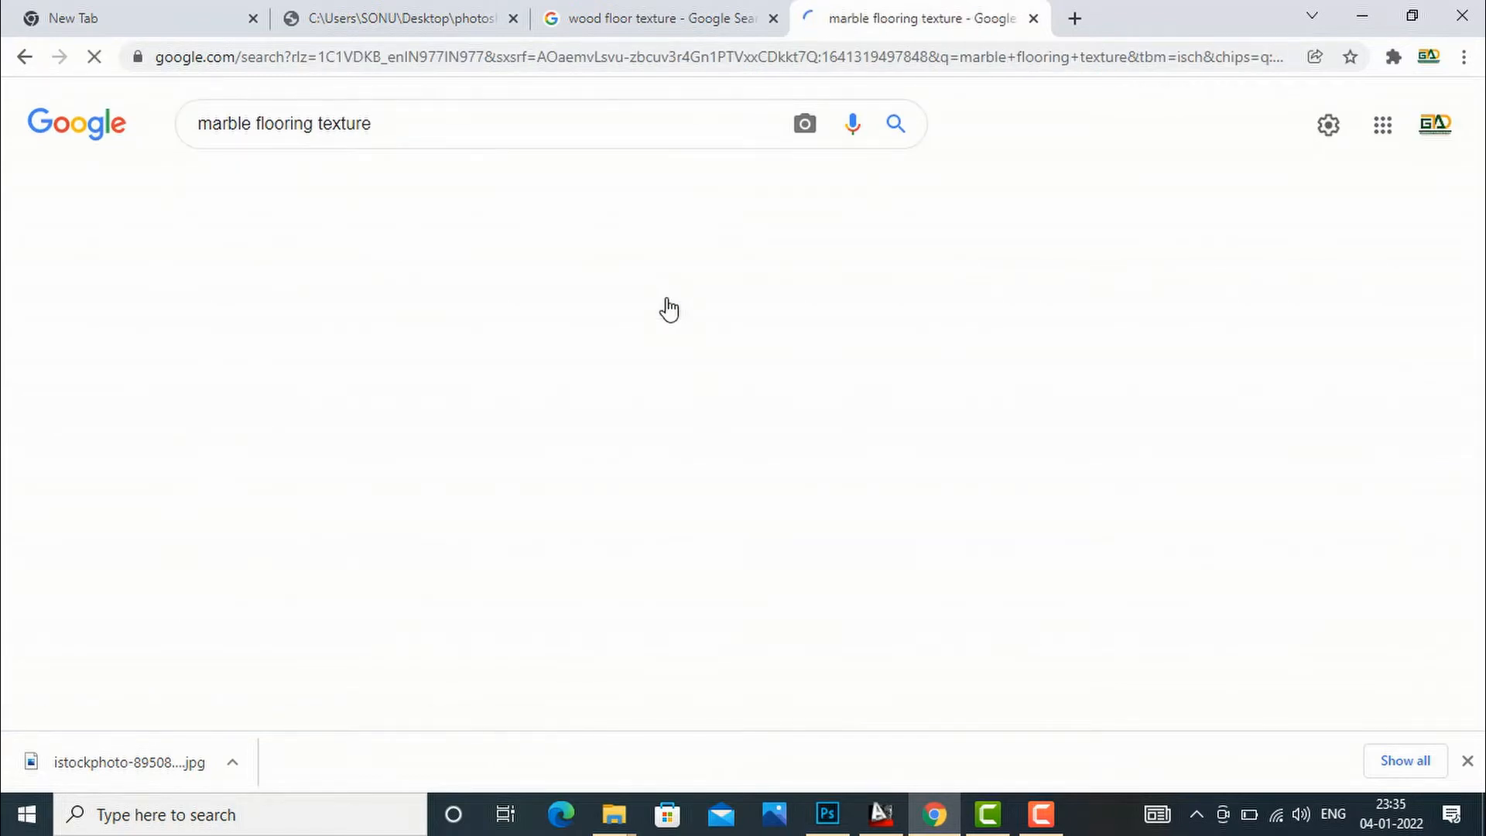
pyautogui.scroll(-2, 669, 309)
pyautogui.scroll(2, 668, 310)
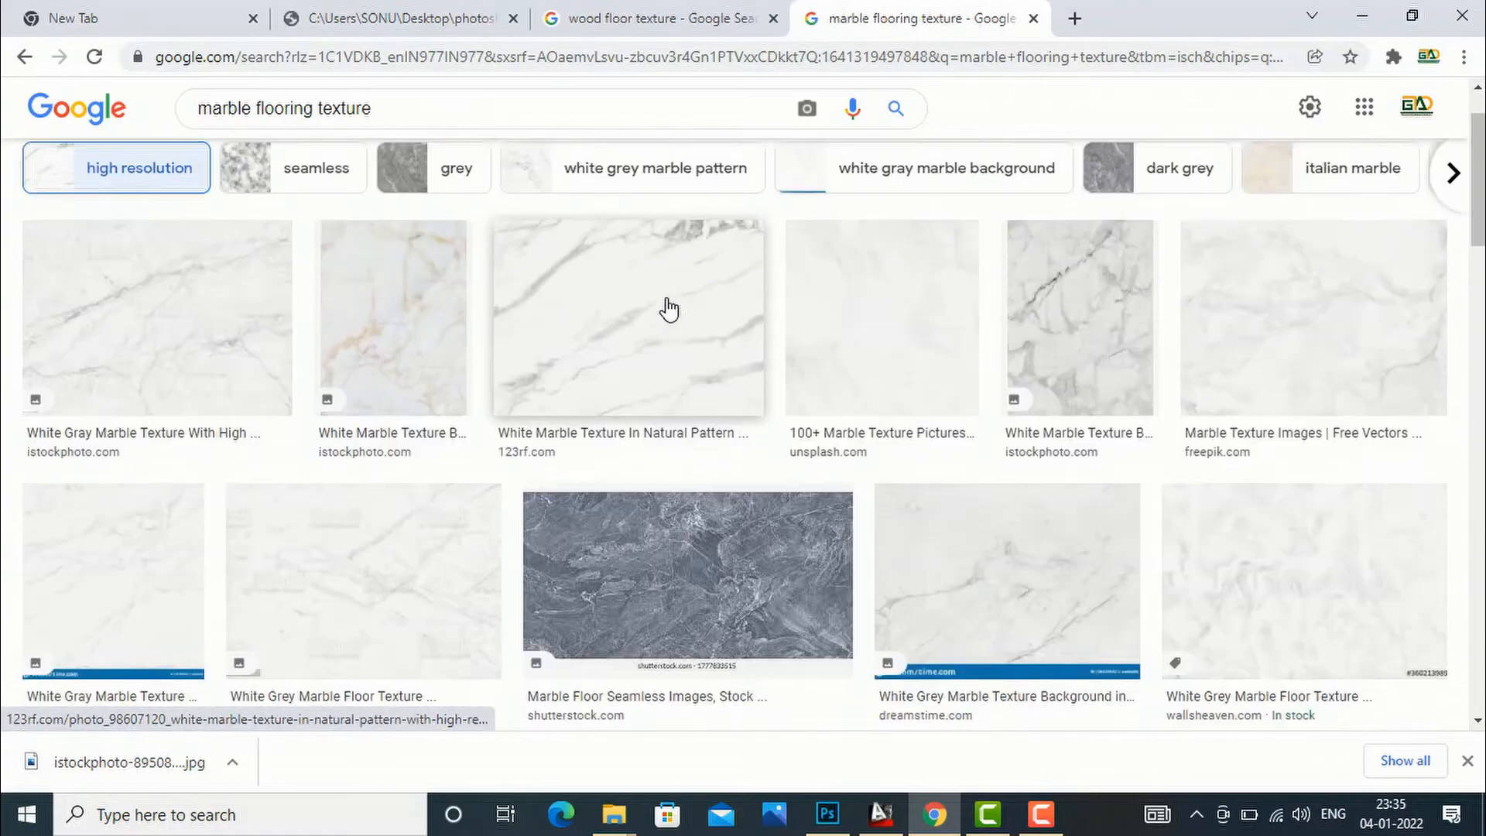
pyautogui.scroll(-4, 698, 302)
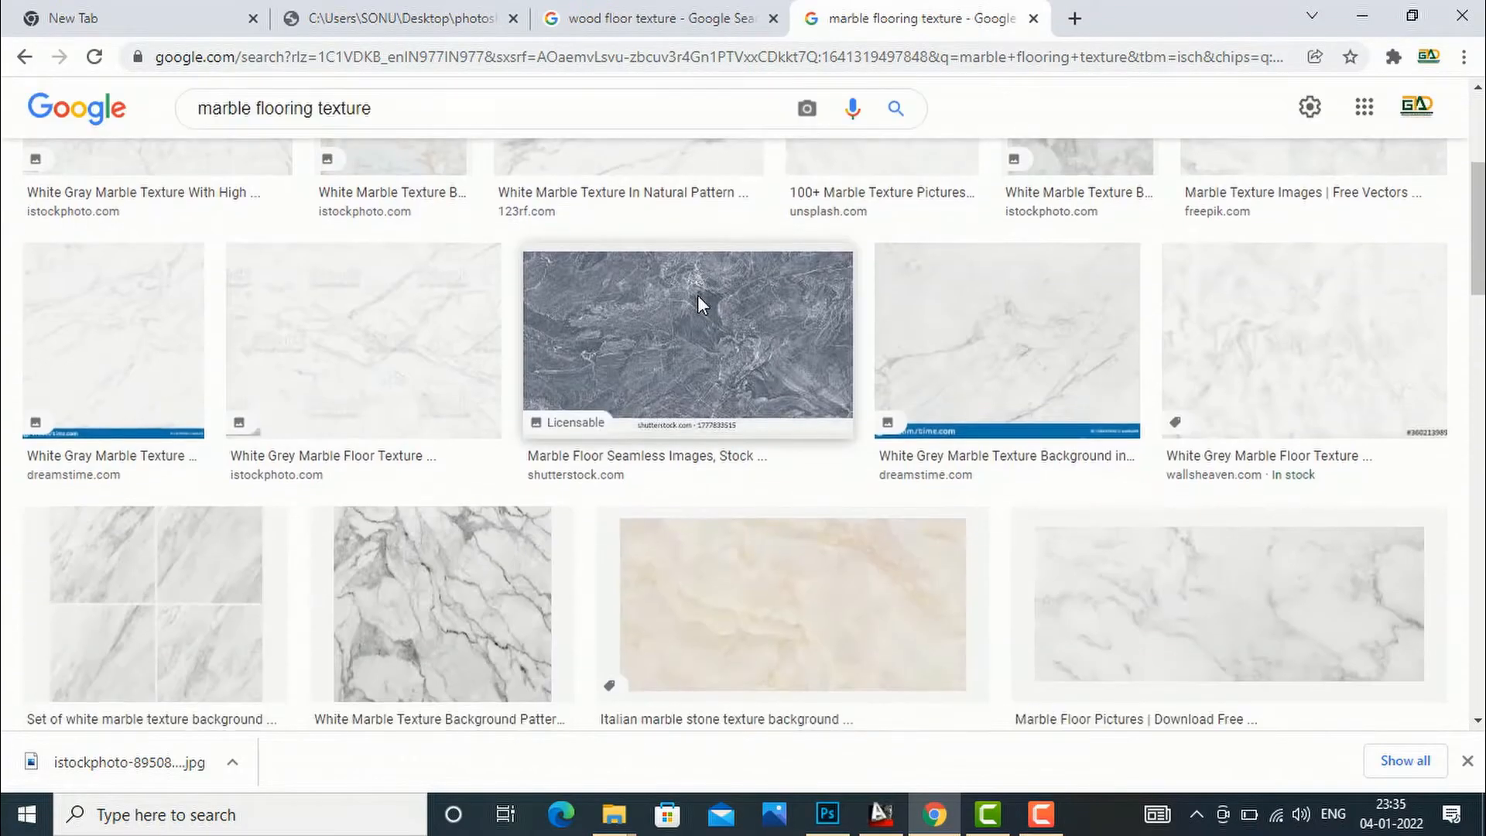
pyautogui.scroll(-4, 698, 306)
pyautogui.scroll(8, 697, 305)
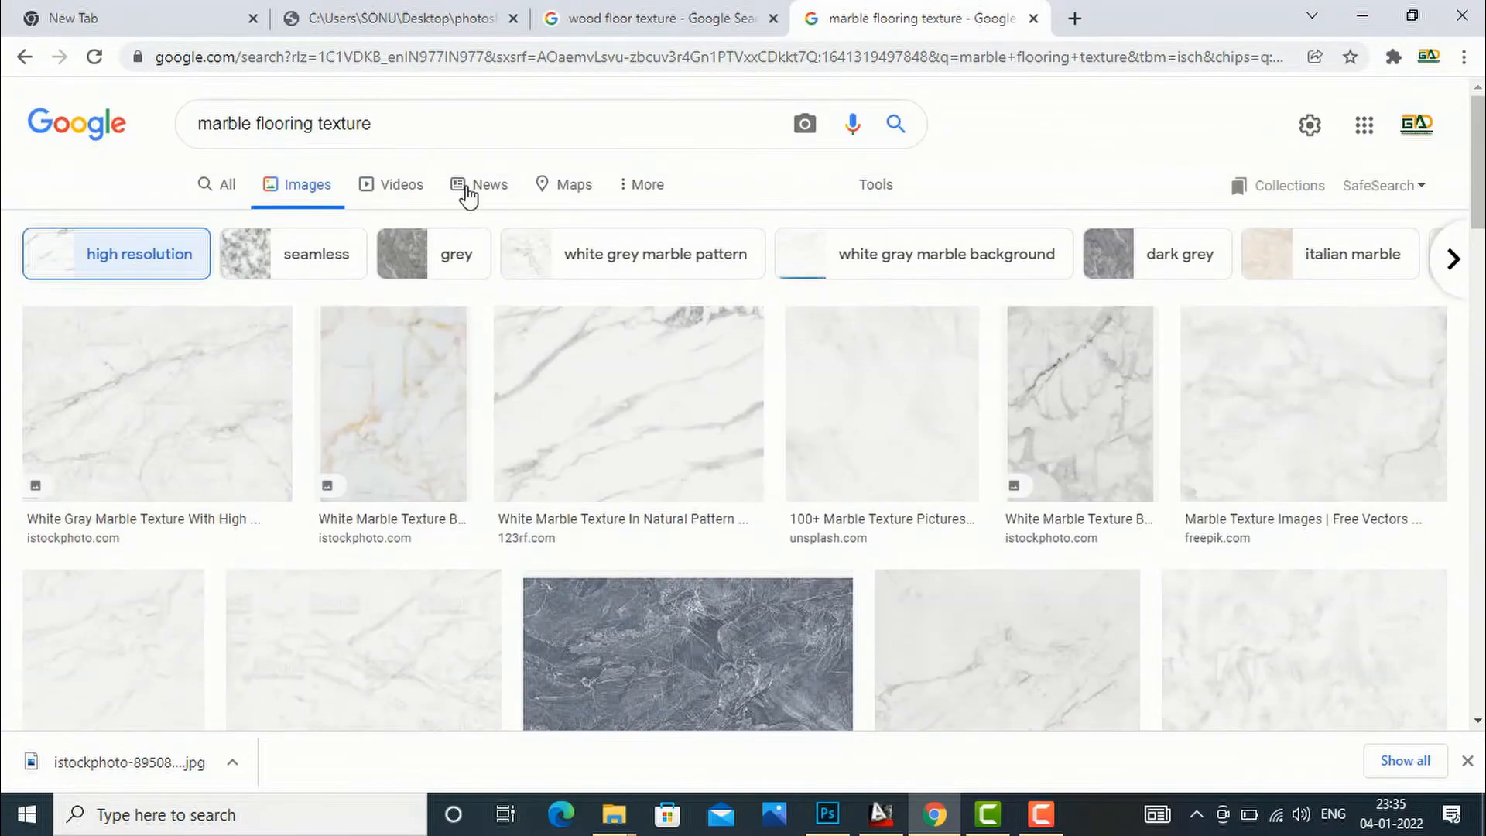
# Step: Replace the image search with "ceramic tiles glossy texture"
pyautogui.click(388, 124)
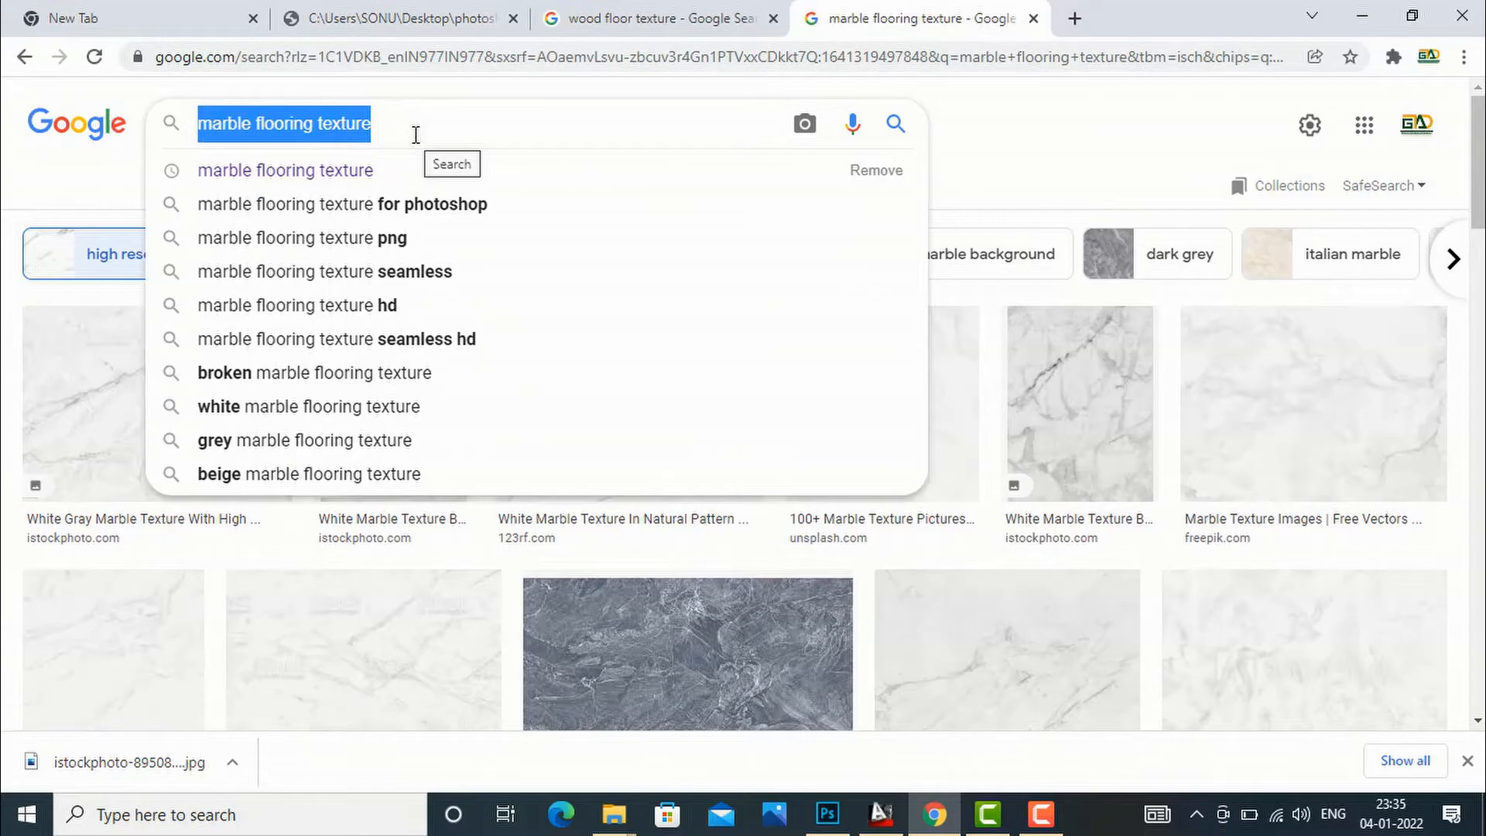
pyautogui.write('cerm')
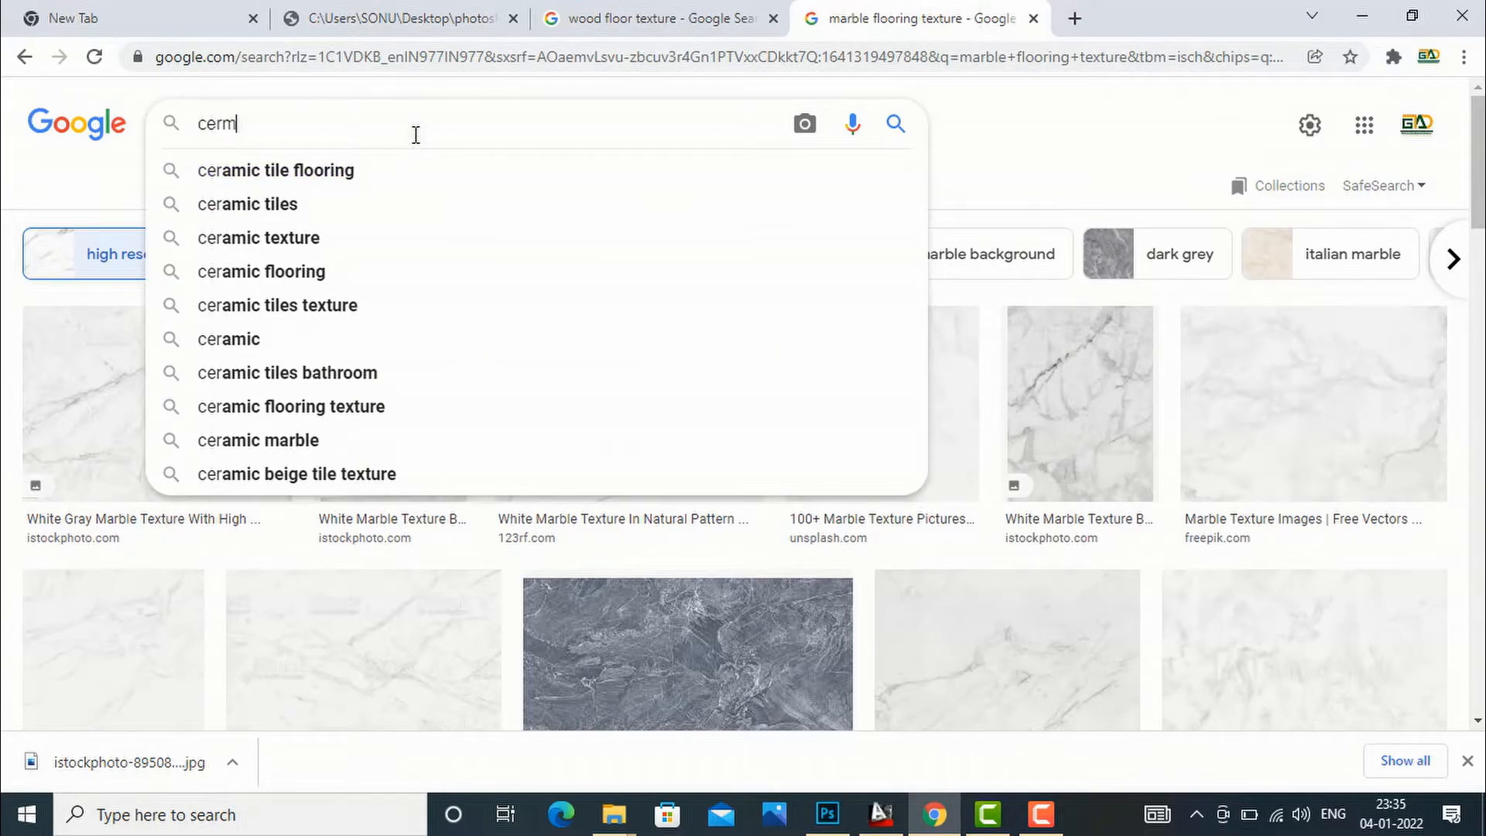
pyautogui.write('a')
pyautogui.press('BackSpace')
pyautogui.press('BackSpace')
pyautogui.write('amic tiles glossy te')
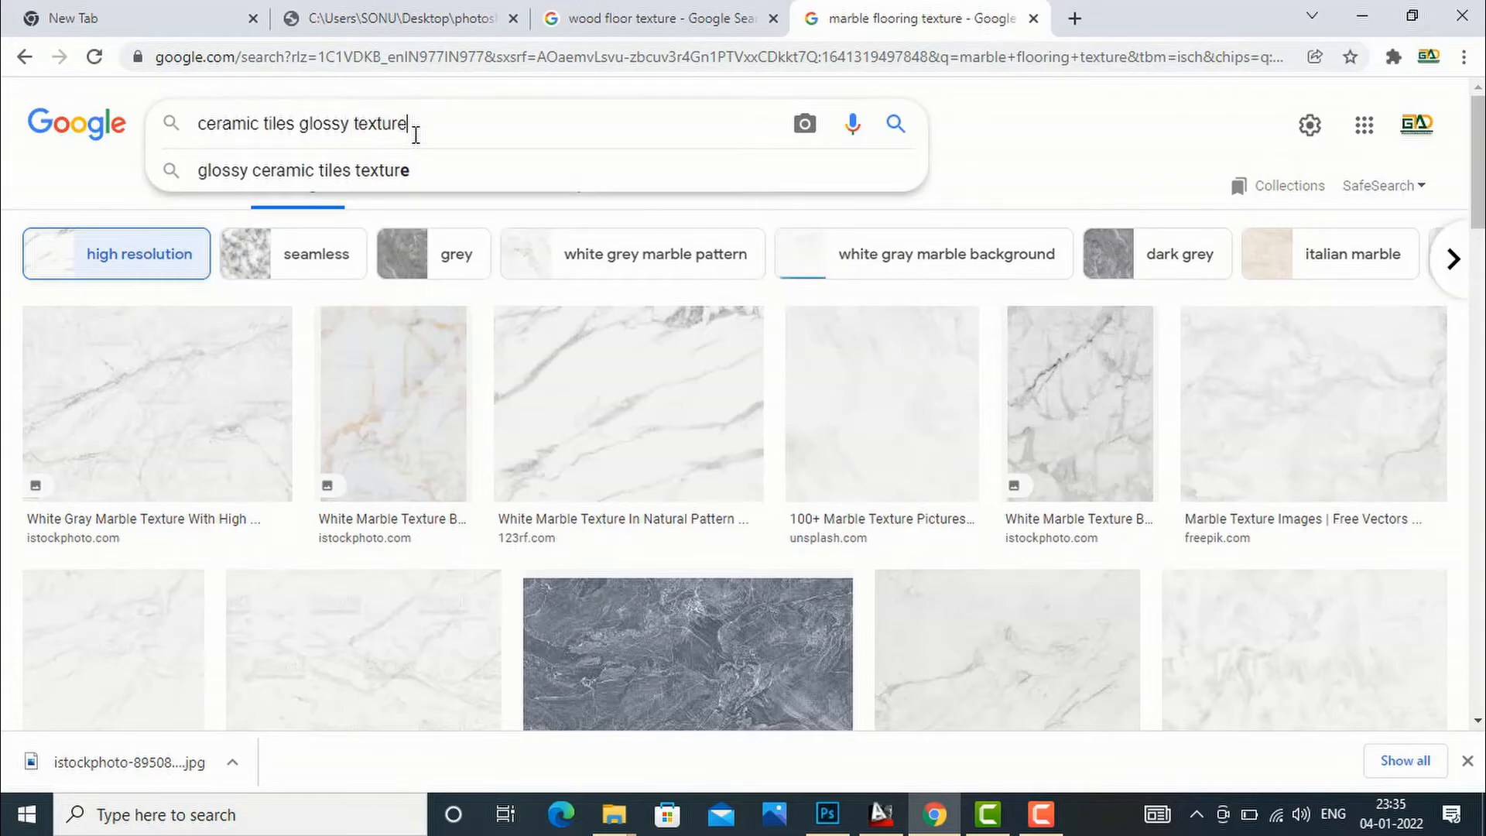
pyautogui.write('xture')
pyautogui.press('Return')
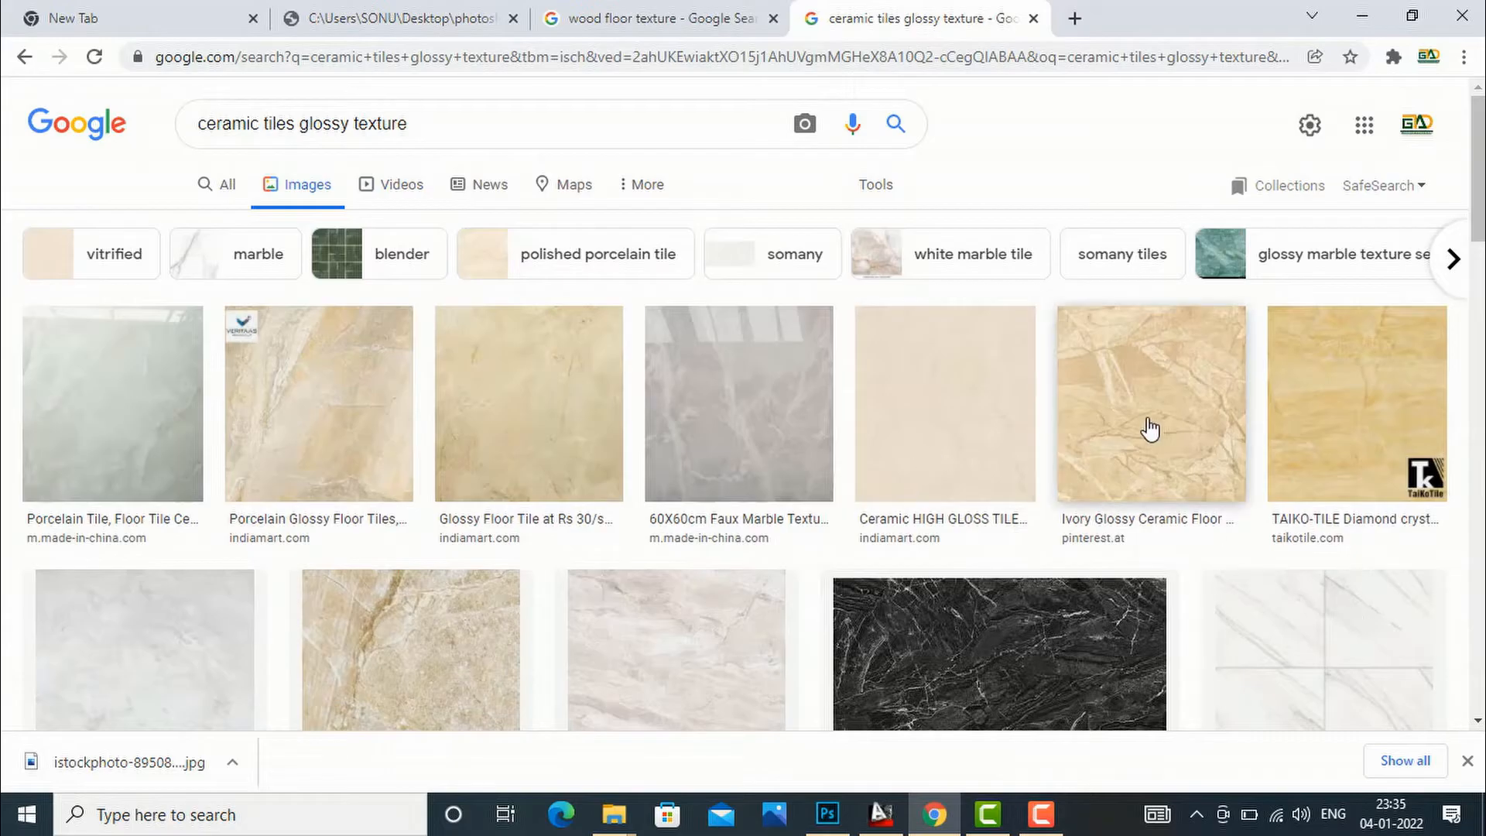
# Step: Preview the Ivory Glossy Ceramic Floor tile image and save it as a JPEG in the texture folder
pyautogui.click(1150, 428)
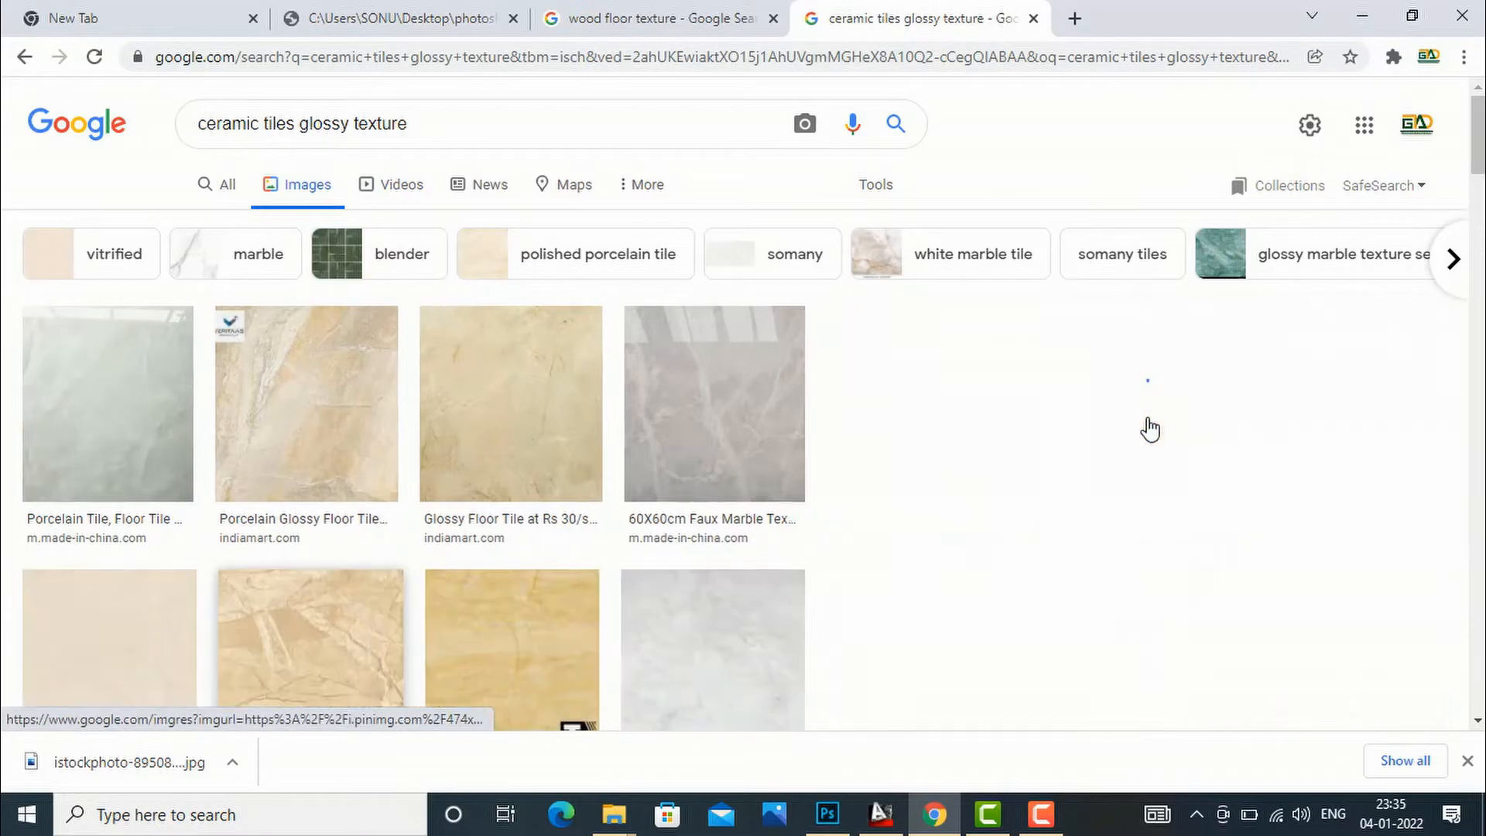
pyautogui.scroll(-5, 1149, 360)
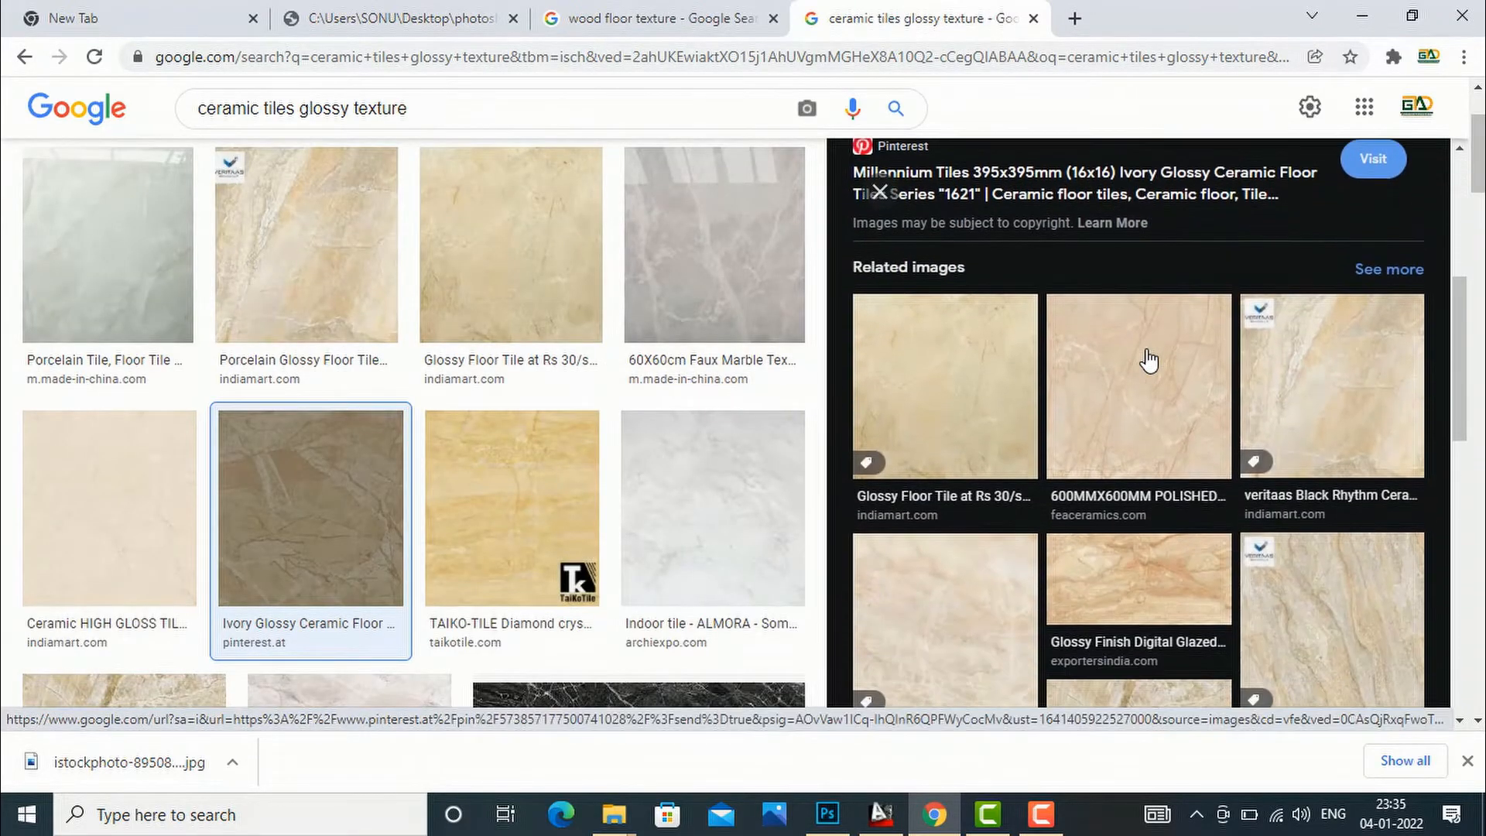
pyautogui.scroll(-4, 1149, 360)
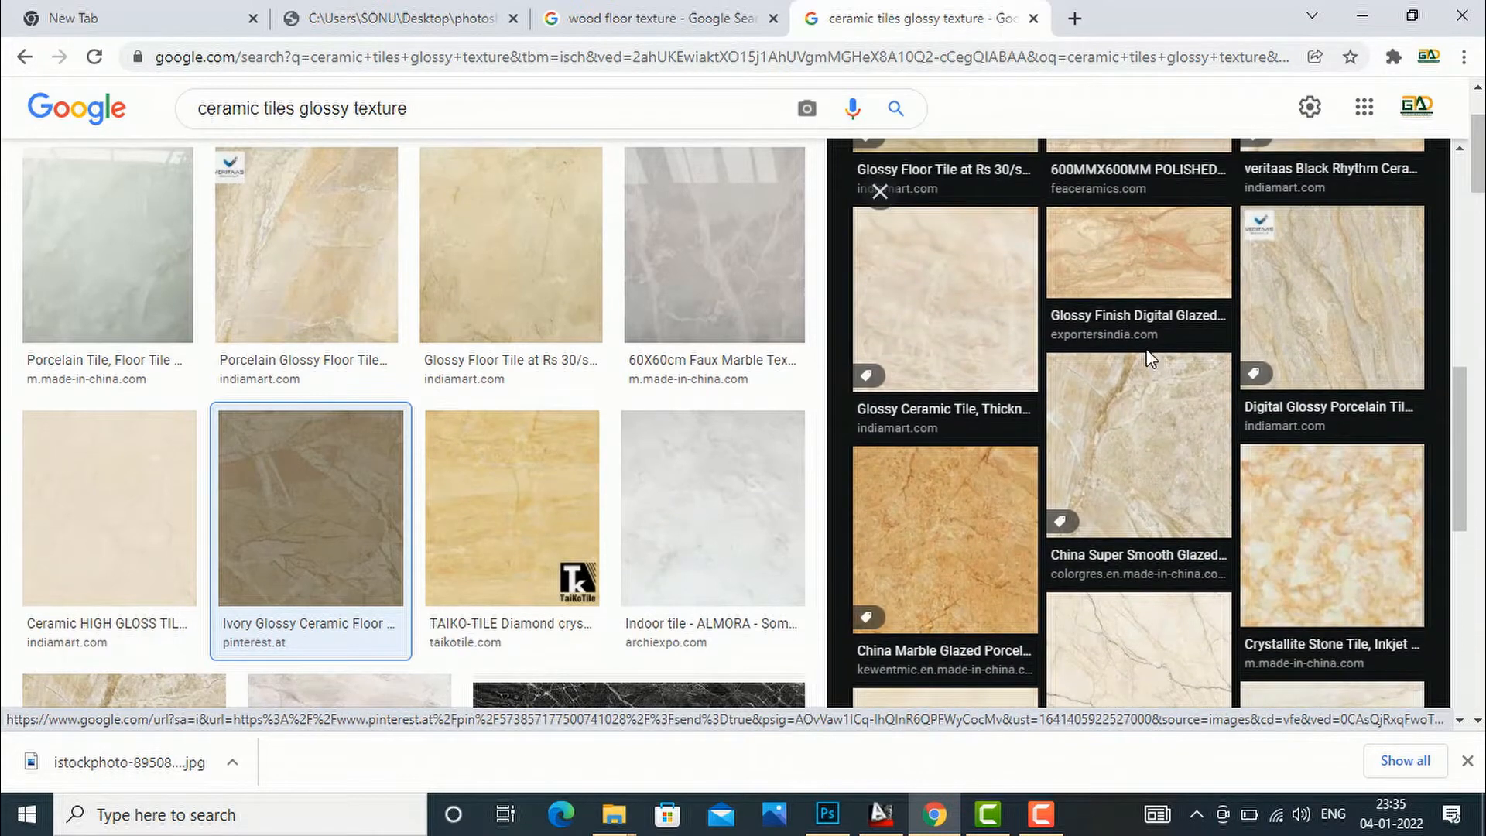
pyautogui.scroll(9, 1149, 360)
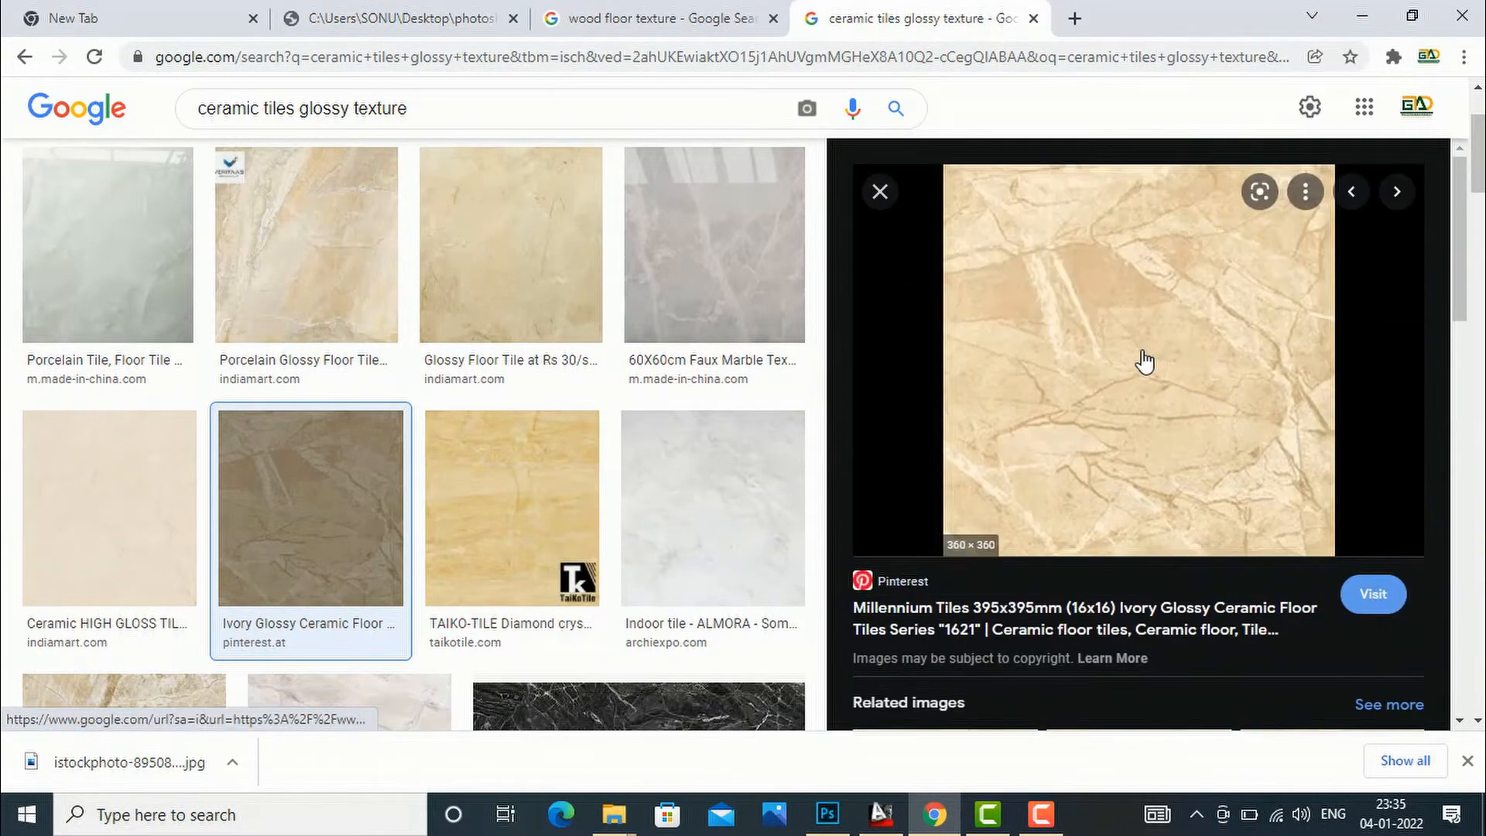
pyautogui.rightClick(1055, 341)
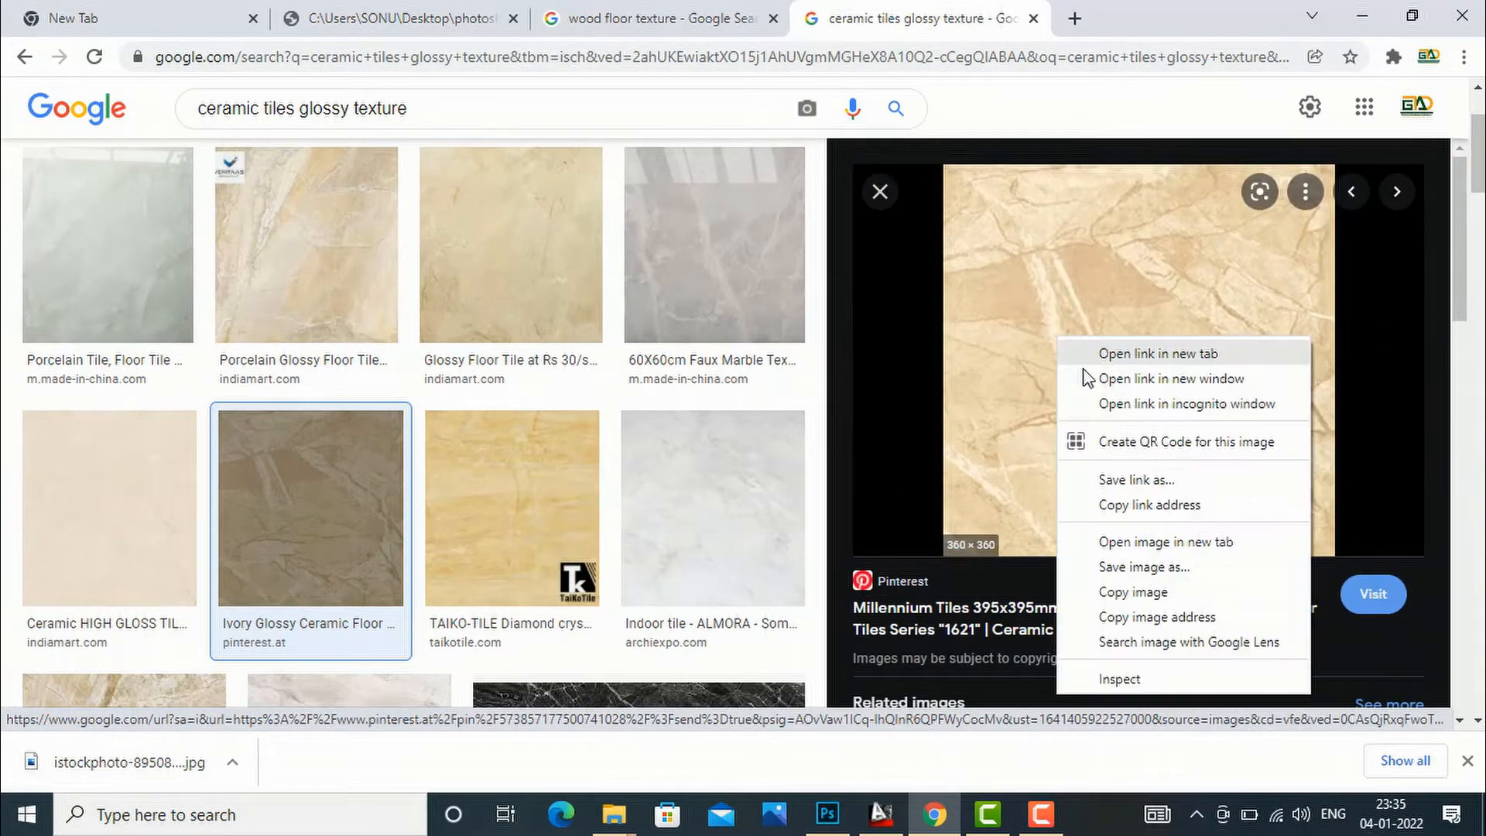
pyautogui.click(1142, 565)
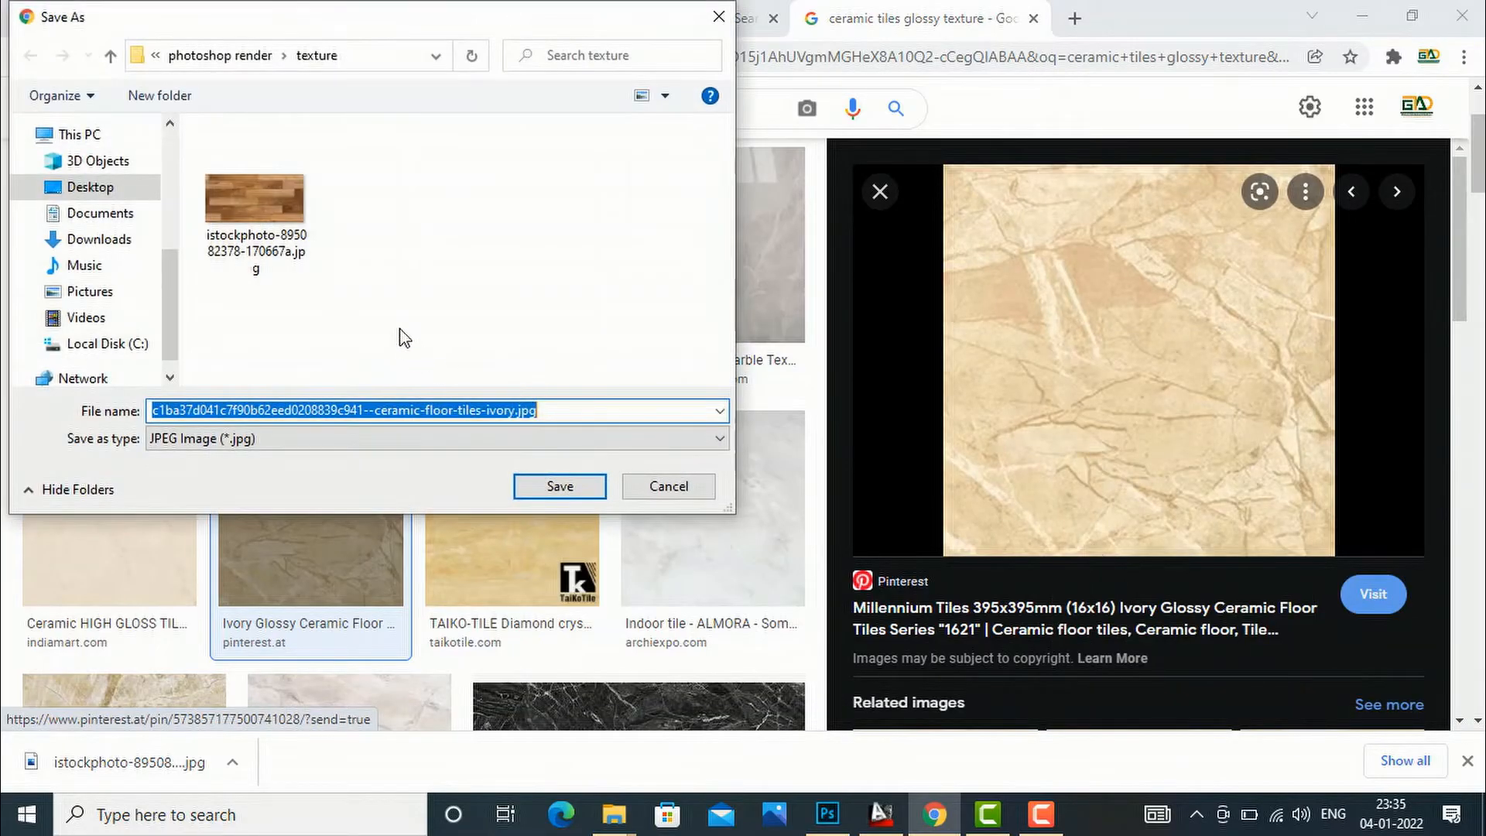
pyautogui.click(562, 487)
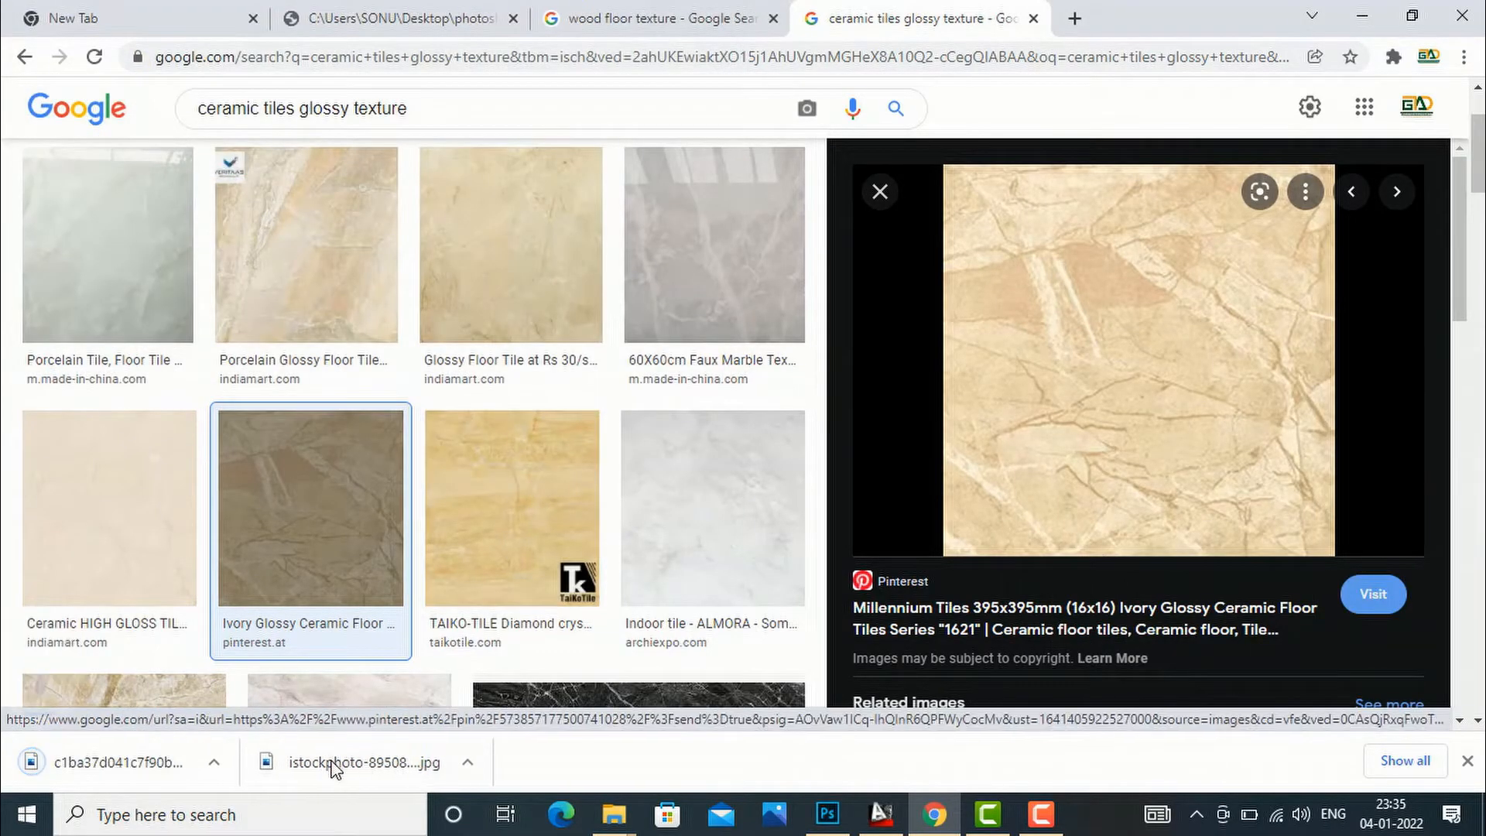
# Step: Locate the downloaded ivory tile image in its folder and open it in Adobe Photoshop CC 2019
pyautogui.click(232, 762)
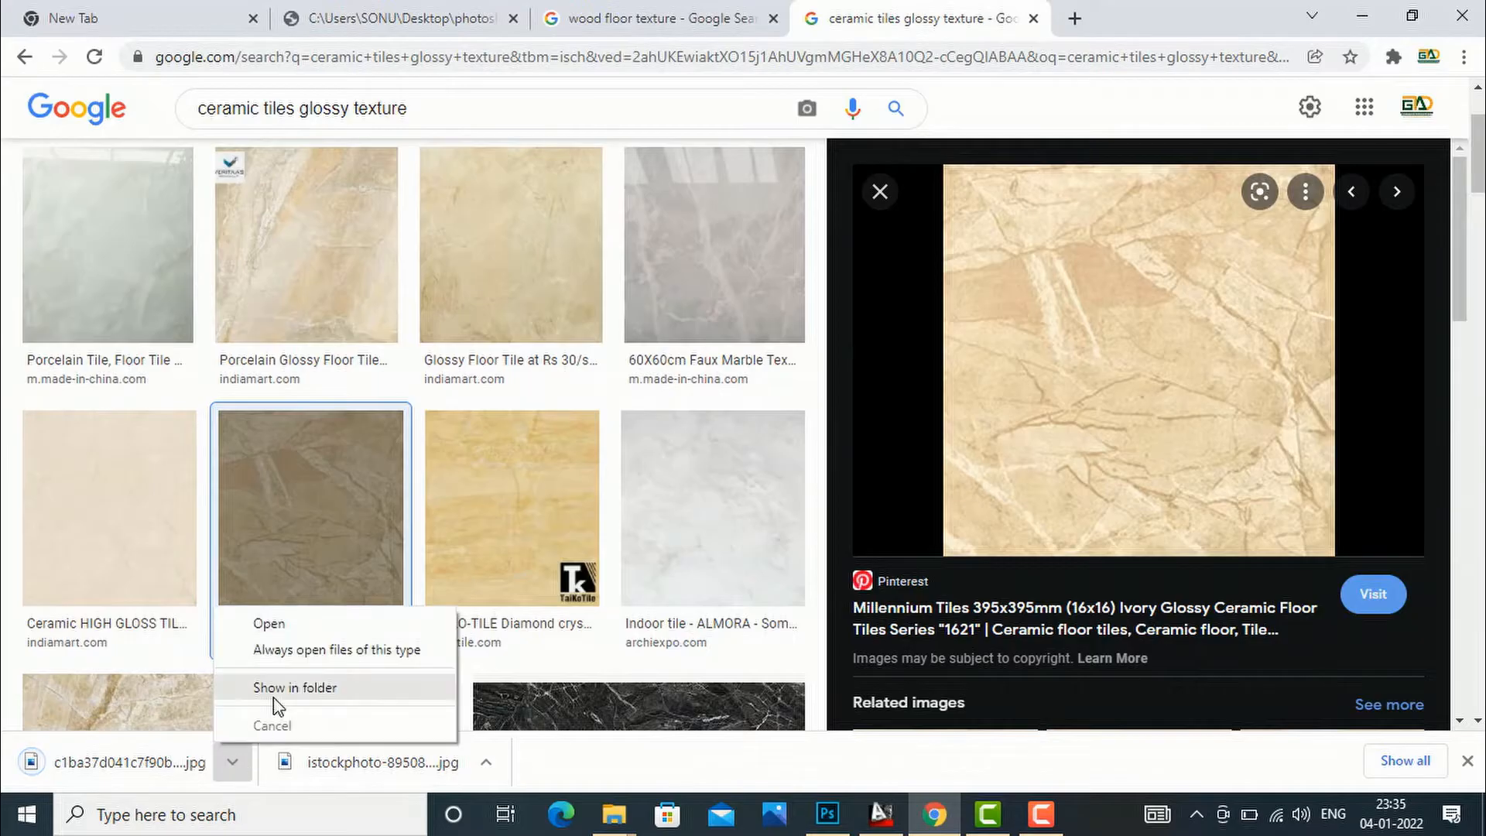
pyautogui.click(278, 702)
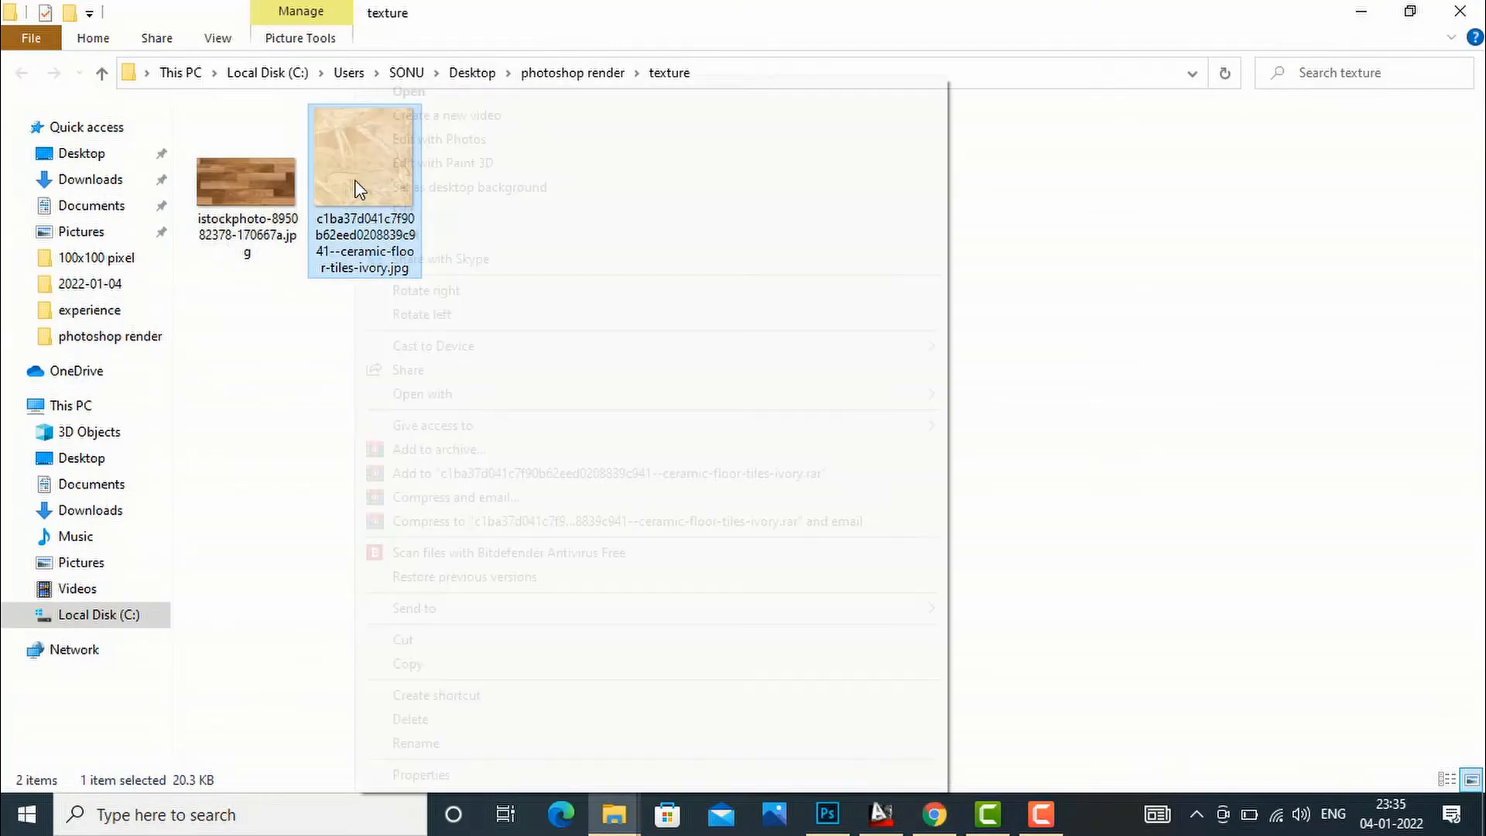
pyautogui.rightClick(358, 190)
pyautogui.moveTo(896, 399)
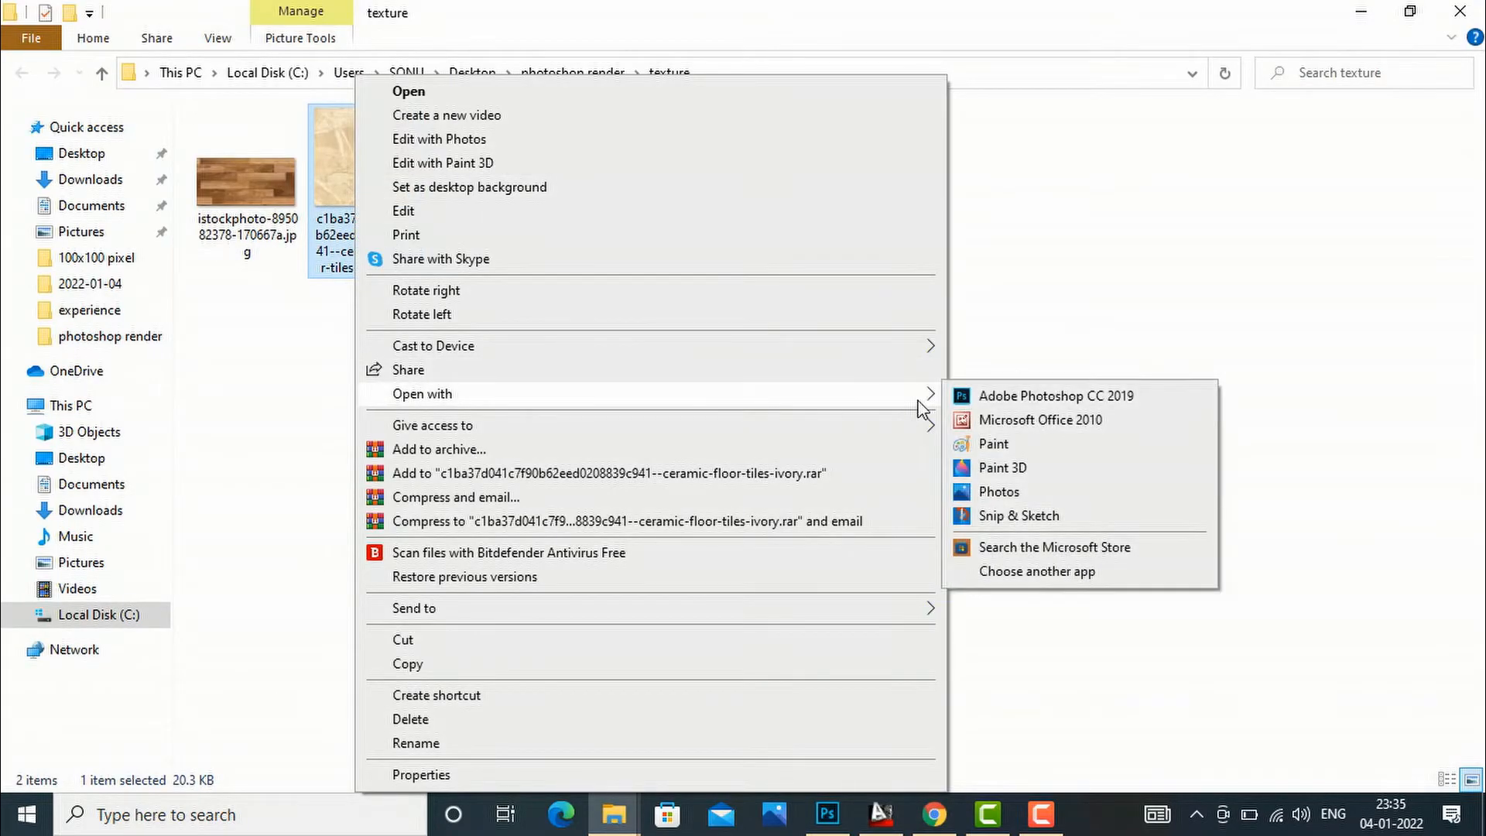
pyautogui.click(979, 397)
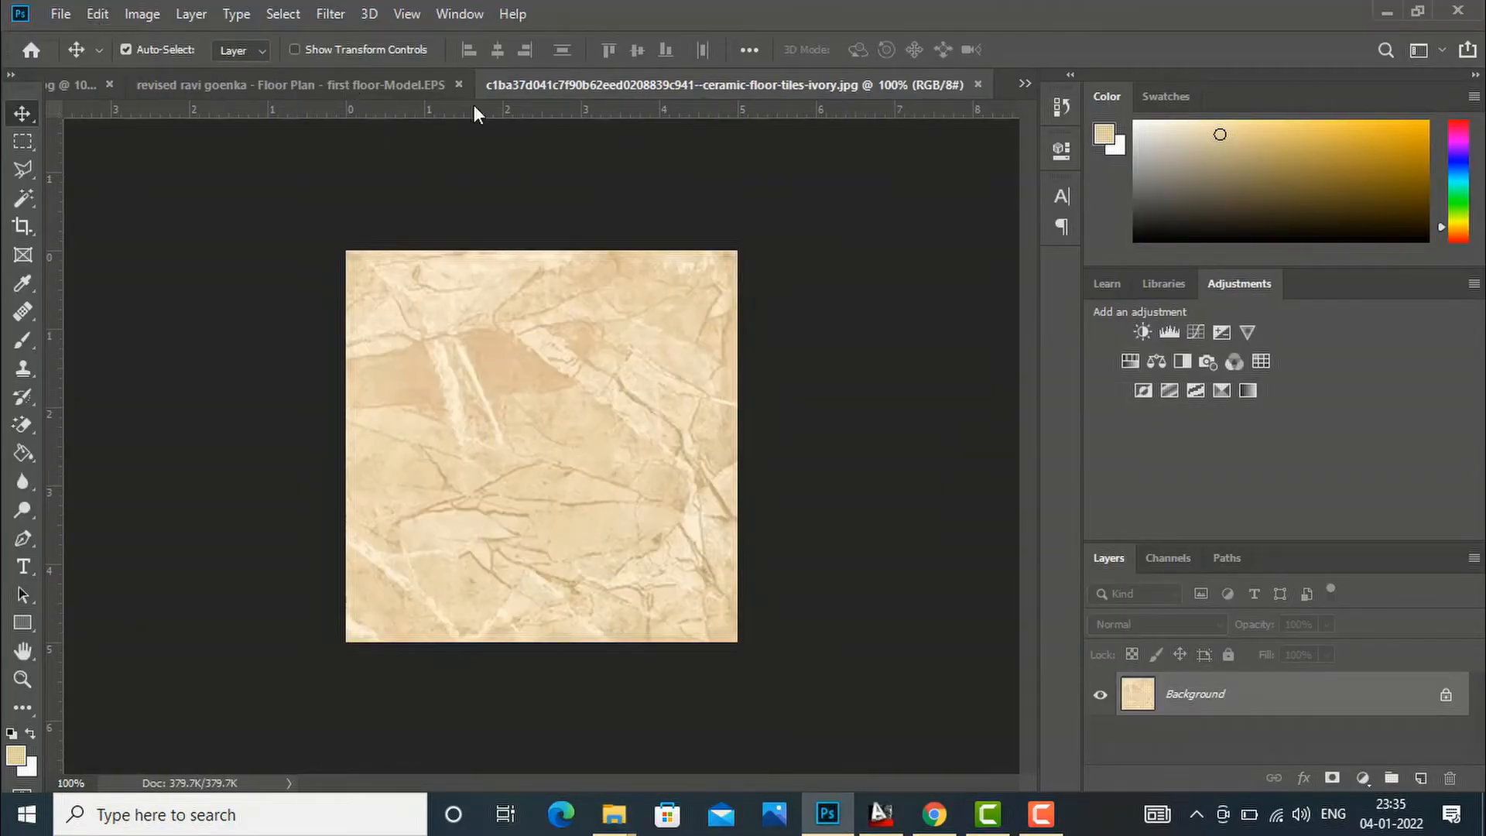
# Step: Define the ivory tile image as a pattern and close its document
pyautogui.click(104, 15)
pyautogui.click(234, 602)
pyautogui.click(961, 247)
pyautogui.click(978, 84)
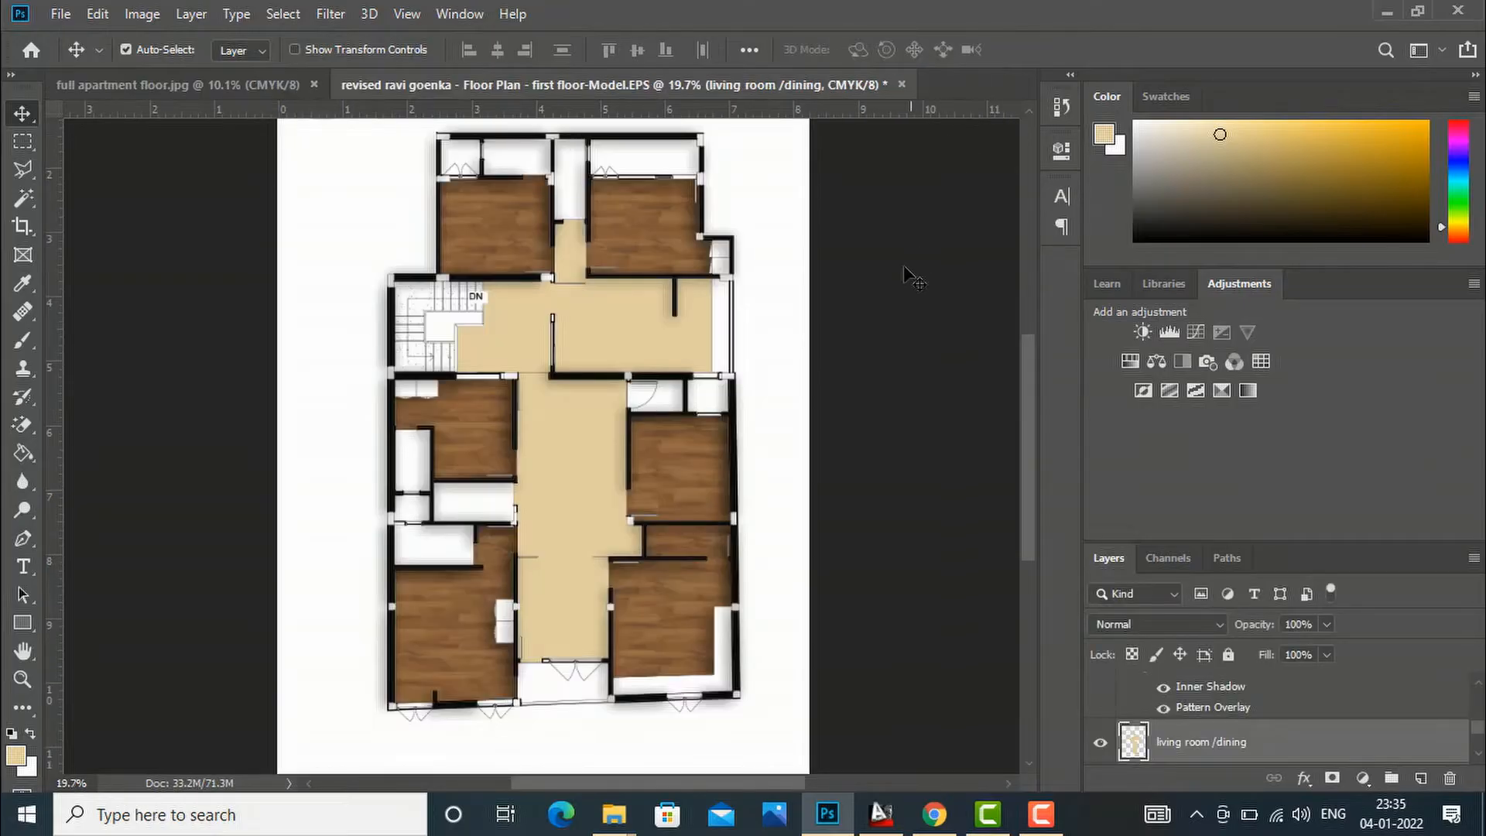
# Step: Add a pattern overlay to the living room /dining layer using the ivory tile pattern
pyautogui.rightClick(1145, 749)
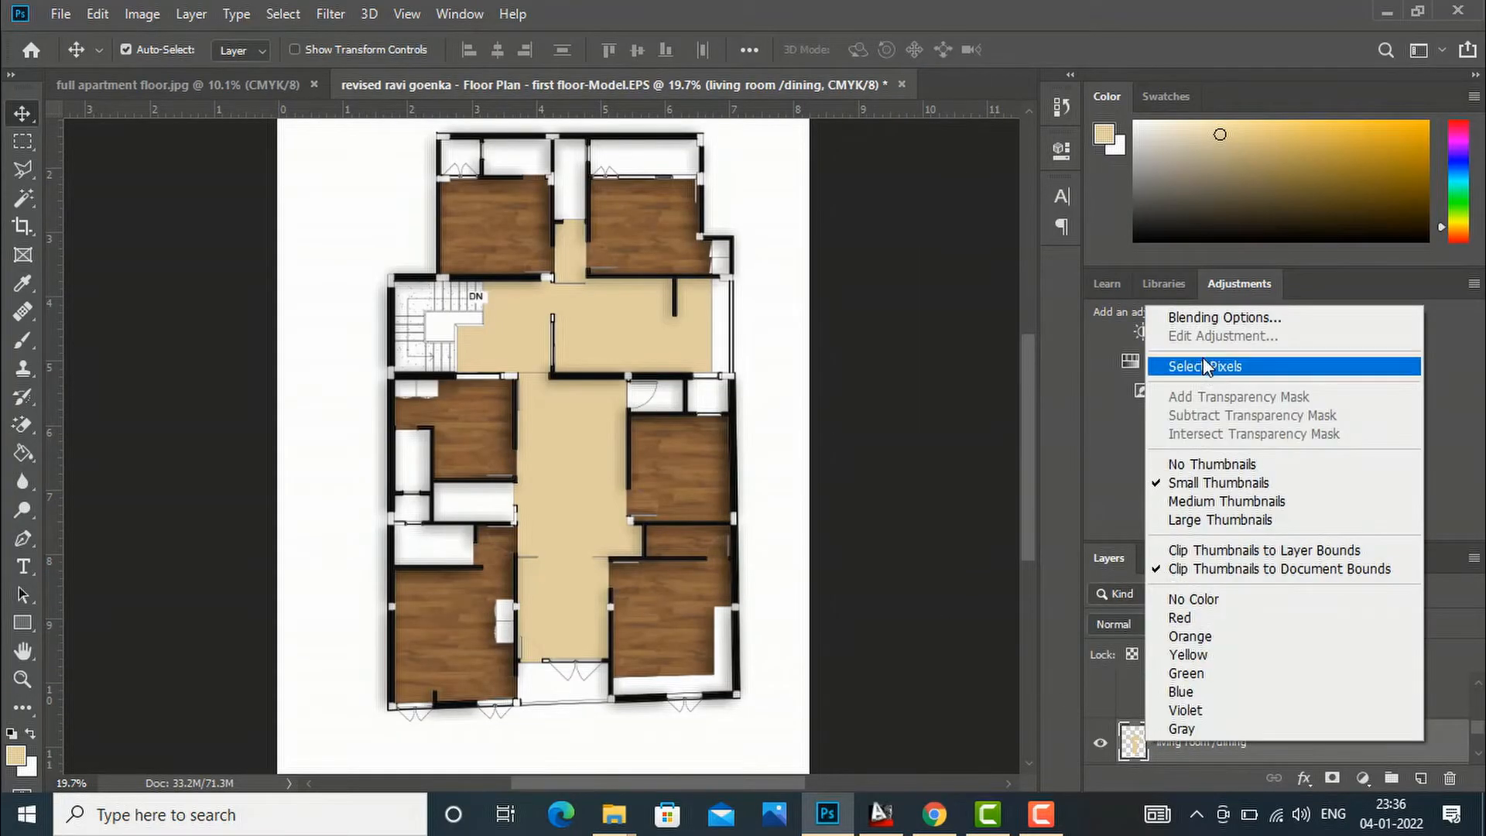
pyautogui.click(1203, 315)
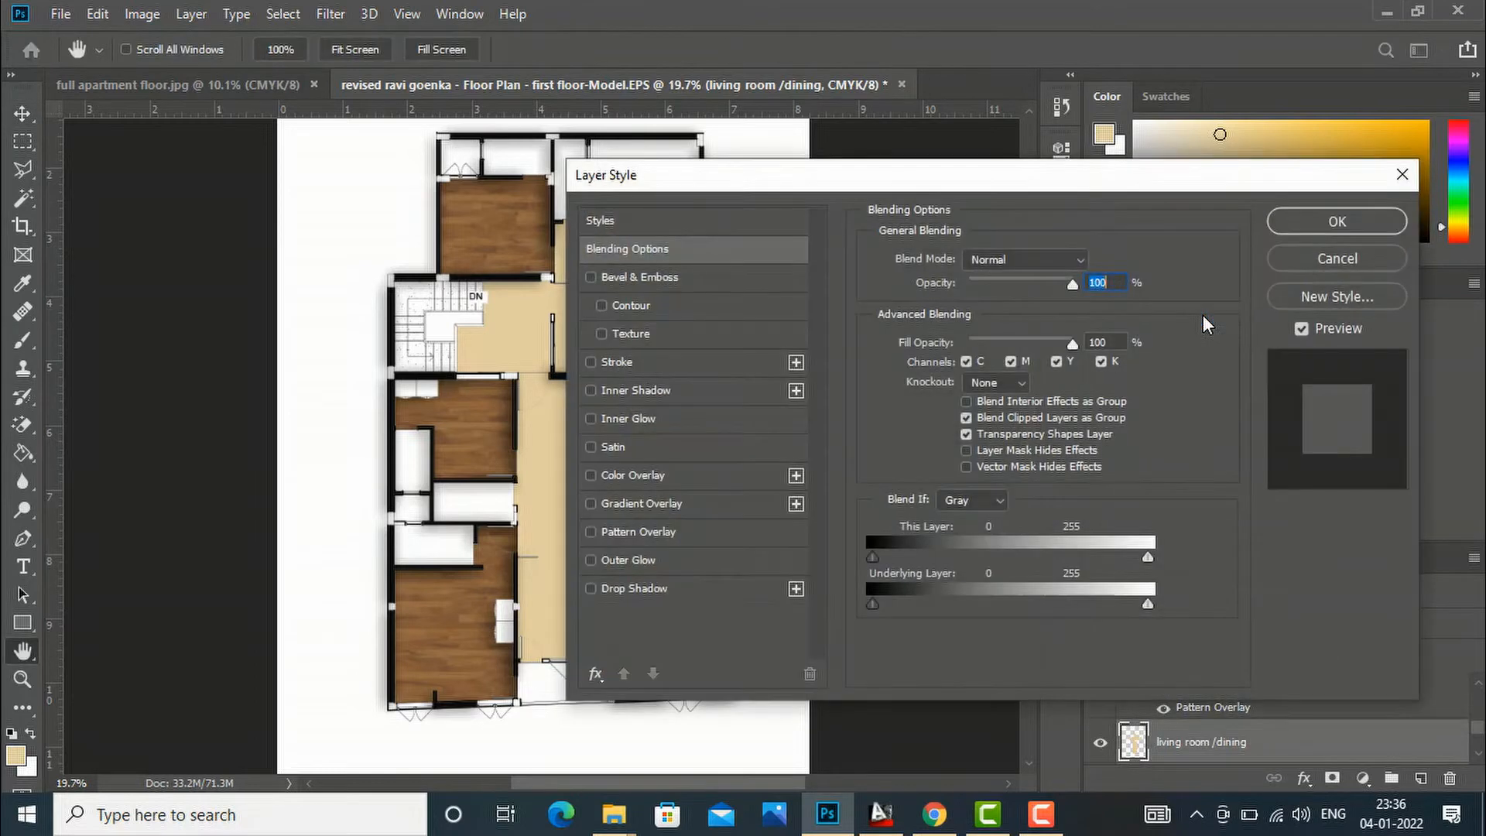
pyautogui.moveTo(752, 180); pyautogui.dragTo(981, 161)
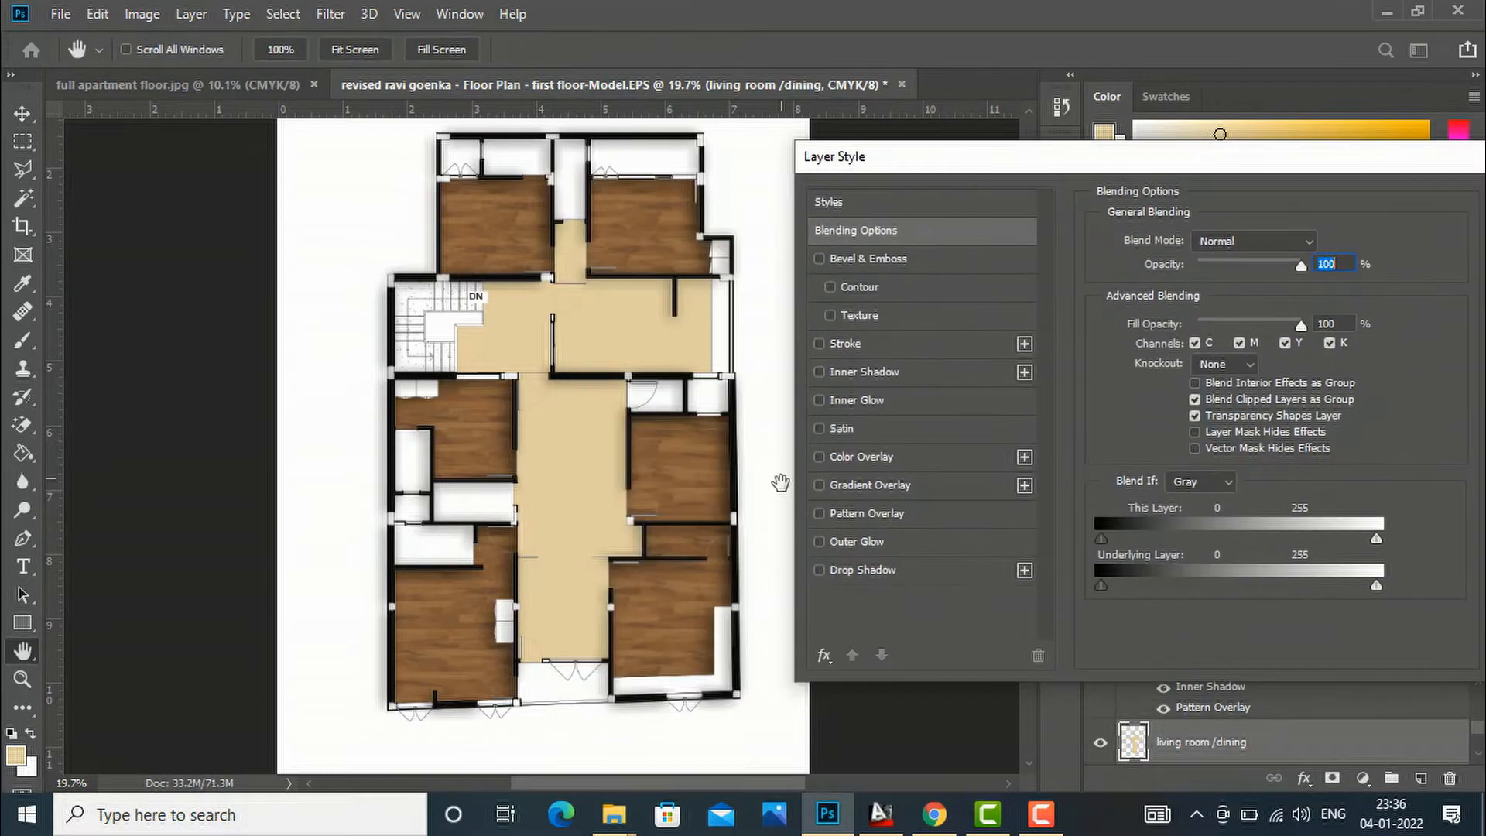
pyautogui.click(819, 513)
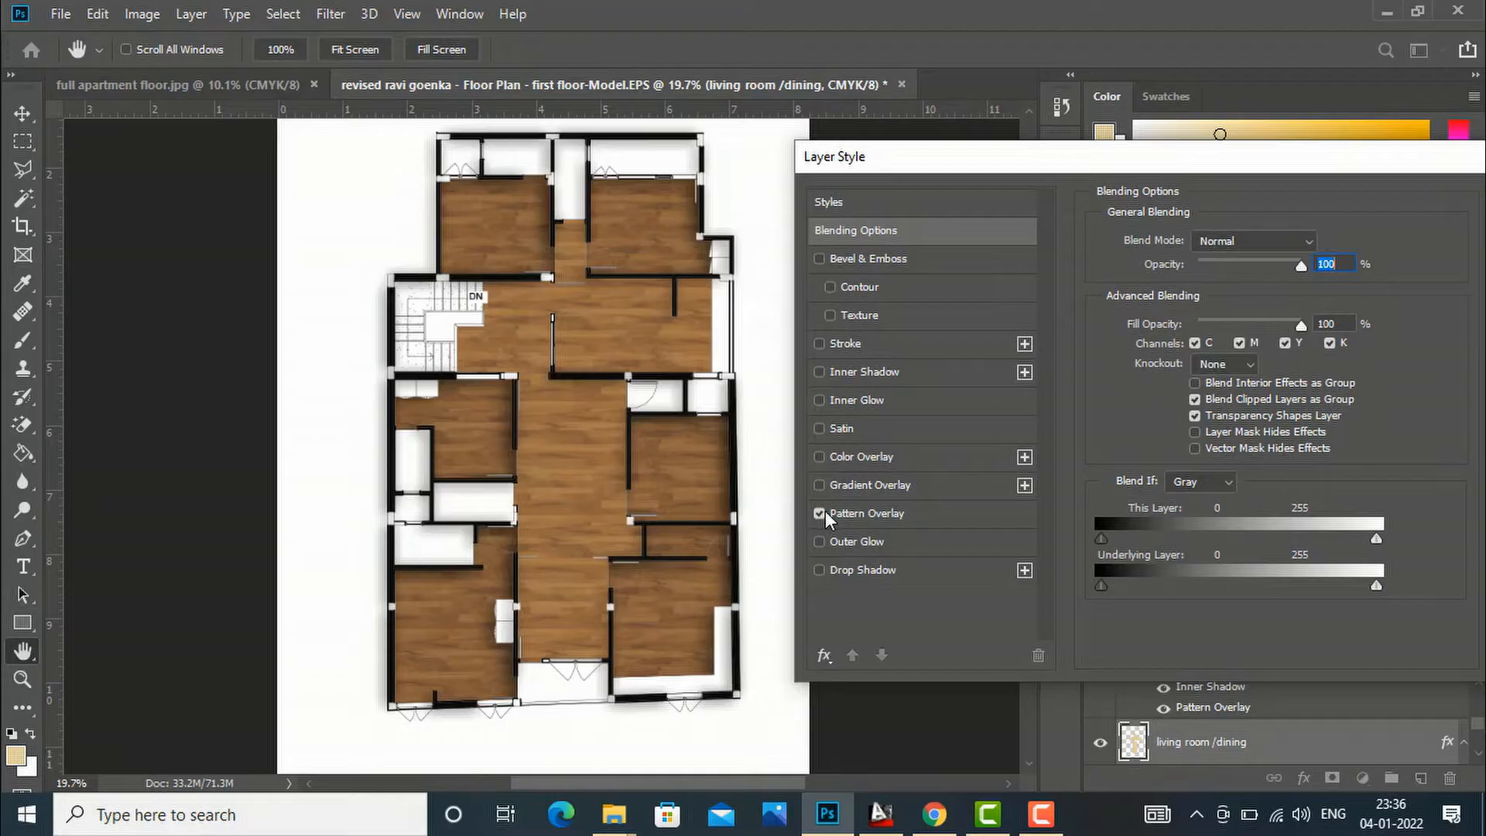
pyautogui.click(864, 514)
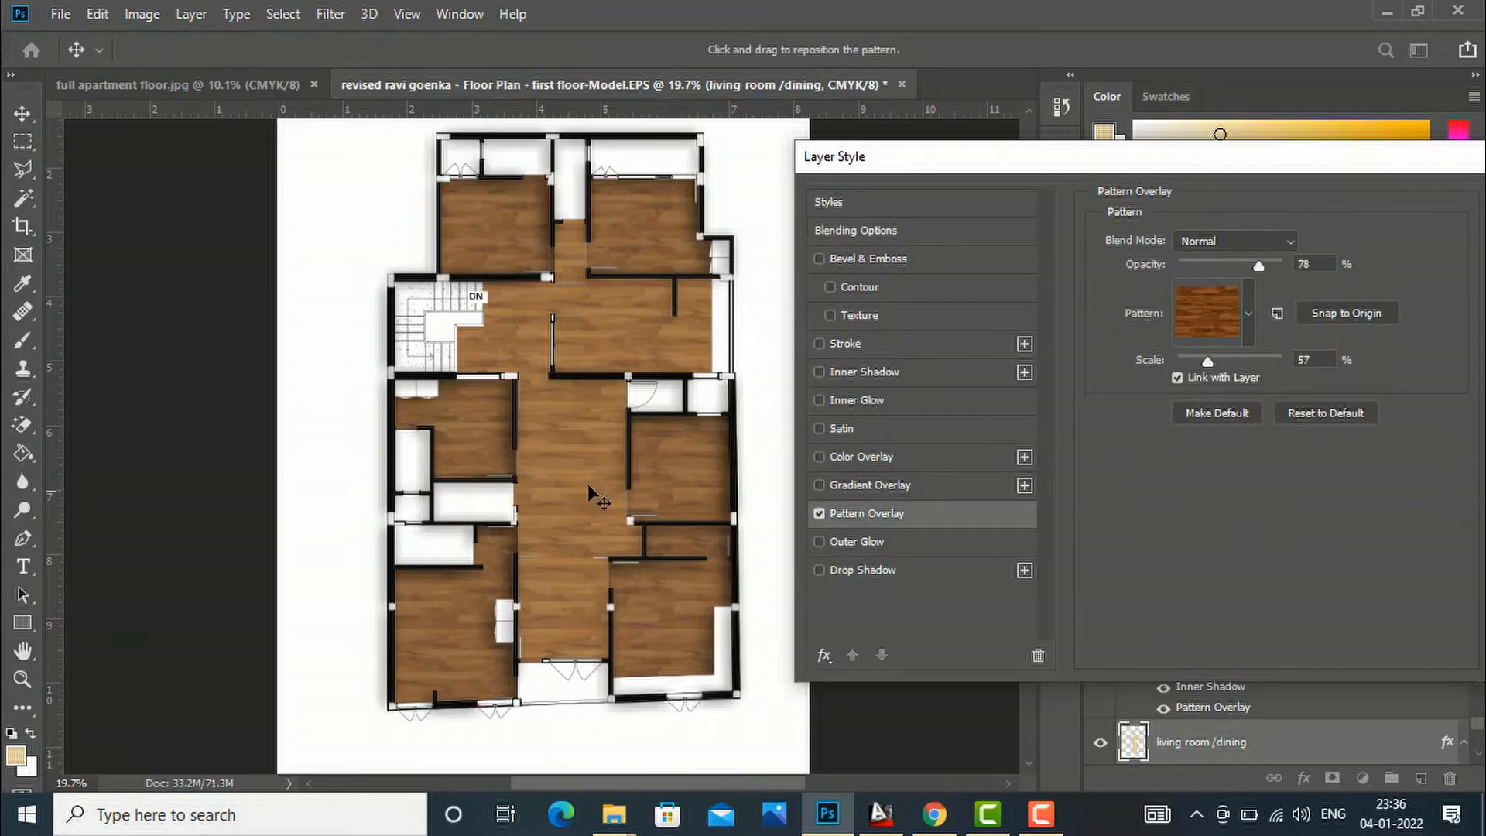
pyautogui.click(1249, 313)
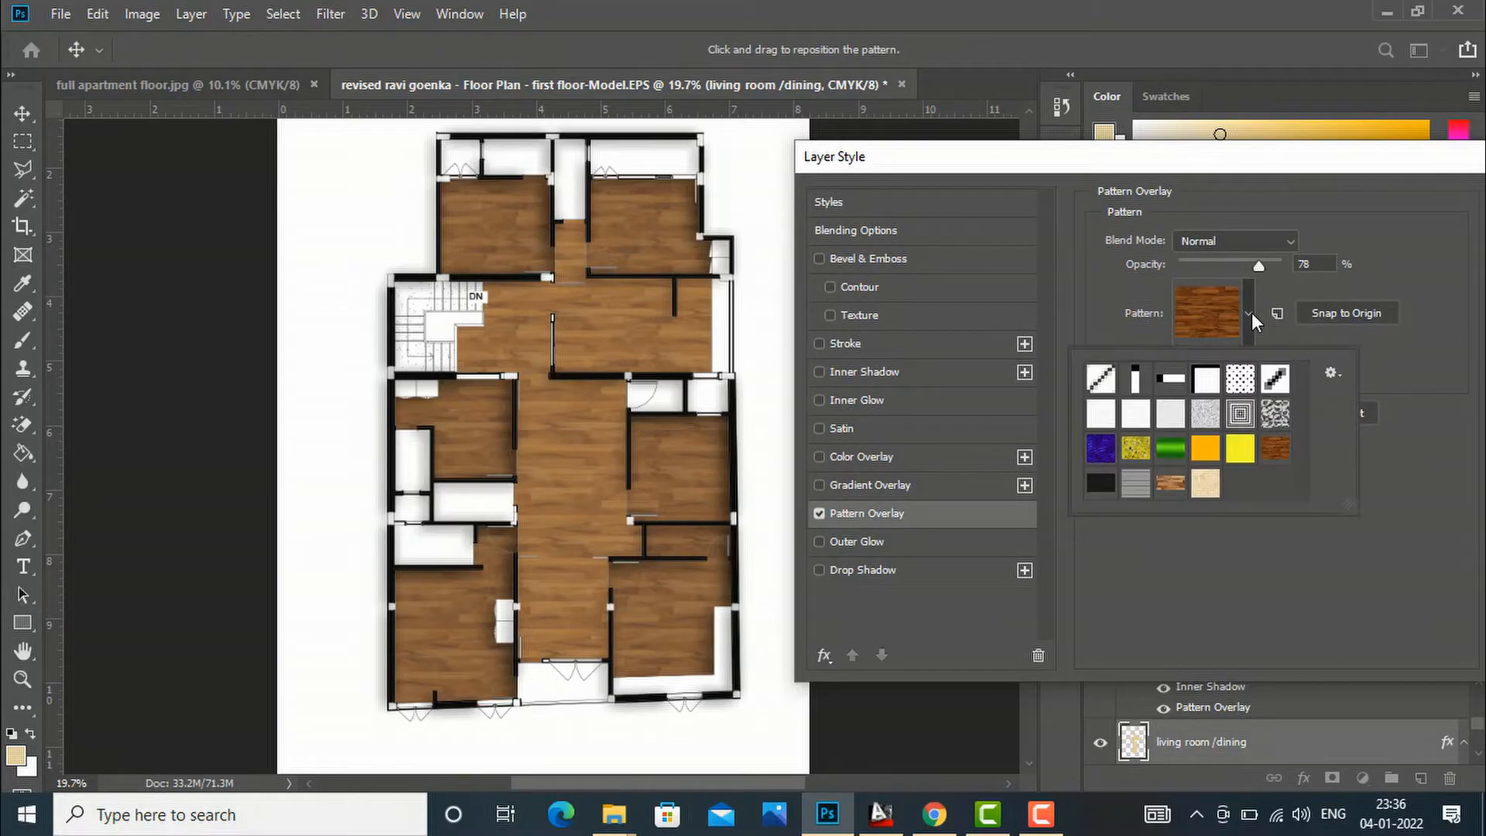
pyautogui.click(1209, 484)
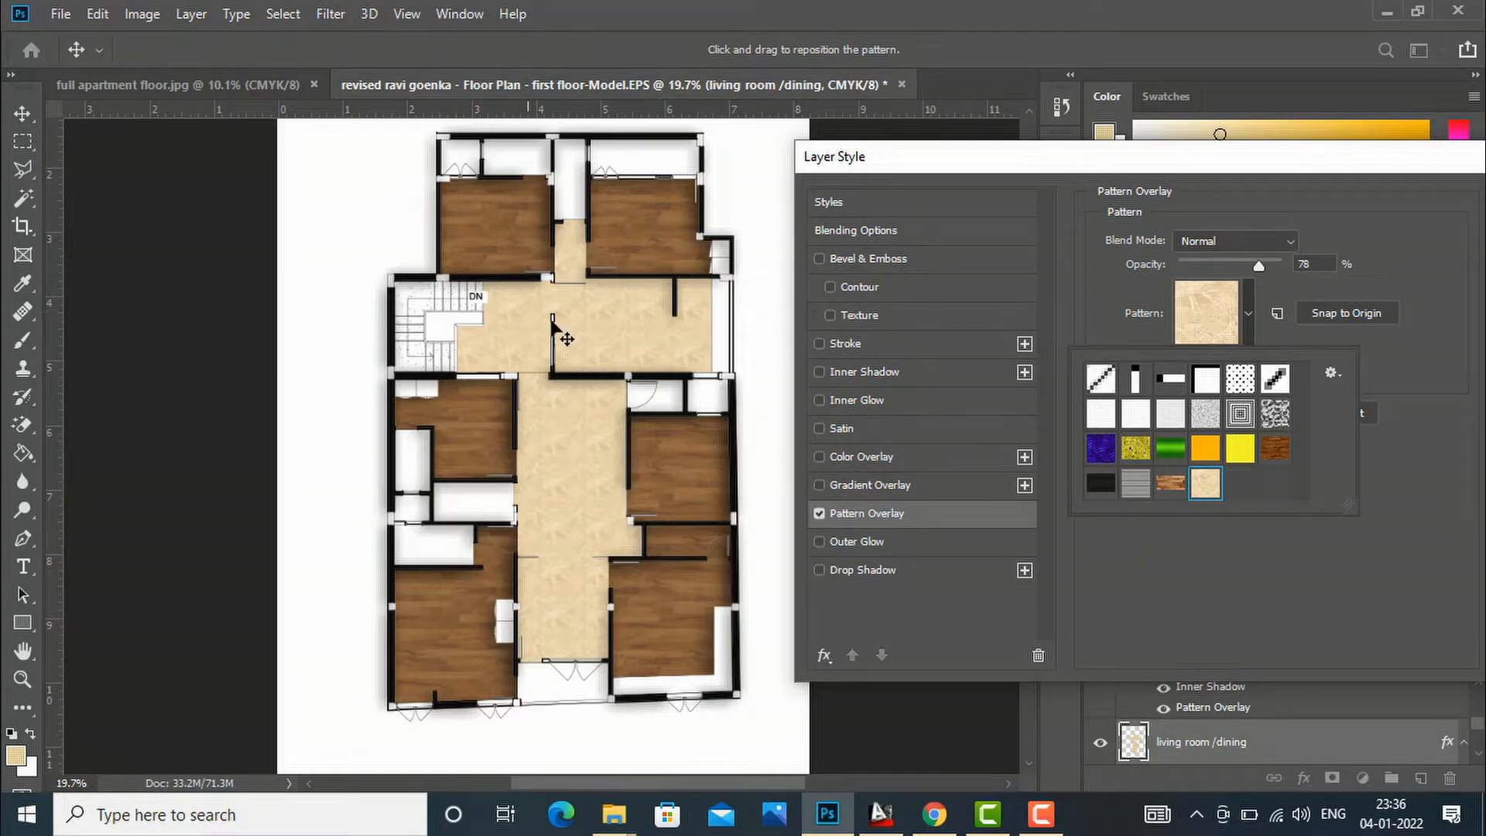
pyautogui.click(908, 512)
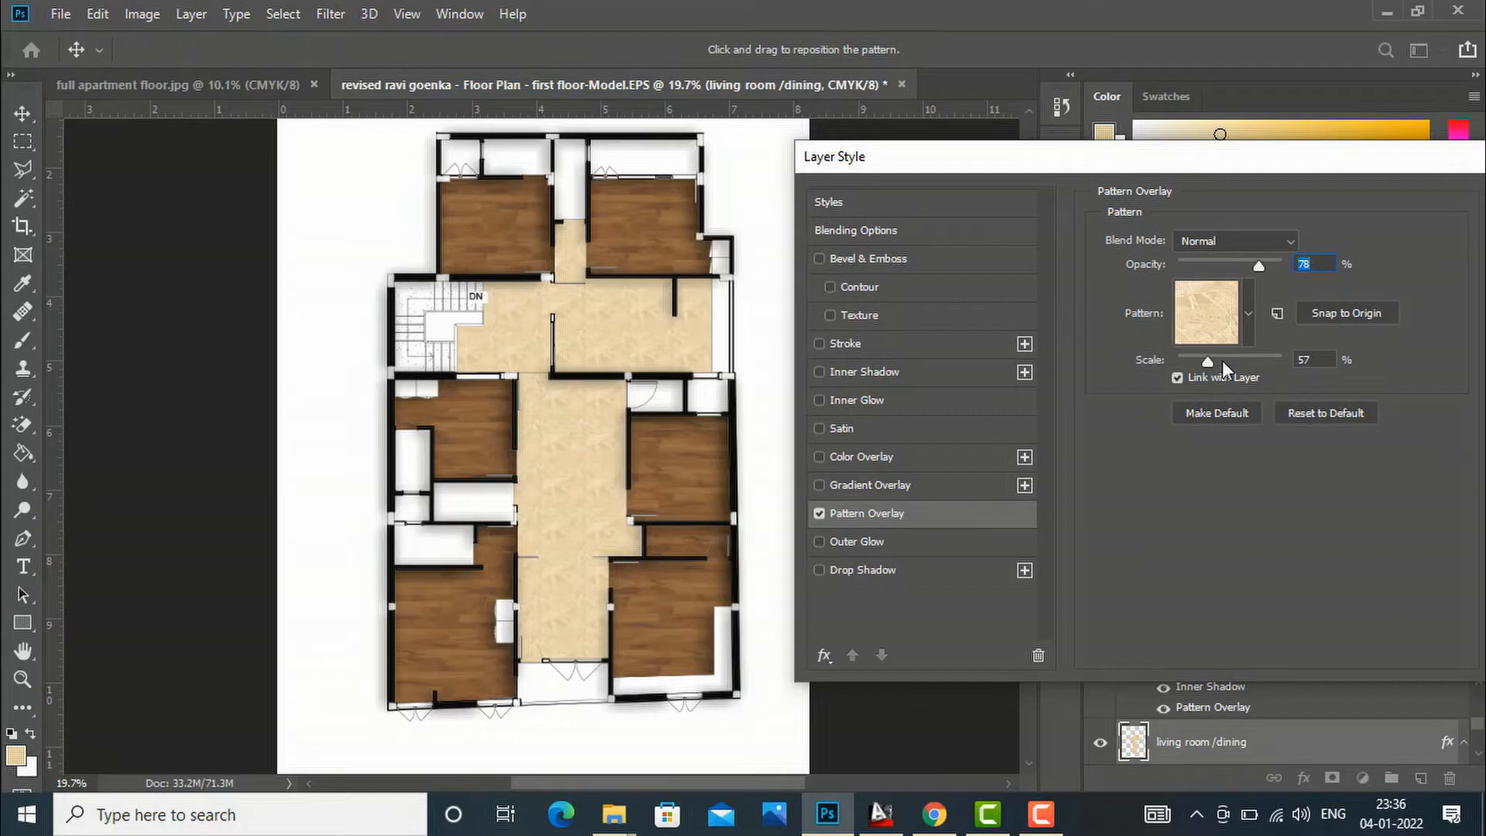
# Step: Set the tile pattern's scale to 149% and apply an inner shadow to the living room /dining layer
pyautogui.moveTo(1210, 361); pyautogui.dragTo(1235, 356)
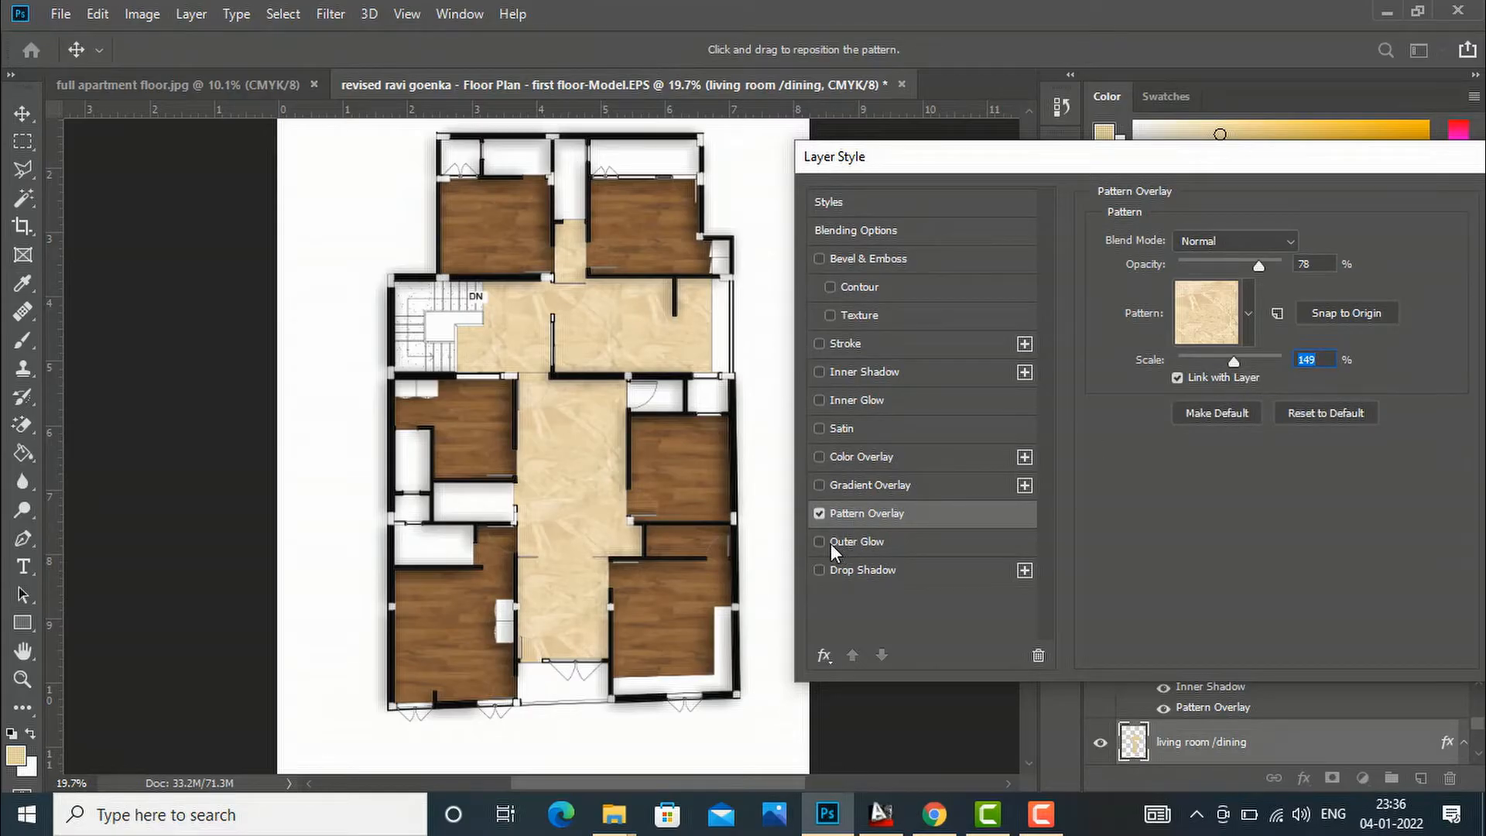
pyautogui.click(821, 372)
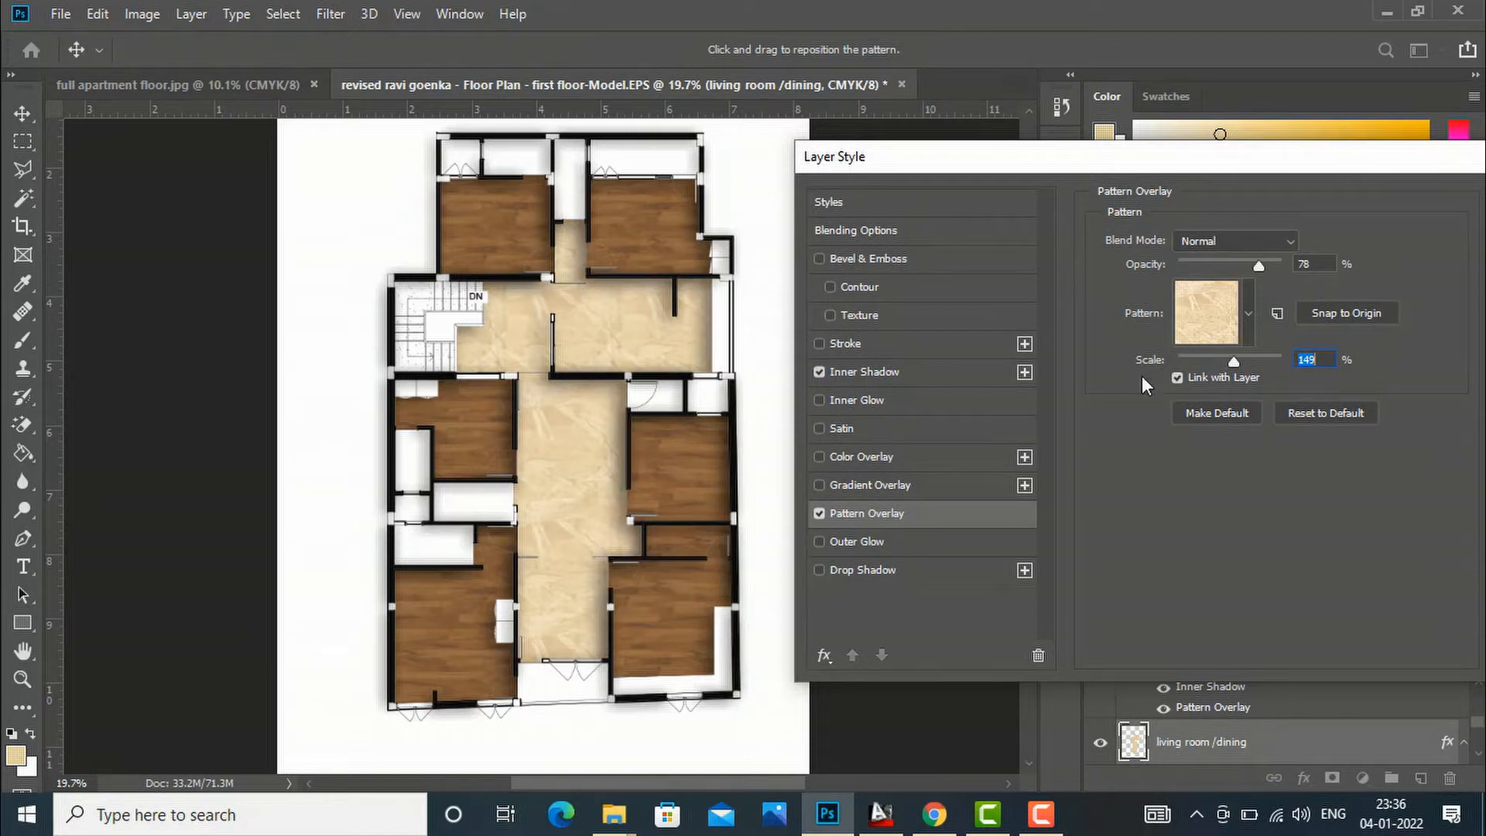
pyautogui.moveTo(1338, 164); pyautogui.dragTo(943, 167)
pyautogui.click(1169, 204)
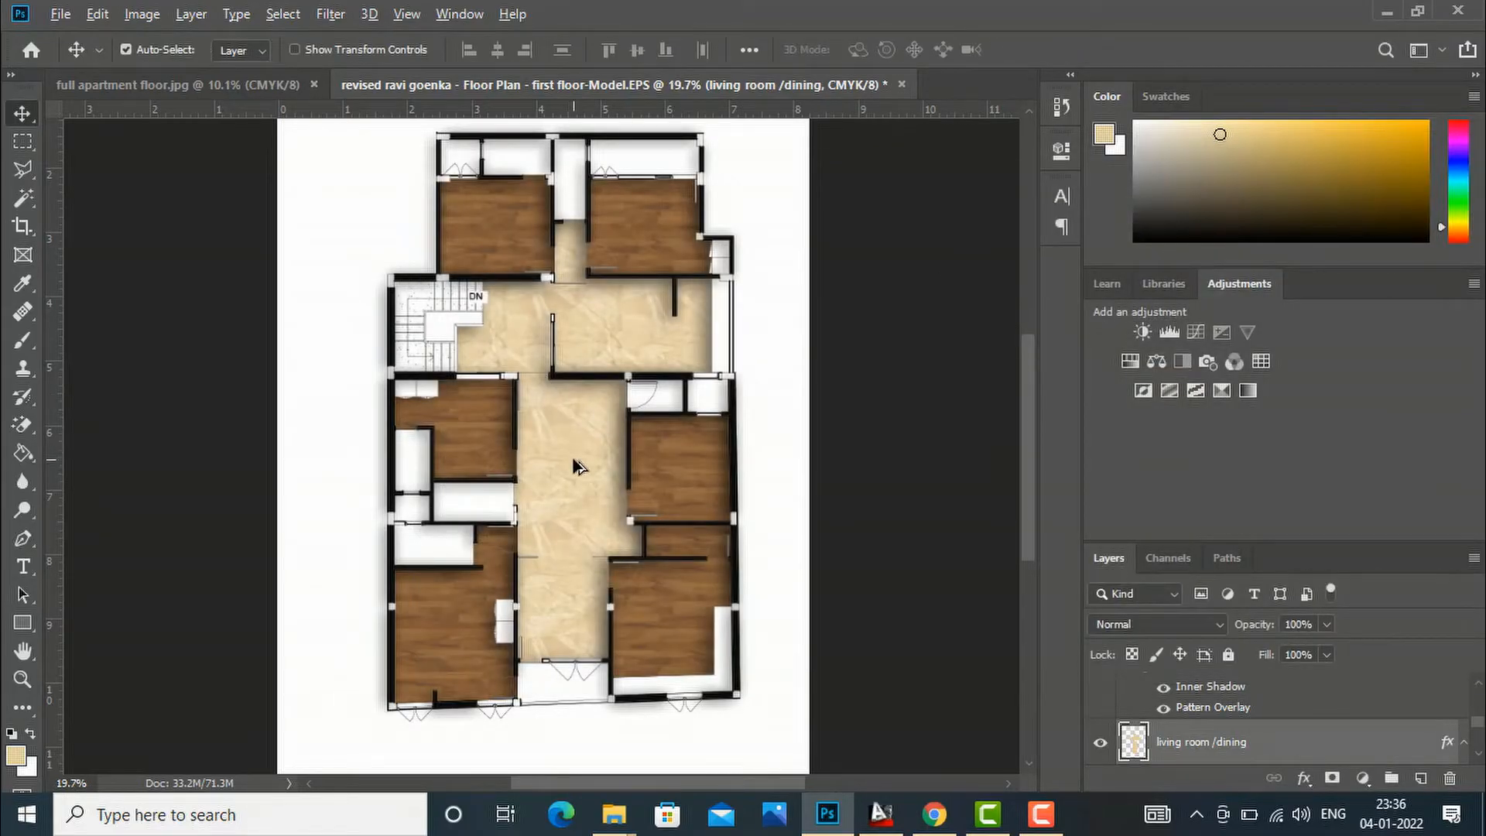
# Step: Examine the tiled living and dining floor and its inner shadow, both up close and across the whole plan
pyautogui.scroll(3, 503, 317)
pyautogui.scroll(2, 507, 306)
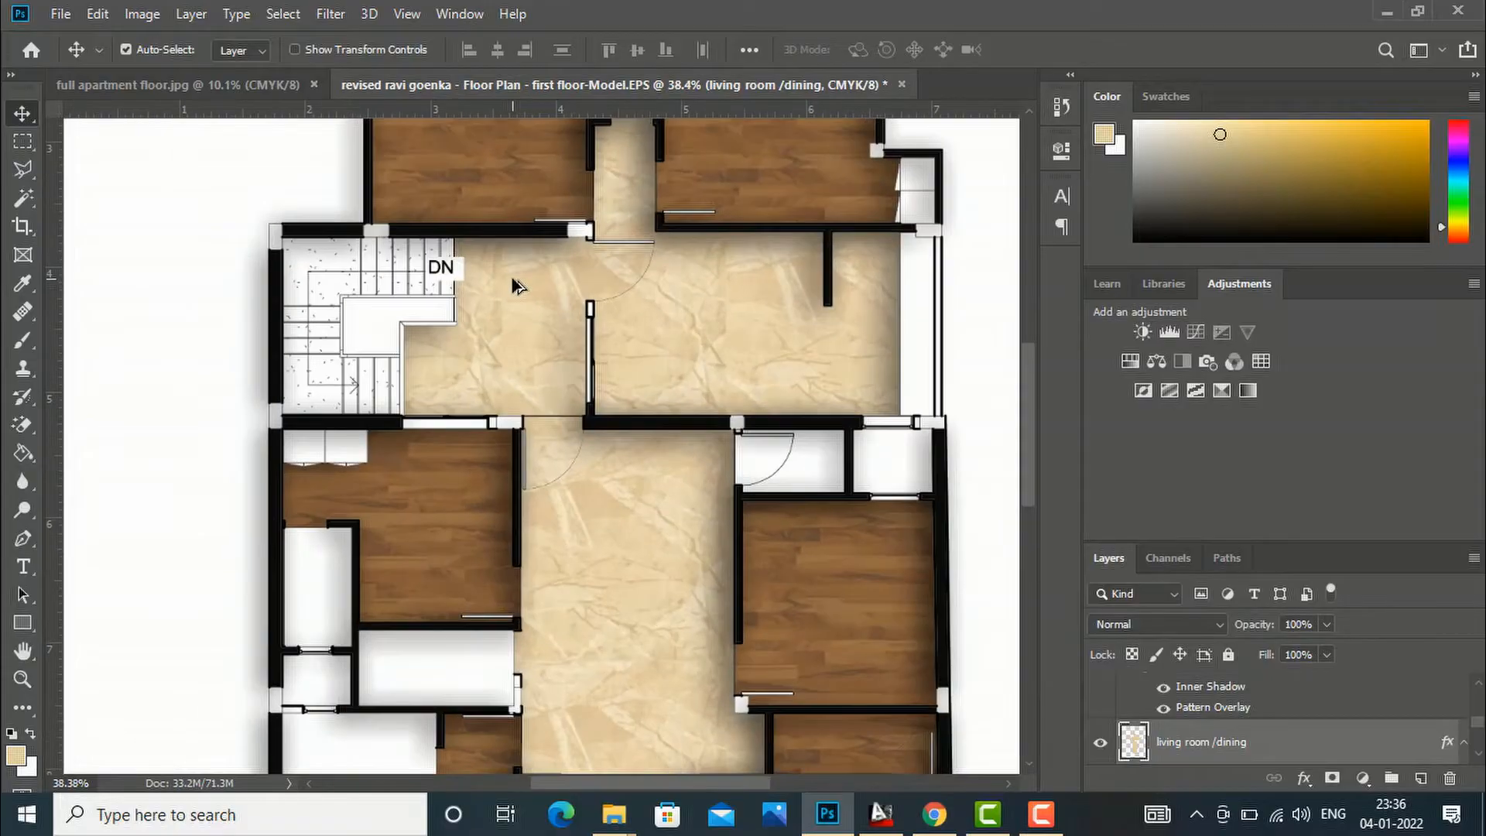
pyautogui.scroll(-3, 751, 305)
pyautogui.scroll(-3, 751, 300)
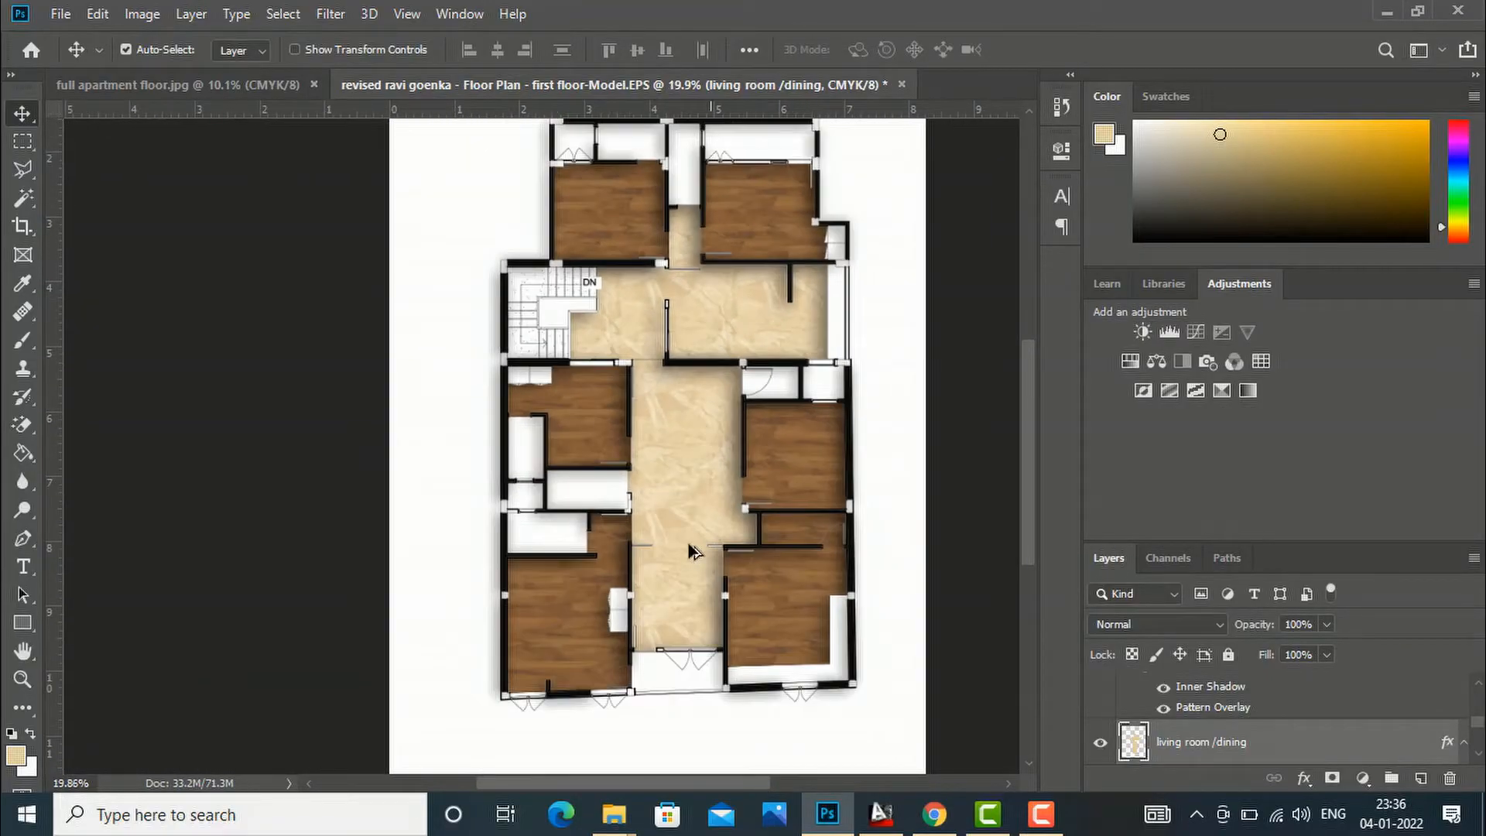
pyautogui.scroll(4, 600, 669)
pyautogui.scroll(-4, 602, 672)
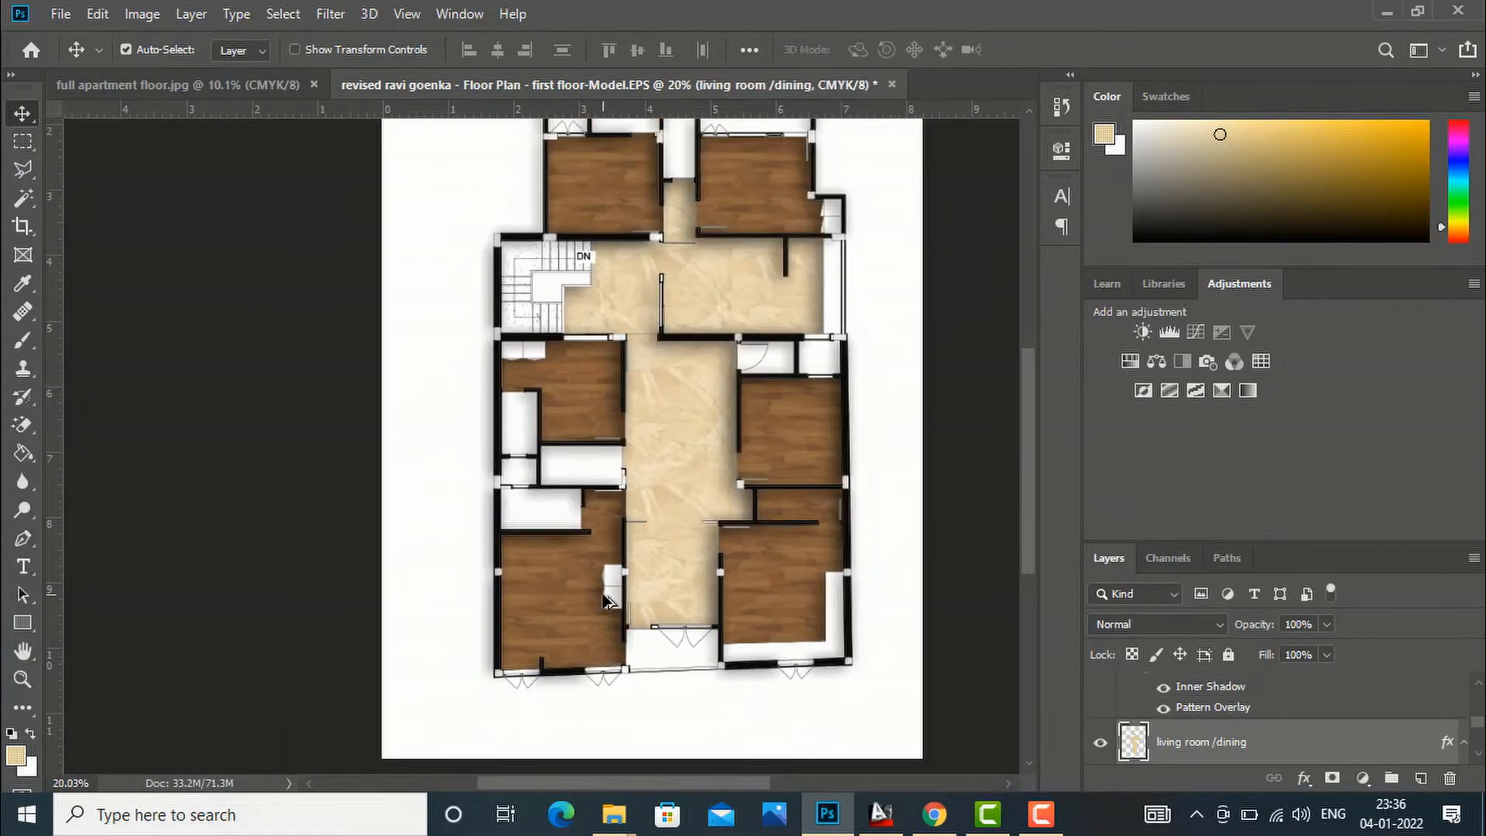
pyautogui.scroll(-1, 819, 465)
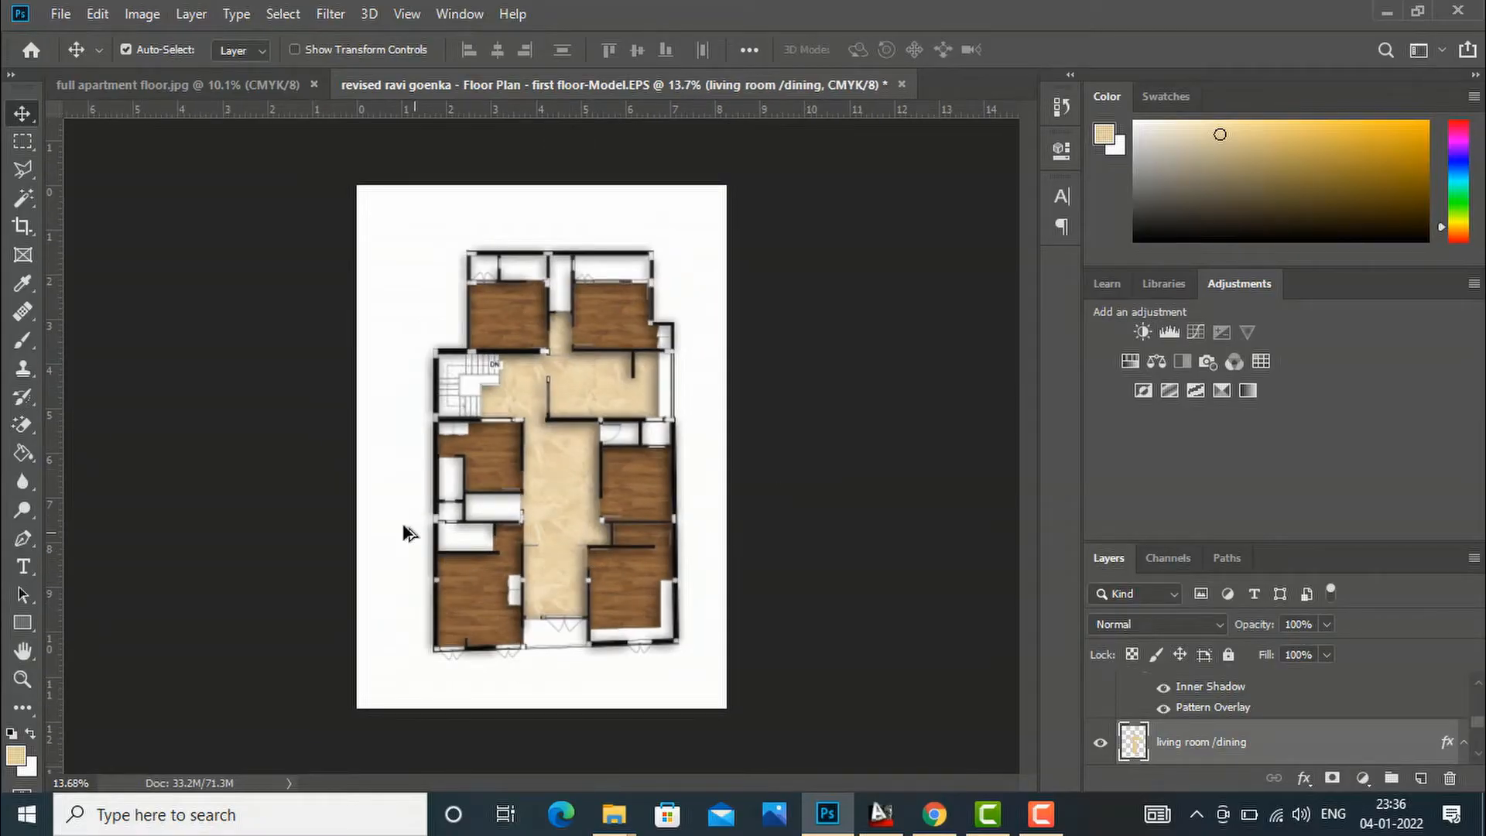
pyautogui.scroll(4, 429, 548)
pyautogui.scroll(-1, 830, 379)
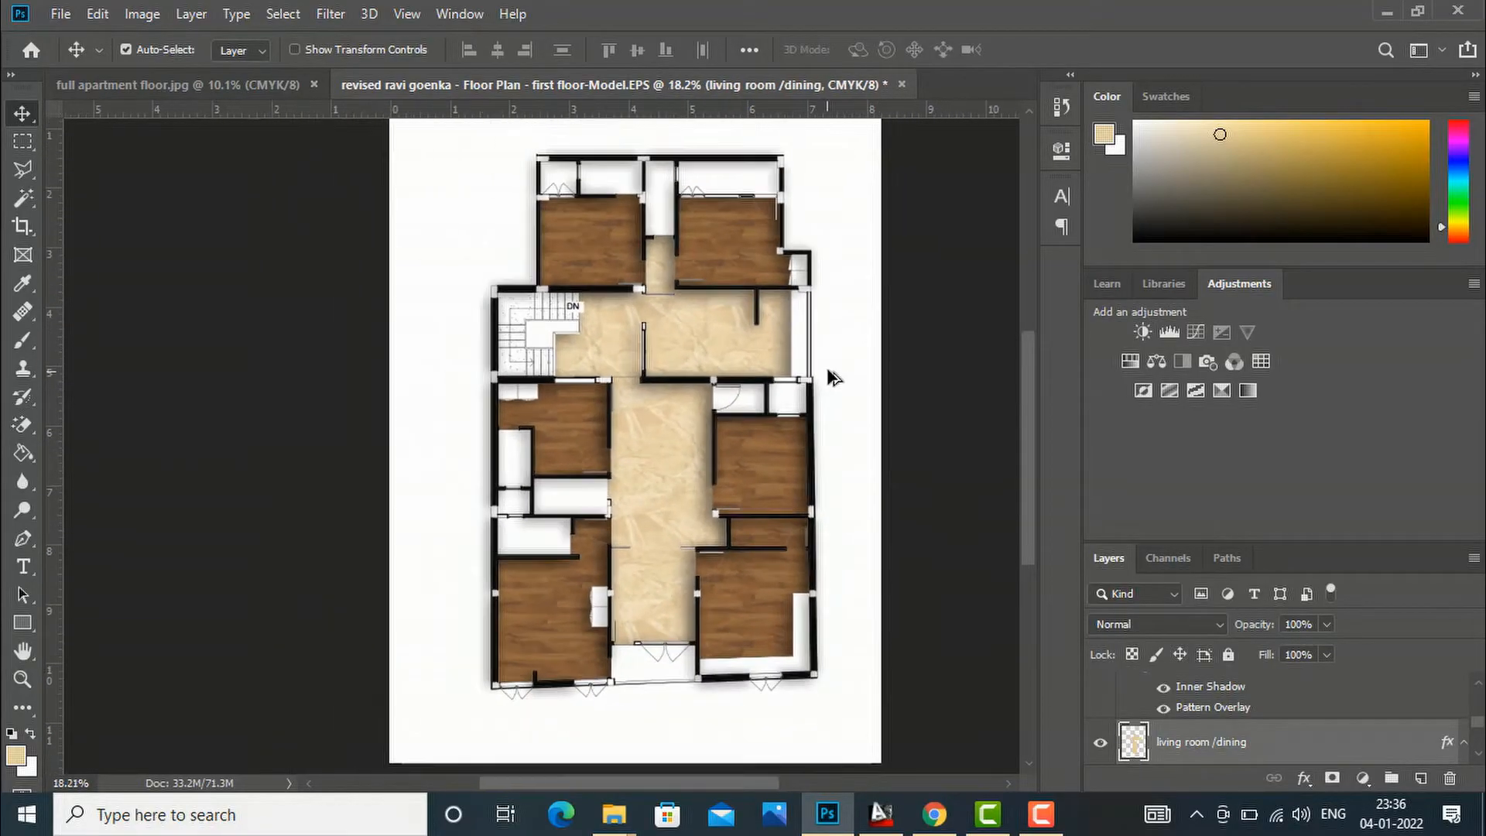
pyautogui.scroll(5, 829, 655)
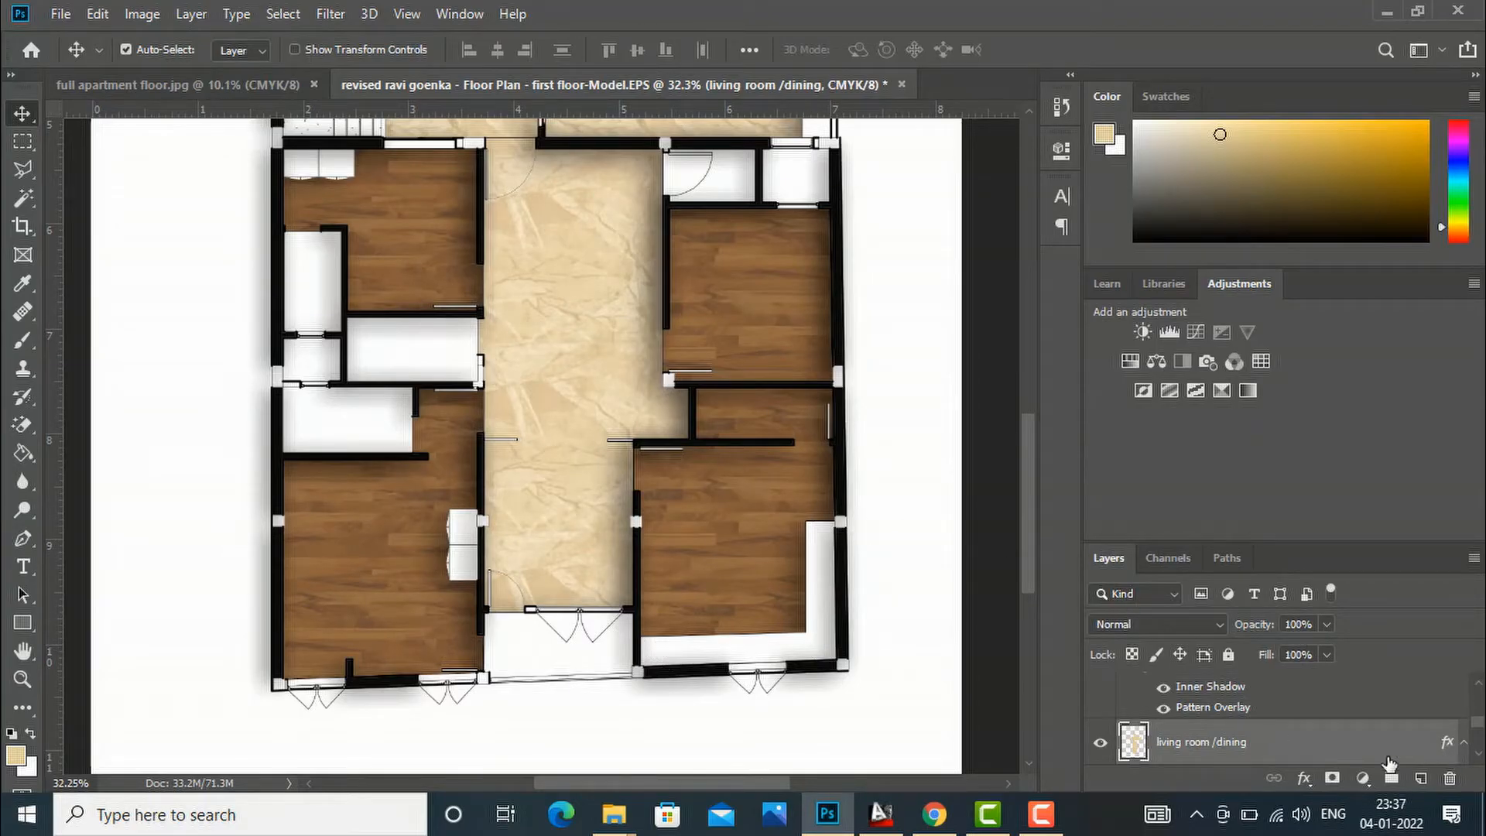
# Step: Select the L-shaped kitchen counter area from the floor plan layer with the Magic Wand
pyautogui.scroll(-3, 1277, 728)
pyautogui.click(1175, 699)
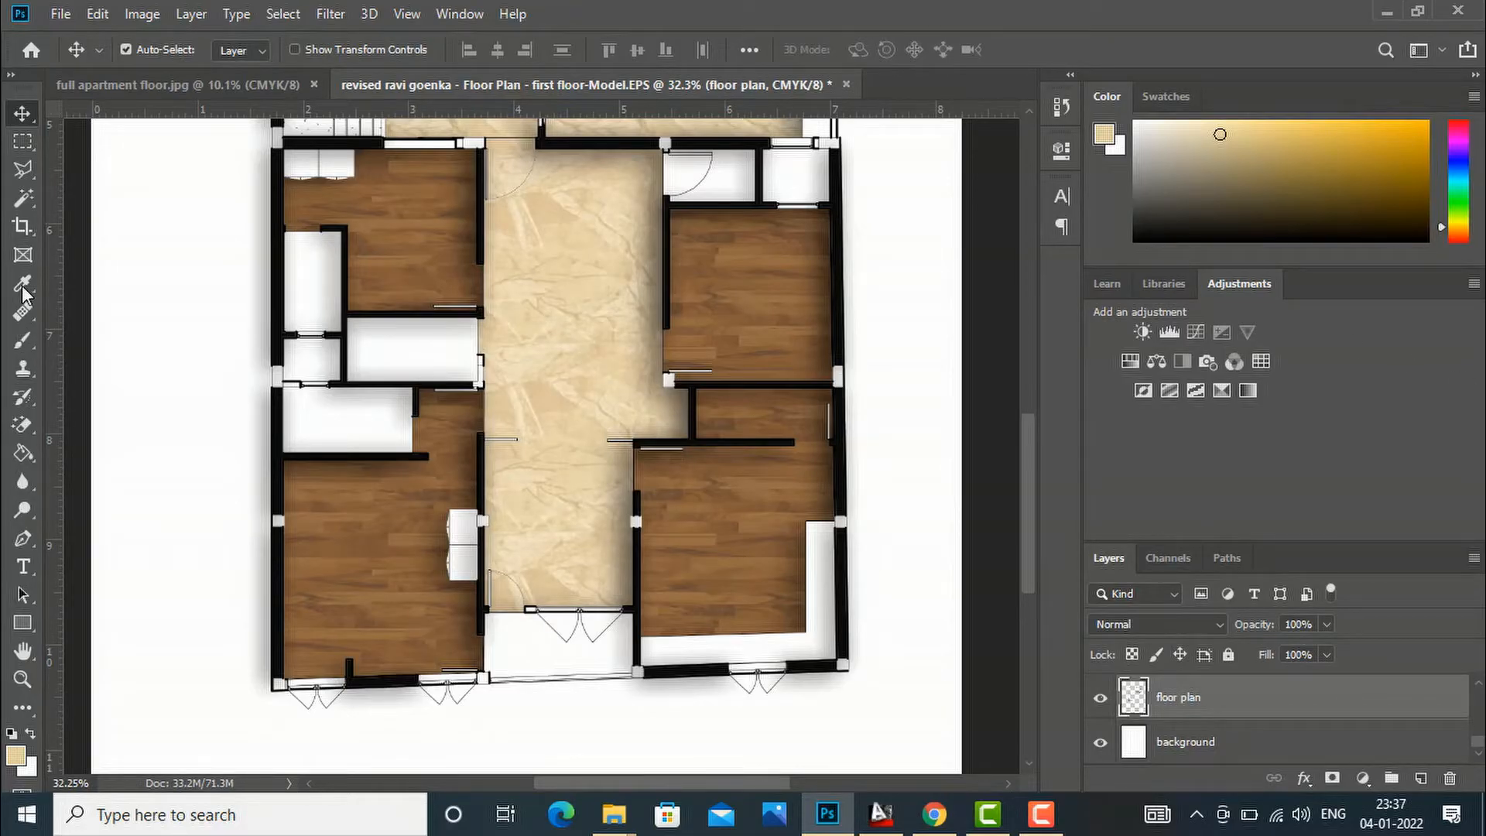
pyautogui.click(22, 200)
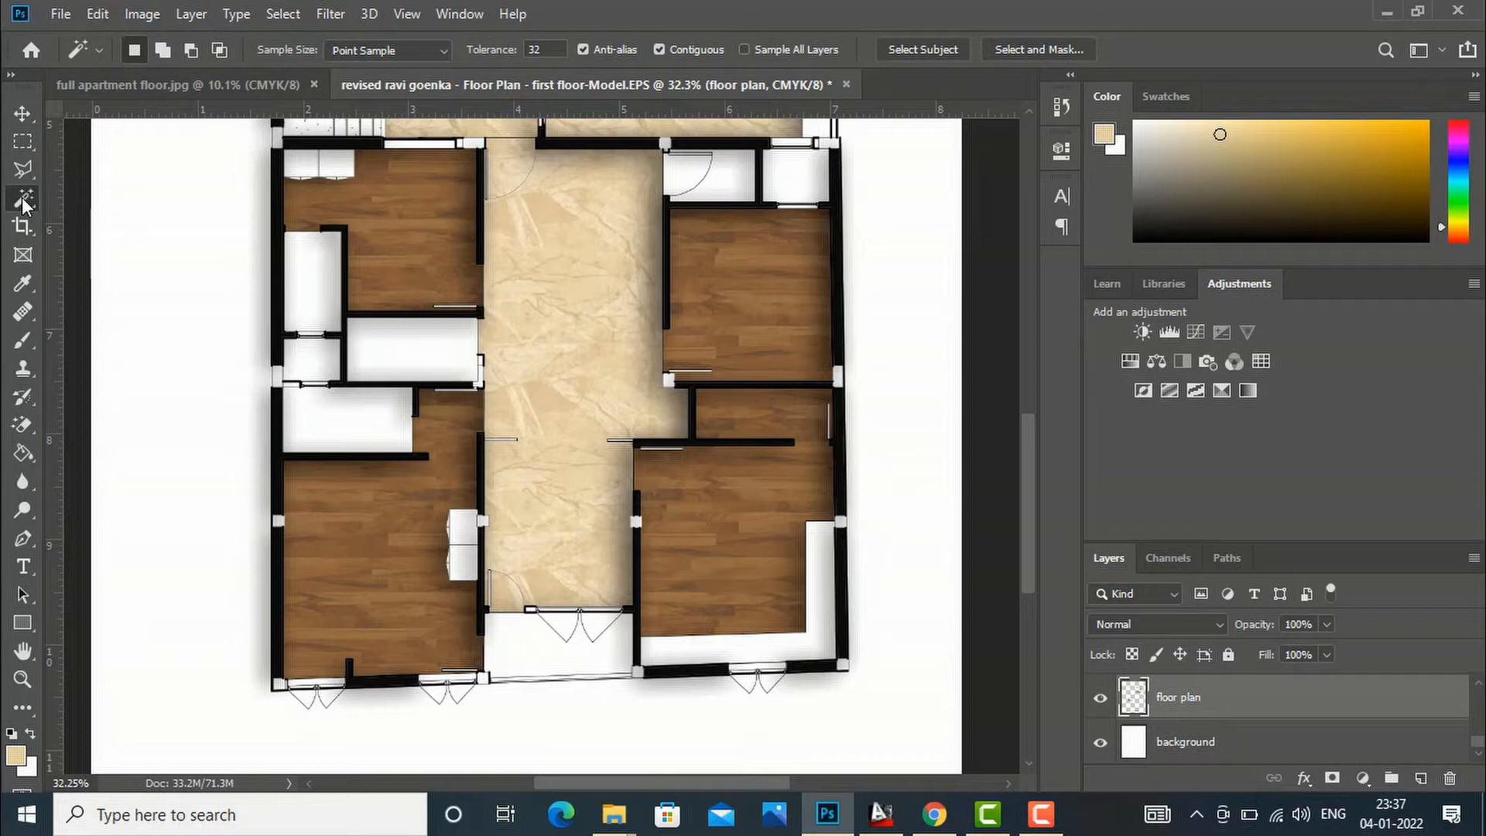
pyautogui.click(687, 645)
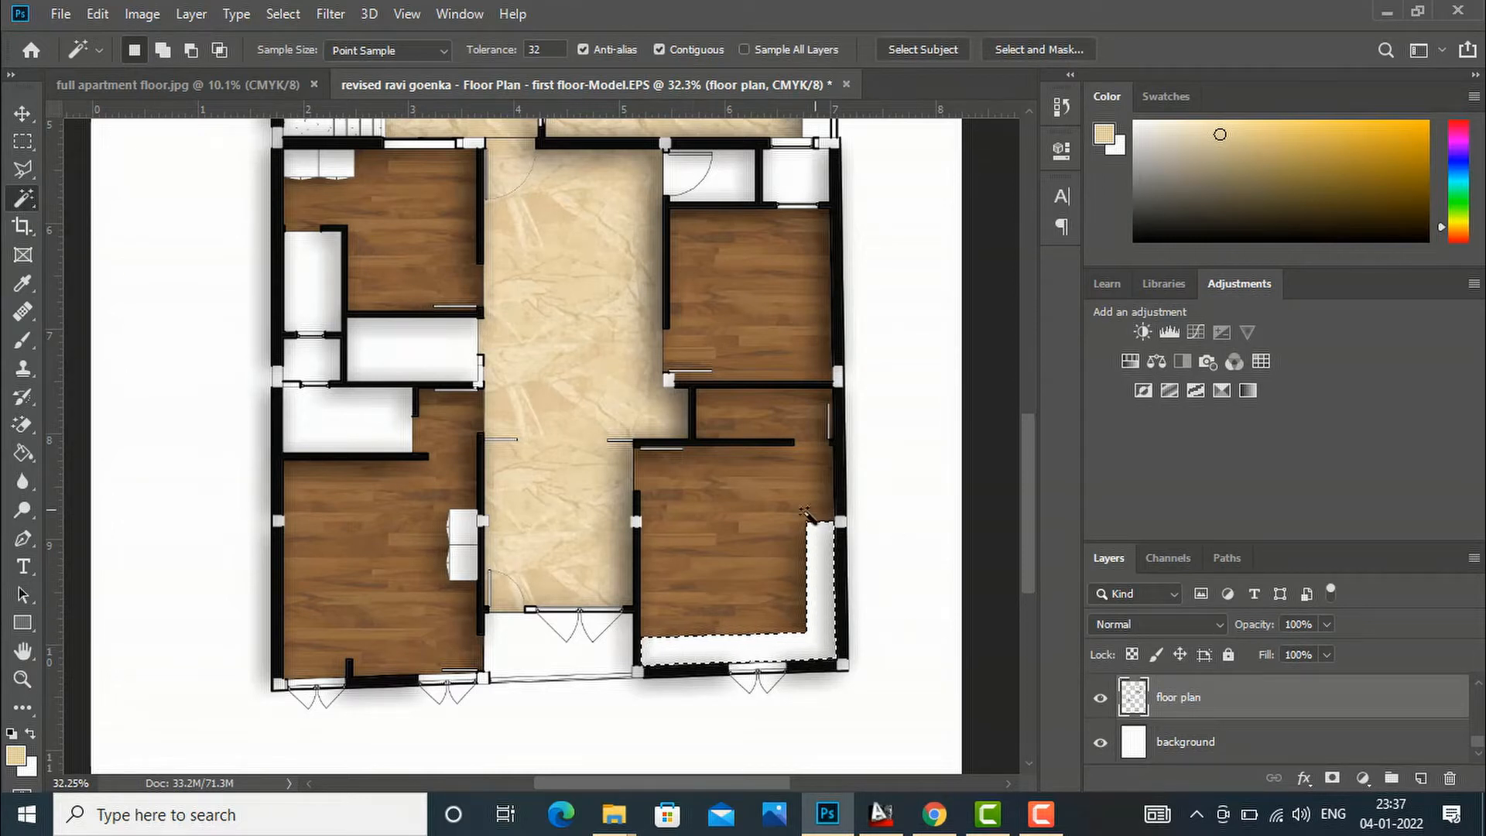
# Step: Create a new layer above the floor plan layer and name it "marble kitchen slab"
pyautogui.click(1423, 781)
pyautogui.doubleClick(1174, 695)
pyautogui.write('ma')
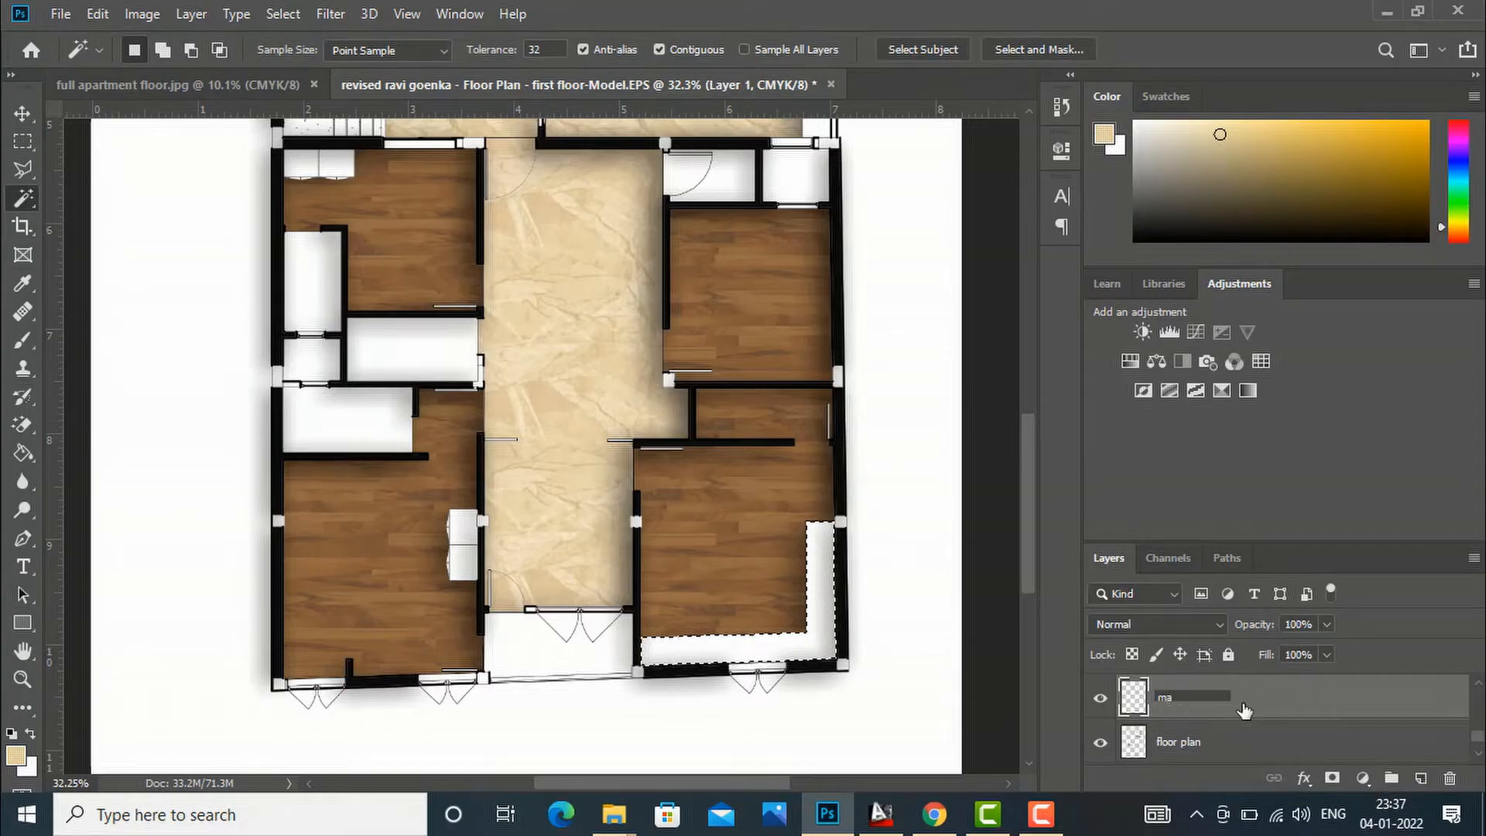
pyautogui.write('rble')
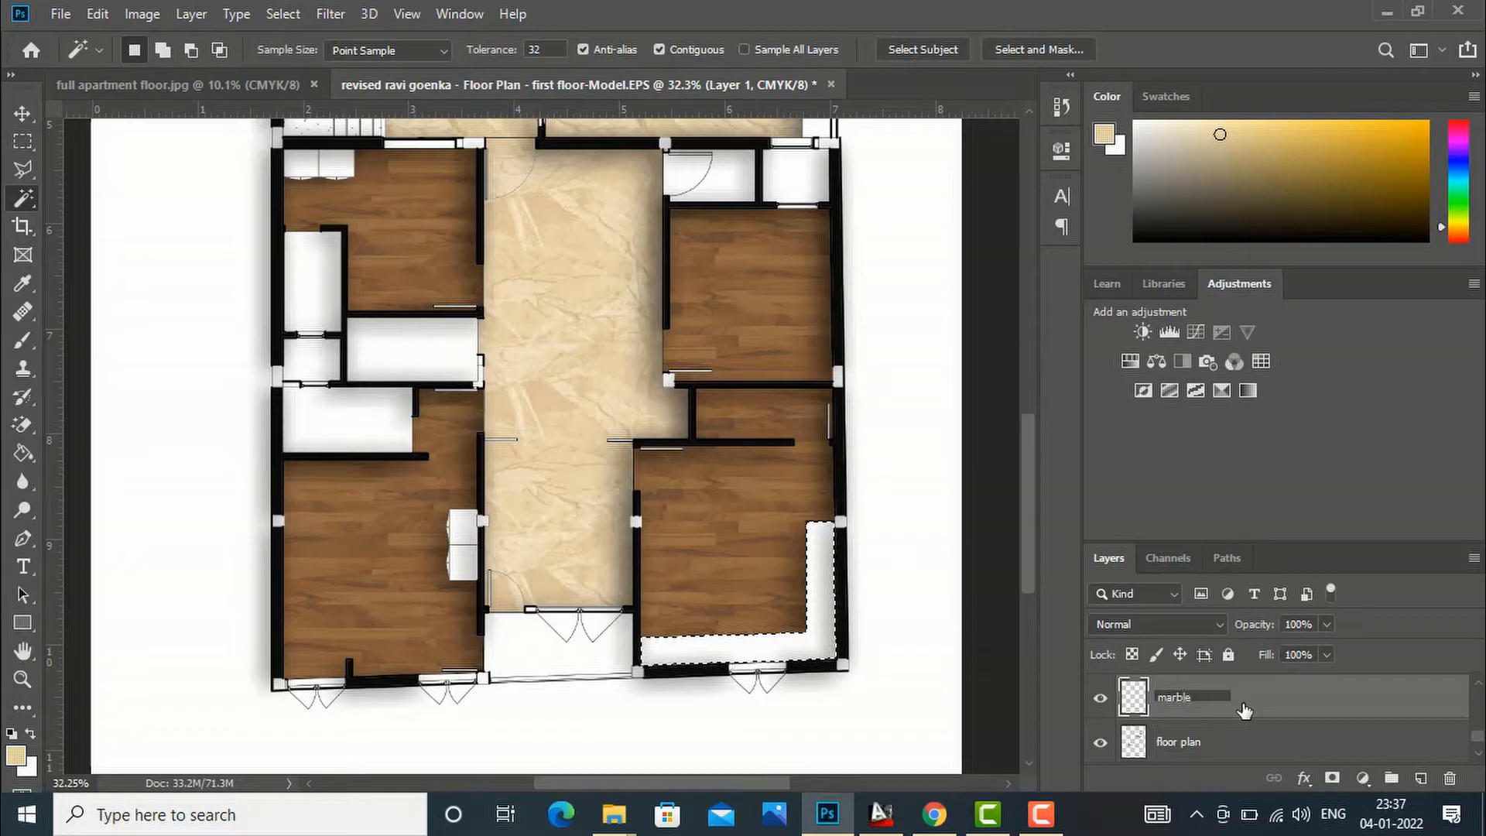
pyautogui.write(' kitchen slab')
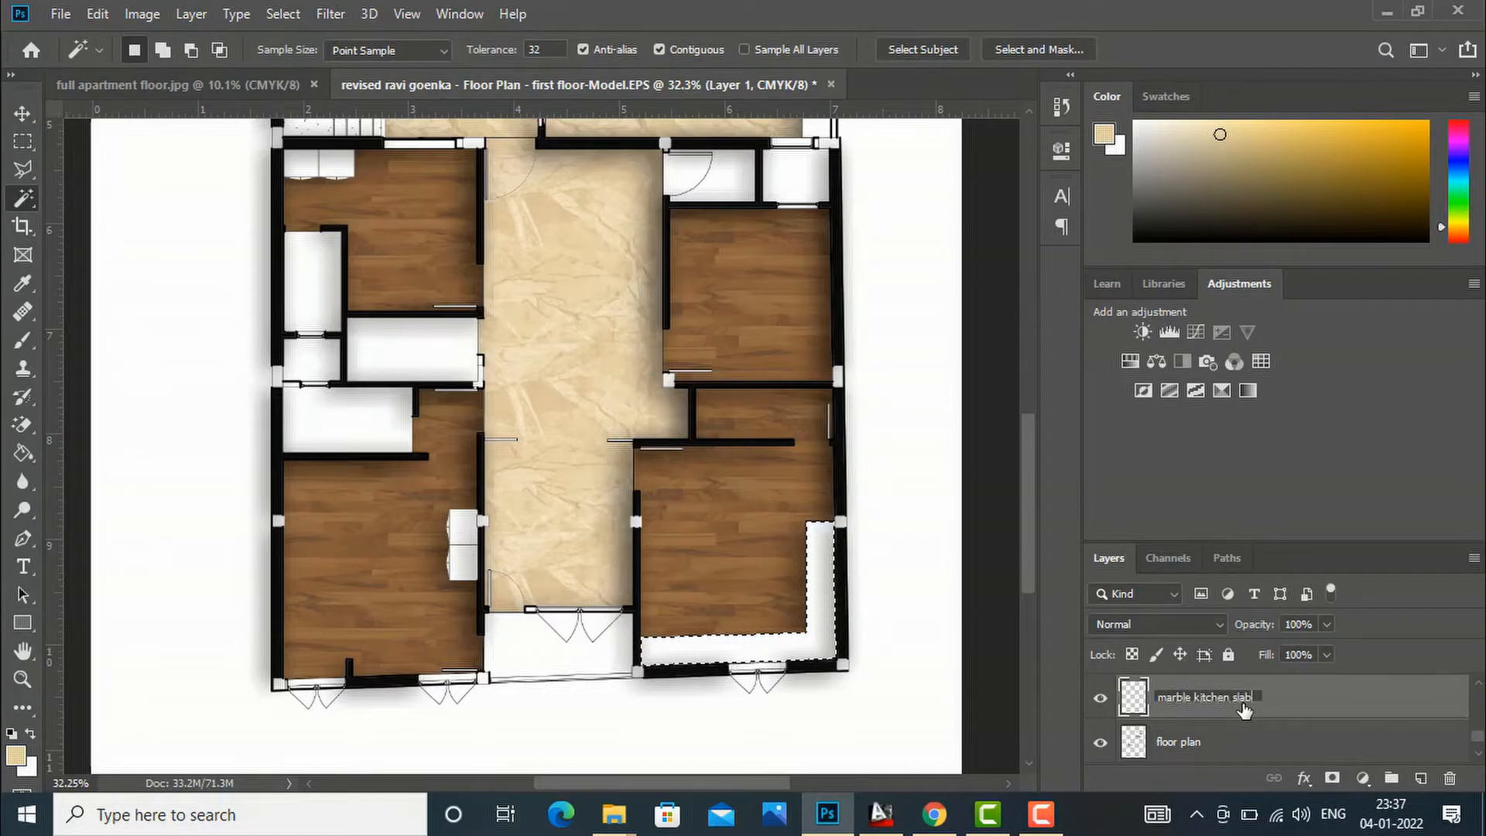
pyautogui.press('Return')
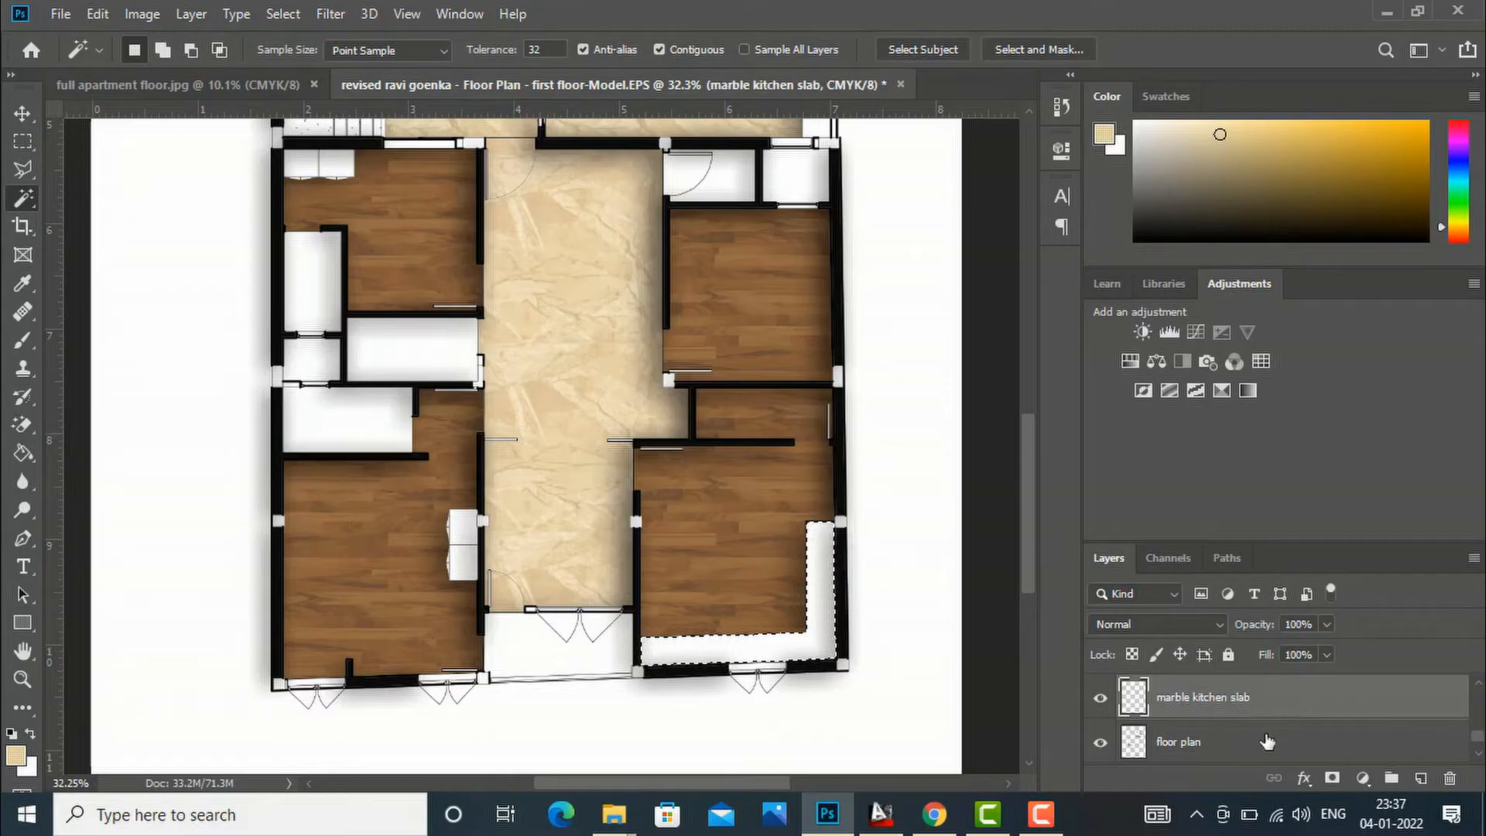
# Step: Switch to Google Chrome and replace the image search with "granite texture"
pyautogui.click(935, 814)
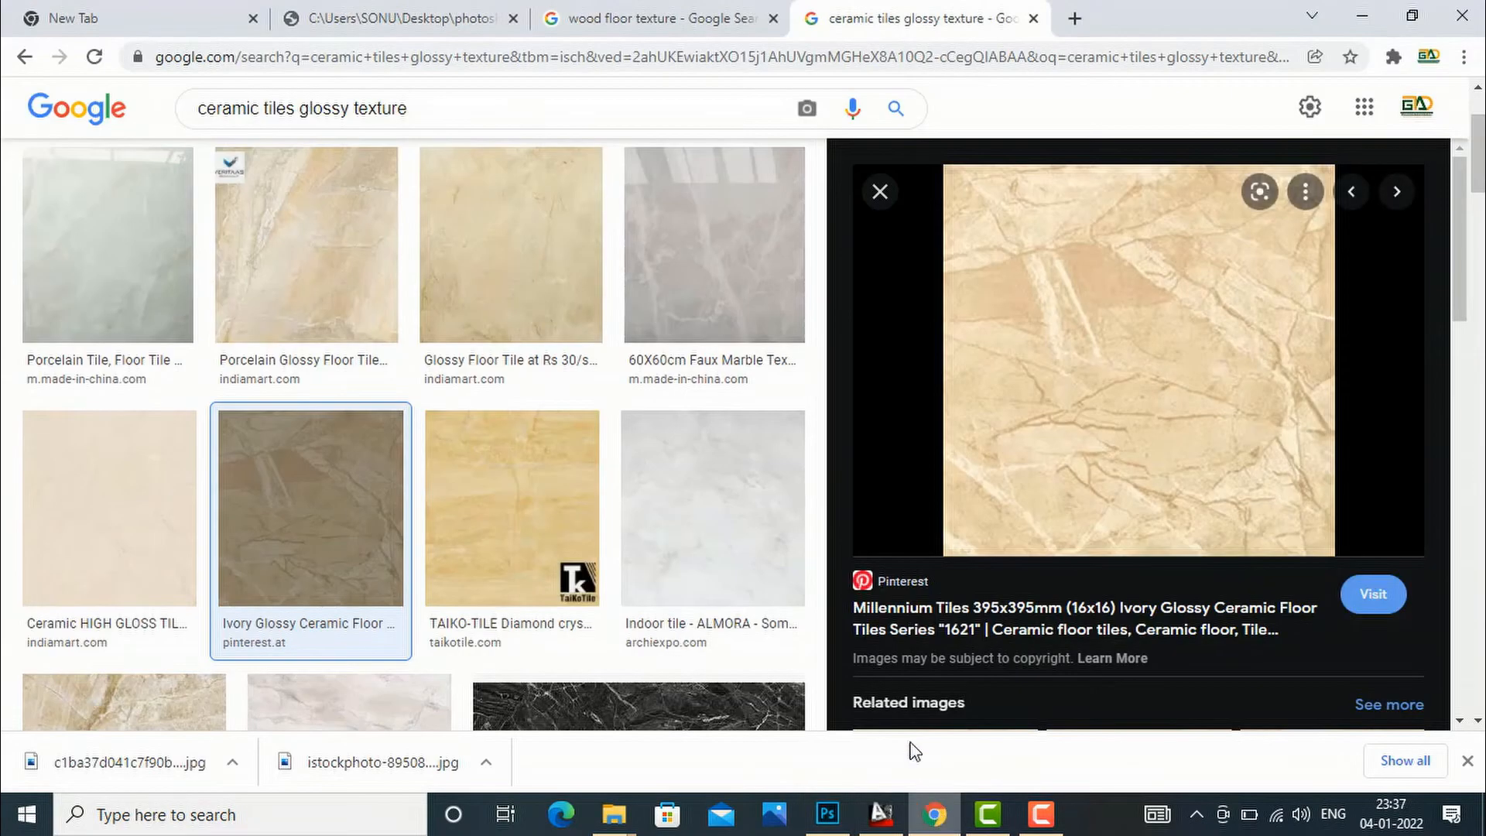
pyautogui.scroll(2, 411, 155)
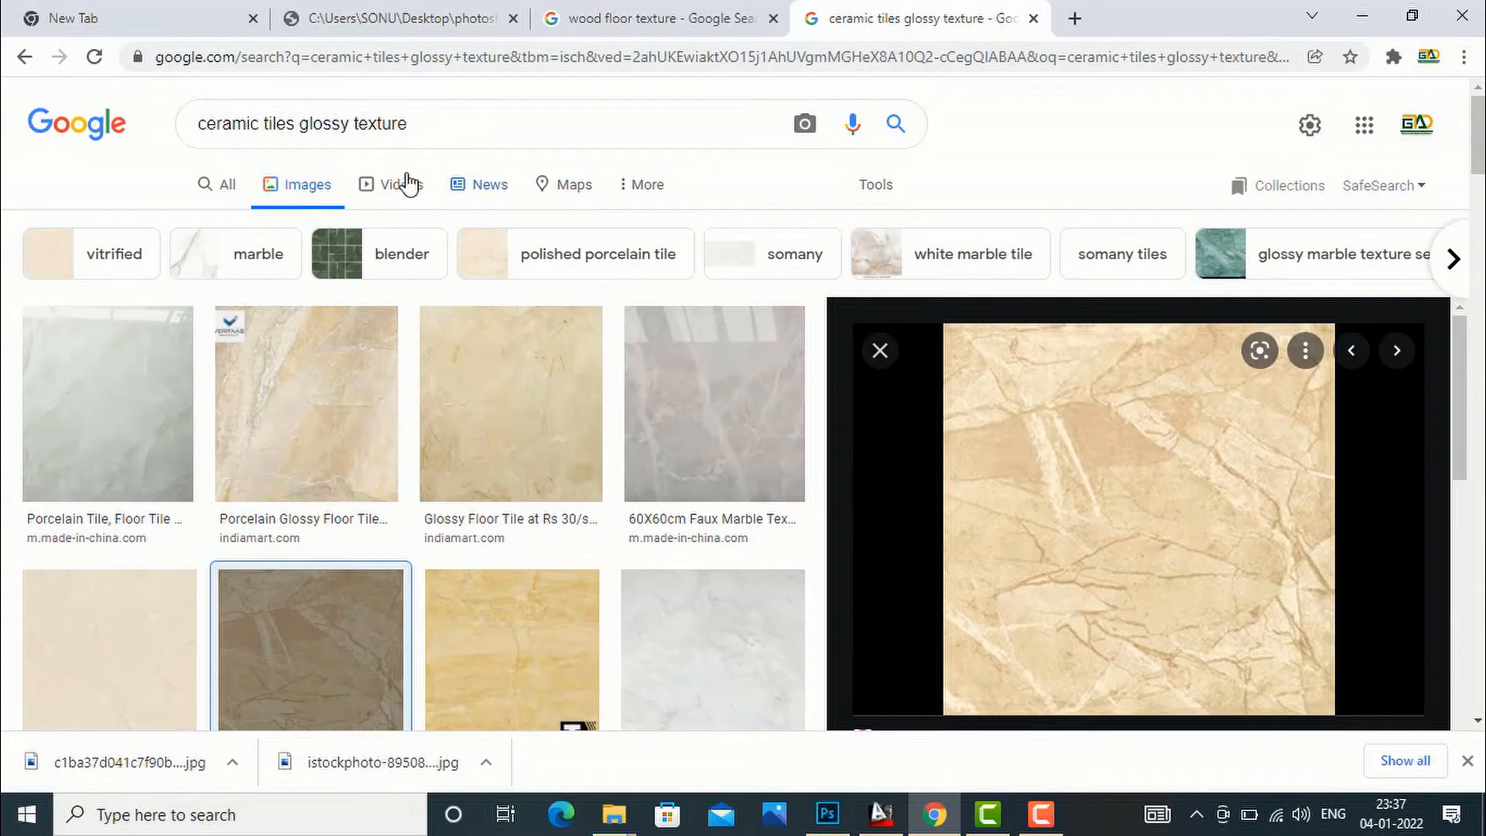
pyautogui.moveTo(425, 124); pyautogui.dragTo(197, 124)
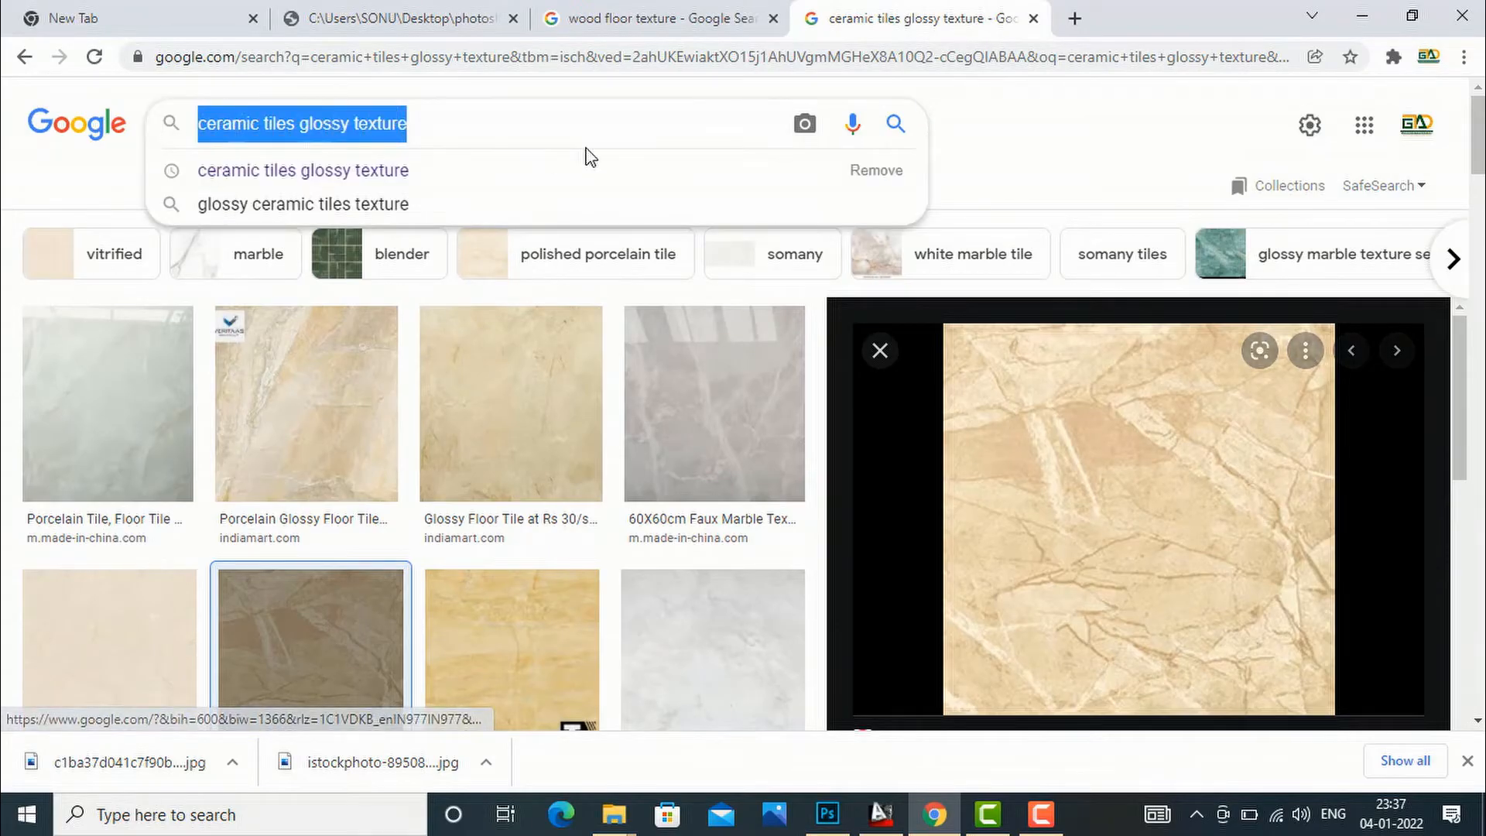
pyautogui.write('g')
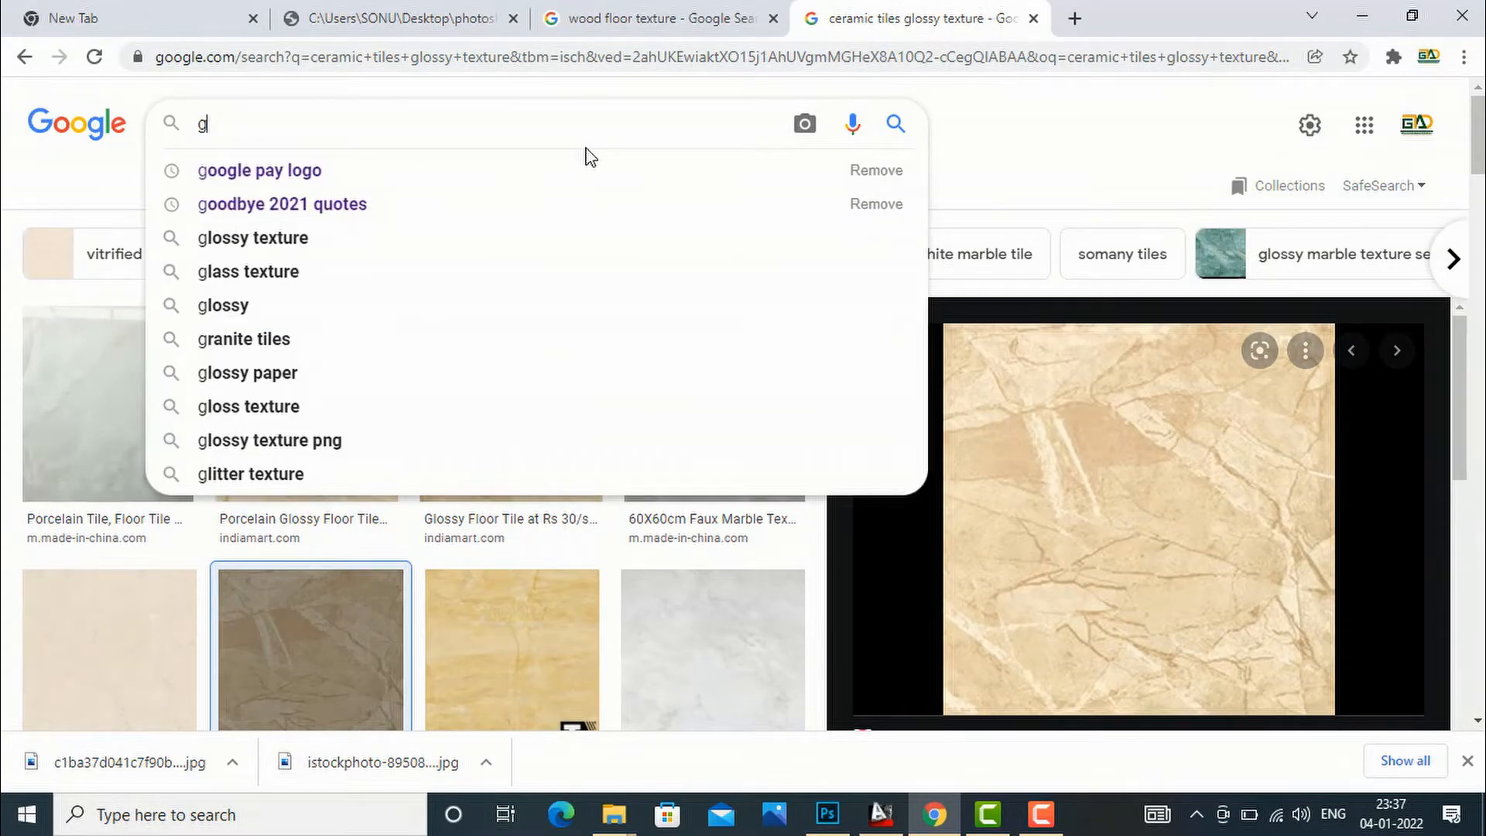
pyautogui.write('ranite ')
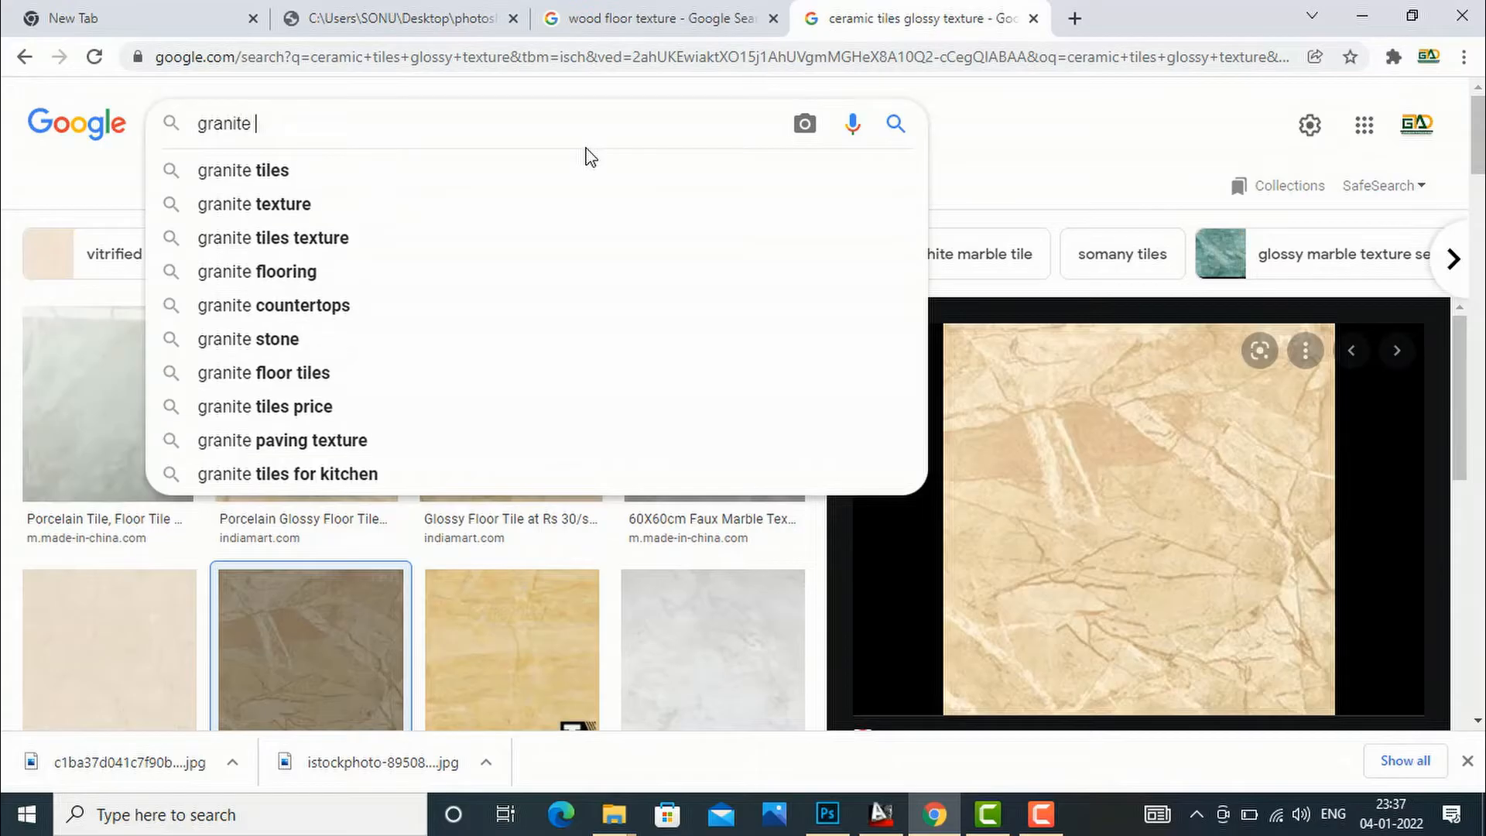
pyautogui.write('te')
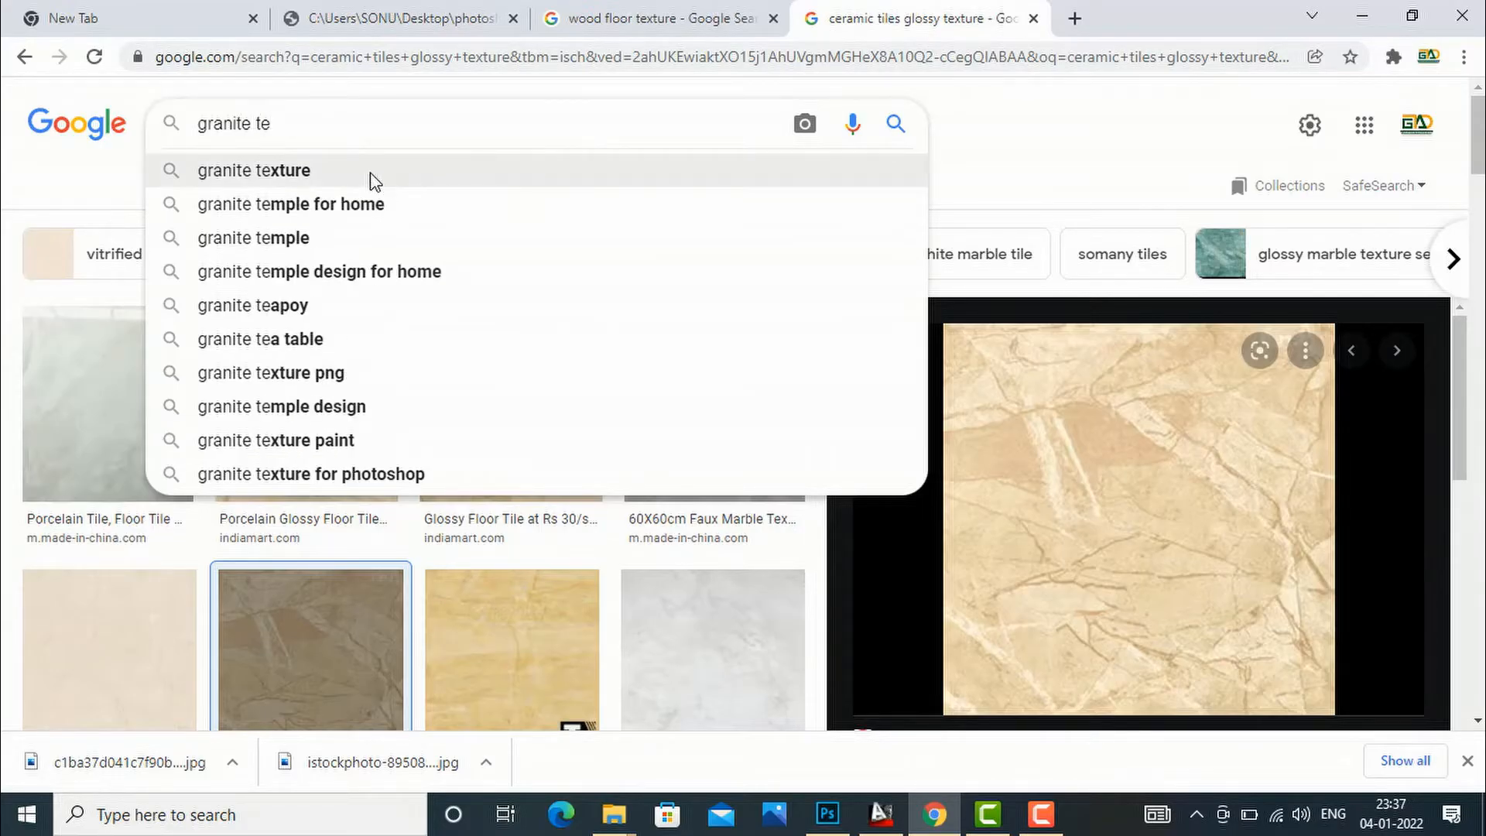
pyautogui.click(373, 179)
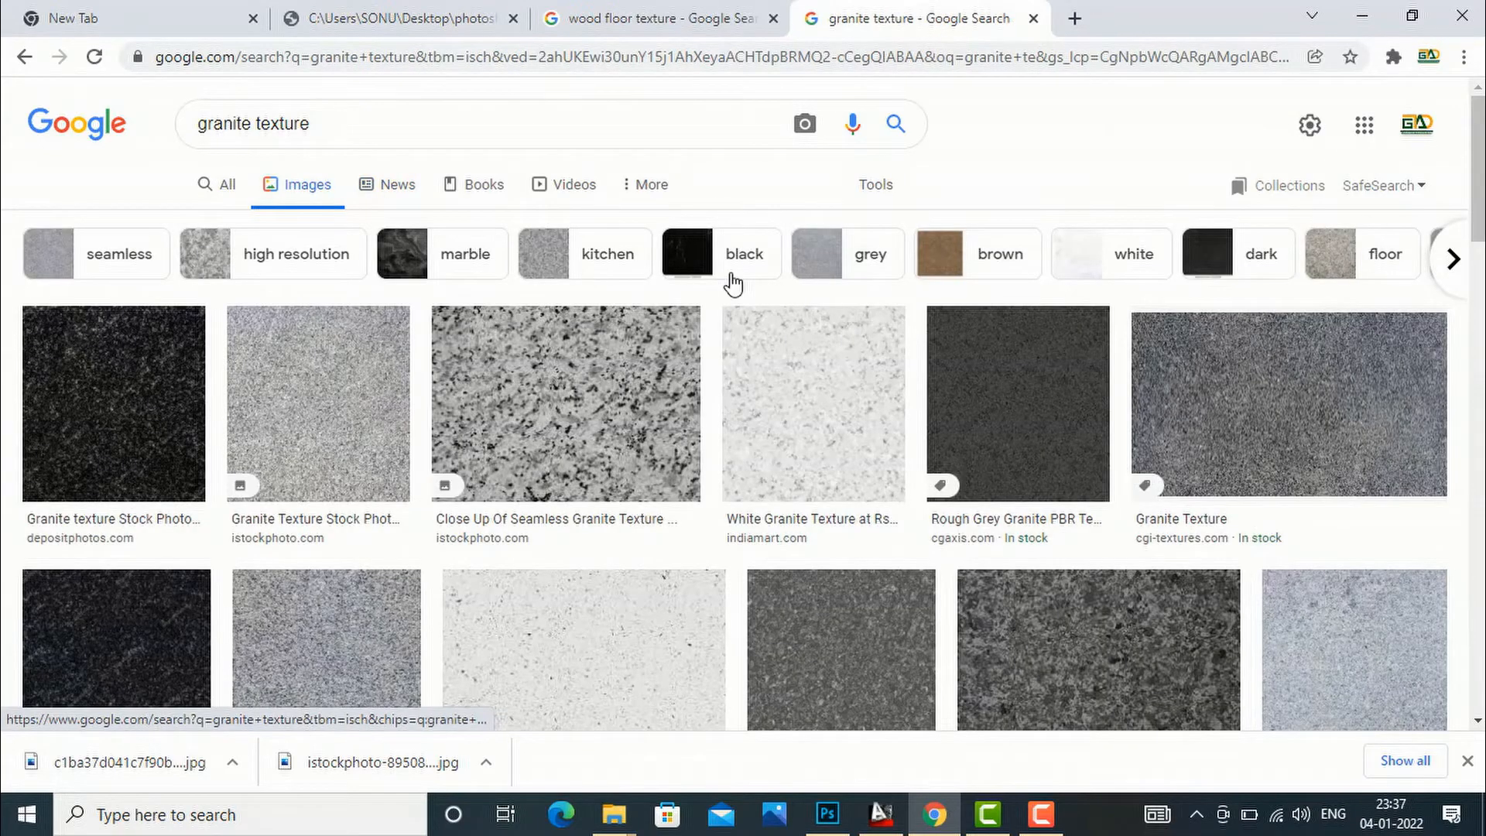
# Step: Browse the granite texture image results and preview the dark marble and black granite candidates for the kitchen slab
pyautogui.scroll(-5, 734, 284)
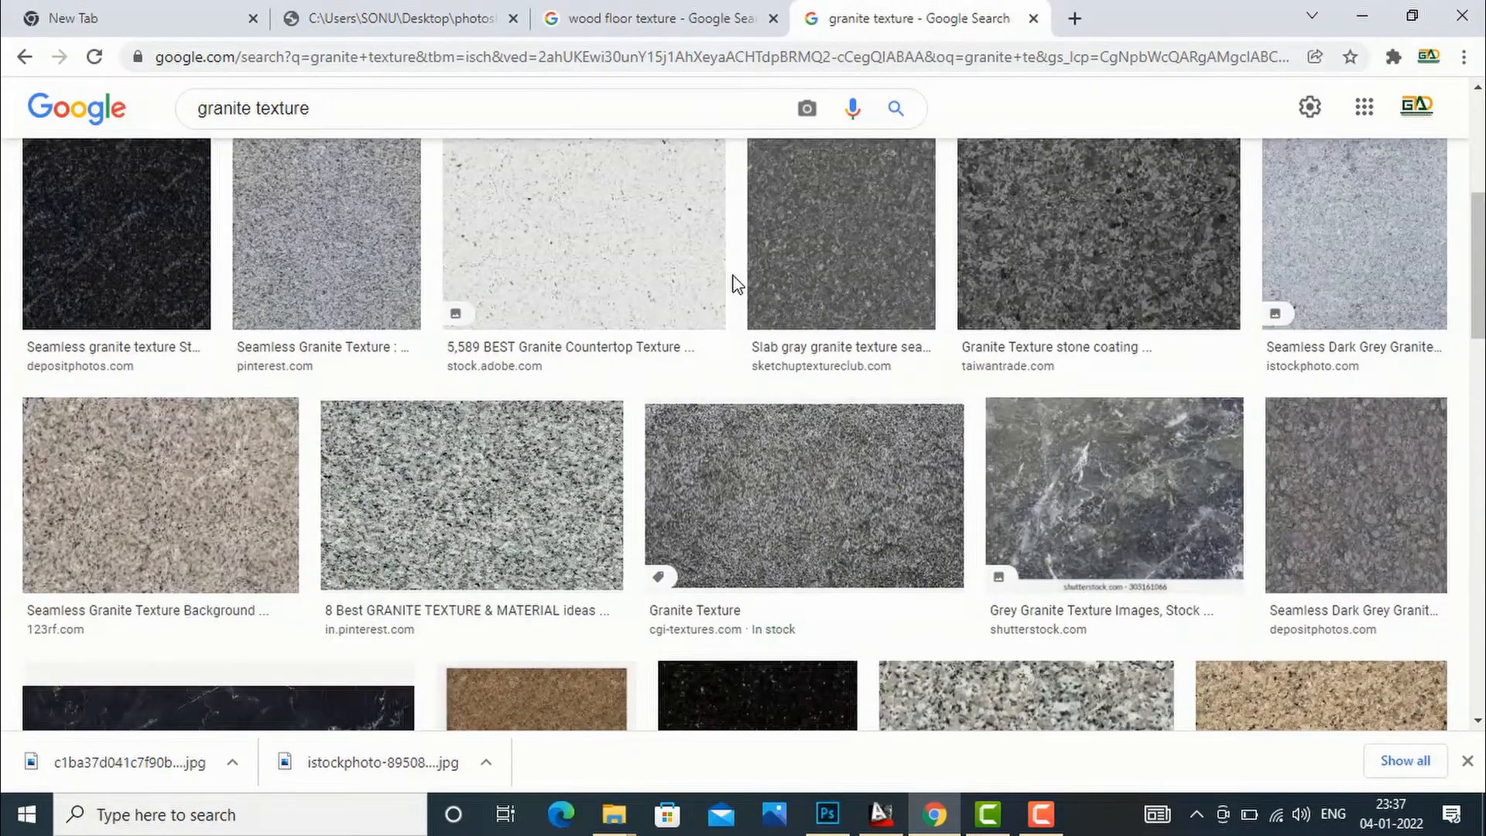
pyautogui.scroll(-5, 734, 280)
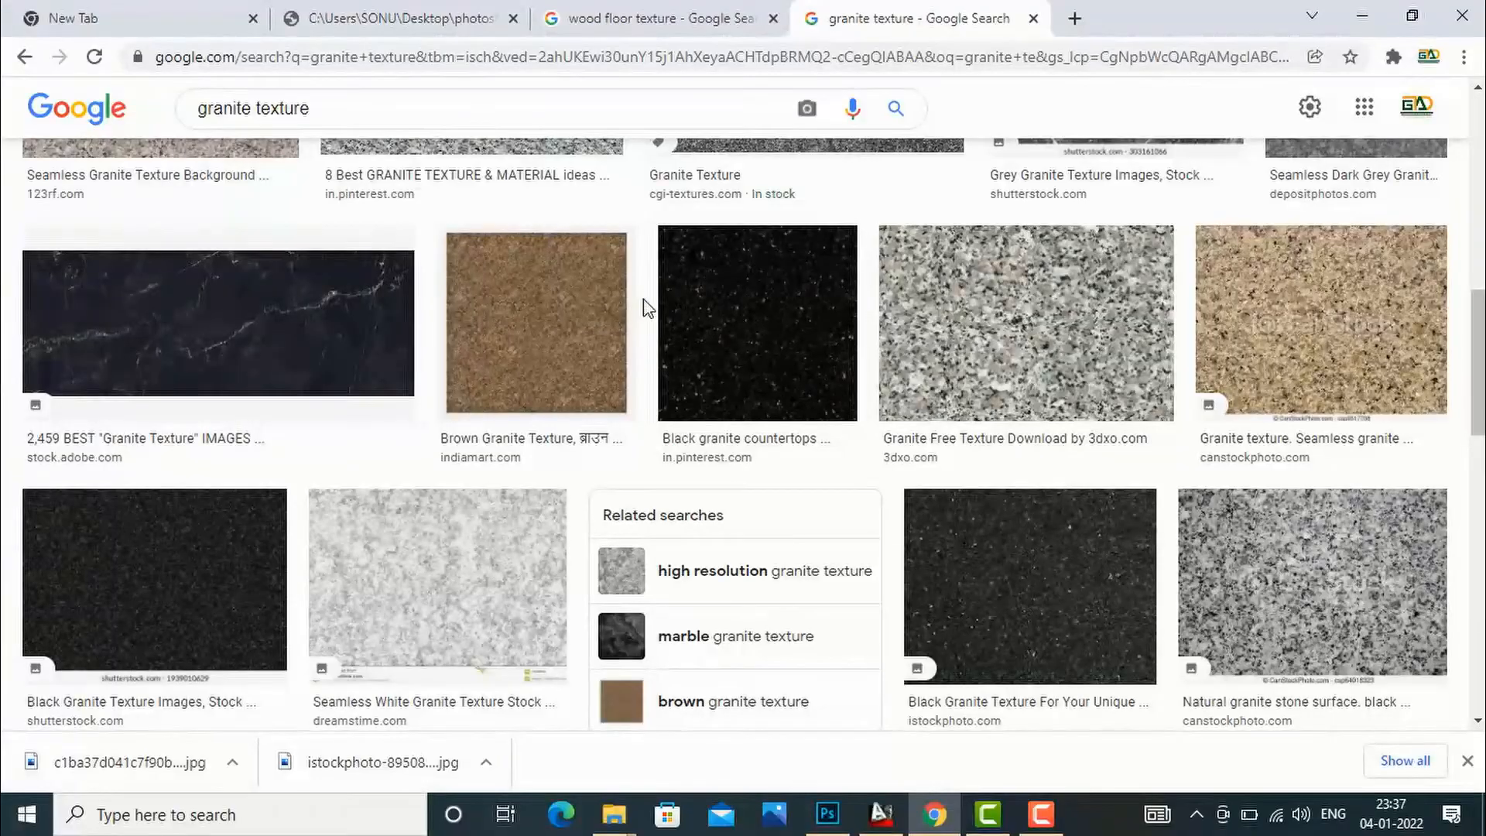
pyautogui.click(243, 319)
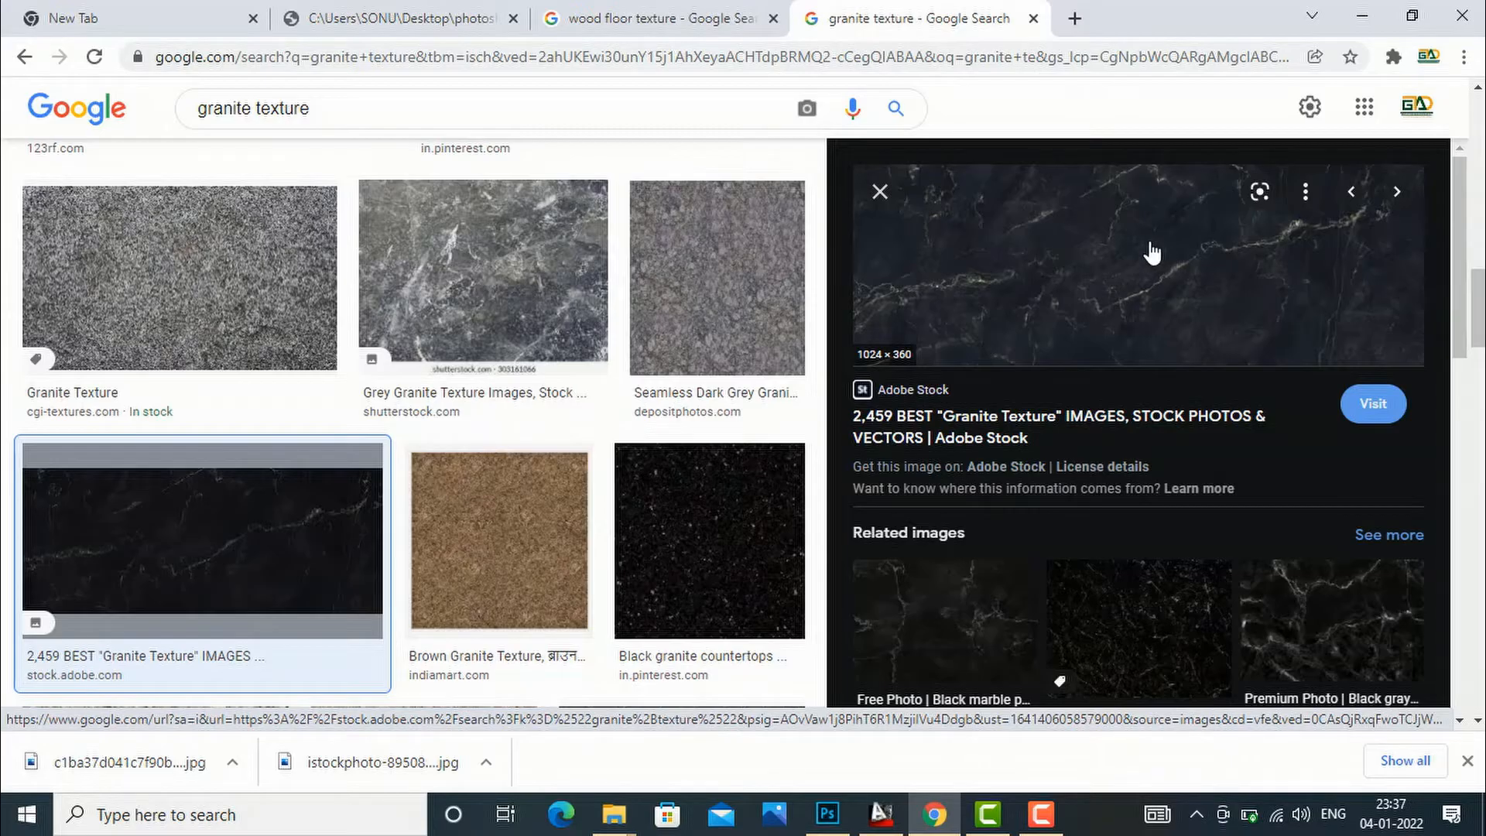
pyautogui.scroll(-7, 951, 292)
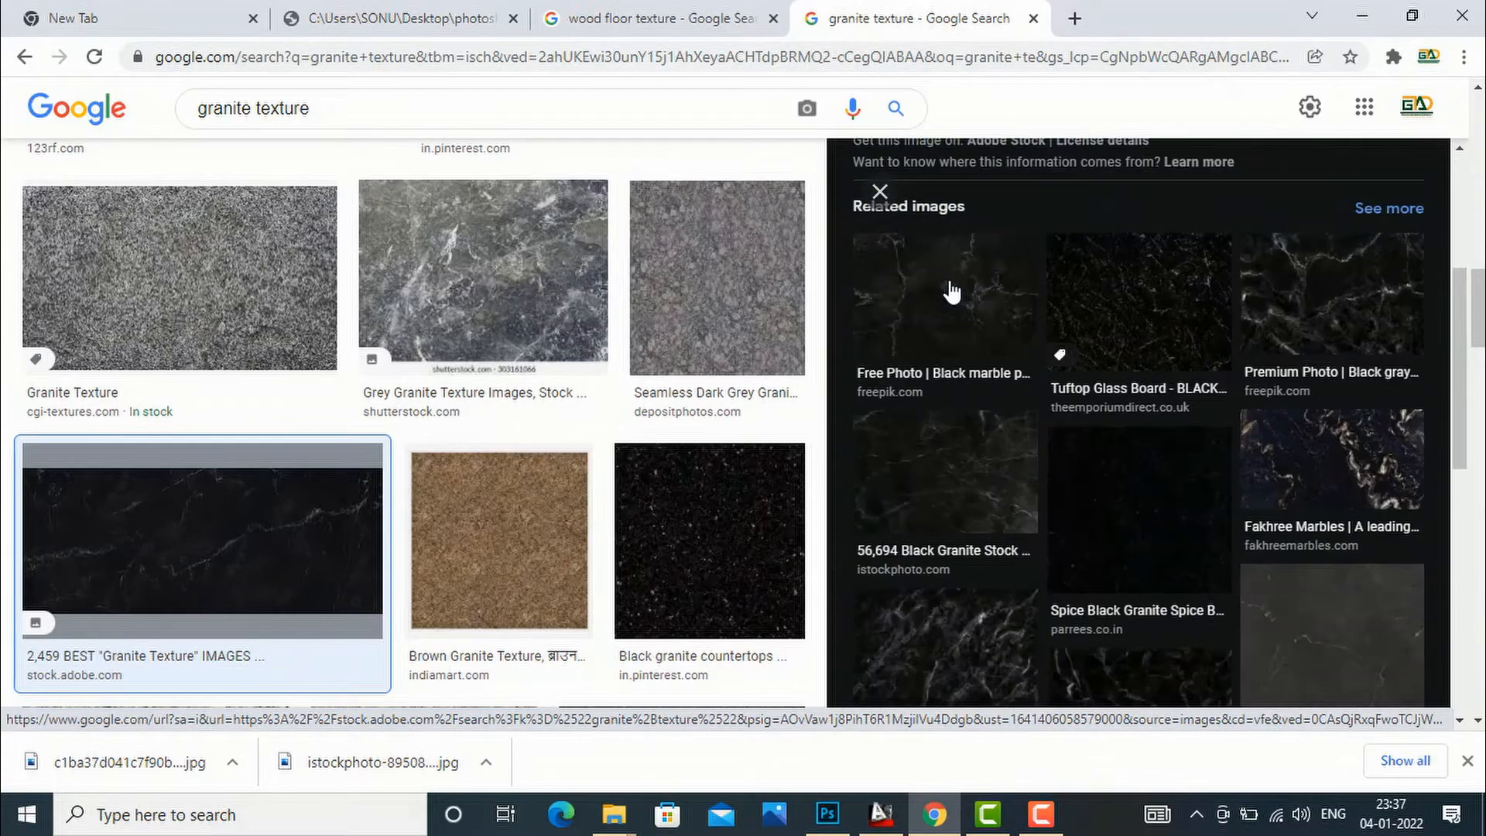
pyautogui.click(1180, 496)
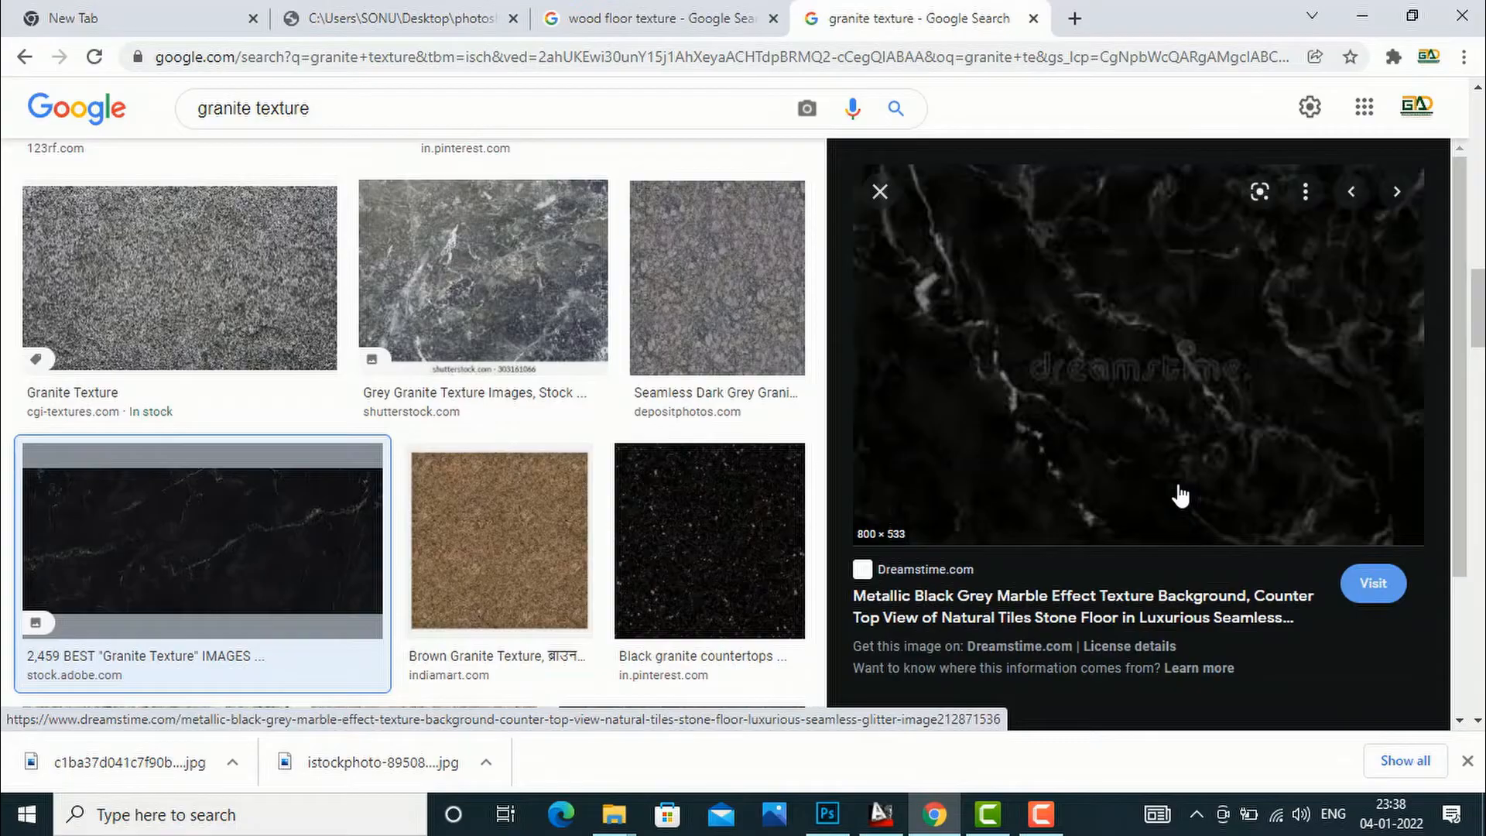
pyautogui.scroll(-4, 1102, 372)
pyautogui.scroll(-4, 318, 457)
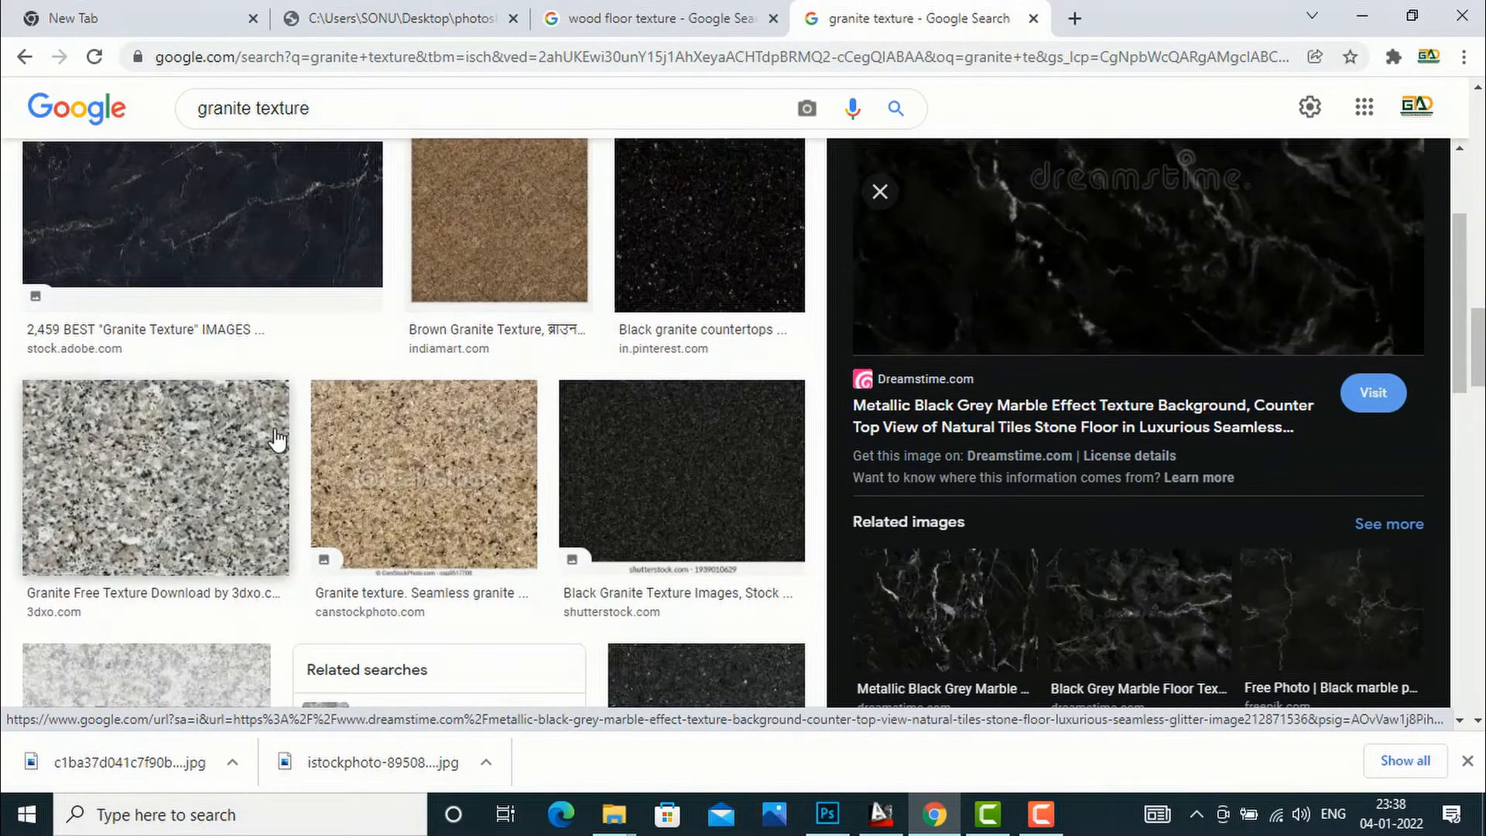
pyautogui.click(686, 472)
pyautogui.scroll(-4, 410, 418)
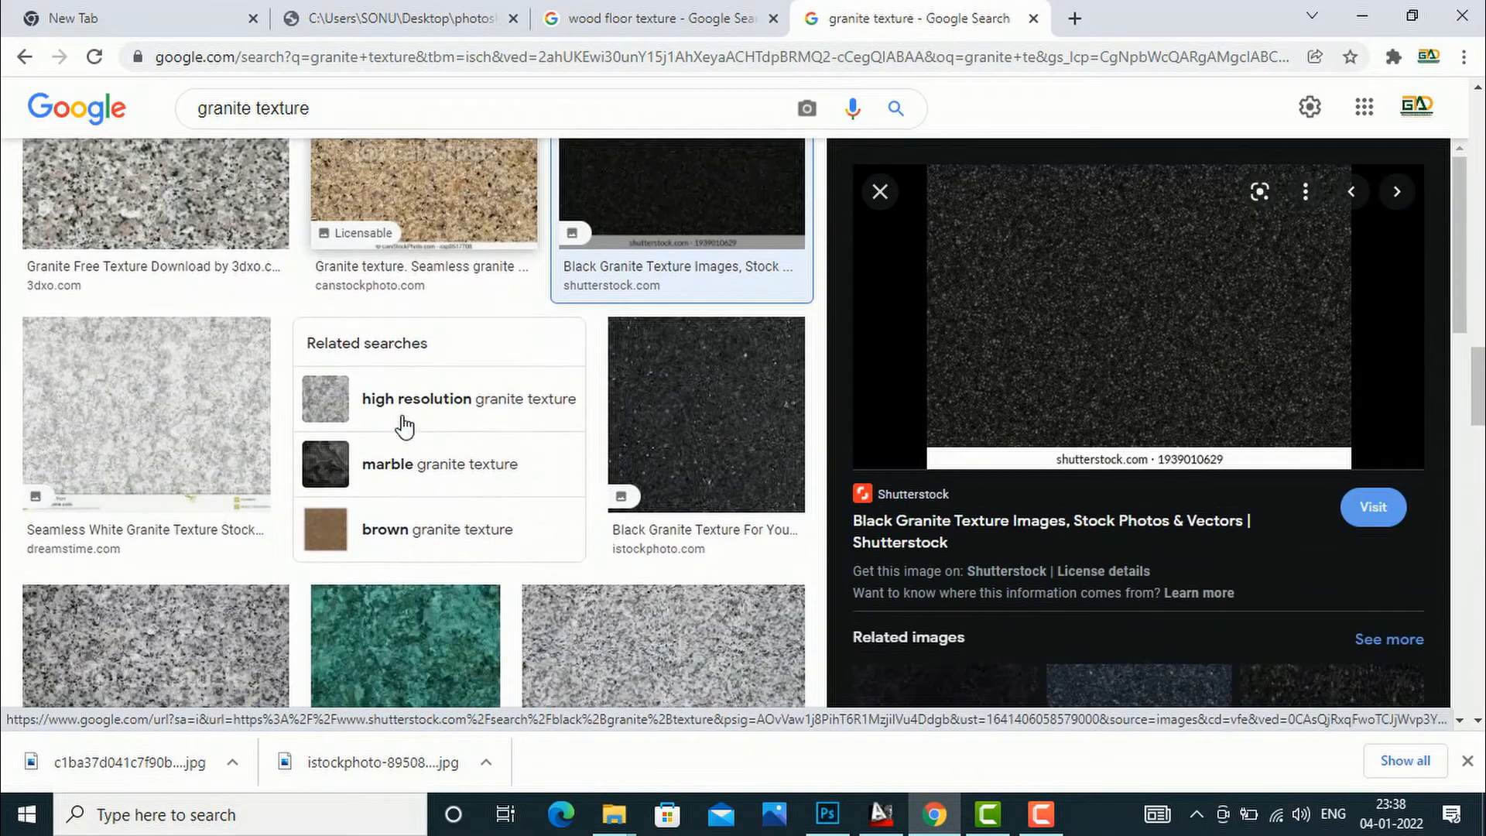
# Step: Save the green granite texture image from Crushpixel as a JPEG in the photoshop render texture folder
pyautogui.scroll(-4, 413, 387)
pyautogui.click(412, 370)
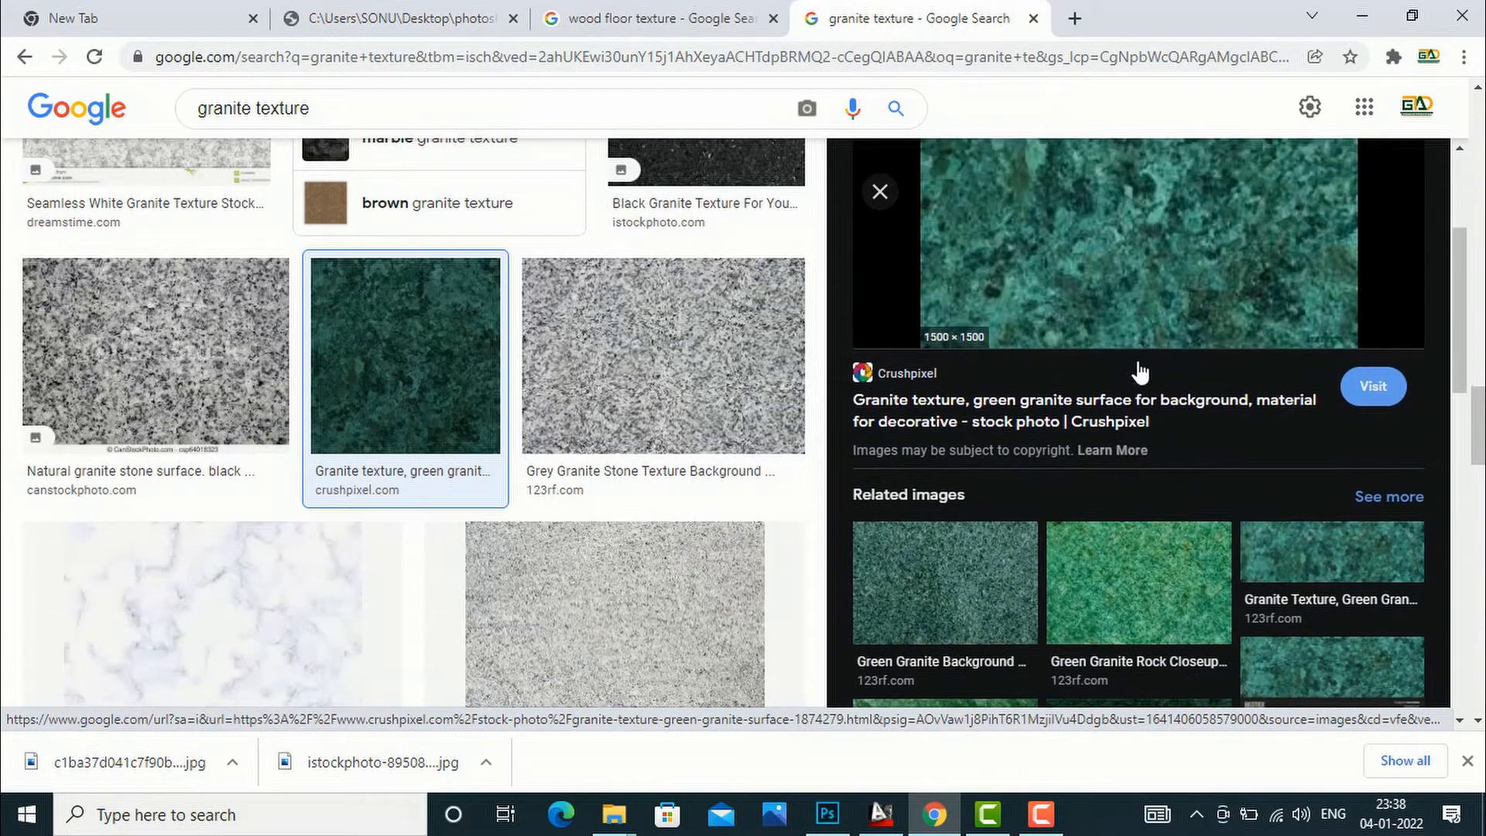
pyautogui.rightClick(1137, 337)
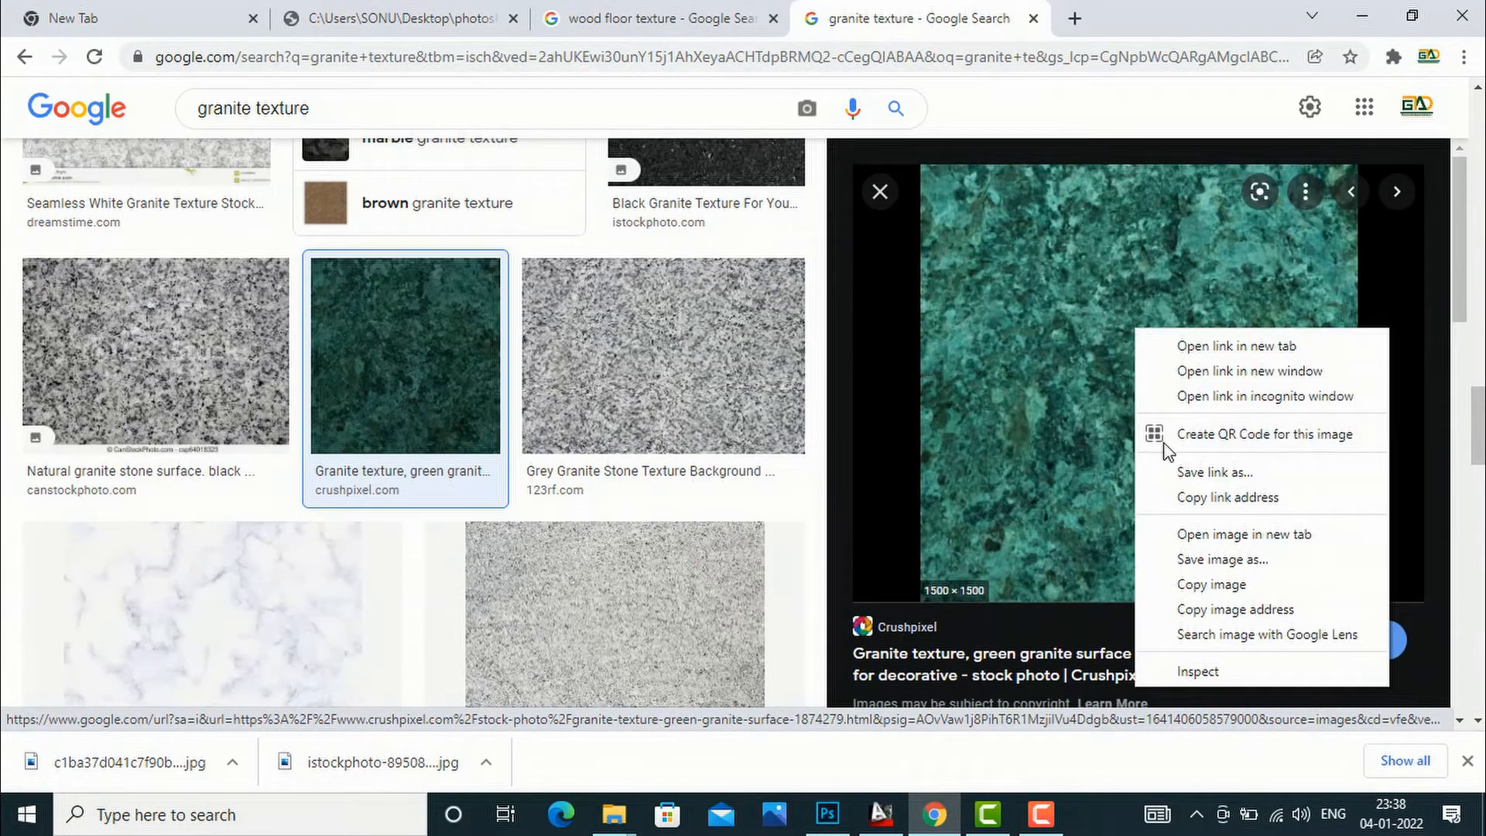
pyautogui.click(1202, 558)
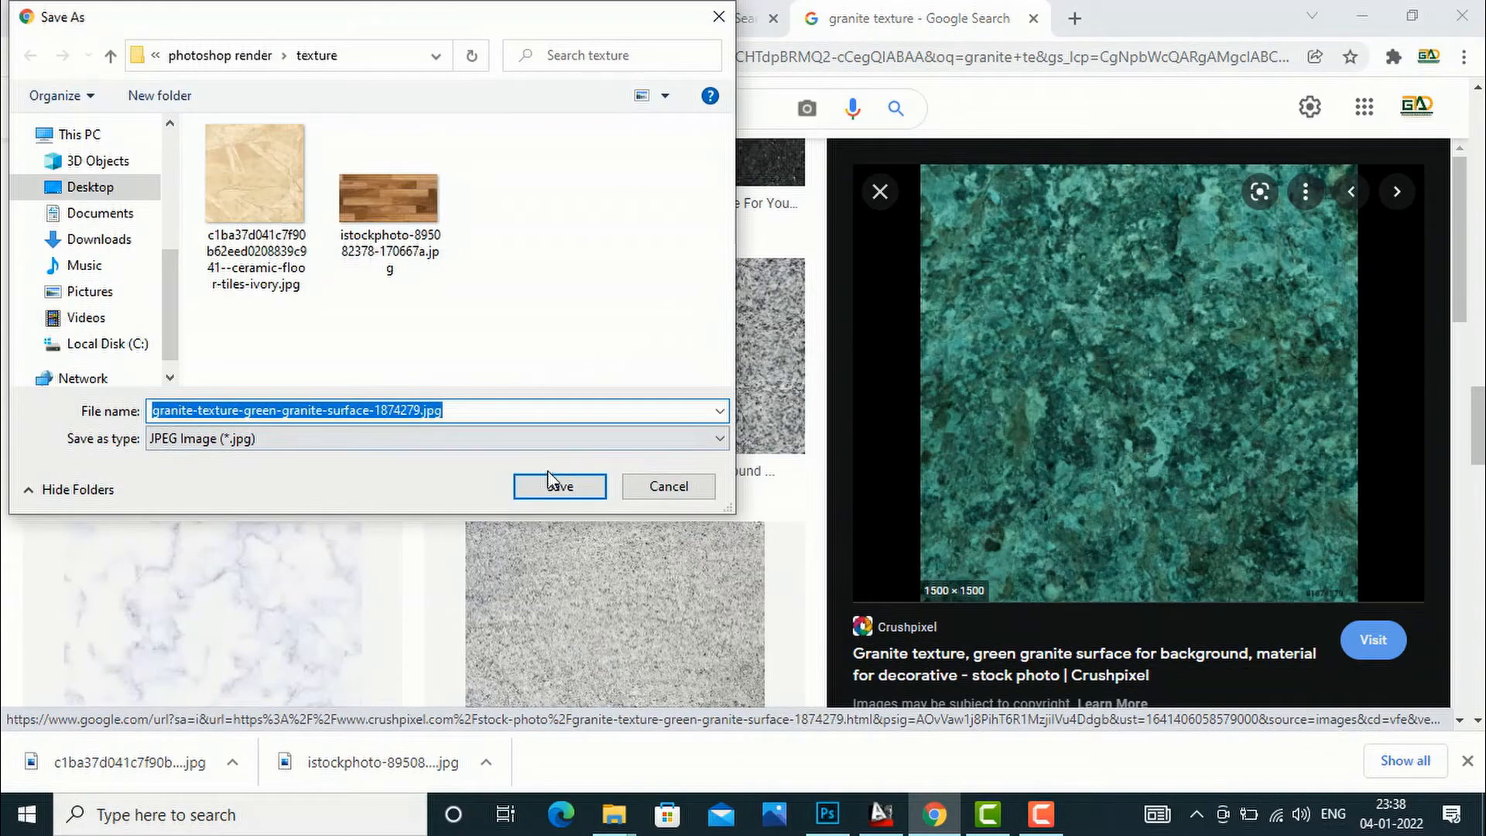
pyautogui.click(560, 488)
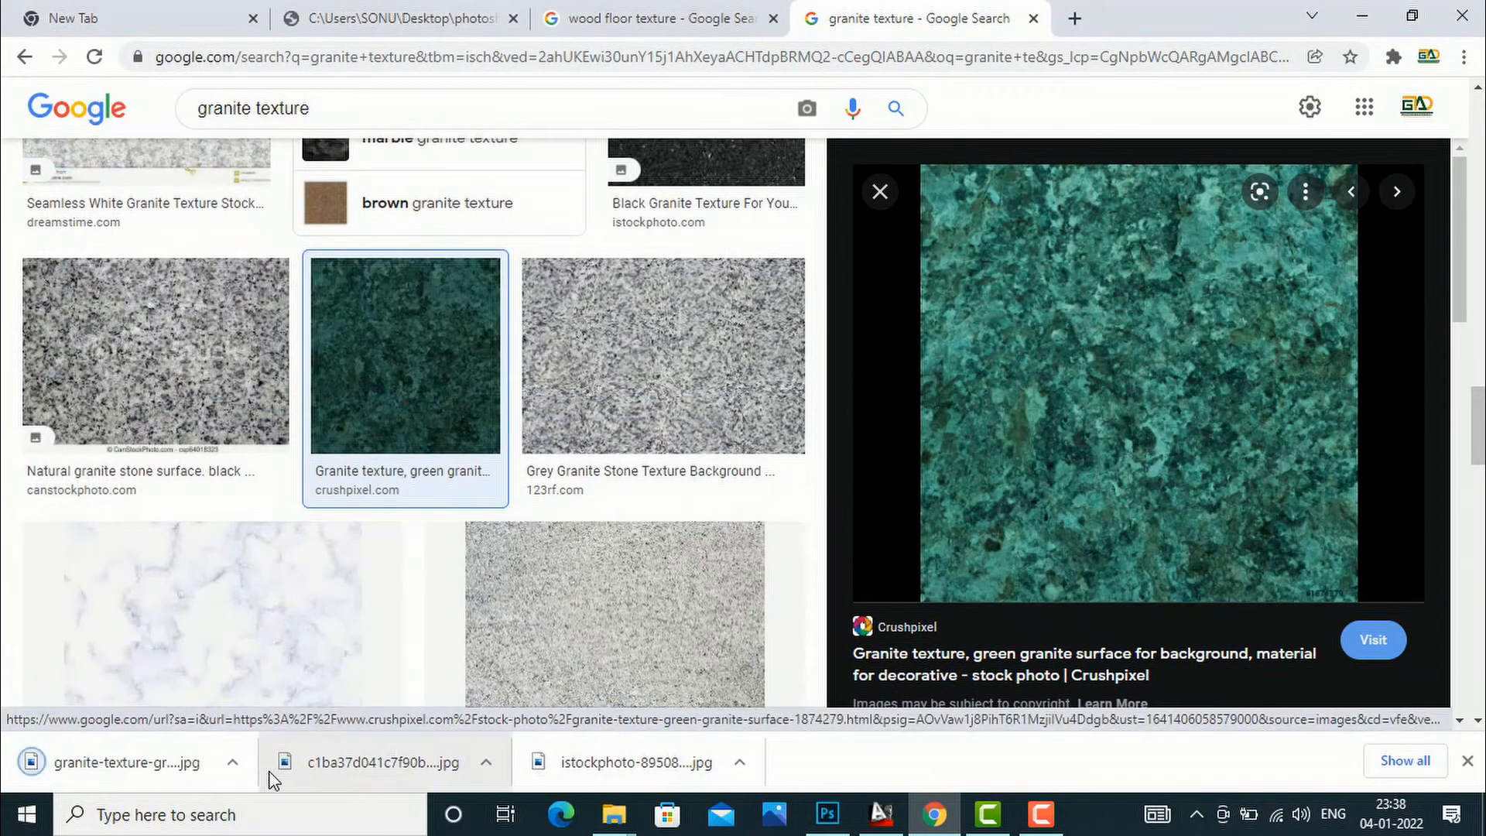
# Step: Show the downloaded green granite image in its folder and open it in Photoshop
pyautogui.click(232, 766)
pyautogui.click(282, 691)
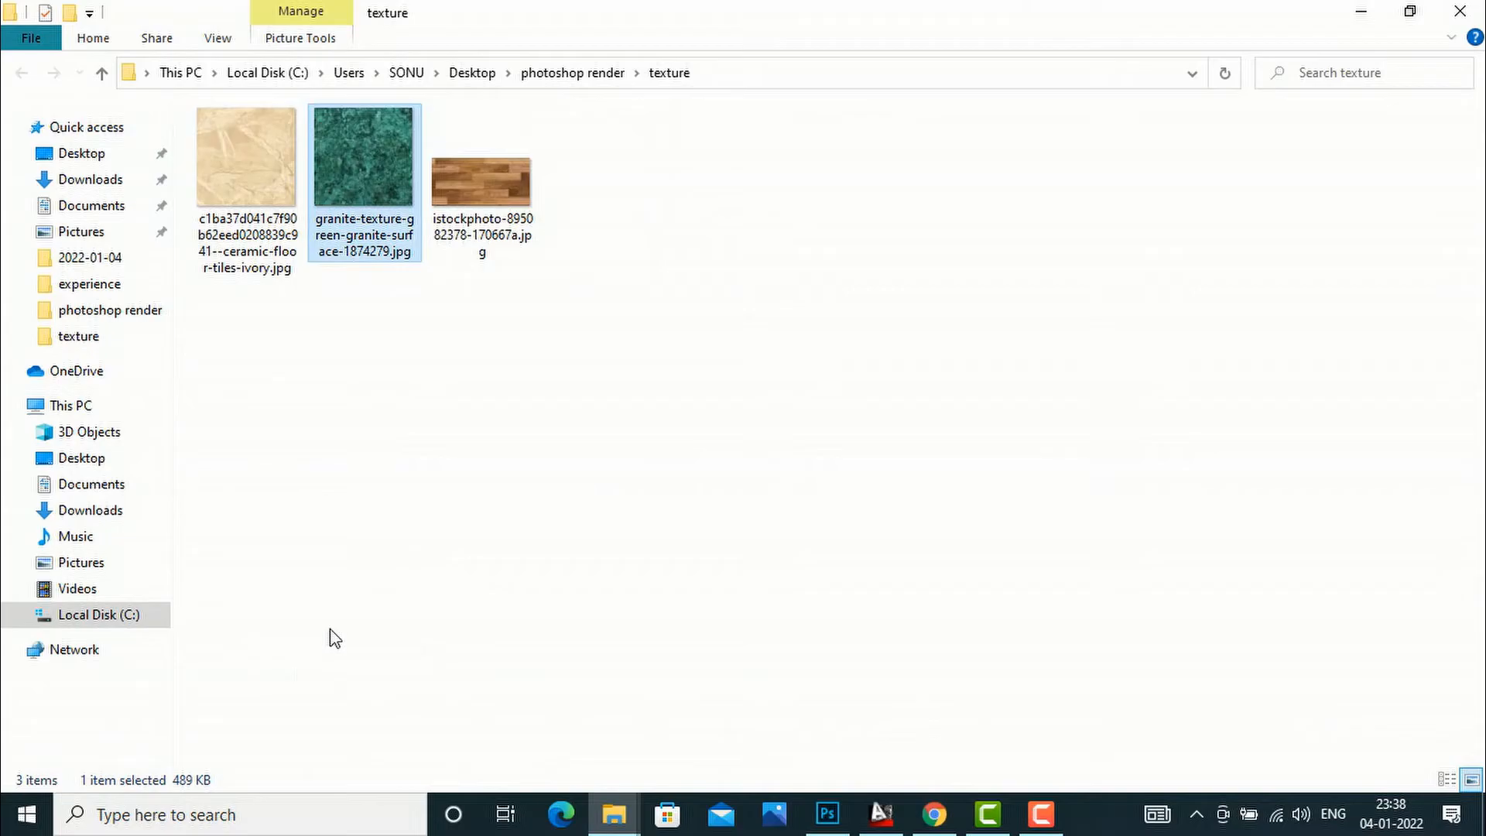
pyautogui.rightClick(359, 166)
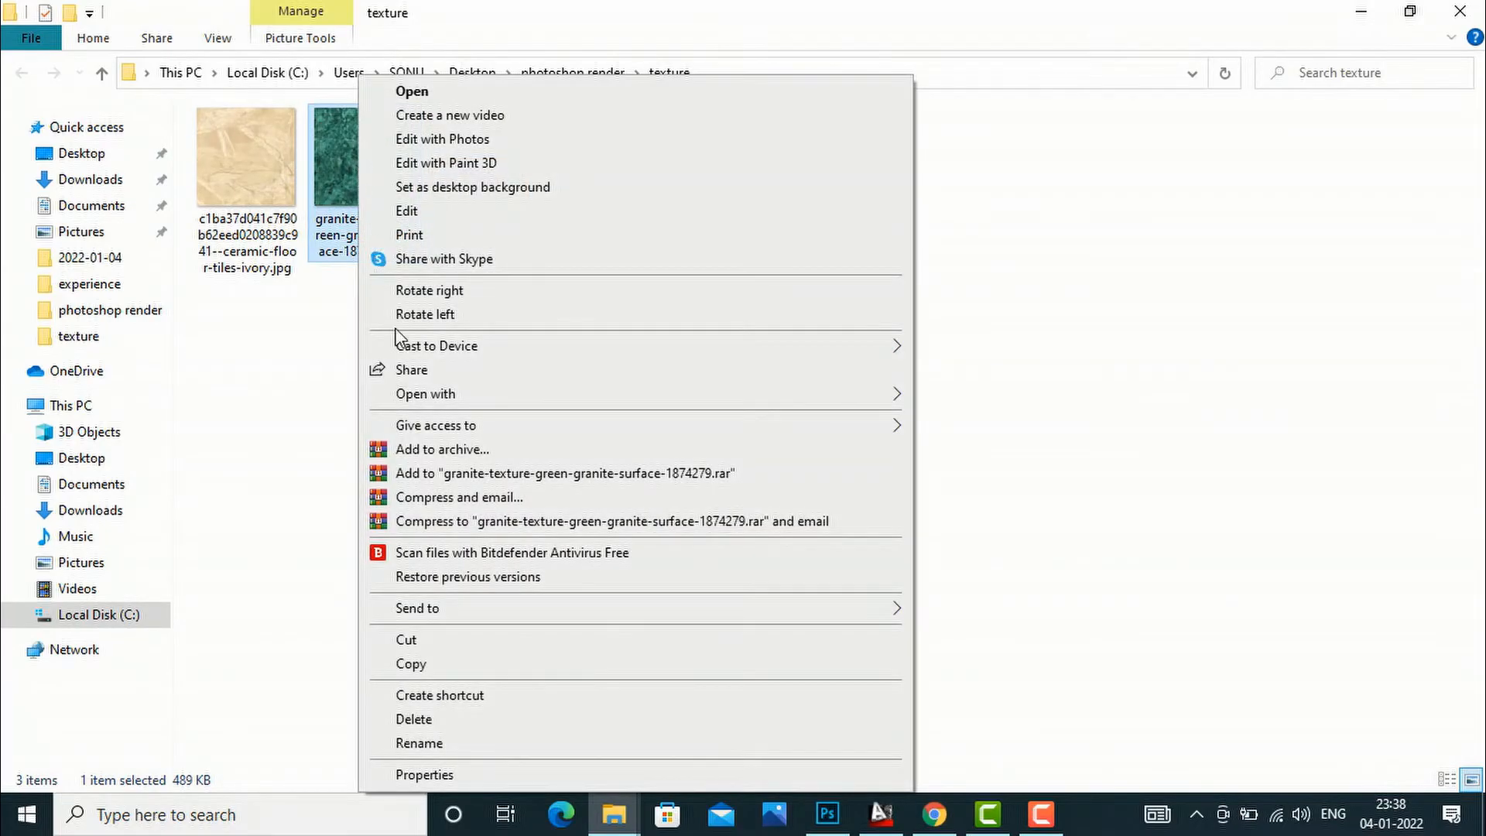
pyautogui.moveTo(521, 394)
pyautogui.click(984, 395)
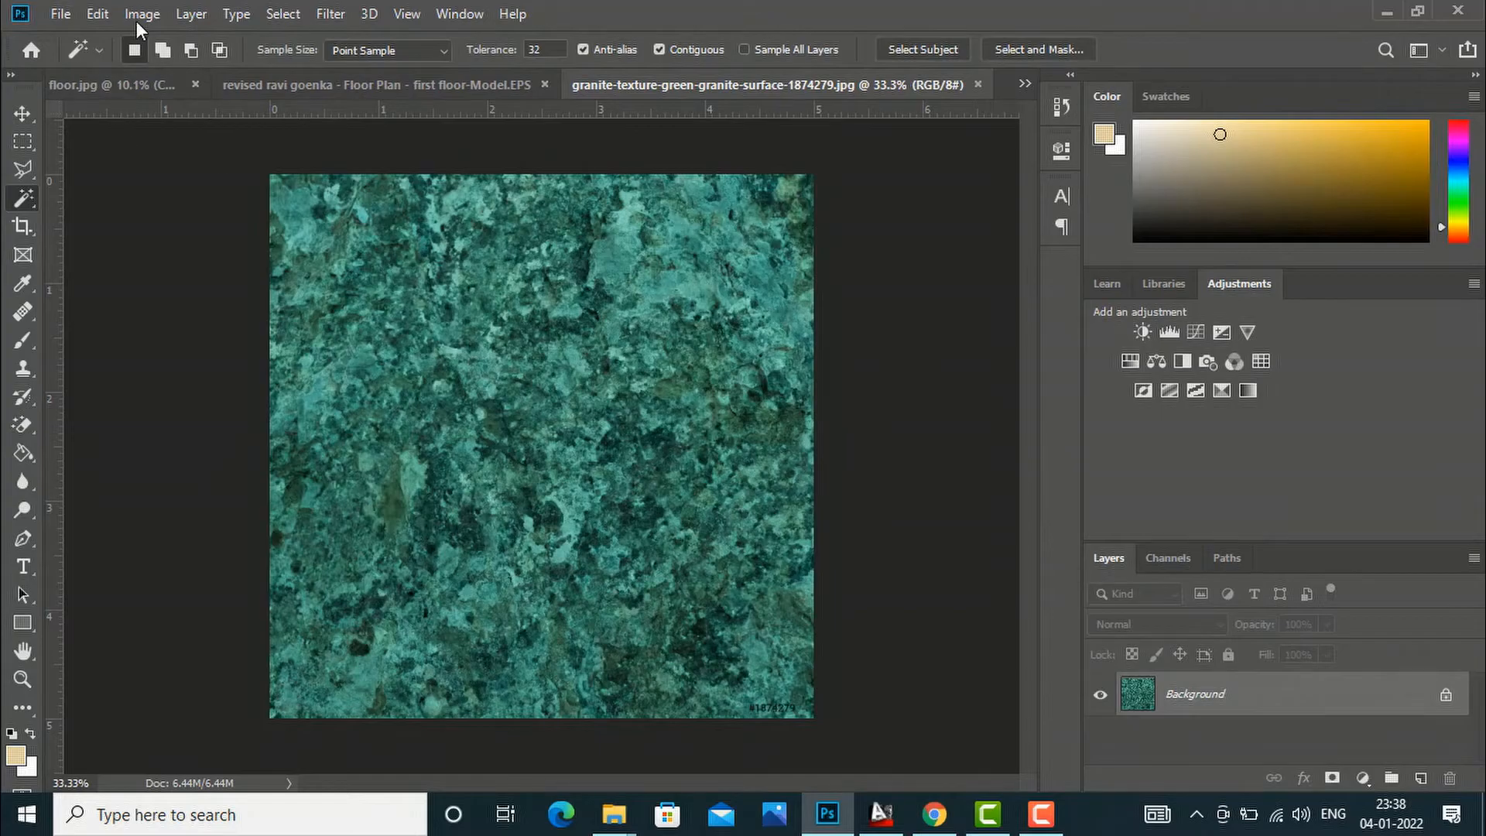
# Step: Define the green granite image as a pattern under its suggested file name and close the image document
pyautogui.click(93, 14)
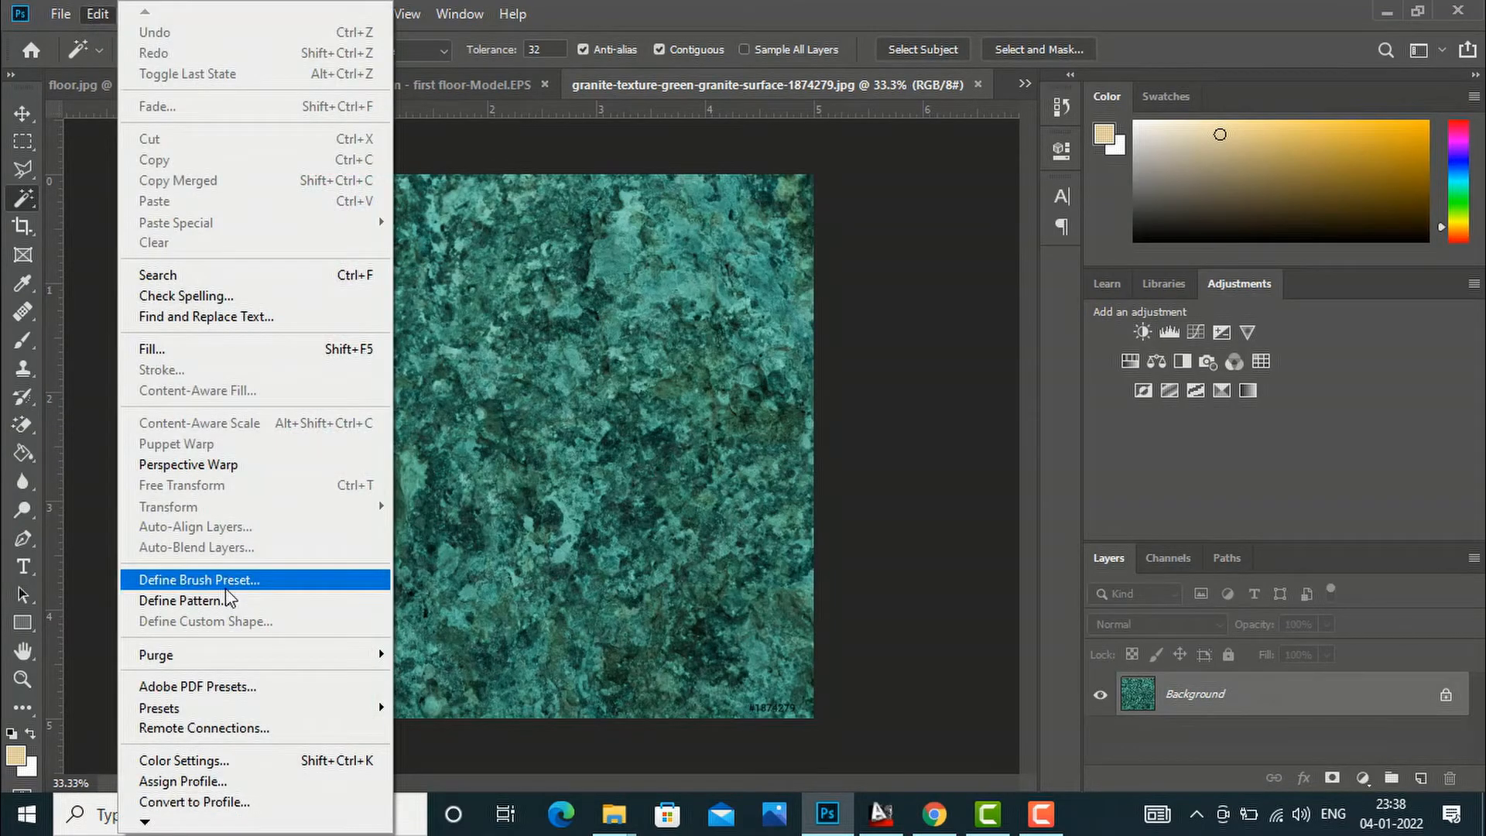
pyautogui.click(186, 601)
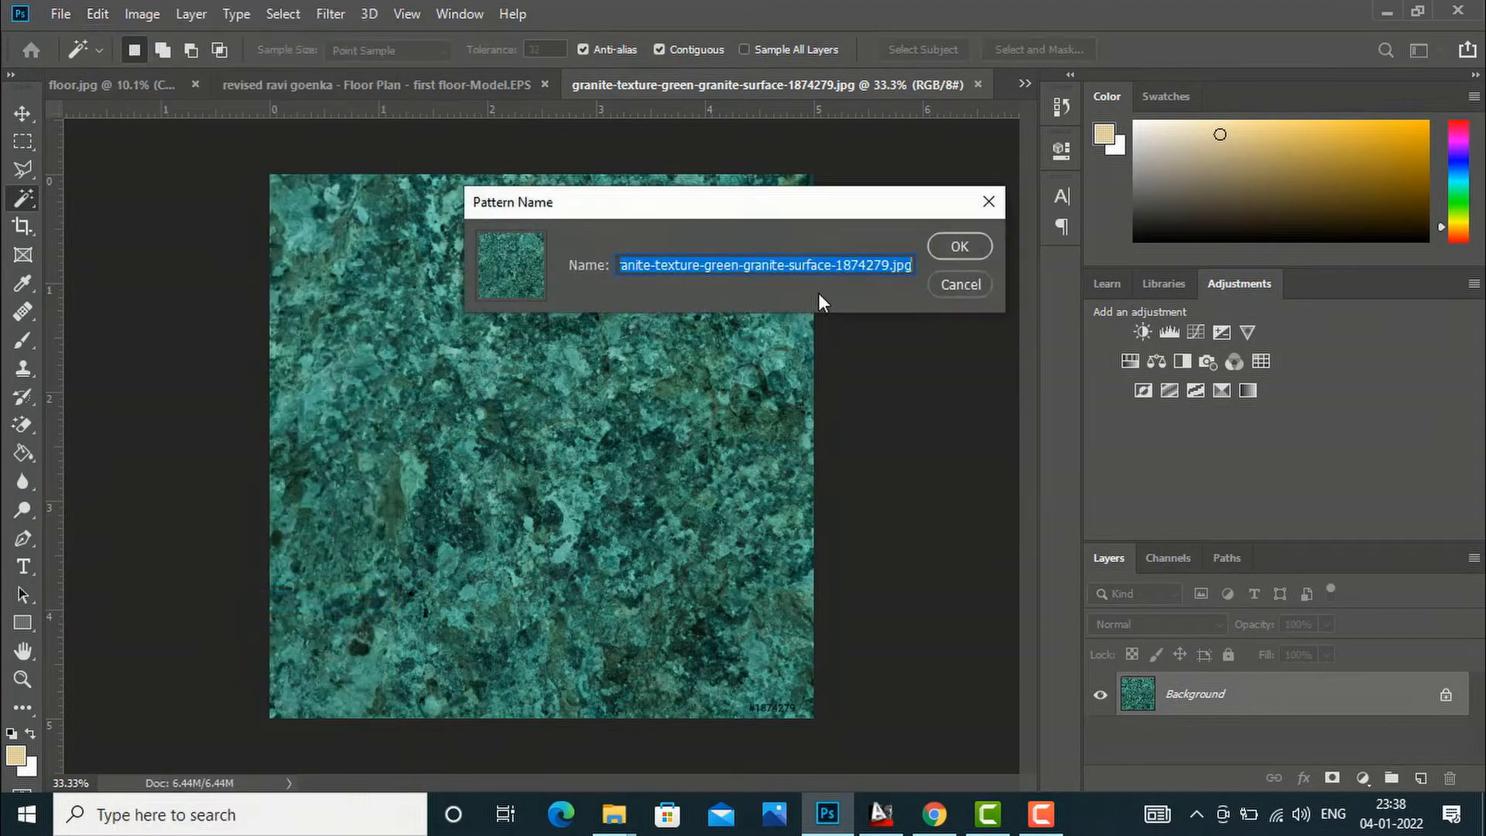
pyautogui.click(971, 254)
pyautogui.click(980, 84)
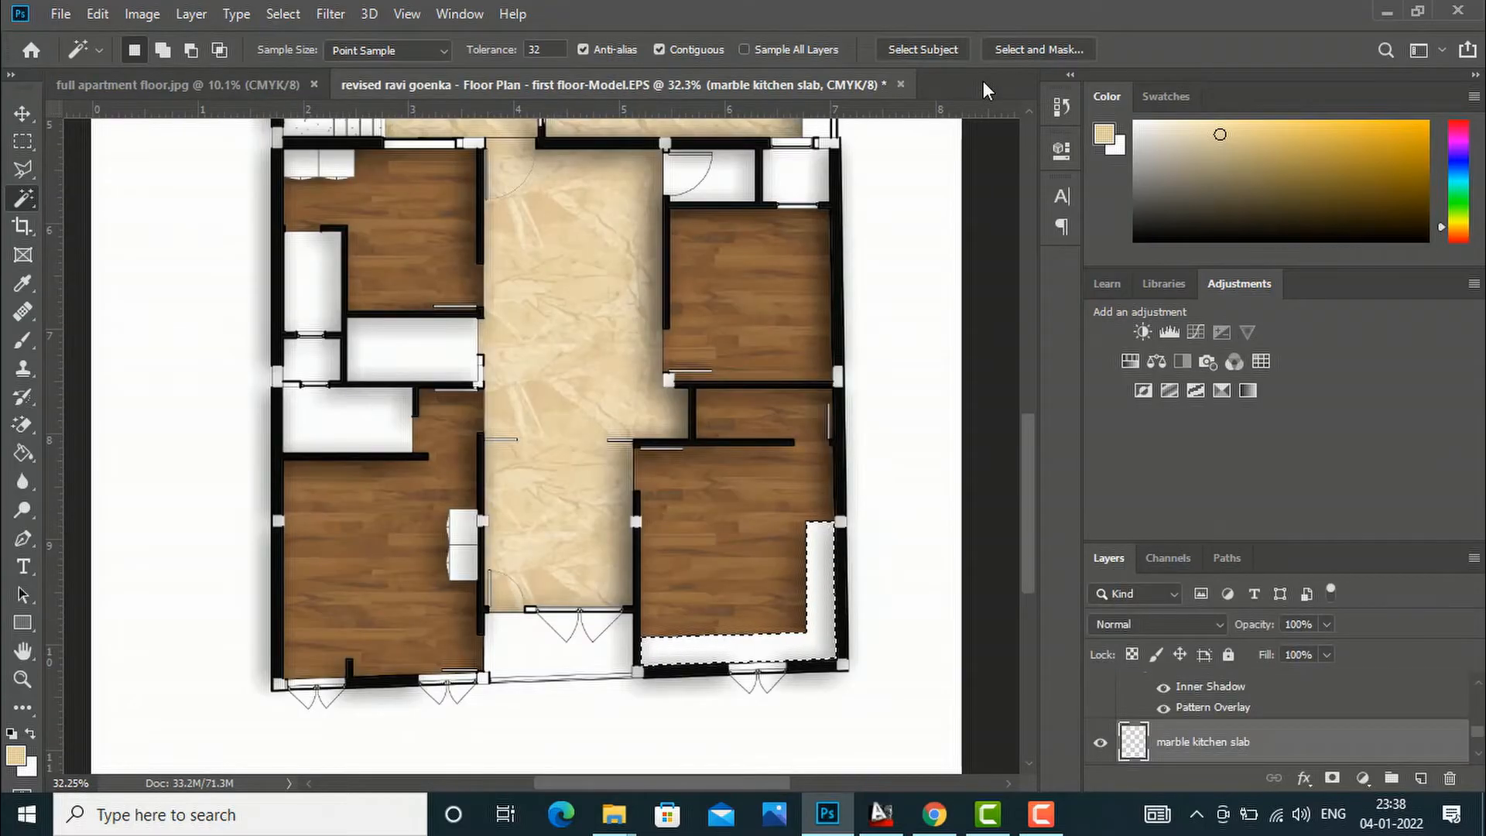
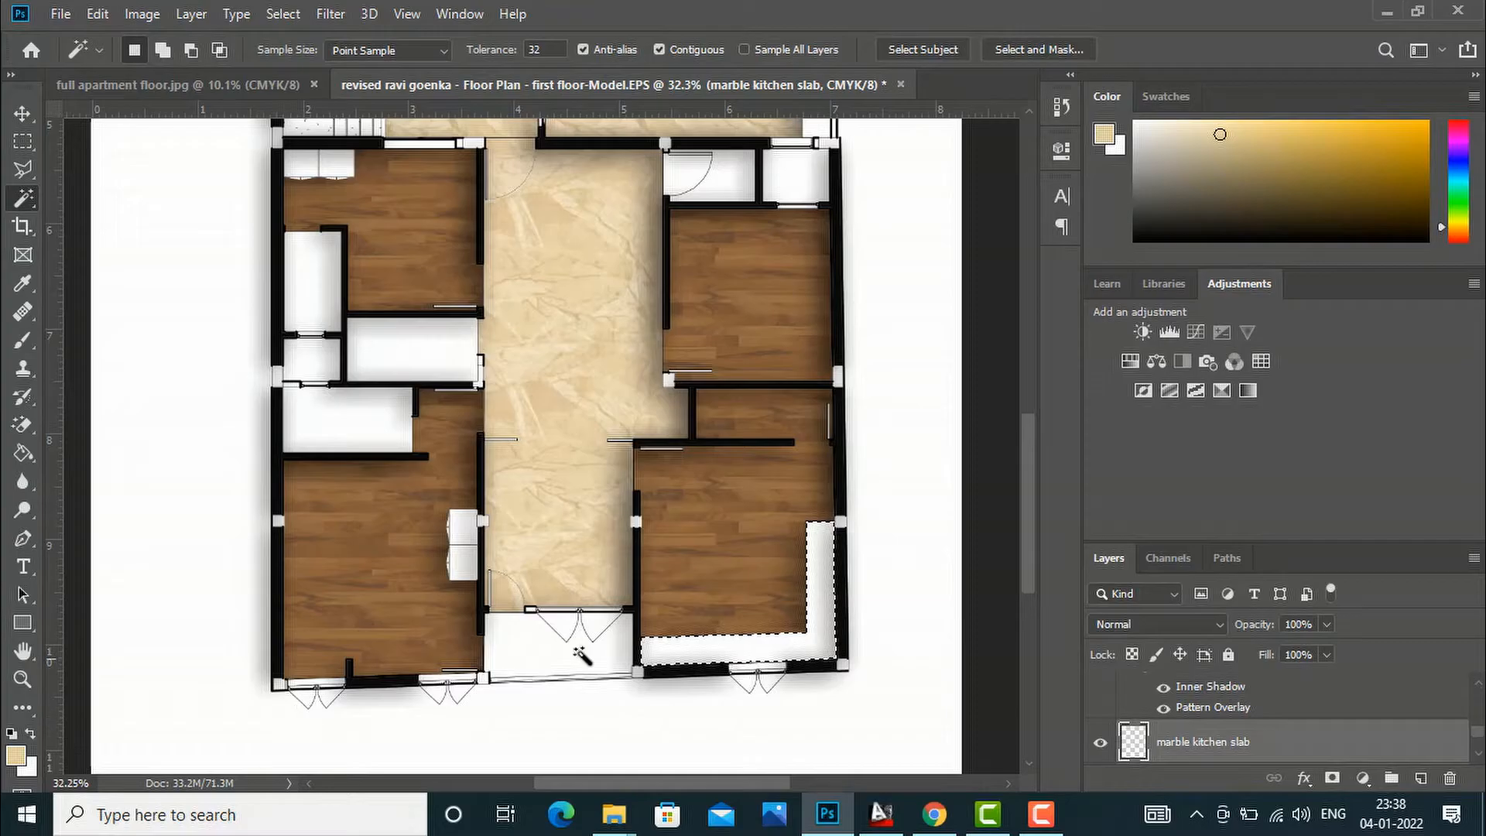
# Step: Fill the selected L-shaped kitchen counter with the beige foreground color on the marble kitchen slab layer, then deselect it
pyautogui.press('g')
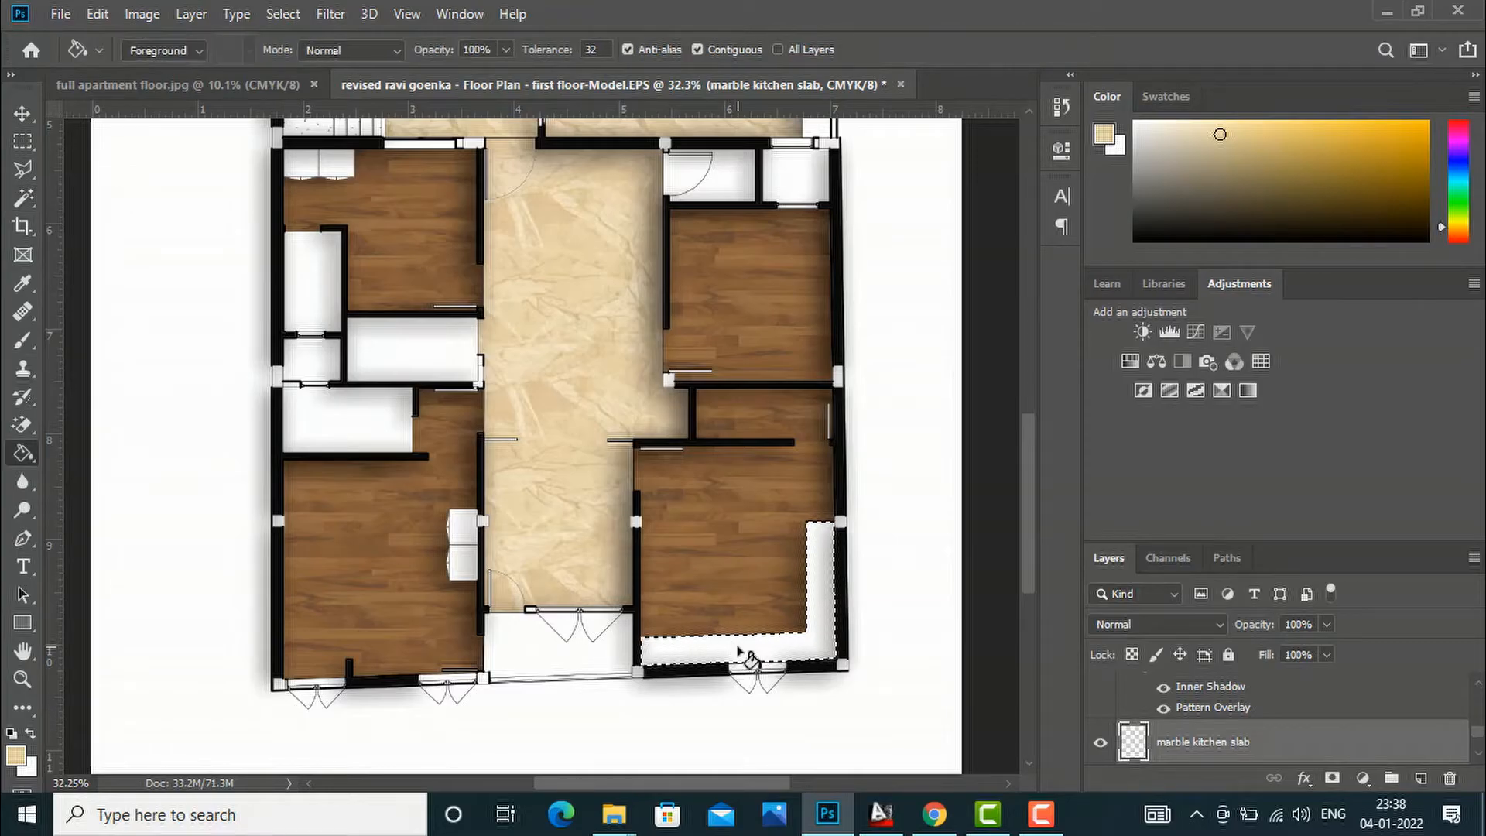
pyautogui.click(747, 654)
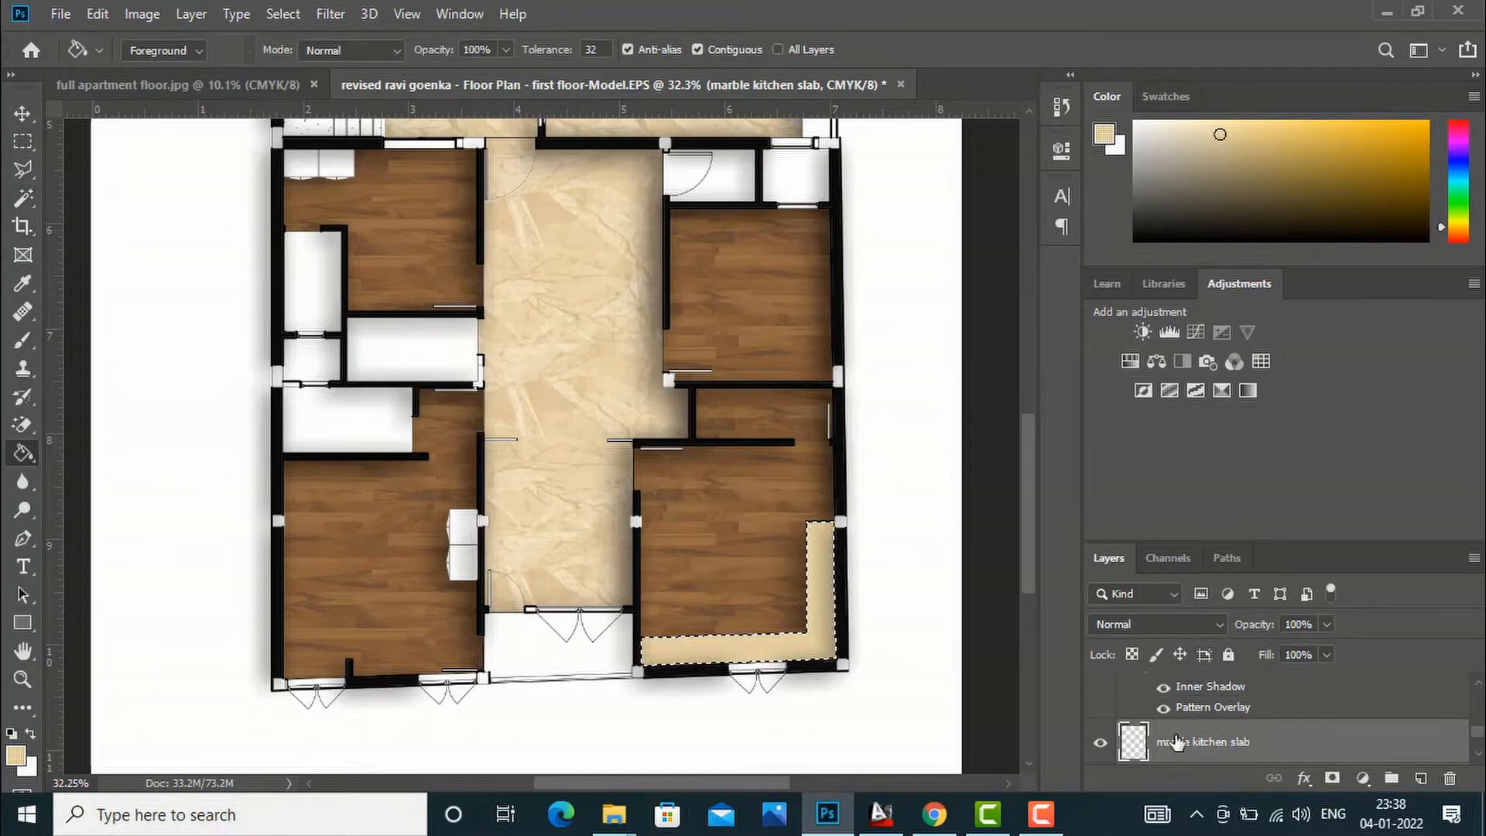
pyautogui.hotkey('ctrl', 'd')
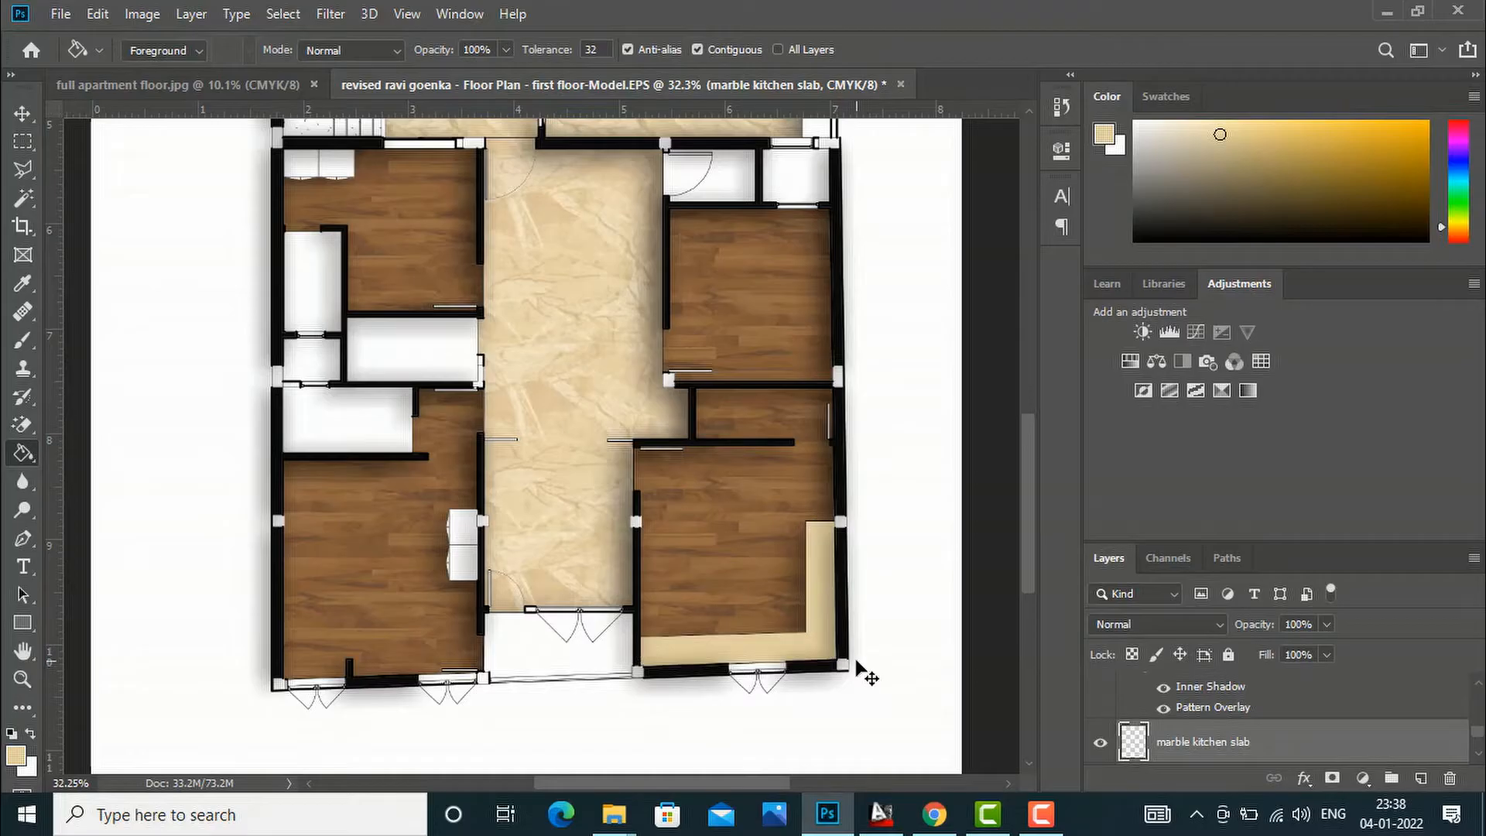
# Step: Apply a Pattern Overlay with the green granite pattern to the marble kitchen slab layer
pyautogui.rightClick(1164, 744)
pyautogui.click(1126, 747)
pyautogui.rightClick(1121, 747)
pyautogui.click(1160, 31)
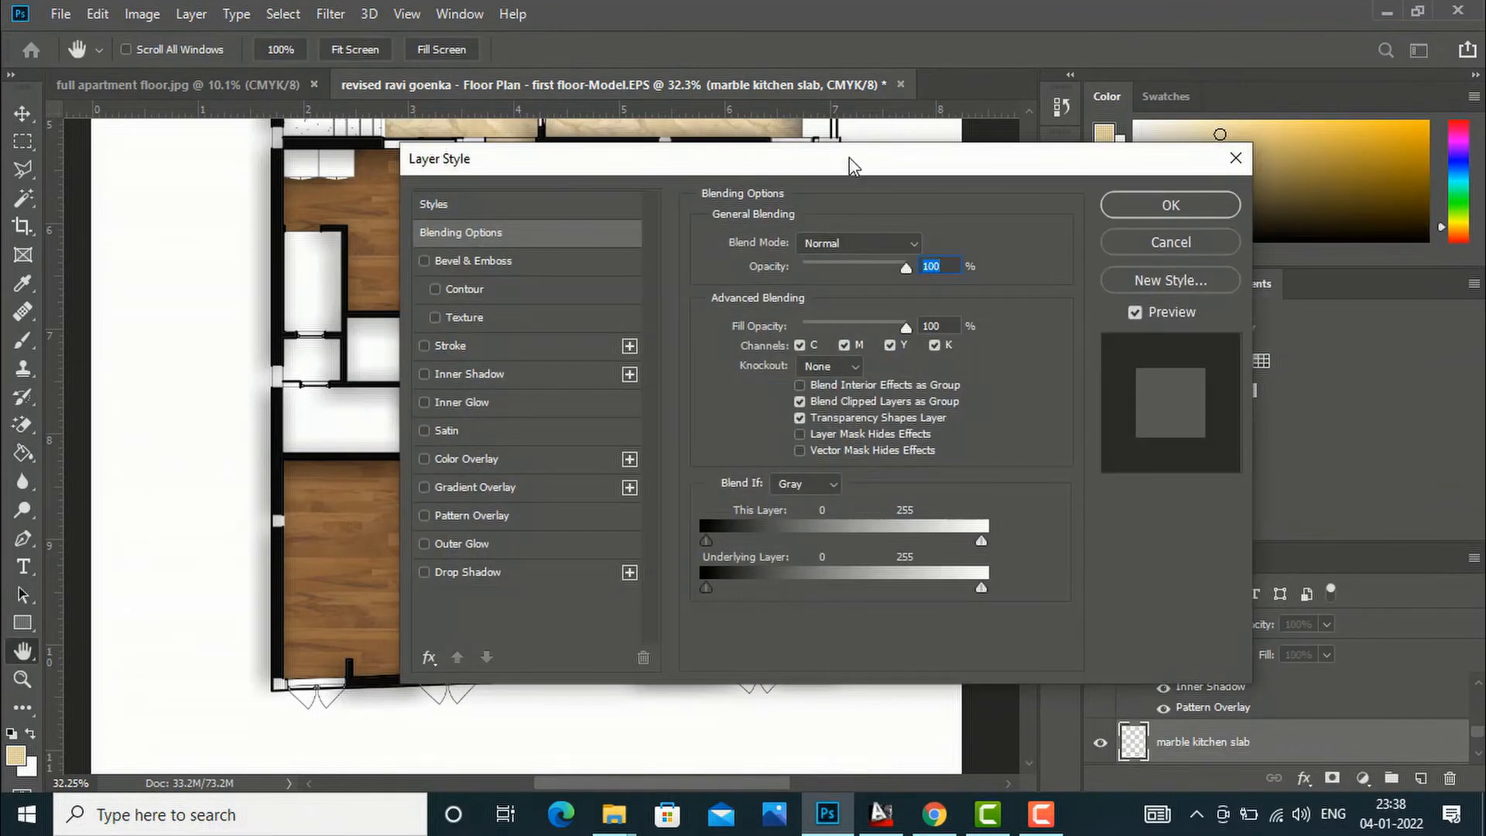
pyautogui.moveTo(848, 156); pyautogui.dragTo(1313, 143)
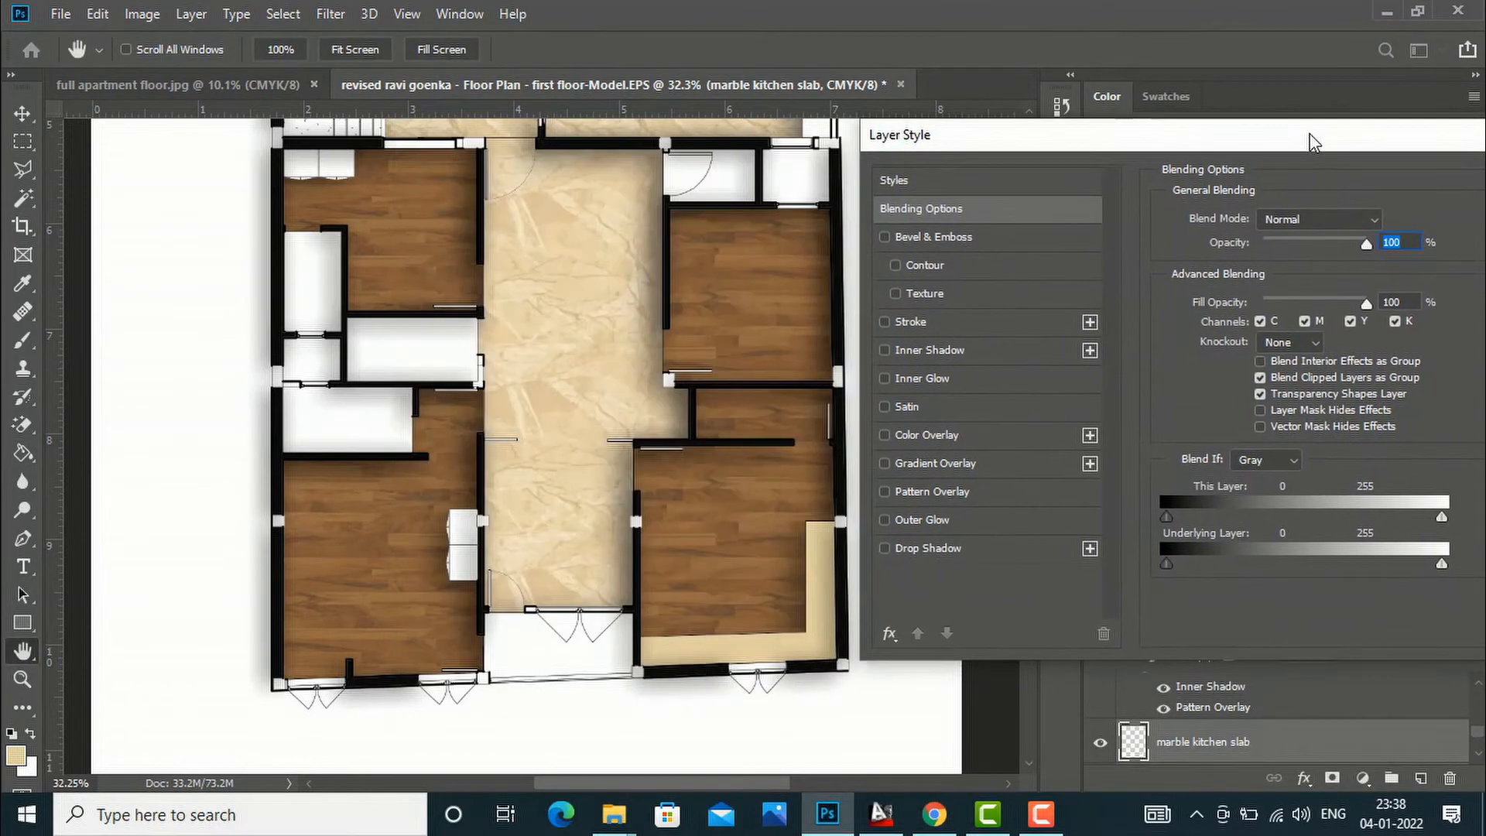
pyautogui.click(887, 492)
pyautogui.click(931, 494)
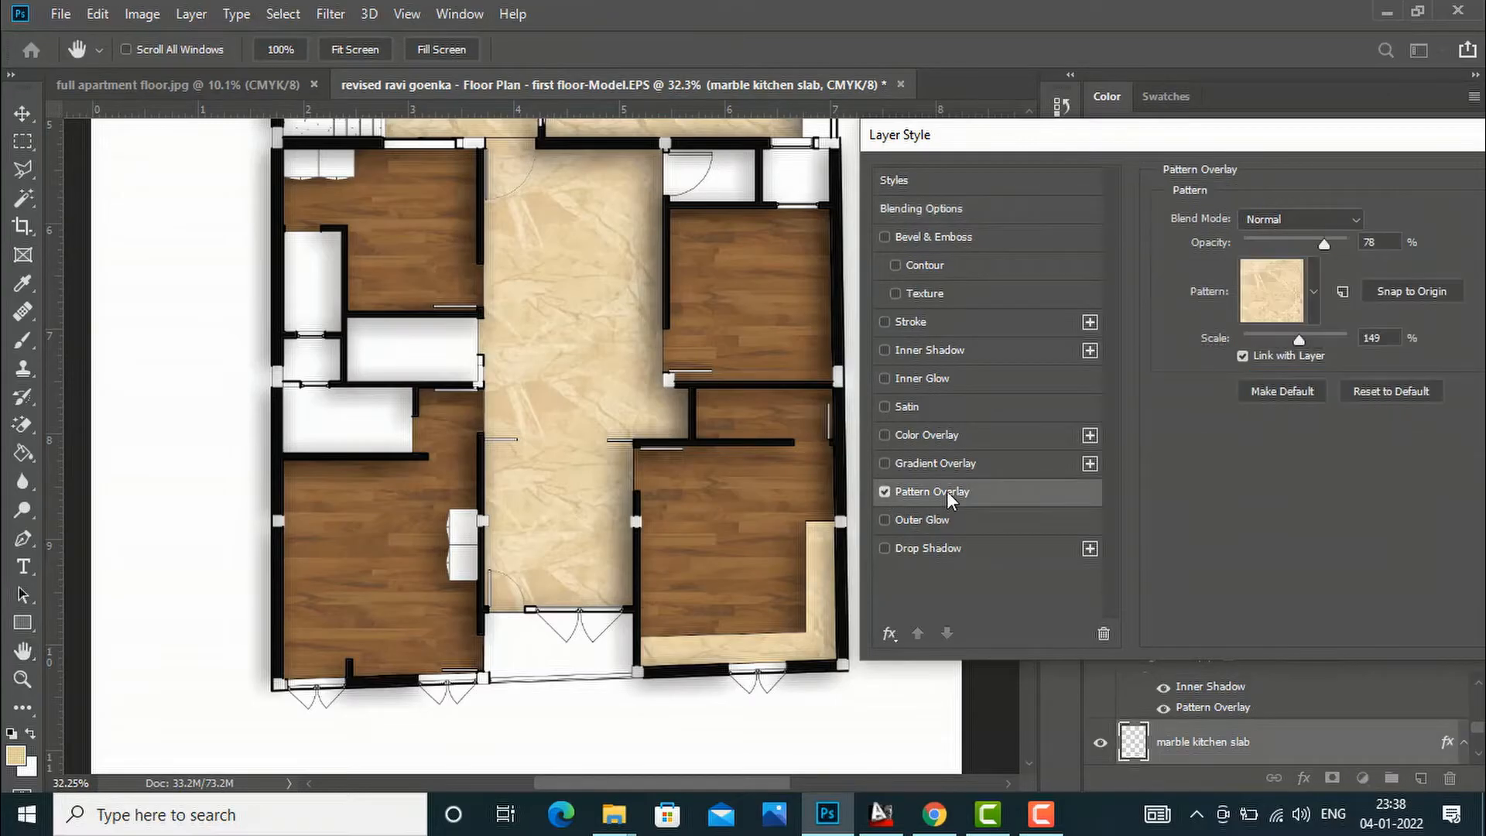
pyautogui.click(1313, 291)
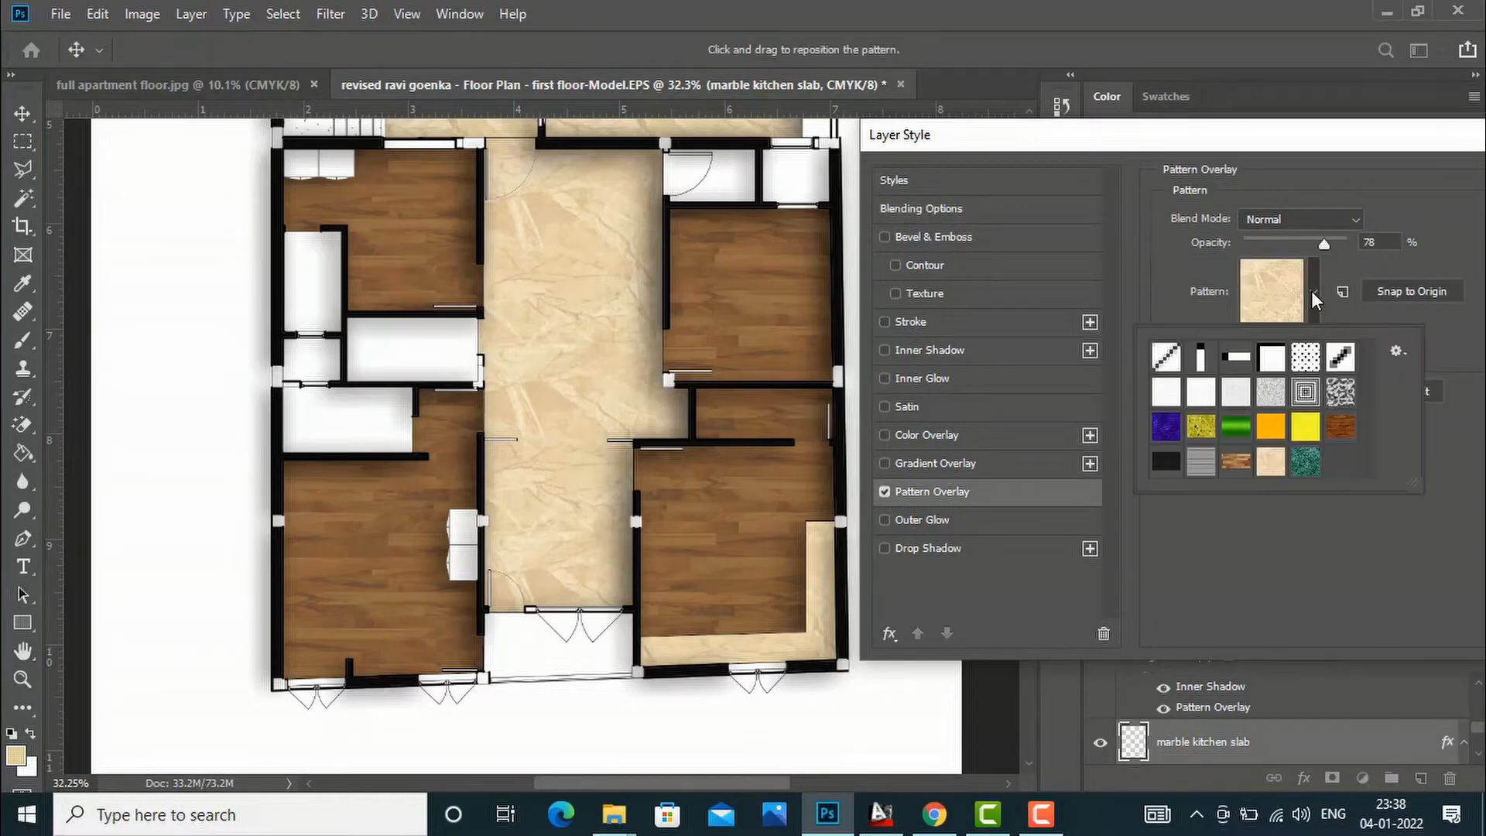
pyautogui.click(1305, 463)
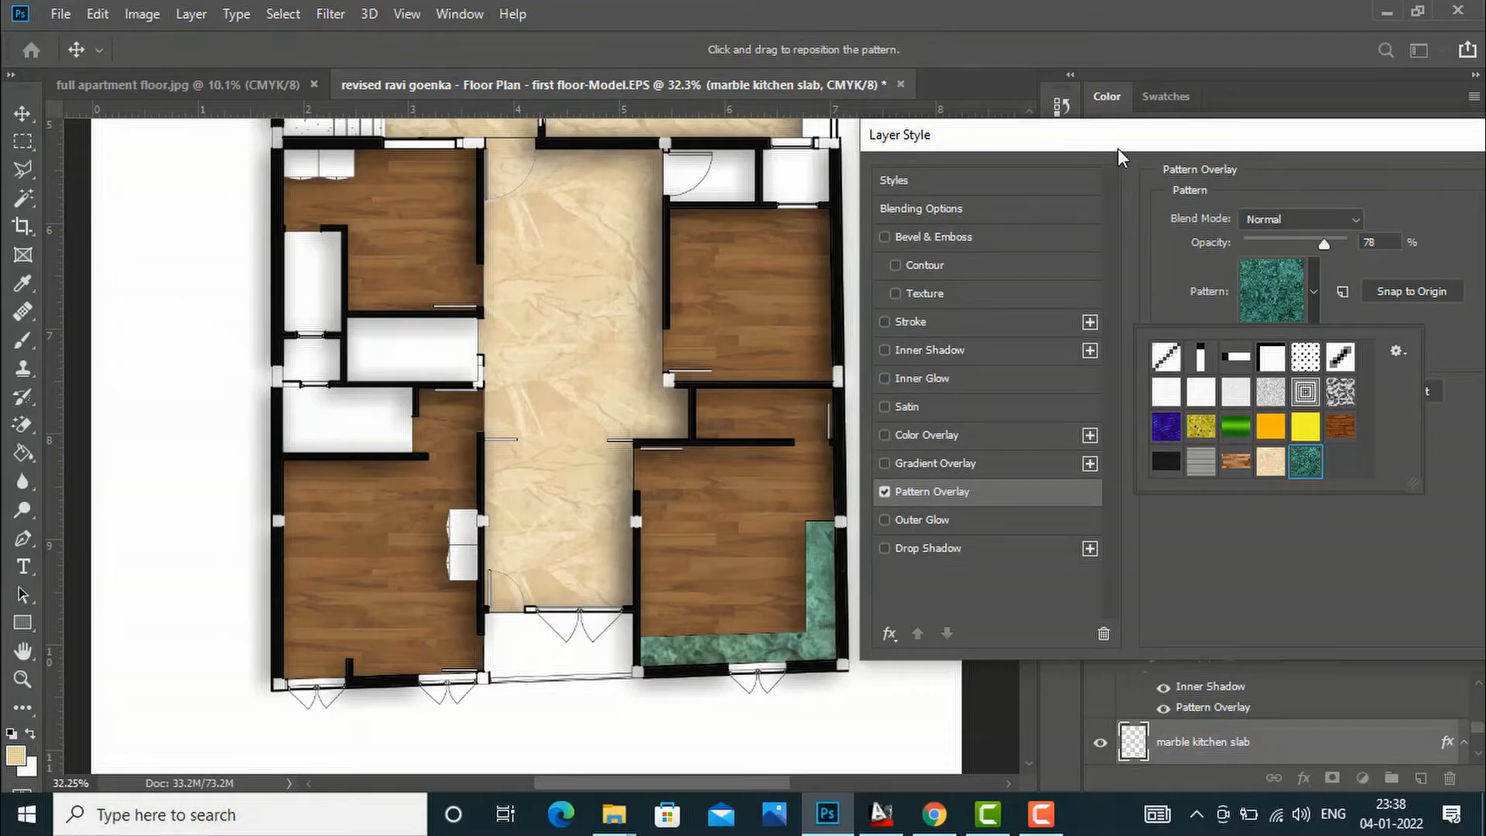
pyautogui.moveTo(1132, 133); pyautogui.dragTo(754, 144)
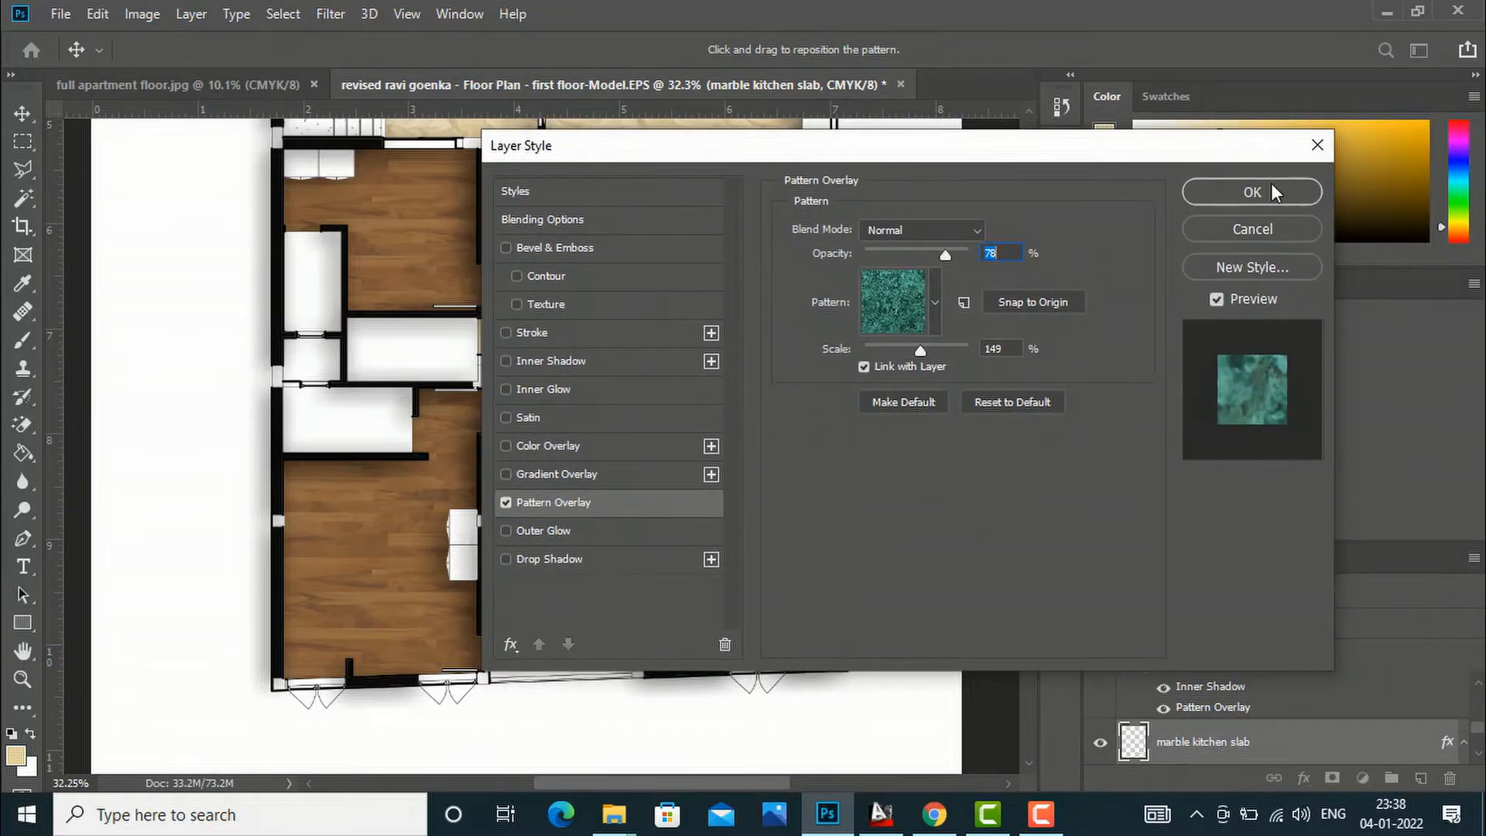
pyautogui.click(1272, 186)
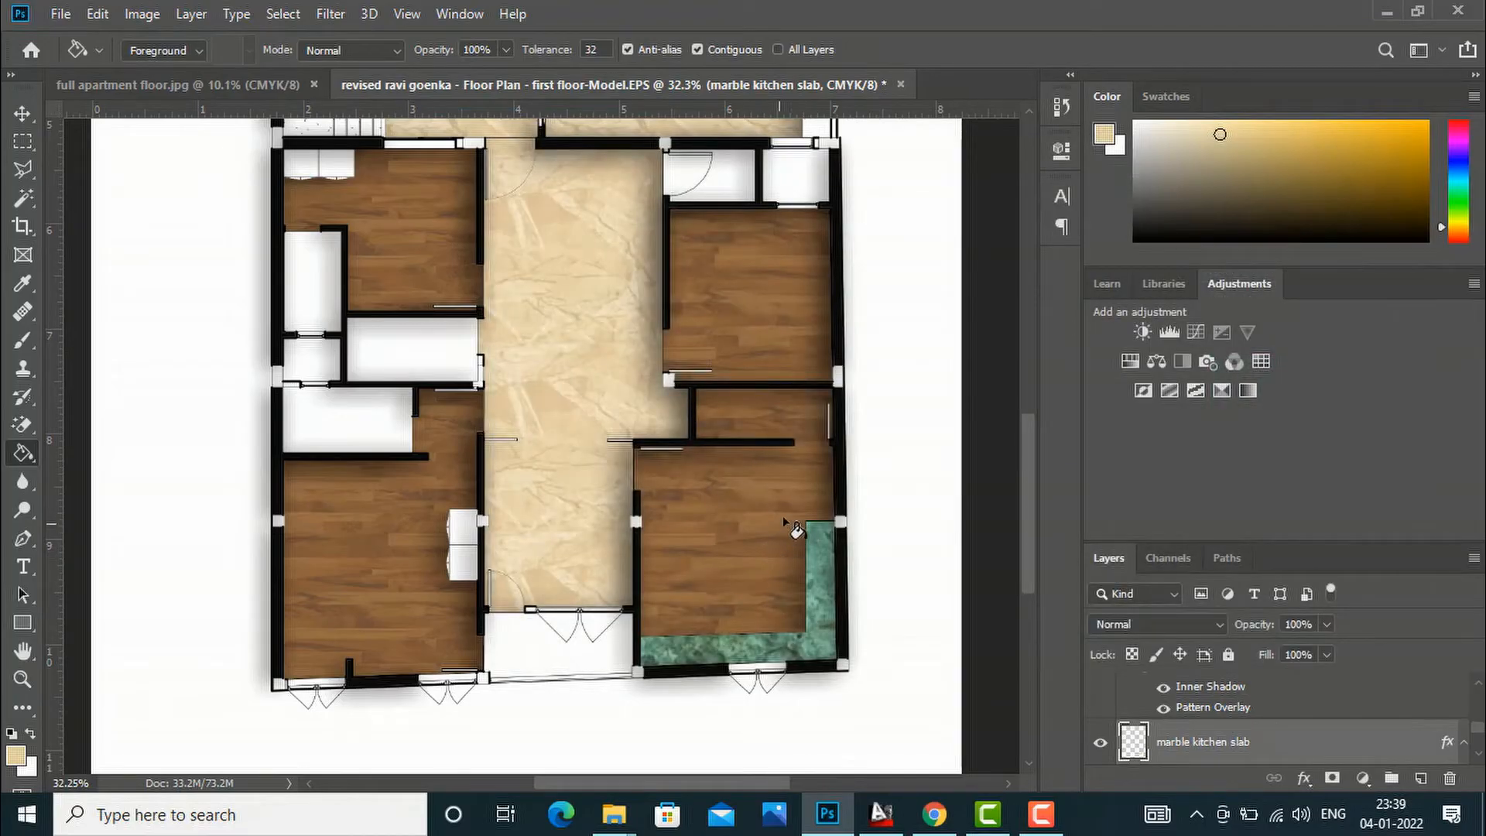
# Step: Examine the green granite kitchen counter and the remaining untextured areas across the whole floor plan
pyautogui.scroll(-4, 780, 529)
pyautogui.scroll(4, 751, 635)
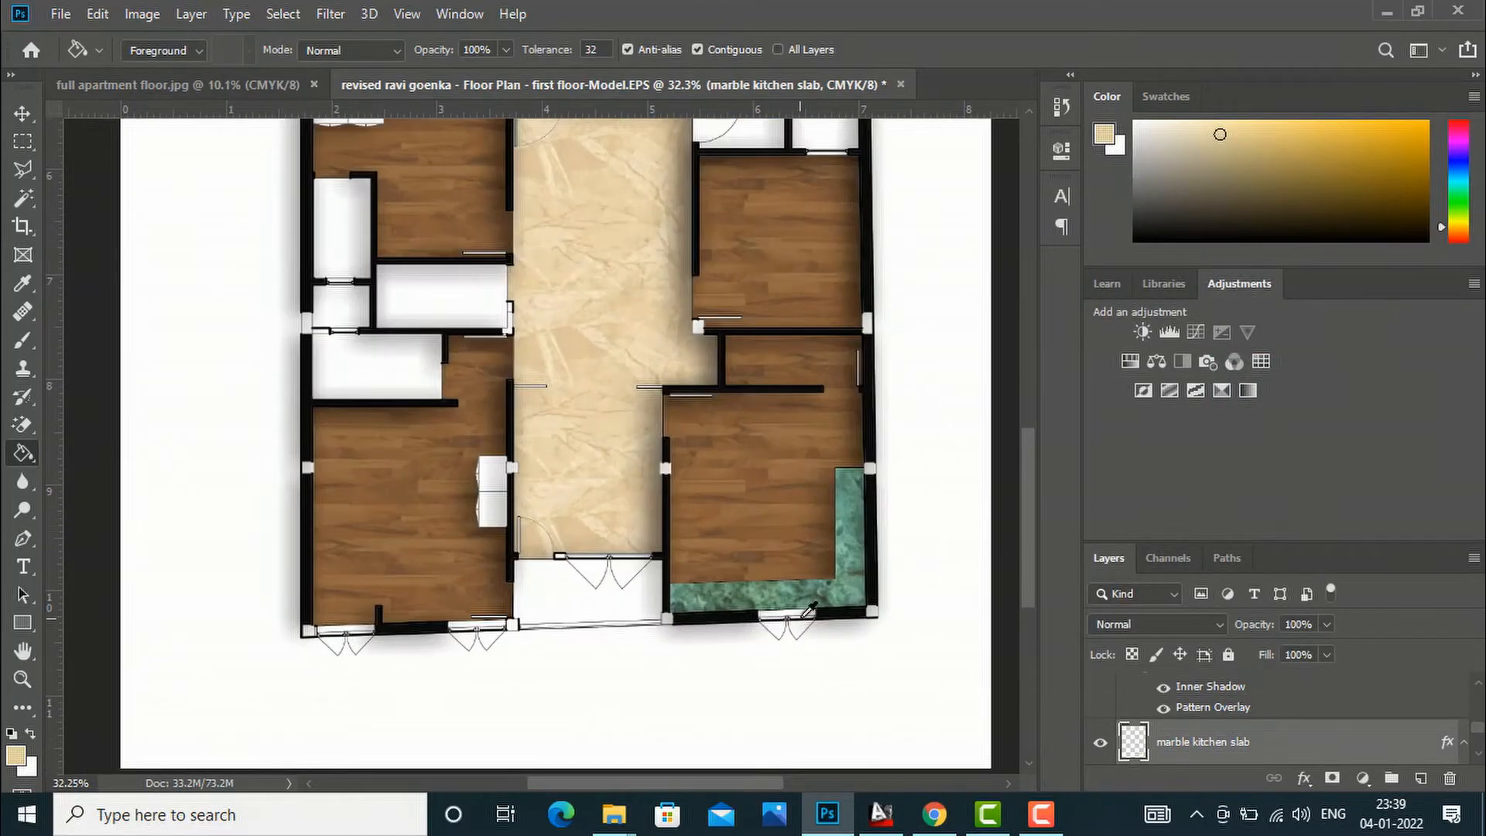
pyautogui.scroll(1, 743, 490)
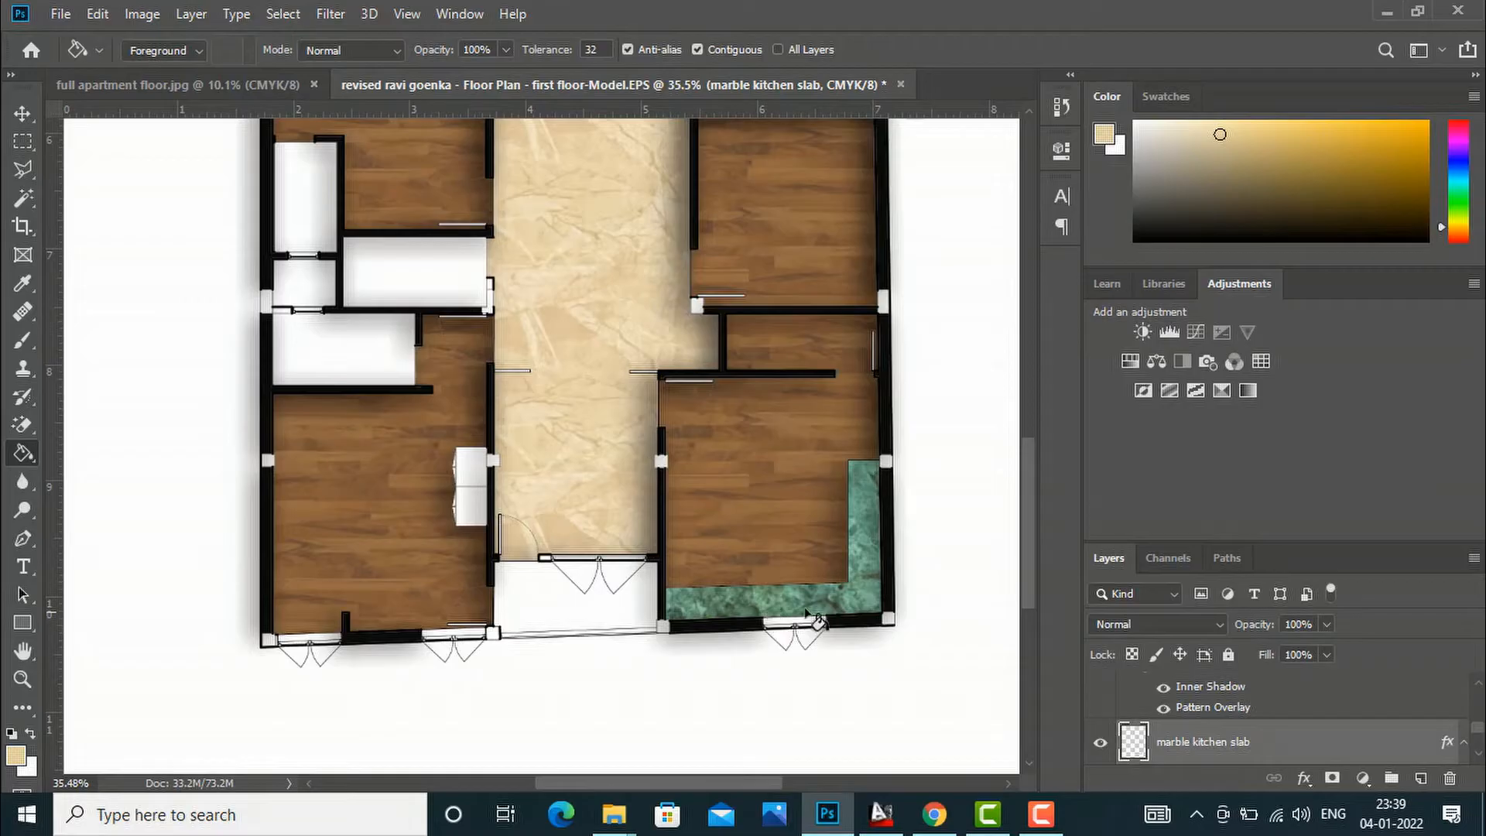
pyautogui.scroll(-2, 888, 595)
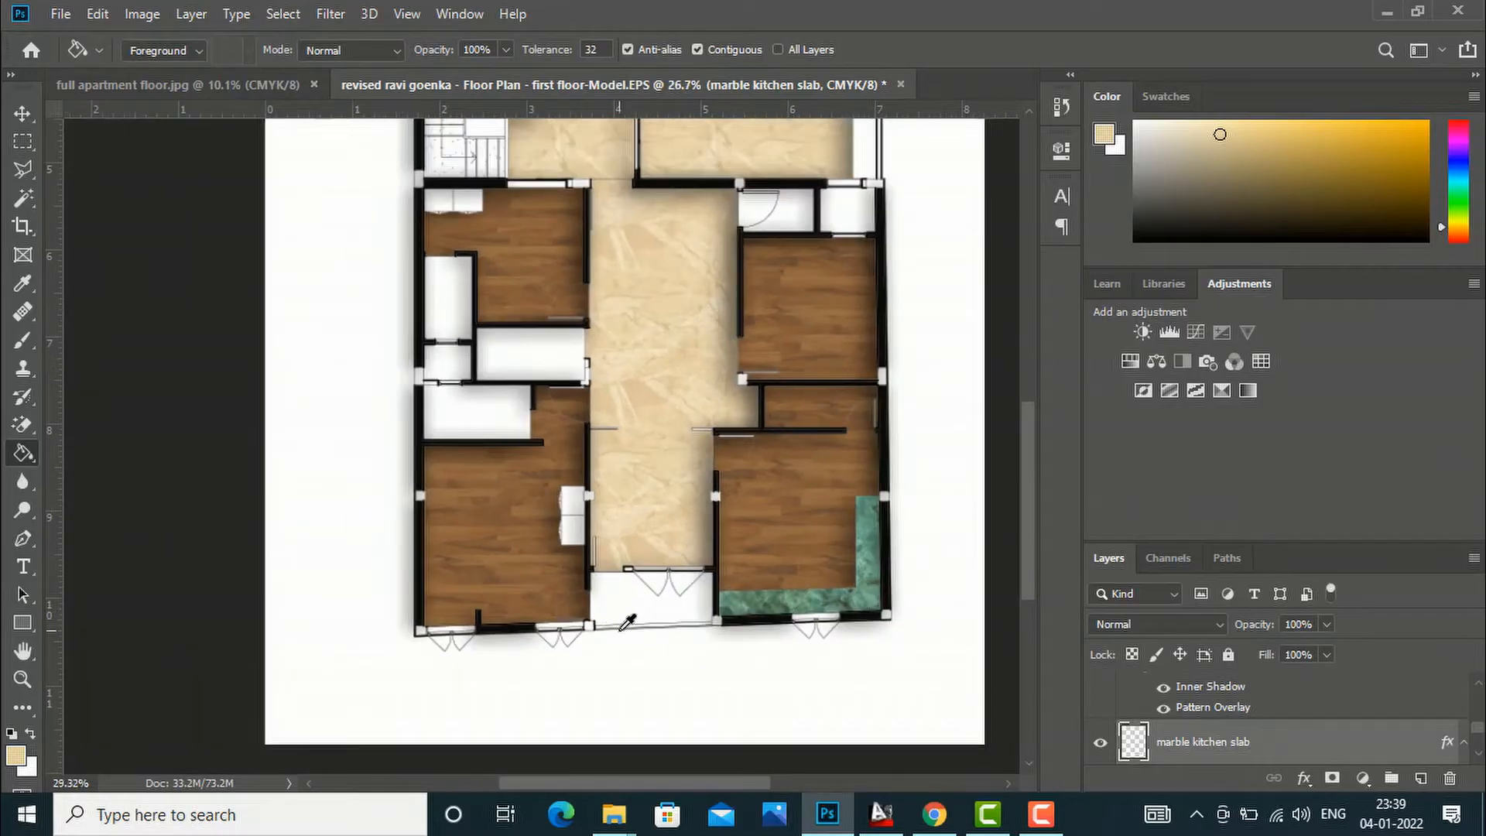
pyautogui.scroll(5, 619, 618)
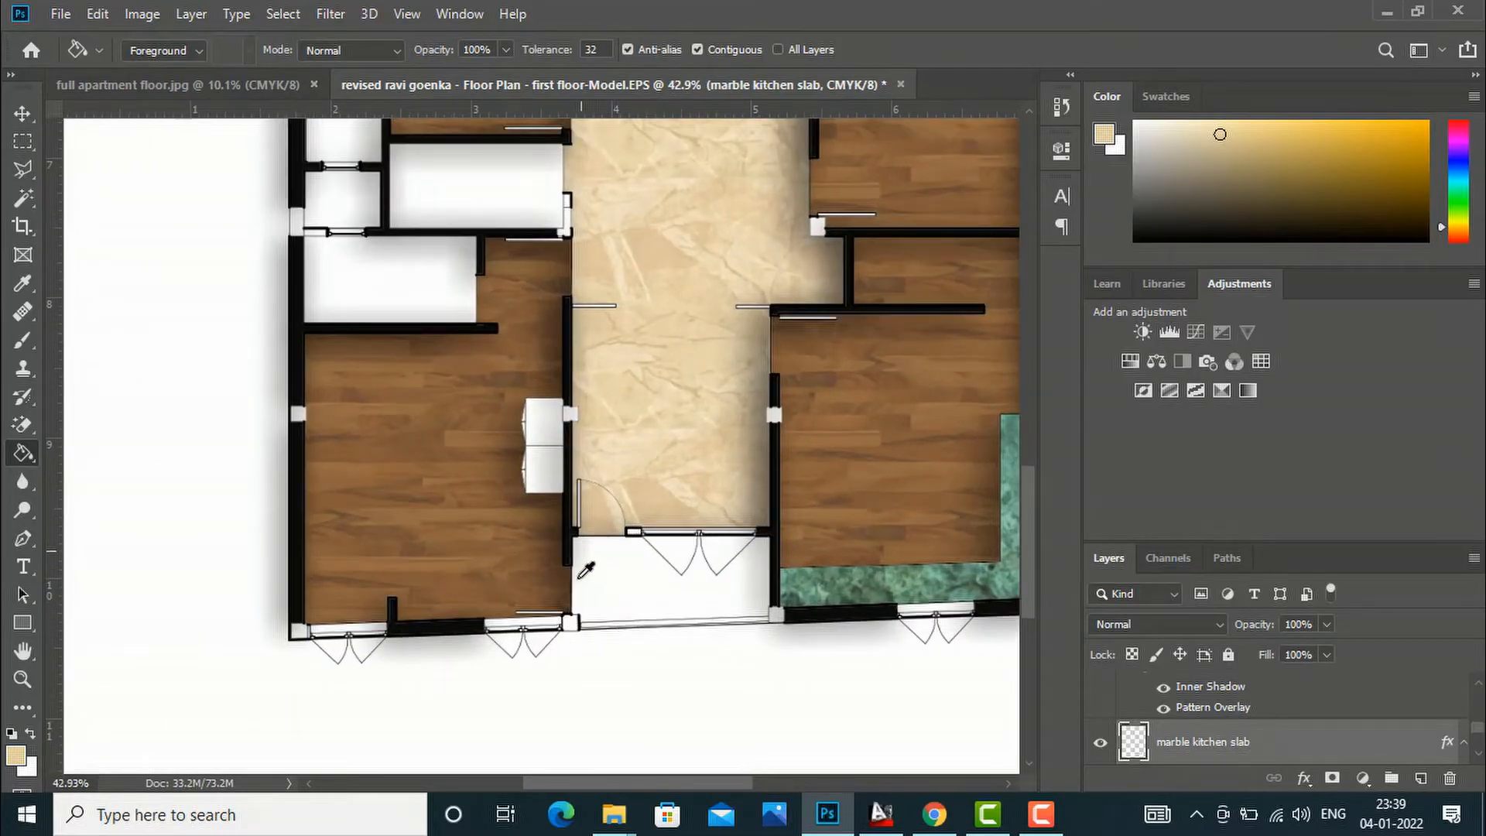
pyautogui.scroll(-2, 680, 654)
pyautogui.scroll(1, 701, 626)
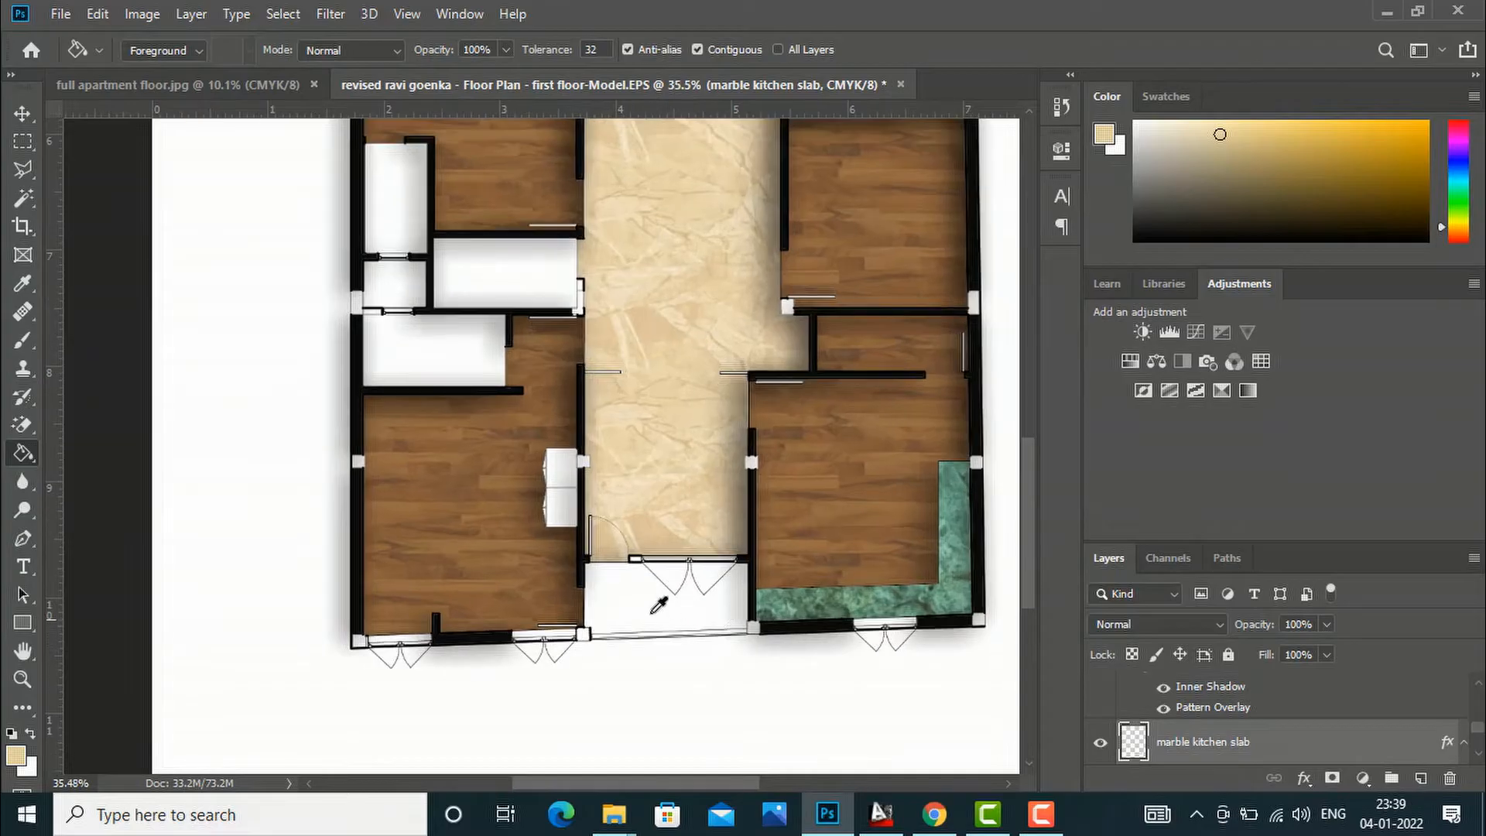
pyautogui.scroll(-8, 672, 610)
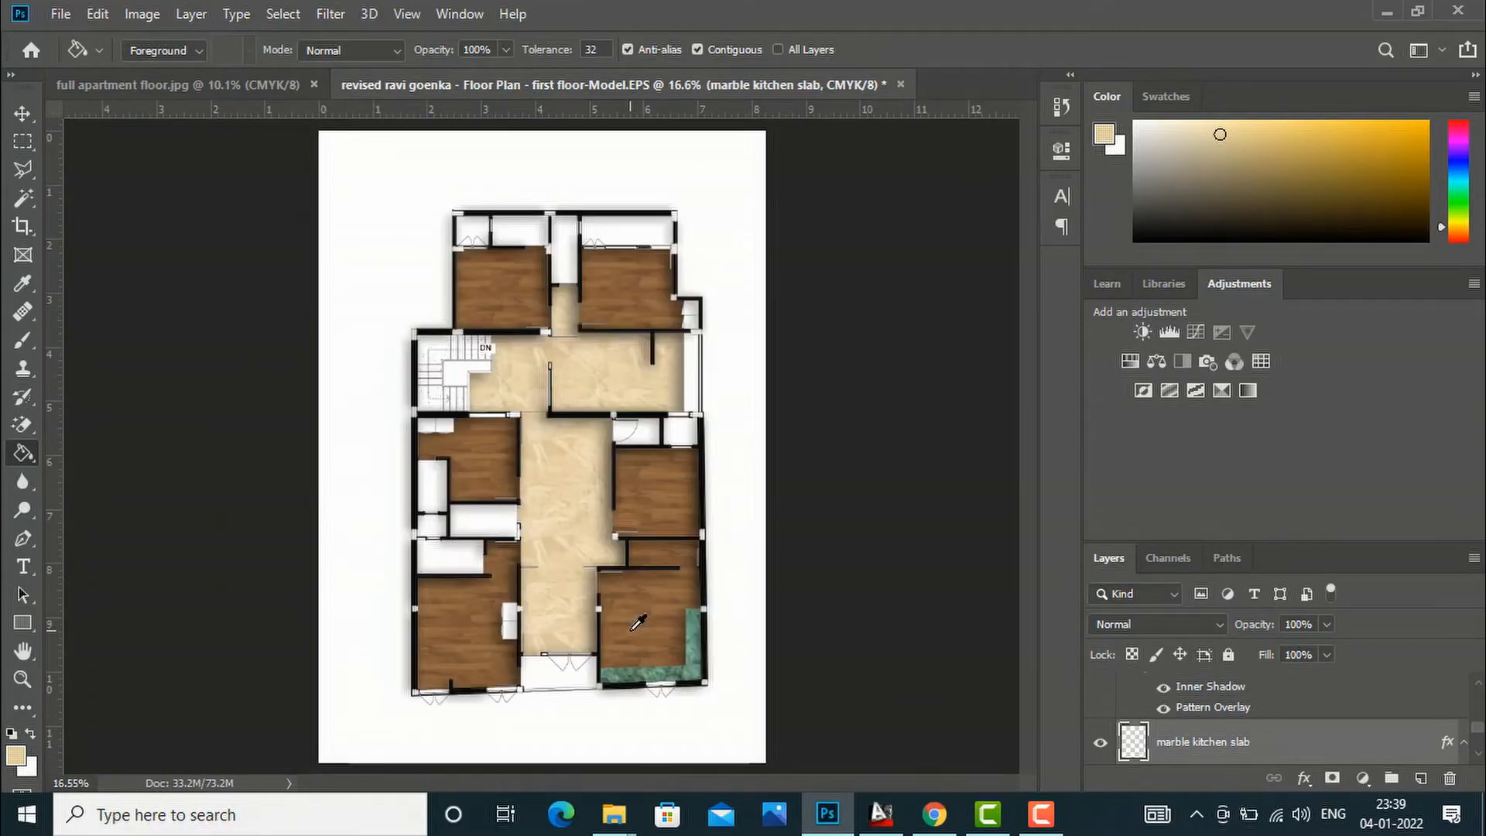
pyautogui.scroll(4, 445, 174)
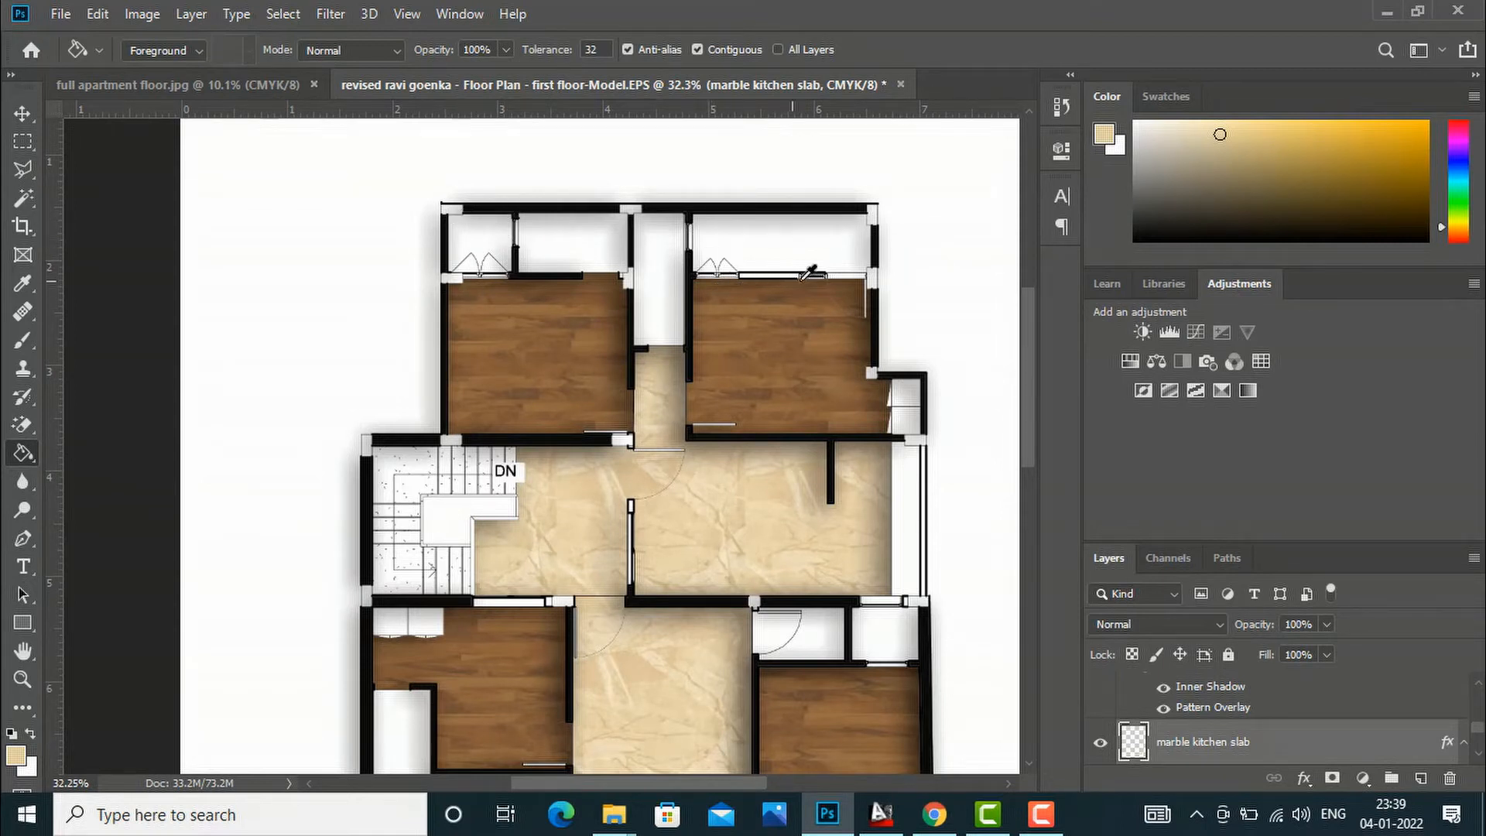
# Step: On the floor plan layer, select the white balcony at the lower end of the central marble hall with the Magic Wand, including its door area
pyautogui.scroll(1, 718, 223)
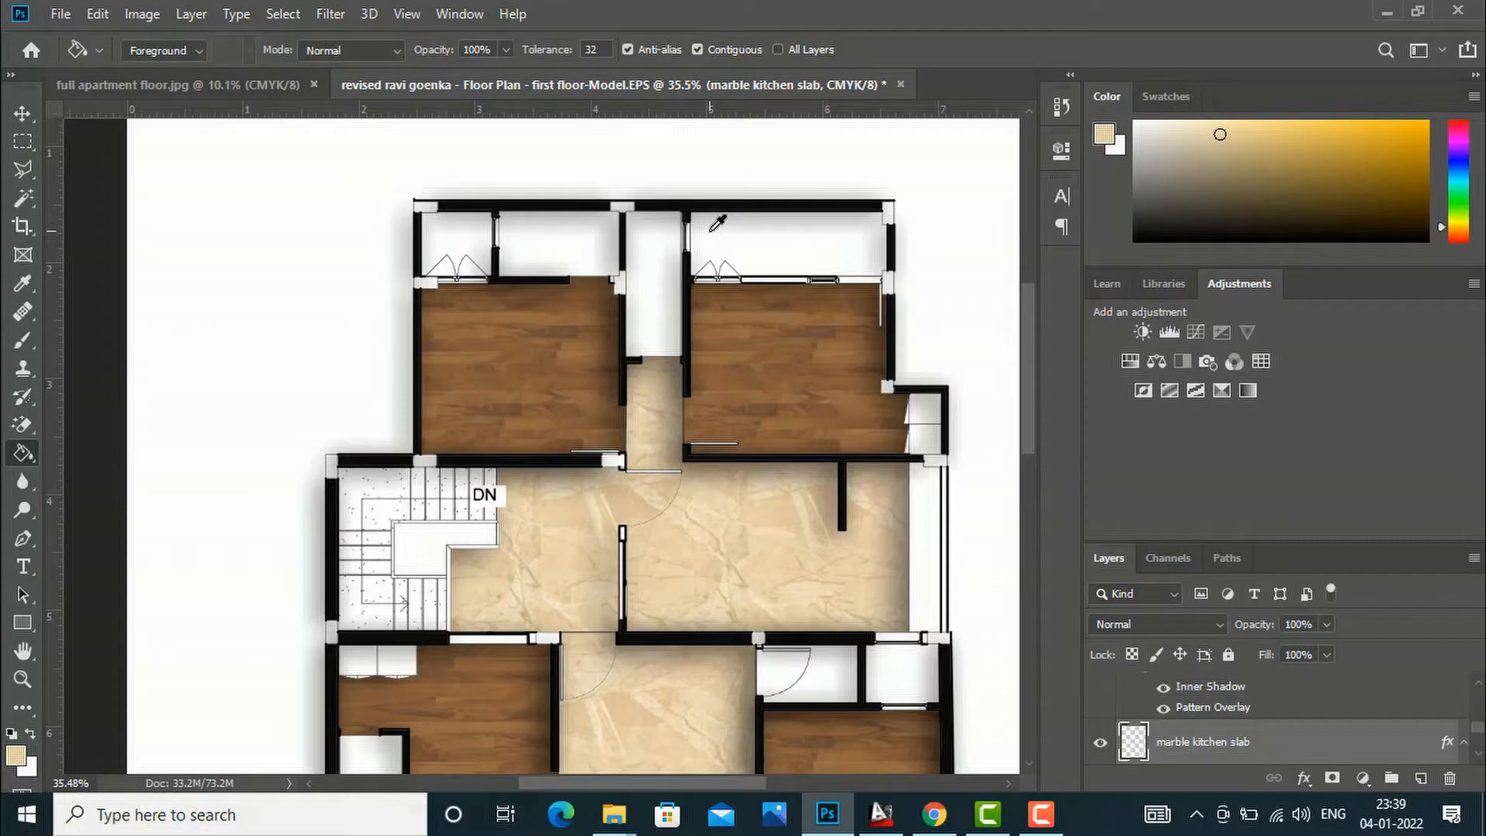
pyautogui.scroll(1, 719, 223)
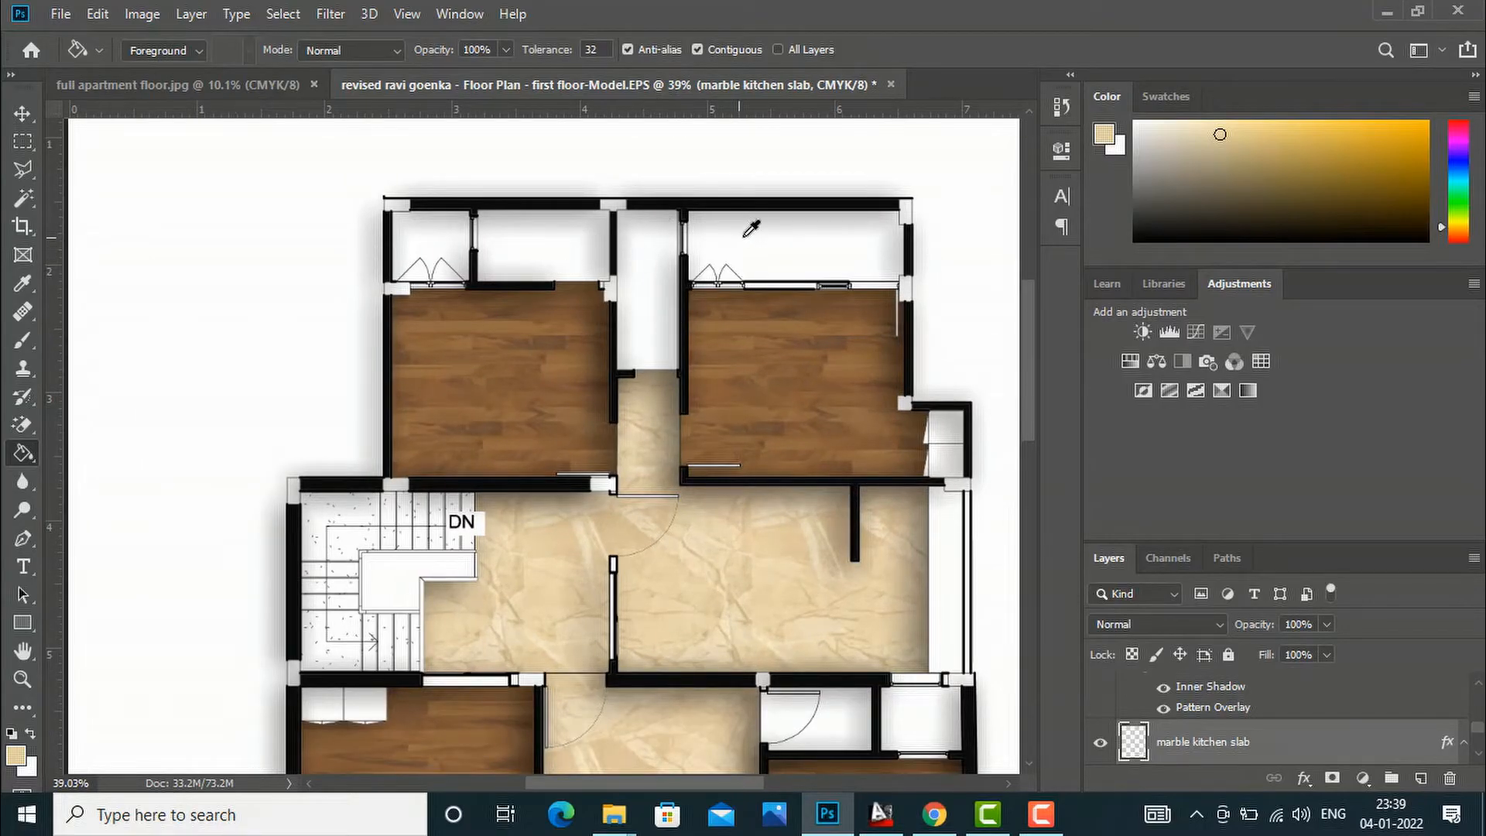
pyautogui.scroll(-4, 754, 226)
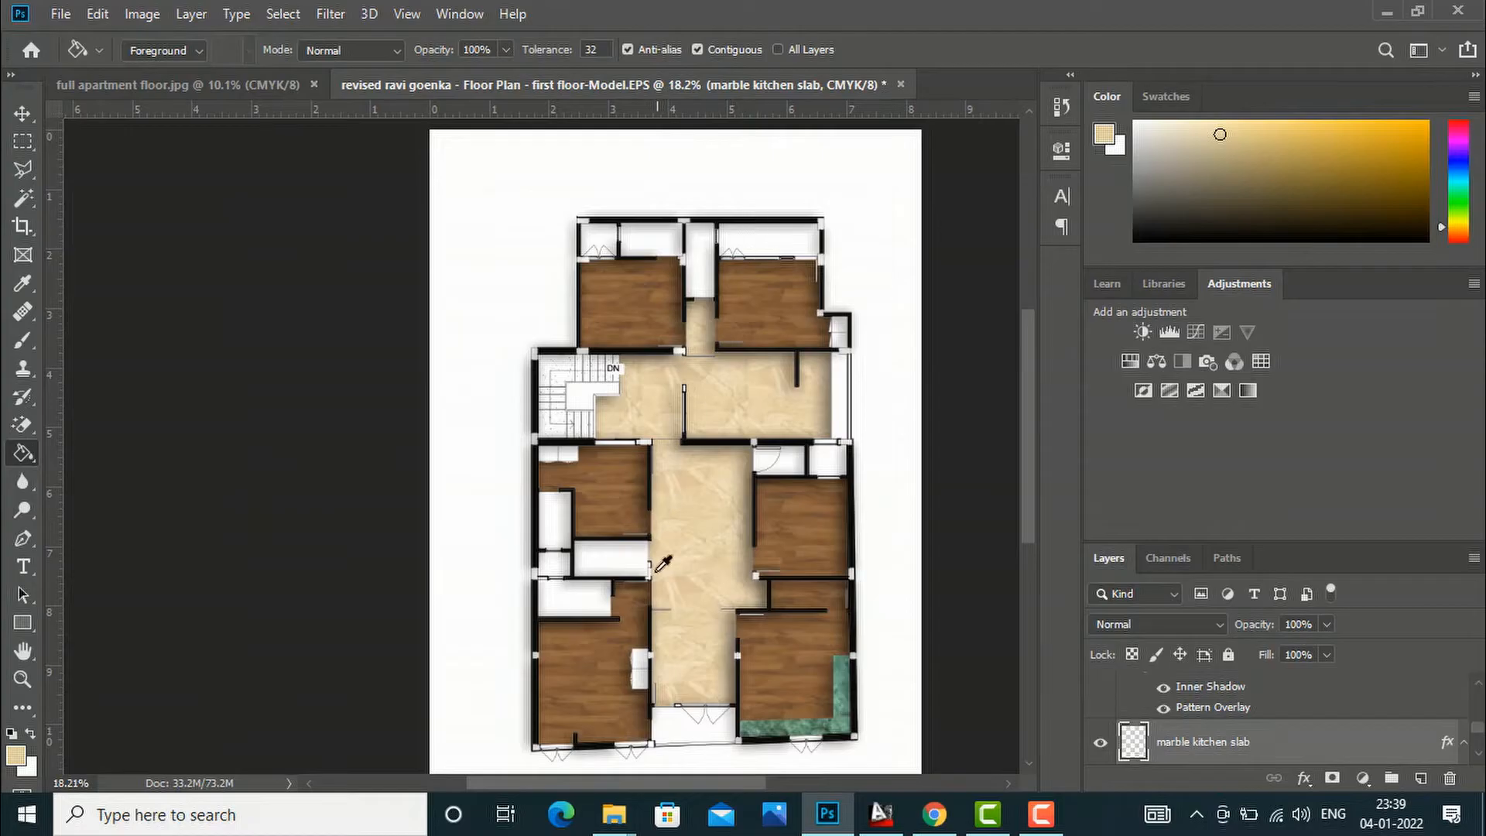
pyautogui.scroll(-1, 704, 582)
pyautogui.scroll(3, 542, 699)
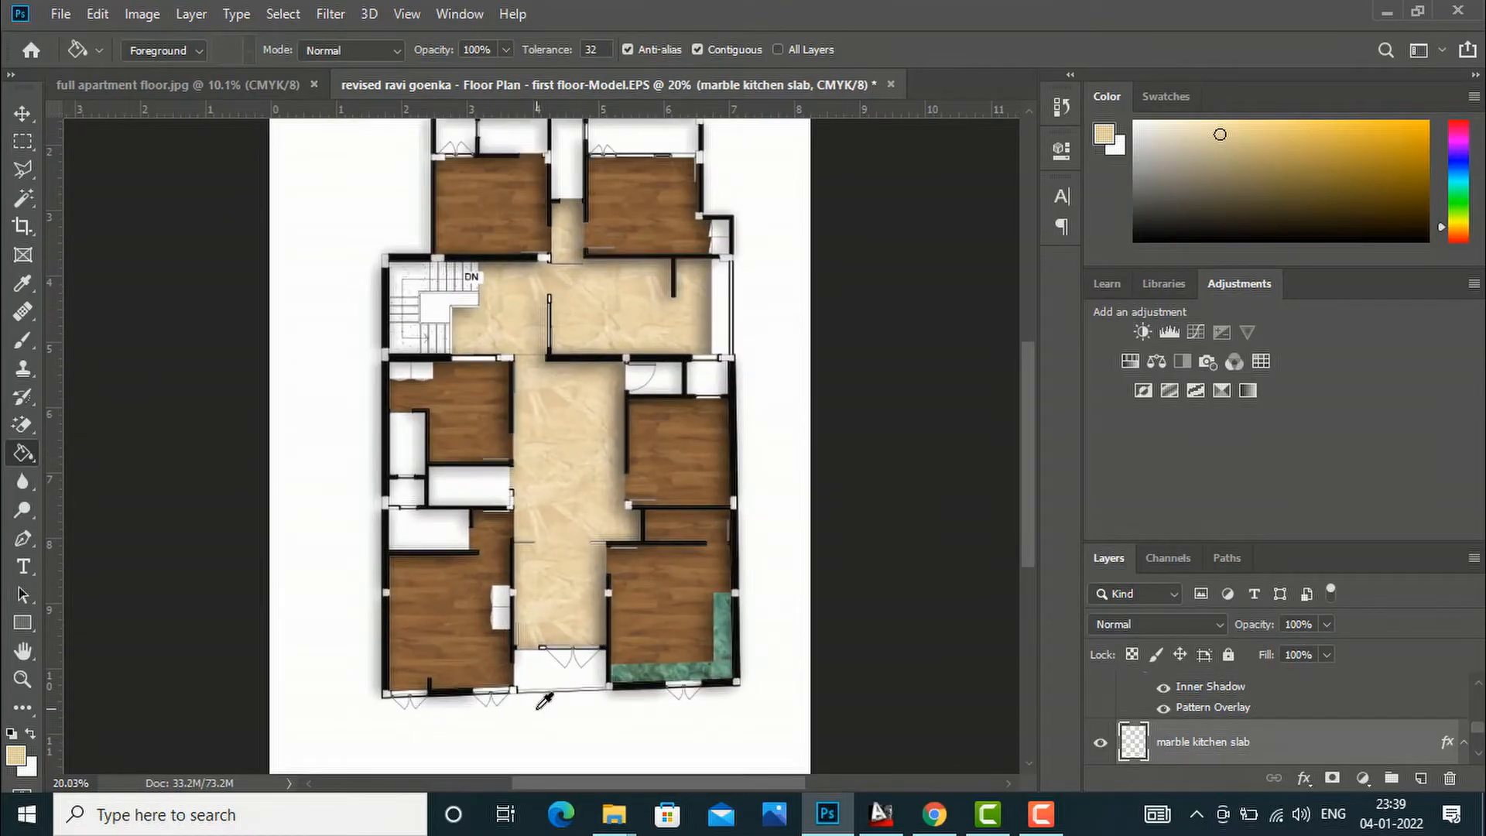
pyautogui.scroll(-3, 1378, 735)
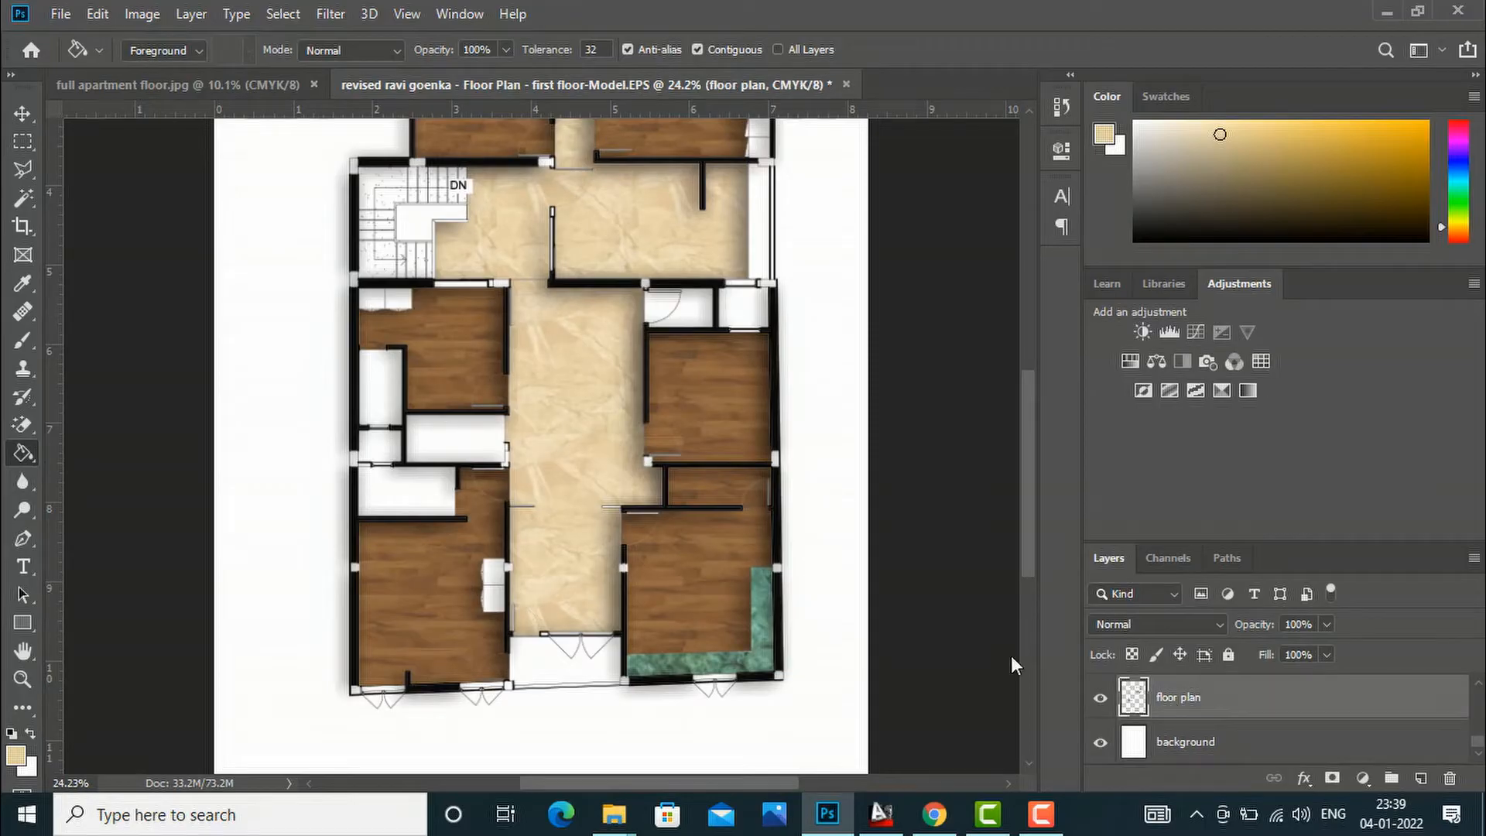
pyautogui.click(20, 198)
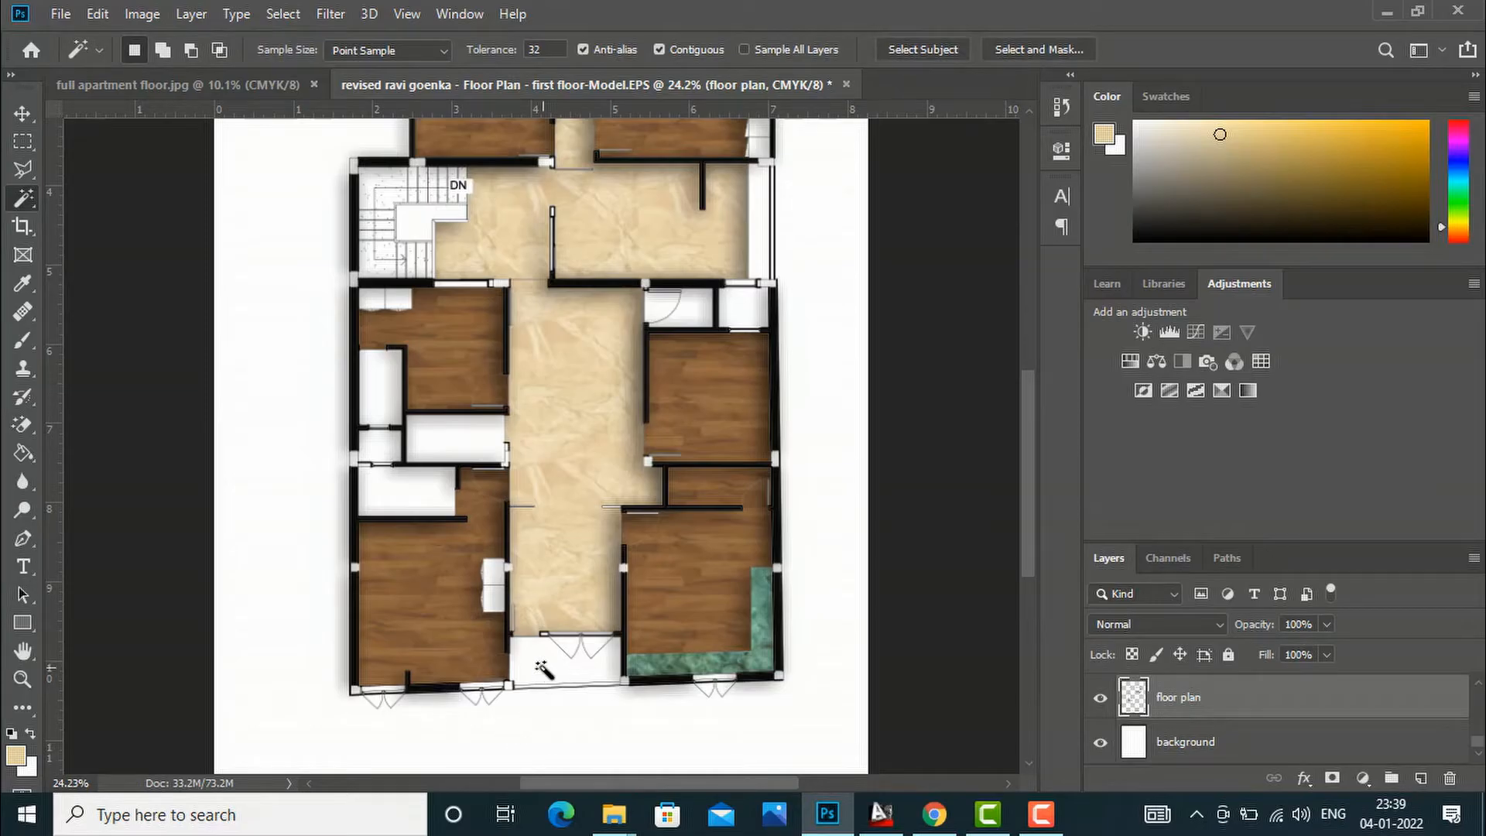
pyautogui.click(570, 646)
pyautogui.press('shift')
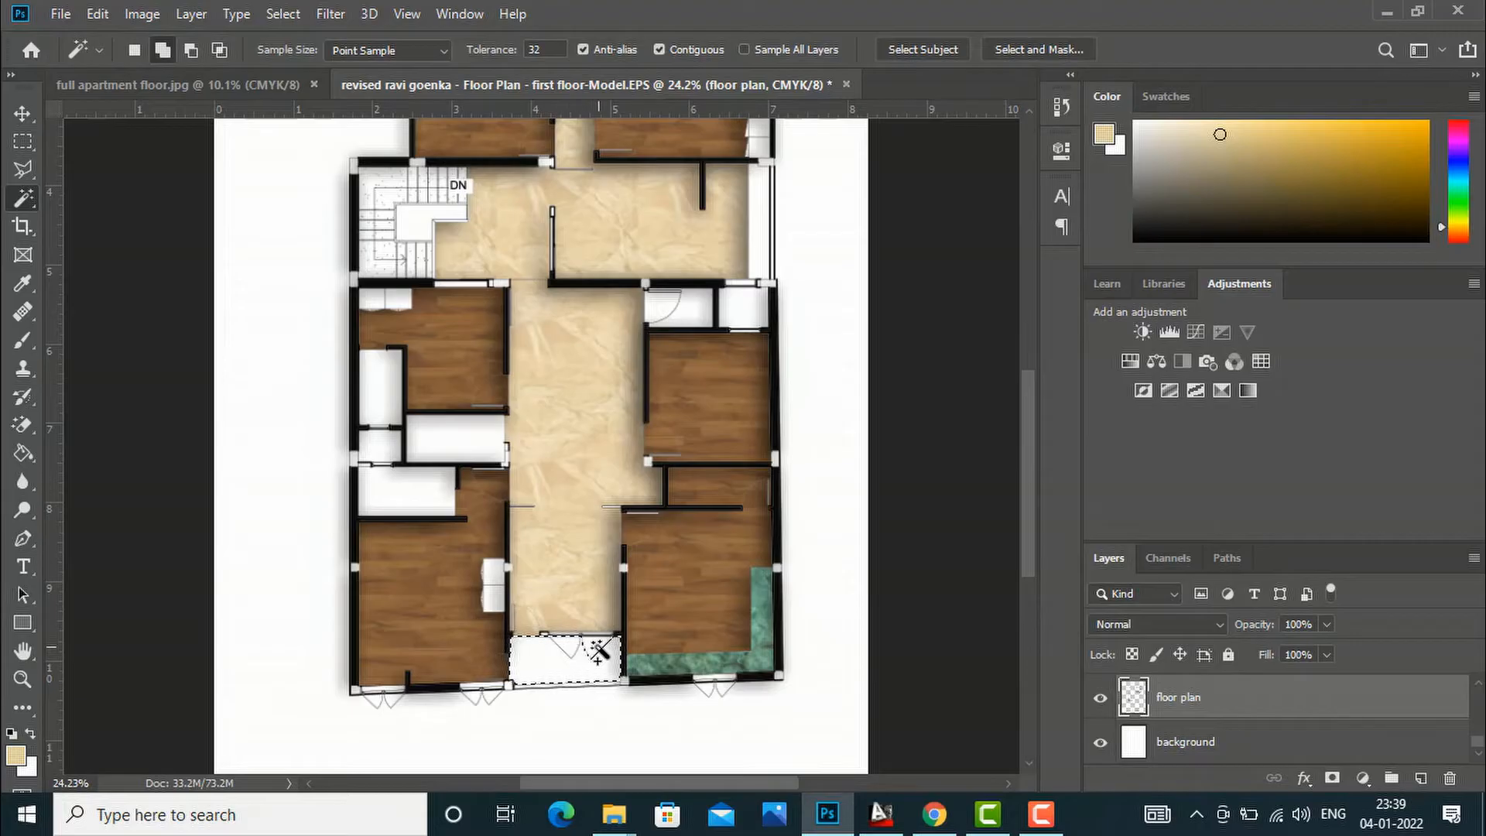
# Step: Add the small white balcony above the upper-left bedroom to the selection with the Magic Wand
pyautogui.press('alt')
pyautogui.scroll(-3, 590, 697)
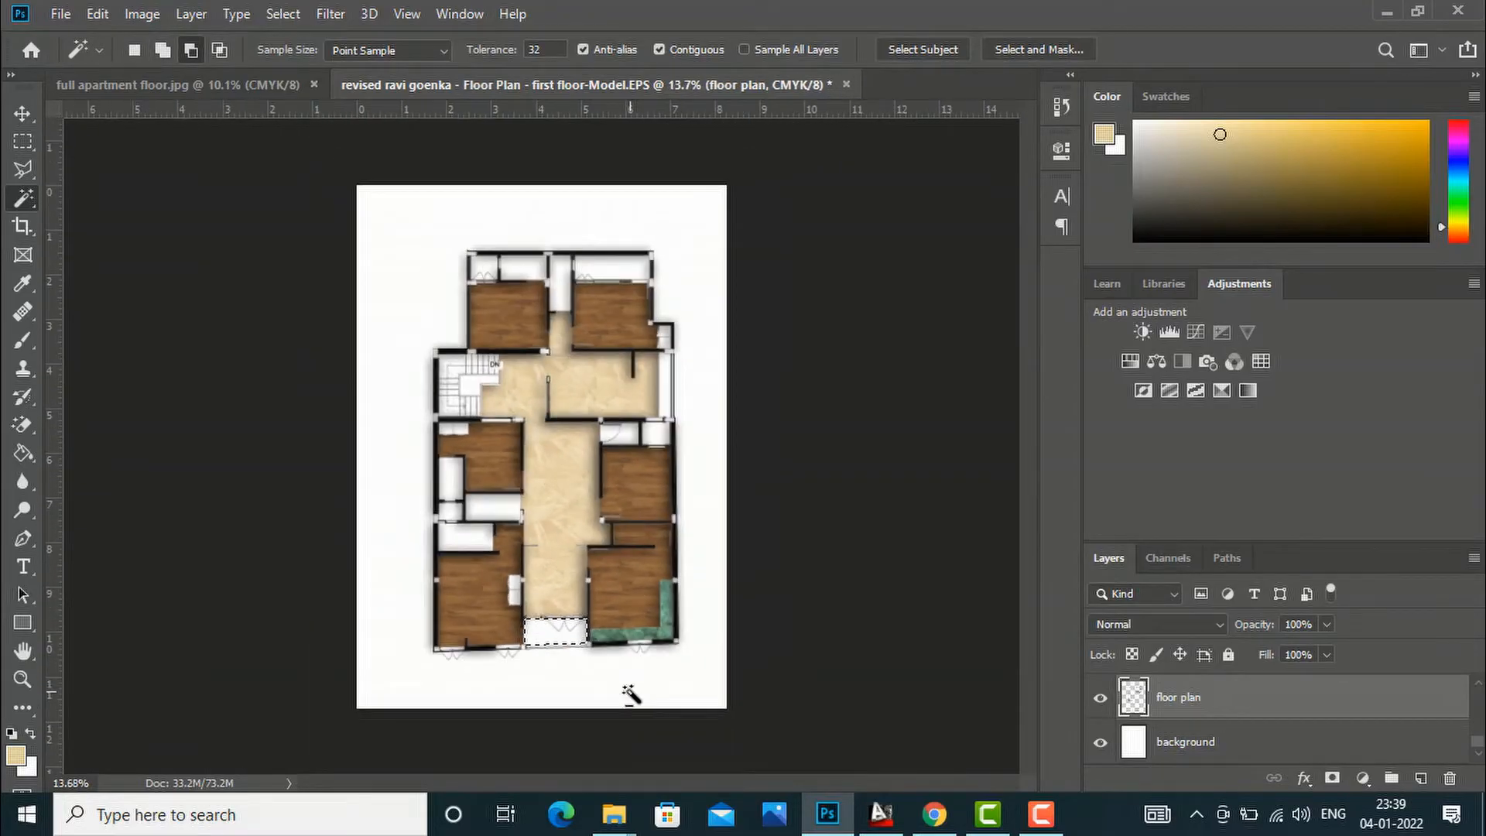
pyautogui.scroll(4, 478, 322)
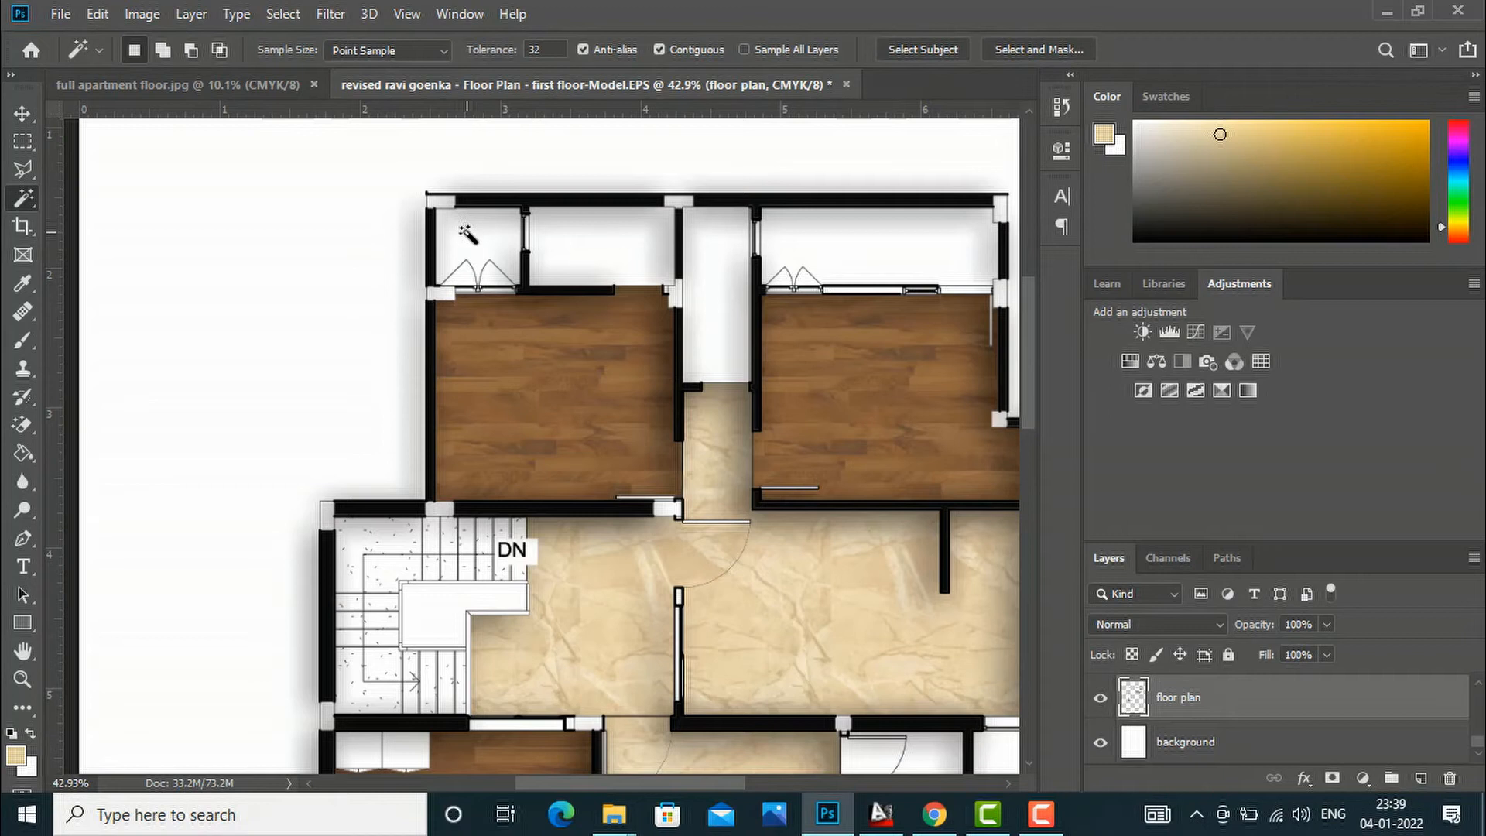
pyautogui.press('shift')
pyautogui.keyDown('shift'); pyautogui.click(465, 239); pyautogui.keyUp('shift')
# Step: Create a new layer above the floor plan layer and name it "balcony floor"
pyautogui.click(1421, 778)
pyautogui.doubleClick(1175, 698)
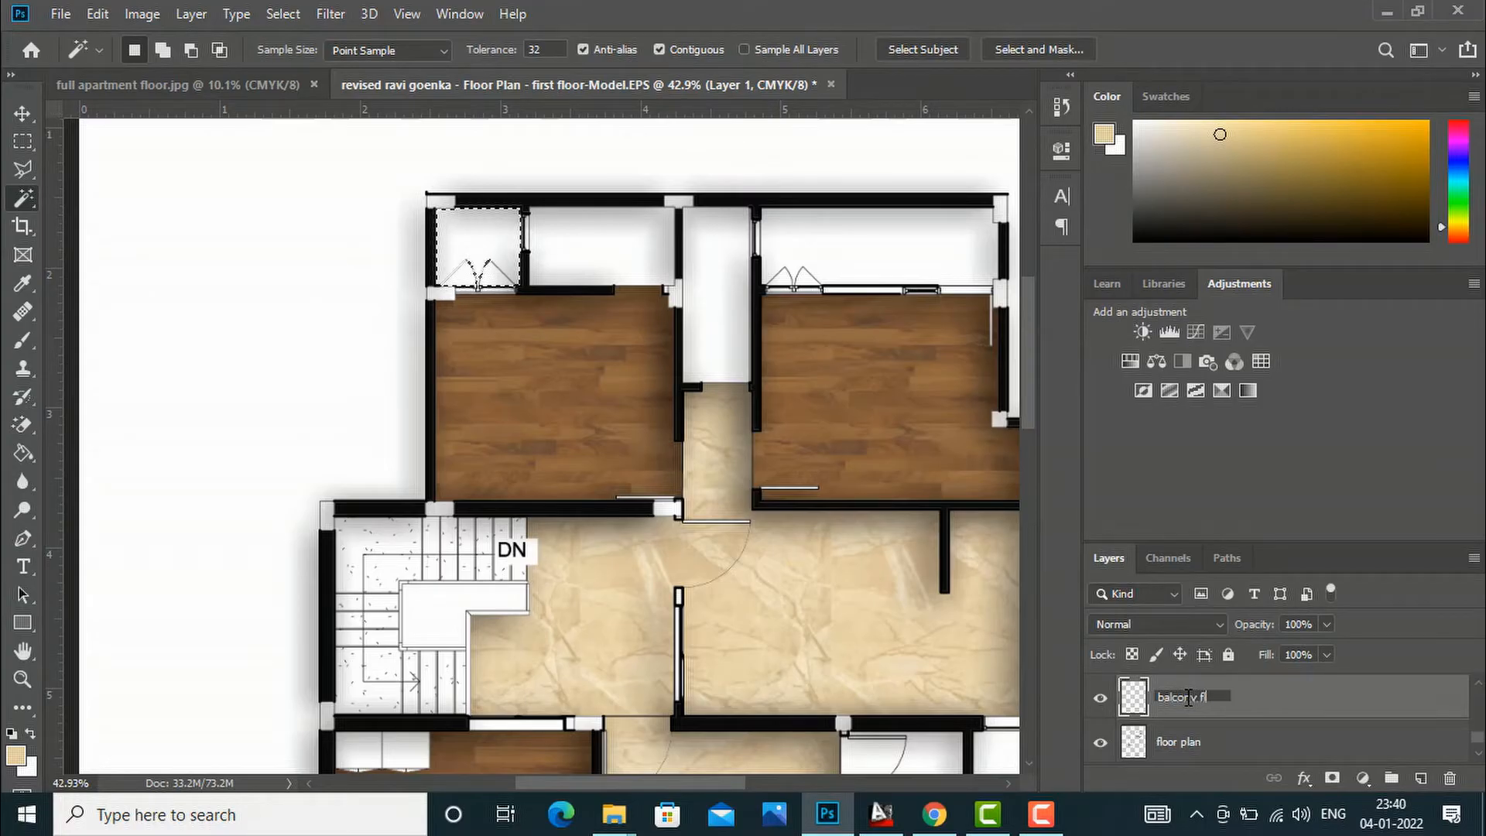
pyautogui.press('Return')
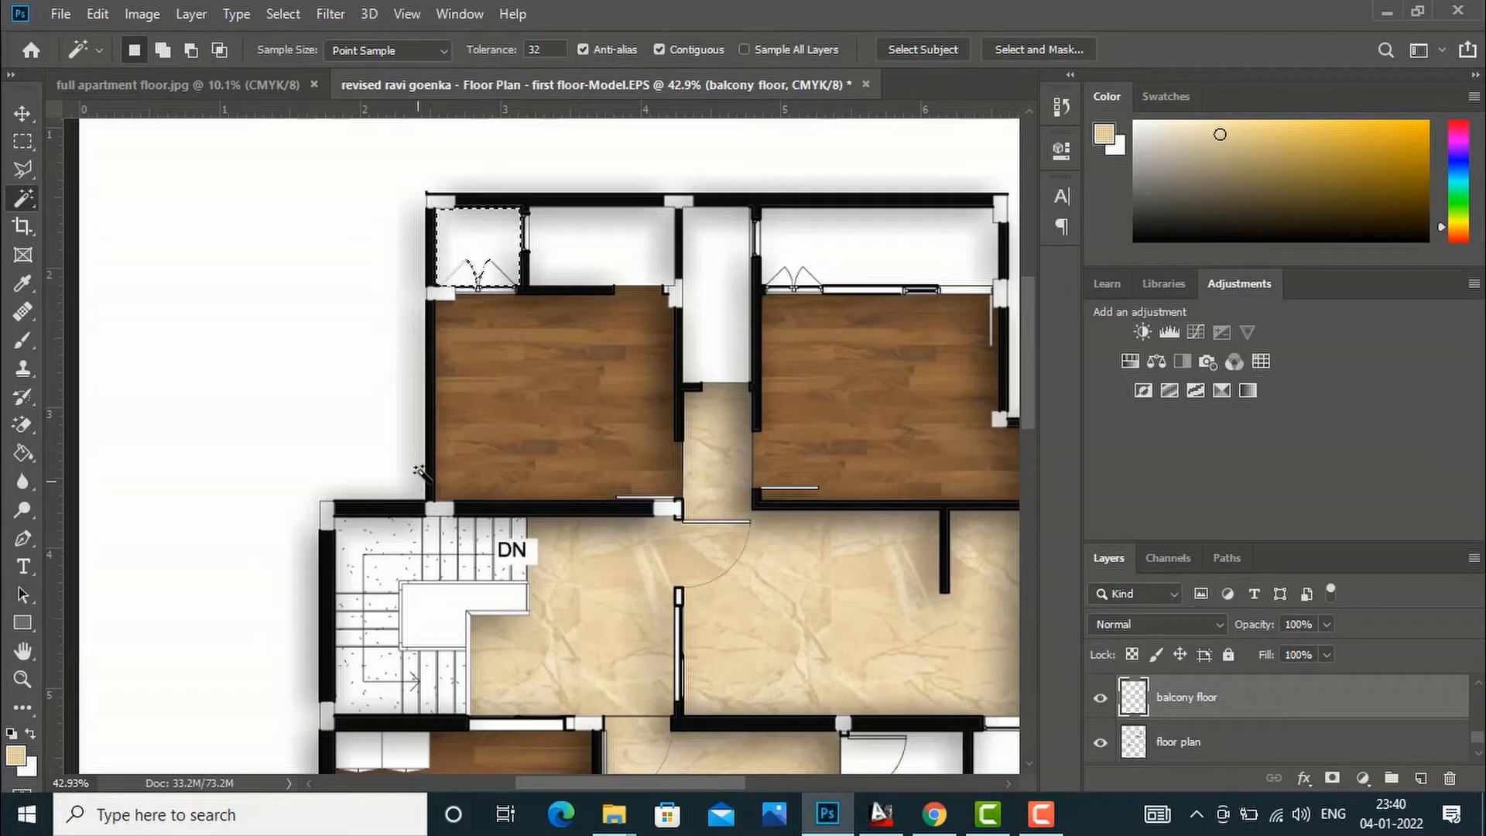
# Step: Fill both selected balcony areas with the beige foreground color on the balcony floor layer, and deselect them
pyautogui.press('g')
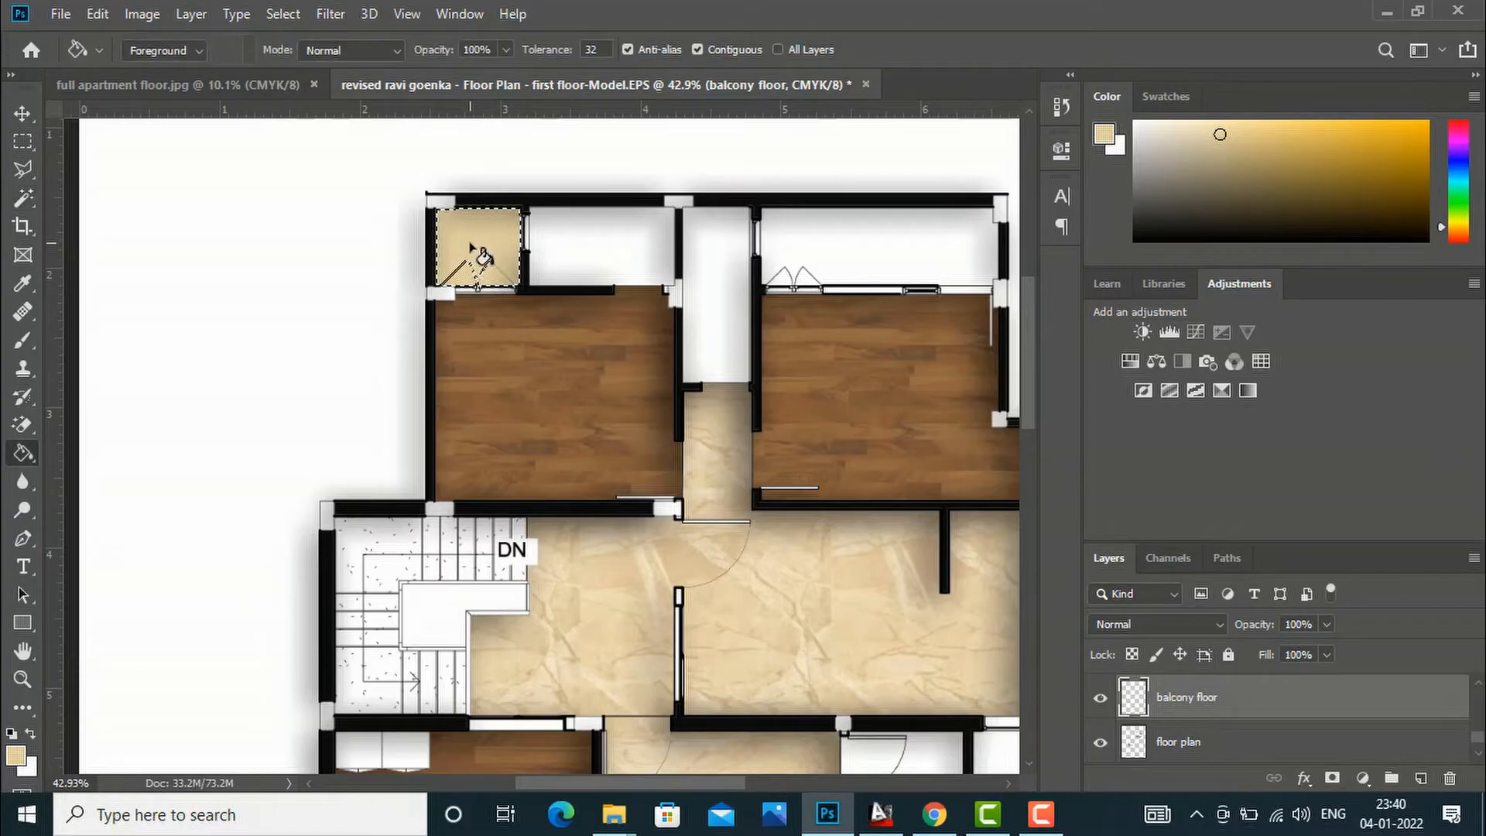
pyautogui.scroll(-5, 505, 192)
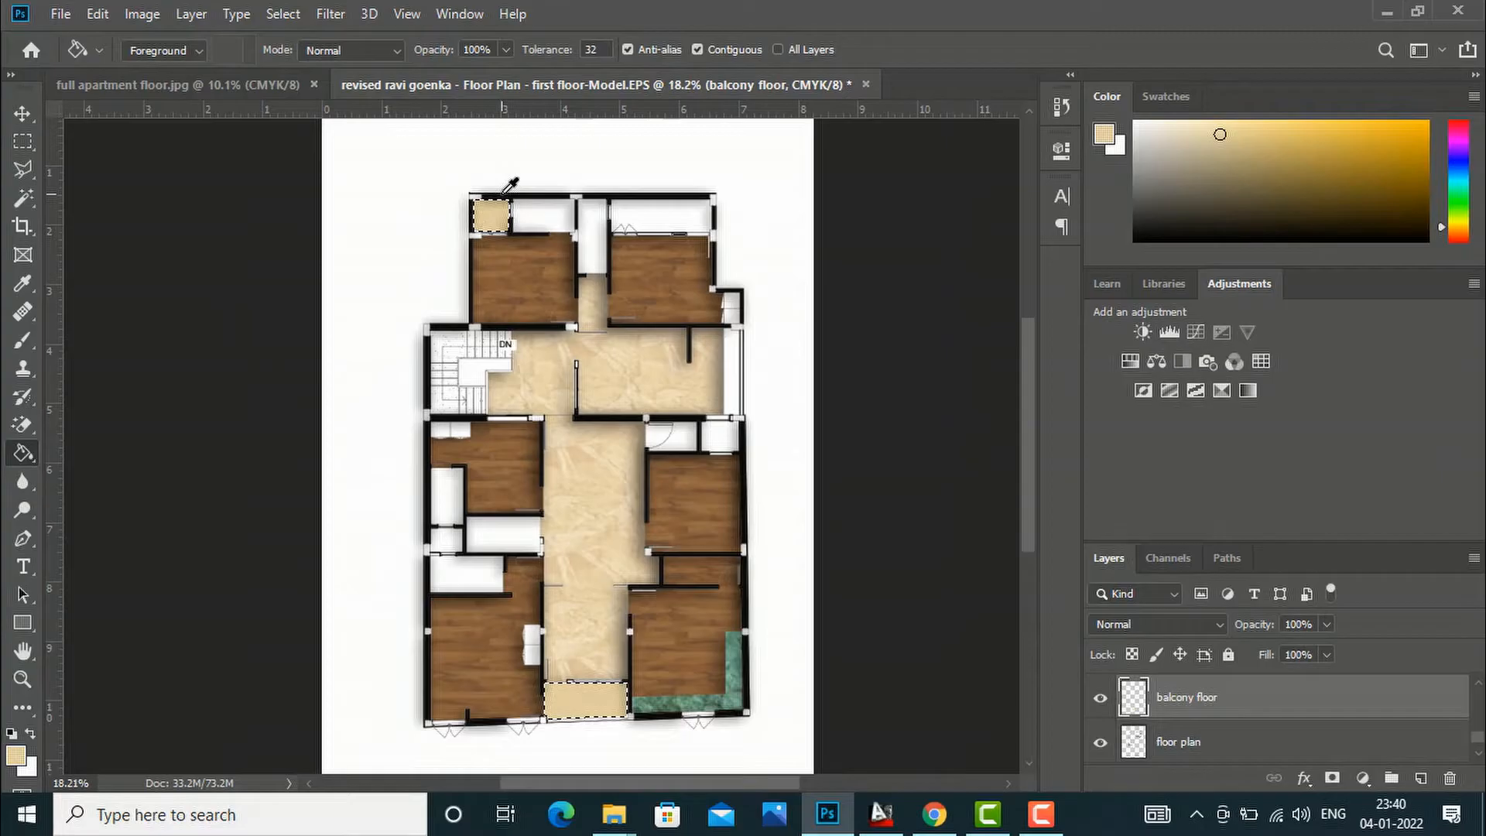
pyautogui.scroll(3, 581, 689)
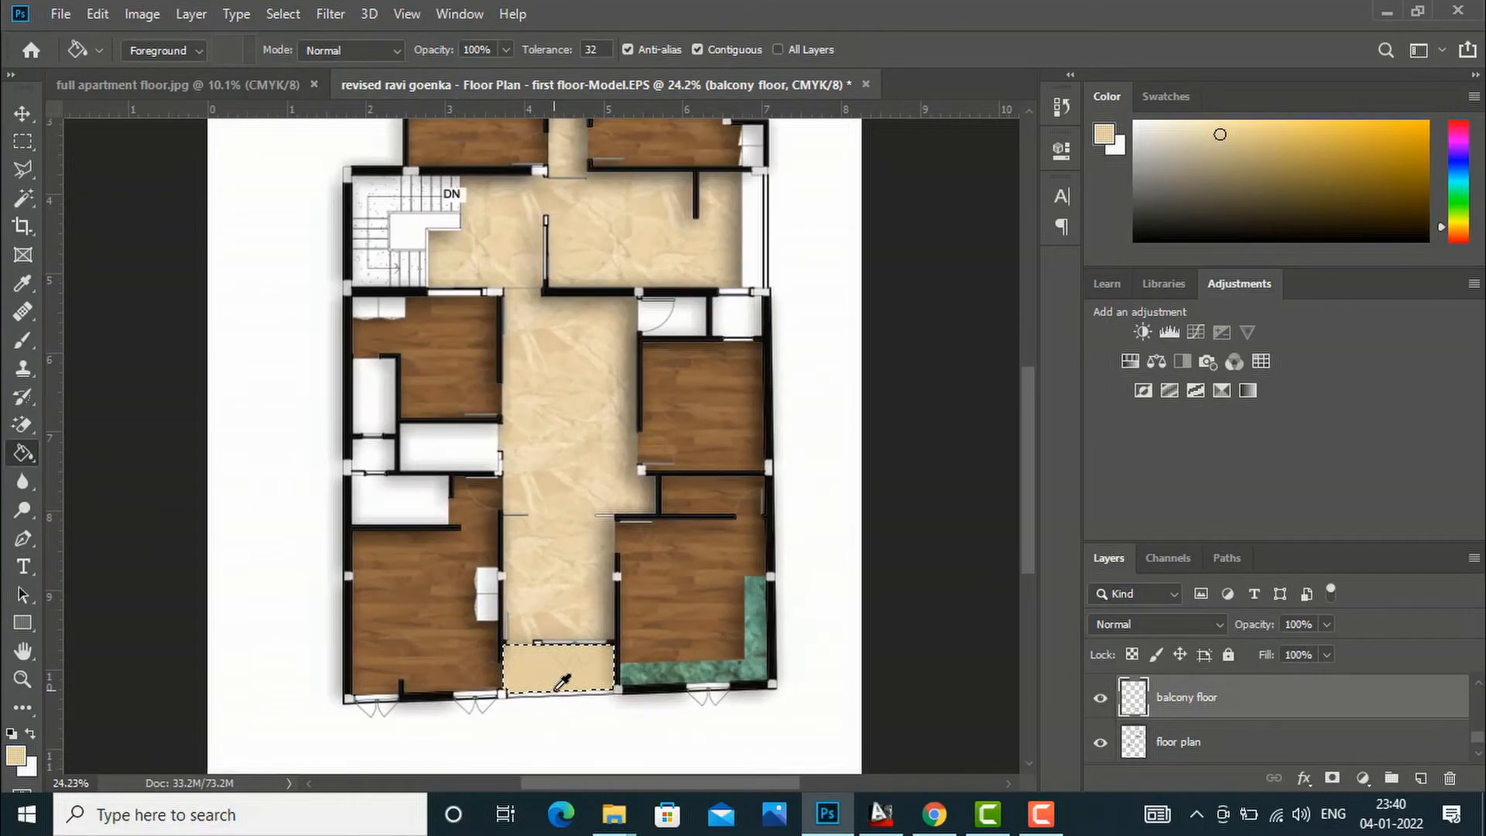
pyautogui.hotkey('ctrl', 'd')
pyautogui.scroll(-2, 660, 620)
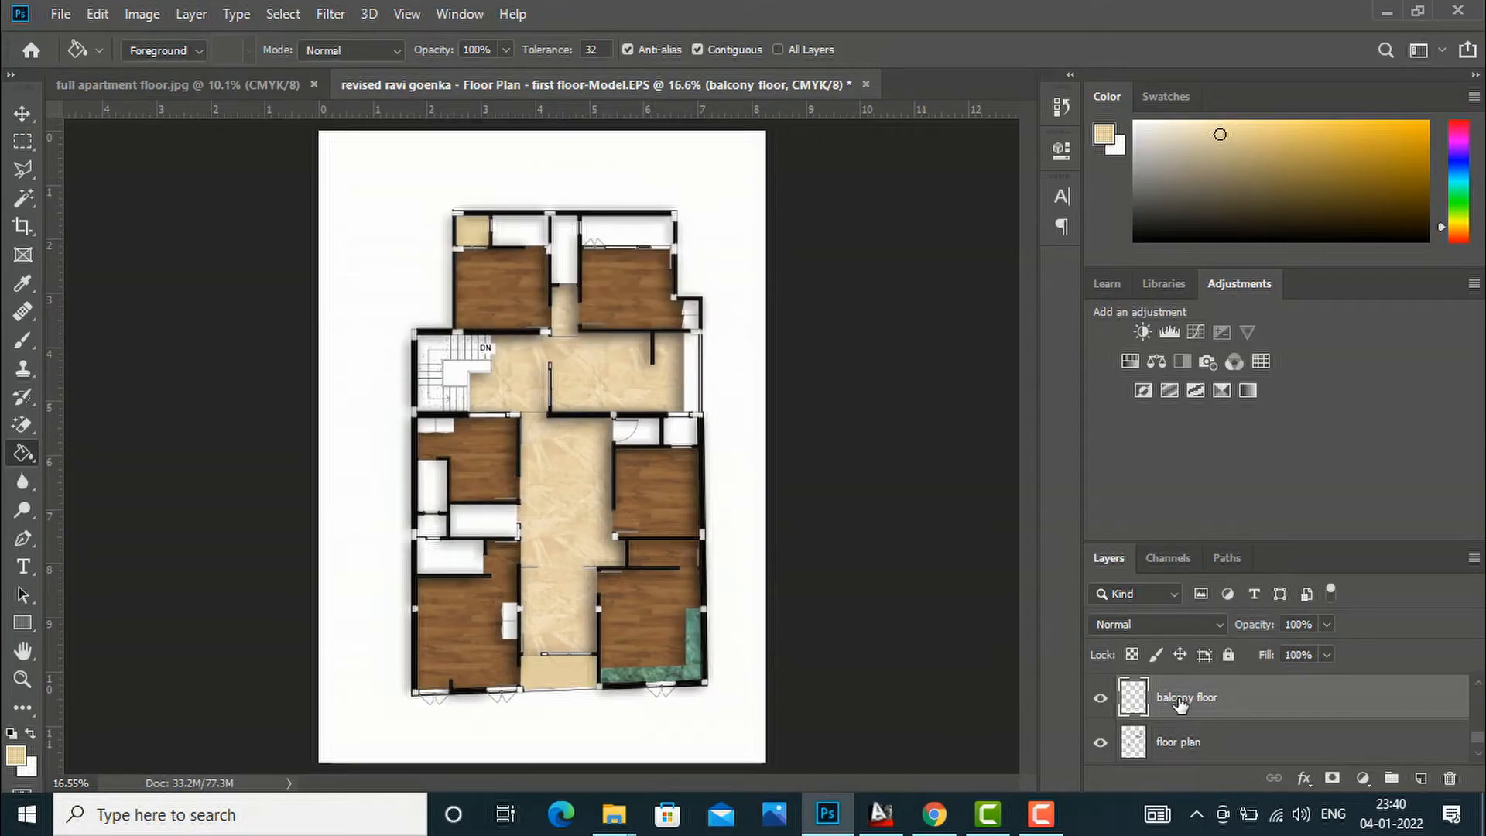
# Step: Switch to Chrome and search Google Images for "balcony floor texture"
pyautogui.click(941, 802)
pyautogui.scroll(10, 548, 486)
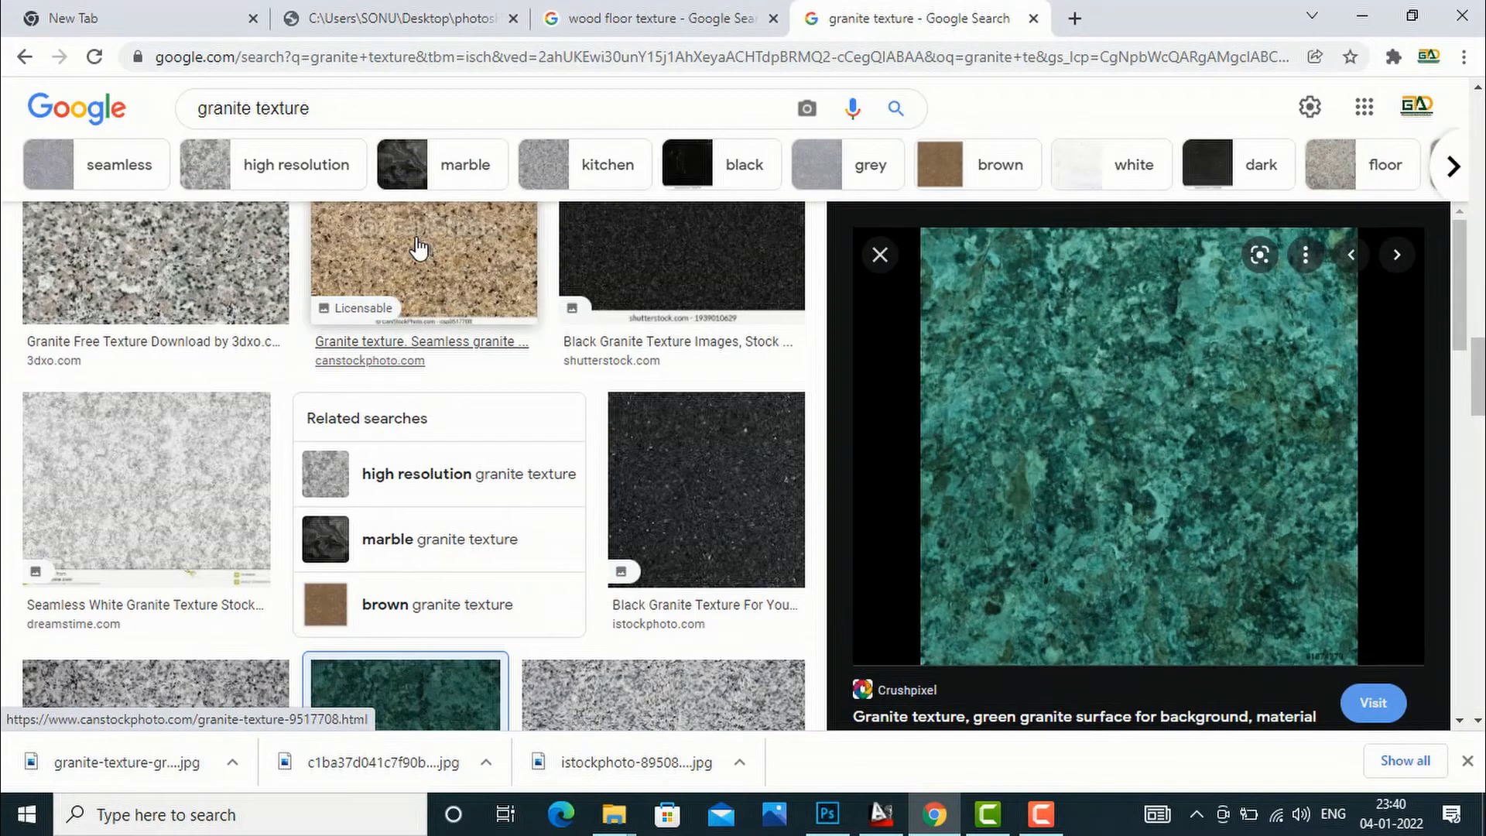
pyautogui.moveTo(332, 109); pyautogui.dragTo(177, 121)
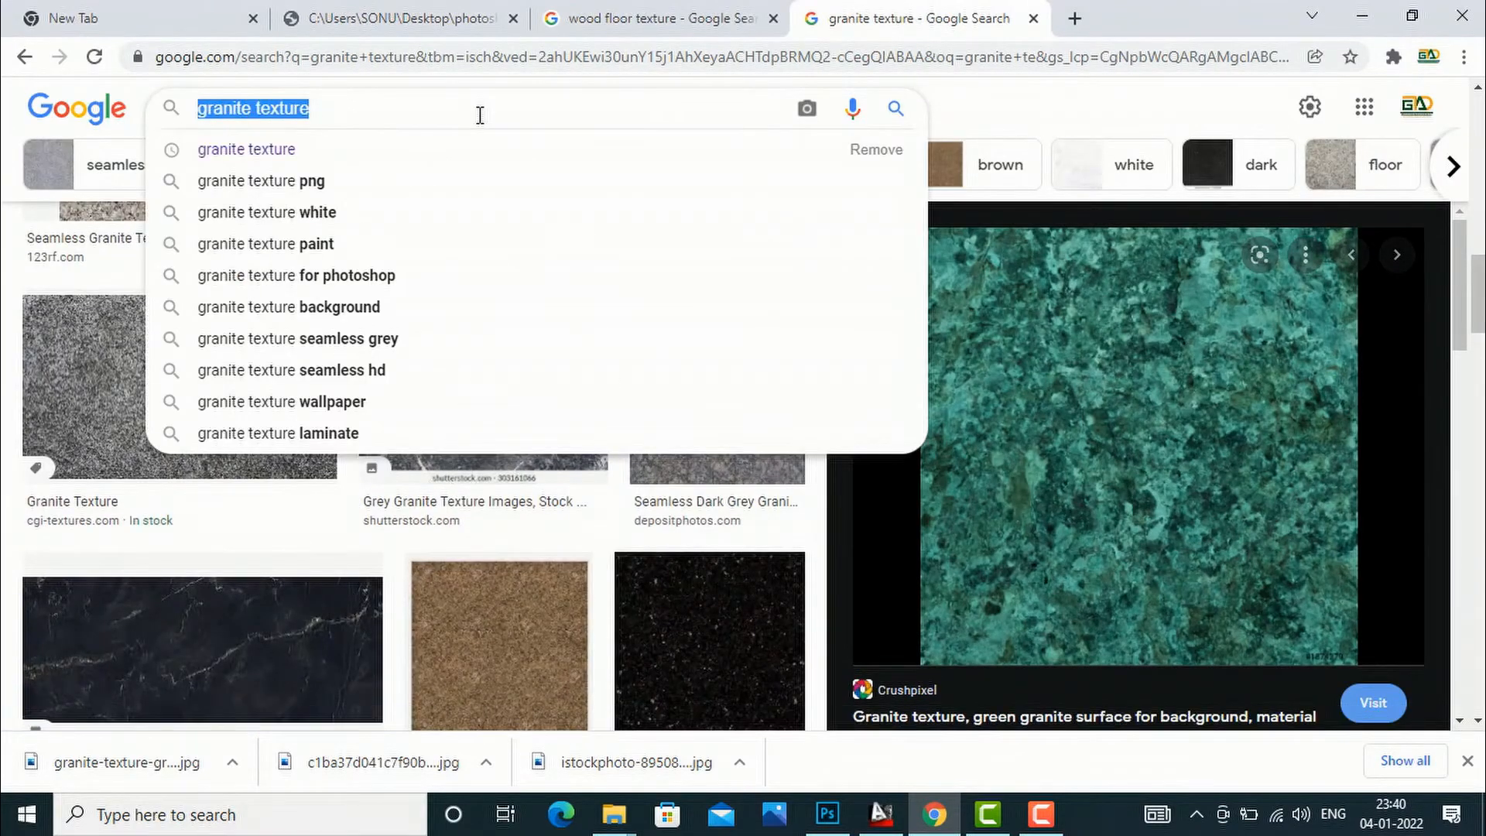
pyautogui.write('ba')
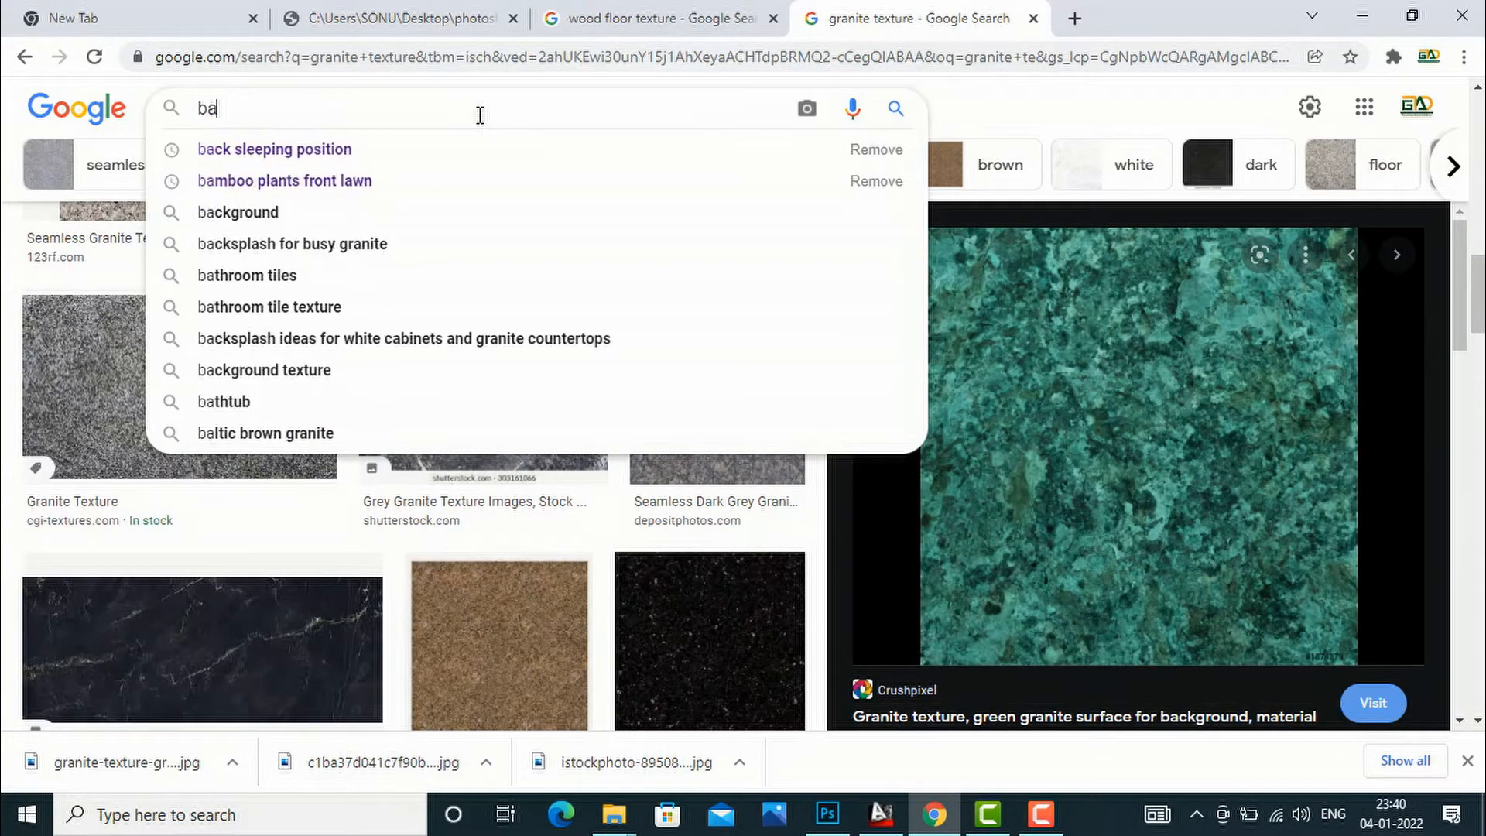
pyautogui.write('lcony floor')
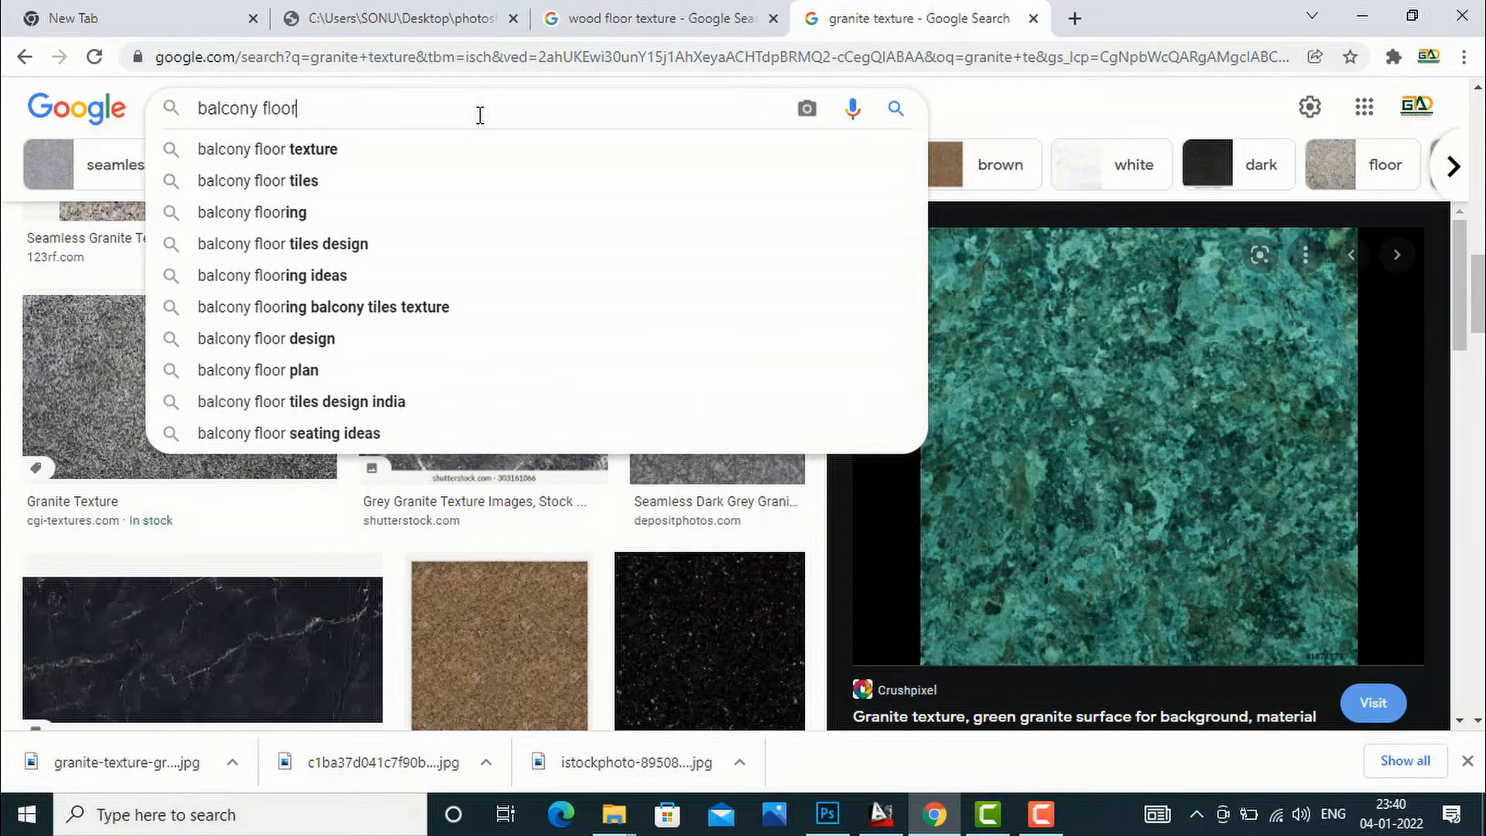
pyautogui.click(396, 149)
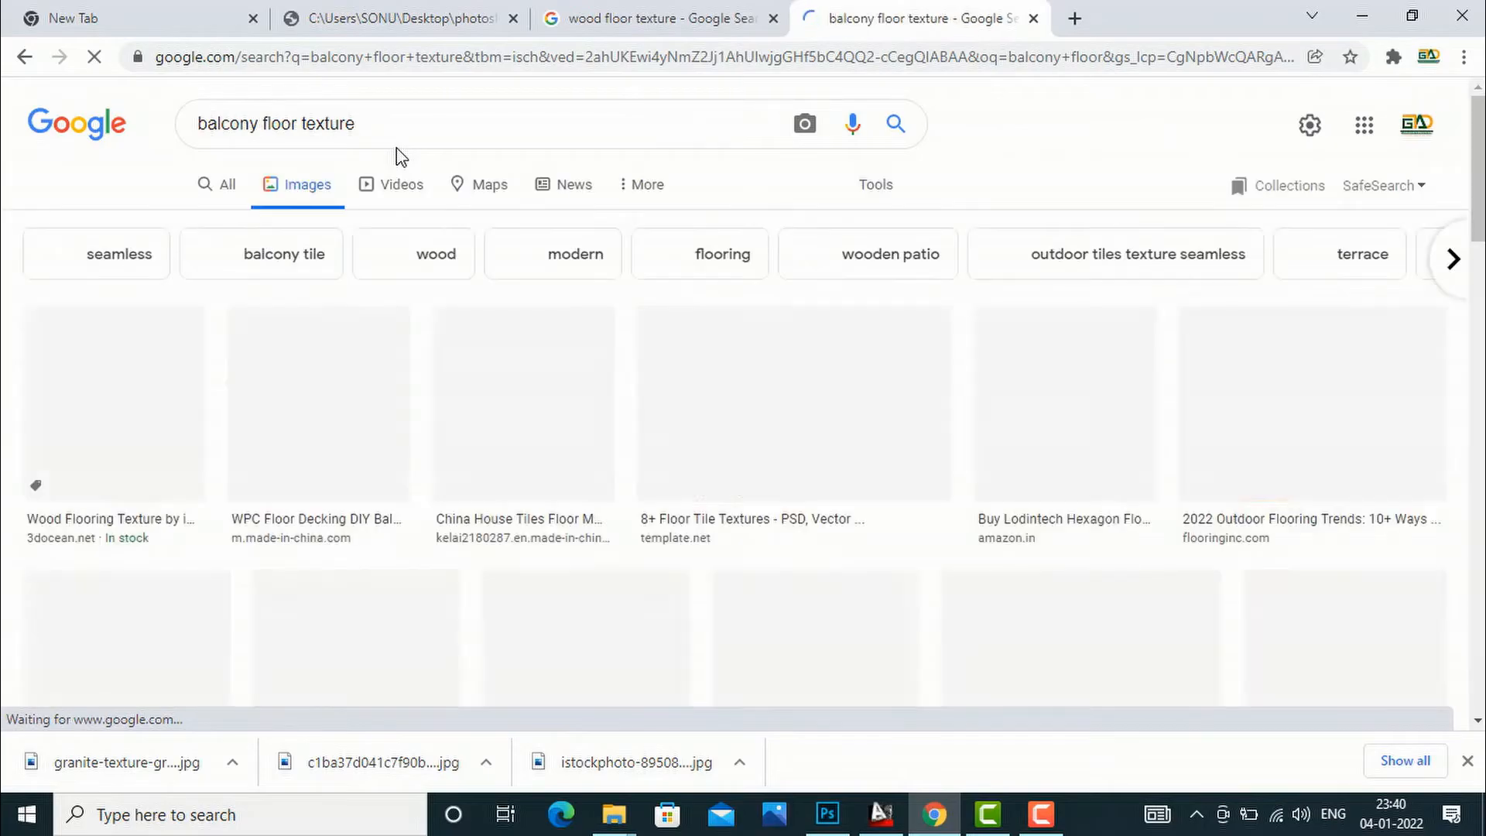
# Step: Save the checkered artificial grass and wood deck tile image to the texture folder as checker-Helios-Artificial-Grass-Deck-Tiles.jpg
pyautogui.scroll(-3, 889, 254)
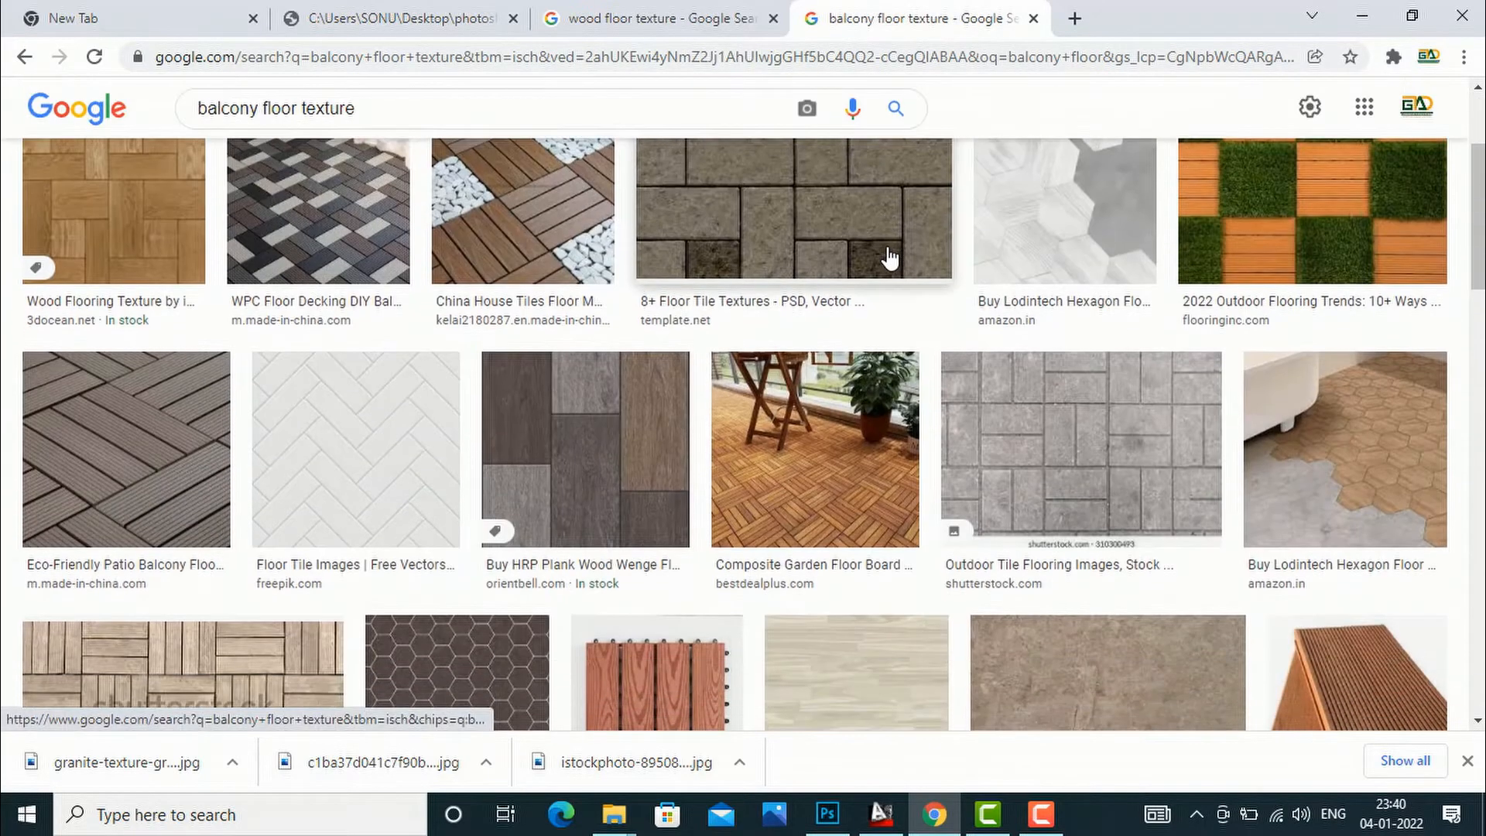
pyautogui.scroll(2, 891, 255)
pyautogui.scroll(-2, 894, 258)
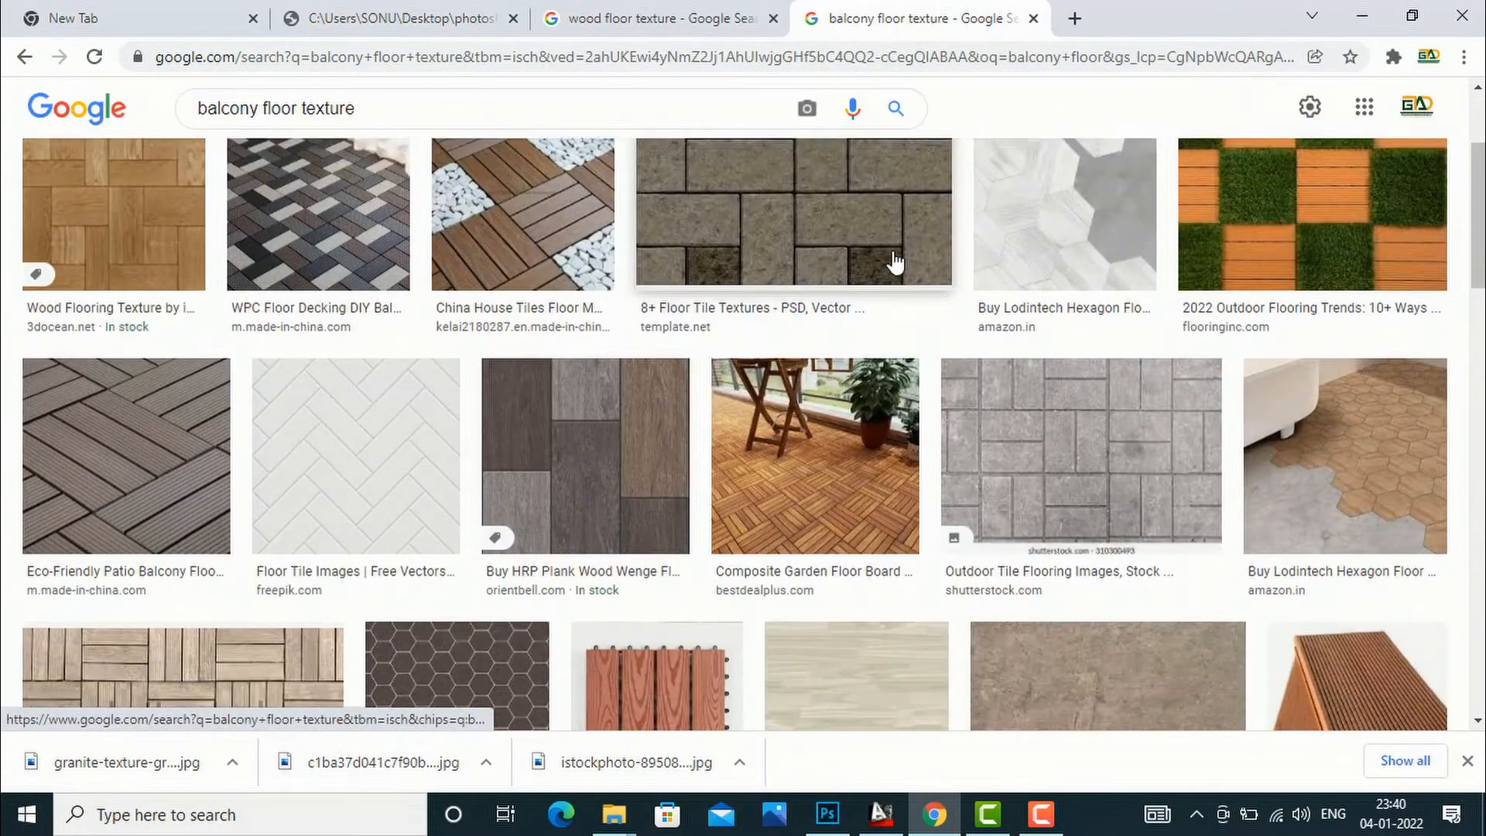
pyautogui.click(1287, 225)
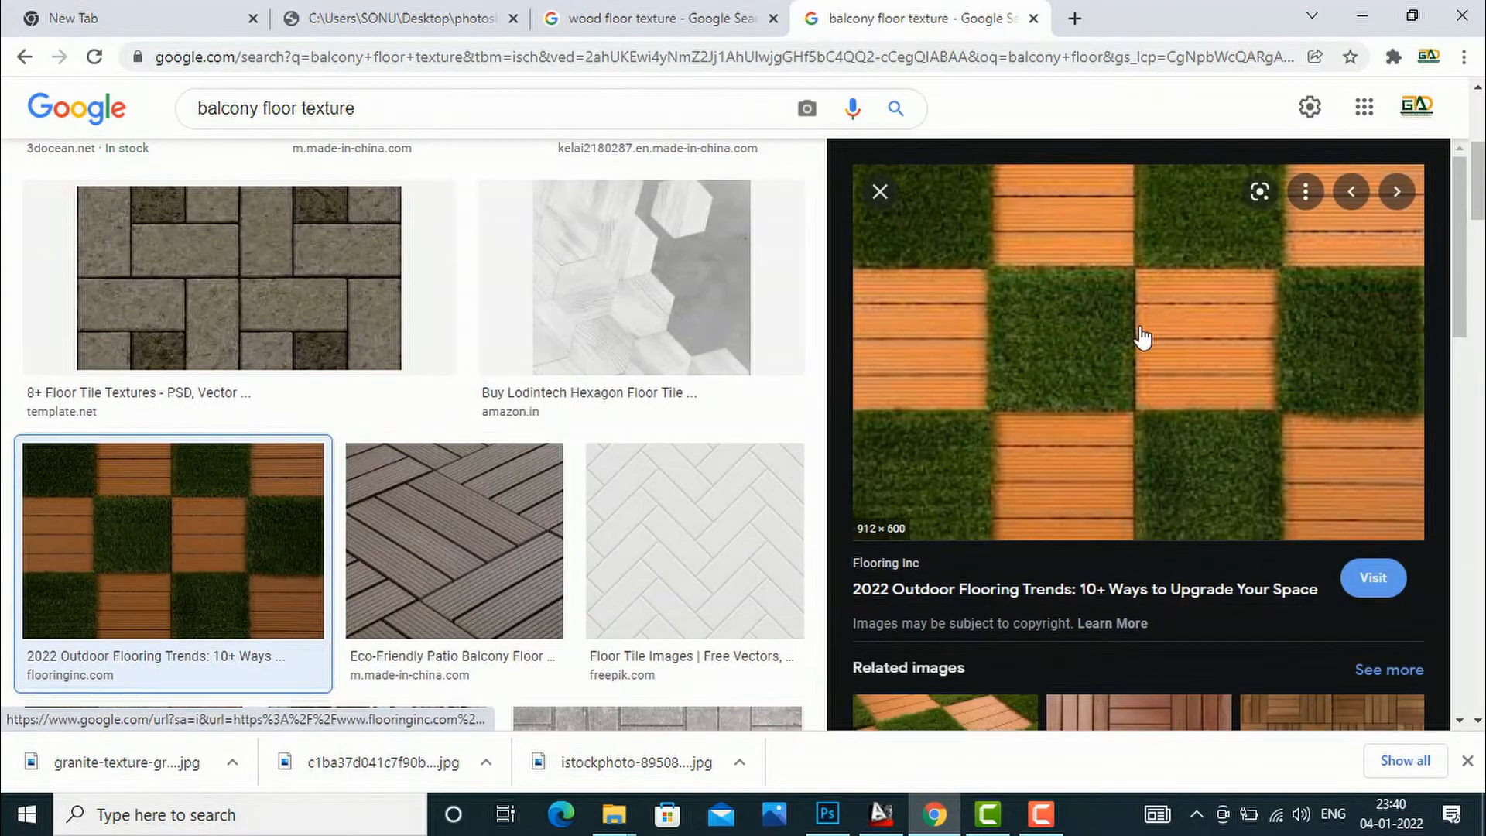
pyautogui.scroll(-10, 1143, 337)
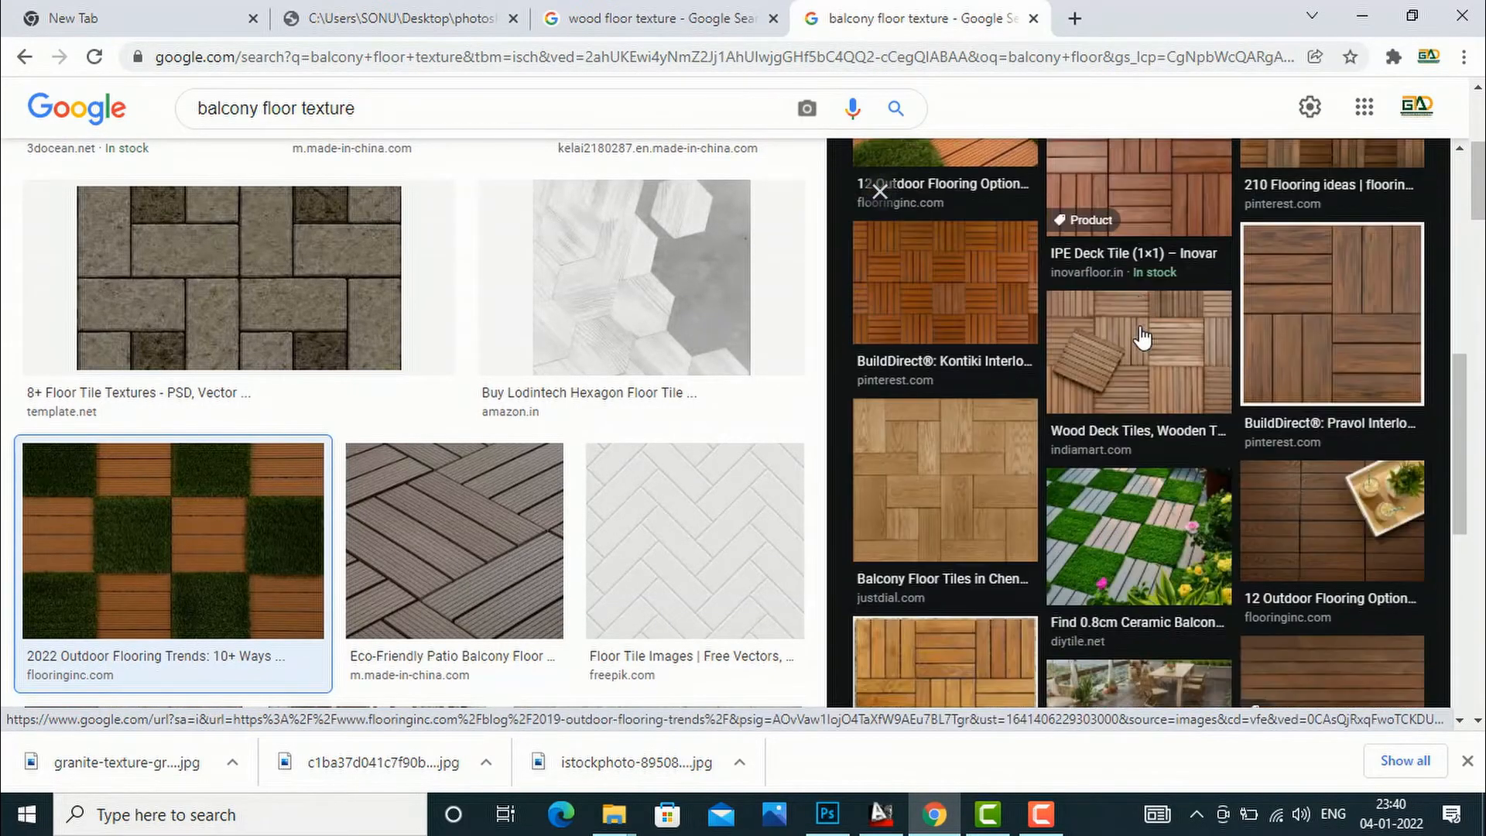
pyautogui.scroll(-1, 1143, 338)
pyautogui.scroll(10, 1169, 418)
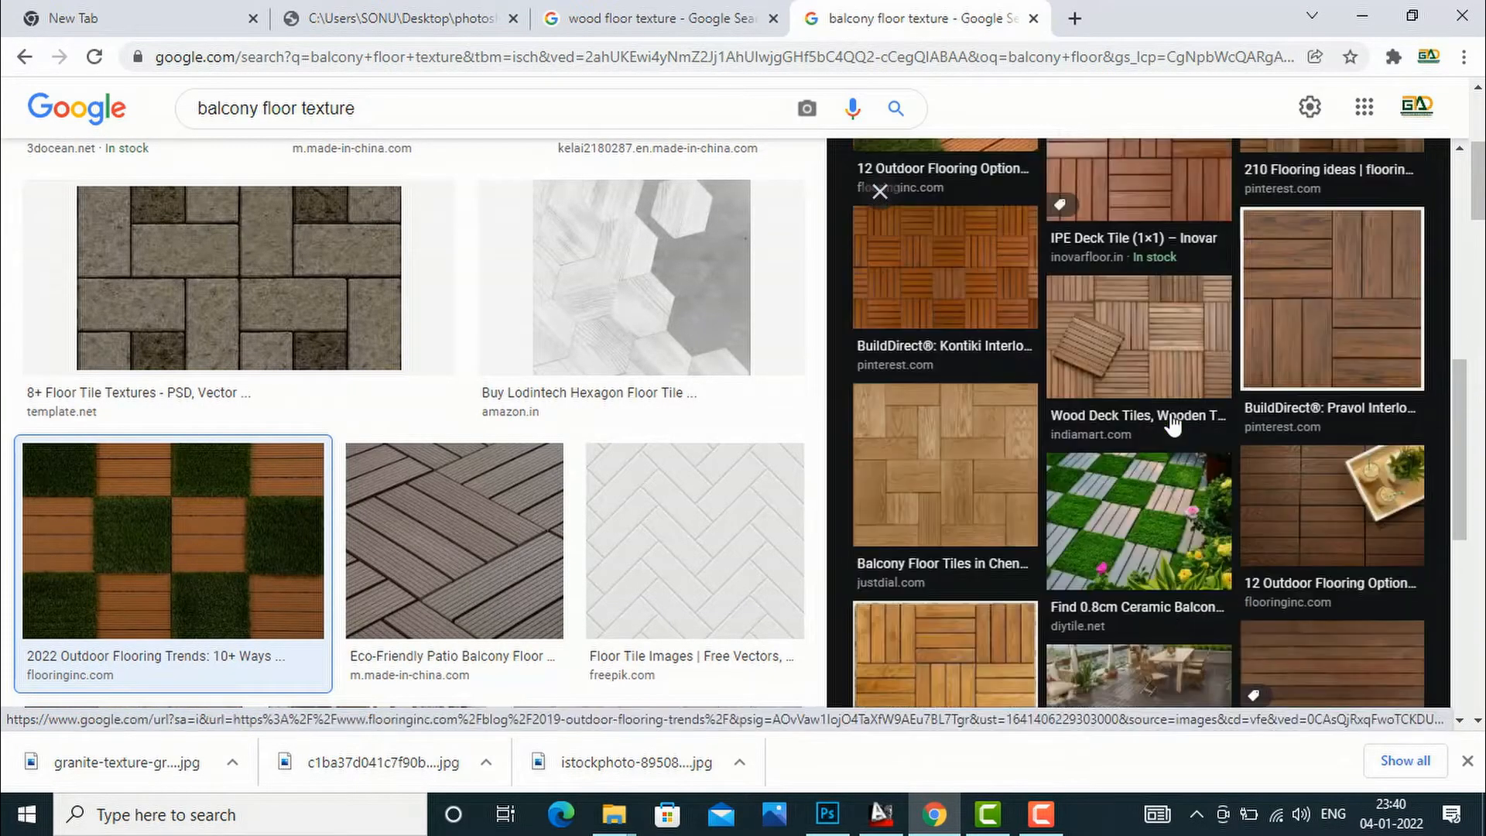
pyautogui.scroll(1, 1173, 425)
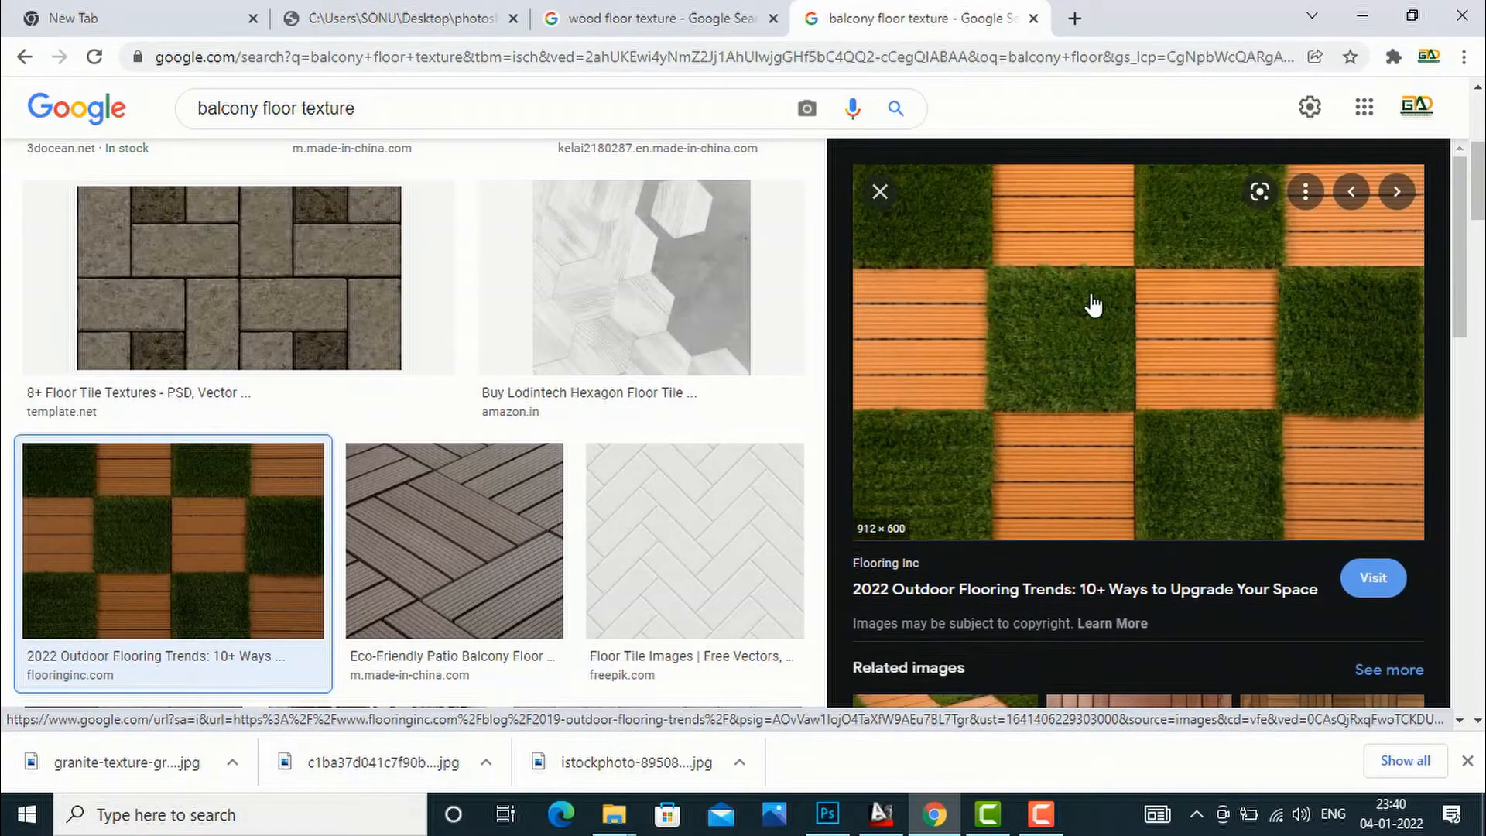
pyautogui.rightClick(1208, 304)
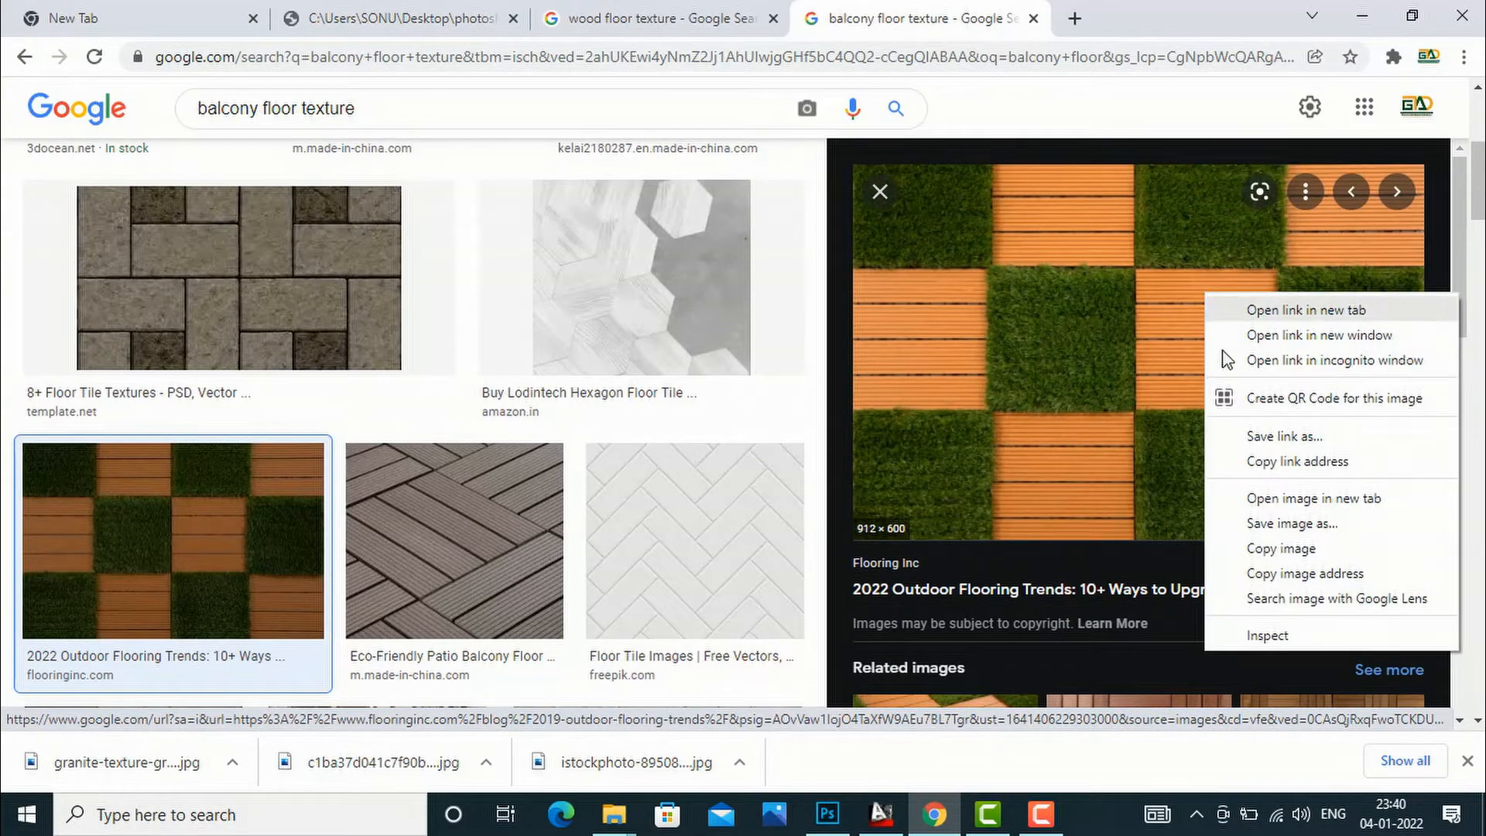
pyautogui.click(1276, 530)
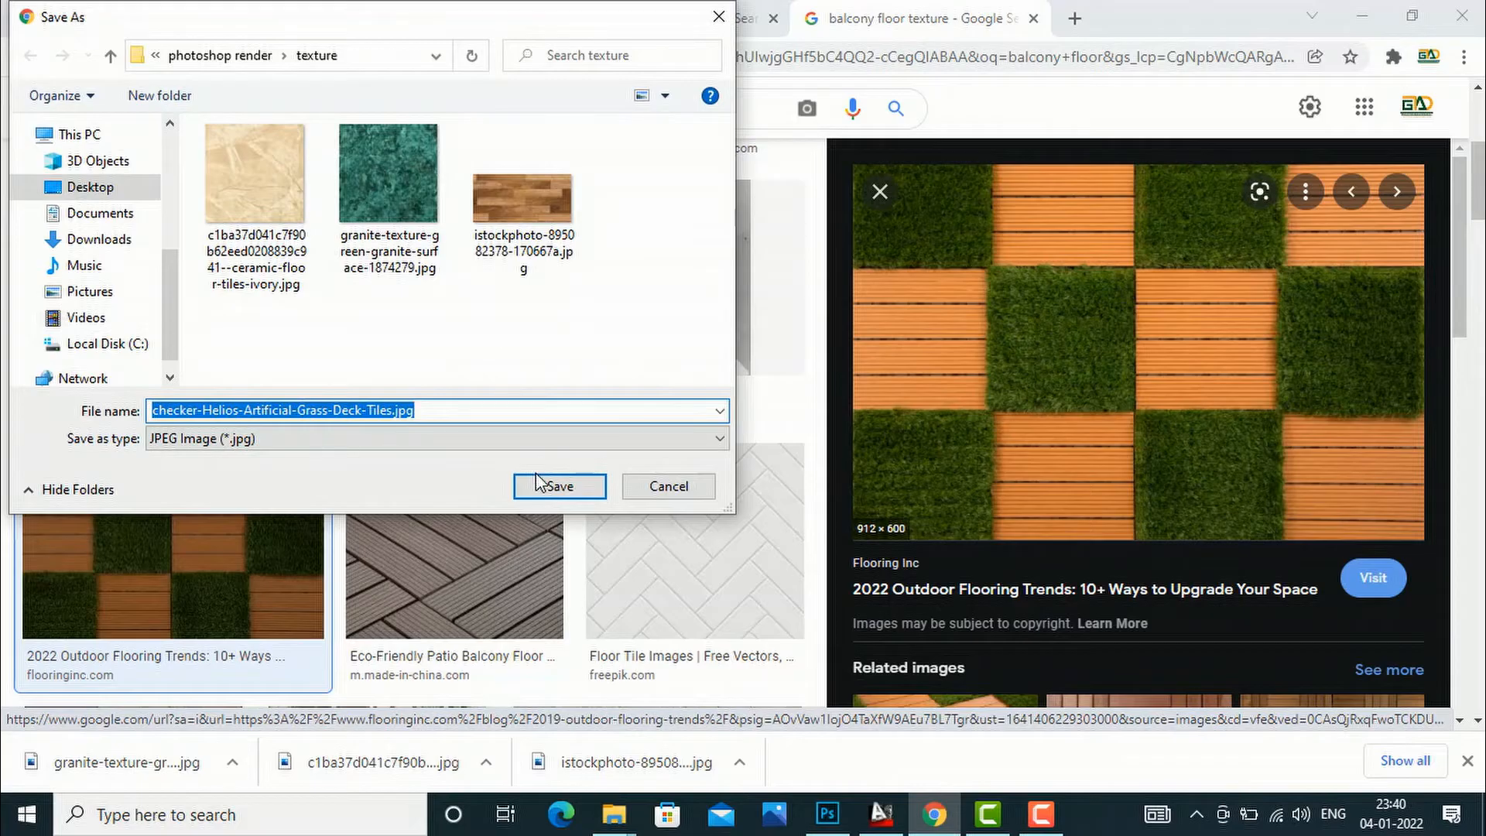
pyautogui.click(540, 484)
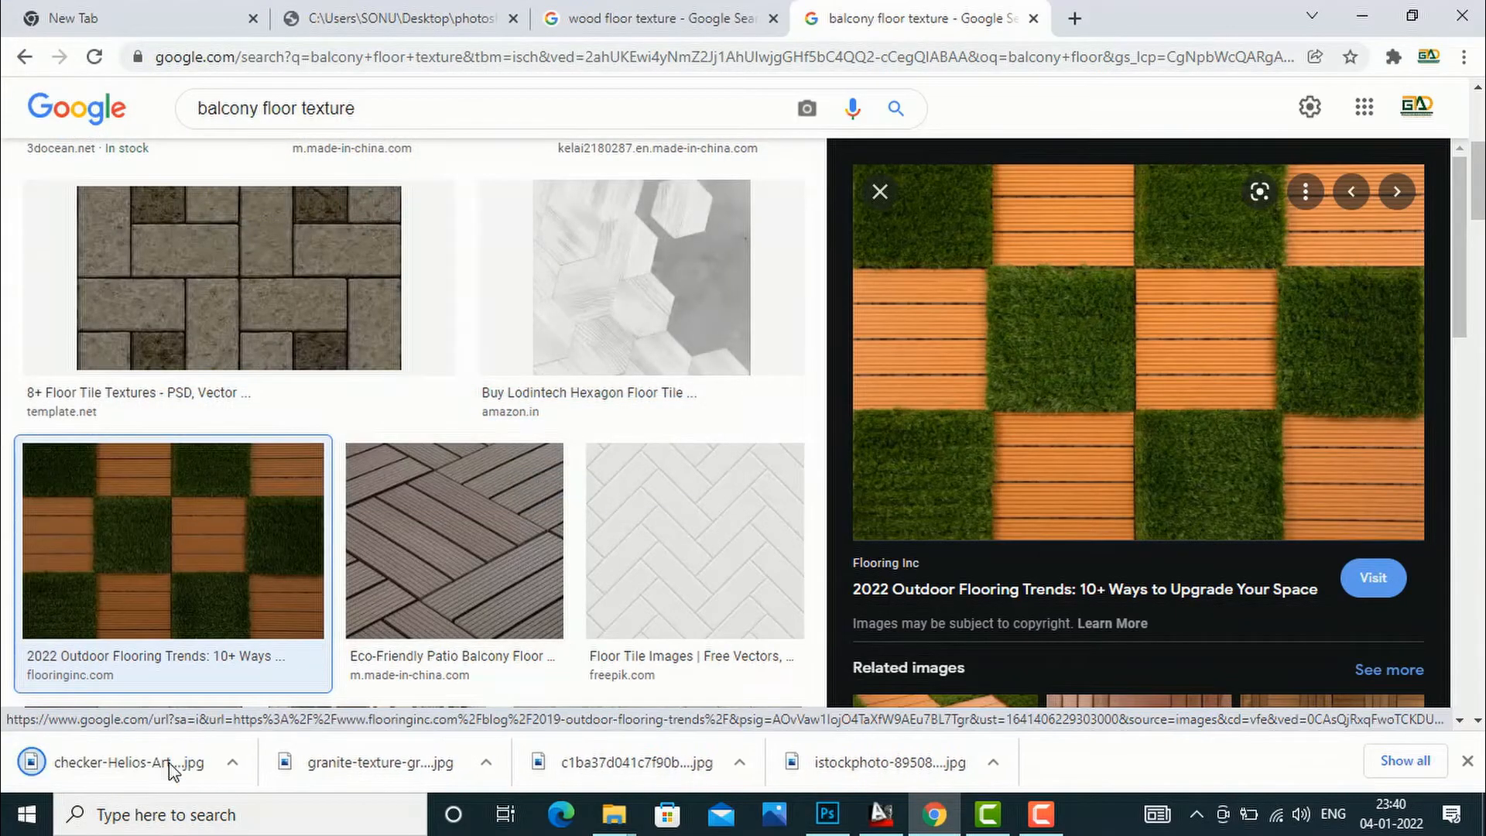
# Step: Show the downloaded checkered deck tile image in its folder and open it with Adobe Photoshop CC 2019
pyautogui.click(232, 764)
pyautogui.click(265, 699)
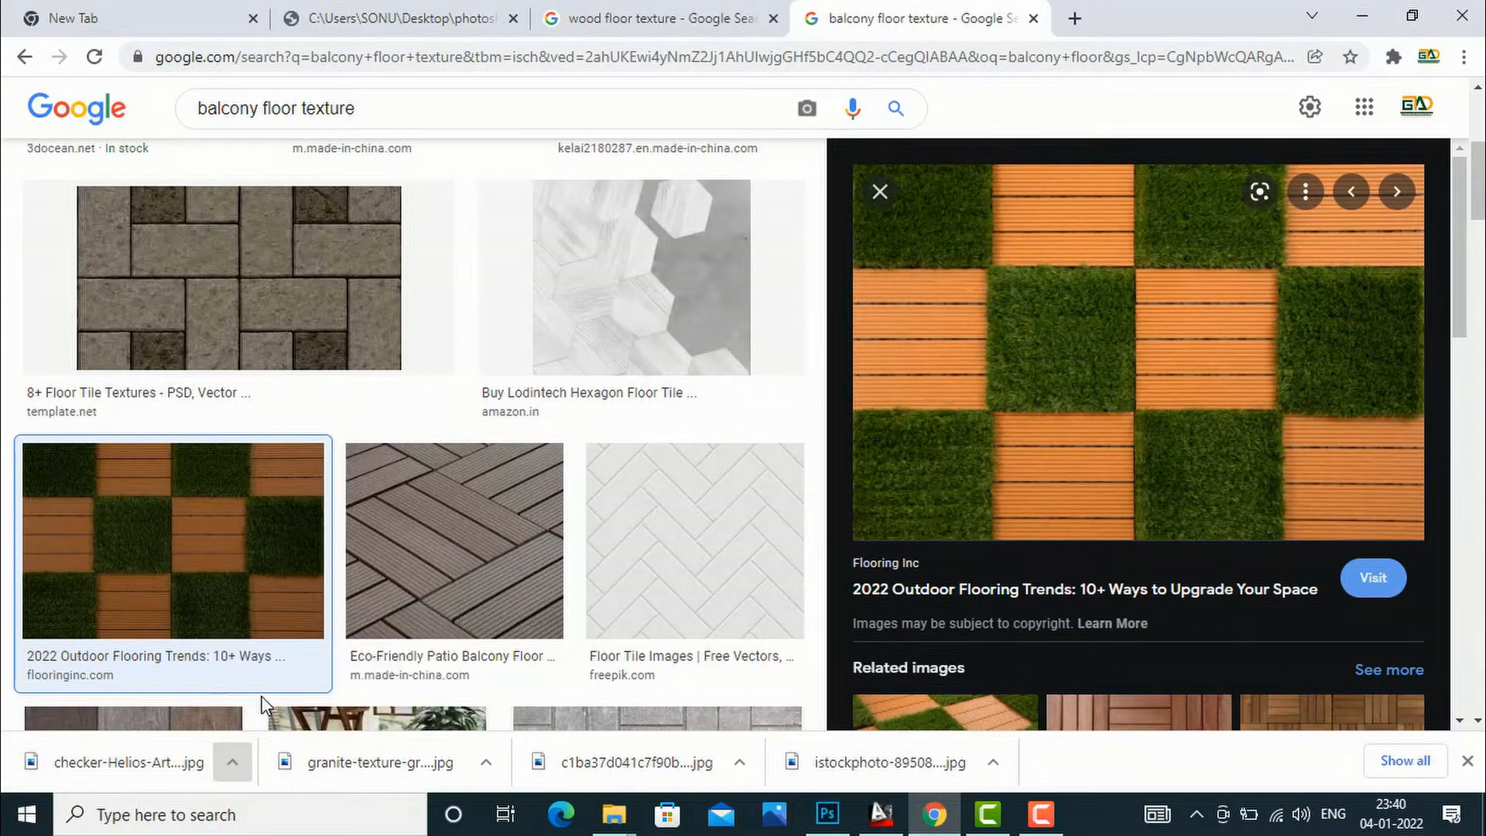
pyautogui.rightClick(701, 180)
pyautogui.moveTo(764, 395)
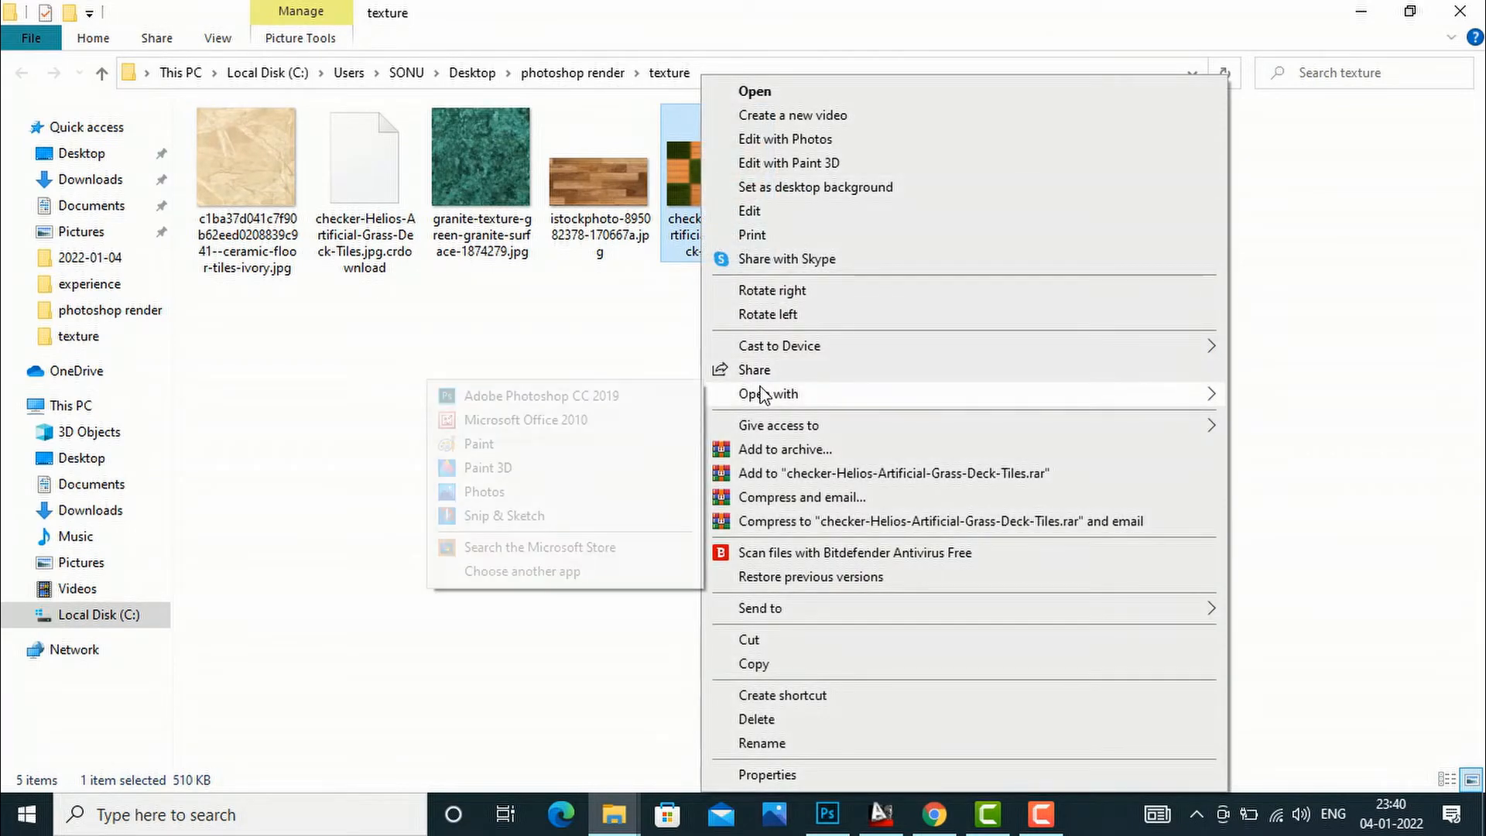
pyautogui.click(585, 398)
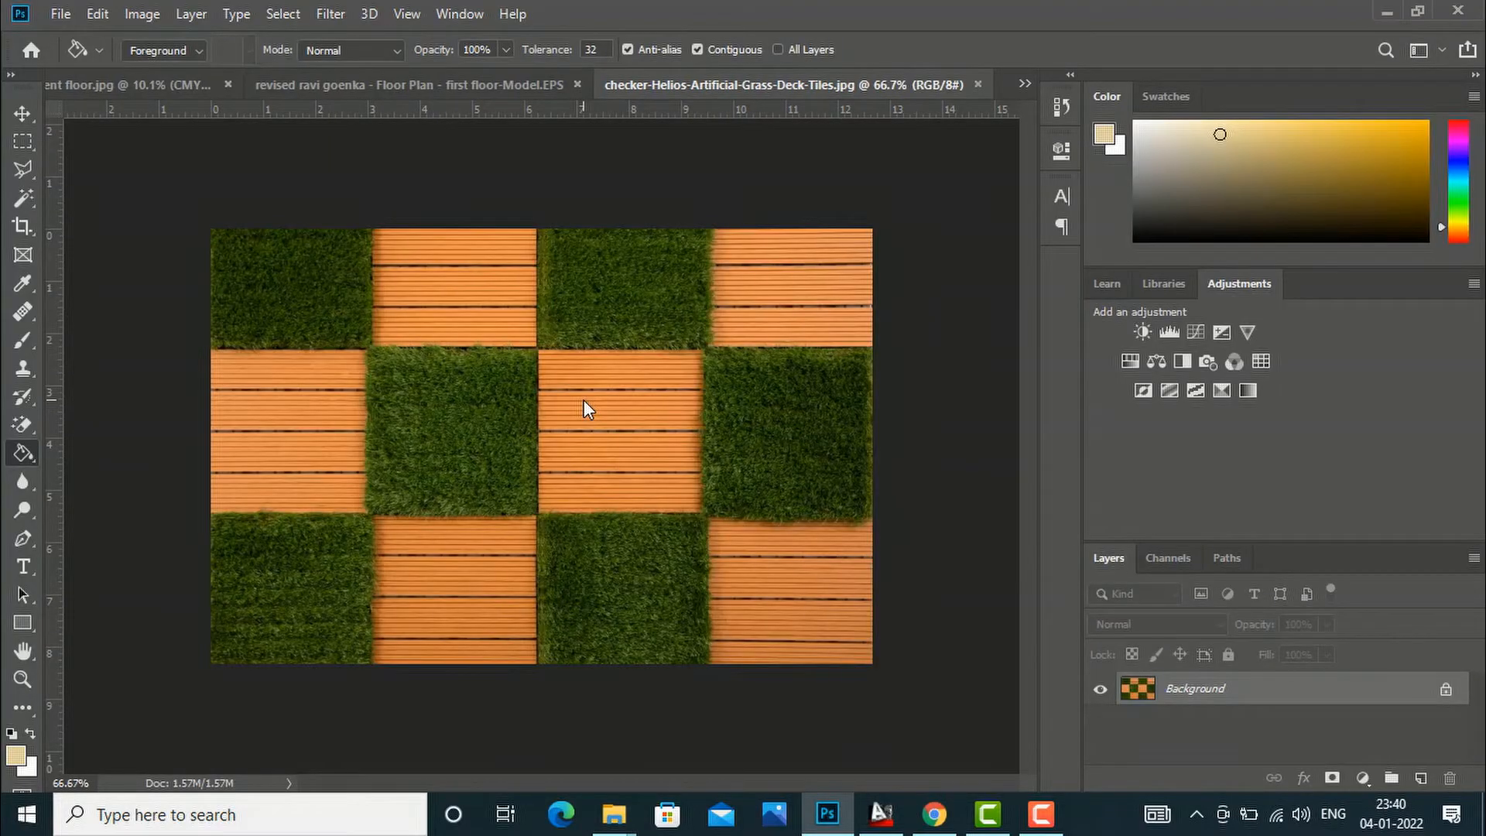
# Step: Define the grass and wood deck tile image as a pattern named checker-Helios-Artificial-Grass-Deck-Tiles.jpg
pyautogui.click(98, 13)
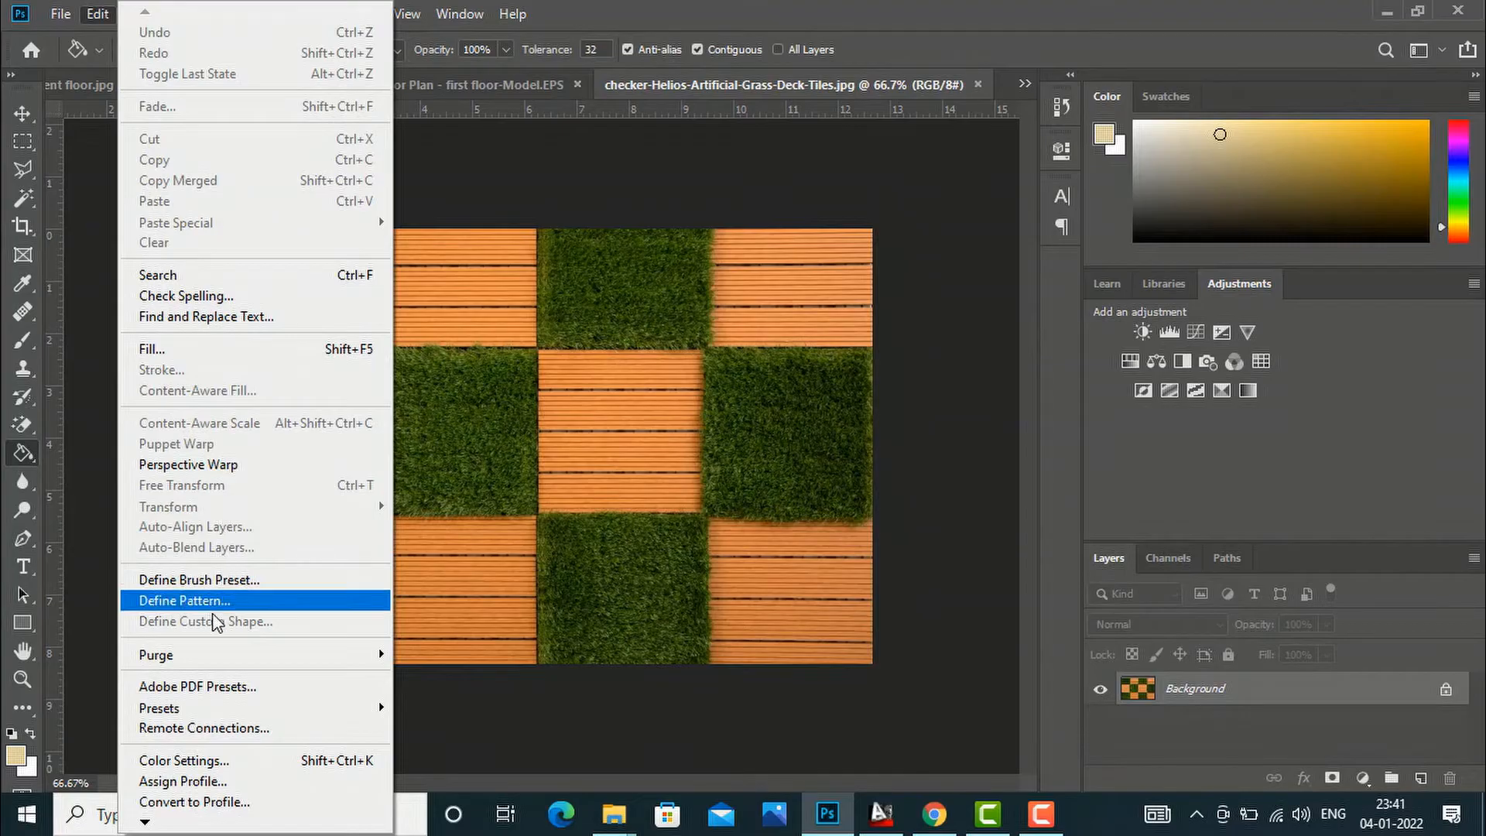
pyautogui.click(186, 601)
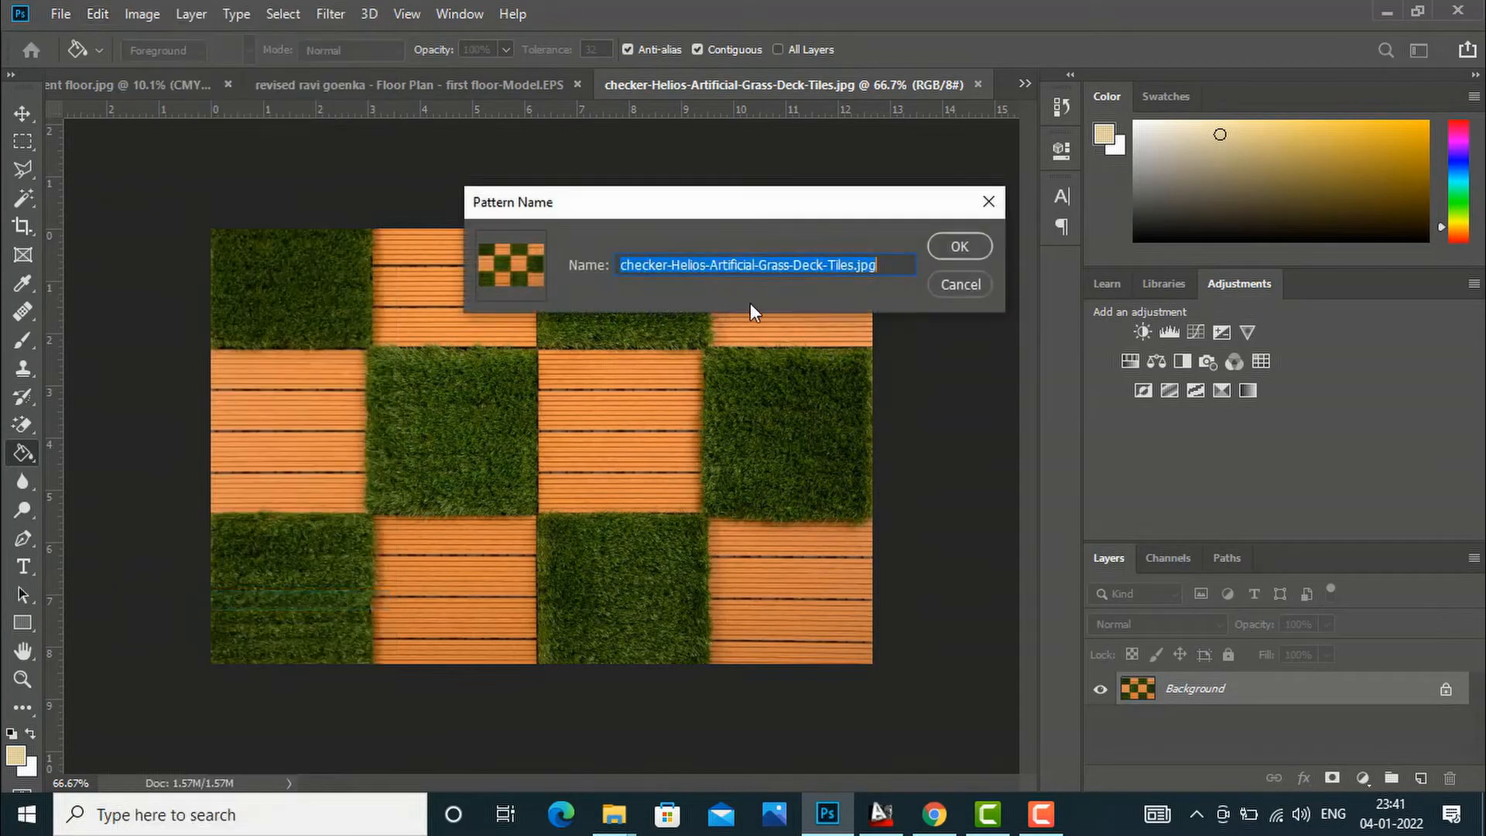
pyautogui.click(961, 246)
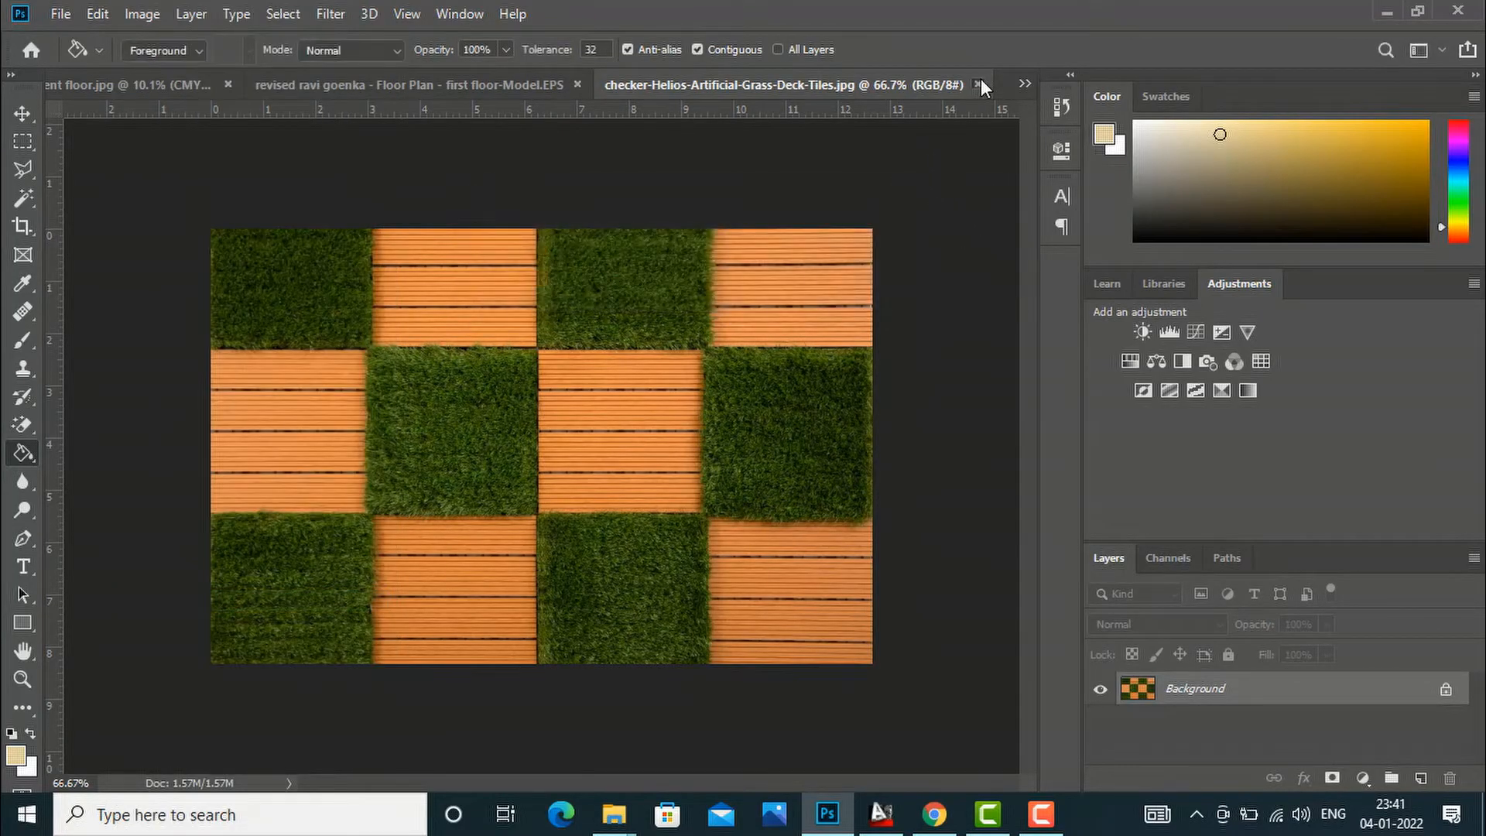
# Step: Close the deck tile image and add a Pattern Overlay with the checkered grass-and-wood tile pattern to the balcony floor layer
pyautogui.click(979, 83)
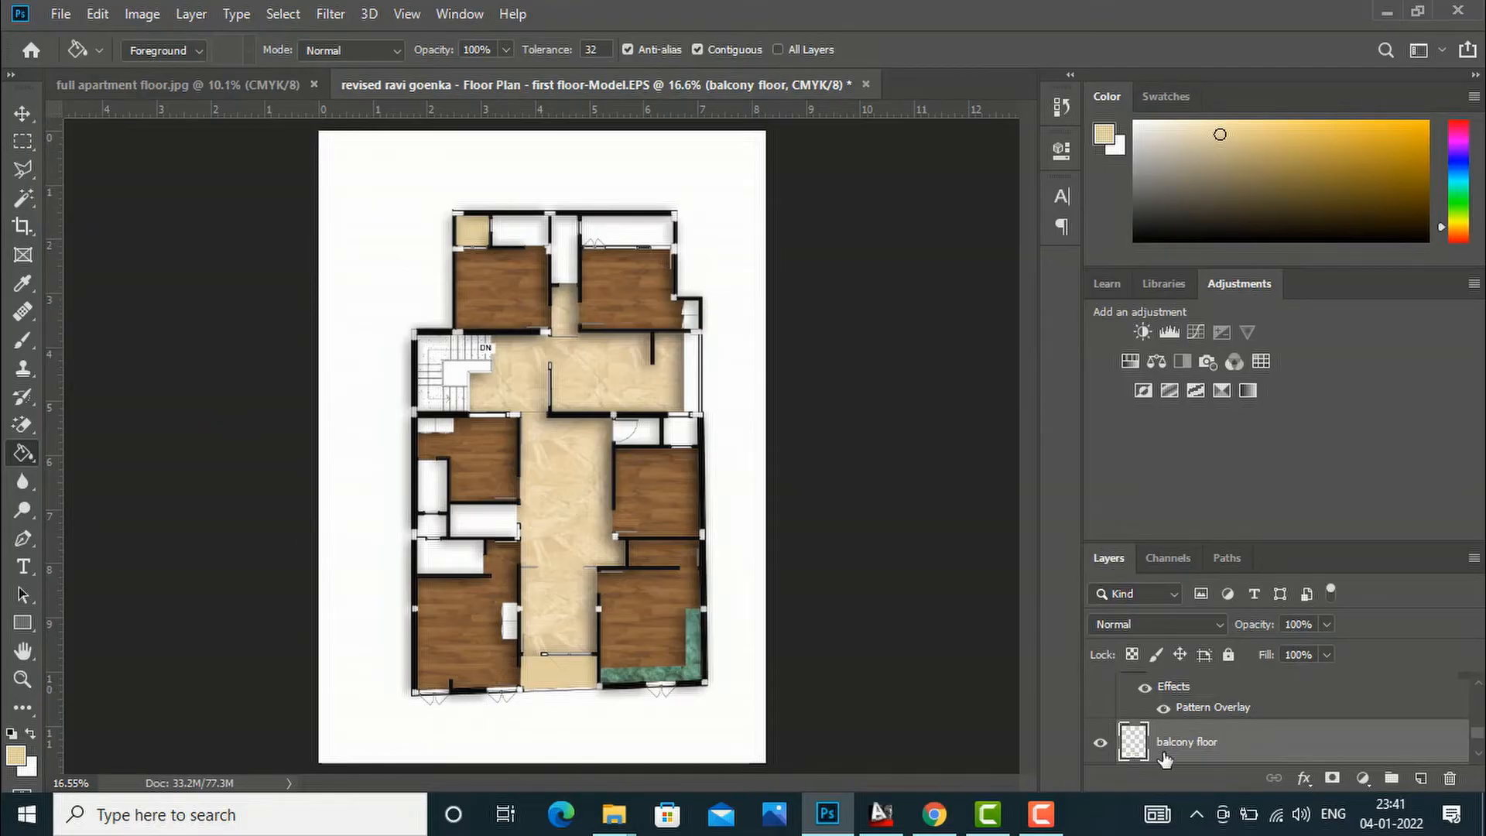
pyautogui.rightClick(1132, 742)
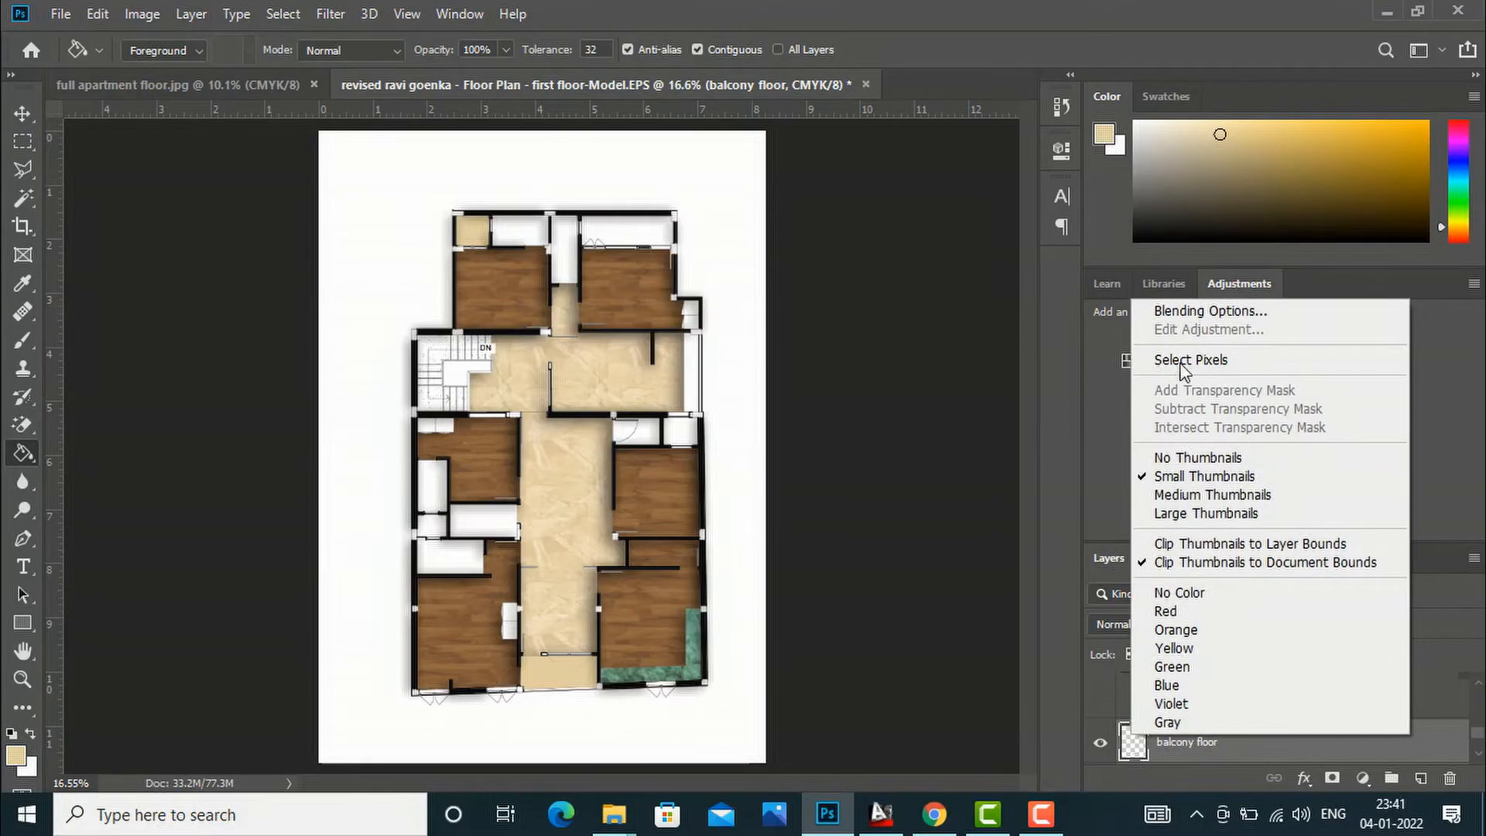
pyautogui.click(1177, 311)
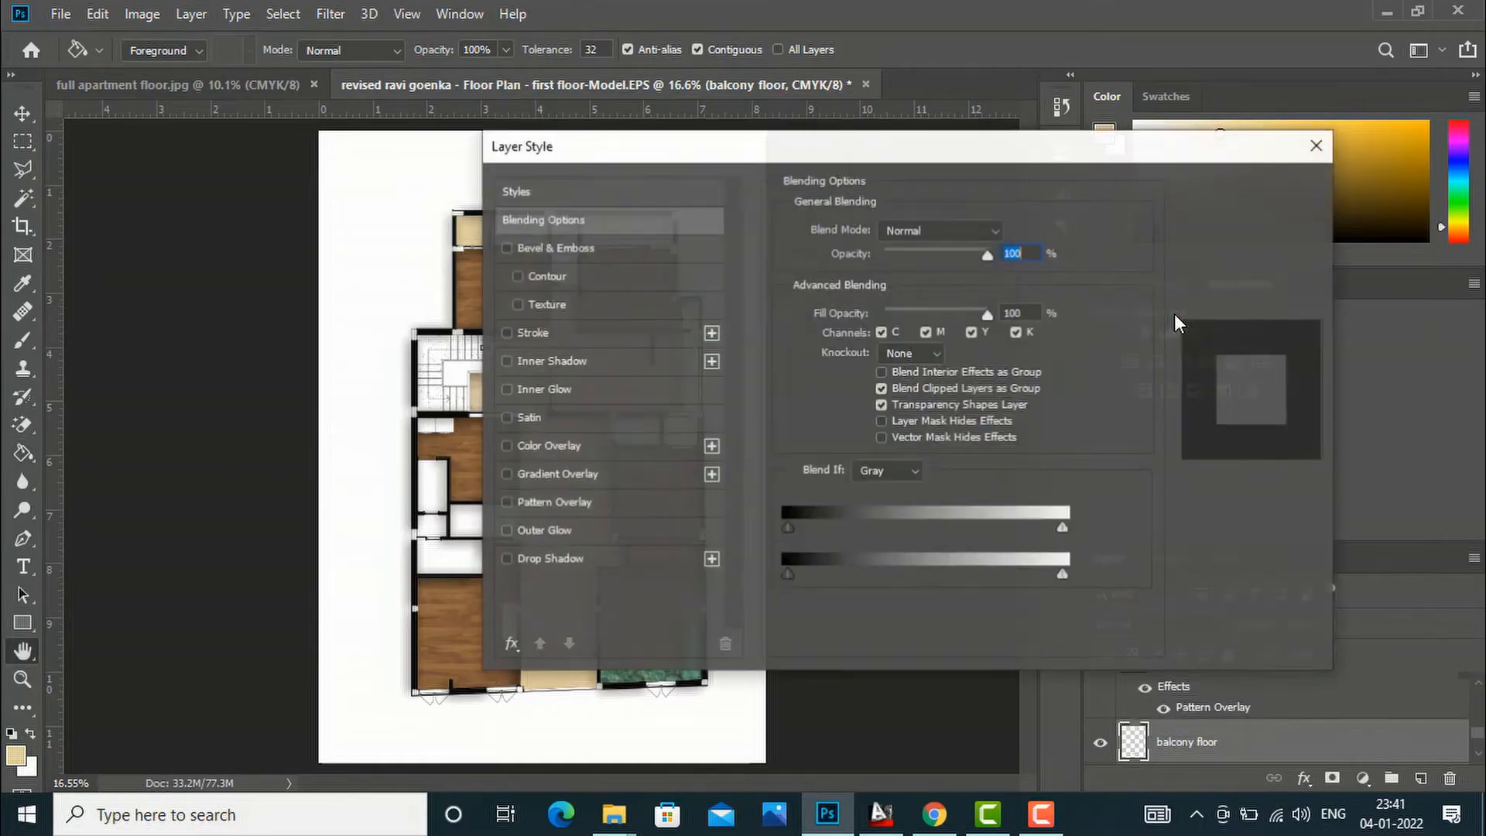
pyautogui.moveTo(965, 149); pyautogui.dragTo(1265, 149)
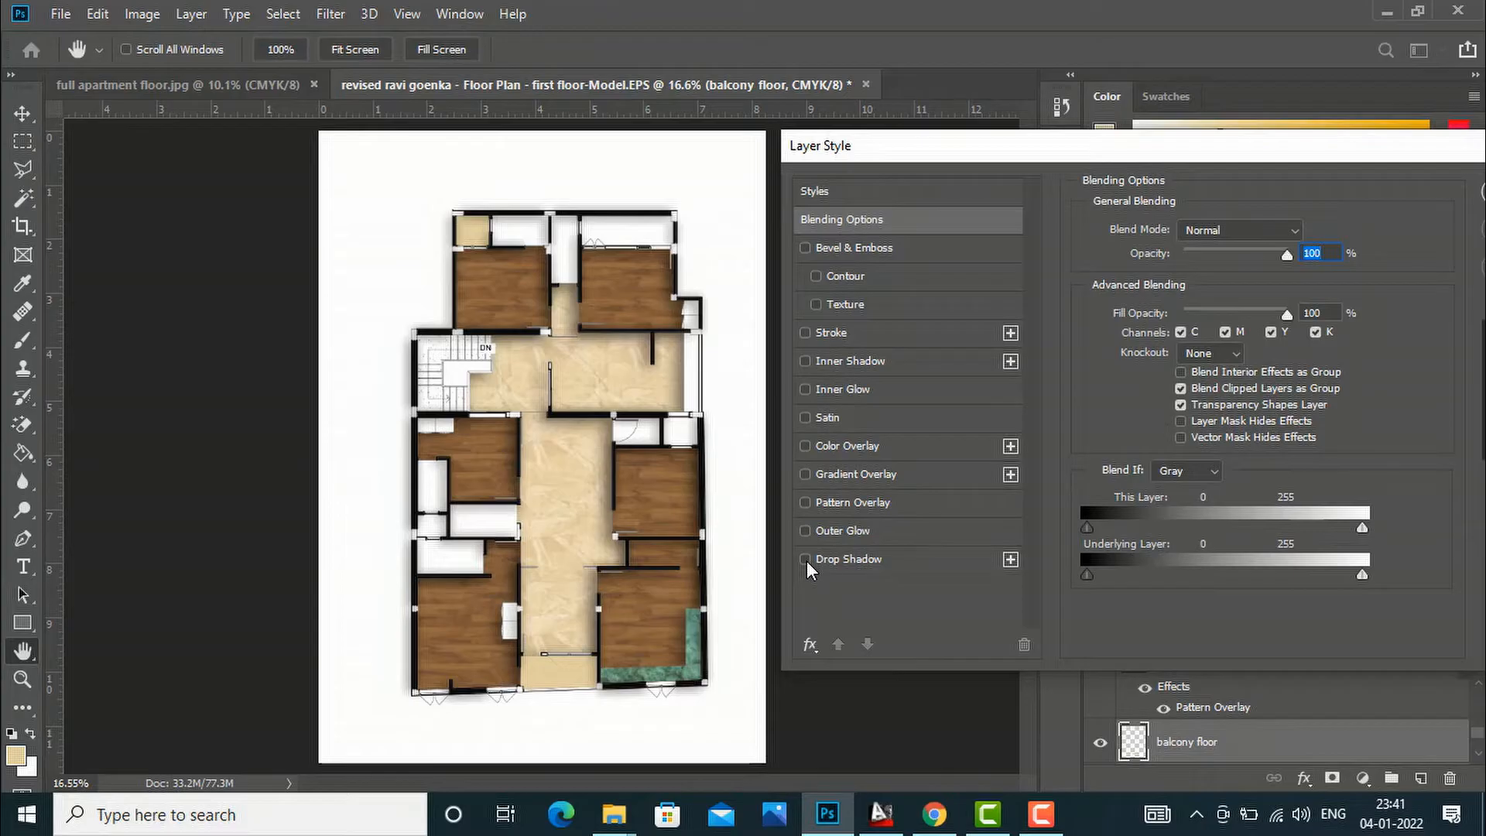
pyautogui.click(806, 503)
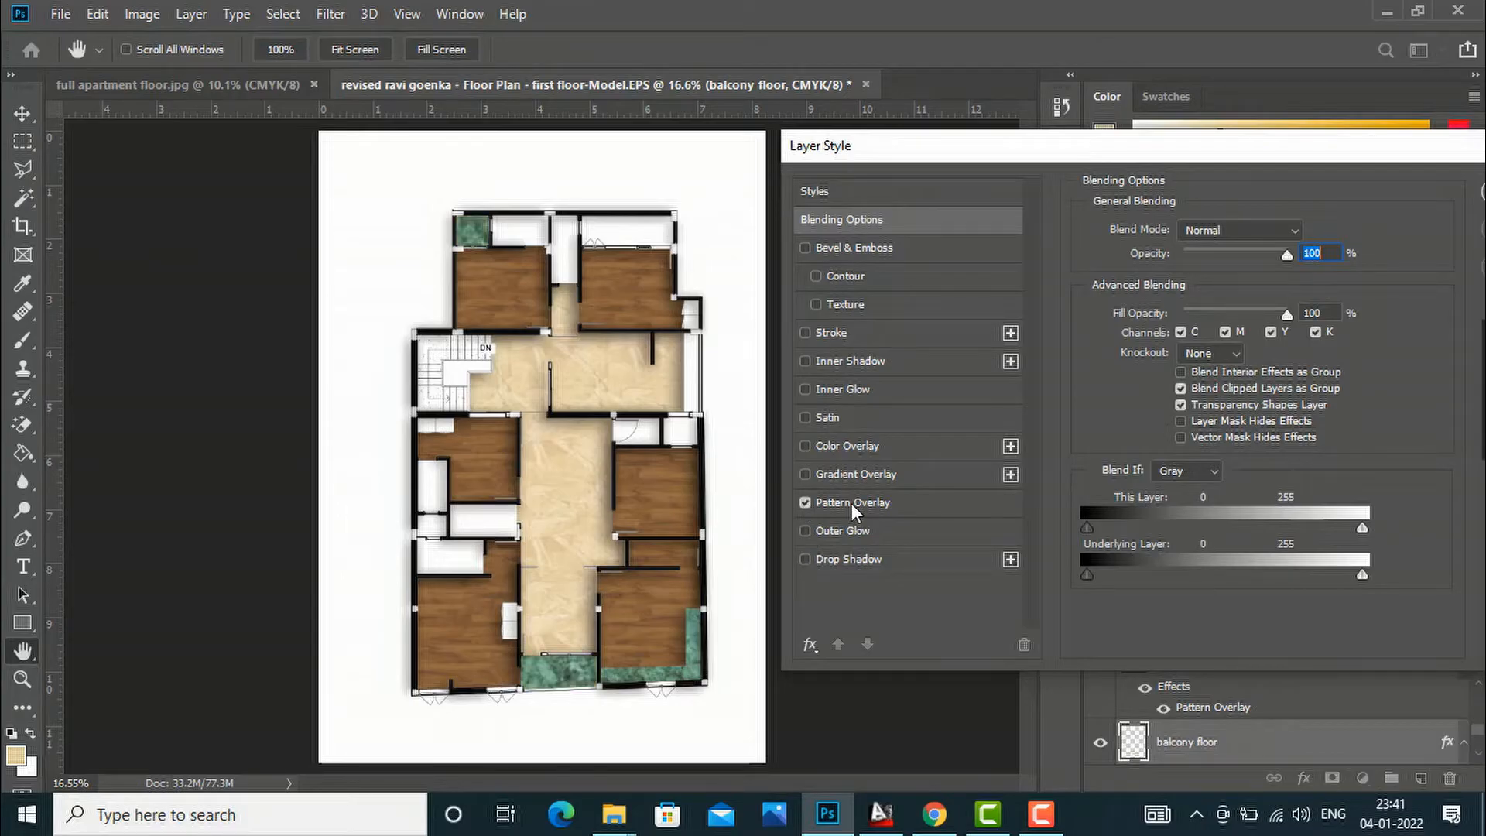
pyautogui.click(851, 503)
pyautogui.click(1234, 303)
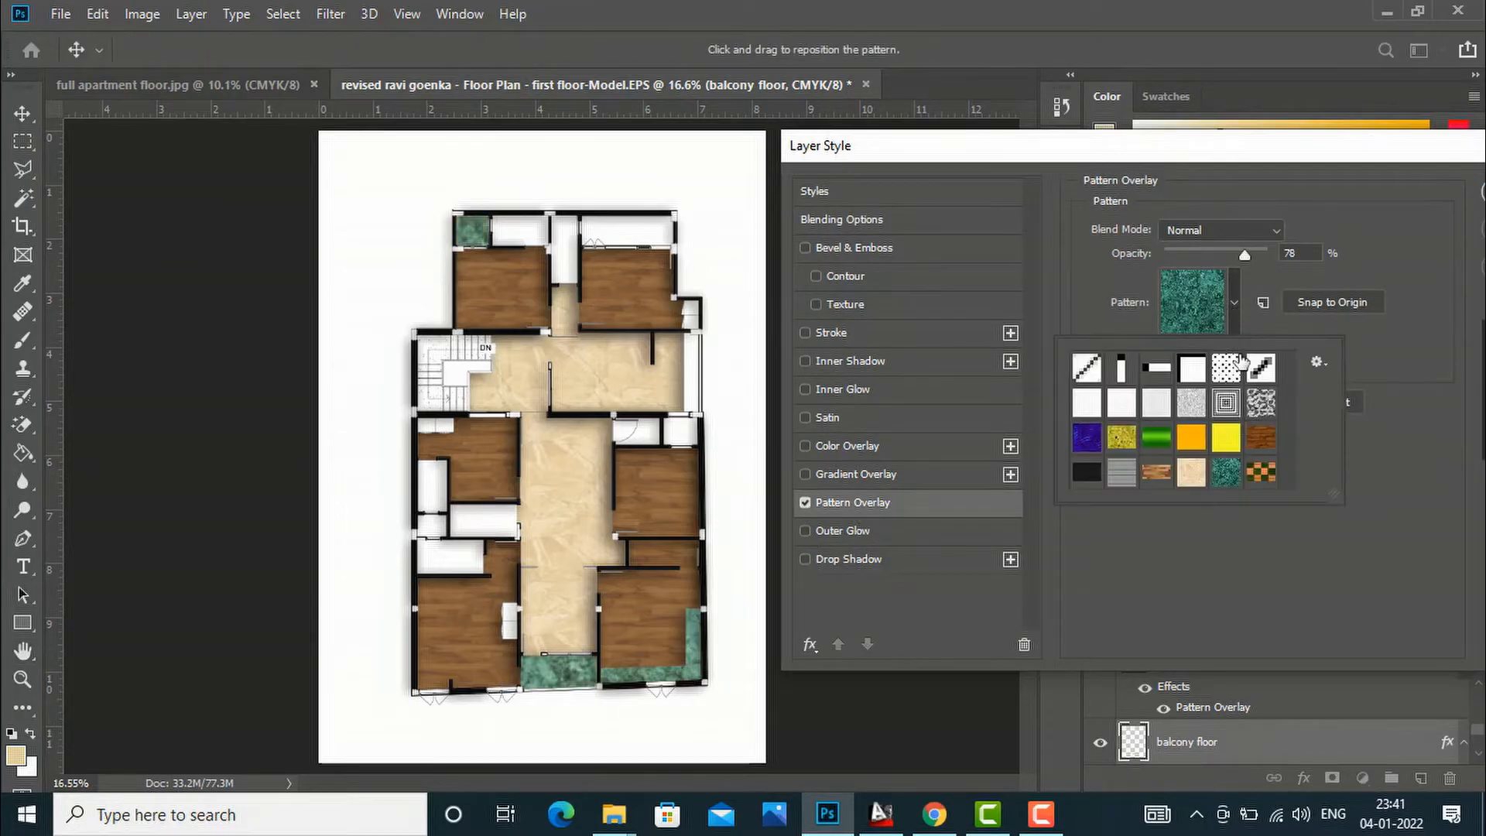
pyautogui.click(1259, 474)
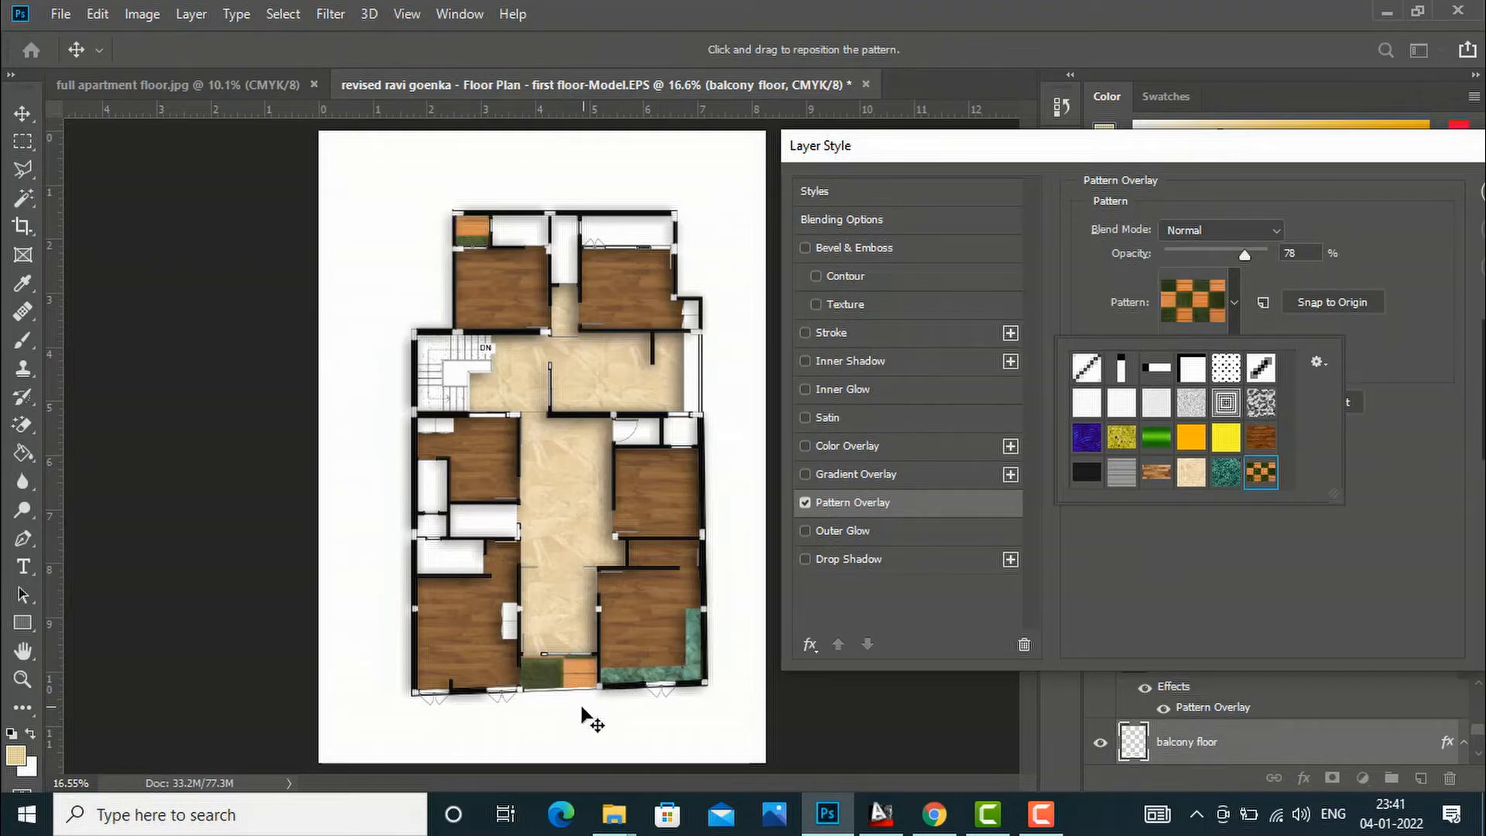
# Step: Set the balcony floor's pattern overlay scale to 27% and its opacity to 100%
pyautogui.scroll(1, 588, 713)
pyautogui.scroll(3, 579, 710)
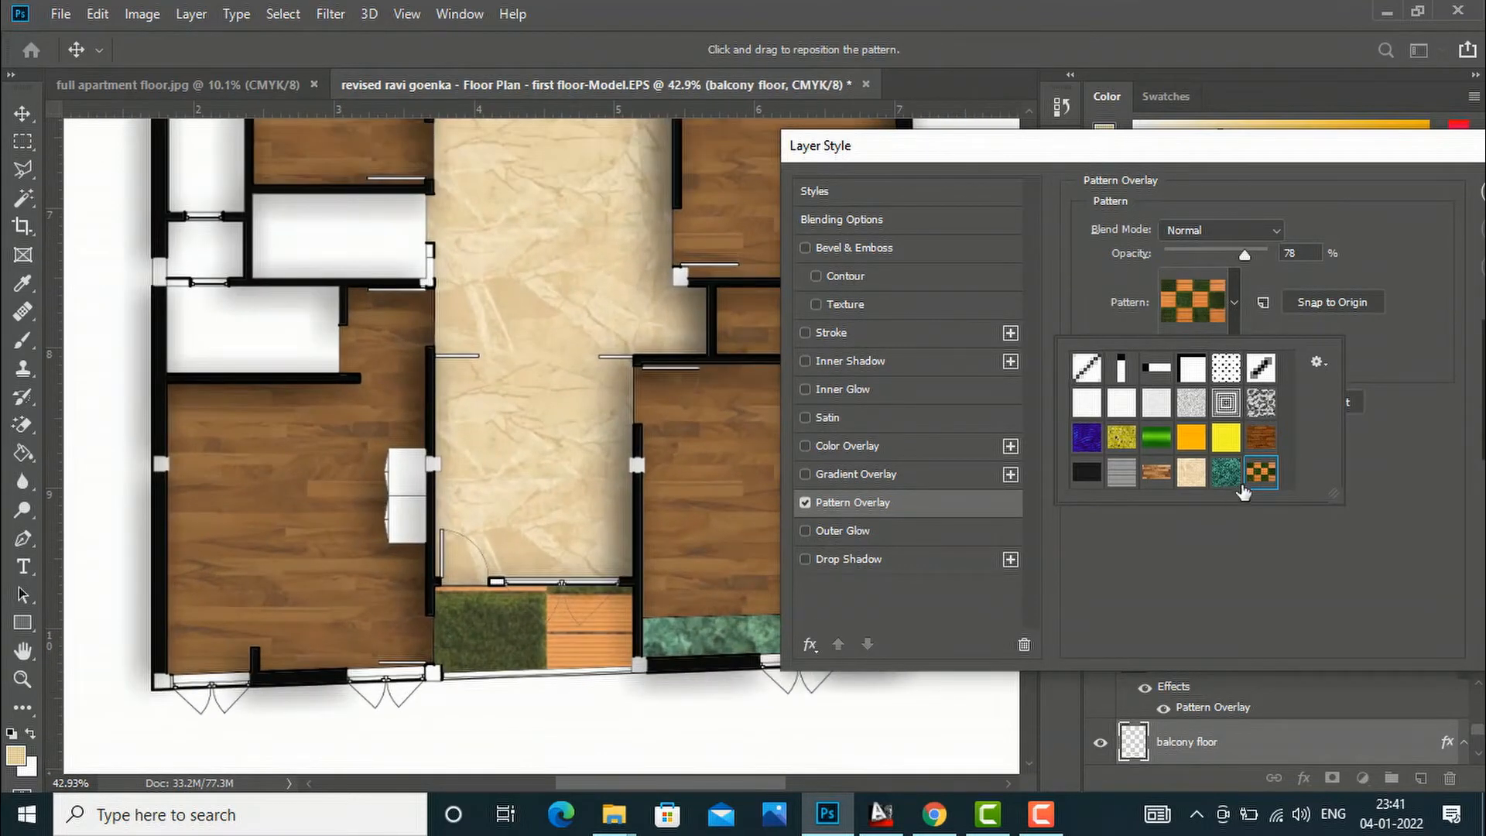
pyautogui.doubleClick(1259, 477)
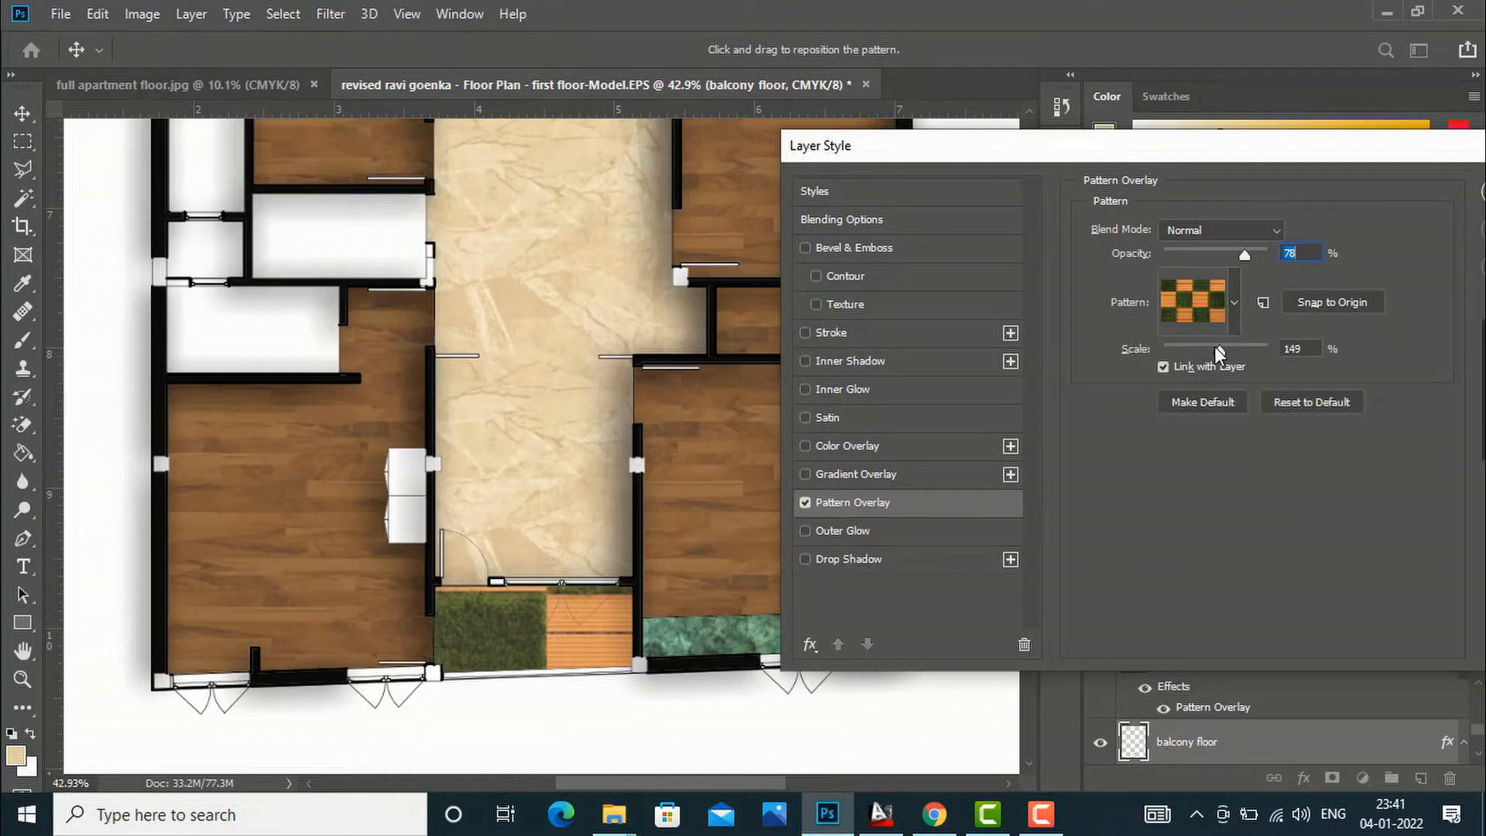
pyautogui.moveTo(1217, 347); pyautogui.dragTo(1174, 353)
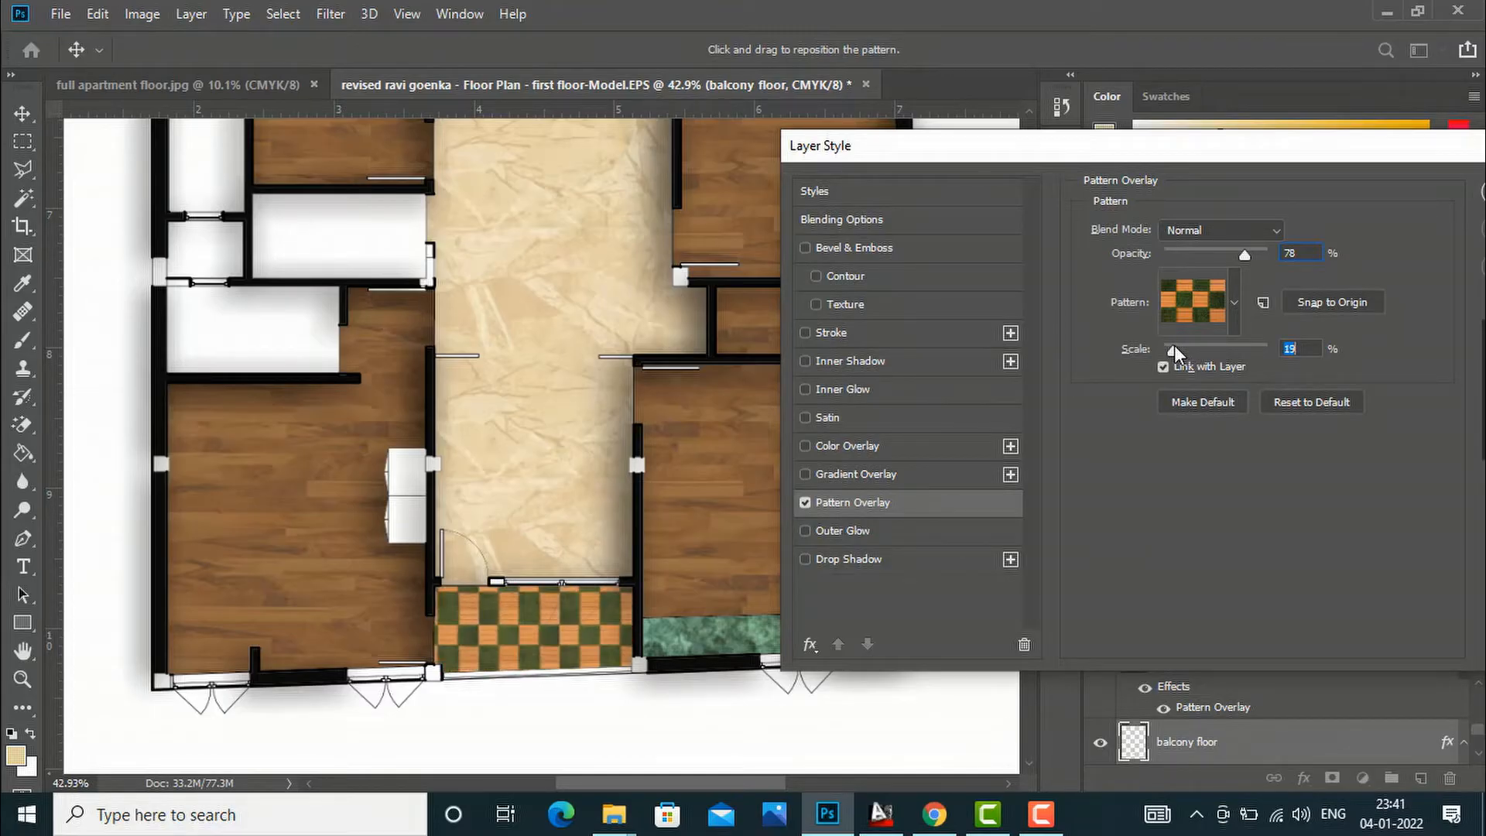
pyautogui.moveTo(1173, 346); pyautogui.dragTo(1178, 345)
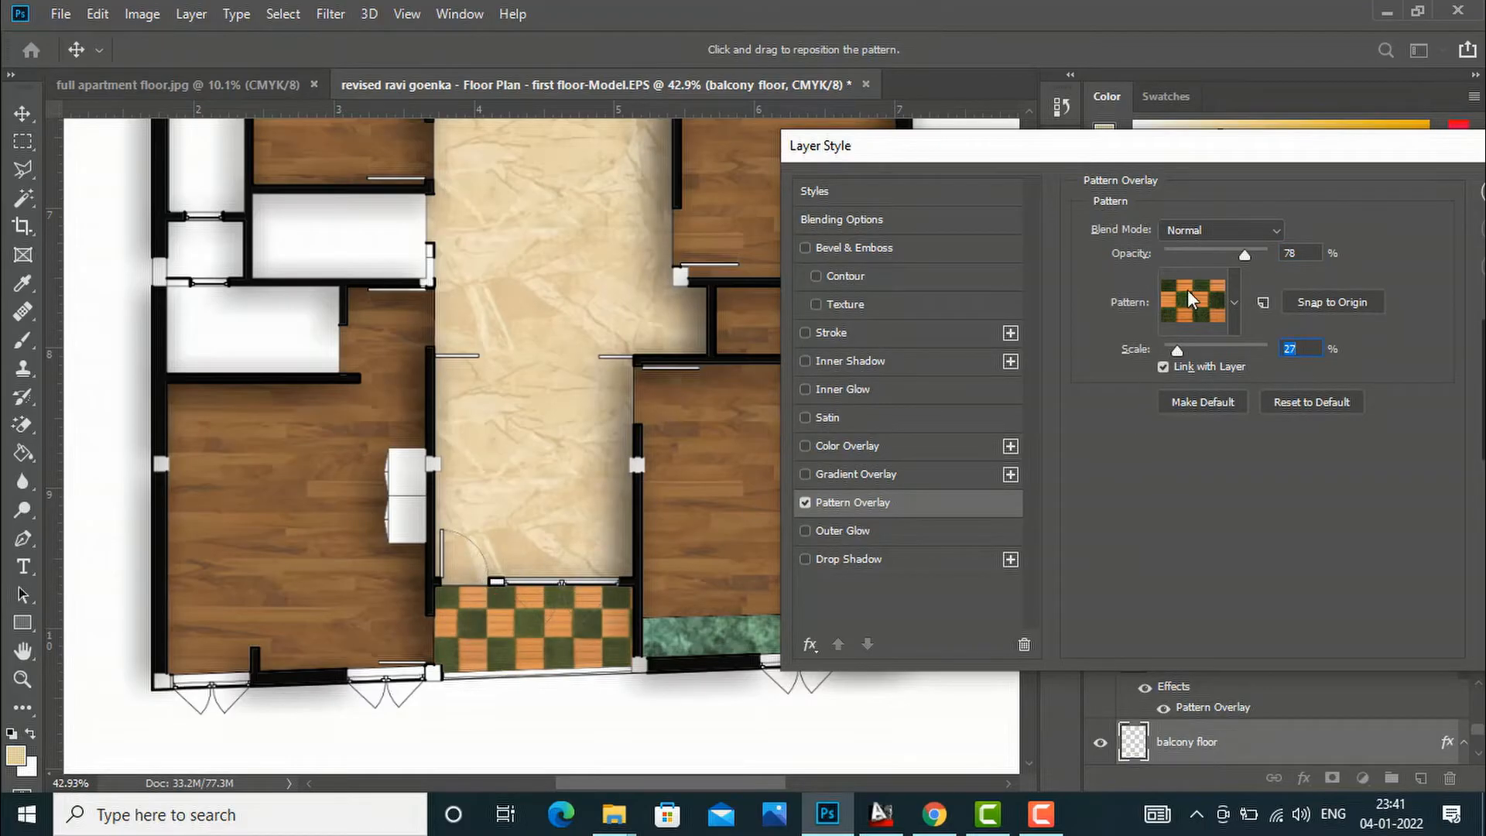
pyautogui.moveTo(1246, 254); pyautogui.dragTo(1297, 263)
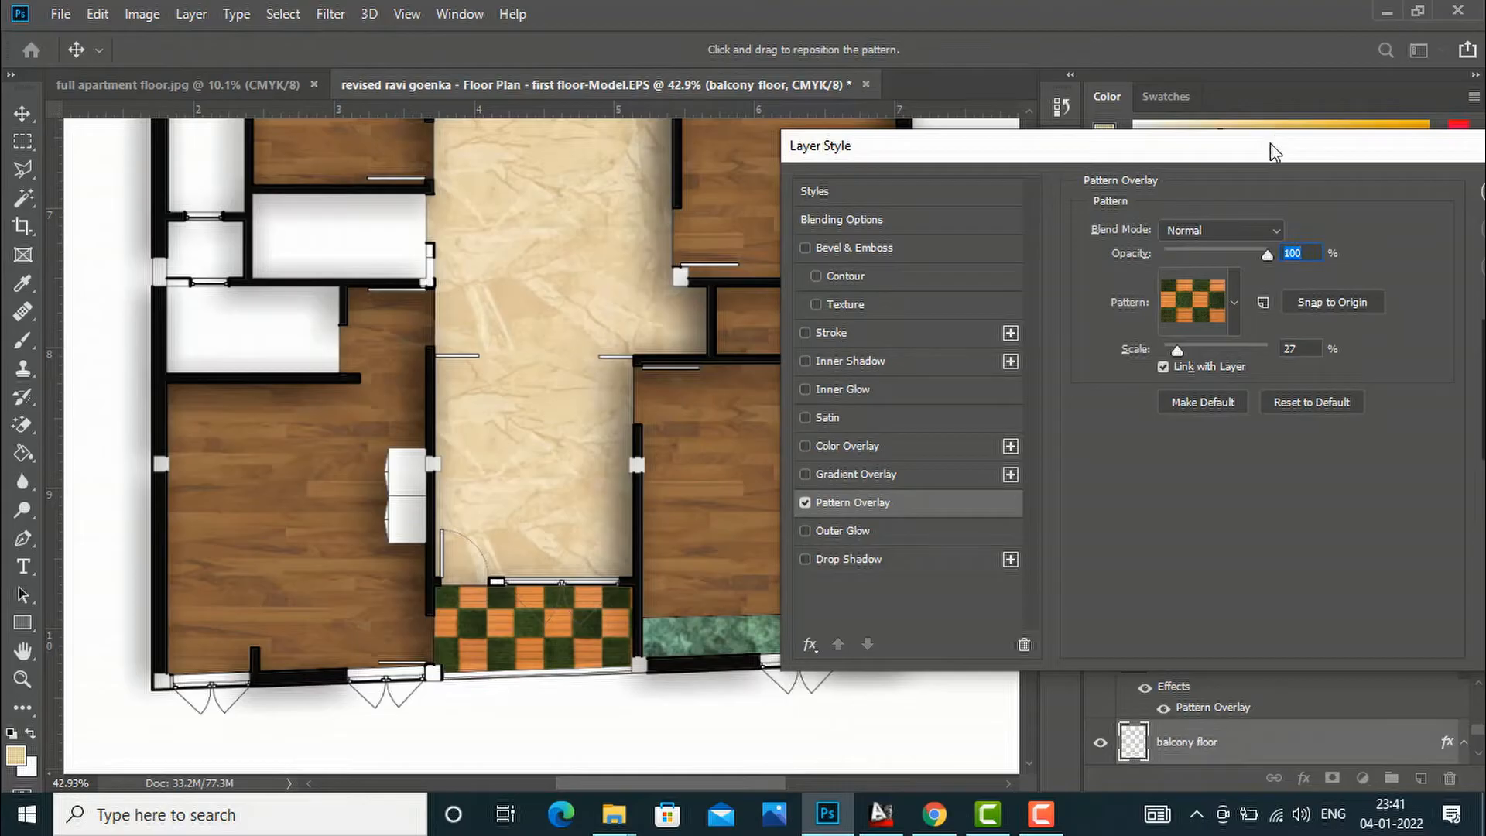
# Step: Add an Inner Shadow with a size of 5 px to the balcony floor layer and apply the layer style
pyautogui.moveTo(1271, 144); pyautogui.dragTo(1238, 149)
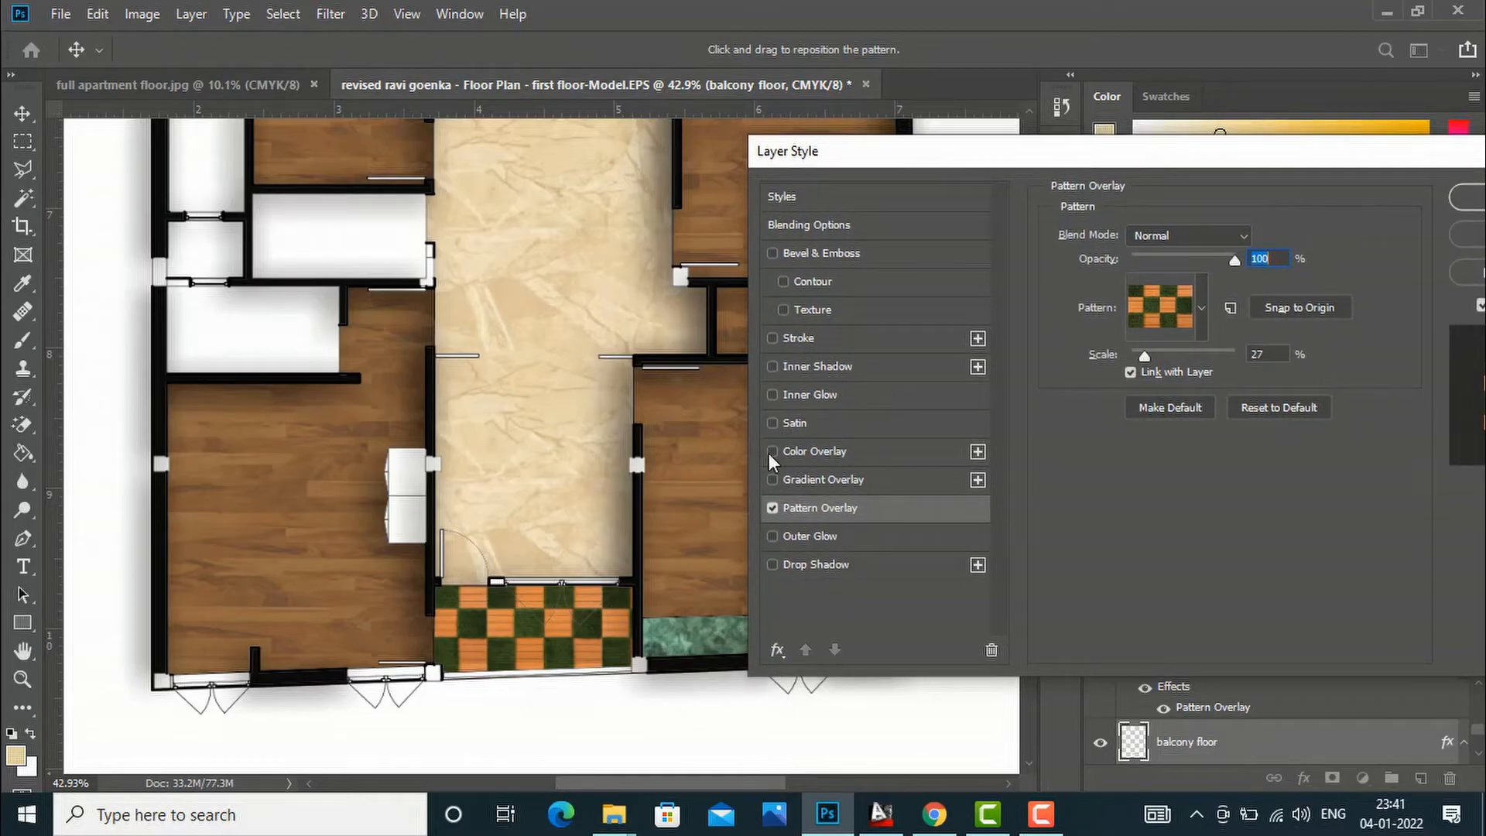
pyautogui.click(773, 367)
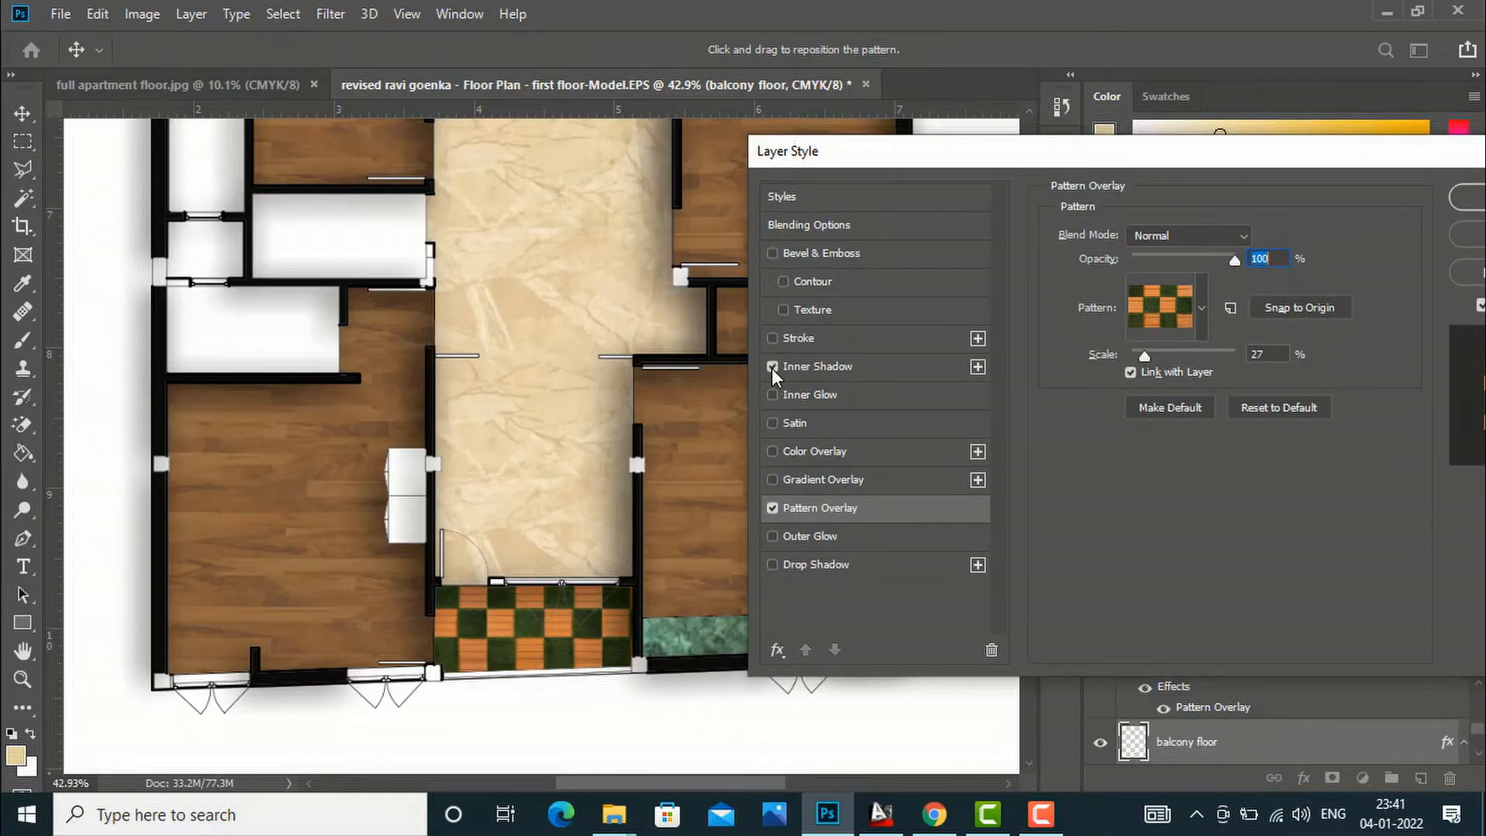
pyautogui.click(820, 366)
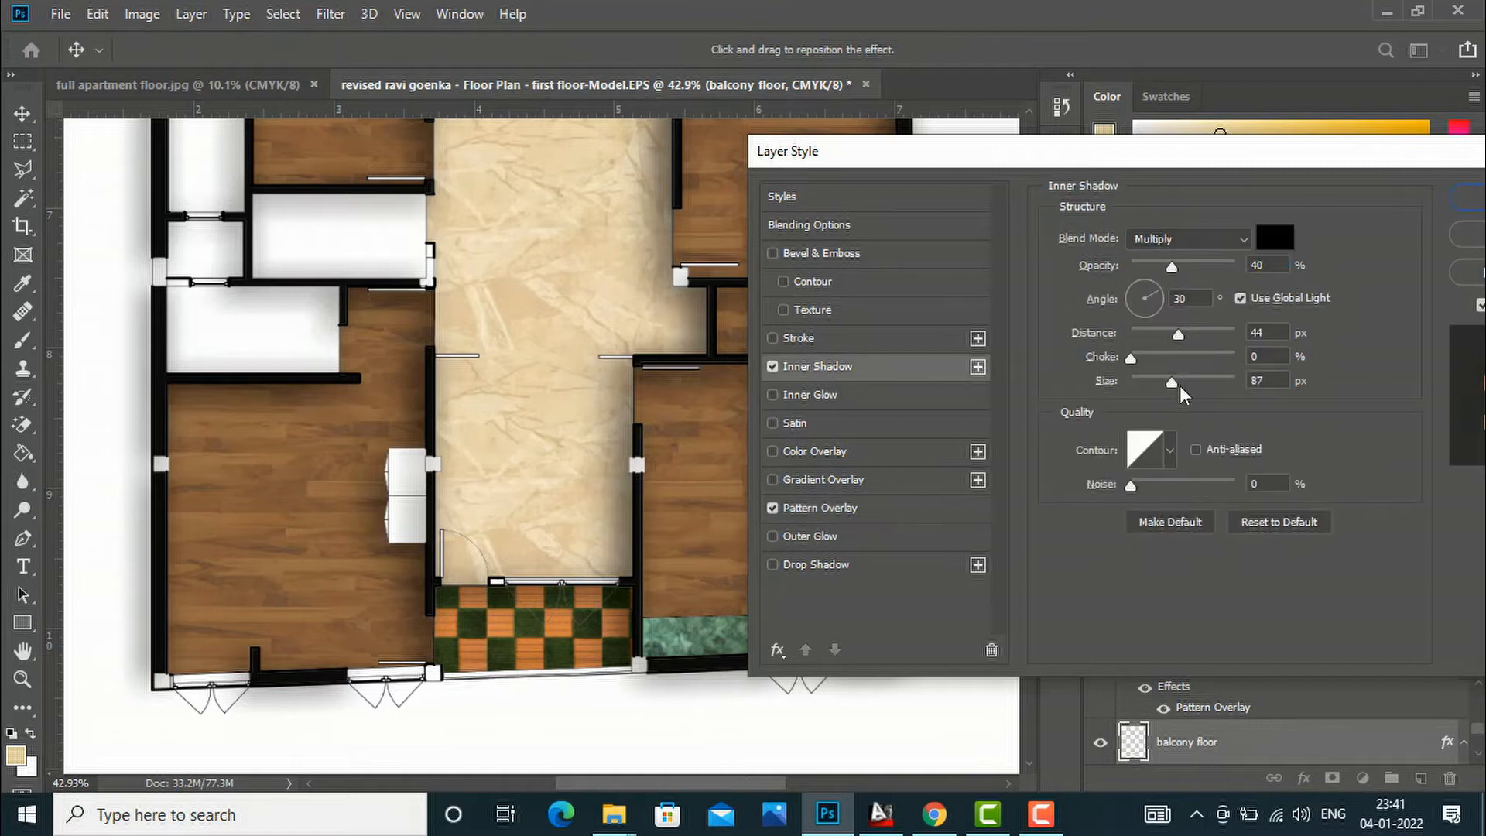
pyautogui.moveTo(1174, 381); pyautogui.dragTo(1137, 381)
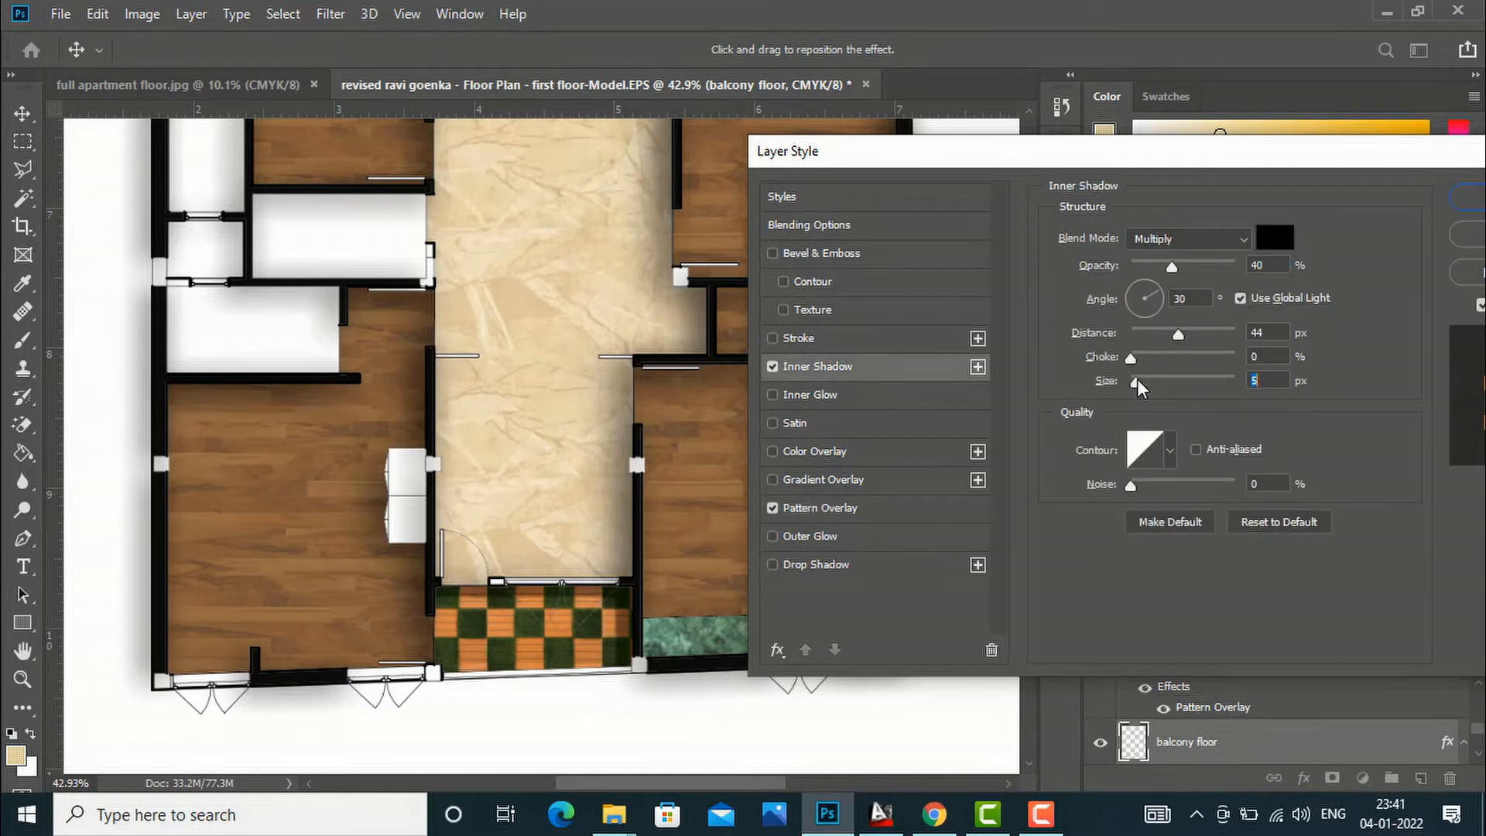
pyautogui.moveTo(1168, 160); pyautogui.dragTo(954, 191)
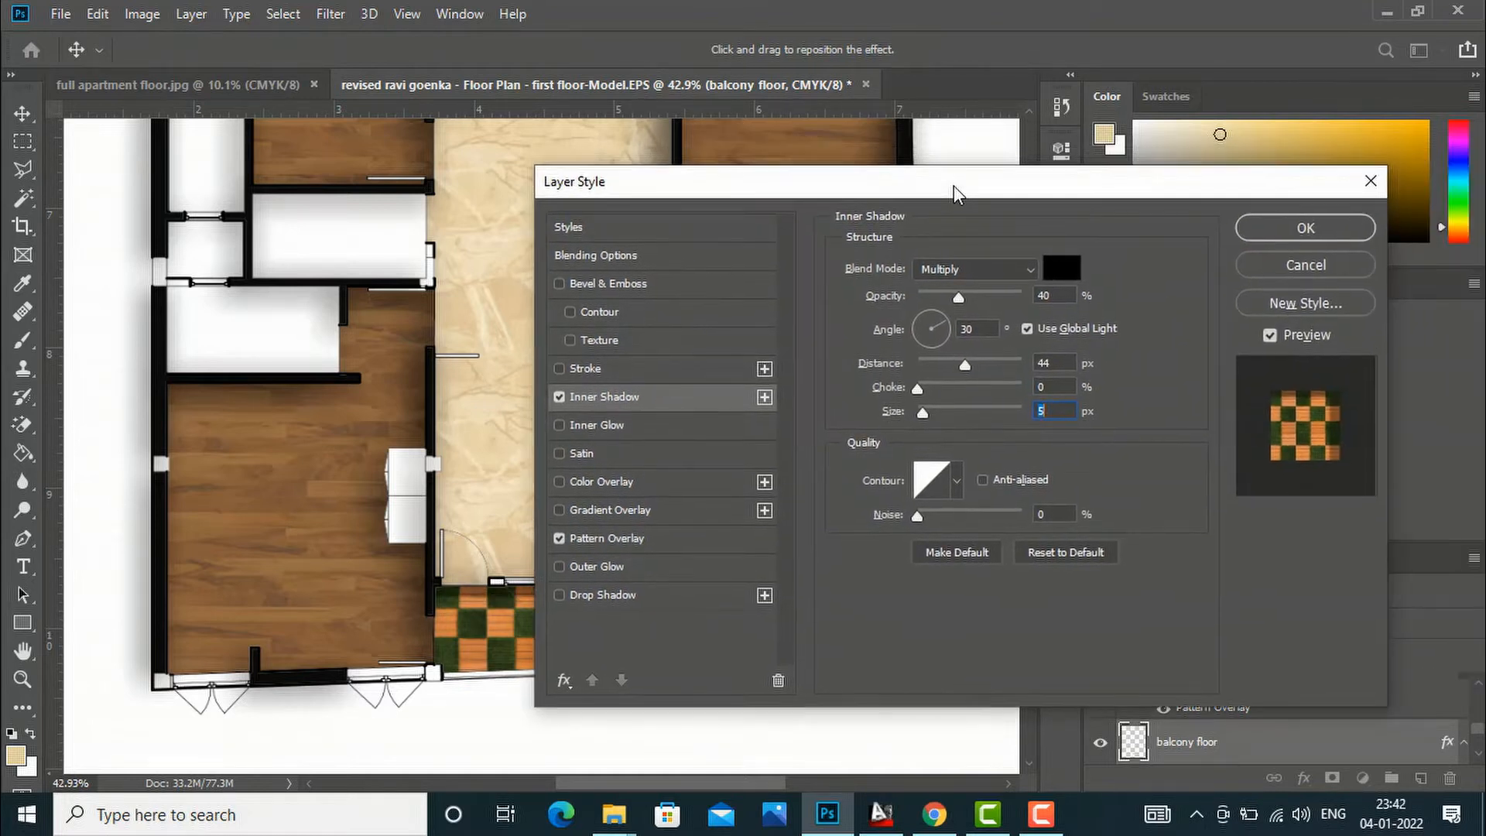
pyautogui.click(1303, 230)
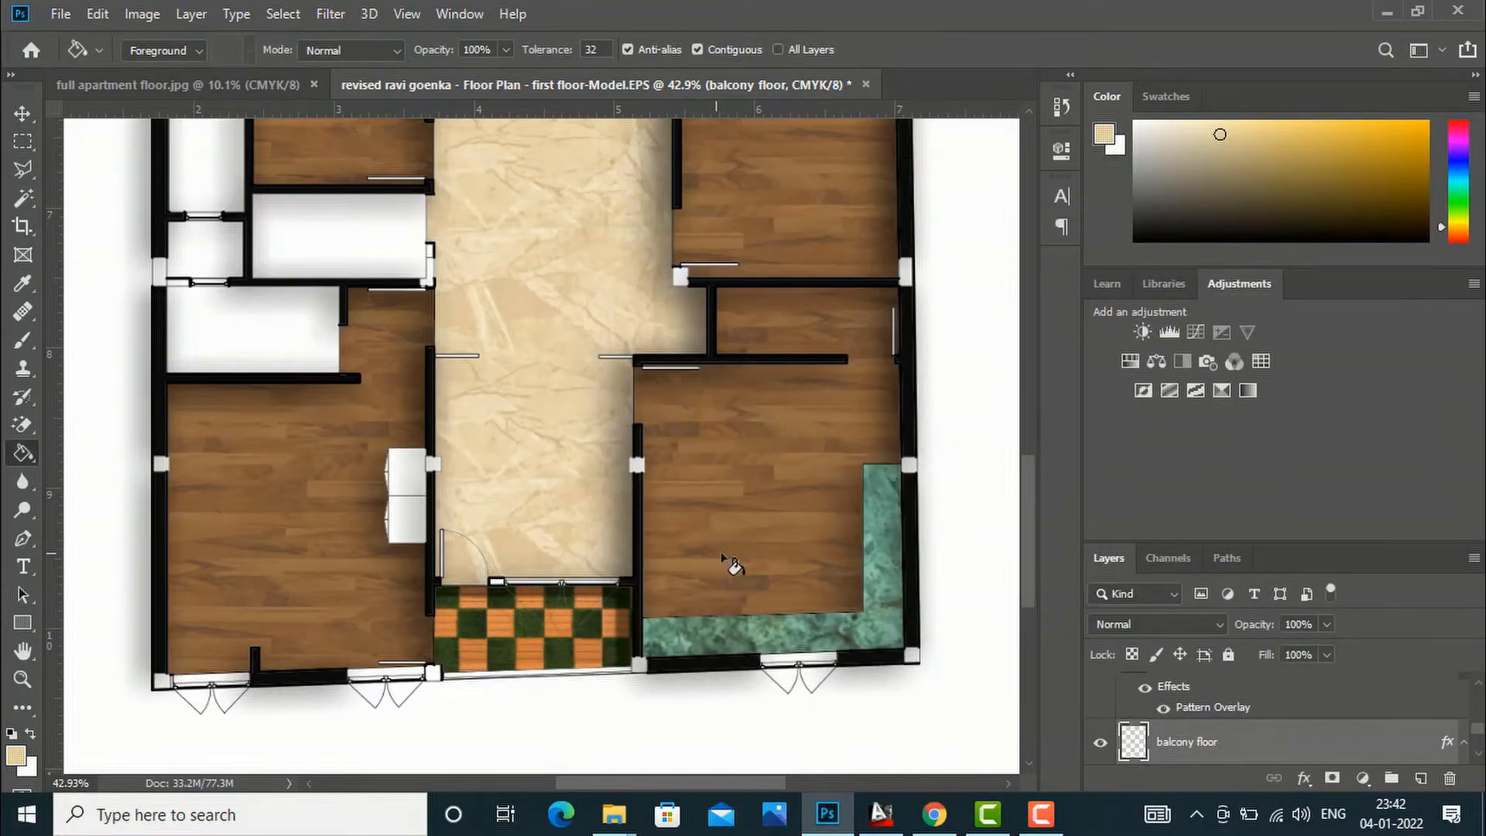
# Step: Examine the checkered tile finish on both balcony floors and the remaining unfilled rooms of the plan
pyautogui.scroll(-6, 732, 566)
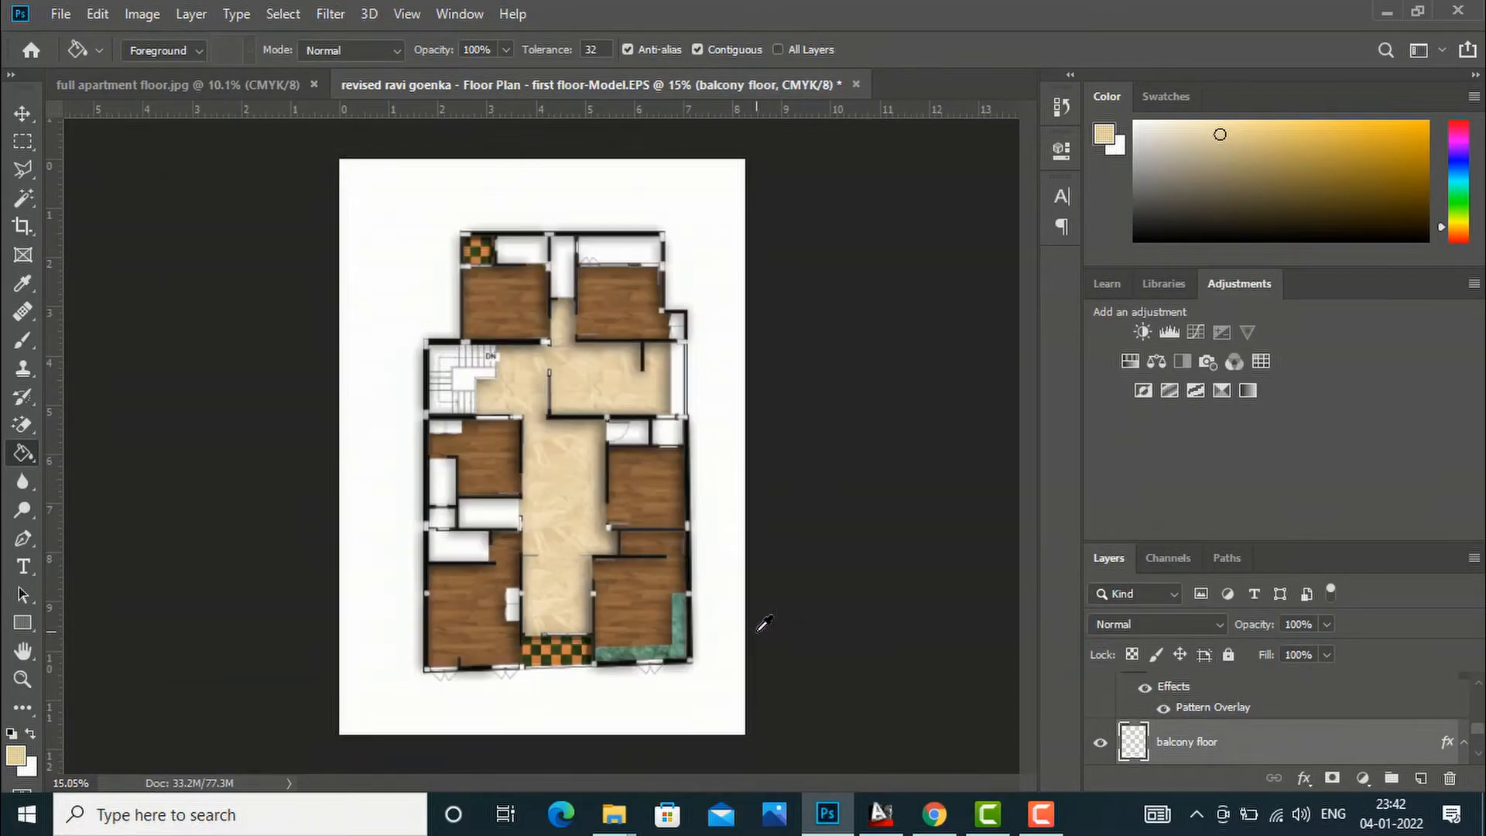
pyautogui.scroll(4, 449, 339)
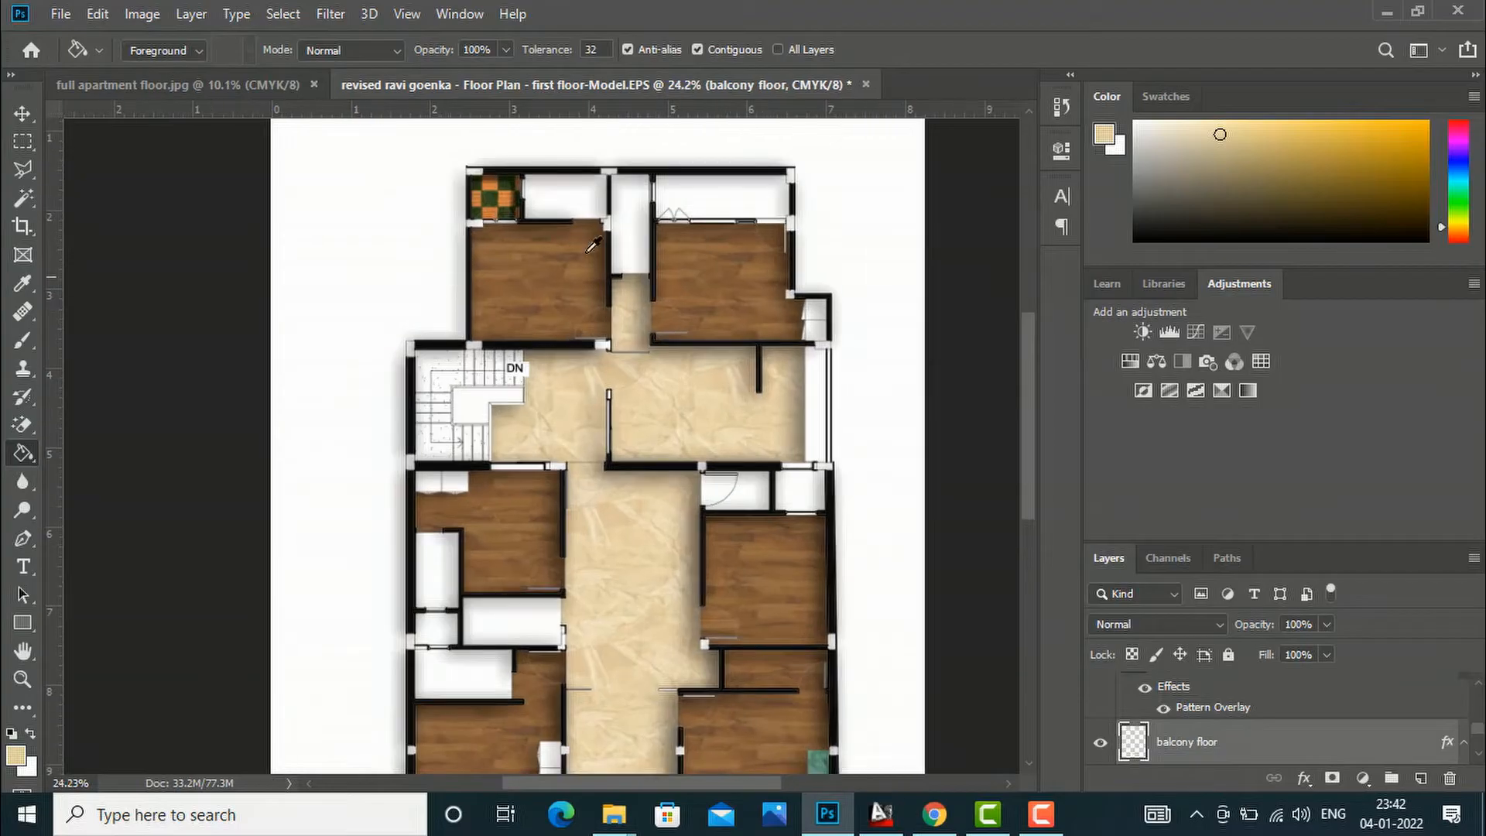
pyautogui.scroll(-2, 700, 224)
pyautogui.scroll(1, 638, 629)
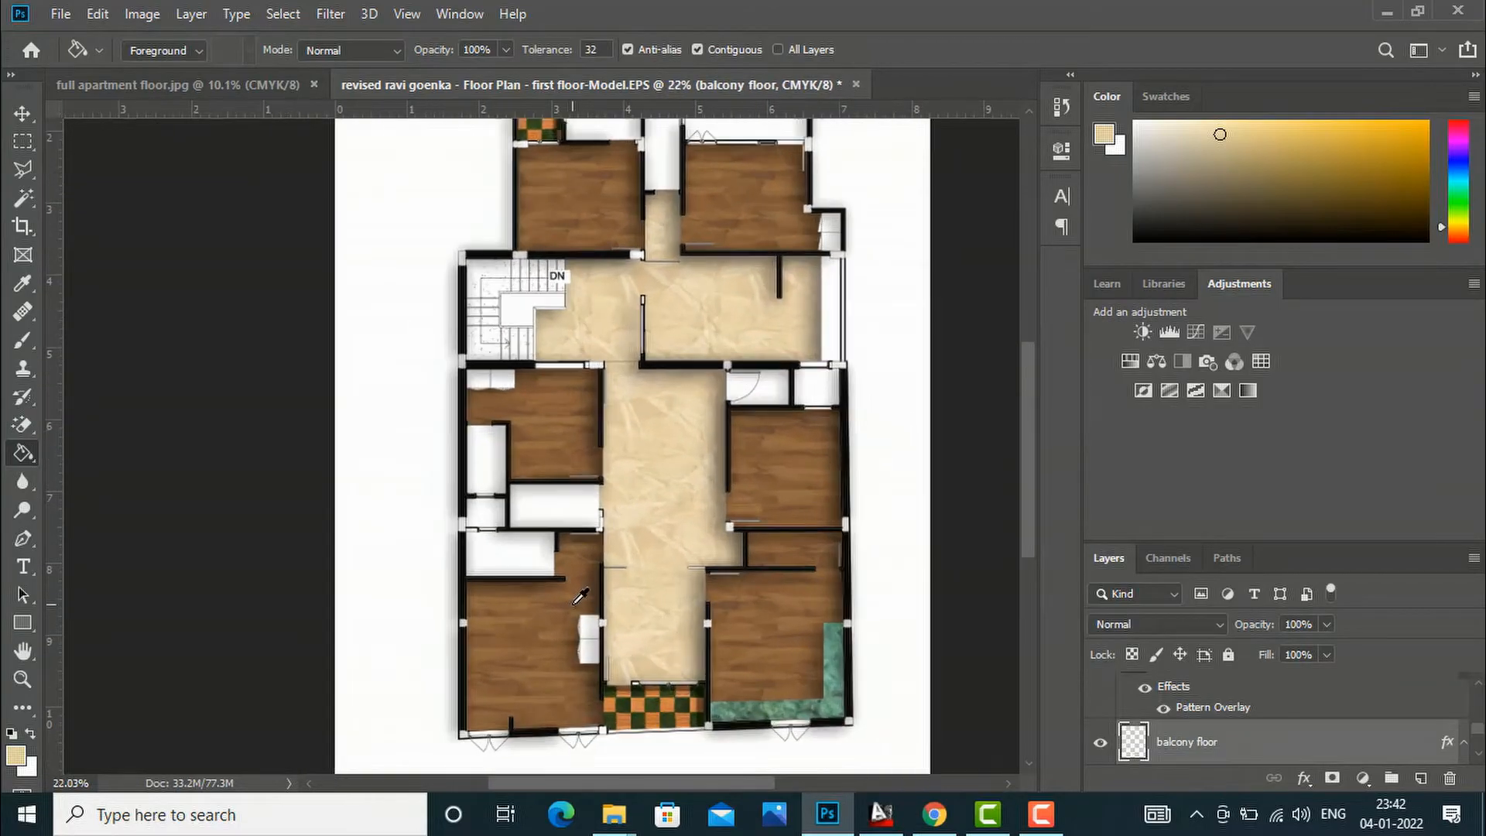
pyautogui.click(23, 113)
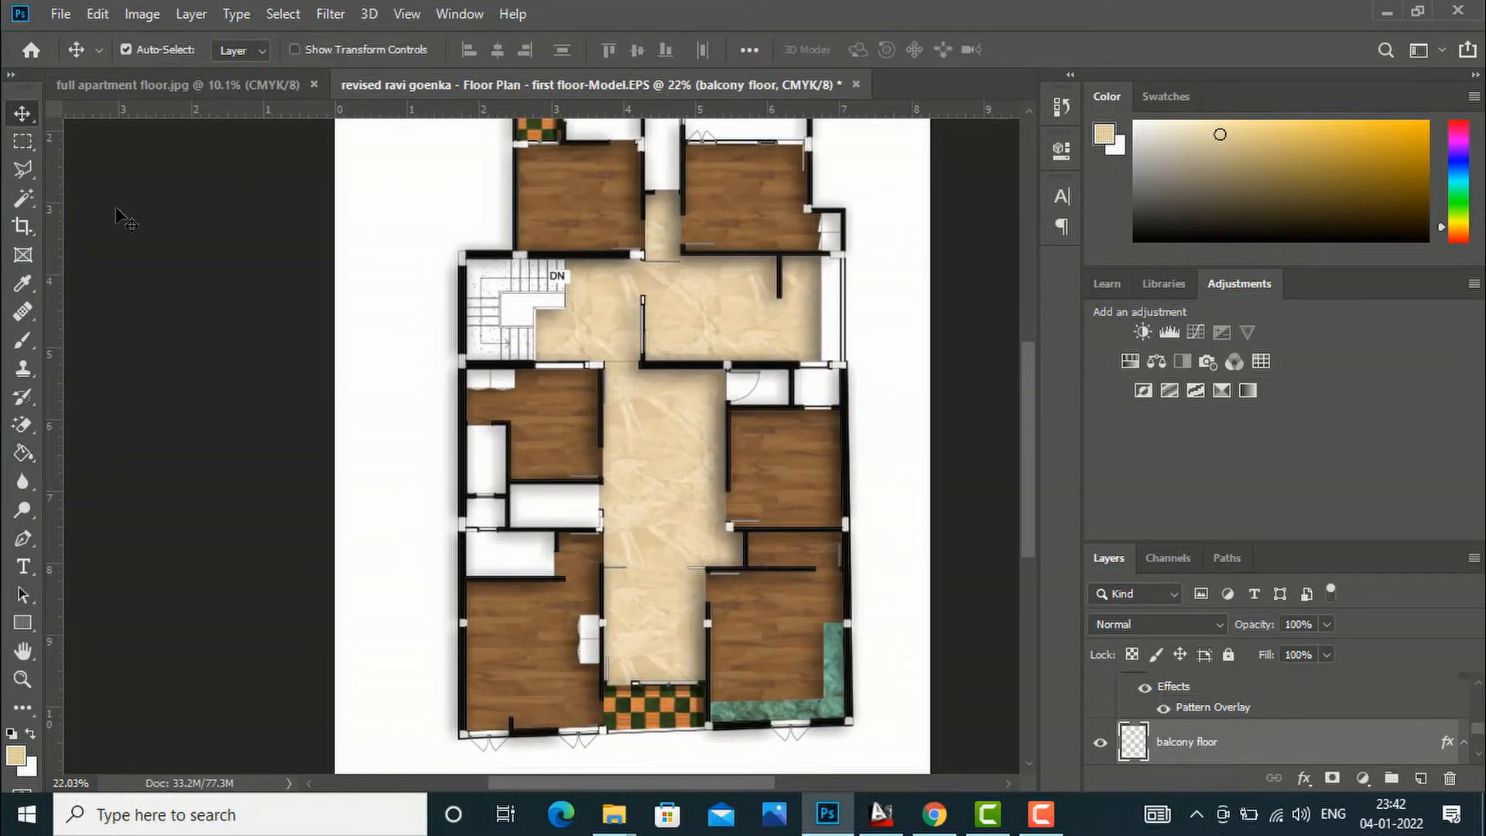
pyautogui.scroll(-2, 780, 404)
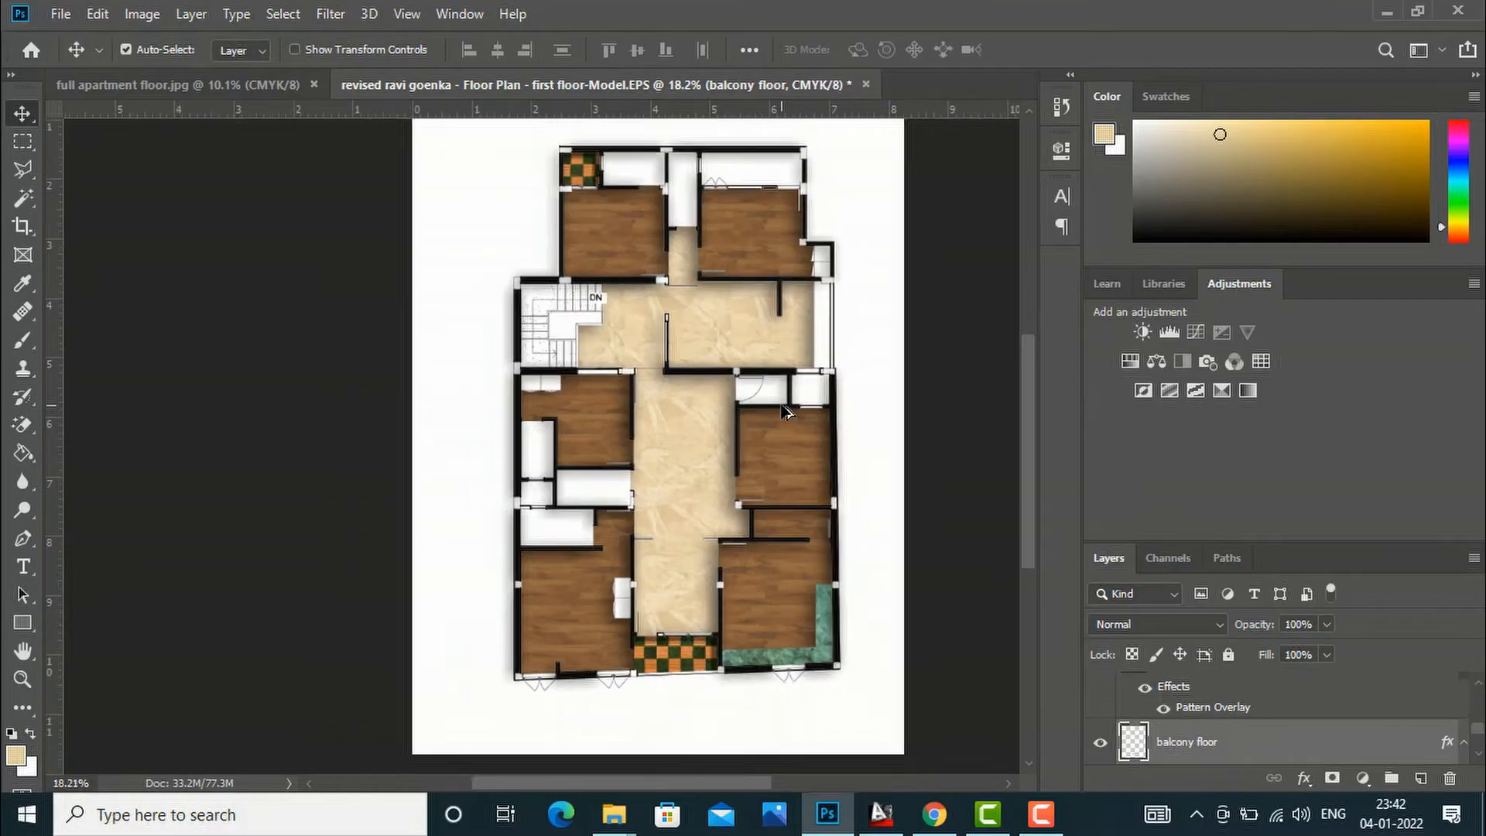
pyautogui.scroll(1, 373, 701)
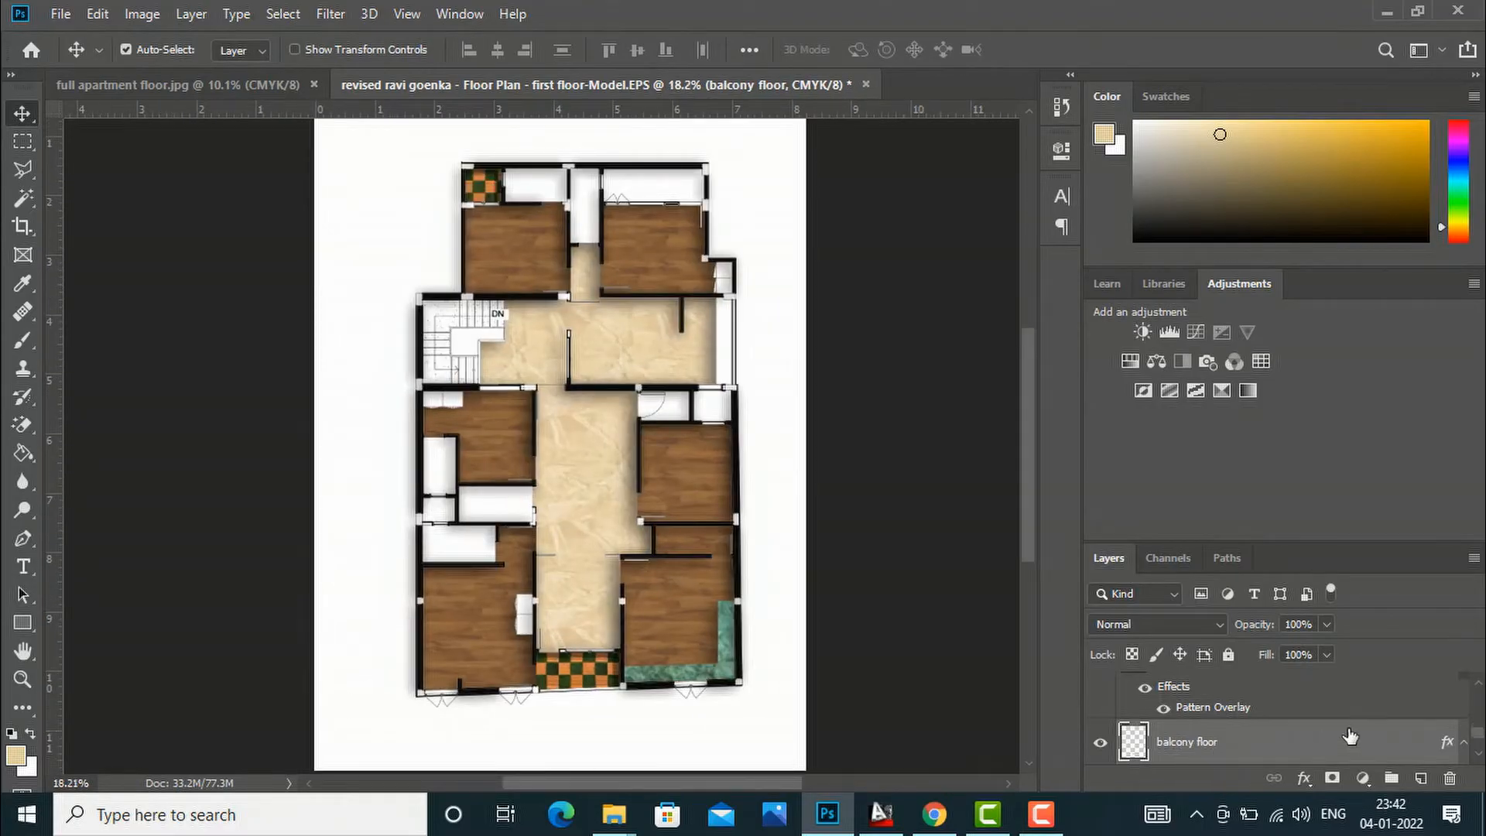
# Step: On the floor plan layer, select the three larger white rooms along the plan's left side with the Magic Wand
pyautogui.scroll(-2, 1308, 734)
pyautogui.click(1190, 711)
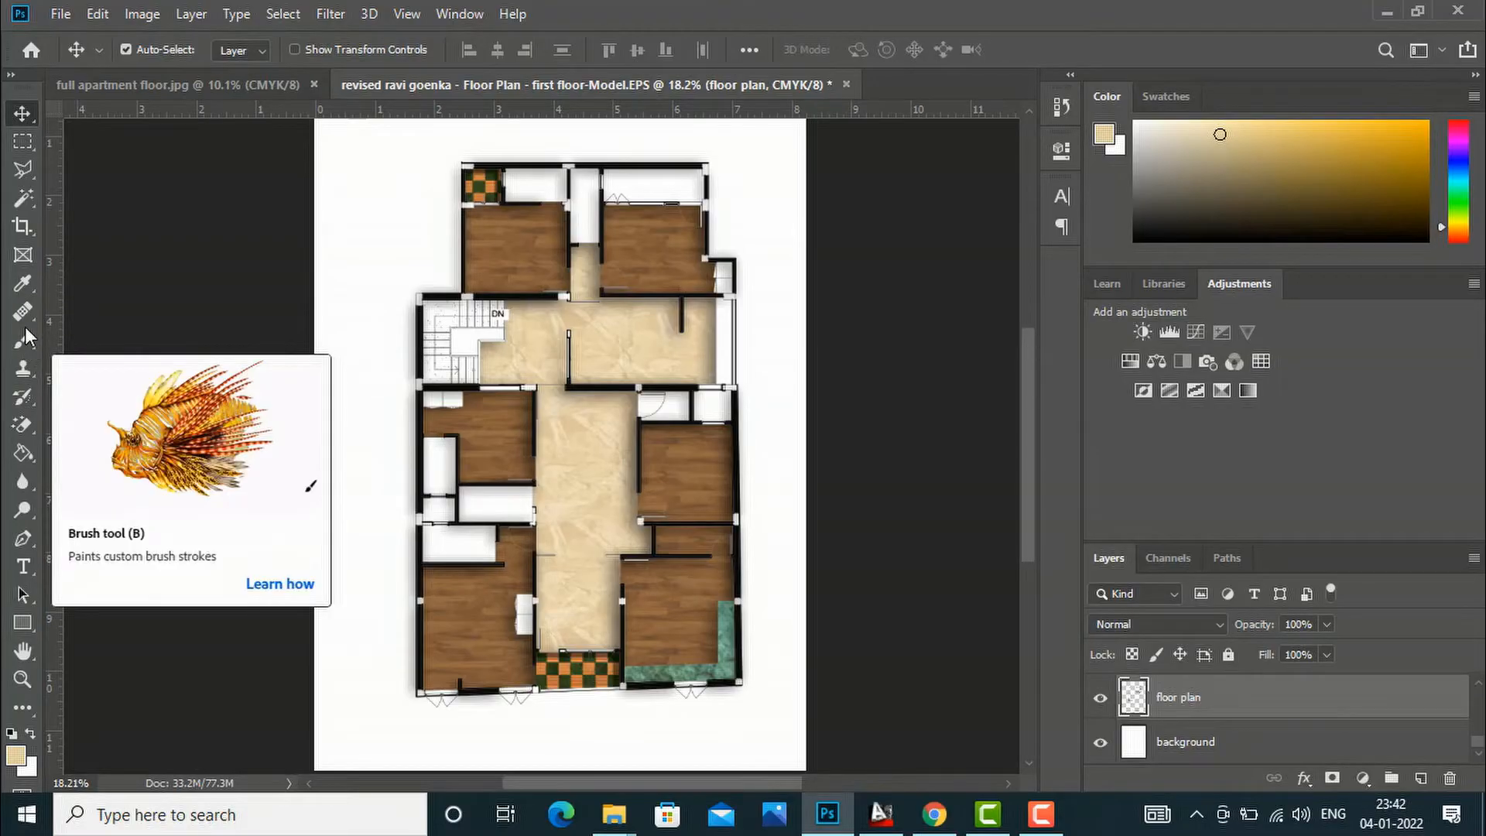
pyautogui.click(29, 192)
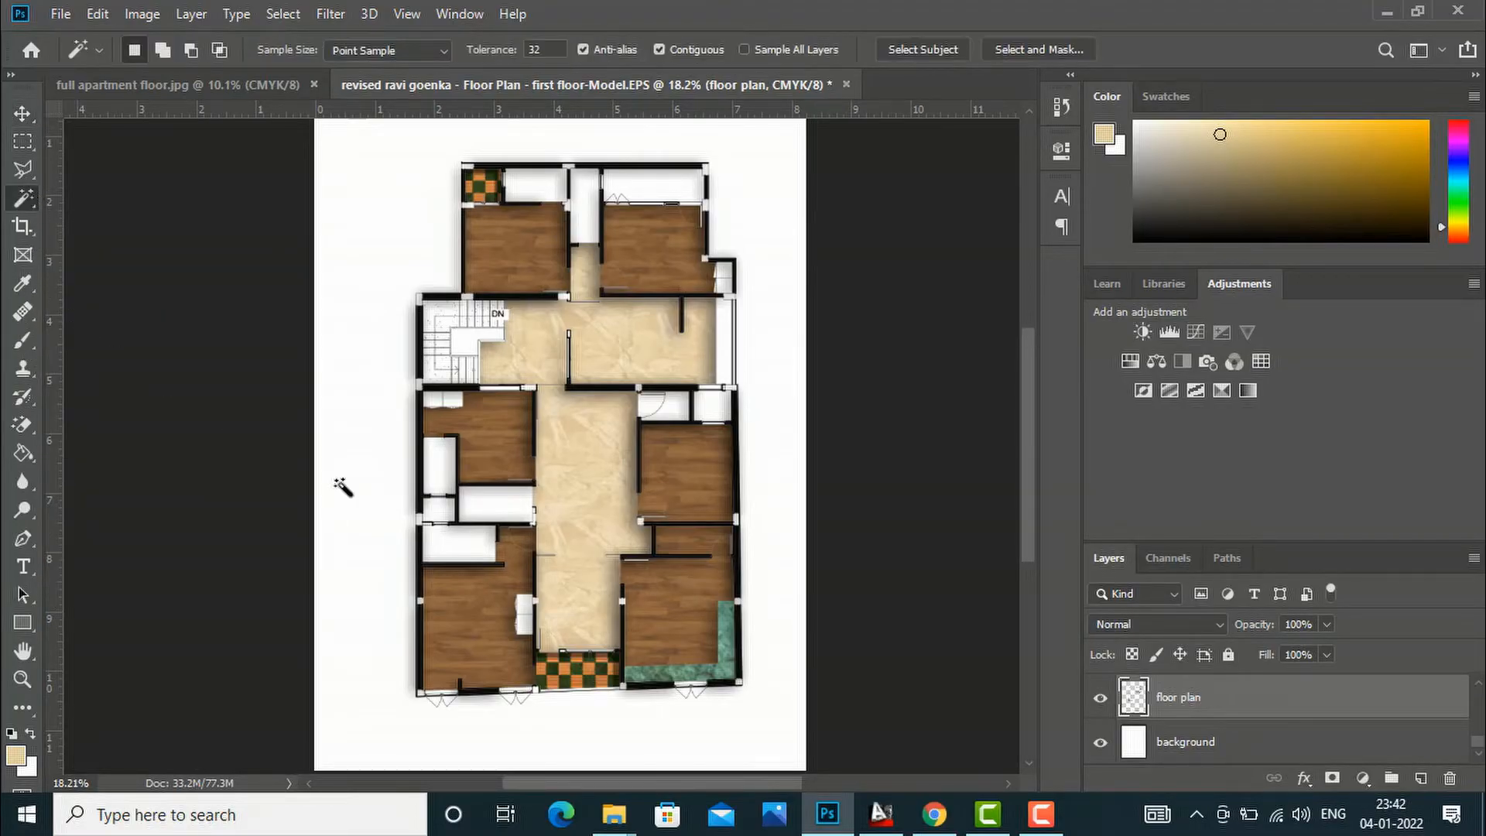
pyautogui.scroll(2, 459, 544)
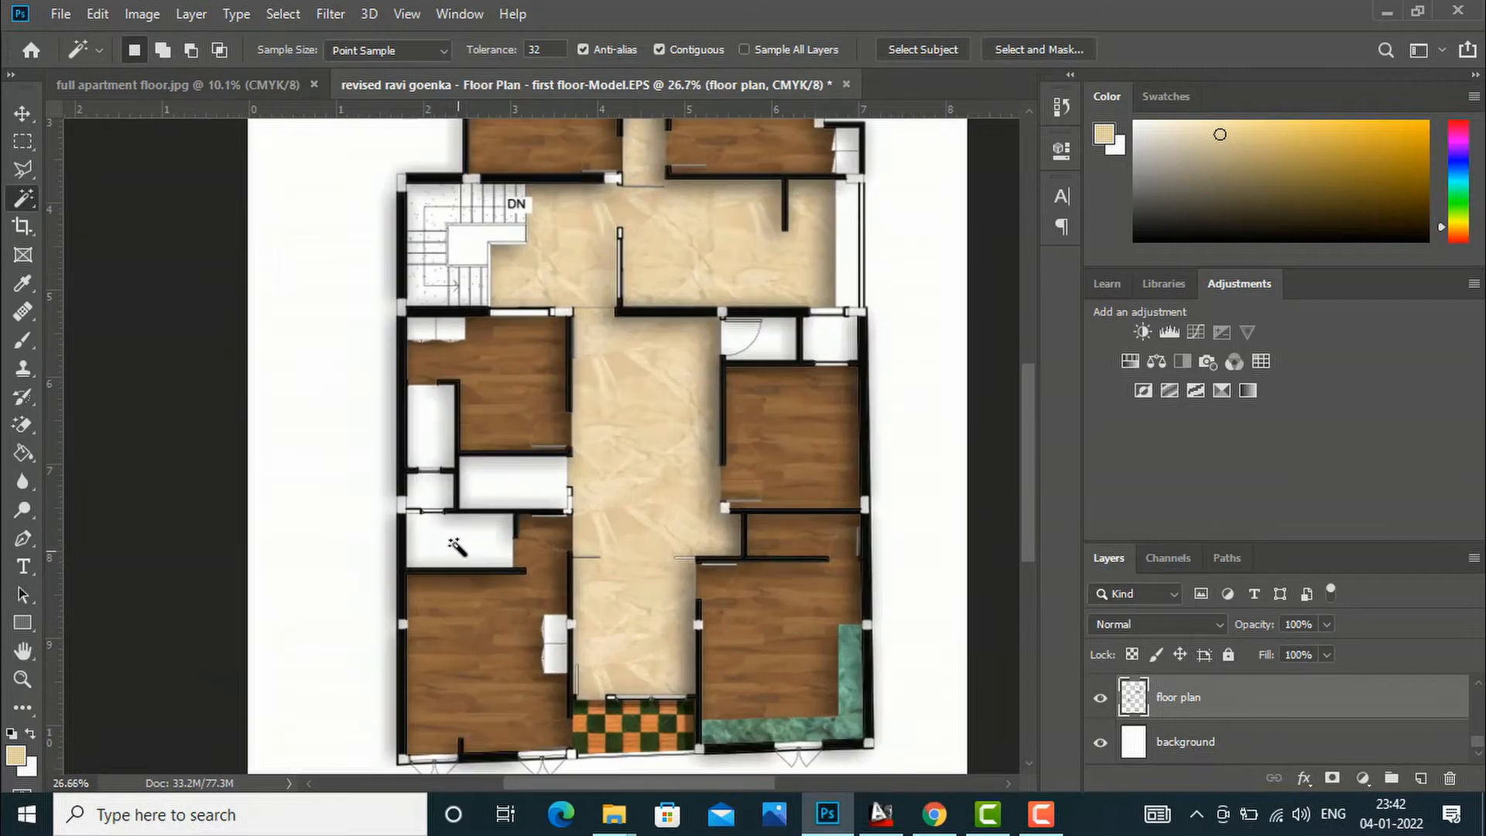
pyautogui.click(457, 547)
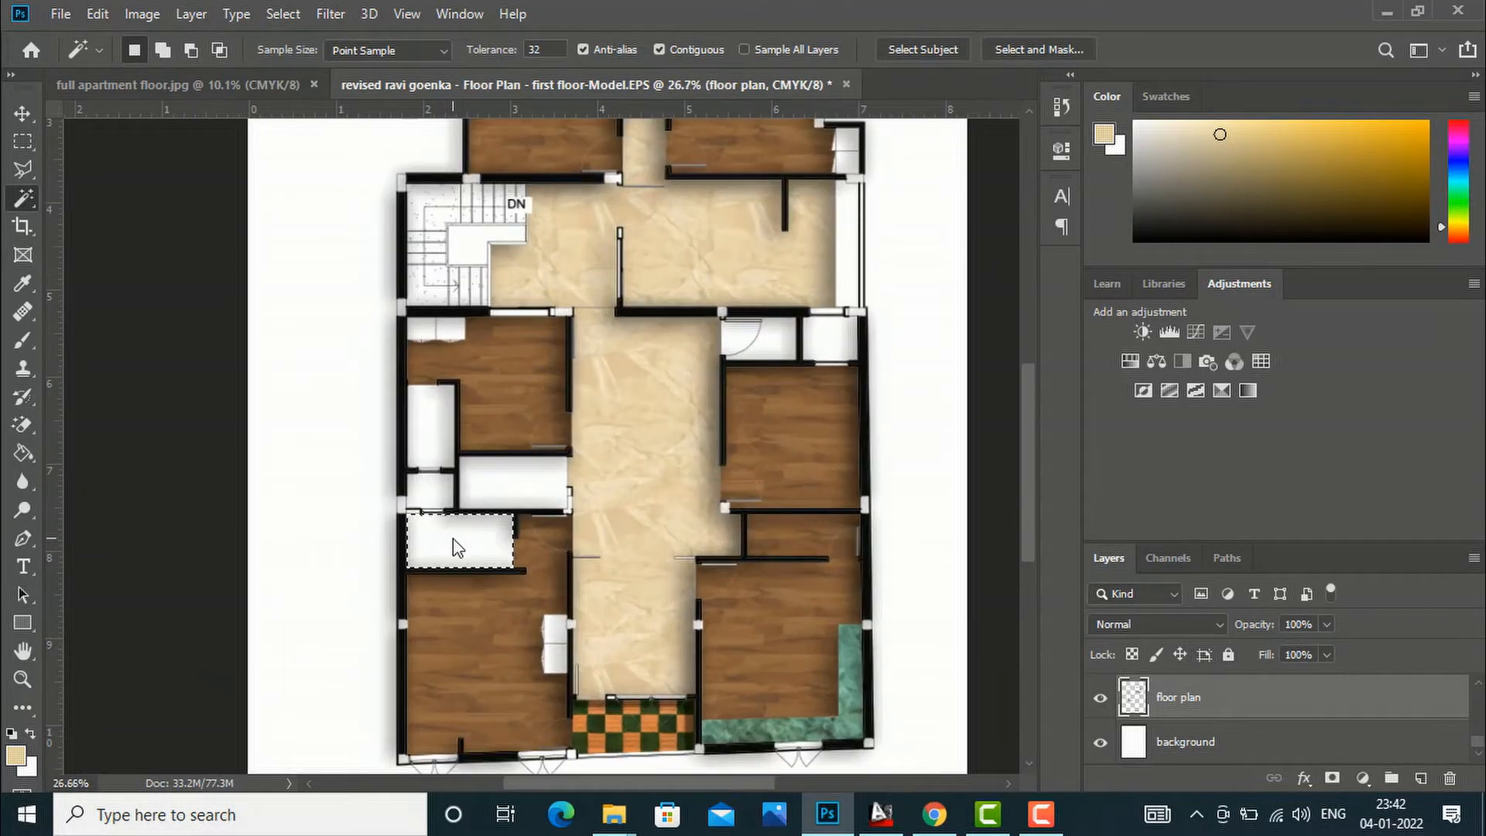
pyautogui.keyDown('shift'); pyautogui.click(498, 490); pyautogui.keyUp('shift')
pyautogui.keyDown('shift'); pyautogui.click(441, 450); pyautogui.keyUp('shift')
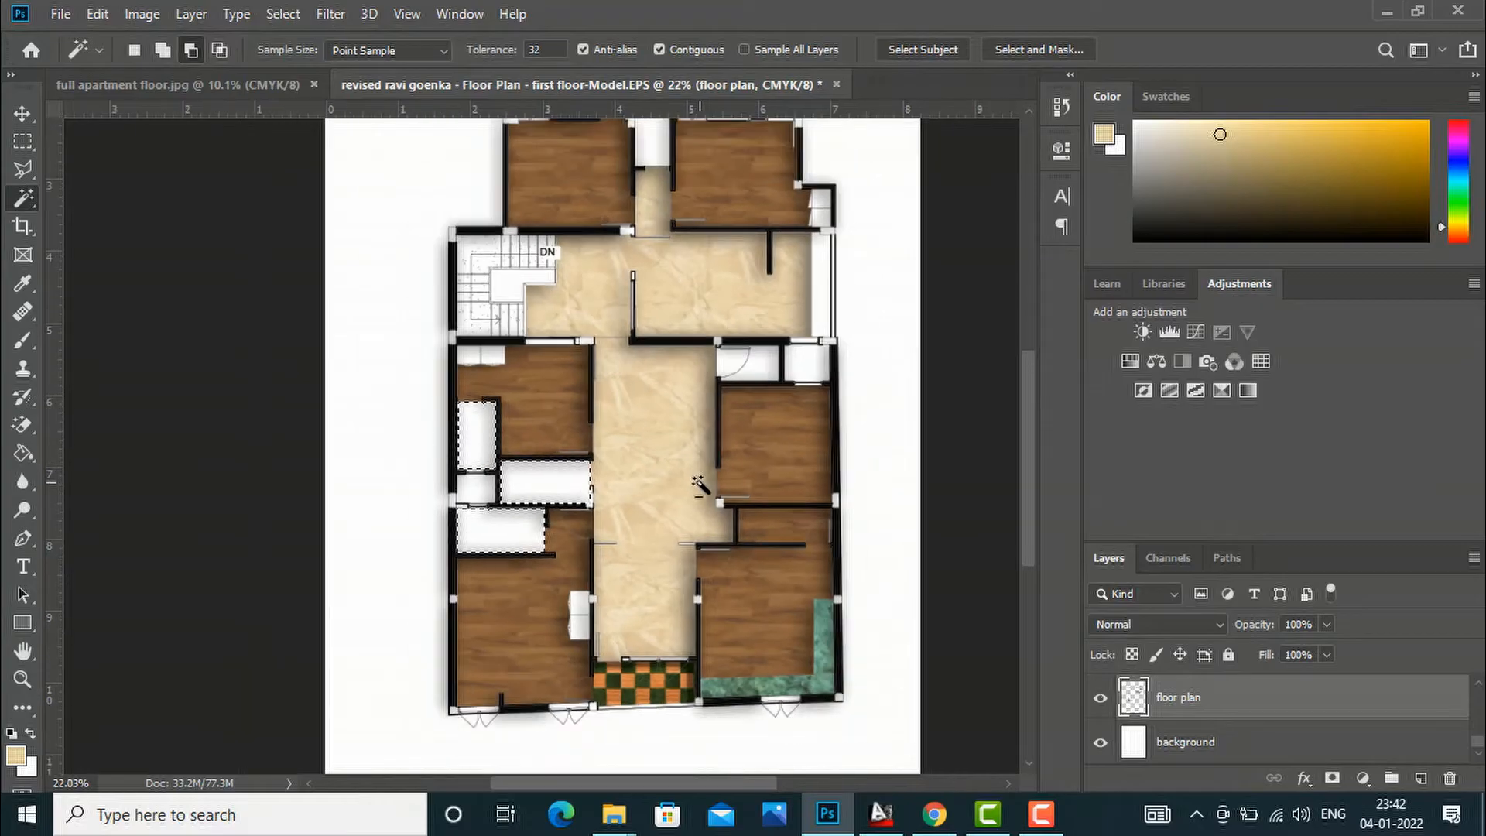
# Step: Add the two adjacent white rooms beside the upper balcony, between the top bedrooms, to the selection
pyautogui.scroll(-3, 707, 484)
pyautogui.scroll(2, 597, 309)
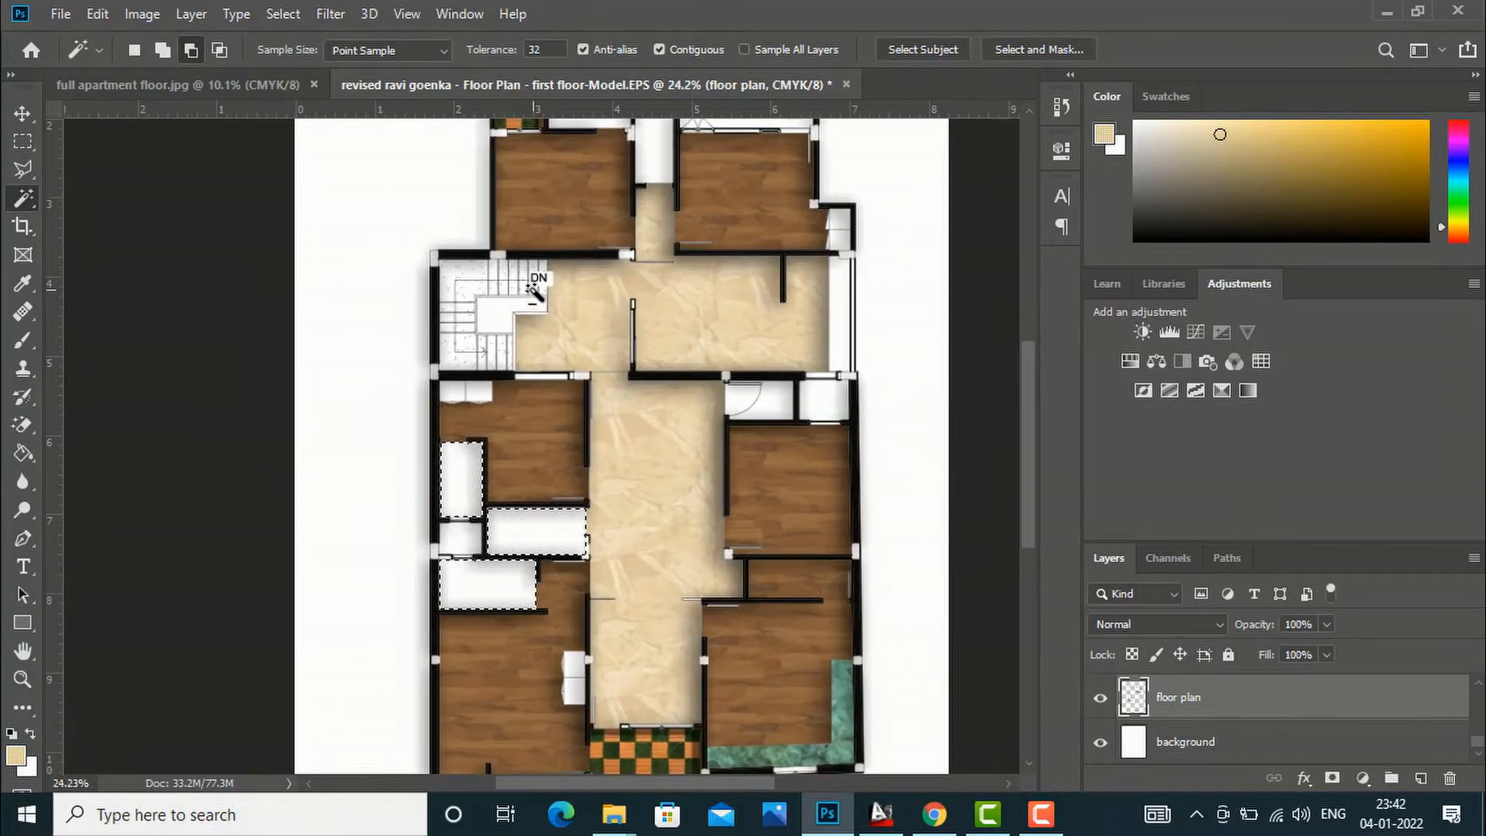
pyautogui.scroll(-1, 712, 544)
pyautogui.scroll(2, 650, 143)
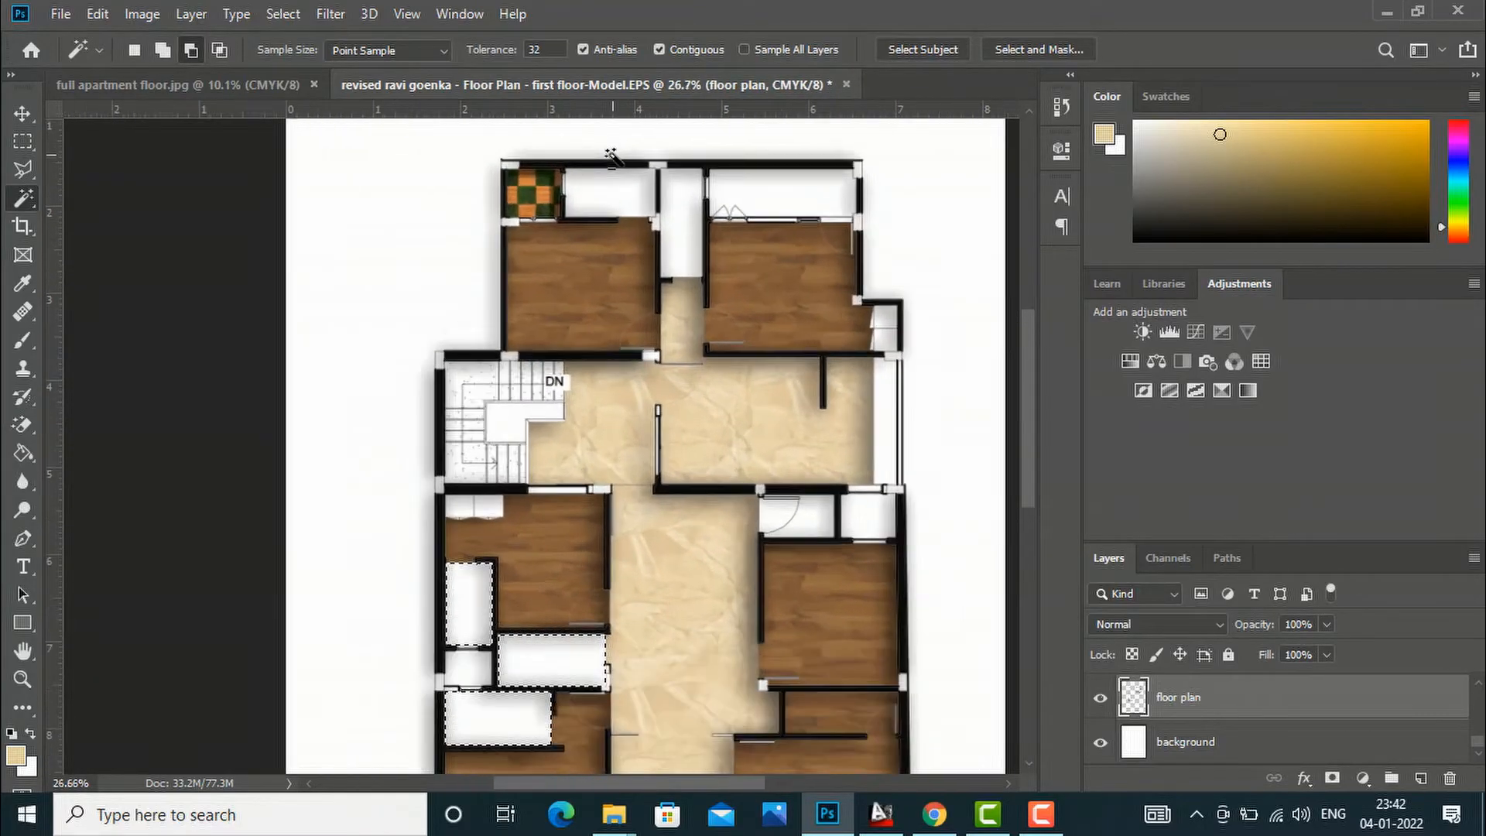
pyautogui.keyDown('shift'); pyautogui.click(627, 204); pyautogui.keyUp('shift')
pyautogui.keyDown('shift'); pyautogui.click(688, 222); pyautogui.keyUp('shift')
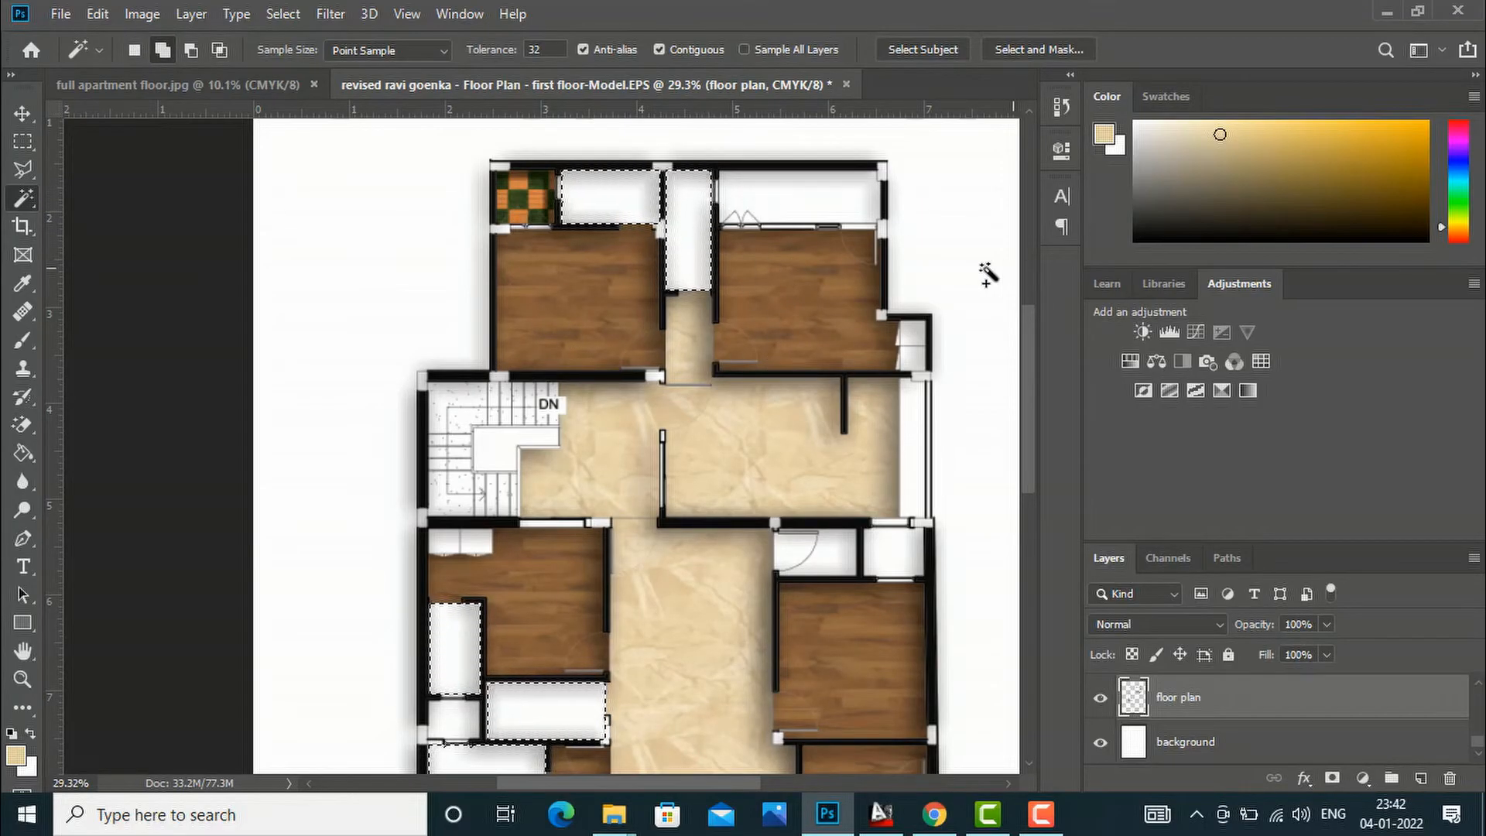
# Step: Set the foreground color to light gray #bebcb7 and activate the Paint Bucket tool
pyautogui.scroll(-4, 685, 310)
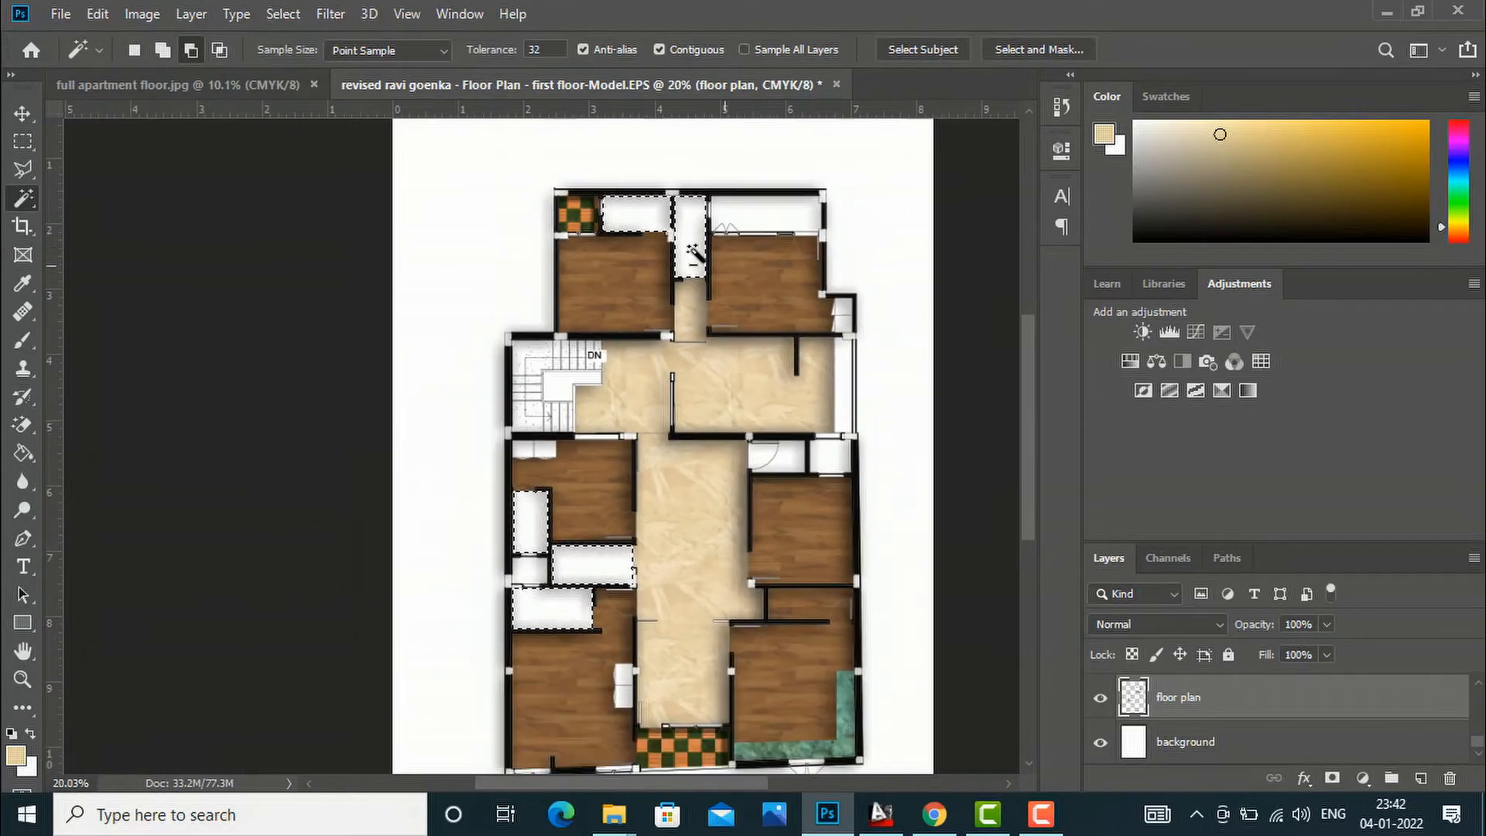
pyautogui.scroll(1, 439, 559)
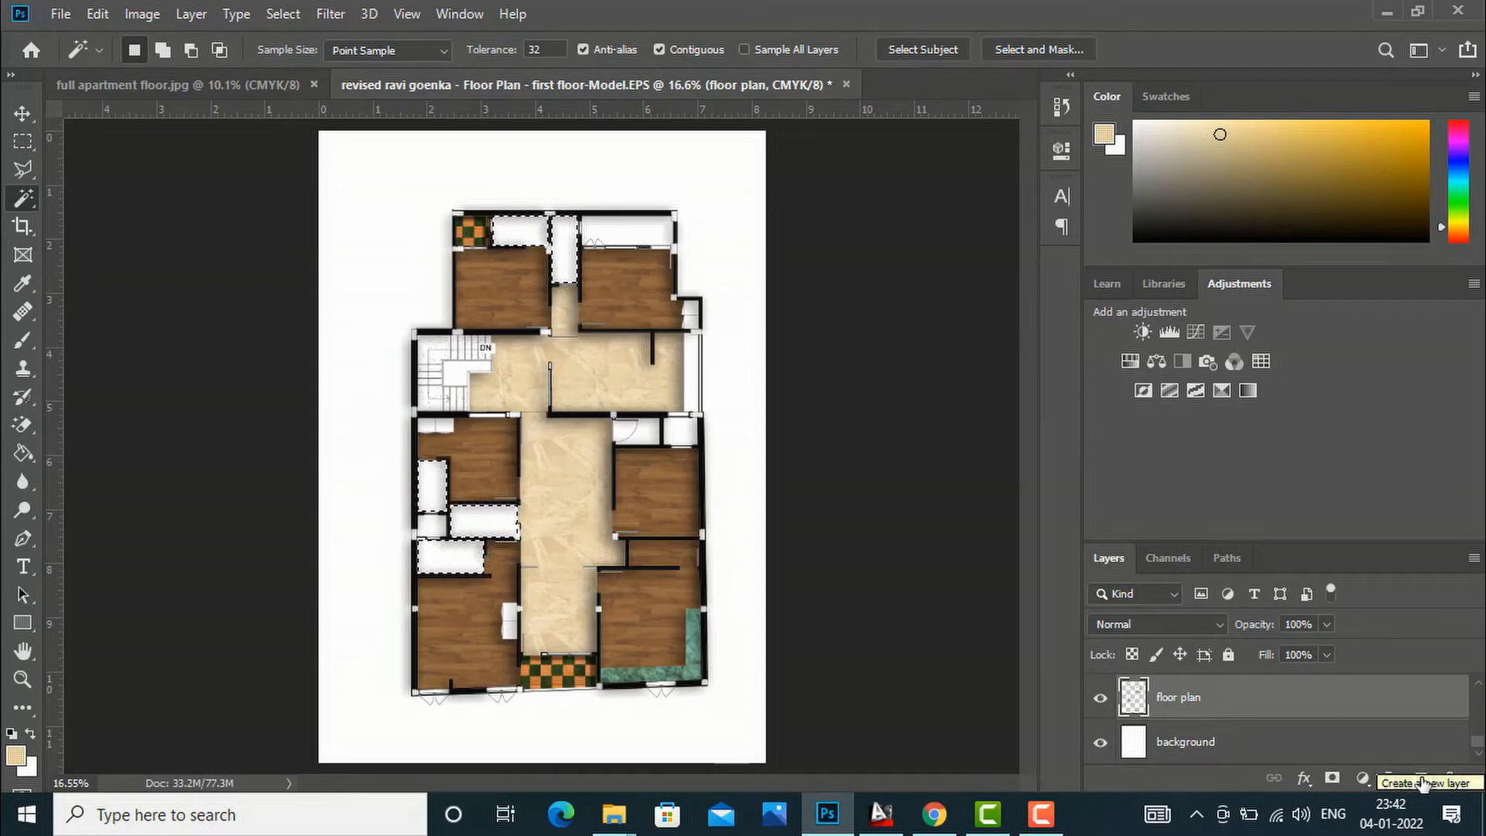
pyautogui.click(16, 754)
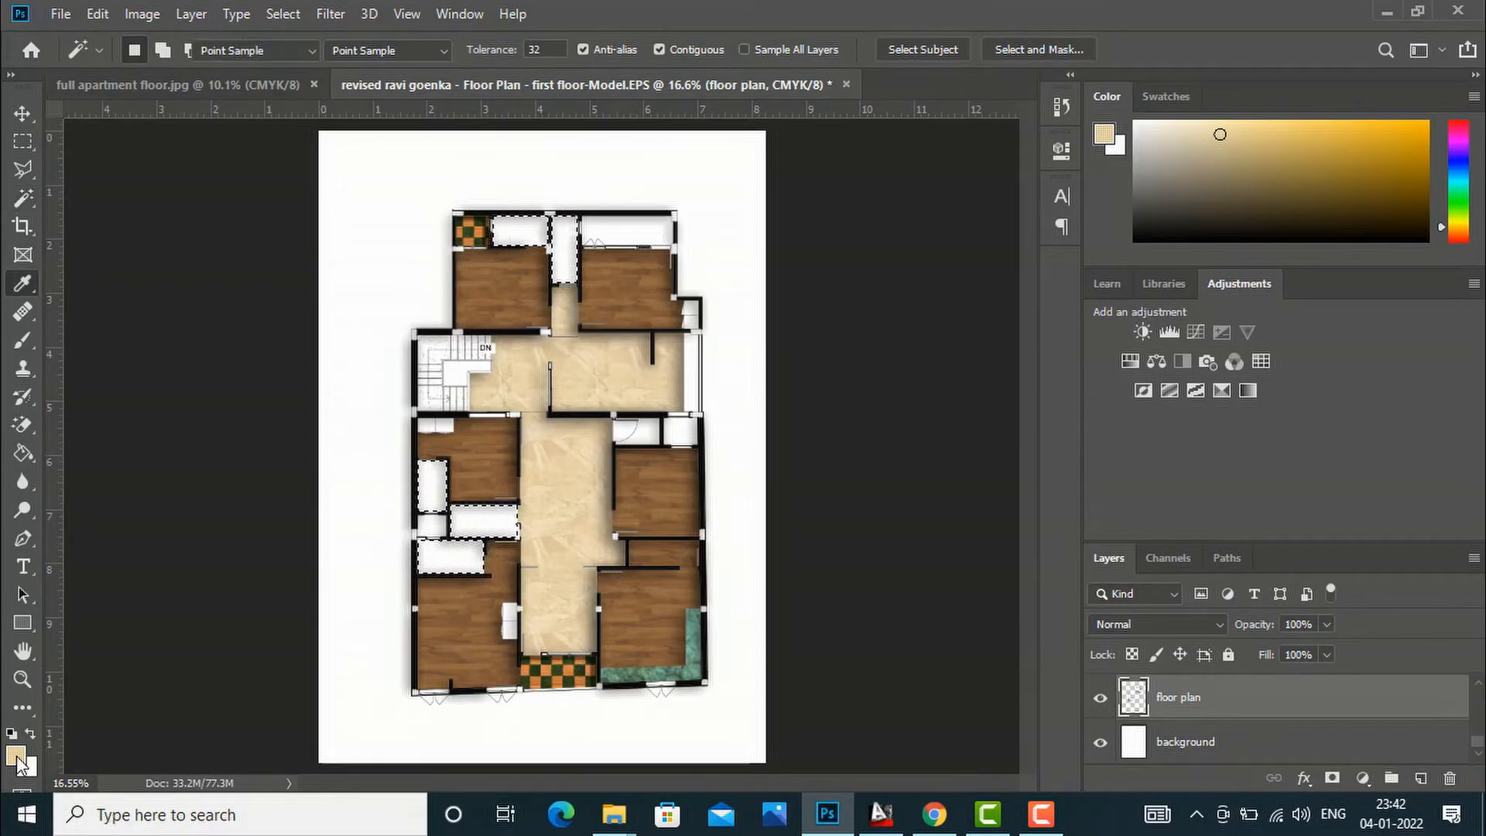
pyautogui.moveTo(856, 428); pyautogui.dragTo(885, 290)
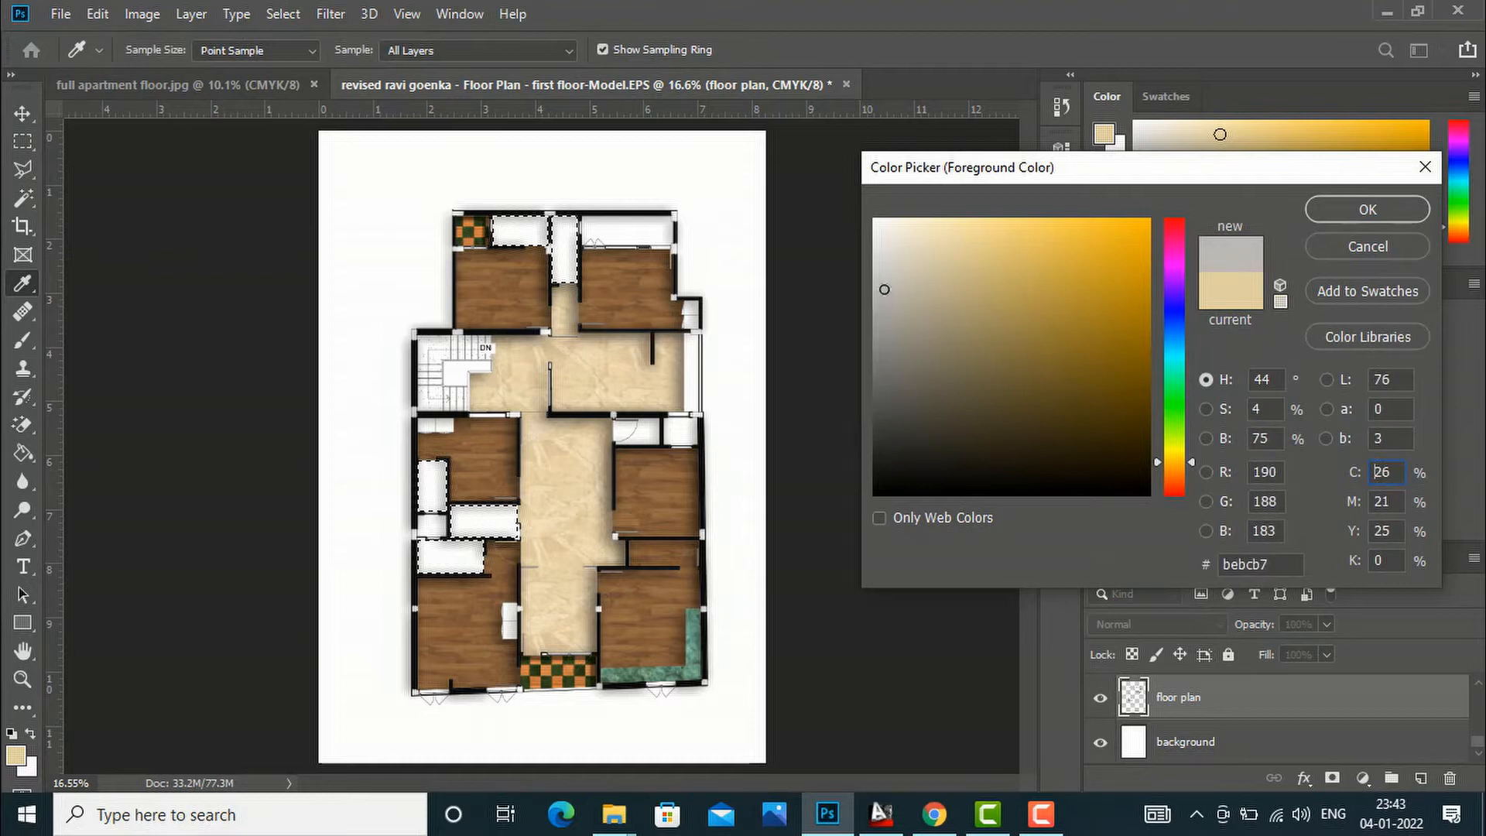
pyautogui.click(1372, 215)
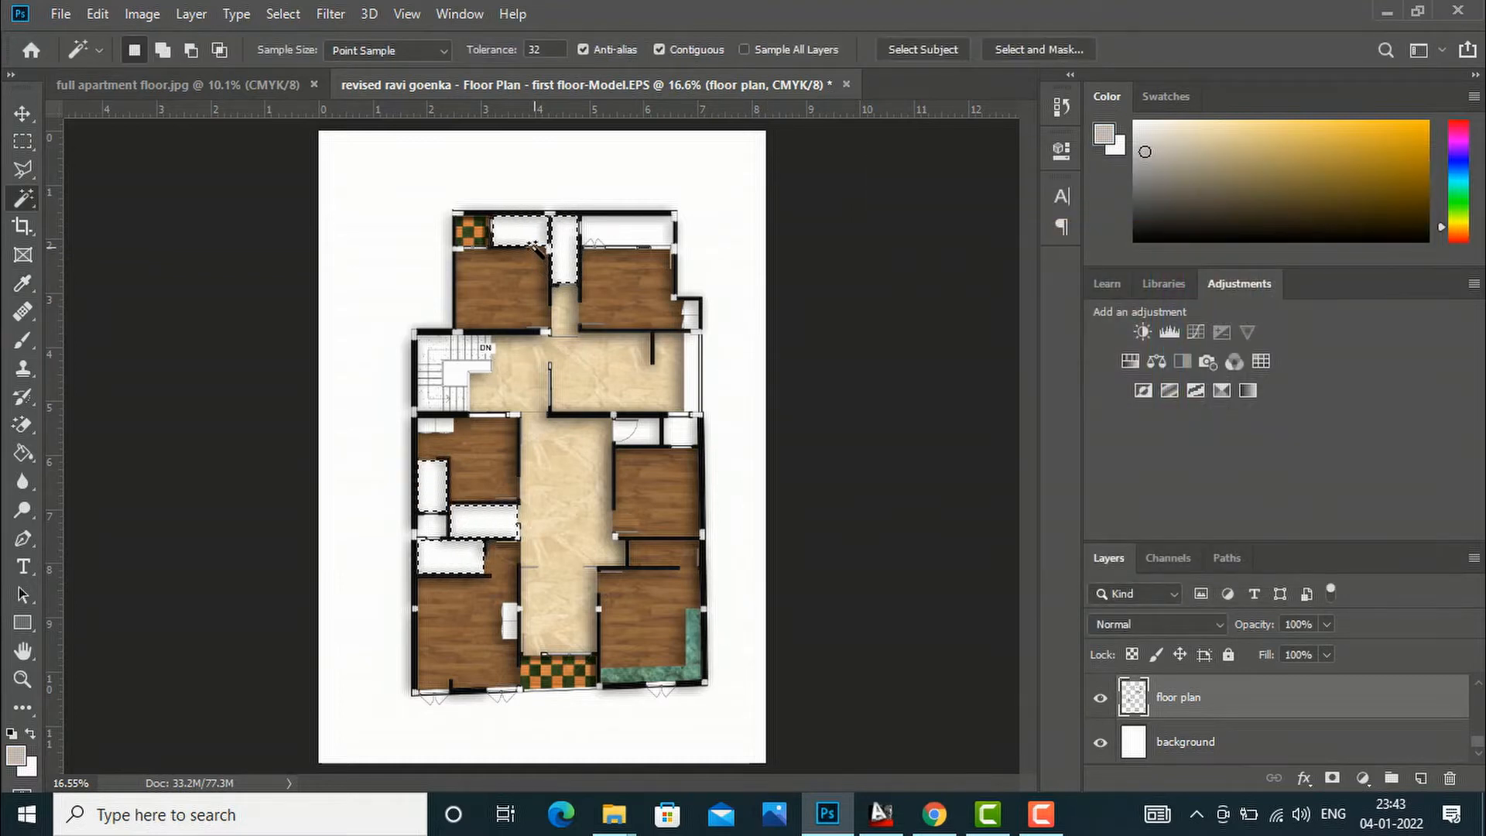
pyautogui.press('g')
# Step: Try filling the selected room beside the upper balcony on the floor plan layer and undo the fill
pyautogui.click(526, 235)
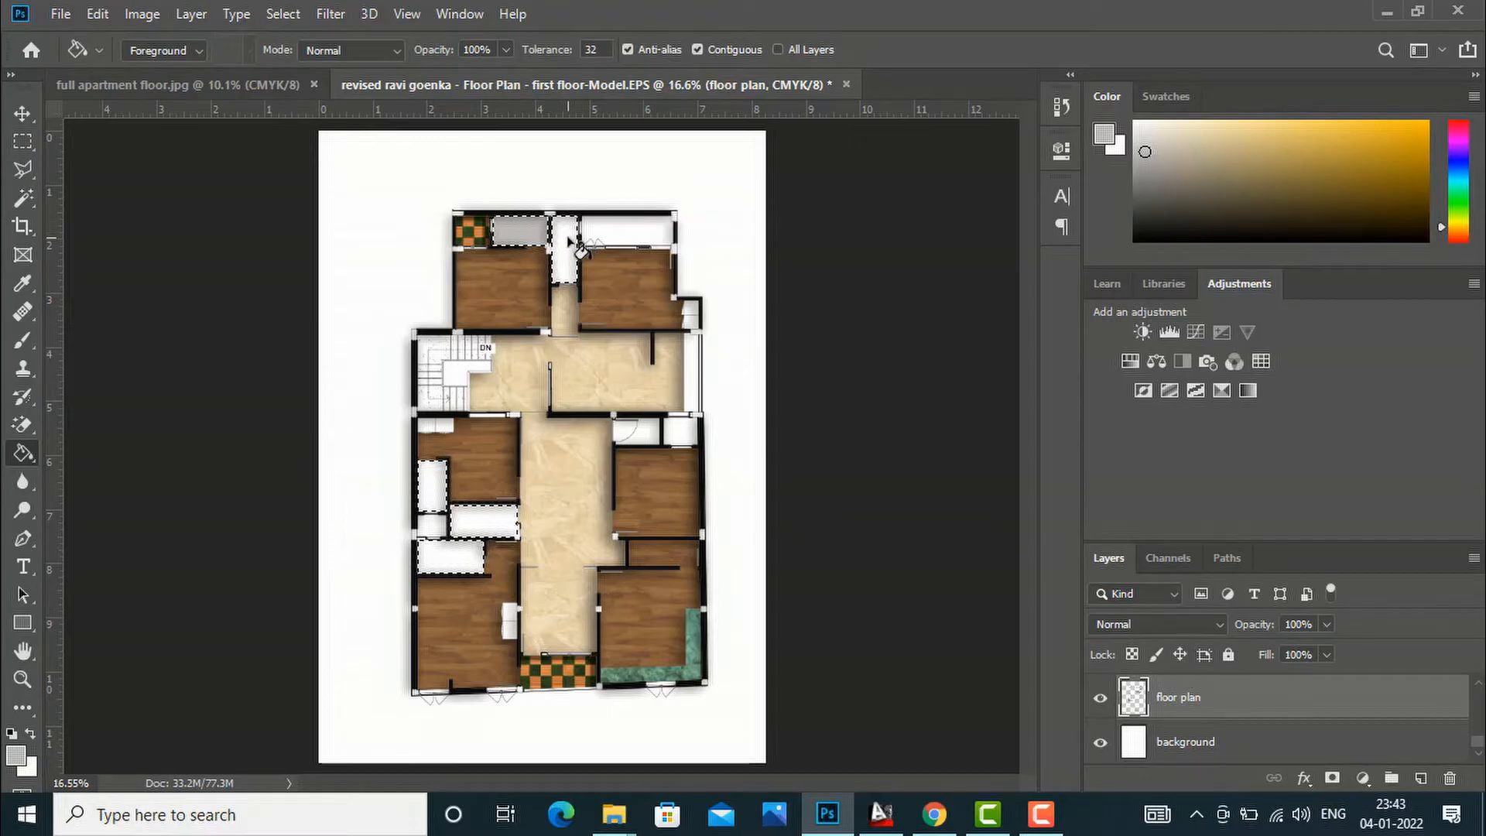
pyautogui.hotkey('ctrl', 'z')
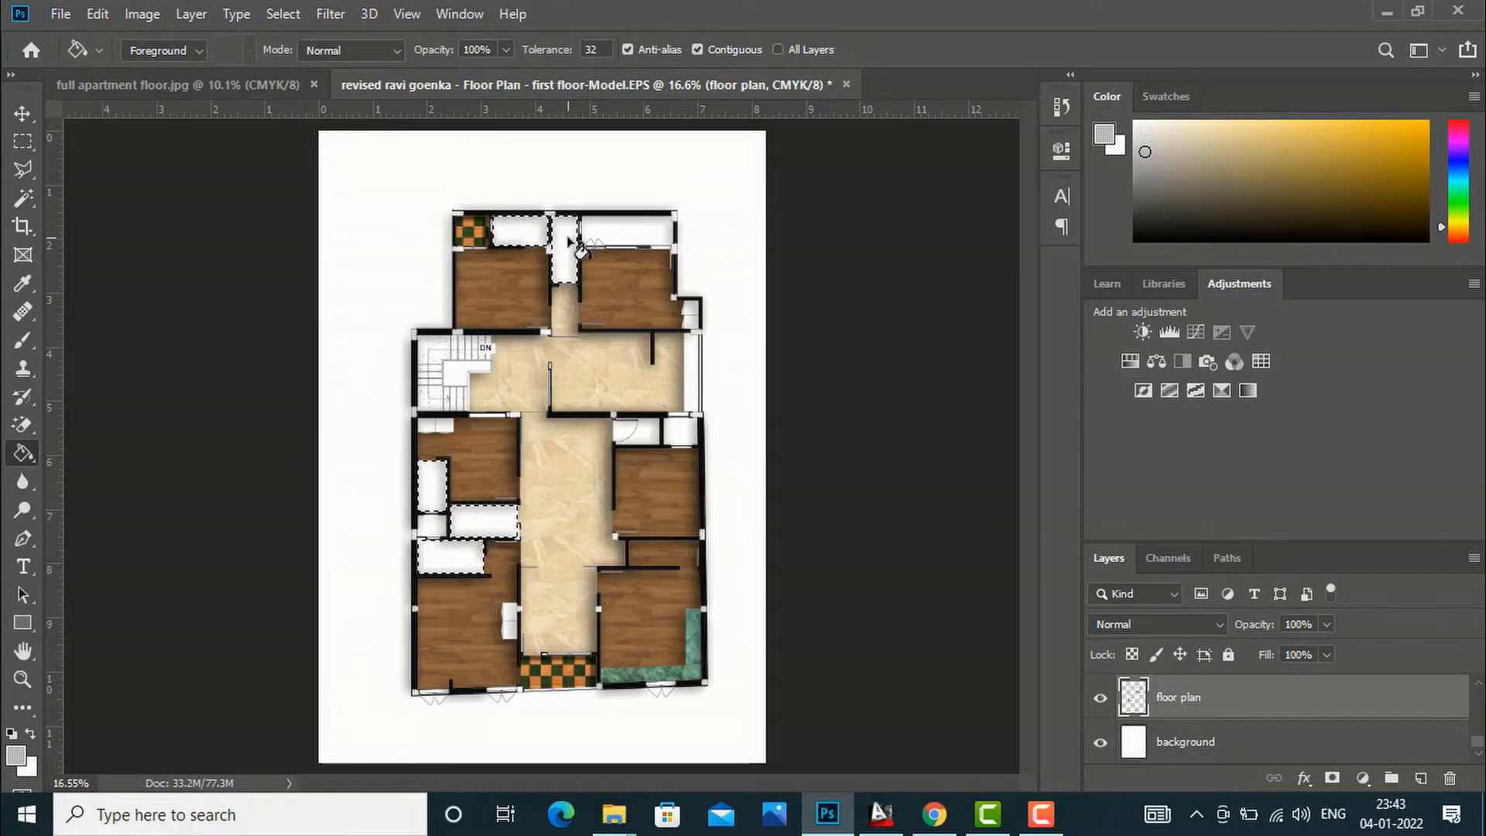
# Step: Create a new layer above the floor plan layer and name it "toilet floor"
pyautogui.click(1421, 778)
pyautogui.doubleClick(1176, 697)
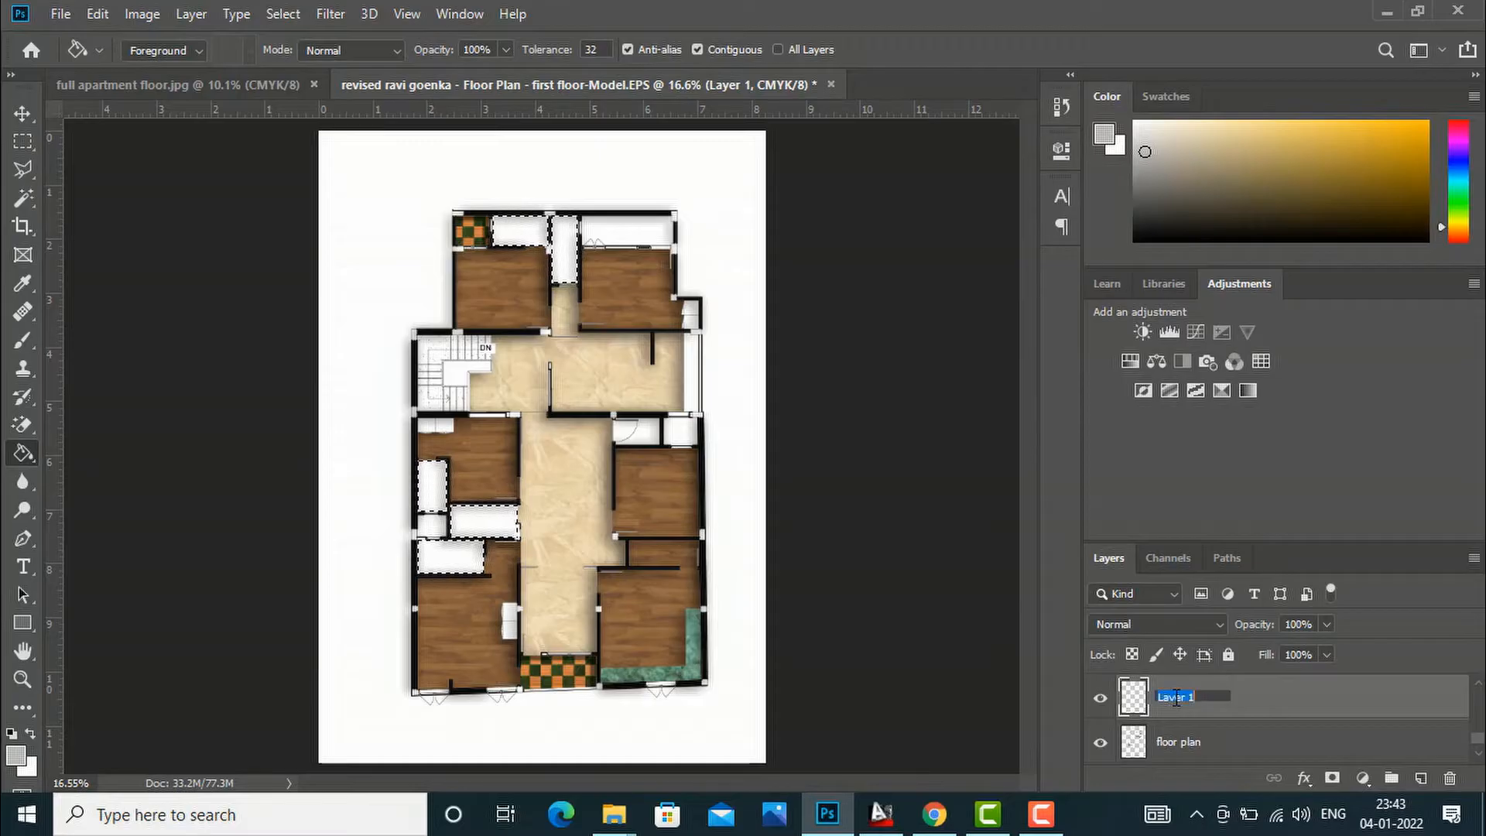
pyautogui.write('toilet floor')
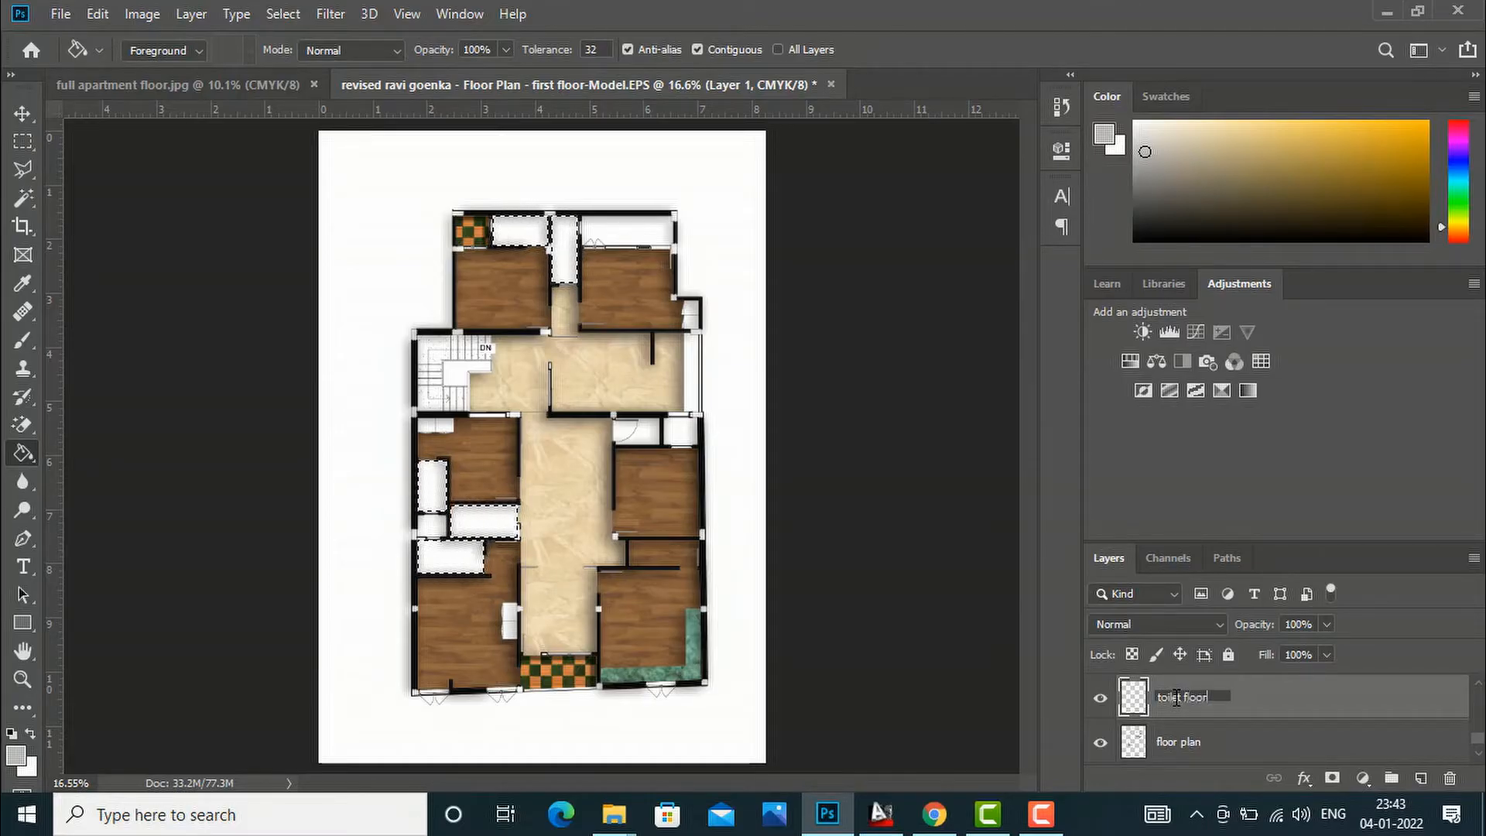
pyautogui.press('Return')
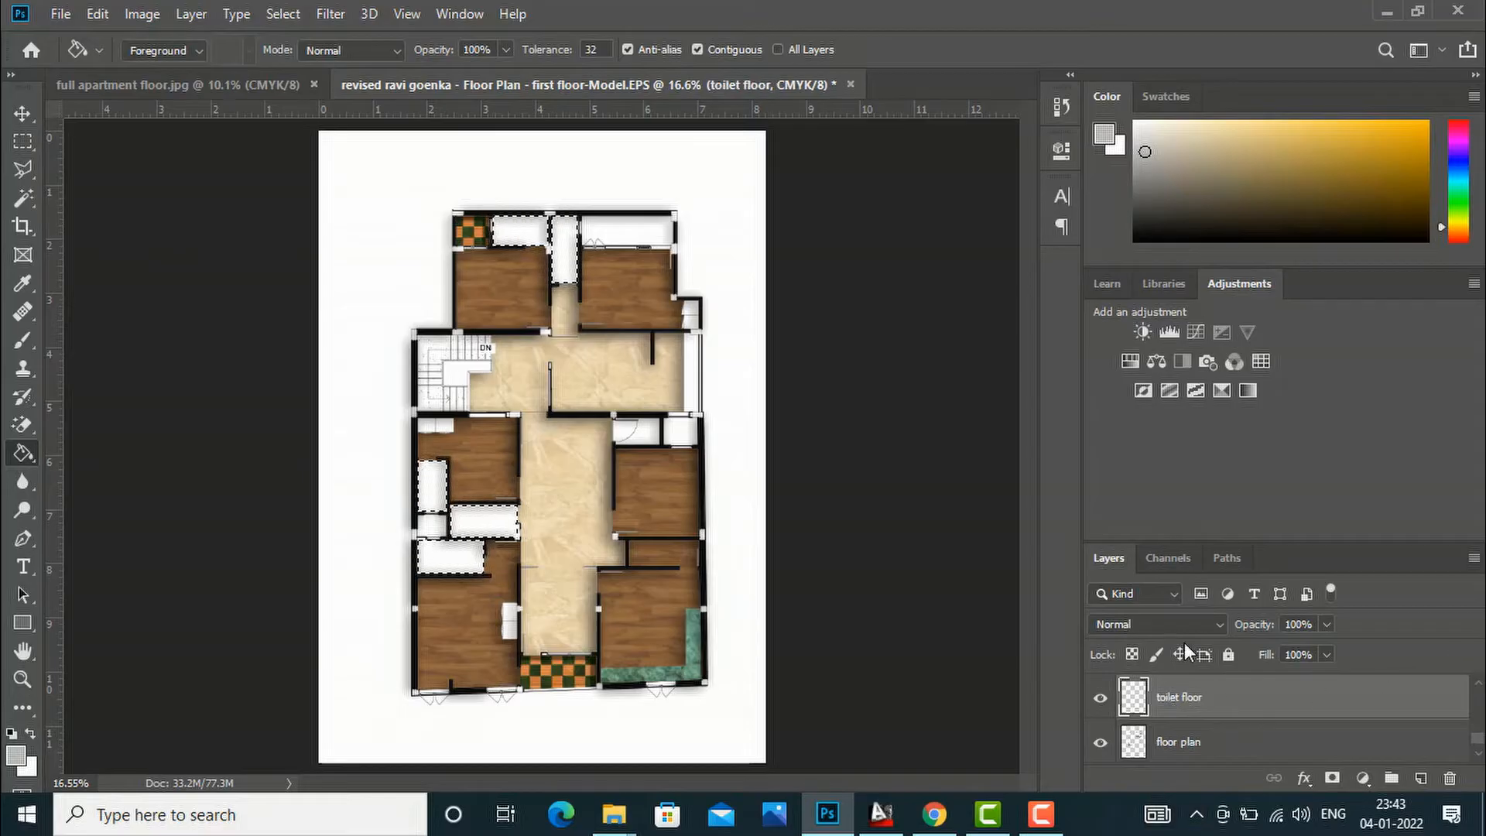
# Step: Fill the five selected rooms with the light gray foreground color on the toilet floor layer, deselect, and activate the Move tool
pyautogui.click(516, 249)
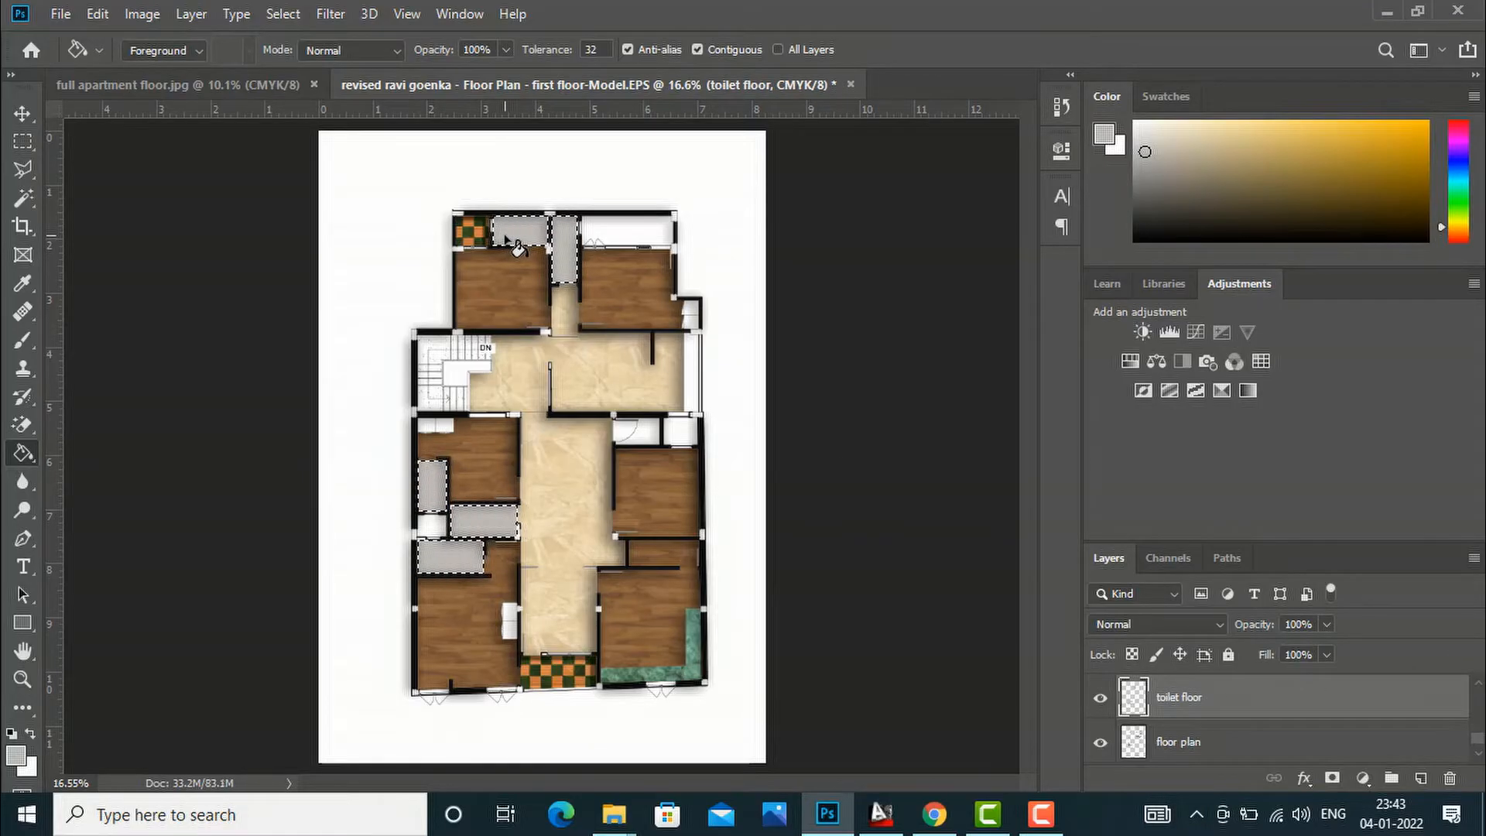
pyautogui.scroll(3, 514, 350)
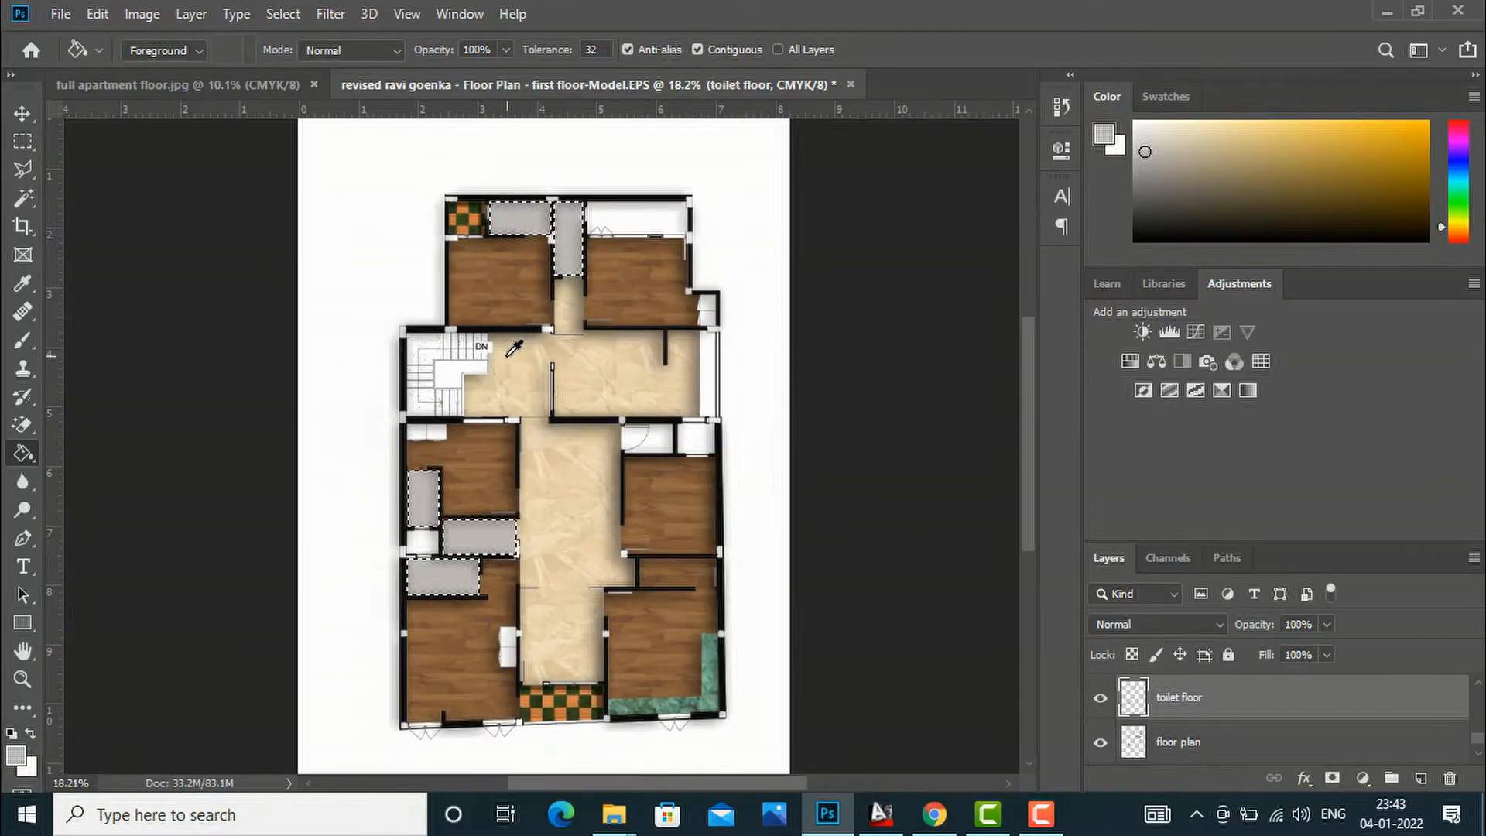
pyautogui.scroll(-1, 658, 338)
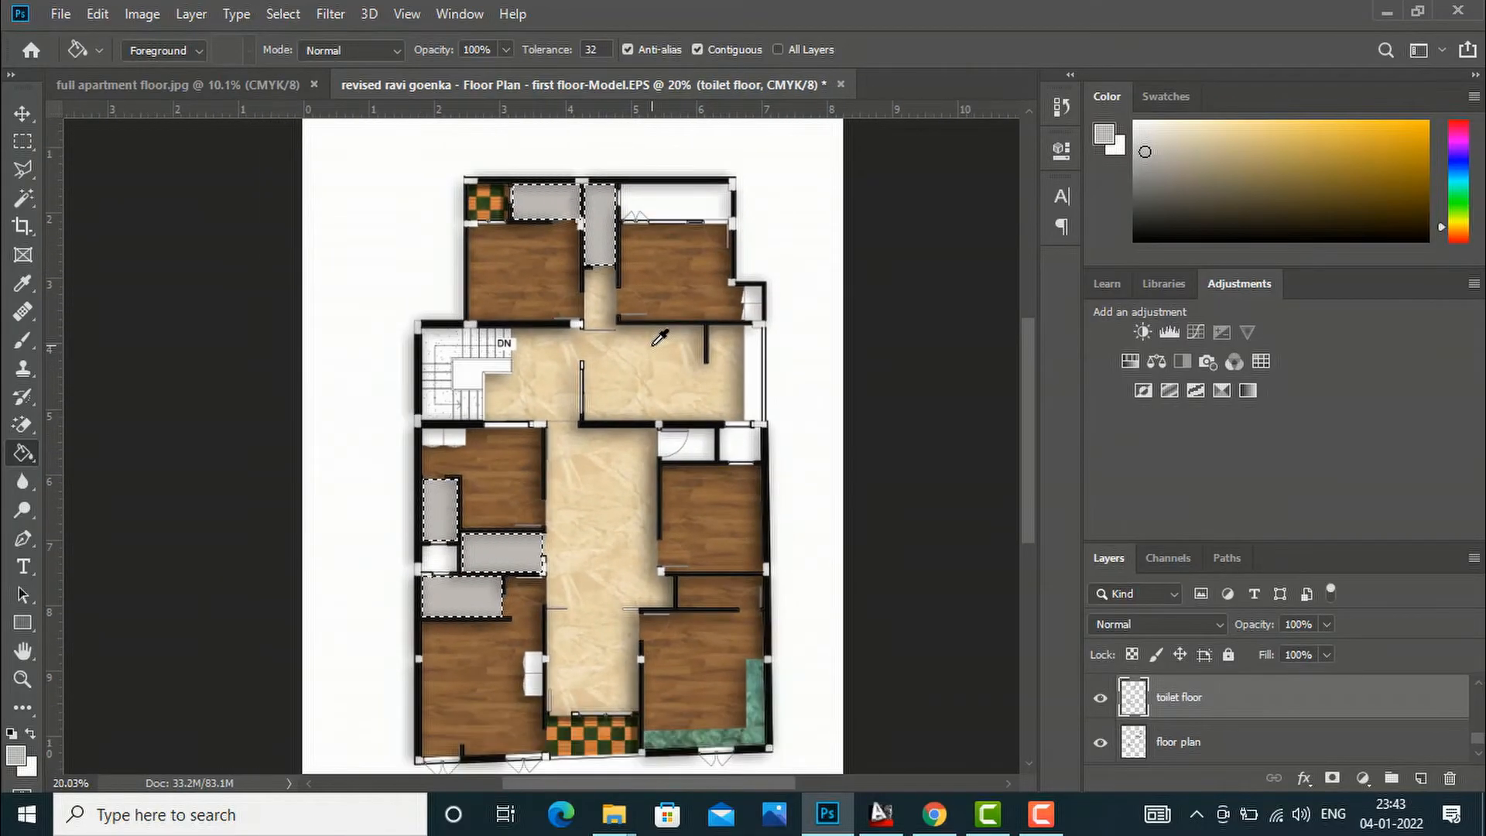
pyautogui.hotkey('ctrl', 'd')
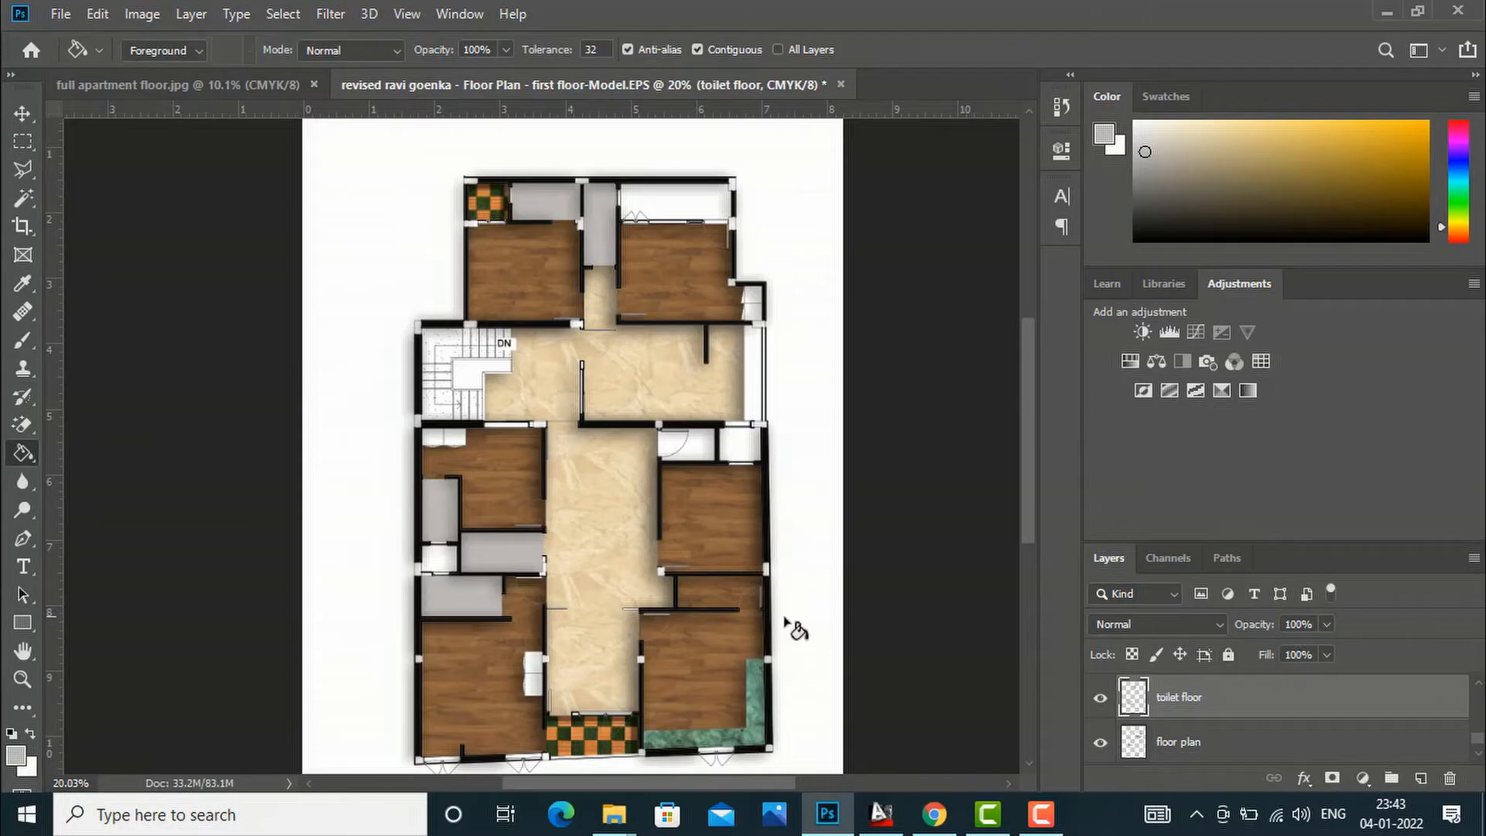
pyautogui.click(28, 113)
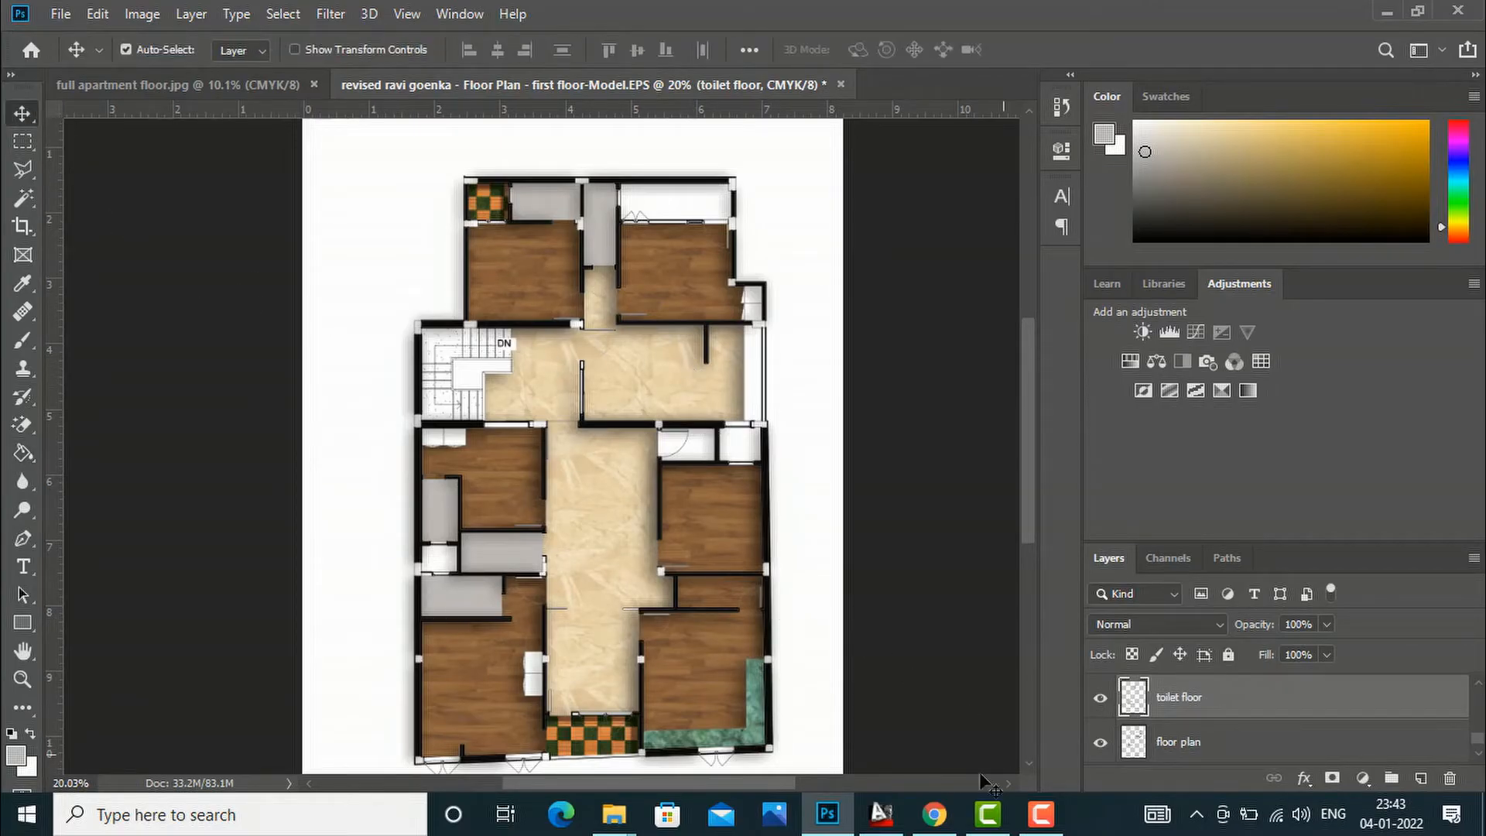
# Step: Switch to Chrome and search Google Images for "toilet floor texture seamless"
pyautogui.click(935, 814)
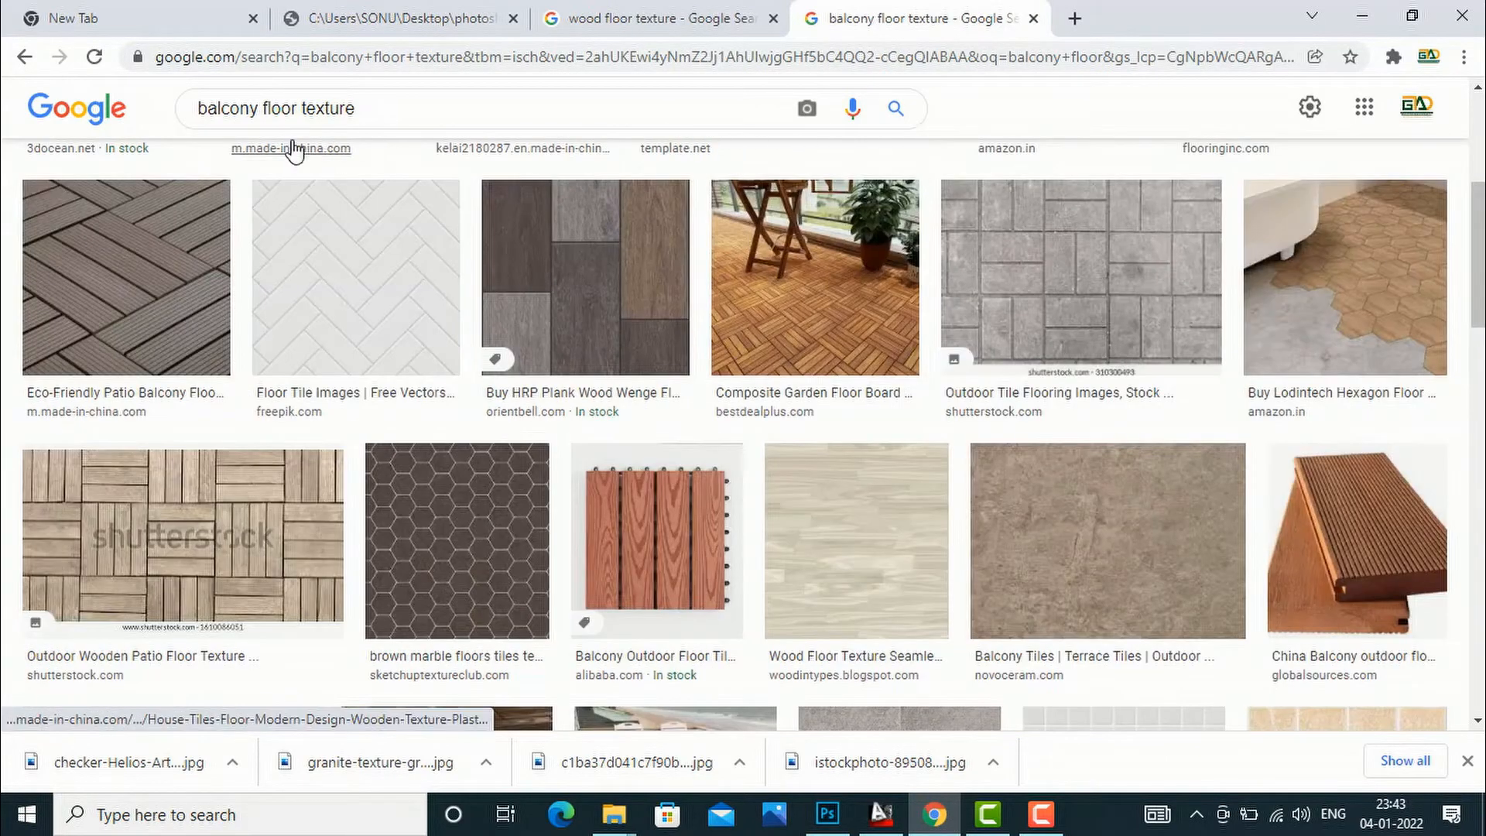
pyautogui.click(880, 191)
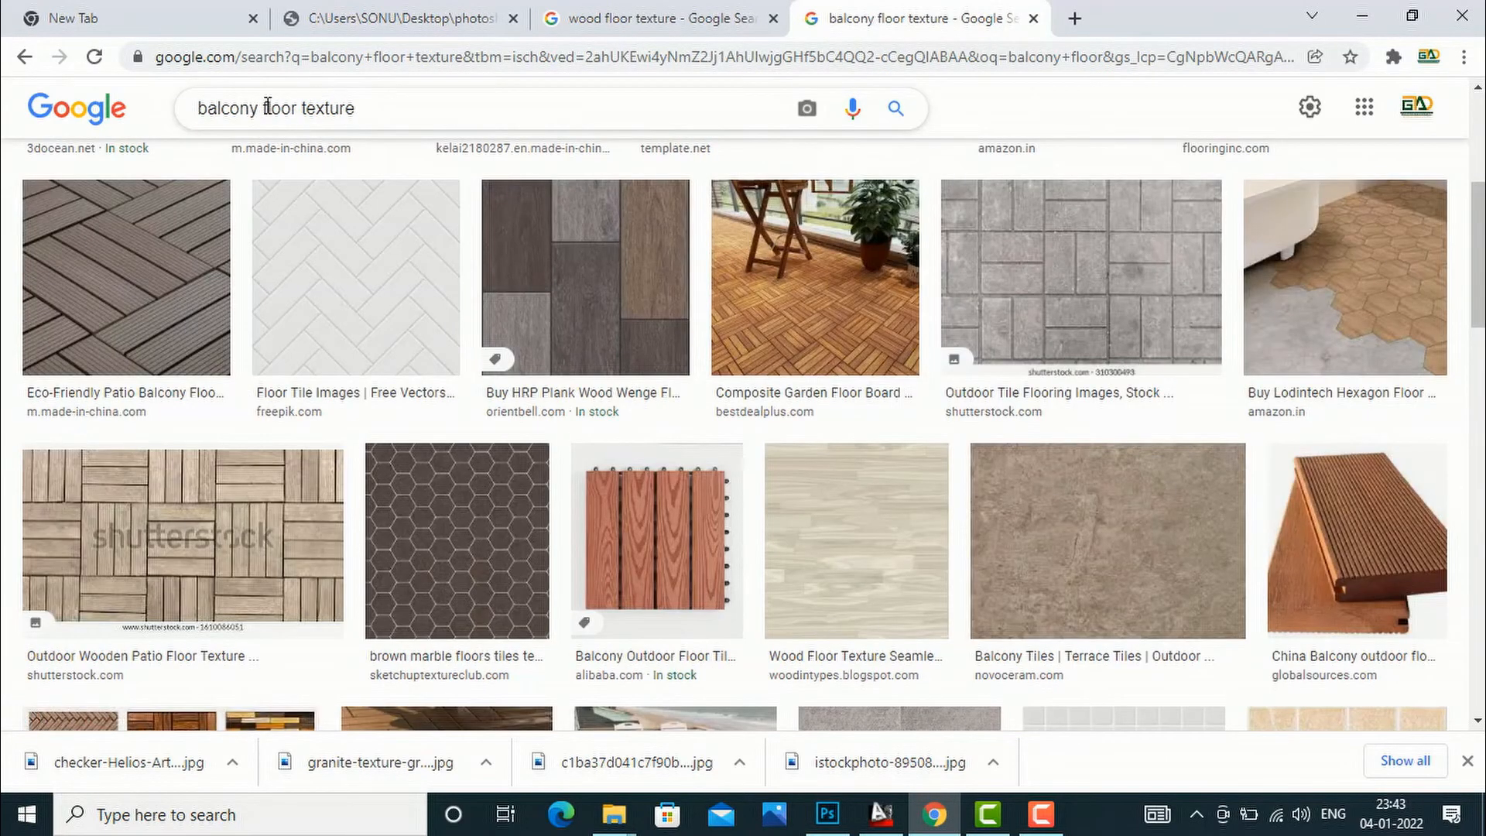
pyautogui.moveTo(258, 107); pyautogui.dragTo(124, 112)
pyautogui.press('BackSpace')
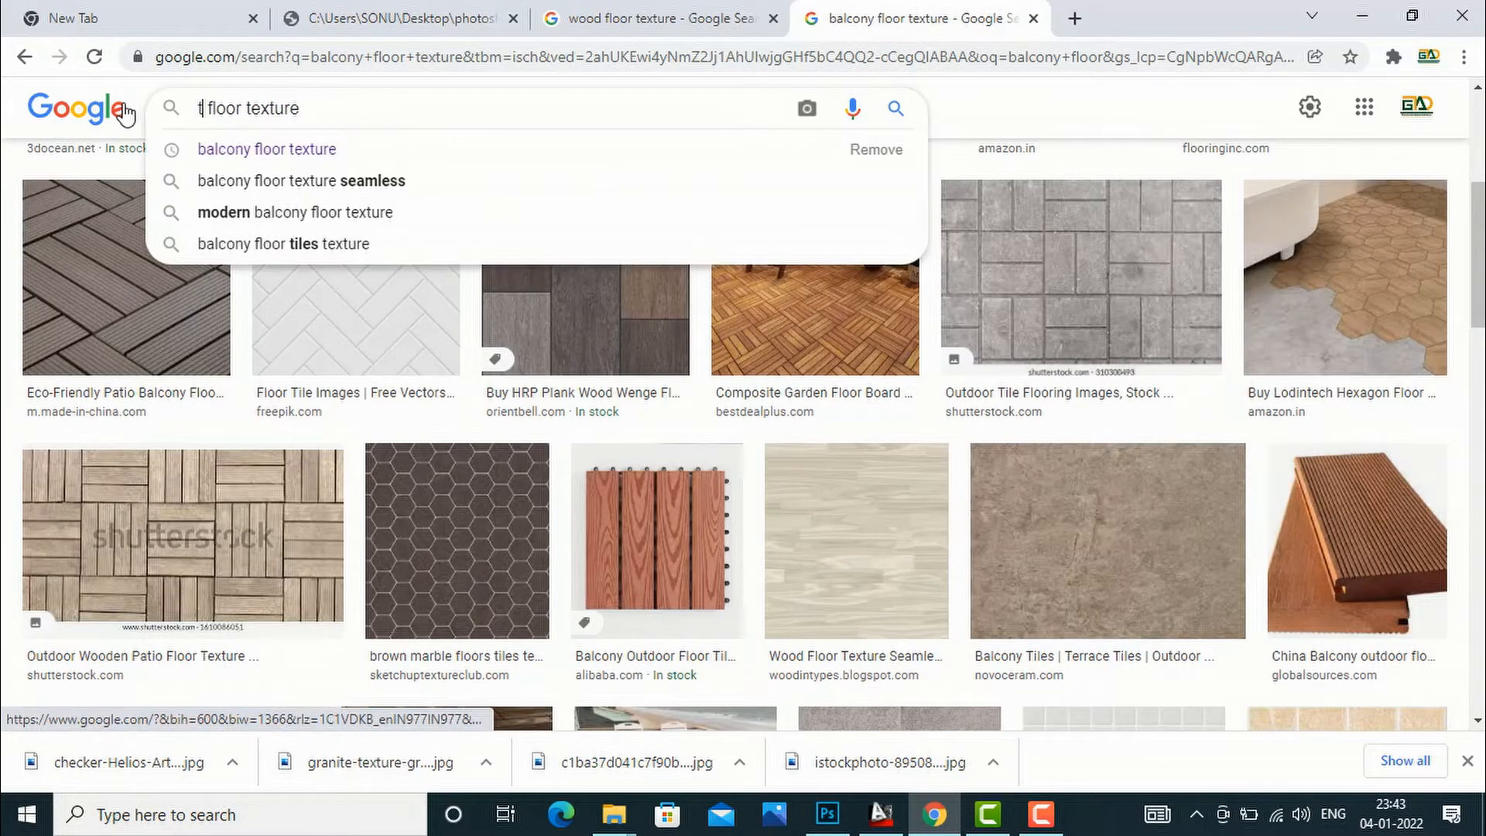
pyautogui.write('toil')
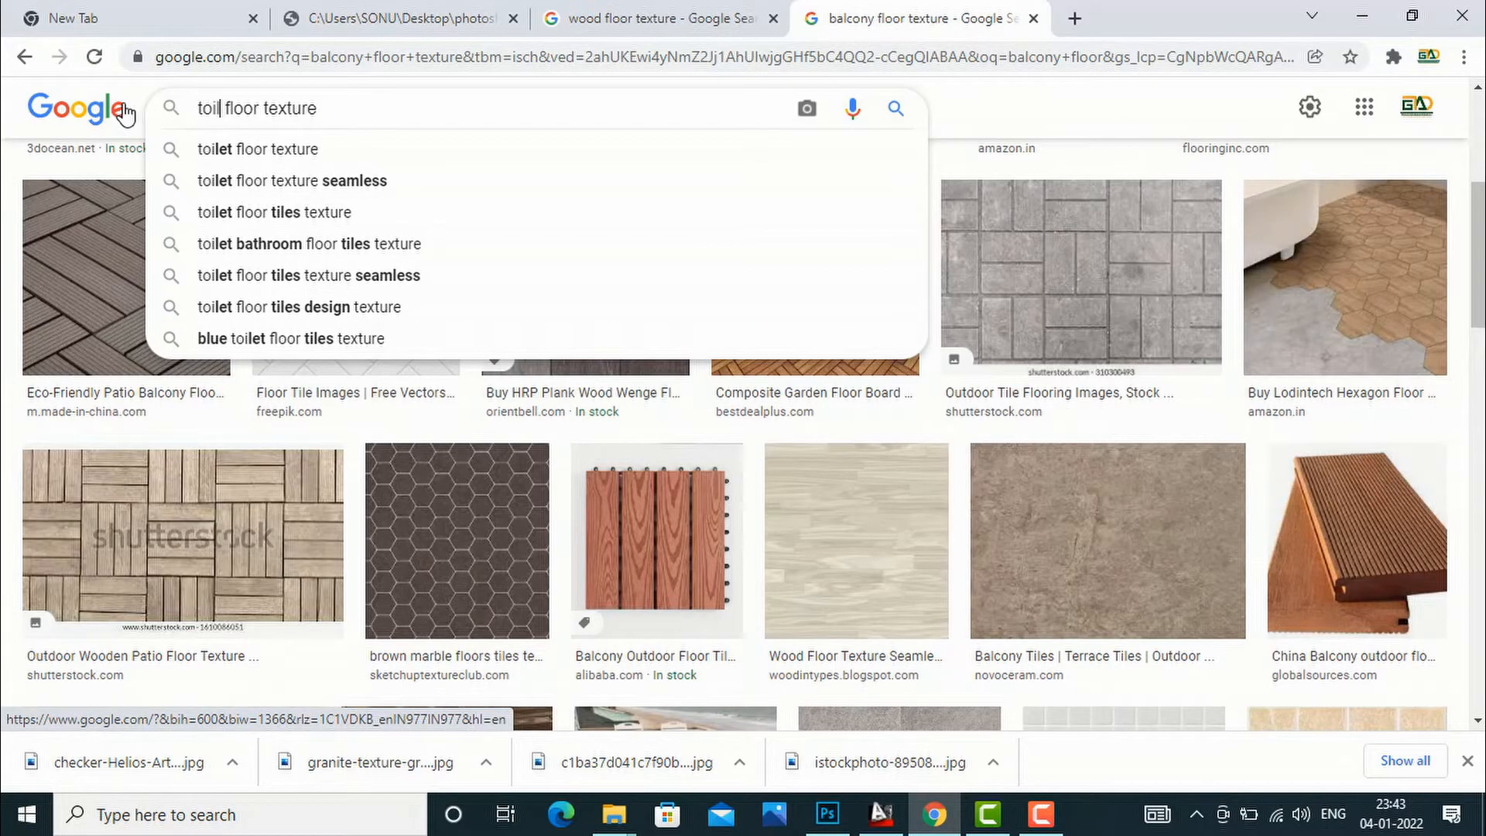
pyautogui.click(258, 186)
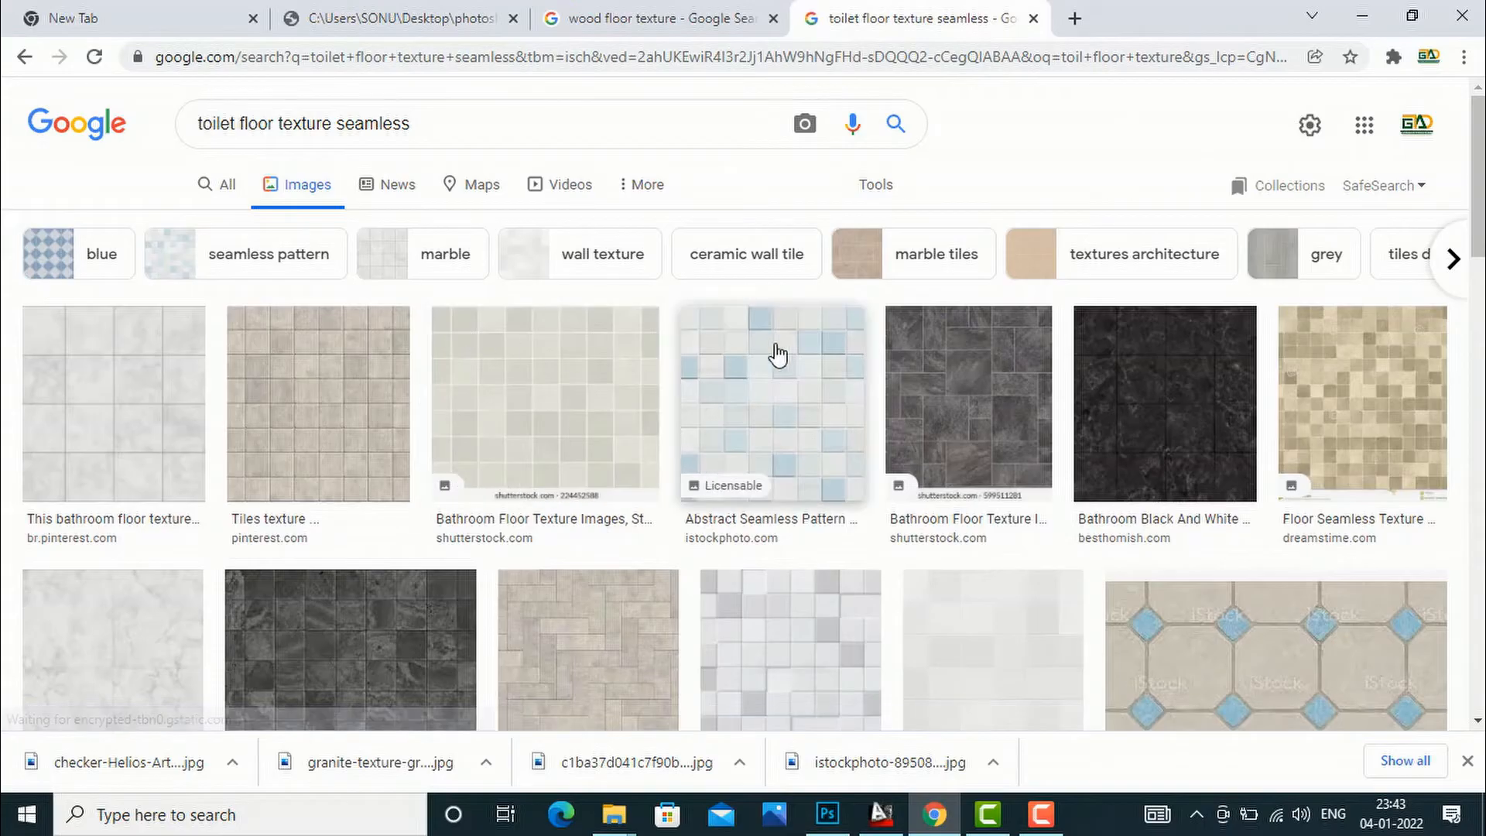
# Step: Browse the toilet floor texture results and open the preview of the Creative Market "gray tiles" image
pyautogui.scroll(-1, 936, 385)
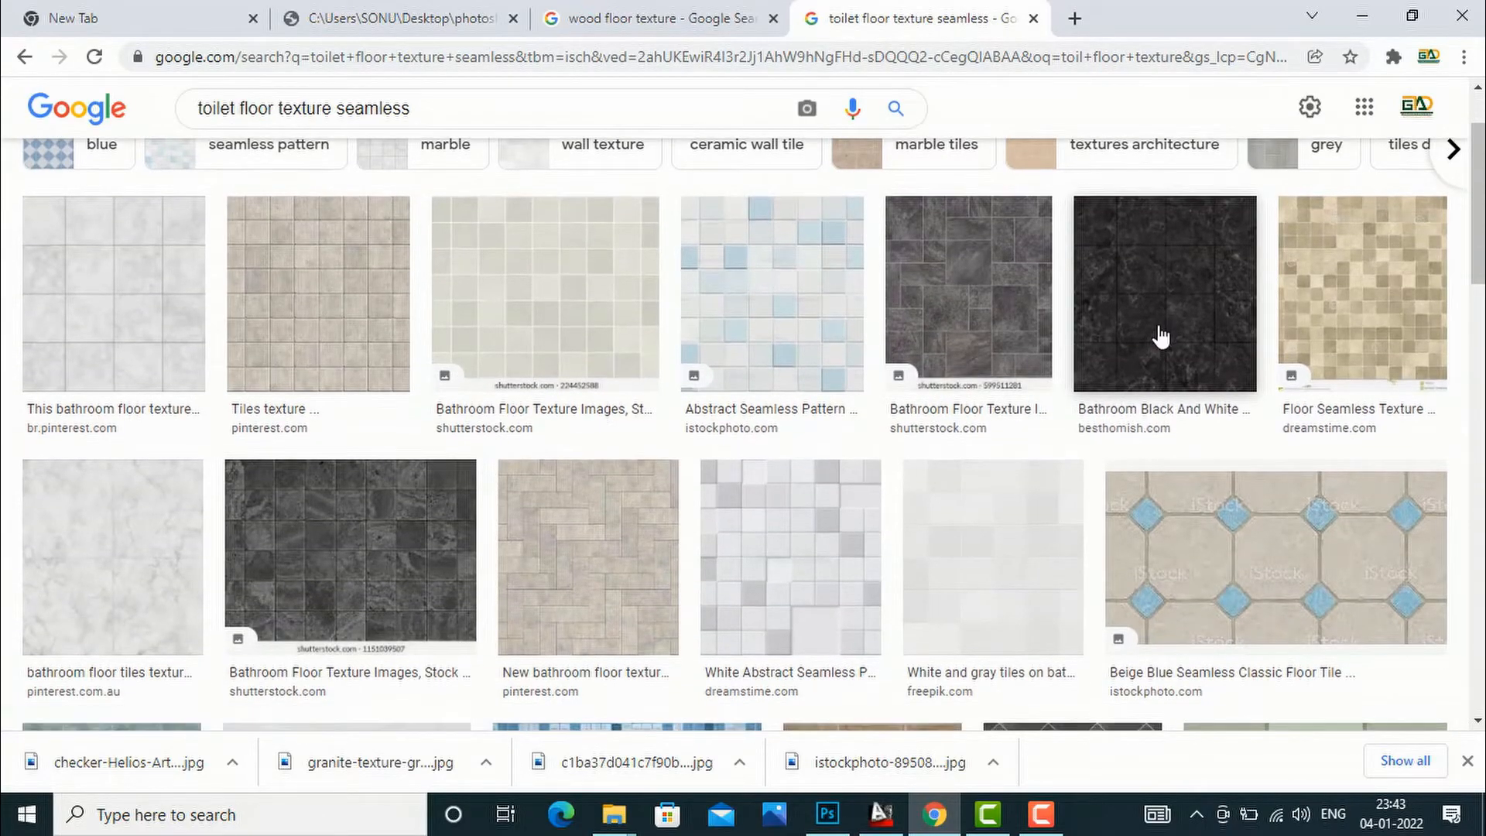
pyautogui.scroll(-3, 1159, 335)
pyautogui.scroll(2, 1159, 334)
pyautogui.scroll(3, 1159, 335)
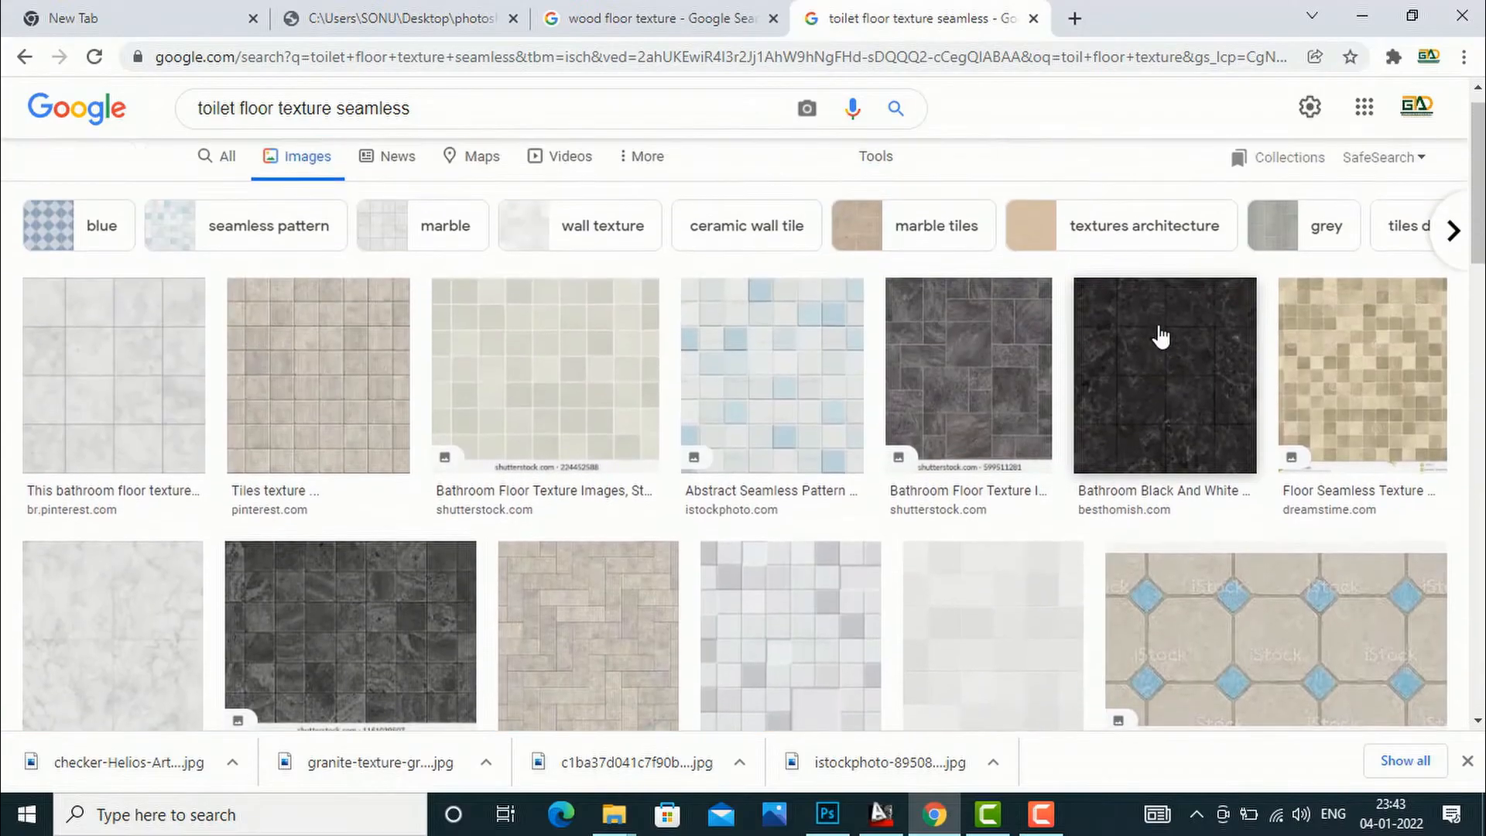
pyautogui.click(948, 386)
pyautogui.scroll(-4, 996, 382)
pyautogui.click(1142, 412)
pyautogui.scroll(-4, 1142, 402)
pyautogui.click(958, 393)
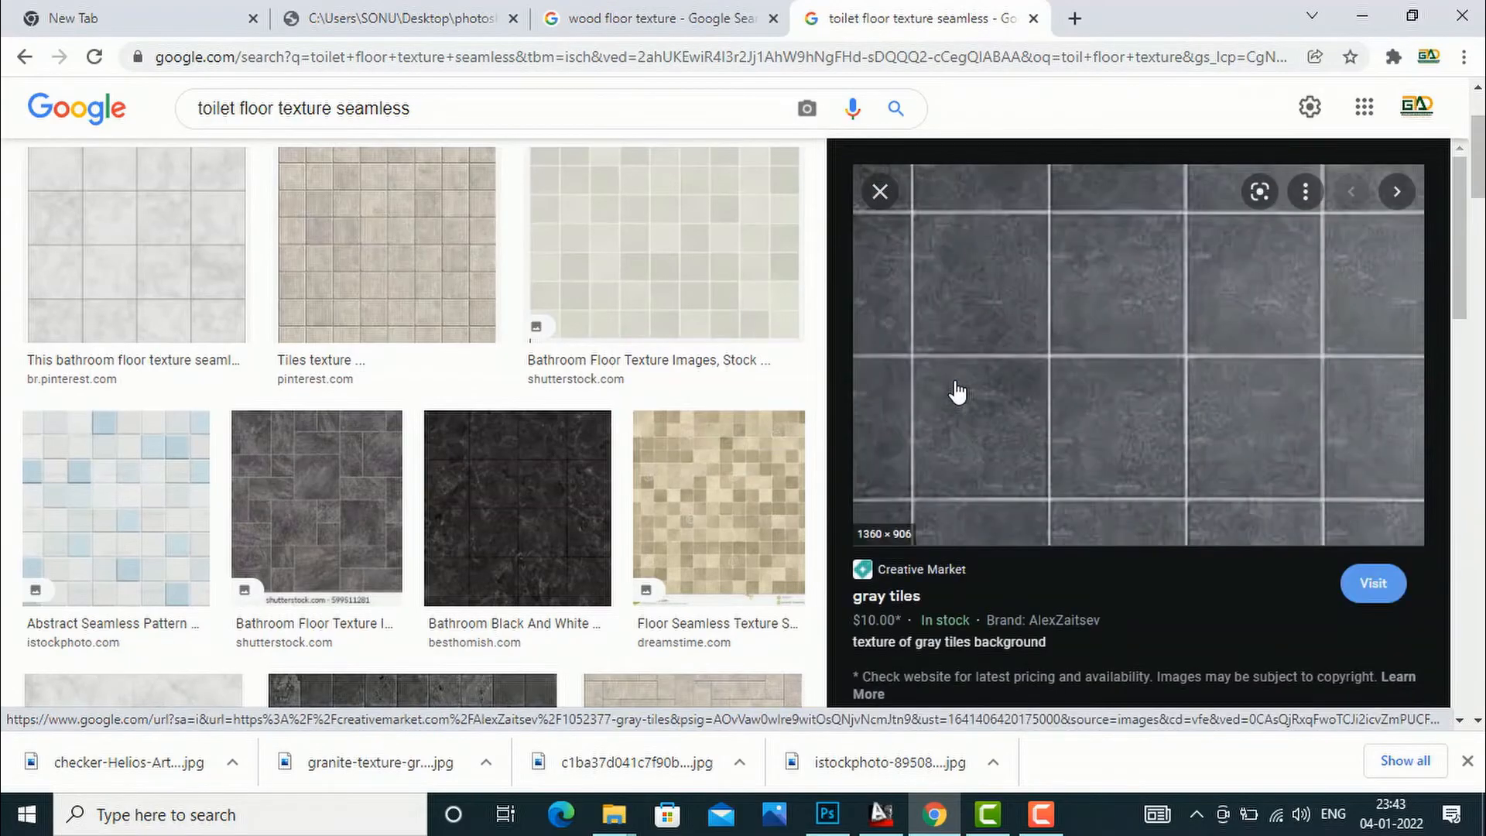
# Step: Save the gray tiles image as a JPEG in the texture folder, keeping its suggested file name
pyautogui.rightClick(1083, 322)
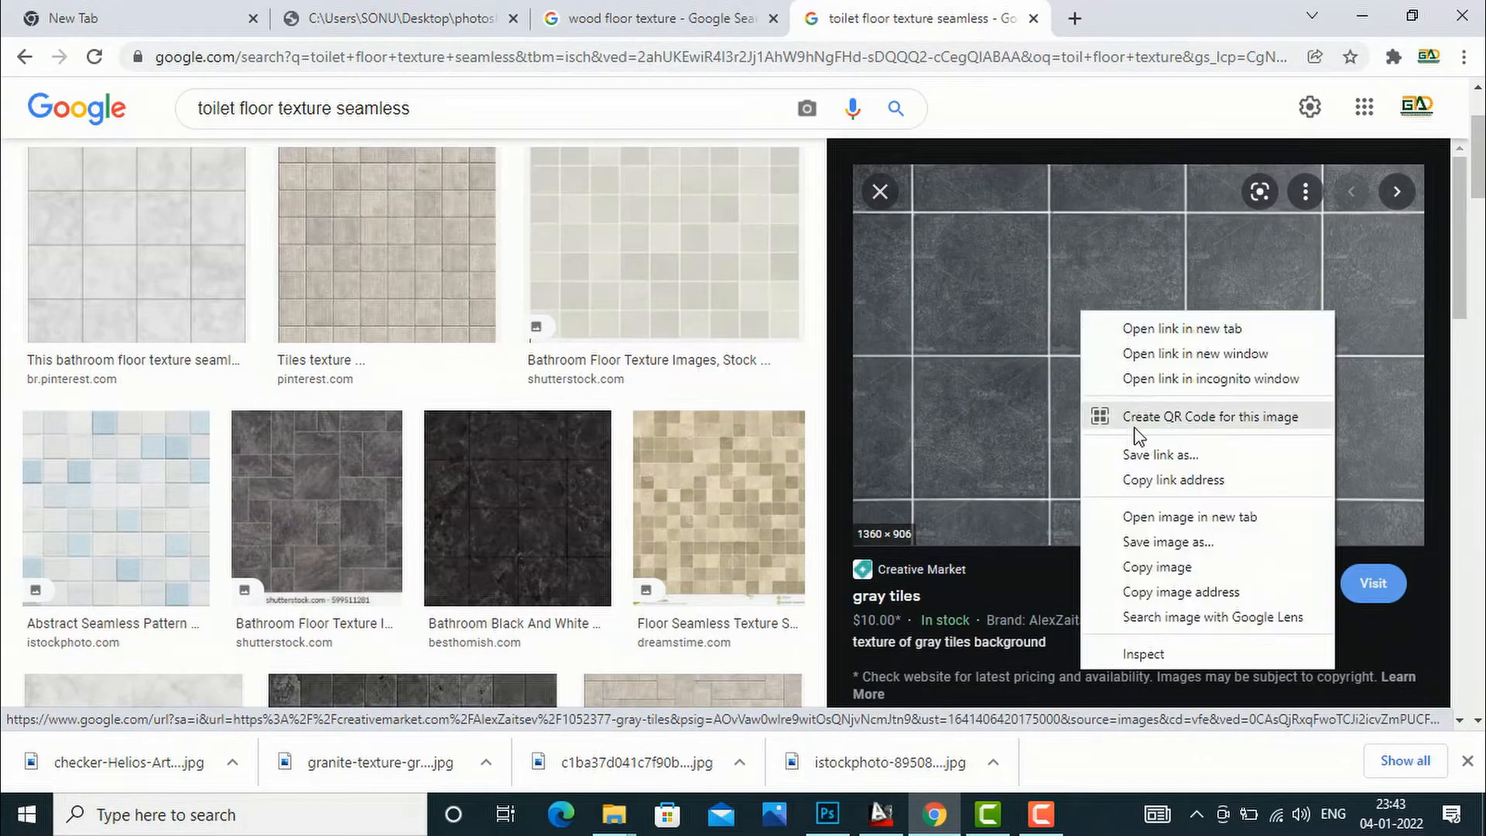
pyautogui.click(1159, 542)
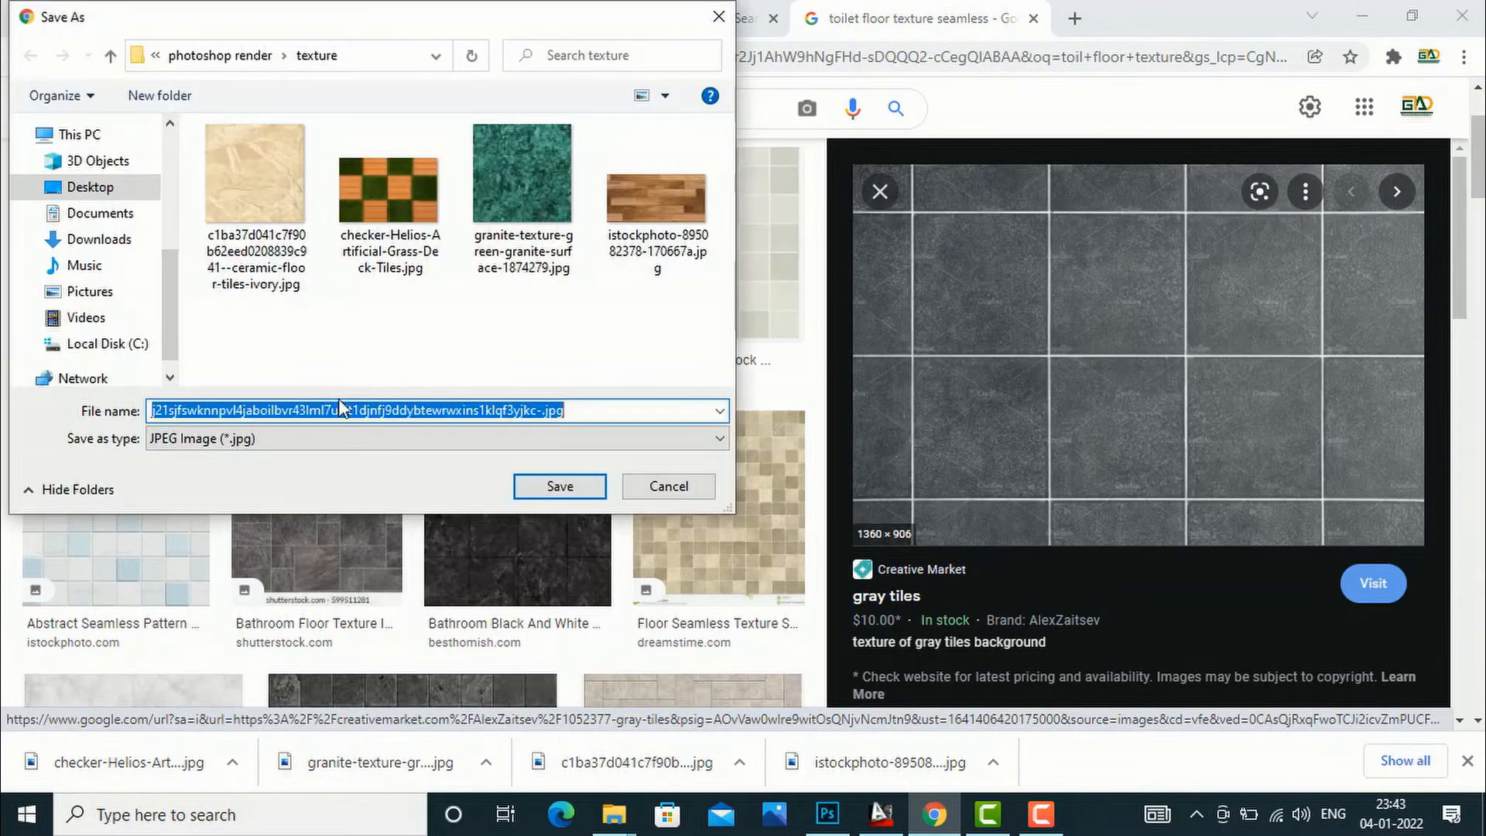
pyautogui.click(546, 488)
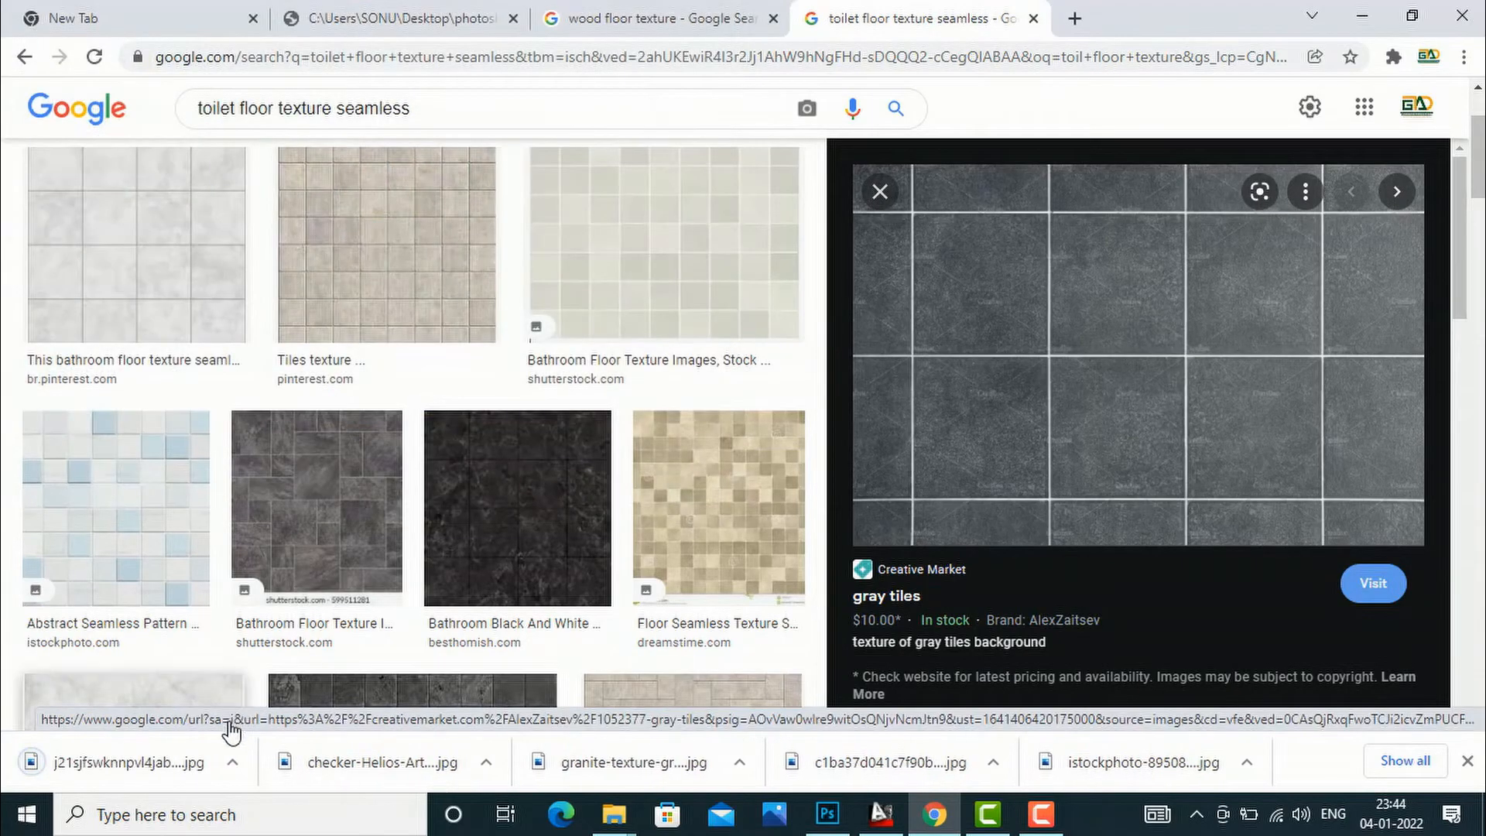
# Step: Show the downloaded gray tiles image in its folder and open it with Adobe Photoshop CC 2019
pyautogui.click(232, 762)
pyautogui.click(285, 691)
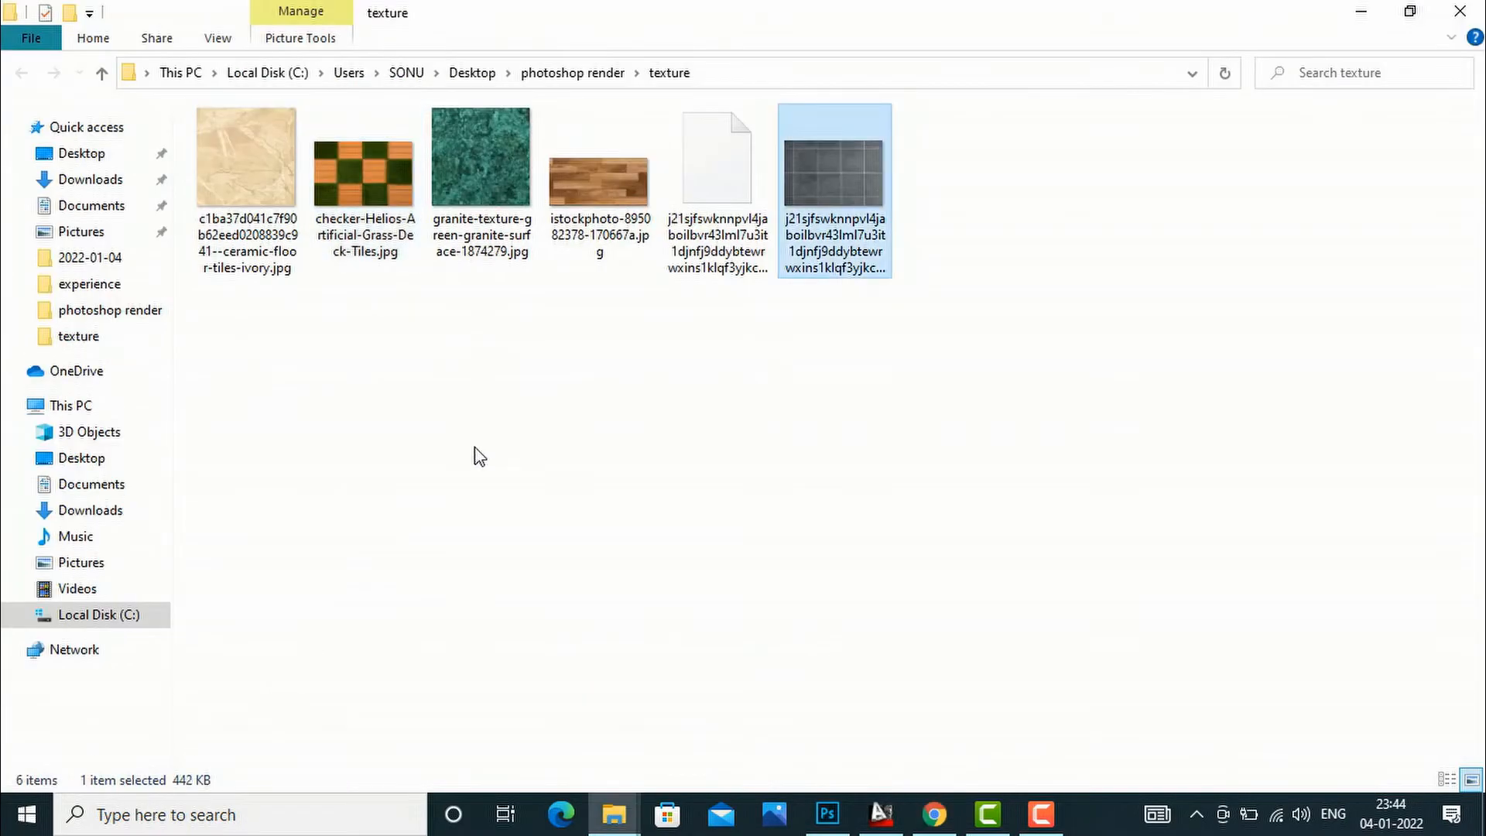
pyautogui.rightClick(852, 188)
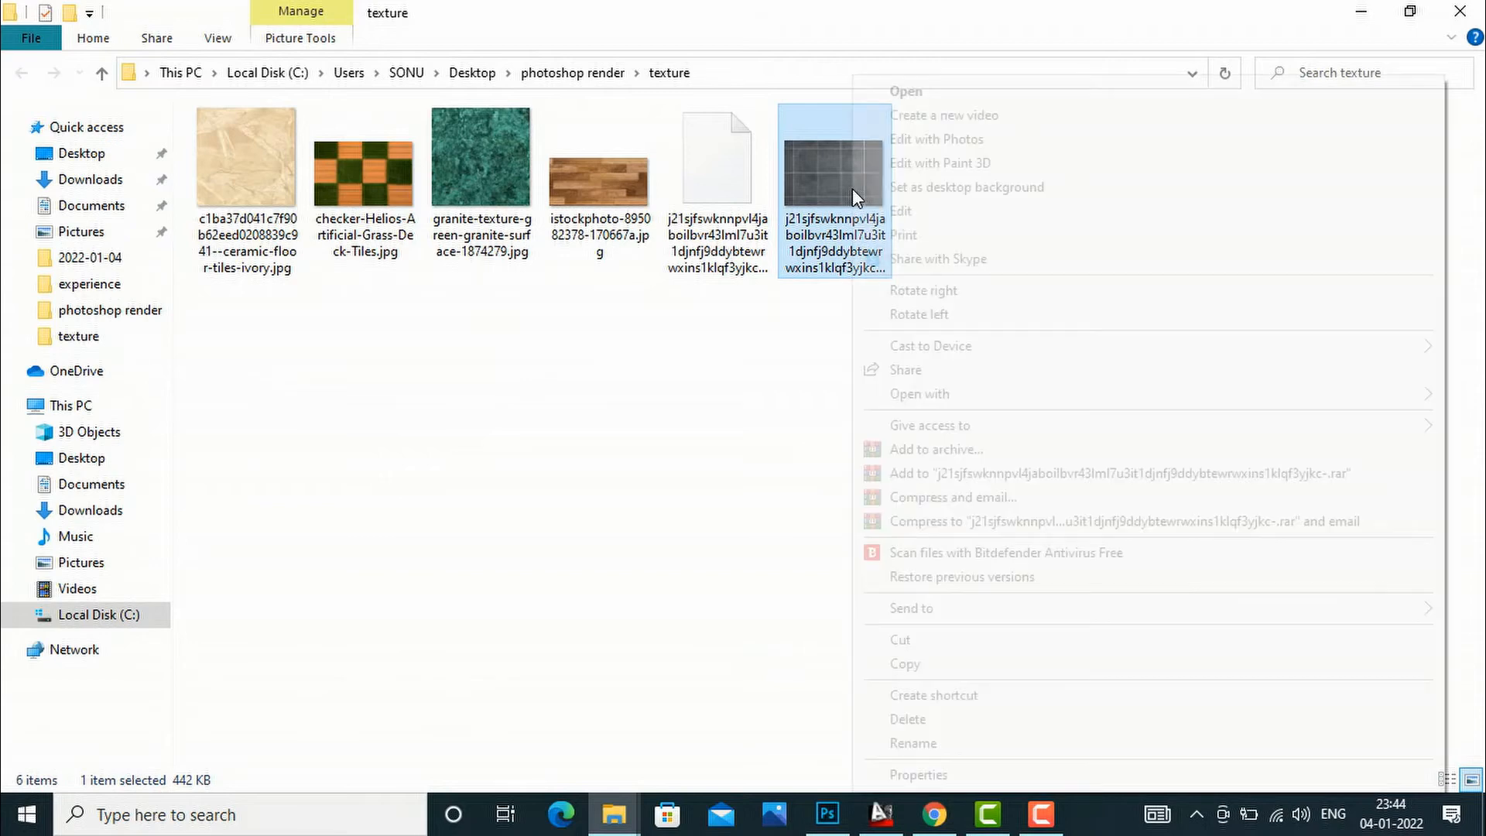
pyautogui.moveTo(919, 393)
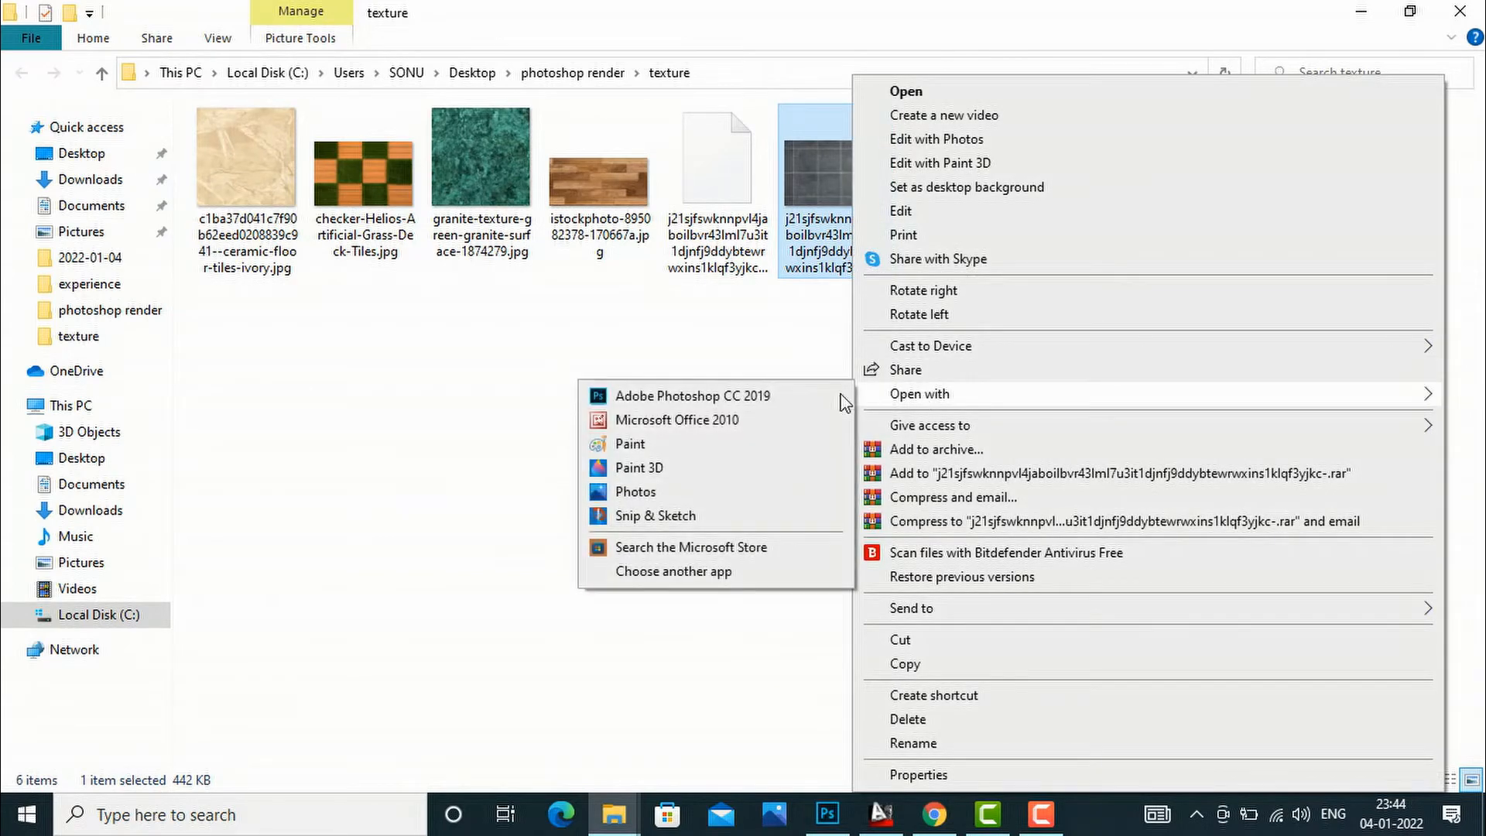
pyautogui.click(693, 401)
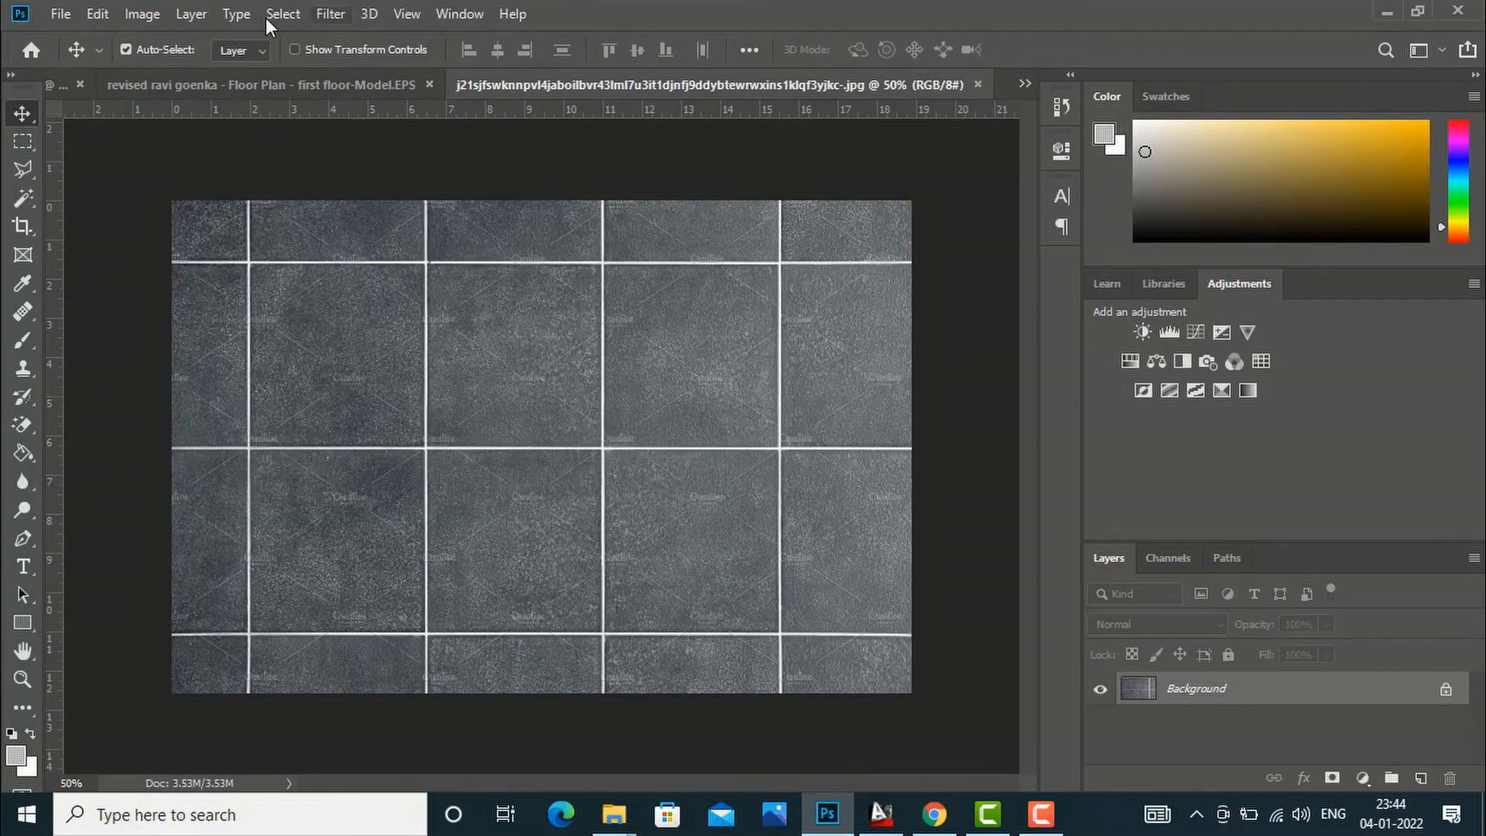
# Step: Define the gray tiles image as a pattern with its default name and close the image document
pyautogui.click(102, 12)
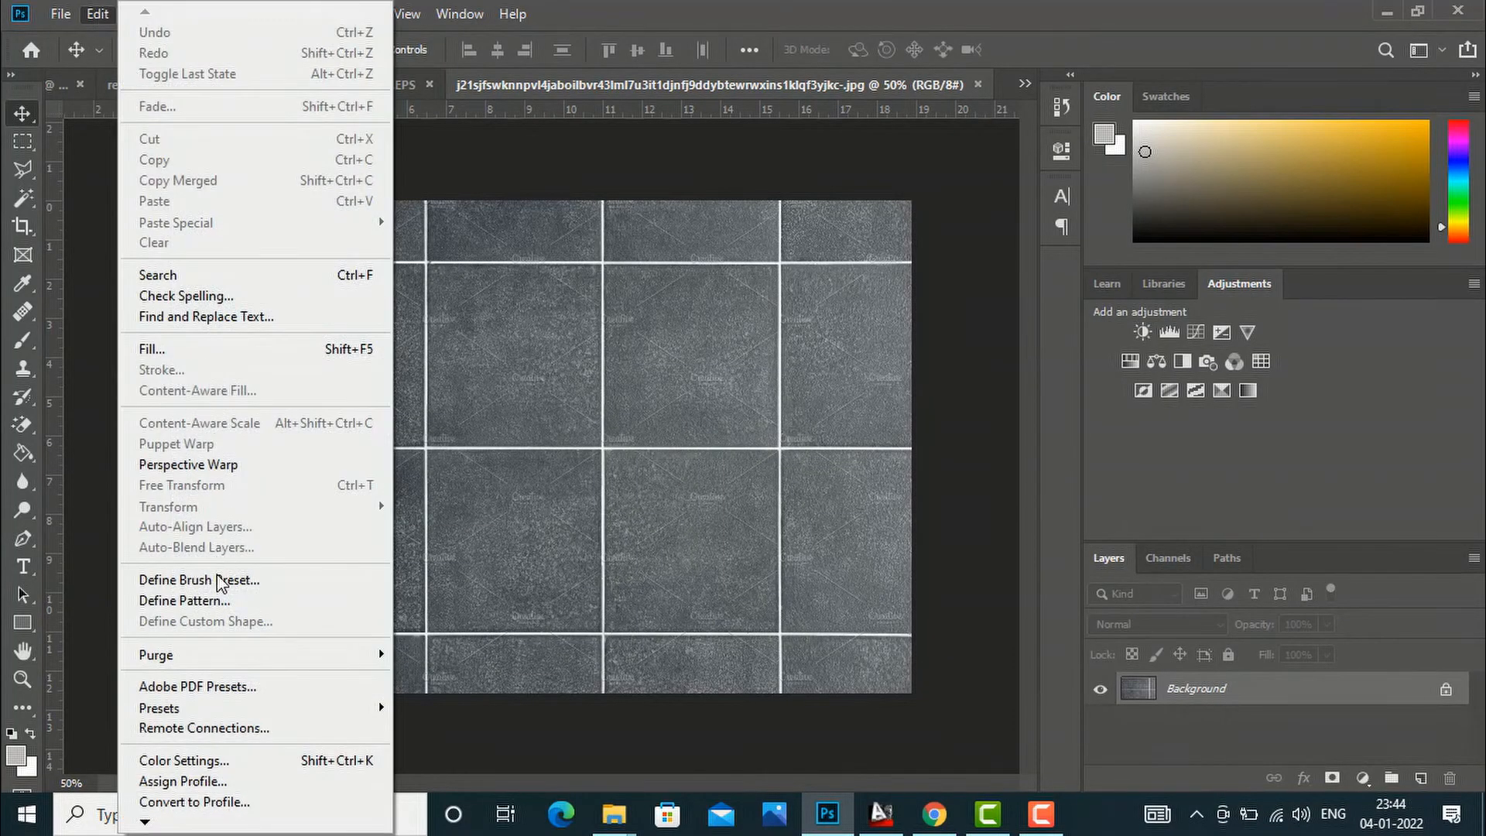
pyautogui.click(196, 601)
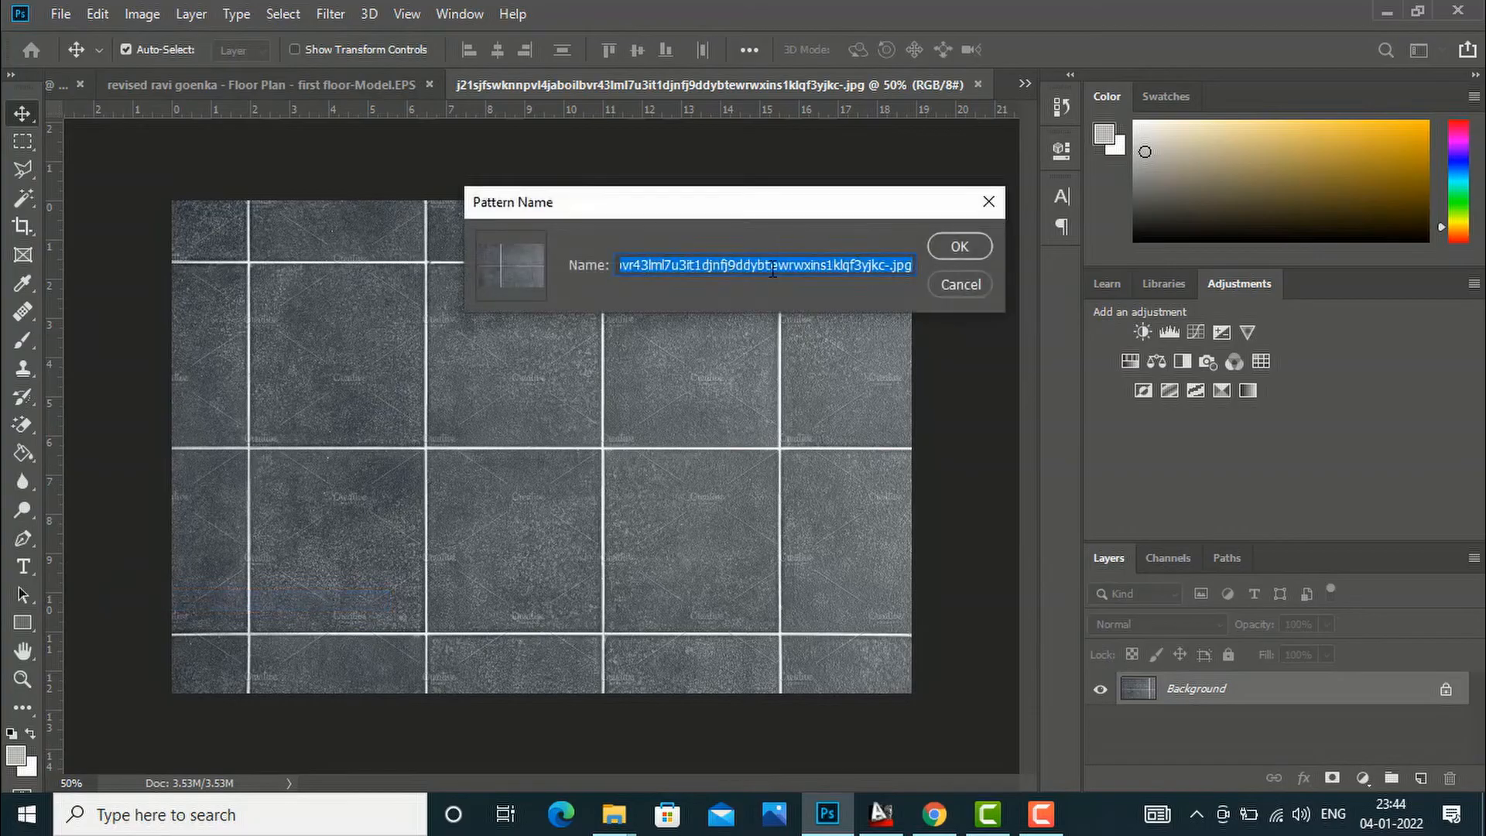
pyautogui.click(955, 246)
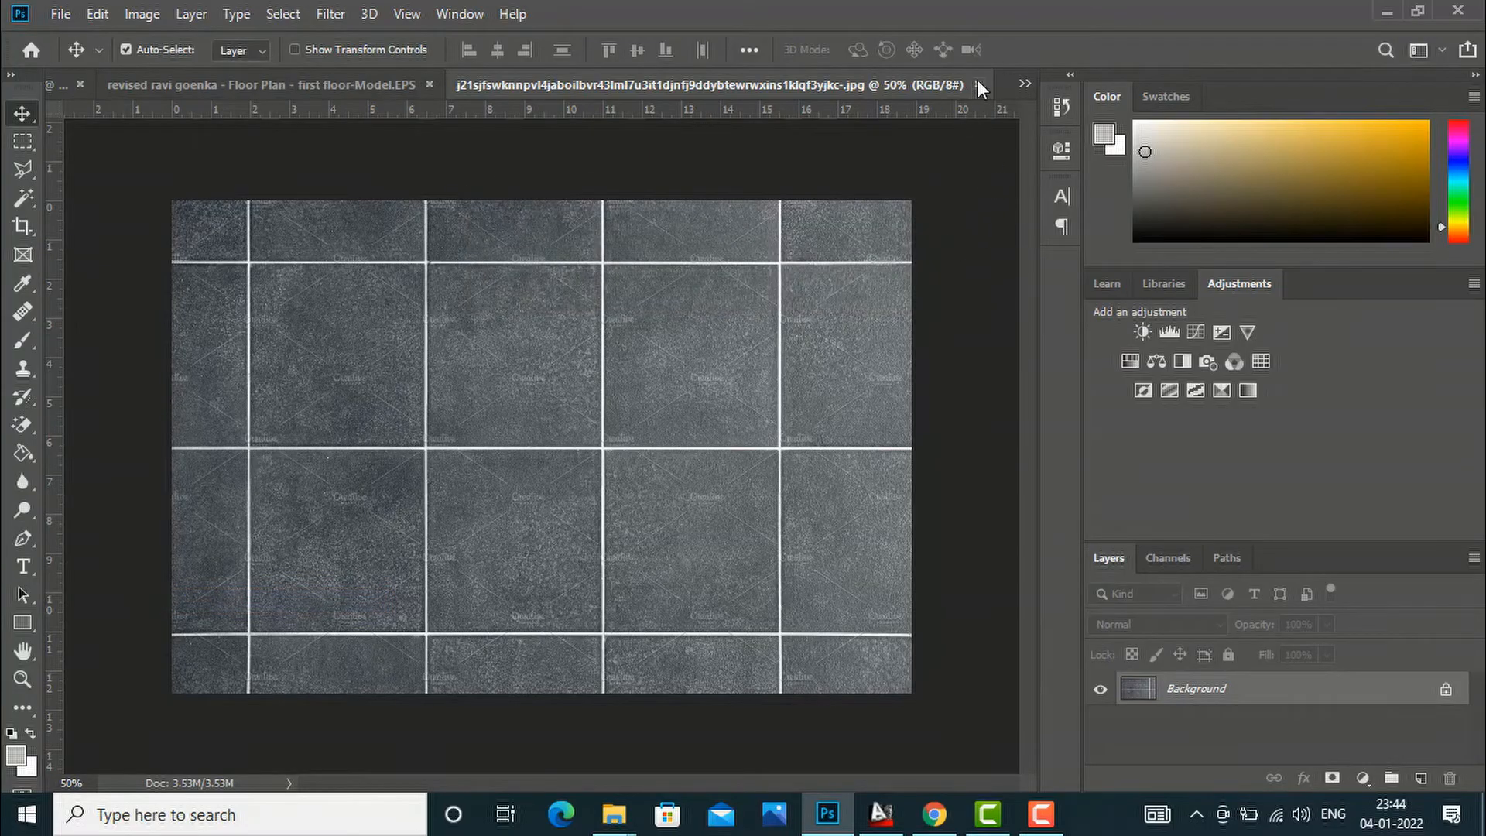
pyautogui.click(977, 82)
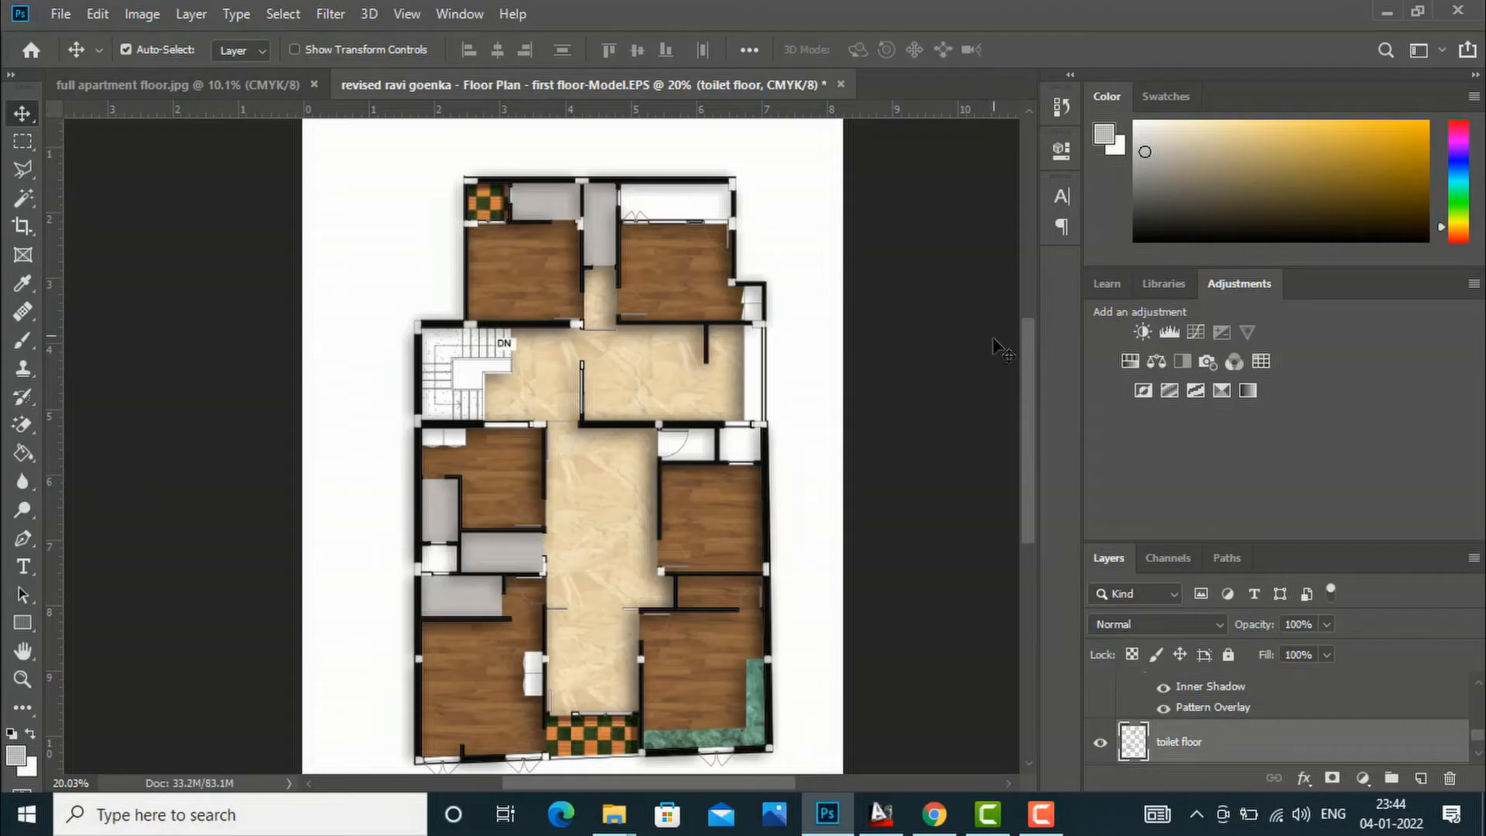
# Step: Add a Pattern Overlay to the toilet floor layer using the newly defined gray tiles pattern
pyautogui.rightClick(1134, 741)
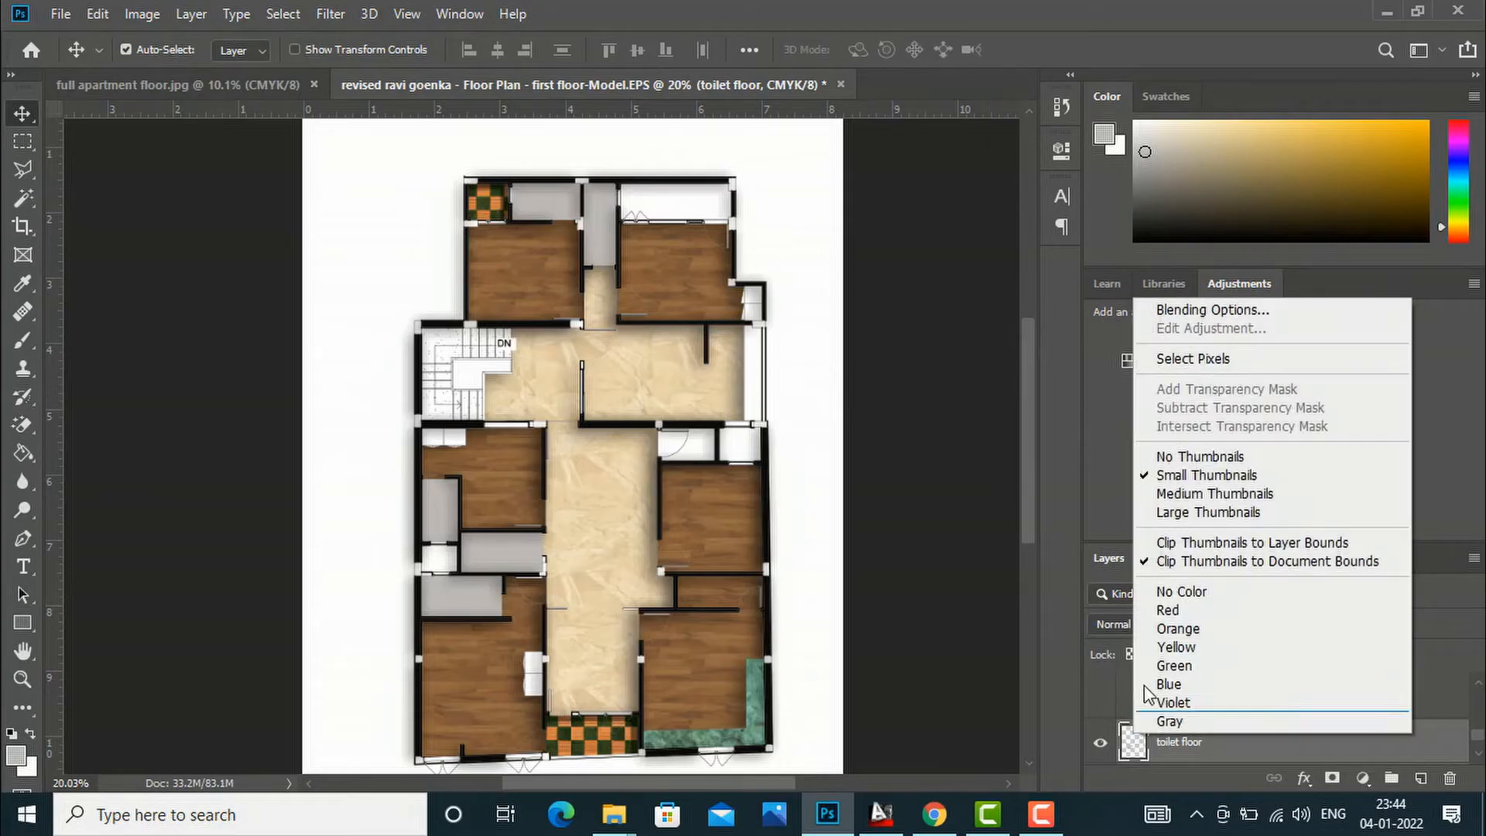
pyautogui.click(1200, 311)
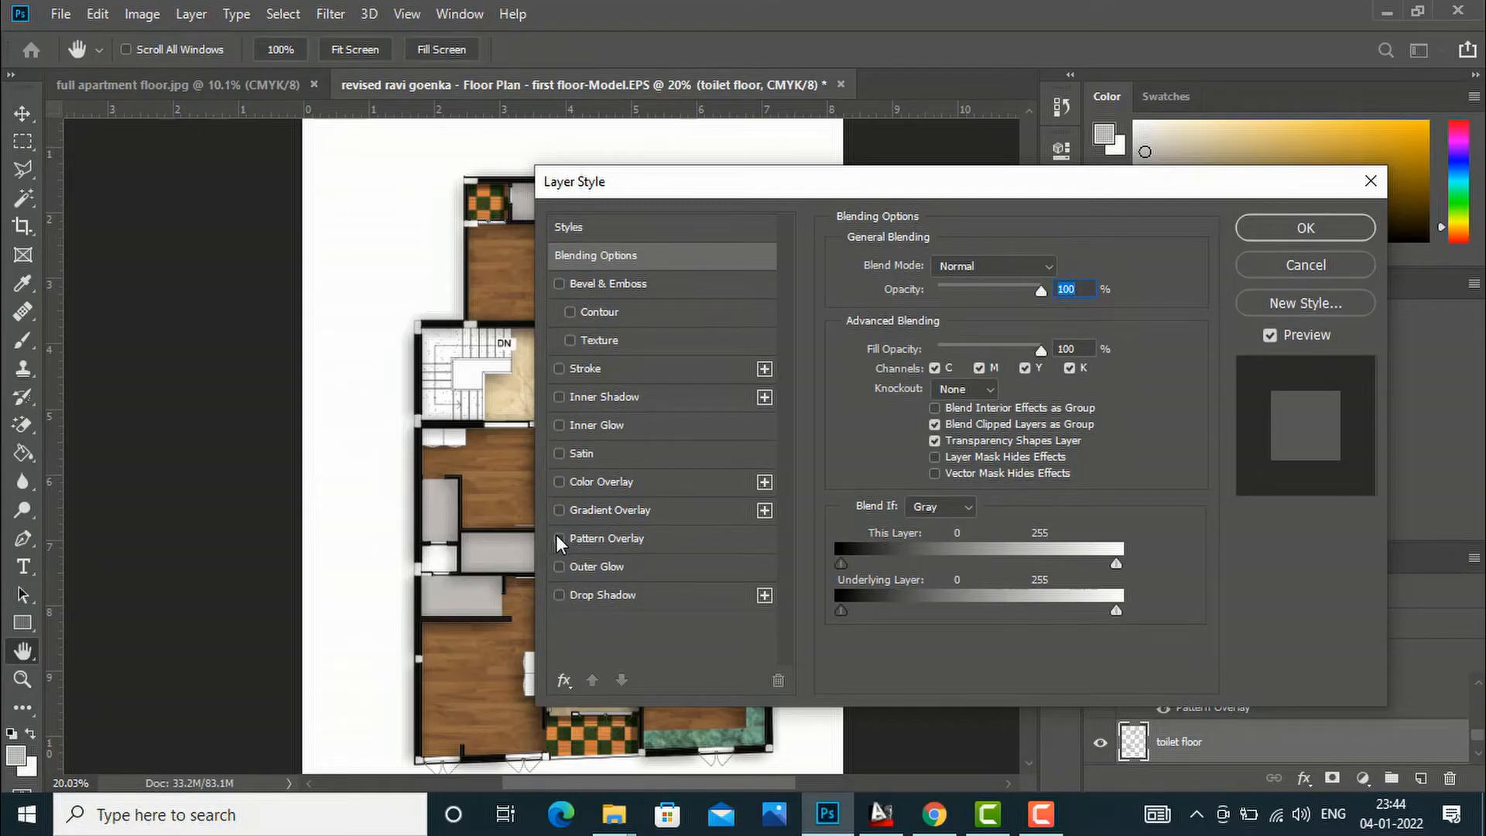
pyautogui.click(559, 539)
pyautogui.click(595, 538)
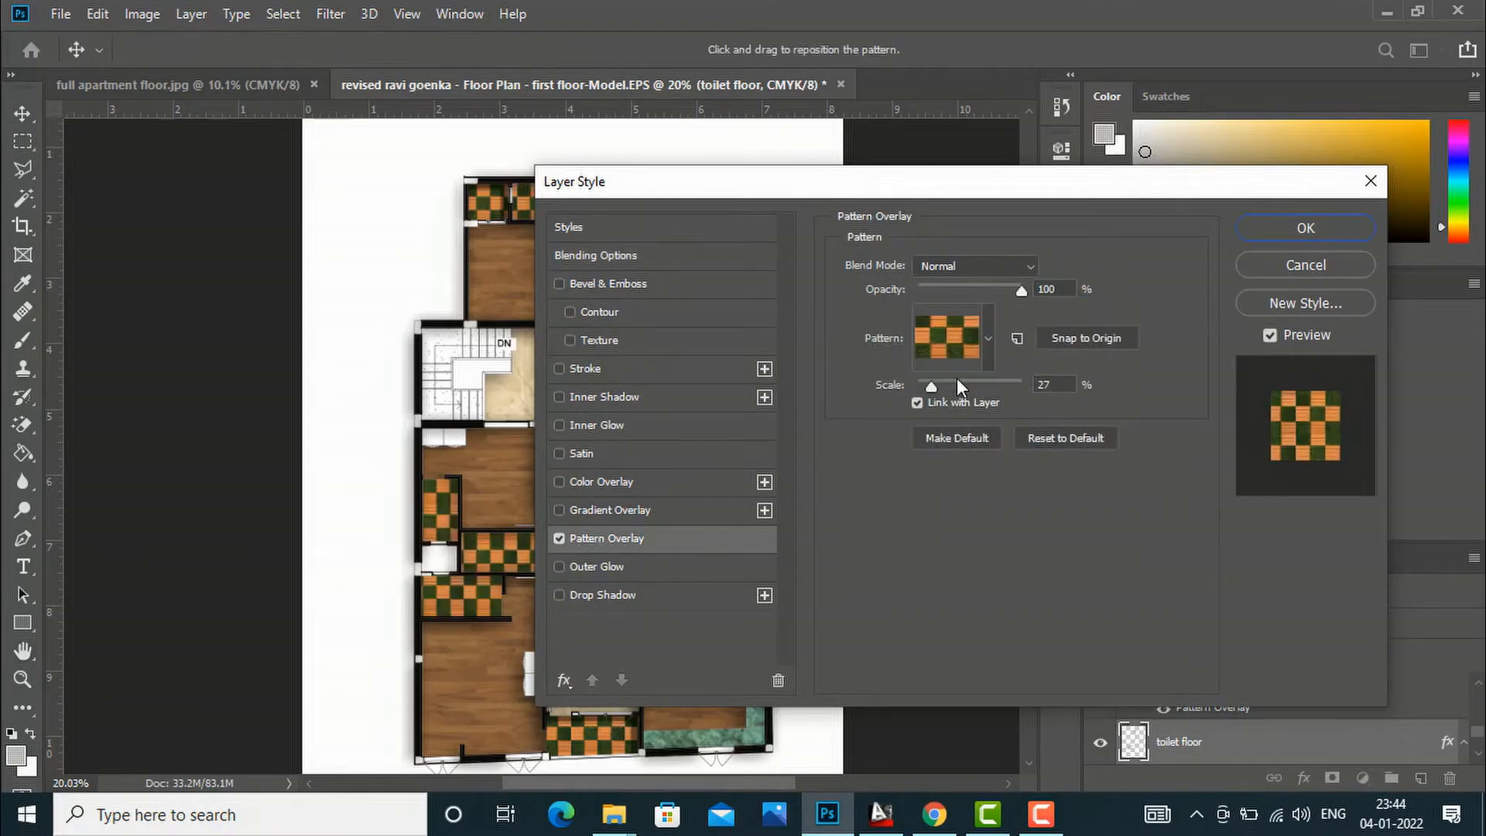
pyautogui.click(988, 337)
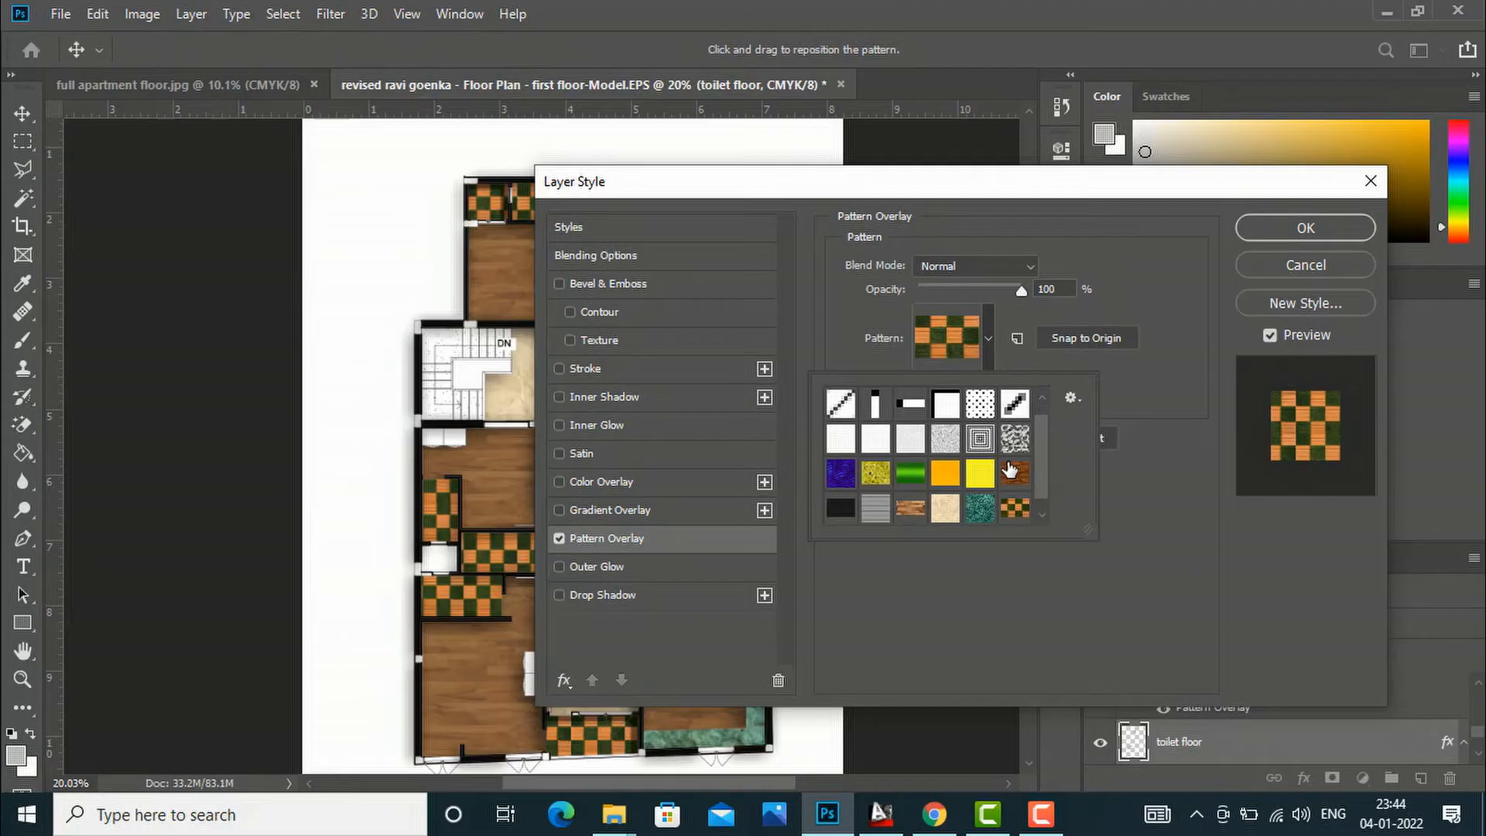
pyautogui.scroll(-1, 1010, 469)
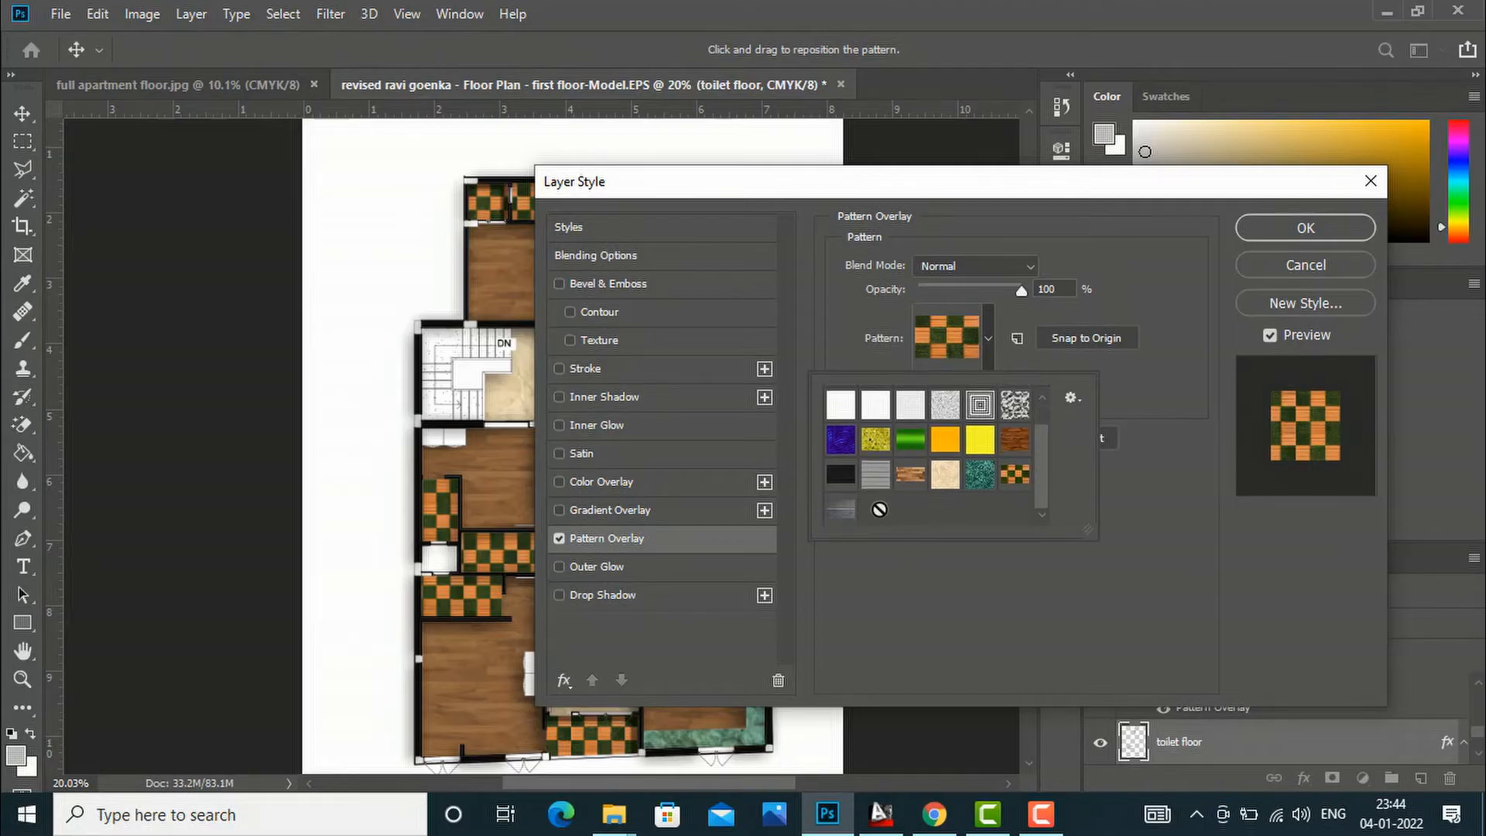
pyautogui.click(841, 512)
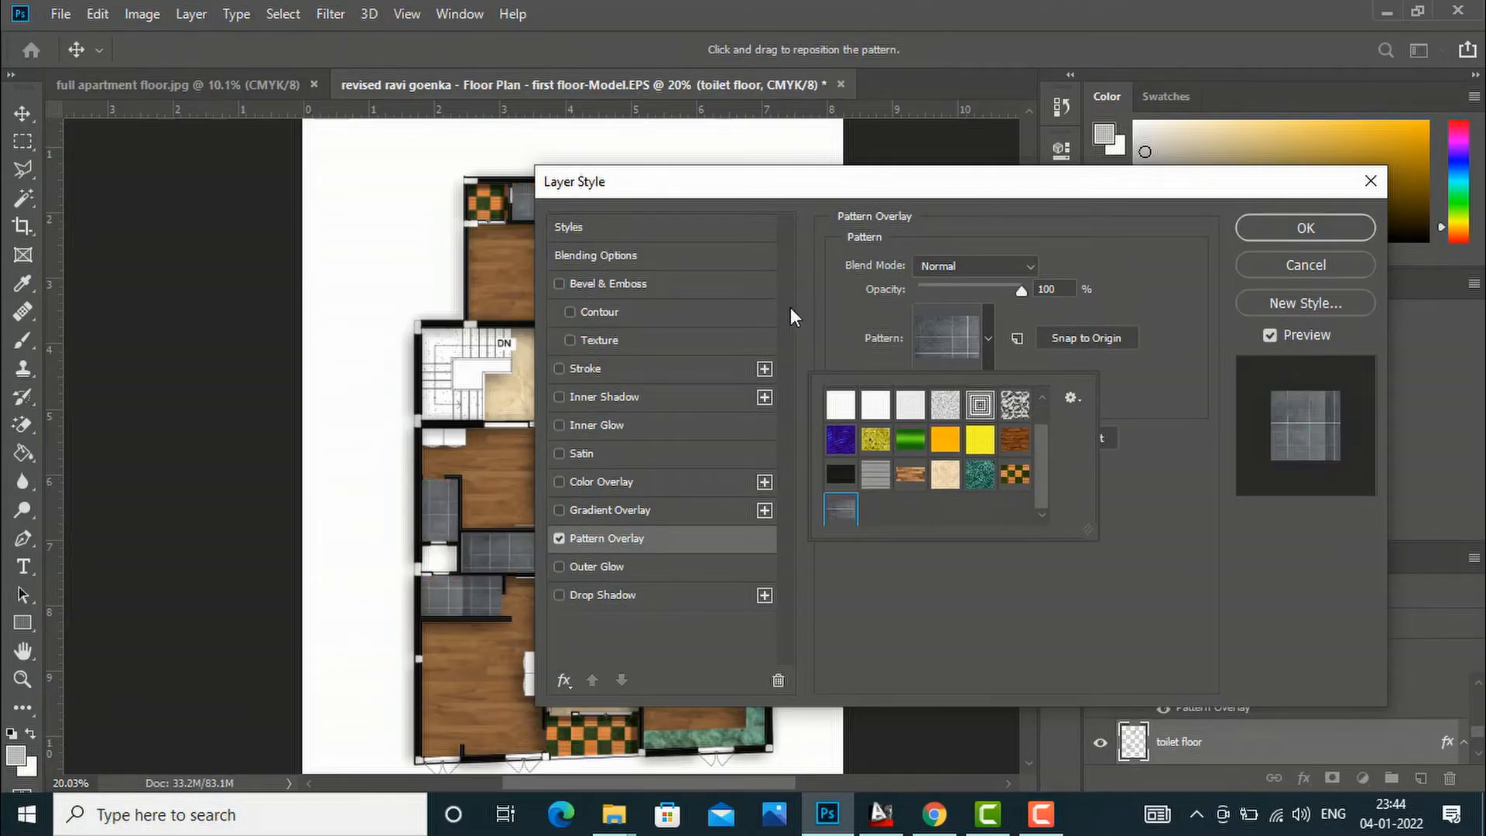
# Step: Set the scale of the toilet floor's gray tile pattern overlay to 39%
pyautogui.click(777, 206)
pyautogui.moveTo(765, 184); pyautogui.dragTo(949, 181)
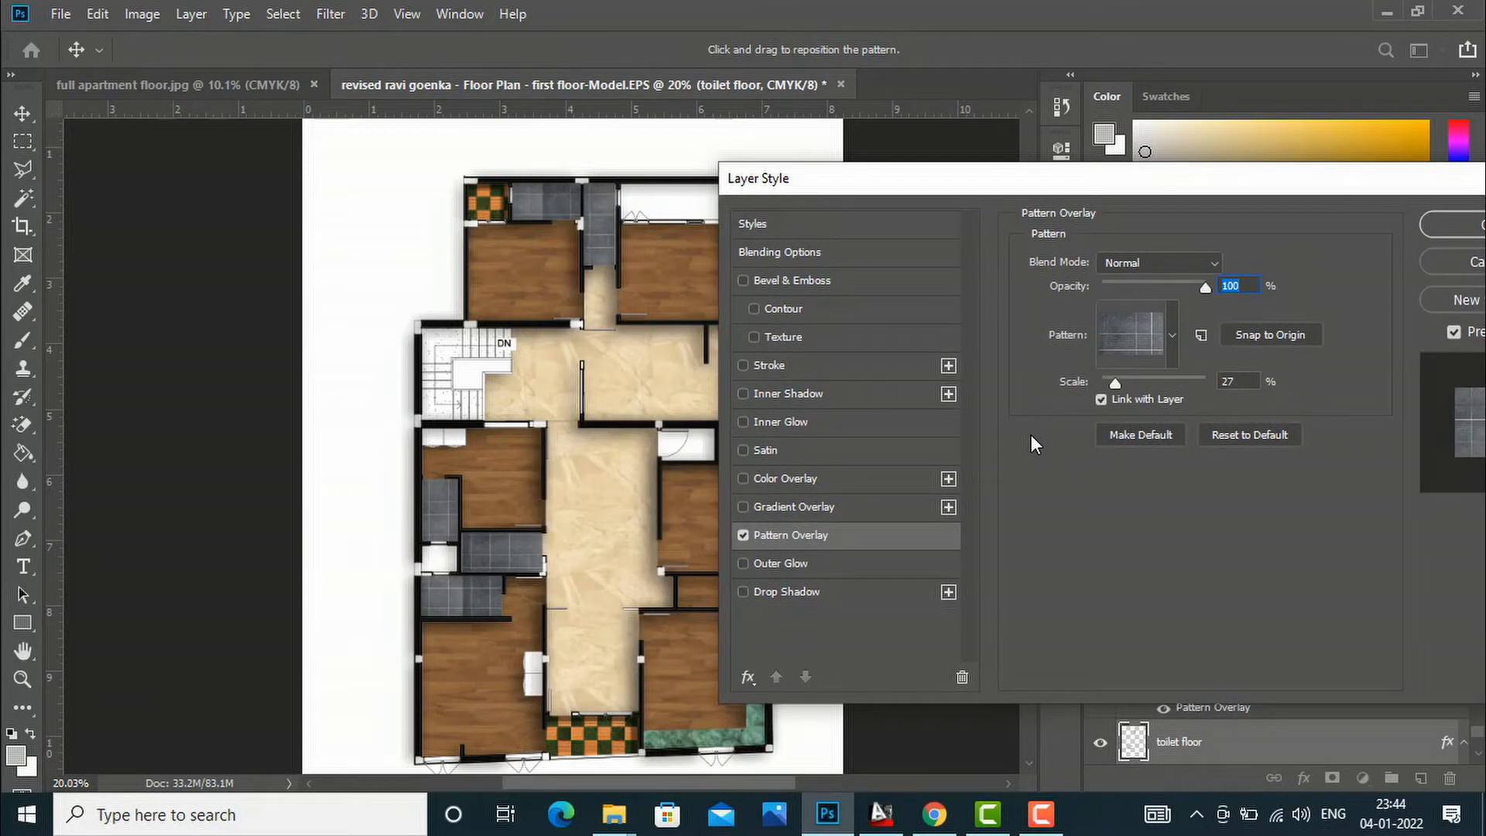
pyautogui.moveTo(1115, 382); pyautogui.dragTo(1123, 382)
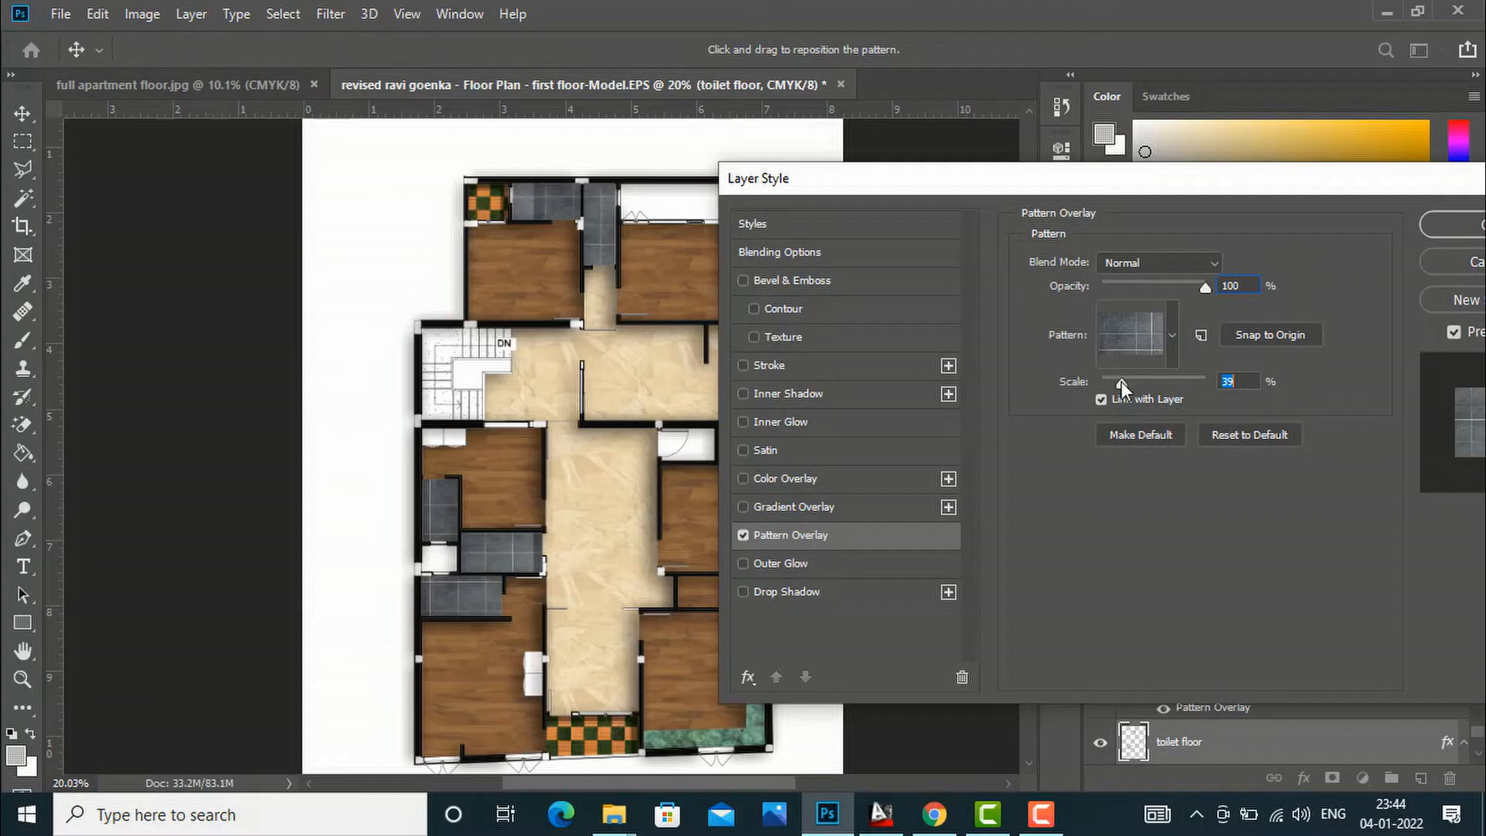
# Step: Add an Inner Shadow with a distance of 27 px to the toilet floor layer and apply the layer style
pyautogui.moveTo(1239, 189); pyautogui.dragTo(1085, 181)
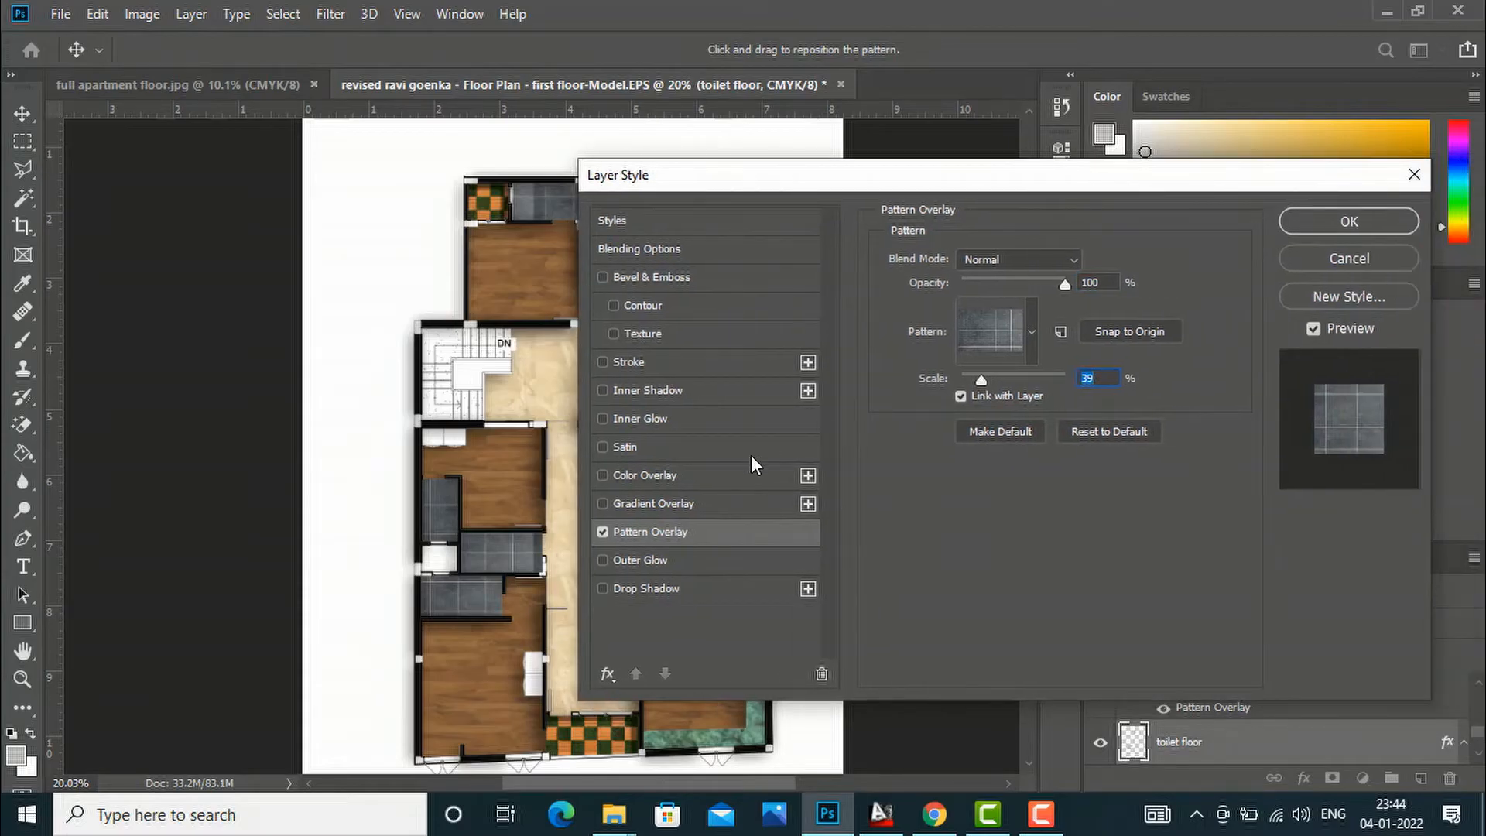
pyautogui.click(603, 390)
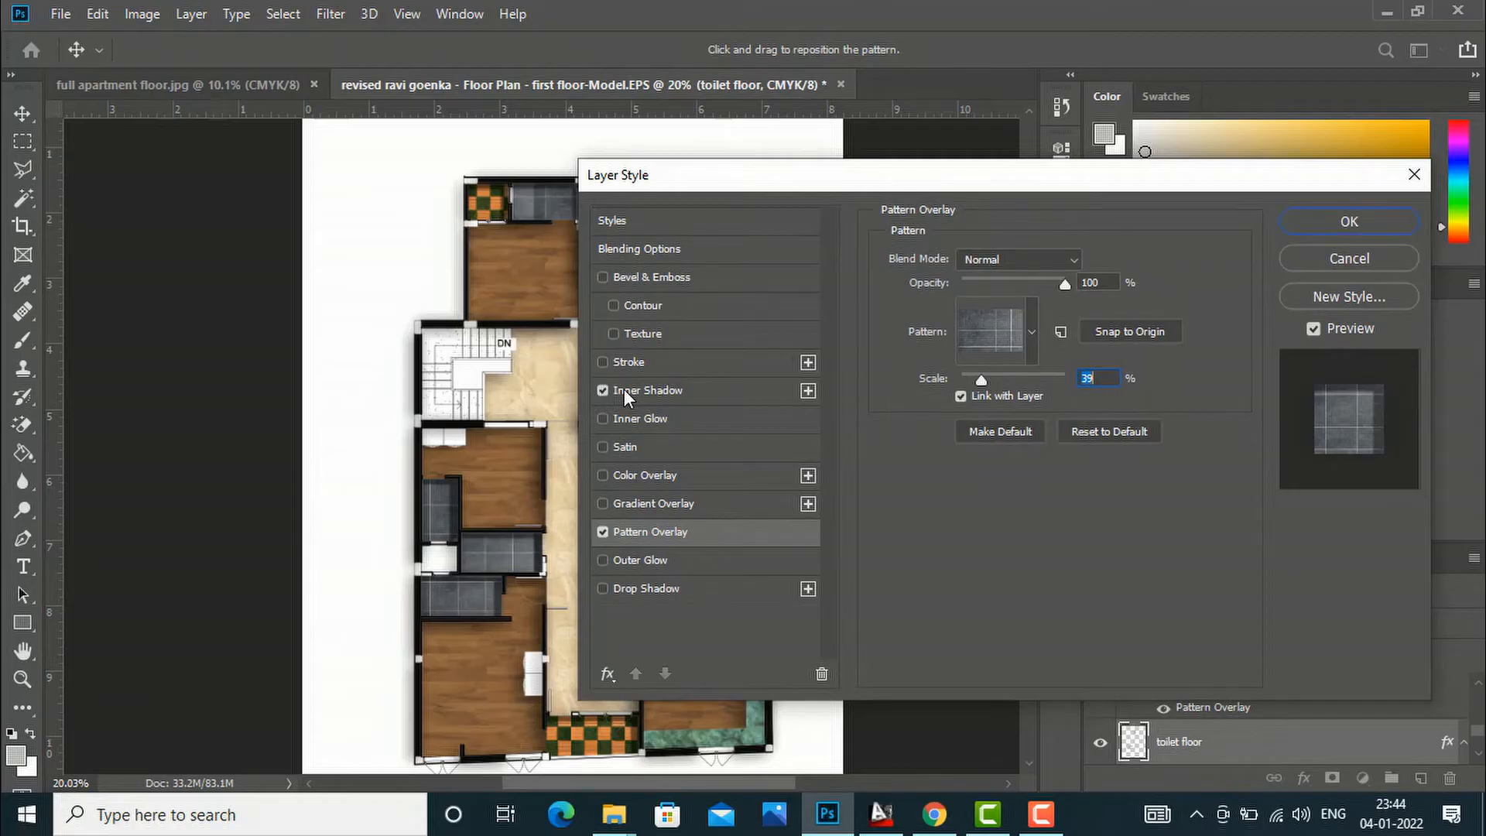
pyautogui.click(624, 389)
pyautogui.moveTo(1005, 360); pyautogui.dragTo(992, 347)
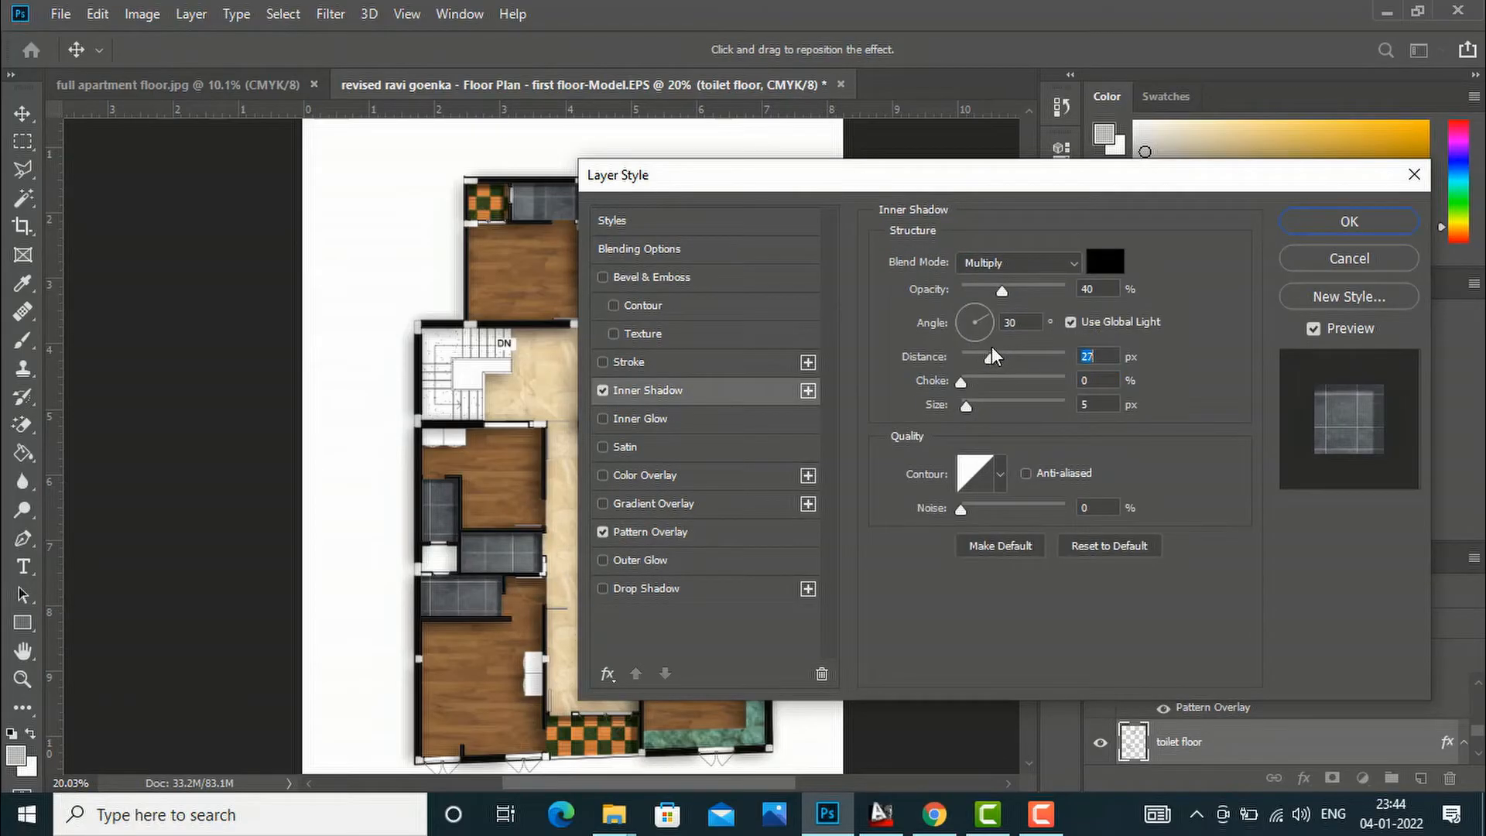
pyautogui.click(1348, 223)
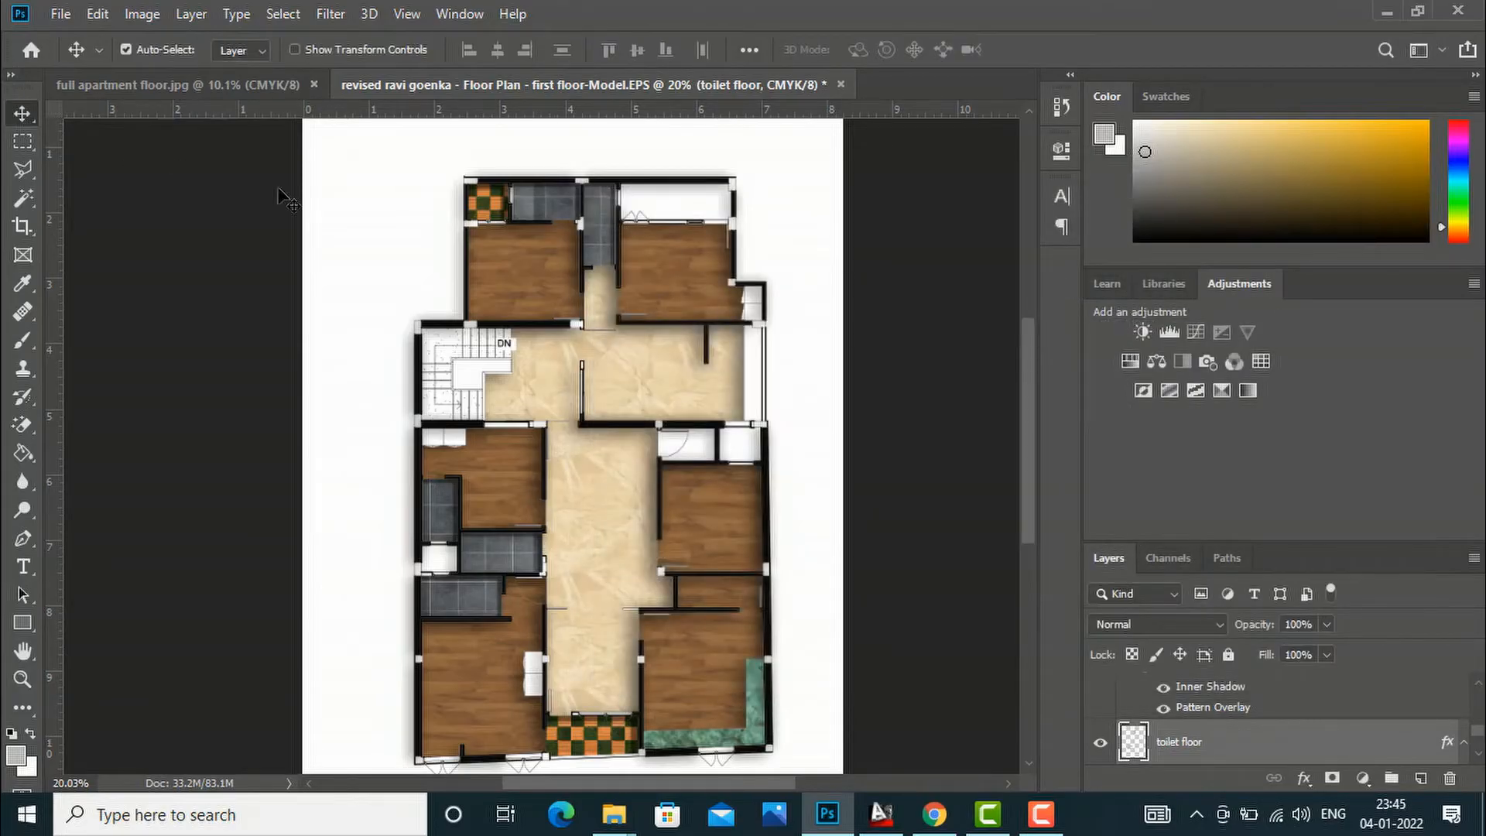
# Step: Examine the tiled toilet floors and the rest of the floor plan at several zoom levels
pyautogui.scroll(-2, 818, 288)
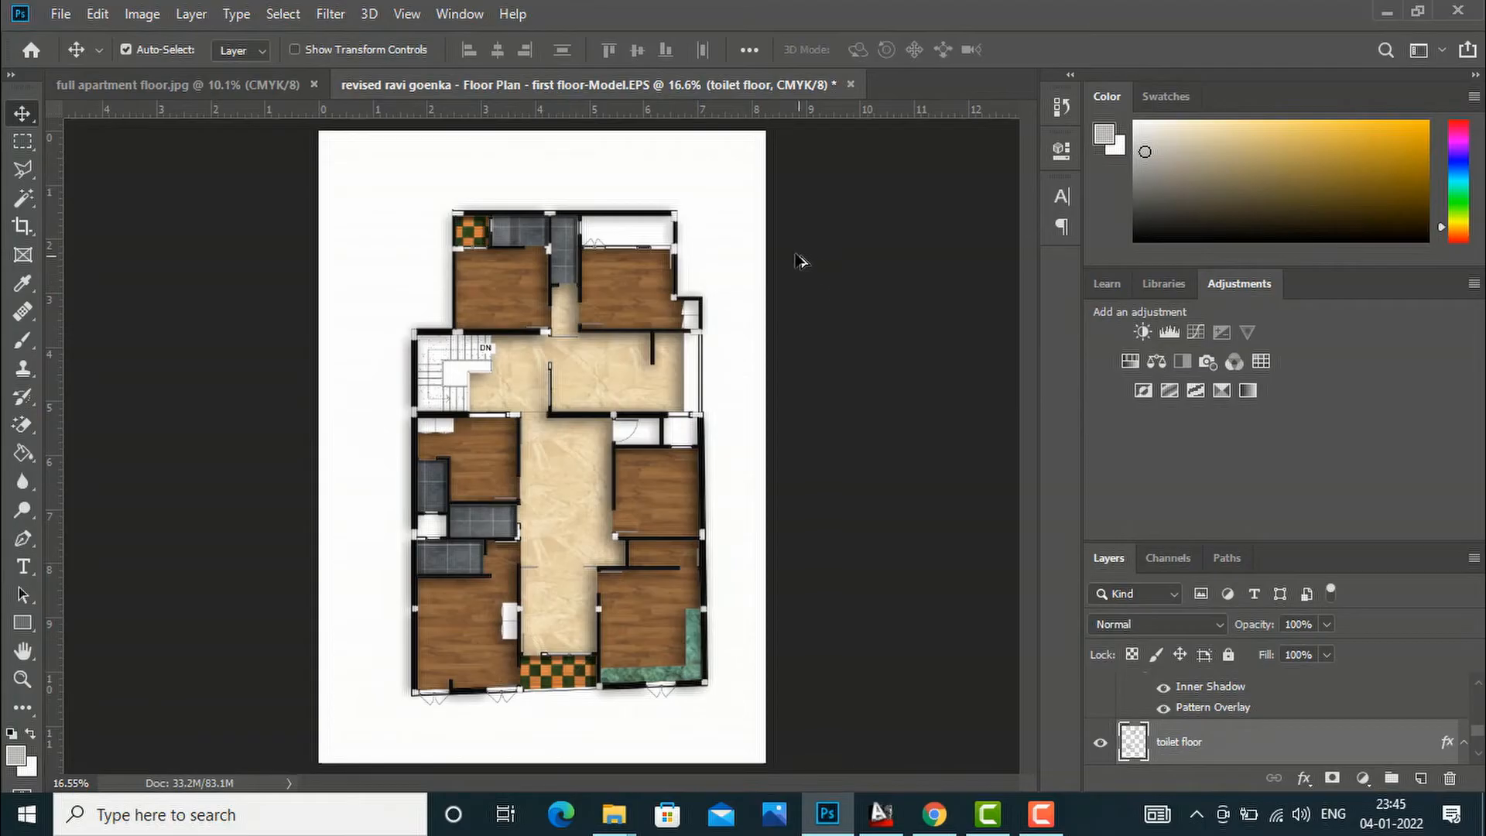
pyautogui.scroll(-2, 806, 255)
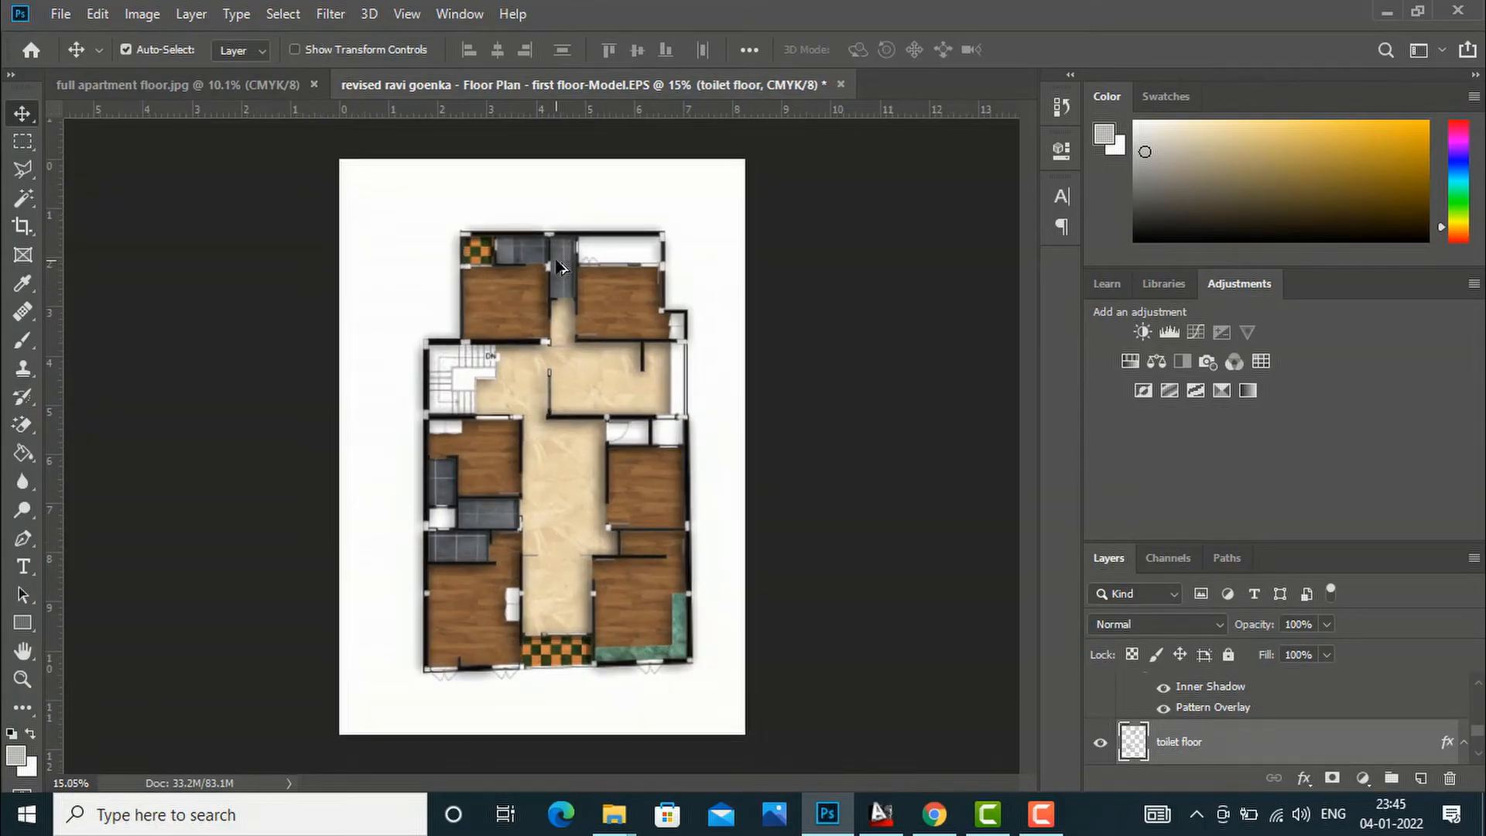
pyautogui.scroll(2, 559, 267)
pyautogui.scroll(3, 548, 264)
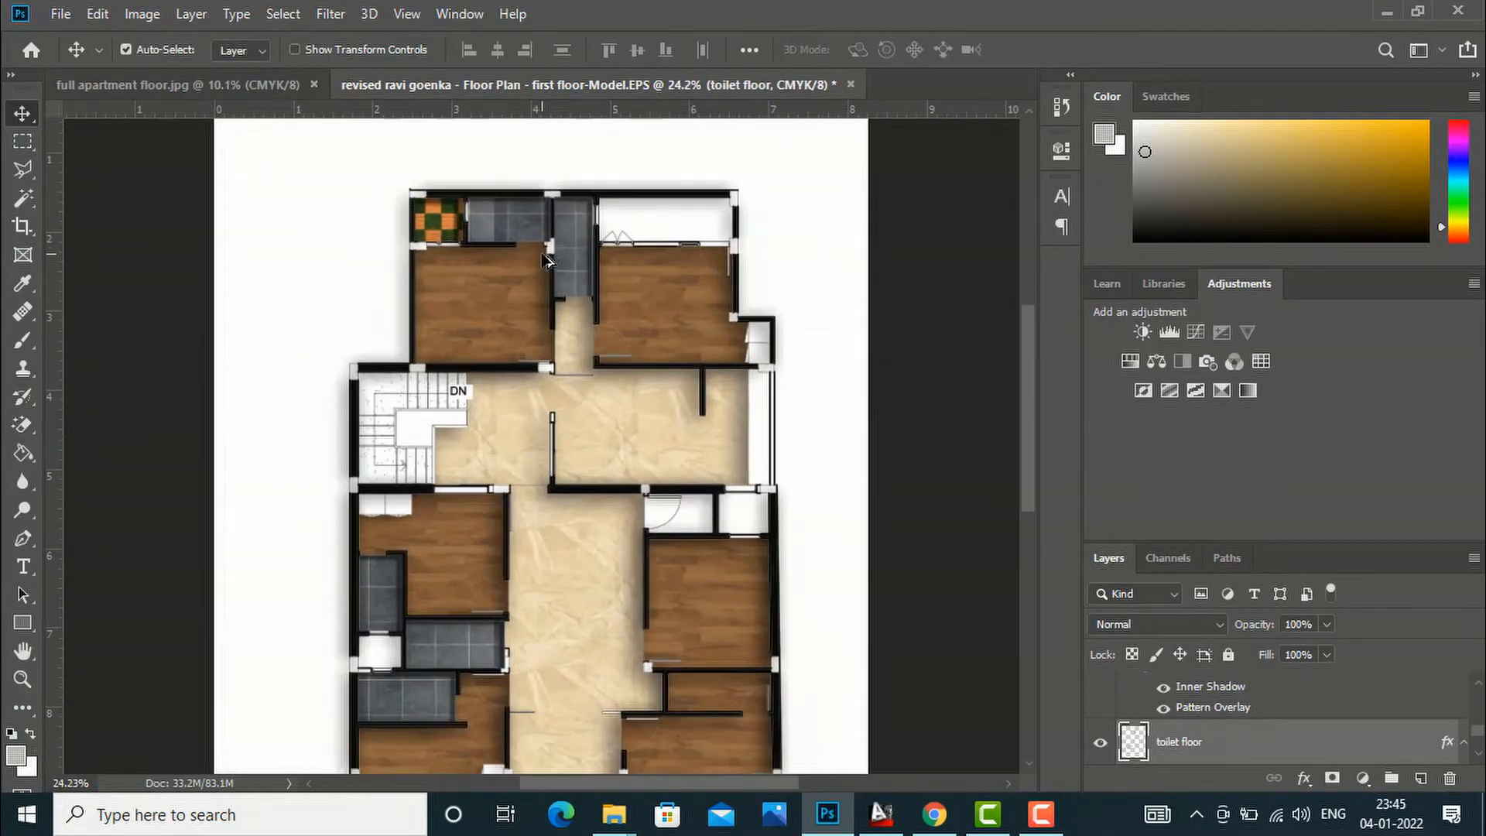
pyautogui.scroll(-2, 829, 190)
pyautogui.scroll(-1, 830, 190)
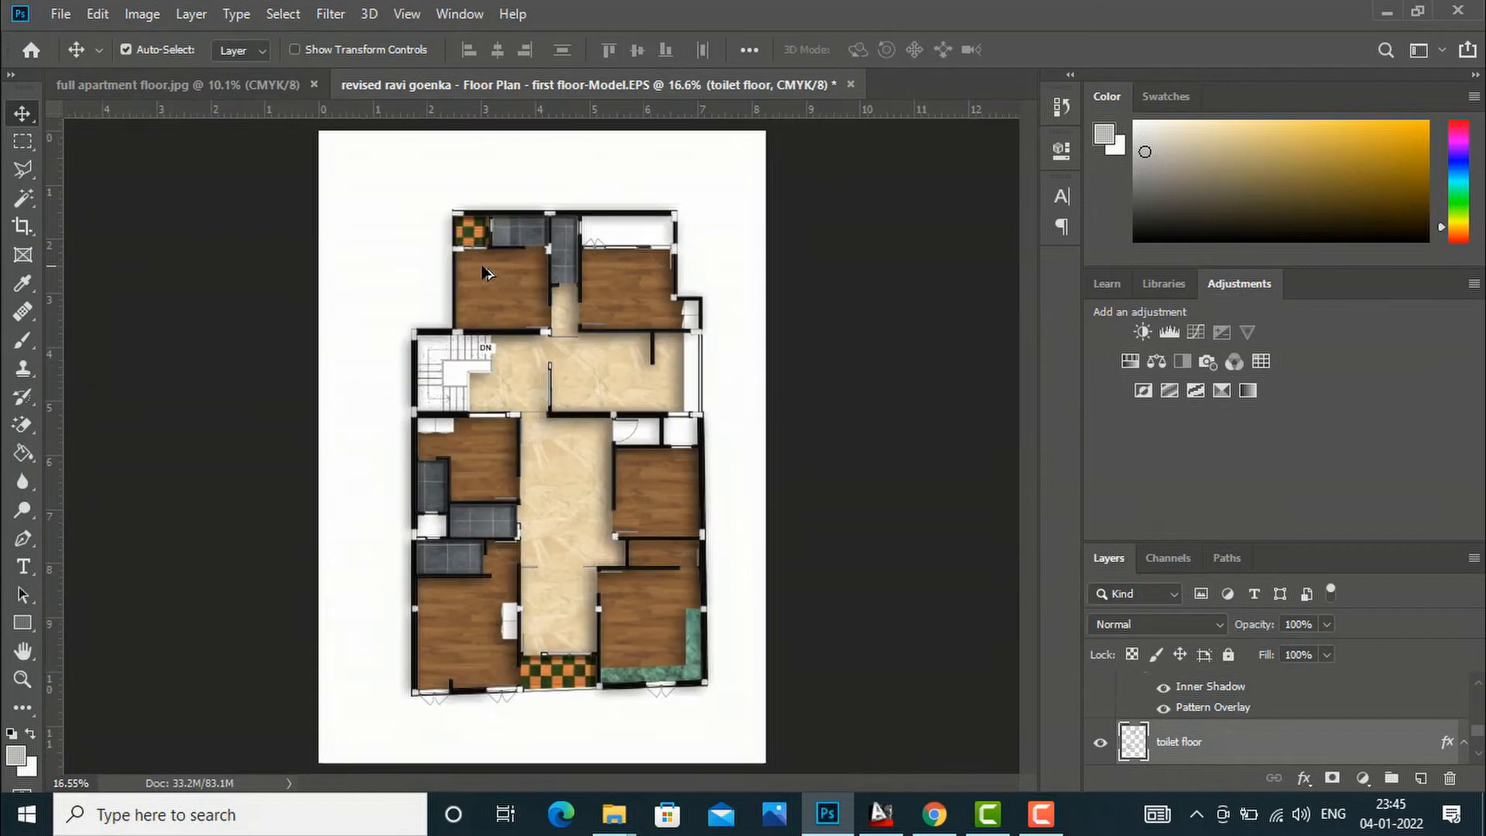
pyautogui.scroll(3, 487, 272)
pyautogui.scroll(-2, 806, 190)
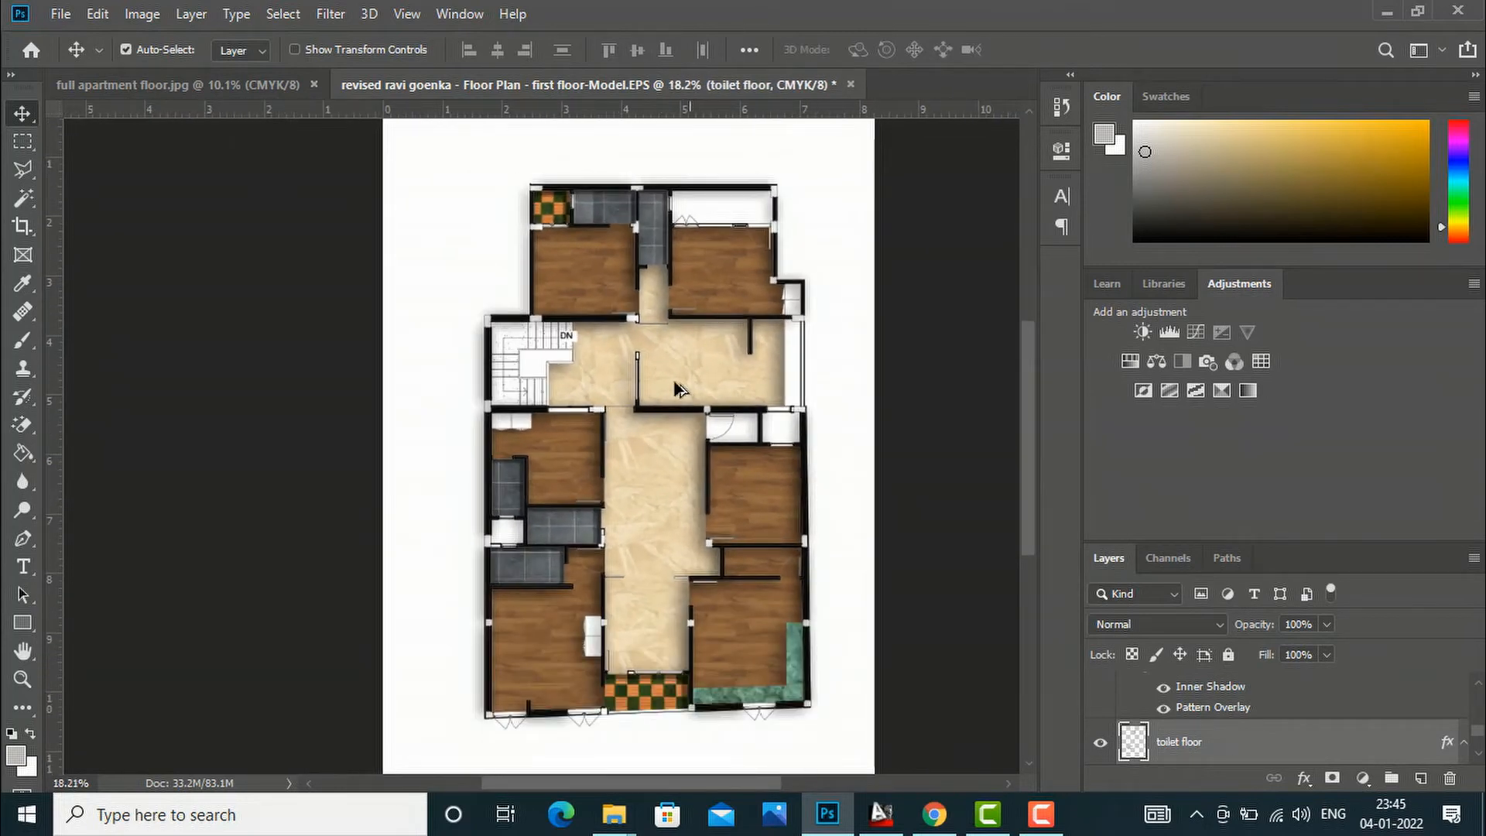
pyautogui.scroll(2, 609, 734)
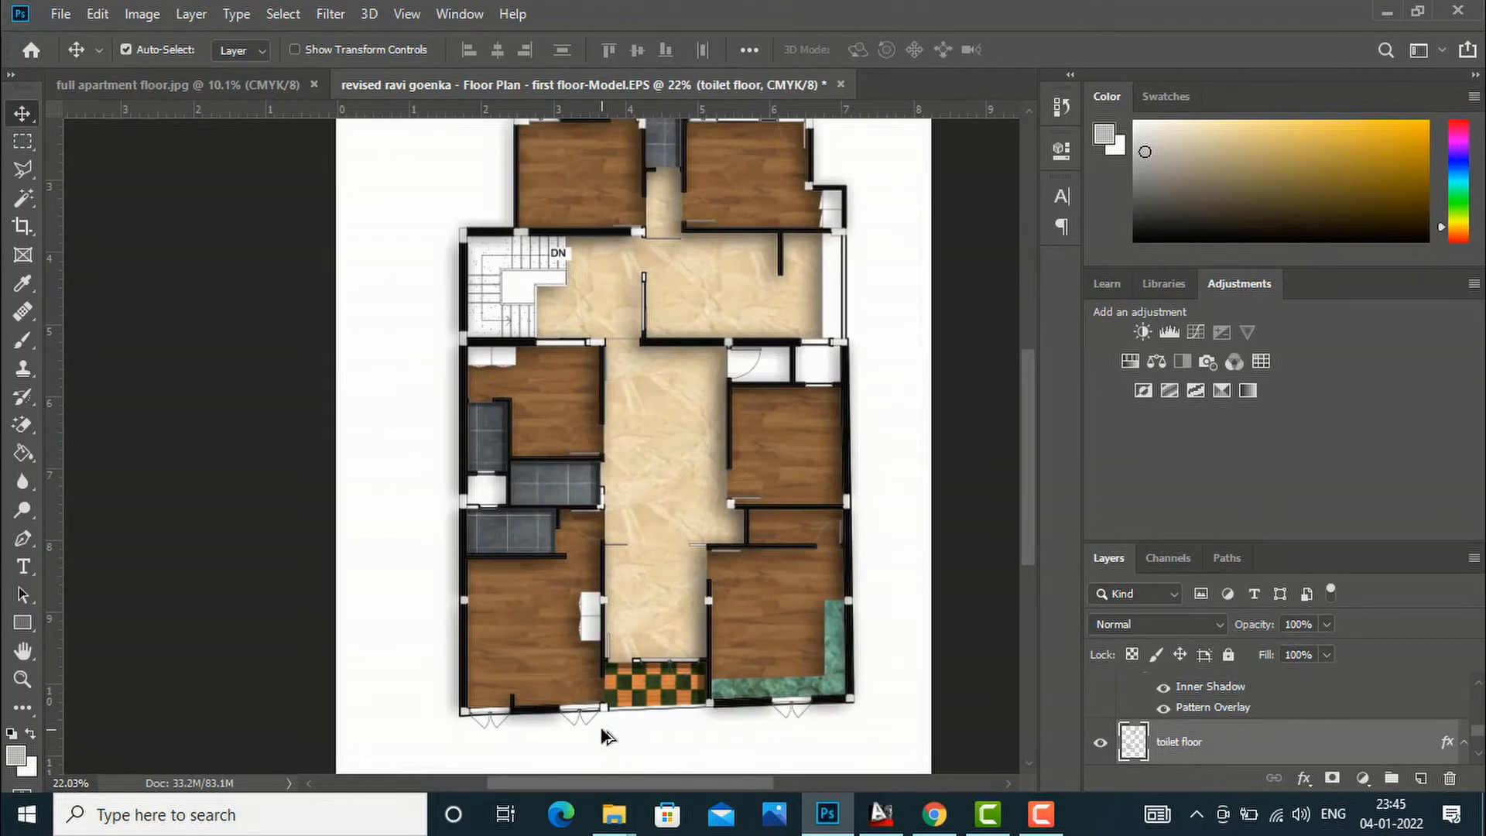
pyautogui.scroll(6, 465, 236)
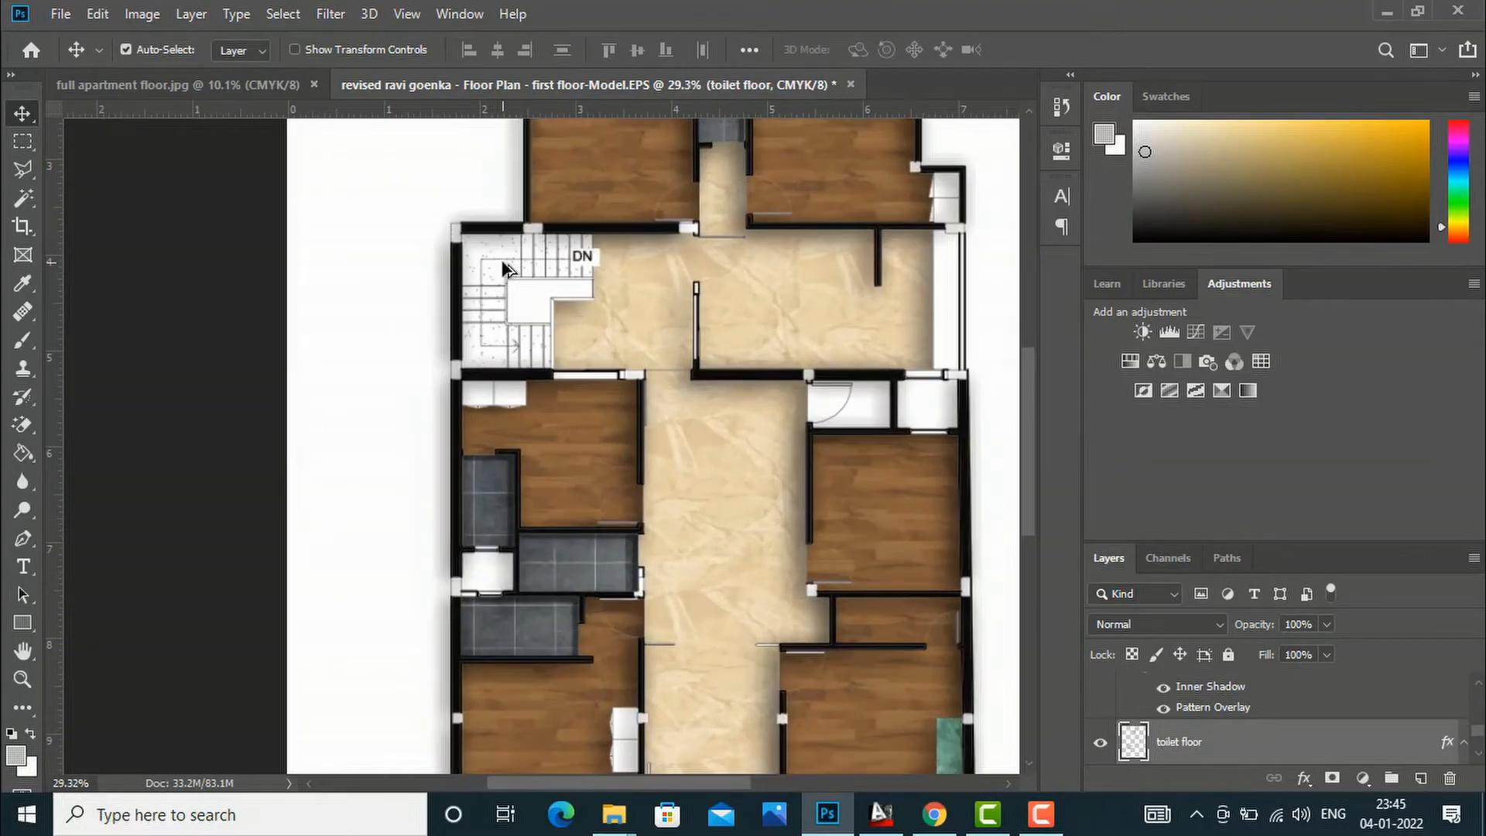
# Step: On the floor plan layer, select the staircase landings, the treads along the outer wall and the lower flight with the Magic Wand
pyautogui.scroll(3, 489, 232)
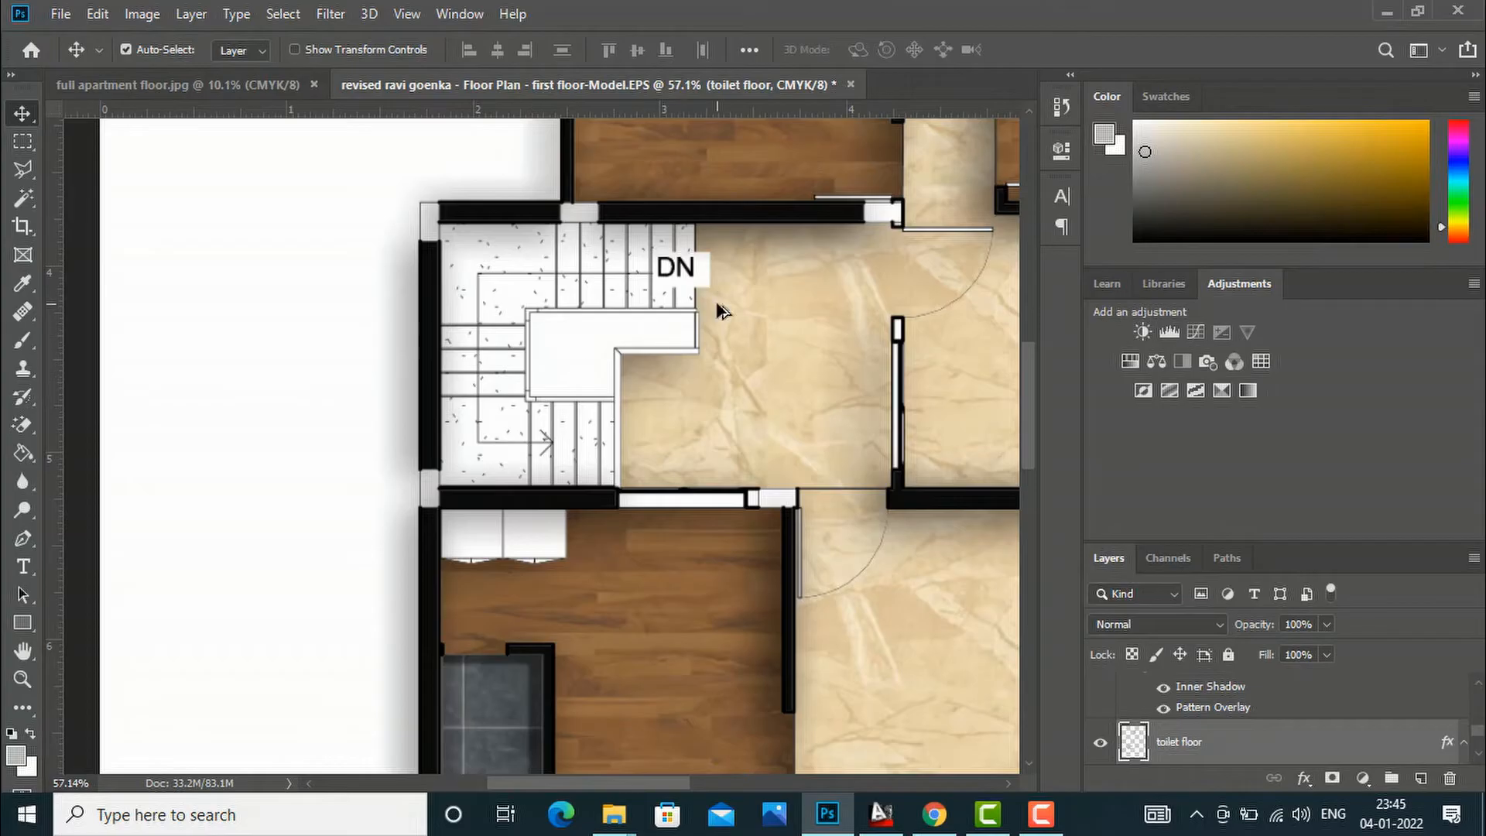
pyautogui.scroll(-1, 712, 310)
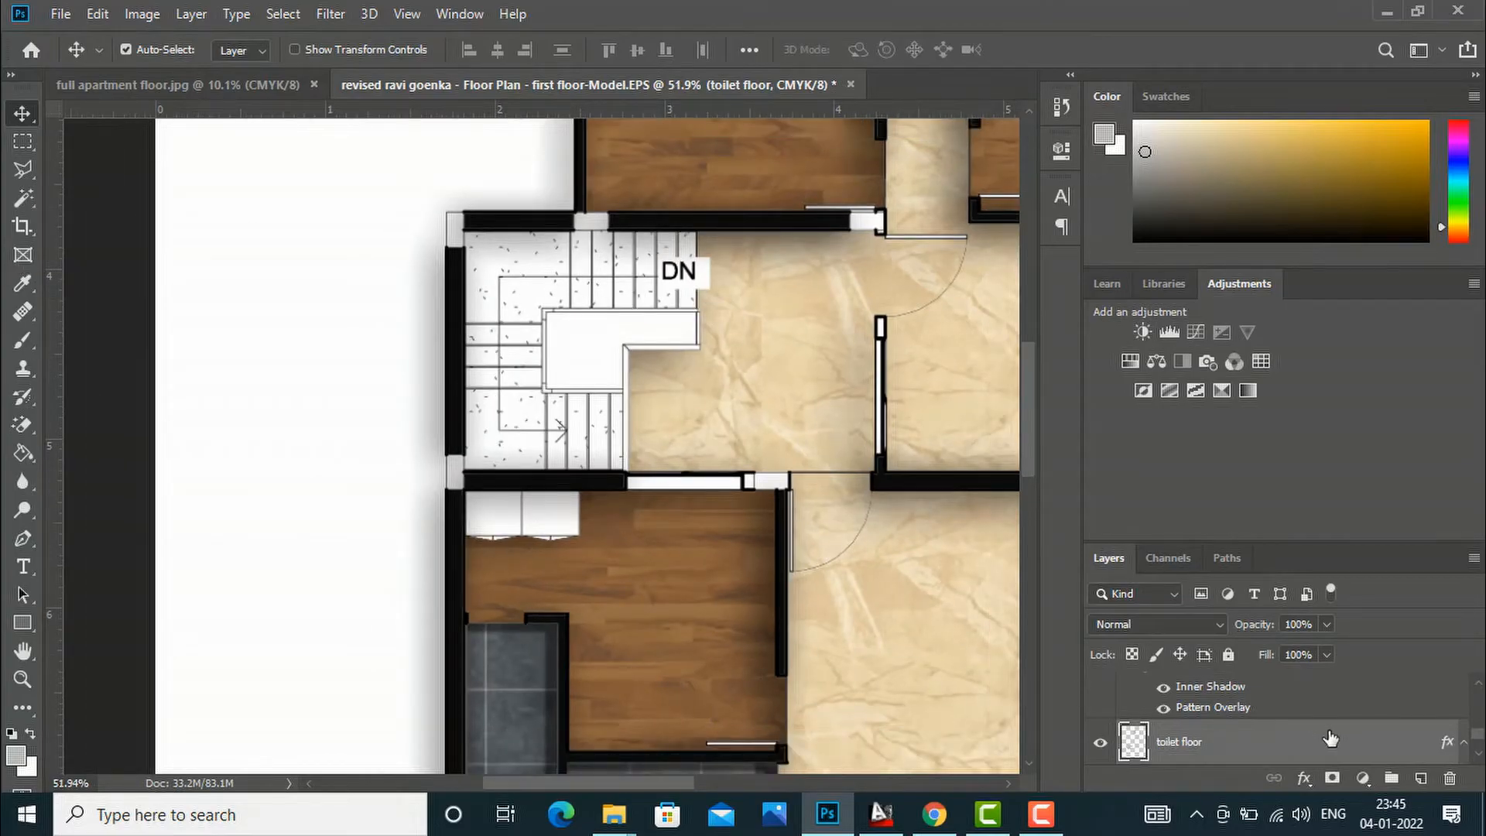
pyautogui.scroll(-2, 1327, 735)
pyautogui.click(1170, 706)
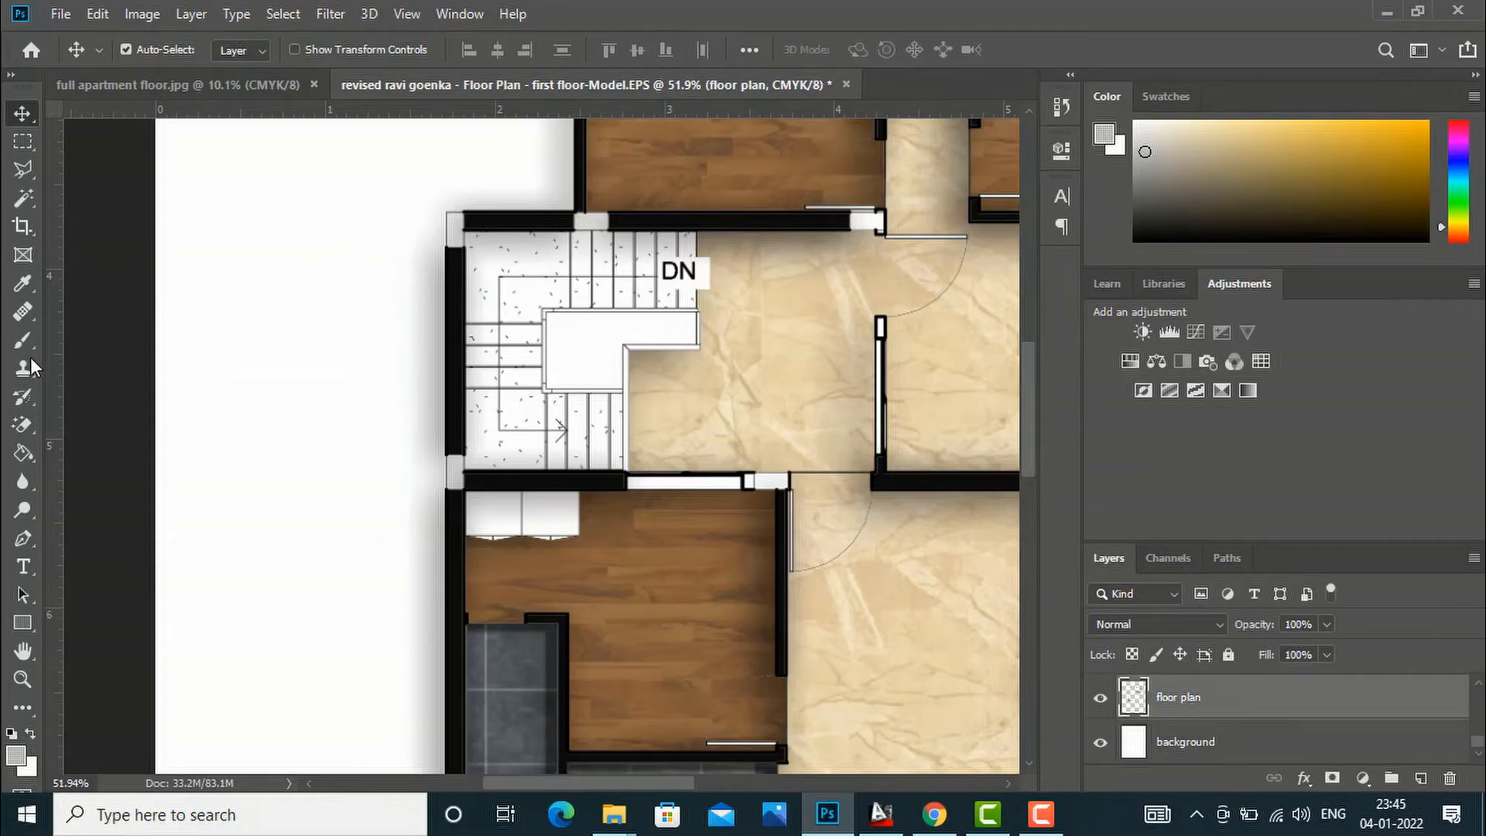
pyautogui.click(25, 199)
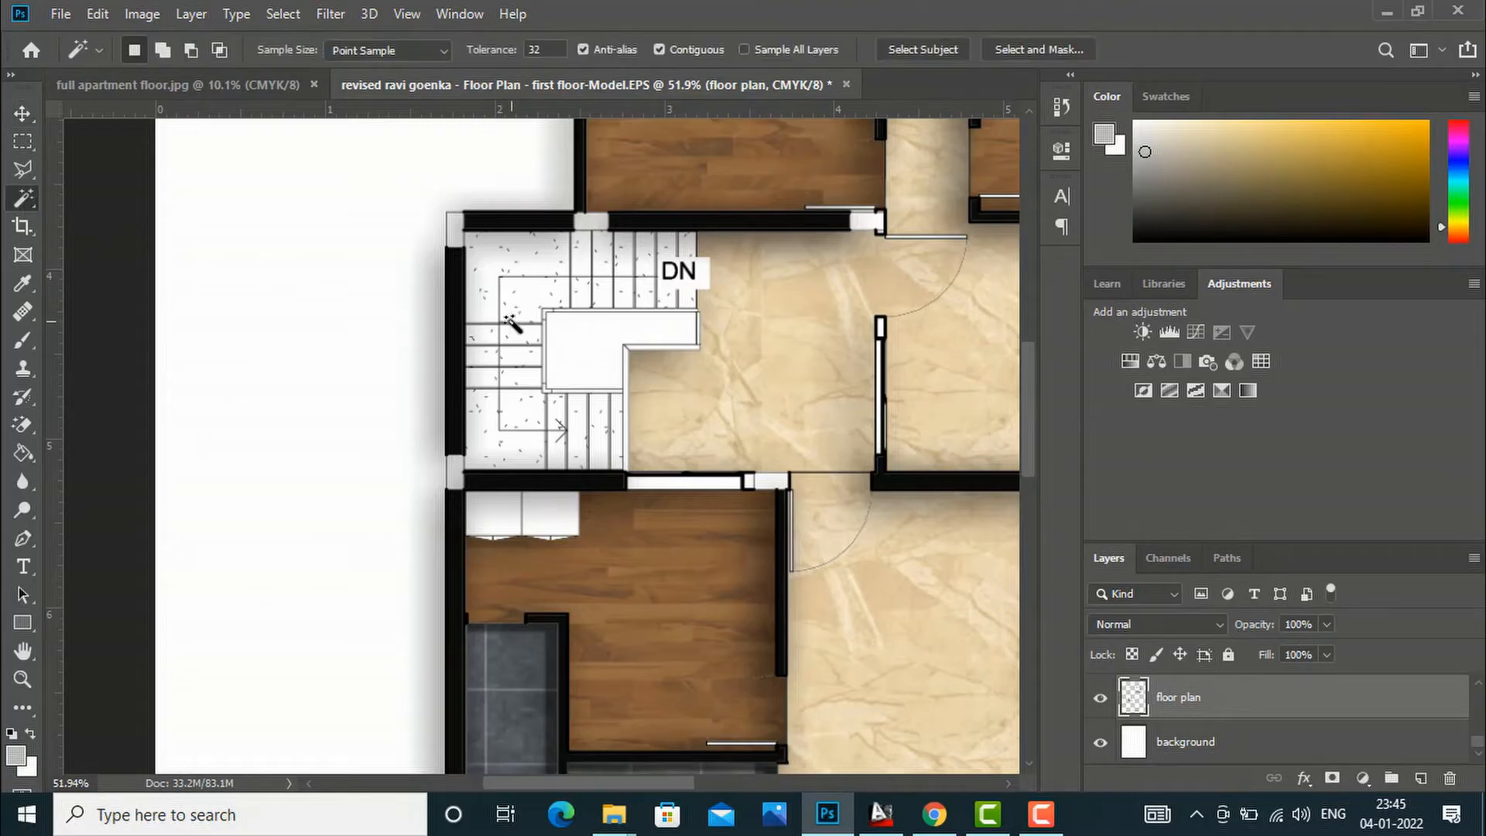
pyautogui.scroll(2, 628, 288)
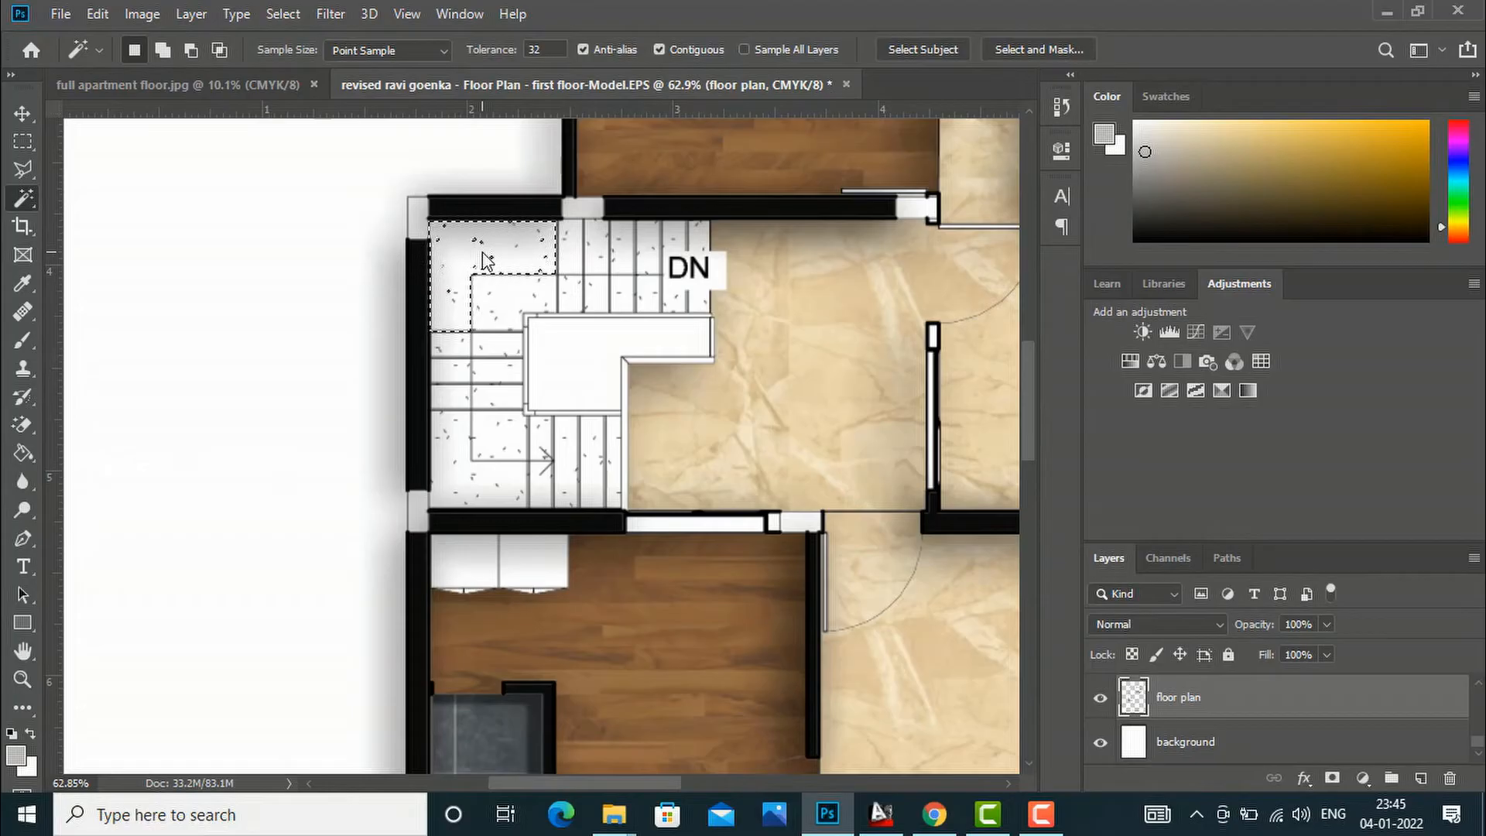
pyautogui.keyDown('shift'); pyautogui.click(490, 298); pyautogui.keyUp('shift')
pyautogui.keyDown('shift'); pyautogui.click(505, 354); pyautogui.keyUp('shift')
pyautogui.keyDown('shift'); pyautogui.click(439, 348); pyautogui.keyUp('shift')
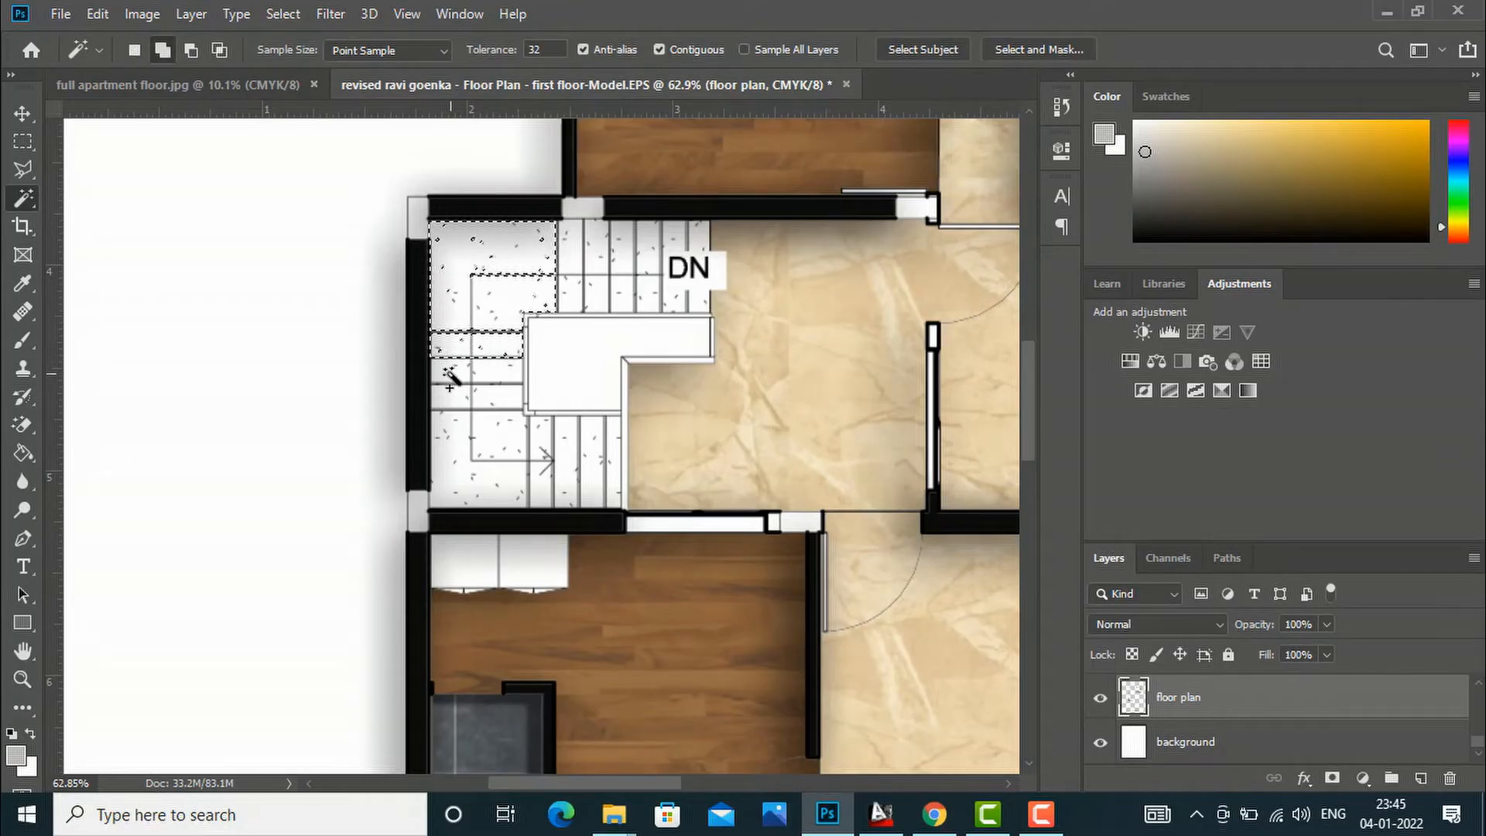
pyautogui.click(486, 373)
pyautogui.click(486, 403)
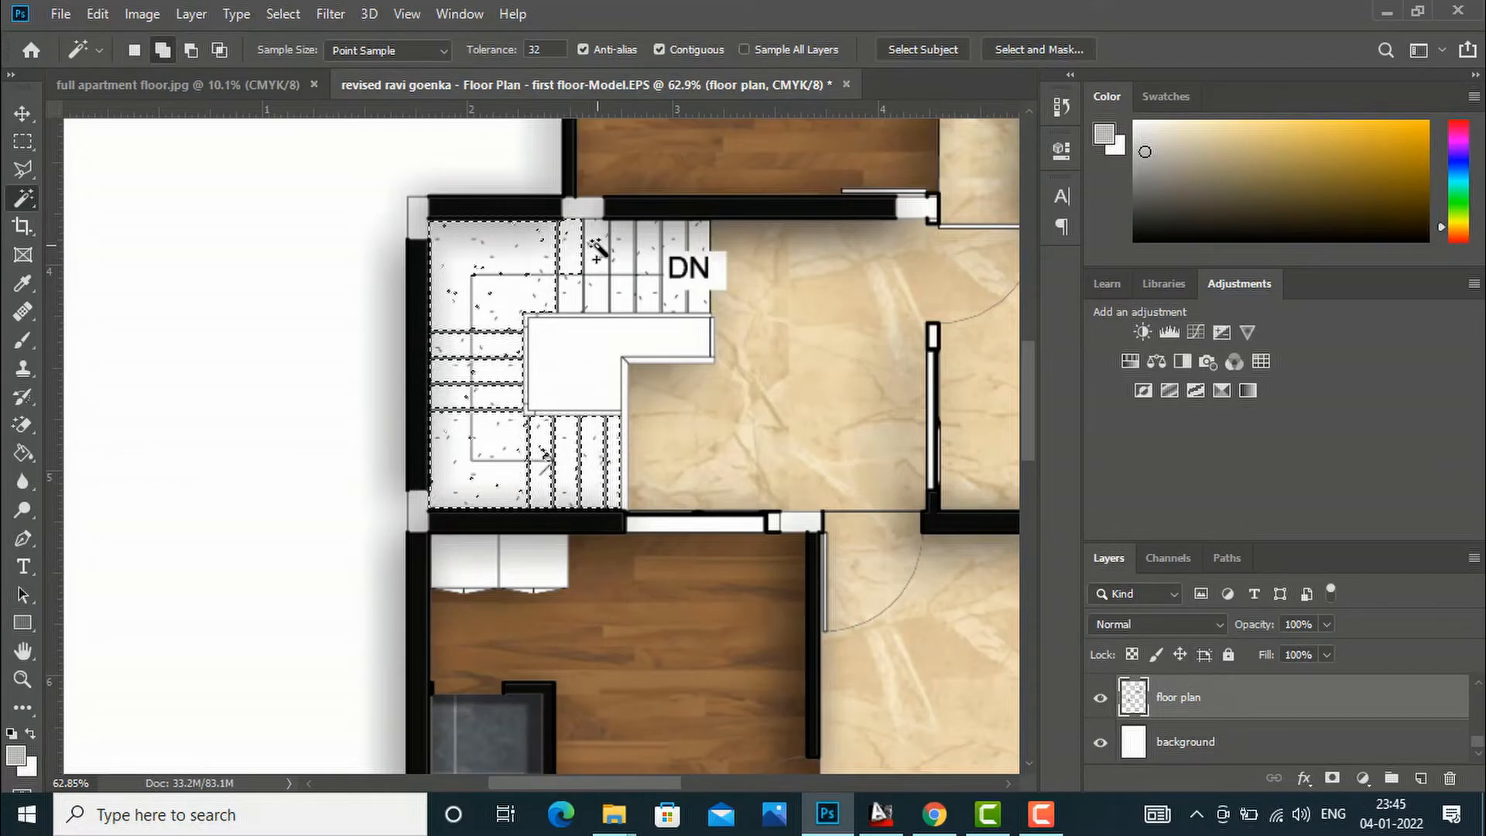
# Step: Add the remaining upper-flight treads around the DN label to the staircase selection
pyautogui.keyDown('shift'); pyautogui.click(623, 241); pyautogui.keyUp('shift')
pyautogui.keyDown('shift'); pyautogui.click(647, 240); pyautogui.keyUp('shift')
pyautogui.keyDown('shift'); pyautogui.click(673, 239); pyautogui.keyUp('shift')
pyautogui.keyDown('shift'); pyautogui.click(697, 294); pyautogui.keyUp('shift')
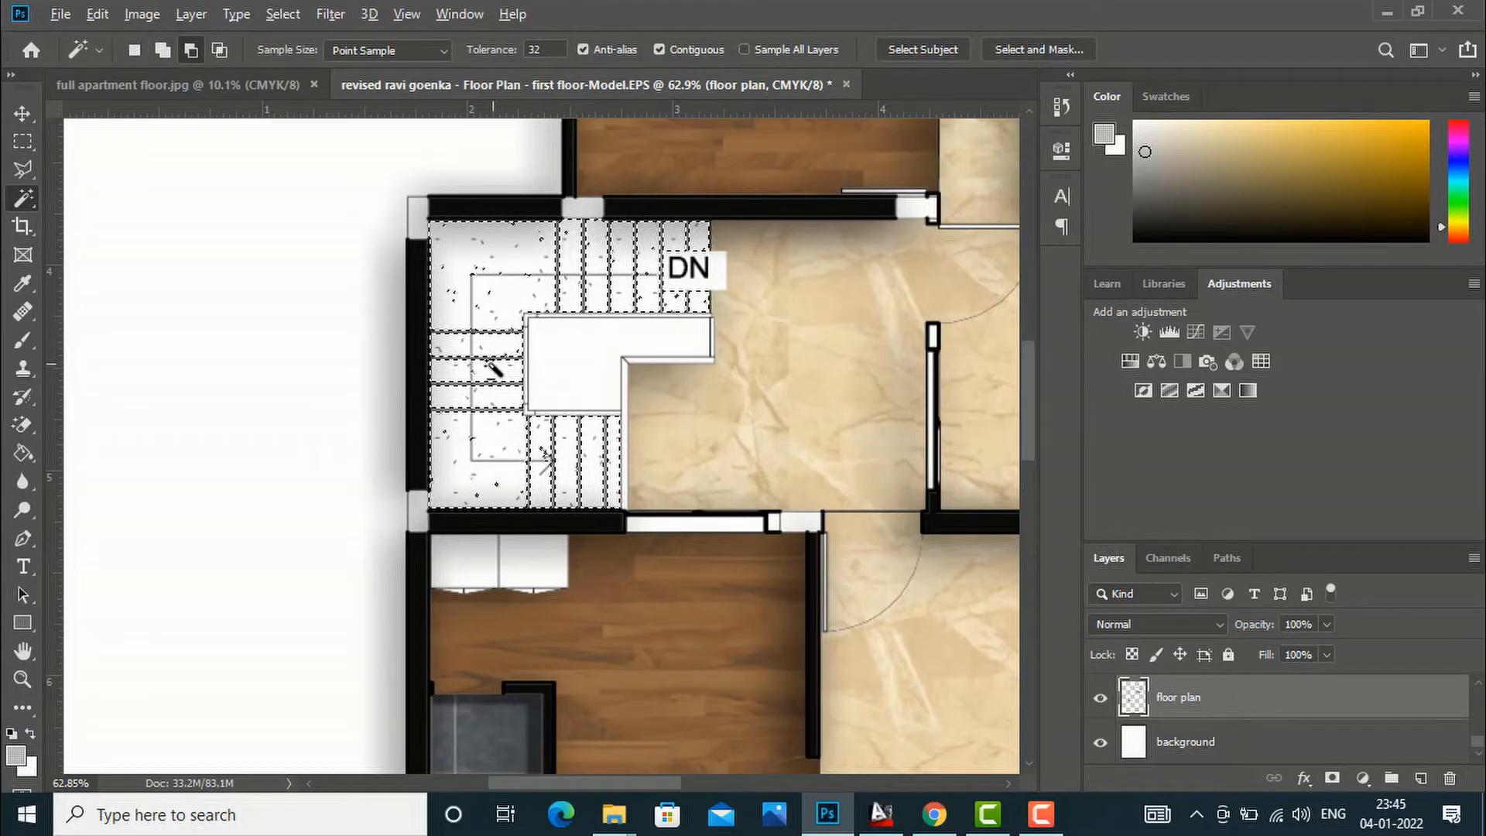
# Step: Create a new layer directly above the floor plan layer and name it "stair floor"
pyautogui.scroll(-5, 493, 368)
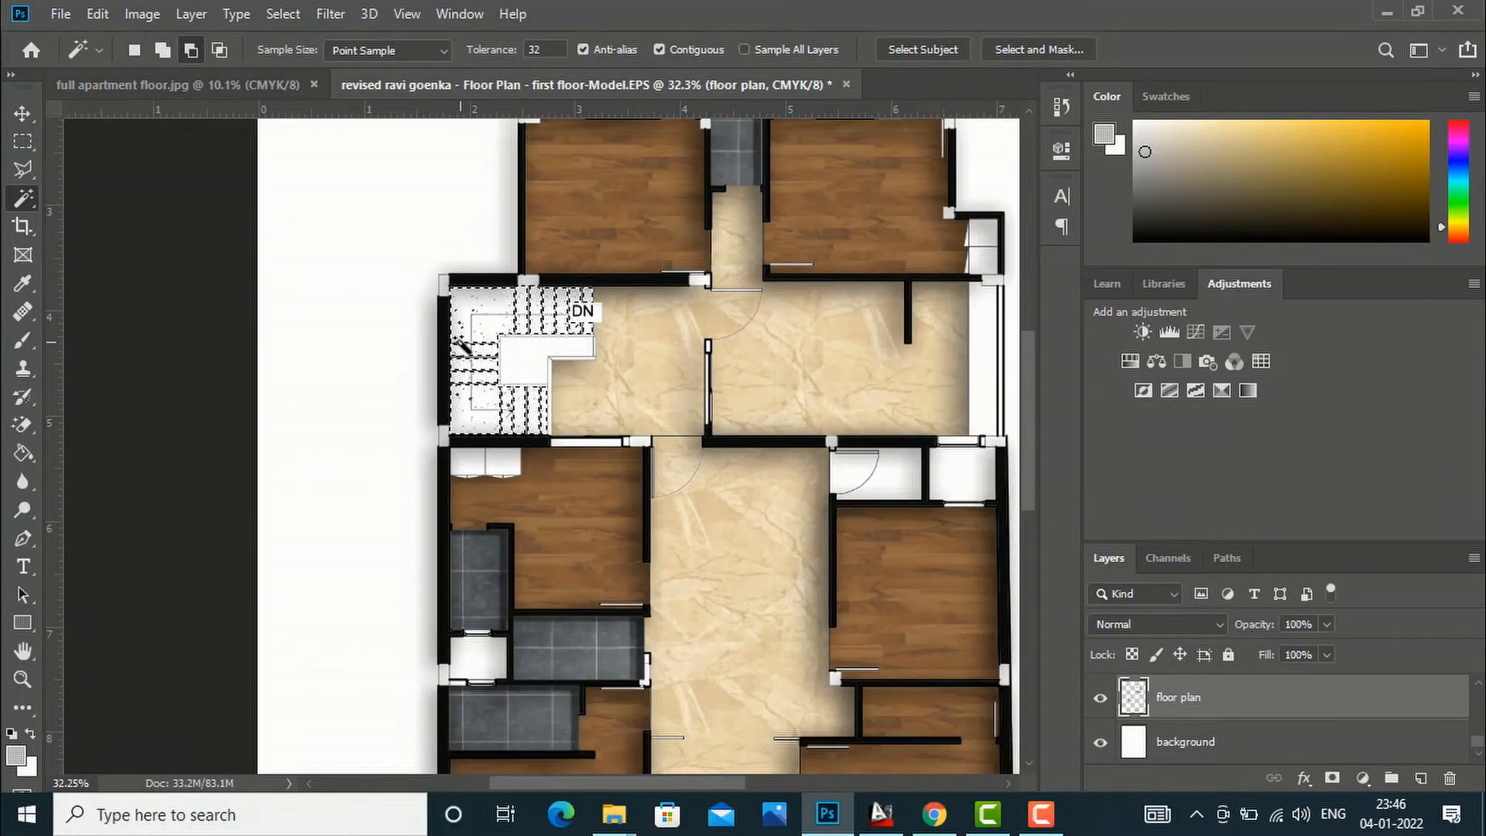
pyautogui.scroll(4, 588, 350)
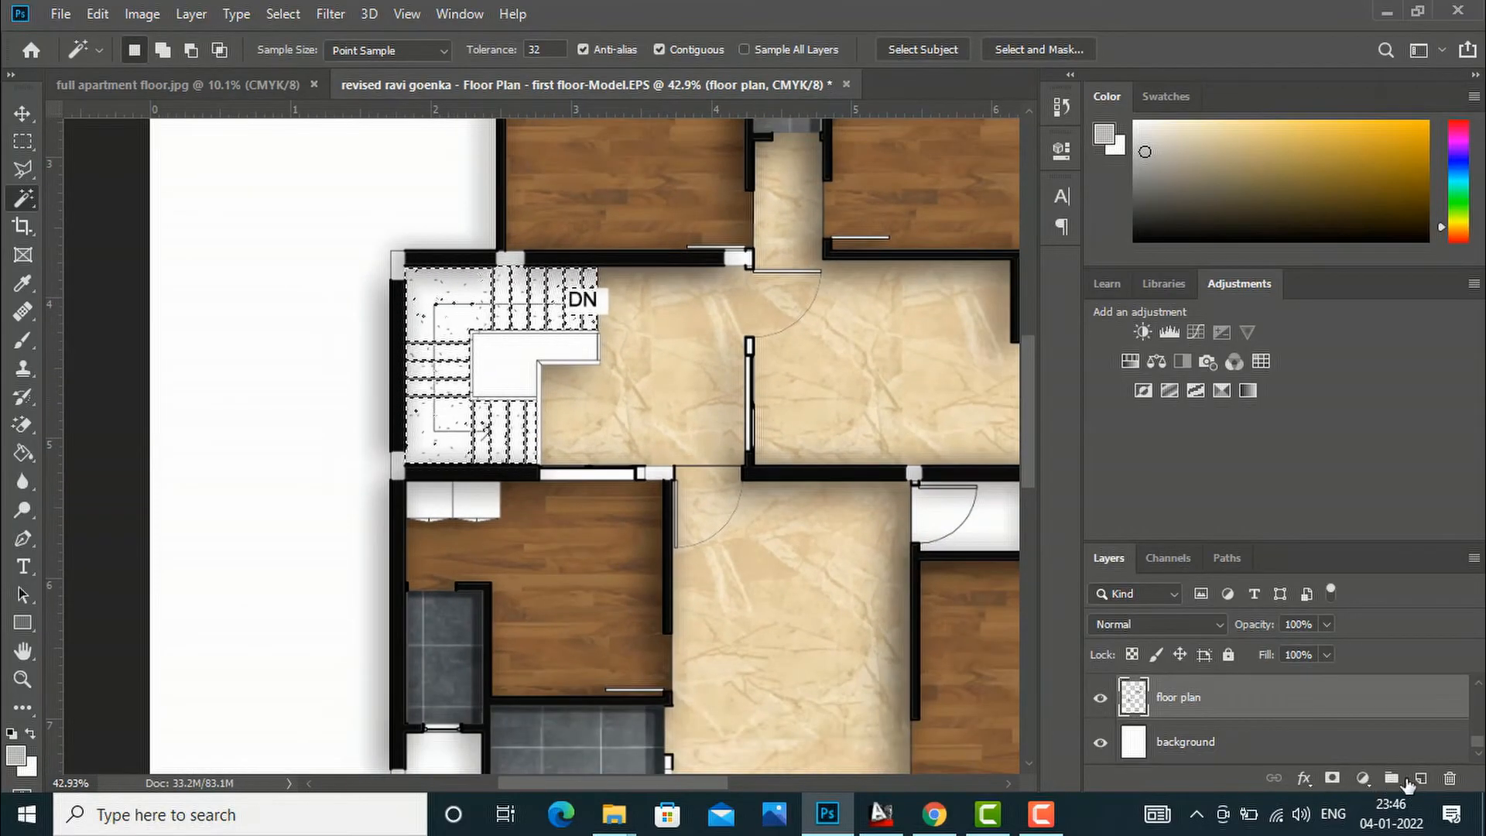
pyautogui.click(1422, 779)
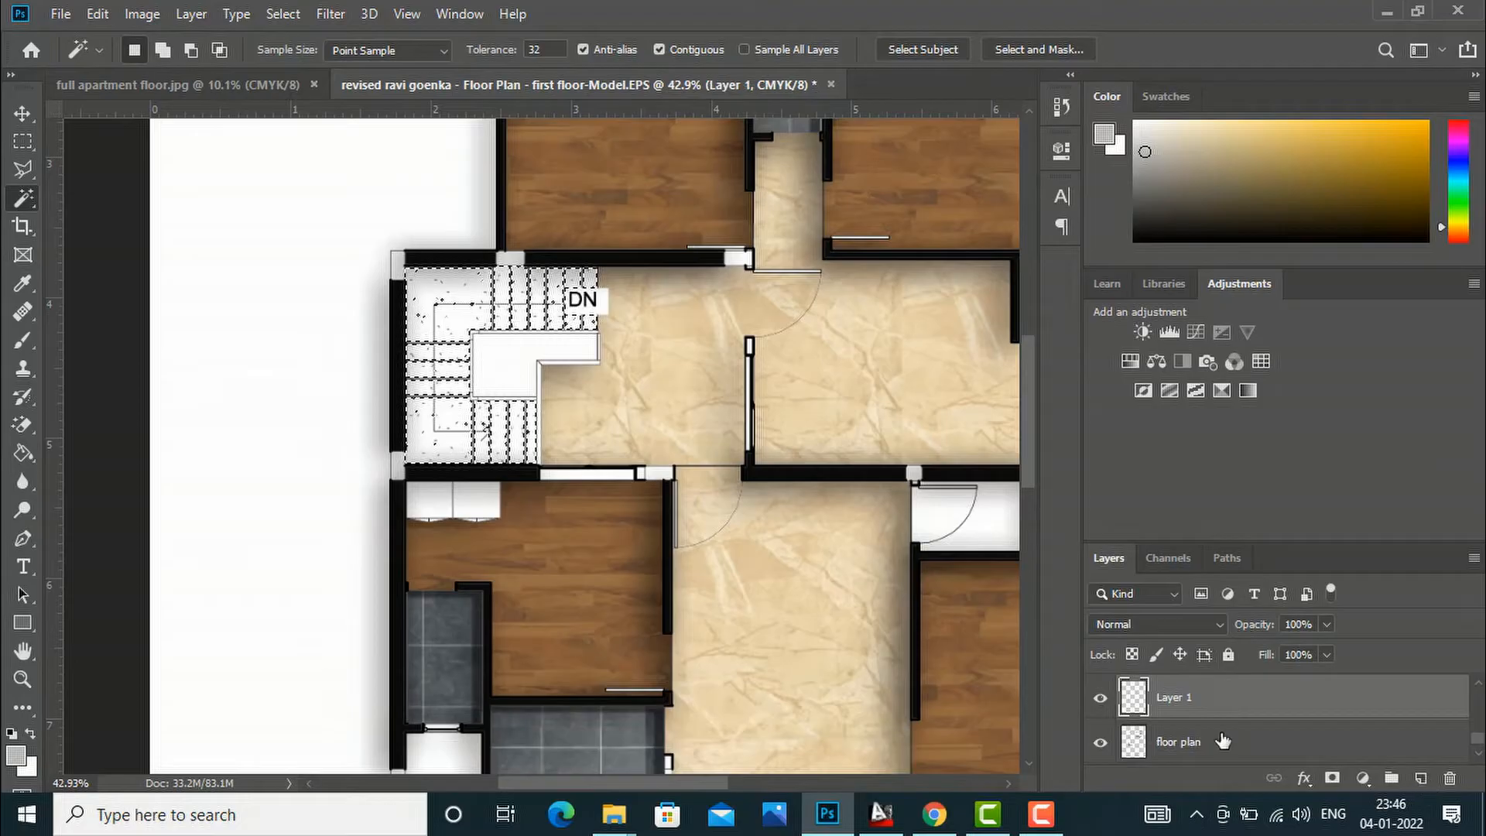
pyautogui.doubleClick(1180, 696)
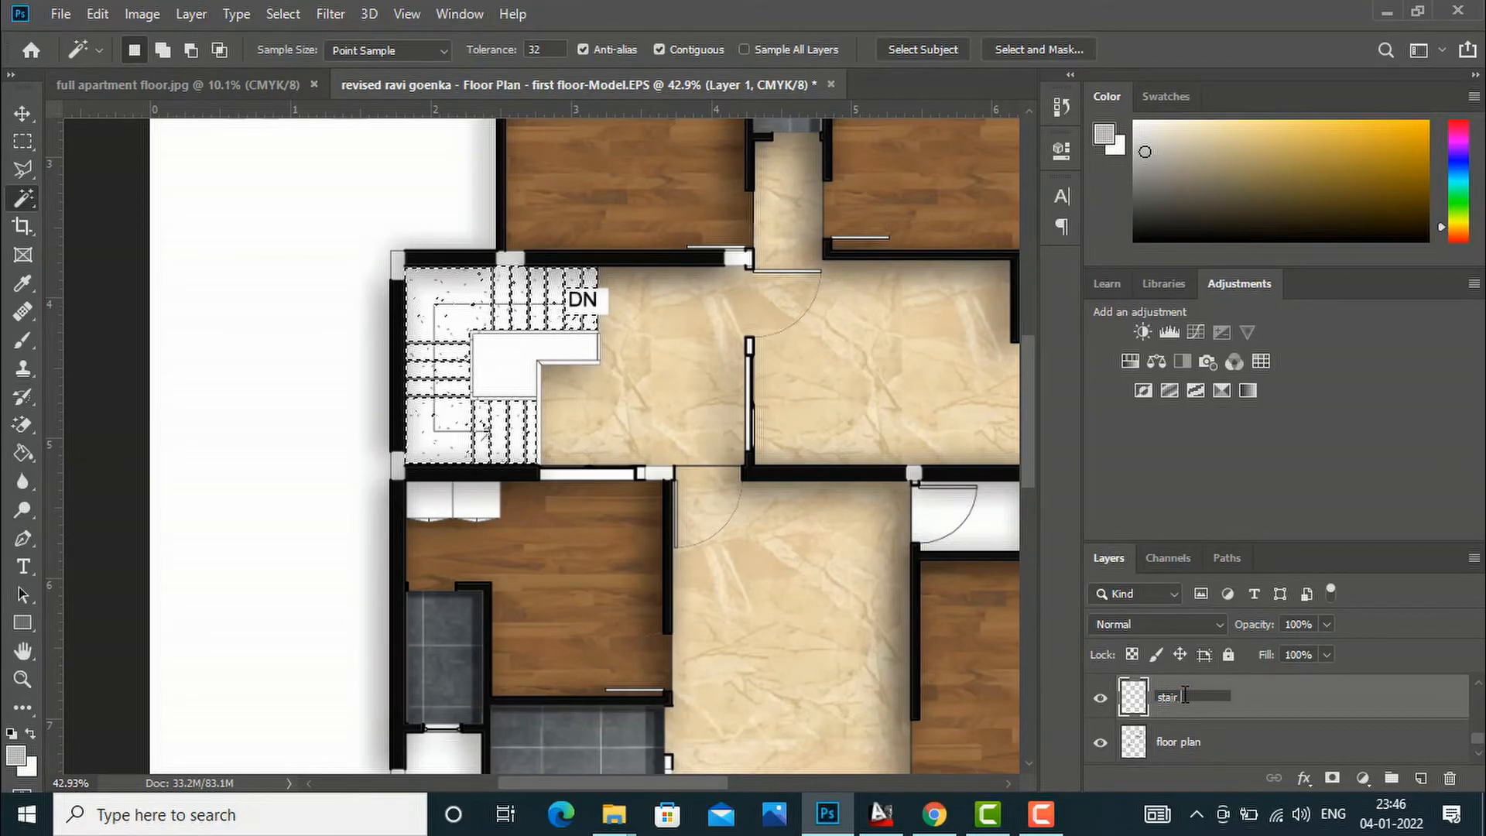
pyautogui.press('Return')
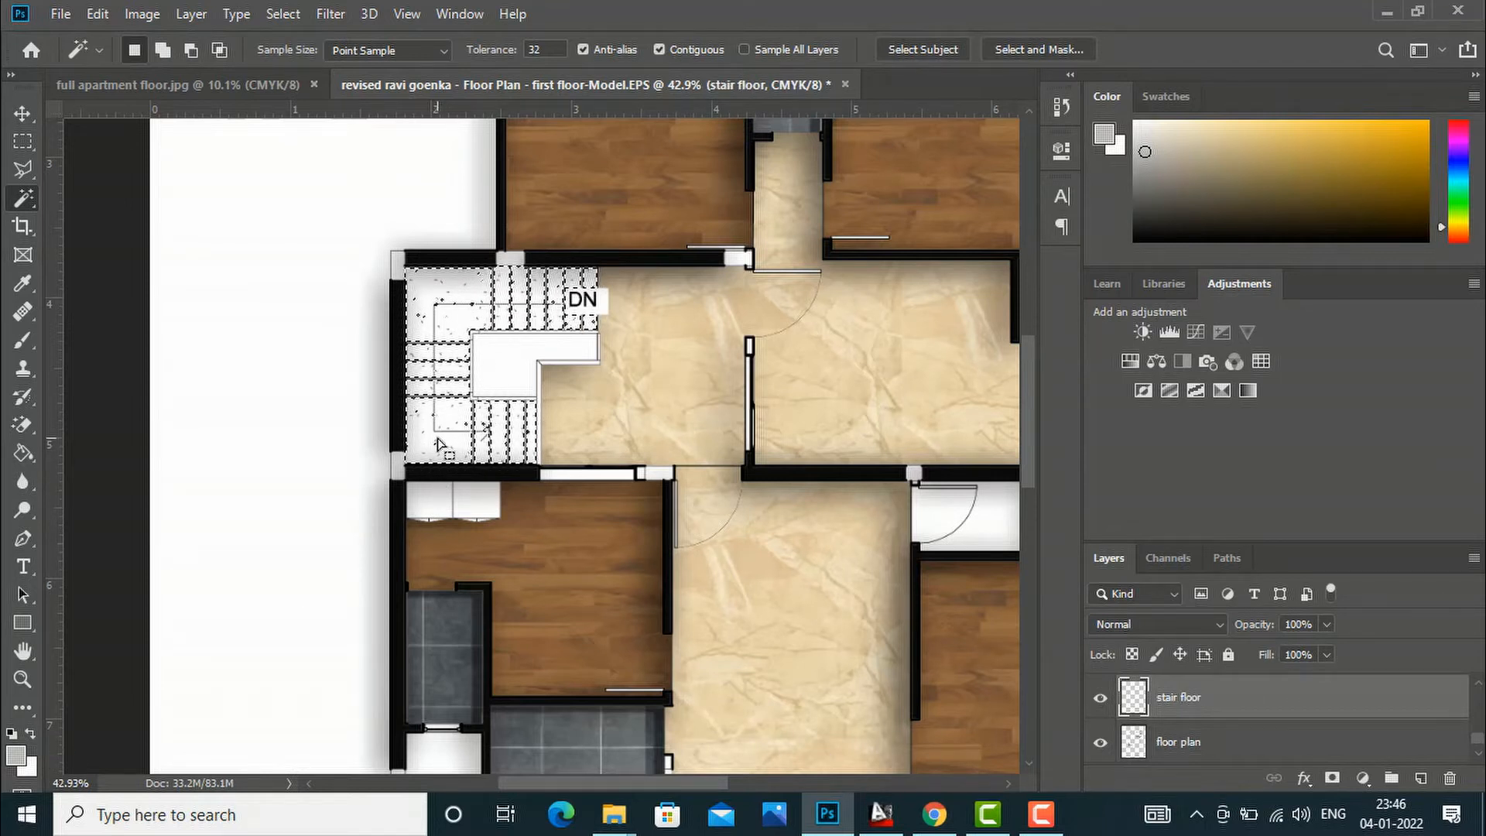
# Step: Fill the selected staircase areas with the gray foreground color using the Paint Bucket, deselect, and return to the Move tool
pyautogui.press('g')
pyautogui.click(454, 419)
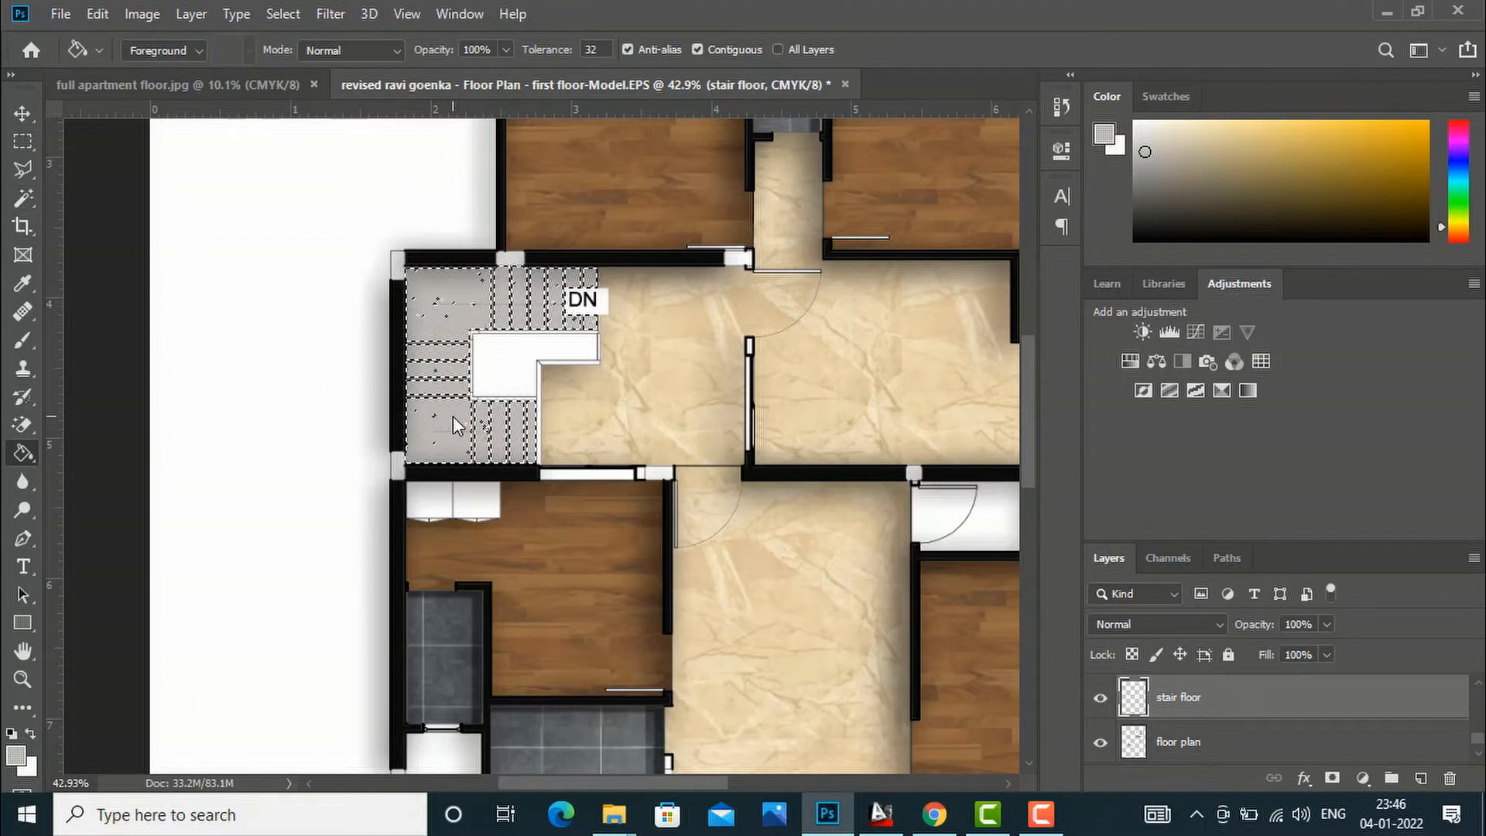
pyautogui.hotkey('ctrl', 'd')
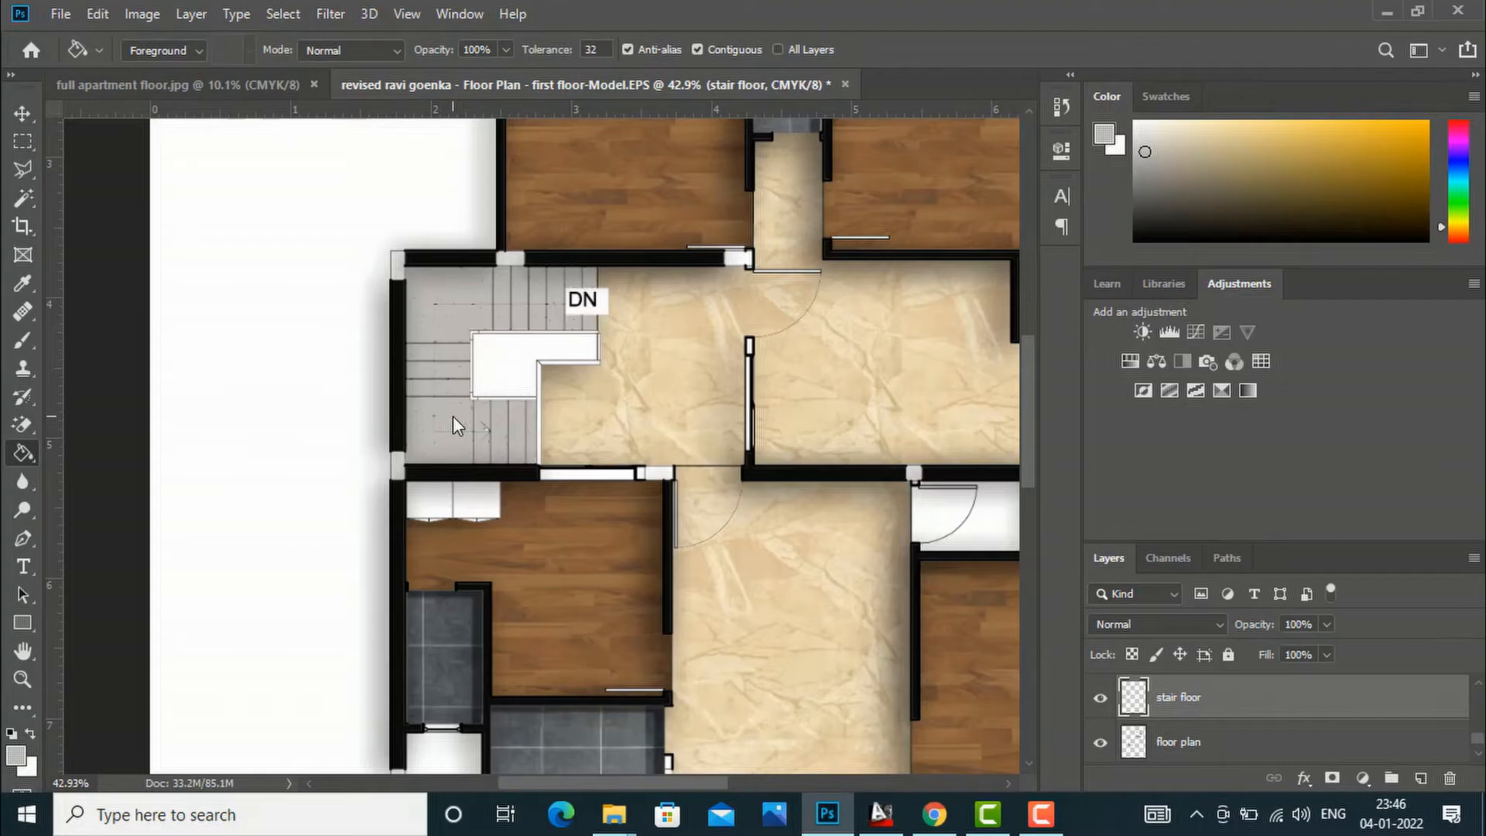
pyautogui.click(21, 113)
# Step: Switch to Chrome and search for "green marble texture" in a new tab
pyautogui.click(935, 814)
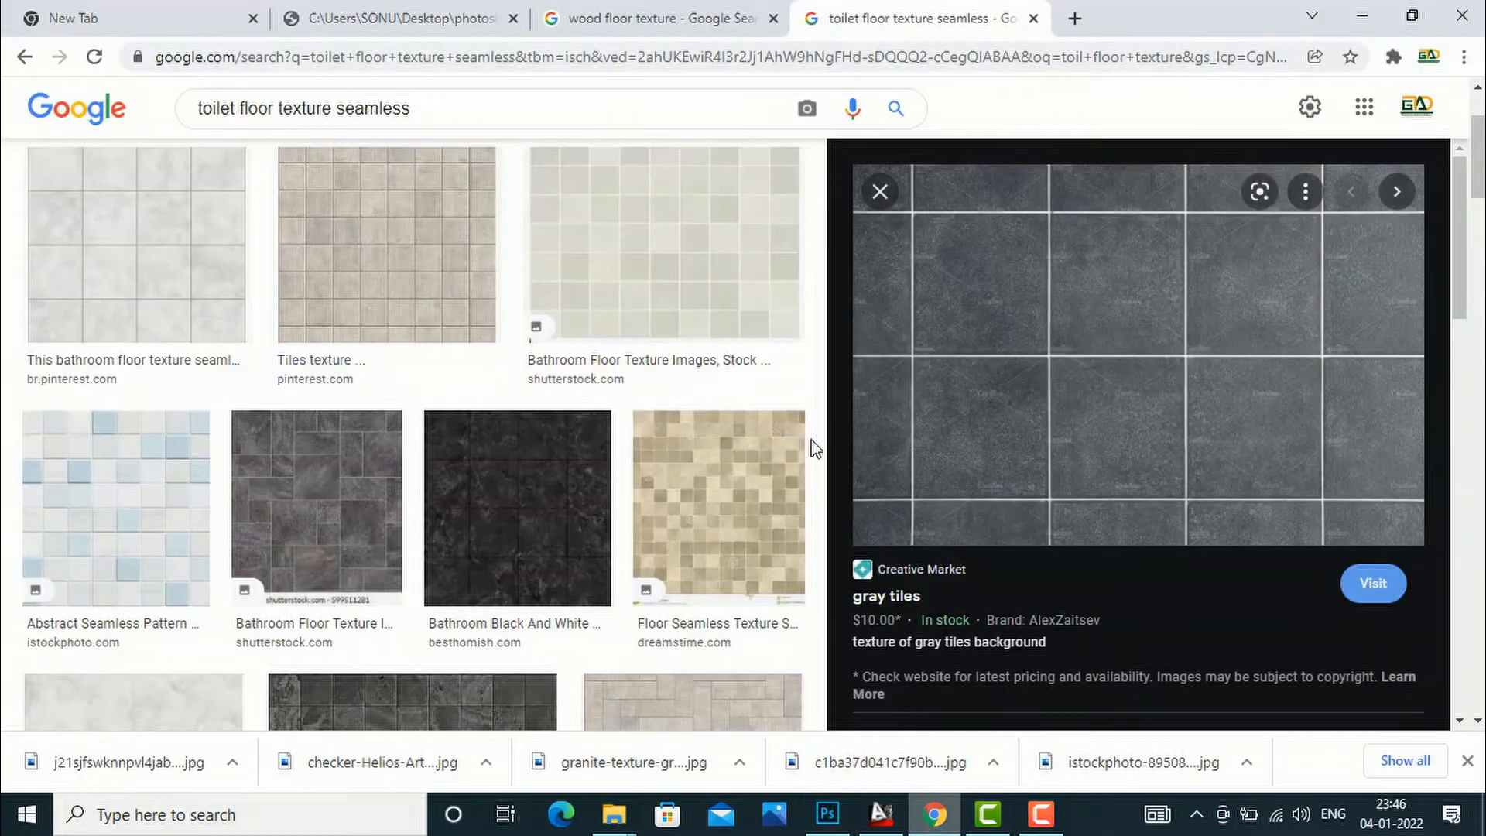
pyautogui.click(1073, 19)
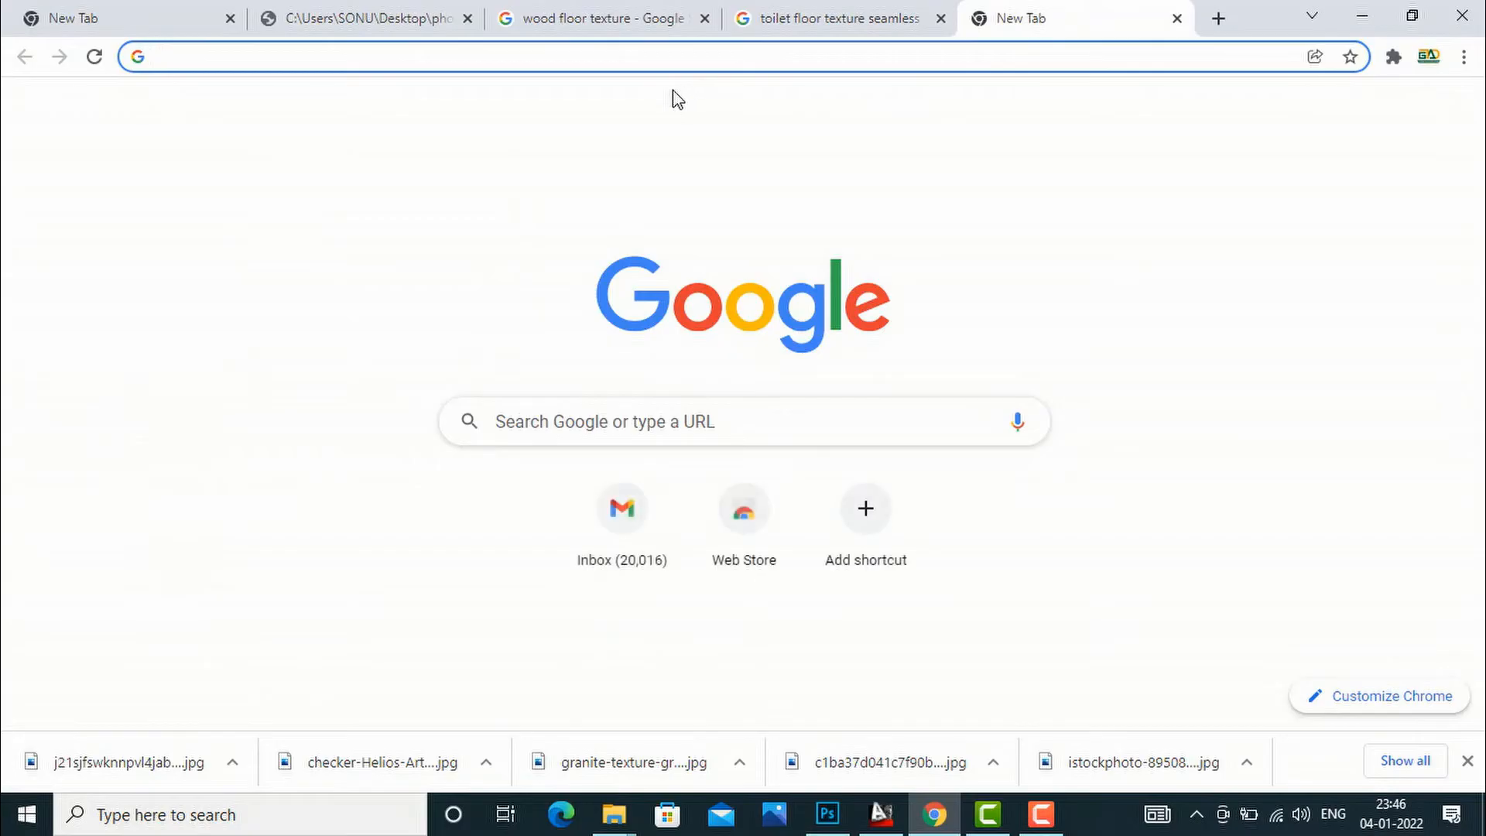
pyautogui.write('green')
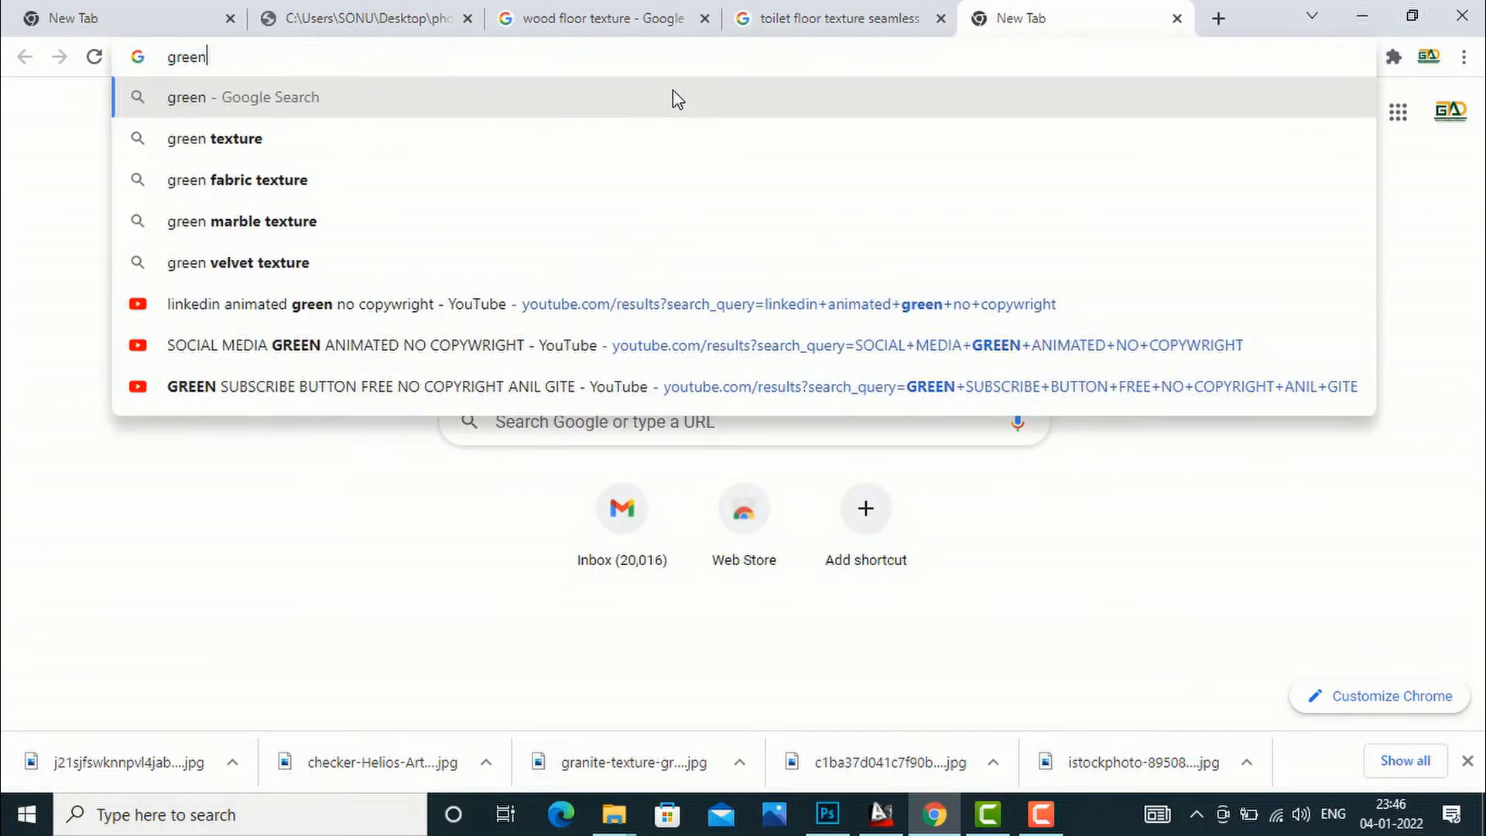
pyautogui.write(' marble')
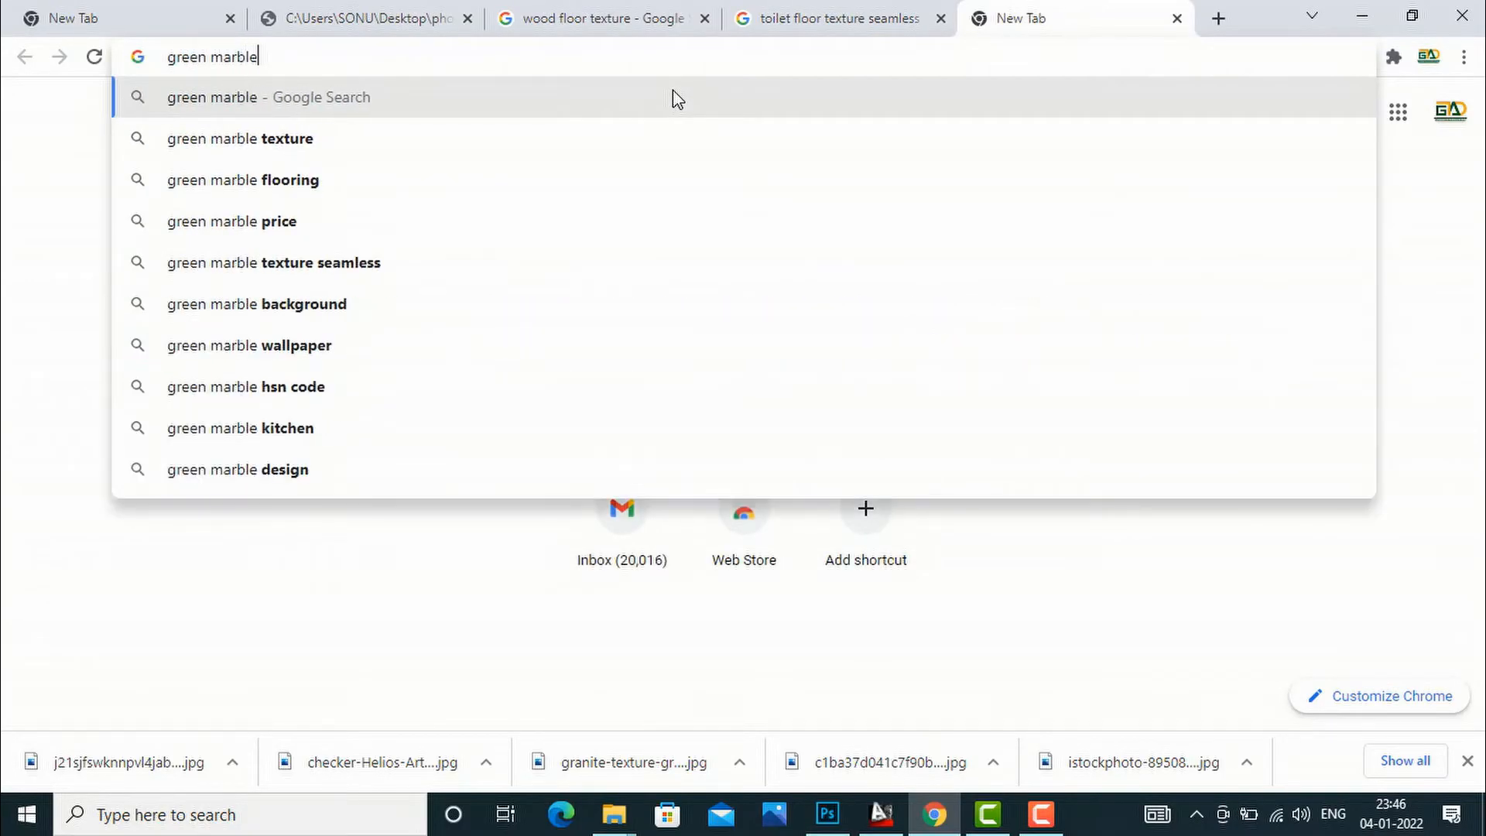
pyautogui.click(367, 155)
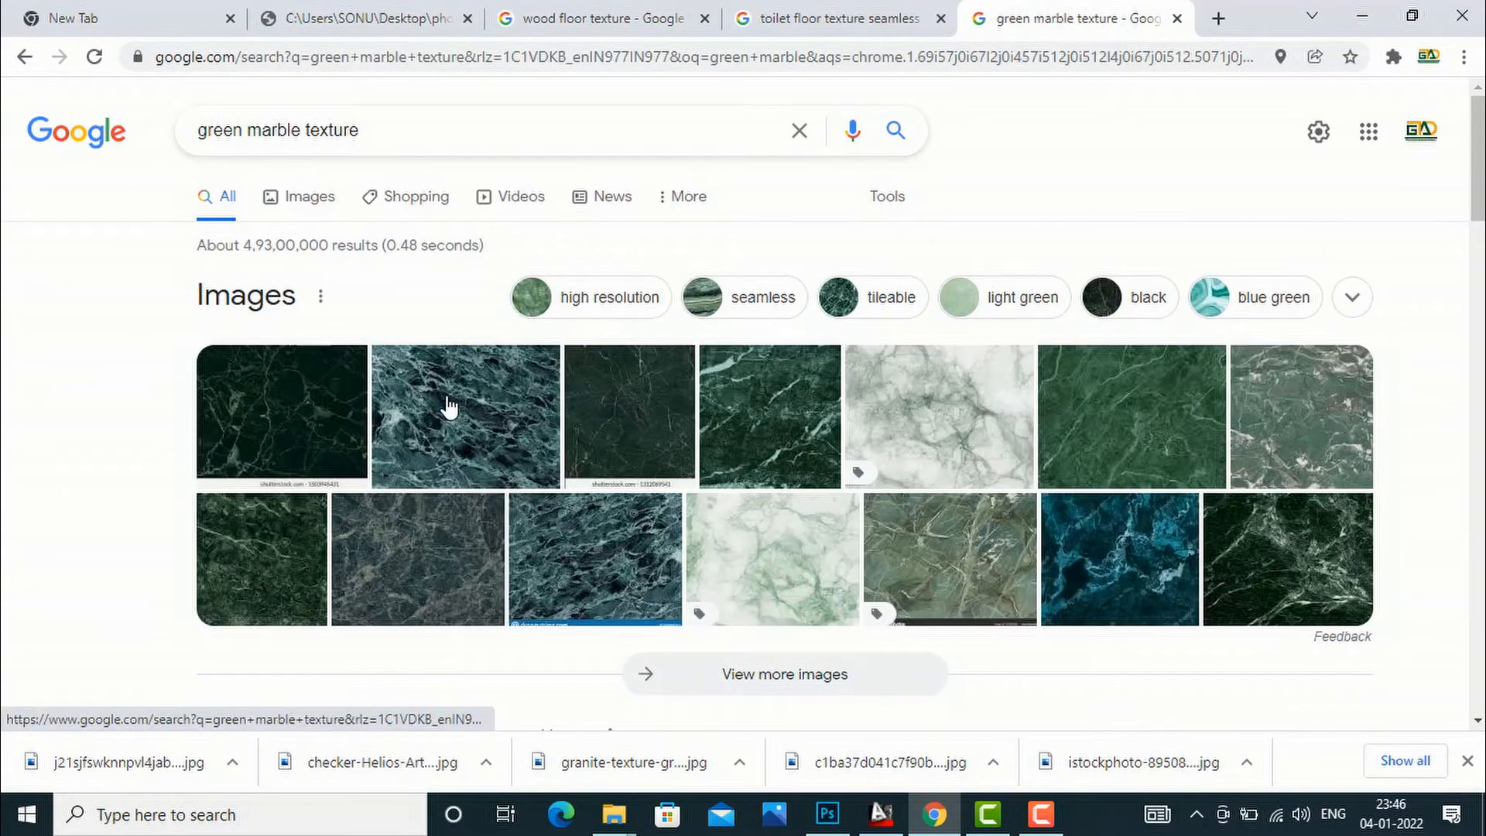
# Step: Open the 123RF close-up green marble image from the results and save it to the texture folder
pyautogui.click(449, 406)
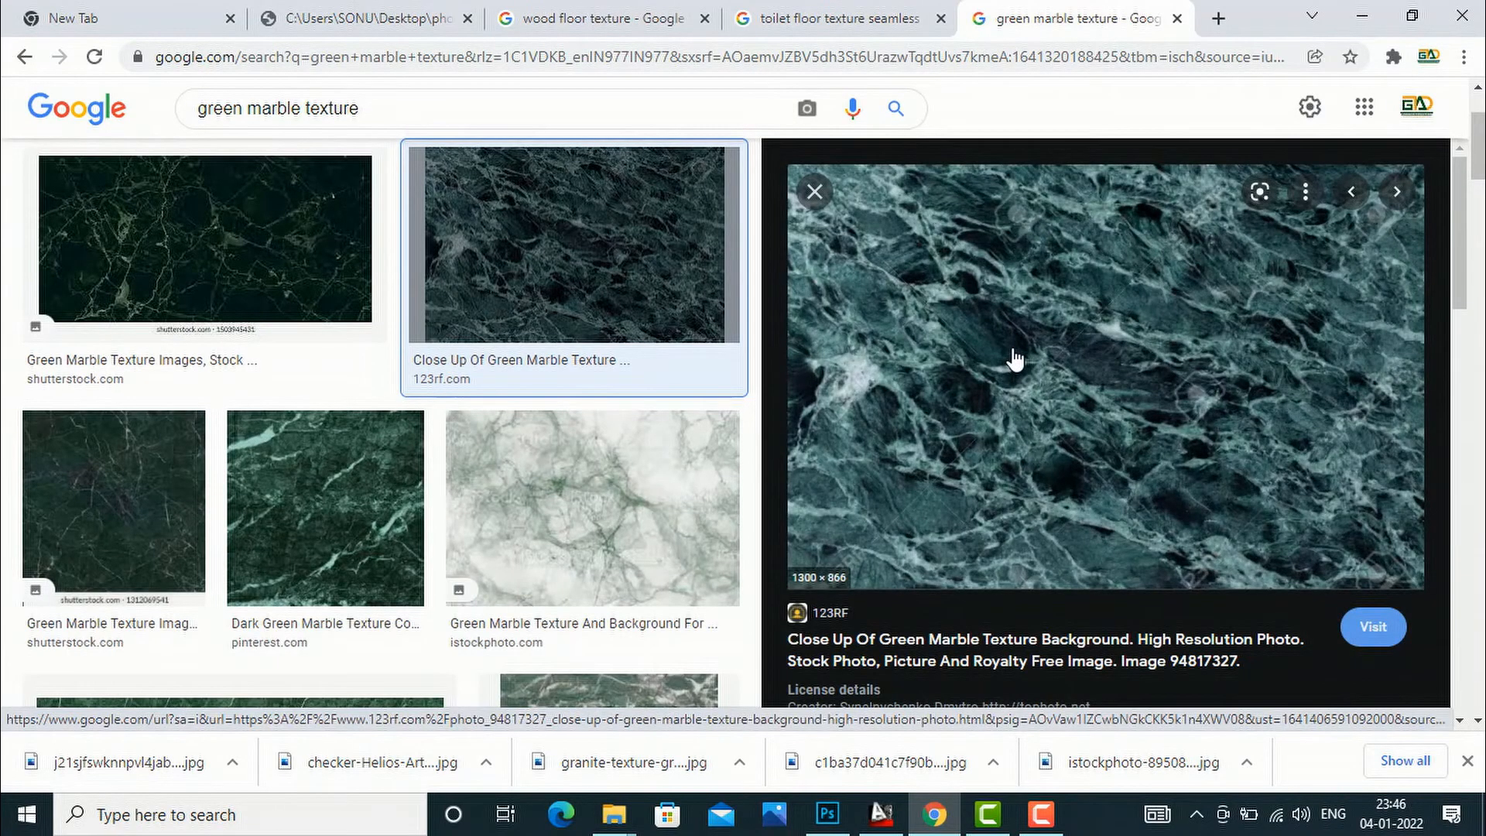
pyautogui.rightClick(1015, 354)
pyautogui.click(1099, 576)
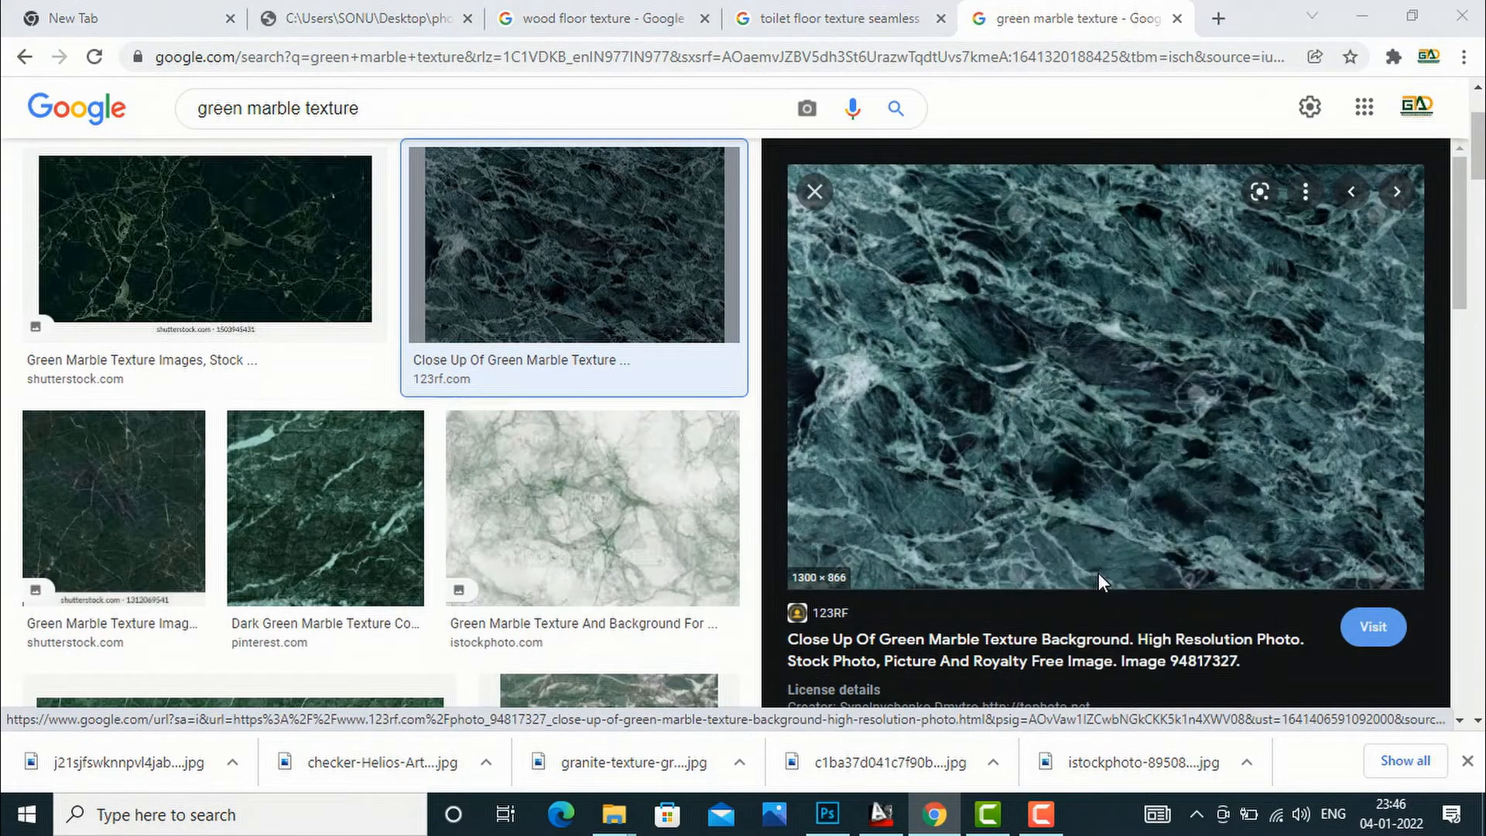
pyautogui.click(574, 488)
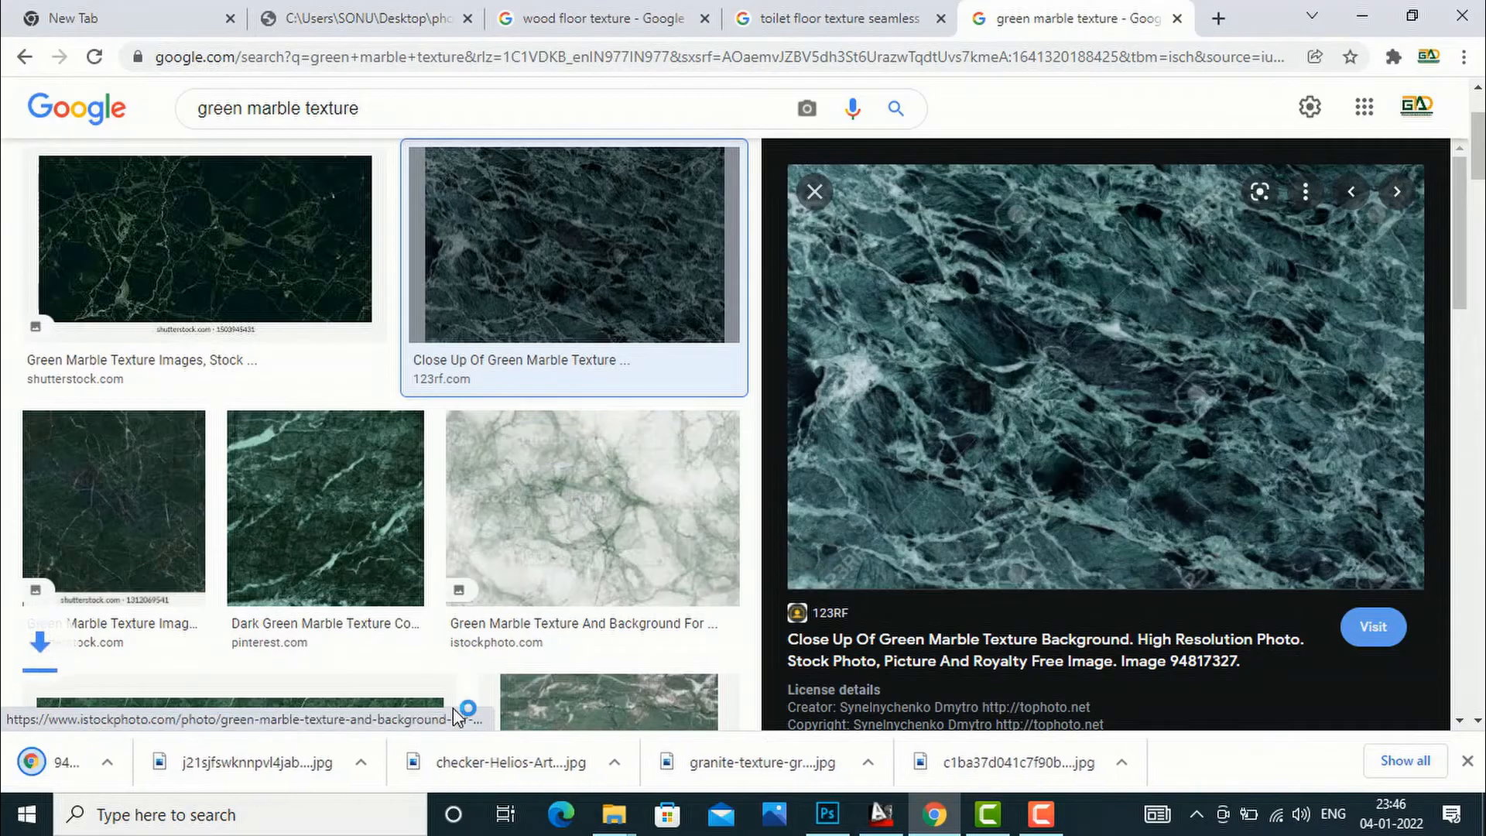
# Step: Open the tall green marble tile image from Pinterest among the related images and save it as a JPEG in the texture folder
pyautogui.scroll(-3, 663, 514)
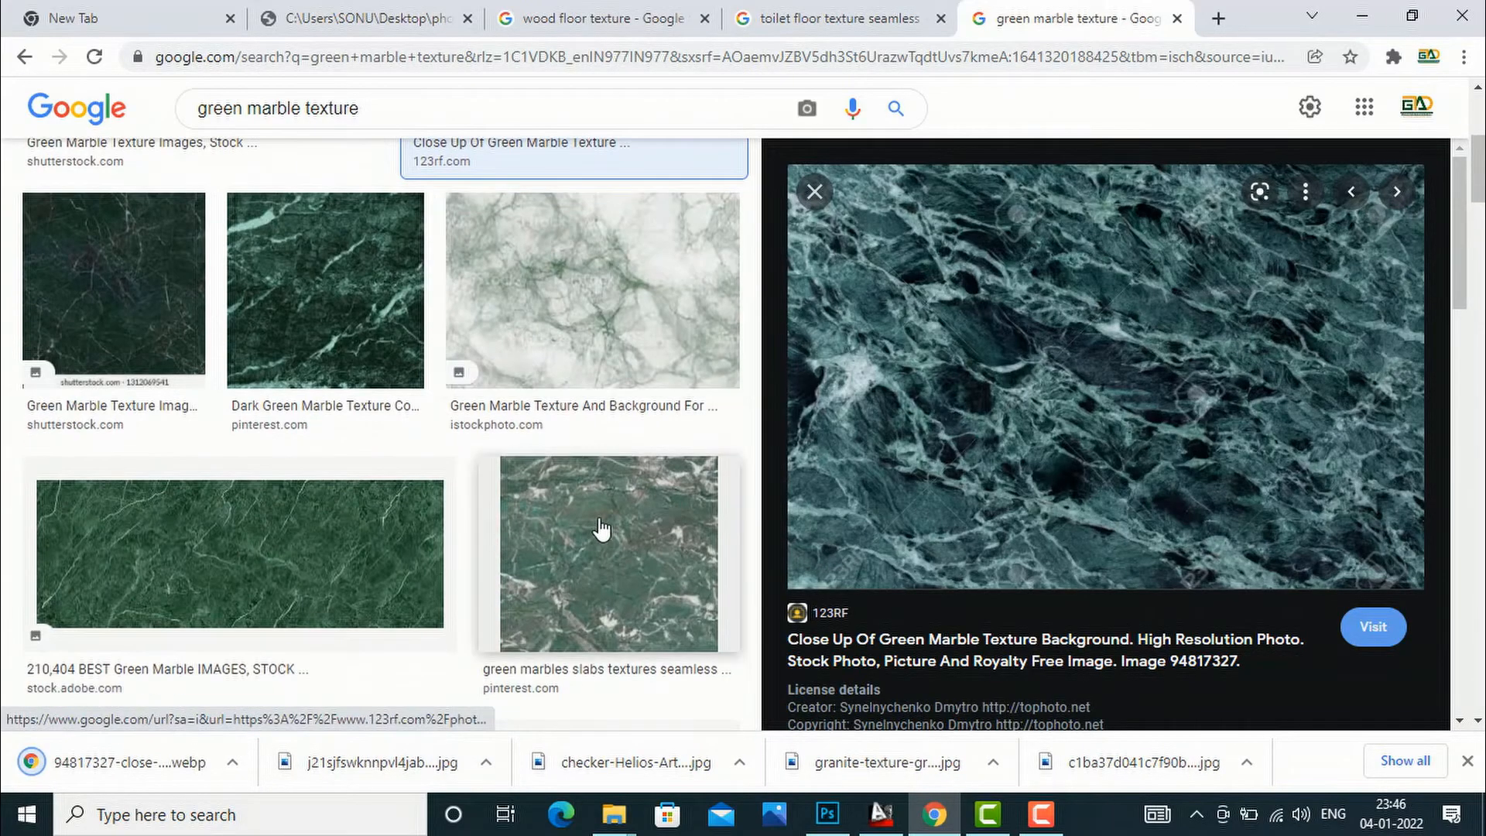
pyautogui.scroll(-1, 1231, 484)
pyautogui.scroll(-4, 1231, 484)
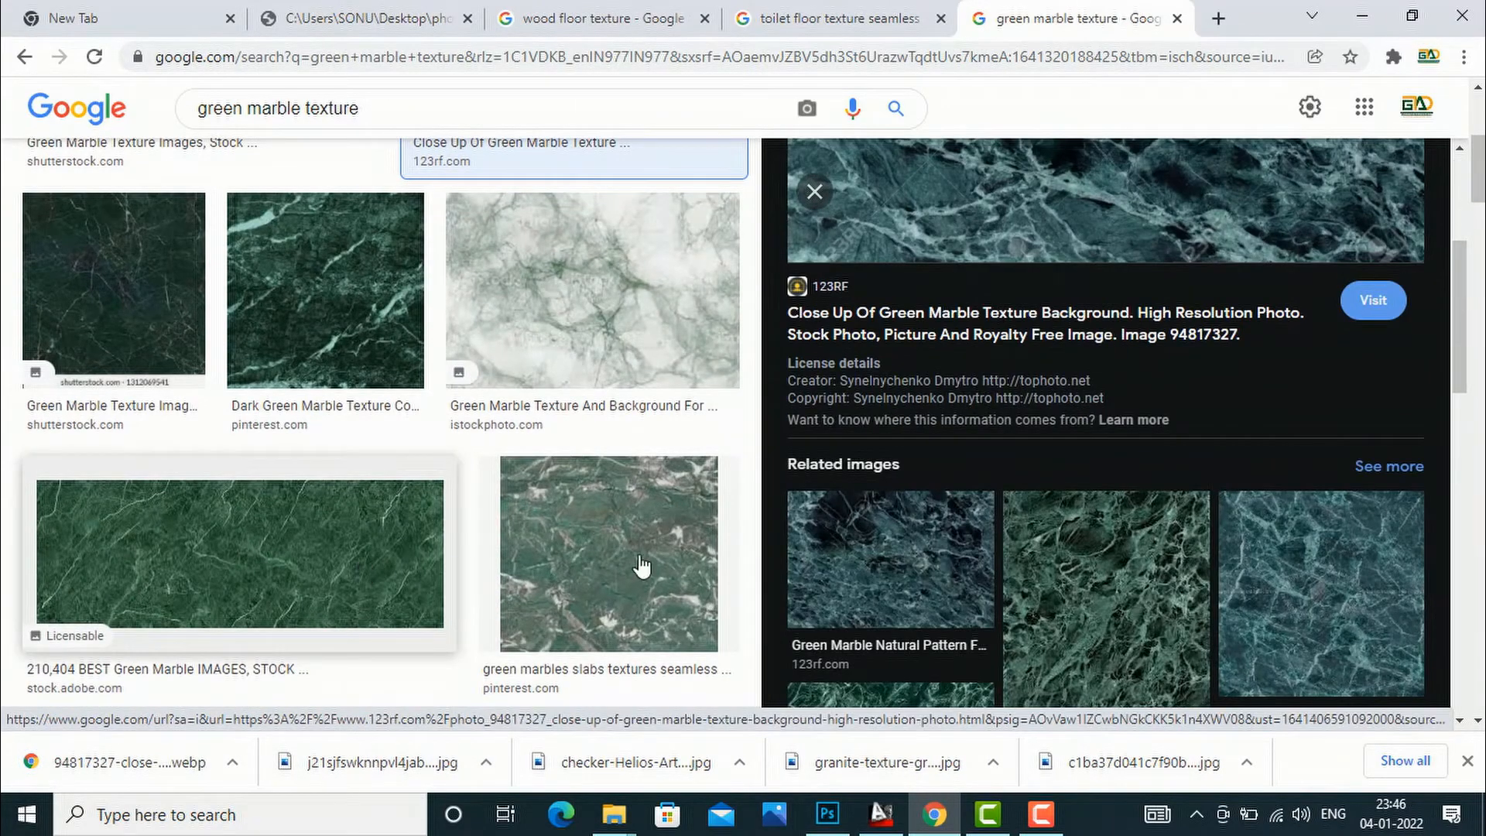
pyautogui.scroll(-3, 1078, 571)
pyautogui.click(1115, 490)
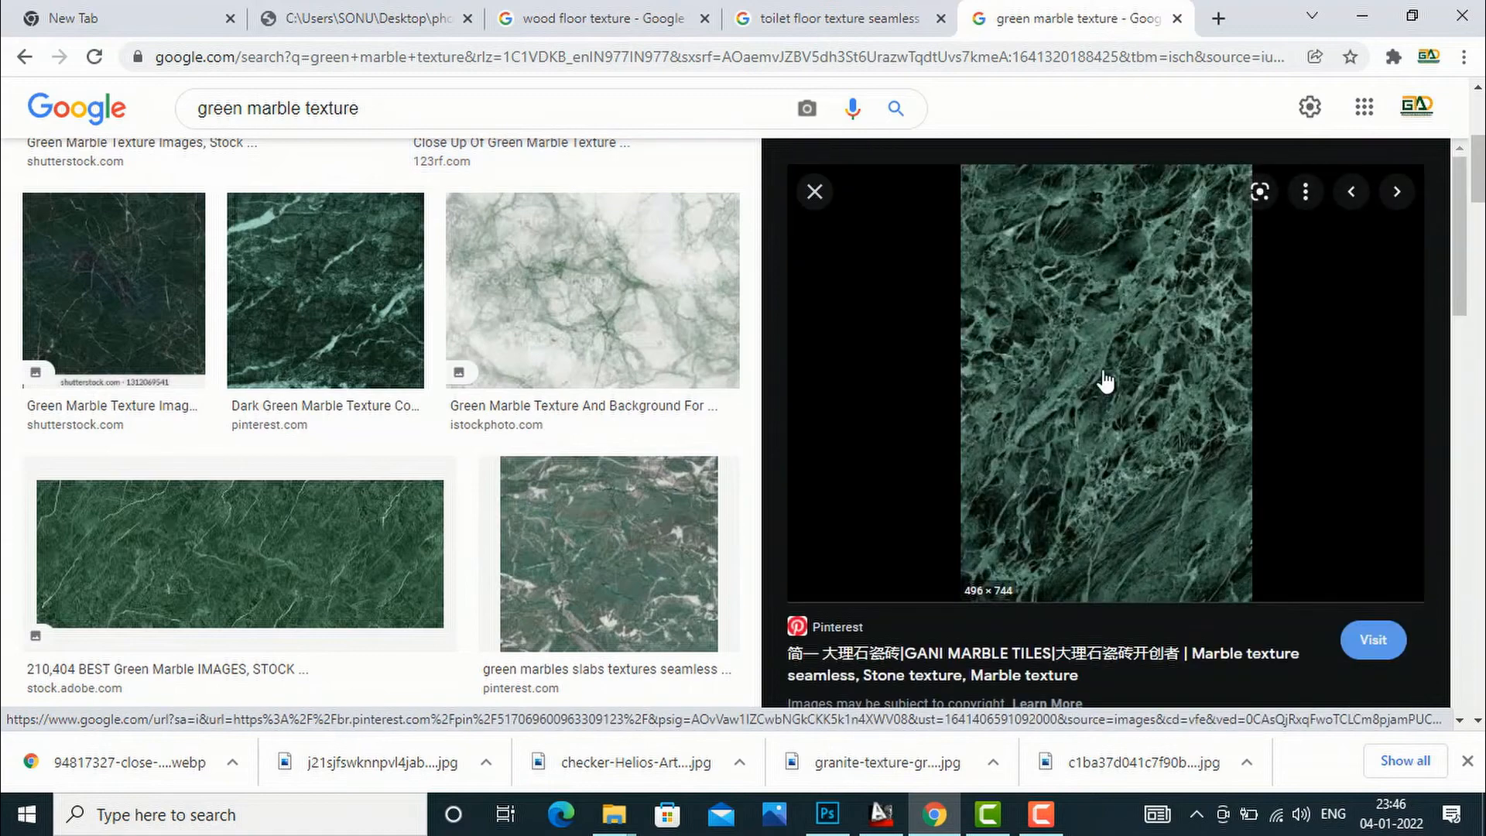
pyautogui.rightClick(1105, 381)
pyautogui.click(1135, 598)
pyautogui.click(579, 485)
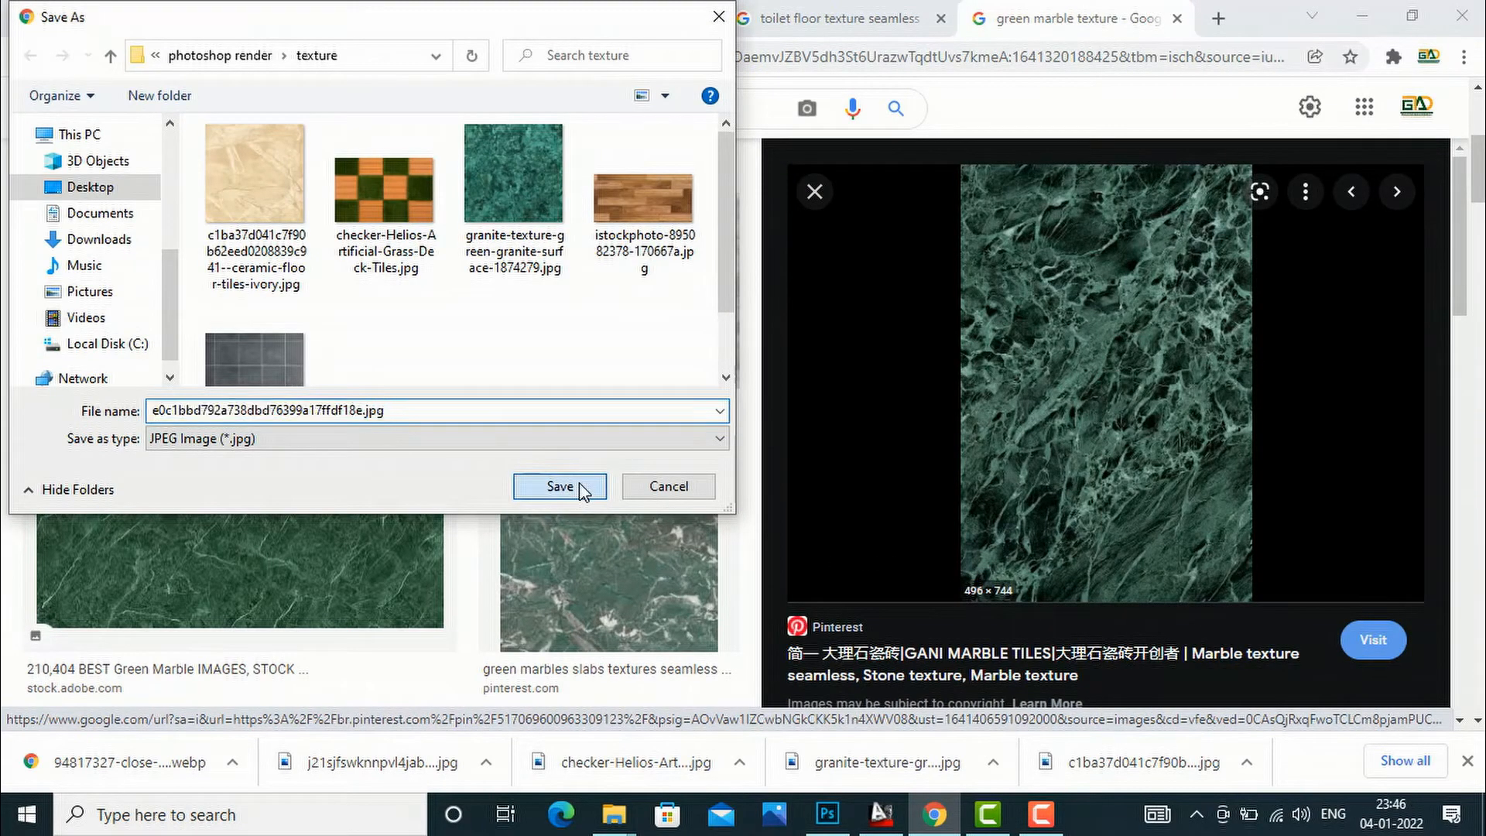
# Step: Show the downloaded e0c1bbd792a738dbd76399a17ffdf18e.jpg in its folder and open it with Photoshop
pyautogui.click(237, 765)
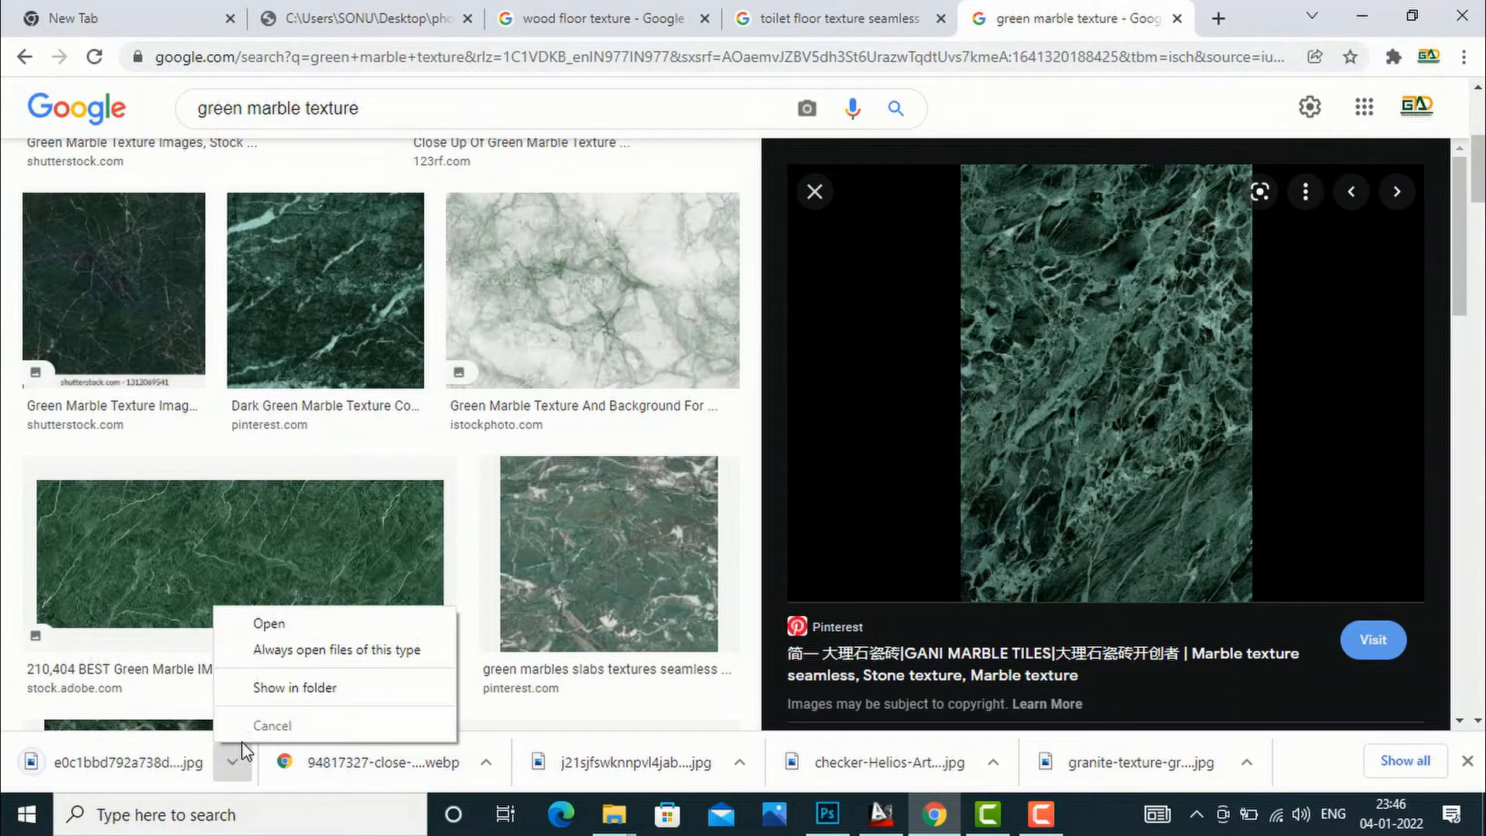
pyautogui.click(263, 689)
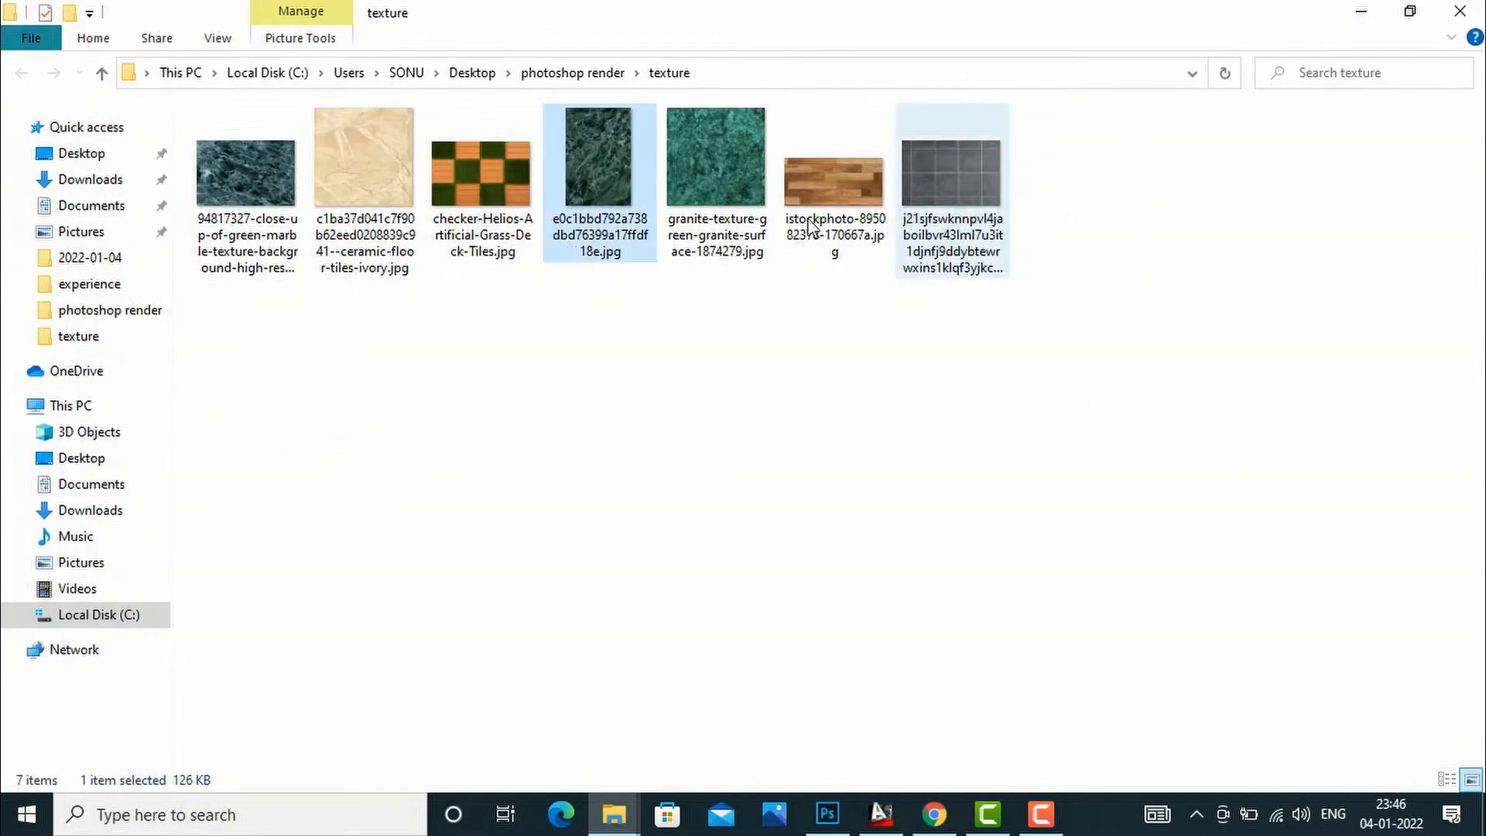
pyautogui.rightClick(578, 192)
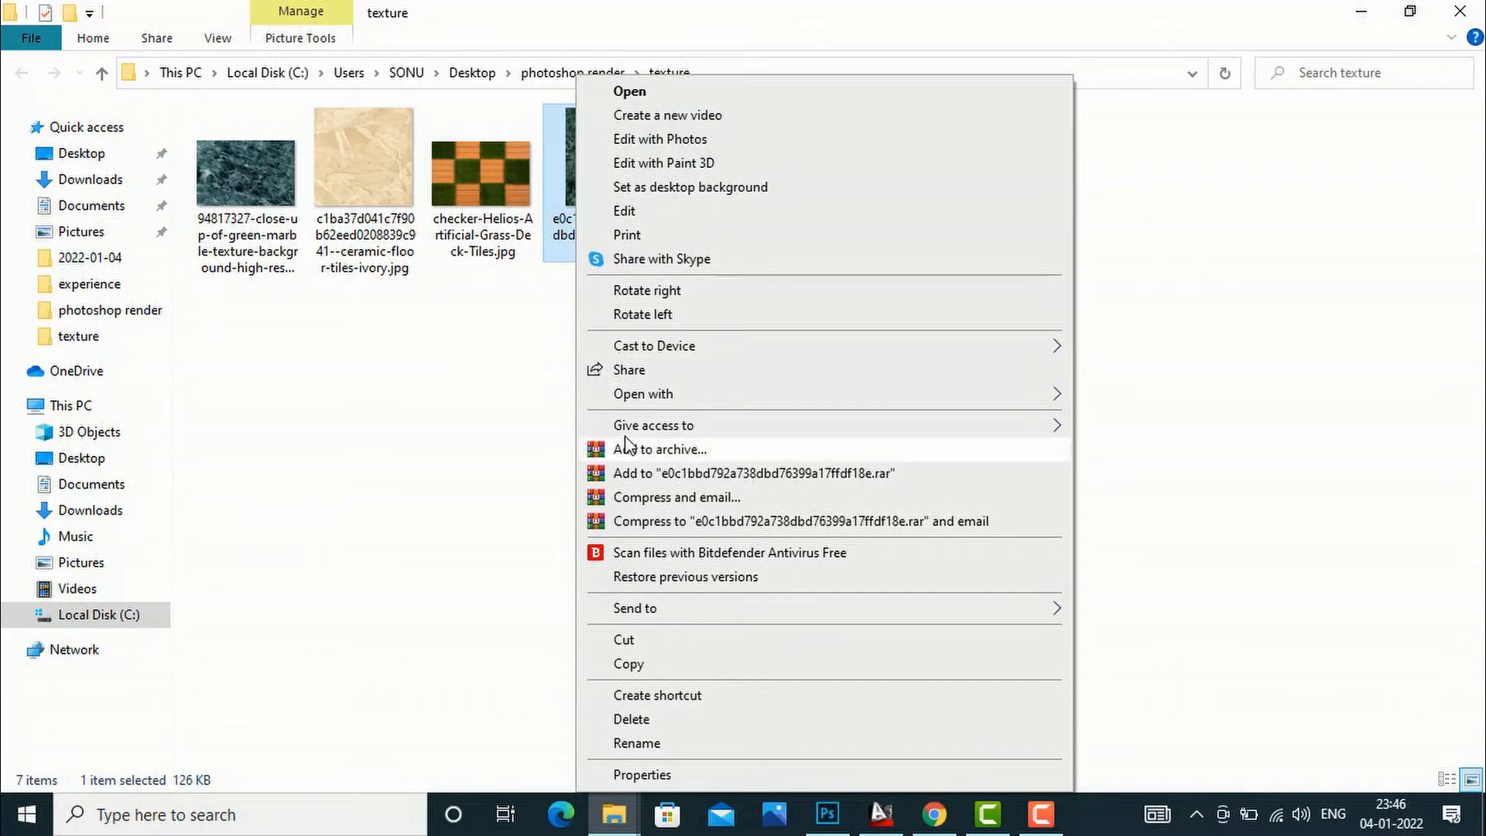
pyautogui.moveTo(919, 399)
pyautogui.click(1107, 395)
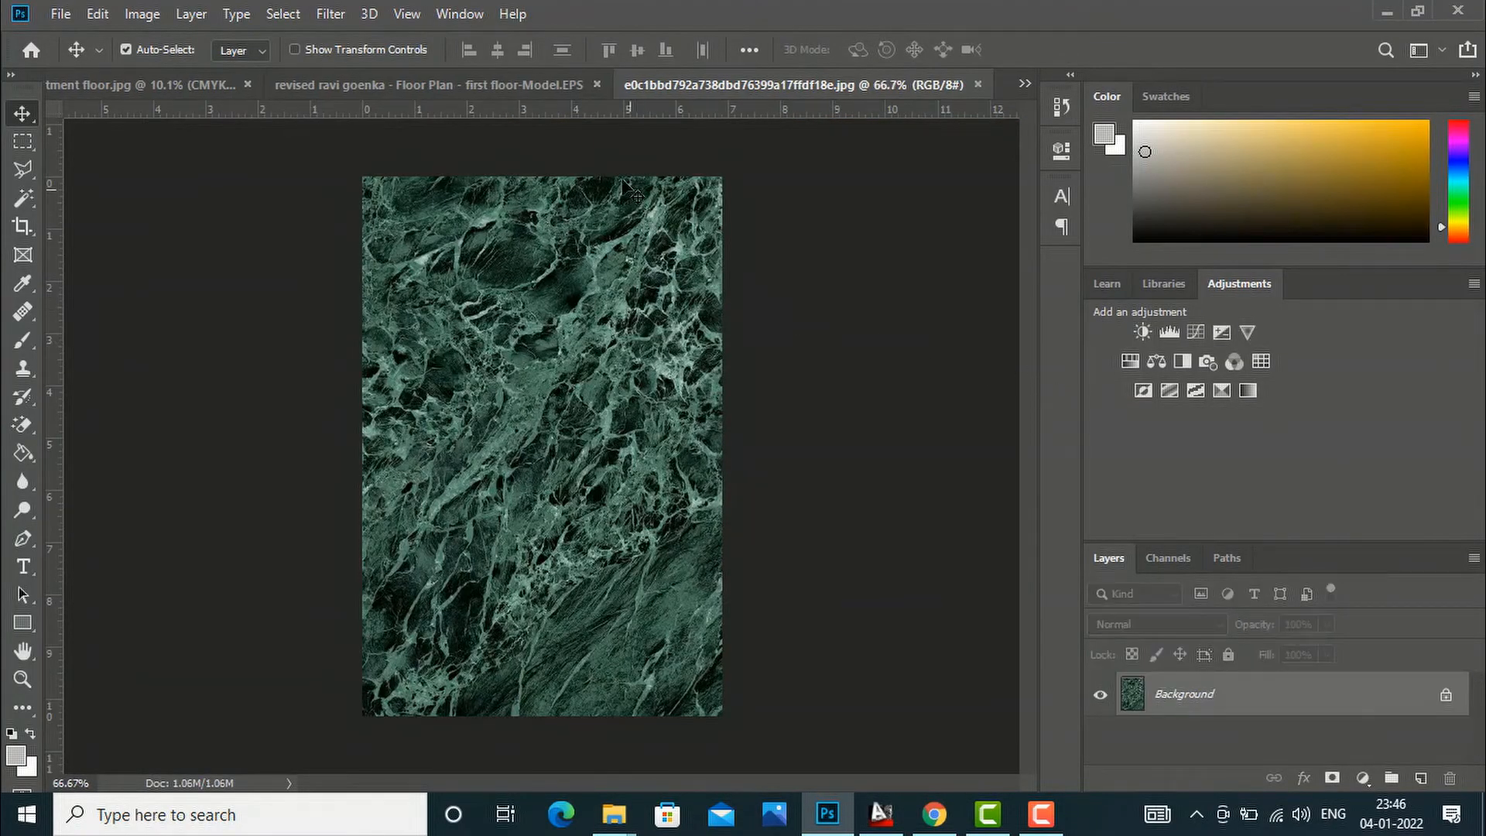
# Step: Define the green marble image as a pattern and close its document to return to the floor plan
pyautogui.click(96, 14)
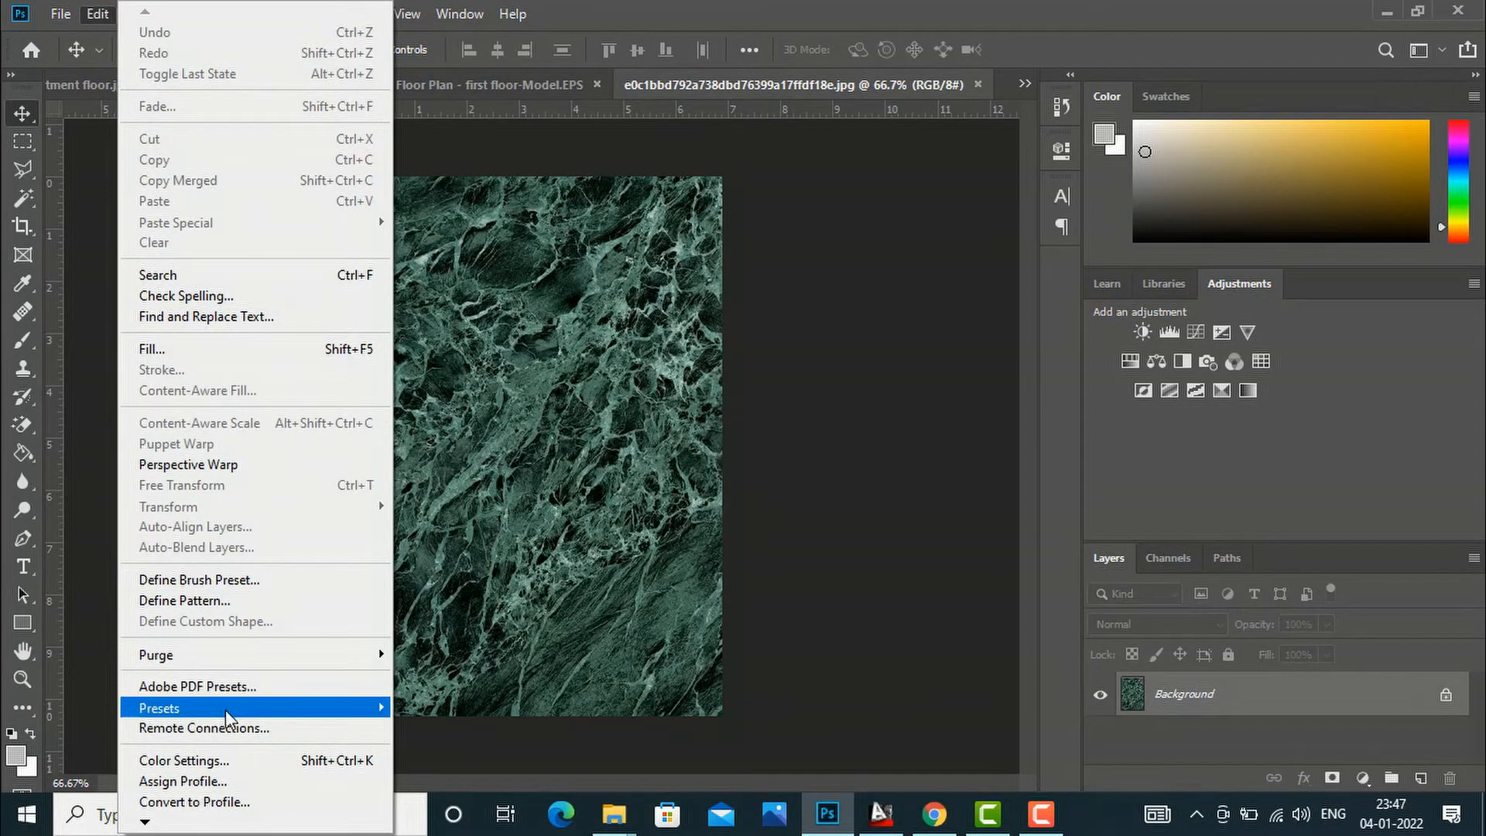
pyautogui.click(207, 601)
pyautogui.click(955, 248)
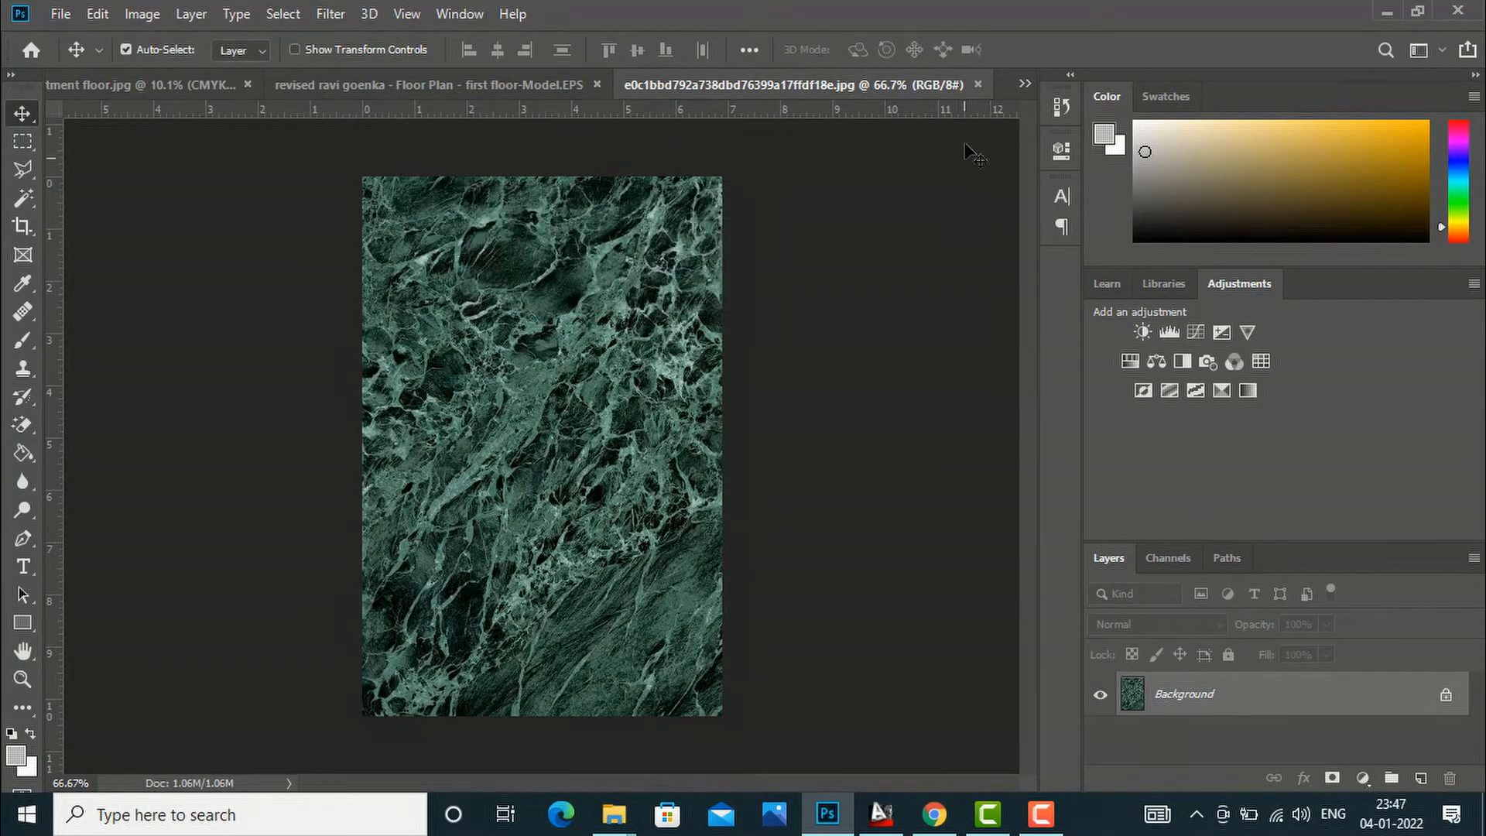
pyautogui.click(975, 84)
pyautogui.click(977, 84)
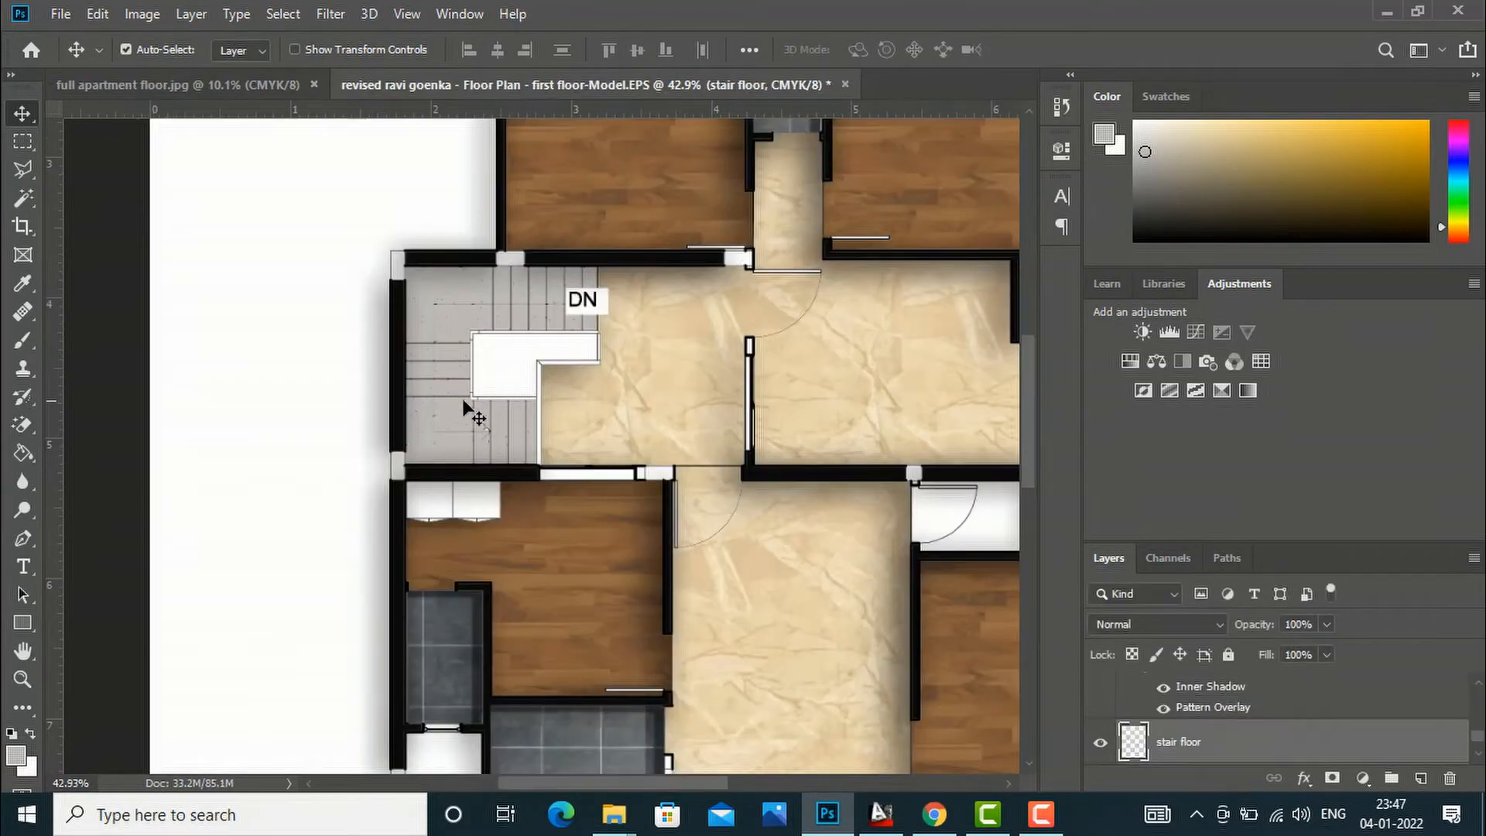
# Step: Add a Pattern Overlay with the new green marble pattern to the stair floor layer and apply the layer style
pyautogui.scroll(-2, 425, 343)
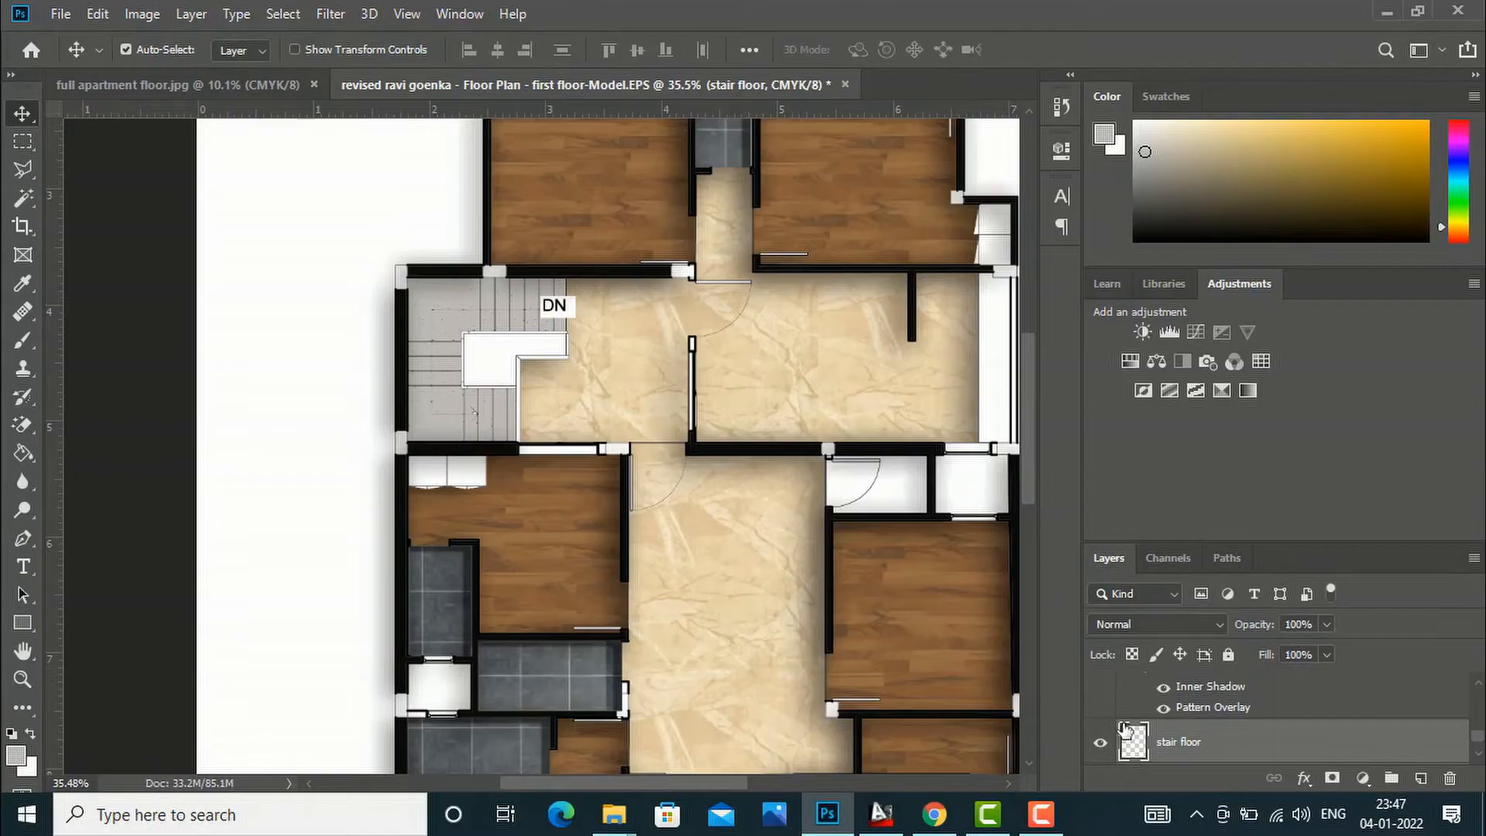
pyautogui.rightClick(1141, 756)
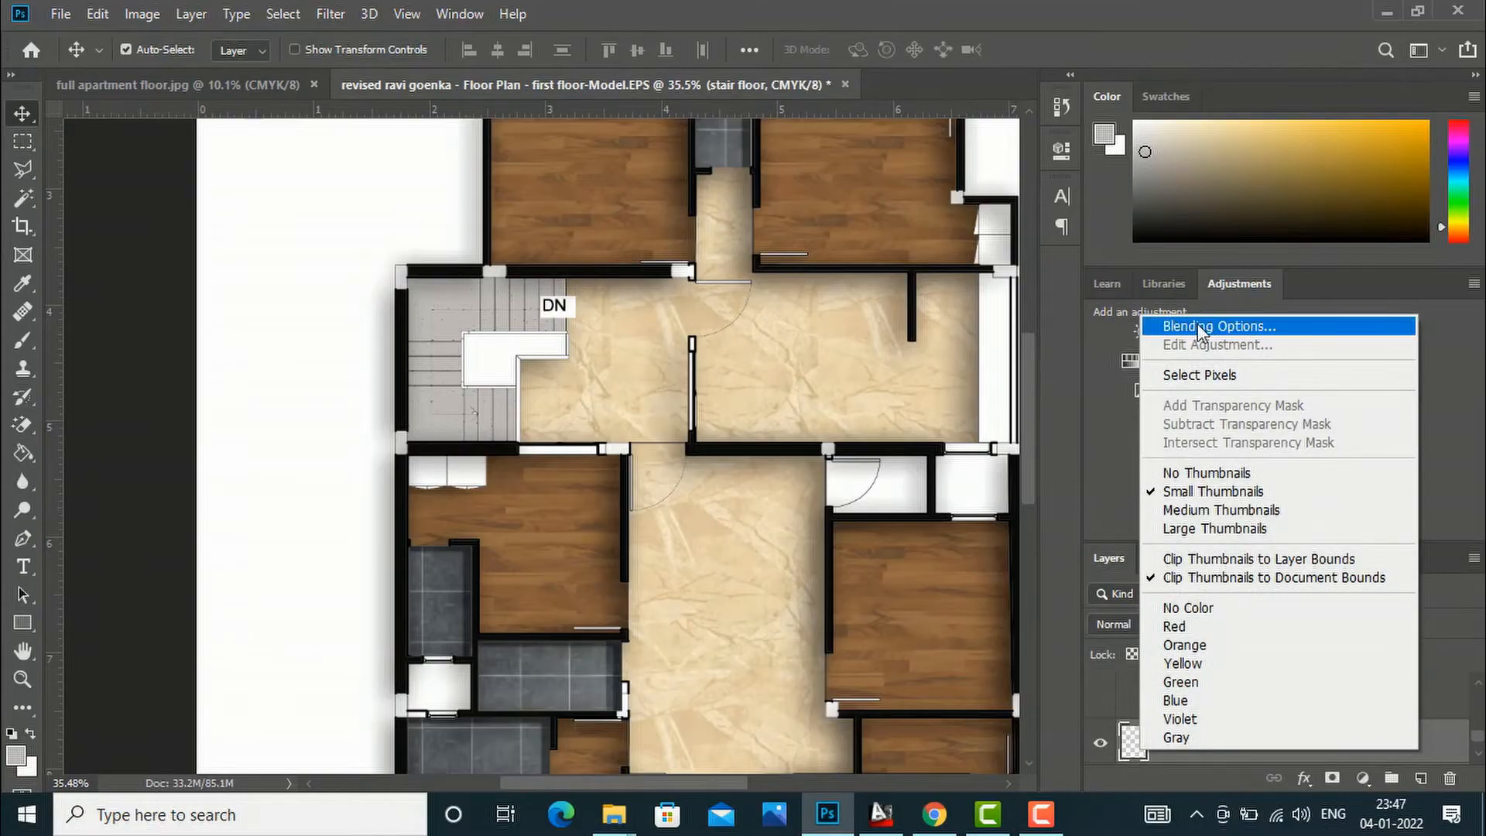
pyautogui.click(1197, 323)
pyautogui.moveTo(838, 179); pyautogui.dragTo(1067, 155)
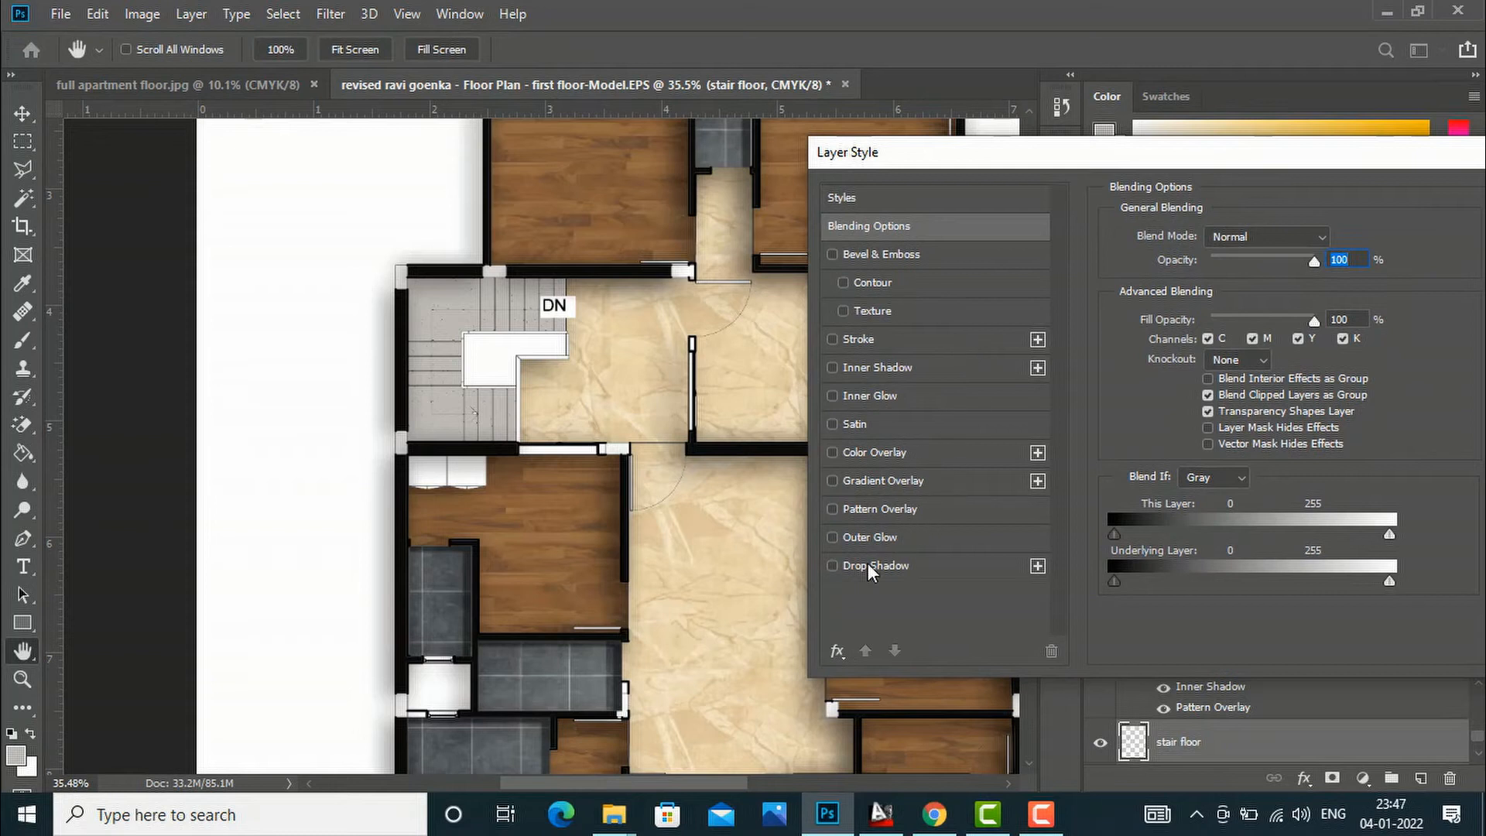
pyautogui.click(838, 509)
pyautogui.click(871, 511)
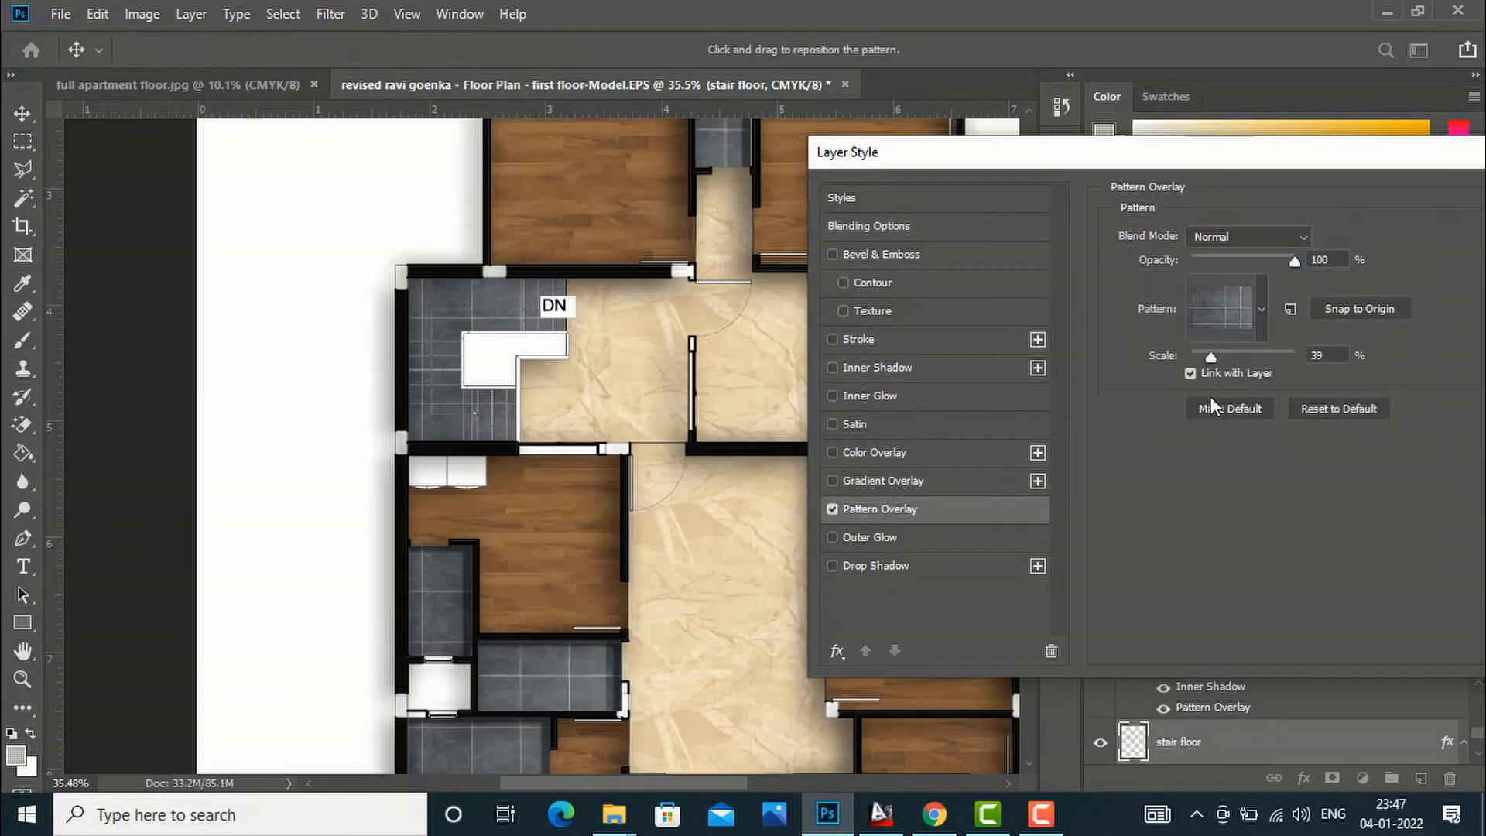
pyautogui.click(1262, 312)
pyautogui.click(1150, 481)
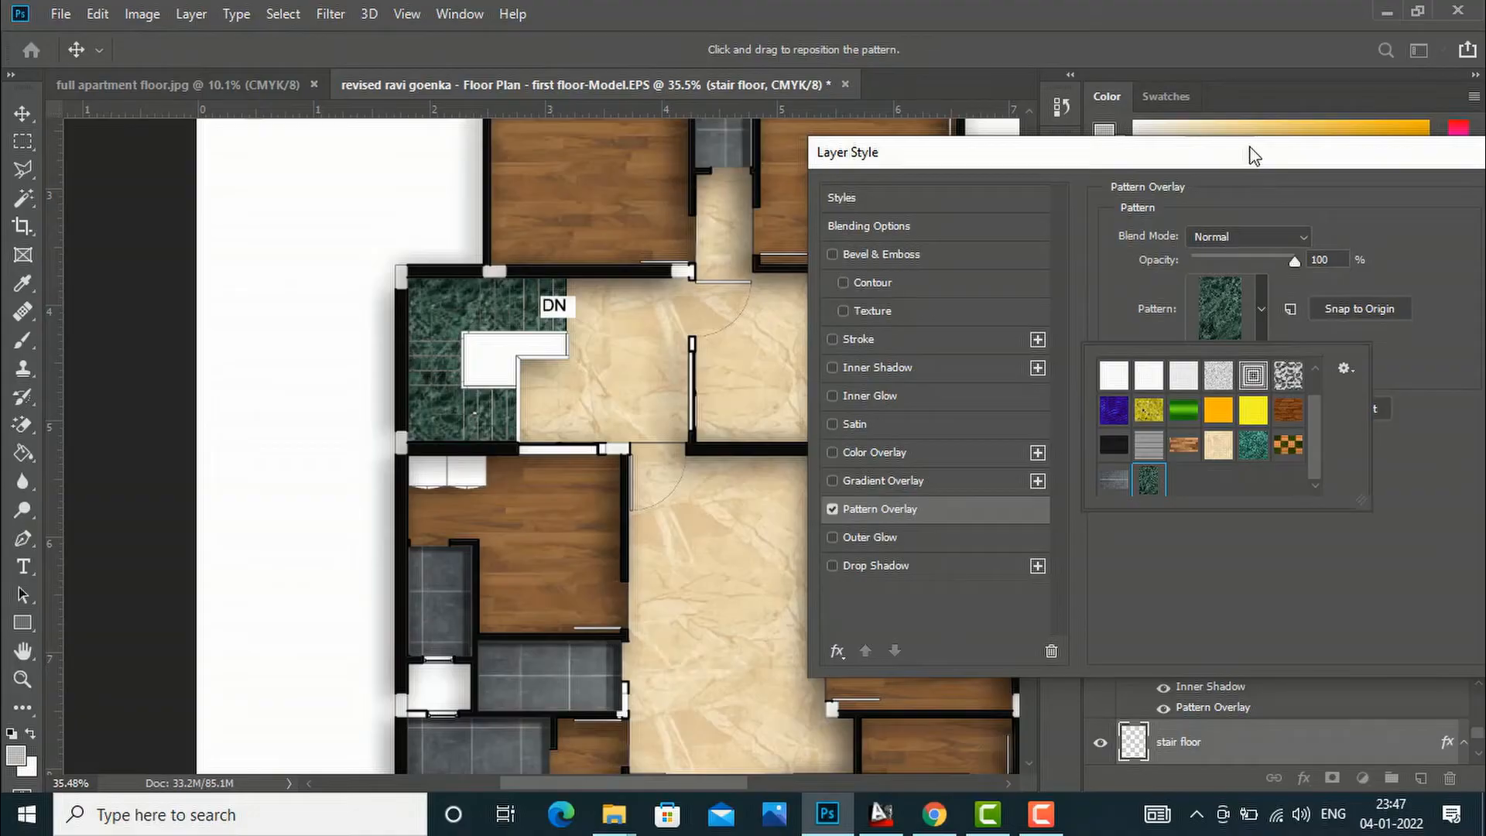
pyautogui.moveTo(1254, 155); pyautogui.dragTo(887, 163)
pyautogui.click(1208, 212)
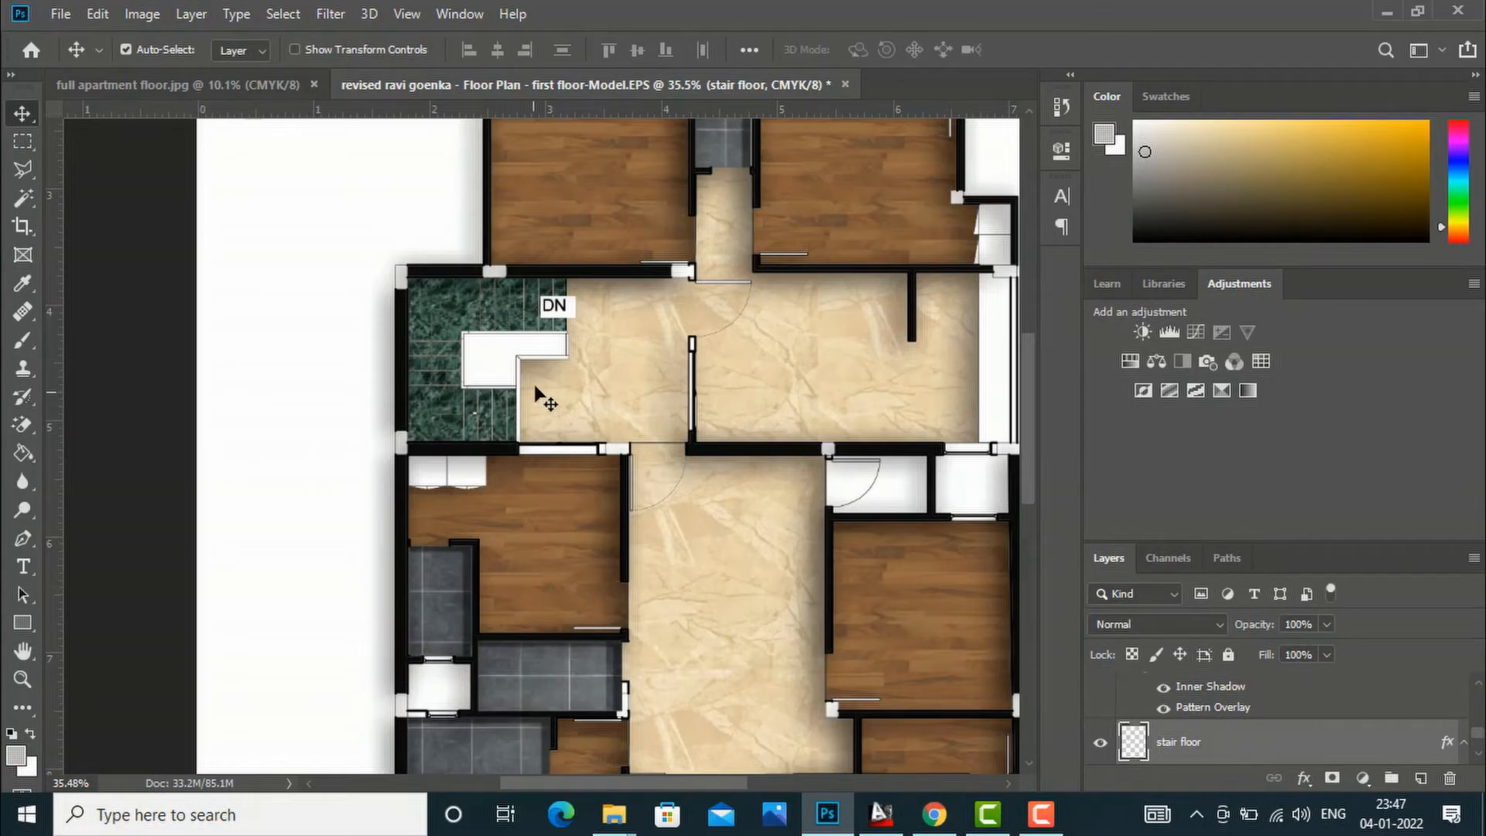
pyautogui.scroll(-5, 533, 395)
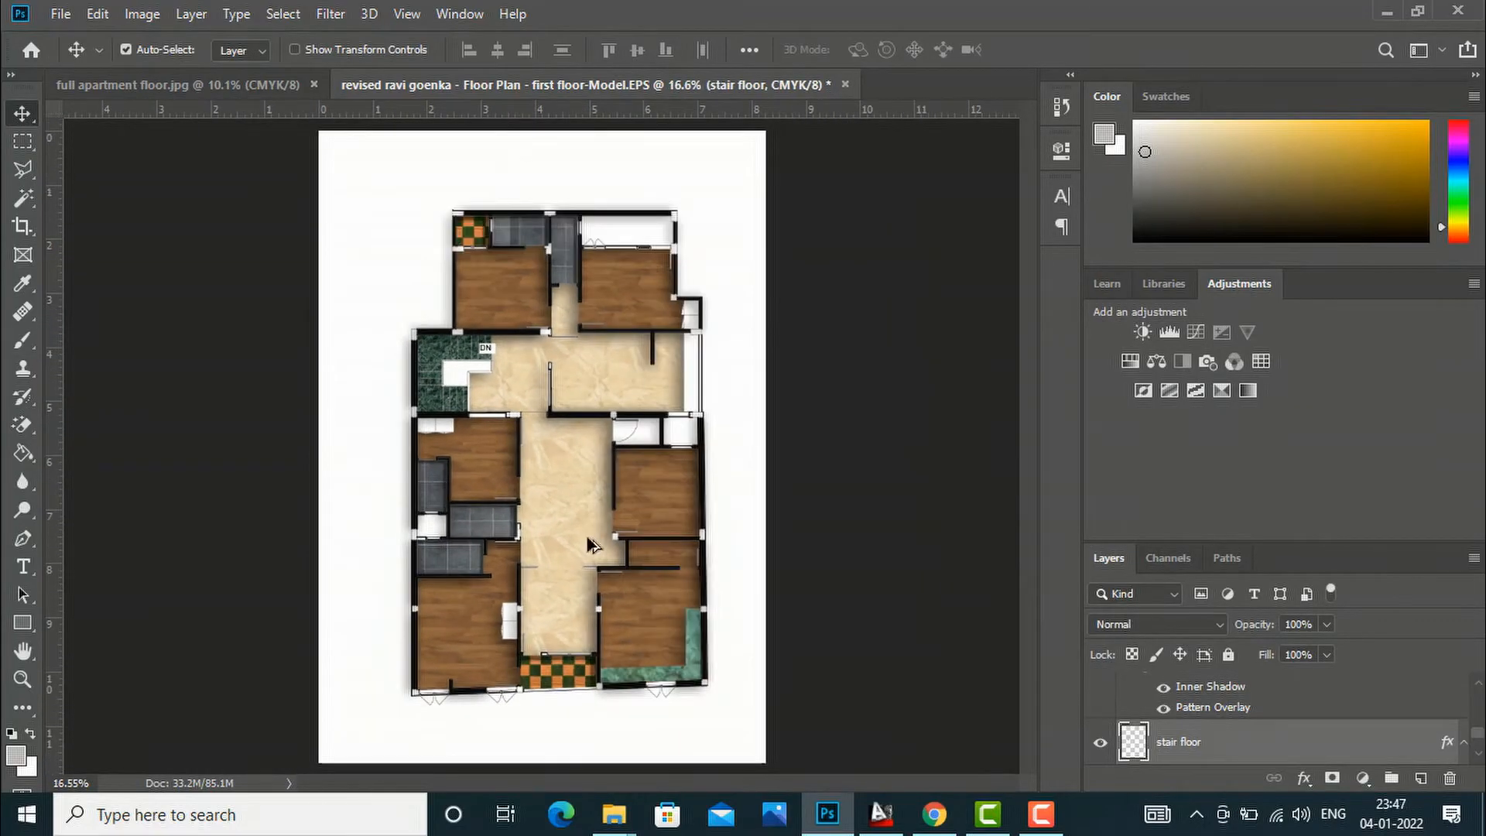
pyautogui.scroll(2, 518, 722)
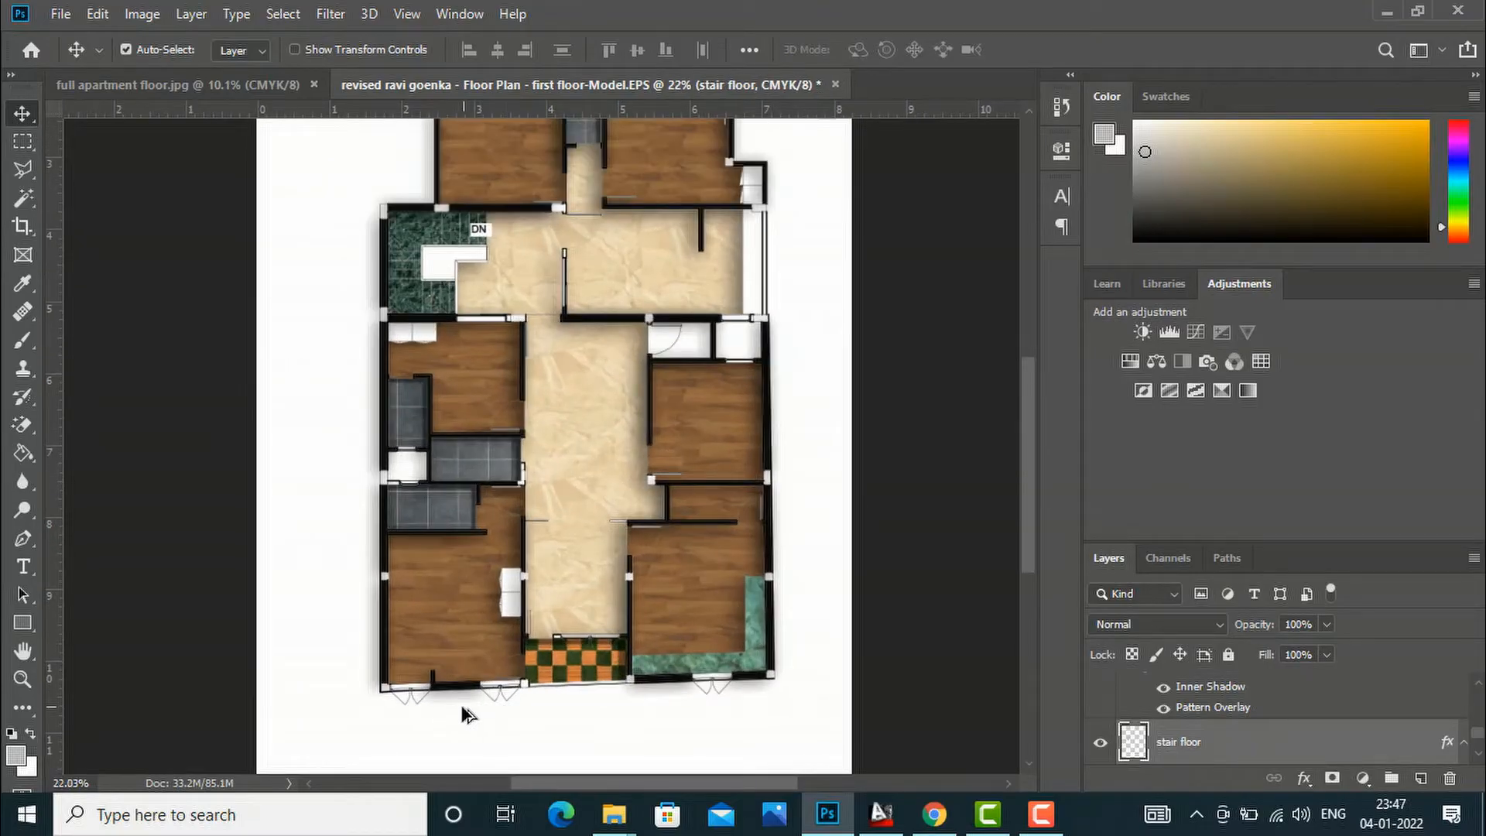
pyautogui.scroll(-2, 664, 658)
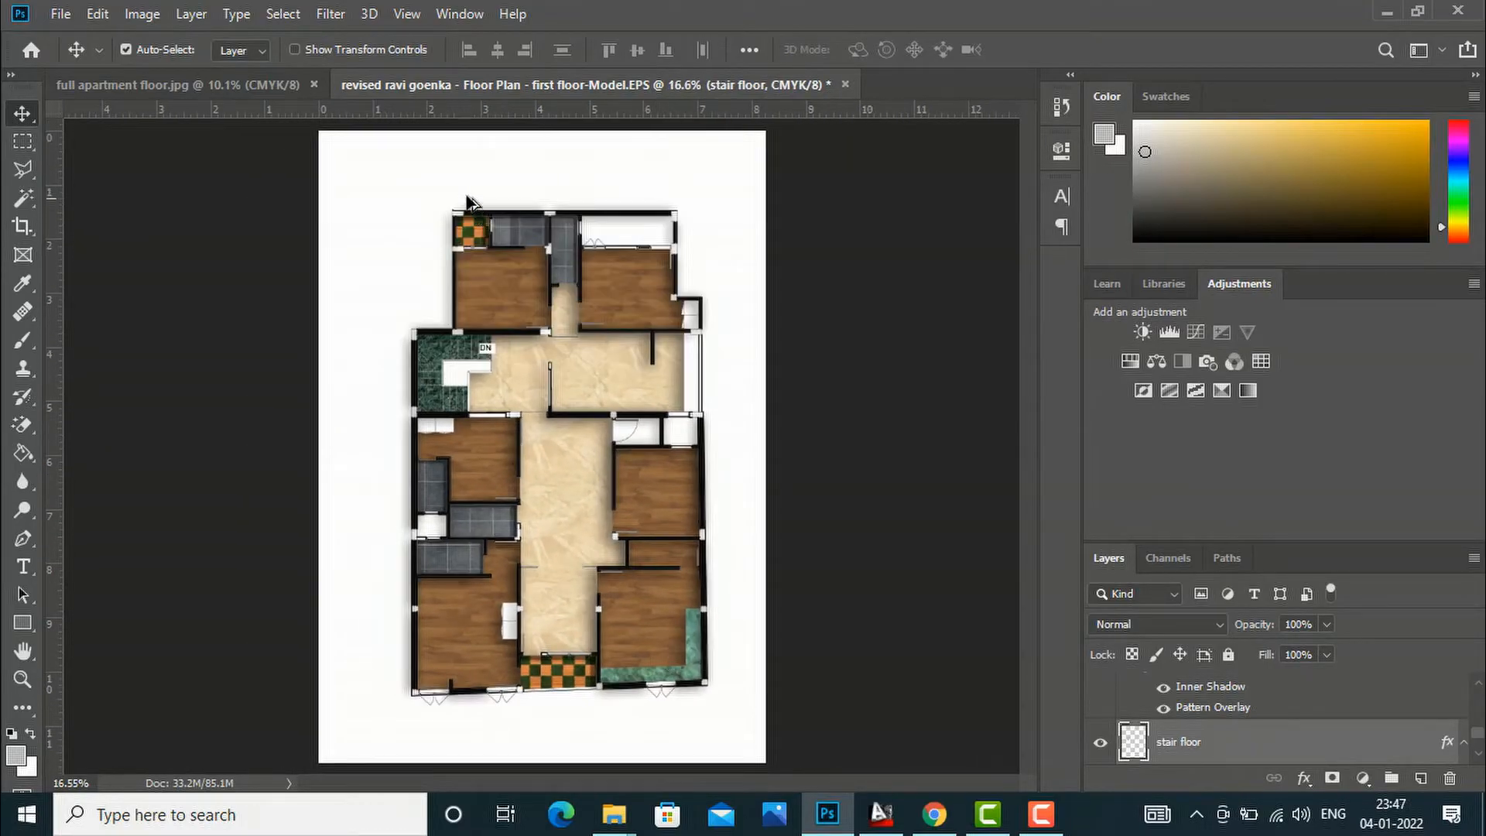
pyautogui.scroll(4, 467, 203)
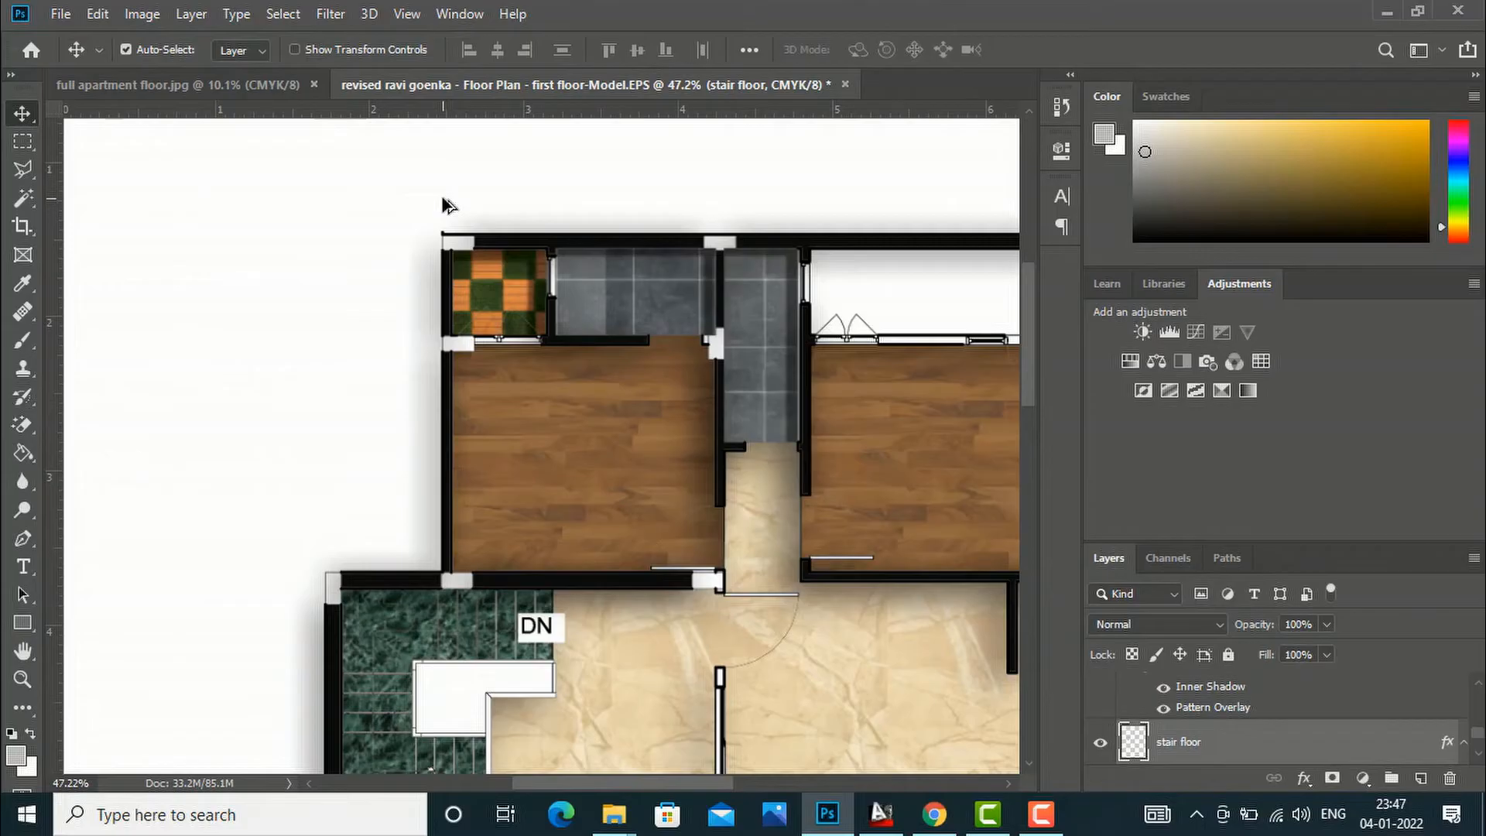
pyautogui.scroll(-5, 445, 206)
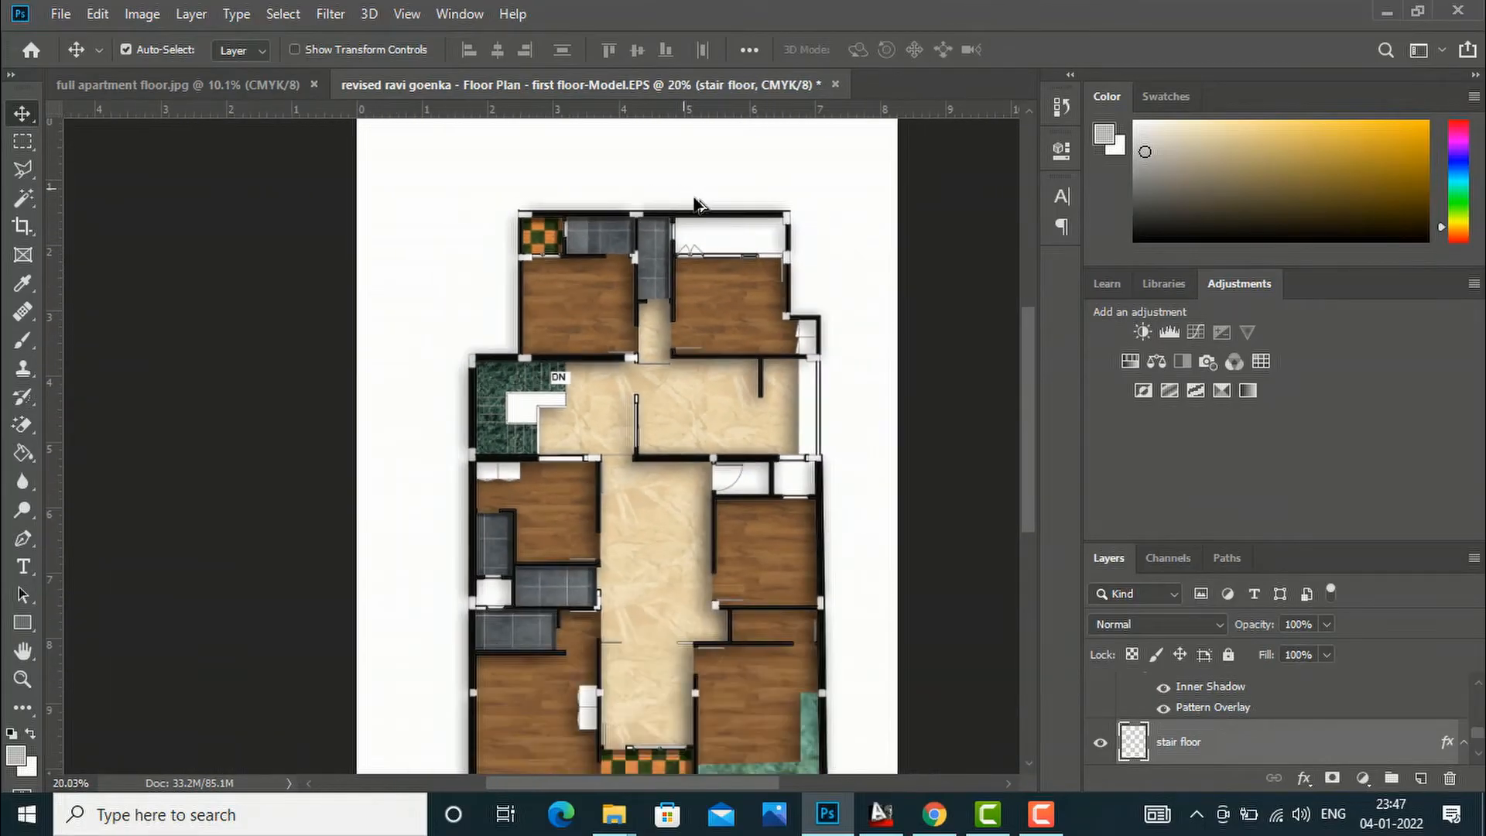
# Step: On the floor plan layer, select the left-end and middle columns of the topmost wall with the Magic Wand
pyautogui.scroll(-2, 1312, 732)
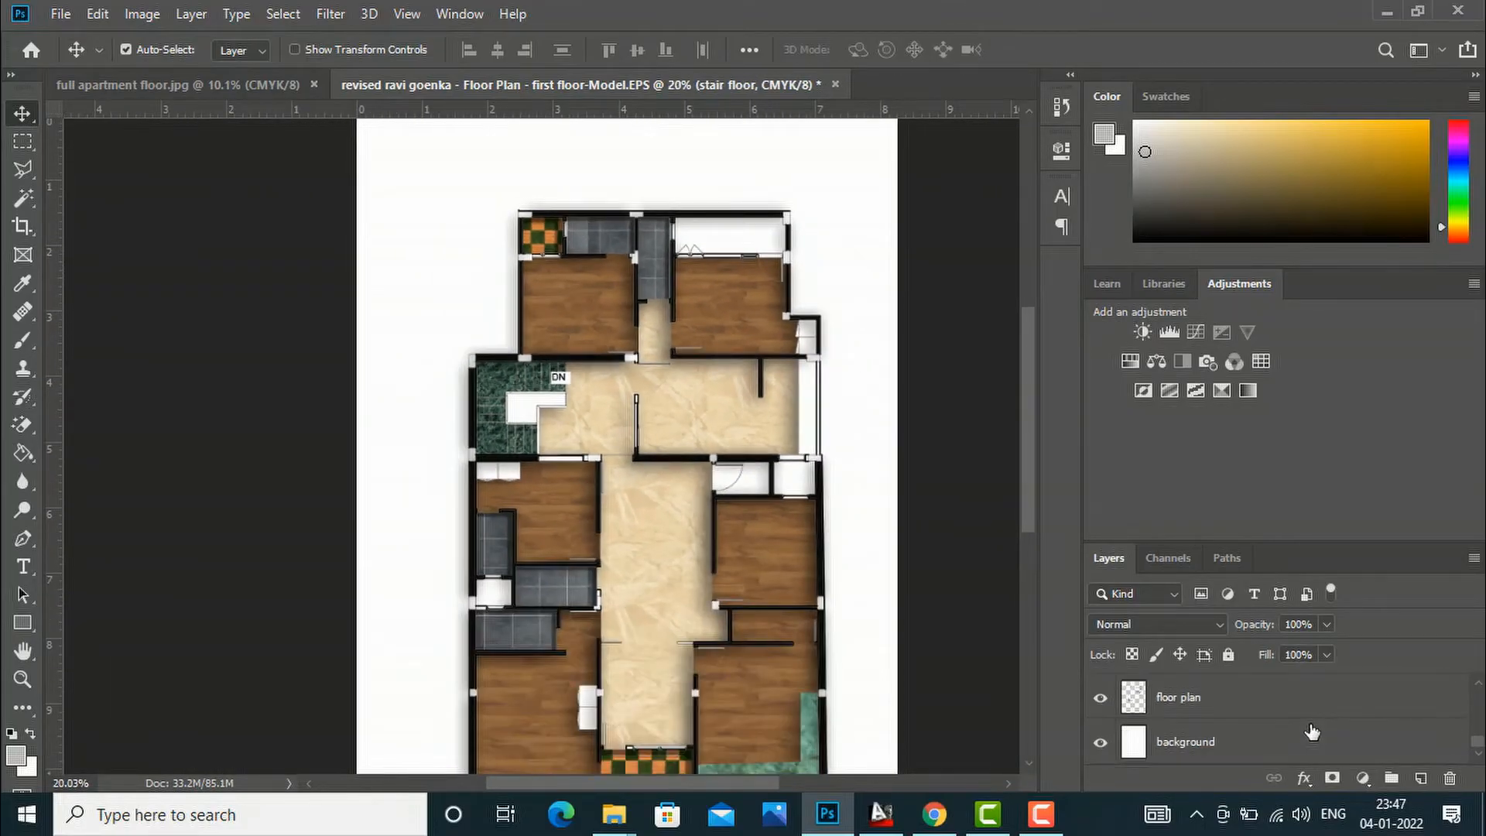
pyautogui.click(1207, 700)
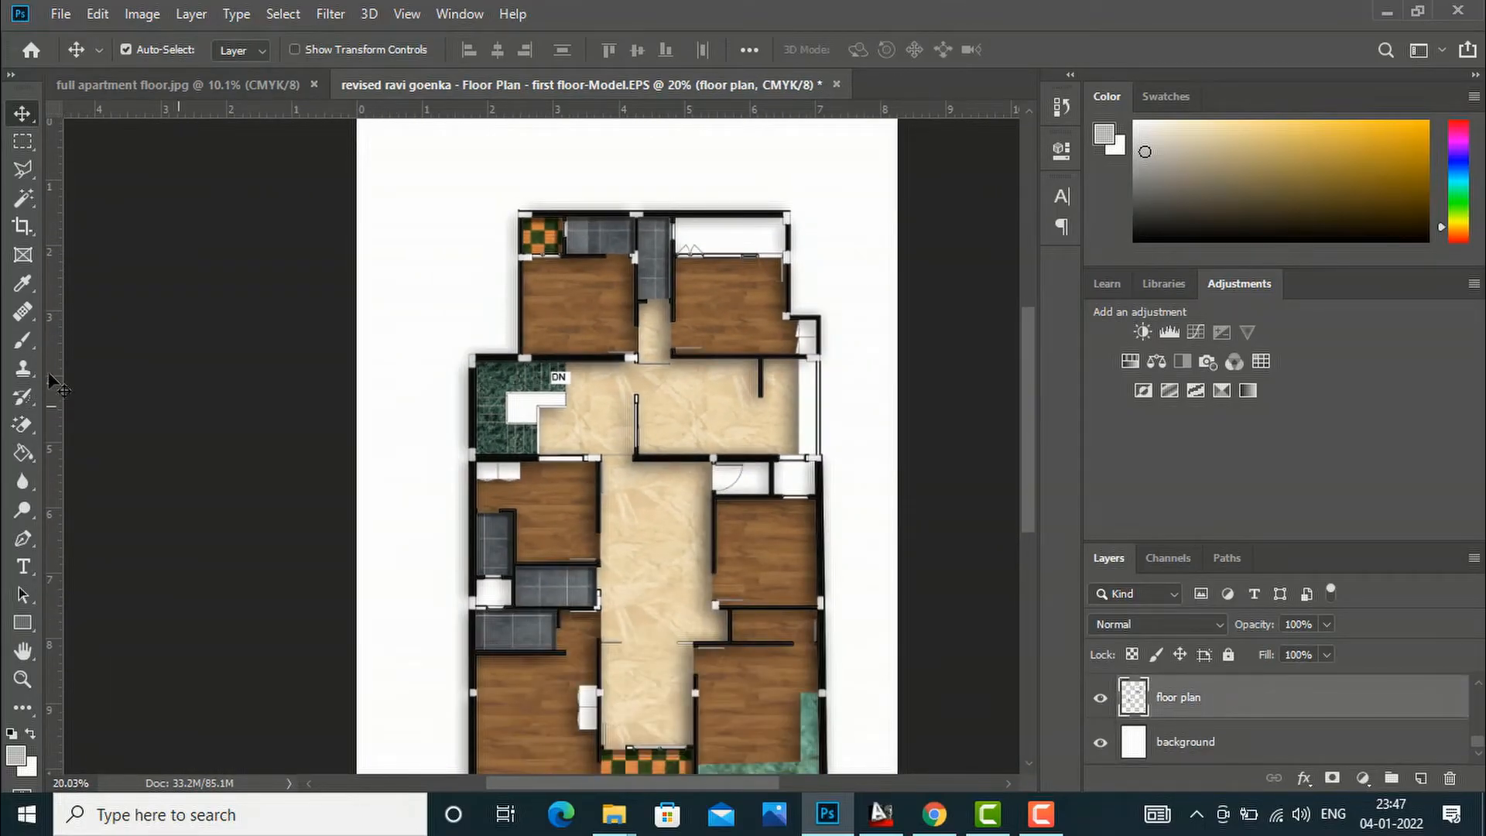
pyautogui.click(26, 200)
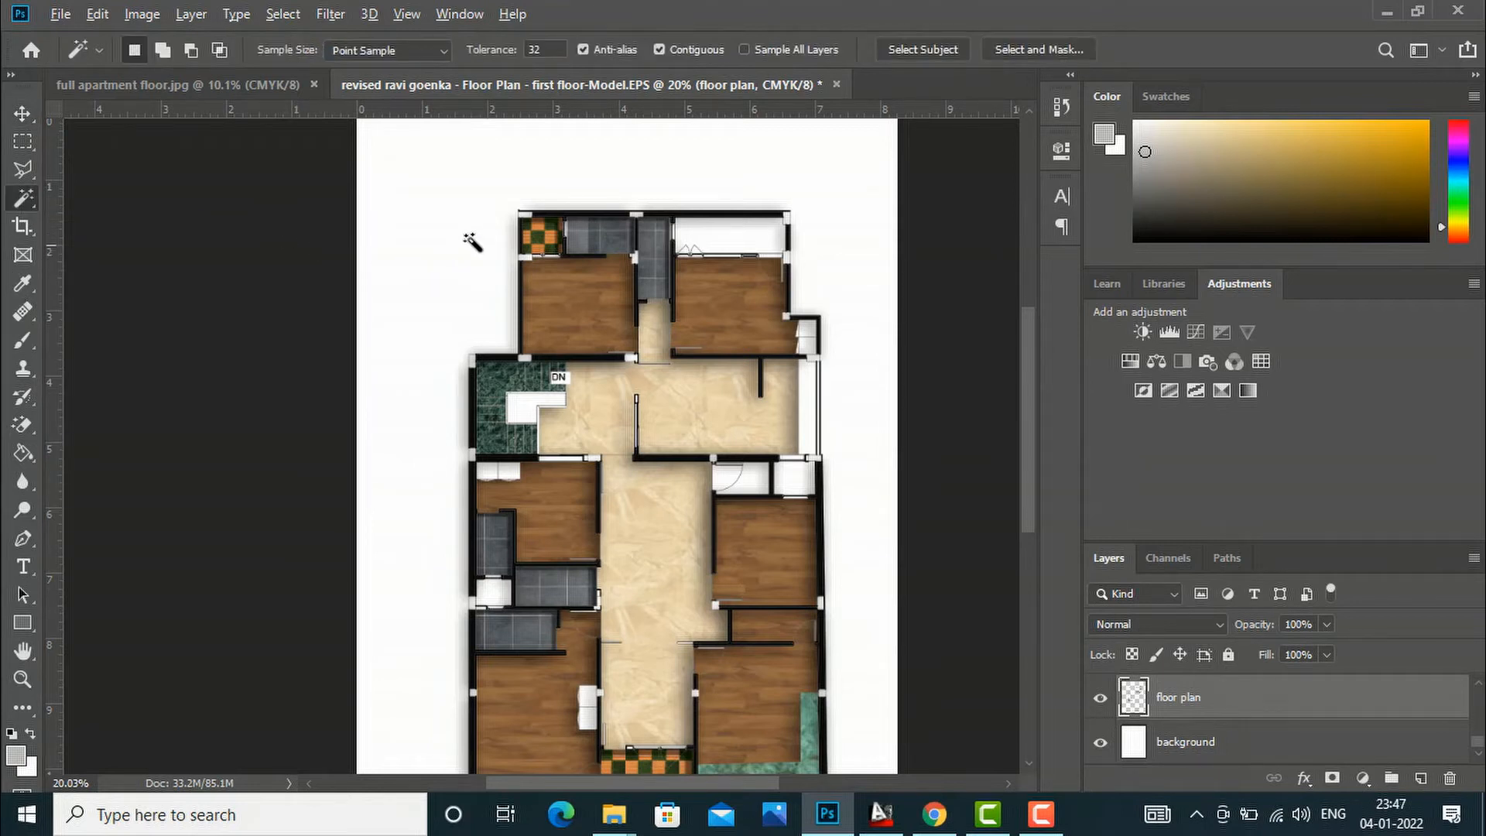
pyautogui.scroll(5, 472, 242)
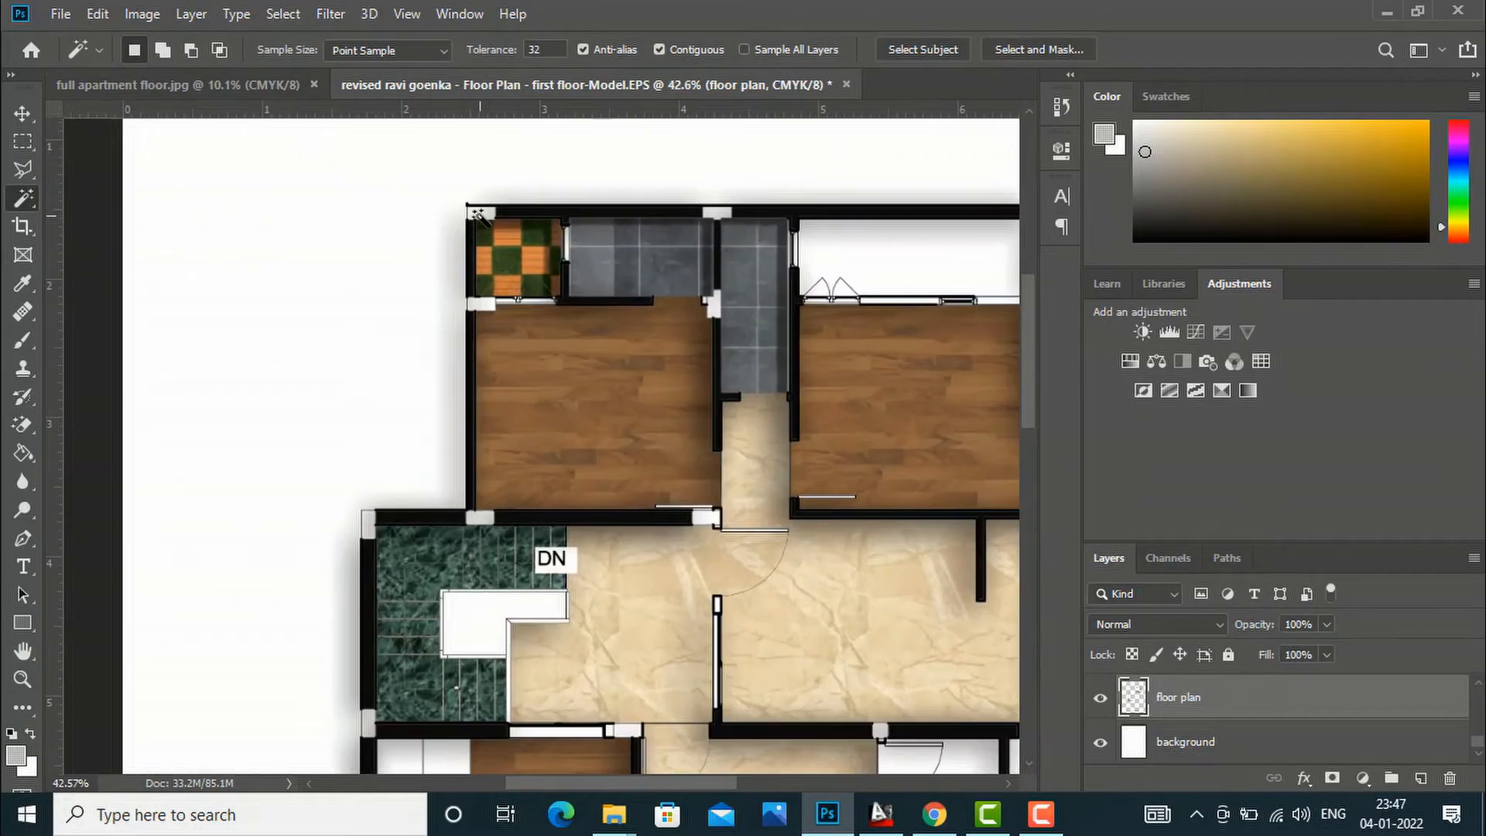
pyautogui.click(480, 213)
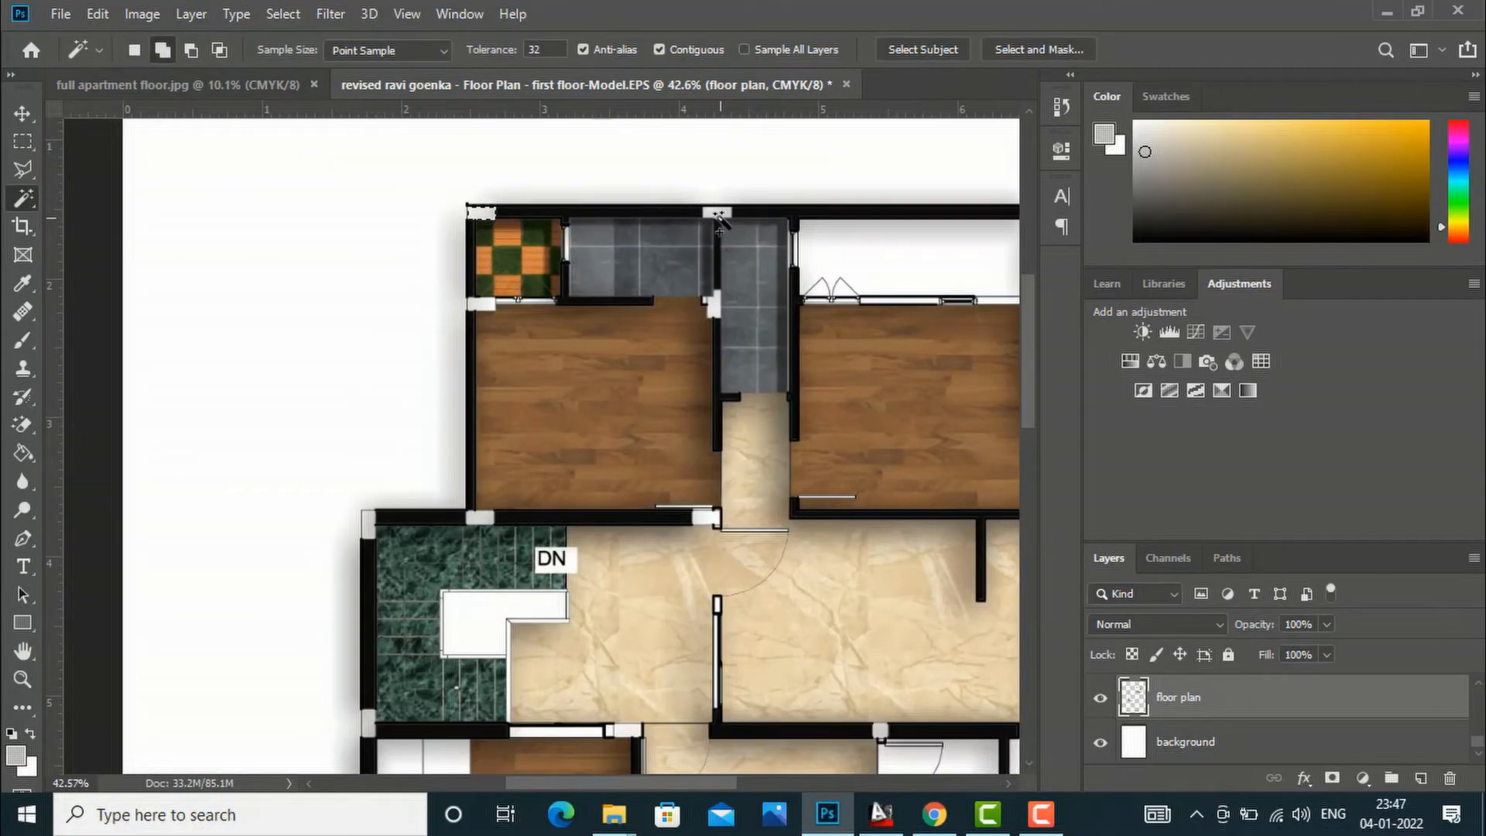
pyautogui.keyDown('shift'); pyautogui.click(720, 217); pyautogui.keyUp('shift')
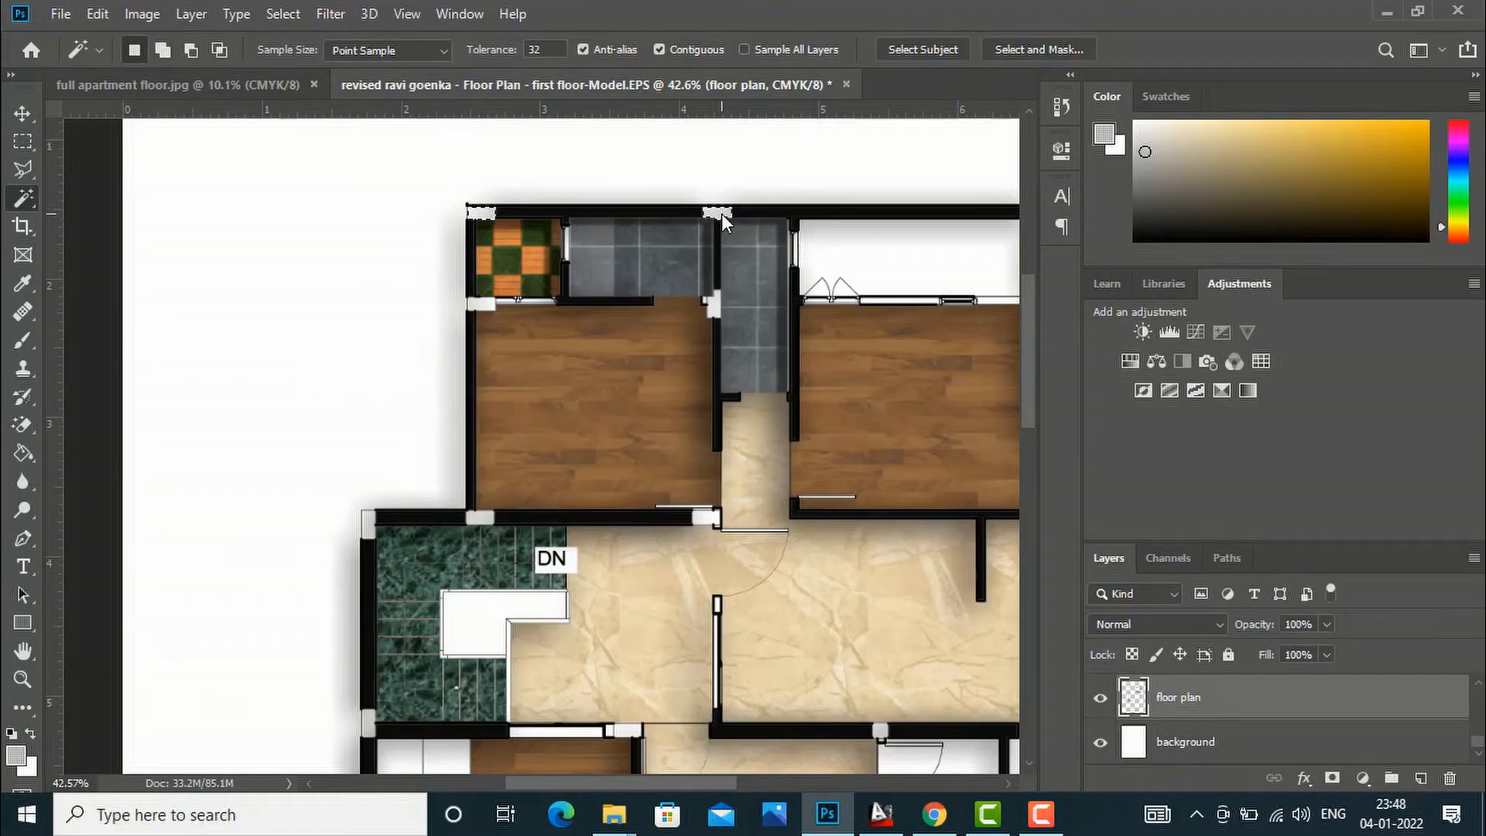
pyautogui.keyDown('shift'); pyautogui.click(720, 213); pyautogui.keyUp('shift')
# Step: Add the two columns on the outer wall of the white balcony beside the upper-right bedroom to the selection
pyautogui.hscroll(3, 851, 232)
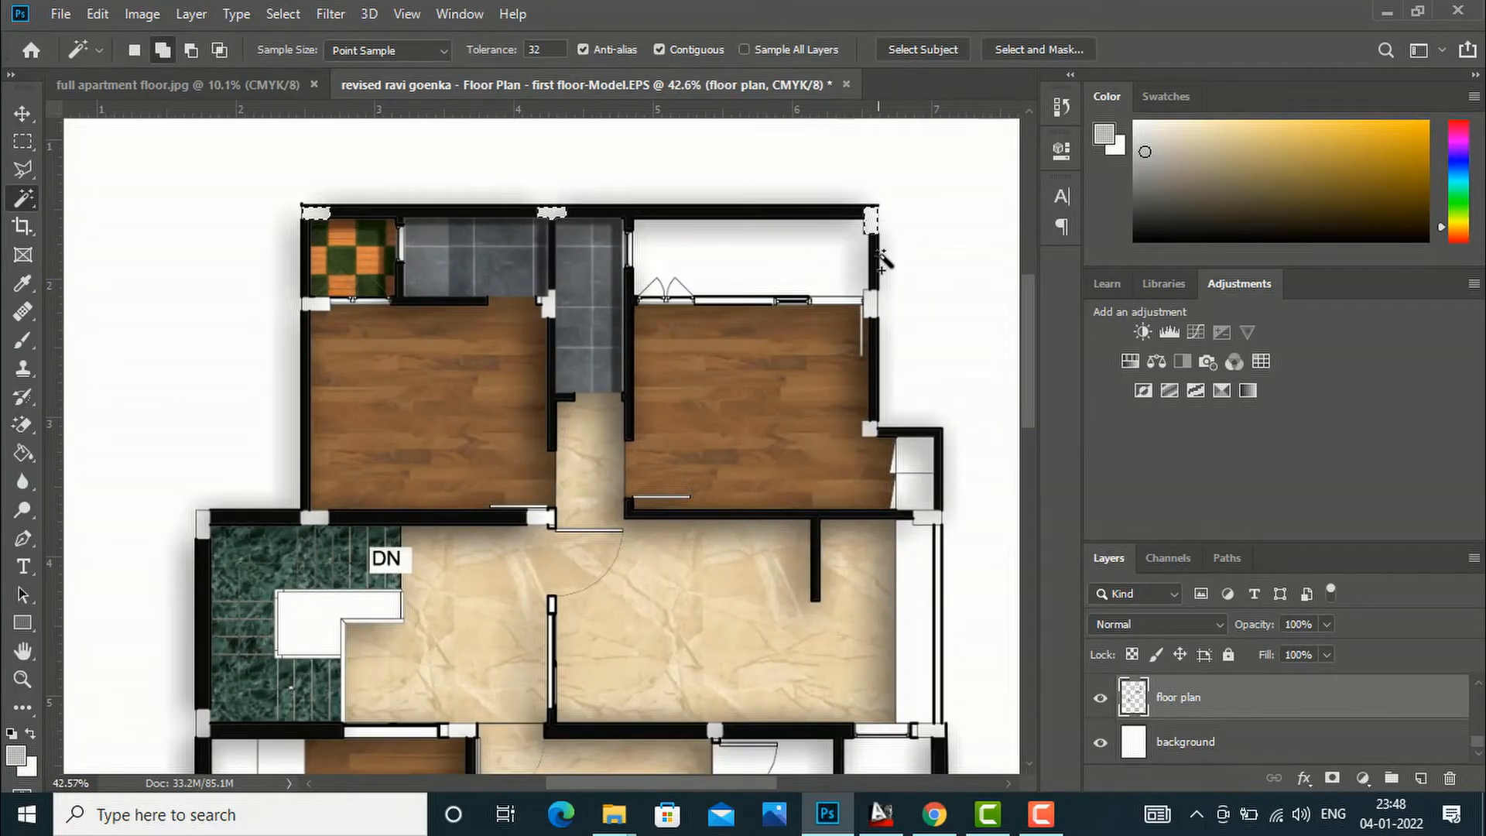
pyautogui.scroll(2, 896, 321)
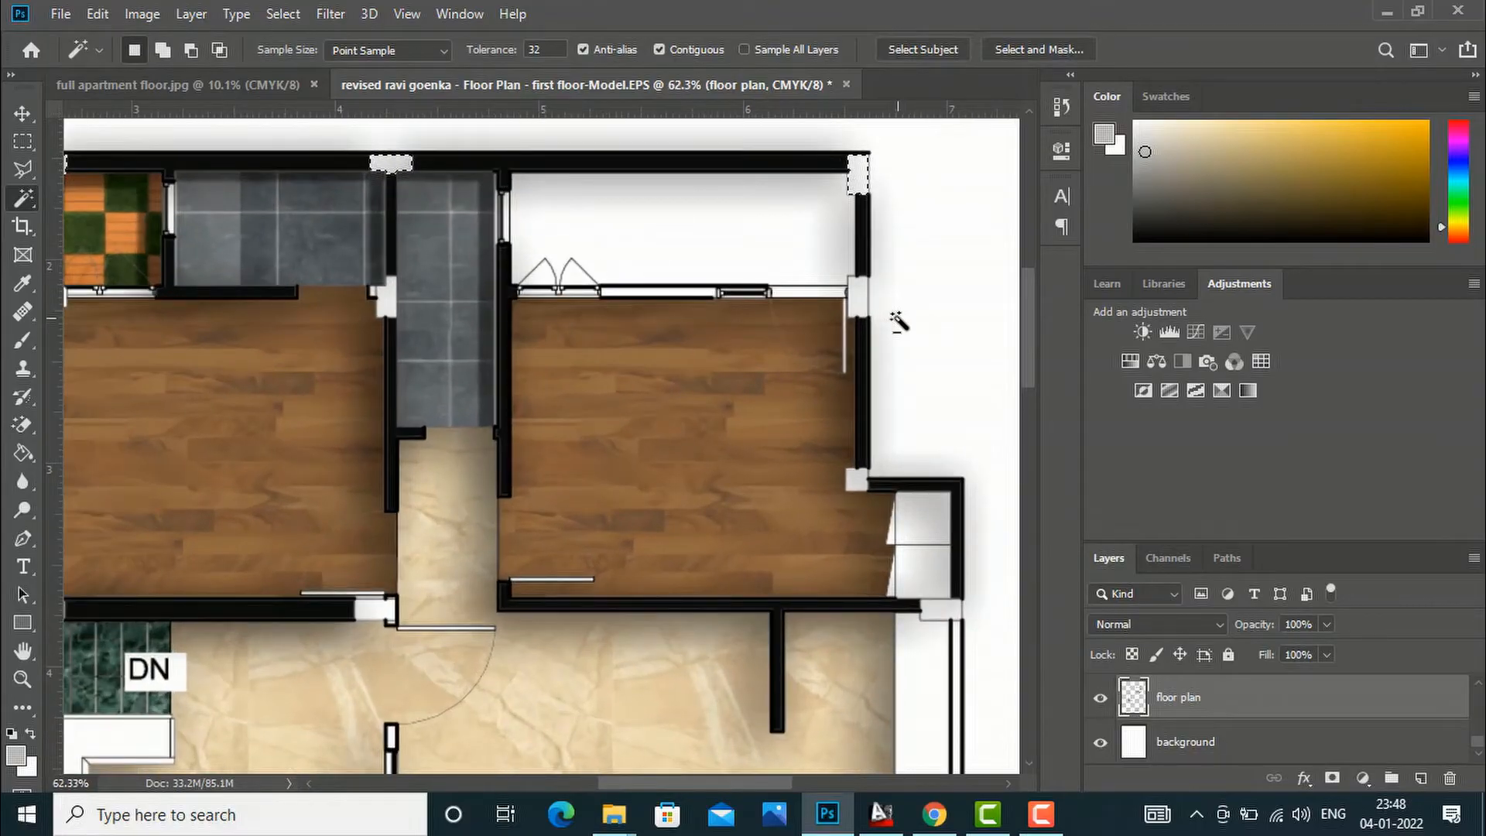
pyautogui.keyDown('shift'); pyautogui.click(856, 293); pyautogui.keyUp('shift')
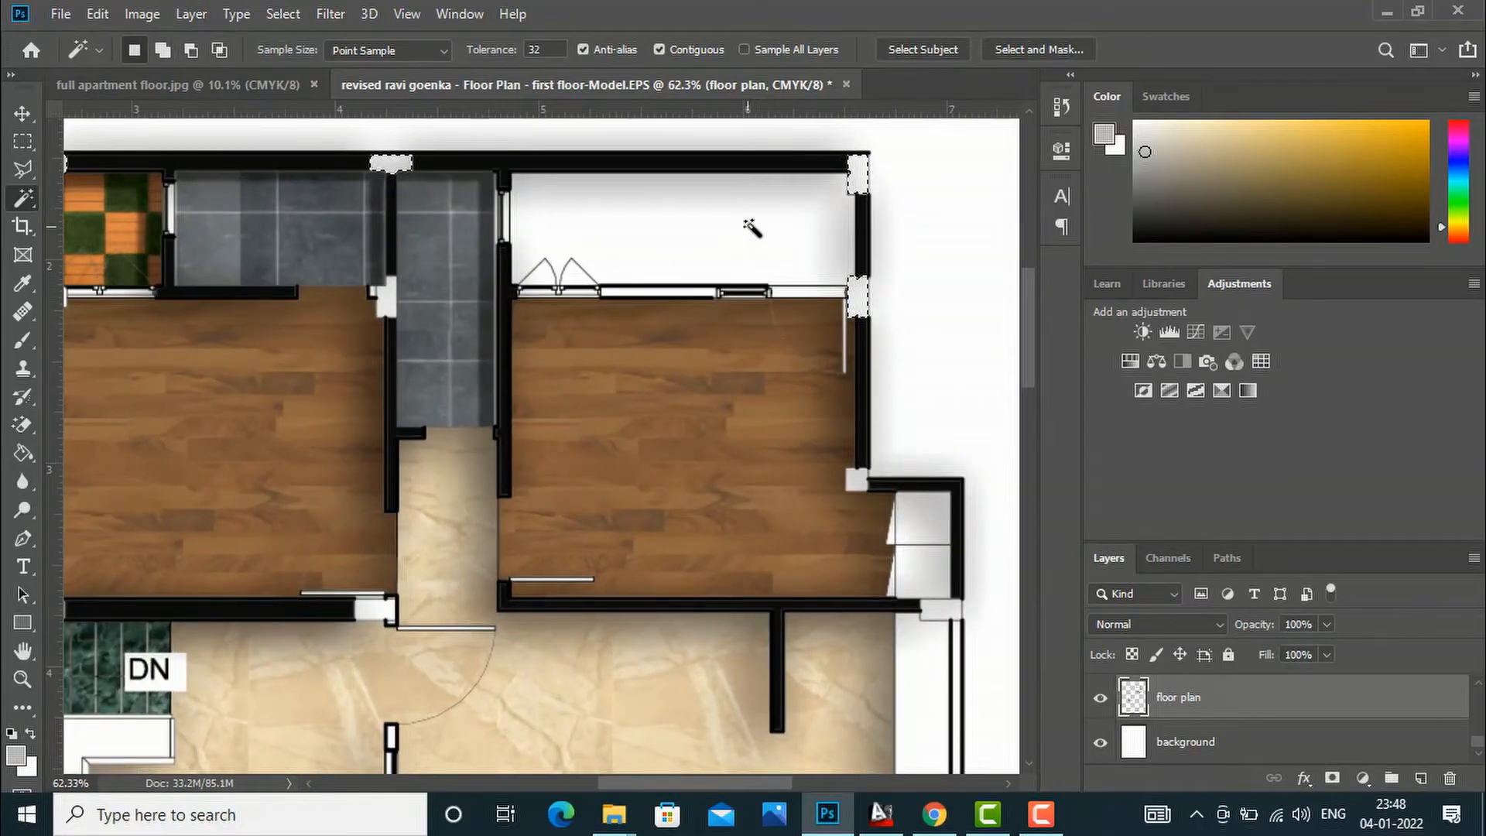
# Step: Add the four columns at the corners of the upper-left wooden-floored bedroom to the selection
pyautogui.scroll(-4, 751, 227)
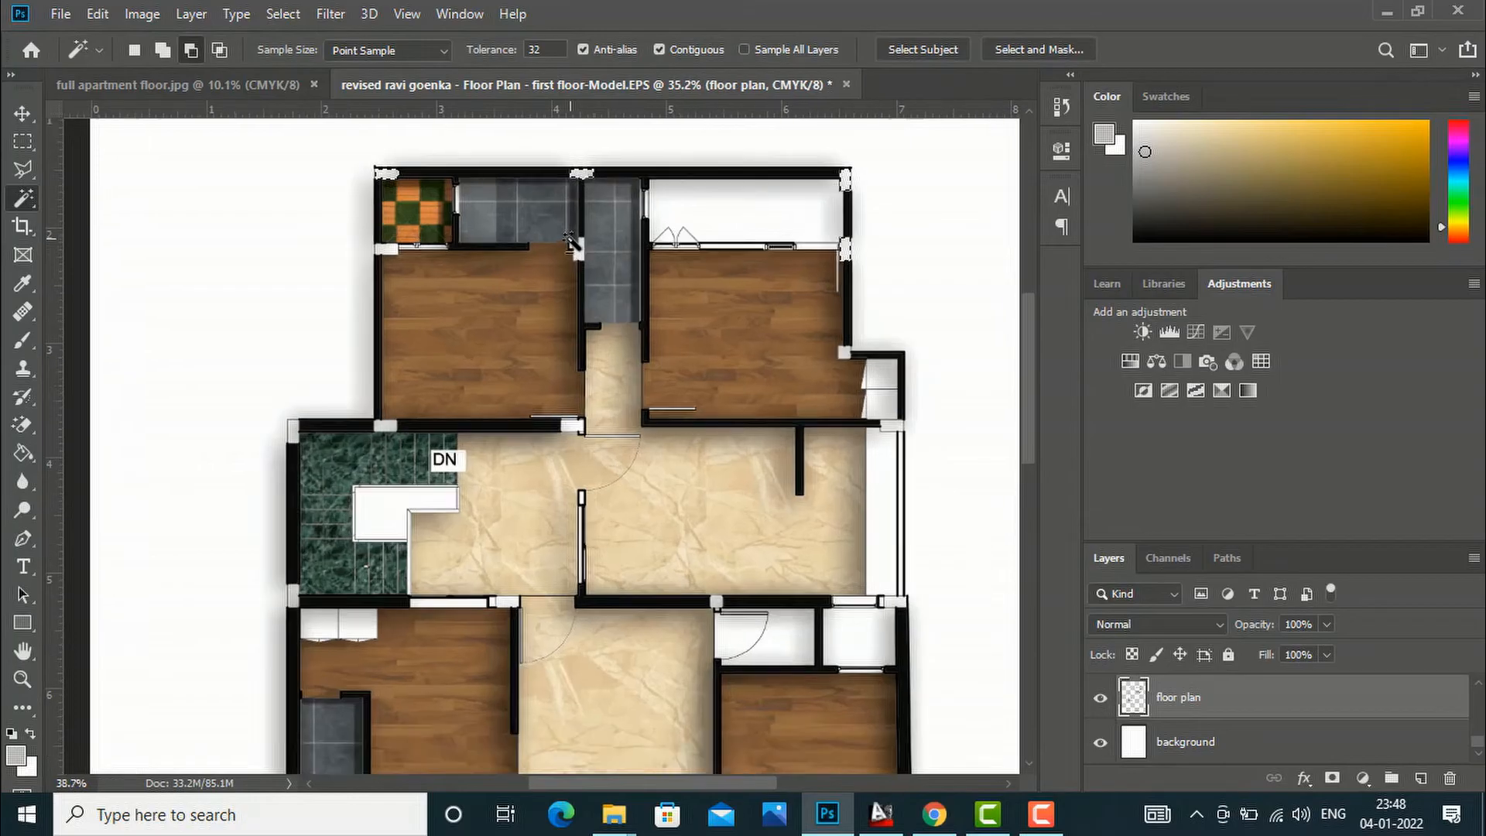
pyautogui.scroll(3, 571, 241)
pyautogui.keyDown('shift'); pyautogui.click(579, 257); pyautogui.keyUp('shift')
pyautogui.keyDown('shift'); pyautogui.click(205, 596); pyautogui.keyUp('shift')
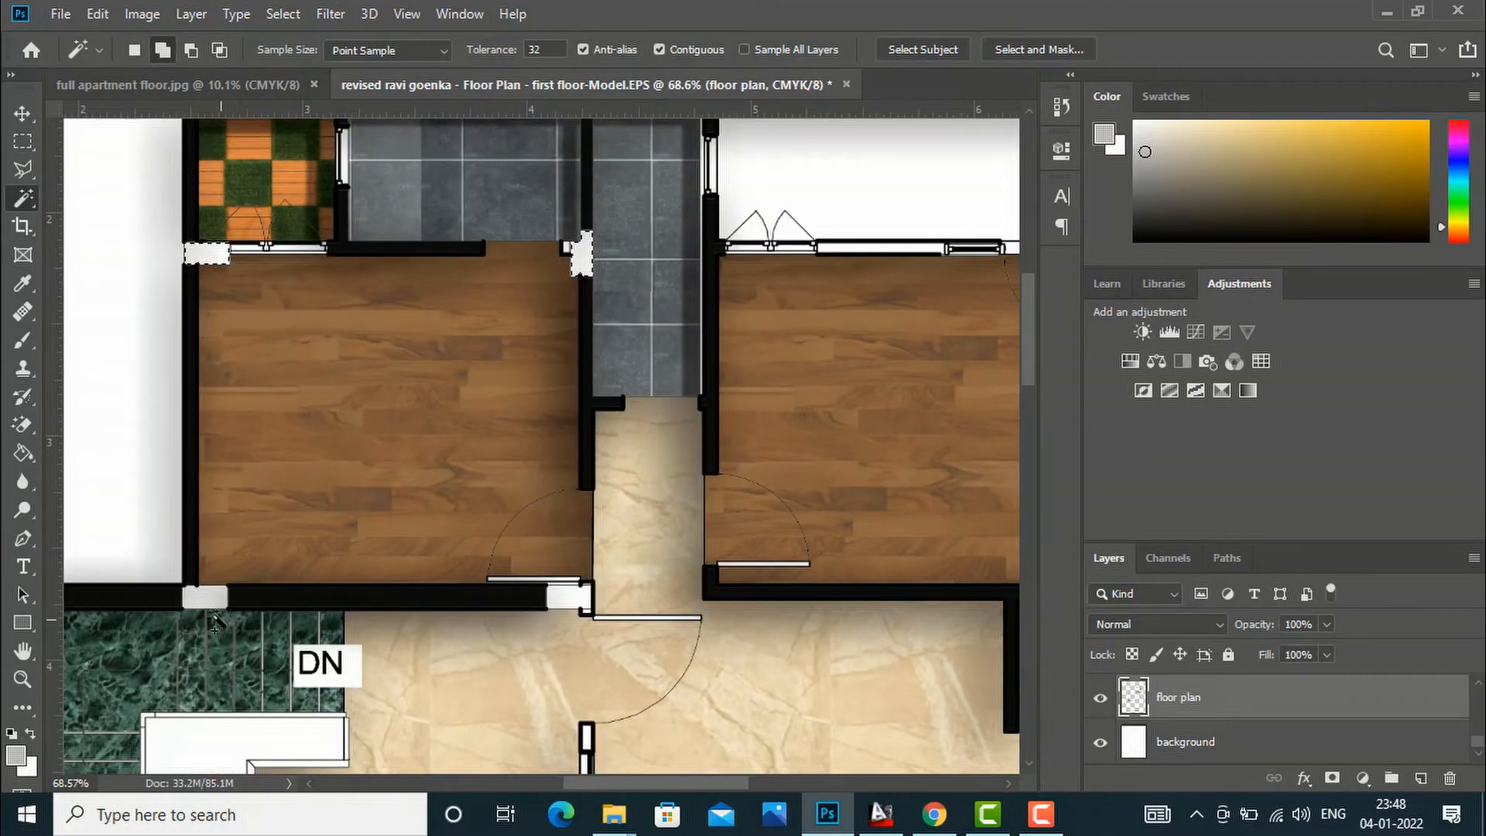
pyautogui.keyDown('shift'); pyautogui.click(564, 600); pyautogui.keyUp('shift')
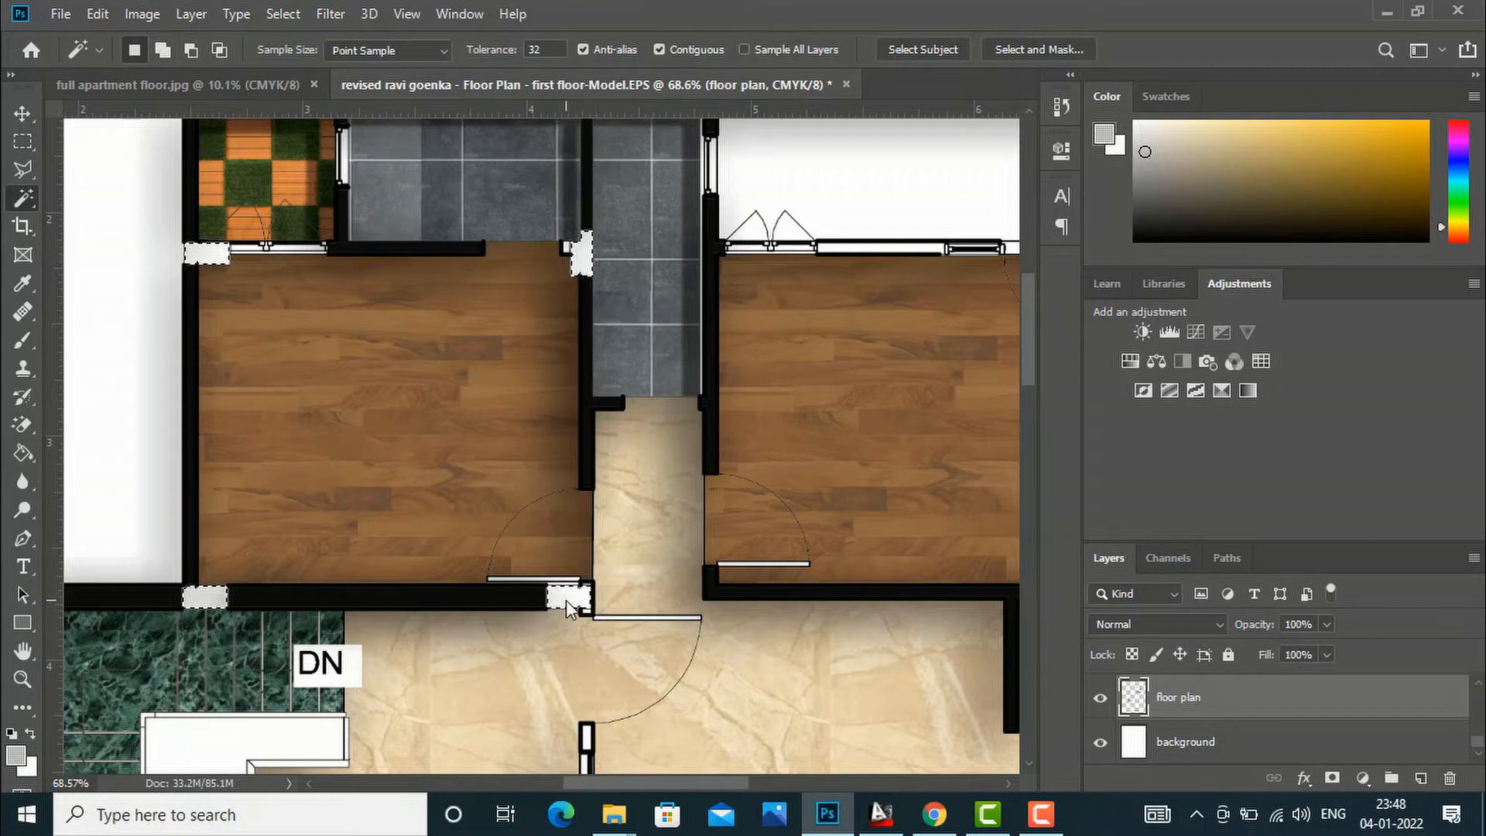
# Step: Add the two columns at the right end of the marble hall and the inner column on its lower wall to the selection
pyautogui.keyDown('alt'); pyautogui.scroll(-2, 640, 271); pyautogui.keyUp('alt')
pyautogui.keyDown('alt'); pyautogui.scroll(-3, 640, 271); pyautogui.keyUp('alt')
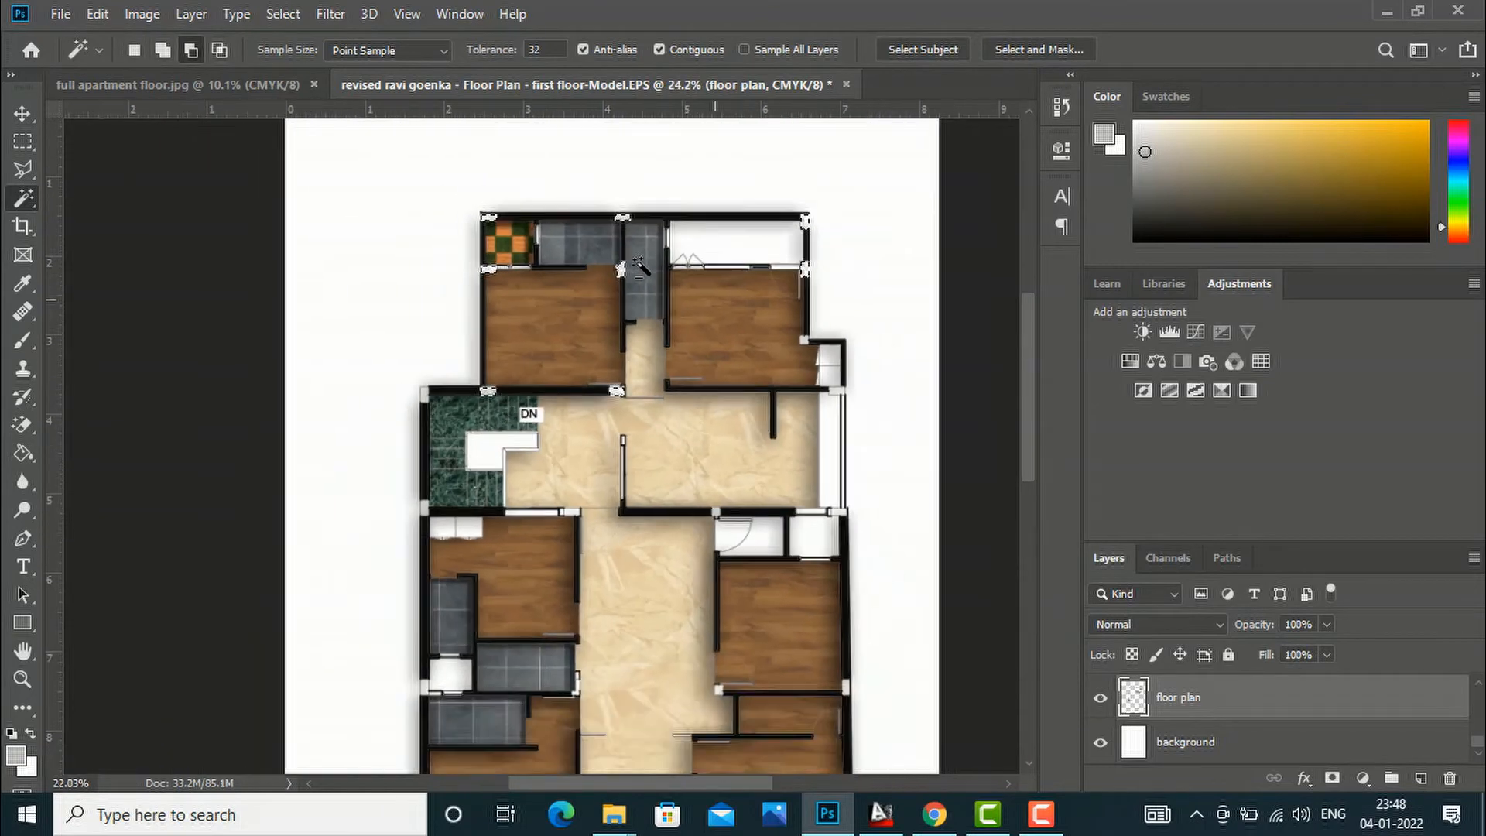
pyautogui.keyDown('alt'); pyautogui.scroll(1, 852, 469); pyautogui.keyUp('alt')
pyautogui.keyDown('alt'); pyautogui.scroll(1, 818, 395); pyautogui.keyUp('alt')
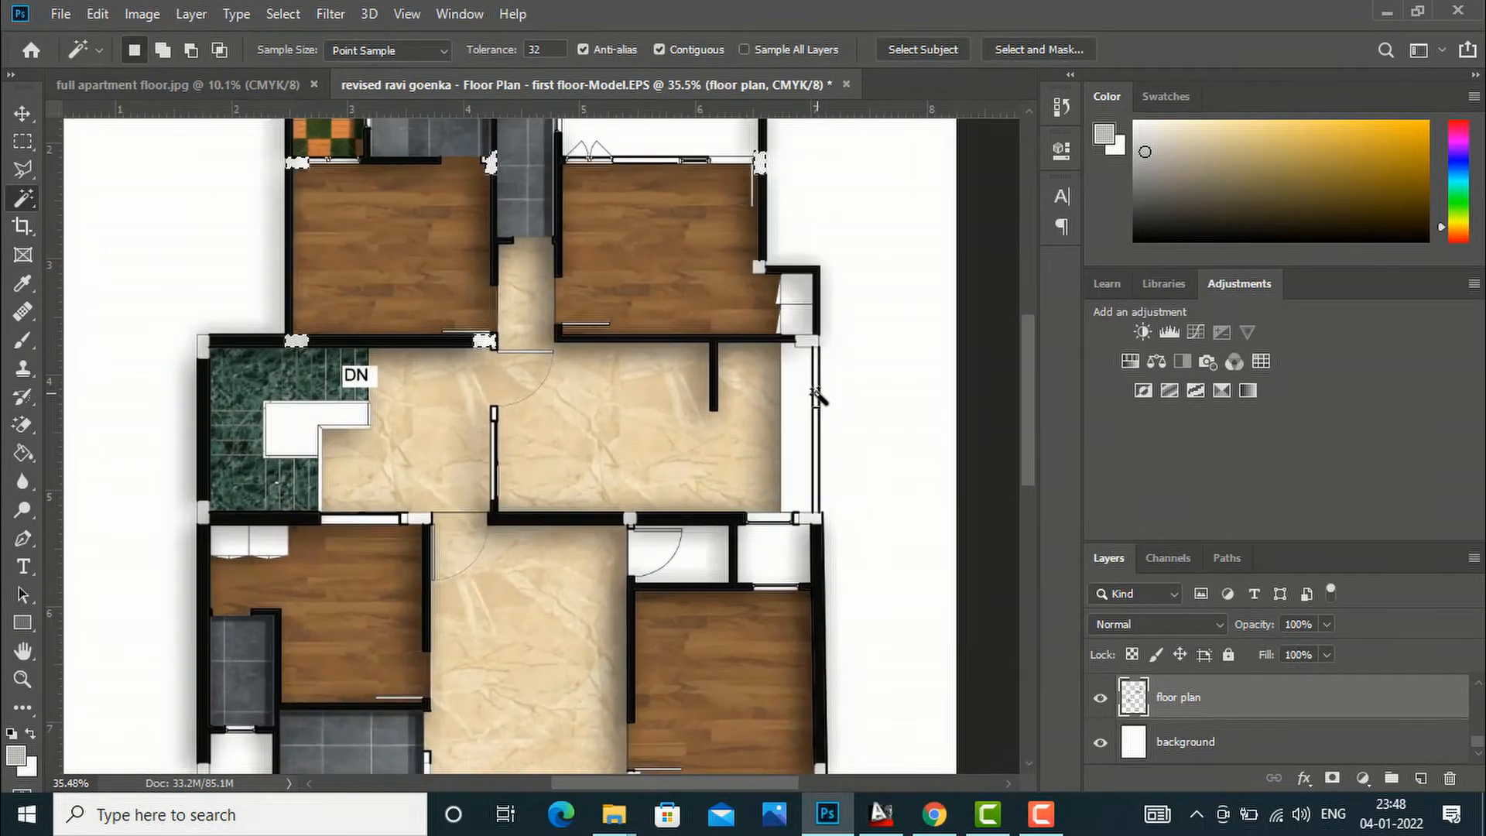
pyautogui.keyDown('shift'); pyautogui.click(811, 350); pyautogui.keyUp('shift')
pyautogui.keyDown('shift'); pyautogui.click(813, 525); pyautogui.keyUp('shift')
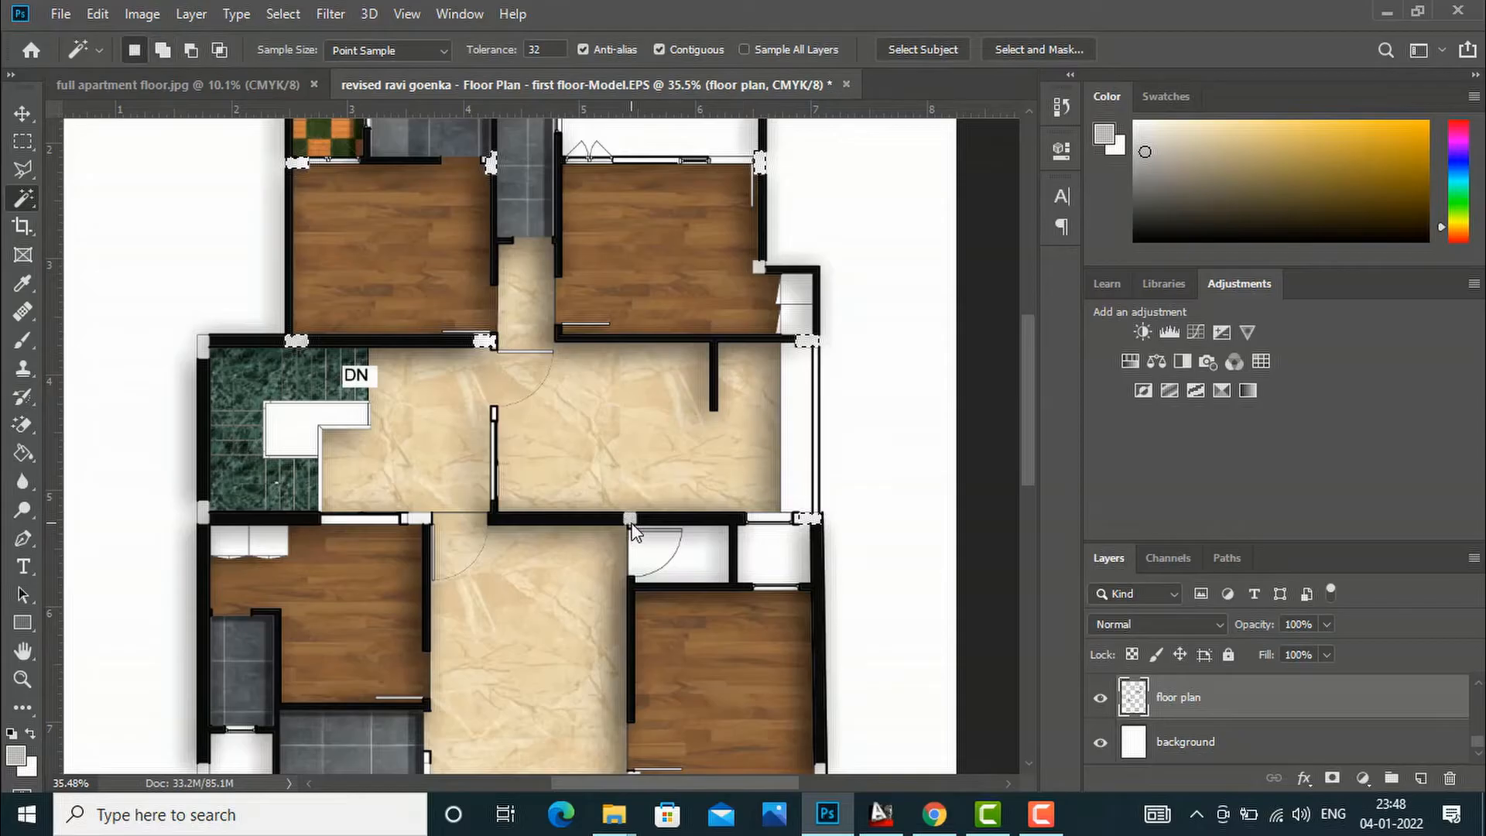
# Step: Add the two outer corner columns of the staircase and the column beside the passage door below it to the selection
pyautogui.scroll(-2, 845, 406)
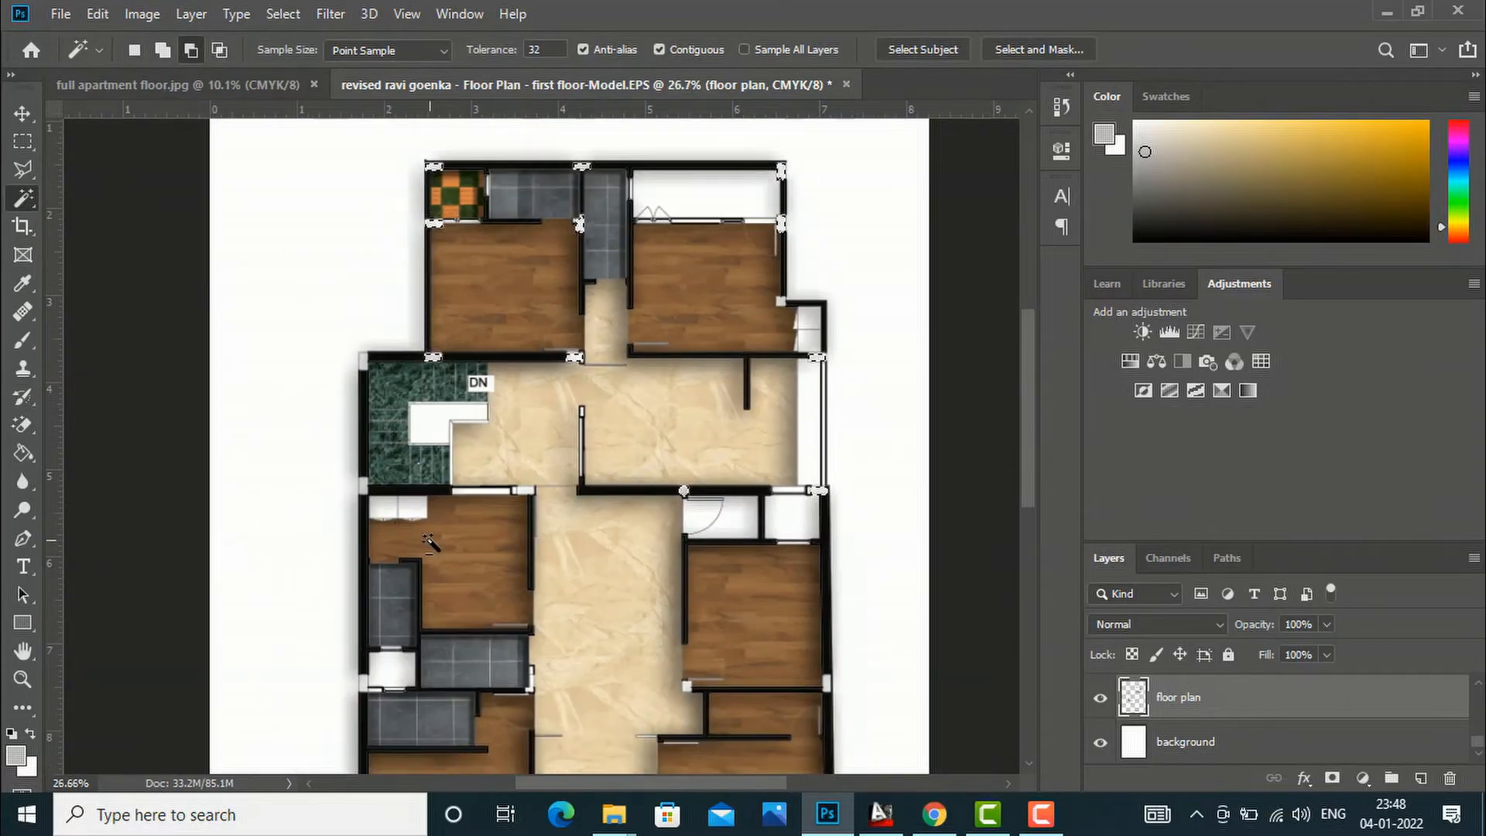
pyautogui.scroll(3, 430, 542)
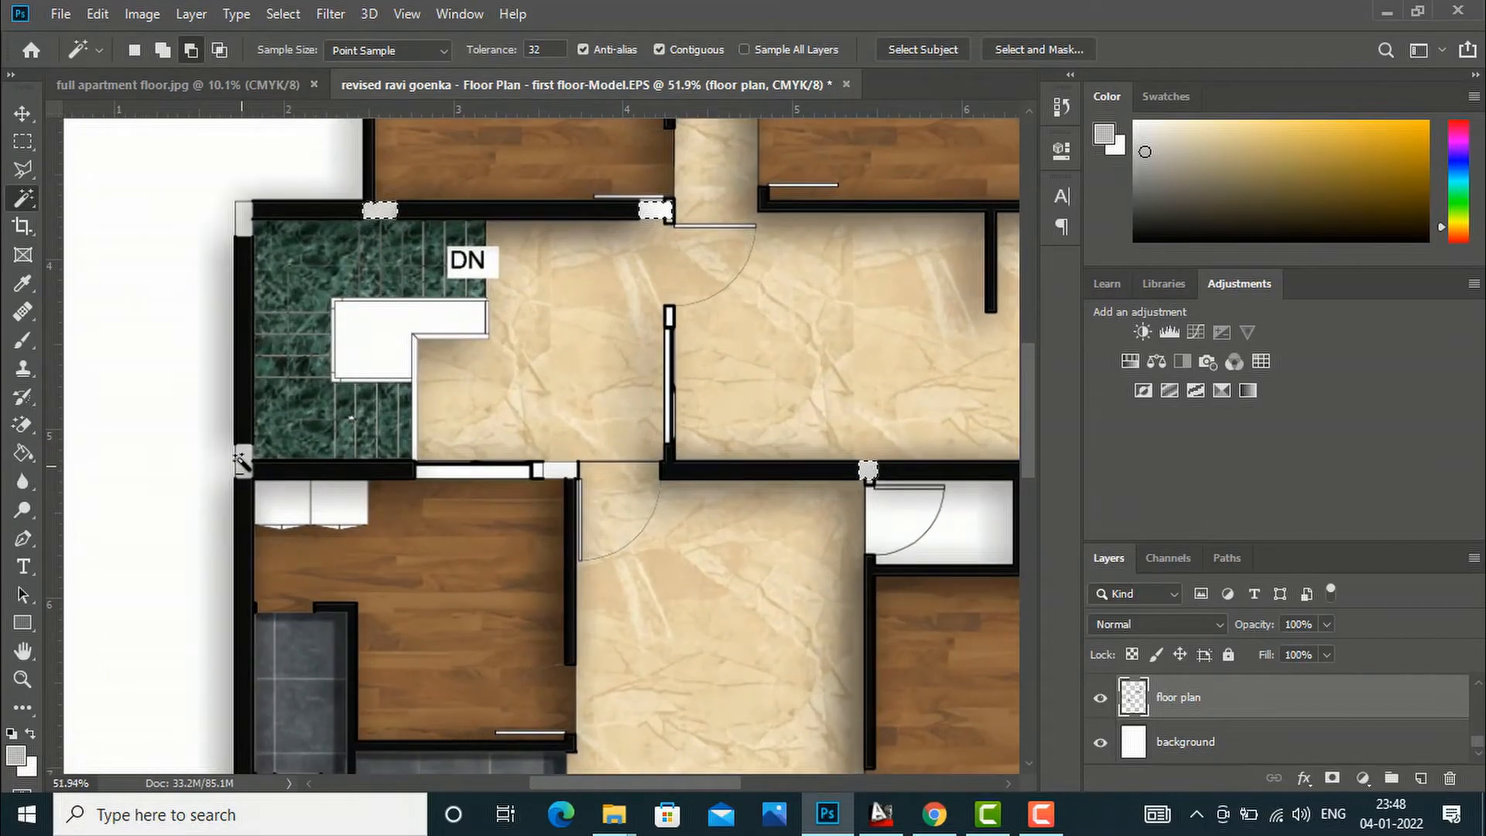
pyautogui.keyDown('shift'); pyautogui.click(244, 223); pyautogui.keyUp('shift')
pyautogui.keyDown('shift'); pyautogui.click(240, 460); pyautogui.keyUp('shift')
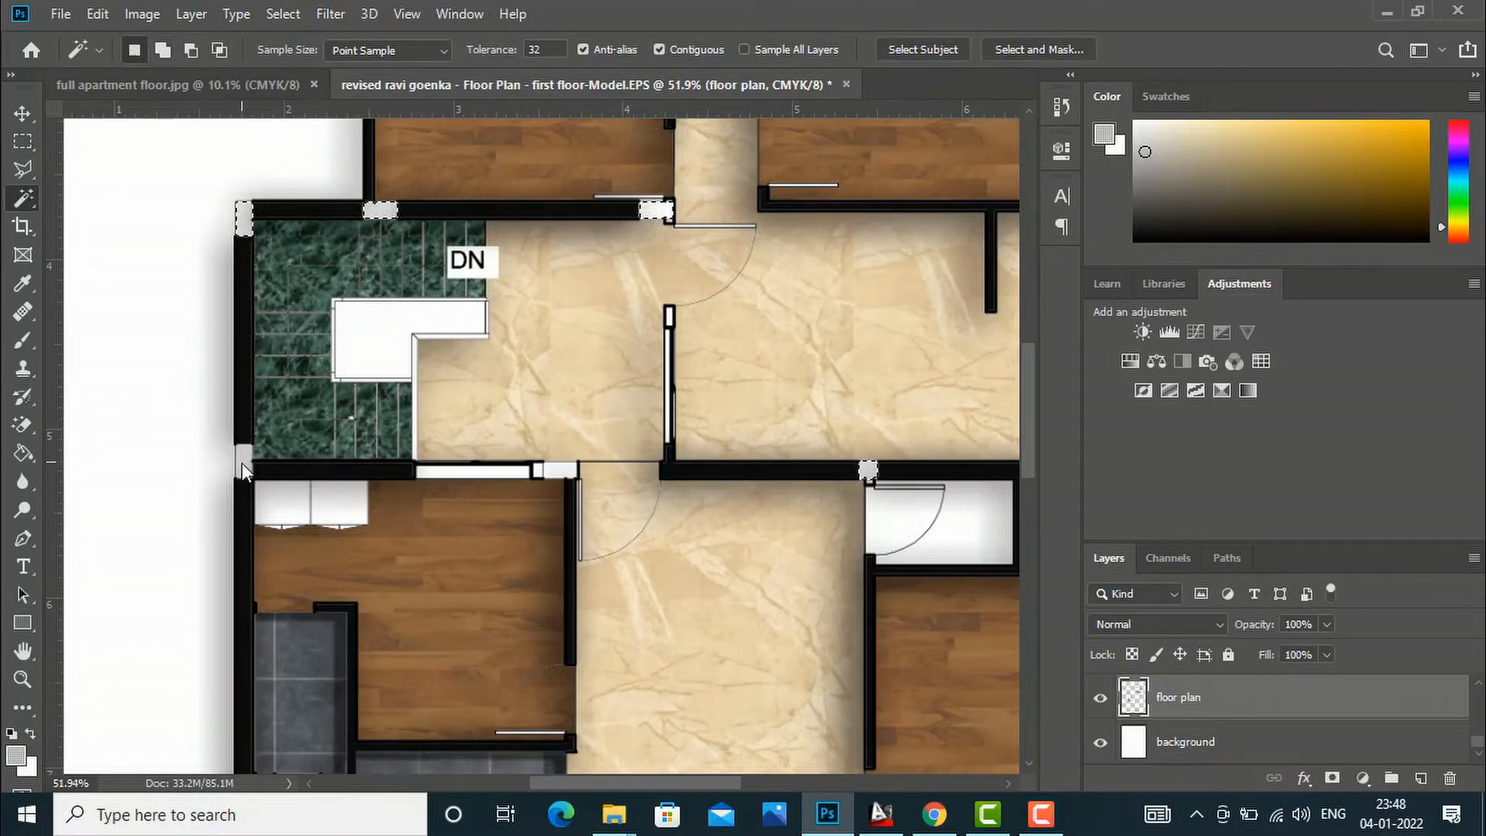
pyautogui.keyDown('shift'); pyautogui.click(552, 470); pyautogui.keyUp('shift')
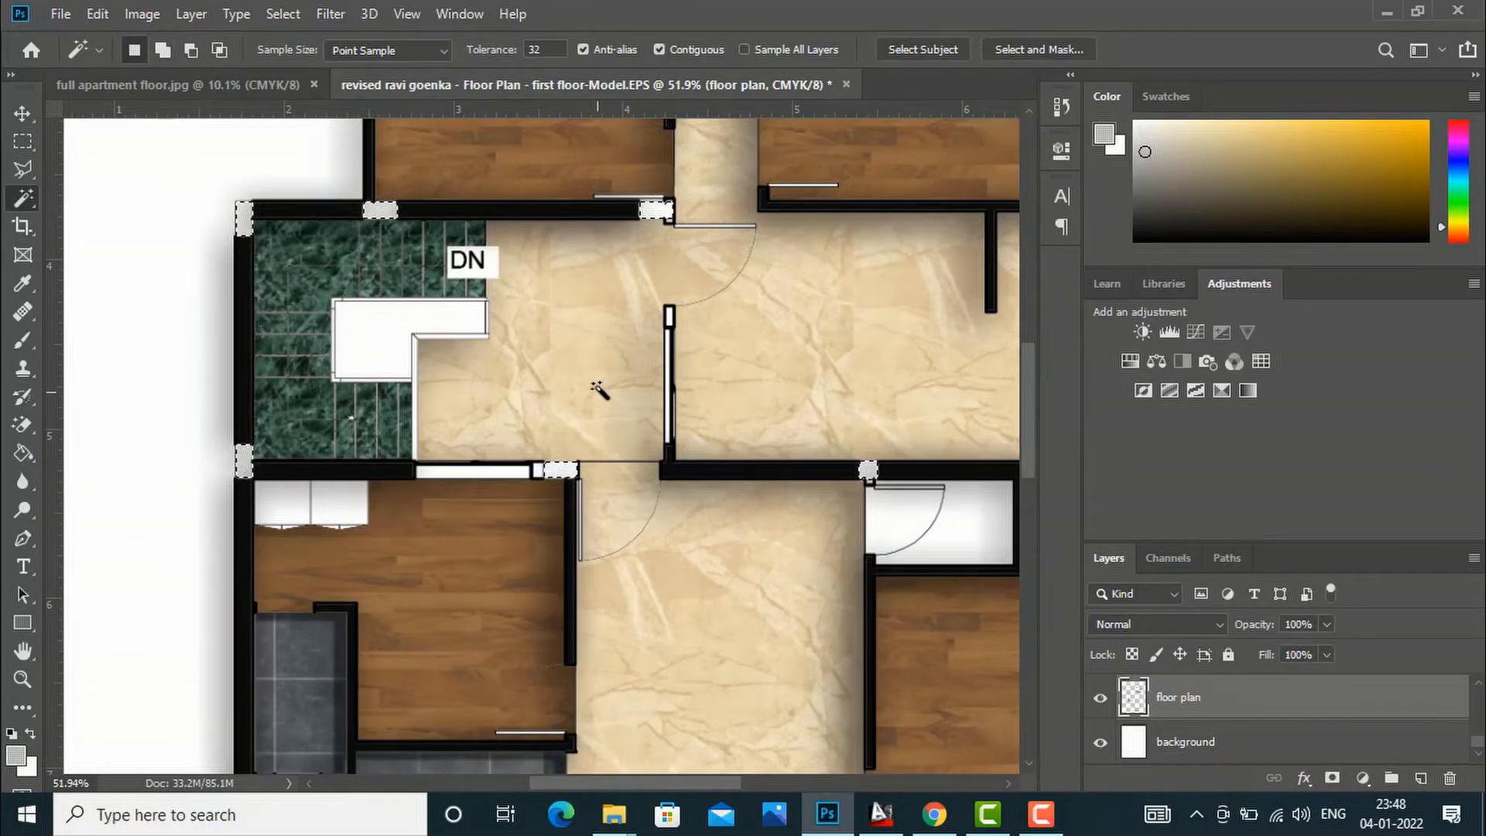
# Step: Add the columns at both ends of the wall below the middle-right bedroom to the selection
pyautogui.scroll(-3, 604, 372)
pyautogui.scroll(-3, 635, 295)
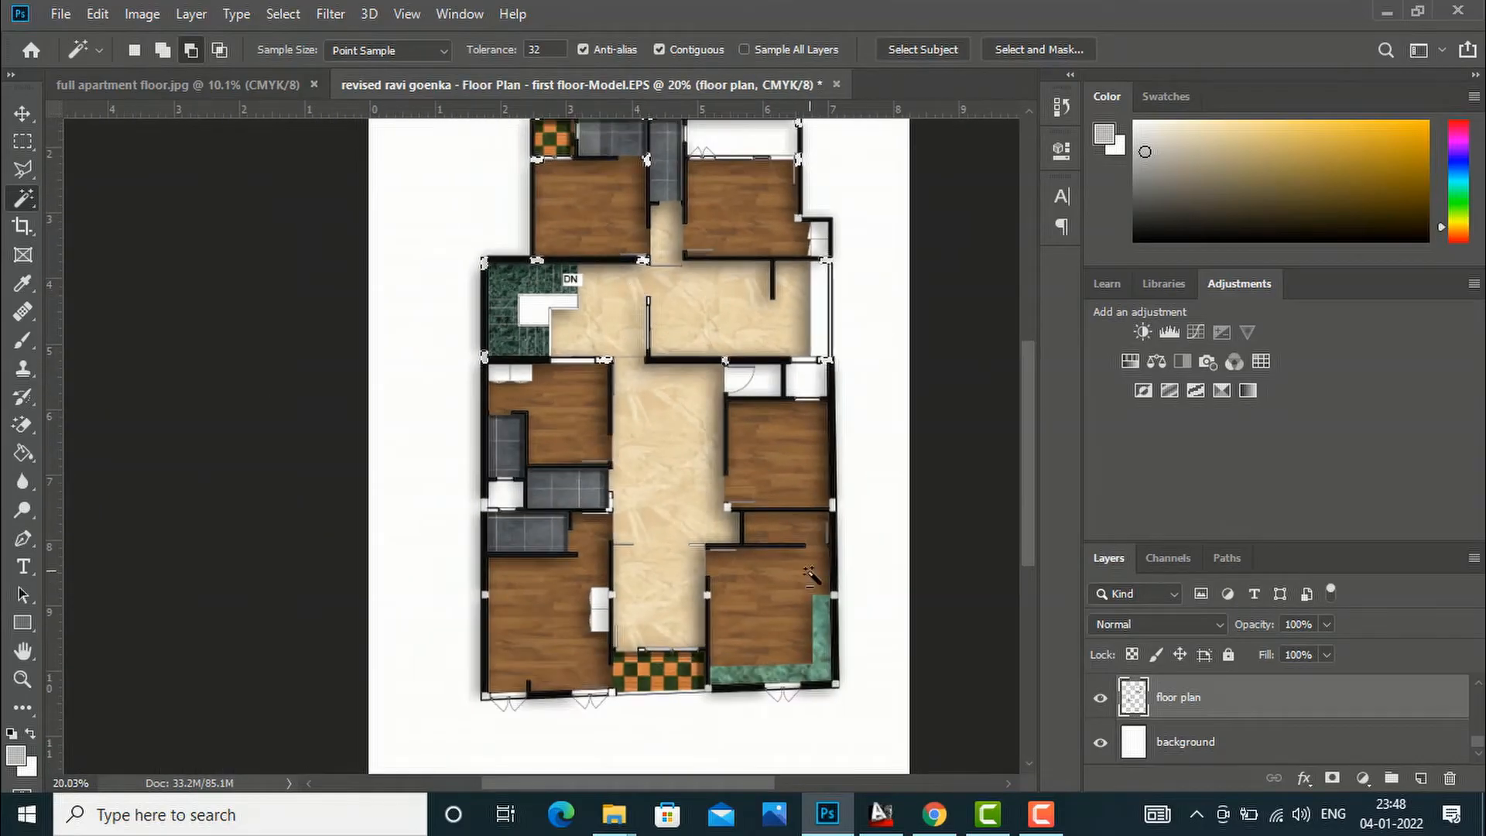
pyautogui.scroll(4, 868, 611)
pyautogui.scroll(3, 865, 569)
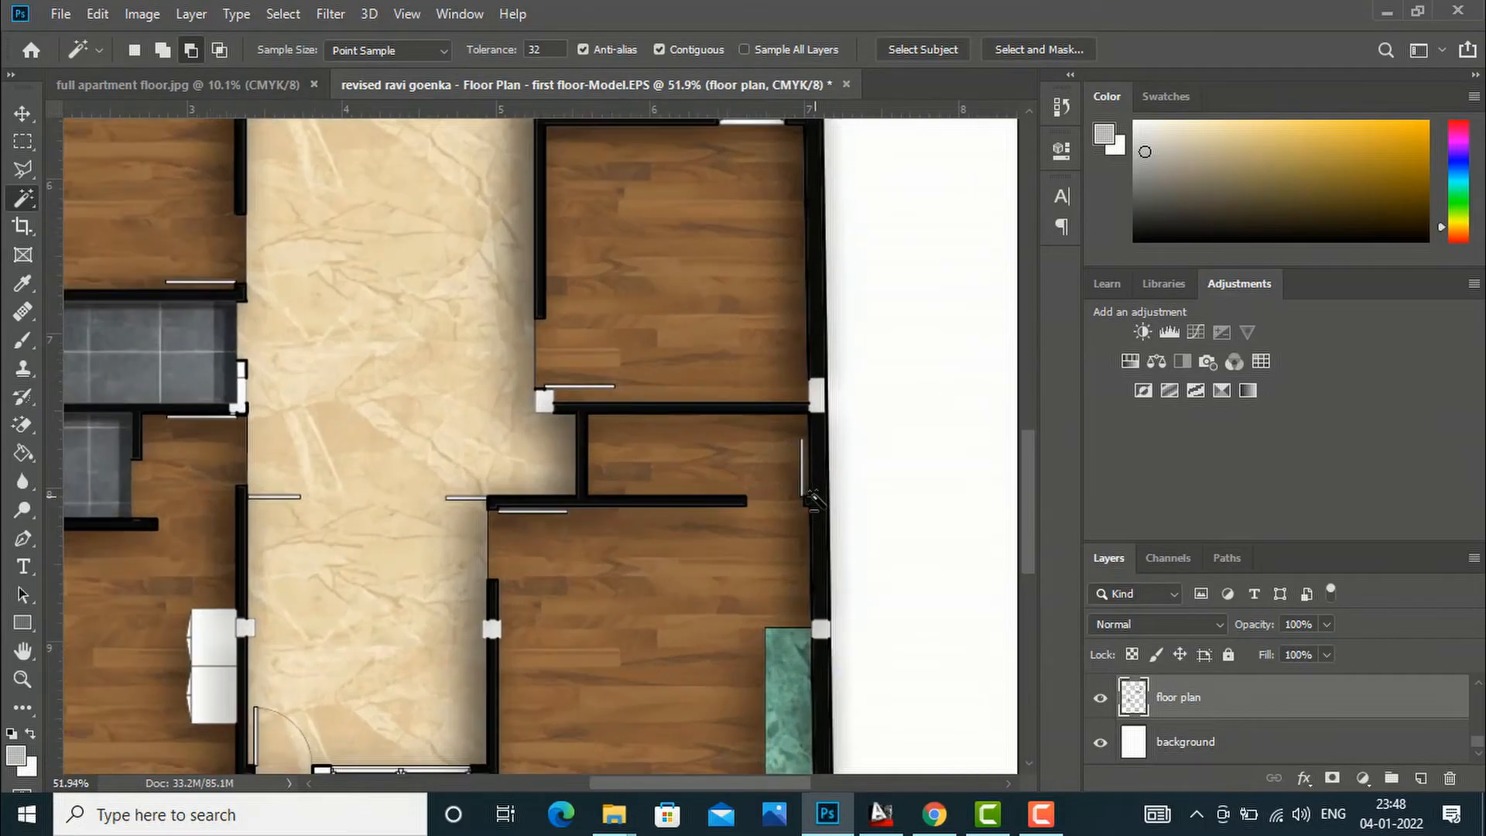
pyautogui.keyDown('shift'); pyautogui.click(819, 398); pyautogui.keyUp('shift')
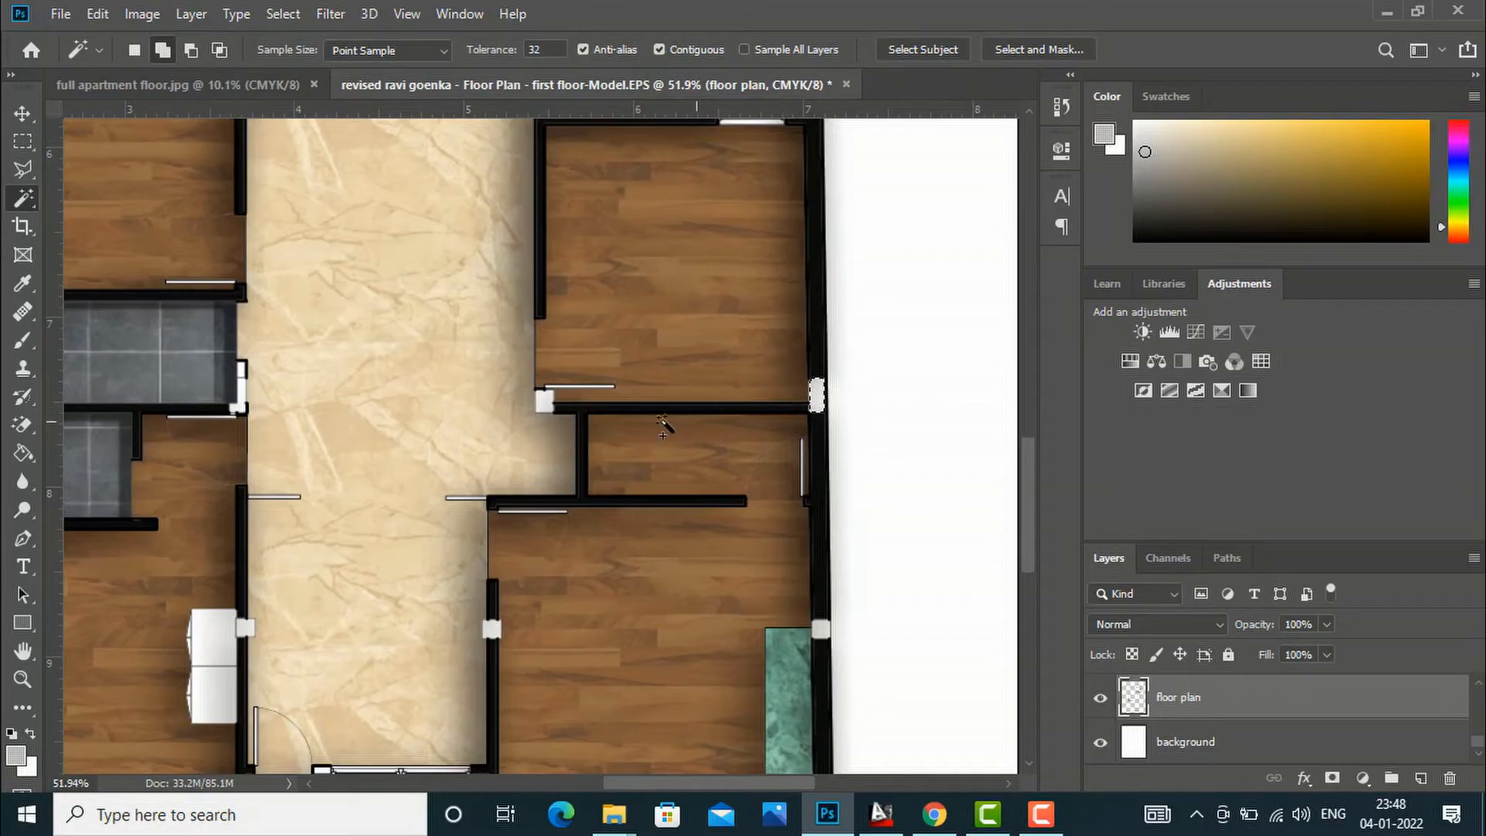
pyautogui.keyDown('shift'); pyautogui.click(545, 401); pyautogui.keyUp('shift')
# Step: Add the columns midway along both side walls of the room with the green counter to the selection
pyautogui.scroll(-3, 744, 360)
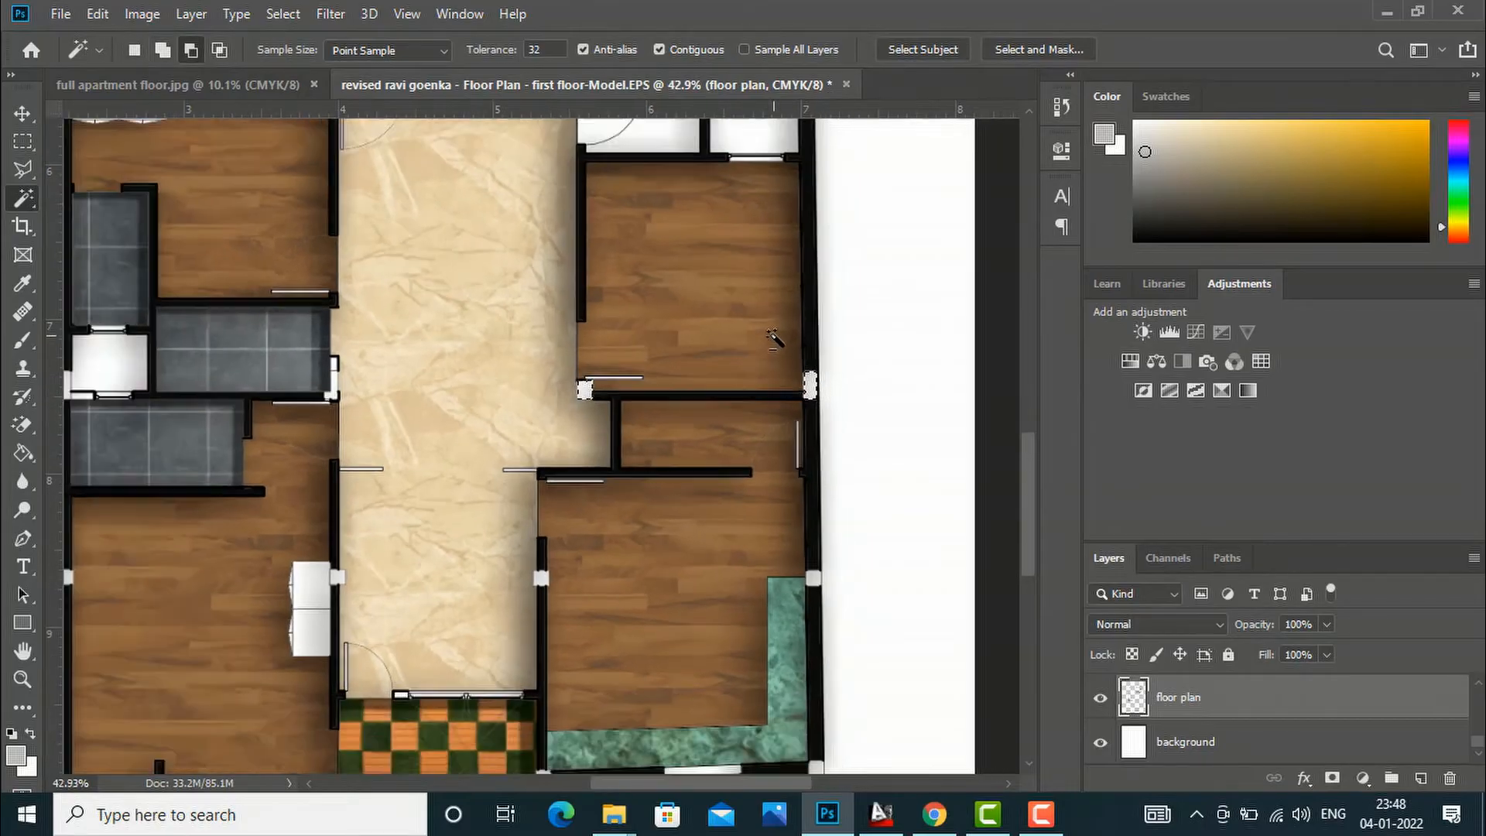
pyautogui.scroll(5, 817, 545)
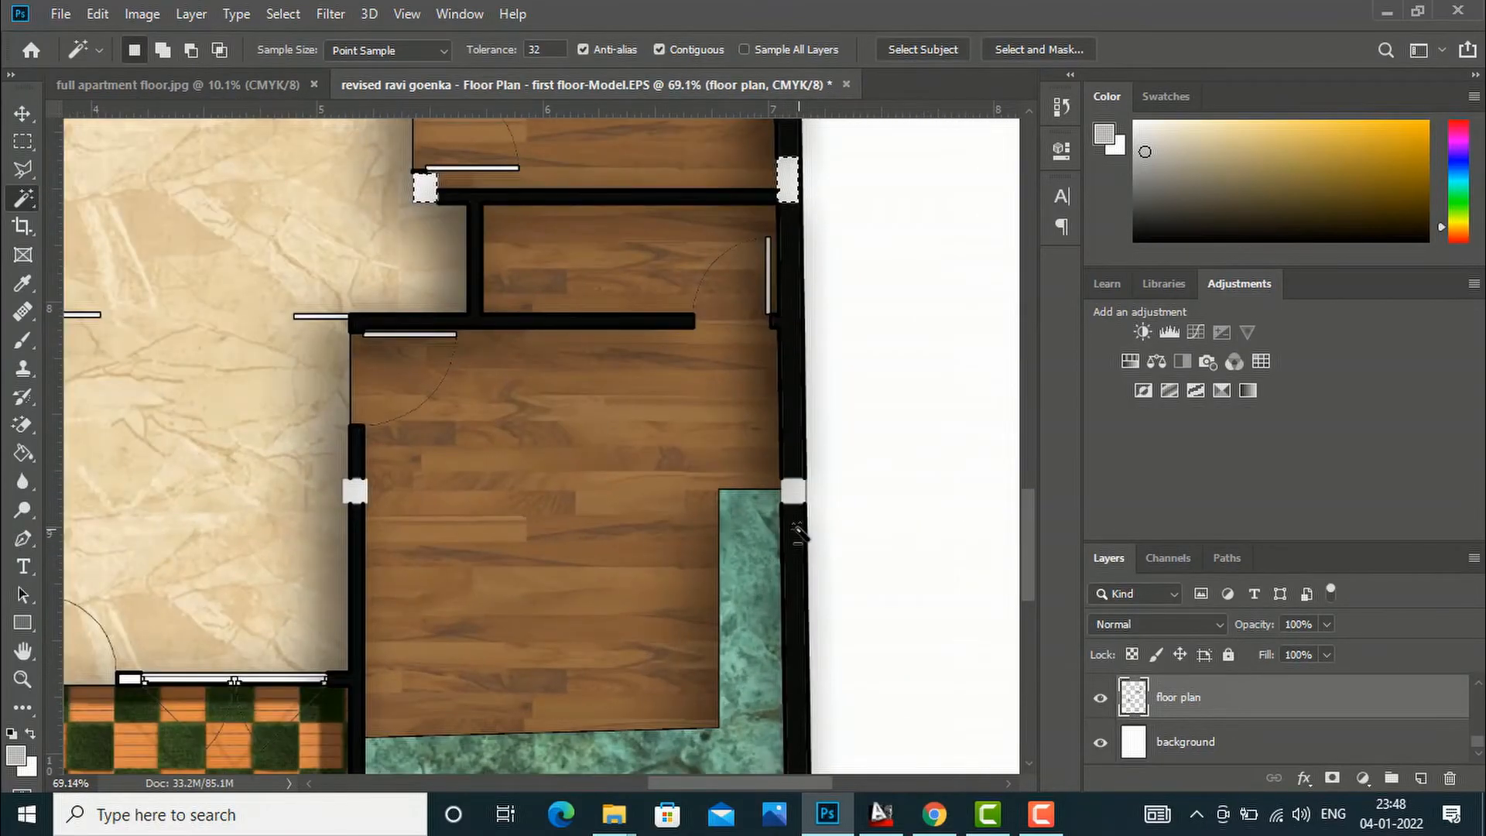
pyautogui.keyDown('shift'); pyautogui.click(349, 493); pyautogui.keyUp('shift')
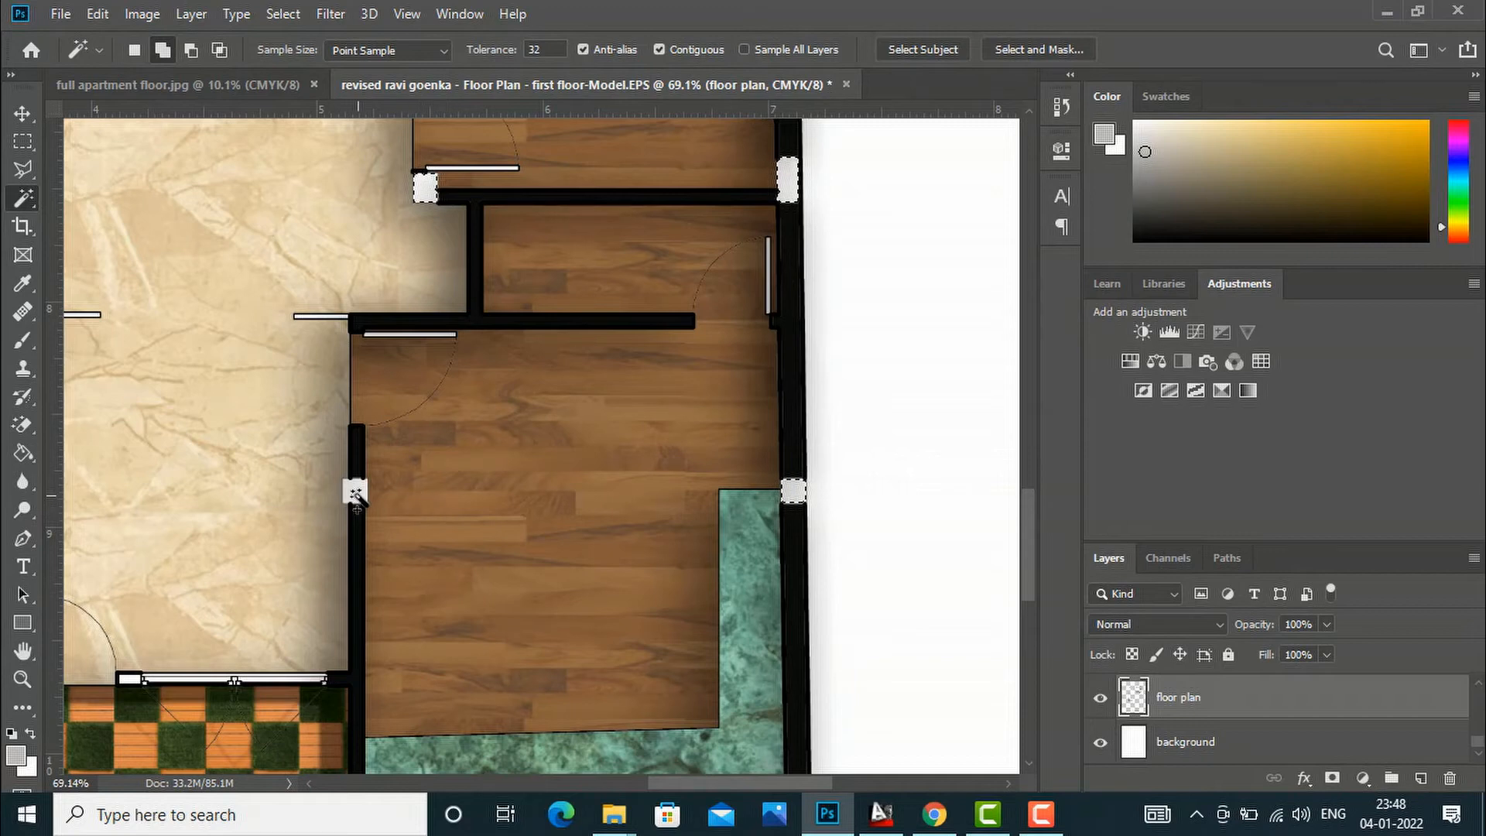
# Step: Add the two bottom corner columns of the room with the green counter to the selection
pyautogui.scroll(-3, 747, 378)
pyautogui.scroll(-1, 761, 360)
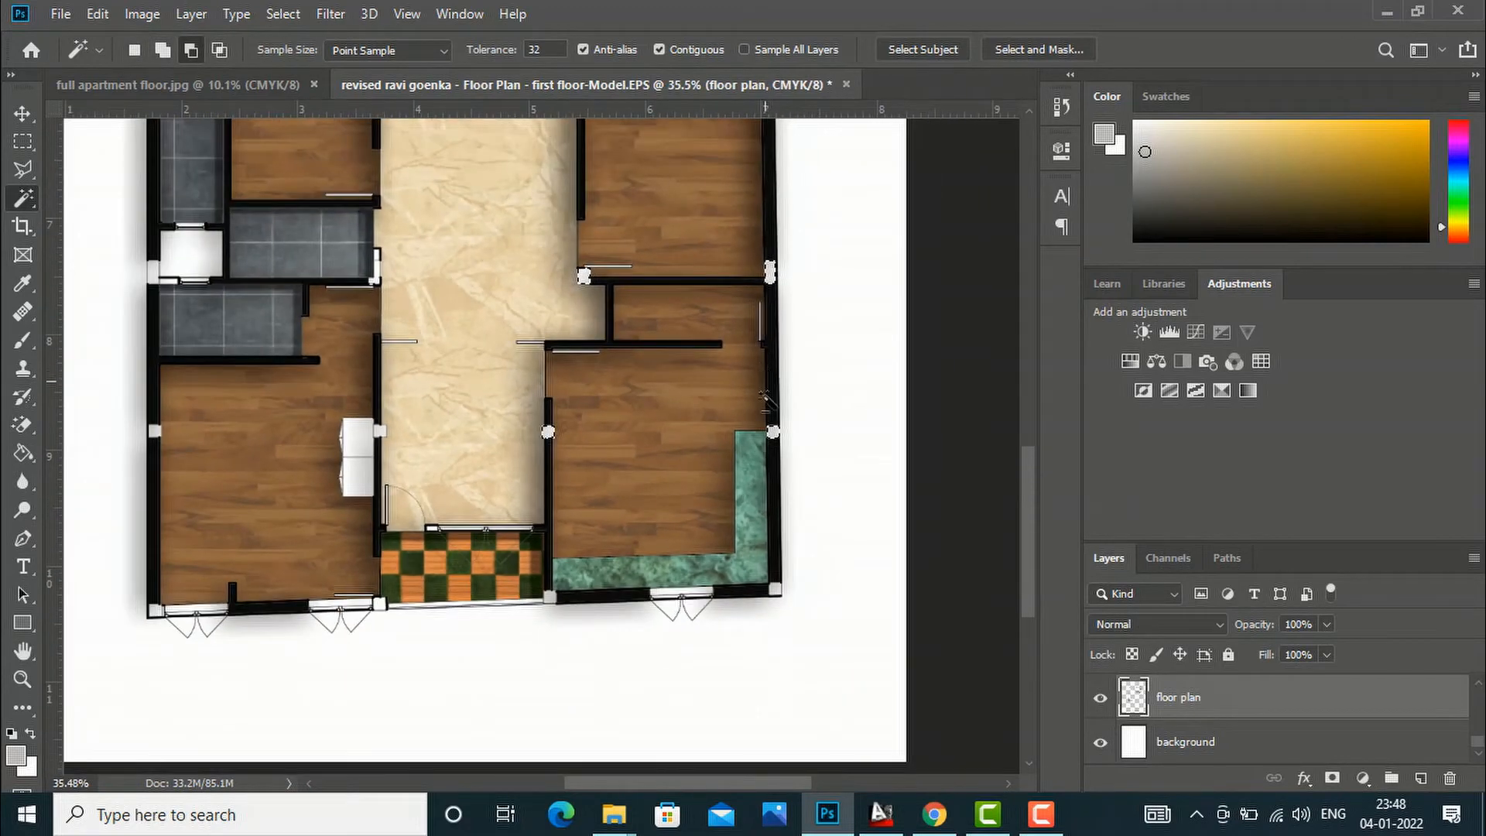
pyautogui.scroll(4, 765, 551)
pyautogui.scroll(1, 767, 590)
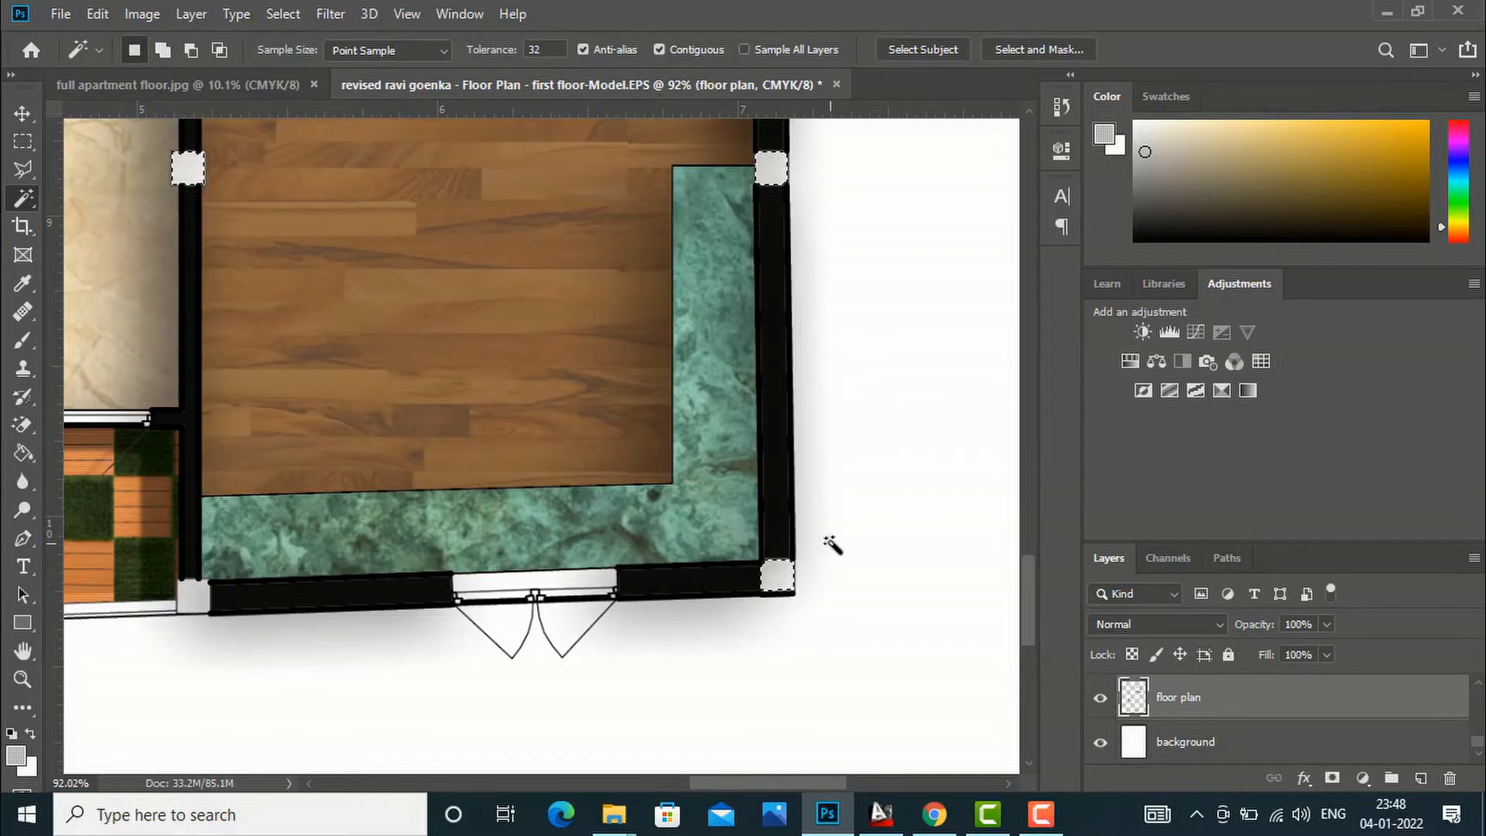
pyautogui.scroll(-3, 829, 542)
pyautogui.scroll(4, 511, 582)
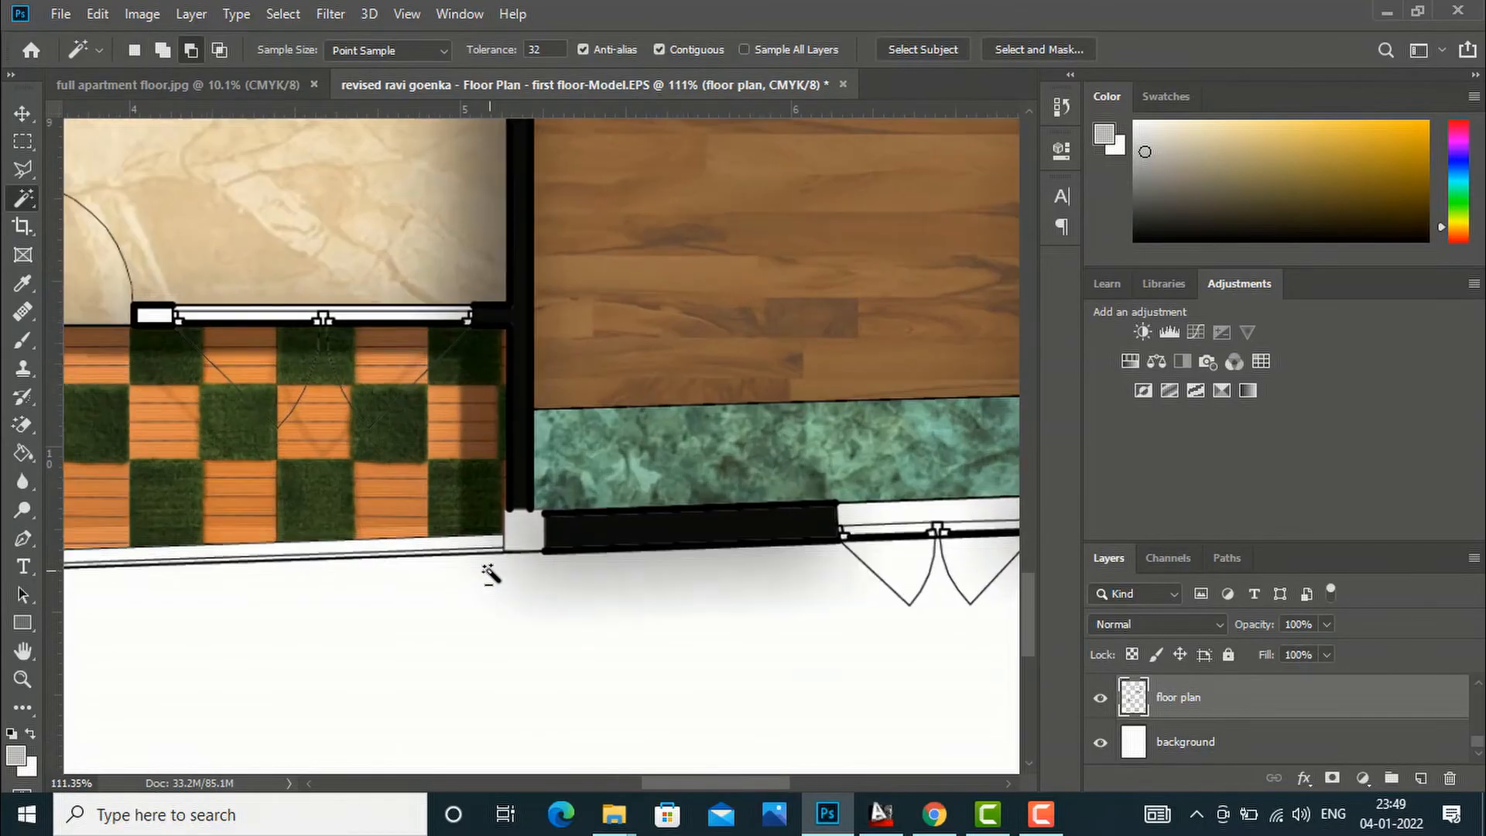
pyautogui.keyDown('shift'); pyautogui.click(520, 537); pyautogui.keyUp('shift')
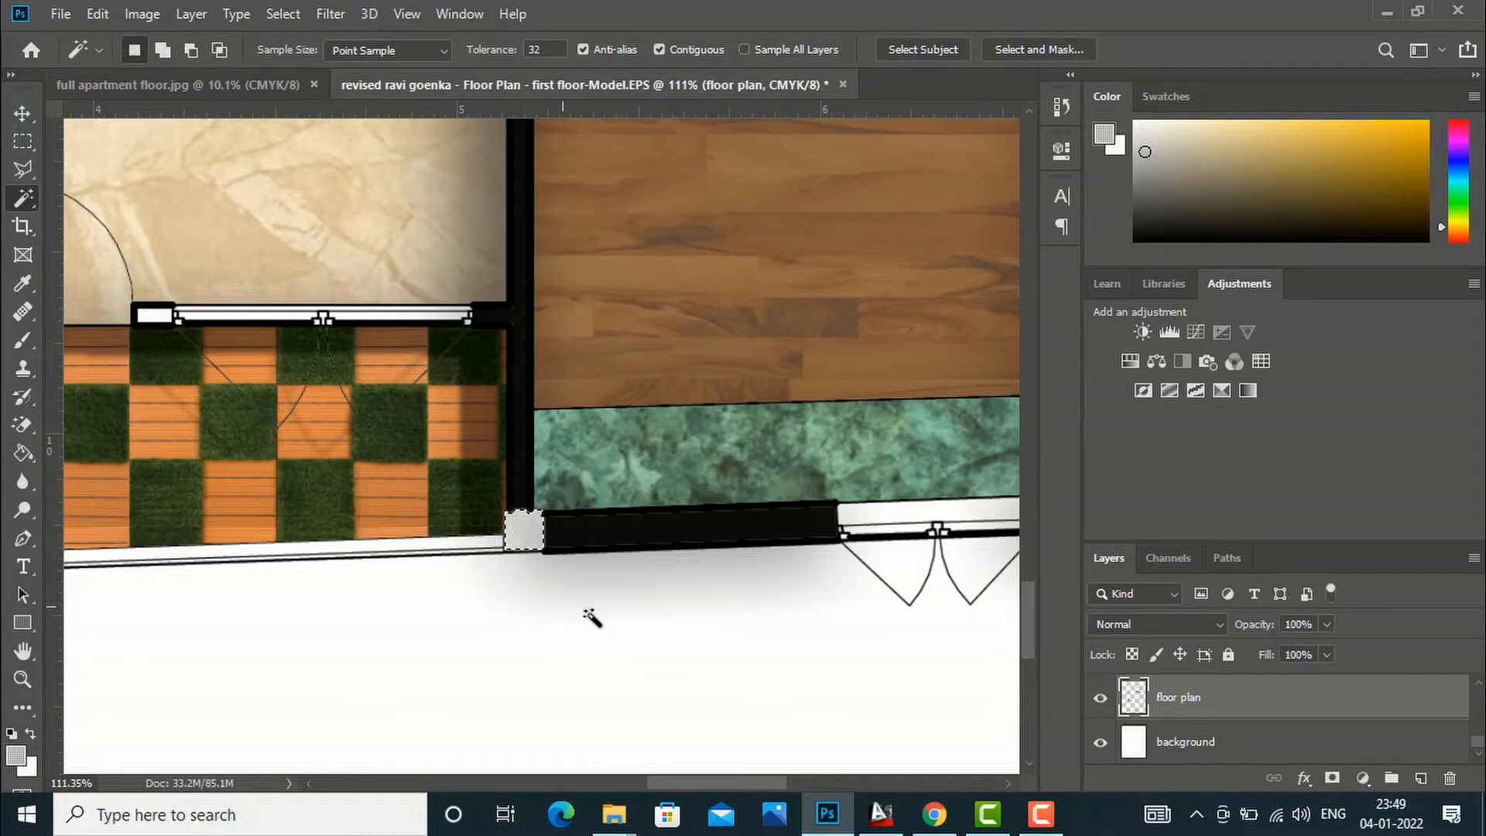
pyautogui.scroll(-3, 746, 580)
pyautogui.scroll(-2, 767, 526)
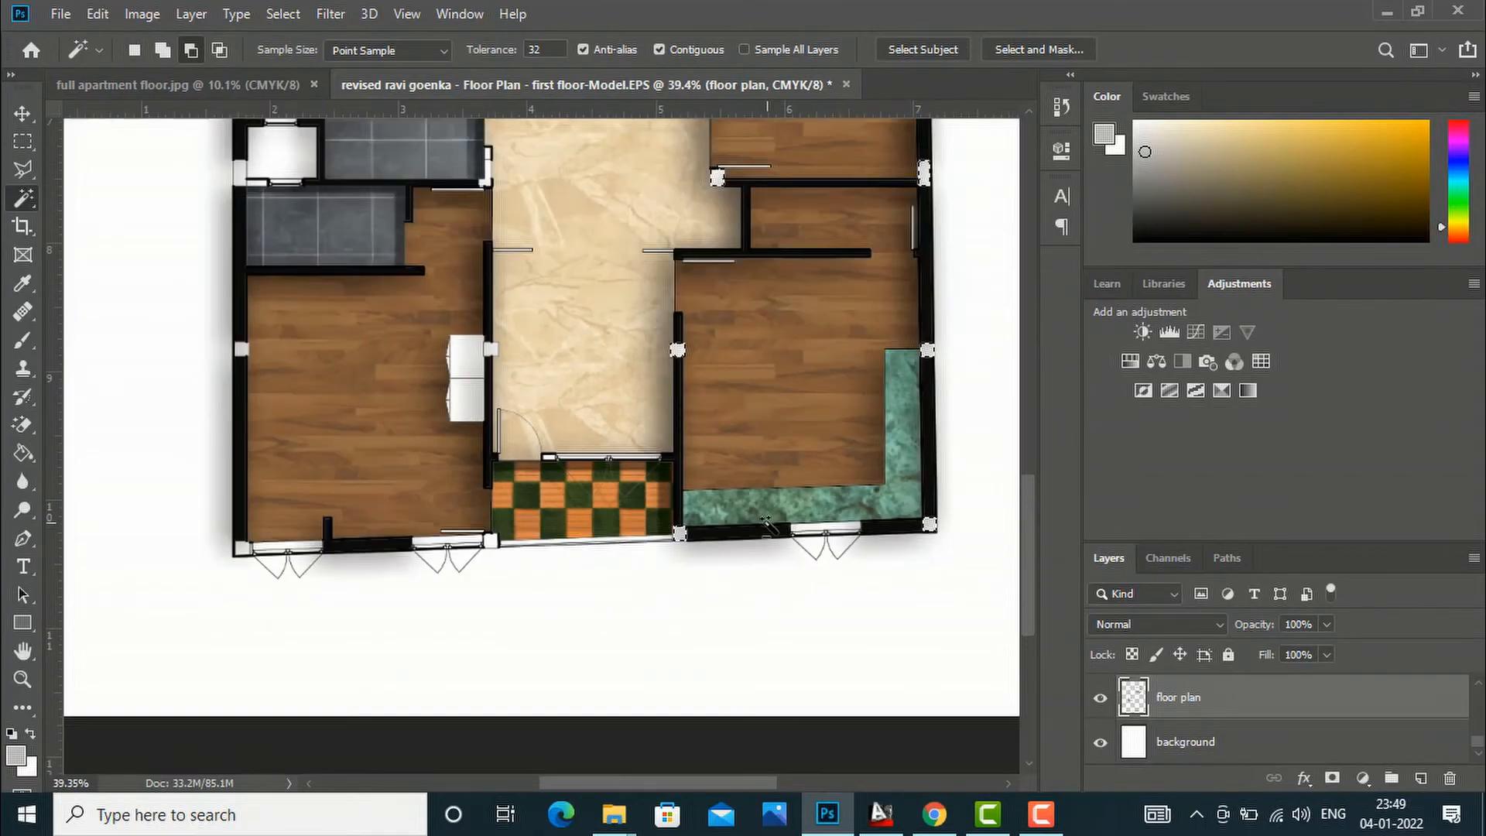
# Step: Add the two bottom corner columns of the bottom-left bedroom to the selection
pyautogui.scroll(1, 385, 565)
pyautogui.scroll(3, 472, 564)
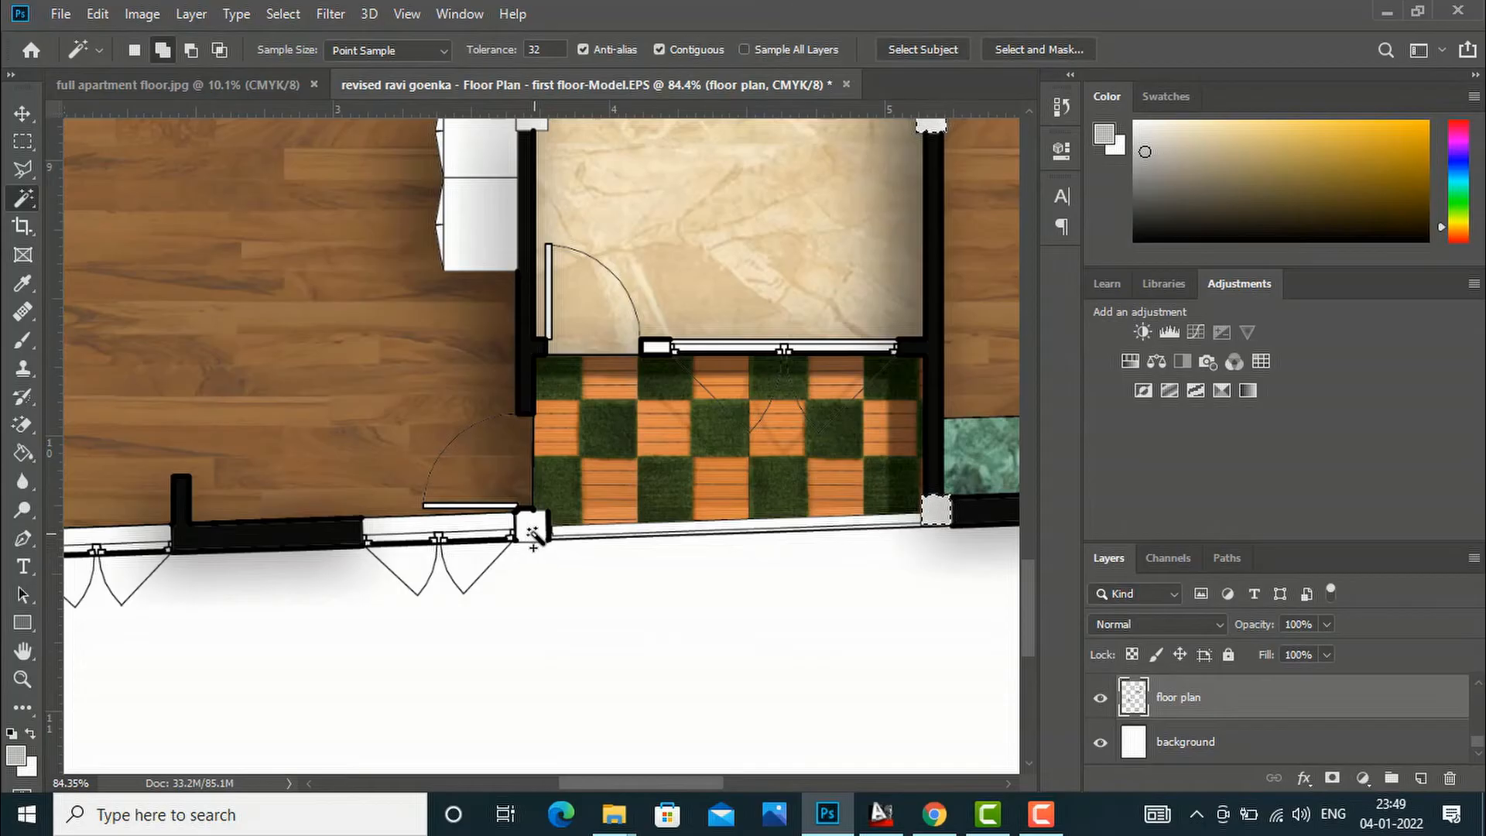
pyautogui.scroll(-3, 730, 581)
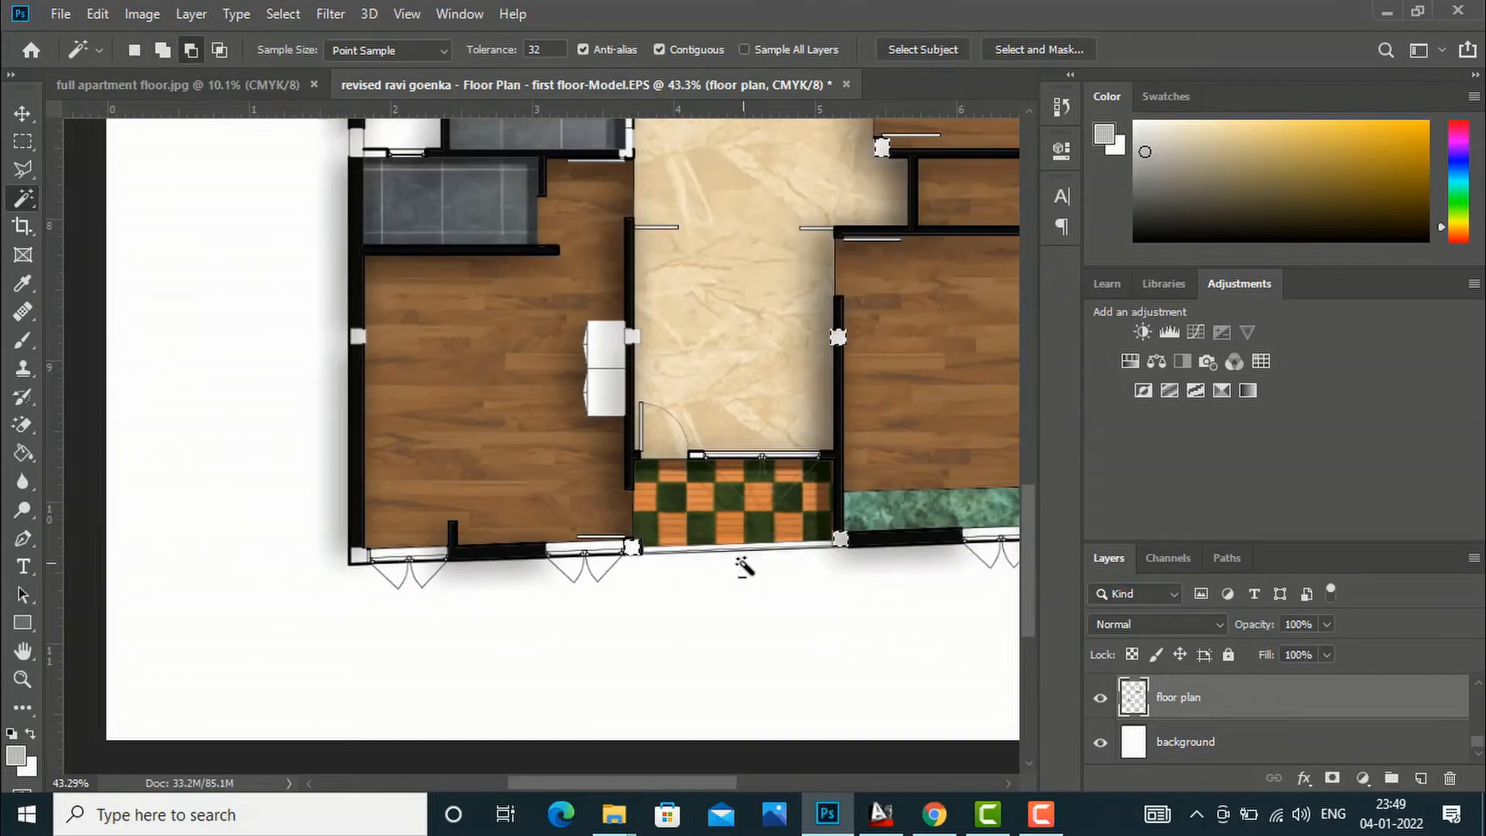
pyautogui.scroll(4, 372, 569)
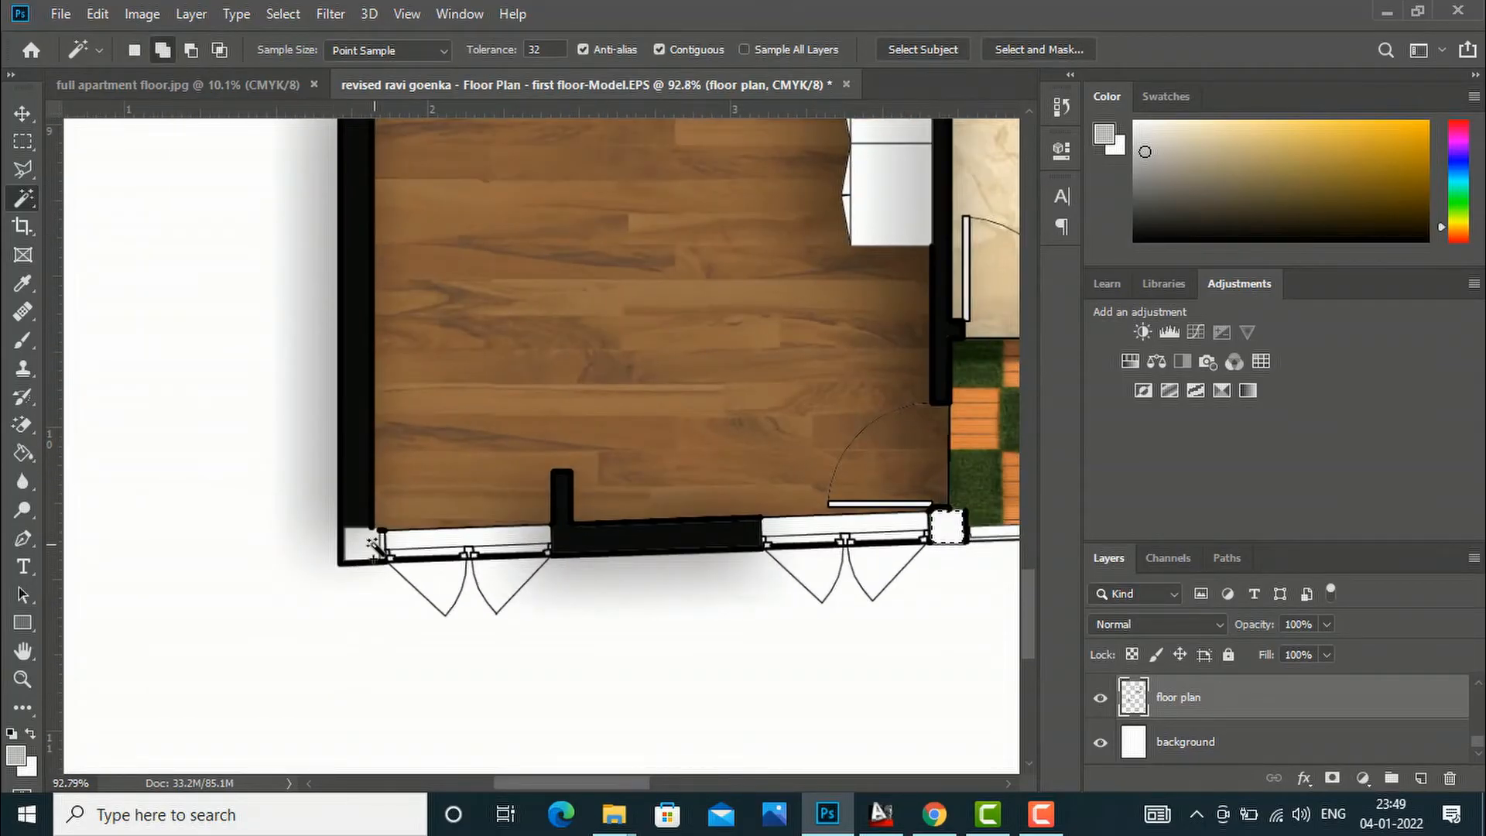
pyautogui.scroll(-4, 569, 634)
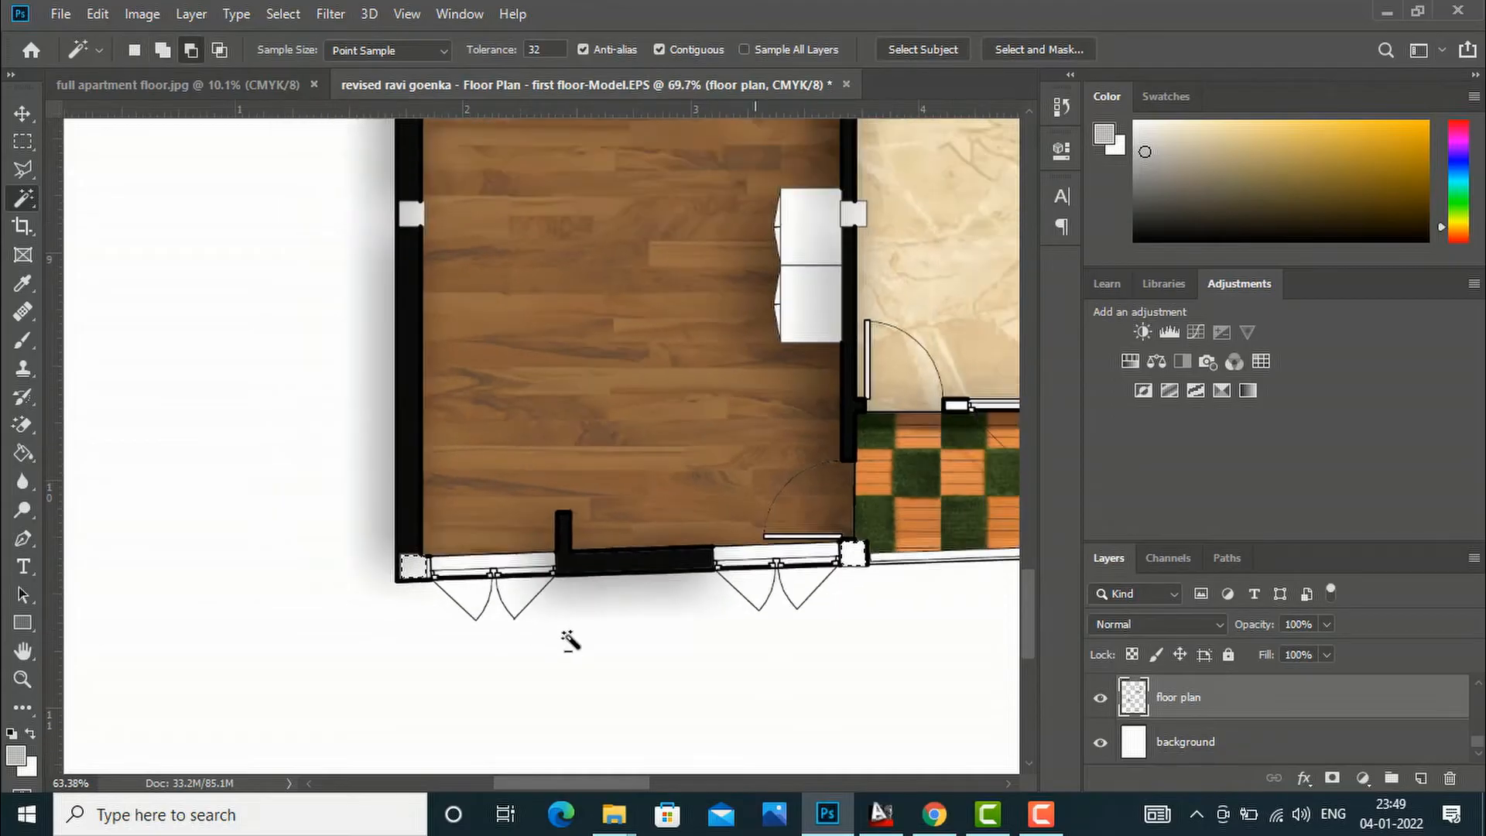
# Step: Add the columns midway along both side walls of the bottom-left bedroom to the selection
pyautogui.scroll(3, 761, 358)
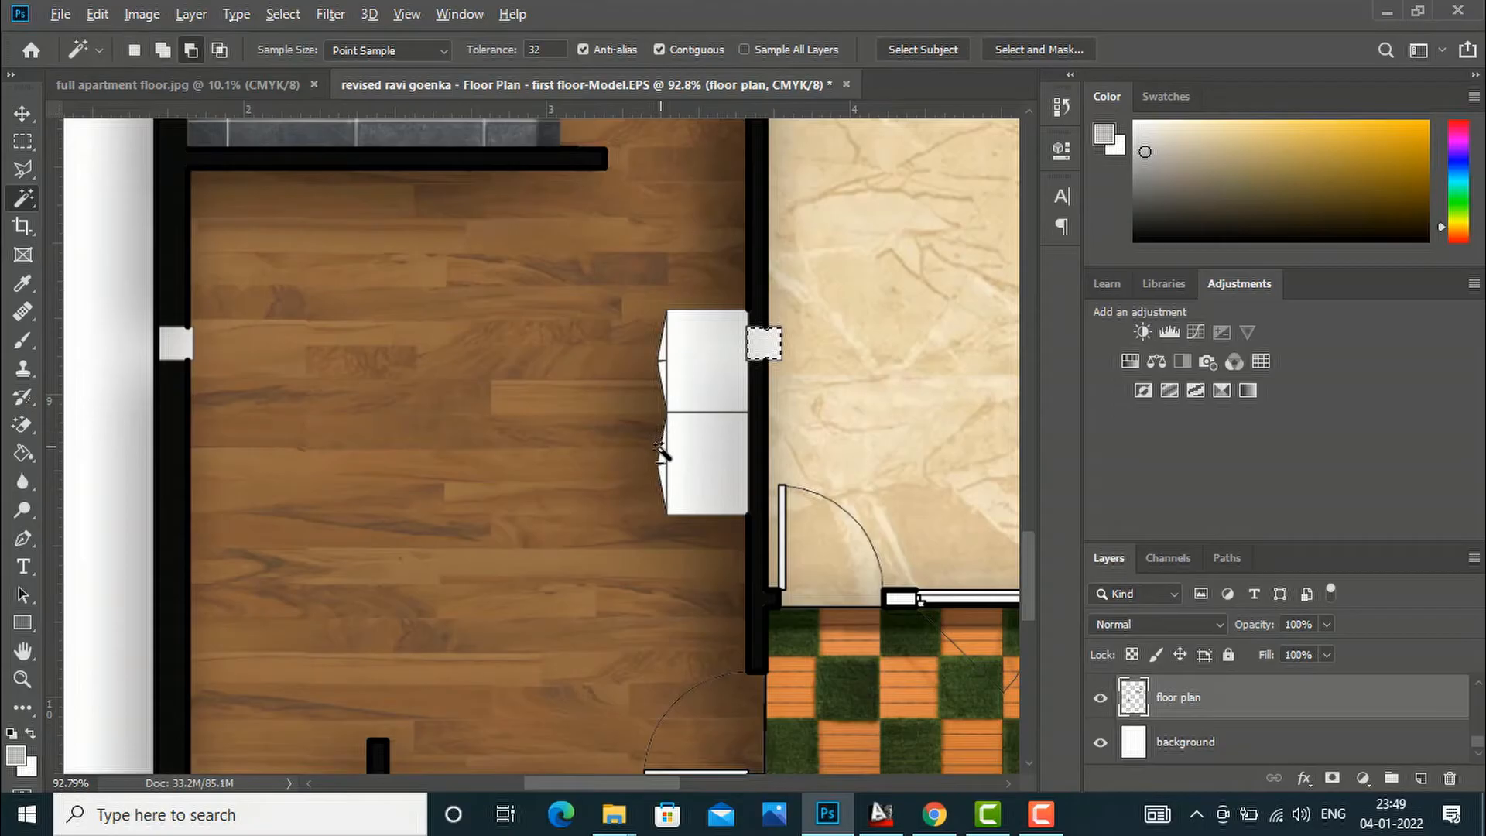
pyautogui.scroll(-3, 668, 452)
pyautogui.scroll(2, 335, 385)
pyautogui.scroll(1, 335, 385)
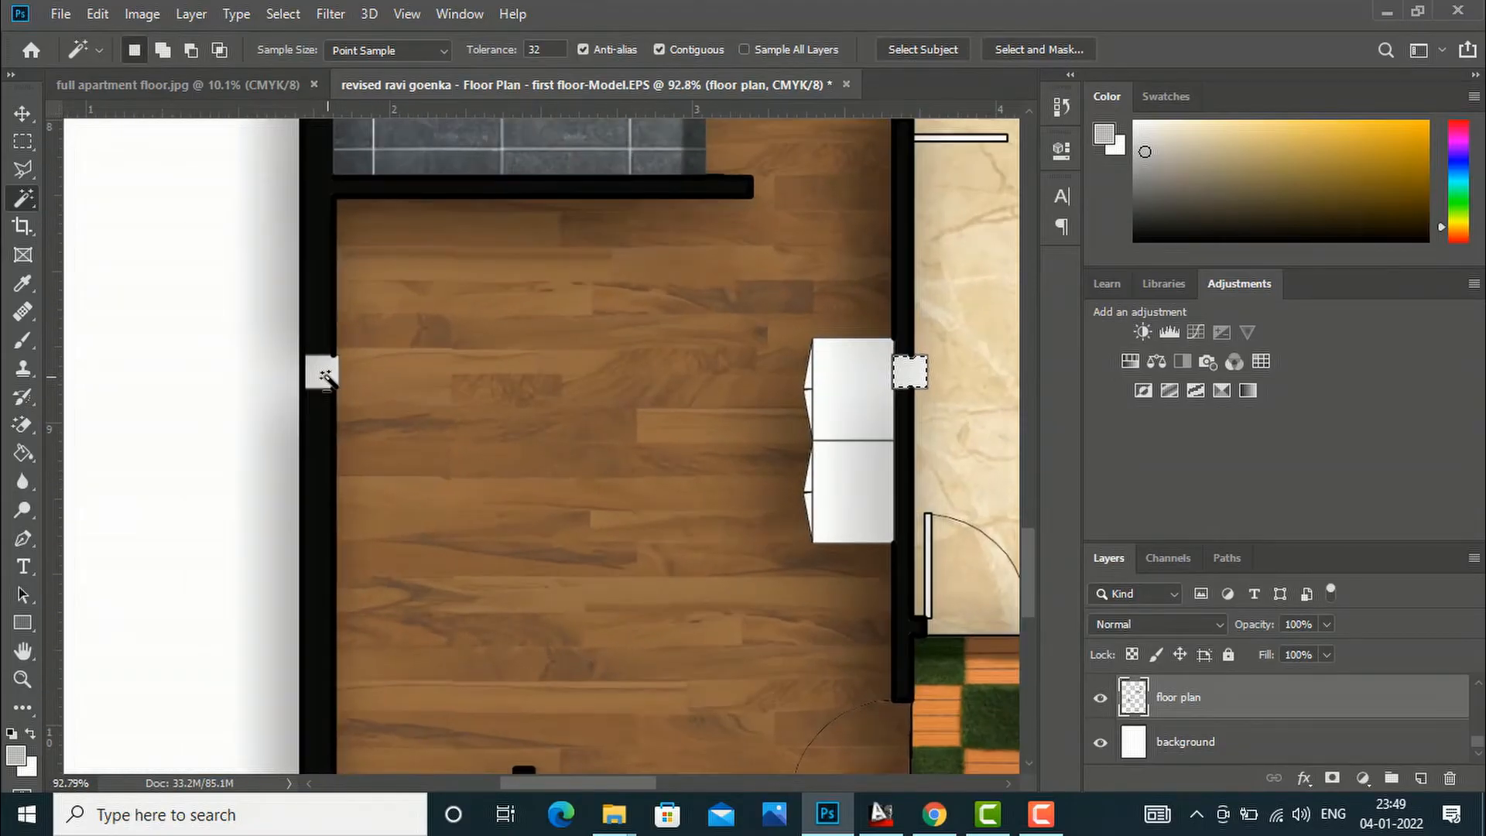
pyautogui.keyDown('shift'); pyautogui.click(324, 375); pyautogui.keyUp('shift')
pyautogui.scroll(-5, 520, 416)
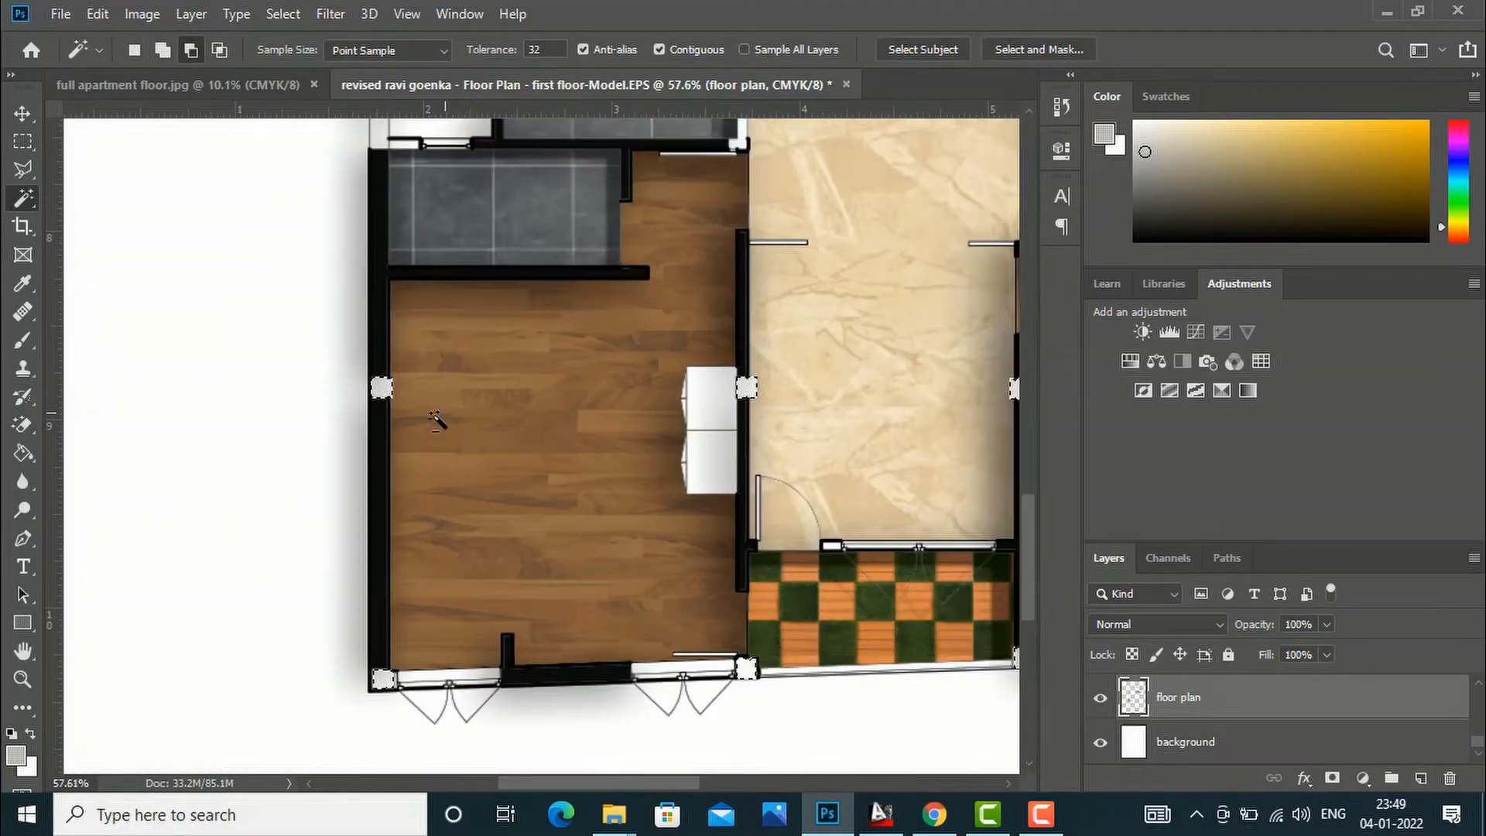
# Step: Create a new layer above the floor plan layer and name it column
pyautogui.scroll(-1, 612, 579)
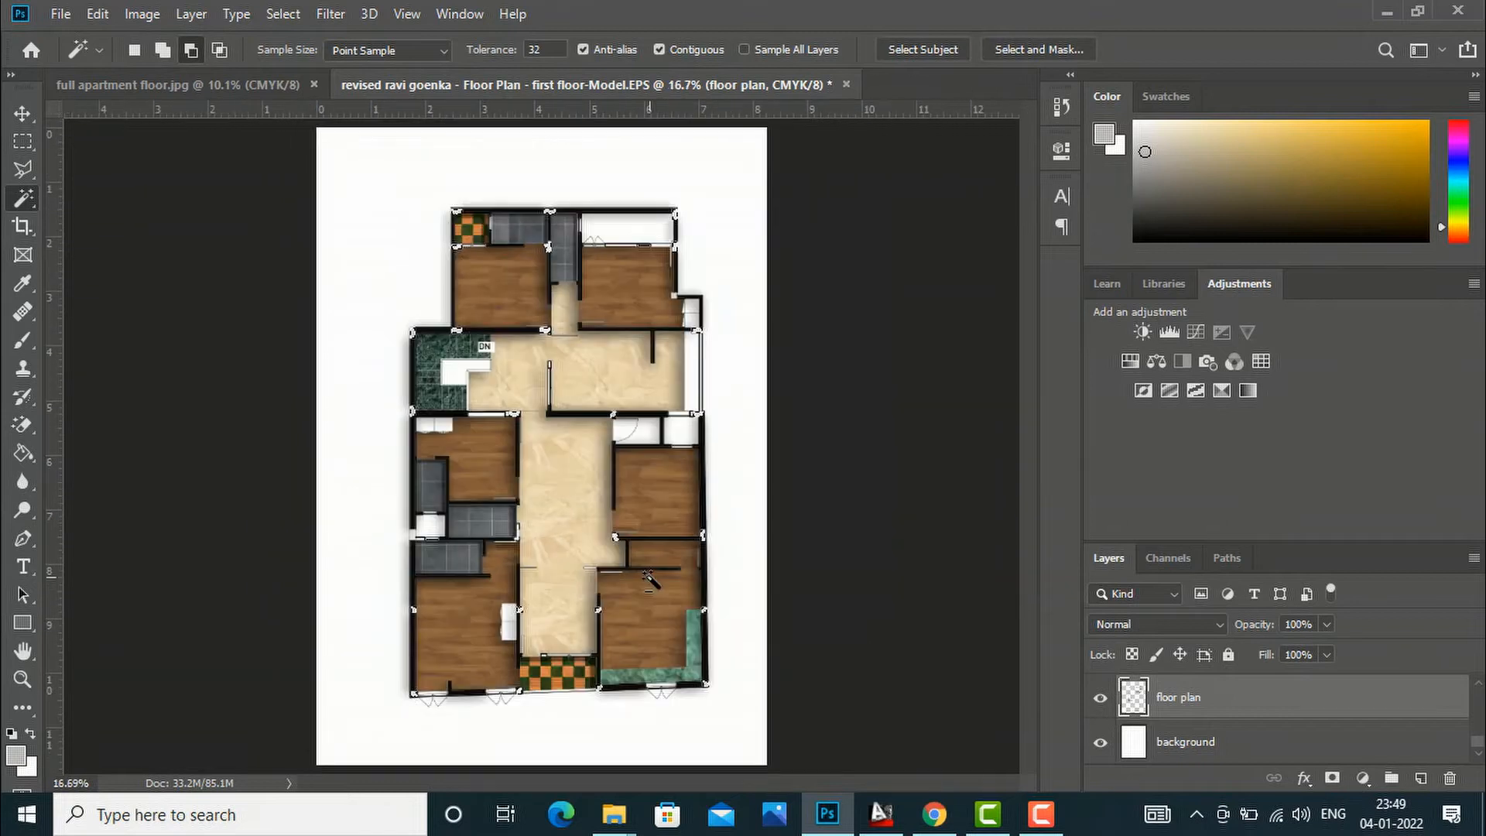
pyautogui.click(1422, 779)
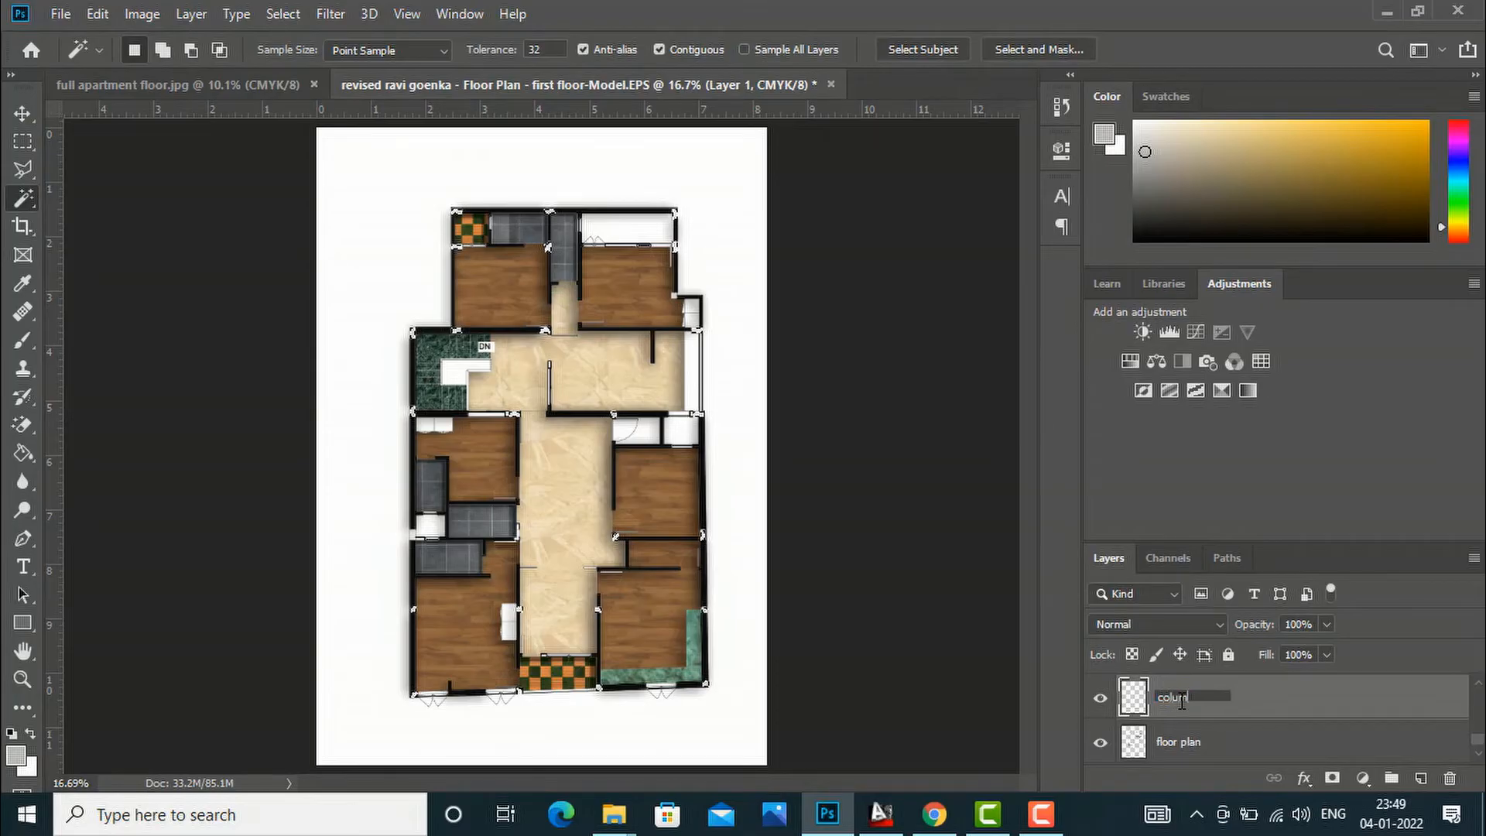
pyautogui.press('Return')
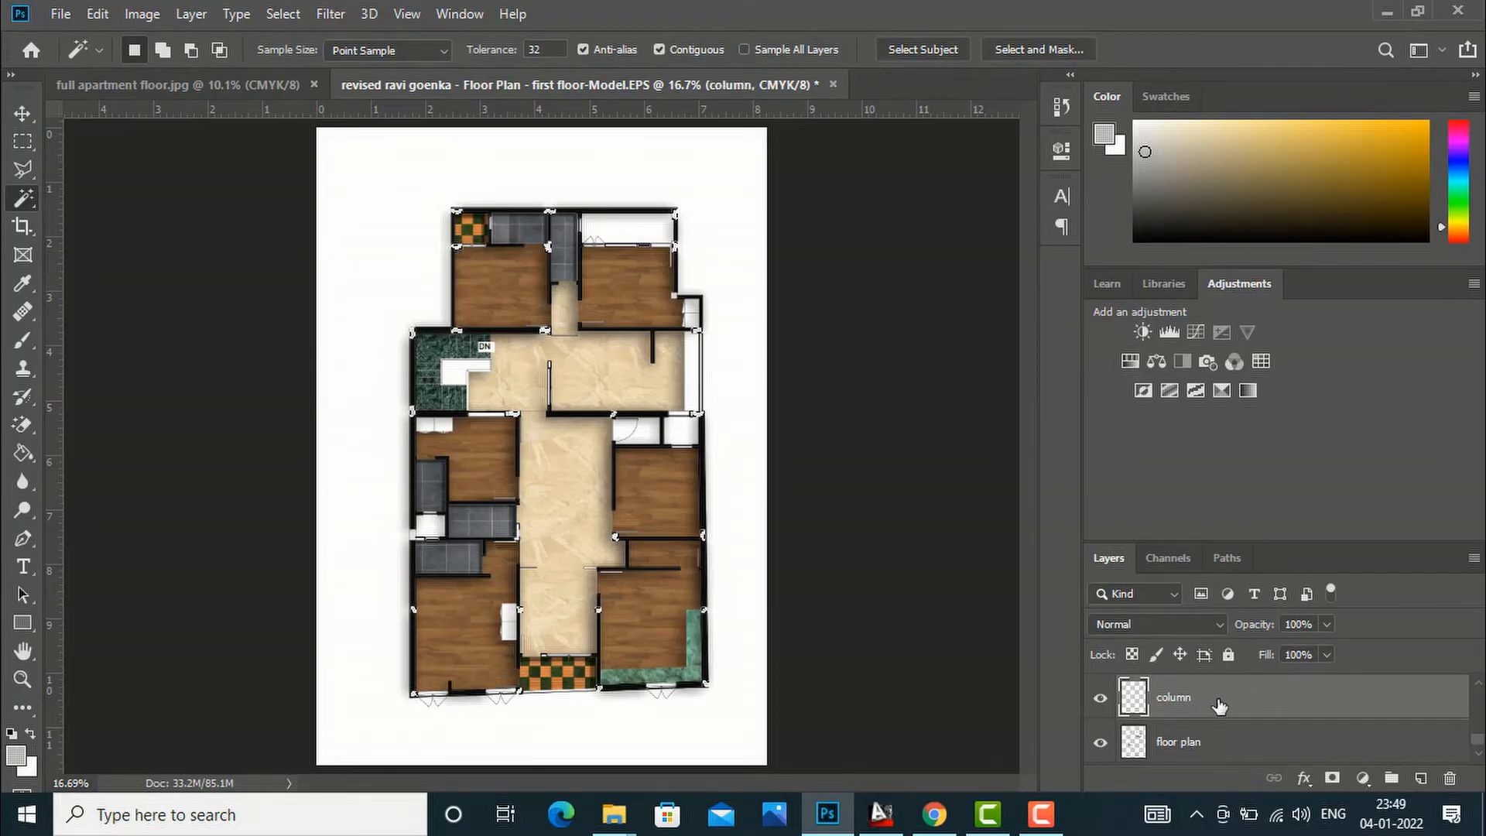
# Step: Set the foreground color to bright red, ff1e00
pyautogui.click(17, 755)
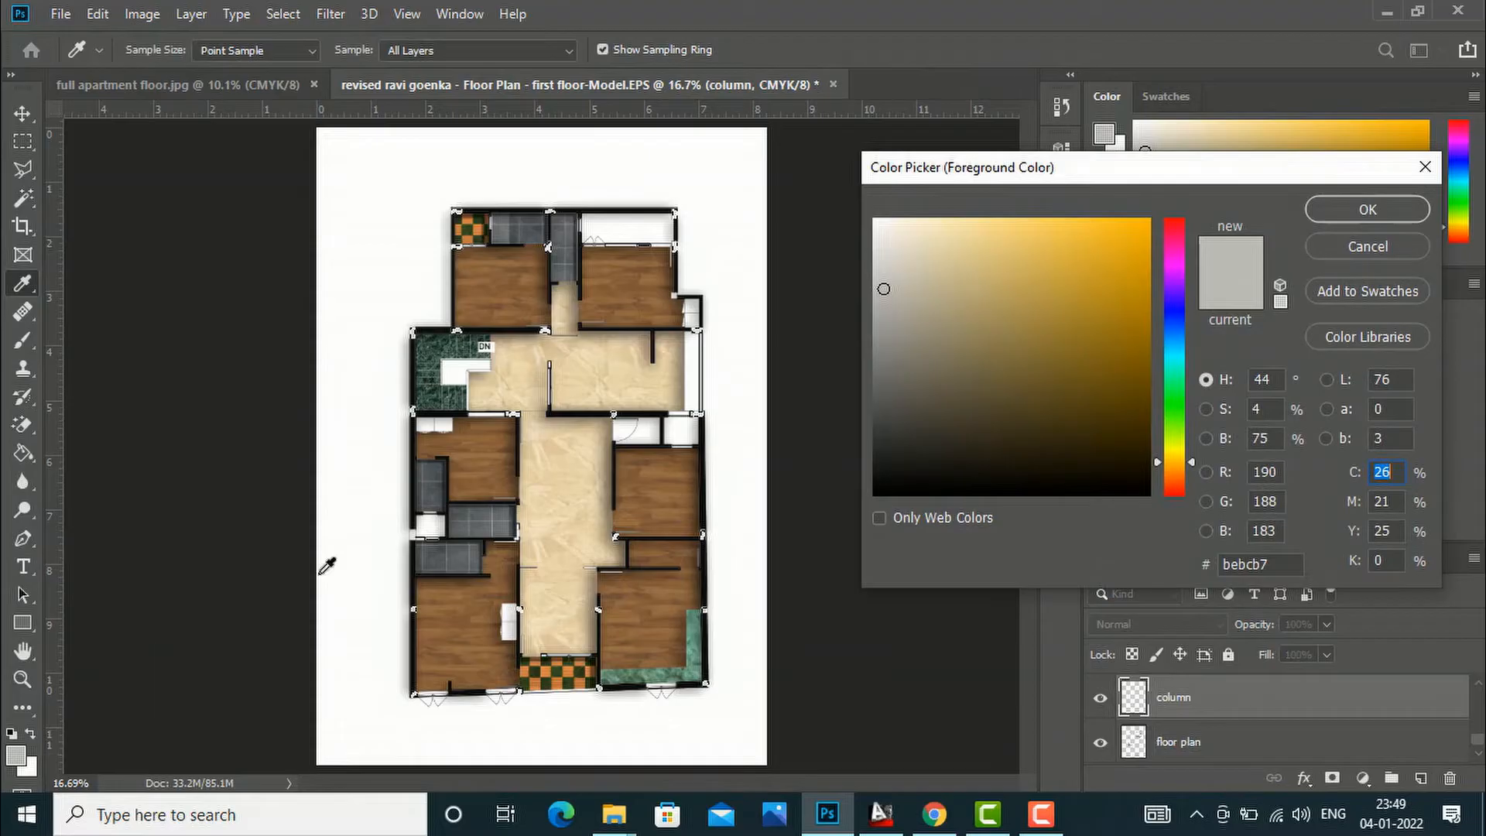
pyautogui.click(1174, 490)
pyautogui.click(1148, 220)
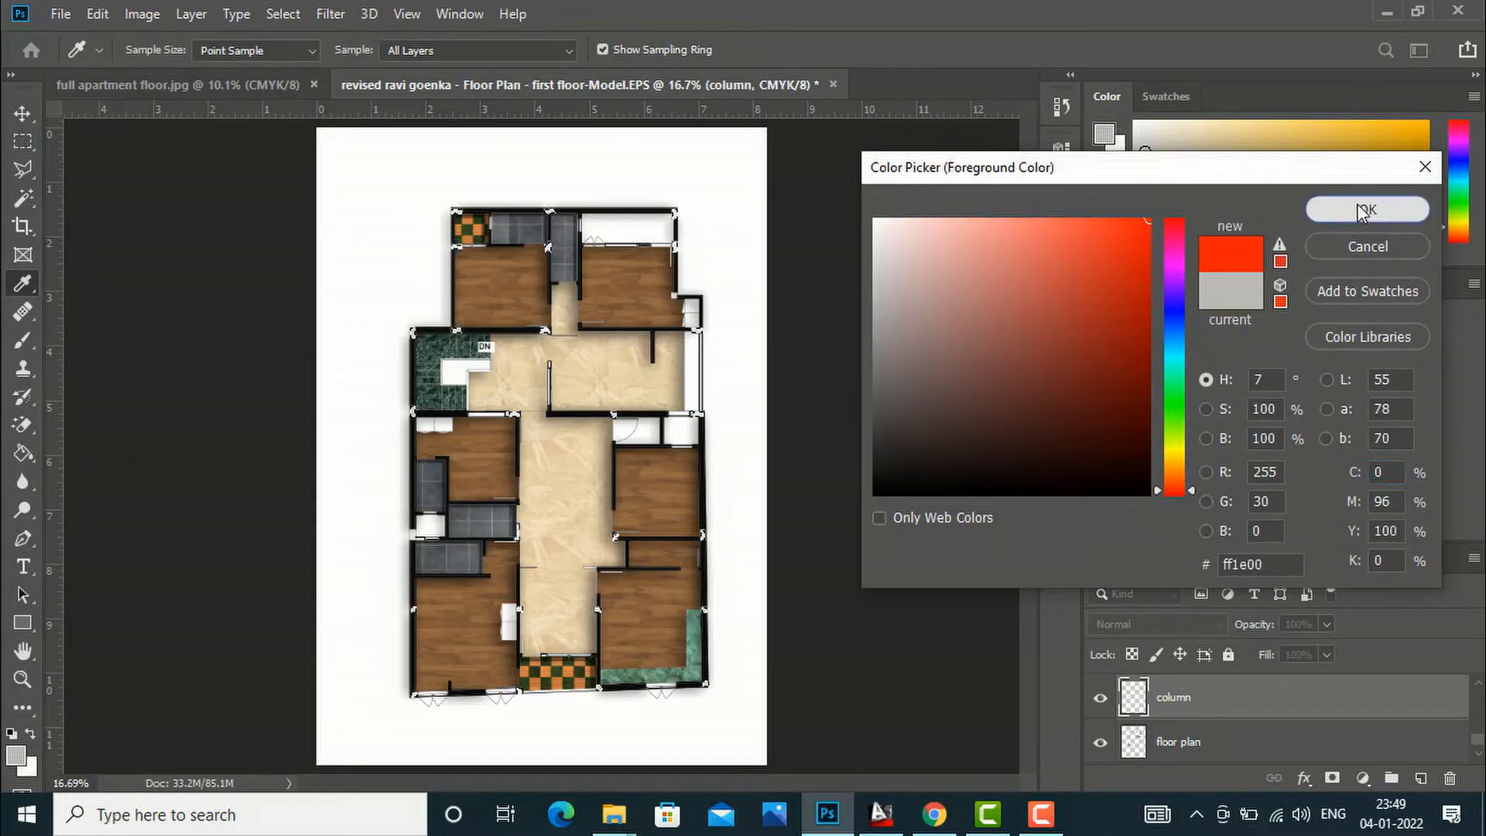
pyautogui.click(1367, 209)
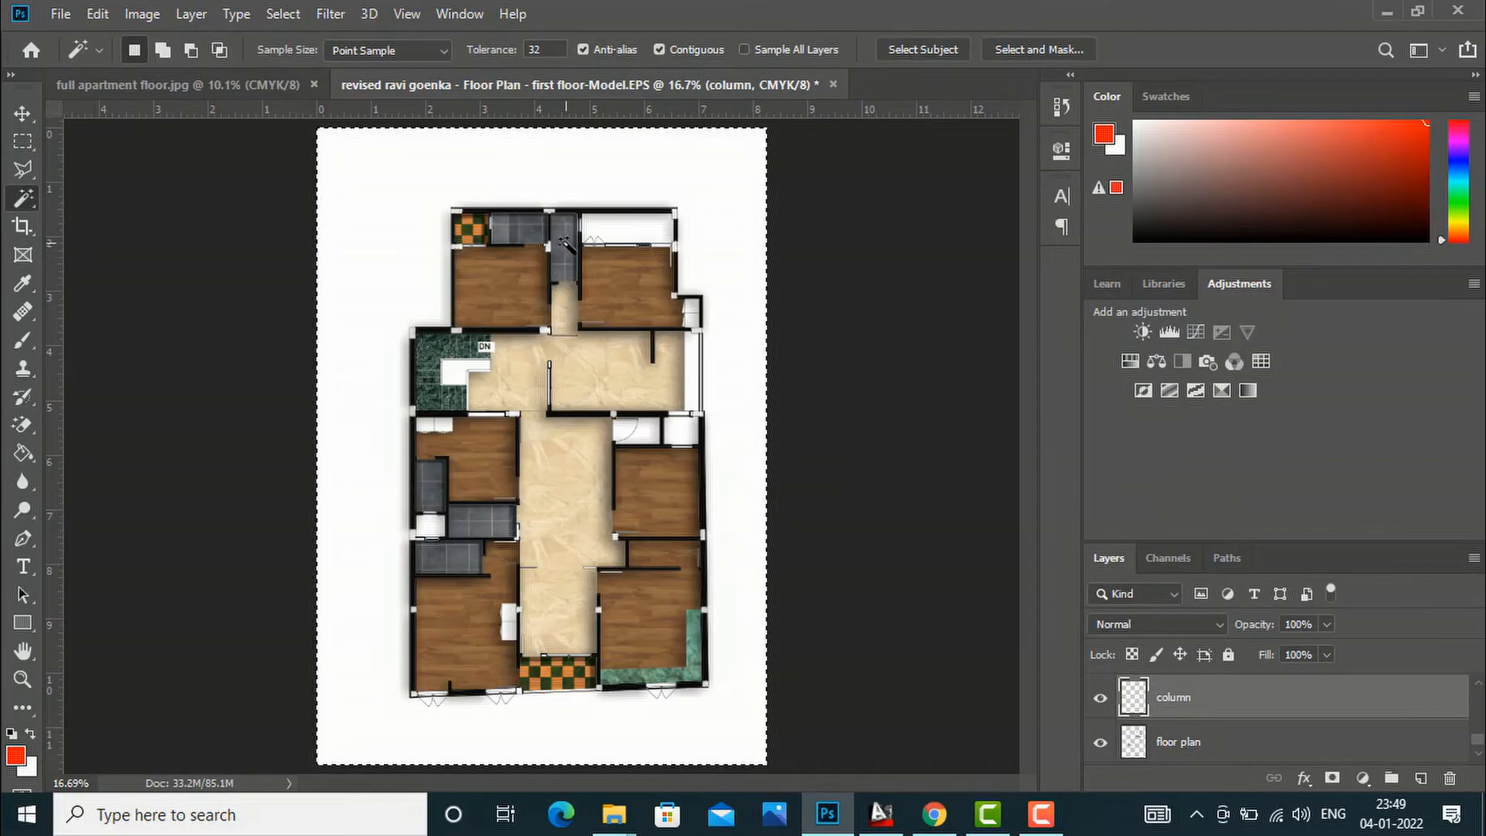
# Step: Fill the selected columns with the red foreground color on the column layer using the Paint Bucket, and clear the selection
pyautogui.click(559, 245)
pyautogui.click(24, 114)
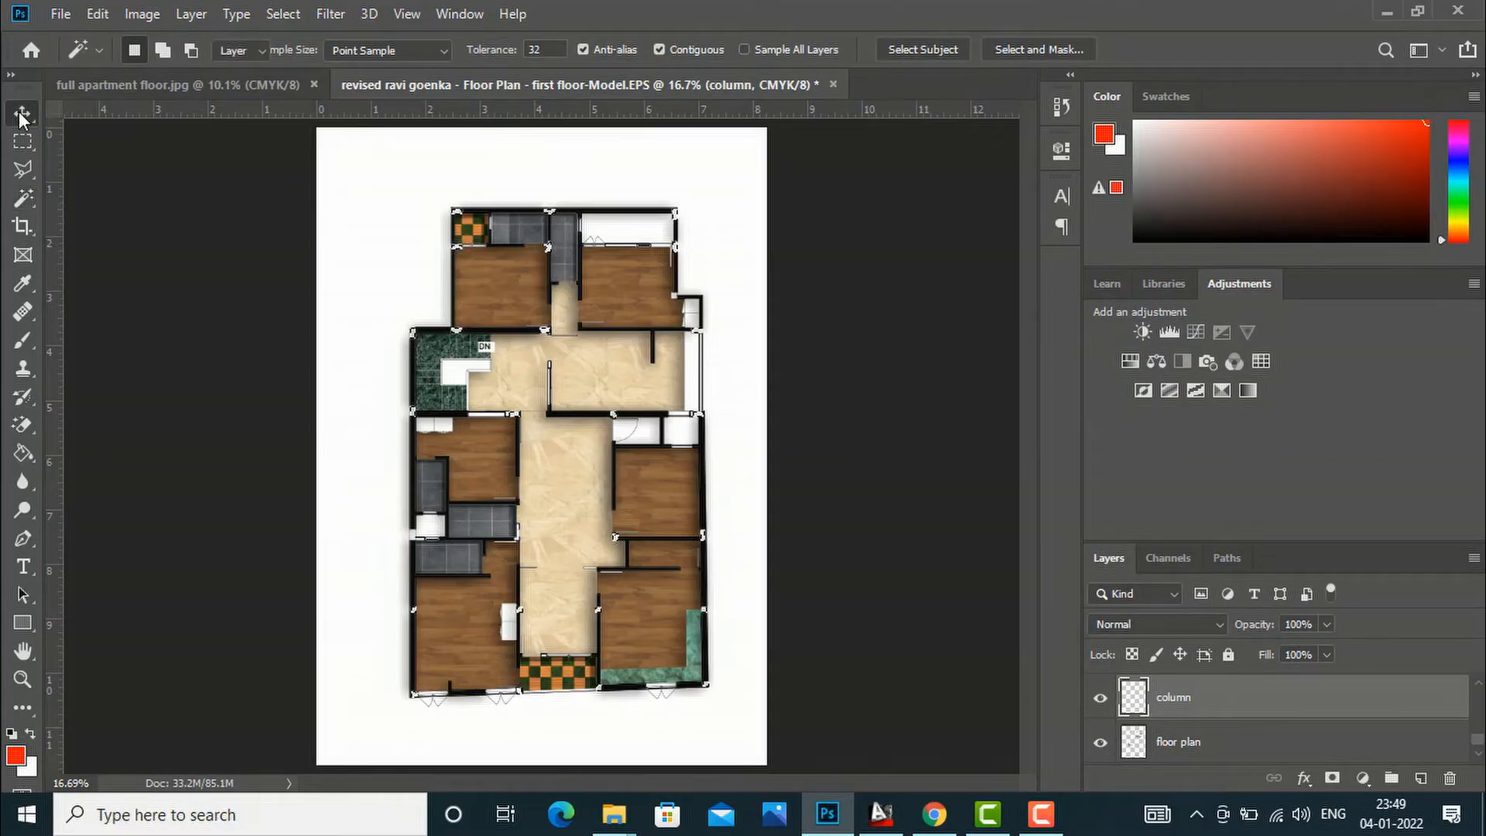
pyautogui.press('g')
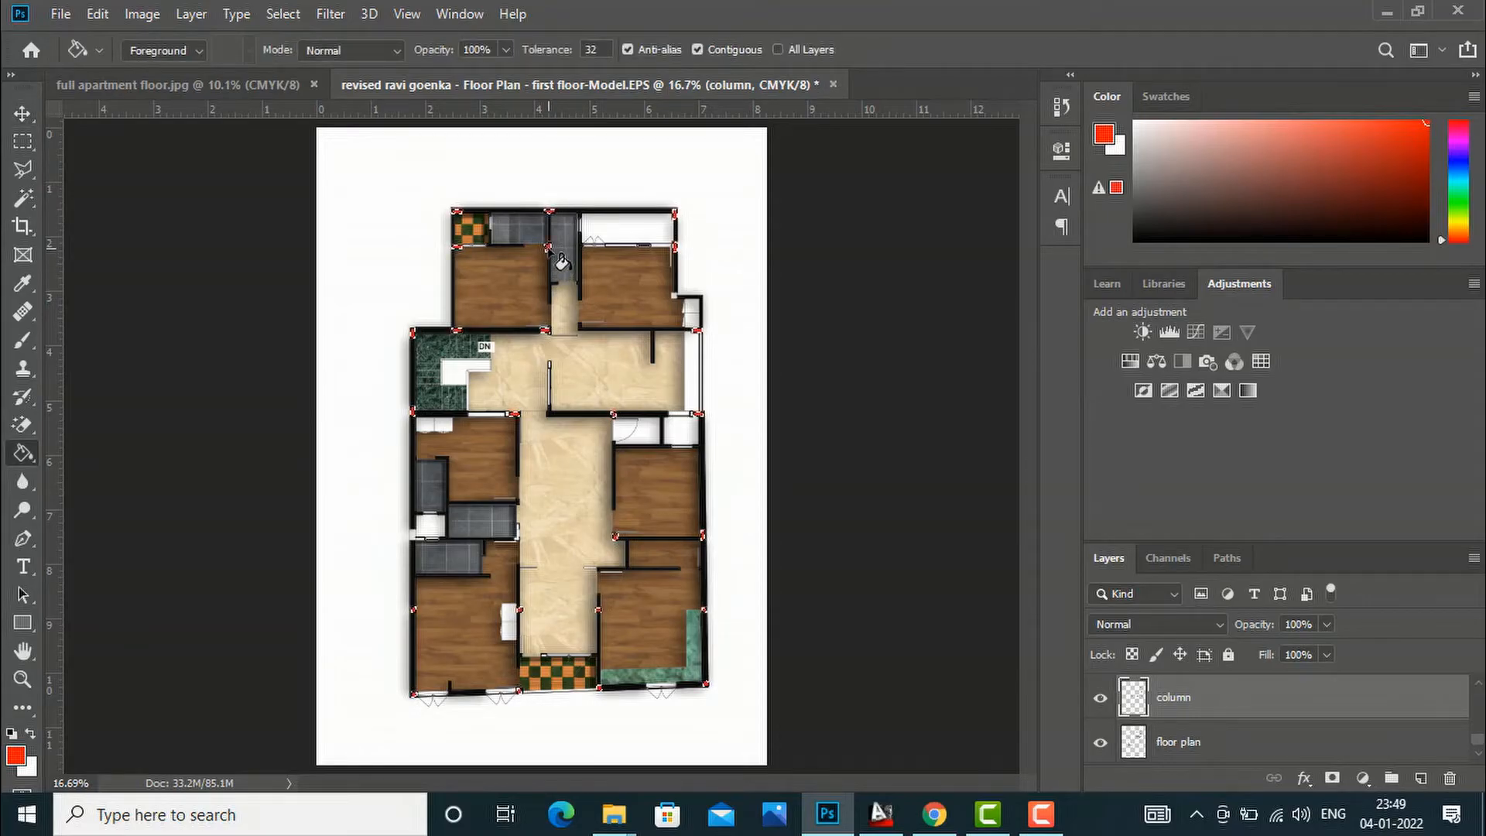
pyautogui.scroll(5, 628, 587)
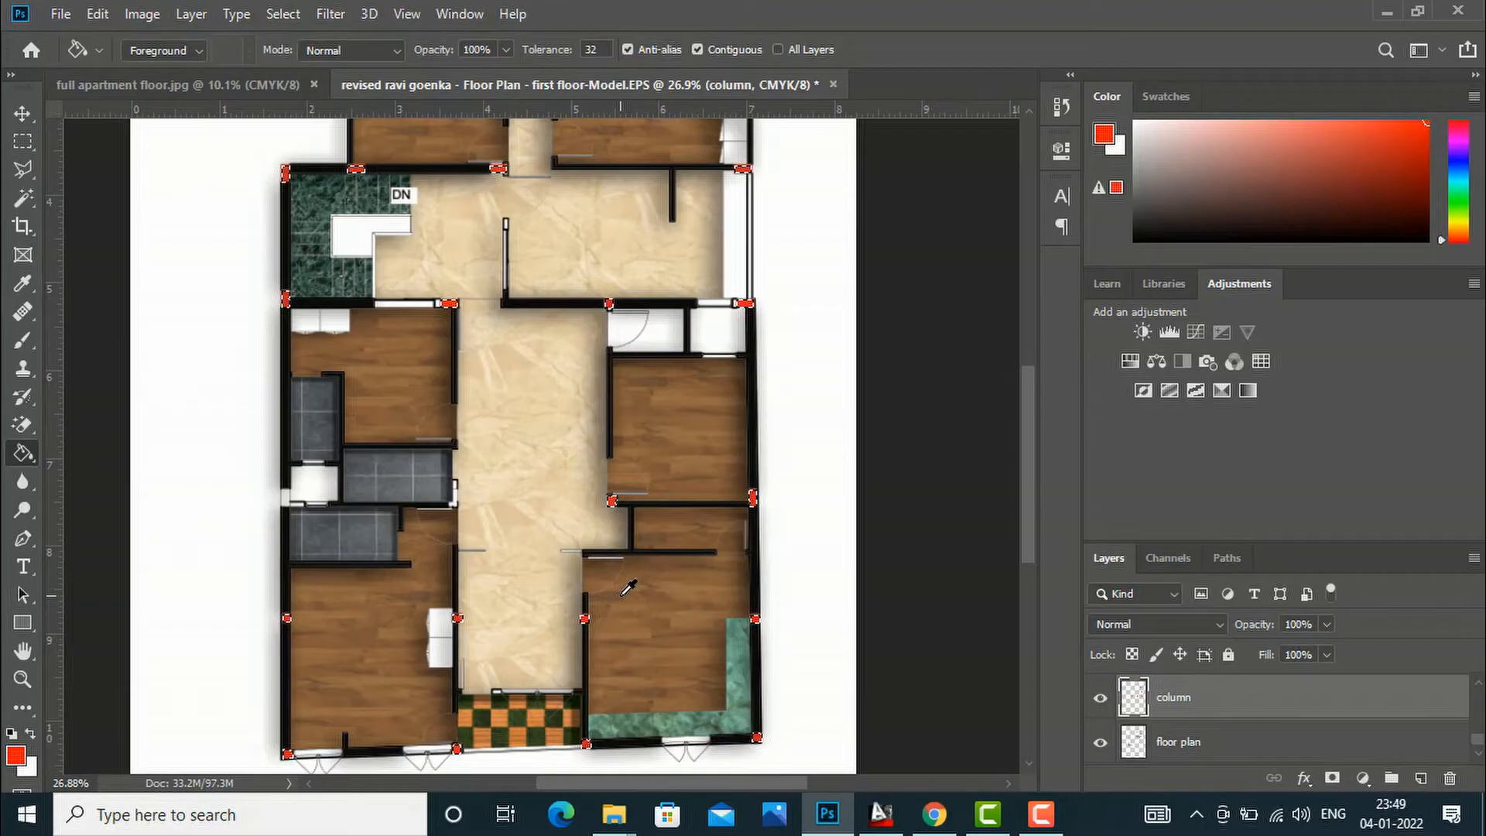
pyautogui.hotkey('ctrl', 'd')
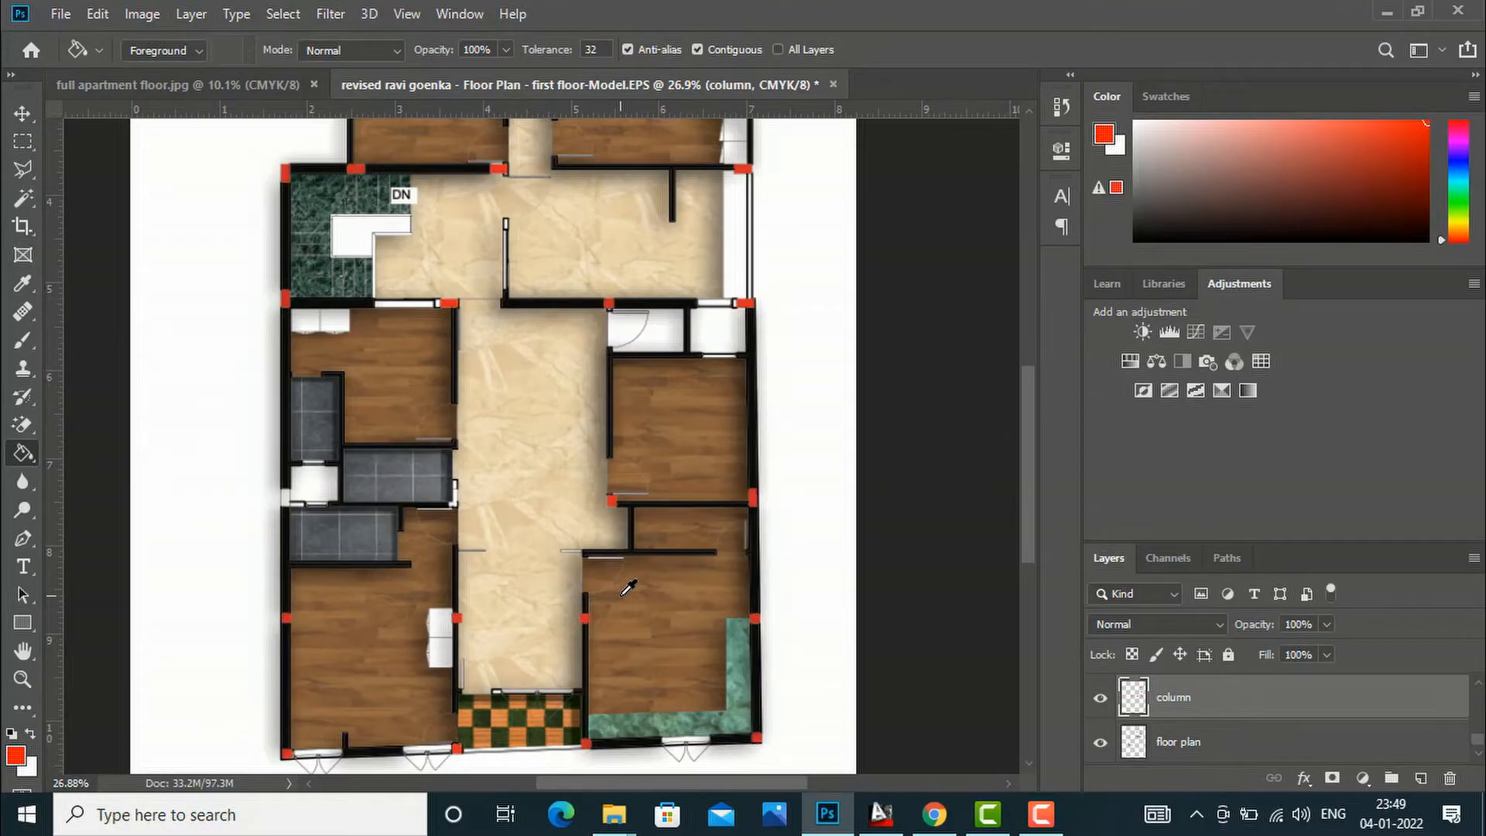
# Step: Select both windows in the bottom wall of the bottom-left bedroom on the floor plan layer with the Magic Wand
pyautogui.scroll(-3, 640, 554)
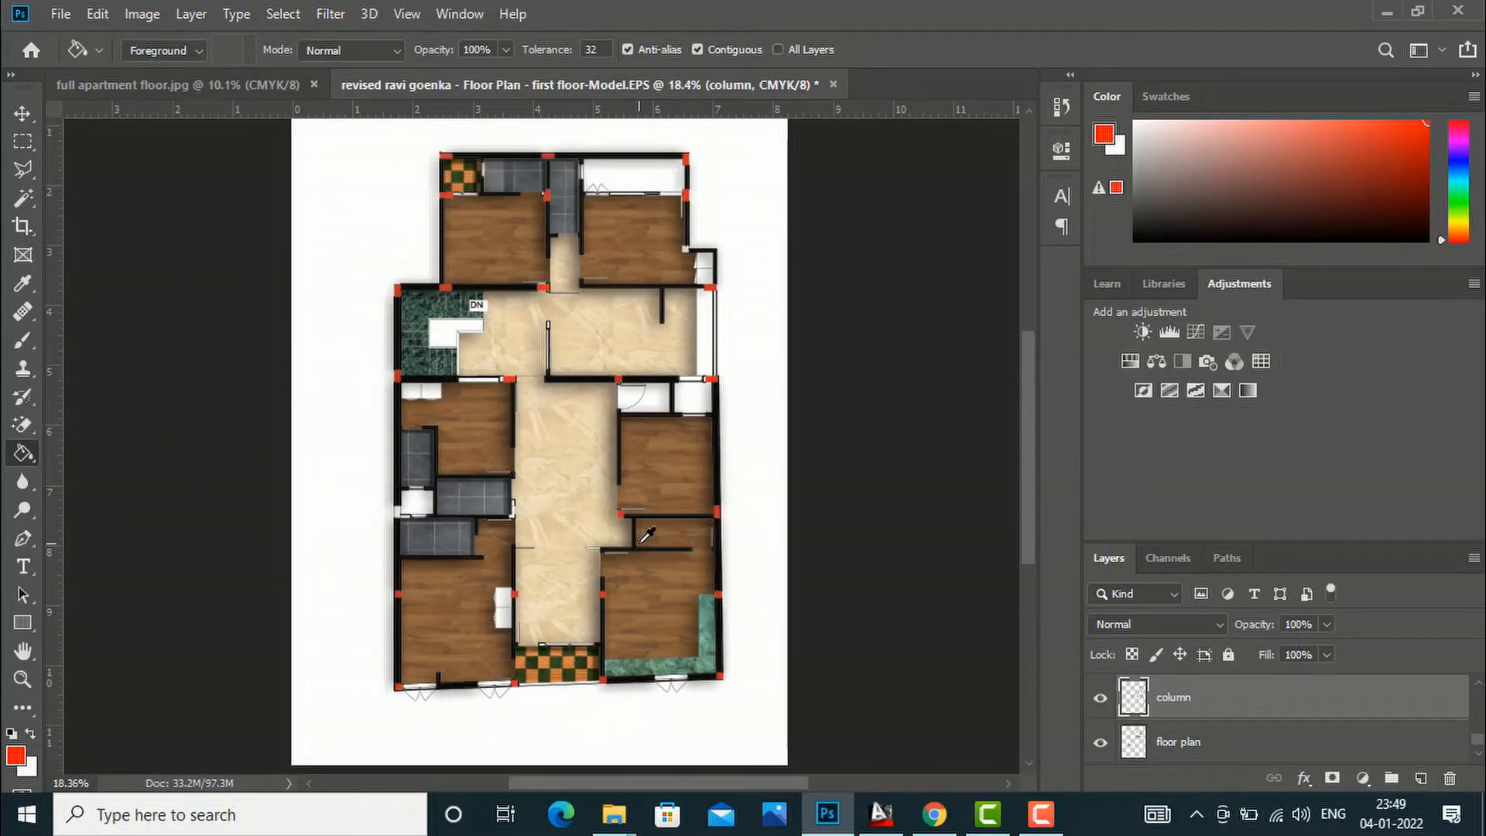
pyautogui.scroll(1, 515, 343)
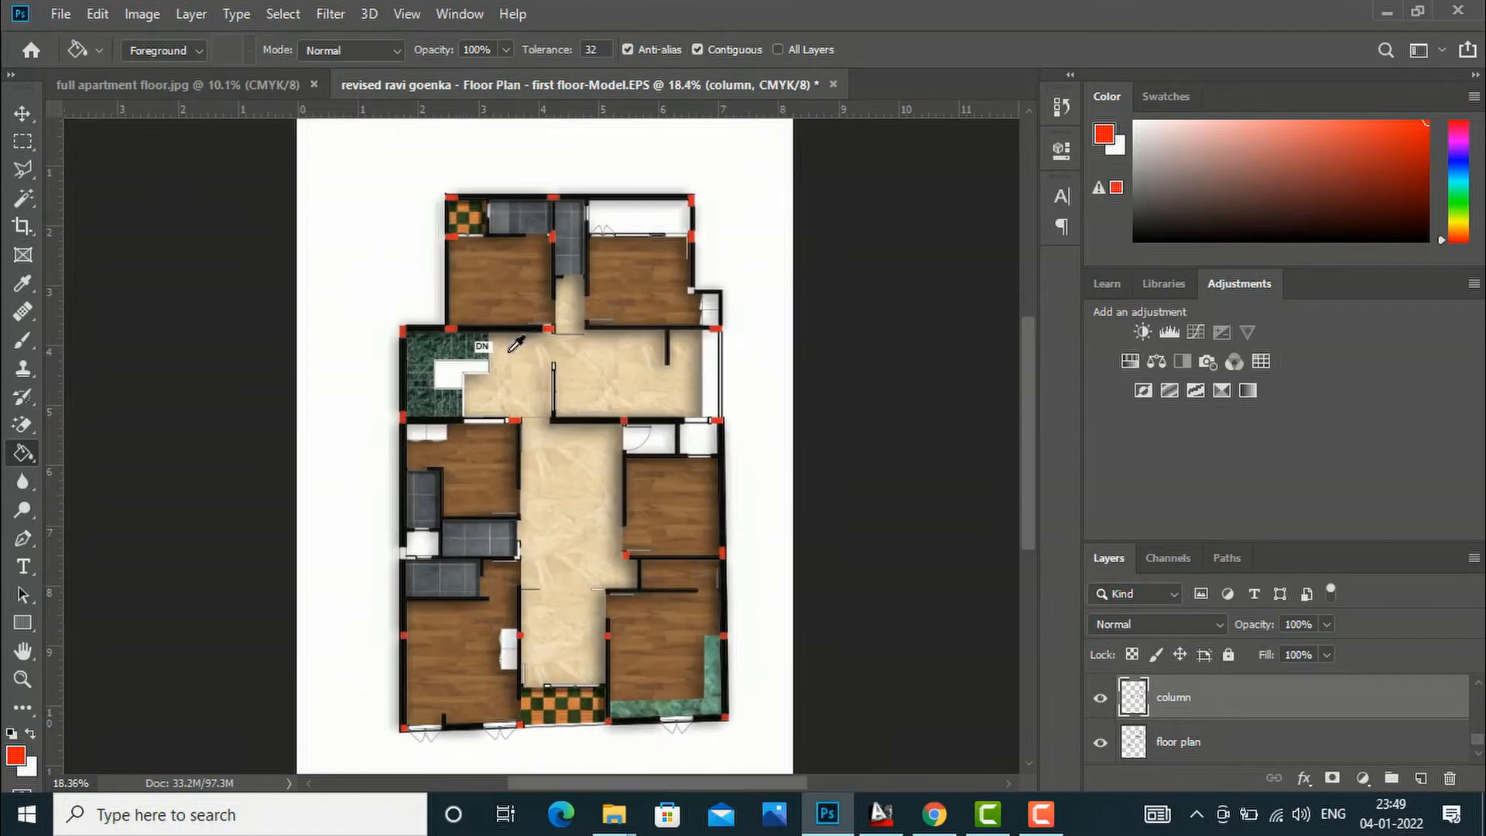
pyautogui.scroll(4, 568, 747)
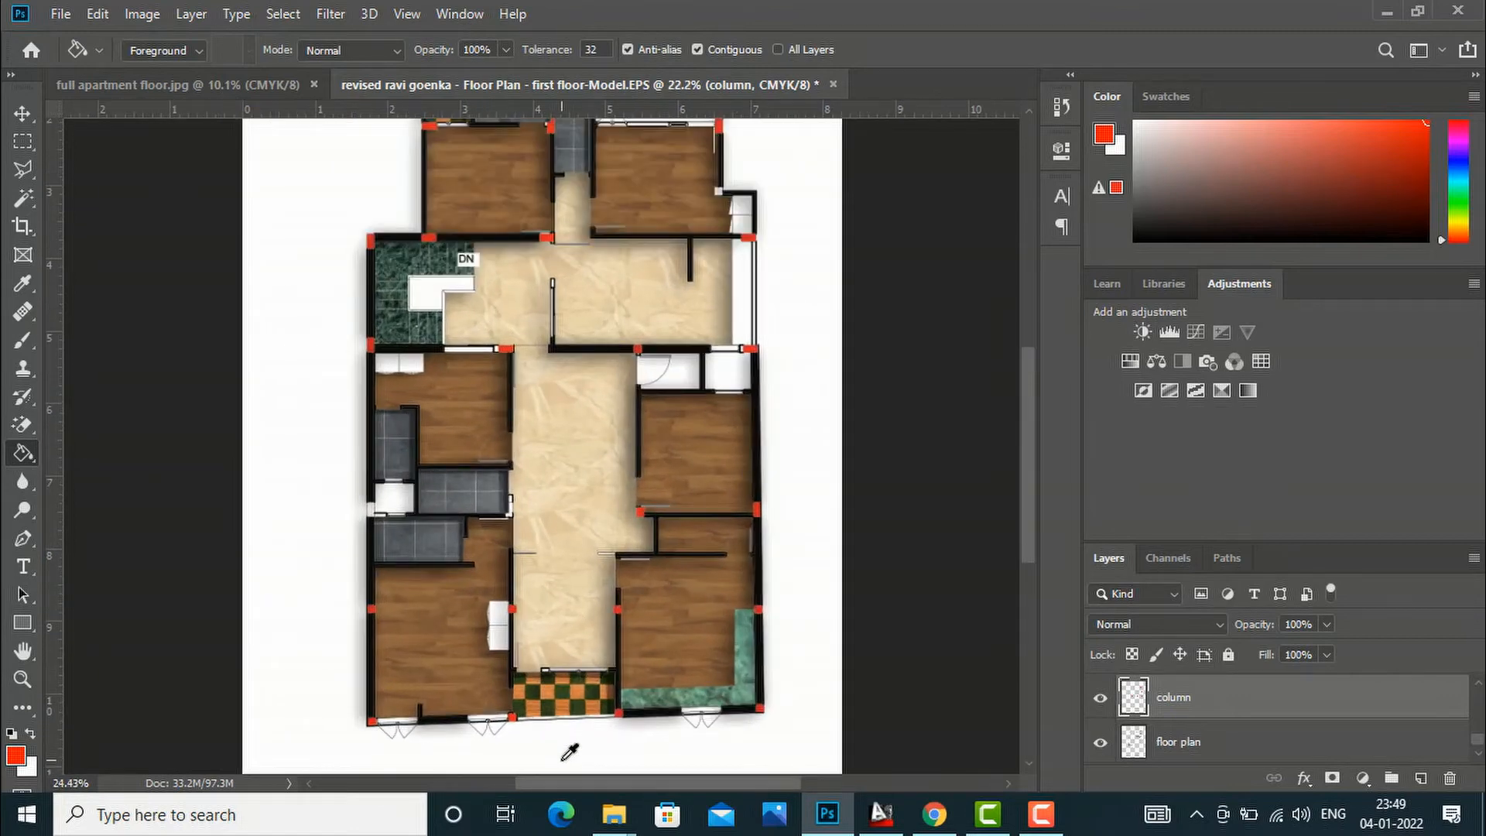
pyautogui.scroll(6, 366, 734)
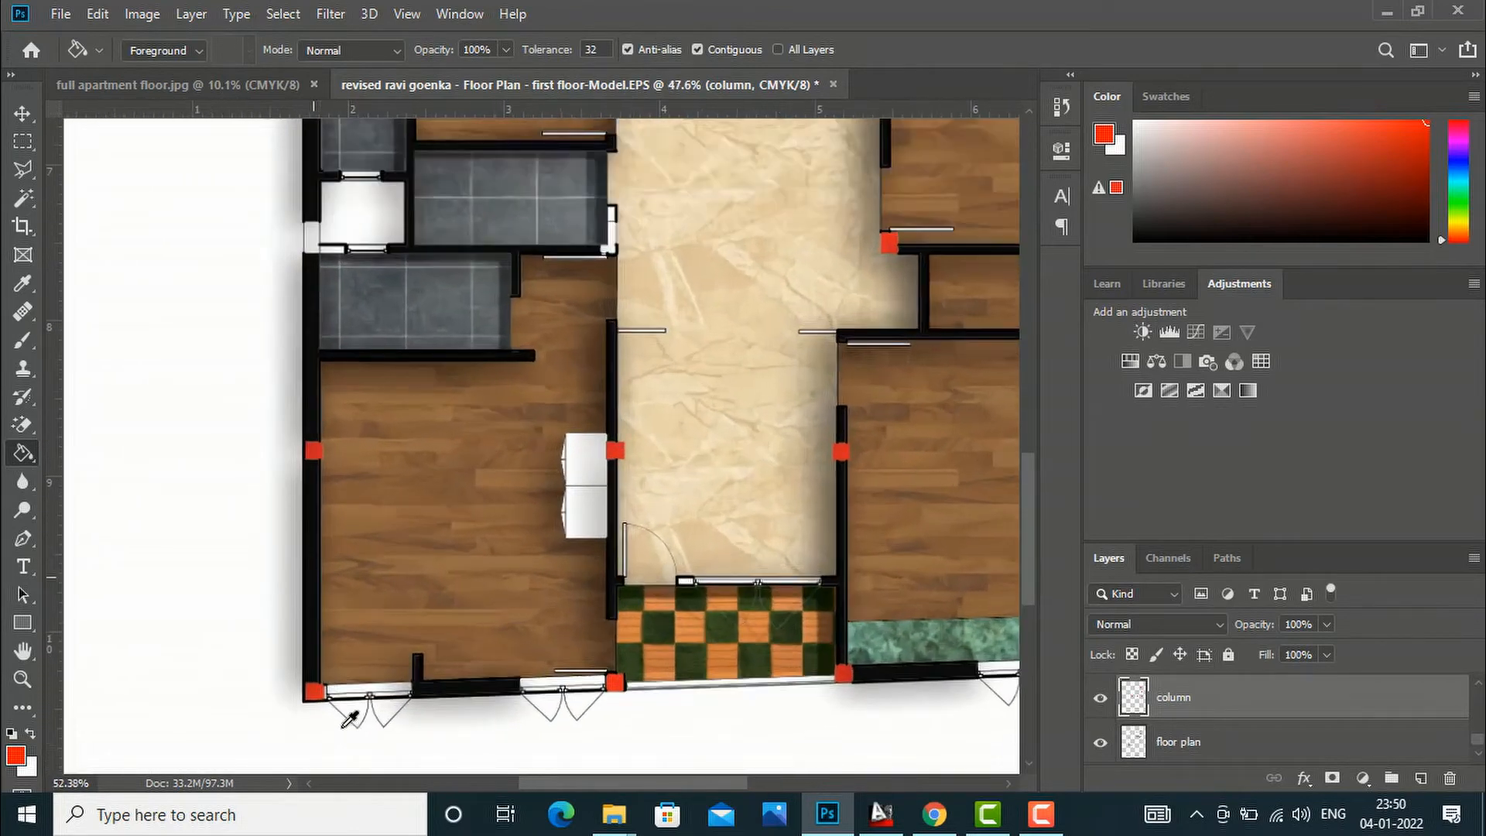
pyautogui.click(23, 116)
pyautogui.scroll(2, 397, 679)
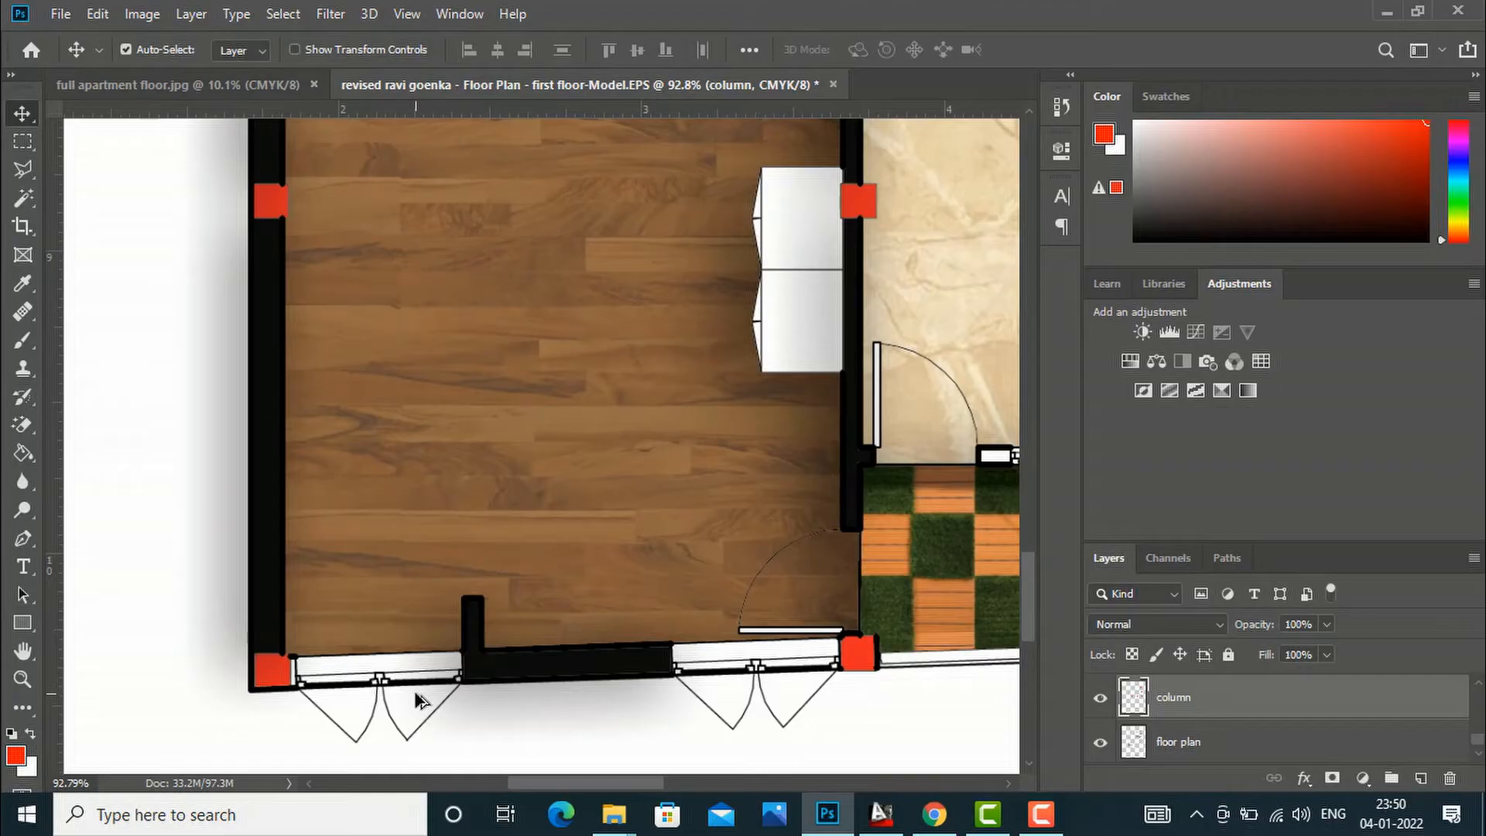
pyautogui.click(1197, 745)
pyautogui.click(25, 199)
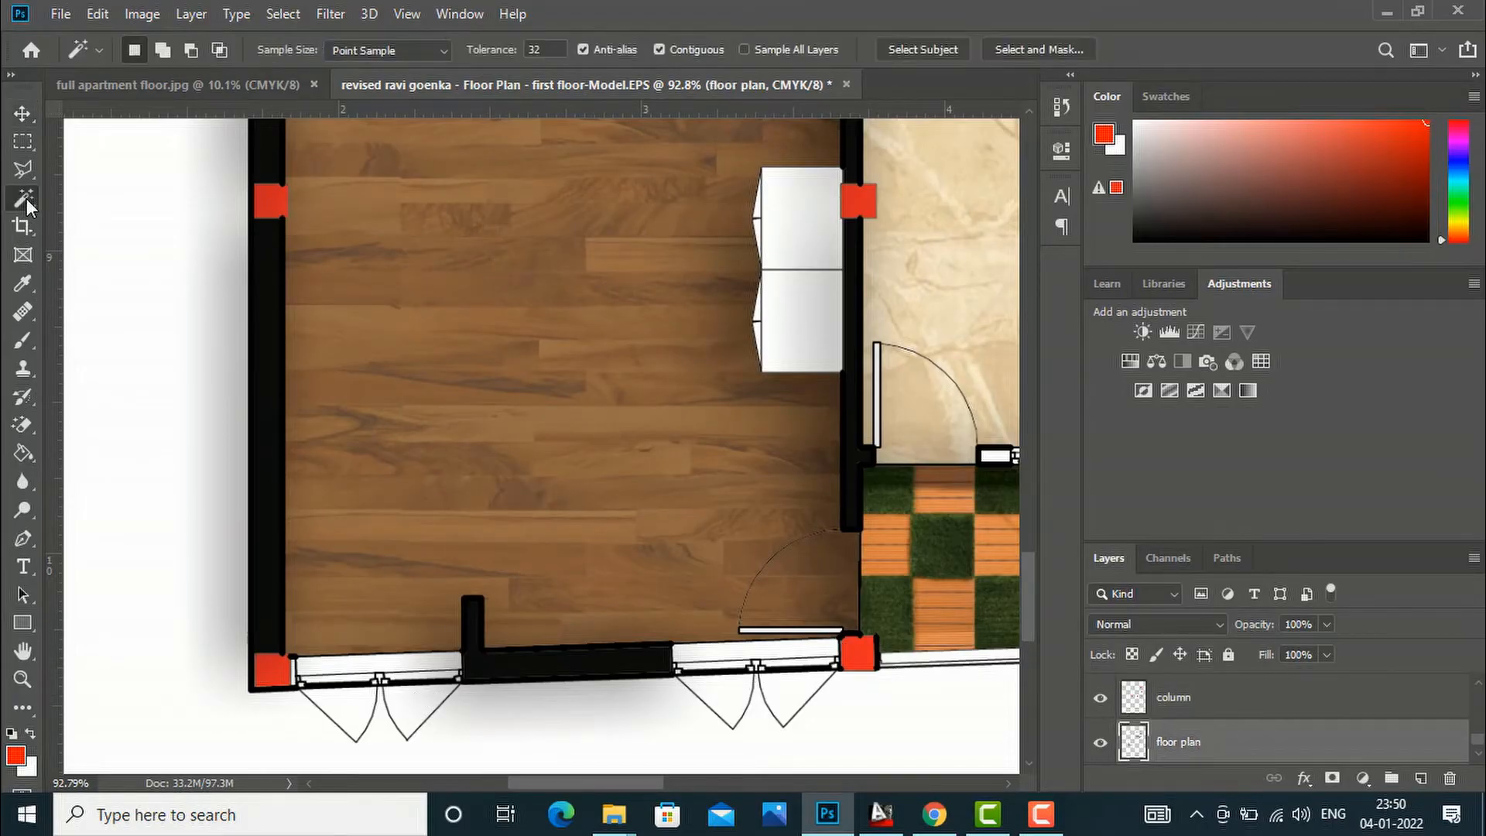
pyautogui.click(354, 668)
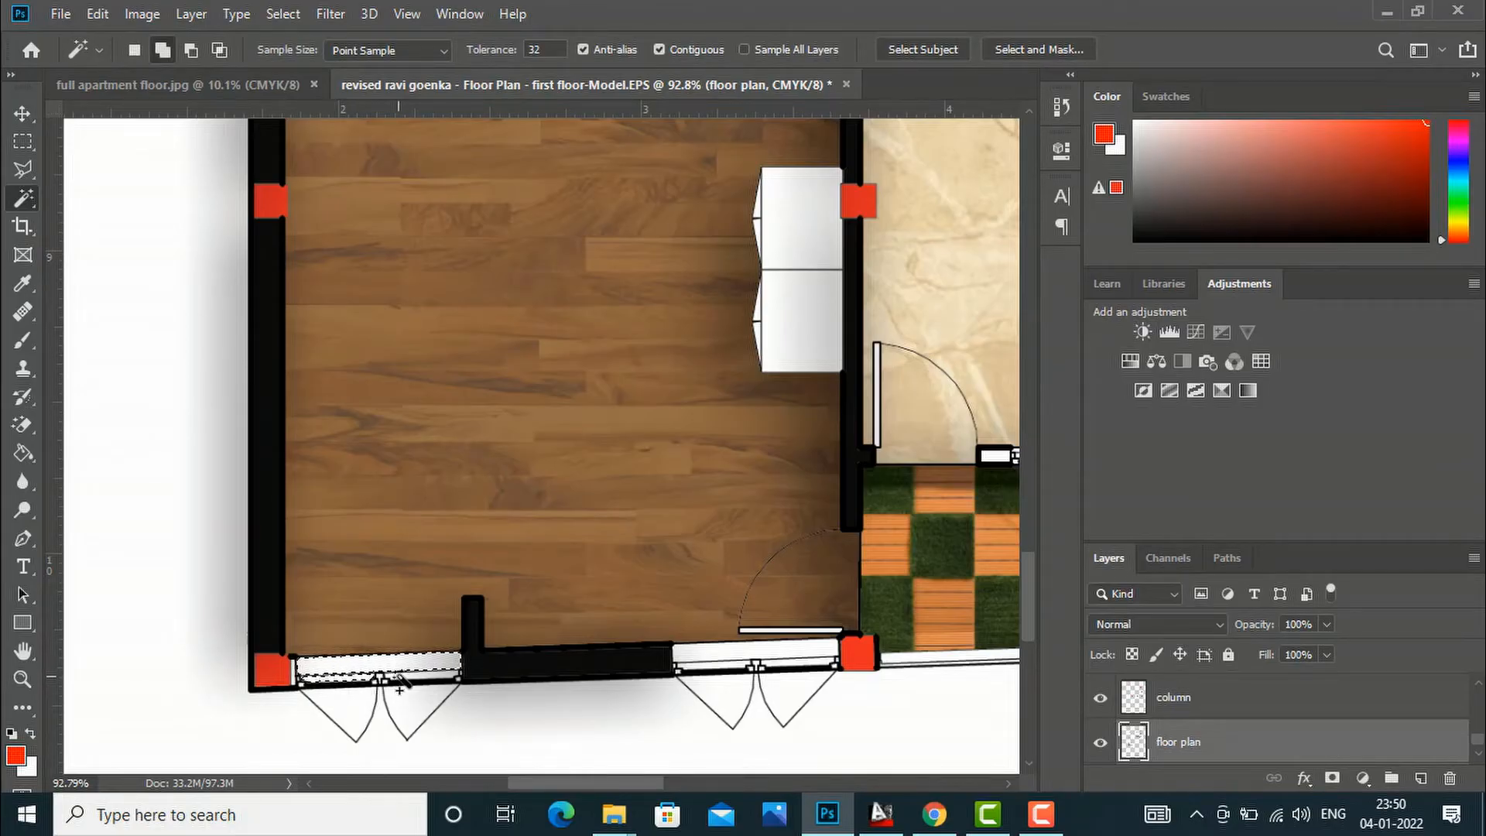
pyautogui.keyDown('shift'); pyautogui.click(701, 659); pyautogui.keyUp('shift')
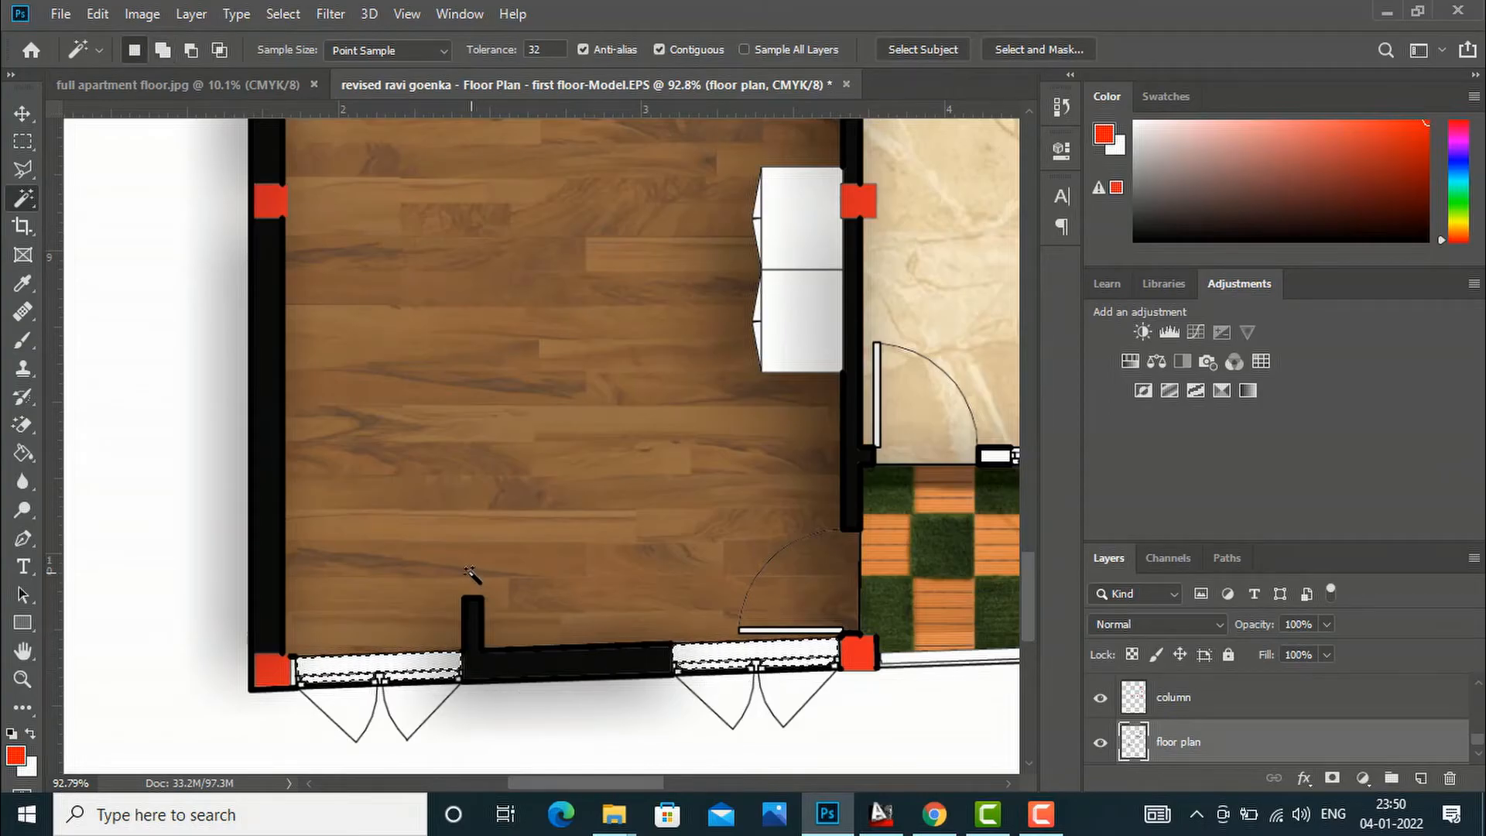
# Step: Add the window in the bottom wall behind the green counter to the selection, undoing the stray pick of the wall lines
pyautogui.scroll(-3, 300, 511)
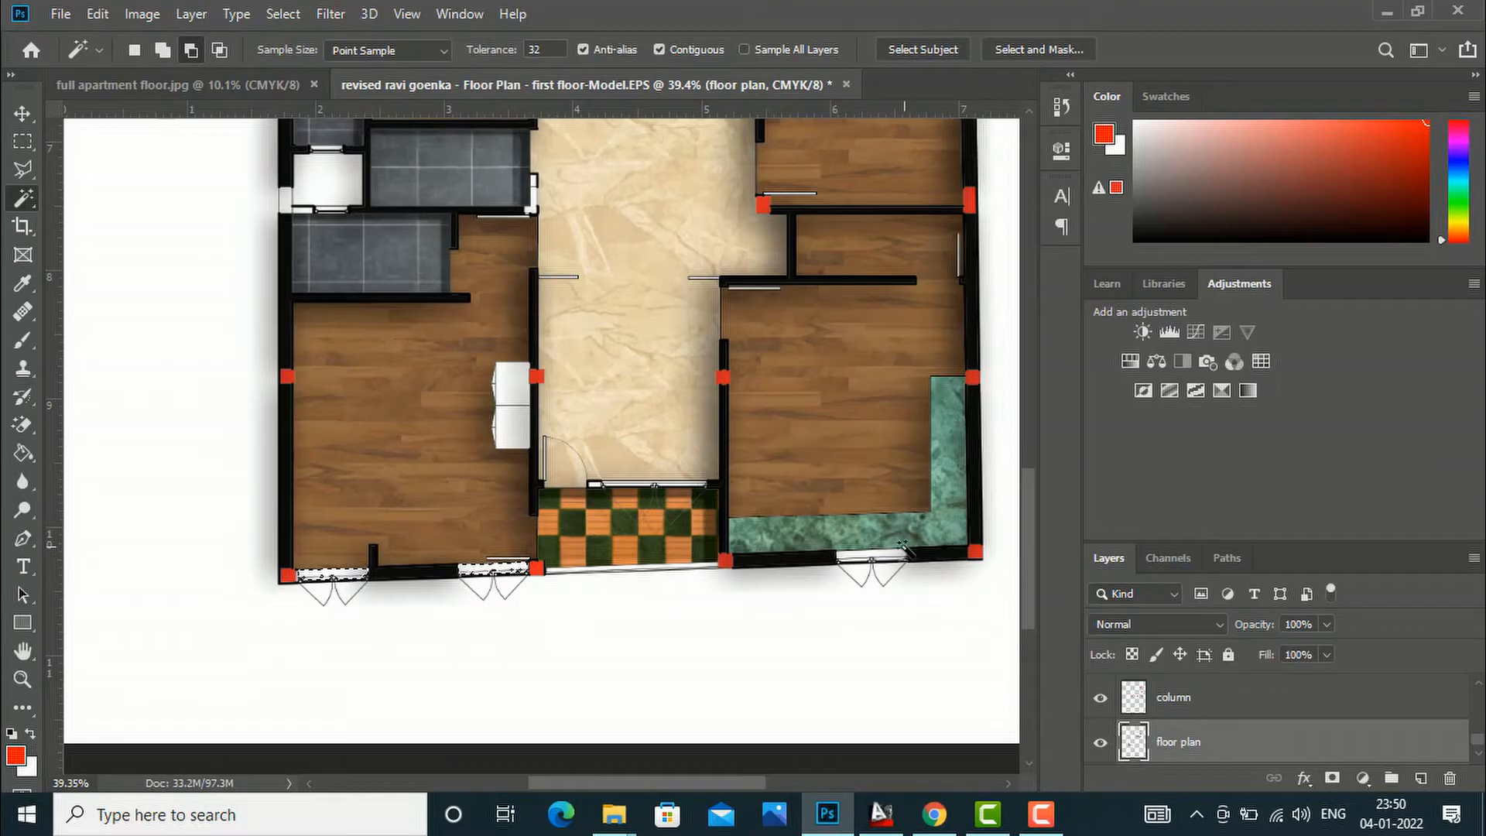
pyautogui.scroll(3, 902, 553)
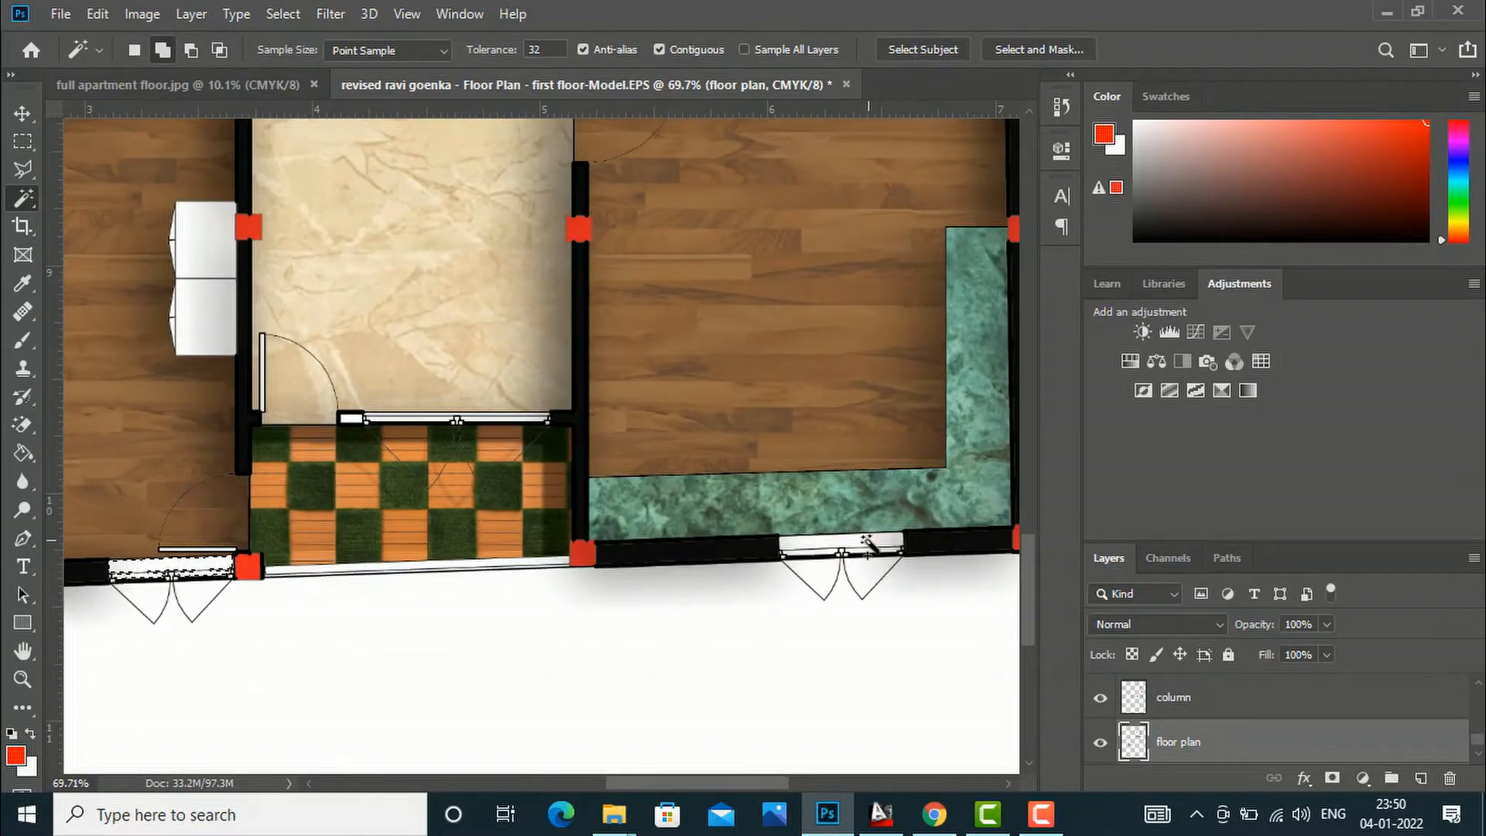
pyautogui.keyDown('shift'); pyautogui.click(872, 547); pyautogui.keyUp('shift')
pyautogui.keyDown('shift'); pyautogui.click(842, 552); pyautogui.keyUp('shift')
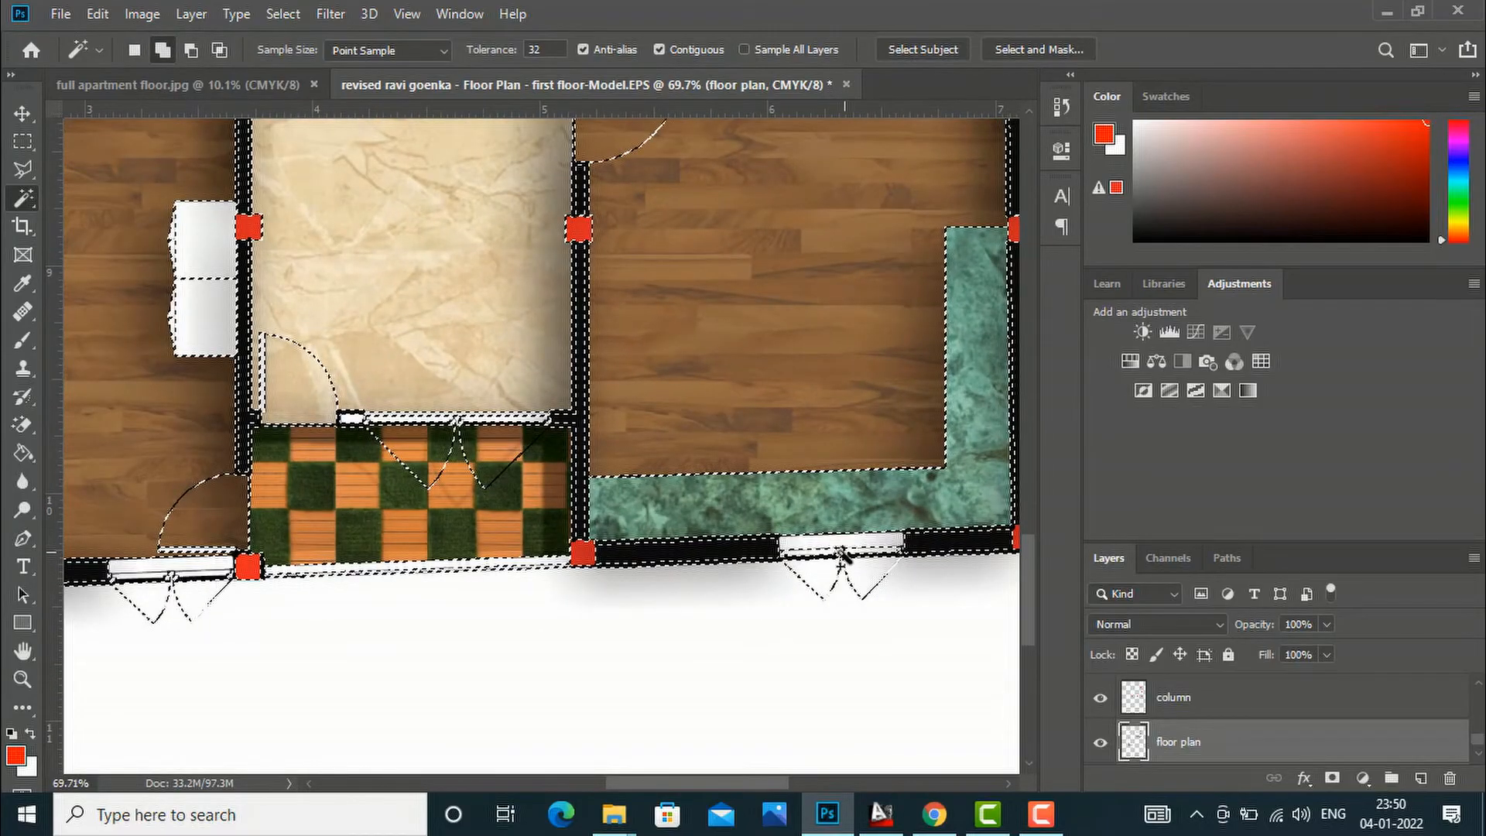
pyautogui.hotkey('ctrl', 'z')
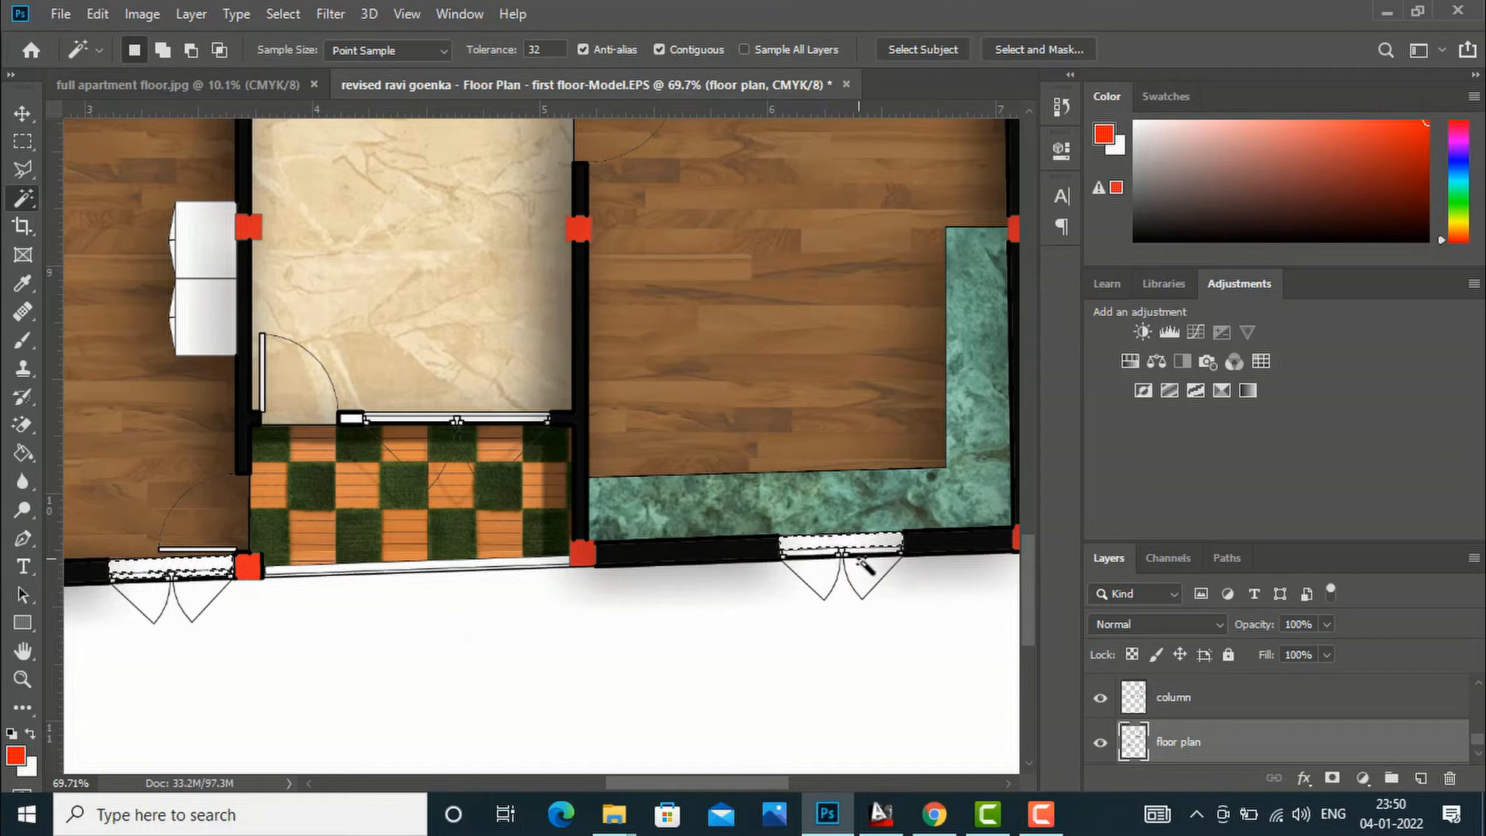
pyautogui.scroll(3, 871, 564)
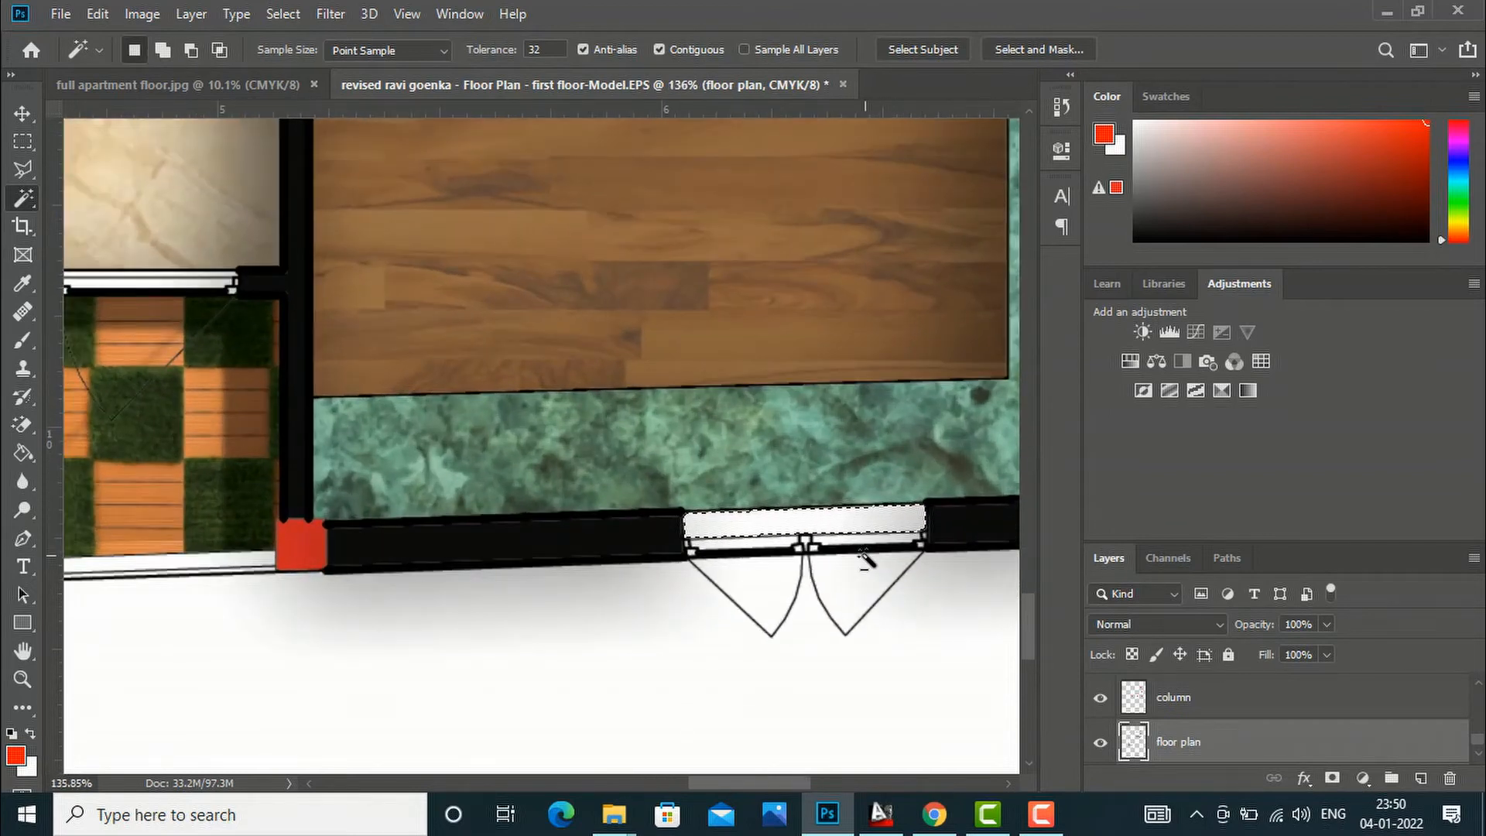
pyautogui.keyDown('shift'); pyautogui.click(793, 544); pyautogui.keyUp('shift')
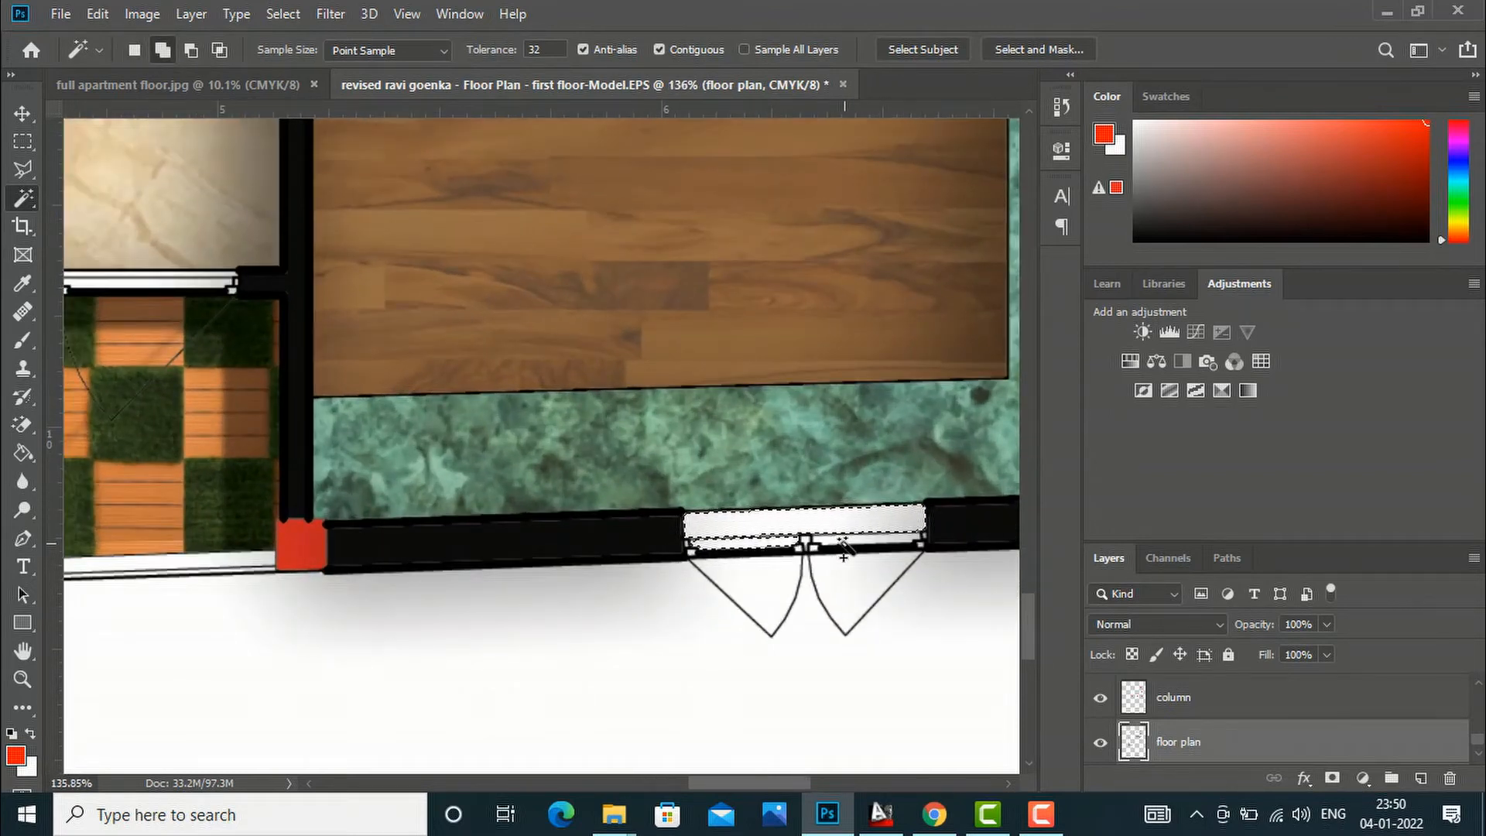
# Step: Add both panes of the window below the top-left checkered balcony to the Magic Wand selection on the floor plan layer
pyautogui.scroll(-3, 654, 605)
pyautogui.scroll(-8, 772, 604)
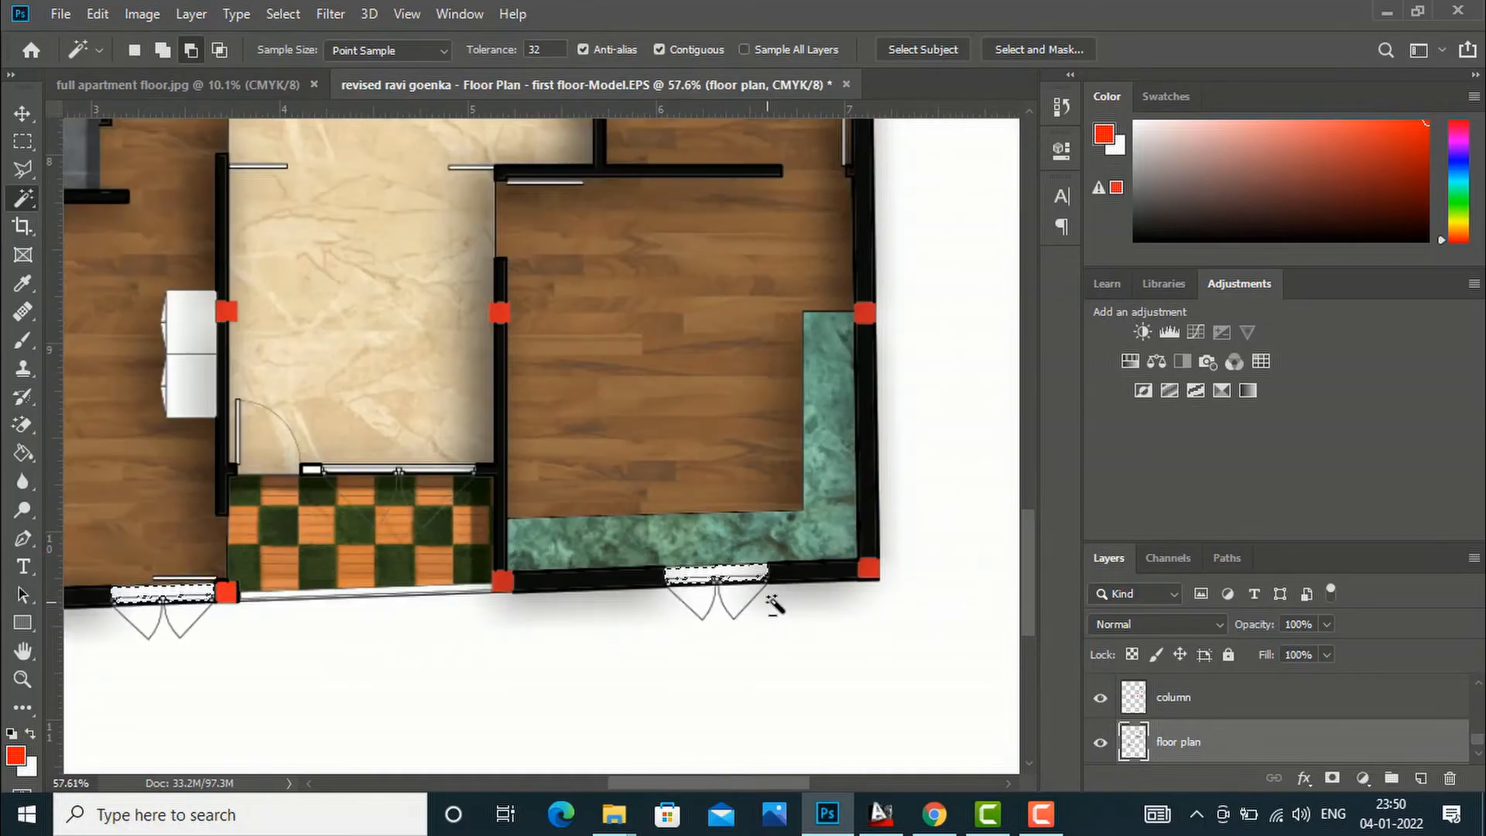
pyautogui.scroll(-2, 780, 600)
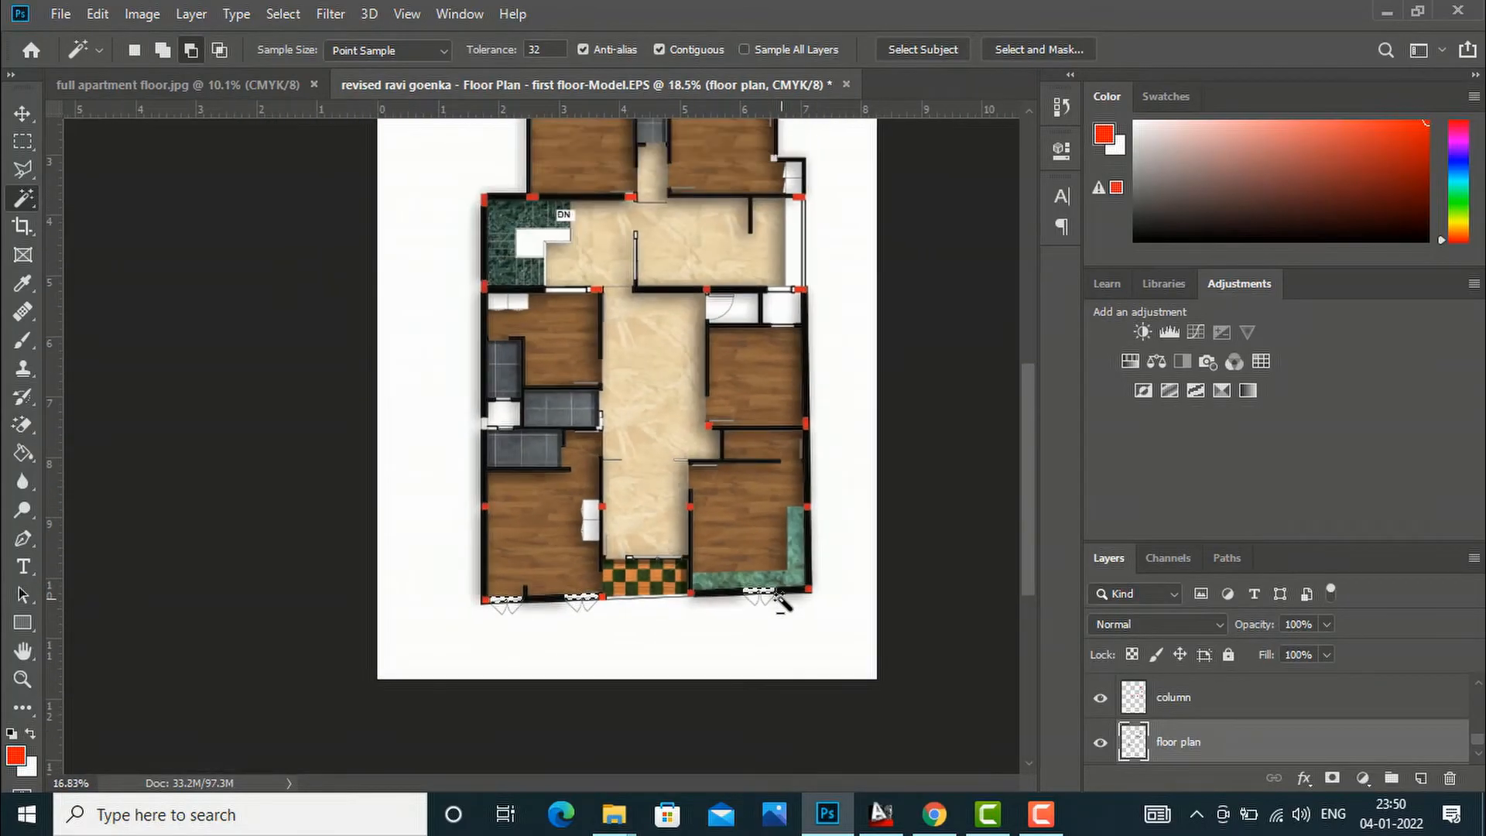
pyautogui.scroll(6, 615, 267)
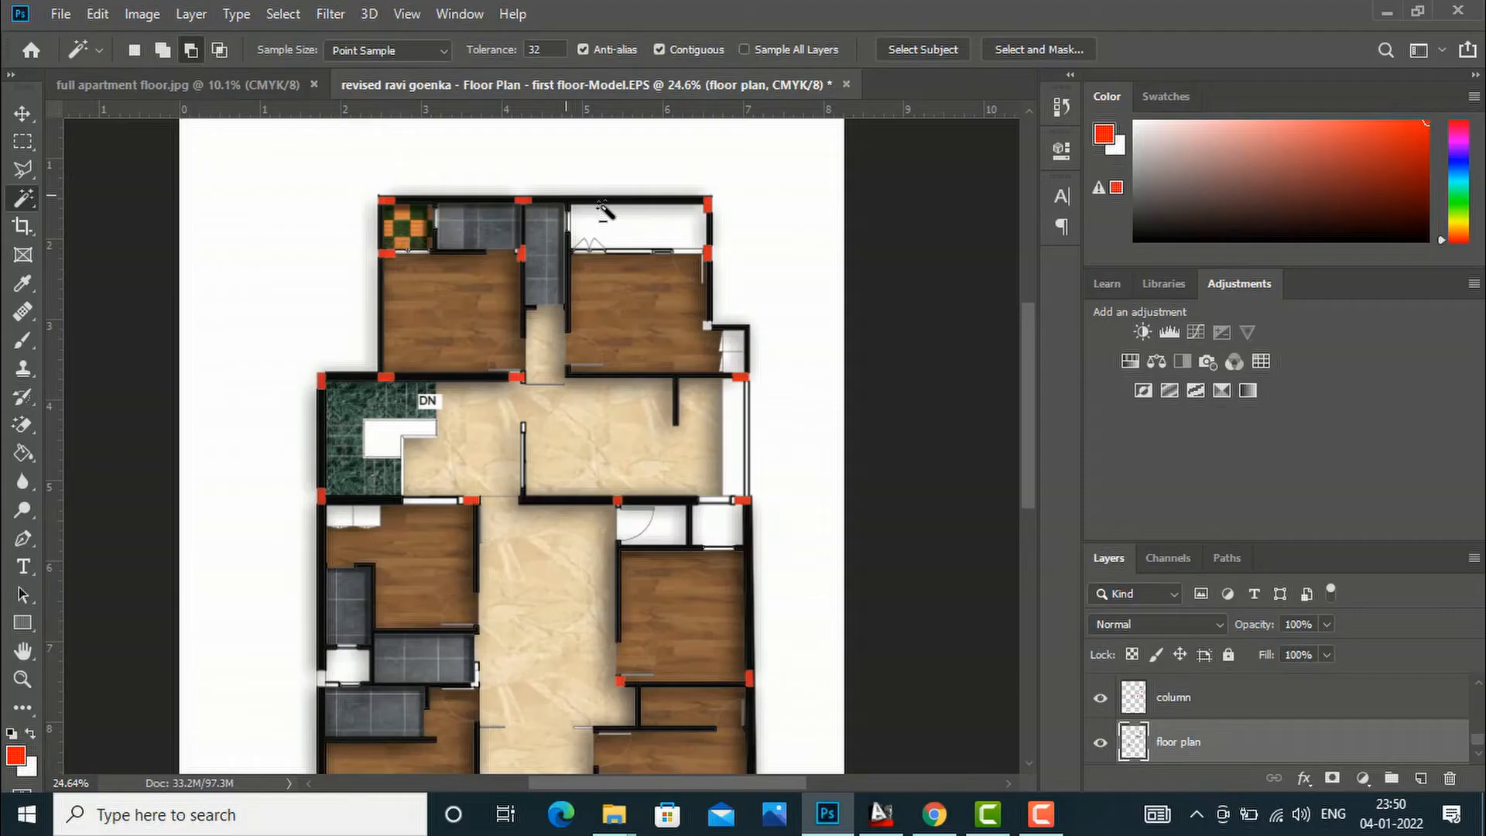
pyautogui.scroll(3, 335, 262)
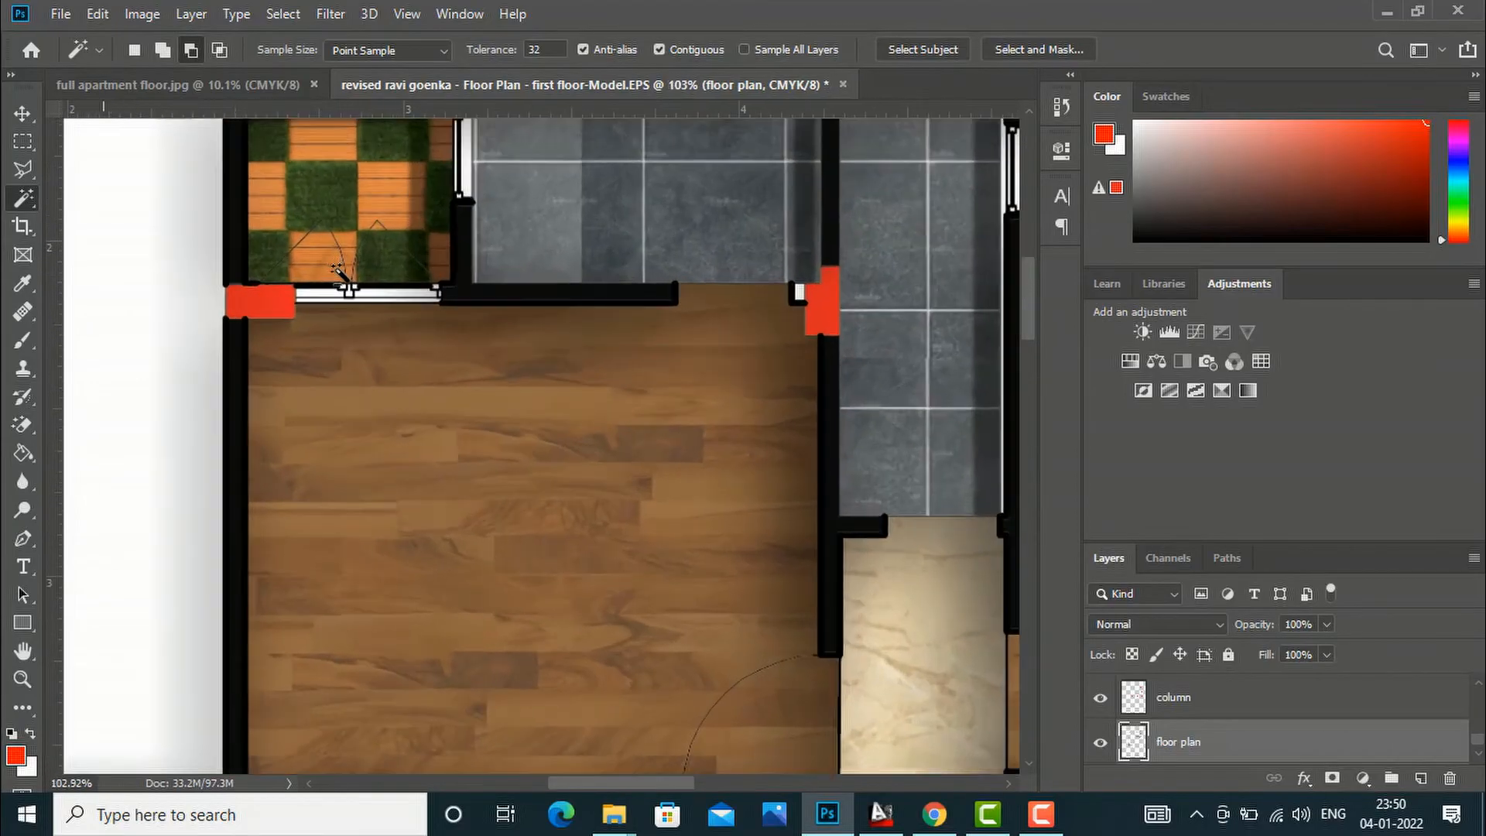
pyautogui.click(315, 297)
pyautogui.click(373, 299)
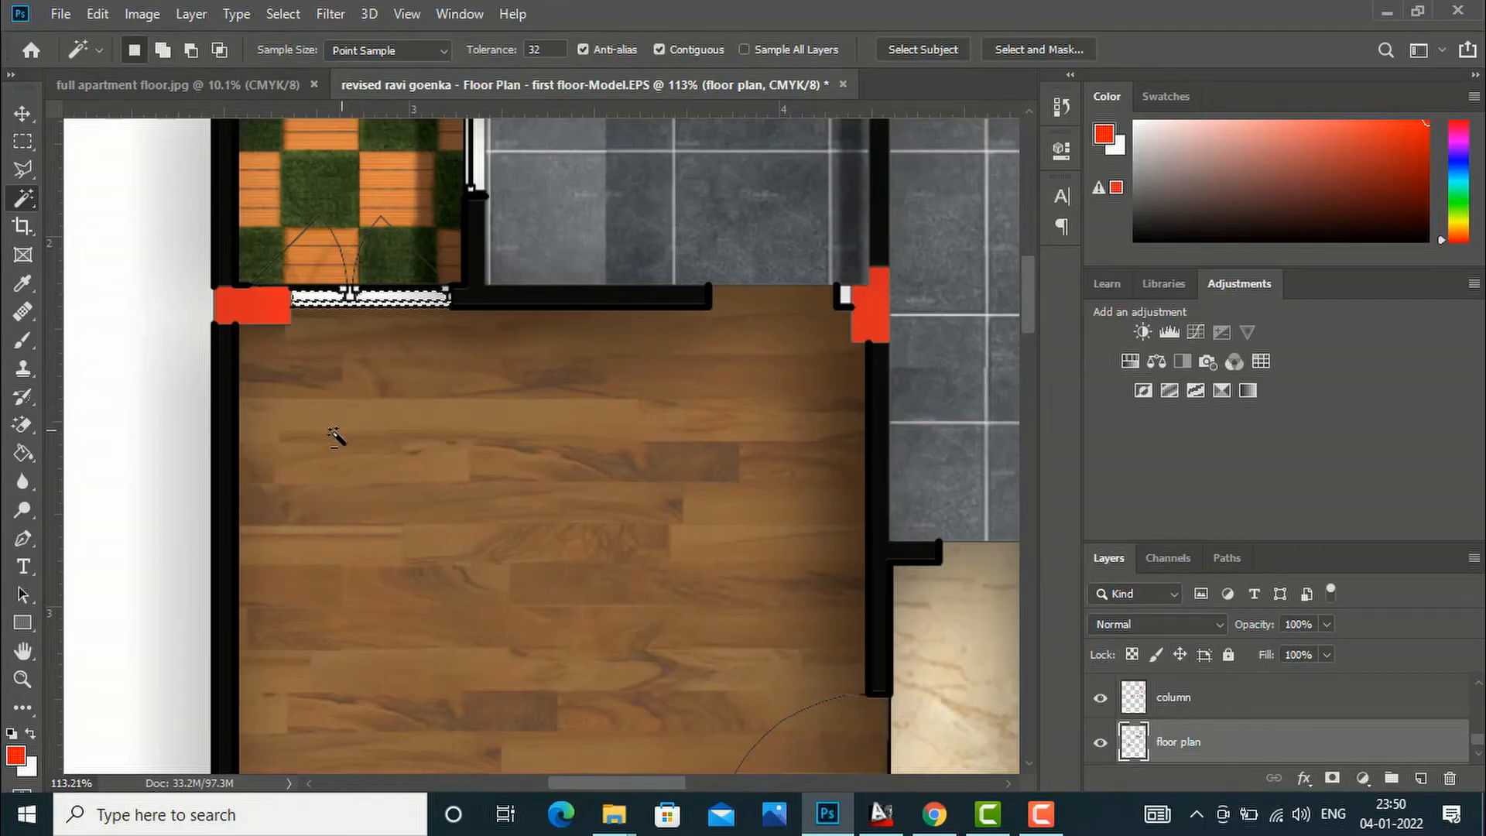
# Step: Add both panes of the double-leaf window in the top wall of the upper-right bedroom to the selection
pyautogui.scroll(-6, 338, 434)
pyautogui.scroll(5, 387, 271)
pyautogui.scroll(2, 386, 270)
pyautogui.scroll(-6, 386, 269)
pyautogui.scroll(4, 828, 379)
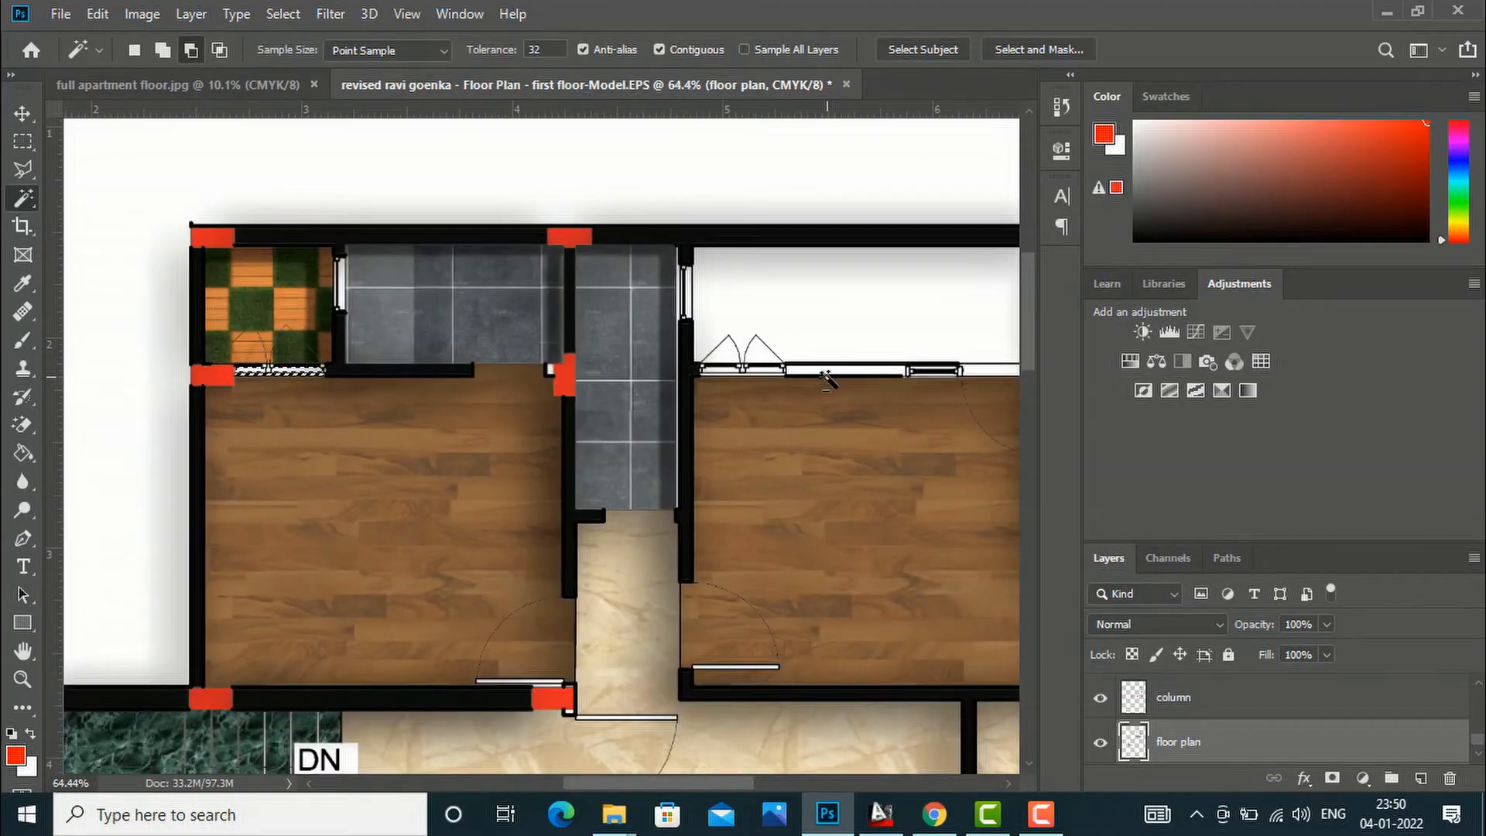
pyautogui.scroll(3, 645, 367)
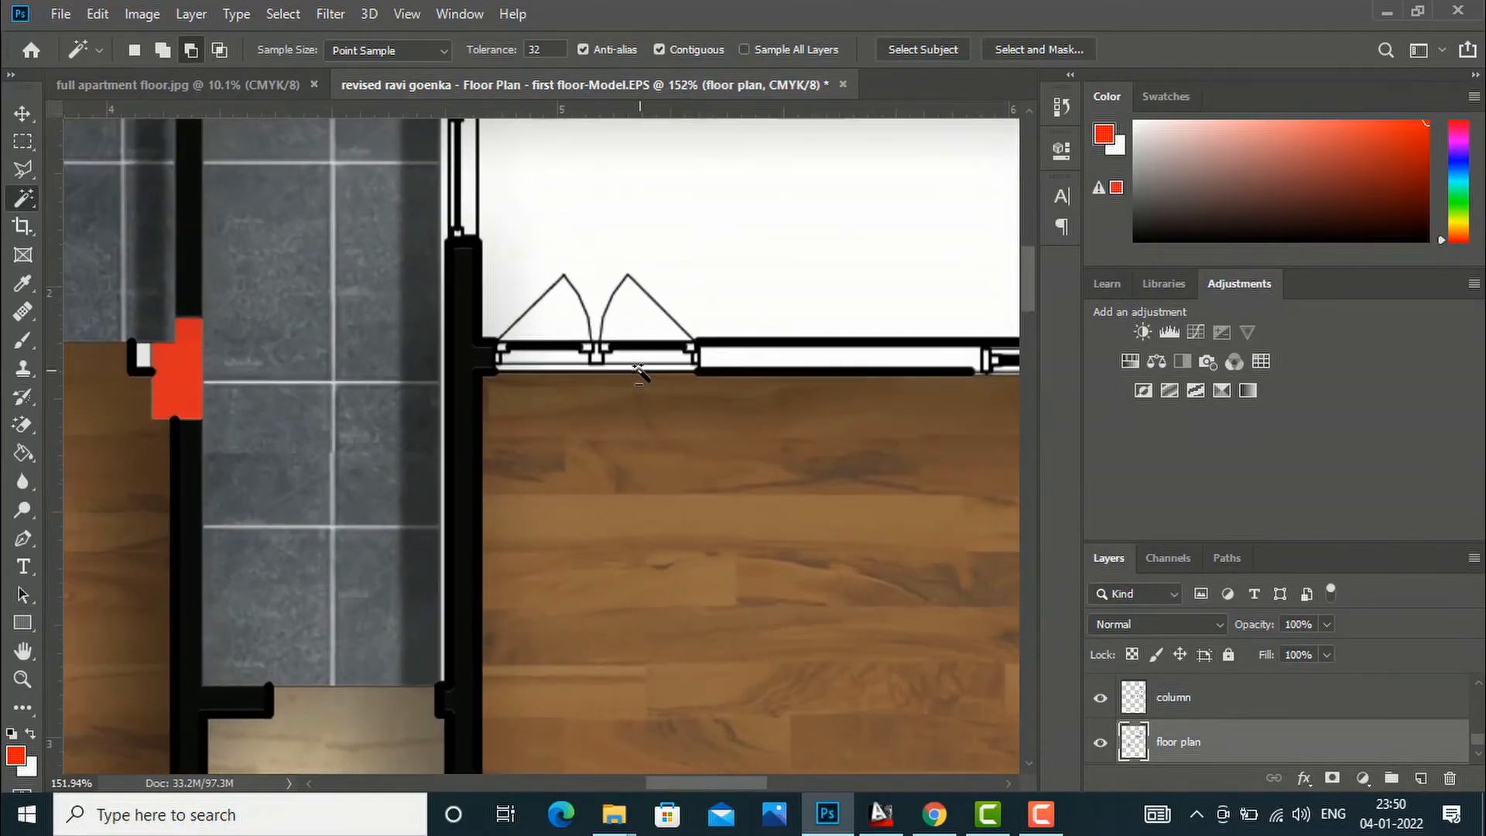
pyautogui.click(633, 358)
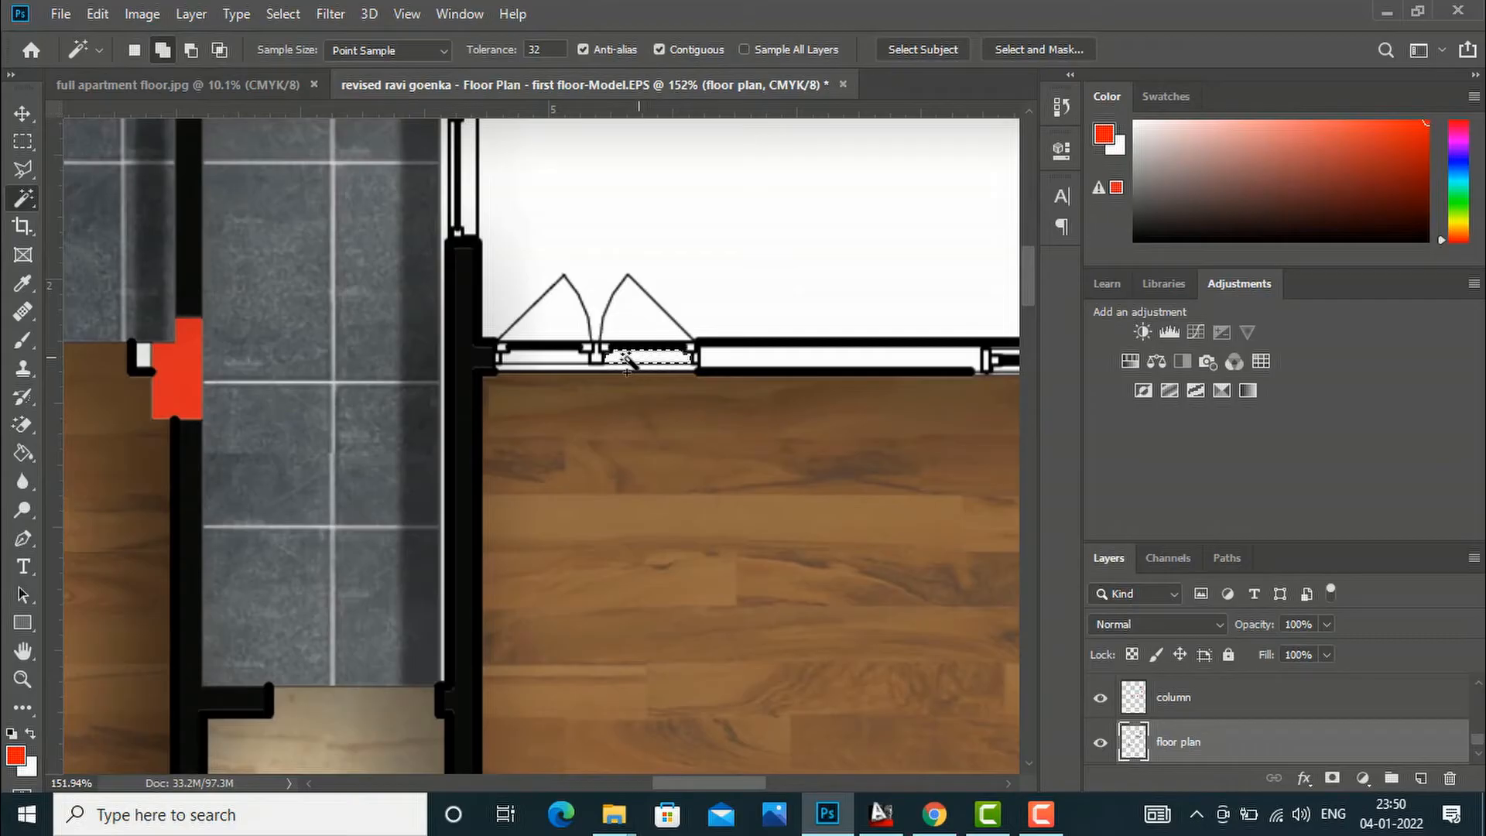
pyautogui.keyDown('shift'); pyautogui.click(549, 356); pyautogui.keyUp('shift')
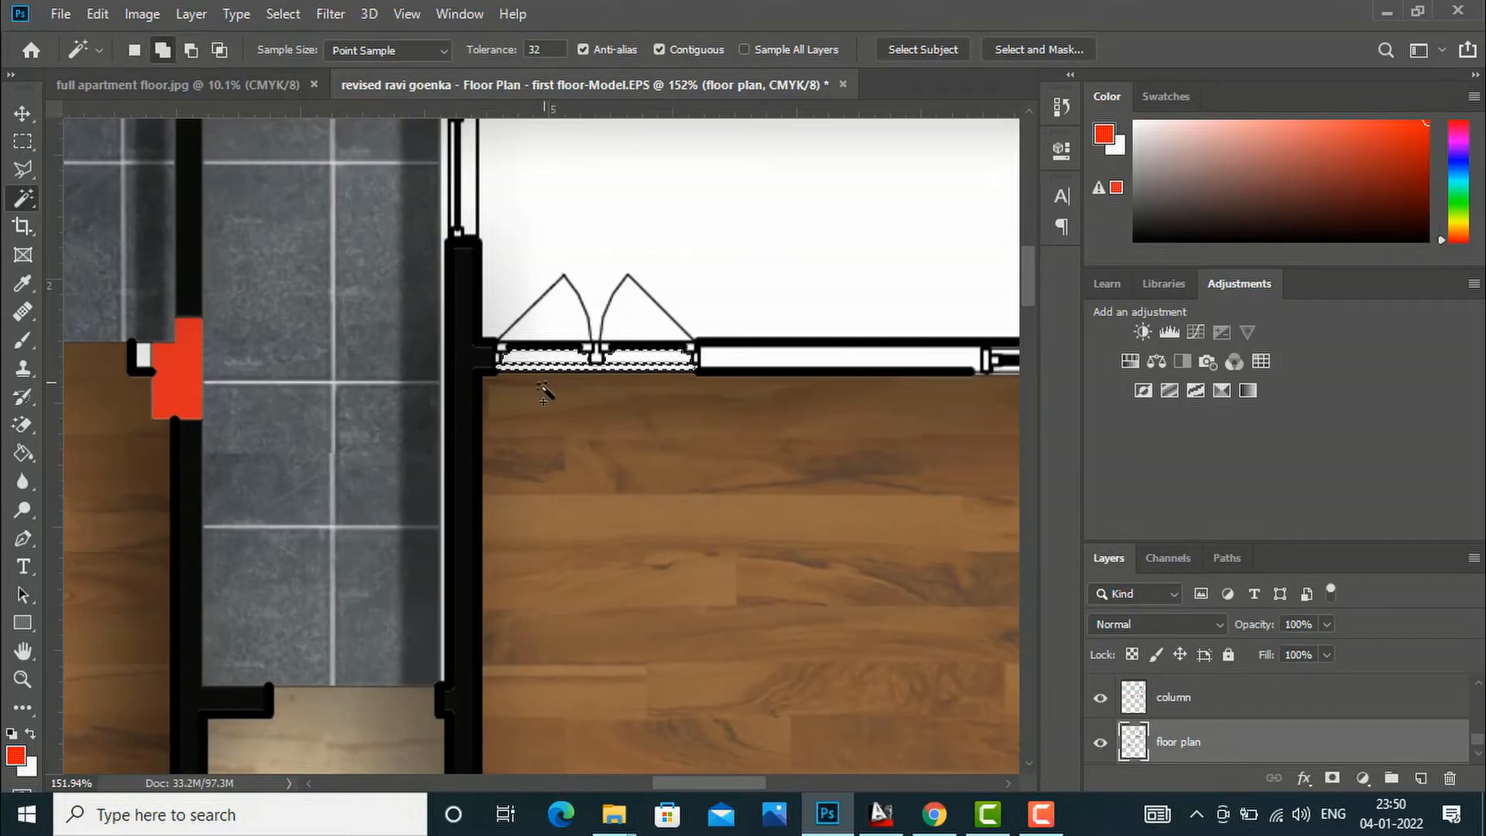
# Step: Add the narrow window near the door in the upper-right bedroom's top wall to the selection, undoing the stray pick of the wall lines
pyautogui.scroll(-5, 555, 420)
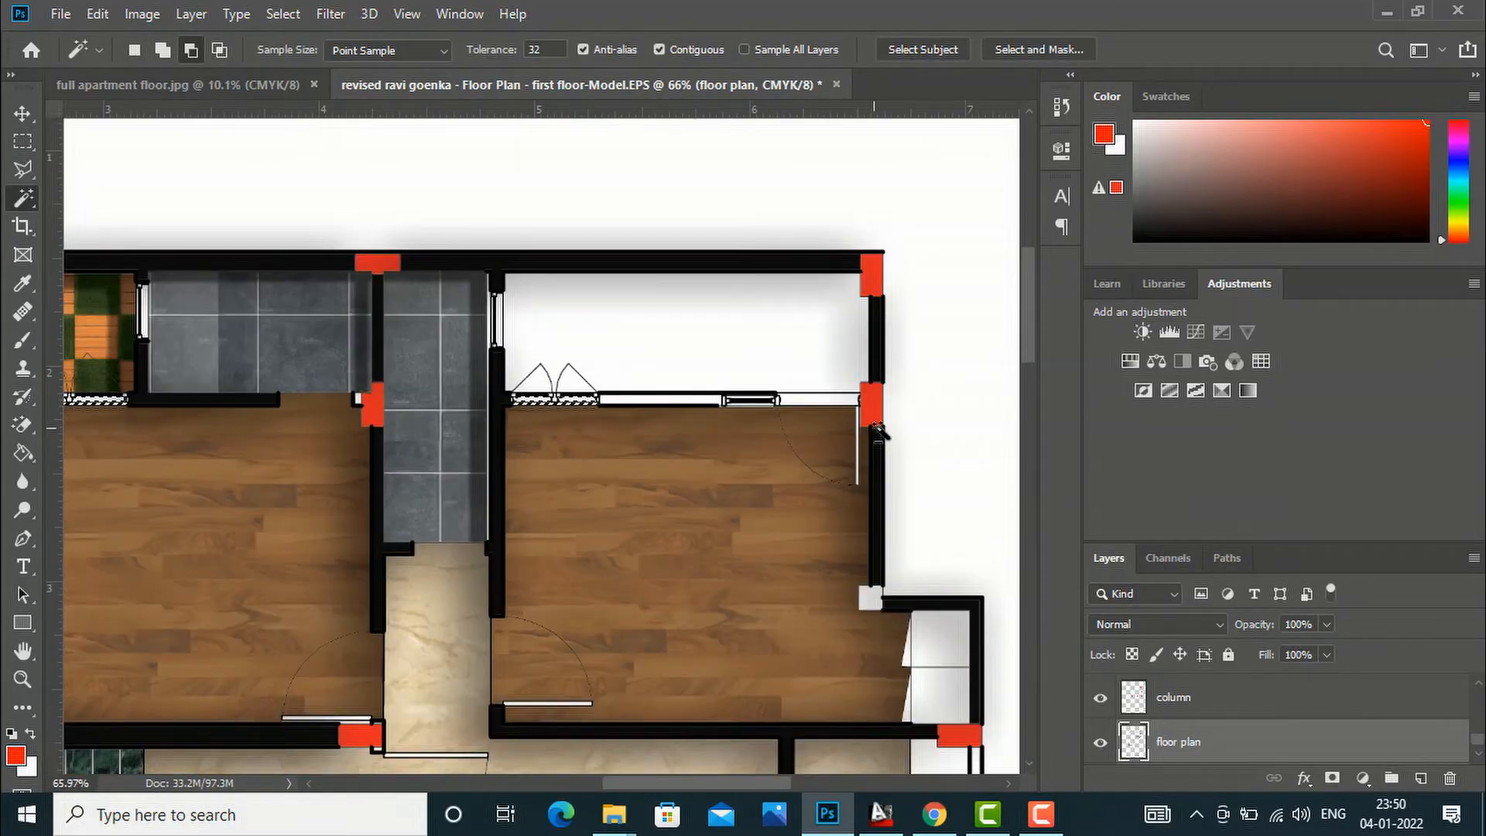
pyautogui.scroll(6, 763, 360)
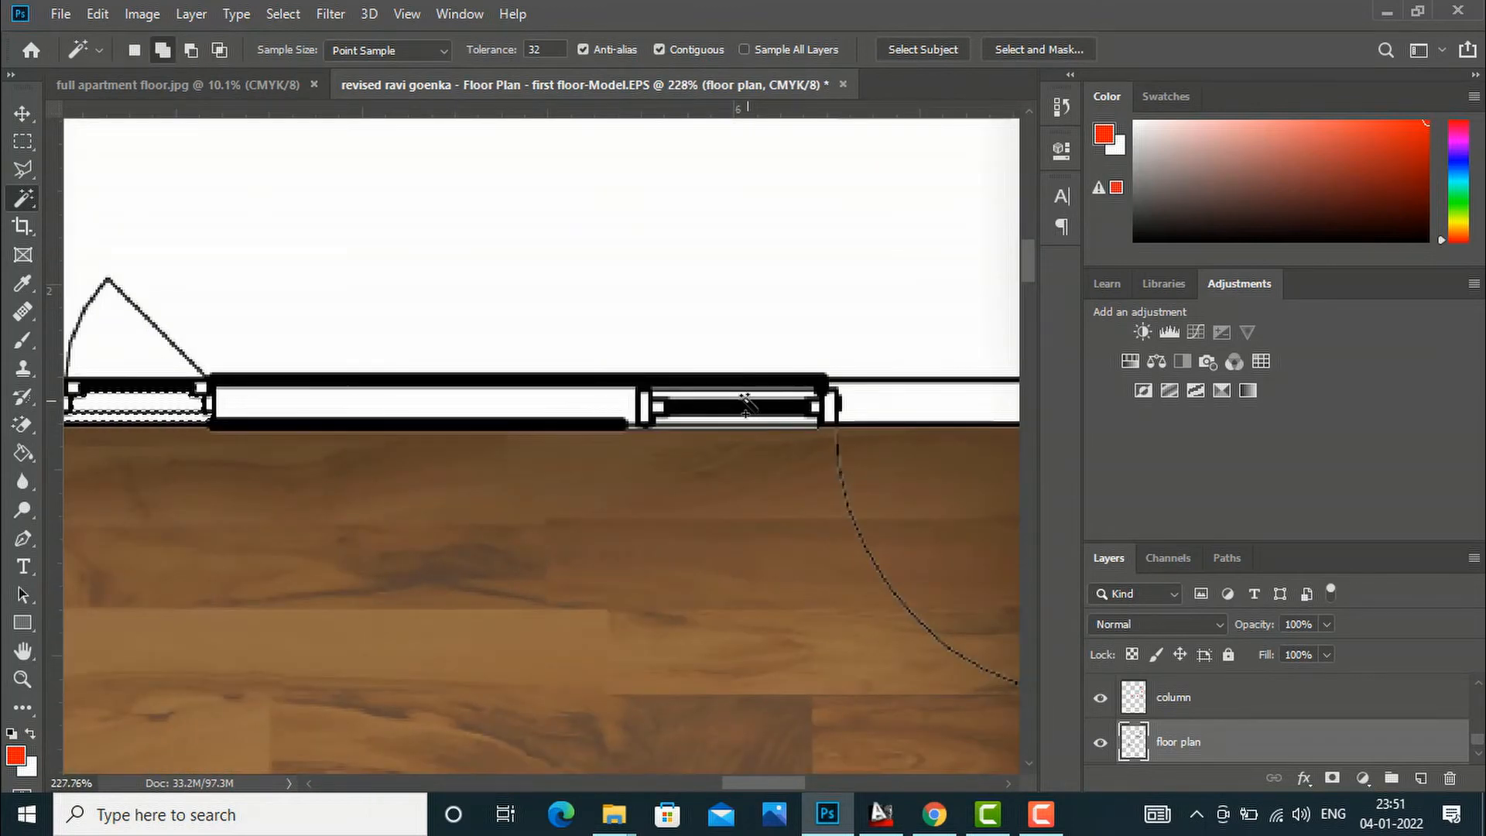
pyautogui.keyDown('shift'); pyautogui.click(742, 394); pyautogui.keyUp('shift')
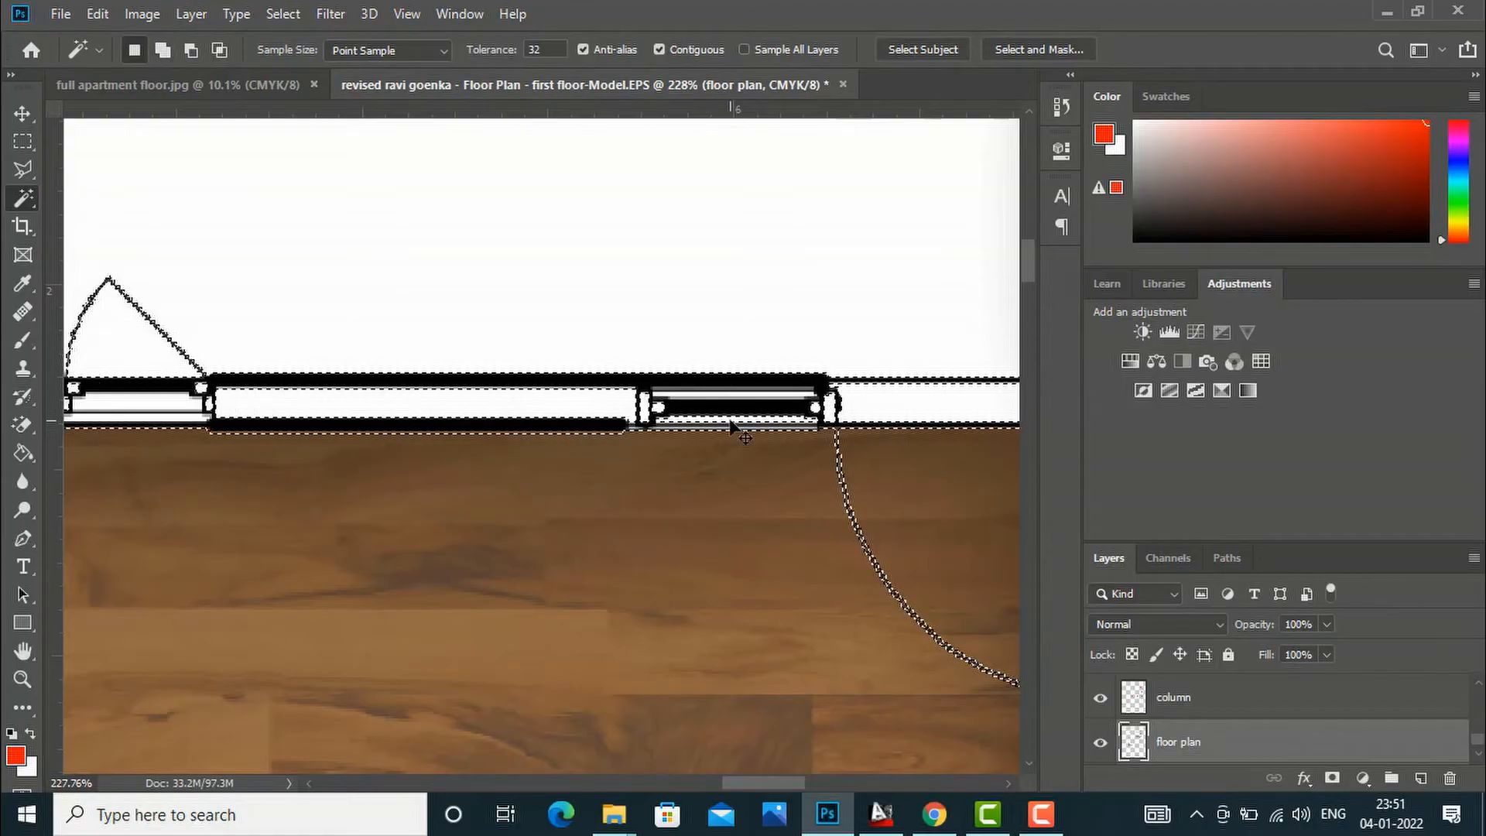
pyautogui.scroll(4, 732, 423)
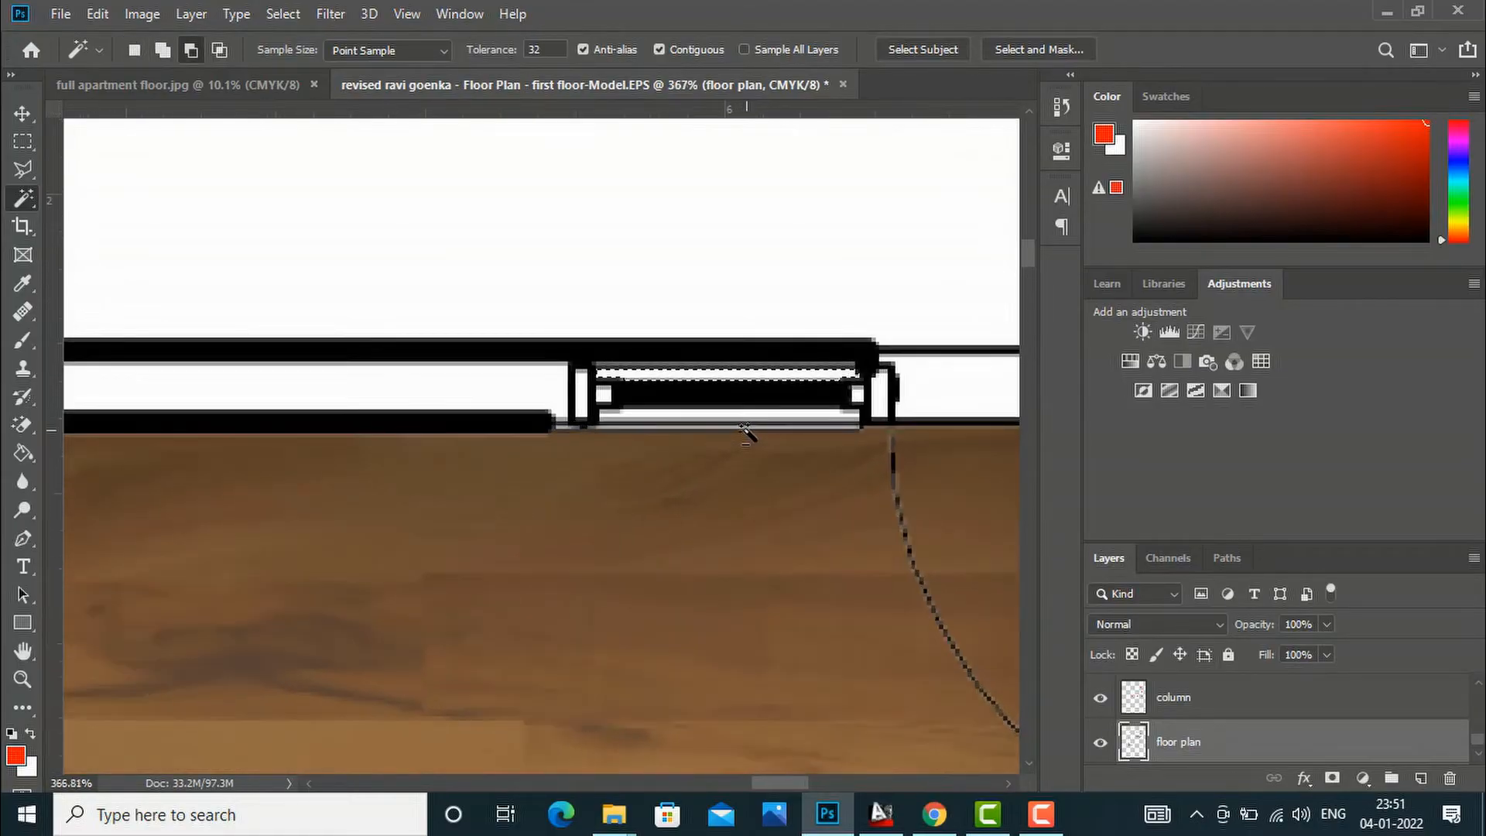
pyautogui.press('shift')
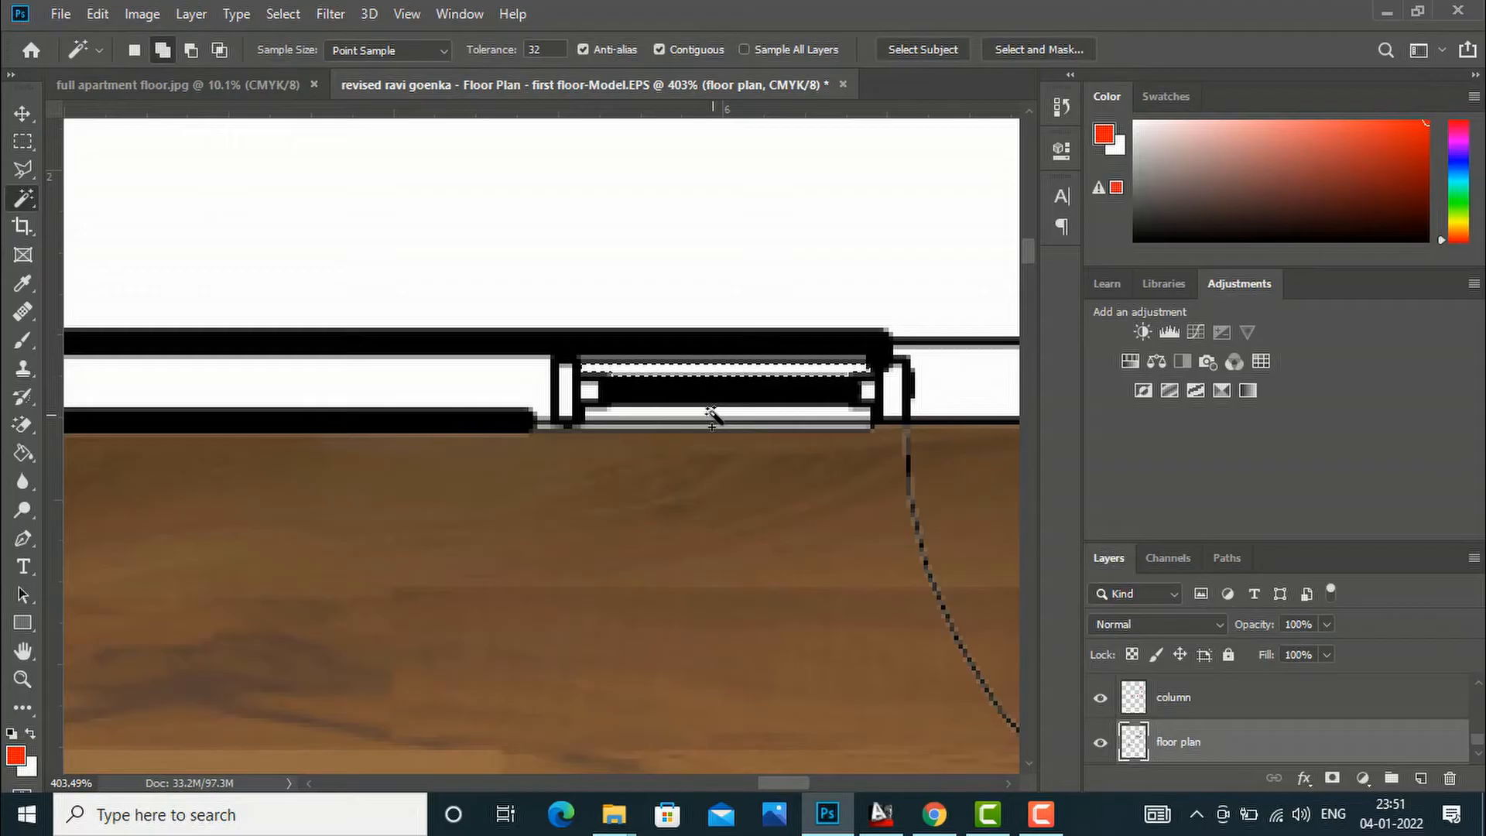
pyautogui.keyDown('alt'); pyautogui.scroll(-9, 689, 453); pyautogui.keyUp('alt')
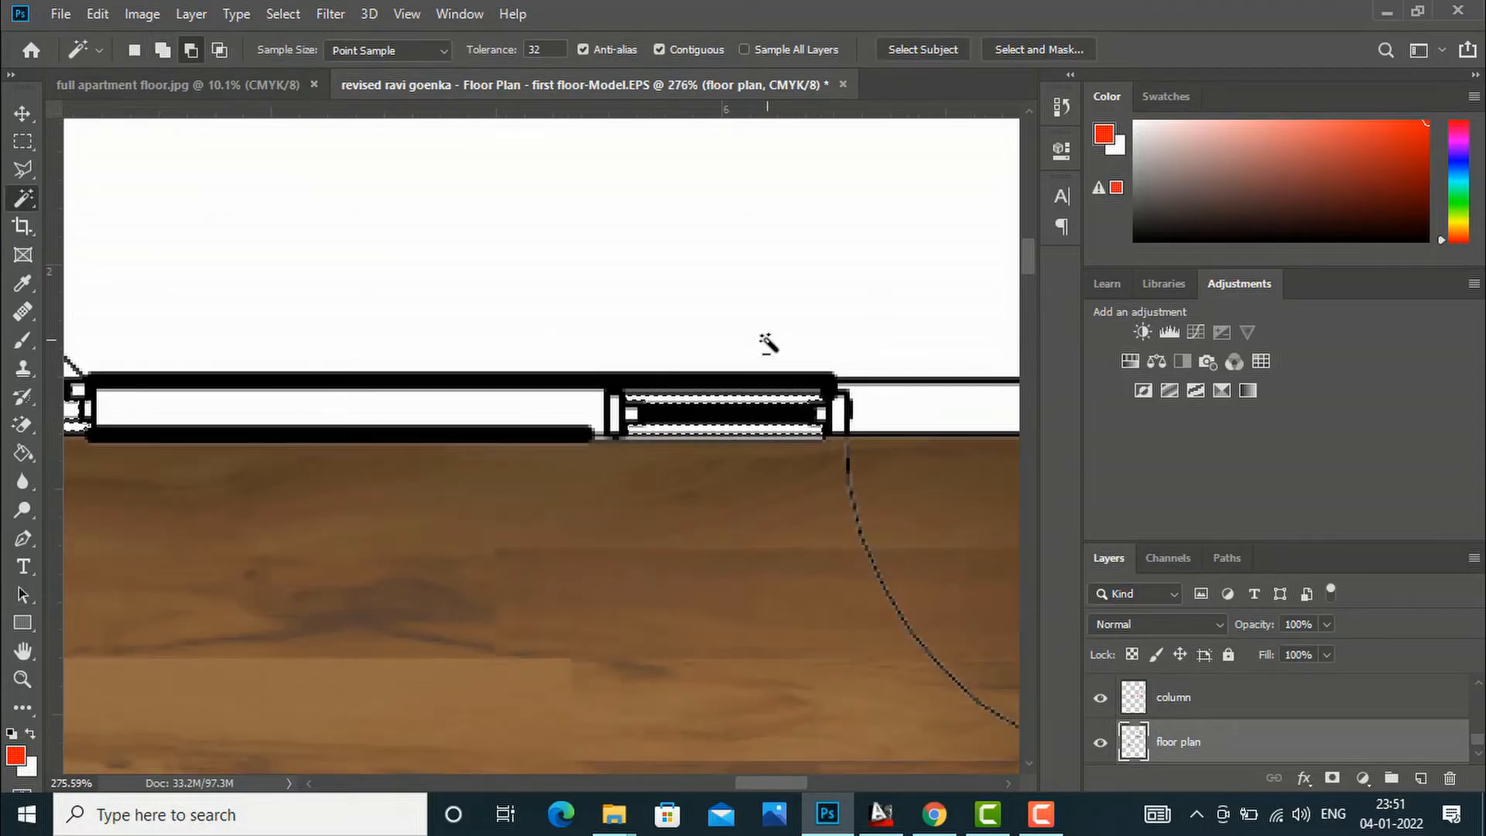
# Step: Add the window between the tall grey-tiled room and the white area above the upper-right bedroom to the selection
pyautogui.keyDown('alt'); pyautogui.scroll(-2, 766, 341); pyautogui.keyUp('alt')
pyautogui.keyDown('alt'); pyautogui.scroll(4, 441, 230); pyautogui.keyUp('alt')
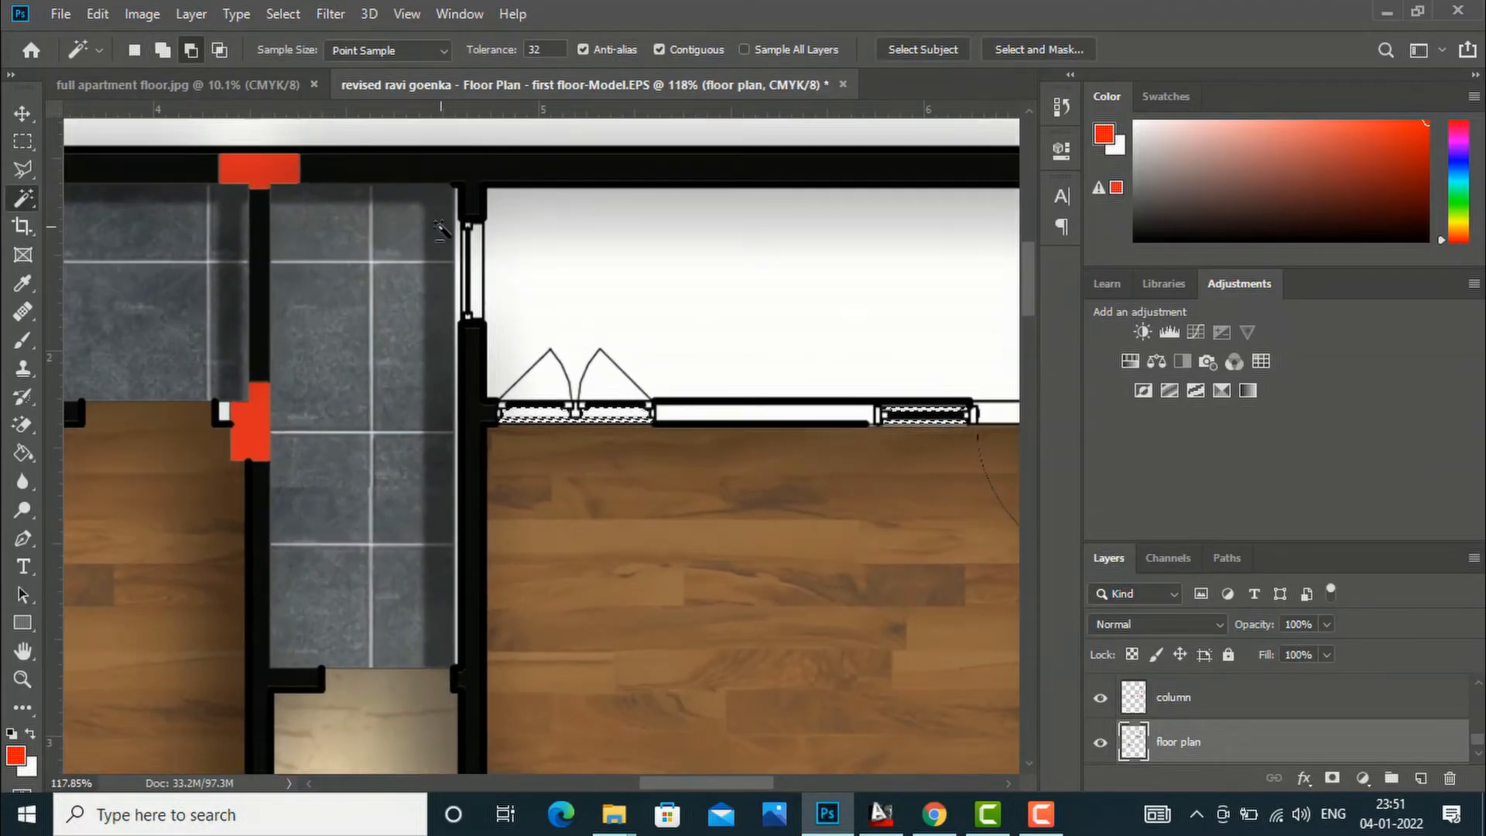
pyautogui.keyDown('shift'); pyautogui.click(507, 286); pyautogui.keyUp('shift')
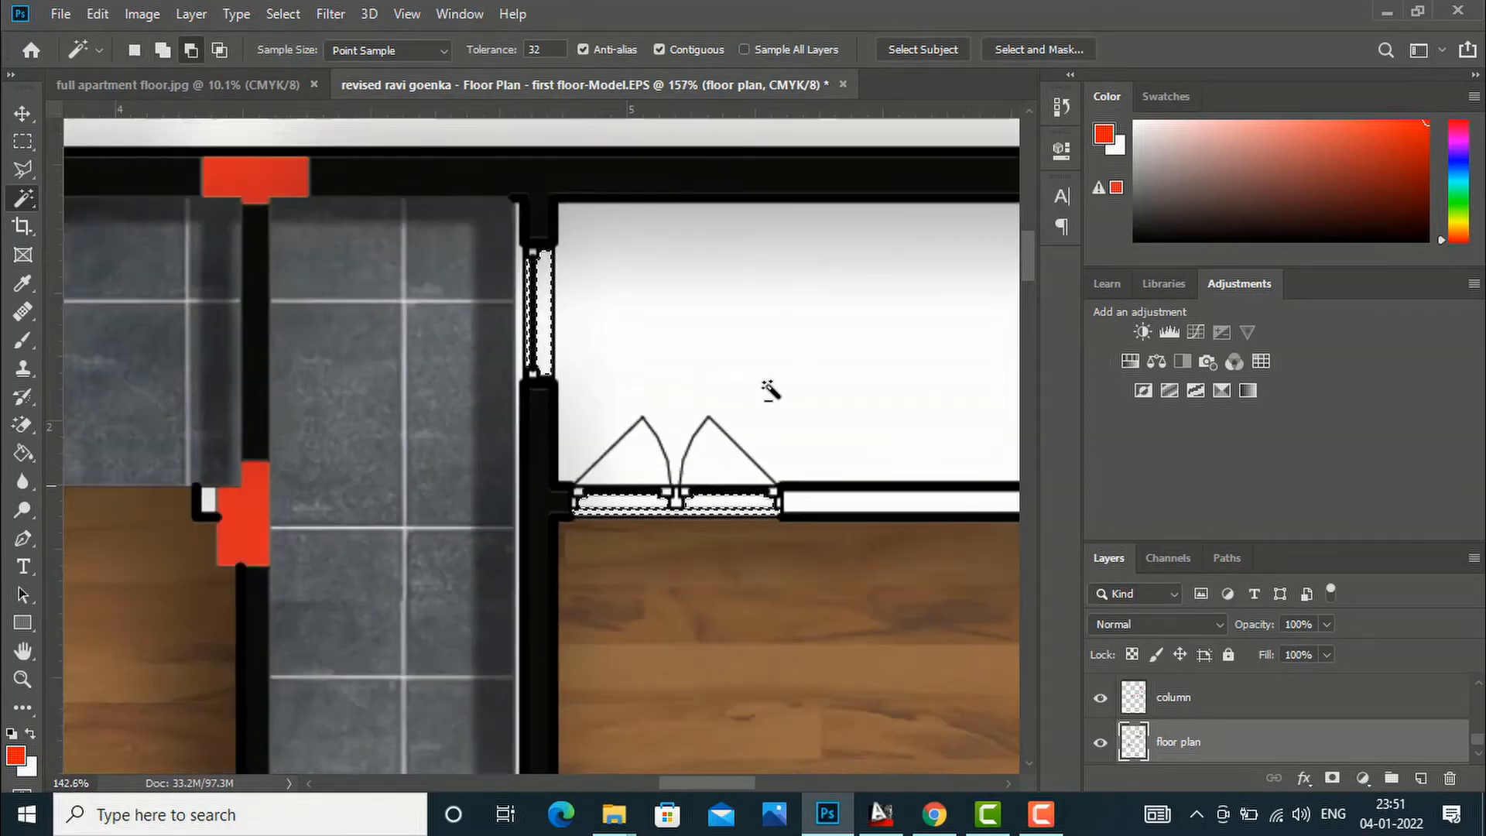
# Step: Add the window between the top-left checkered balcony and the grey-tiled bathroom to the selection, undoing the stray pick of the lines
pyautogui.keyDown('alt'); pyautogui.scroll(-3, 766, 387); pyautogui.keyUp('alt')
pyautogui.keyDown('alt'); pyautogui.scroll(-2, 784, 391); pyautogui.keyUp('alt')
pyautogui.keyDown('alt'); pyautogui.scroll(4, 437, 357); pyautogui.keyUp('alt')
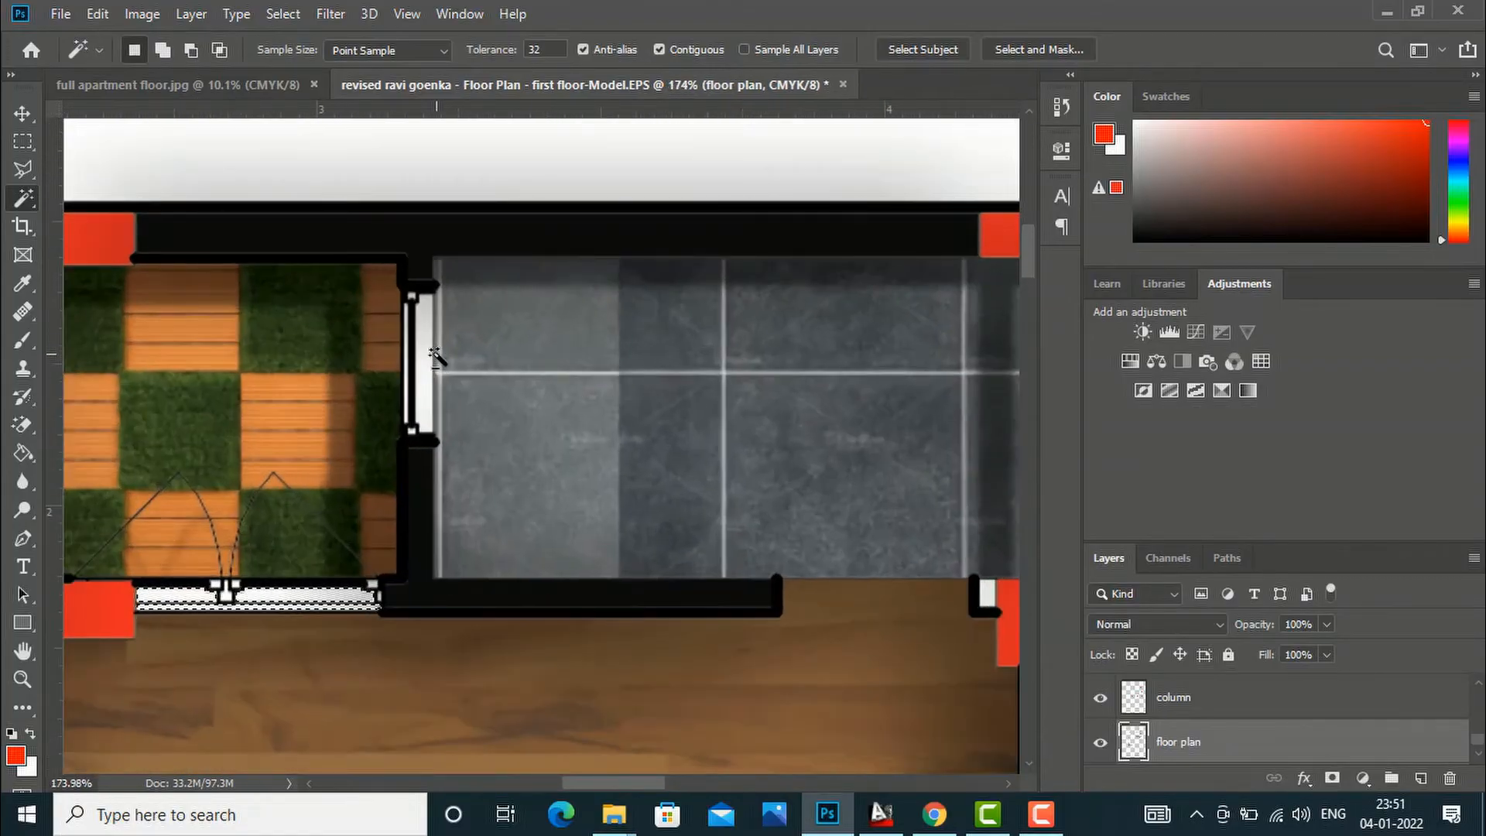
pyautogui.keyDown('shift'); pyautogui.click(418, 360); pyautogui.keyUp('shift')
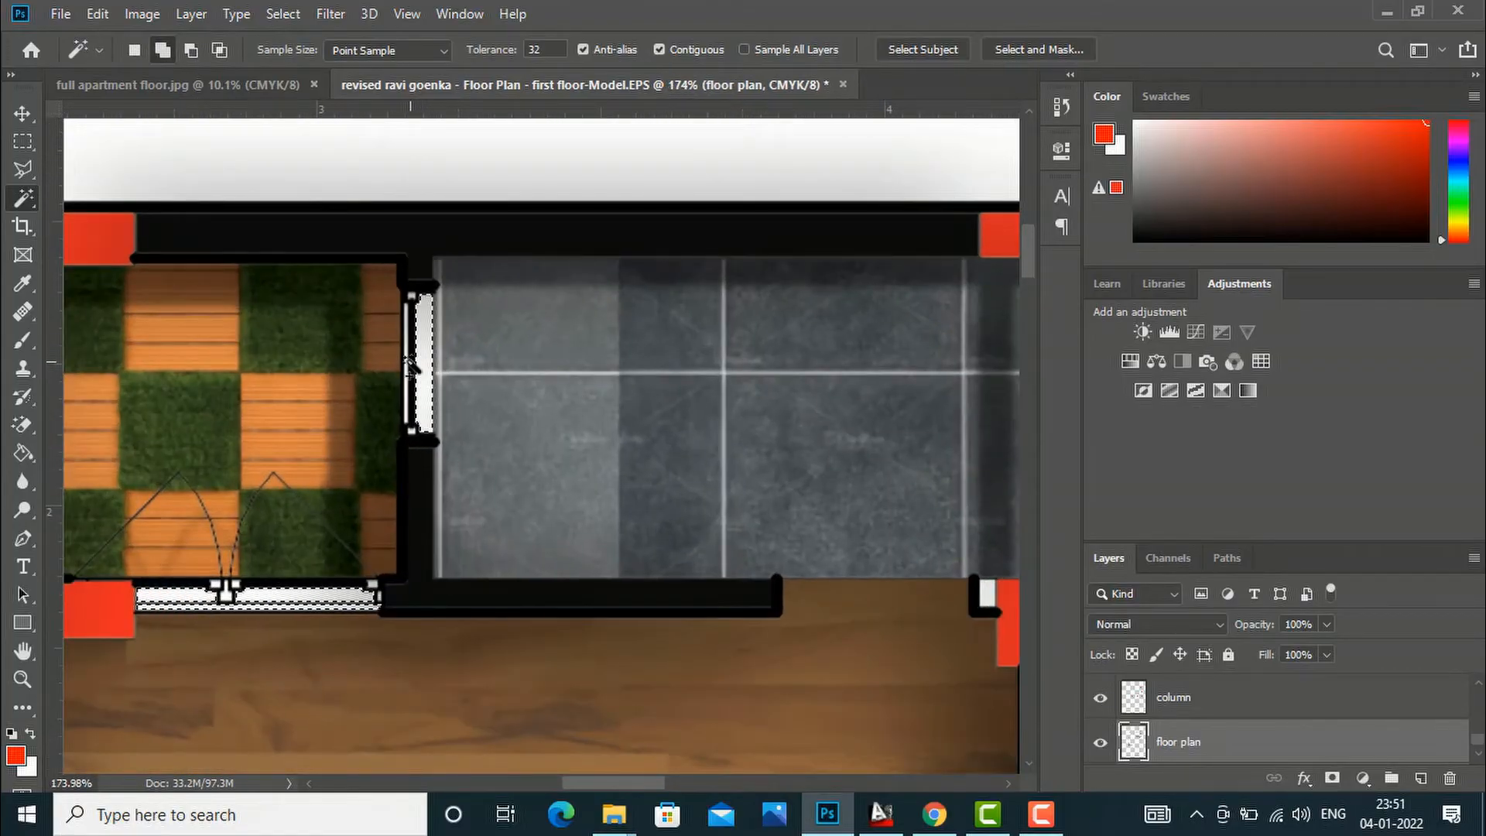
pyautogui.keyDown('shift'); pyautogui.click(411, 360); pyautogui.keyUp('shift')
pyautogui.hotkey('ctrl', 'z')
pyautogui.keyDown('alt'); pyautogui.scroll(3, 410, 358); pyautogui.keyUp('alt')
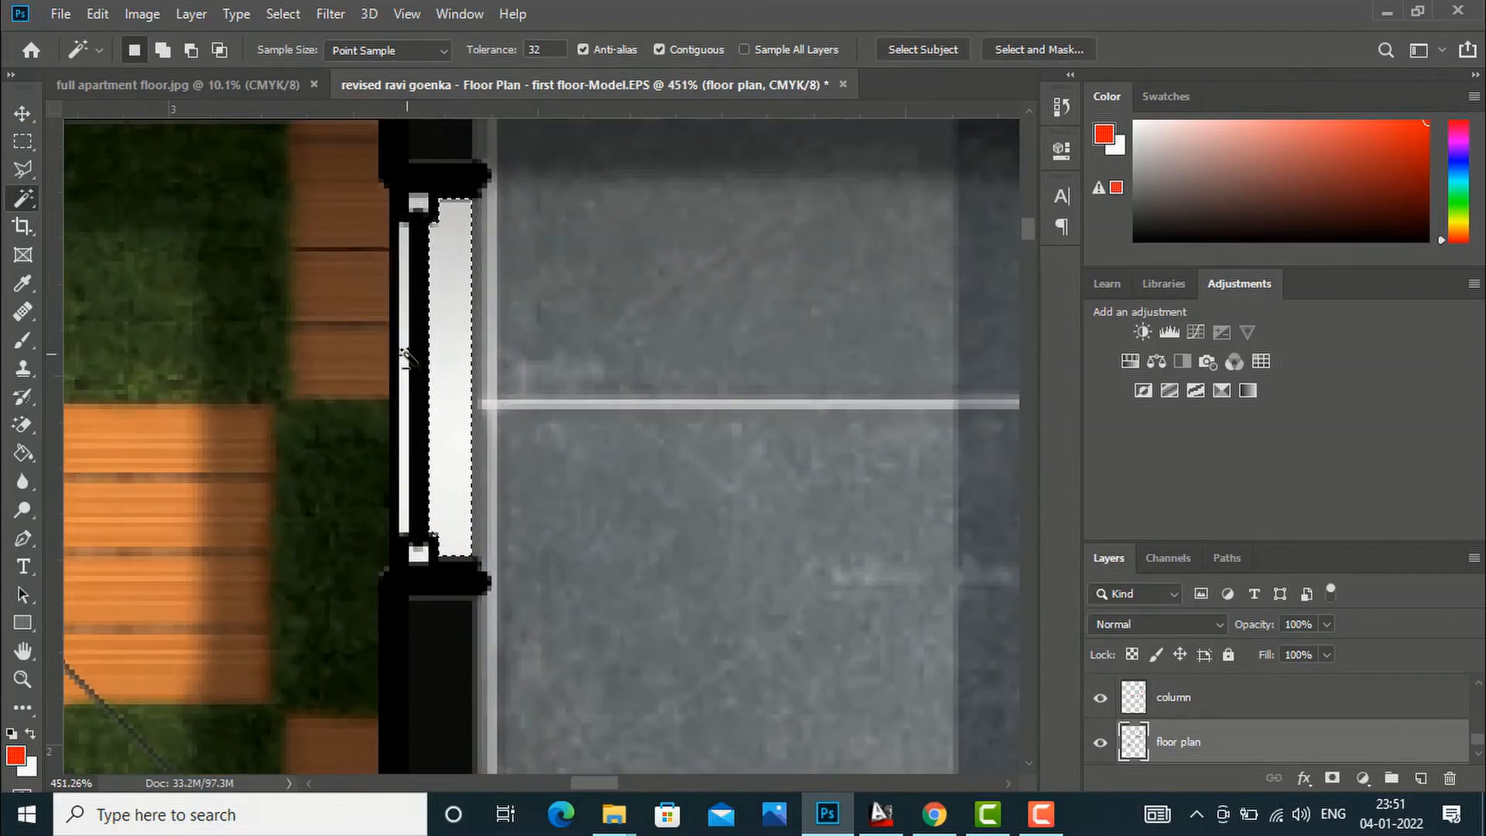
pyautogui.keyDown('shift'); pyautogui.click(401, 339); pyautogui.keyUp('shift')
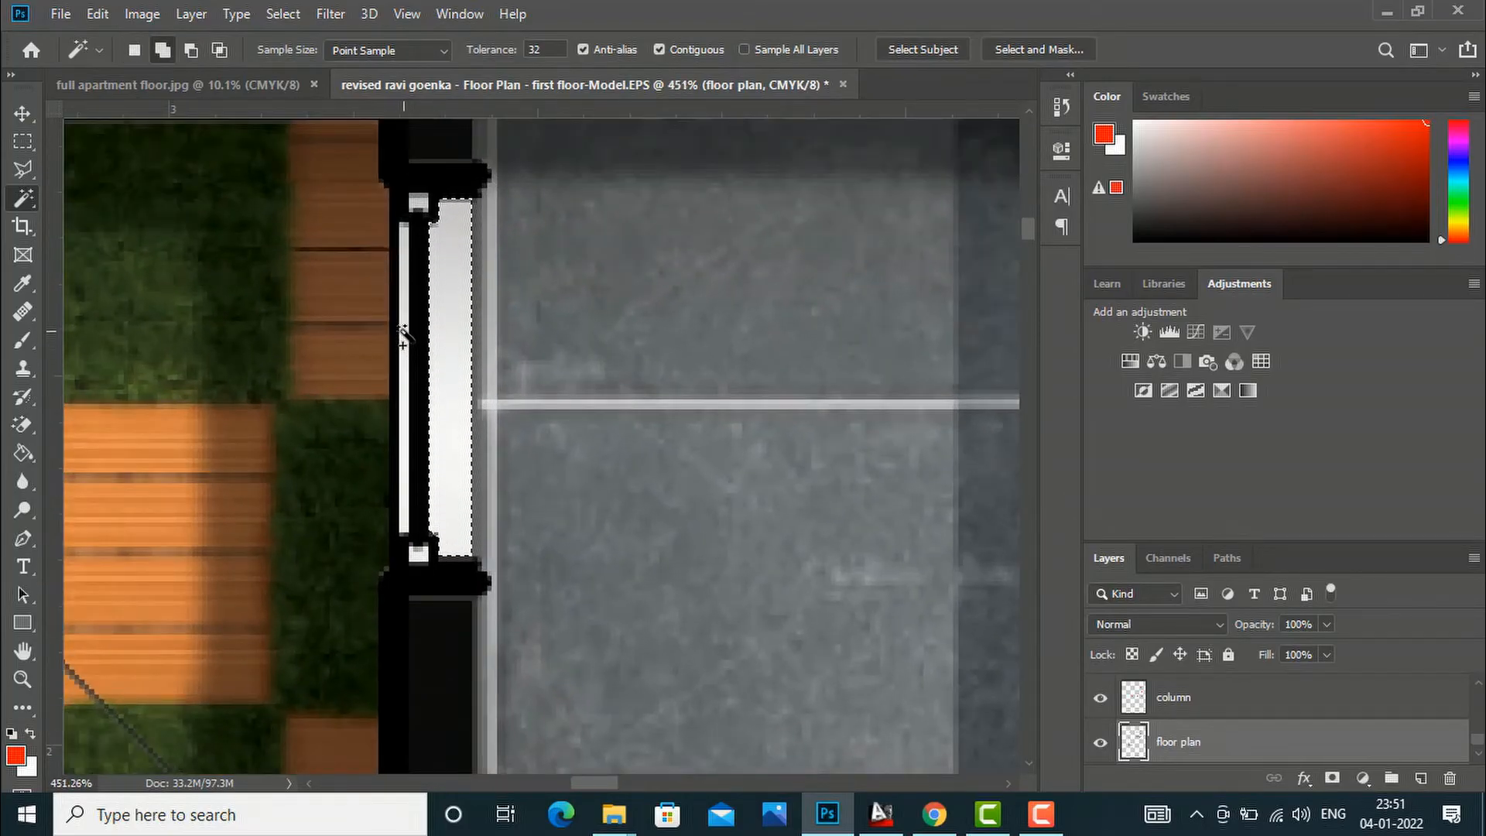
pyautogui.keyDown('alt'); pyautogui.scroll(-10, 536, 330); pyautogui.keyUp('alt')
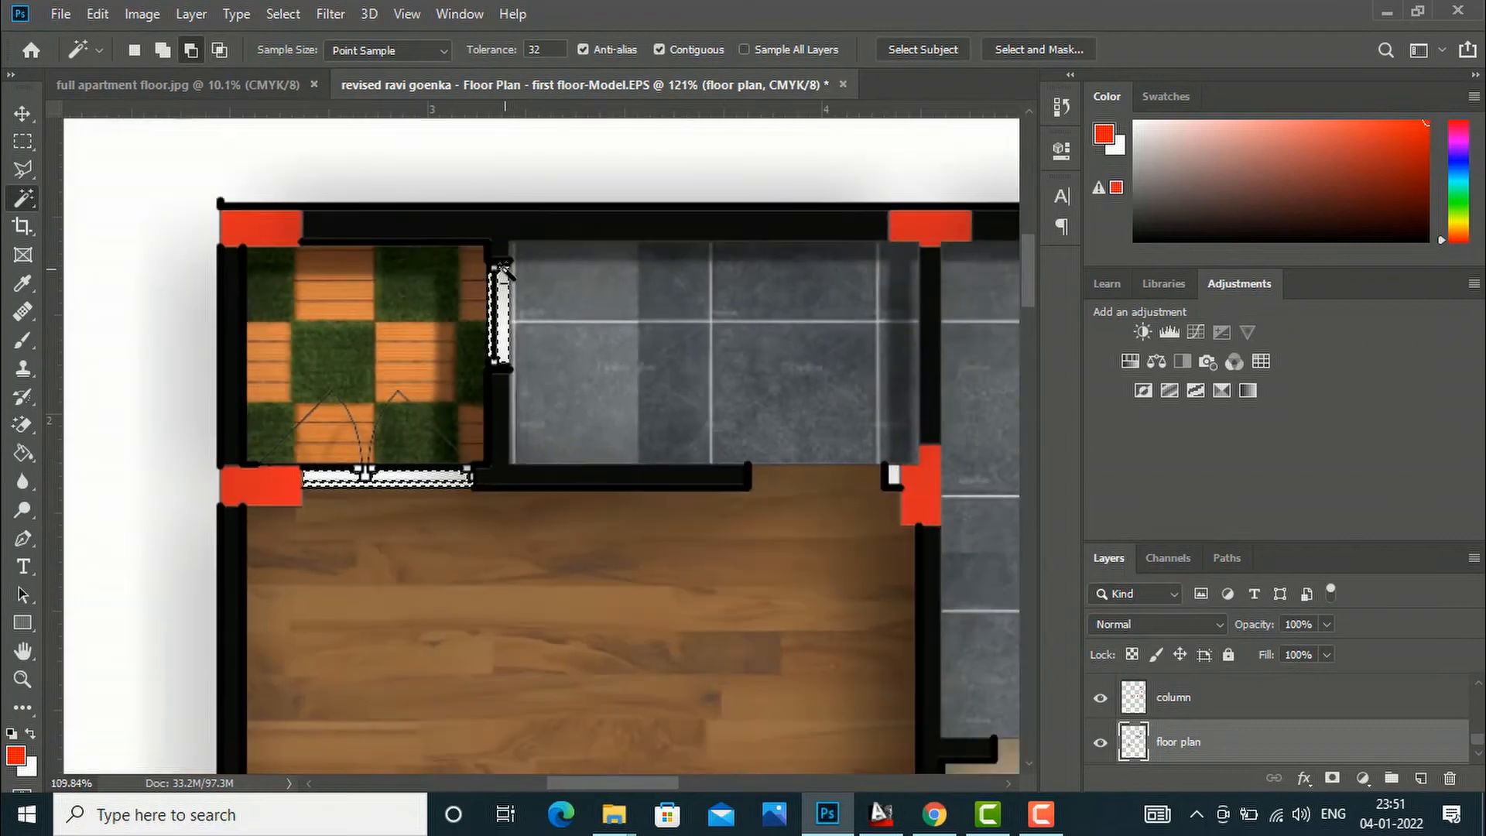
# Step: Create a new layer directly above the floor plan layer and name it window
pyautogui.keyDown('alt'); pyautogui.scroll(-3, 537, 330); pyautogui.keyUp('alt')
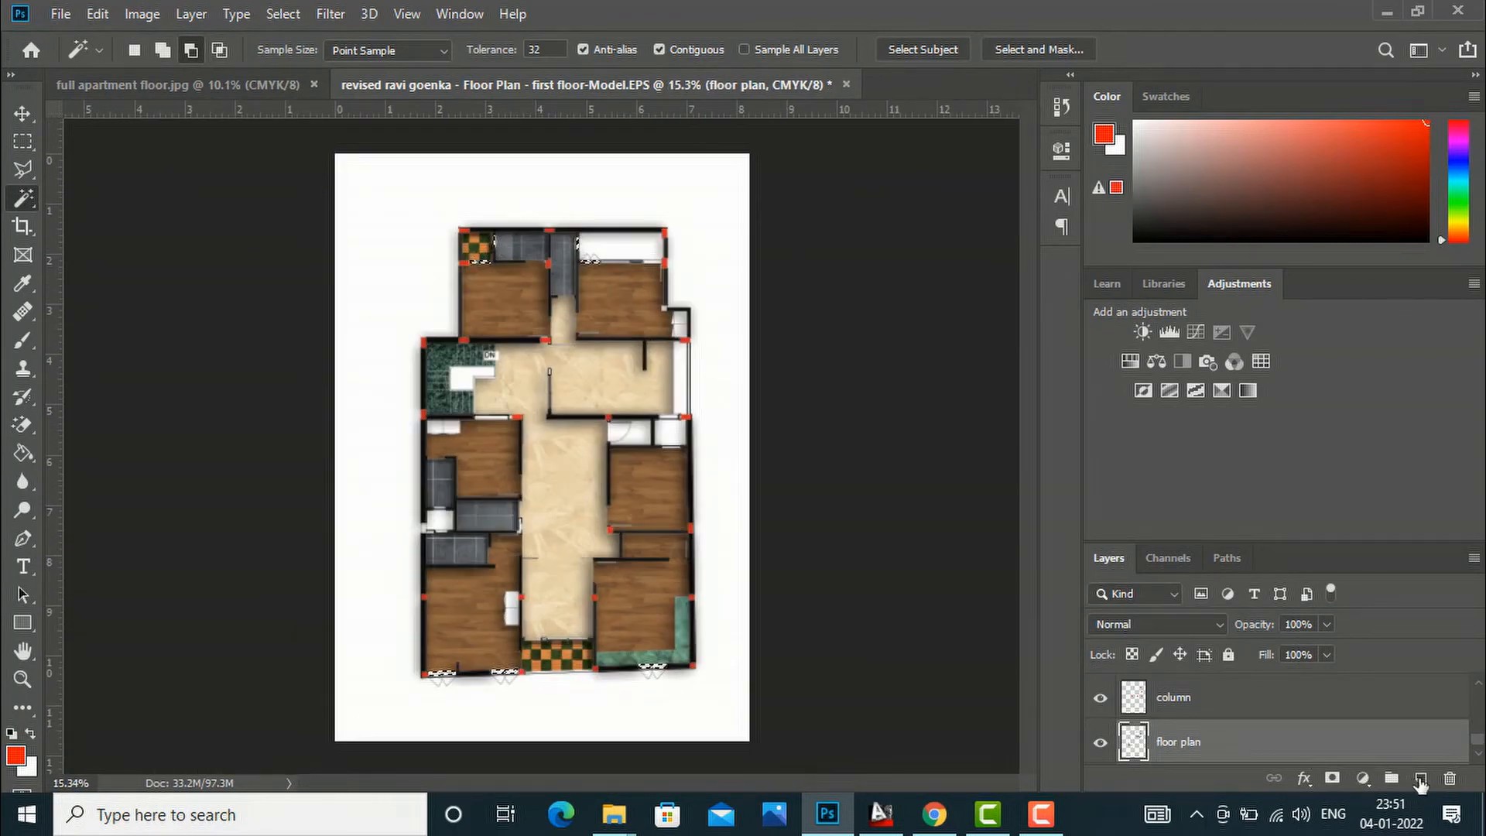
pyautogui.click(1420, 779)
pyautogui.doubleClick(1174, 743)
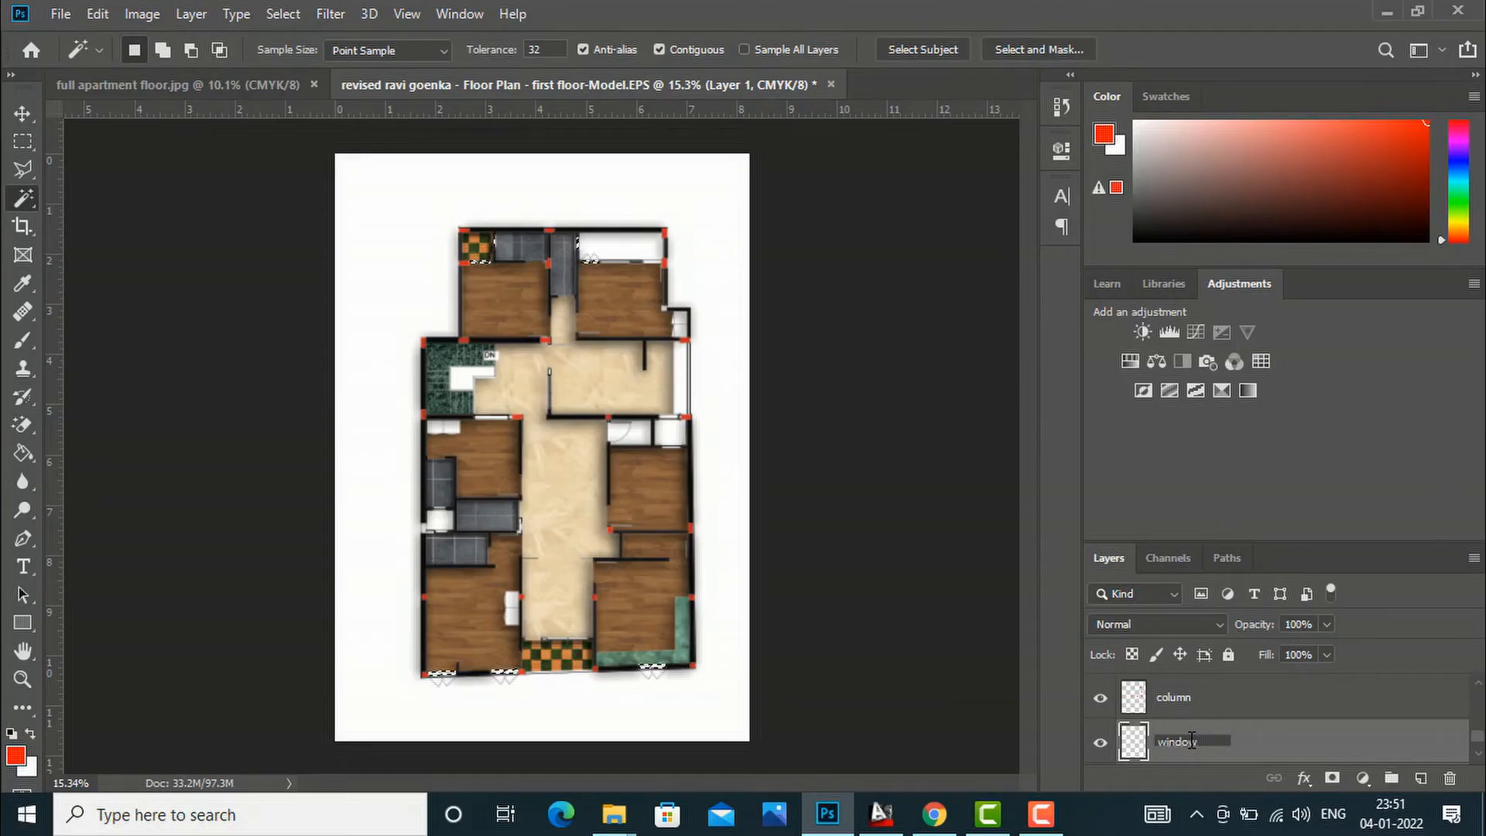
pyautogui.press('Return')
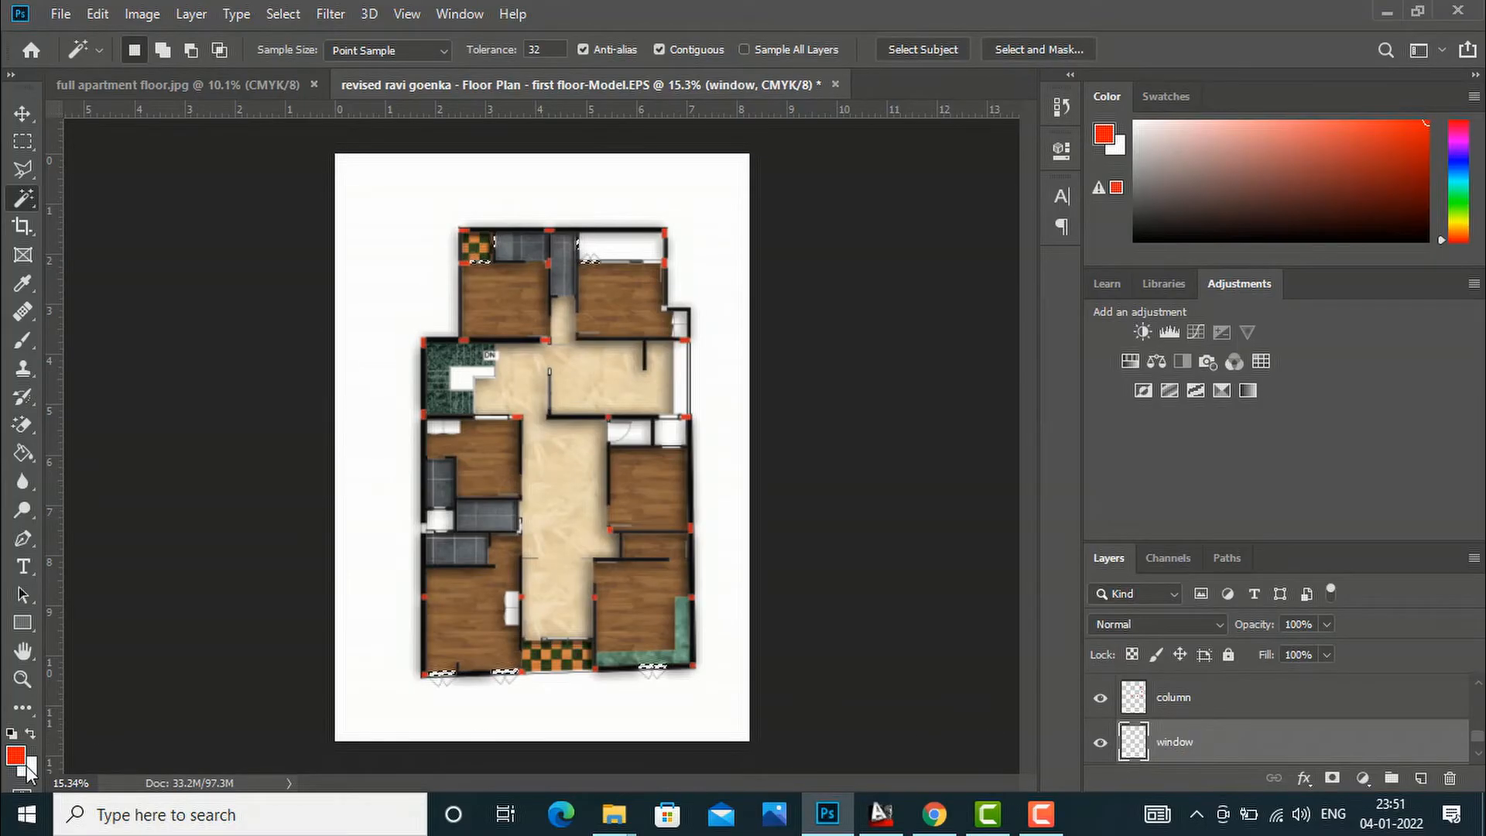
# Step: Set the foreground color to bright blue, 00a2ee
pyautogui.click(23, 753)
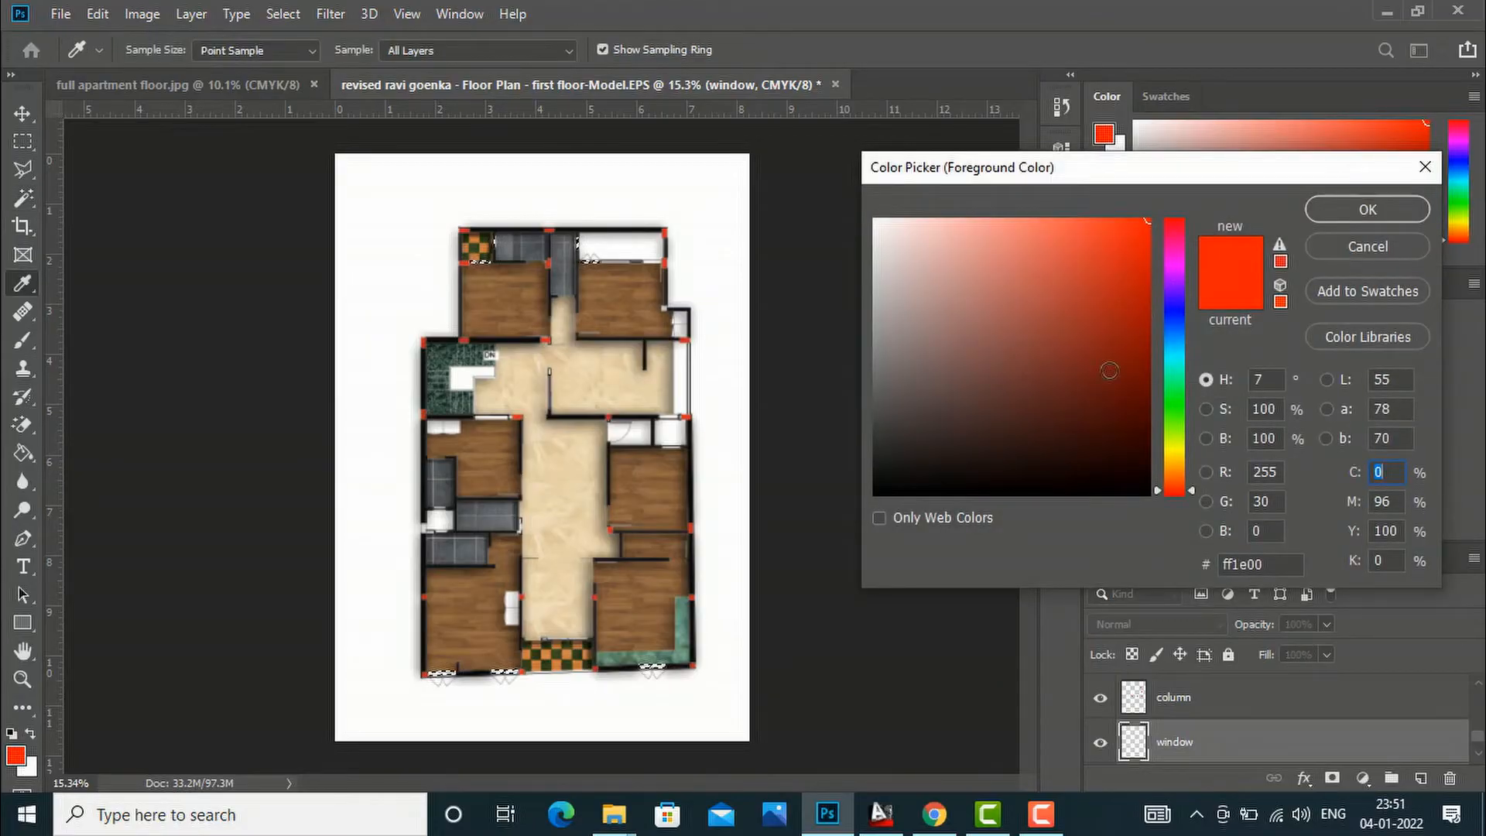
pyautogui.click(1176, 342)
pyautogui.moveTo(1117, 306); pyautogui.dragTo(1154, 237)
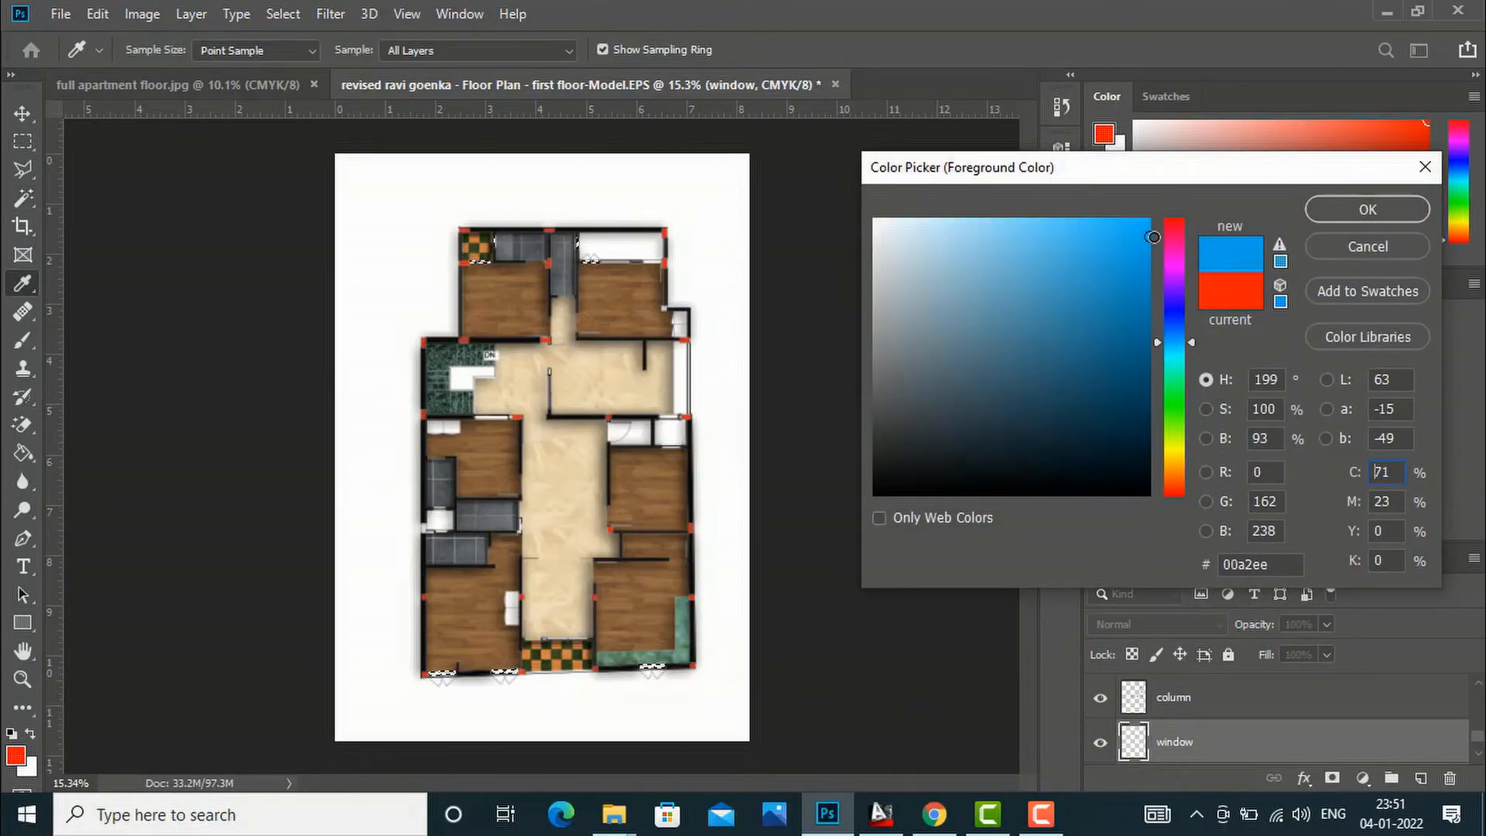
pyautogui.click(1333, 211)
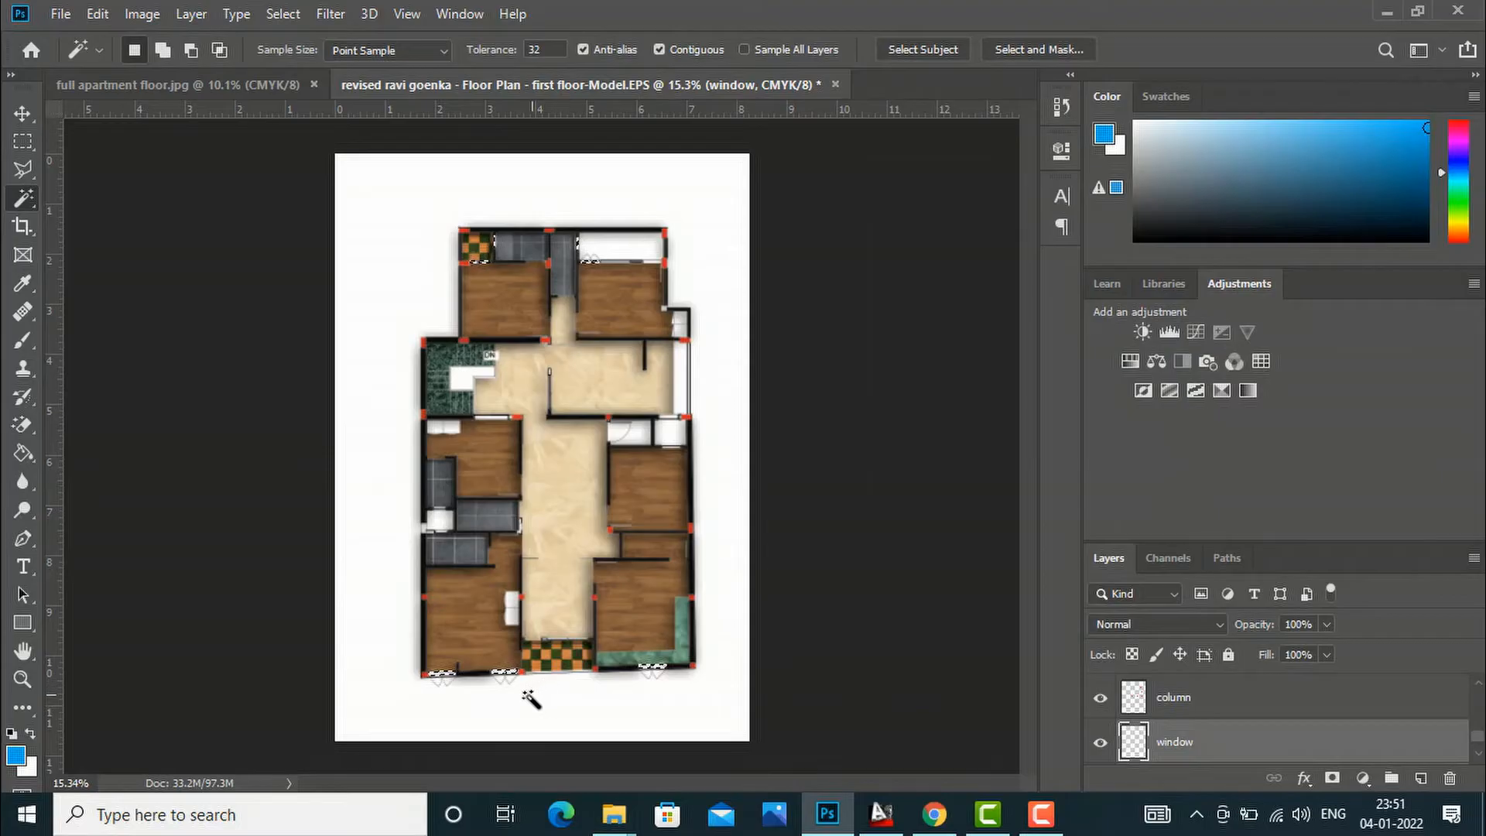
# Step: Fill the selected windows with the blue foreground color on the window layer using the Paint Bucket, and clear the selection
pyautogui.scroll(6, 534, 697)
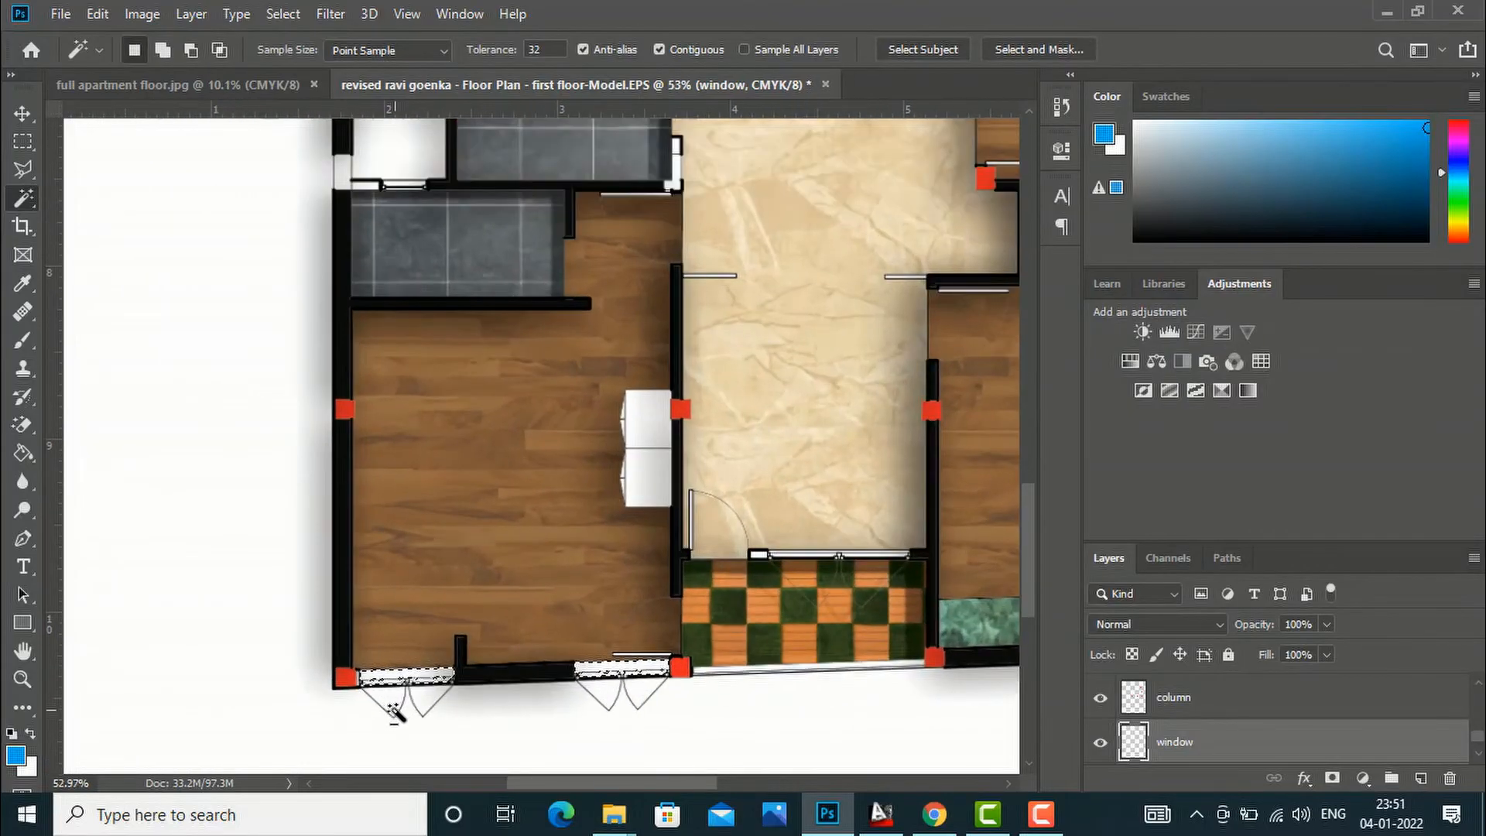
pyautogui.press('g')
pyautogui.click(411, 680)
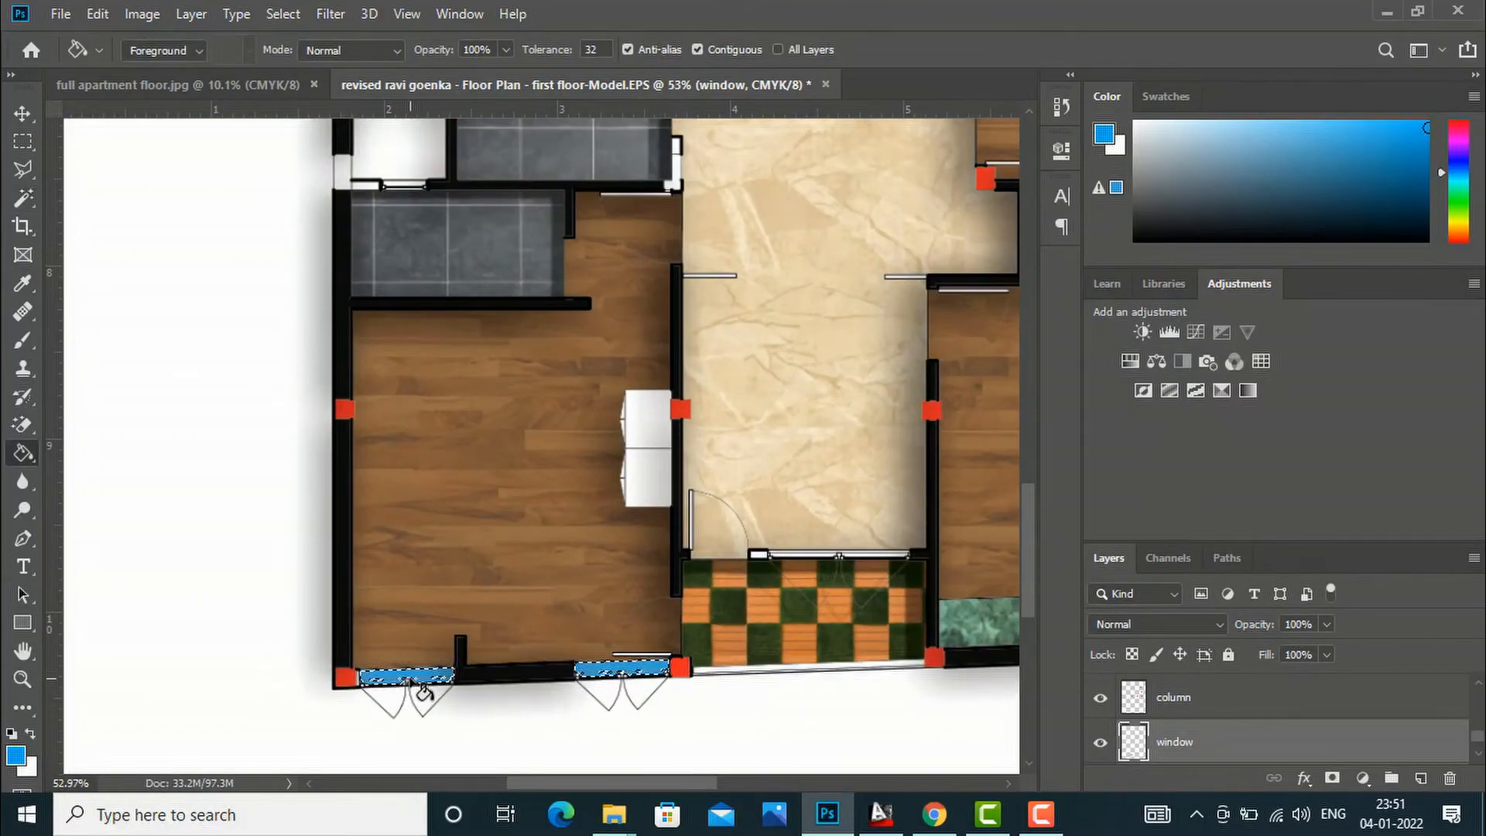
pyautogui.hotkey('ctrl', 'd')
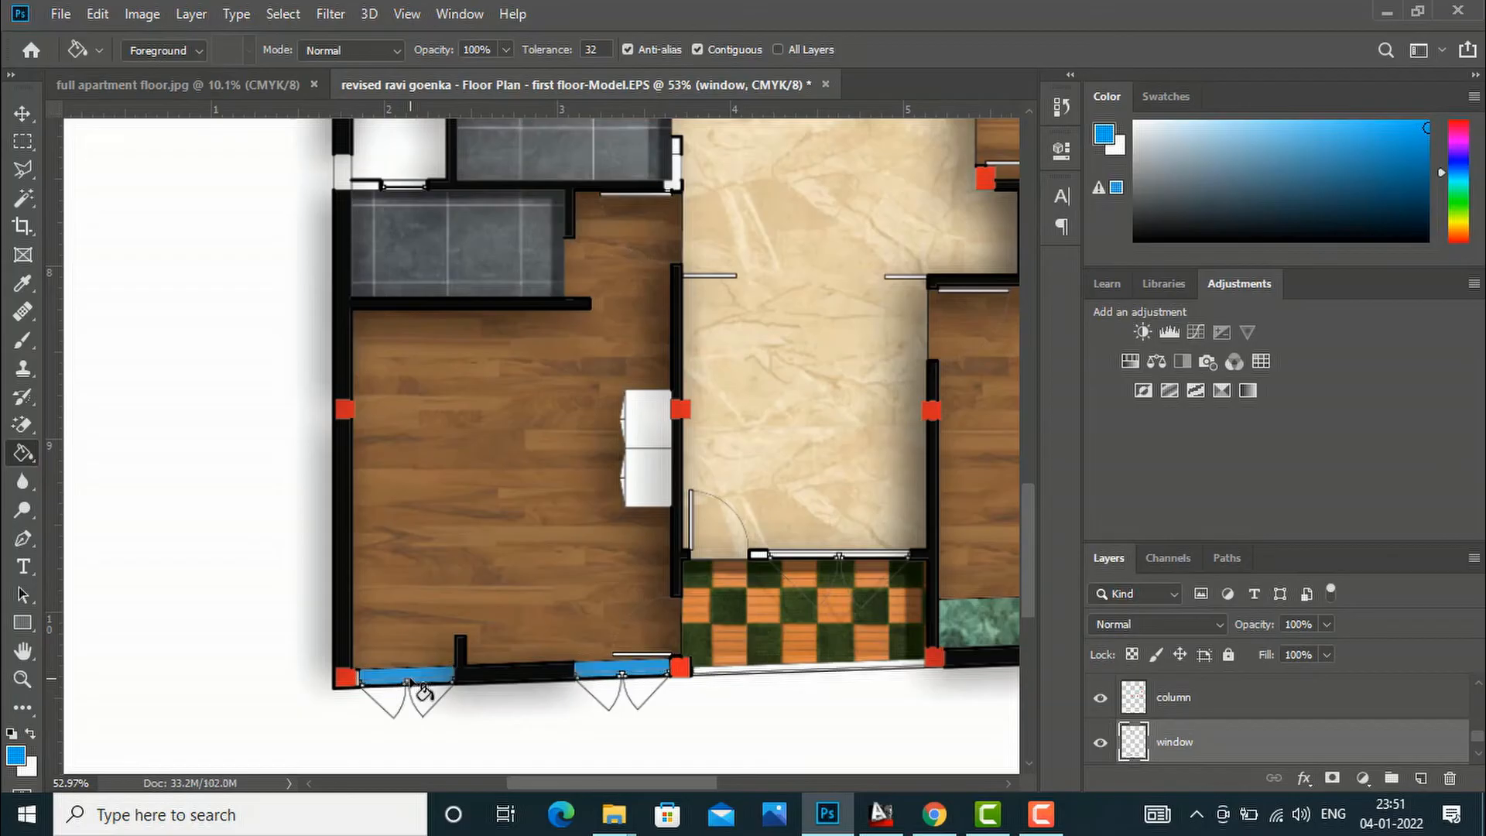
# Step: Apply an Outer Glow effect to the window layer through its blending options
pyautogui.scroll(-6, 465, 632)
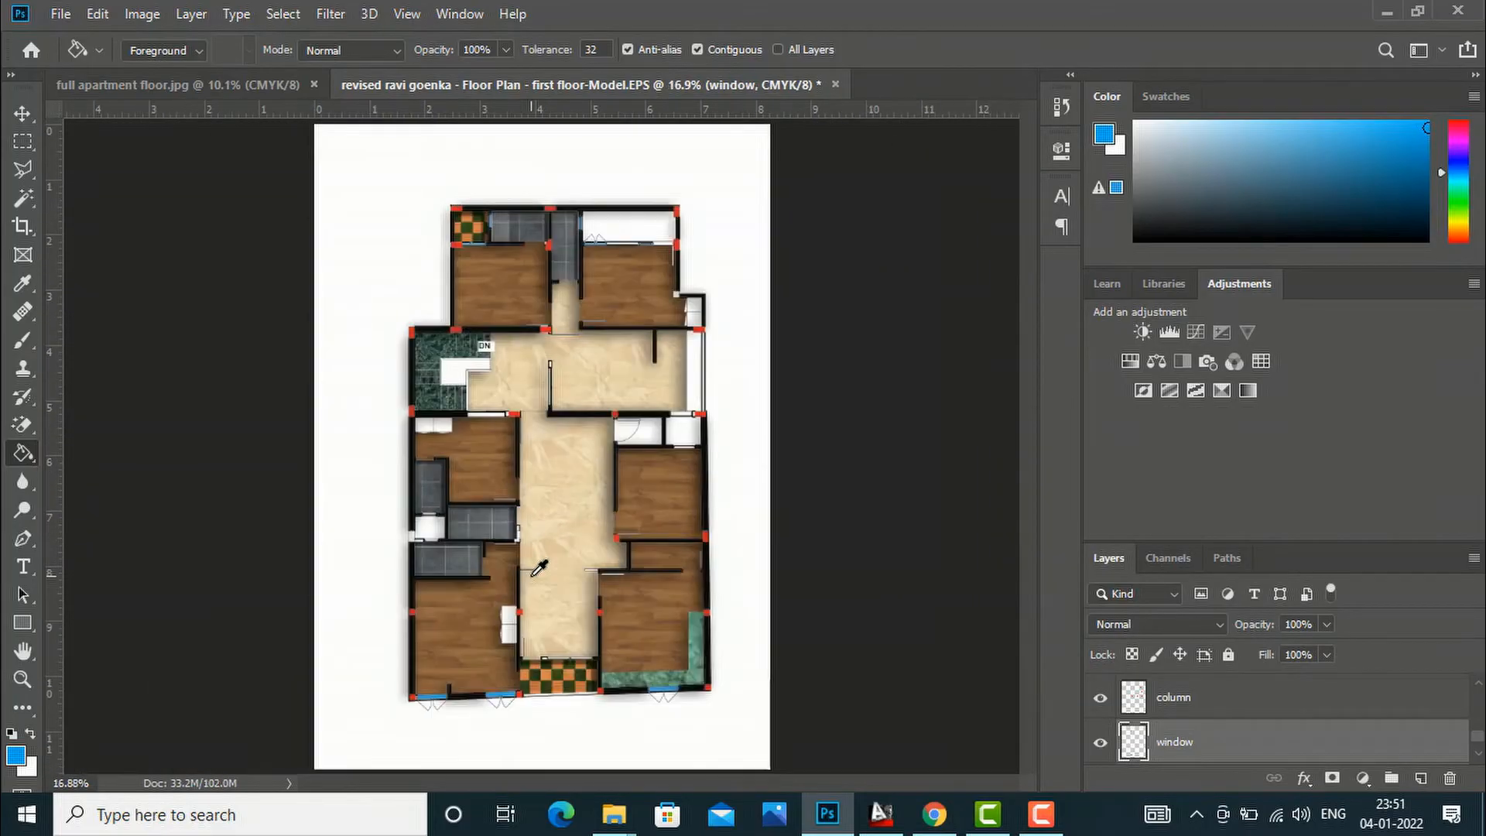
pyautogui.scroll(3, 570, 230)
pyautogui.scroll(-3, 574, 194)
pyautogui.scroll(1, 503, 697)
pyautogui.scroll(3, 505, 745)
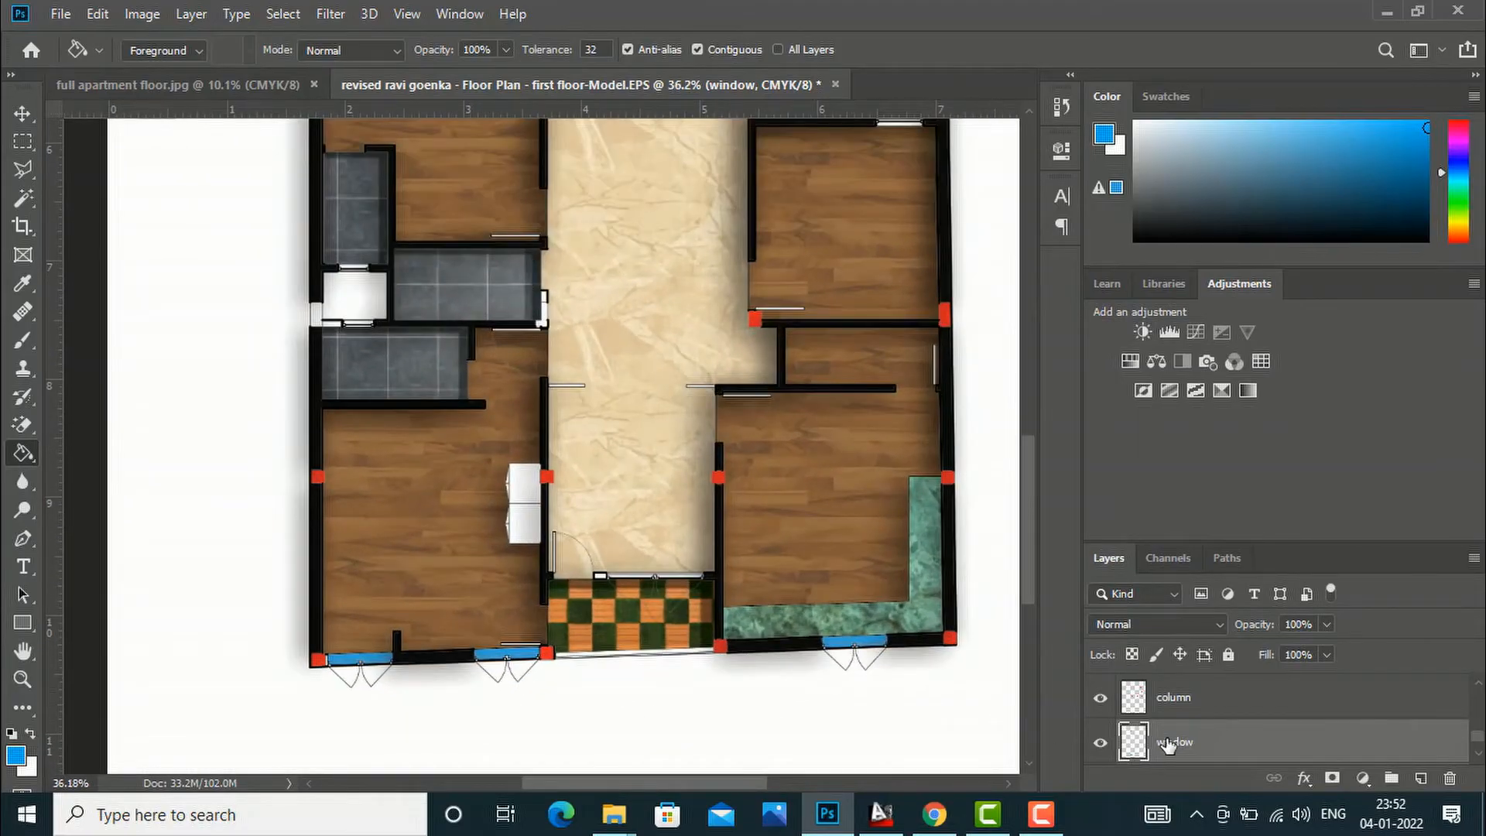
pyautogui.rightClick(1169, 743)
pyautogui.rightClick(1145, 740)
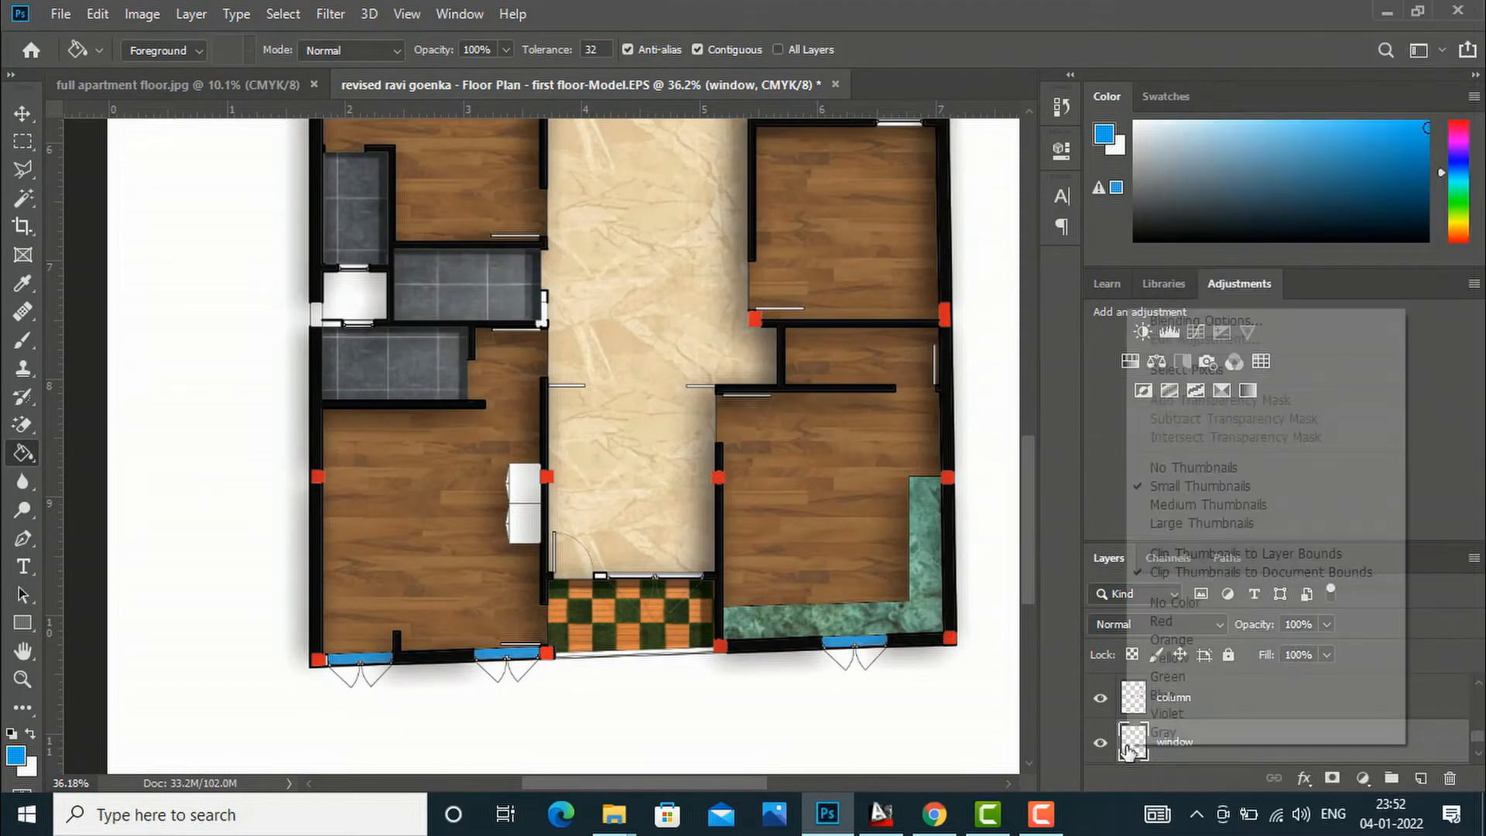
pyautogui.click(1187, 322)
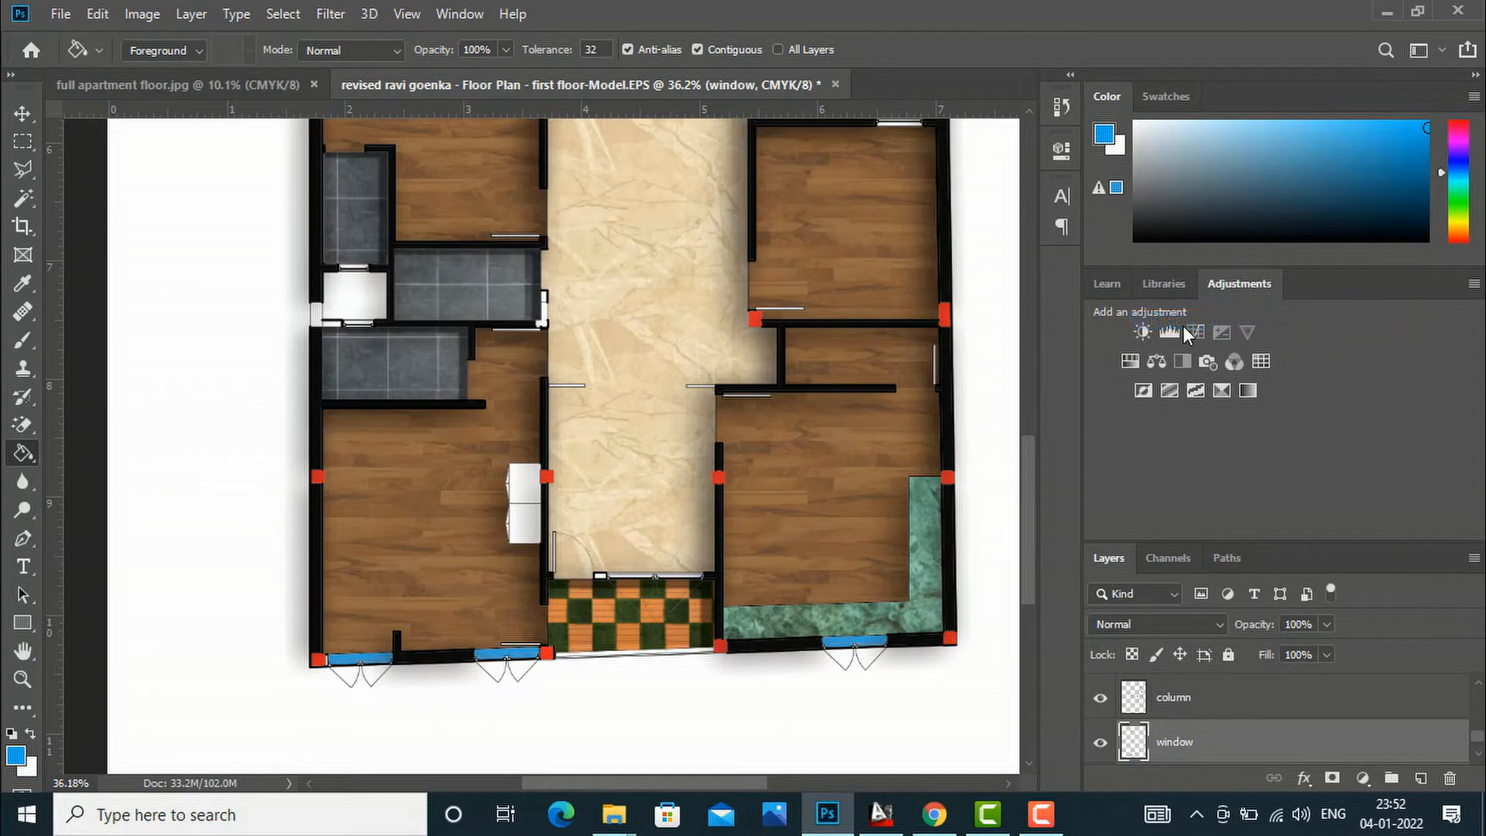
pyautogui.moveTo(769, 163); pyautogui.dragTo(1109, 153)
pyautogui.click(804, 536)
pyautogui.click(838, 533)
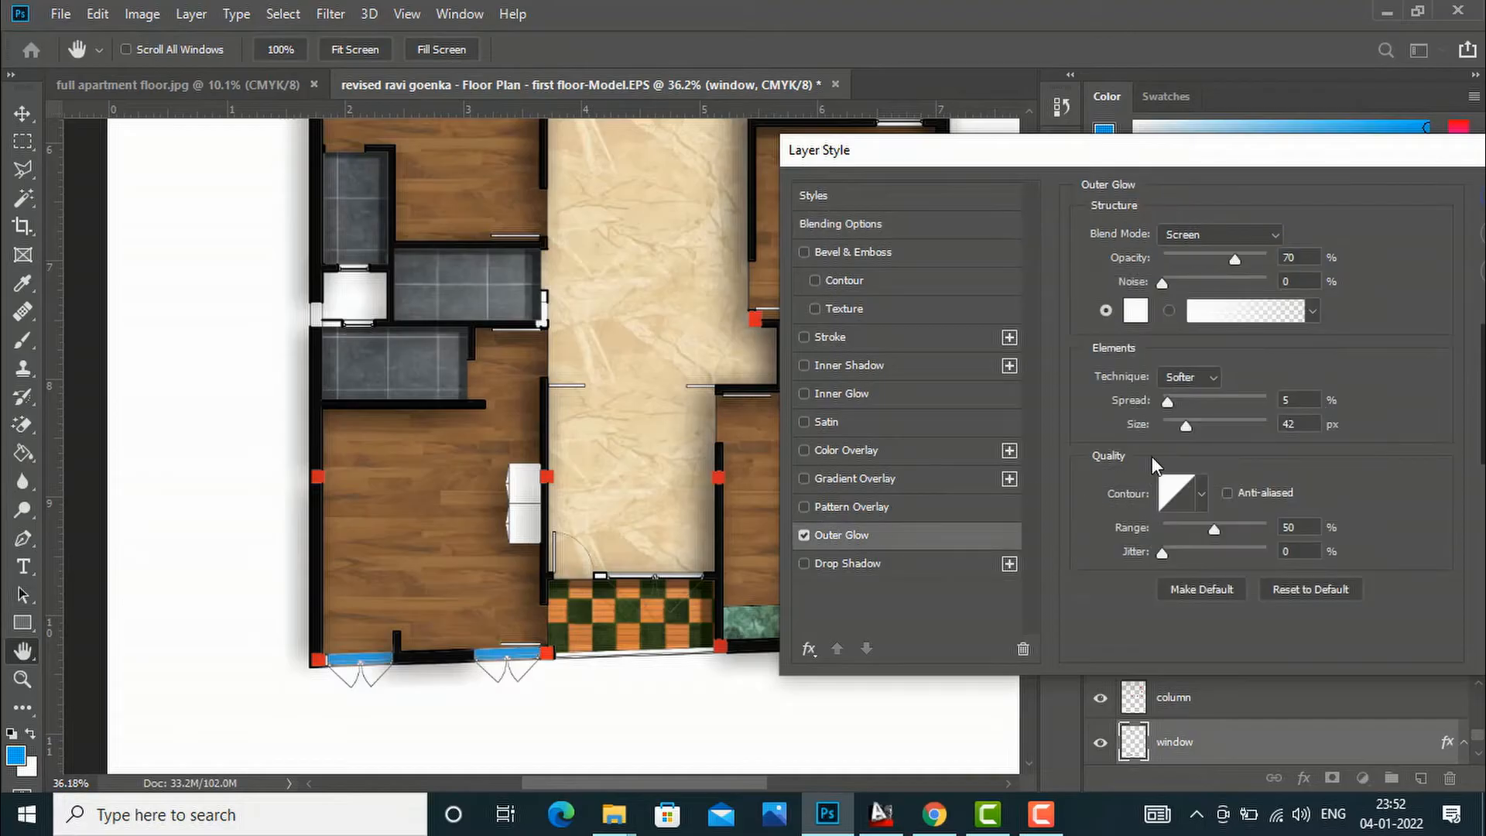
# Step: Set the window layer's Outer Glow to 0% spread and 54 px size and accept the layer style
pyautogui.moveTo(1185, 425); pyautogui.dragTo(1163, 398)
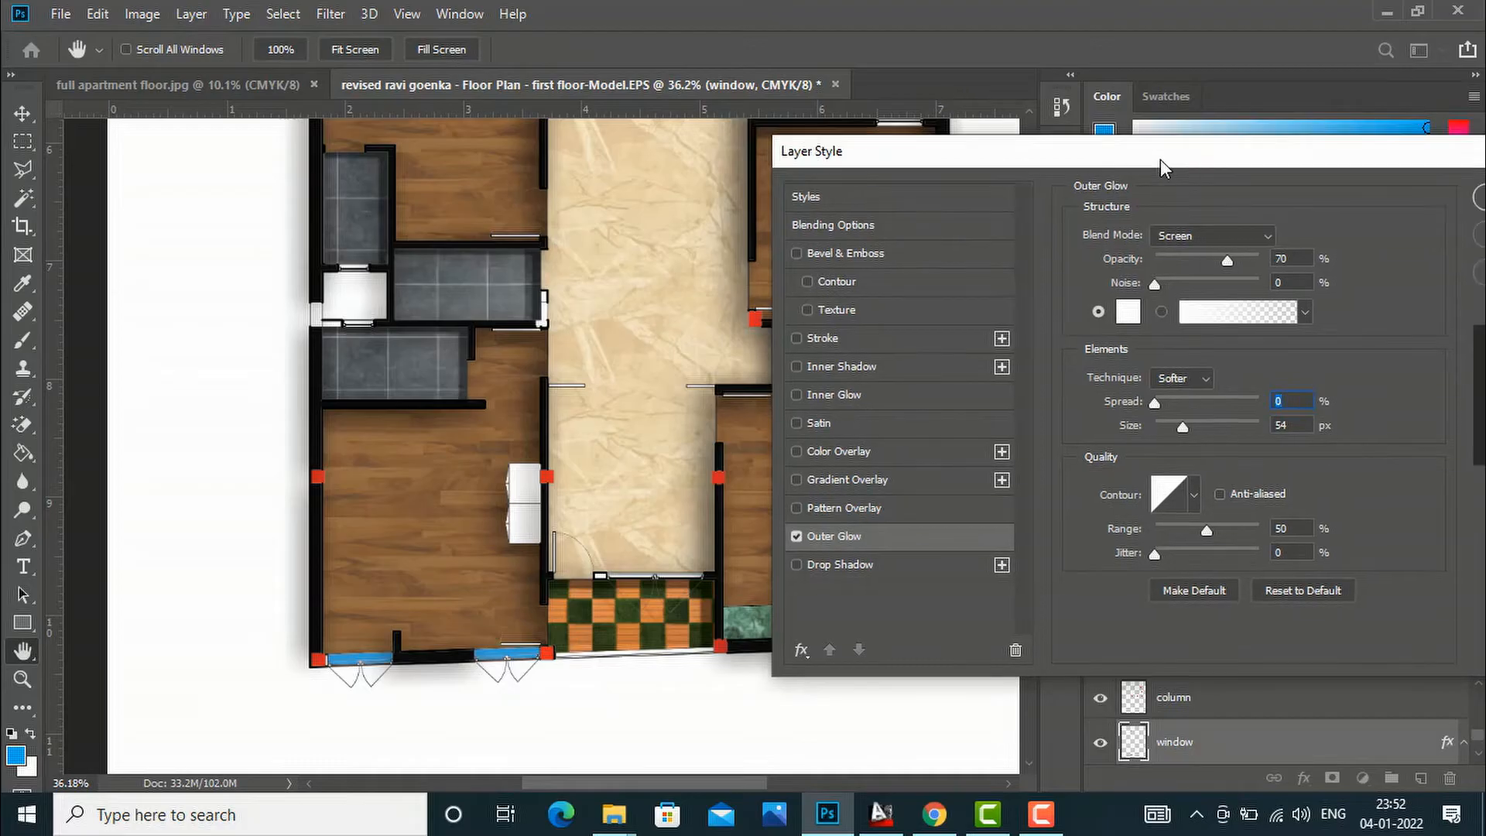
pyautogui.moveTo(1160, 160); pyautogui.dragTo(1075, 216)
pyautogui.click(1282, 233)
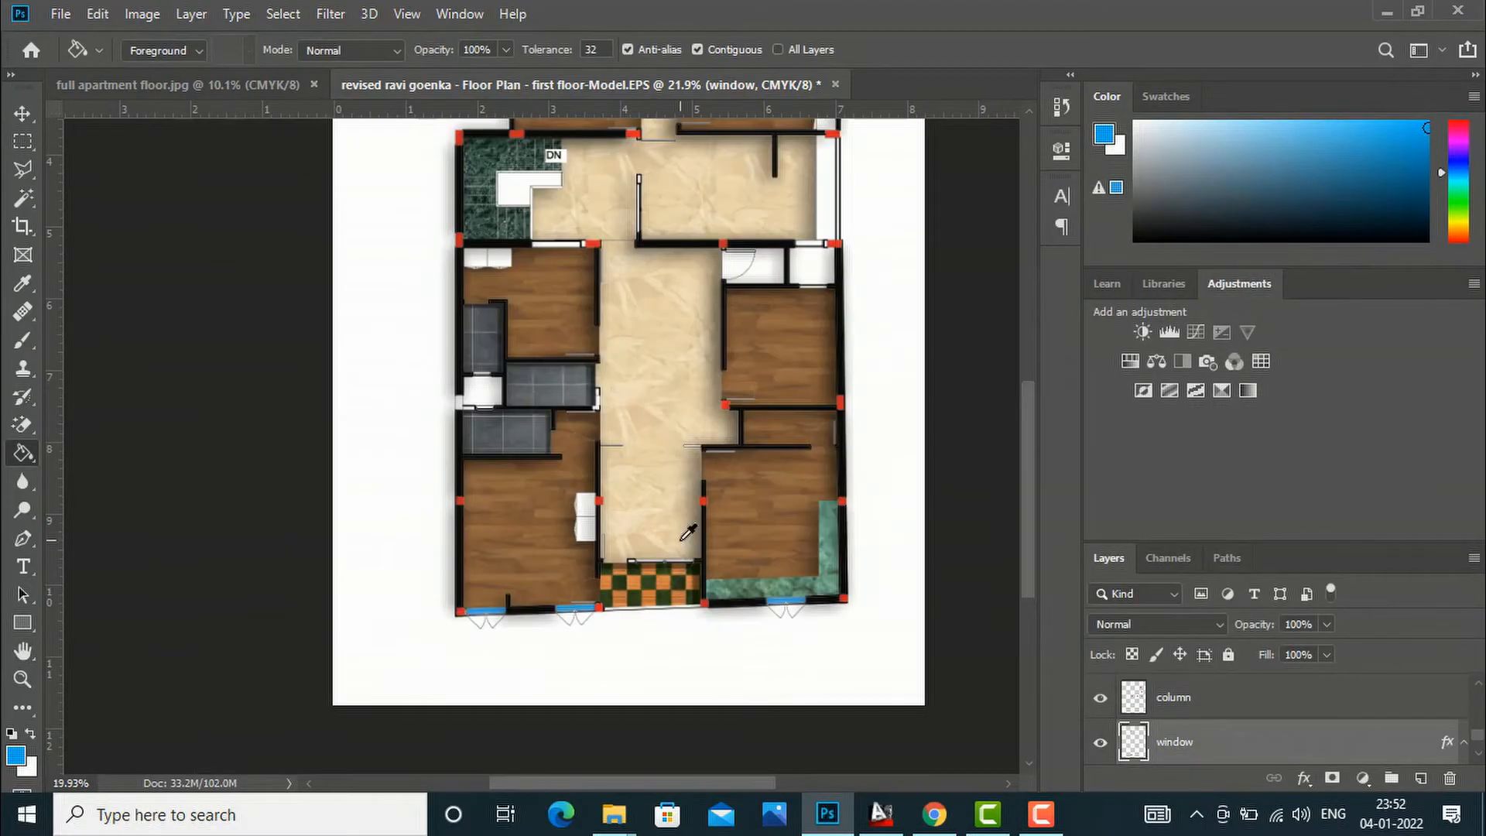
# Step: On the floor plan layer, select the unfilled white wall segment between the two windows of the upper-right bedroom with the Magic Wand
pyautogui.scroll(-3, 692, 534)
pyautogui.scroll(6, 626, 254)
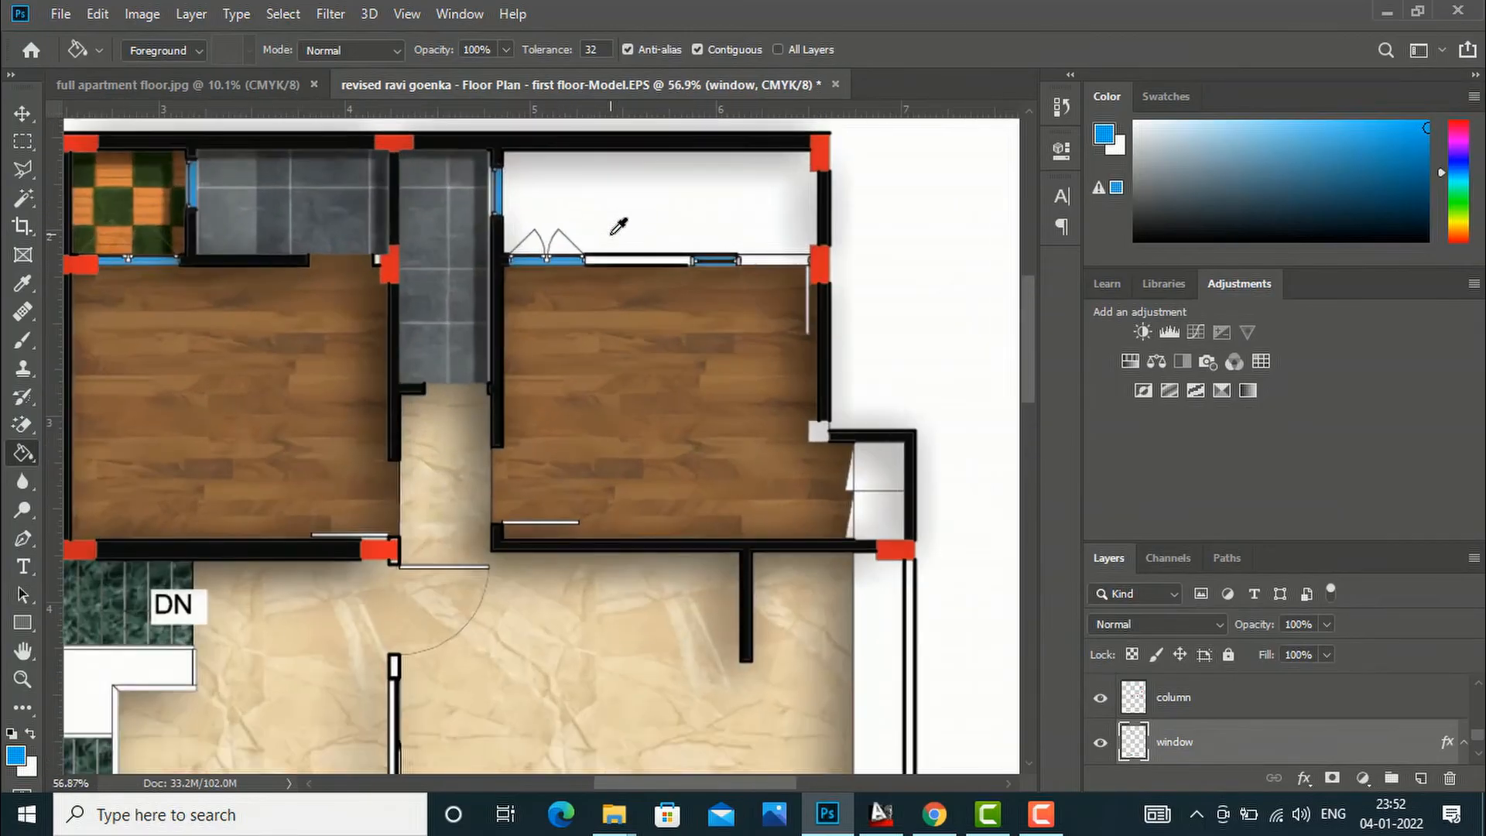
pyautogui.click(19, 120)
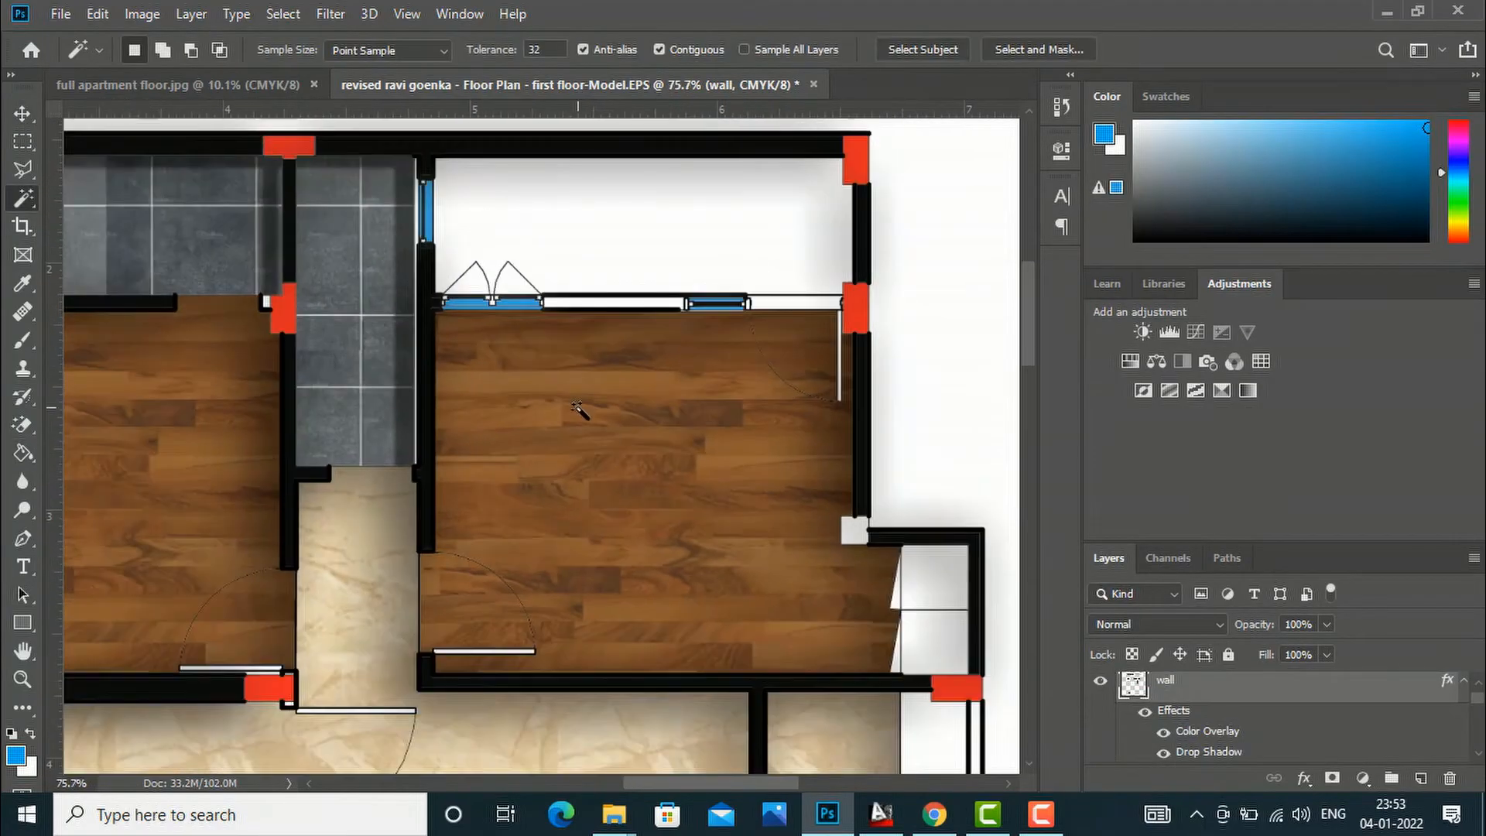
pyautogui.scroll(4, 638, 280)
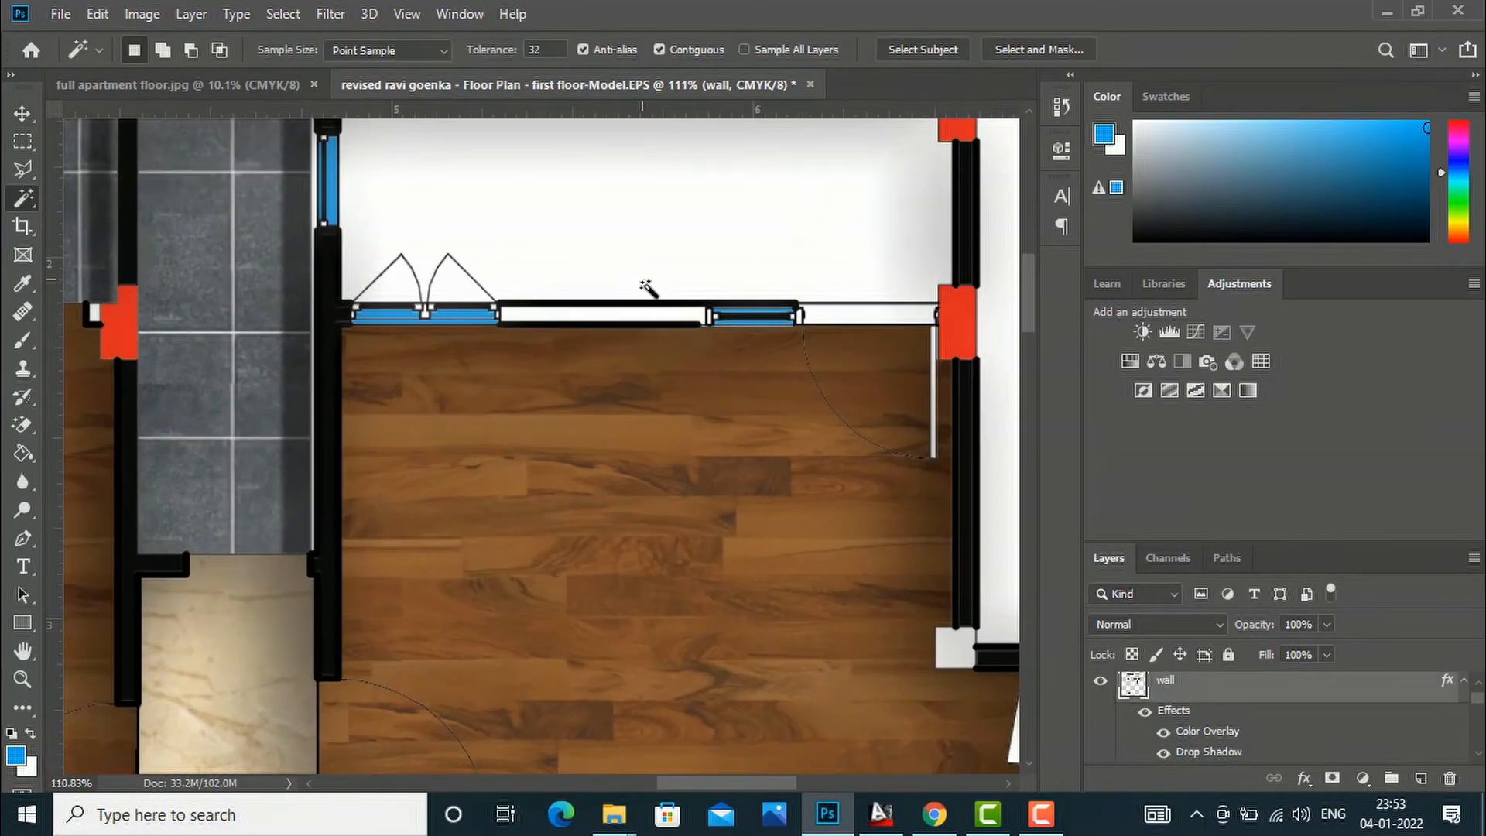
pyautogui.scroll(-5, 1313, 738)
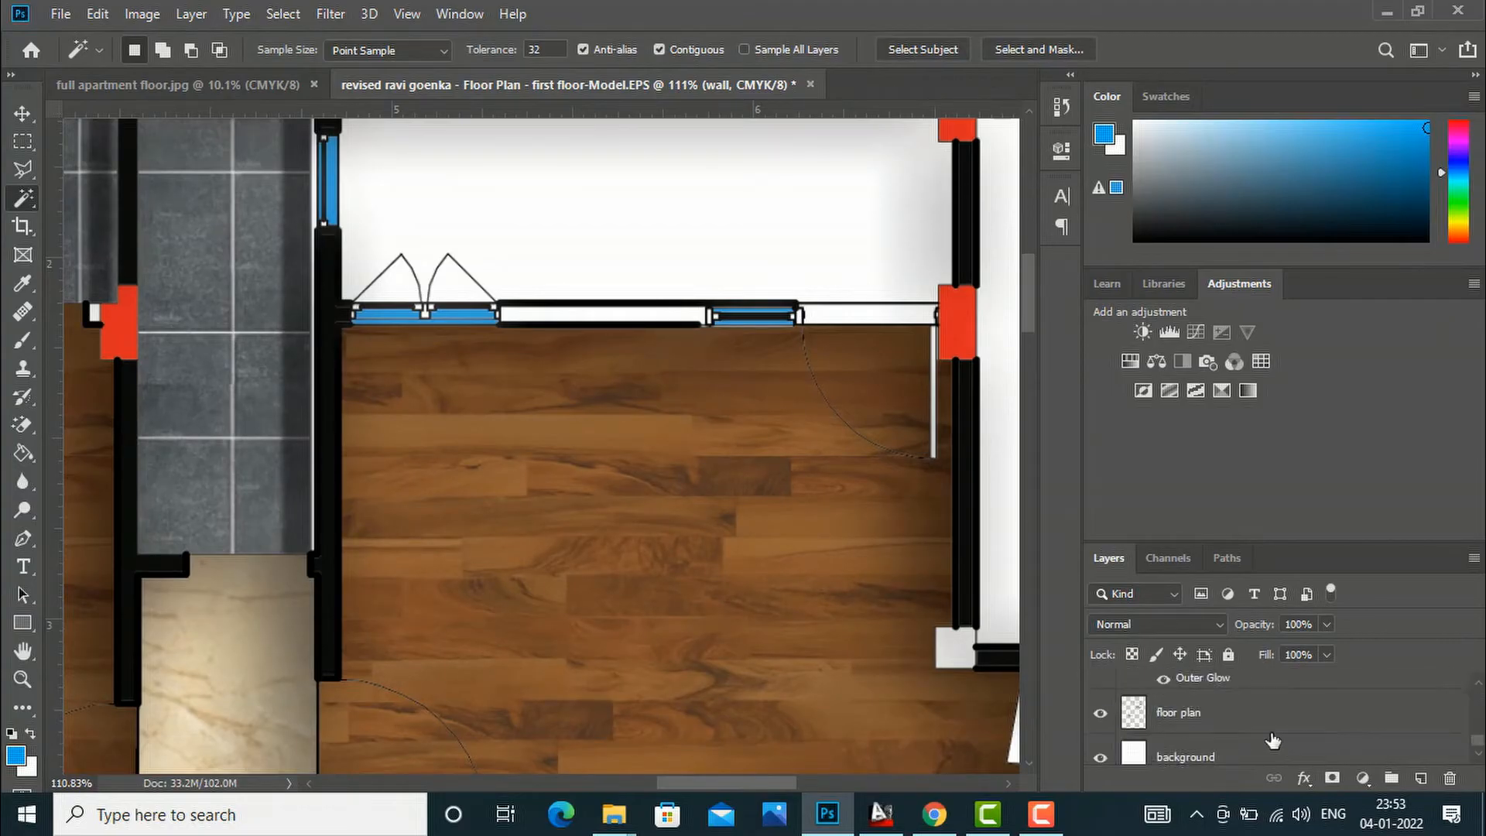
pyautogui.click(1180, 702)
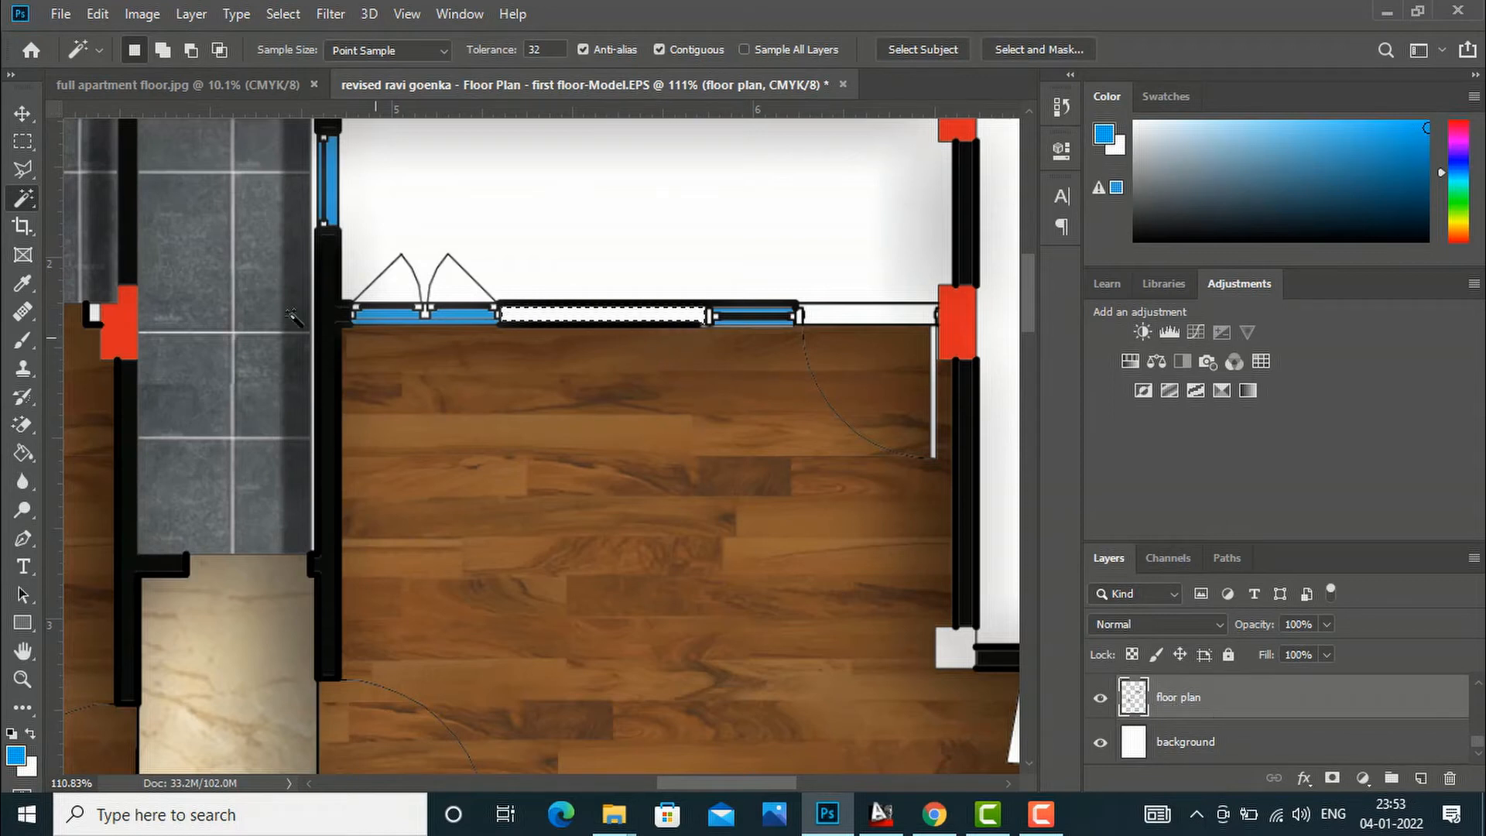
# Step: Fill the selected unfilled wall segment between the two blue windows on the wall layer with the Paint Bucket
pyautogui.click(22, 113)
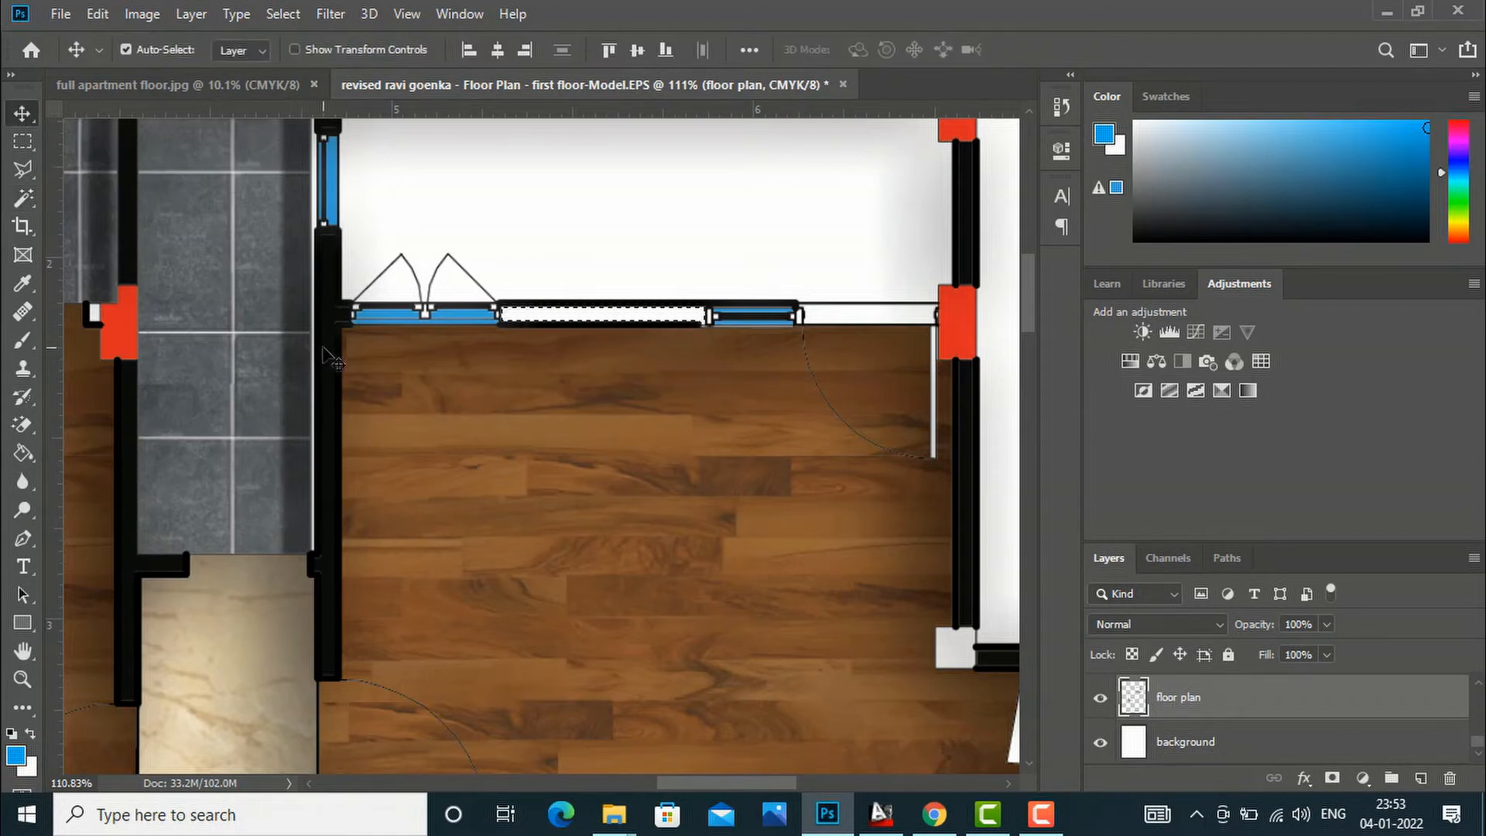
pyautogui.rightClick(325, 350)
pyautogui.click(356, 359)
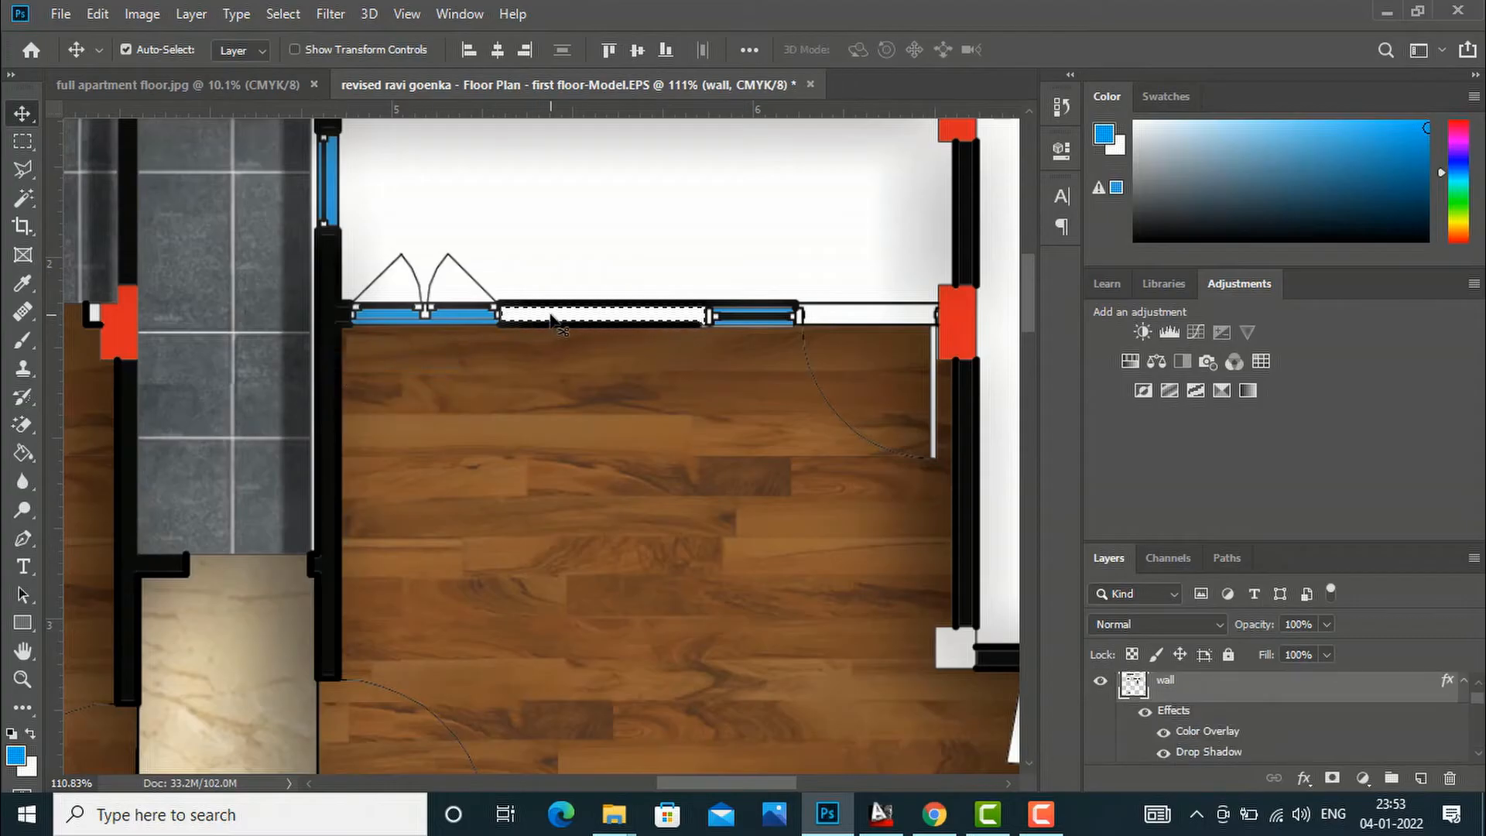
pyautogui.press('g')
pyautogui.click(553, 323)
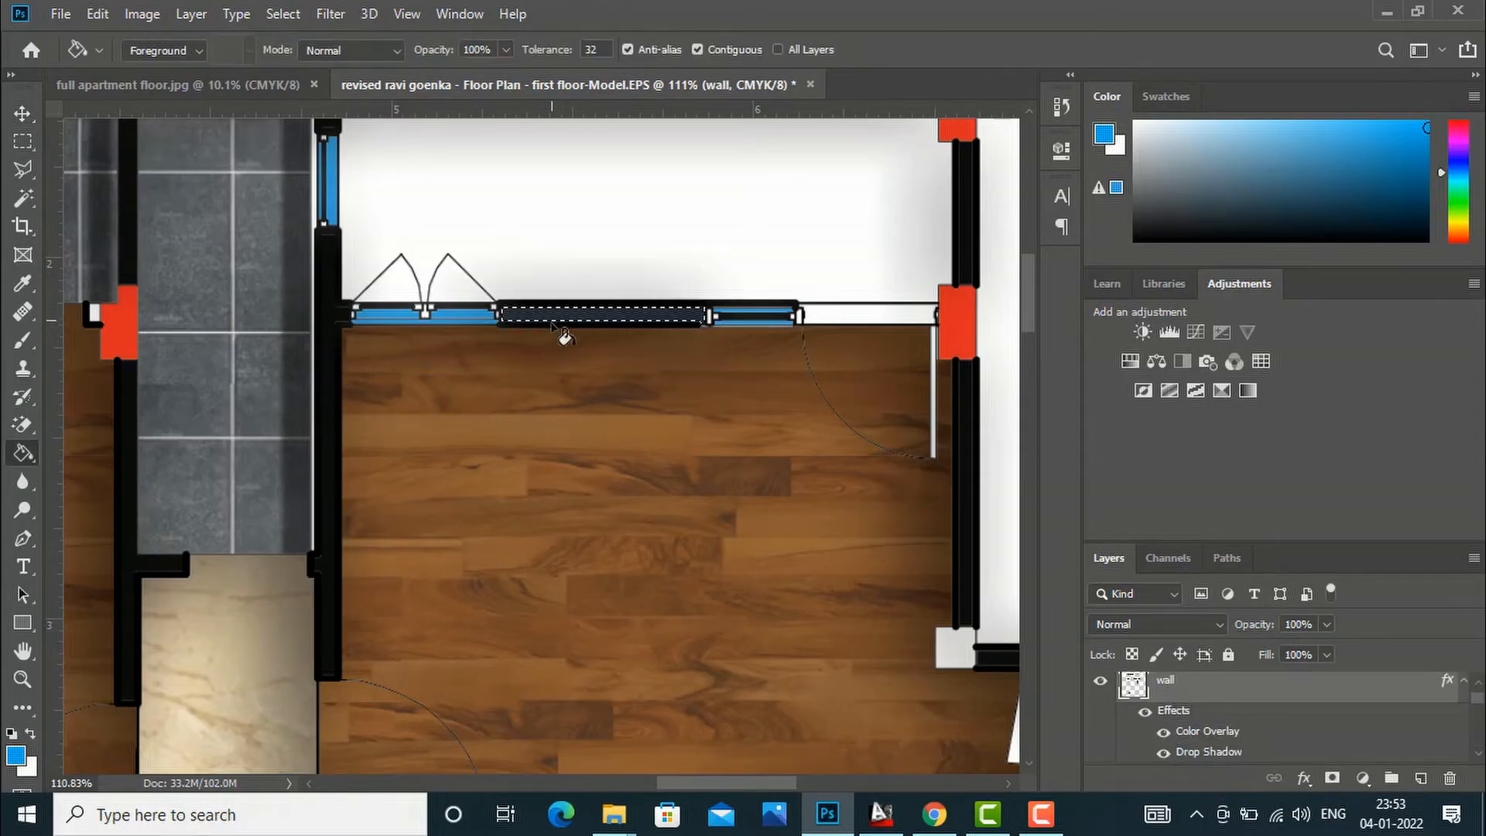
pyautogui.keyDown('alt'); pyautogui.scroll(-10, 623, 452); pyautogui.keyUp('alt')
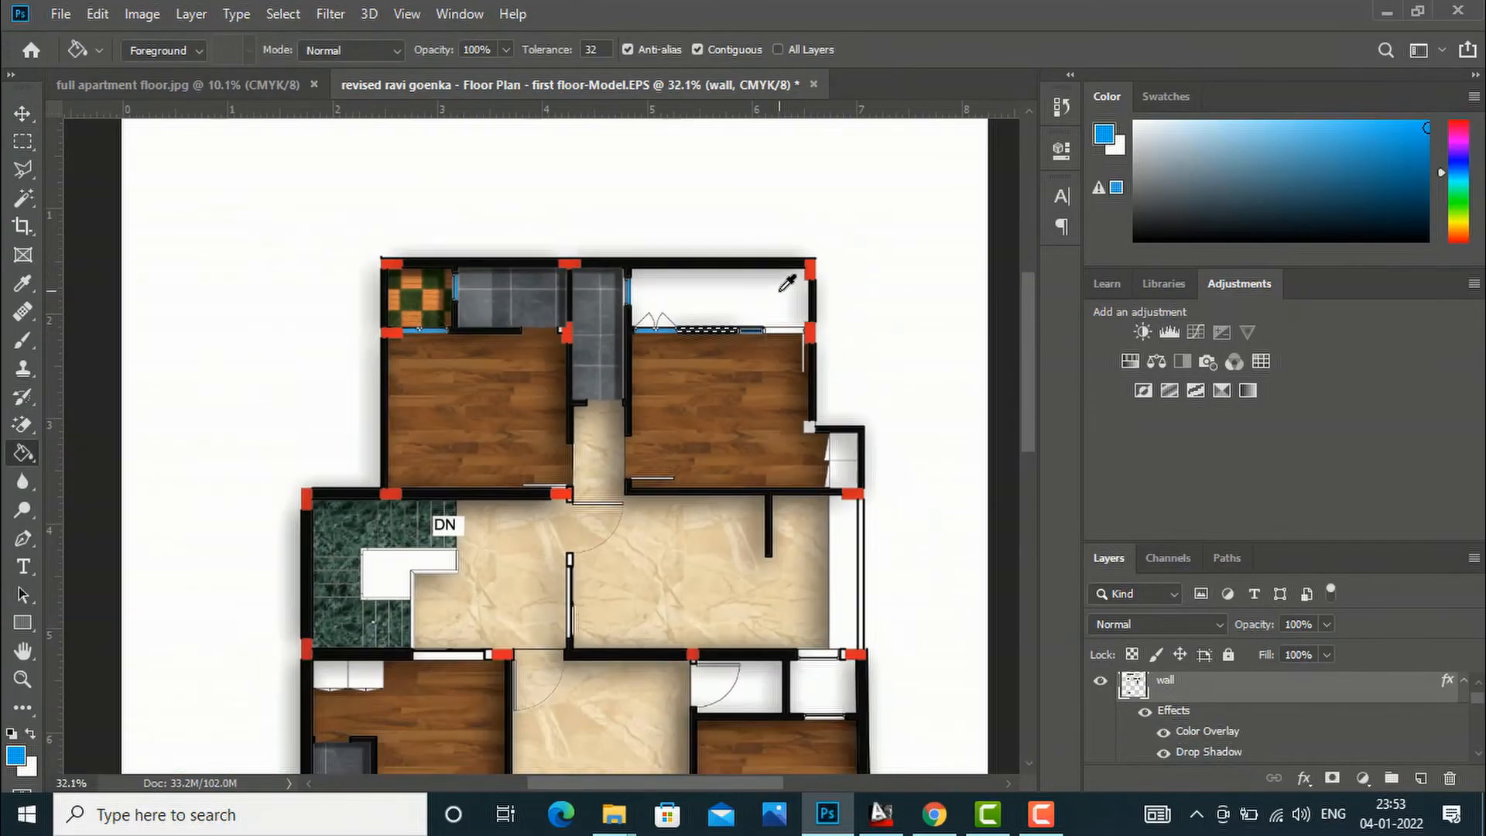
pyautogui.keyDown('alt'); pyautogui.scroll(-4, 787, 283); pyautogui.keyUp('alt')
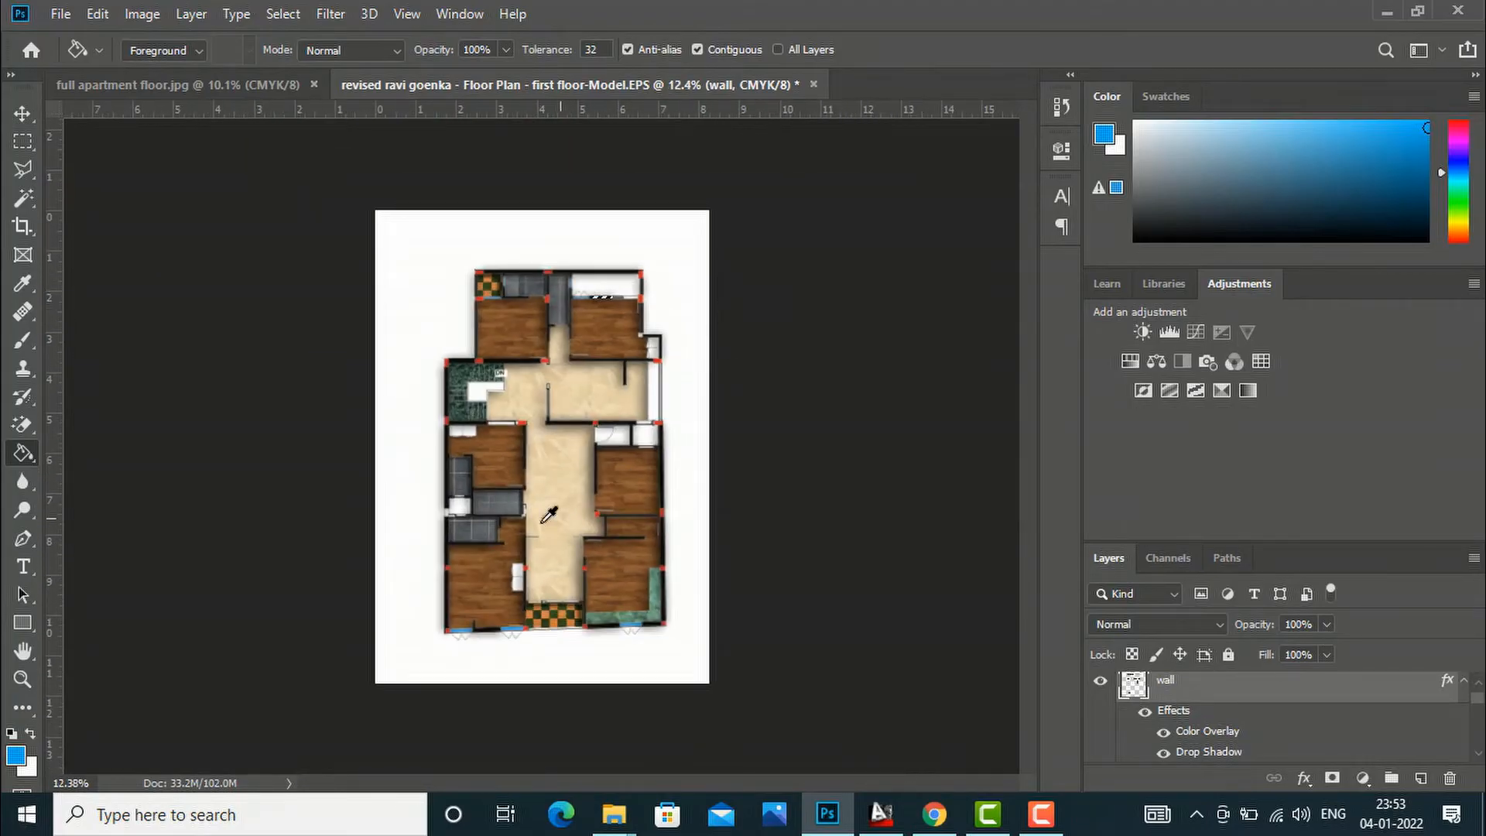
pyautogui.scroll(3, 548, 515)
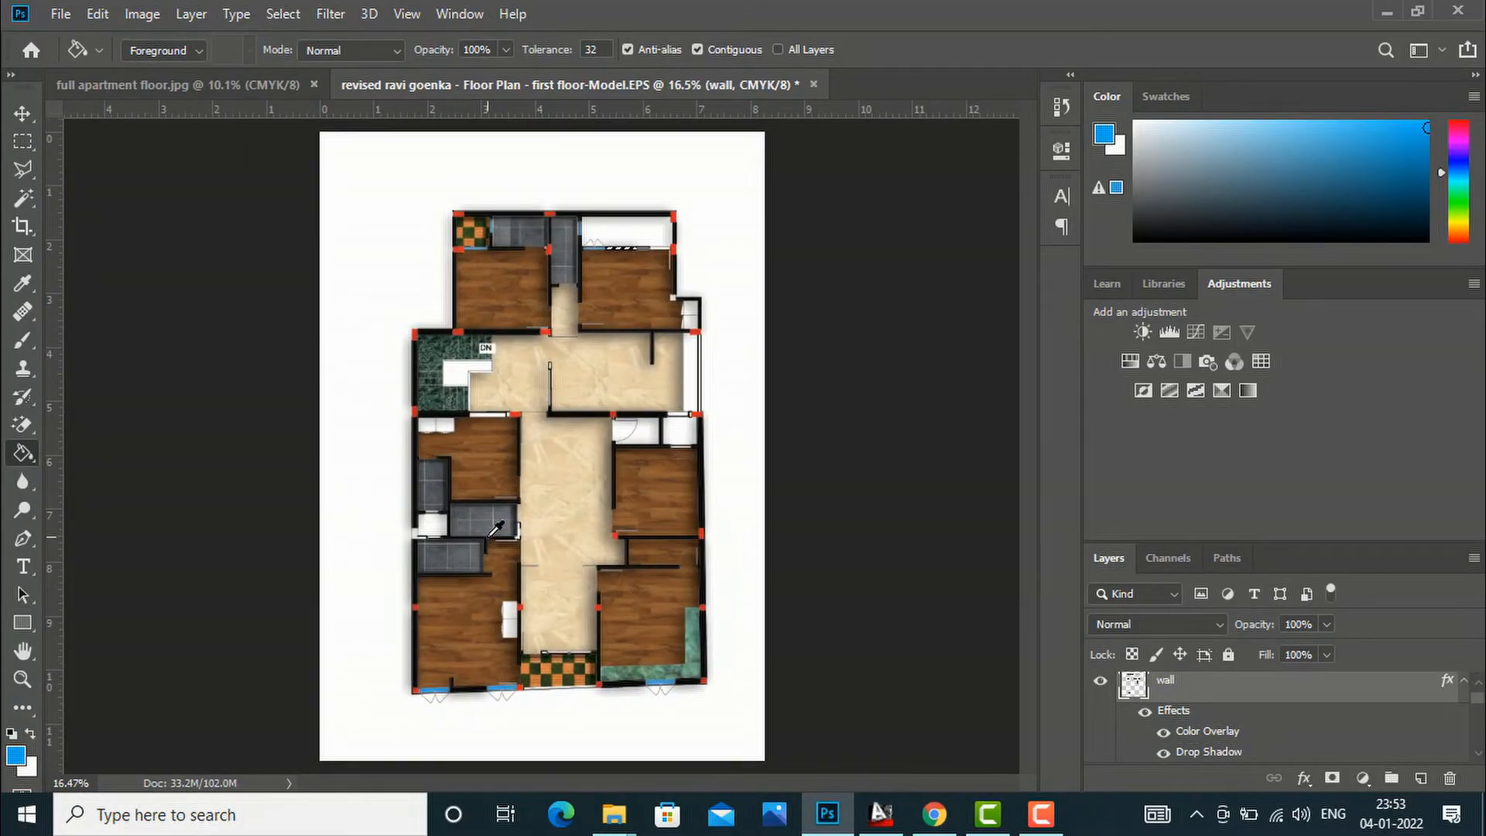
pyautogui.scroll(5, 499, 550)
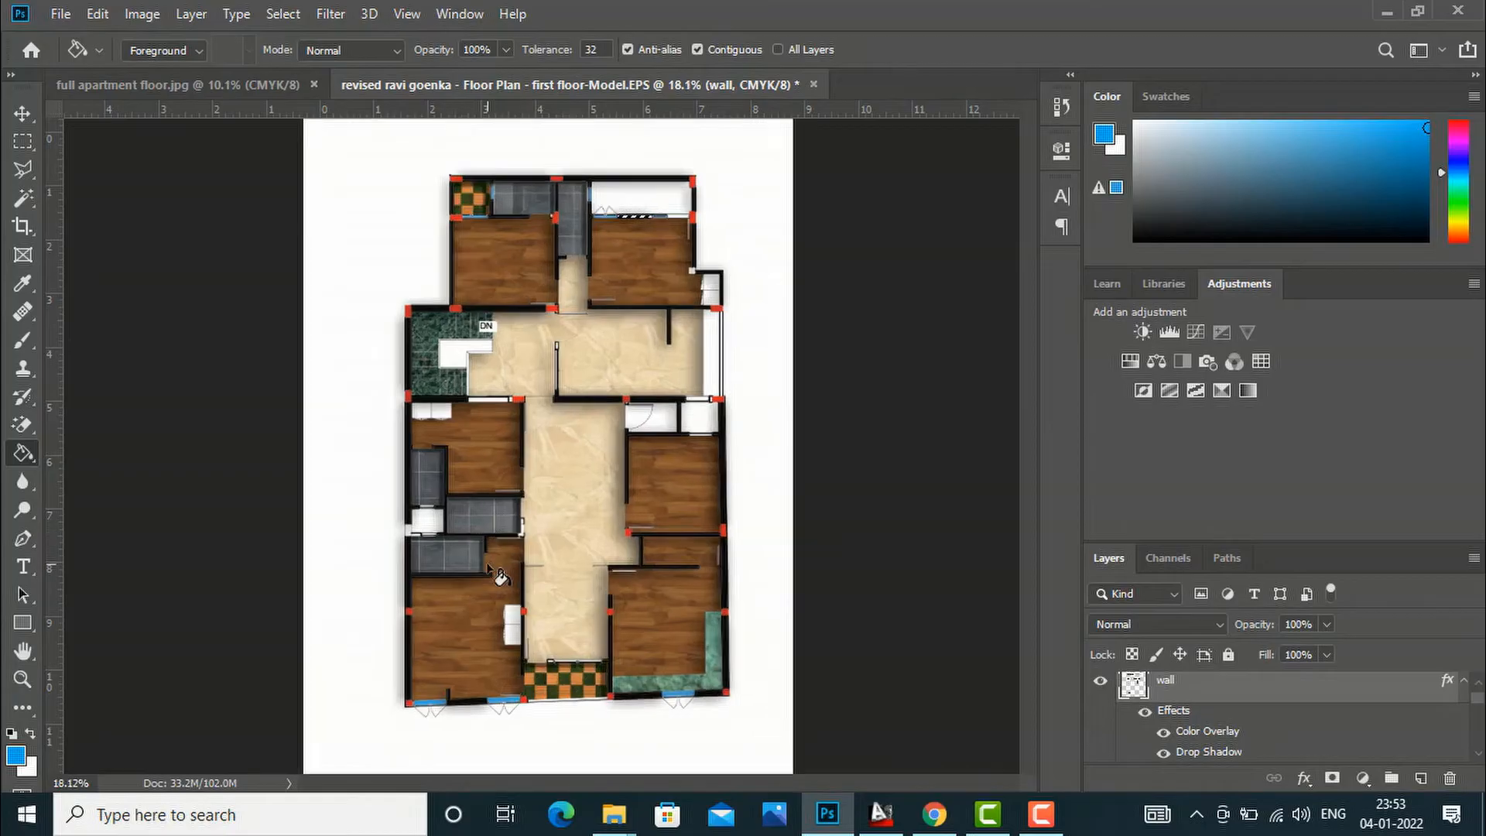
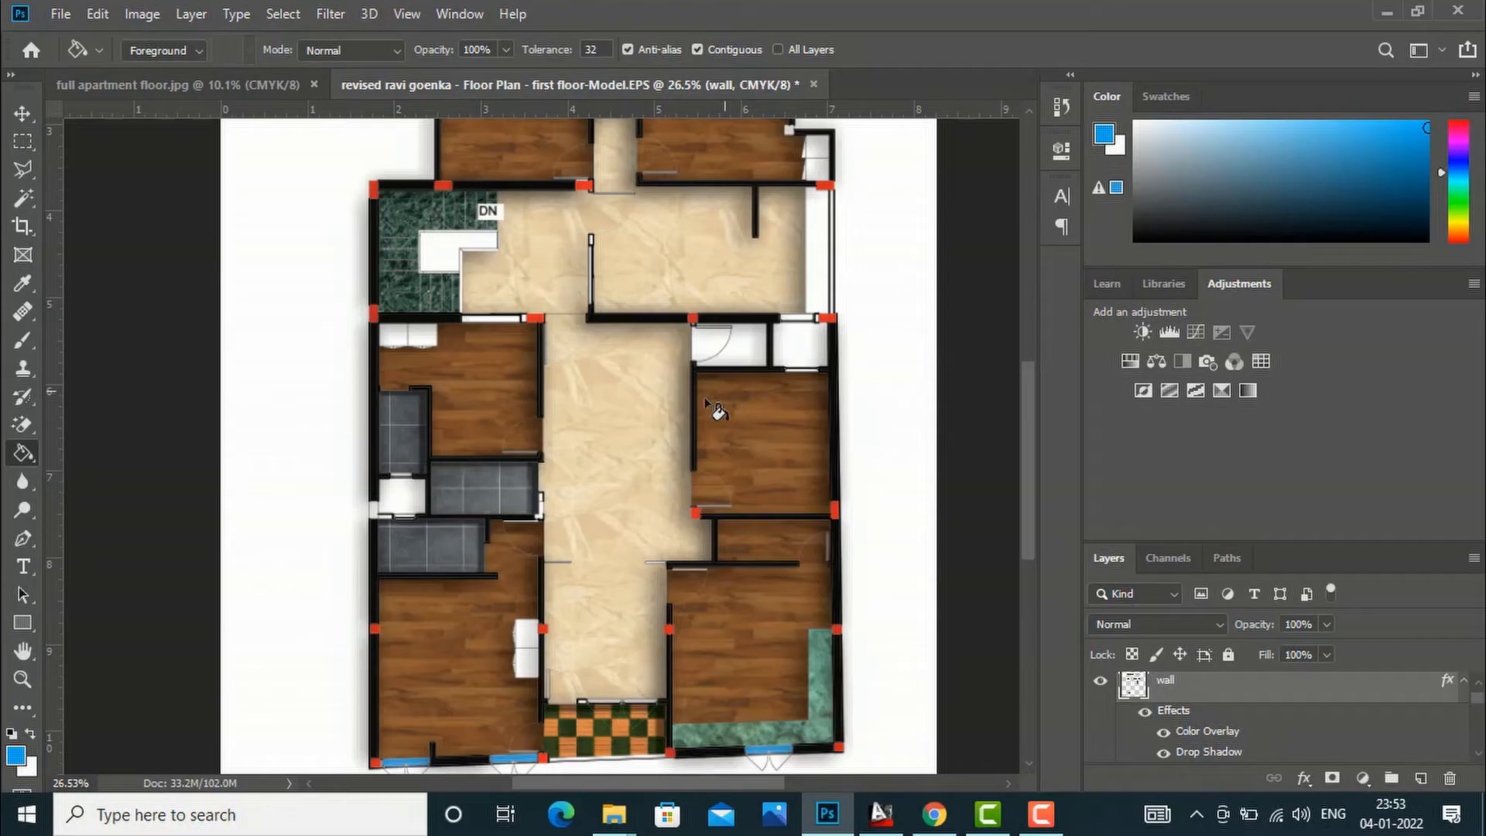
pyautogui.scroll(-3, 633, 403)
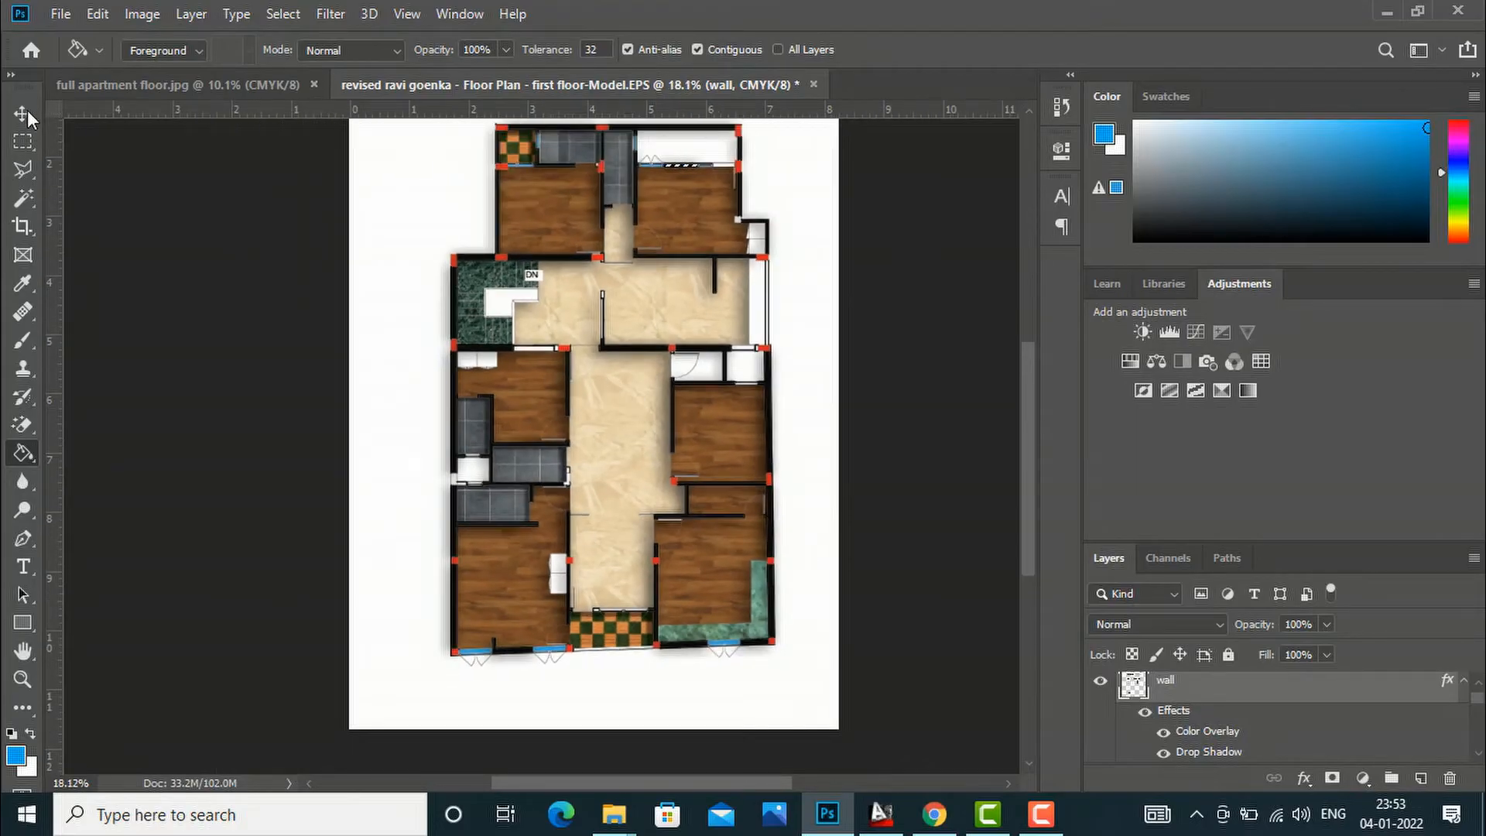
pyautogui.click(23, 114)
# Step: Switch to Chrome and search the web for "bed png images" in a new tab
pyautogui.moveTo(936, 822)
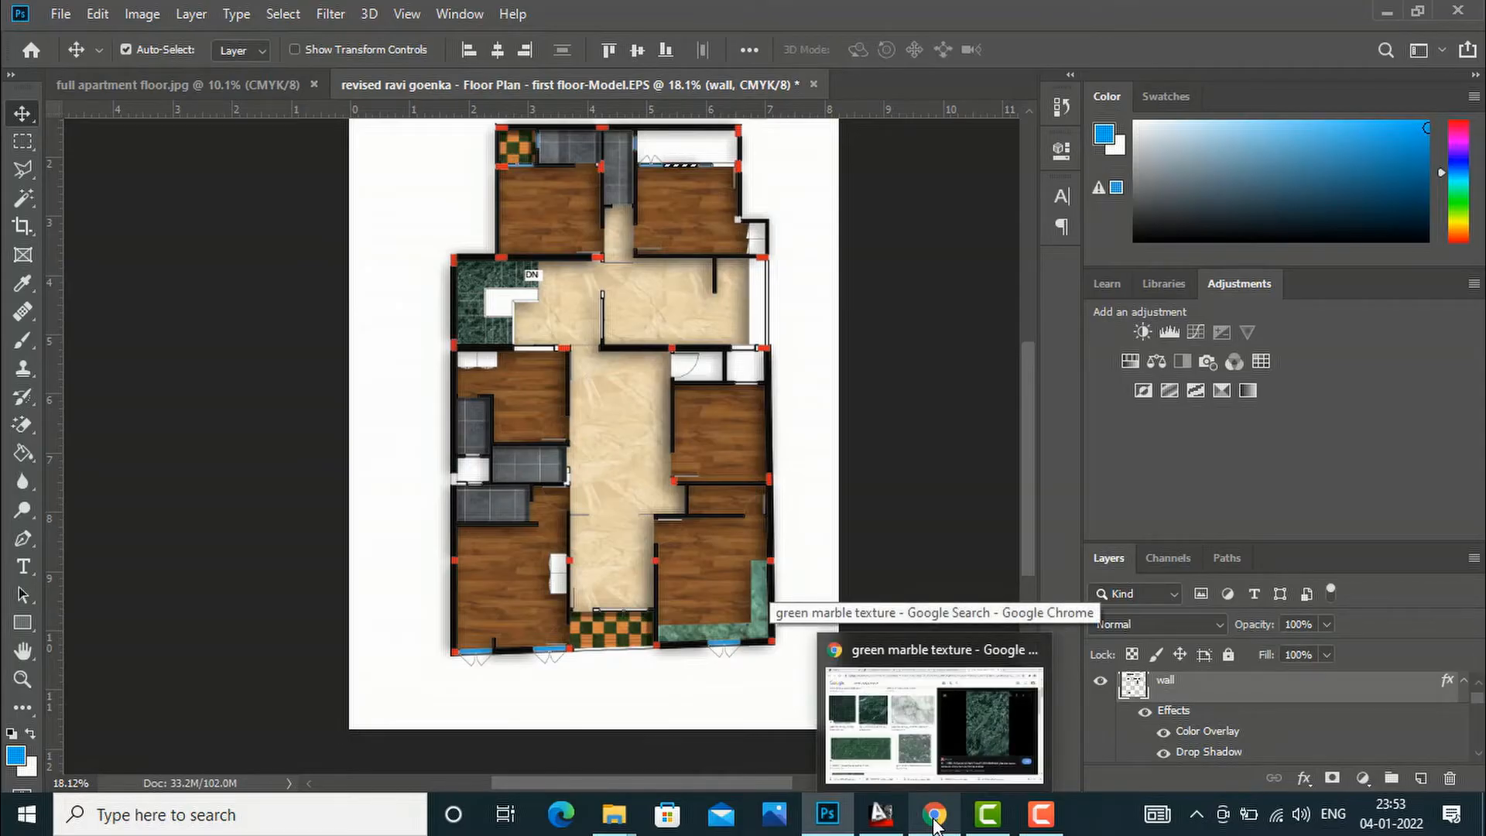
pyautogui.click(935, 824)
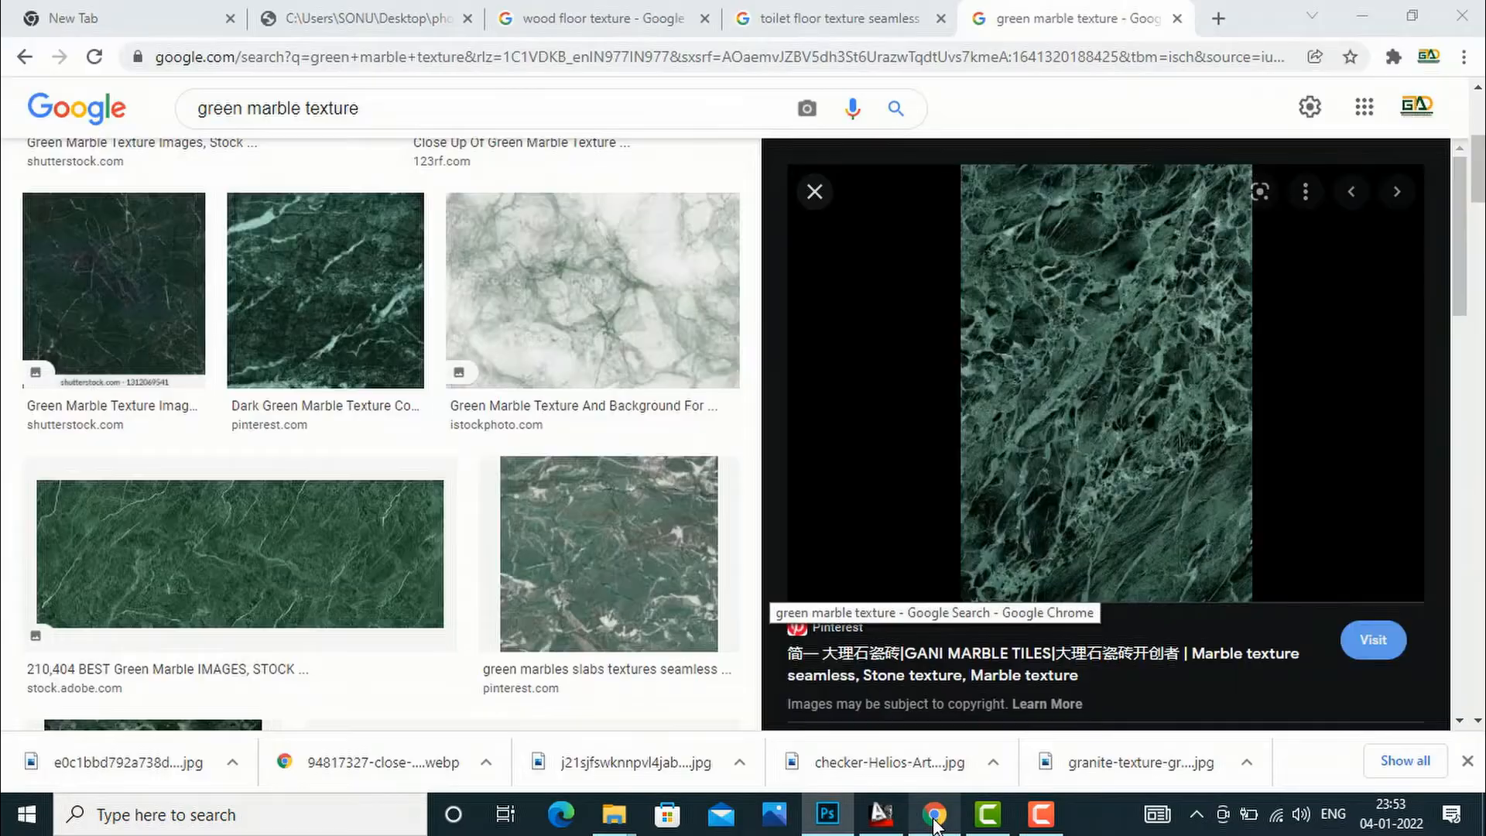
pyautogui.click(1218, 19)
pyautogui.write('b')
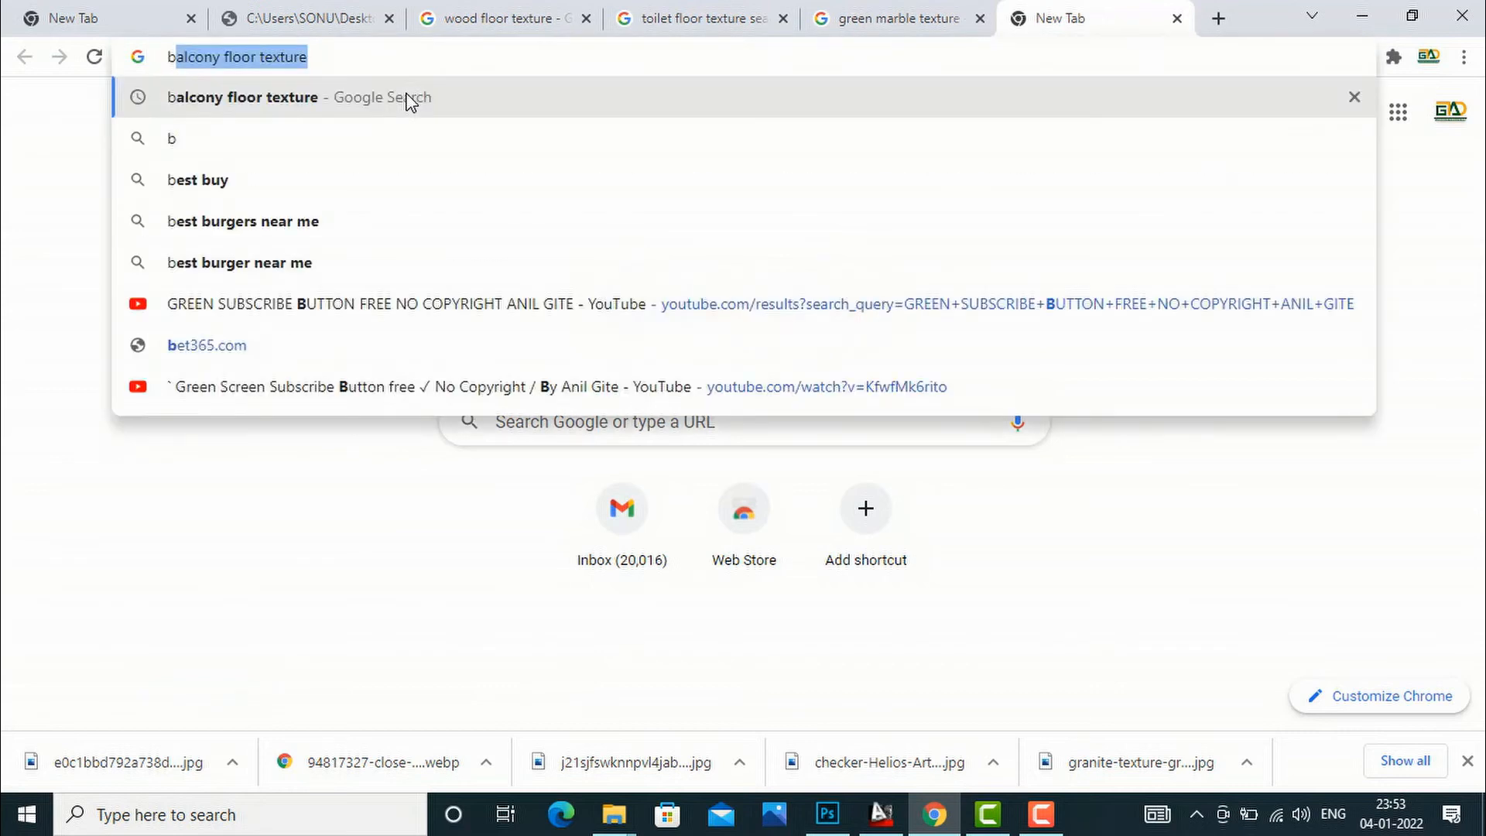
pyautogui.write('ed png')
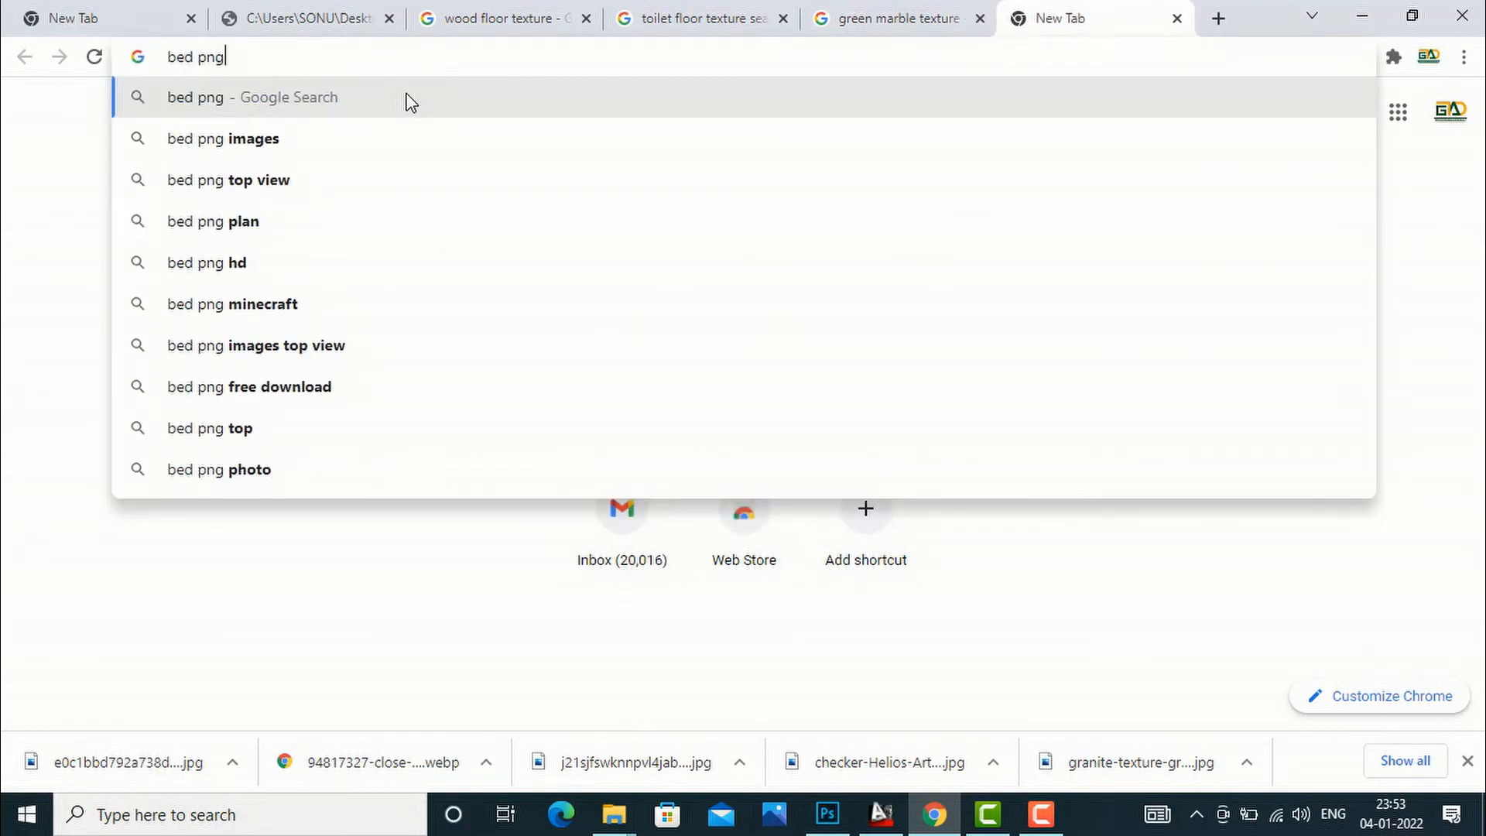
pyautogui.click(281, 139)
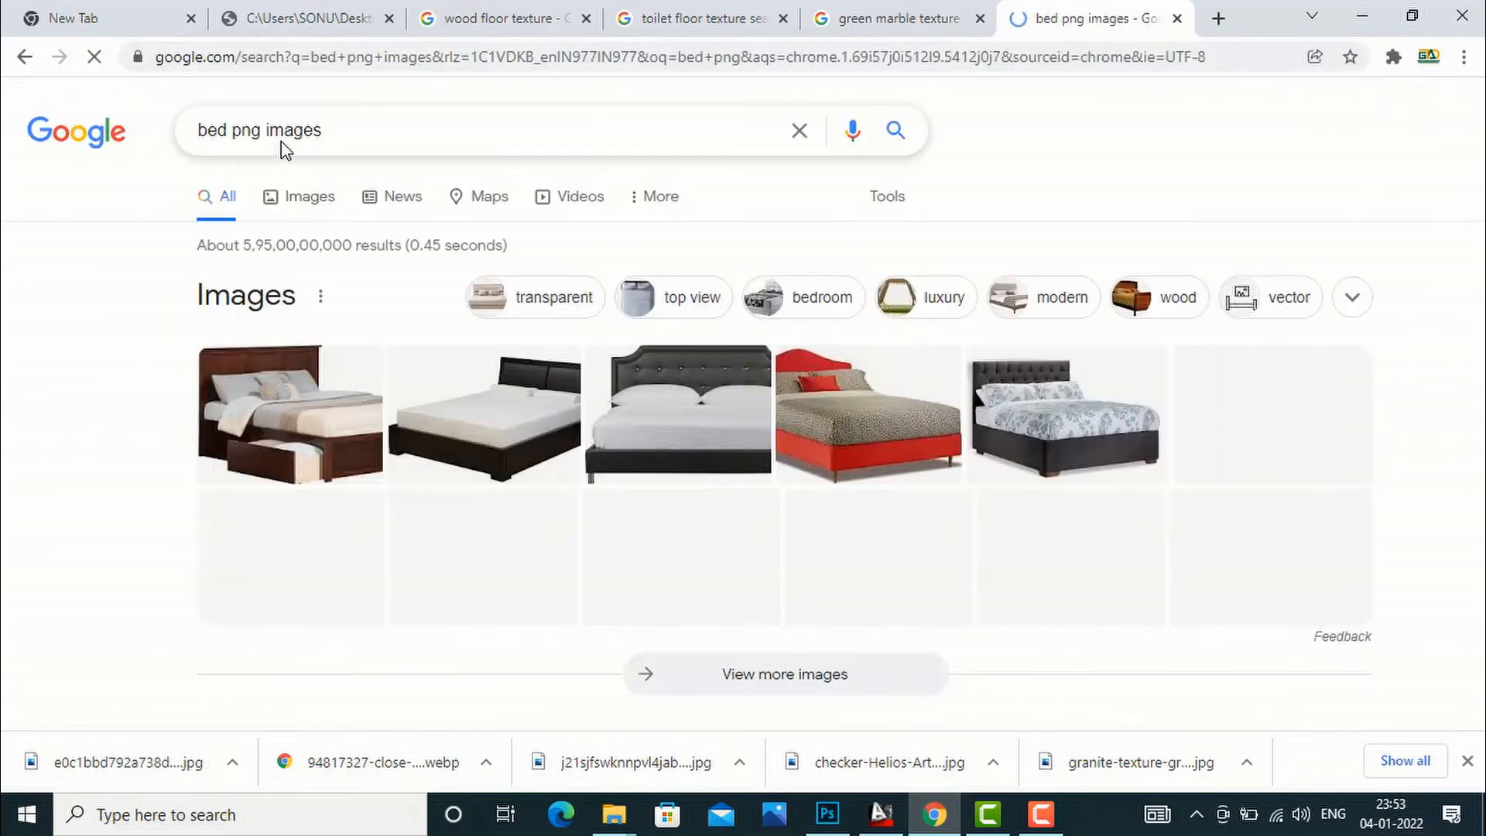
# Step: Change the search to "single bed png top view" and show the image results
pyautogui.click(326, 136)
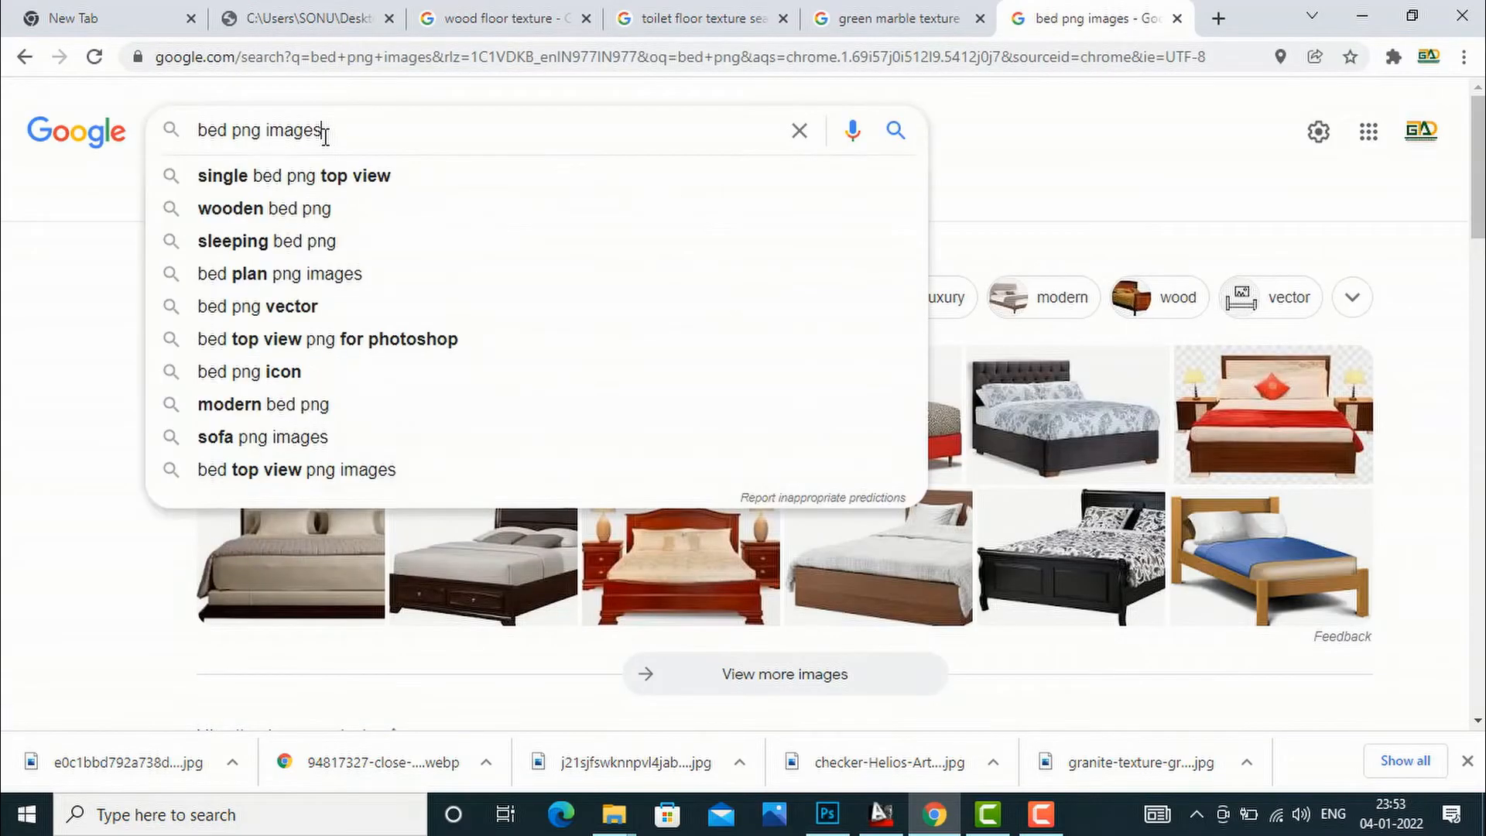
pyautogui.click(325, 176)
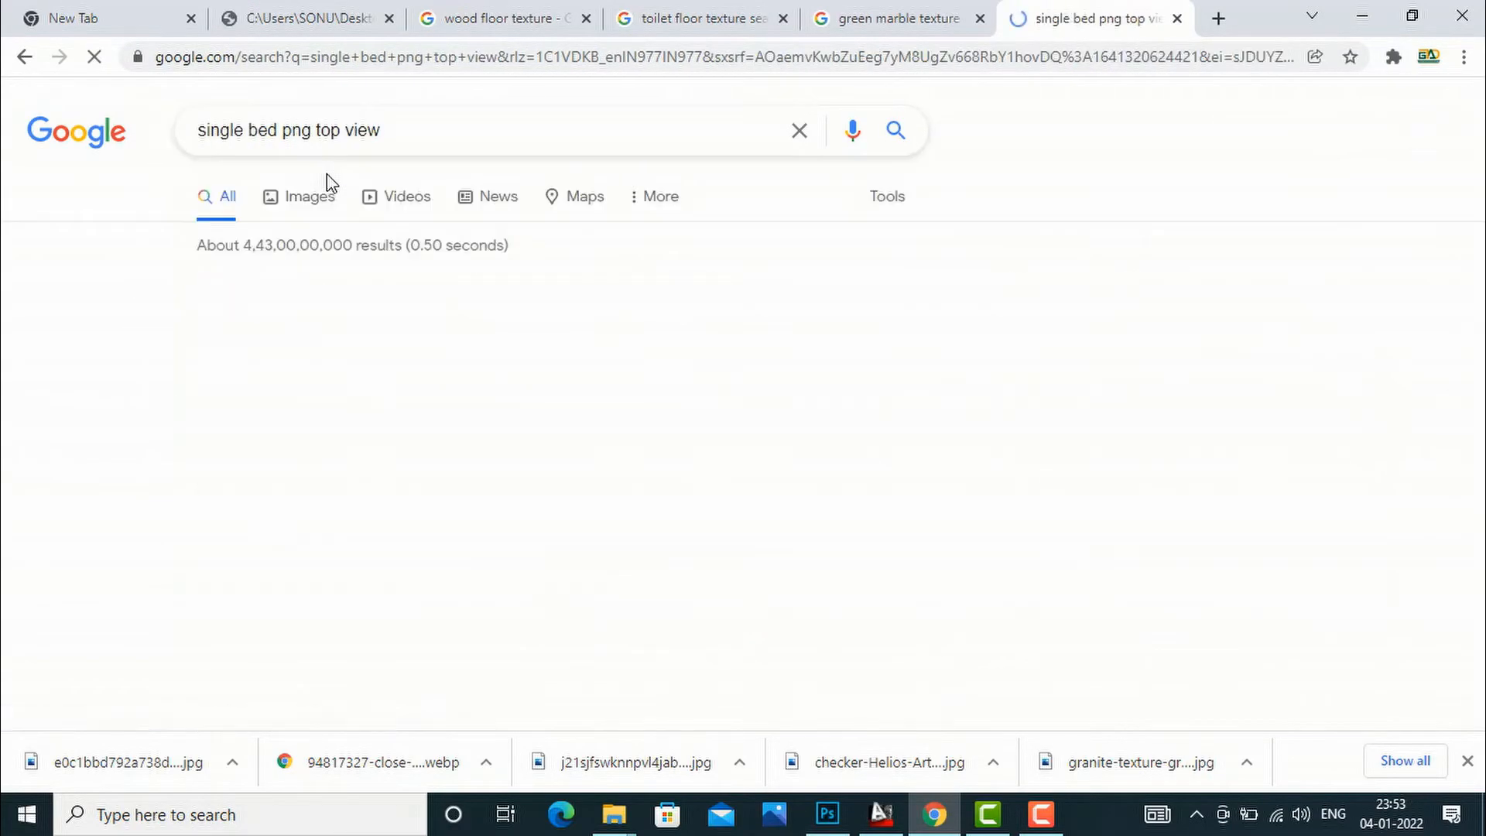
pyautogui.click(303, 206)
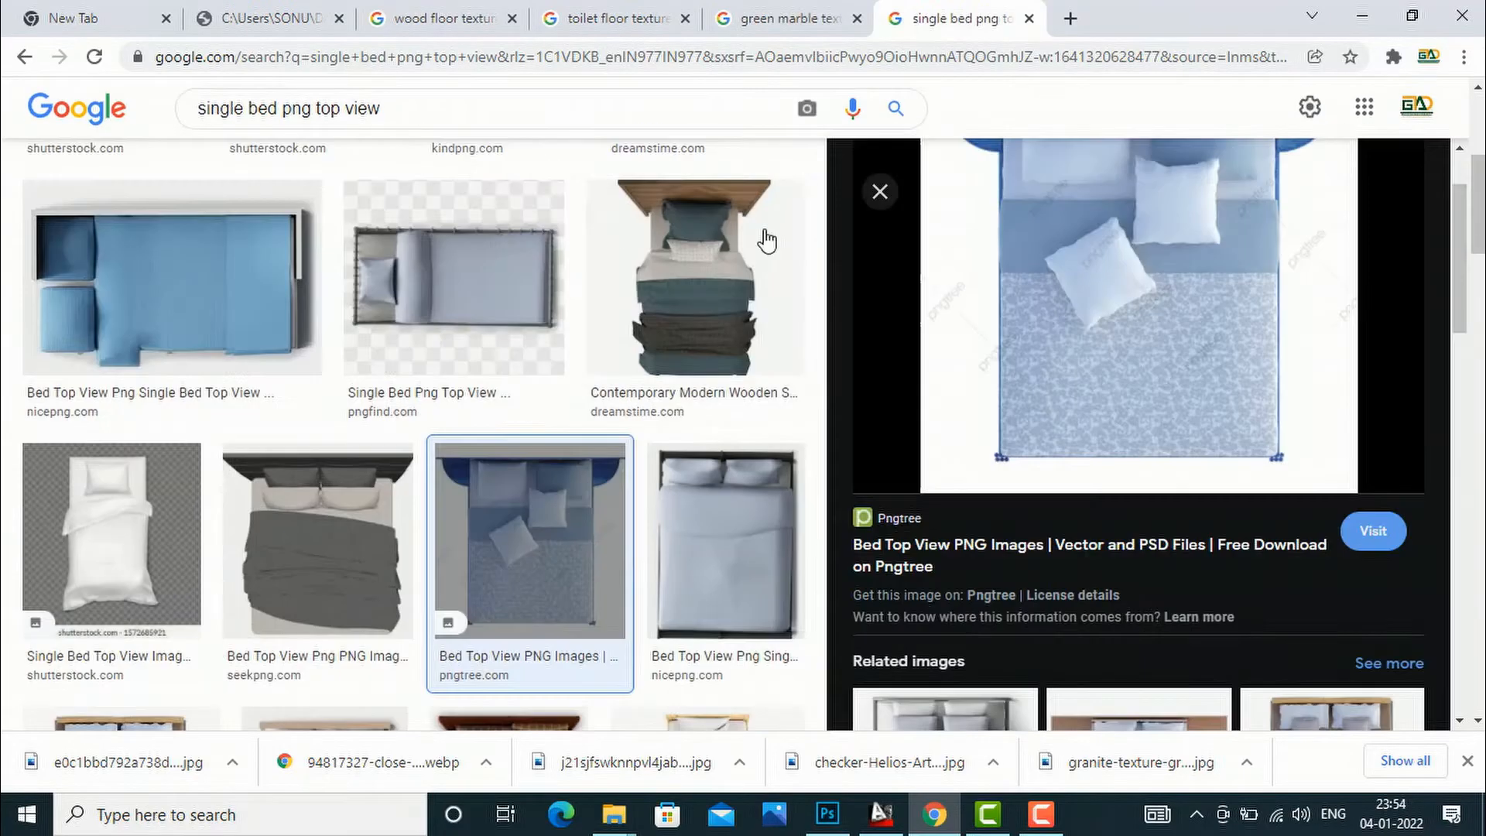
# Step: Refine the image search to "single bed png top view free"
pyautogui.scroll(4, 474, 232)
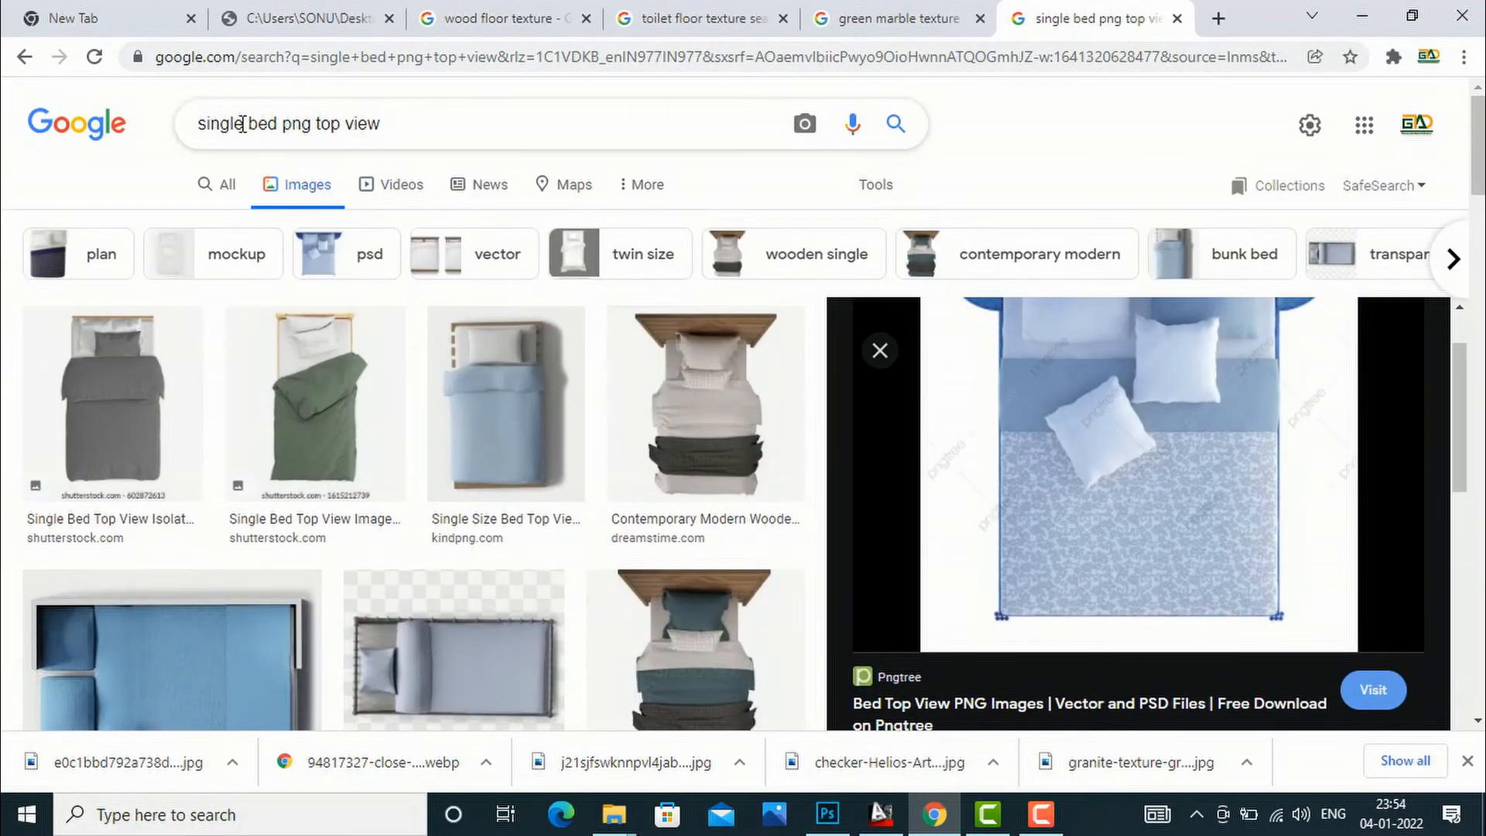
pyautogui.click(381, 120)
pyautogui.write('free')
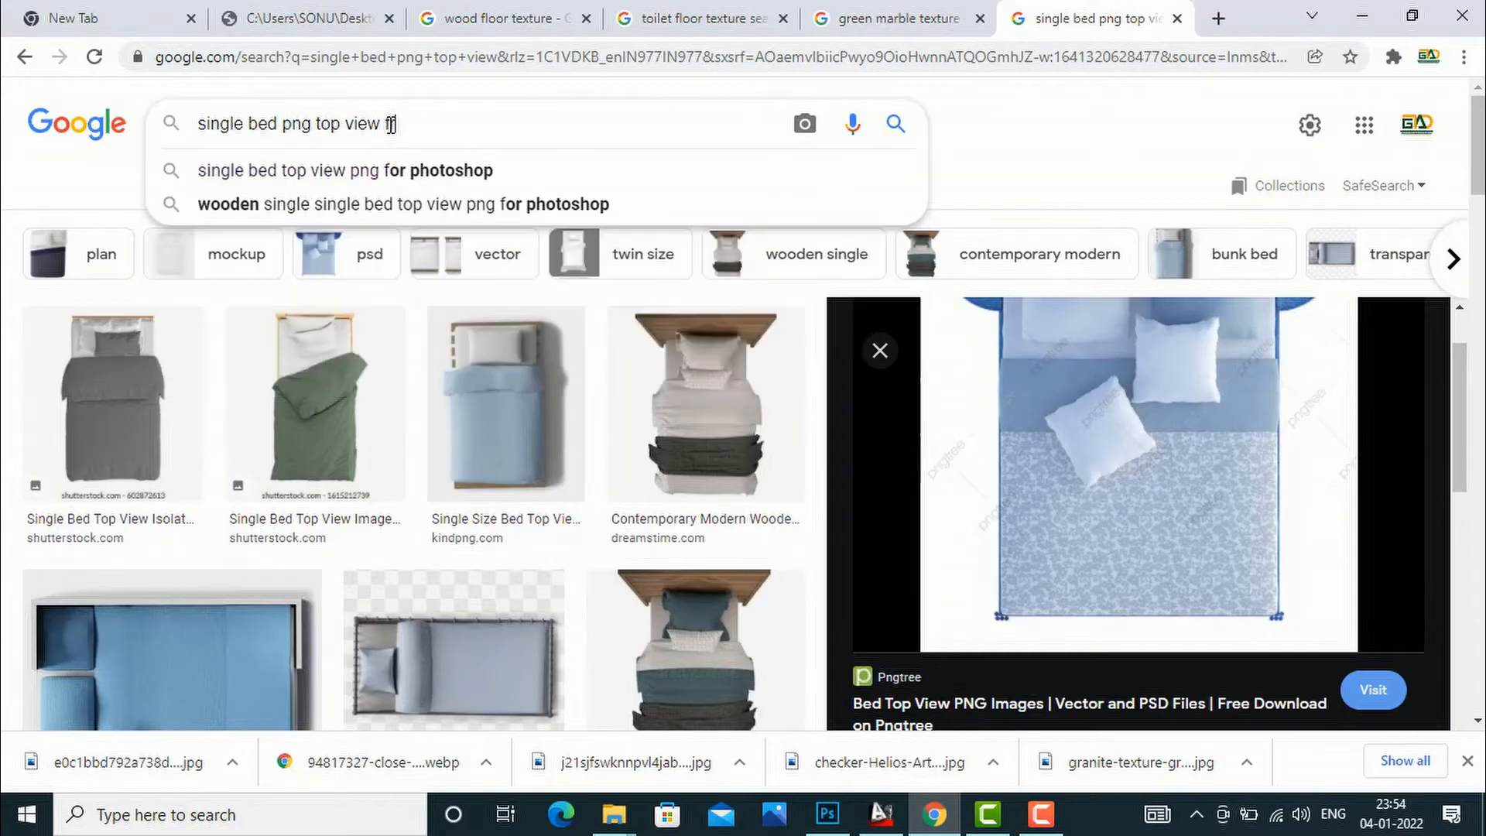
pyautogui.press('Return')
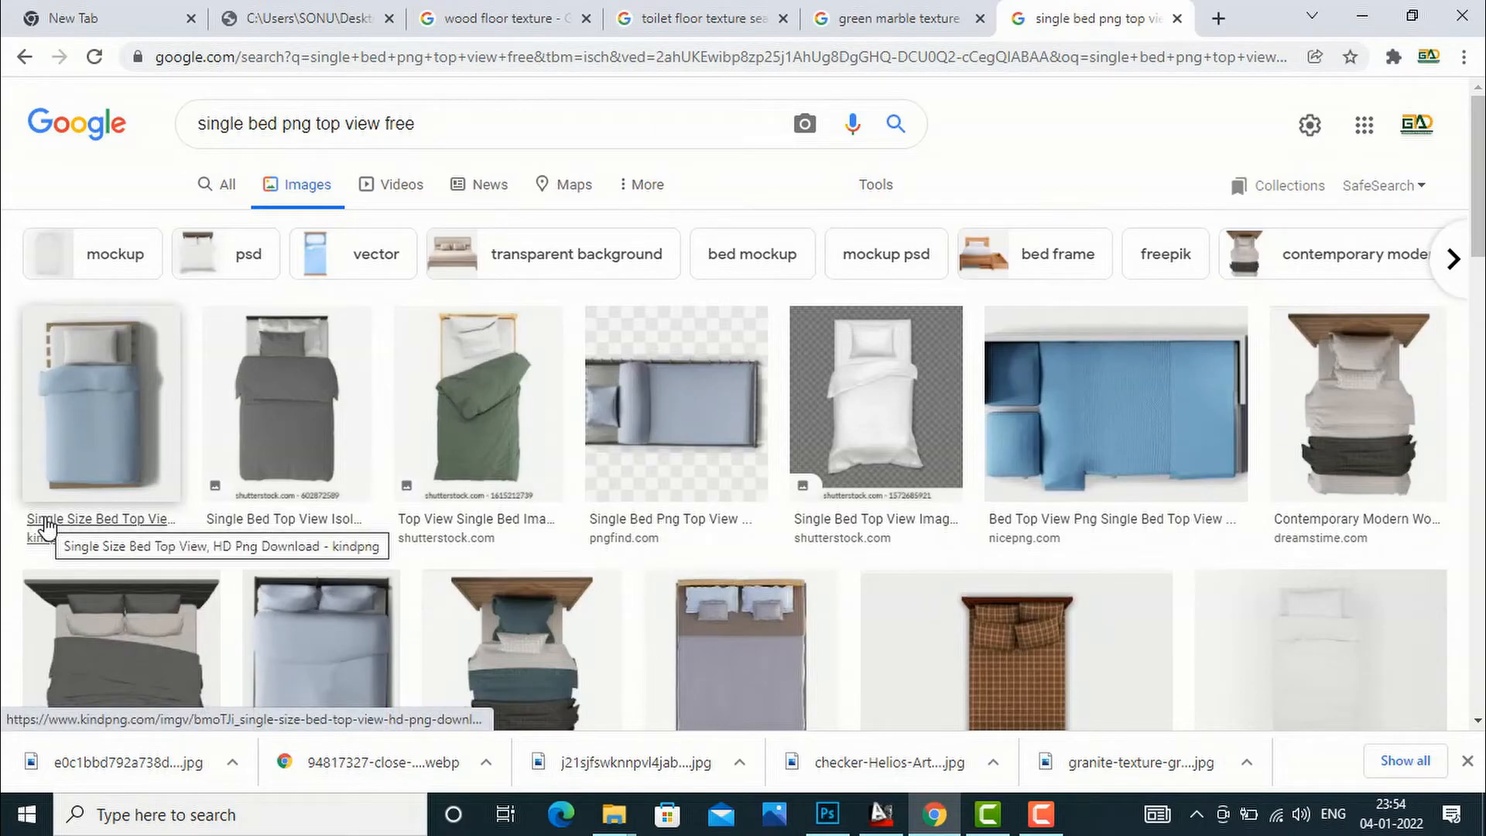
# Step: Open the kindpng and seekpng bed results in separate tabs, close the kindpng tab, and return to the image results
pyautogui.click(45, 526)
pyautogui.click(930, 18)
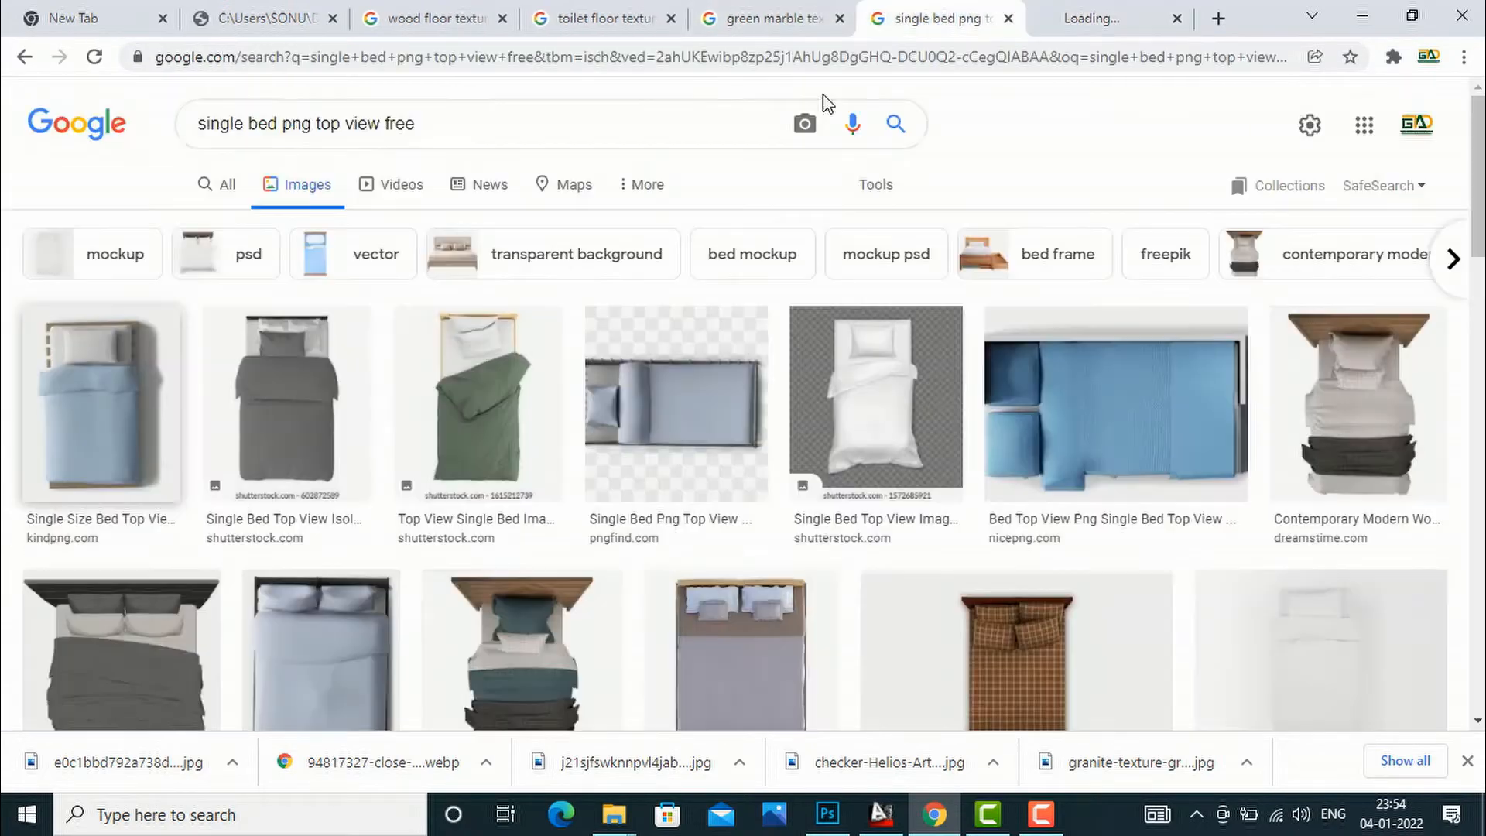
pyautogui.scroll(-3, 147, 565)
pyautogui.click(129, 572)
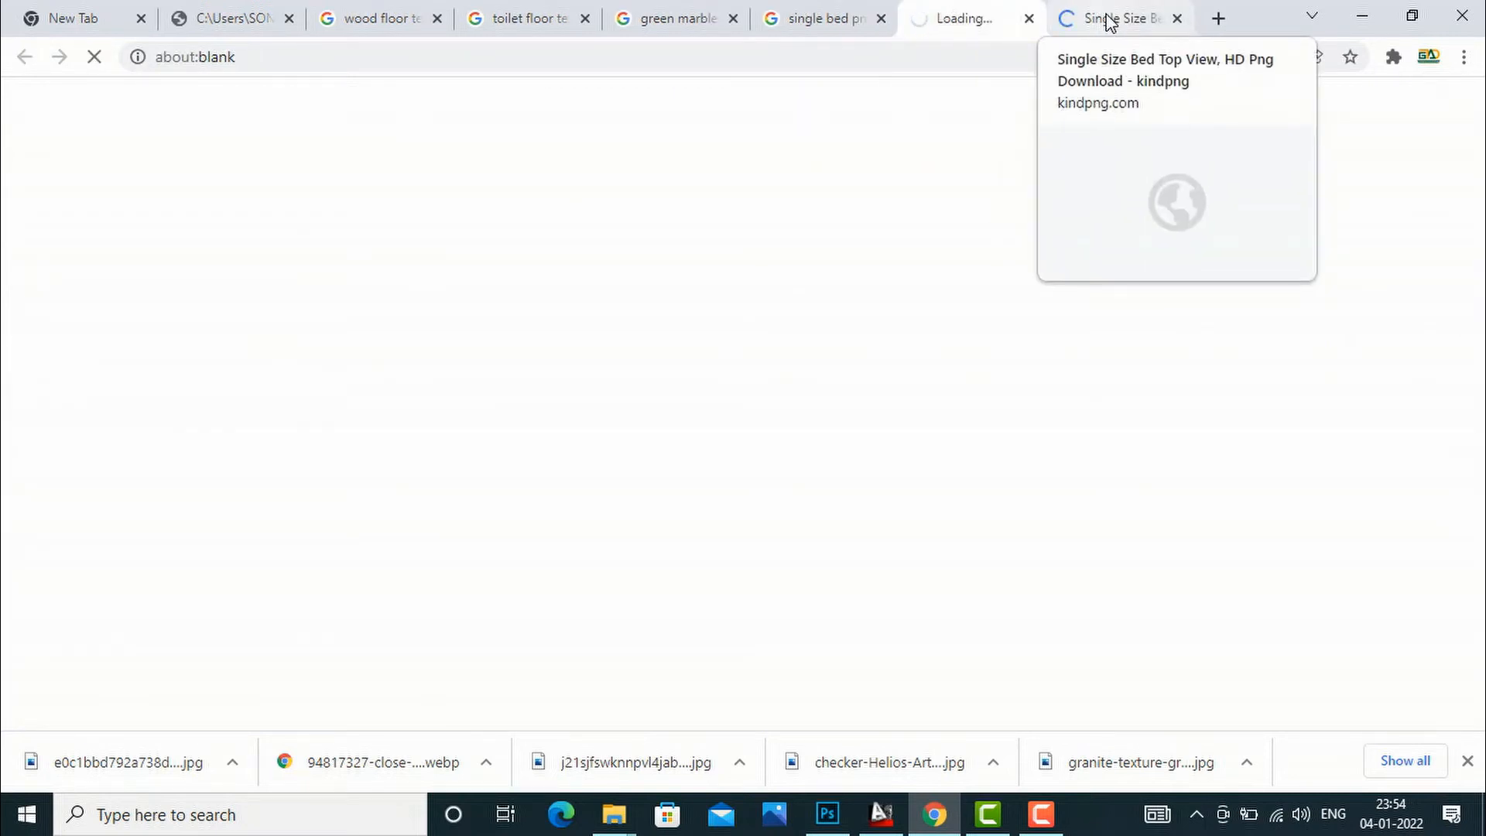
pyautogui.click(1177, 18)
pyautogui.click(929, 22)
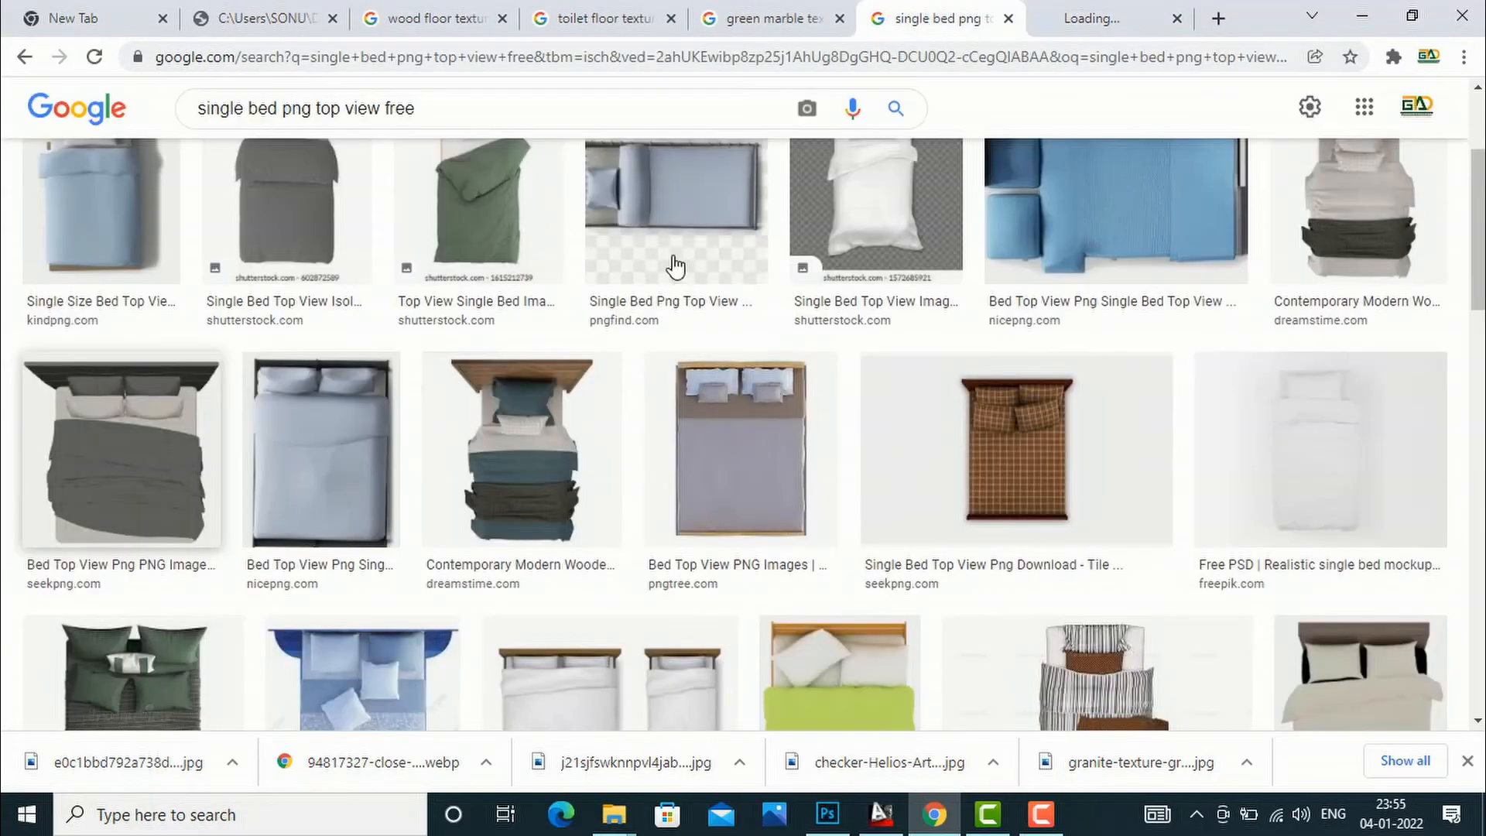
# Step: Open the nicepng and pngtree bed top view results in new tabs and view the pngtree page
pyautogui.rightClick(331, 574)
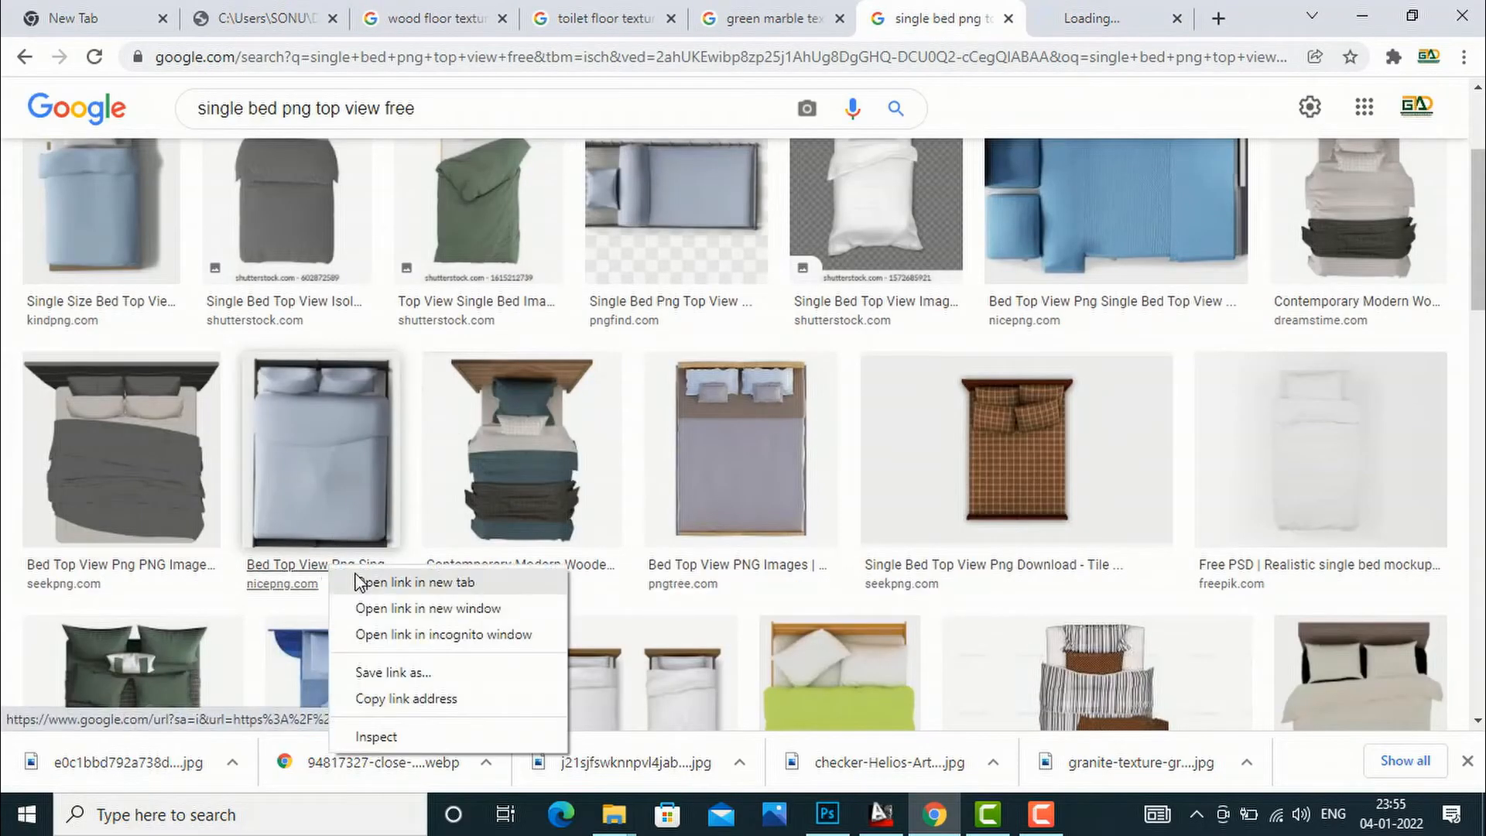
pyautogui.click(372, 582)
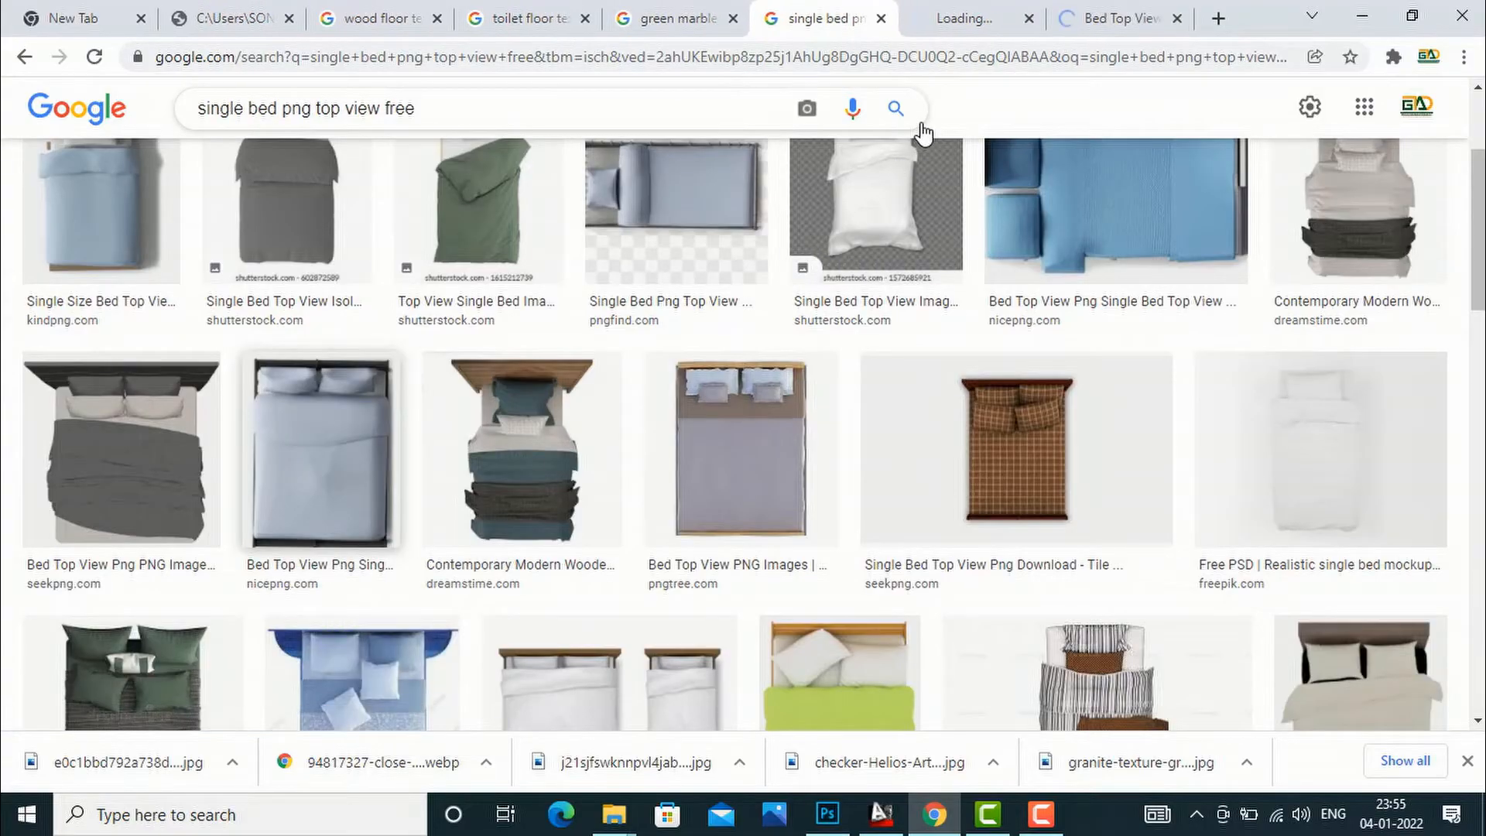
pyautogui.rightClick(714, 565)
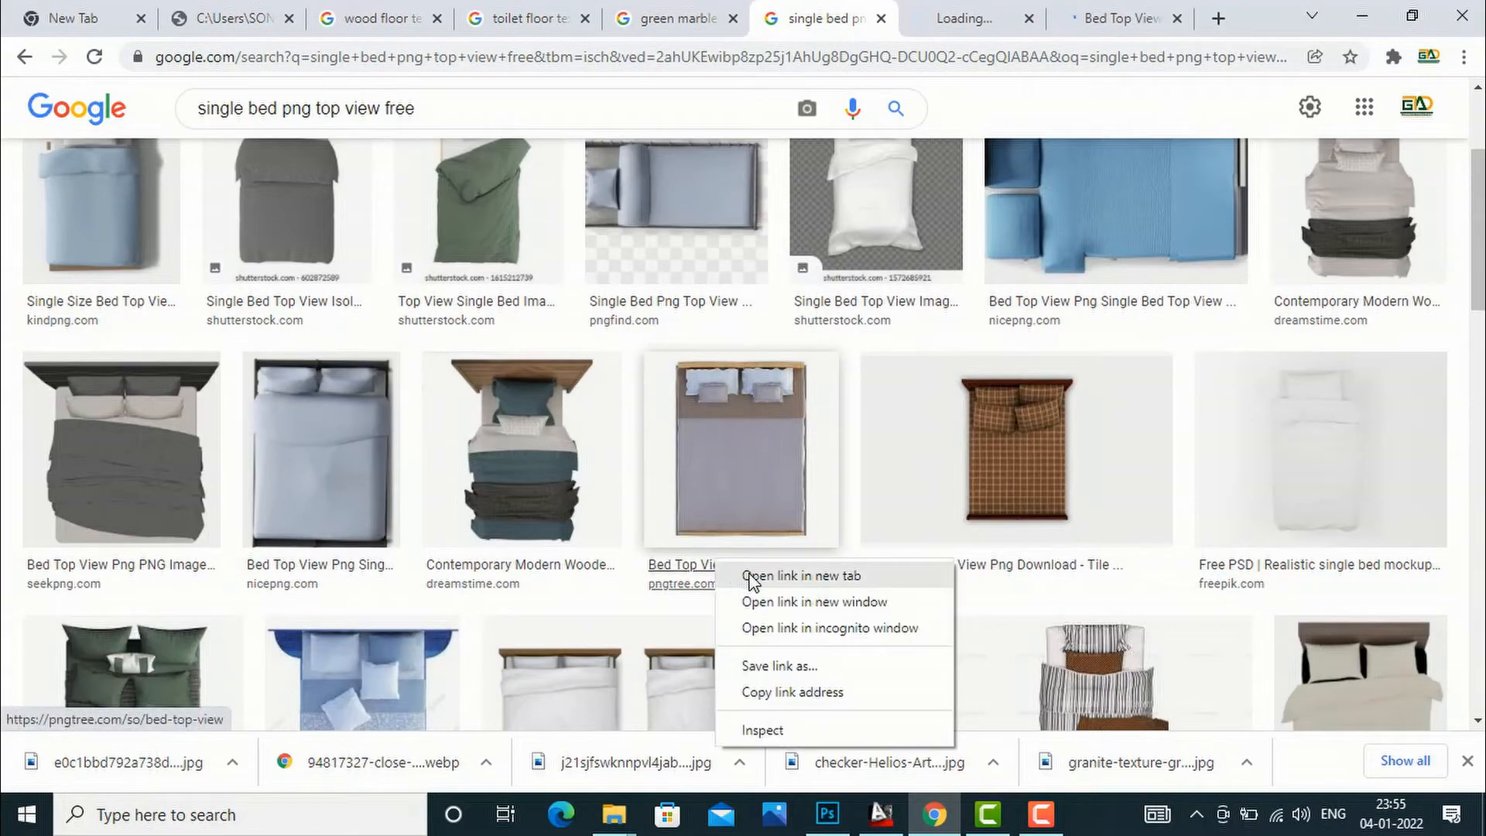
pyautogui.click(751, 577)
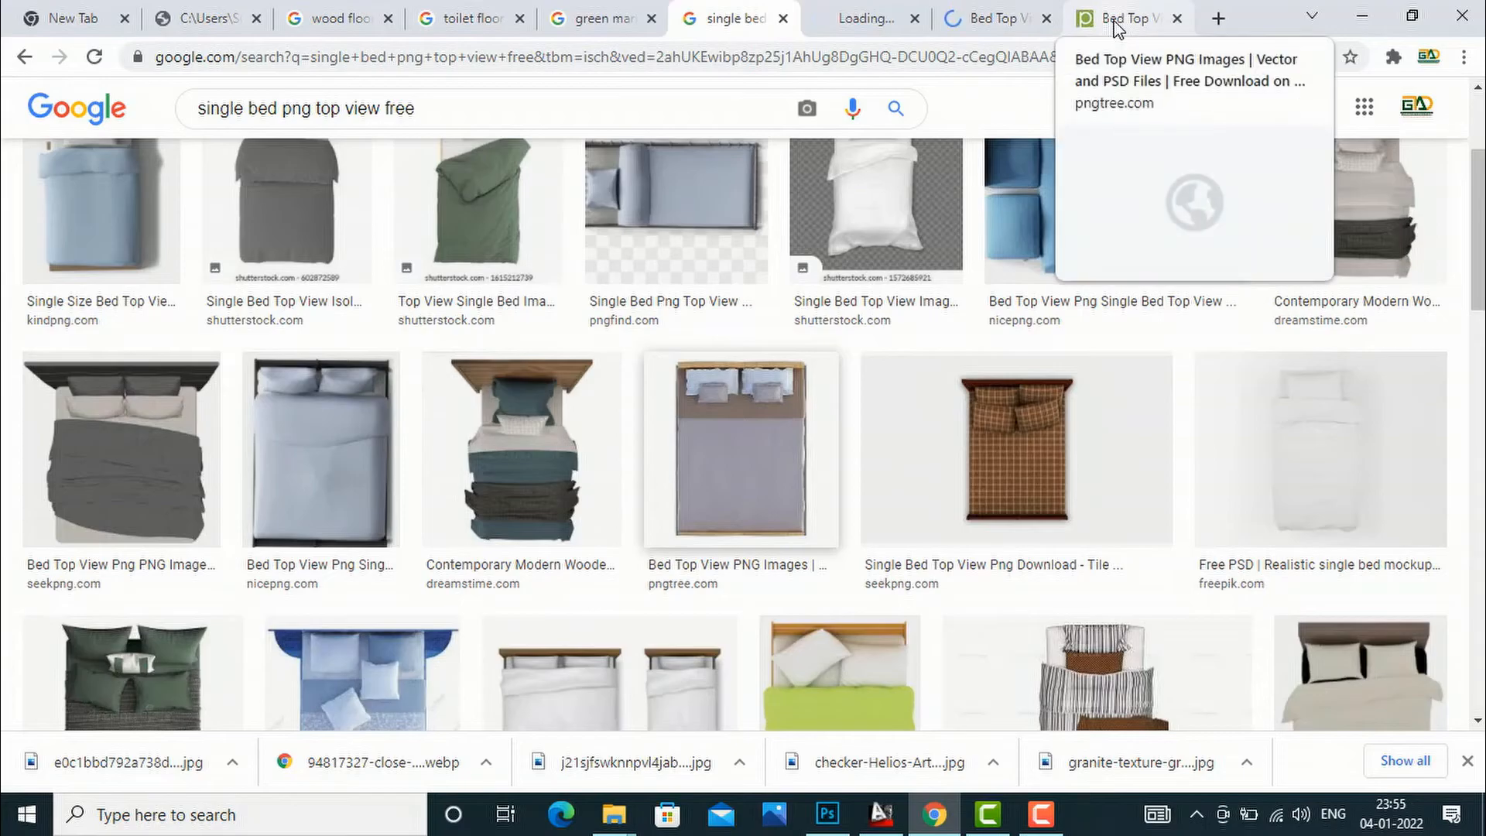
pyautogui.click(1115, 26)
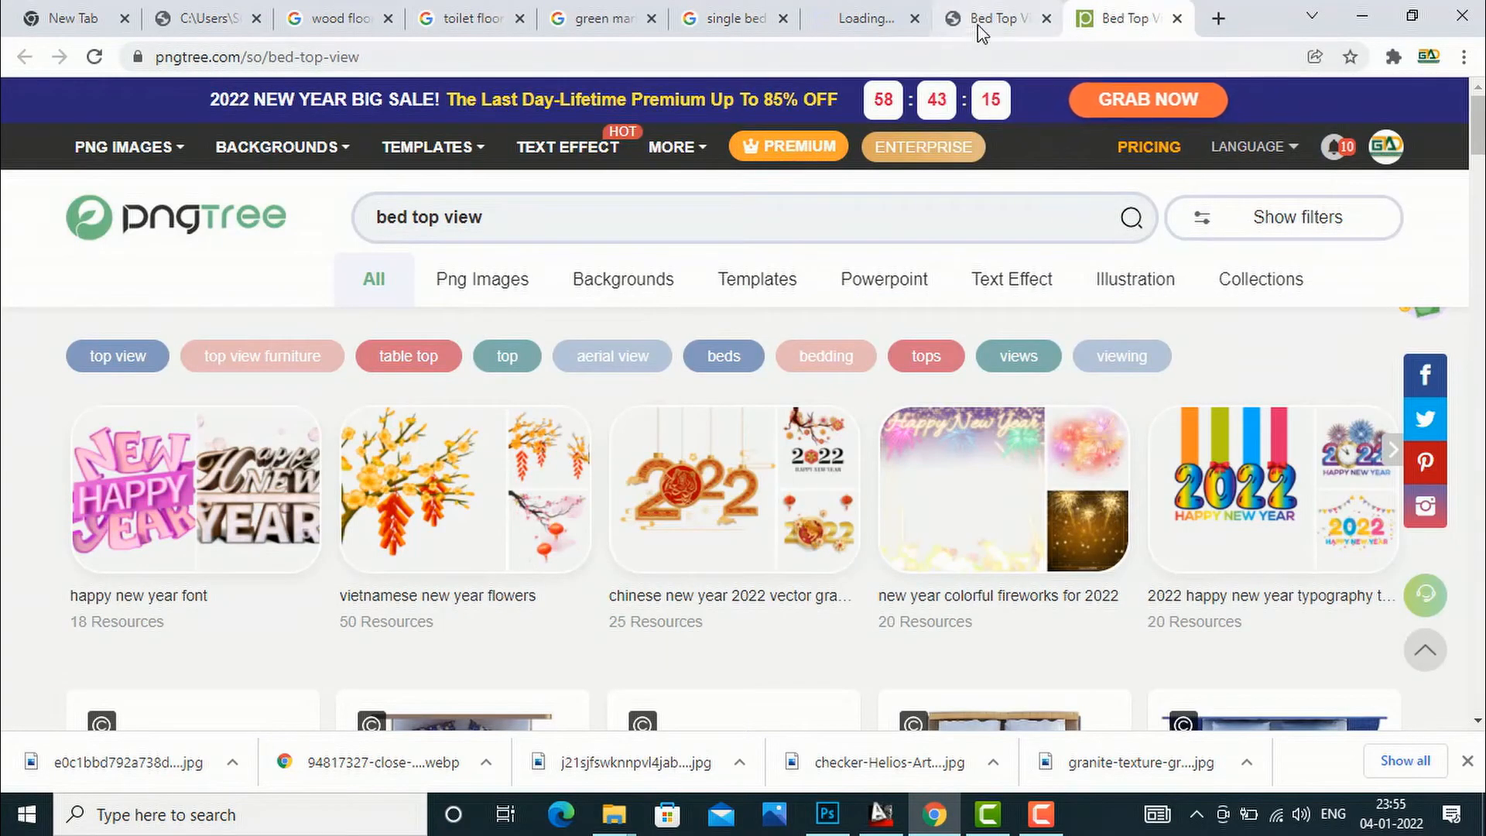
# Step: Review the blue single bed top view image on the nicepng page and download its PNG
pyautogui.click(981, 23)
pyautogui.scroll(-7, 806, 314)
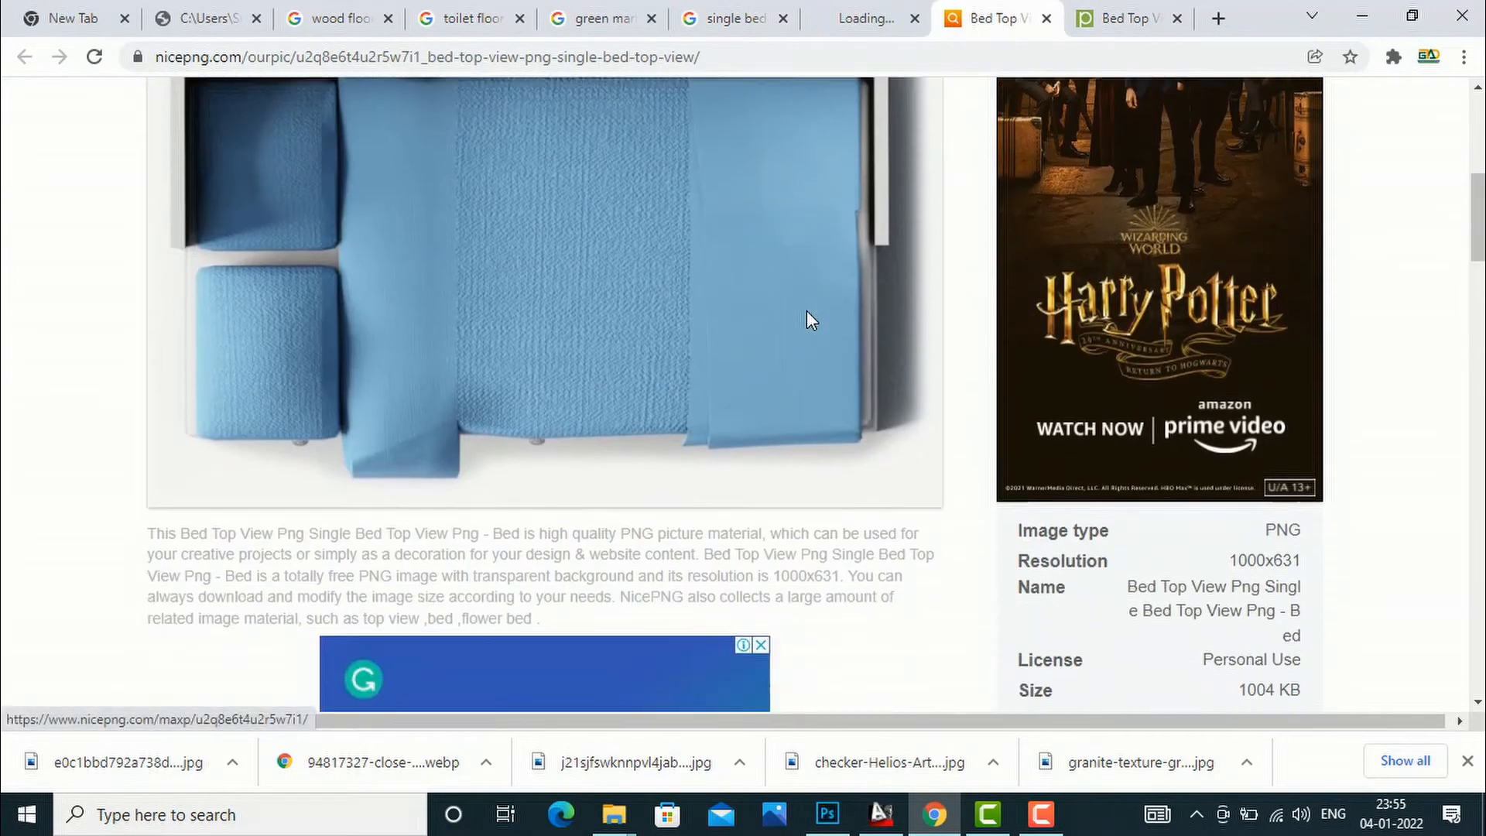
pyautogui.scroll(-5, 806, 320)
pyautogui.scroll(10, 806, 320)
pyautogui.scroll(2, 807, 320)
pyautogui.click(1118, 231)
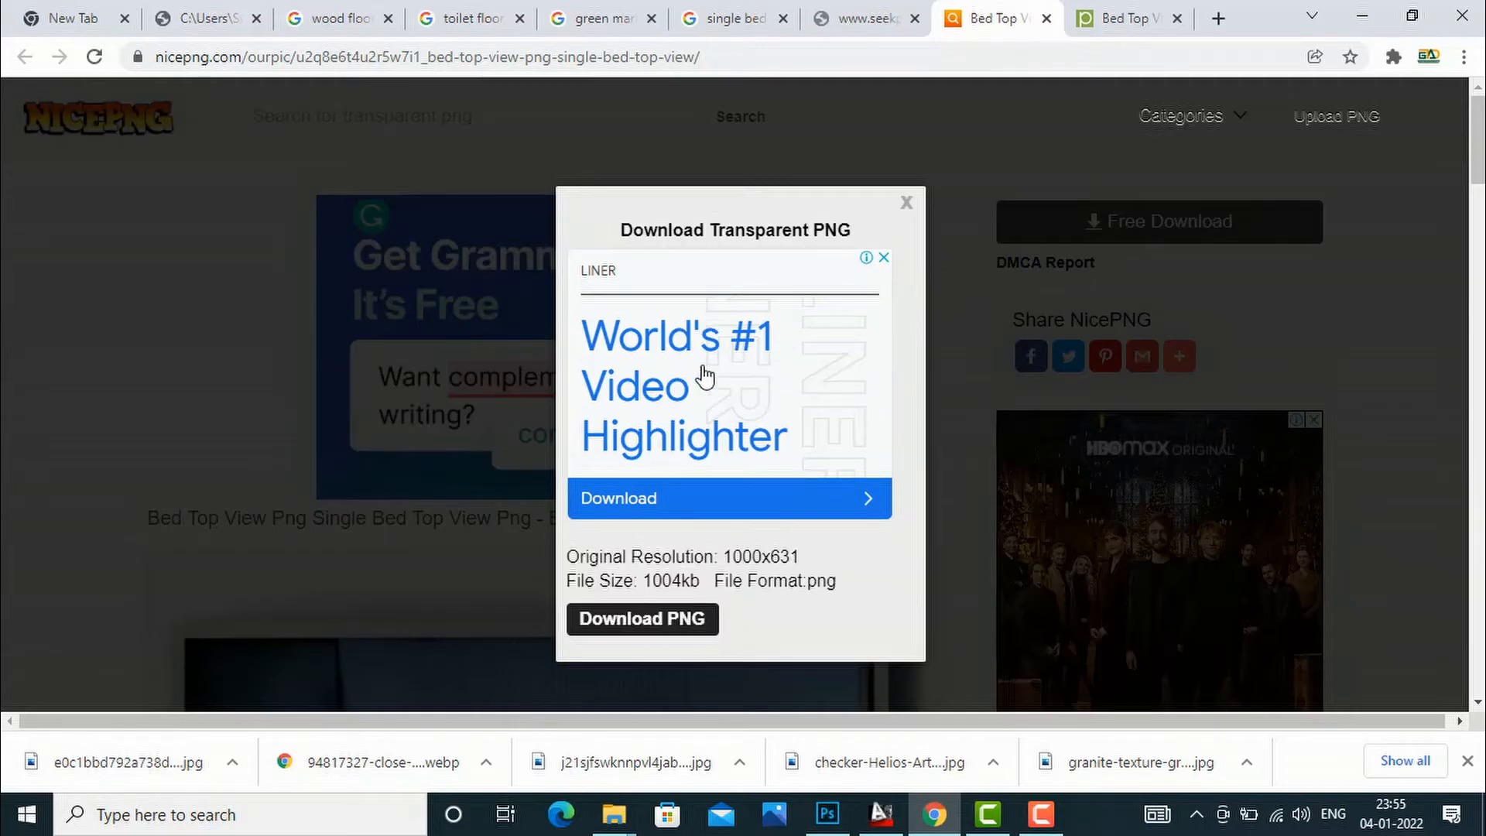
pyautogui.click(650, 622)
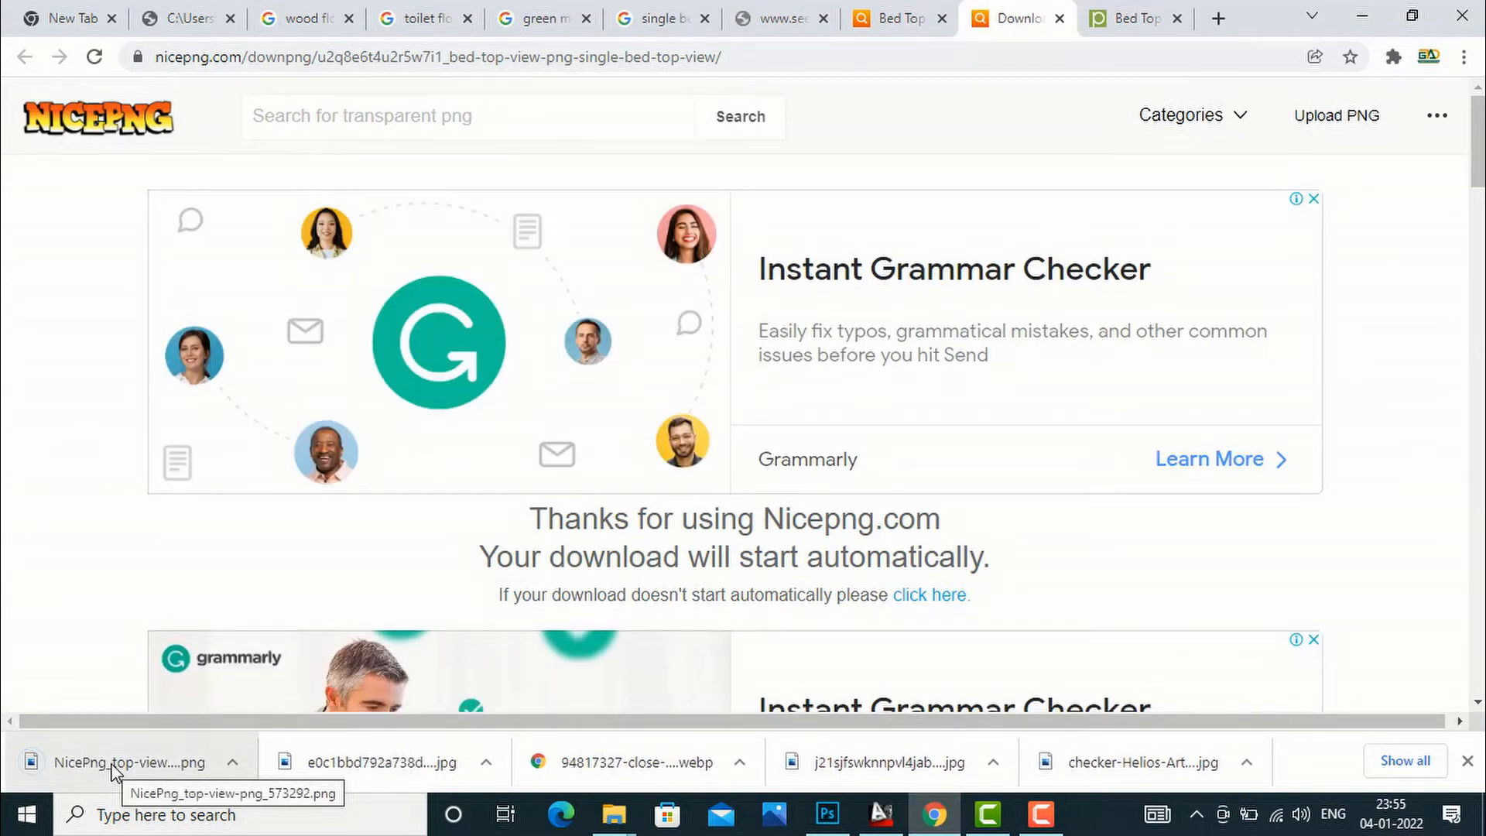
# Step: Place the downloaded NicePng_top-view-png_573292 bed image into the floor plan document in Photoshop
pyautogui.moveTo(113, 767); pyautogui.dragTo(683, 552)
pyautogui.moveTo(456, 573); pyautogui.dragTo(513, 574)
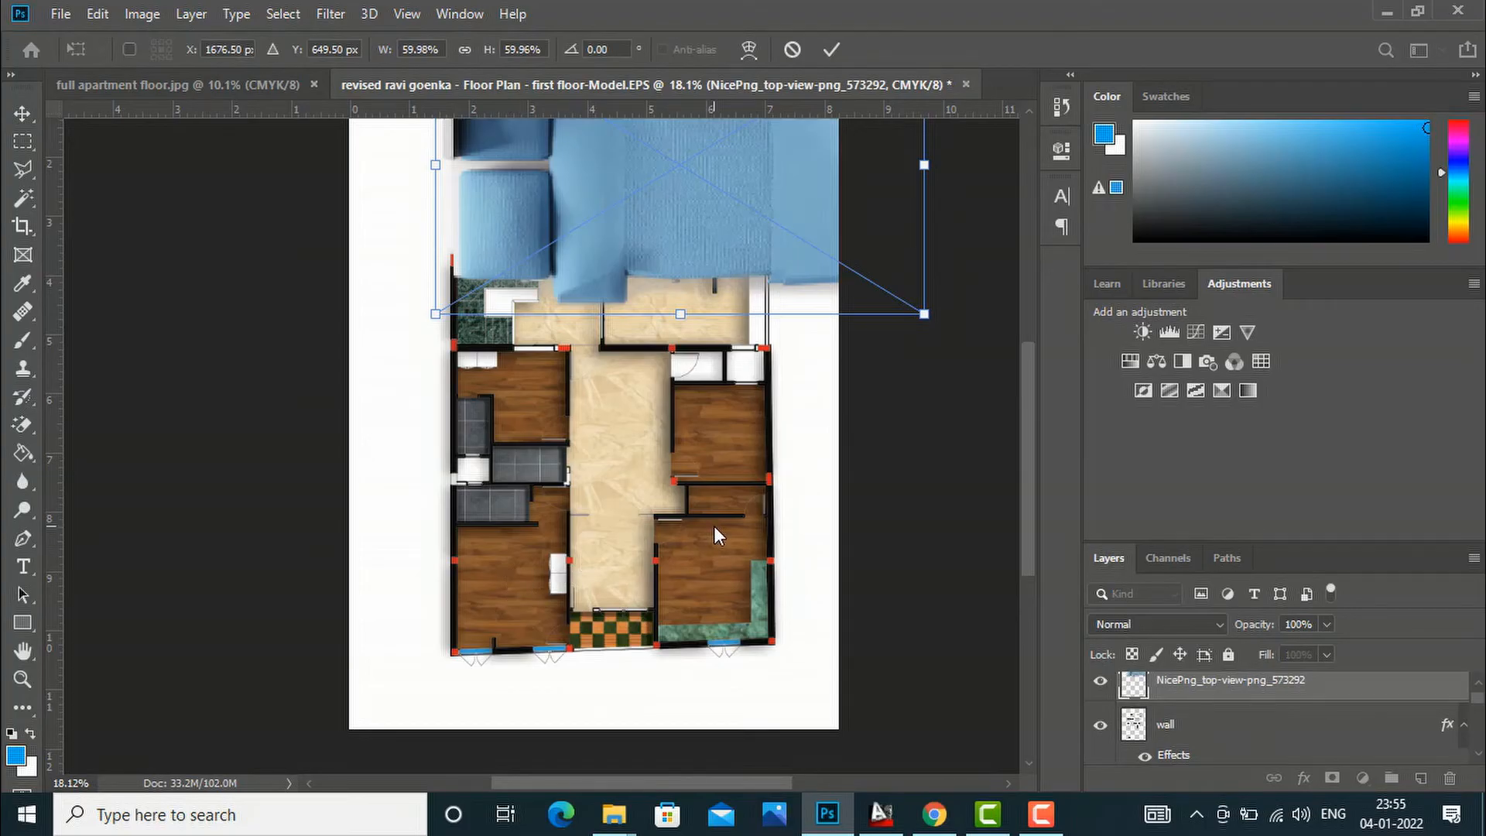
pyautogui.scroll(-3, 714, 526)
pyautogui.scroll(-1, 712, 521)
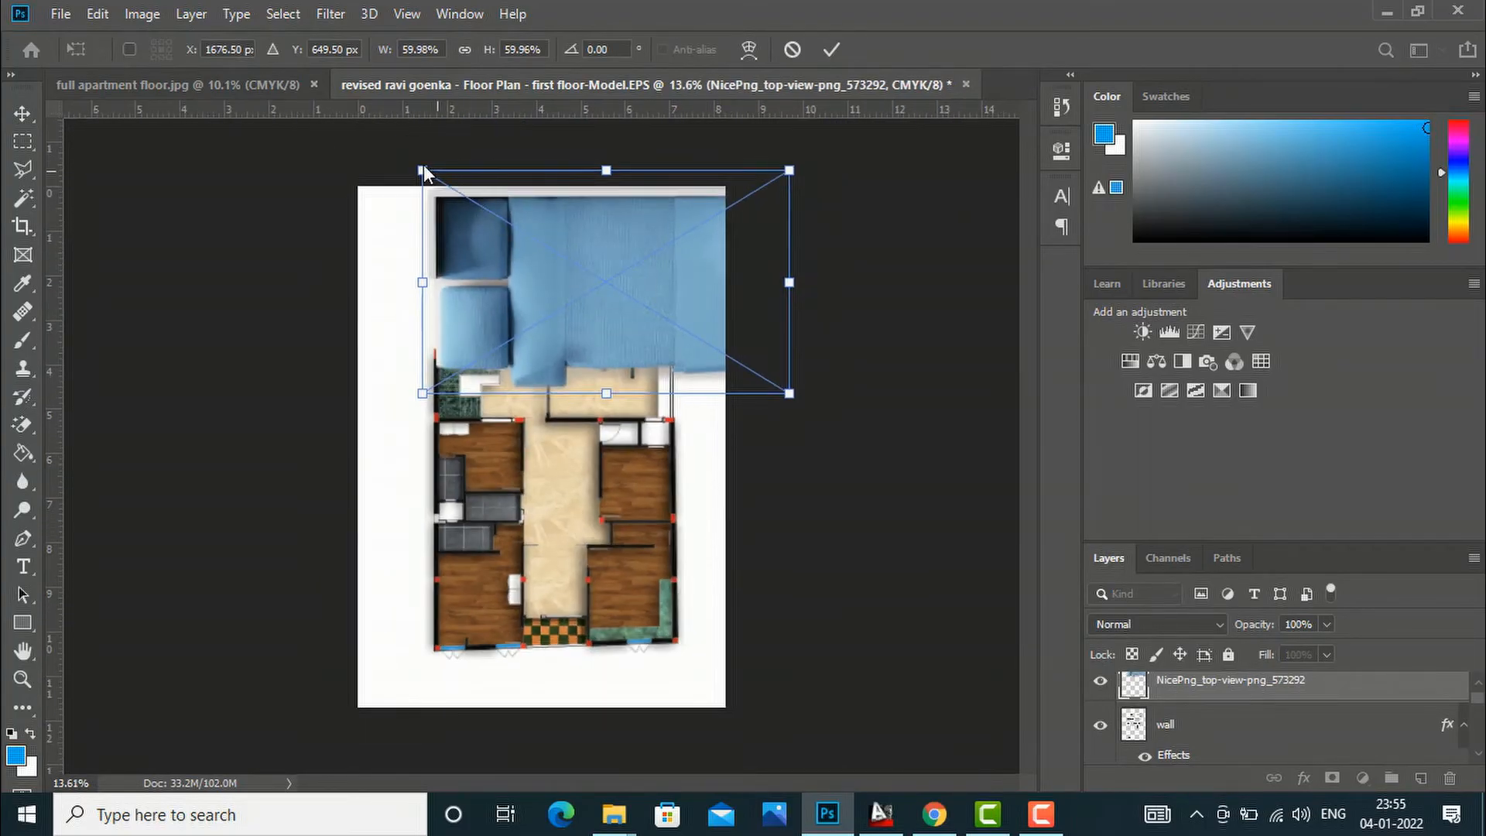
# Step: Move the placed bed image down over the lower half of the plan and scale it to 14.25%
pyautogui.moveTo(598, 229); pyautogui.dragTo(546, 517)
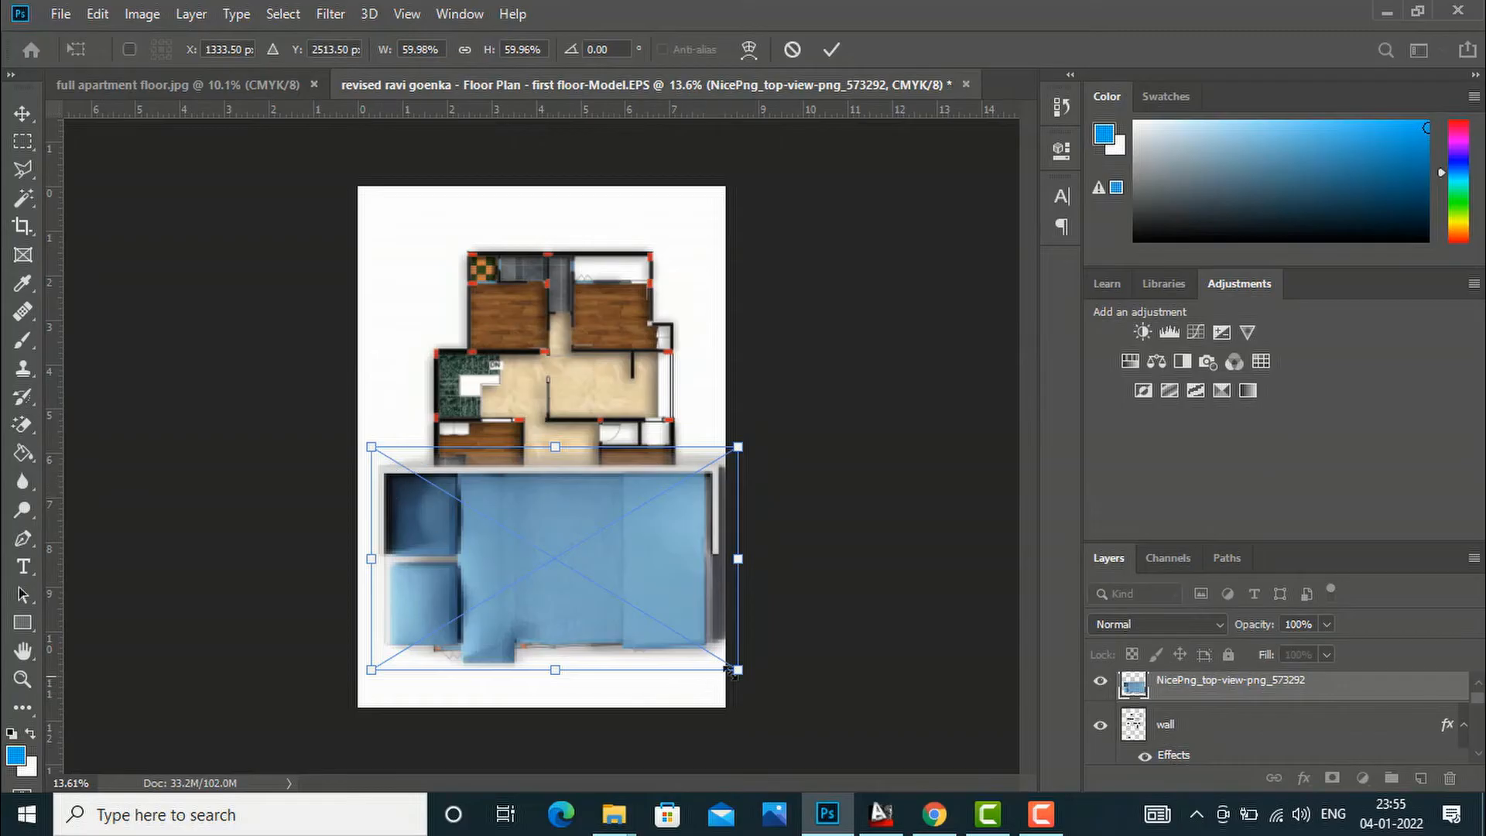
pyautogui.moveTo(738, 670); pyautogui.dragTo(455, 511)
pyautogui.scroll(3, 453, 572)
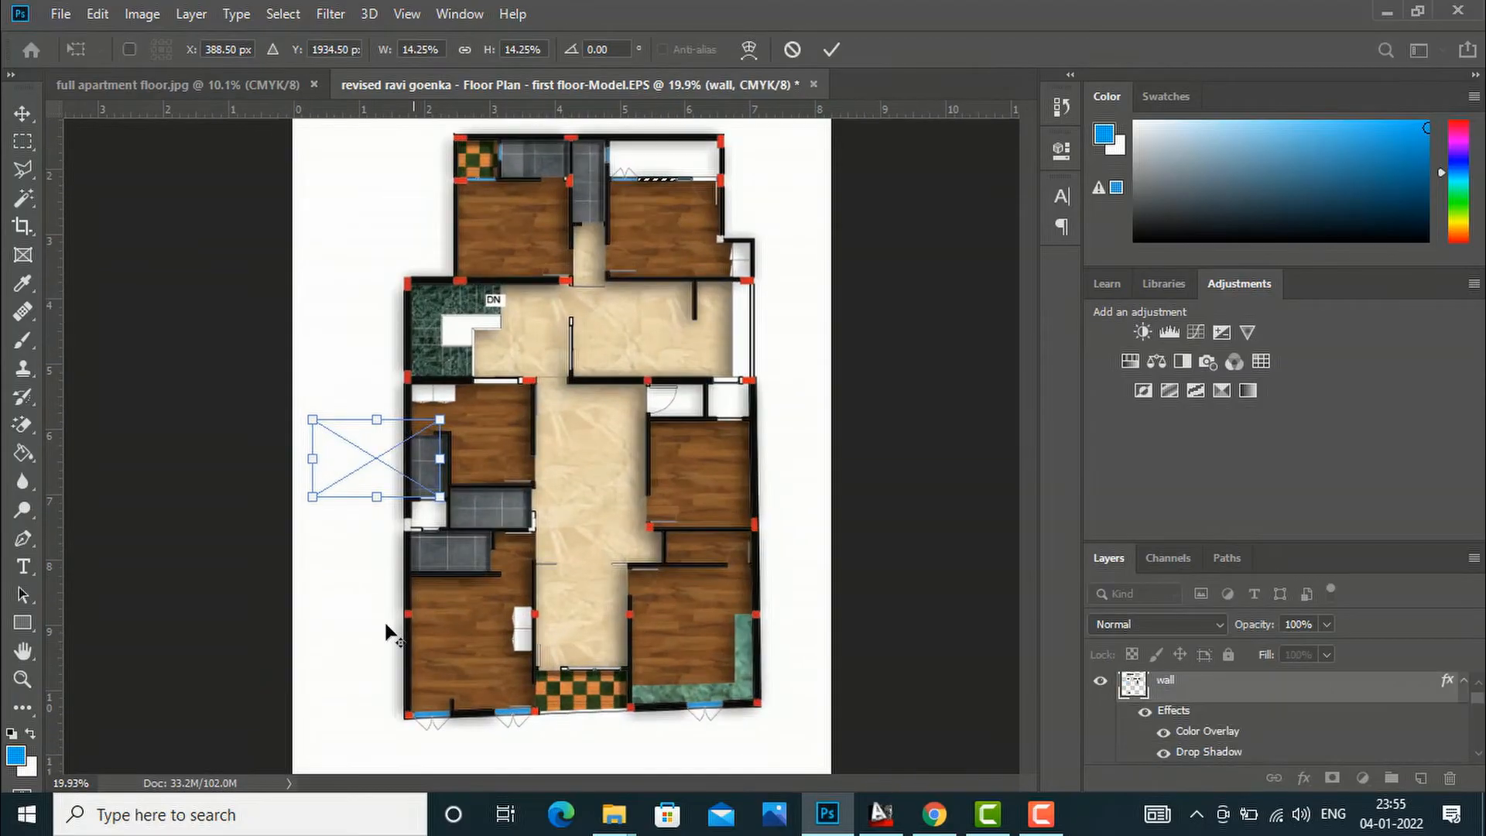
# Step: Move the blue single bed into the lower-left bedroom, scale it to about 9% beside the outer wall and apply the transform
pyautogui.scroll(1, 384, 500)
pyautogui.moveTo(370, 482); pyautogui.dragTo(453, 655)
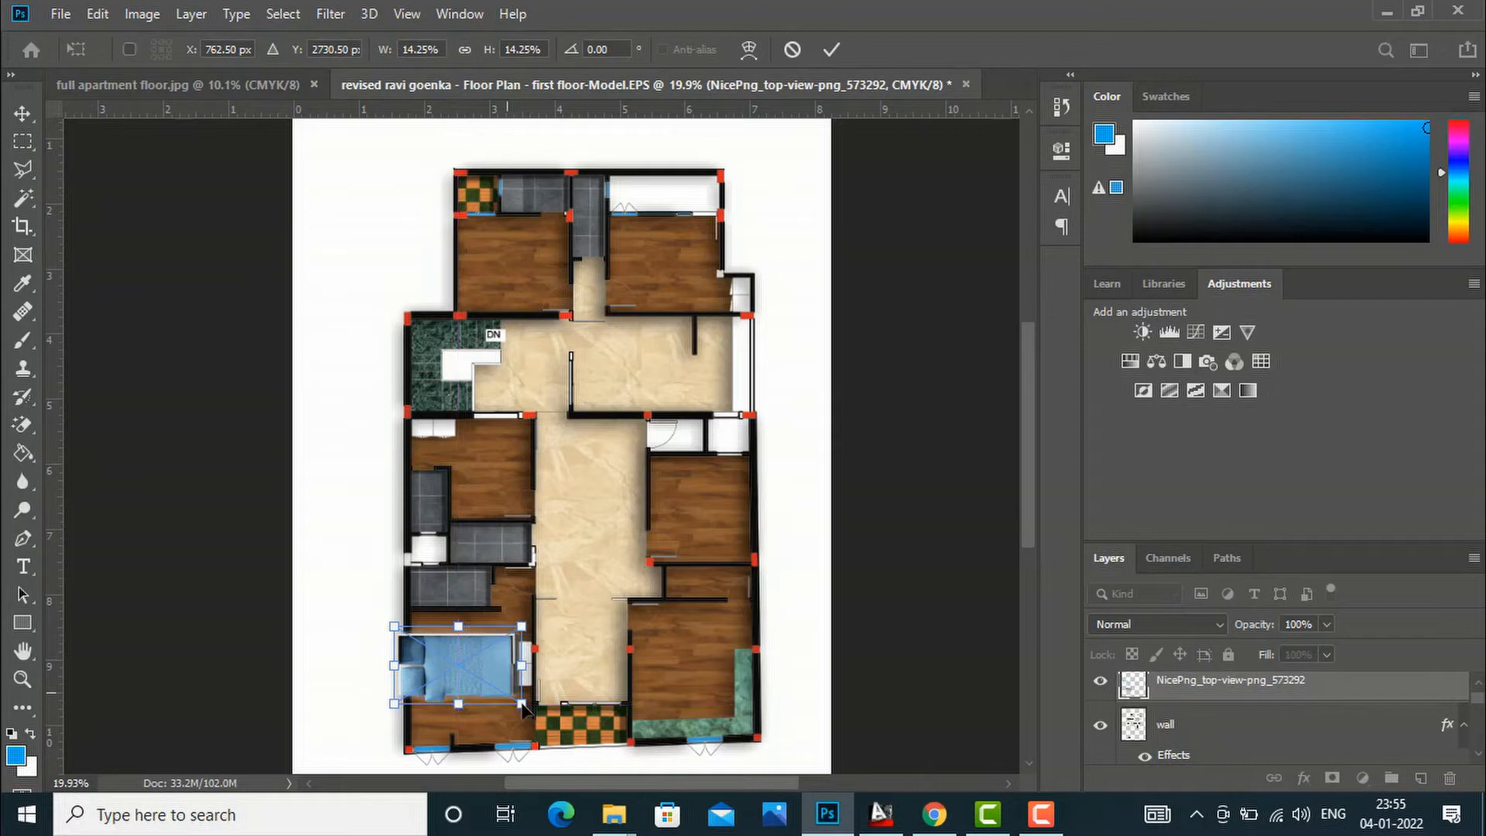
pyautogui.moveTo(522, 697); pyautogui.dragTo(497, 684)
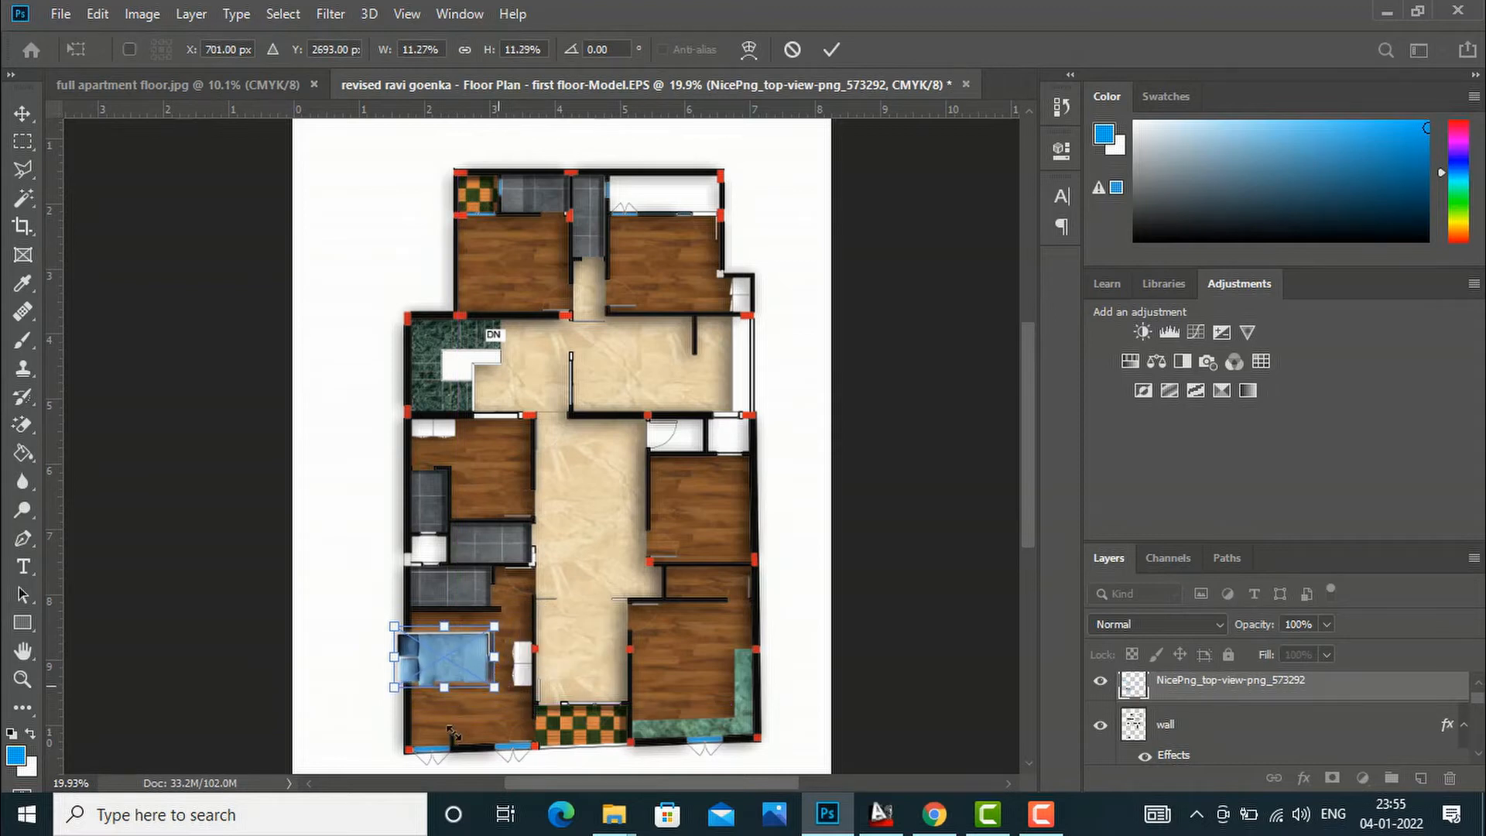
pyautogui.scroll(8, 453, 733)
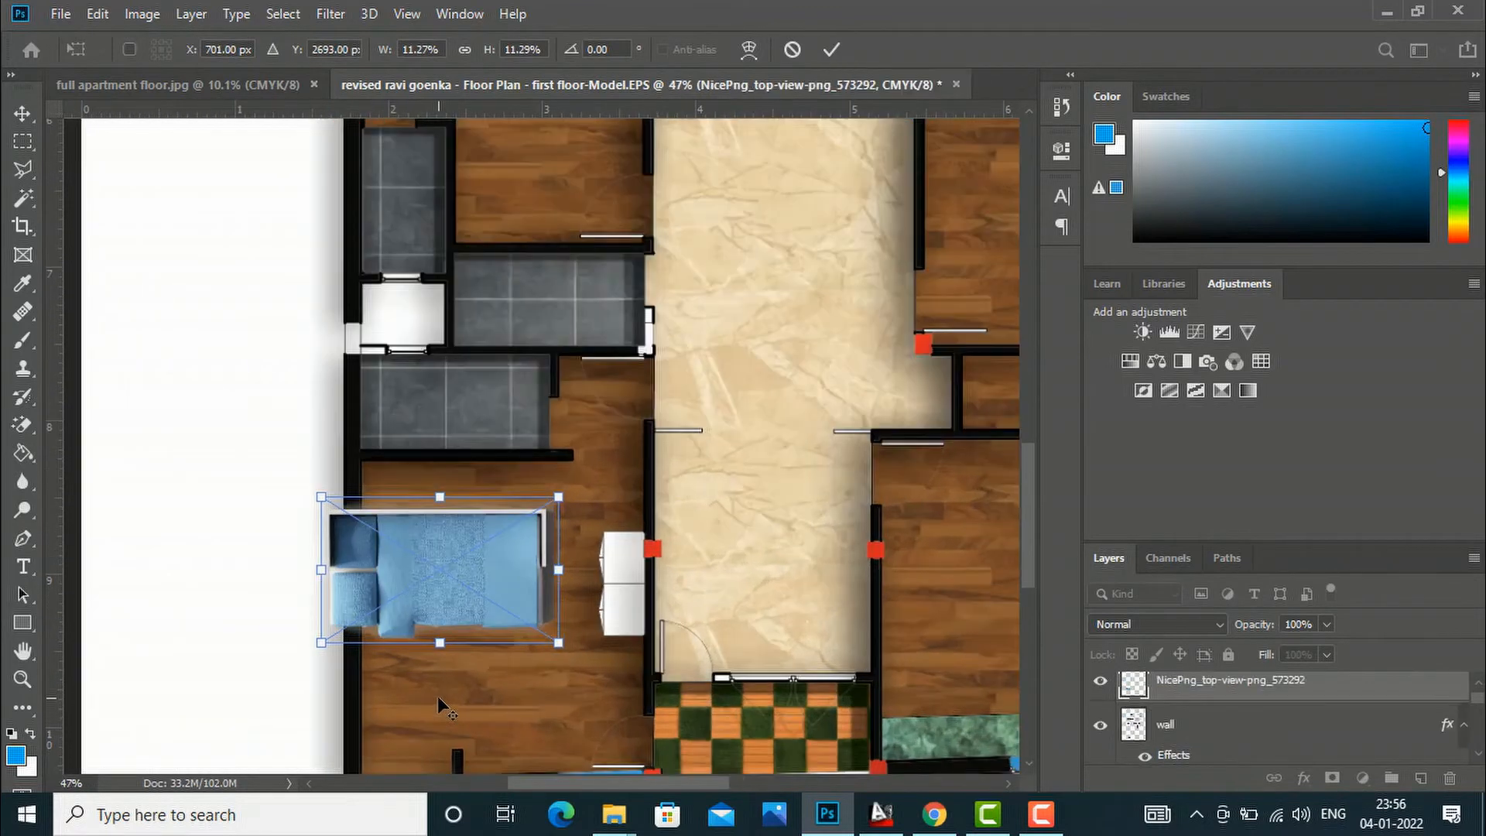
pyautogui.moveTo(320, 497); pyautogui.dragTo(378, 534)
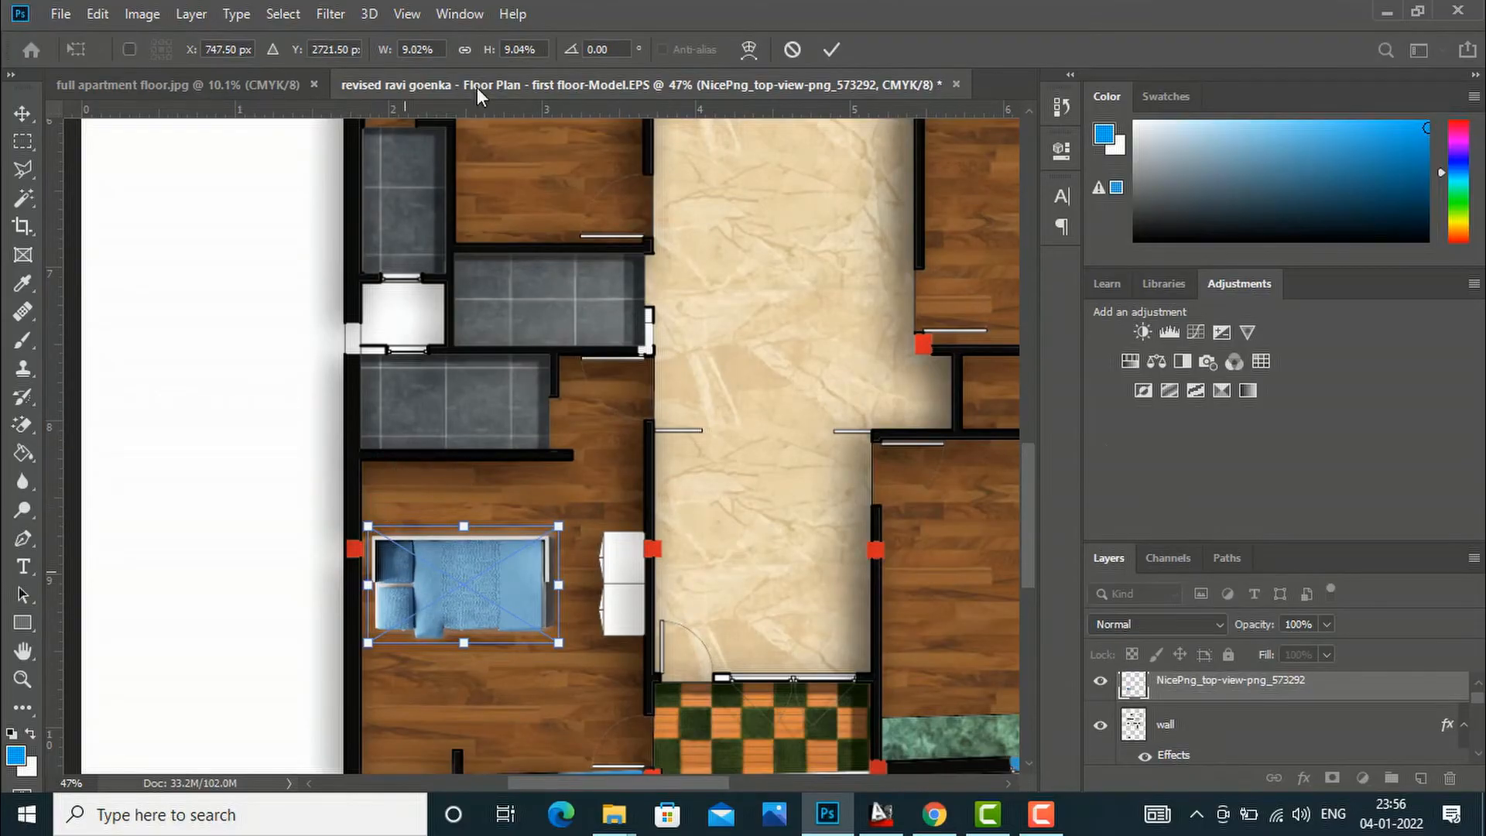
pyautogui.click(20, 121)
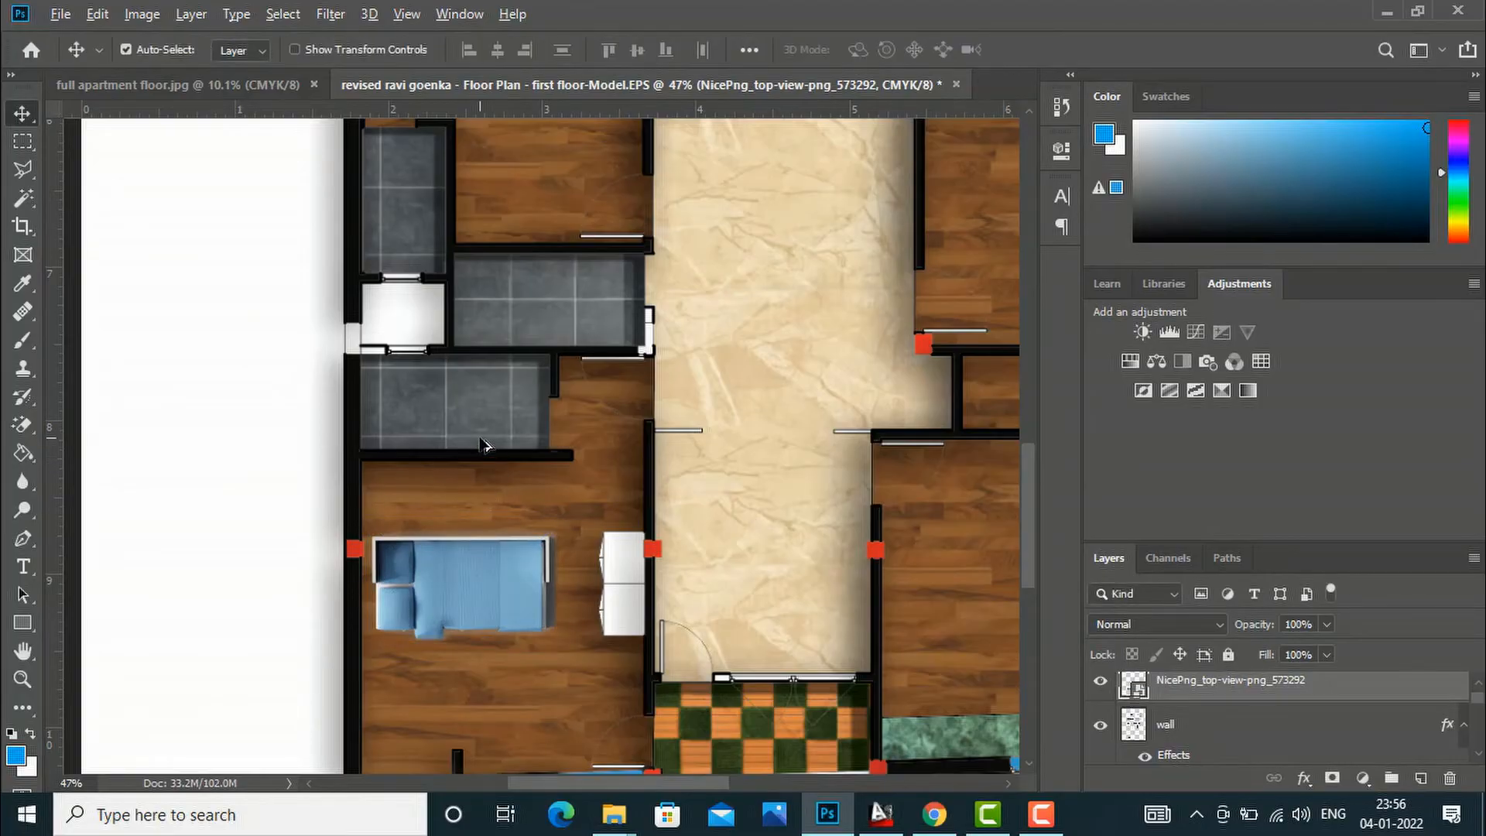
pyautogui.scroll(-3, 481, 444)
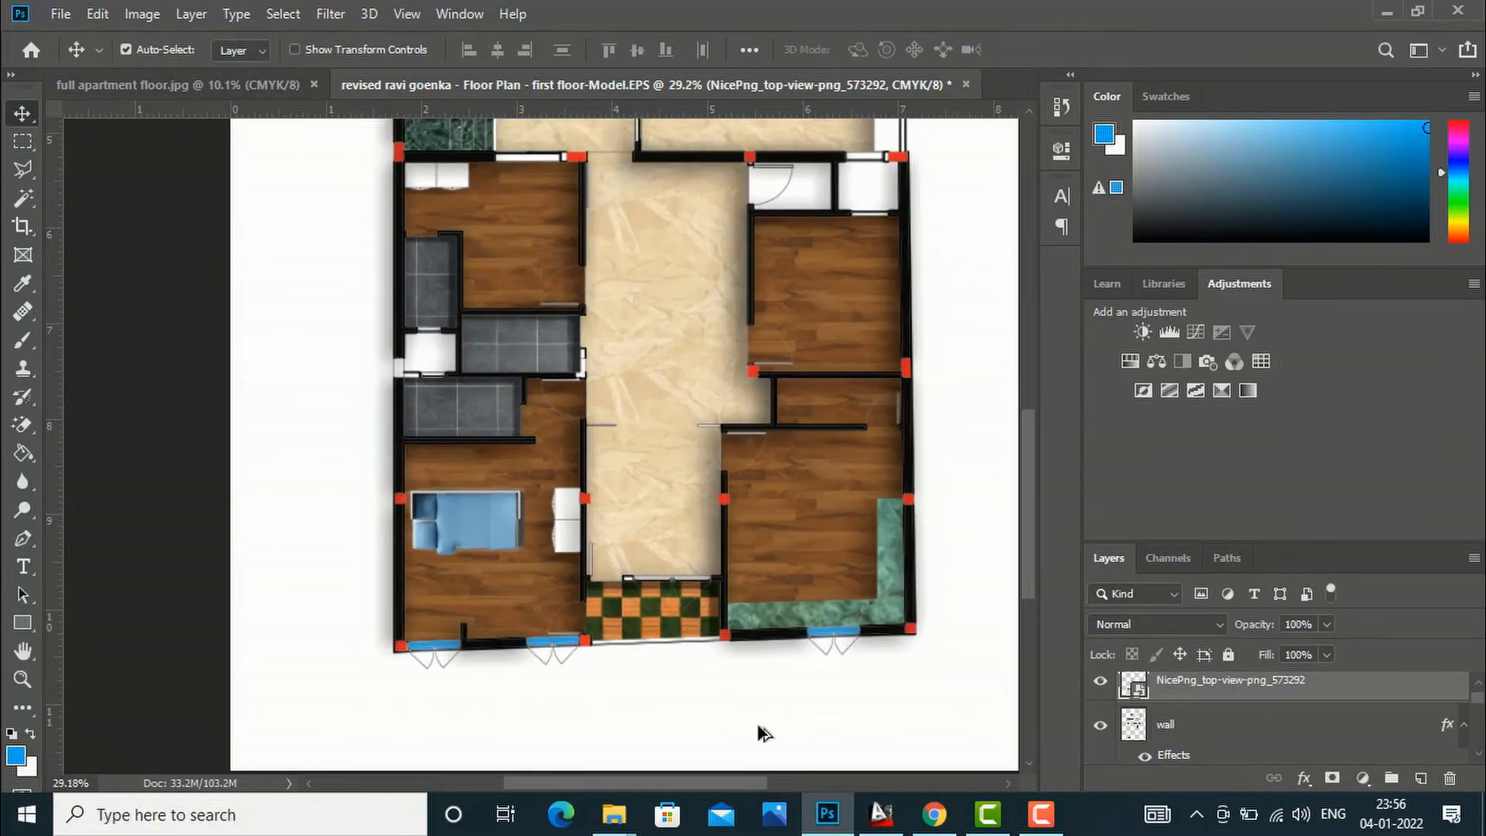
# Step: Switch to Chrome and look over the nicepng single bed page again
pyautogui.click(935, 814)
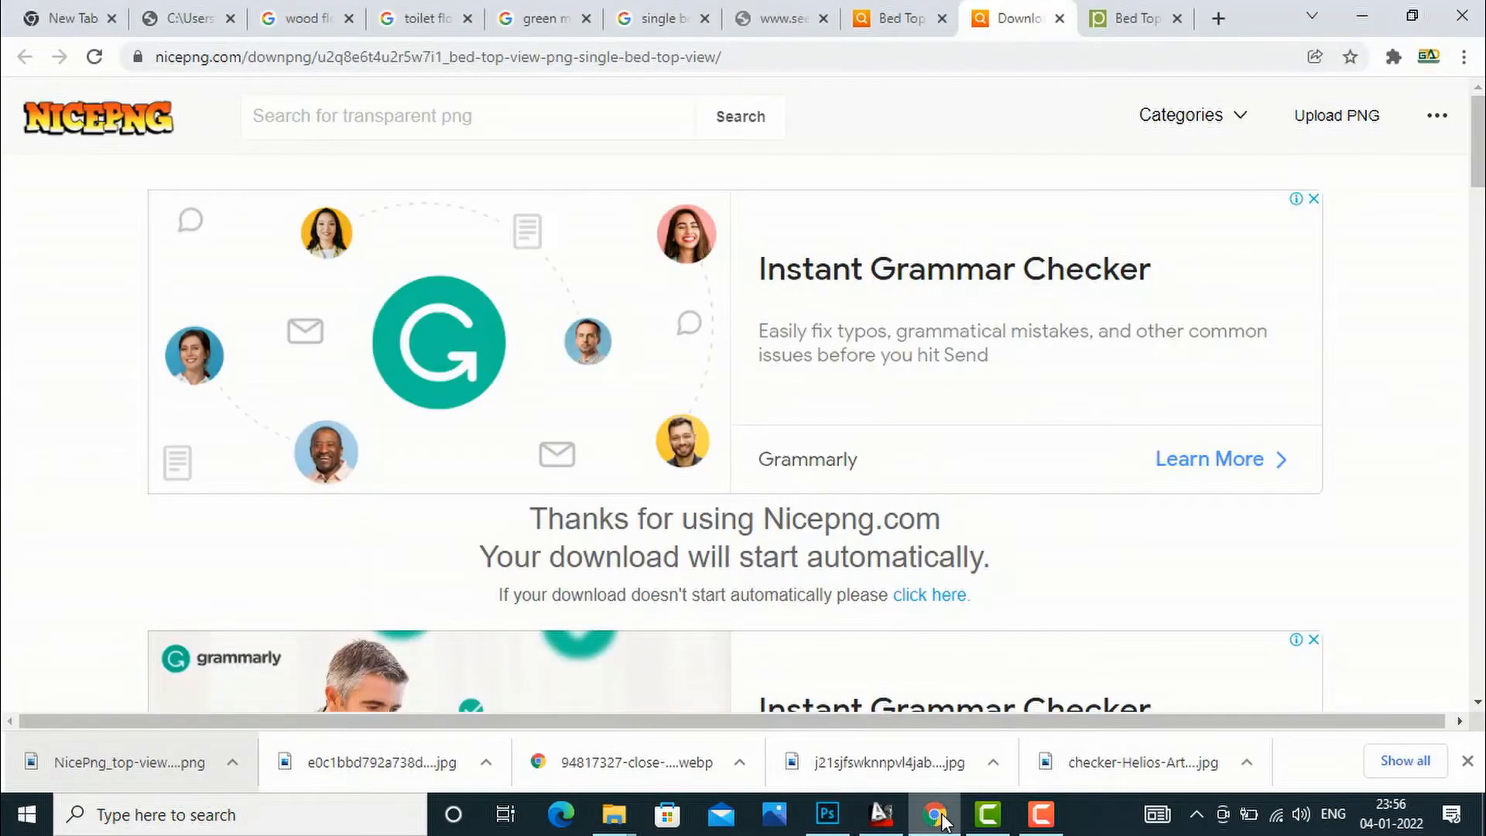
pyautogui.click(903, 17)
pyautogui.click(909, 204)
pyautogui.scroll(-15, 673, 325)
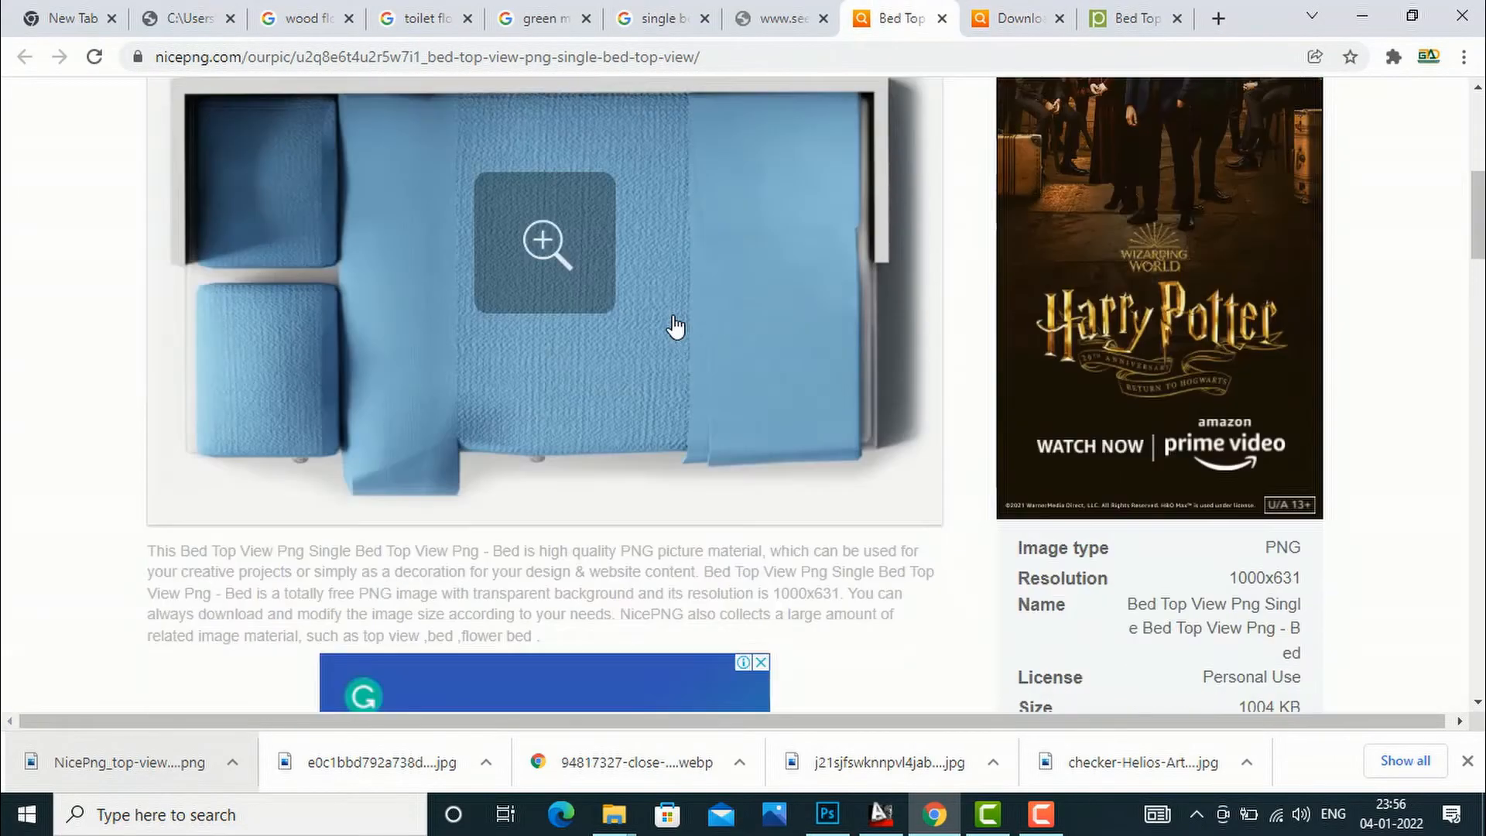
pyautogui.scroll(15, 675, 327)
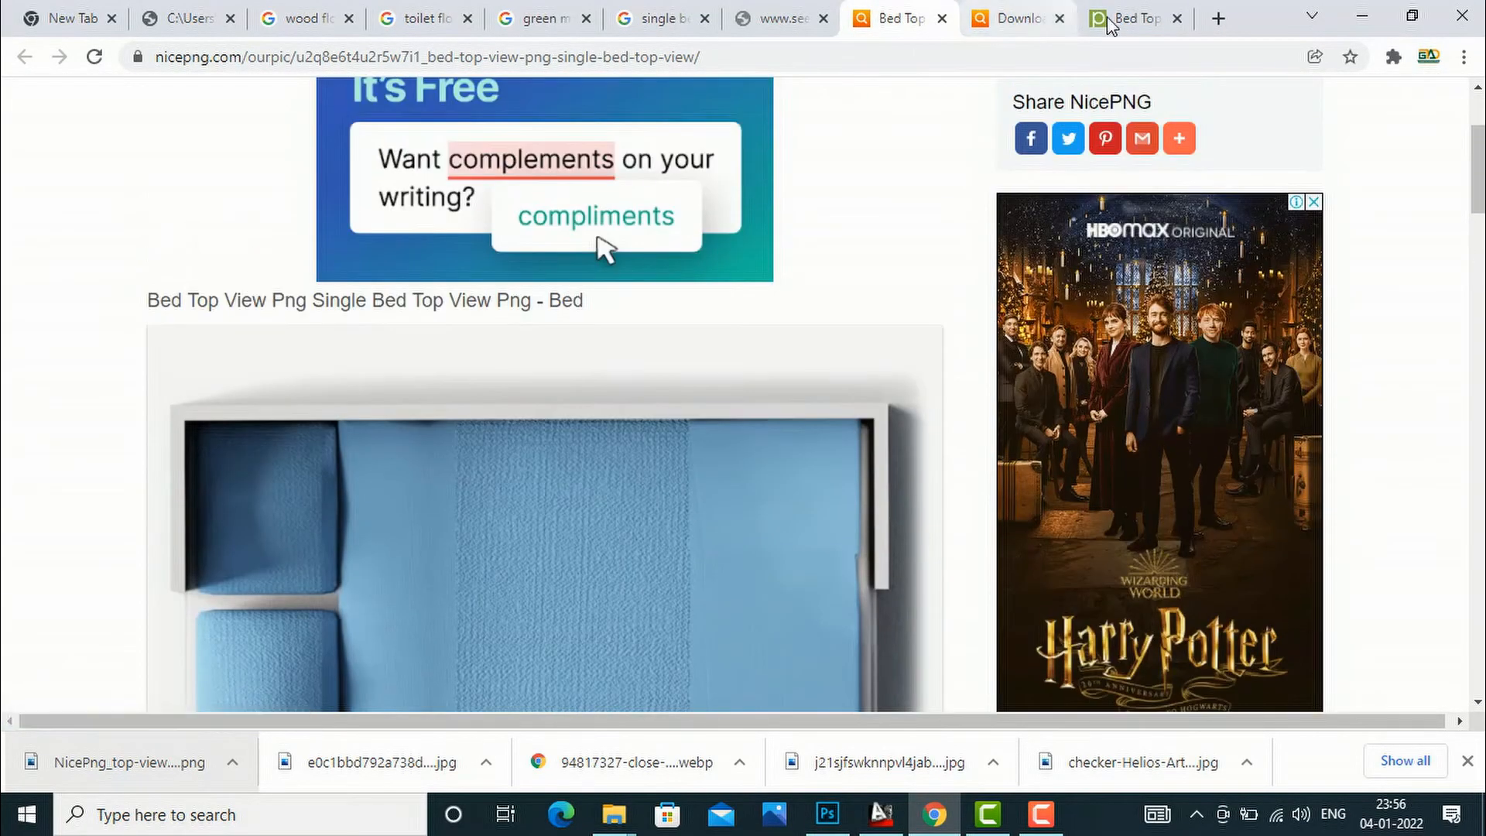
# Step: Find the blue double bed with curved side tables in the pngtree bed top view results and download its JPG with the free quota
pyautogui.click(1130, 20)
pyautogui.scroll(-5, 890, 371)
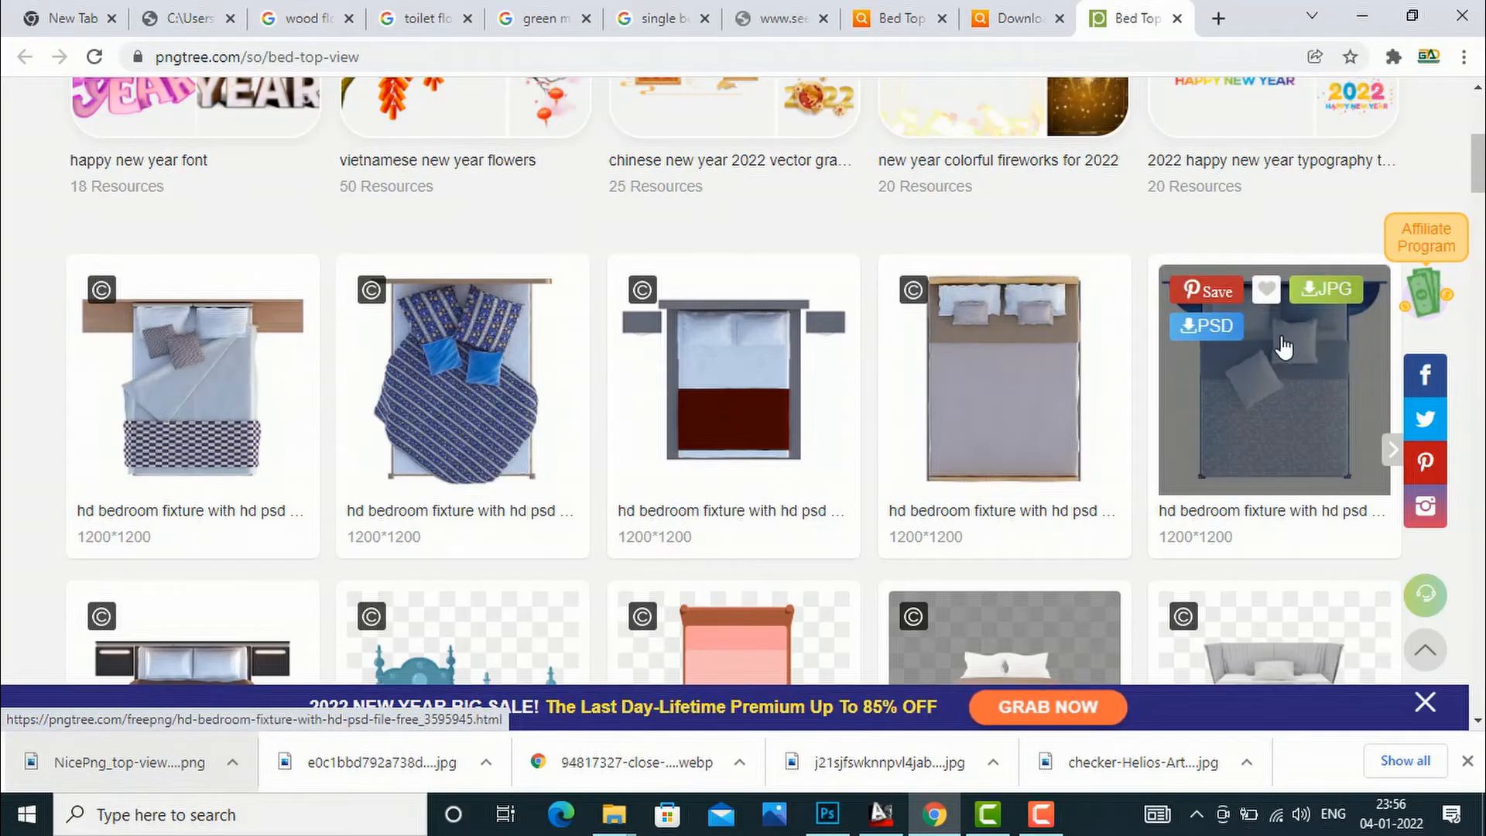
pyautogui.click(1320, 298)
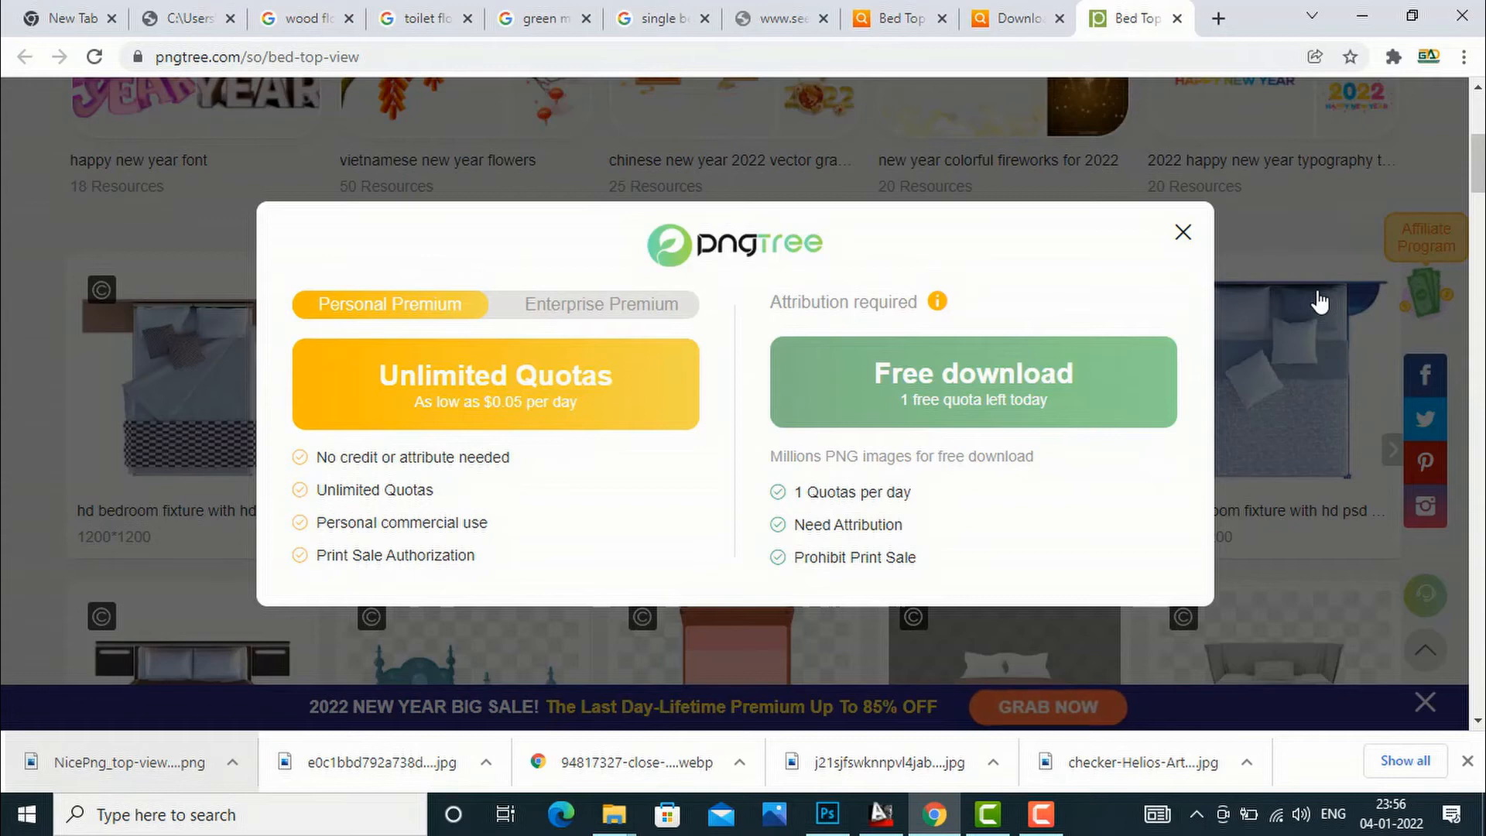
pyautogui.click(939, 400)
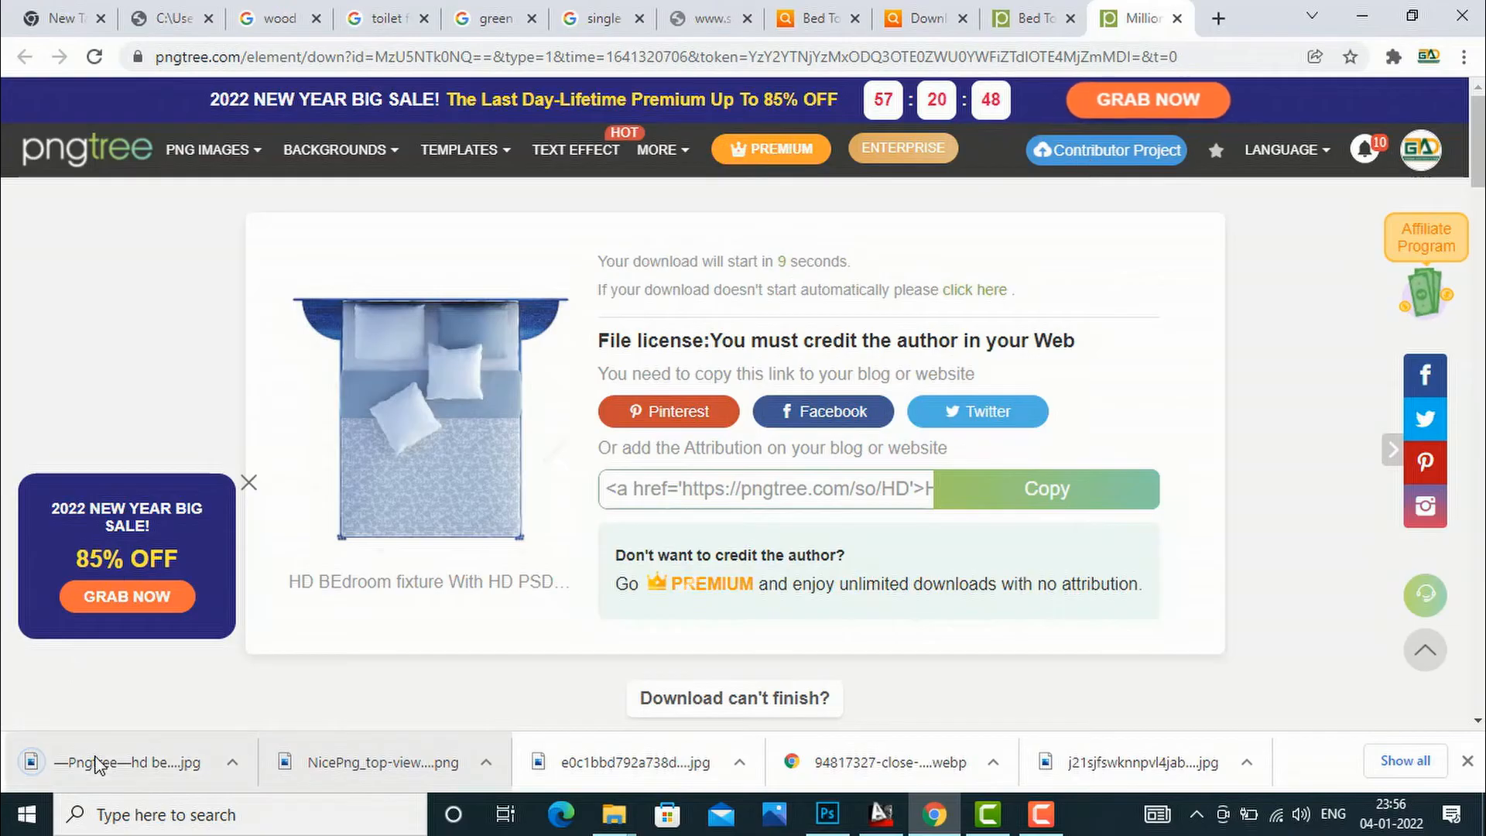
# Step: Locate the downloaded Pngtree bedroom fixture JPG in the Downloads folder and open it in Photoshop
pyautogui.click(233, 763)
pyautogui.click(277, 697)
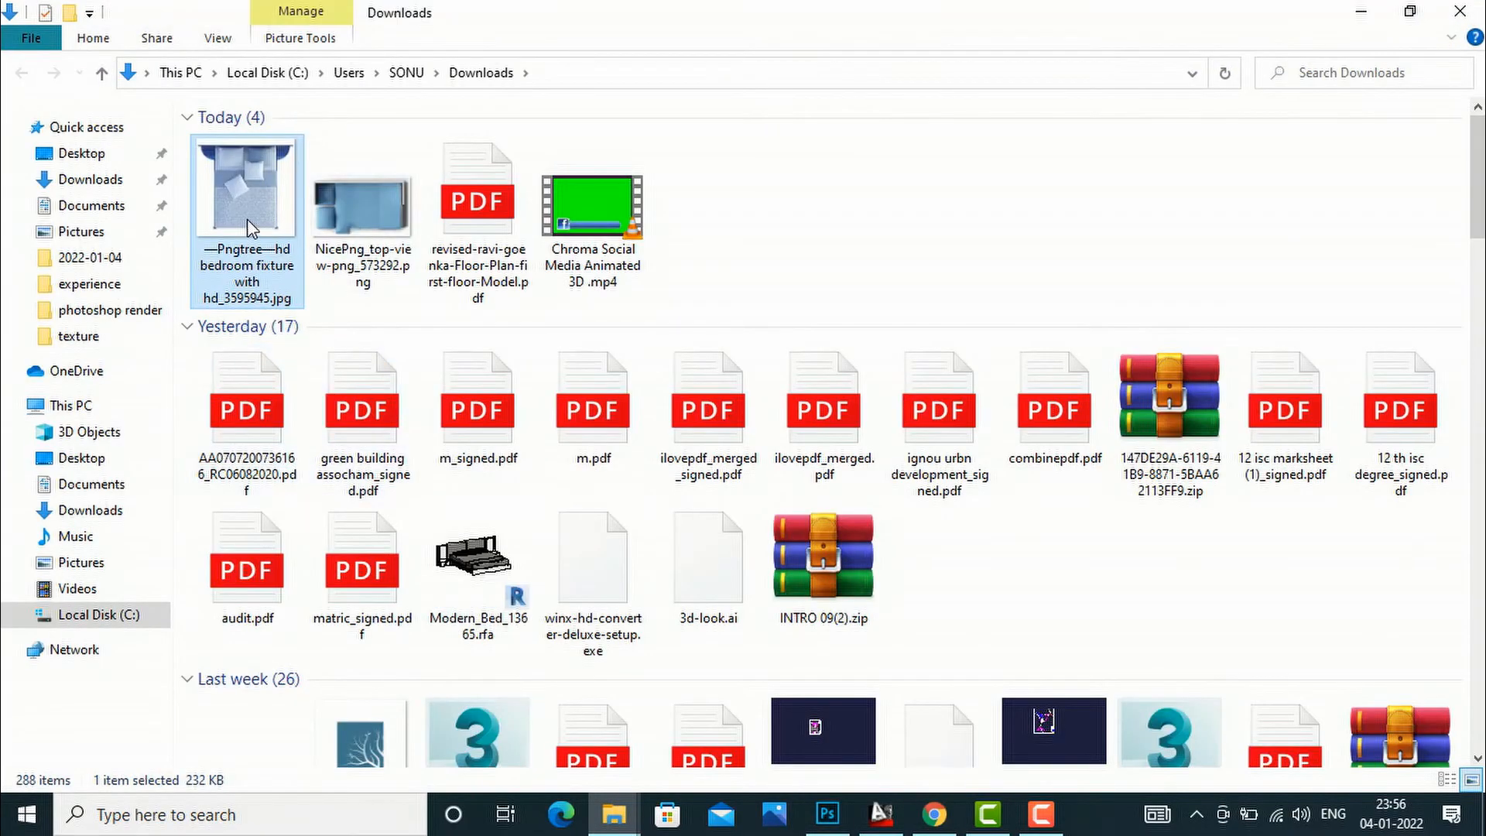
pyautogui.rightClick(248, 226)
pyautogui.moveTo(299, 407)
pyautogui.click(844, 400)
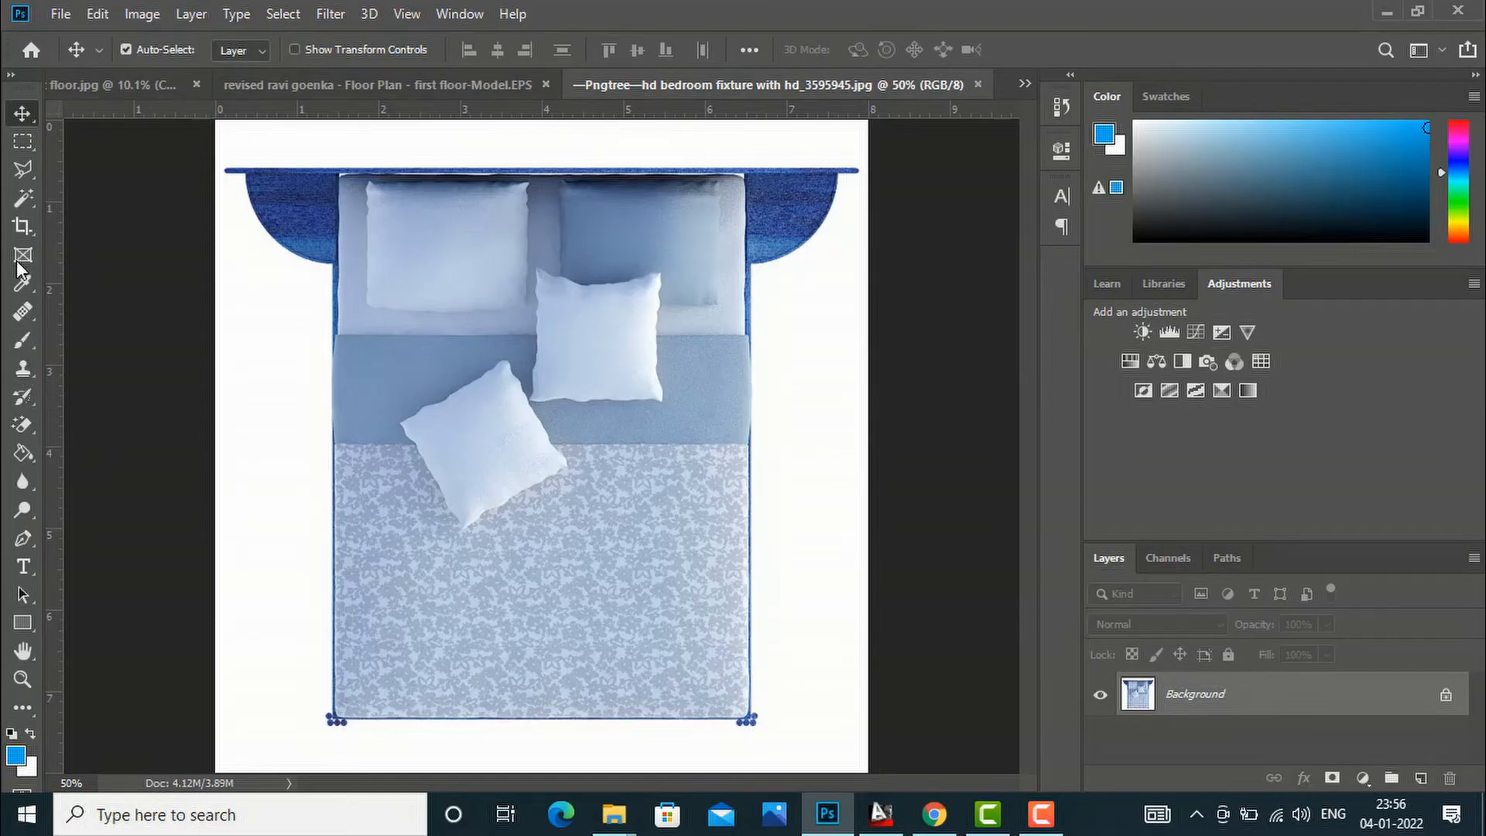
# Step: Remove the bed image's white background with the Magic Eraser and bring the cut-out bed into the floor plan document
pyautogui.click(21, 426)
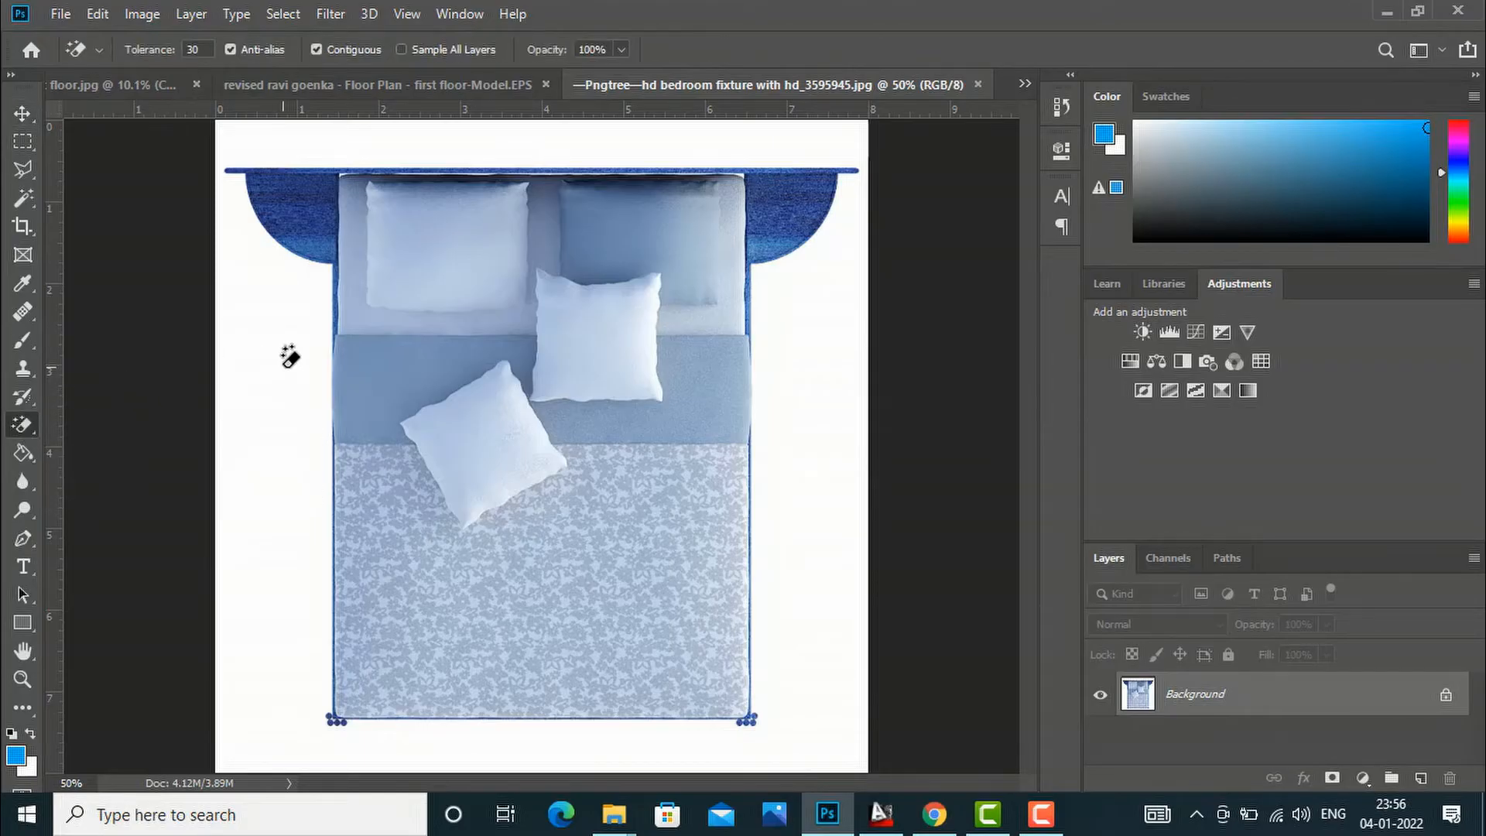
pyautogui.click(288, 357)
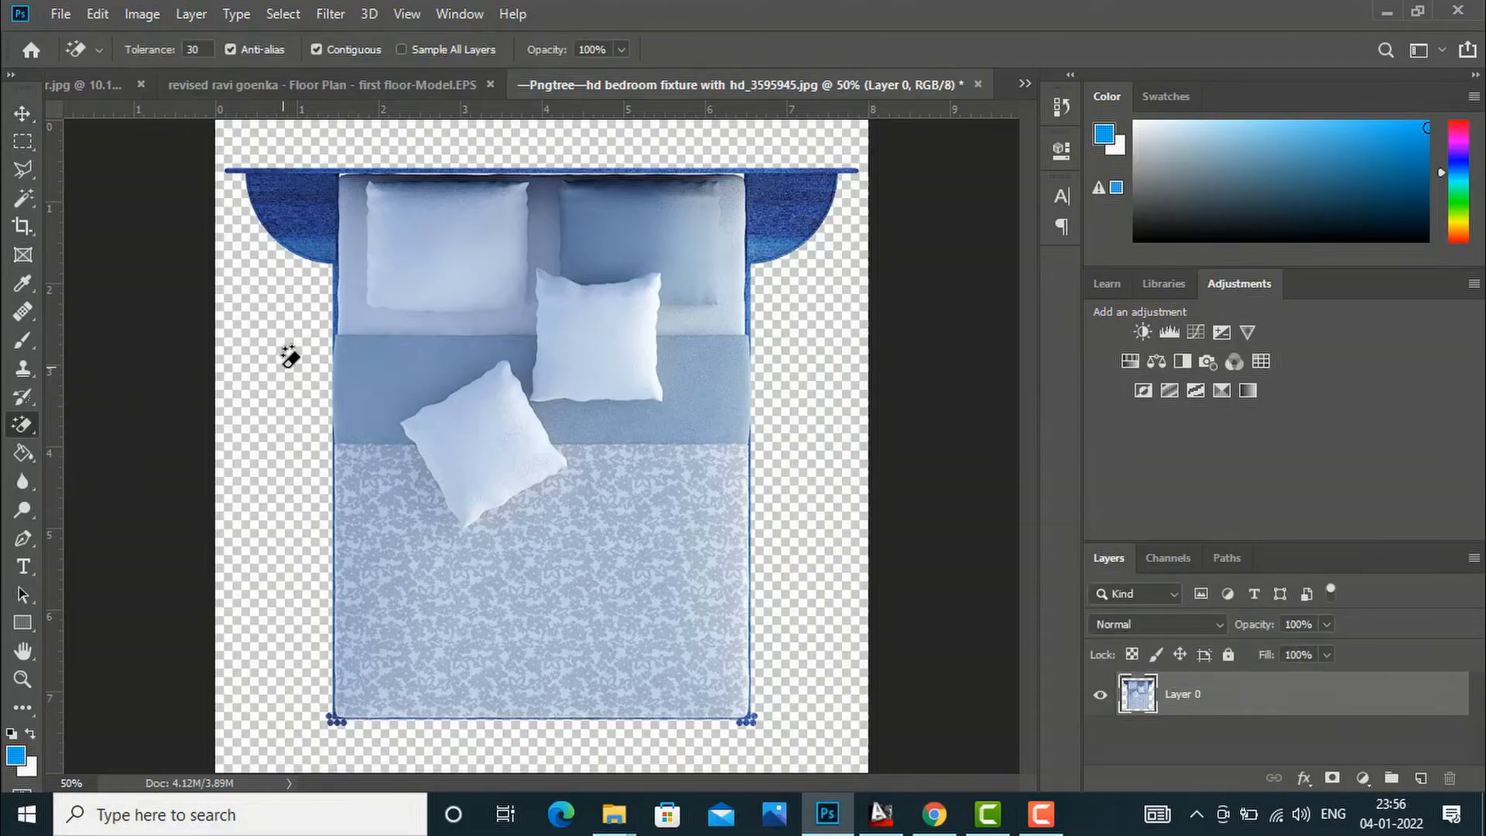
pyautogui.click(21, 113)
pyautogui.click(434, 85)
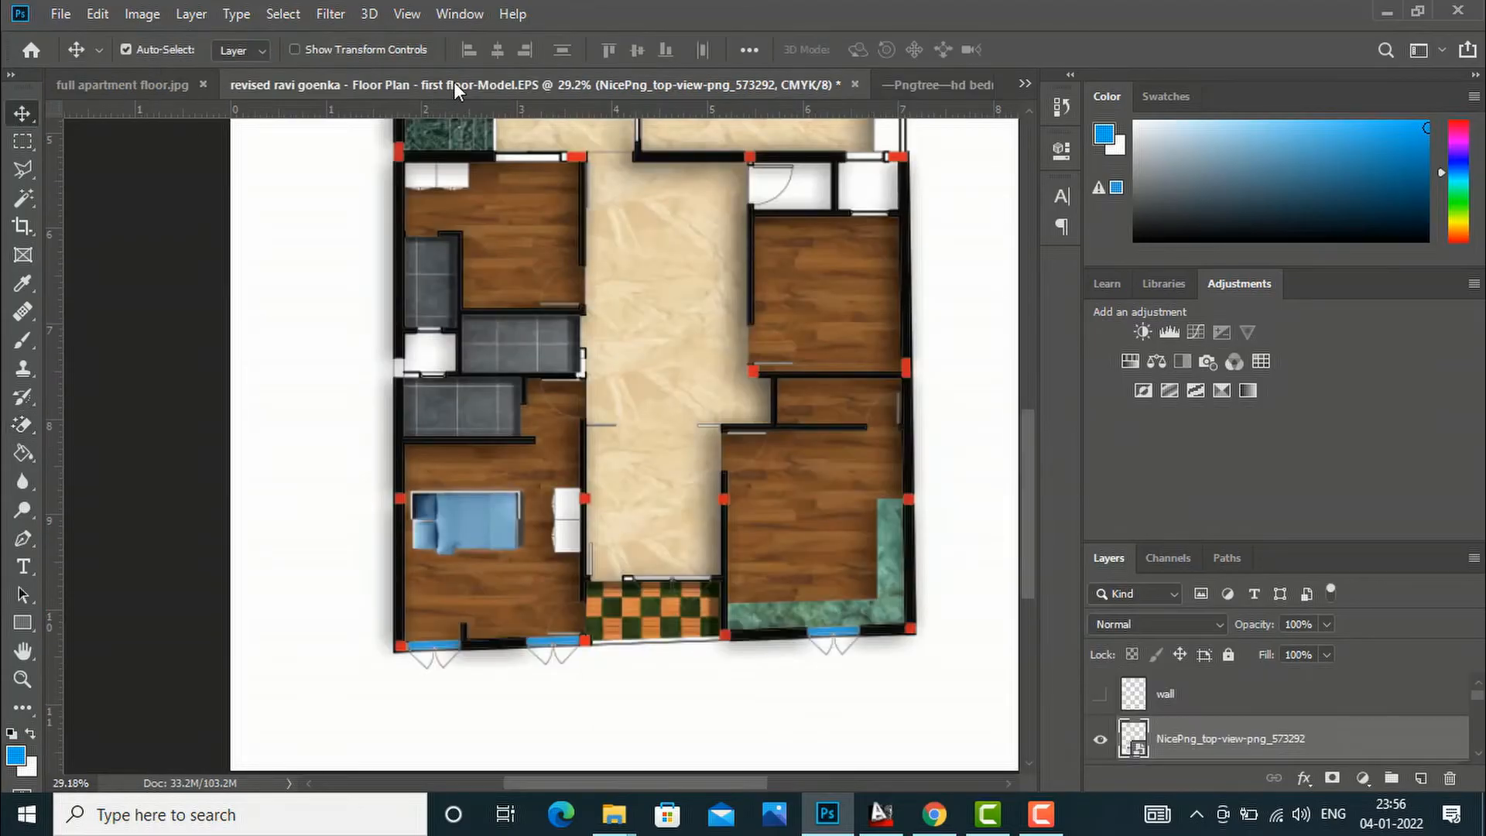
pyautogui.click(914, 83)
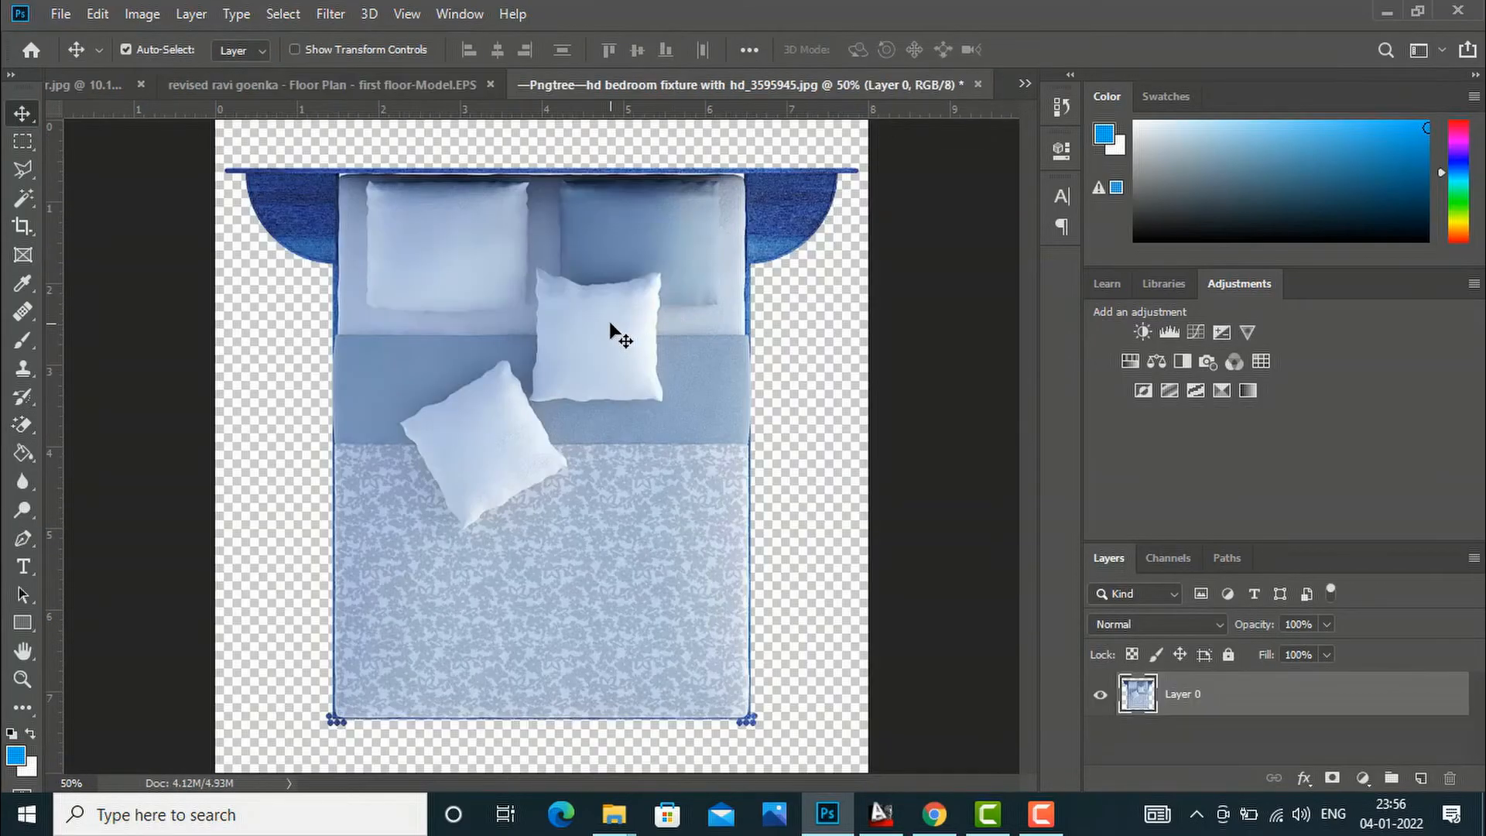
pyautogui.moveTo(607, 336); pyautogui.dragTo(555, 430)
pyautogui.moveTo(782, 511); pyautogui.dragTo(781, 511)
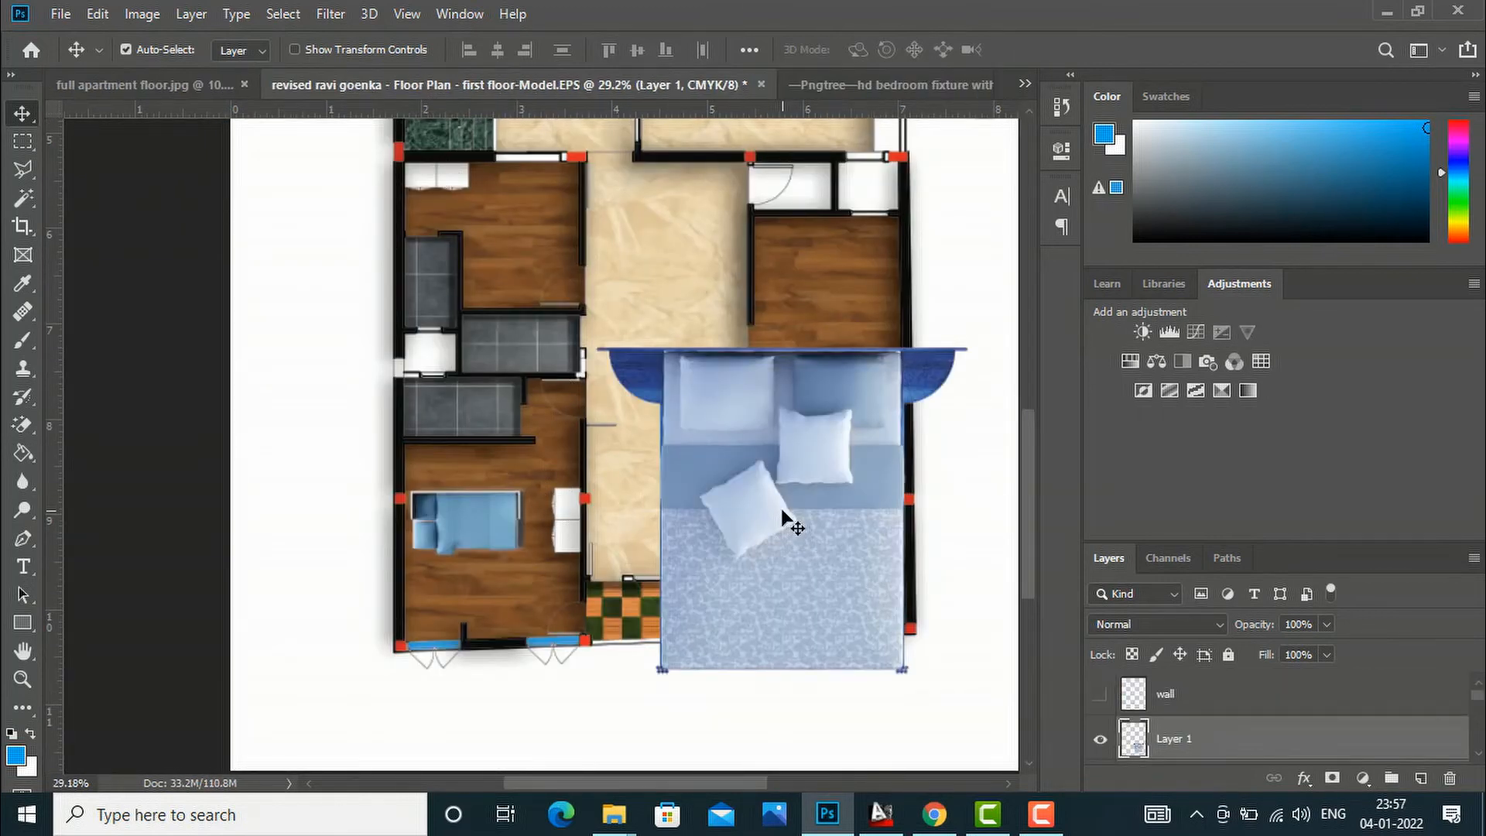
# Step: Scale the double bed to about 29% and place it in the middle bedroom on the plan's right side
pyautogui.press('ctrl')
pyautogui.hotkey('ctrl', 't')
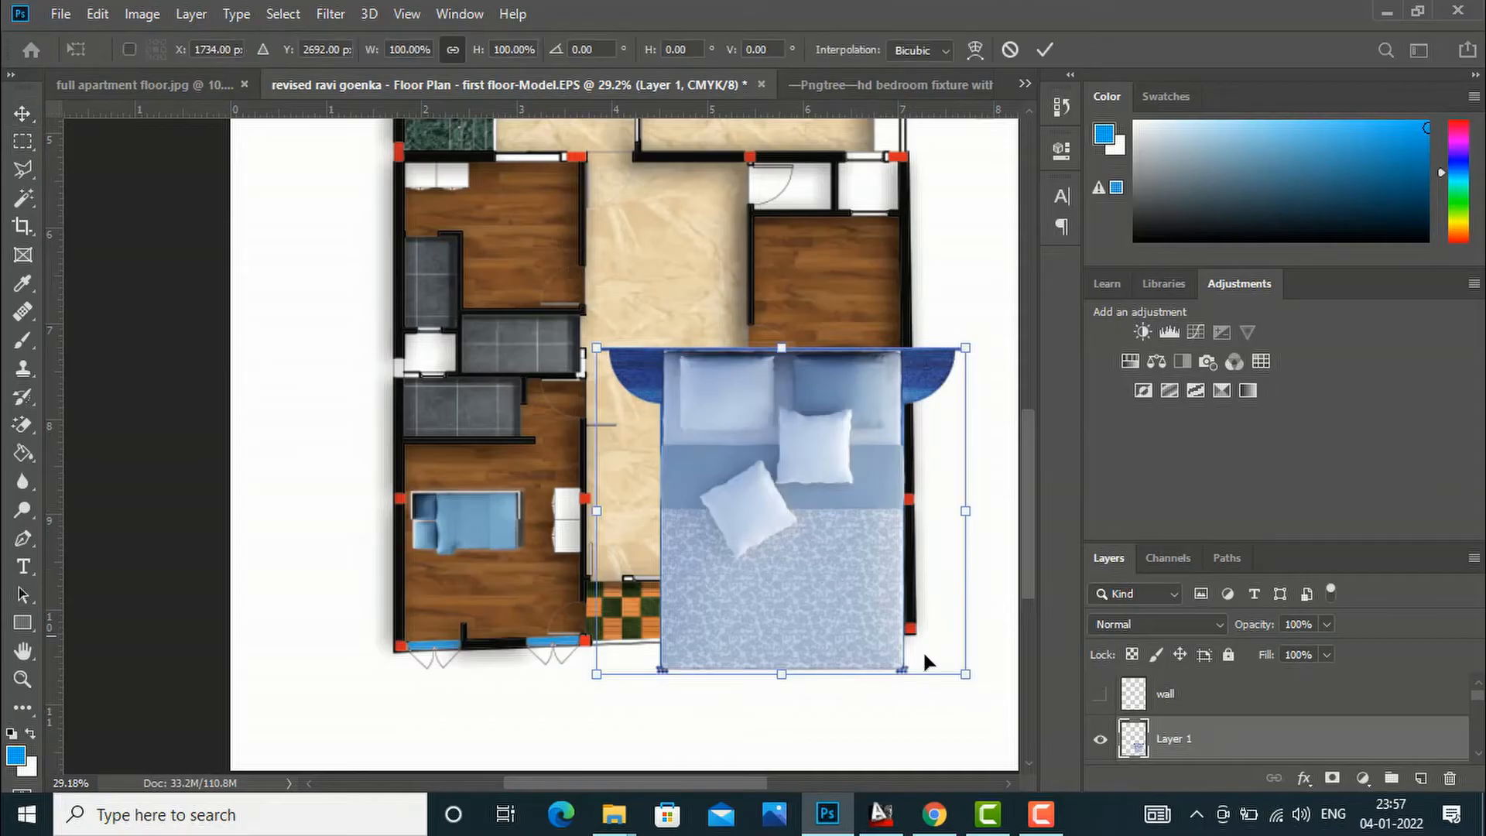
pyautogui.moveTo(962, 672); pyautogui.dragTo(741, 431)
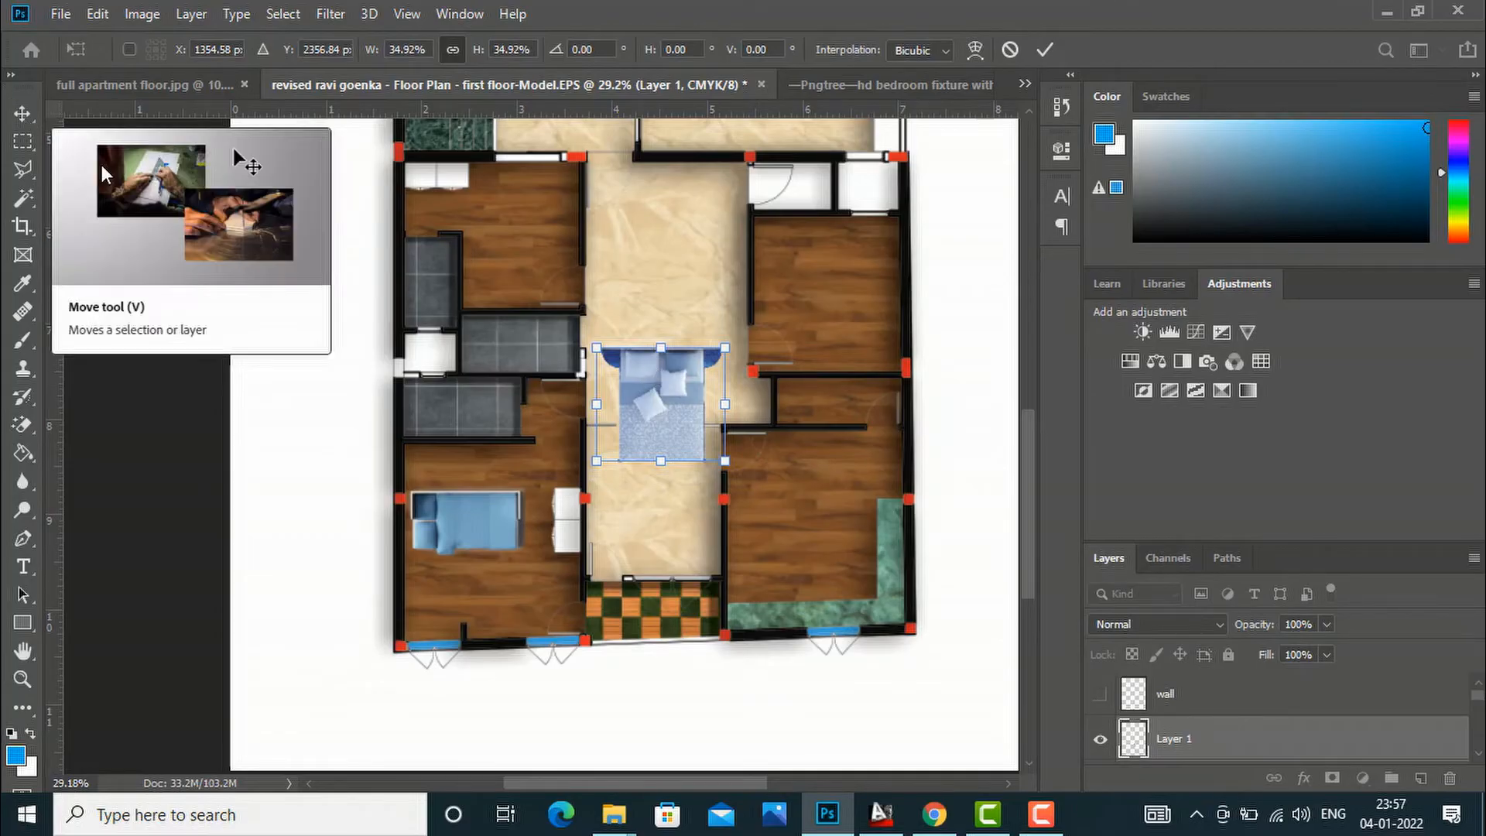
pyautogui.moveTo(635, 380); pyautogui.dragTo(813, 252)
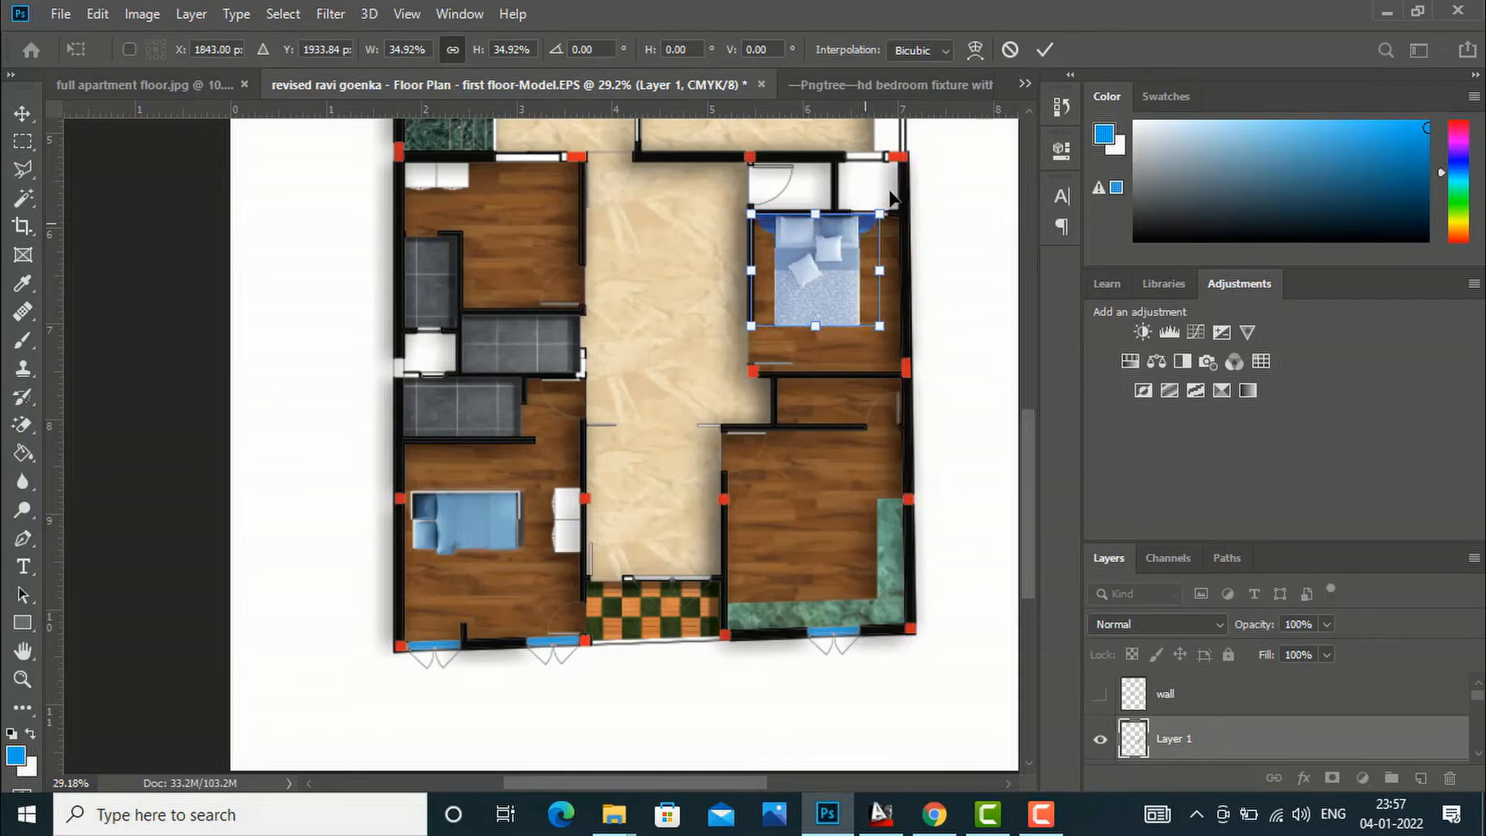
pyautogui.moveTo(881, 326); pyautogui.dragTo(858, 304)
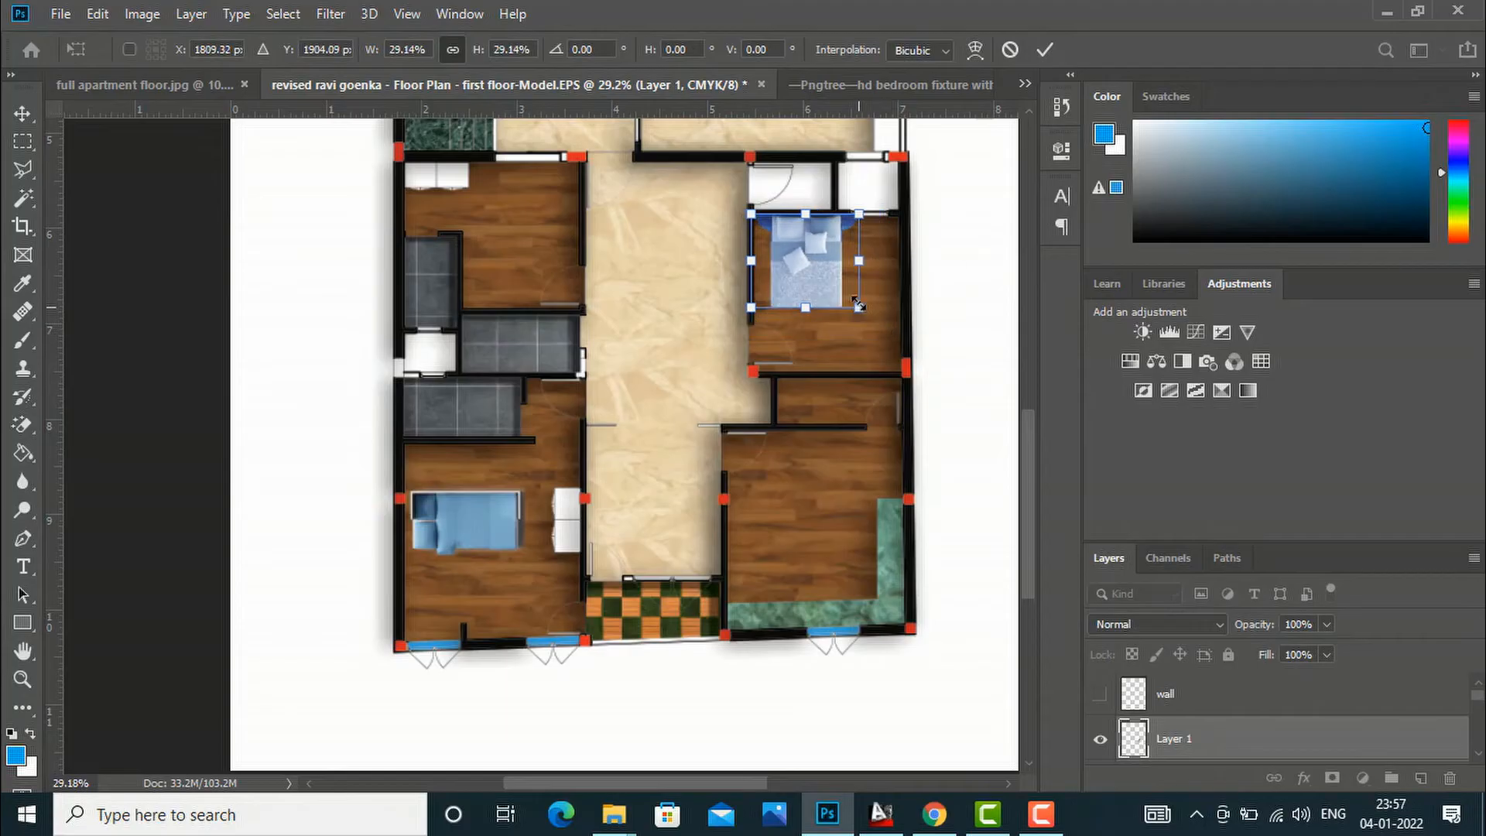
# Step: Rotate the double bed about -90° so its headboard meets the hall-side wall, apply it and nudge the bed slightly down
pyautogui.moveTo(873, 201); pyautogui.dragTo(740, 187)
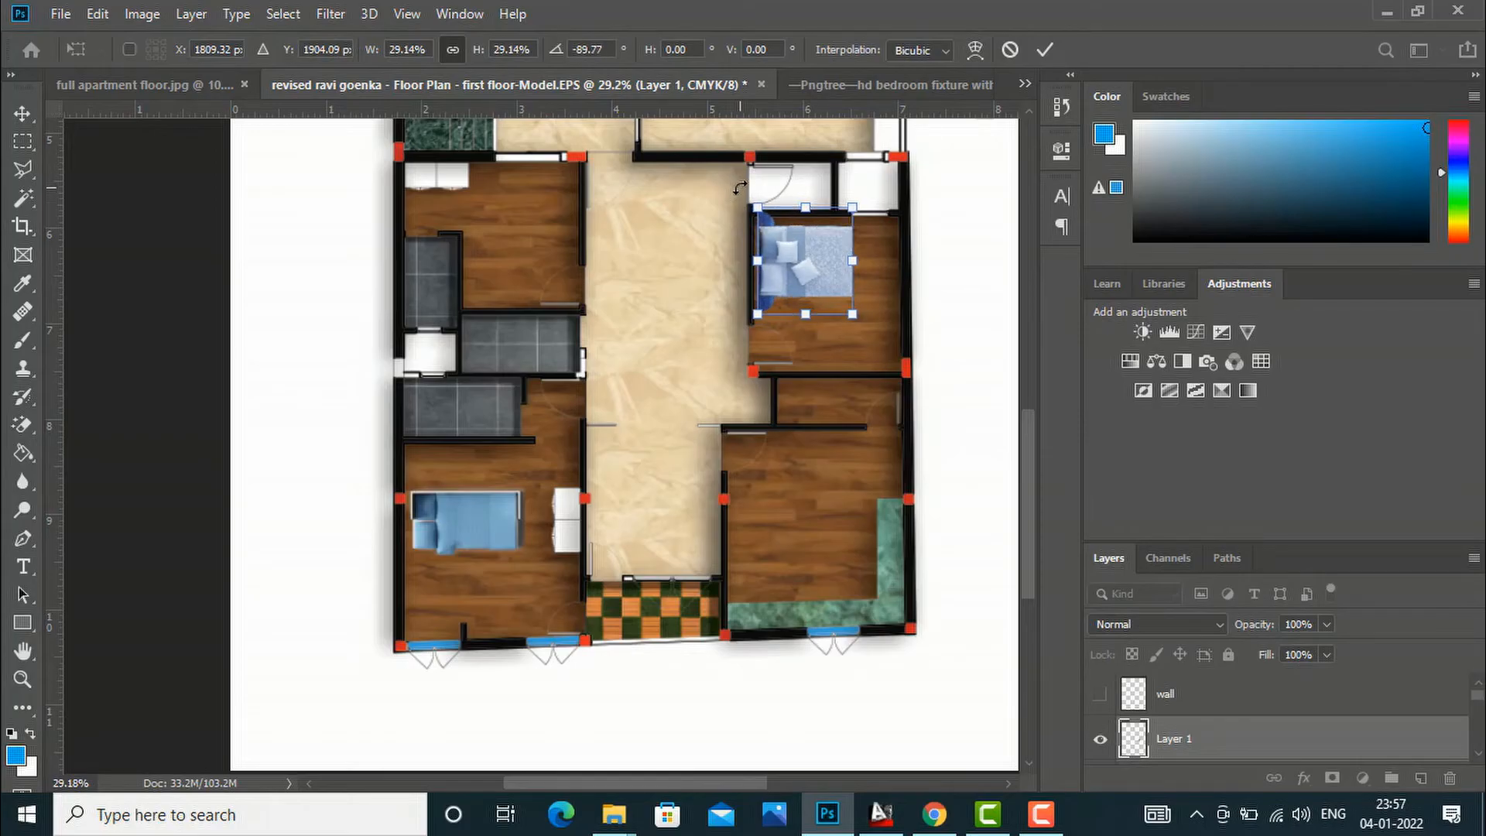
pyautogui.click(28, 121)
pyautogui.moveTo(799, 253); pyautogui.dragTo(800, 263)
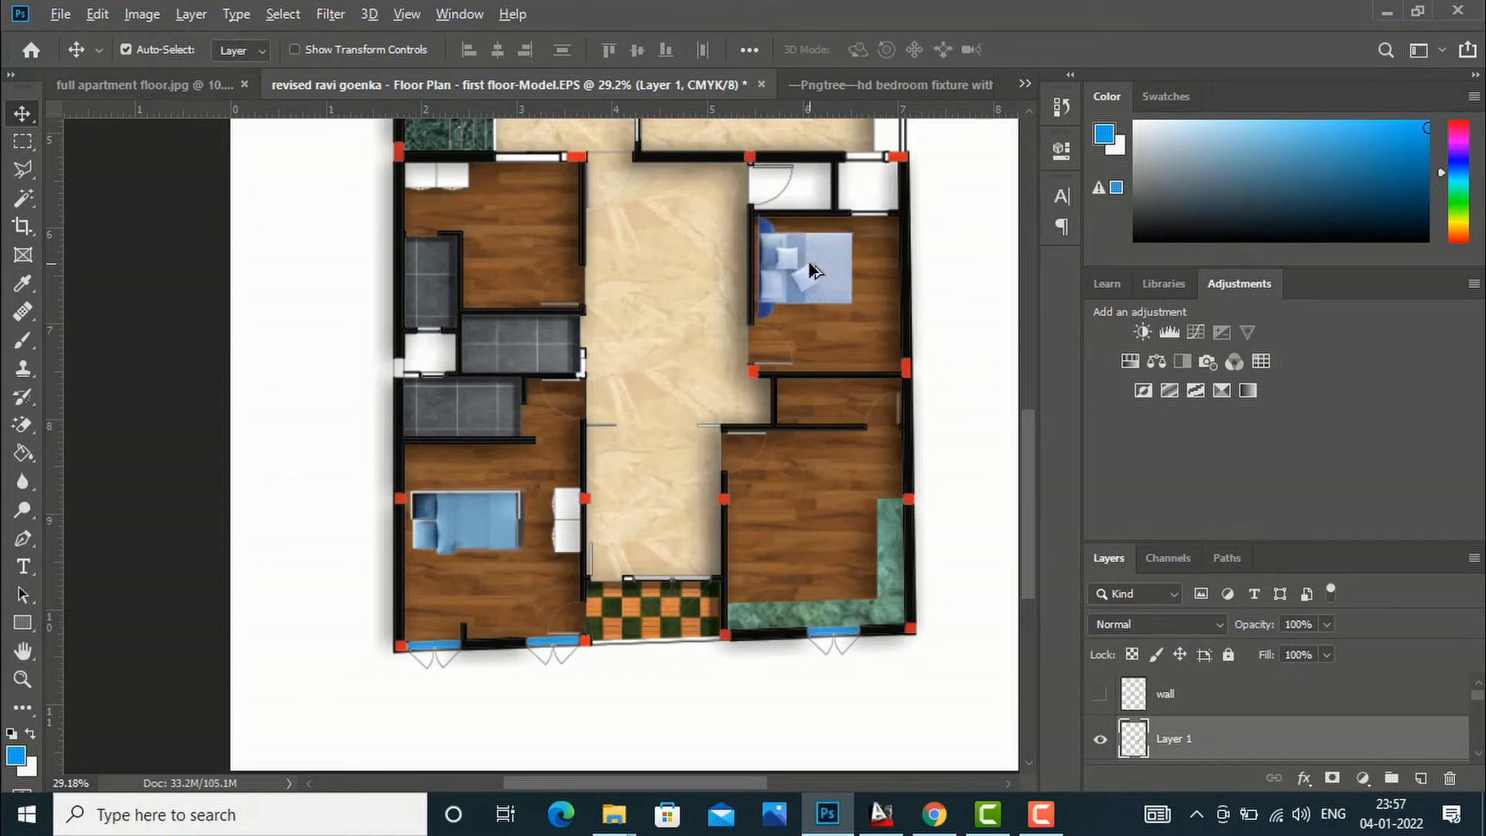
# Step: Duplicate the double bed into the bedroom on the opposite side of the hall
pyautogui.moveTo(799, 260); pyautogui.dragTo(517, 234)
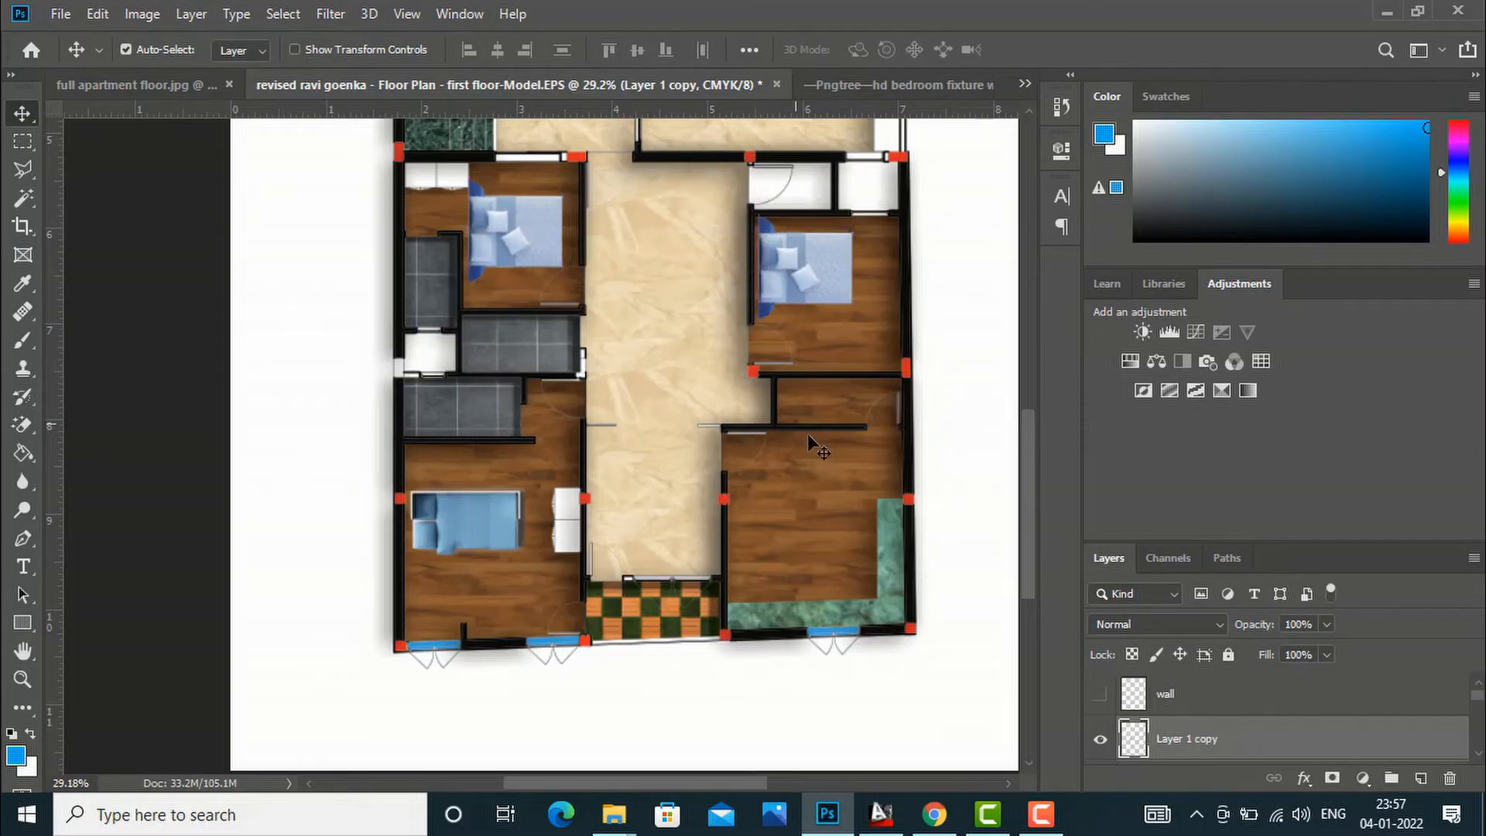
pyautogui.scroll(-3, 916, 569)
pyautogui.scroll(3, 612, 263)
# Step: Rotate the copied double bed about 180° and position its headboard against the bedroom's hall-side wall
pyautogui.scroll(2, 615, 271)
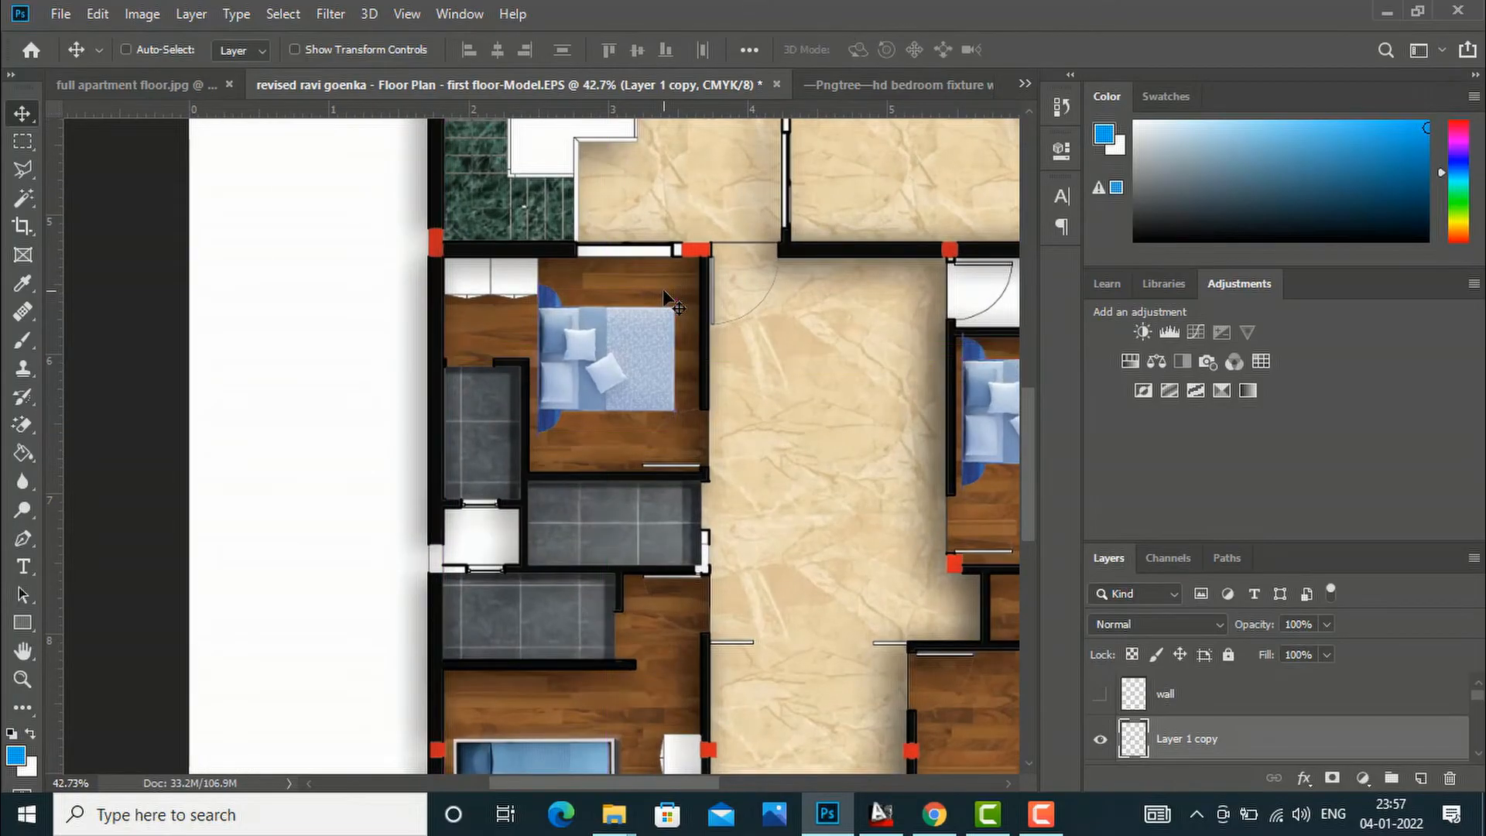
pyautogui.hotkey('ctrl', 't')
pyautogui.moveTo(677, 250); pyautogui.dragTo(454, 516)
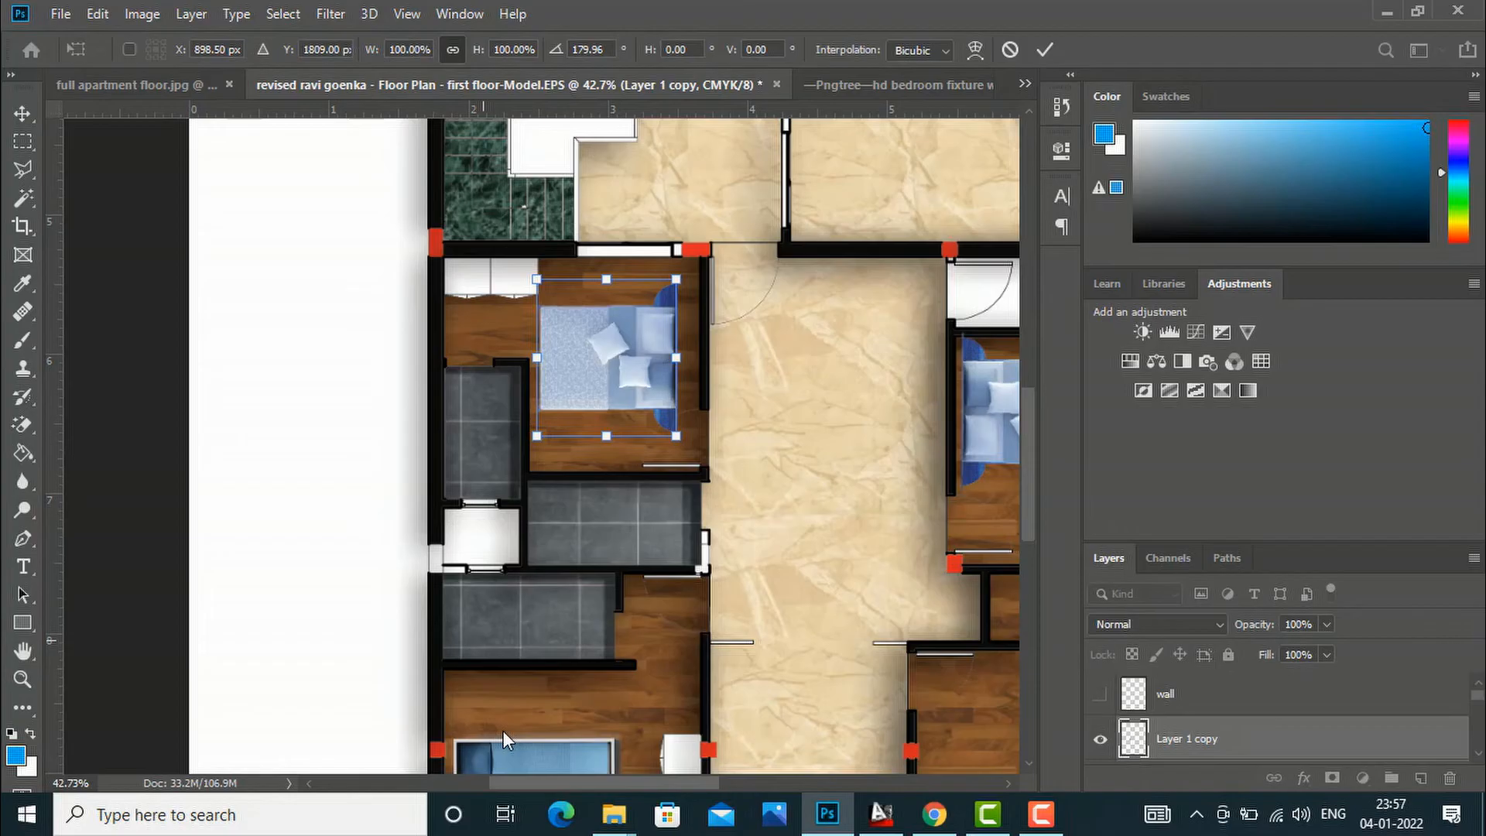
pyautogui.click(21, 109)
pyautogui.moveTo(617, 363); pyautogui.dragTo(632, 339)
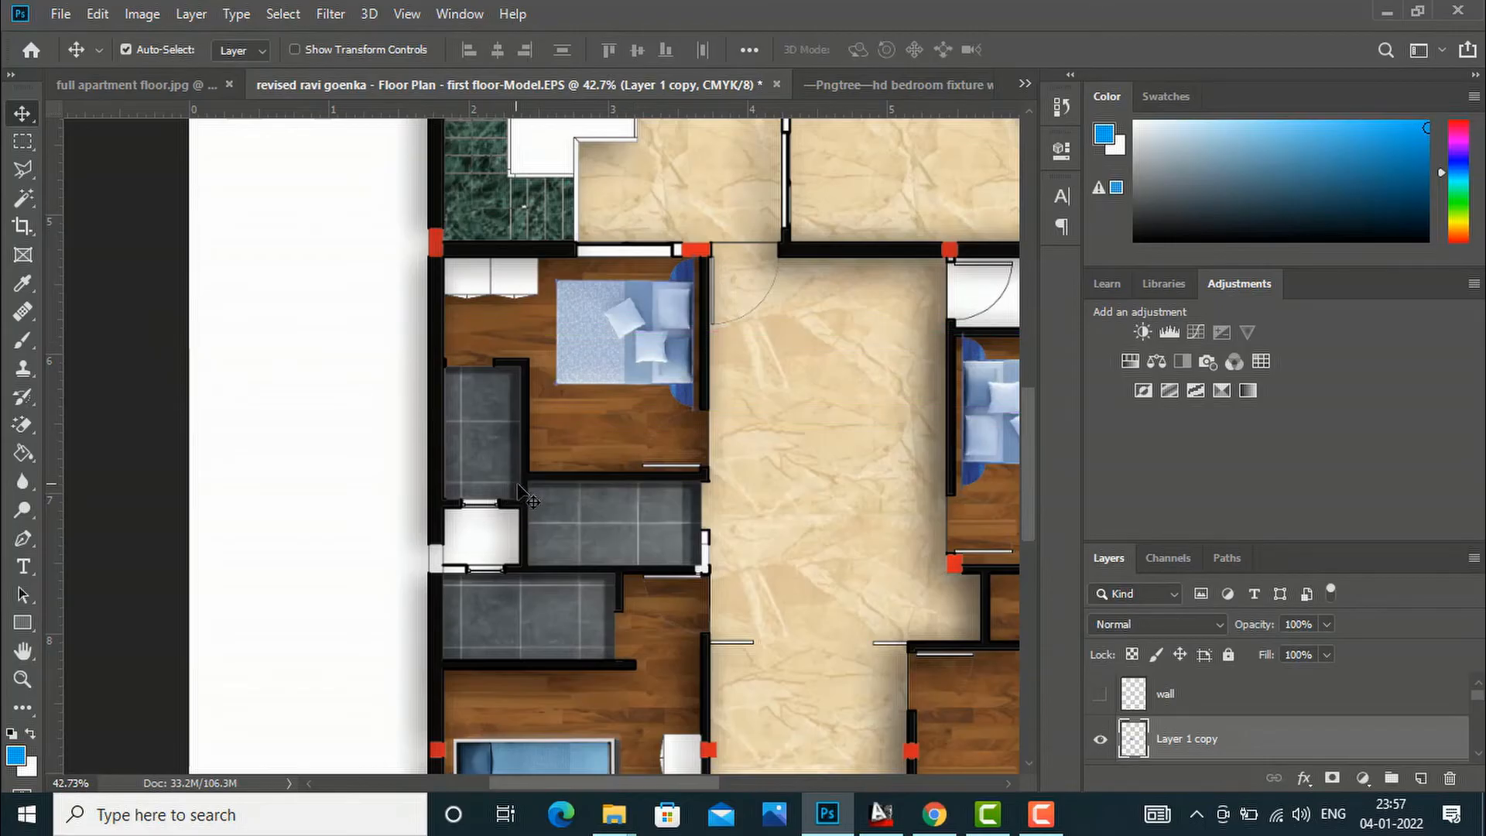
# Step: Select the NicePng_top-view-png_573292 single bed layer in the lower-left bedroom and hide it
pyautogui.scroll(-5, 520, 489)
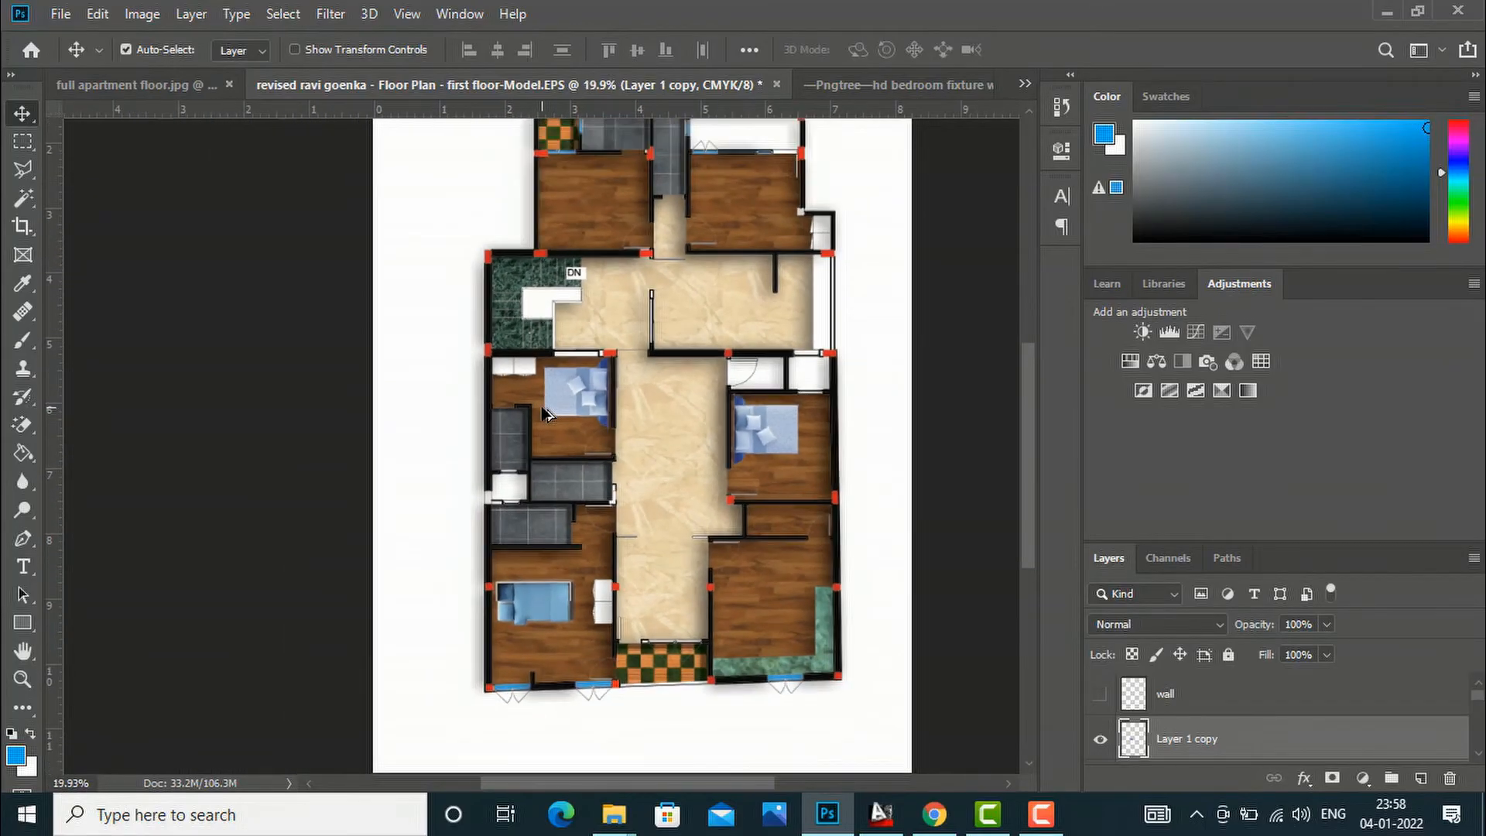
pyautogui.scroll(3, 540, 649)
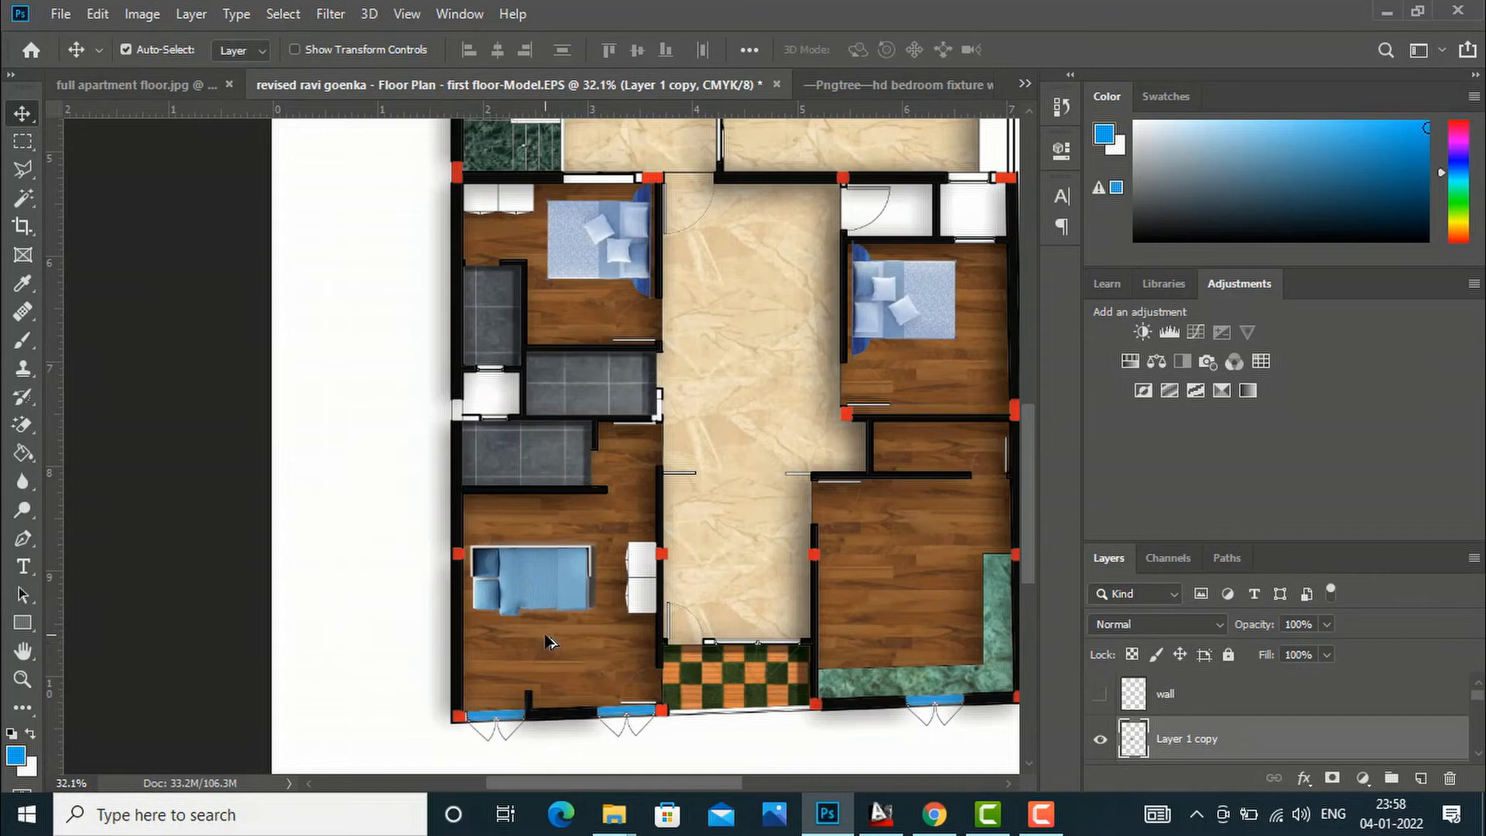
pyautogui.rightClick(551, 584)
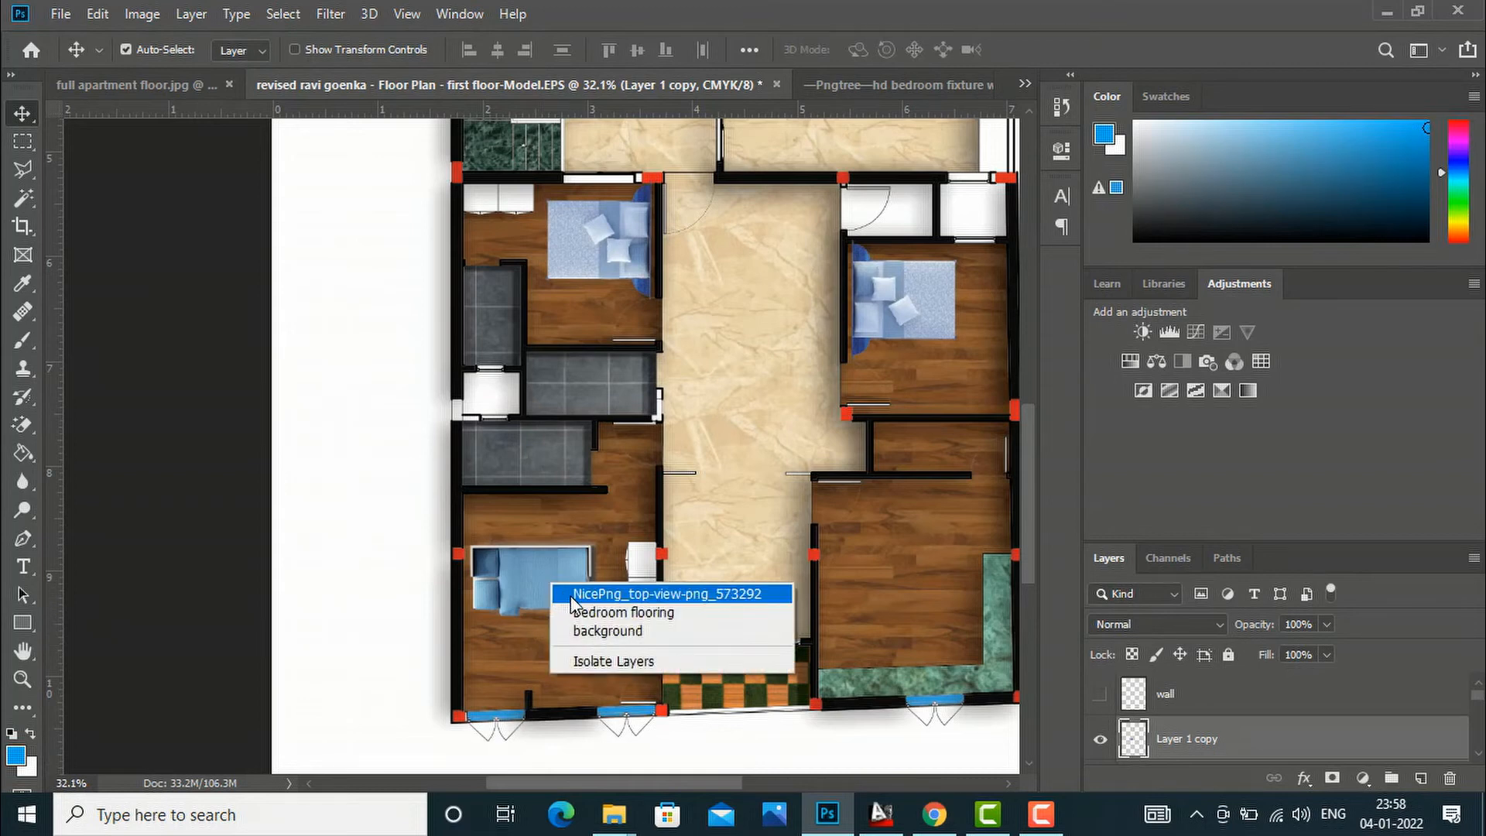
pyautogui.click(571, 596)
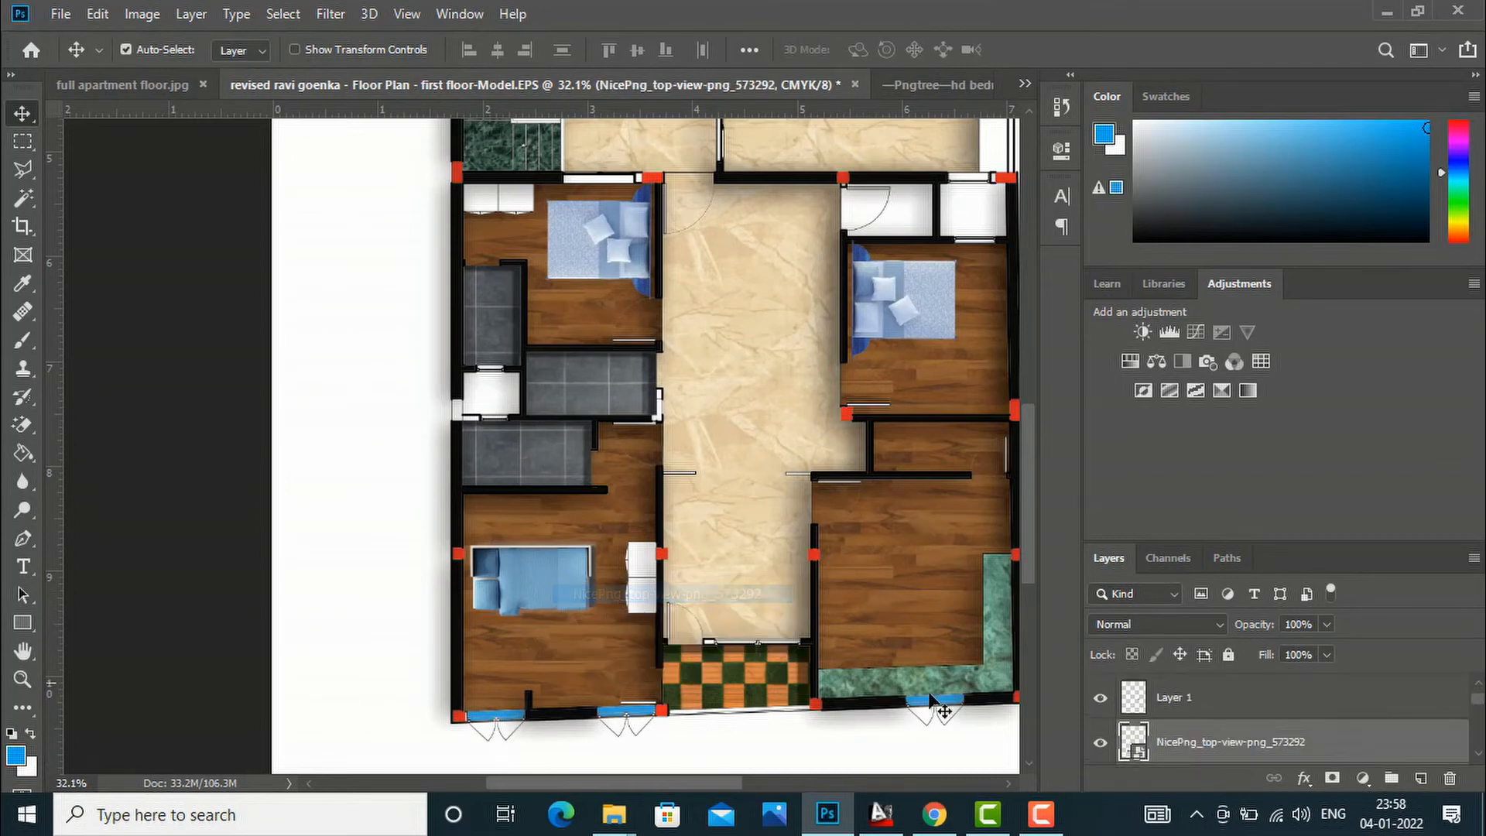
pyautogui.click(1102, 743)
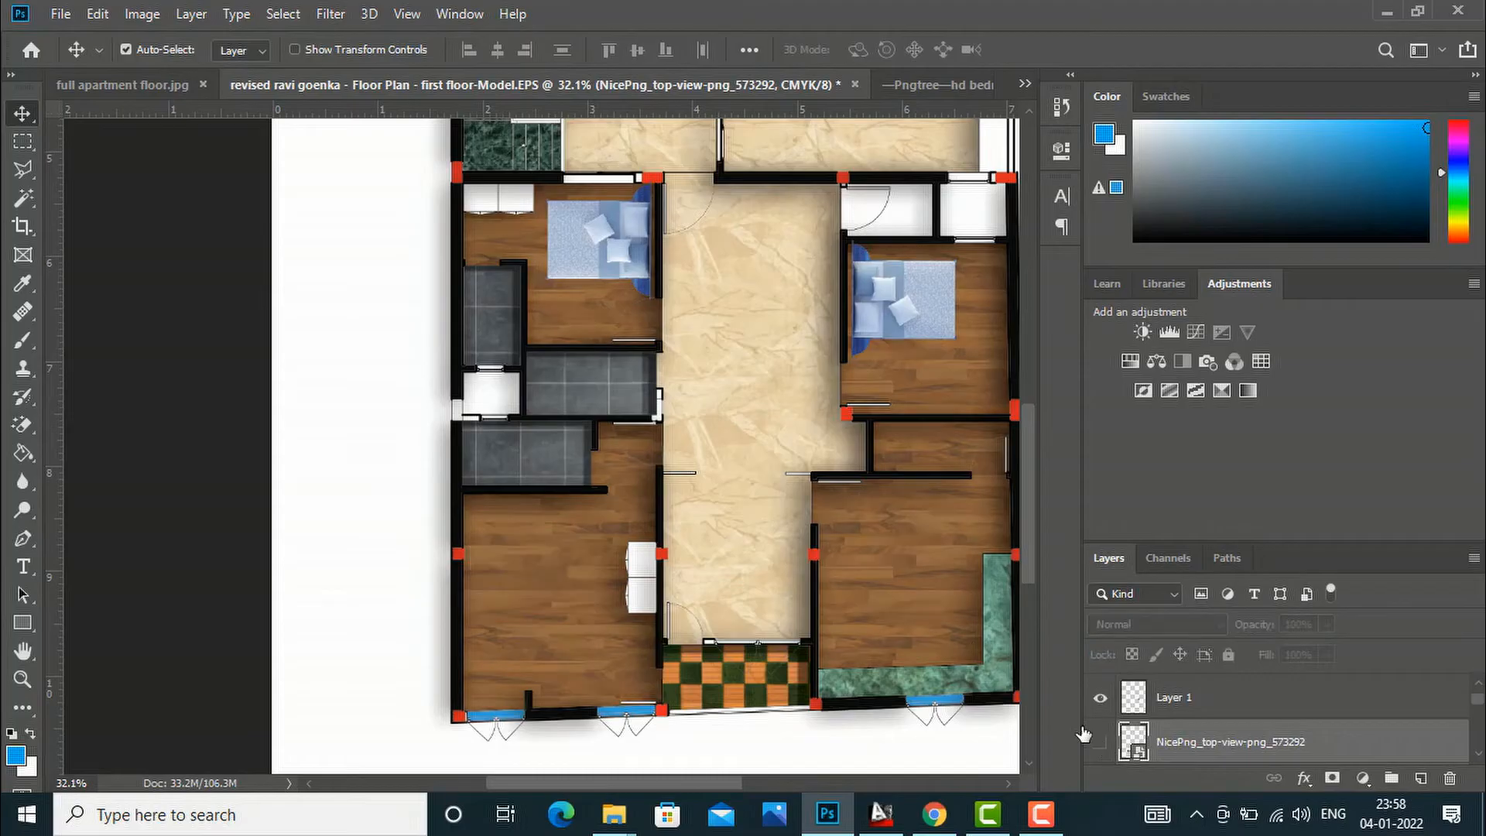
# Step: Duplicate the double bed from the bedroom on the hall's right side into the lower-left bedroom, headboard against the outer wall
pyautogui.rightClick(919, 302)
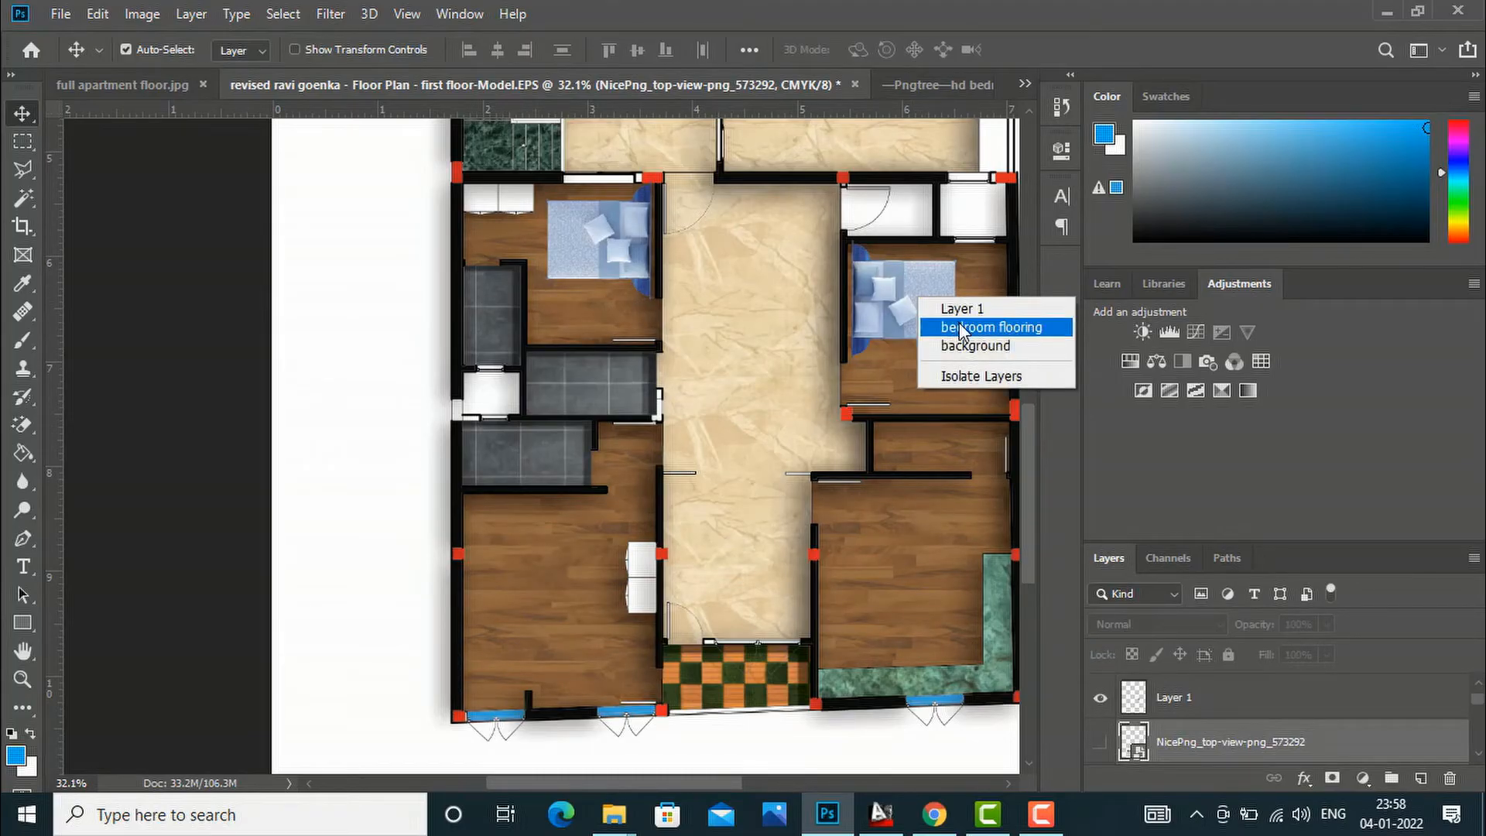
pyautogui.click(956, 309)
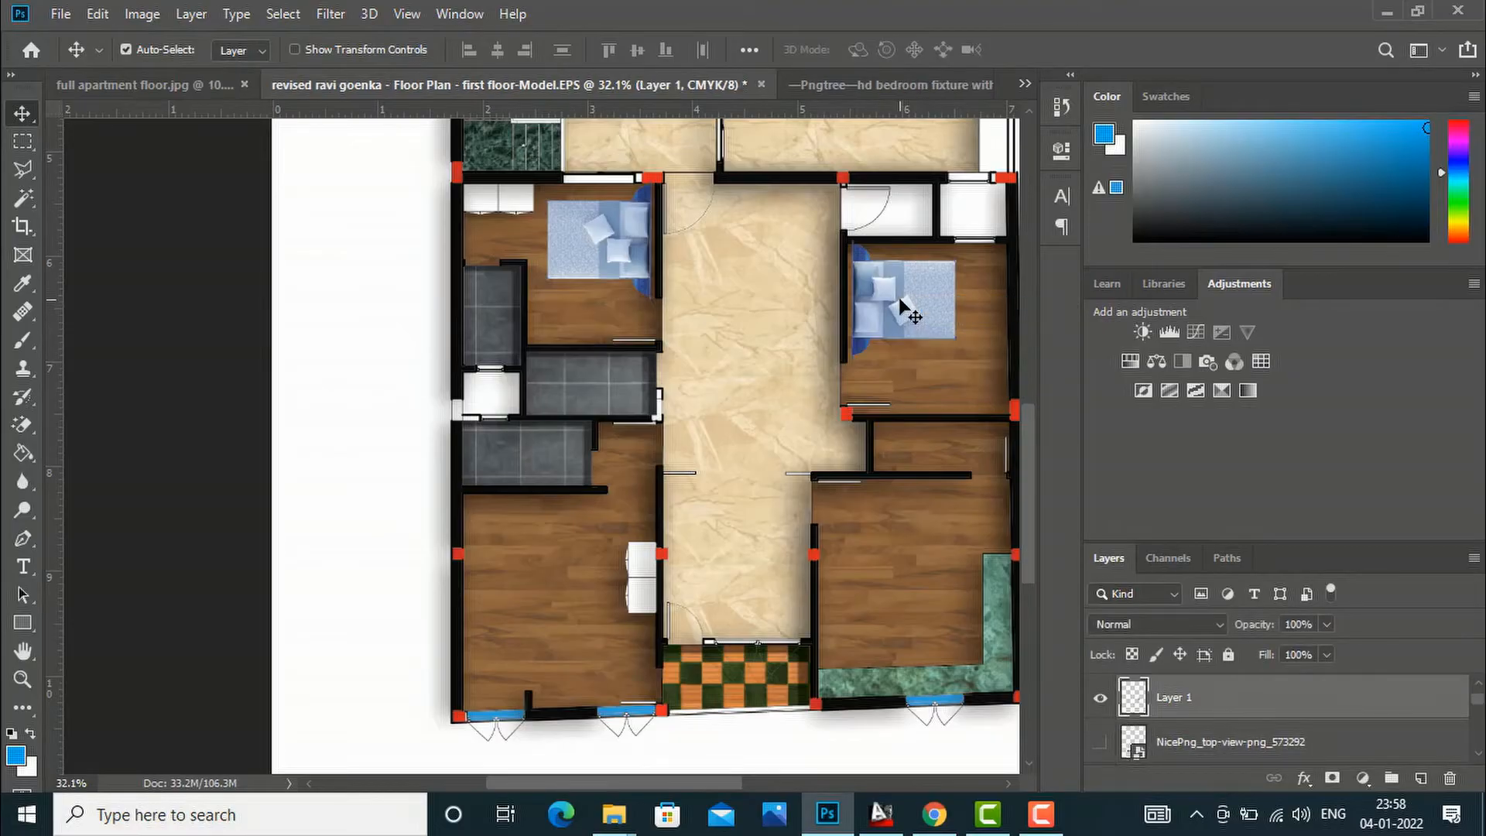
pyautogui.moveTo(901, 303); pyautogui.dragTo(521, 582)
# Step: Duplicate the Layer 1 double bed into the upper-right bedroom at the top of the plan
pyautogui.scroll(-2, 589, 623)
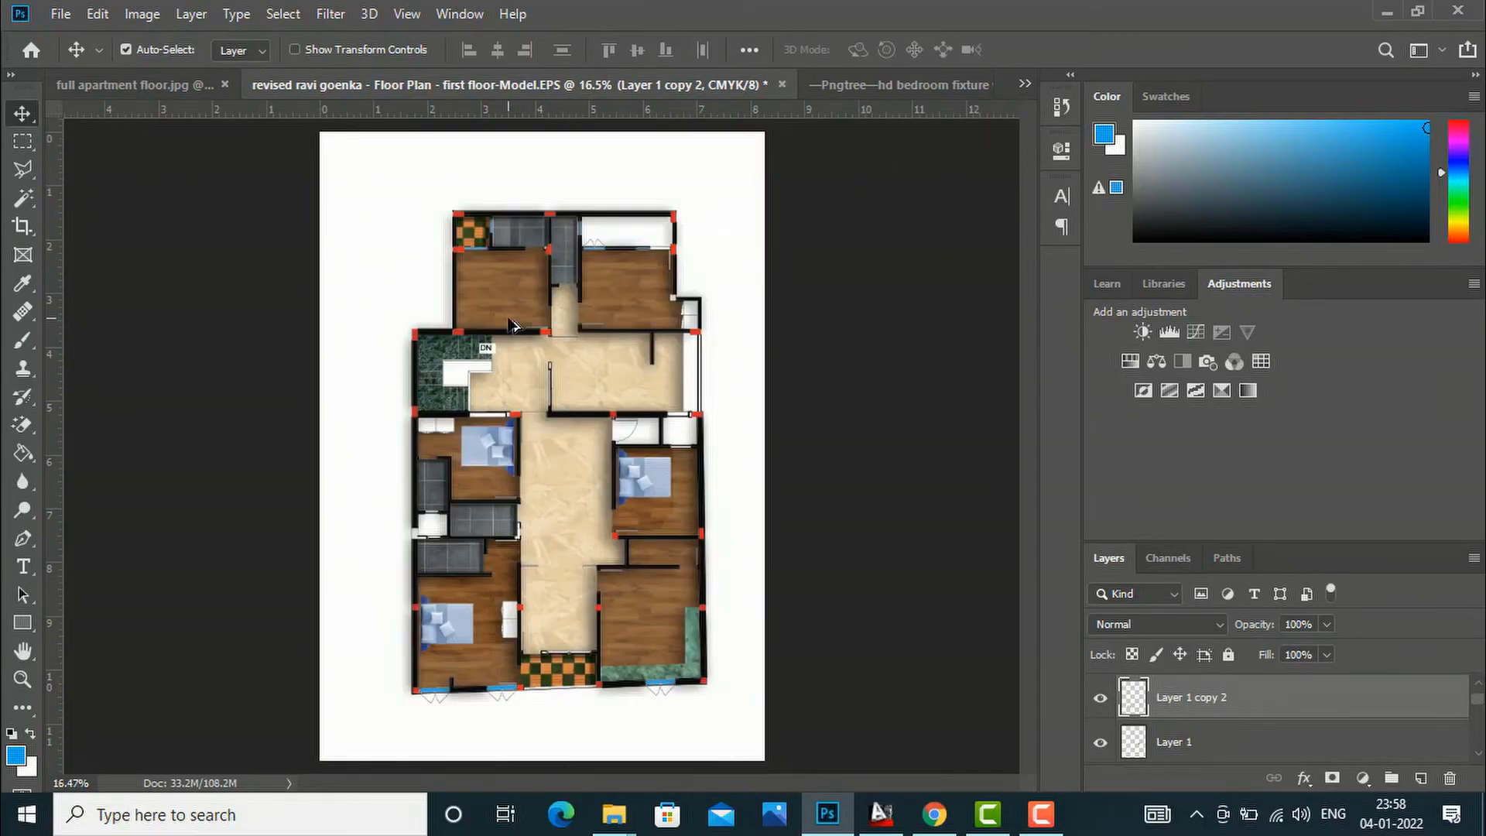
pyautogui.scroll(1, 552, 269)
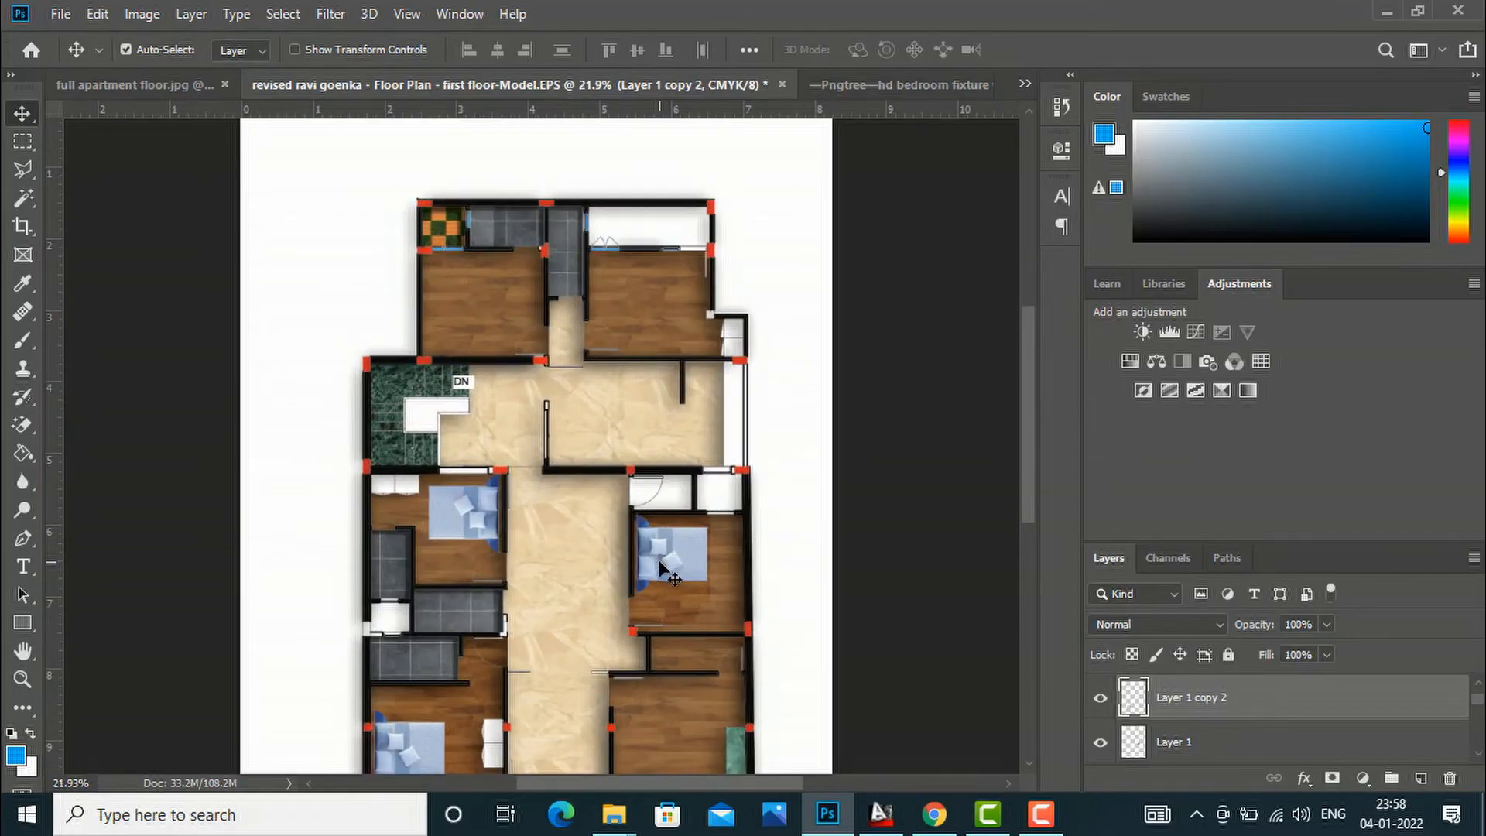
pyautogui.rightClick(660, 563)
pyautogui.click(688, 572)
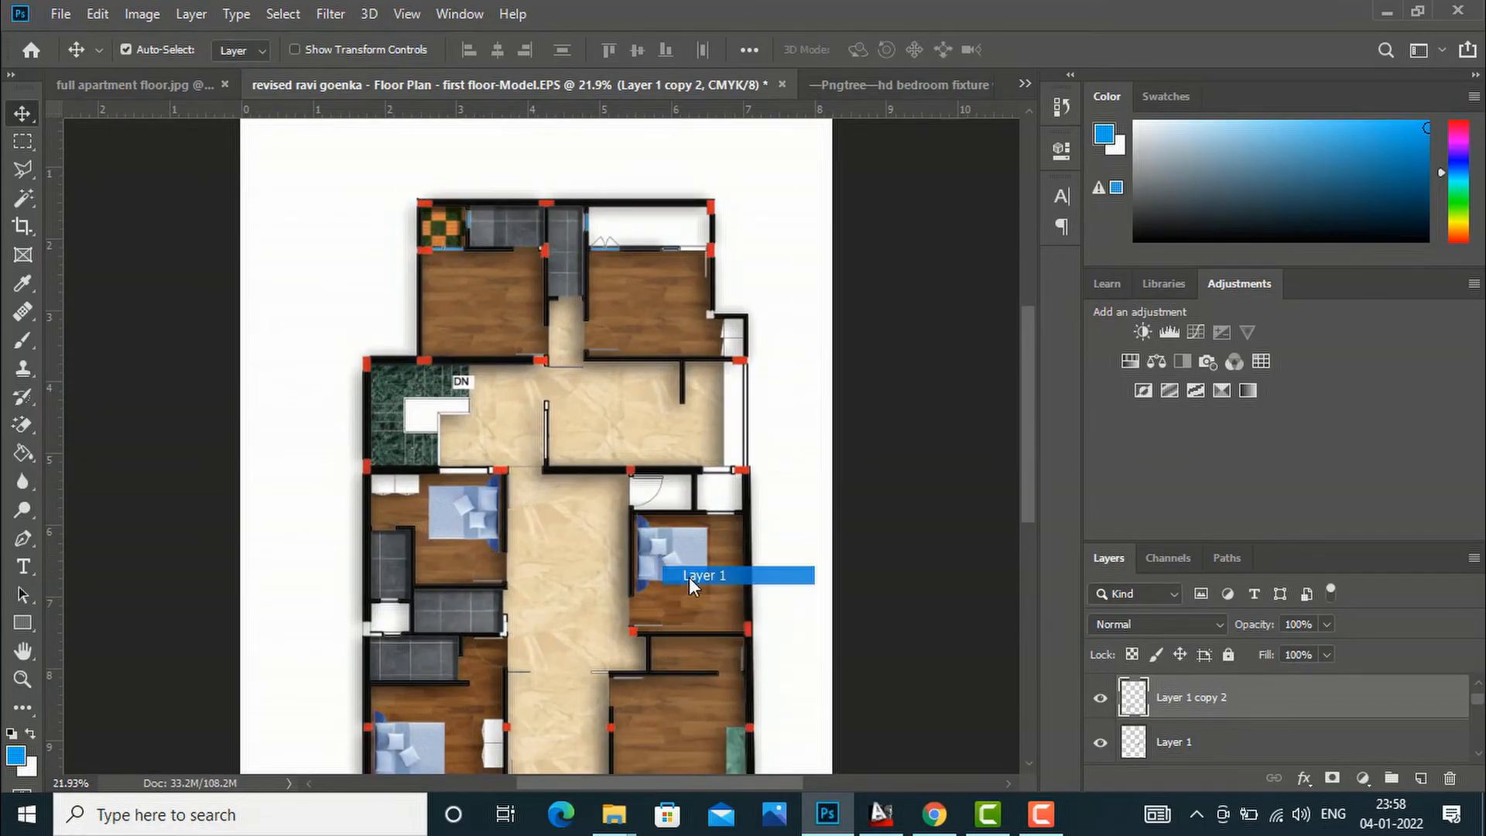
pyautogui.moveTo(672, 563); pyautogui.dragTo(621, 296)
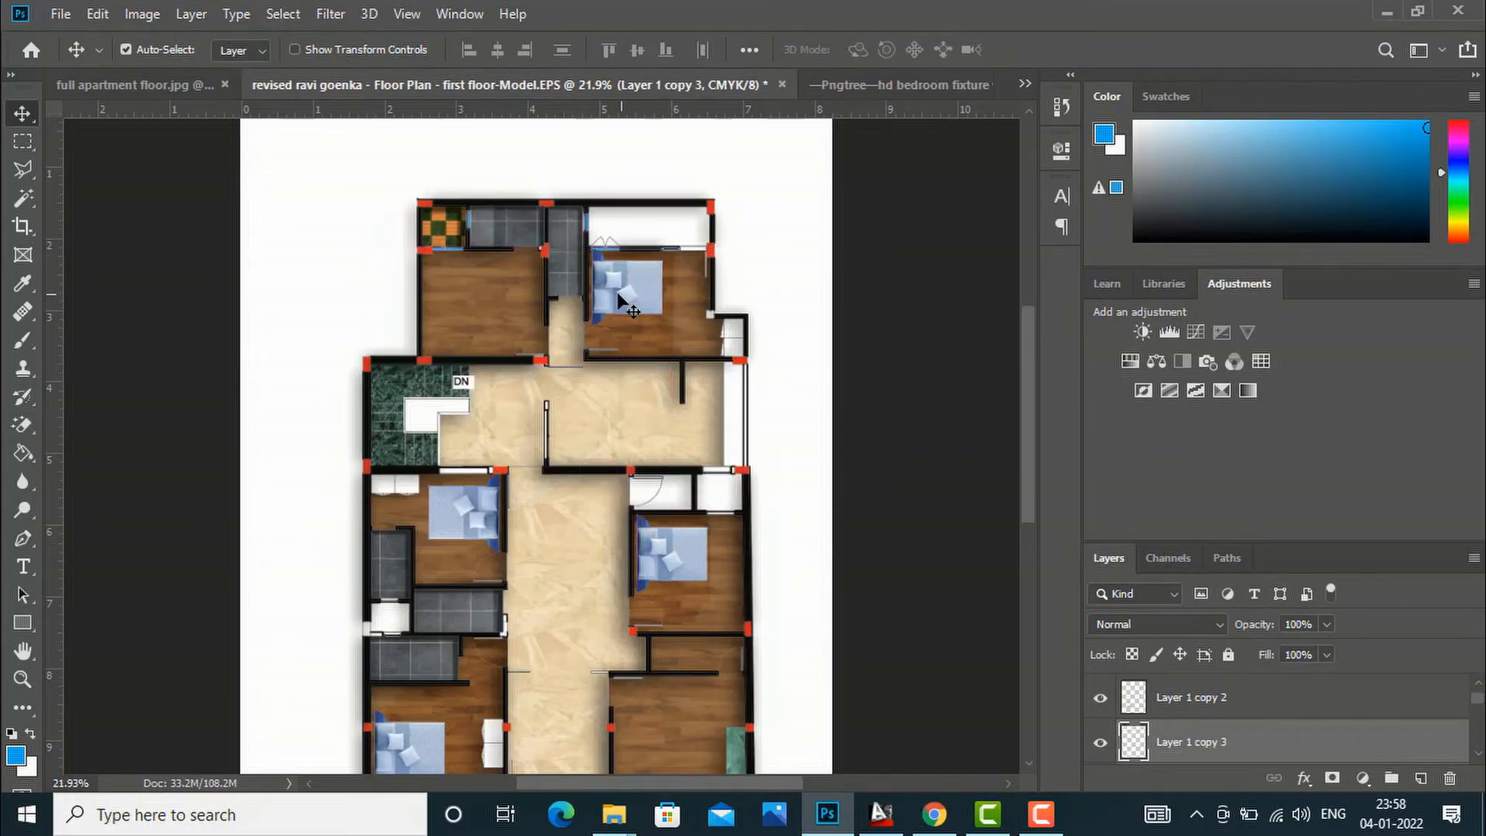
# Step: Scale the double bed in the upper-right bedroom down slightly and apply the transform
pyautogui.scroll(1, 616, 275)
pyautogui.scroll(1, 641, 311)
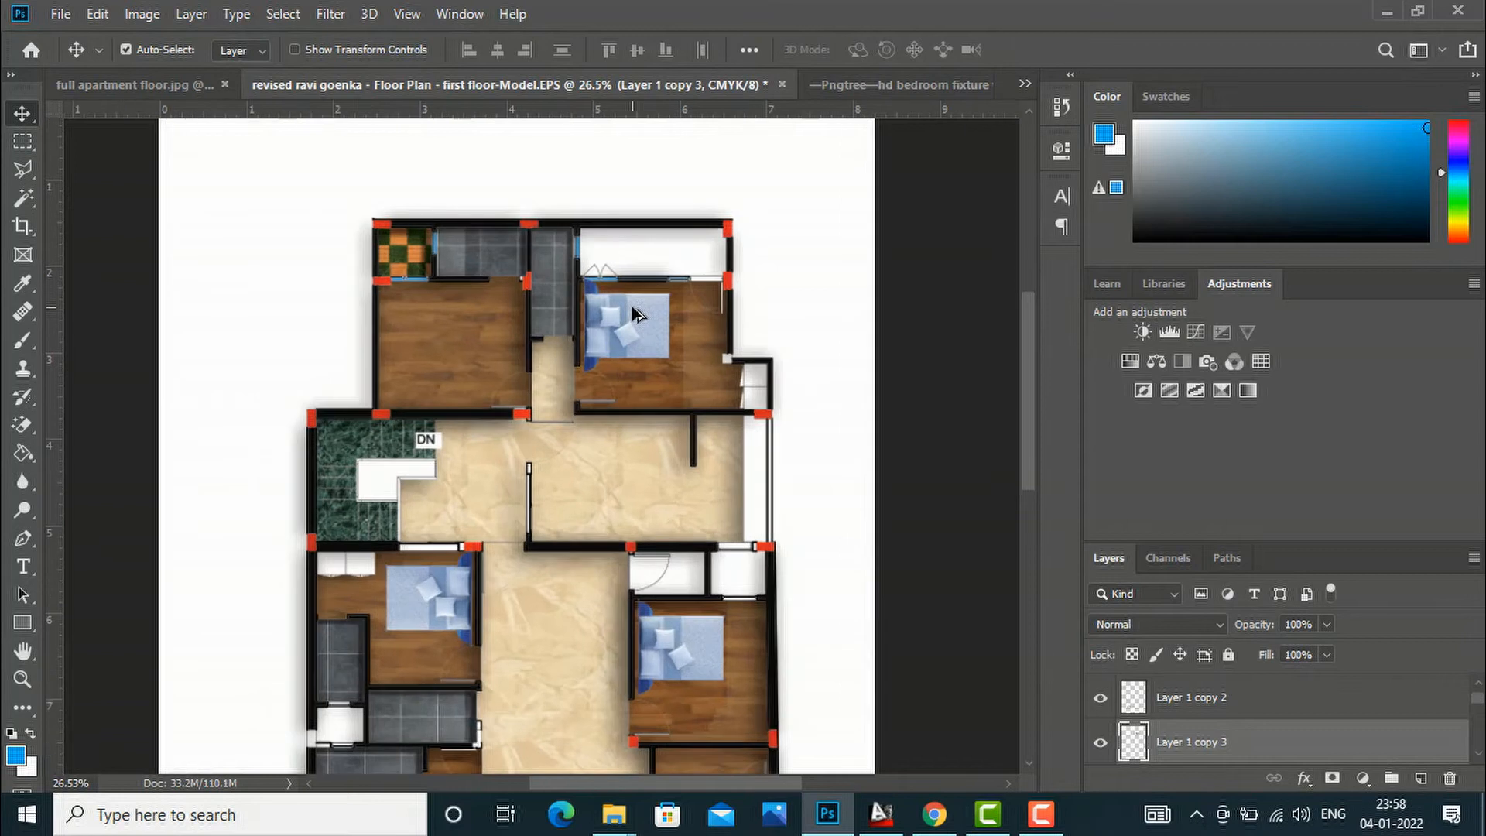
pyautogui.scroll(1, 632, 314)
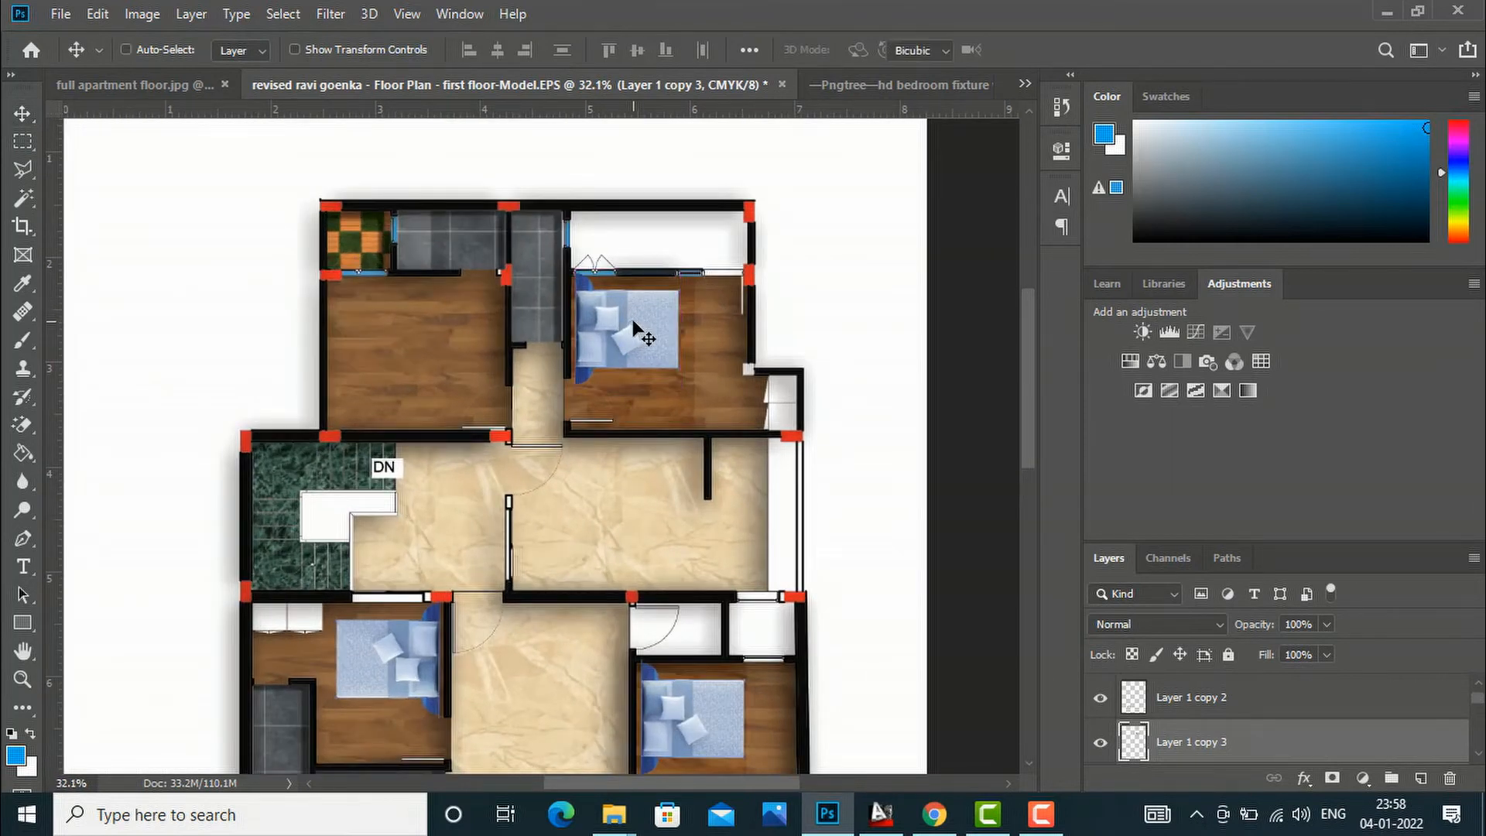
pyautogui.hotkey('ctrl', 't')
pyautogui.moveTo(679, 387); pyautogui.dragTo(667, 329)
pyautogui.click(20, 117)
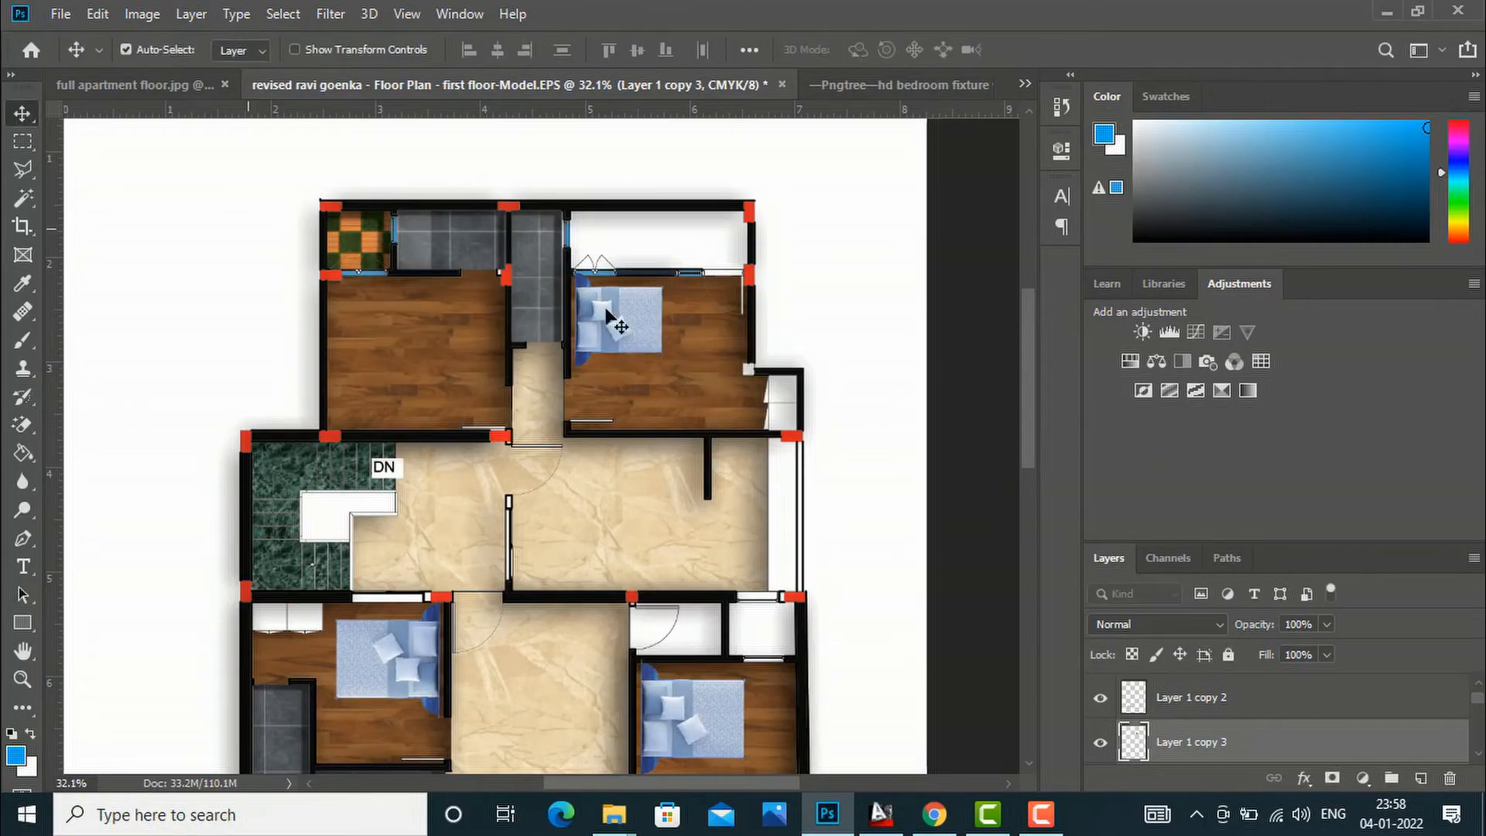
# Step: Duplicate the smaller double bed into the upper-left bedroom, with its headboard against the outer wall
pyautogui.moveTo(619, 324); pyautogui.dragTo(389, 324)
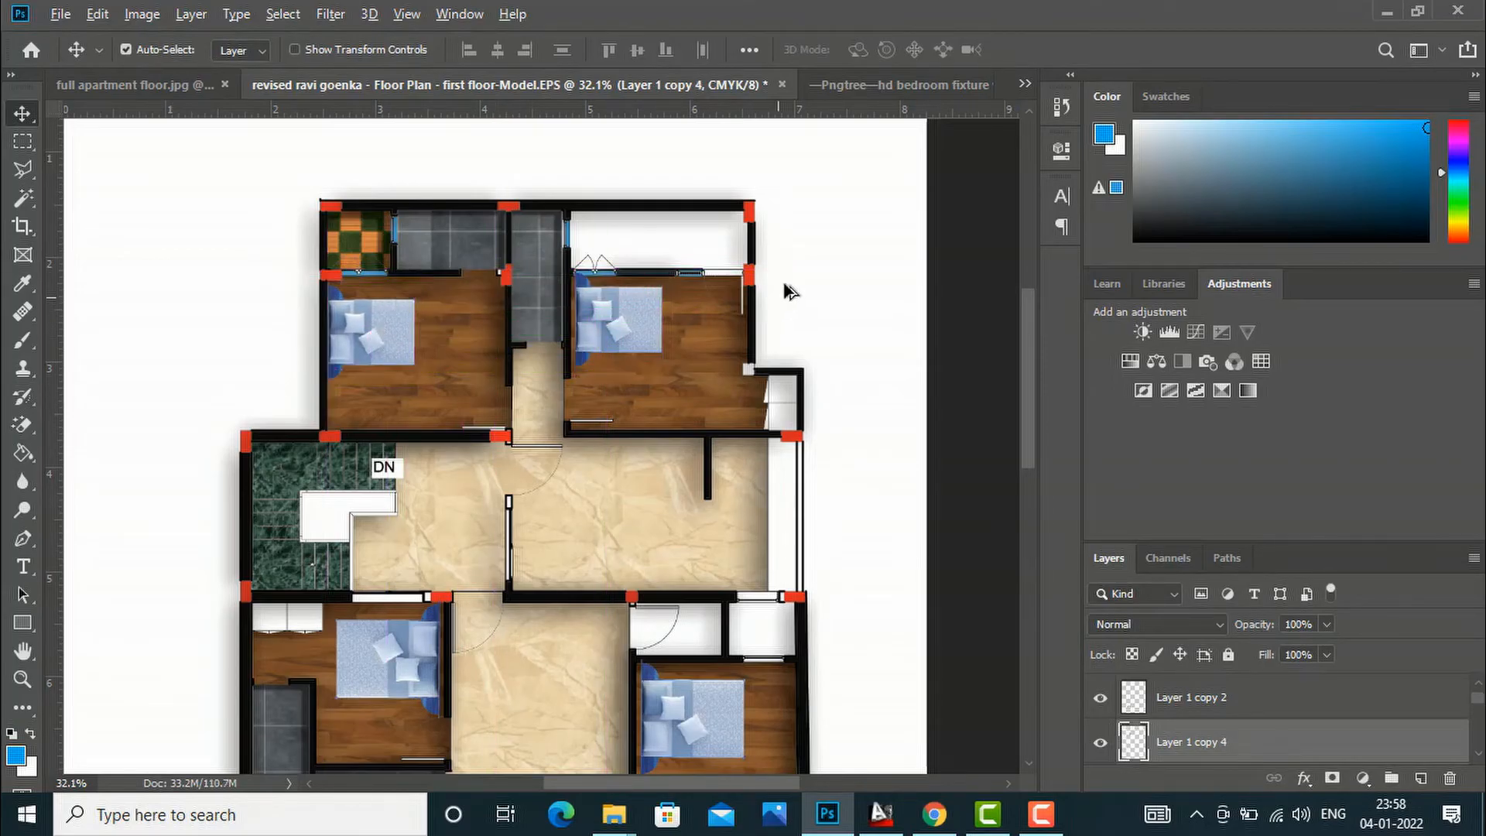
pyautogui.scroll(-8, 787, 238)
pyautogui.scroll(4, 465, 596)
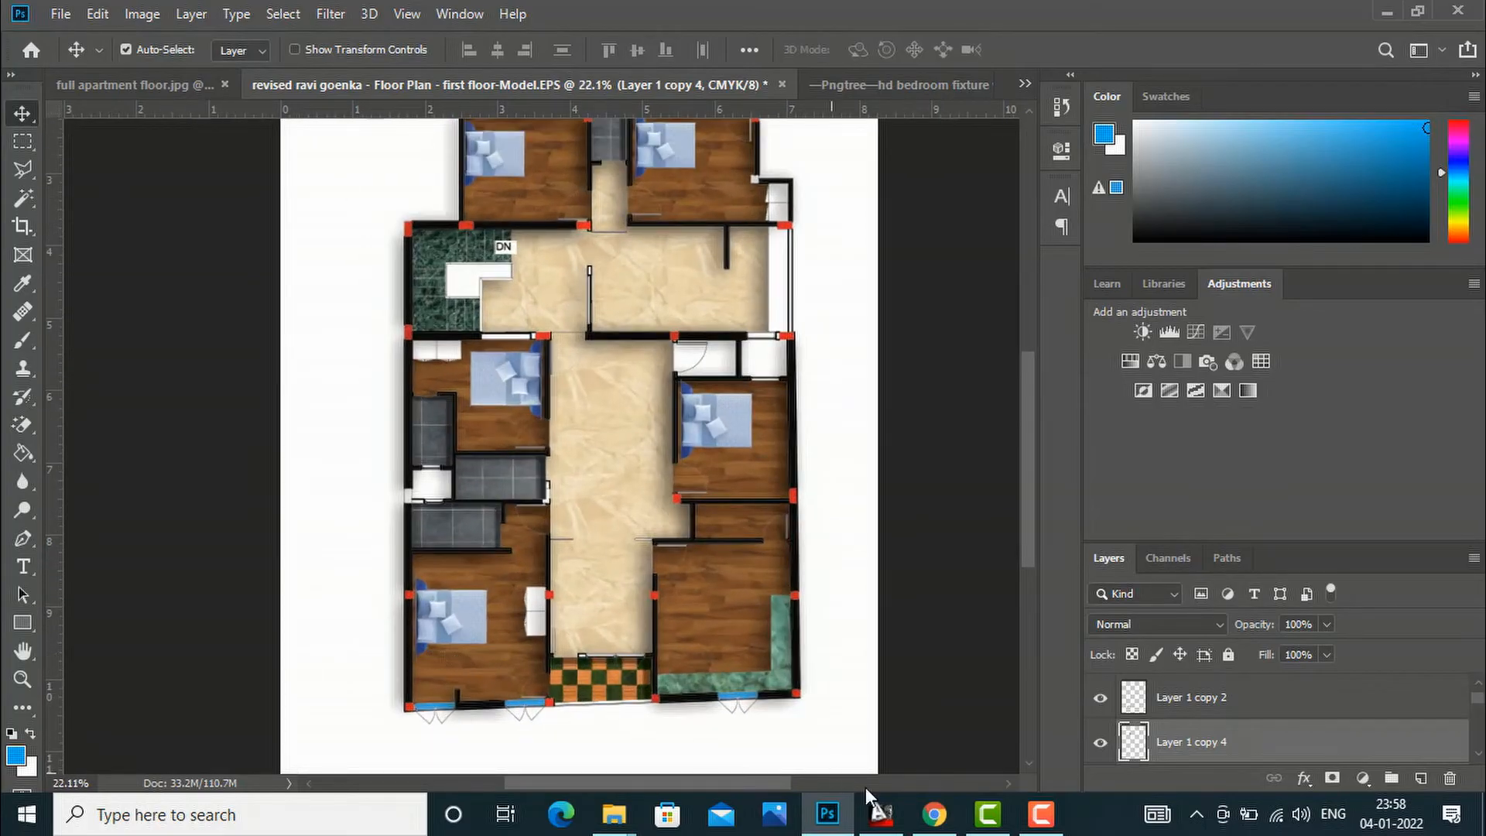
# Step: Switch to Chrome and search for "wardrobe top view png" in a new tab
pyautogui.moveTo(935, 817)
pyautogui.click(935, 814)
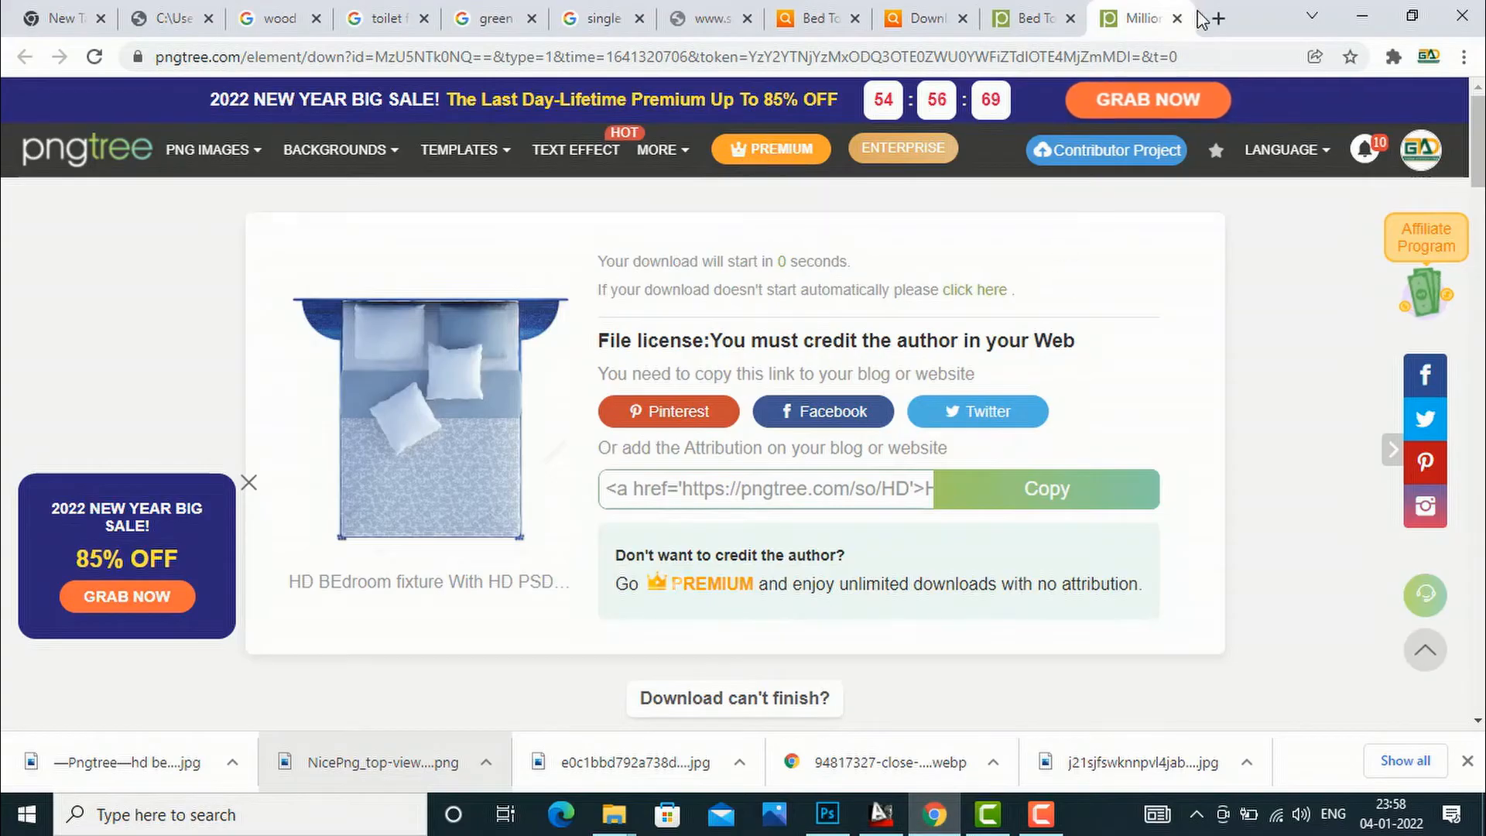
pyautogui.click(1220, 18)
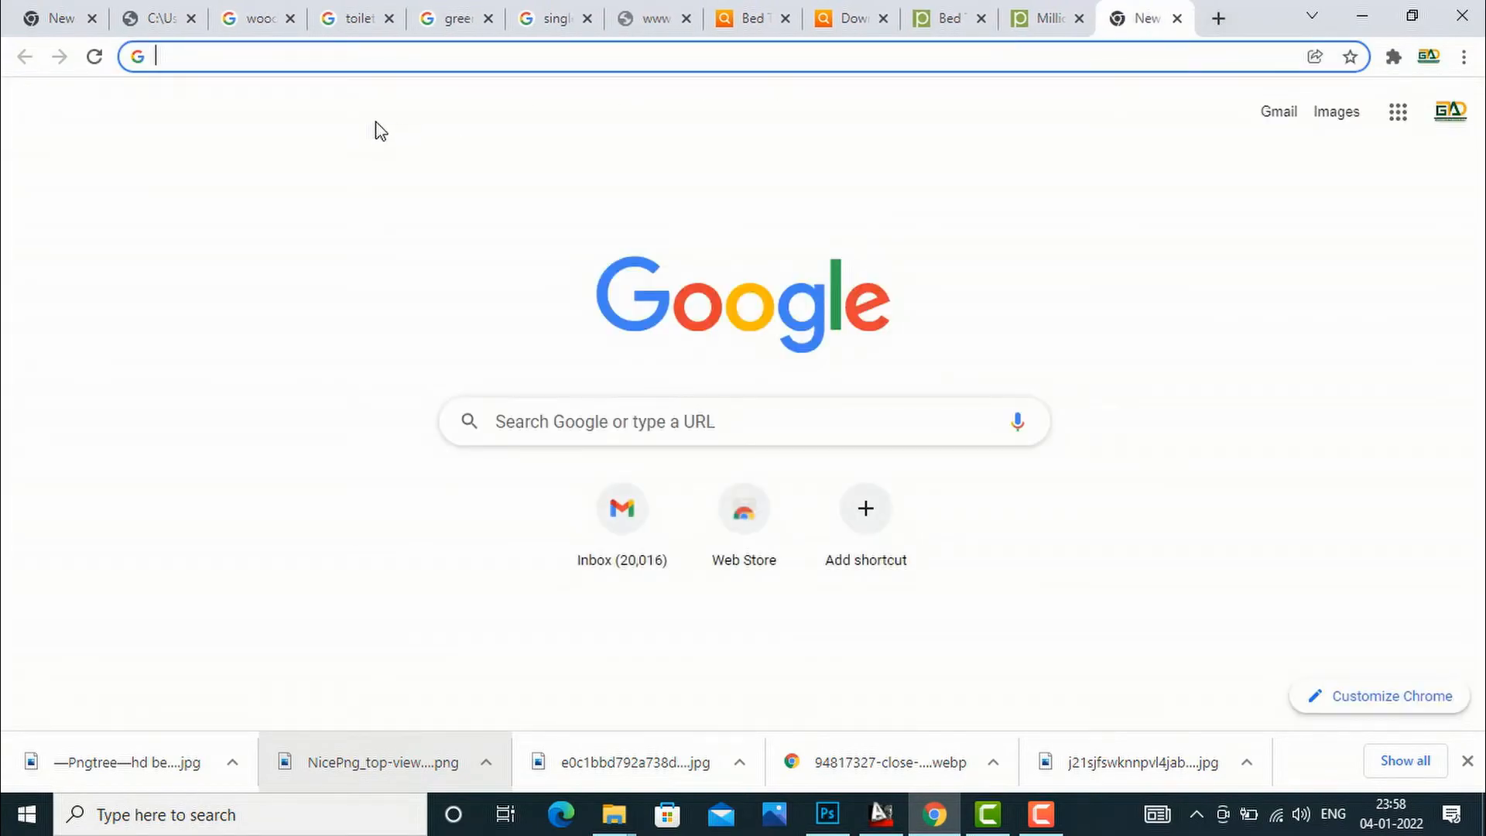
pyautogui.write('wa')
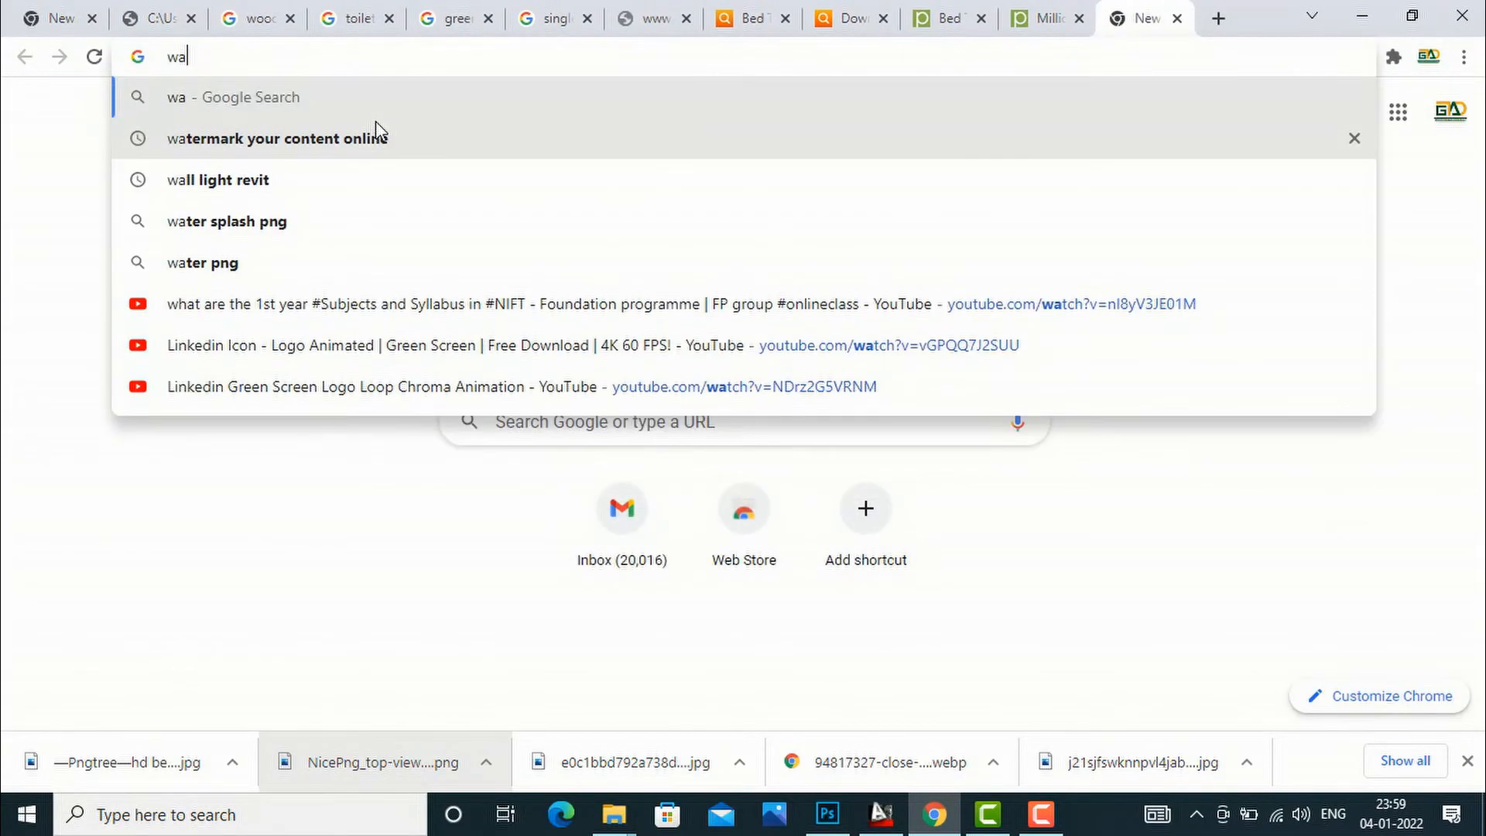
pyautogui.write('rdrobe top')
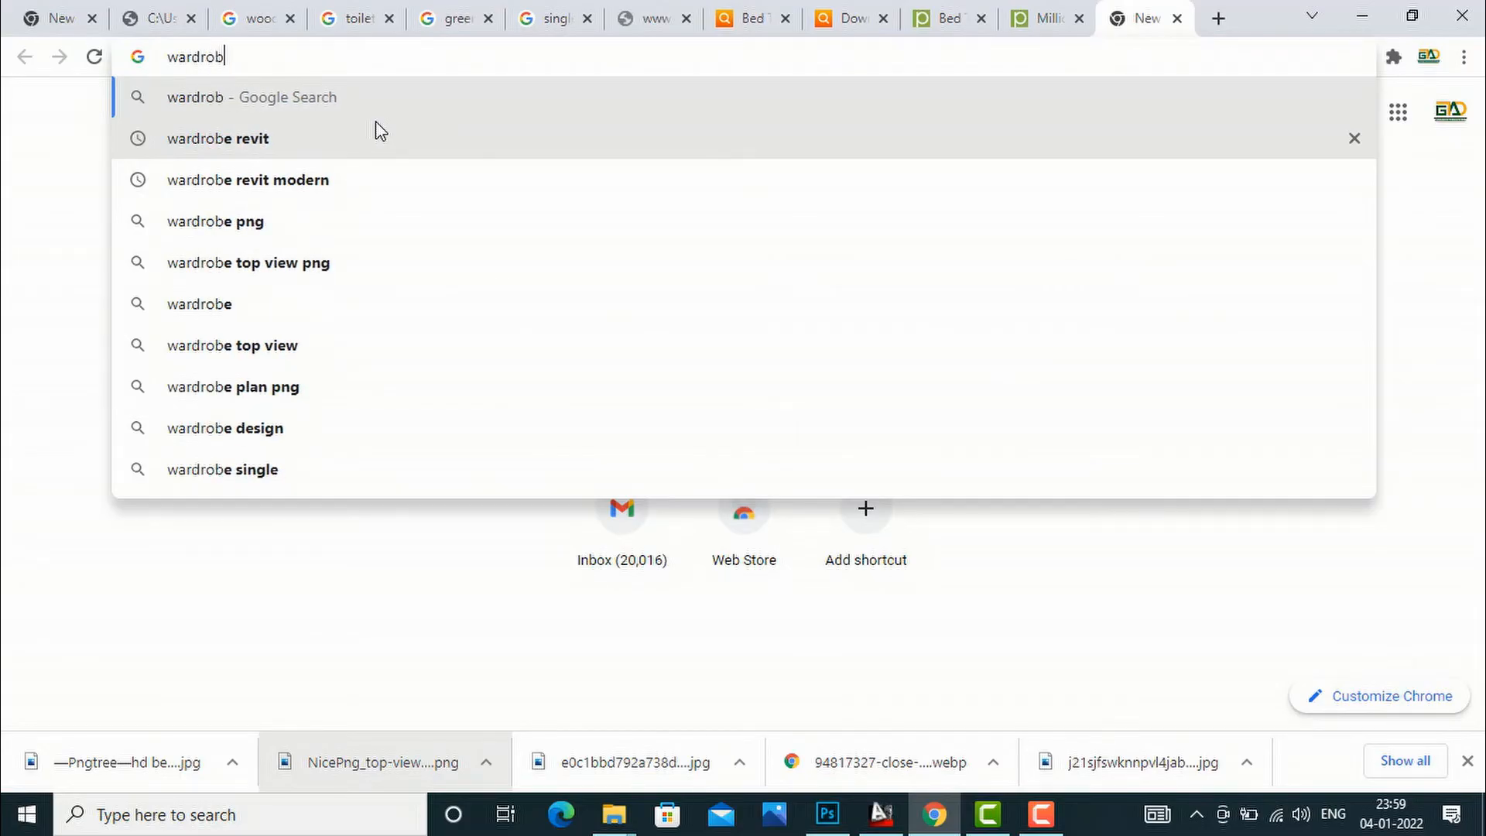
pyautogui.write(' view png')
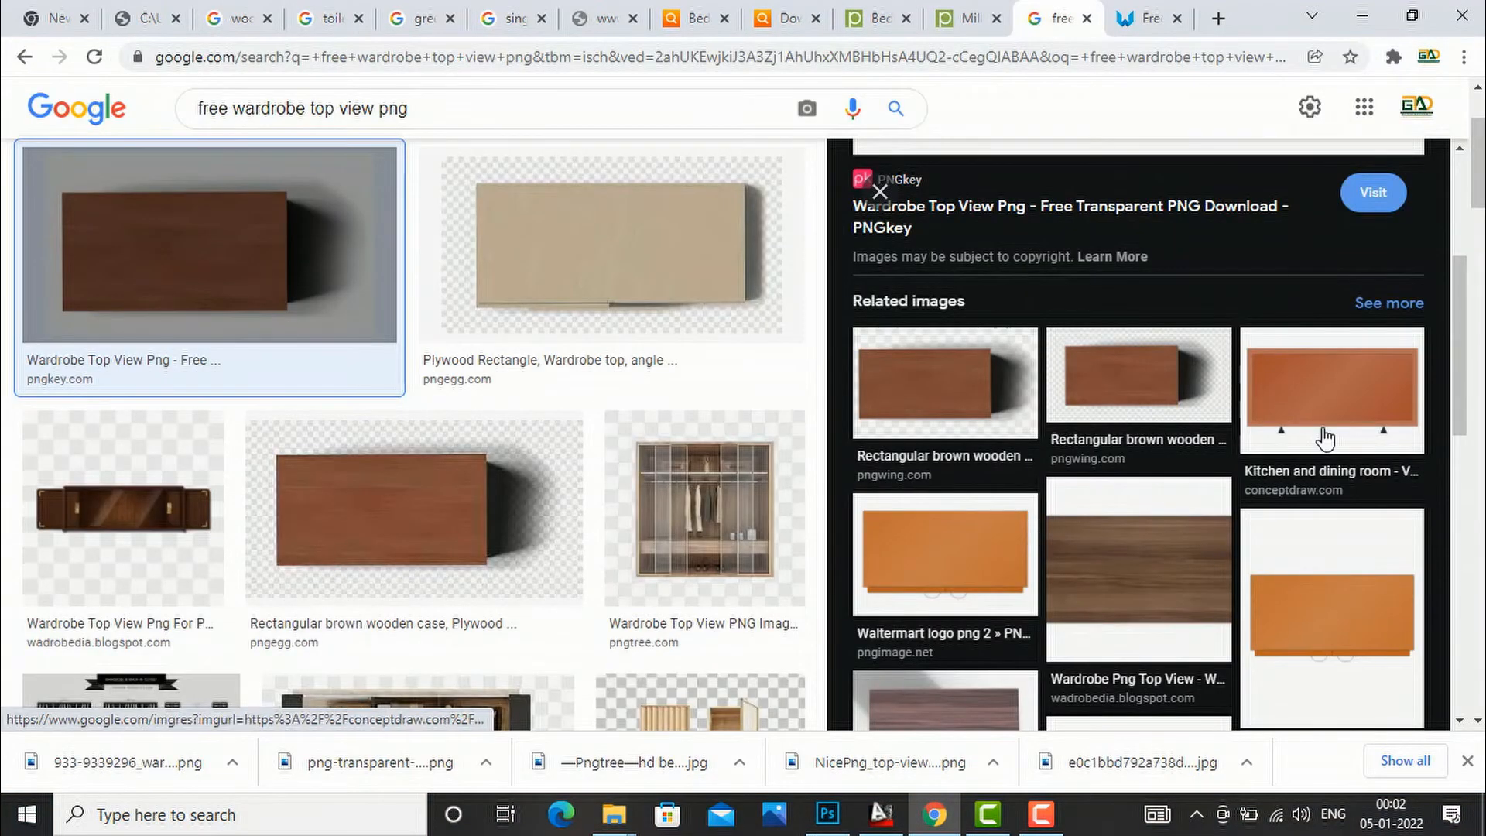
# Step: Save the orange-brown hutch image from conceptdraw.com to the texture folder as hutch-kitchen-and-dining-room-vector-stencils-library.png
pyautogui.click(1321, 431)
pyautogui.rightClick(1049, 363)
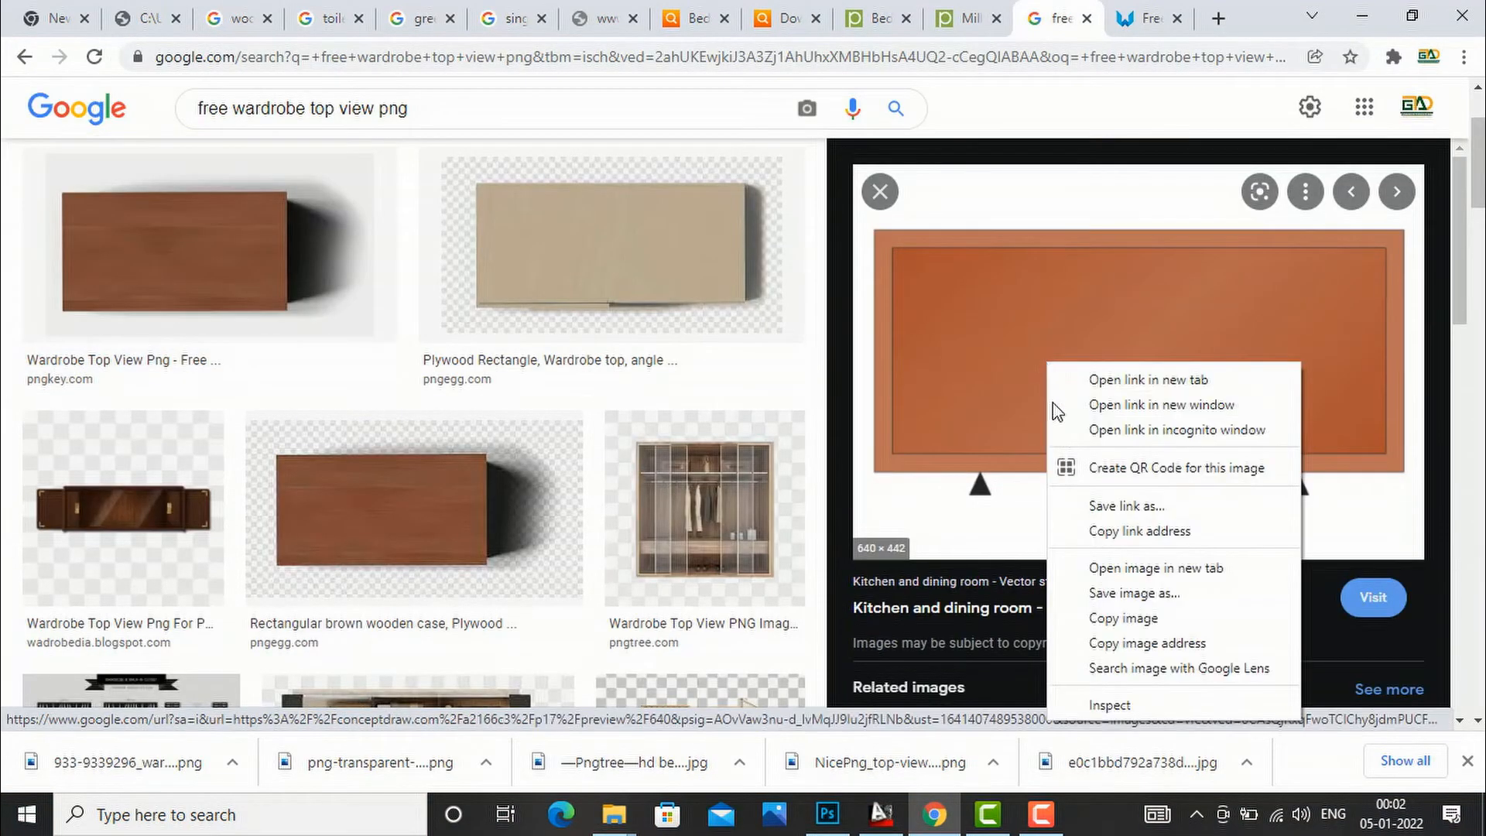
pyautogui.click(1102, 593)
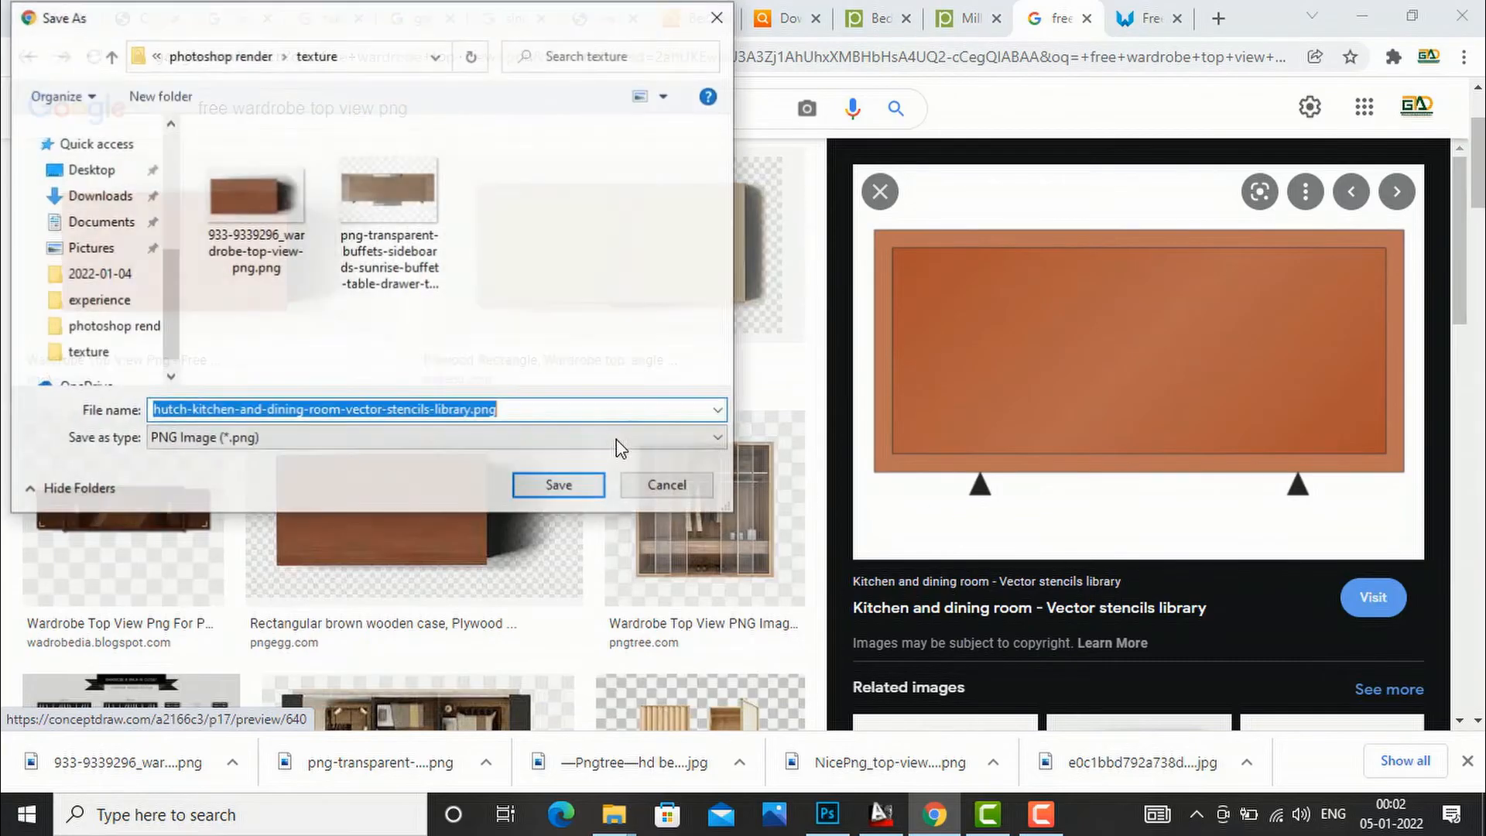
pyautogui.click(542, 496)
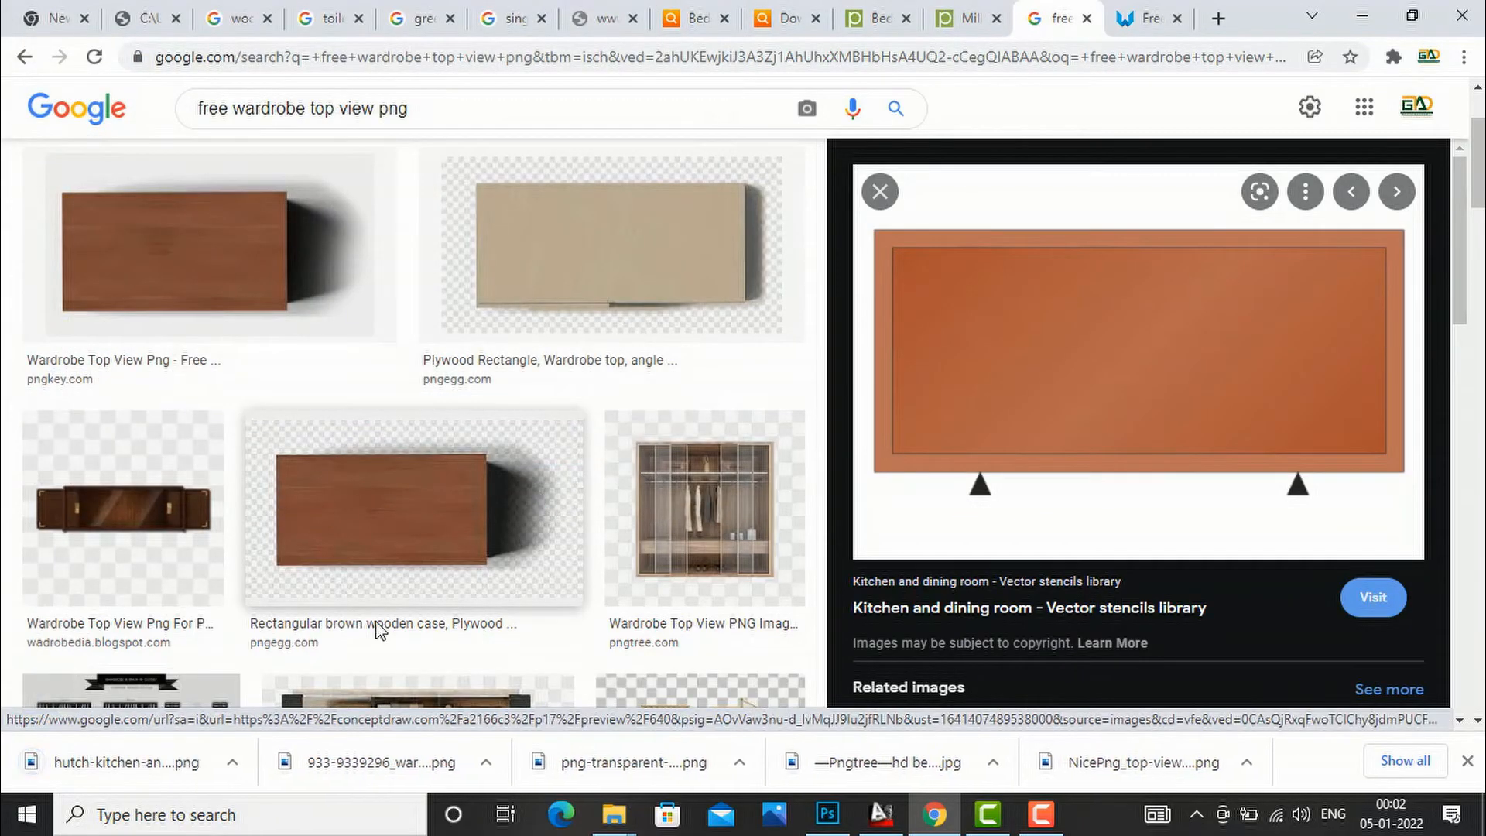
# Step: Try placing the downloaded hutch image on the Photoshop floor plan at about 20% scale, and hide its layer
pyautogui.click(233, 762)
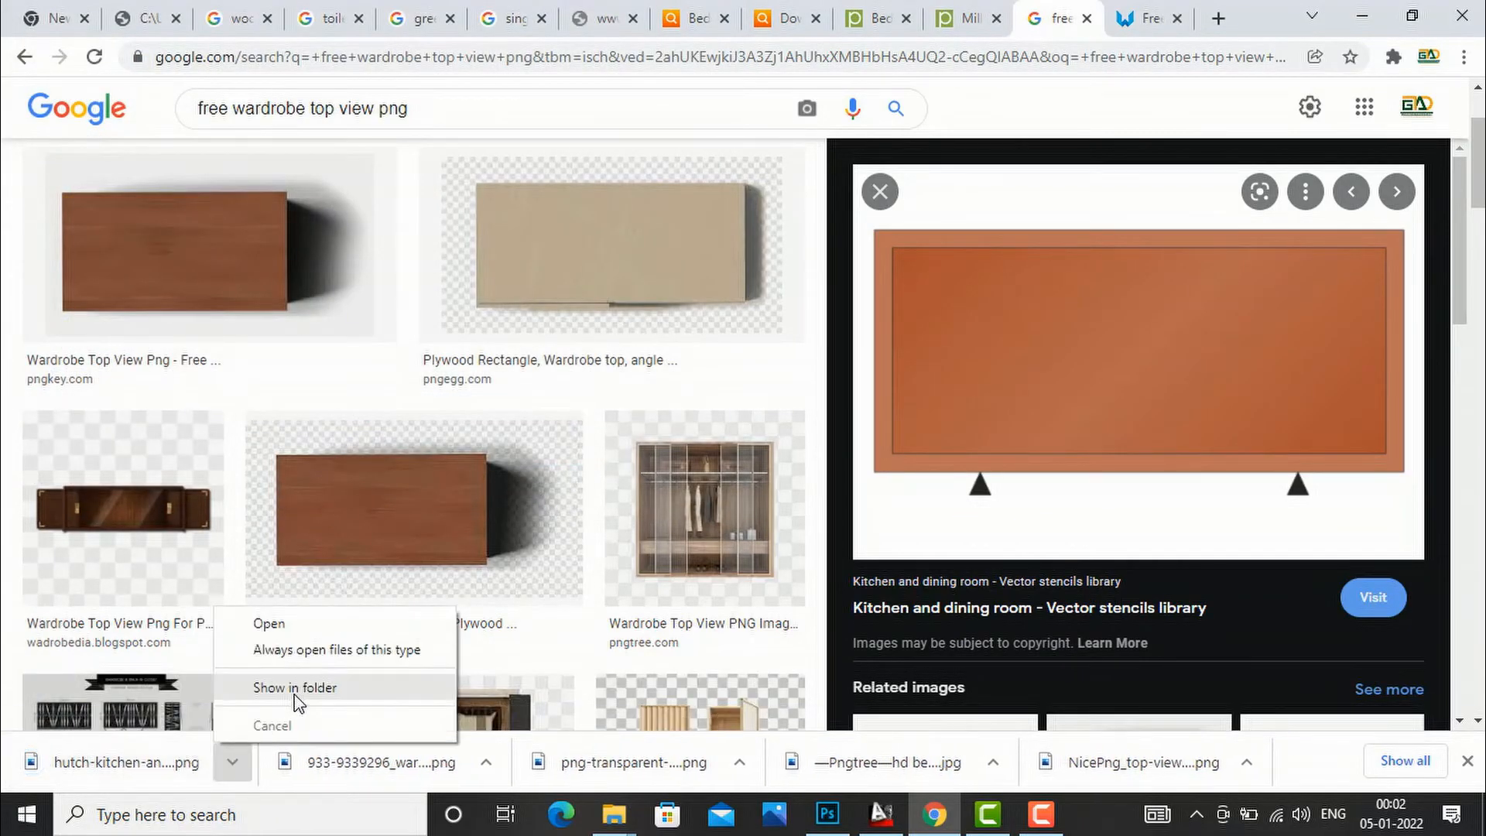
pyautogui.click(131, 767)
pyautogui.moveTo(132, 766); pyautogui.dragTo(628, 469)
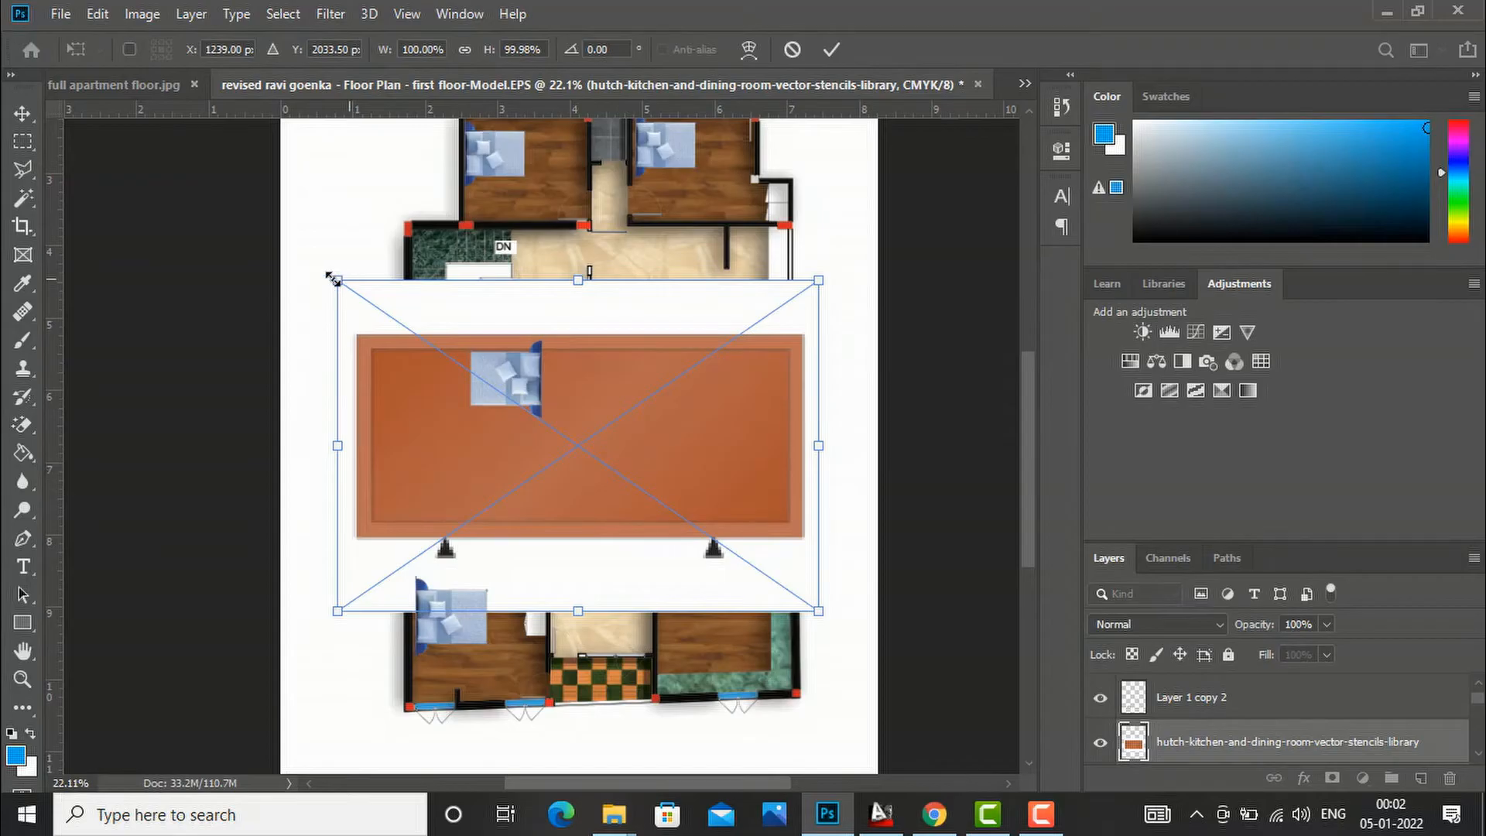
pyautogui.moveTo(338, 282); pyautogui.dragTo(648, 493)
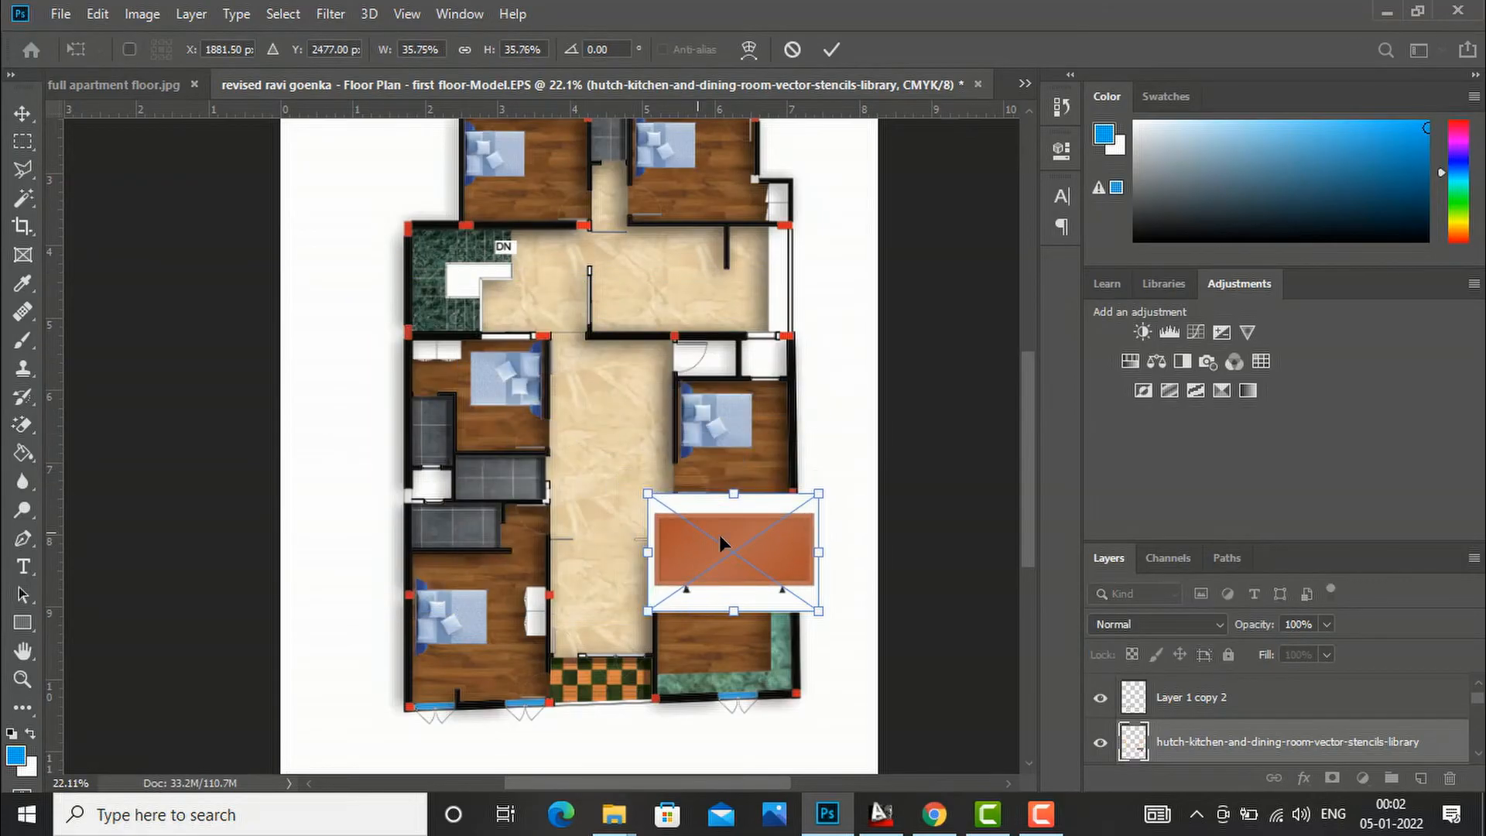
pyautogui.hotkey('ctrl', 'z')
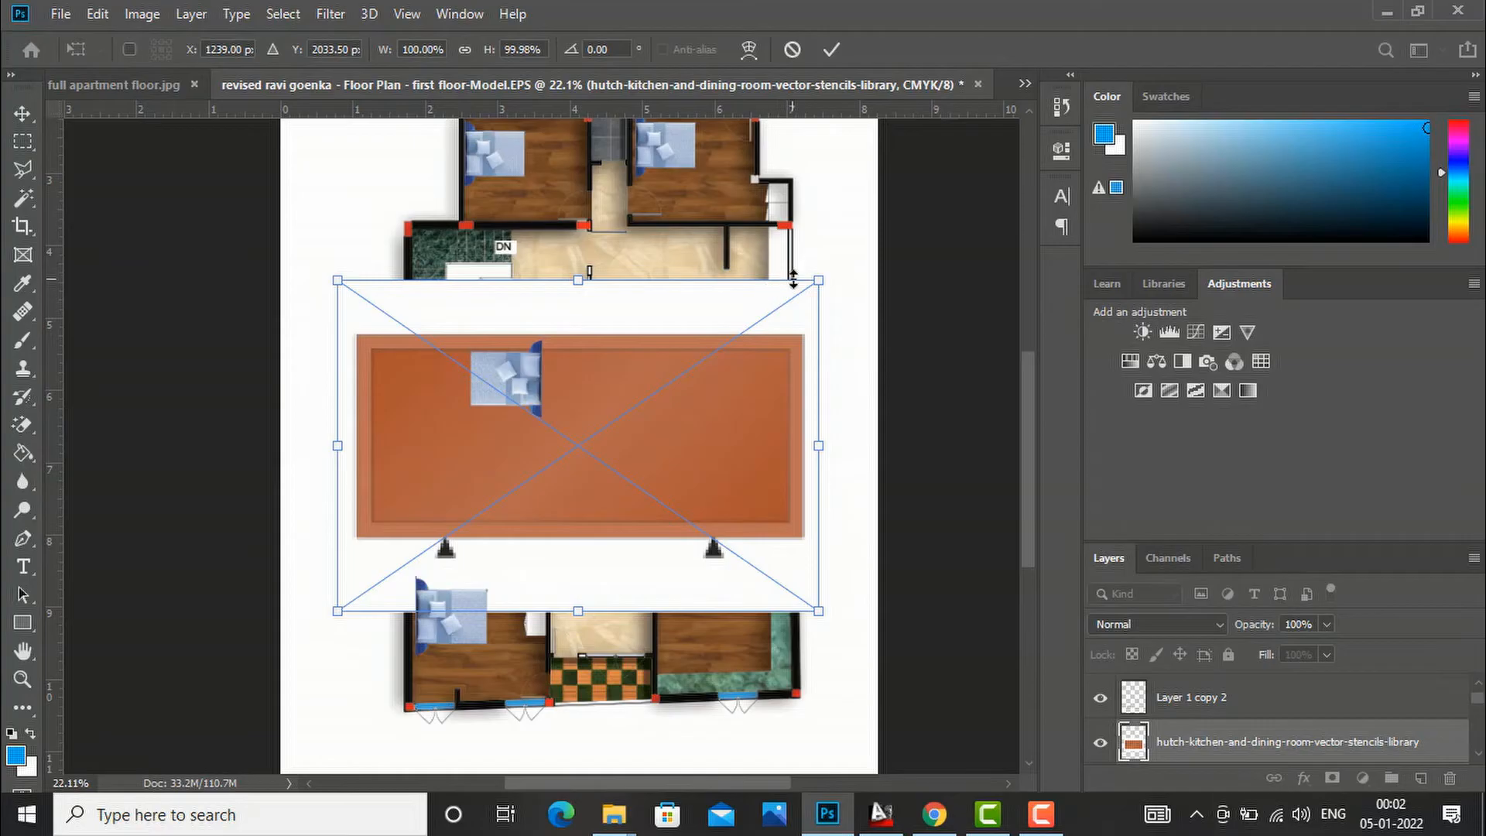
pyautogui.moveTo(805, 291); pyautogui.dragTo(388, 454)
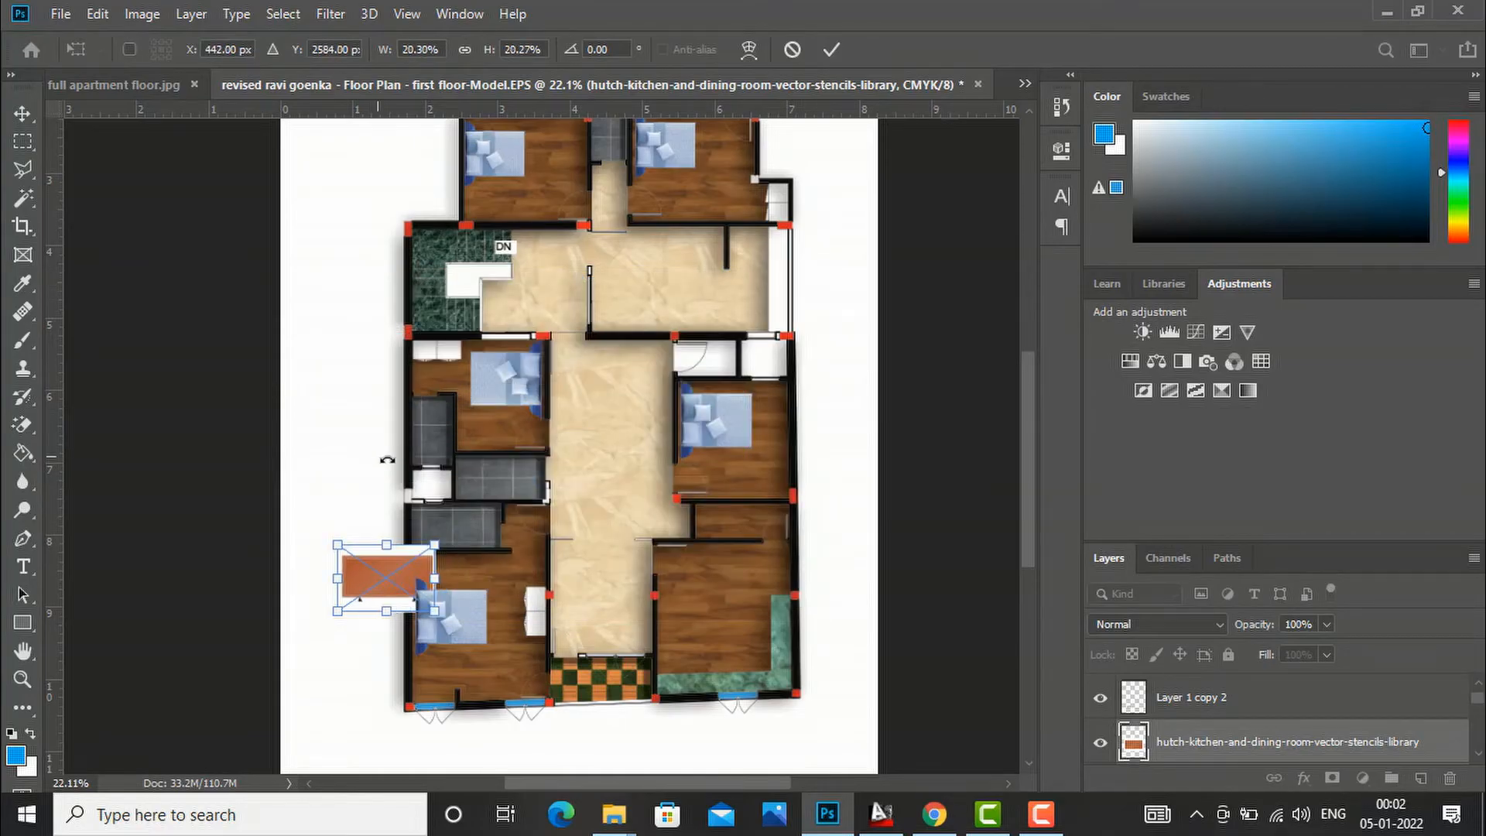
pyautogui.click(23, 118)
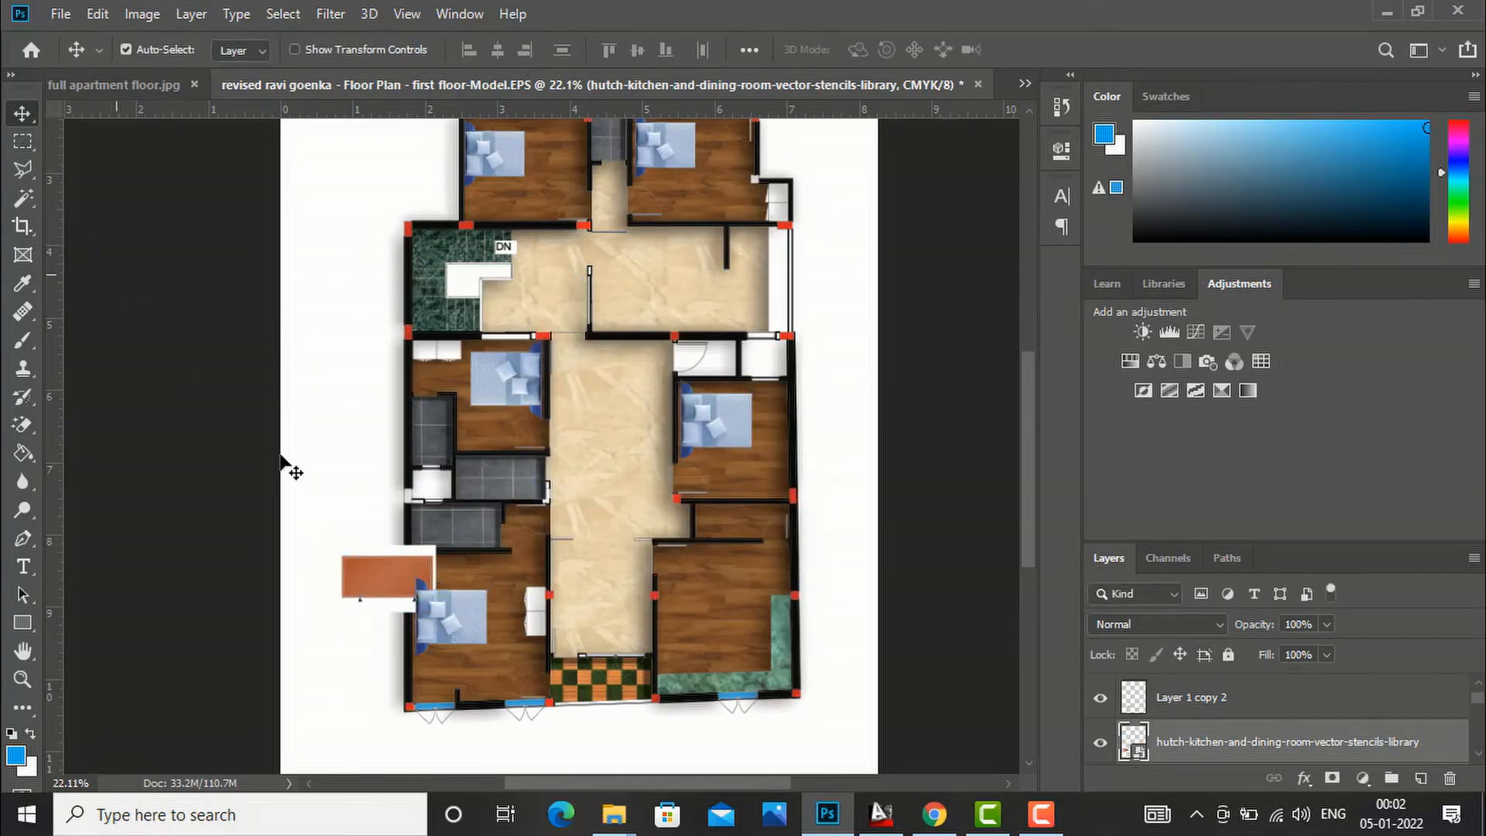
pyautogui.click(1099, 744)
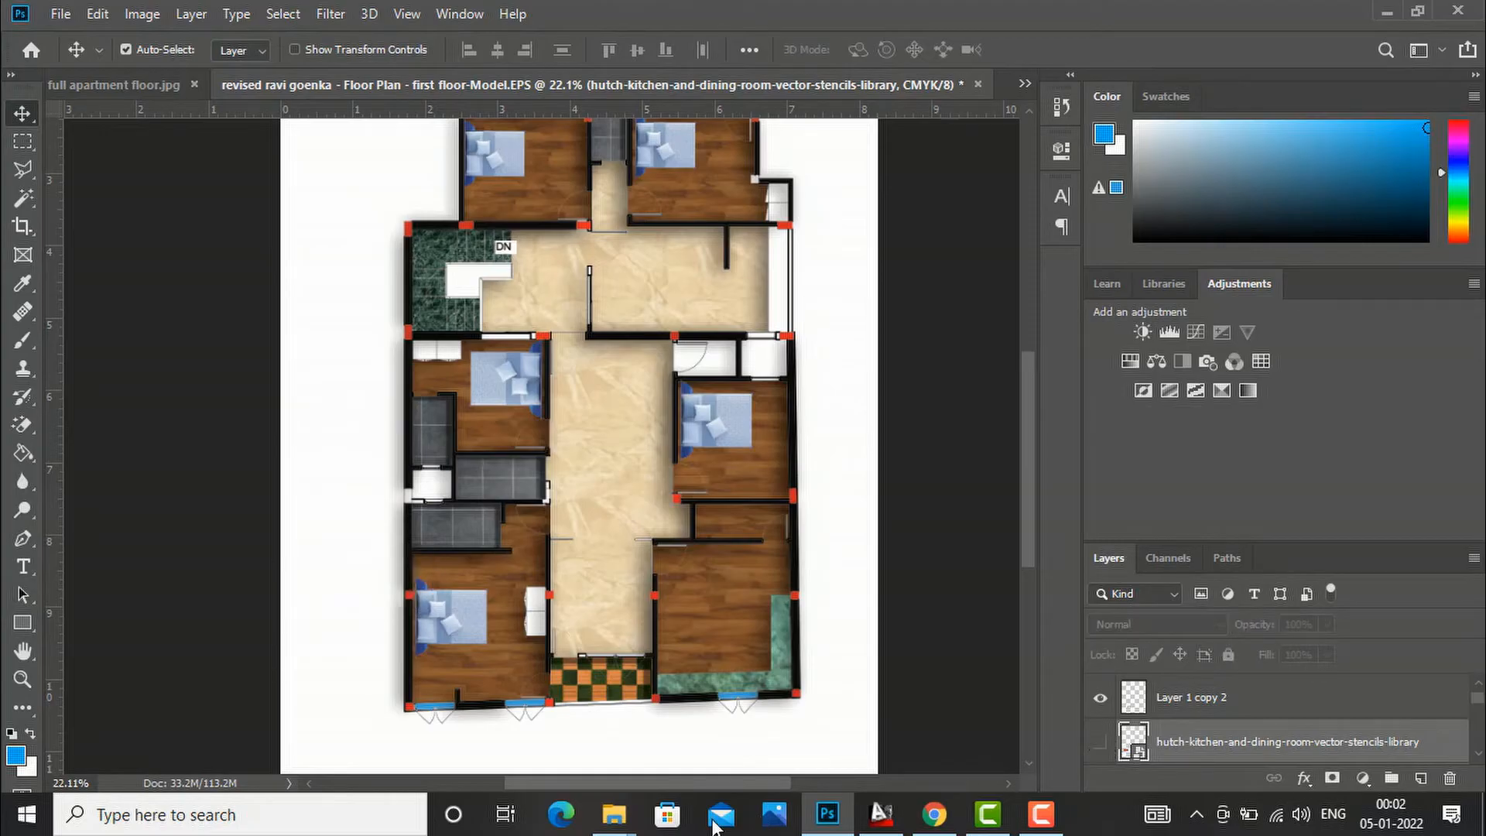
# Step: Locate the downloaded hutch image in the texture folder and open it as its own document in Adobe Photoshop CC 2019
pyautogui.click(939, 822)
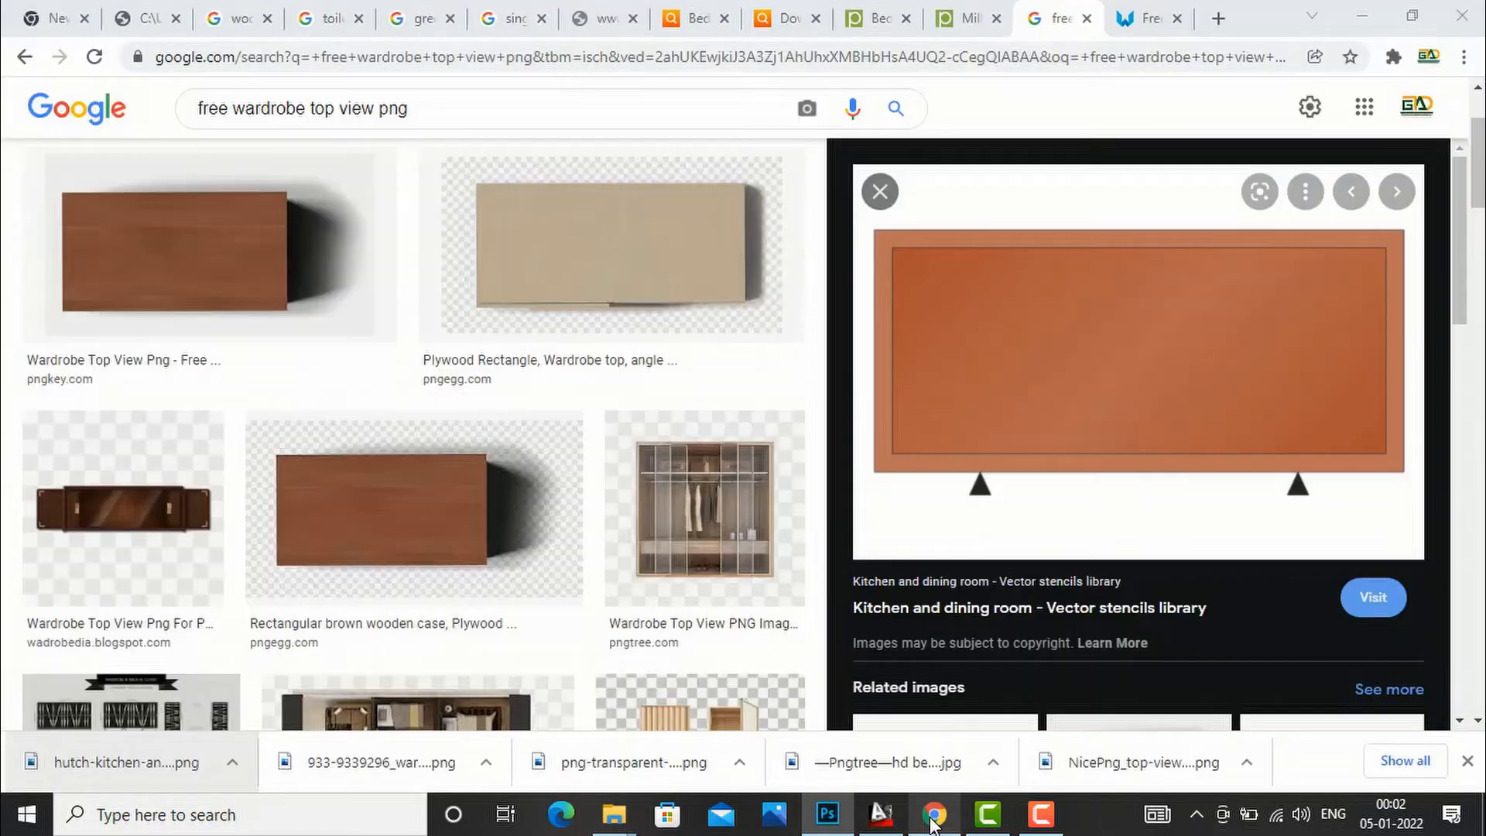
pyautogui.click(233, 762)
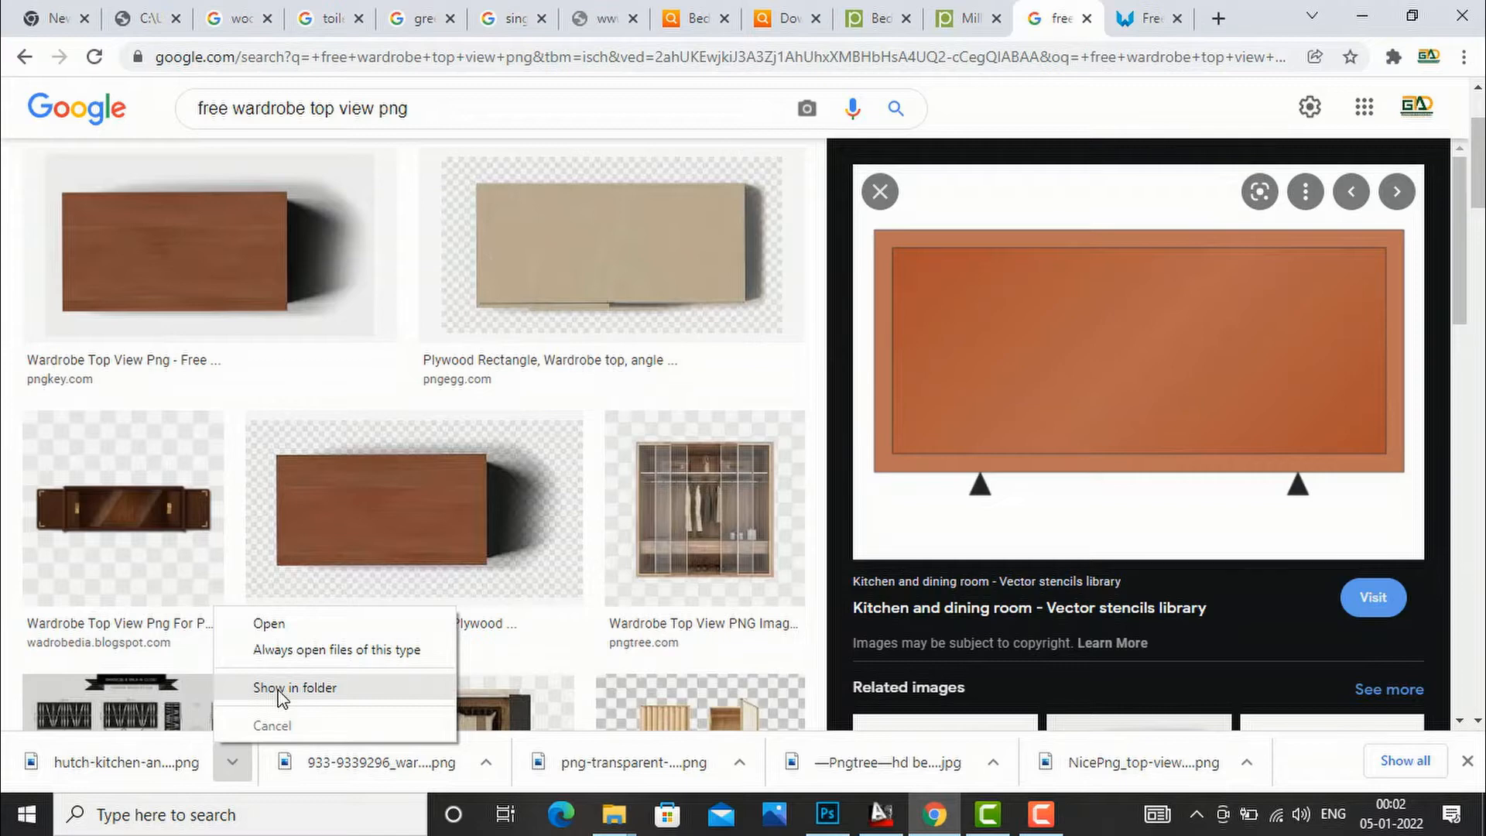
pyautogui.click(277, 689)
pyautogui.rightClick(970, 193)
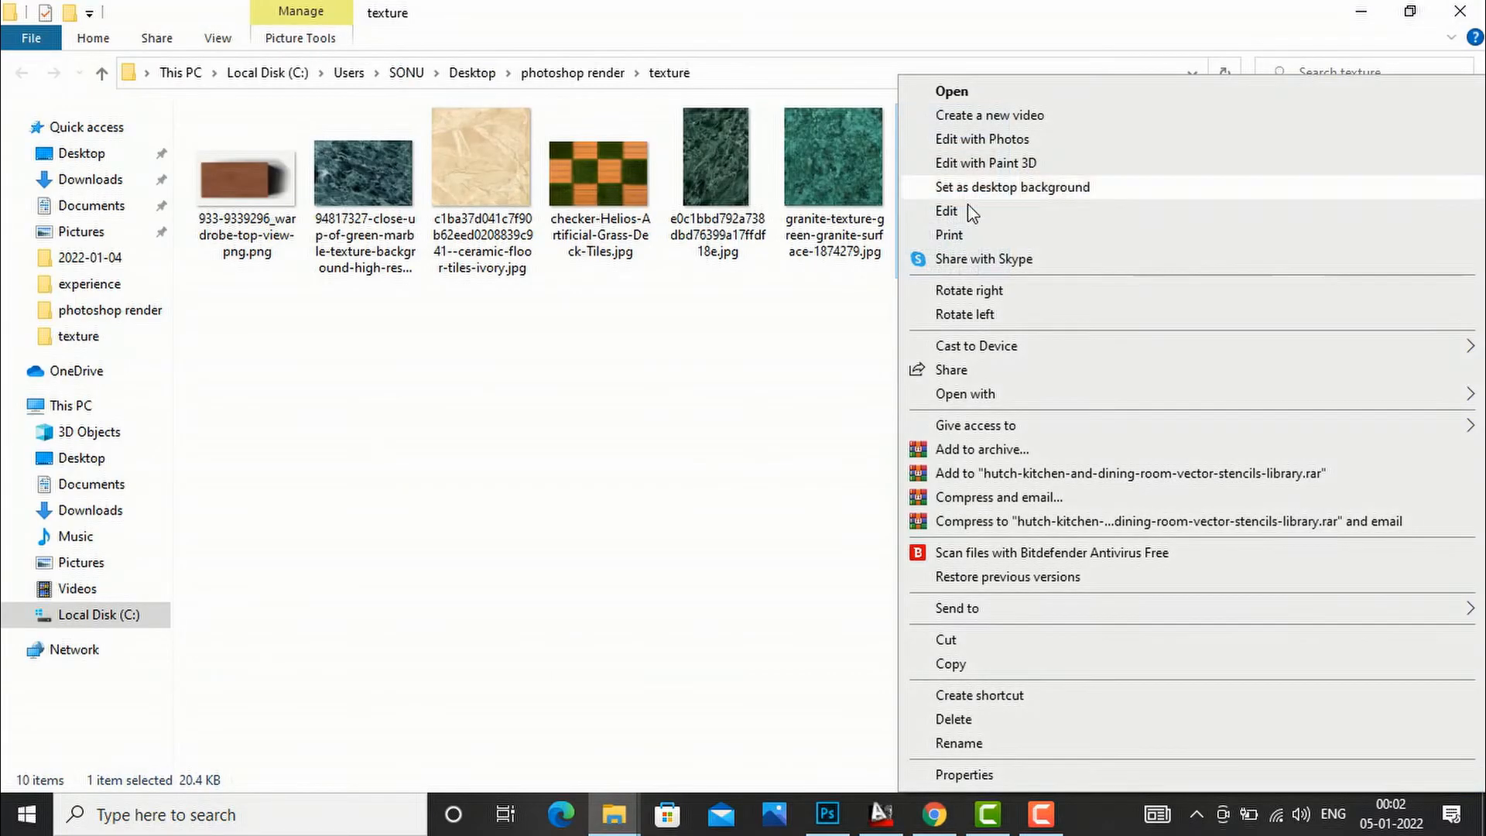
pyautogui.moveTo(1017, 401)
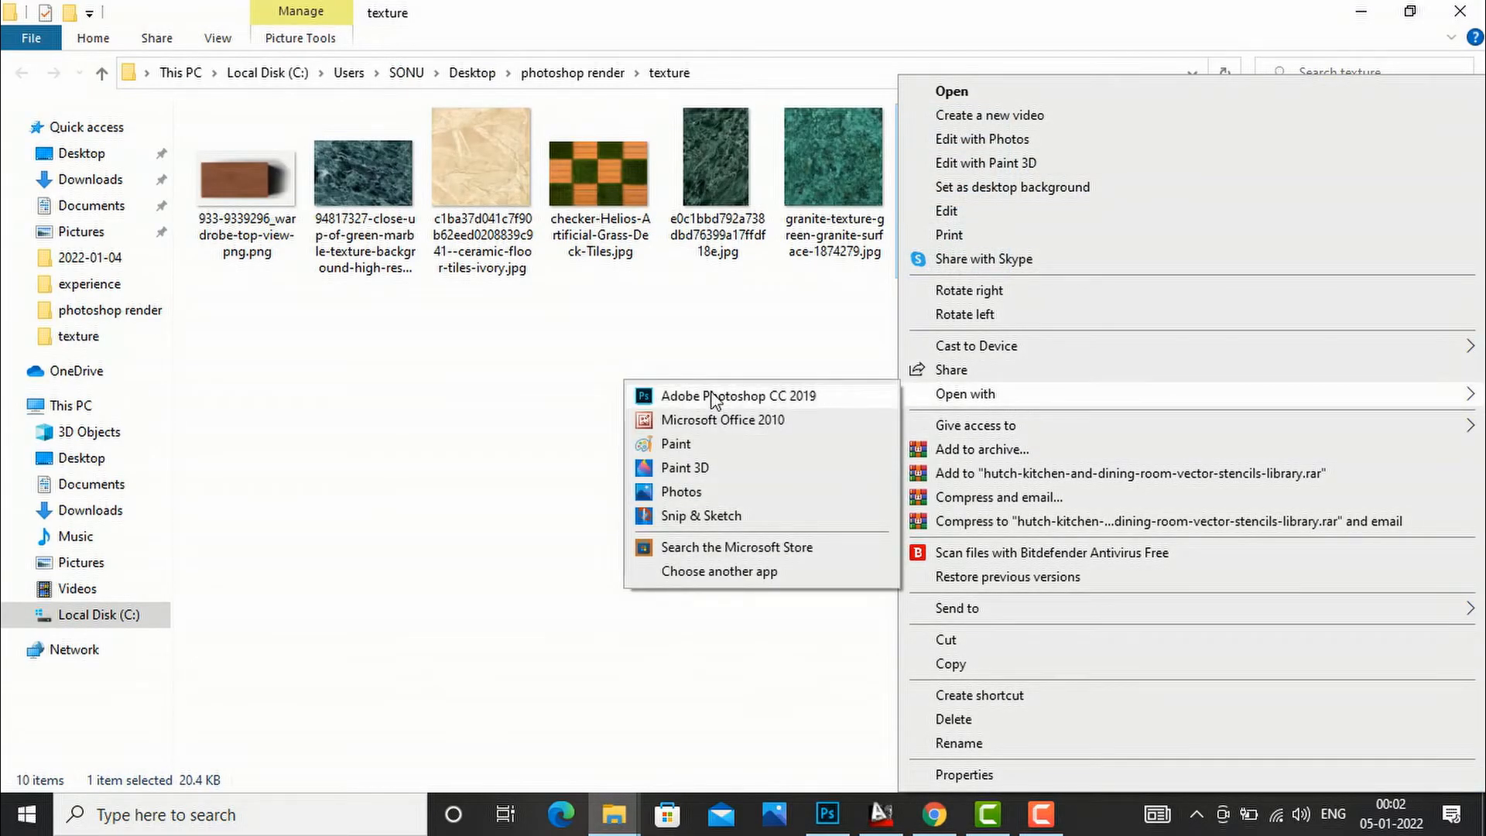
pyautogui.click(710, 394)
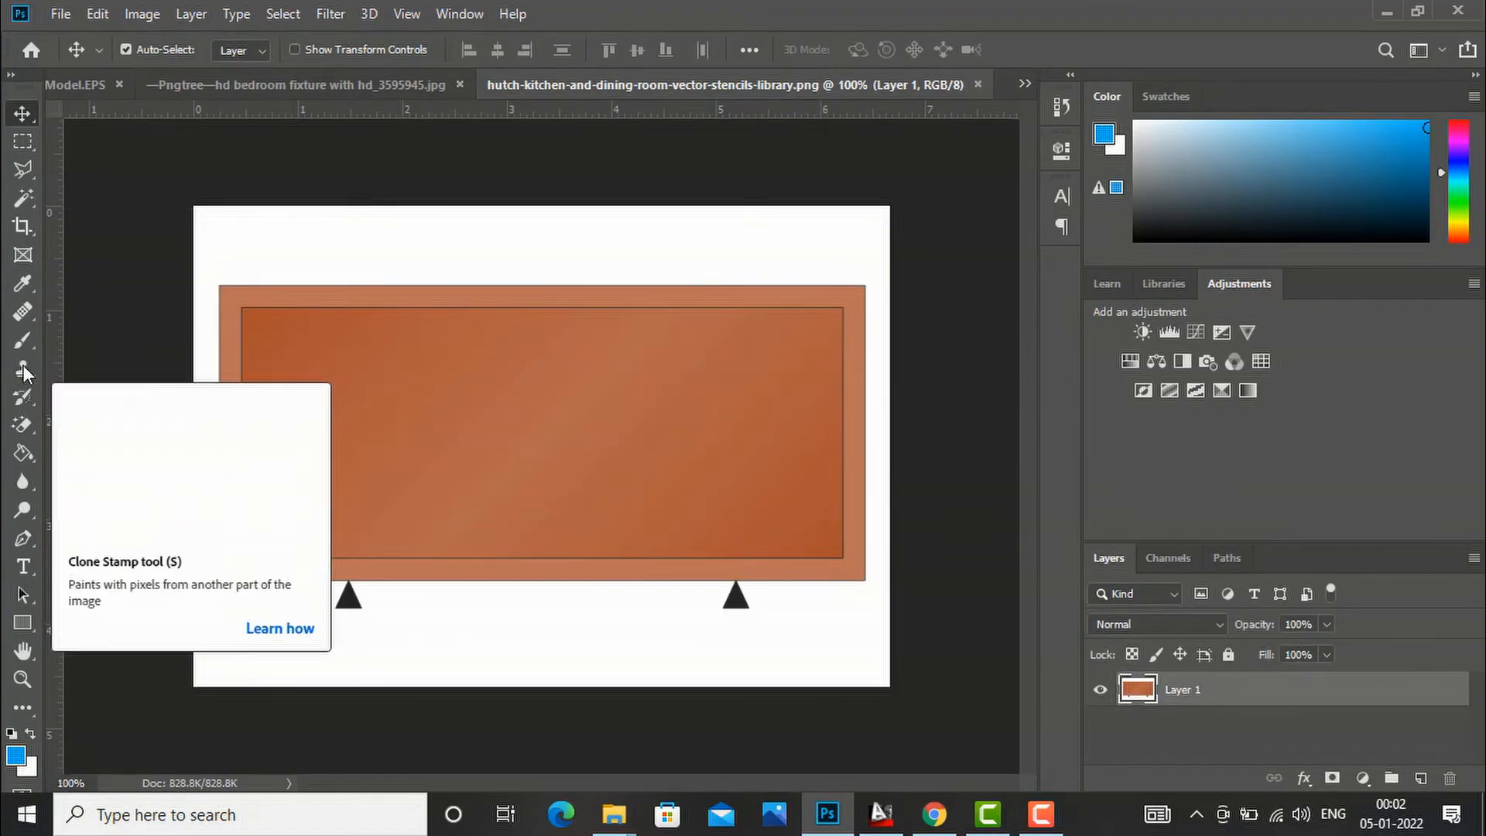
# Step: Remove the hutch image's white background with the Magic Eraser and move the cut-out into the floor plan document
pyautogui.click(23, 424)
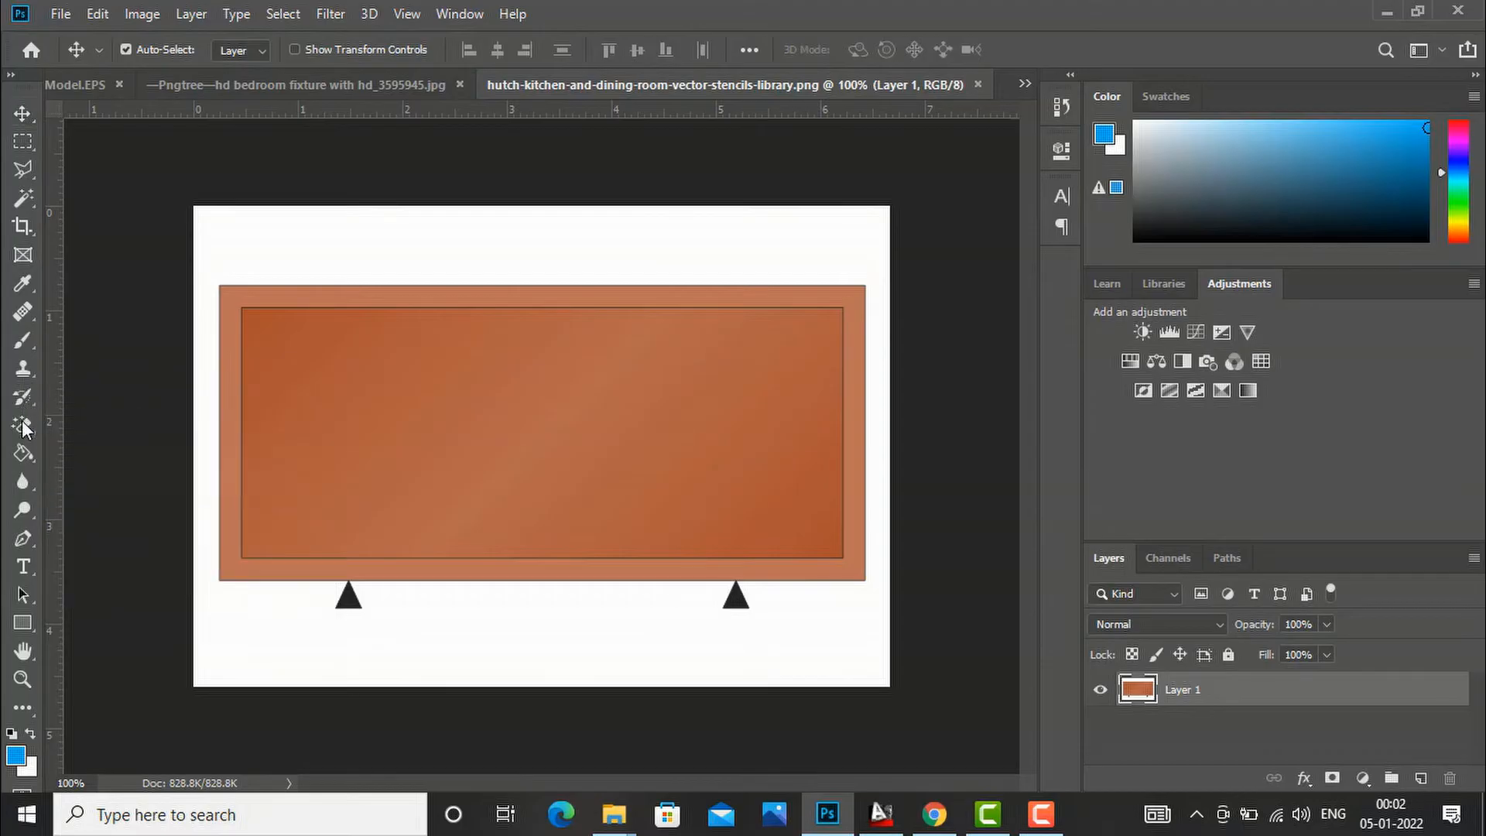
pyautogui.click(221, 631)
pyautogui.click(23, 114)
pyautogui.moveTo(442, 366); pyautogui.dragTo(595, 465)
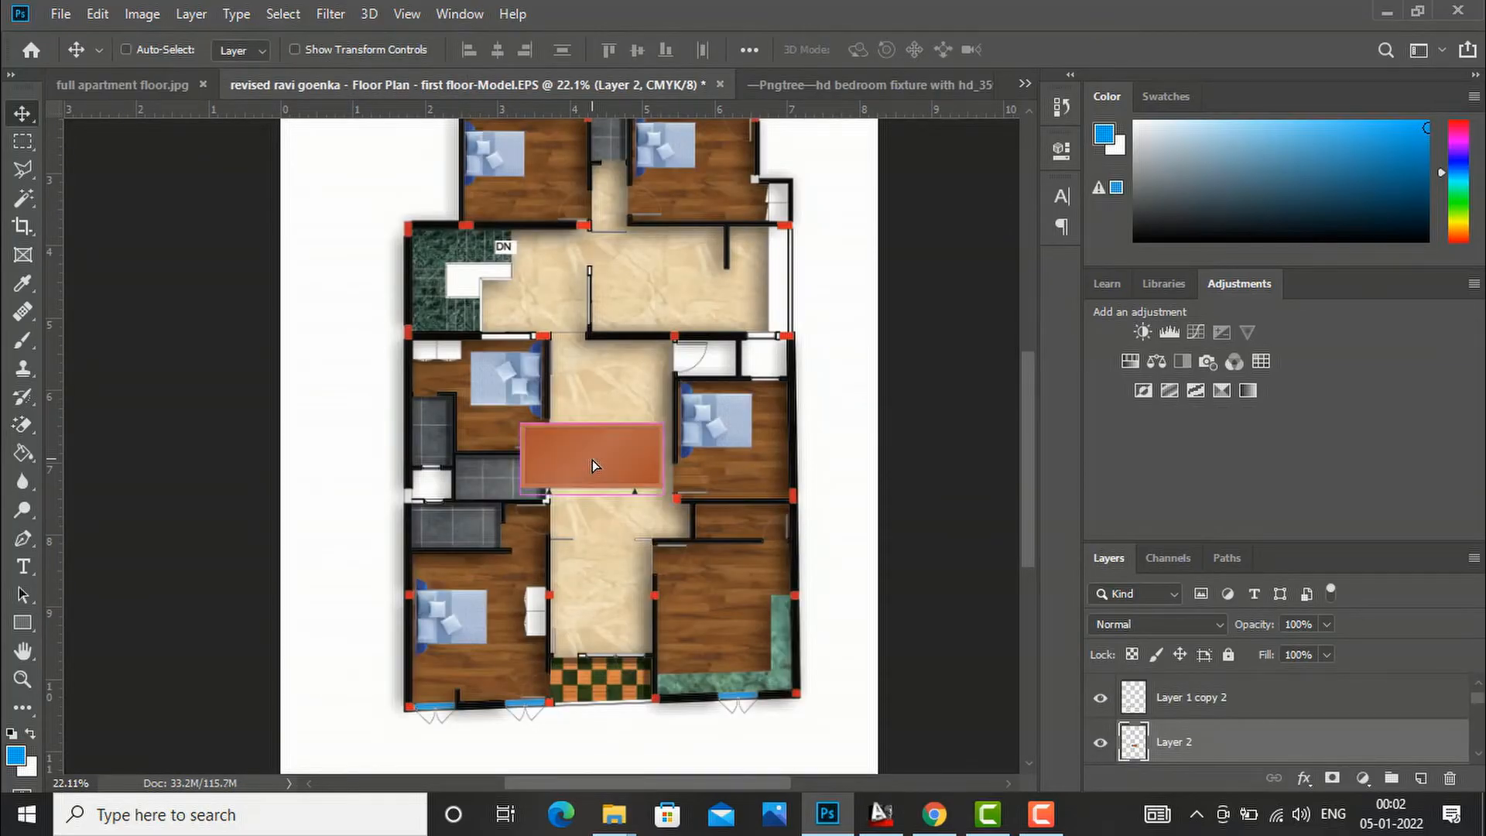
# Step: Scale the wardrobe cut-out to about a third of its size and place it over the wardrobe outline in the bedroom below the staircase
pyautogui.hotkey('ctrl', 't')
pyautogui.moveTo(663, 492); pyautogui.dragTo(572, 447)
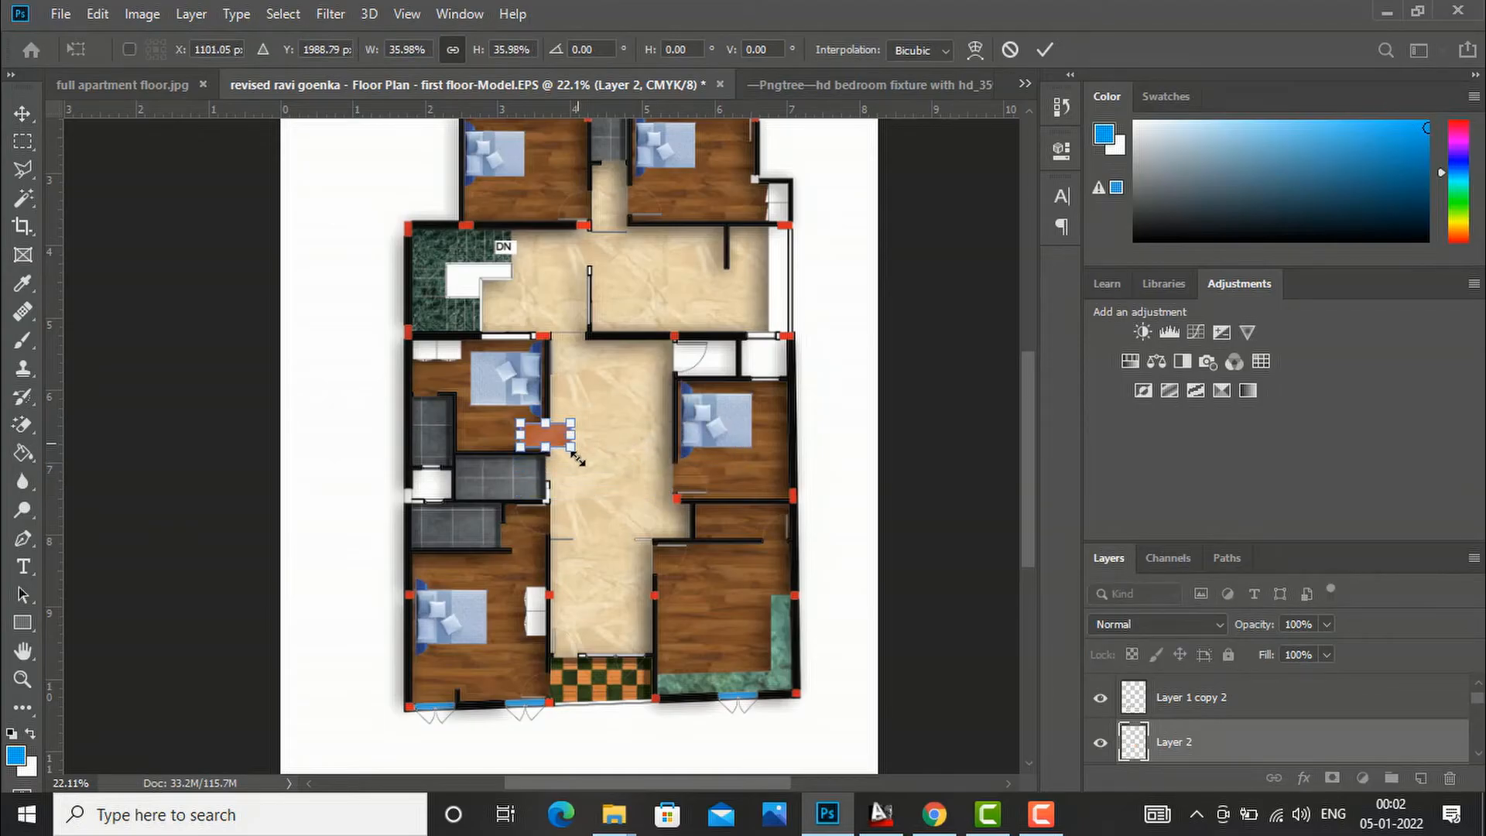
pyautogui.scroll(1, 577, 459)
pyautogui.moveTo(569, 446); pyautogui.dragTo(563, 440)
pyautogui.click(22, 115)
pyautogui.moveTo(524, 428); pyautogui.dragTo(398, 336)
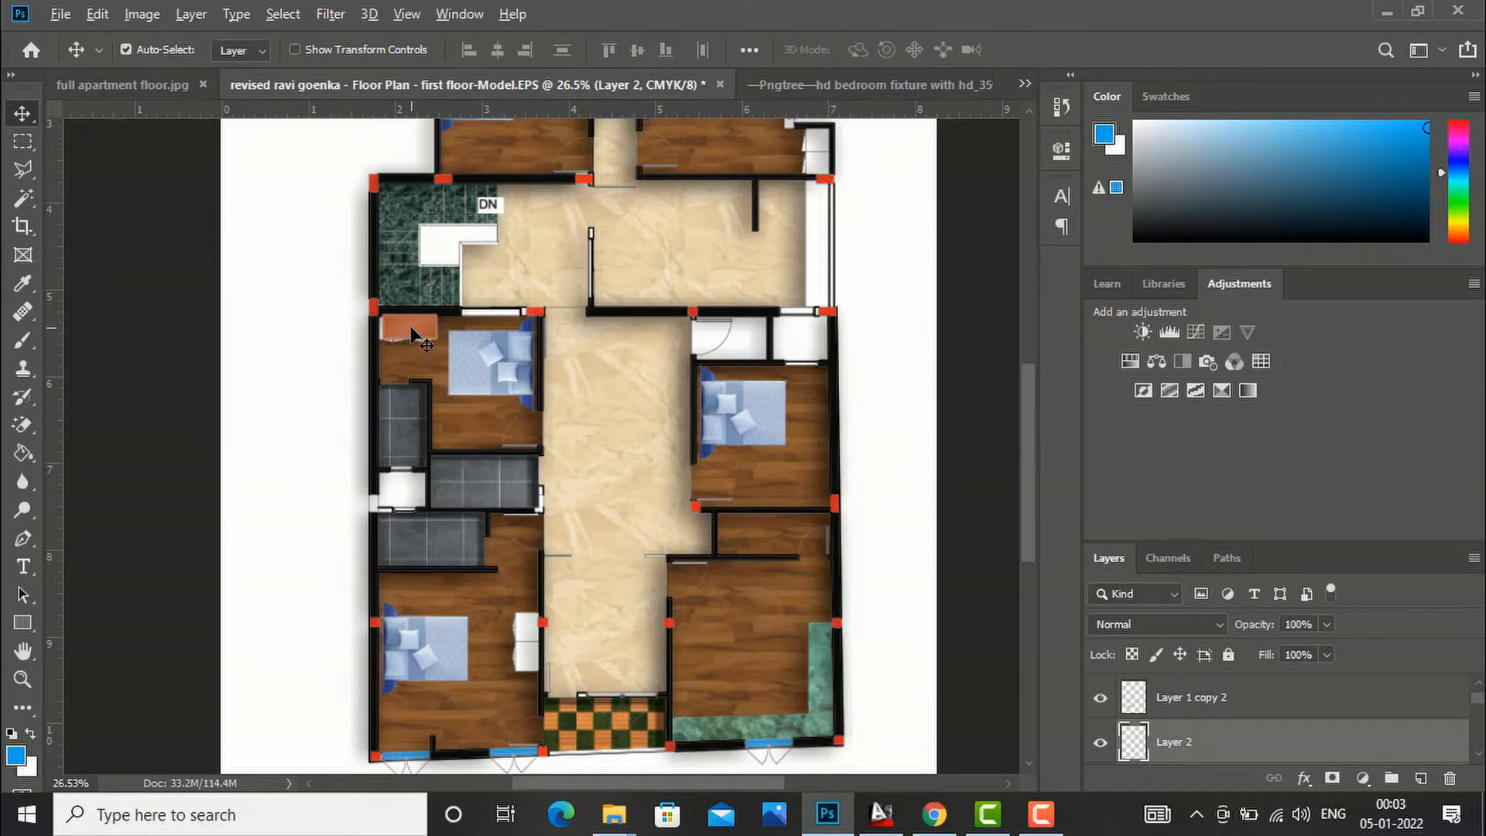
# Step: Duplicate the wardrobe into the master bedroom and rotate the copy about 90° to stand vertically
pyautogui.moveTo(416, 331); pyautogui.dragTo(519, 650)
pyautogui.scroll(5, 523, 658)
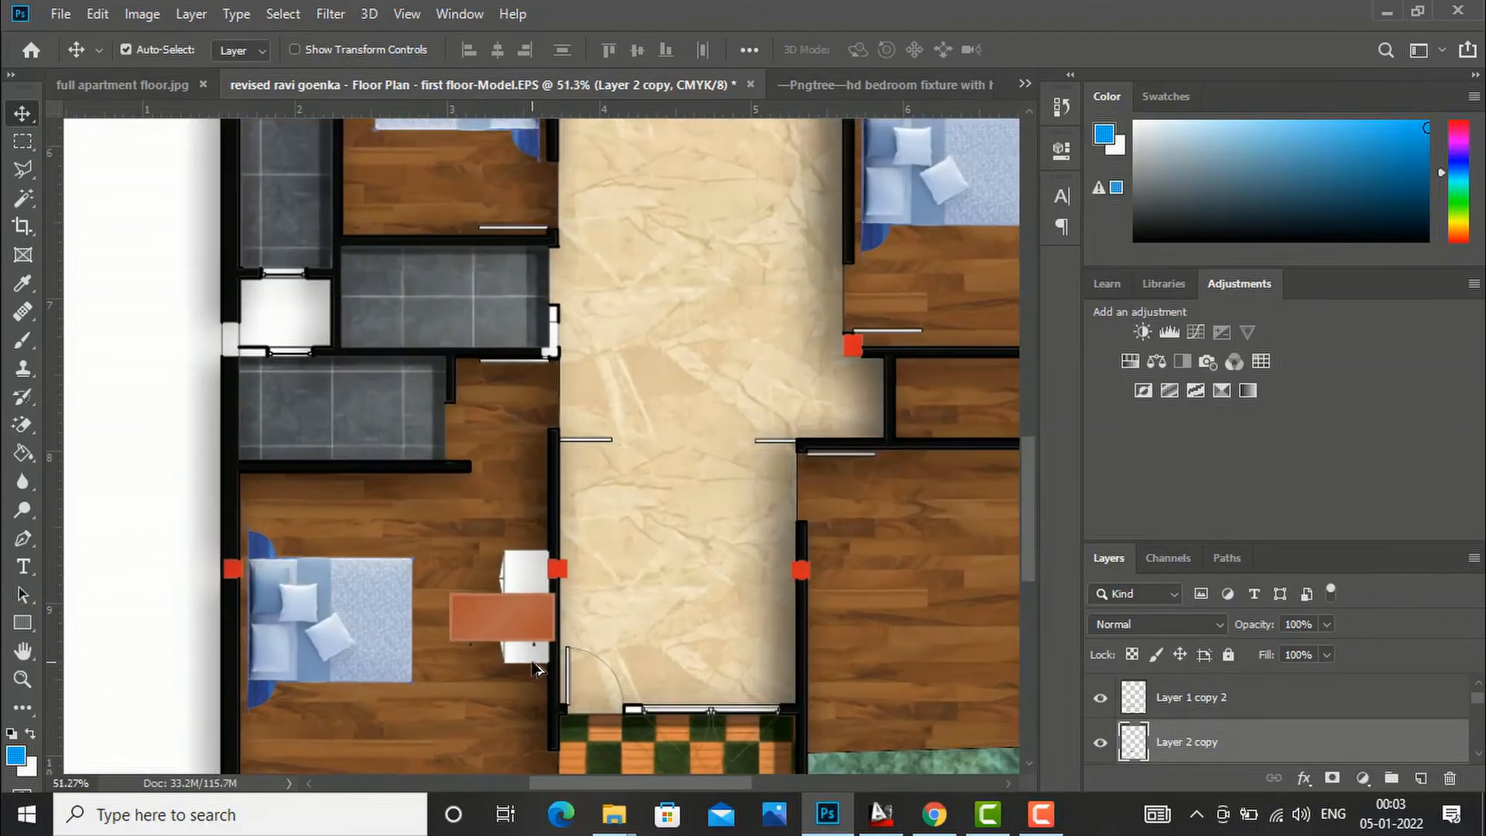
pyautogui.hotkey('ctrl', 't')
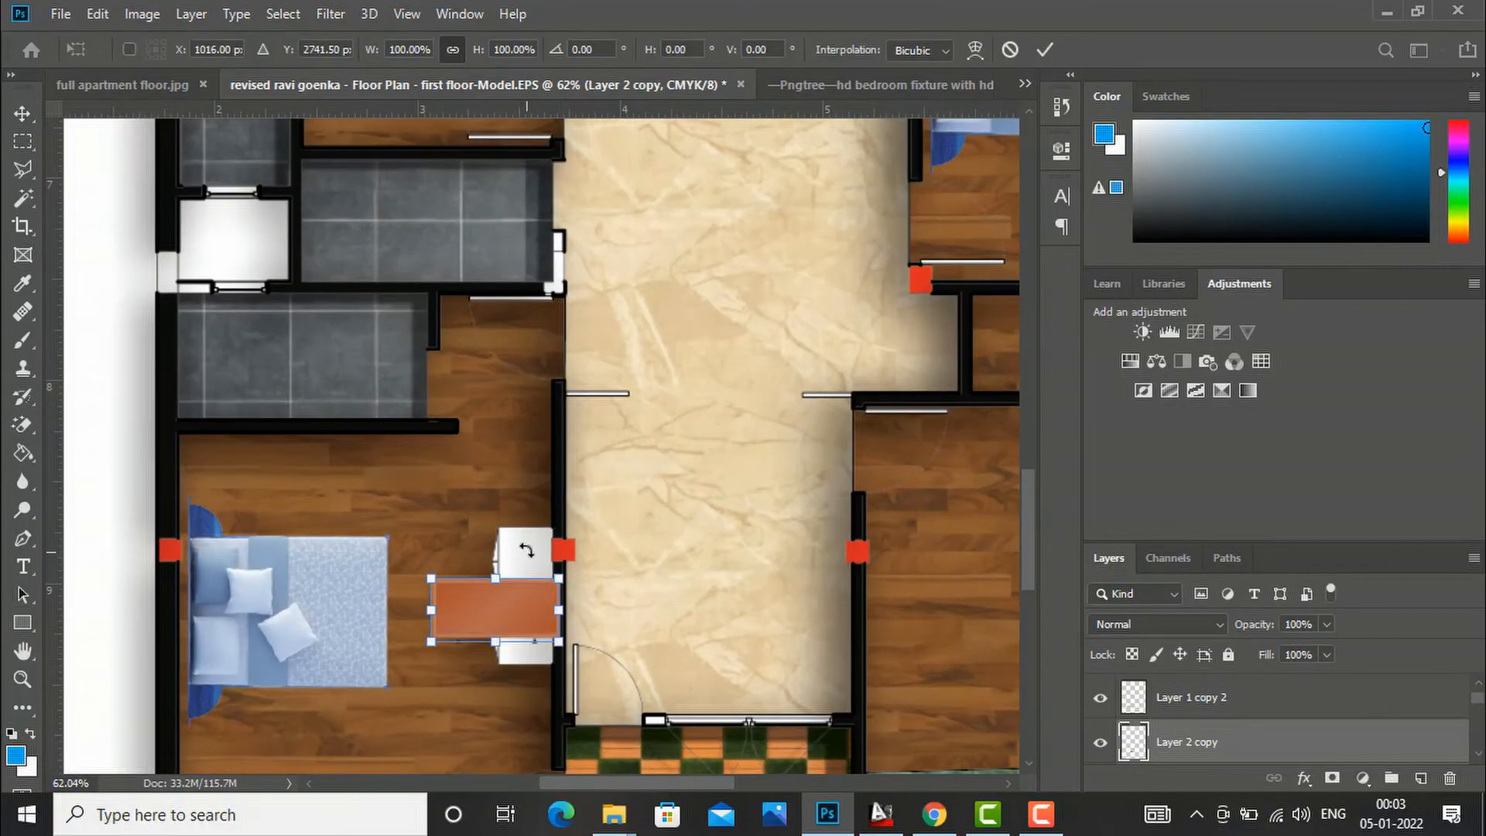
pyautogui.moveTo(535, 538); pyautogui.dragTo(565, 647)
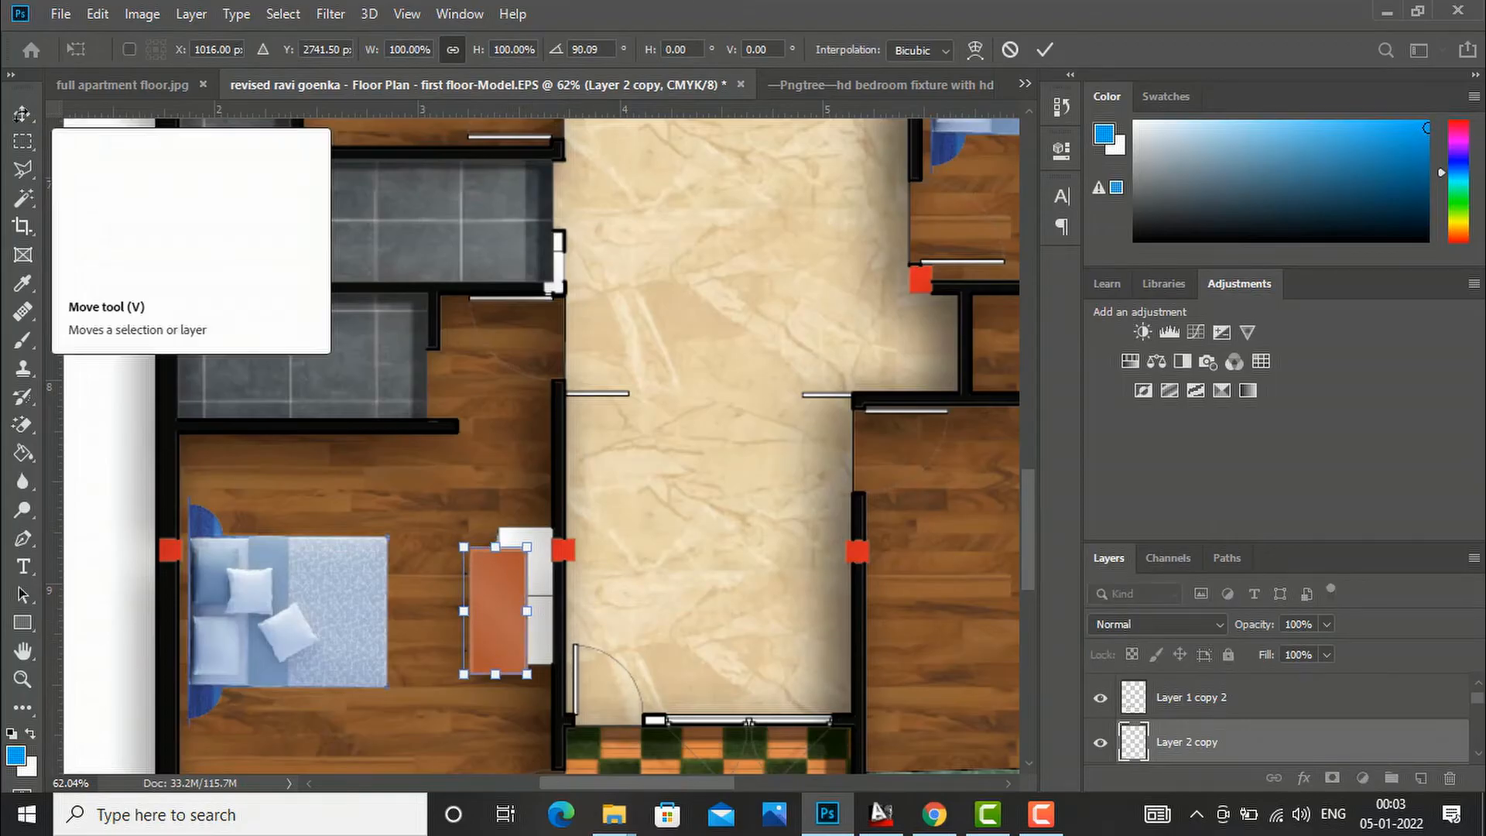
pyautogui.click(22, 113)
# Step: Align the rotated wardrobe copy with the master bedroom wall and stretch it to cover the wardrobe outline
pyautogui.moveTo(477, 619); pyautogui.dragTo(500, 610)
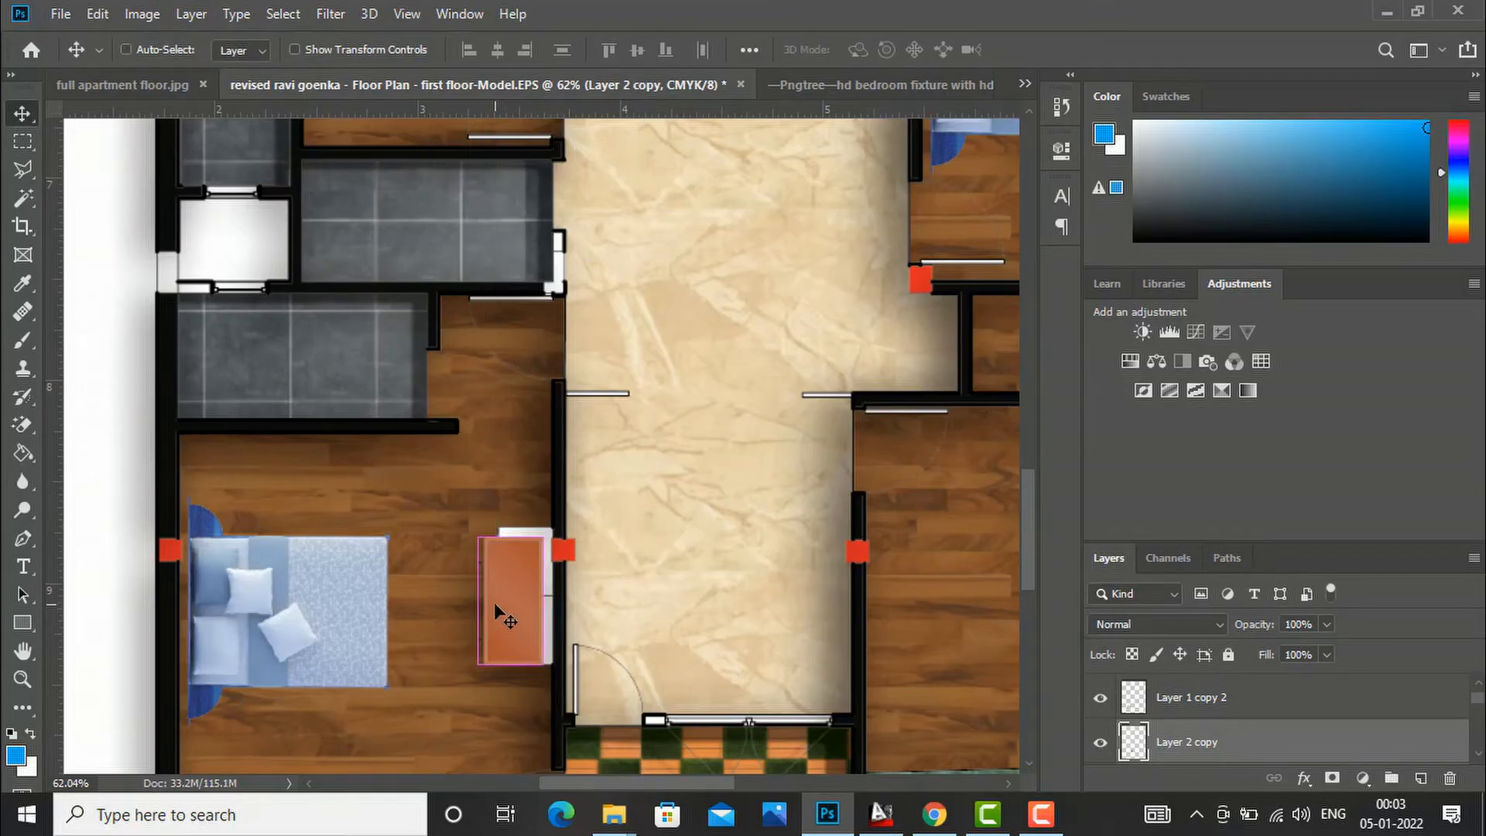
pyautogui.hotkey('ctrl', 't')
pyautogui.moveTo(545, 534); pyautogui.dragTo(551, 521)
pyautogui.press('Return')
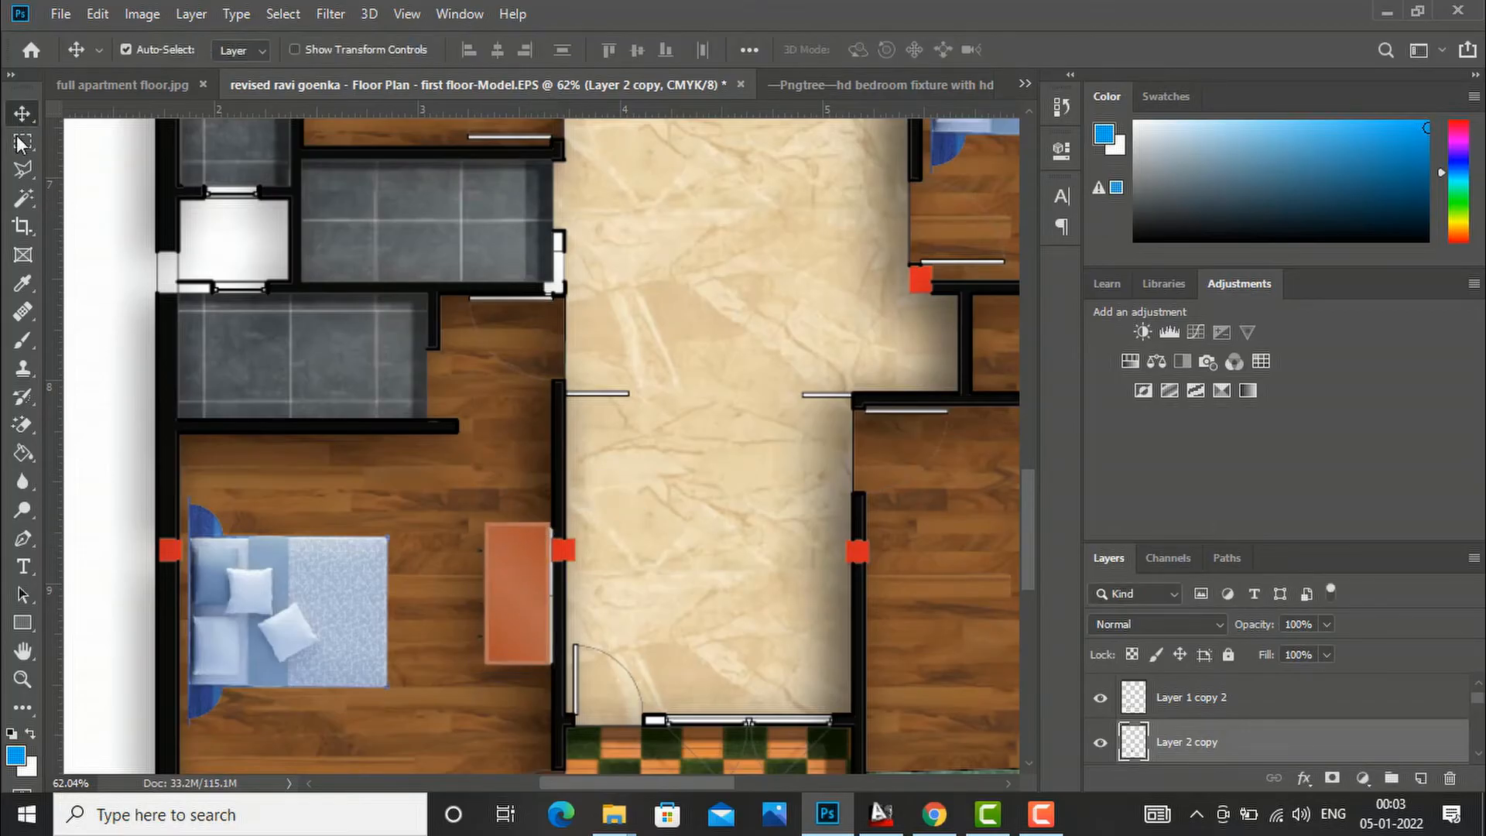
# Step: Review the furnished plan and check the remaining rooms against the labelled floor plan PDF in Google Chrome
pyautogui.scroll(-5, 571, 549)
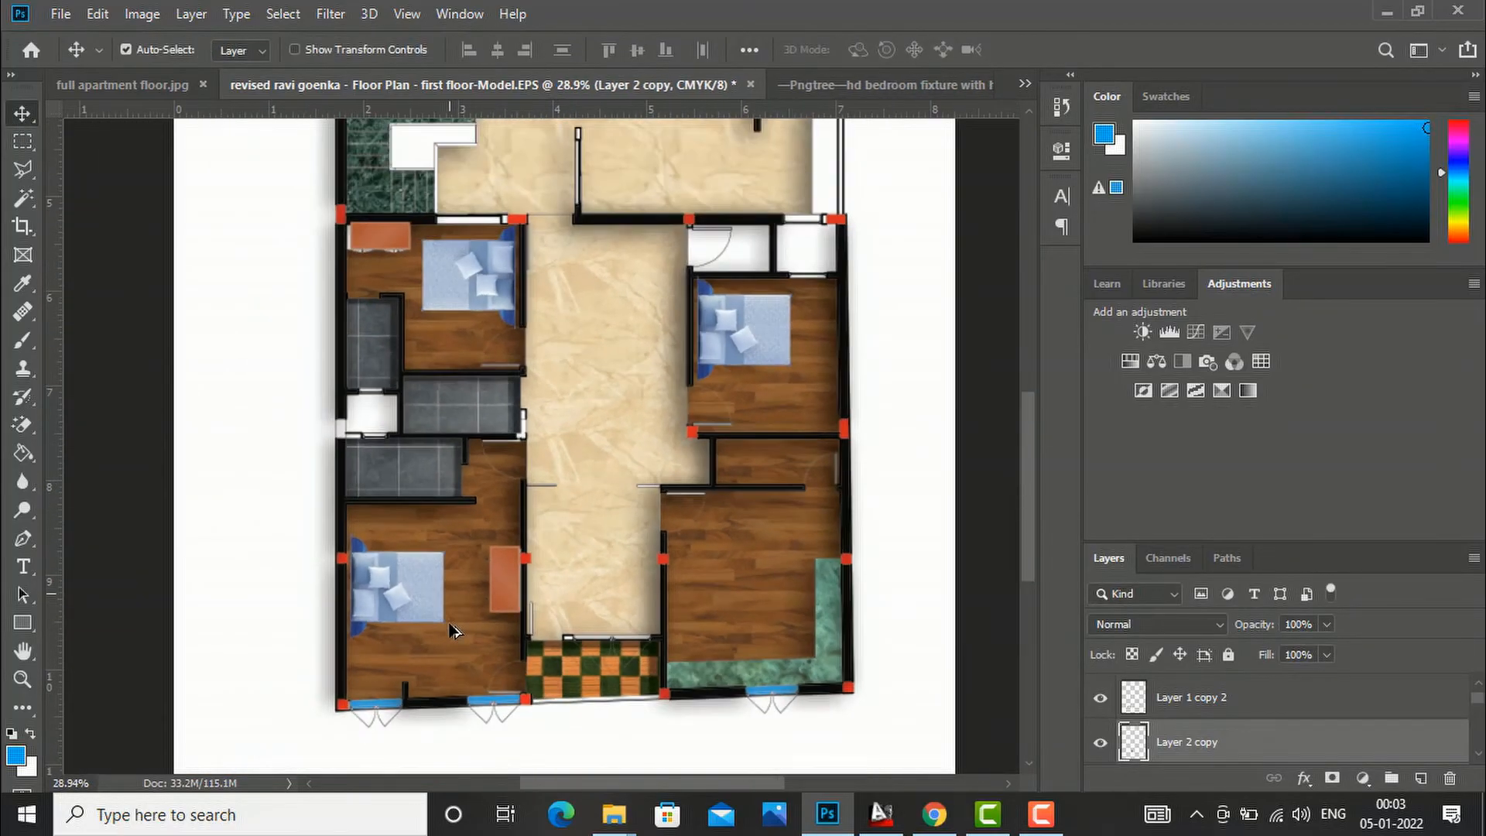
pyautogui.scroll(-2, 646, 619)
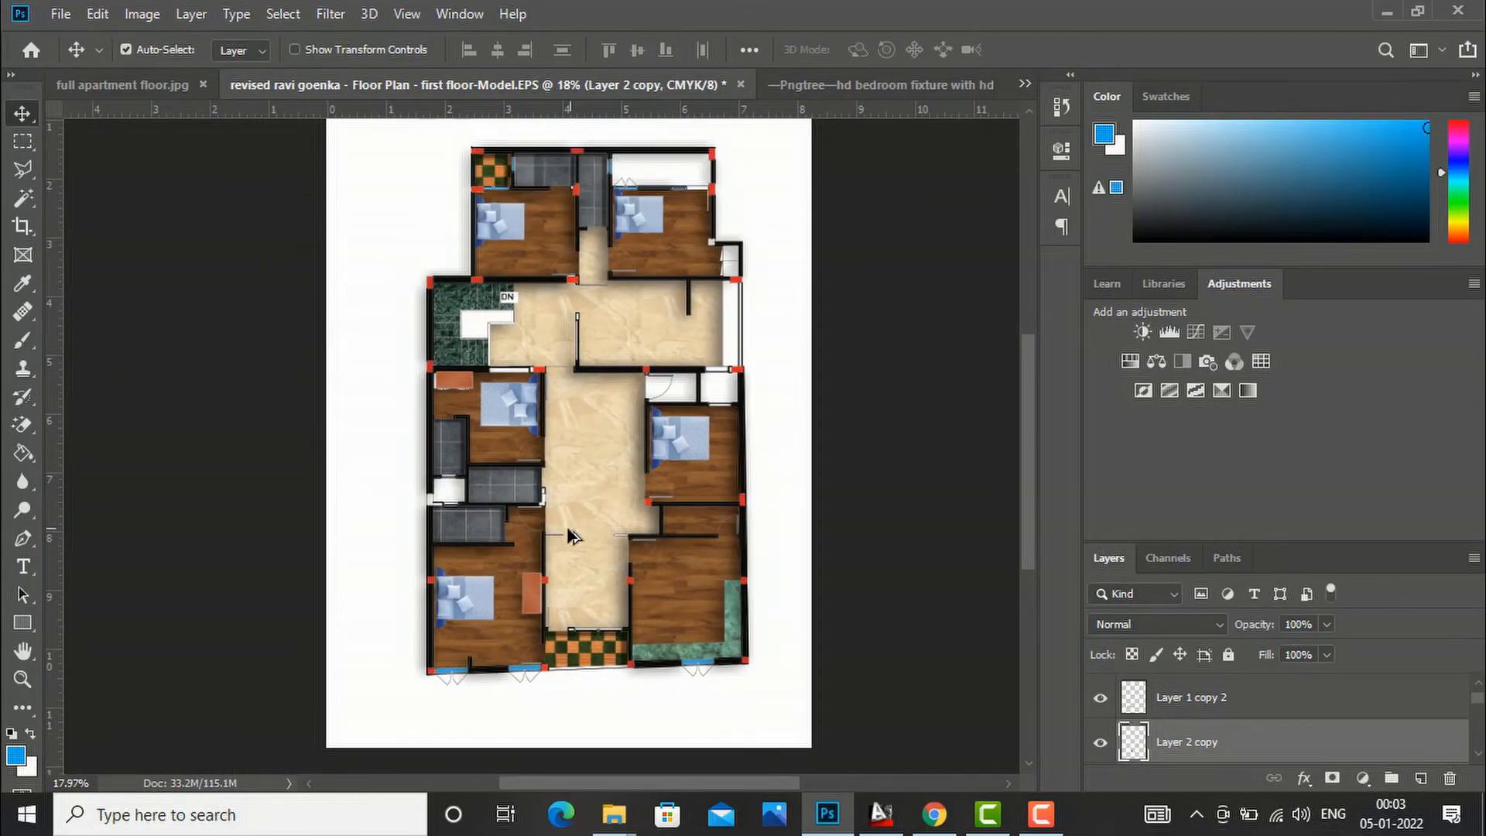
pyautogui.scroll(1, 570, 536)
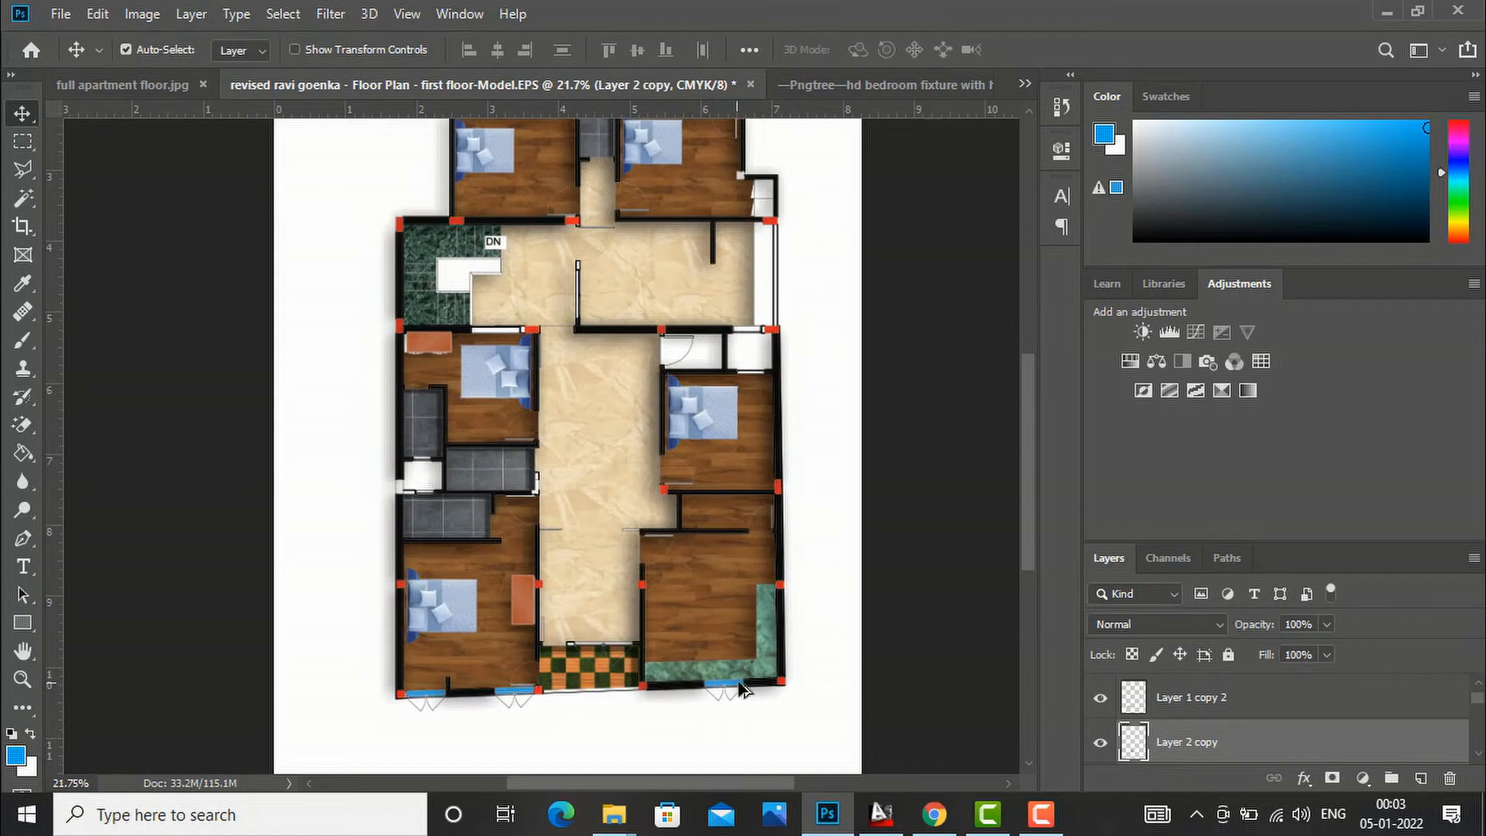
pyautogui.scroll(3, 457, 577)
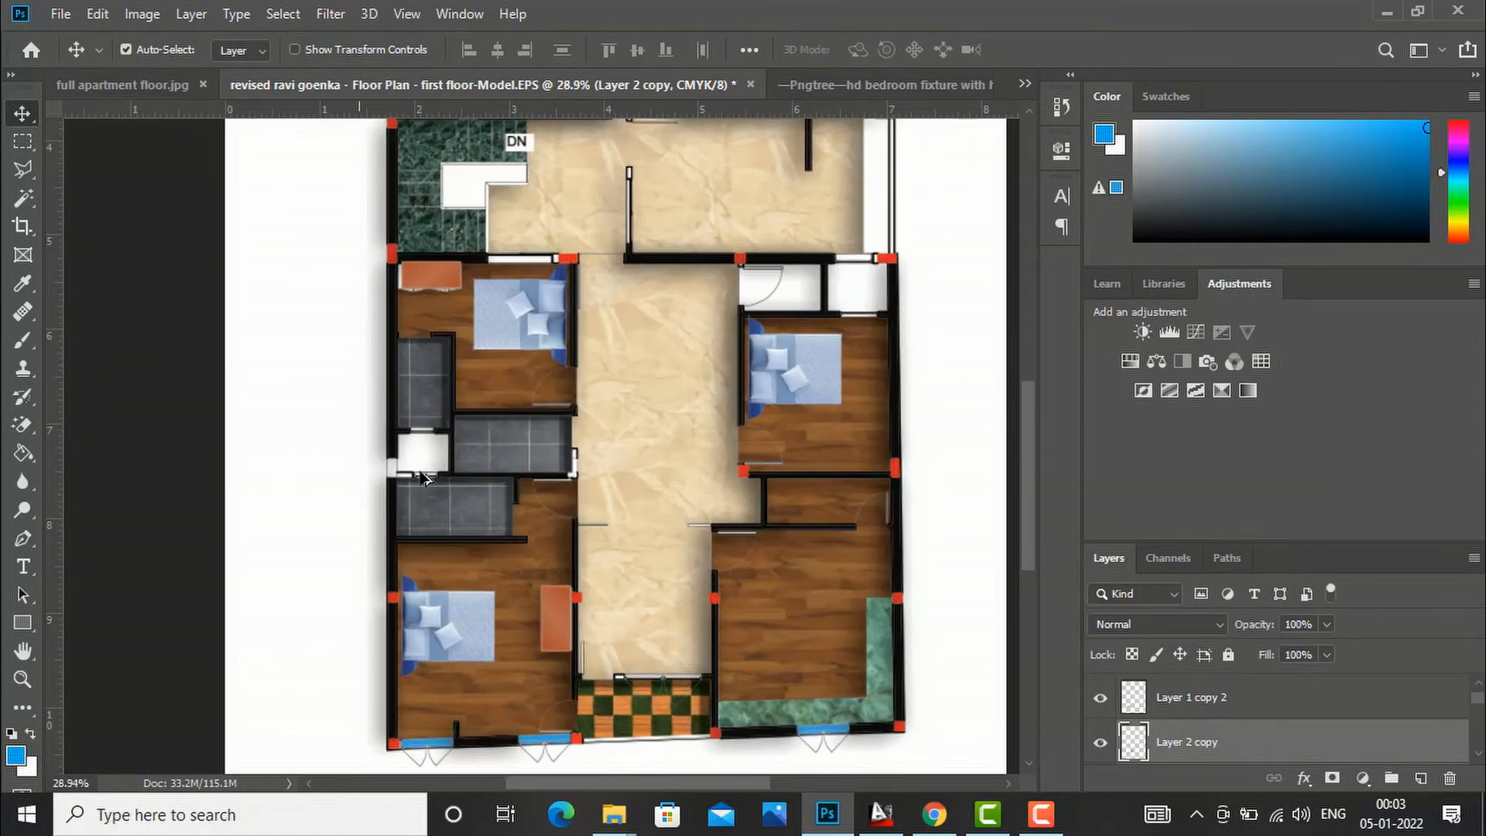
pyautogui.scroll(-2, 408, 542)
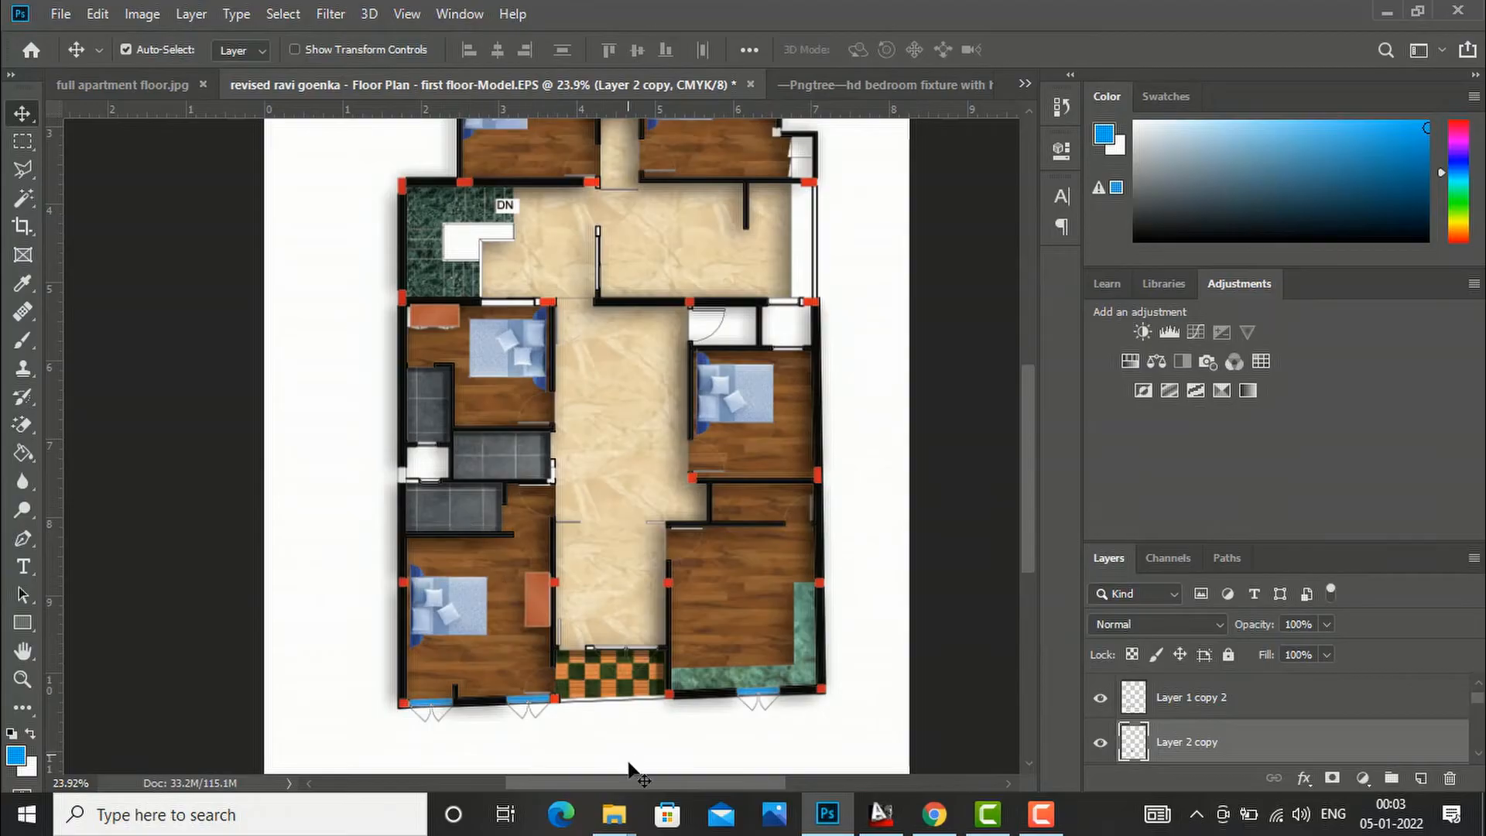
pyautogui.click(937, 817)
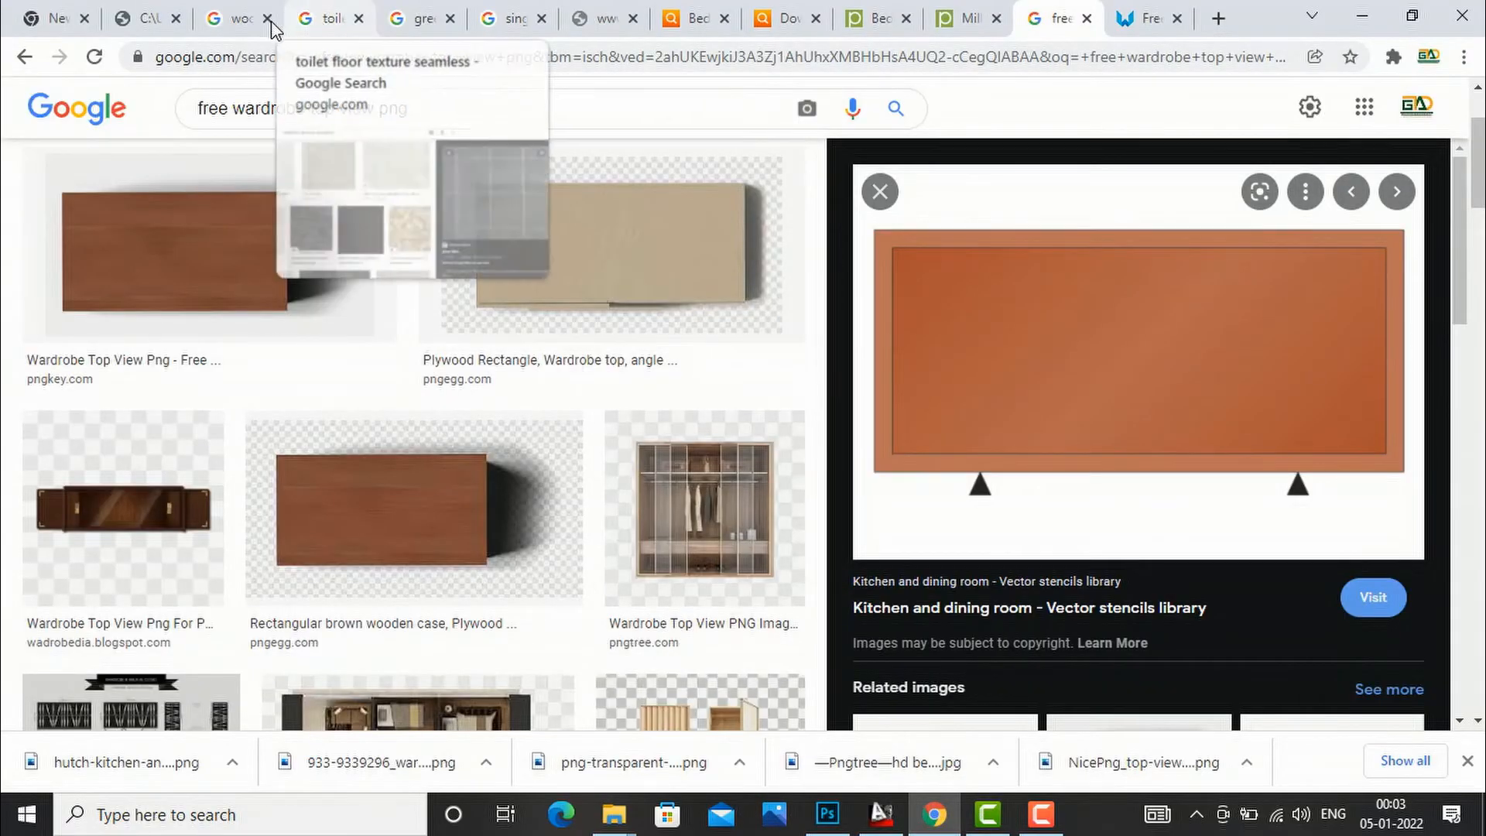
pyautogui.click(147, 18)
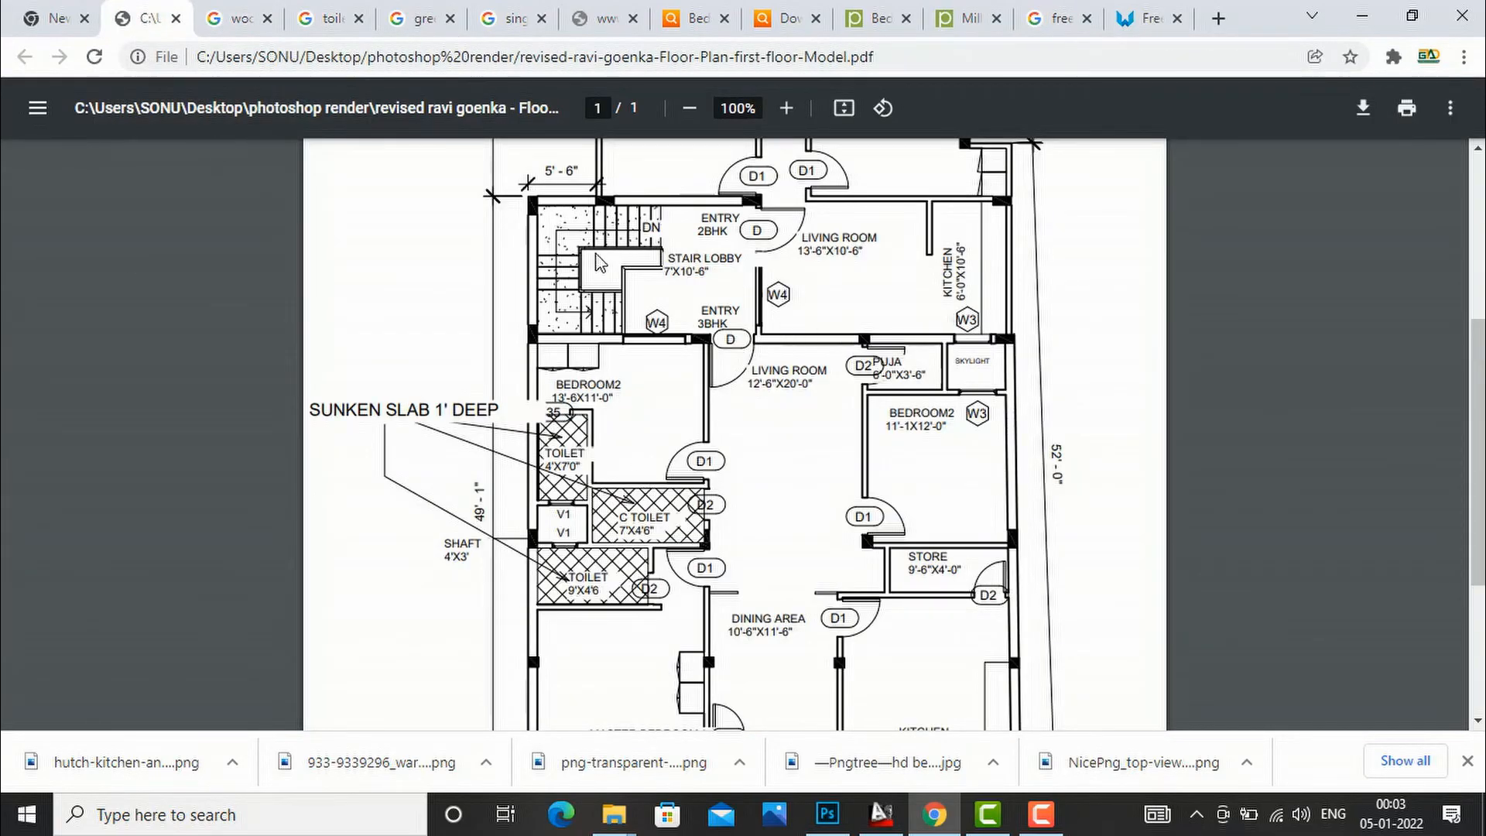
pyautogui.scroll(-4, 667, 316)
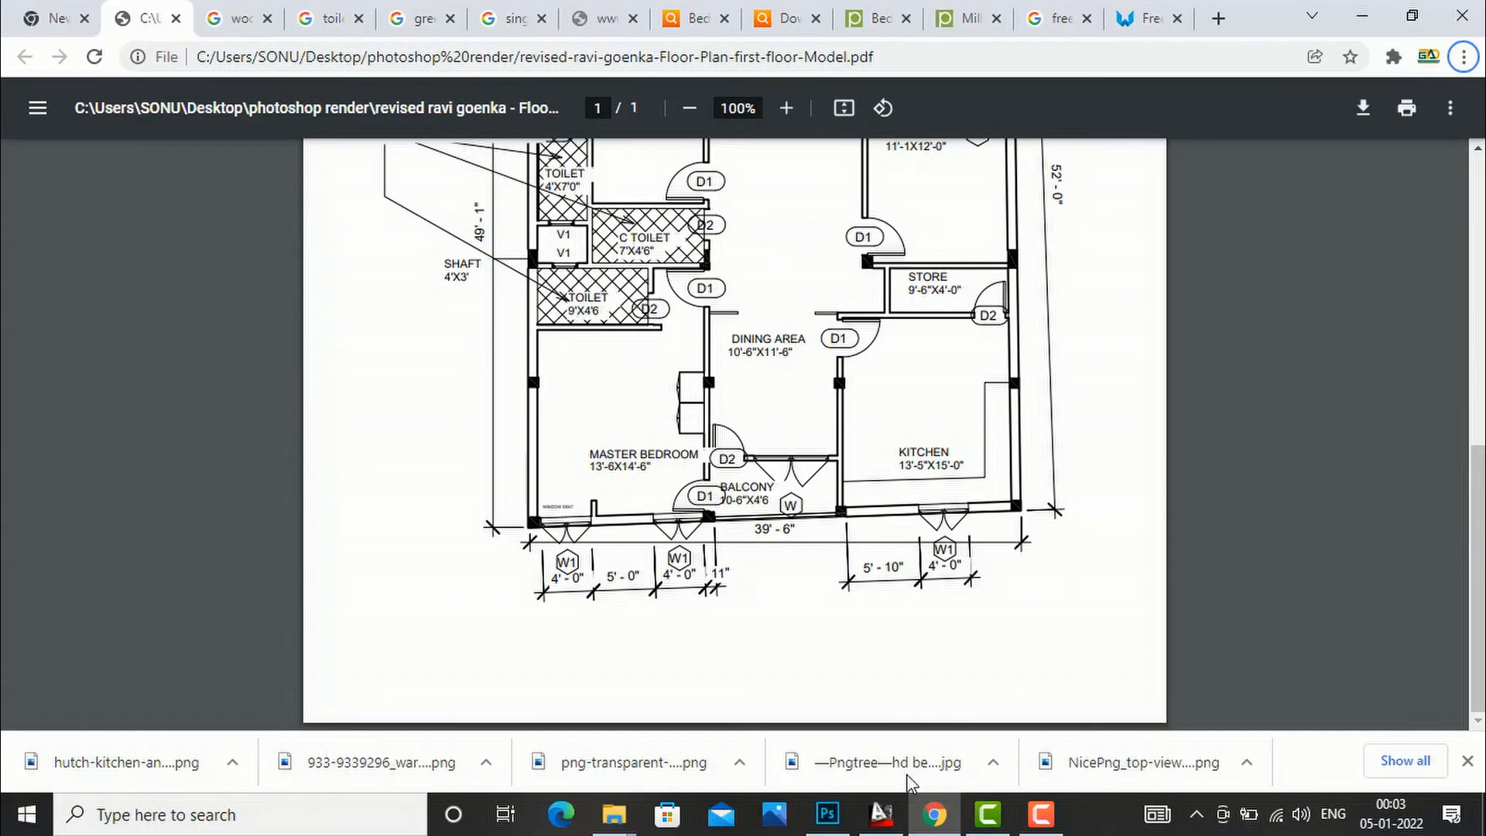
pyautogui.click(828, 813)
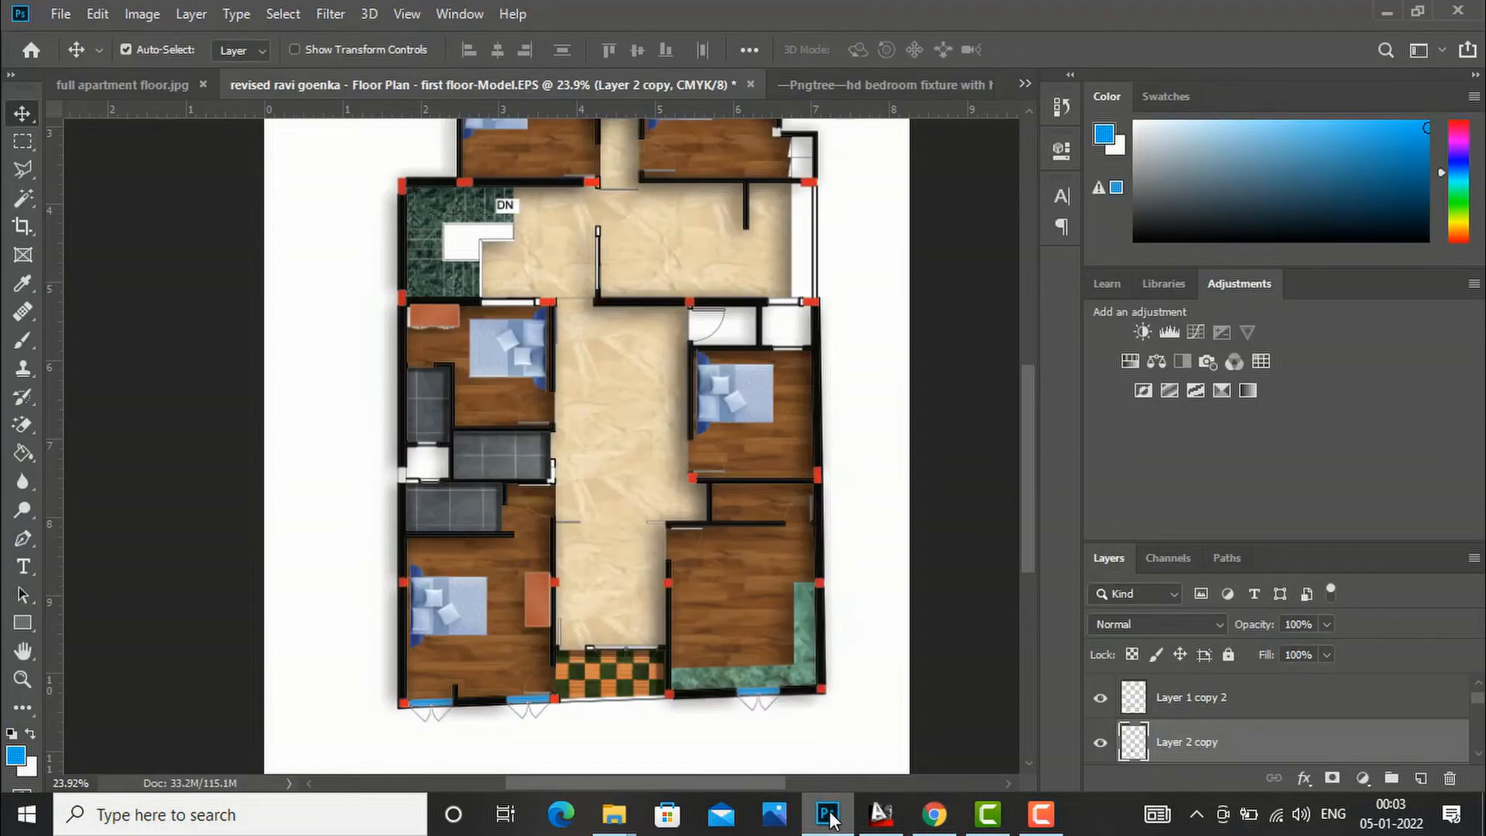
pyautogui.click(934, 814)
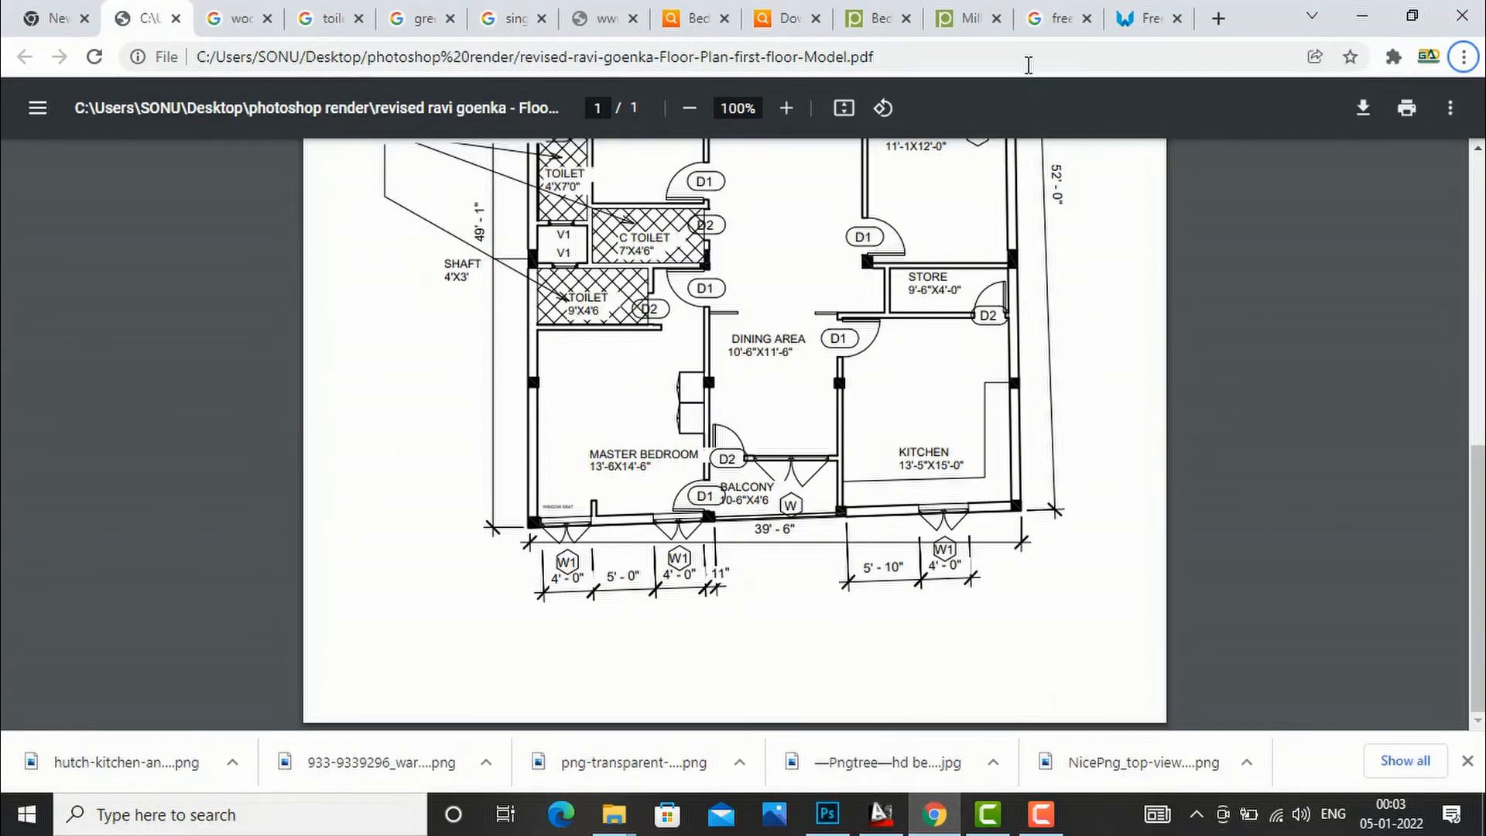
# Step: Close the finished furniture image tabs and search Google in a new tab for "wc top view png"
pyautogui.click(1087, 20)
pyautogui.click(998, 19)
pyautogui.click(908, 18)
pyautogui.click(946, 18)
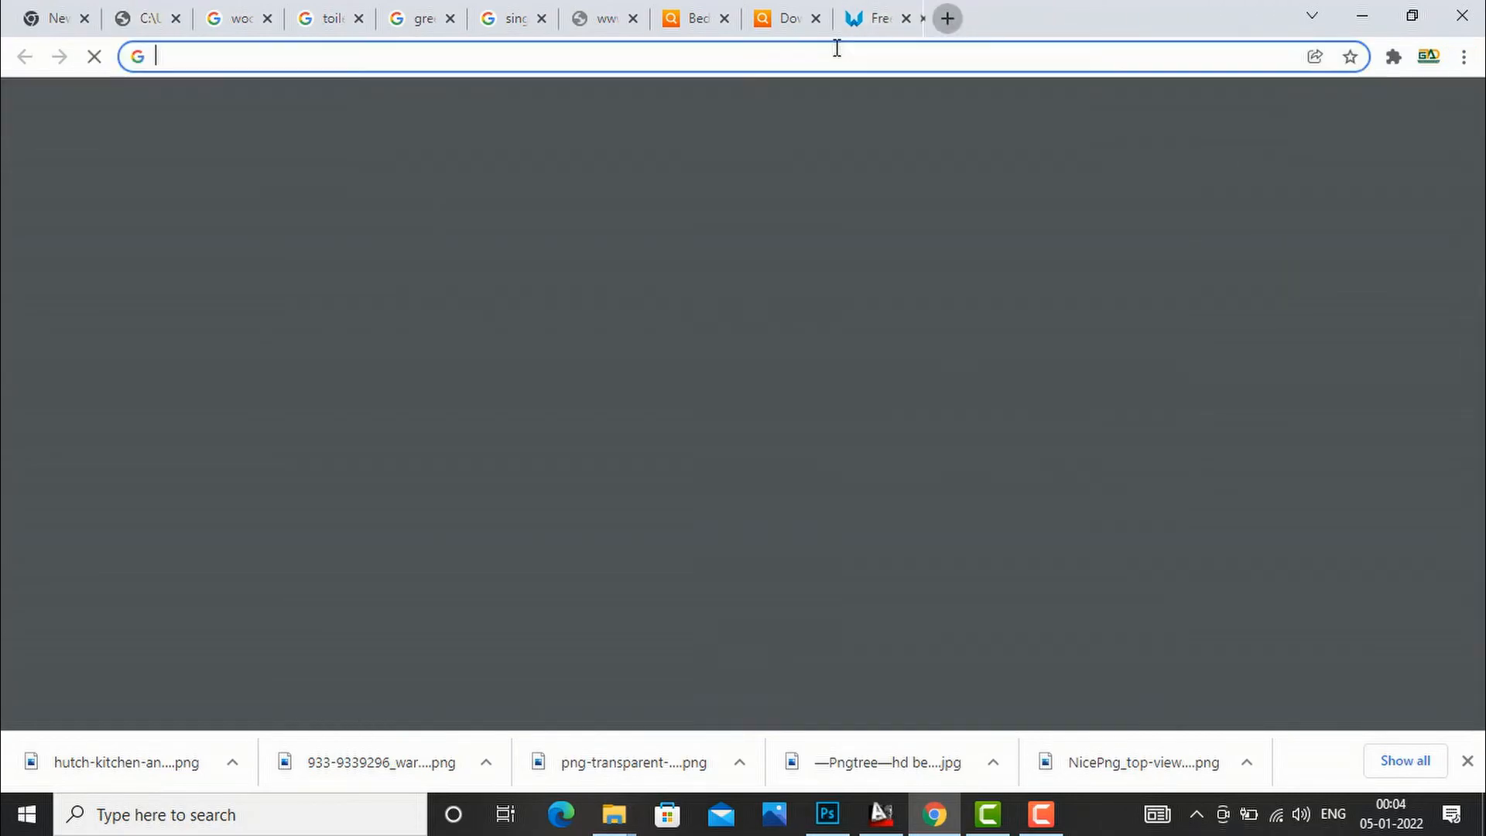
pyautogui.click(590, 411)
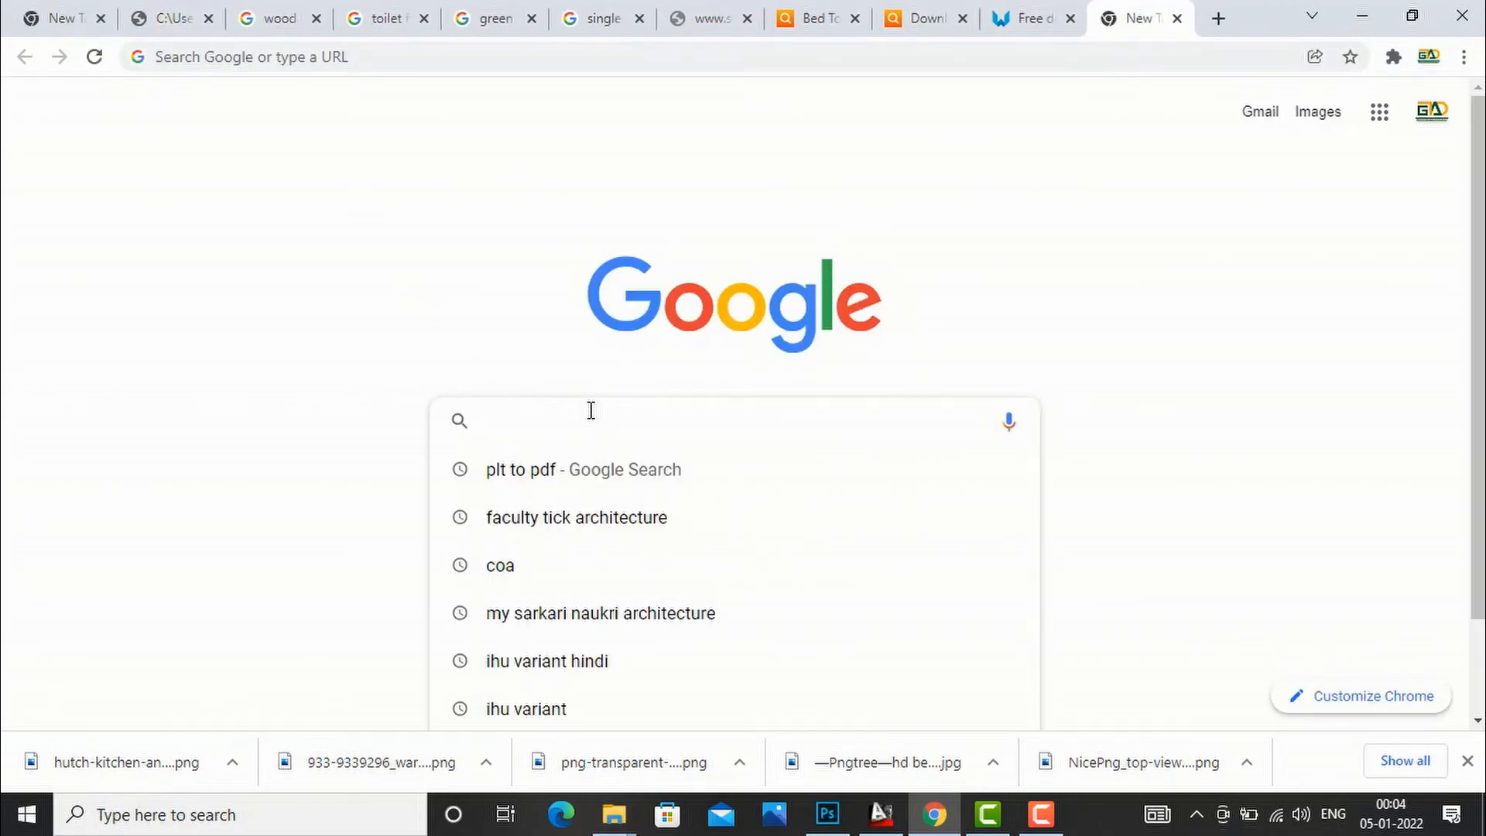
pyautogui.write('wc top')
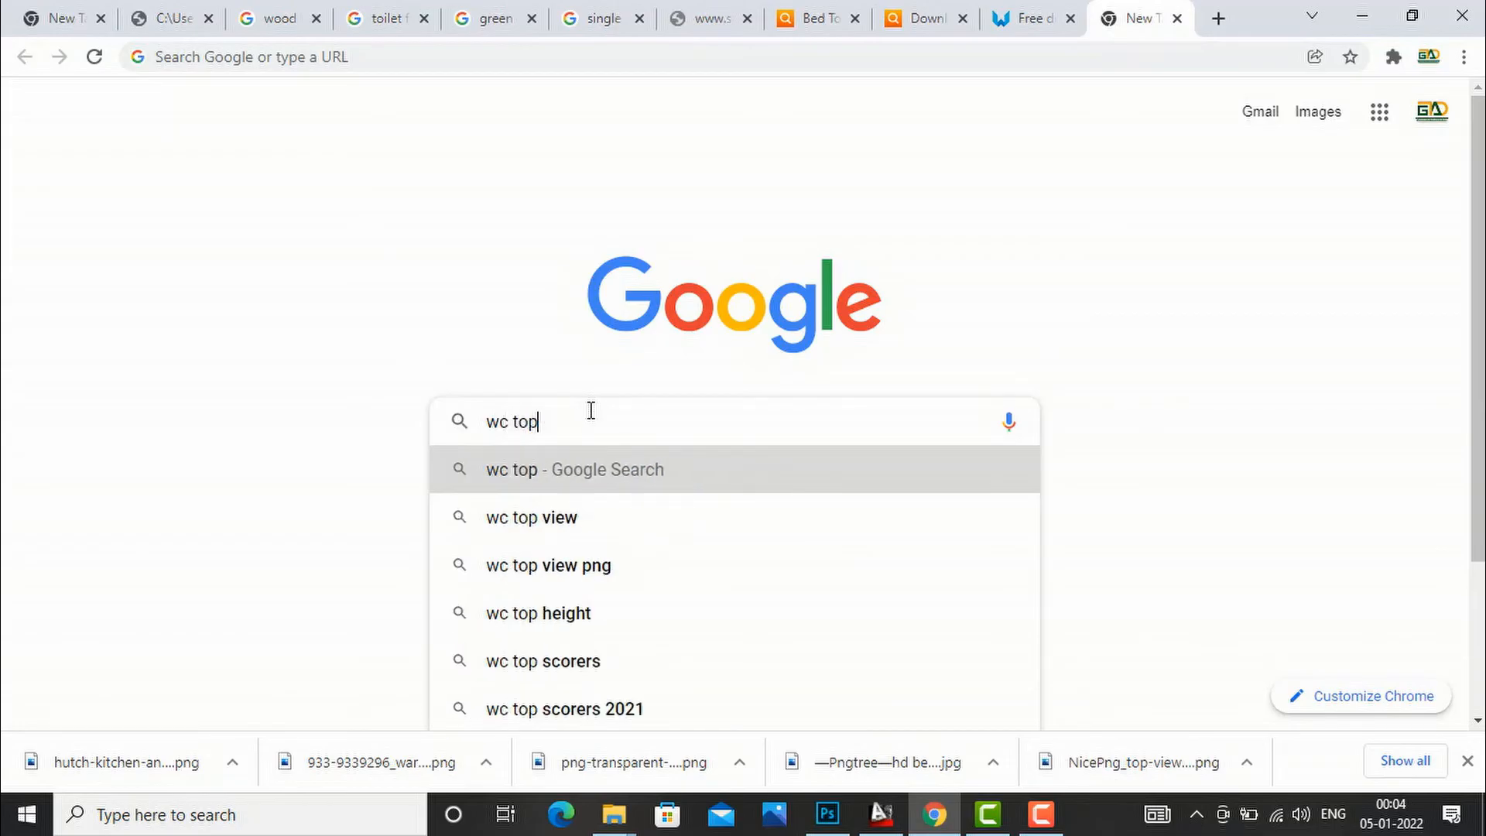
pyautogui.click(600, 568)
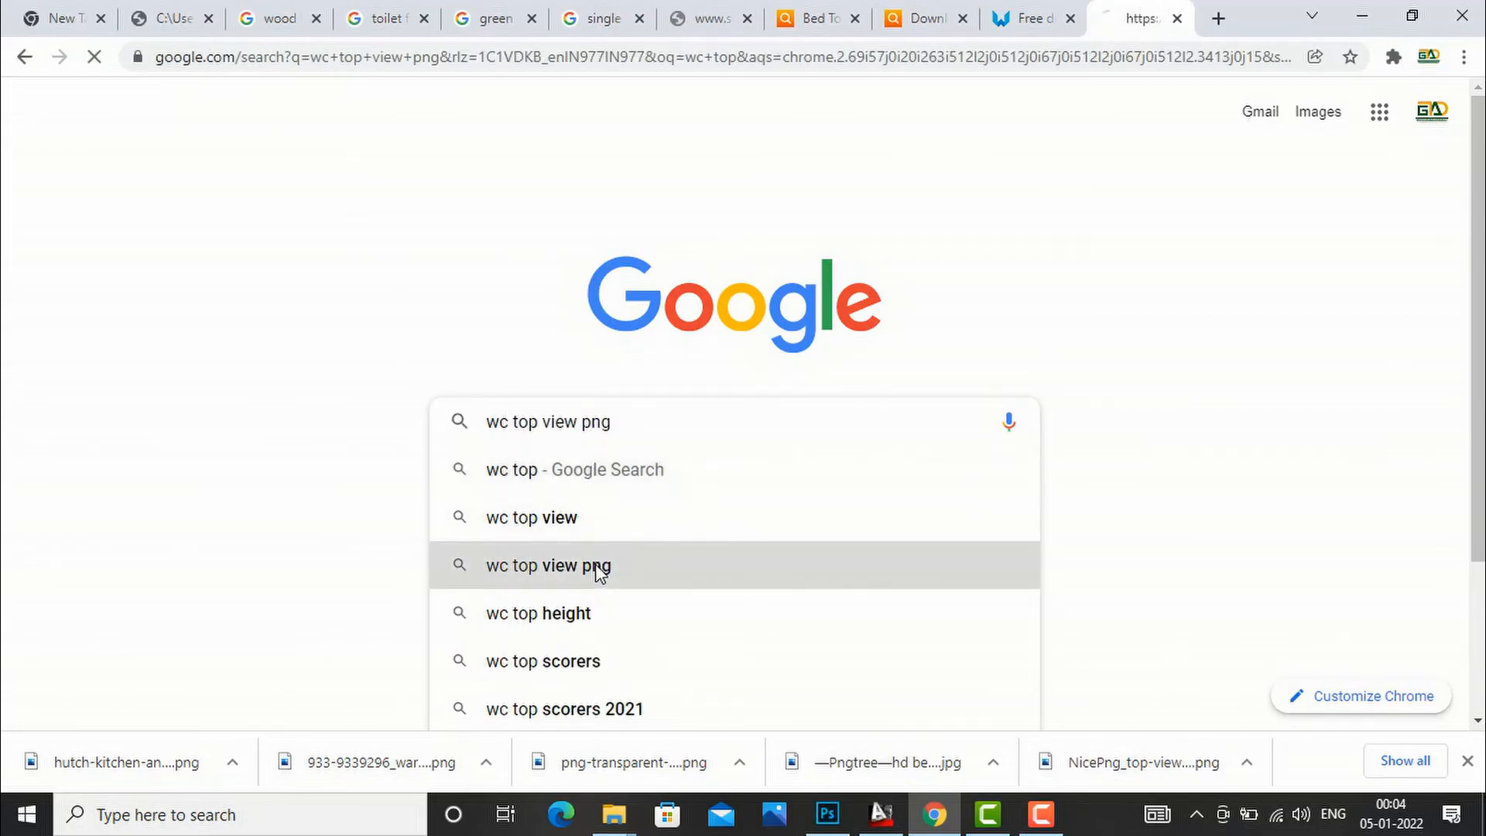
# Step: Open the PNGitem toilet top view image from the image results and download the 1000x1000 PNG
pyautogui.click(250, 377)
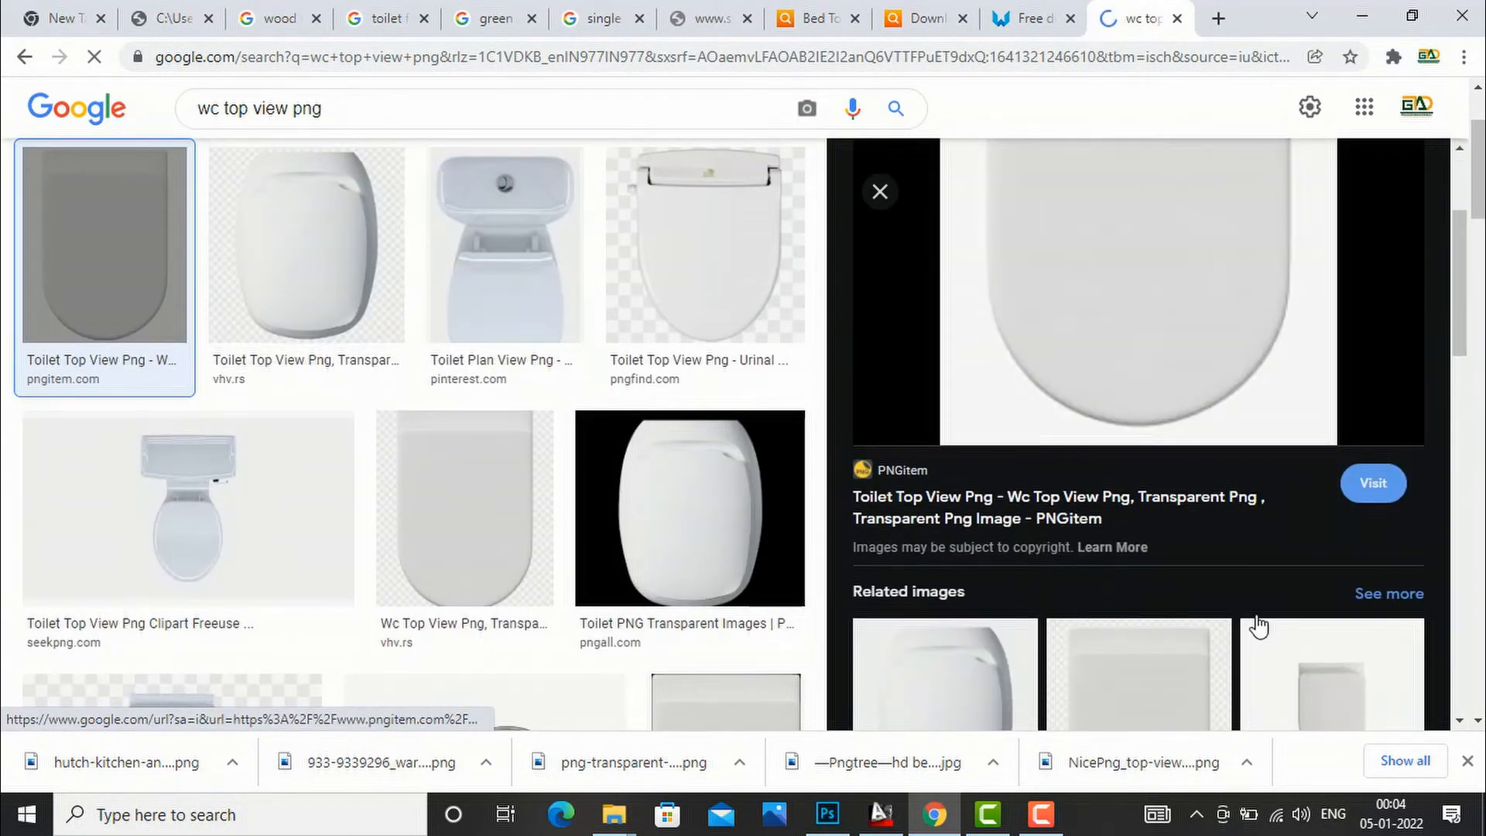
pyautogui.click(1038, 513)
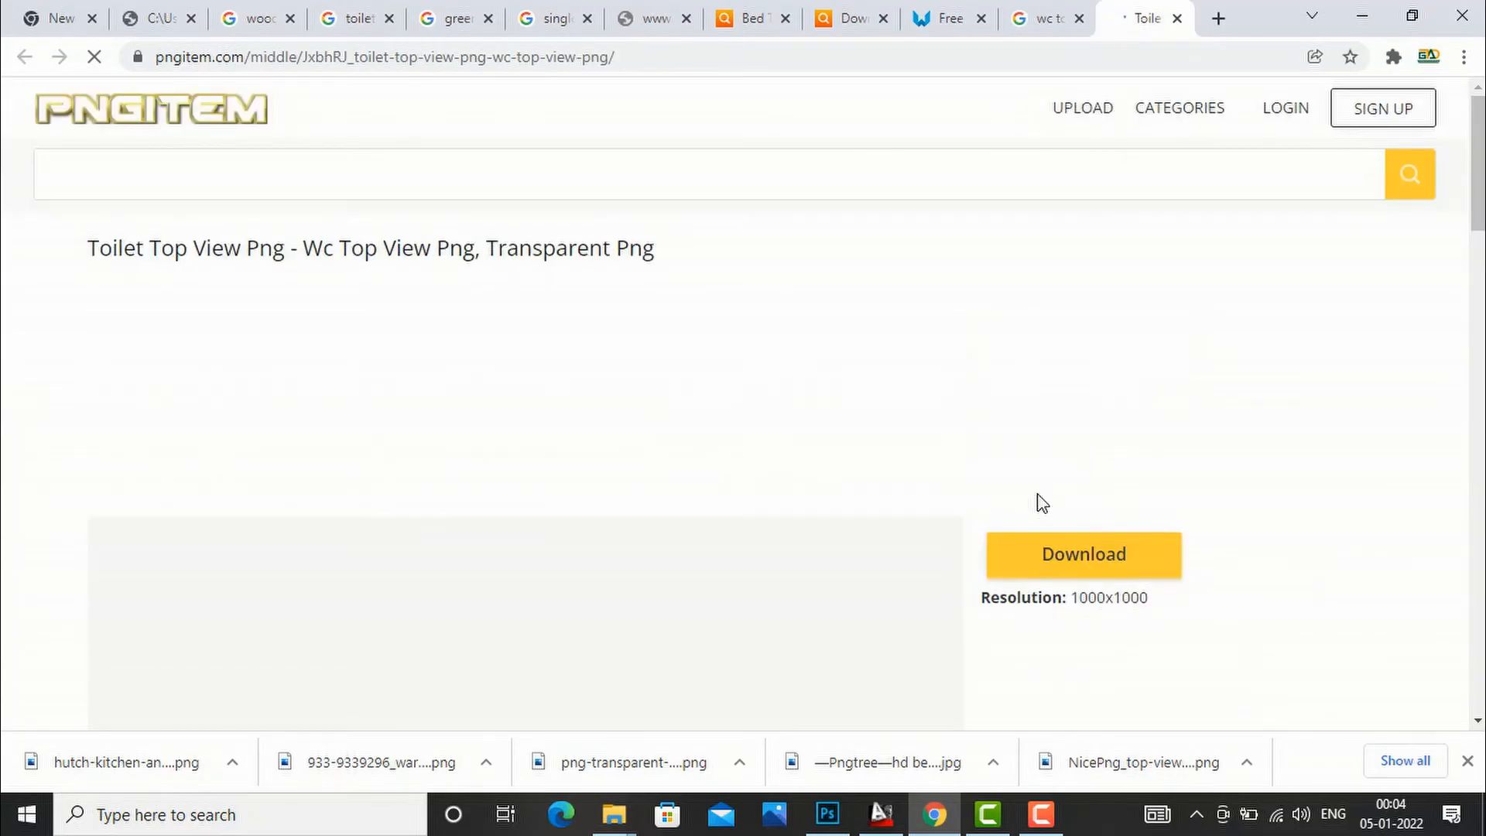
pyautogui.scroll(-5, 1036, 496)
pyautogui.click(1062, 410)
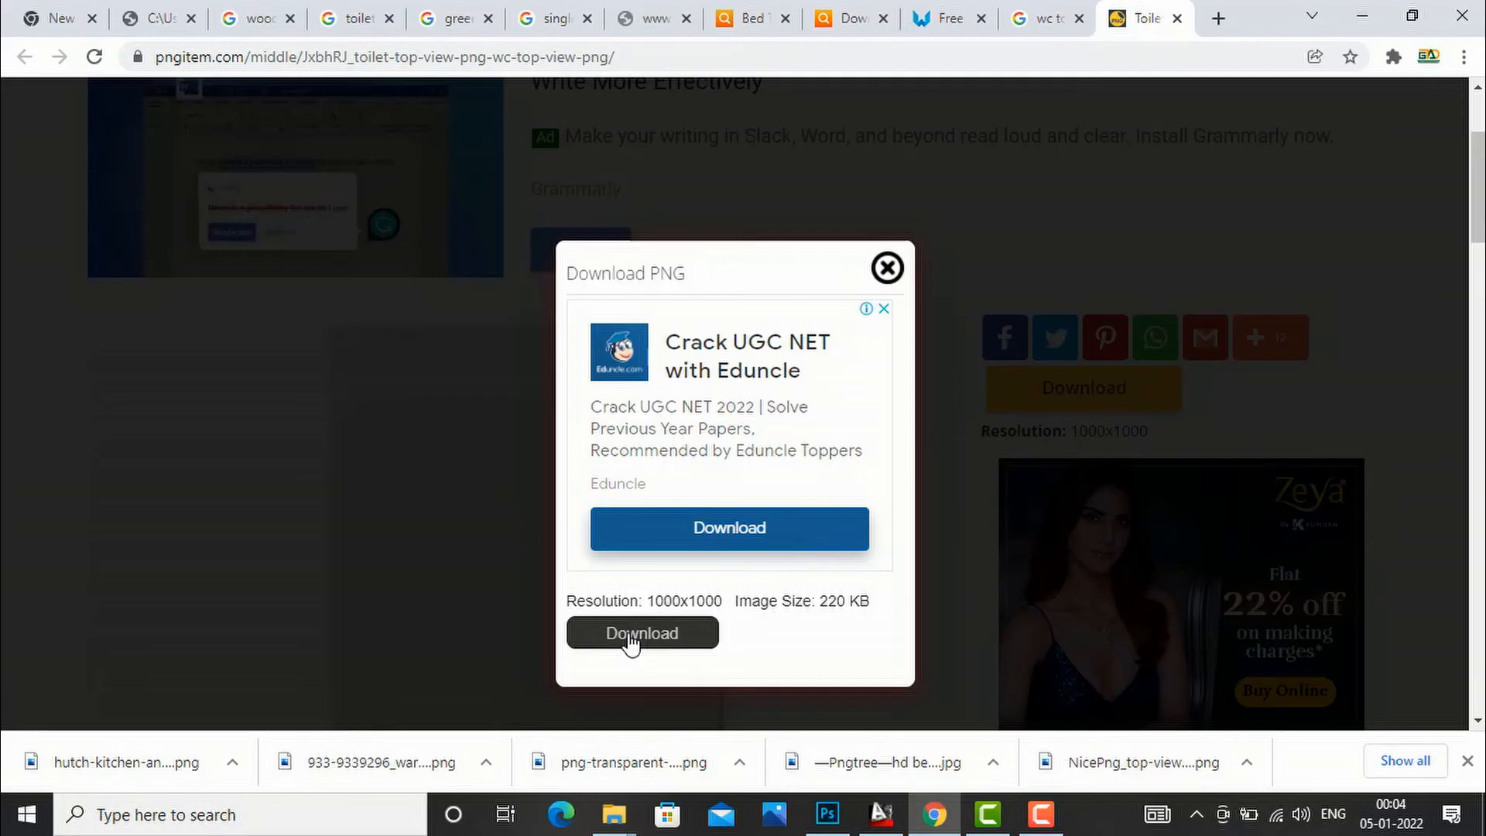
pyautogui.click(631, 642)
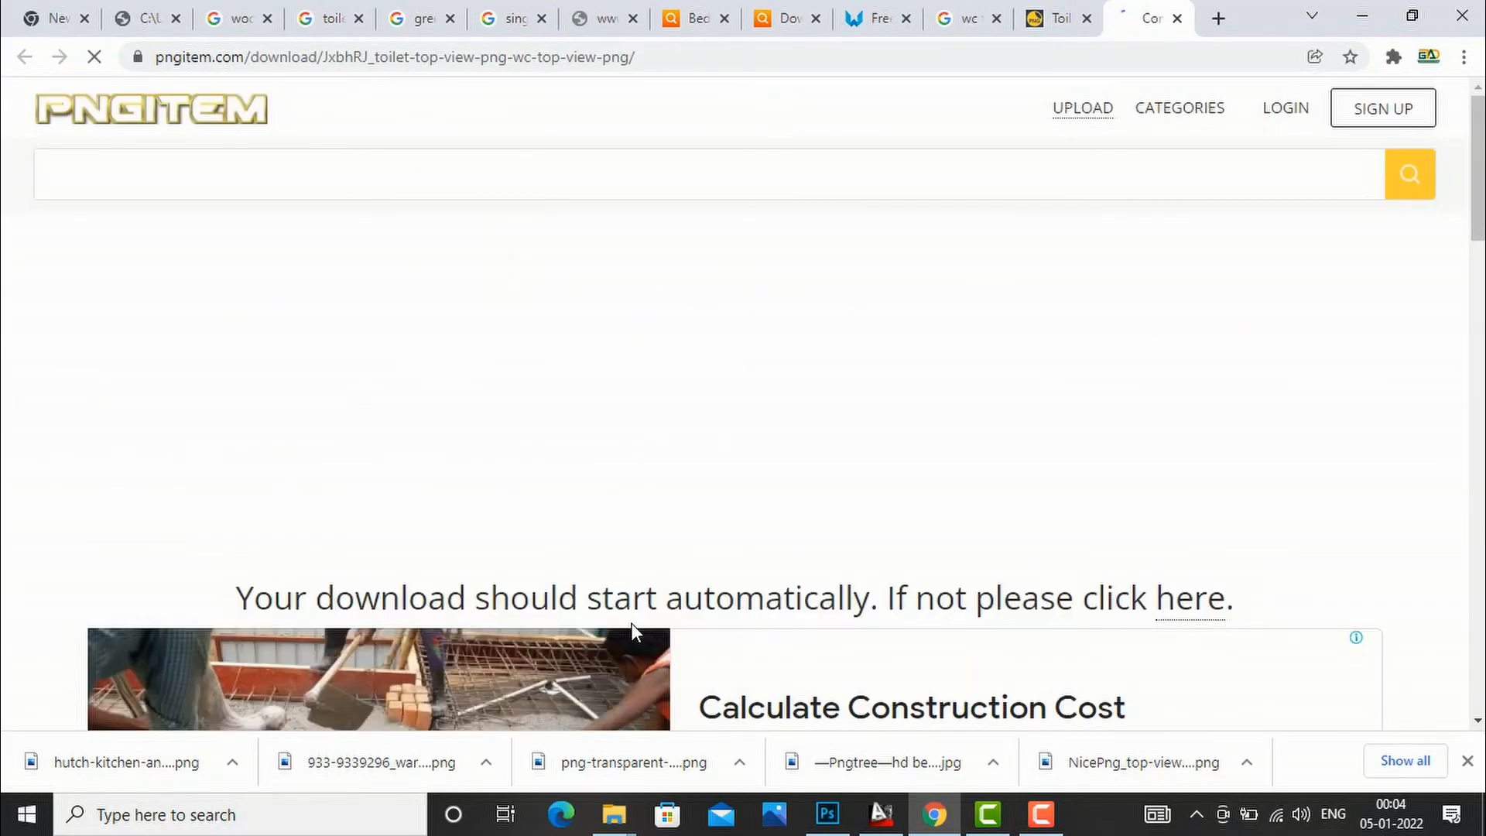
pyautogui.scroll(-3, 1037, 511)
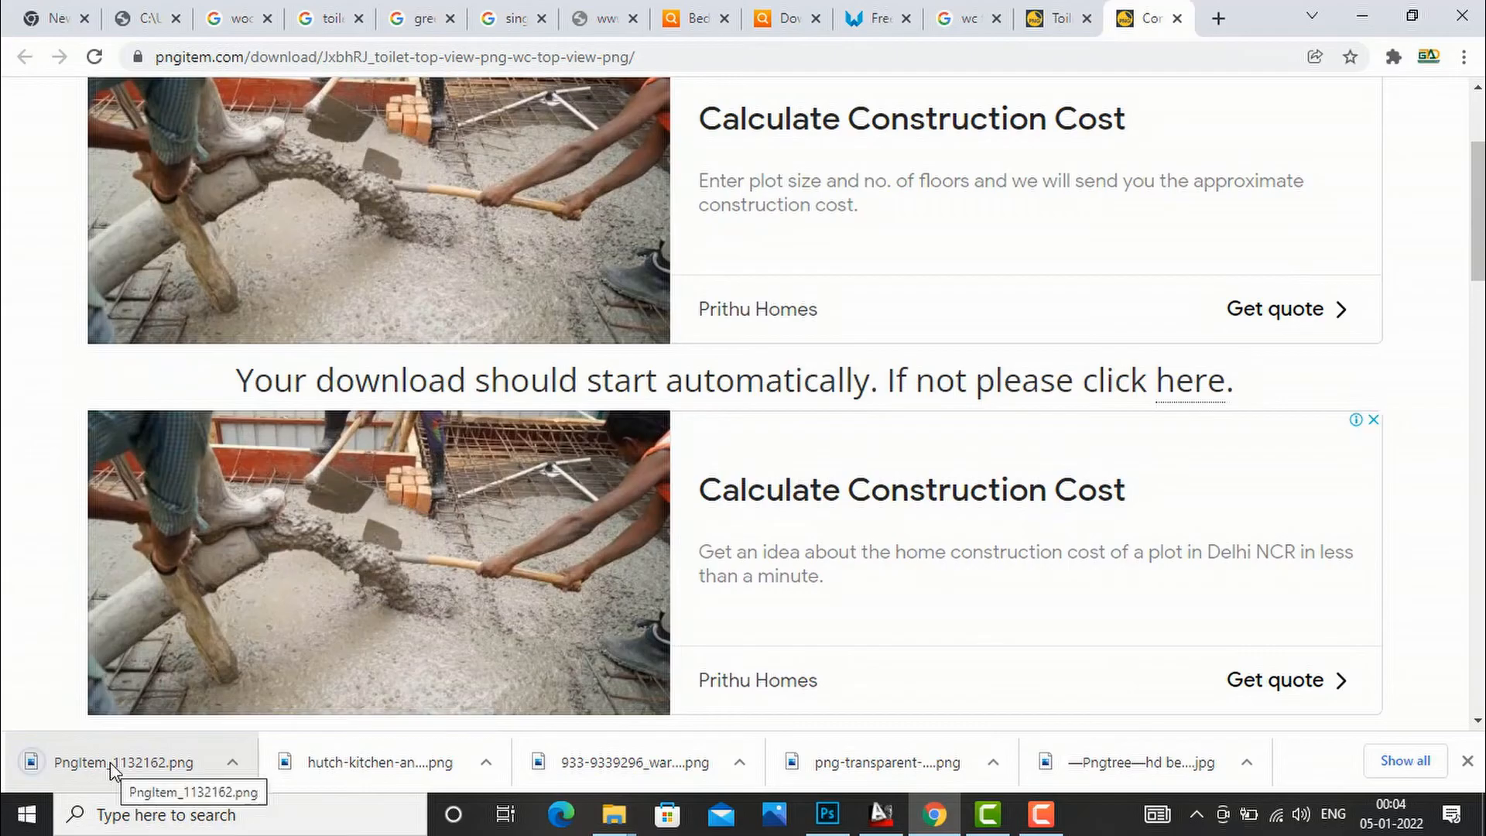
# Step: Place the downloaded PngItem_1132162.png in the Photoshop floor plan and scale it down to about 2.36%
pyautogui.moveTo(101, 767); pyautogui.dragTo(439, 509)
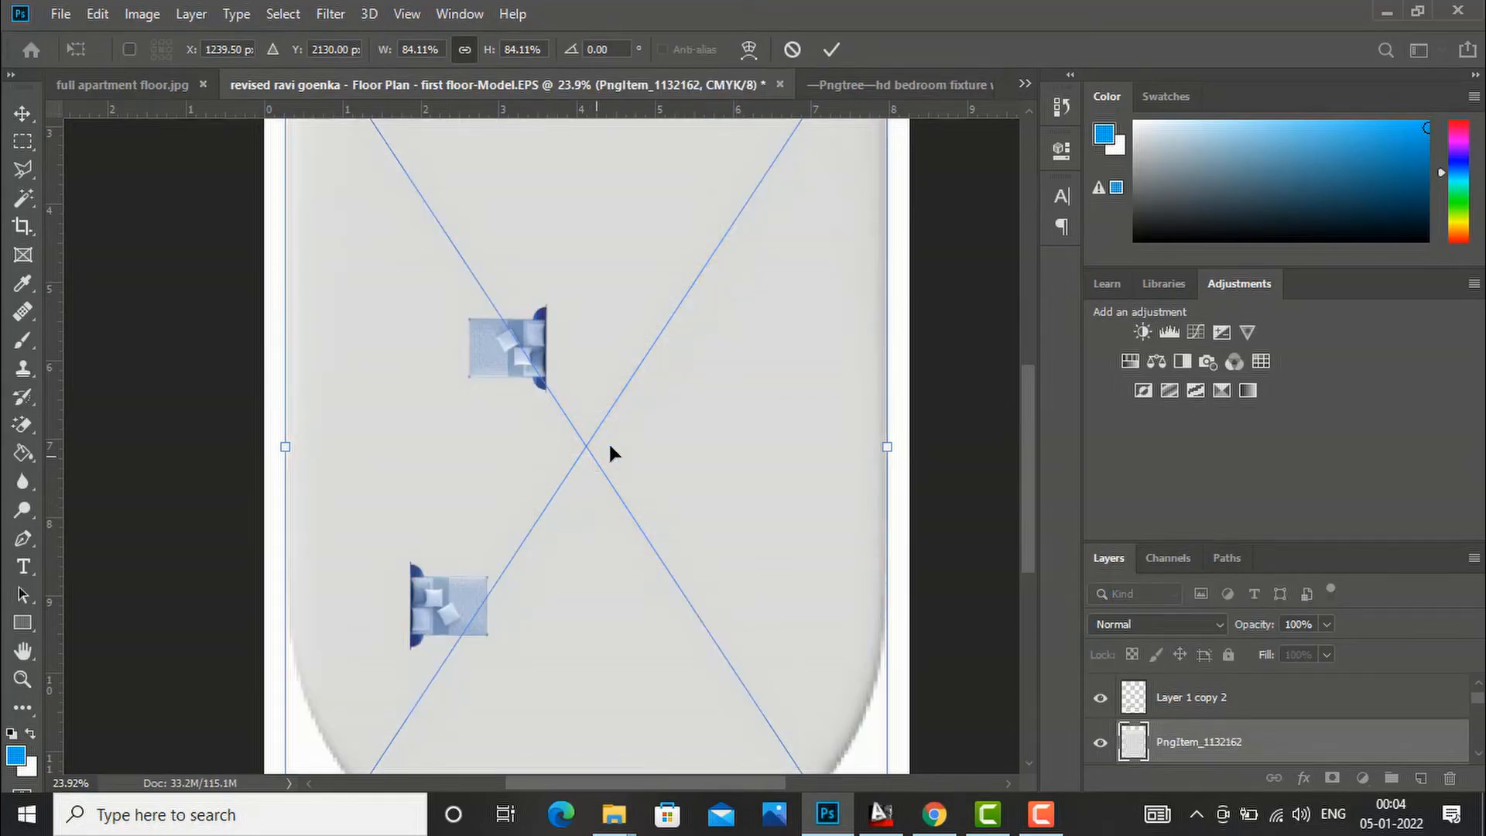
pyautogui.scroll(-3, 610, 448)
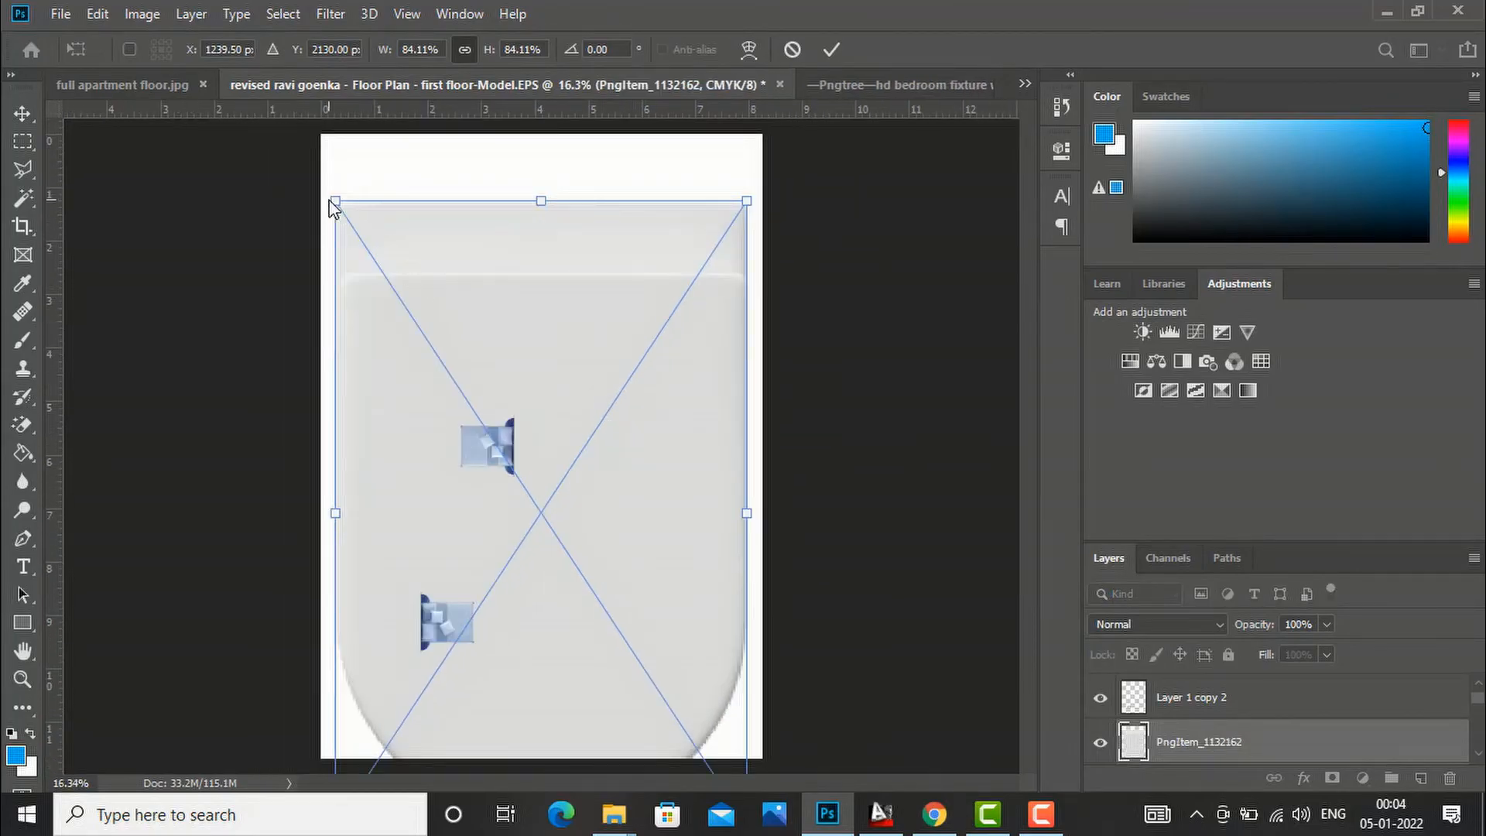
pyautogui.moveTo(338, 201); pyautogui.dragTo(707, 675)
pyautogui.moveTo(706, 726); pyautogui.dragTo(563, 569)
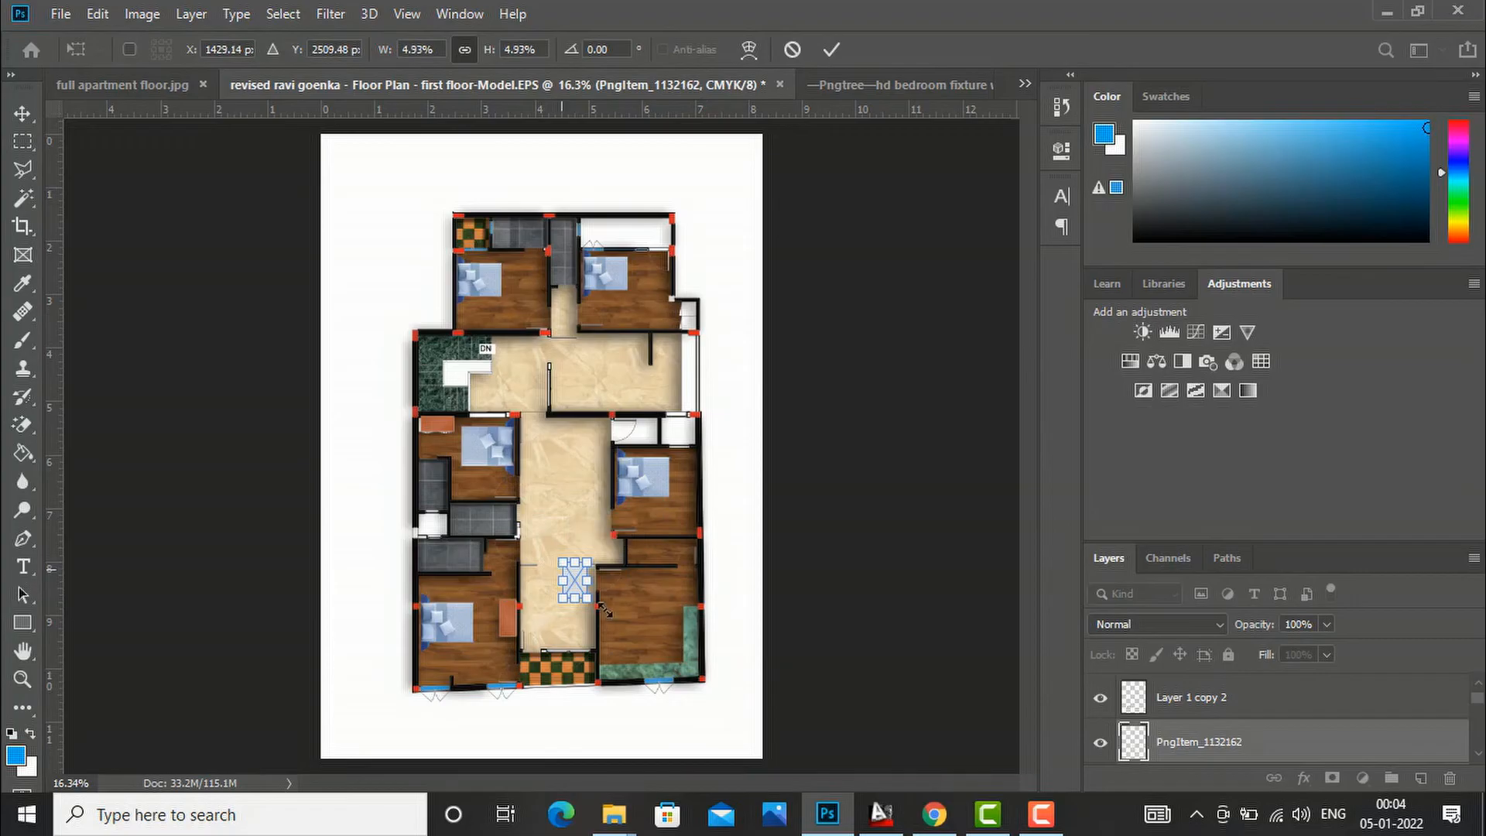
pyautogui.scroll(4, 604, 611)
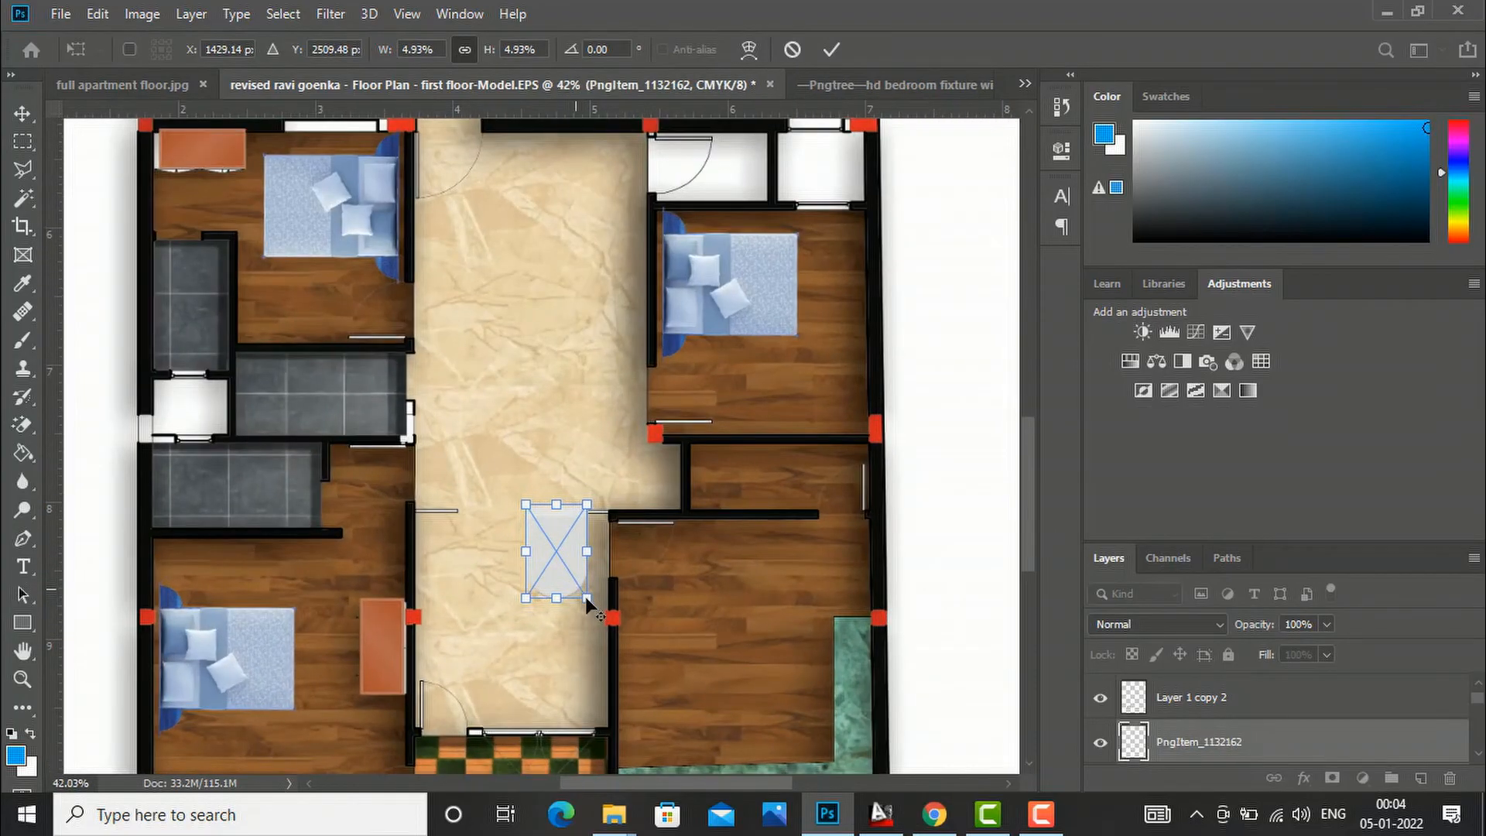
pyautogui.moveTo(577, 594); pyautogui.dragTo(552, 550)
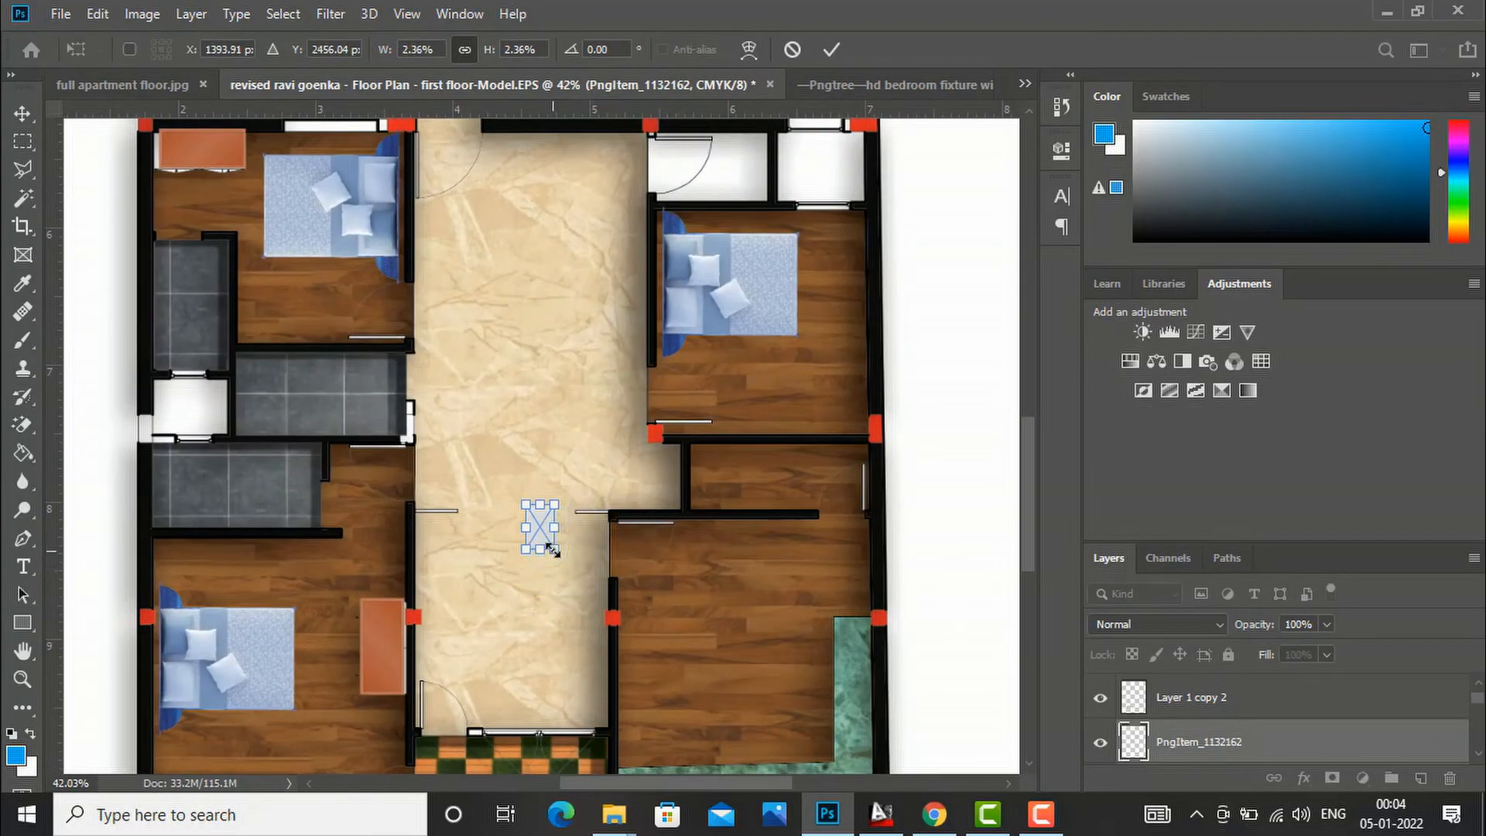
# Step: Move the WC into the toilet above the master bedroom, rotate it about -90° and set it against the outer wall
pyautogui.click(24, 113)
pyautogui.moveTo(540, 533); pyautogui.dragTo(298, 480)
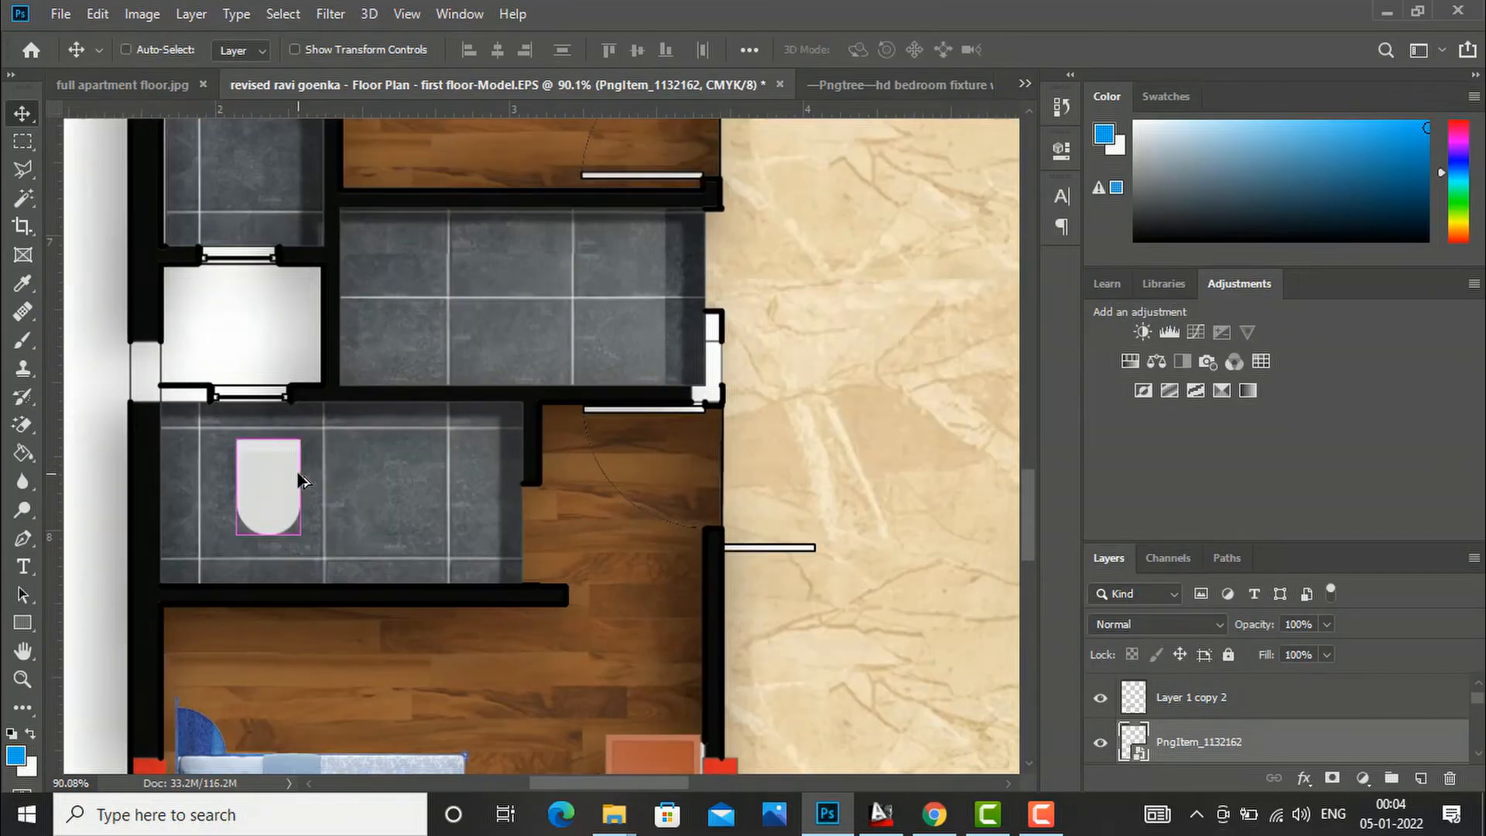
pyautogui.hotkey('ctrl', 't')
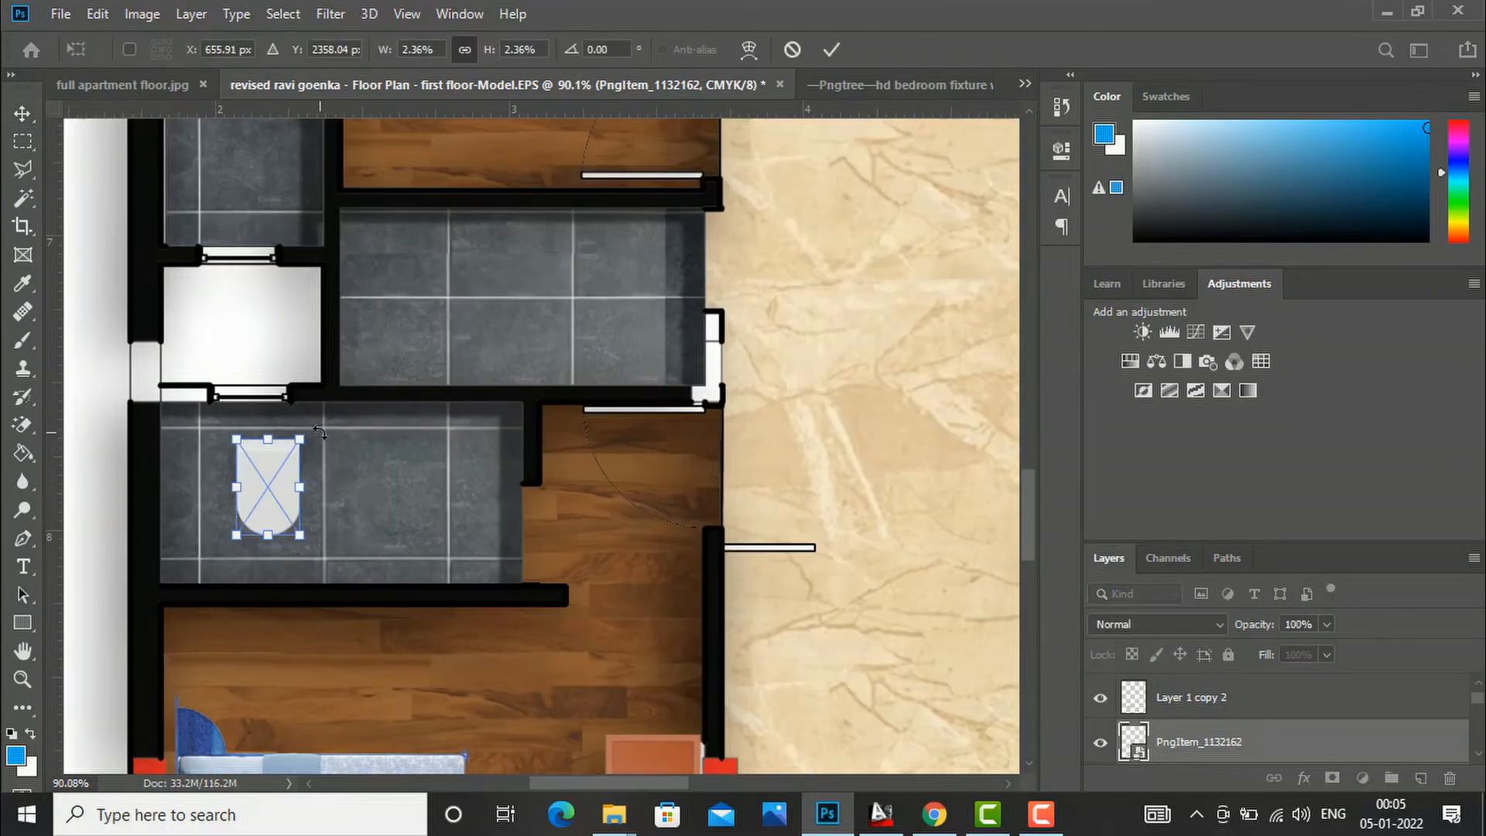
pyautogui.moveTo(317, 431); pyautogui.dragTo(221, 447)
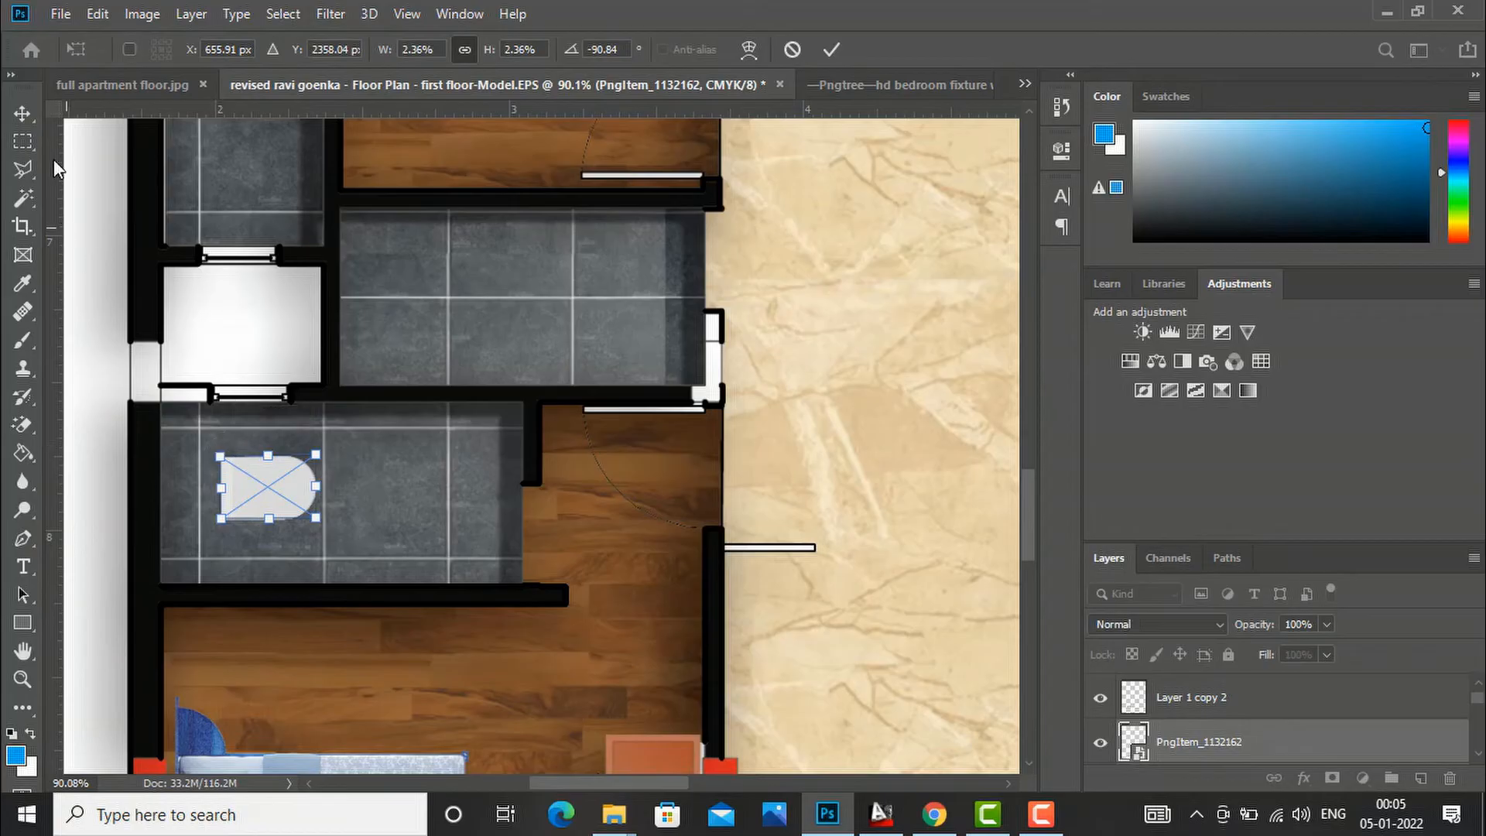
pyautogui.click(25, 116)
pyautogui.moveTo(242, 496); pyautogui.dragTo(185, 496)
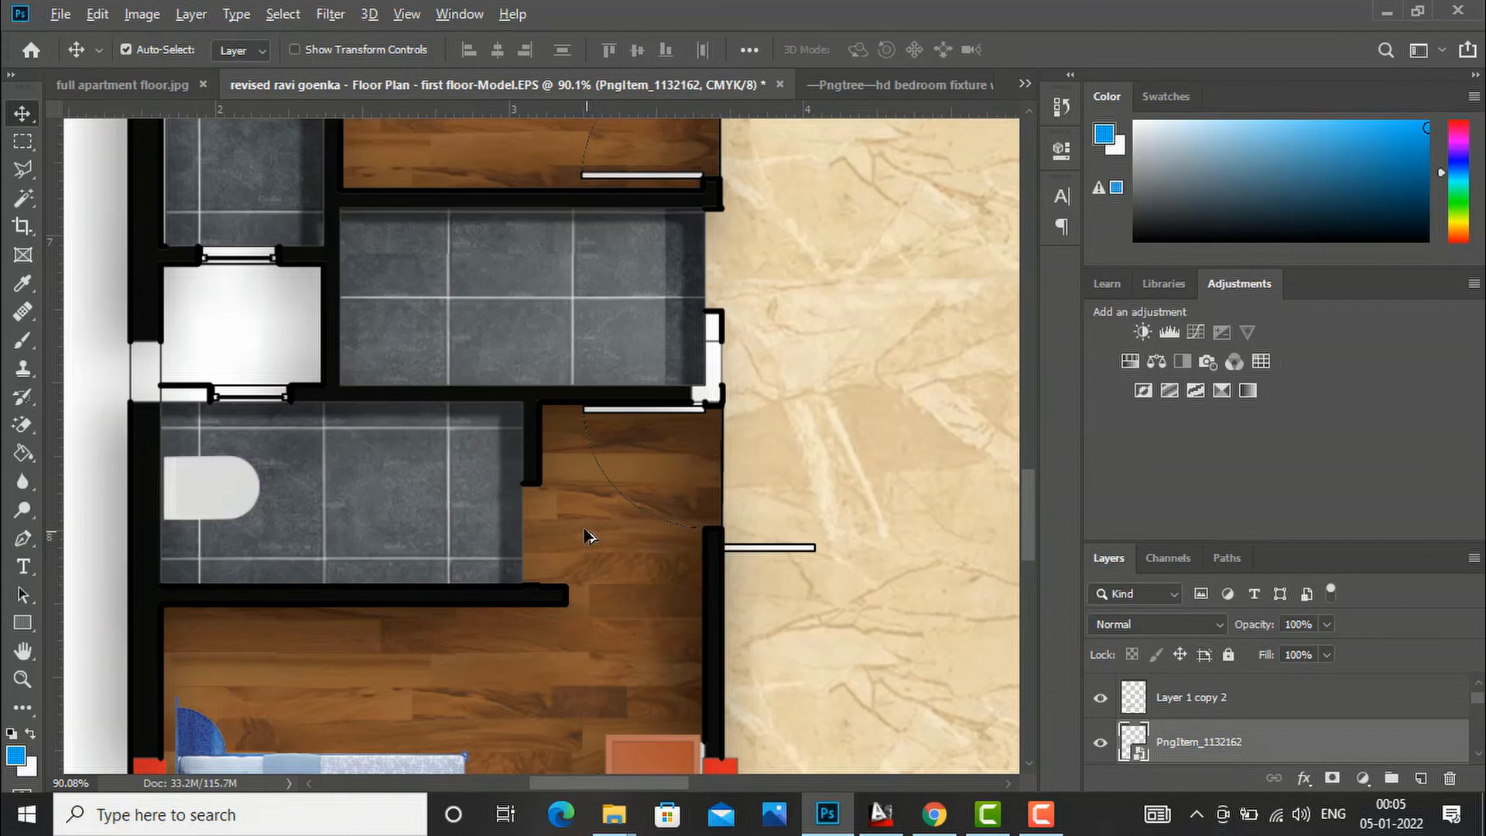
# Step: Duplicate the WC into the common toilet and the narrow toilet above the shaft
pyautogui.scroll(-3, 586, 536)
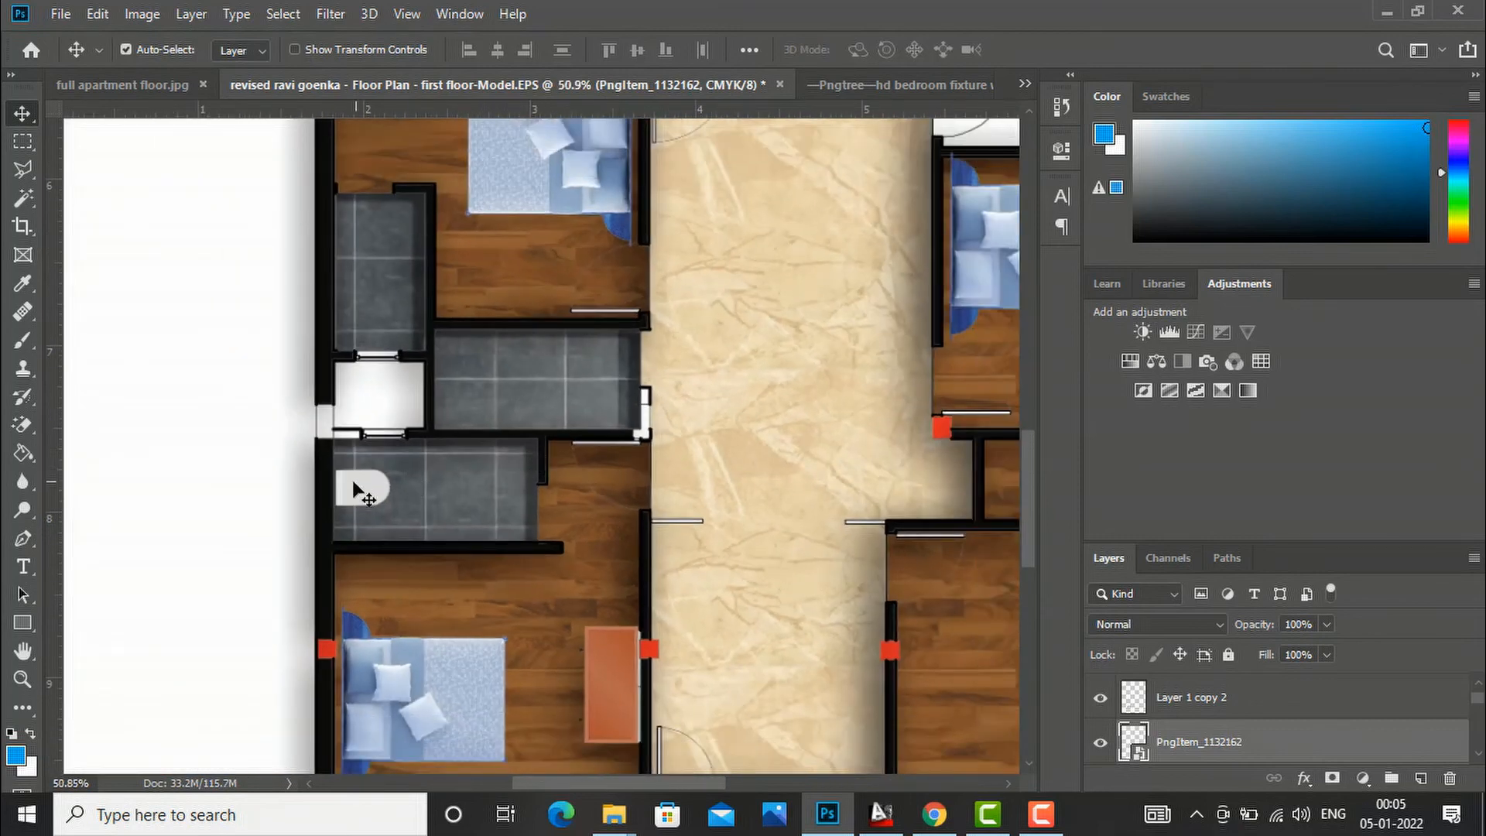
pyautogui.moveTo(360, 492); pyautogui.dragTo(385, 330)
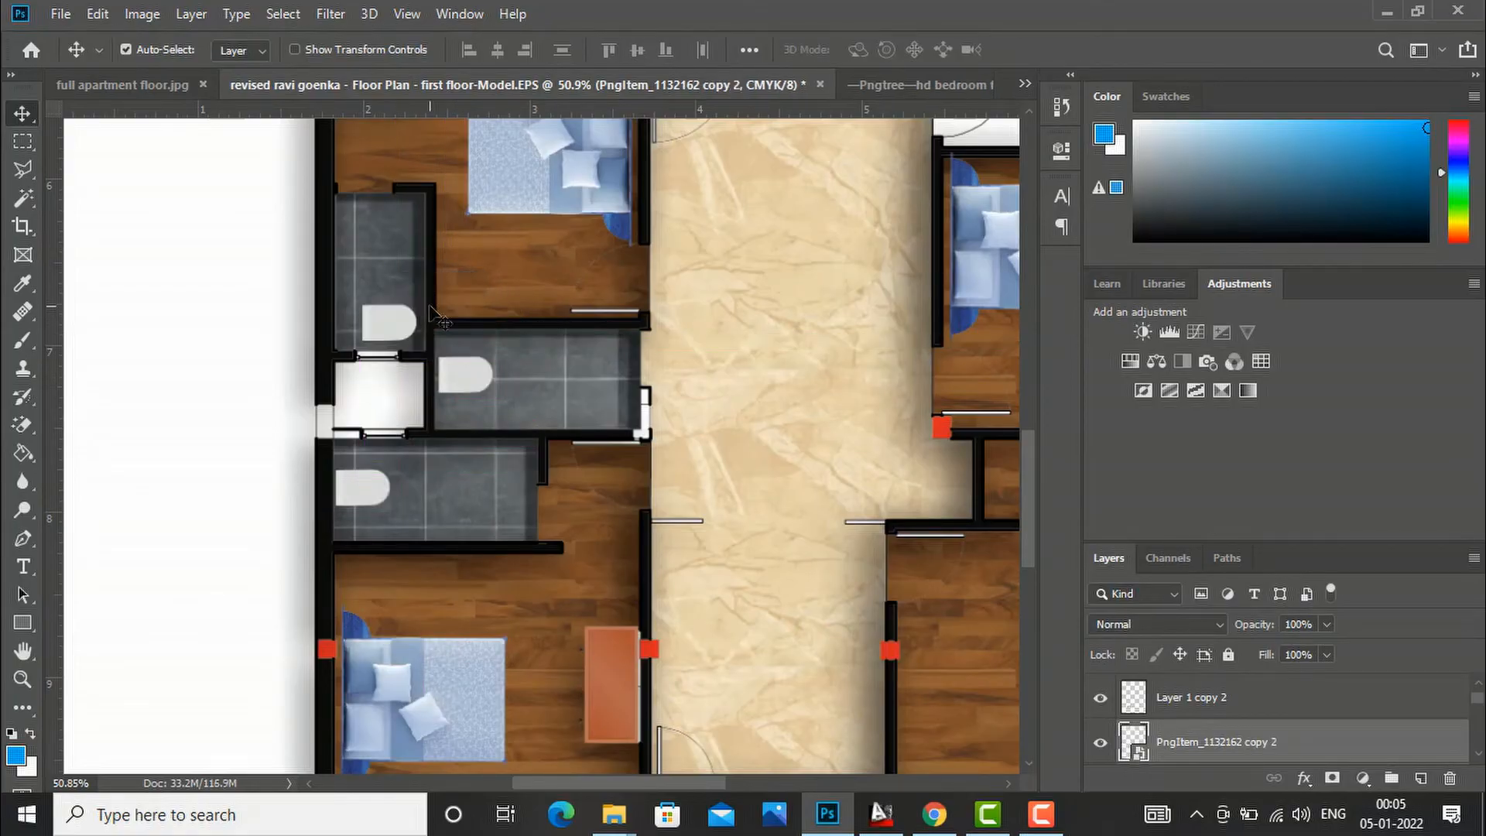
# Step: Rotate the WC in the narrow toilet above the shaft to about 178° and set it against the shaft wall
pyautogui.hotkey('ctrl', 't')
pyautogui.moveTo(419, 292)
pyautogui.mouseDown()
pyautogui.moveTo(403, 256)
pyautogui.moveTo(412, 288)
pyautogui.mouseUp()
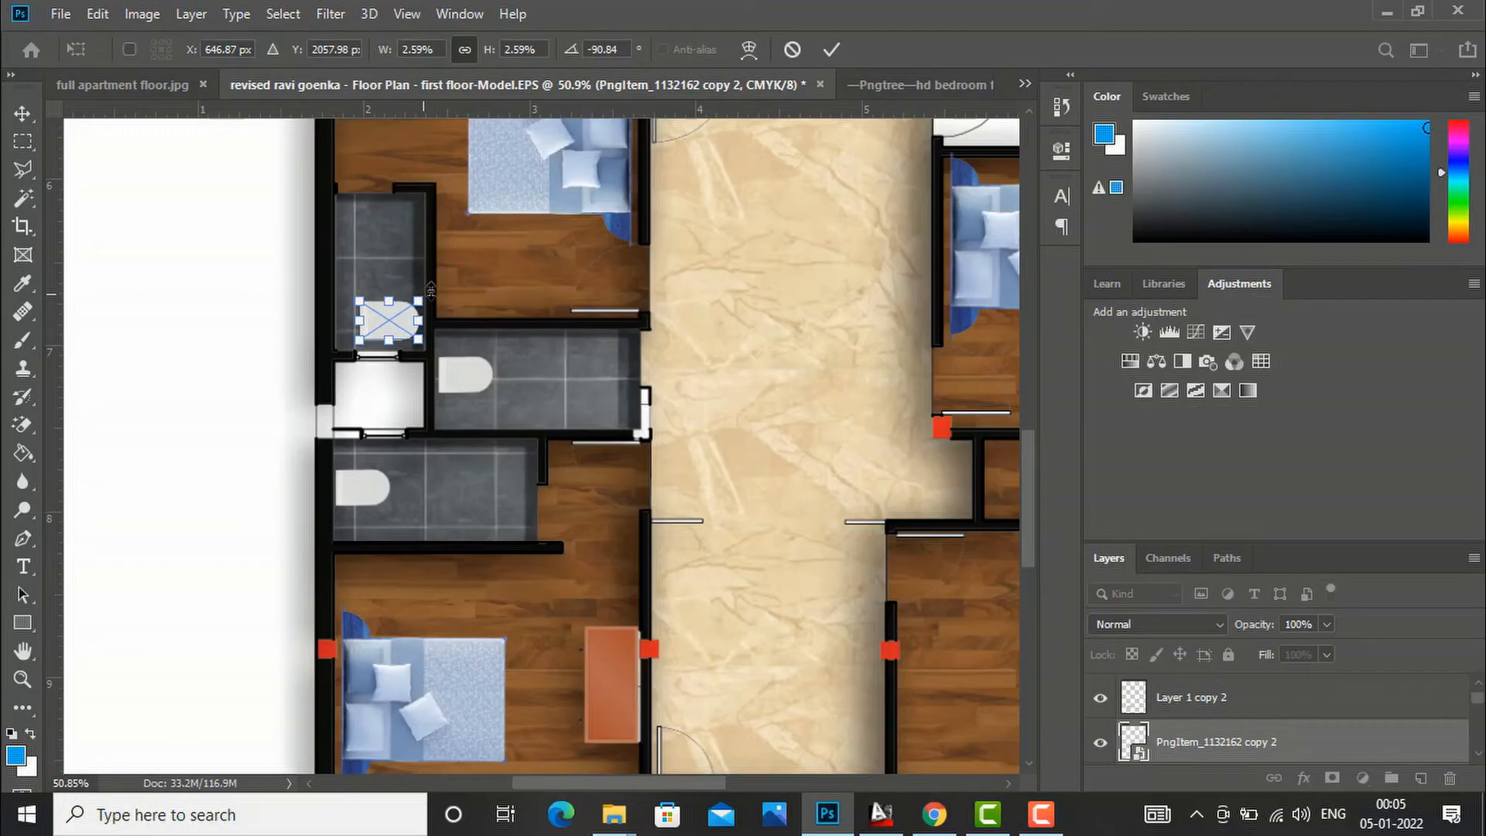
pyautogui.moveTo(436, 289); pyautogui.dragTo(350, 267)
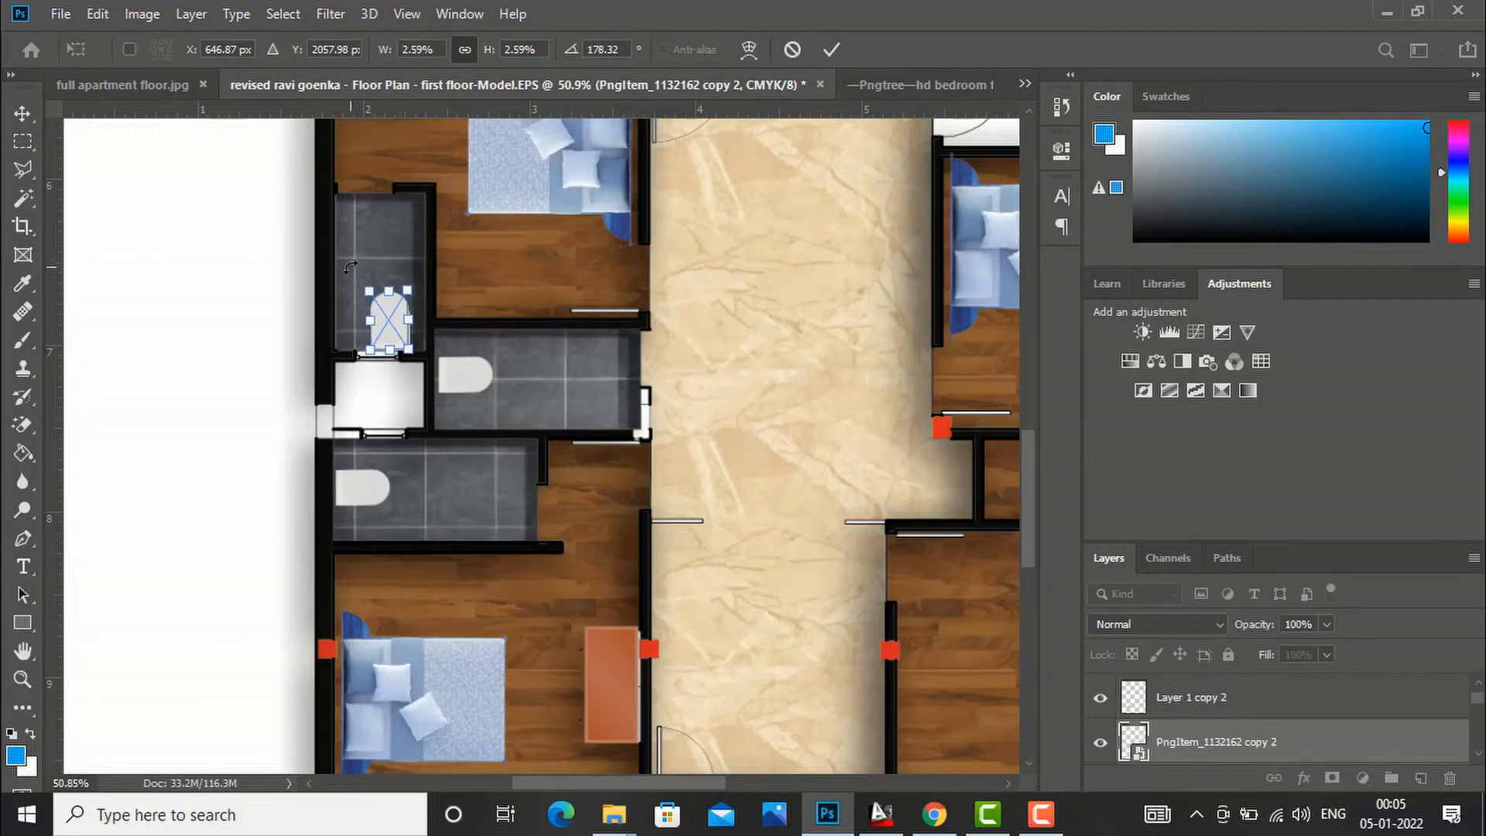
pyautogui.click(21, 113)
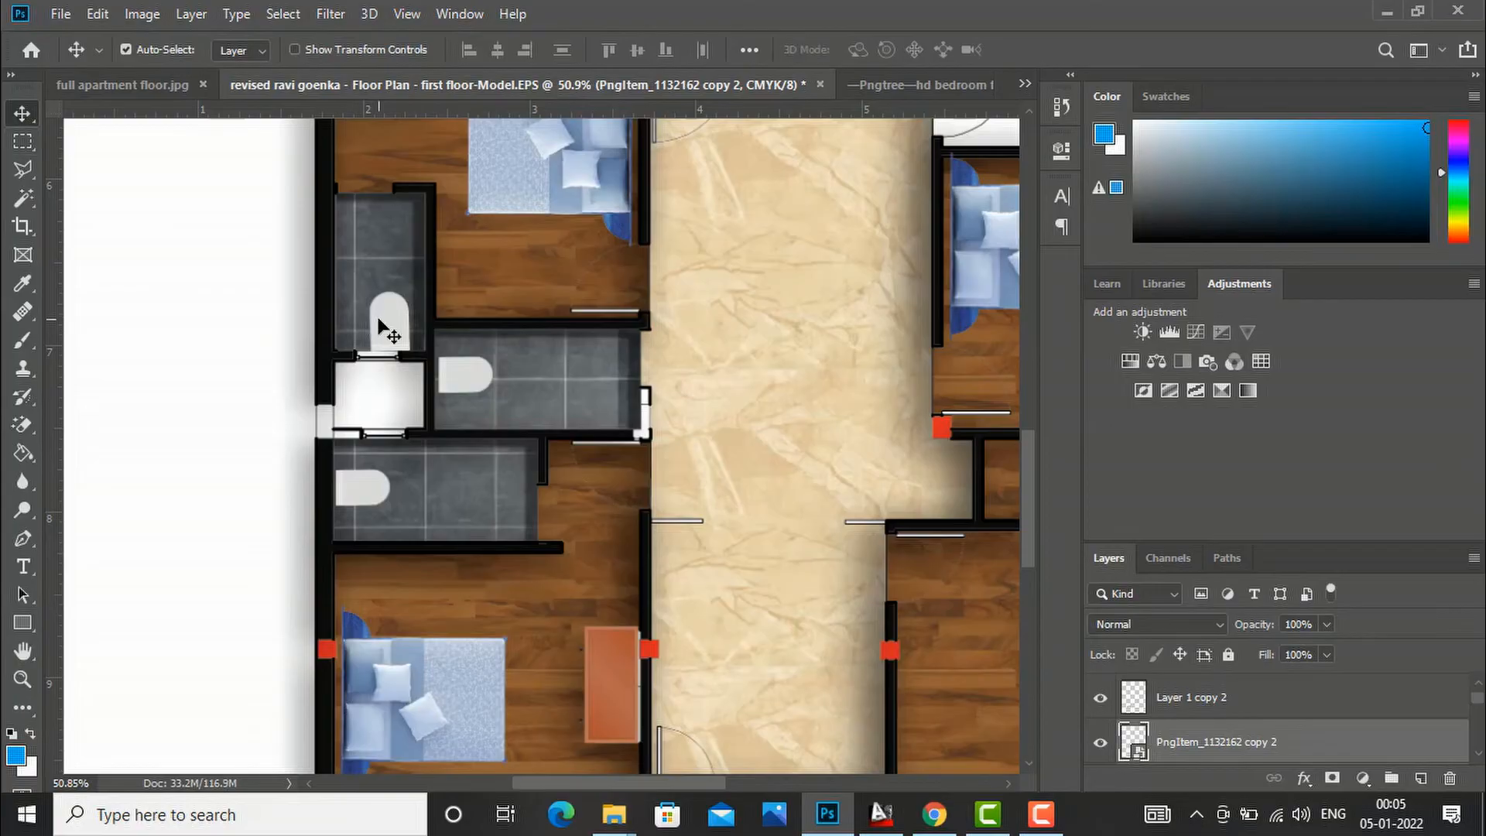
pyautogui.moveTo(366, 322); pyautogui.dragTo(350, 322)
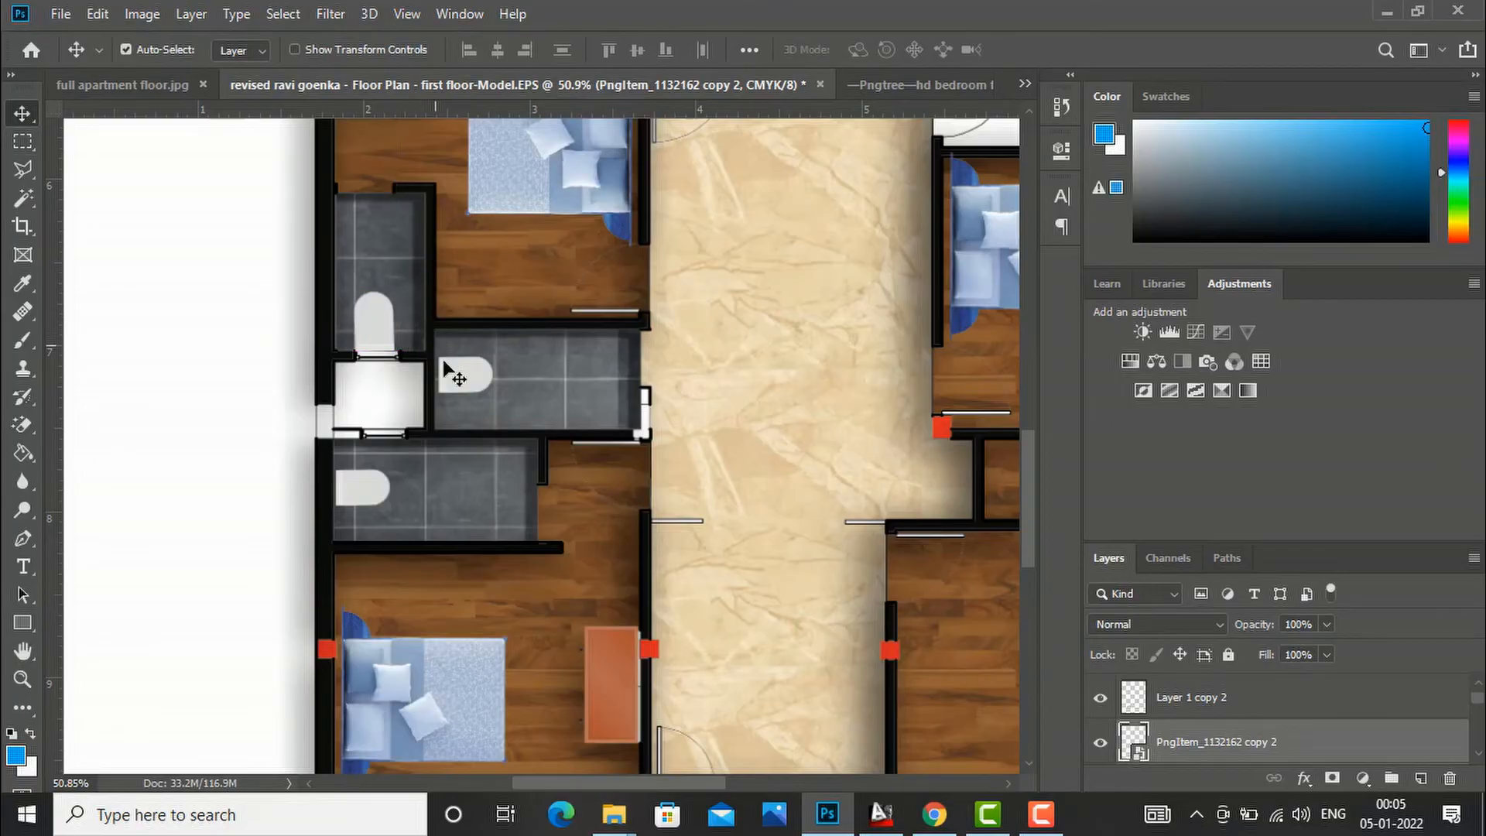
# Step: Duplicate the common toilet's WC into the toilet beside the upper checkered balcony and the narrow toilet between the two upper bedrooms
pyautogui.scroll(-5, 434, 379)
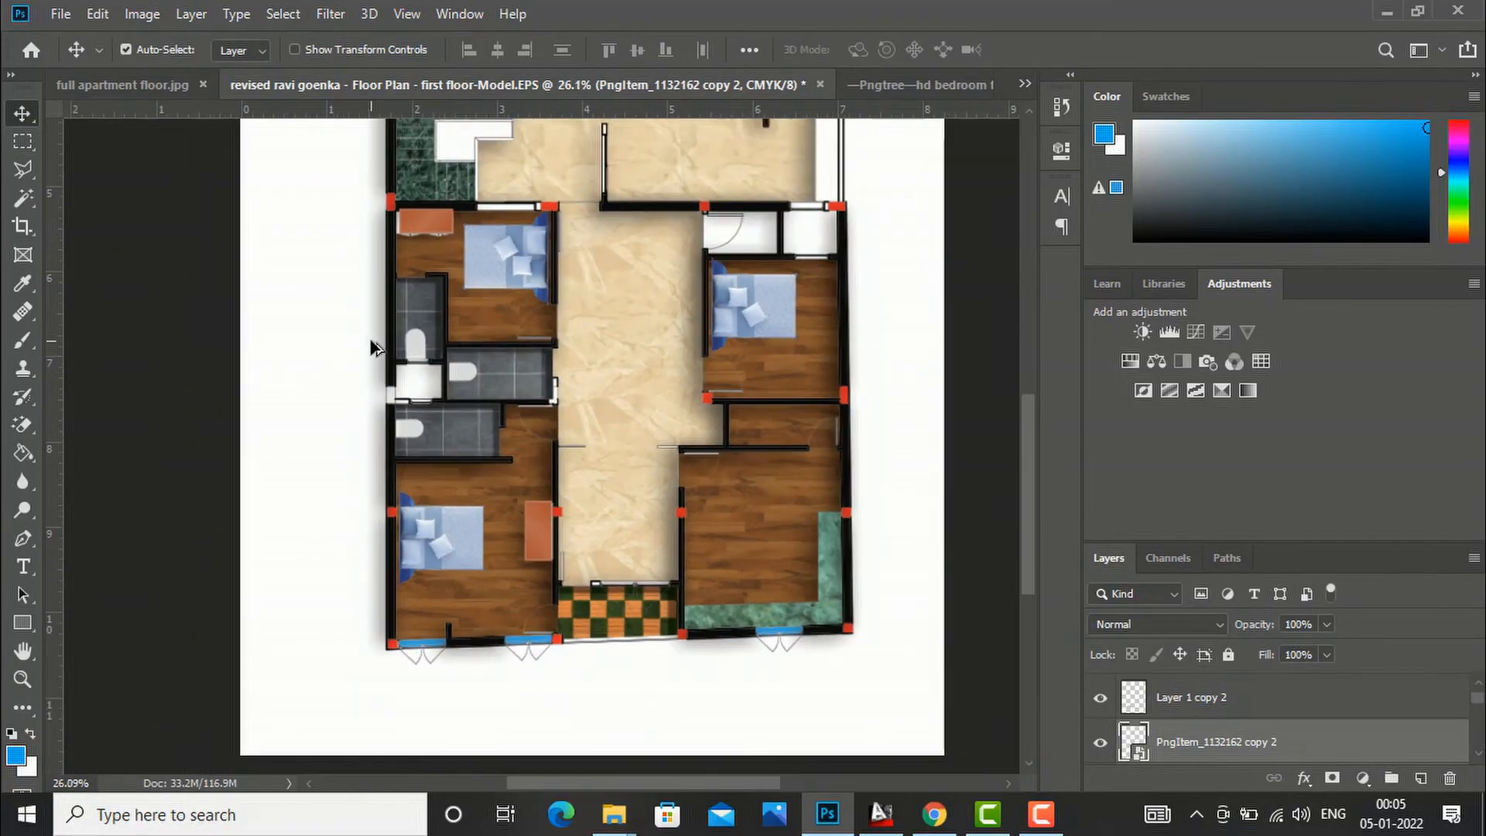
pyautogui.scroll(-4, 402, 406)
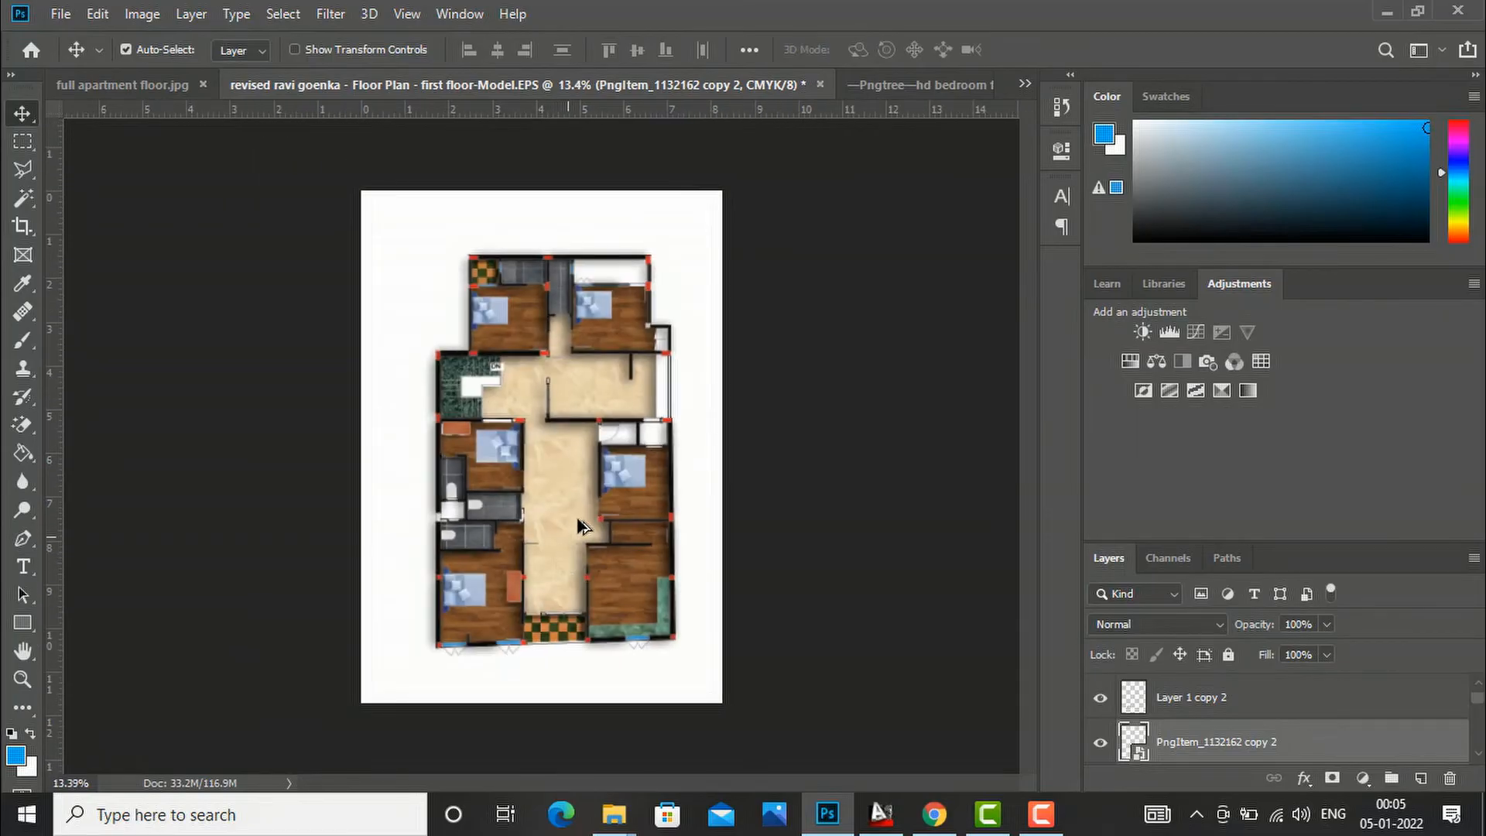
pyautogui.scroll(2, 545, 310)
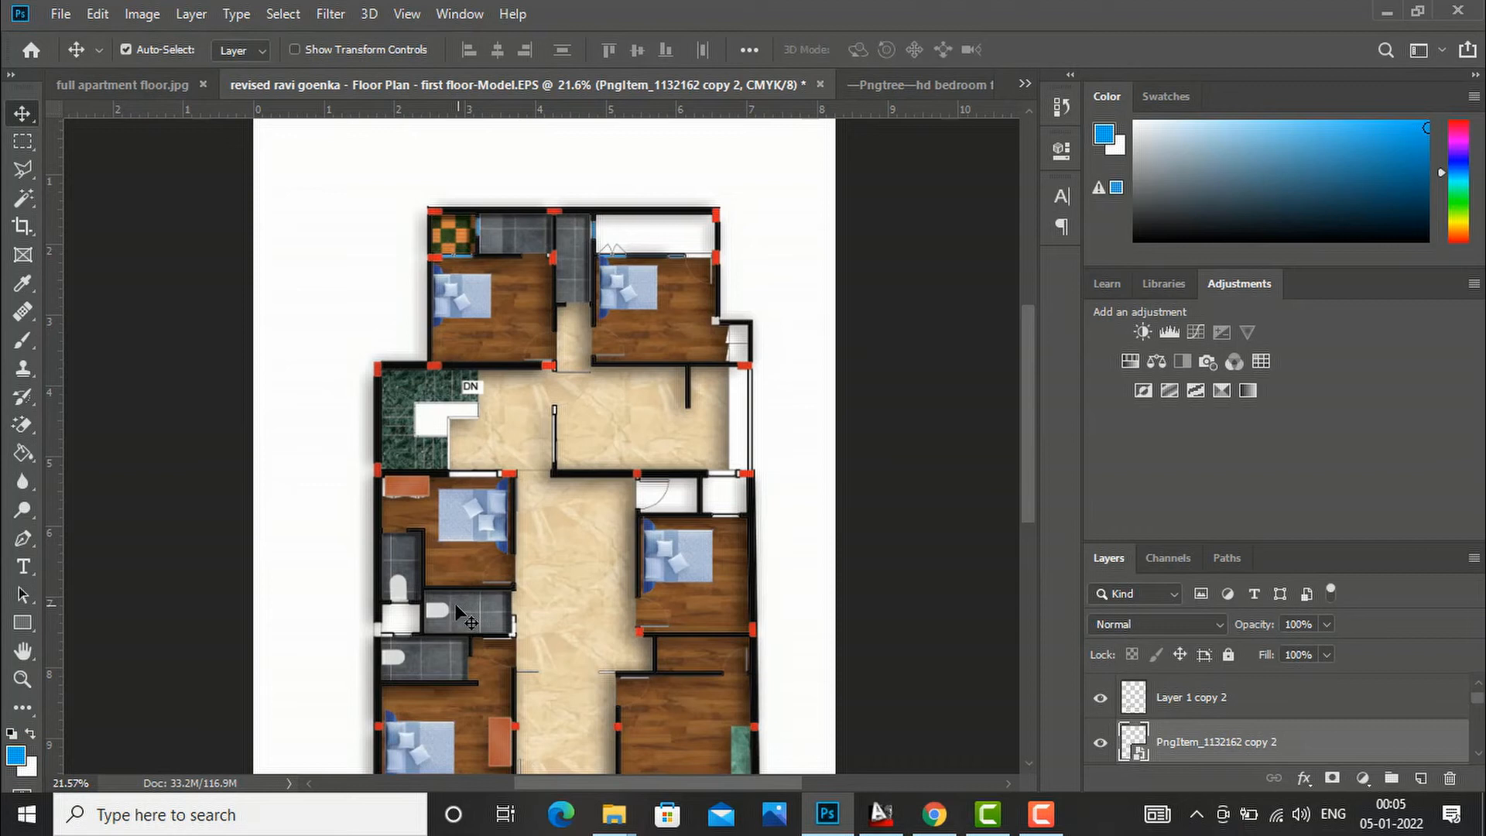
pyautogui.rightClick(431, 615)
pyautogui.click(480, 625)
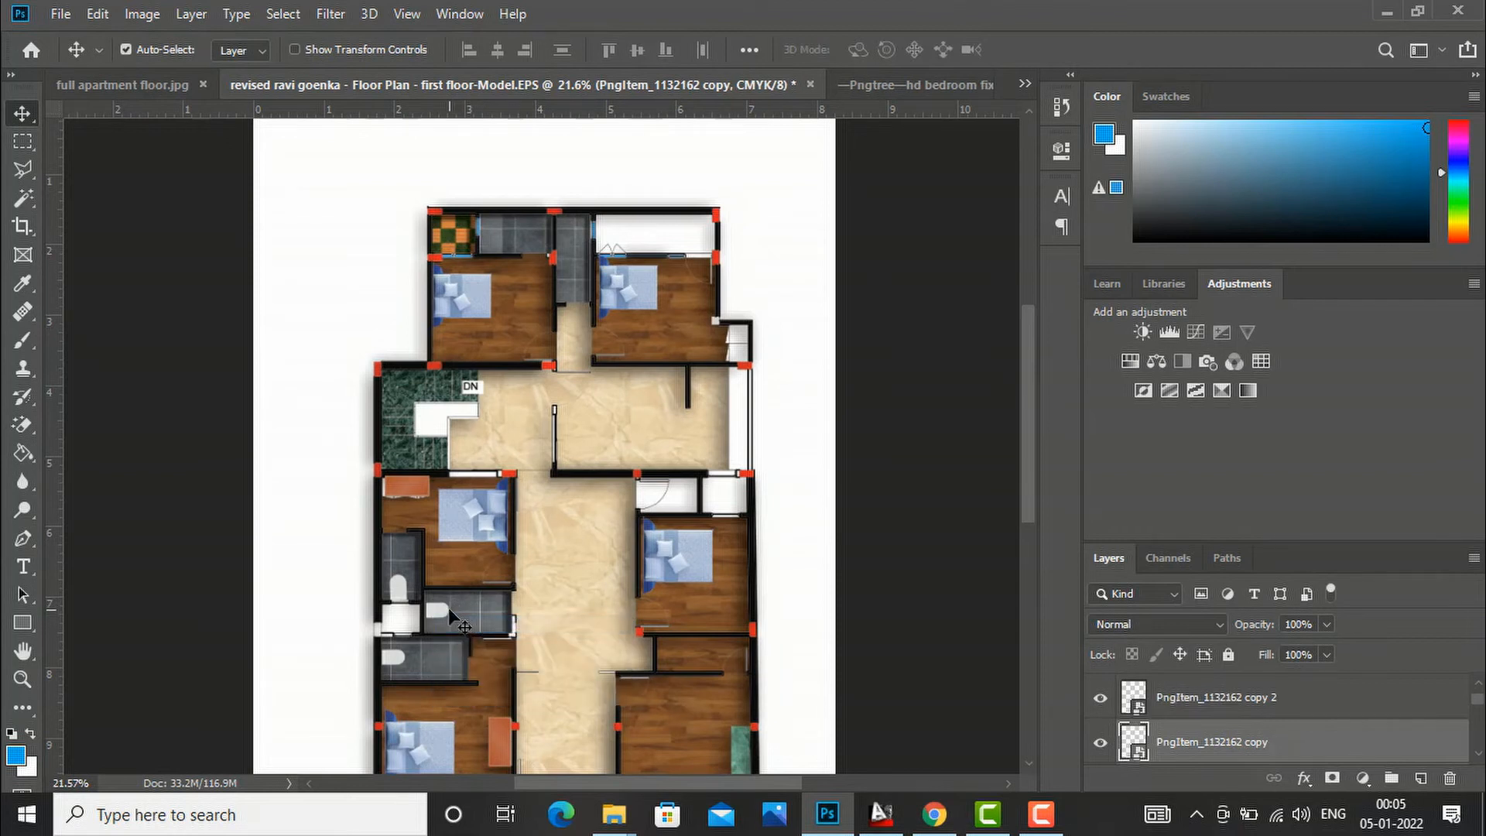
pyautogui.moveTo(448, 607); pyautogui.dragTo(495, 231)
pyautogui.scroll(5, 505, 218)
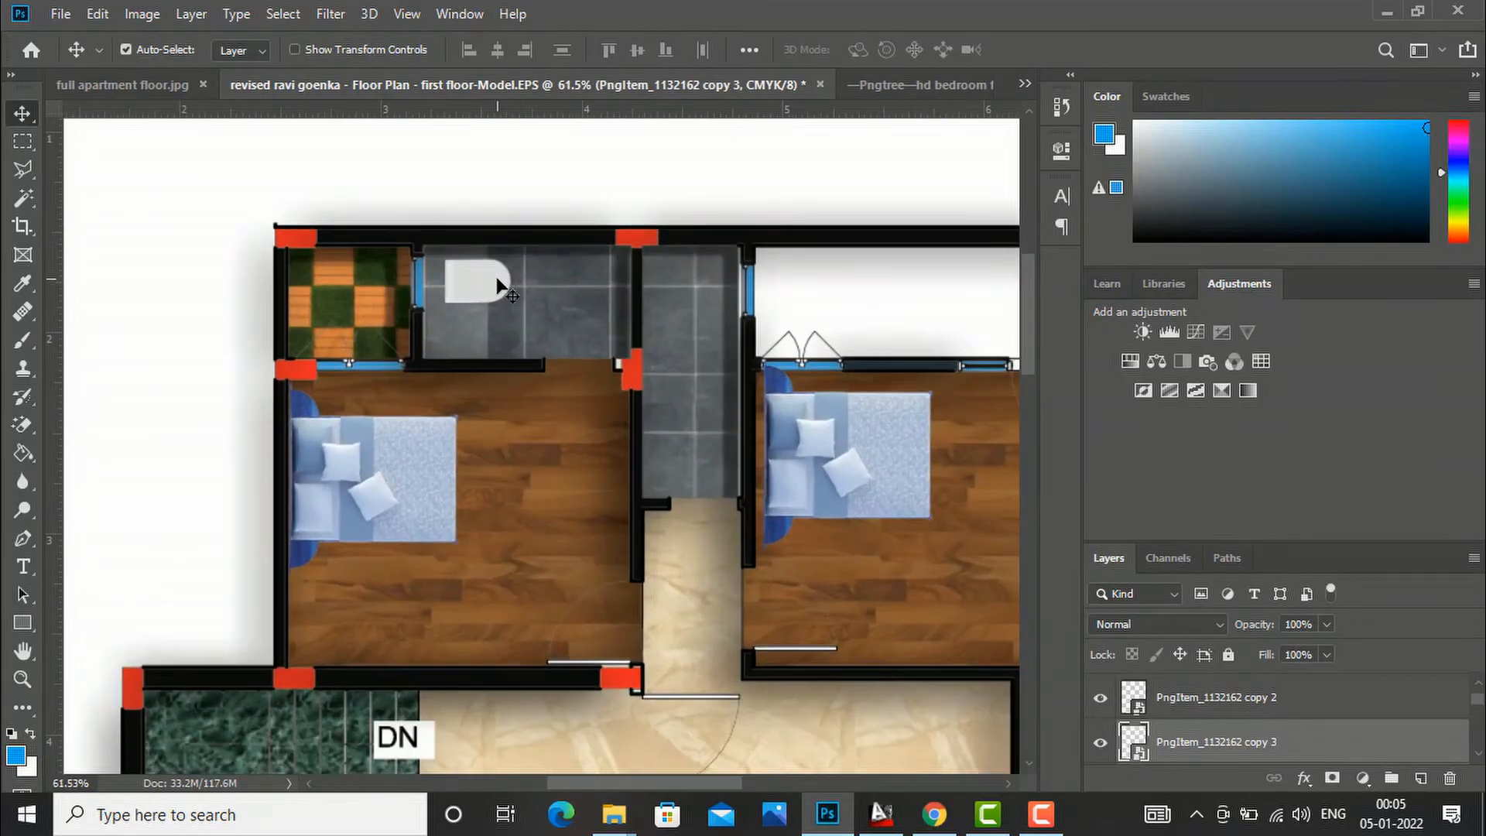
pyautogui.moveTo(497, 280); pyautogui.dragTo(701, 279)
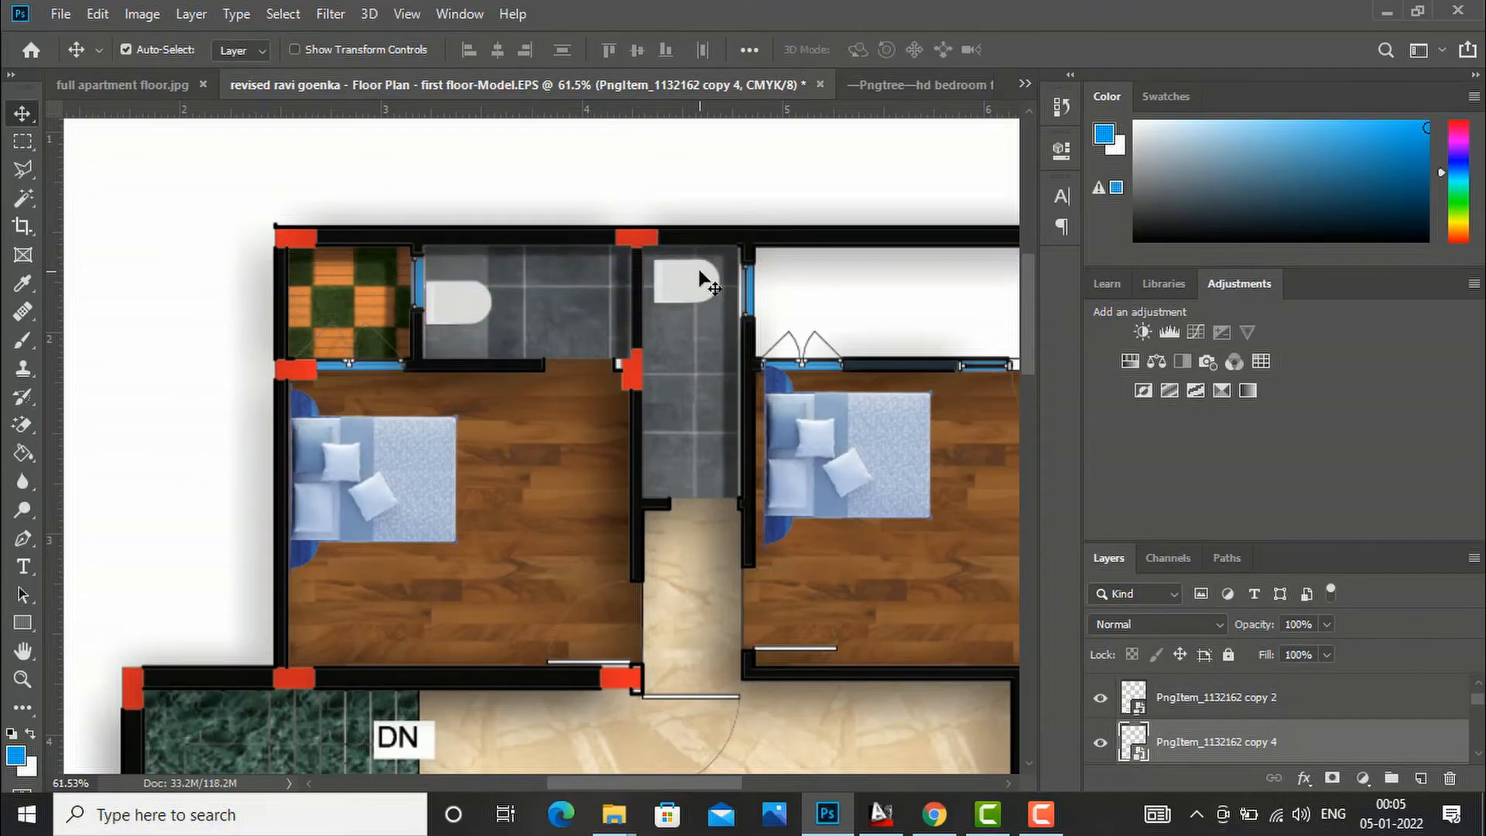
# Step: Rotate the WC in the narrow toilet between the upper bedrooms to about -0.91°, with its back against the outer wall
pyautogui.hotkey('ctrl', 't')
pyautogui.moveTo(737, 237); pyautogui.dragTo(737, 330)
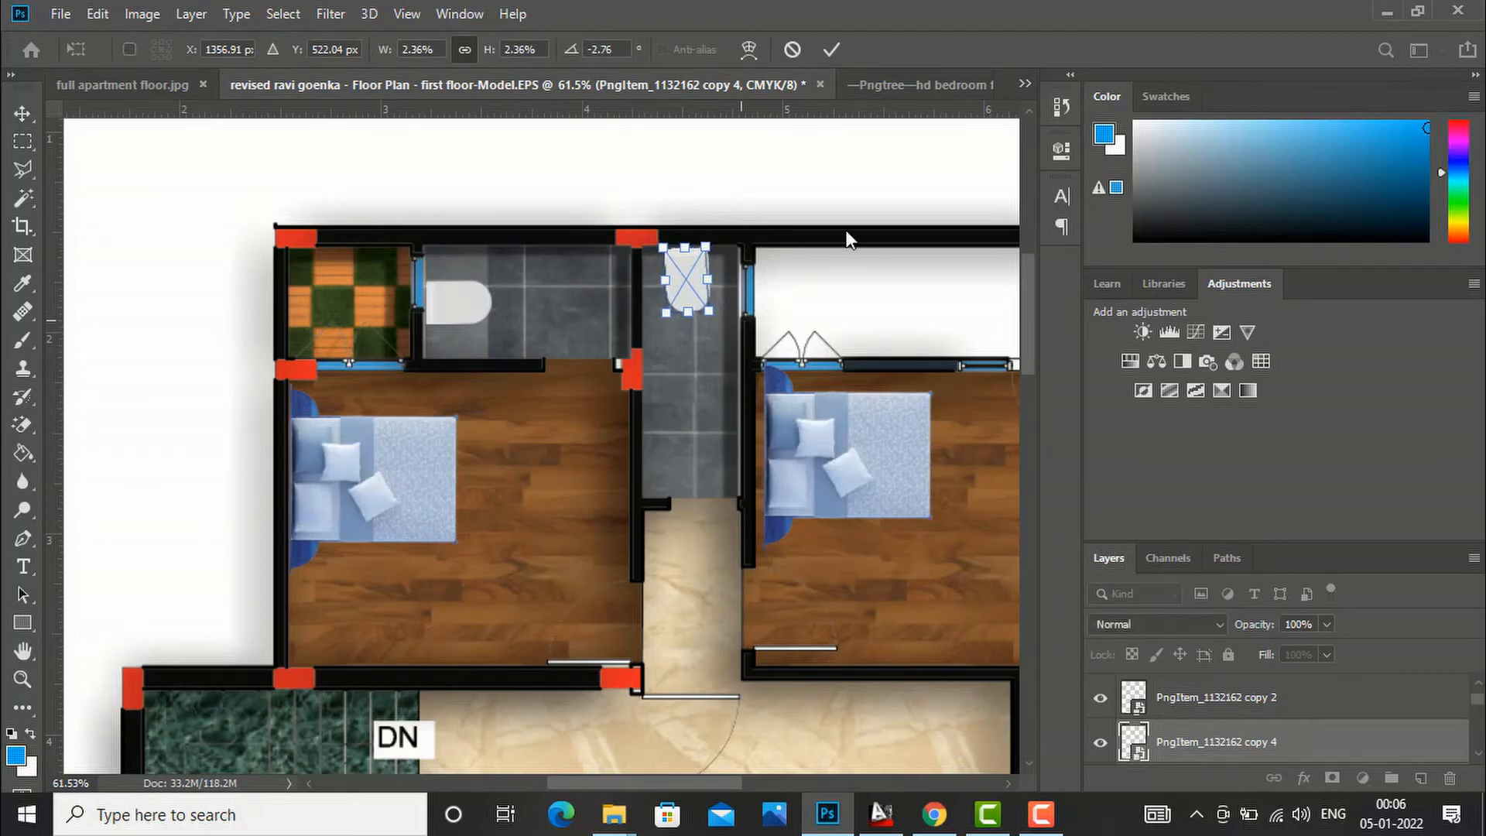
pyautogui.click(20, 120)
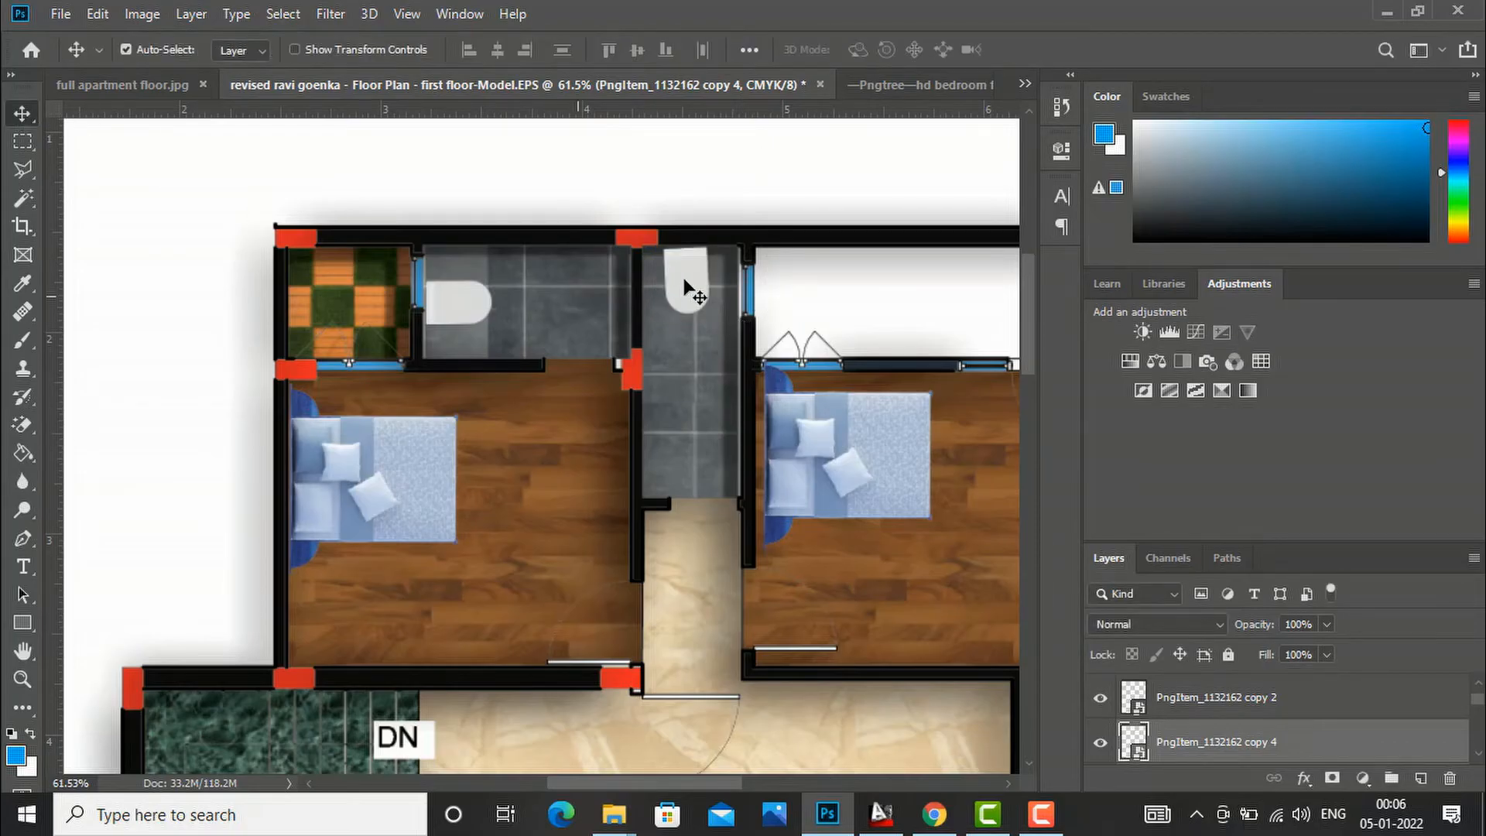
pyautogui.hotkey('ctrl', 't')
pyautogui.moveTo(736, 233); pyautogui.dragTo(736, 232)
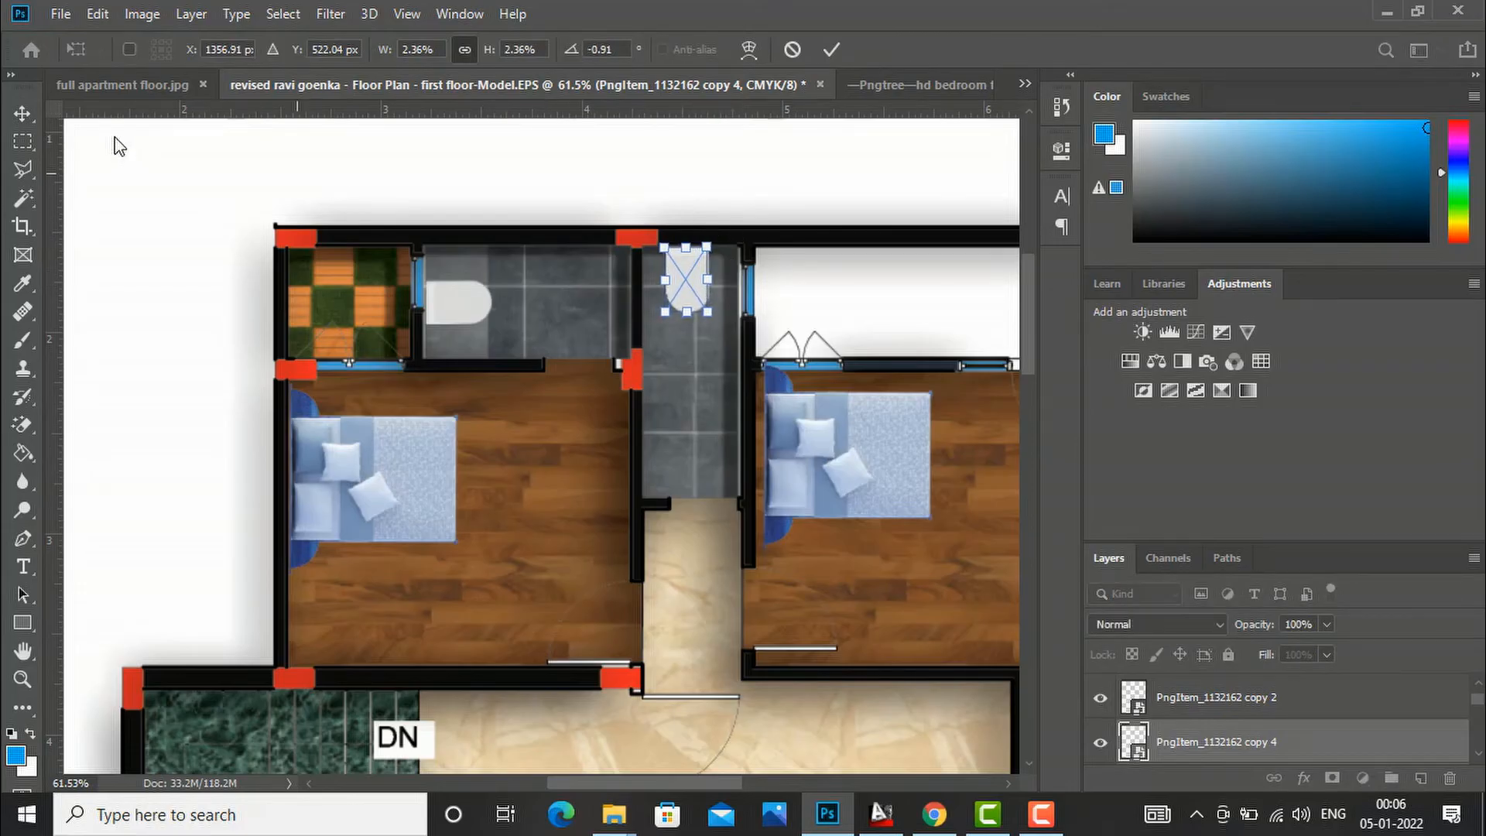
pyautogui.click(19, 111)
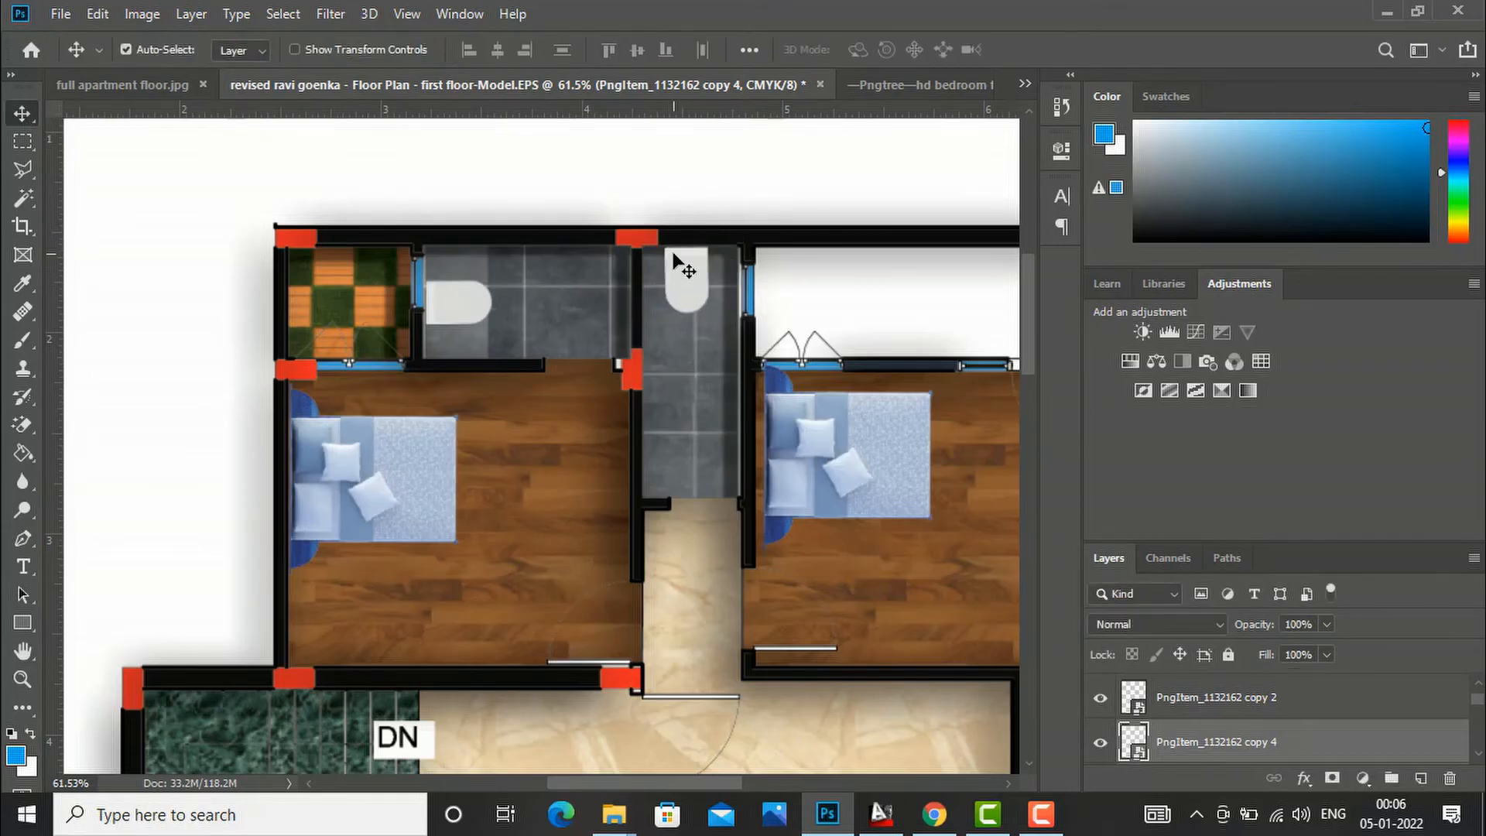
pyautogui.scroll(-5, 662, 237)
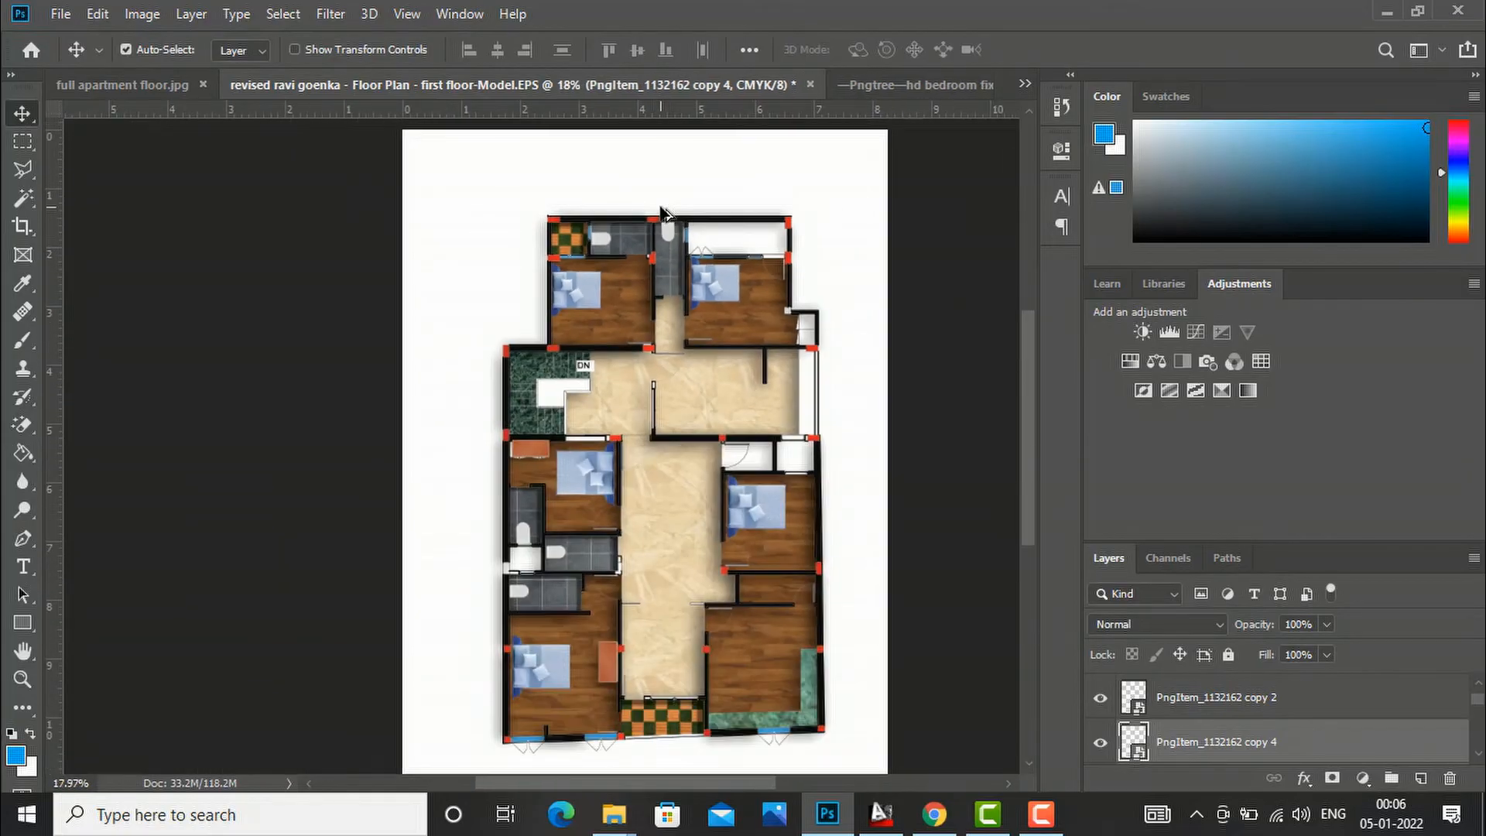
# Step: Switch to Chrome and search PNGitem for "washbasin top" images
pyautogui.click(935, 814)
pyautogui.click(1063, 19)
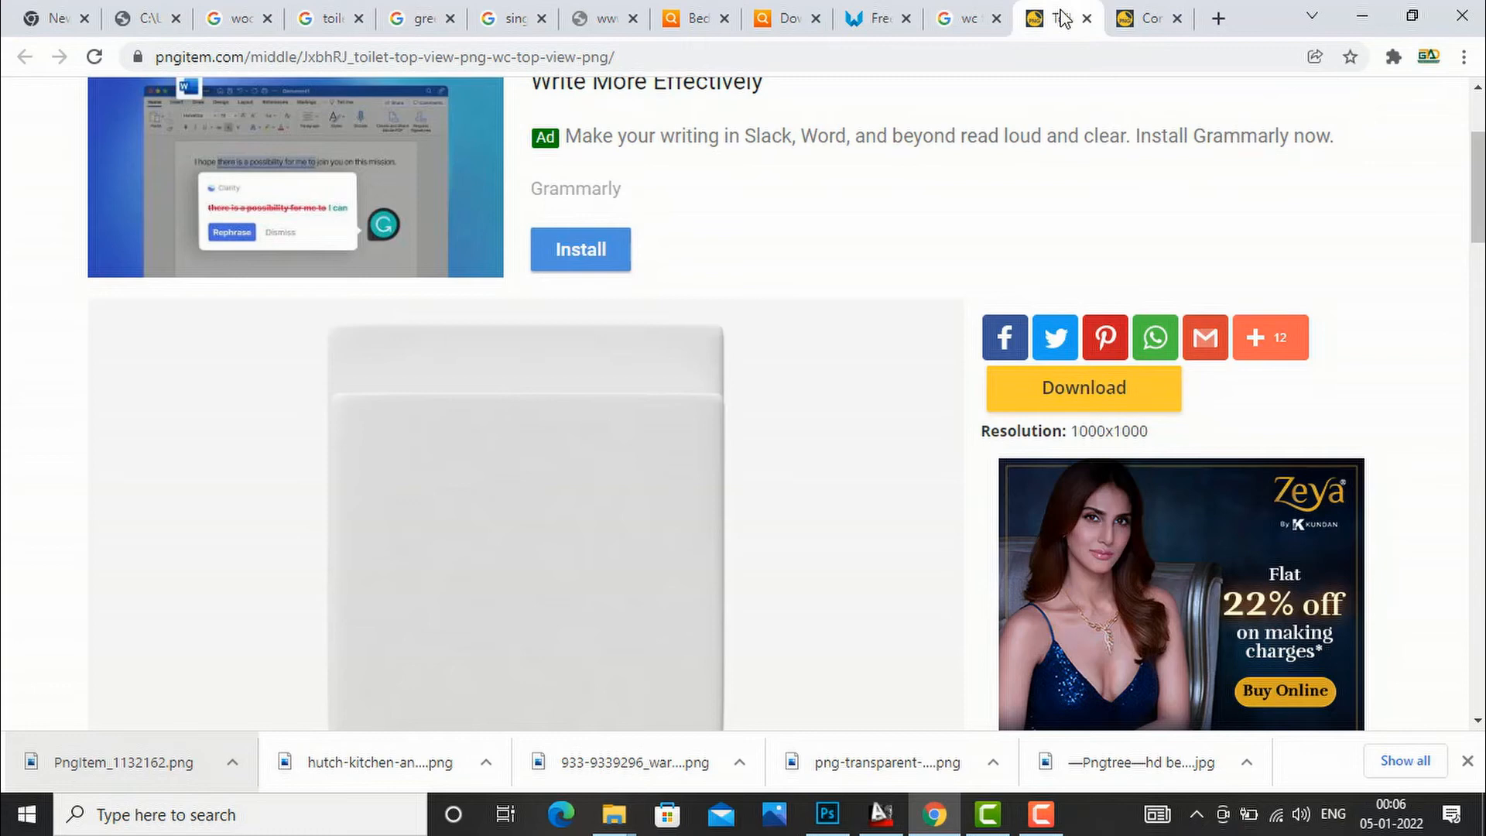
pyautogui.scroll(3, 541, 402)
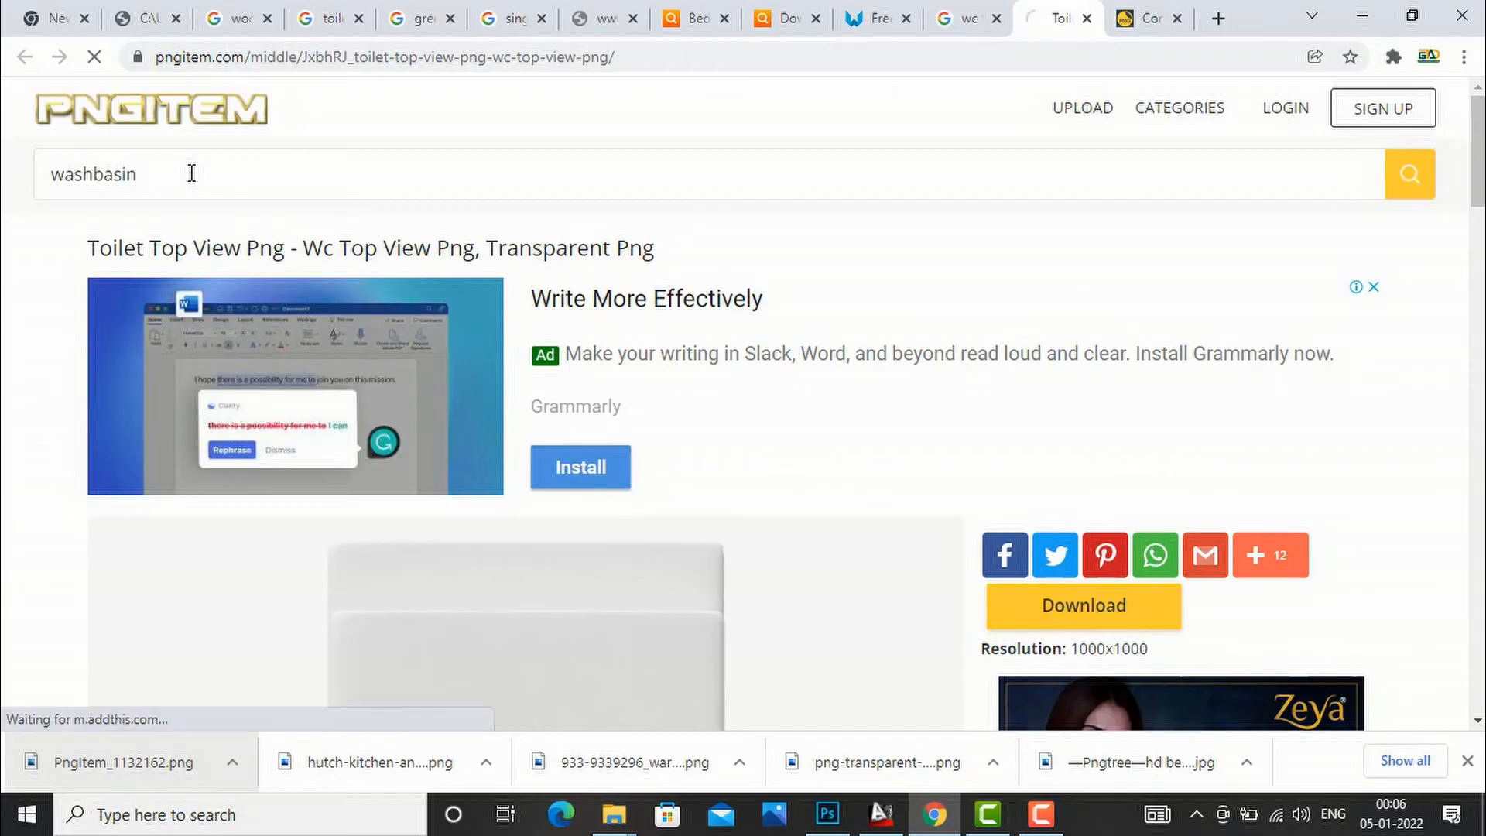
pyautogui.press('Return')
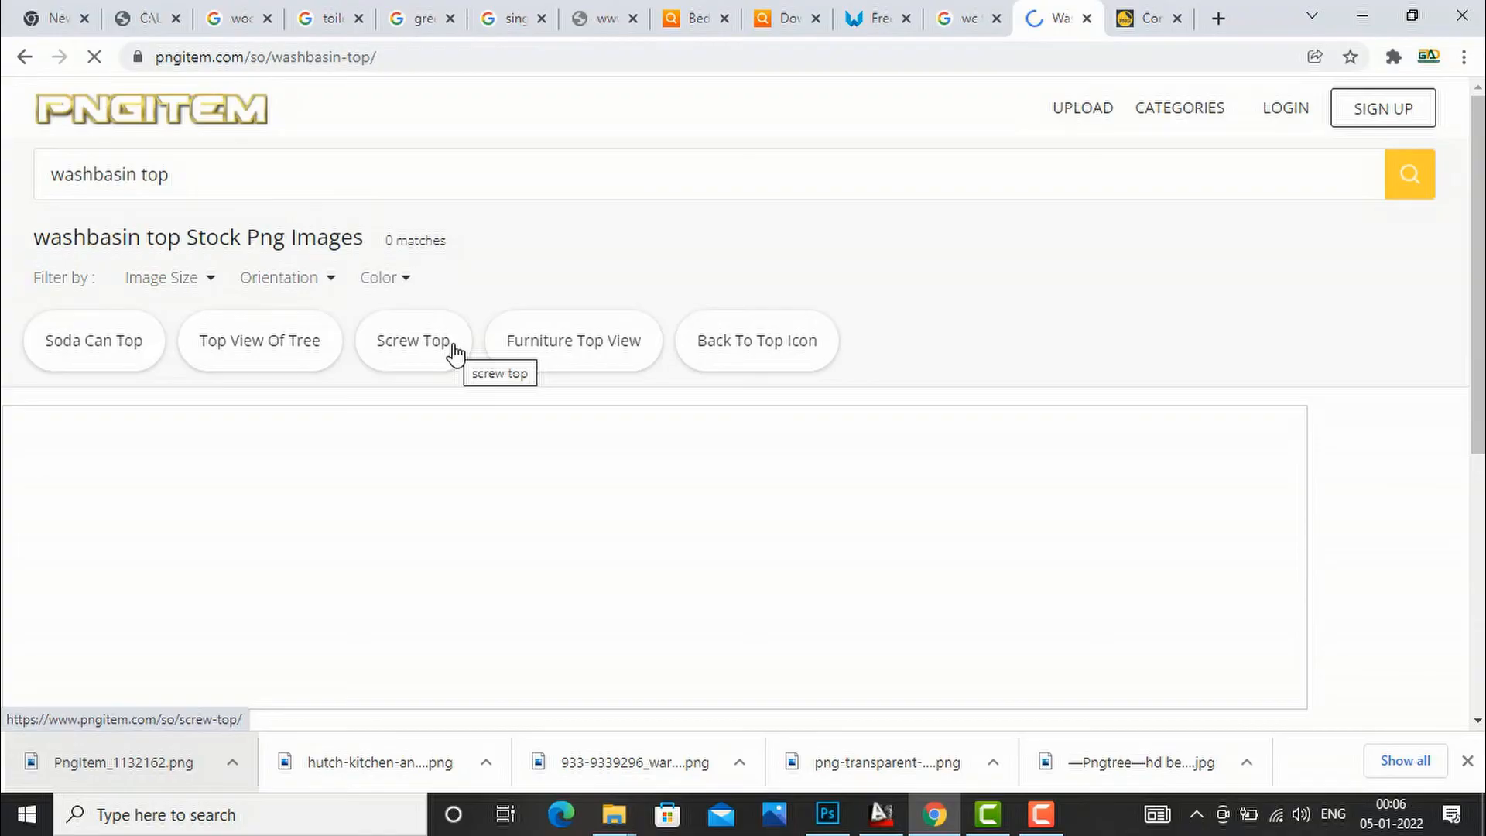
pyautogui.scroll(-4, 455, 354)
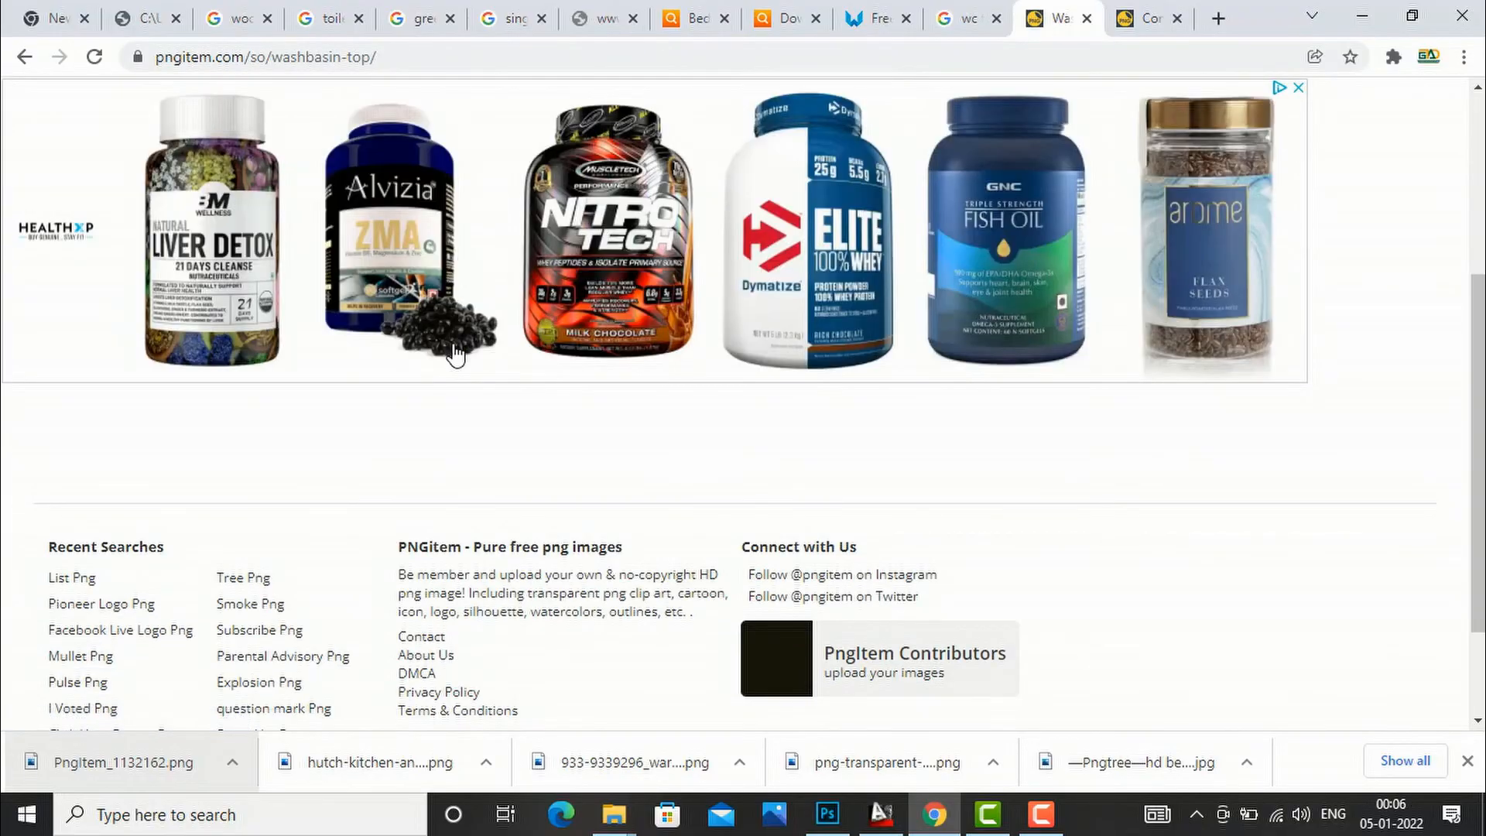
pyautogui.scroll(-2, 455, 354)
pyautogui.scroll(6, 456, 353)
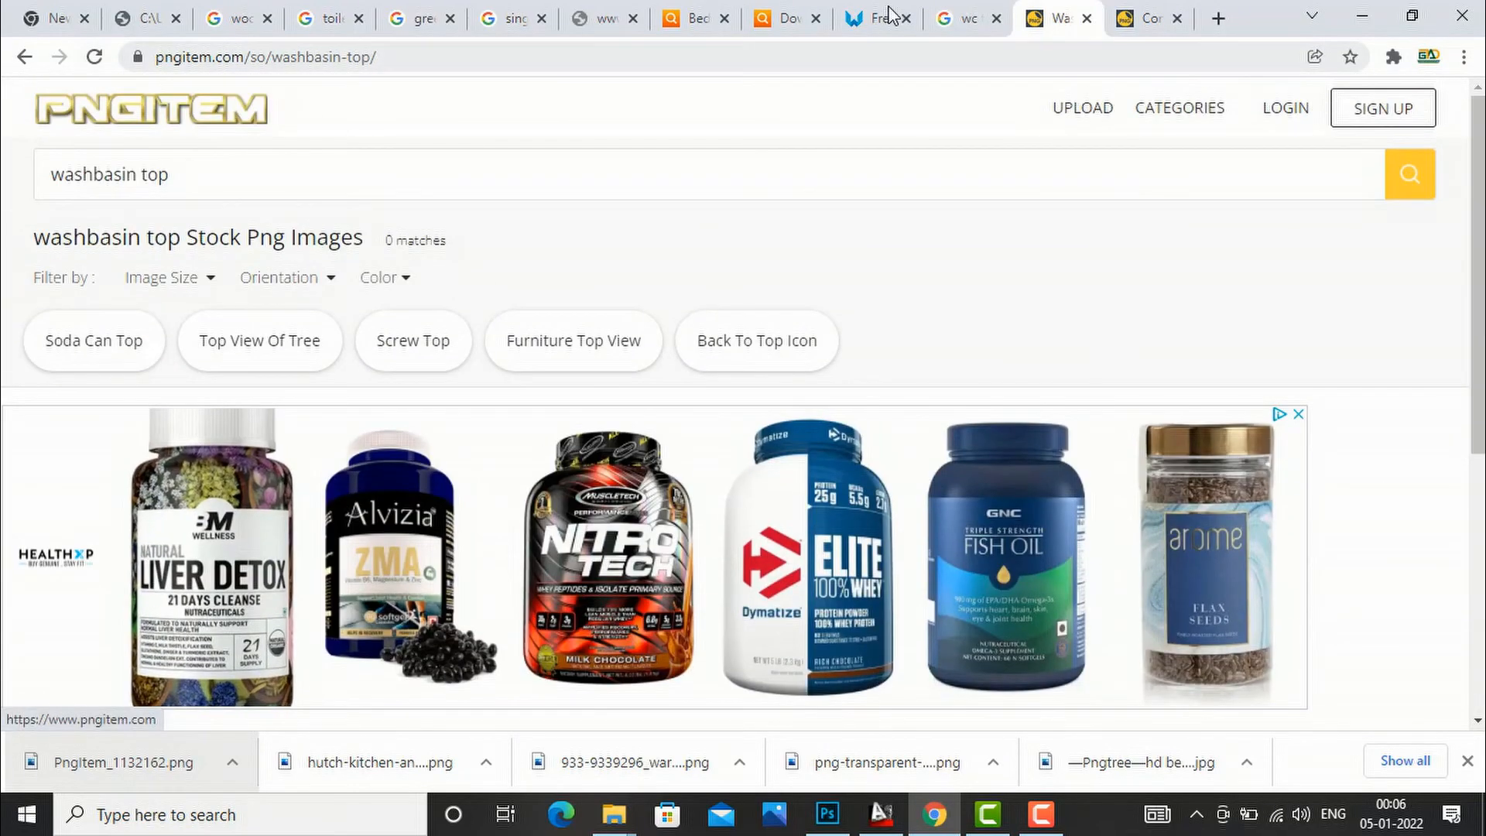
# Step: Search Google Images for "washbasin top view png", starting from the earlier WC image search
pyautogui.click(977, 21)
pyautogui.scroll(2, 669, 261)
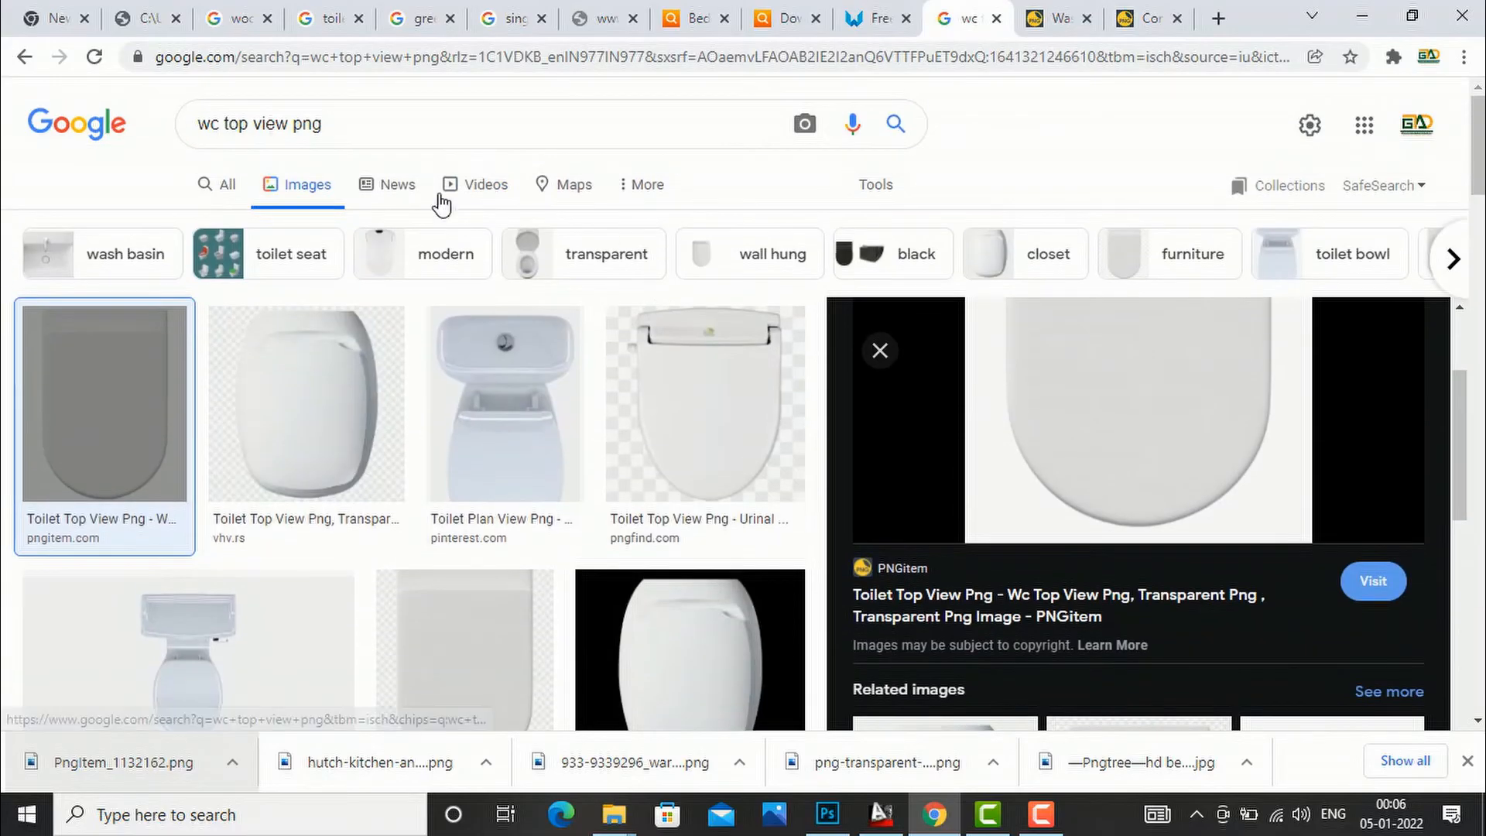
pyautogui.moveTo(223, 121); pyautogui.dragTo(178, 132)
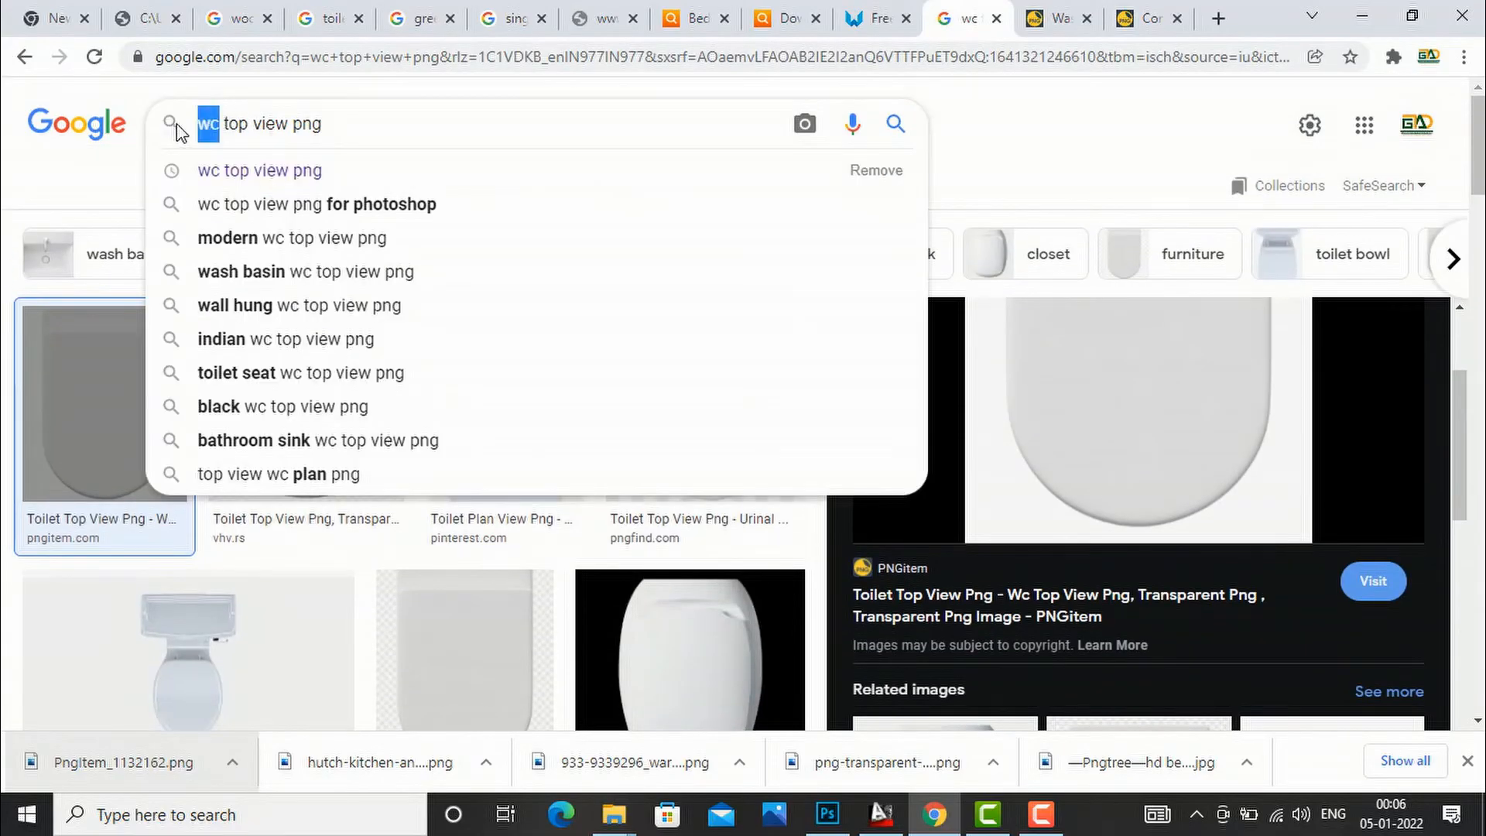
pyautogui.write('washbasin')
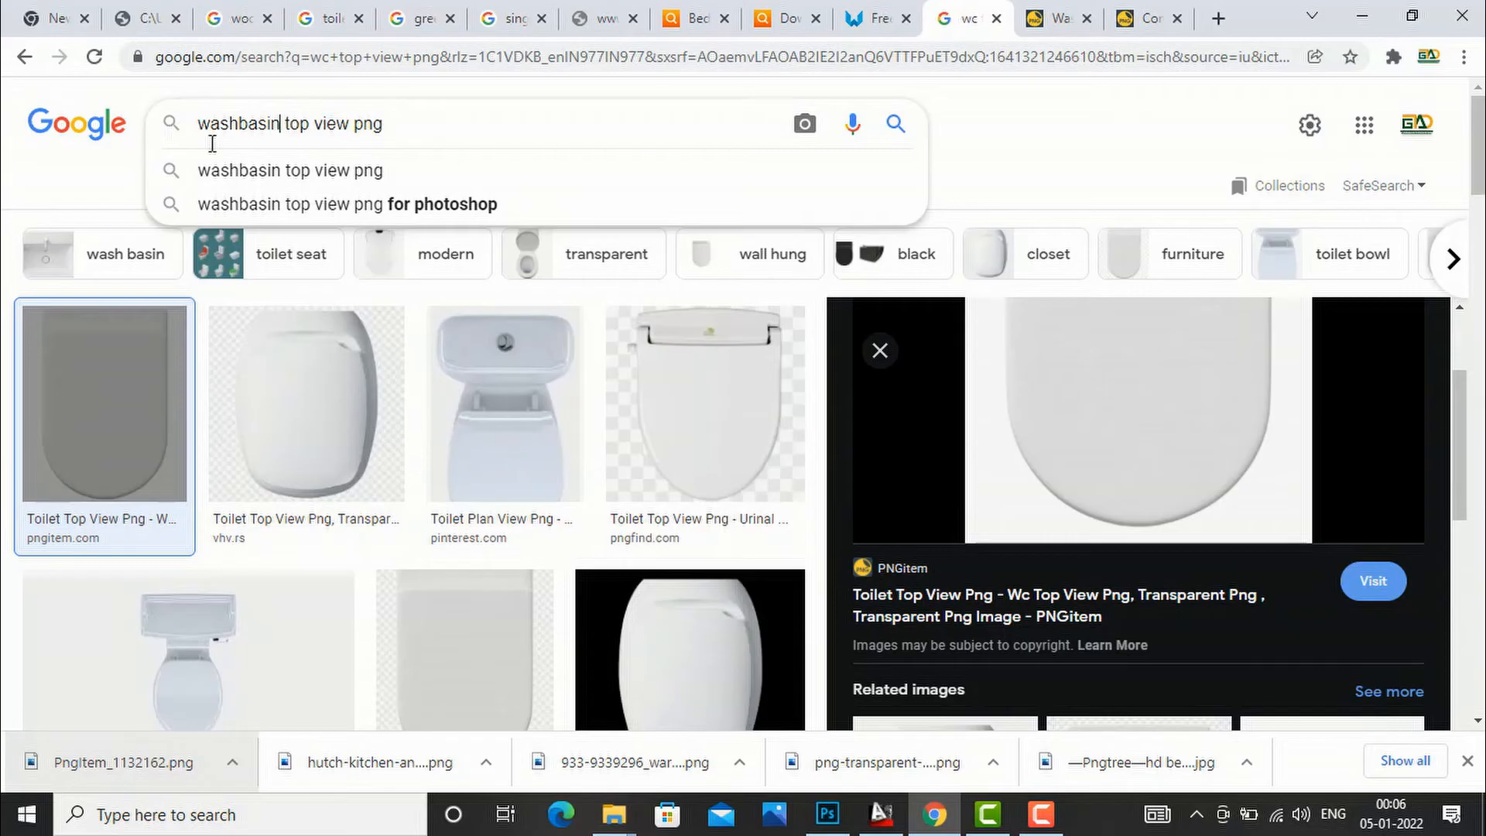
pyautogui.click(266, 173)
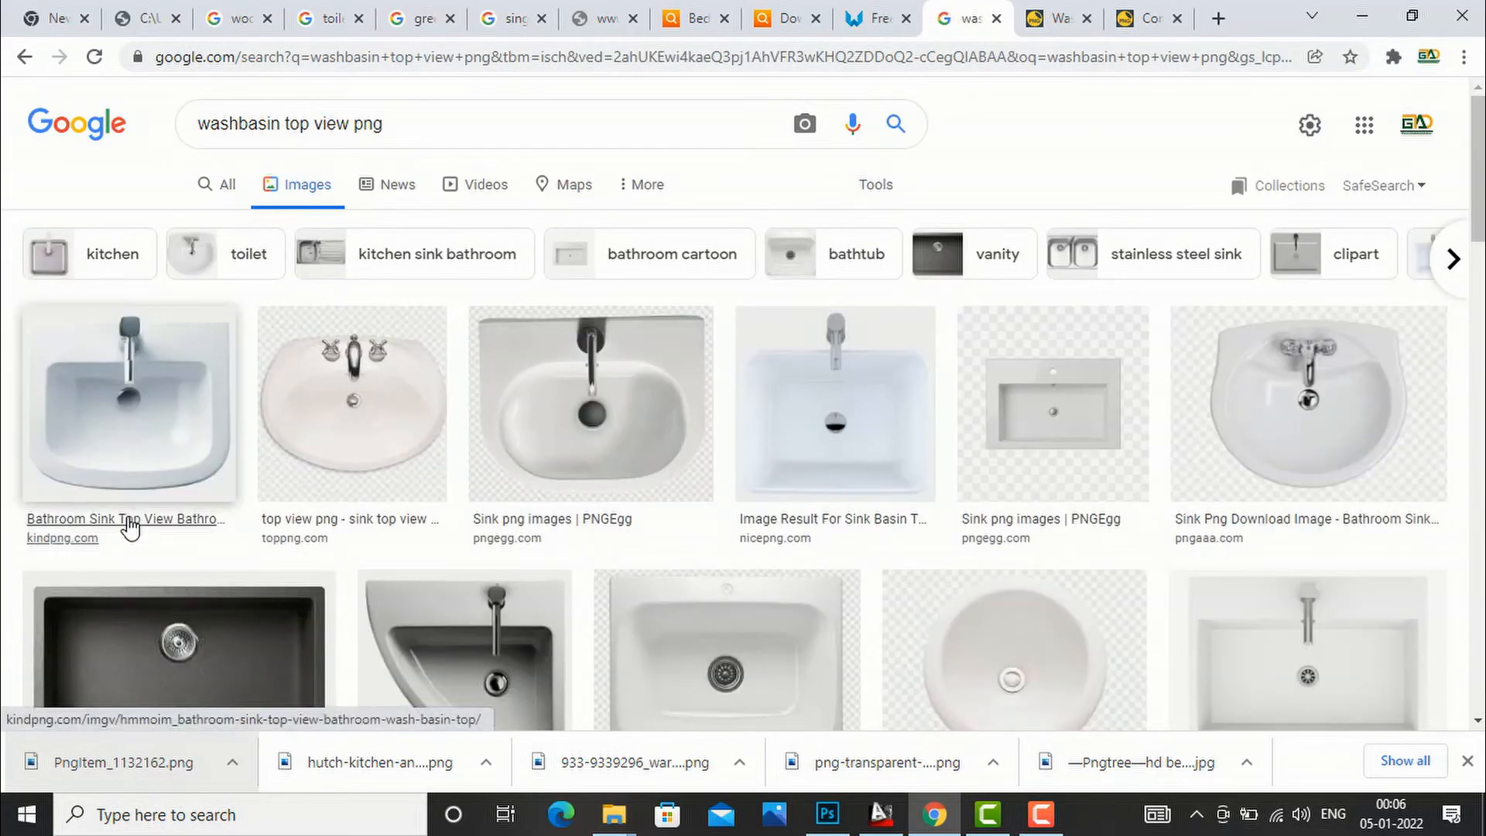
# Step: Open the toppng.com sink top view result, close the PNGitem pages and examine the sink image and its download options
pyautogui.click(300, 534)
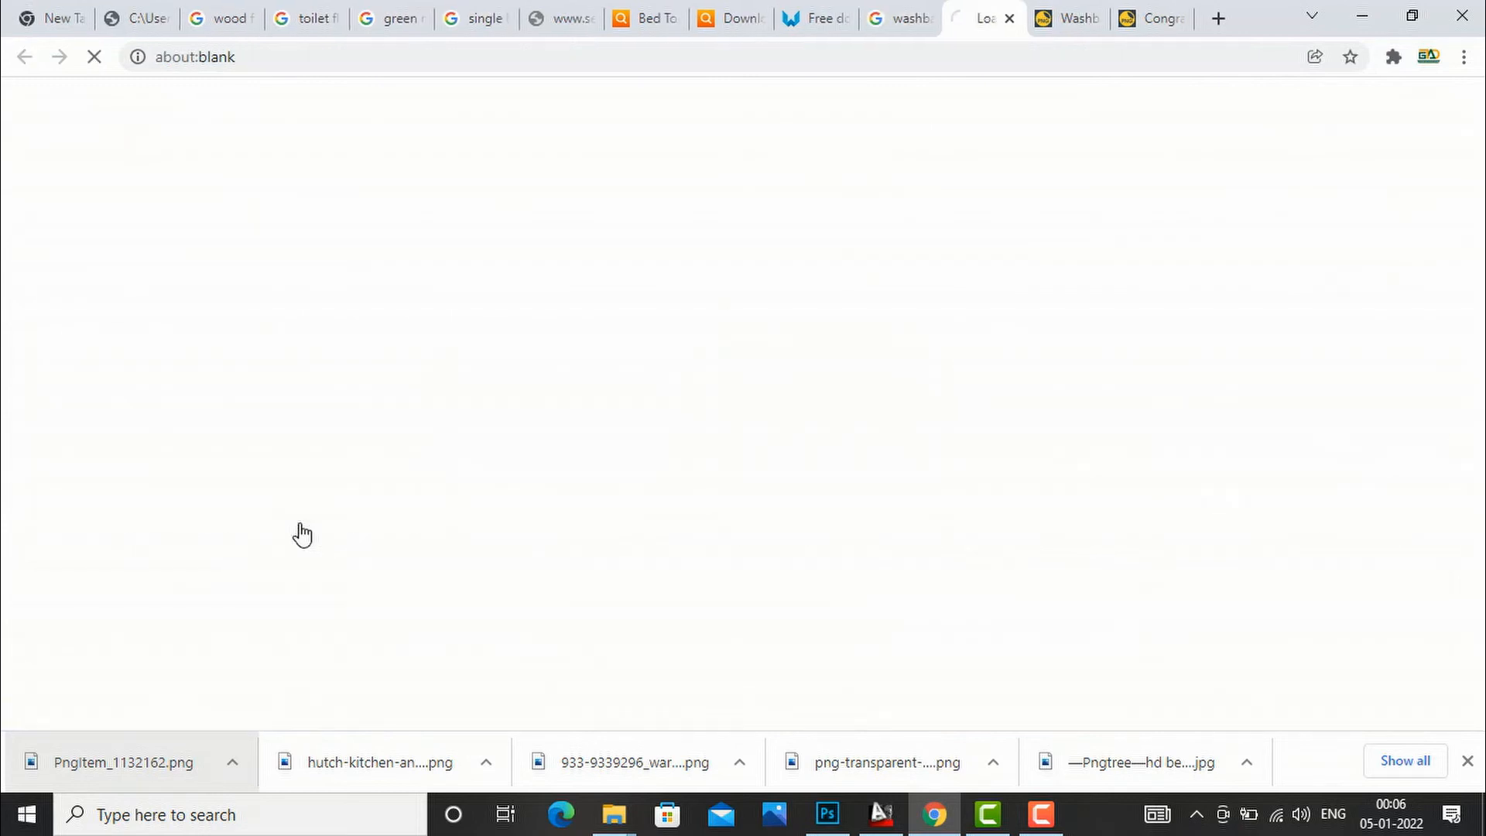
pyautogui.click(1106, 23)
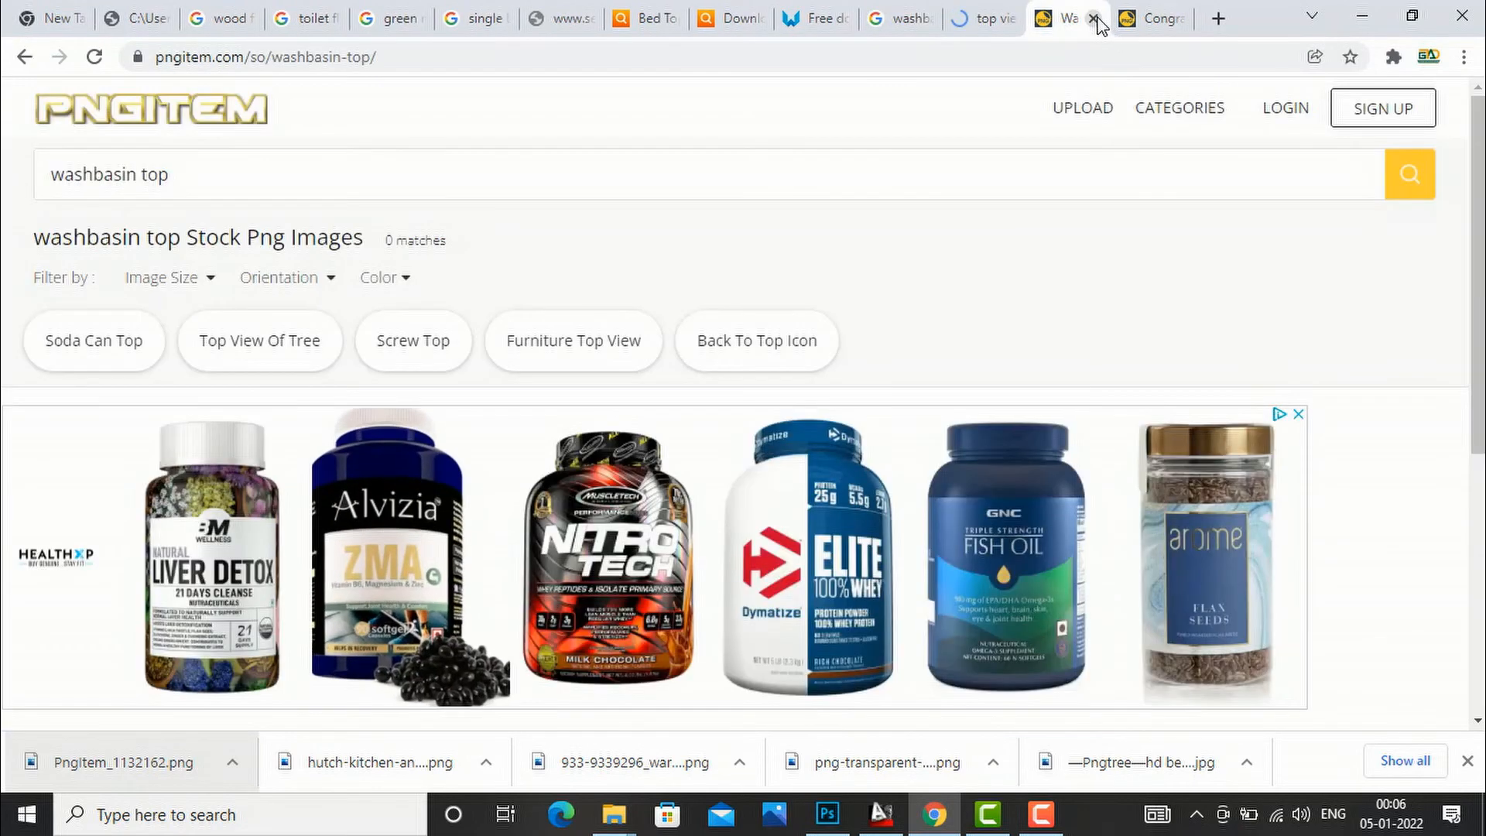
pyautogui.click(1095, 19)
pyautogui.click(1095, 18)
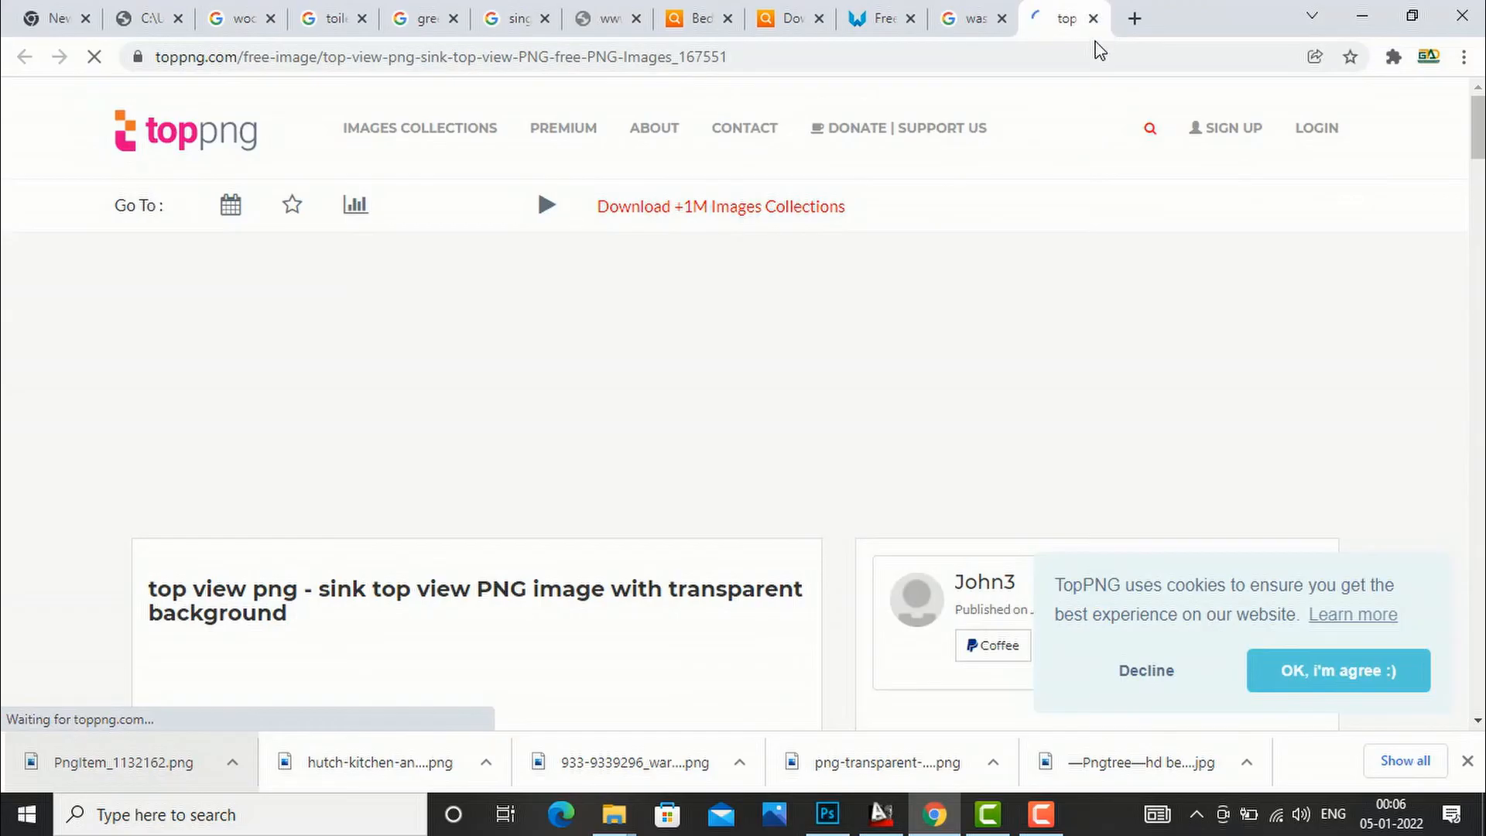
pyautogui.scroll(-4, 780, 321)
pyautogui.scroll(-2, 778, 322)
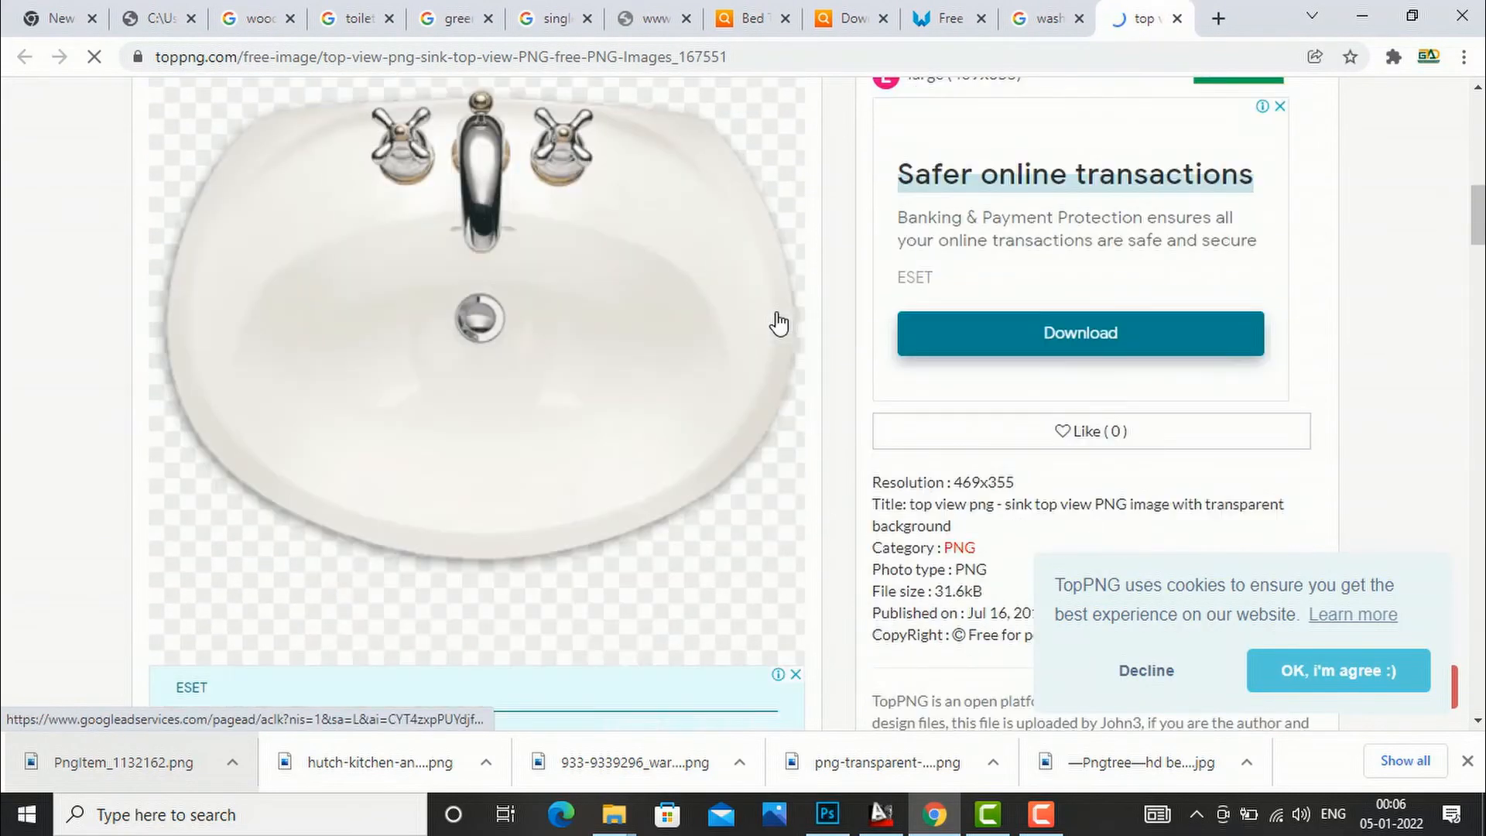
pyautogui.scroll(1, 779, 322)
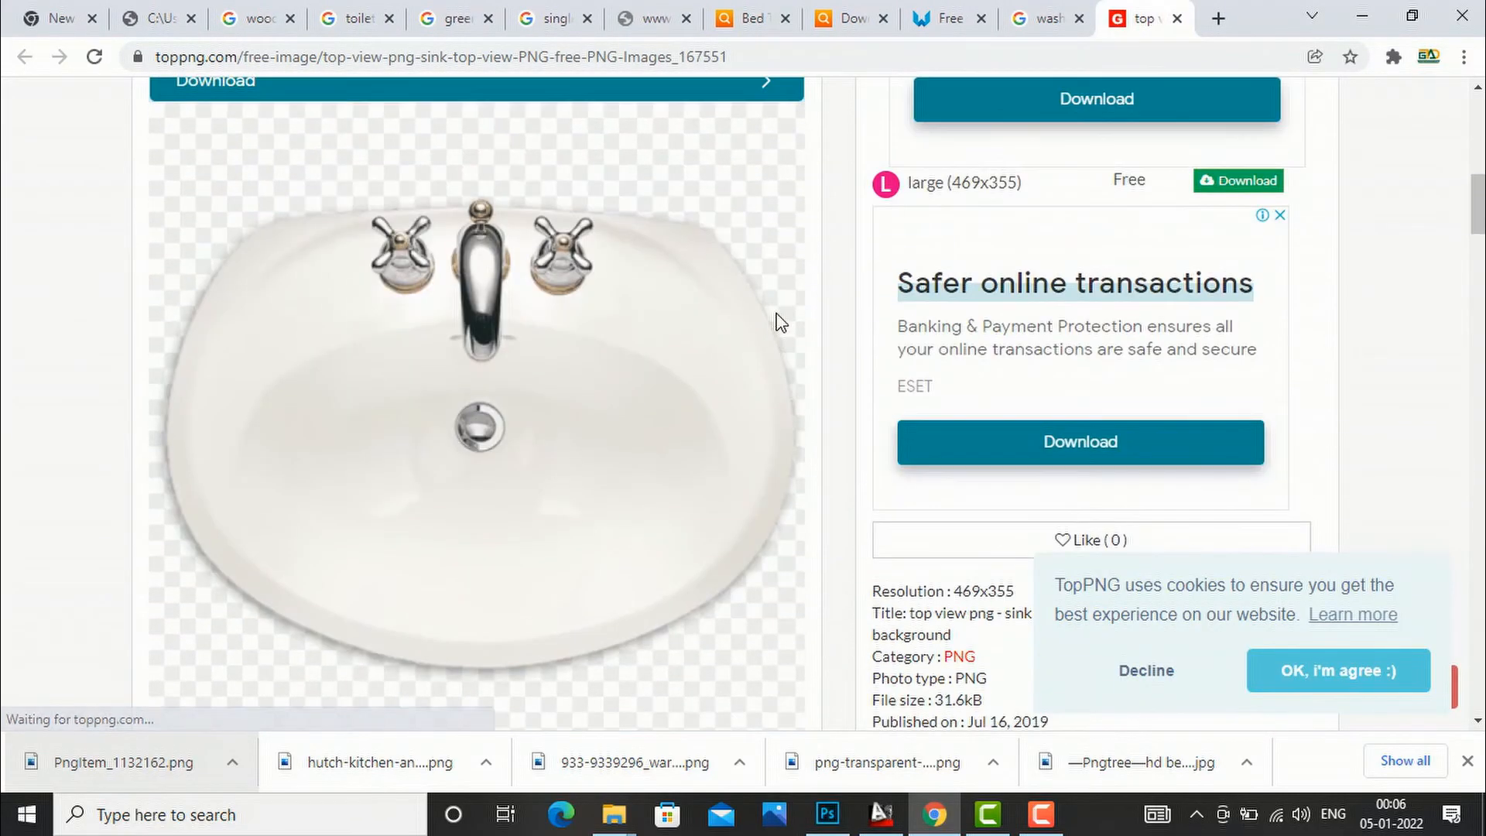
pyautogui.click(1062, 113)
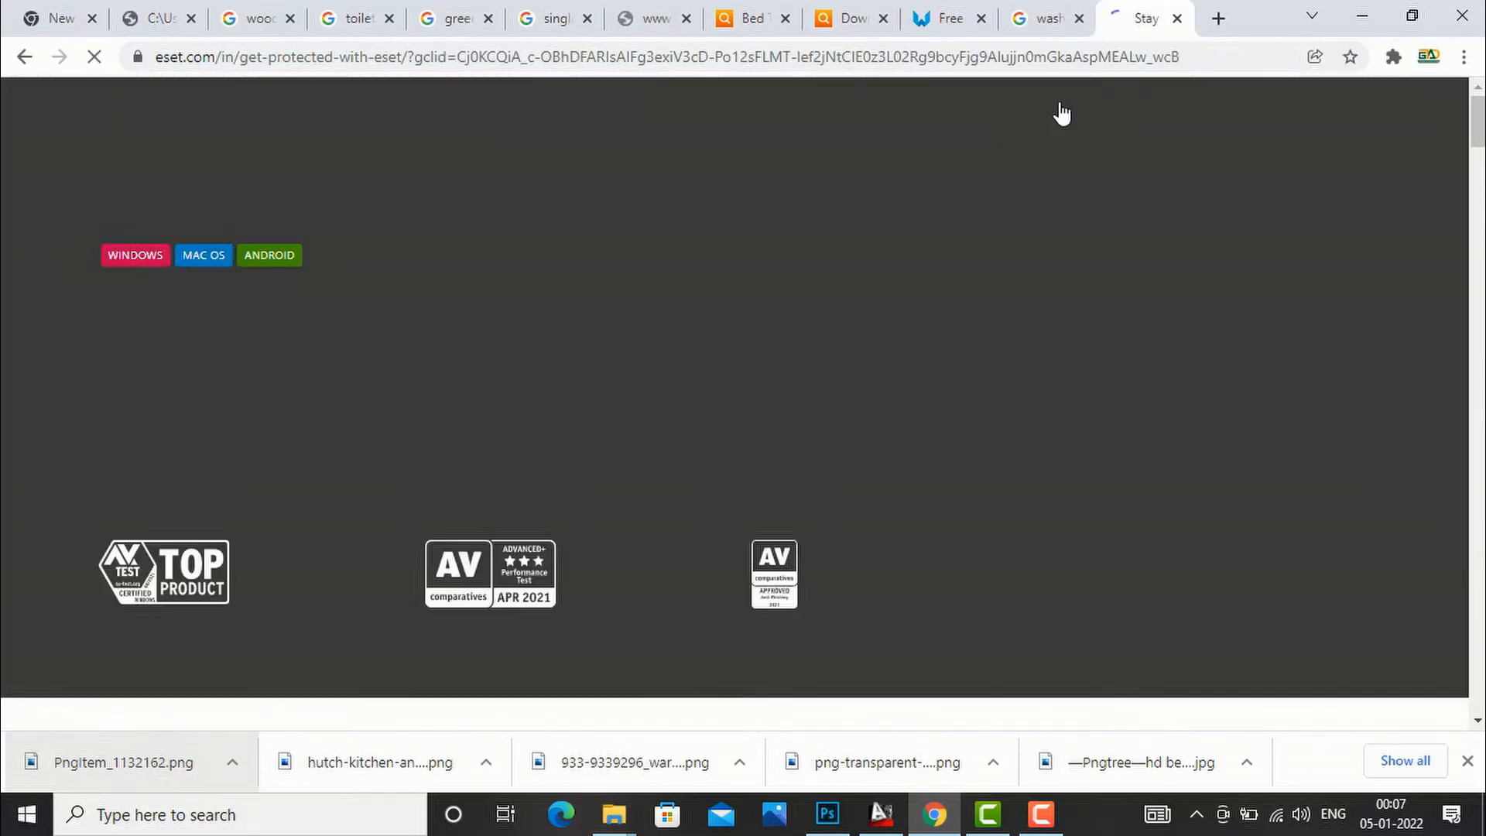
pyautogui.scroll(-8, 917, 227)
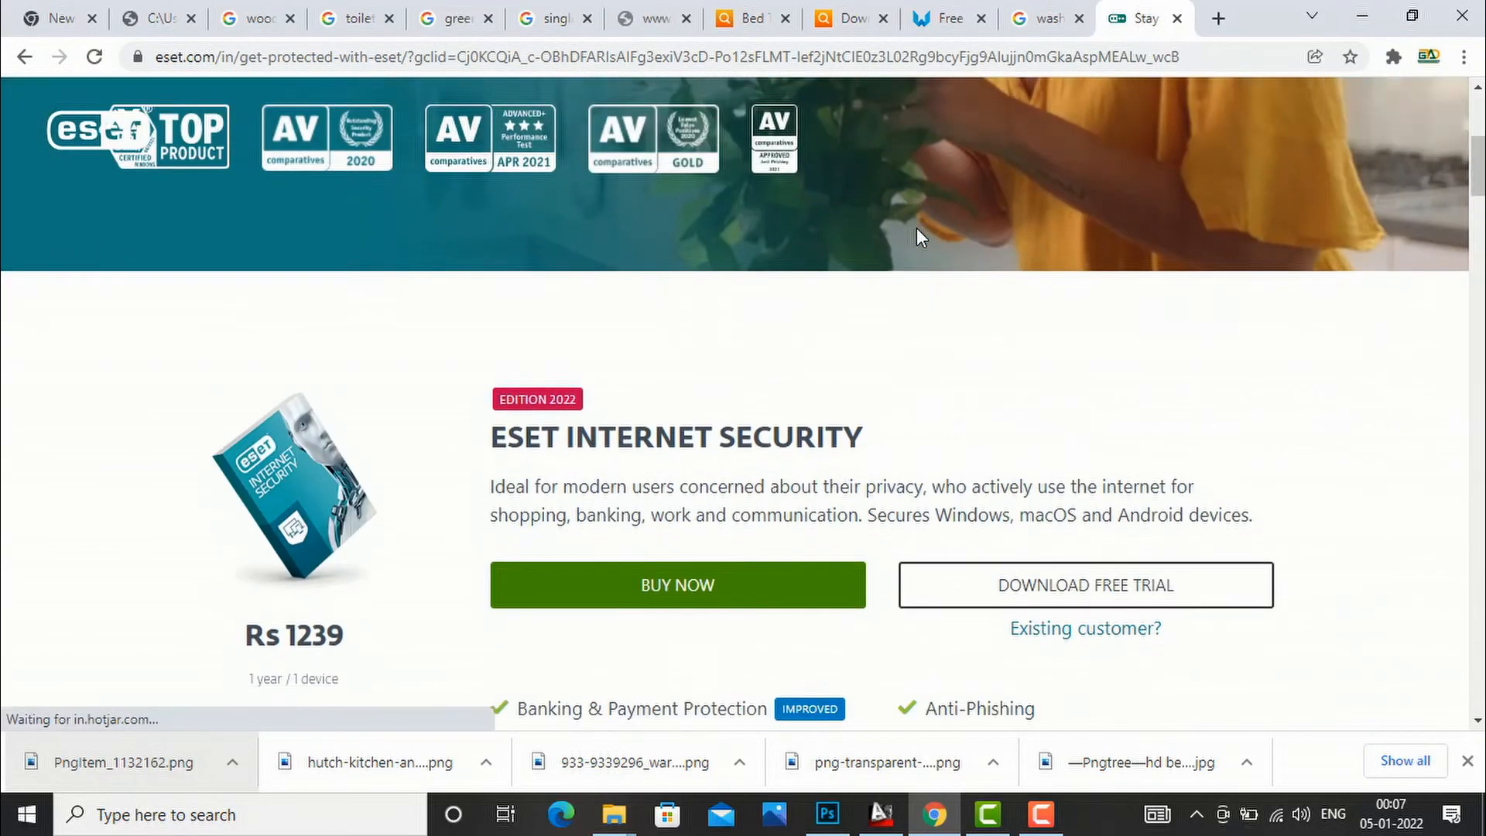
pyautogui.scroll(8, 917, 237)
# Step: Return to the washbasin image results, open the kindpng.com bathroom sink page and examine the image and its saving options
pyautogui.click(1047, 18)
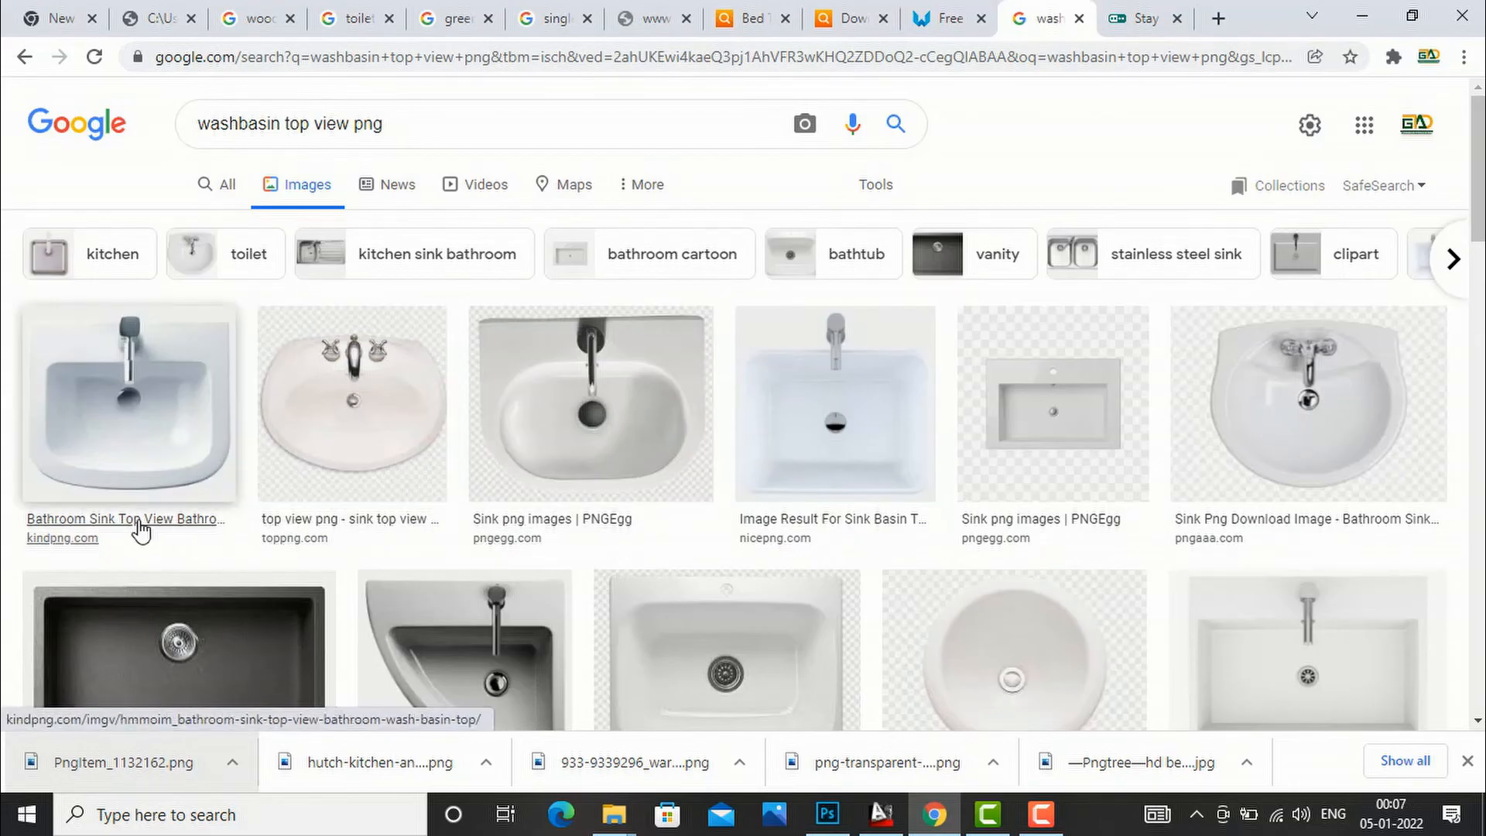
pyautogui.click(141, 532)
pyautogui.click(1178, 19)
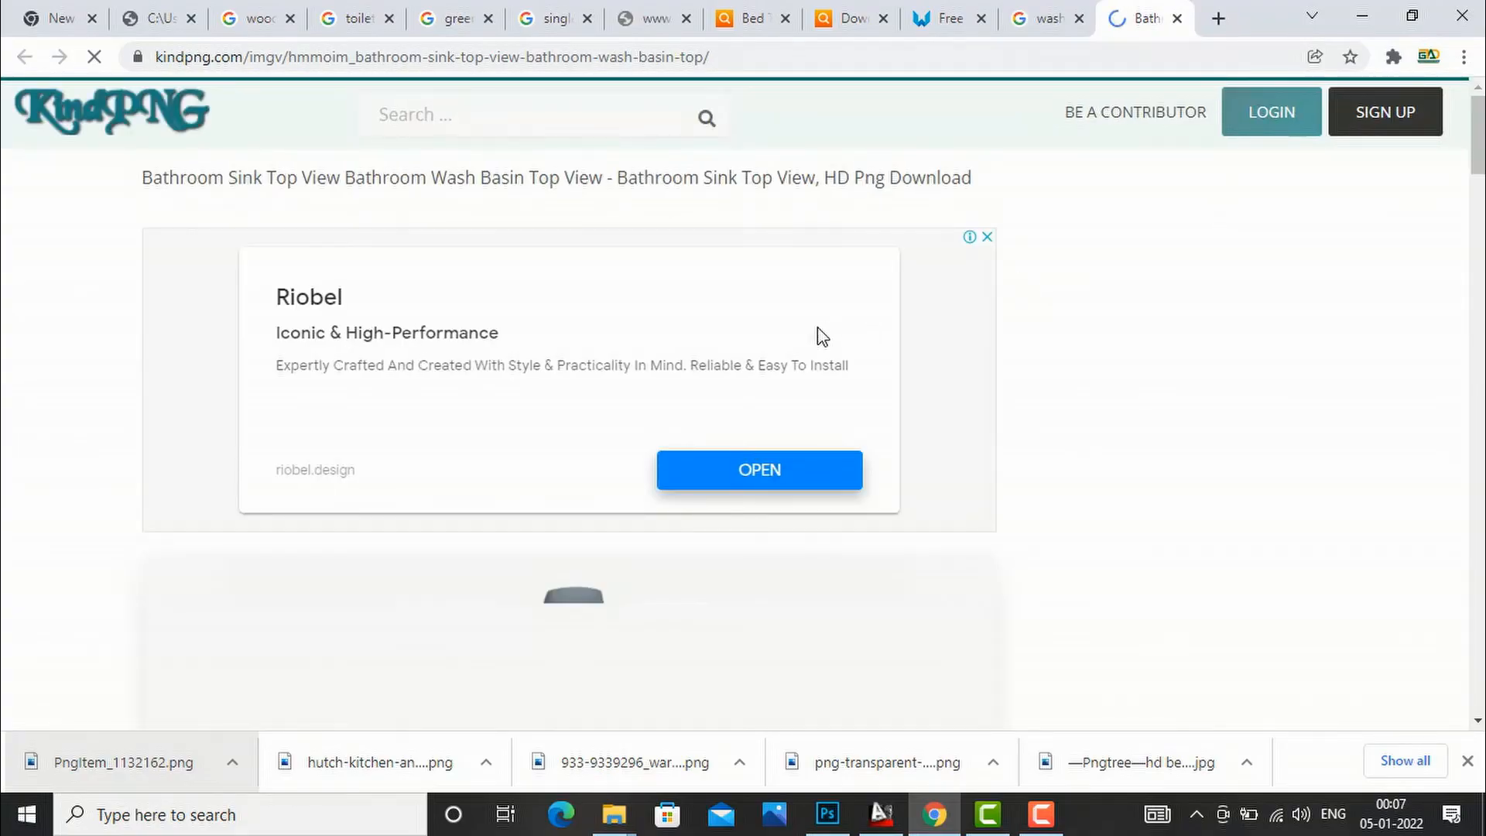
pyautogui.scroll(-10, 822, 337)
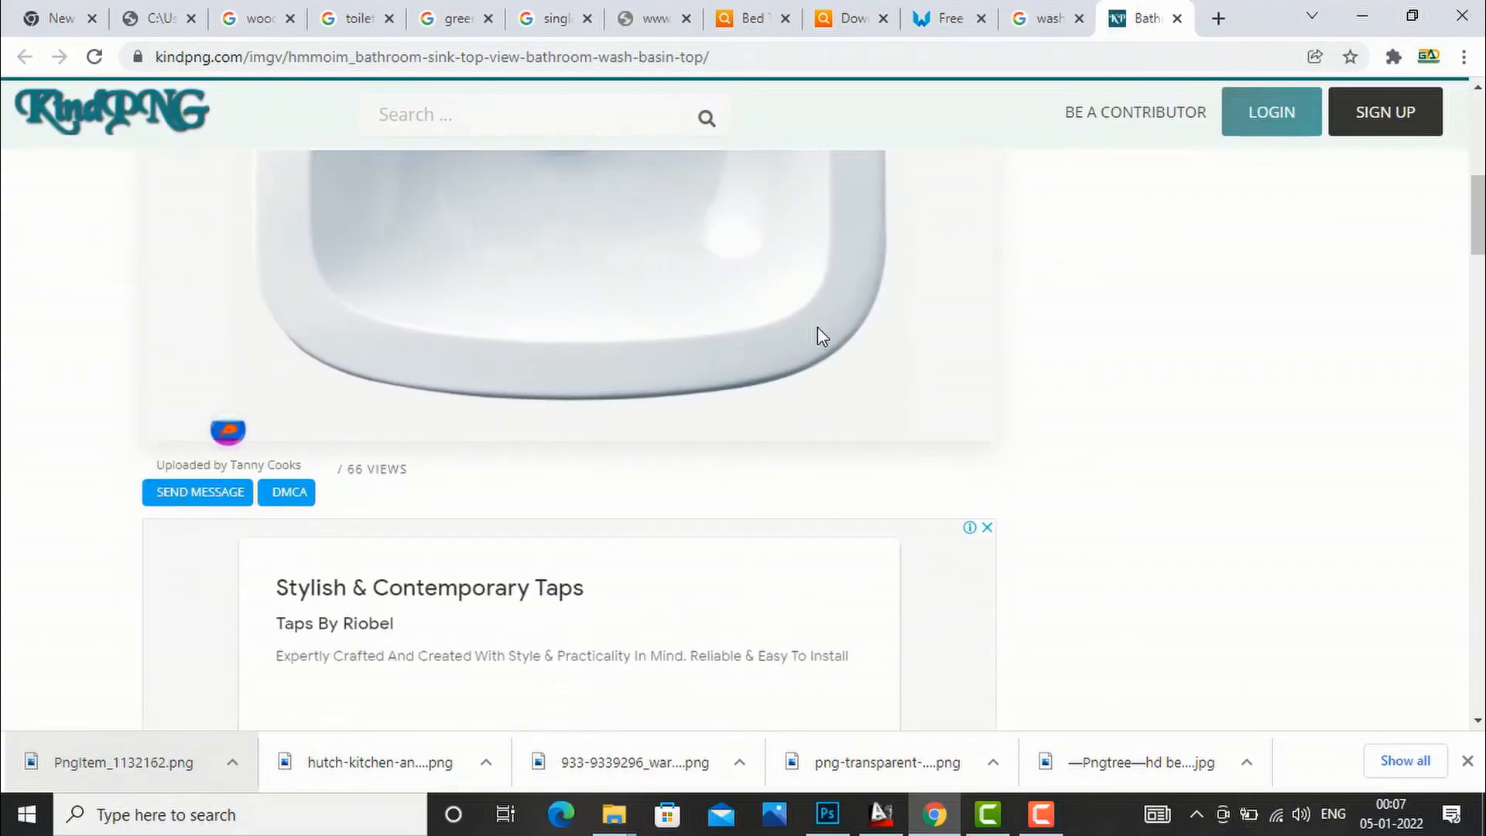
pyautogui.scroll(-4, 823, 338)
pyautogui.scroll(10, 823, 338)
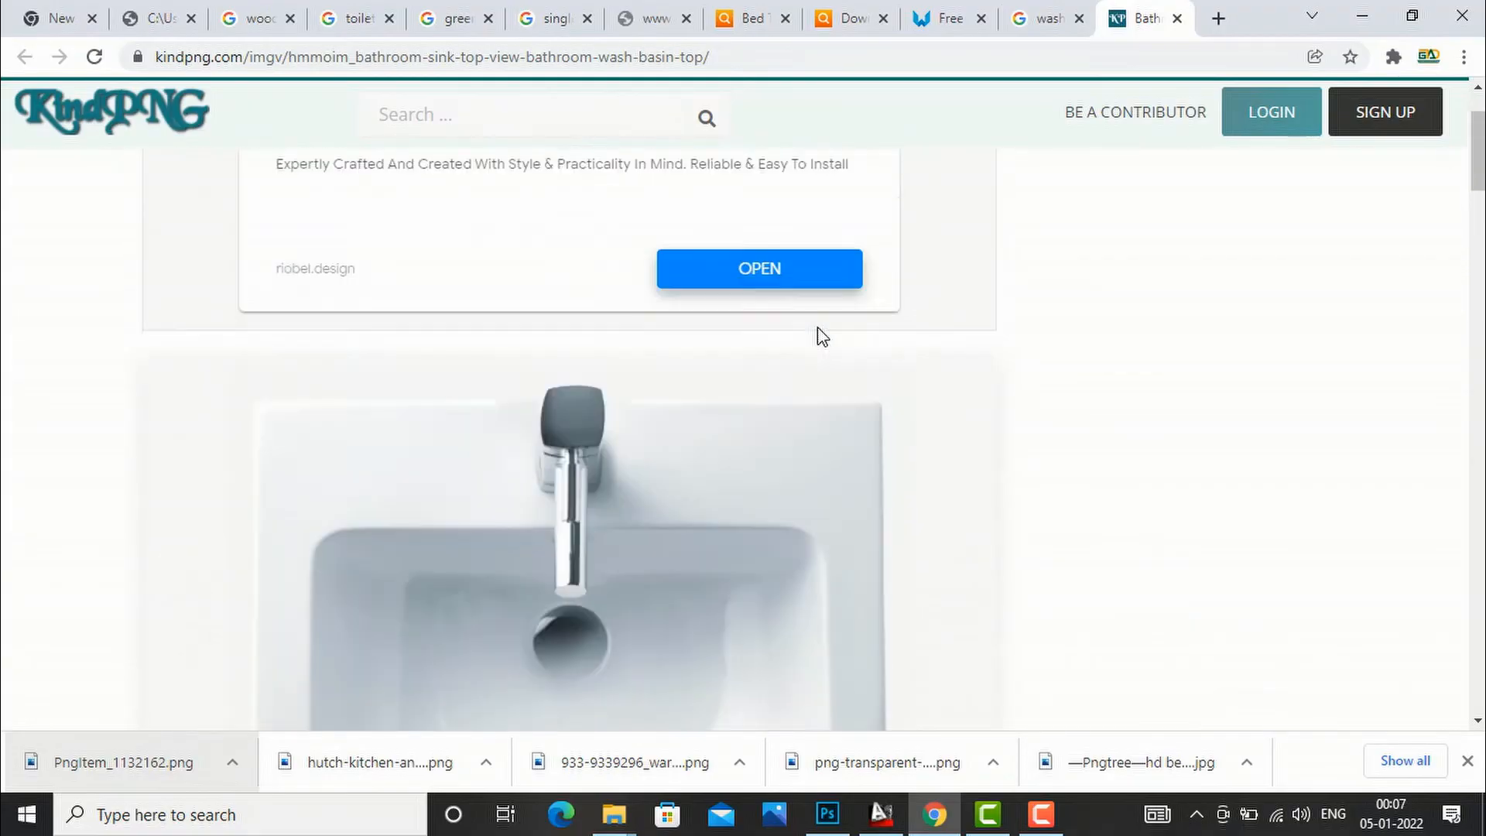
pyautogui.scroll(3, 821, 336)
pyautogui.scroll(-6, 776, 405)
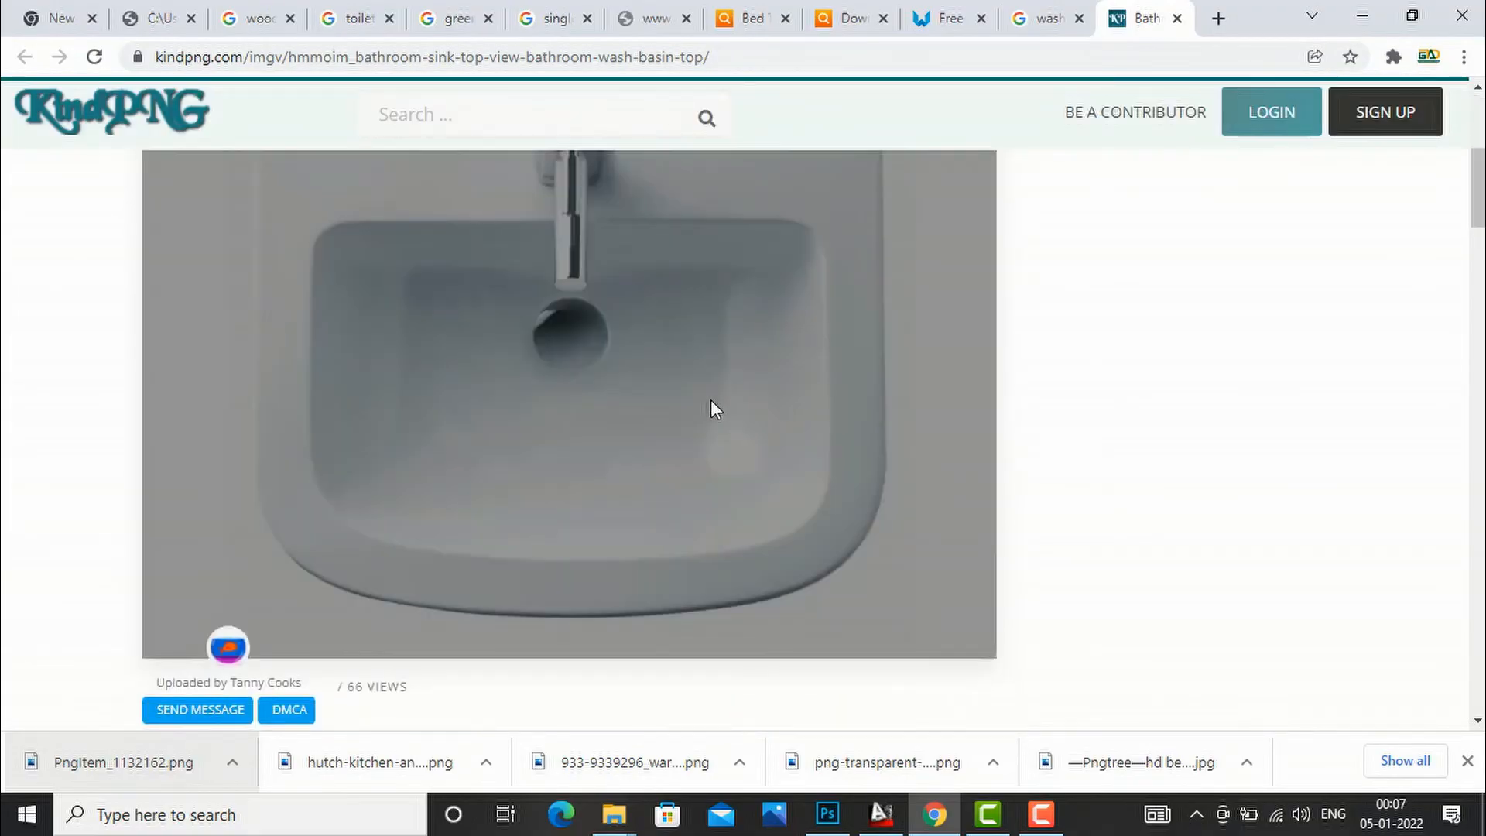
pyautogui.rightClick(638, 364)
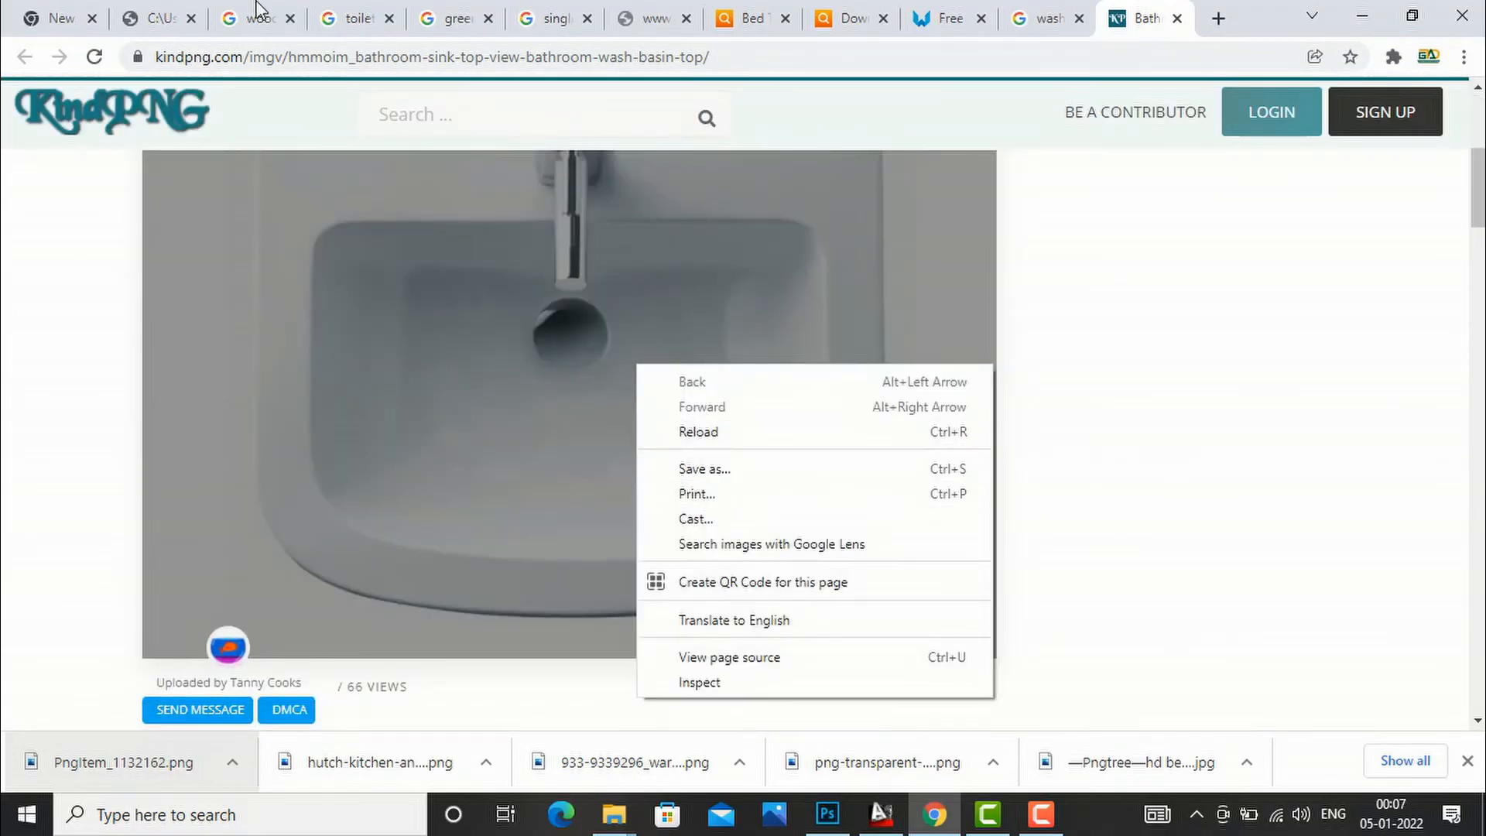
# Step: Search Google Images for "washbasin top view png free"
pyautogui.click(1067, 28)
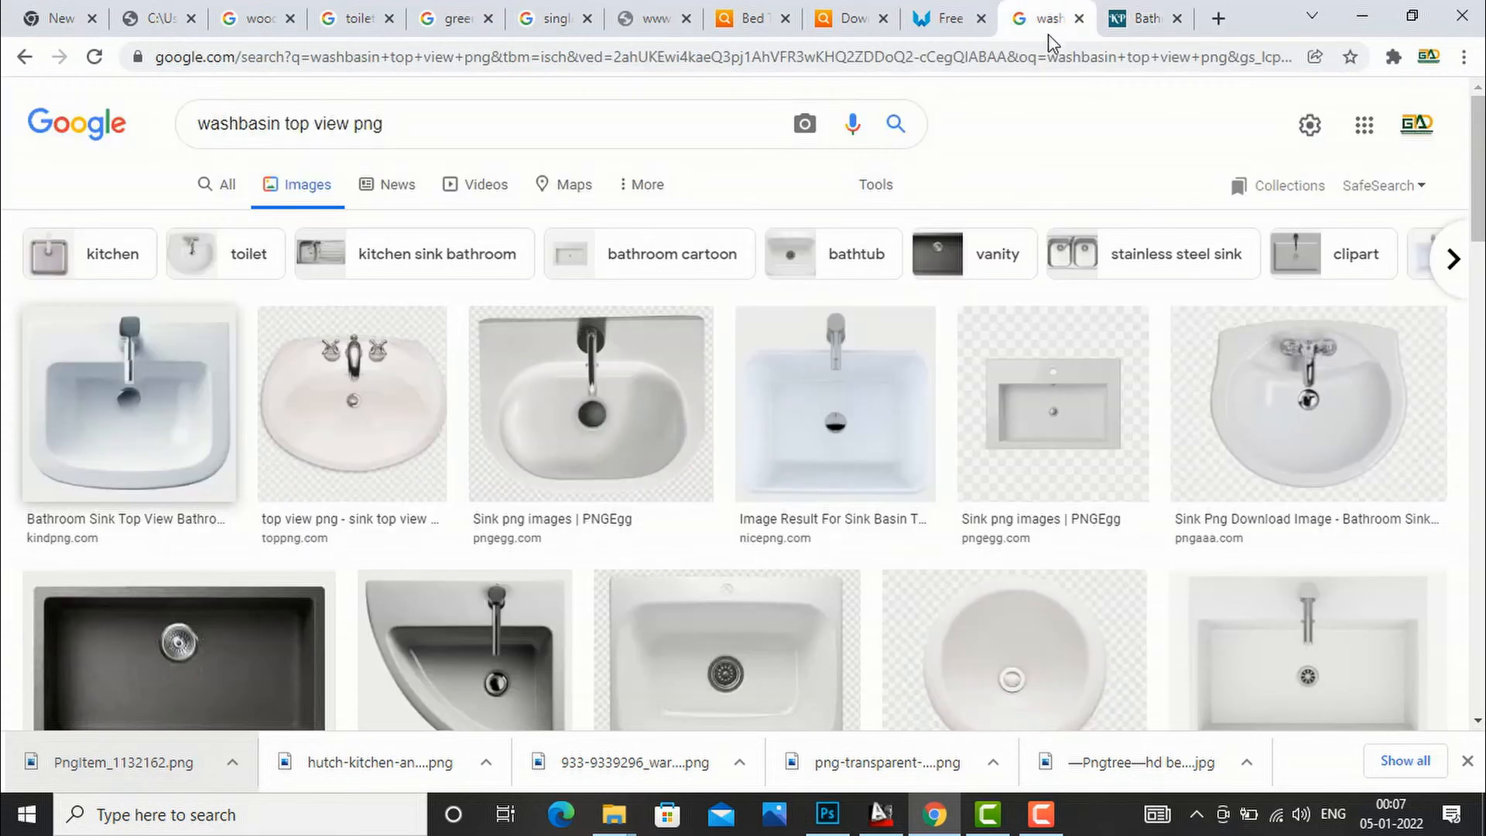
pyautogui.click(418, 123)
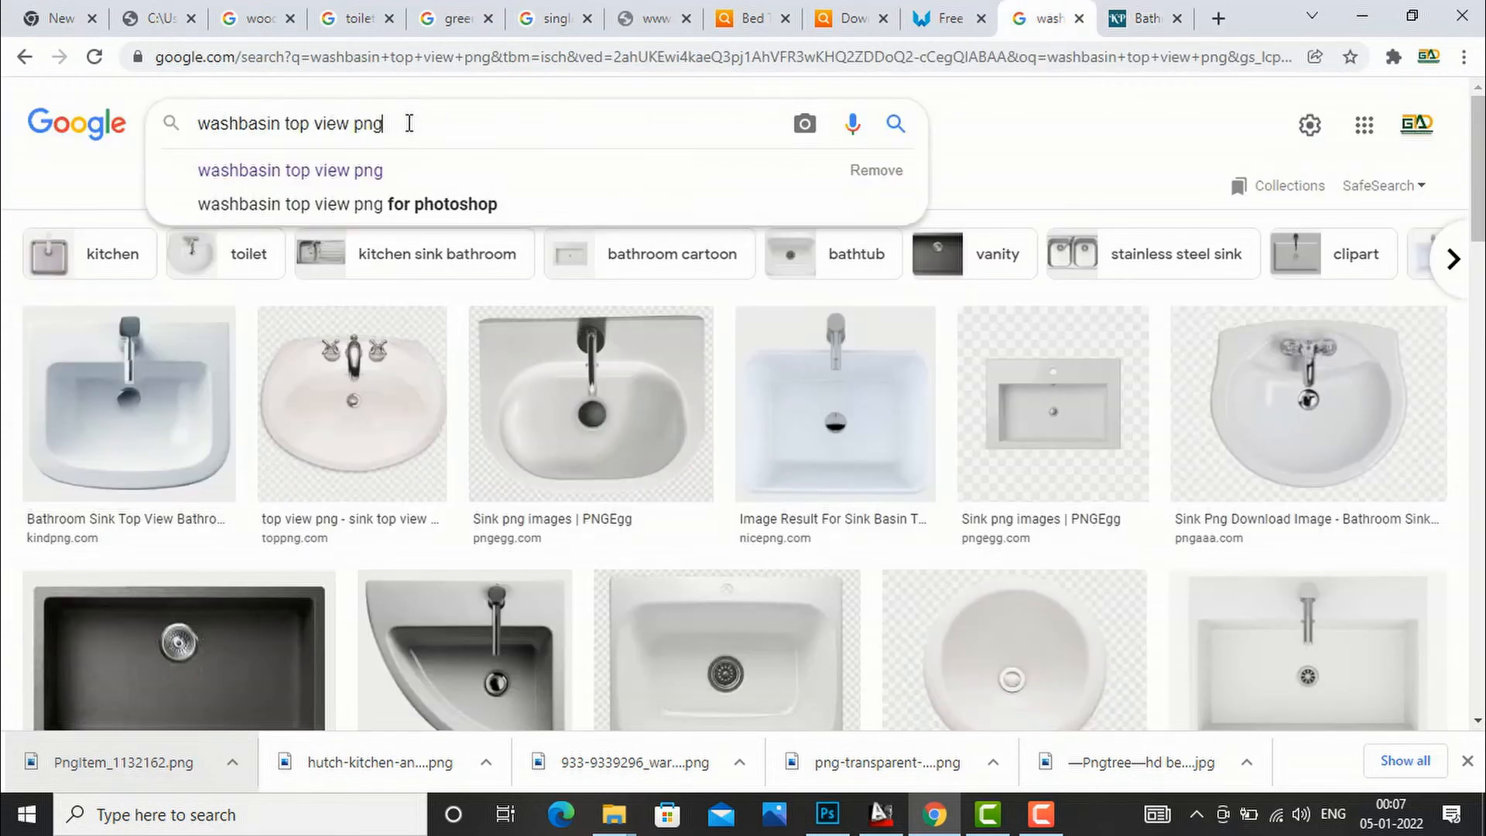
pyautogui.write('fre')
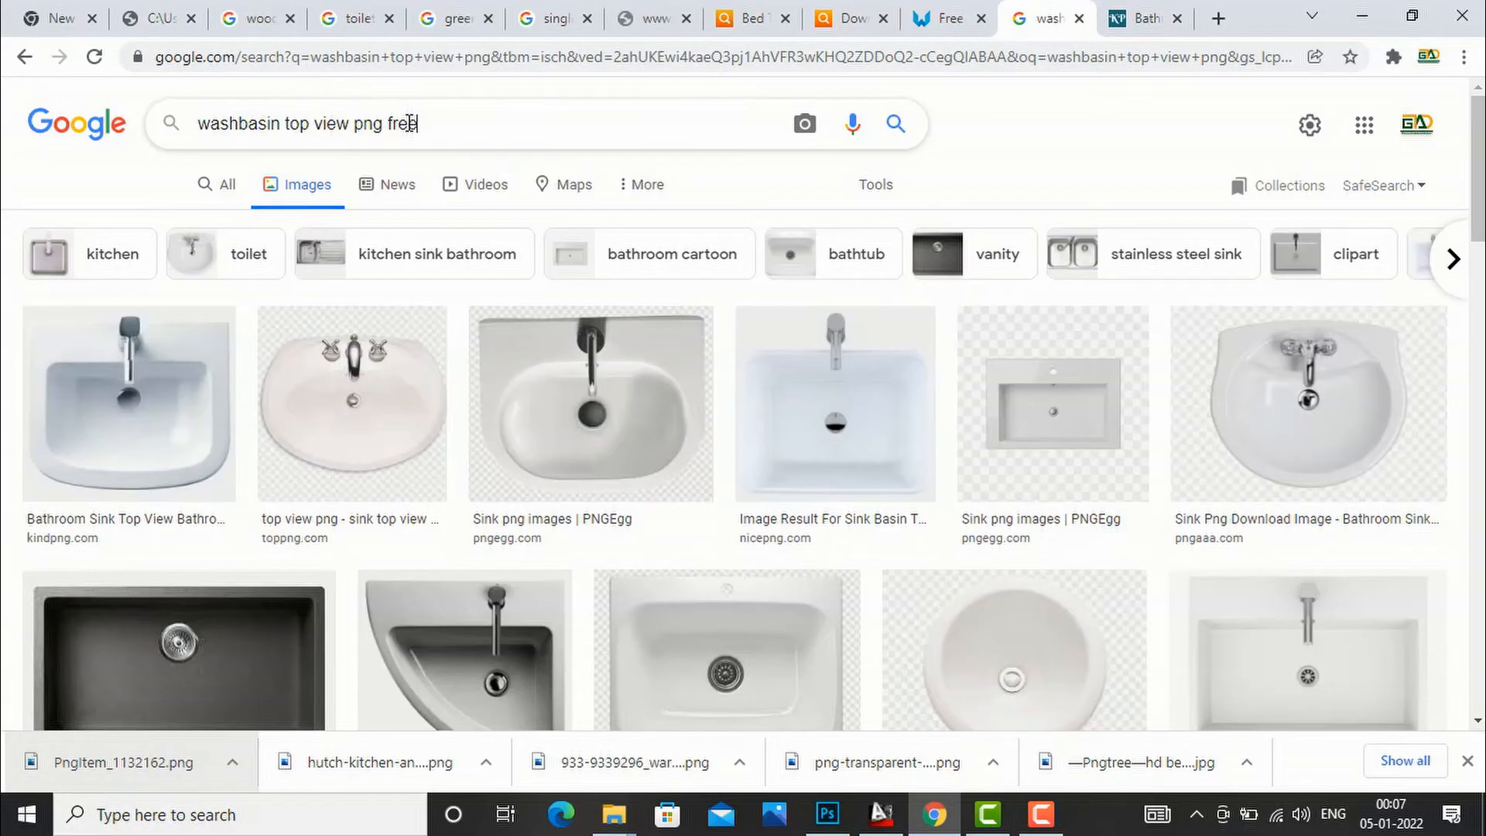
pyautogui.write('e')
pyautogui.press('Return')
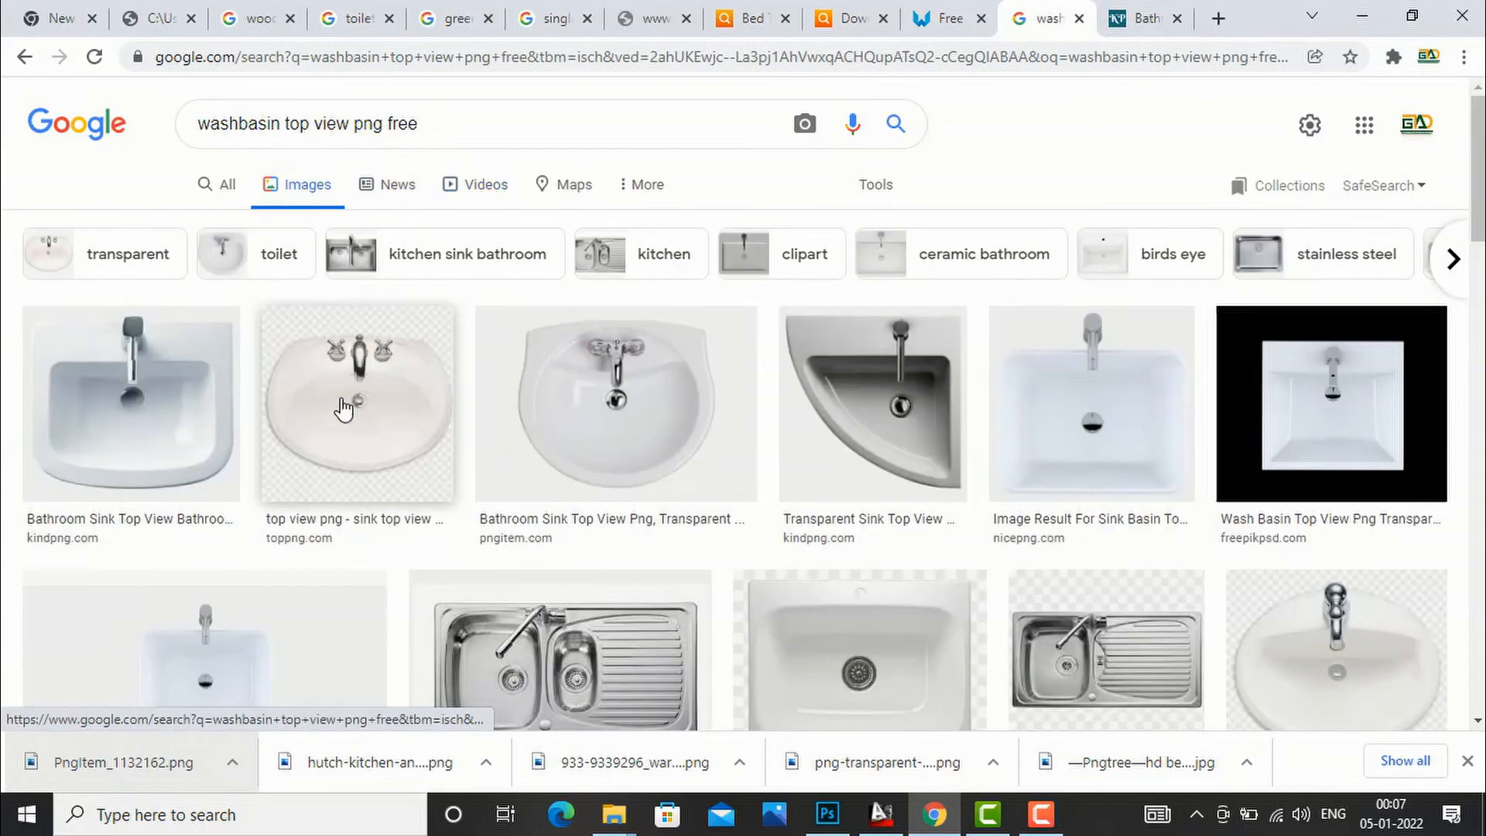
# Step: Open the pngitem.com bathroom sink top view result, close the kindpng page and download the 600x600 PNG
pyautogui.click(559, 534)
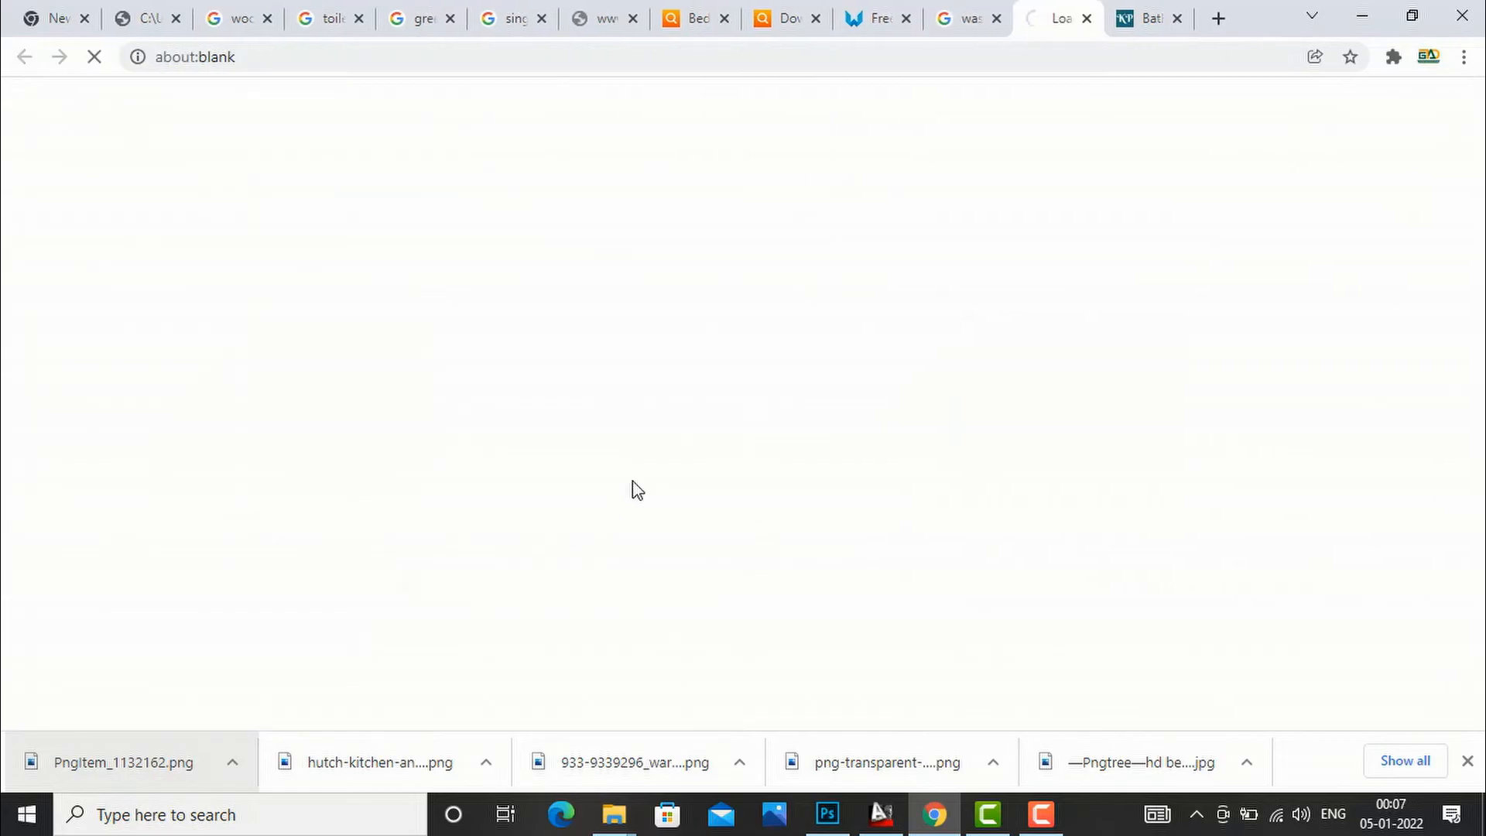
pyautogui.click(1177, 18)
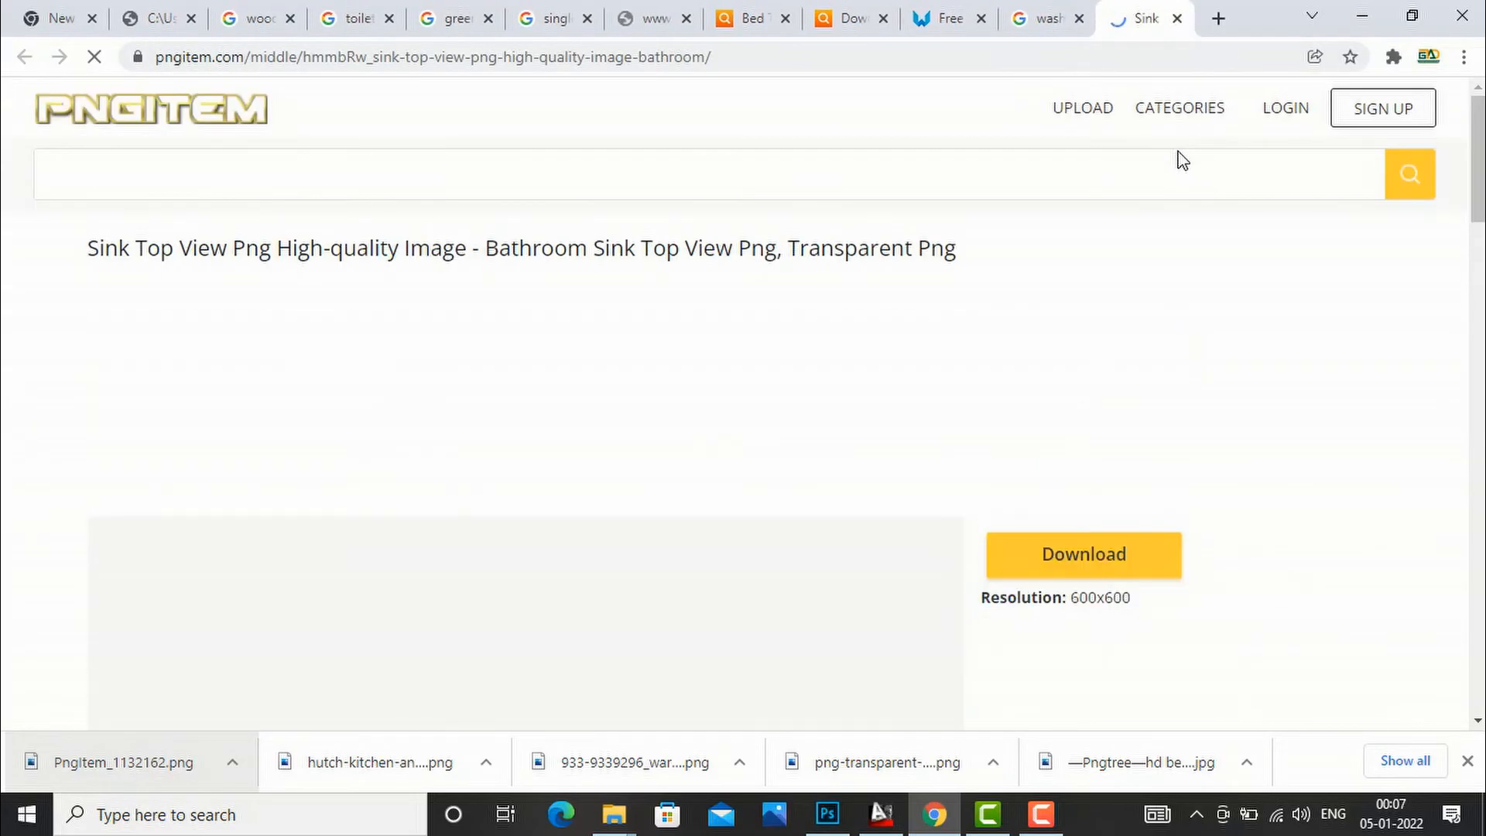
pyautogui.scroll(-3, 1094, 509)
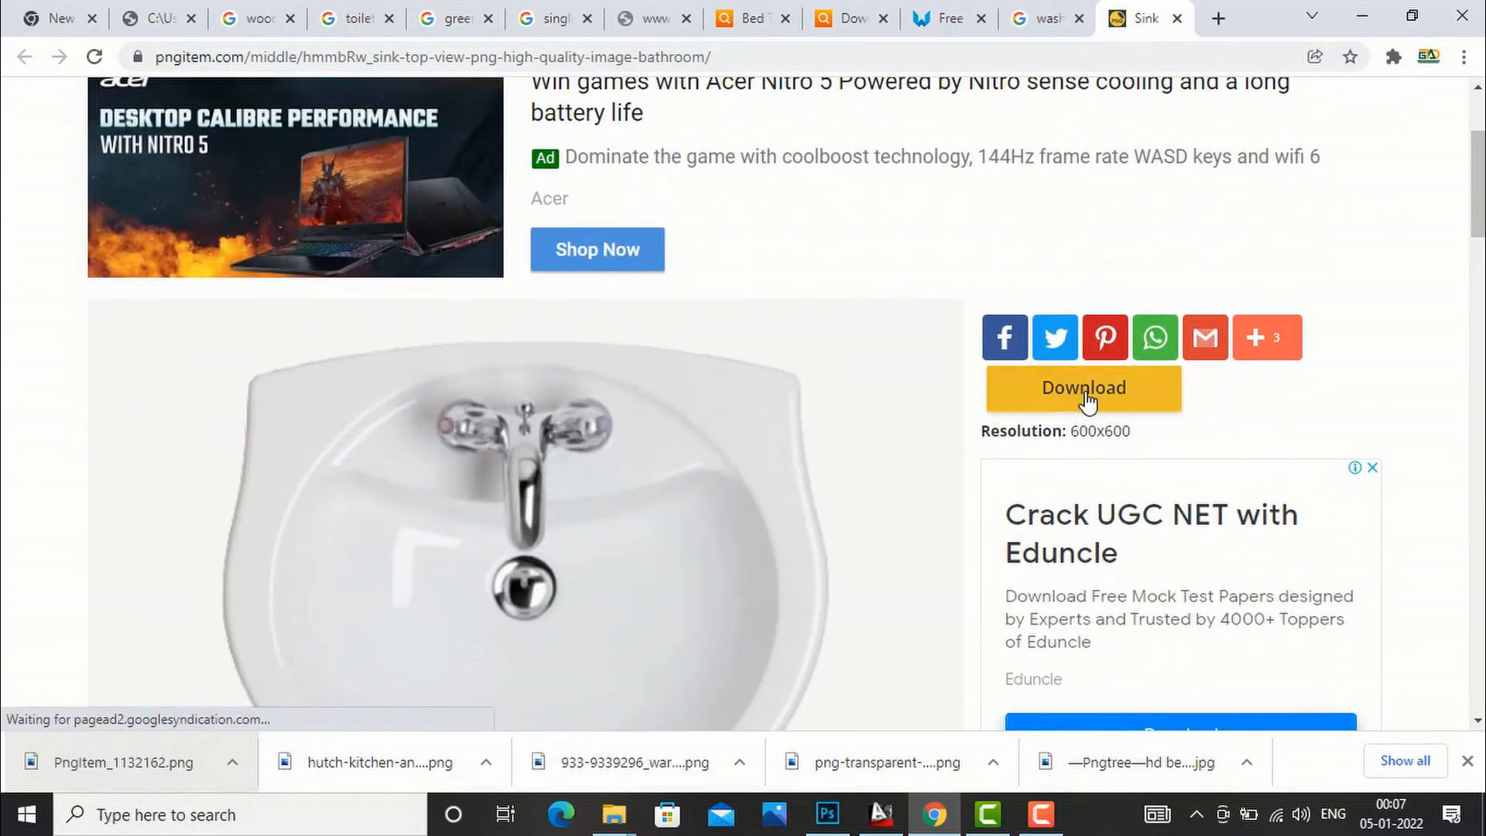
pyautogui.click(1087, 401)
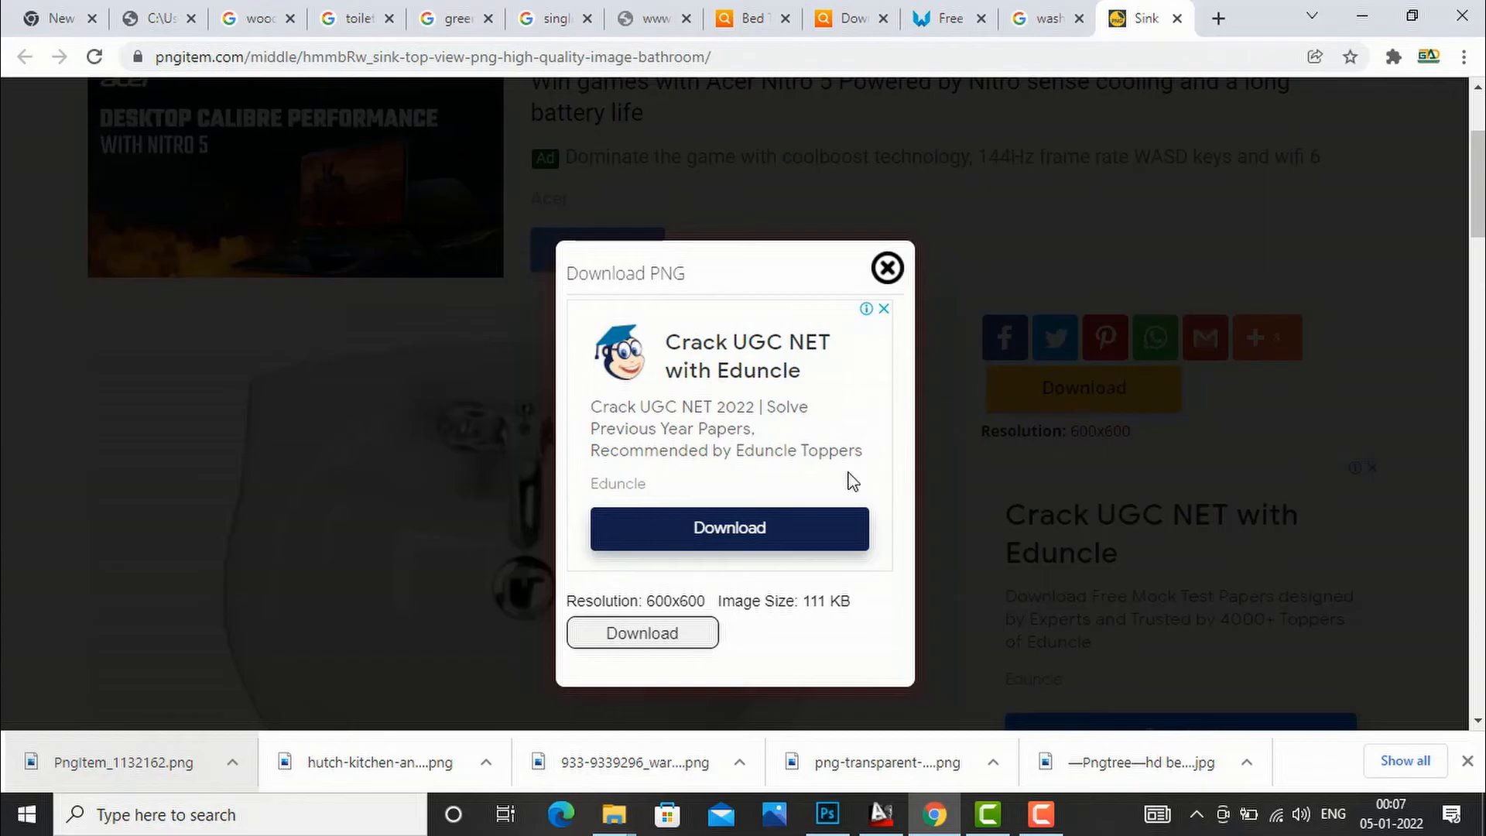
pyautogui.click(667, 633)
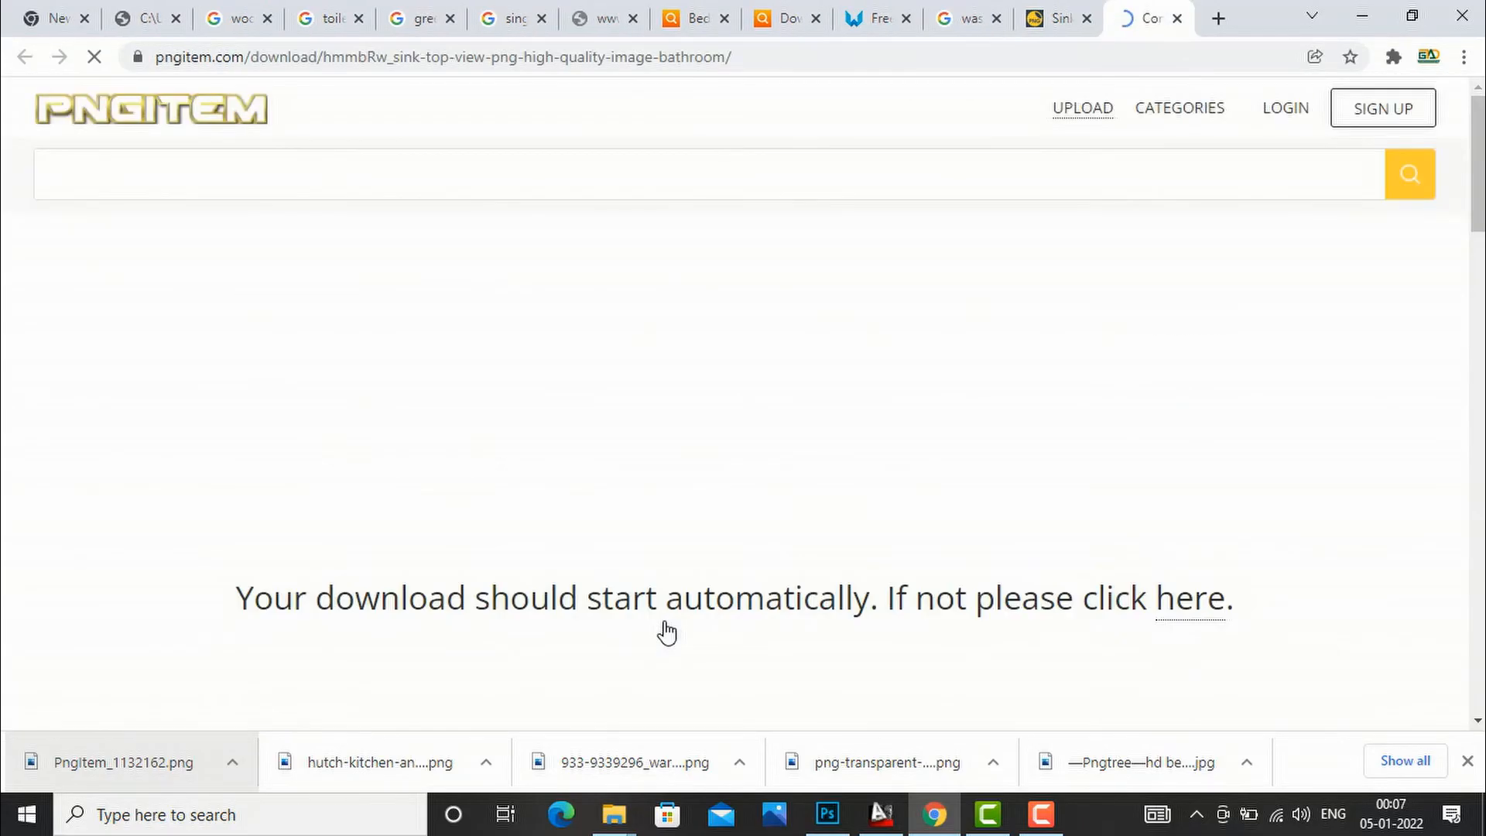
pyautogui.scroll(-3, 701, 462)
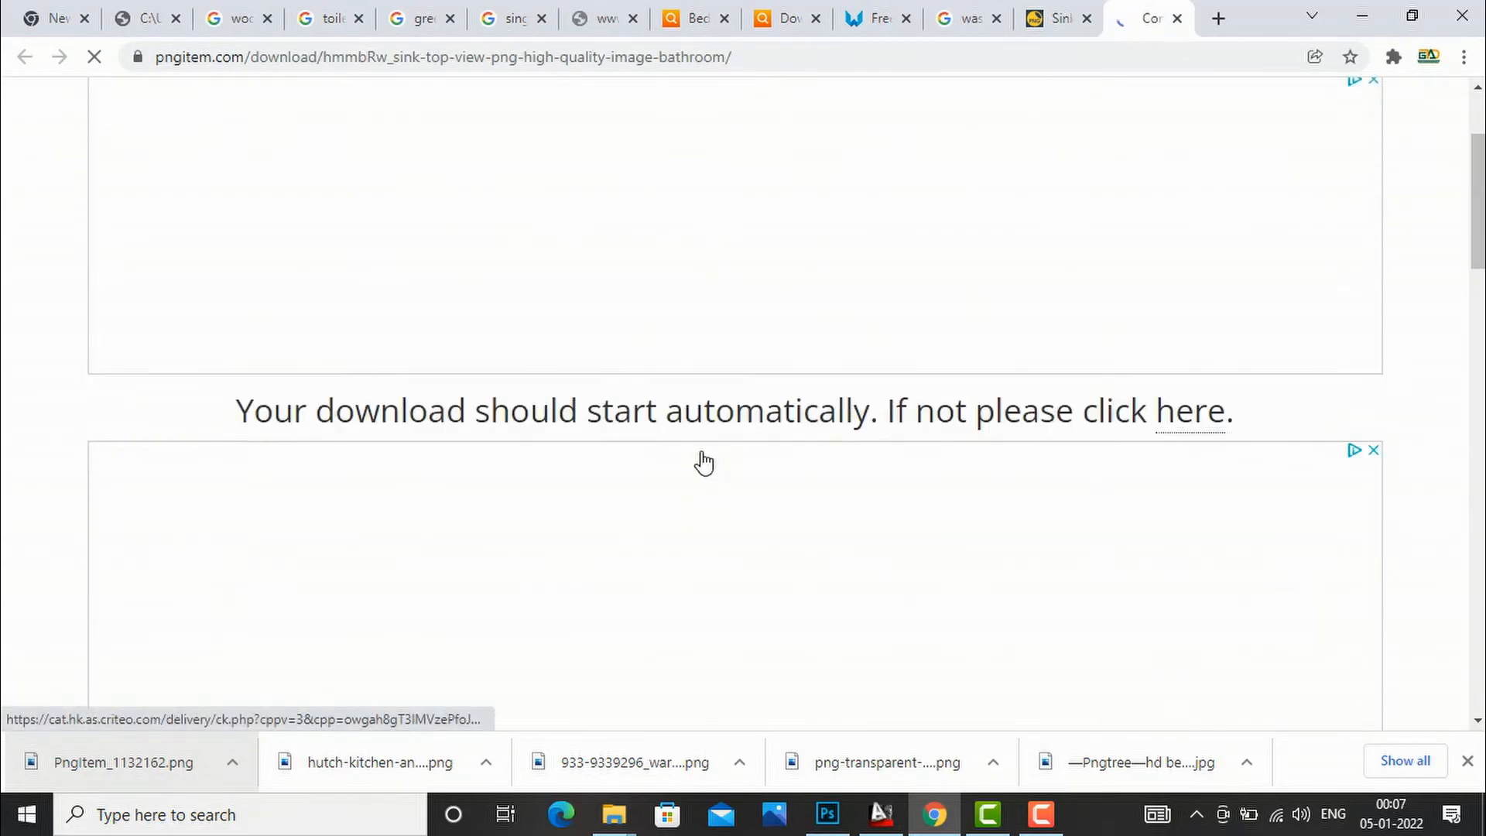
pyautogui.scroll(-3, 704, 463)
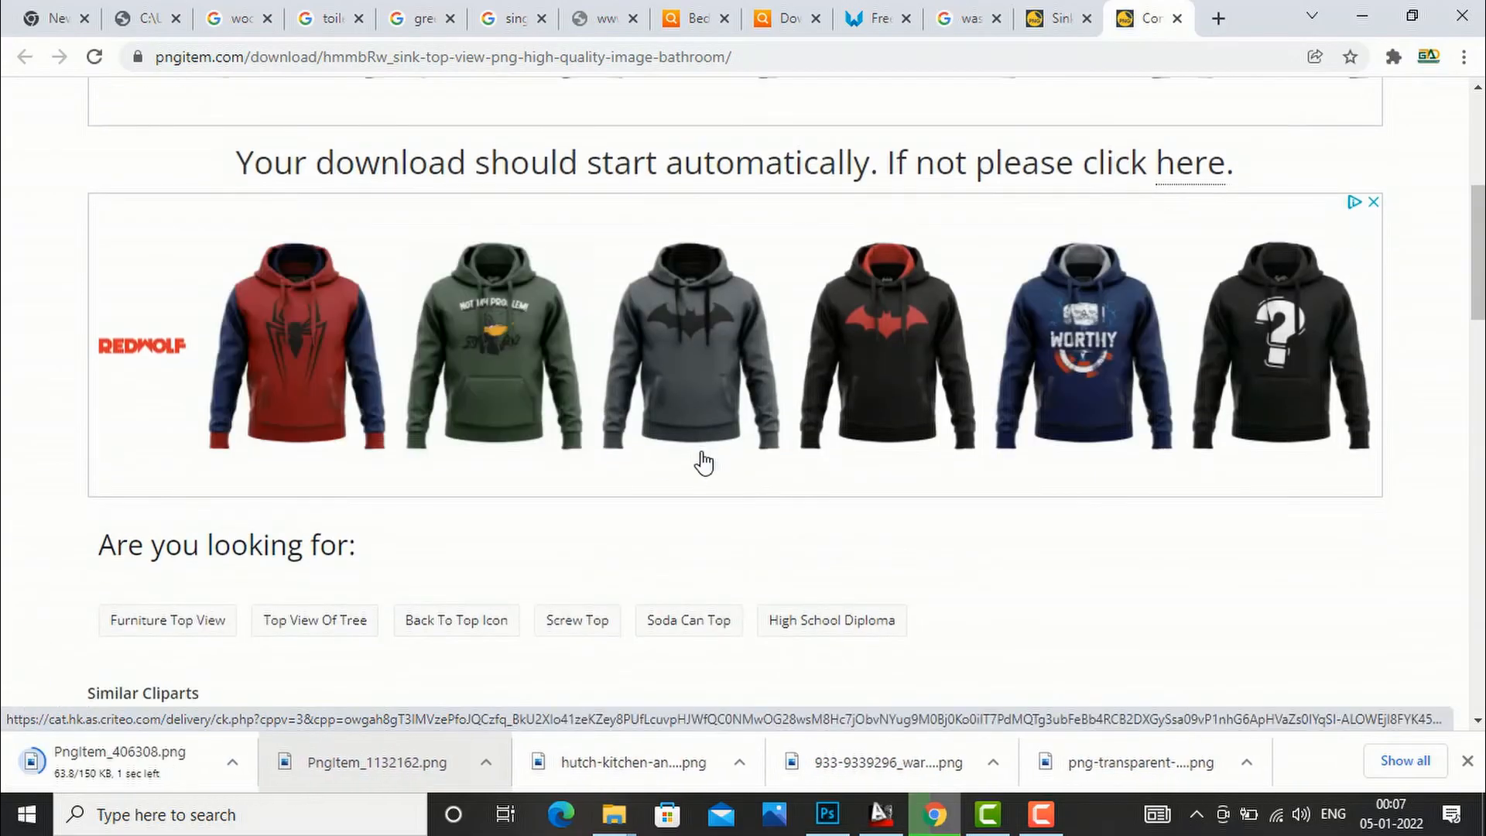
pyautogui.scroll(-6, 704, 463)
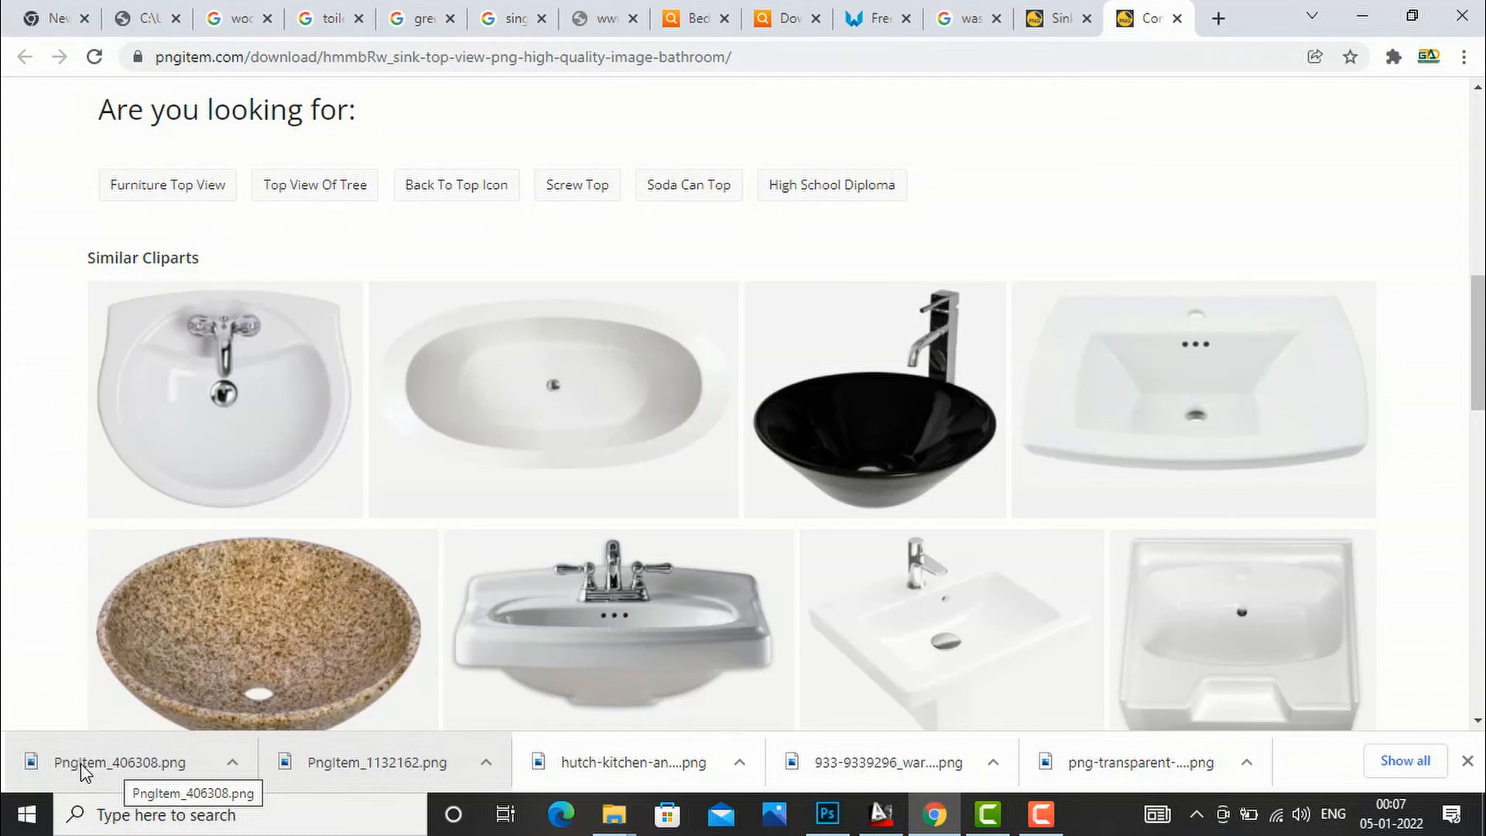
# Step: Place PngItem_406308.png in the Photoshop floor plan and scale the washbasin to about 5.2% outside the right wall
pyautogui.moveTo(81, 764); pyautogui.dragTo(556, 467)
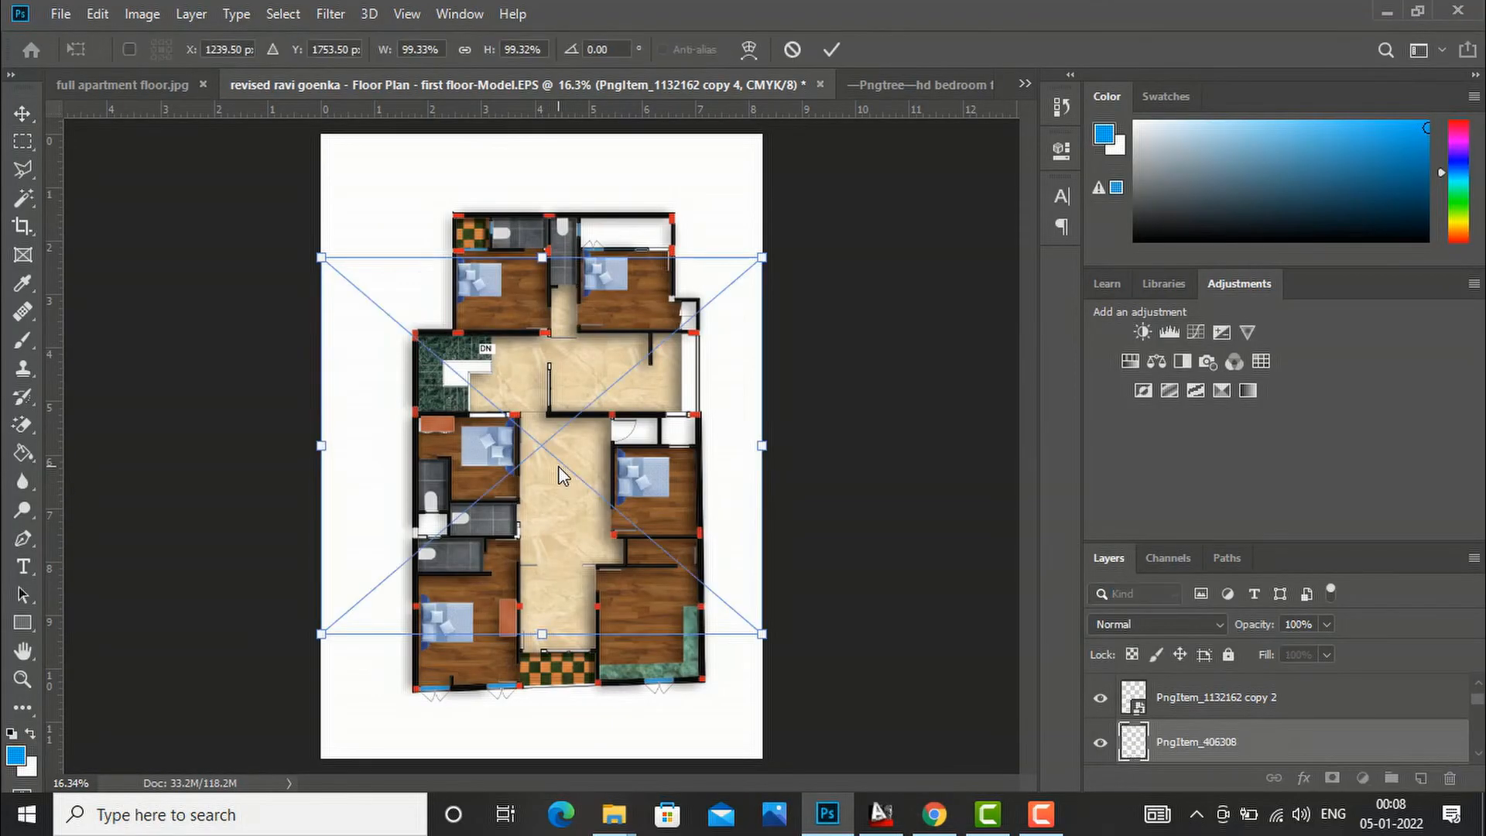
pyautogui.moveTo(318, 253); pyautogui.dragTo(703, 583)
pyautogui.keyDown('alt'); pyautogui.scroll(5, 741, 641); pyautogui.keyUp('alt')
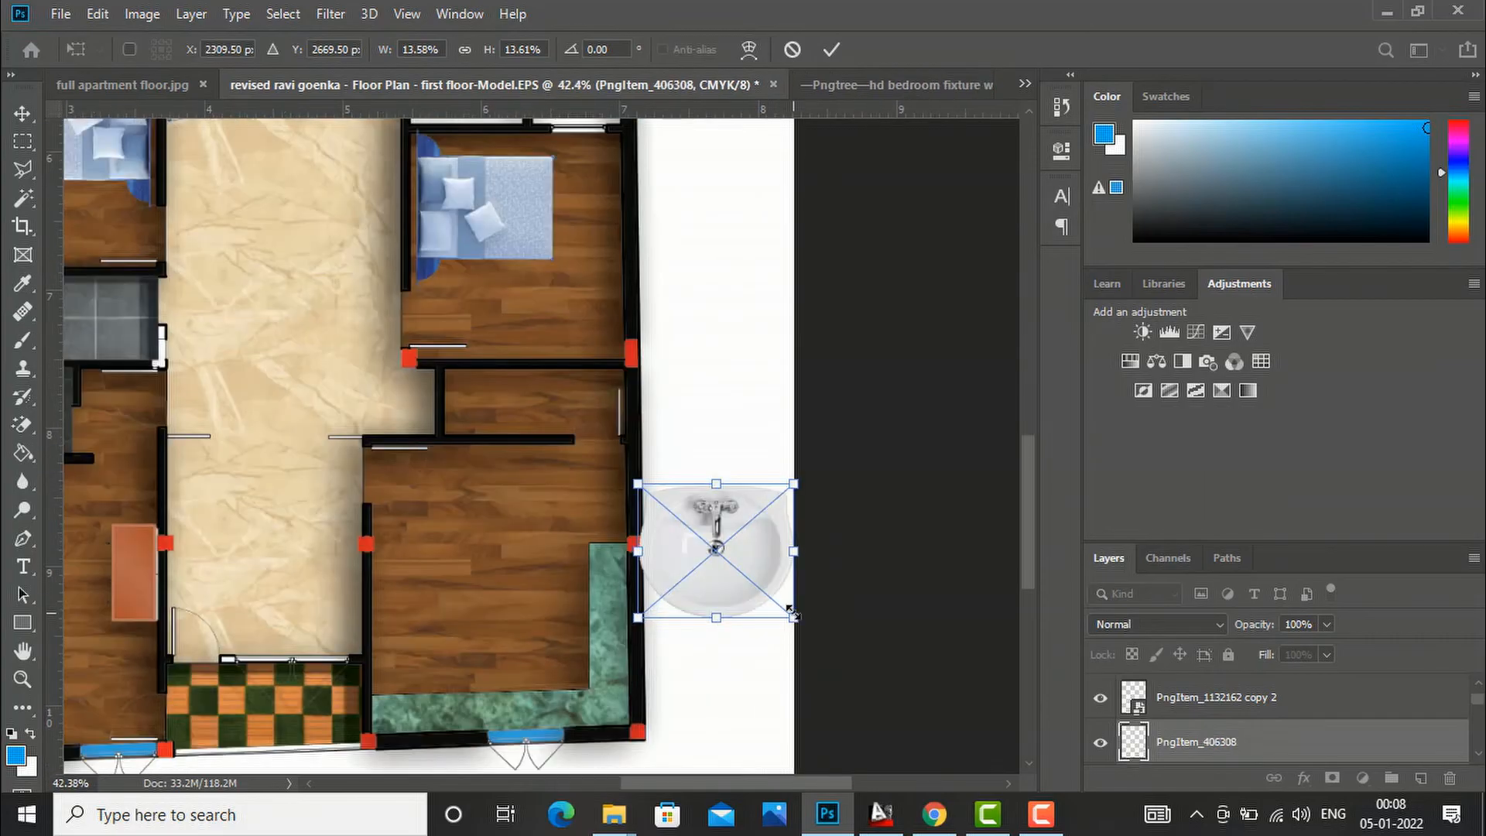
pyautogui.moveTo(792, 614); pyautogui.dragTo(706, 542)
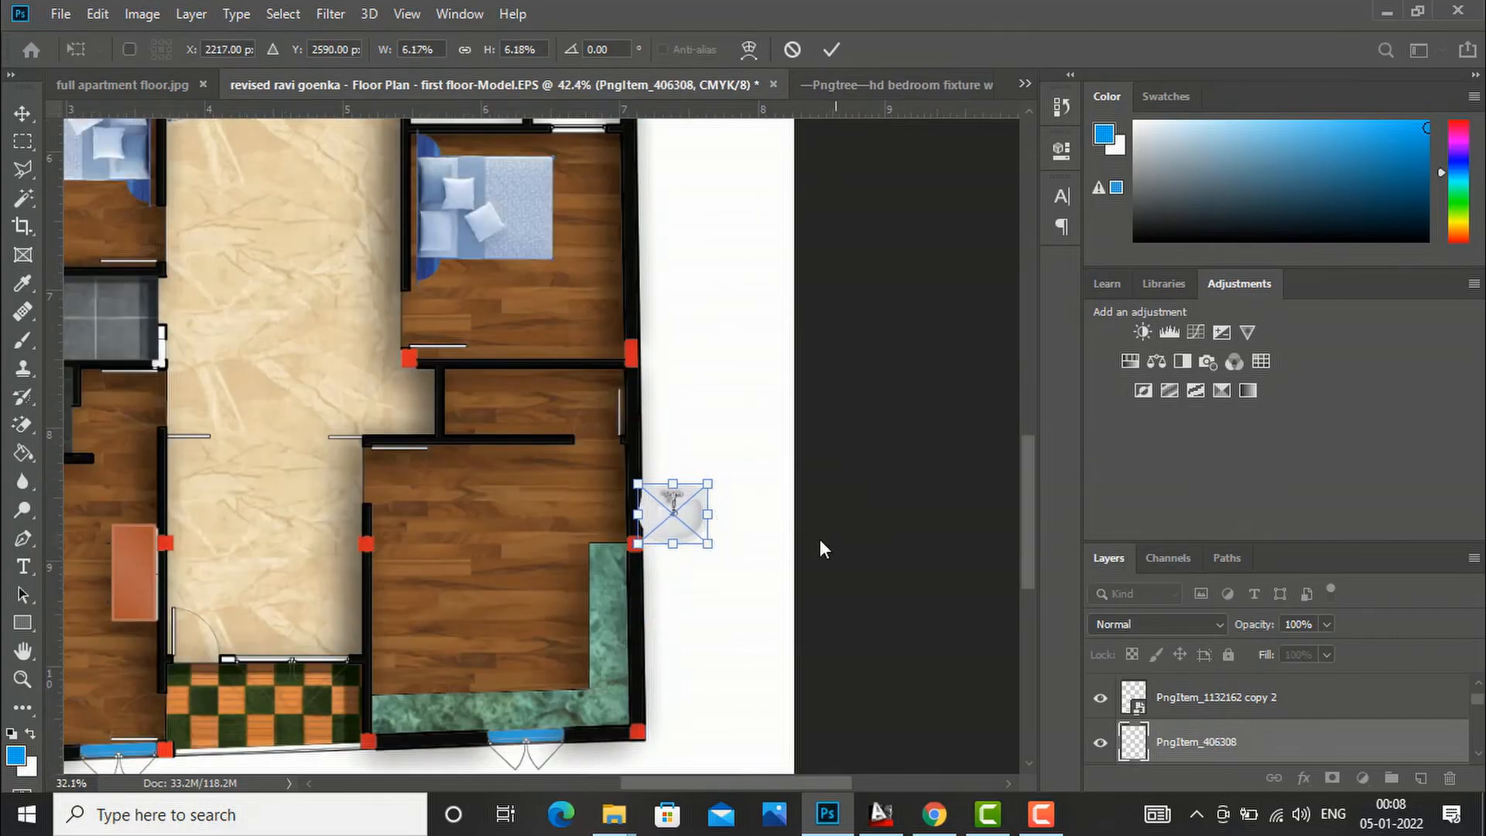
pyautogui.keyDown('alt'); pyautogui.scroll(-2, 820, 539); pyautogui.keyUp('alt')
pyautogui.moveTo(745, 551); pyautogui.dragTo(736, 543)
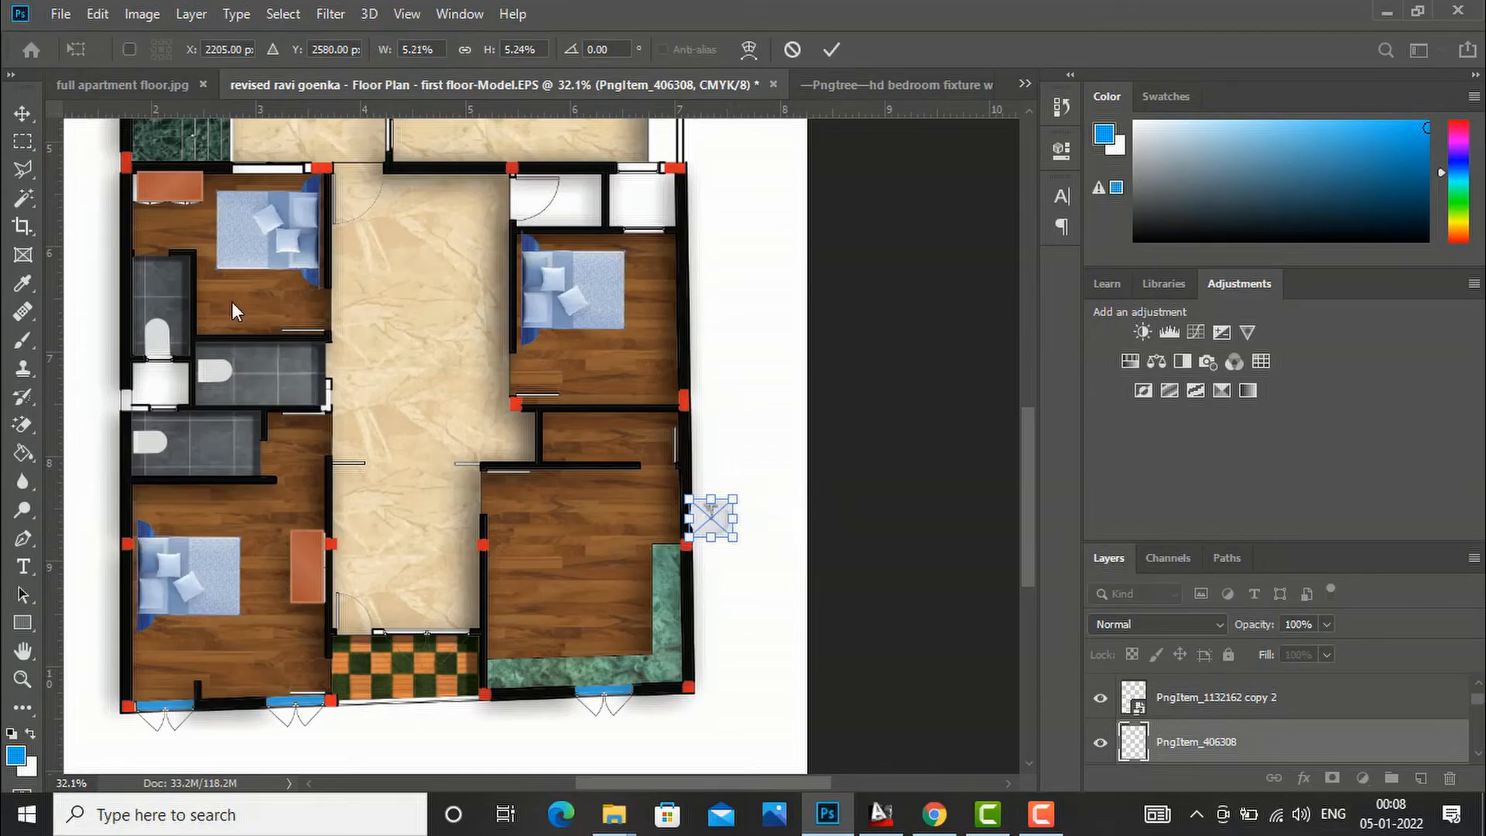
pyautogui.click(24, 114)
# Step: Move the washbasin into the toilet below the middle-left bedroom, beside the corridor, and scale it to 3.37%
pyautogui.moveTo(724, 524); pyautogui.dragTo(305, 369)
pyautogui.keyDown('alt'); pyautogui.scroll(2, 314, 347); pyautogui.keyUp('alt')
pyautogui.keyDown('alt'); pyautogui.scroll(3, 312, 348); pyautogui.keyUp('alt')
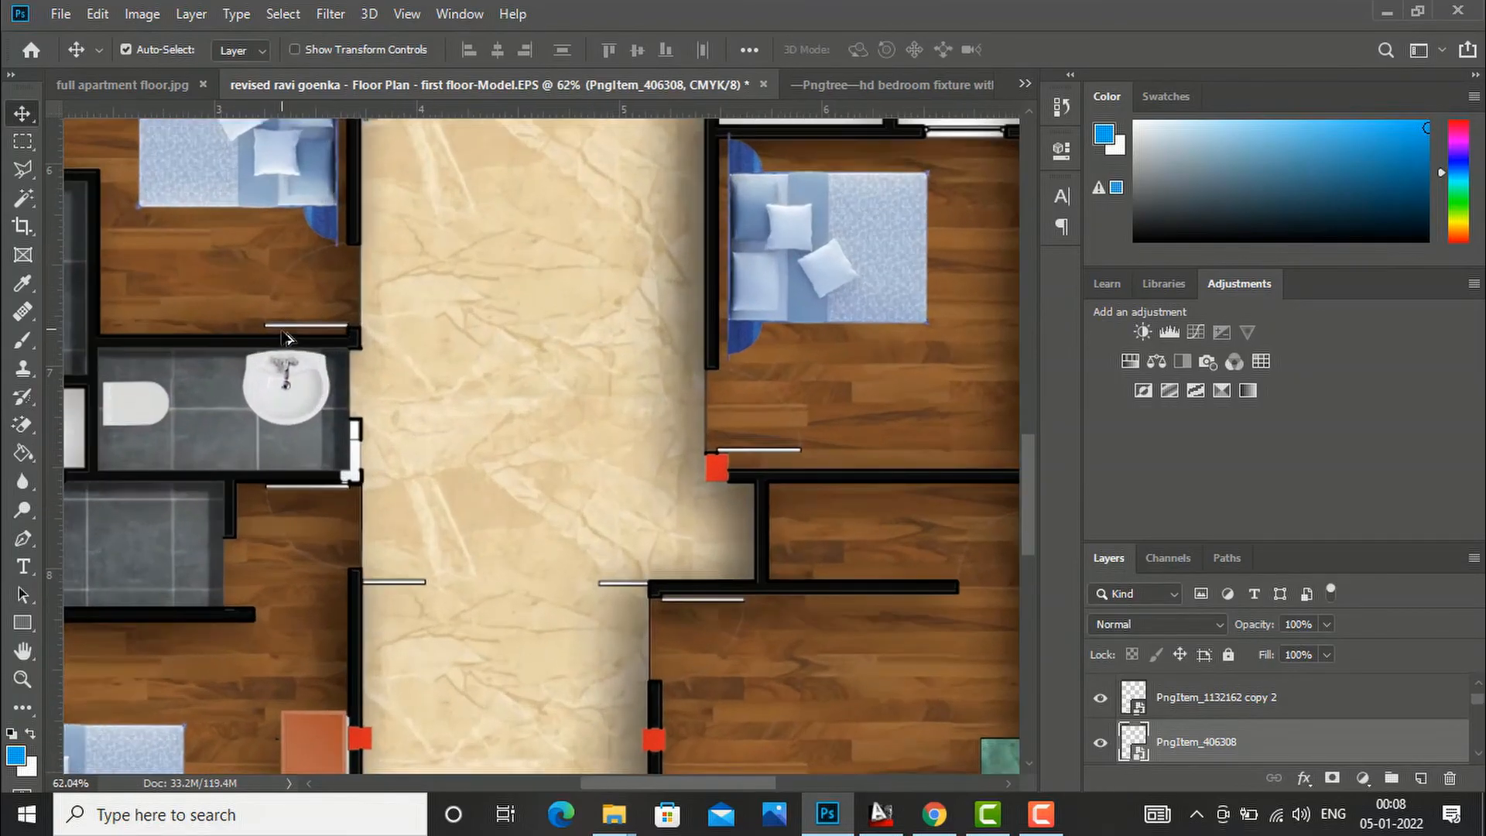
pyautogui.scroll(1, 283, 360)
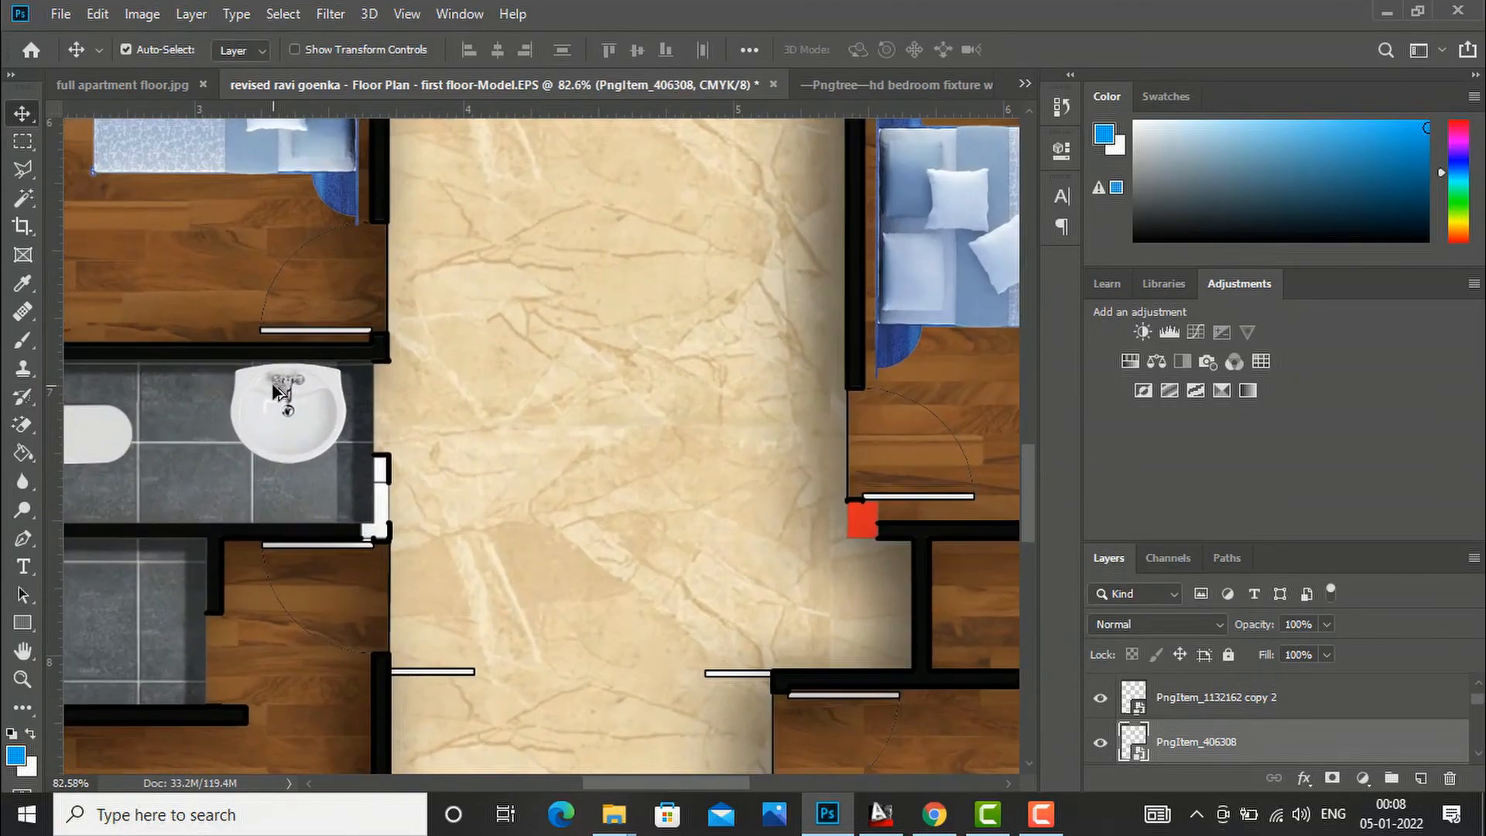
pyautogui.hotkey('ctrl', 't')
pyautogui.moveTo(343, 462); pyautogui.dragTo(306, 422)
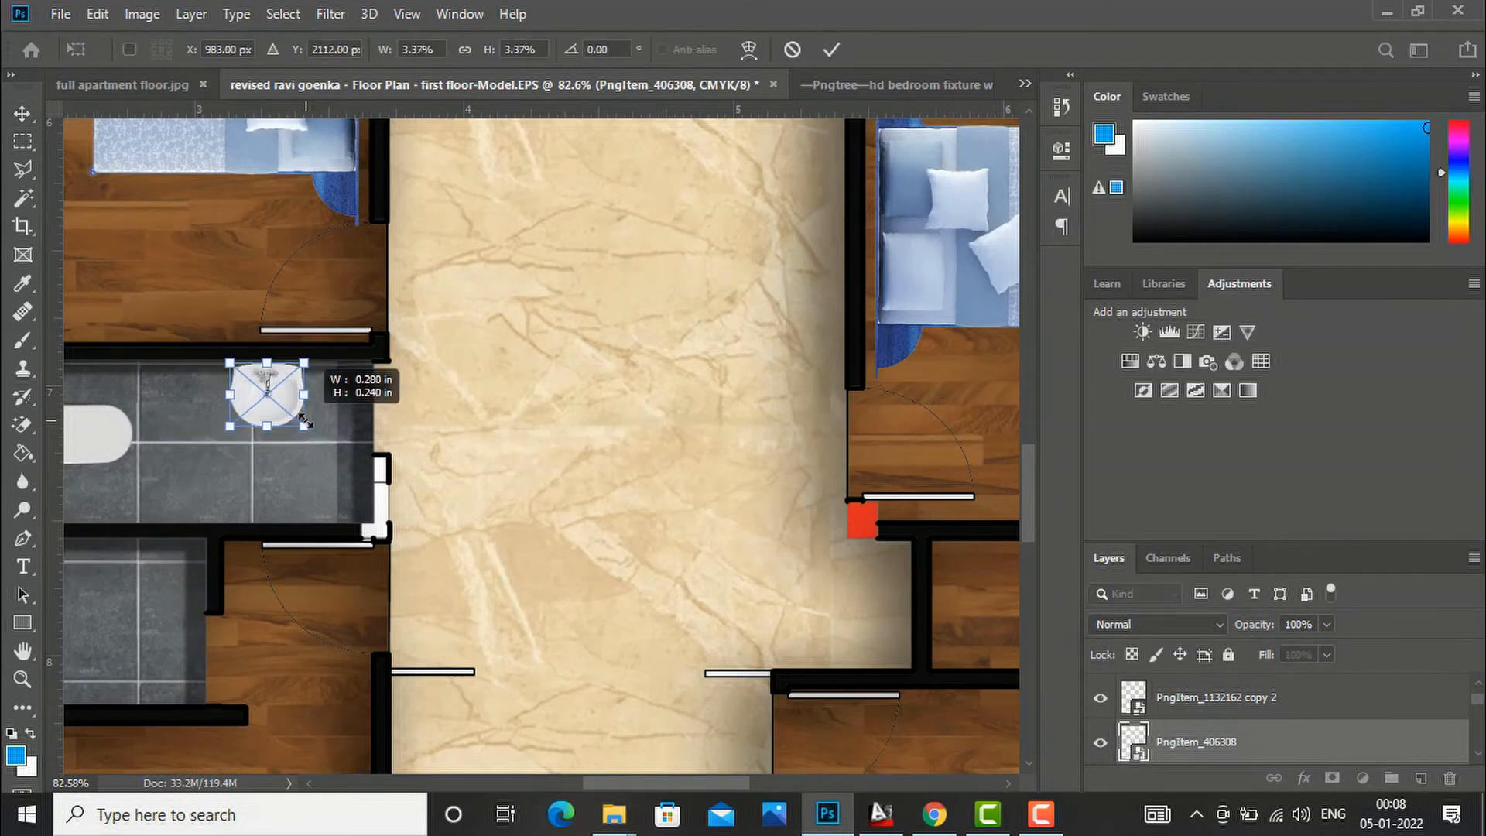
pyautogui.click(24, 116)
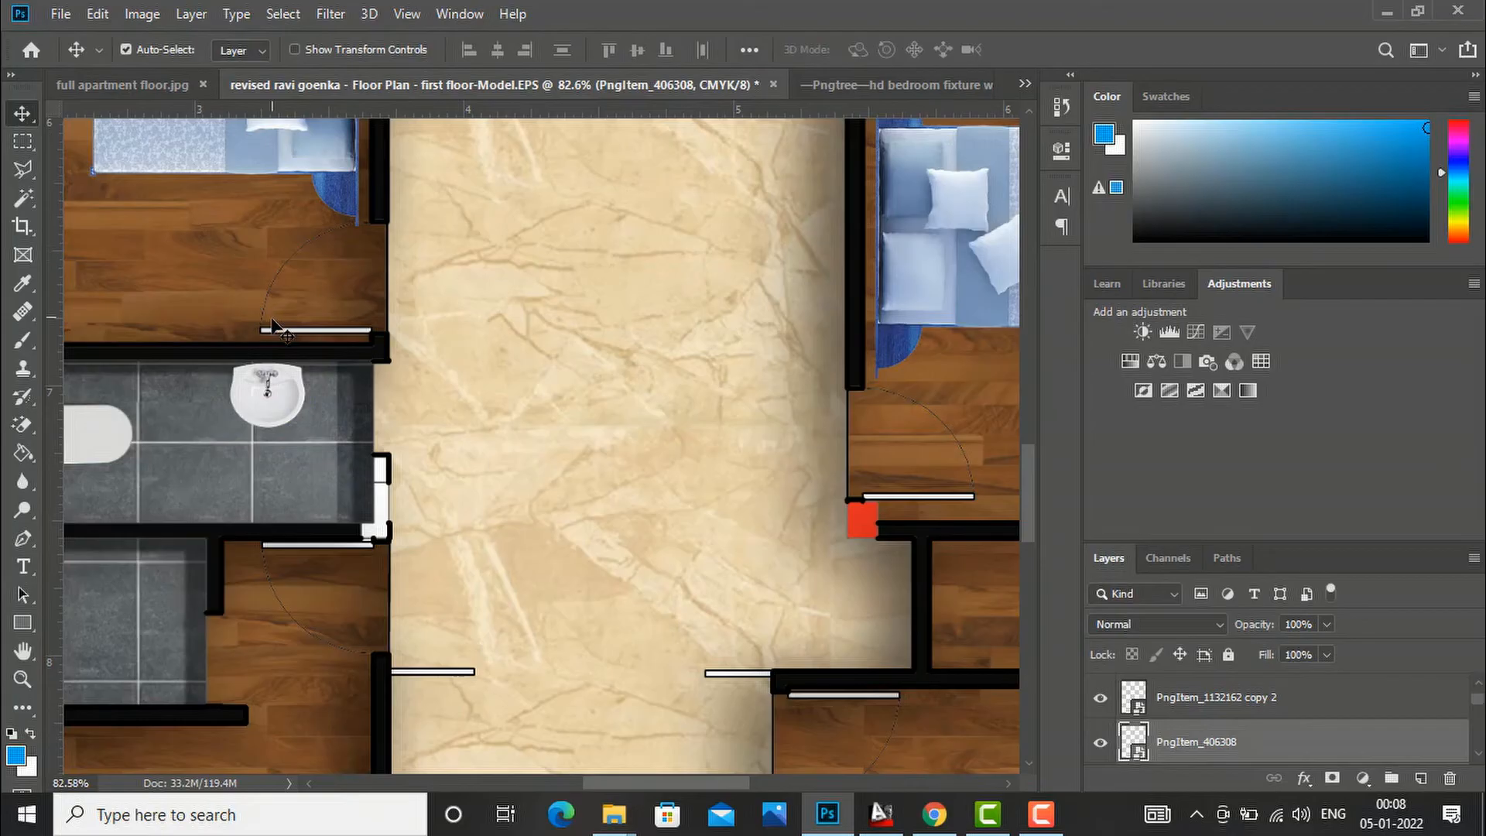
# Step: Rotate the washbasin to about -178.24° and move it against the lower wall of that toilet
pyautogui.hotkey('ctrl', 't')
pyautogui.moveTo(305, 334); pyautogui.dragTo(184, 498)
pyautogui.click(11, 116)
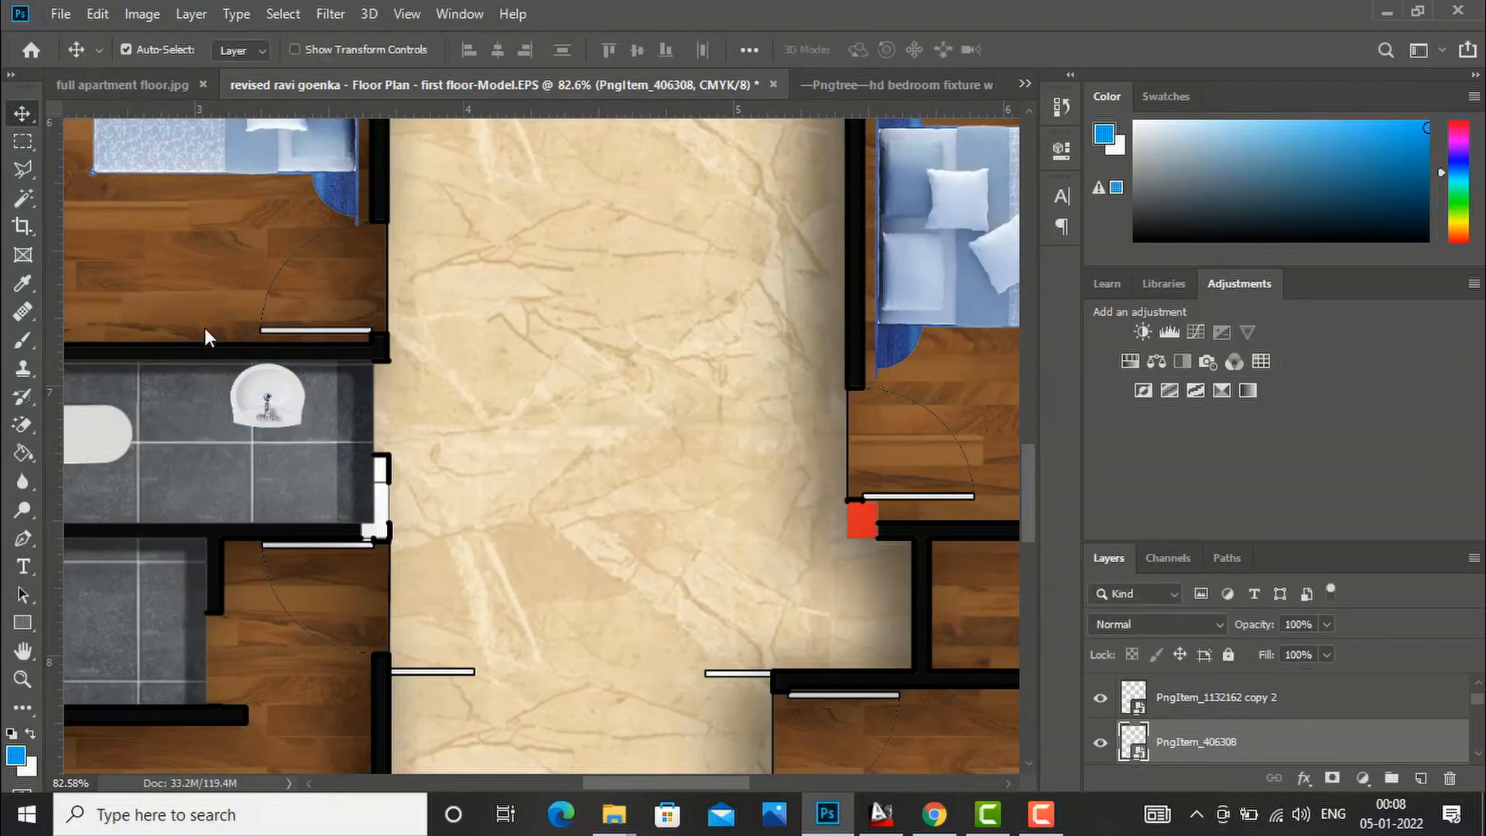
pyautogui.moveTo(251, 408); pyautogui.dragTo(284, 496)
# Step: Duplicate the washbasin into the toilet above the lower-left bedroom and into the narrow toilet beside the middle-left bedroom
pyautogui.scroll(-5, 664, 464)
pyautogui.scroll(1, 474, 504)
pyautogui.moveTo(494, 498); pyautogui.dragTo(345, 354)
pyautogui.scroll(5, 371, 344)
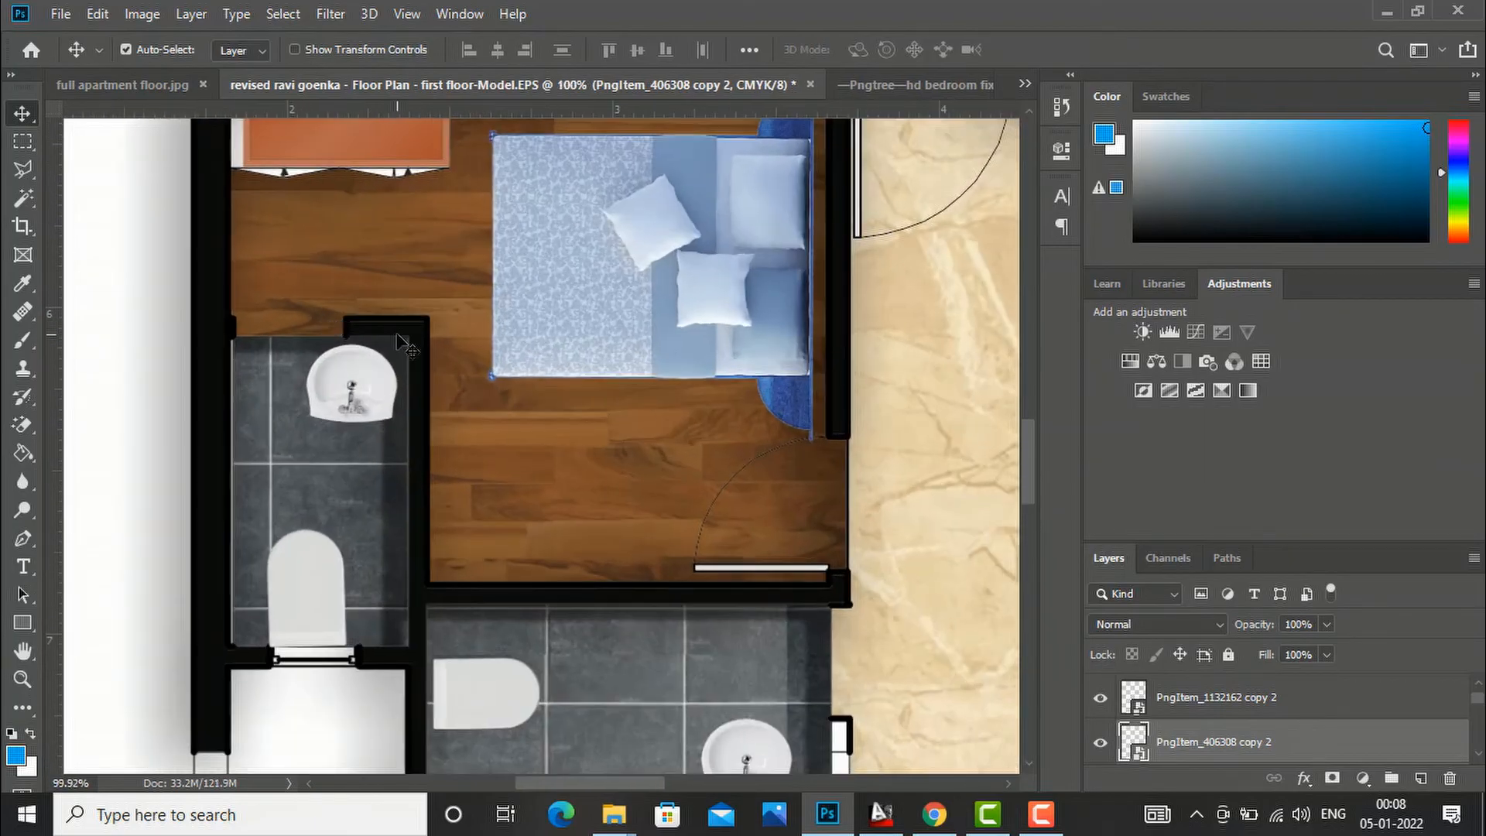
# Step: Rotate the washbasin copy in the narrow left toilet to about 89.57° and move its back against the inner wall
pyautogui.click(400, 343)
pyautogui.hotkey('ctrl', 't')
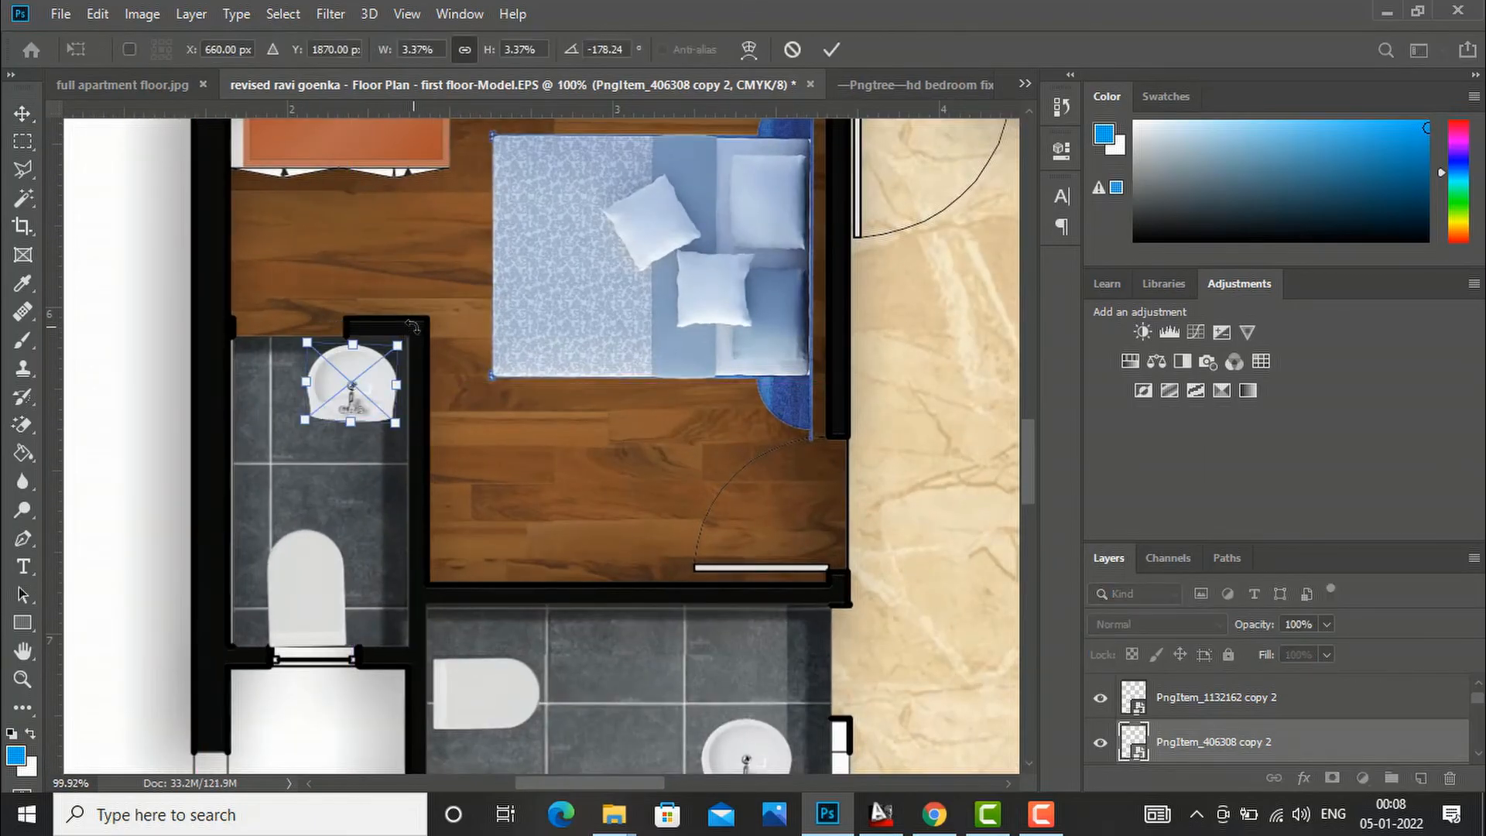
pyautogui.moveTo(402, 317); pyautogui.dragTo(271, 308)
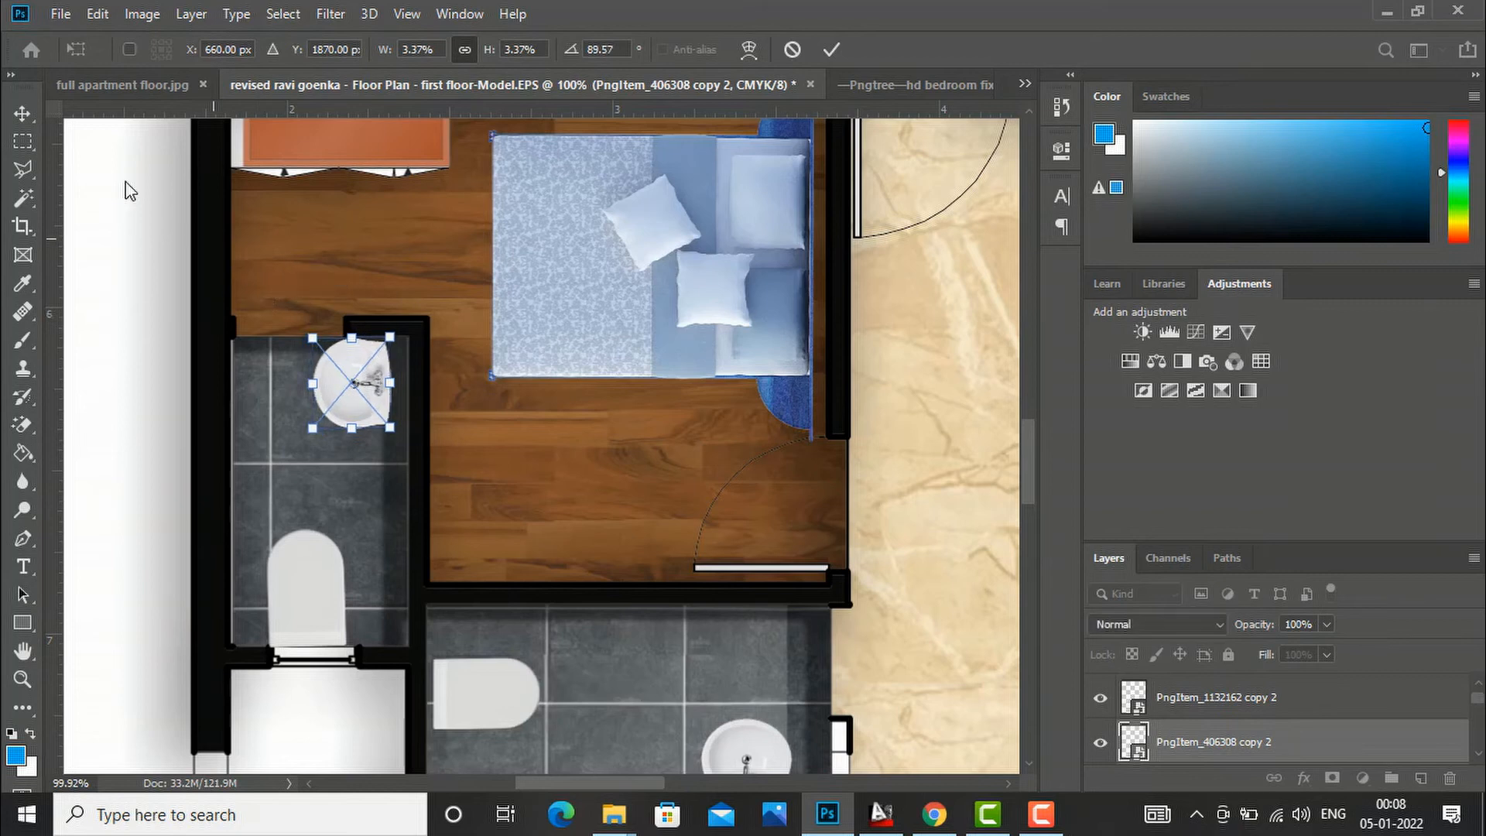
pyautogui.click(22, 117)
pyautogui.moveTo(353, 387); pyautogui.dragTo(369, 389)
# Step: Examine the toilets across the whole floor plan and select the washbasin in the narrow left toilet
pyautogui.scroll(-2, 536, 387)
pyautogui.scroll(-5, 532, 379)
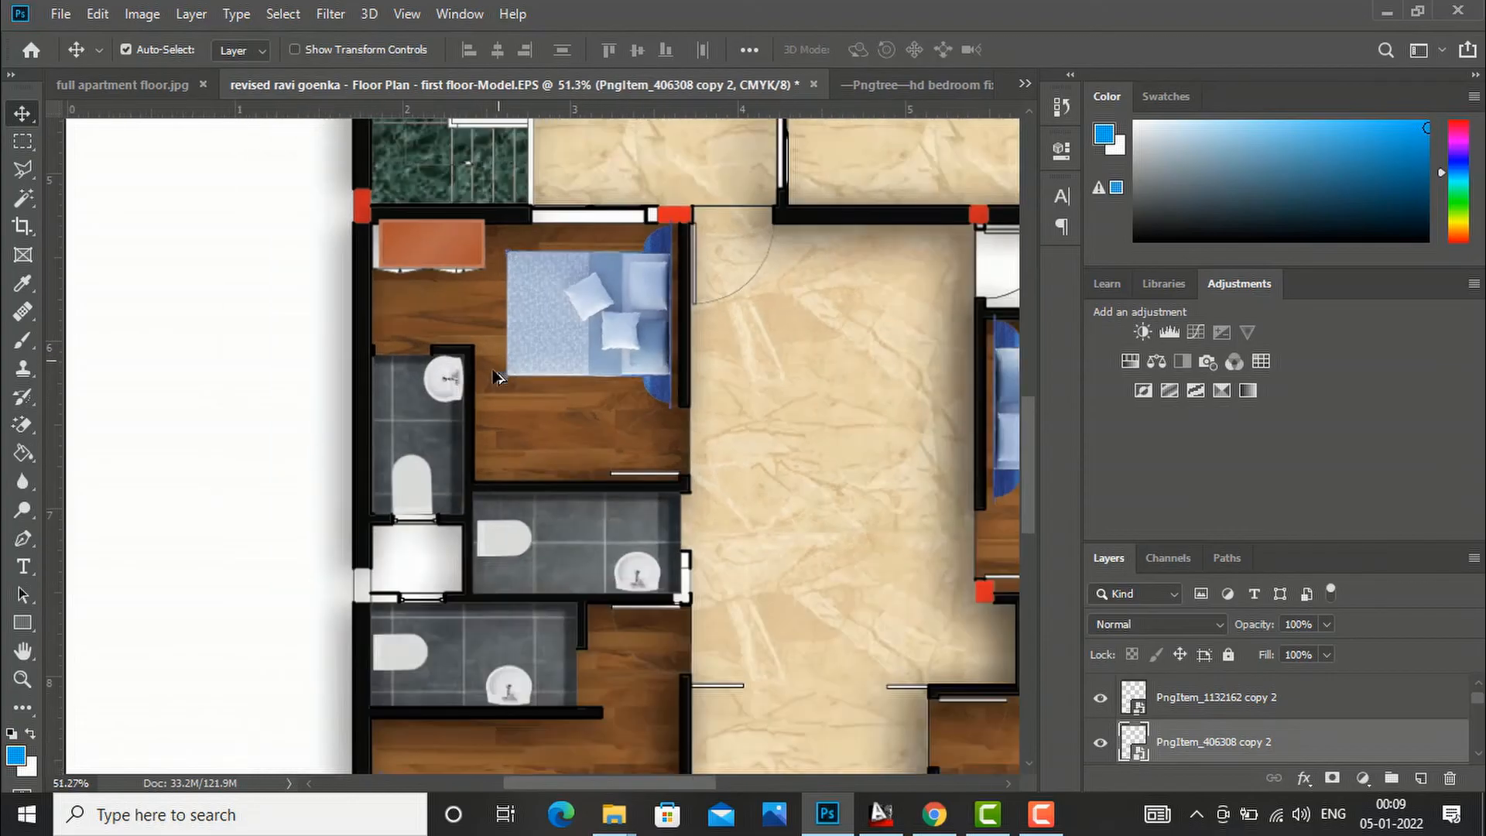
pyautogui.scroll(-2, 559, 637)
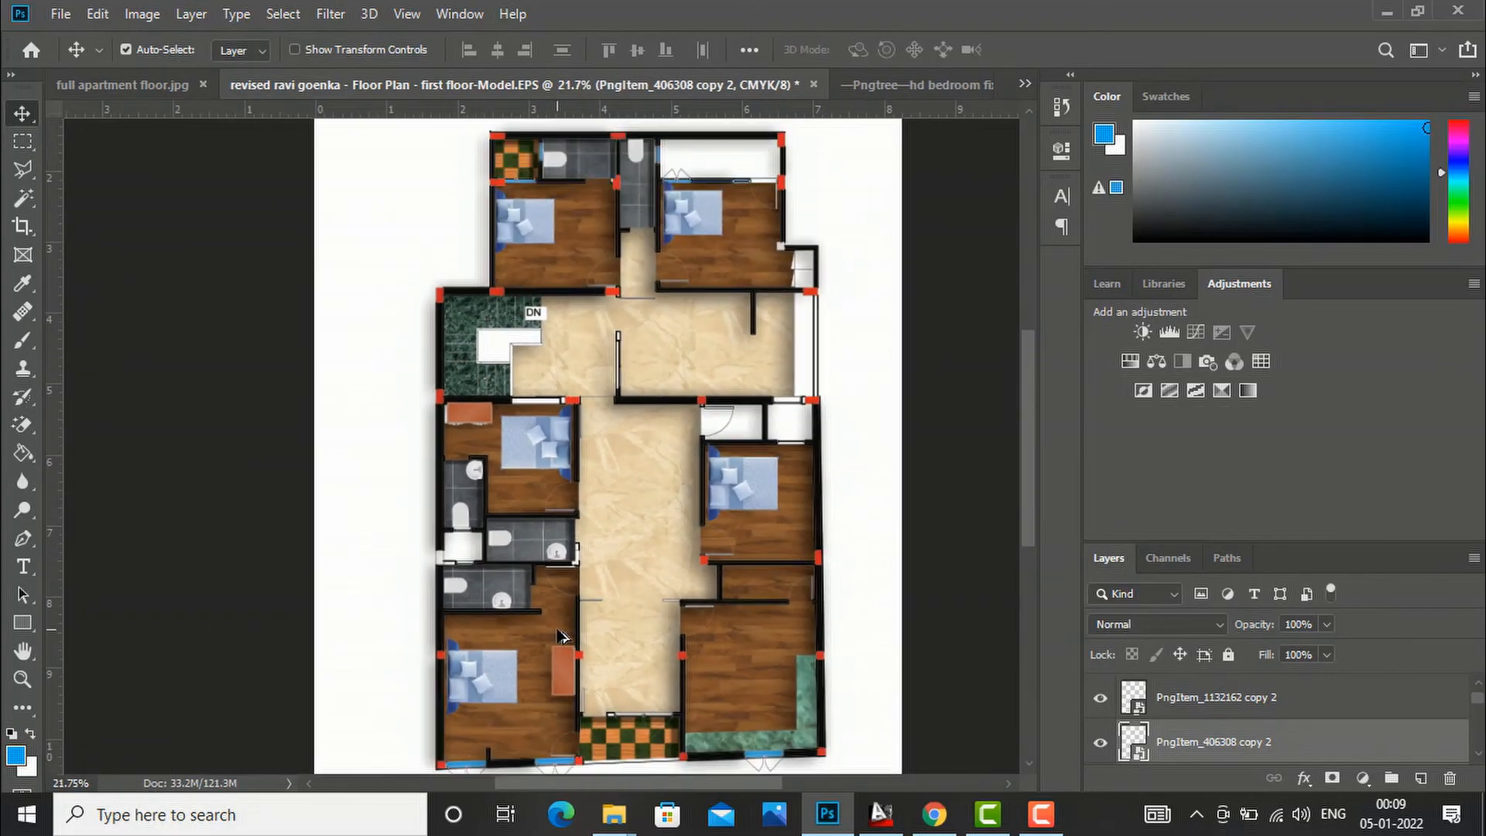
pyautogui.scroll(1, 673, 236)
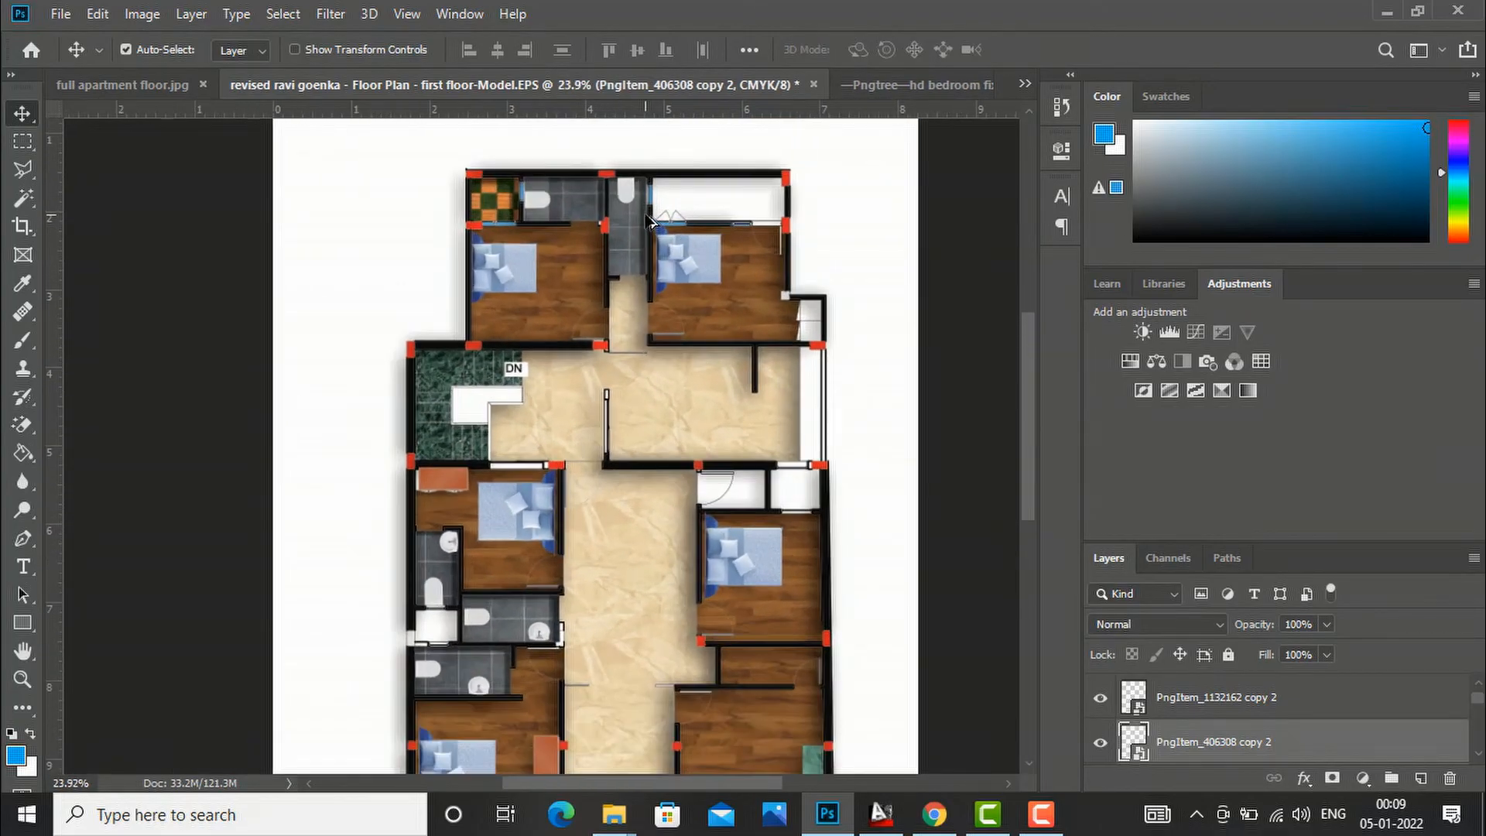
pyautogui.scroll(2, 539, 642)
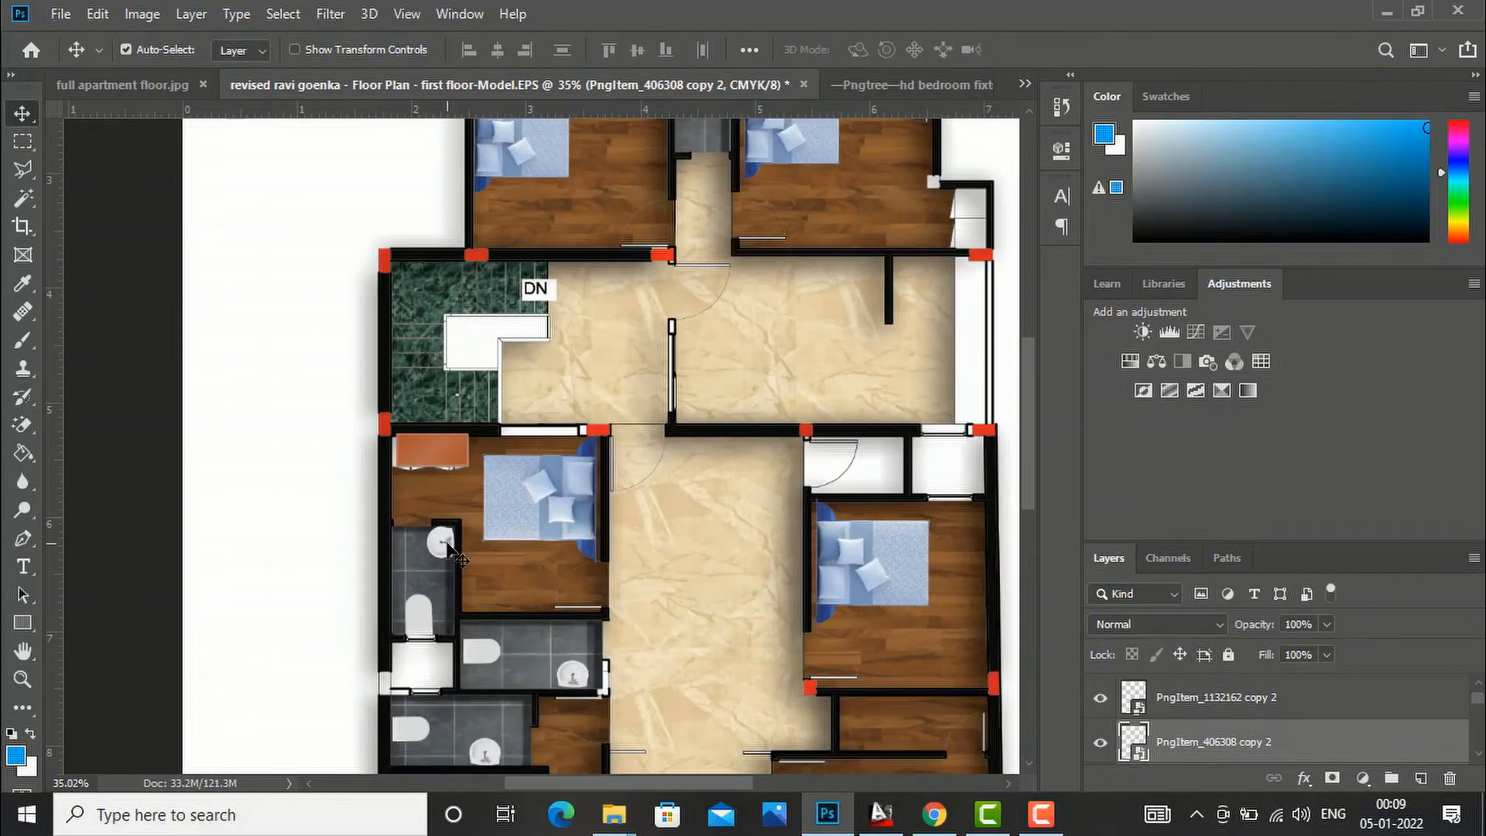
pyautogui.rightClick(439, 541)
pyautogui.click(445, 548)
pyautogui.scroll(-1, 505, 668)
pyautogui.scroll(-4, 519, 623)
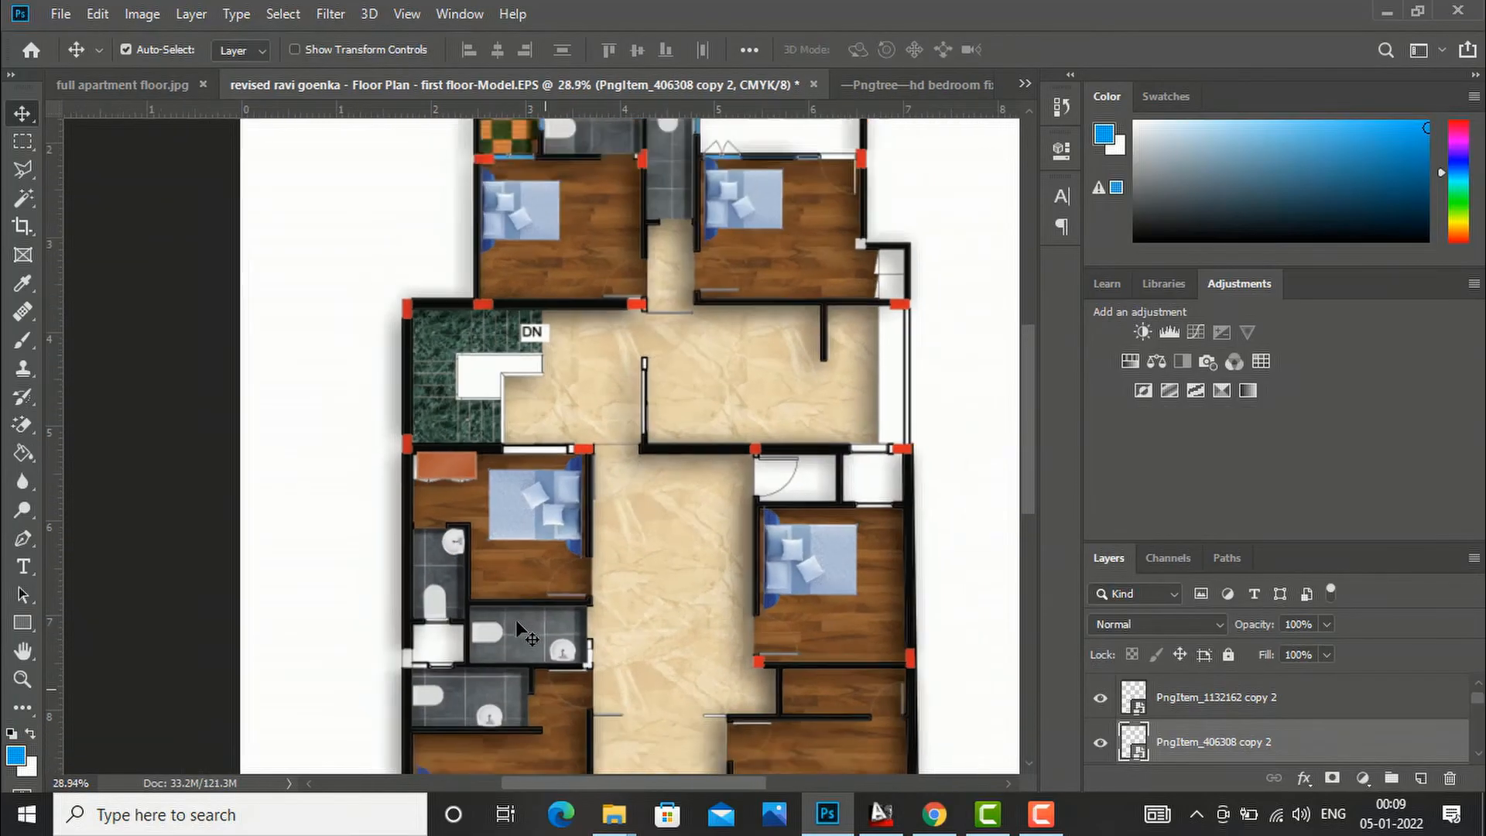
# Step: Duplicate the washbasin into the toilet above the upper-left bedroom and into the narrow toilet between the two upper bedrooms
pyautogui.scroll(3, 489, 521)
pyautogui.scroll(2, 490, 521)
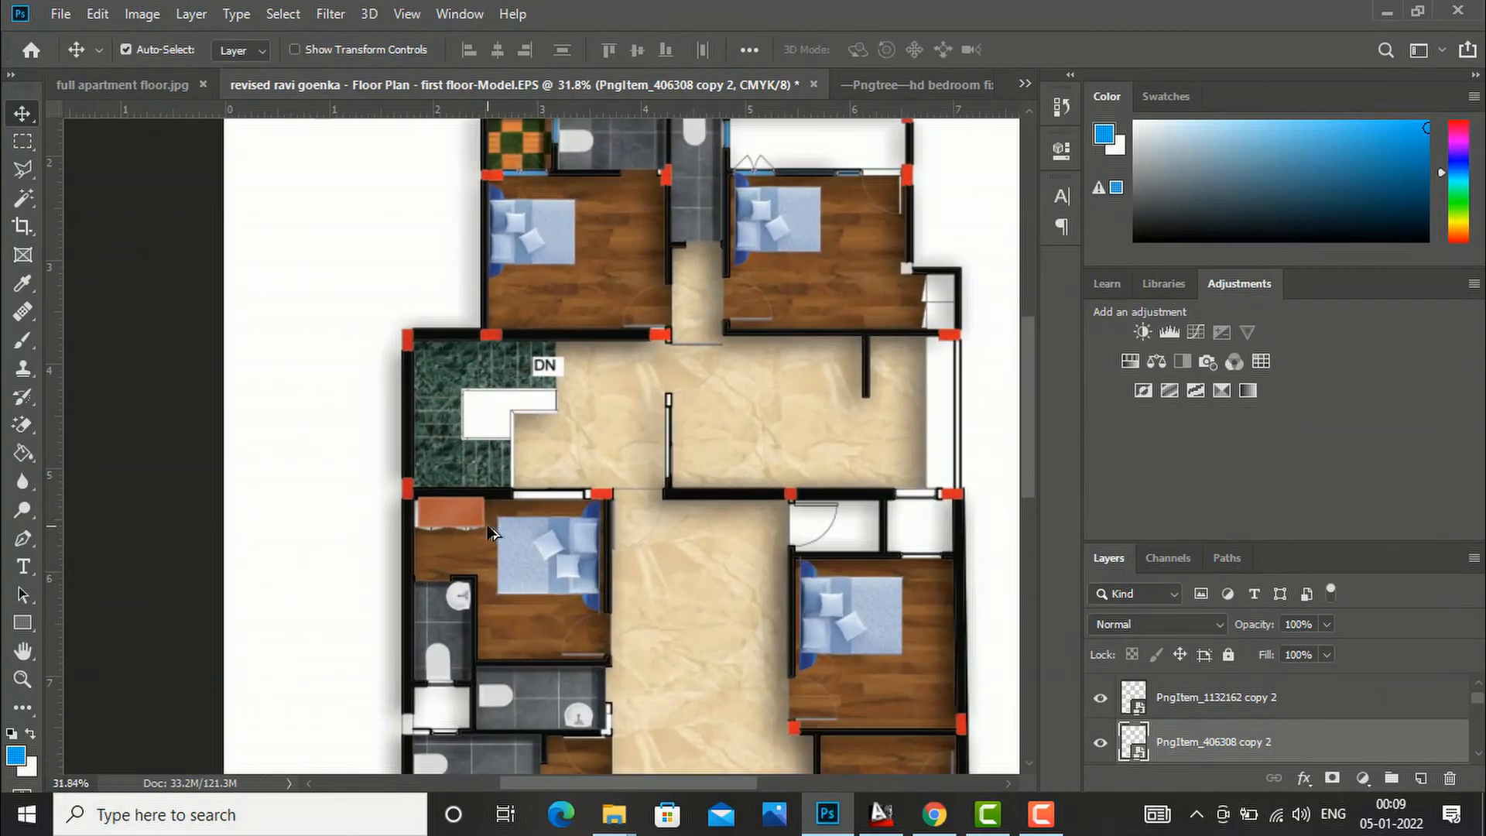
pyautogui.moveTo(458, 593); pyautogui.dragTo(635, 150)
pyautogui.scroll(-1, 626, 563)
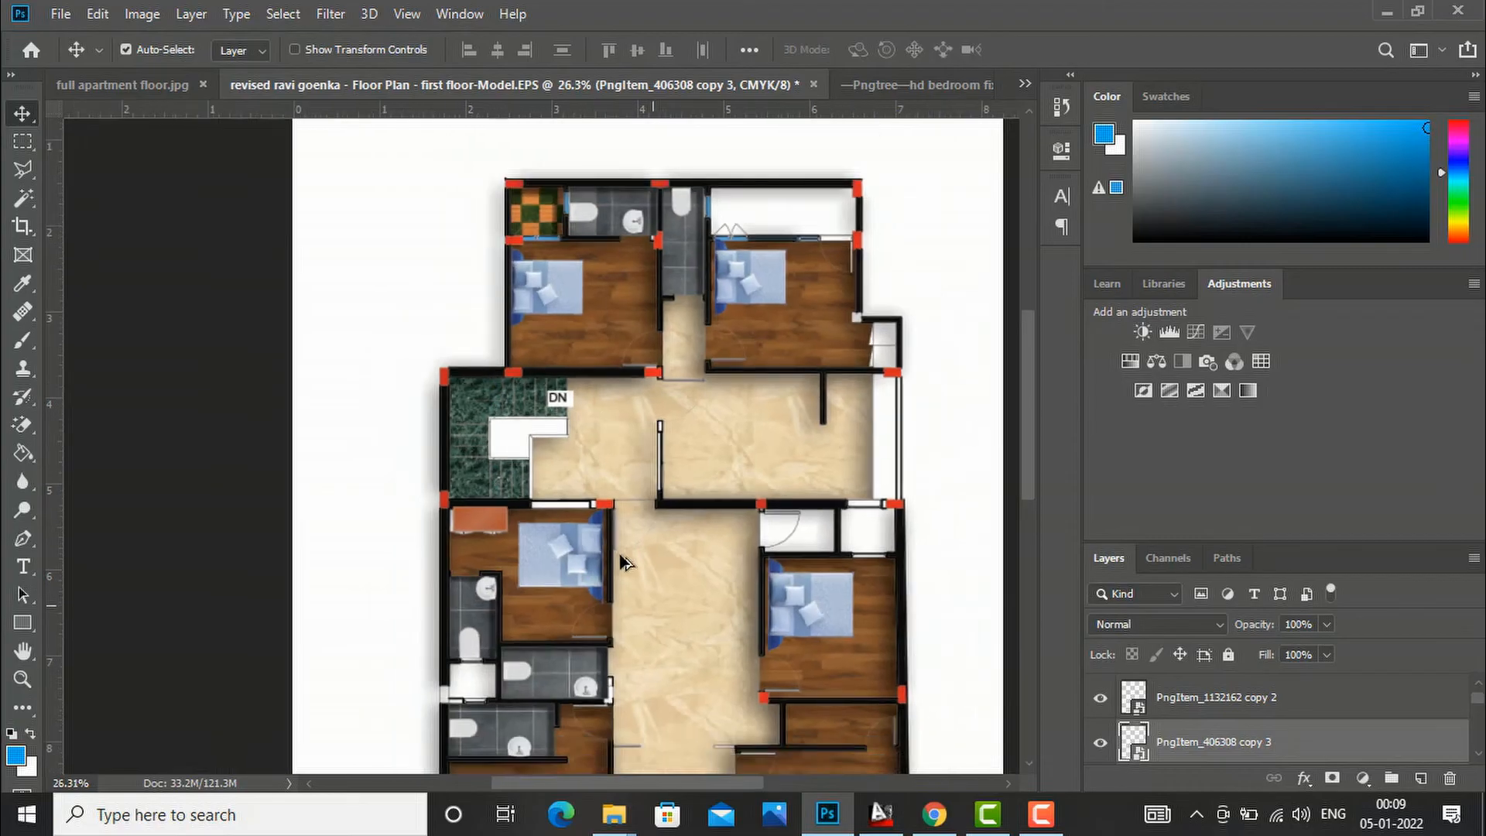
pyautogui.scroll(-1, 625, 563)
pyautogui.scroll(5, 674, 216)
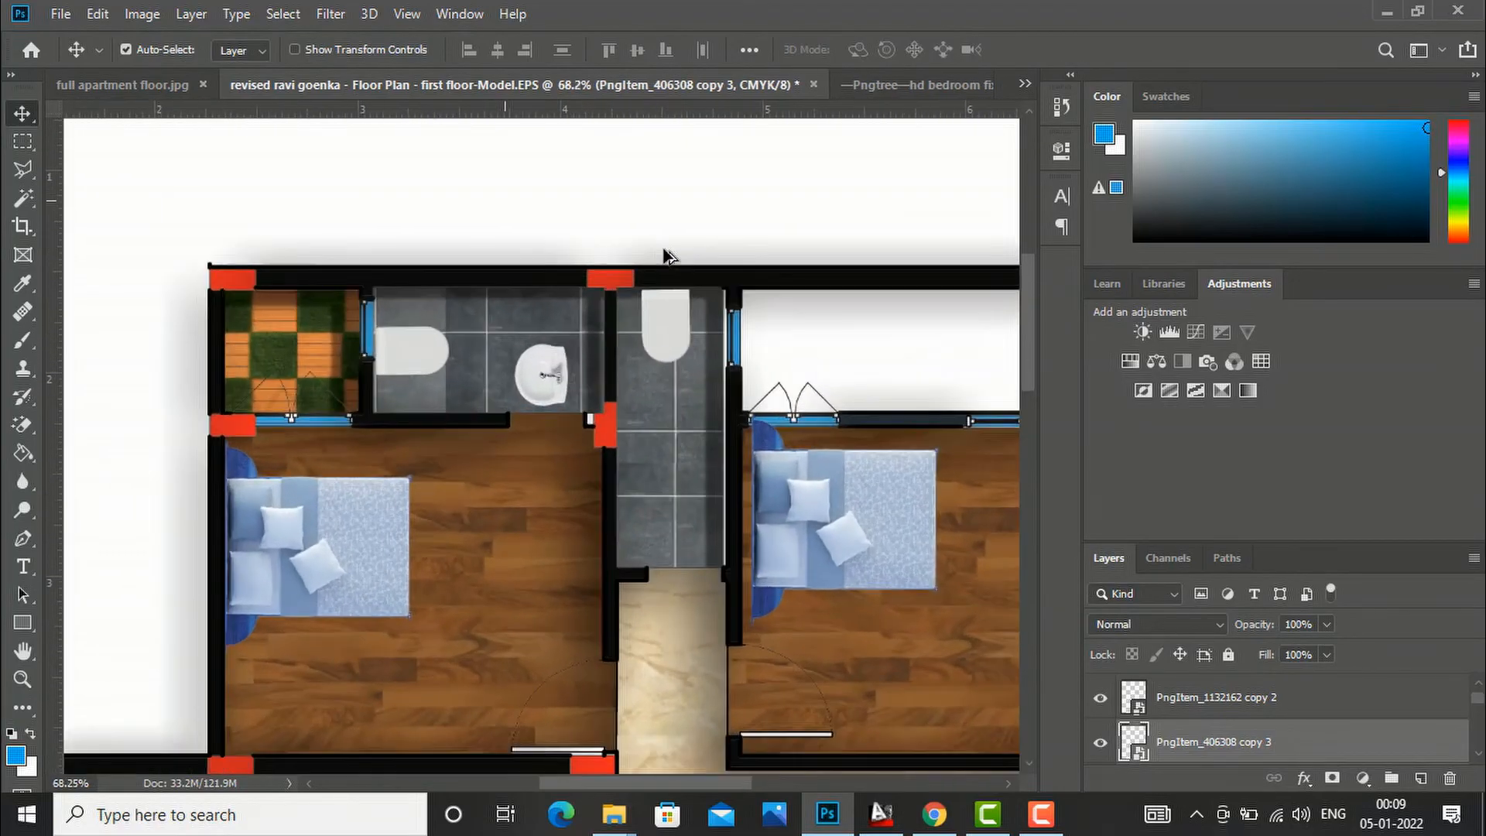
pyautogui.moveTo(547, 374); pyautogui.dragTo(666, 496)
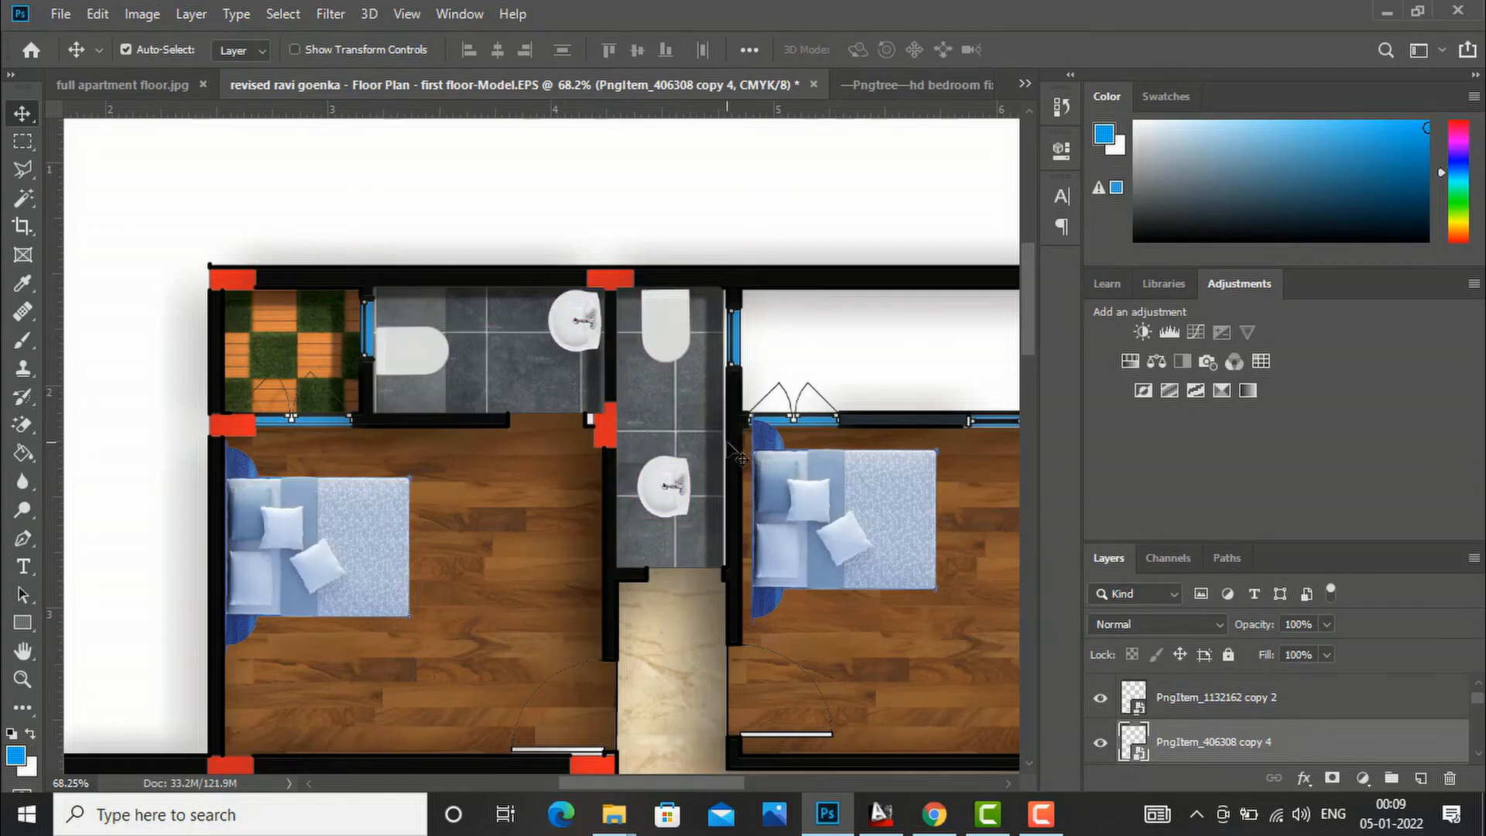
# Step: Rotate the washbasin copy in the narrow upper toilet to about -91° and move its back against the left wall near the entrance
pyautogui.hotkey('ctrl', 't')
pyautogui.moveTo(624, 403); pyautogui.dragTo(576, 599)
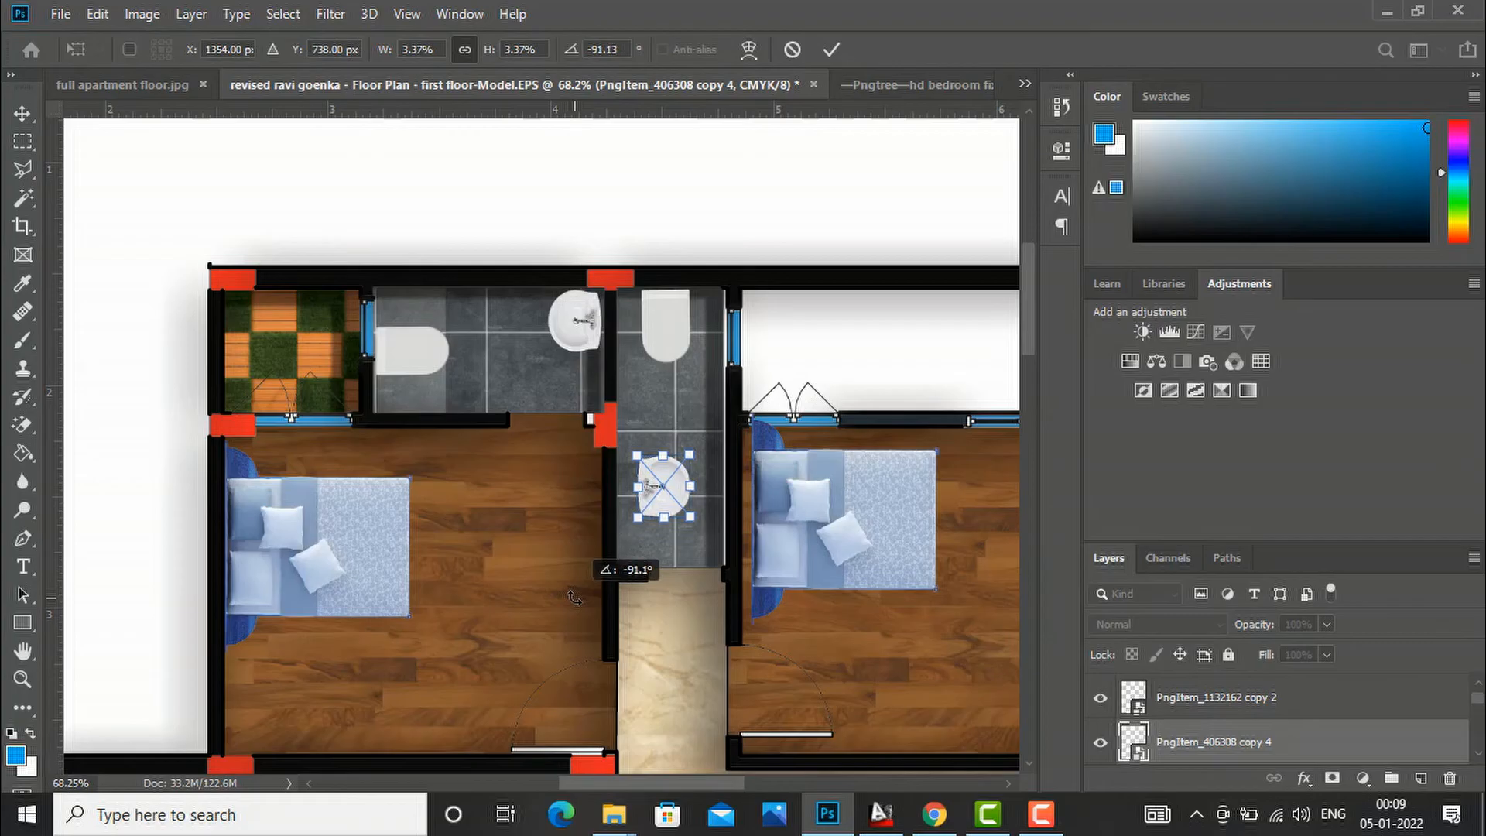
pyautogui.moveTo(574, 597); pyautogui.dragTo(571, 594)
pyautogui.click(23, 116)
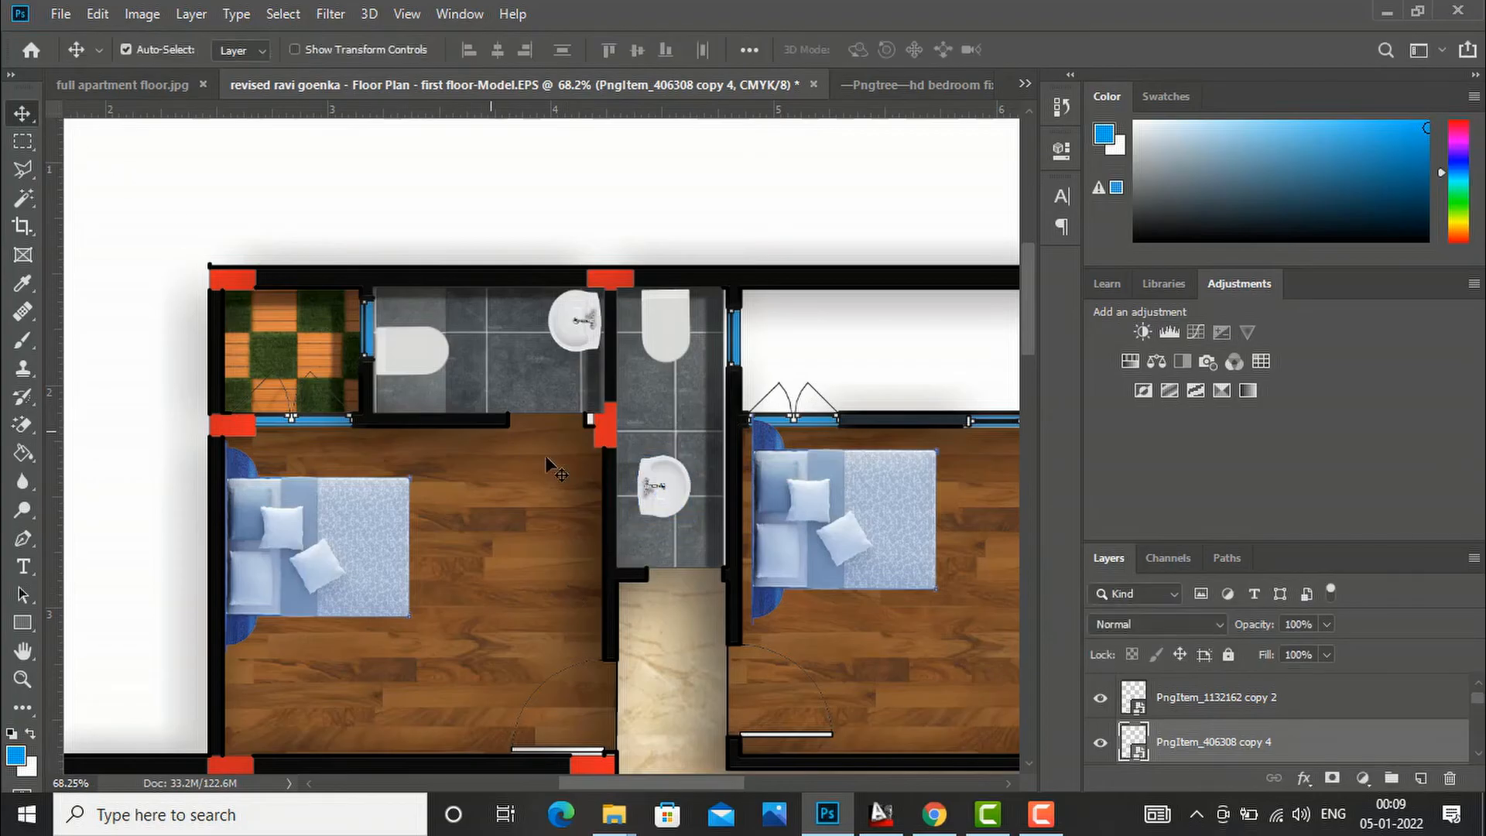
pyautogui.moveTo(657, 489); pyautogui.dragTo(632, 522)
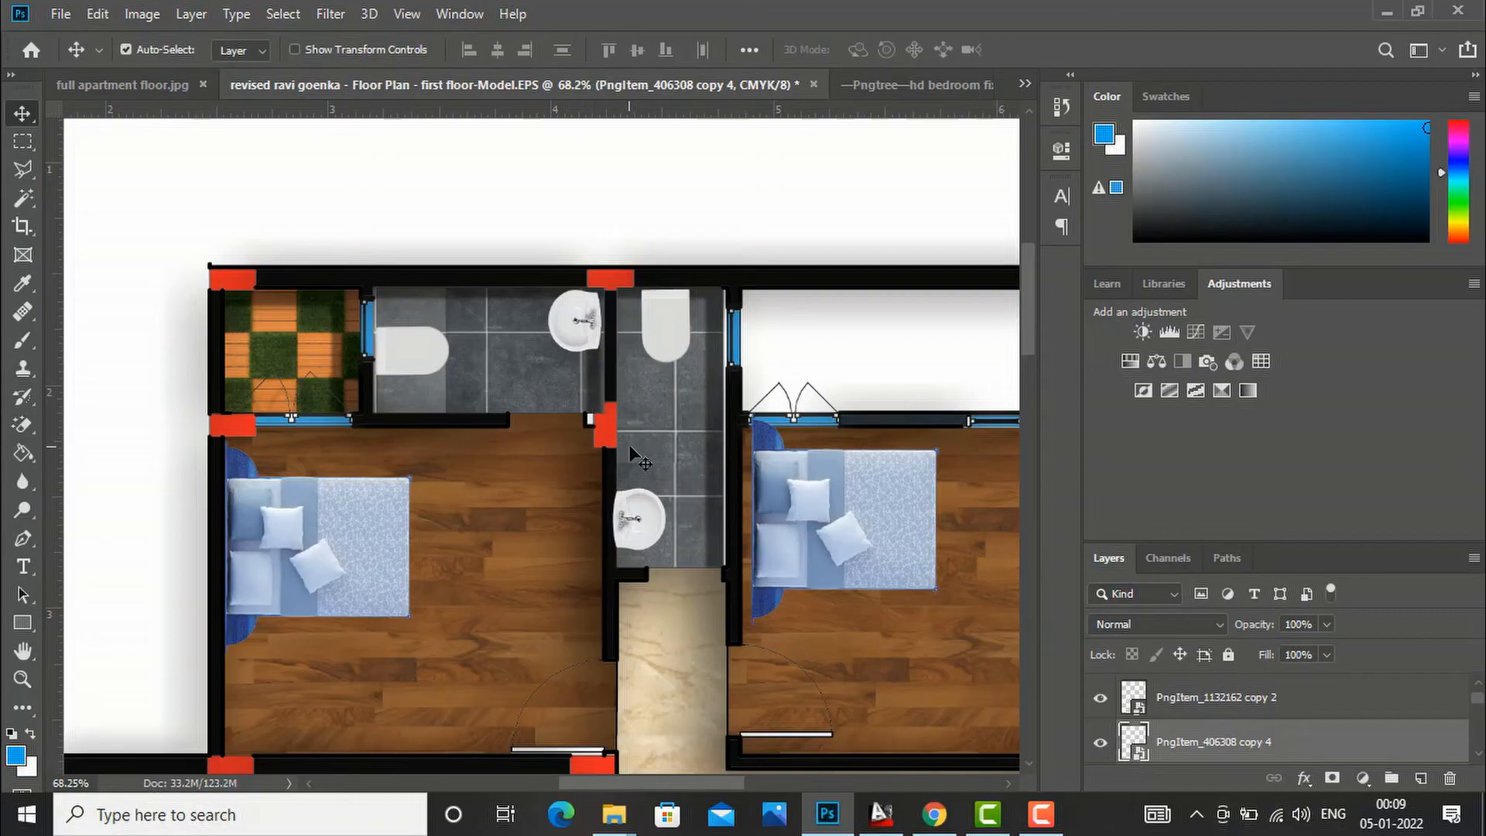
# Step: Switch to Chrome and search Google for "tv unit top png" in a new tab
pyautogui.scroll(-8, 646, 293)
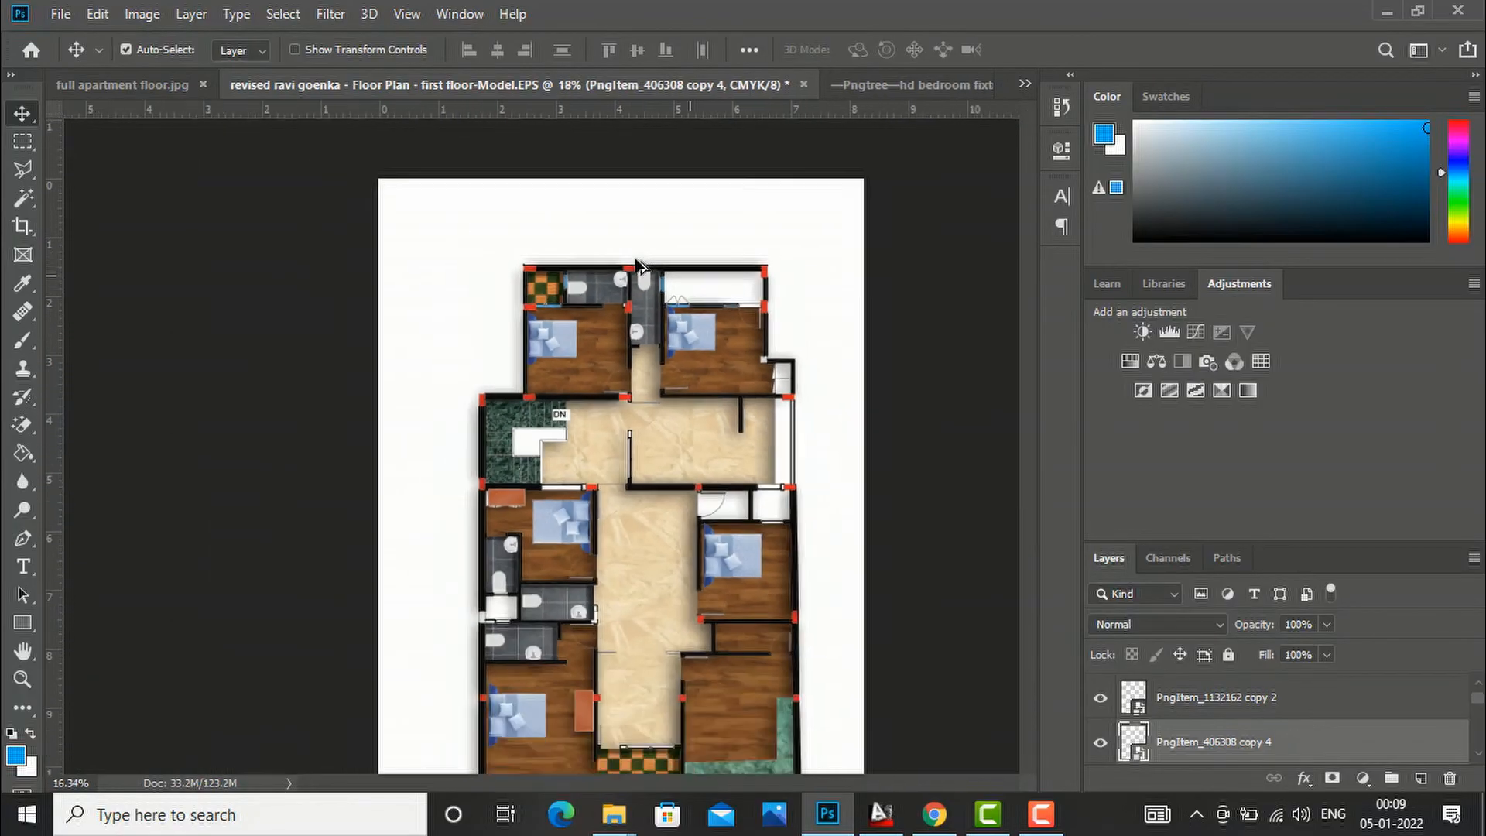
pyautogui.scroll(3, 545, 619)
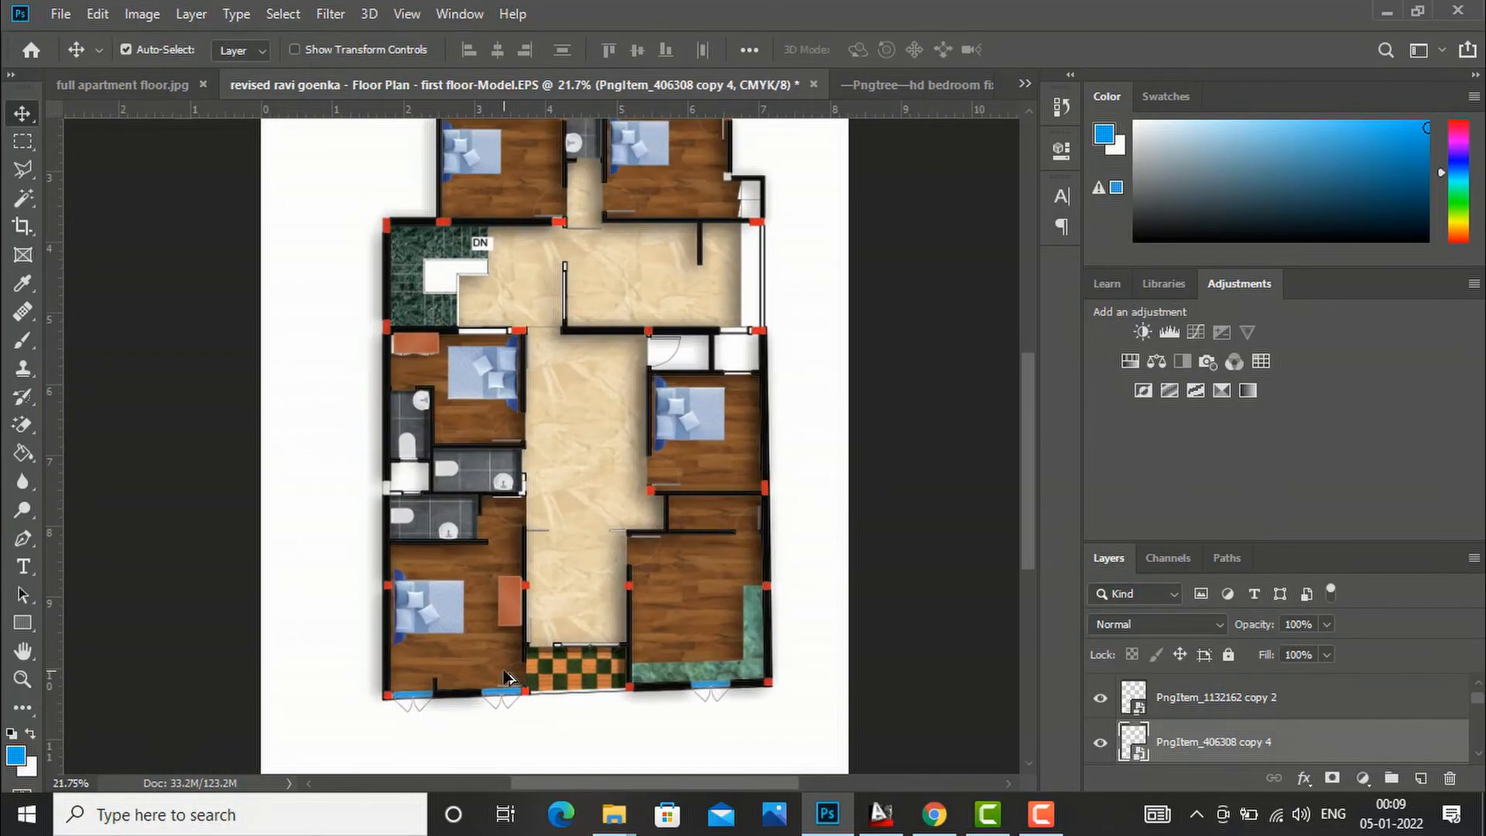
pyautogui.scroll(1, 688, 681)
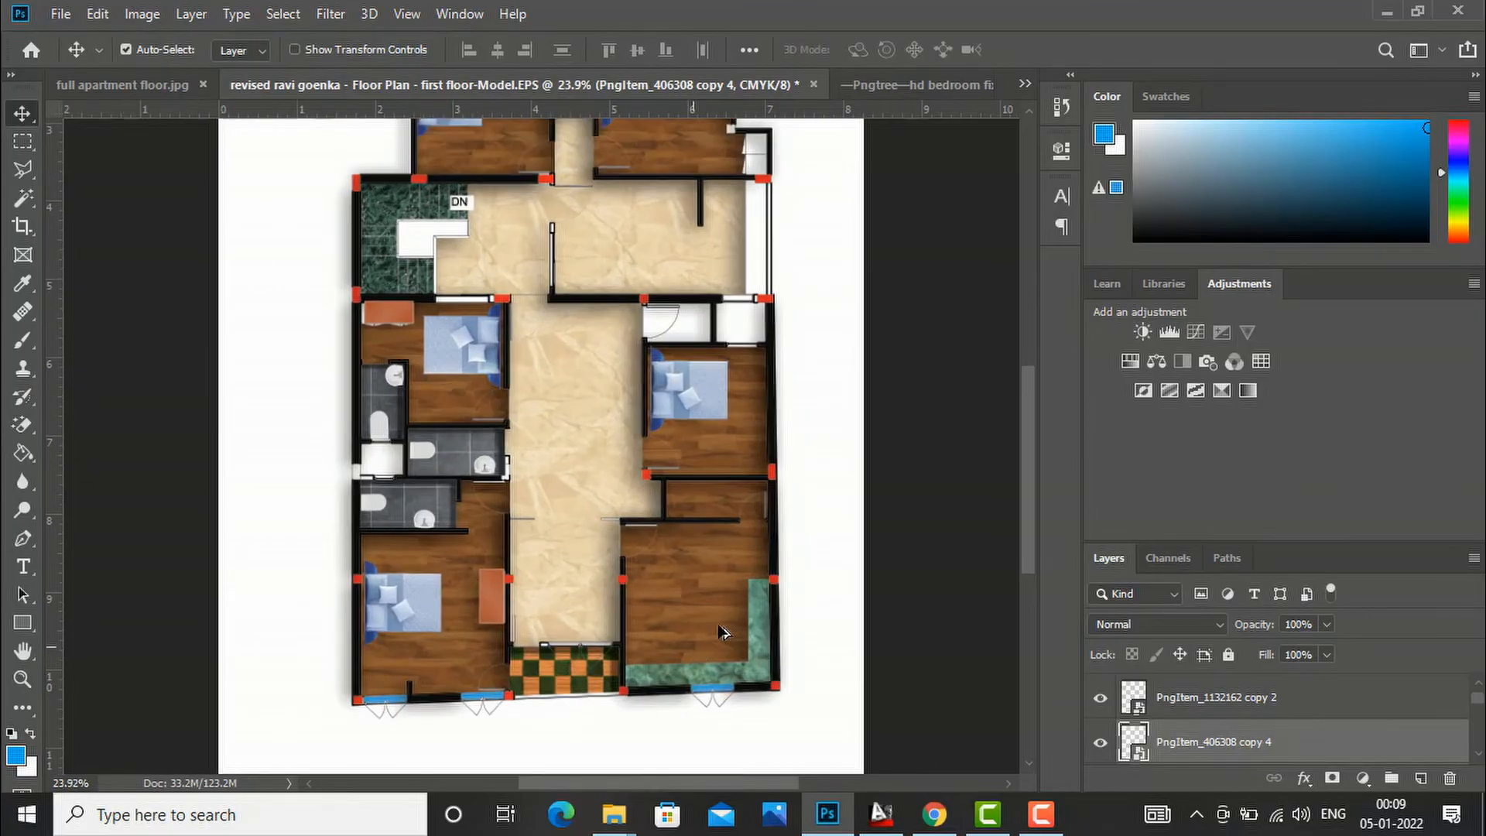
pyautogui.scroll(1, 617, 451)
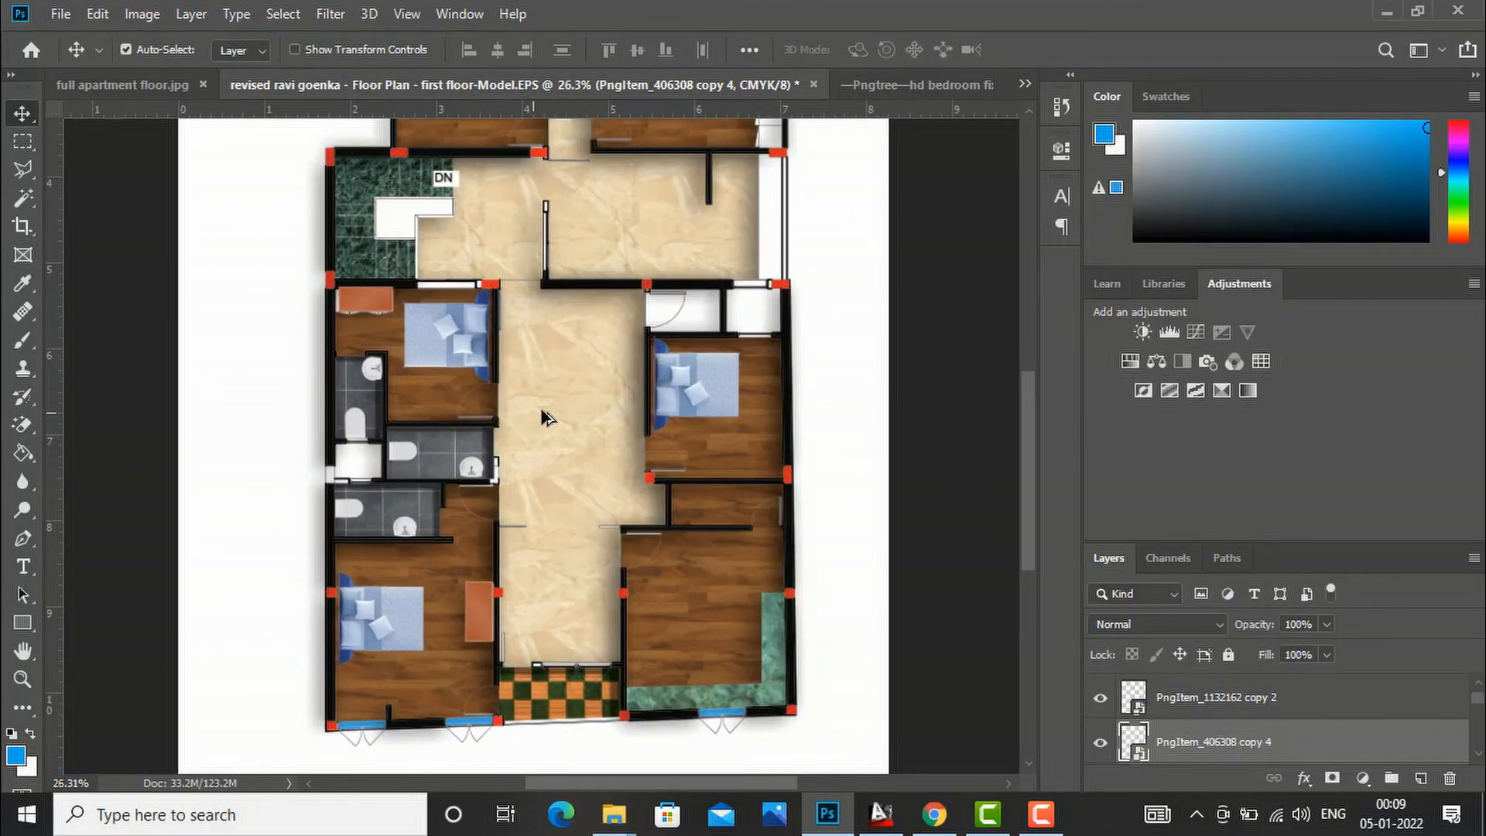
pyautogui.scroll(-1, 653, 417)
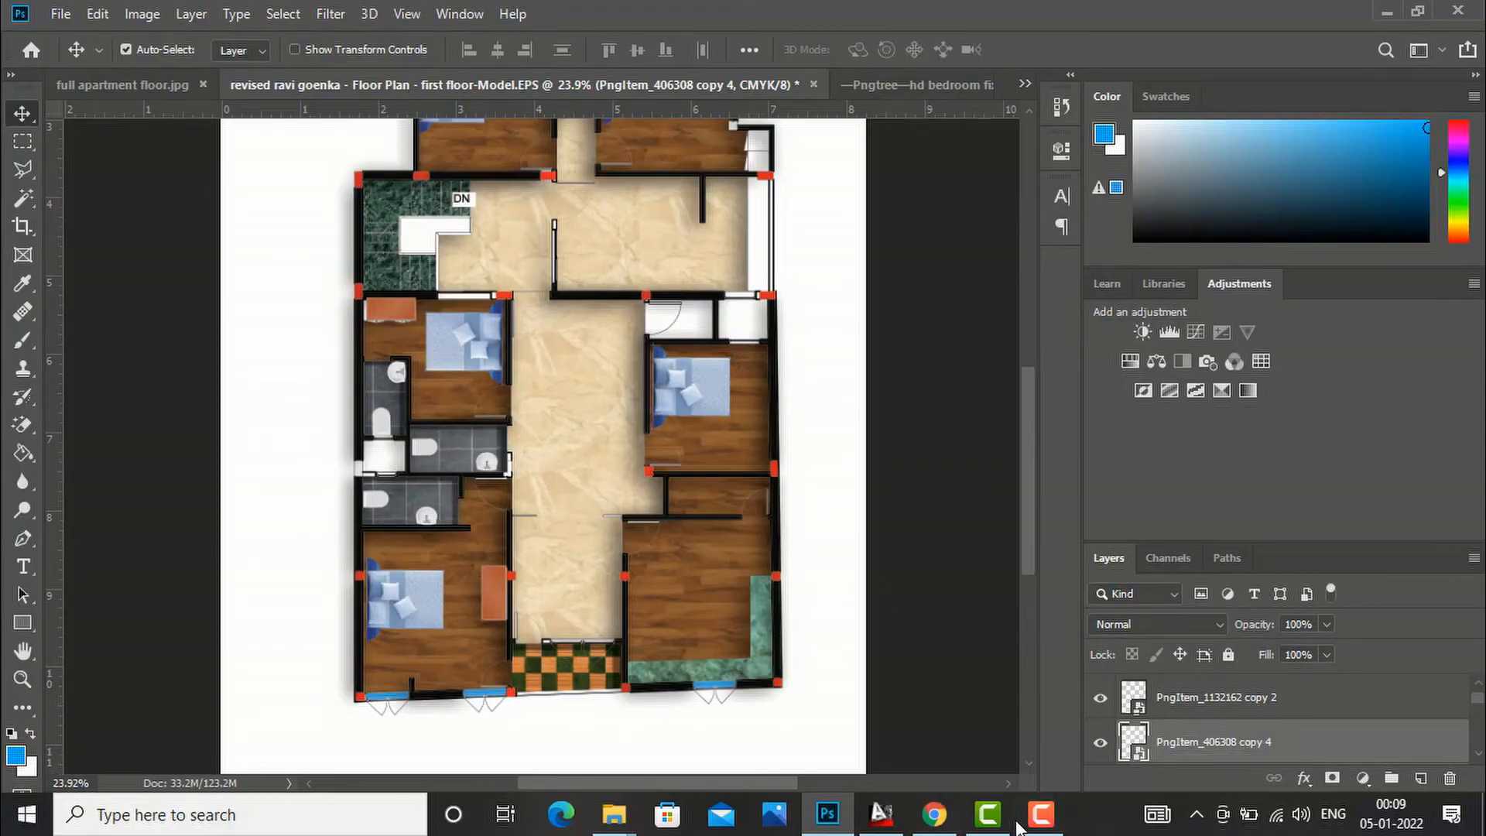
pyautogui.click(935, 821)
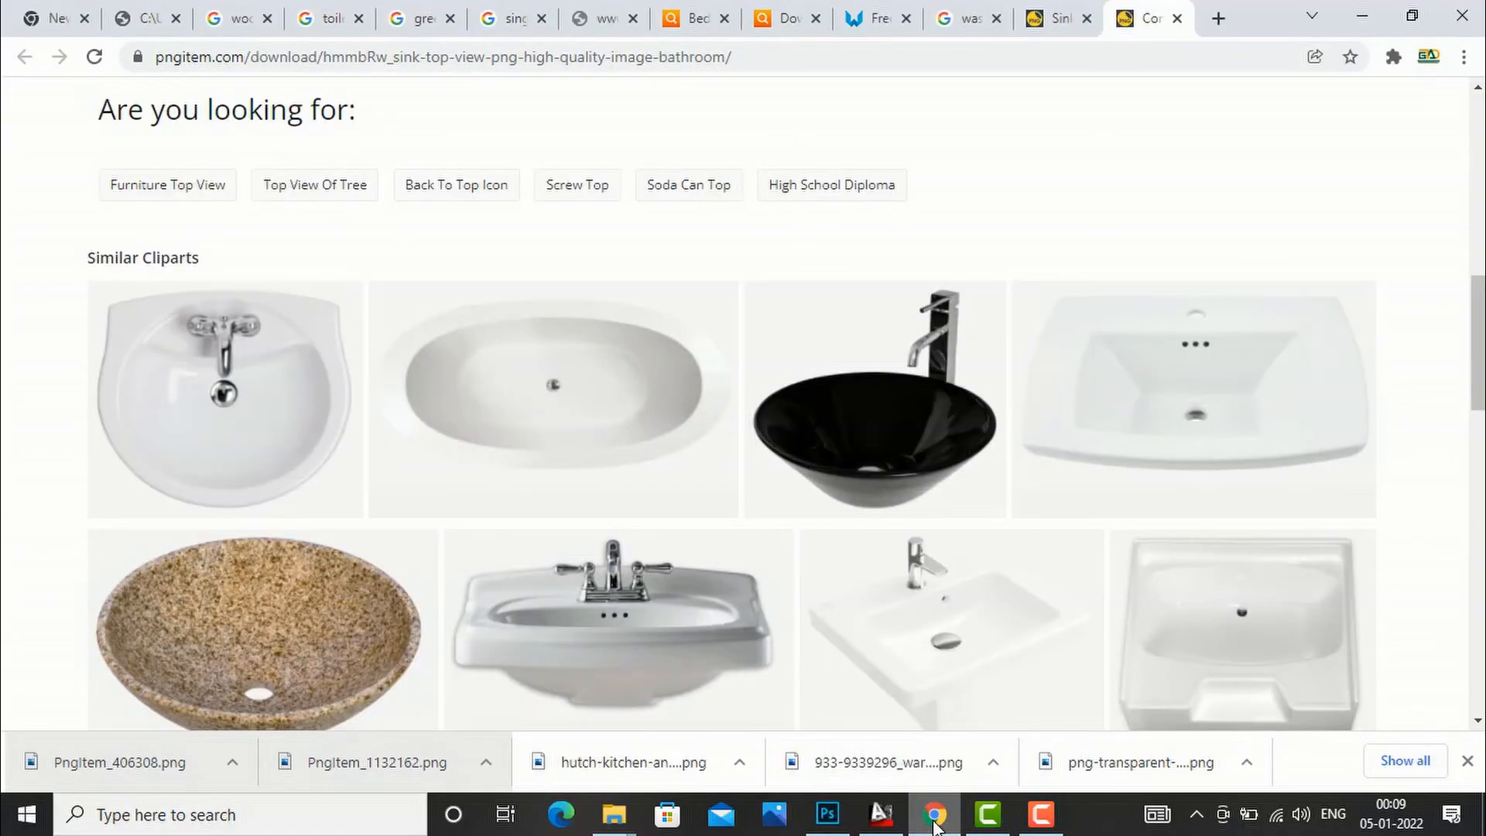
pyautogui.click(1219, 18)
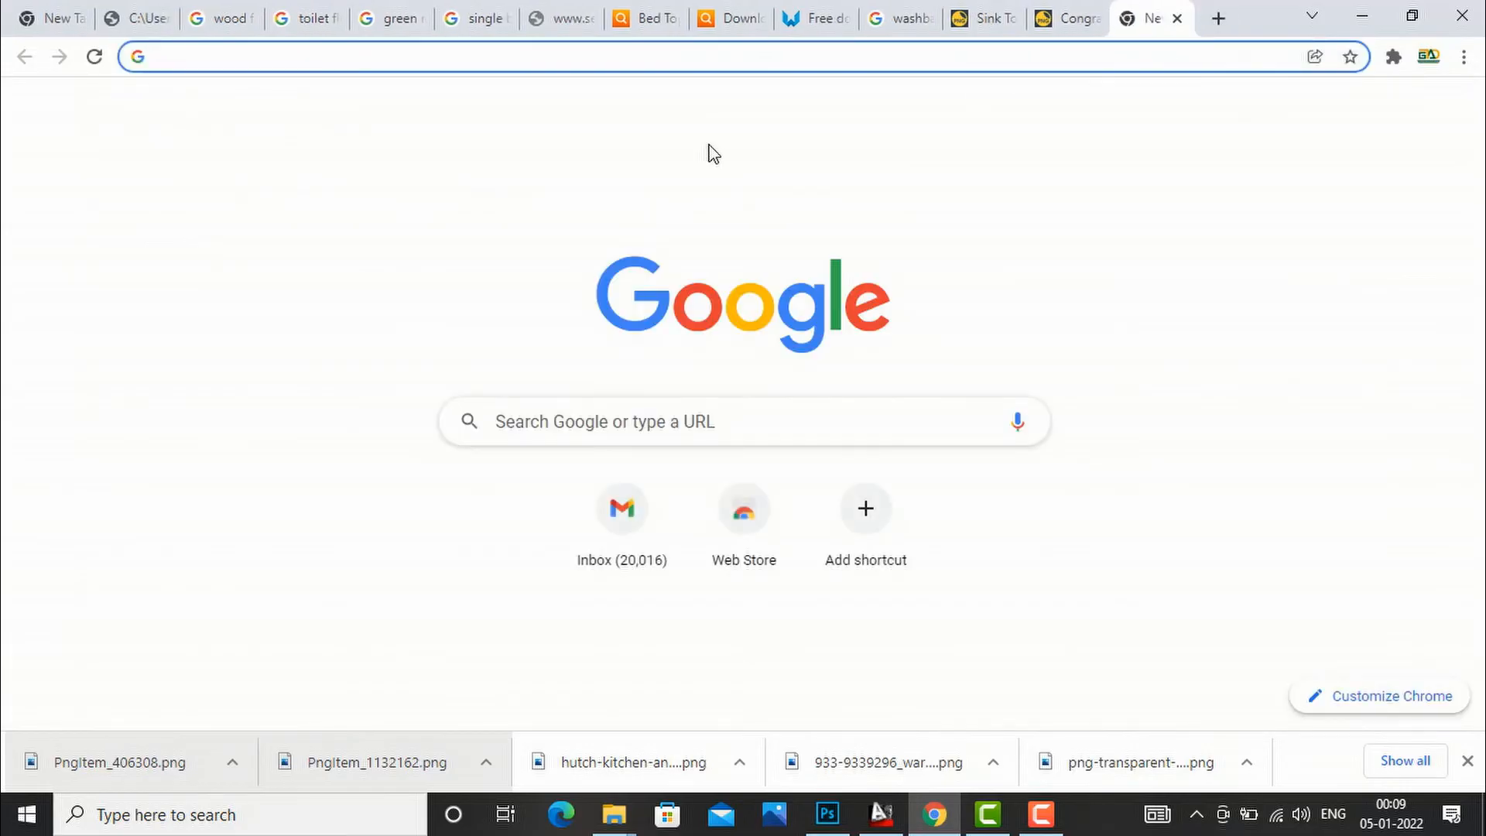
pyautogui.write('tv unit ')
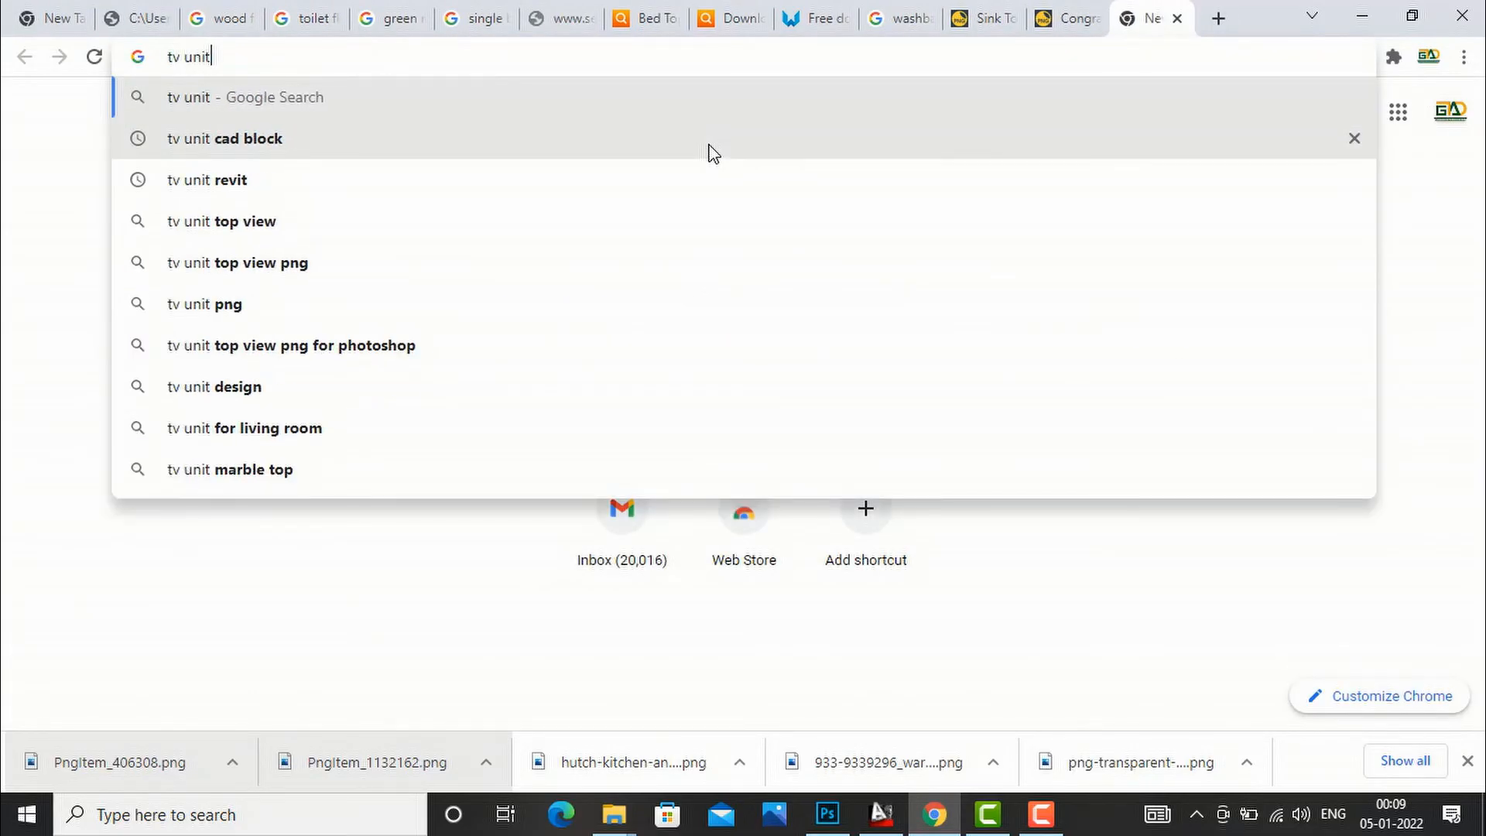
pyautogui.write('top png')
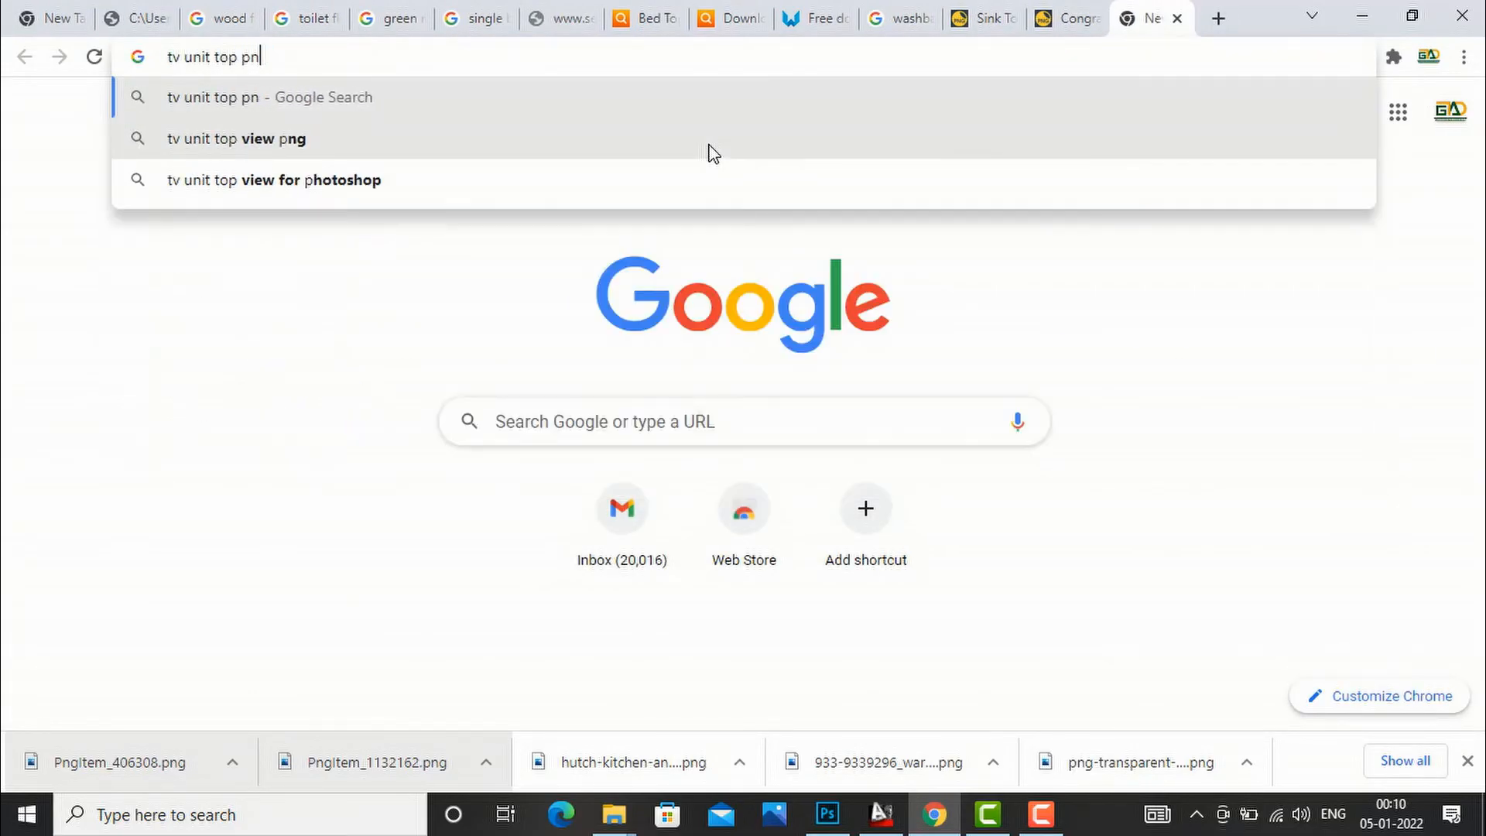
pyautogui.press('Return')
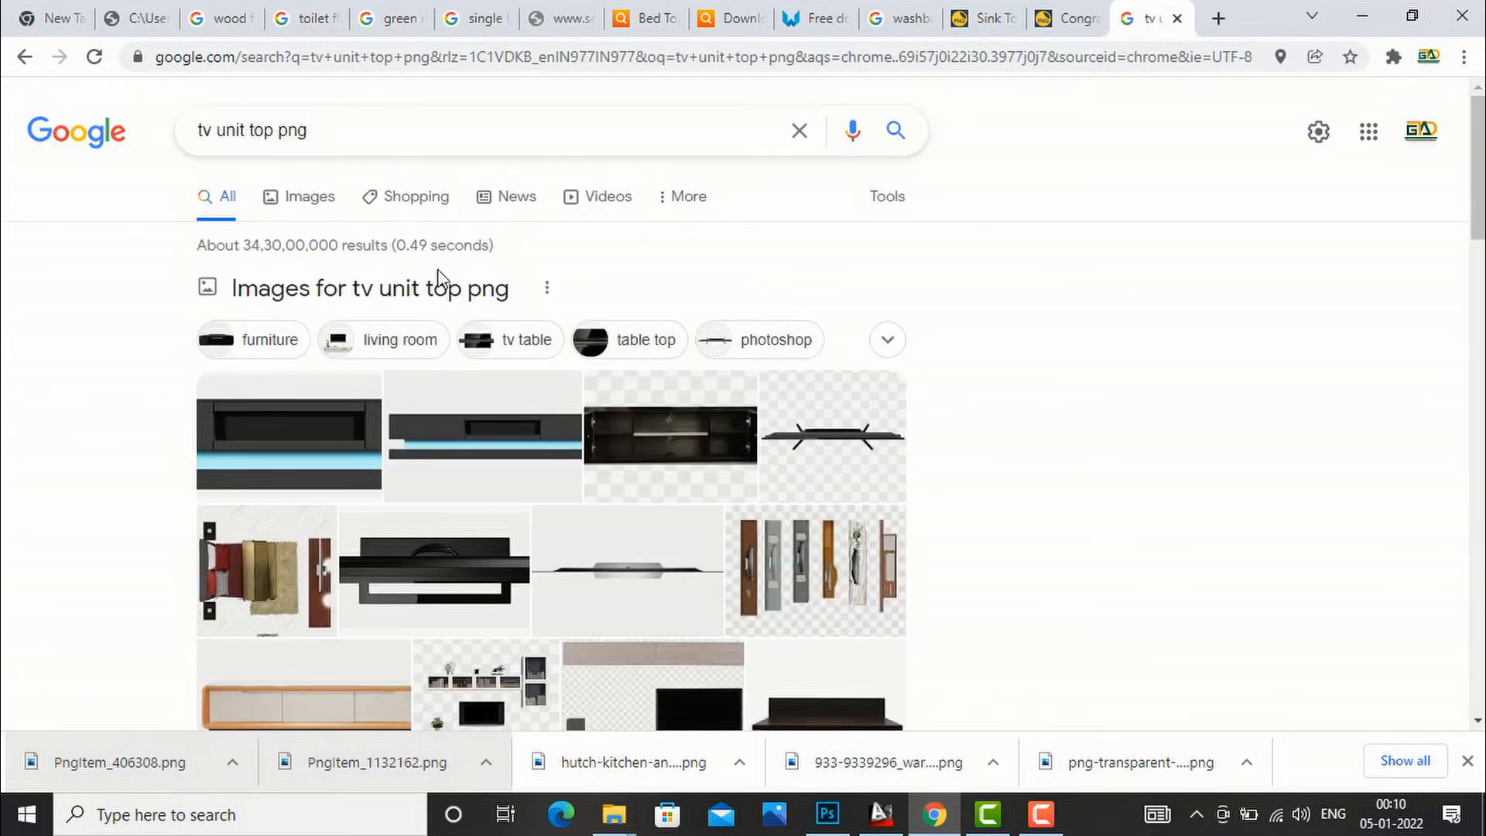
# Step: Open the PNGitem page of the black TV unit with the blue strip and download its 1500x1500 PNG
pyautogui.click(310, 430)
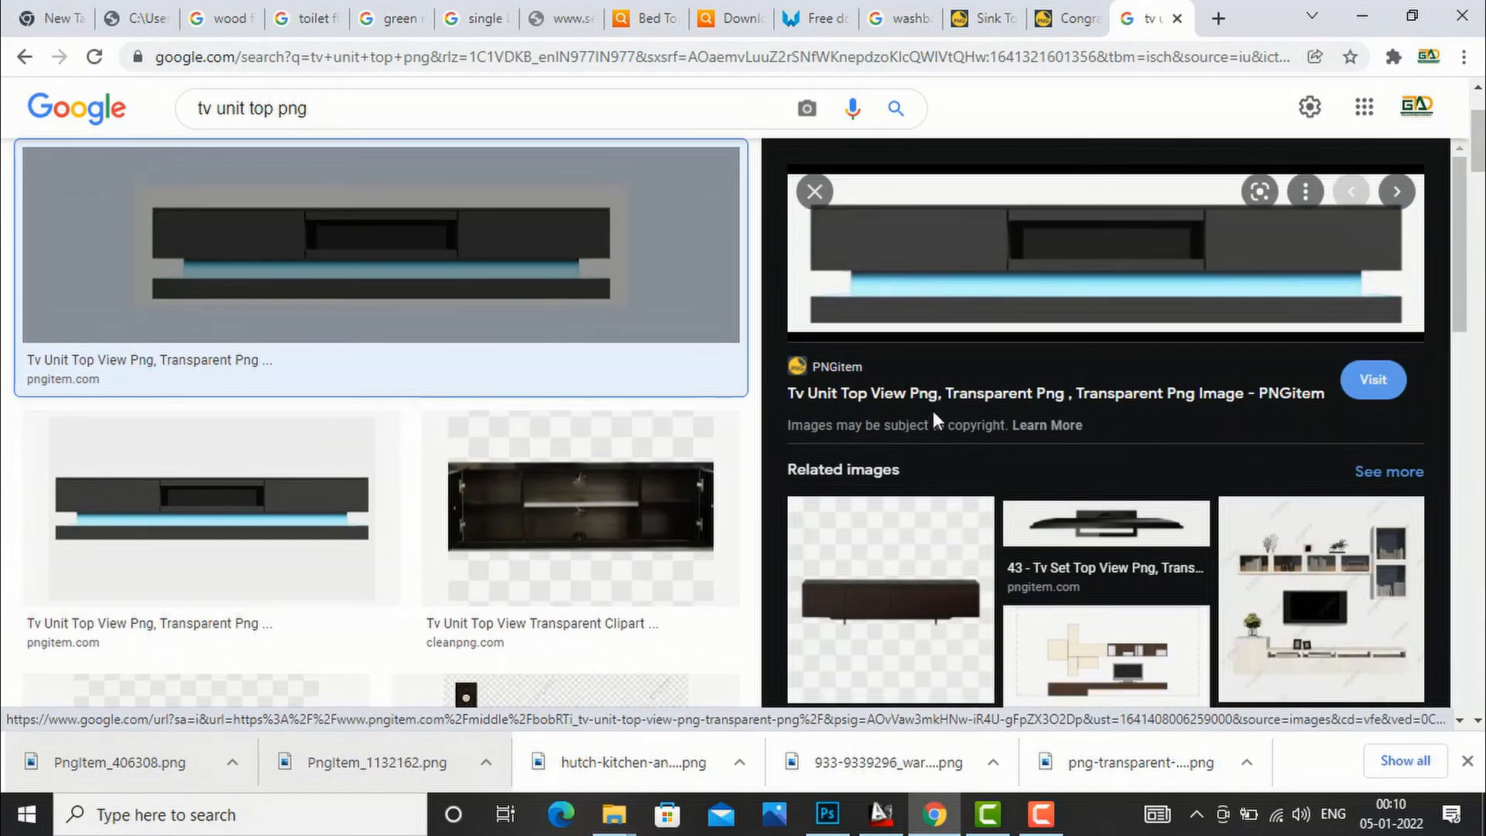
pyautogui.scroll(-3, 932, 410)
pyautogui.scroll(3, 935, 407)
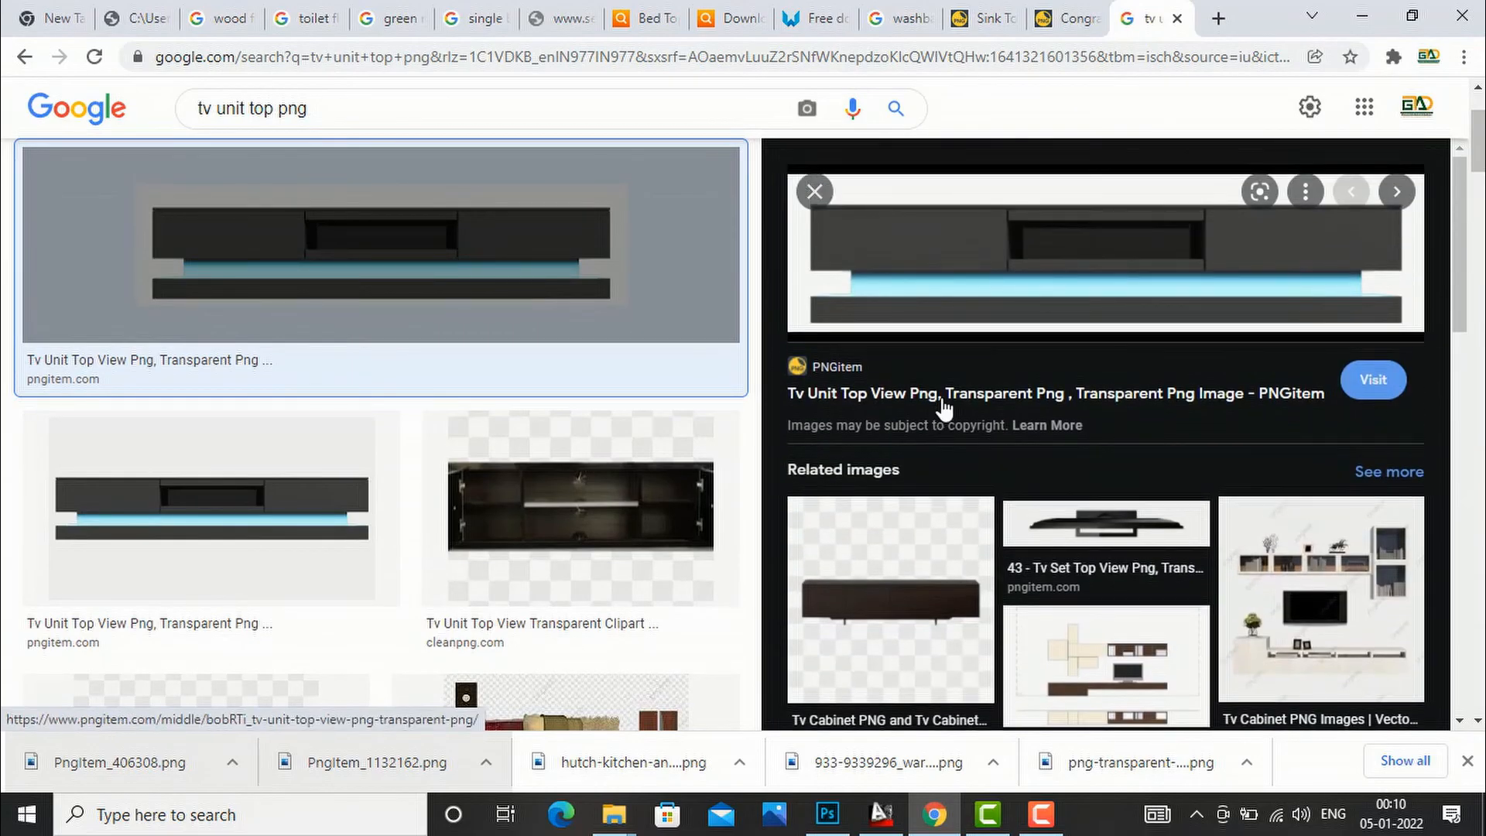
pyautogui.click(943, 407)
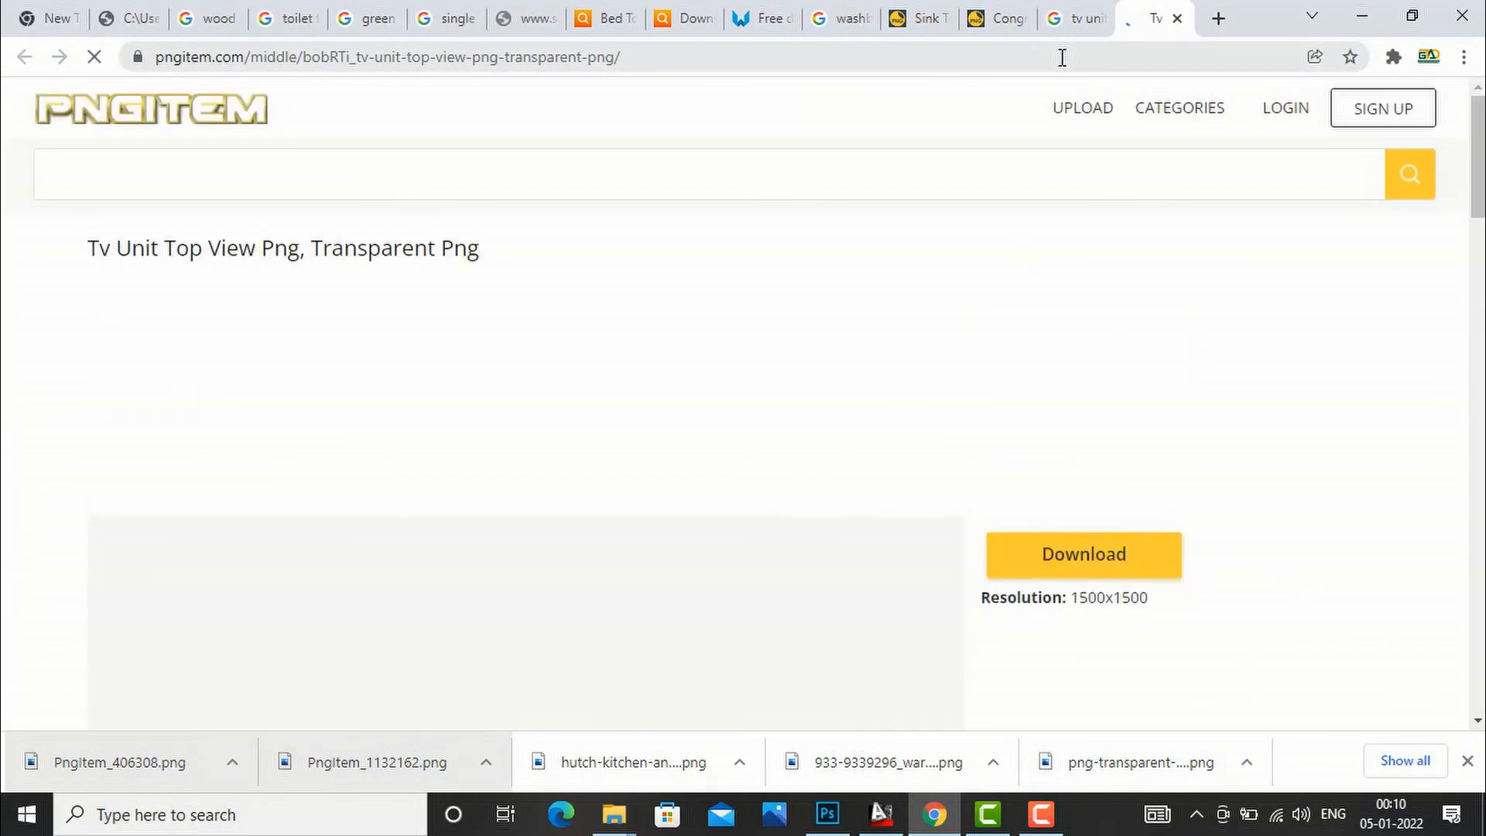
pyautogui.scroll(-3, 1075, 352)
pyautogui.click(1078, 396)
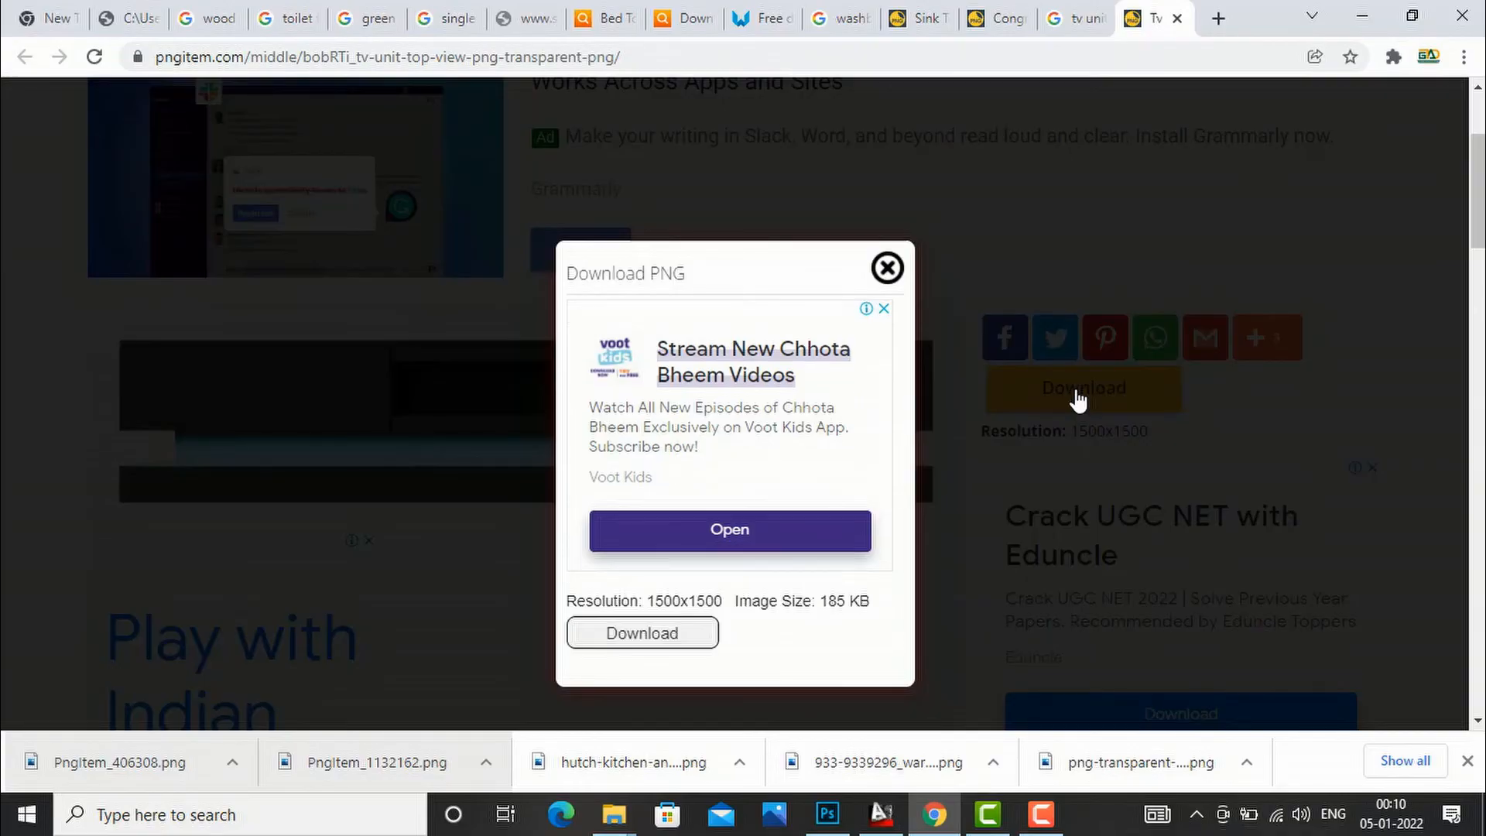
pyautogui.click(665, 633)
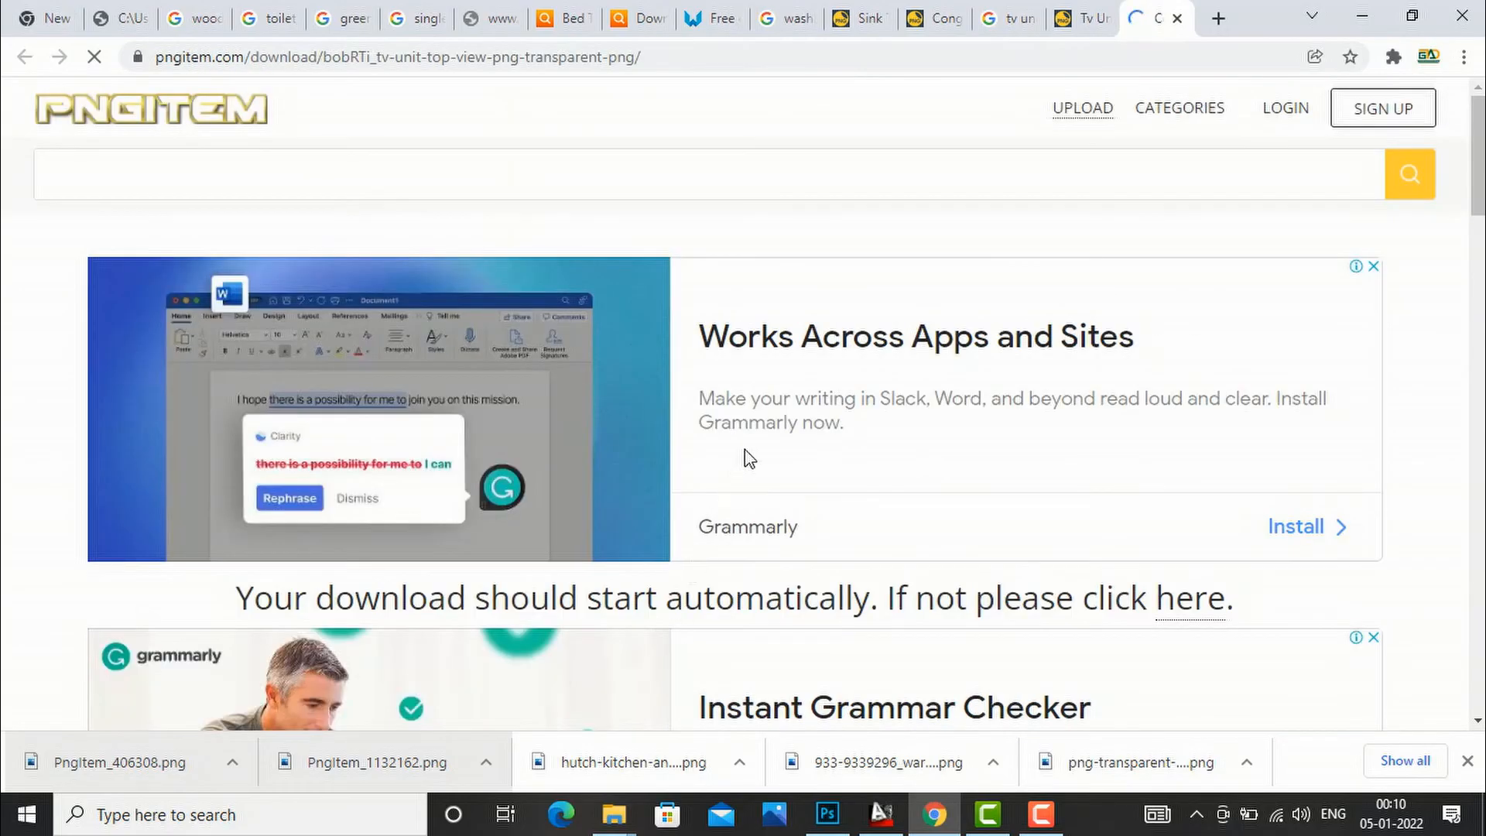
pyautogui.scroll(-5, 745, 449)
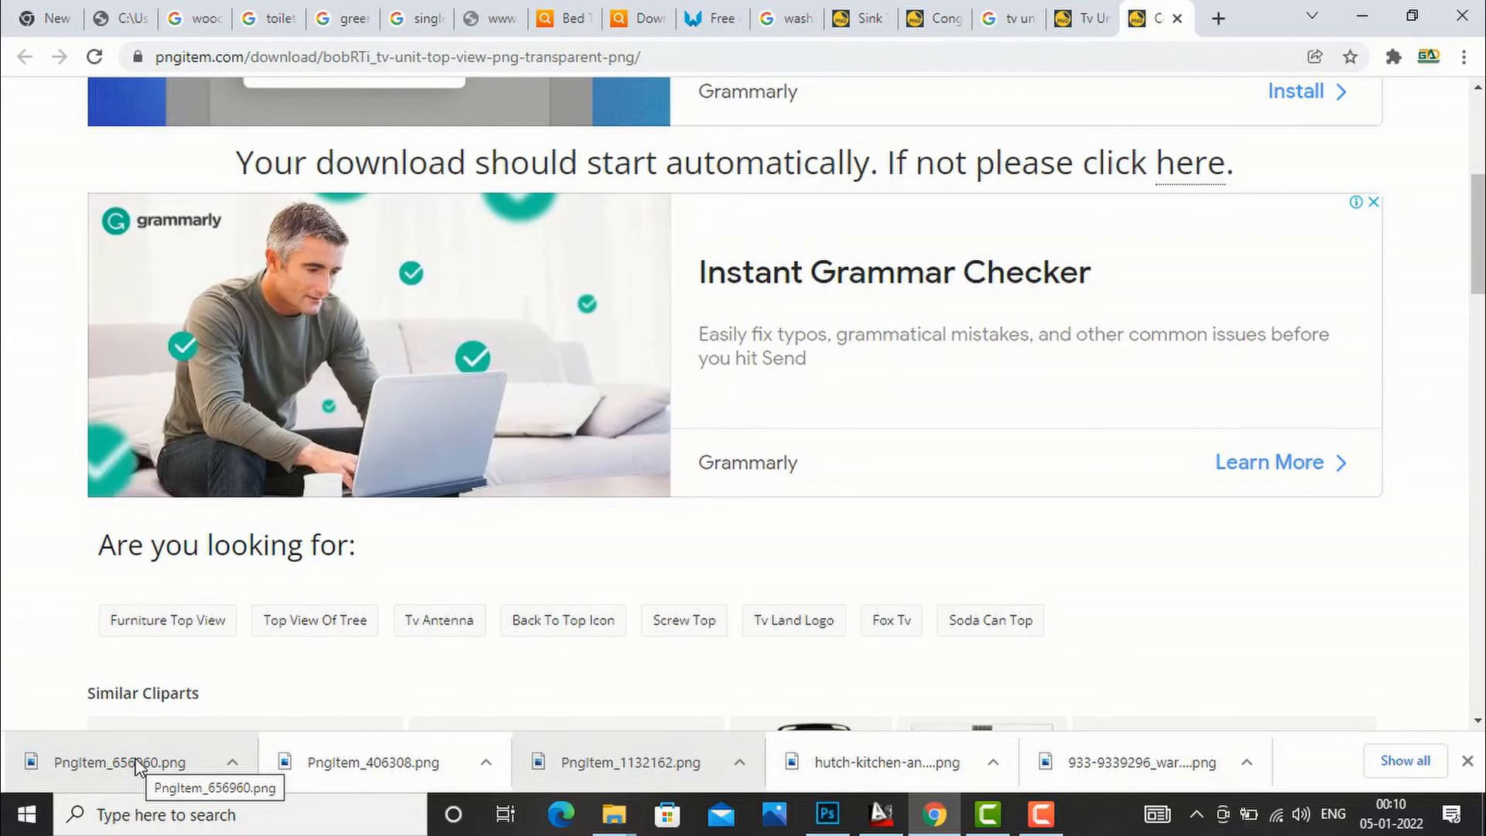
# Step: Place PngItem_656960.png into the Photoshop floor plan and scale the TV unit down to about 4.7%
pyautogui.moveTo(137, 767); pyautogui.dragTo(709, 594)
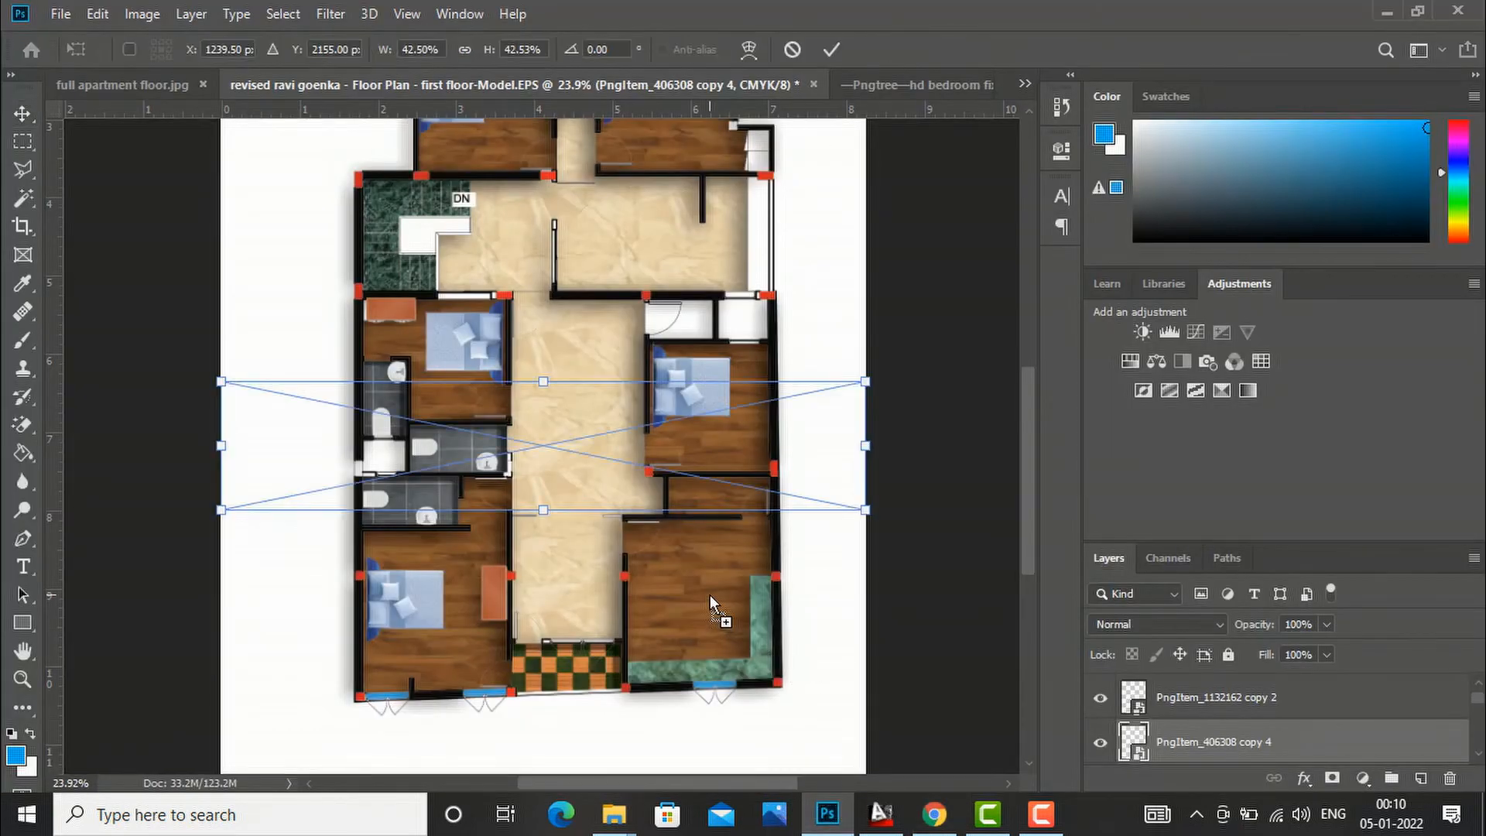
pyautogui.moveTo(217, 381); pyautogui.dragTo(734, 513)
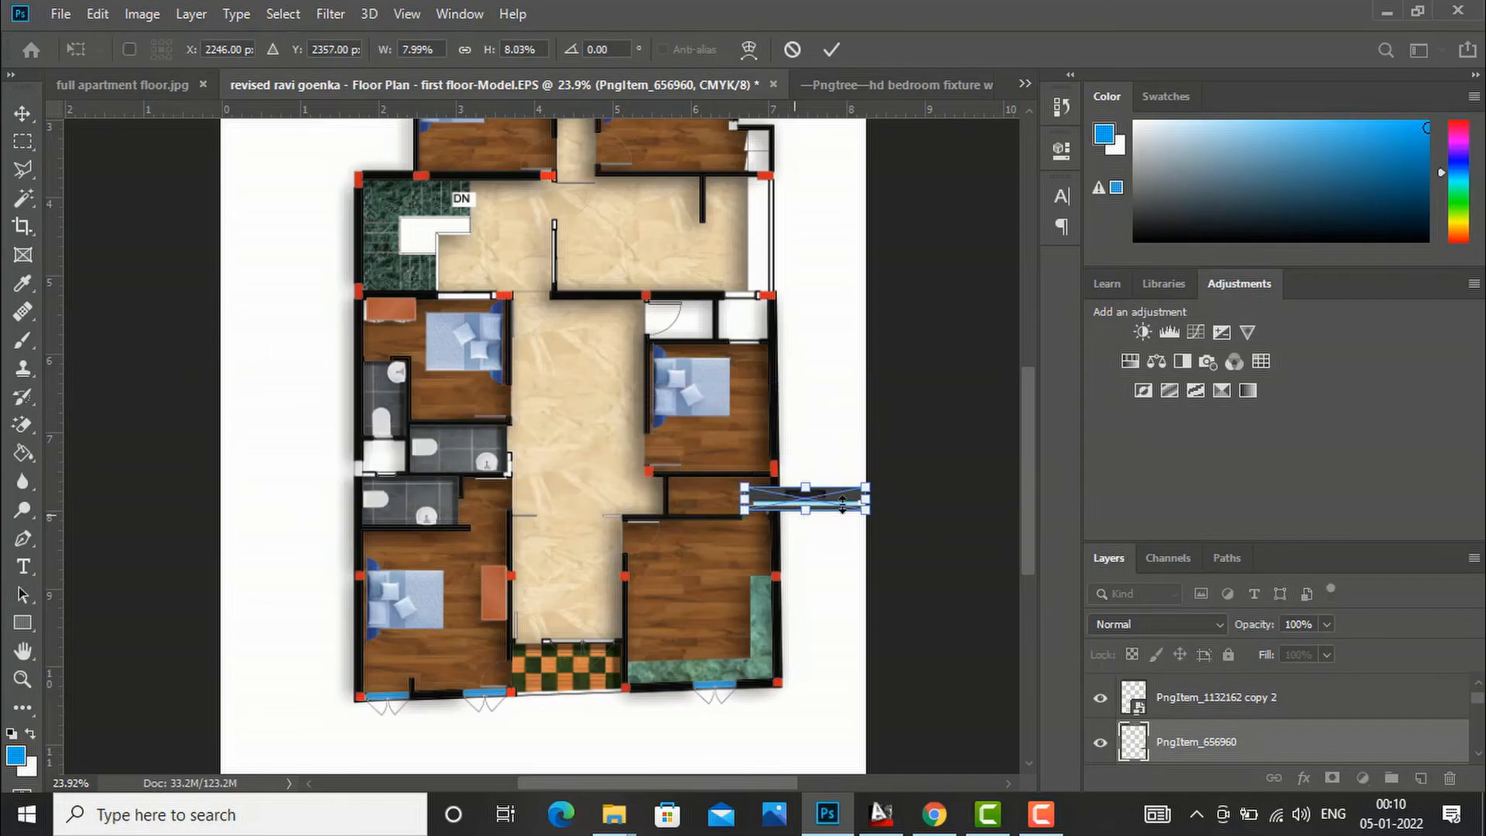
pyautogui.moveTo(857, 505); pyautogui.dragTo(720, 442)
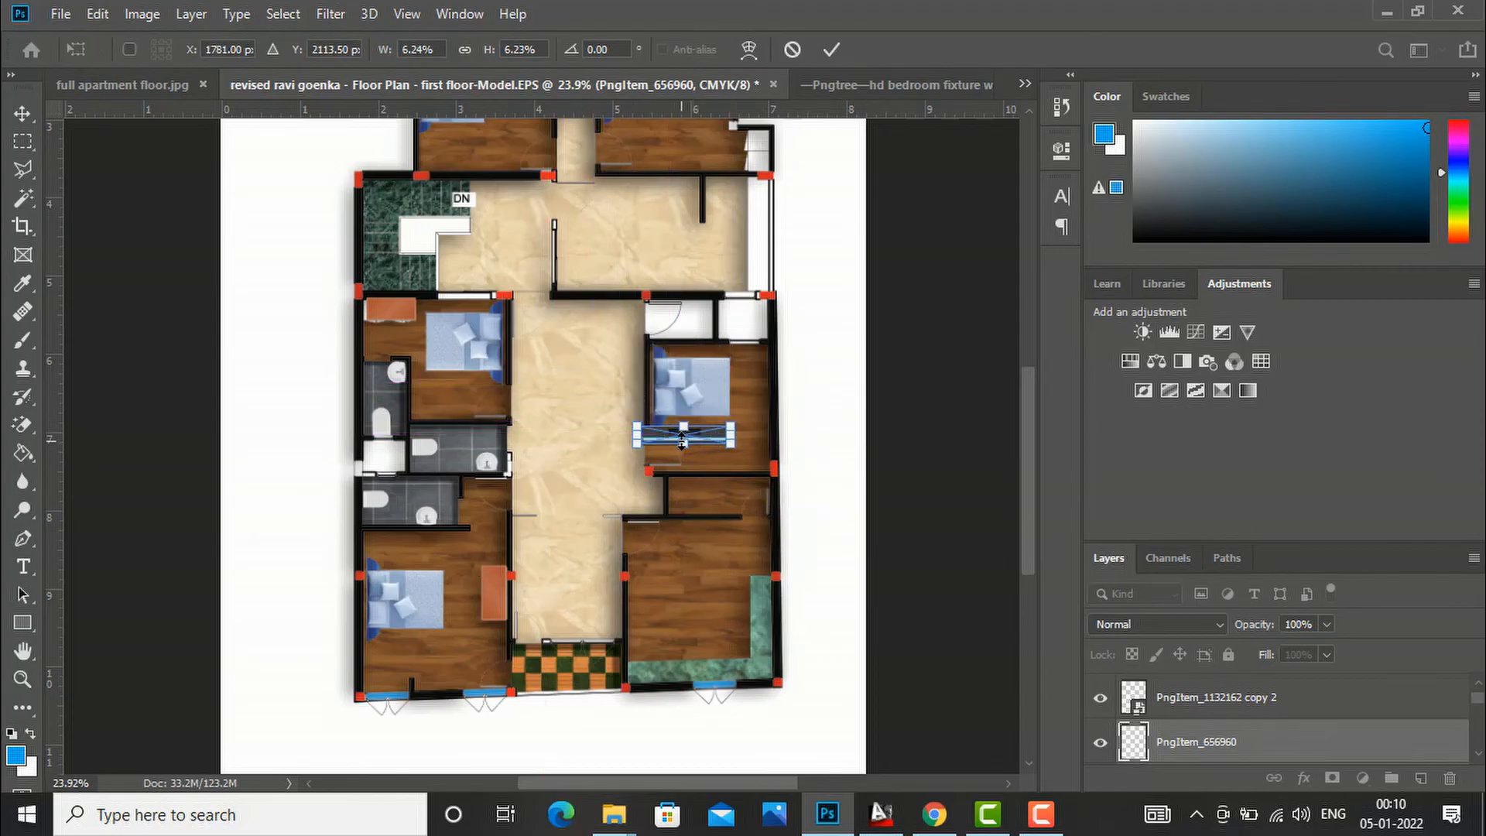
pyautogui.scroll(5, 681, 443)
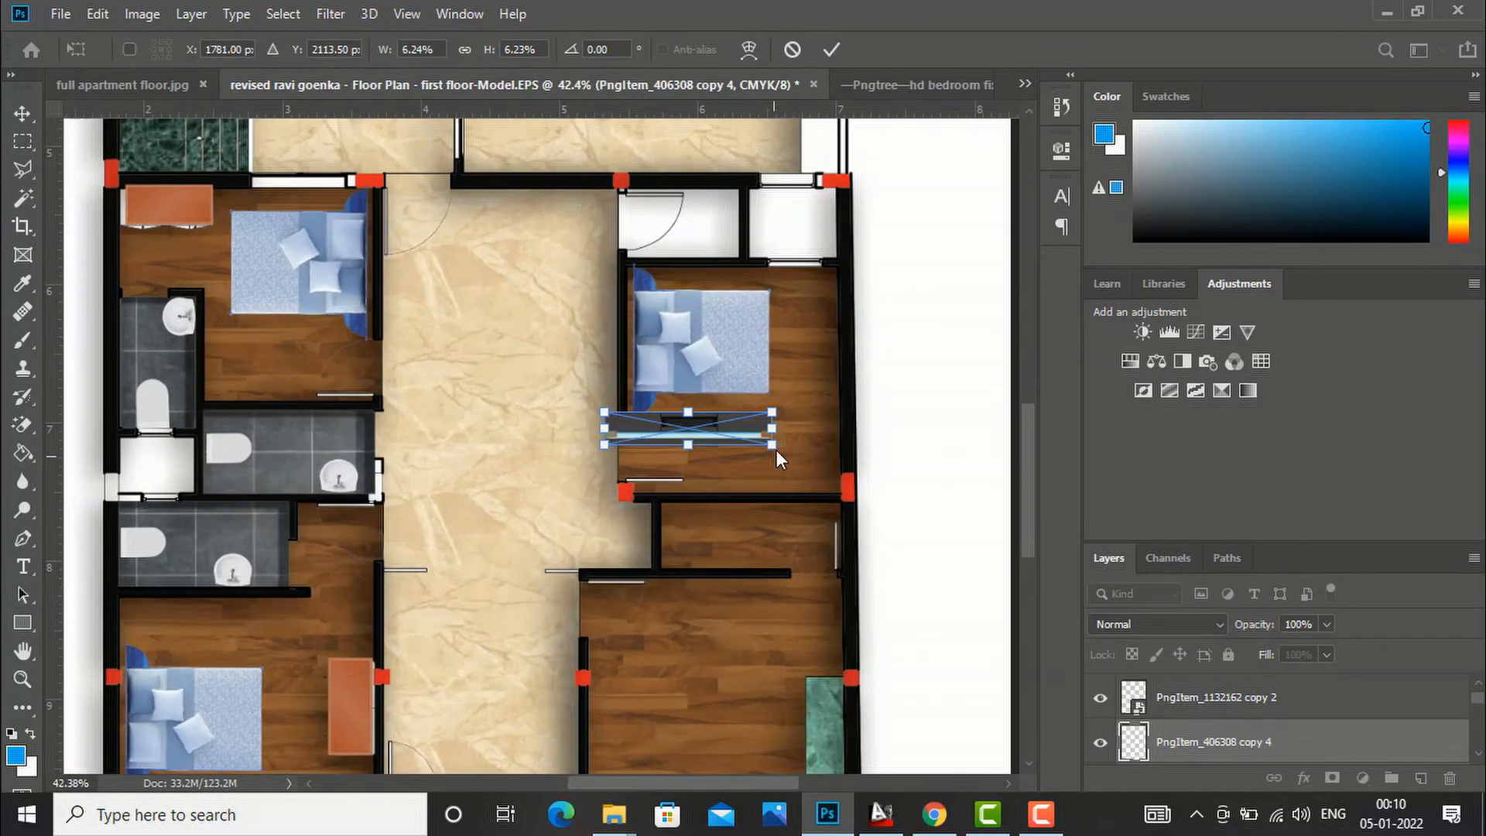
pyautogui.moveTo(775, 447); pyautogui.dragTo(732, 435)
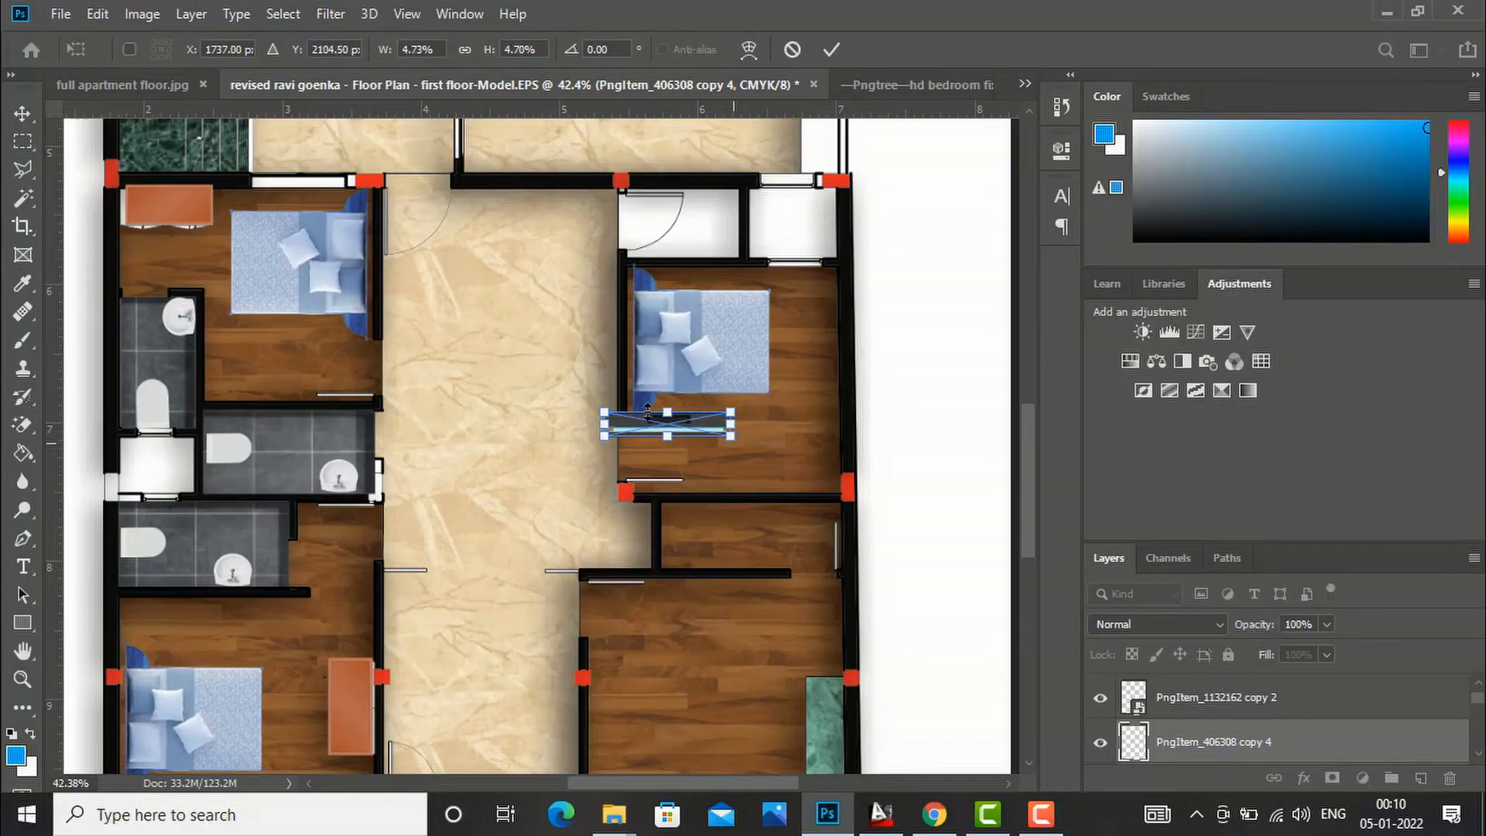
pyautogui.click(23, 114)
# Step: Move the TV unit into the central marble-floored hall and rotate it to about -90.46°
pyautogui.moveTo(624, 418); pyautogui.dragTo(464, 321)
pyautogui.hotkey('ctrl', 't')
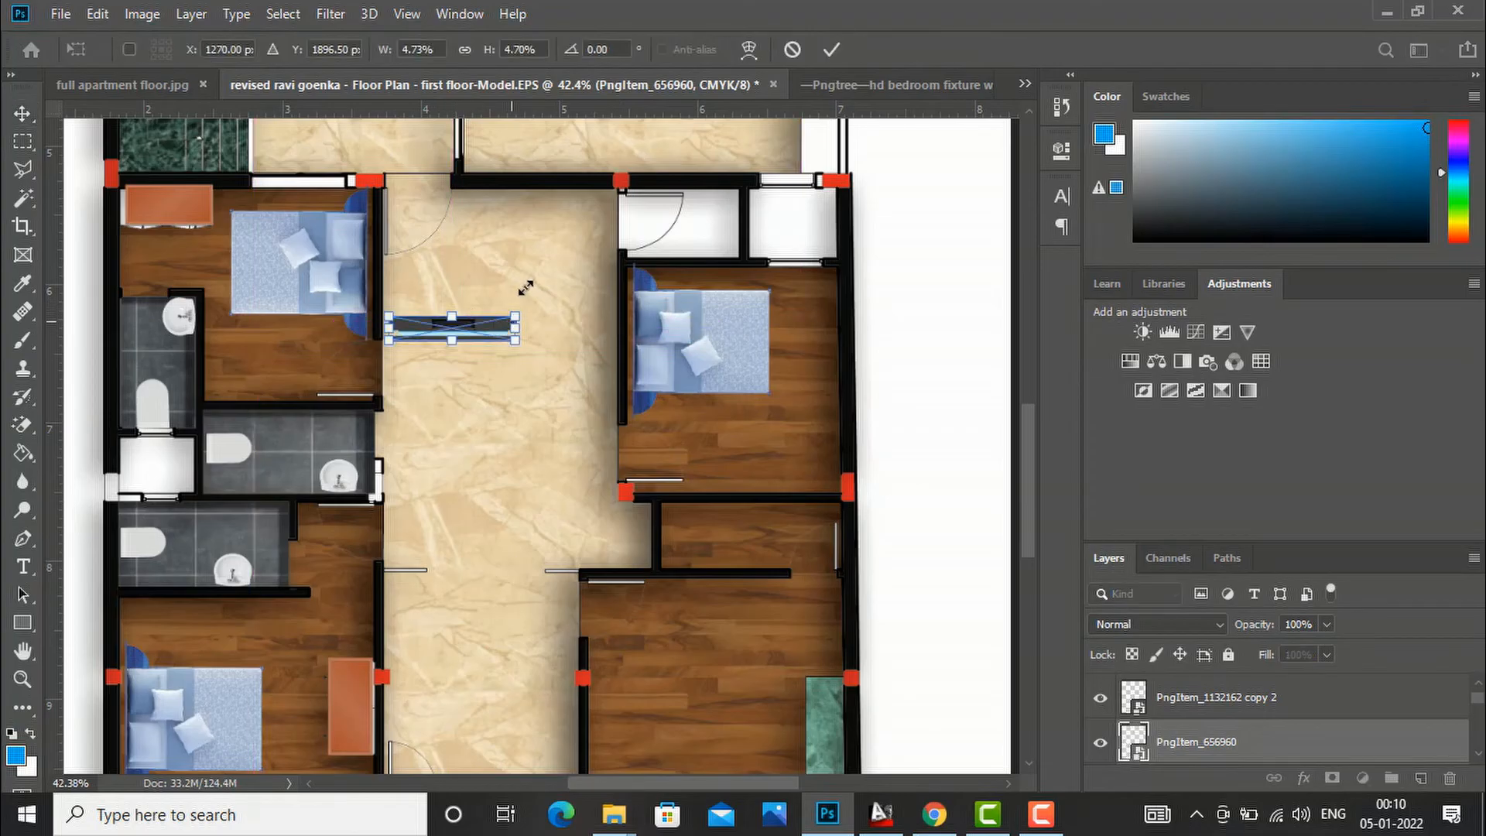
pyautogui.moveTo(546, 304); pyautogui.dragTo(436, 264)
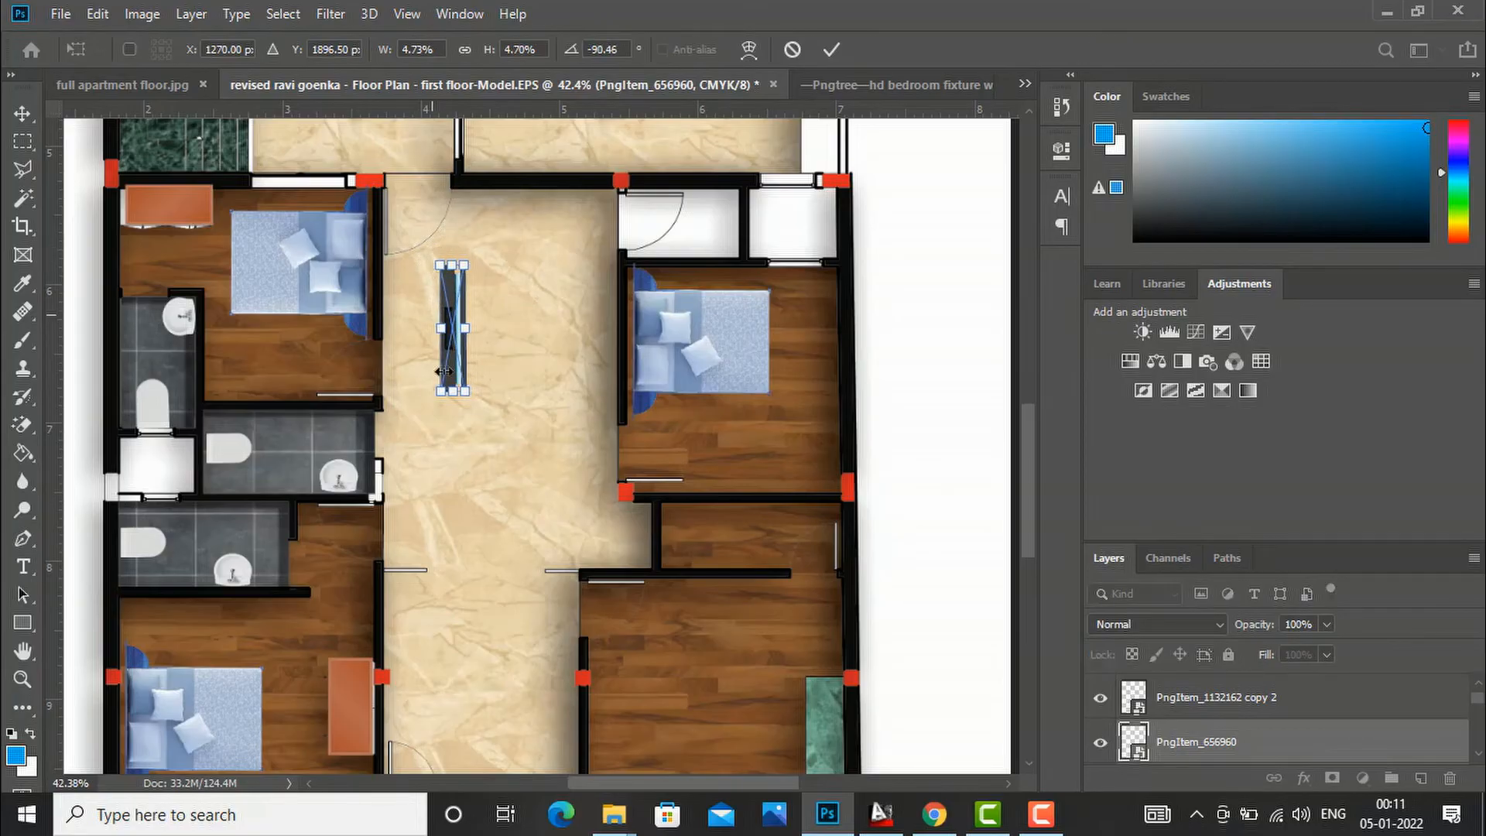
# Step: Shorten the TV unit from its lower end and set it against the hall wall behind the middle-left bedroom's bed
pyautogui.moveTo(457, 383); pyautogui.dragTo(457, 341)
pyautogui.click(19, 116)
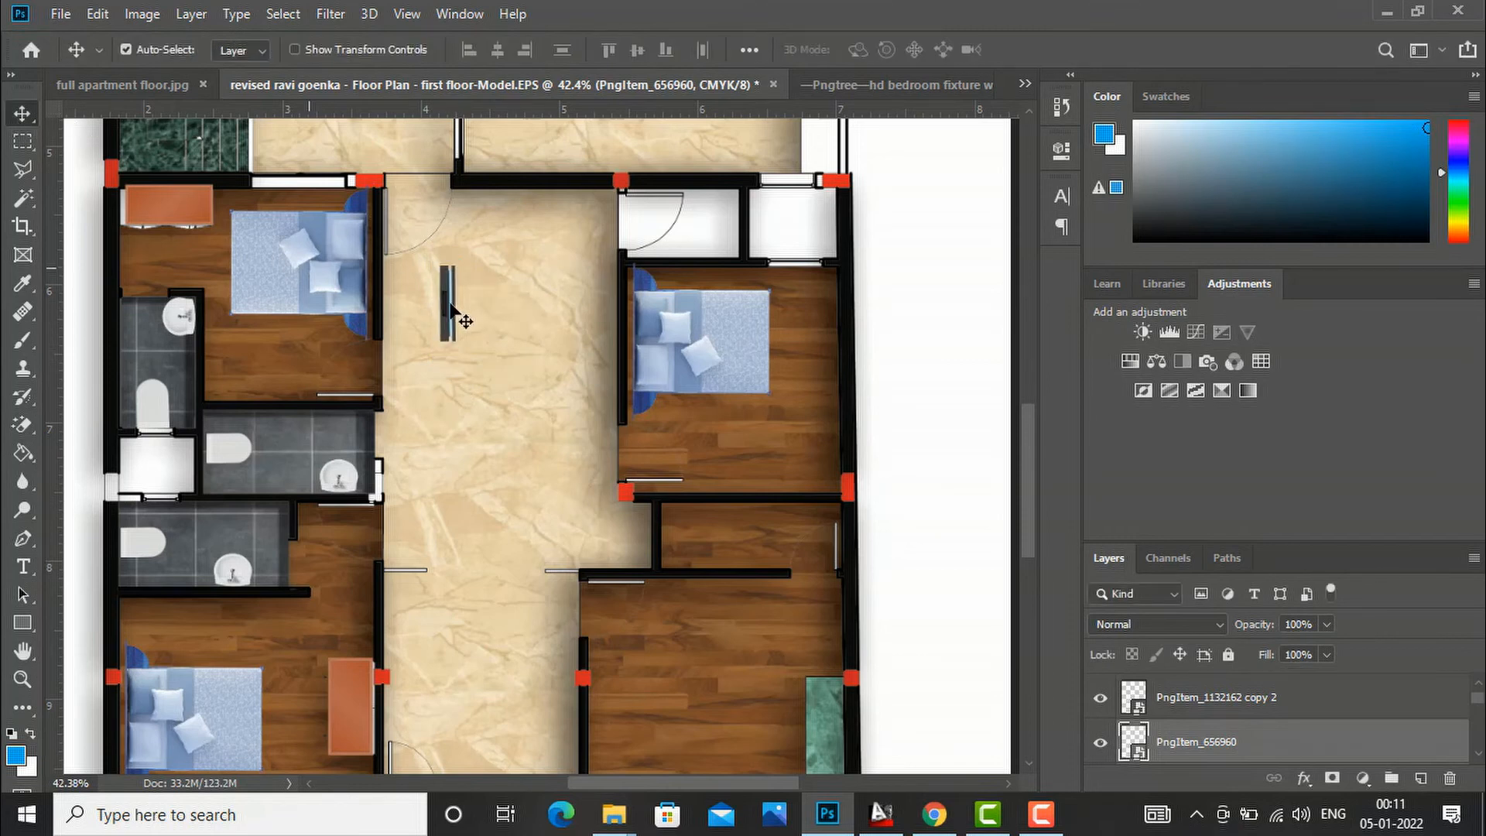
pyautogui.moveTo(442, 298); pyautogui.dragTo(386, 294)
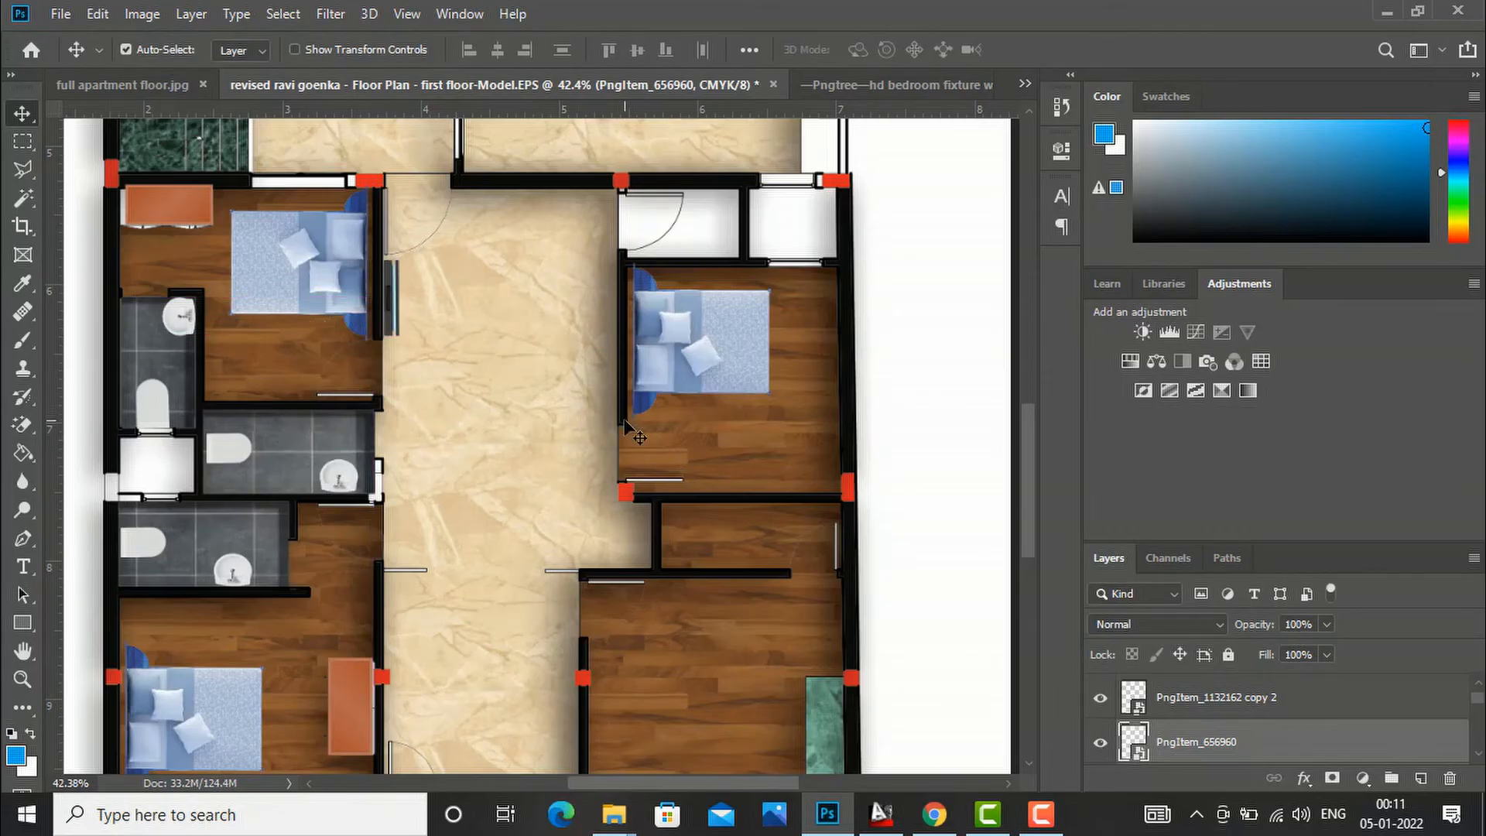
# Step: Switch to Chrome and search Google Images for "sofa top png"
pyautogui.scroll(-4, 626, 424)
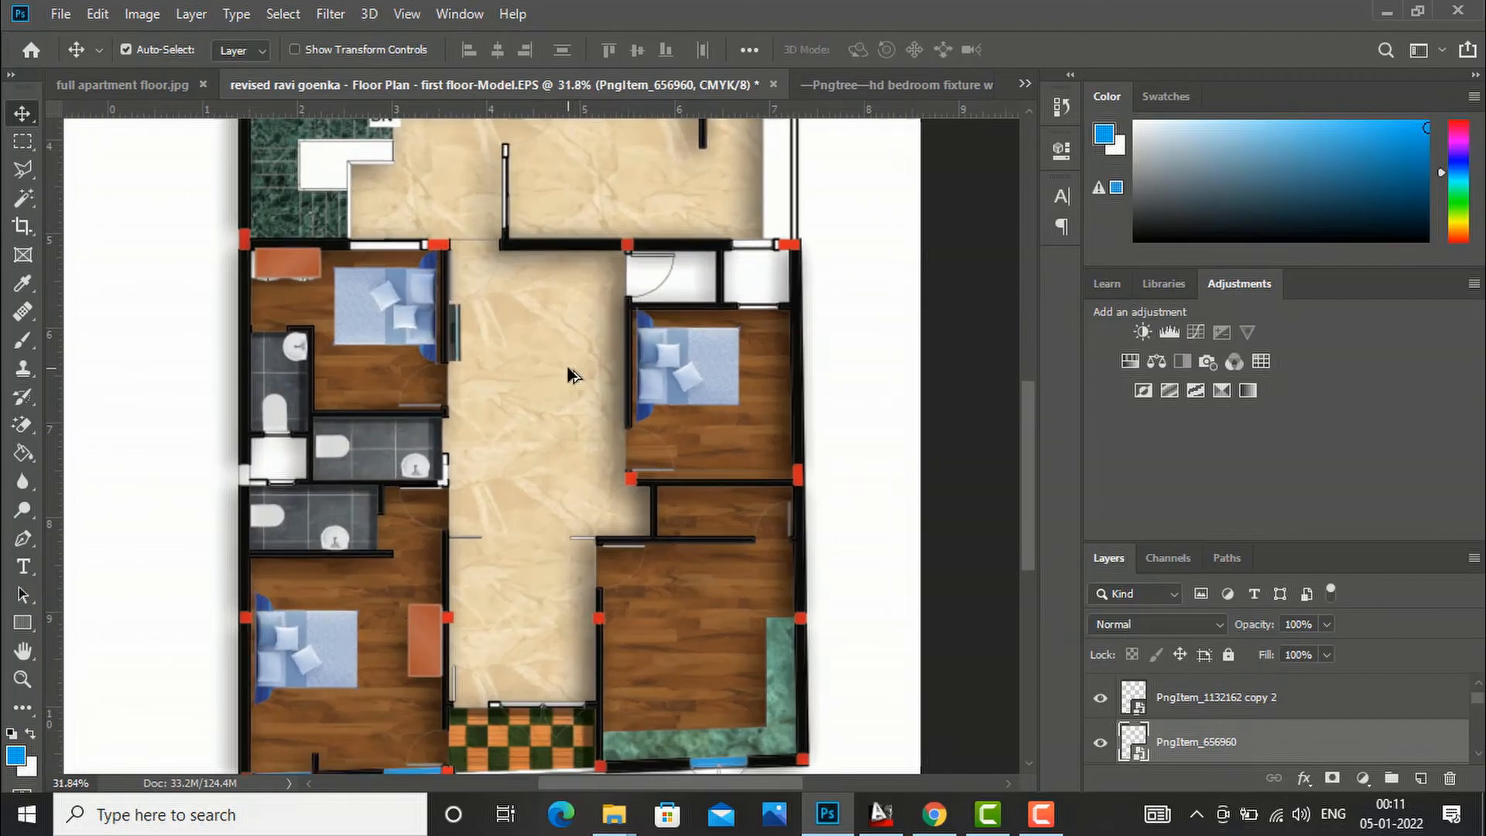
pyautogui.click(934, 815)
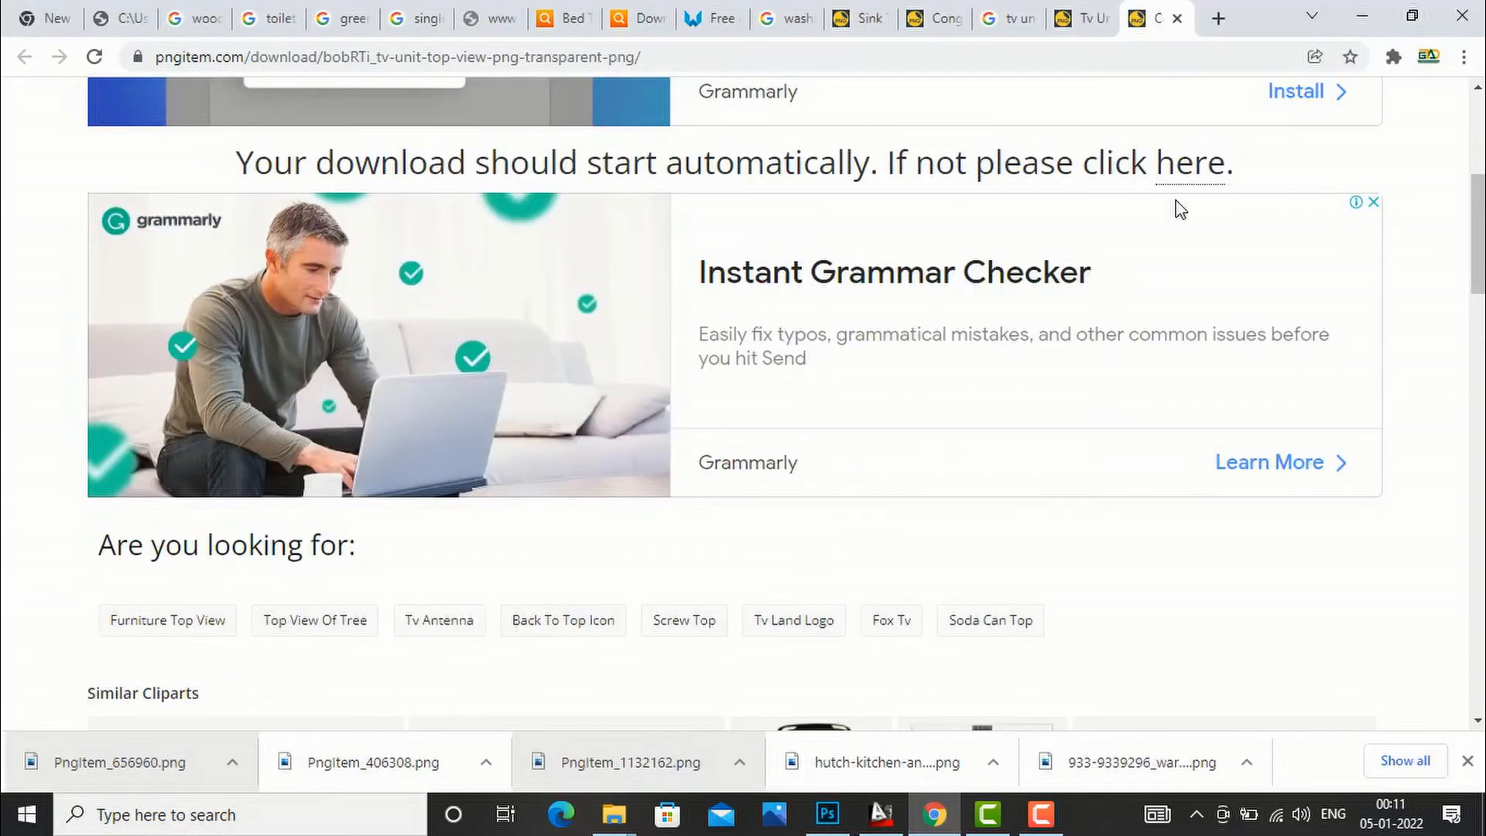
pyautogui.click(1218, 19)
pyautogui.write('sofa t')
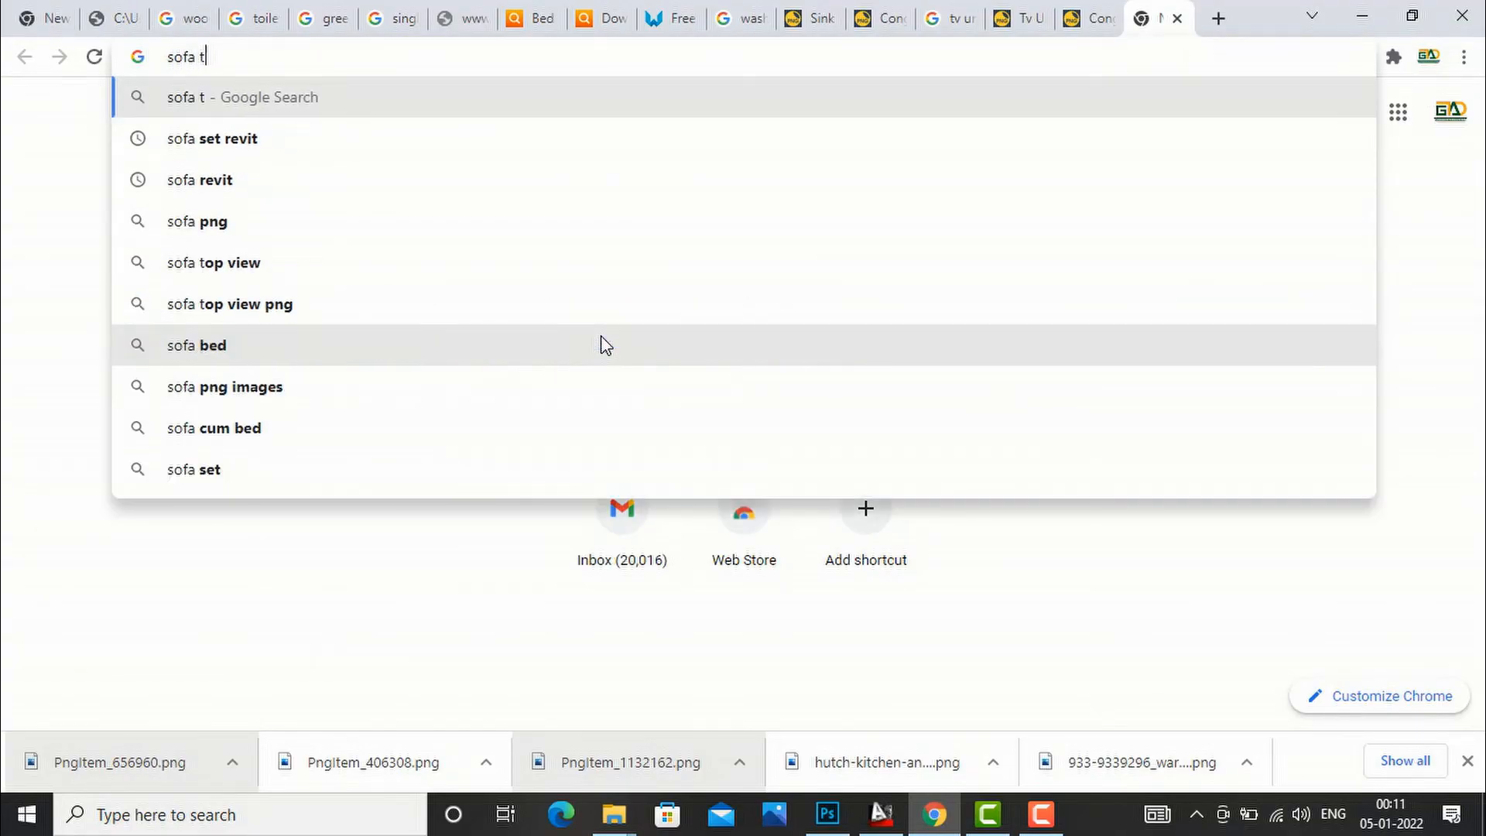
pyautogui.write('op png')
pyautogui.press('Return')
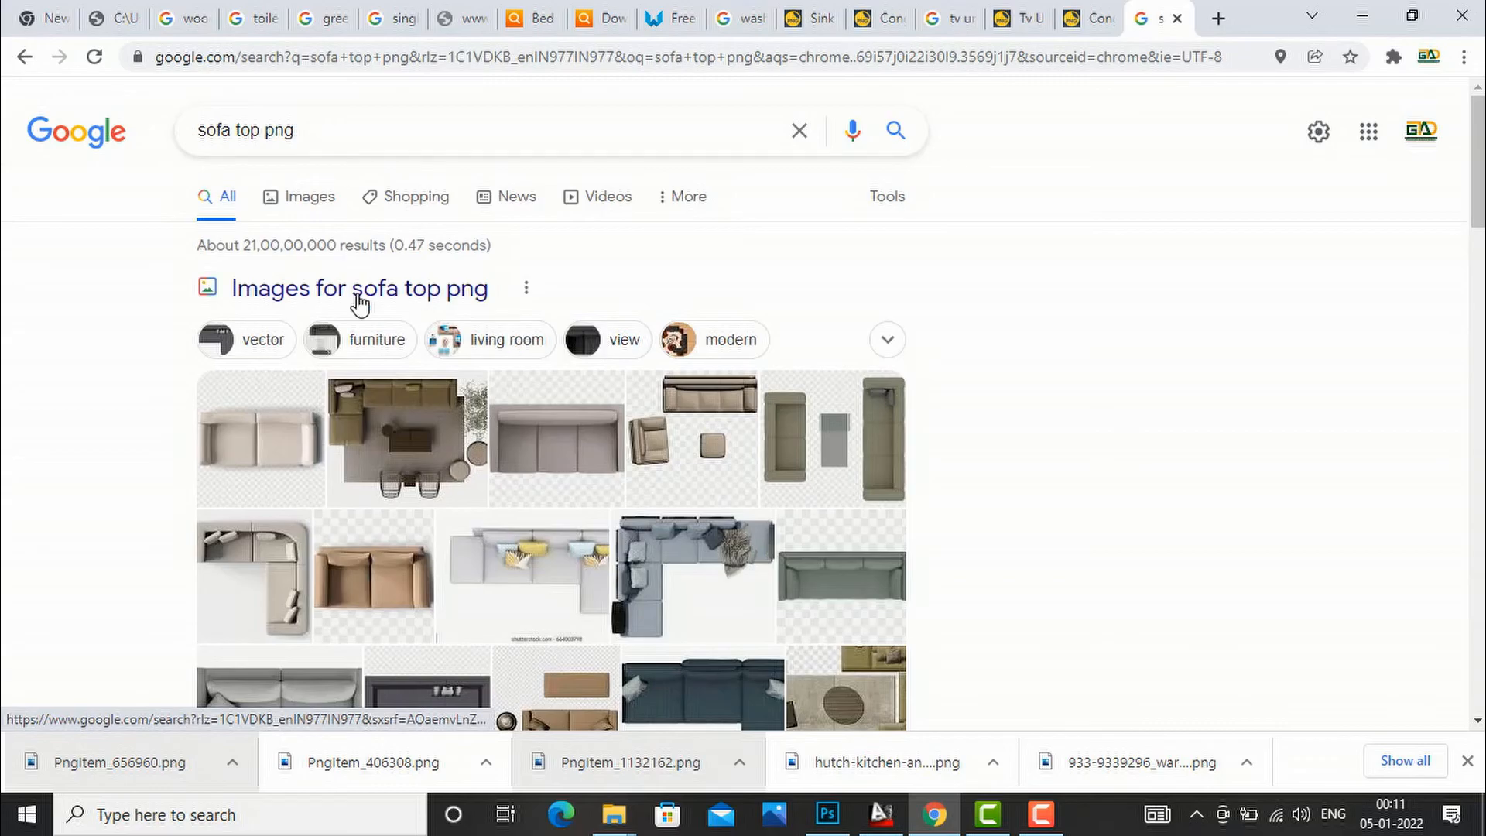
pyautogui.click(390, 418)
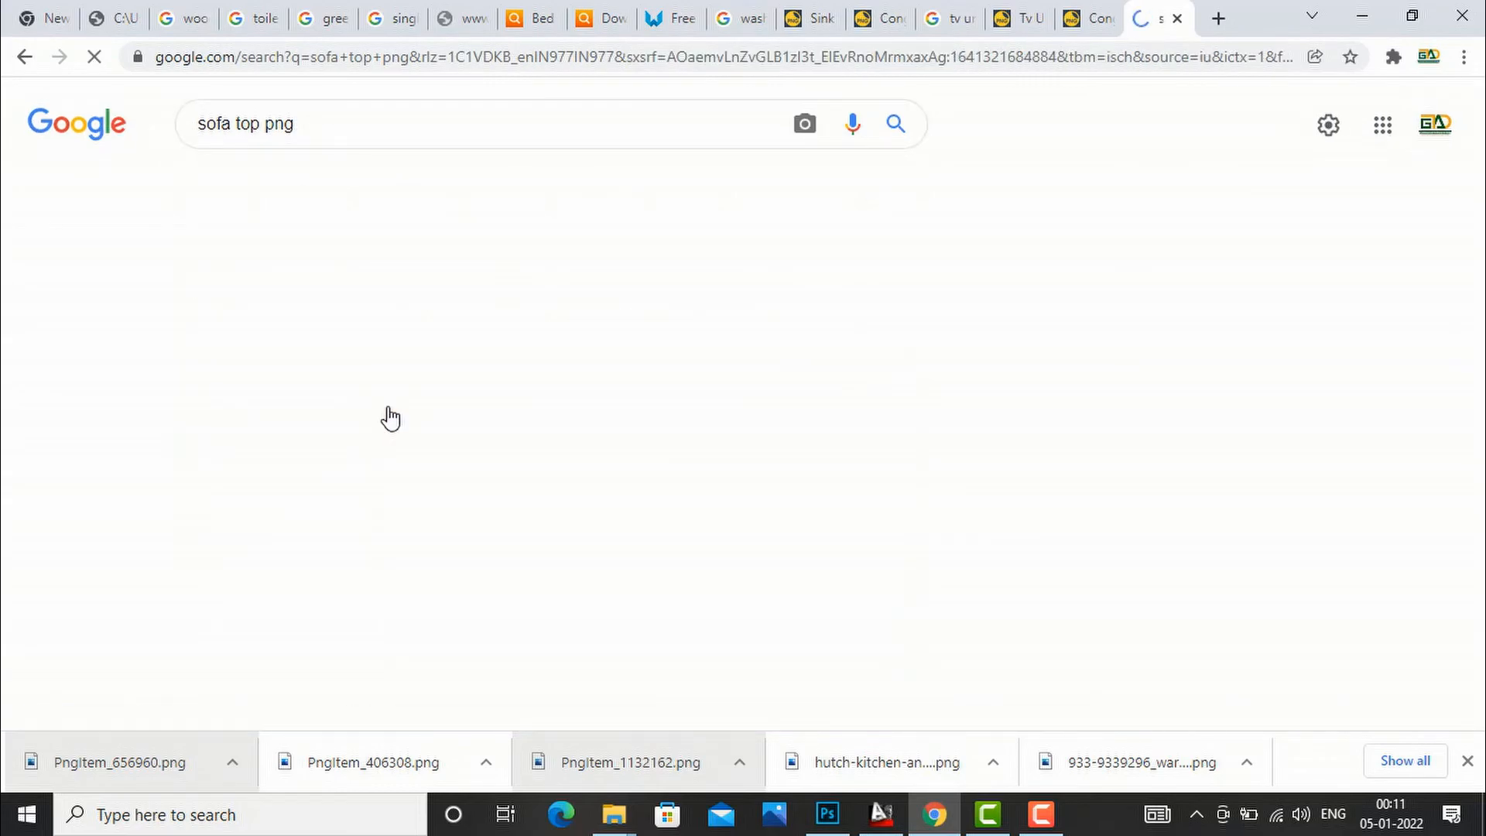
pyautogui.click(472, 416)
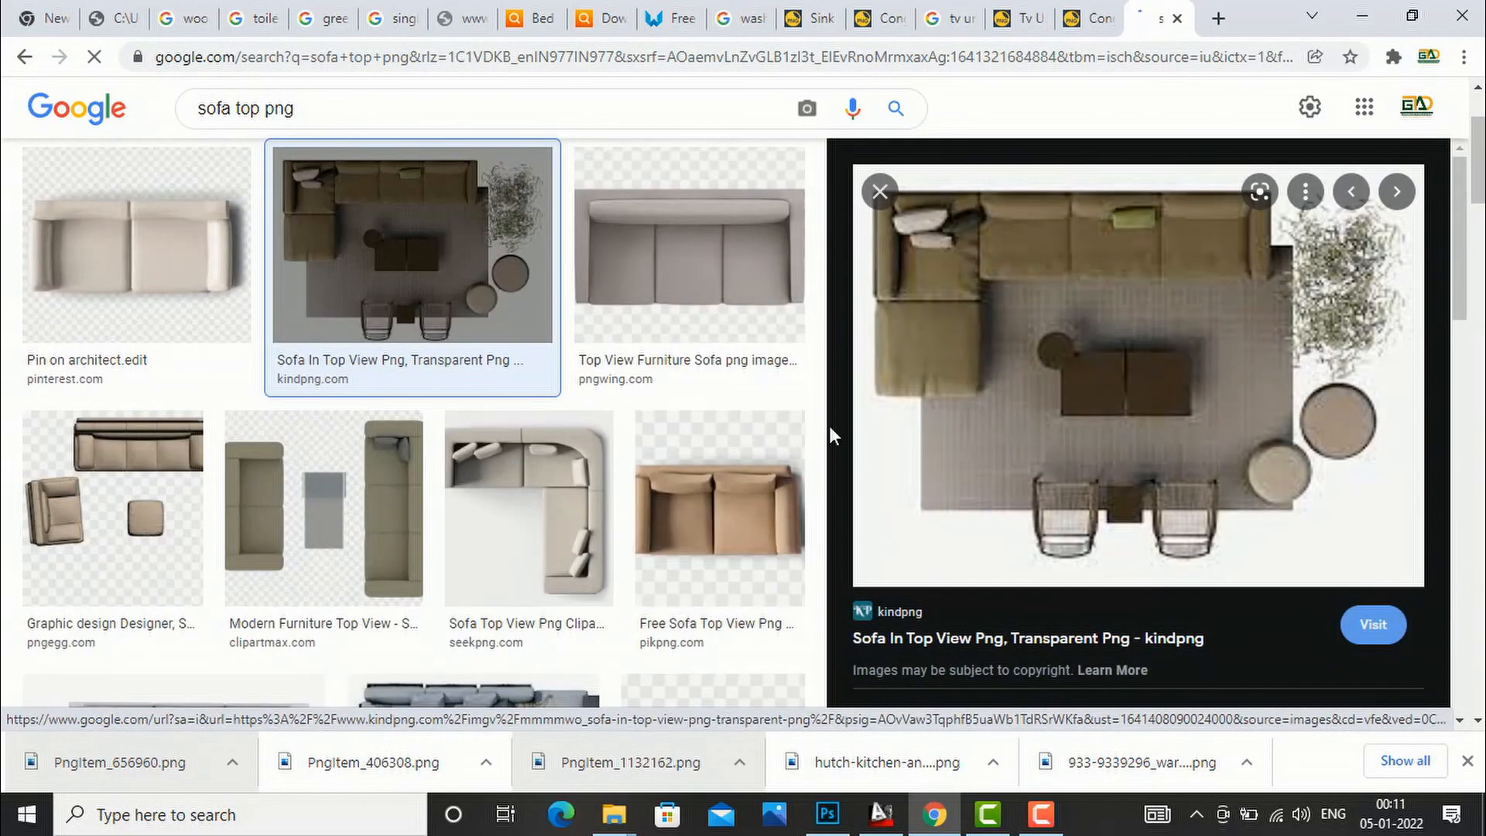
pyautogui.scroll(-3, 923, 550)
pyautogui.click(966, 646)
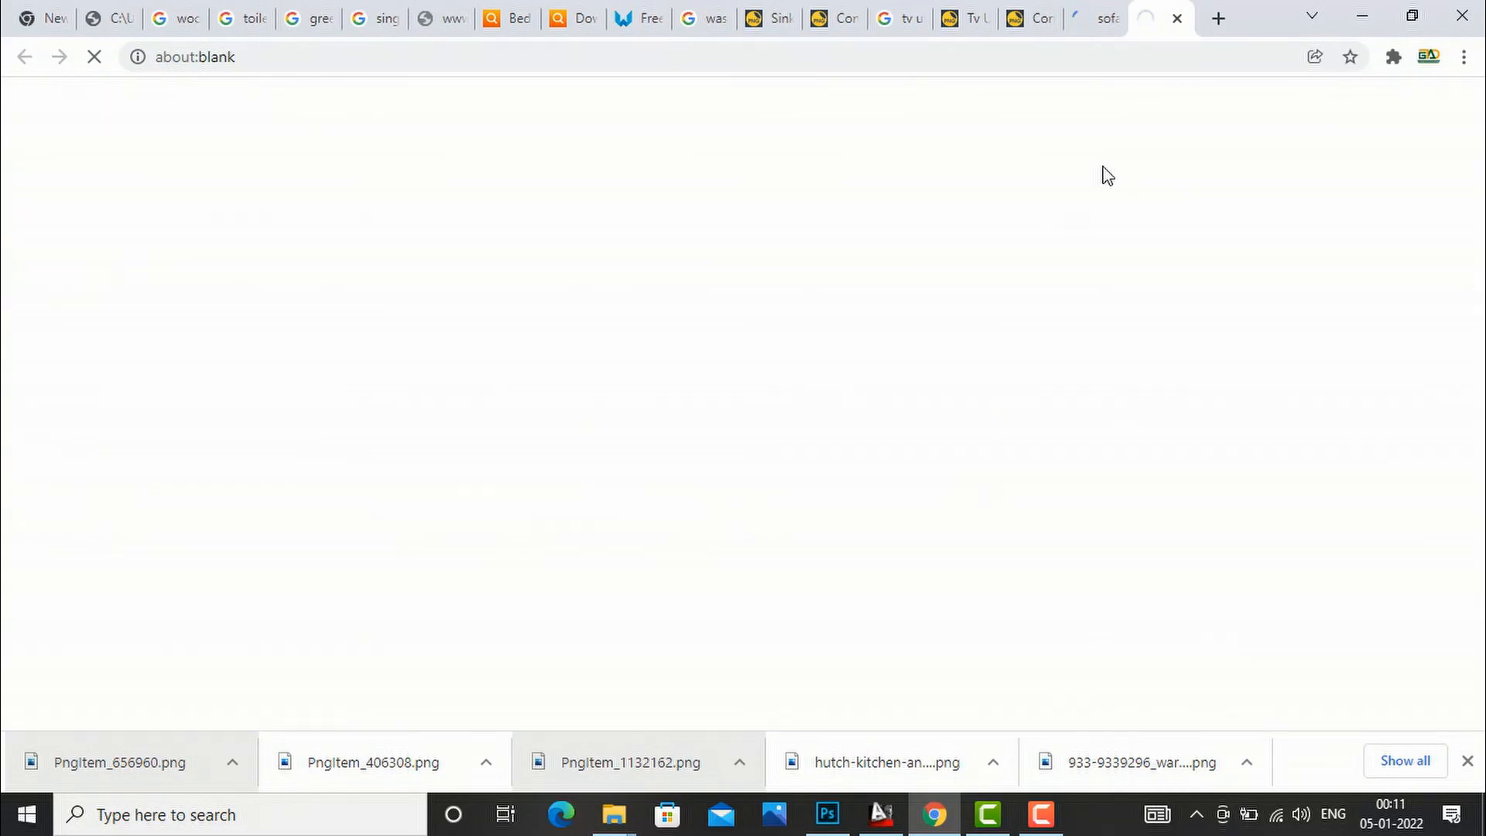
pyautogui.scroll(-3, 1108, 175)
pyautogui.scroll(-8, 1109, 176)
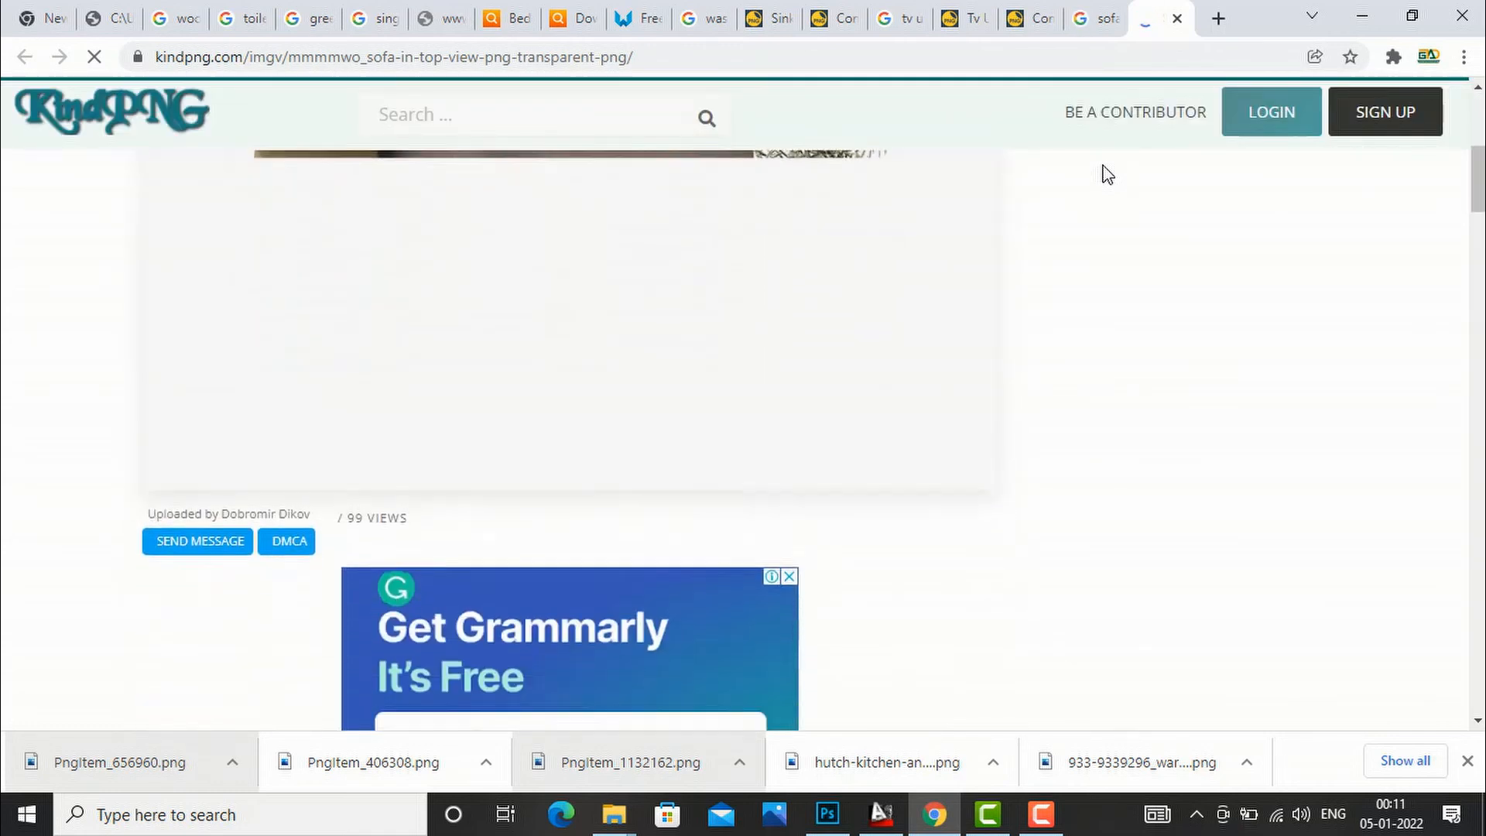
pyautogui.scroll(10, 1215, 411)
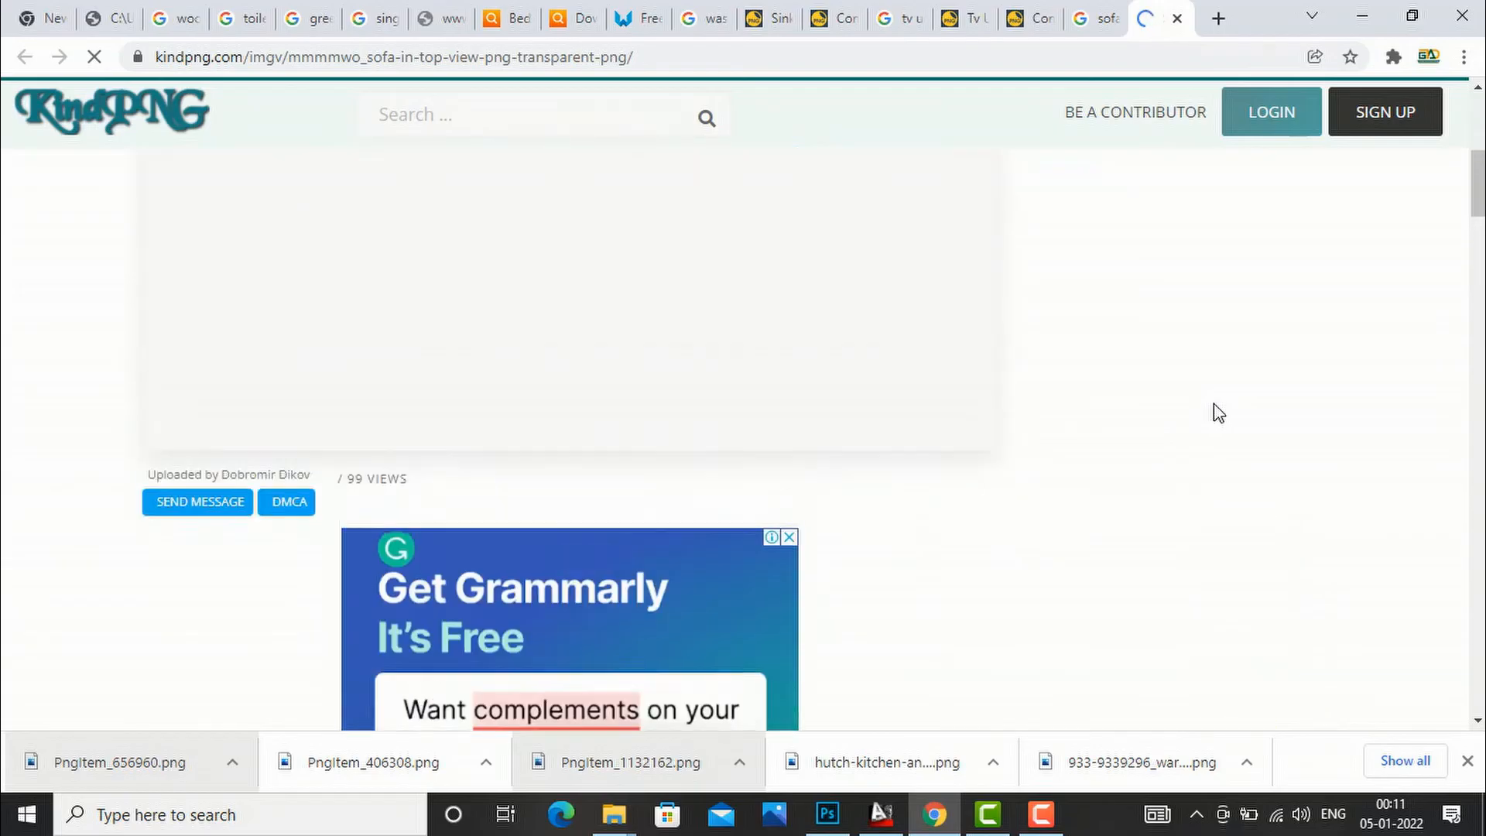
pyautogui.scroll(-5, 1071, 411)
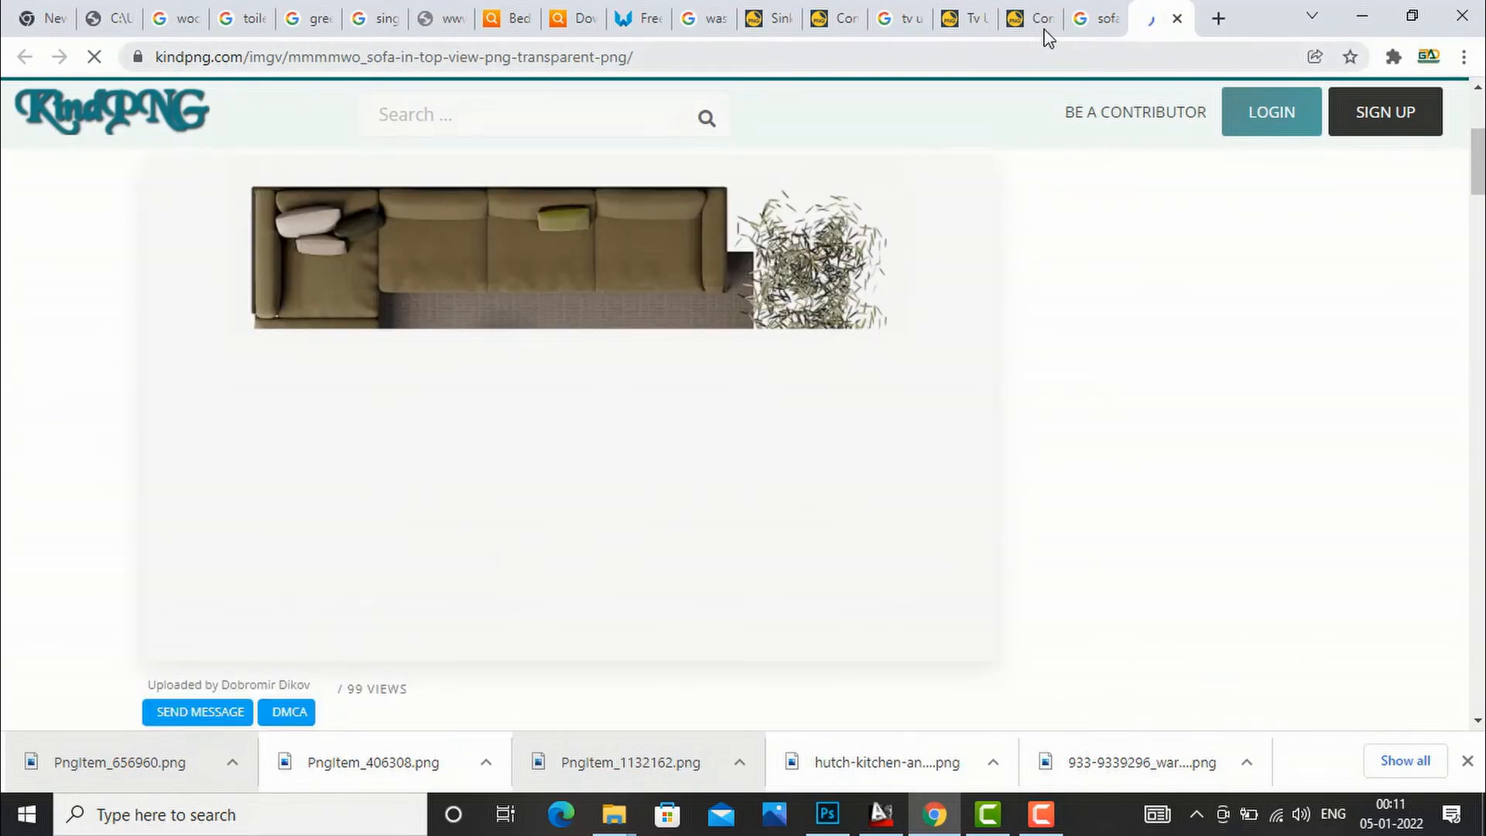
pyautogui.click(1096, 22)
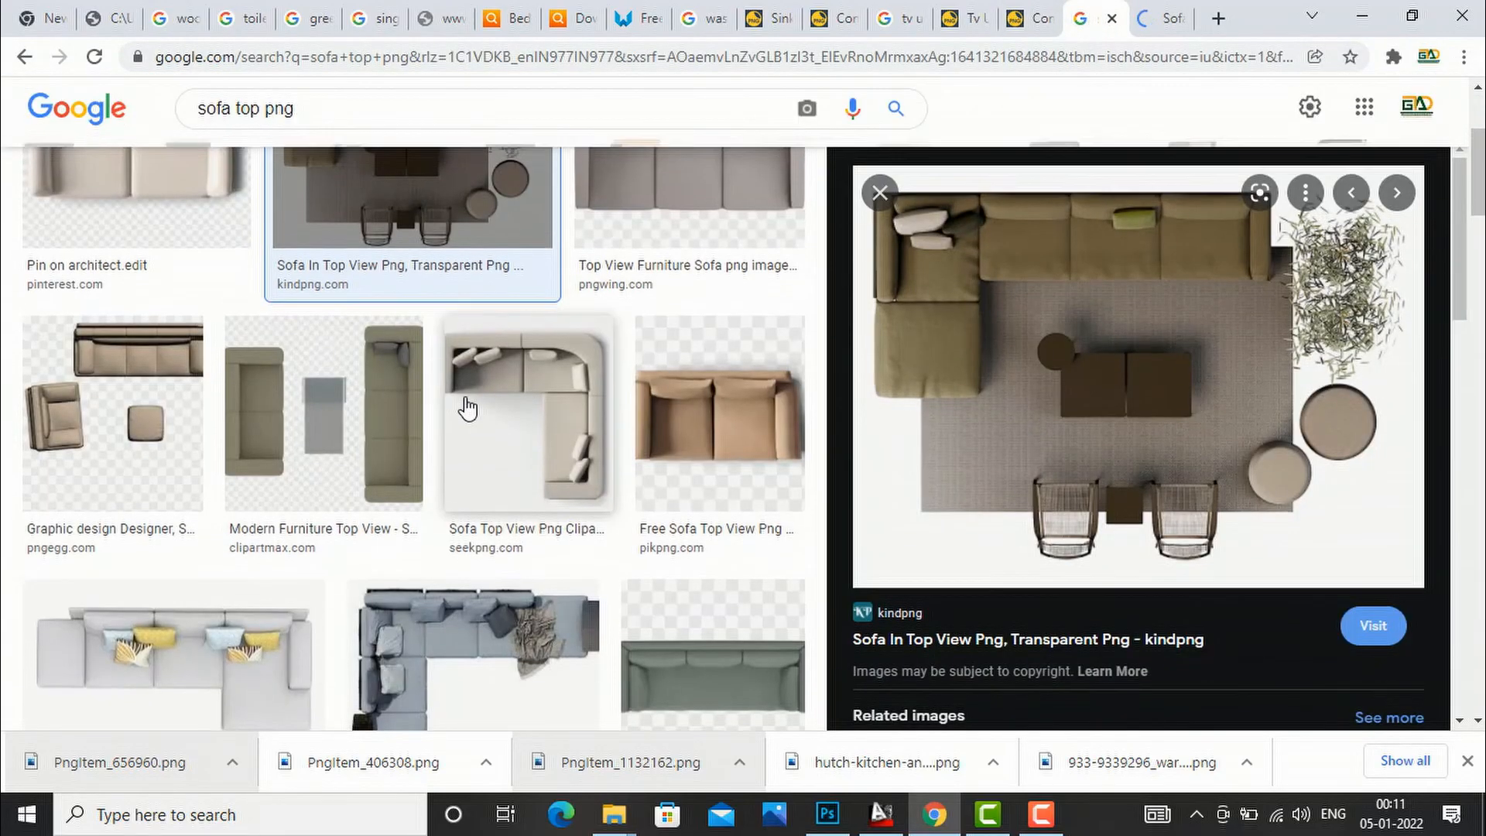
# Step: Open the ClipartMax page of the Modern Furniture Top View sofa pair with centre table and download its 3000x3000 PNG
pyautogui.scroll(1, 465, 404)
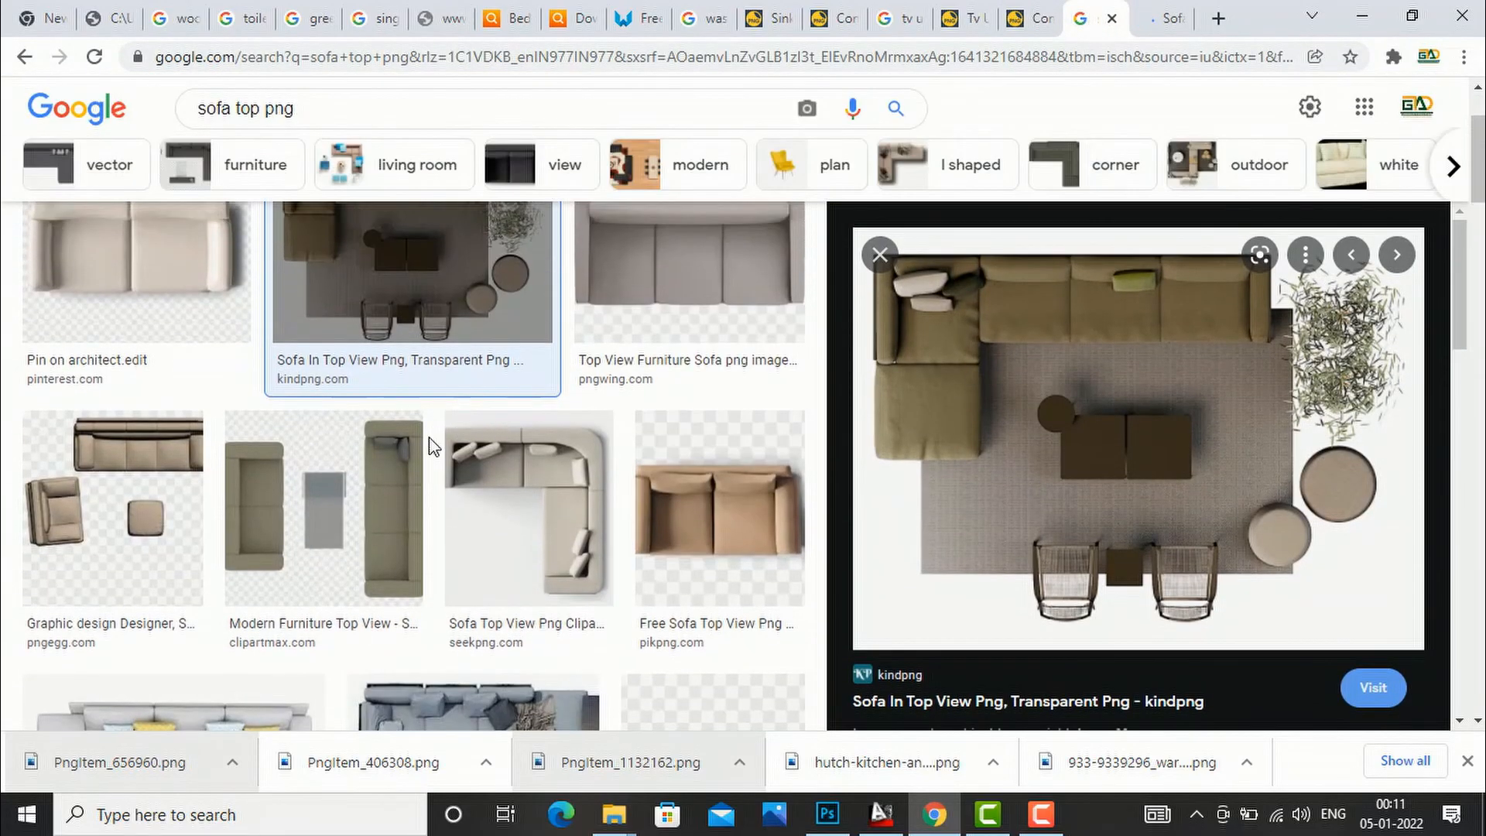
pyautogui.click(298, 635)
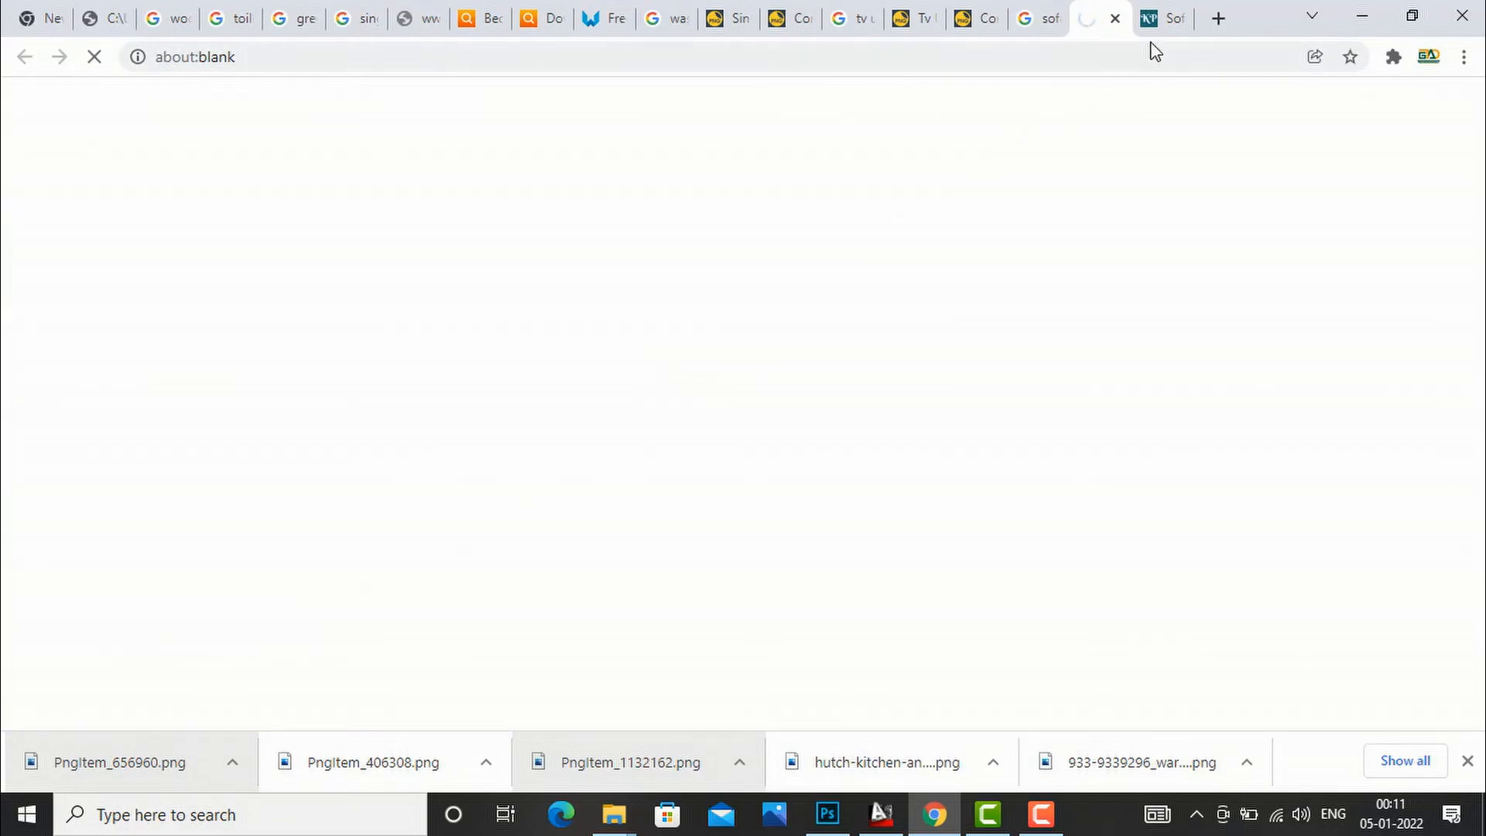
pyautogui.click(1168, 22)
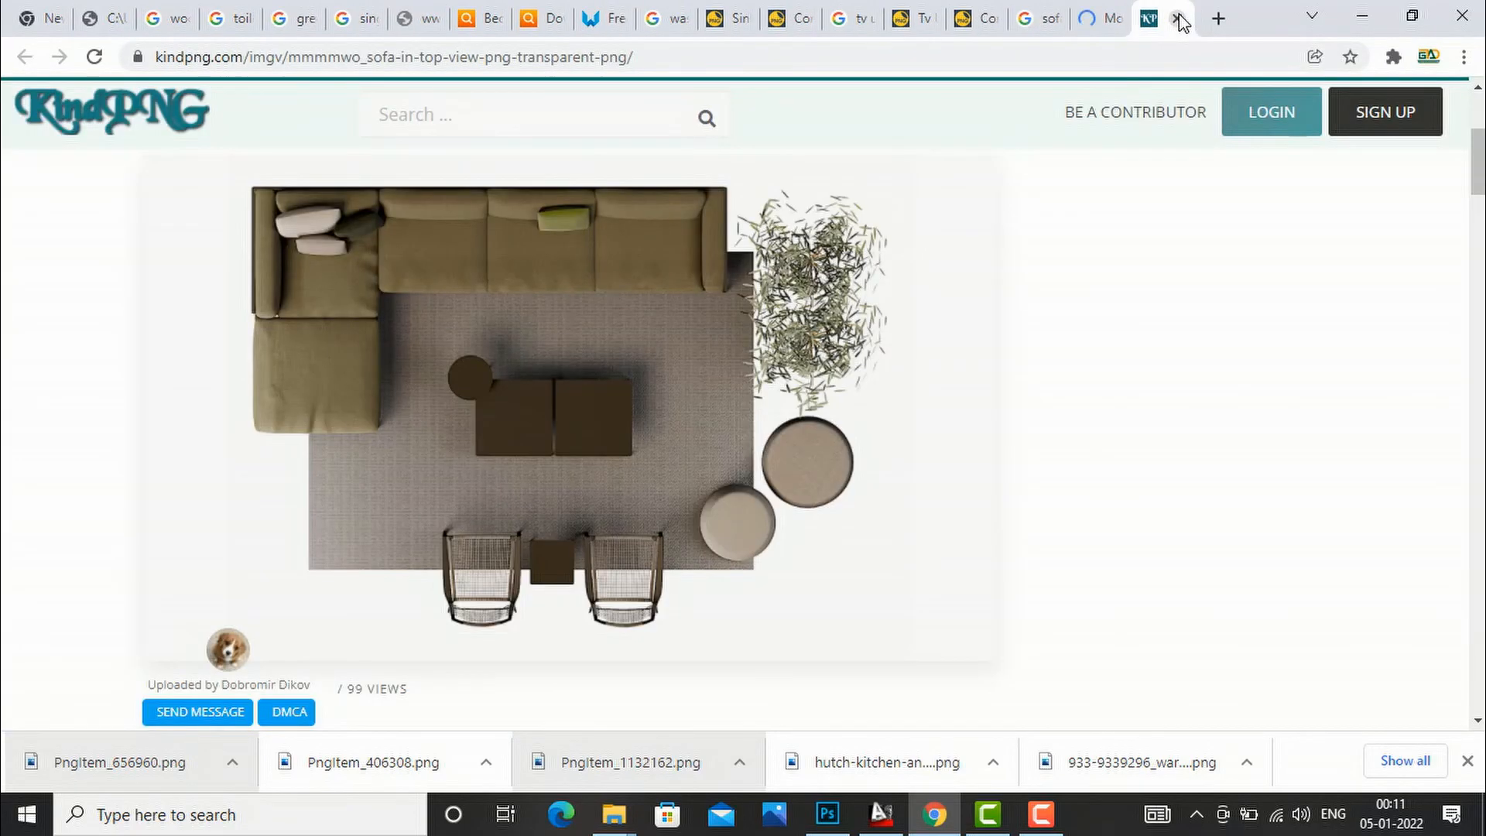
pyautogui.click(1178, 19)
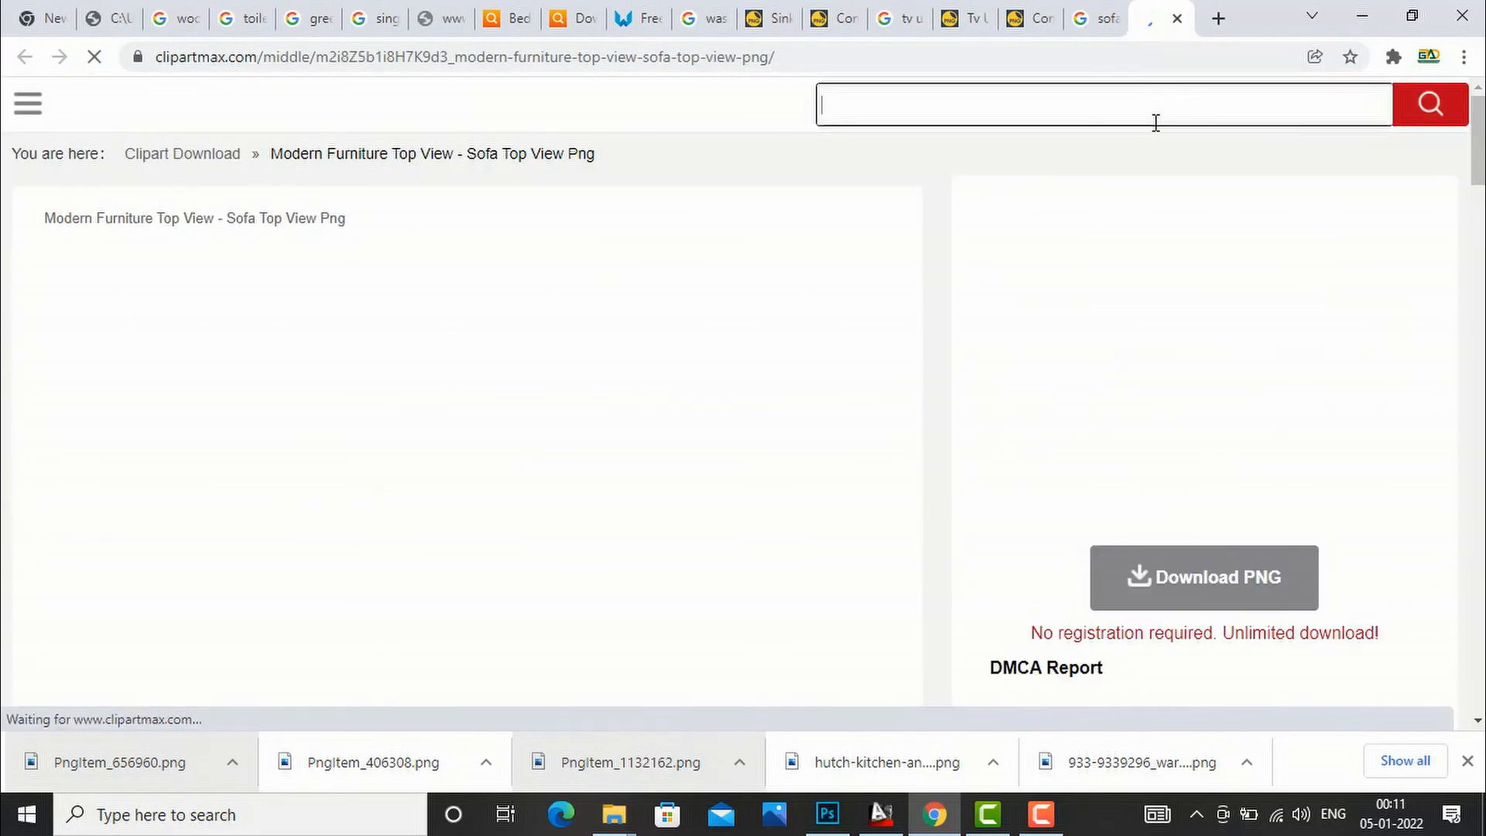
pyautogui.scroll(-3, 1183, 308)
pyautogui.click(1202, 378)
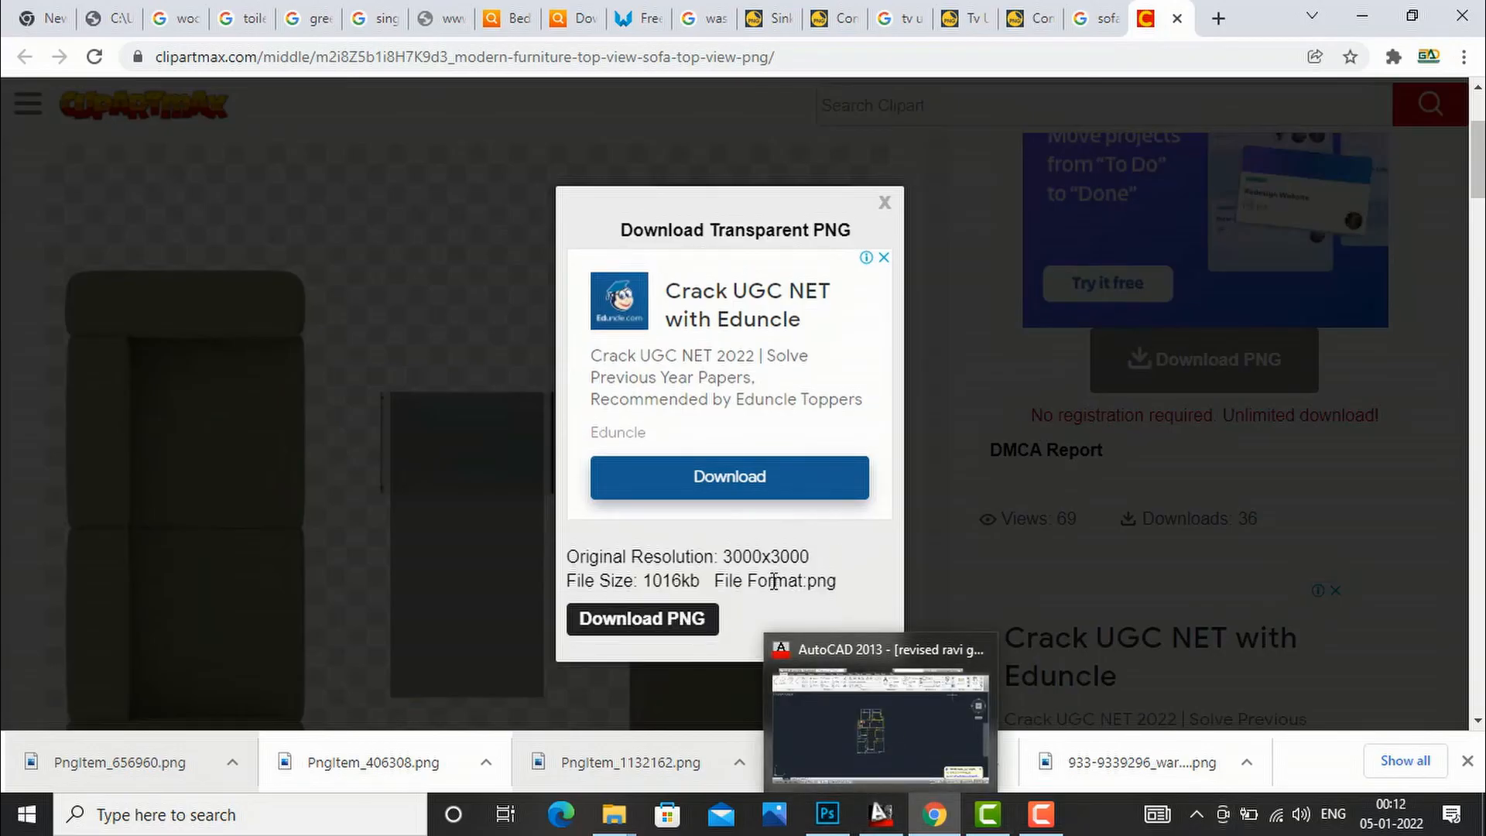
pyautogui.click(683, 623)
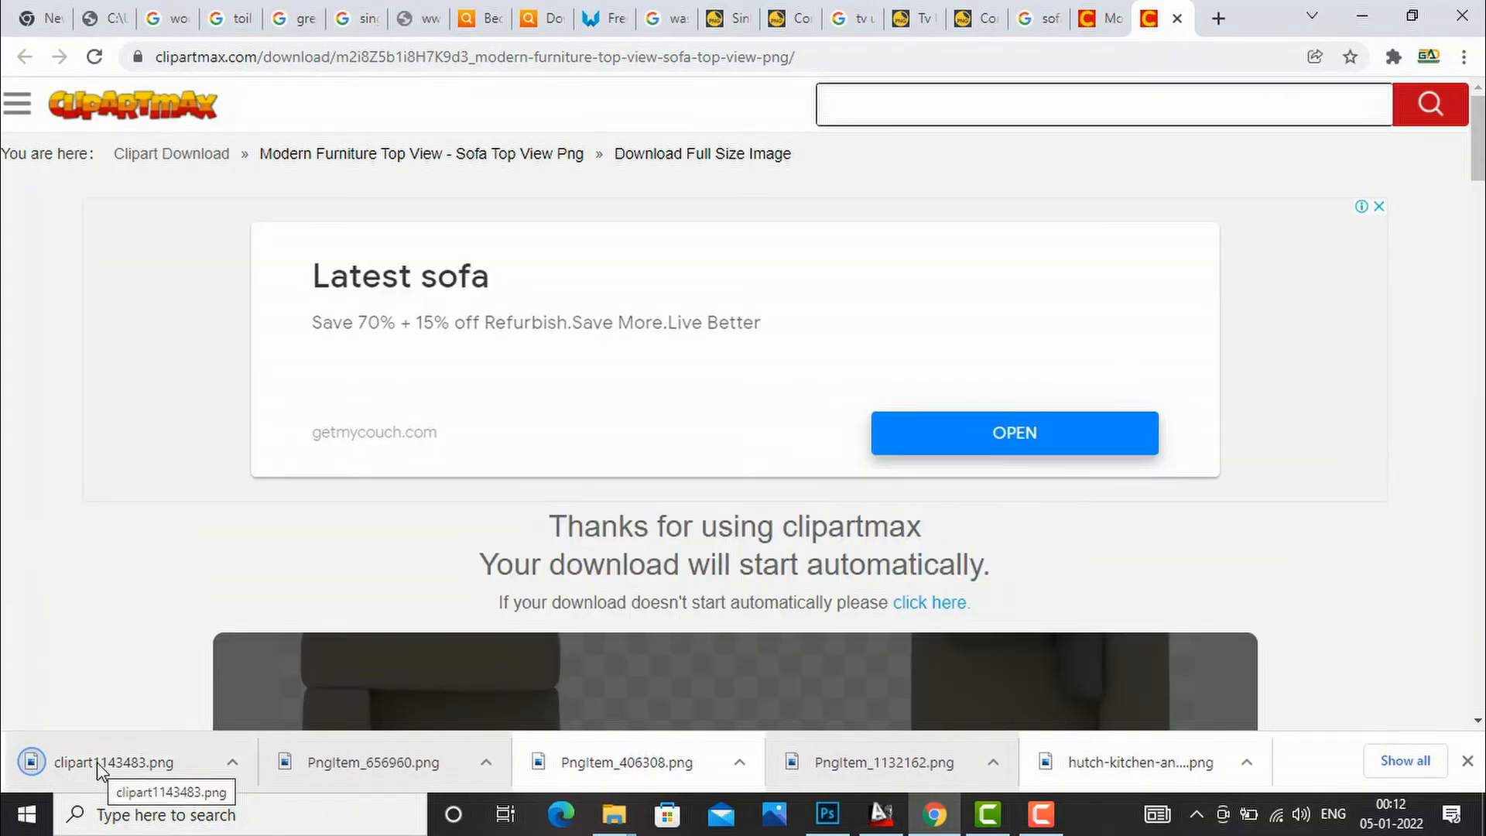
# Step: Place clipart1143483.png into the Photoshop floor plan and scale the sofa set down to about 2.58%
pyautogui.moveTo(101, 763); pyautogui.dragTo(517, 418)
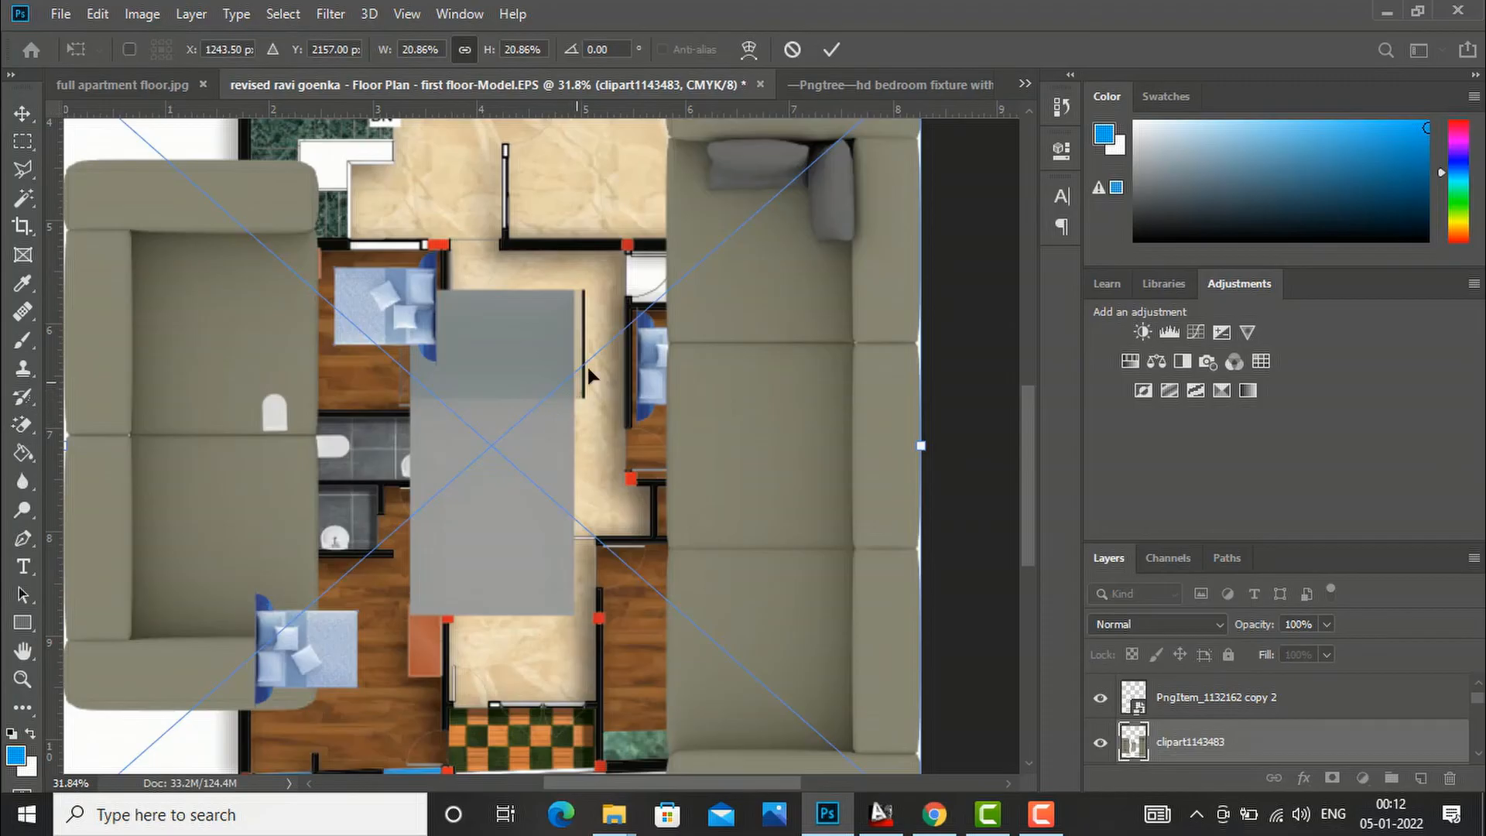
pyautogui.scroll(-5, 596, 353)
pyautogui.moveTo(742, 685); pyautogui.dragTo(390, 414)
pyautogui.scroll(2, 415, 445)
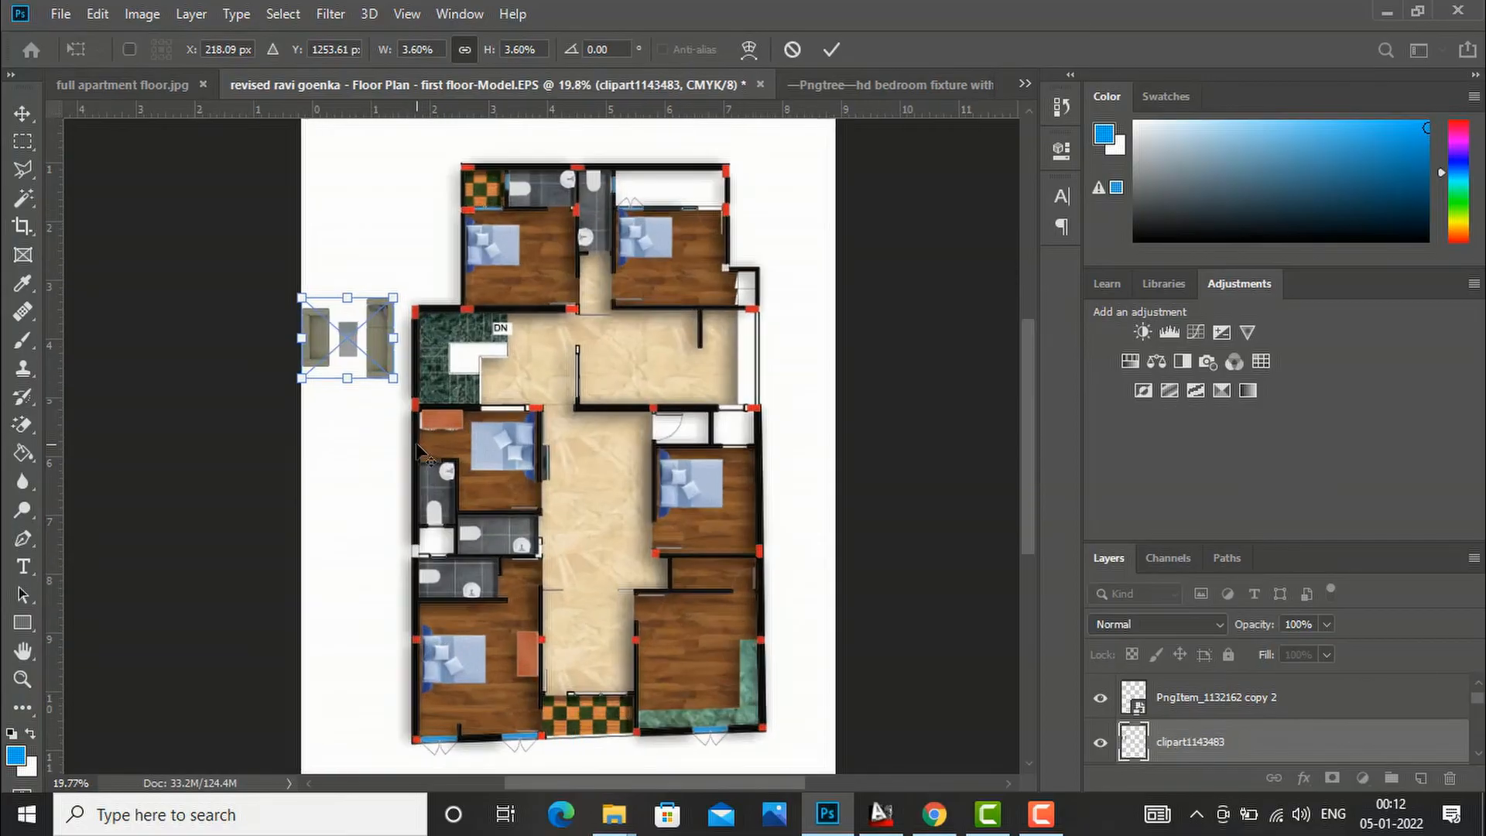
pyautogui.scroll(1, 416, 445)
pyautogui.moveTo(374, 358); pyautogui.dragTo(361, 347)
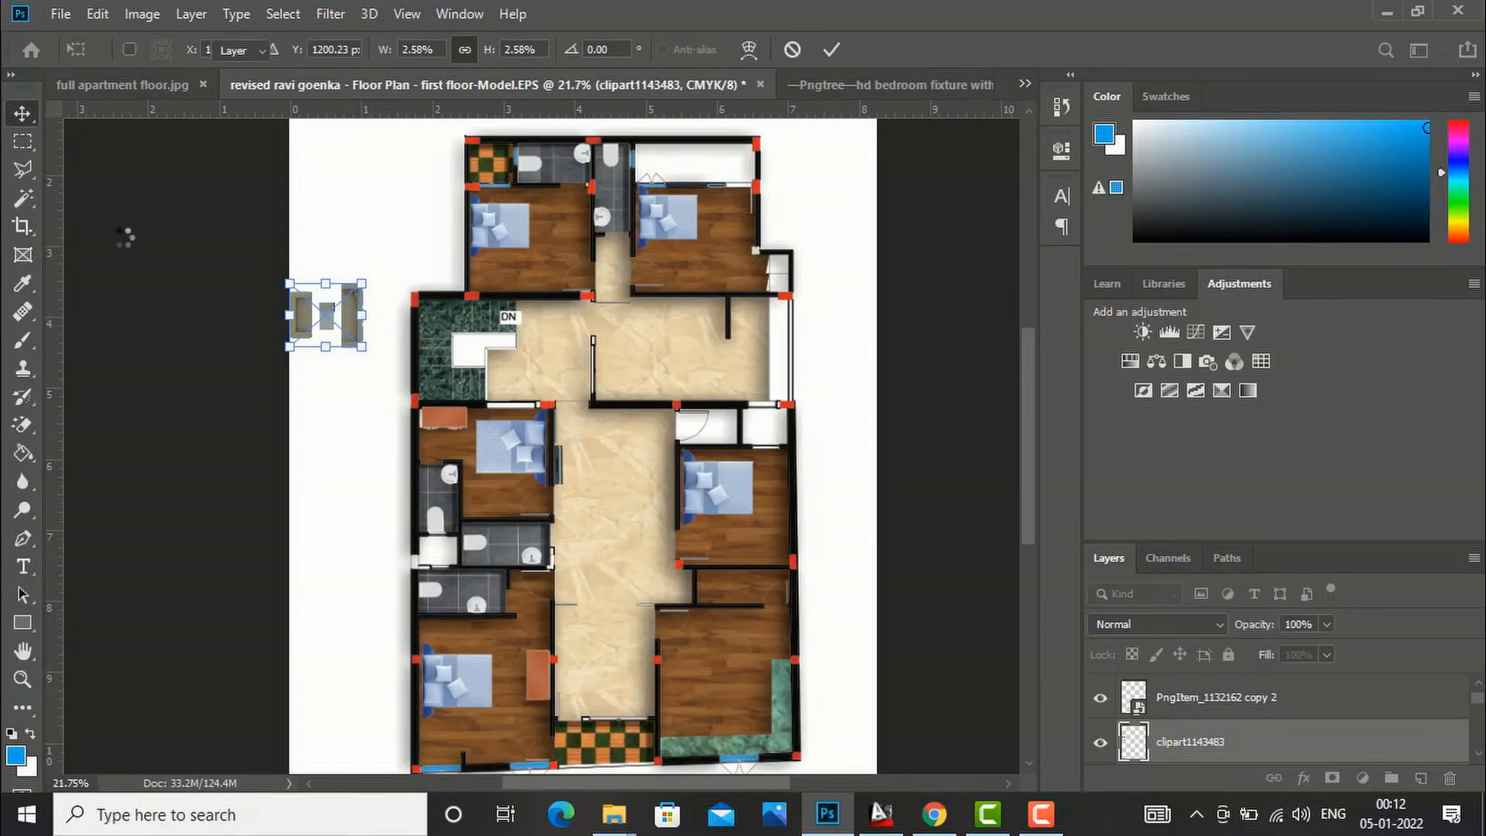
# Step: Move the sofa set into the central hall facing the TV unit and place a copy in the upper marble-floored room
pyautogui.moveTo(406, 392); pyautogui.dragTo(614, 464)
pyautogui.hotkey('ctrl', 'z')
pyautogui.rightClick(350, 335)
pyautogui.click(387, 339)
pyautogui.moveTo(350, 305); pyautogui.dragTo(667, 358)
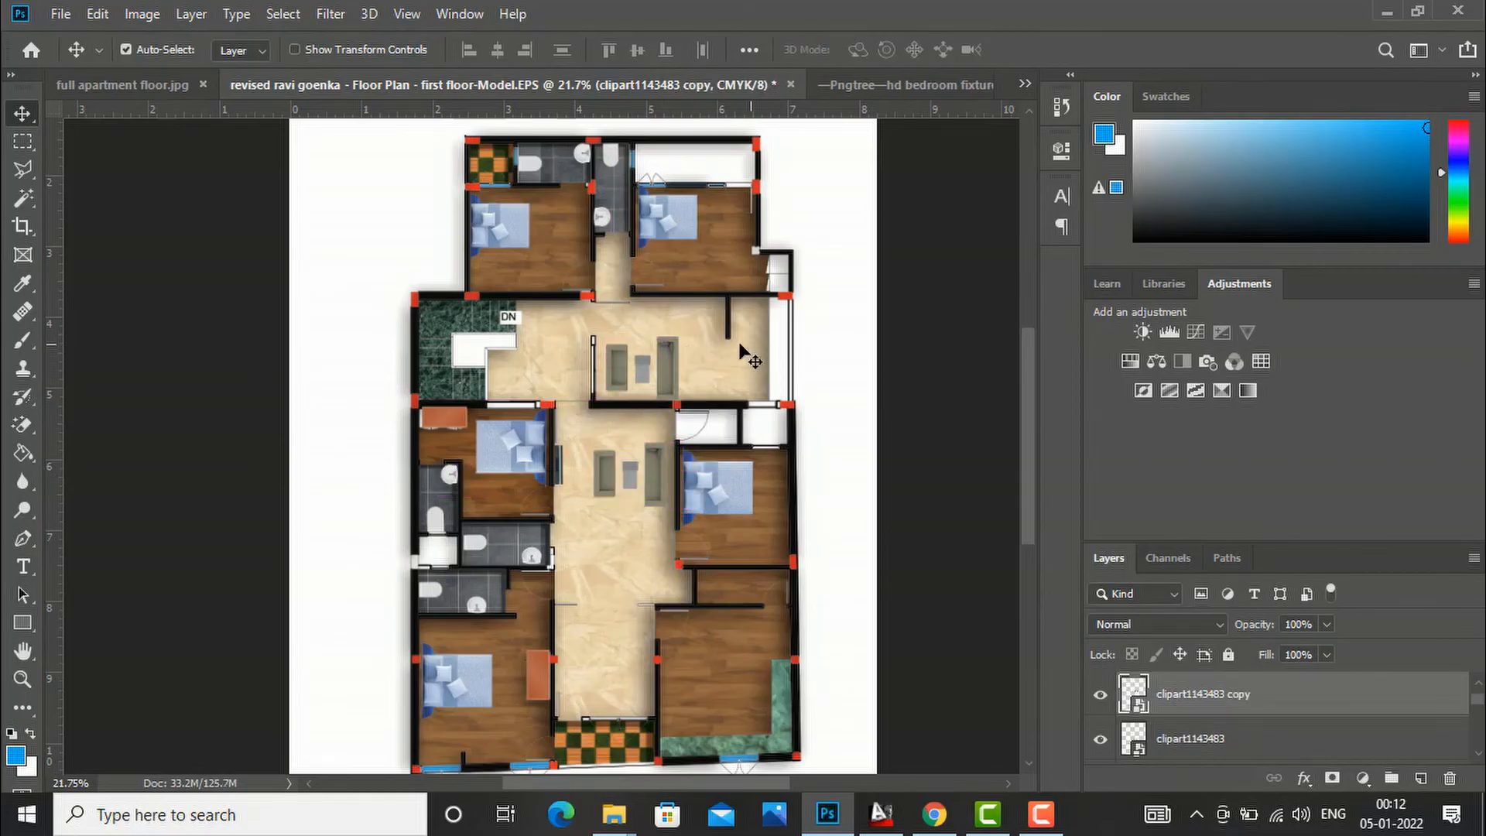
pyautogui.scroll(3, 696, 366)
pyautogui.scroll(1, 694, 370)
pyautogui.moveTo(655, 363); pyautogui.dragTo(657, 358)
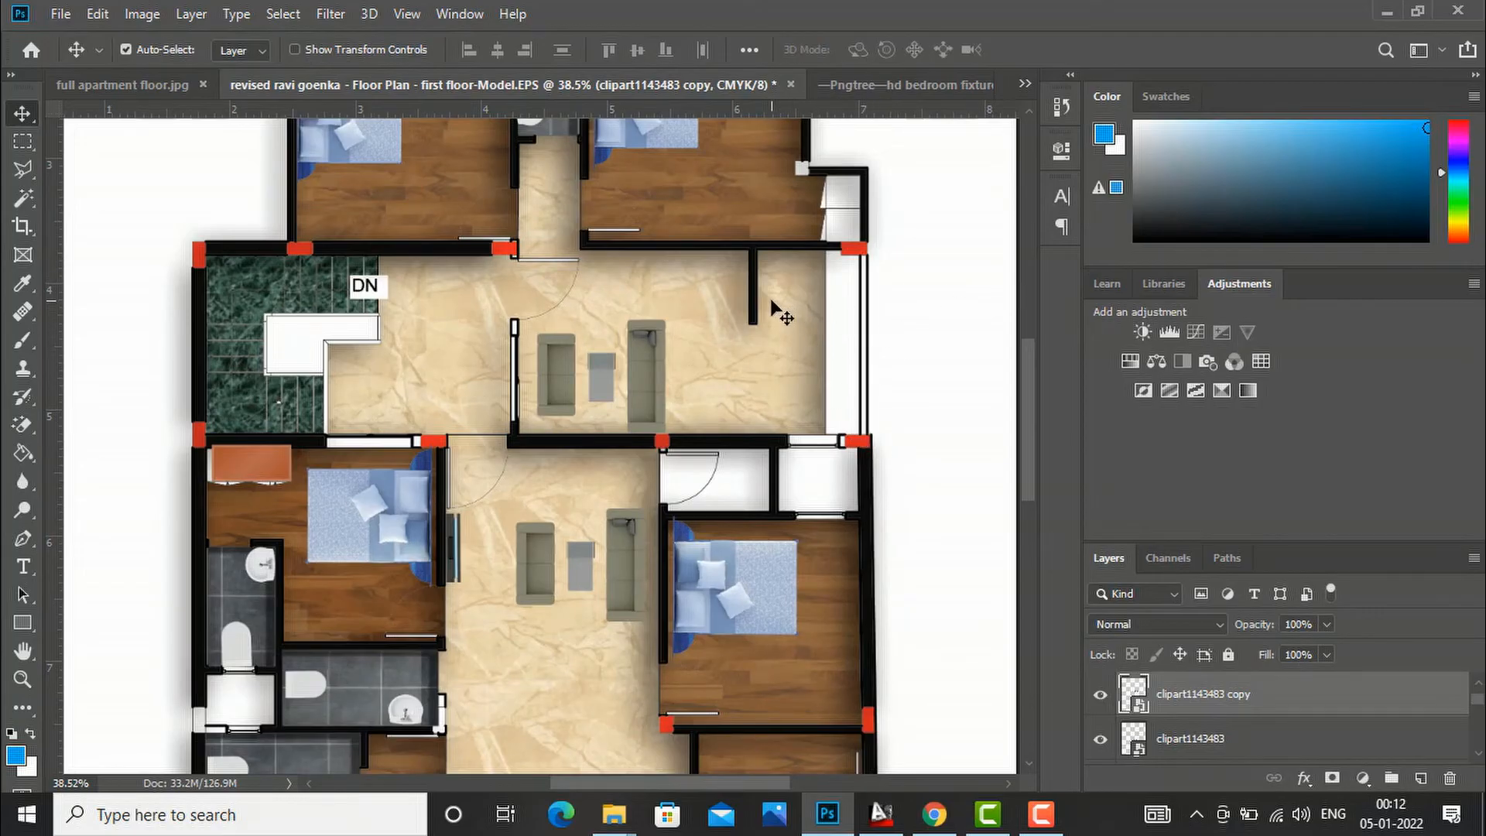
# Step: Switch to Chrome and search Google for "dining table top png" in a new browser tab
pyautogui.scroll(-2, 823, 311)
pyautogui.scroll(-1, 802, 329)
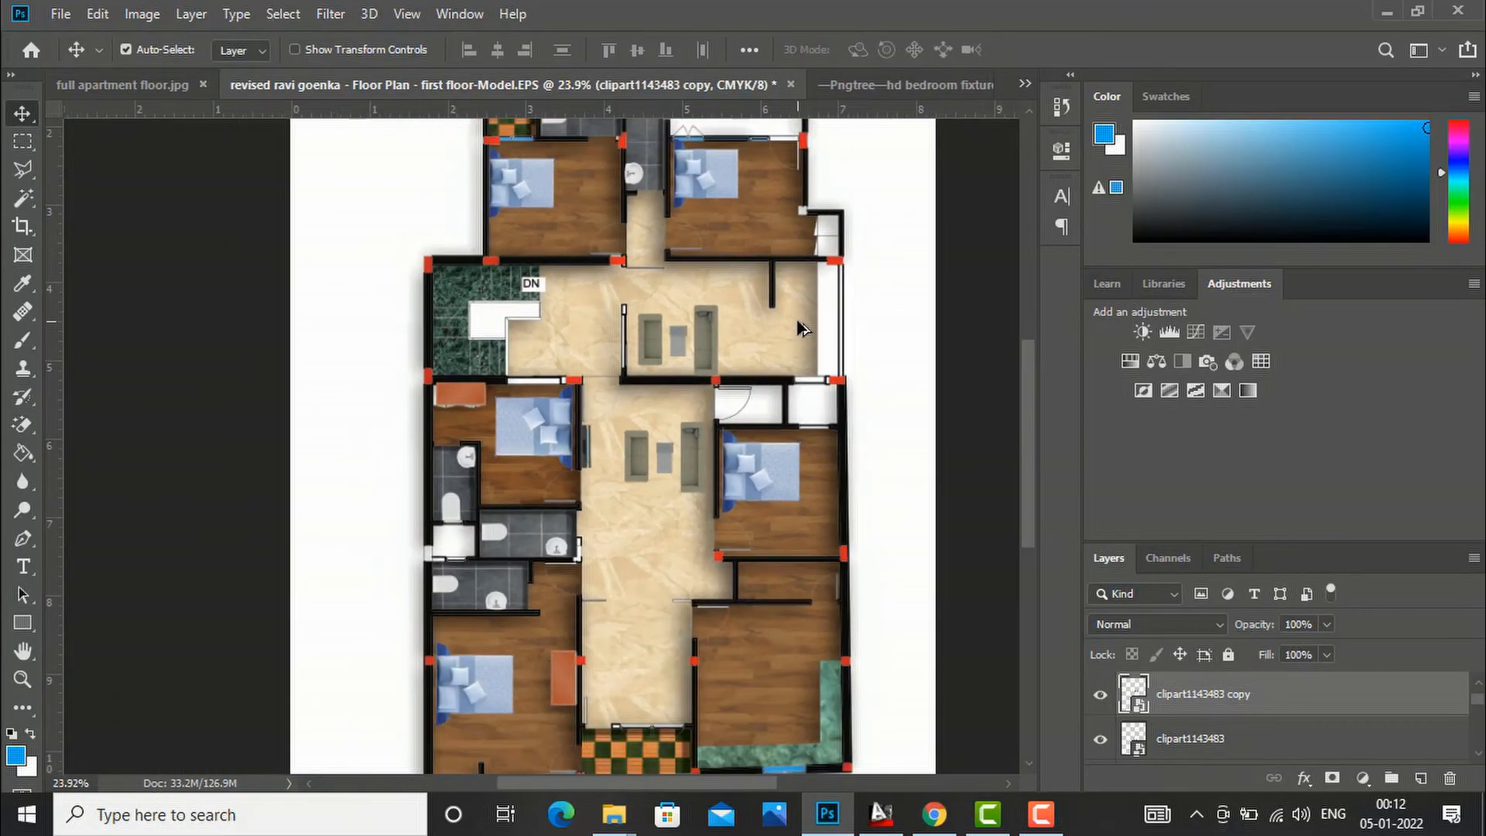
pyautogui.scroll(-1, 684, 310)
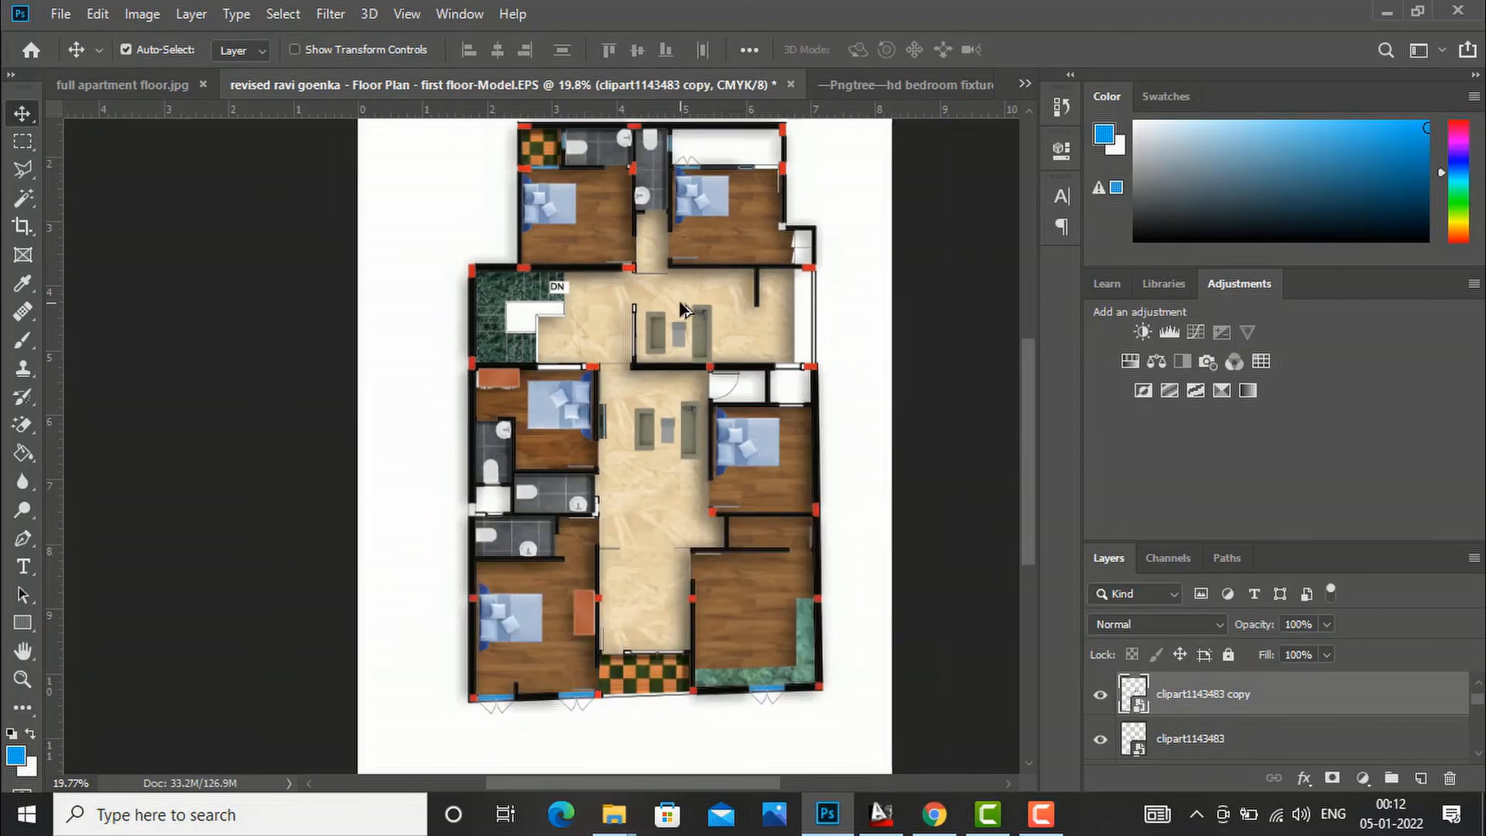
pyautogui.scroll(1, 704, 637)
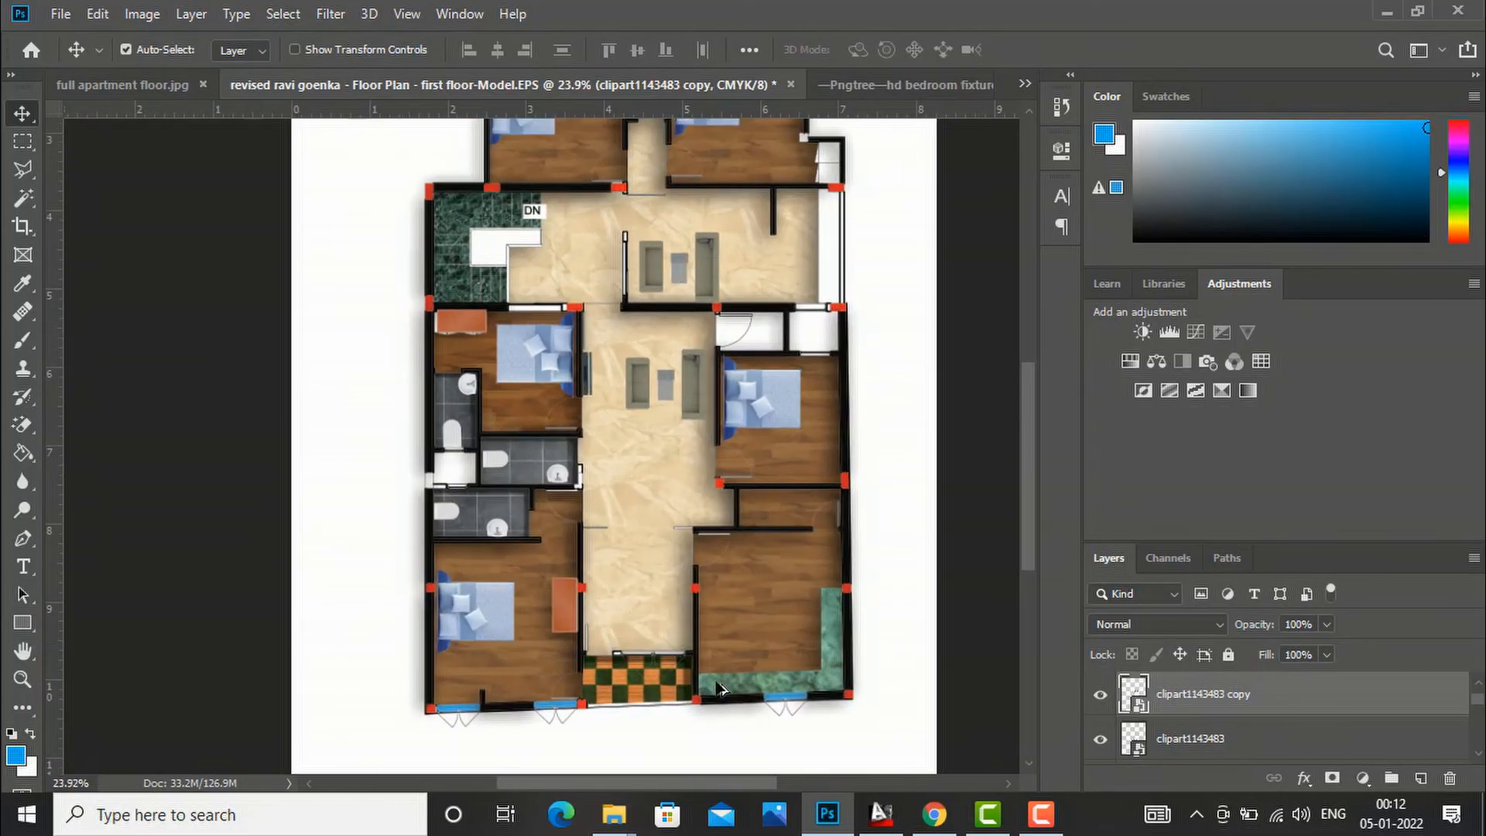
pyautogui.click(940, 810)
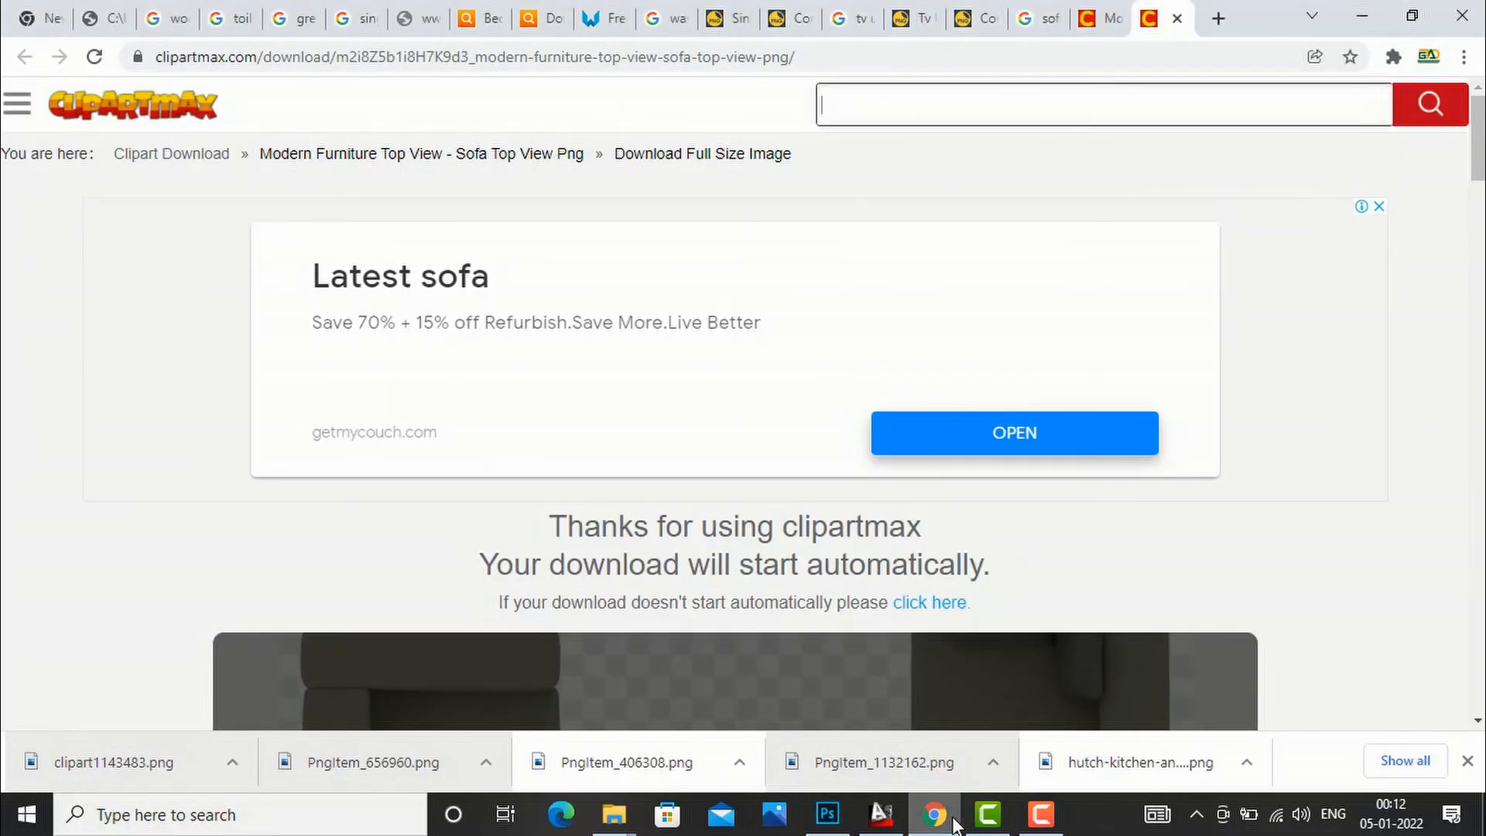
pyautogui.click(1212, 24)
pyautogui.write('din')
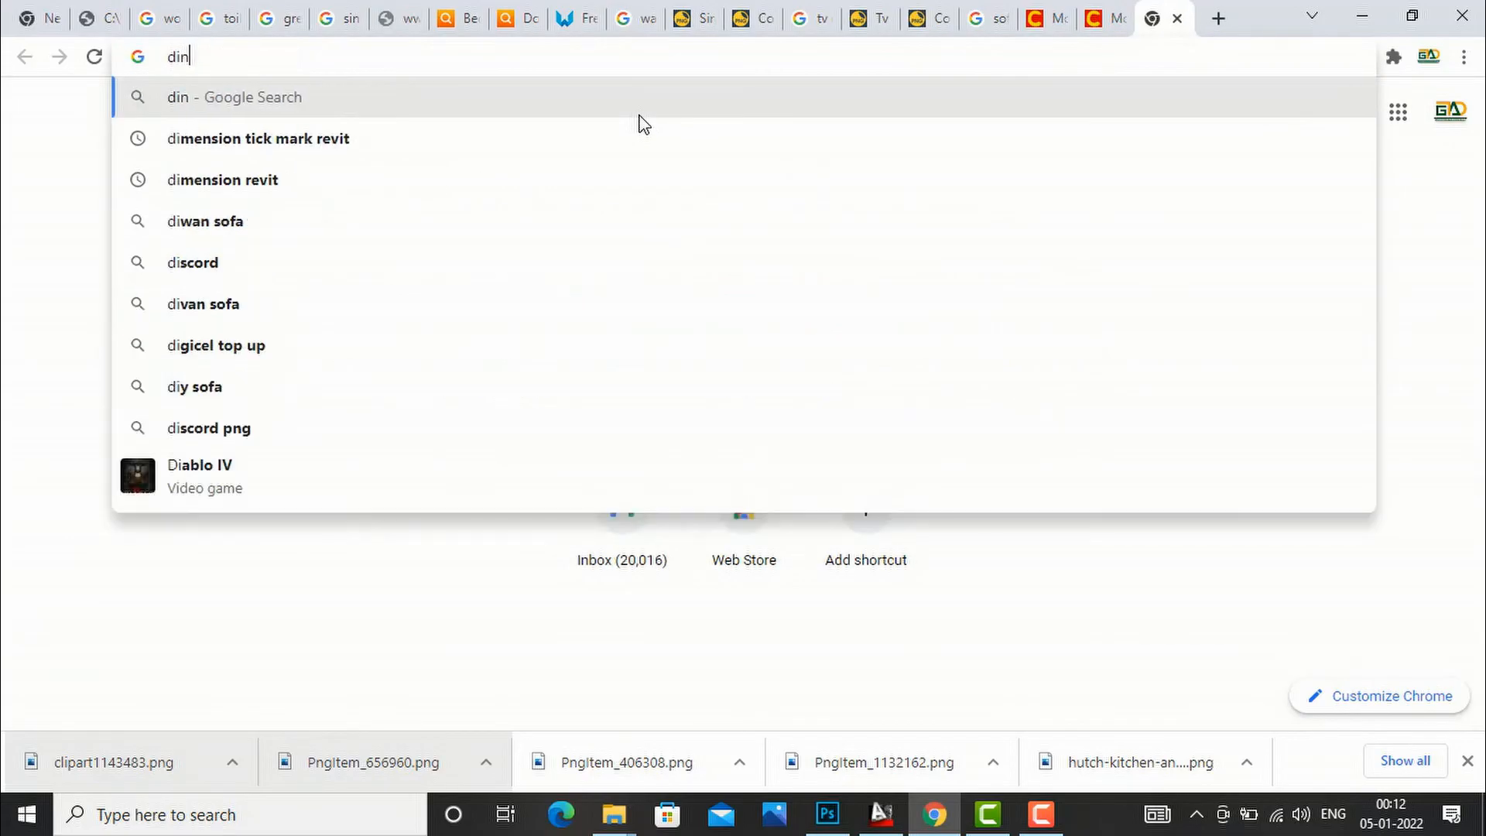
pyautogui.write('ing table t')
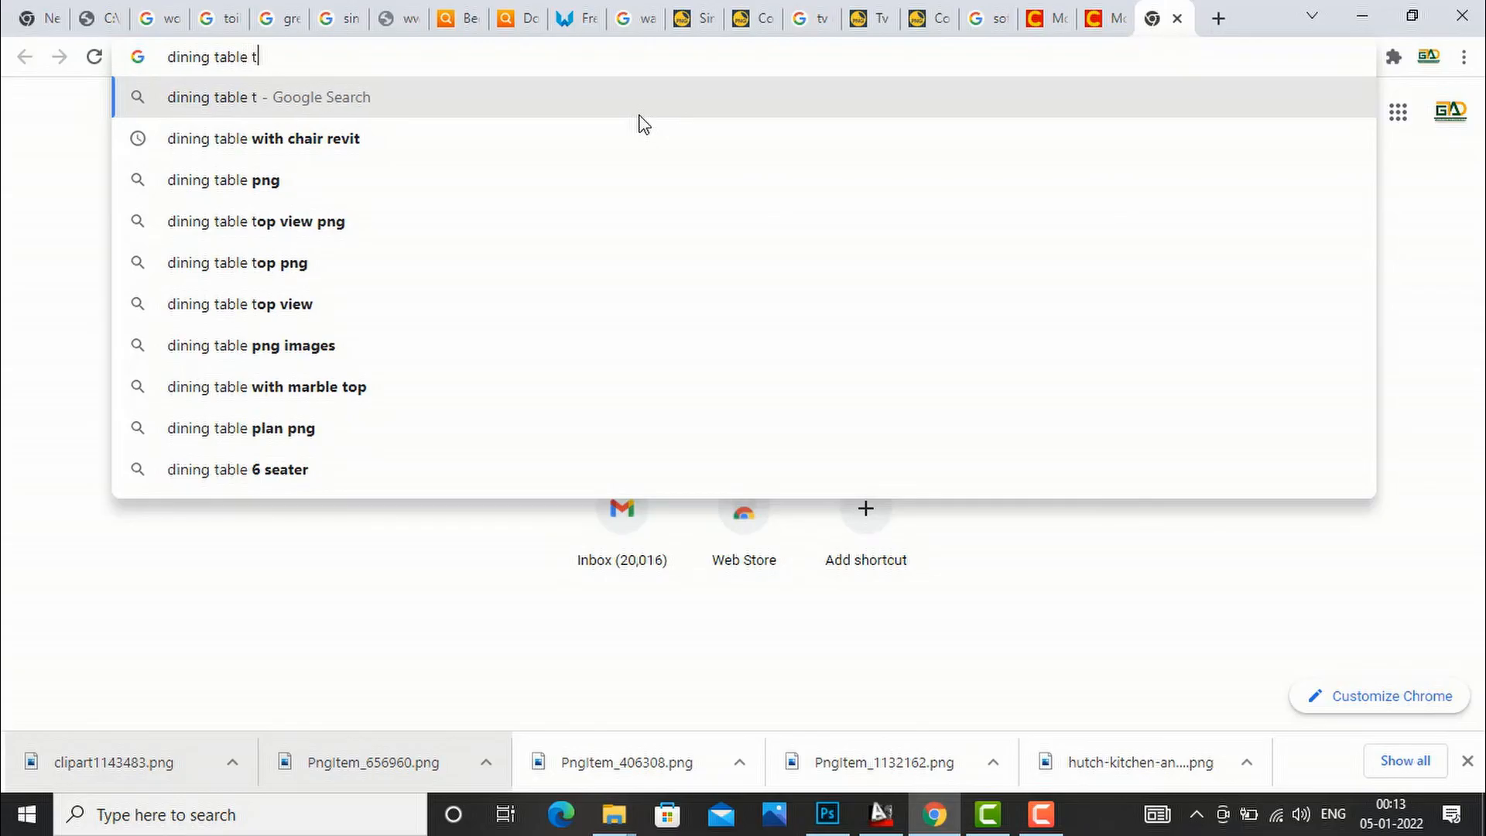
pyautogui.write('op png')
pyautogui.press('Return')
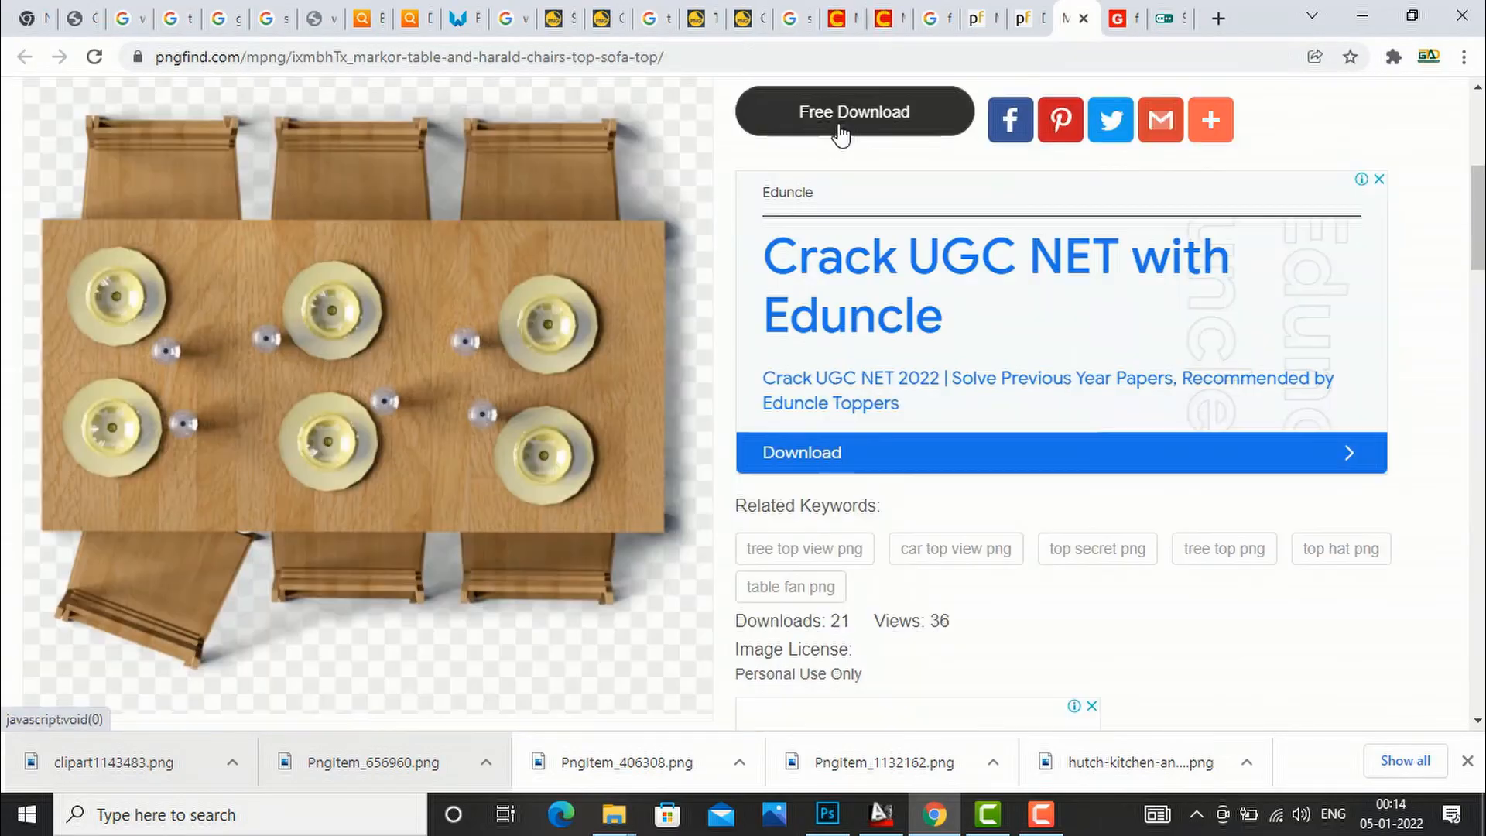
# Step: Download the 1000x911 PNG of the six-seat wooden dining table from its PNGFind page
pyautogui.click(840, 128)
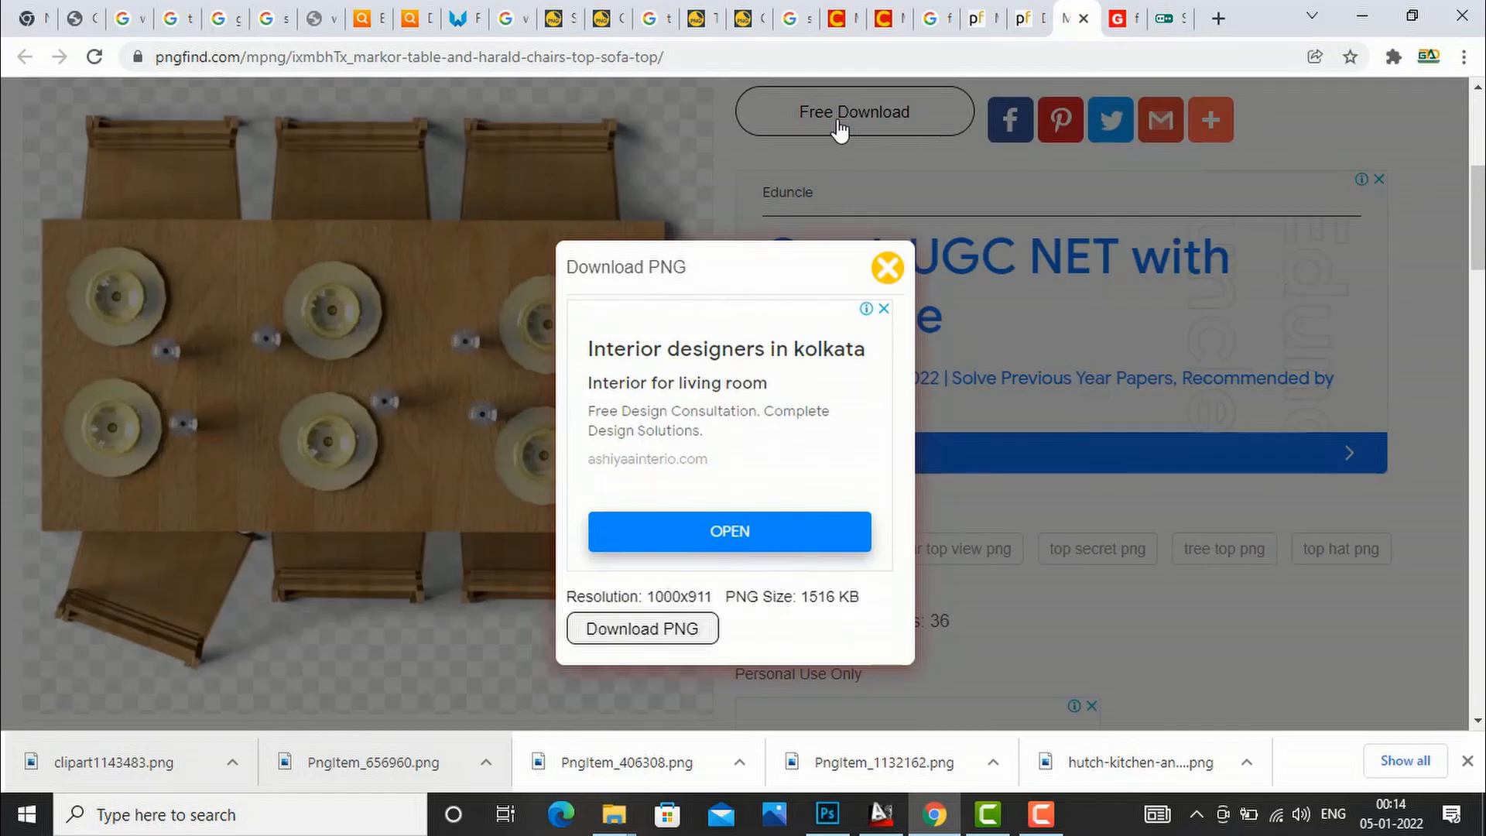
pyautogui.click(664, 631)
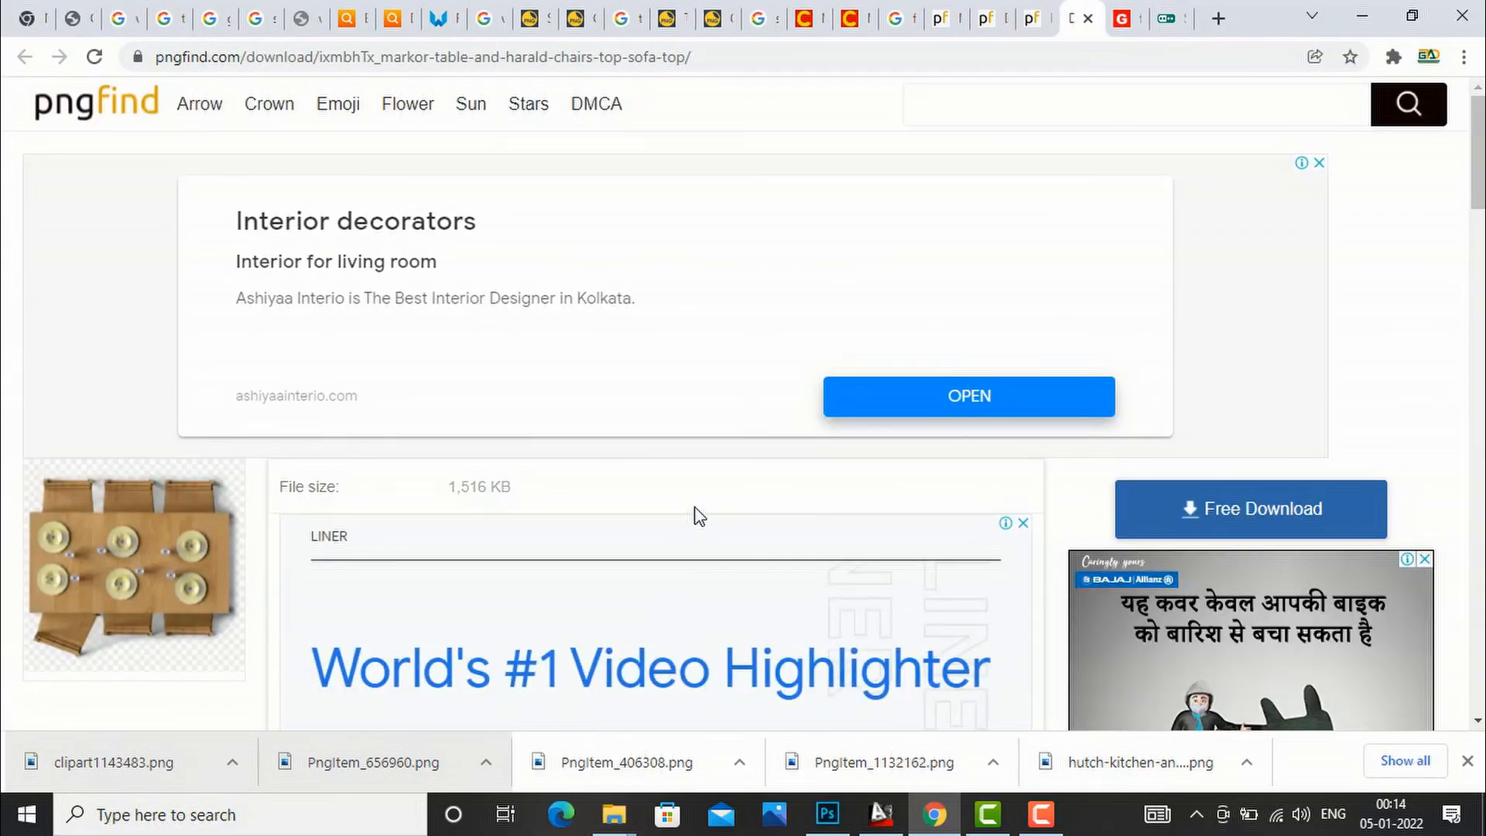
pyautogui.scroll(-3, 700, 517)
pyautogui.click(1223, 314)
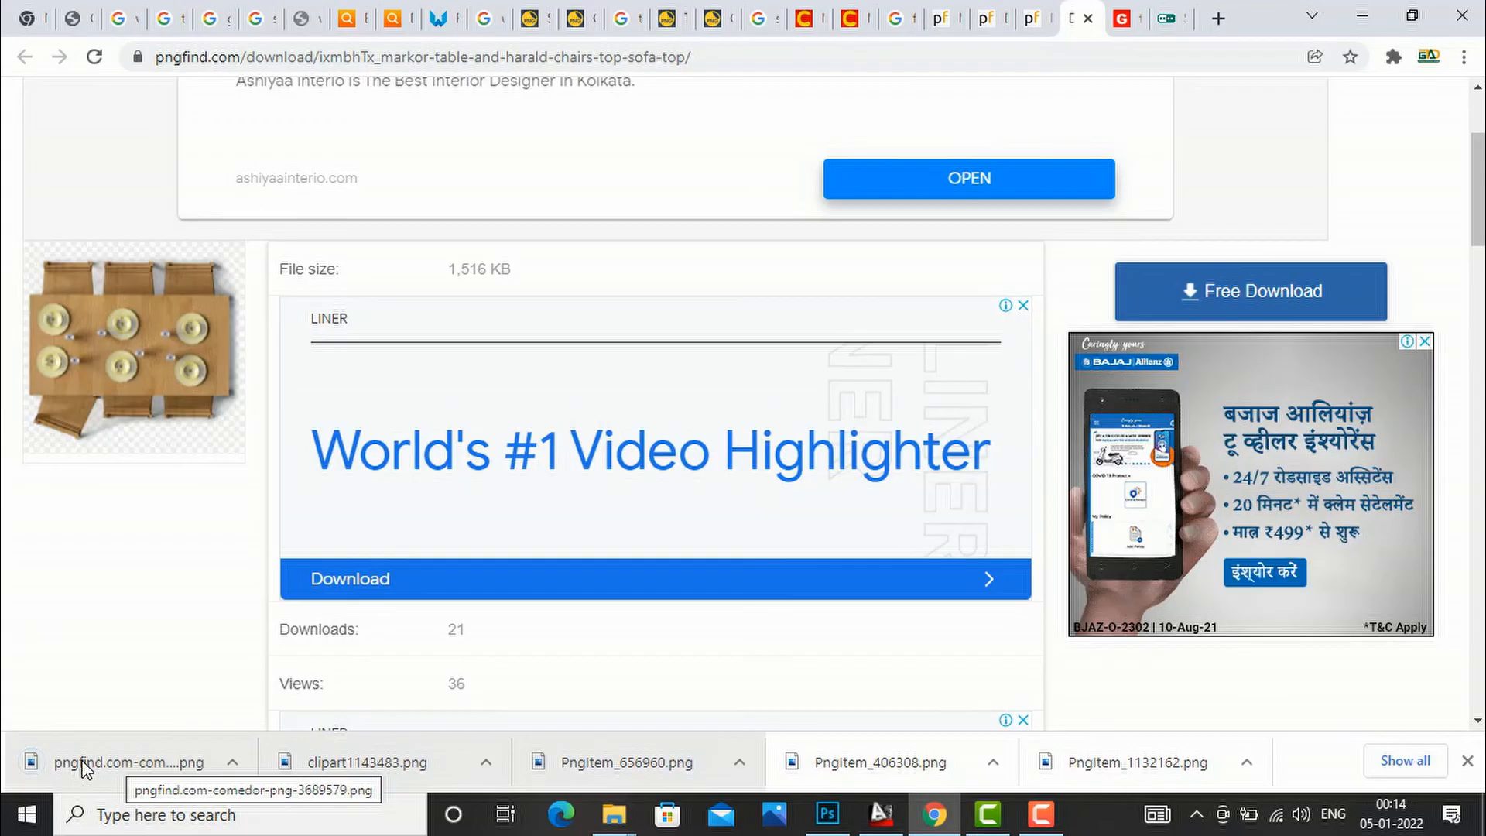
# Step: Place the downloaded dining table PNG into the Photoshop floor plan and scale it down to about 5.35%
pyautogui.moveTo(77, 763); pyautogui.dragTo(671, 488)
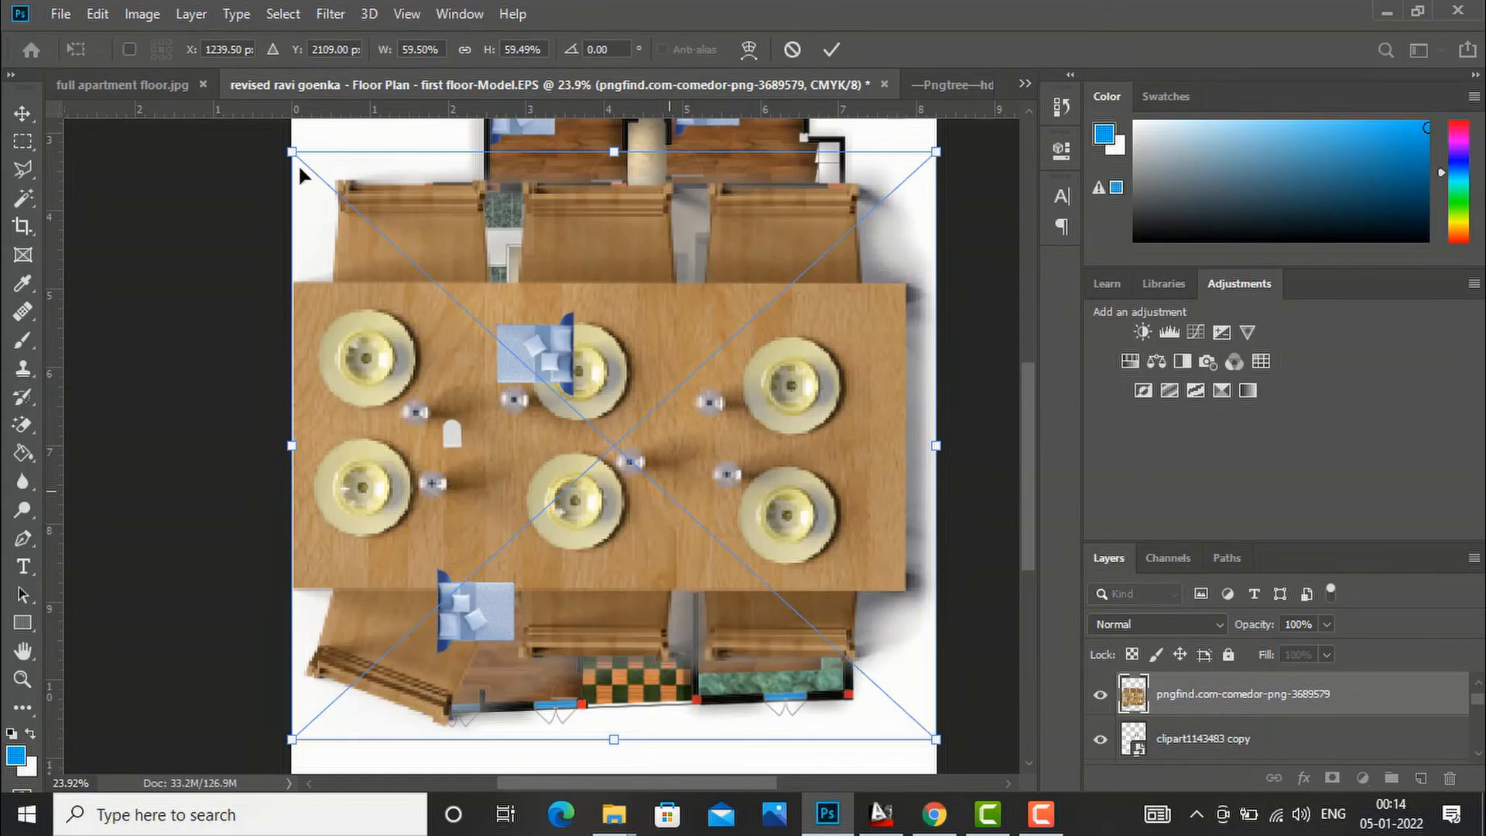
pyautogui.moveTo(291, 152); pyautogui.dragTo(863, 592)
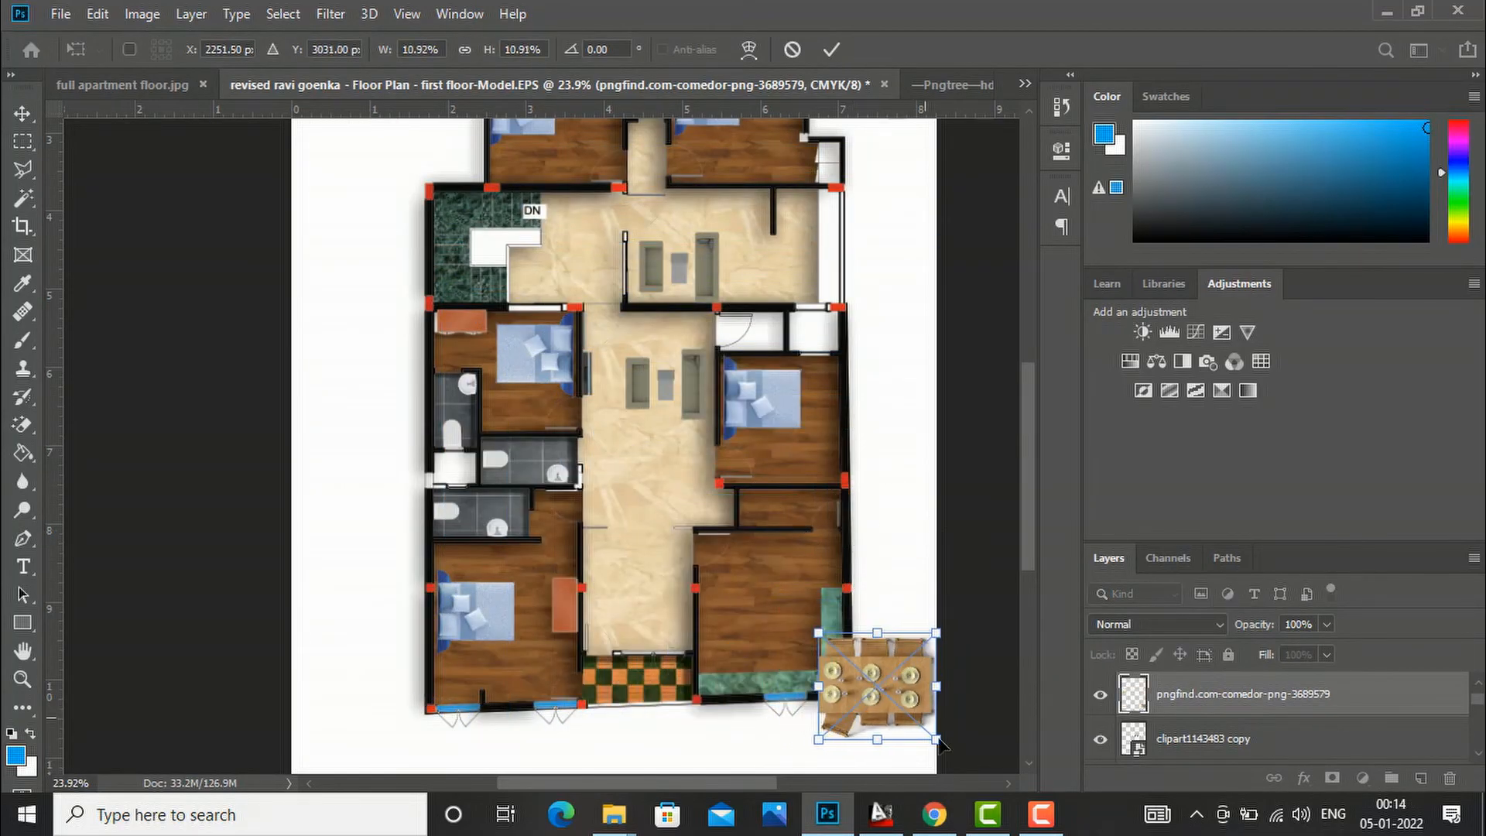
pyautogui.moveTo(935, 740); pyautogui.dragTo(649, 586)
pyautogui.scroll(5, 649, 587)
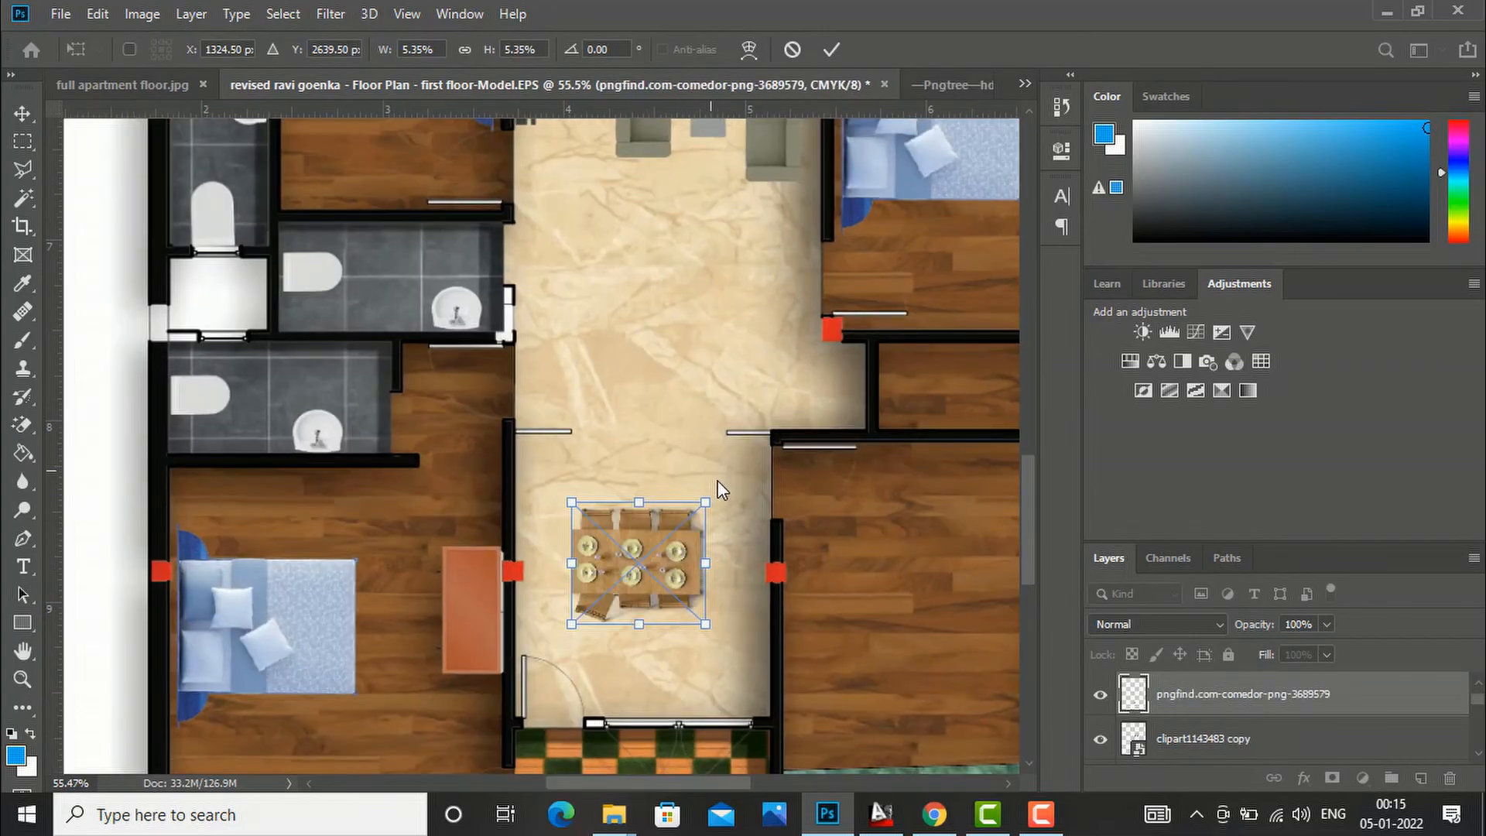
# Step: Rotate the dining table to about -88.5° and move it beside the dining area's wall shared with the master bedroom
pyautogui.moveTo(721, 499); pyautogui.dragTo(564, 465)
pyautogui.click(21, 115)
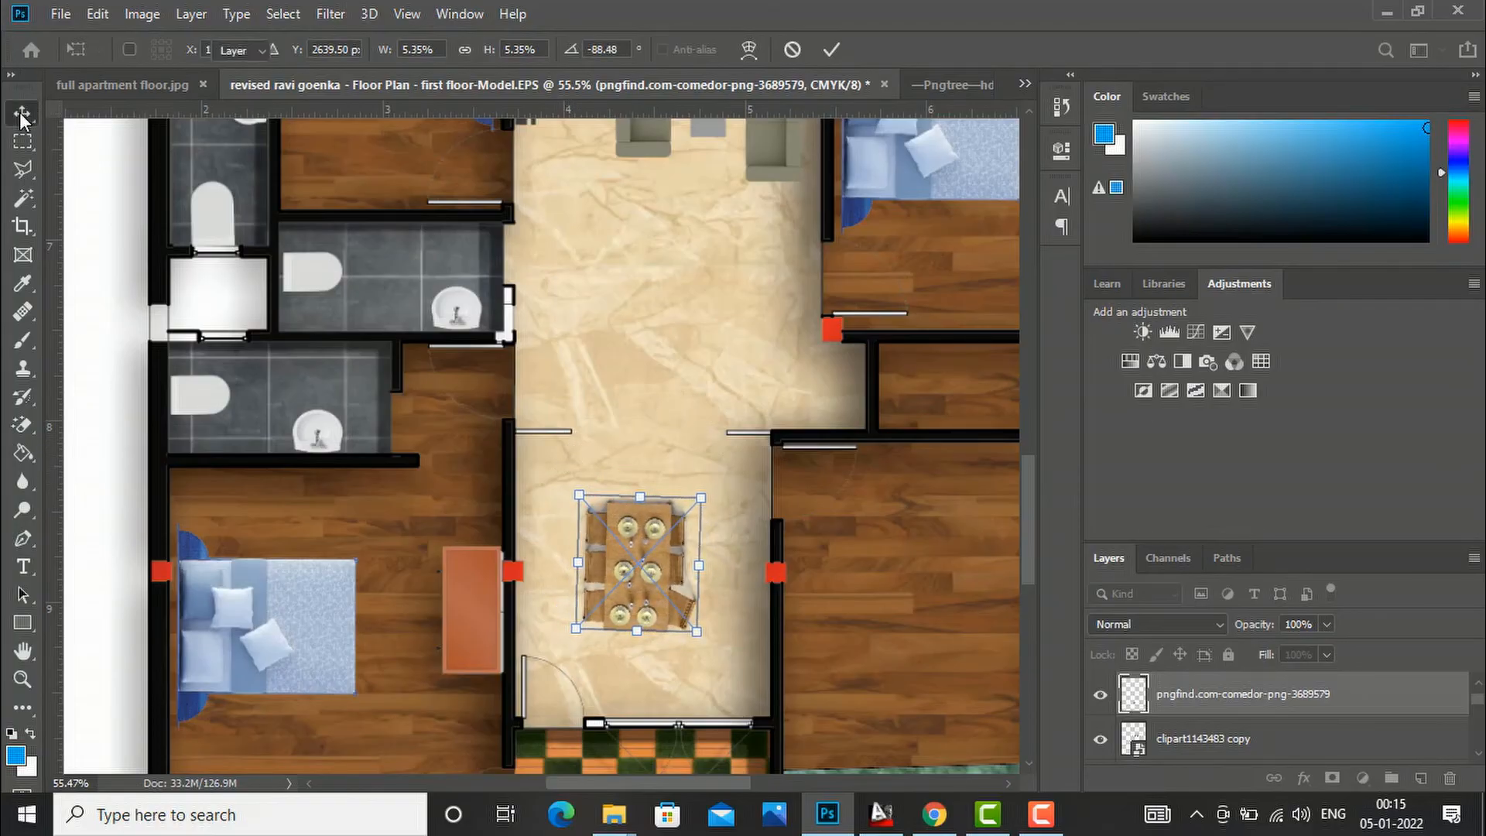
pyautogui.moveTo(620, 565); pyautogui.dragTo(568, 535)
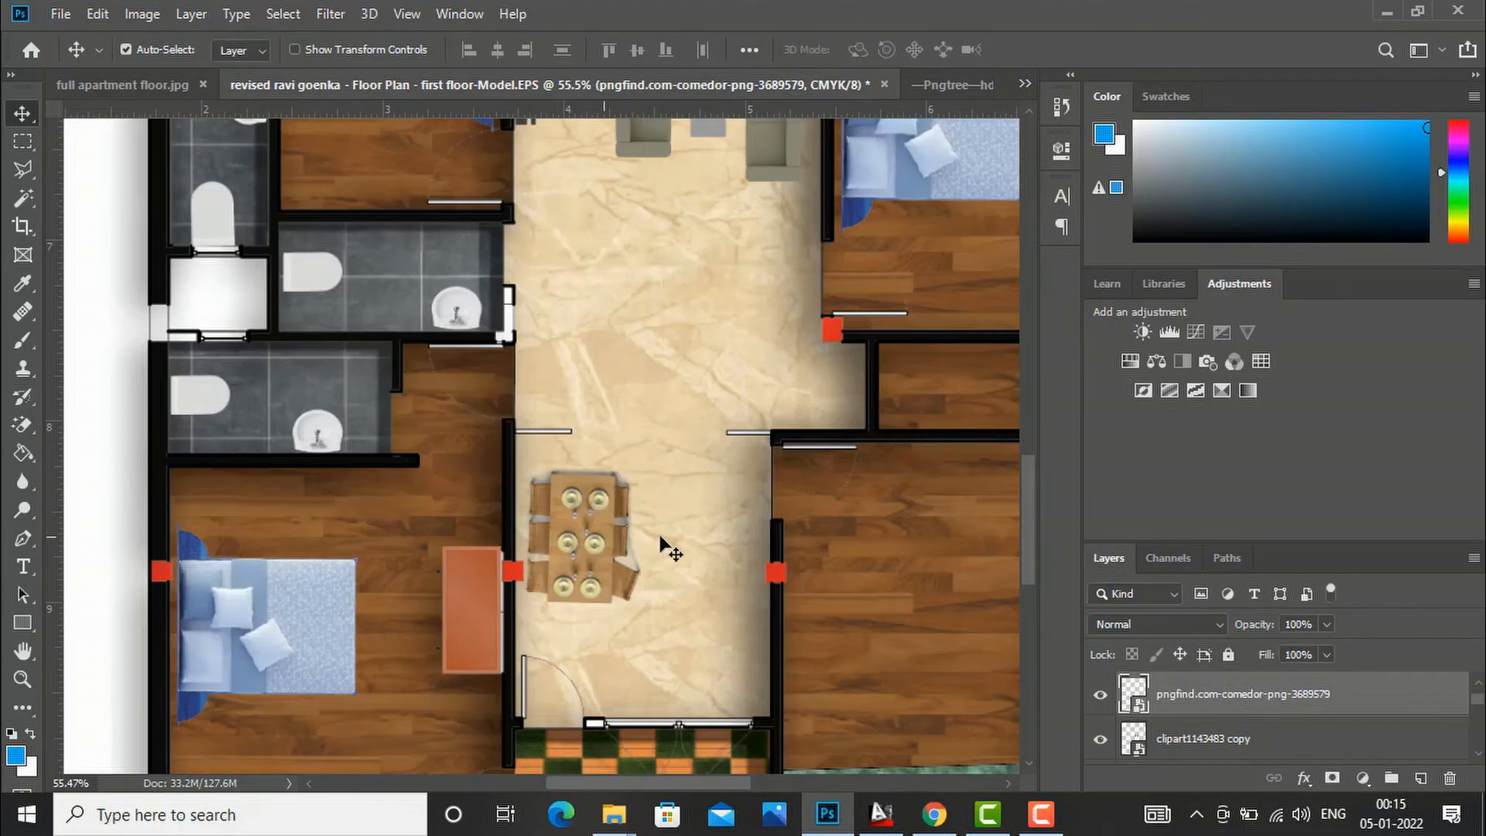
# Step: Review the furnished floor plan as a whole, then the master bedroom, dining area, kitchen and toilets up close
pyautogui.scroll(-3, 631, 547)
pyautogui.scroll(-4, 630, 575)
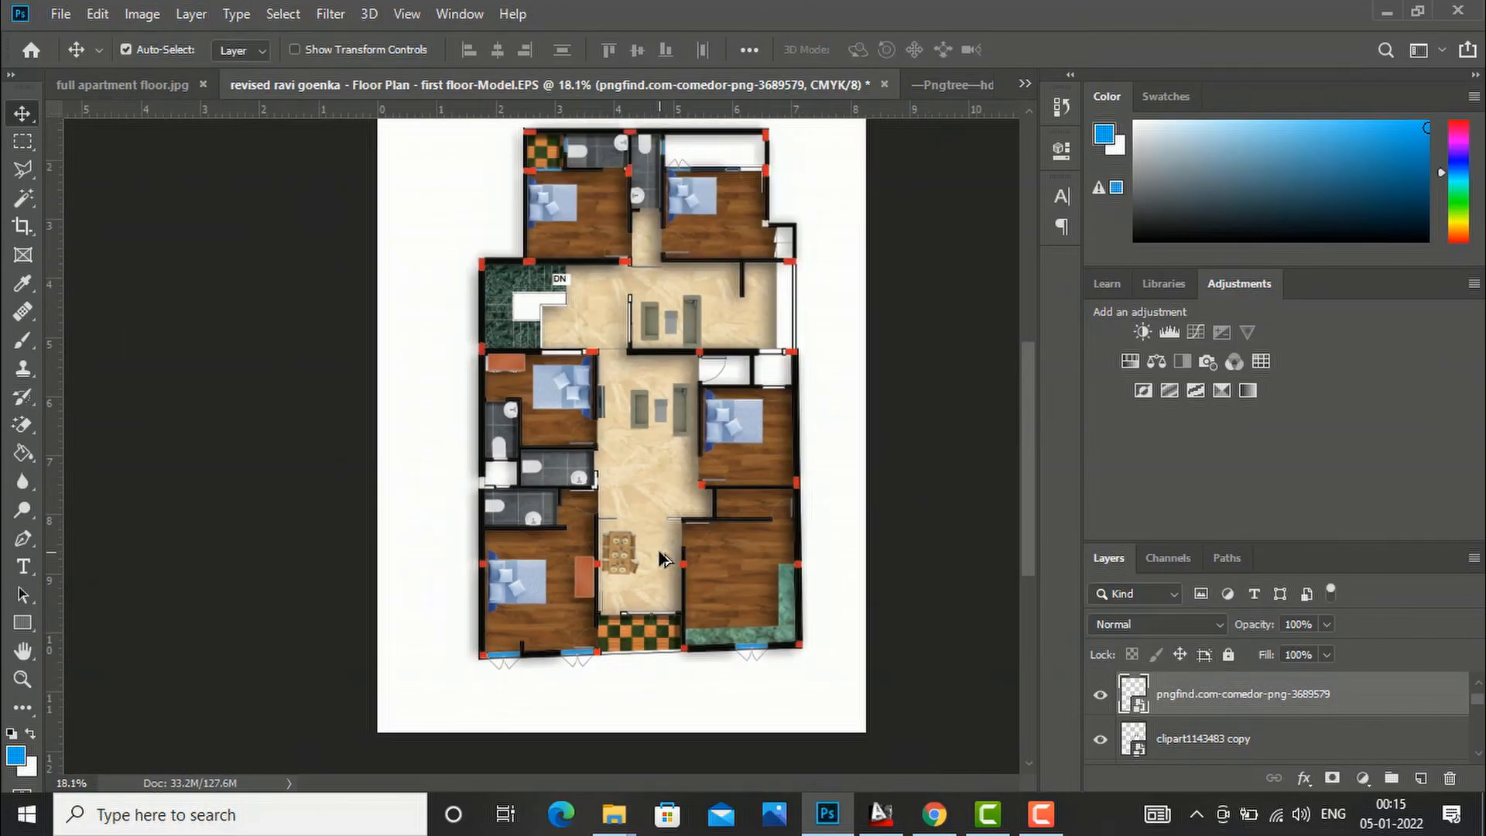
pyautogui.scroll(3, 555, 225)
pyautogui.scroll(-4, 643, 210)
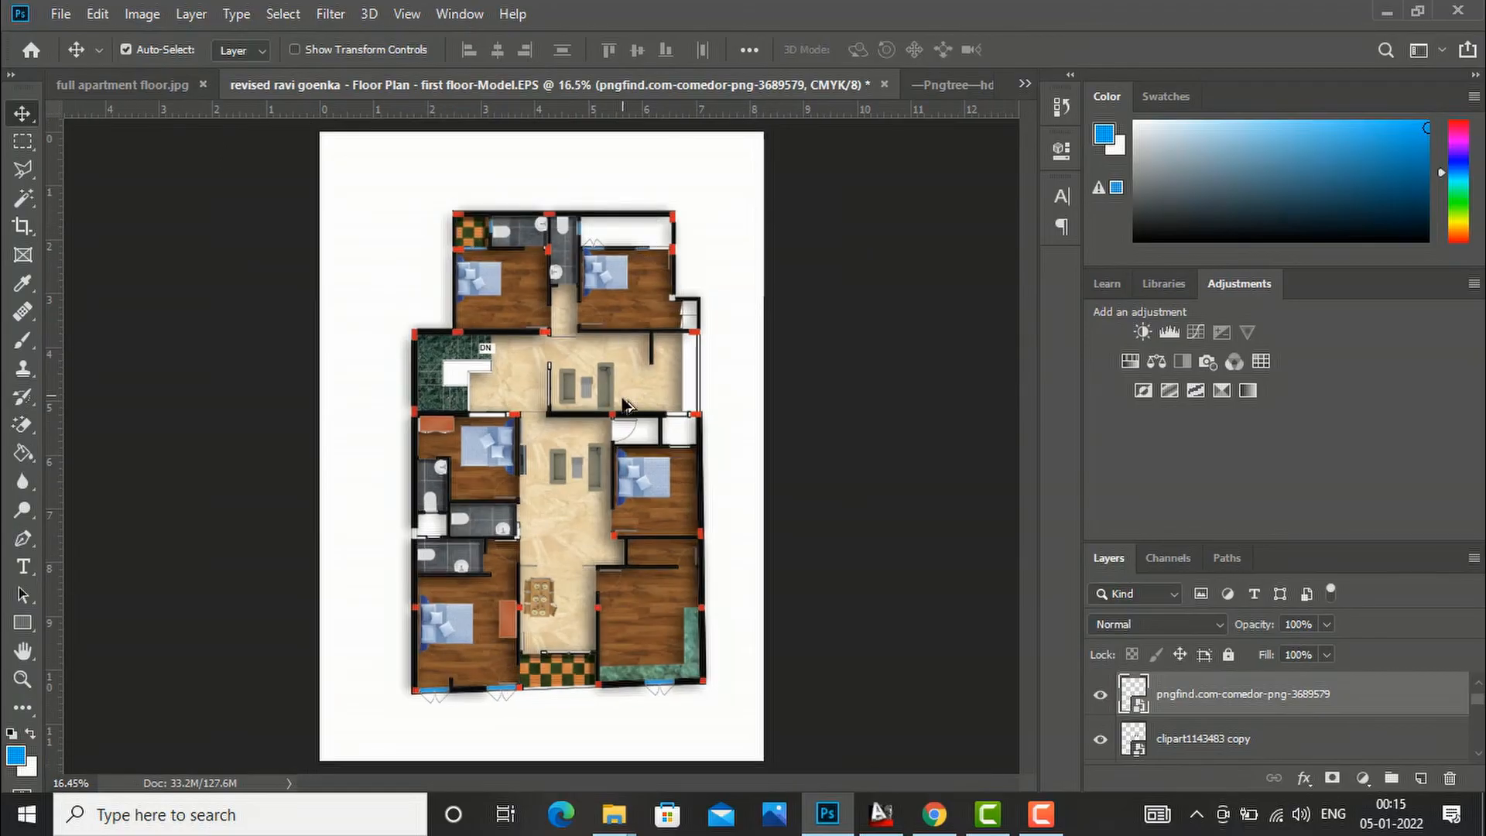
pyautogui.scroll(1, 662, 517)
pyautogui.scroll(4, 569, 675)
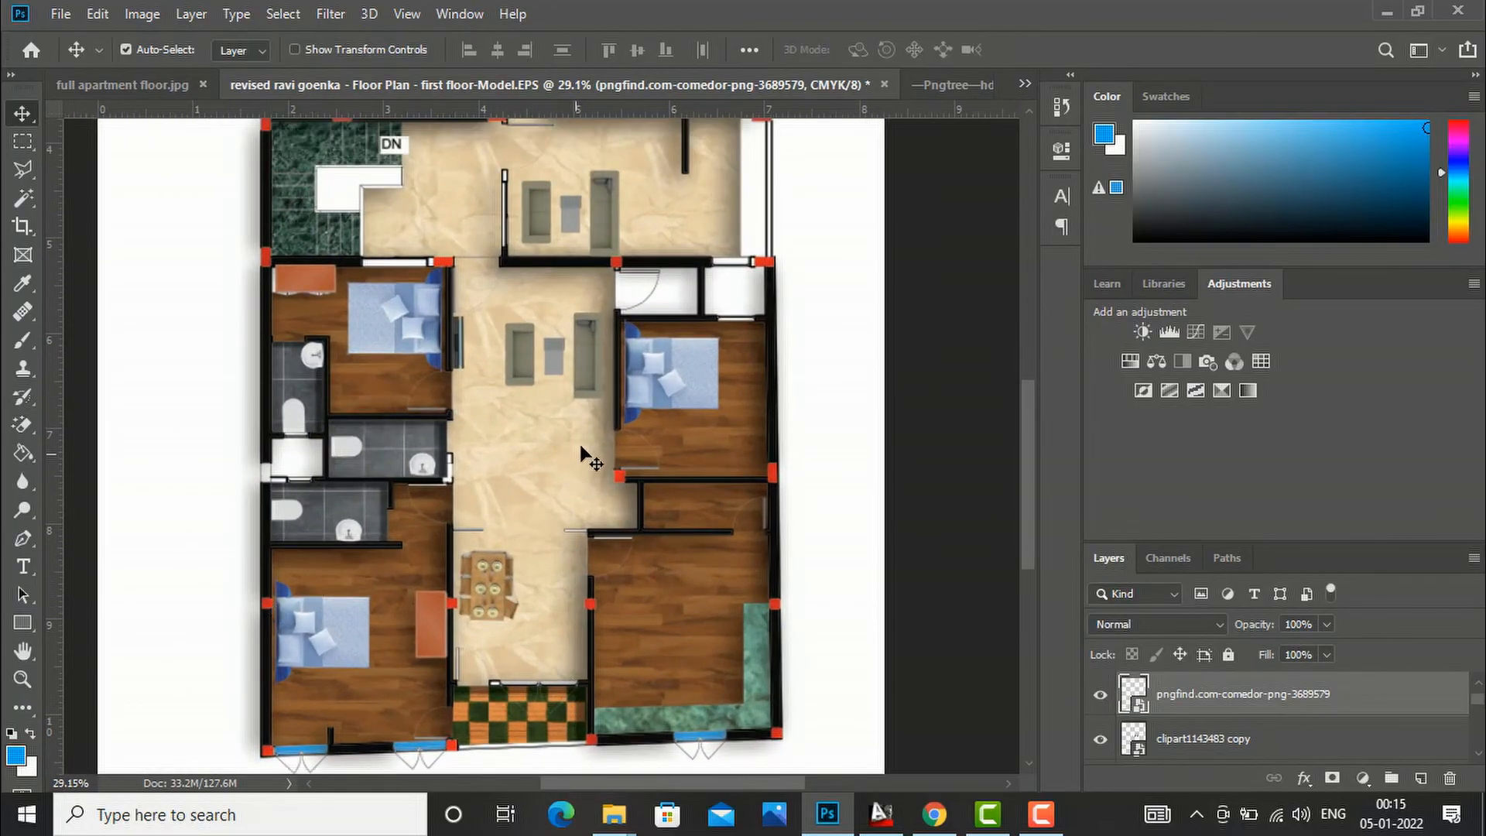
pyautogui.scroll(-2, 741, 499)
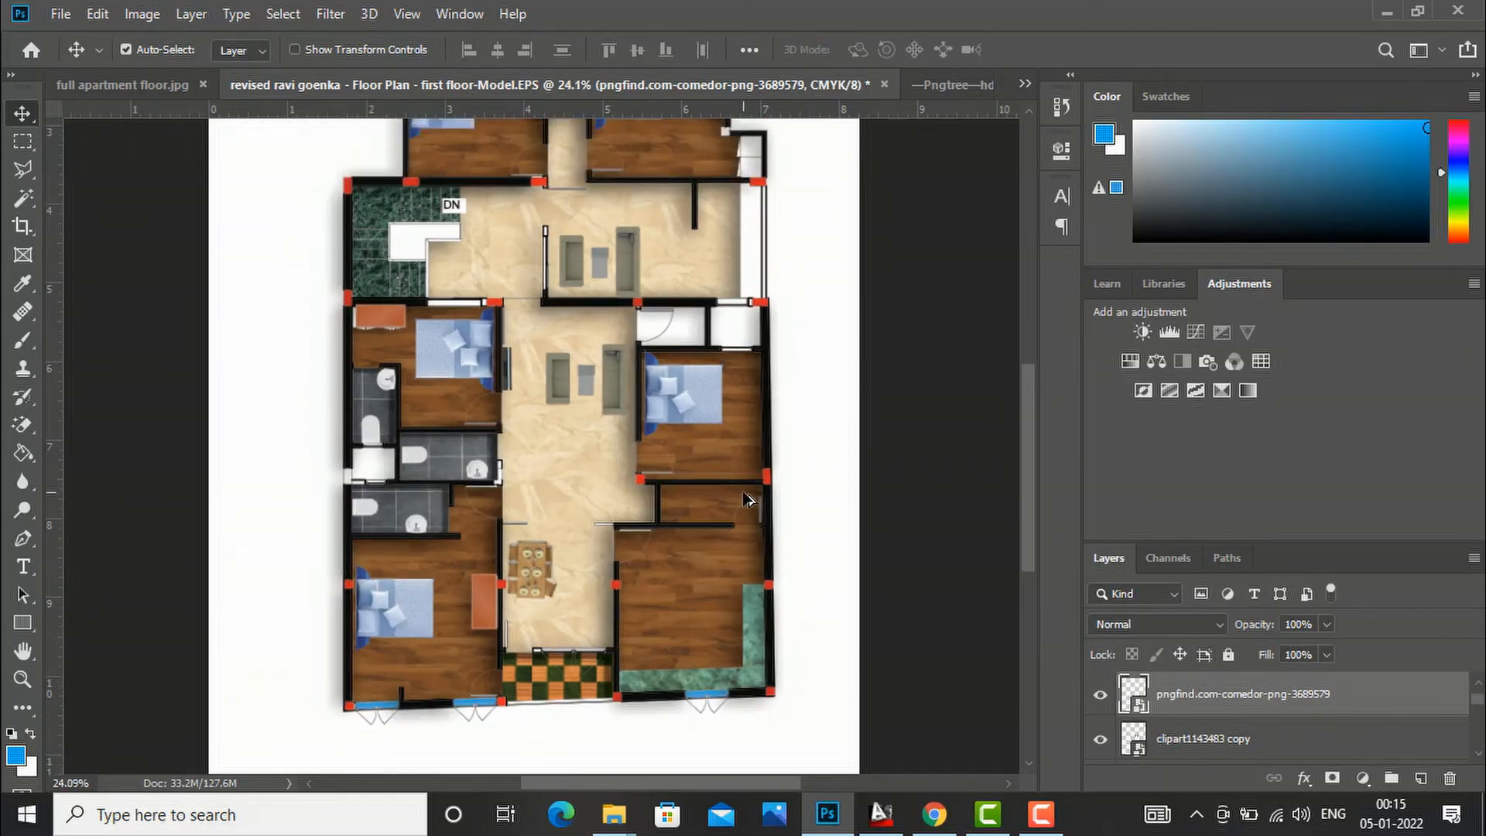
pyautogui.scroll(-1, 747, 500)
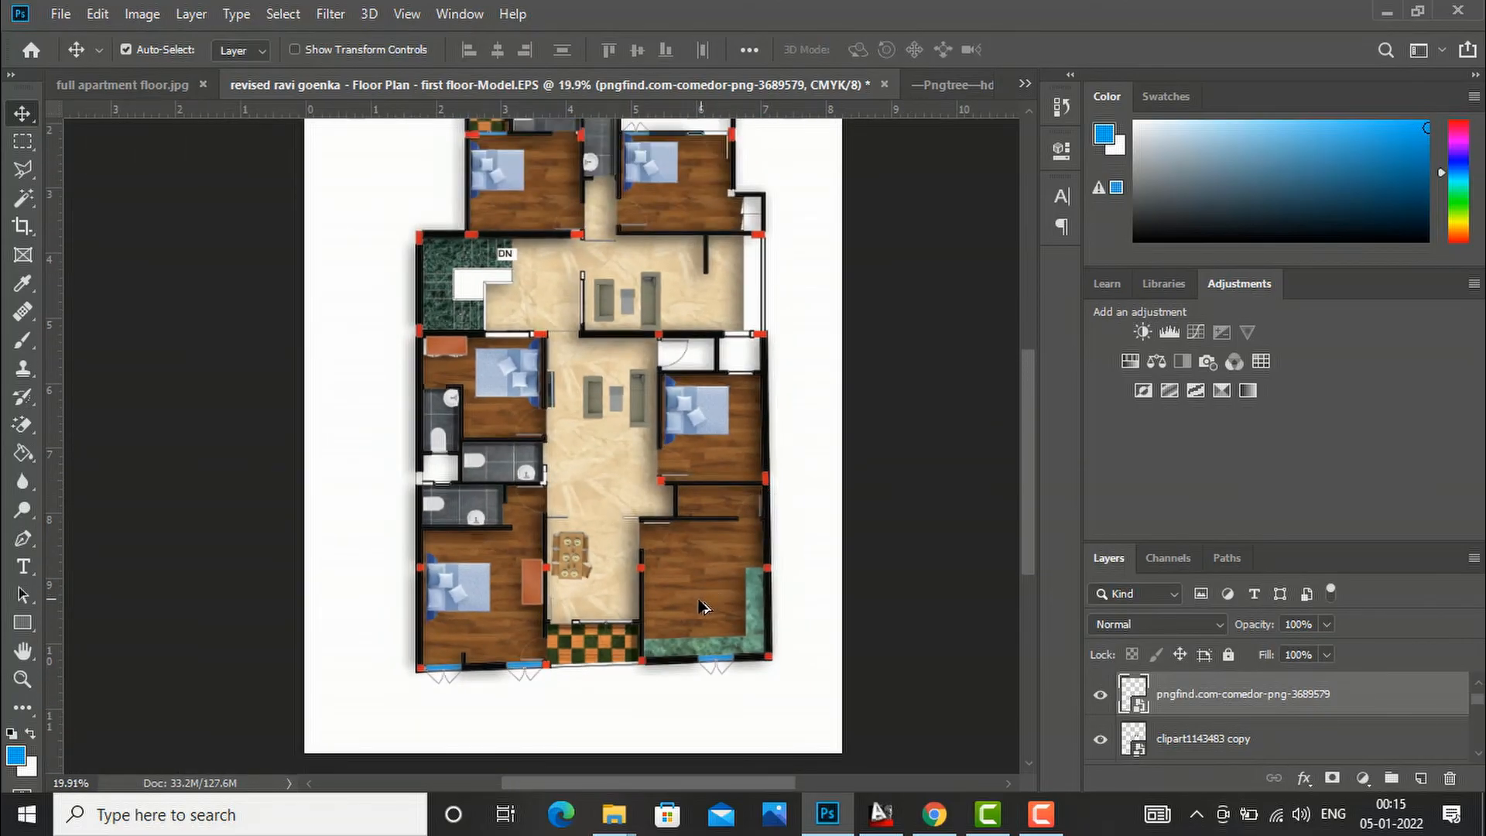
pyautogui.scroll(2, 616, 647)
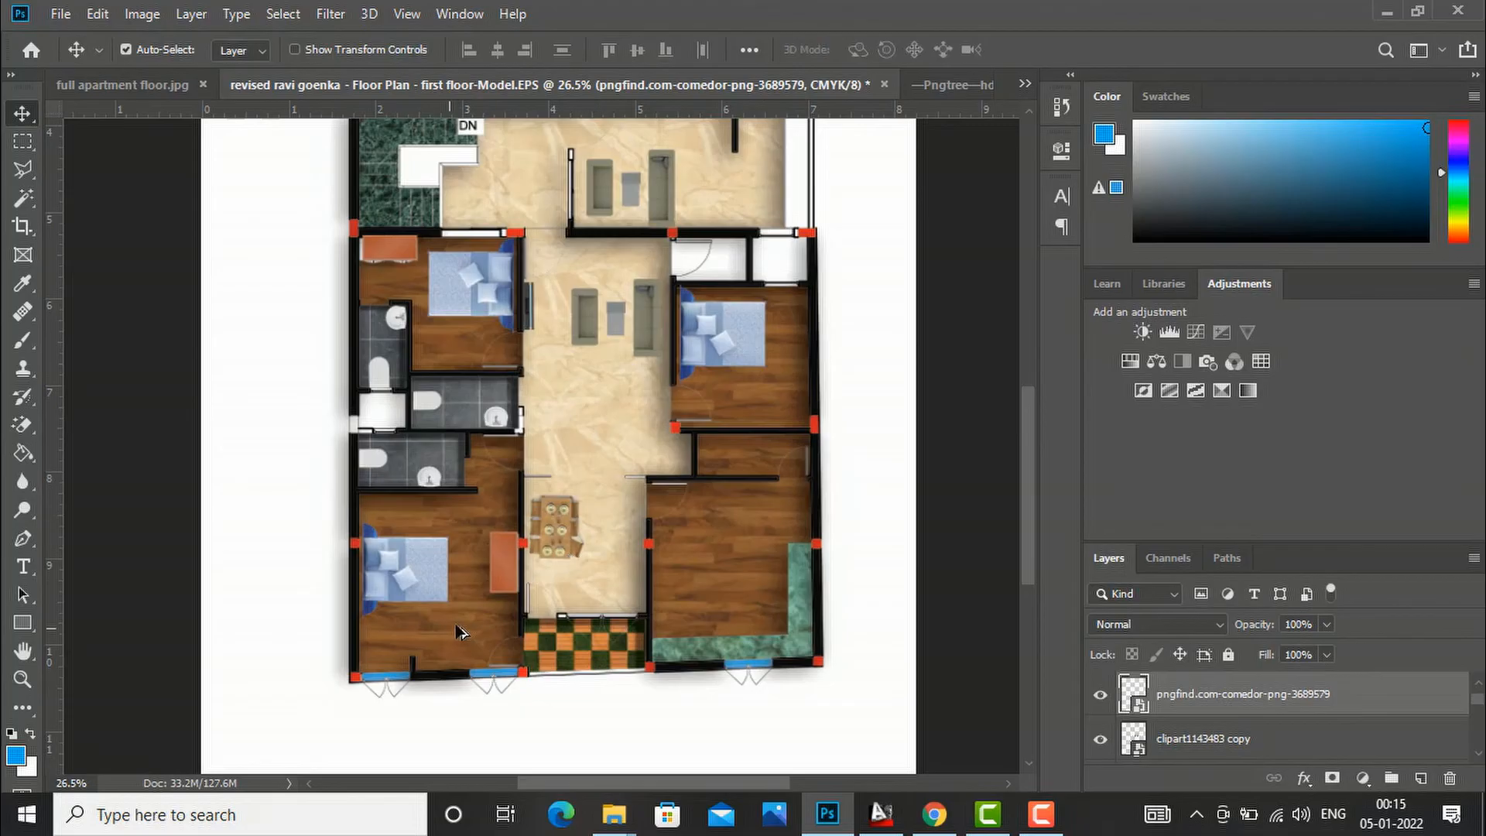
pyautogui.scroll(-1, 734, 564)
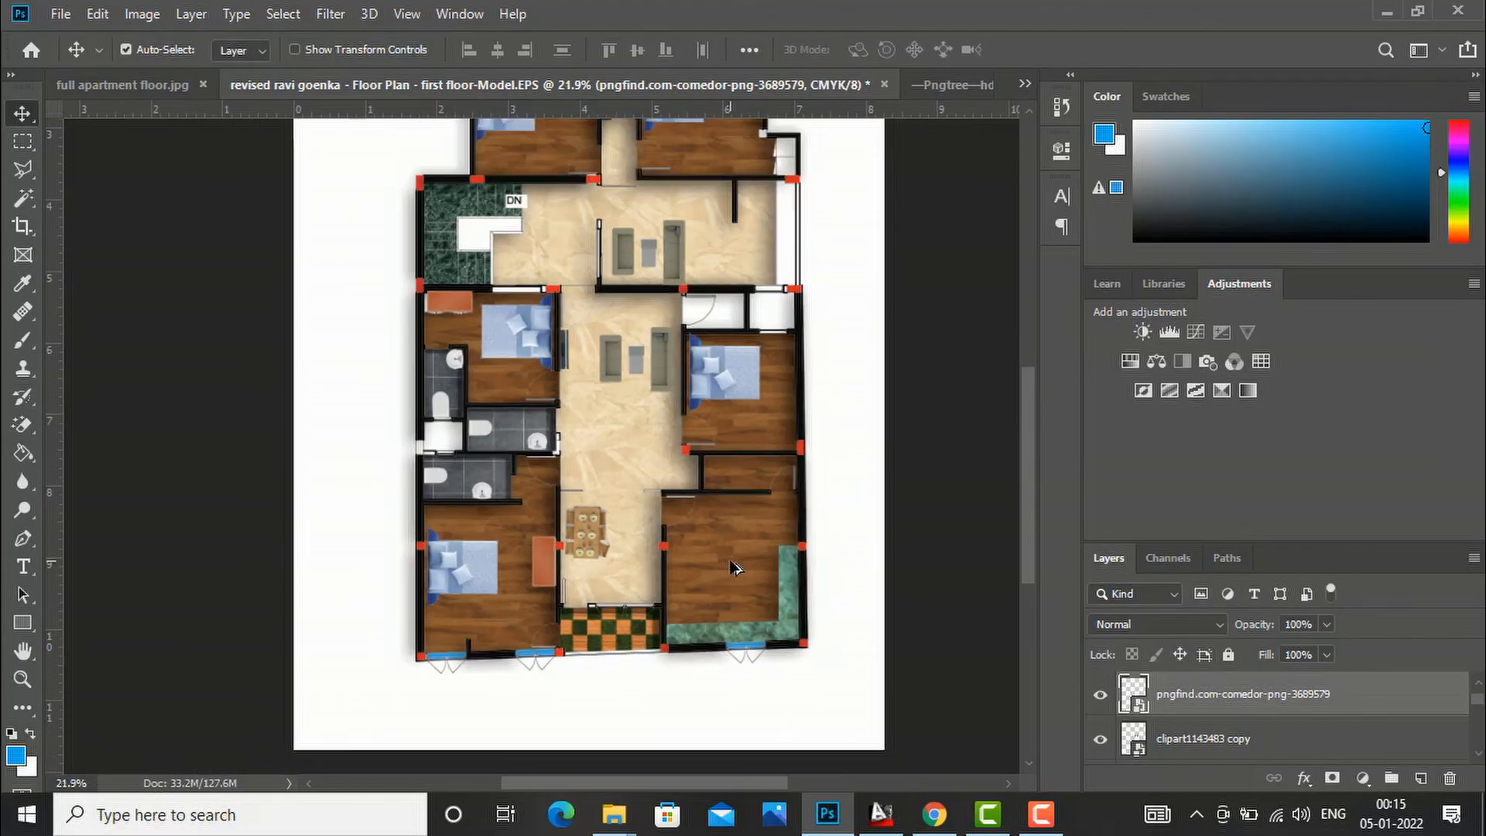
pyautogui.scroll(2, 478, 672)
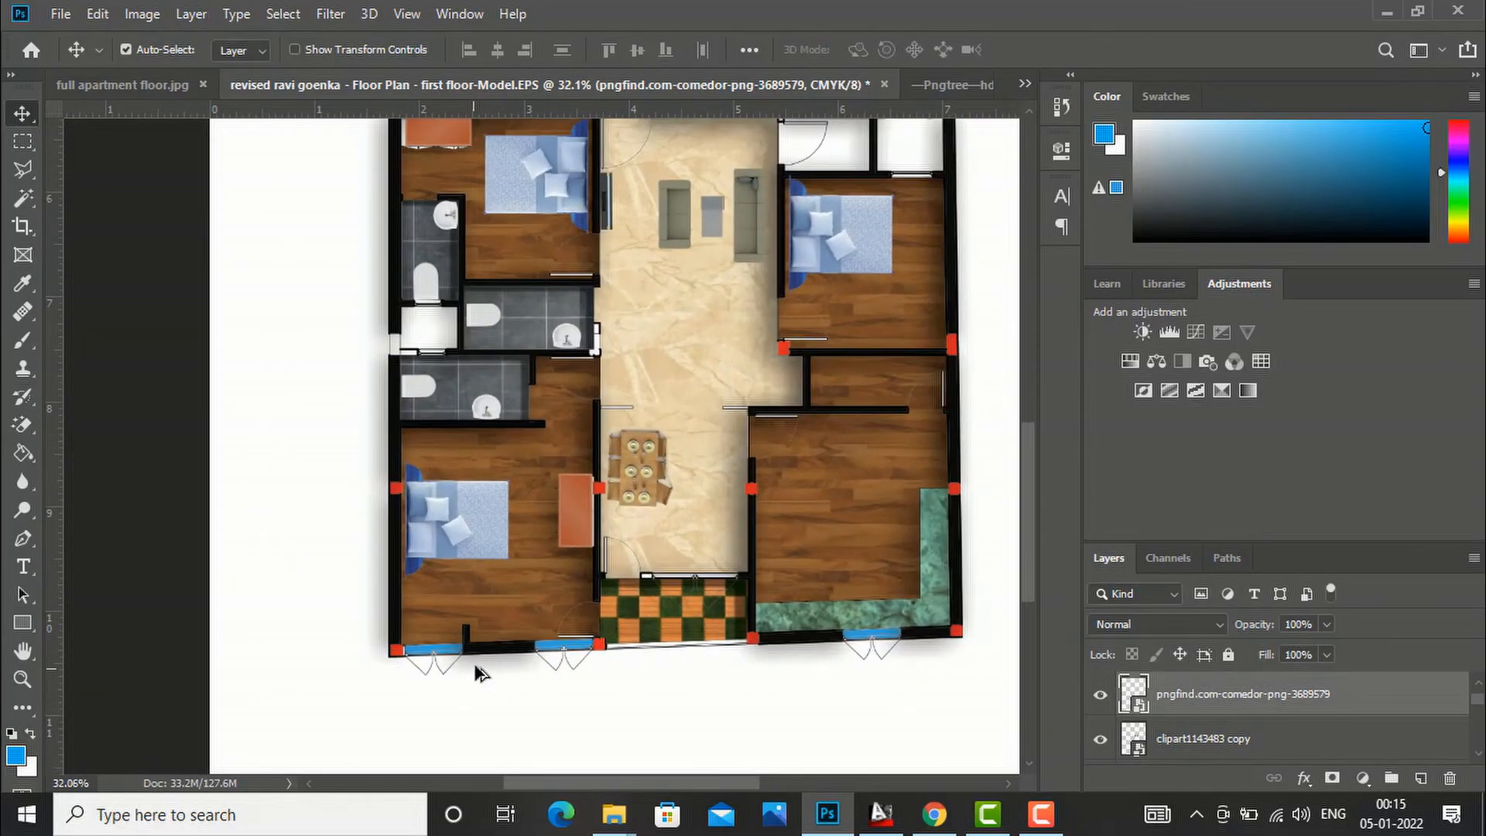
pyautogui.scroll(2, 532, 424)
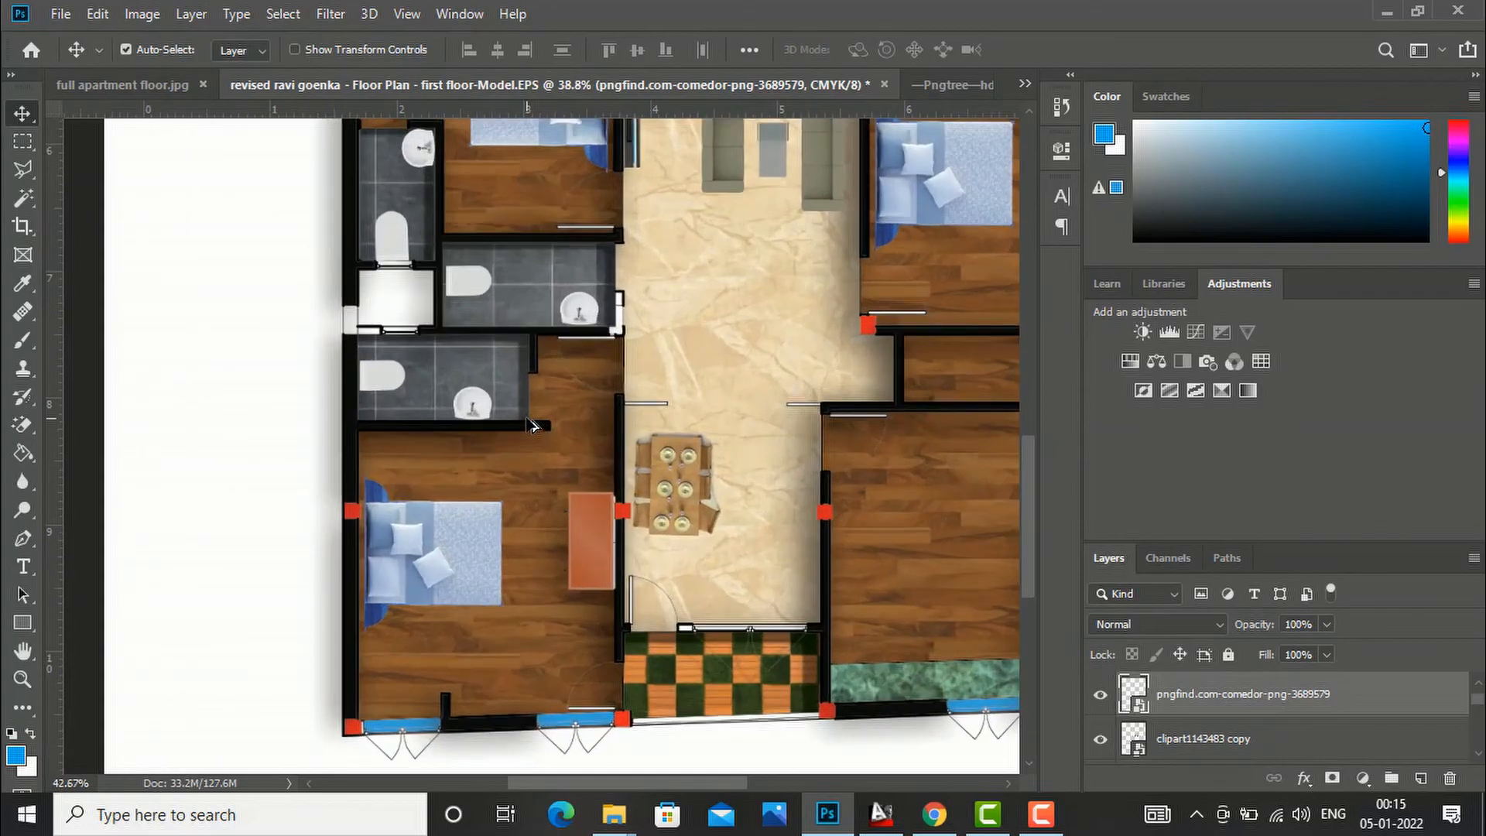
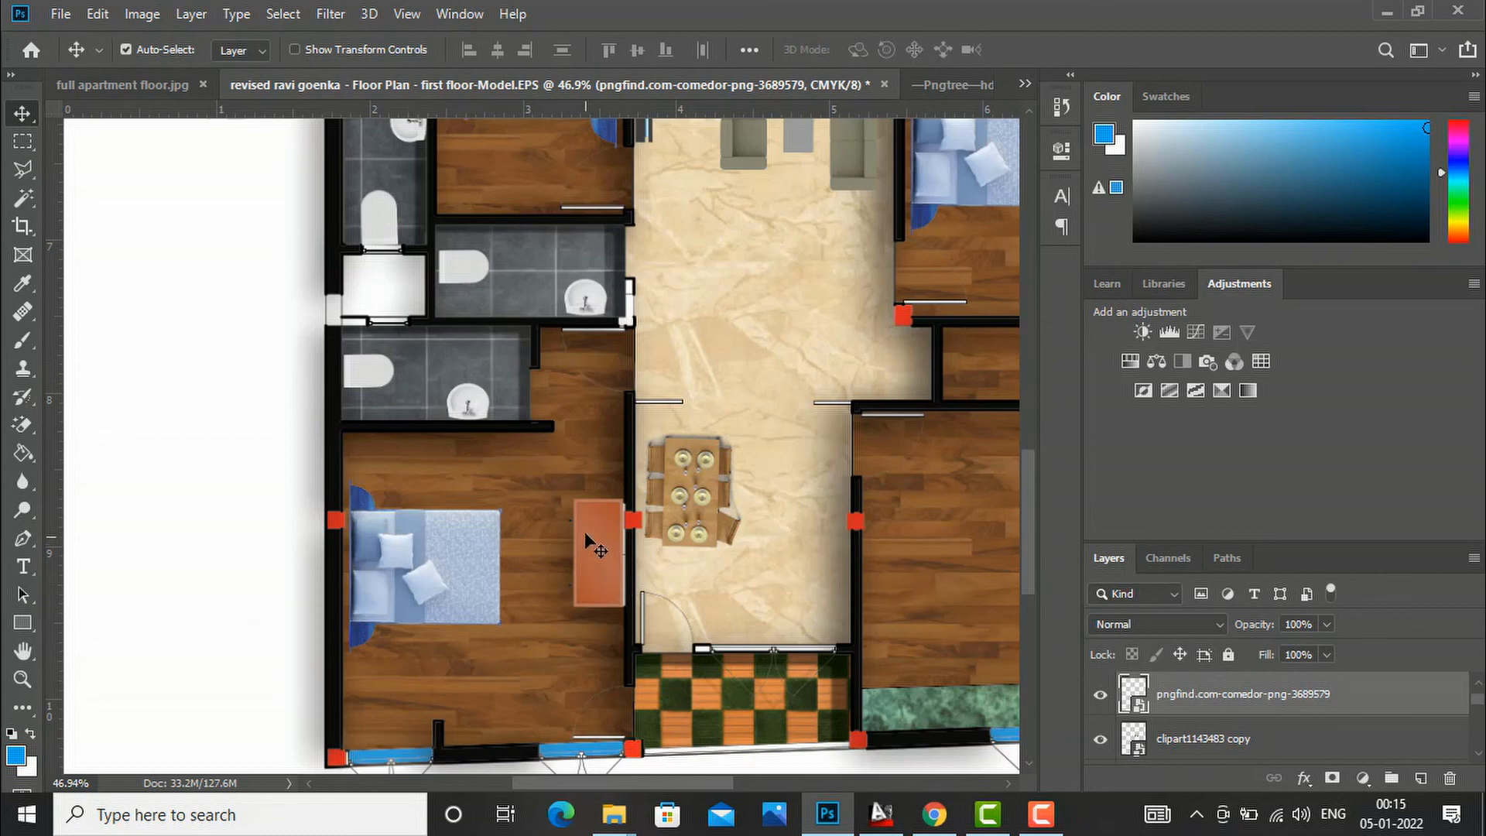
pyautogui.scroll(-2, 631, 494)
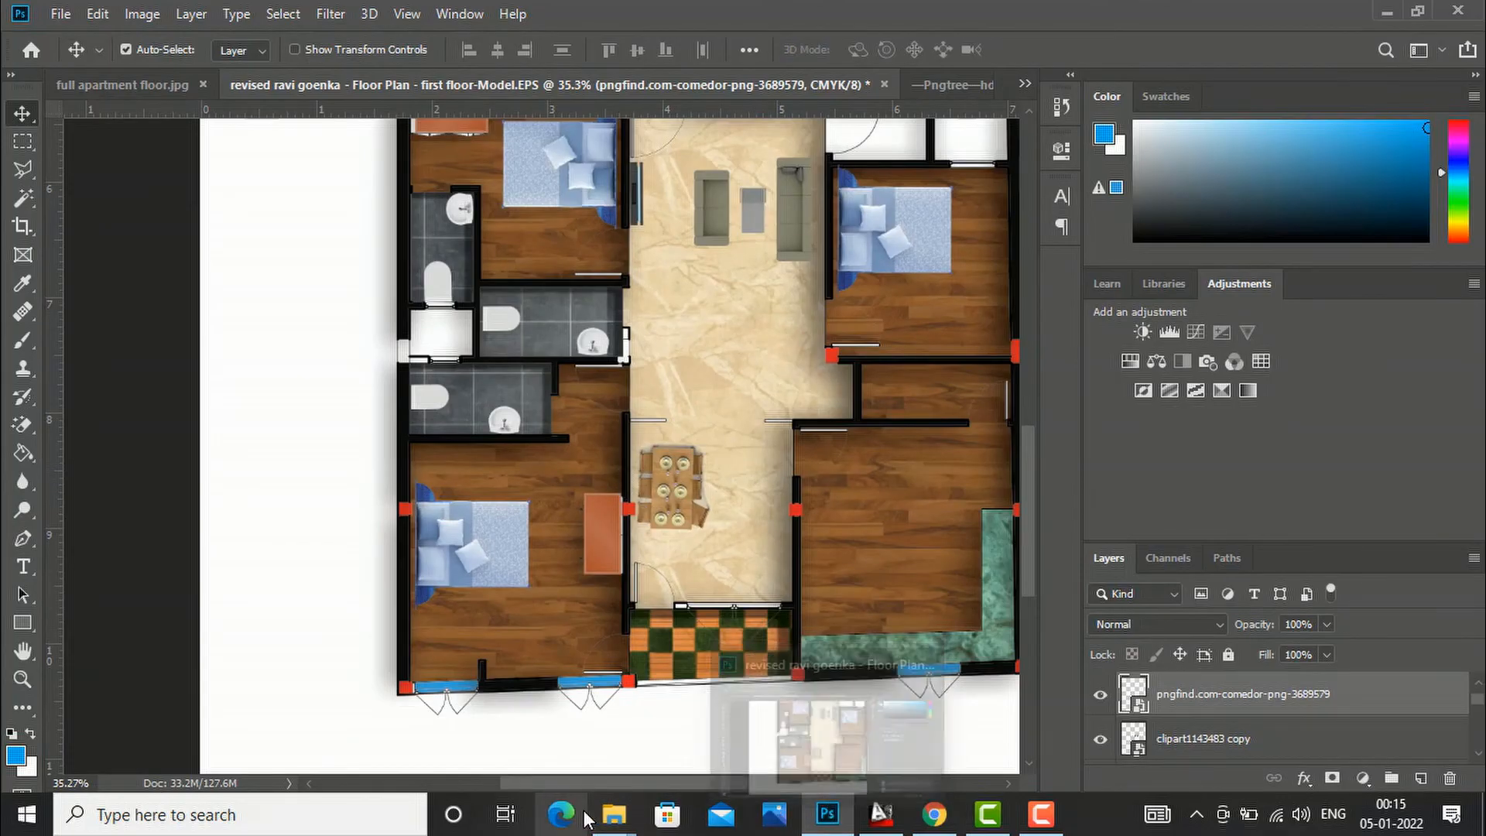
pyautogui.click(934, 815)
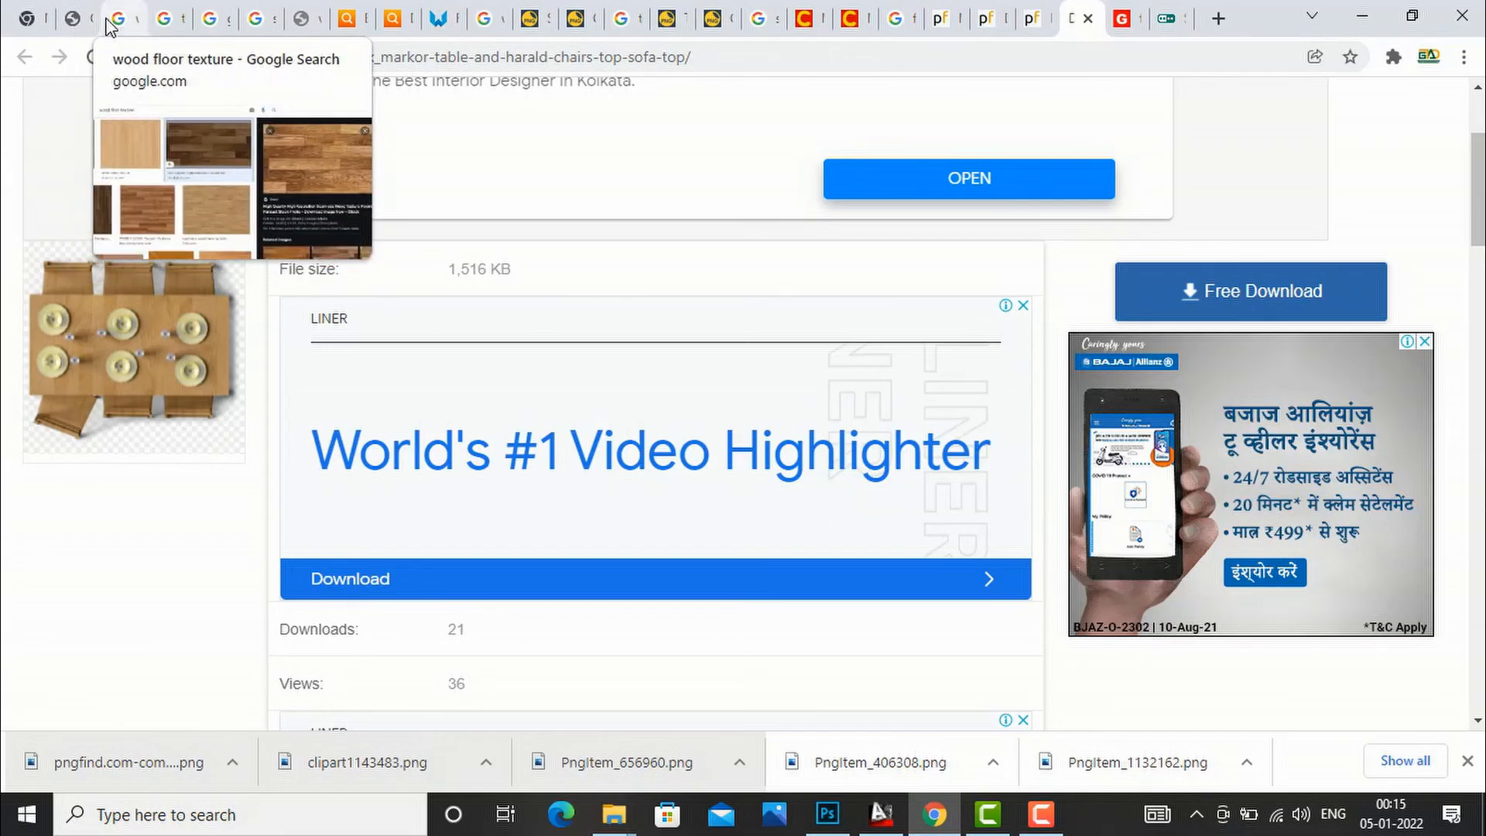
pyautogui.click(304, 22)
pyautogui.click(277, 21)
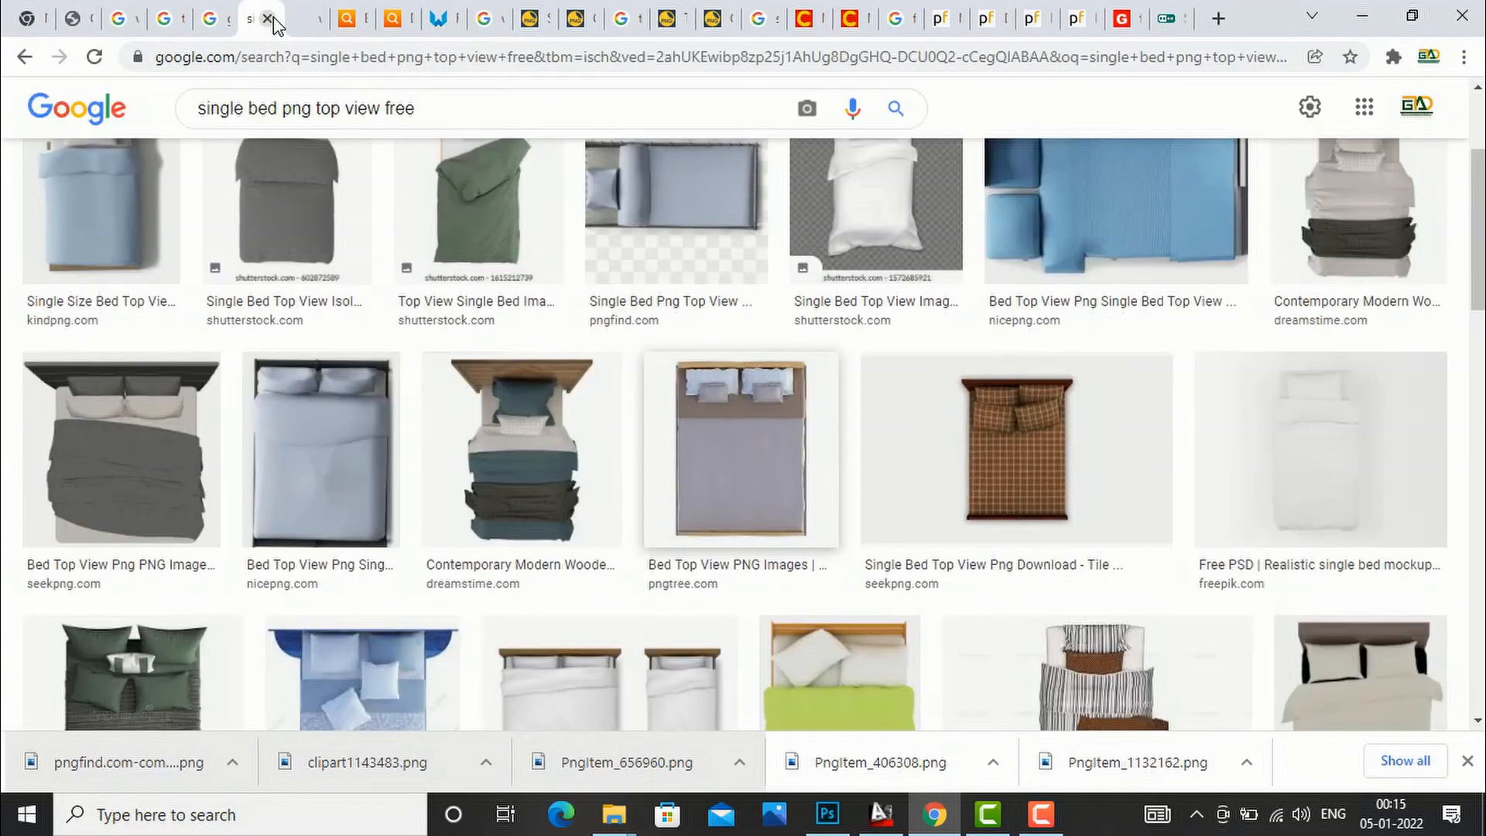
pyautogui.click(219, 22)
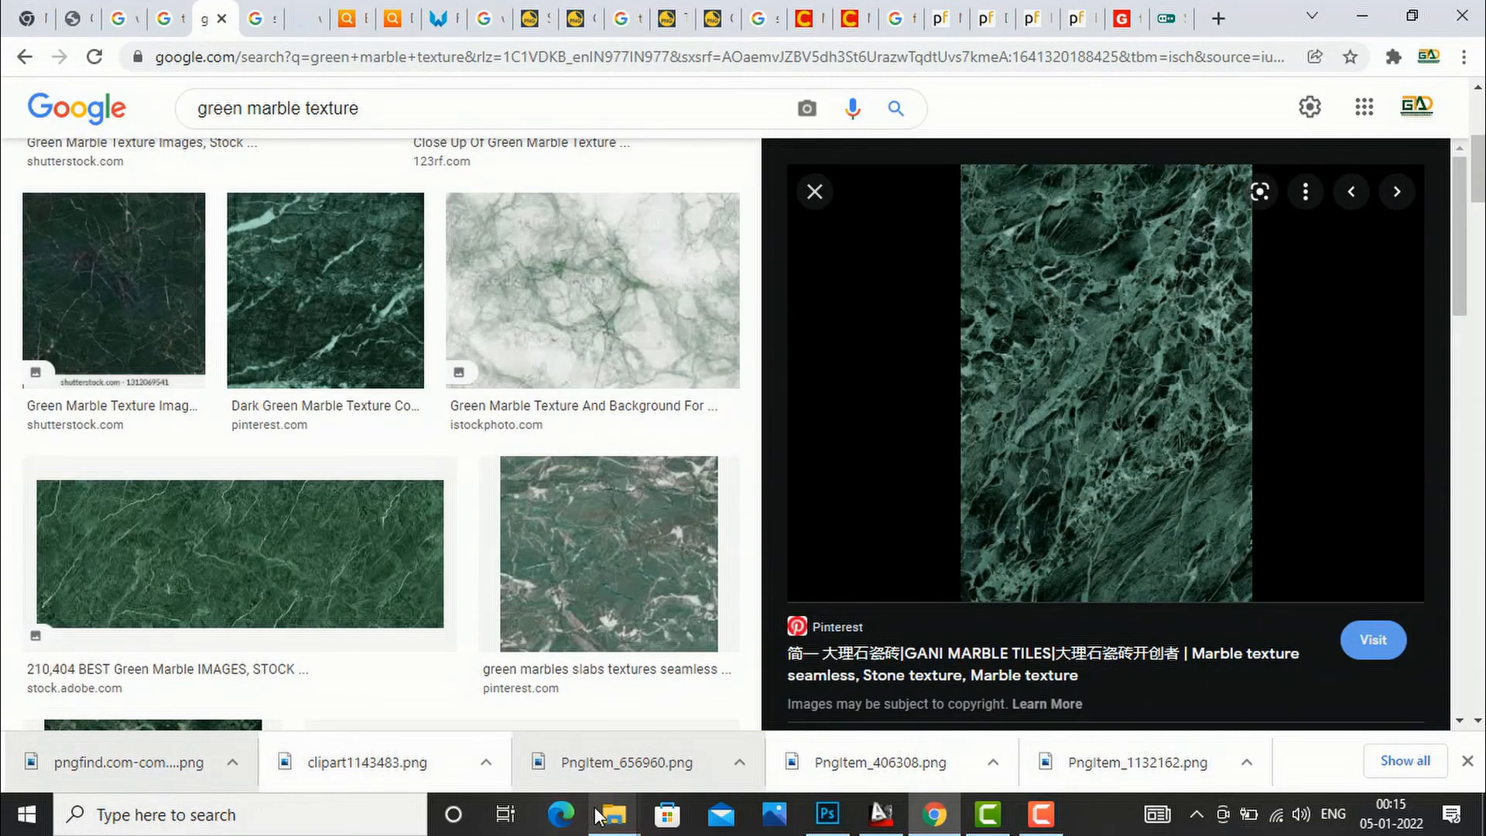
# Step: Open the first-floor plan PDF from the photoshop render folder and check the room names and dimensions
pyautogui.moveTo(600, 817)
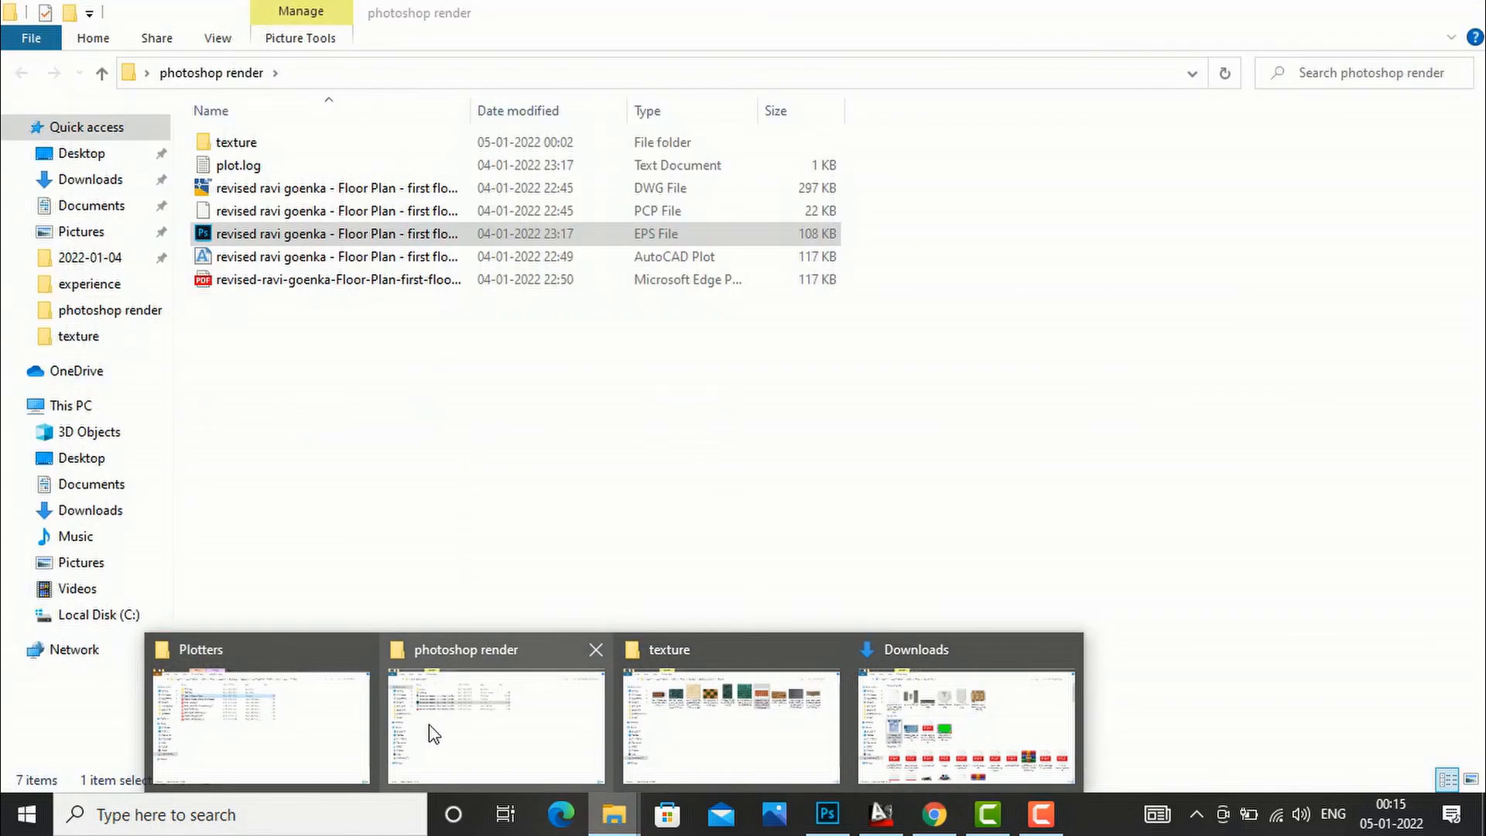
pyautogui.click(431, 732)
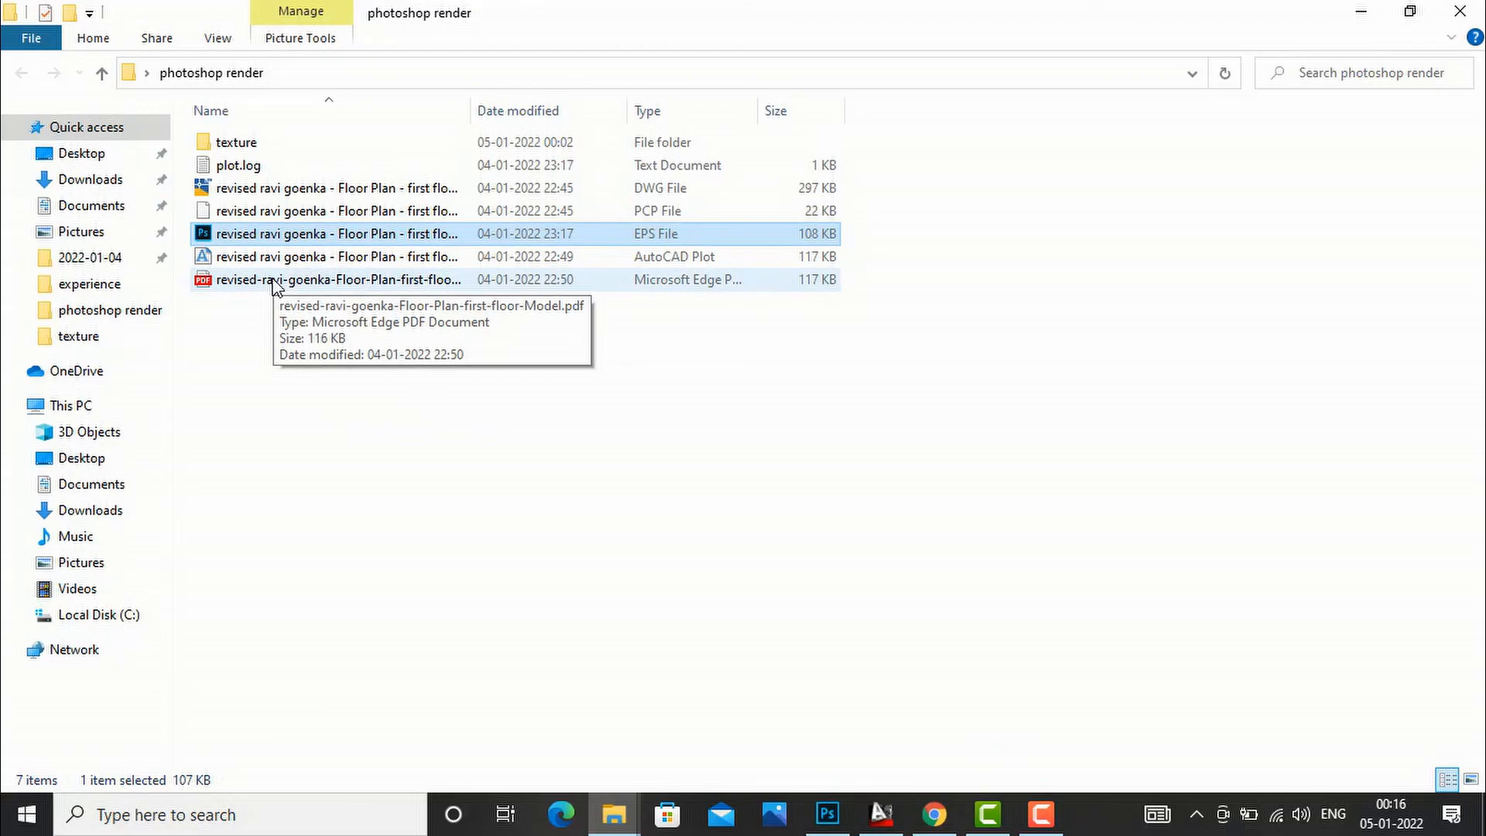
pyautogui.click(276, 280)
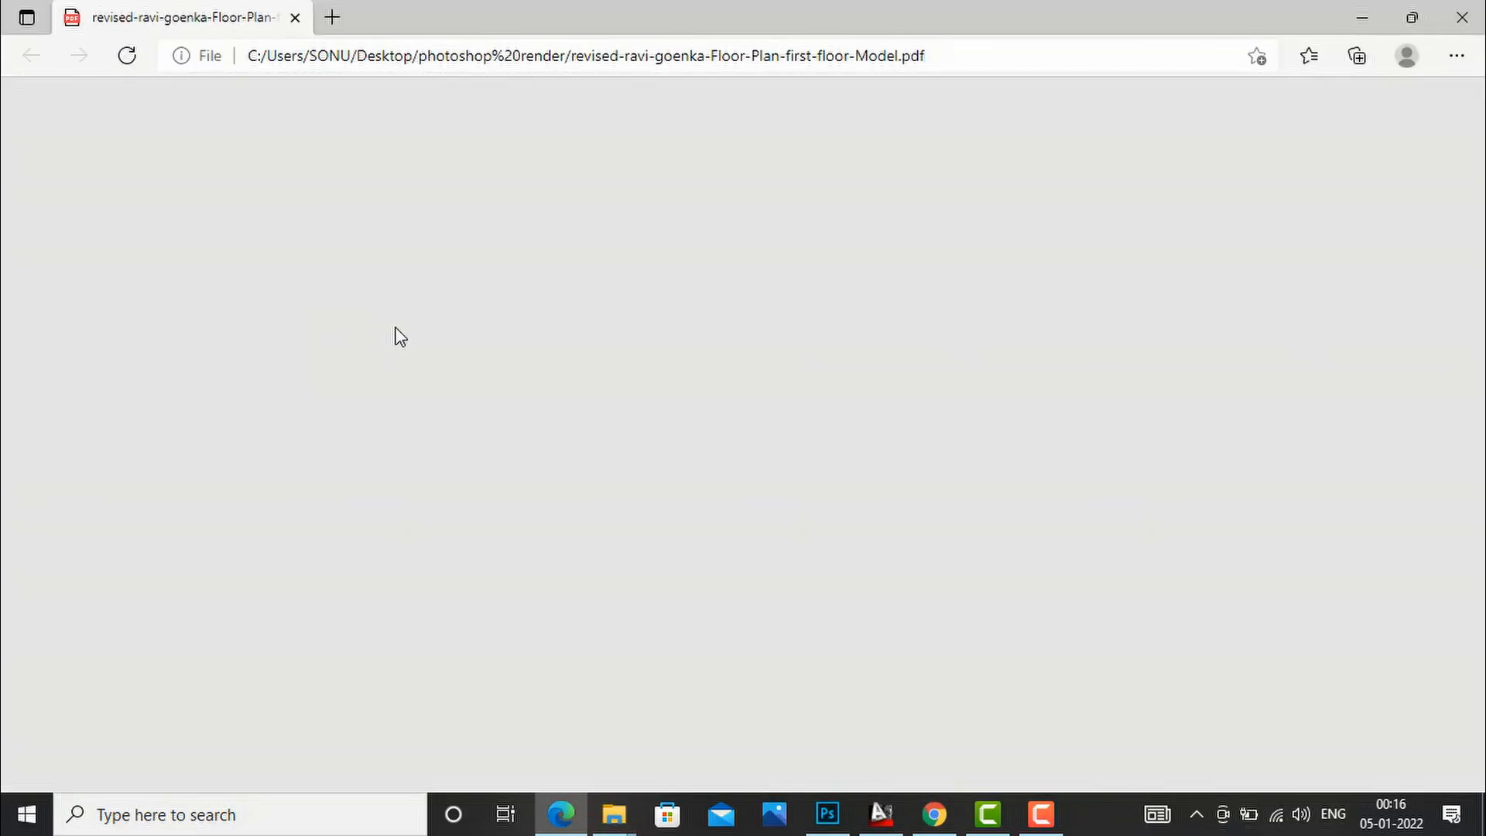
pyautogui.scroll(-5, 748, 393)
pyautogui.scroll(-2, 748, 392)
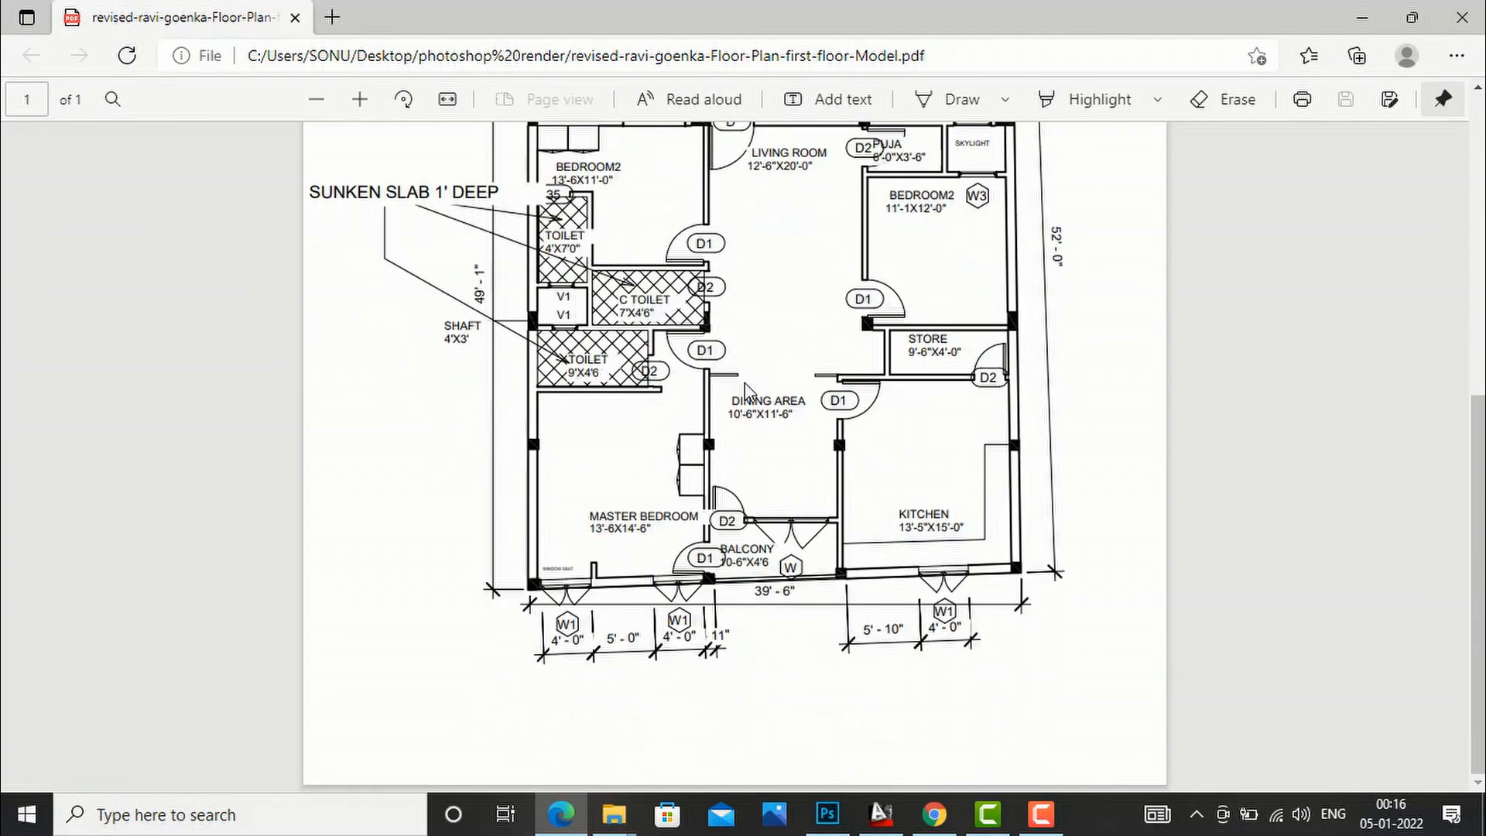
pyautogui.scroll(2, 674, 552)
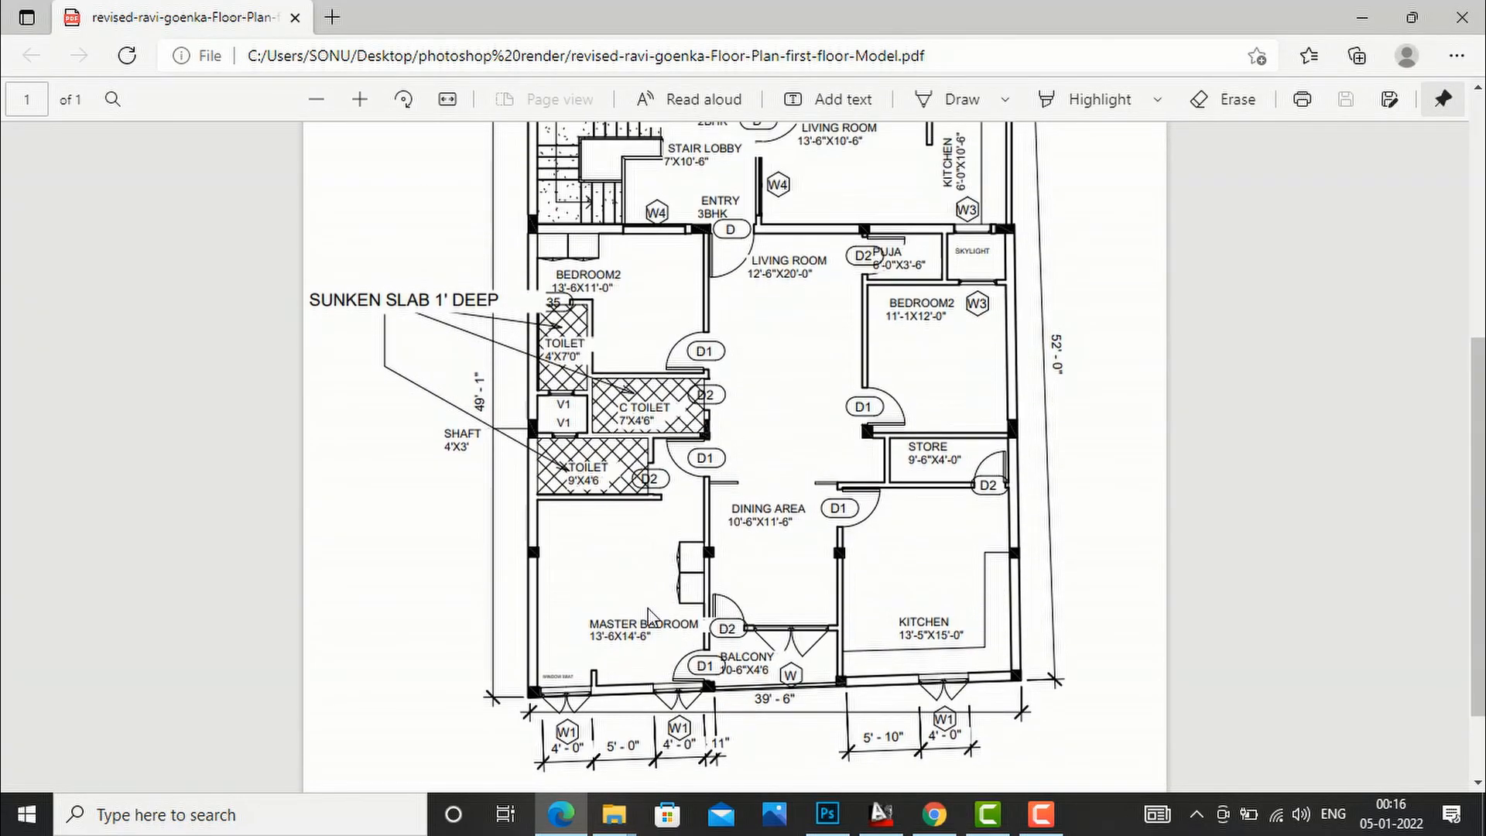
pyautogui.press('alt')
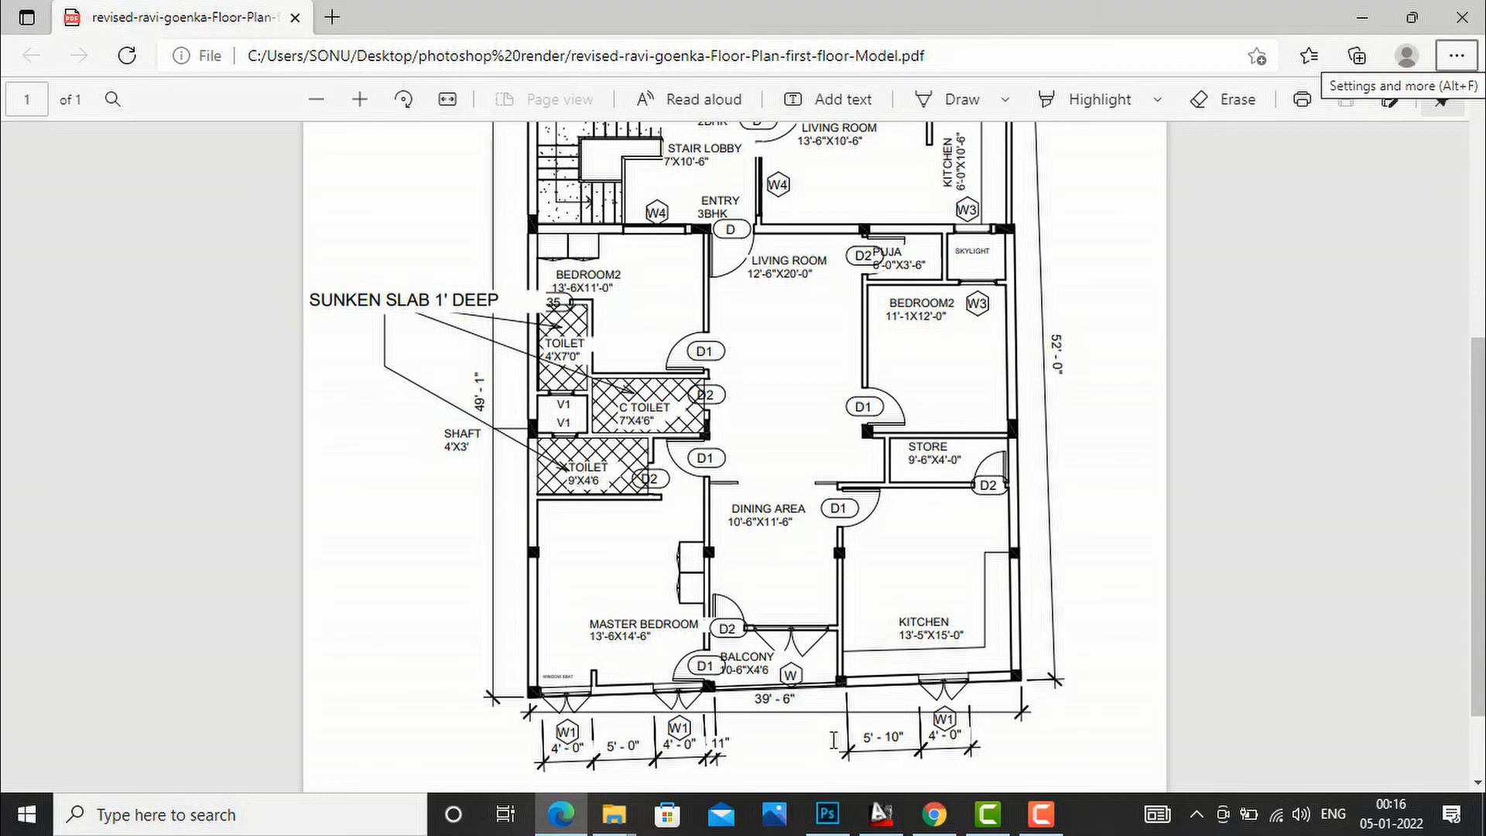
# Step: Switch back to Photoshop and set the foreground color to black (000000)
pyautogui.click(835, 817)
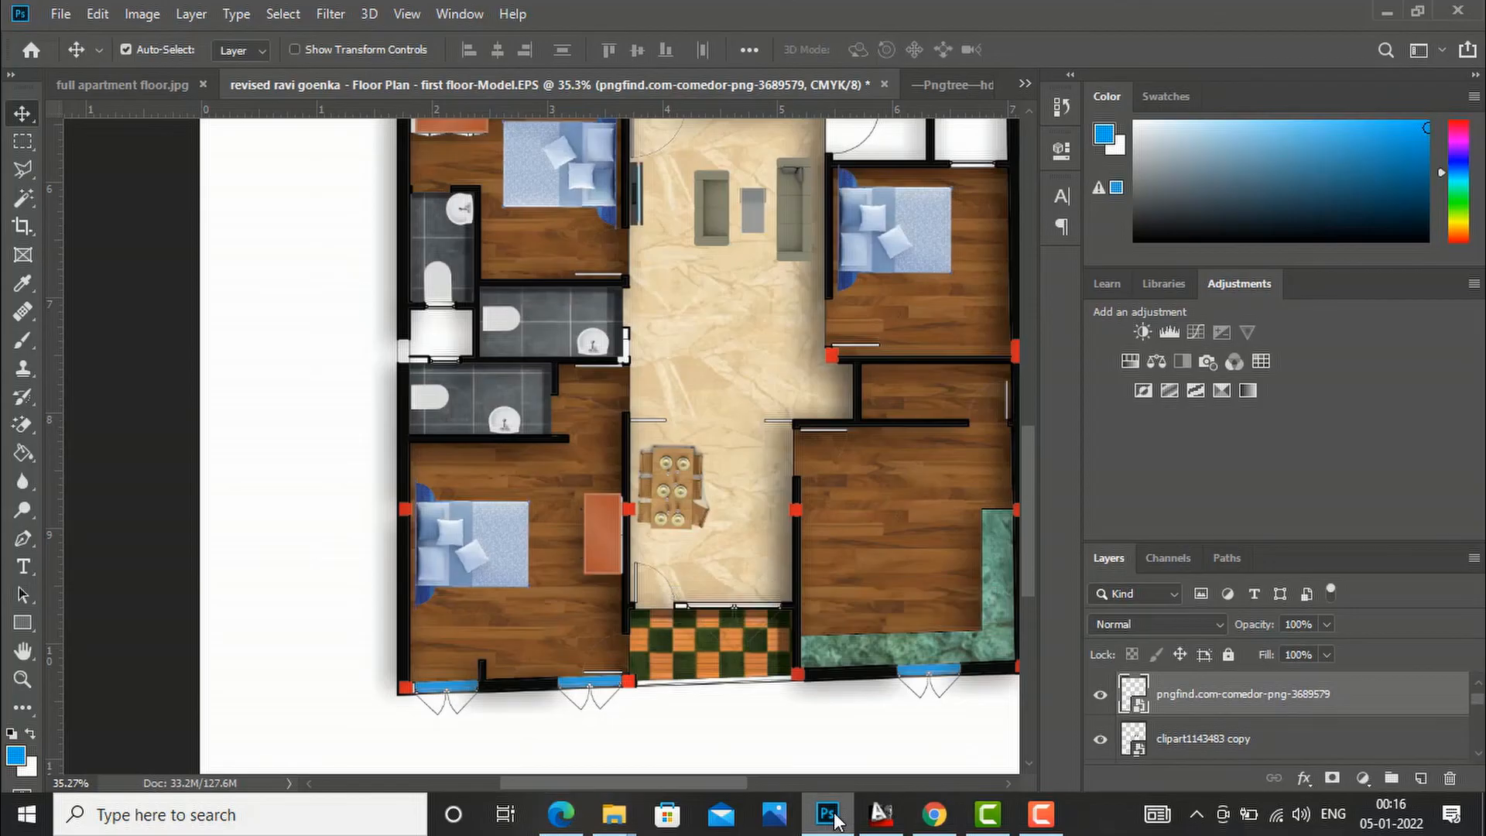
pyautogui.scroll(-1, 624, 511)
pyautogui.scroll(3, 623, 511)
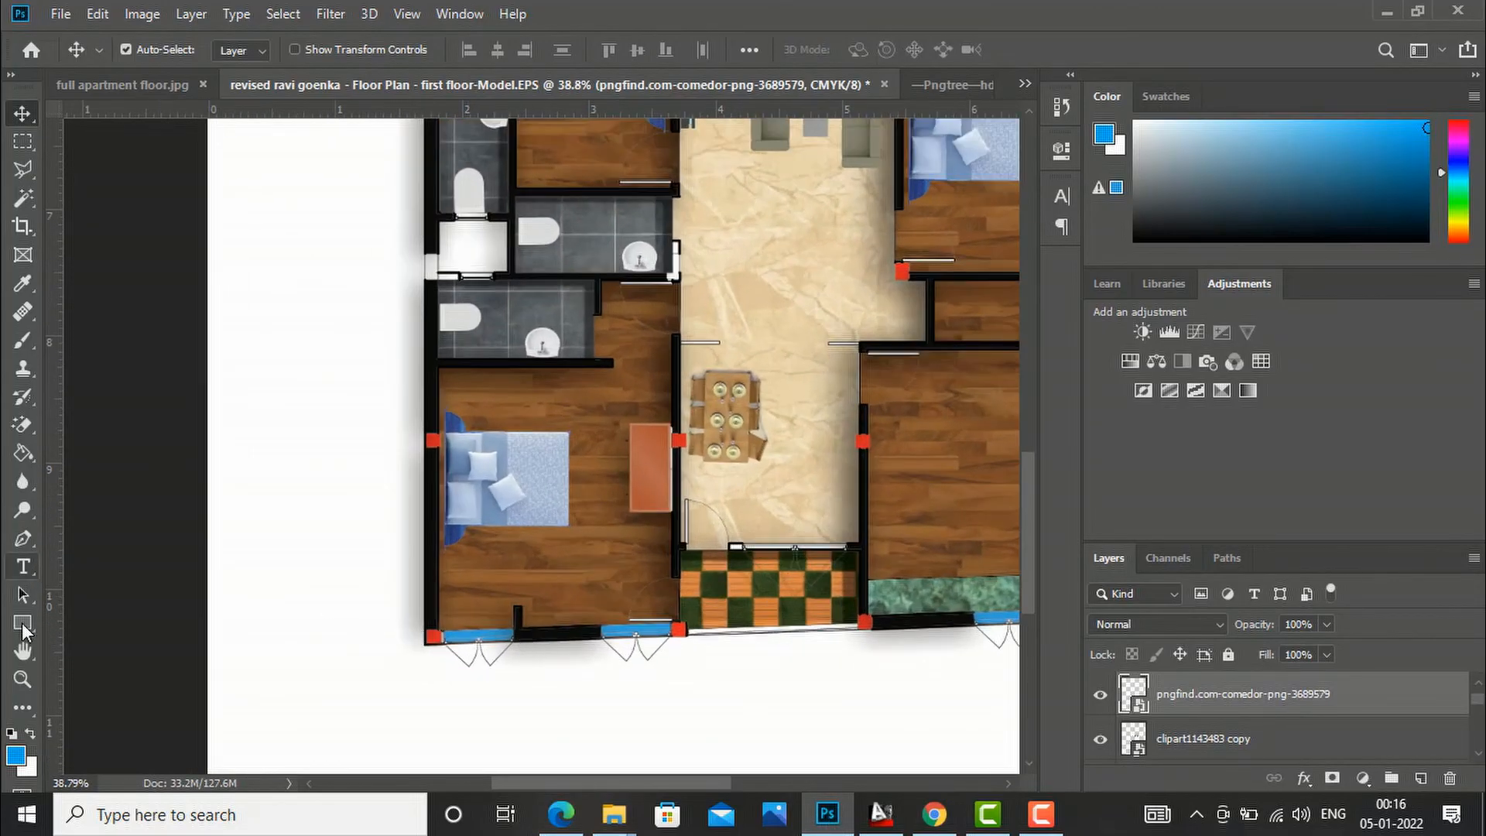
pyautogui.press('i')
pyautogui.click(14, 758)
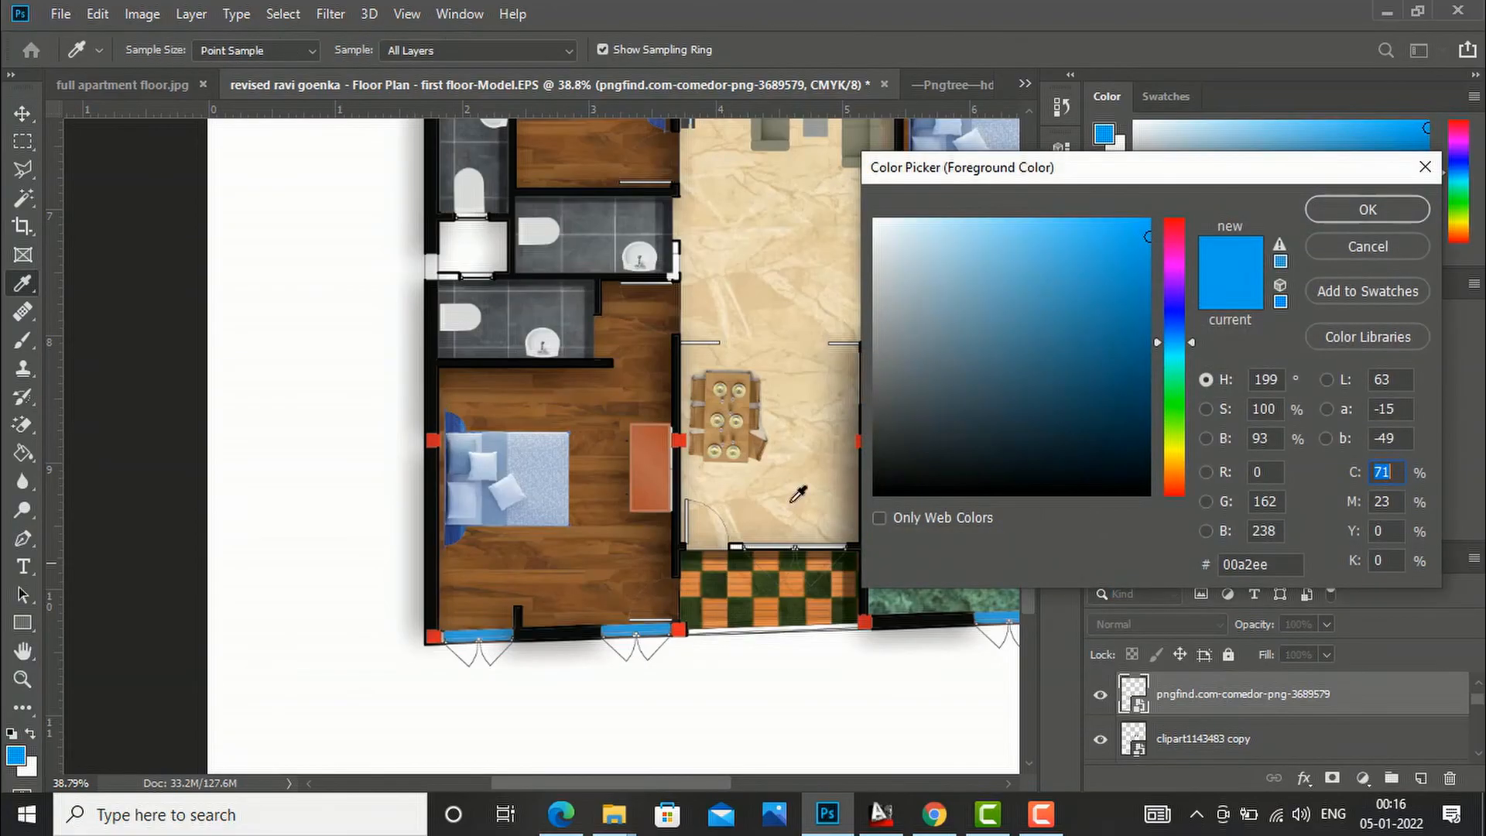
pyautogui.moveTo(969, 423)
pyautogui.mouseDown()
pyautogui.moveTo(839, 494)
pyautogui.moveTo(736, 511)
pyautogui.mouseUp()
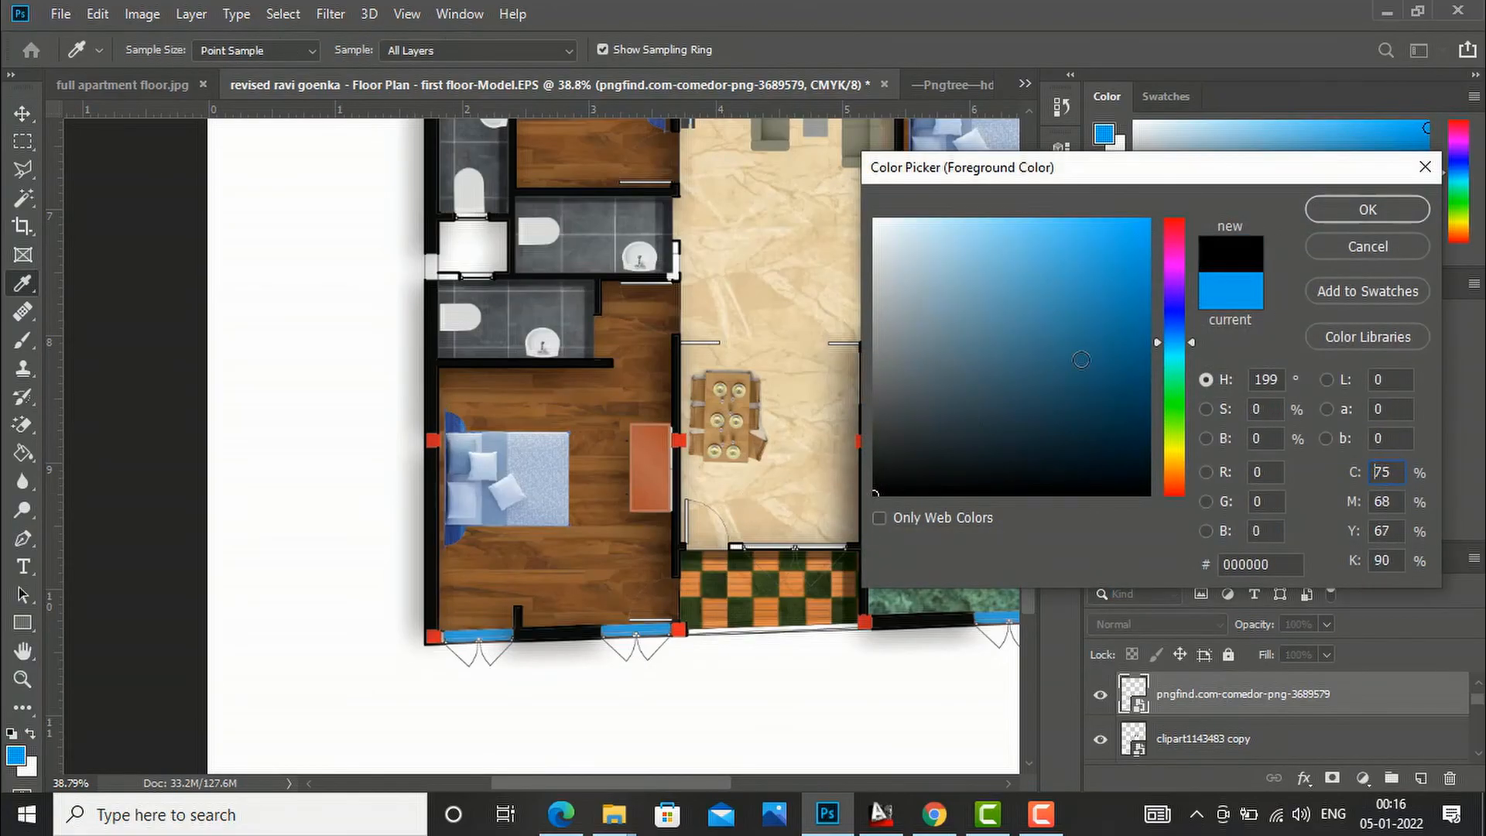
pyautogui.click(1368, 210)
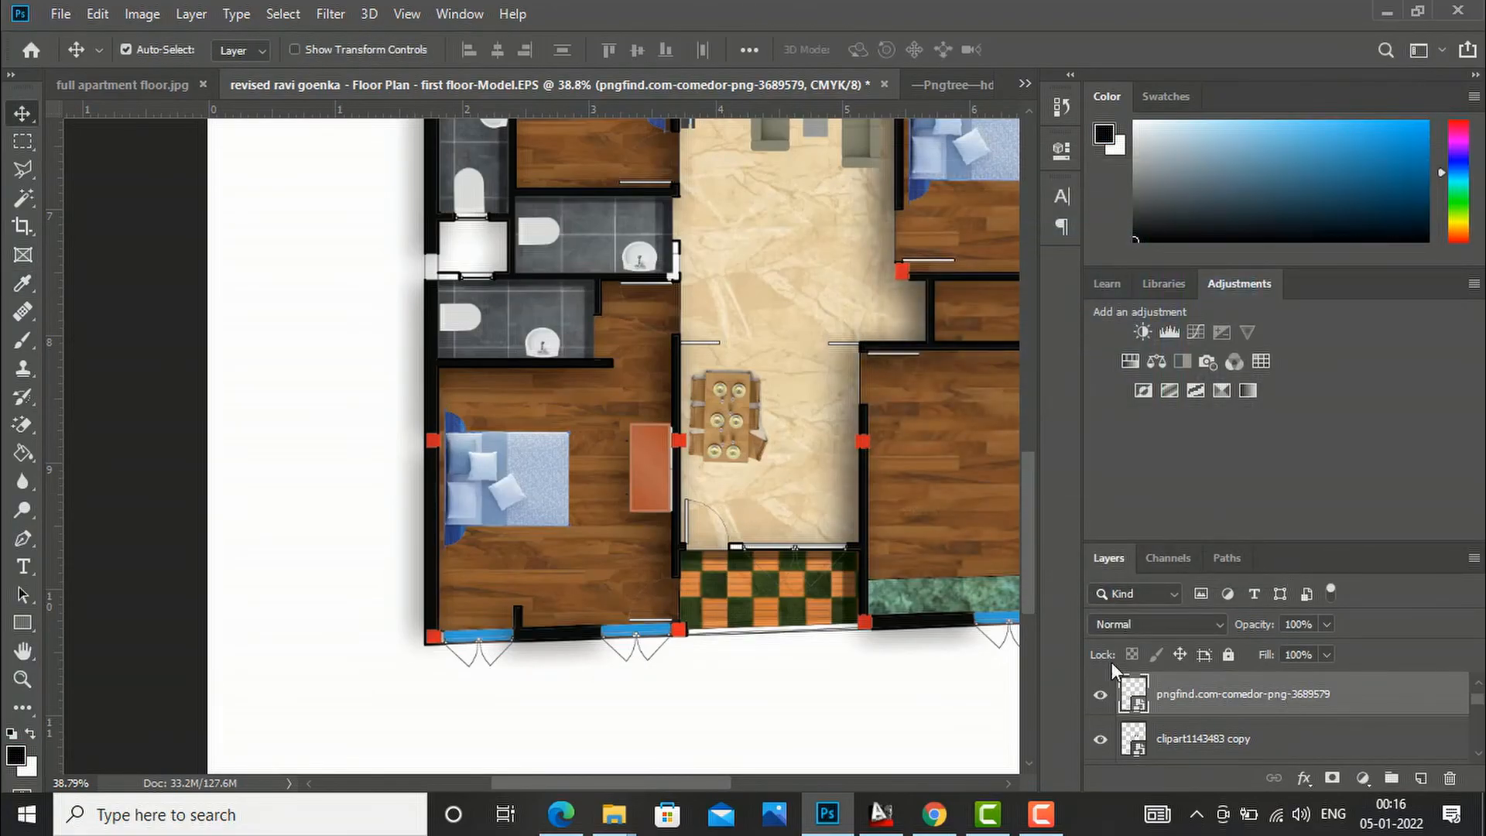
# Step: Set up the Type tool with Arial in the Bold style at a size of 36 pt
pyautogui.click(30, 565)
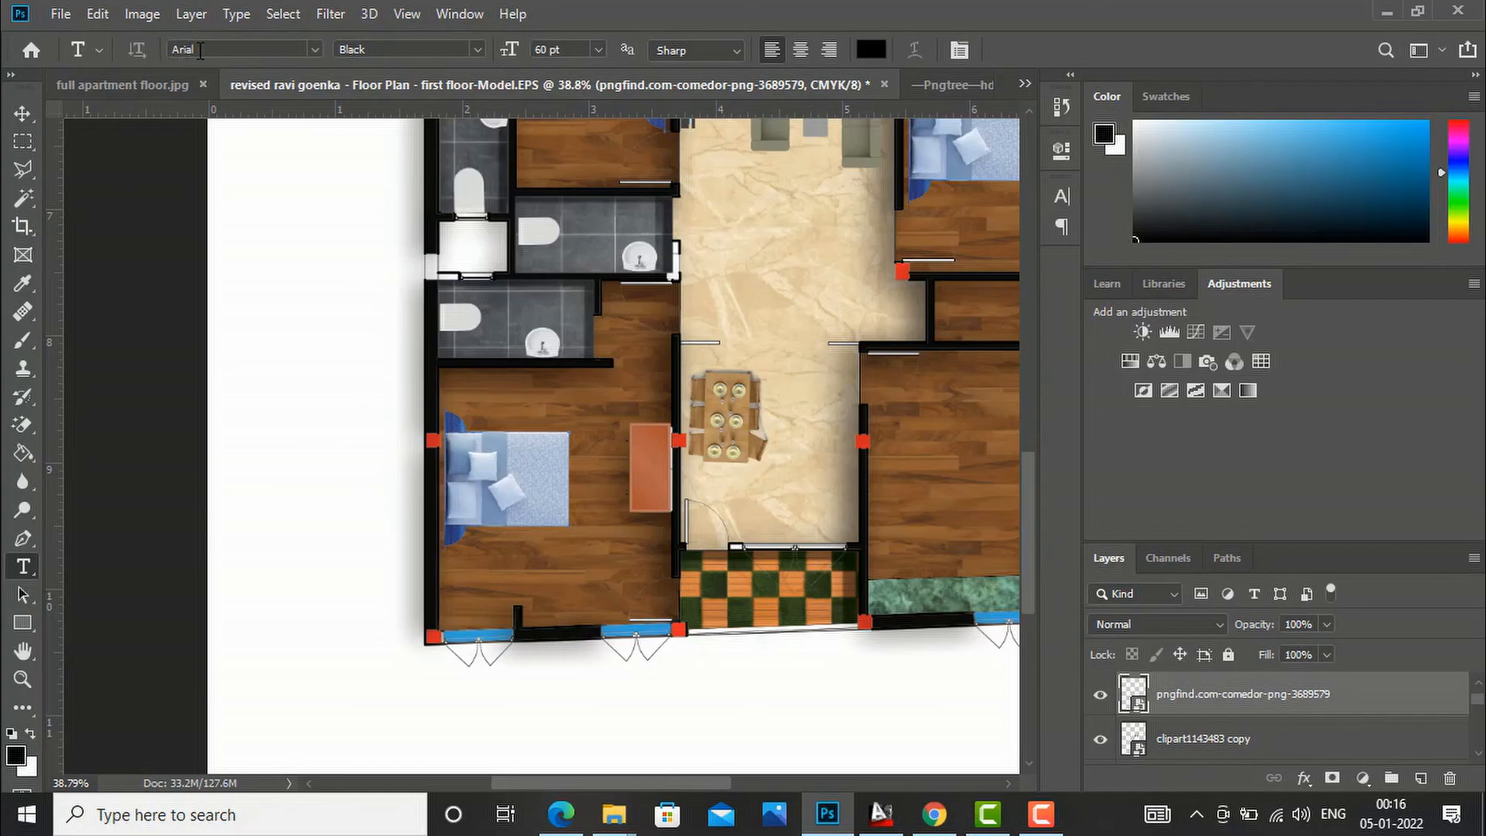
pyautogui.click(316, 51)
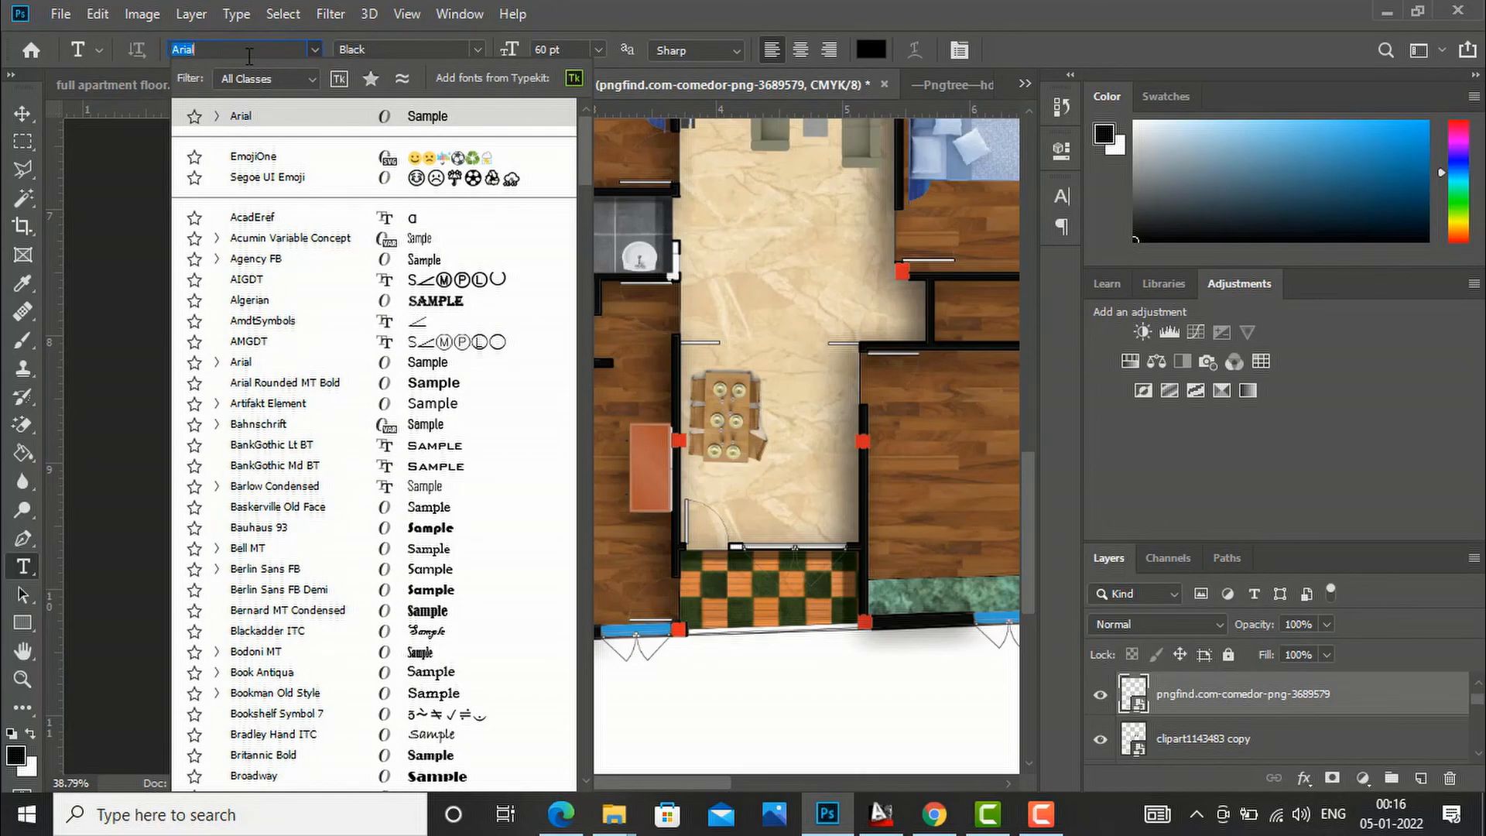
pyautogui.click(263, 52)
pyautogui.click(379, 48)
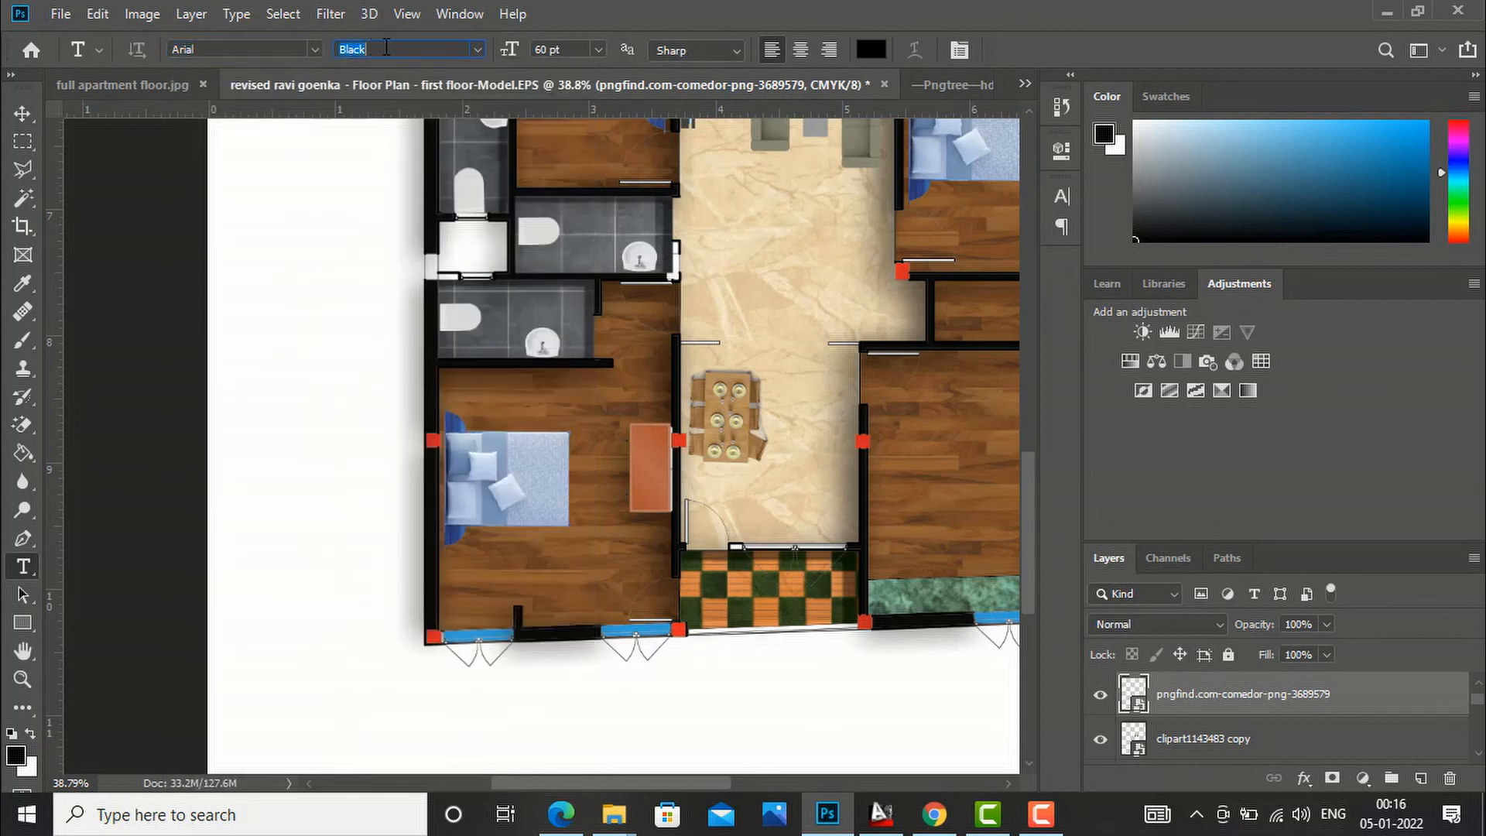
pyautogui.click(477, 50)
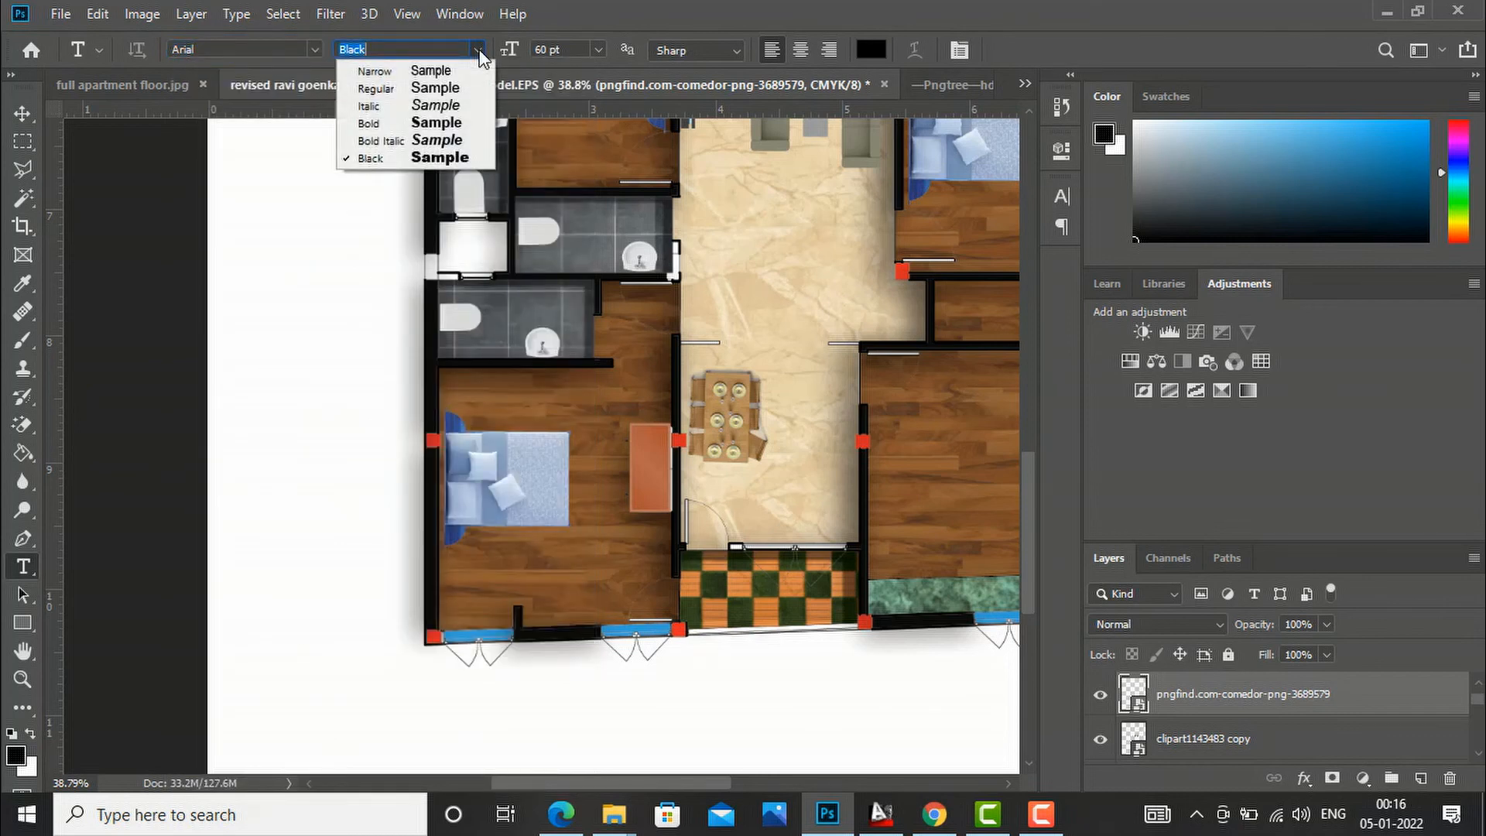
pyautogui.click(432, 124)
pyautogui.click(600, 50)
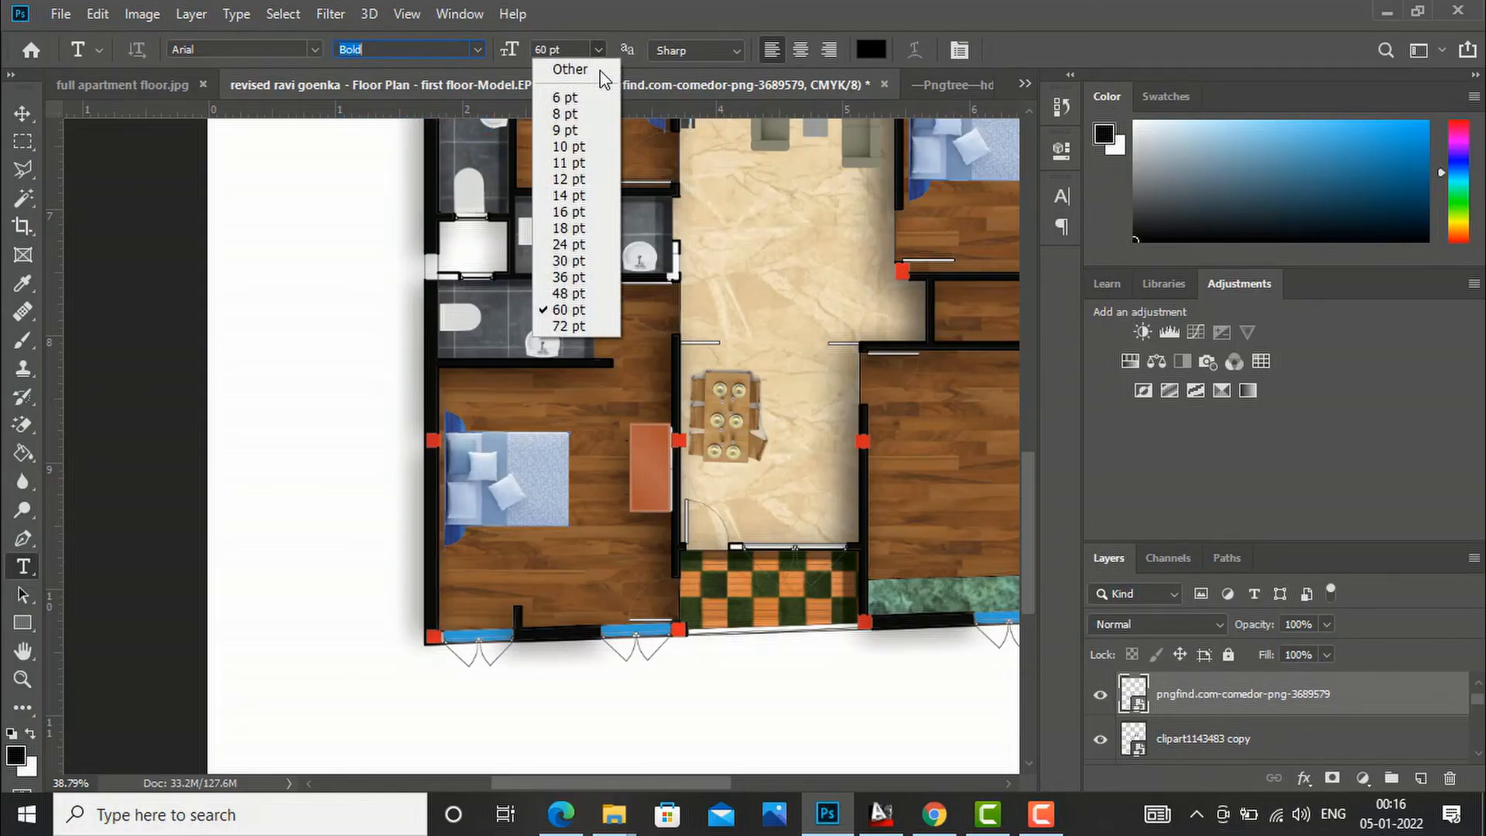
pyautogui.click(570, 278)
# Step: Start a text label in capitals reading BEDROOM just below the bed in the master bedroom
pyautogui.click(489, 546)
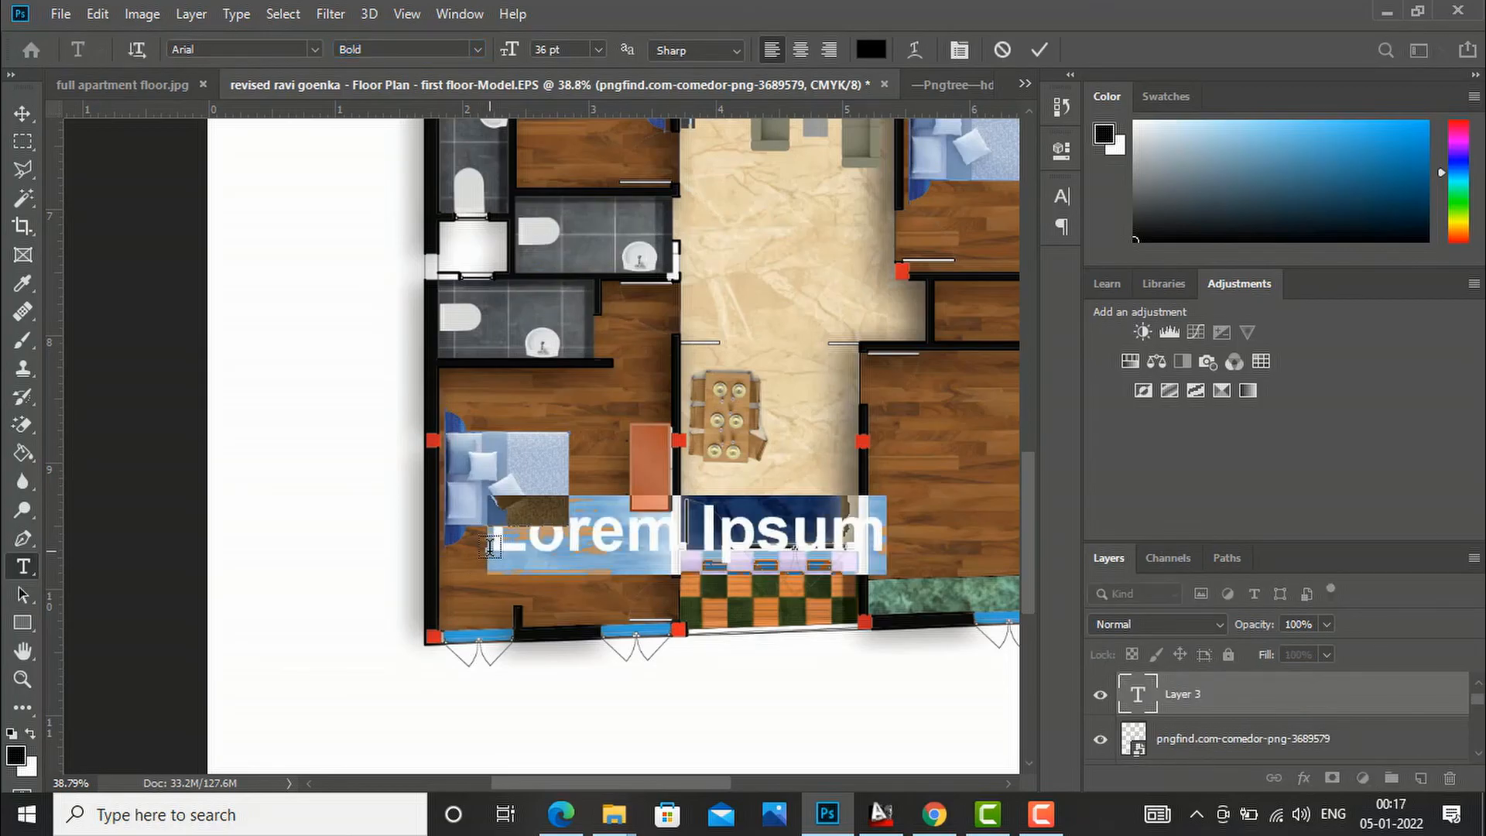
pyautogui.write('bedr')
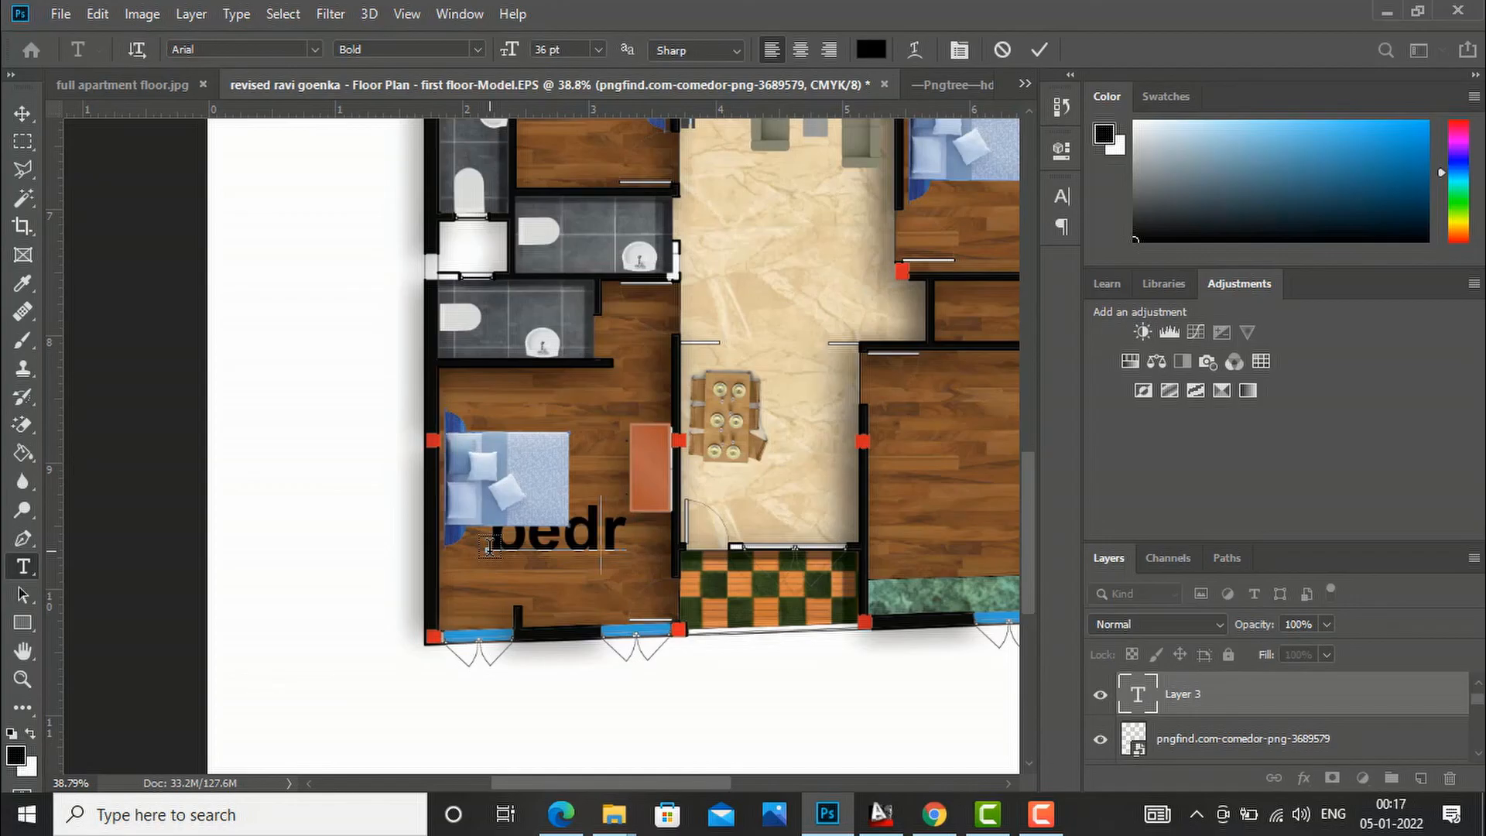
pyautogui.press('BackSpace')
pyautogui.press('BackSpace')
pyautogui.press('BackSpace')
pyautogui.press('BackSpace')
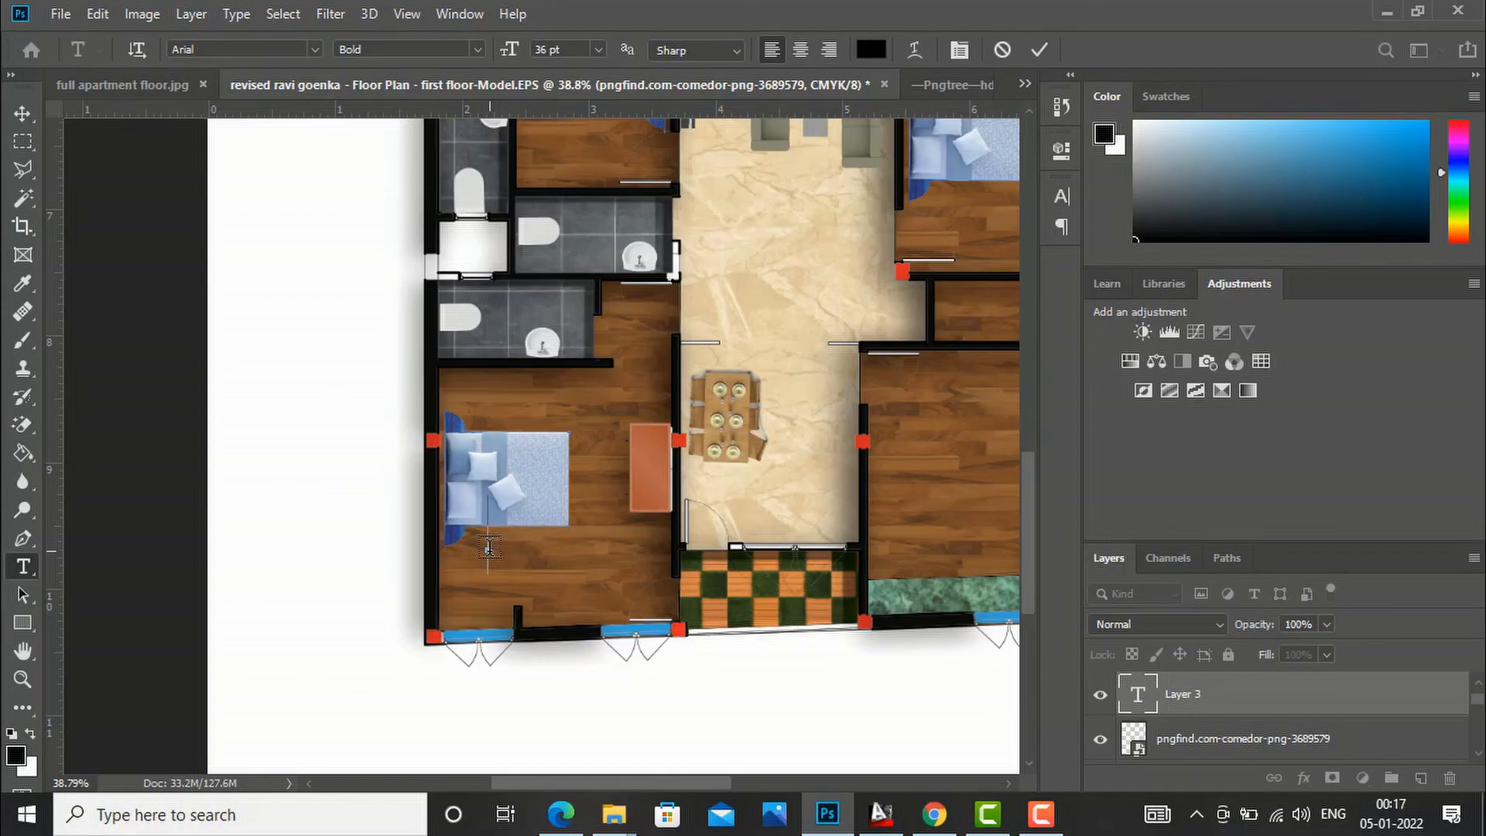
pyautogui.write('BEDR')
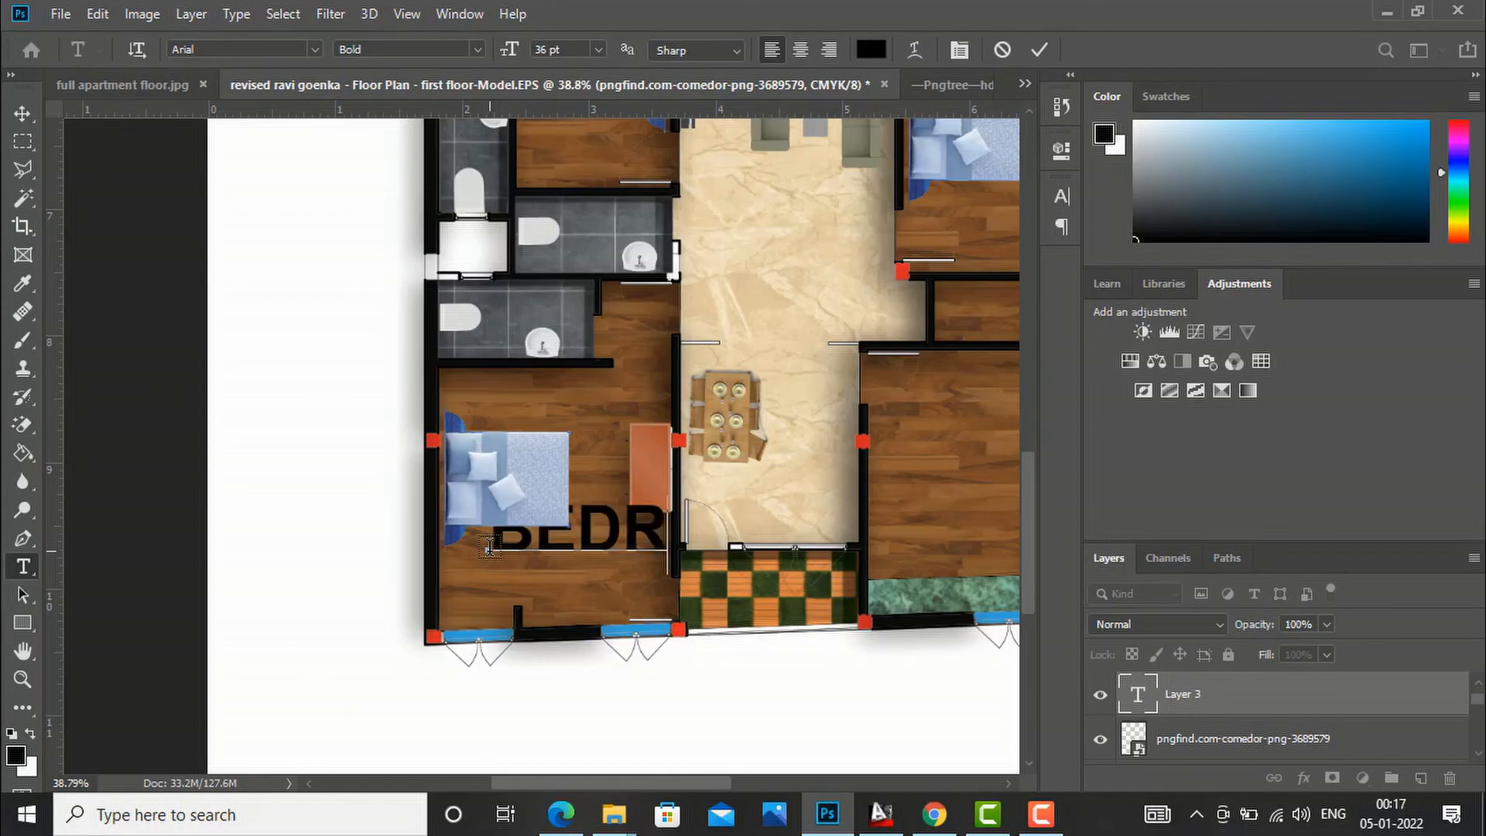
pyautogui.write('OOM')
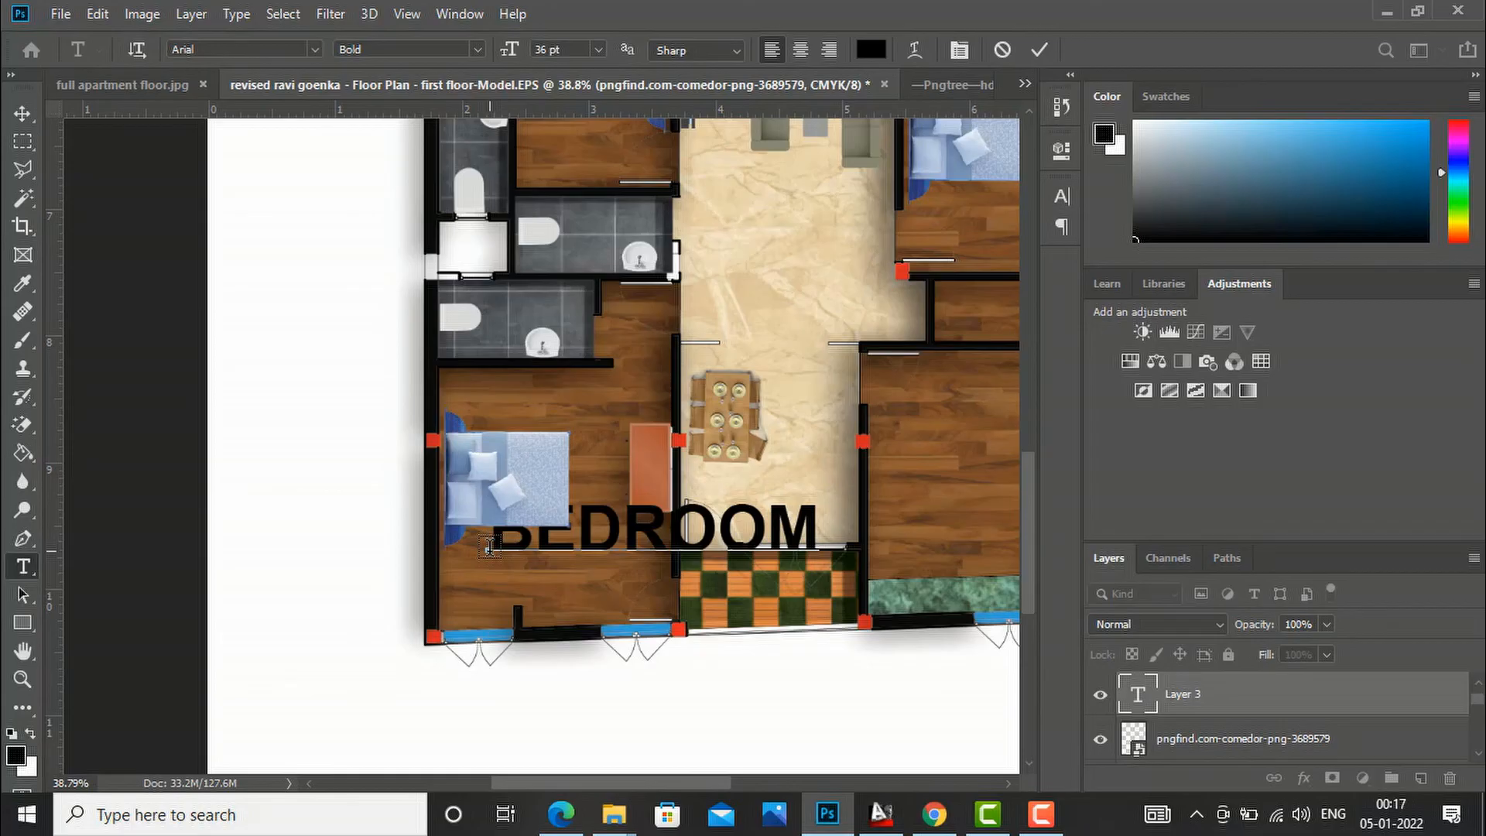
# Step: Check the master bedroom's size in the floor plan PDF and add 13'-6"X14'-6" as the label's second line
pyautogui.click(573, 814)
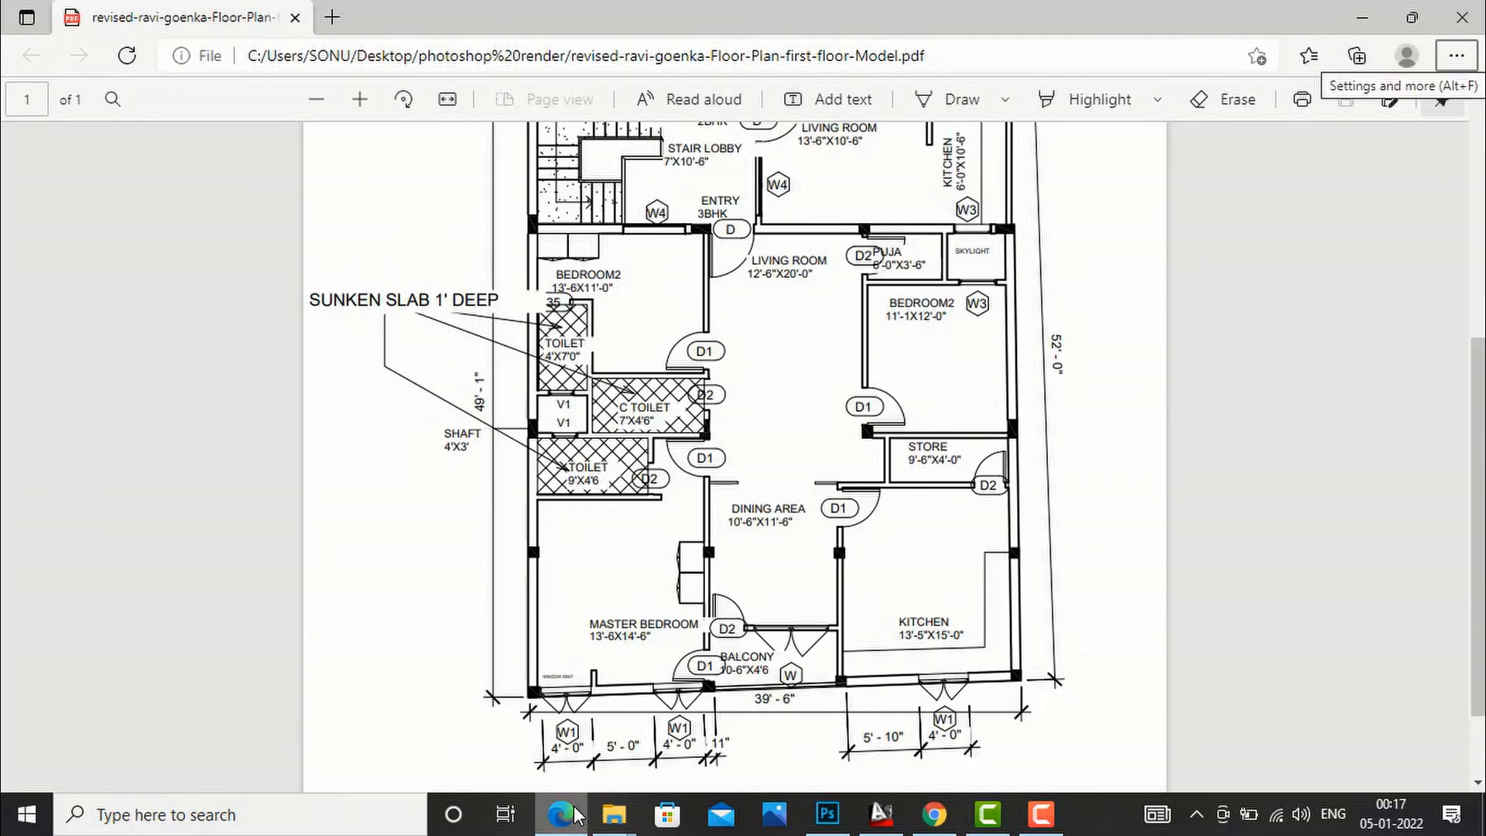
pyautogui.click(577, 815)
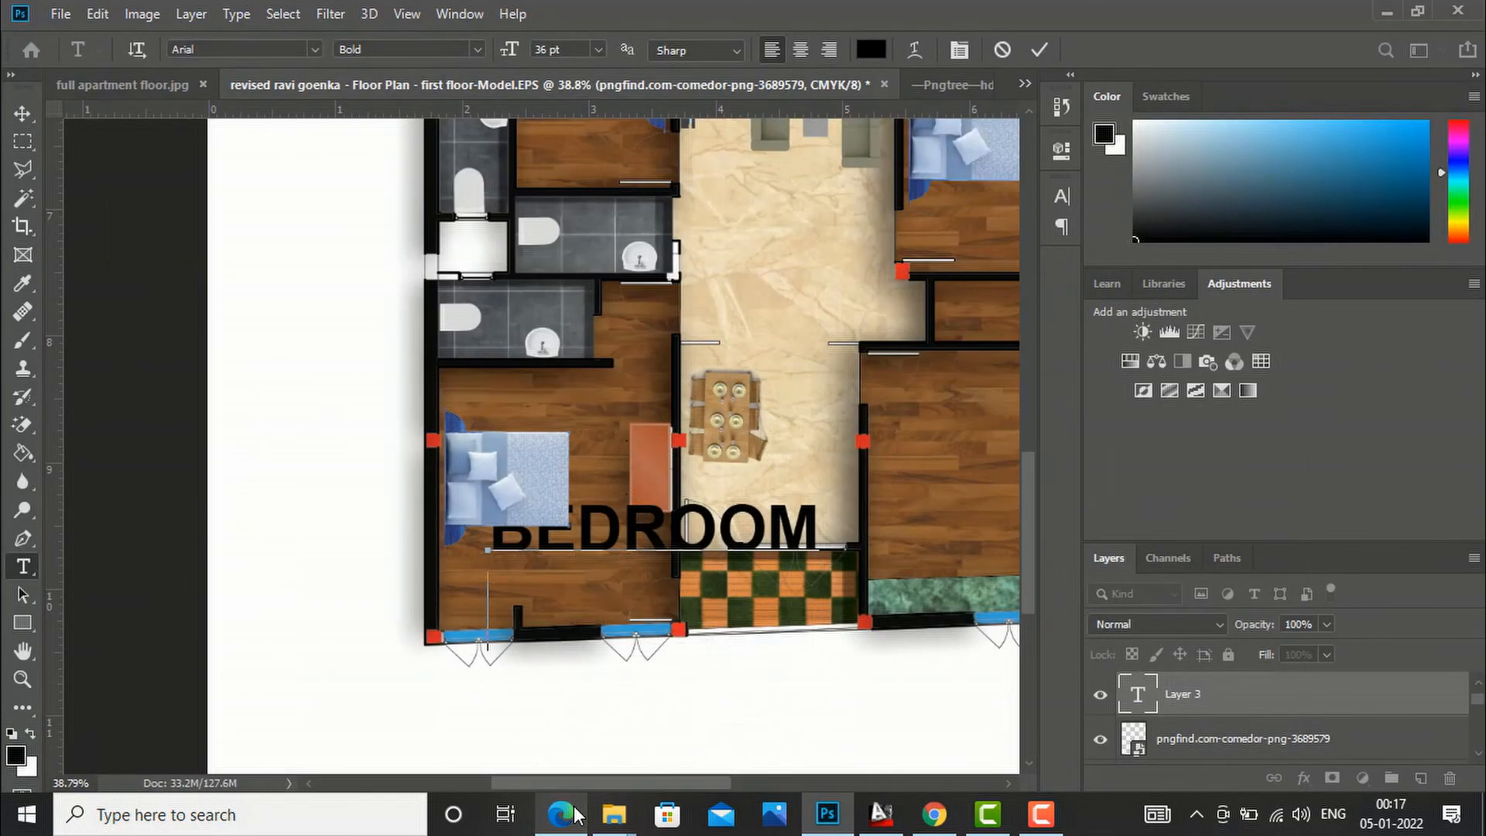
pyautogui.write('13')
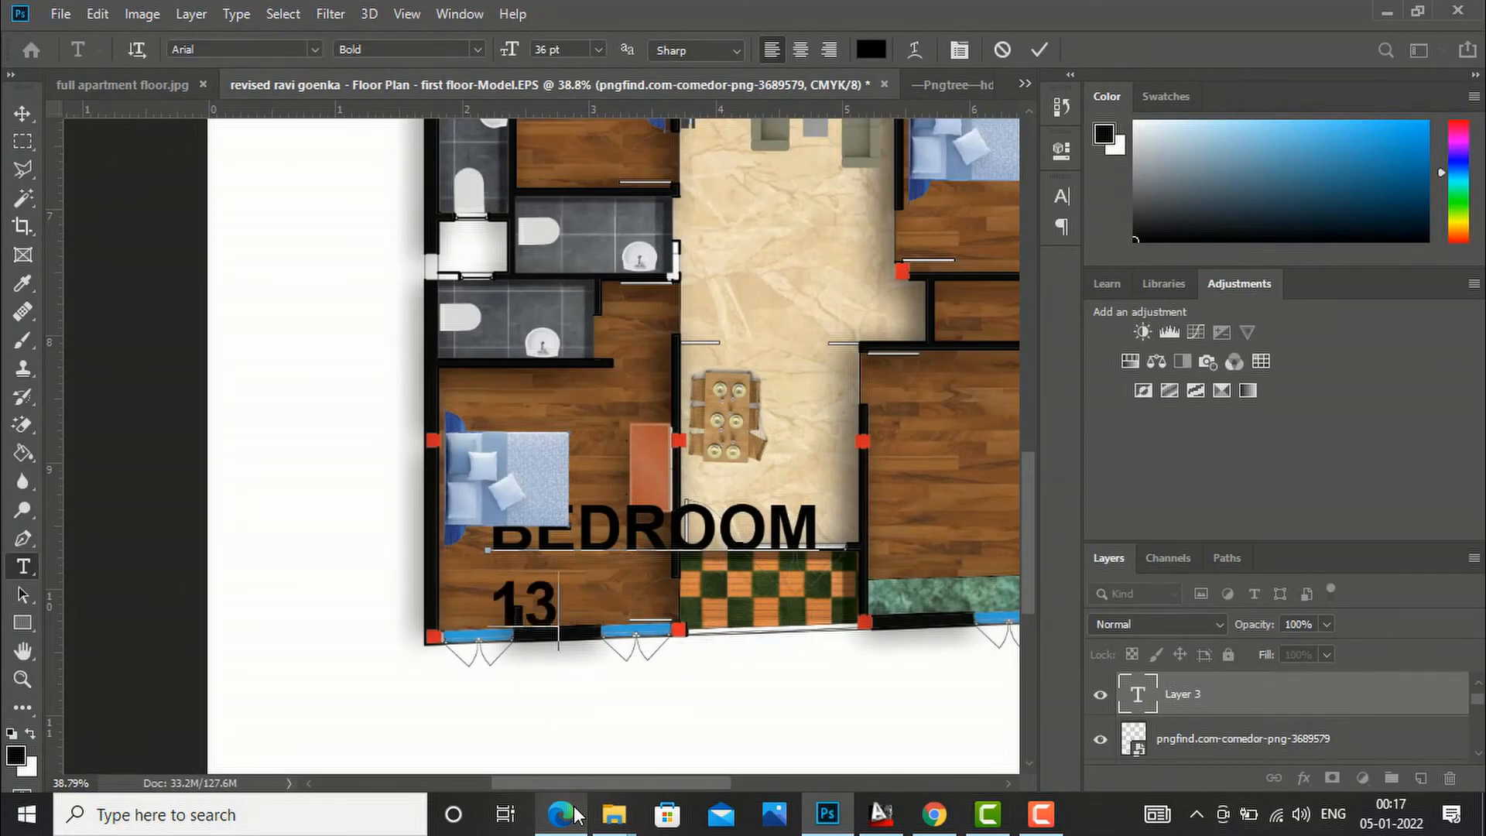
pyautogui.write('\'-6"X14')
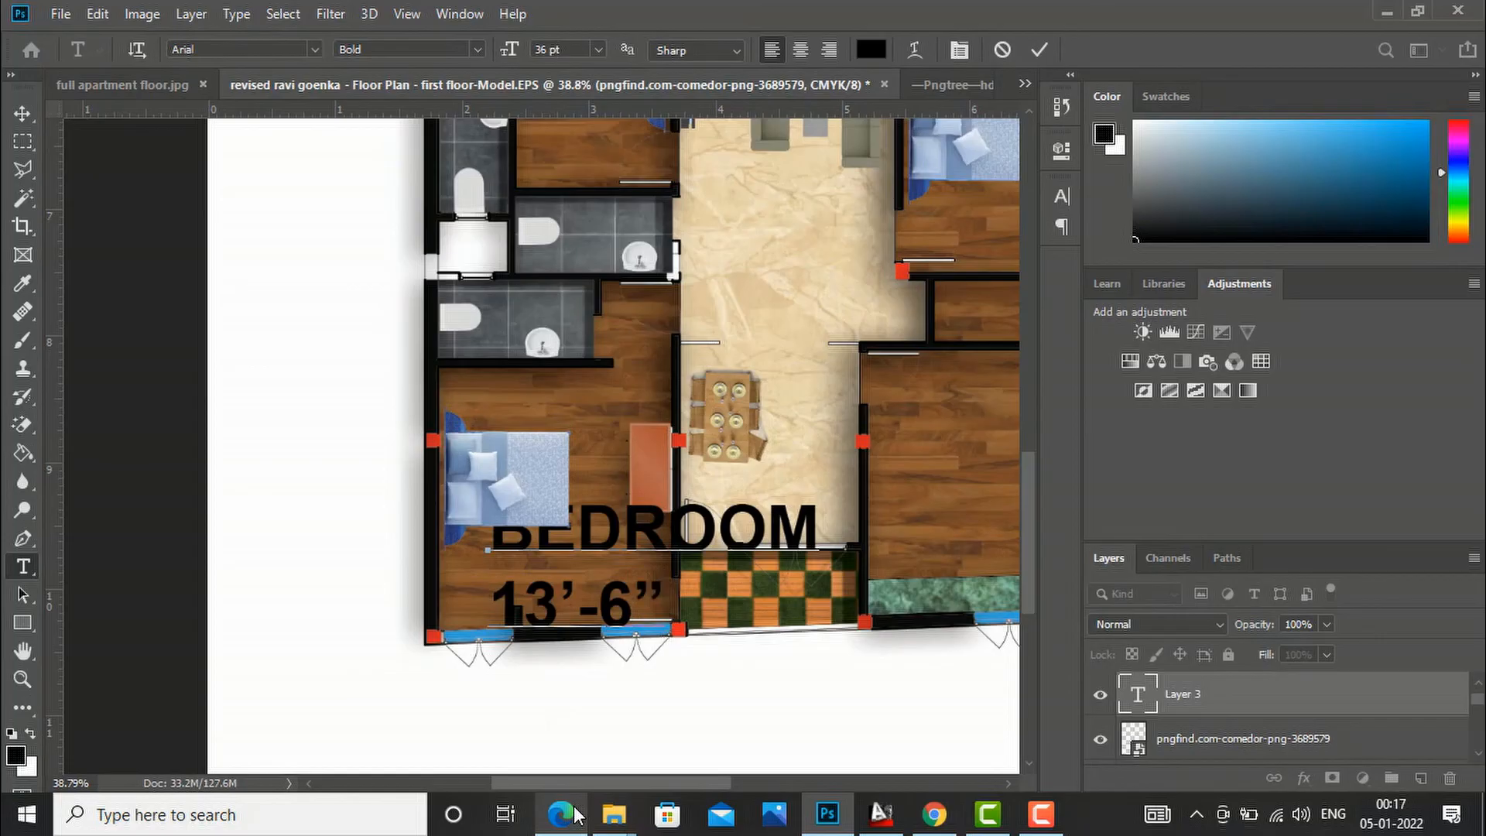
pyautogui.write("'-")
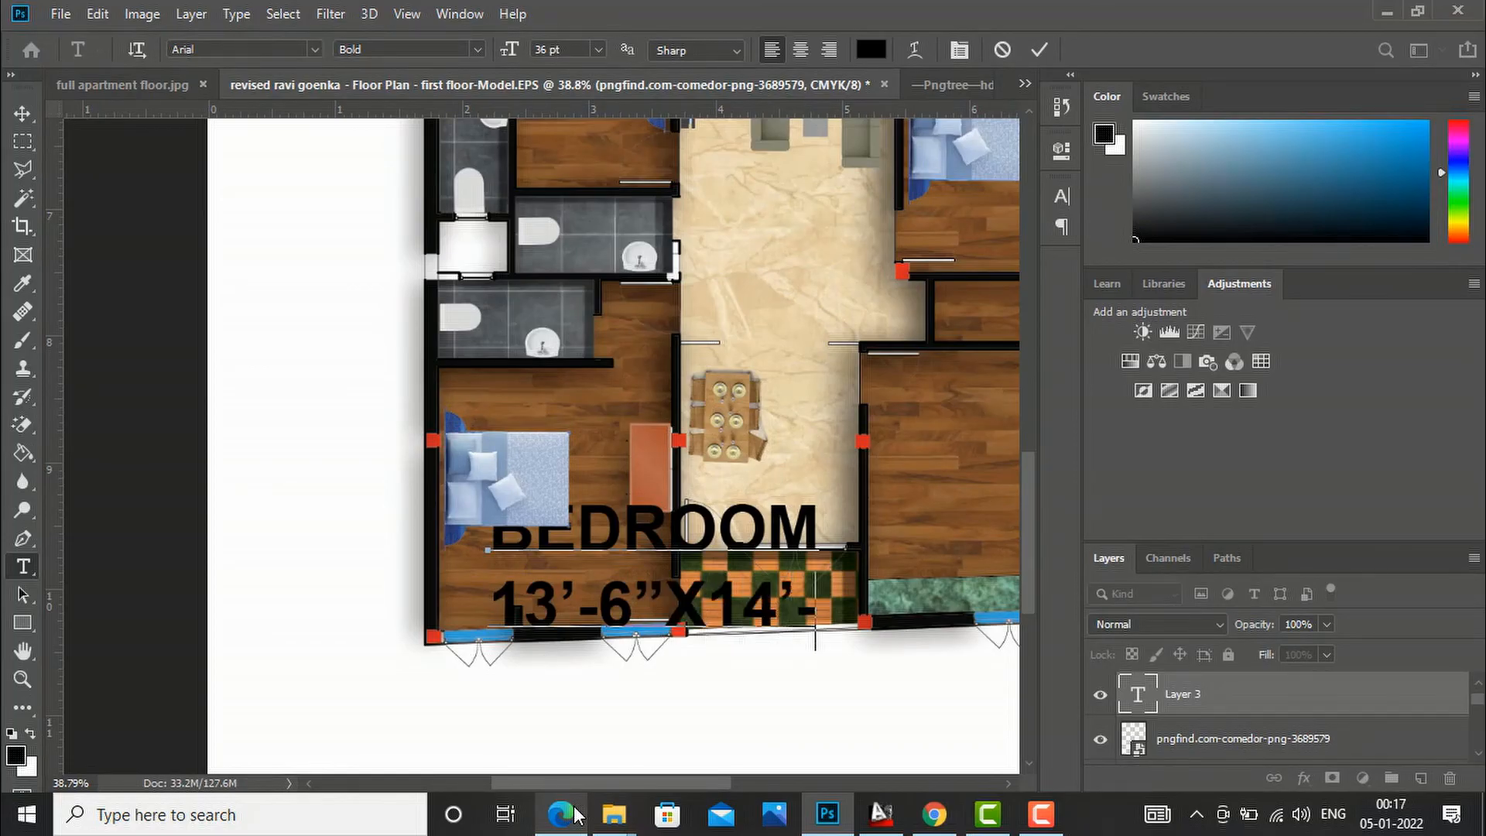
pyautogui.write('6"')
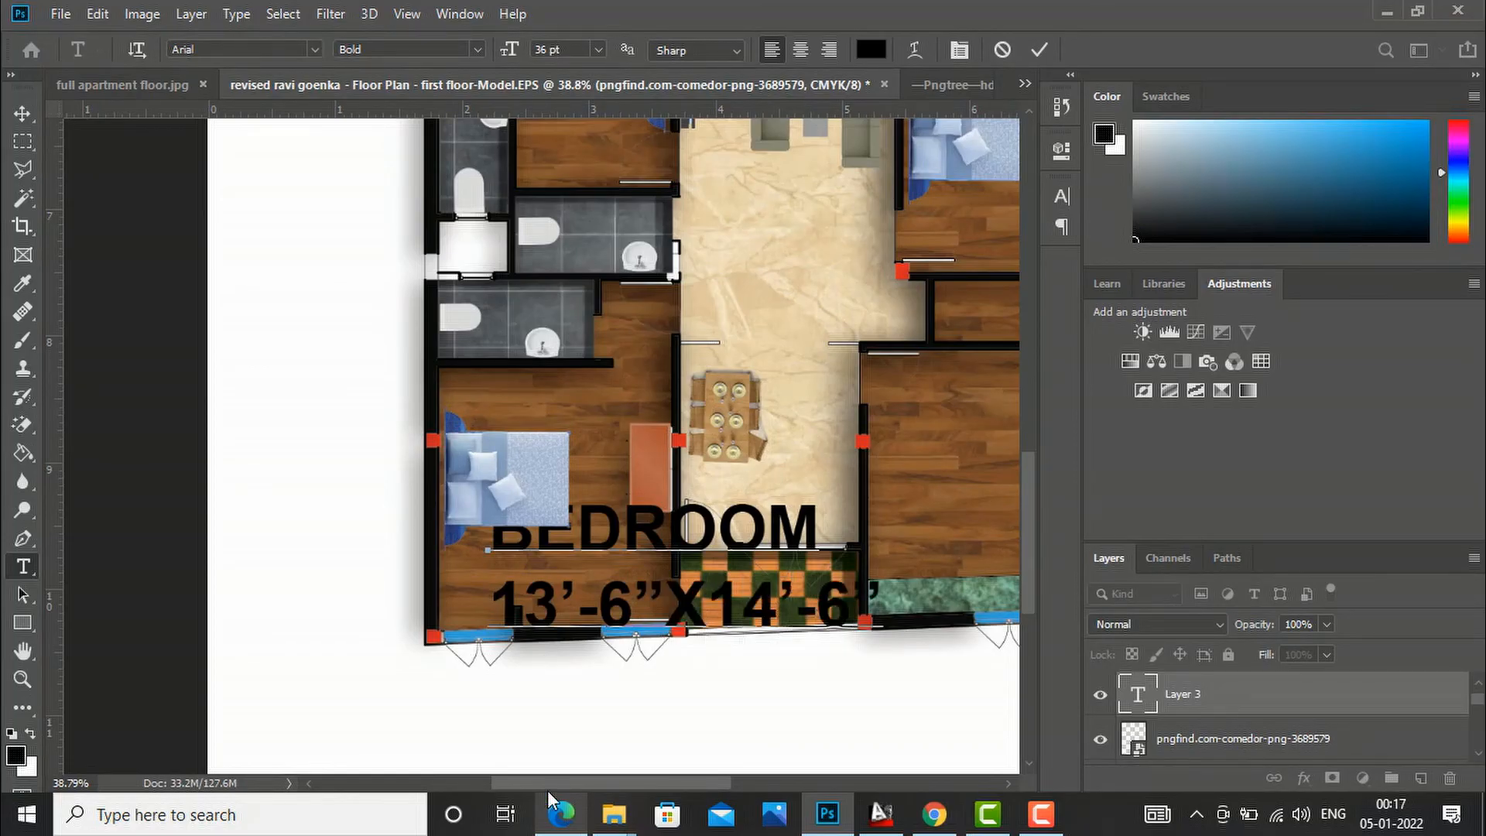
# Step: Reduce both lines of the bedroom label to 14 pt and commit the text
pyautogui.moveTo(881, 612); pyautogui.dragTo(447, 534)
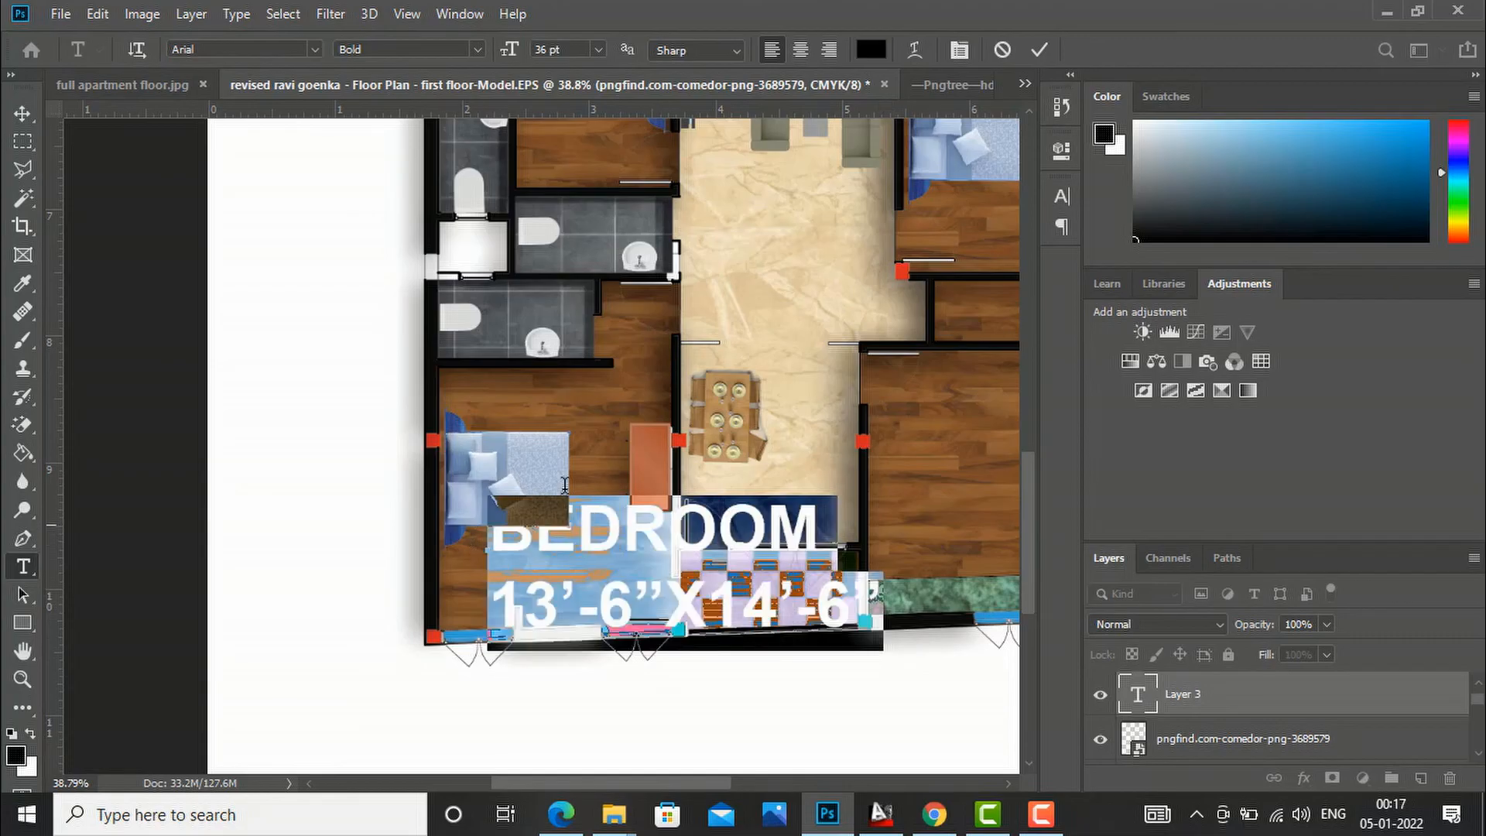
pyautogui.click(598, 50)
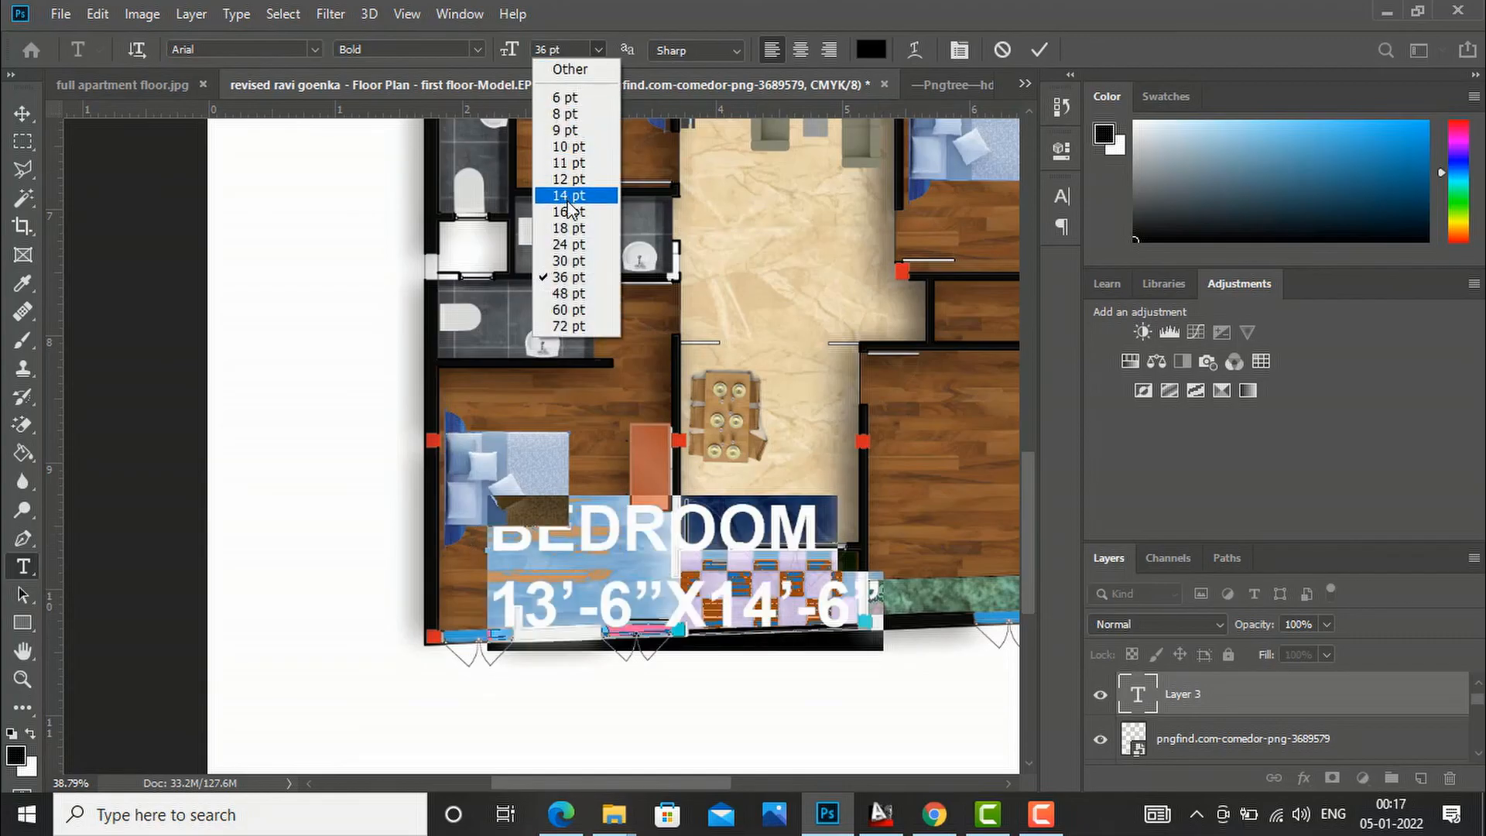
pyautogui.click(569, 195)
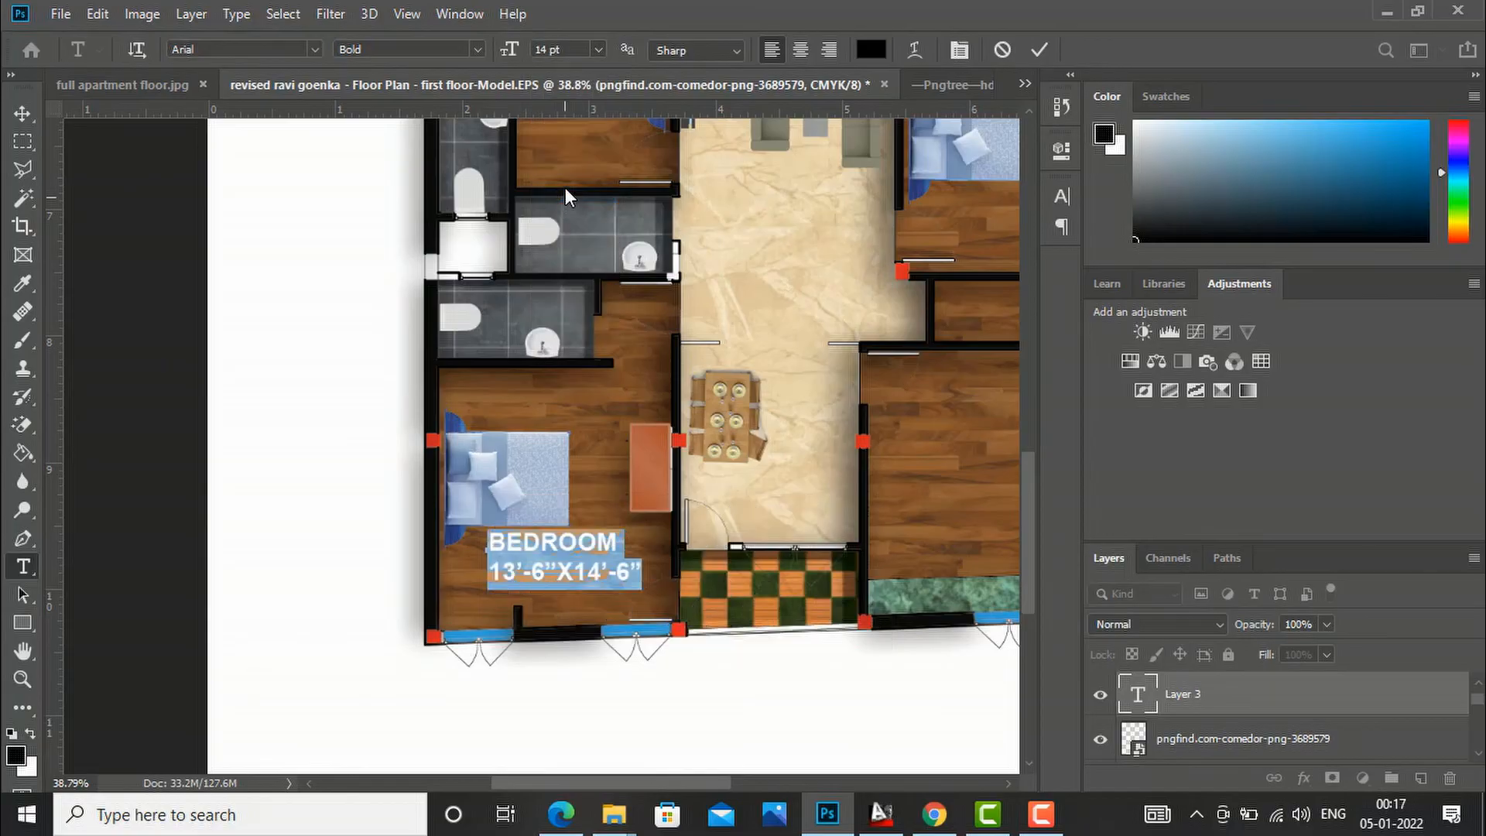
pyautogui.click(23, 114)
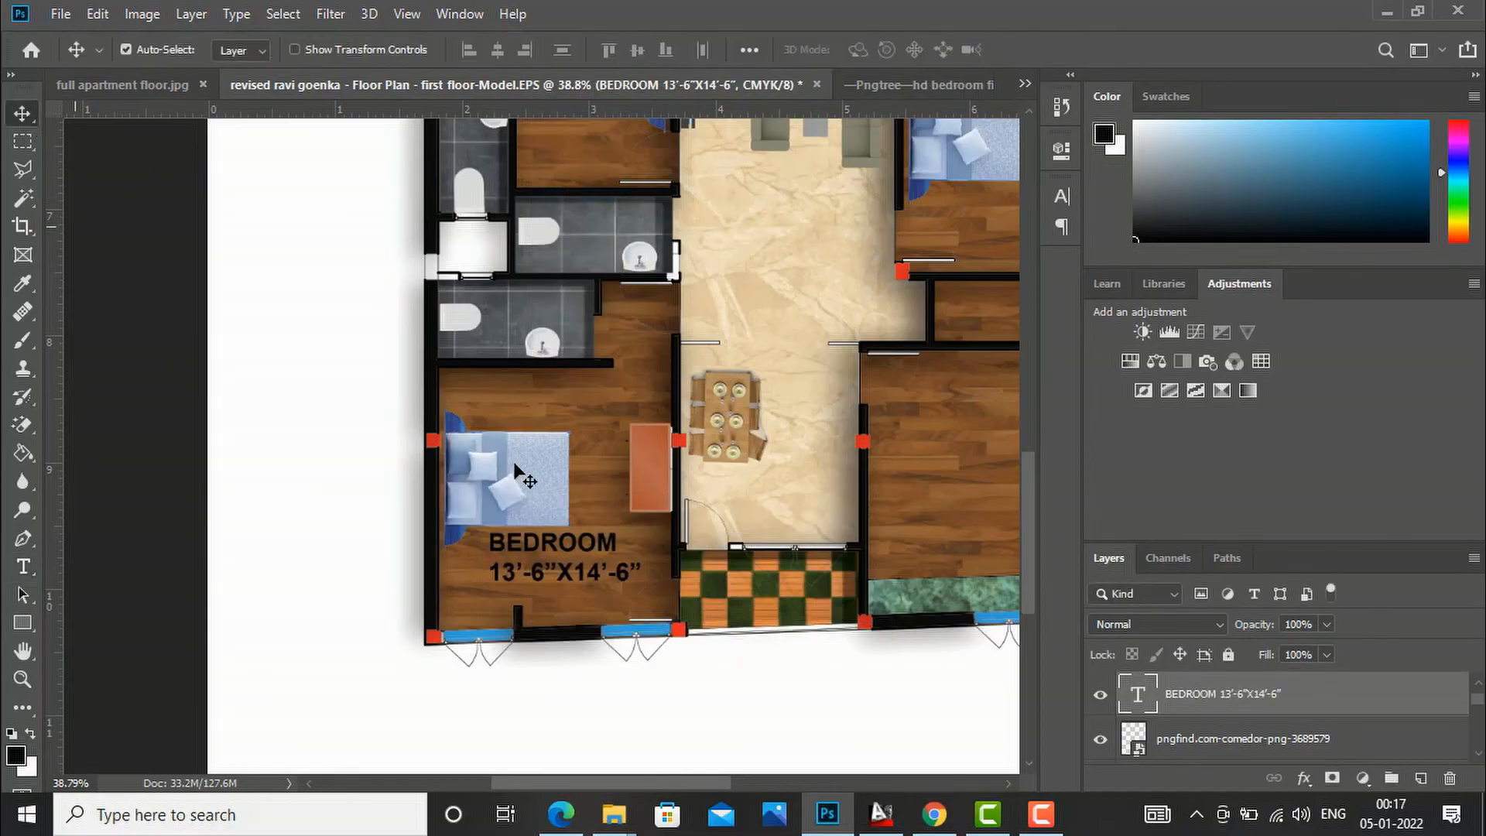
# Step: Duplicate the master bedroom's label and place the copy in the upper part of the kitchen
pyautogui.scroll(-3, 496, 559)
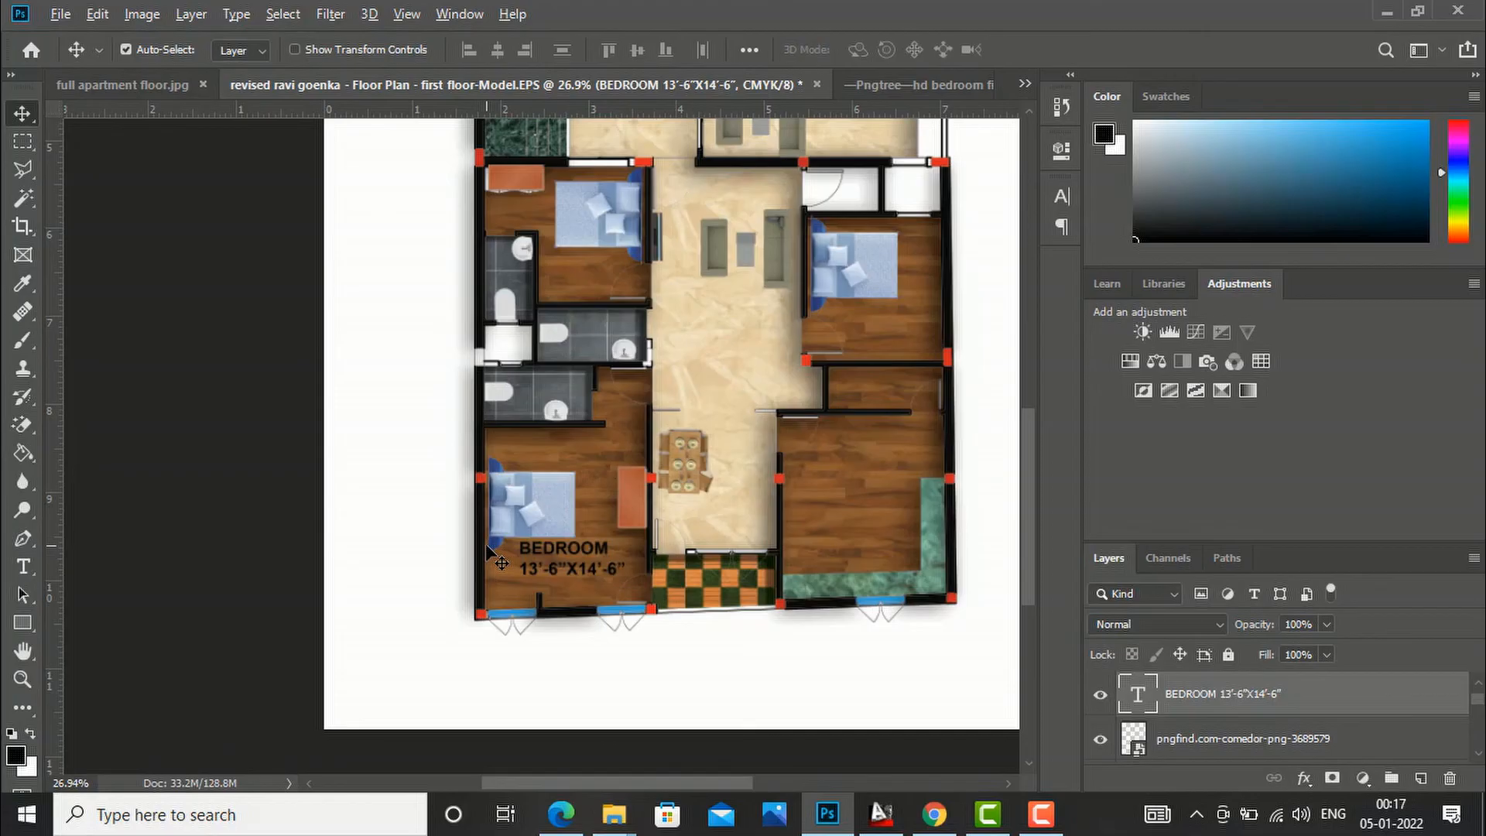
pyautogui.scroll(3, 596, 566)
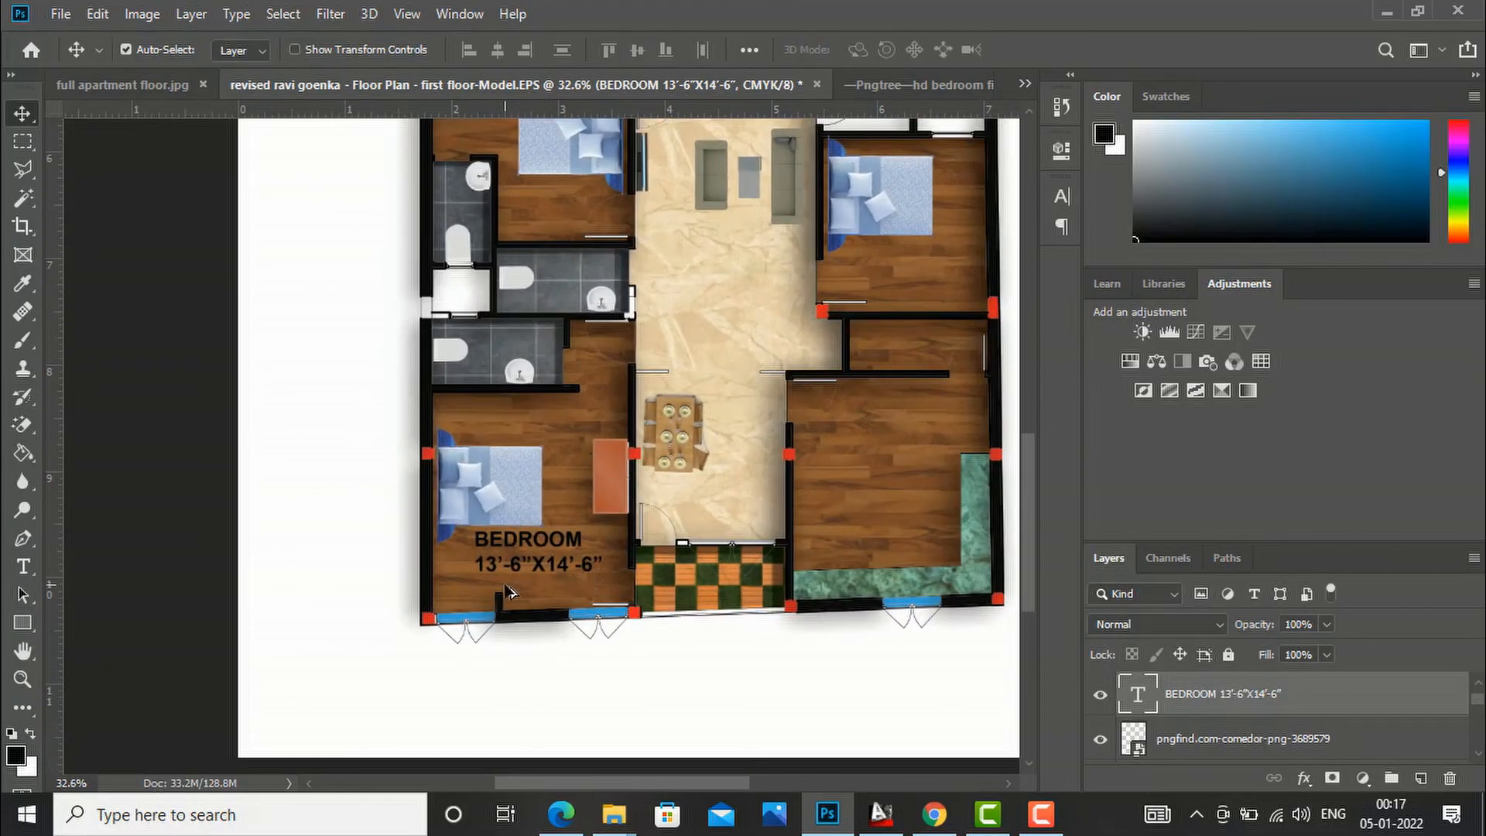
pyautogui.scroll(1, 586, 592)
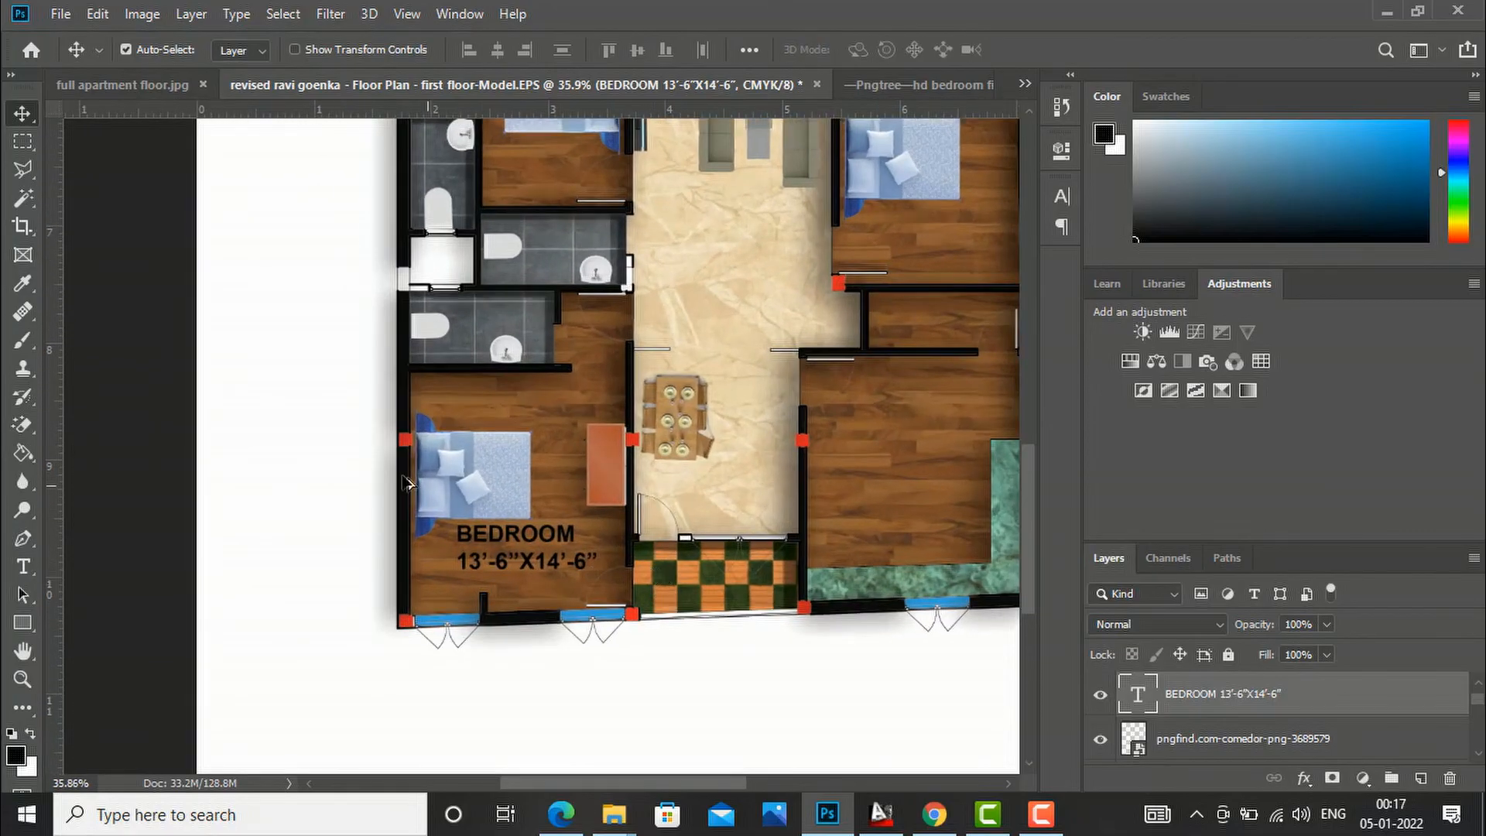
pyautogui.scroll(-1, 394, 470)
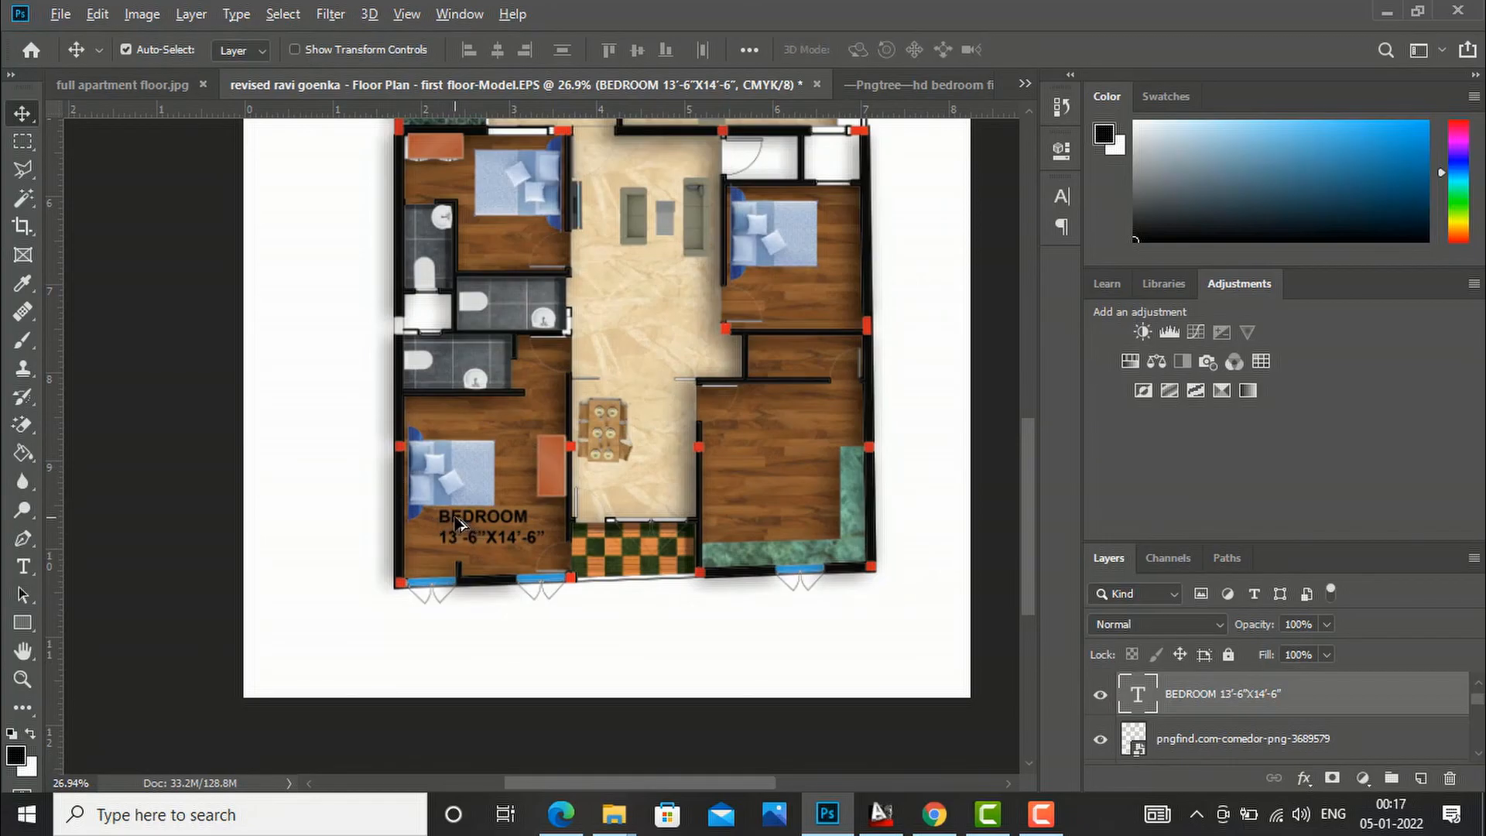
pyautogui.moveTo(459, 524); pyautogui.dragTo(750, 439)
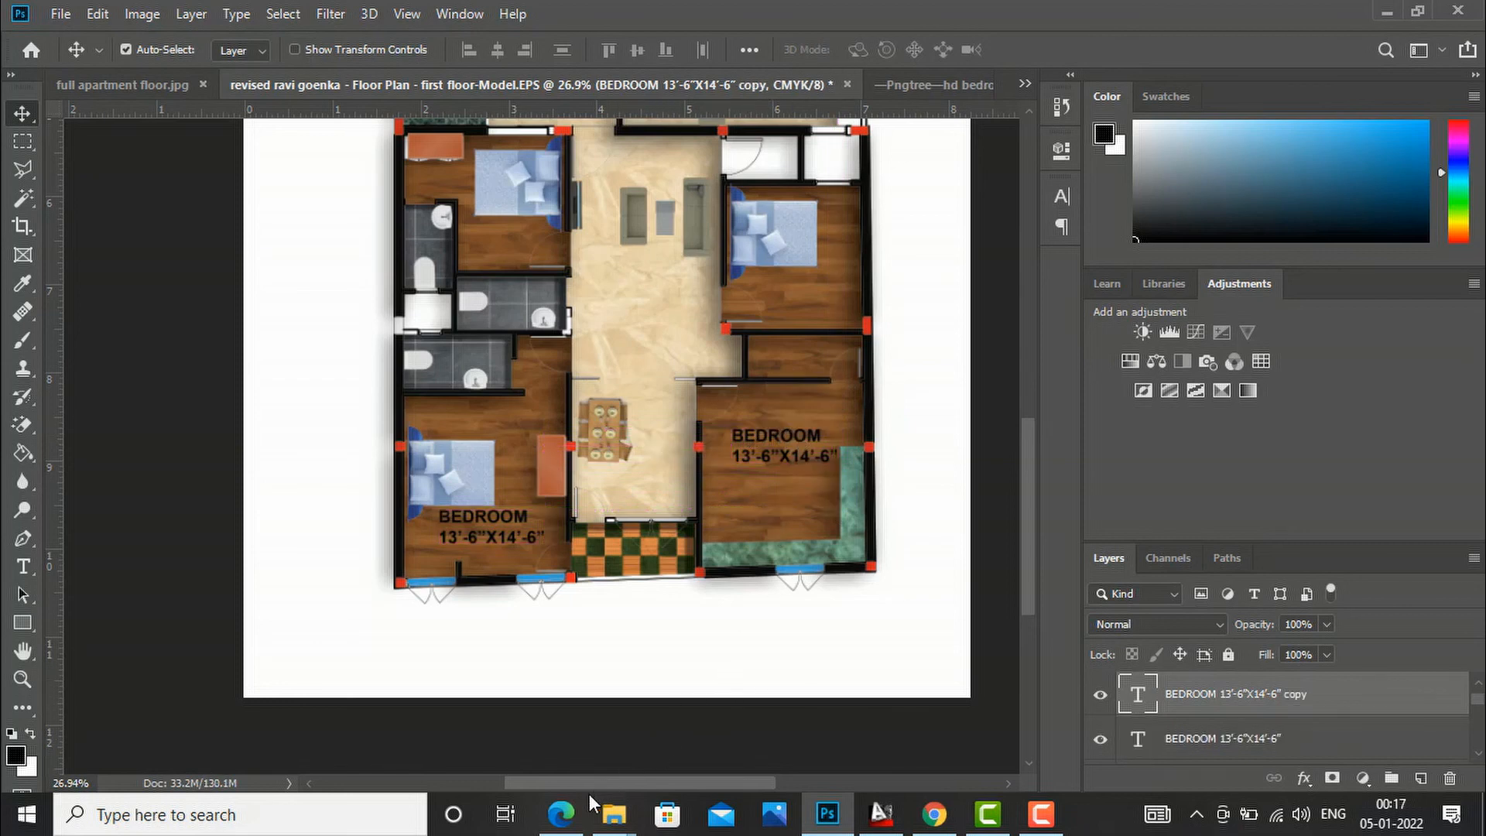
# Step: Replace the copied label's text with KITCHEN and 13'-5"X15'-0" on a second line, taking the room size from the floor plan PDF
pyautogui.click(573, 815)
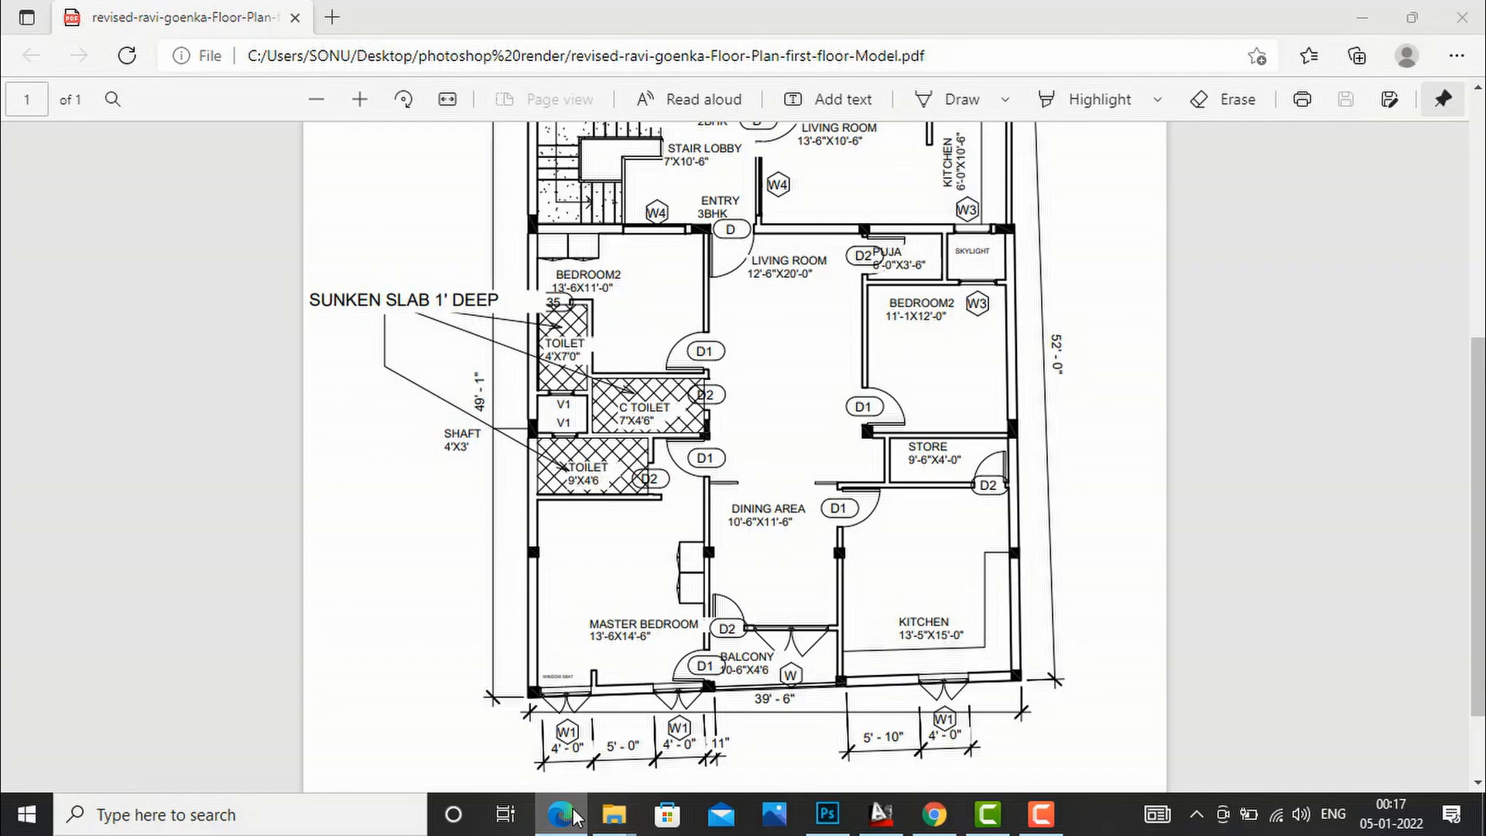
pyautogui.click(574, 813)
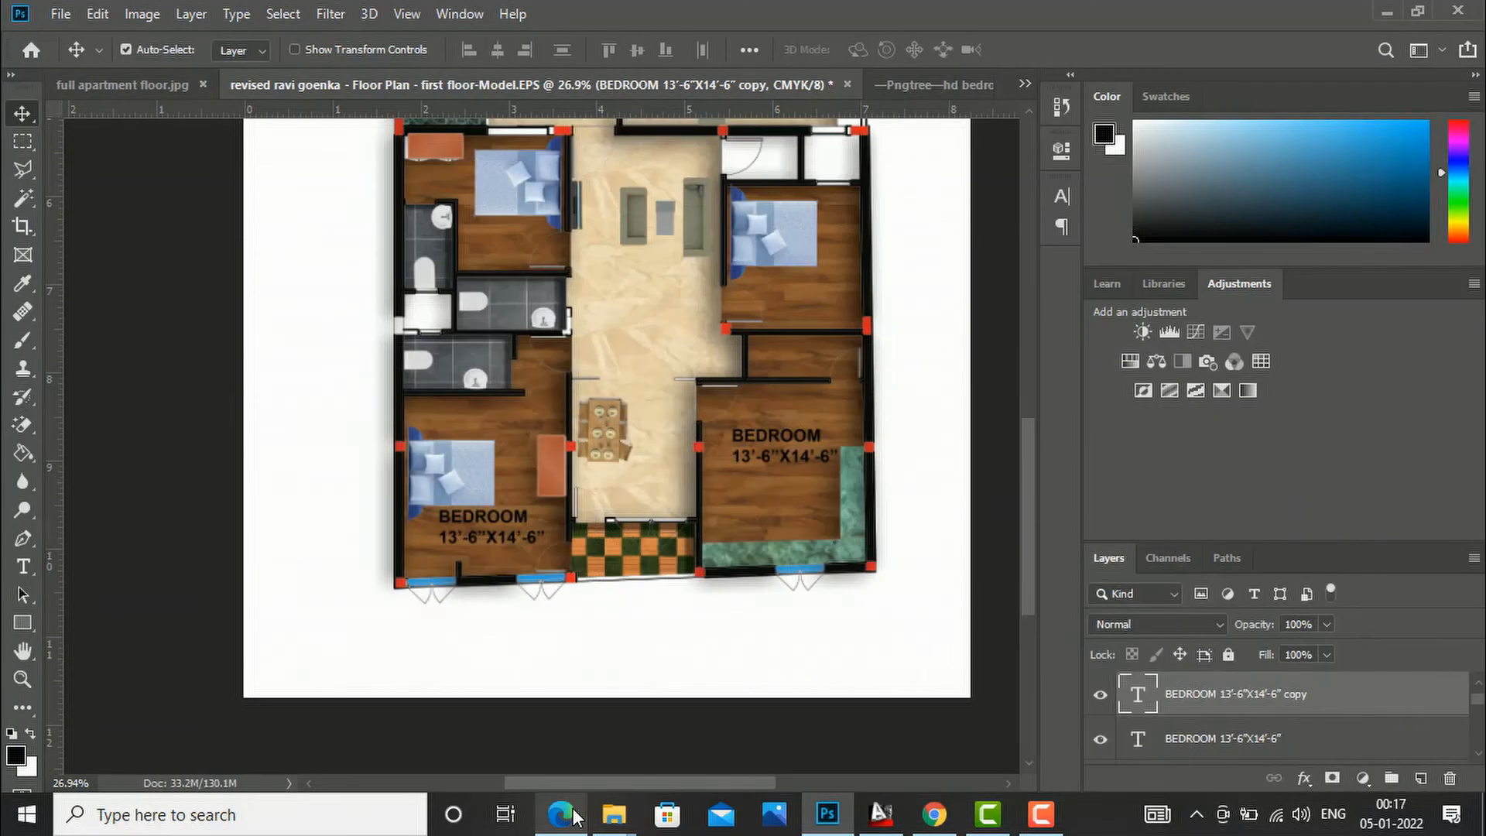
pyautogui.doubleClick(762, 457)
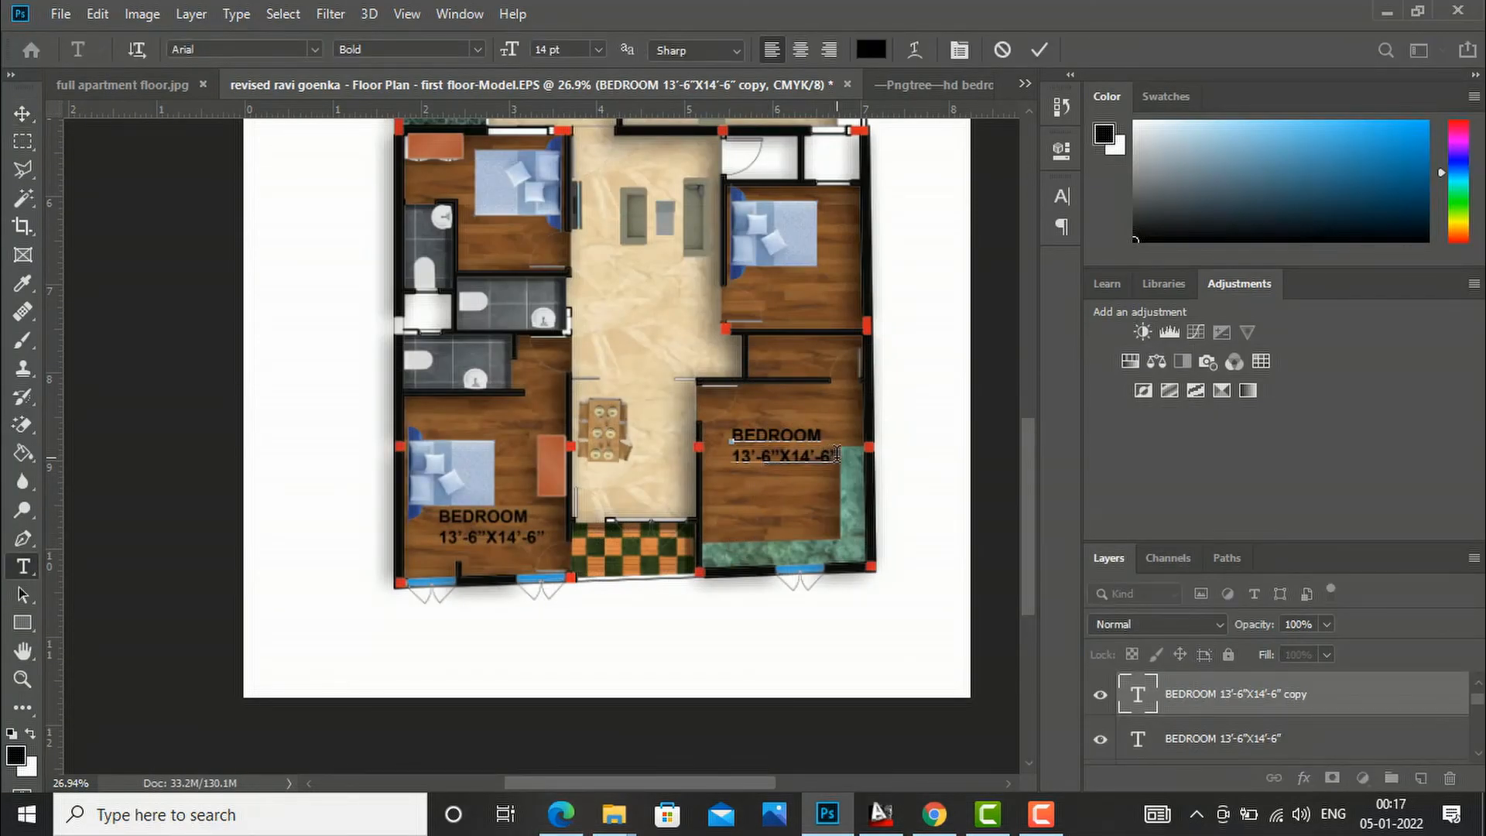
pyautogui.moveTo(837, 454); pyautogui.dragTo(705, 422)
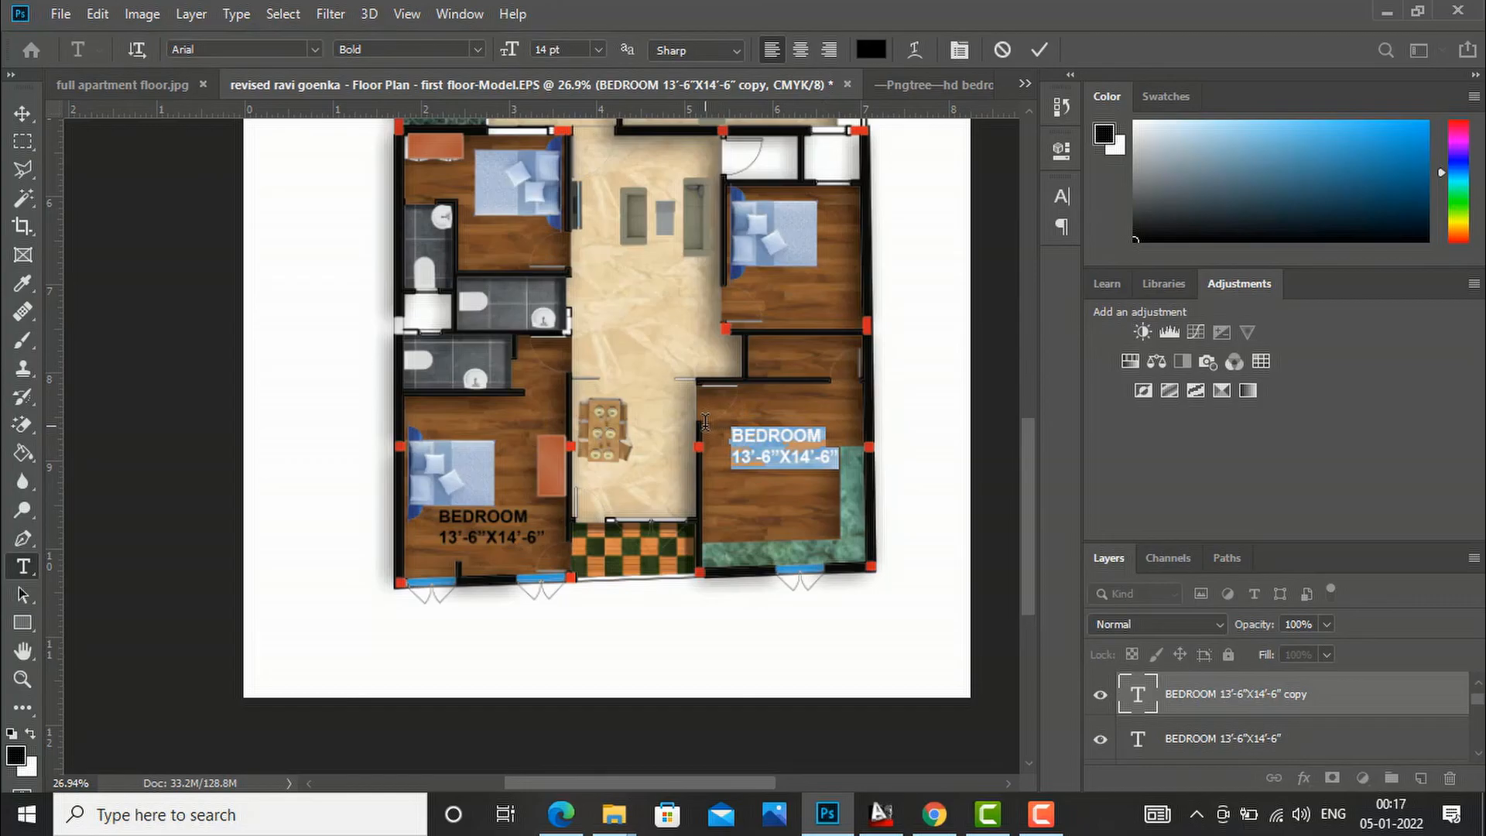
pyautogui.write('KITCHE')
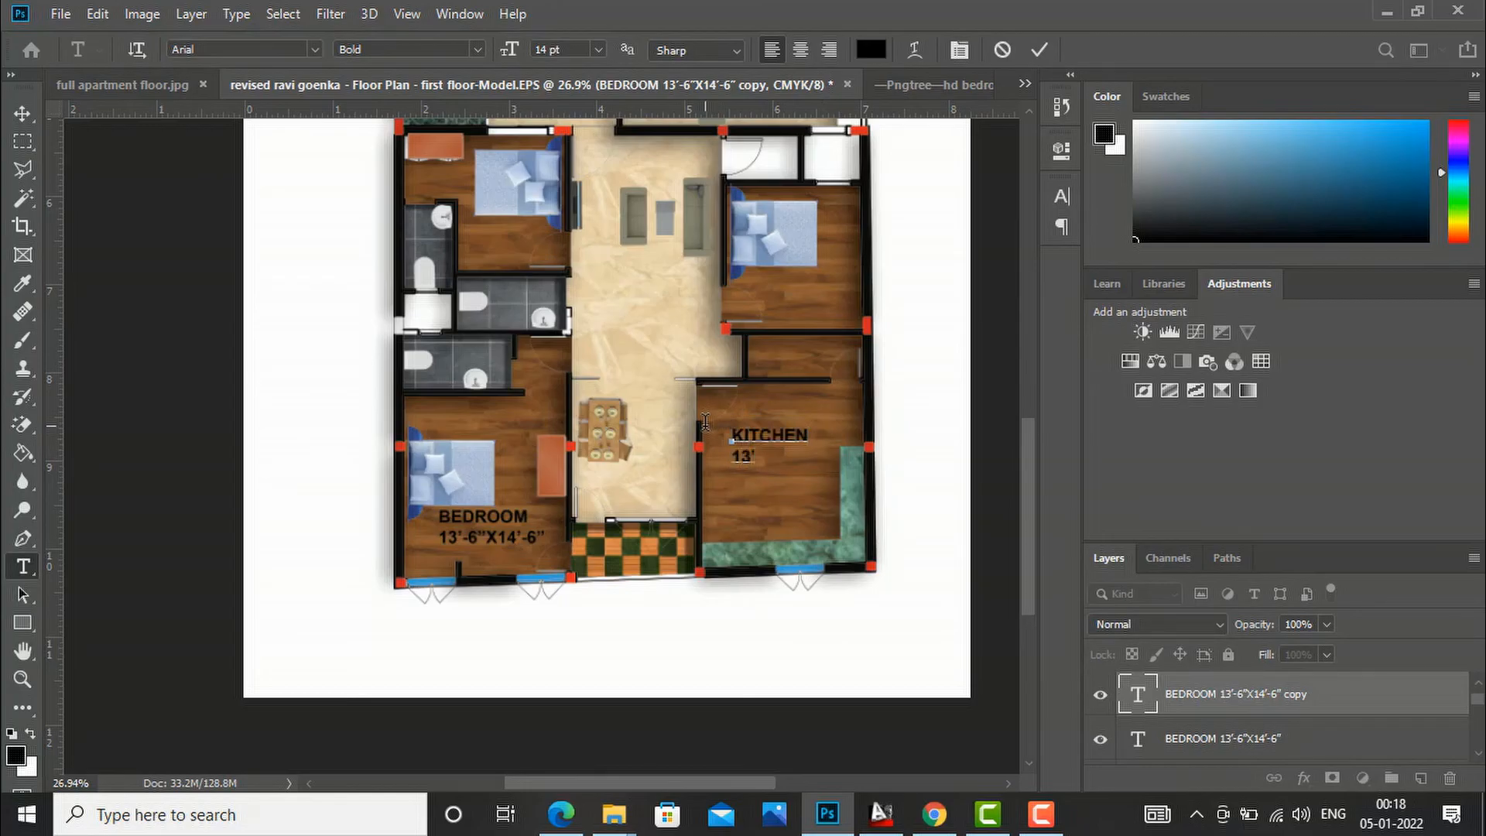
pyautogui.write('N')
pyautogui.press('Return')
pyautogui.write('13\'-5"')
pyautogui.click(564, 819)
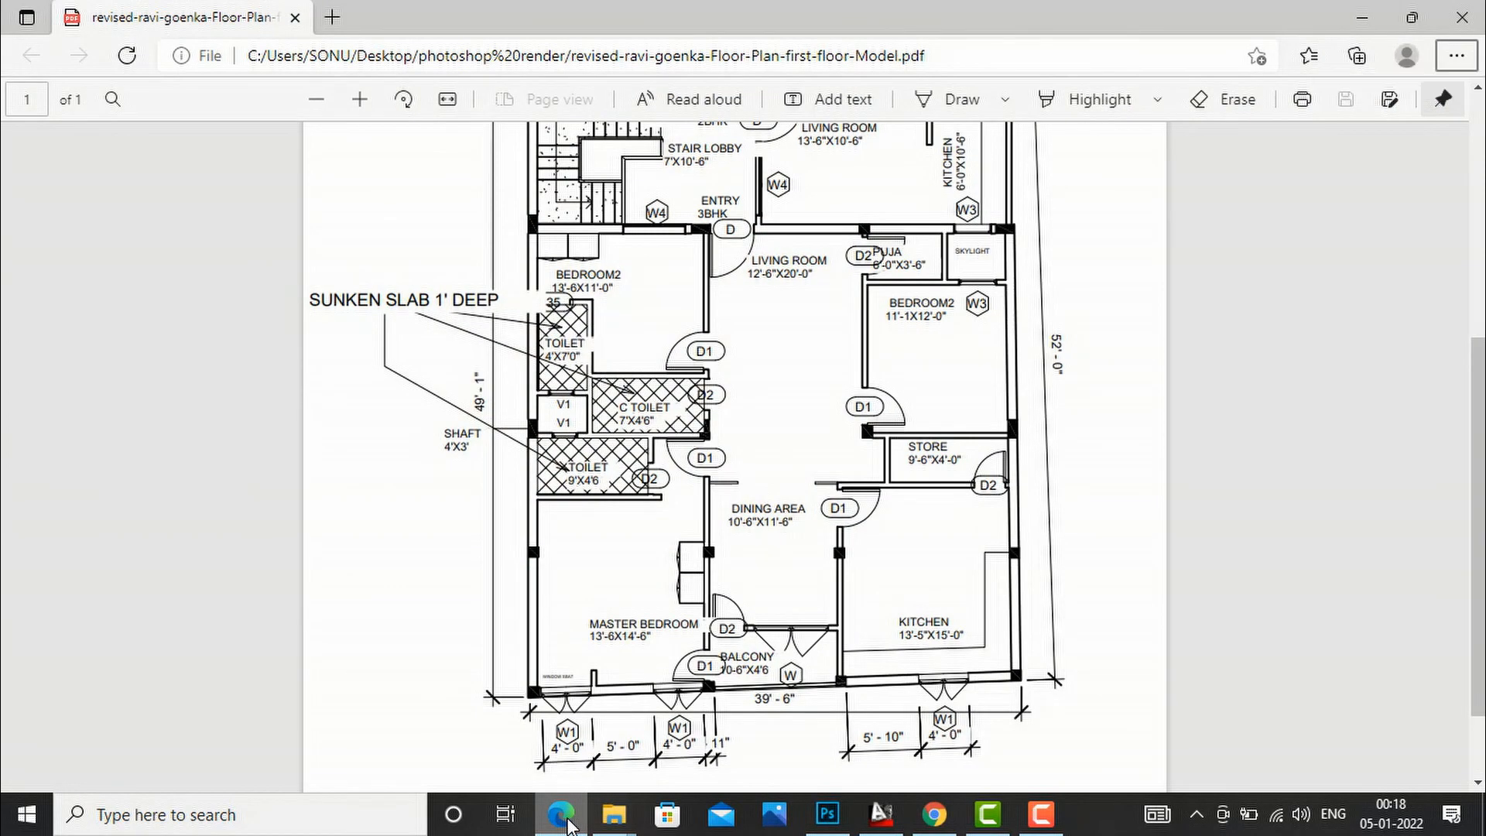
pyautogui.click(565, 819)
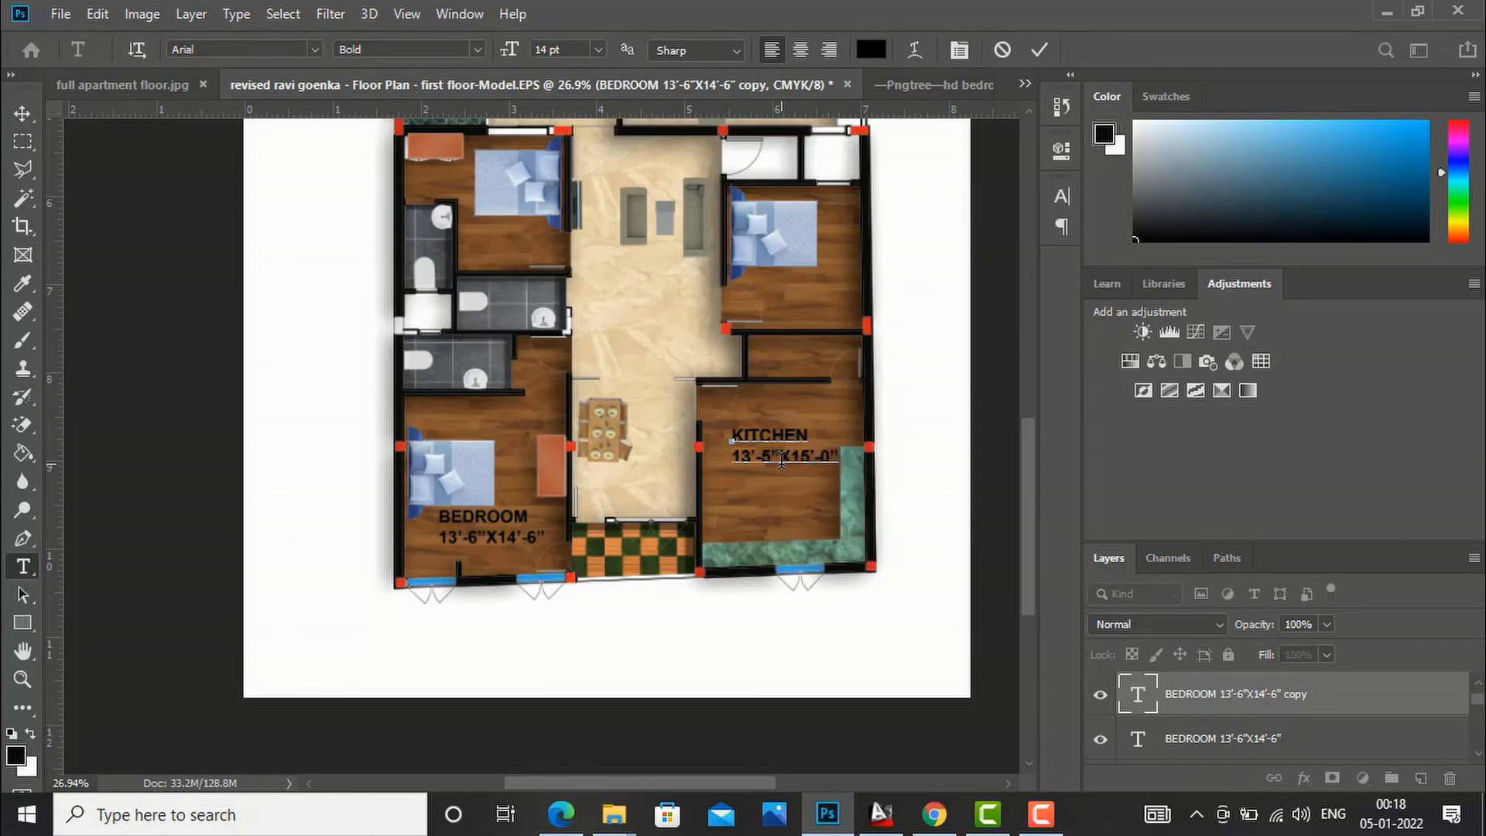
pyautogui.click(23, 114)
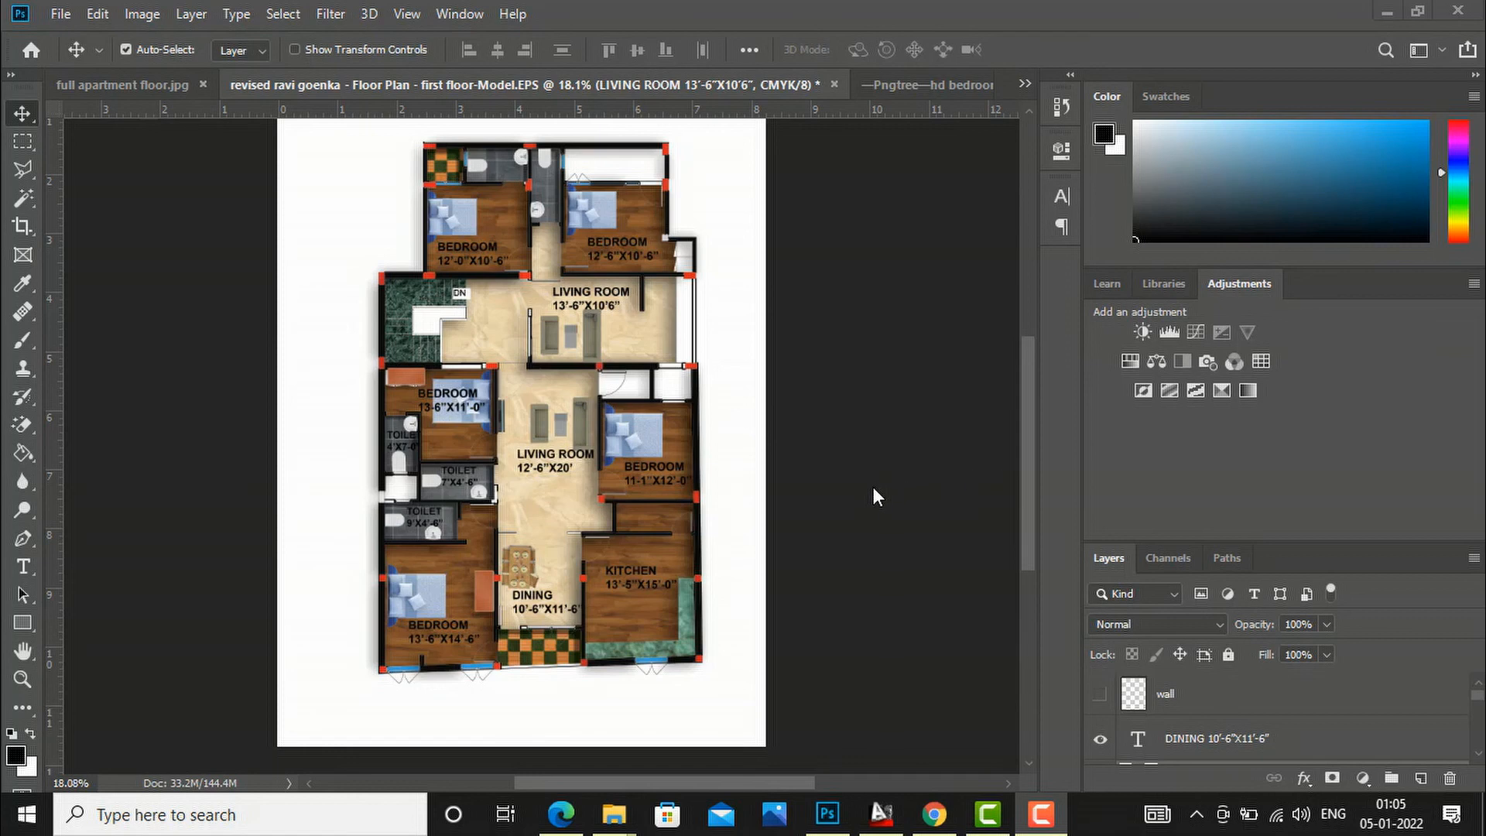
pyautogui.scroll(-2, 873, 488)
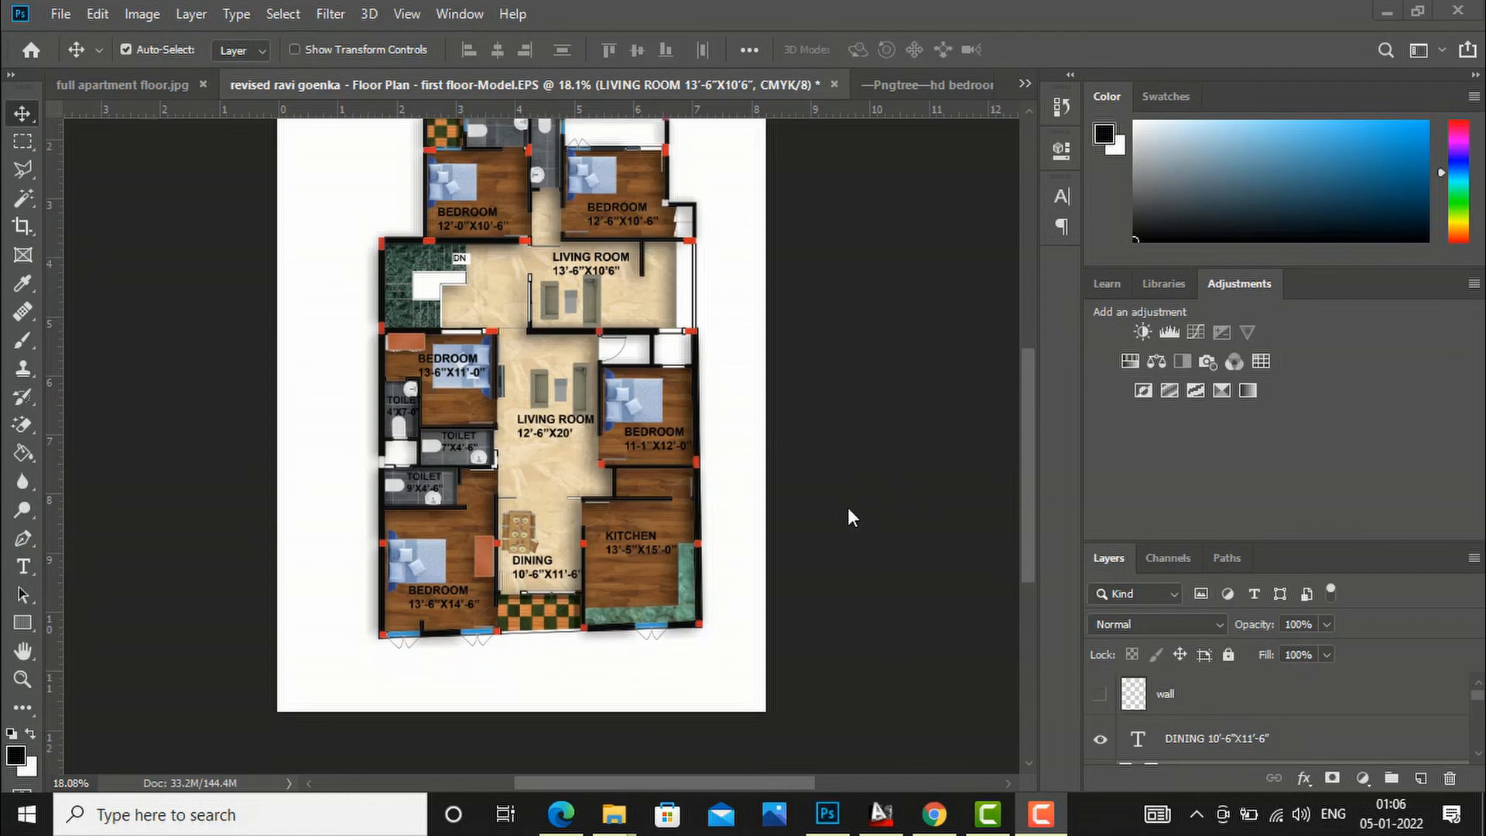
pyautogui.scroll(2, 664, 637)
pyautogui.scroll(1, 664, 637)
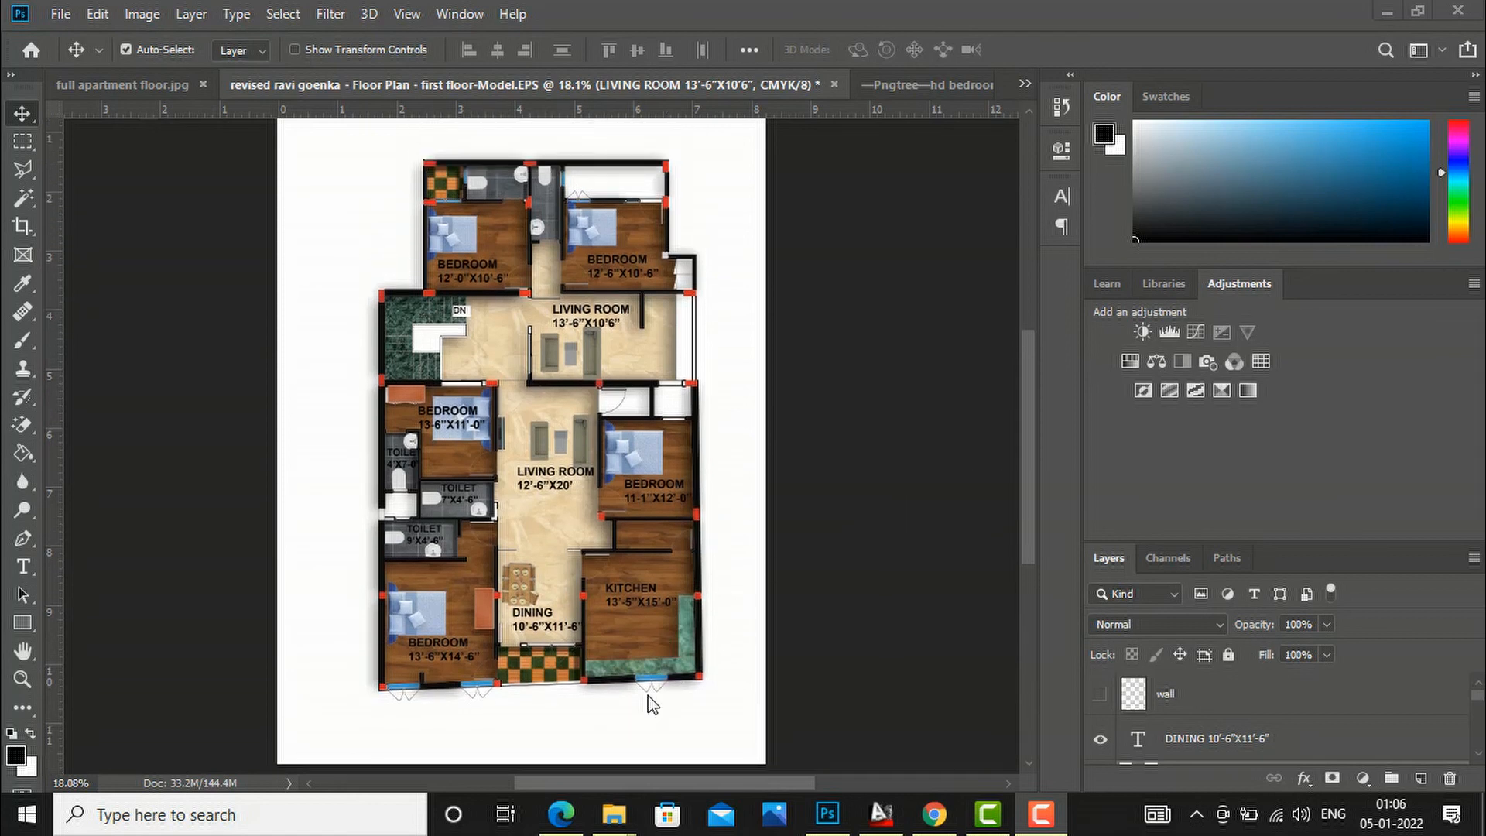
# Step: Find the downloaded twin-sink image pngegg.png in Chrome and place it beside the kitchen in the Photoshop floor plan at about 6.75% scale
pyautogui.scroll(2, 658, 697)
pyautogui.scroll(-4, 676, 674)
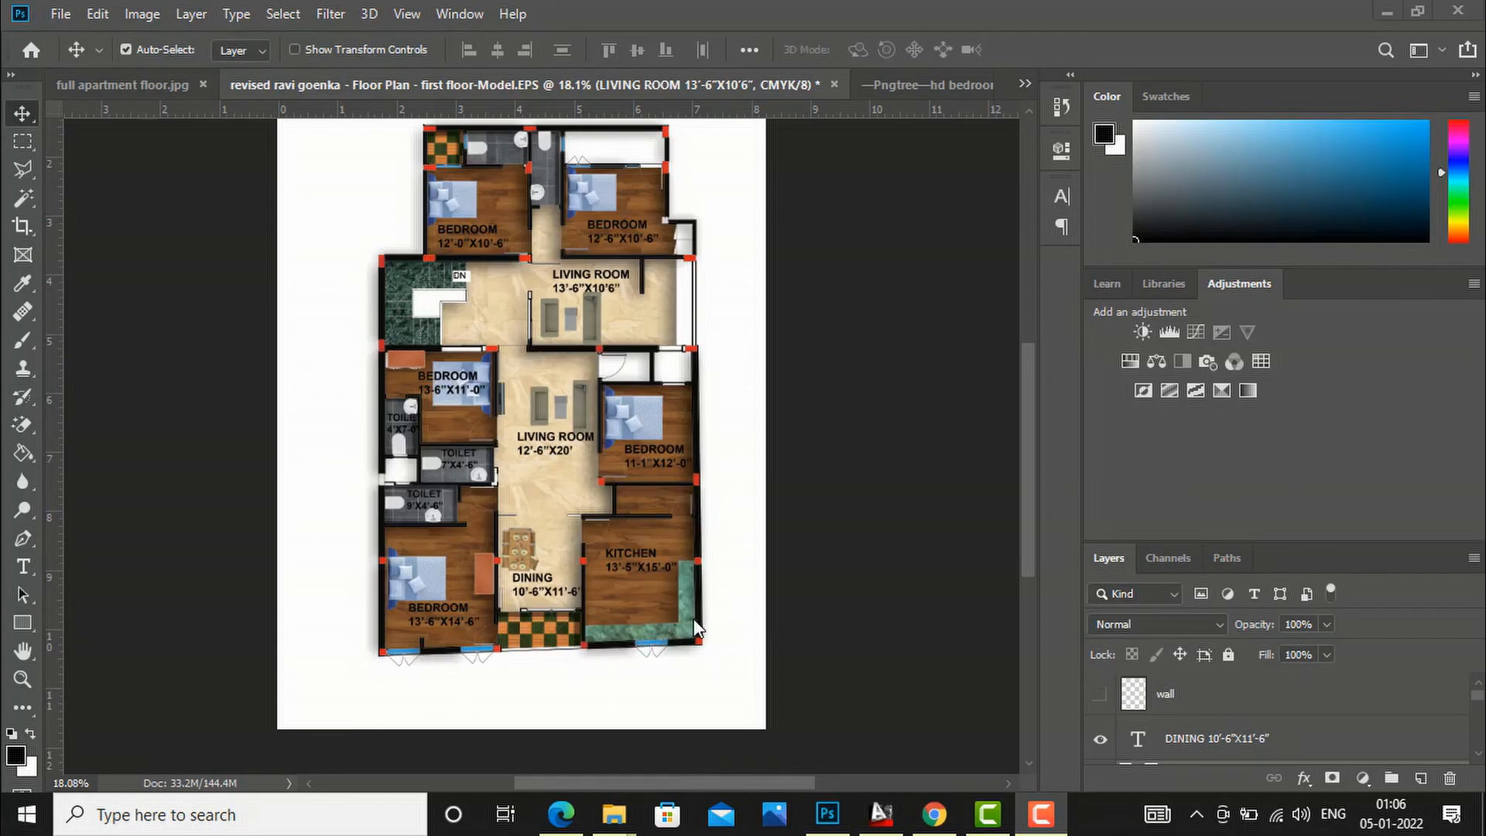
pyautogui.scroll(-2, 691, 627)
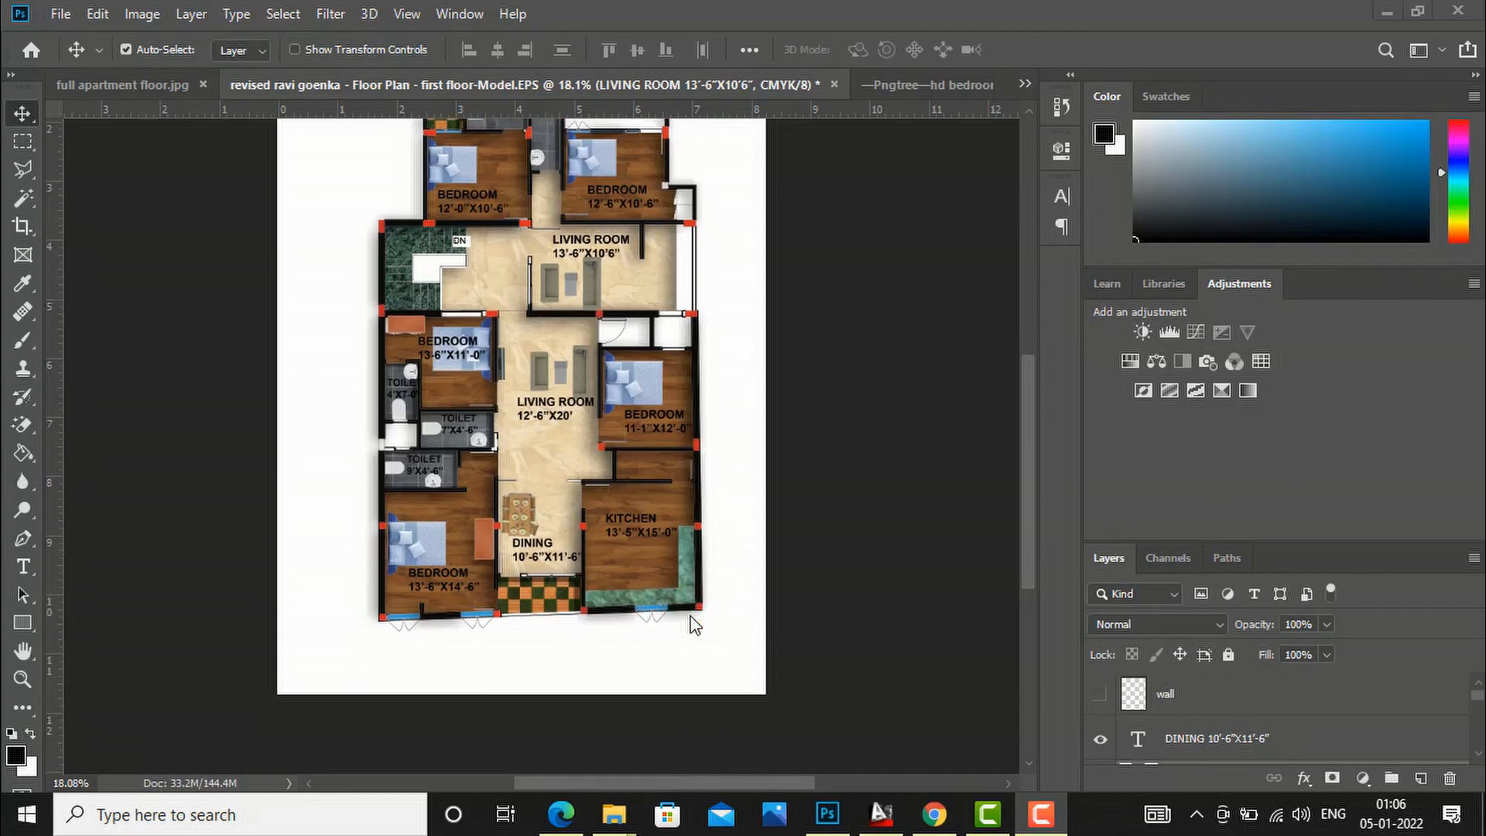
pyautogui.click(935, 815)
pyautogui.click(968, 20)
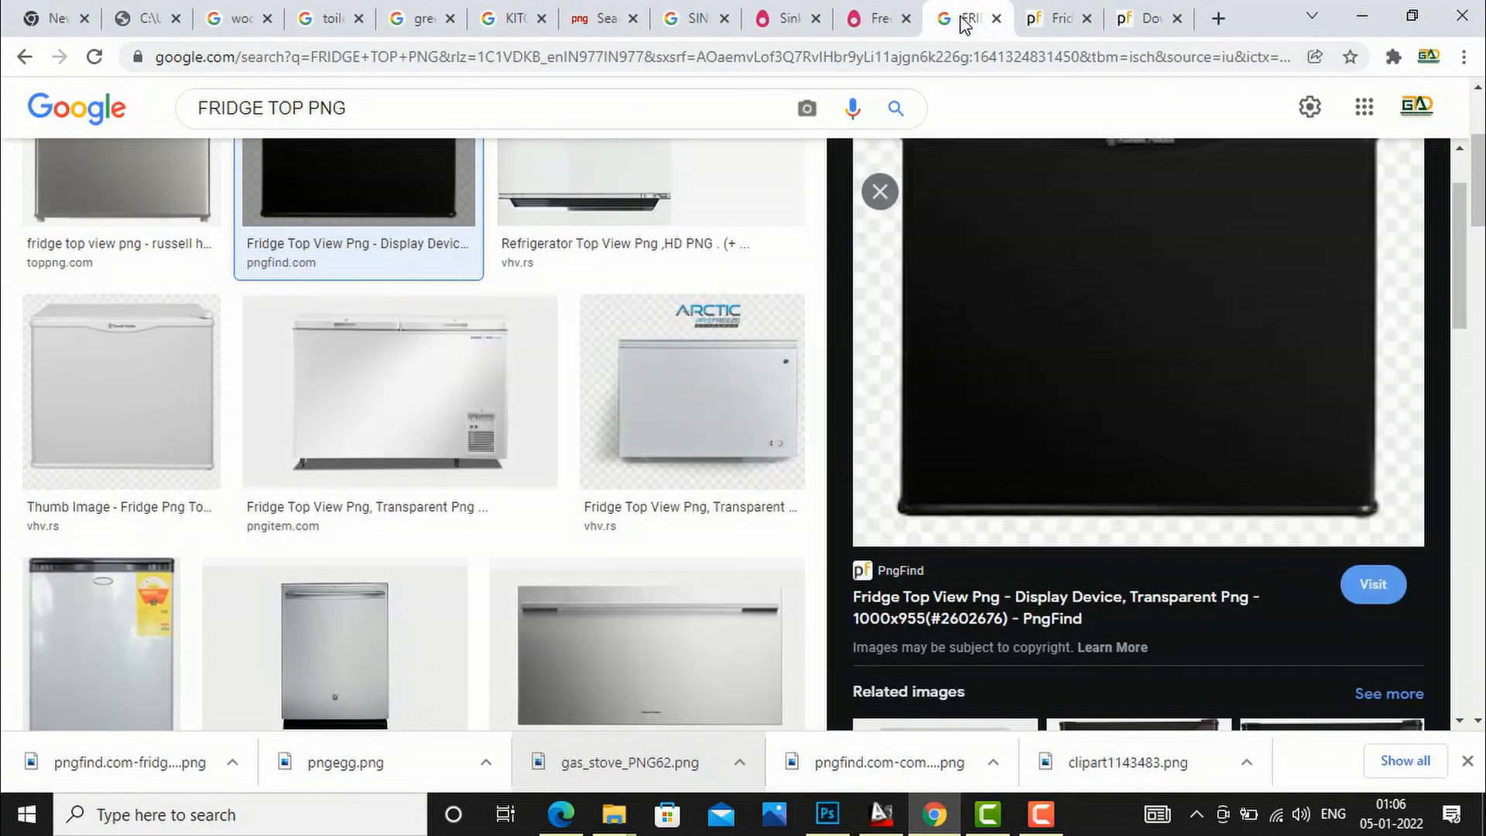
pyautogui.click(880, 21)
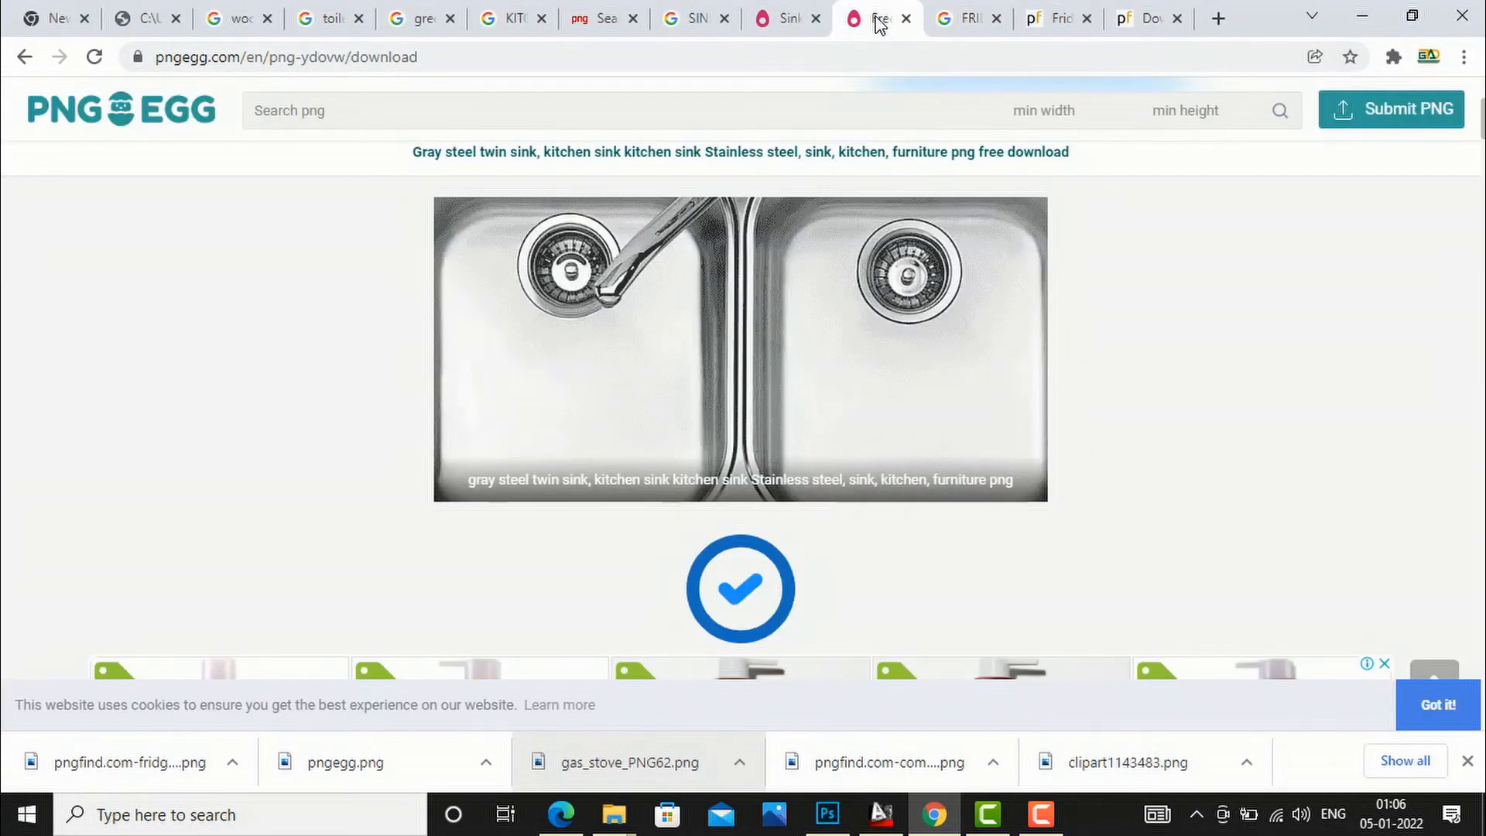
pyautogui.click(802, 25)
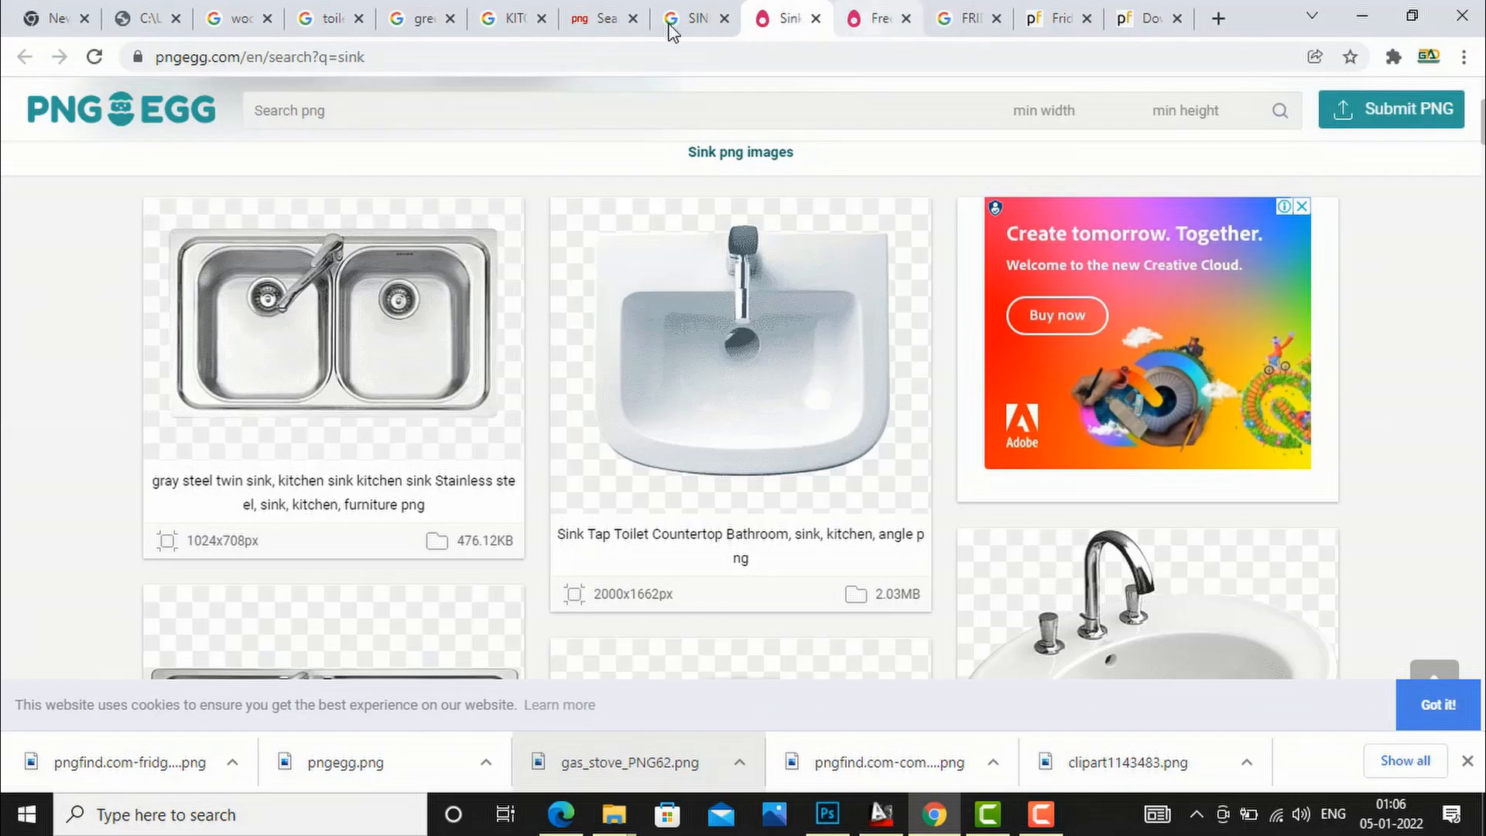
pyautogui.click(697, 24)
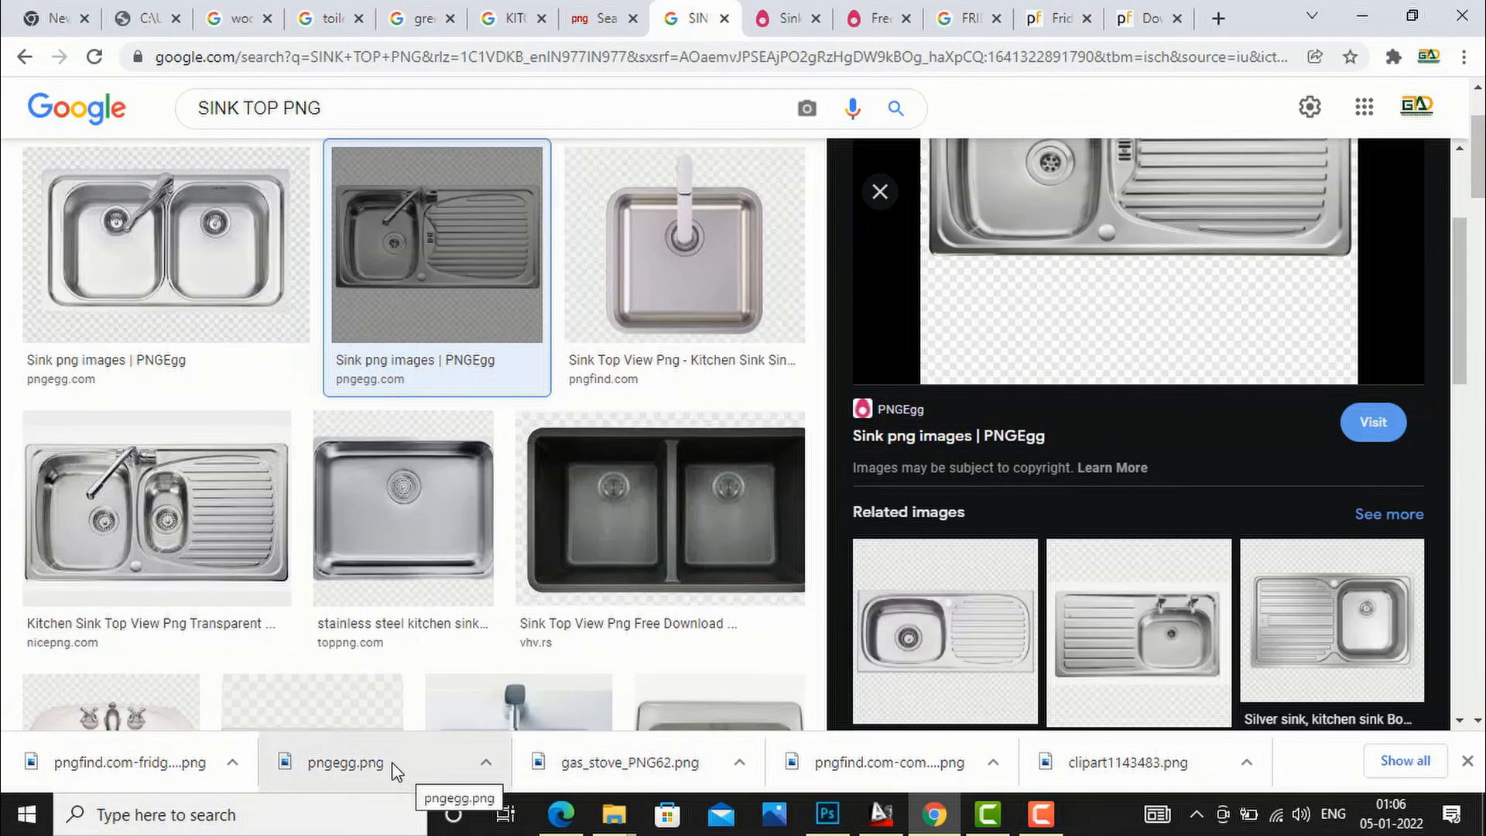
pyautogui.moveTo(392, 770); pyautogui.dragTo(629, 579)
pyautogui.moveTo(282, 245); pyautogui.dragTo(711, 535)
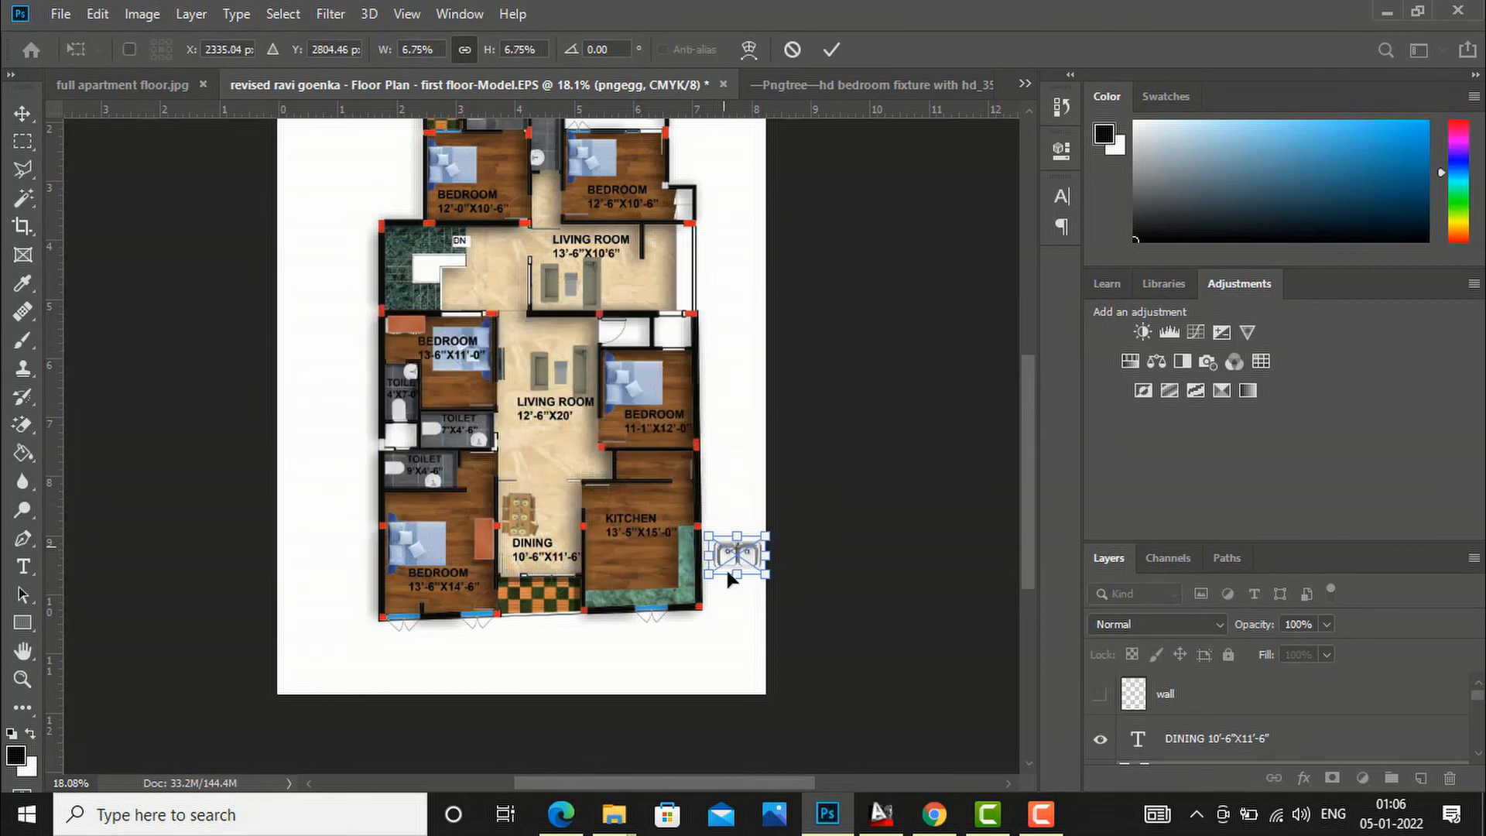
# Step: Rotate the placed sink about 180°, scale it down to about 4.5%, and commit the transform
pyautogui.scroll(4, 722, 573)
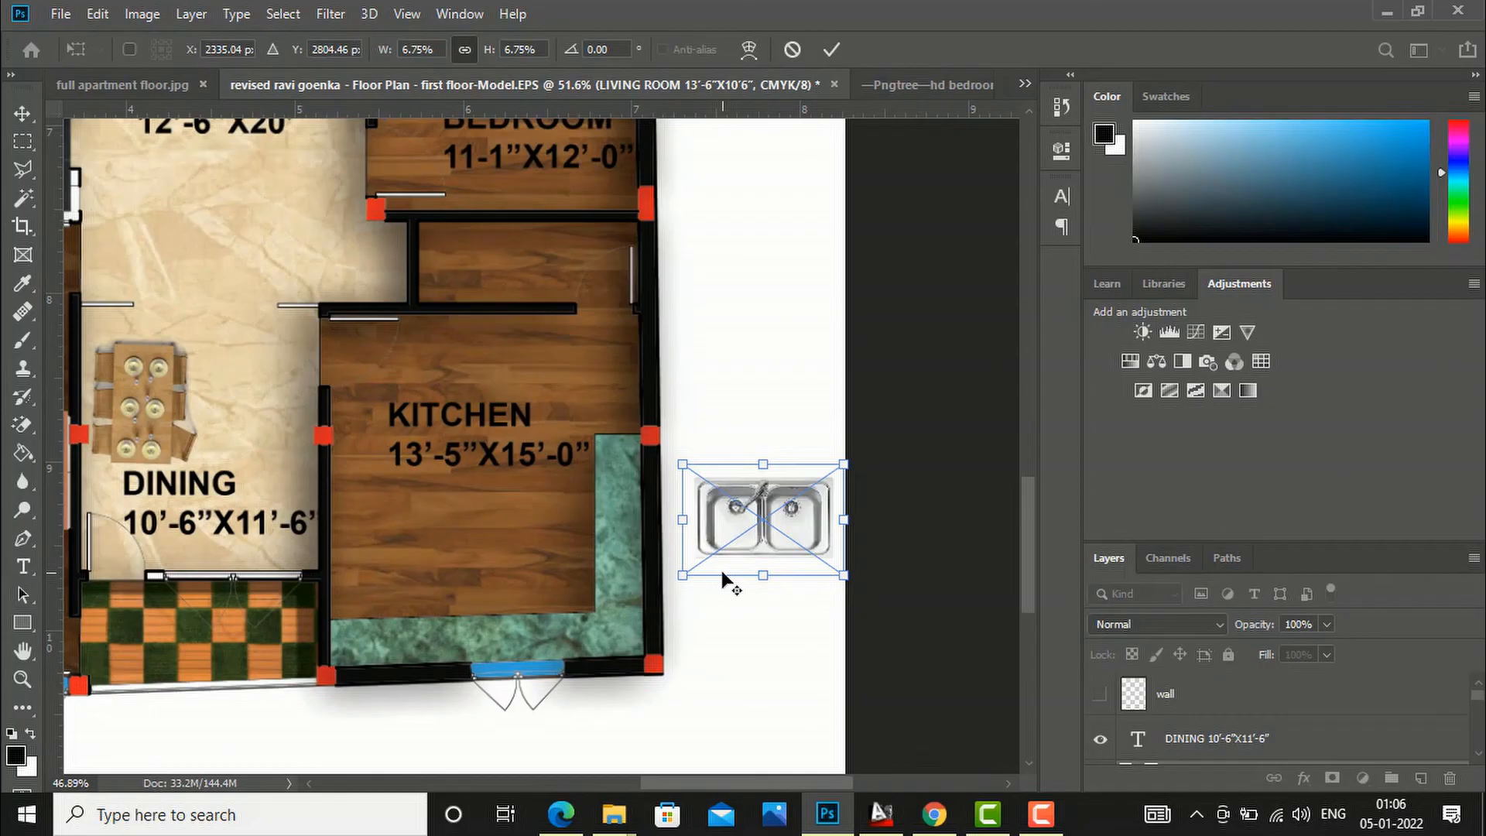
pyautogui.scroll(-1, 723, 573)
pyautogui.moveTo(830, 572); pyautogui.dragTo(631, 566)
pyautogui.moveTo(701, 521); pyautogui.dragTo(473, 670)
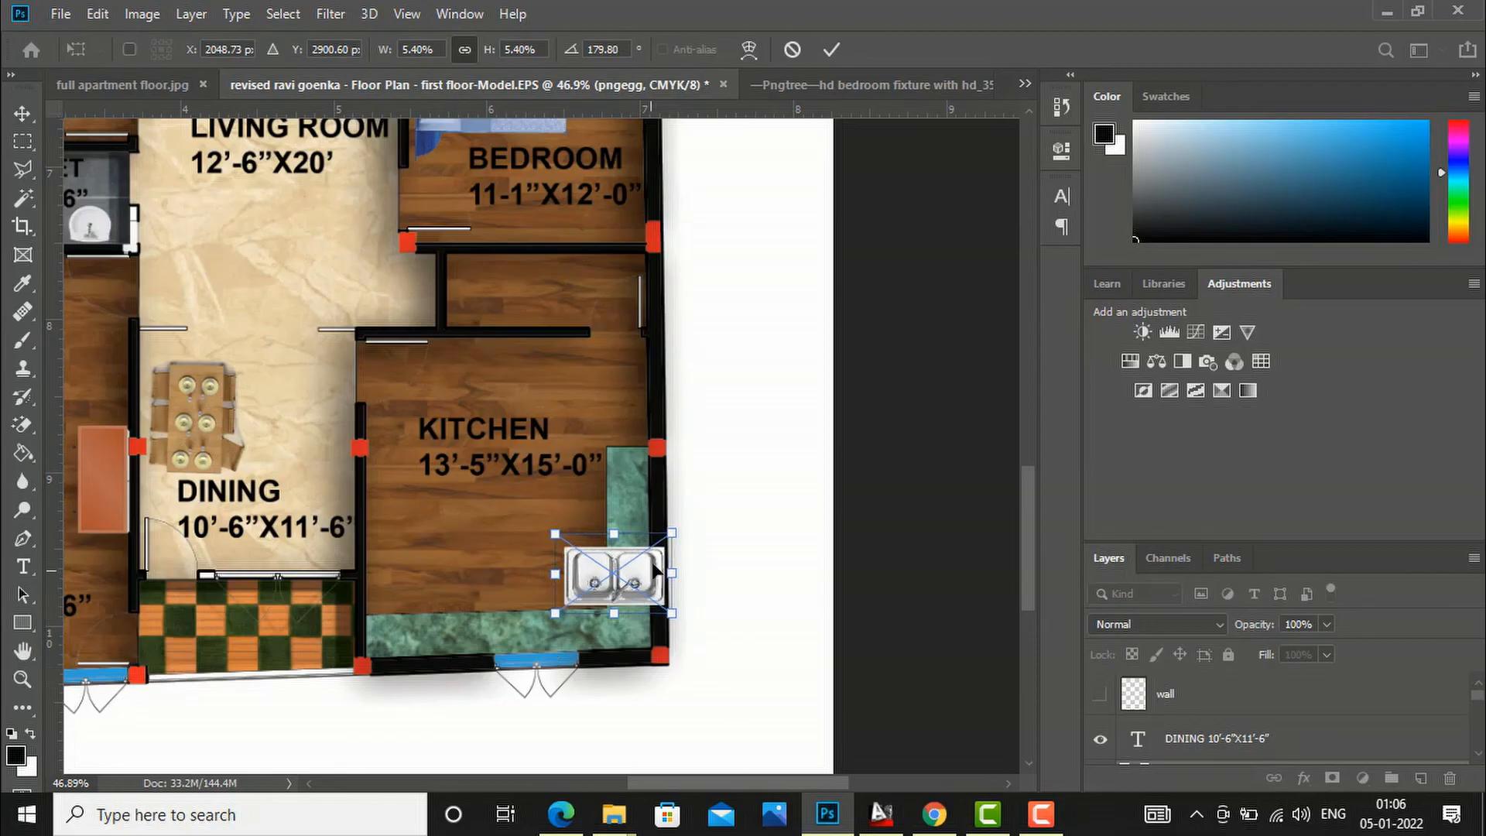
pyautogui.moveTo(673, 532); pyautogui.dragTo(653, 547)
pyautogui.click(21, 114)
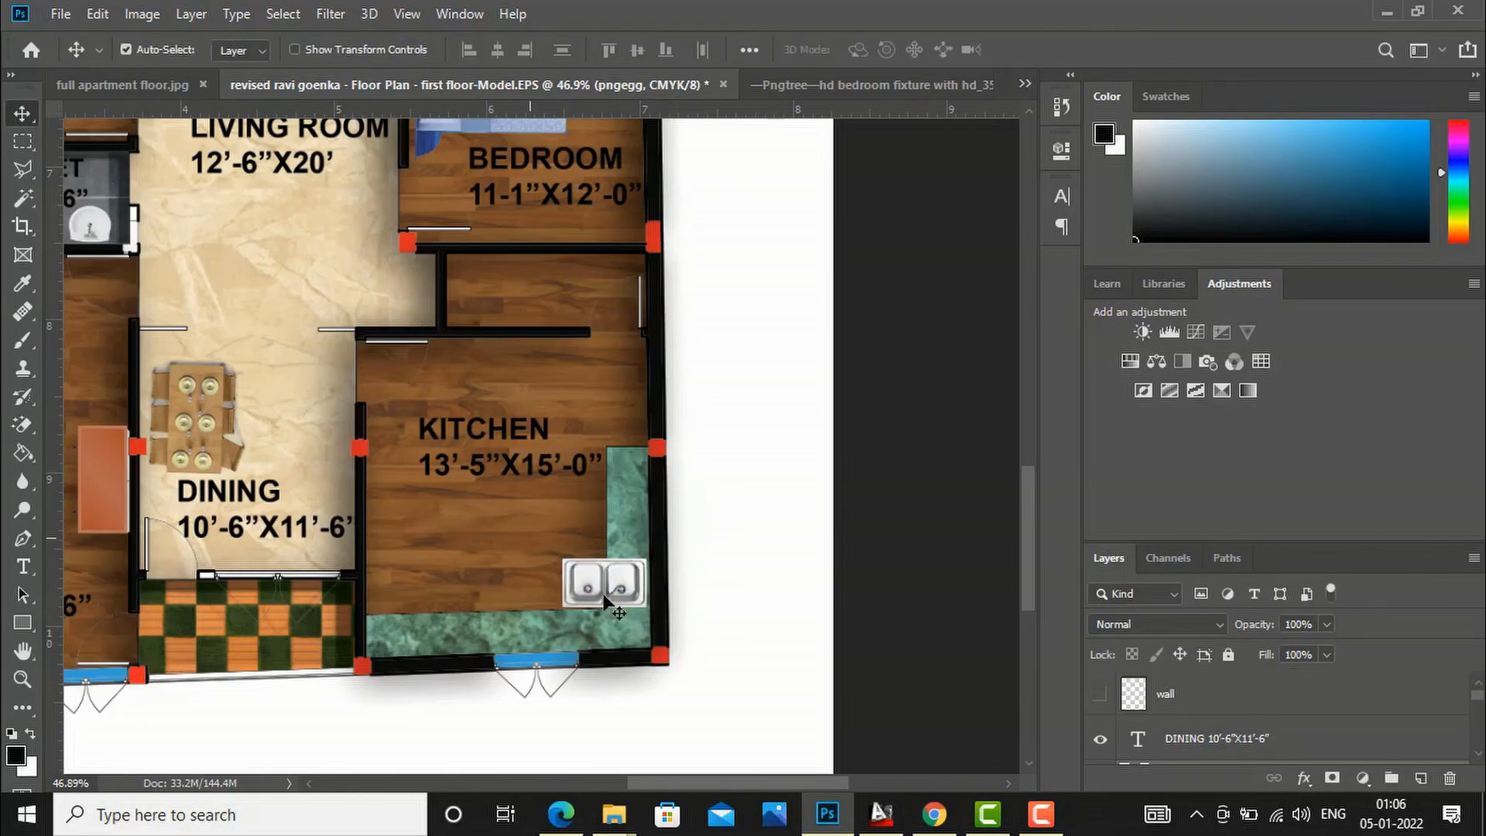
# Step: Move the sink to the left end of the kitchen's lower counter and shrink it slightly to fit the counter depth
pyautogui.moveTo(611, 590); pyautogui.dragTo(433, 627)
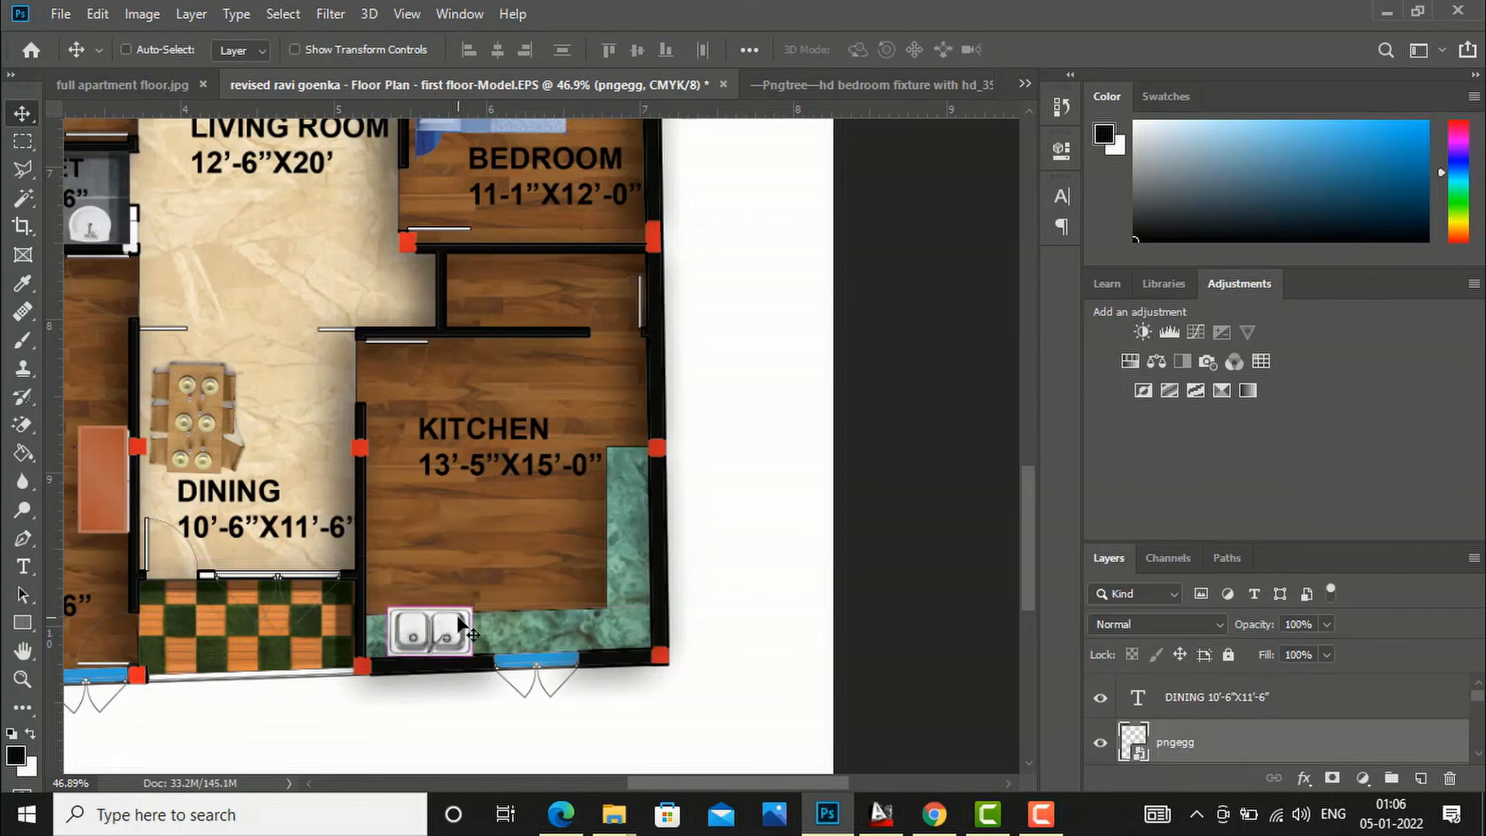
pyautogui.hotkey('ctrl', 't')
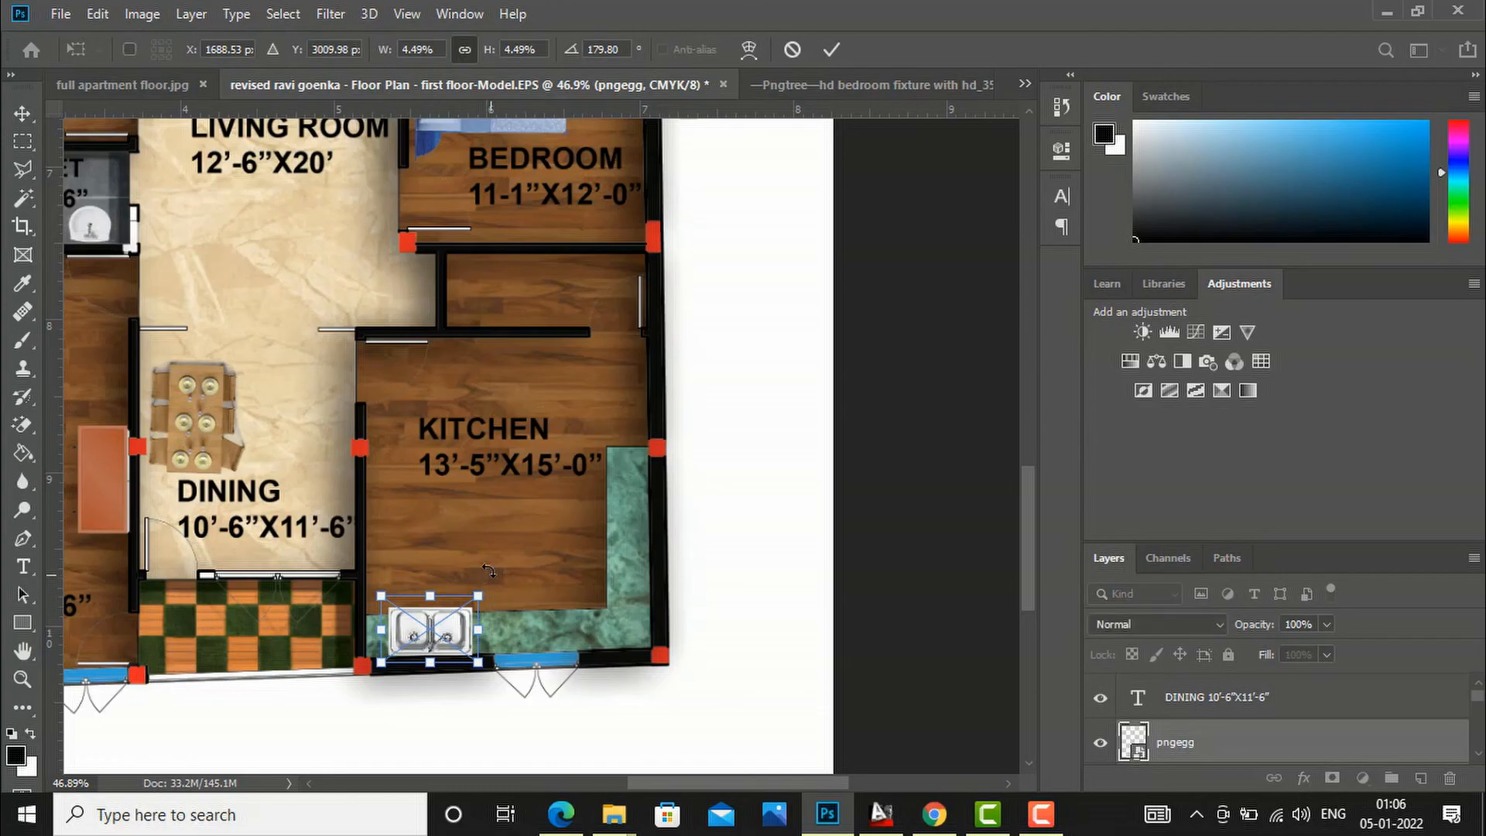
pyautogui.moveTo(484, 568); pyautogui.dragTo(473, 600)
pyautogui.click(28, 114)
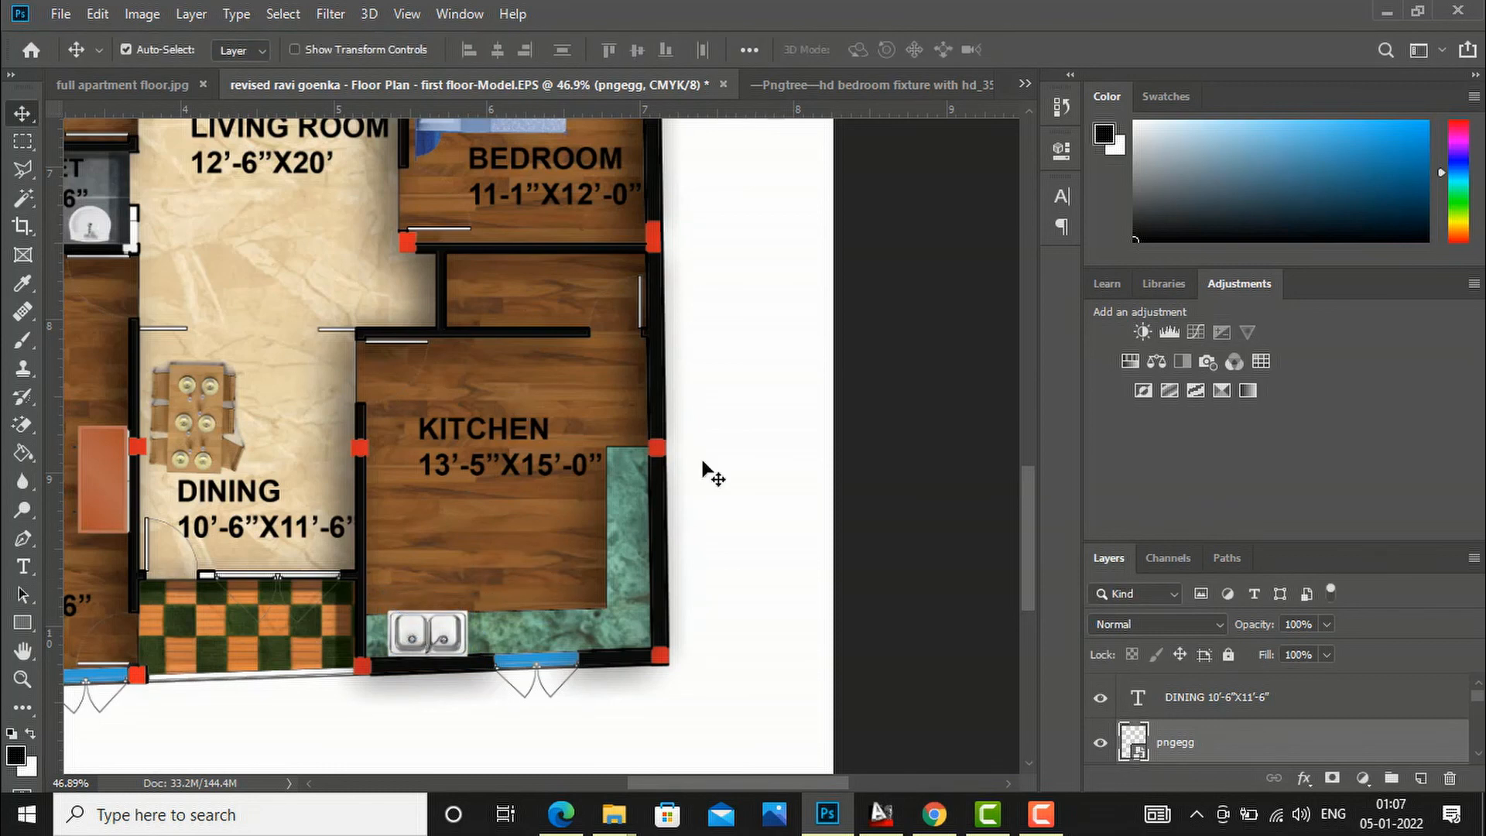
# Step: Place the downloaded gas_stove_PNG62 image from Chrome into the Photoshop floor plan and scale it down to about 10% over the kitchen
pyautogui.scroll(-4, 713, 477)
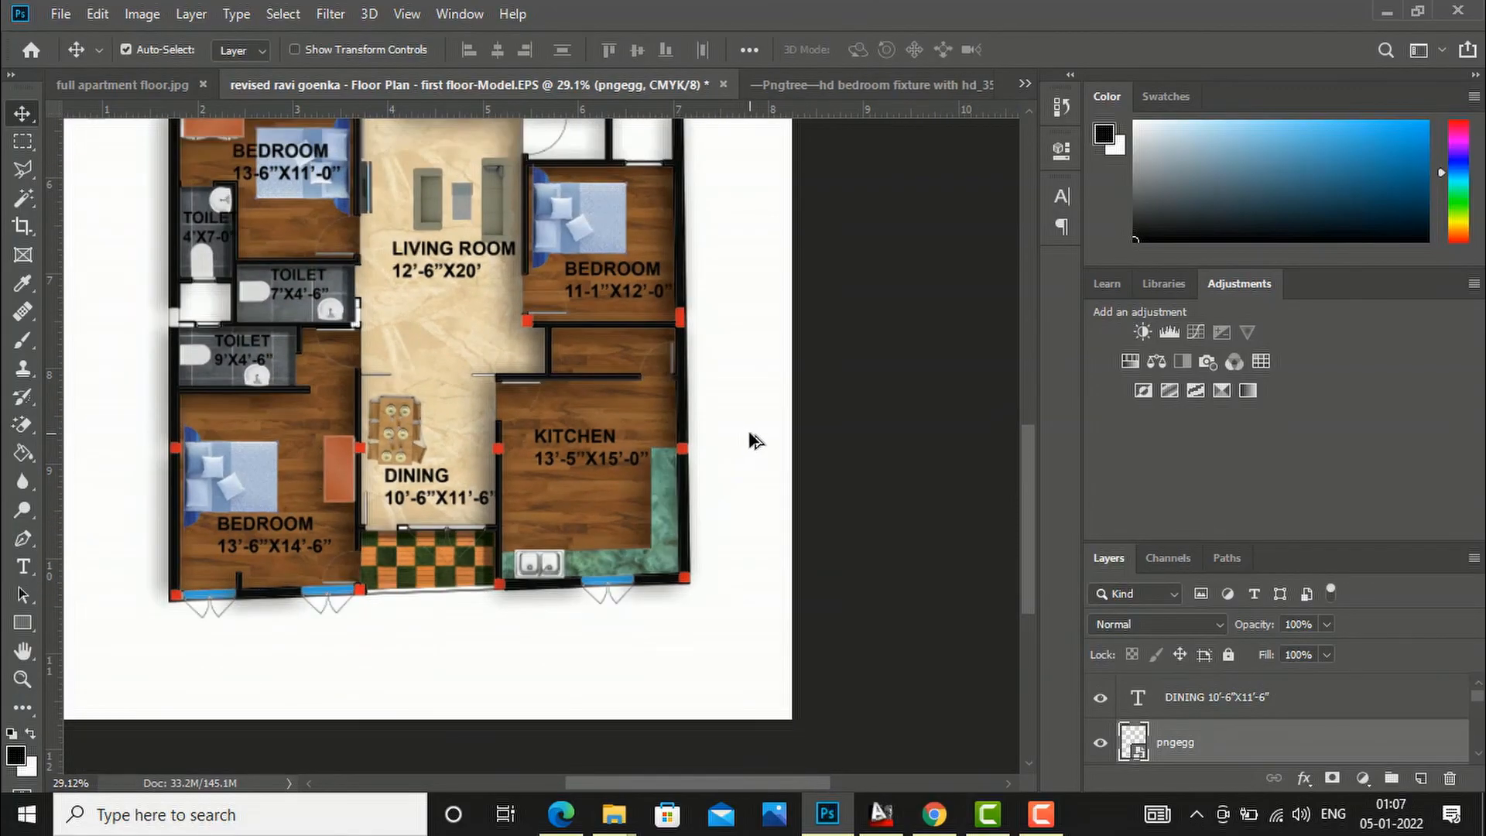
pyautogui.click(935, 813)
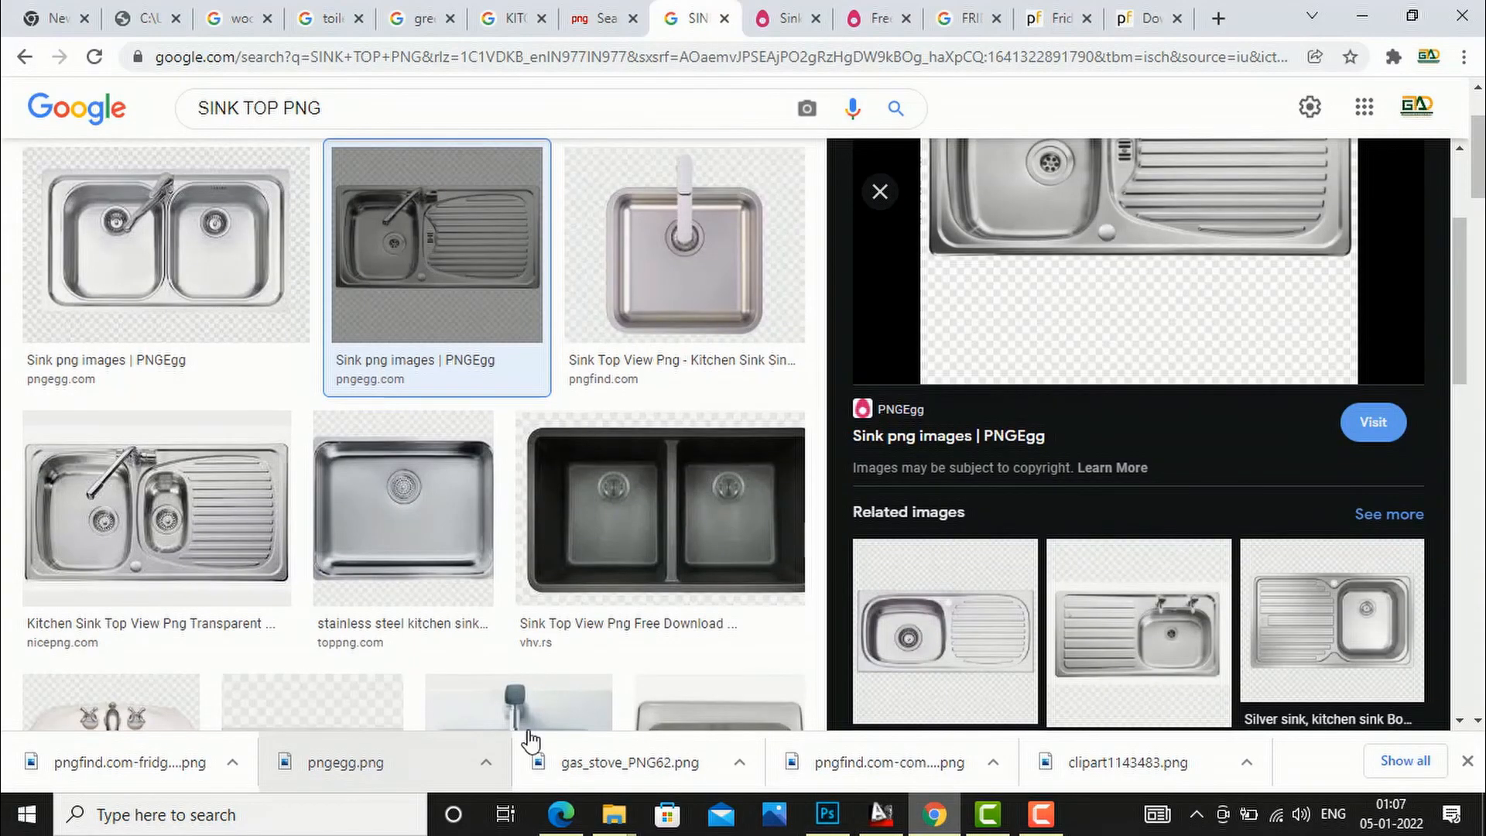
pyautogui.moveTo(589, 762); pyautogui.dragTo(616, 494)
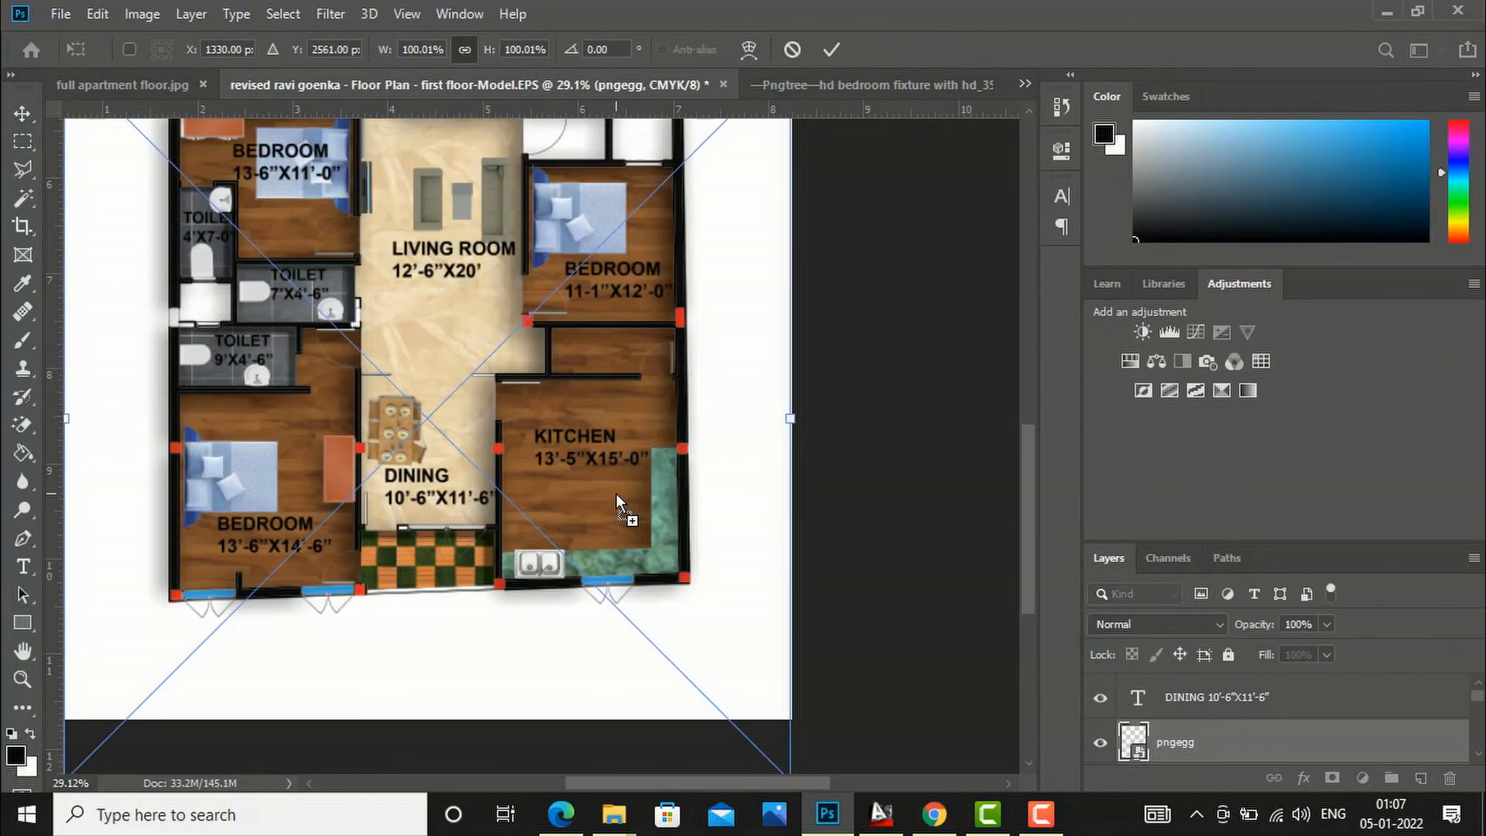
pyautogui.scroll(-1, 773, 425)
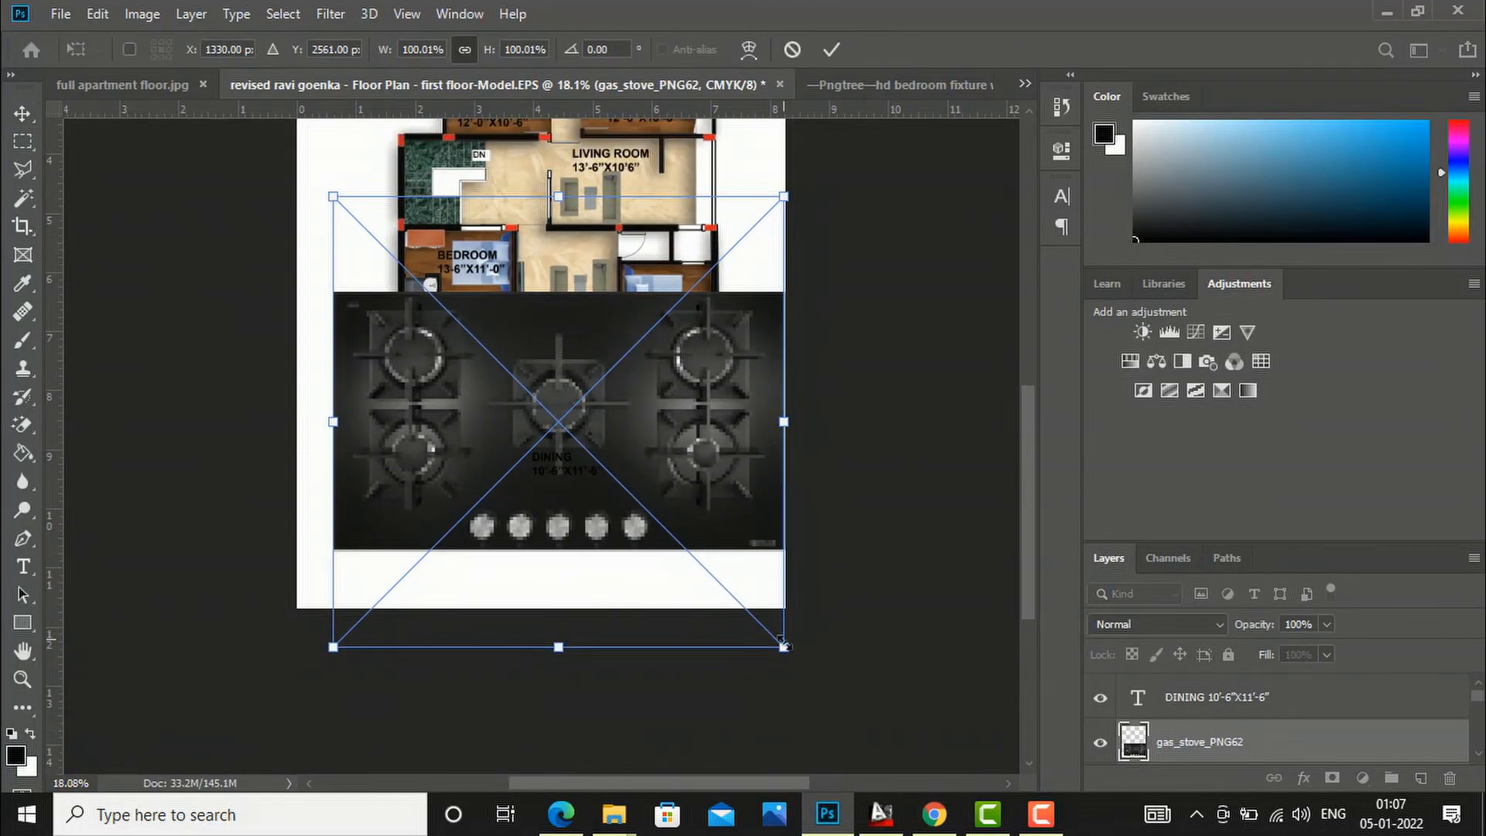
pyautogui.moveTo(785, 649); pyautogui.dragTo(699, 517)
pyautogui.scroll(5, 701, 519)
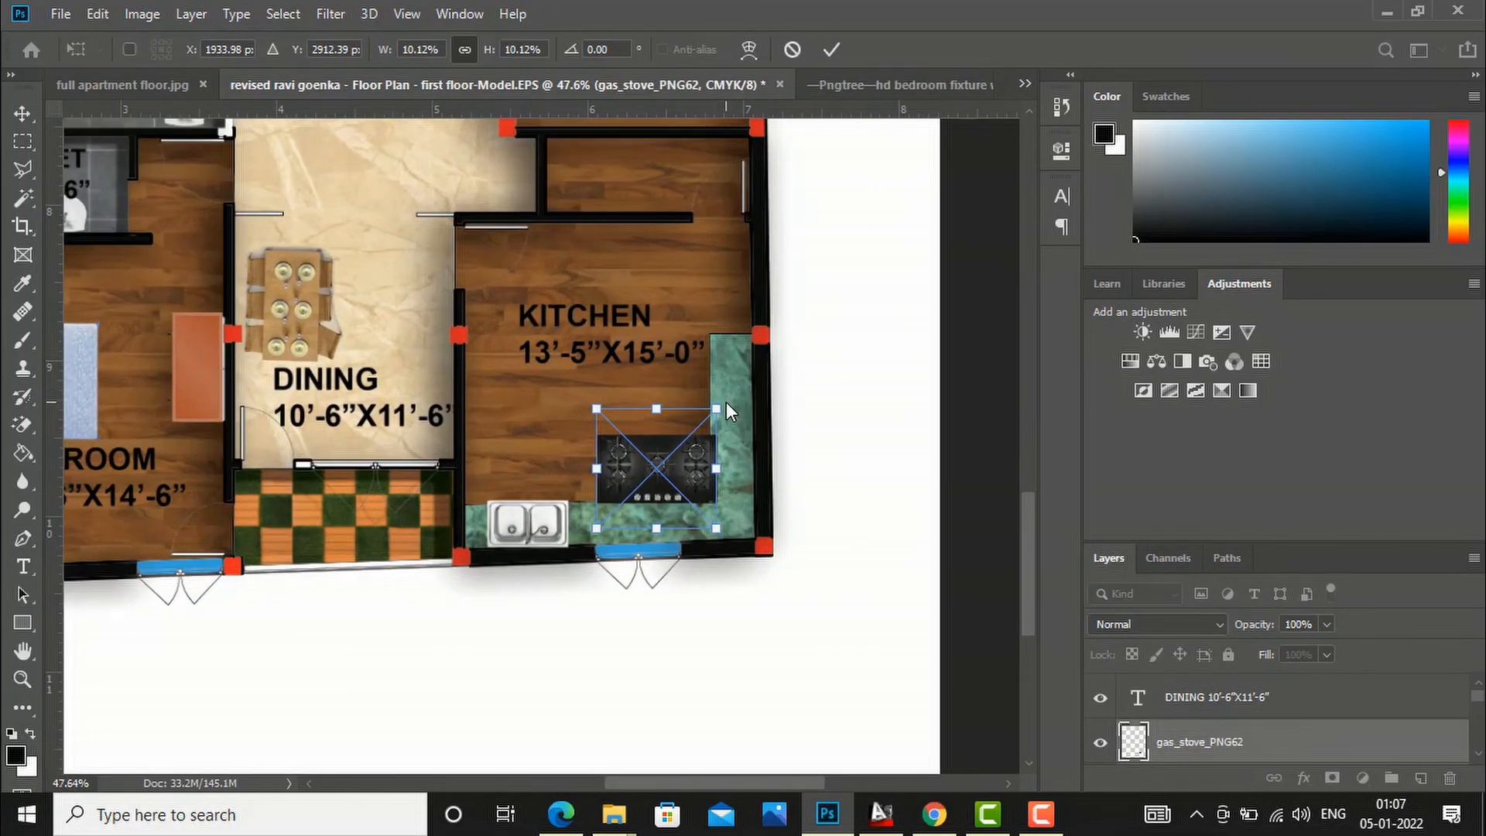
# Step: Scale the gas stove to about 7.5%, rotate it about 89°, and position it on the kitchen's right-hand counter
pyautogui.moveTo(597, 411); pyautogui.dragTo(636, 430)
pyautogui.moveTo(743, 423); pyautogui.dragTo(732, 554)
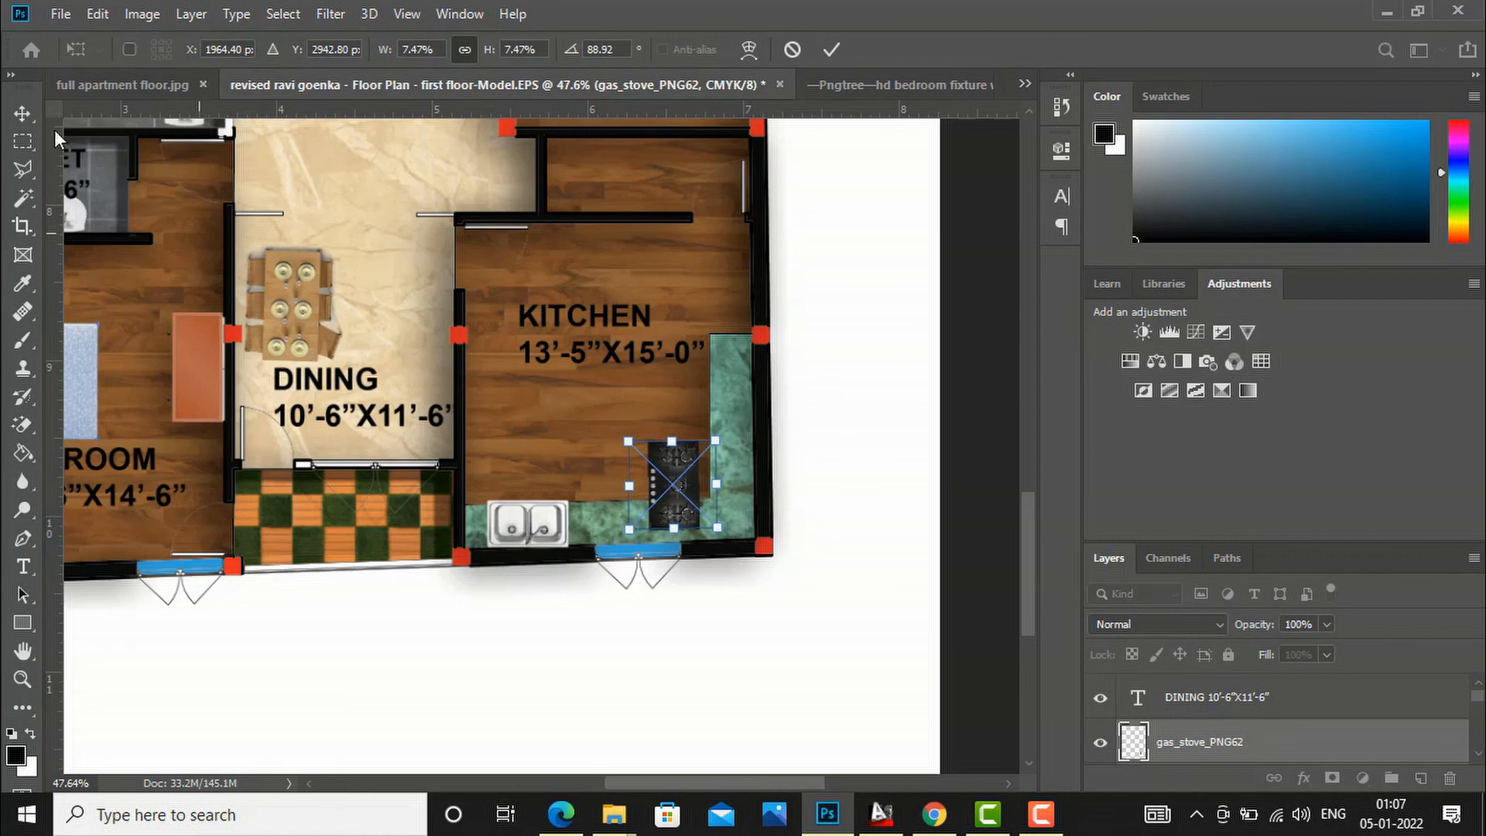
pyautogui.click(33, 115)
pyautogui.moveTo(663, 486); pyautogui.dragTo(717, 426)
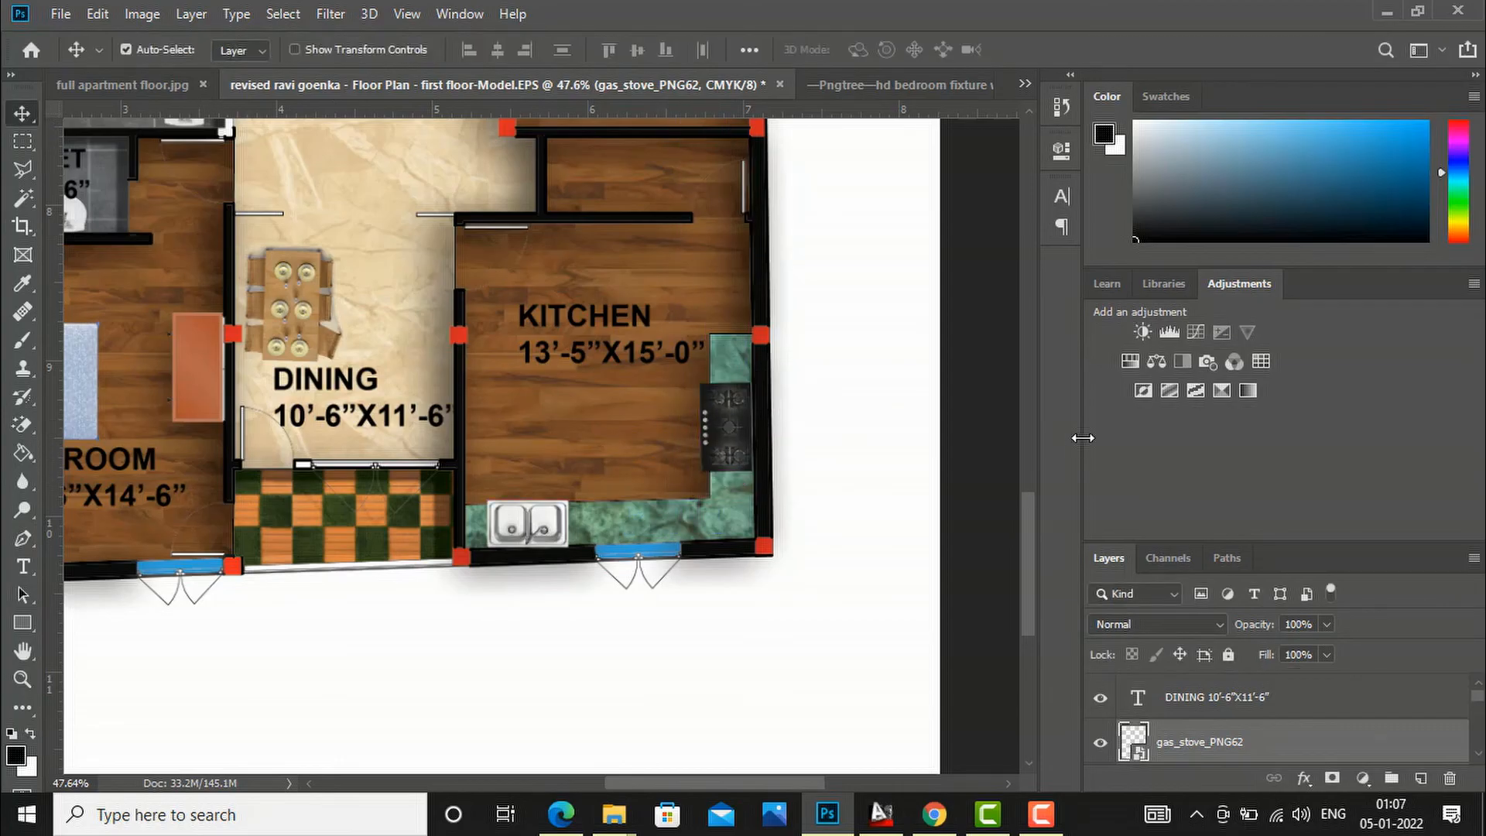
# Step: Place the downloaded fridge image pngfind.com-fridge-png-2602676 from Chrome into the Photoshop floor plan and scale it down to about 7.6%
pyautogui.click(935, 814)
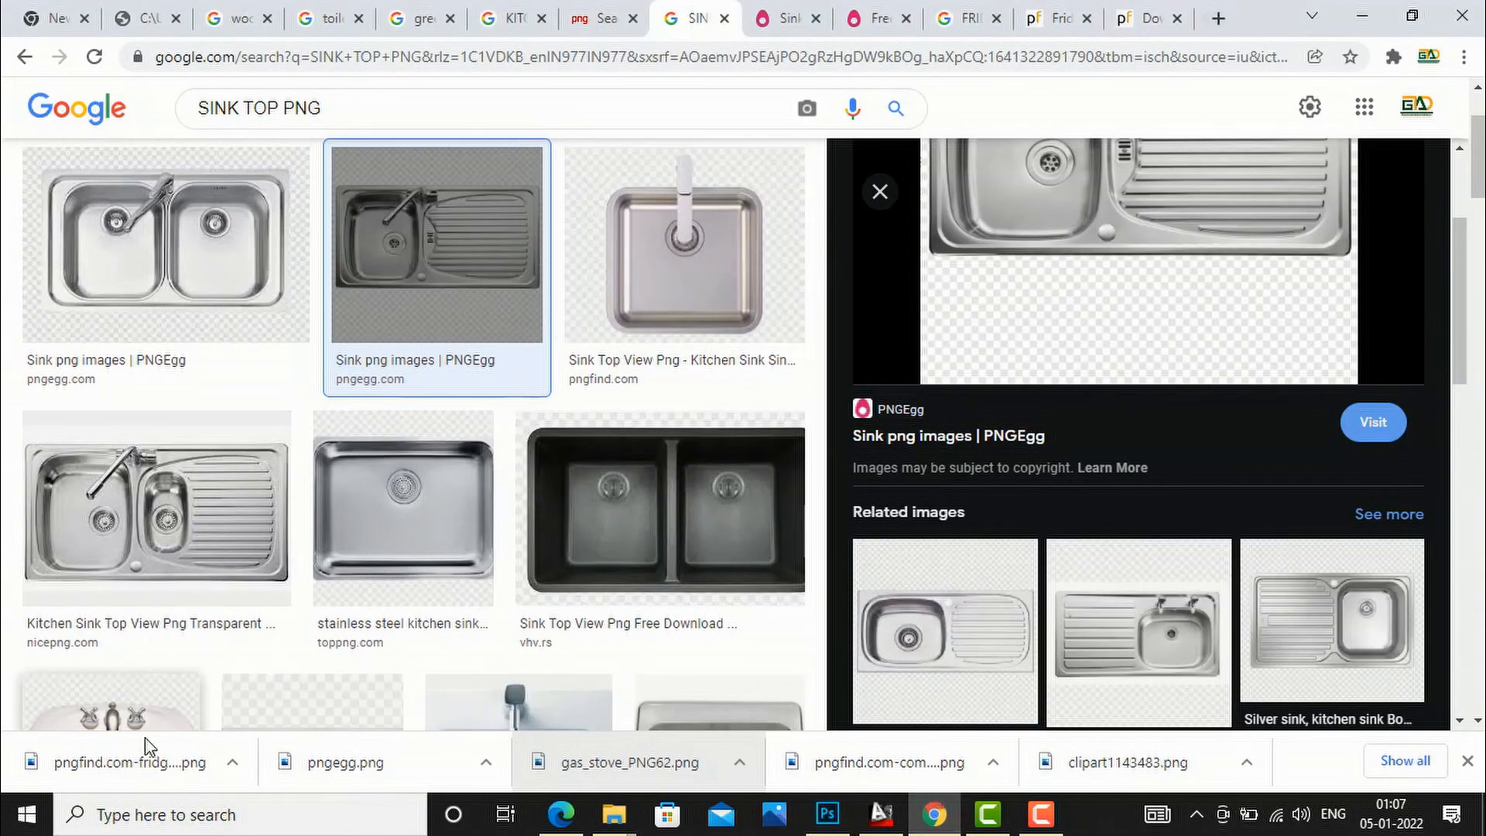
pyautogui.moveTo(150, 774); pyautogui.dragTo(740, 514)
pyautogui.moveTo(664, 299); pyautogui.dragTo(664, 298)
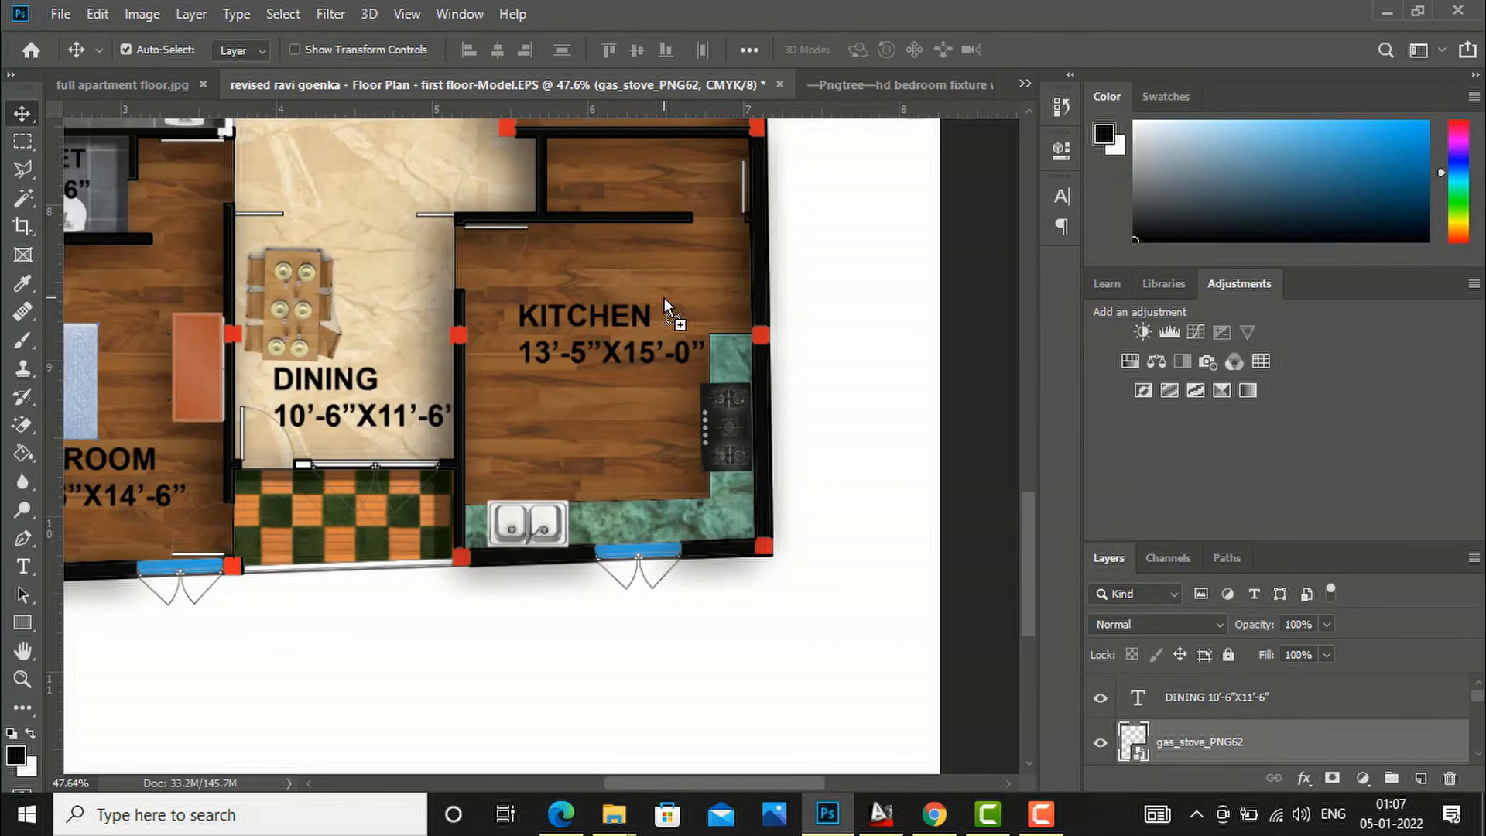
pyautogui.scroll(-5, 676, 349)
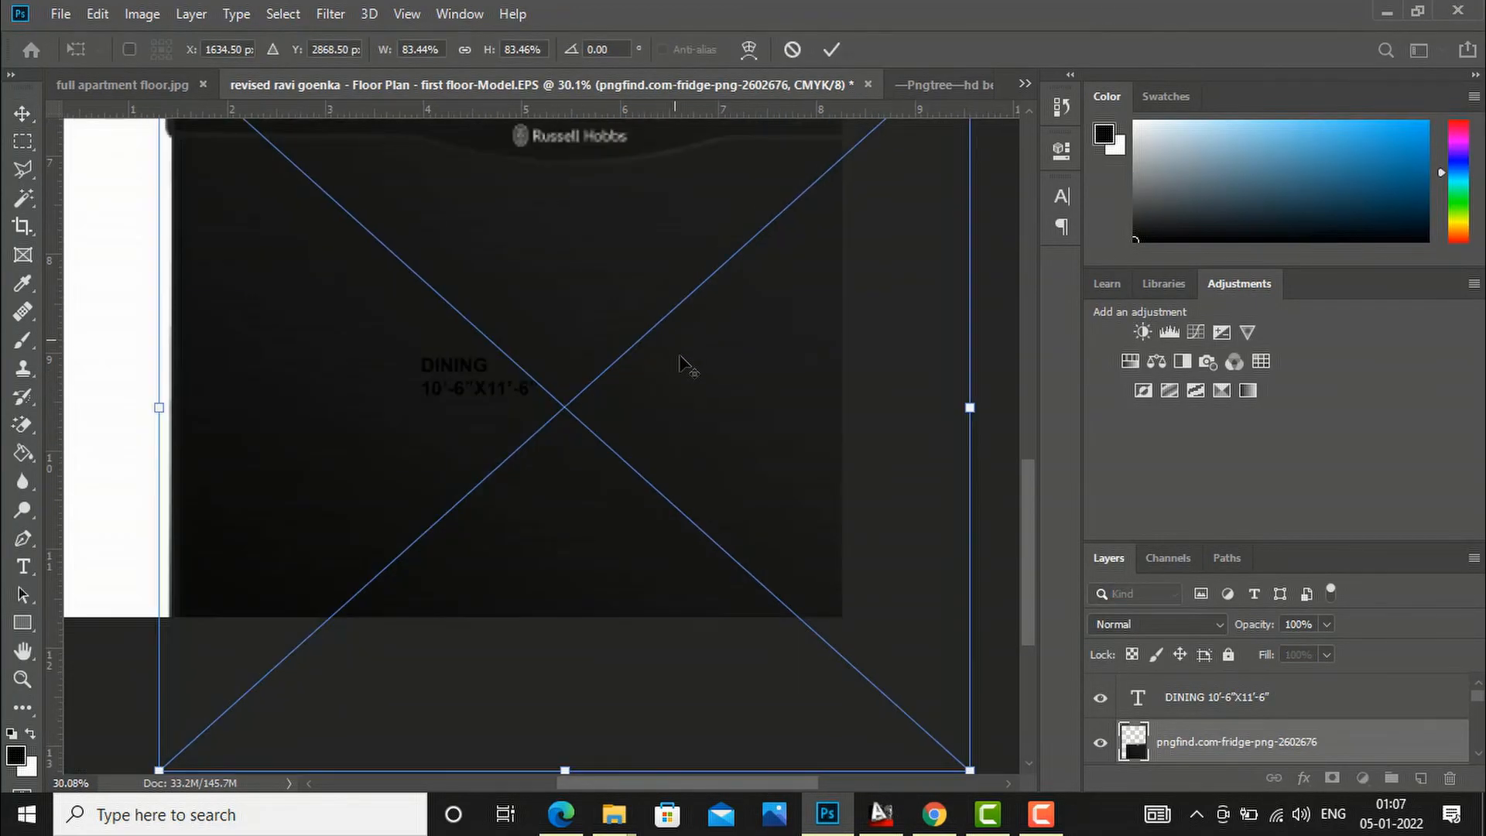
pyautogui.scroll(-1, 679, 358)
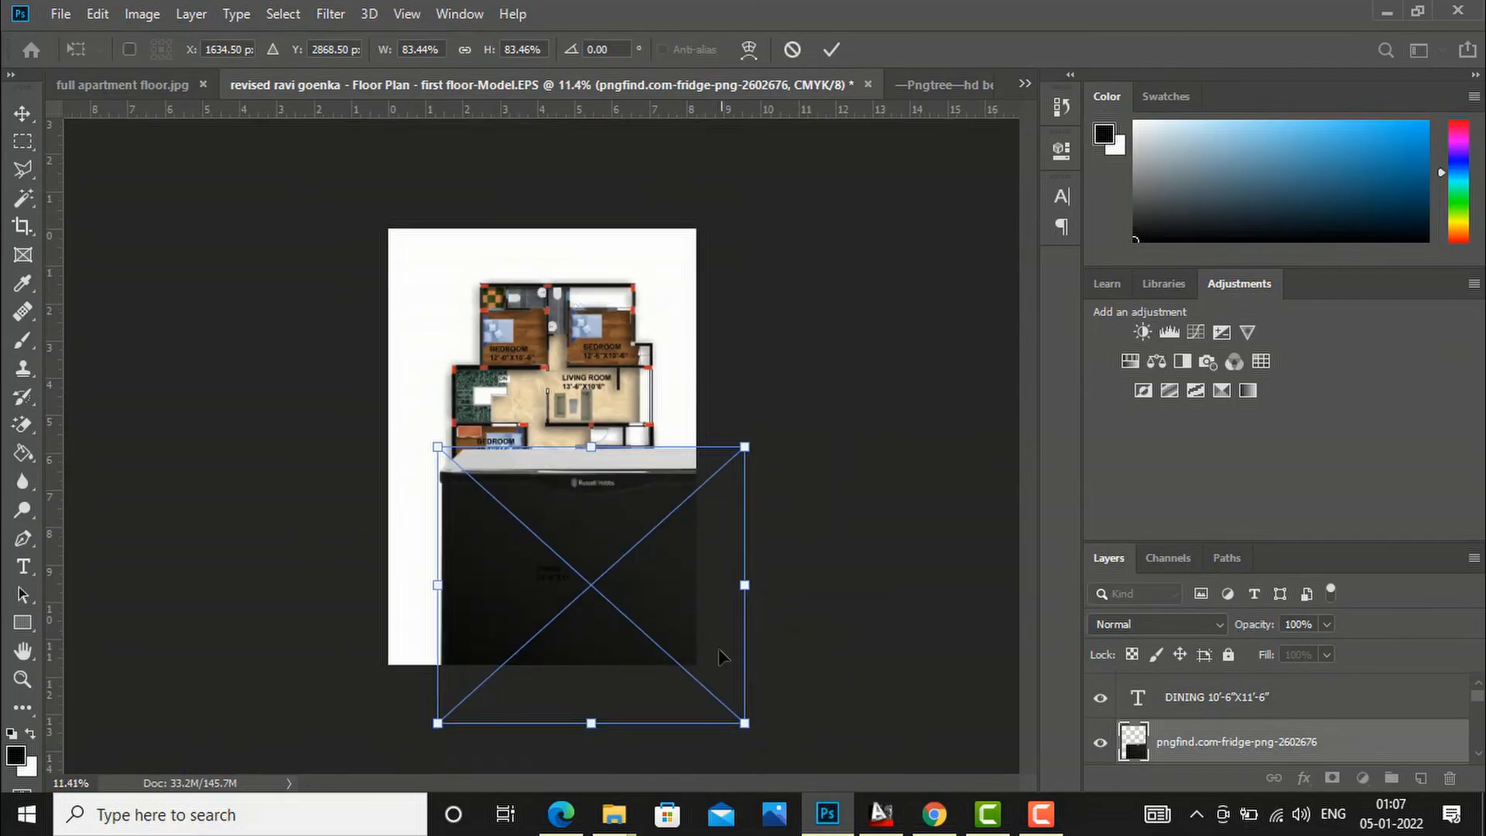
pyautogui.moveTo(747, 732); pyautogui.dragTo(470, 474)
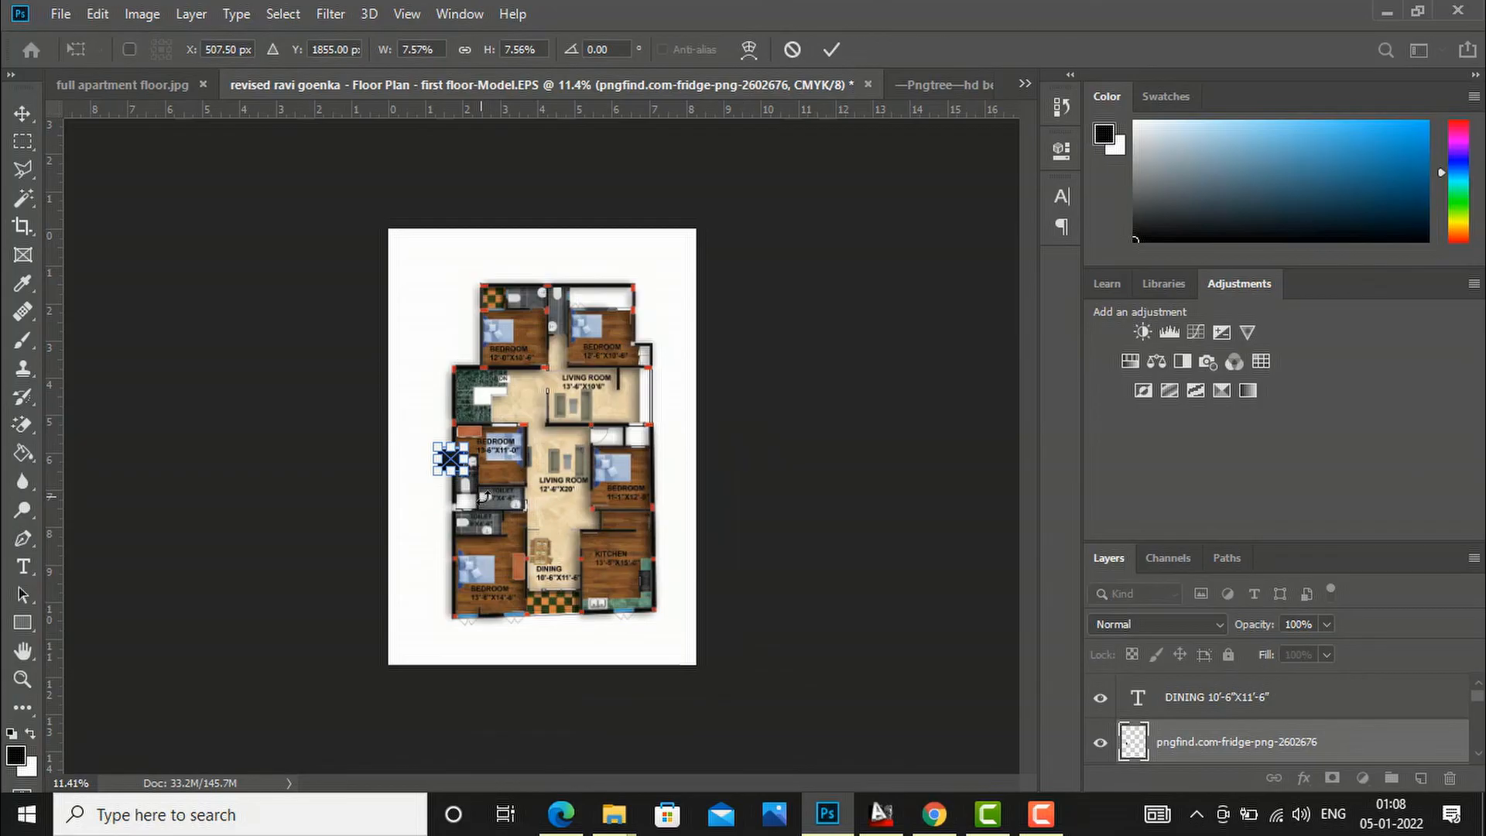
# Step: Reduce the fridge to about 5% and move it inside the kitchen near its left wall, committing the placement
pyautogui.scroll(5, 483, 496)
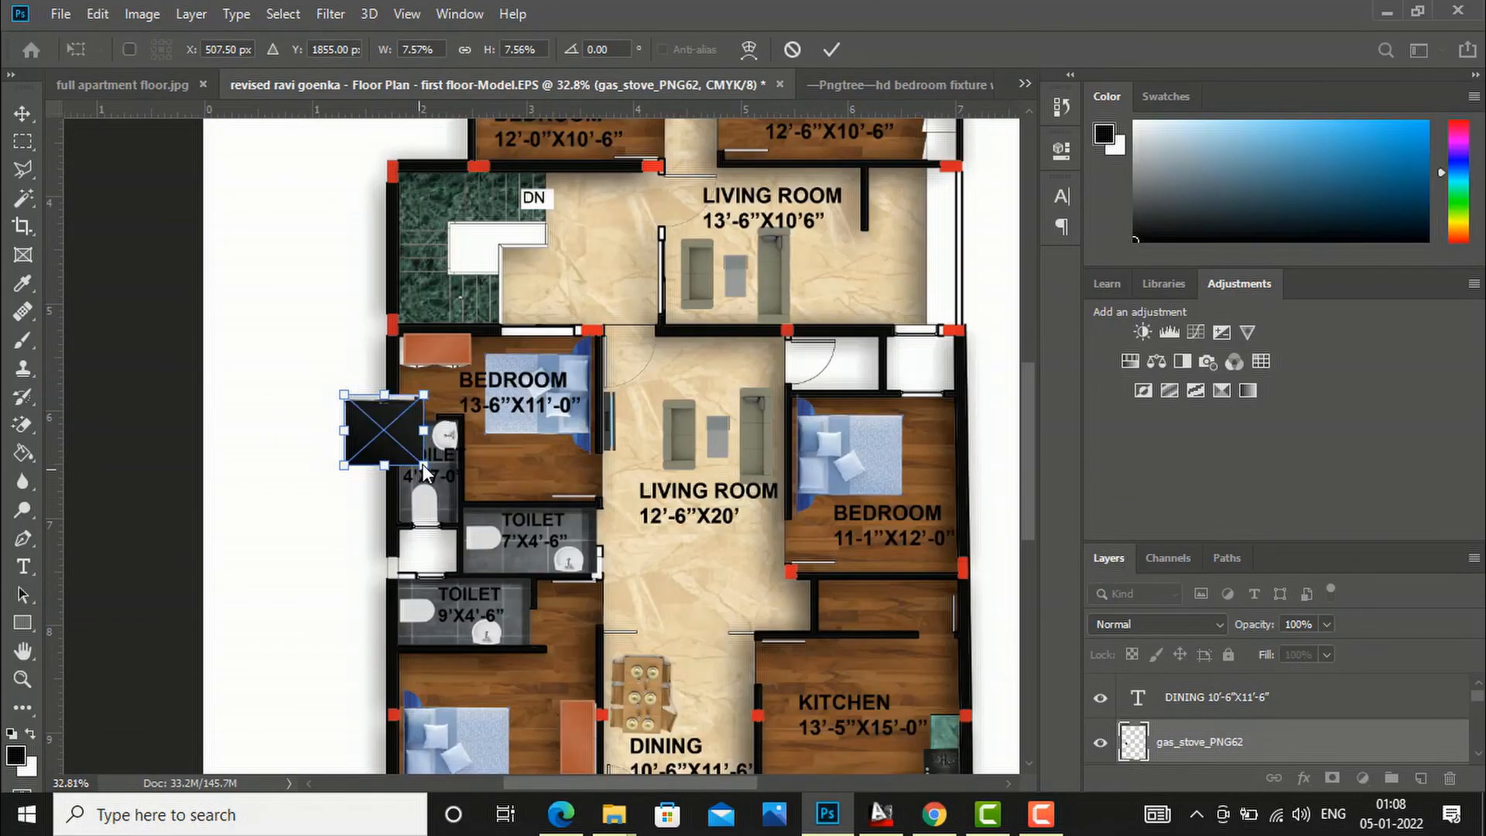
pyautogui.moveTo(420, 463); pyautogui.dragTo(777, 723)
pyautogui.click(18, 111)
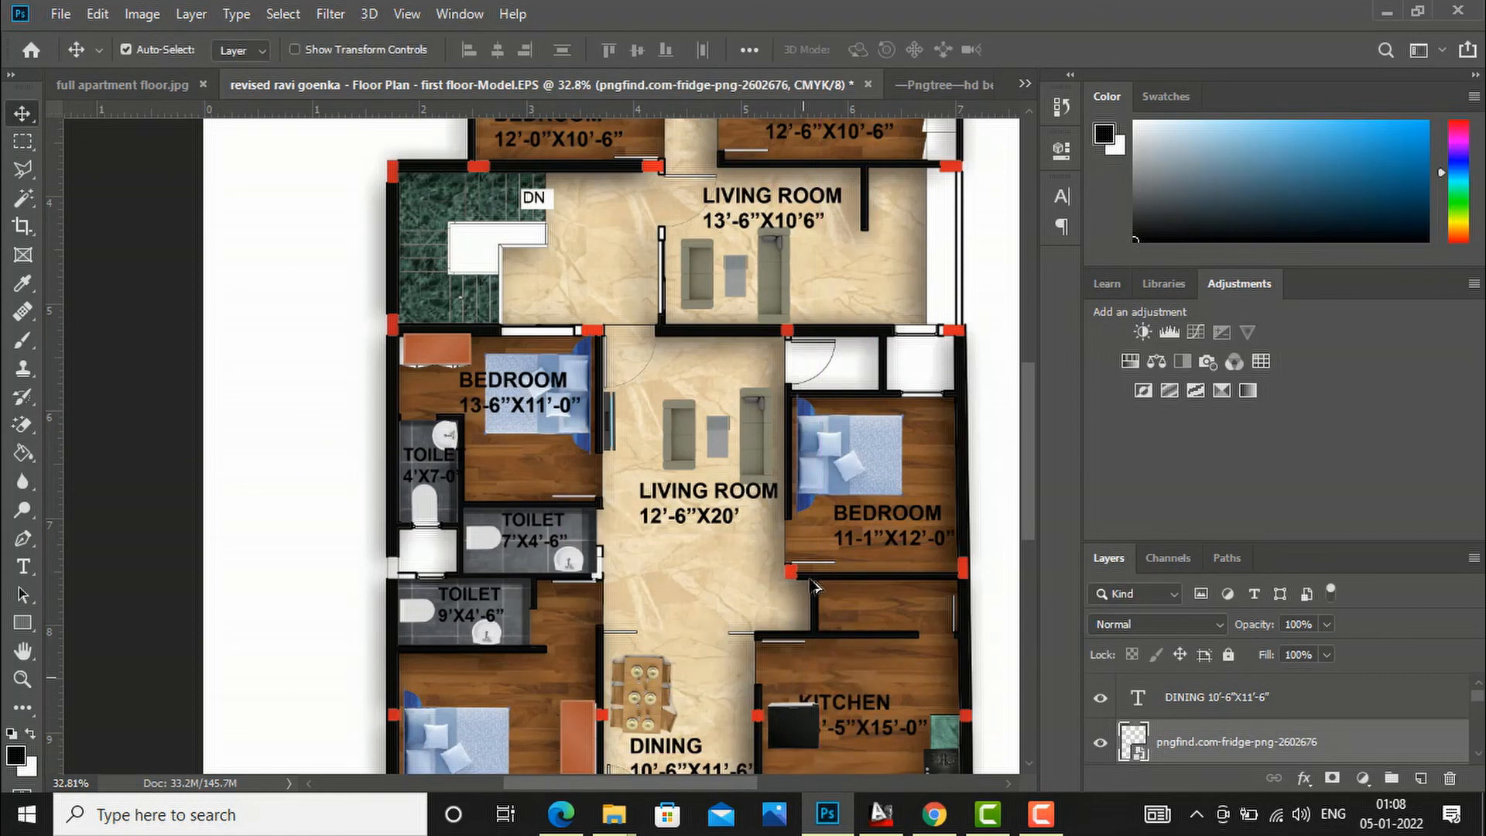
# Step: Scale the fridge to about 3.9%, rotate it a quarter turn clockwise, and set it against the kitchen's left wall below the column
pyautogui.scroll(-2, 805, 552)
pyautogui.scroll(2, 809, 708)
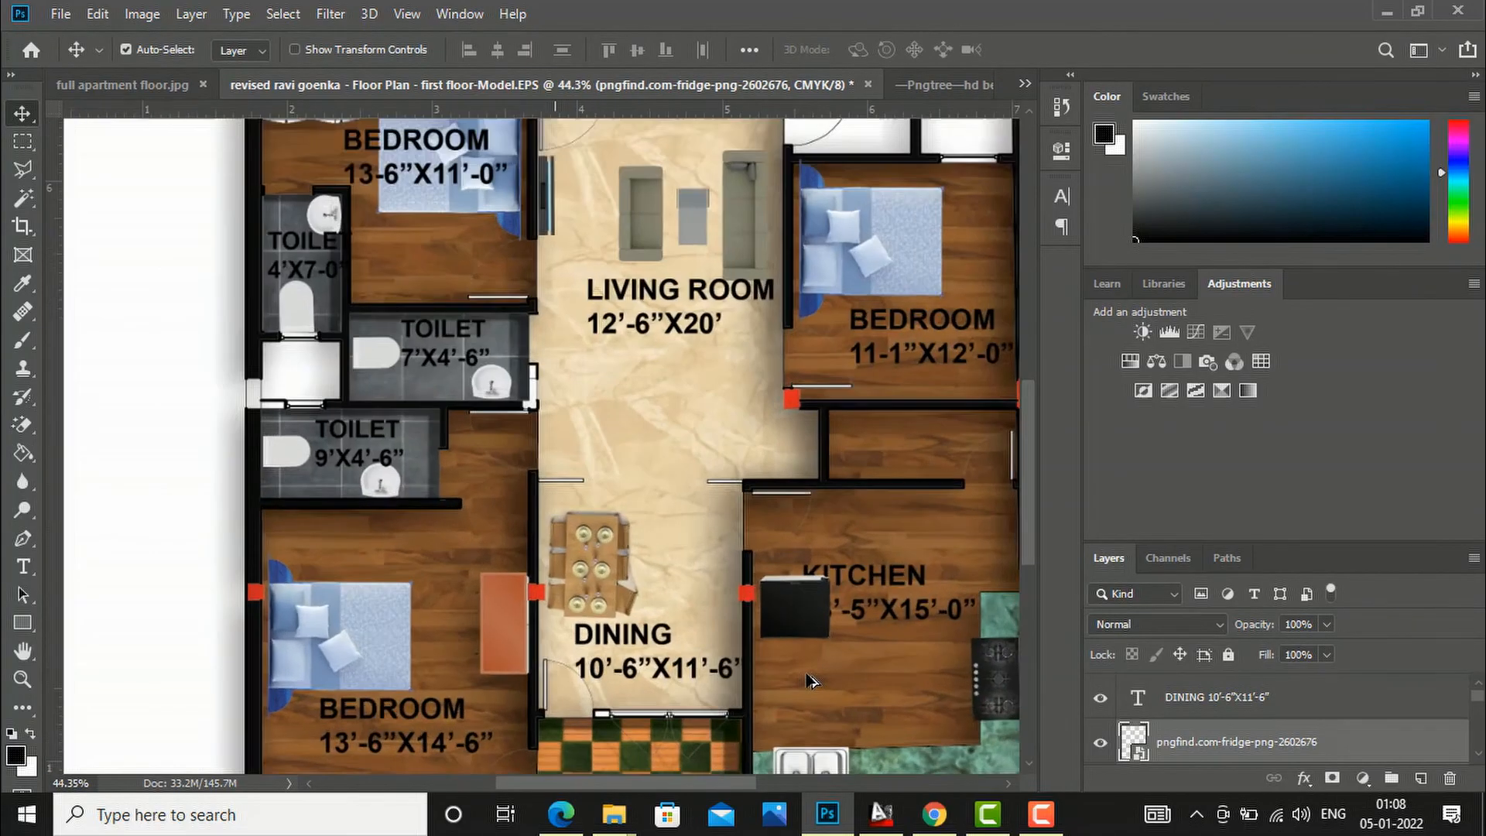
pyautogui.hotkey('ctrl', 't')
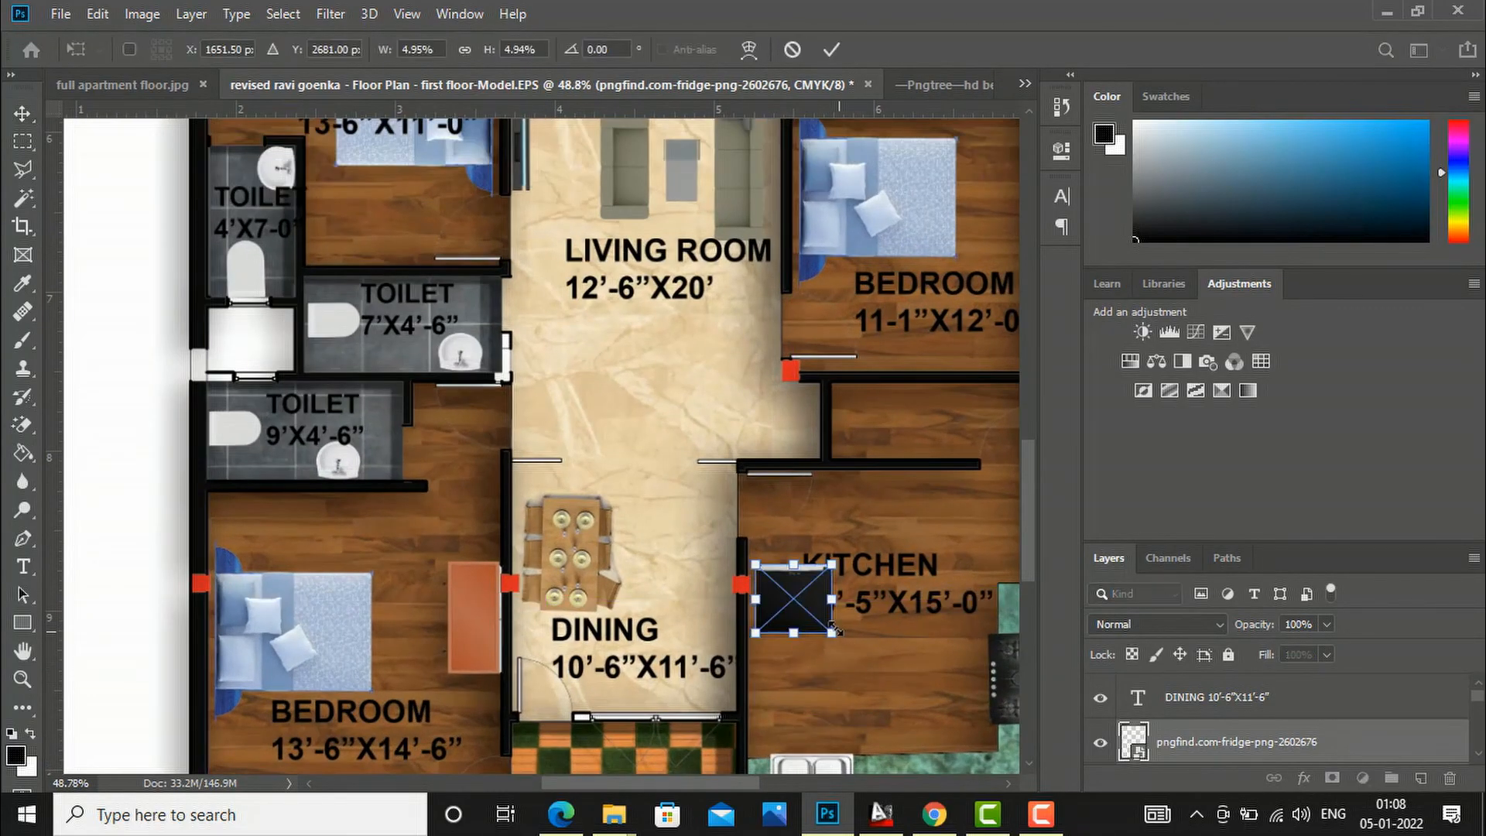
pyautogui.moveTo(827, 635); pyautogui.dragTo(816, 618)
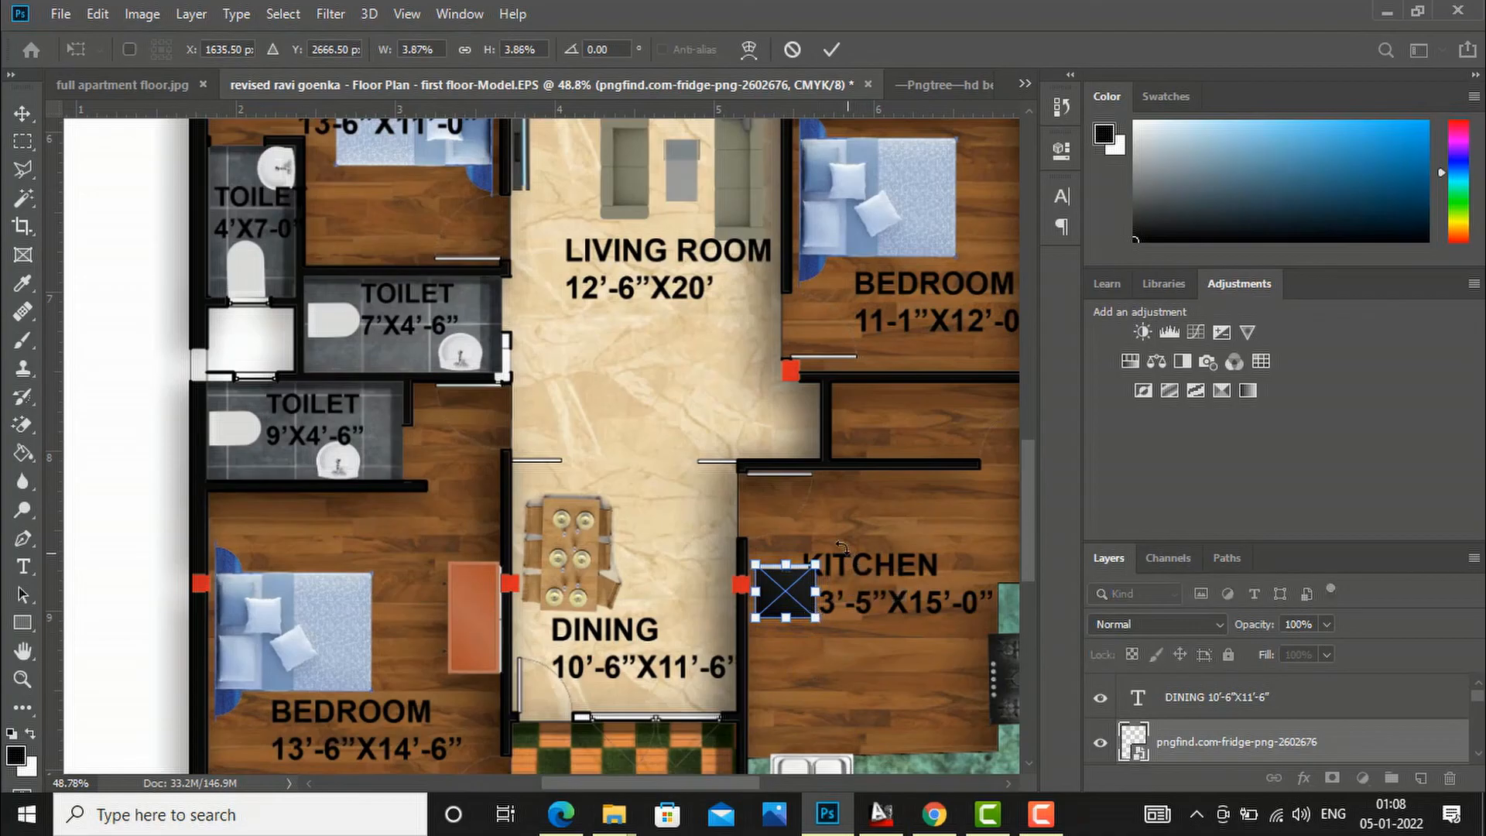
pyautogui.moveTo(833, 540); pyautogui.dragTo(836, 633)
pyautogui.press('Return')
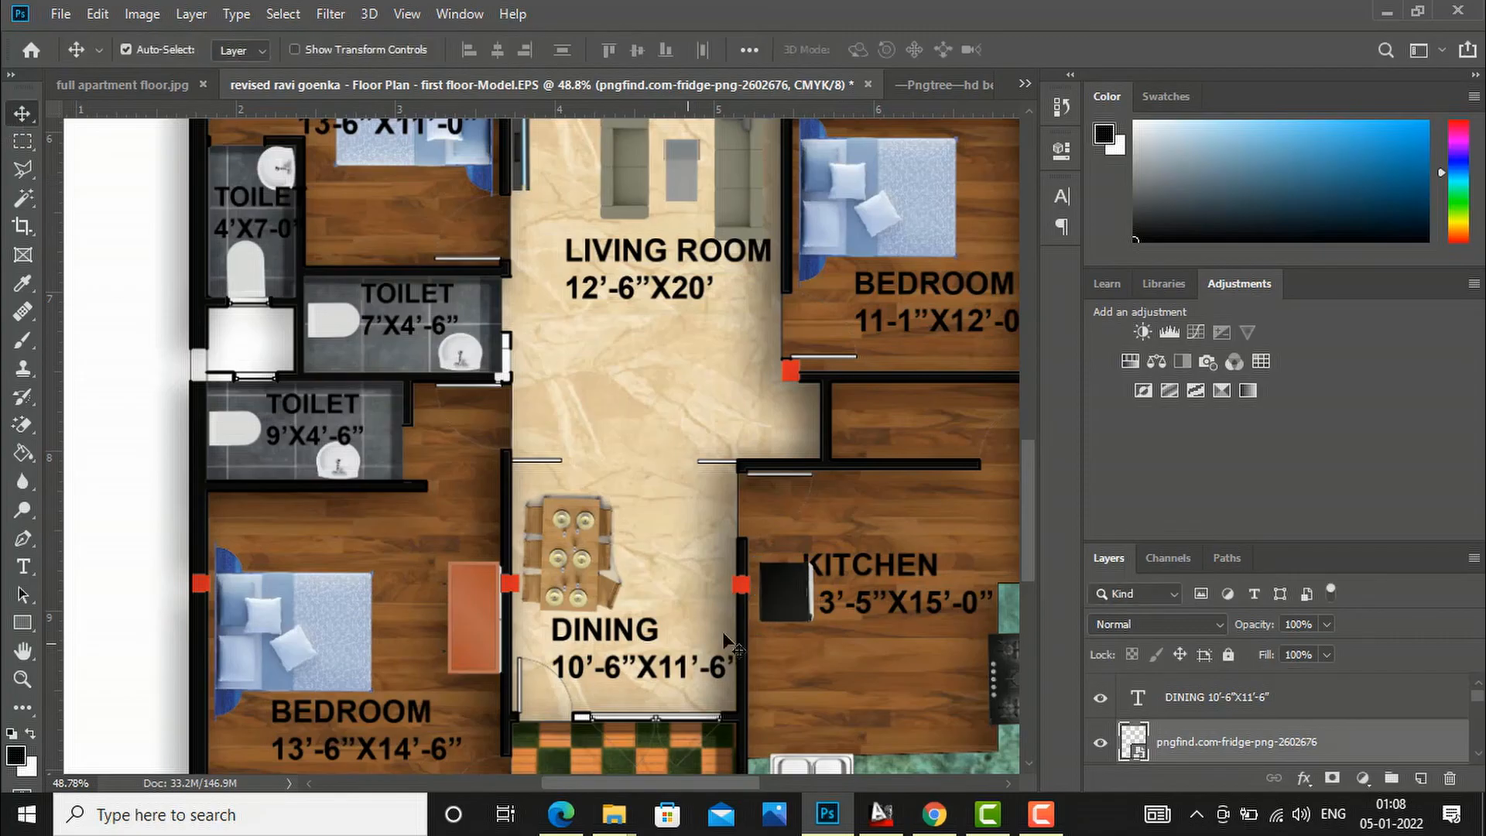
pyautogui.moveTo(772, 603); pyautogui.dragTo(759, 628)
pyautogui.scroll(-3, 693, 384)
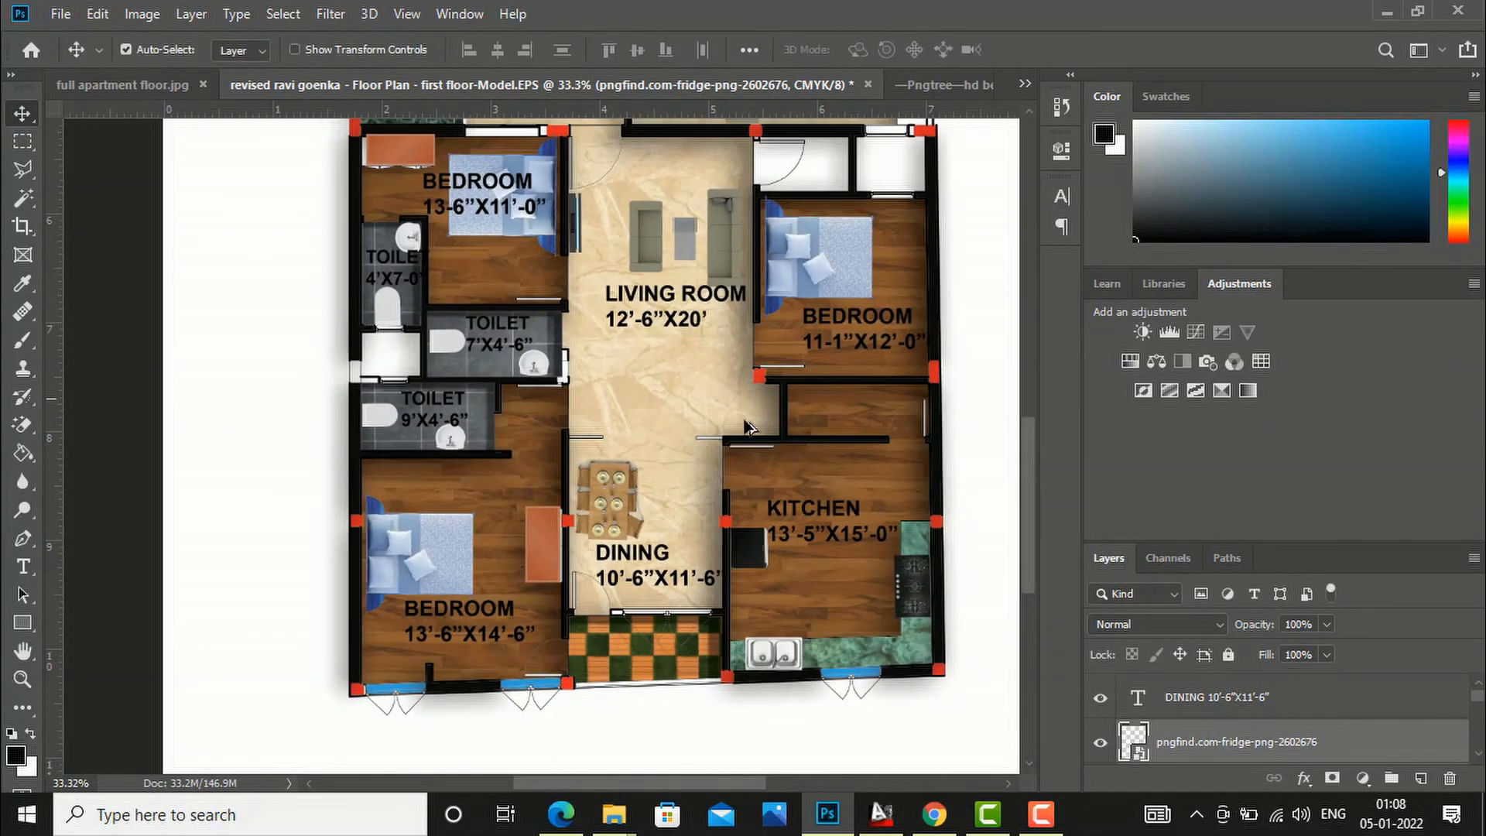